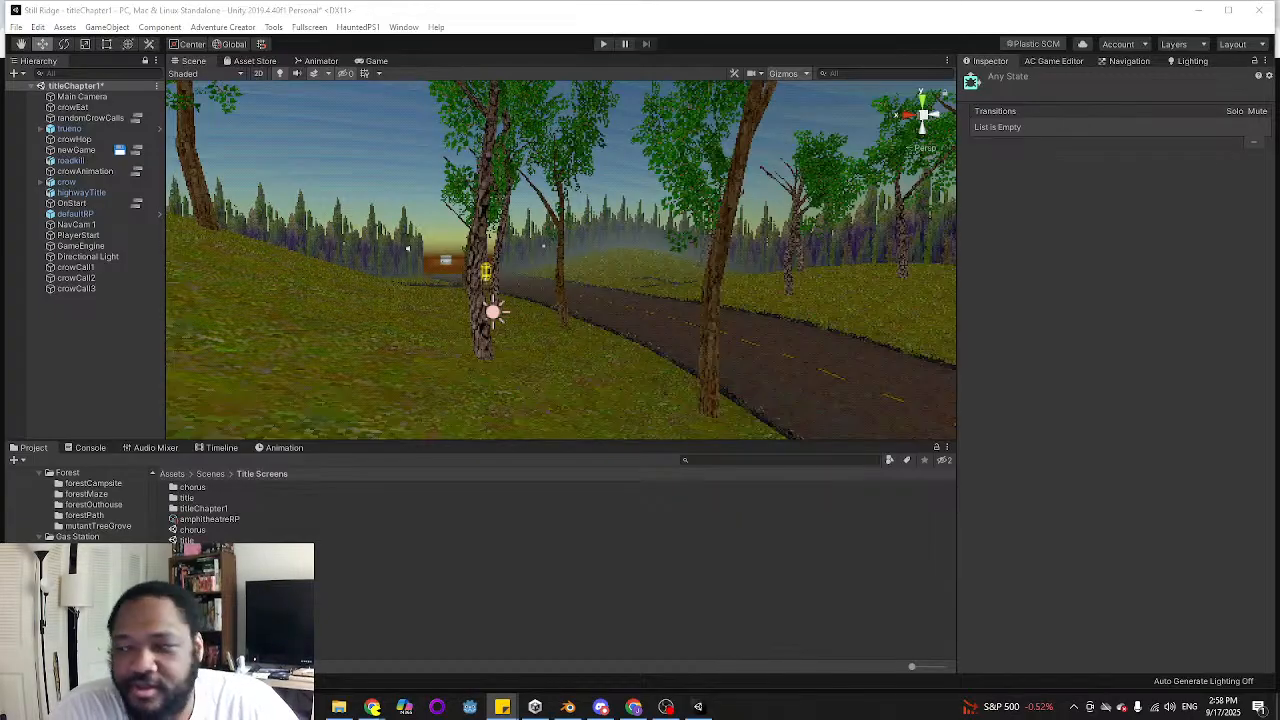
Check the Title Screen tasks in the sticky note to-do list and return to Unity
{"action": "left_click_drag", "start_coordinate": [1020, 715], "coordinate": [1134, 57]}
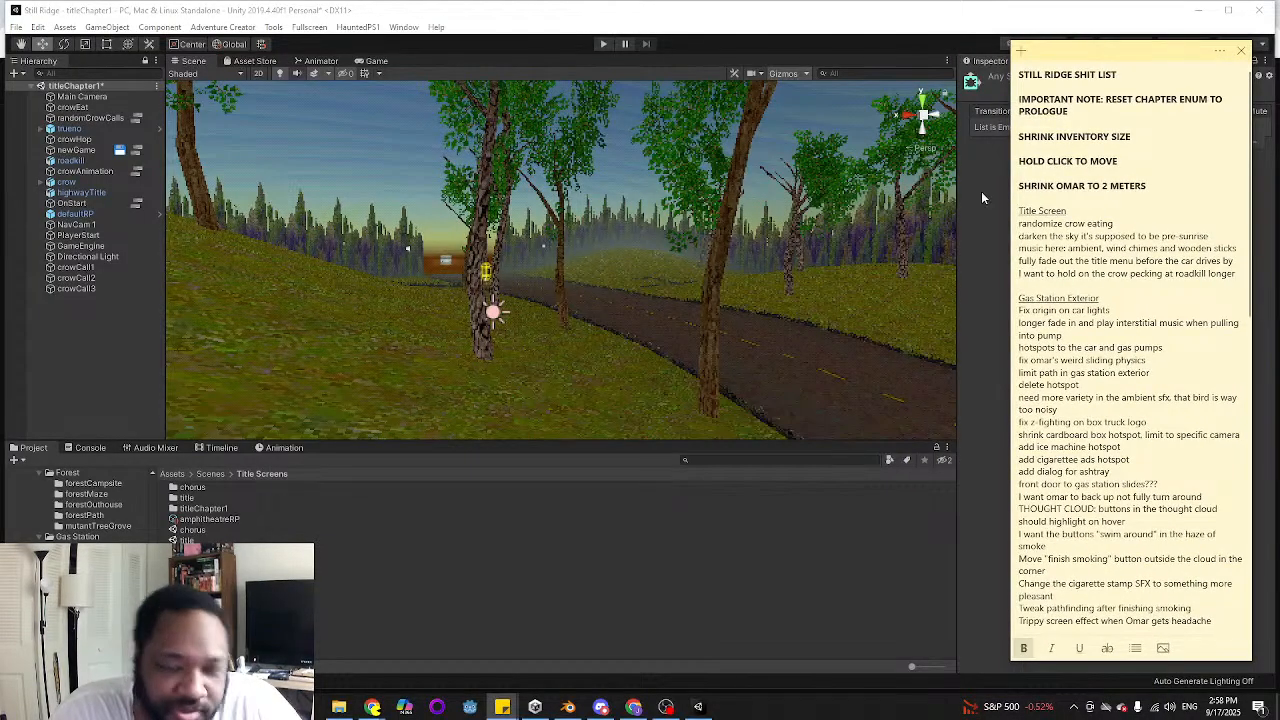
{"action": "left_click", "coordinate": [1125, 228]}
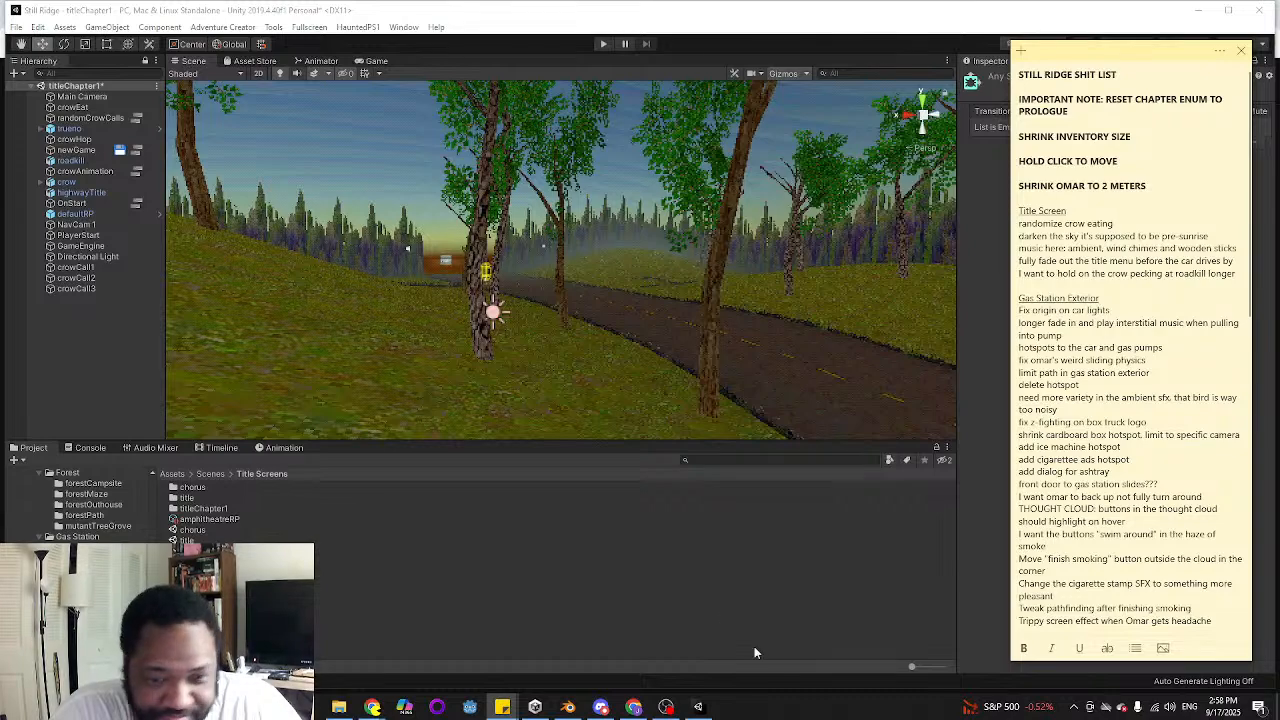
{"action": "left_click", "coordinate": [452, 4]}
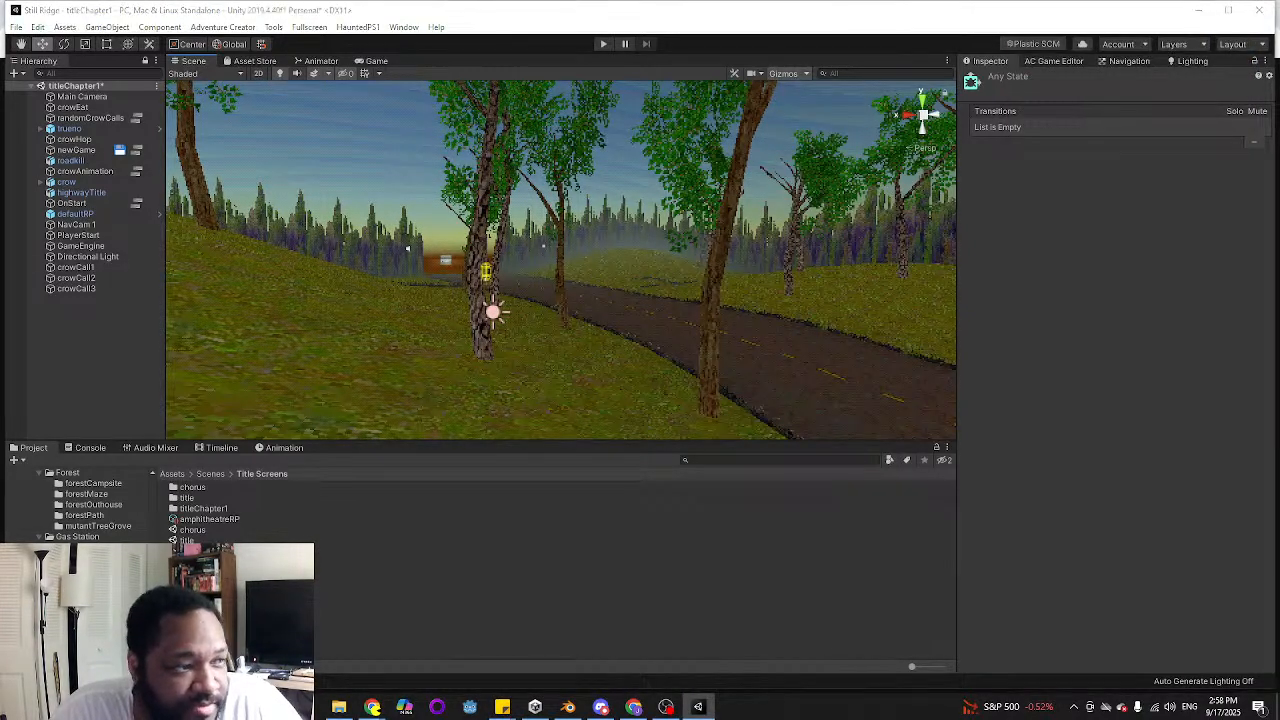
Review the crowAnimation cutscene's action list from the random number check through the wait and animate actions, and close the ActionList Editor
{"action": "left_click_drag", "start_coordinate": [0, 106], "coordinate": [899, 119]}
{"action": "middle_click_drag", "start_coordinate": [973, 308], "coordinate": [844, 268]}
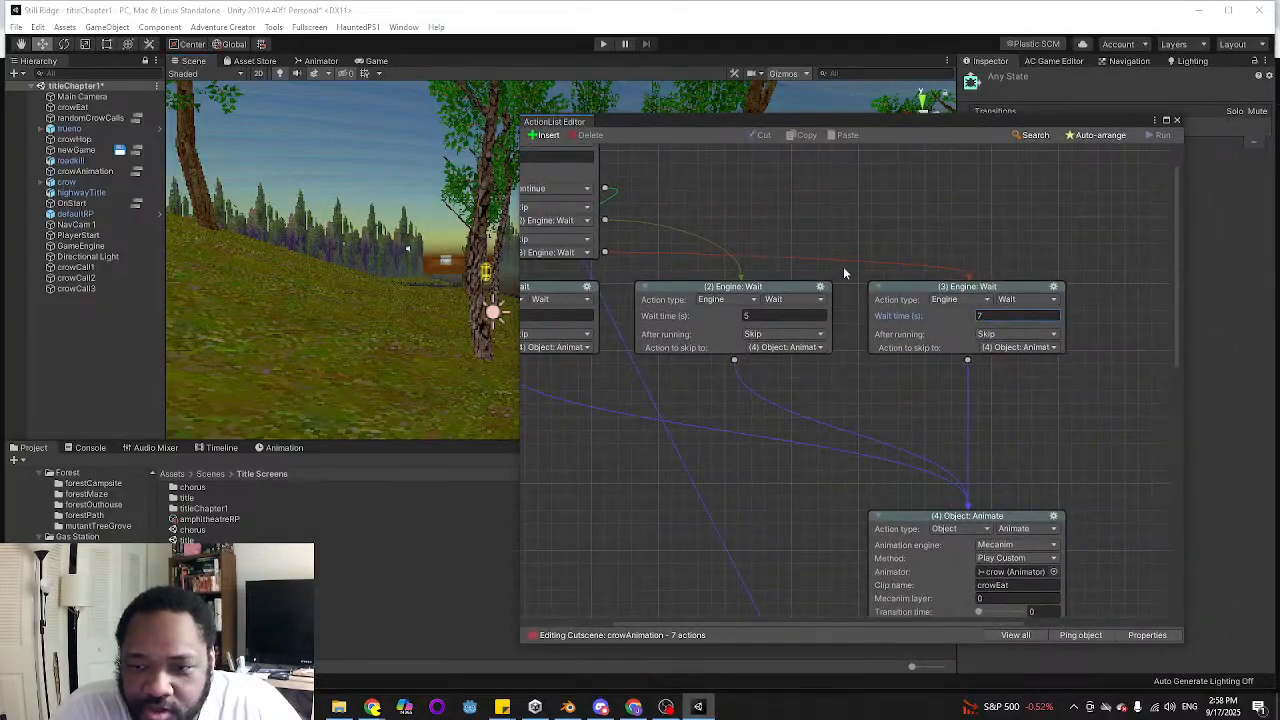
{"action": "middle_click_drag", "start_coordinate": [562, 306], "coordinate": [689, 288]}
{"action": "middle_click_drag", "start_coordinate": [895, 543], "coordinate": [844, 425]}
{"action": "middle_click_drag", "start_coordinate": [844, 328], "coordinate": [838, 378]}
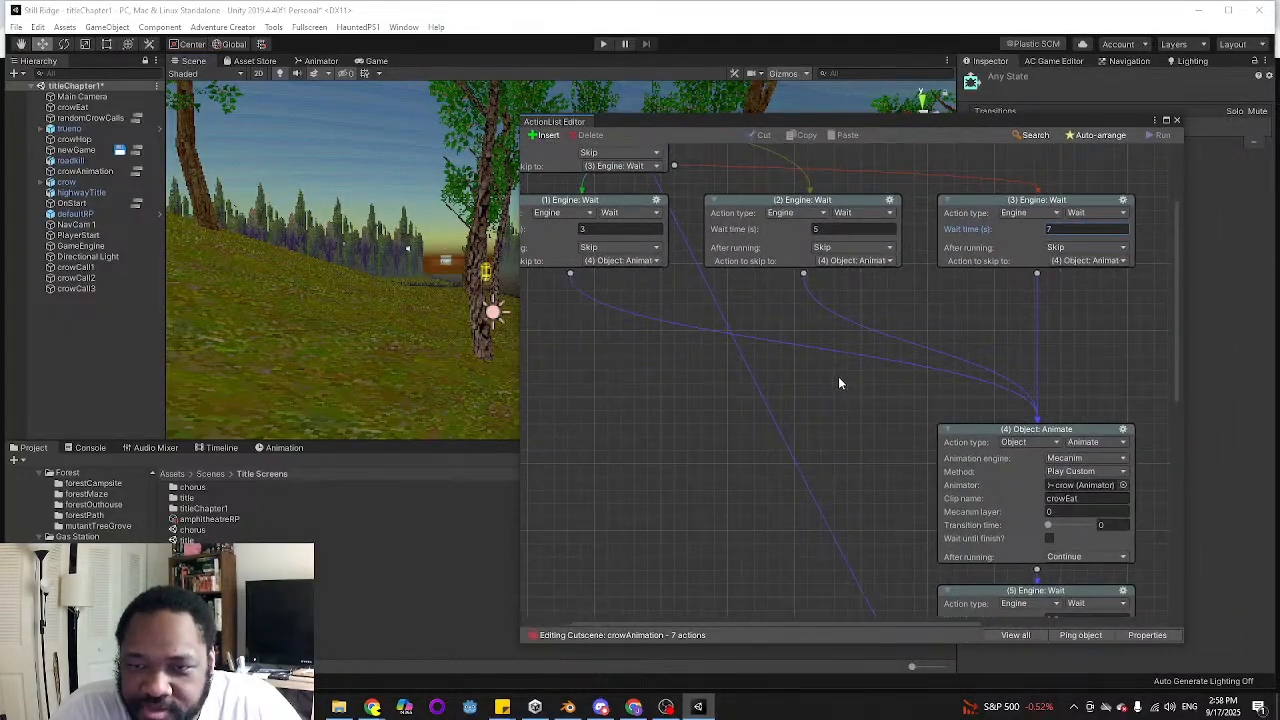
{"action": "middle_click_drag", "start_coordinate": [858, 464], "coordinate": [834, 338]}
{"action": "middle_click_drag", "start_coordinate": [804, 382], "coordinate": [887, 573]}
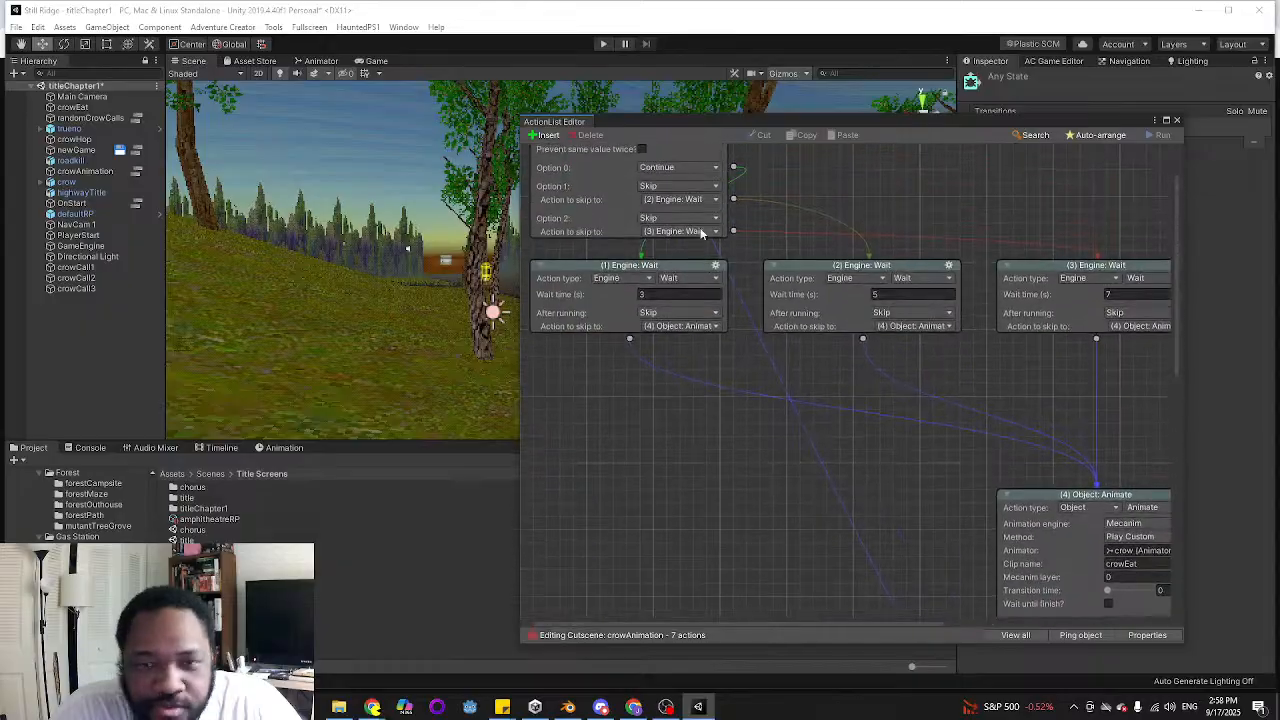
{"action": "scroll", "coordinate": [790, 215], "scroll_direction": "up", "scroll_amount": 2}
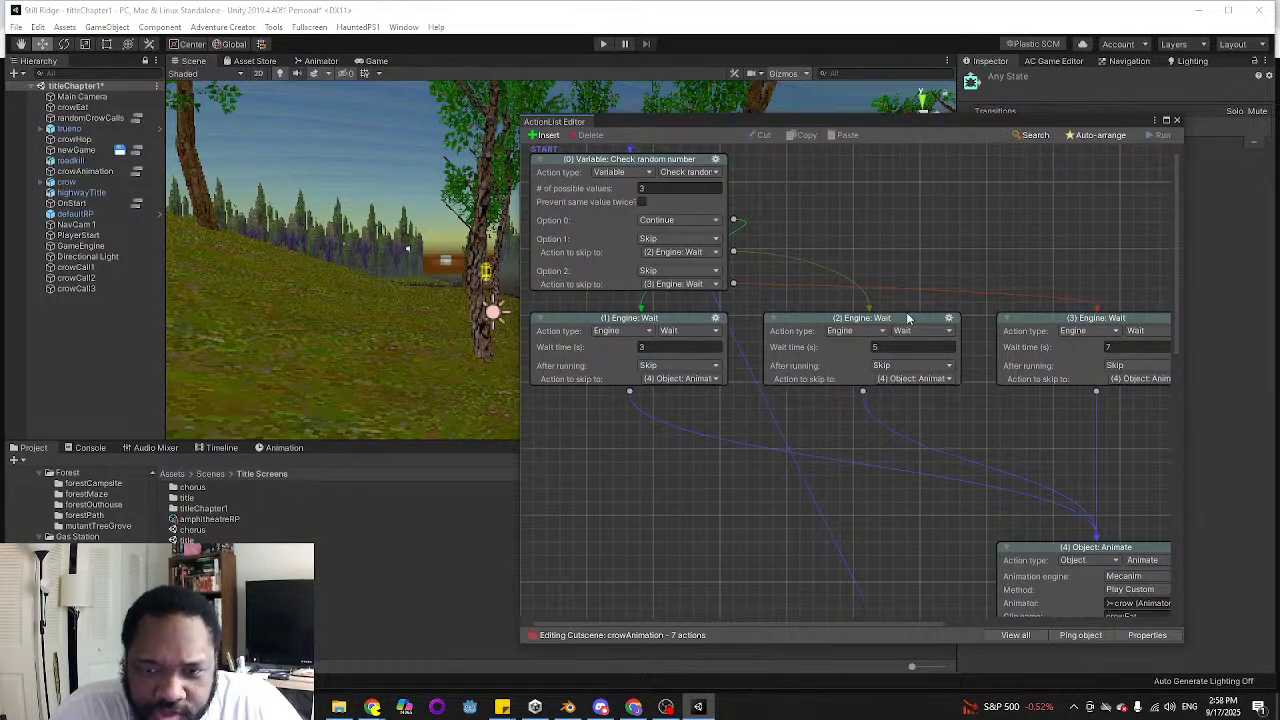
{"action": "scroll", "coordinate": [991, 309], "scroll_direction": "down", "scroll_amount": 4}
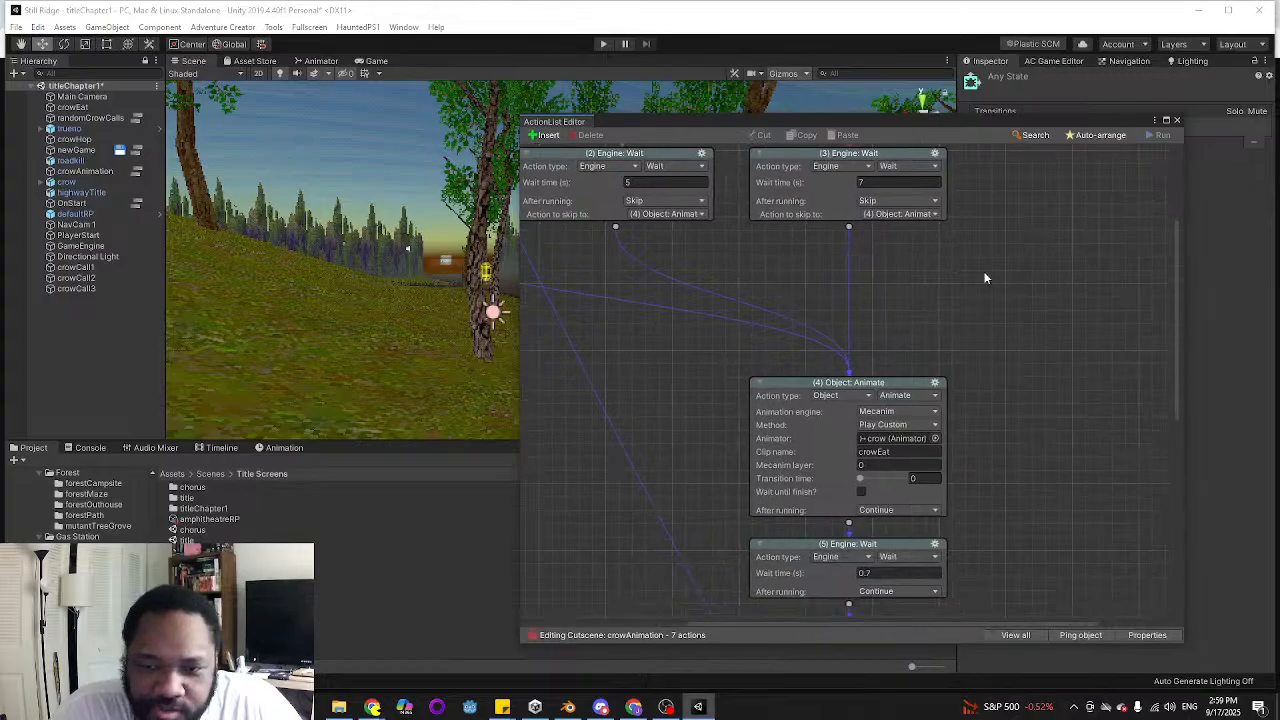
{"action": "scroll", "coordinate": [1008, 344], "scroll_direction": "down", "scroll_amount": 8}
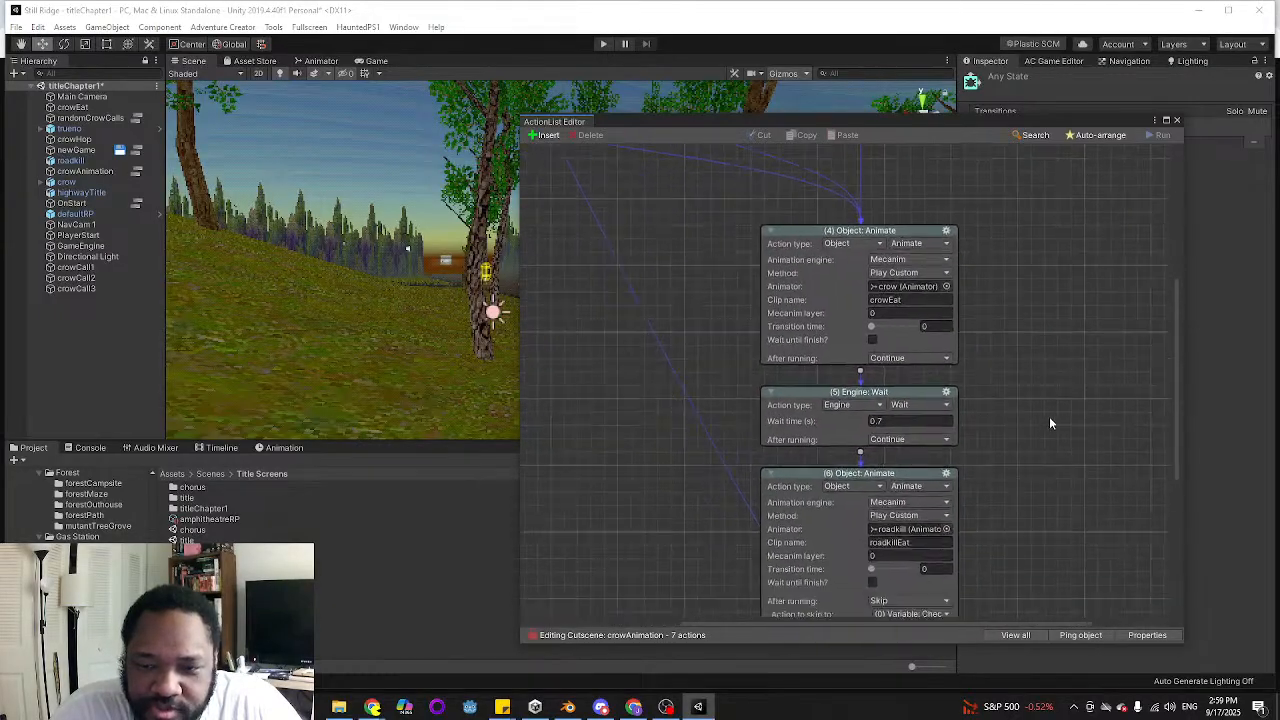
{"action": "left_click", "coordinate": [1177, 121]}
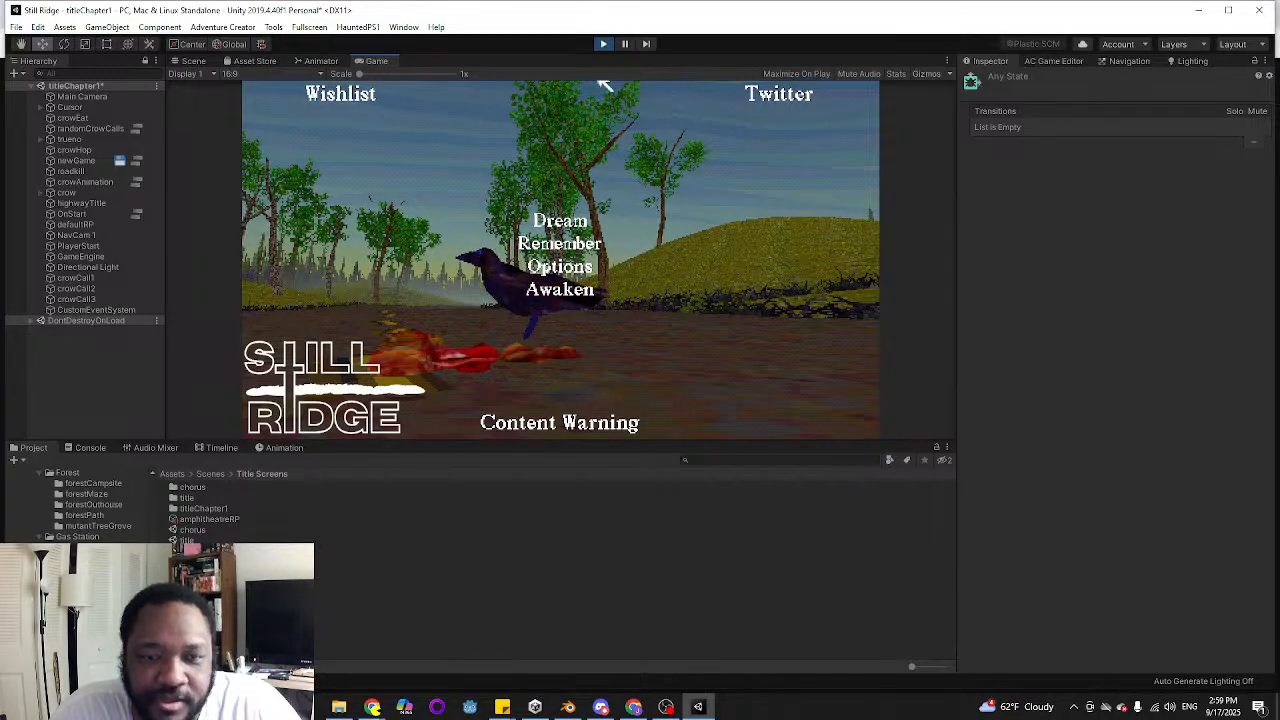
End the title scene play test and strike through "randomize crow eating" in the sticky note to-do list
{"action": "left_click", "coordinate": [604, 44]}
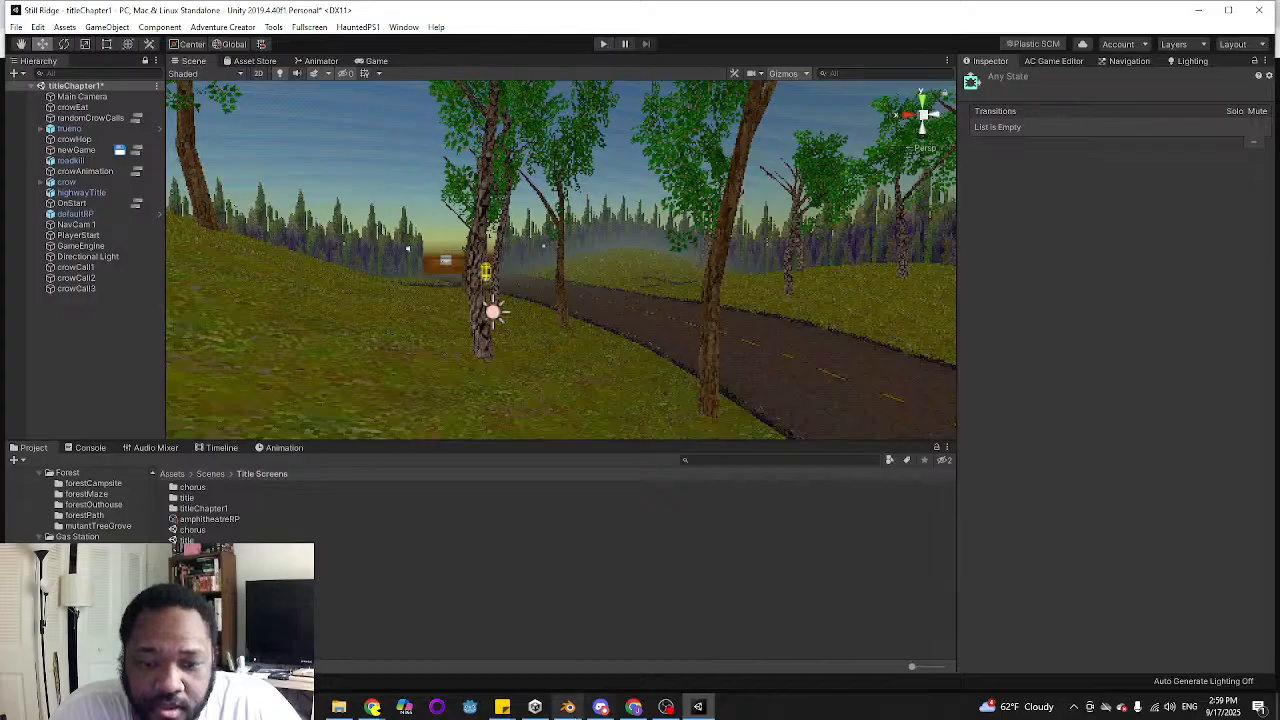
{"action": "mouse_move", "coordinate": [502, 707]}
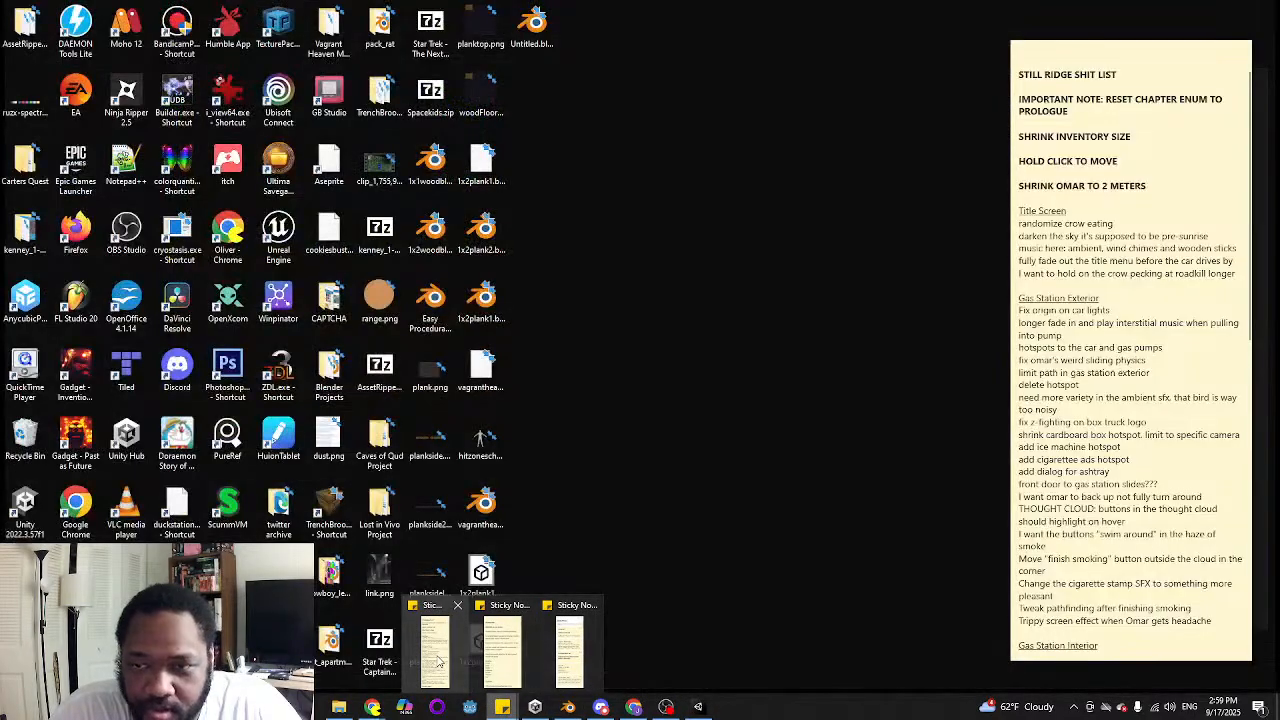
{"action": "left_click", "coordinate": [437, 660]}
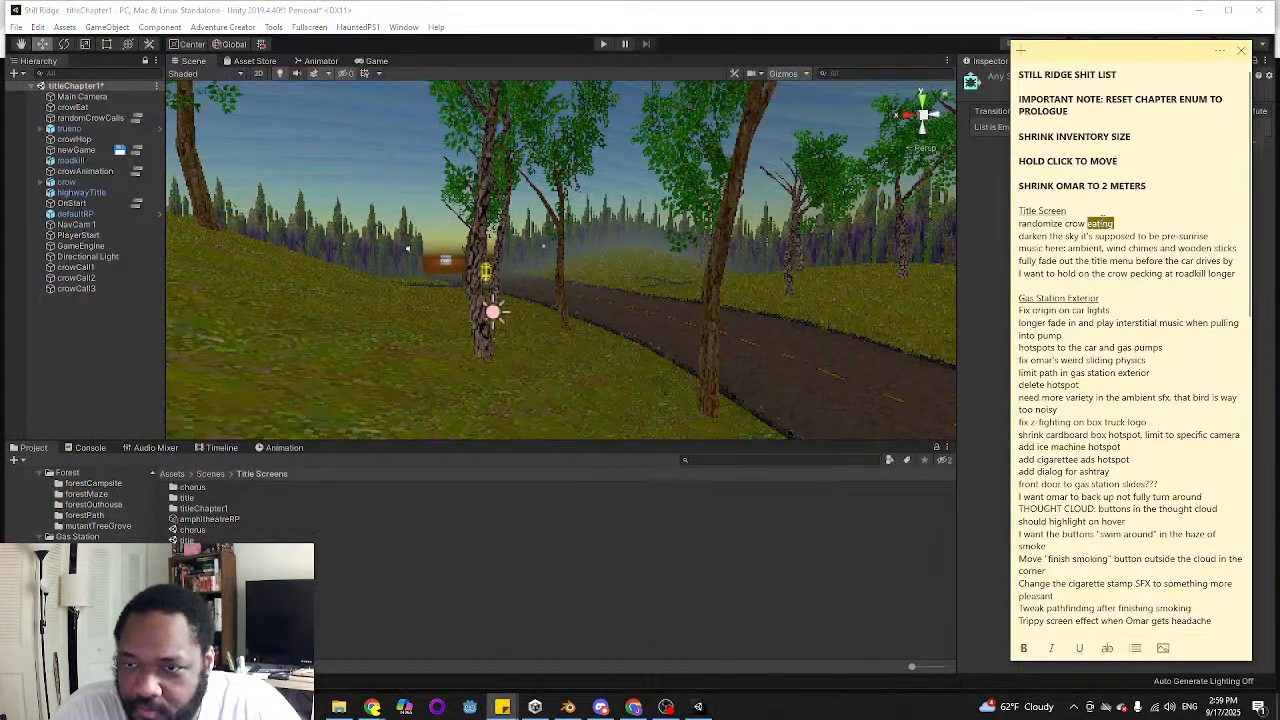
{"action": "triple_click", "coordinate": [1101, 221]}
{"action": "right_click", "coordinate": [1104, 224]}
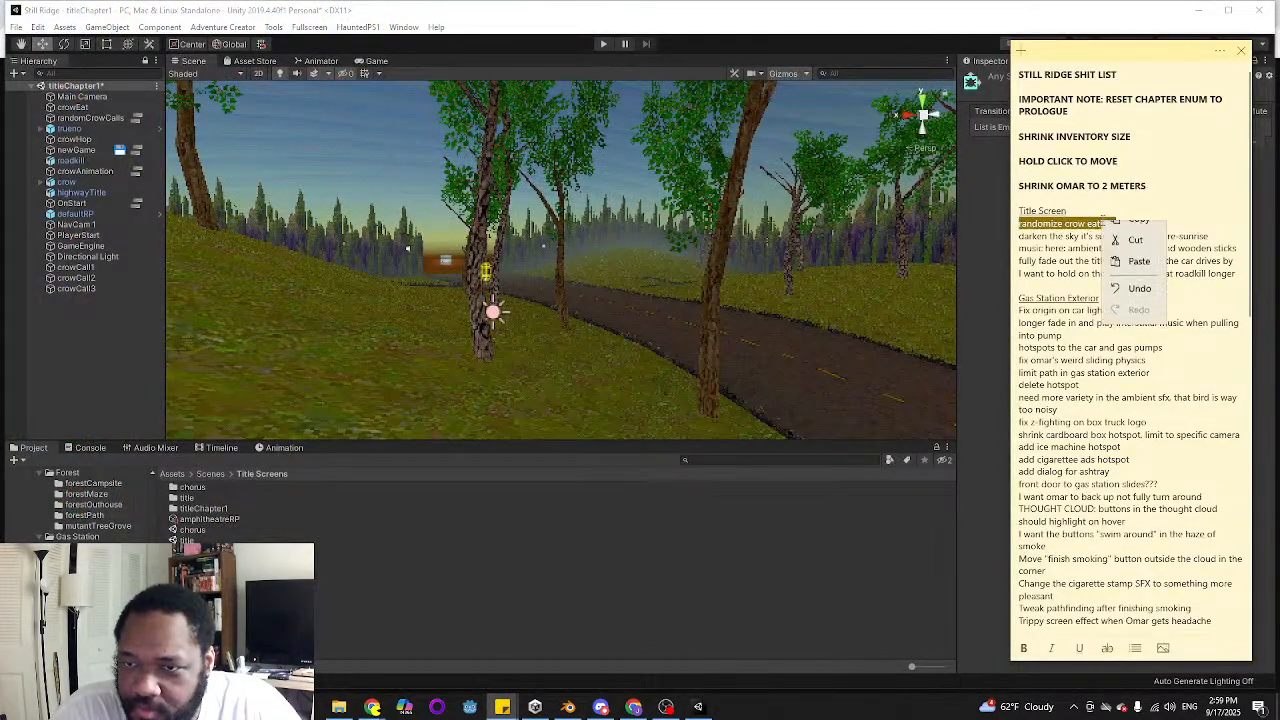
{"action": "left_click", "coordinate": [1107, 652]}
{"action": "left_click", "coordinate": [1107, 652]}
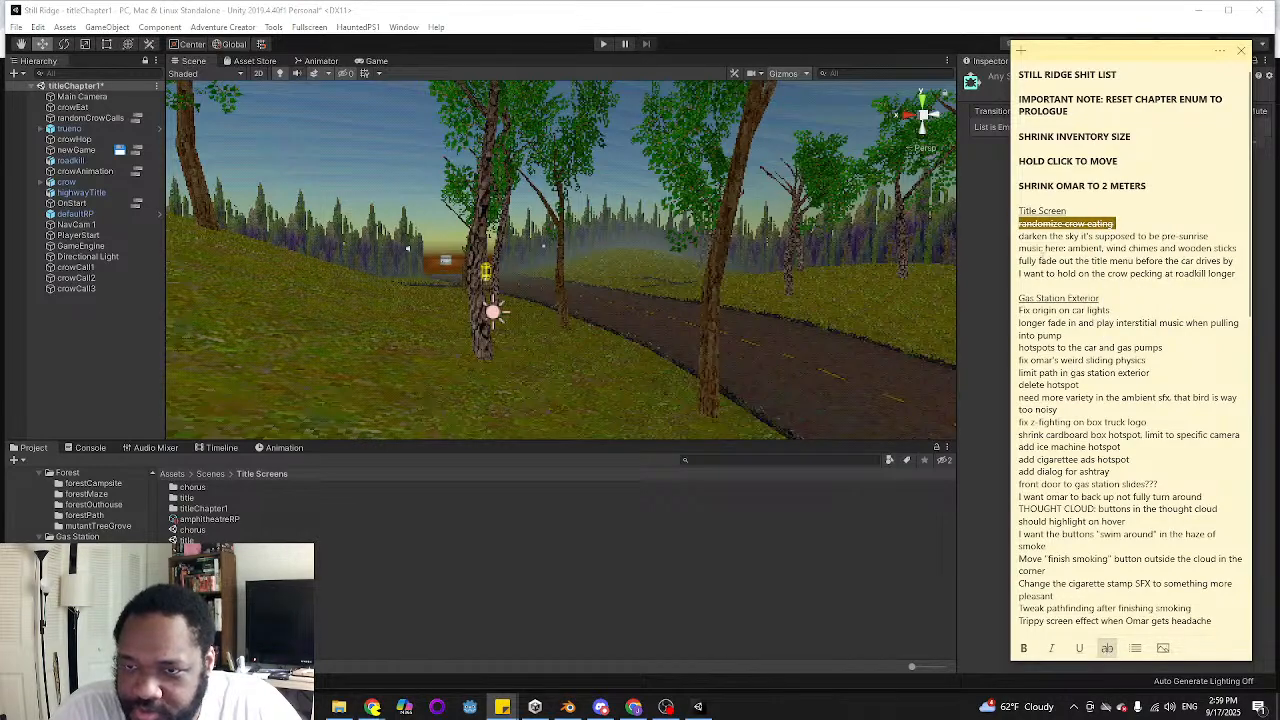
Add the to-do line "Transition between idle and eat state" without strikethrough below the crossed-out crow eating task
{"action": "left_click", "coordinate": [1147, 222]}
{"action": "key", "text": "Return"}
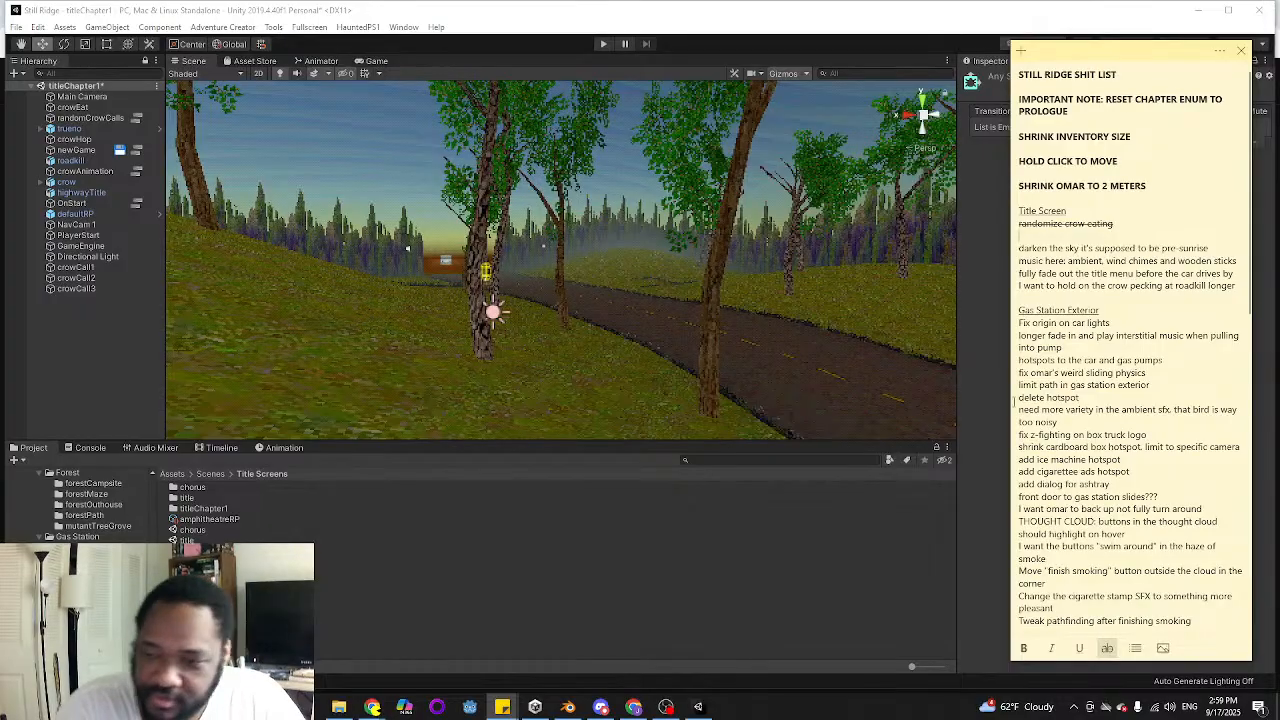
{"action": "left_click", "coordinate": [1107, 648]}
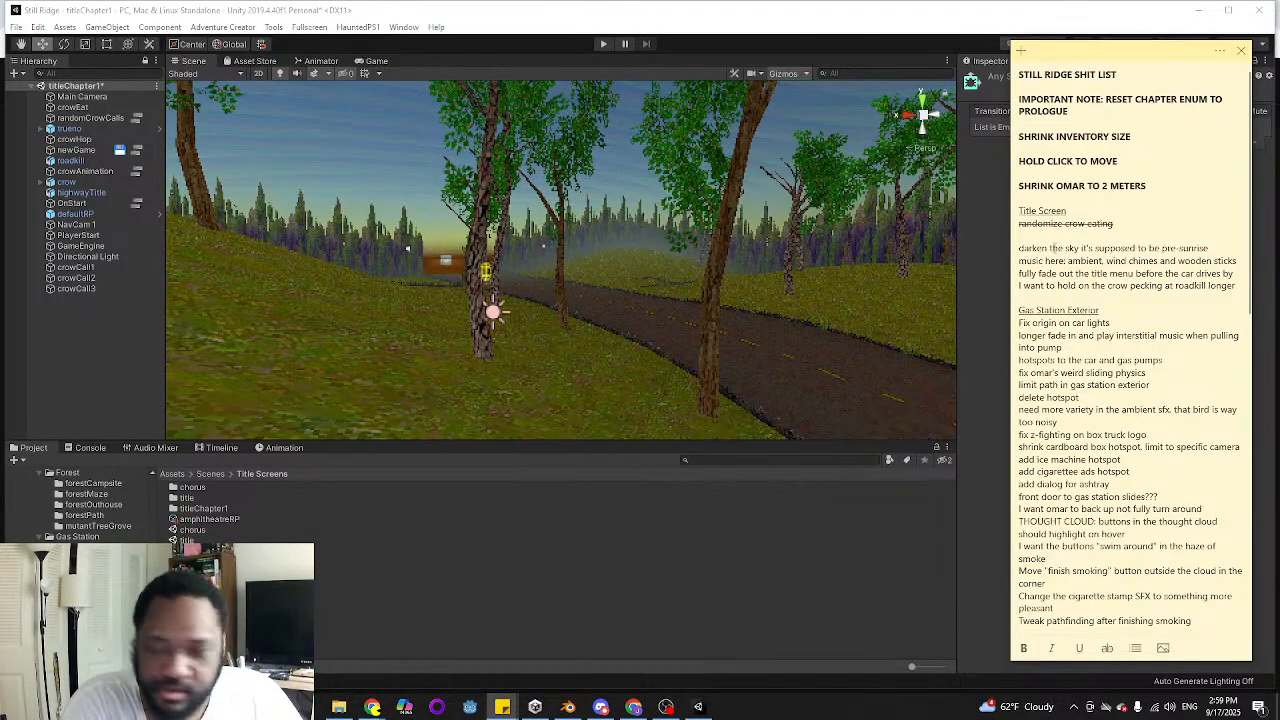
{"action": "type", "text": "transition between idle and eat state"}
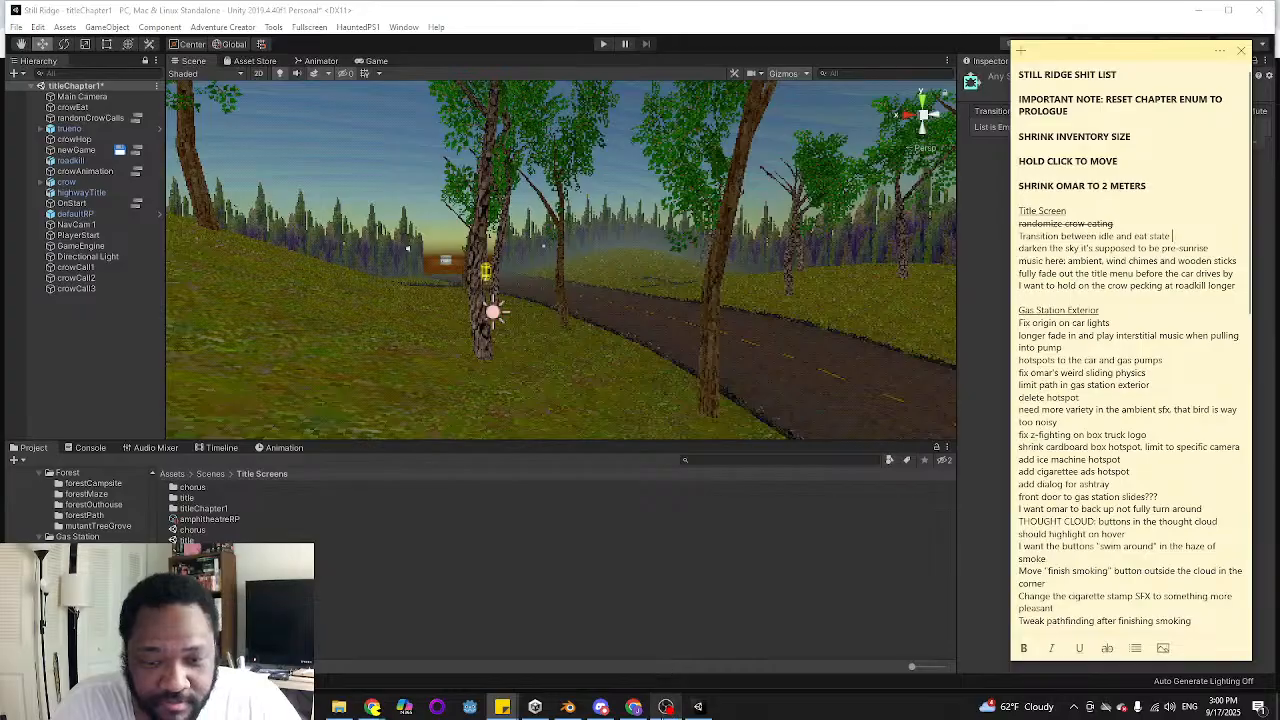
Switch back to Unity and add a Bool parameter named peck to the crow's Animator controller
{"action": "left_click", "coordinate": [666, 707]}
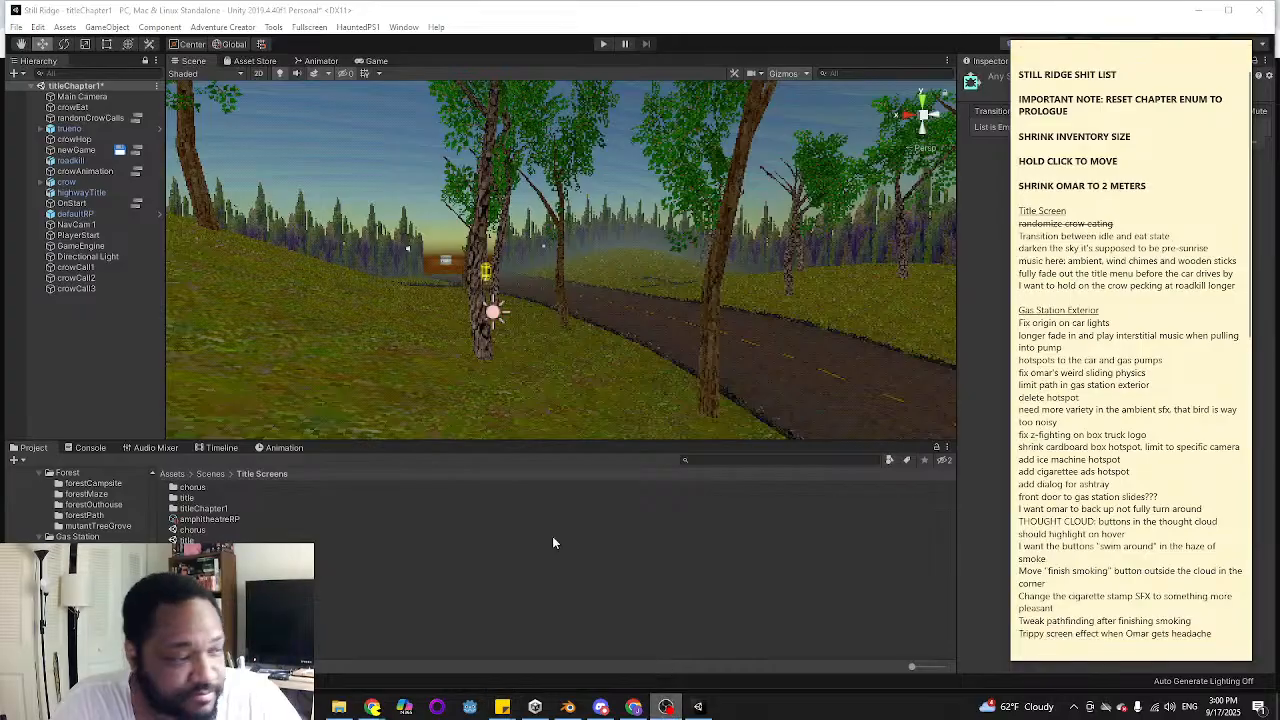
{"action": "left_click", "coordinate": [624, 28]}
{"action": "left_click", "coordinate": [318, 61]}
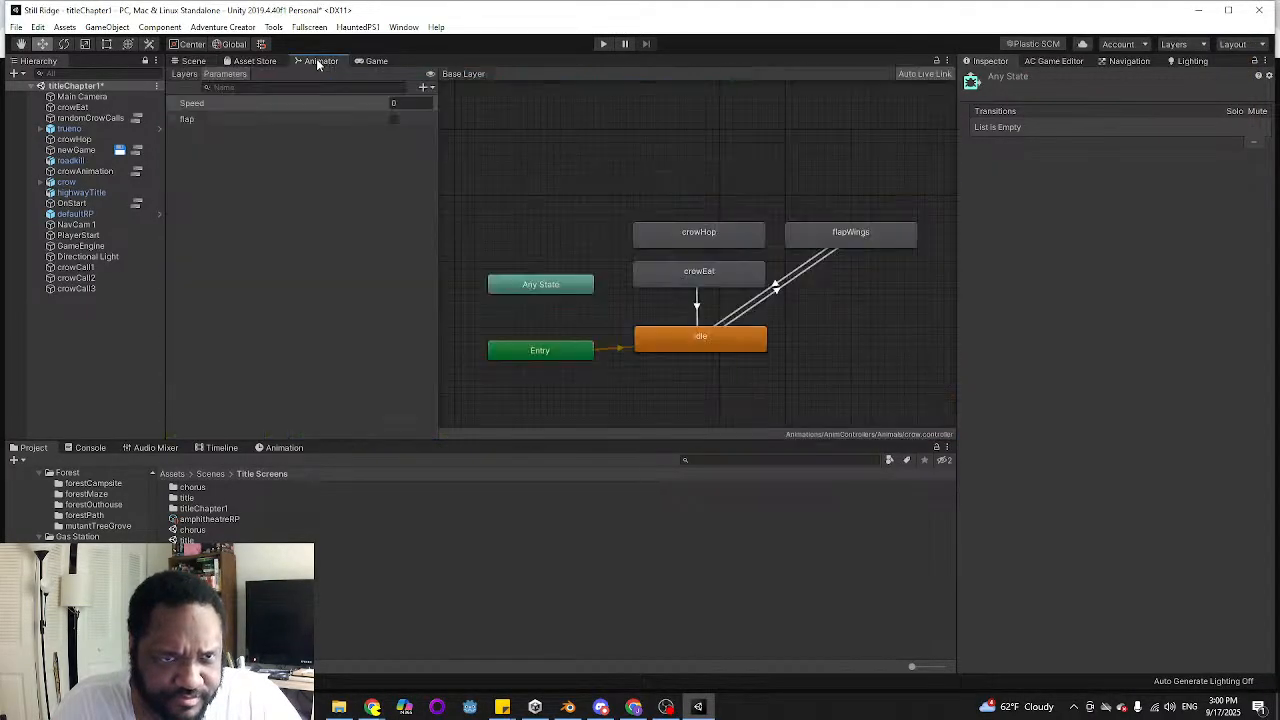
{"action": "left_click", "coordinate": [574, 252]}
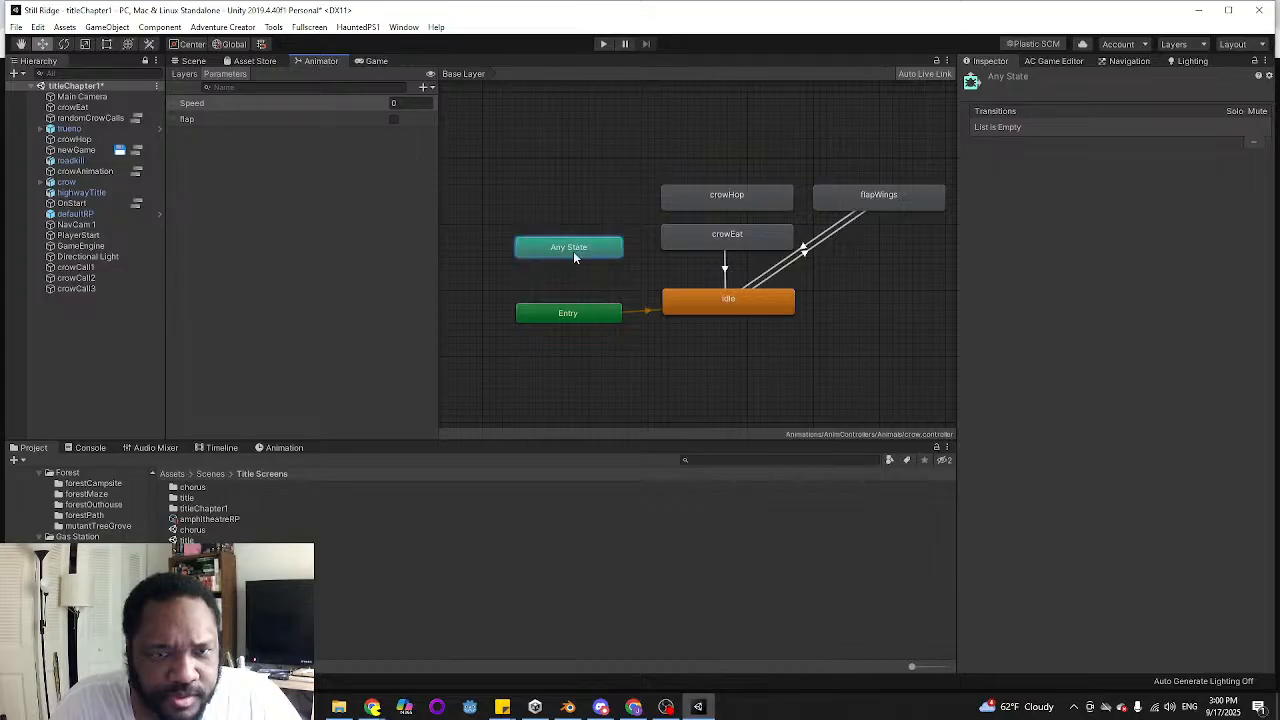
{"action": "left_click", "coordinate": [309, 110]}
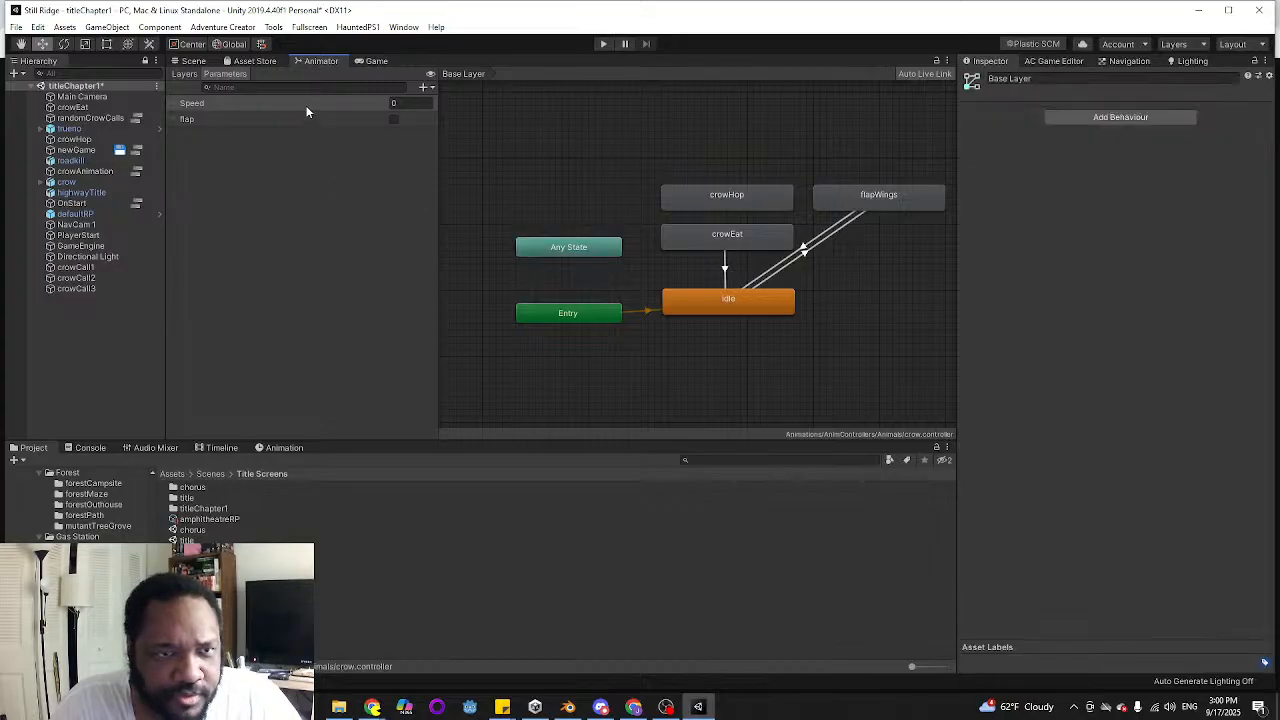
{"action": "left_click", "coordinate": [432, 88]}
{"action": "left_click", "coordinate": [440, 132]}
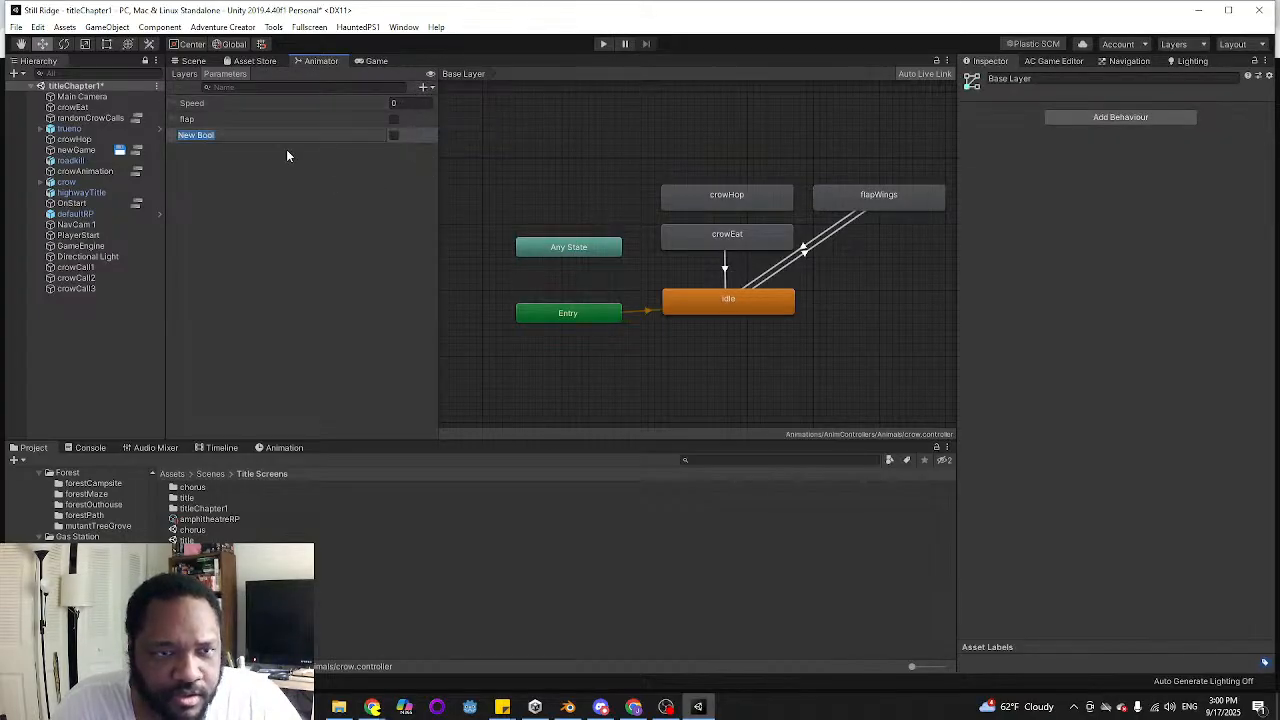
{"action": "type", "text": "peck"}
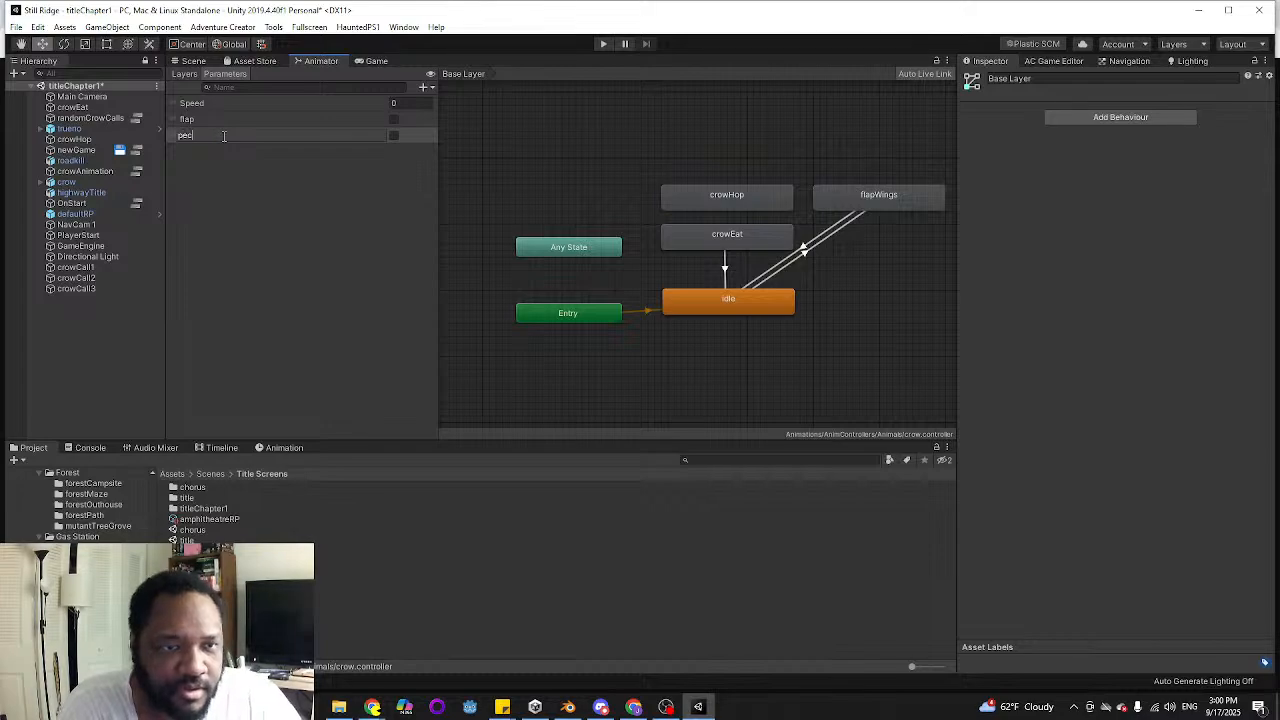
{"action": "key", "text": "Return"}
Create a transition from Any State to crowEat with the condition peck set to true
{"action": "left_click", "coordinate": [556, 252]}
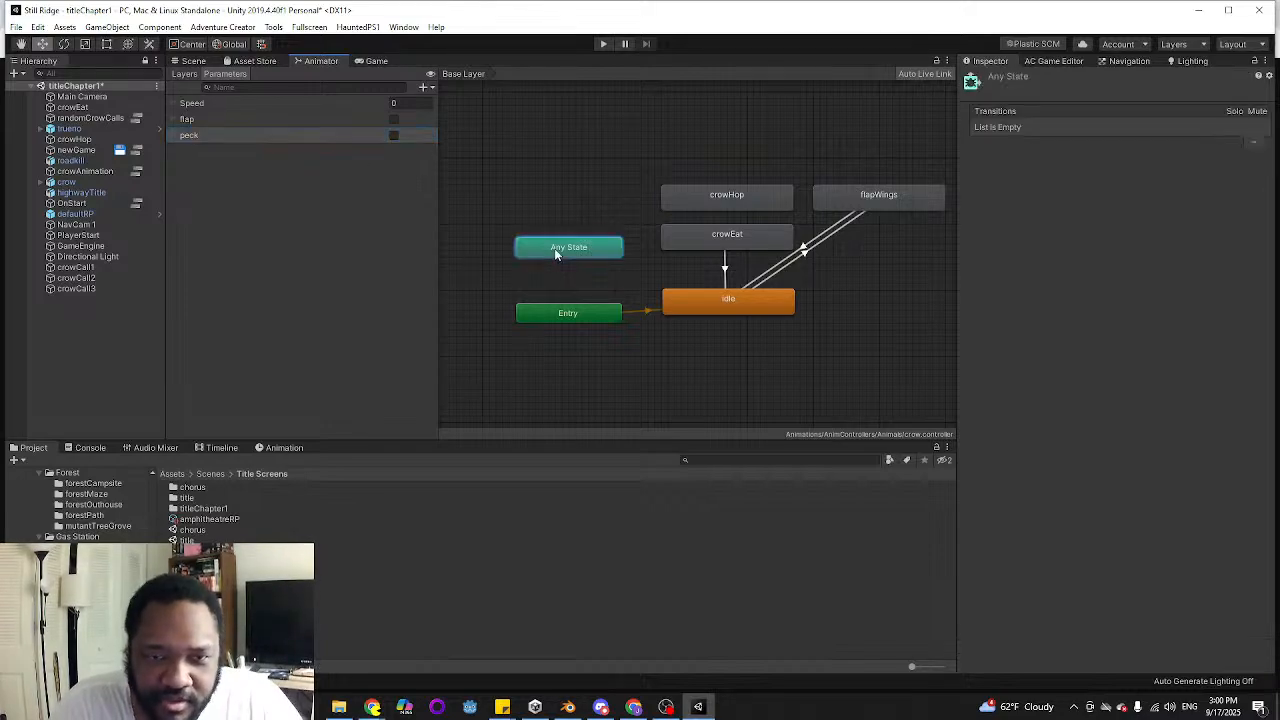
{"action": "right_click", "coordinate": [556, 252]}
{"action": "left_click", "coordinate": [600, 258]}
{"action": "left_click", "coordinate": [721, 236]}
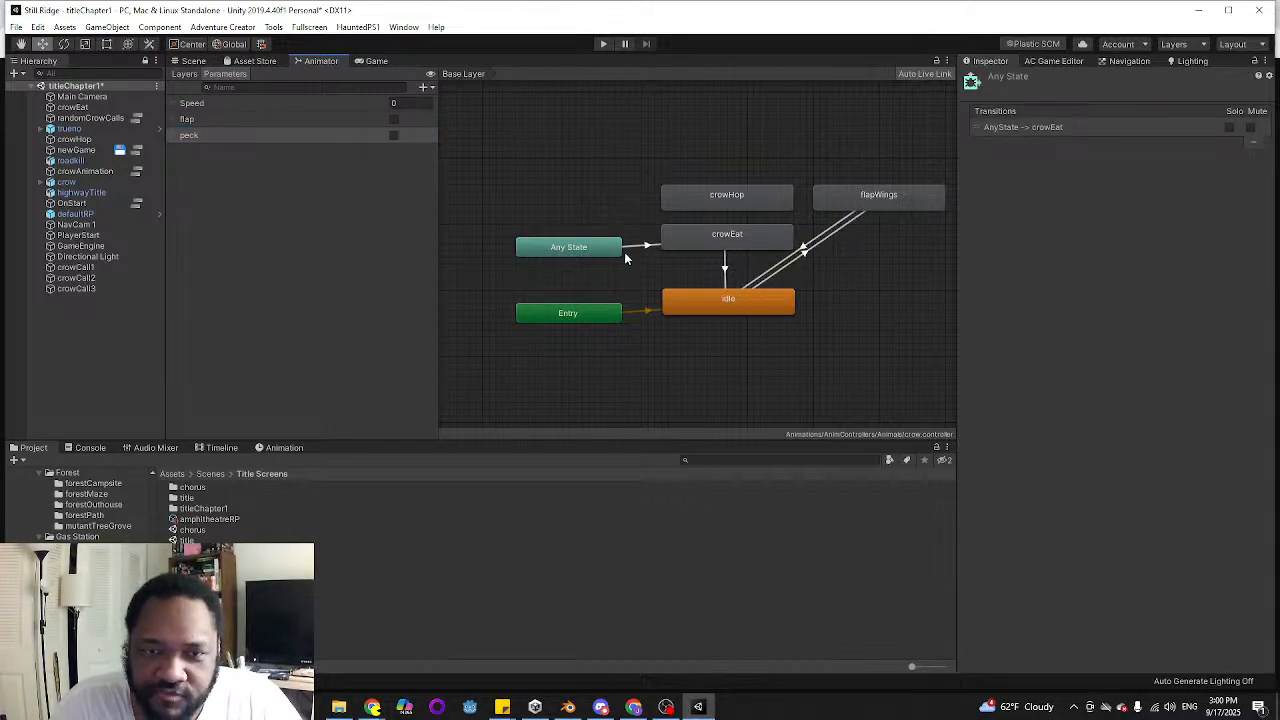
{"action": "left_click", "coordinate": [628, 248]}
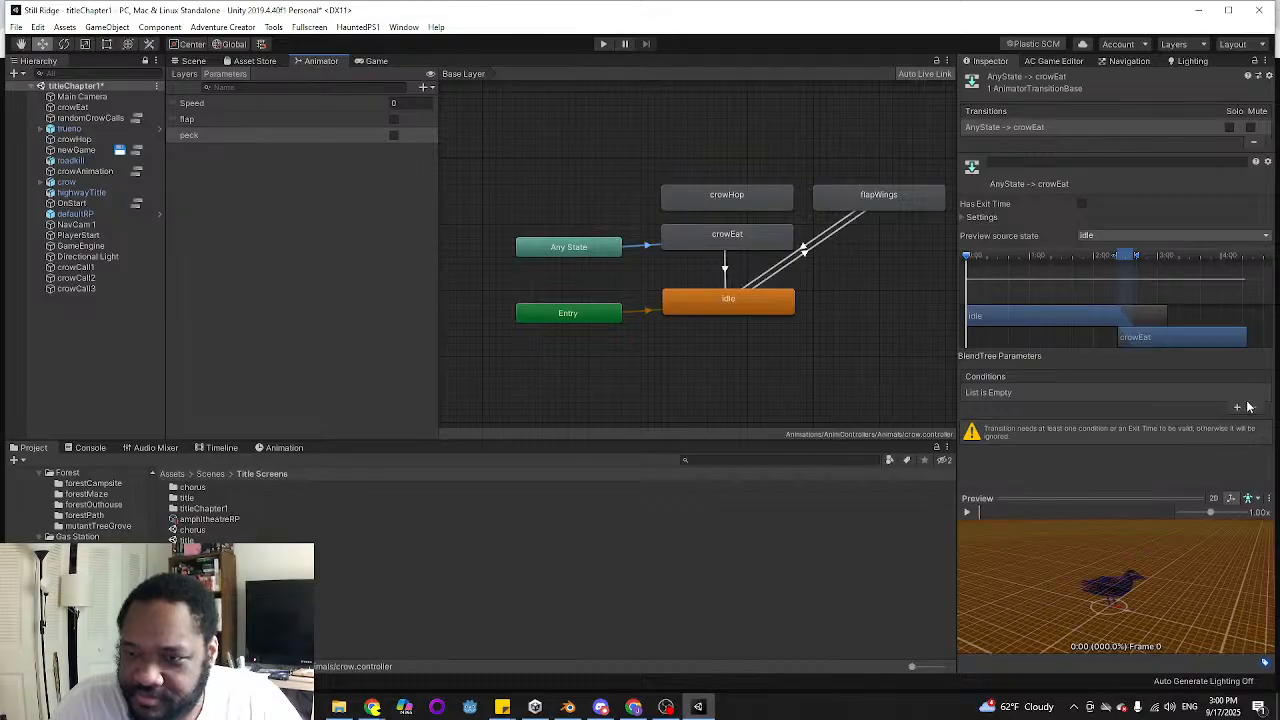
{"action": "left_click", "coordinate": [1237, 409]}
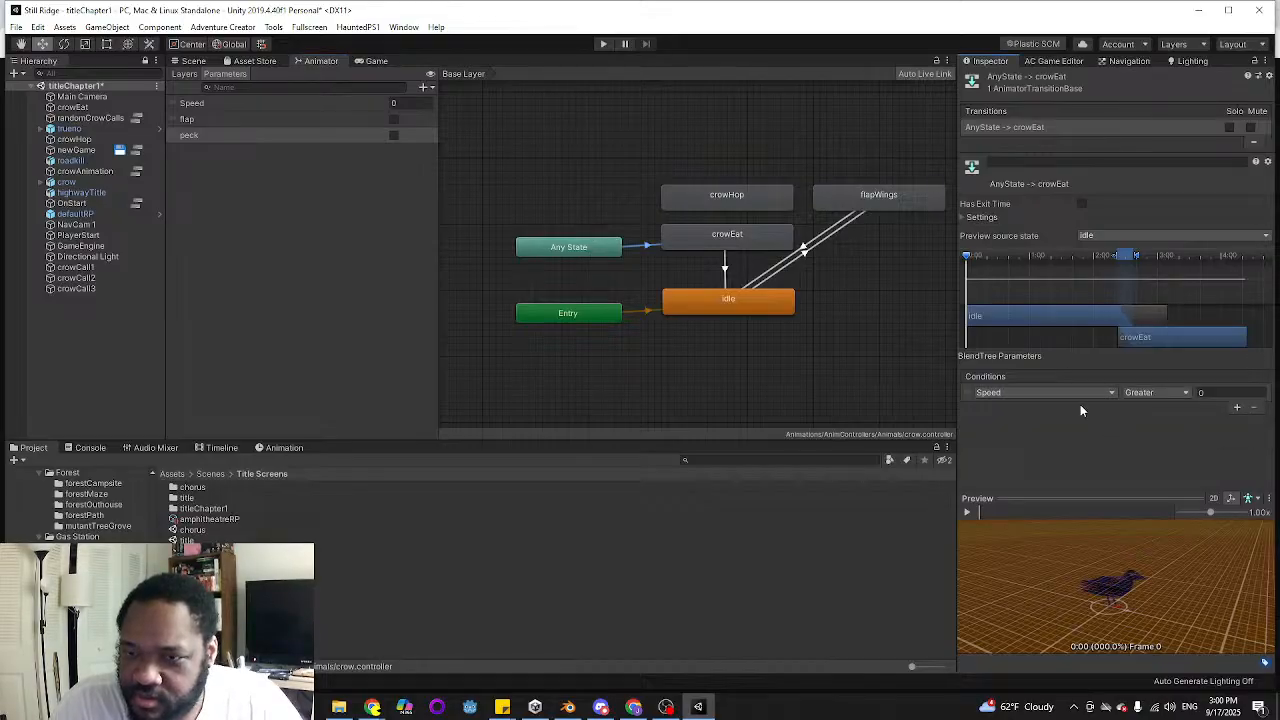
{"action": "left_click", "coordinate": [1062, 394]}
{"action": "left_click", "coordinate": [1012, 458]}
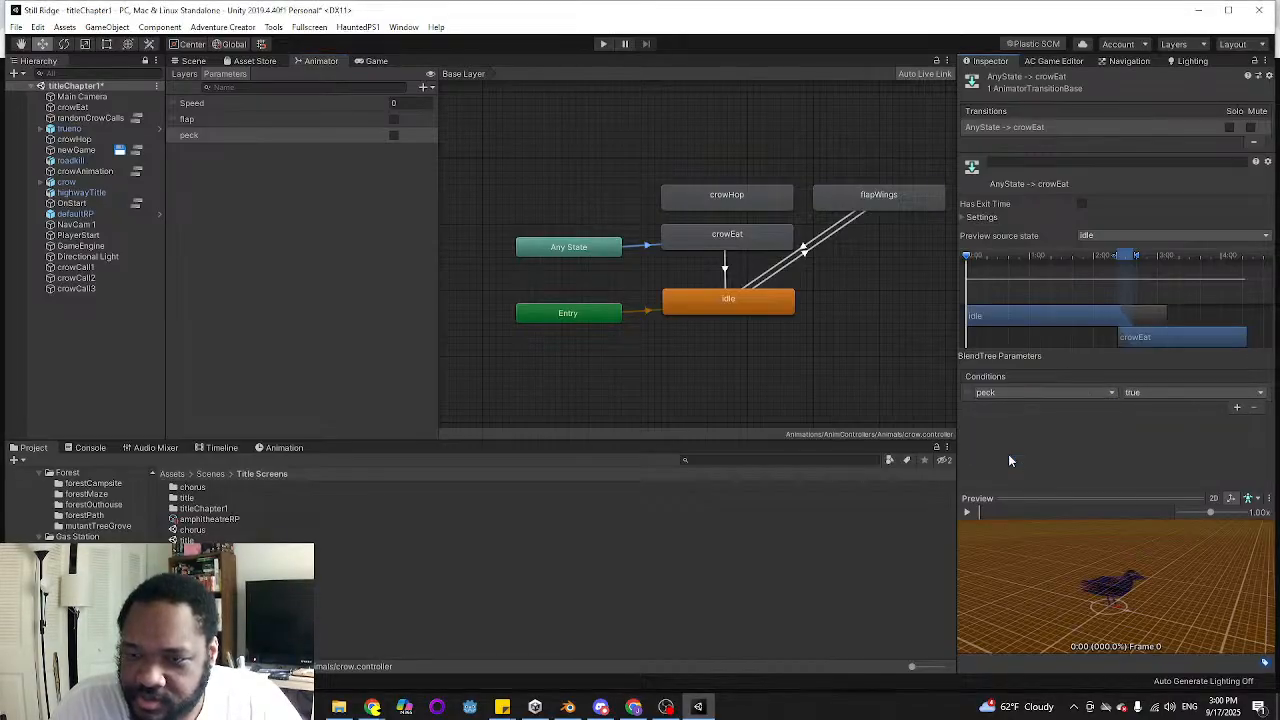
Add the condition peck set to false to the transition from crowEat to idle
{"action": "left_click", "coordinate": [725, 272]}
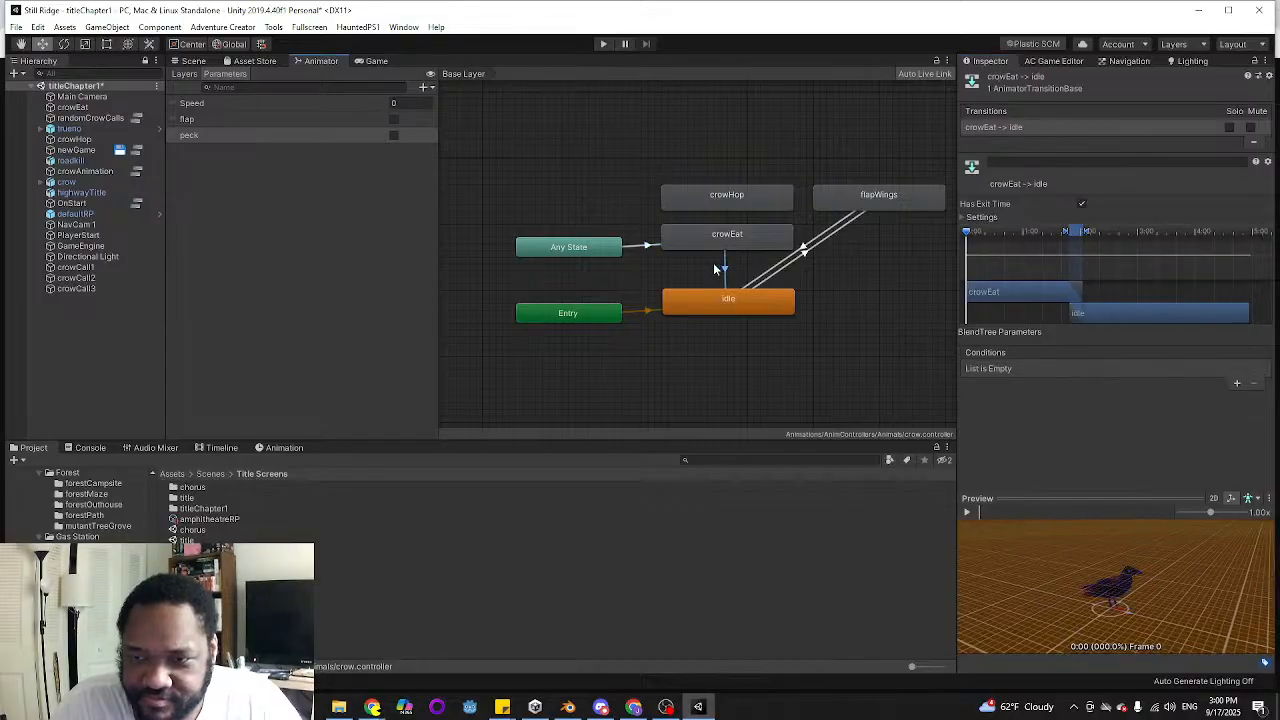
{"action": "left_click", "coordinate": [1237, 384]}
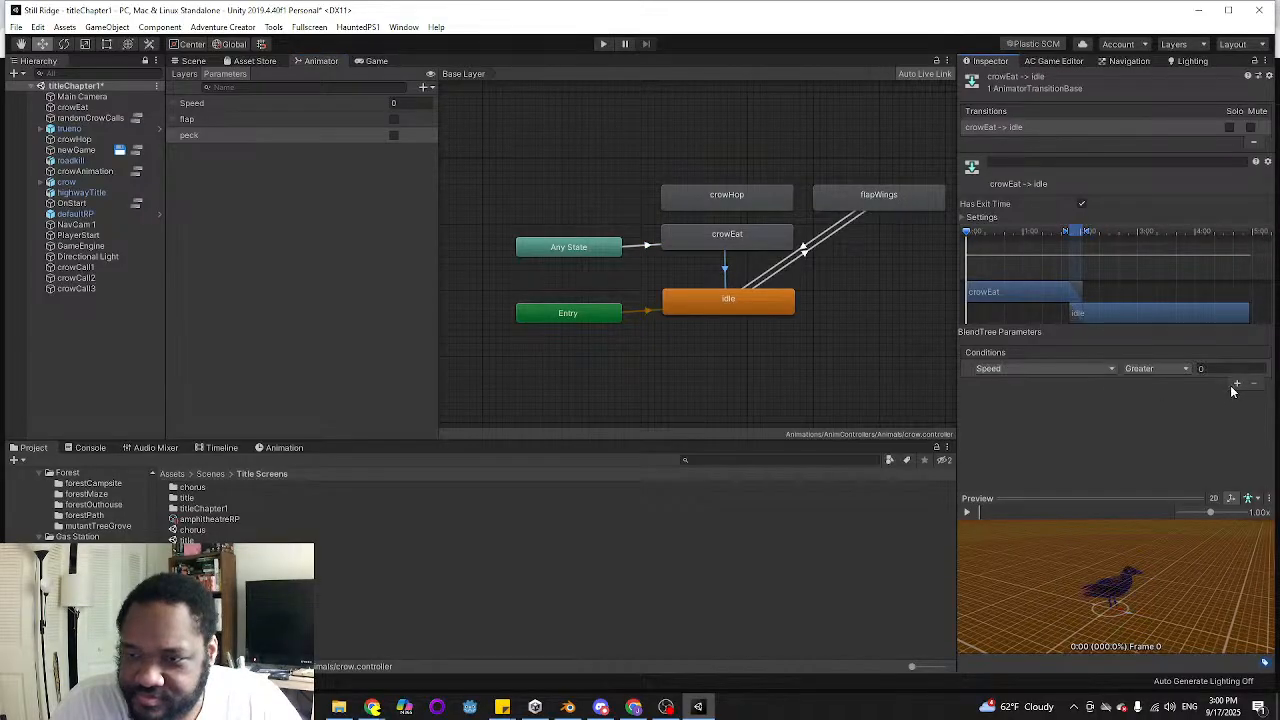
{"action": "left_click", "coordinate": [1033, 370]}
{"action": "left_click", "coordinate": [1000, 435]}
{"action": "left_click", "coordinate": [1140, 369]}
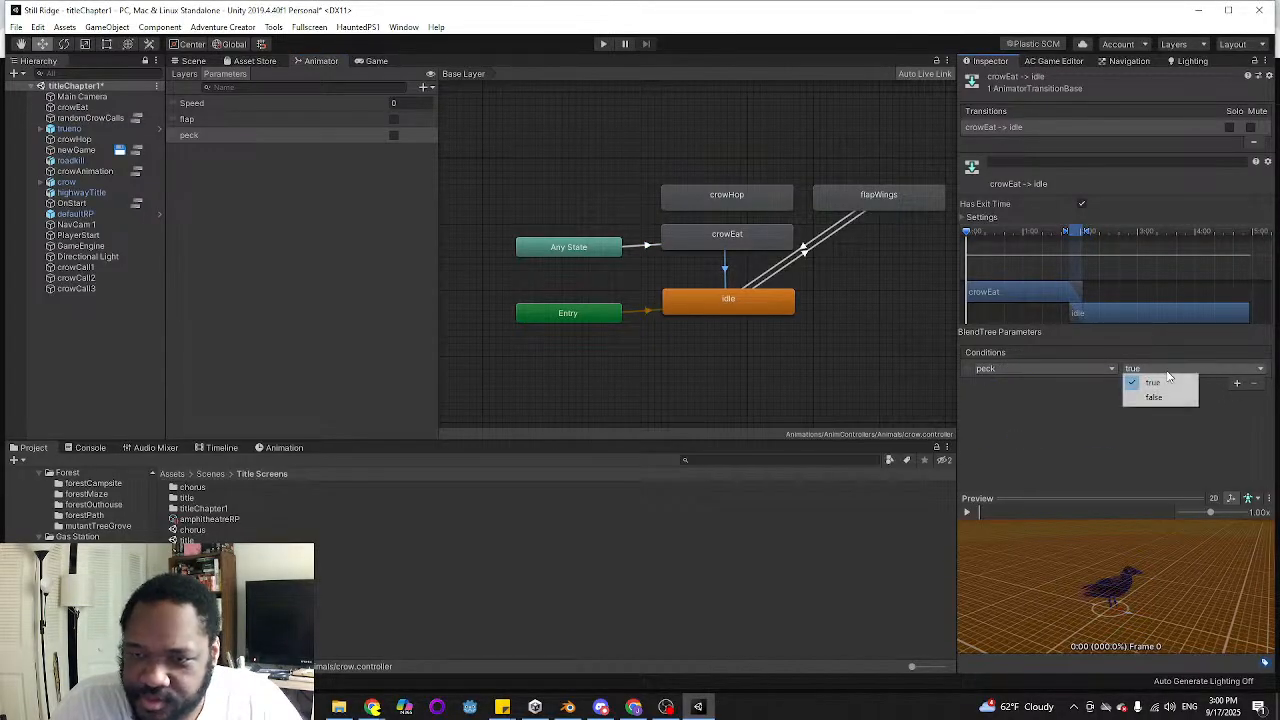
{"action": "left_click", "coordinate": [1155, 398]}
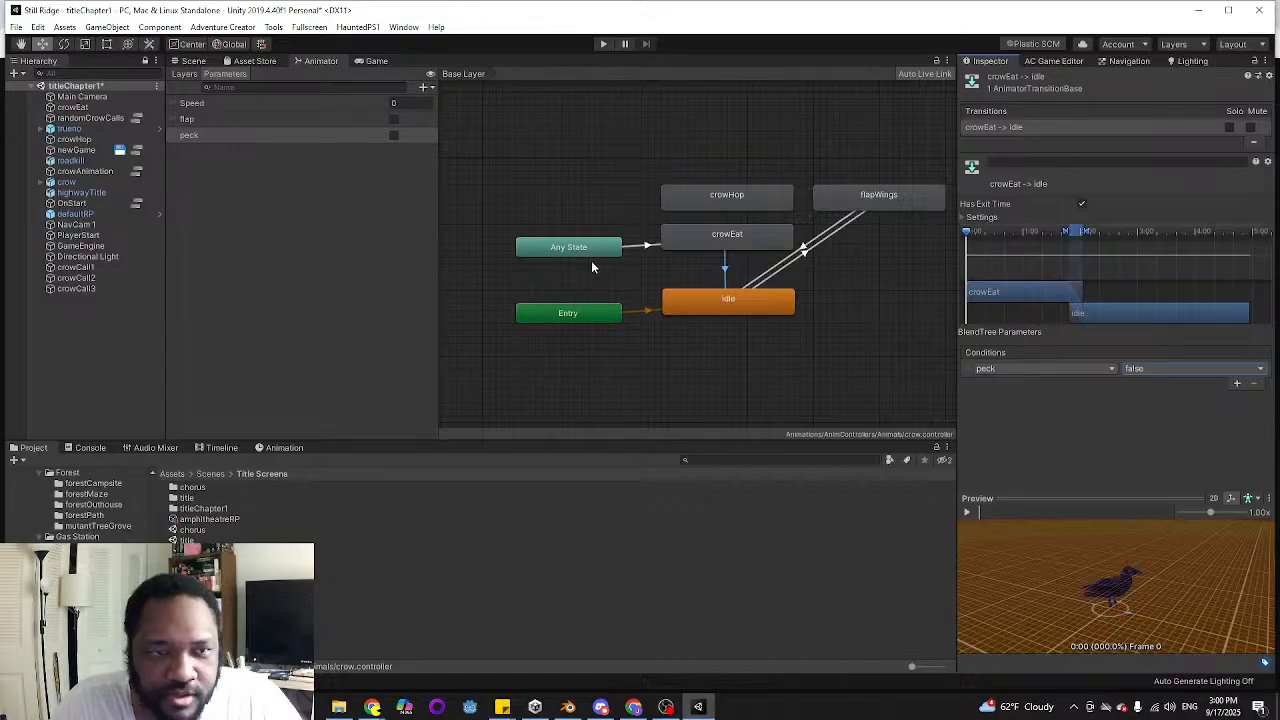
Expand the settings of the Any State to crowEat transition and disable Can Transition To Self
{"action": "left_click", "coordinate": [648, 248]}
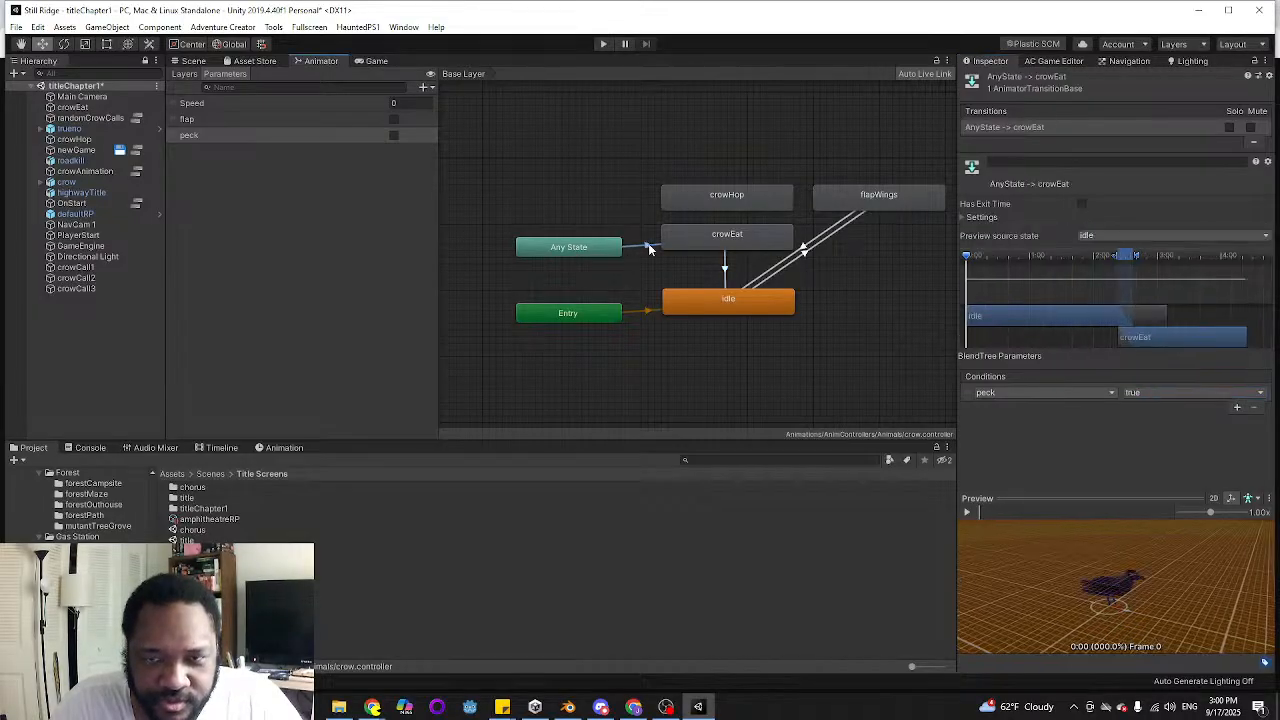
{"action": "left_click", "coordinate": [966, 218]}
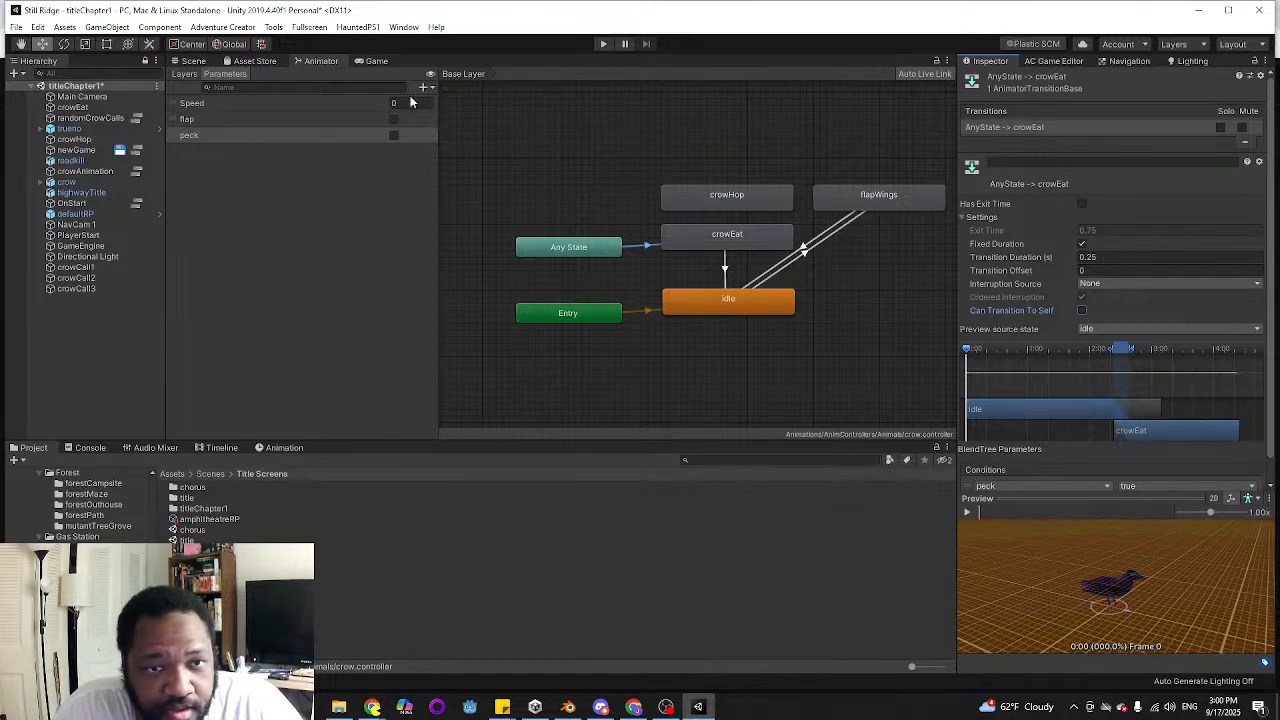
Open the crowAnimation ActionList and add a new Object: Animate action near the existing crowEat action
{"action": "left_click", "coordinate": [137, 172]}
{"action": "scroll", "coordinate": [828, 249], "scroll_direction": "down", "scroll_amount": 10}
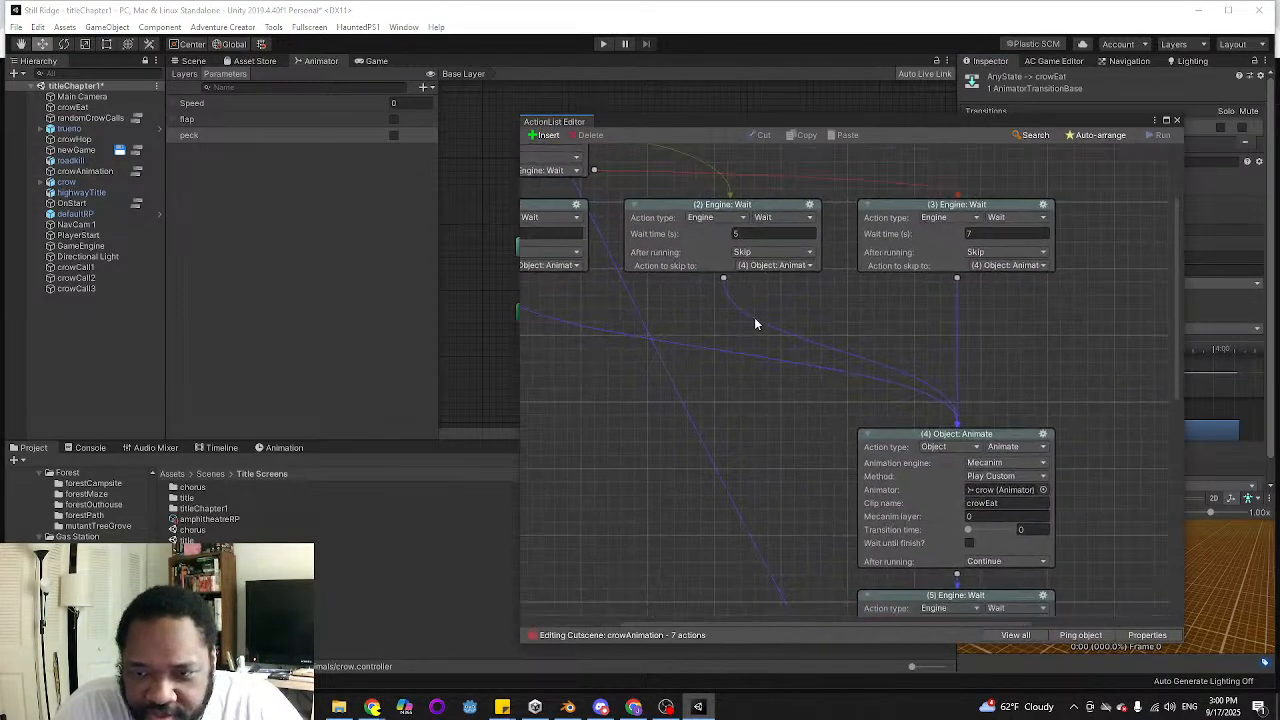
{"action": "scroll", "coordinate": [712, 408], "scroll_direction": "up", "scroll_amount": 8}
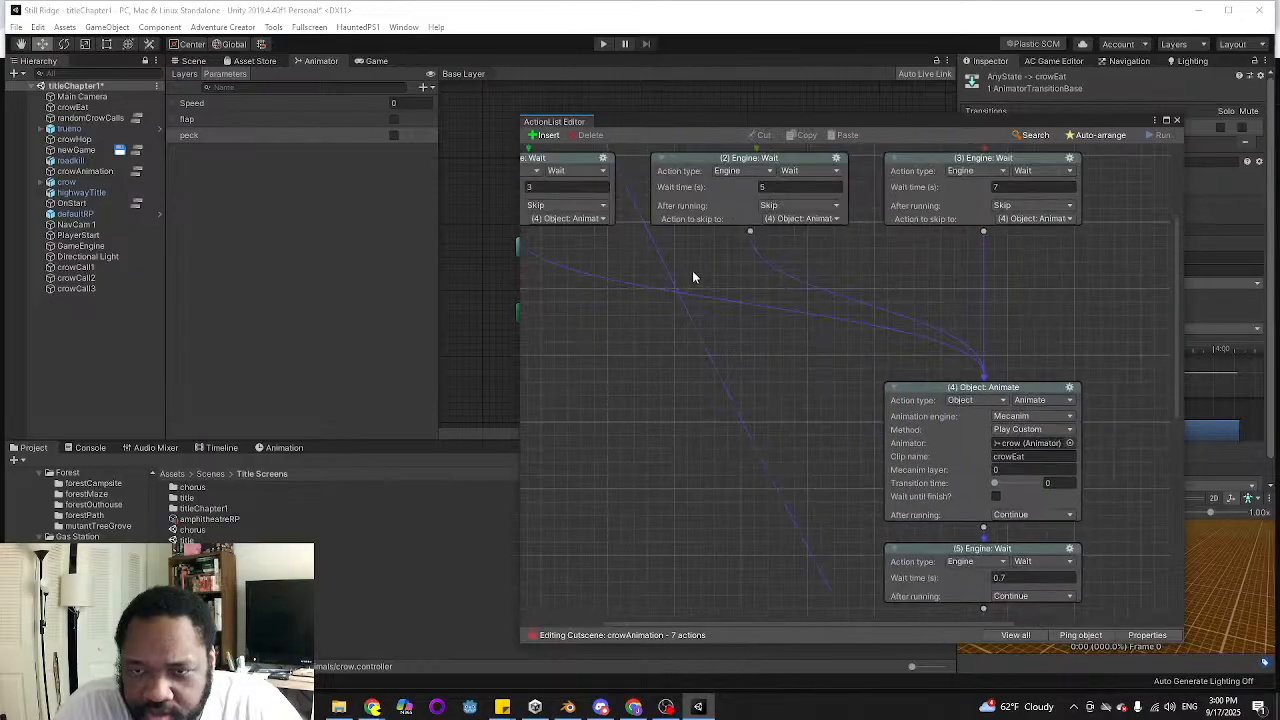
{"action": "scroll", "coordinate": [1023, 376], "scroll_direction": "down", "scroll_amount": 2}
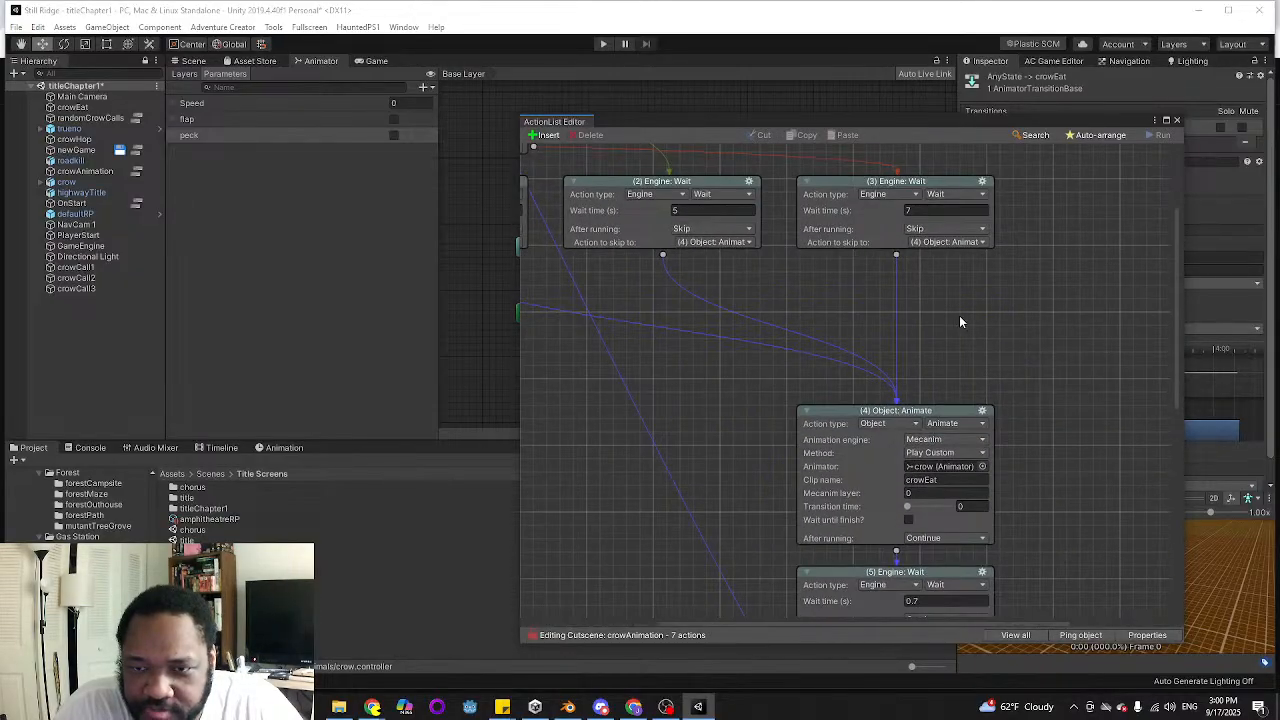
{"action": "right_click", "coordinate": [959, 315]}
{"action": "left_click", "coordinate": [975, 325]}
{"action": "left_click_drag", "start_coordinate": [1032, 320], "coordinate": [970, 313]}
{"action": "left_click", "coordinate": [982, 324]}
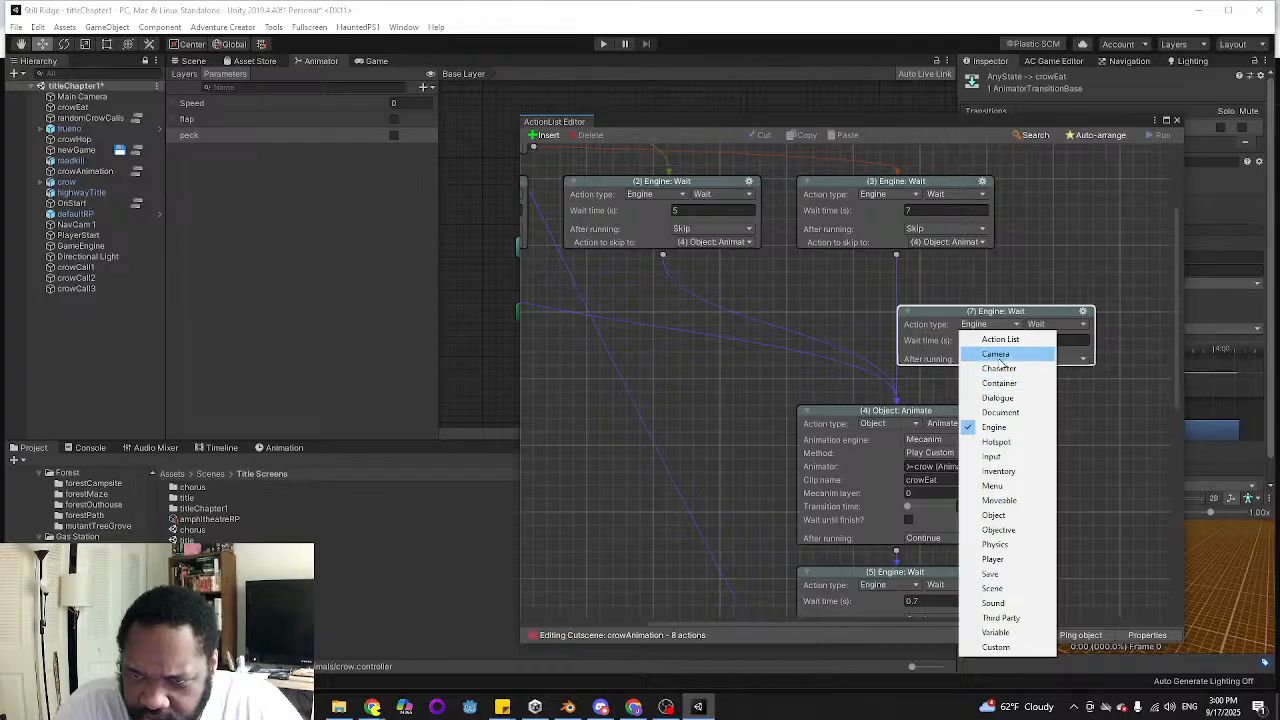
{"action": "left_click", "coordinate": [996, 516]}
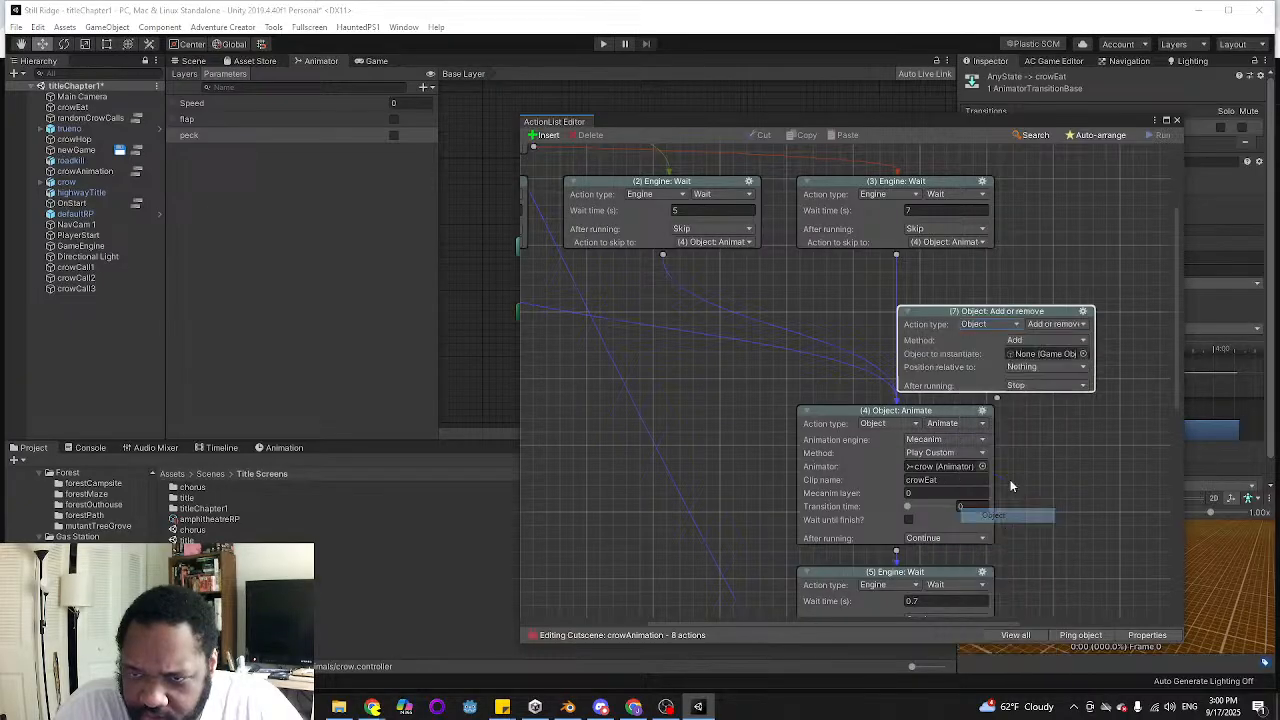
{"action": "left_click", "coordinate": [1066, 324]}
{"action": "left_click", "coordinate": [1062, 355]}
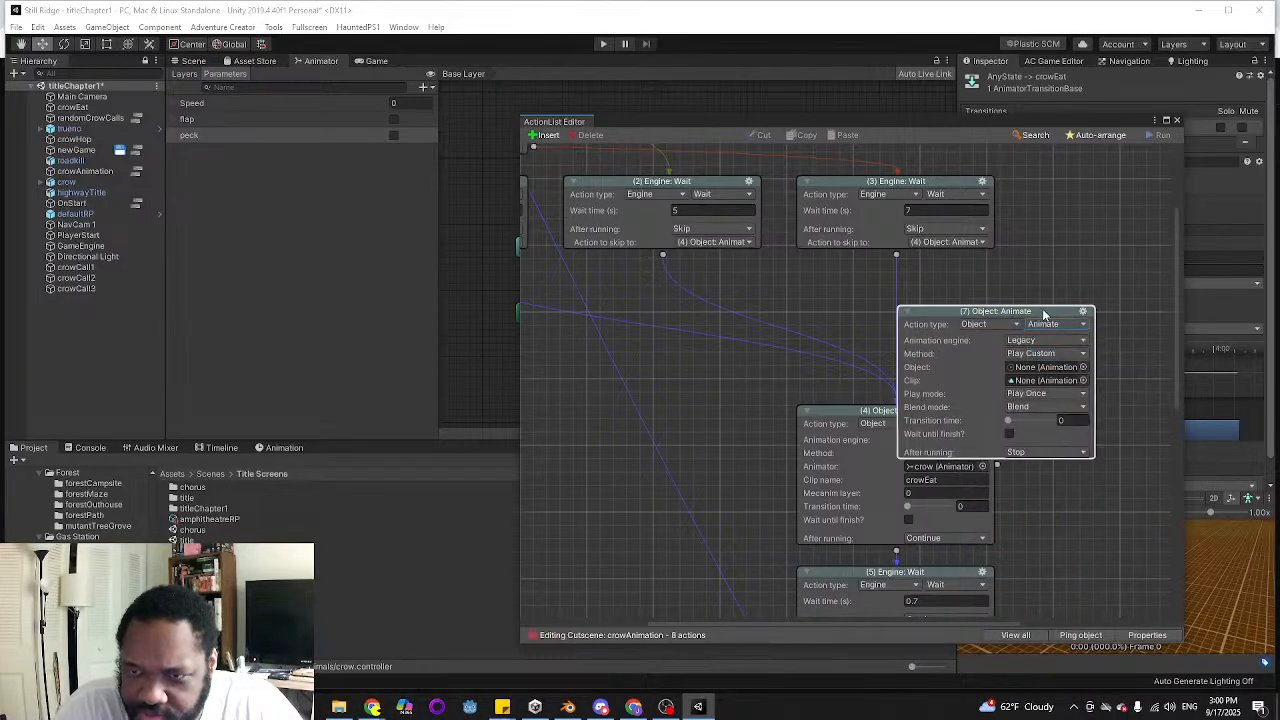
Set the new Animate action to the Mecanim engine, assign the crow's Animator, and enter peck as the parameter to affect
{"action": "left_click", "coordinate": [1060, 292]}
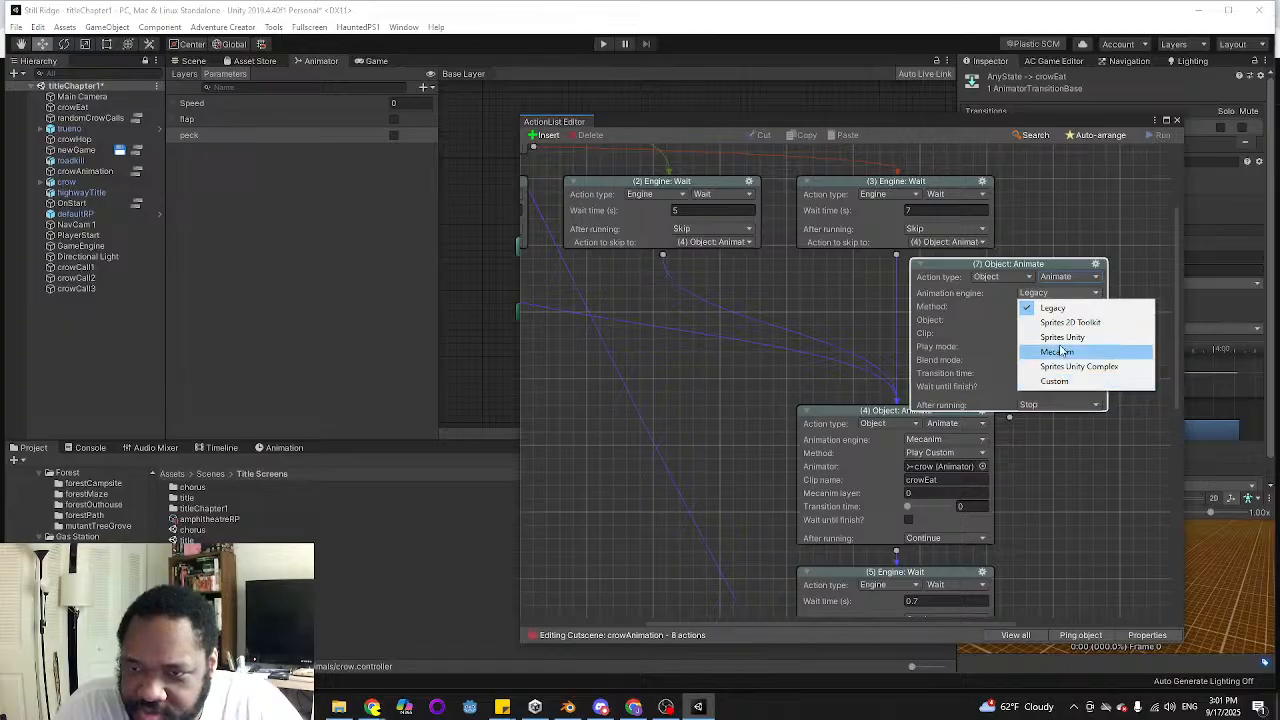
{"action": "left_click", "coordinate": [1060, 351]}
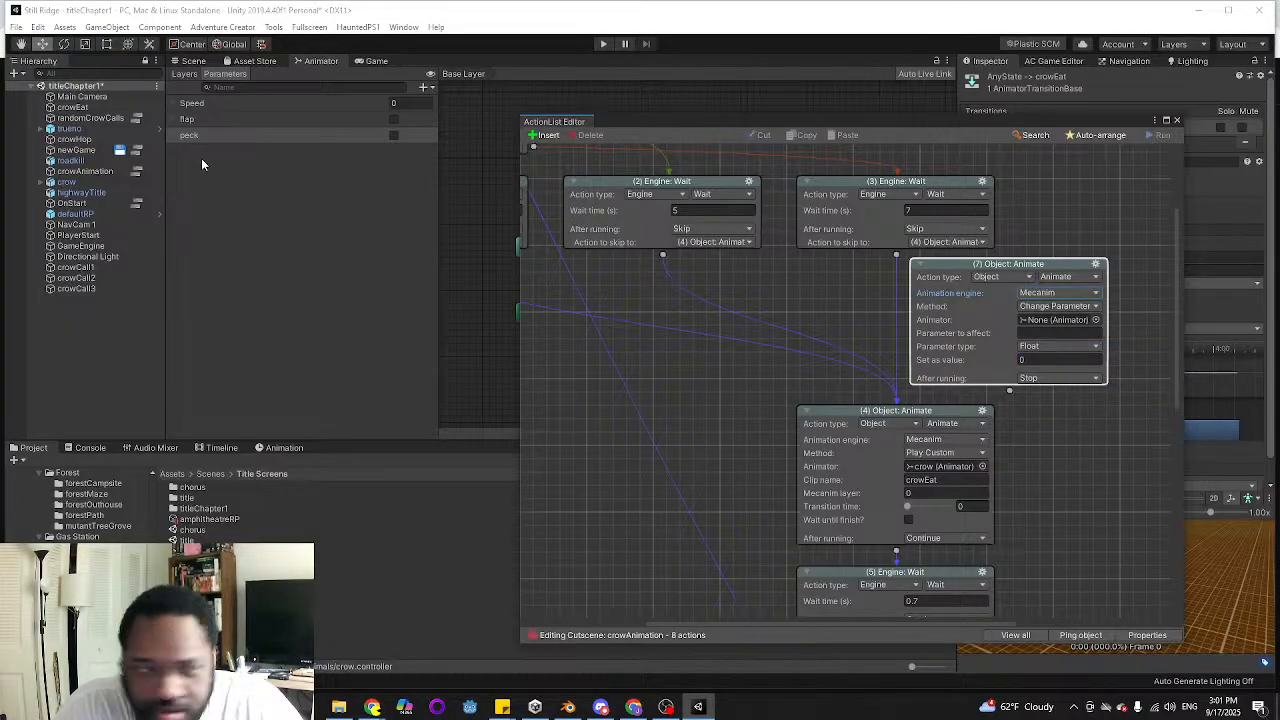
{"action": "left_click_drag", "start_coordinate": [76, 183], "coordinate": [1058, 320]}
{"action": "left_click", "coordinate": [1060, 332]}
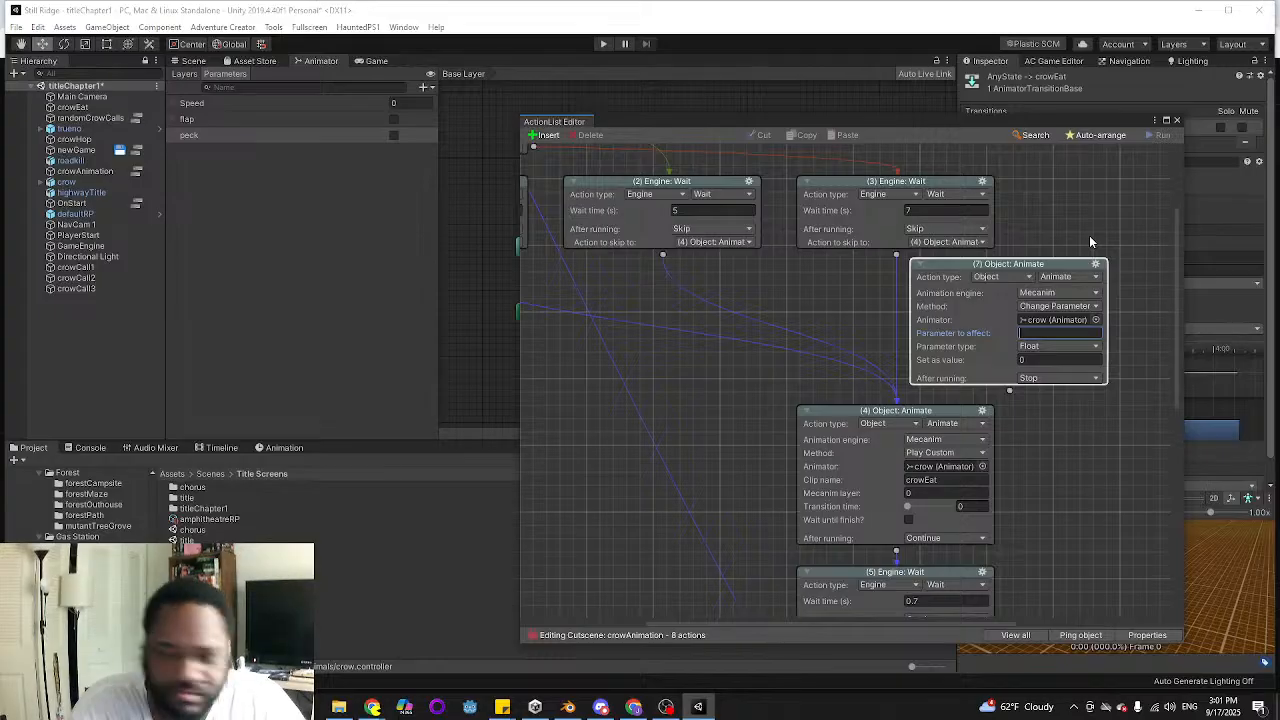
{"action": "type", "text": "peck"}
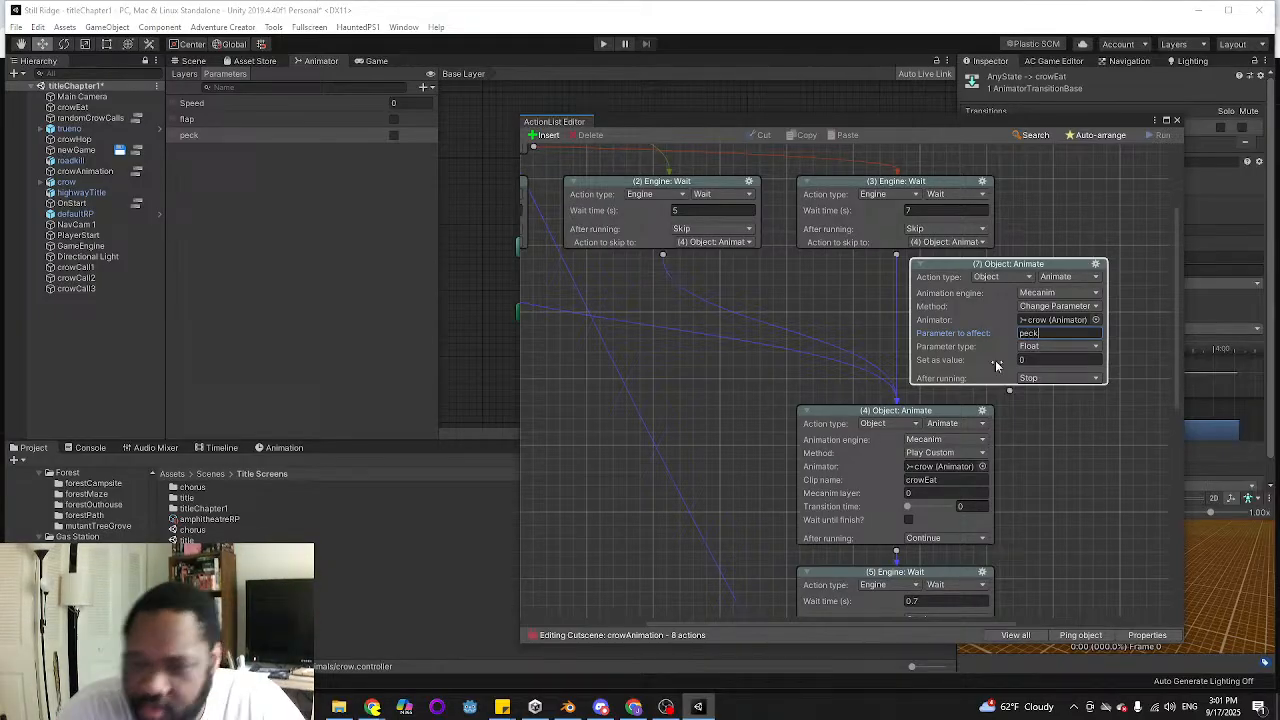
Make the peck action's parameter type Bool with its value enabled, and set After running to Skip
{"action": "left_click", "coordinate": [1056, 348]}
{"action": "left_click", "coordinate": [1042, 388]}
{"action": "left_click", "coordinate": [1022, 359]}
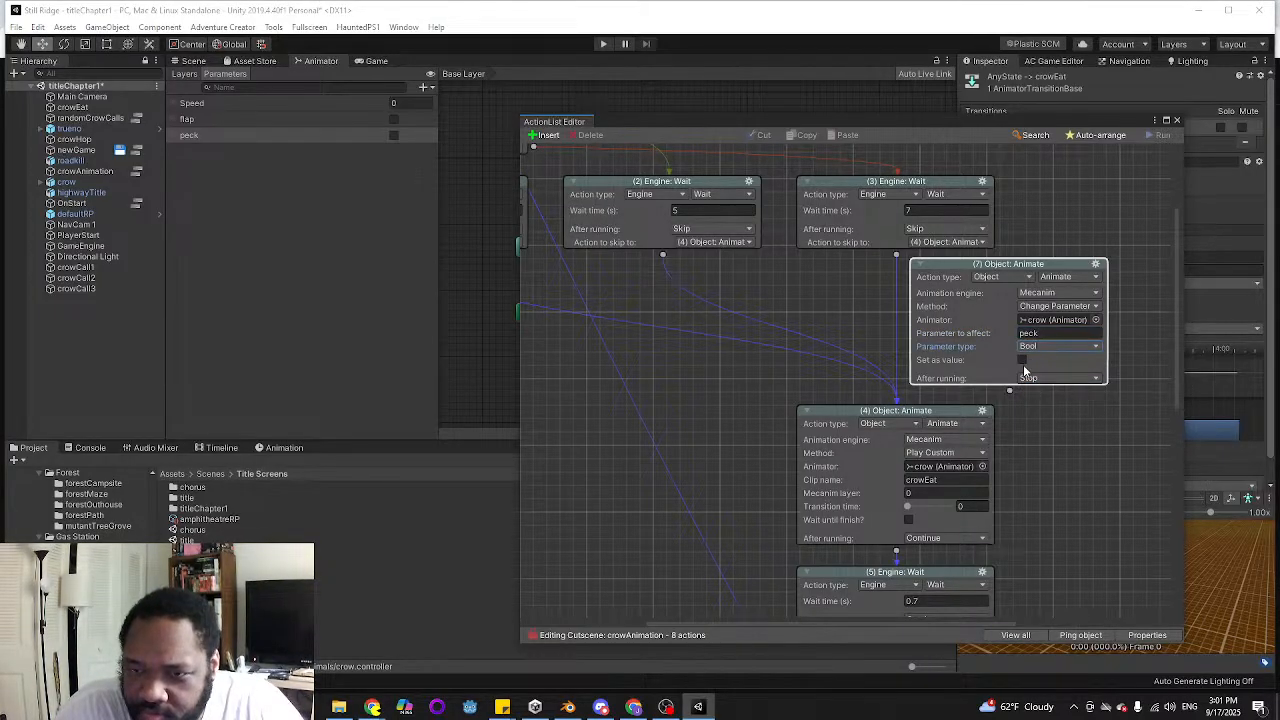
{"action": "left_click", "coordinate": [1030, 378]}
{"action": "left_click", "coordinate": [1020, 402]}
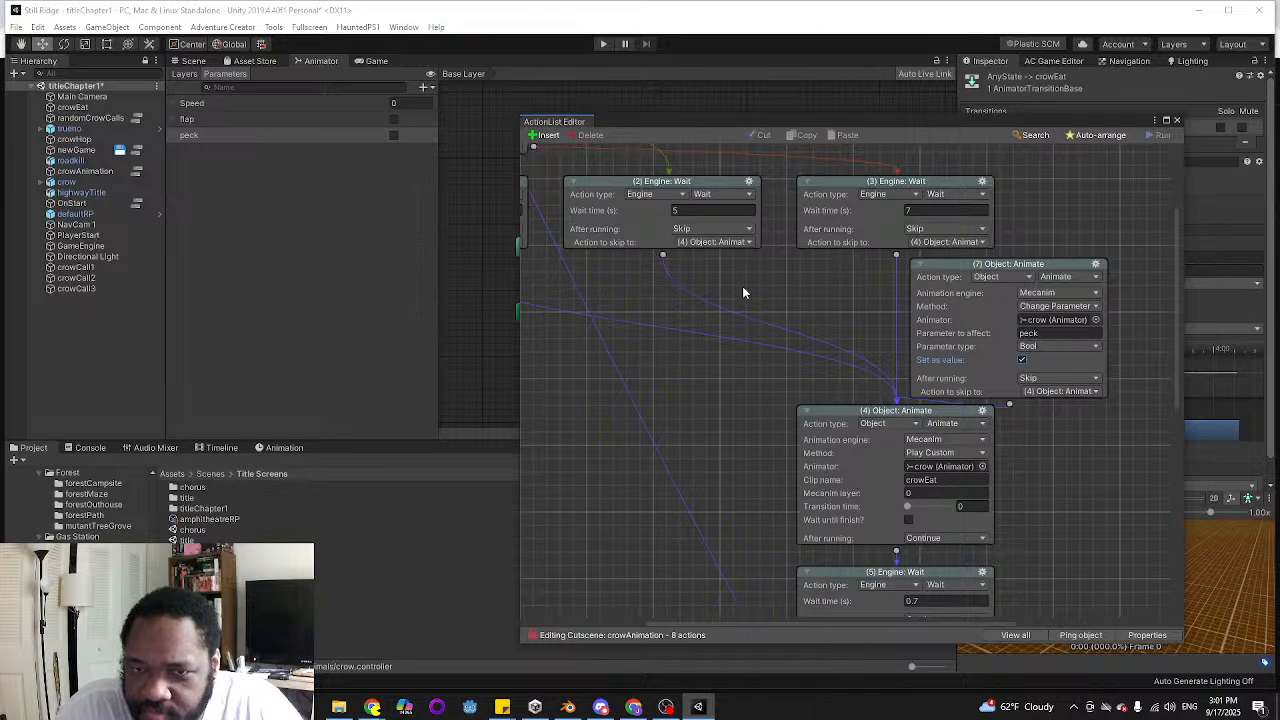
Reconnect the 3, 5 and 7 second Wait actions to the new peck action
{"action": "middle_click_drag", "start_coordinate": [742, 287], "coordinate": [857, 288]}
{"action": "left_click_drag", "start_coordinate": [1008, 254], "coordinate": [1055, 293]}
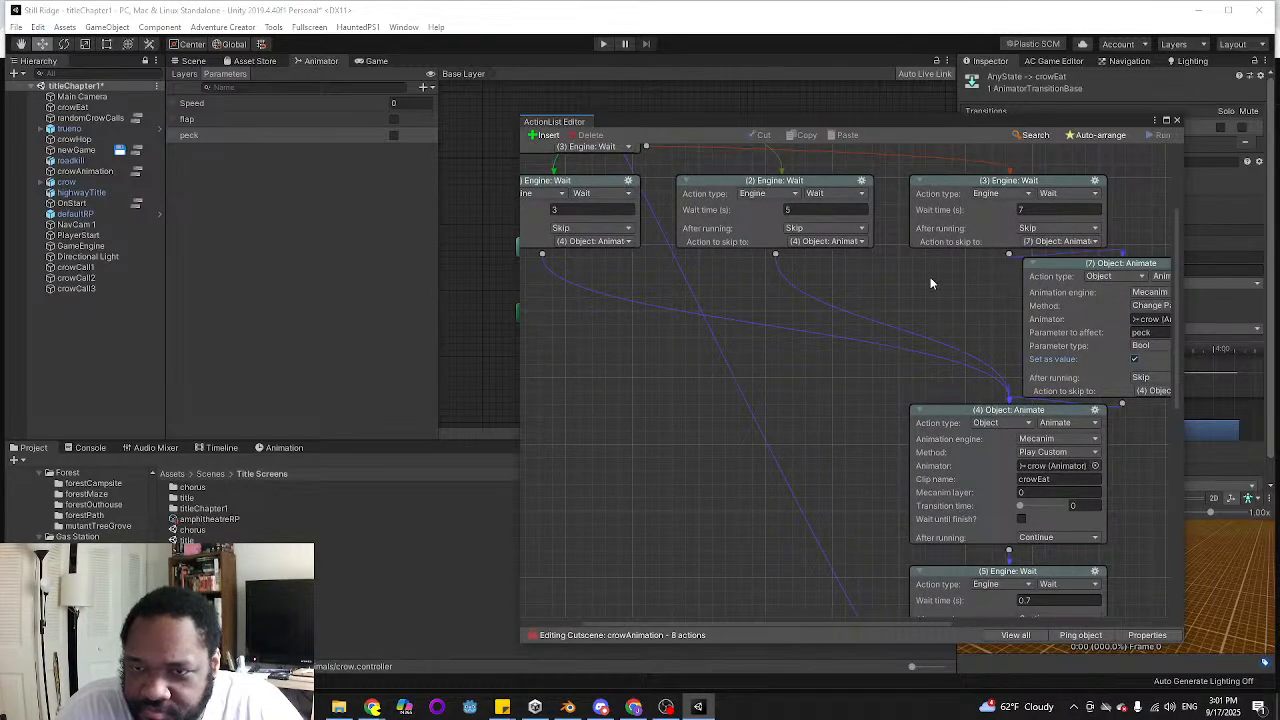
{"action": "left_click_drag", "start_coordinate": [773, 255], "coordinate": [1080, 300]}
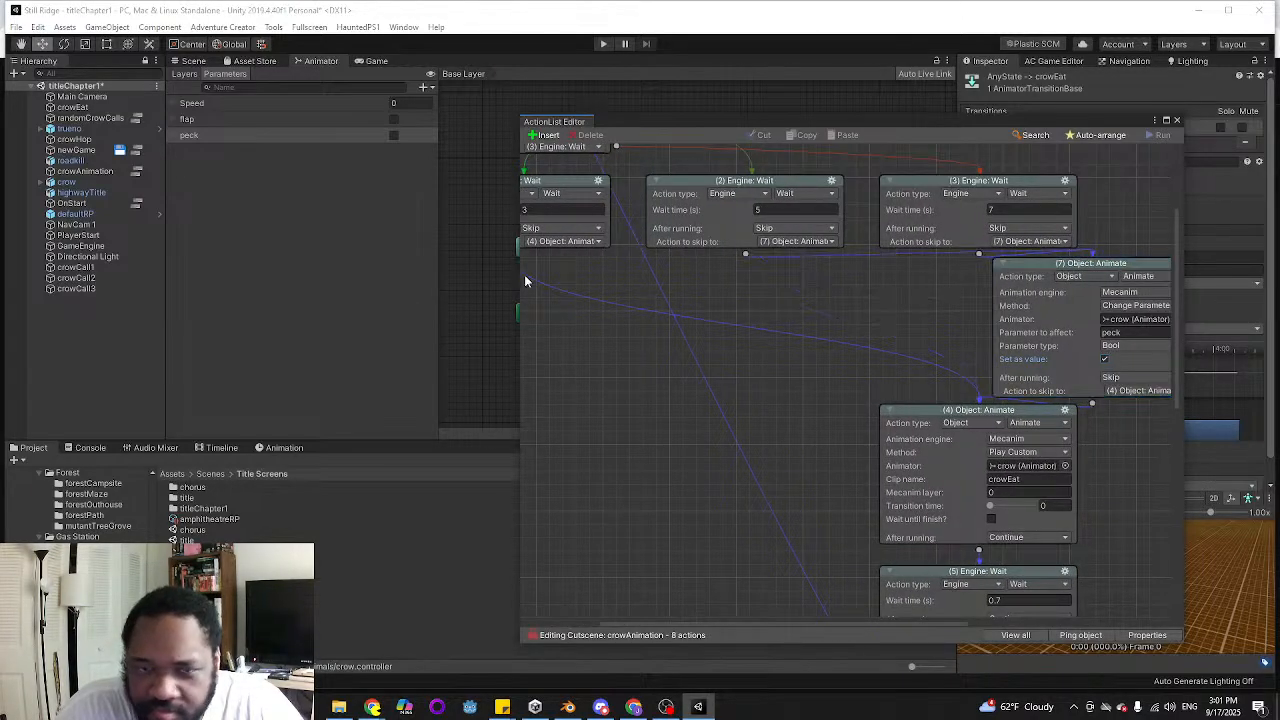
{"action": "middle_click_drag", "start_coordinate": [527, 282], "coordinate": [644, 283]}
{"action": "left_click_drag", "start_coordinate": [629, 256], "coordinate": [1123, 346]}
Move the crowEat Play Custom action aside and connect the peck action to the 0.7 second Wait action
{"action": "middle_click_drag", "start_coordinate": [1066, 471], "coordinate": [966, 406]}
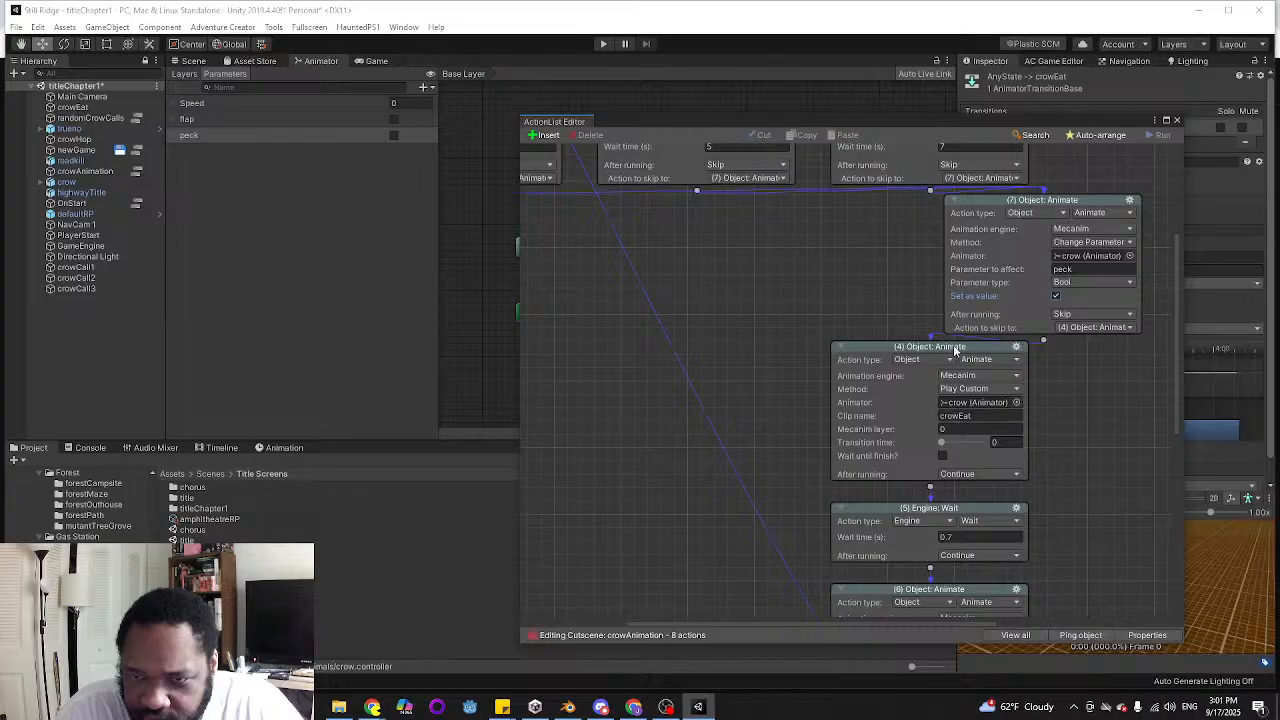
{"action": "left_click_drag", "start_coordinate": [947, 350], "coordinate": [770, 316]}
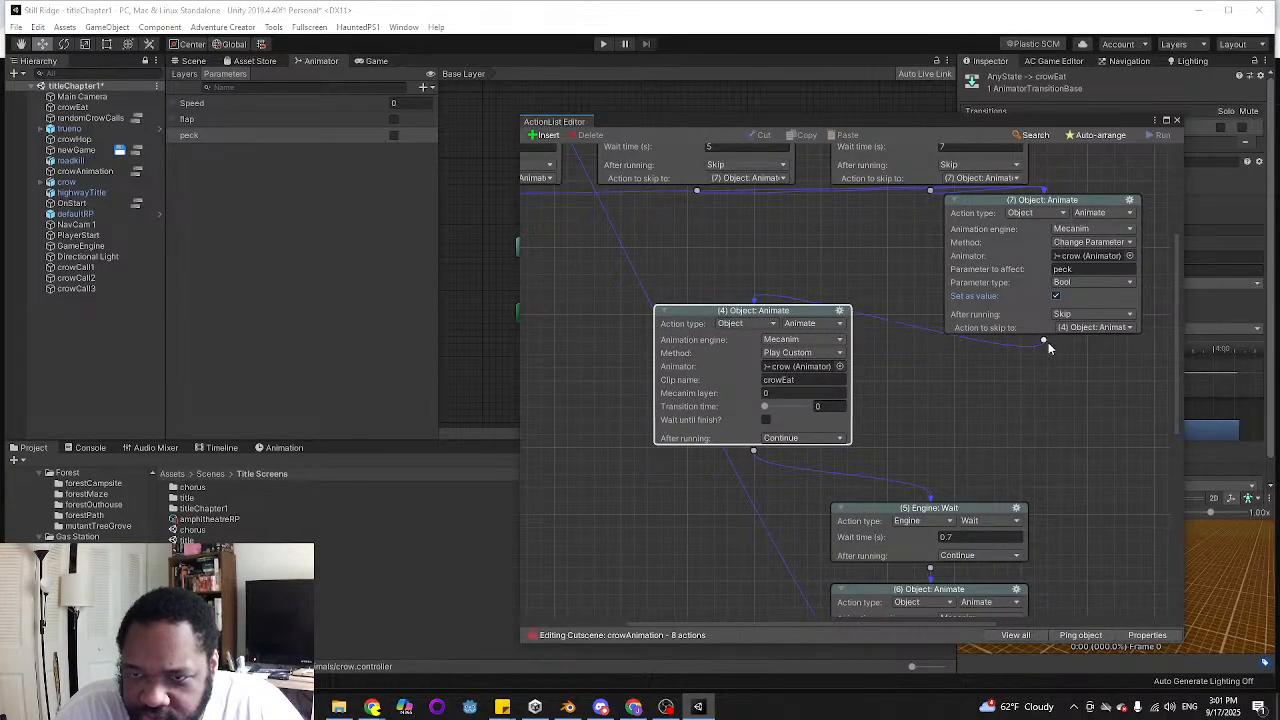
{"action": "left_click_drag", "start_coordinate": [1044, 341], "coordinate": [965, 525]}
{"action": "scroll", "coordinate": [1007, 480], "scroll_direction": "down", "scroll_amount": 3}
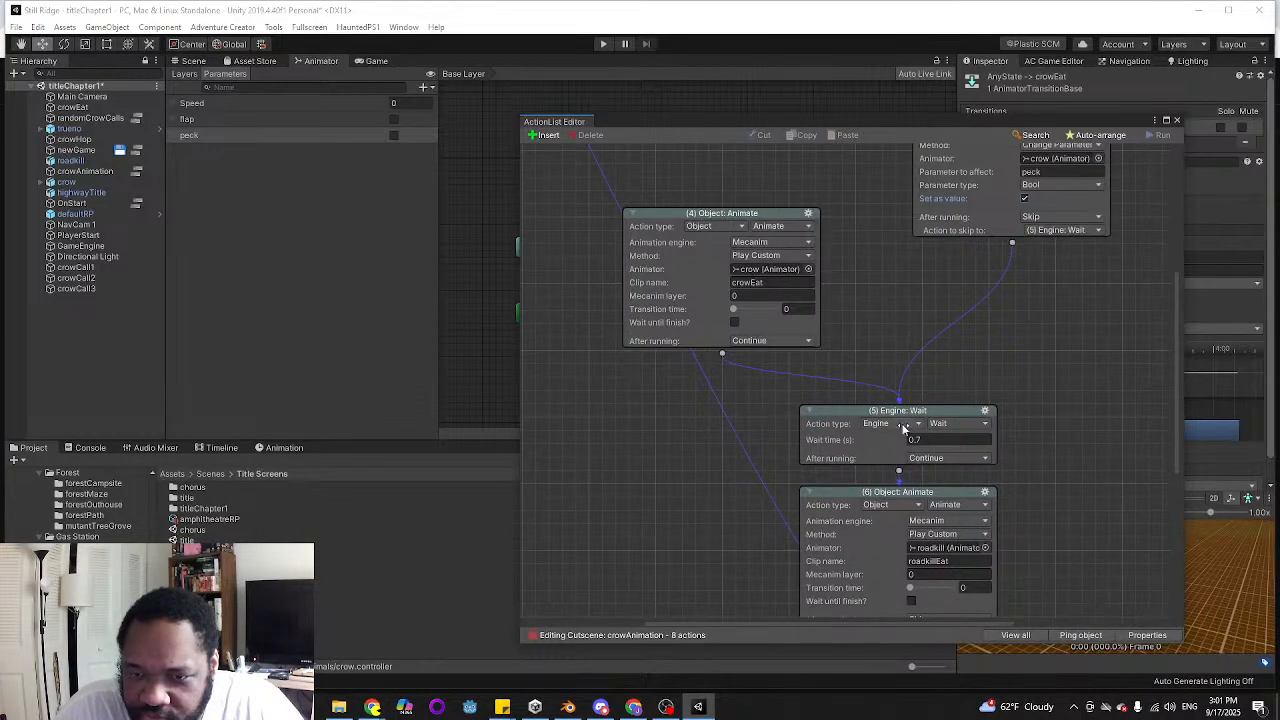
Duplicate the peck action by copy and paste, move the roadkillEat action down, and place the duplicate beside the 0.7 second Wait
{"action": "scroll", "coordinate": [1044, 453], "scroll_direction": "up", "scroll_amount": 4}
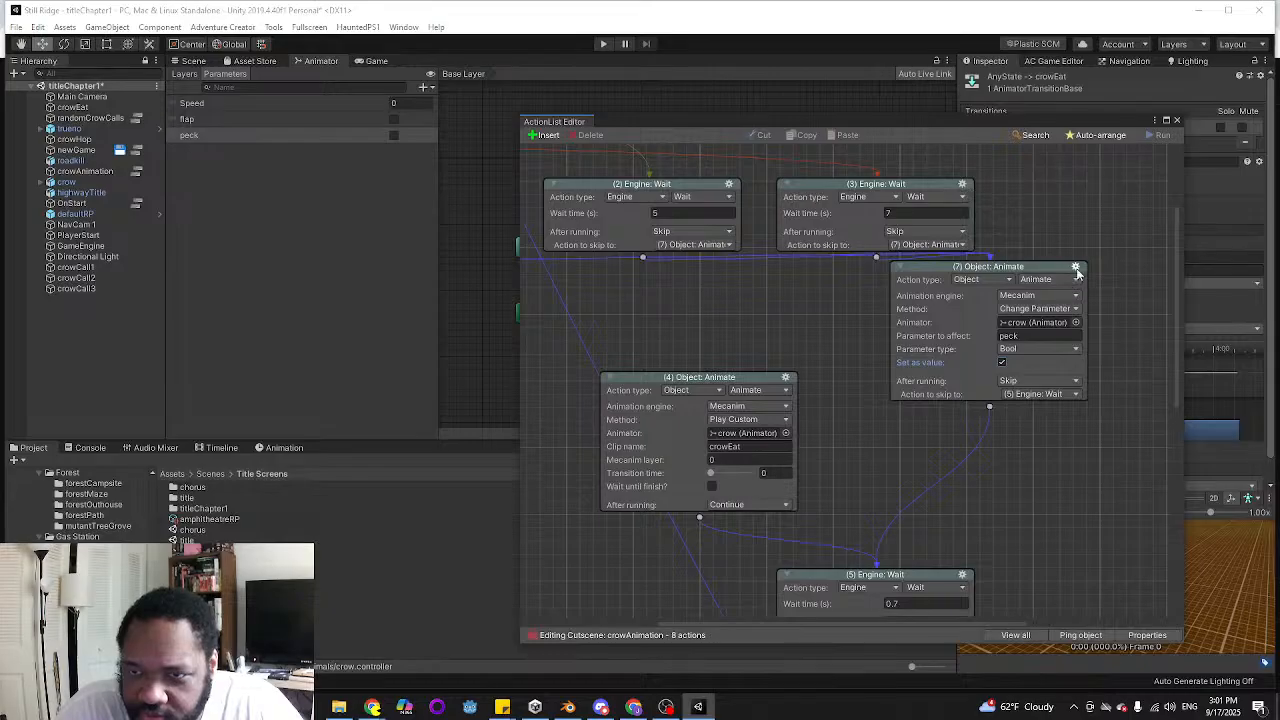
{"action": "right_click", "coordinate": [1076, 270]}
{"action": "left_click", "coordinate": [1110, 292]}
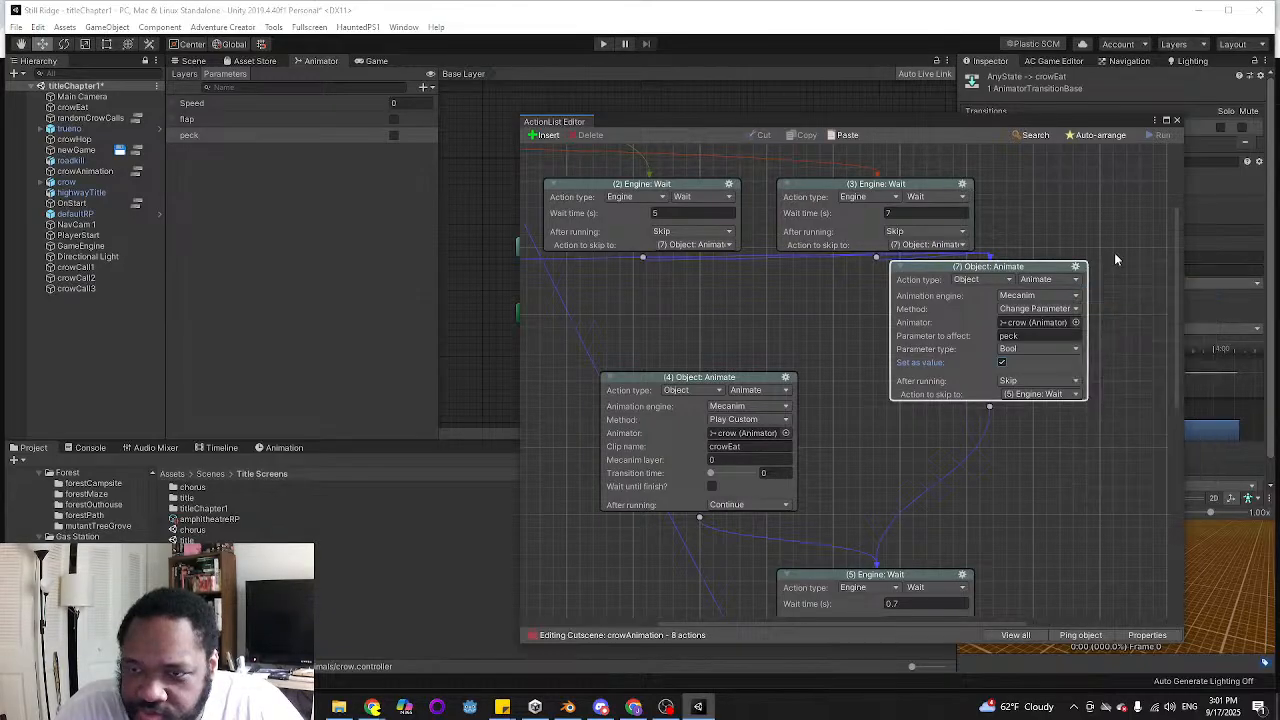
{"action": "scroll", "coordinate": [1003, 355], "scroll_direction": "down", "scroll_amount": 5}
{"action": "left_click_drag", "start_coordinate": [854, 401], "coordinate": [853, 489]}
{"action": "left_click", "coordinate": [1001, 396]}
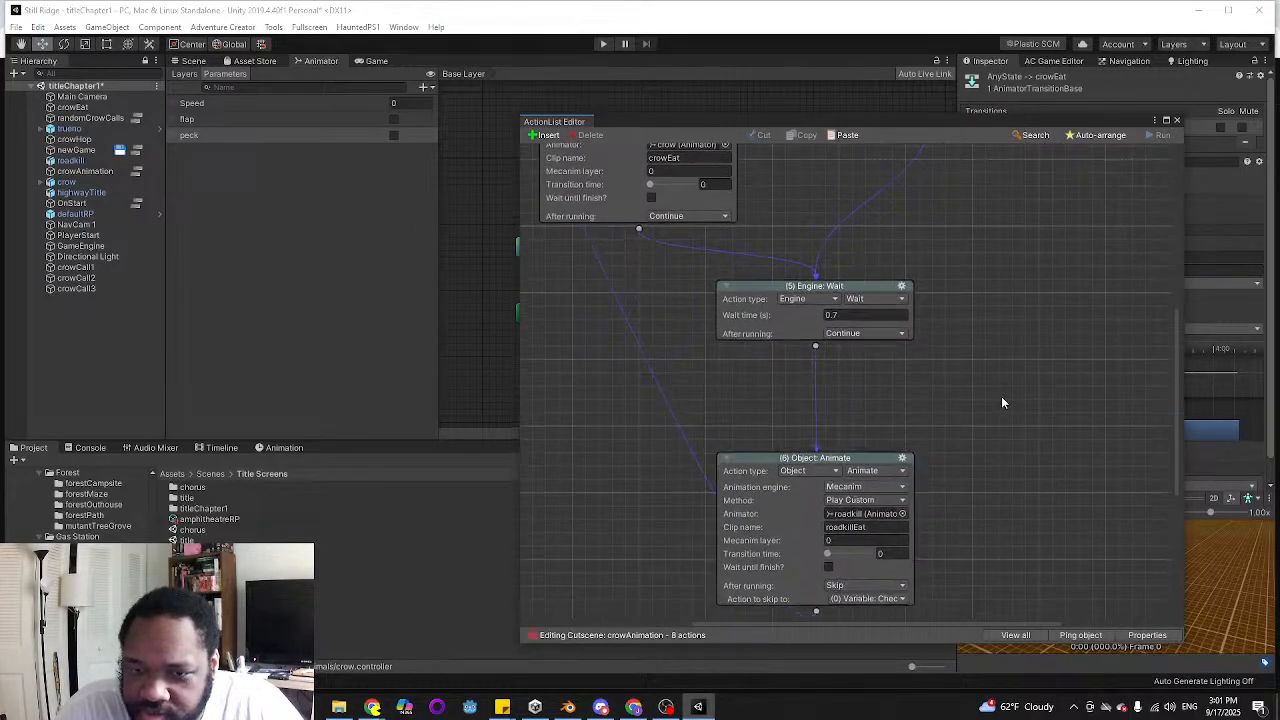
{"action": "left_click", "coordinate": [858, 137]}
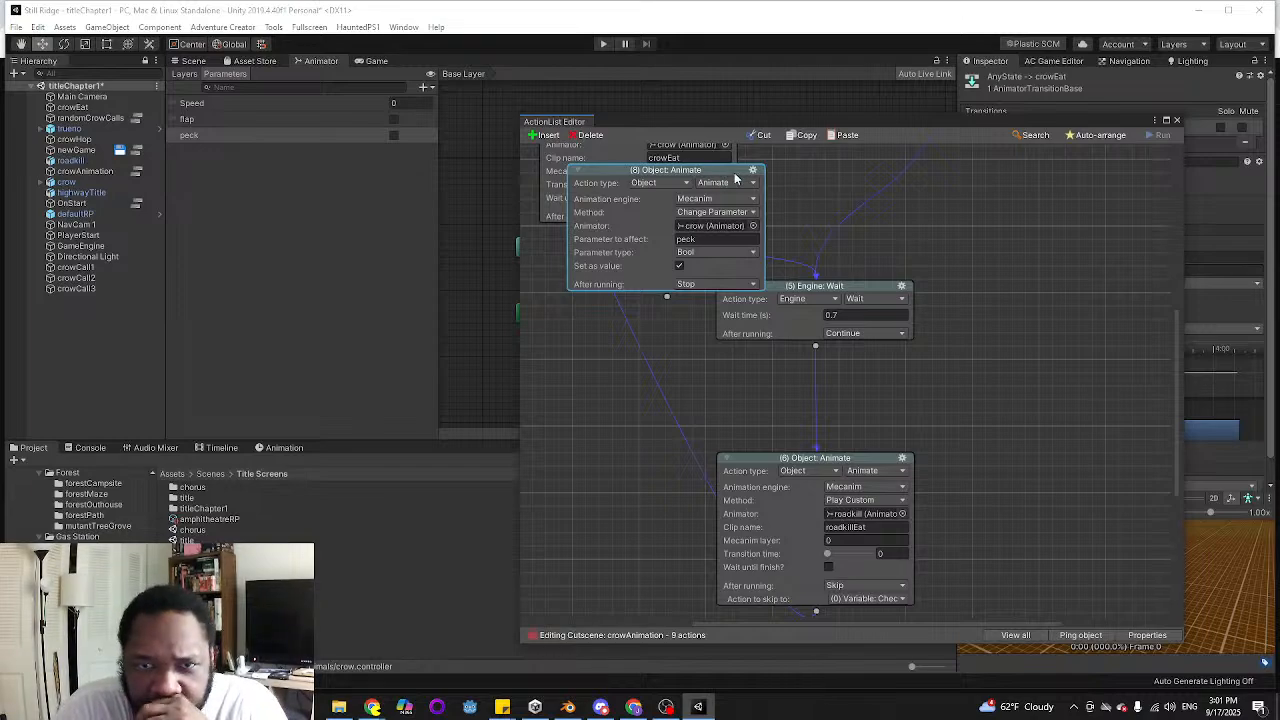
{"action": "left_click_drag", "start_coordinate": [665, 170], "coordinate": [1041, 348]}
{"action": "scroll", "coordinate": [1040, 265], "scroll_direction": "up", "scroll_amount": 1}
{"action": "scroll", "coordinate": [1000, 255], "scroll_direction": "up", "scroll_amount": 1}
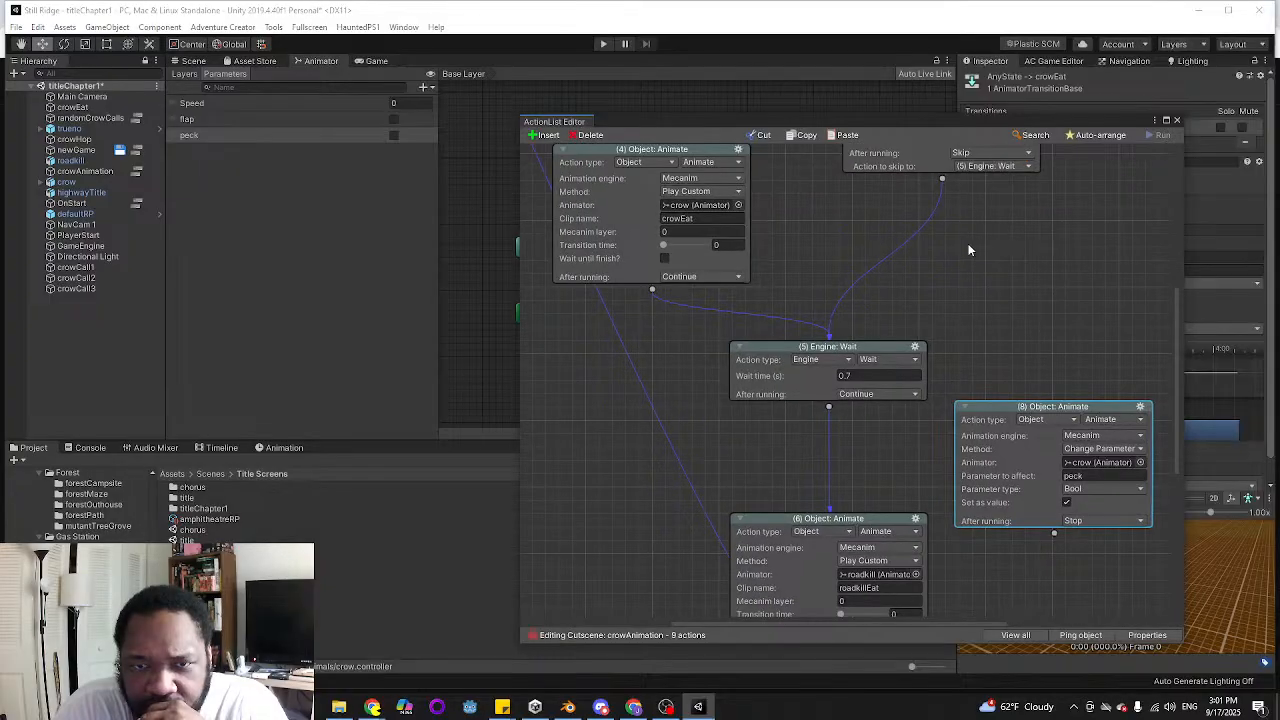
Connect the 0.7 second Wait to the duplicated peck action and link that action on to the roadkillEat action
{"action": "scroll", "coordinate": [985, 268], "scroll_direction": "down", "scroll_amount": 2}
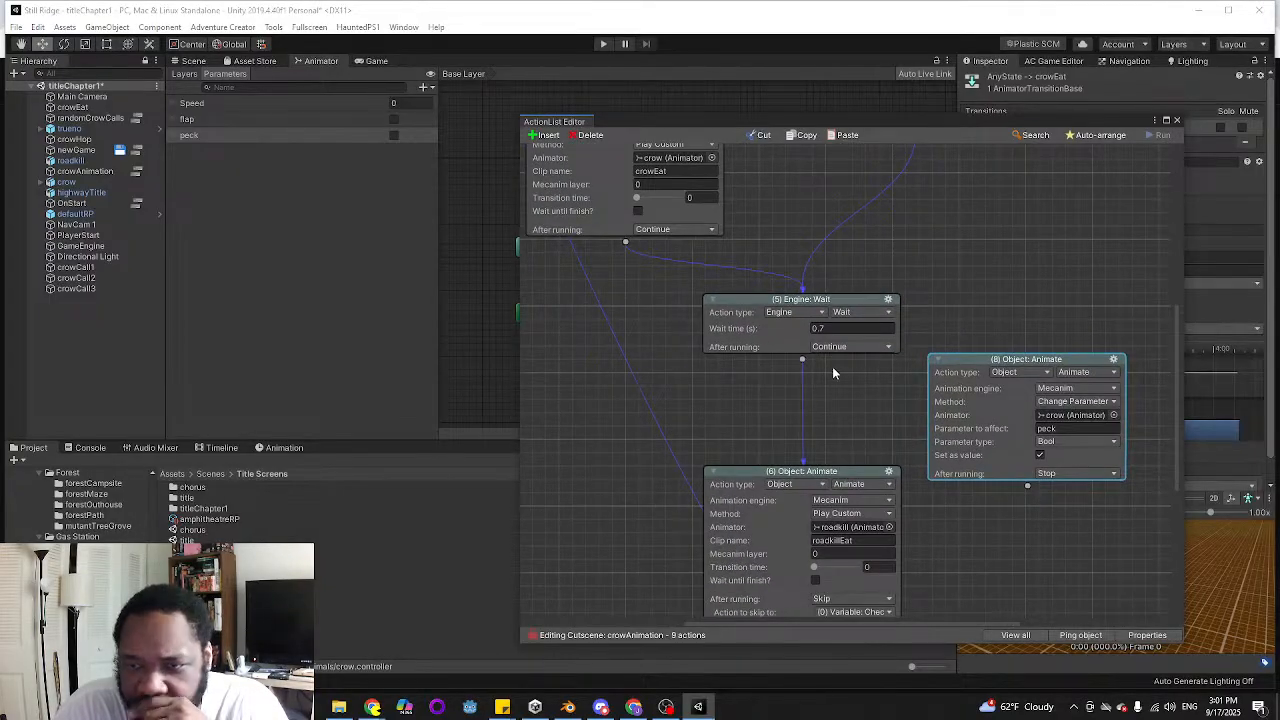
{"action": "mouse_move", "coordinate": [898, 331]}
{"action": "middle_mouse_down"}
{"action": "mouse_move", "coordinate": [948, 260]}
{"action": "mouse_move", "coordinate": [837, 254]}
{"action": "mouse_move", "coordinate": [756, 209]}
{"action": "mouse_move", "coordinate": [899, 341]}
{"action": "middle_mouse_up"}
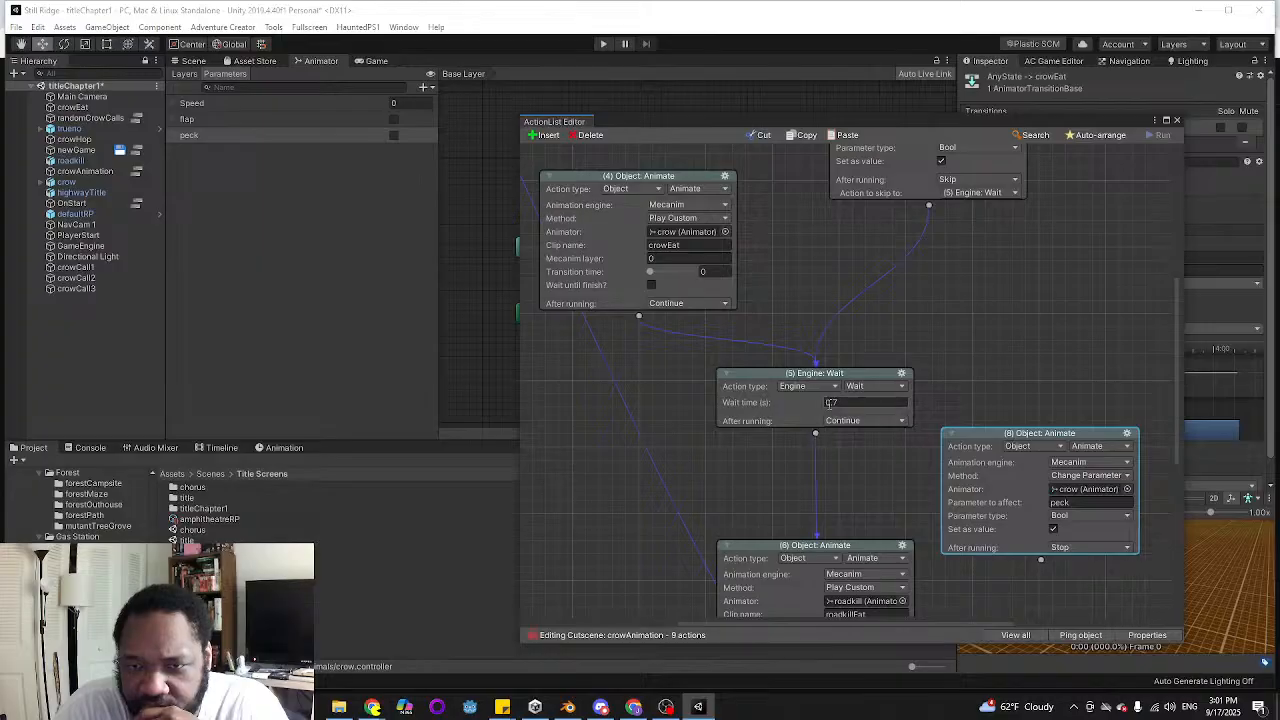
{"action": "left_click_drag", "start_coordinate": [816, 434], "coordinate": [843, 446]}
{"action": "scroll", "coordinate": [1040, 486], "scroll_direction": "down", "scroll_amount": 3}
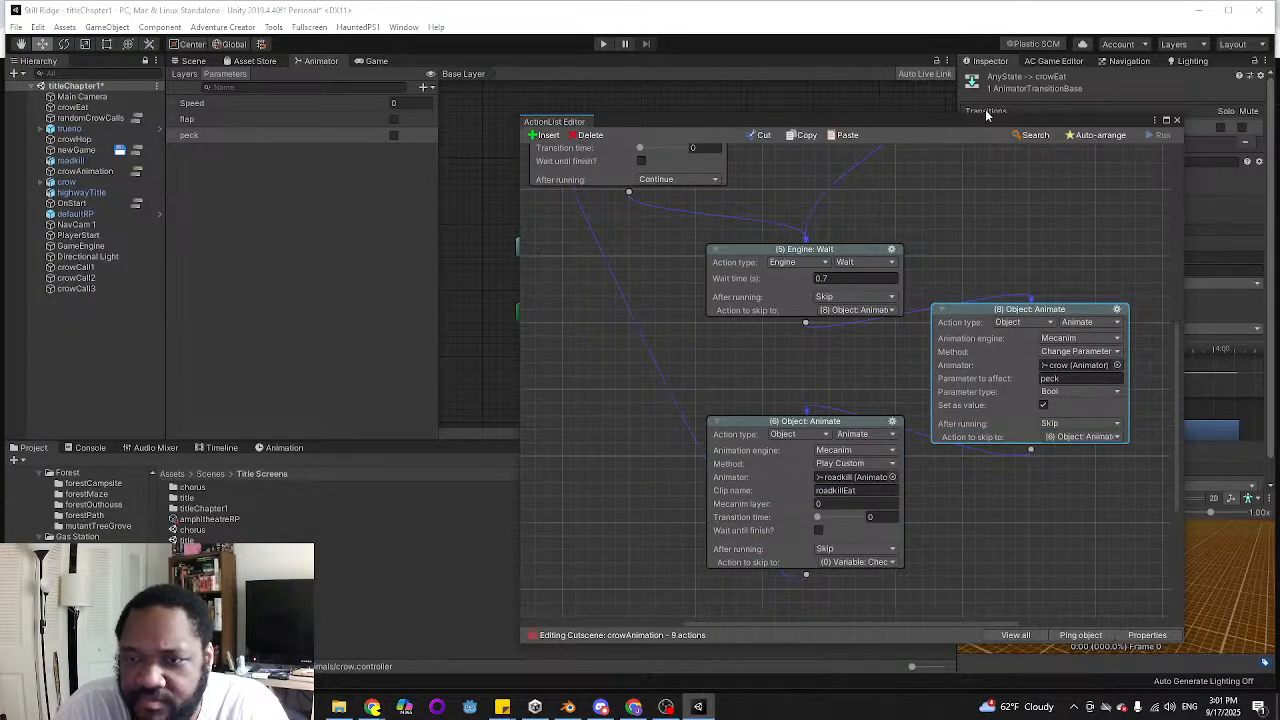
Move the ActionList Editor out of the way and play-test the title screen twice to check the crow's eating transitions
{"action": "left_click_drag", "start_coordinate": [984, 124], "coordinate": [1279, 174]}
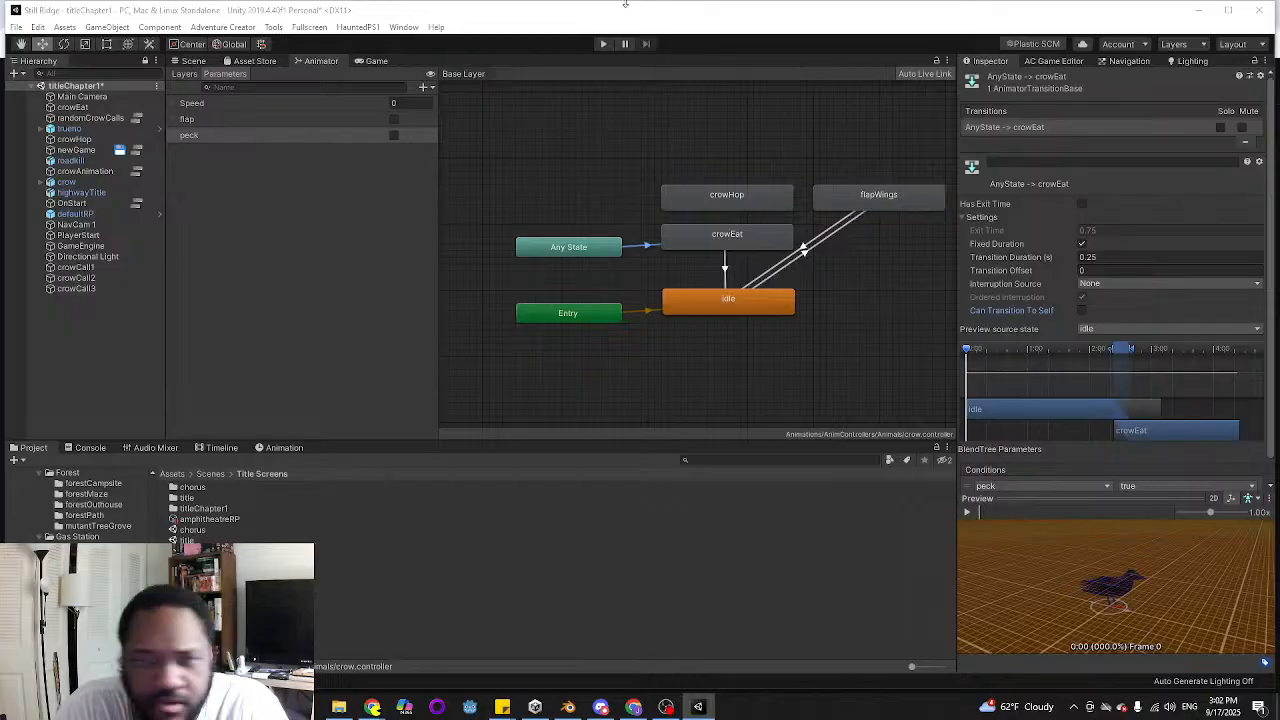
{"action": "left_click", "coordinate": [603, 44]}
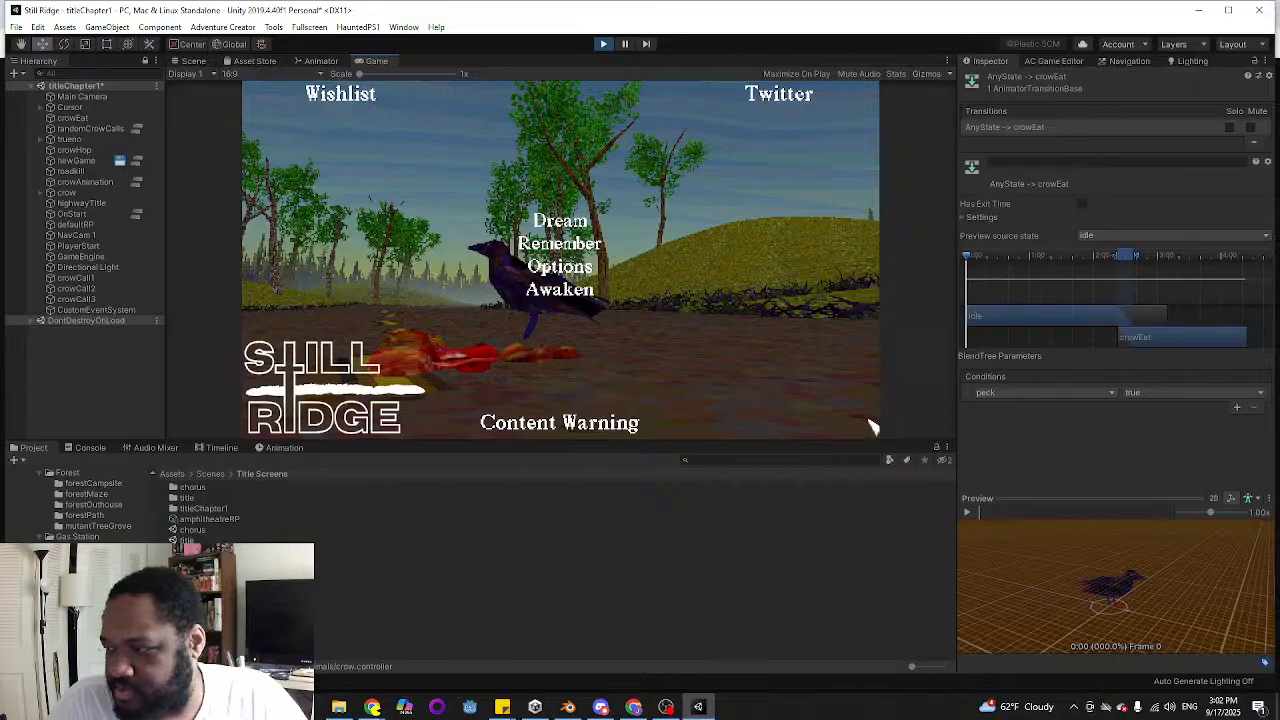
{"action": "left_click", "coordinate": [603, 45]}
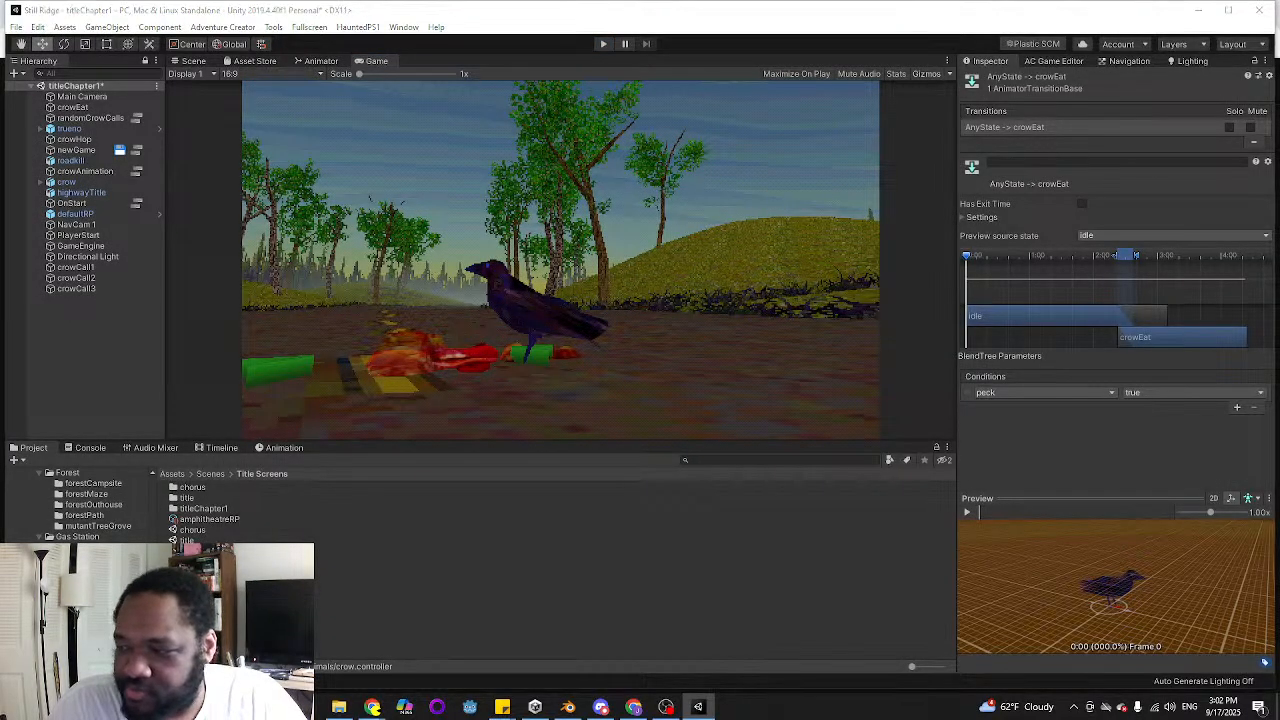
{"action": "left_click", "coordinate": [603, 44]}
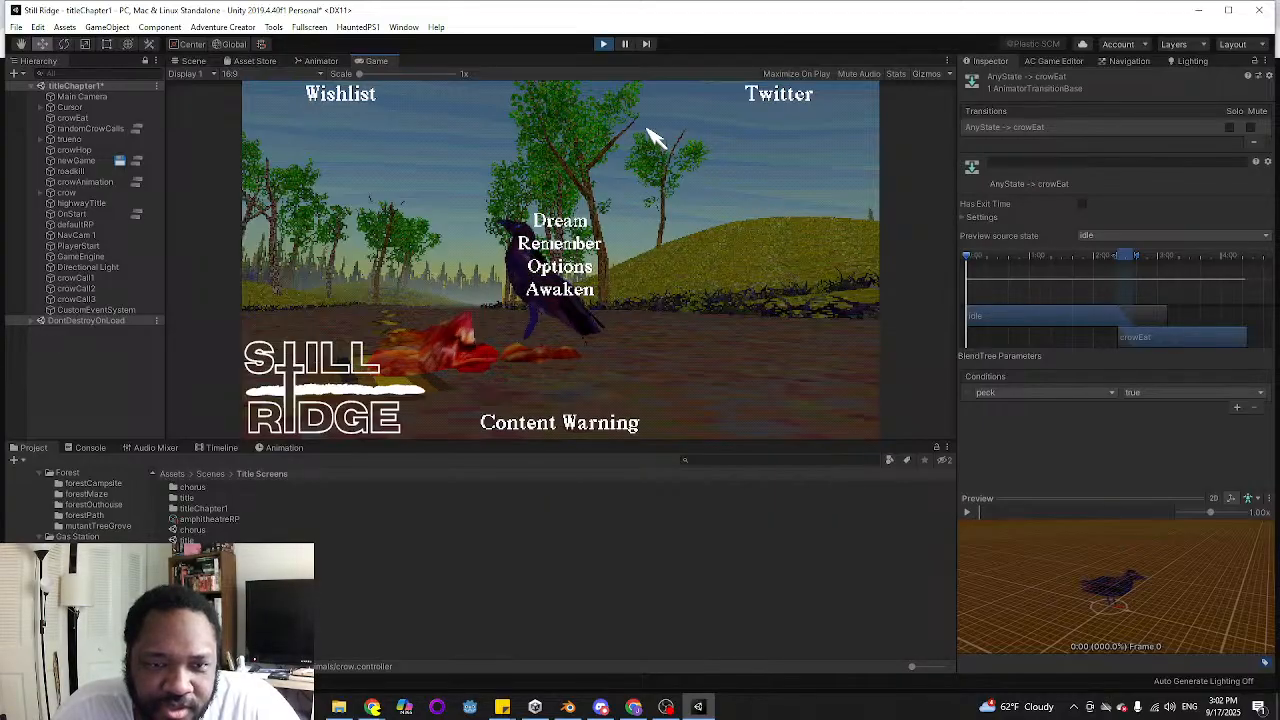
{"action": "left_click", "coordinate": [603, 44]}
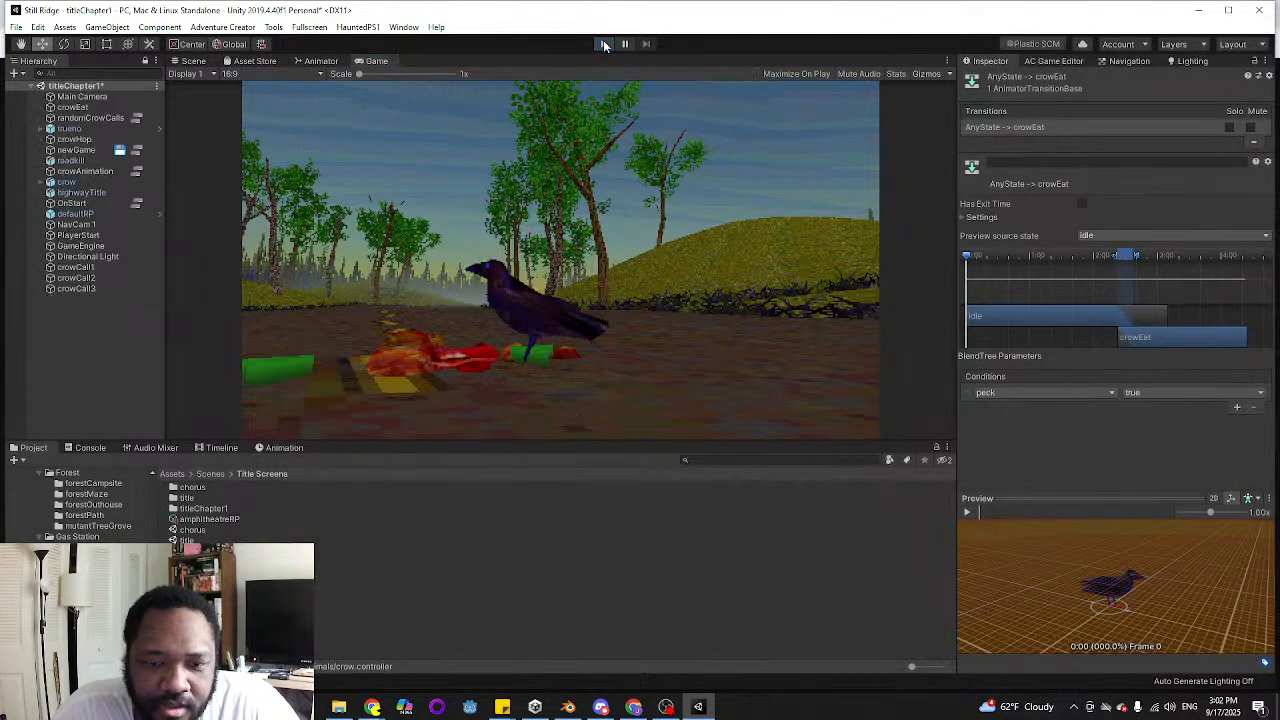
Strike through "Transition between idle and eat state" in the Still Ridge sticky note list
{"action": "mouse_move", "coordinate": [502, 707]}
{"action": "left_click", "coordinate": [434, 645]}
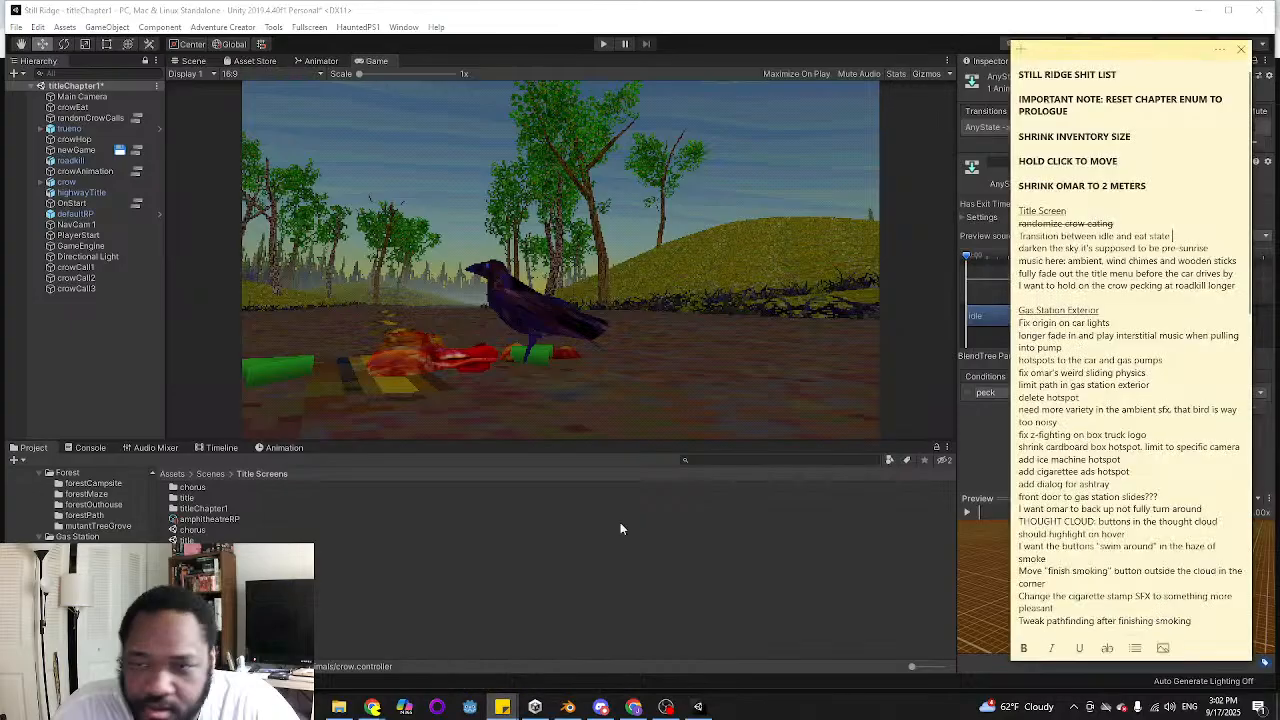
{"action": "triple_click", "coordinate": [1090, 236]}
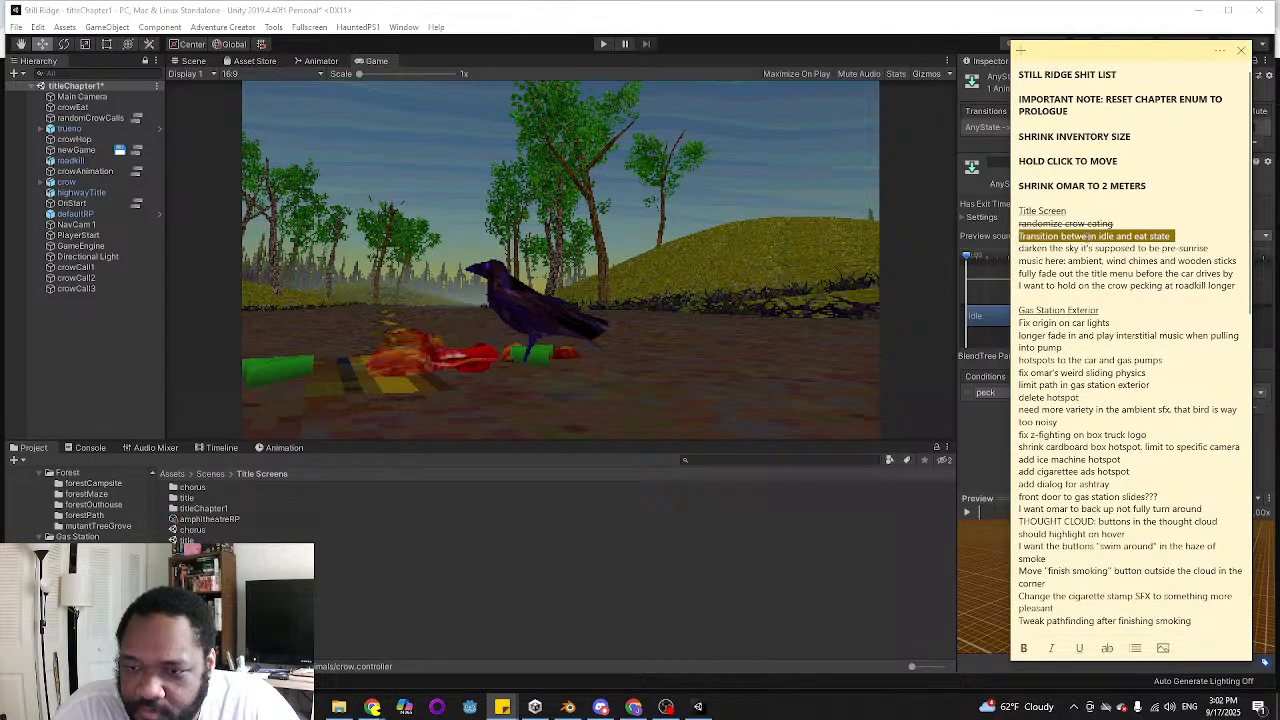
{"action": "left_click", "coordinate": [1107, 648]}
{"action": "left_click", "coordinate": [1104, 287]}
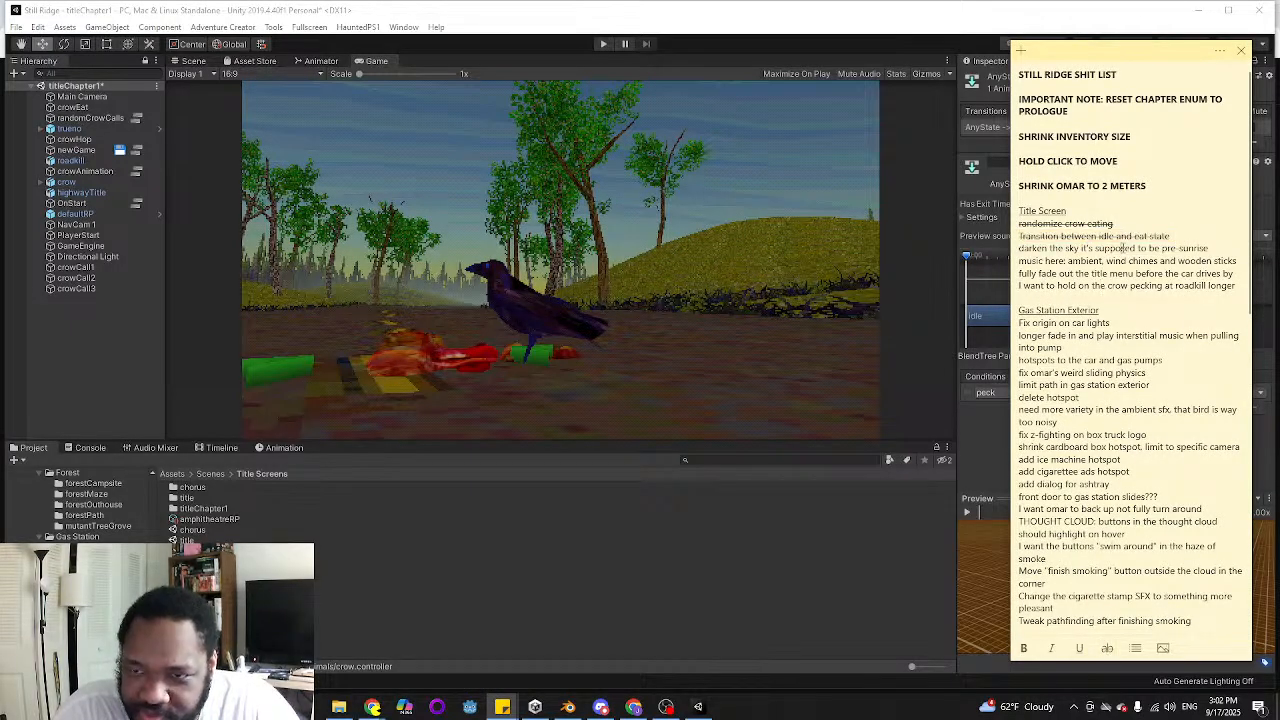
Examine the fog, lighting, sky and tonemapper settings of defaultRP against the sky in the Scene view
{"action": "left_click", "coordinate": [532, 27]}
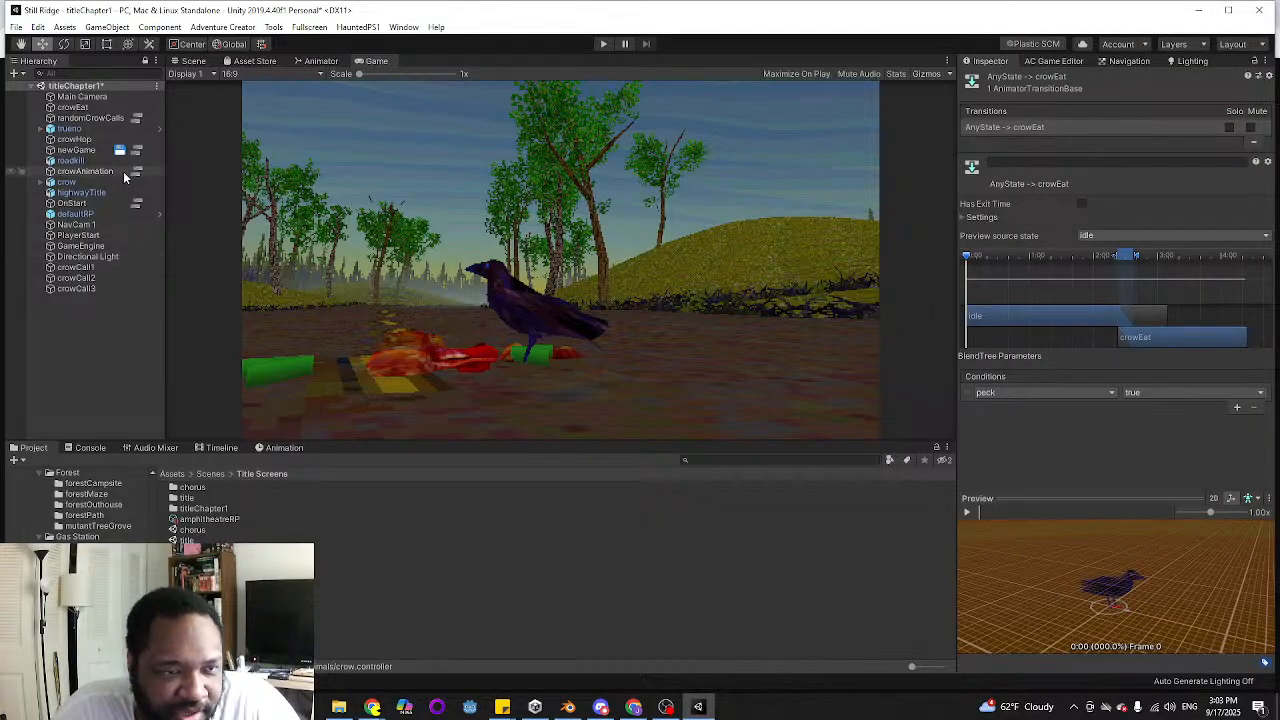
{"action": "left_click", "coordinate": [129, 214]}
{"action": "scroll", "coordinate": [1183, 428], "scroll_direction": "down", "scroll_amount": 6}
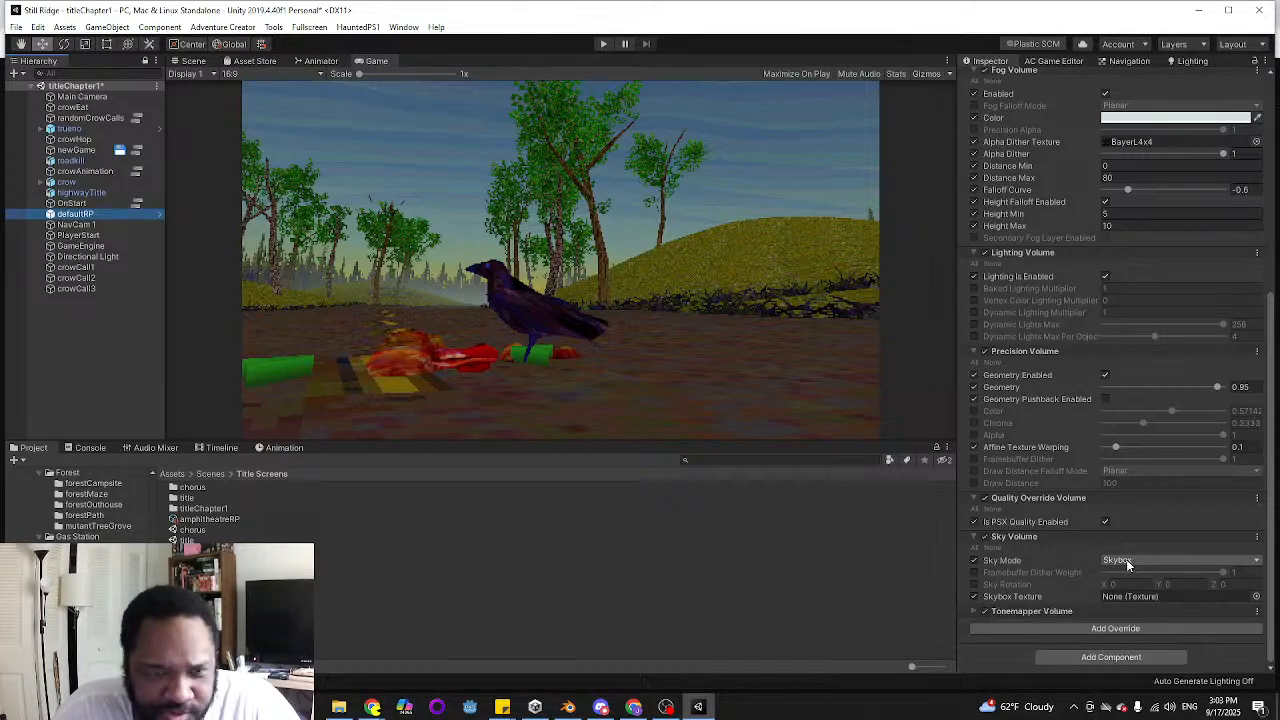
{"action": "left_click", "coordinate": [193, 61]}
{"action": "right_click_drag", "start_coordinate": [540, 230], "coordinate": [550, 282]}
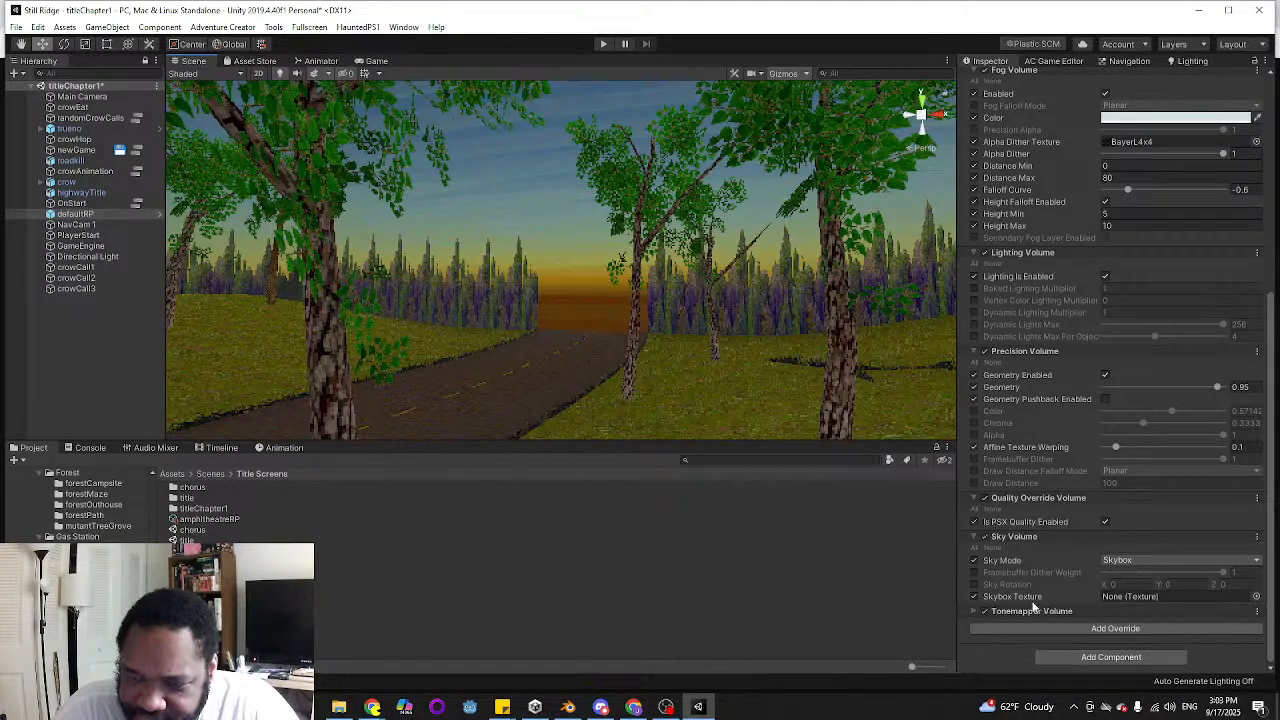
{"action": "left_click", "coordinate": [975, 611]}
{"action": "scroll", "coordinate": [1041, 530], "scroll_direction": "down", "scroll_amount": 3}
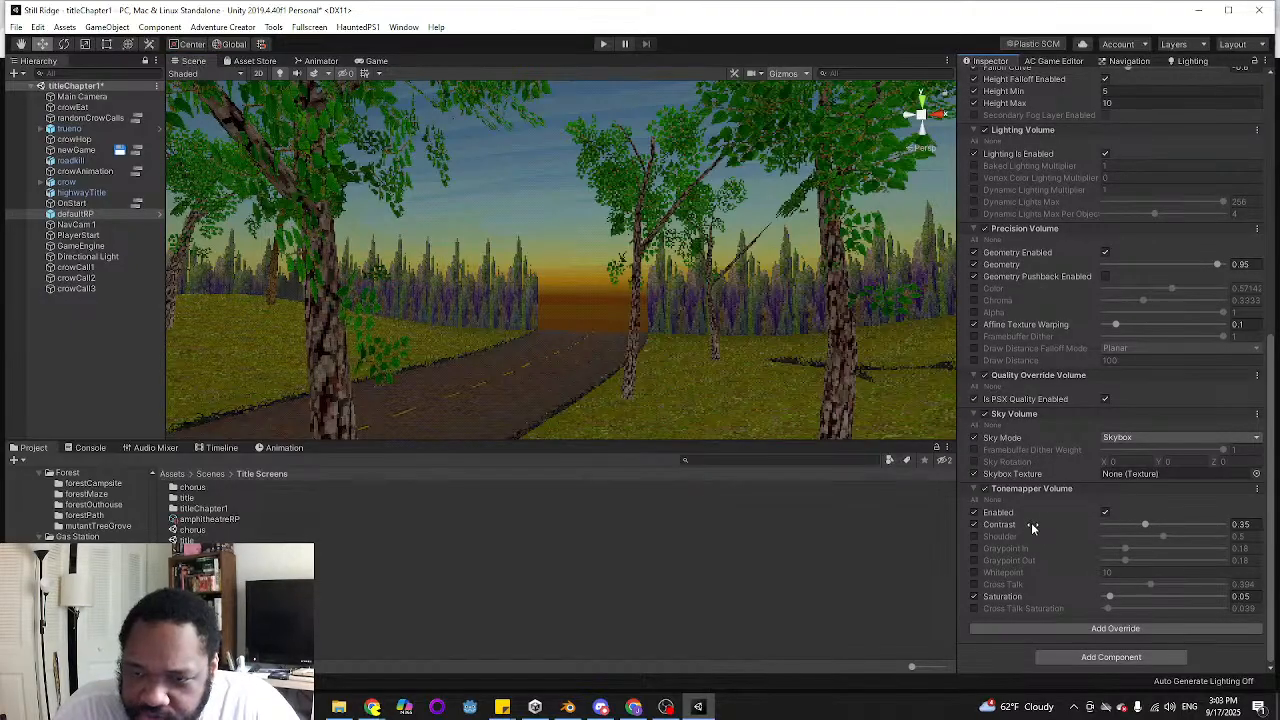
{"action": "scroll", "coordinate": [1100, 520], "scroll_direction": "up", "scroll_amount": 12}
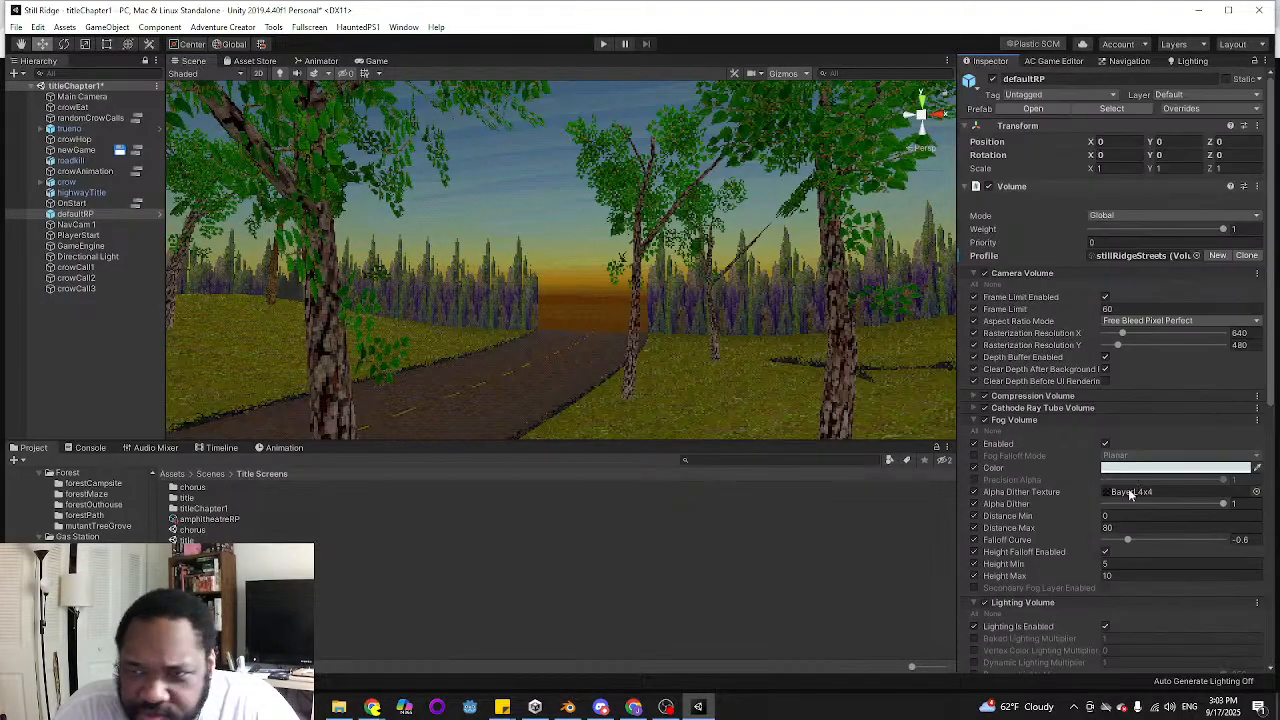
{"action": "scroll", "coordinate": [1144, 488], "scroll_direction": "down", "scroll_amount": 12}
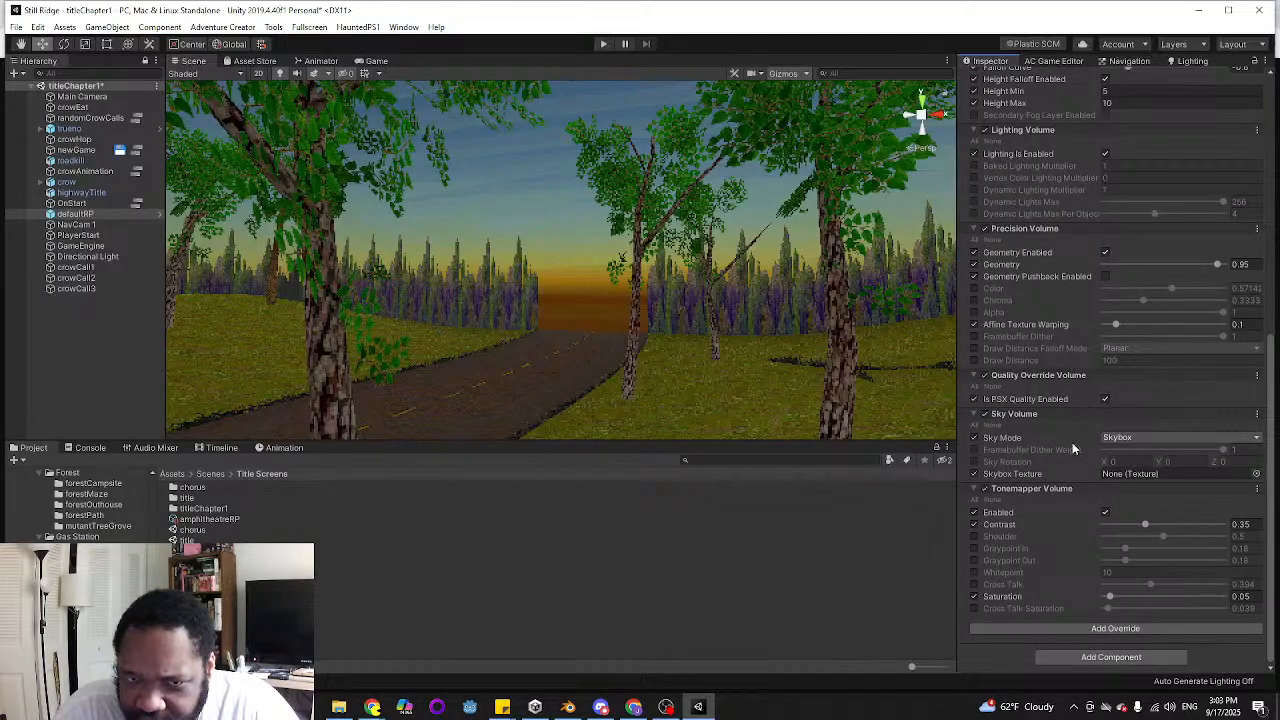
{"action": "right_click_drag", "start_coordinate": [600, 280], "coordinate": [691, 300]}
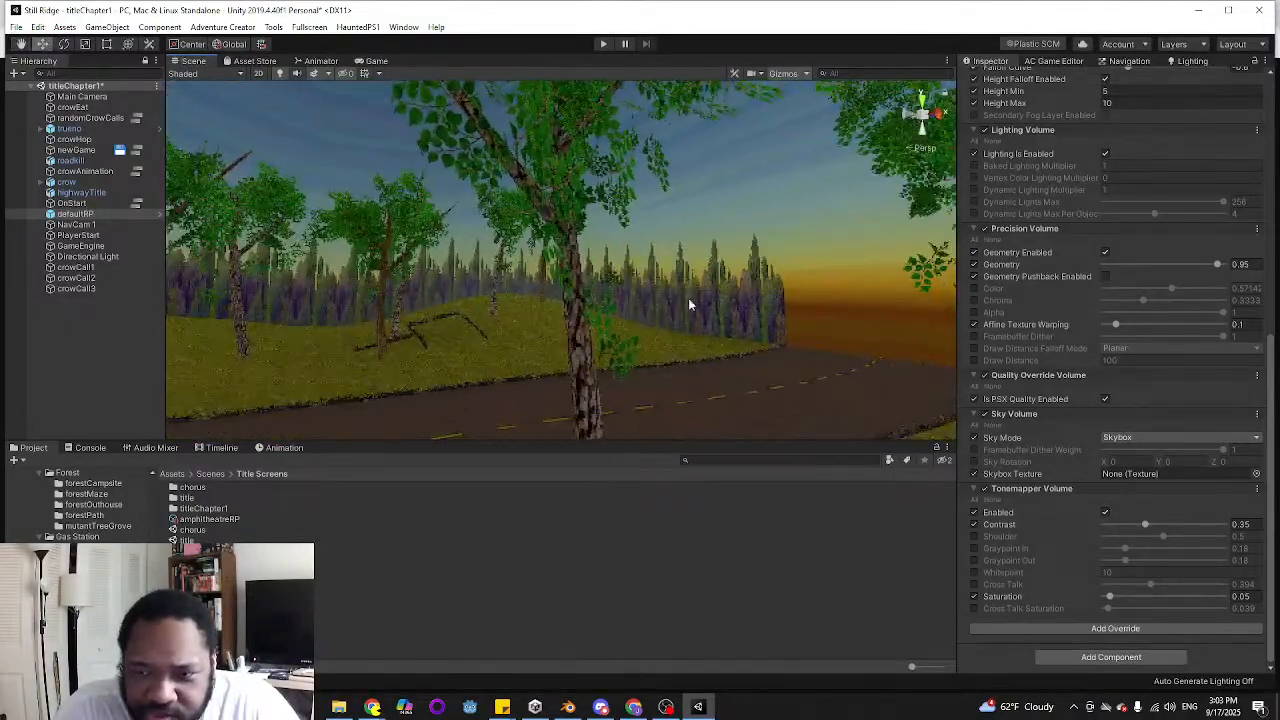
Try Background Color as the Sky Volume's sky mode and switch it back to Skybox
{"action": "left_click", "coordinate": [1125, 438]}
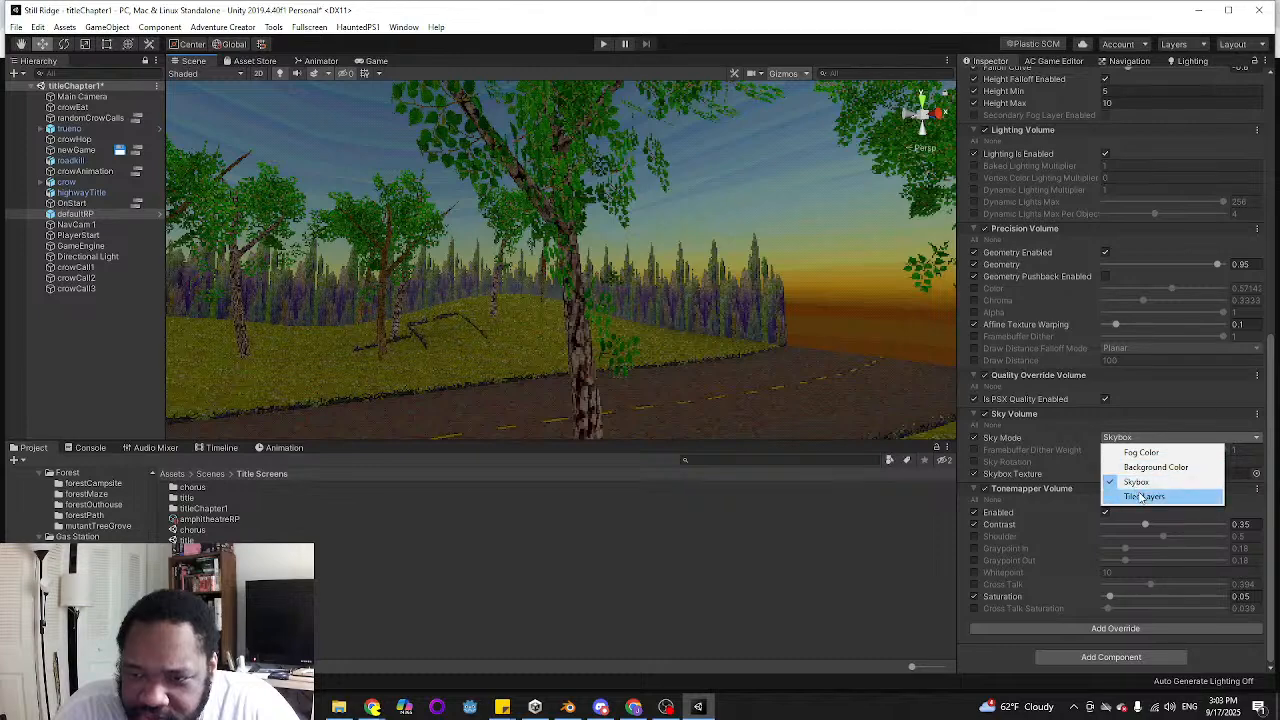
{"action": "left_click", "coordinate": [1150, 467]}
{"action": "left_click", "coordinate": [1128, 461]}
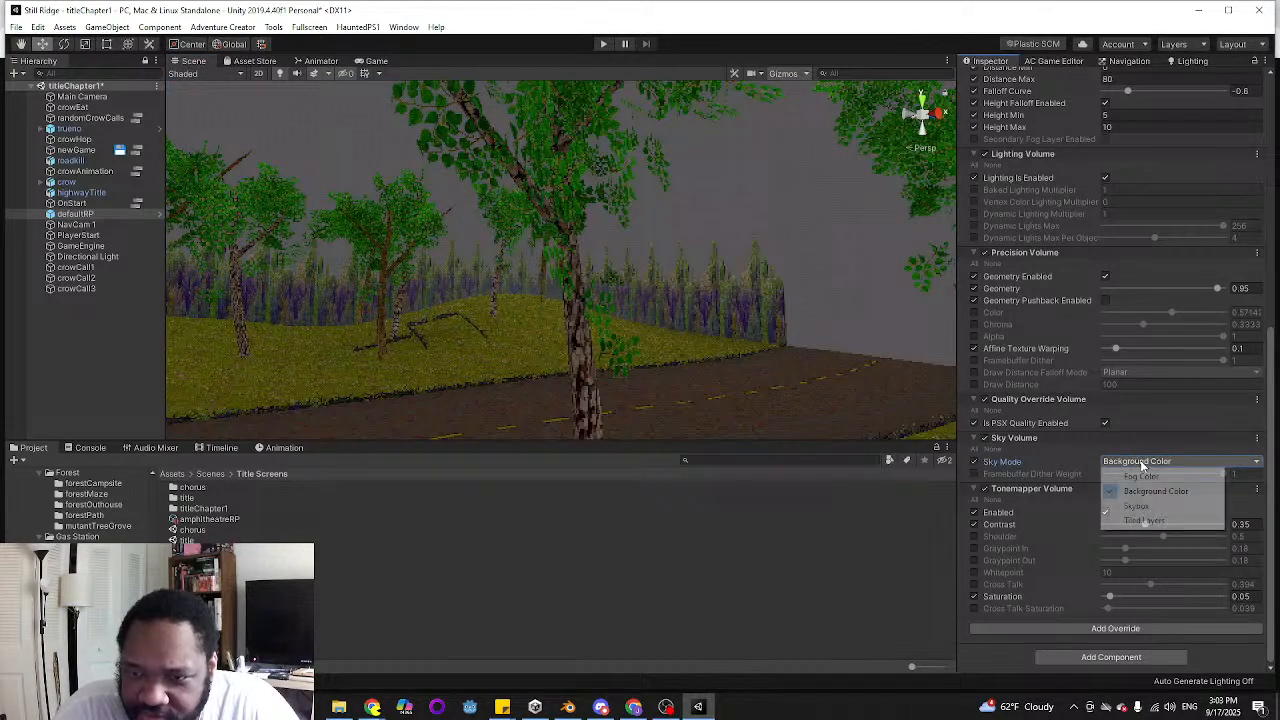
{"action": "left_click", "coordinate": [1136, 506]}
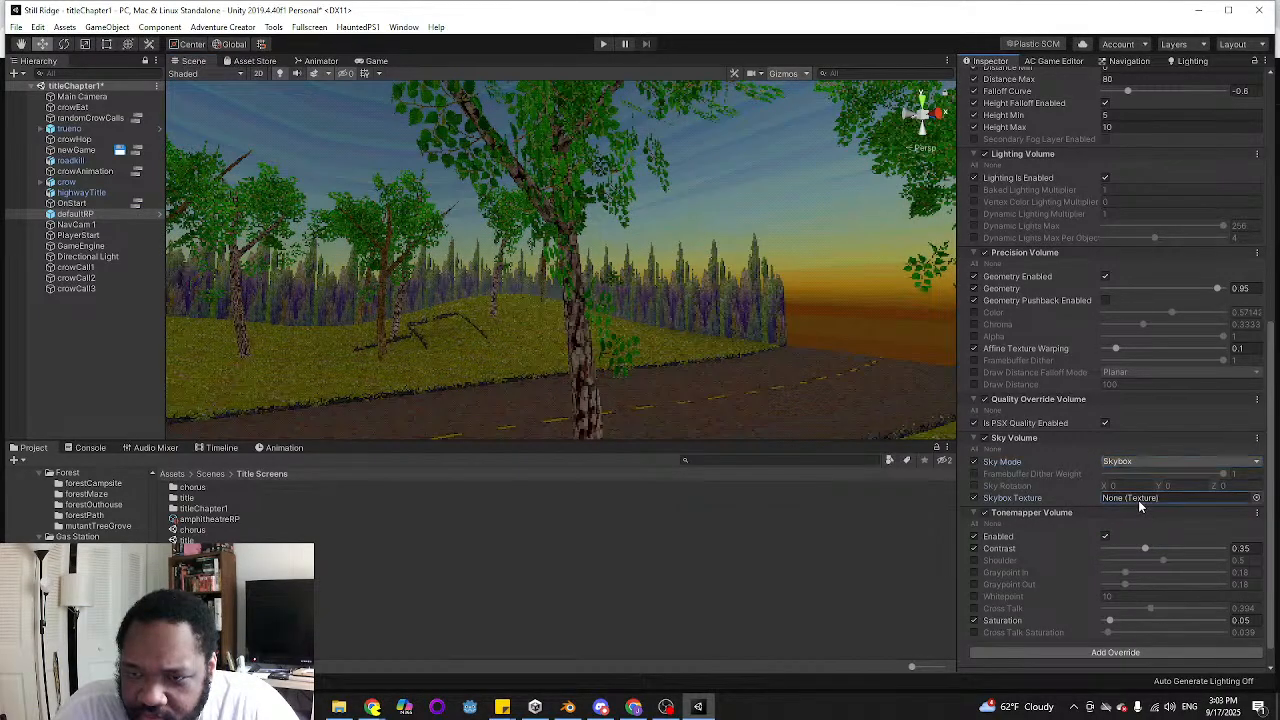
{"action": "left_click", "coordinate": [1257, 498]}
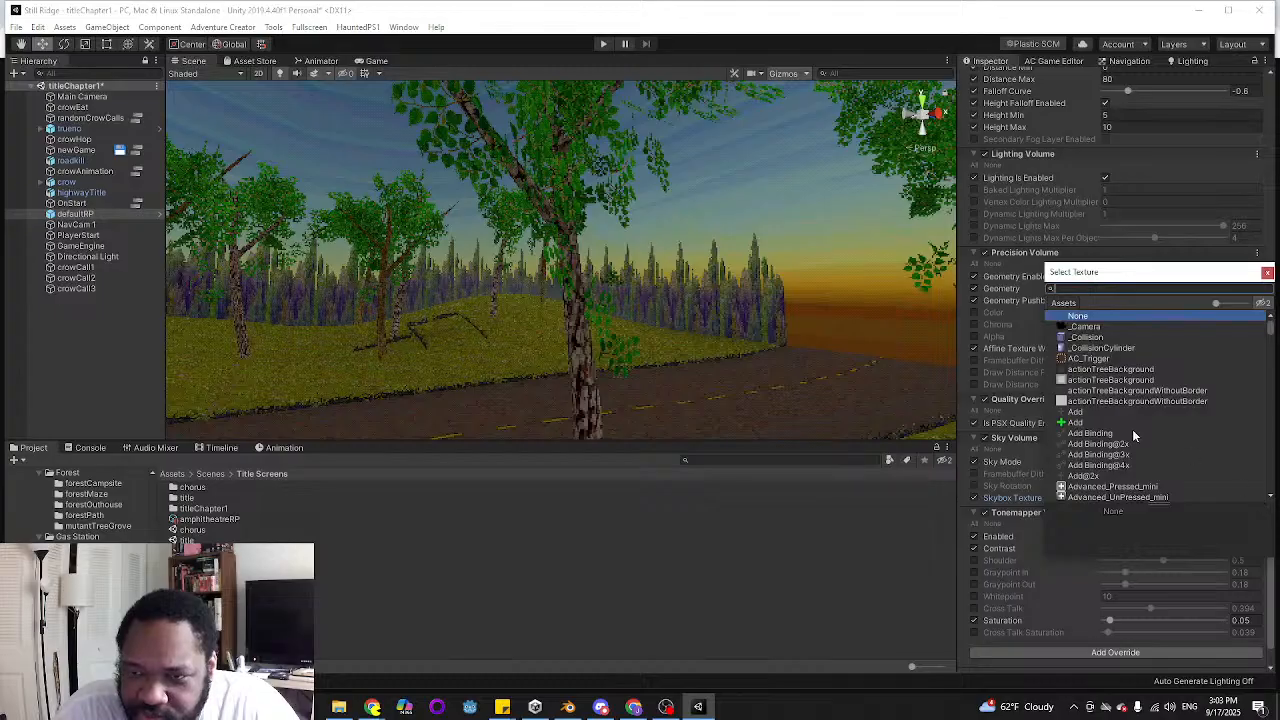
{"action": "left_click", "coordinate": [1267, 273]}
Search the whole Assets folder for "skybo" to find the project's skyboxes
{"action": "right_click_drag", "start_coordinate": [600, 280], "coordinate": [694, 309]}
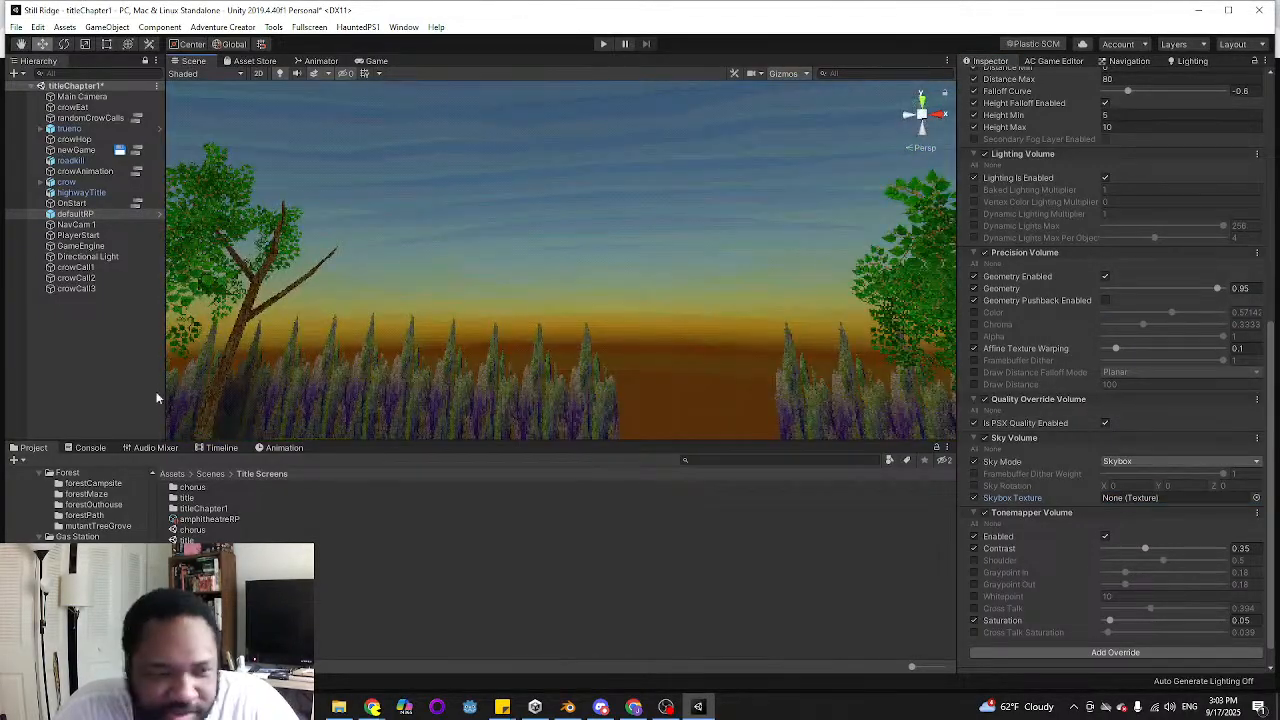
{"action": "scroll", "coordinate": [75, 530], "scroll_direction": "up", "scroll_amount": 5}
{"action": "scroll", "coordinate": [75, 530], "scroll_direction": "up", "scroll_amount": 3}
{"action": "left_click", "coordinate": [55, 525]}
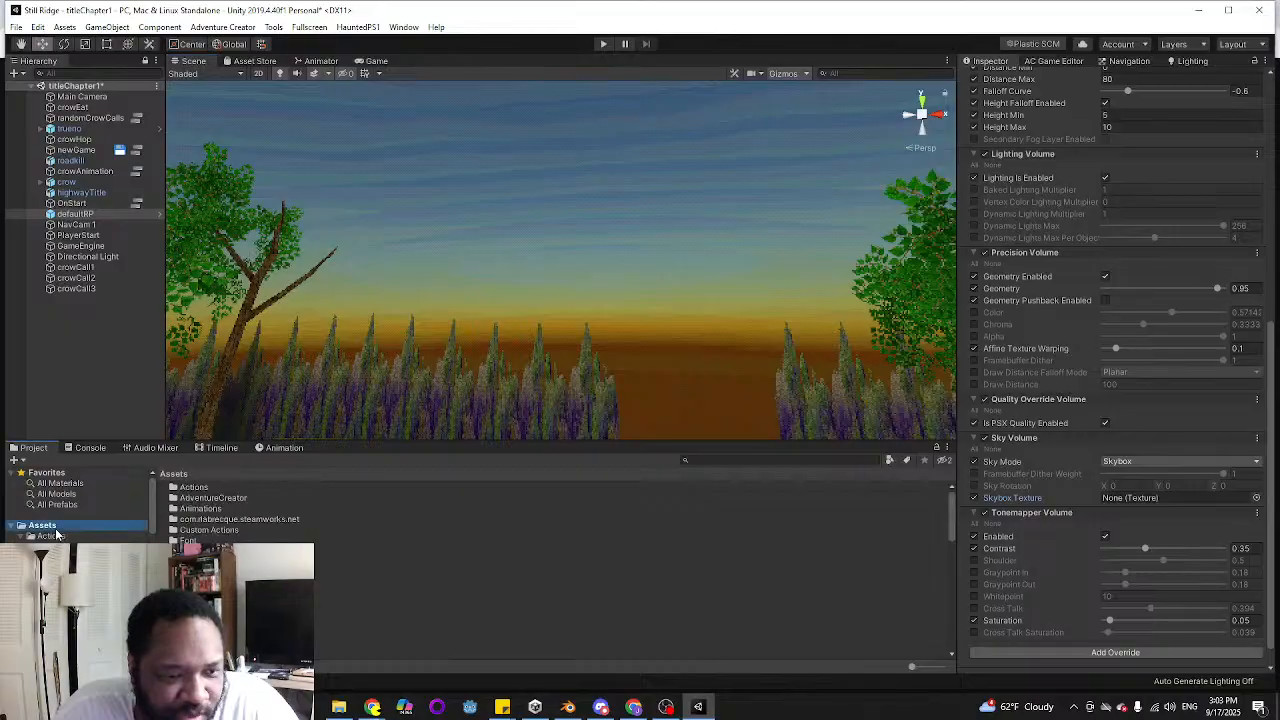
{"action": "left_click", "coordinate": [748, 461]}
{"action": "type", "text": "skybo"}
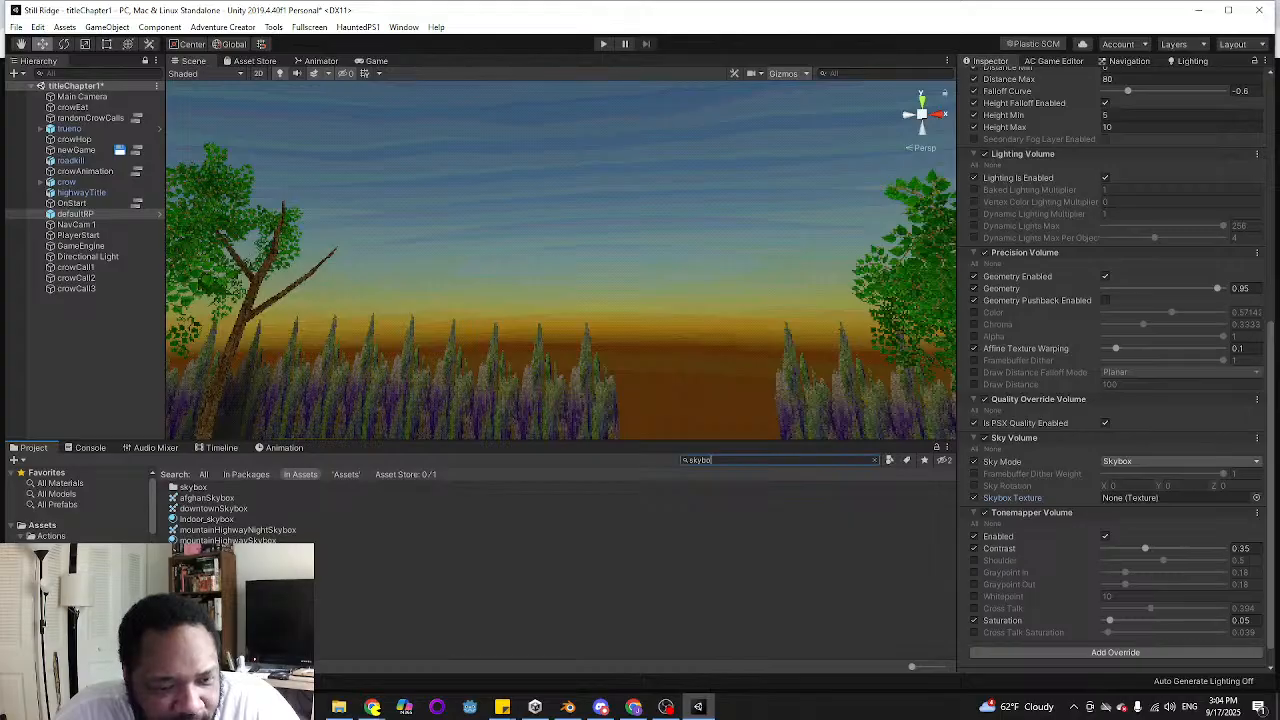
Examine the mountainHighwaySkybox 1, mountainHighwaySkybox and Indoor_skybox materials and their previews
{"action": "left_click_drag", "start_coordinate": [230, 562], "coordinate": [1148, 374]}
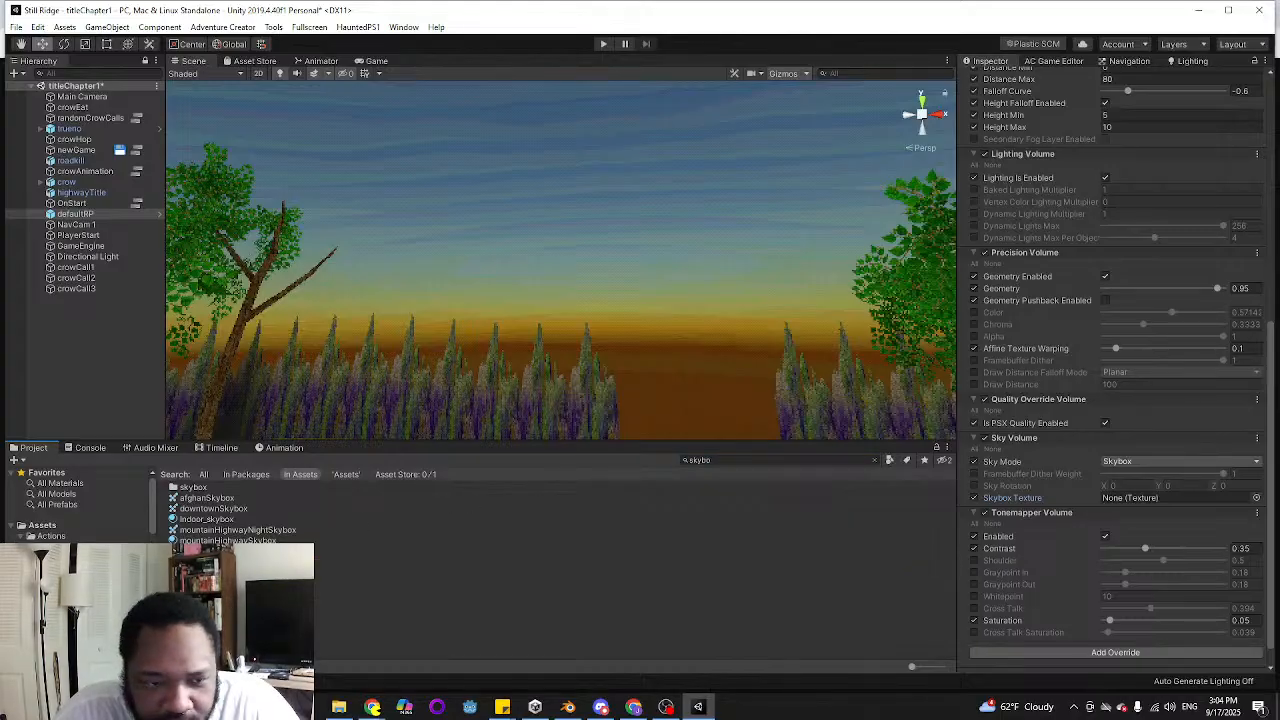
{"action": "left_click", "coordinate": [230, 562]}
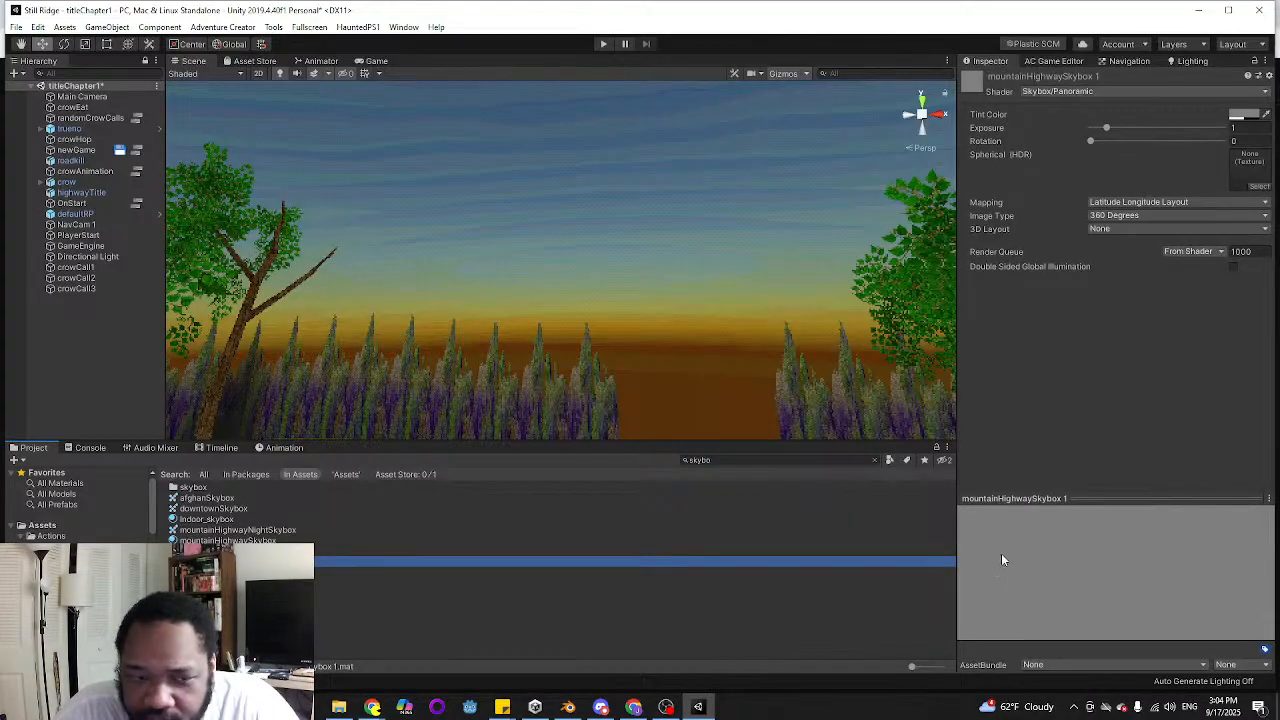
{"action": "left_click", "coordinate": [1045, 565]}
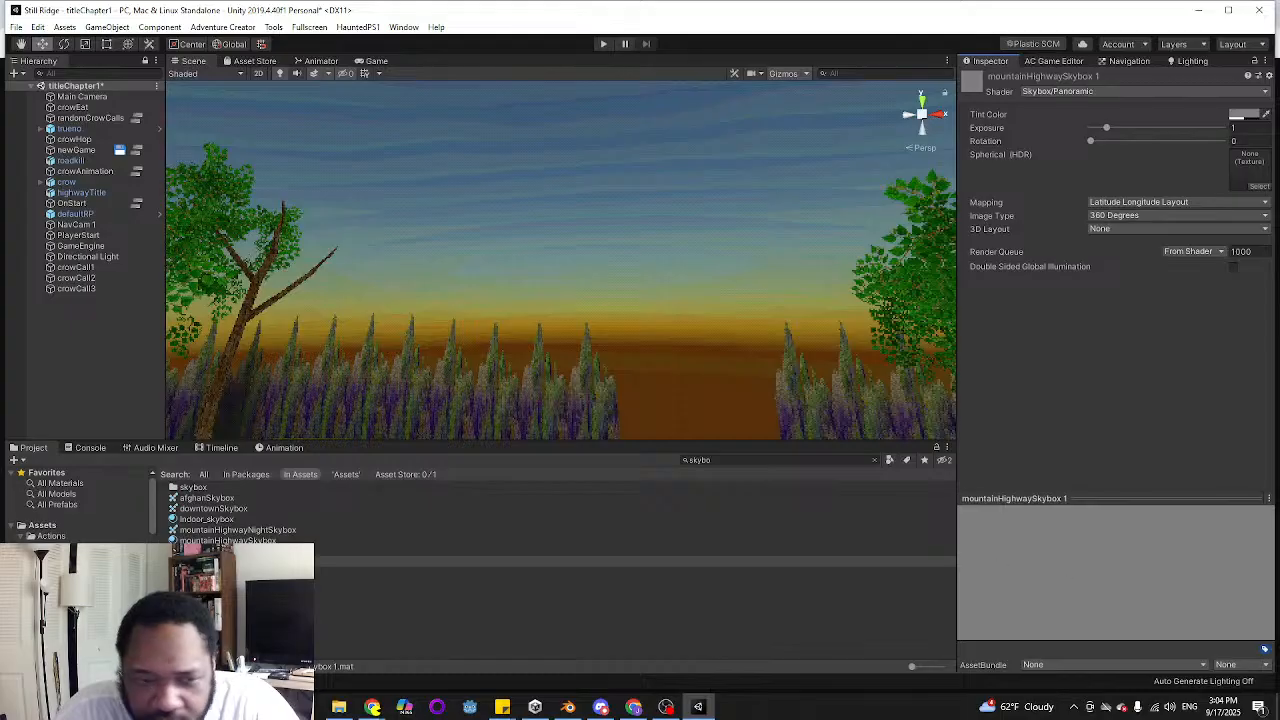
{"action": "left_click", "coordinate": [230, 562]}
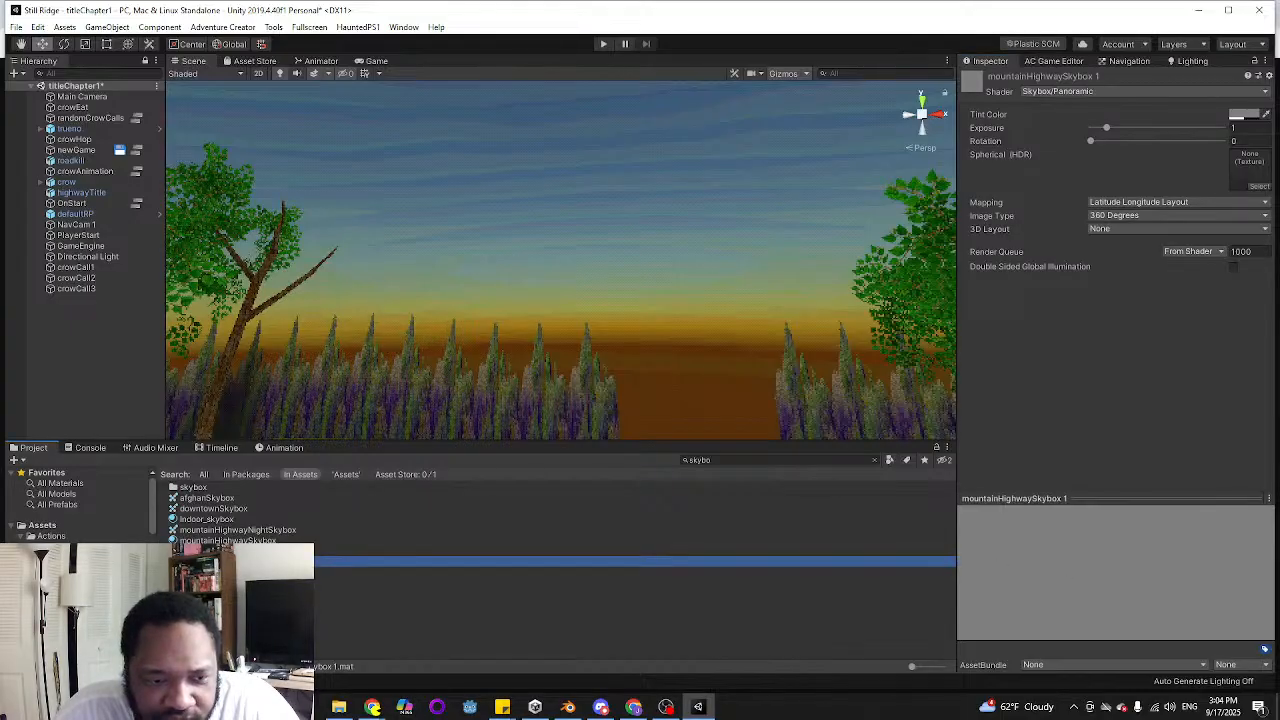
{"action": "left_click", "coordinate": [228, 540]}
{"action": "mouse_move", "coordinate": [1096, 563]}
{"action": "left_mouse_down"}
{"action": "mouse_move", "coordinate": [1140, 585]}
{"action": "mouse_move", "coordinate": [1080, 563]}
{"action": "mouse_move", "coordinate": [1134, 571]}
{"action": "mouse_move", "coordinate": [1137, 603]}
{"action": "mouse_move", "coordinate": [1068, 567]}
{"action": "mouse_move", "coordinate": [1108, 578]}
{"action": "left_mouse_up"}
{"action": "left_click", "coordinate": [235, 520]}
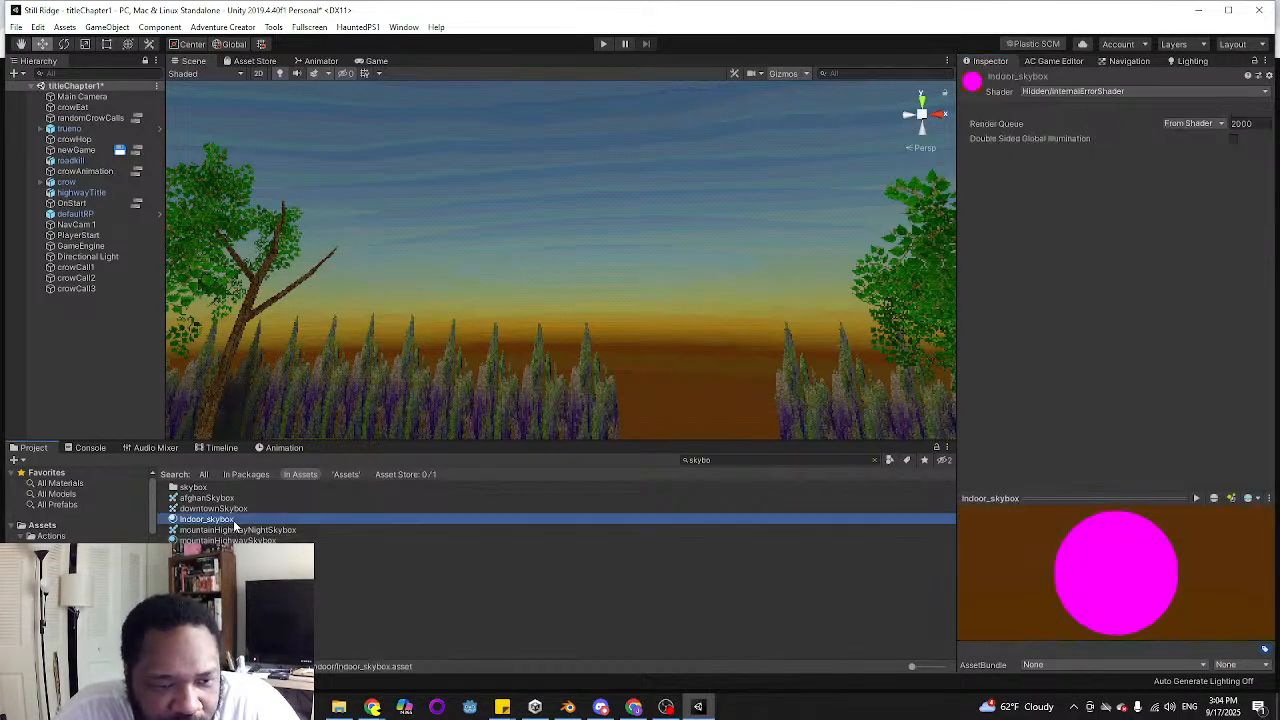
{"action": "left_click", "coordinate": [1119, 594]}
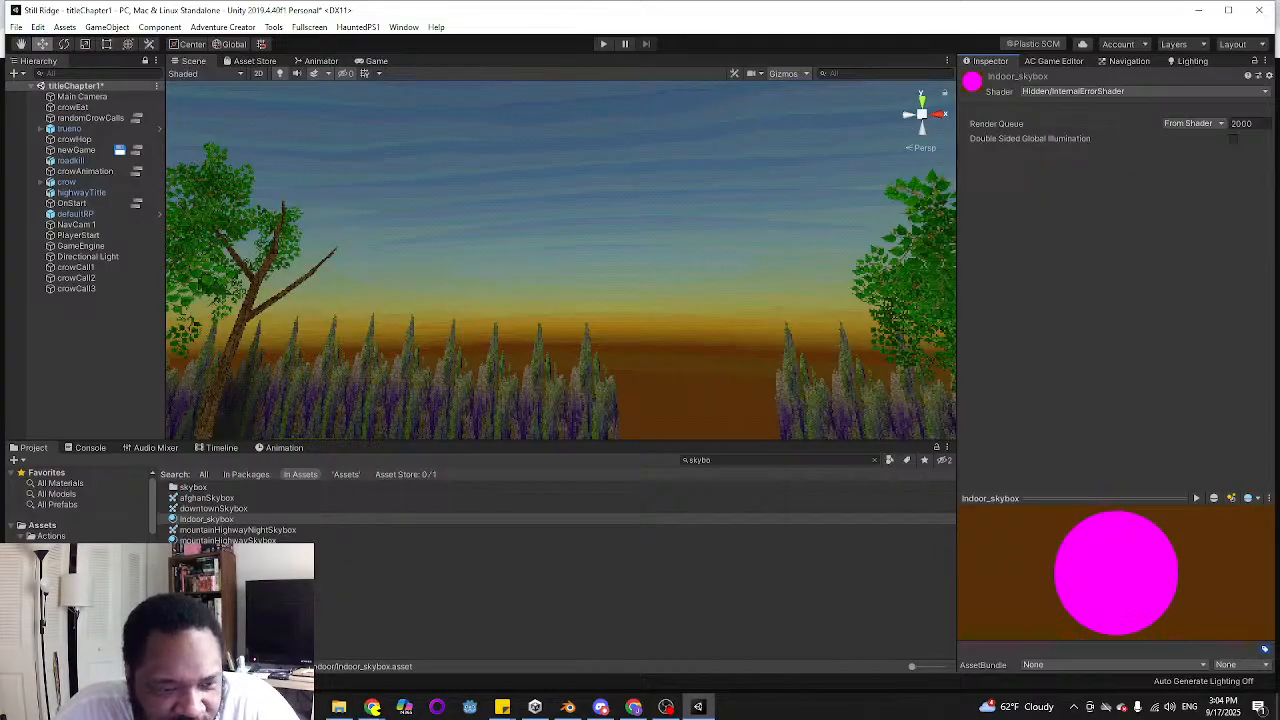
Compare the previews of the remaining skybox assets, including the afghan, downtown, mountain highway night and mountain highway dawn textures
{"action": "left_click", "coordinate": [235, 561]}
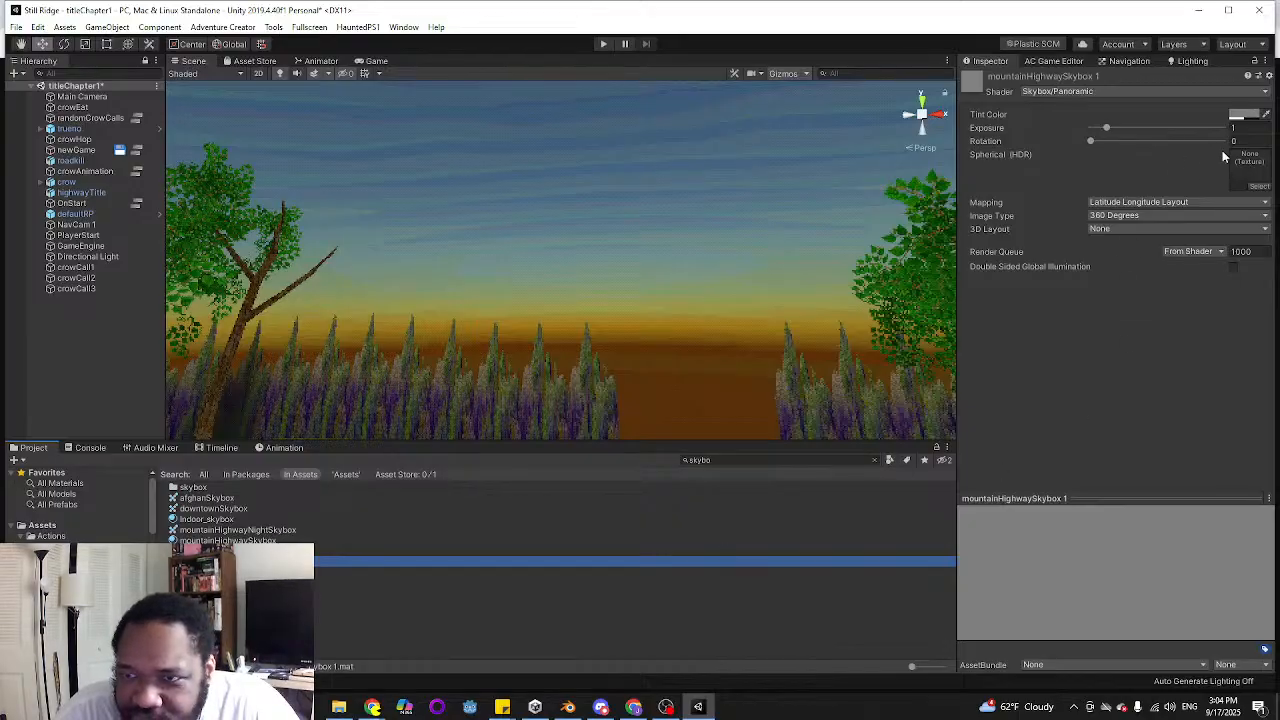
{"action": "left_click", "coordinate": [229, 541]}
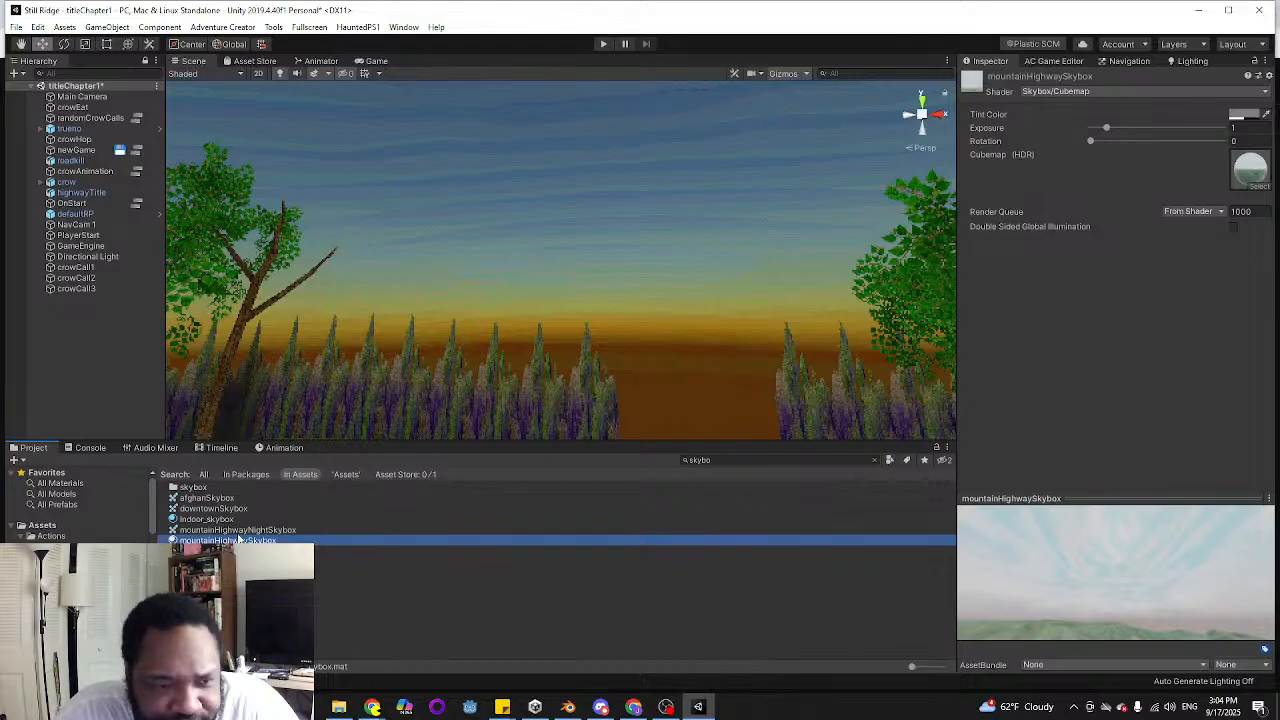
{"action": "left_click", "coordinate": [221, 500]}
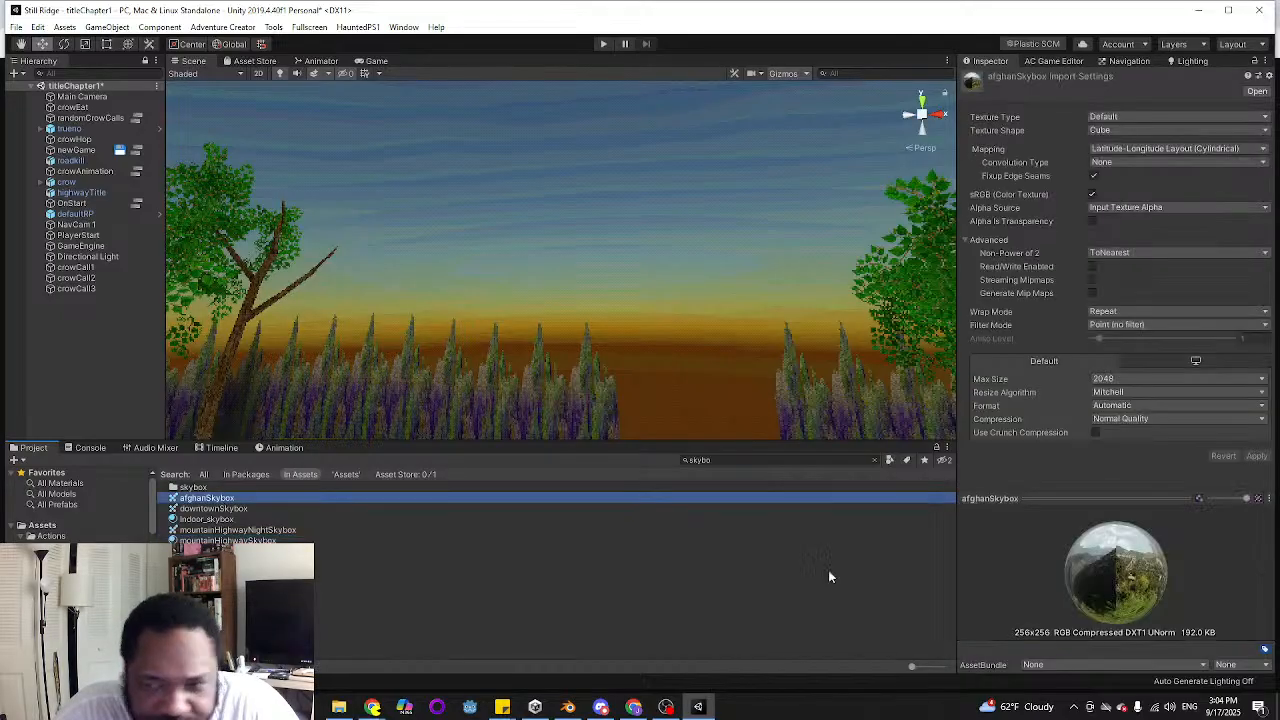
{"action": "left_click", "coordinate": [226, 509]}
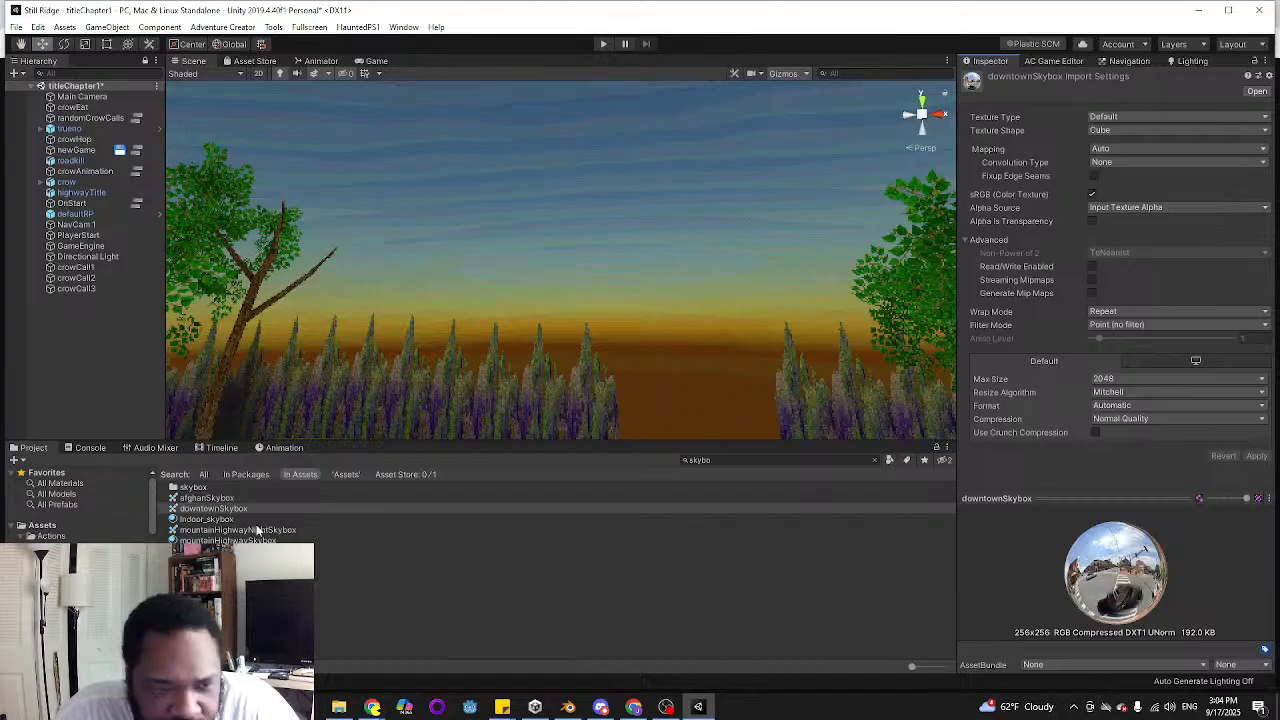
{"action": "left_click", "coordinate": [218, 530]}
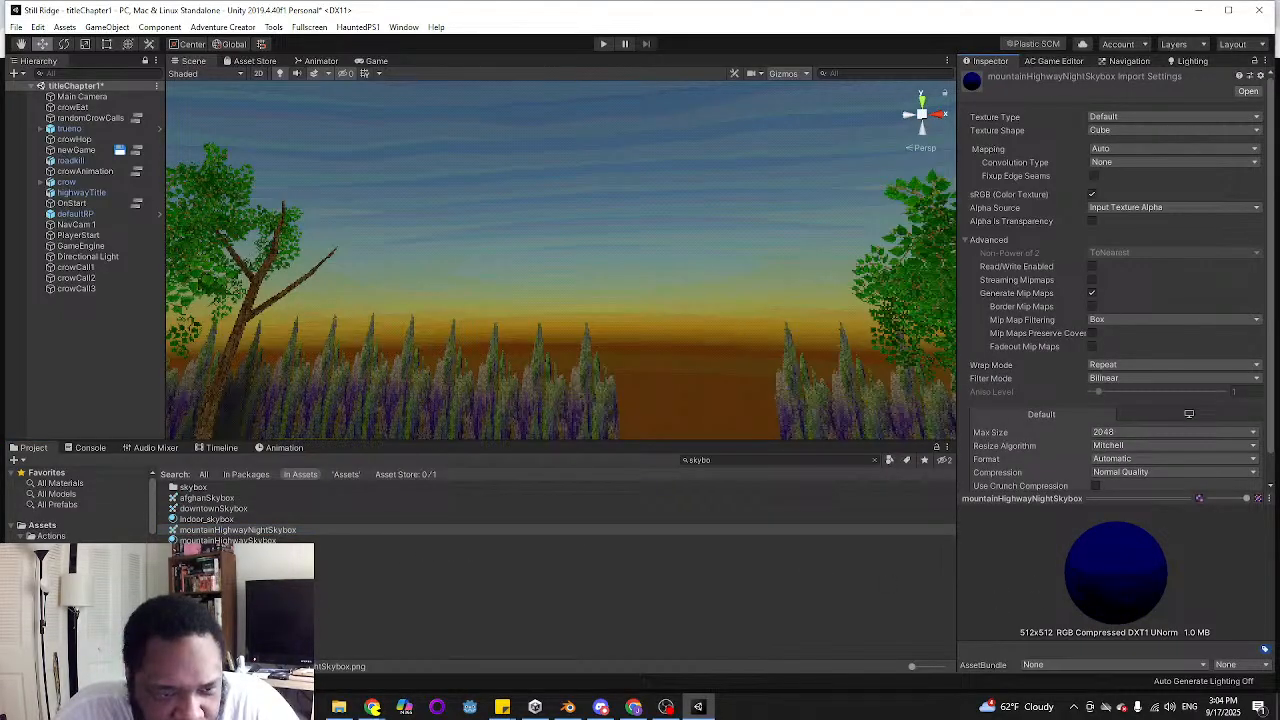
{"action": "left_click", "coordinate": [228, 551]}
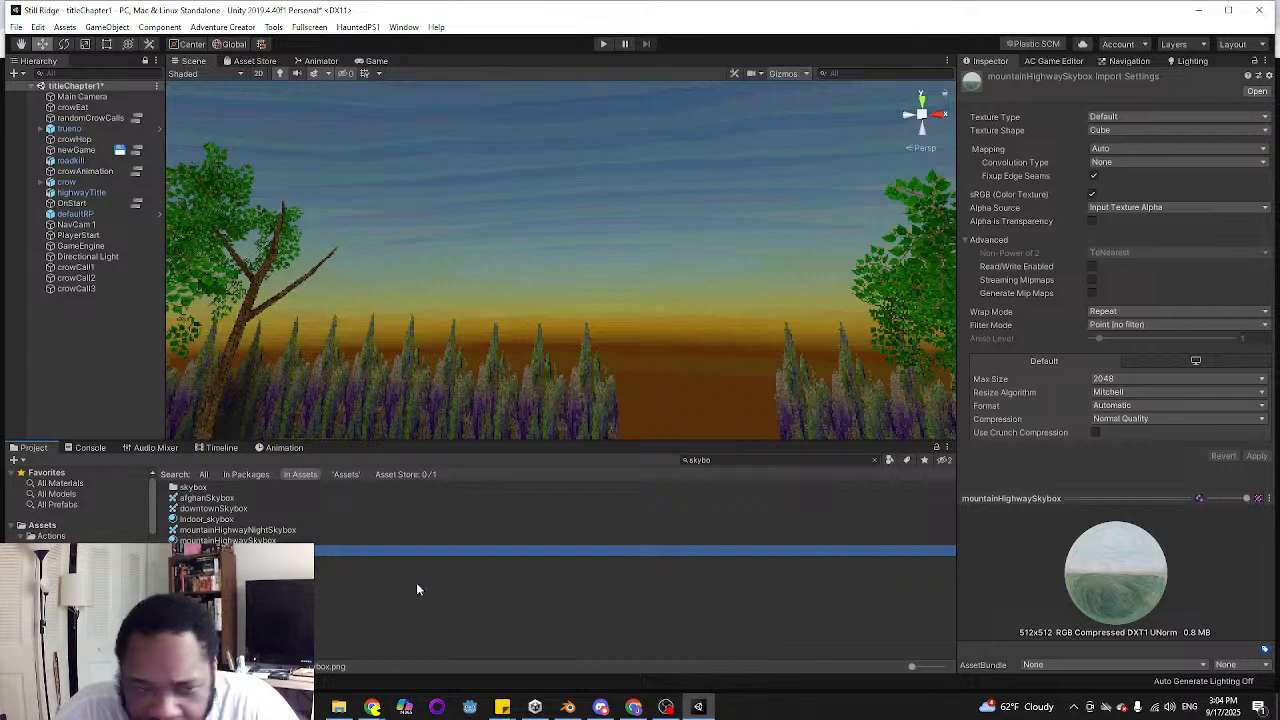
{"action": "left_click", "coordinate": [230, 572]}
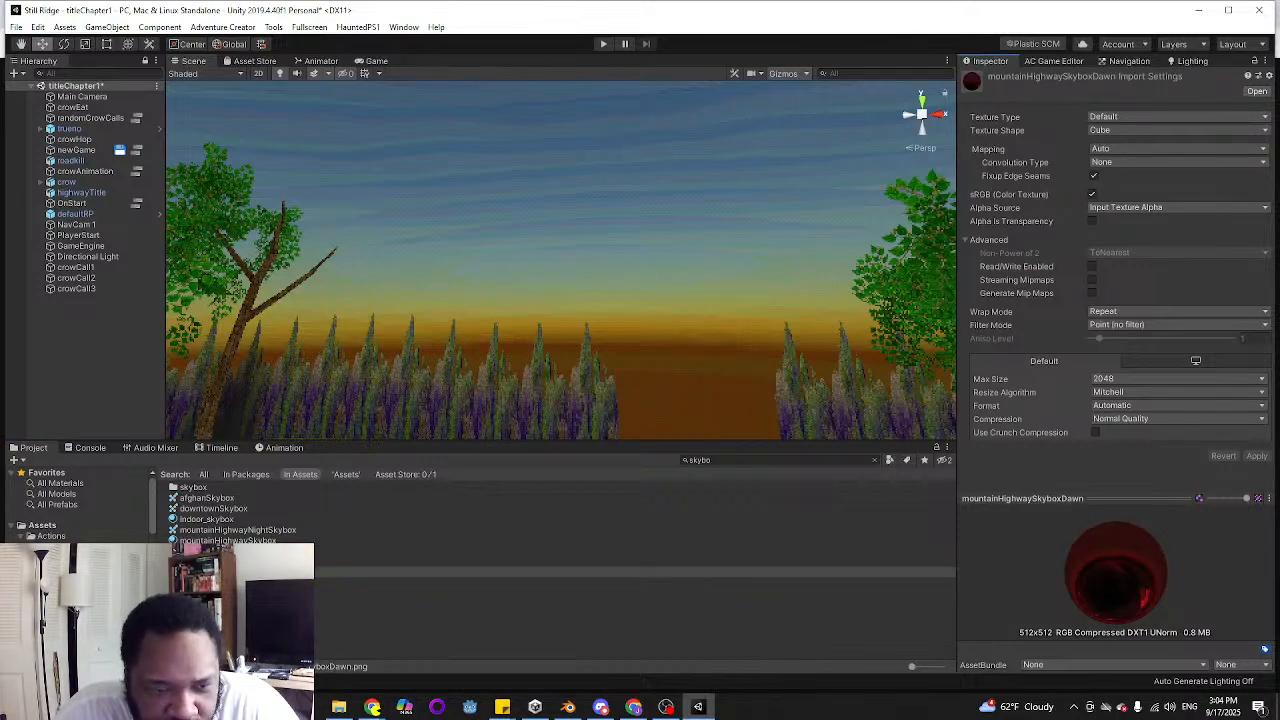
{"action": "left_click", "coordinate": [212, 583]}
{"action": "left_click", "coordinate": [230, 572]}
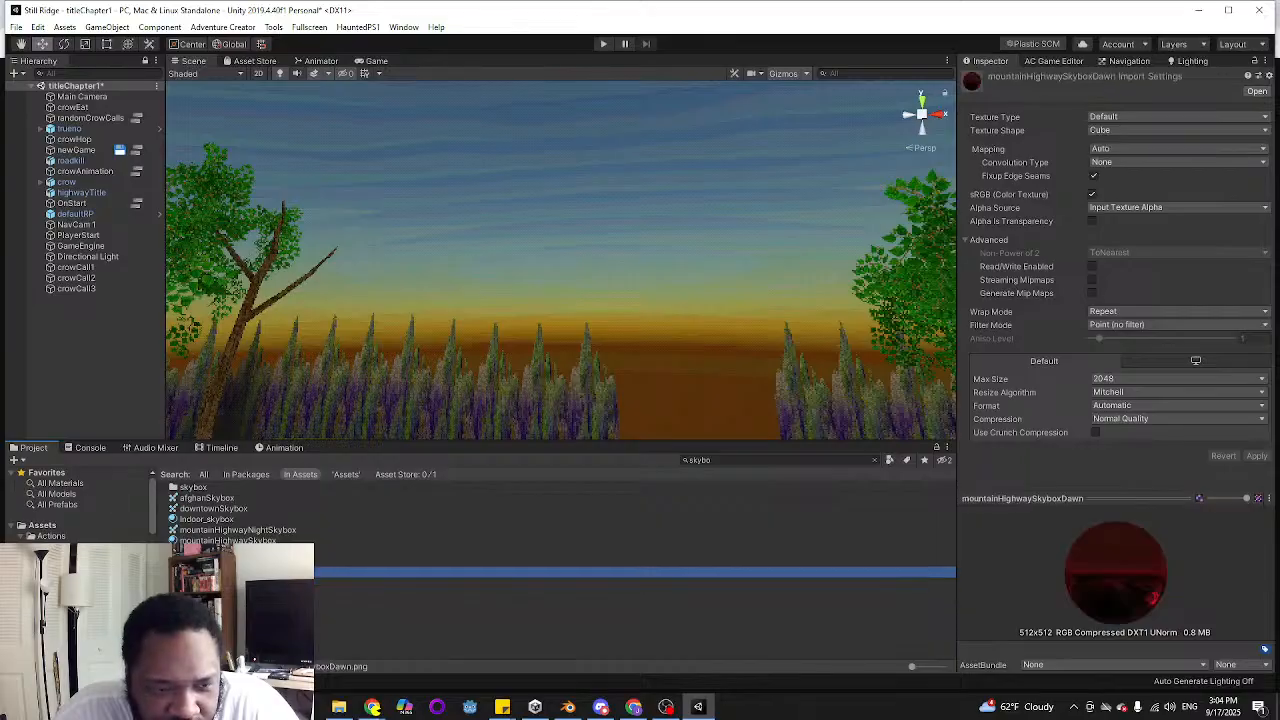
Assign mountainHighwaySkyboxDawn as the Skybox Texture in defaultRP's Sky Volume
{"action": "left_click", "coordinate": [88, 214]}
{"action": "scroll", "coordinate": [1175, 444], "scroll_direction": "down", "scroll_amount": 10}
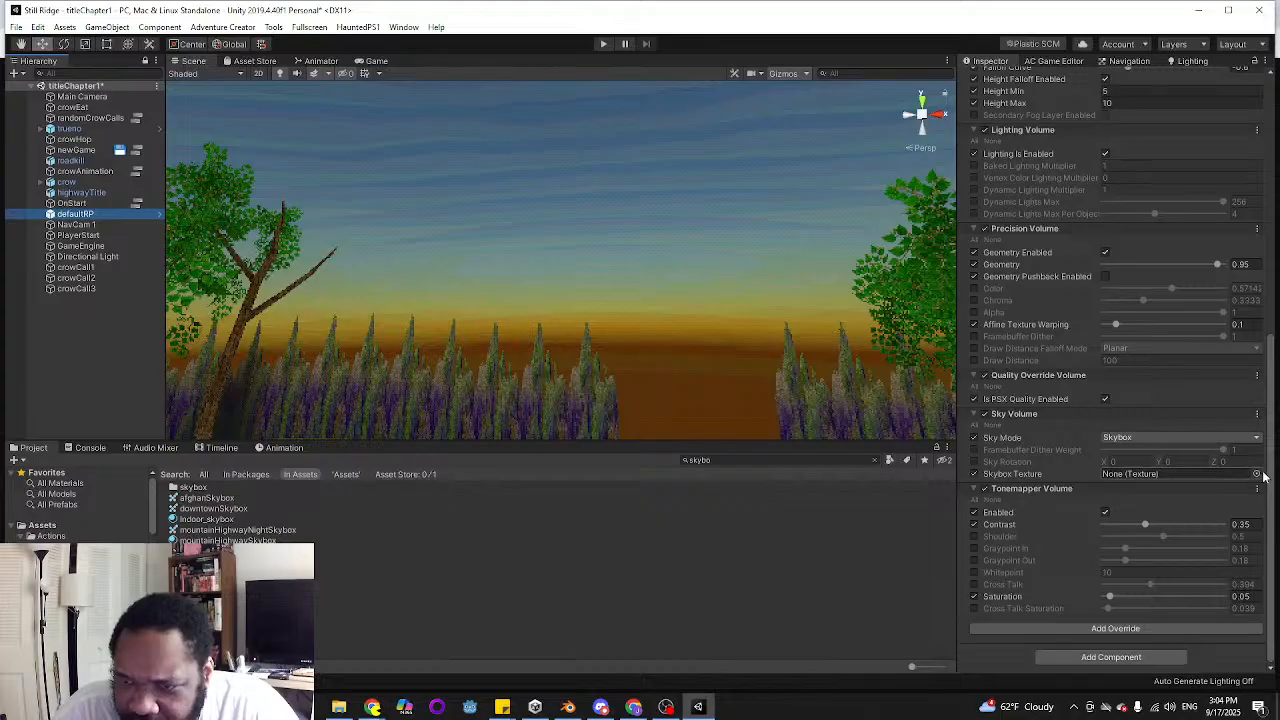
{"action": "left_click", "coordinate": [1256, 474]}
{"action": "type", "text": "skybox"}
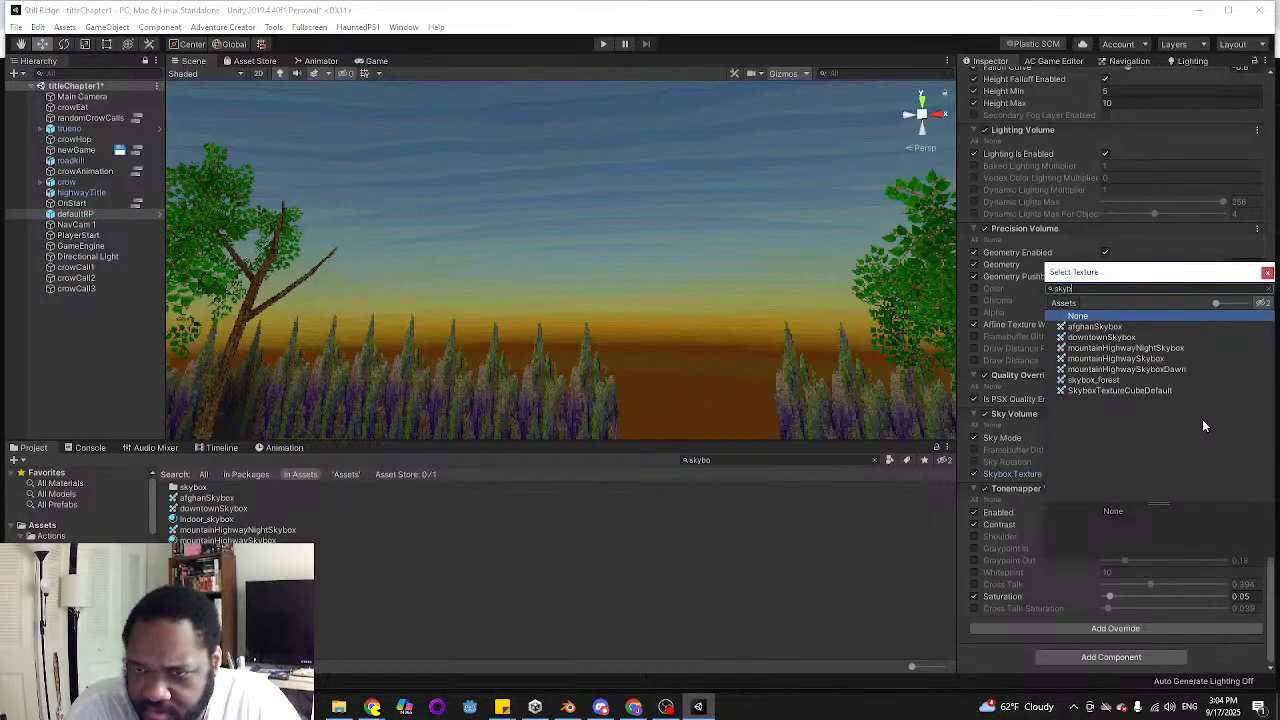
{"action": "key", "text": "Down"}
{"action": "key", "text": "Down"}
{"action": "key", "text": "Down"}
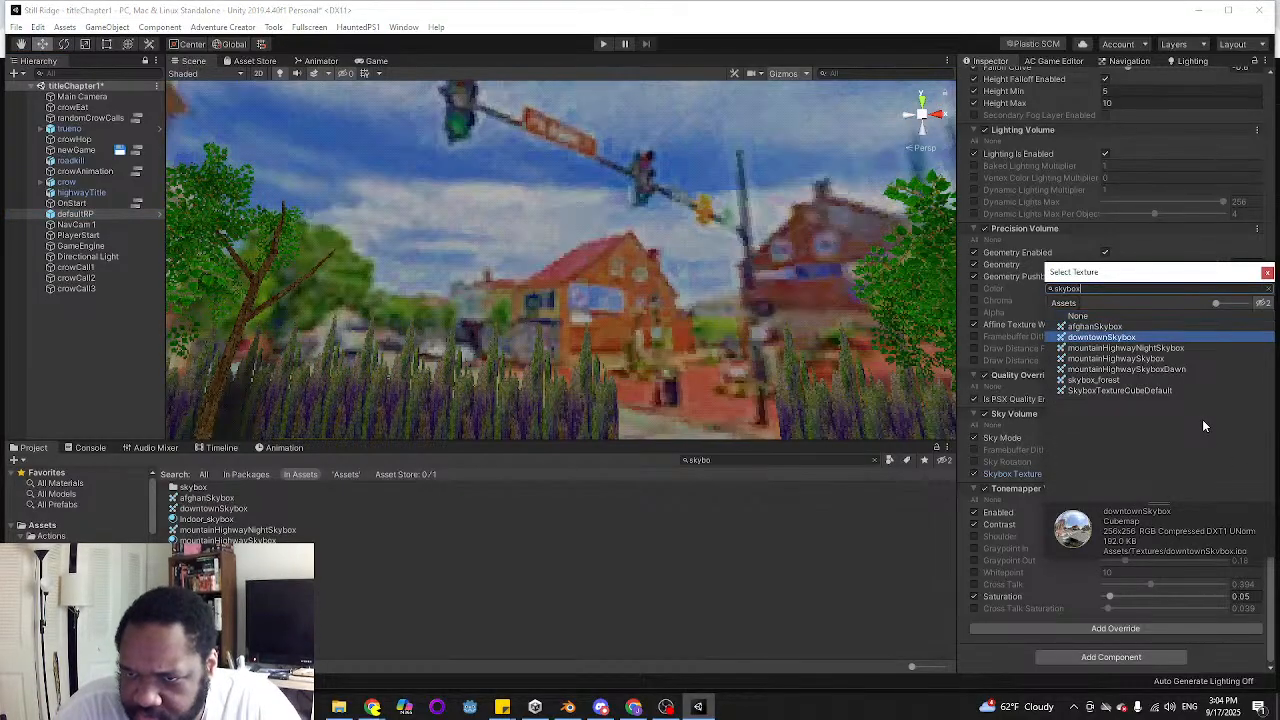
{"action": "key", "text": "Down"}
{"action": "key", "text": "Down"}
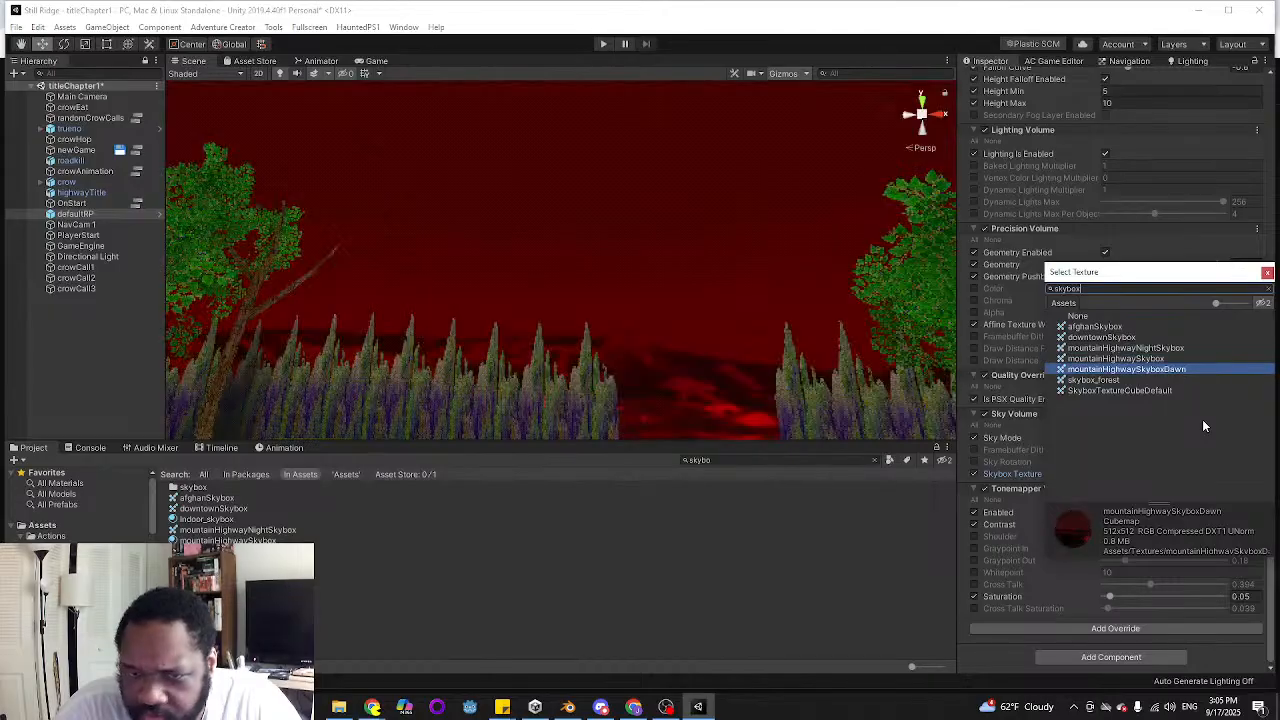
{"action": "key", "text": "Return"}
Check the dawn sky around the highway in the Scene view and behind the crow in the Game view
{"action": "right_click_drag", "start_coordinate": [791, 251], "coordinate": [728, 405]}
{"action": "right_click_drag", "start_coordinate": [417, 323], "coordinate": [215, 332]}
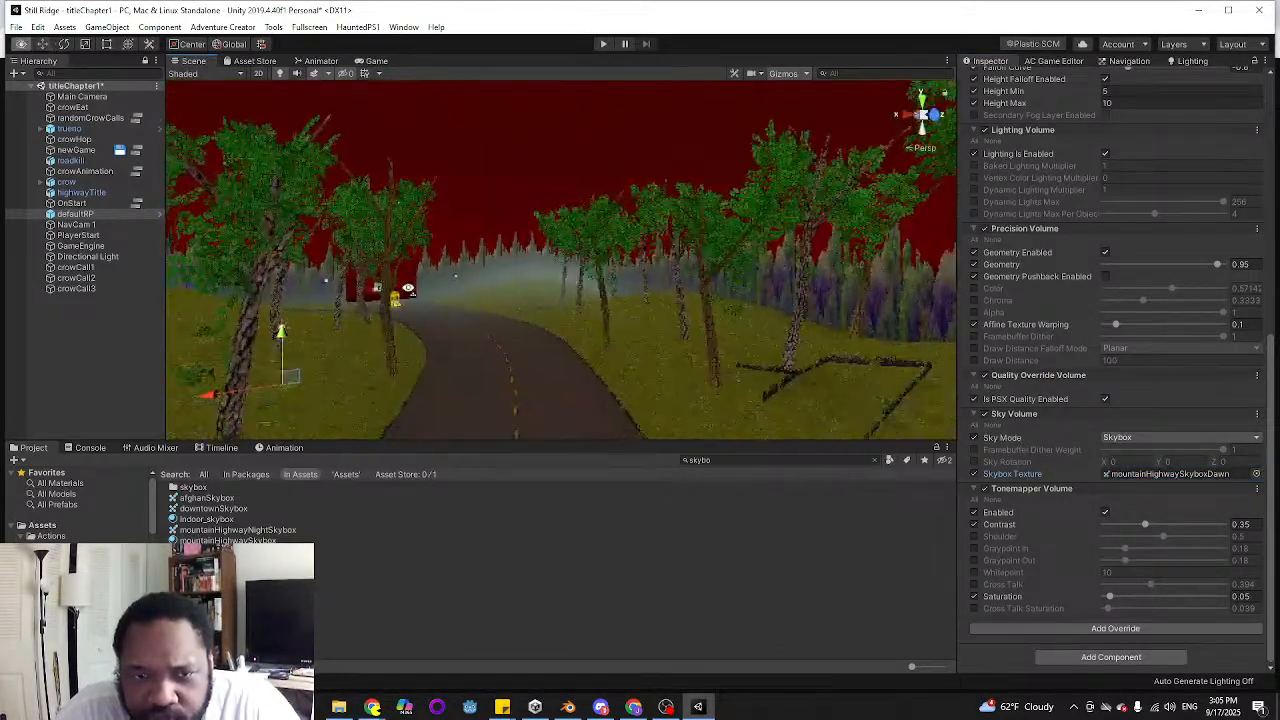
{"action": "right_click_drag", "start_coordinate": [395, 290], "coordinate": [362, 286]}
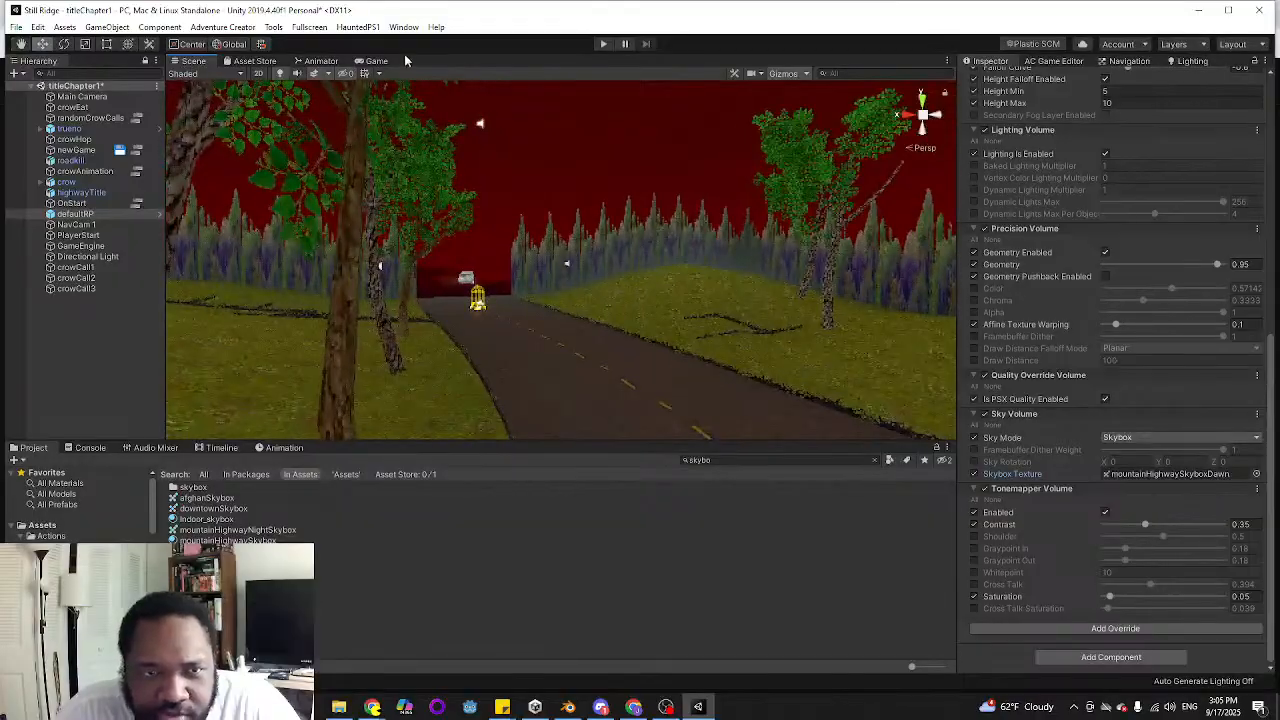
{"action": "left_click", "coordinate": [374, 61]}
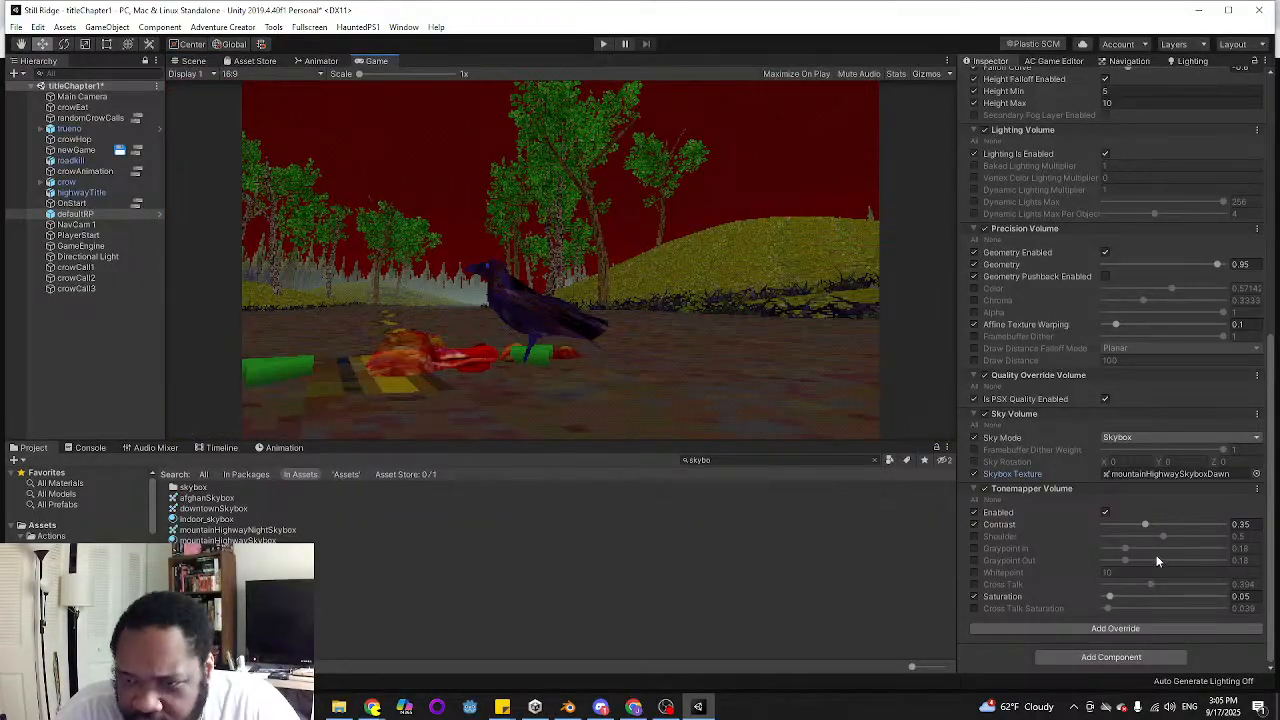
Try raising the Tonemapper Volume's Contrast to about 0.54 and undo the change
{"action": "left_click", "coordinate": [1145, 524]}
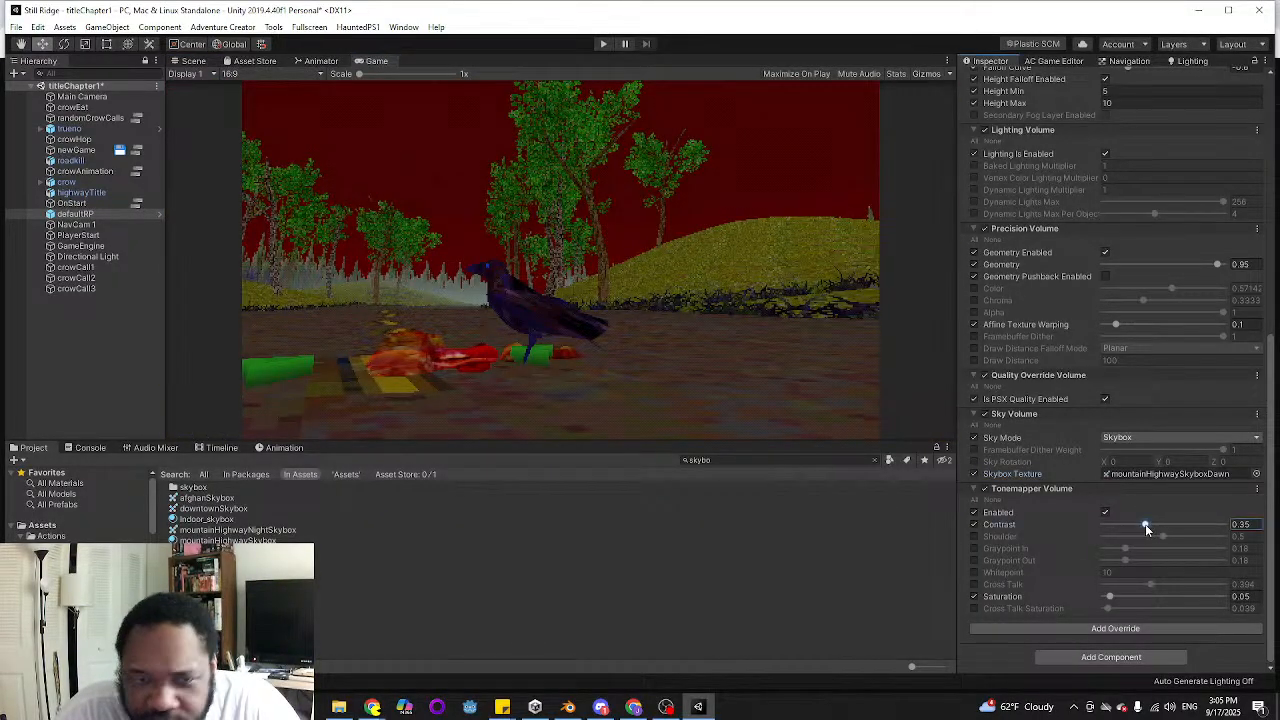
{"action": "mouse_move", "coordinate": [1145, 524]}
{"action": "left_mouse_down"}
{"action": "mouse_move", "coordinate": [1124, 524]}
{"action": "mouse_move", "coordinate": [1183, 525]}
{"action": "mouse_move", "coordinate": [1169, 526]}
{"action": "left_mouse_up"}
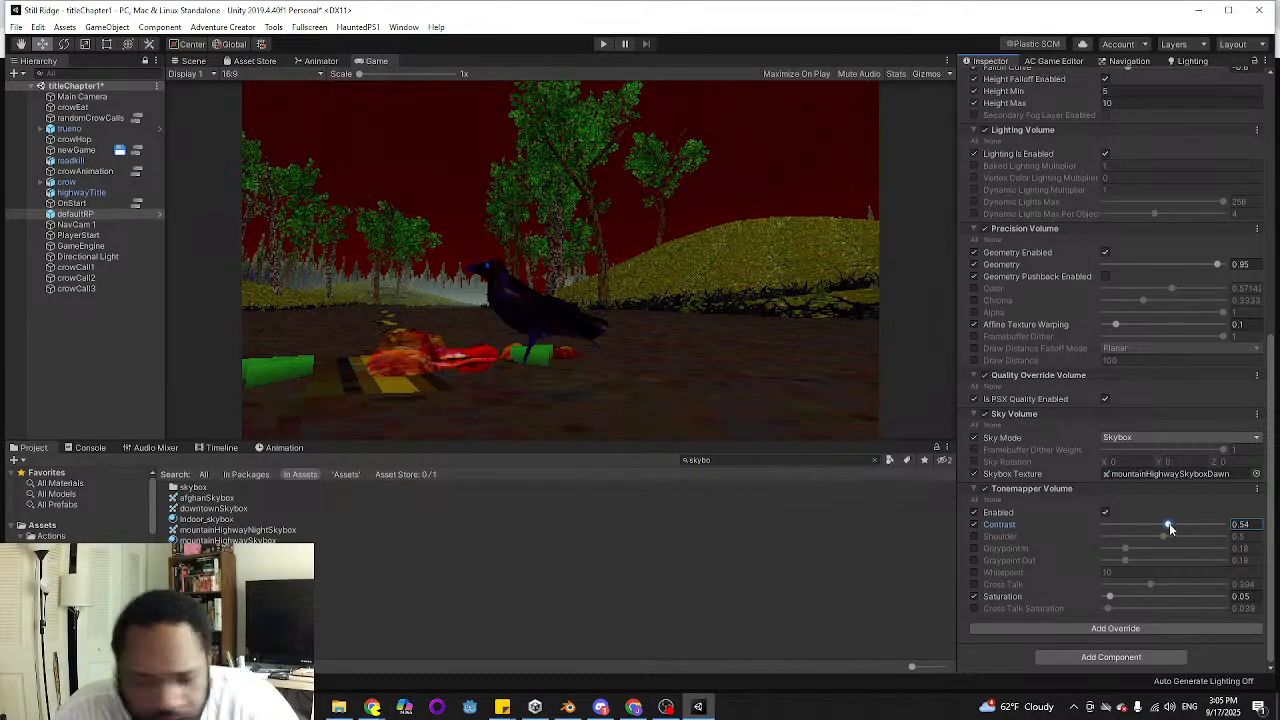
{"action": "key", "text": "ctrl+z"}
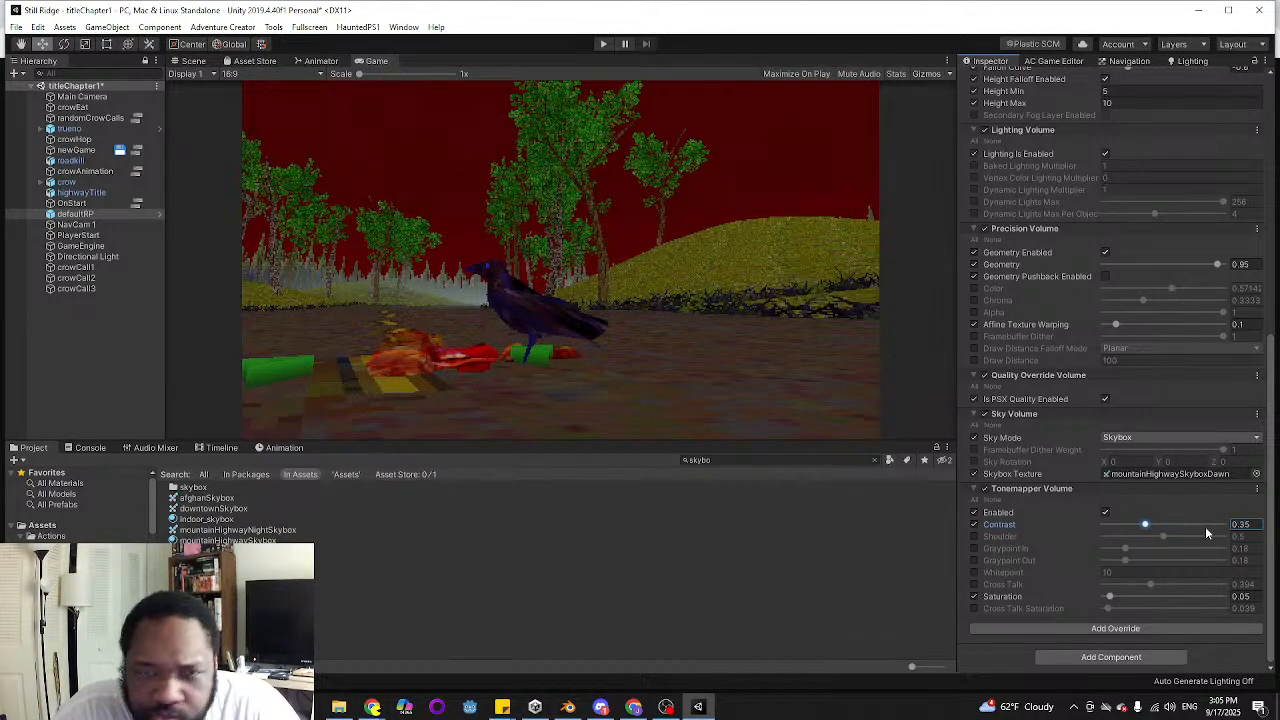
Compare the crow scene with the Tonemapper Volume's Enabled setting off and on
{"action": "left_click", "coordinate": [1105, 512]}
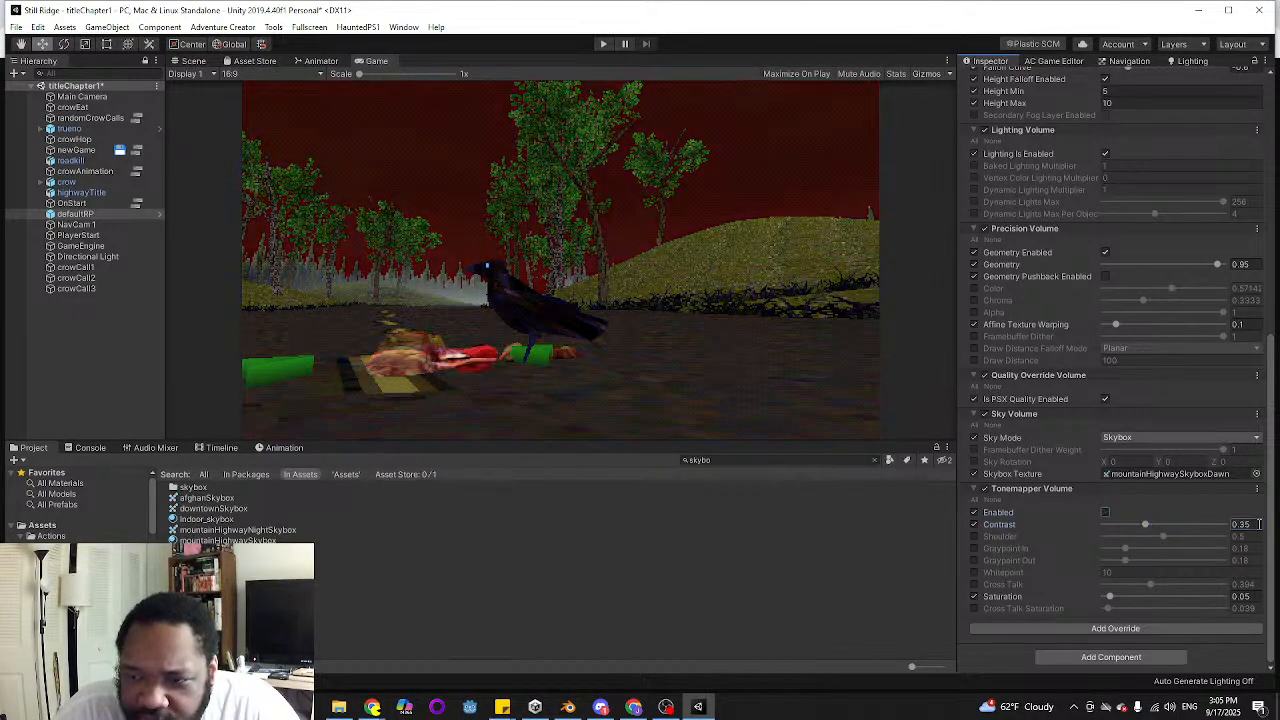
{"action": "left_click", "coordinate": [1105, 512]}
{"action": "left_click", "coordinate": [1105, 512]}
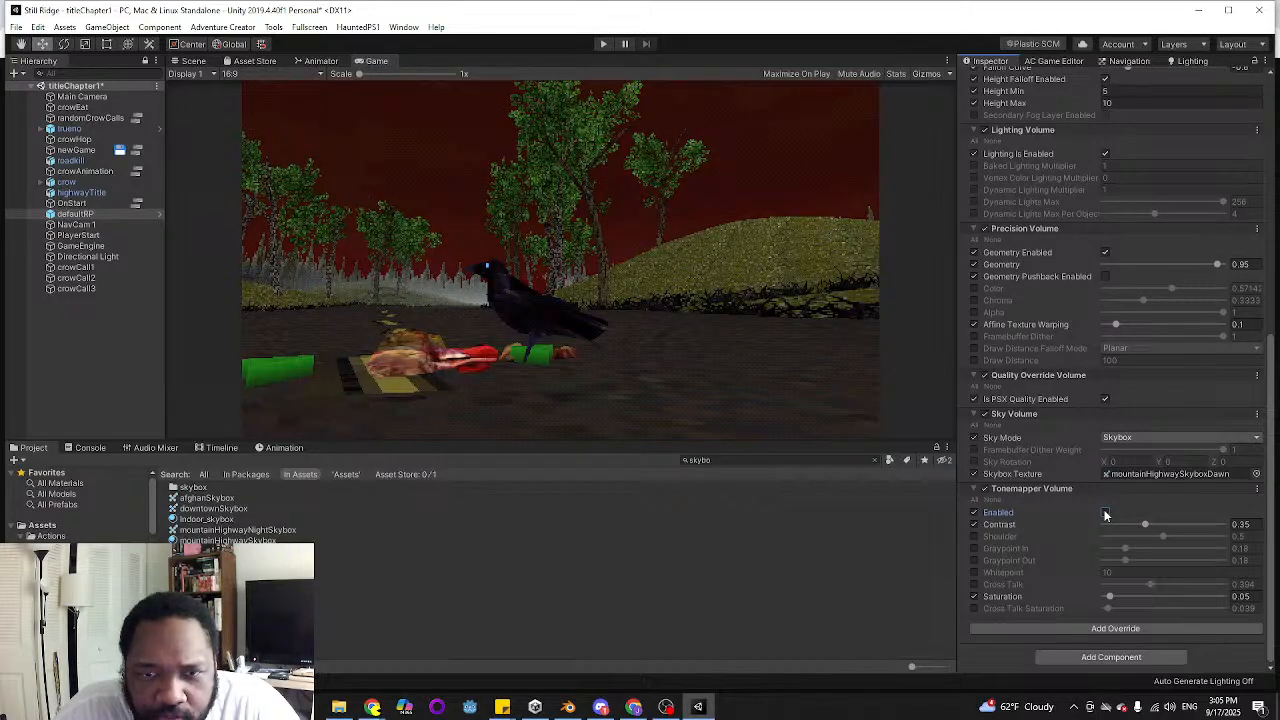
{"action": "left_click", "coordinate": [1105, 512]}
{"action": "left_click", "coordinate": [1105, 512]}
Set the Tonemapper Volume's Contrast to 0.45 with the Tonemapper enabled, trying 0.4 first
{"action": "left_click", "coordinate": [1240, 524]}
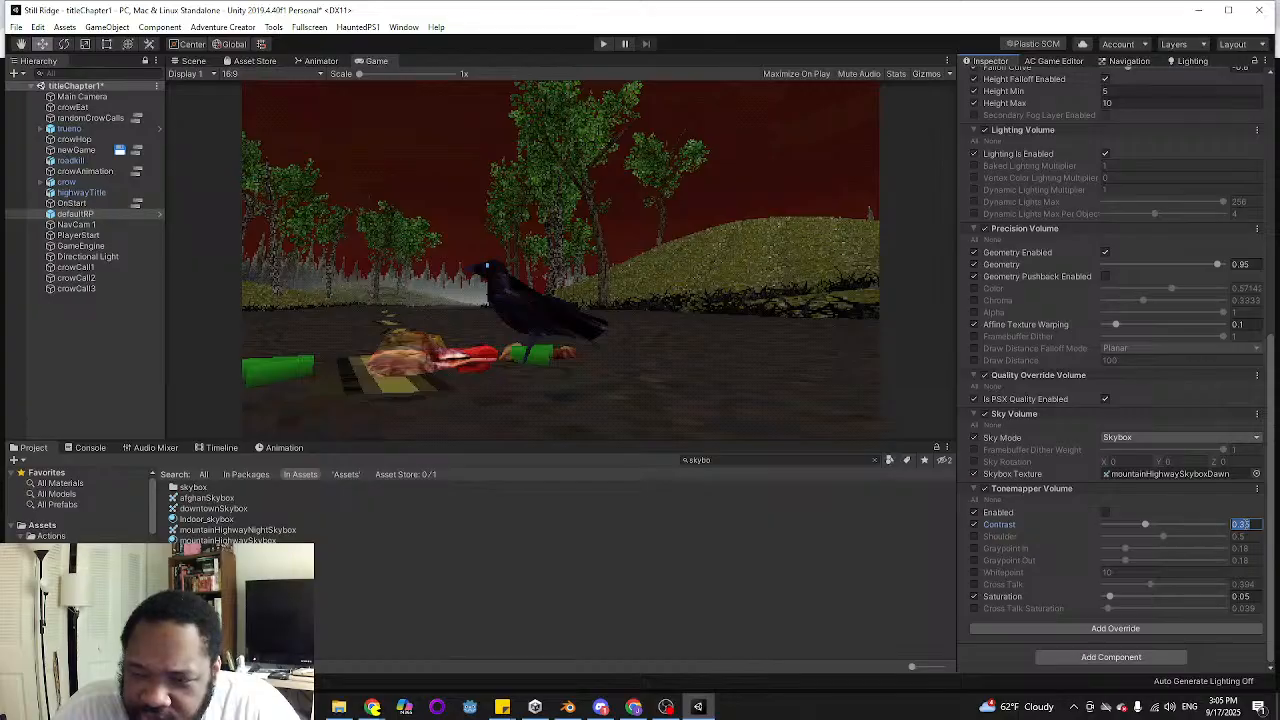
{"action": "type", "text": ".4"}
{"action": "key", "text": "Return"}
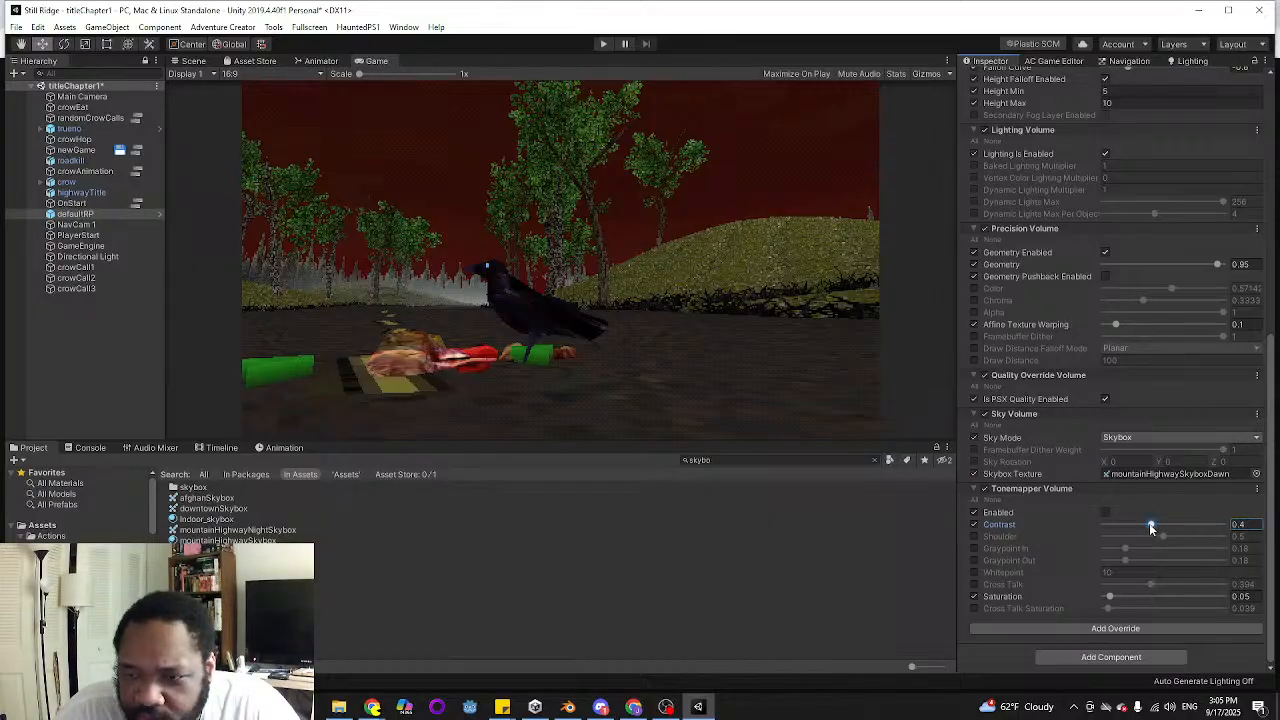
{"action": "mouse_move", "coordinate": [1151, 525]}
{"action": "left_mouse_down"}
{"action": "mouse_move", "coordinate": [1175, 530]}
{"action": "mouse_move", "coordinate": [1109, 519]}
{"action": "mouse_move", "coordinate": [1174, 525]}
{"action": "mouse_move", "coordinate": [1157, 519]}
{"action": "left_mouse_up"}
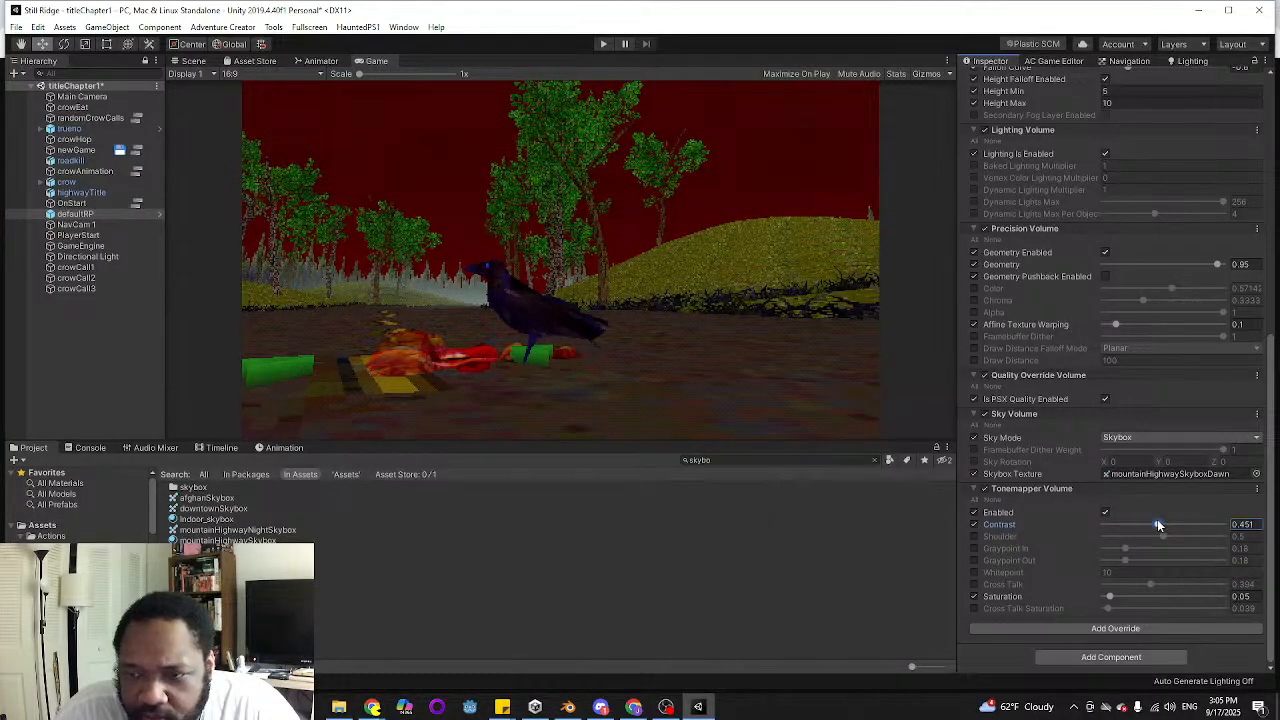
{"action": "left_click", "coordinate": [1255, 524]}
{"action": "type", "text": ".45"}
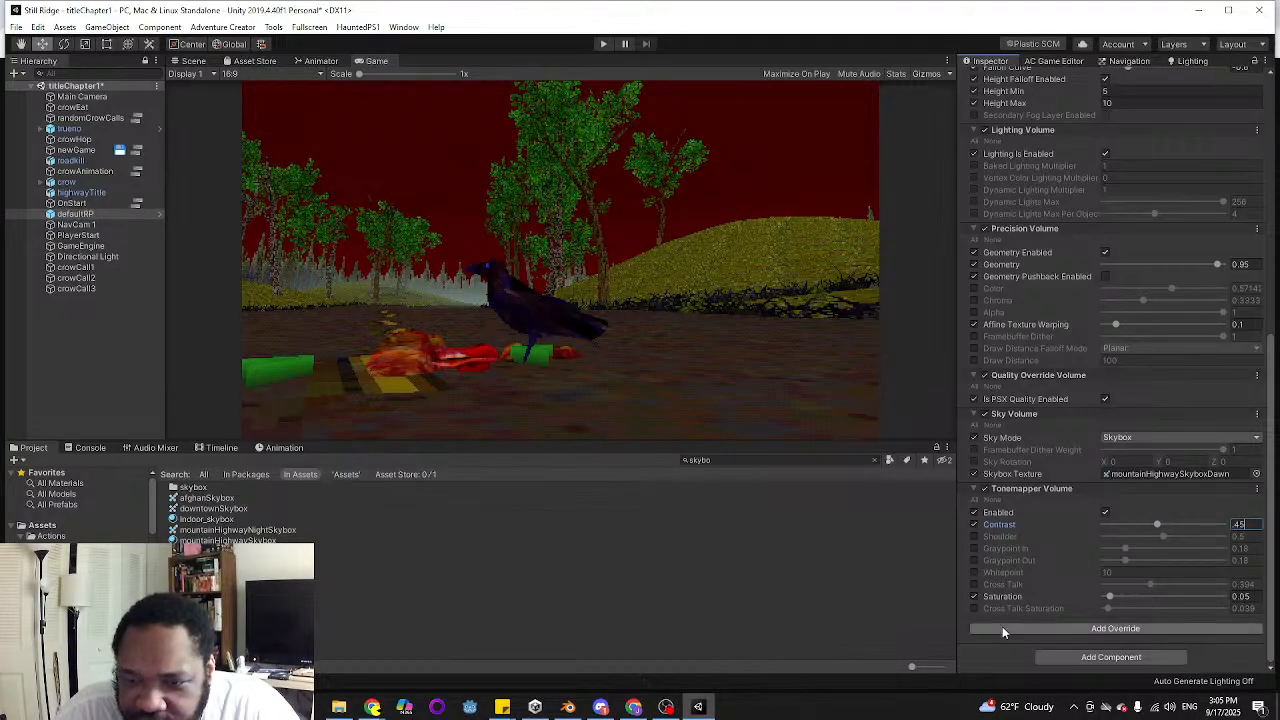
Try the Tonemapper Volume's Saturation at 0.1 and start entering a higher value
{"action": "mouse_move", "coordinate": [1112, 597]}
{"action": "left_mouse_down"}
{"action": "mouse_move", "coordinate": [1228, 603]}
{"action": "mouse_move", "coordinate": [1113, 601]}
{"action": "left_mouse_up"}
{"action": "key", "text": "Left"}
{"action": "key", "text": "Left"}
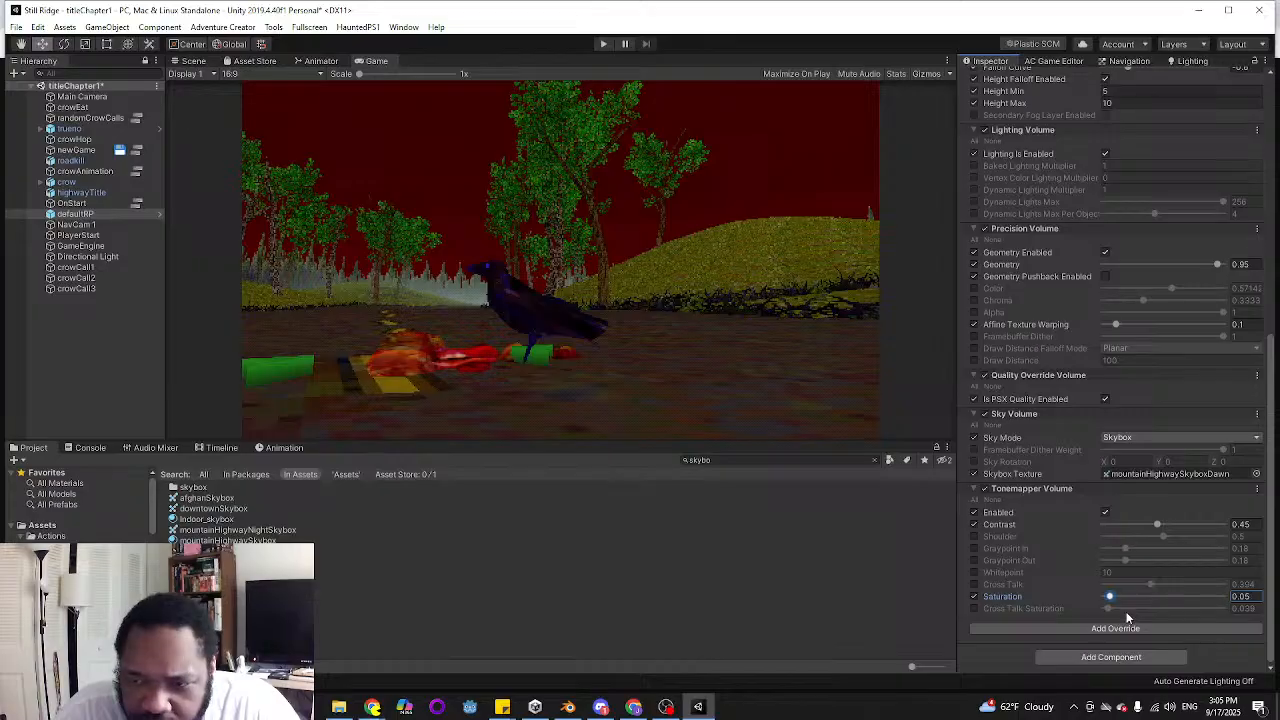
{"action": "left_click", "coordinate": [1250, 596]}
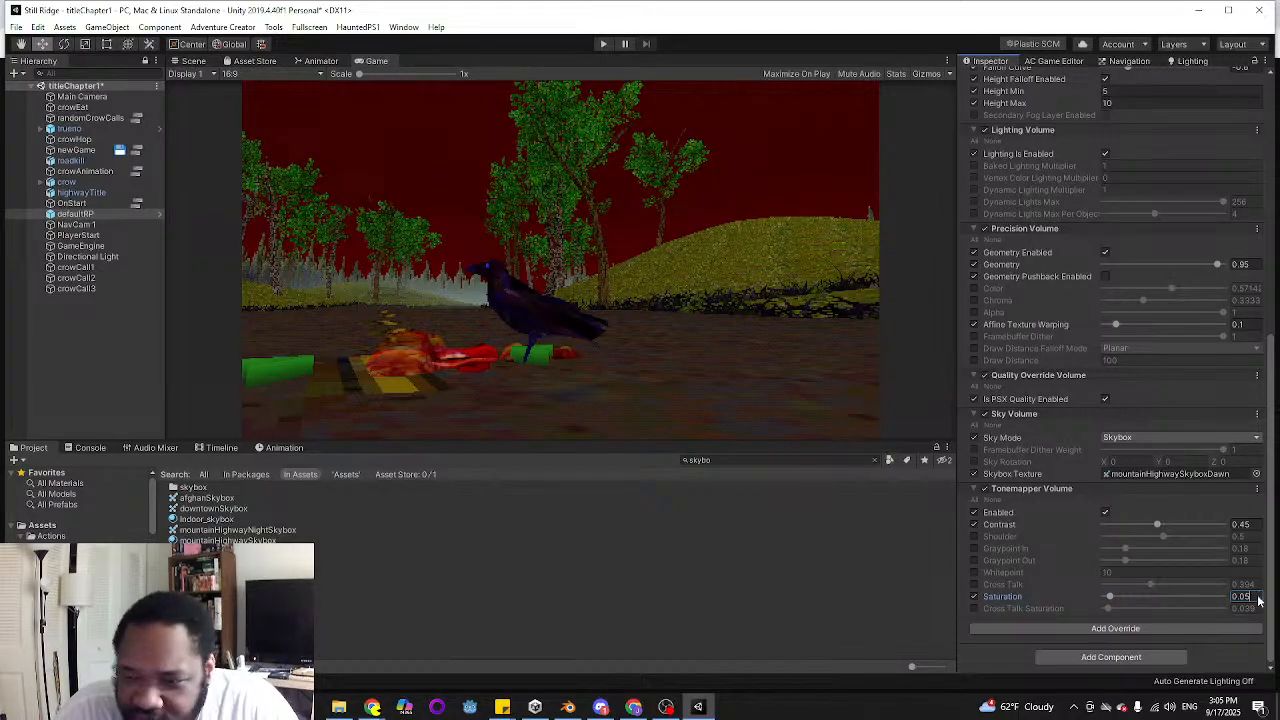
{"action": "left_click_drag", "start_coordinate": [1257, 598], "coordinate": [1243, 599]}
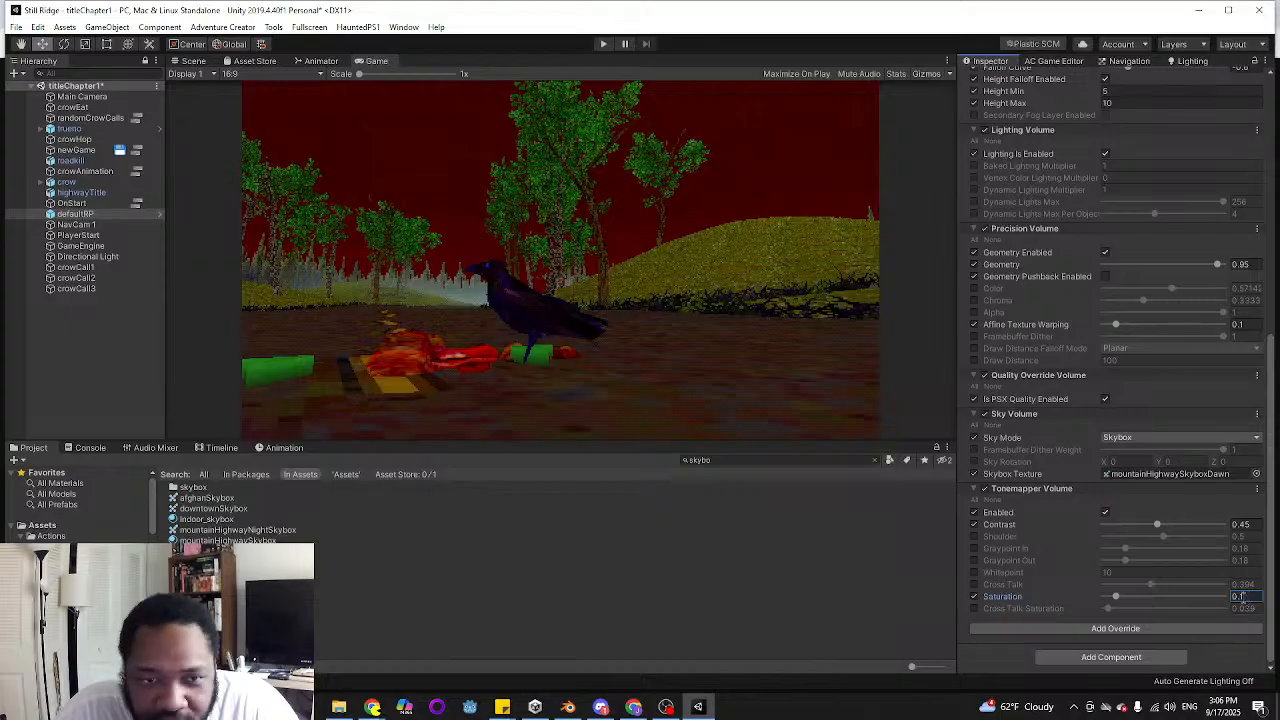
{"action": "type", "text": "1"}
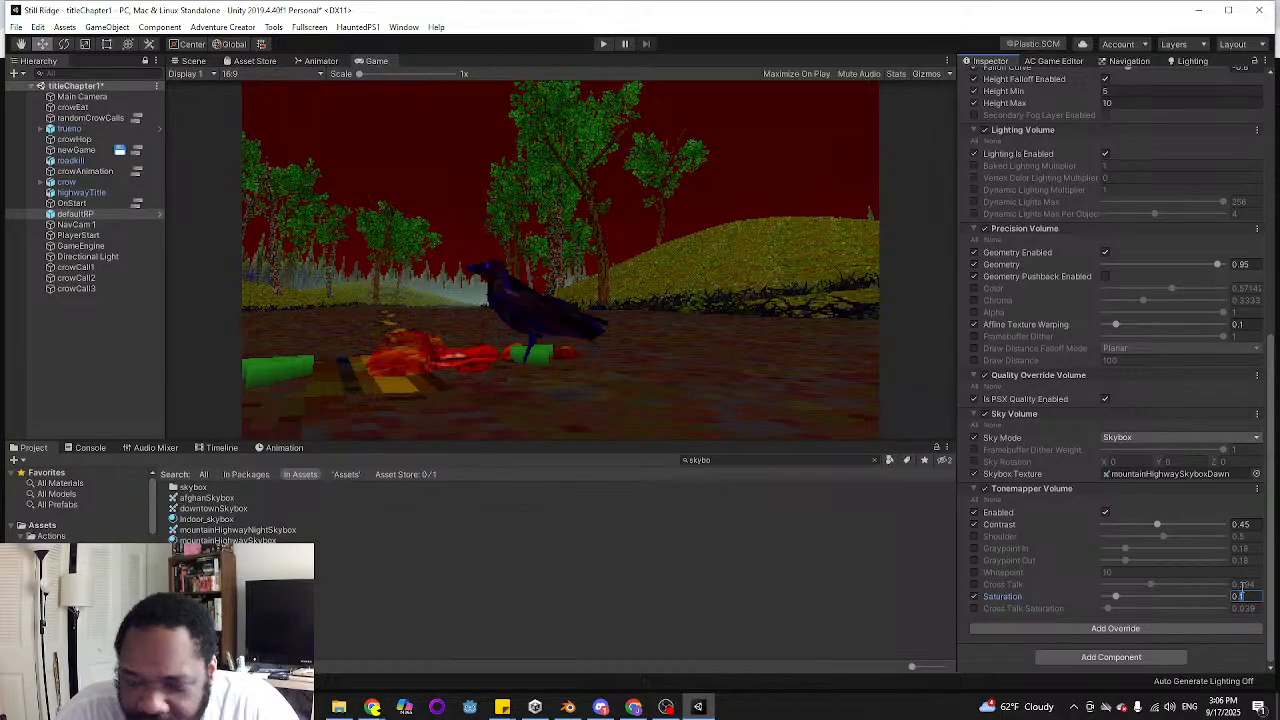
{"action": "type", "text": ".5"}
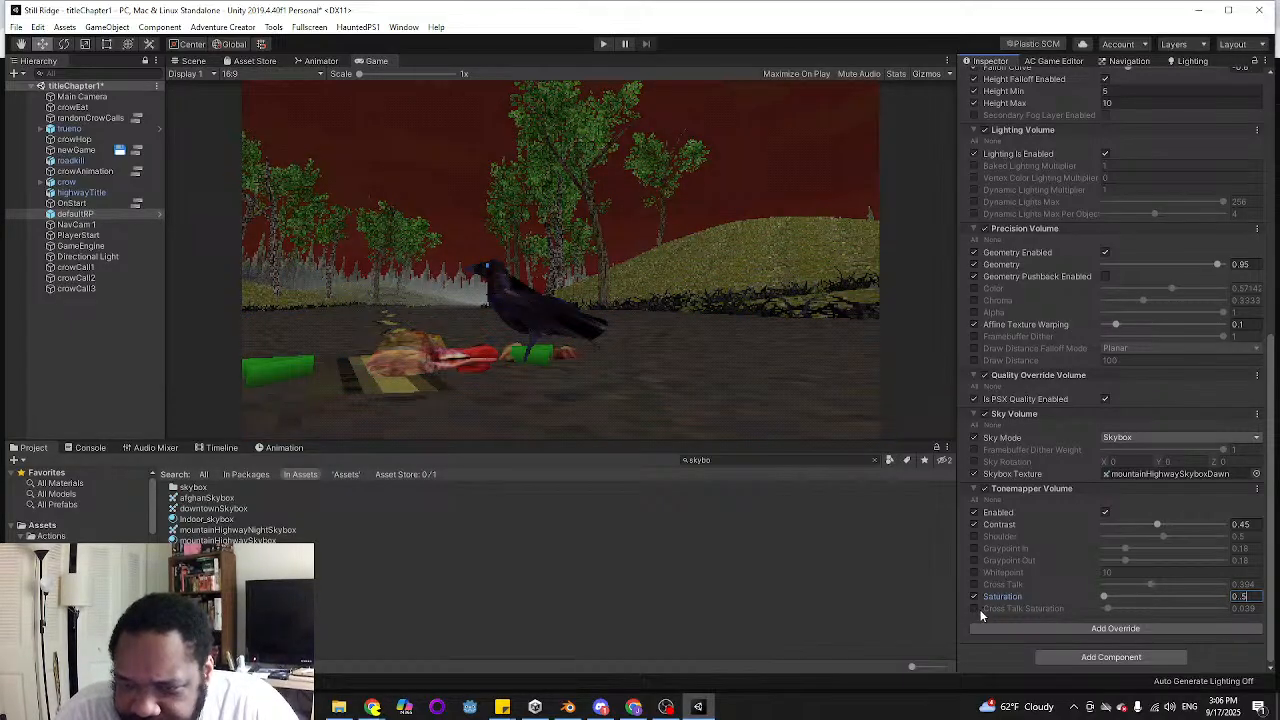
Override Cross Talk Saturation, try the Tonemapper's Saturation at 0.5 and restore it to 0.05
{"action": "left_click", "coordinate": [974, 609]}
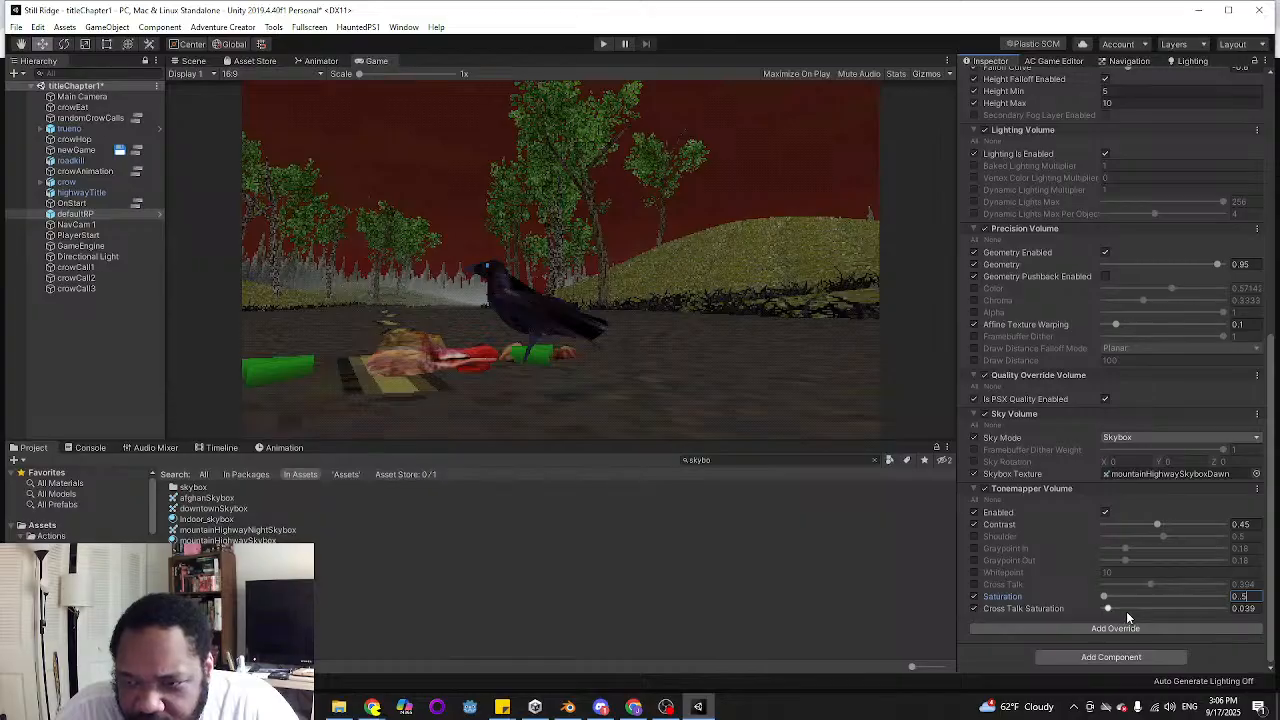
{"action": "left_click_drag", "start_coordinate": [1249, 597], "coordinate": [1237, 601]}
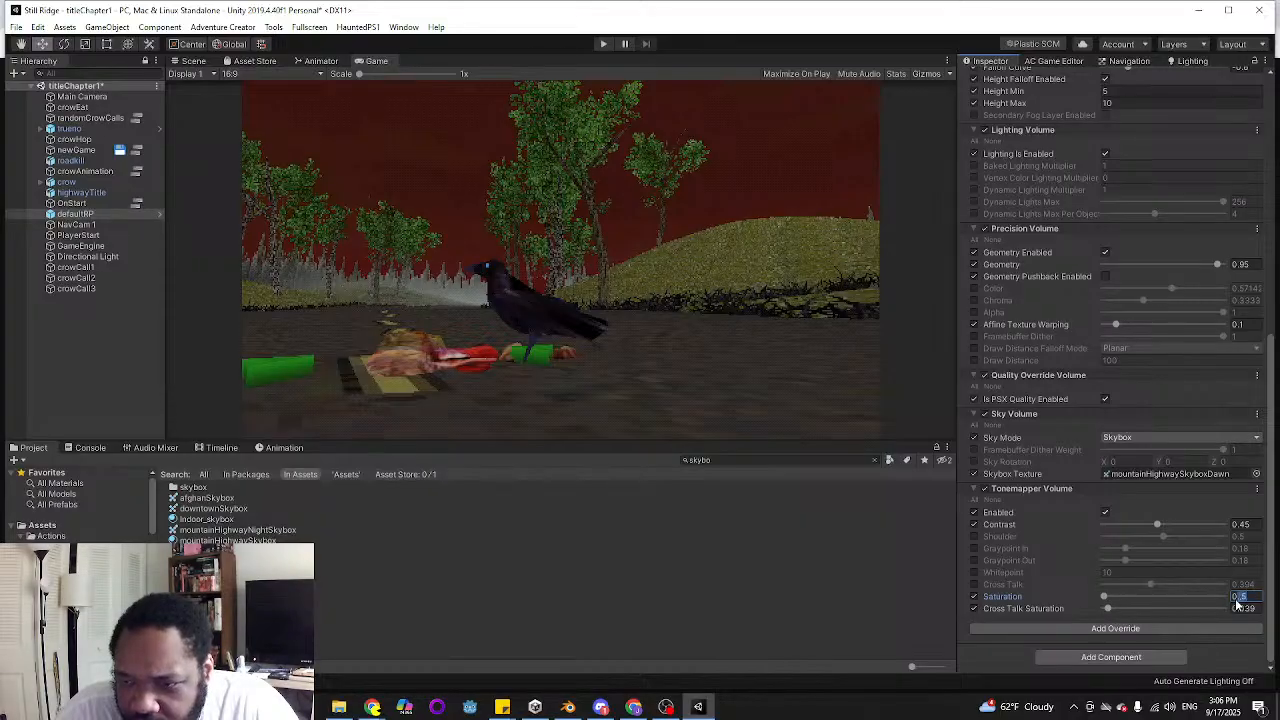
{"action": "type", "text": ".5"}
{"action": "key", "text": "Return"}
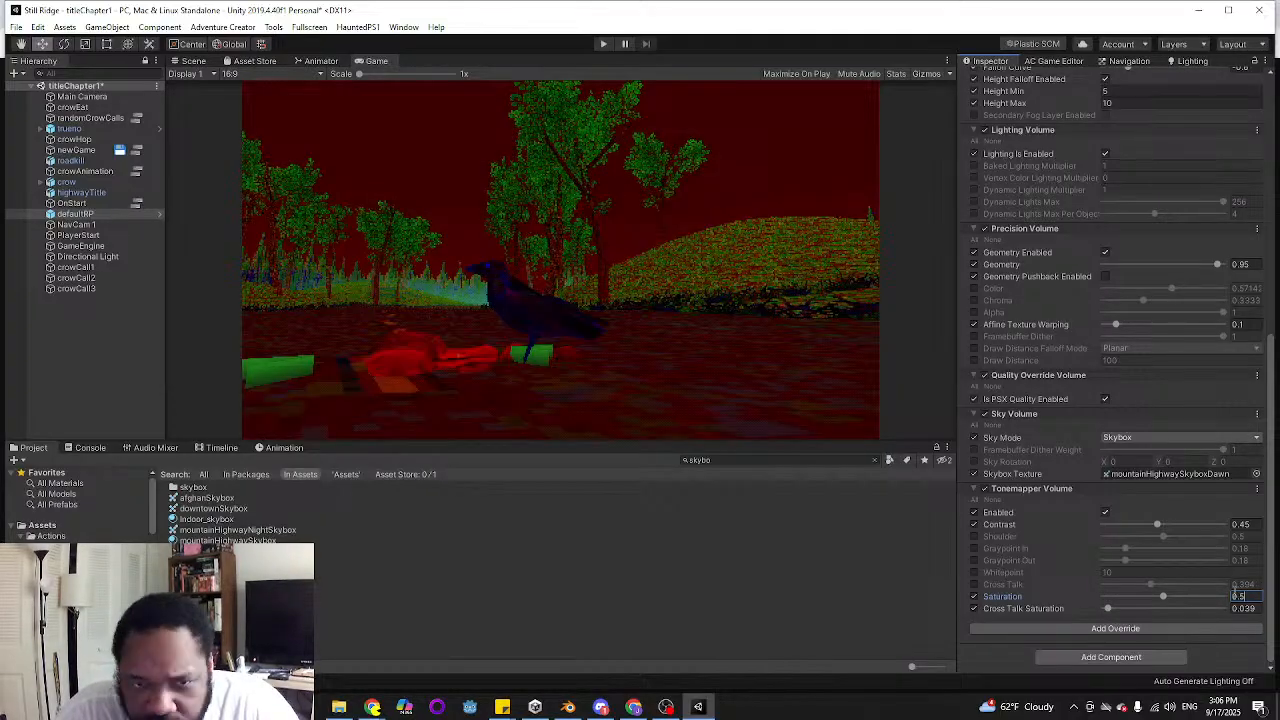
{"action": "left_click", "coordinate": [1256, 596]}
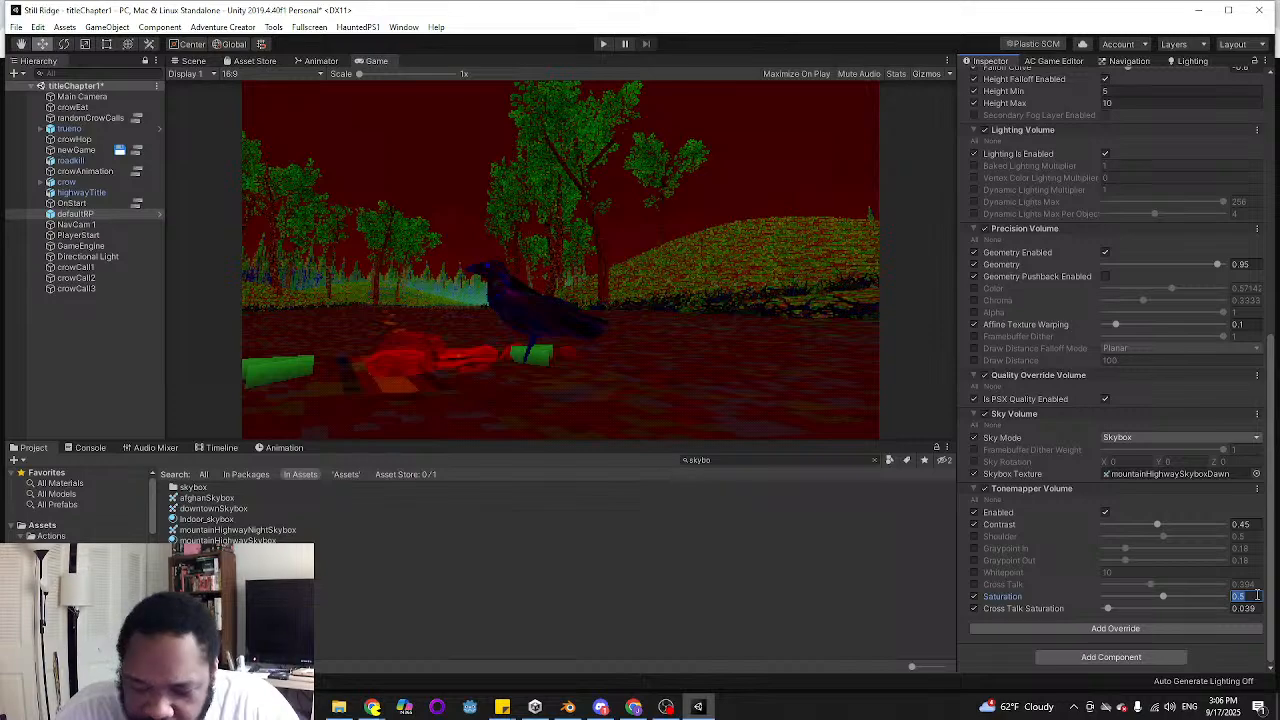
{"action": "type", "text": "0.05"}
{"action": "key", "text": "Return"}
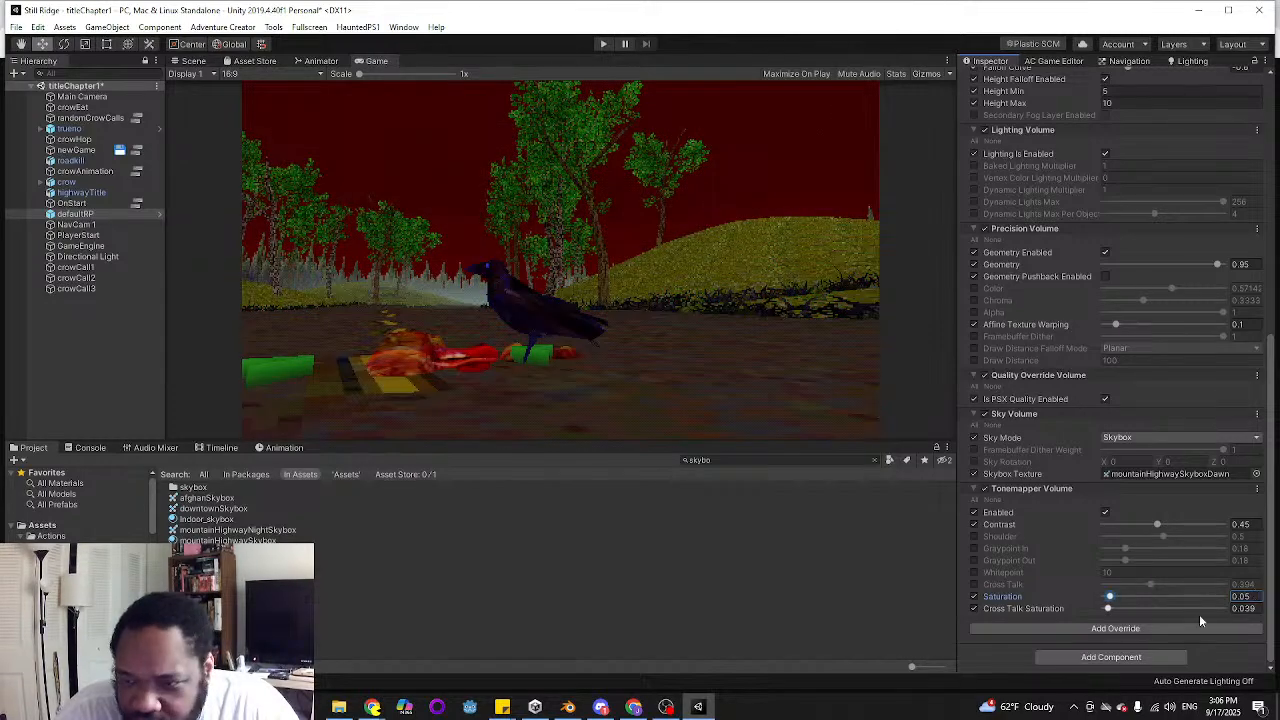
Try different Cross Talk Saturation amounts and the Cross Talk override, turning both overrides off again
{"action": "left_click_drag", "start_coordinate": [1108, 608], "coordinate": [1164, 608]}
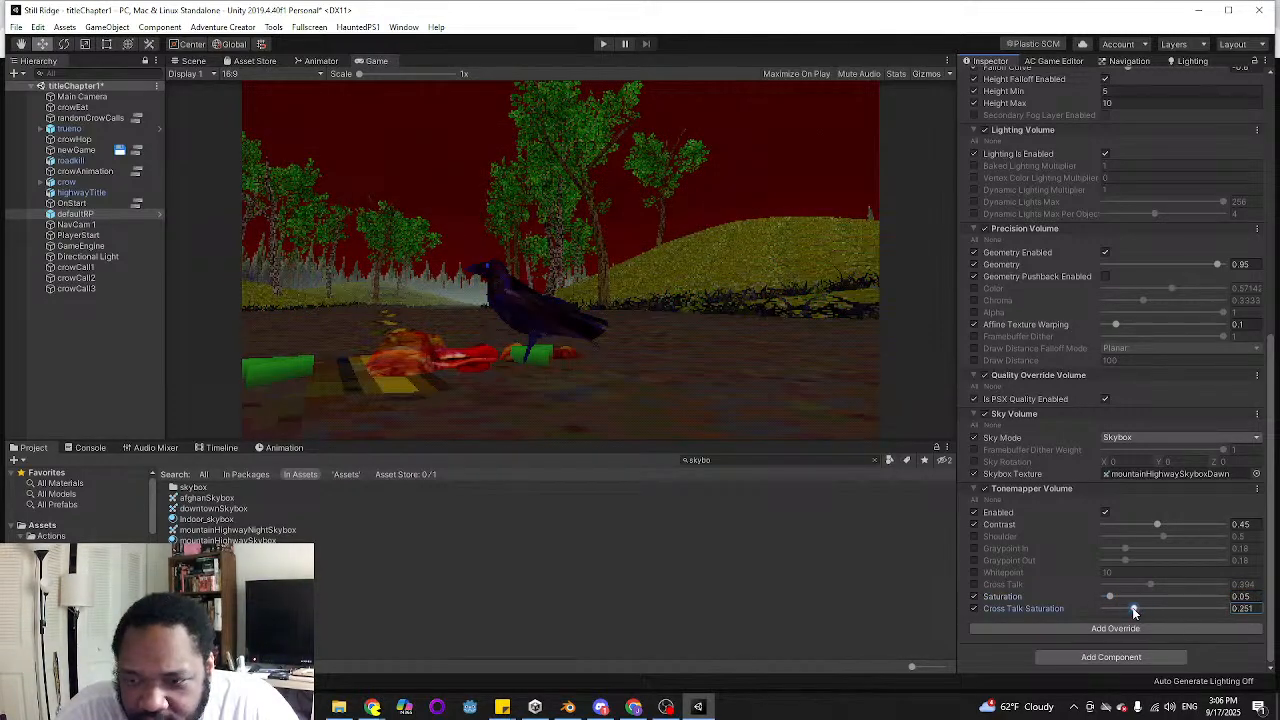
{"action": "left_click", "coordinate": [974, 608]}
{"action": "left_click", "coordinate": [974, 584]}
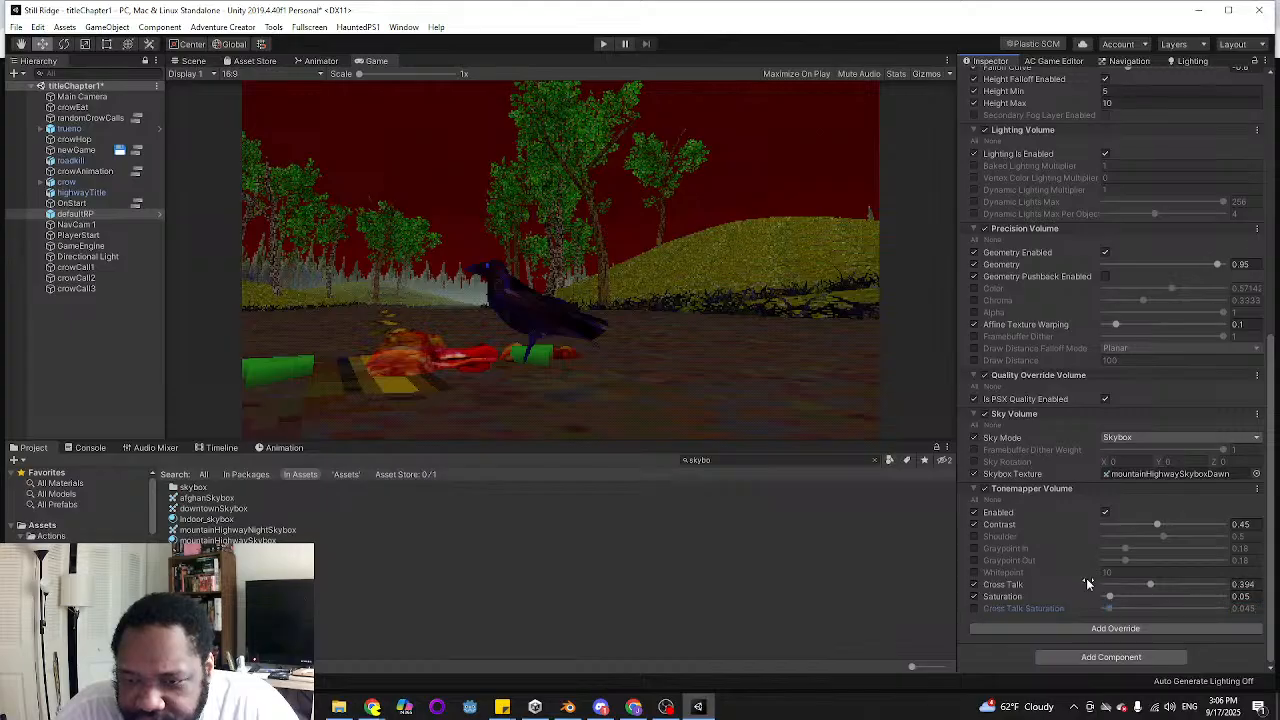
{"action": "left_click", "coordinate": [974, 584]}
Try overriding the Tonemapper's Whitepoint at about 1.08 and turn that override off again
{"action": "left_click", "coordinate": [974, 572]}
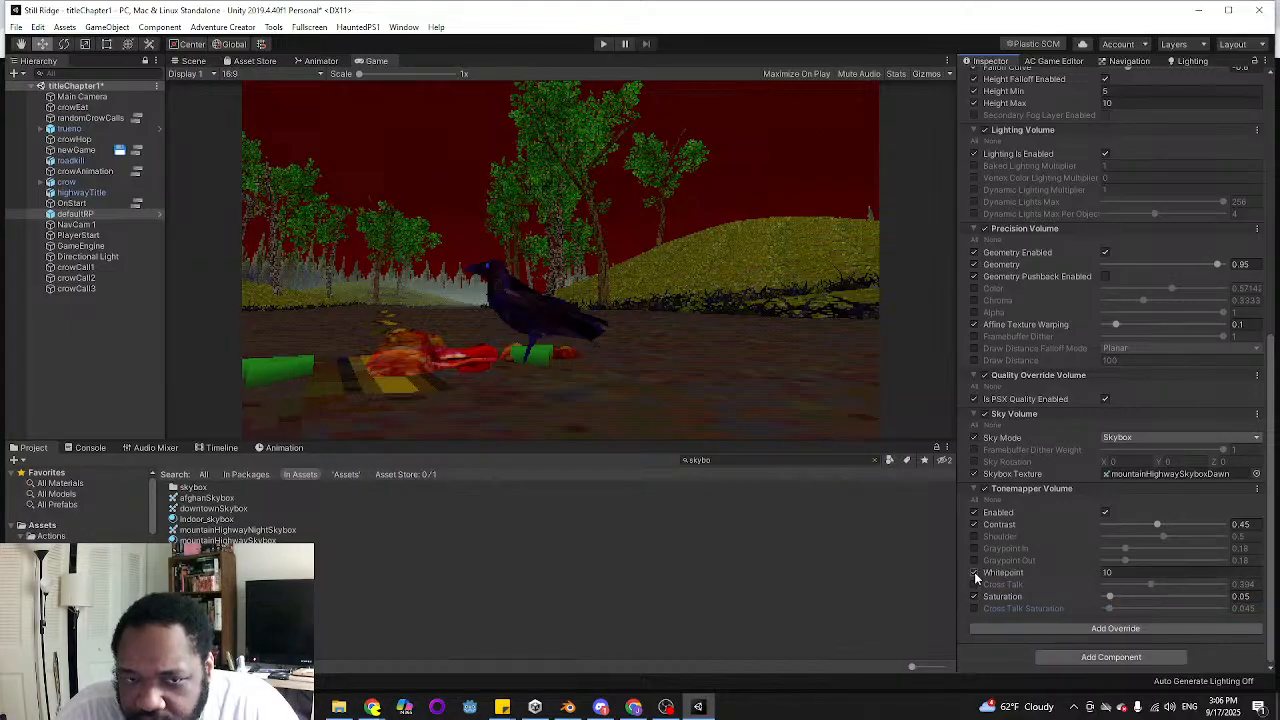
{"action": "left_click_drag", "start_coordinate": [1080, 572], "coordinate": [999, 579]}
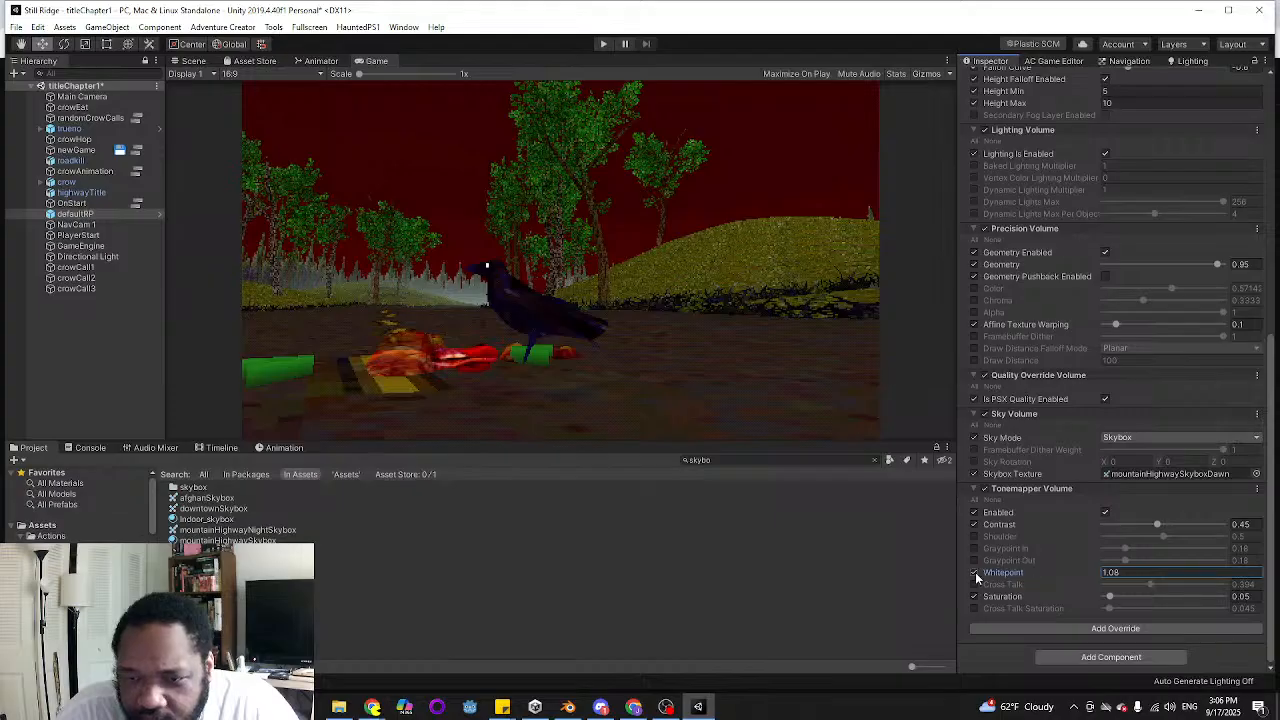
{"action": "left_click", "coordinate": [975, 572]}
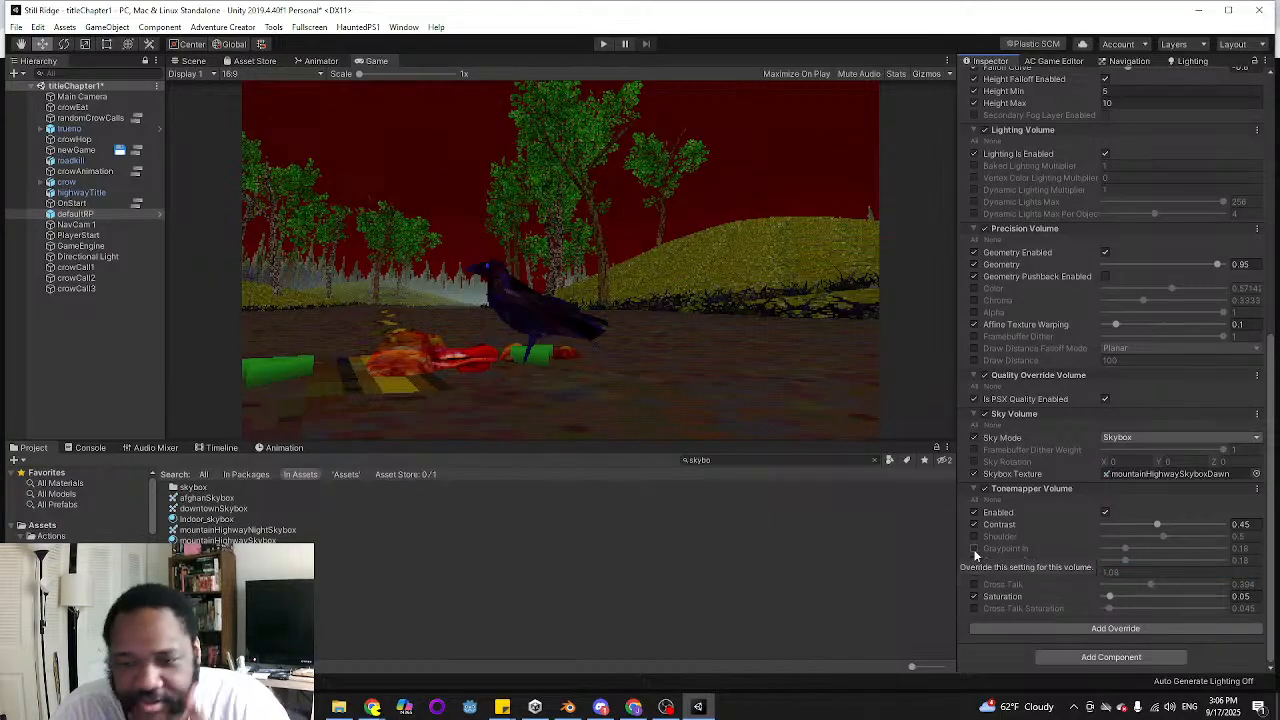
Override the Tonemapper's Graypoint In, compare the scene with and without it, and set it to 0.3
{"action": "left_click", "coordinate": [975, 549]}
{"action": "left_click_drag", "start_coordinate": [1133, 550], "coordinate": [1146, 551]}
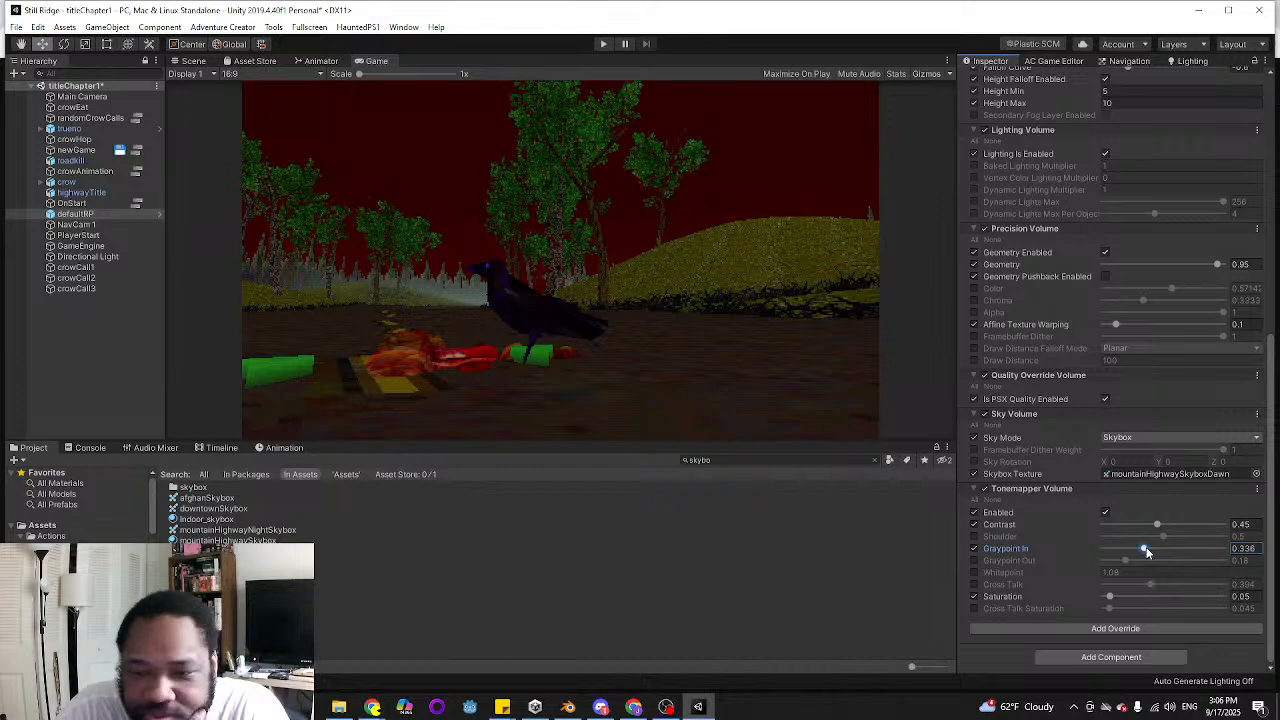
{"action": "left_click_drag", "start_coordinate": [1146, 552], "coordinate": [1138, 550]}
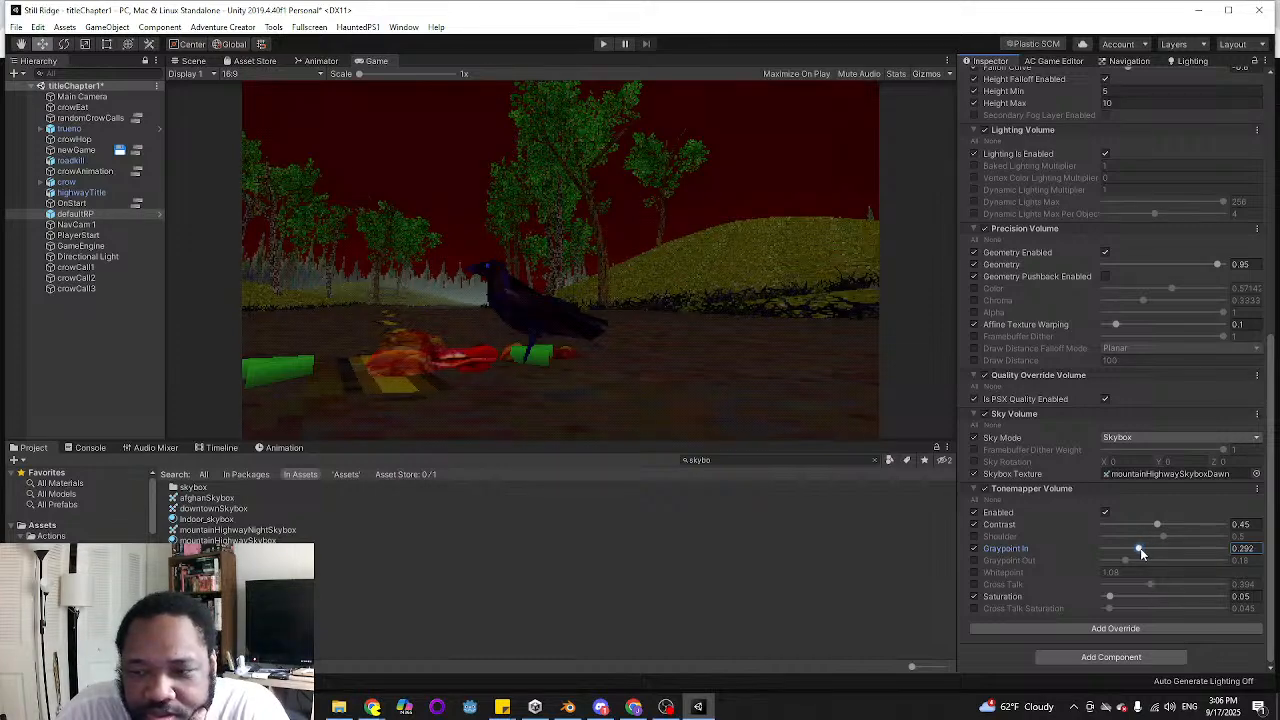
{"action": "left_click", "coordinate": [976, 549]}
{"action": "left_click", "coordinate": [976, 549]}
{"action": "left_click", "coordinate": [976, 549]}
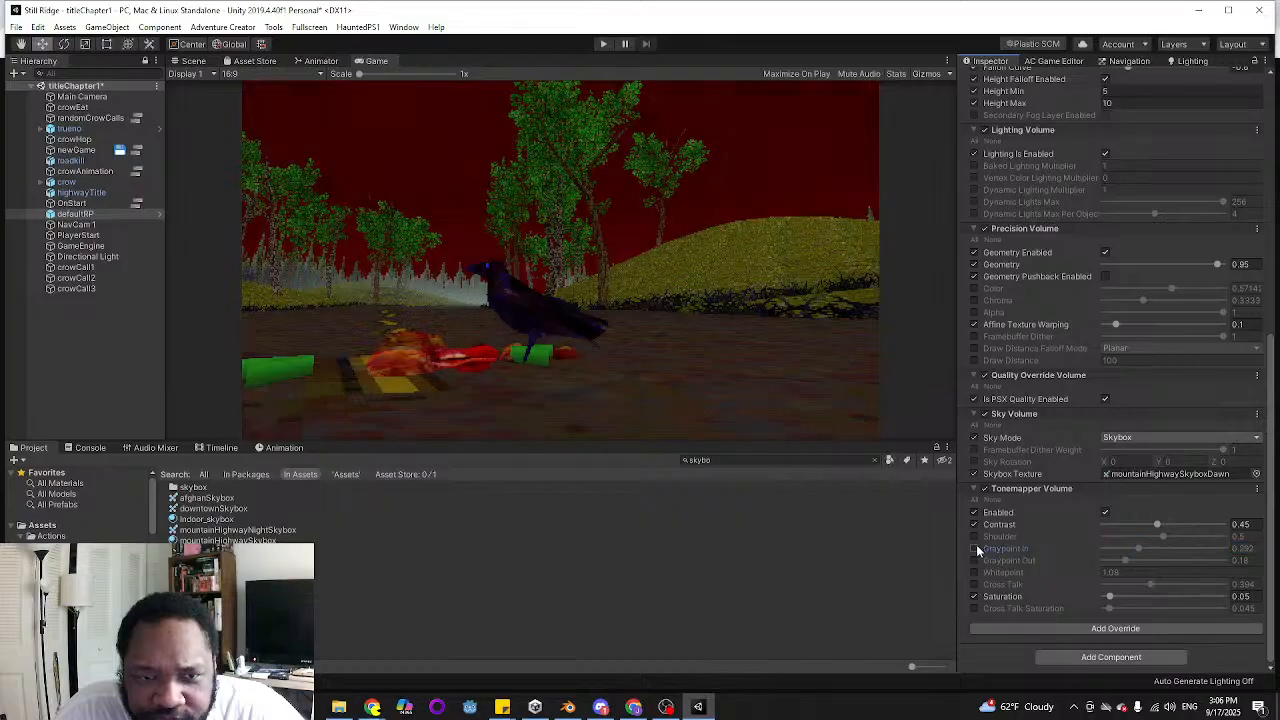
{"action": "left_click", "coordinate": [976, 549]}
{"action": "left_click", "coordinate": [976, 549]}
{"action": "left_click", "coordinate": [976, 549]}
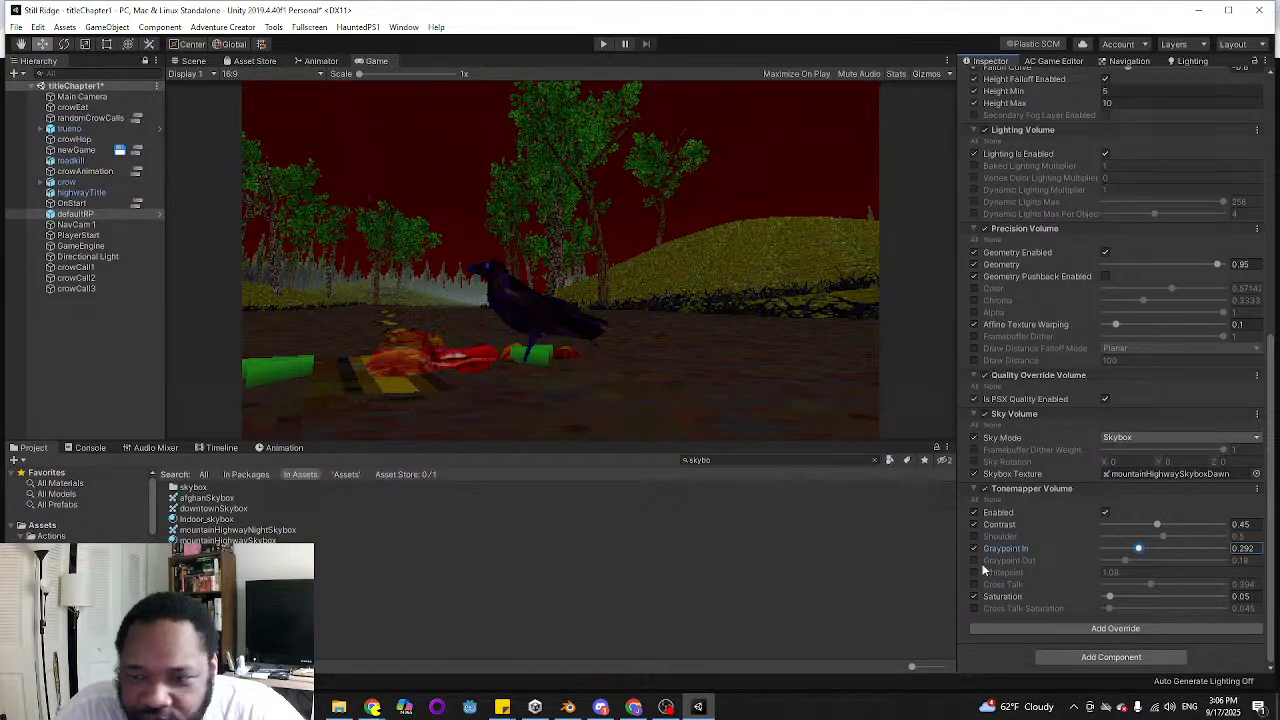
{"action": "left_click", "coordinate": [1254, 548]}
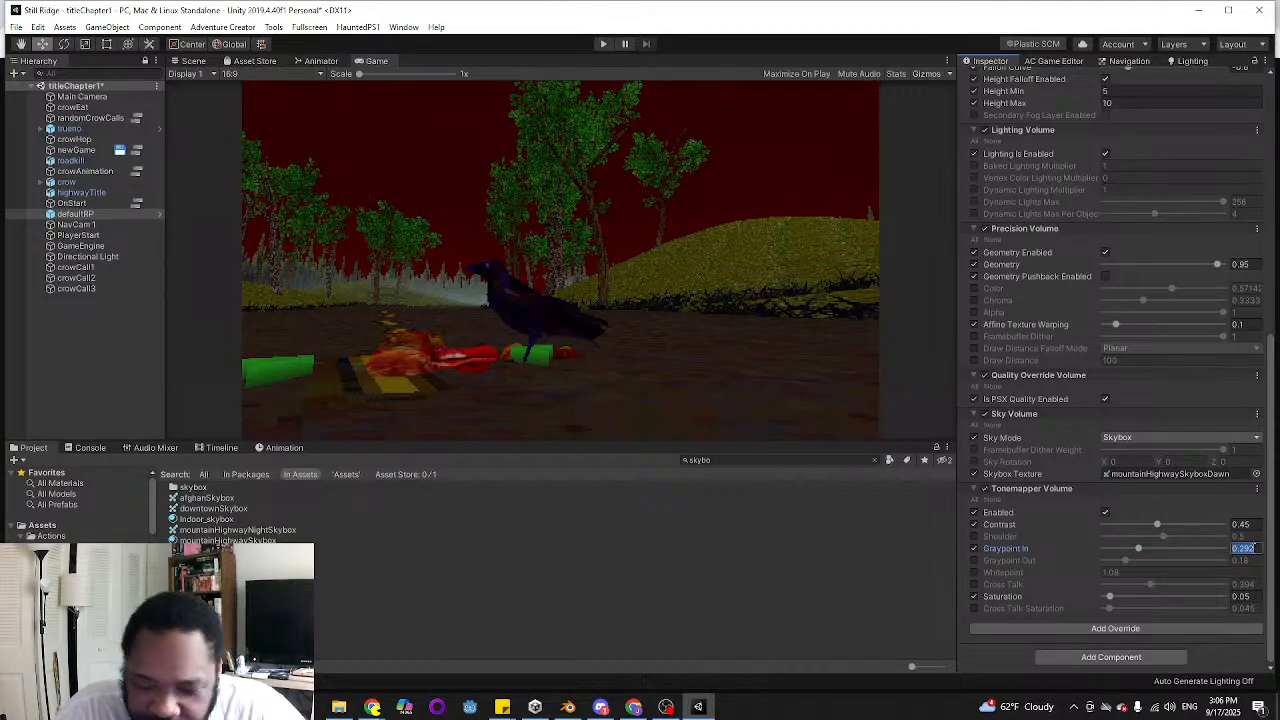
{"action": "type", "text": ".3"}
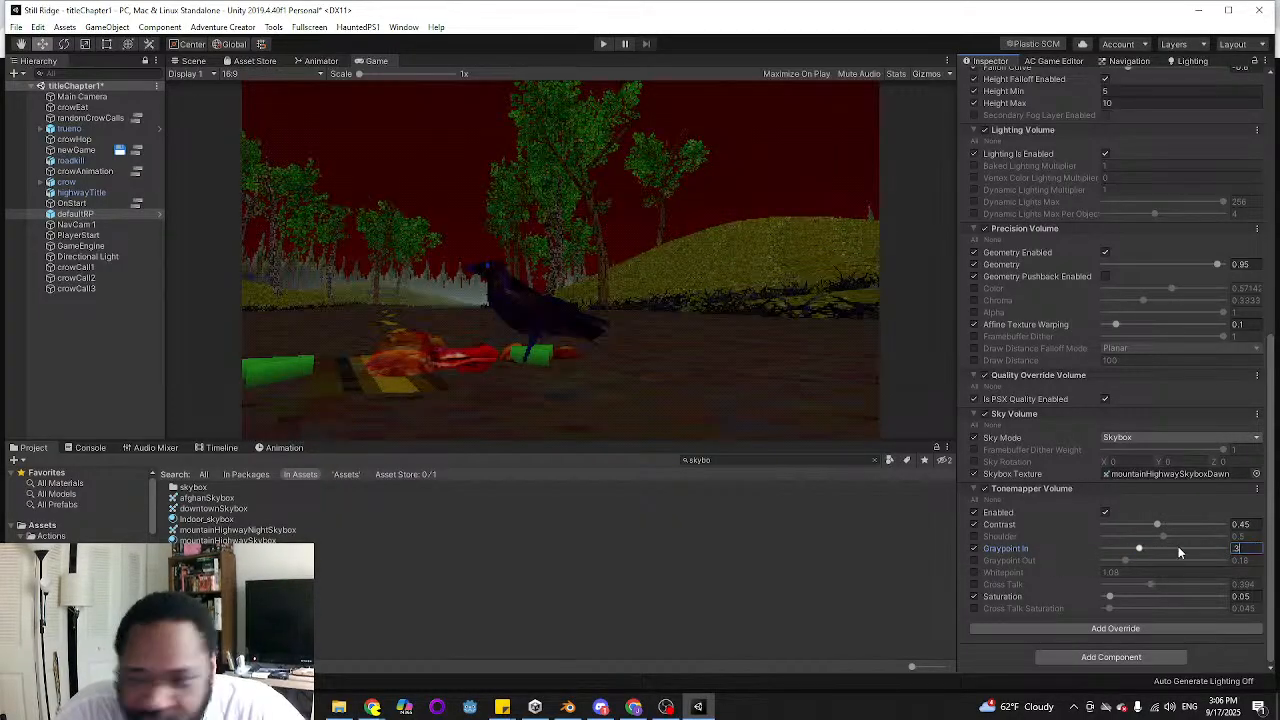
Override the Tonemapper's Graypoint Out at about 0.242 and compare the scene with and without it
{"action": "left_click", "coordinate": [975, 560]}
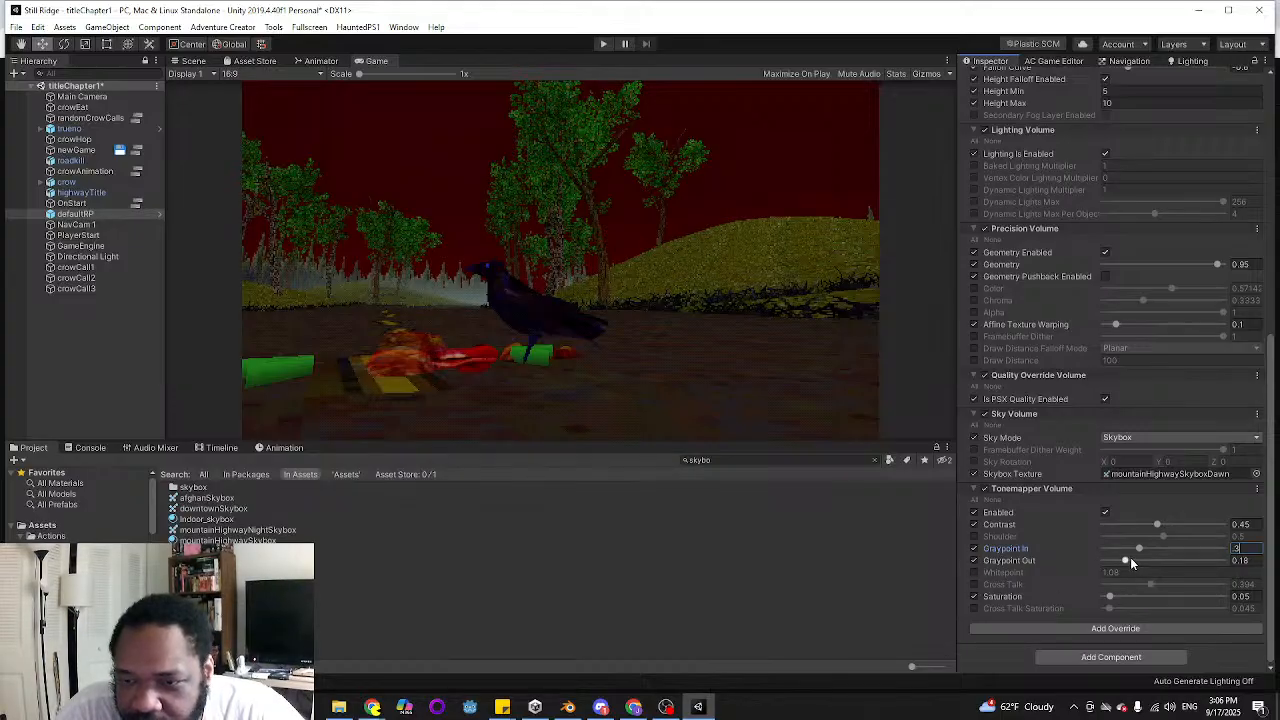
{"action": "mouse_move", "coordinate": [1130, 561]}
{"action": "left_mouse_down"}
{"action": "mouse_move", "coordinate": [1156, 562]}
{"action": "mouse_move", "coordinate": [1134, 563]}
{"action": "left_mouse_up"}
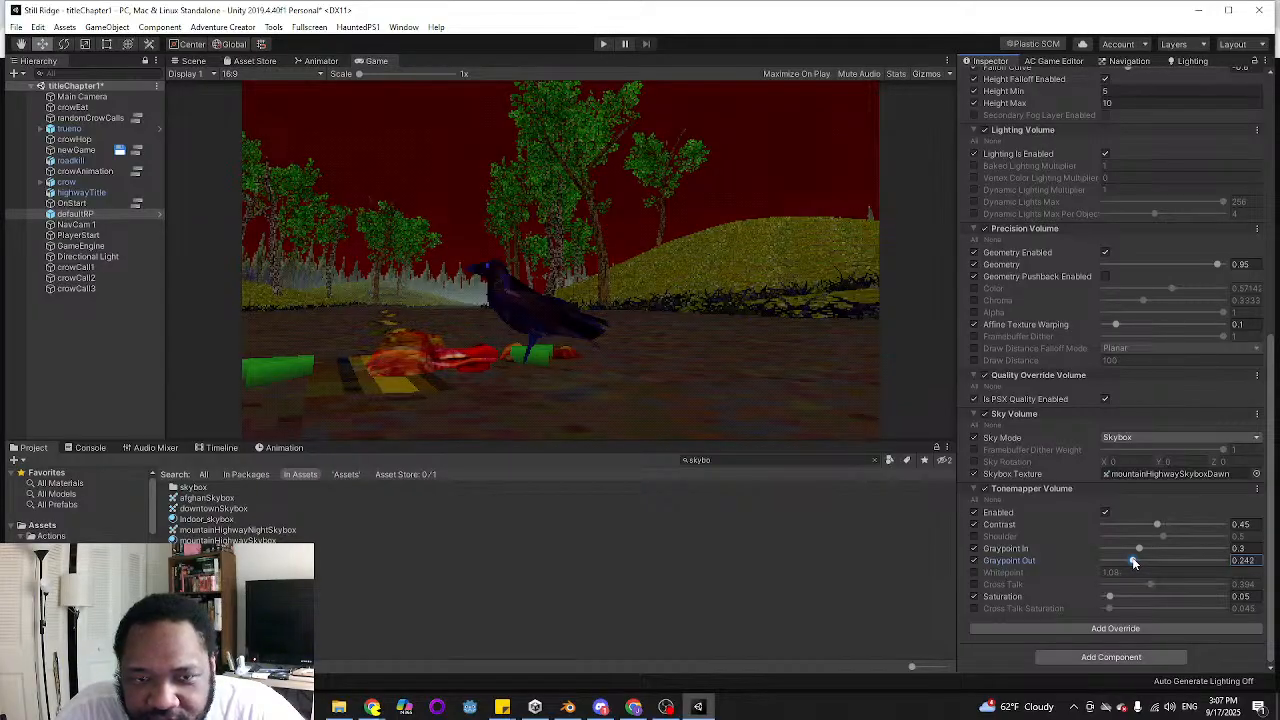
{"action": "left_click", "coordinate": [975, 561]}
{"action": "left_click", "coordinate": [975, 561]}
{"action": "left_click", "coordinate": [975, 561]}
{"action": "left_click", "coordinate": [975, 561]}
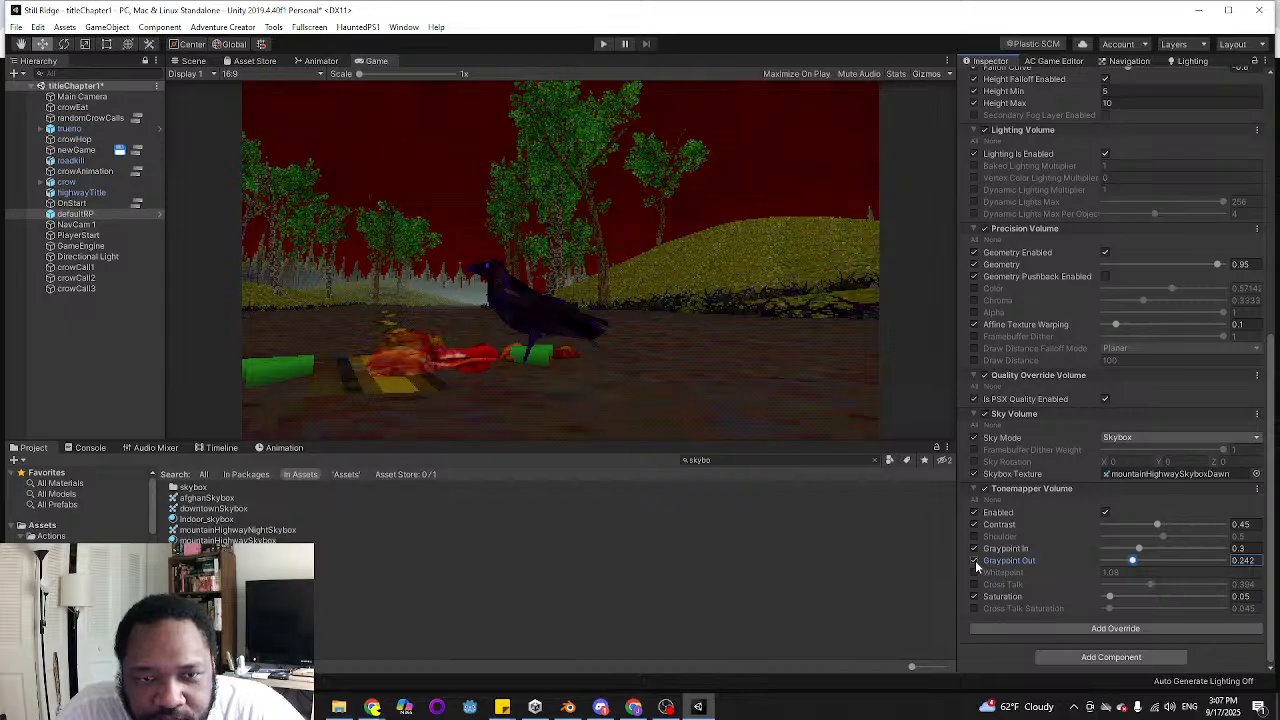
{"action": "left_click", "coordinate": [975, 561]}
{"action": "left_click", "coordinate": [975, 561]}
{"action": "left_click", "coordinate": [975, 561]}
{"action": "left_click", "coordinate": [975, 561]}
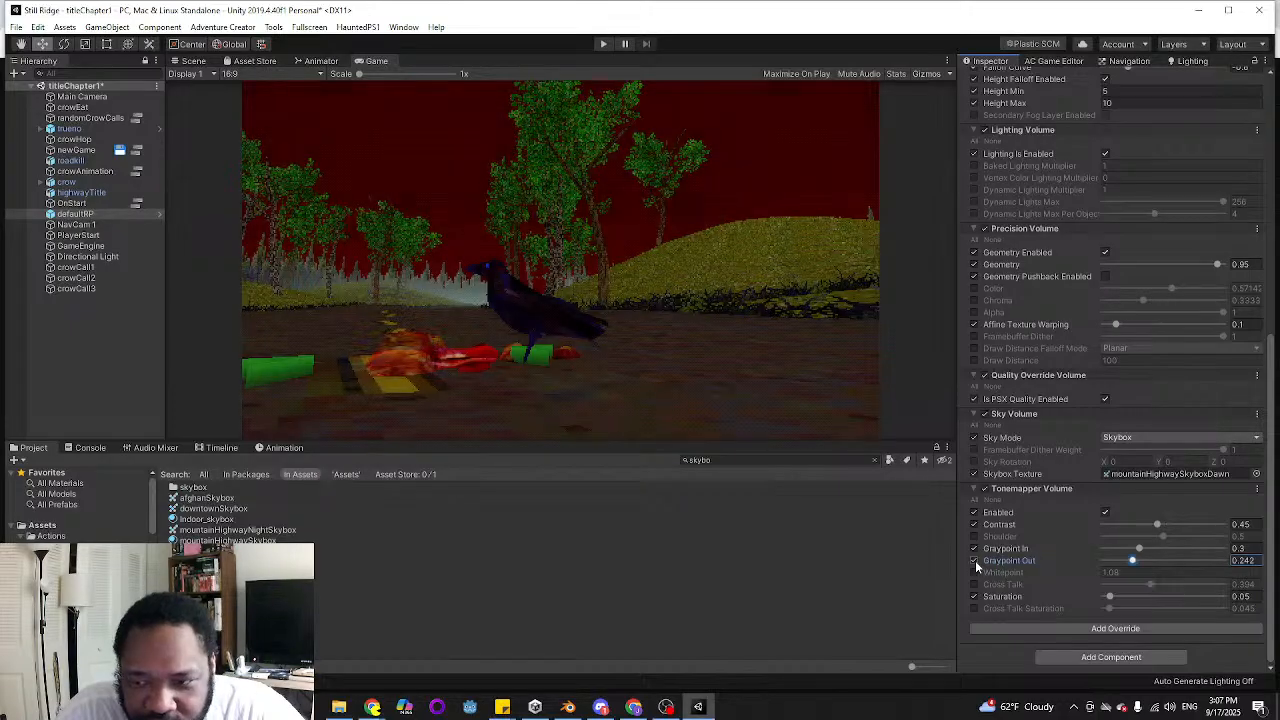
Set the Tonemapper's Graypoint Out to 0.25
{"action": "left_click", "coordinate": [1249, 561]}
{"action": "key", "text": "BackSpace"}
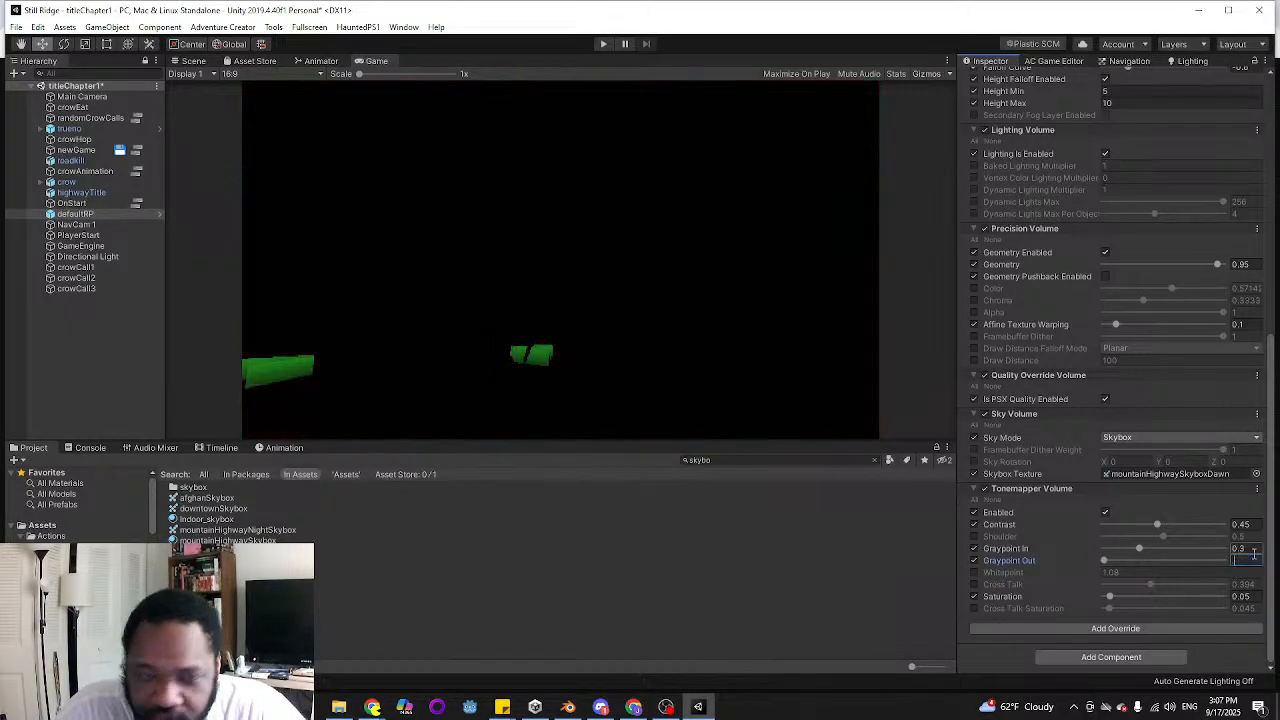
{"action": "type", "text": ".25"}
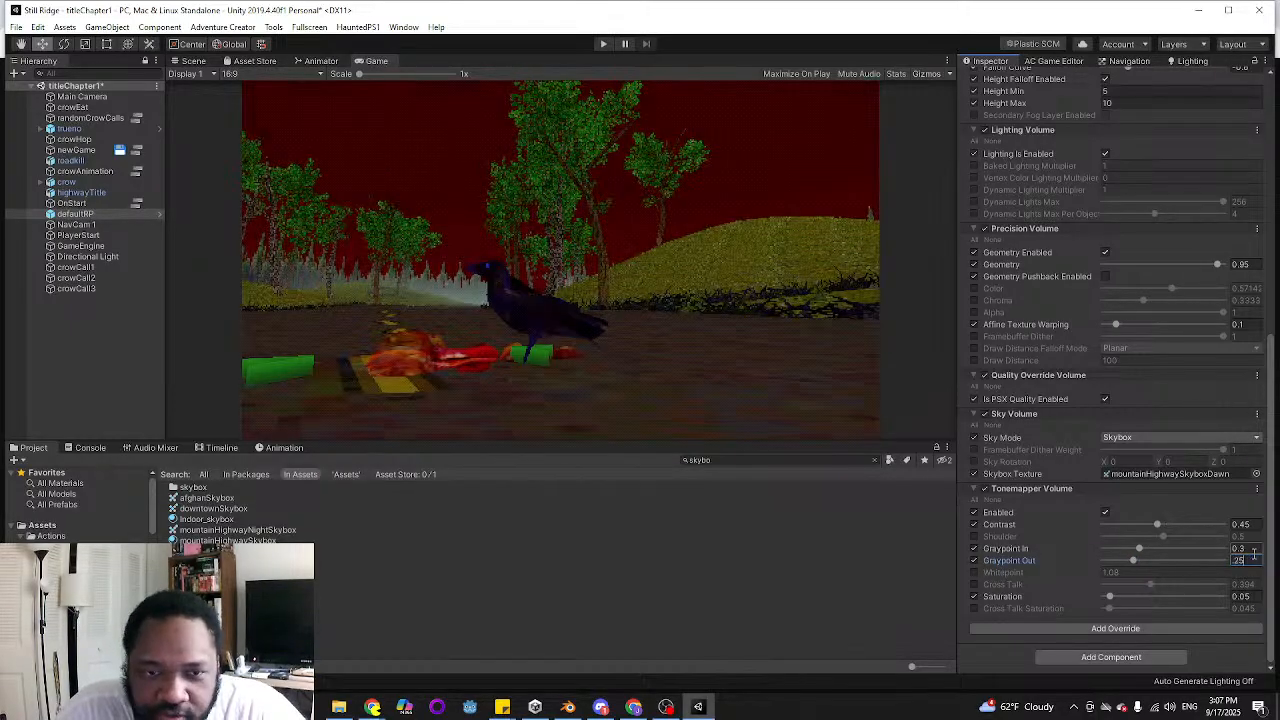
Override the Tonemapper's Shoulder, compare the scene with and without it, and set it to 0.2
{"action": "left_click", "coordinate": [975, 537]}
{"action": "left_click_drag", "start_coordinate": [1162, 537], "coordinate": [1124, 547]}
{"action": "left_click", "coordinate": [975, 537]}
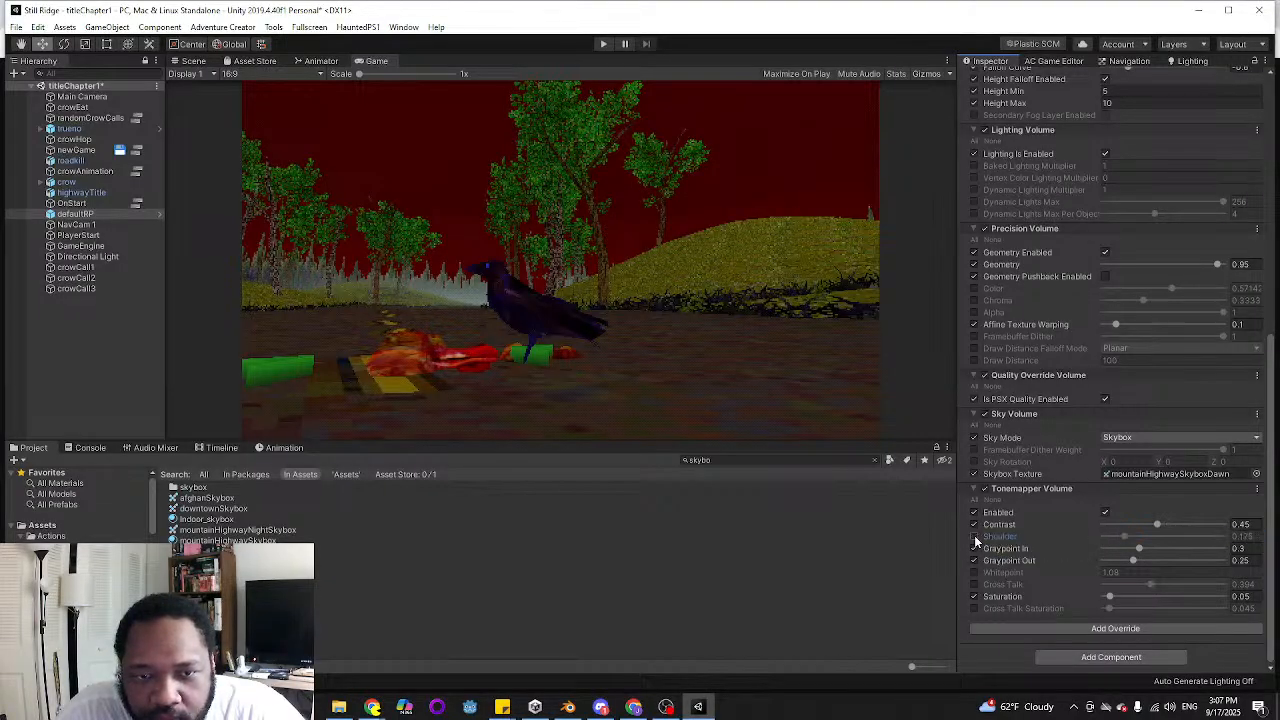
{"action": "left_click", "coordinate": [975, 537]}
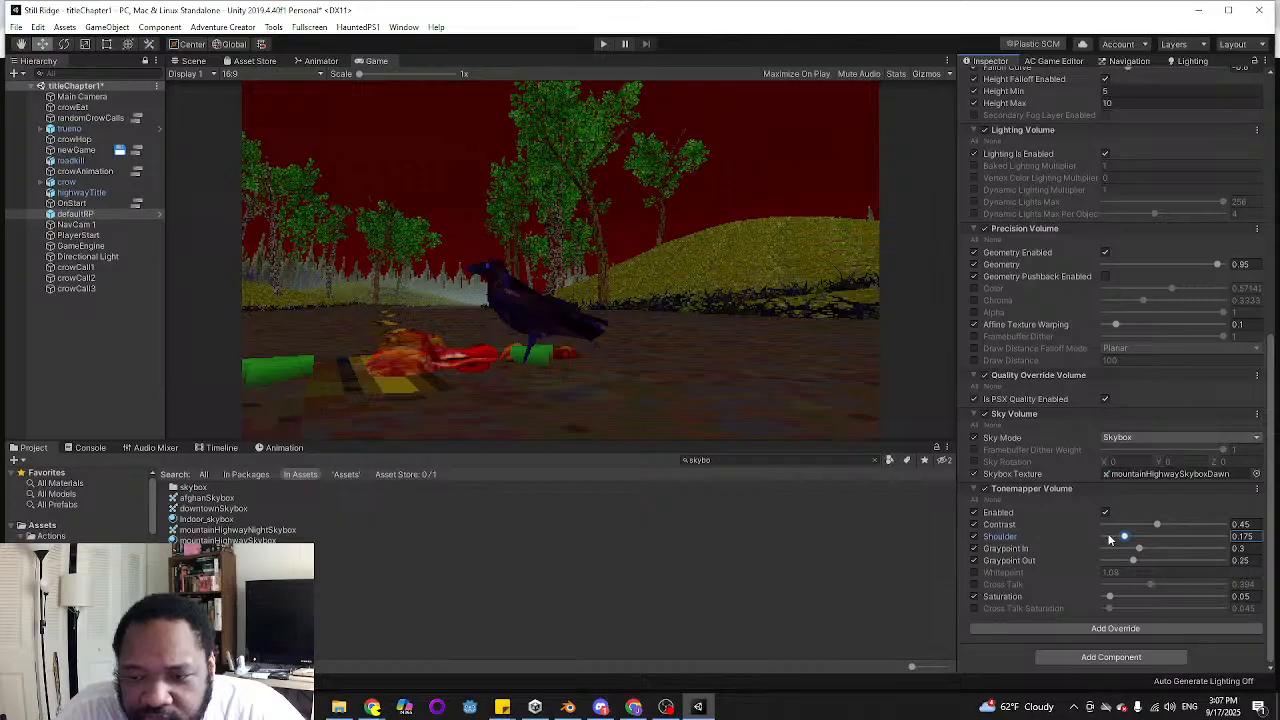
{"action": "left_click", "coordinate": [1242, 536]}
{"action": "type", "text": ".2"}
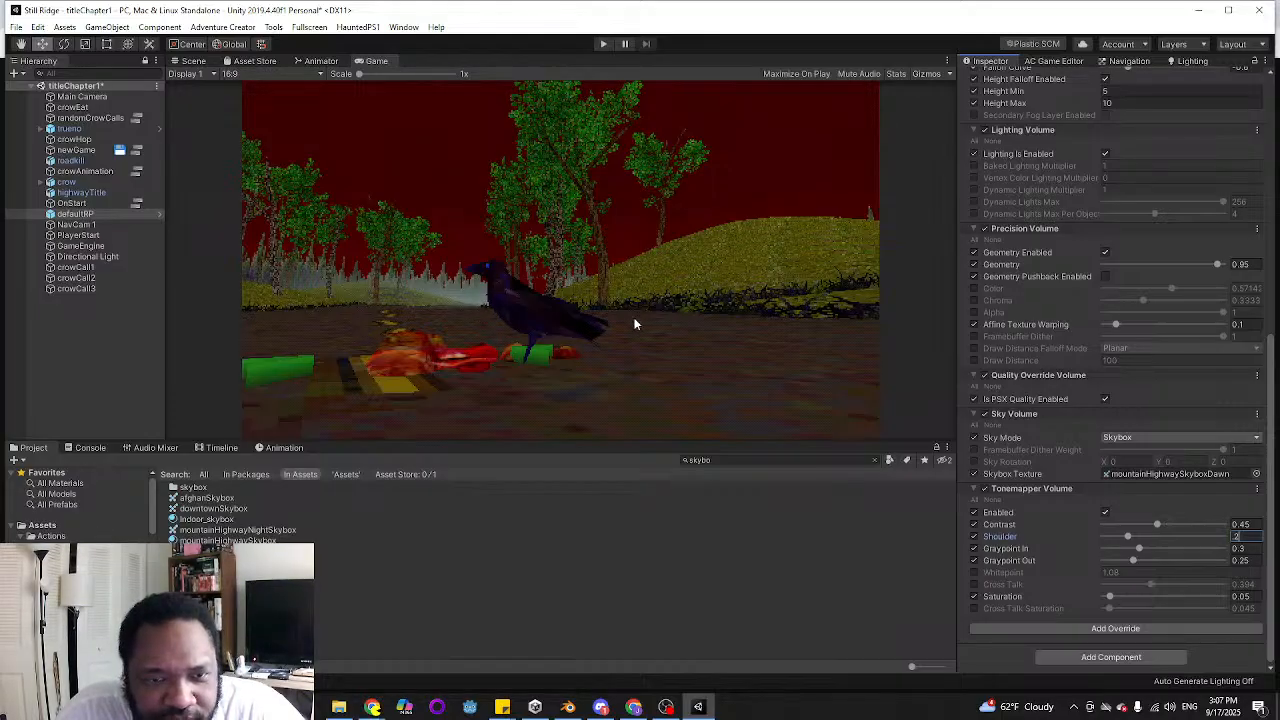
Compare the scene with and without the Shoulder override and with the whole Tonemapper Volume off, leaving both on
{"action": "left_click", "coordinate": [974, 536]}
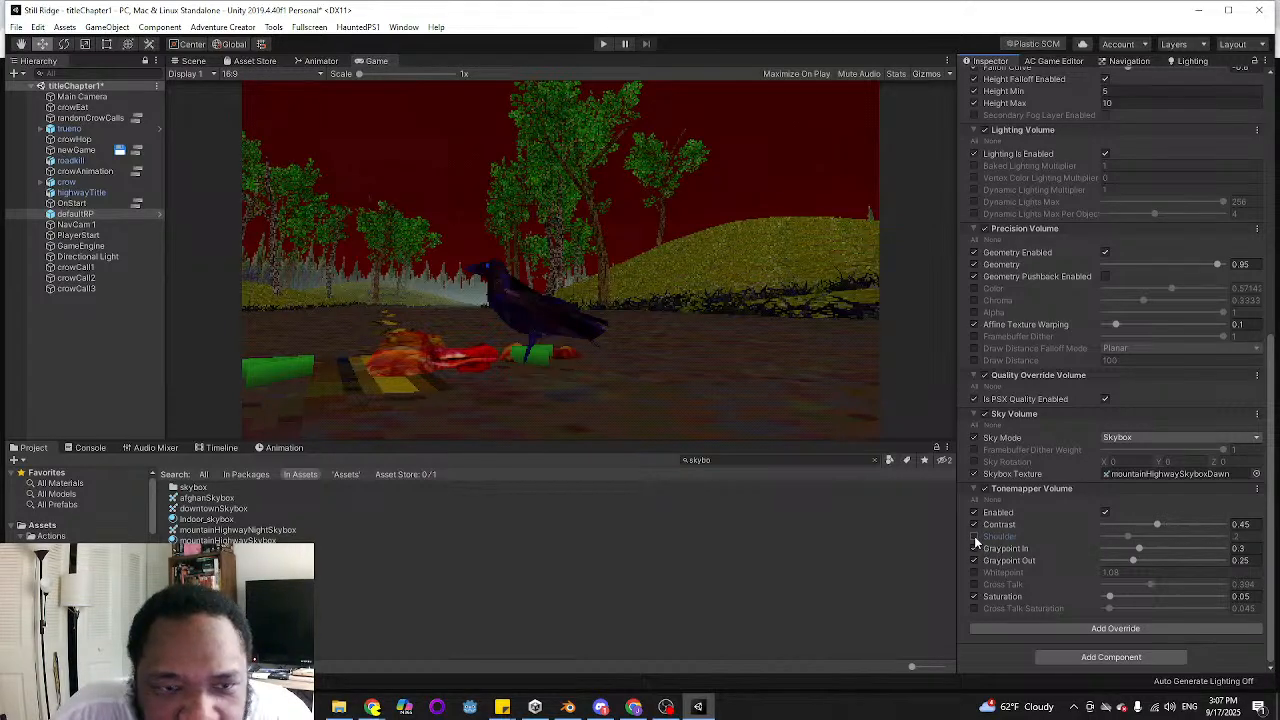
{"action": "left_click", "coordinate": [974, 536]}
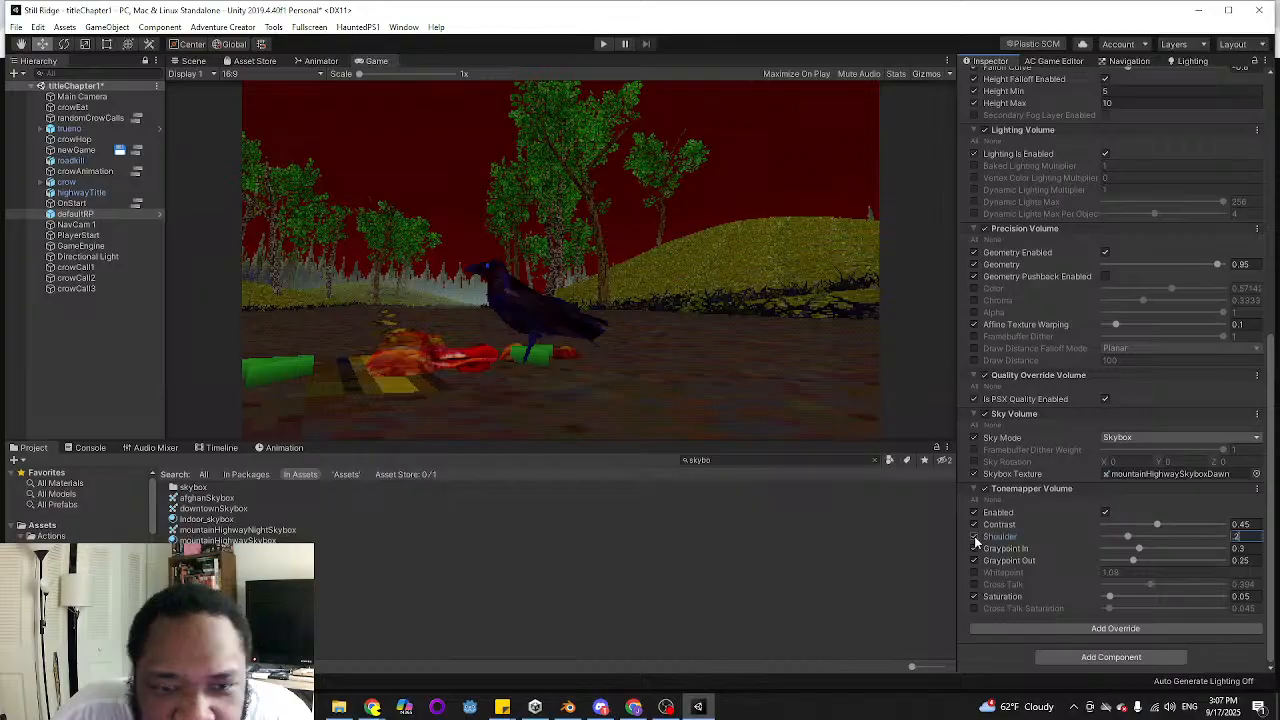
{"action": "left_click", "coordinate": [974, 536]}
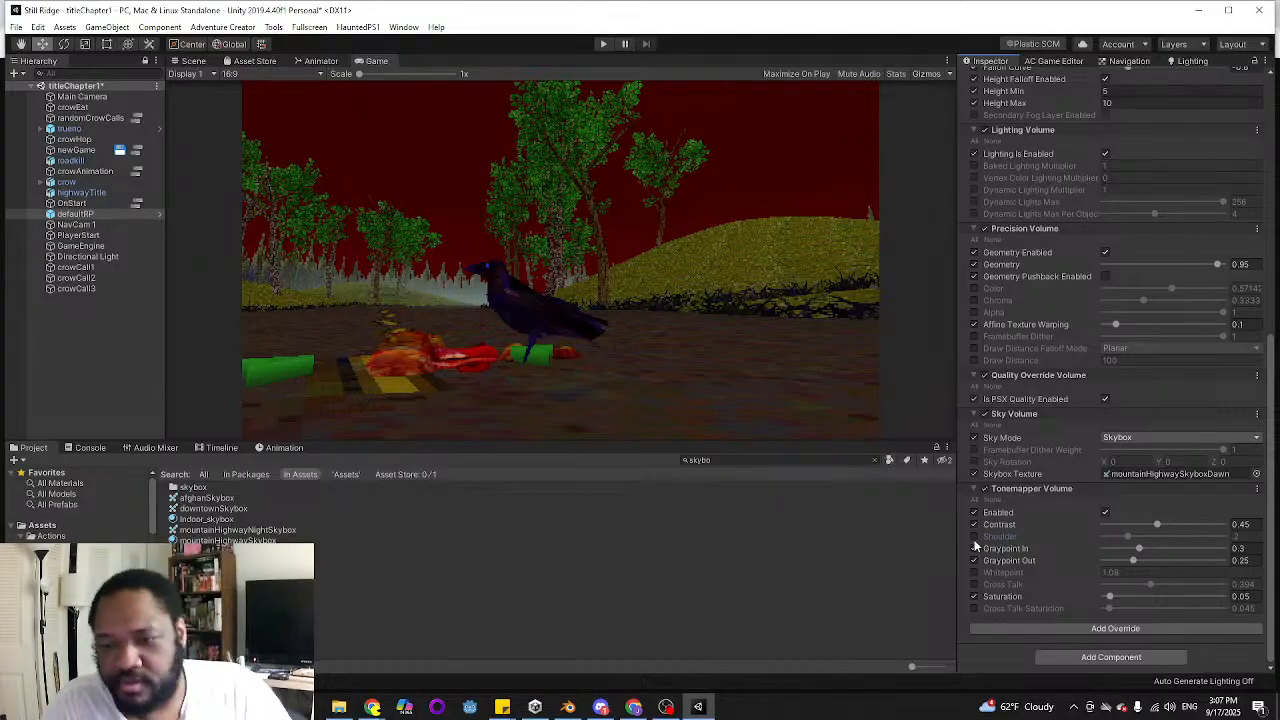
{"action": "left_click", "coordinate": [974, 537]}
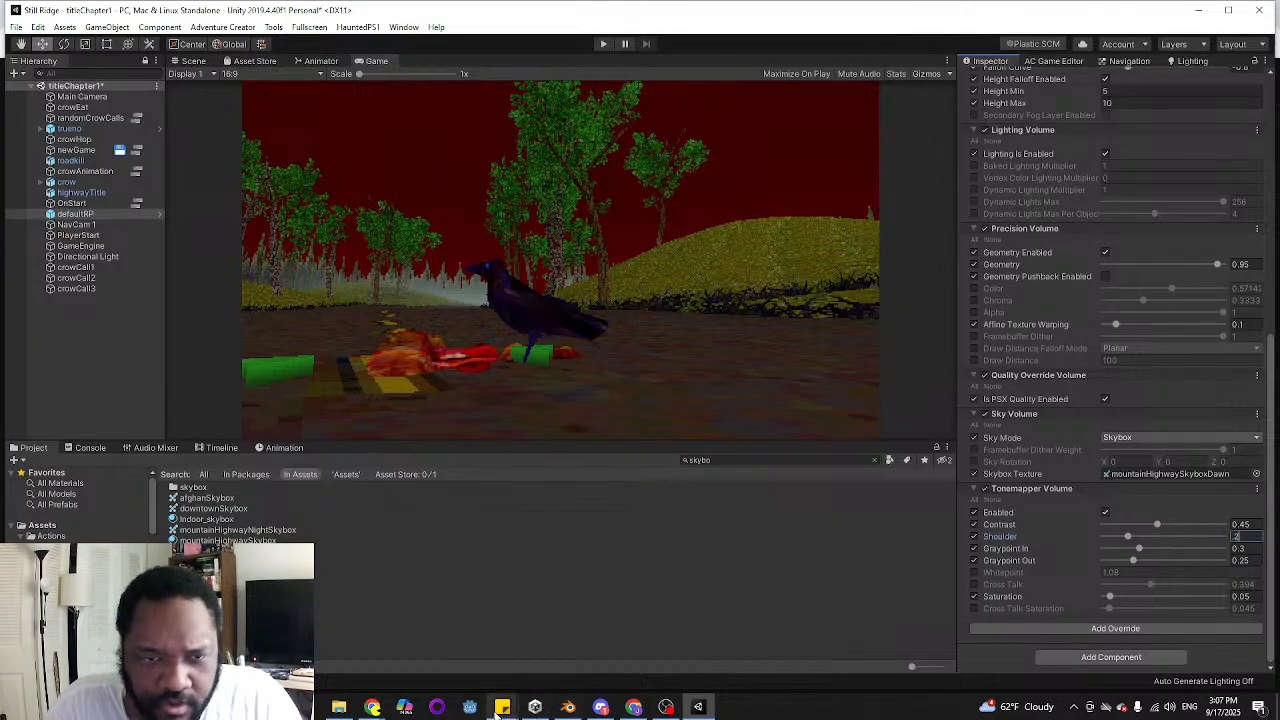
{"action": "left_click", "coordinate": [986, 488]}
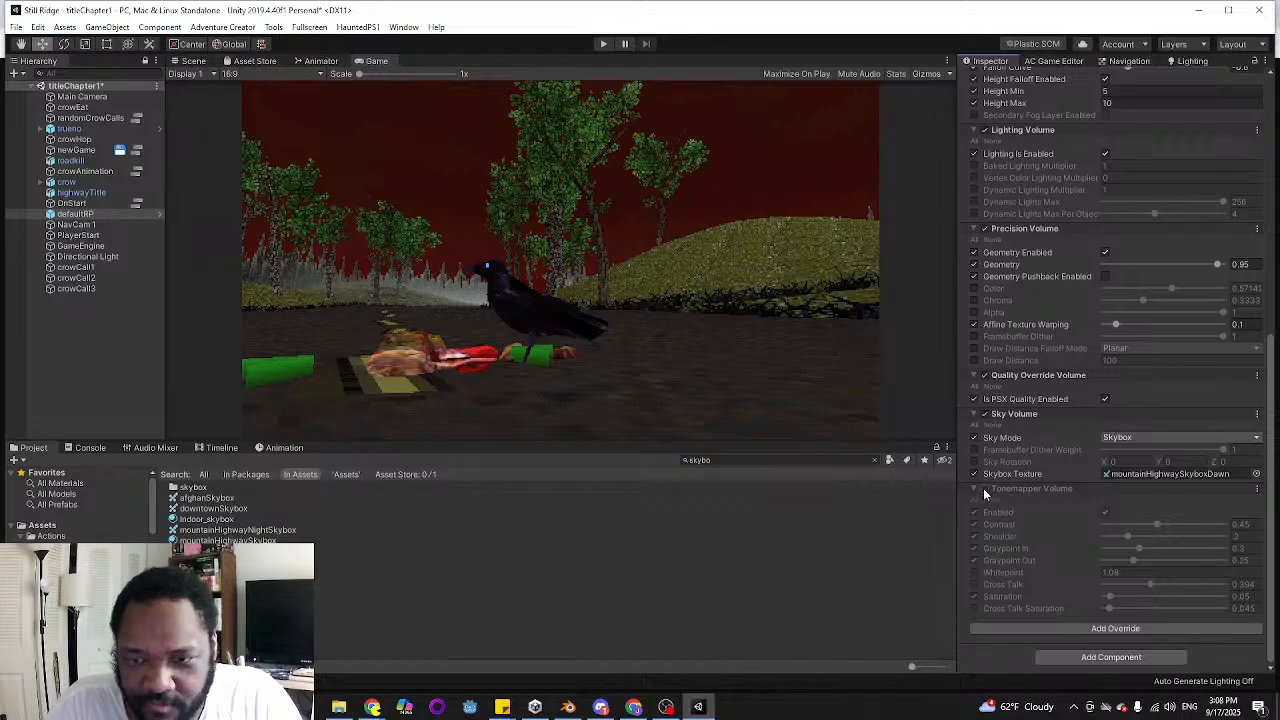
{"action": "left_click", "coordinate": [983, 488]}
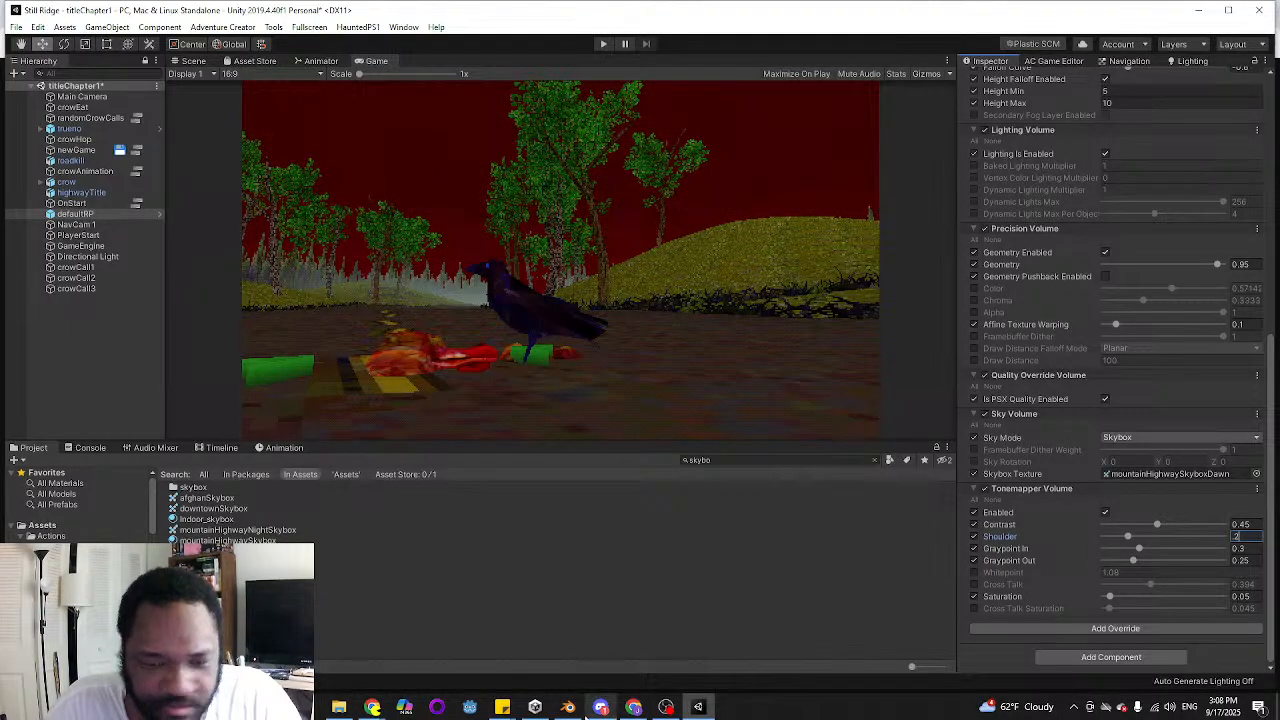
In the Sticky Notes to-do list, strike through the Title Screen item about darkening the sky to pre-sunrise
{"action": "mouse_move", "coordinate": [588, 713]}
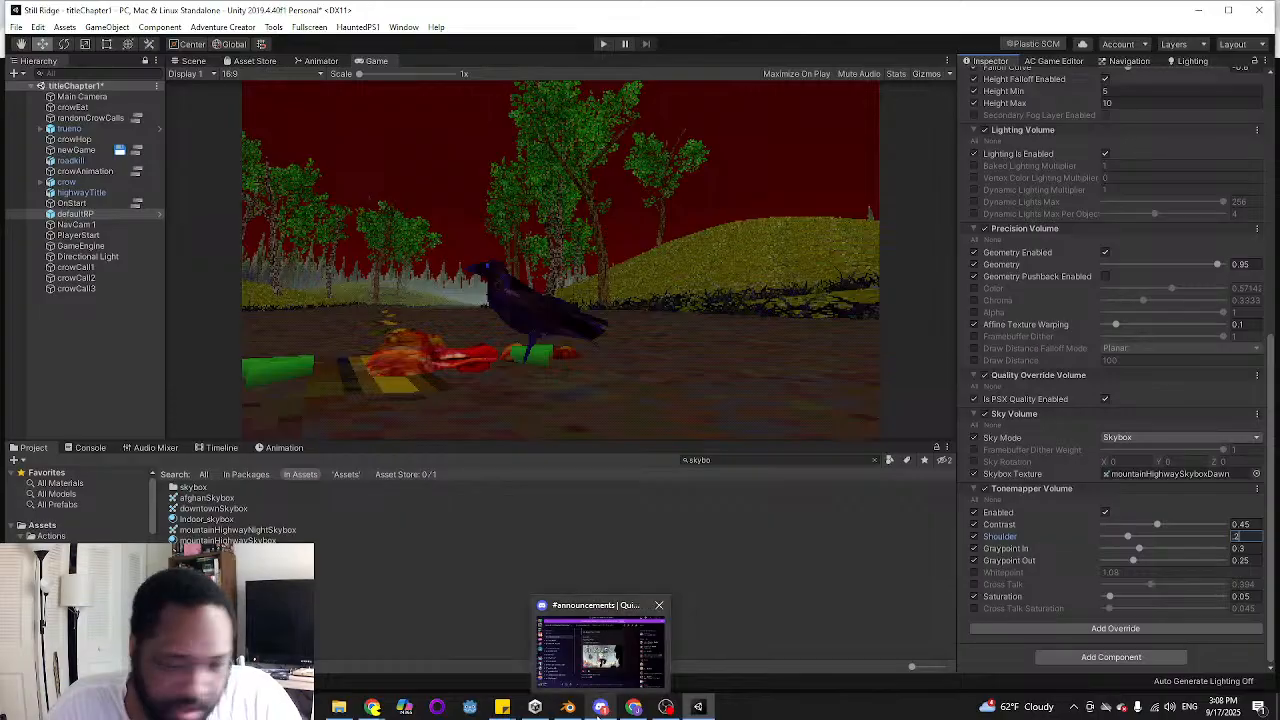
{"action": "mouse_move", "coordinate": [497, 708]}
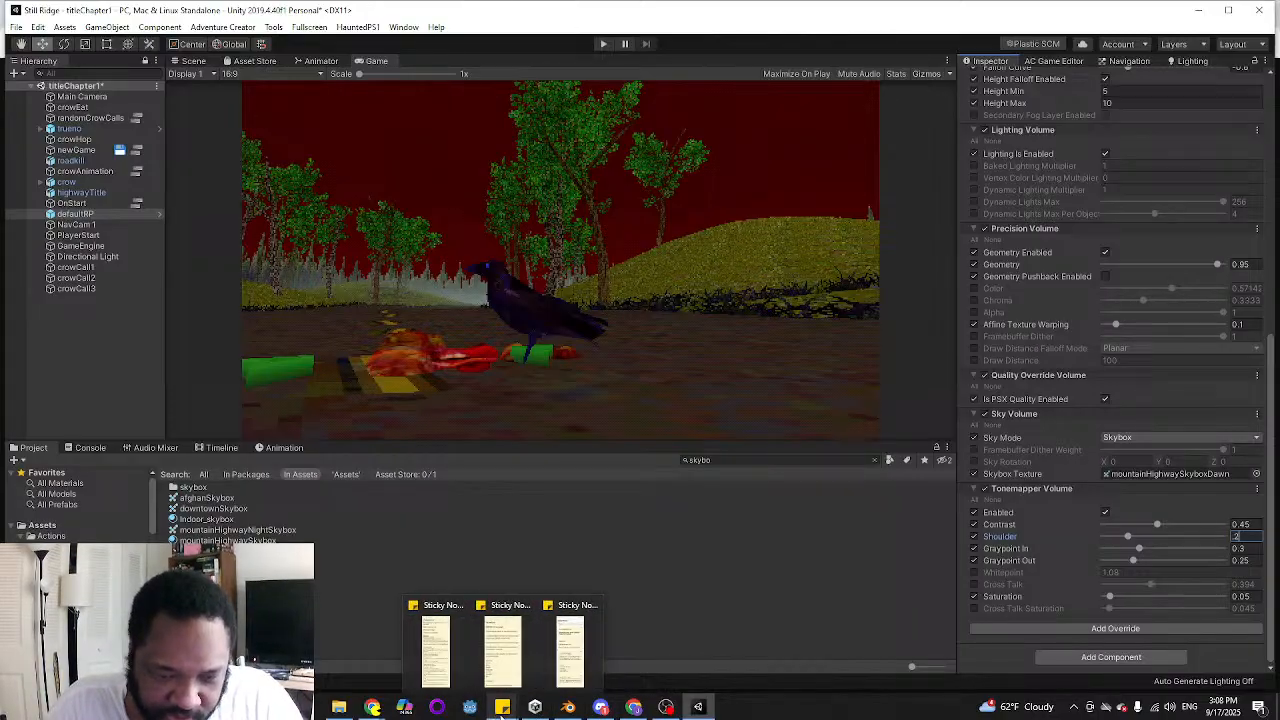
{"action": "left_click", "coordinate": [432, 640]}
{"action": "scroll", "coordinate": [1112, 358], "scroll_direction": "down", "scroll_amount": 5}
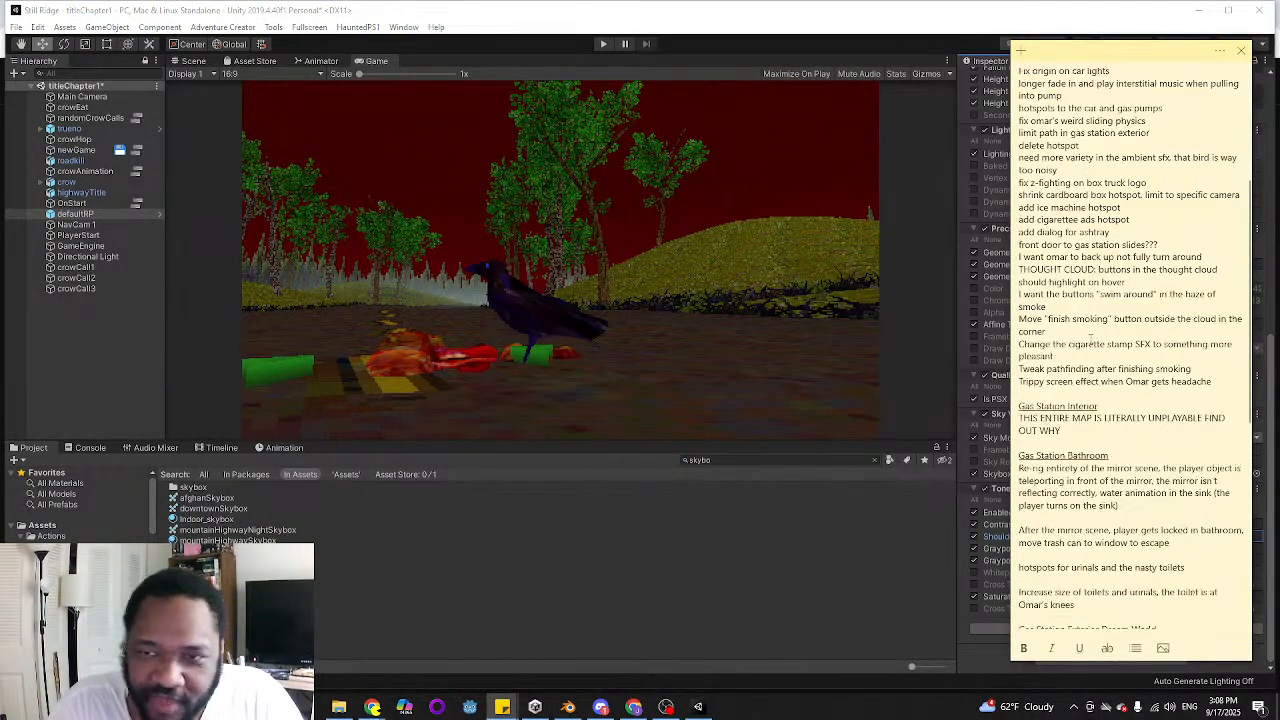
{"action": "scroll", "coordinate": [1112, 358], "scroll_direction": "up", "scroll_amount": 5}
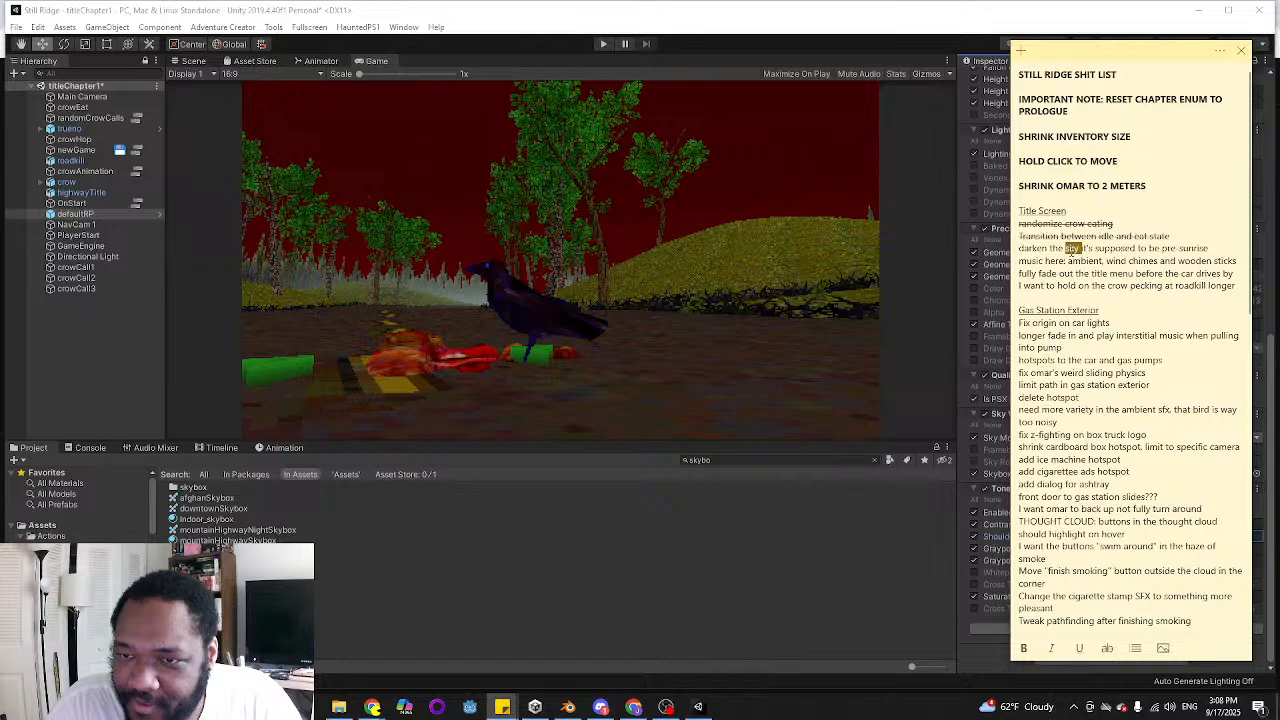
{"action": "triple_click", "coordinate": [1070, 248]}
{"action": "right_click", "coordinate": [1070, 250]}
{"action": "left_click", "coordinate": [1106, 650]}
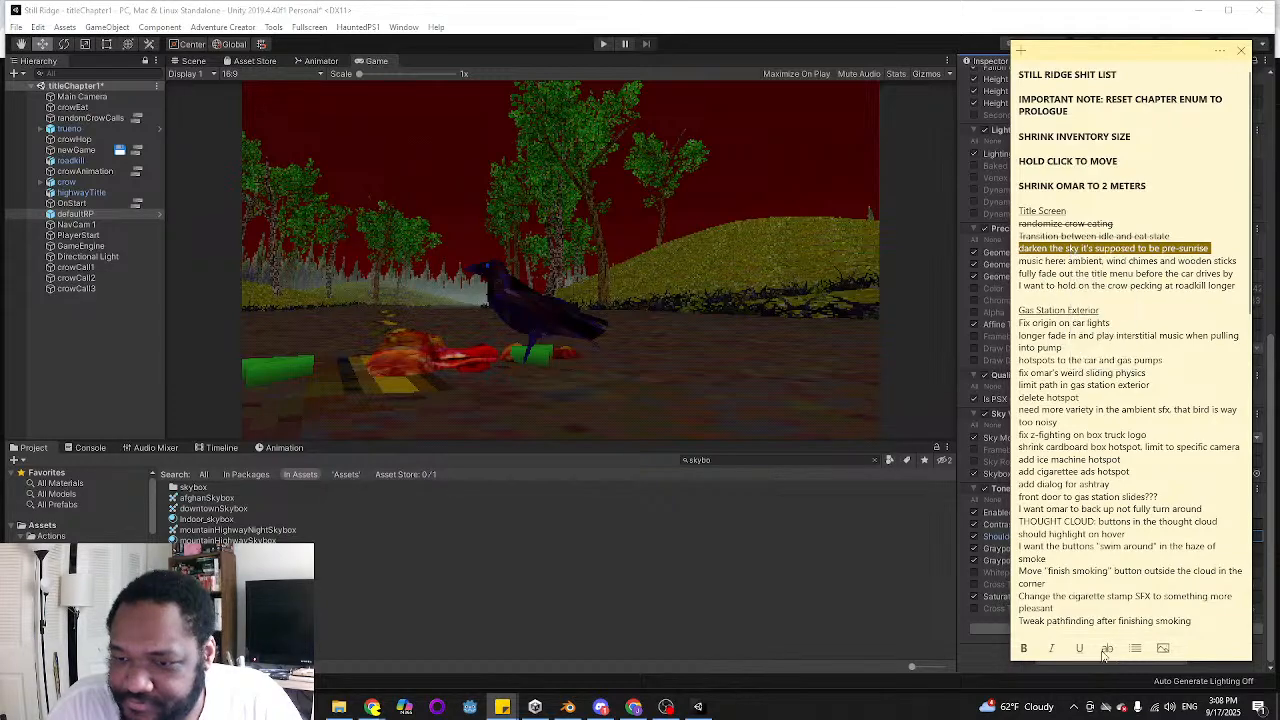
{"action": "left_click", "coordinate": [1108, 649]}
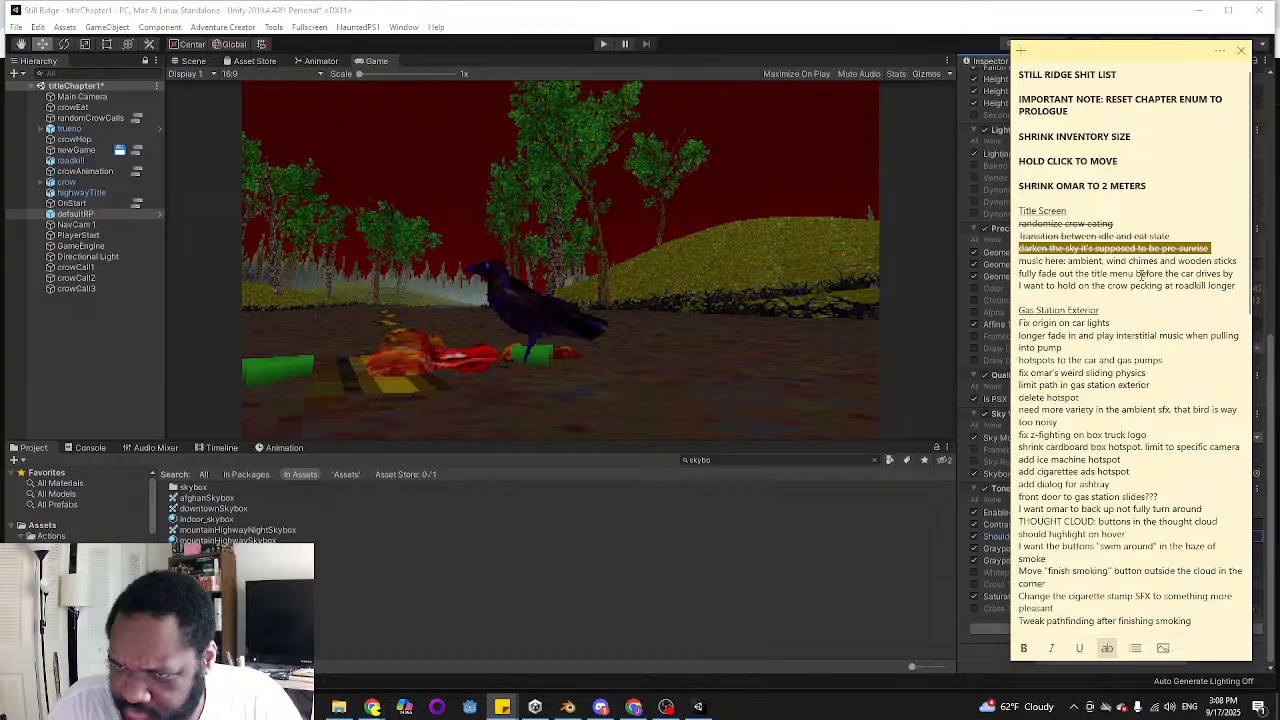
{"action": "left_click", "coordinate": [1140, 274]}
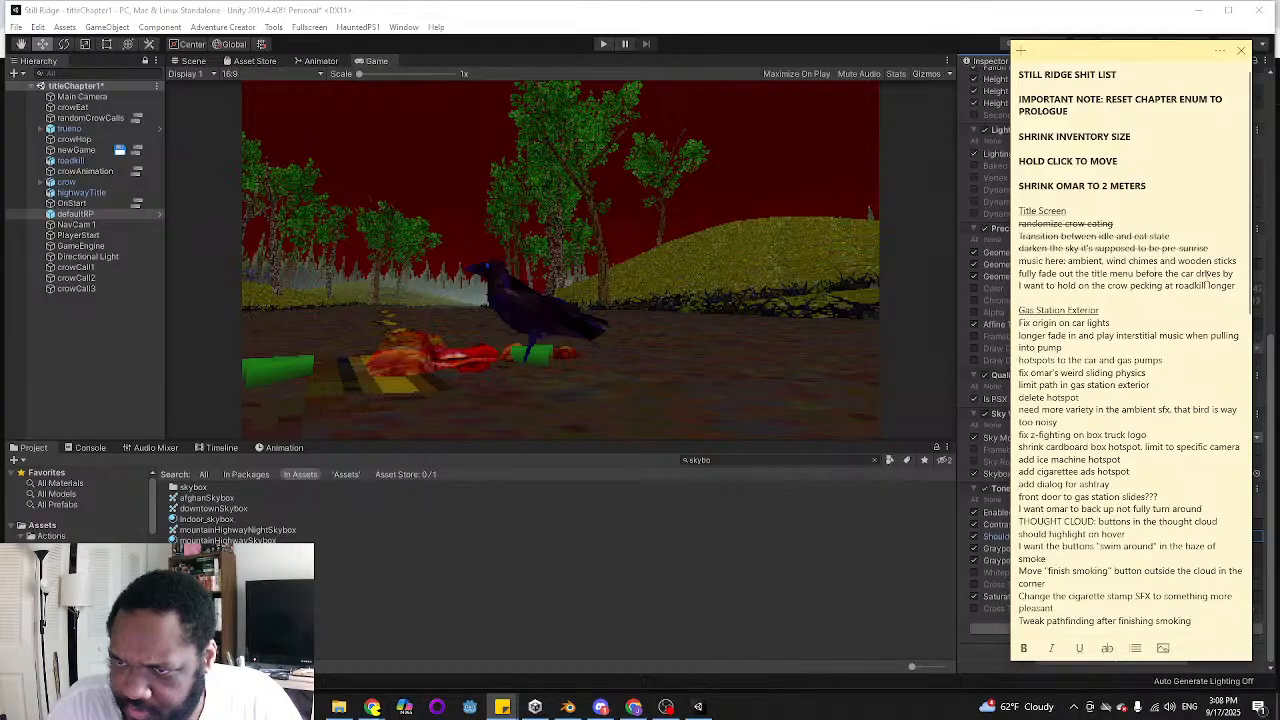
Play-test the title scene in Unity and open the chapter selection from the game's title menu
{"action": "left_click", "coordinate": [601, 44]}
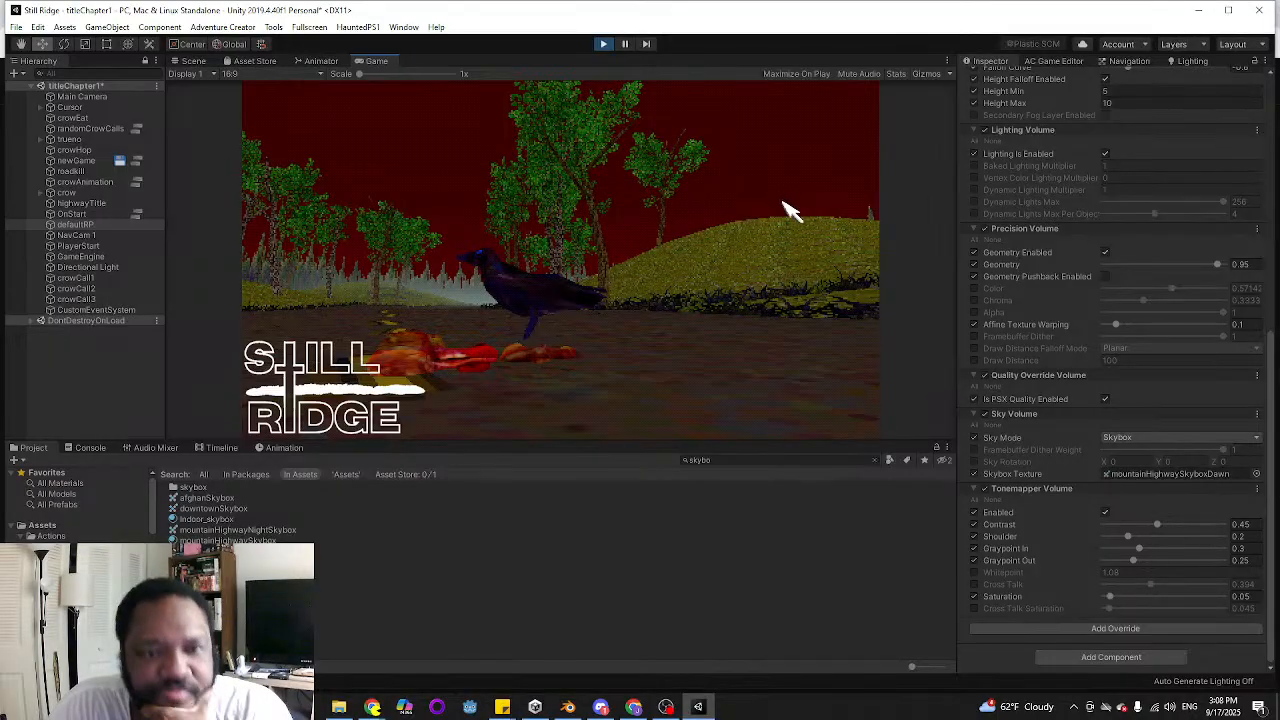
{"action": "left_click", "coordinate": [557, 220]}
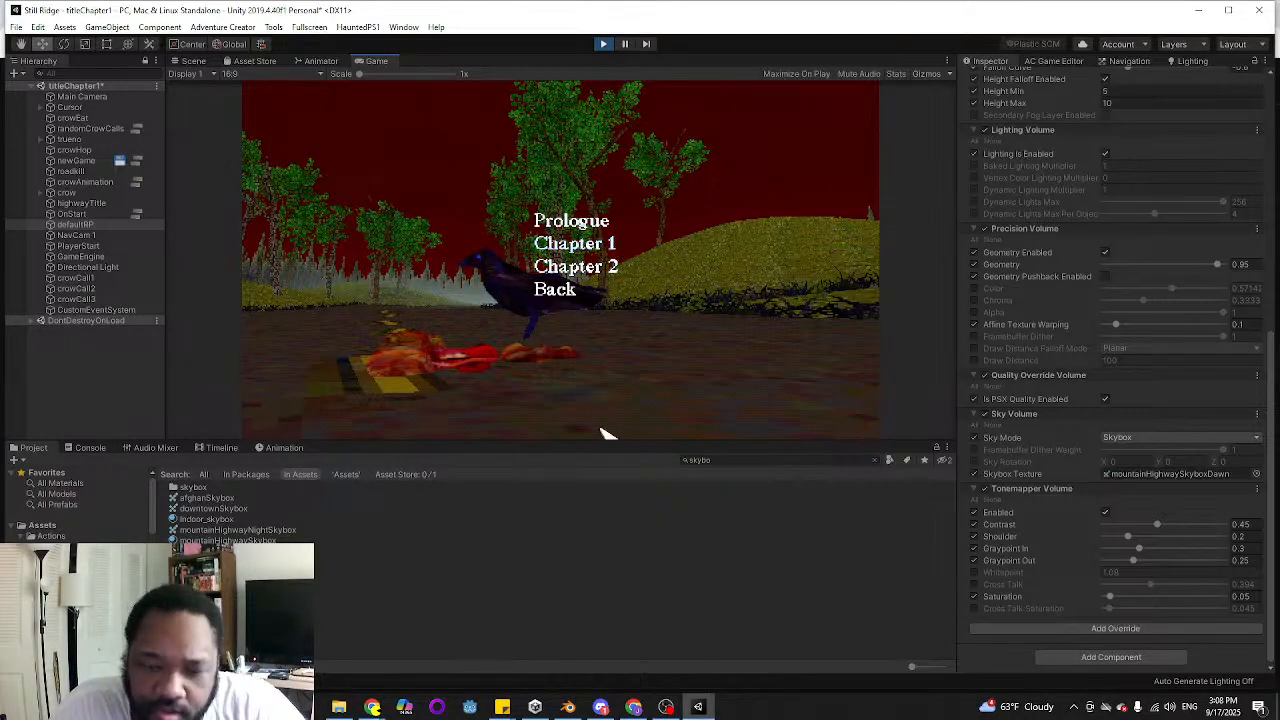
In the Sticky Notes list, add an underlined "General To Do" heading above Title Screen, with a non-underlined line beneath it
{"action": "left_click", "coordinate": [502, 707]}
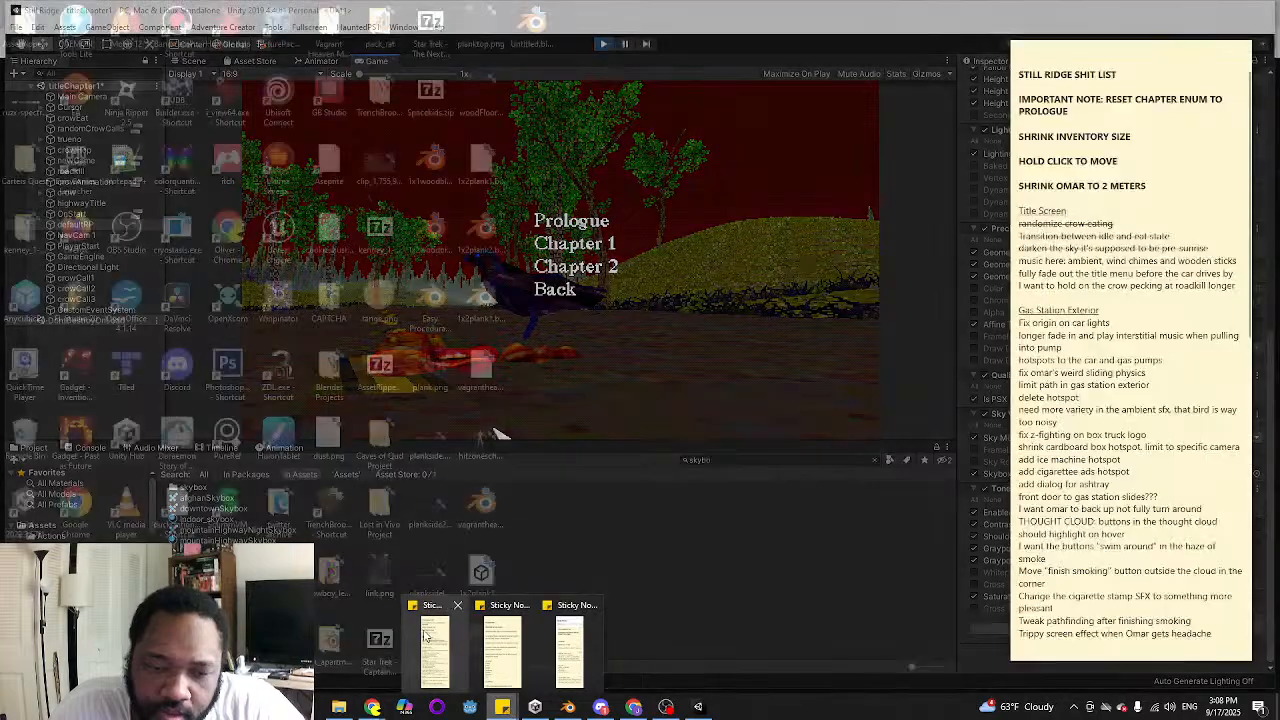
{"action": "left_click", "coordinate": [436, 650]}
{"action": "left_click", "coordinate": [1186, 179]}
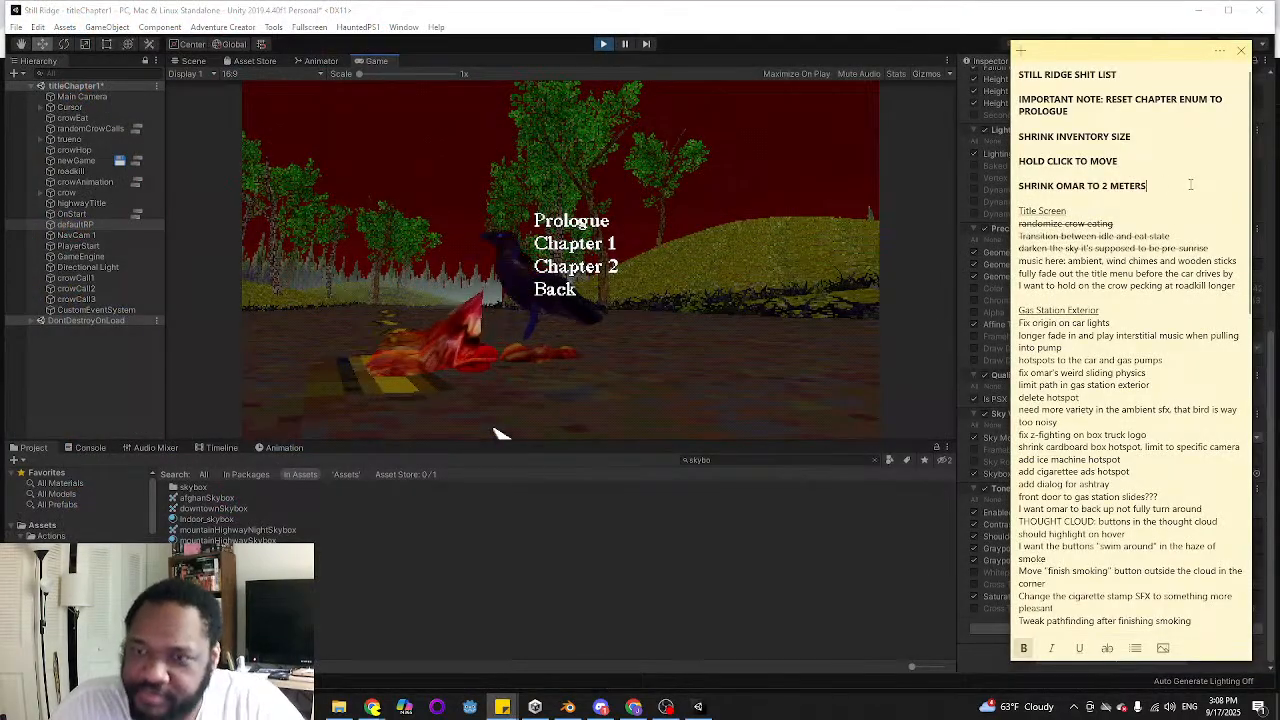
{"action": "key", "text": "Return"}
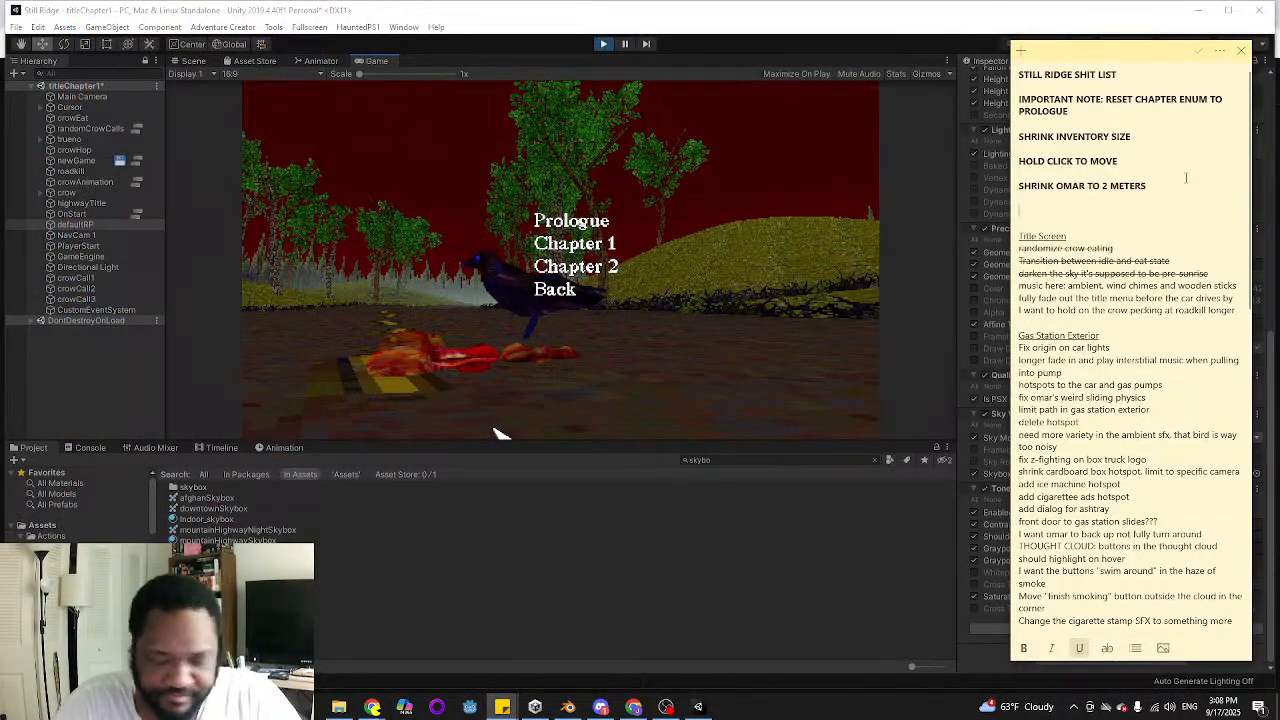
{"action": "type", "text": "General To Do"}
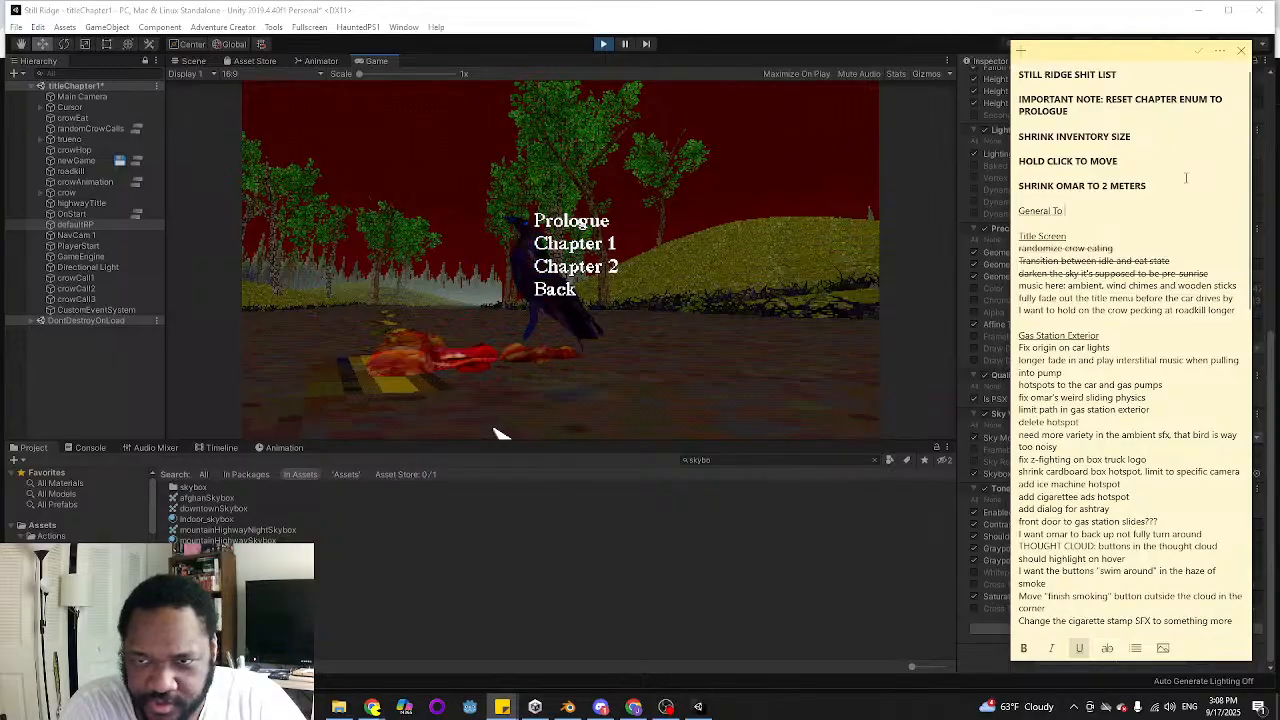
{"action": "key", "text": "Return"}
{"action": "key", "text": "ctrl+u"}
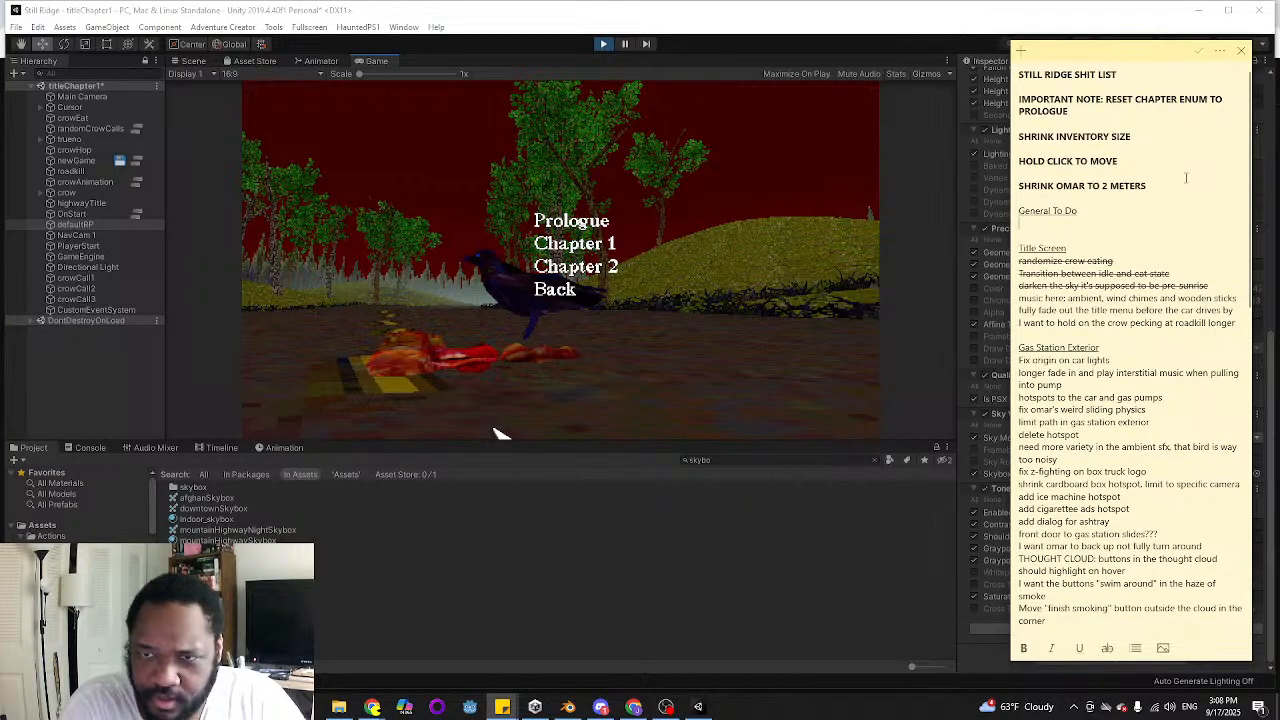
Add the entry "Go over all menu transitions because there was a weird jump between new game and the chapter select" under General To Do
{"action": "type", "text": "Go ove"}
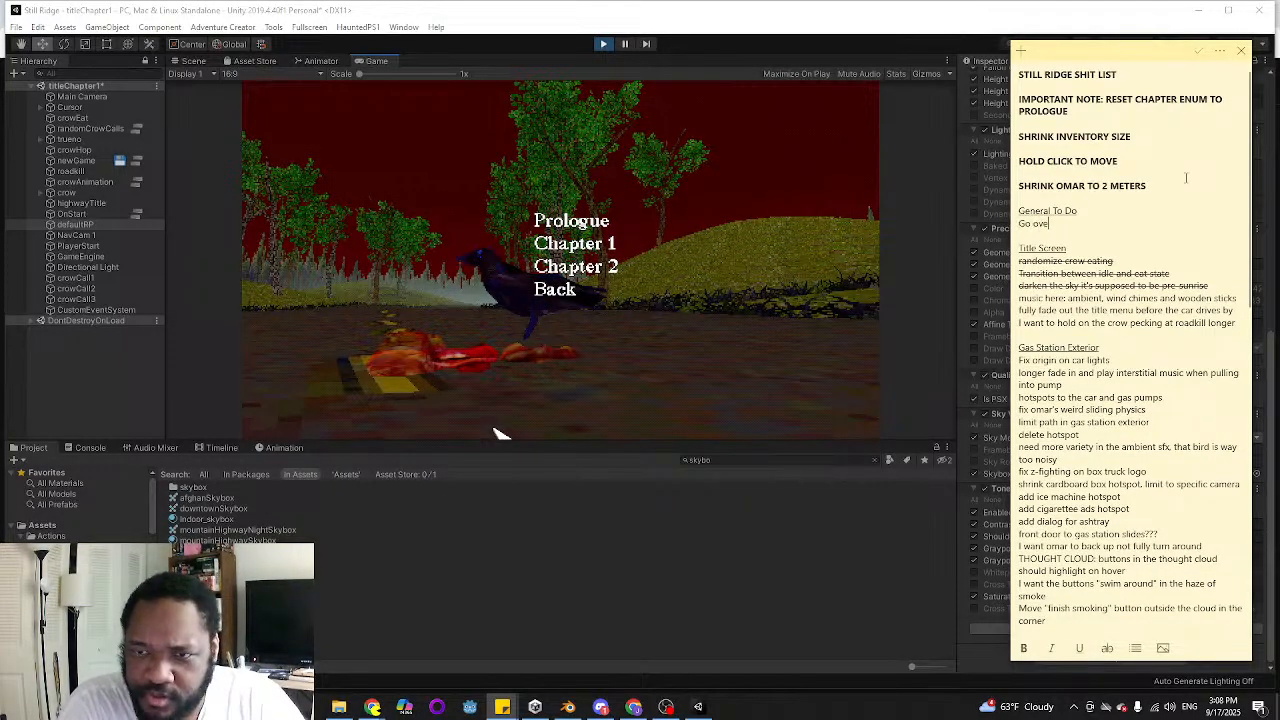
{"action": "type", "text": "r all menu transit"}
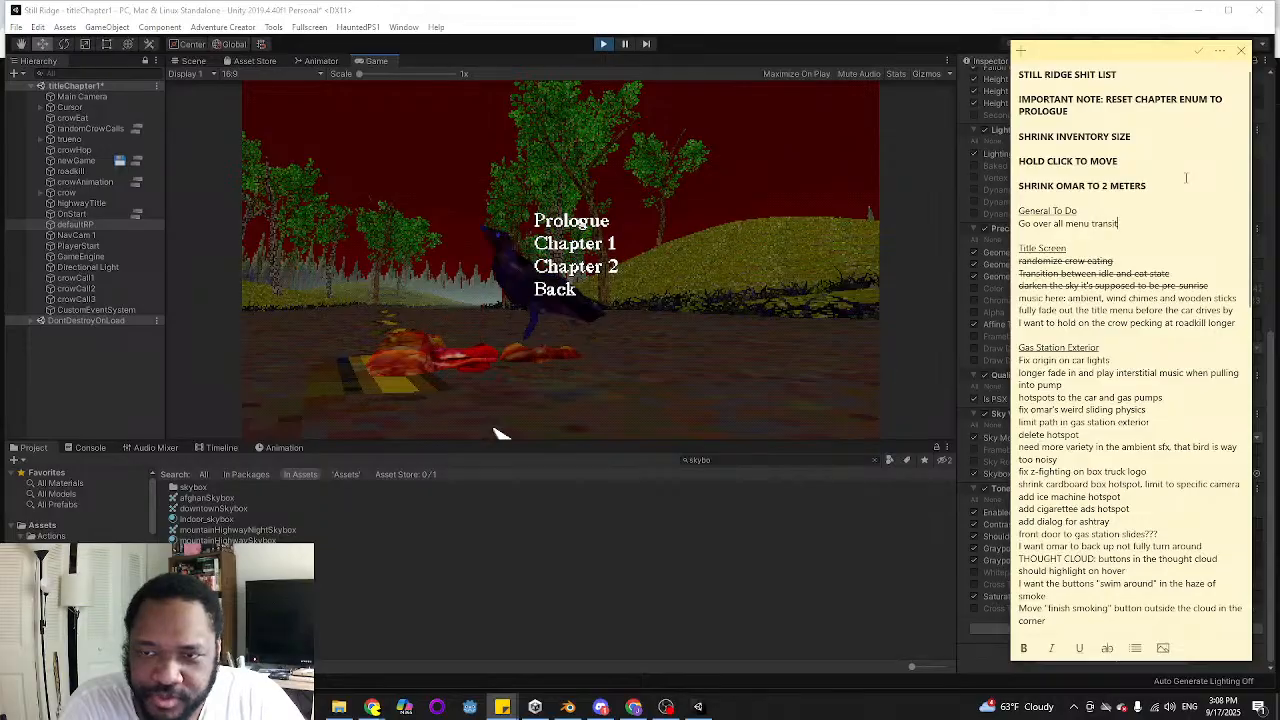
{"action": "type", "text": "ions beca"}
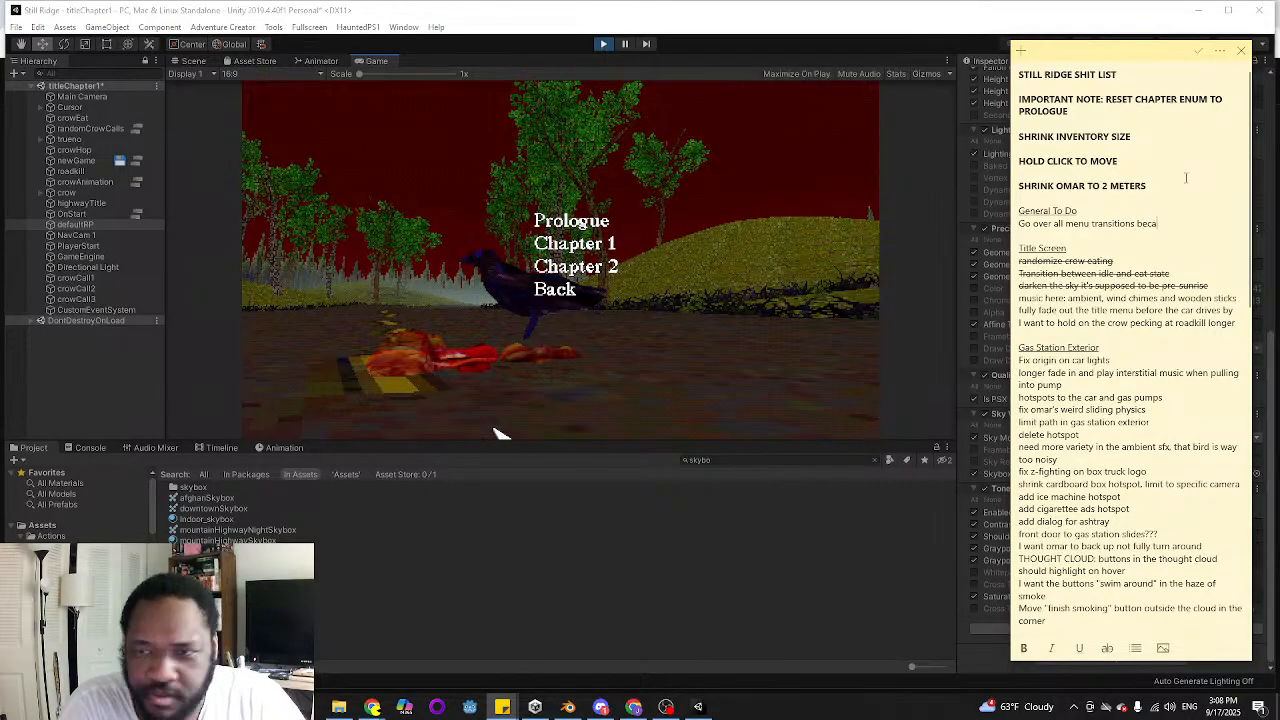
{"action": "type", "text": "use there was a weird"}
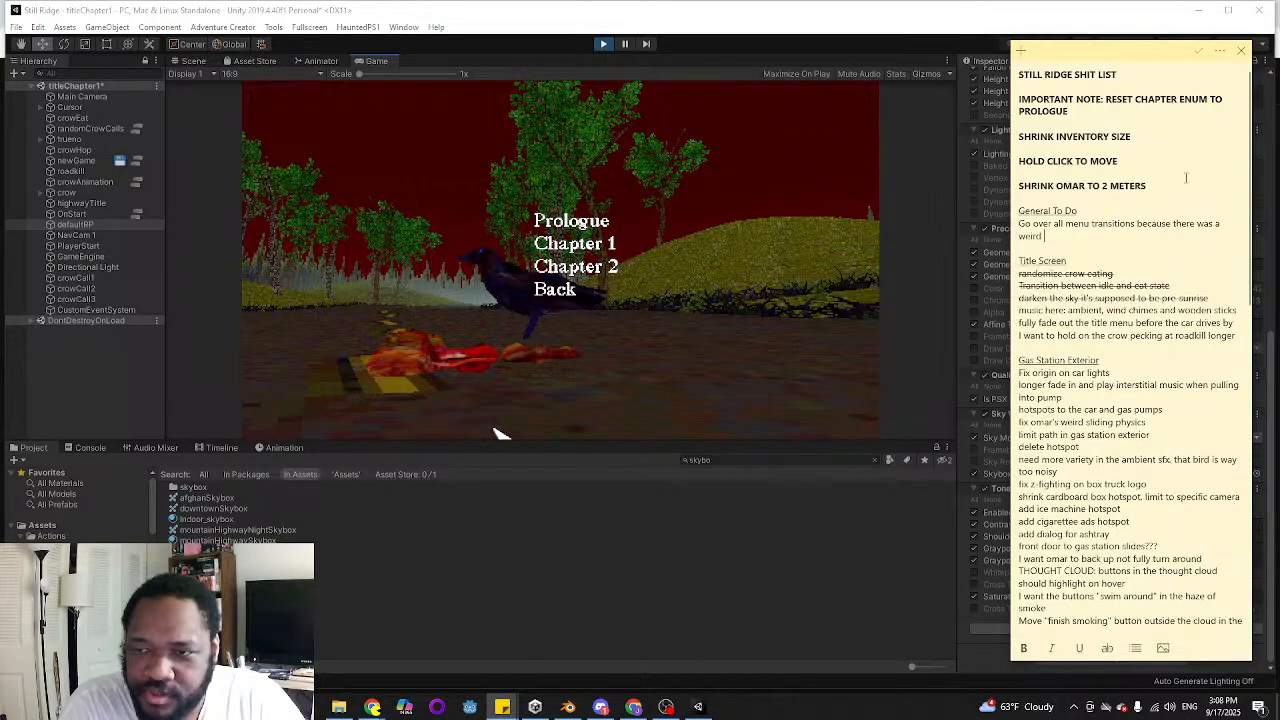
{"action": "type", "text": " jump between "}
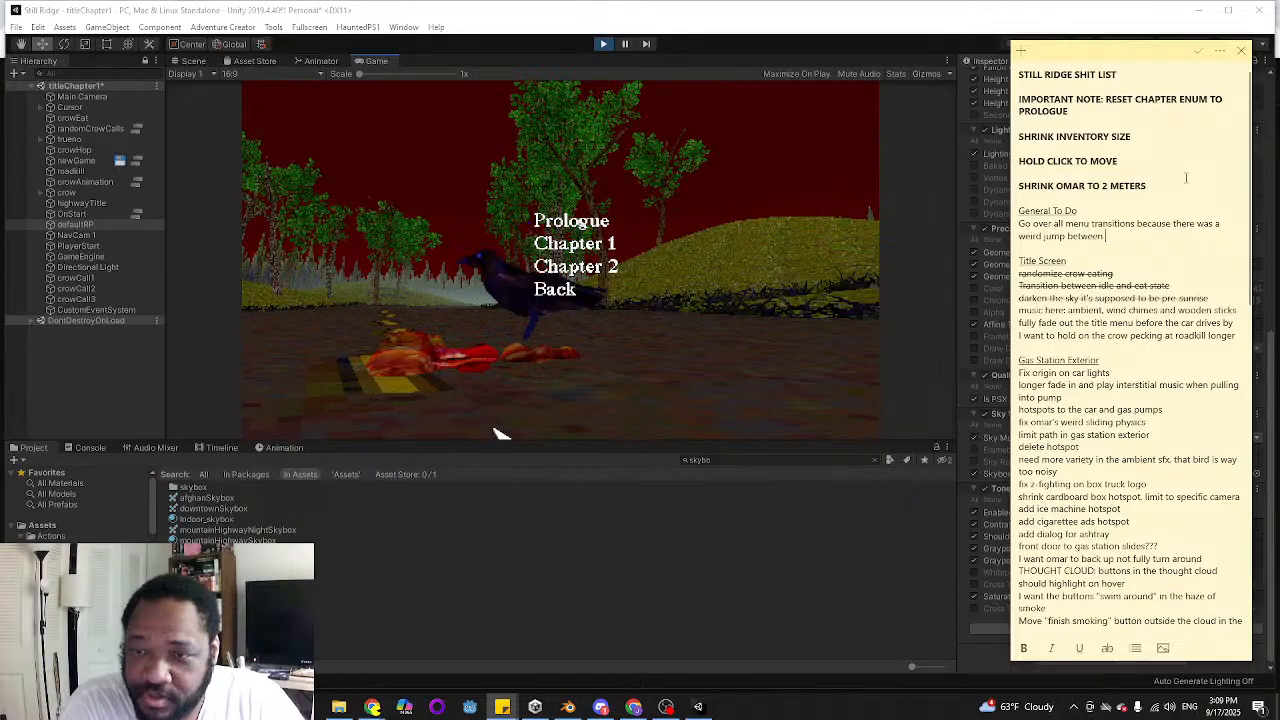
{"action": "type", "text": "n"}
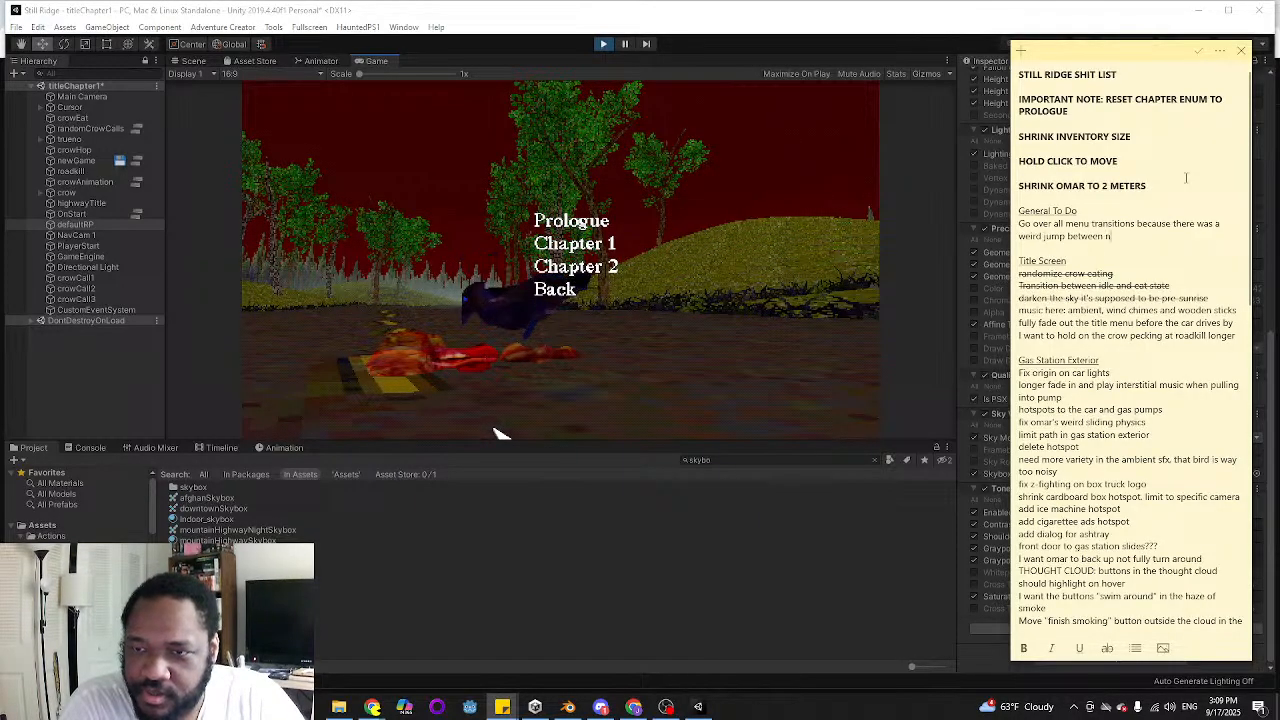
{"action": "type", "text": "ew game and the chapter select"}
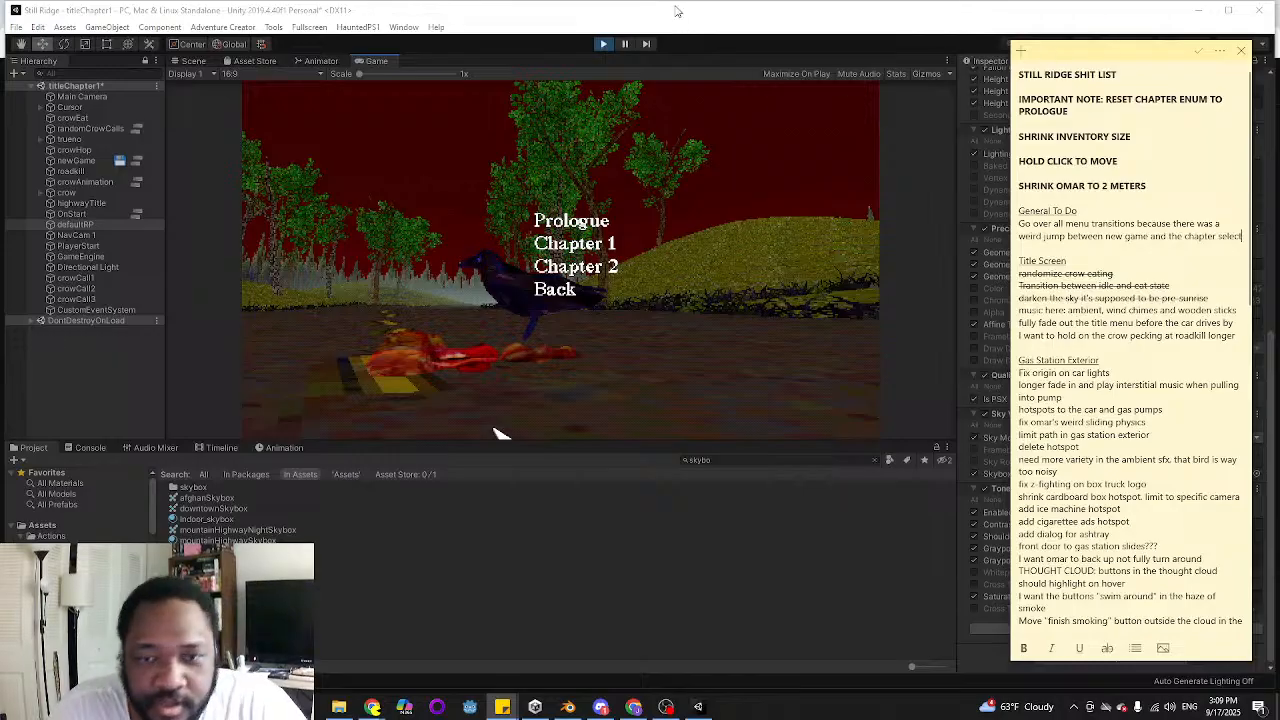
Return to the running game in Unity, start Chapter 2 from the chapter selection, and stop the play-test
{"action": "left_click", "coordinate": [753, 325]}
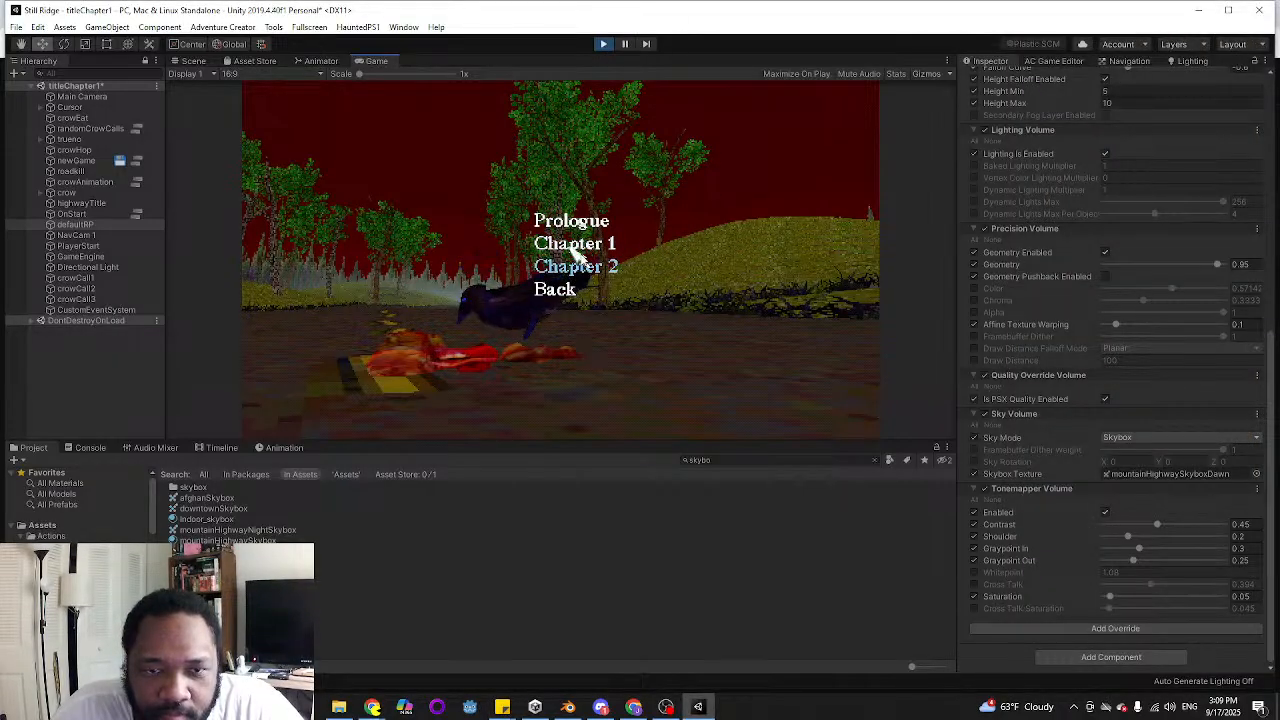
{"action": "left_click", "coordinate": [573, 266]}
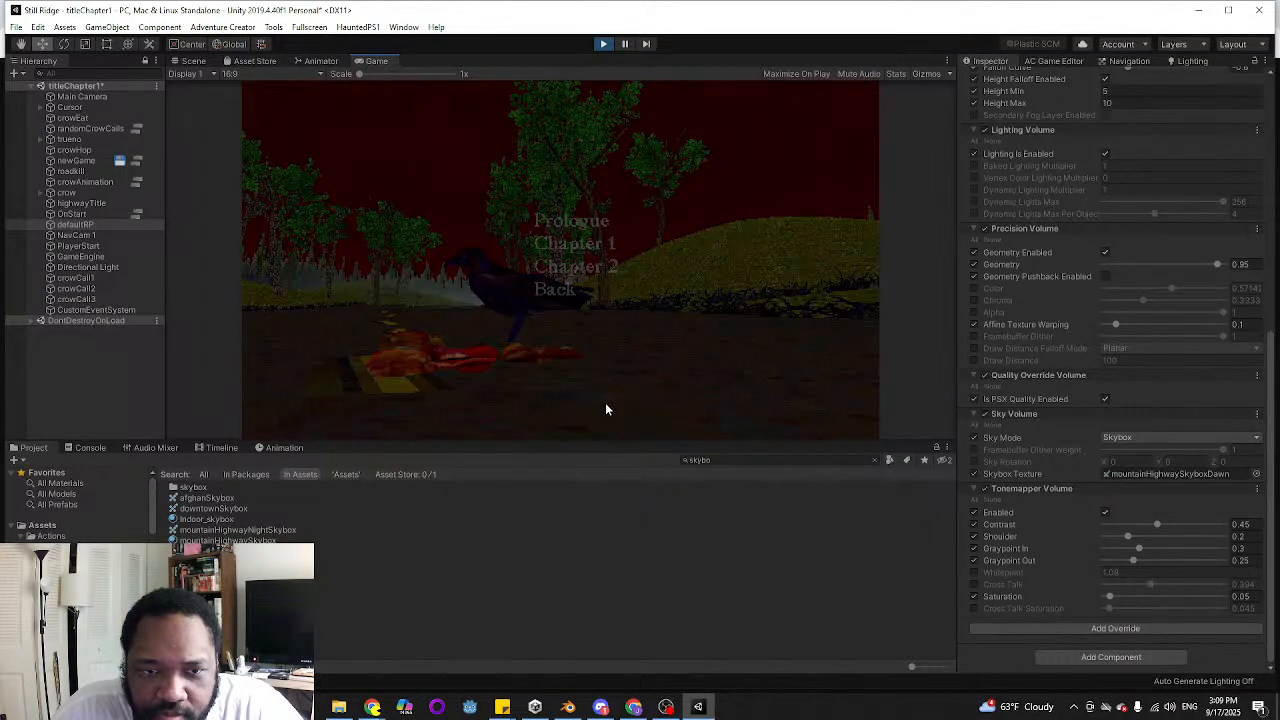
{"action": "left_click", "coordinate": [603, 45]}
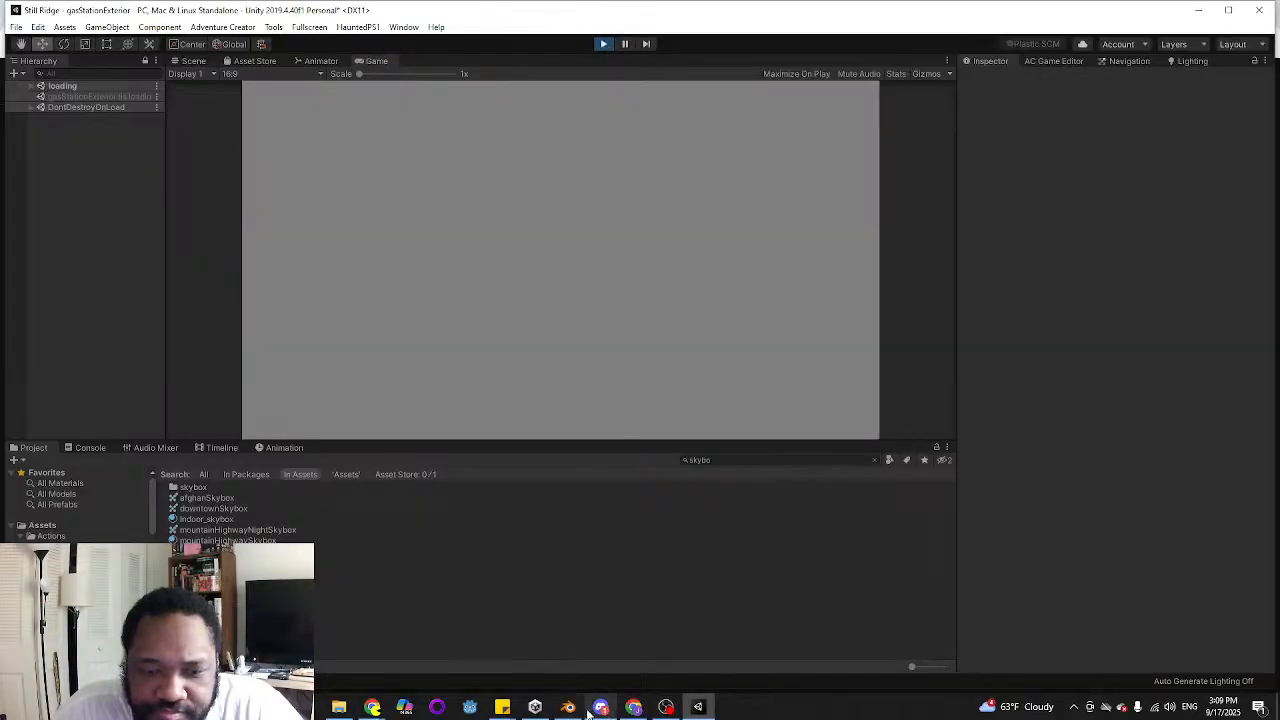
Stop the play-test and add the entry "punch up sfx of the car driving by" to the Title Screen section in Sticky Notes
{"action": "left_click", "coordinate": [603, 44]}
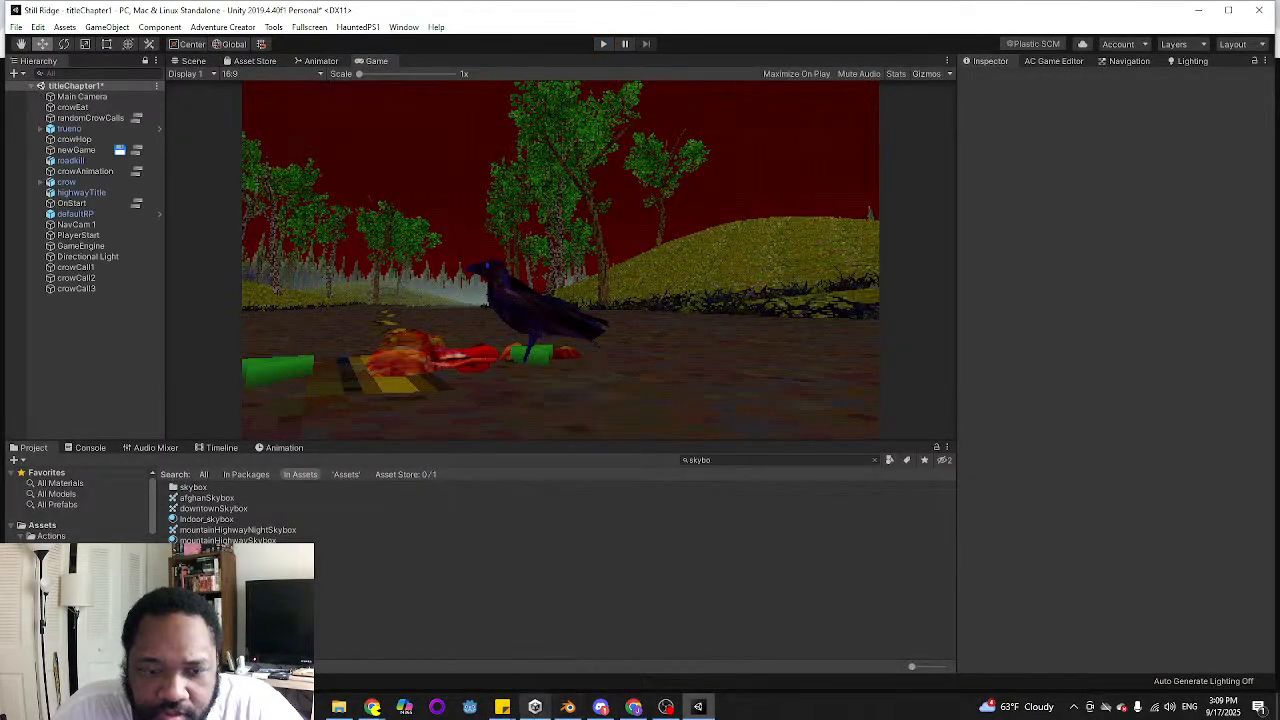
{"action": "mouse_move", "coordinate": [502, 707]}
{"action": "left_click", "coordinate": [419, 635]}
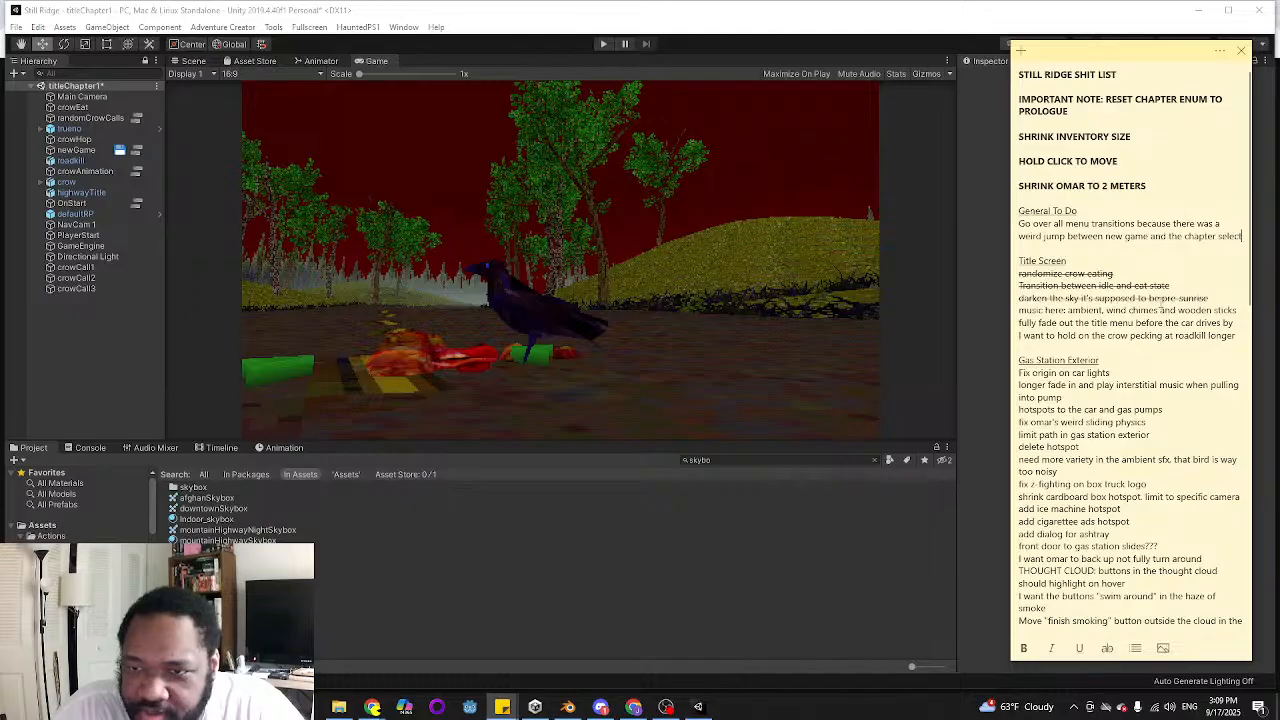
{"action": "scroll", "coordinate": [1205, 273], "scroll_direction": "down", "scroll_amount": 2}
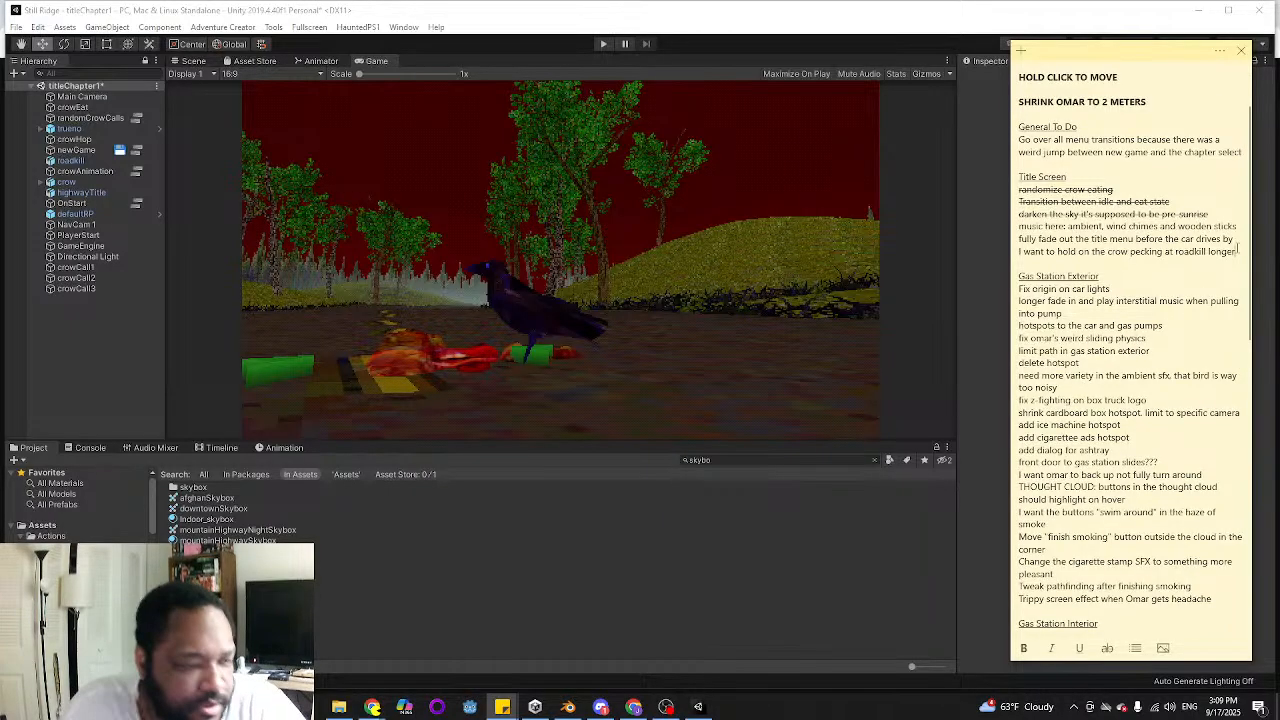
{"action": "left_click", "coordinate": [1238, 251]}
{"action": "key", "text": "Return"}
{"action": "type", "text": "p"}
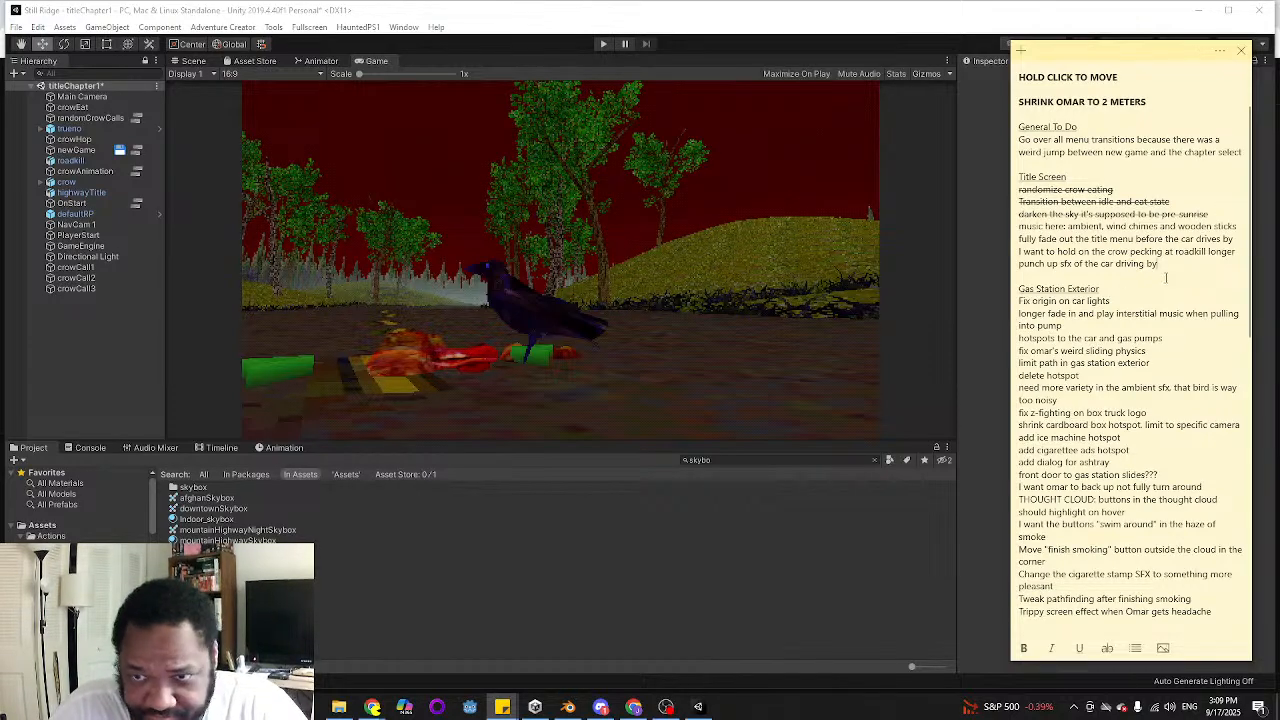
Back in Unity, open the newGame cutscene in the ActionList Editor and move the Title Select turn-off action up beneath the first action
{"action": "left_click", "coordinate": [625, 4]}
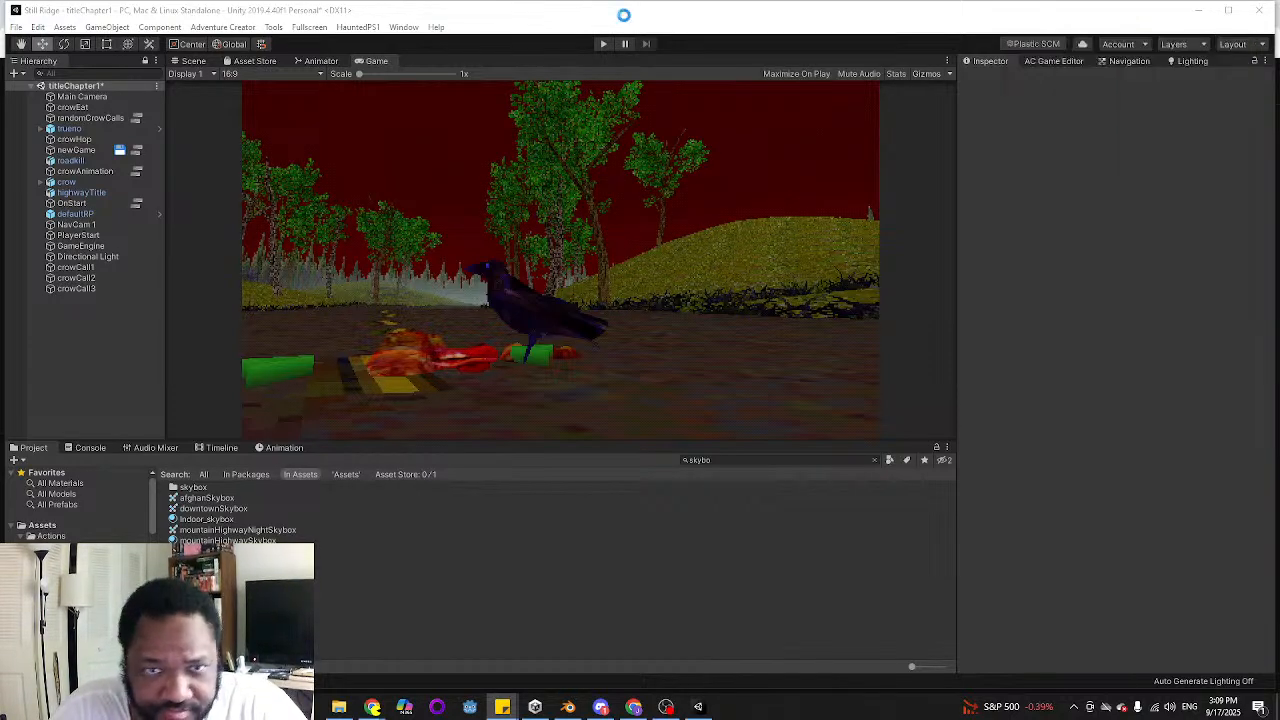
{"action": "left_click", "coordinate": [135, 204]}
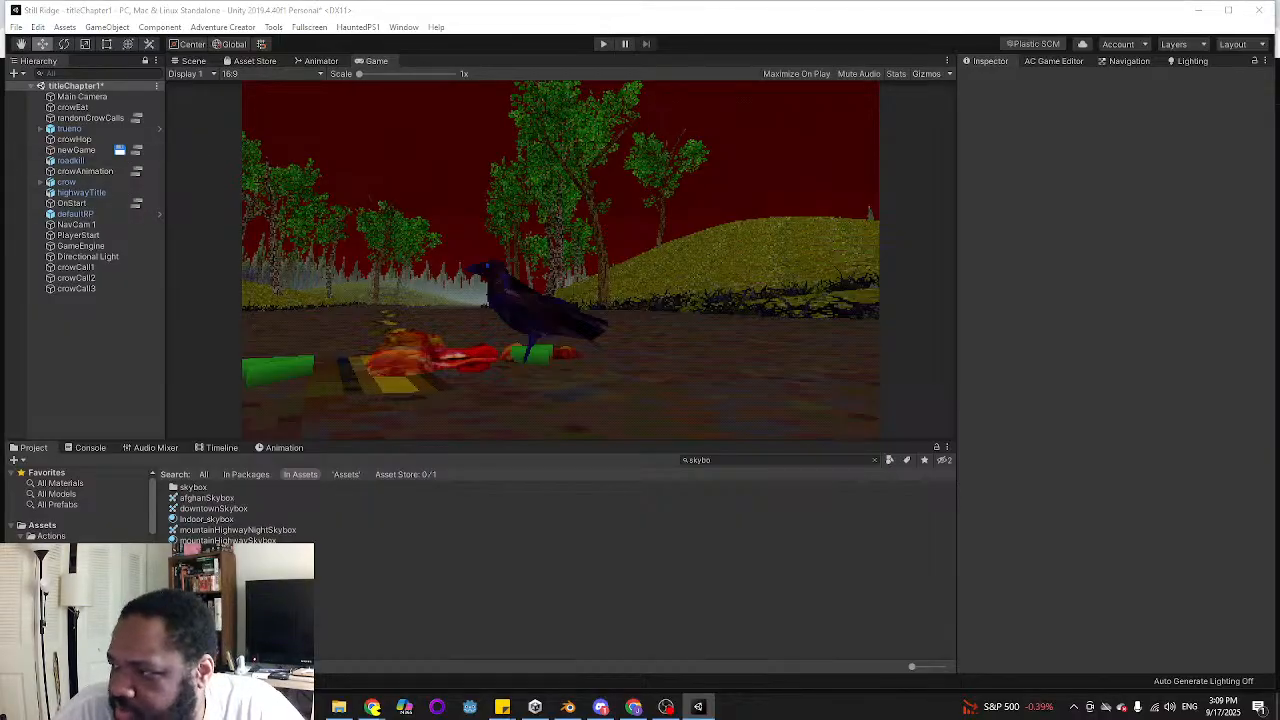
{"action": "left_click_drag", "start_coordinate": [1020, 146], "coordinate": [1055, 121]}
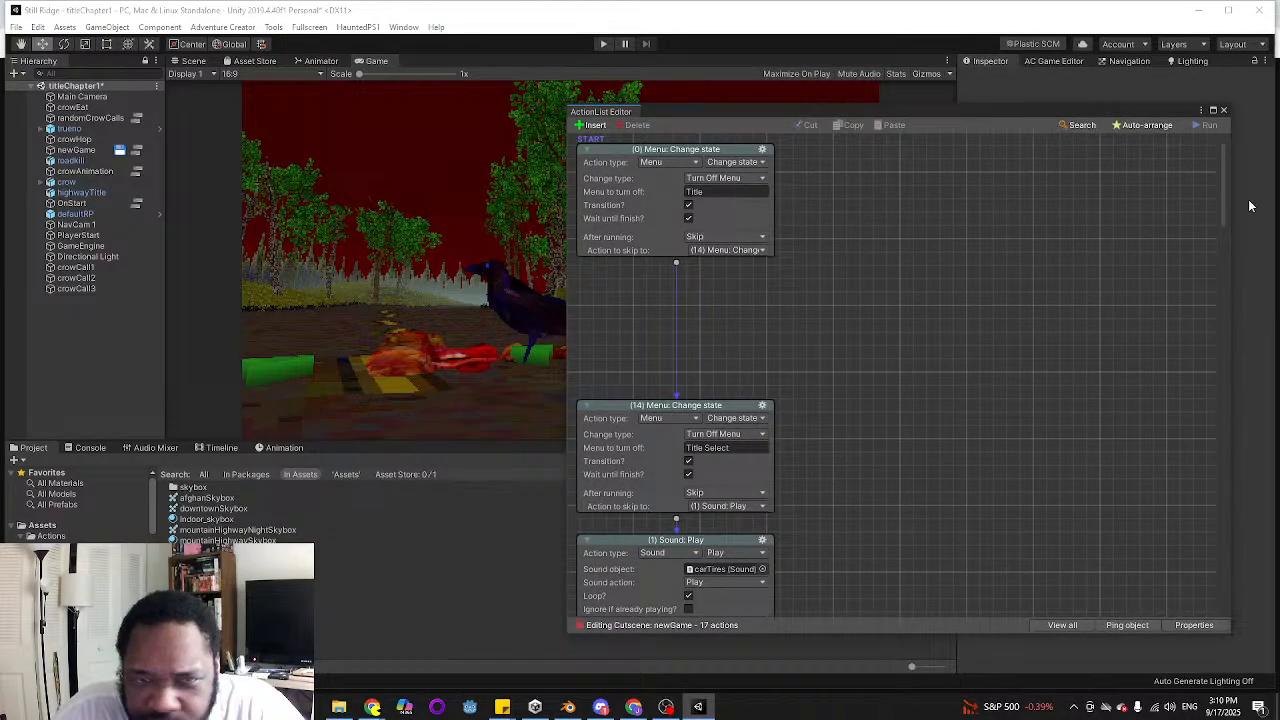
{"action": "left_click_drag", "start_coordinate": [1228, 196], "coordinate": [1228, 209]}
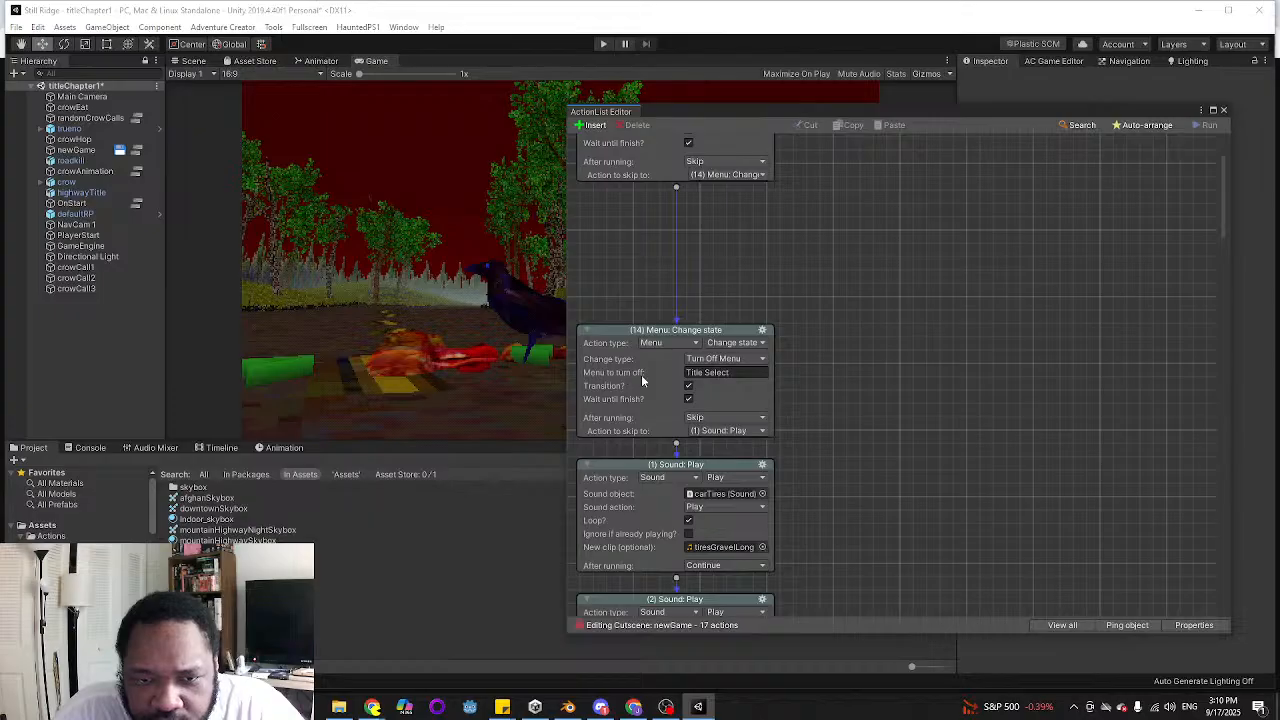
{"action": "scroll", "coordinate": [846, 337], "scroll_direction": "down", "scroll_amount": 3}
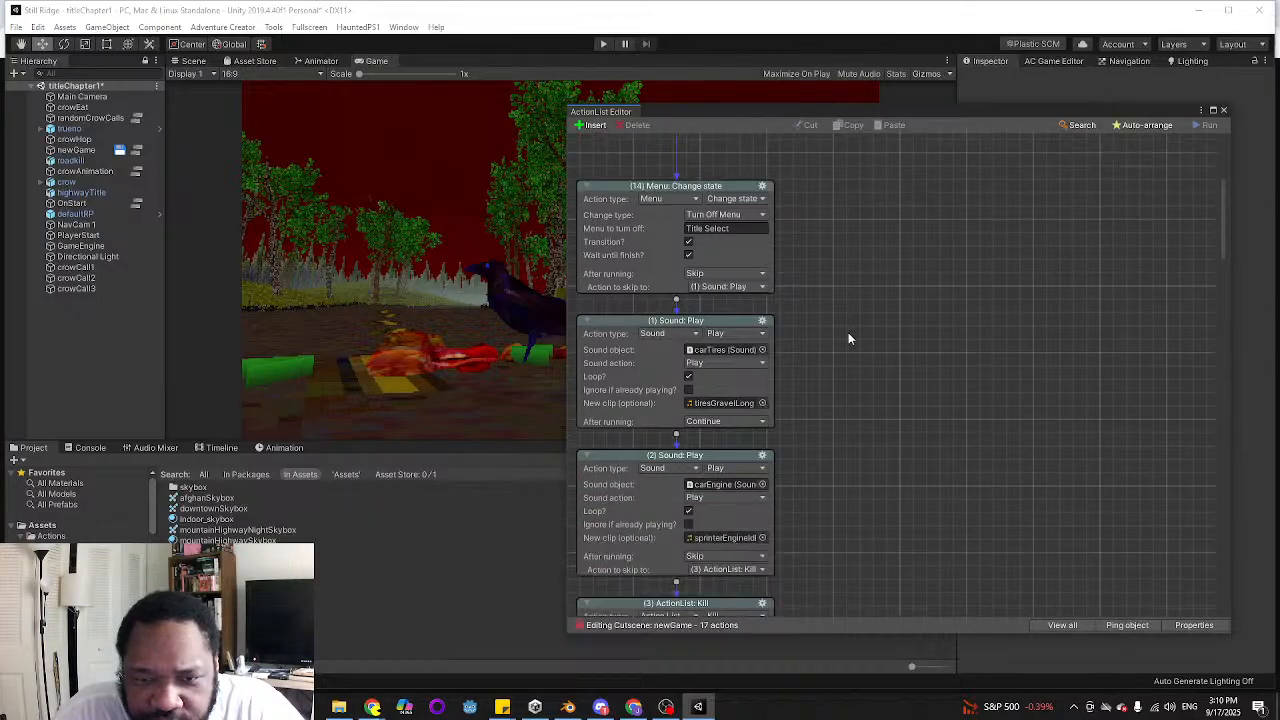
{"action": "scroll", "coordinate": [848, 338], "scroll_direction": "down", "scroll_amount": 2}
{"action": "scroll", "coordinate": [931, 384], "scroll_direction": "up", "scroll_amount": 2}
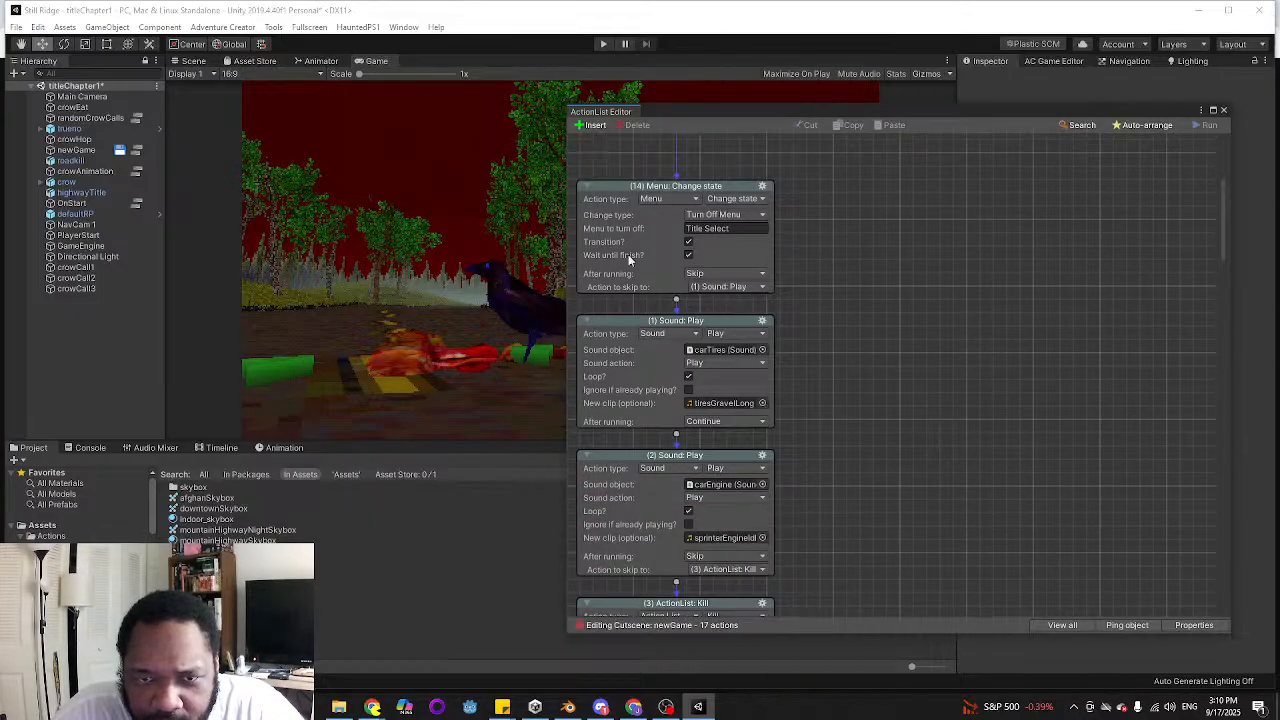
{"action": "scroll", "coordinate": [921, 338], "scroll_direction": "up", "scroll_amount": 2}
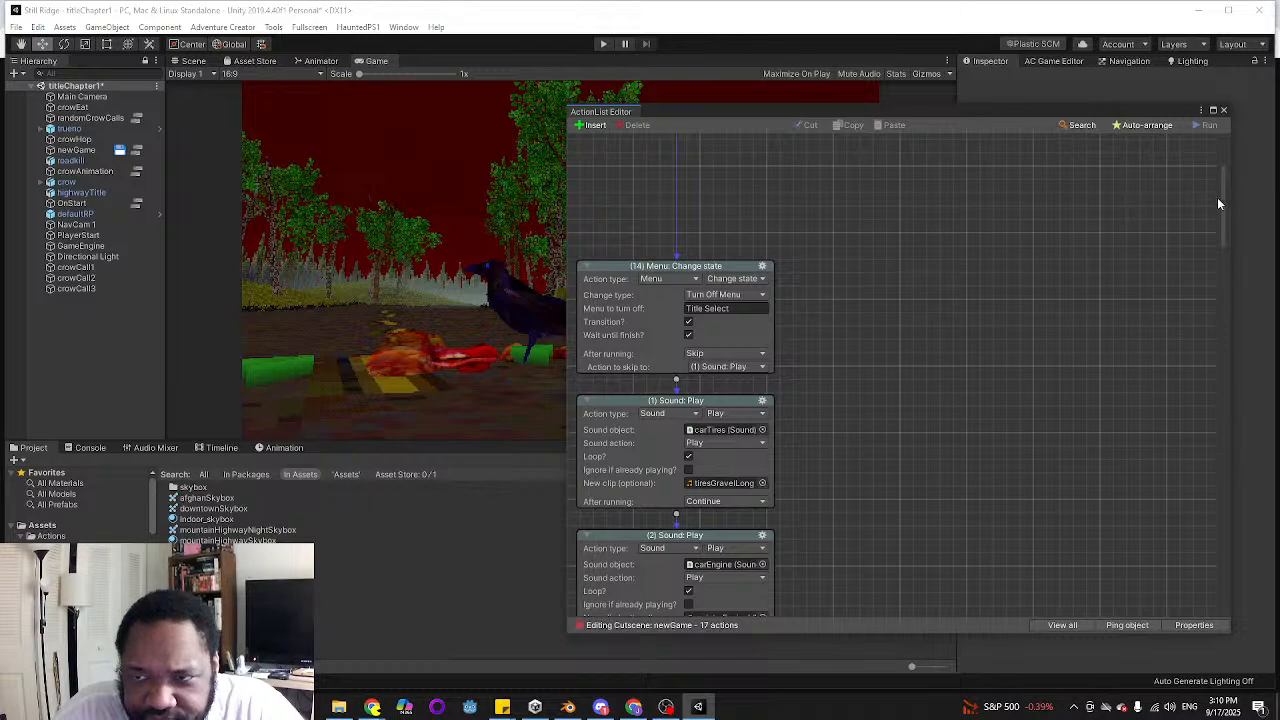
{"action": "scroll", "coordinate": [1218, 190], "scroll_direction": "up", "scroll_amount": 3}
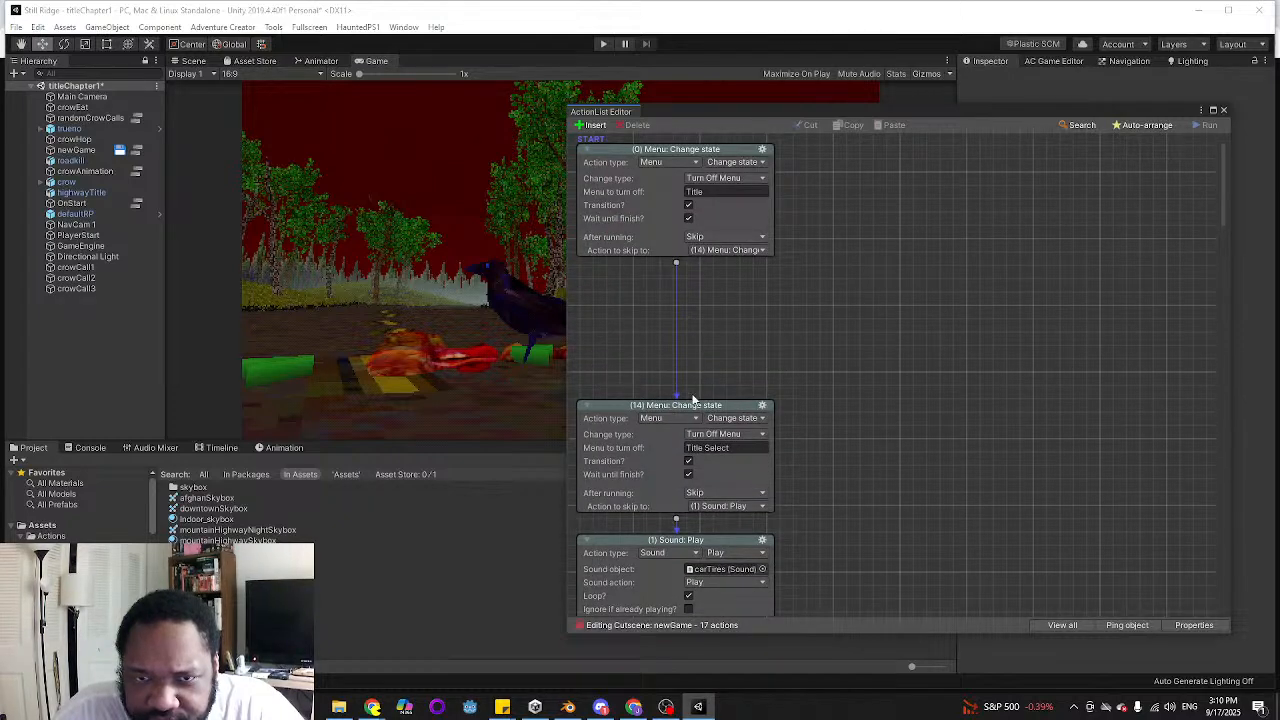
{"action": "left_click_drag", "start_coordinate": [721, 410], "coordinate": [727, 316]}
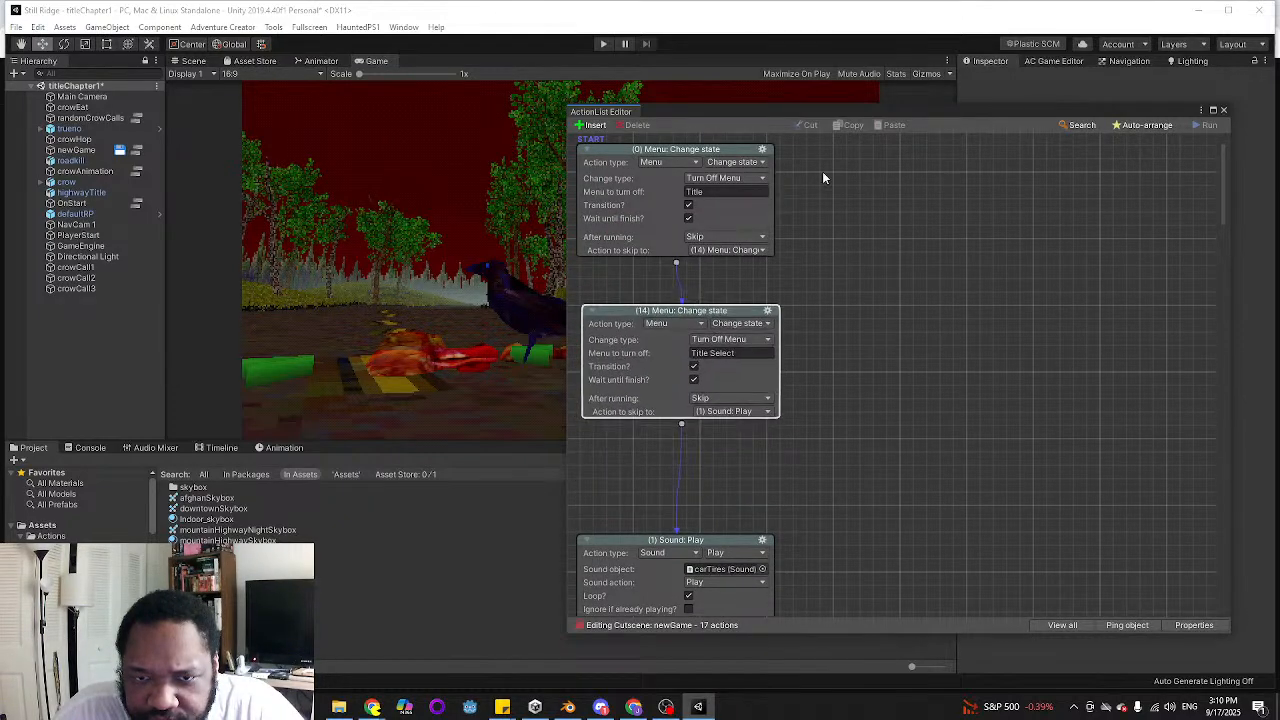
Examine the Title Select menu's appearance and transition properties in the Adventure Creator Menu manager
{"action": "left_click_drag", "start_coordinate": [1023, 106], "coordinate": [714, 75]}
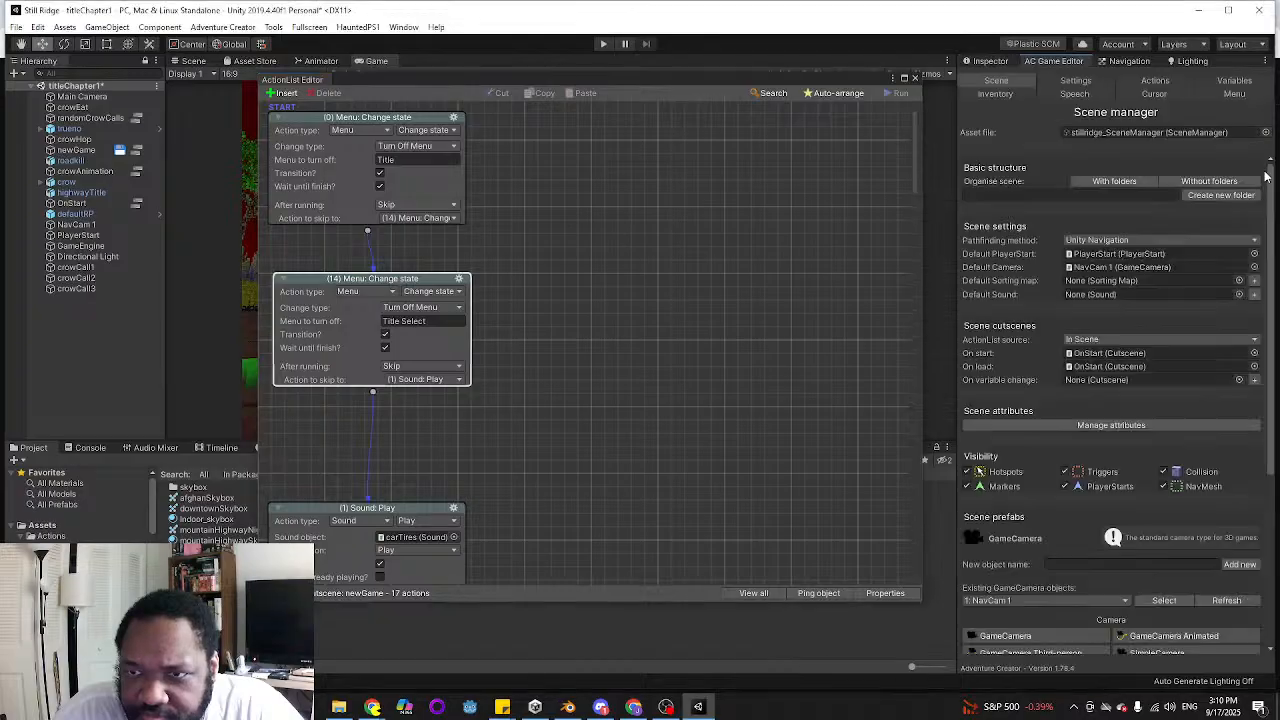
{"action": "left_click", "coordinate": [1233, 94]}
{"action": "scroll", "coordinate": [1106, 520], "scroll_direction": "down", "scroll_amount": 1}
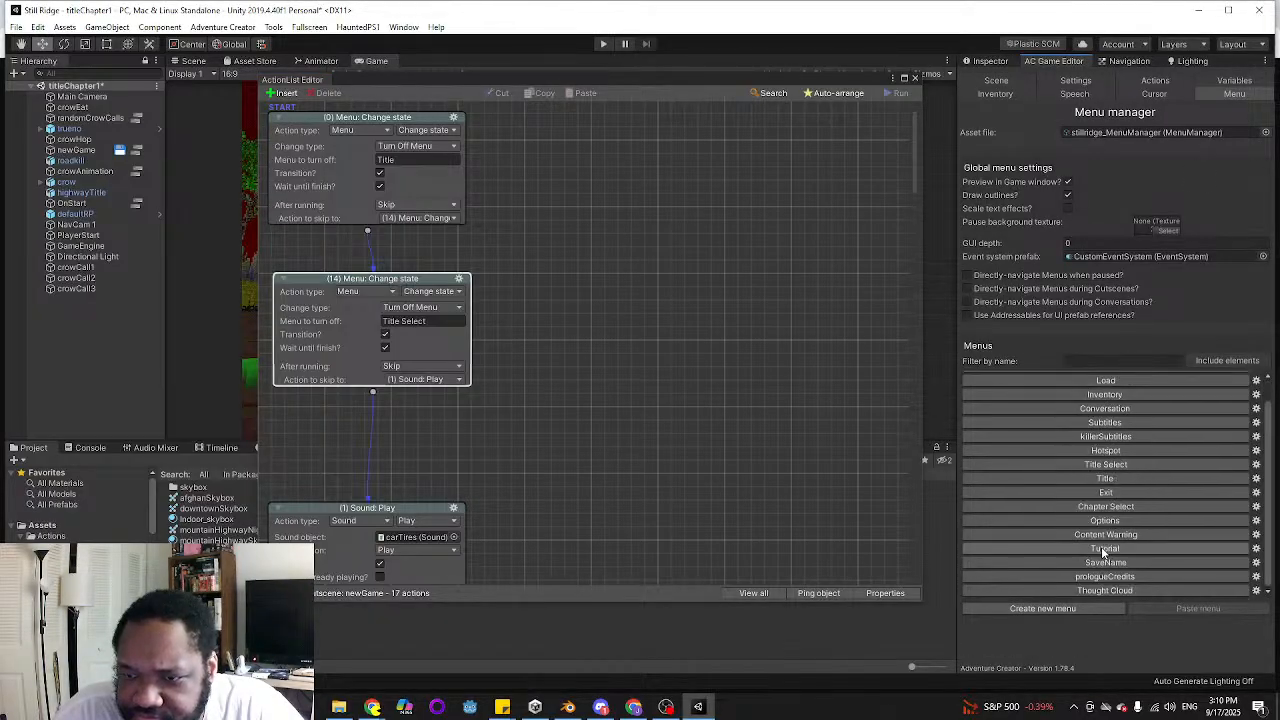
{"action": "left_click", "coordinate": [1104, 465]}
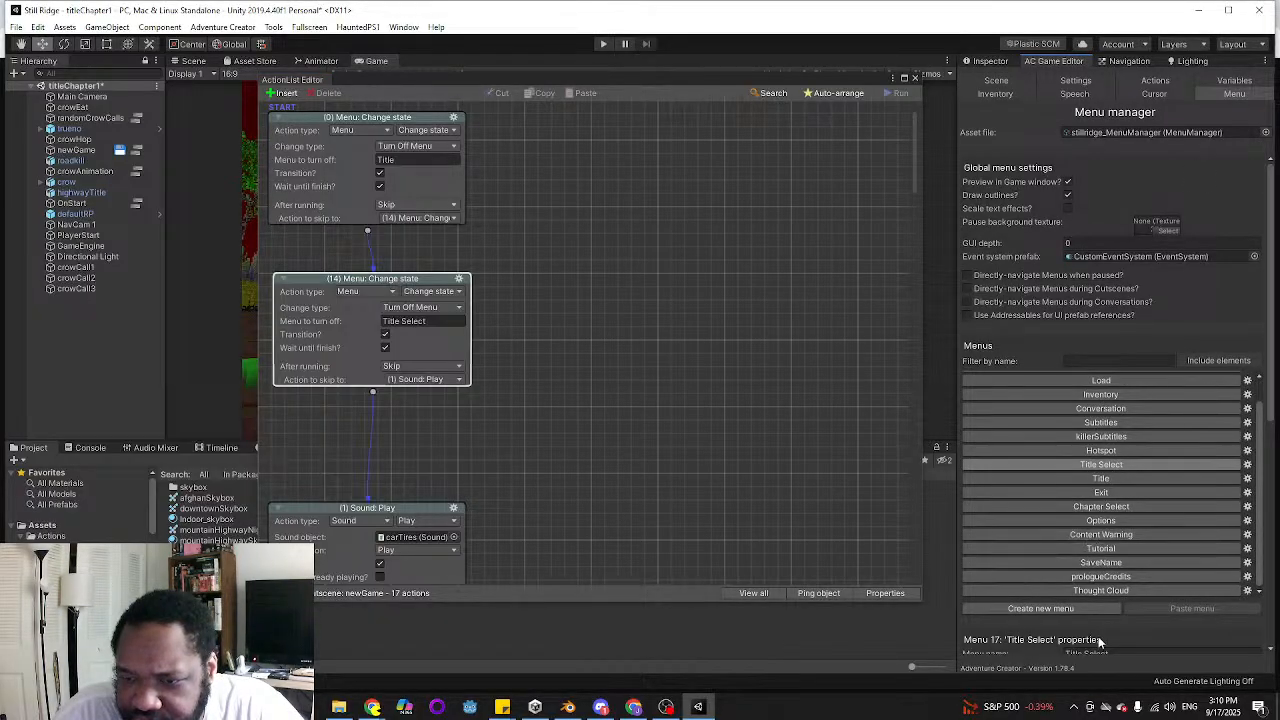
{"action": "scroll", "coordinate": [1087, 590], "scroll_direction": "down", "scroll_amount": 5}
{"action": "left_click", "coordinate": [776, 80]}
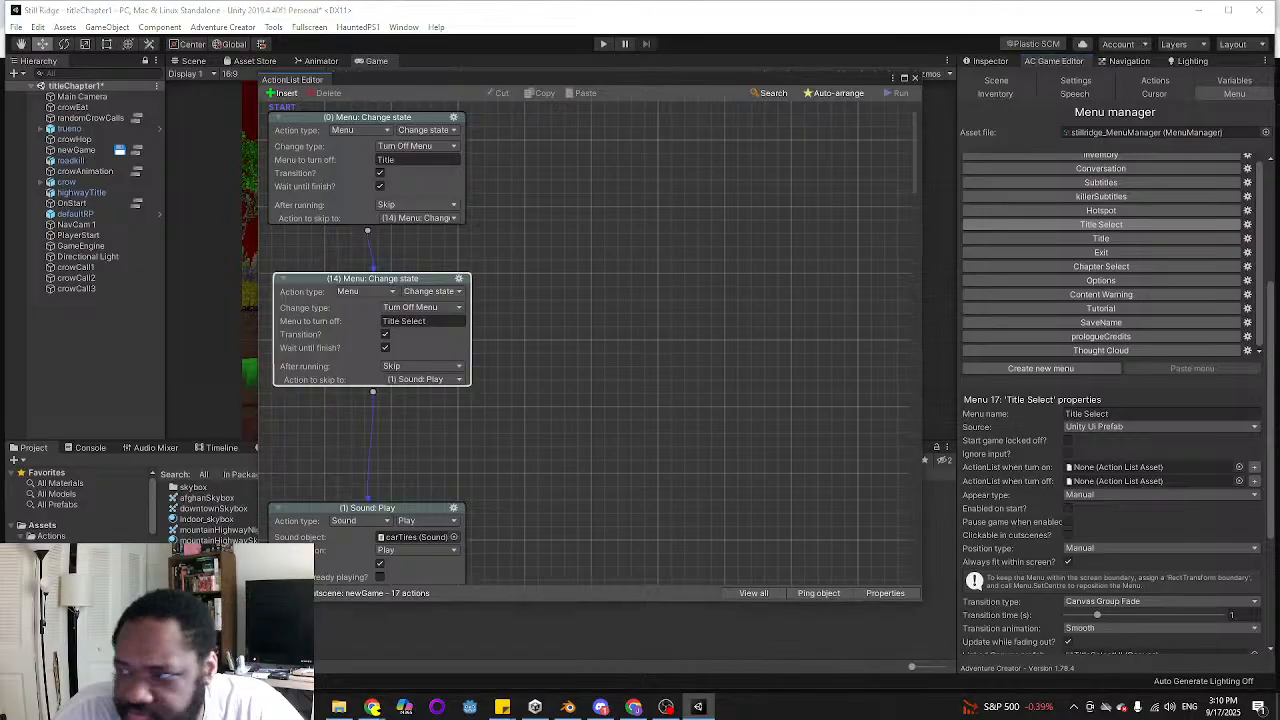
{"action": "left_click_drag", "start_coordinate": [689, 80], "coordinate": [1279, 200]}
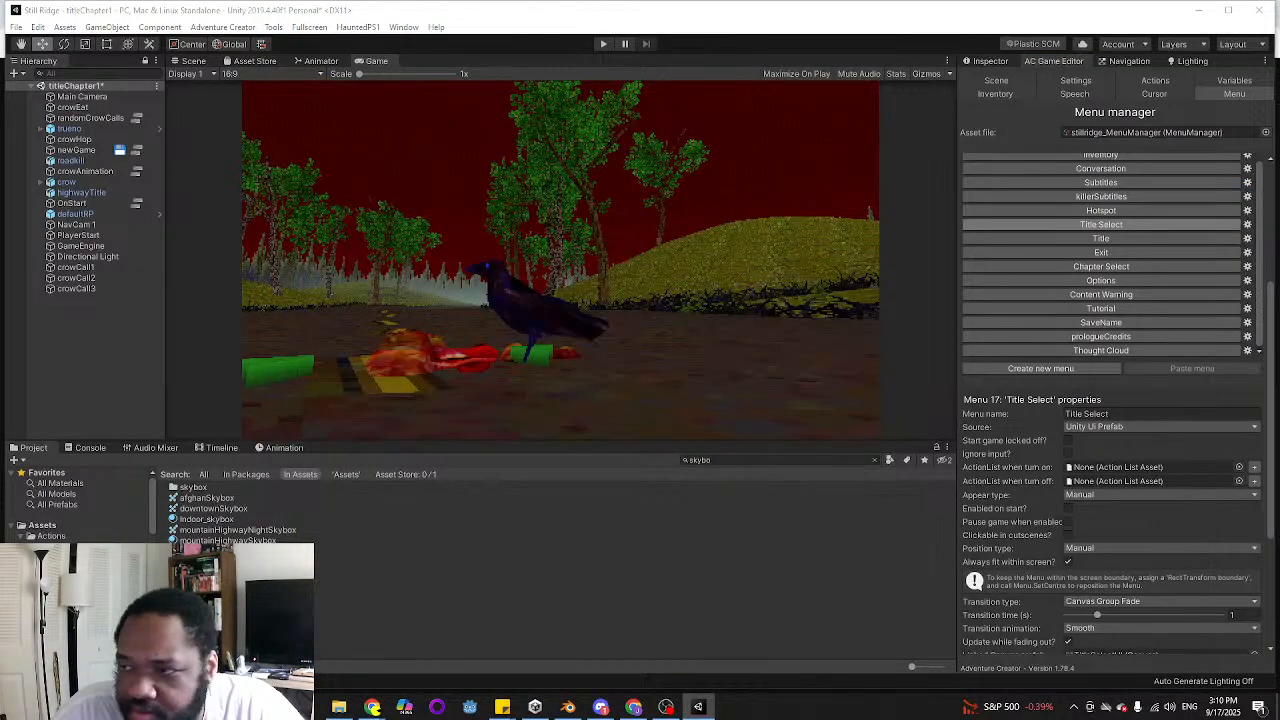
Set the scene's On load and On start cutscenes to None in the Scene manager
{"action": "left_click", "coordinate": [1013, 79]}
{"action": "scroll", "coordinate": [1185, 360], "scroll_direction": "up", "scroll_amount": 4}
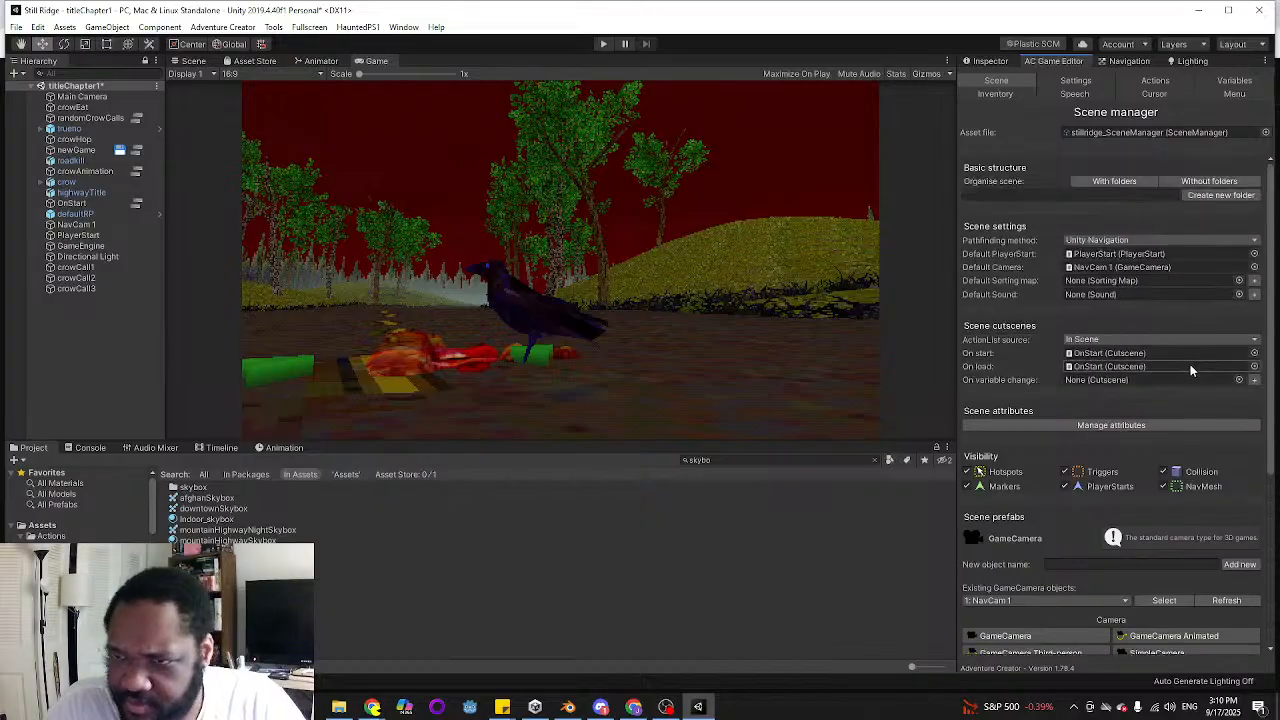
{"action": "left_click", "coordinate": [1254, 366]}
{"action": "double_click", "coordinate": [1157, 317]}
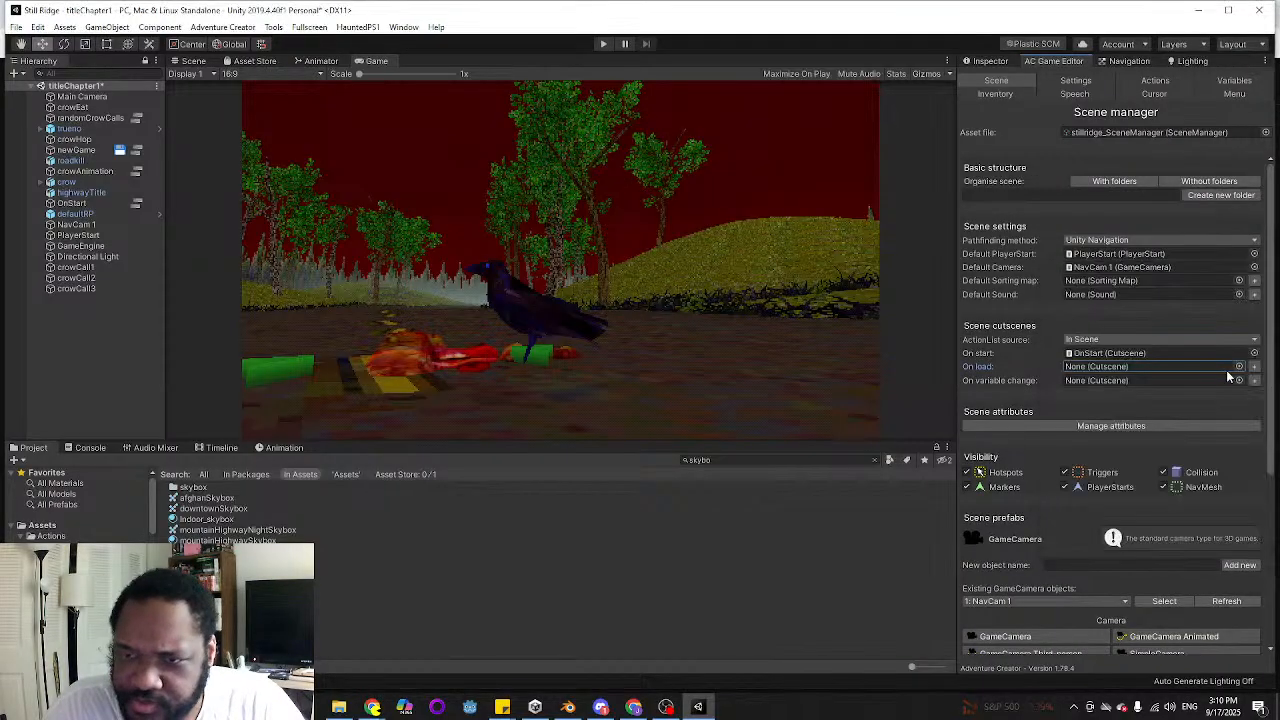
{"action": "left_click", "coordinate": [1255, 354]}
{"action": "double_click", "coordinate": [1142, 317]}
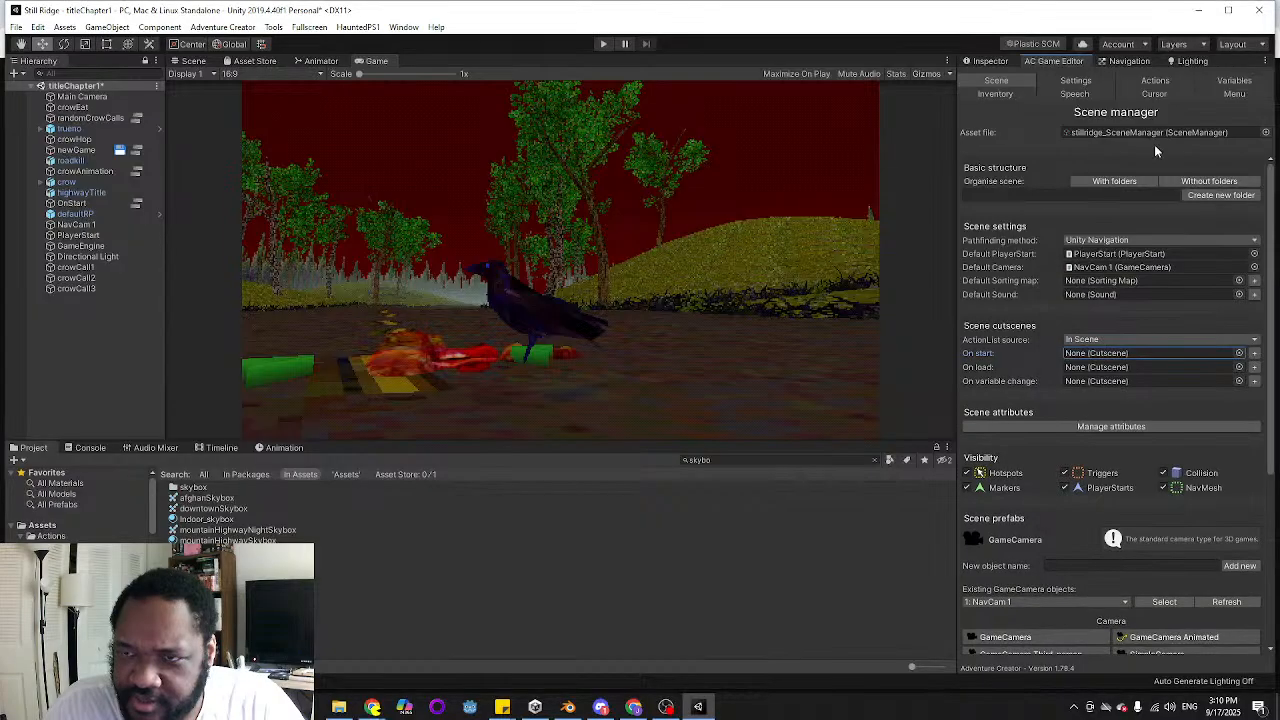
Try having the Title Select menu enabled on start in a play-test of the title scene, and switch the option back off
{"action": "left_click", "coordinate": [1234, 93]}
{"action": "scroll", "coordinate": [1128, 474], "scroll_direction": "down", "scroll_amount": 10}
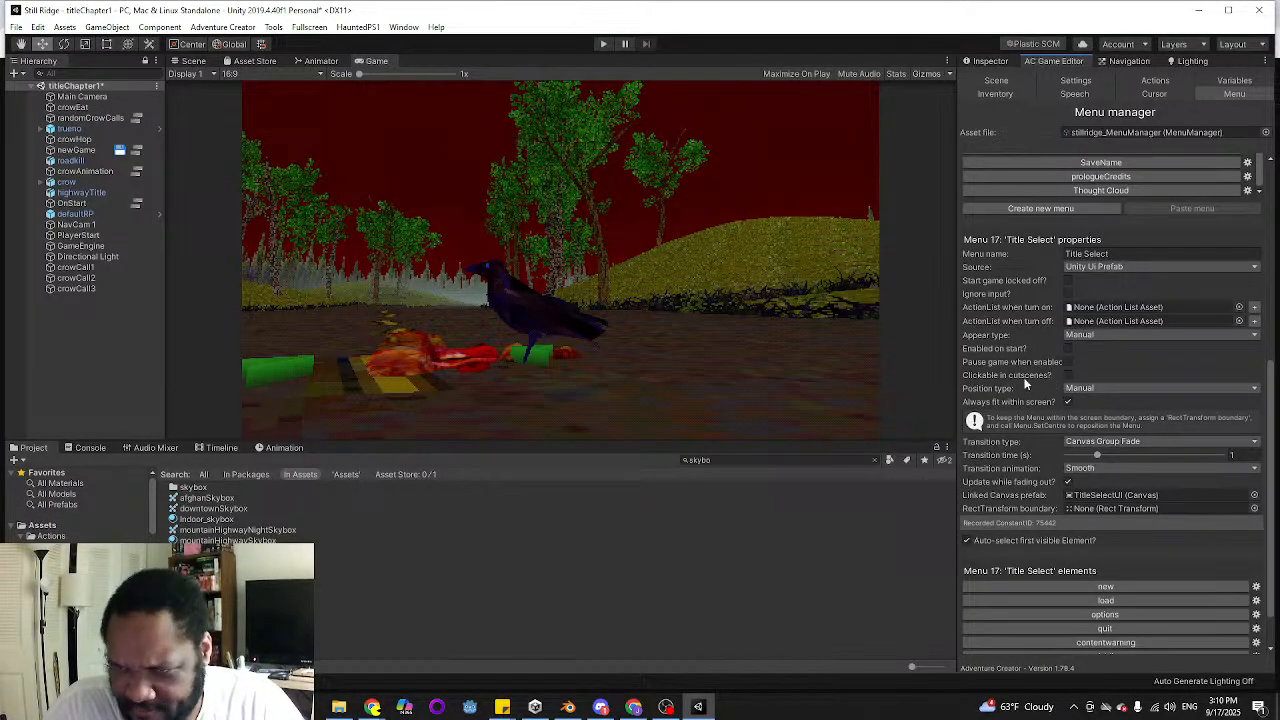
{"action": "scroll", "coordinate": [1020, 376], "scroll_direction": "up", "scroll_amount": 4}
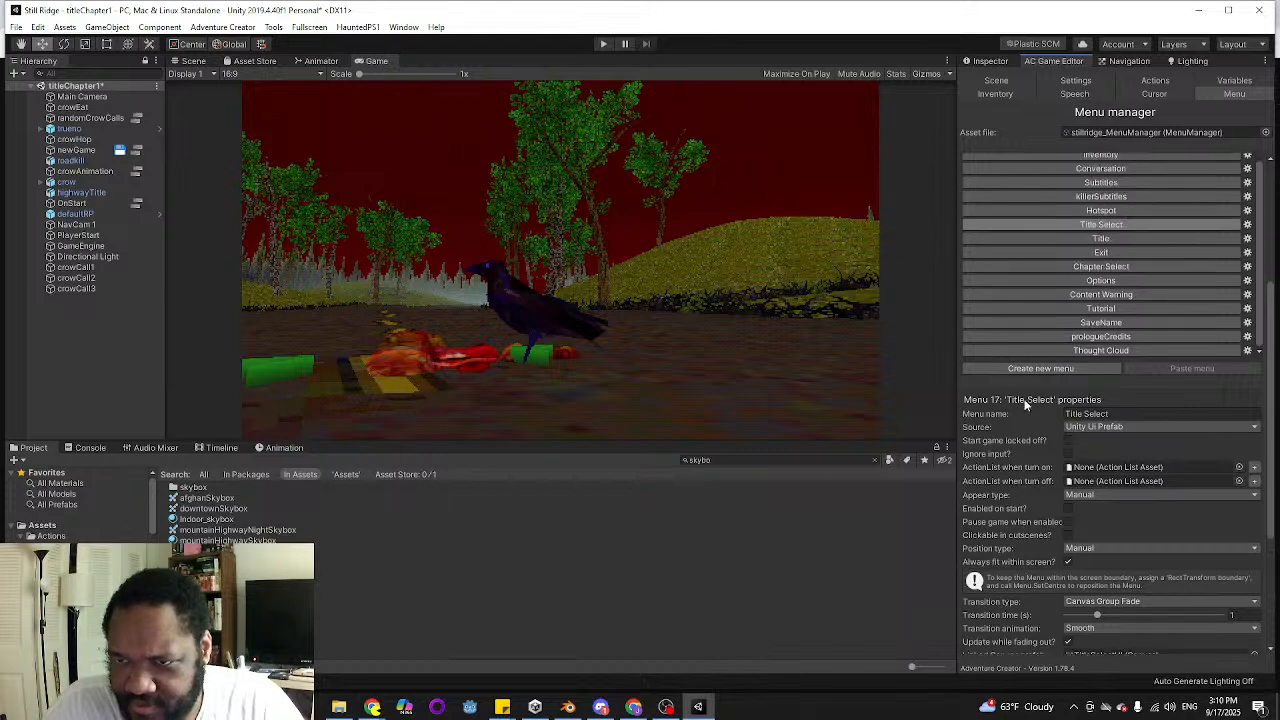
{"action": "scroll", "coordinate": [1066, 437], "scroll_direction": "down", "scroll_amount": 2}
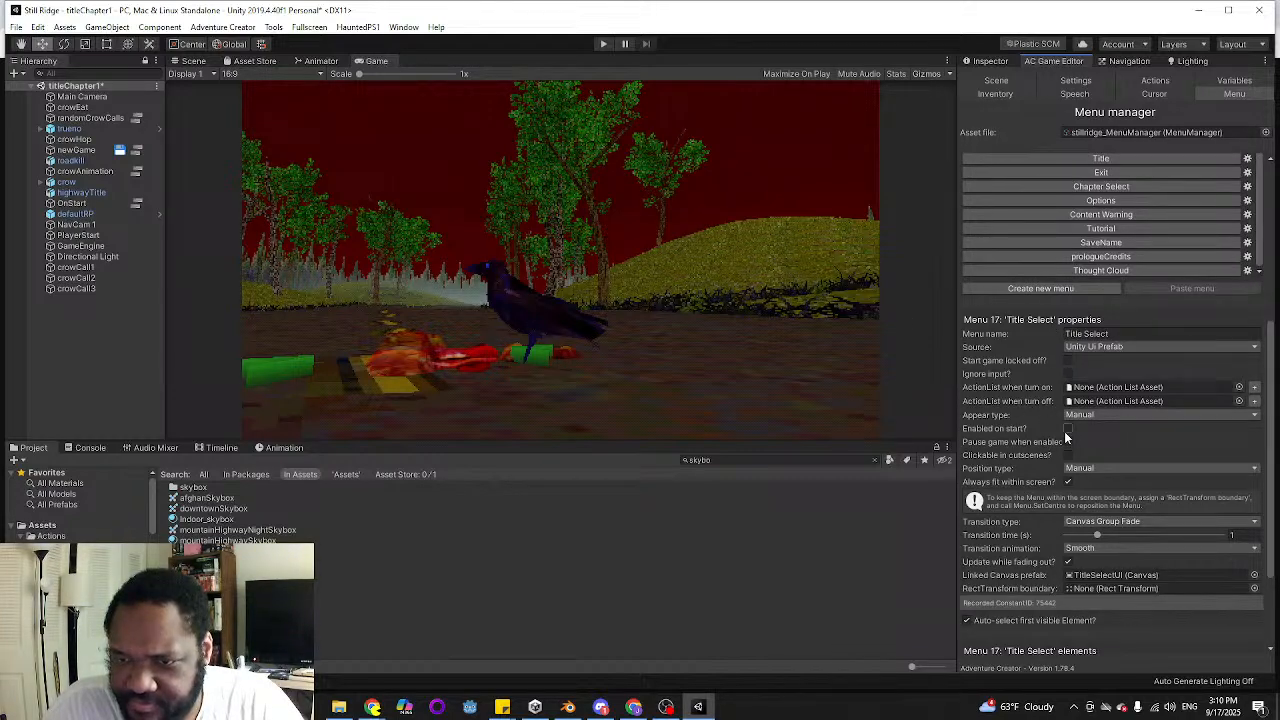
{"action": "left_click", "coordinate": [603, 43]}
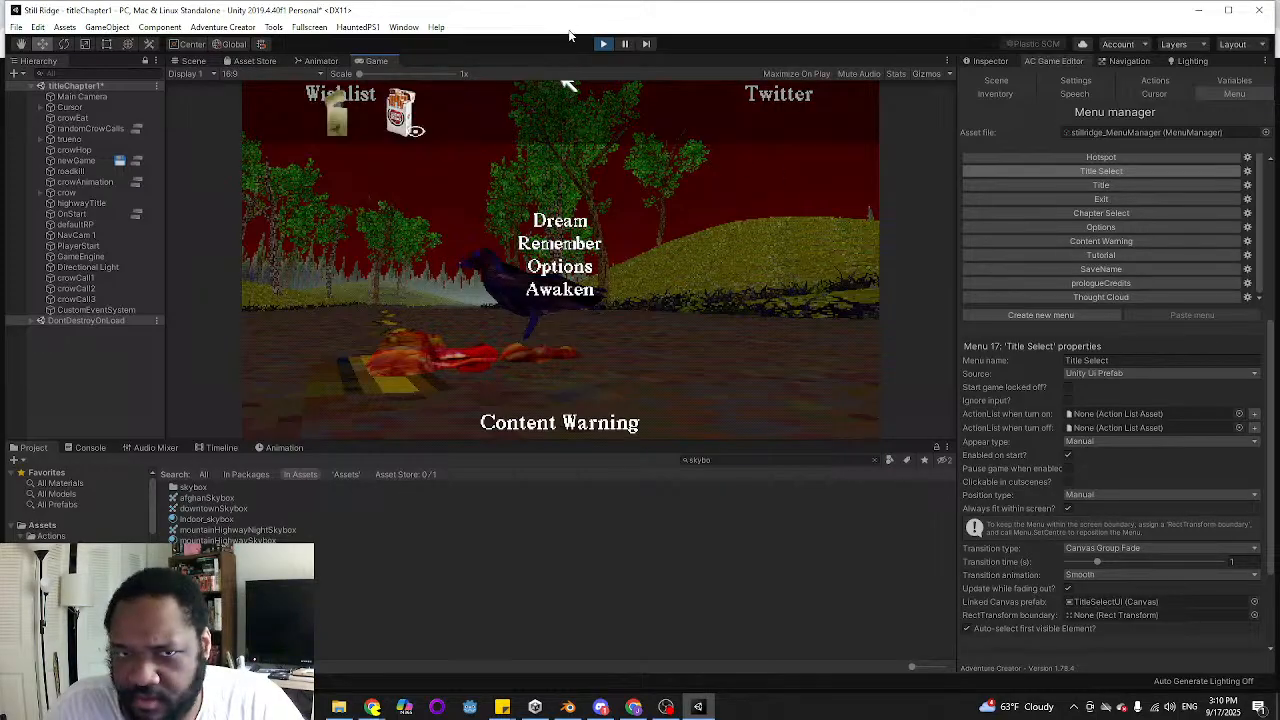
{"action": "left_click", "coordinate": [603, 43]}
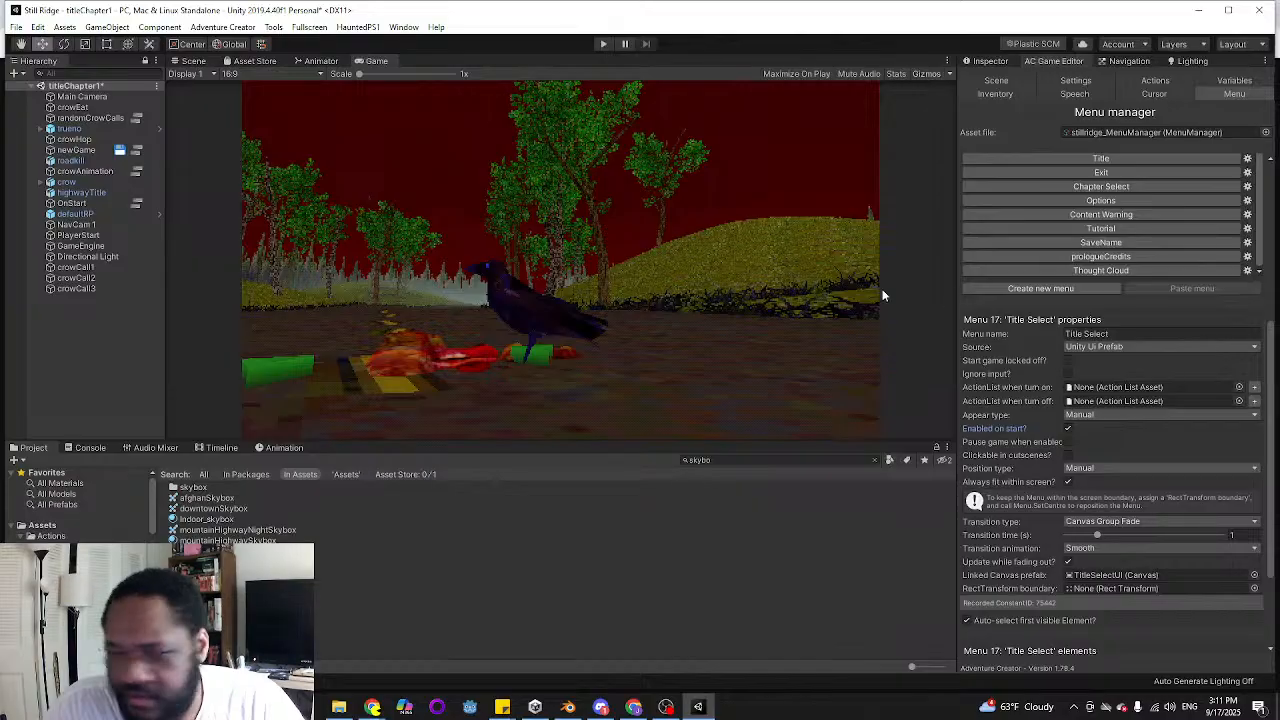
{"action": "left_click", "coordinate": [1068, 429]}
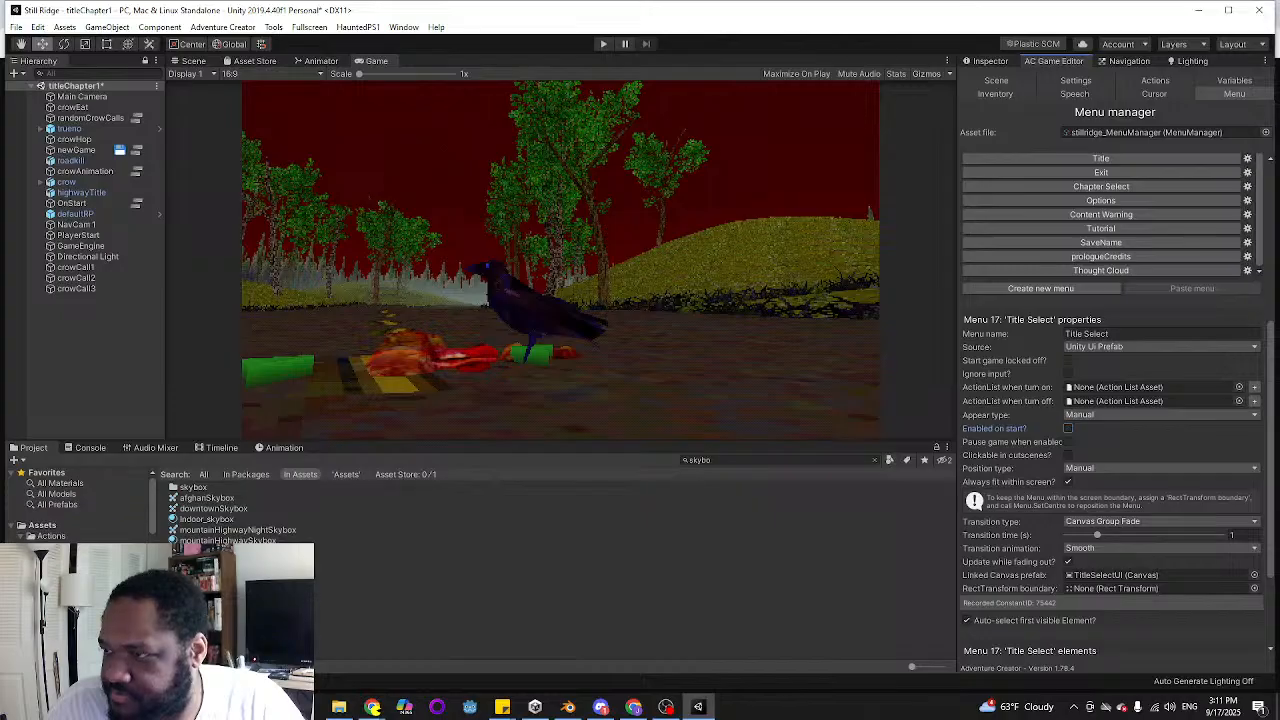
Copy the Title Select turn-off action in the newGame cutscene, paste it after the original, and place the copy beside it
{"action": "left_click_drag", "start_coordinate": [1279, 157], "coordinate": [683, 84]}
{"action": "middle_click_drag", "start_coordinate": [602, 345], "coordinate": [892, 265]}
{"action": "left_click_drag", "start_coordinate": [948, 168], "coordinate": [943, 142]}
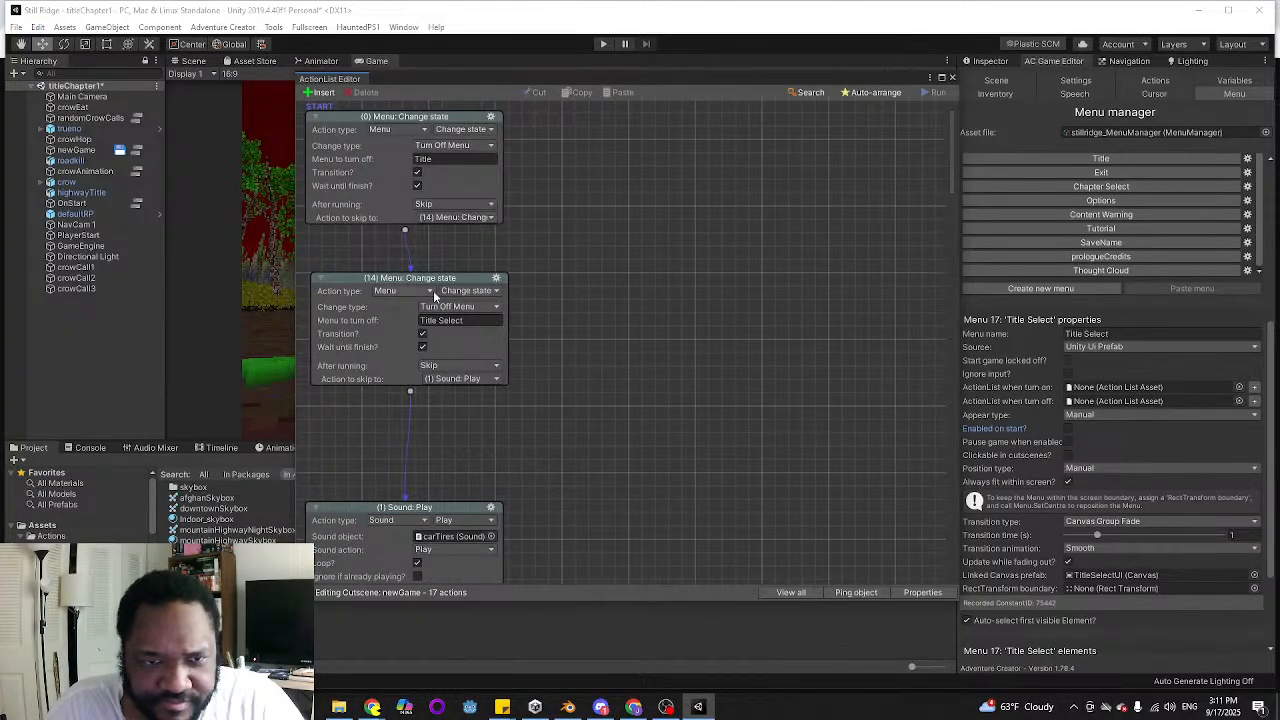
{"action": "right_click", "coordinate": [497, 280]}
{"action": "left_click", "coordinate": [530, 300]}
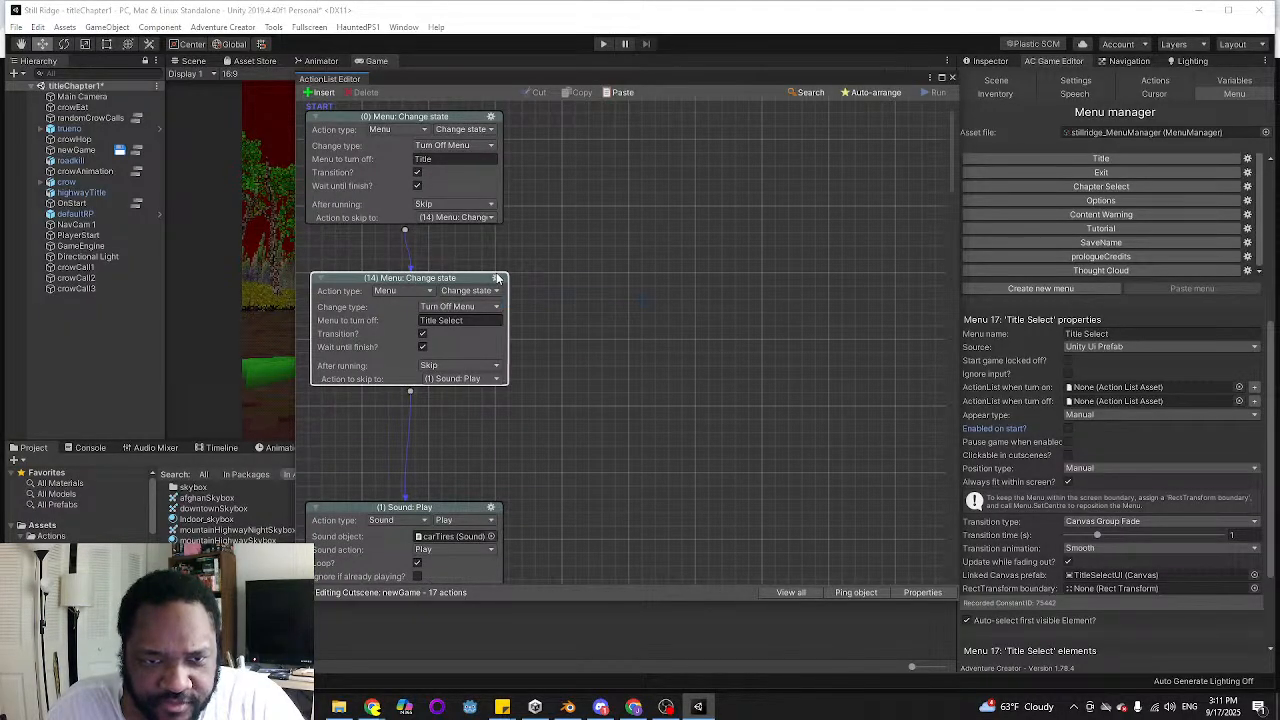
{"action": "right_click", "coordinate": [500, 280]}
{"action": "left_click", "coordinate": [542, 365]}
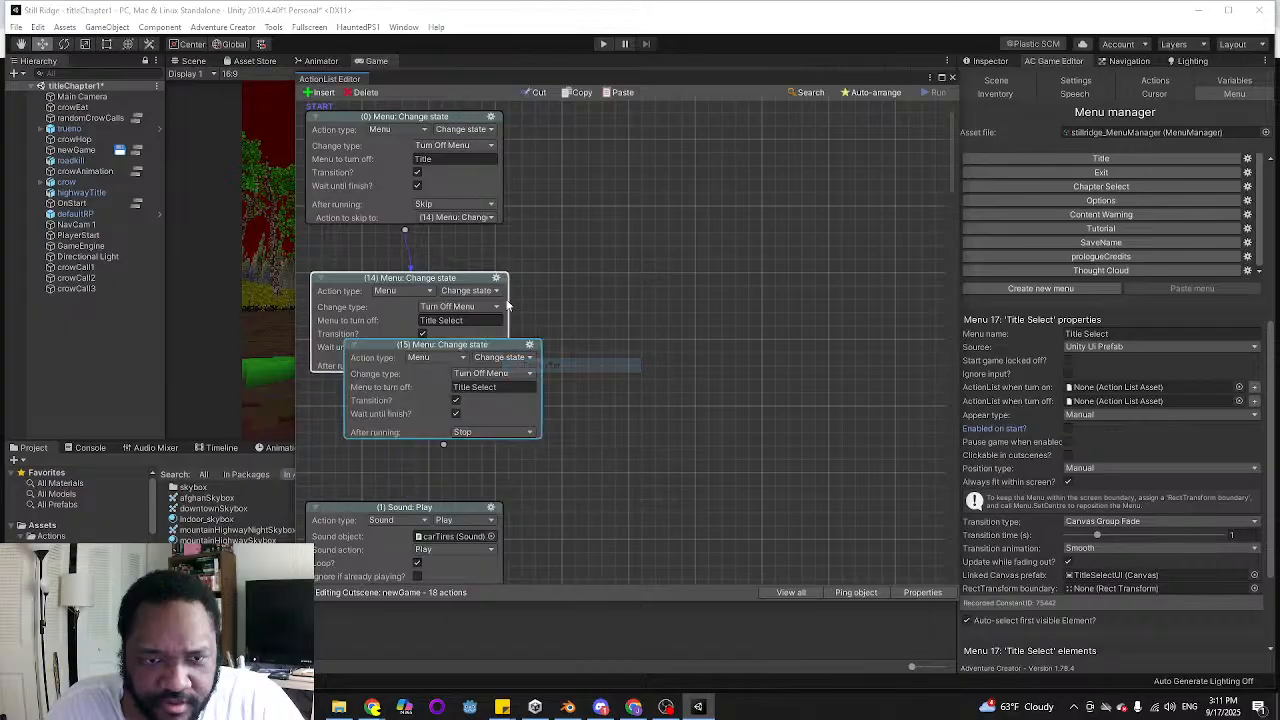
{"action": "left_click_drag", "start_coordinate": [504, 351], "coordinate": [688, 383]}
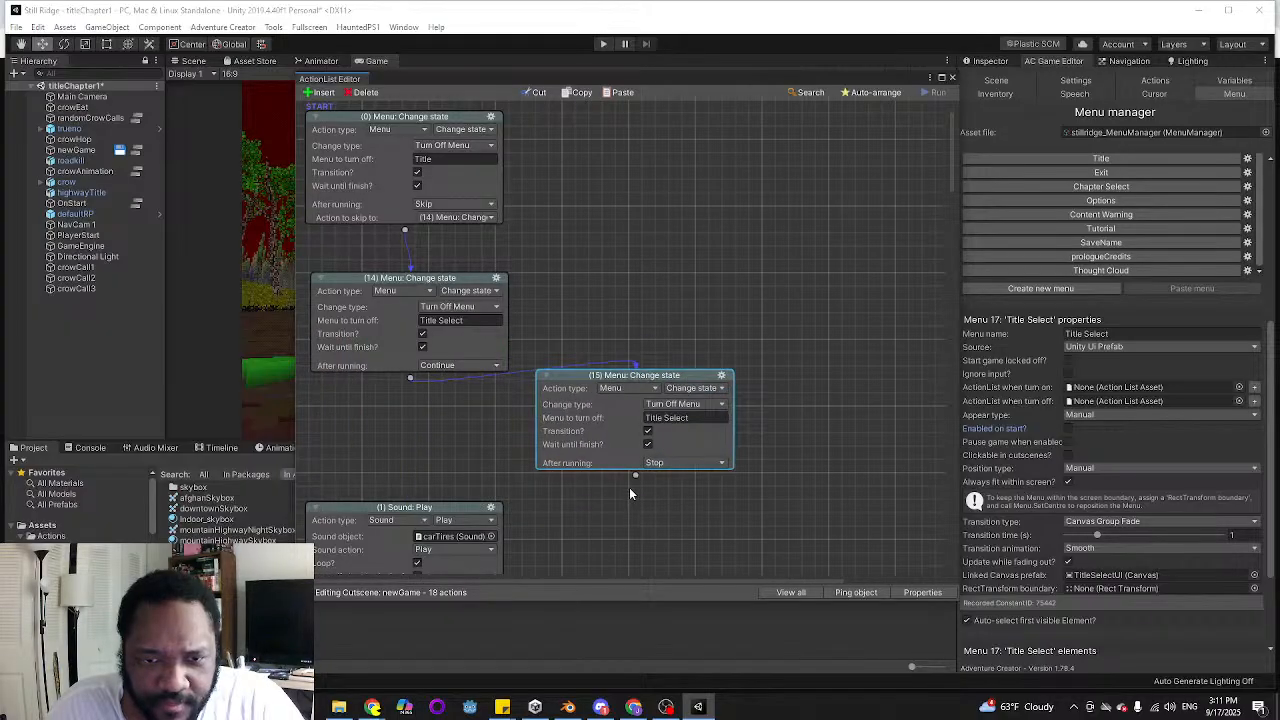
Link action 14 directly to the carTires Sound: Play action and set its menu to turn off to "Chapter Select"
{"action": "left_click", "coordinate": [722, 376]}
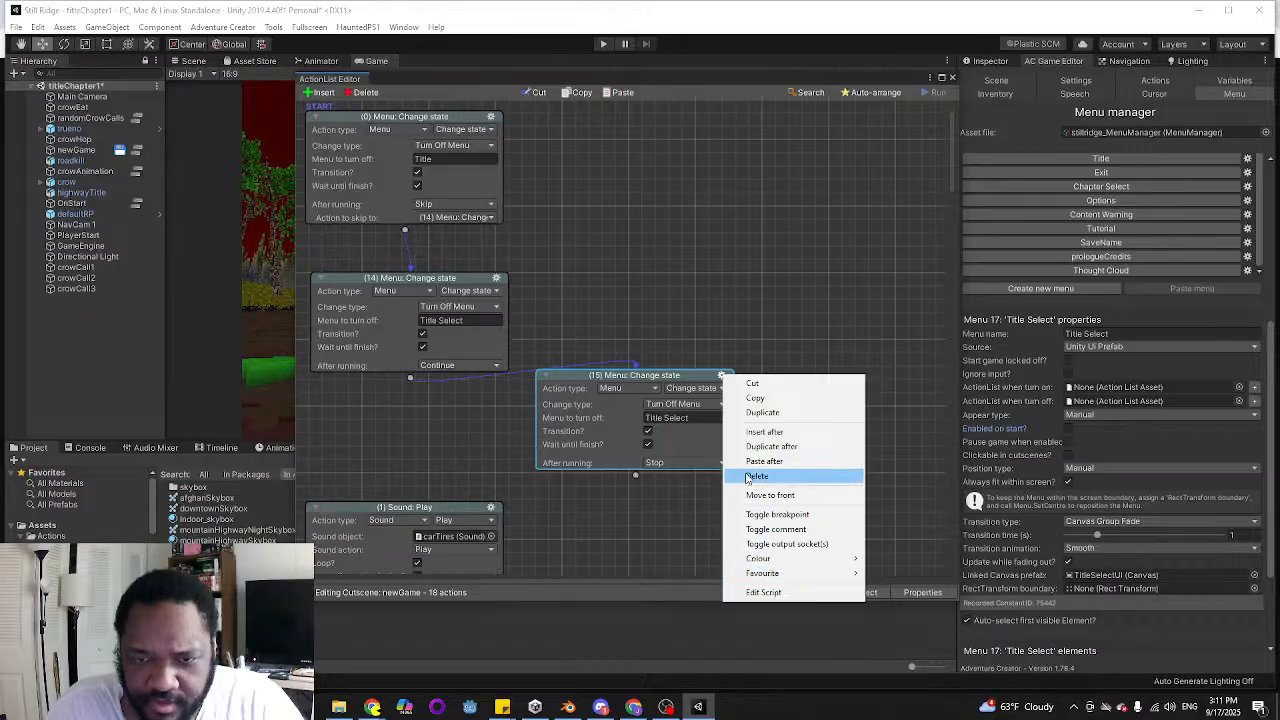
{"action": "left_click", "coordinate": [646, 380]}
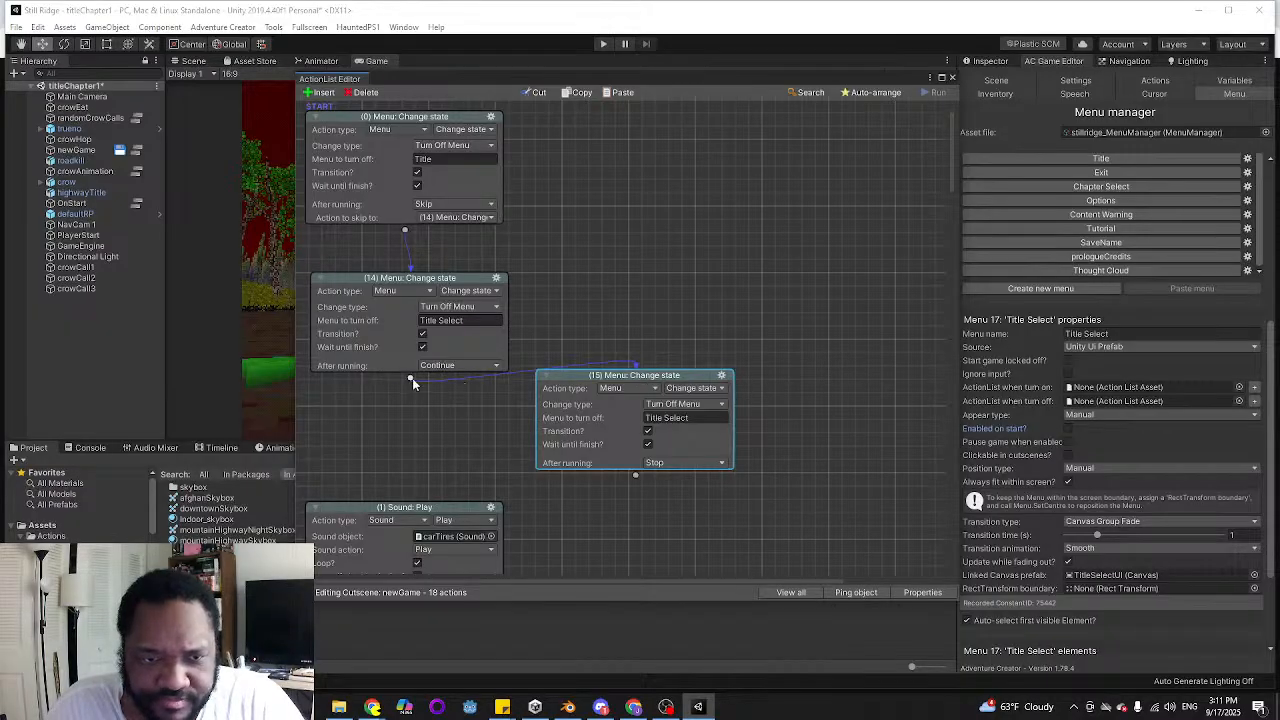
{"action": "left_click_drag", "start_coordinate": [424, 496], "coordinate": [424, 518]}
{"action": "left_click", "coordinate": [476, 266]}
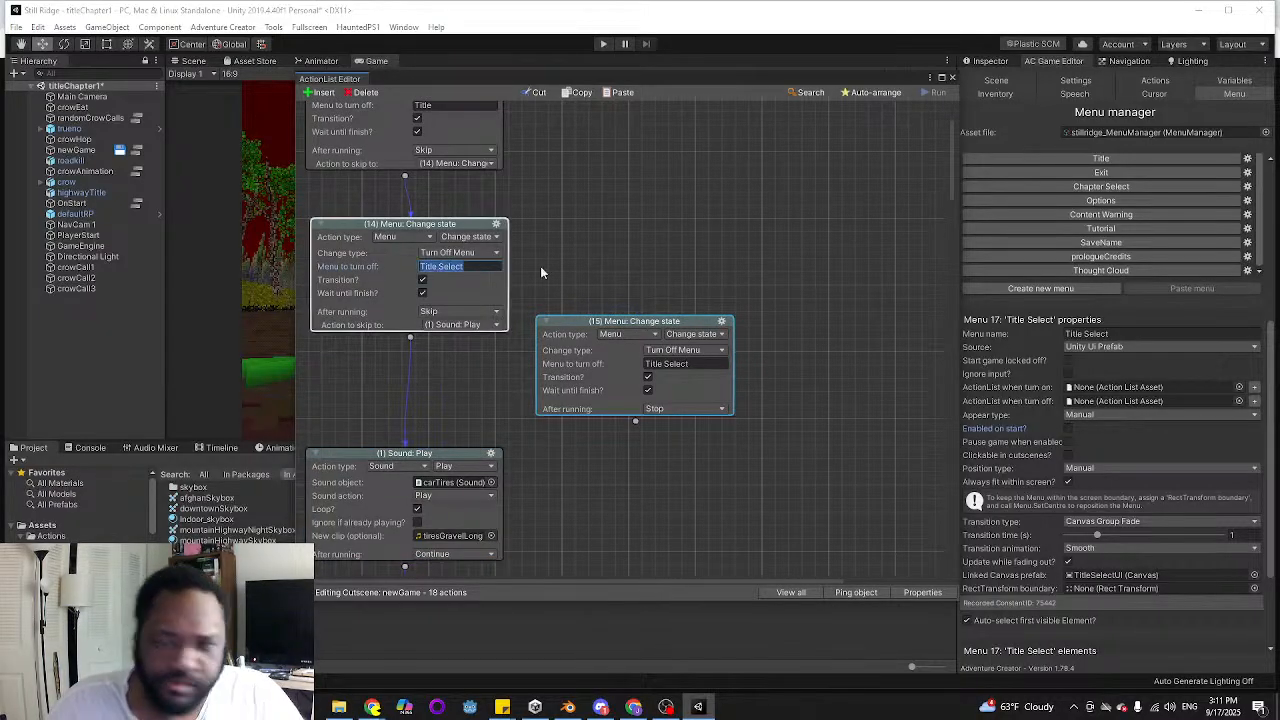
{"action": "type", "text": "Chapter Select"}
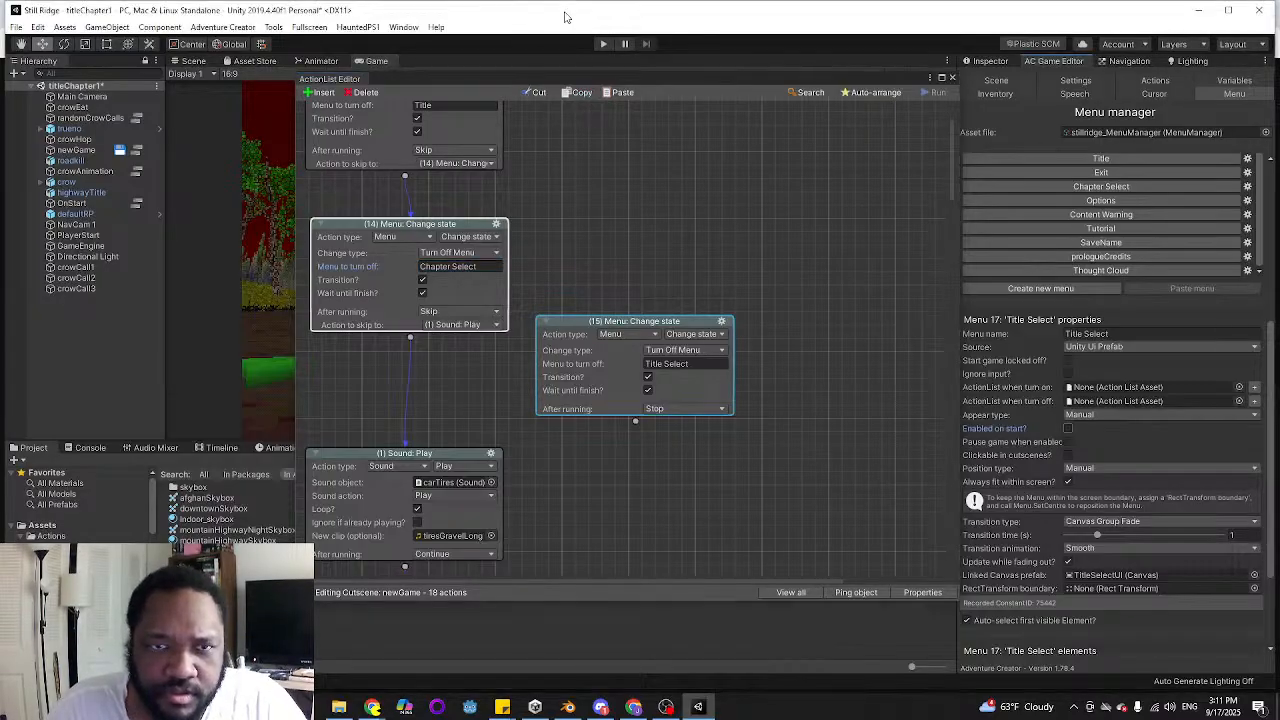
Play-test the title scene without any start cutscene, and stop the test
{"action": "left_click", "coordinate": [604, 44]}
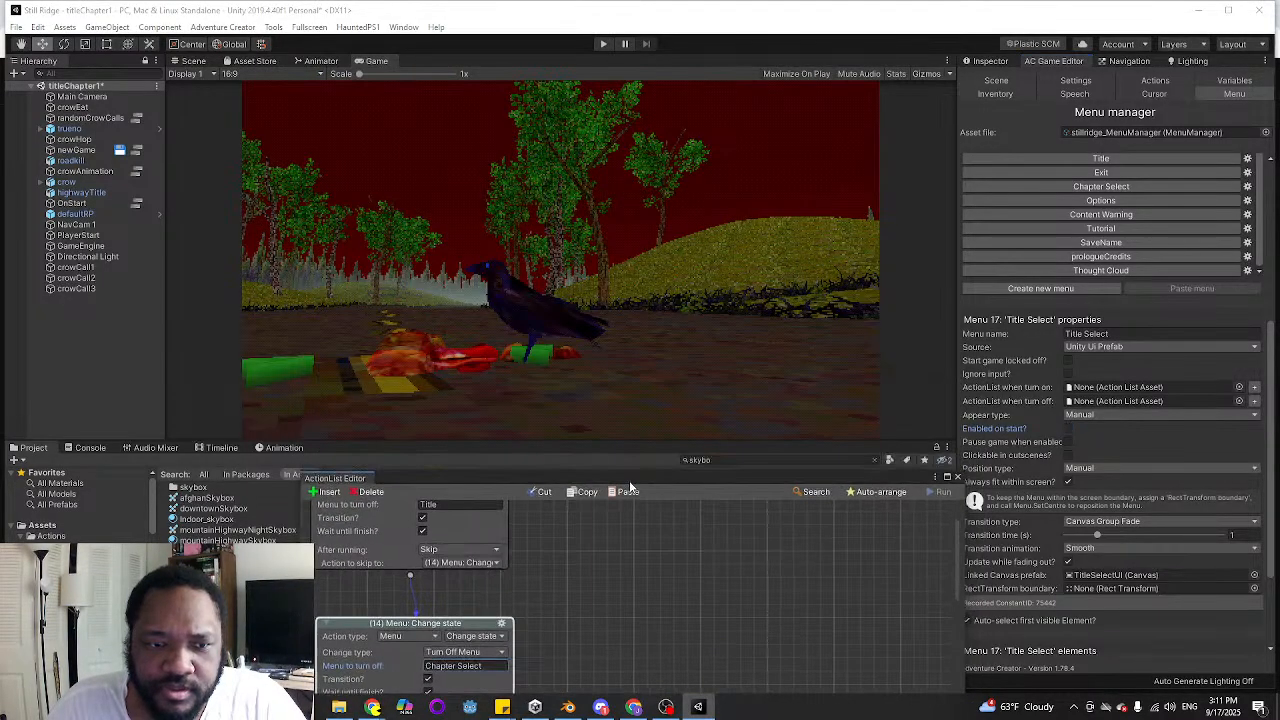
{"action": "left_click", "coordinate": [604, 44]}
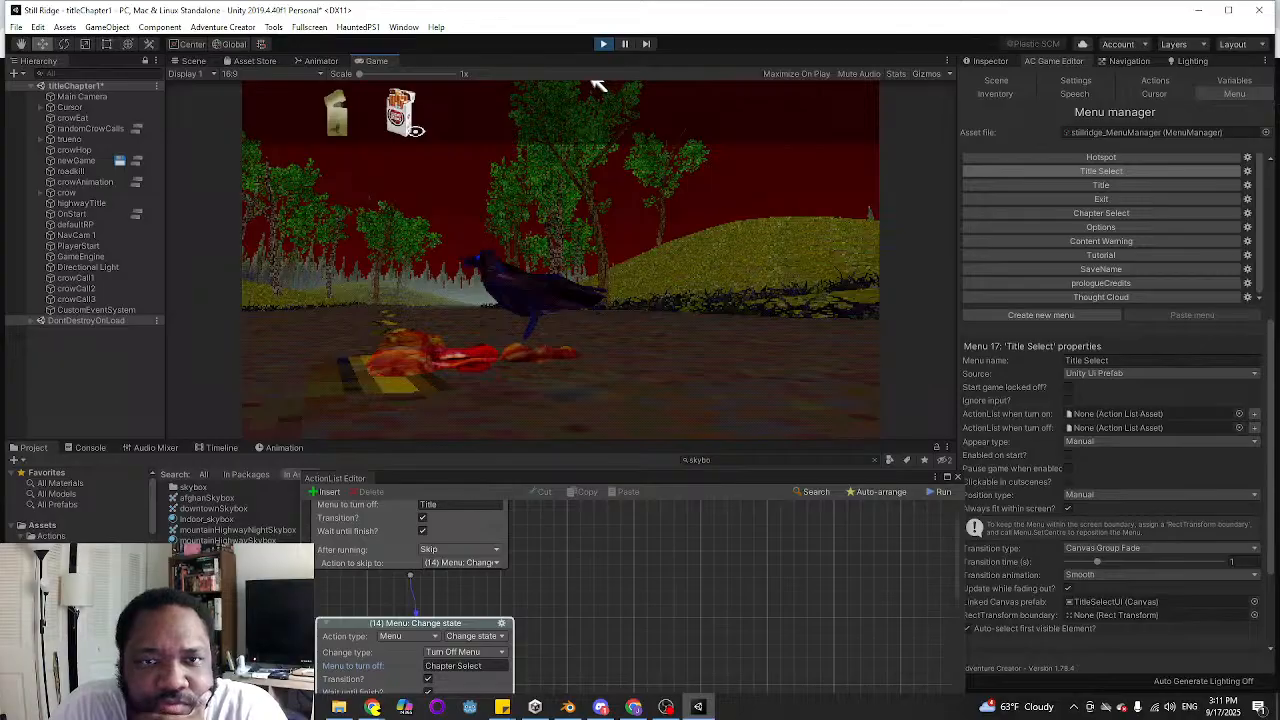
{"action": "left_click", "coordinate": [600, 44]}
Set both the On start and On load scene cutscenes to OnStart in the Scene manager
{"action": "left_click", "coordinate": [996, 80]}
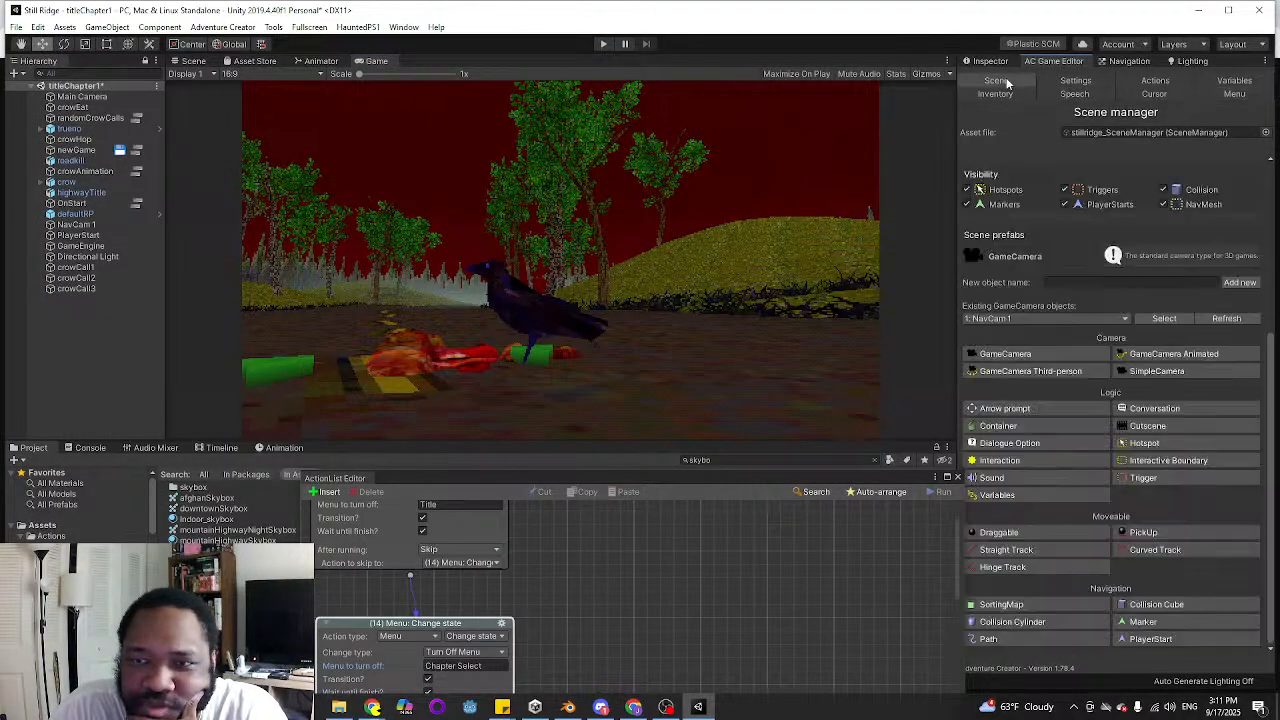
{"action": "scroll", "coordinate": [1166, 399], "scroll_direction": "up", "scroll_amount": 3}
{"action": "scroll", "coordinate": [1166, 399], "scroll_direction": "up", "scroll_amount": 3}
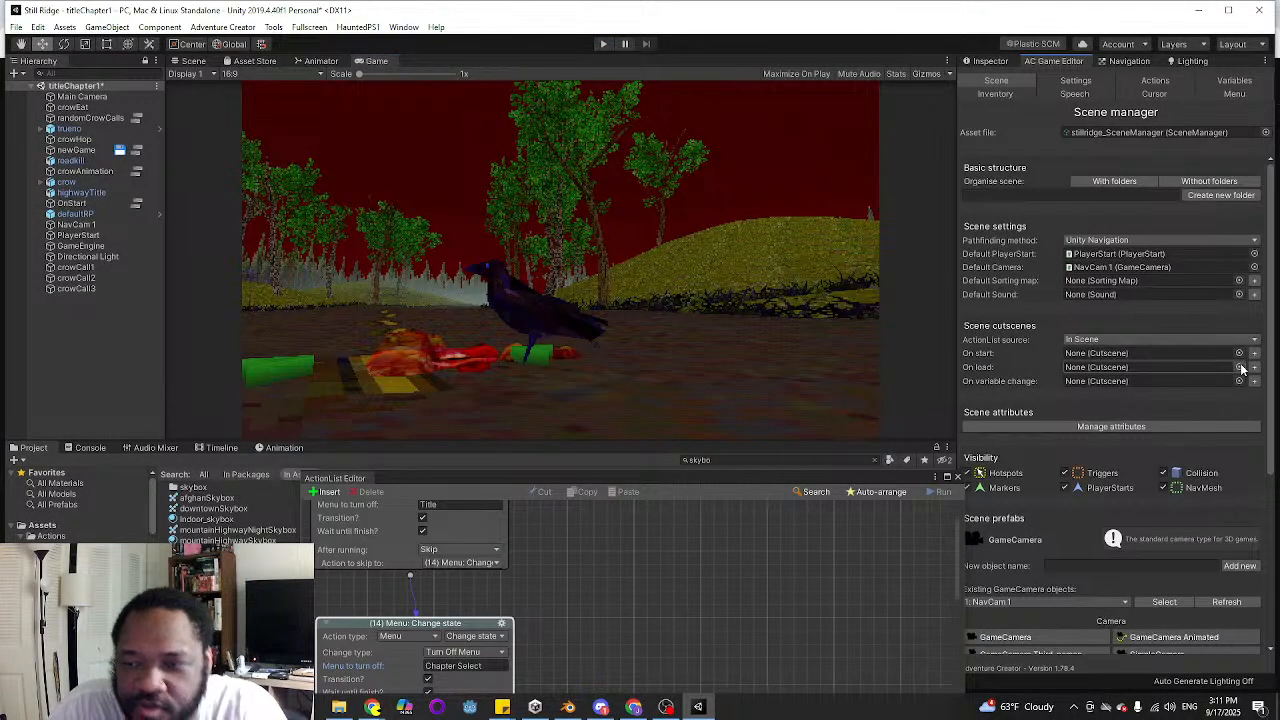
{"action": "left_click", "coordinate": [1239, 365]}
{"action": "double_click", "coordinate": [1082, 348]}
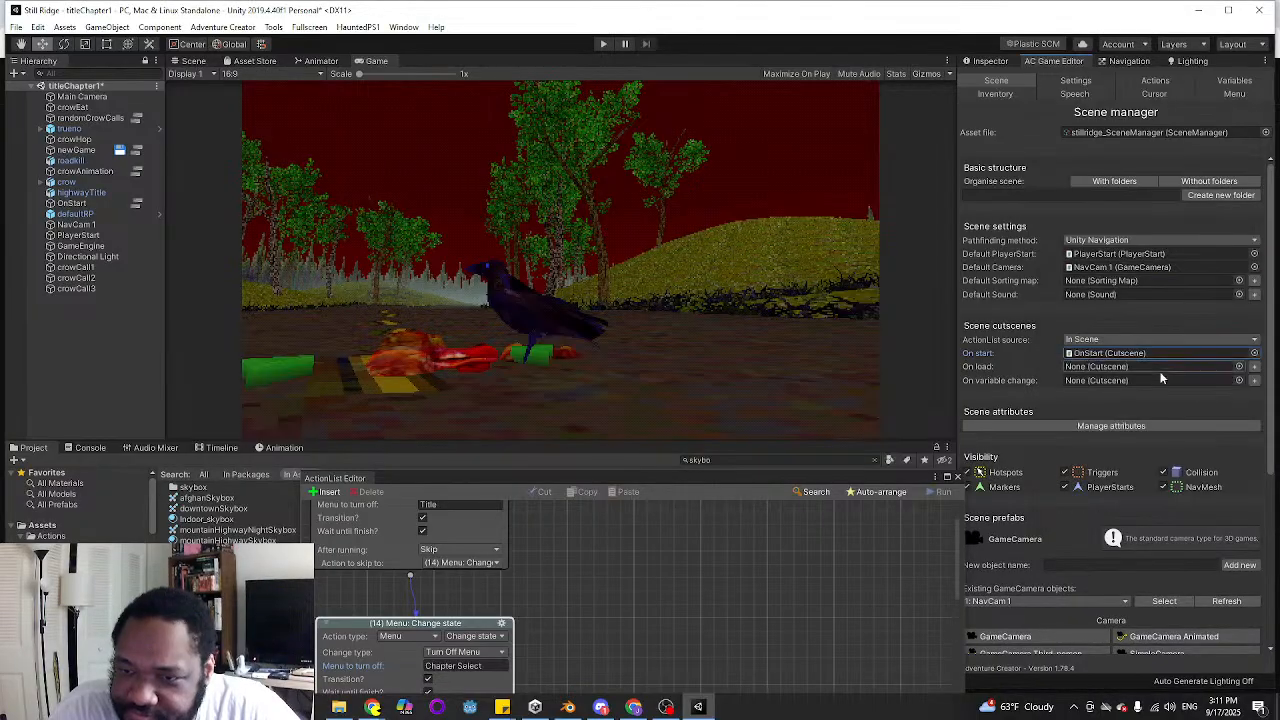
{"action": "left_click", "coordinate": [1240, 366]}
{"action": "double_click", "coordinate": [1105, 347]}
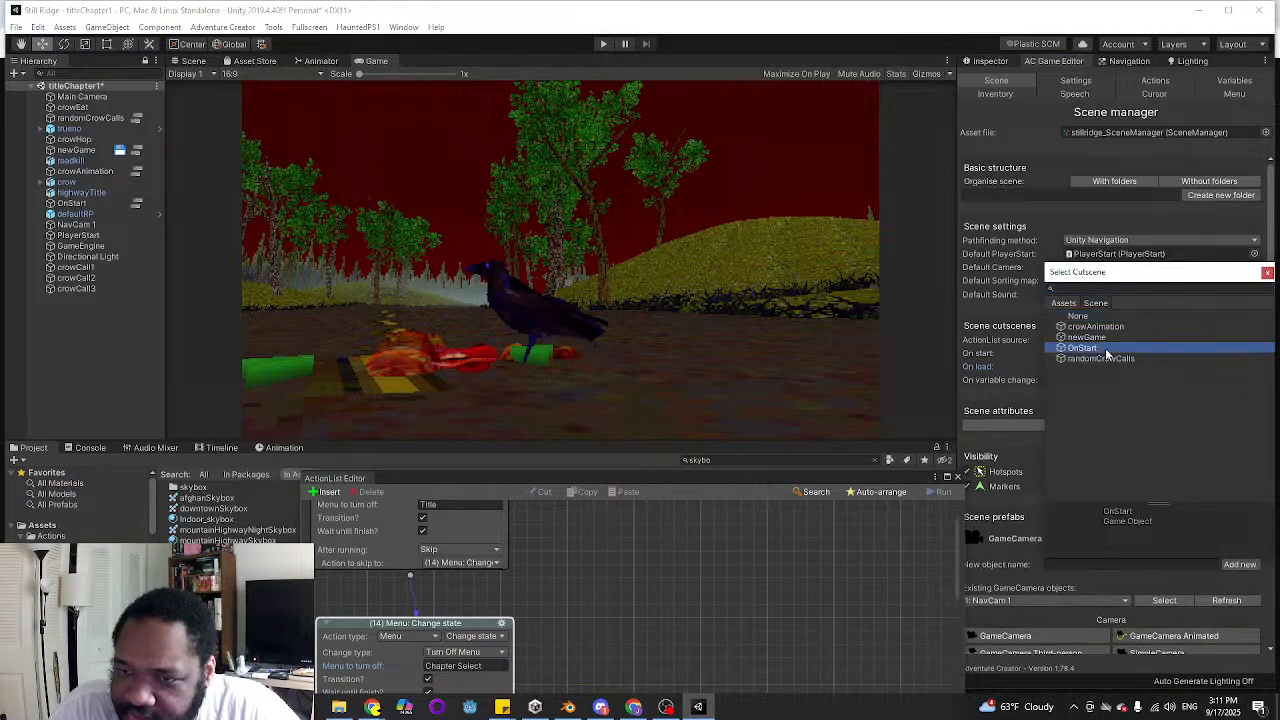
Play-test the title scene by starting Chapter 1 from the chapter select menu, and stop once the gas station exterior loads
{"action": "left_click", "coordinate": [605, 44]}
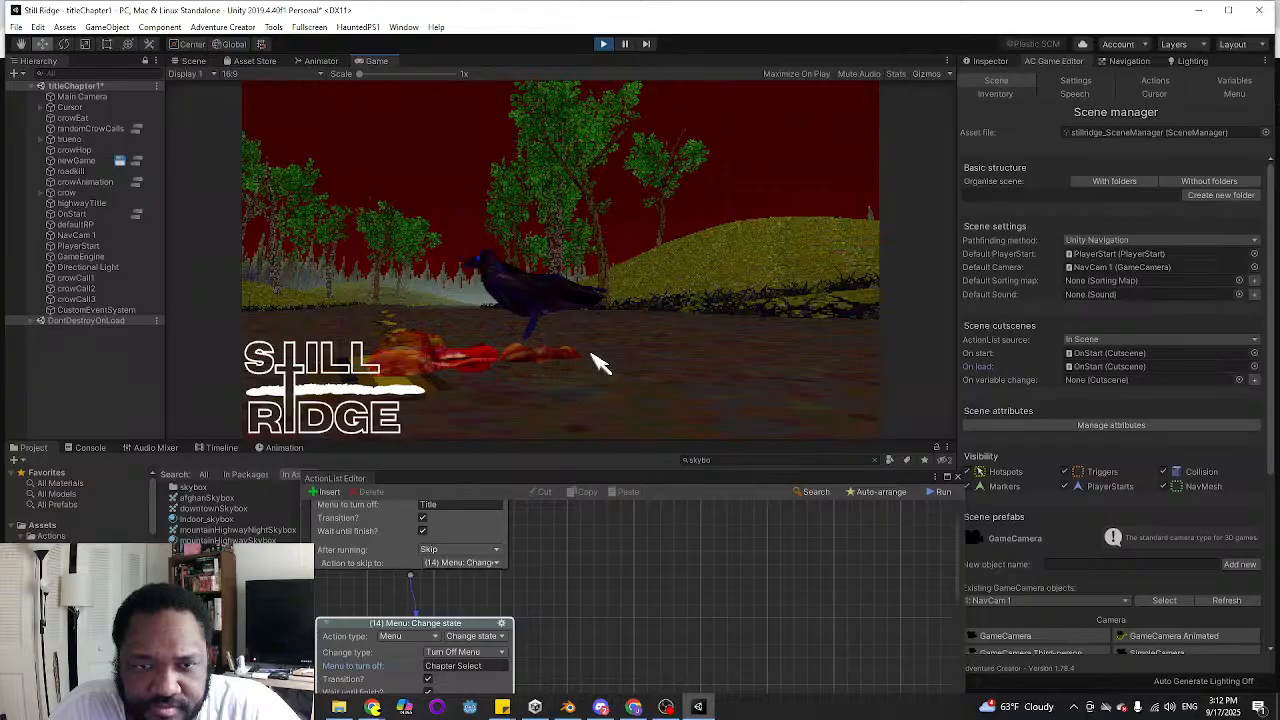
{"action": "left_click", "coordinate": [560, 221]}
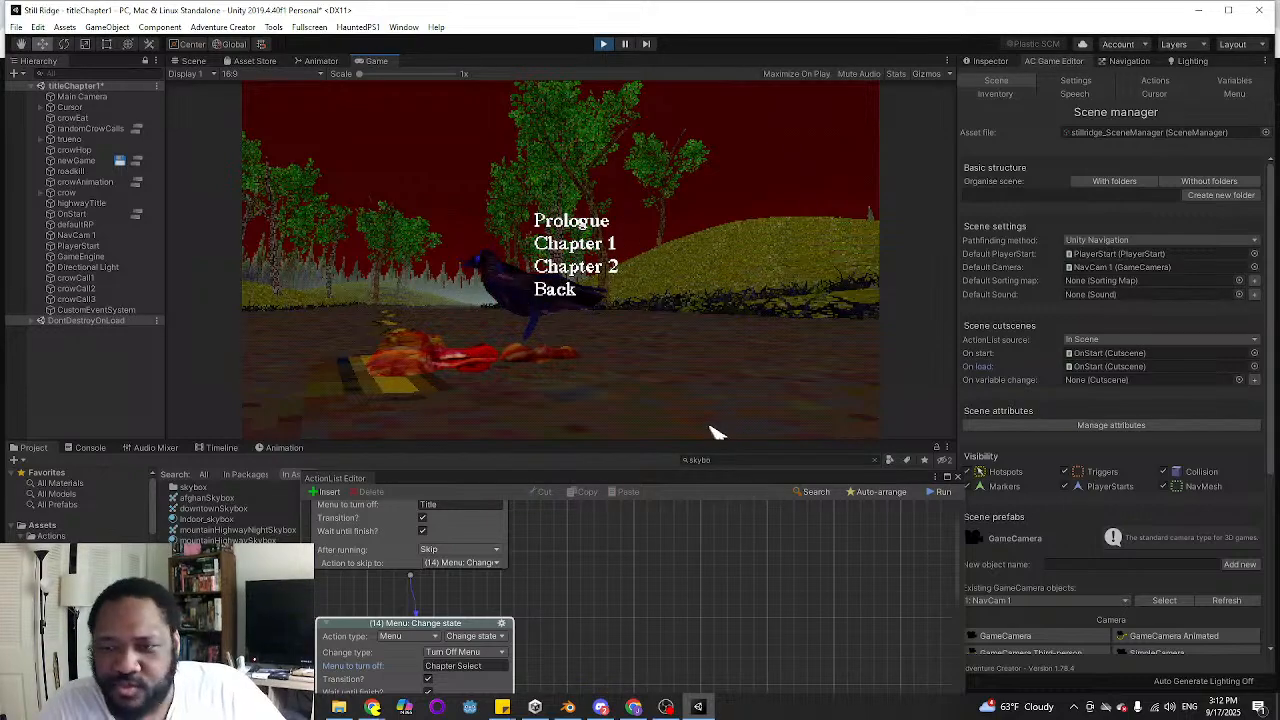
{"action": "left_click", "coordinate": [610, 248]}
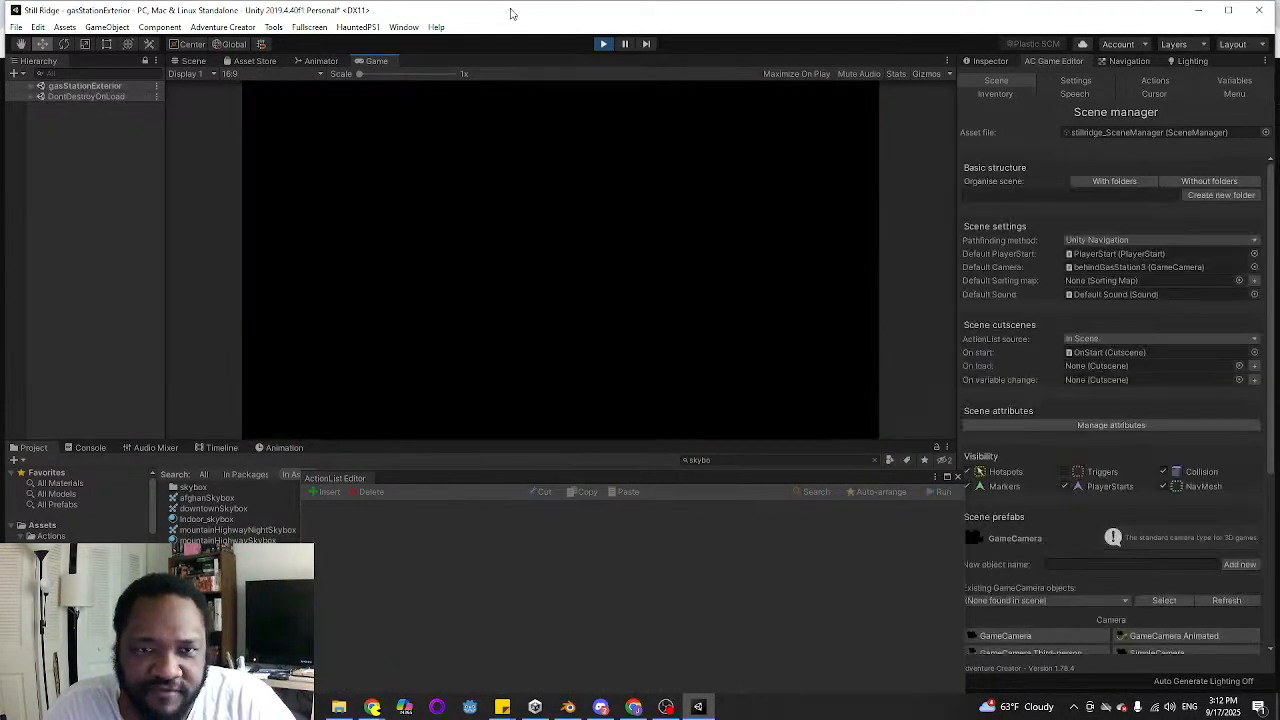
{"action": "left_click", "coordinate": [598, 42]}
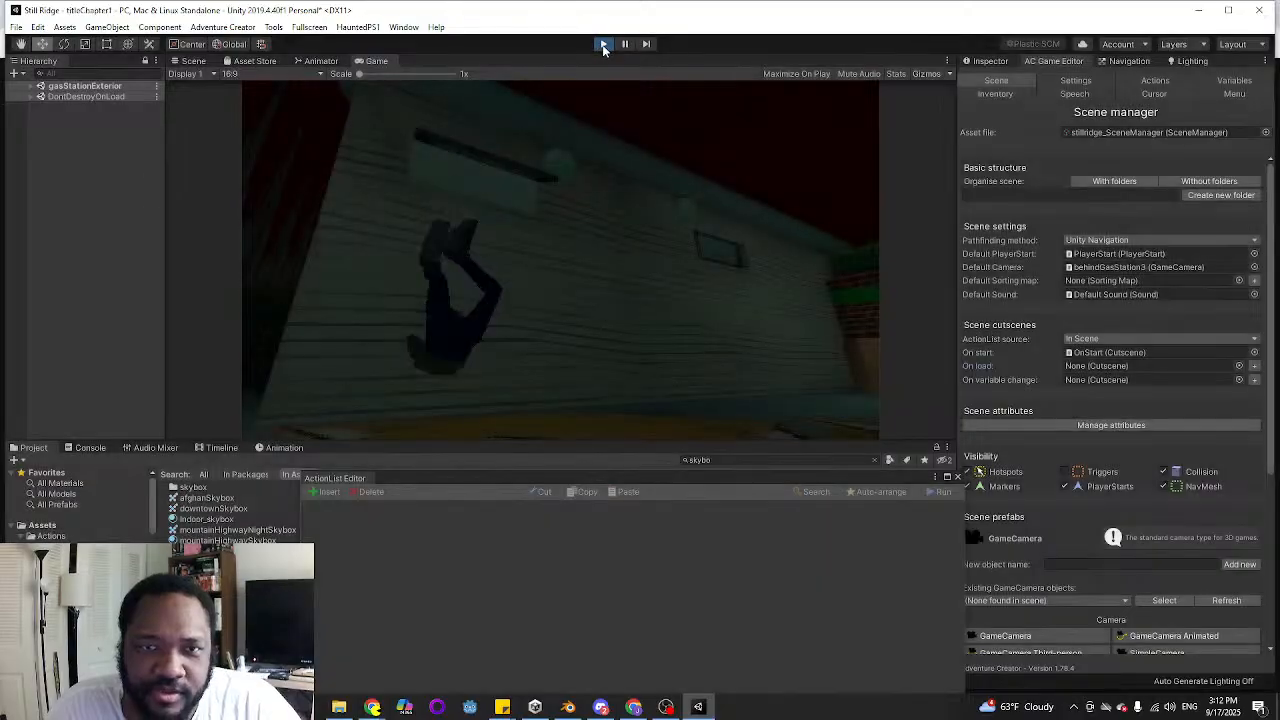
Add "crow body should physically follow car and squawk at it" to the Title Screen section of the to-do note
{"action": "left_click_drag", "start_coordinate": [609, 481], "coordinate": [576, 155]}
{"action": "left_click", "coordinate": [505, 707]}
{"action": "left_click", "coordinate": [422, 642]}
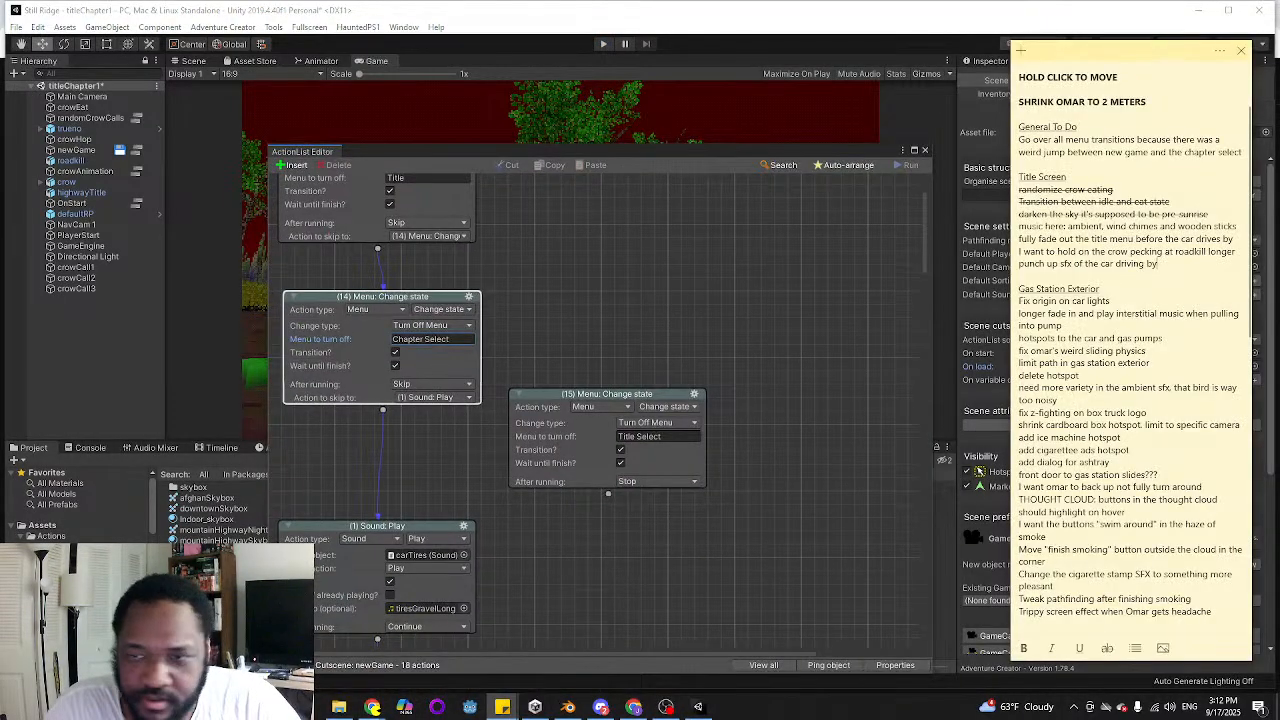
{"action": "key", "text": "Return"}
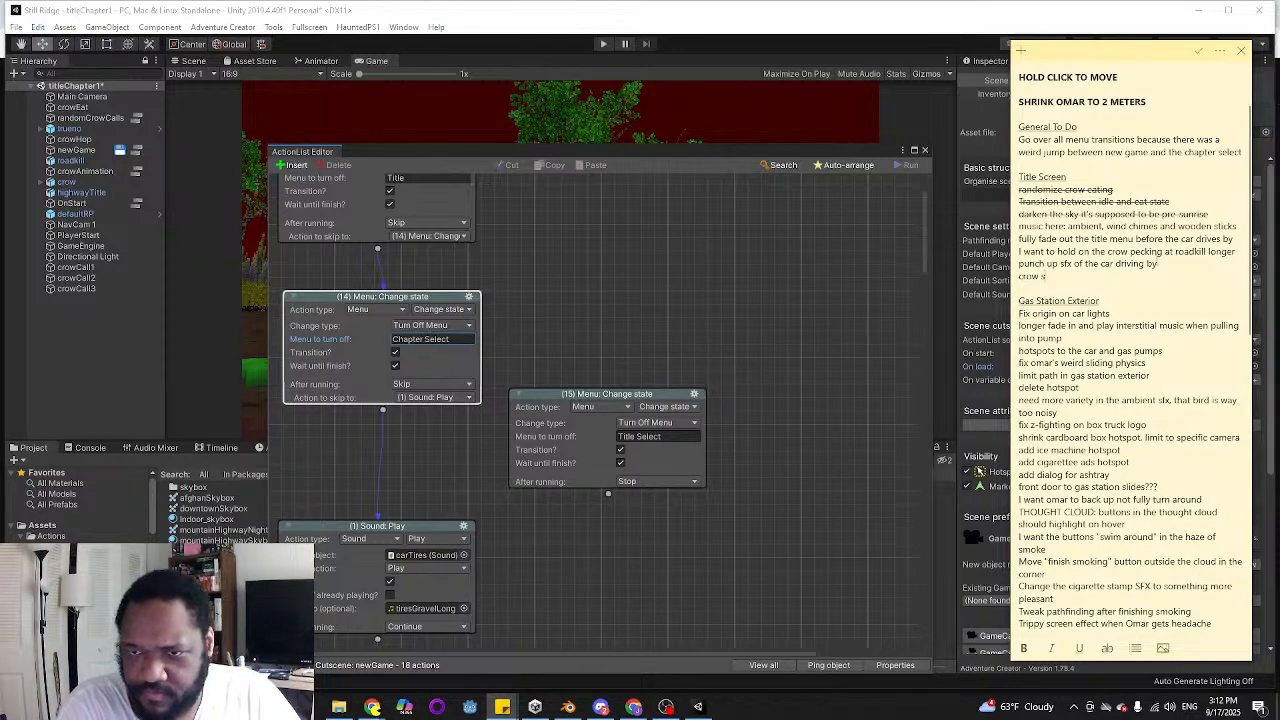
{"action": "type", "text": "crow body should physically follow car"}
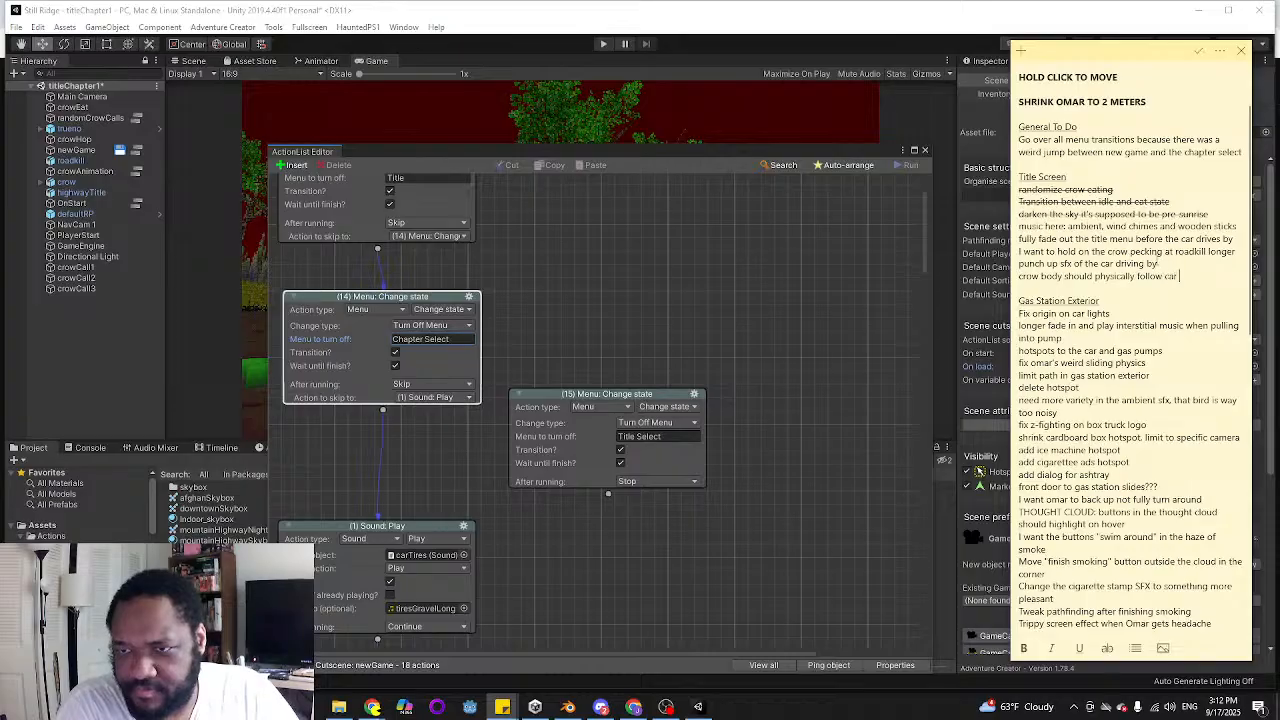
{"action": "type", "text": " and squawk at it"}
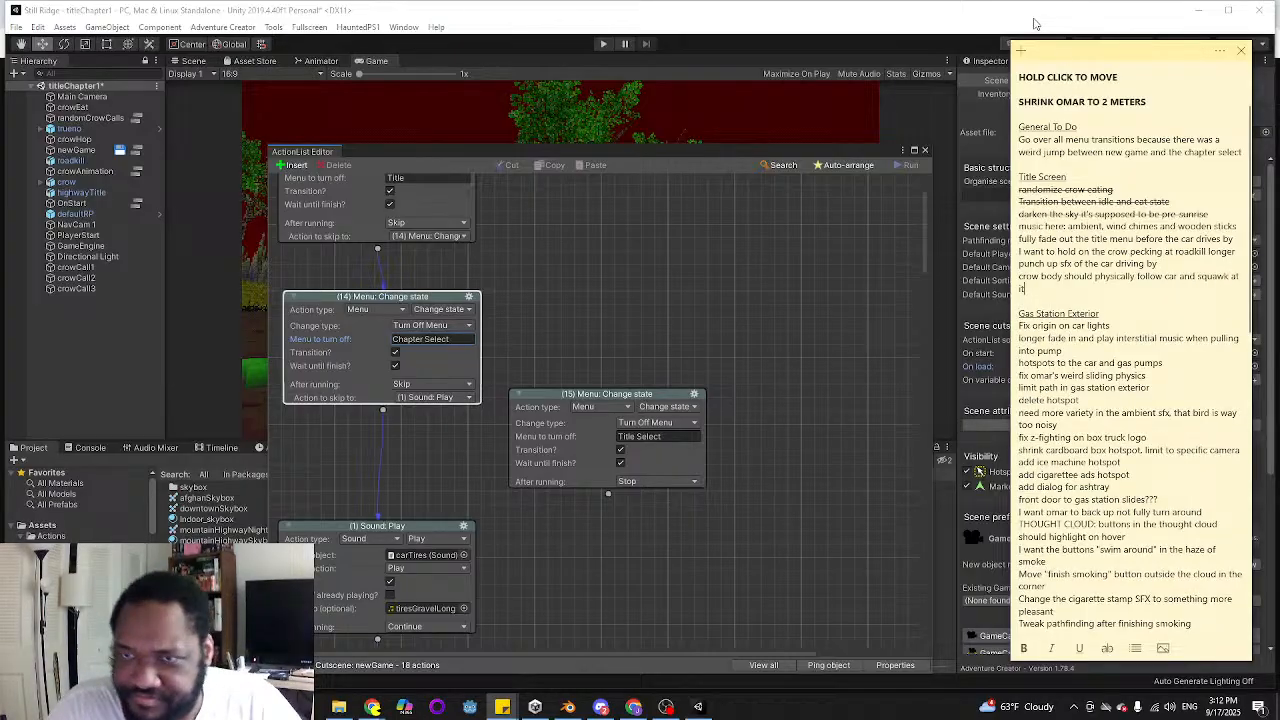
{"action": "left_click", "coordinate": [1116, 22]}
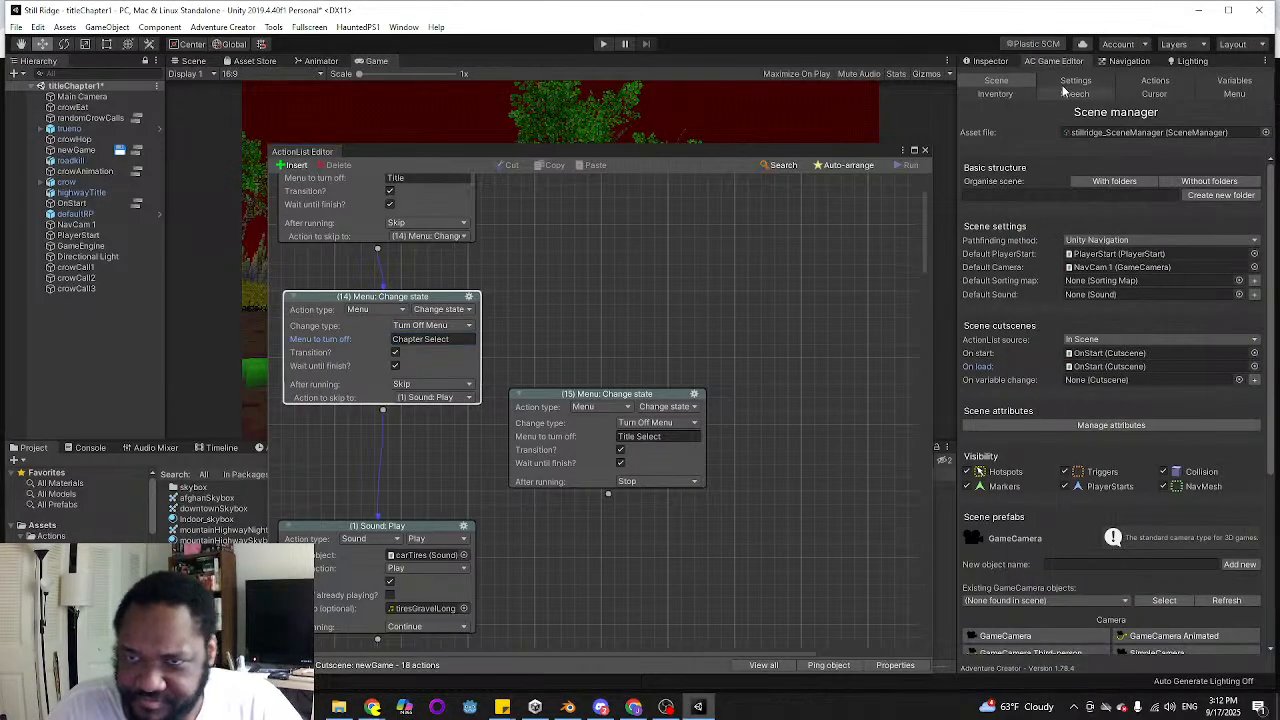
Open the Chapter Select menu's chapter1 button properties and locate its comingsoon ActionList in the project assets
{"action": "left_click", "coordinate": [1226, 93]}
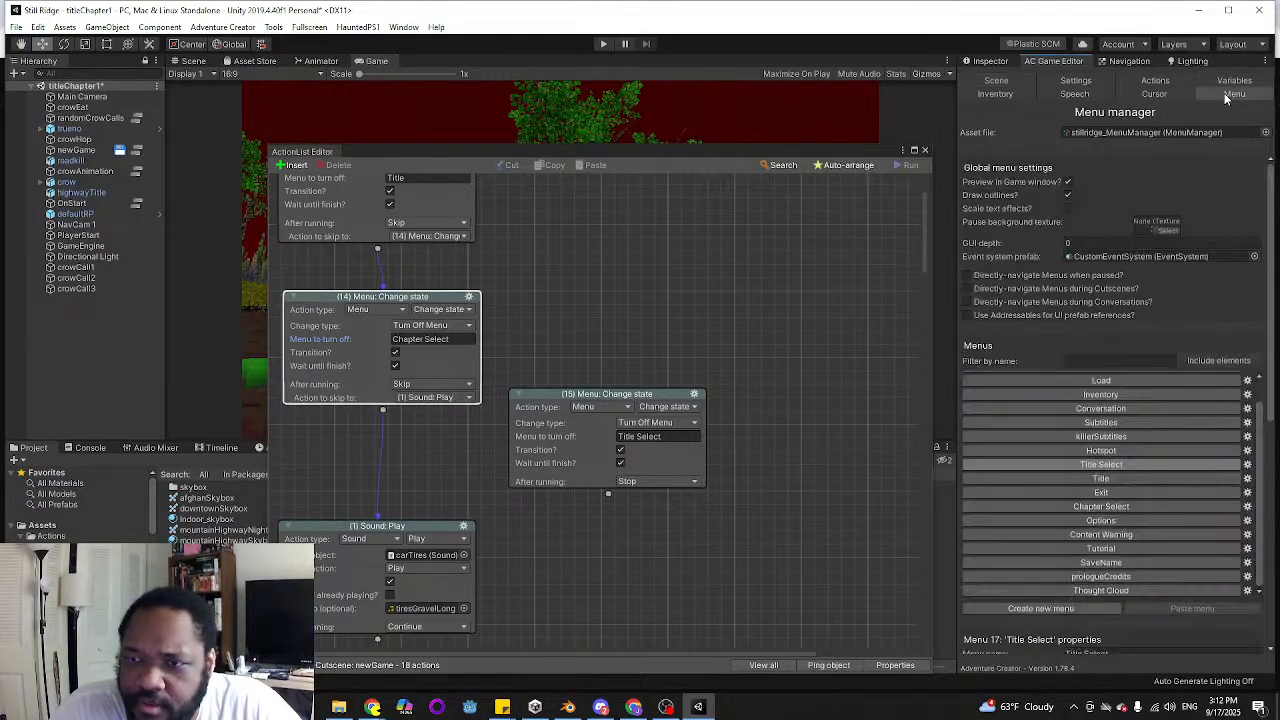
{"action": "left_click", "coordinate": [1100, 507]}
{"action": "scroll", "coordinate": [1091, 584], "scroll_direction": "down", "scroll_amount": 5}
{"action": "scroll", "coordinate": [1091, 584], "scroll_direction": "down", "scroll_amount": 3}
{"action": "left_click", "coordinate": [1080, 569]}
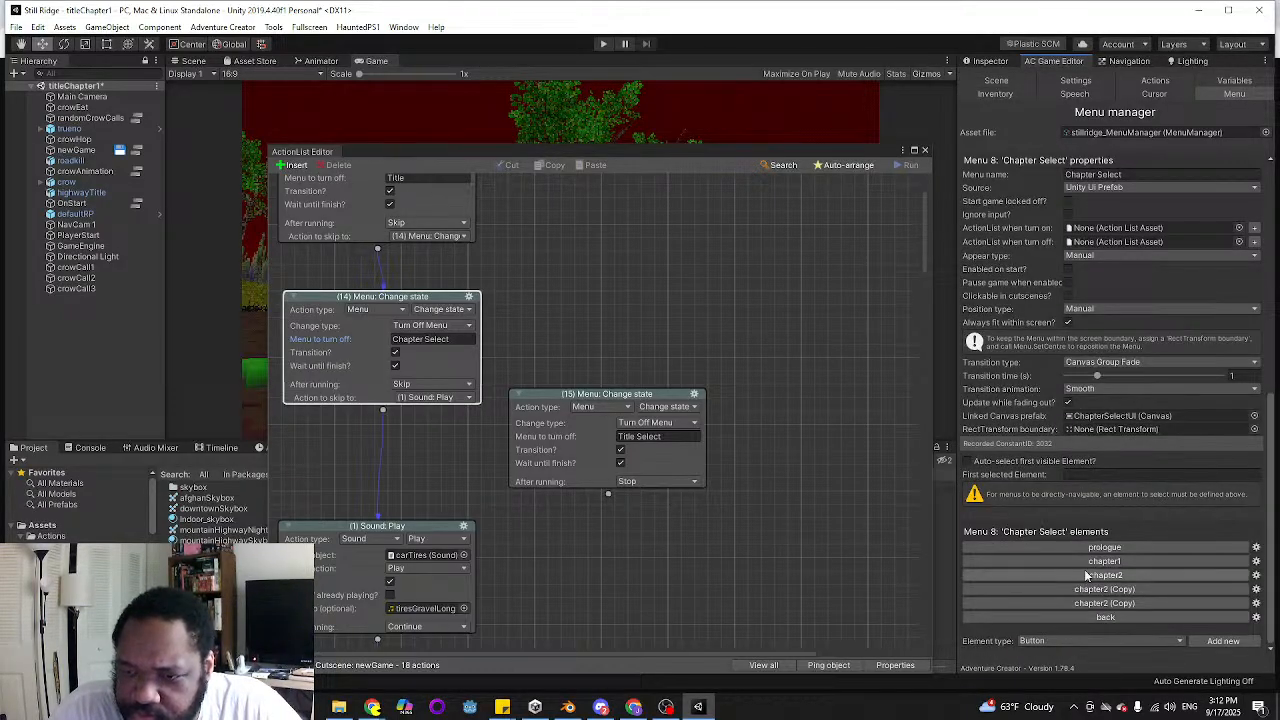
{"action": "scroll", "coordinate": [1169, 556], "scroll_direction": "down", "scroll_amount": 4}
{"action": "scroll", "coordinate": [1169, 563], "scroll_direction": "down", "scroll_amount": 3}
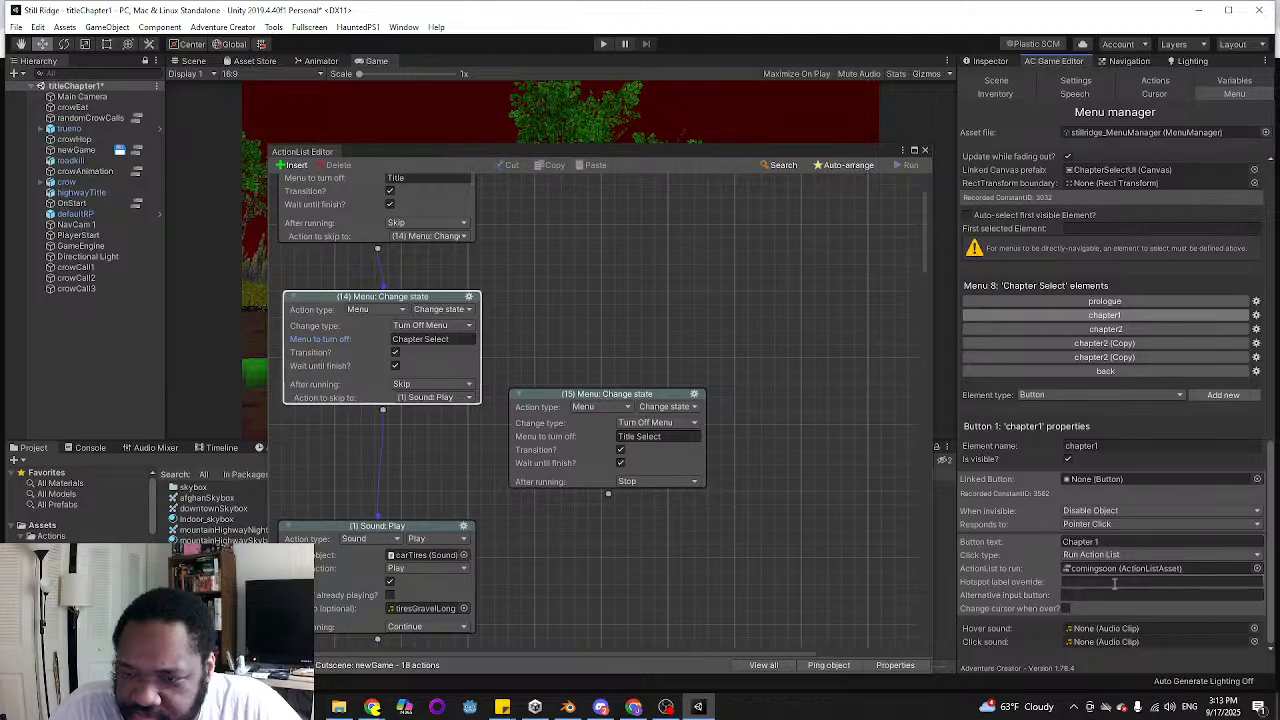
{"action": "left_click", "coordinate": [1176, 570]}
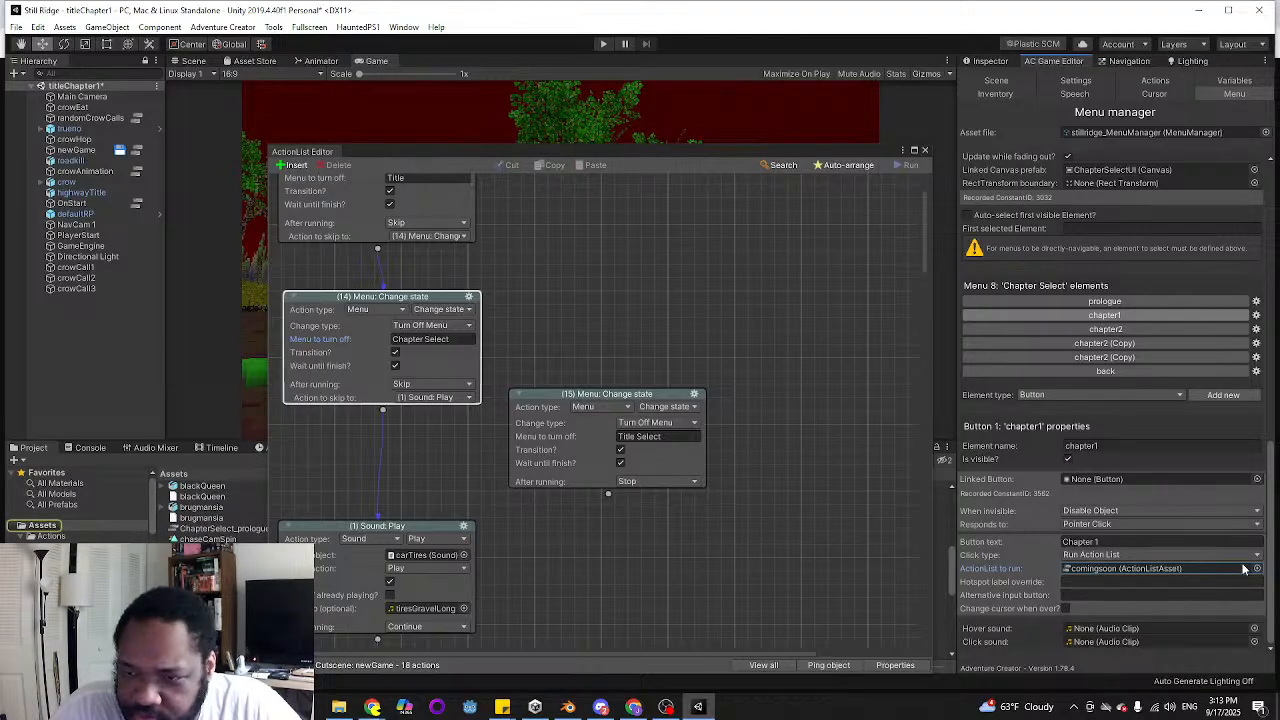
Delete the "Coming Soon!" Dialogue: Play speech action from the comingsoon ActionList and close the ActionList Editor
{"action": "left_click", "coordinate": [924, 150]}
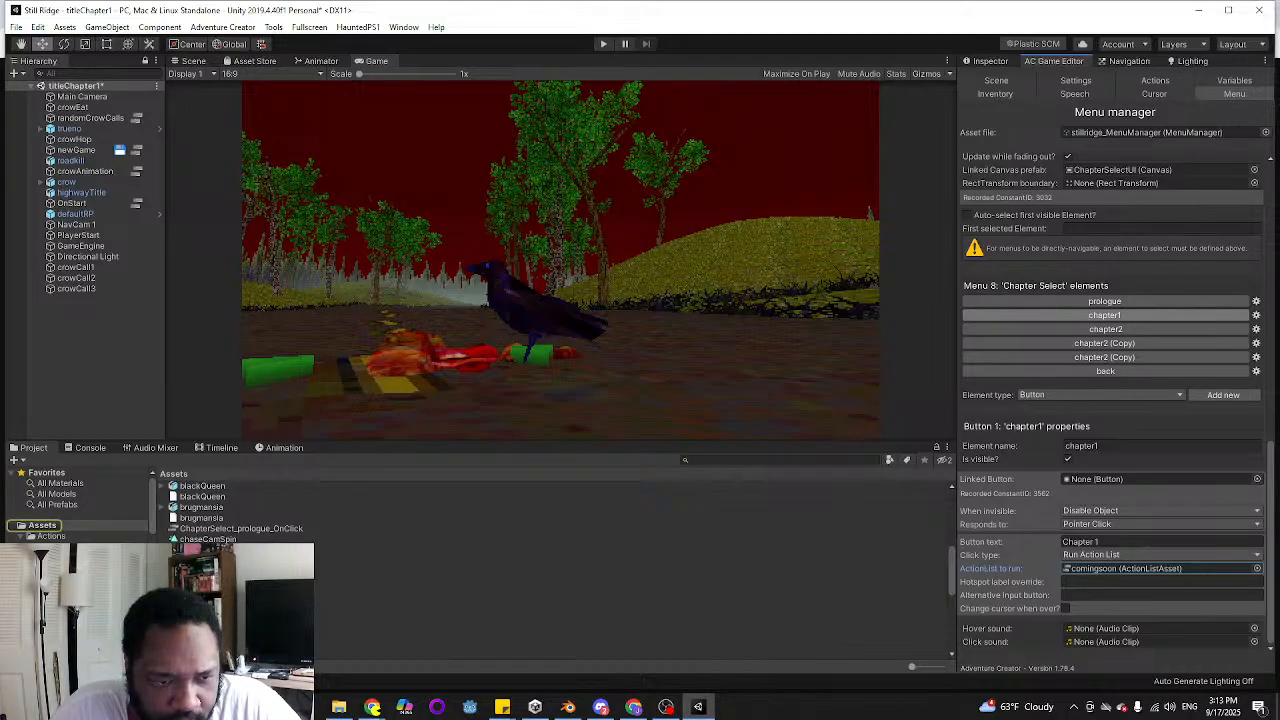
{"action": "double_click", "coordinate": [212, 570]}
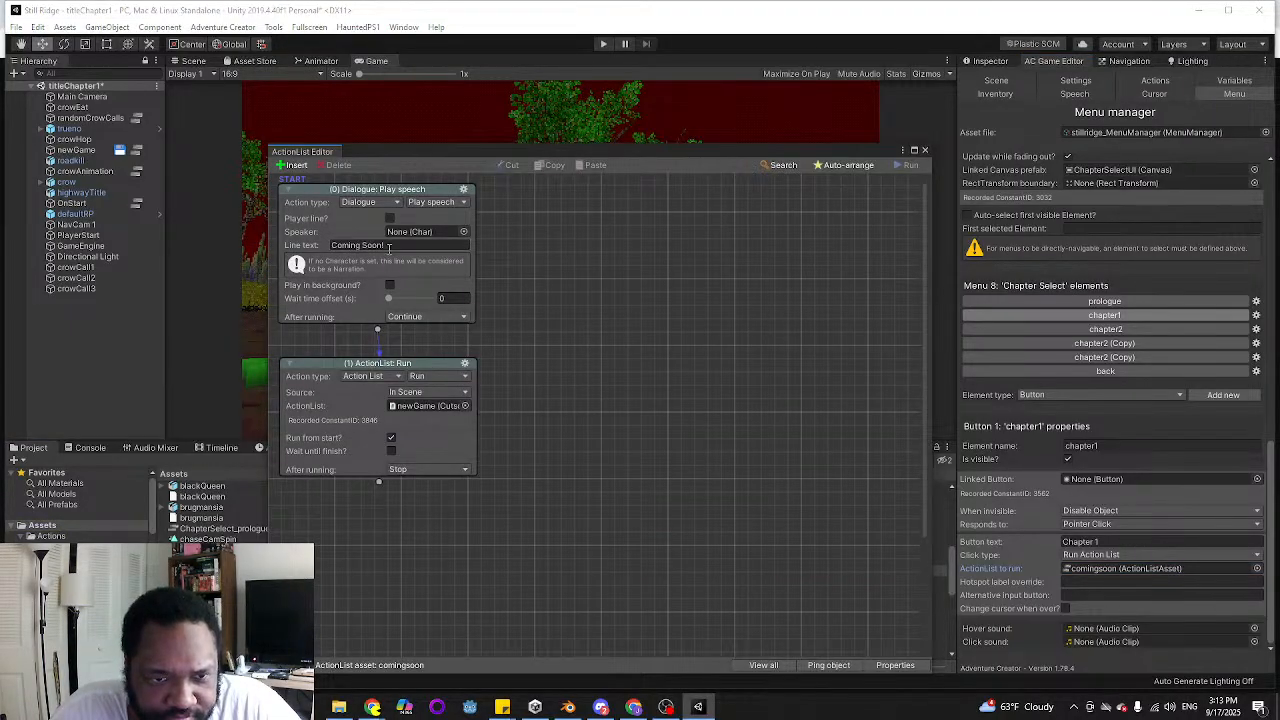
{"action": "left_click", "coordinate": [463, 189]}
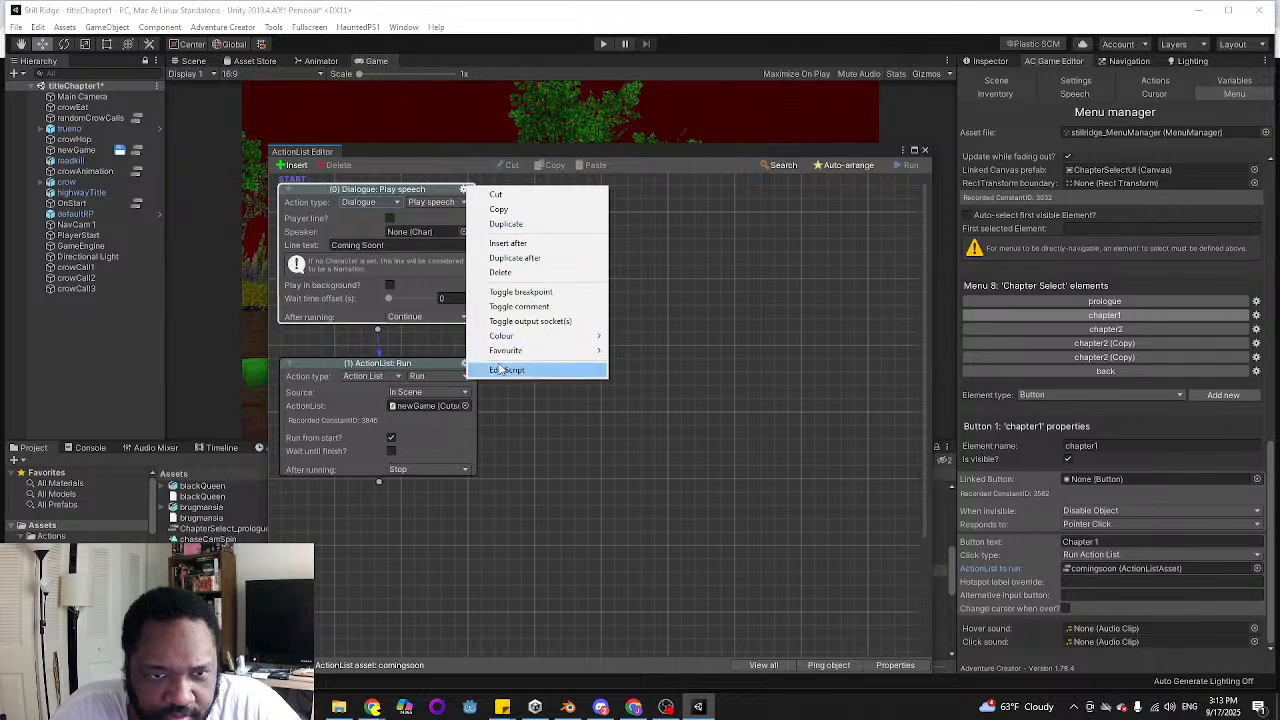
{"action": "left_click", "coordinate": [515, 273]}
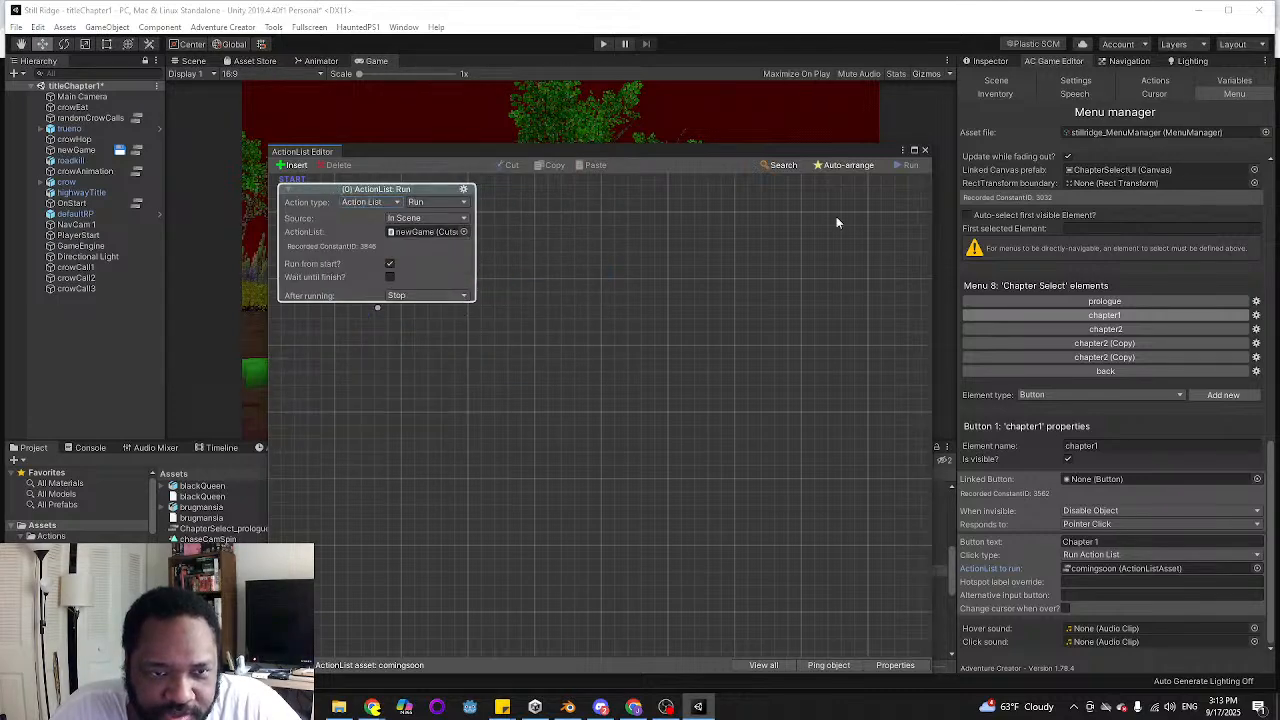
{"action": "left_click", "coordinate": [926, 150]}
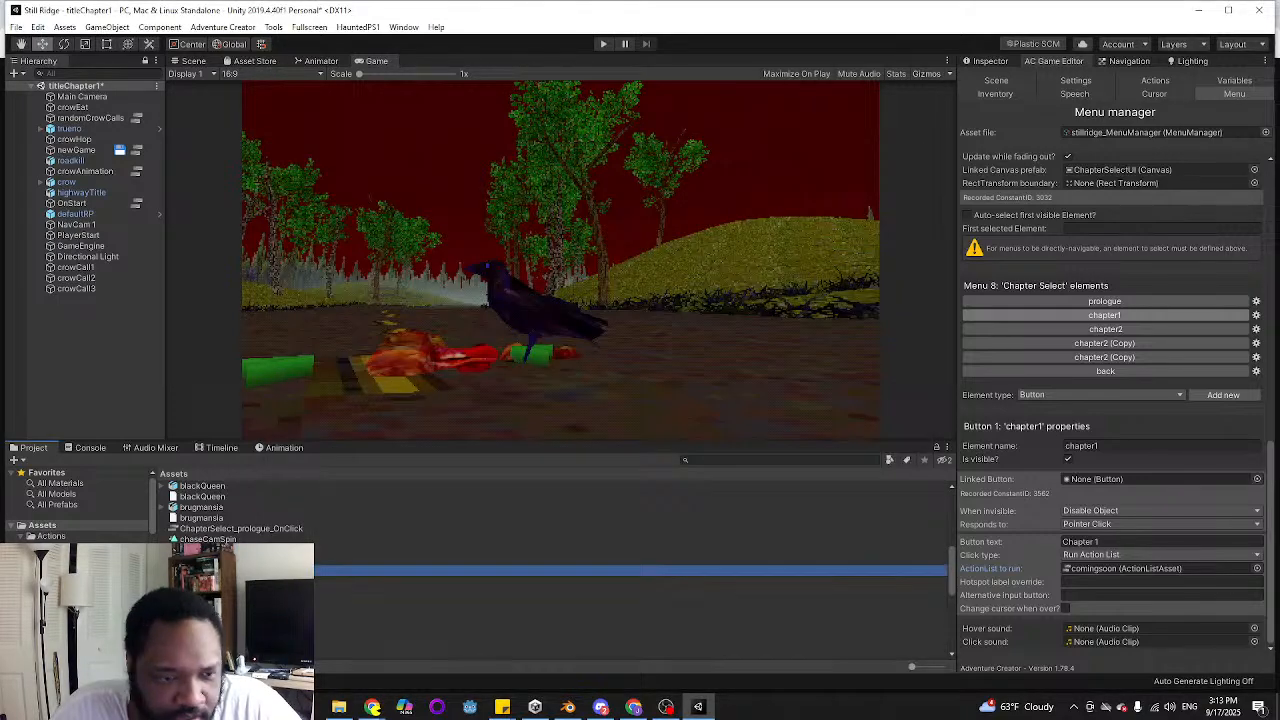
{"action": "scroll", "coordinate": [30, 467], "scroll_direction": "down", "scroll_amount": 2}
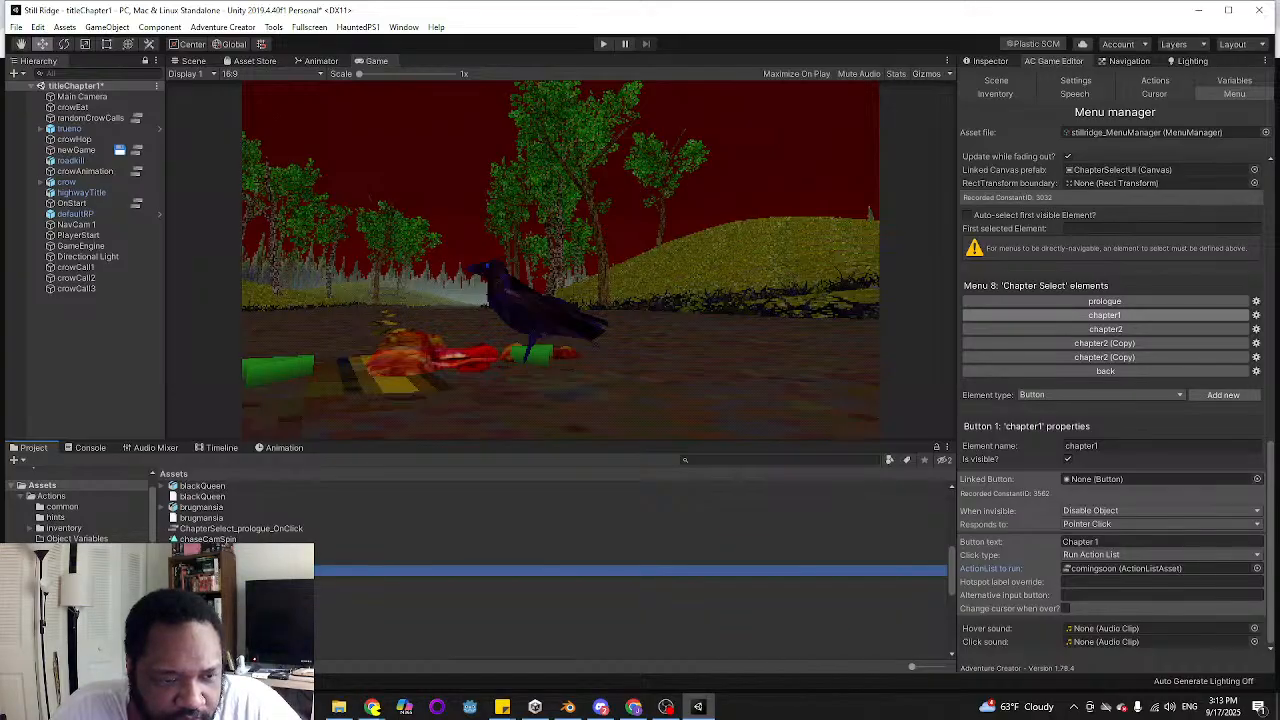
{"action": "scroll", "coordinate": [210, 510], "scroll_direction": "down", "scroll_amount": 3}
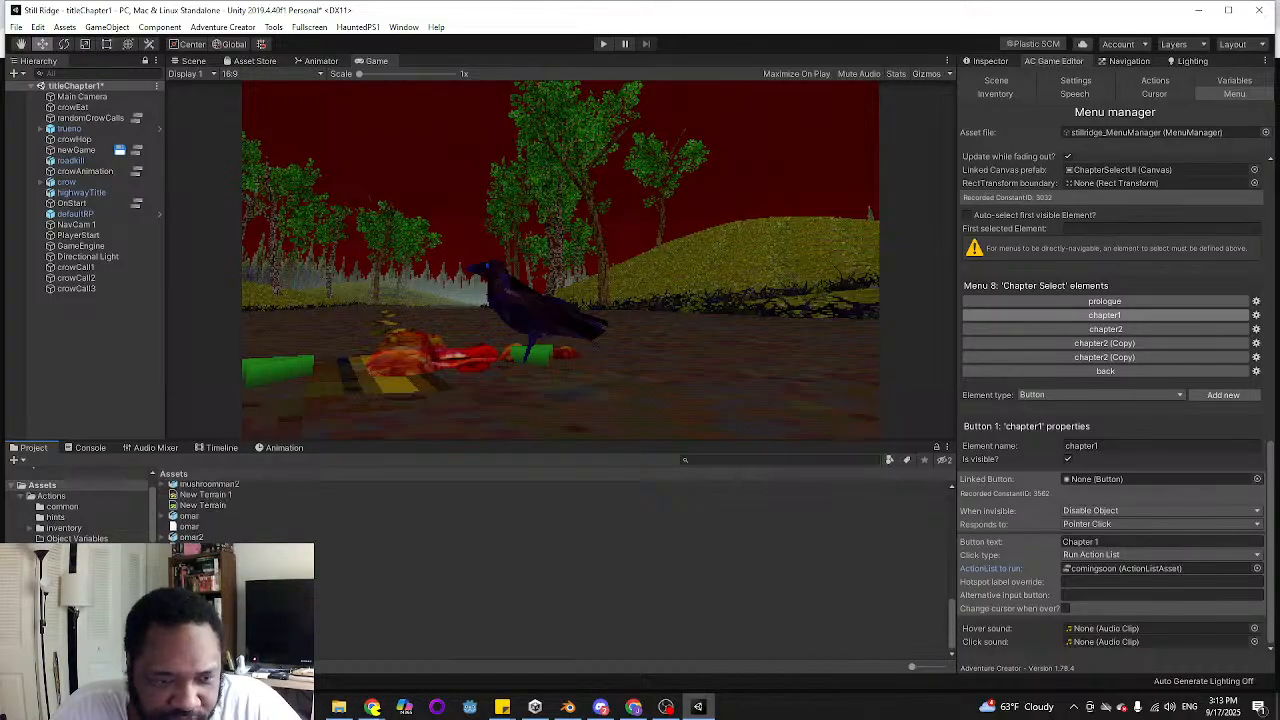
{"action": "scroll", "coordinate": [210, 510], "scroll_direction": "up", "scroll_amount": 5}
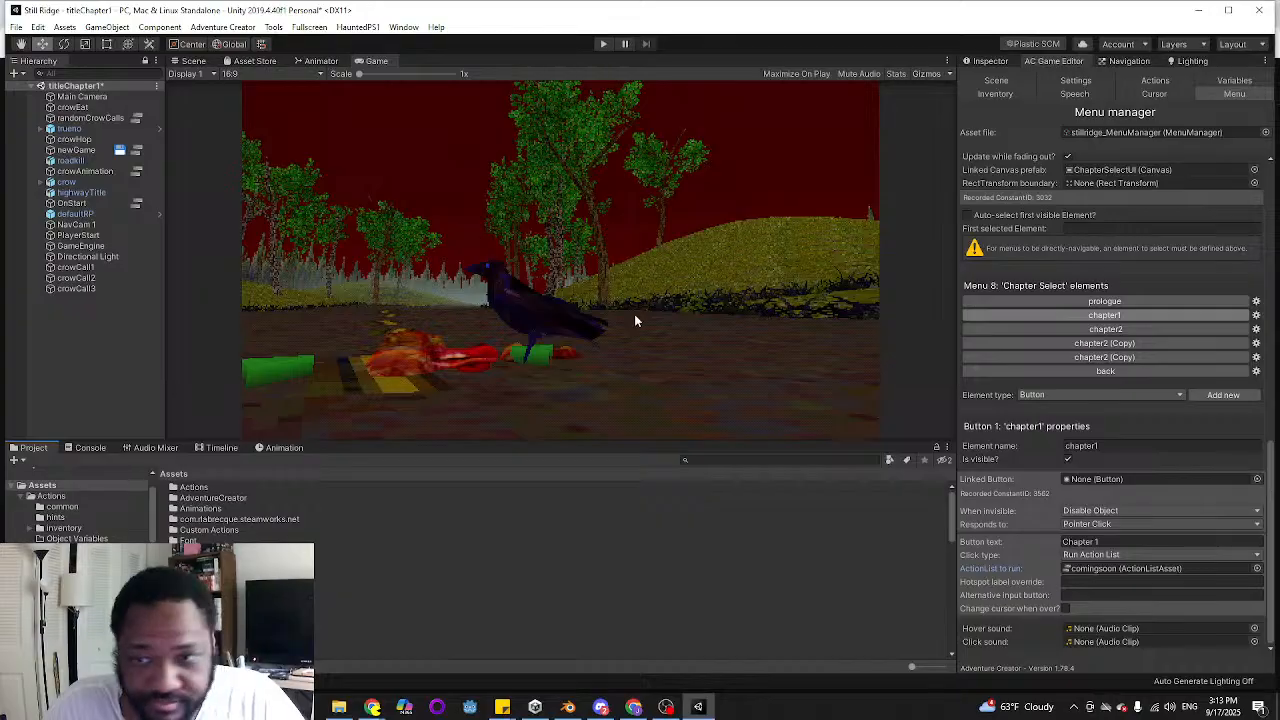
Strike through "fully fade out the title menu before the car drives by" in the to-do note
{"action": "mouse_move", "coordinate": [505, 712]}
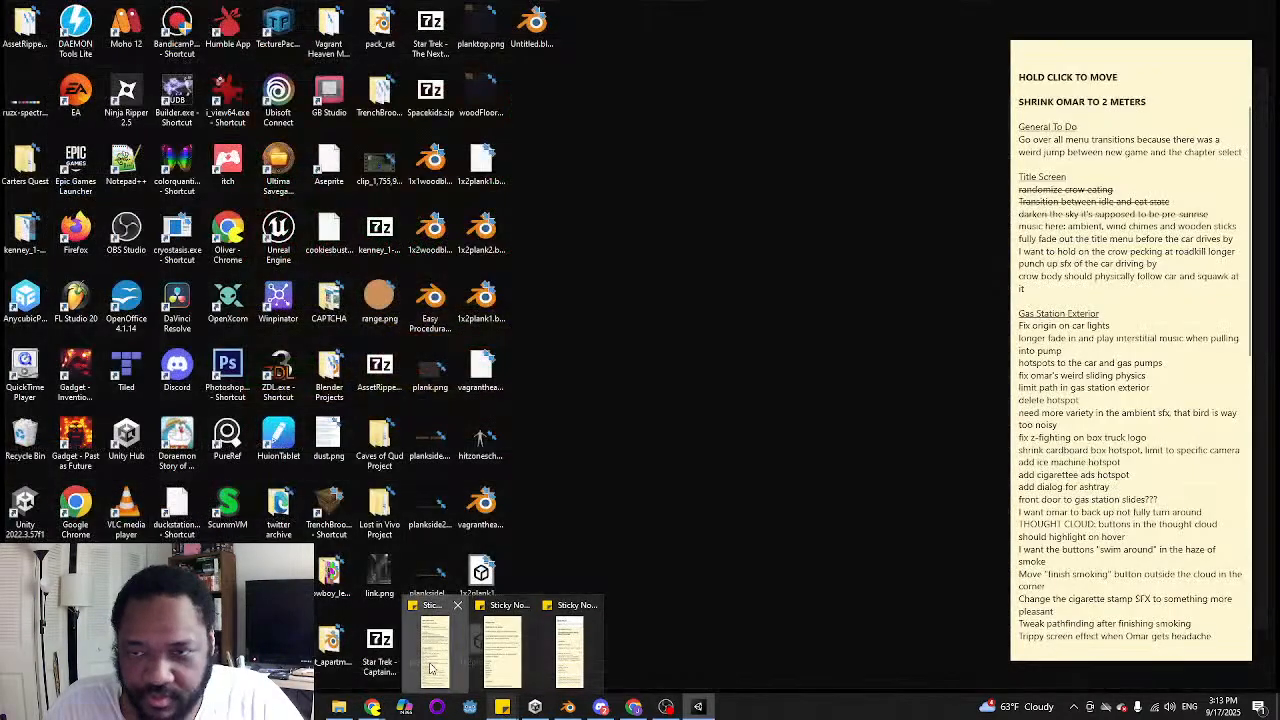
{"action": "left_click", "coordinate": [430, 665]}
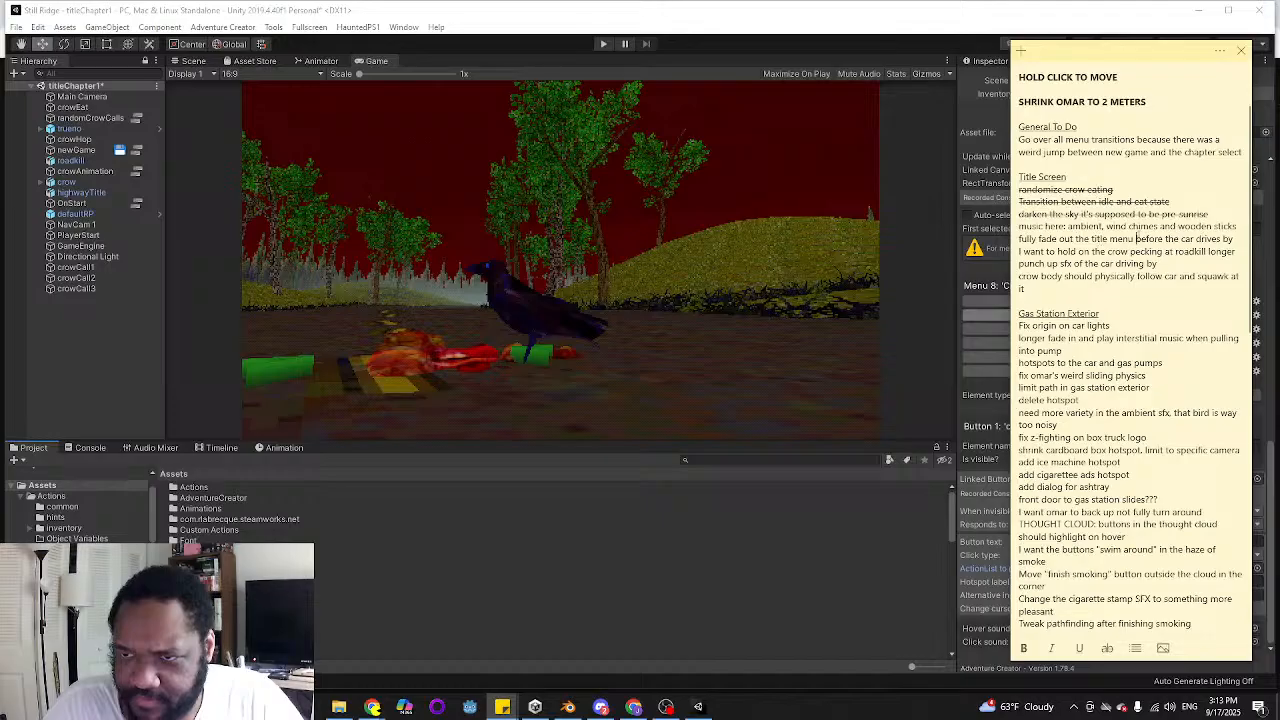
{"action": "triple_click", "coordinate": [1093, 239]}
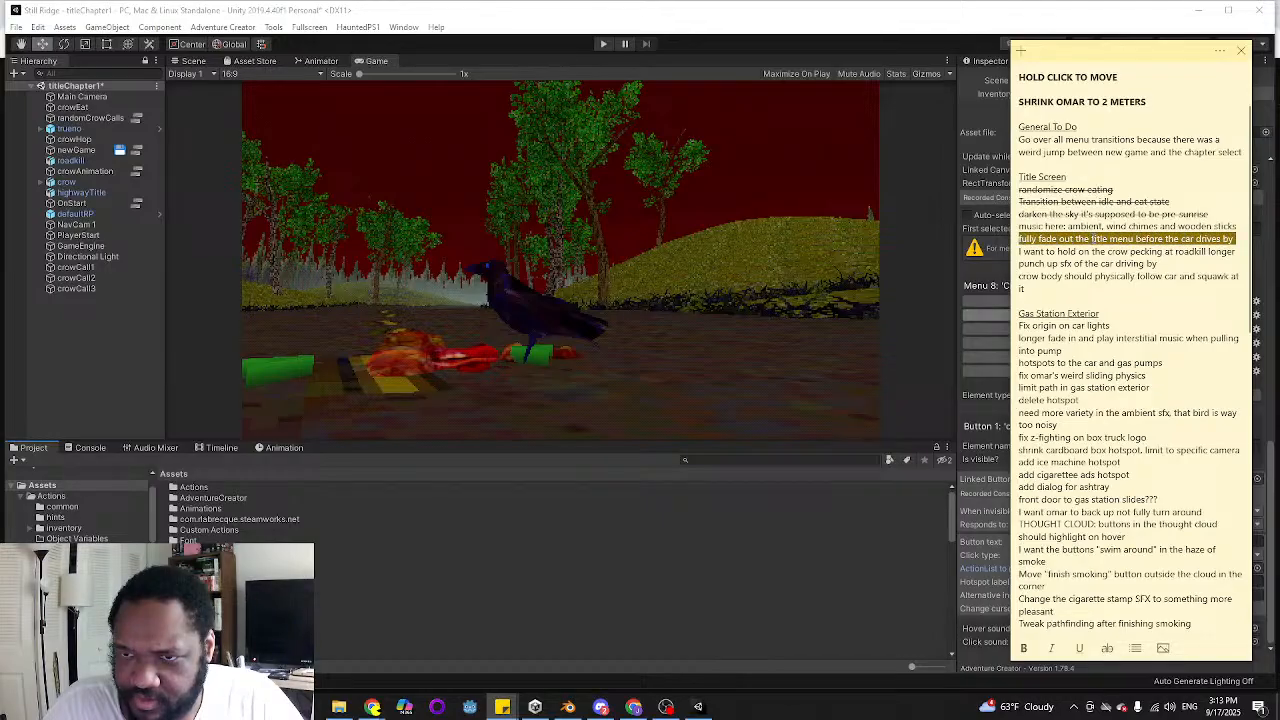
{"action": "left_click", "coordinate": [1107, 649]}
{"action": "left_click", "coordinate": [1103, 251]}
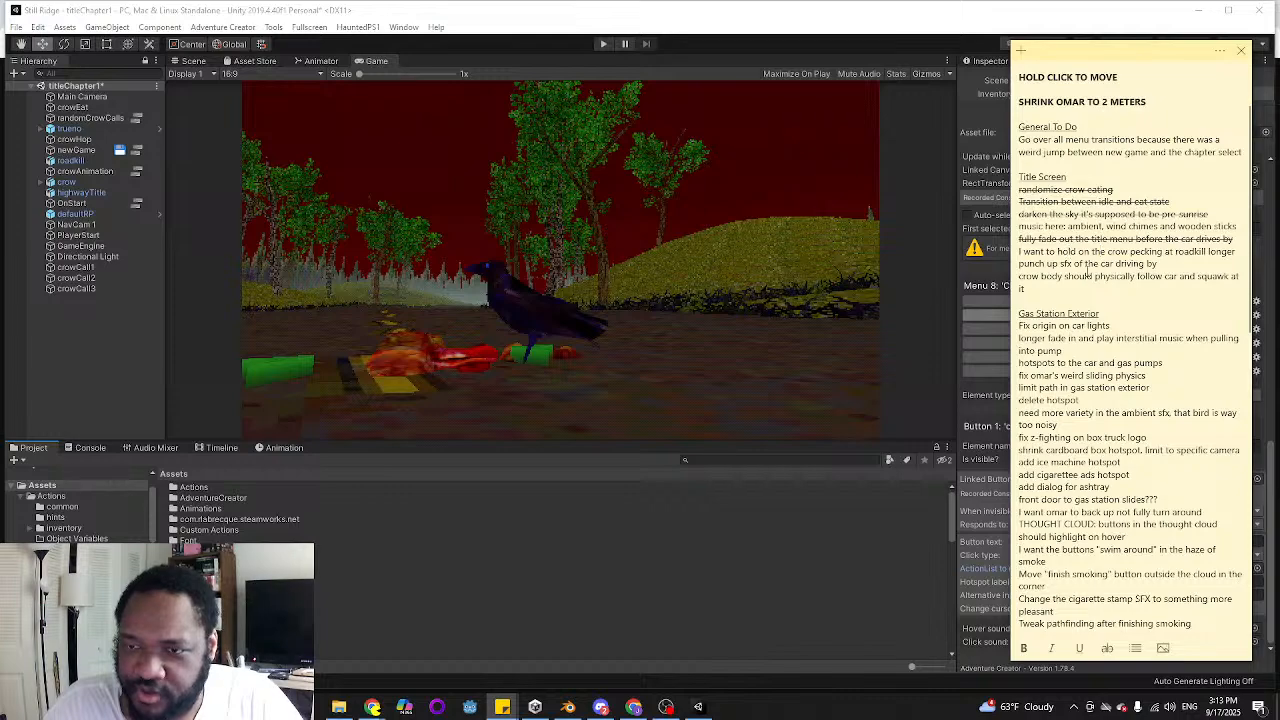
Open the newGame cutscene's ActionList and review its sequence from the menu fade-outs to the crow's flap animation
{"action": "left_click", "coordinate": [137, 151]}
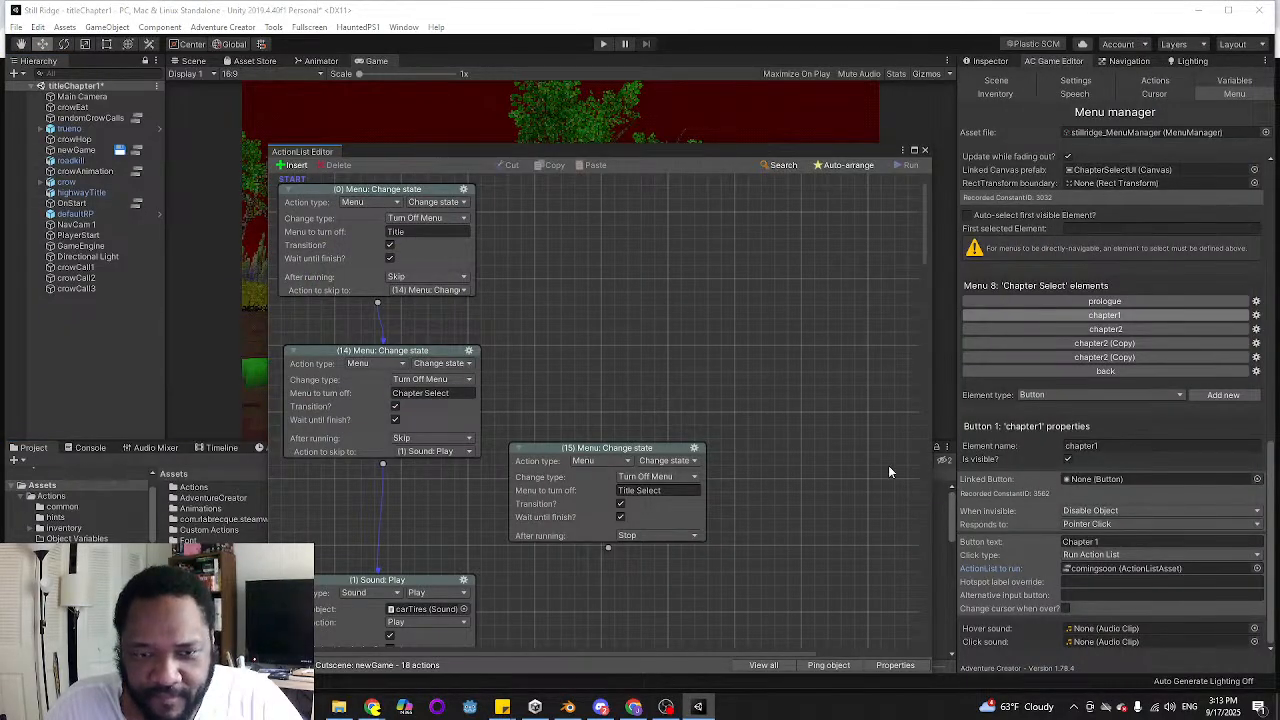
{"action": "scroll", "coordinate": [817, 278], "scroll_direction": "down", "scroll_amount": 5}
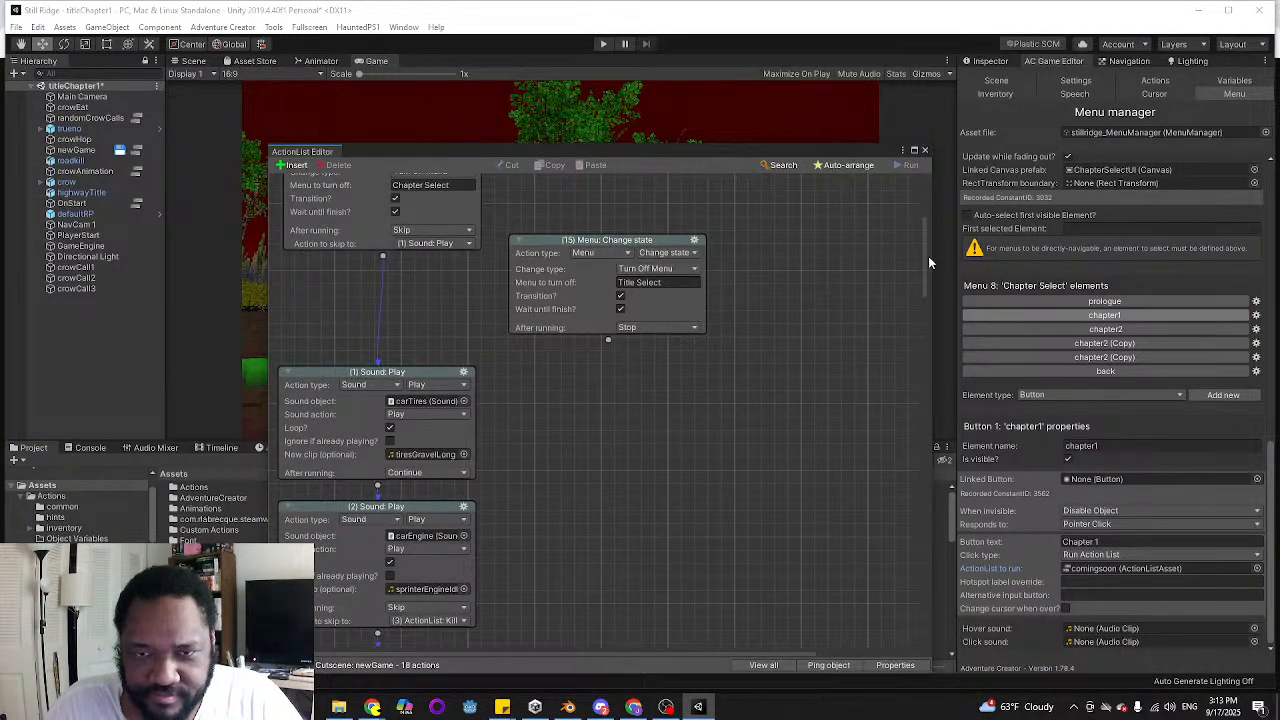
{"action": "left_click_drag", "start_coordinate": [929, 258], "coordinate": [924, 281]}
{"action": "scroll", "coordinate": [540, 310], "scroll_direction": "down", "scroll_amount": 4}
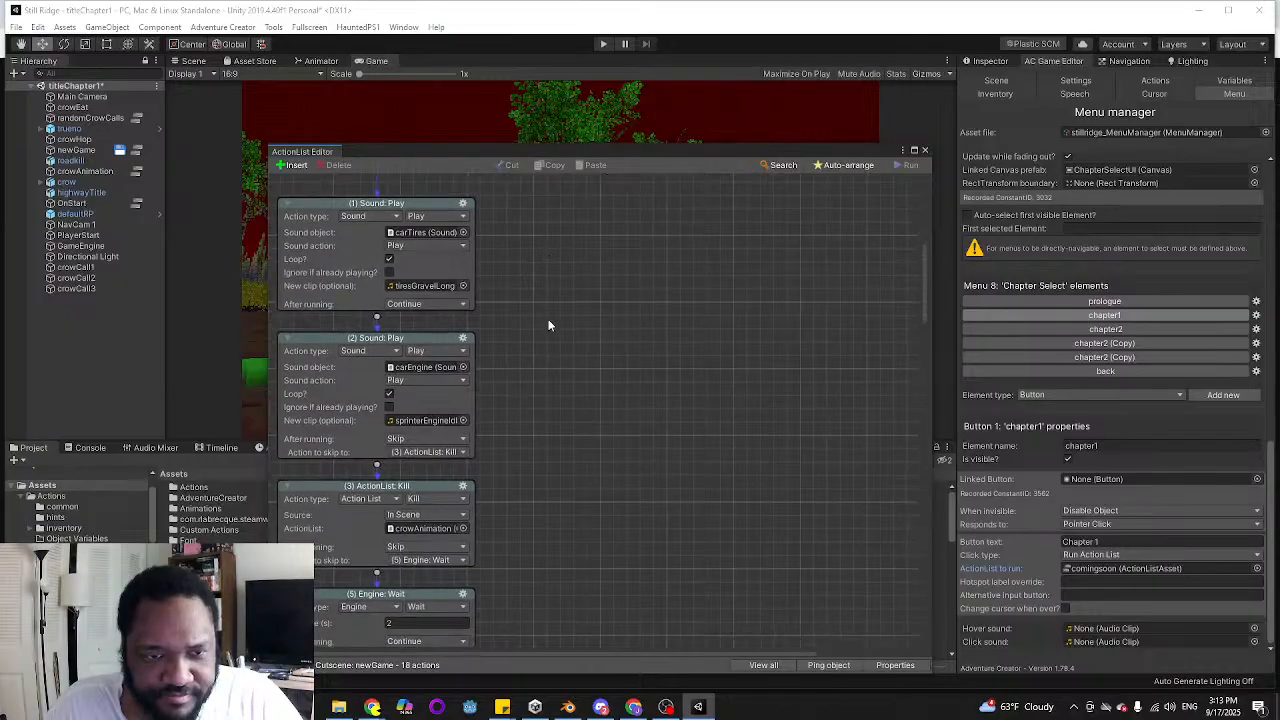
{"action": "scroll", "coordinate": [550, 300], "scroll_direction": "down", "scroll_amount": 3}
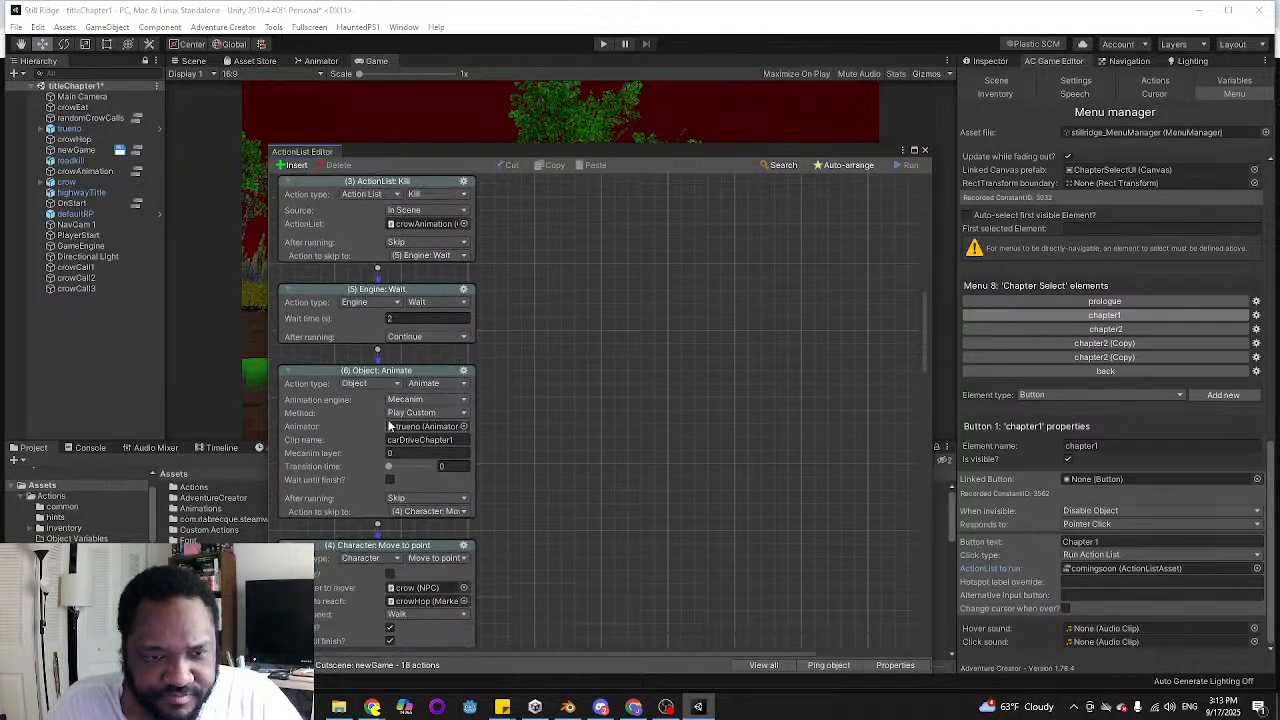
{"action": "scroll", "coordinate": [420, 440], "scroll_direction": "down", "scroll_amount": 3}
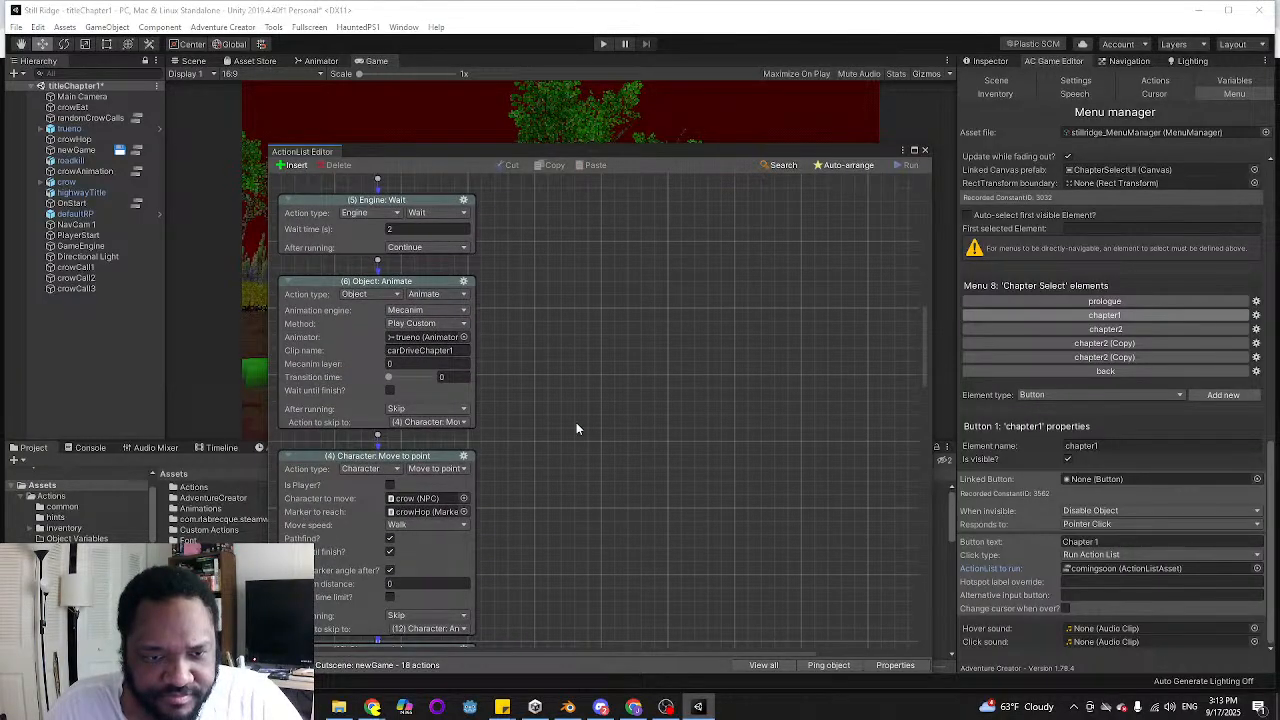
{"action": "scroll", "coordinate": [499, 380], "scroll_direction": "down", "scroll_amount": 4}
{"action": "scroll", "coordinate": [515, 390], "scroll_direction": "down", "scroll_amount": 2}
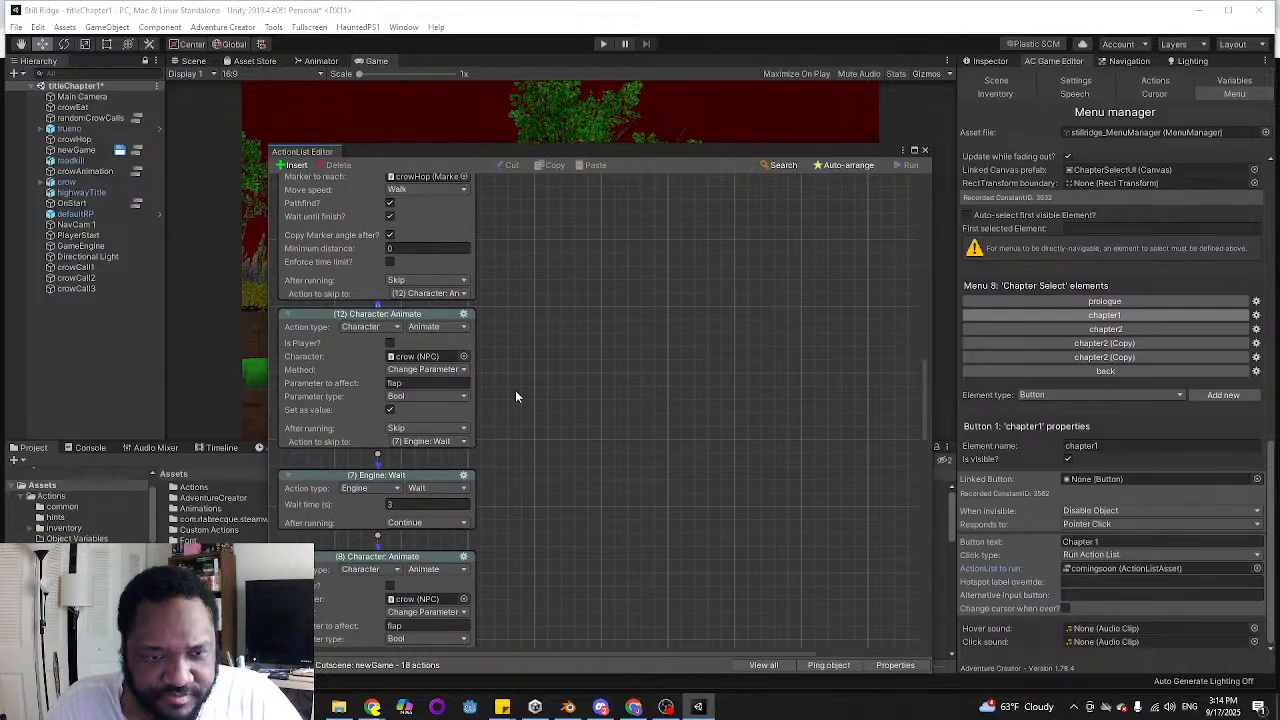
{"action": "scroll", "coordinate": [521, 449], "scroll_direction": "down", "scroll_amount": 2}
{"action": "scroll", "coordinate": [518, 451], "scroll_direction": "down", "scroll_amount": 3}
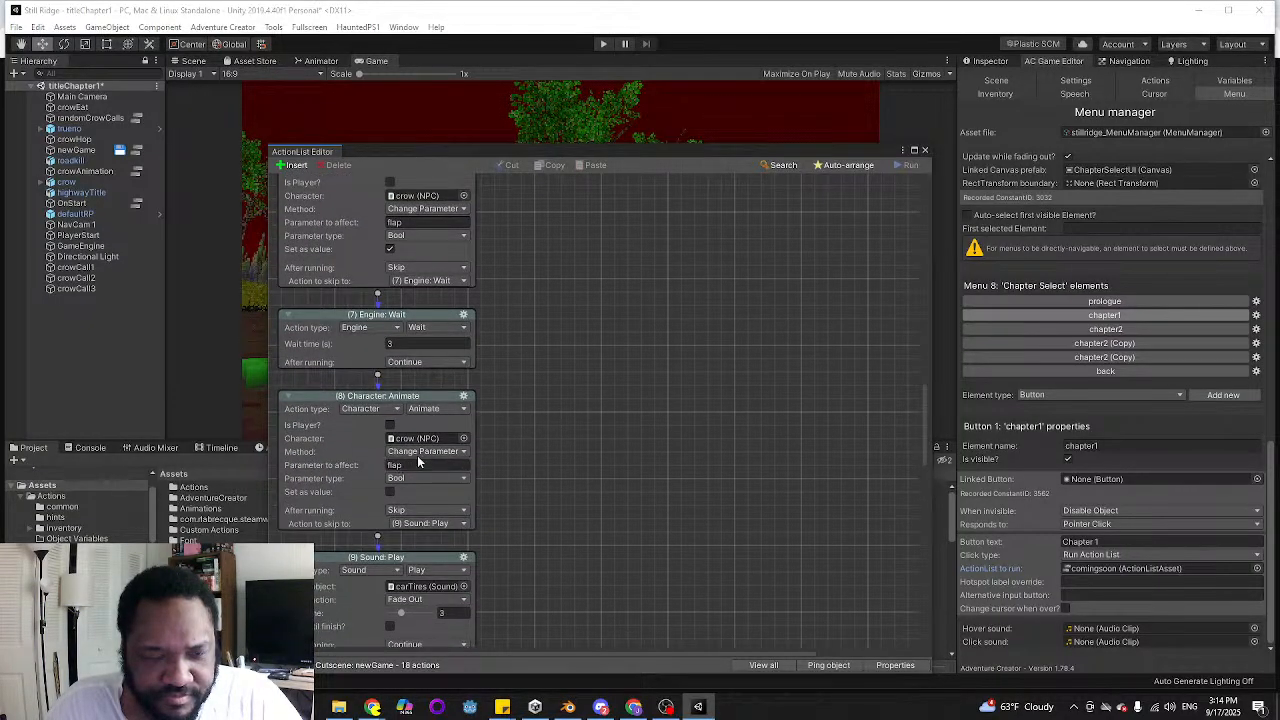
{"action": "scroll", "coordinate": [508, 430], "scroll_direction": "down", "scroll_amount": 3}
{"action": "scroll", "coordinate": [506, 290], "scroll_direction": "up", "scroll_amount": 2}
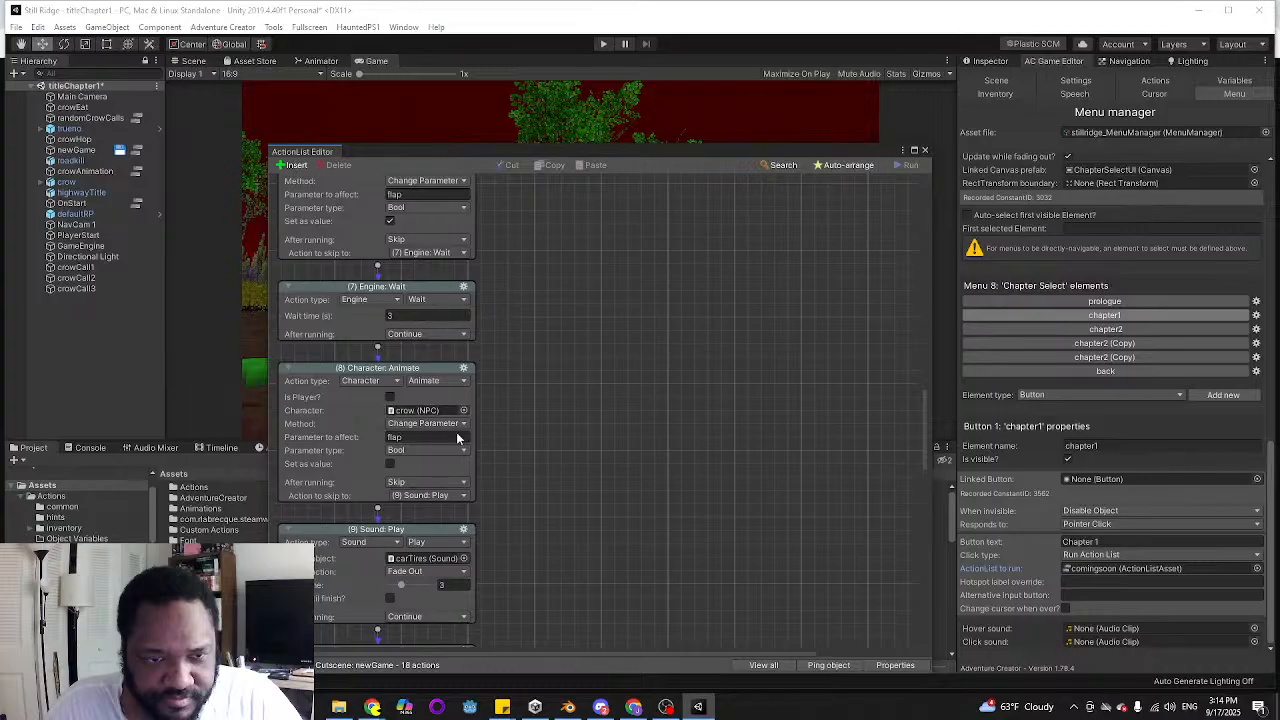
{"action": "scroll", "coordinate": [620, 385], "scroll_direction": "up", "scroll_amount": 3}
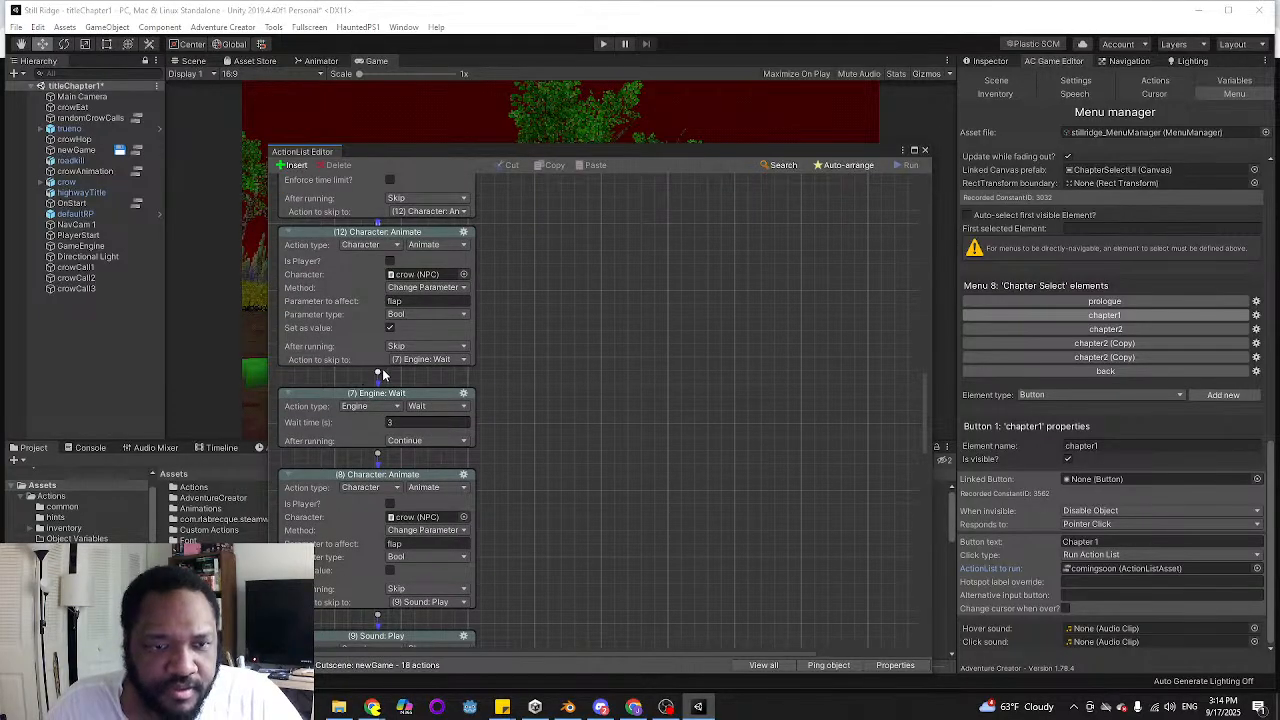
Insert a new action after the first crow flap Character: Animate action and set its type to Character
{"action": "left_click_drag", "start_coordinate": [378, 373], "coordinate": [593, 371]}
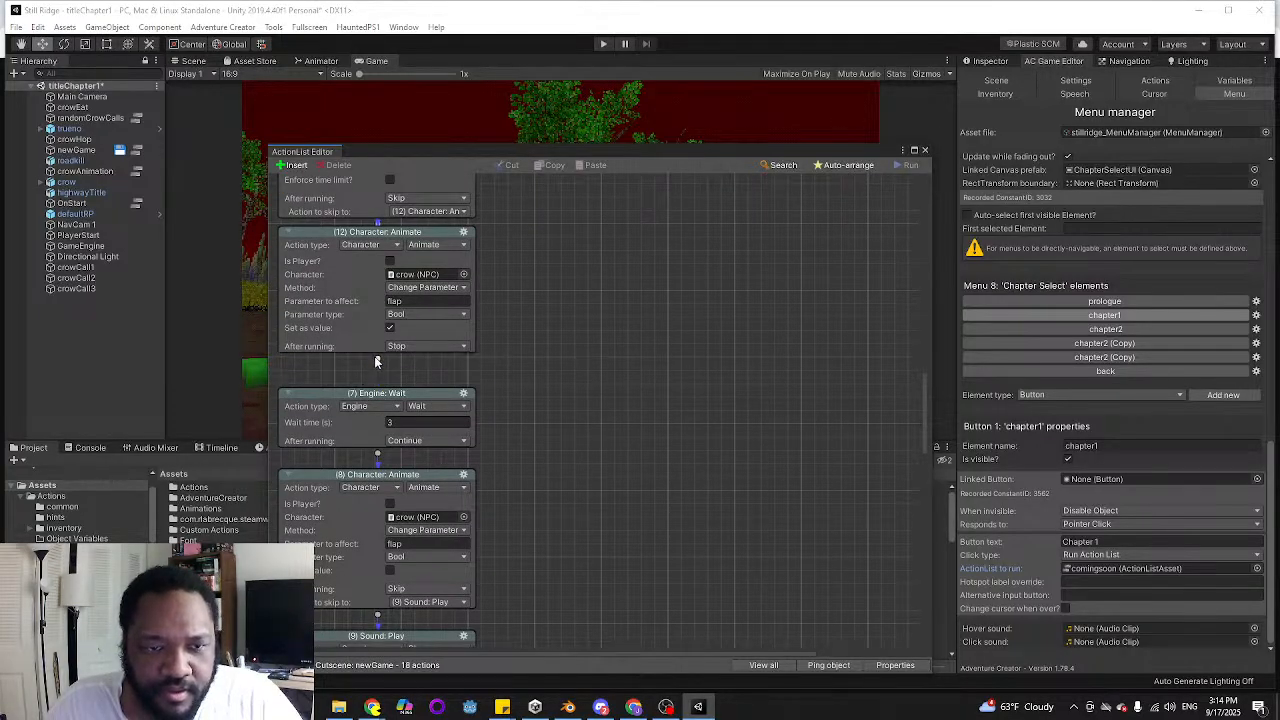
{"action": "left_click_drag", "start_coordinate": [376, 362], "coordinate": [599, 367]}
{"action": "left_click", "coordinate": [597, 368]}
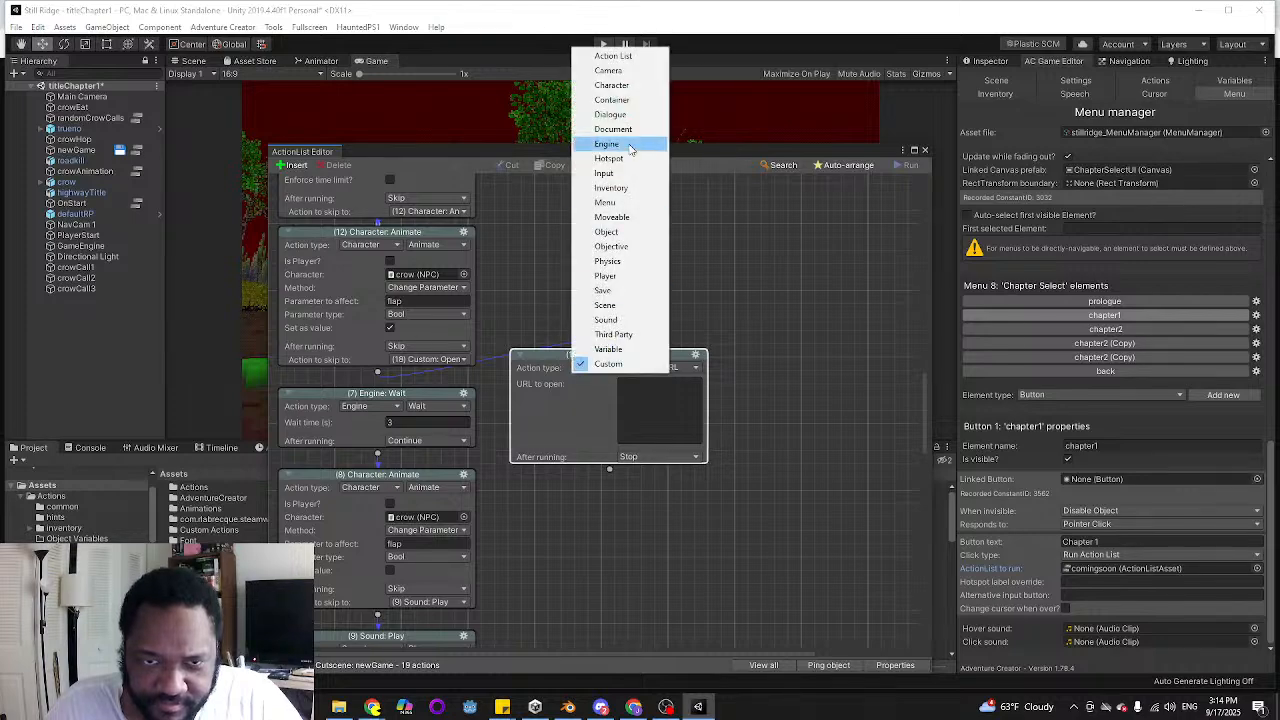
{"action": "left_click", "coordinate": [608, 231]}
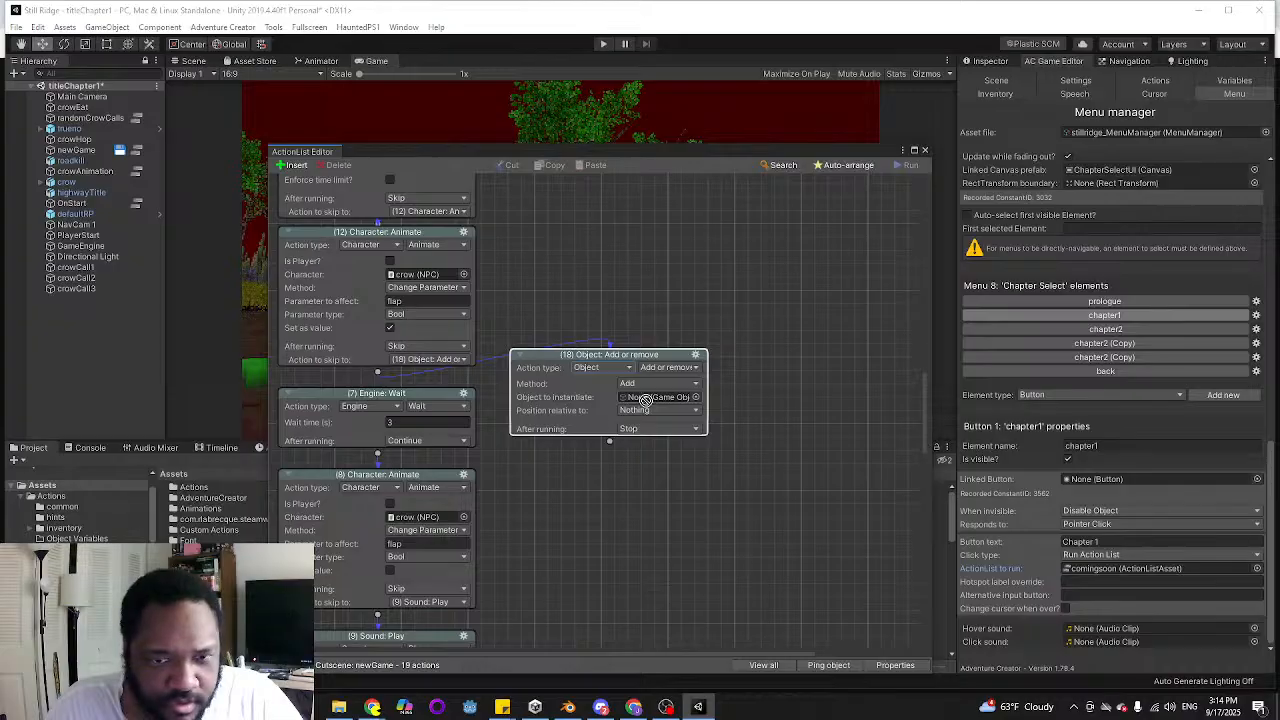
{"action": "left_click", "coordinate": [666, 368]}
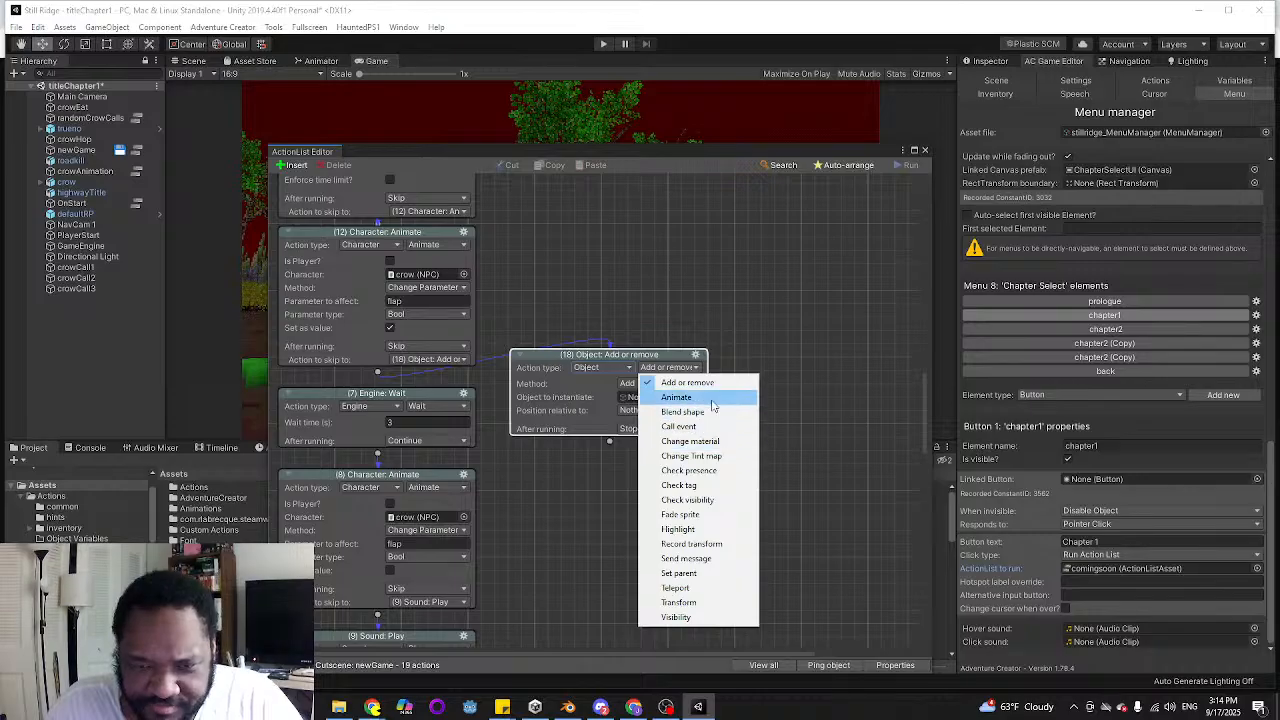
{"action": "left_click", "coordinate": [598, 367]}
{"action": "left_click", "coordinate": [598, 367]}
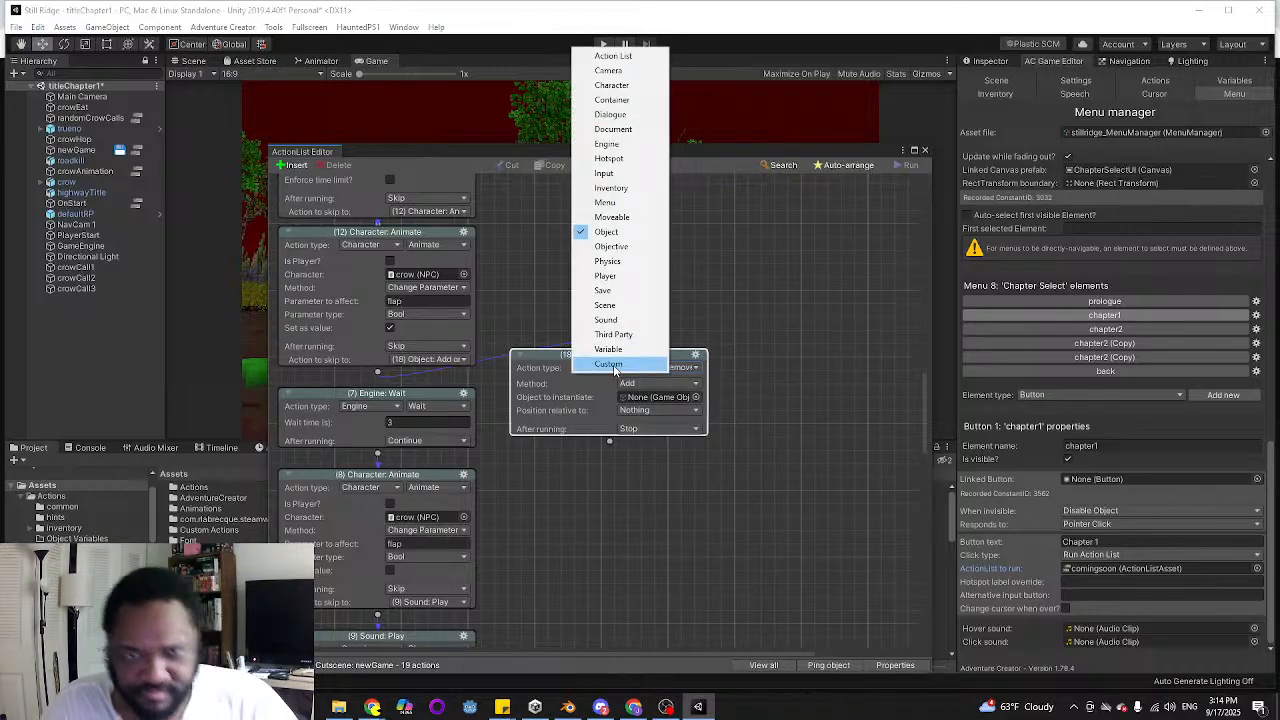
{"action": "left_click", "coordinate": [612, 88]}
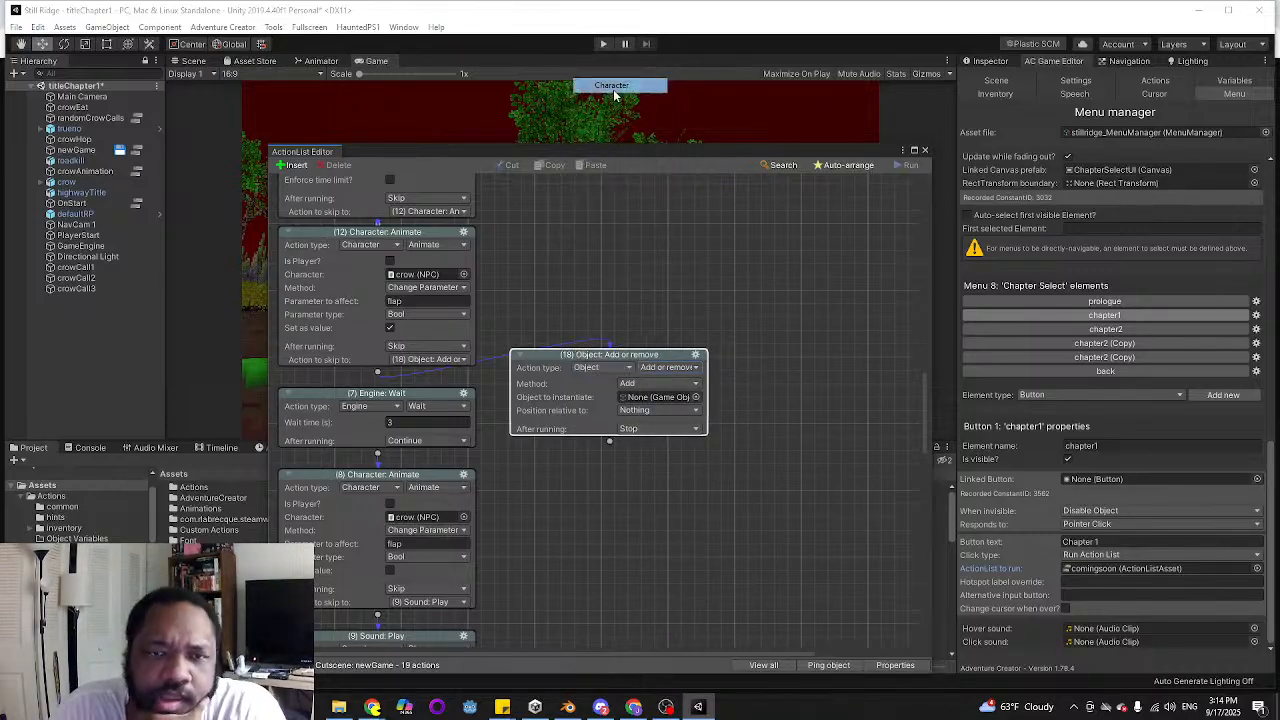
{"action": "left_click", "coordinate": [670, 367]}
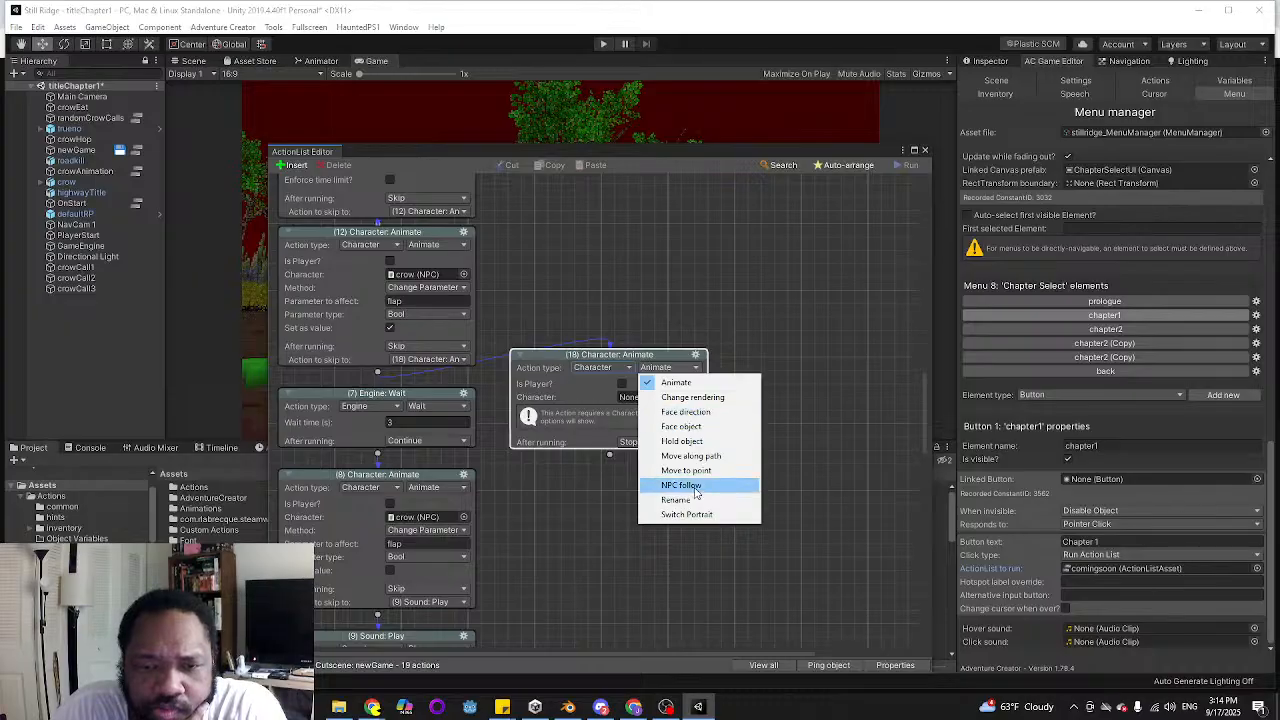
{"action": "left_click", "coordinate": [672, 277]}
Inspect the crow object's Hotspot and NPC component settings
{"action": "left_click", "coordinate": [75, 182]}
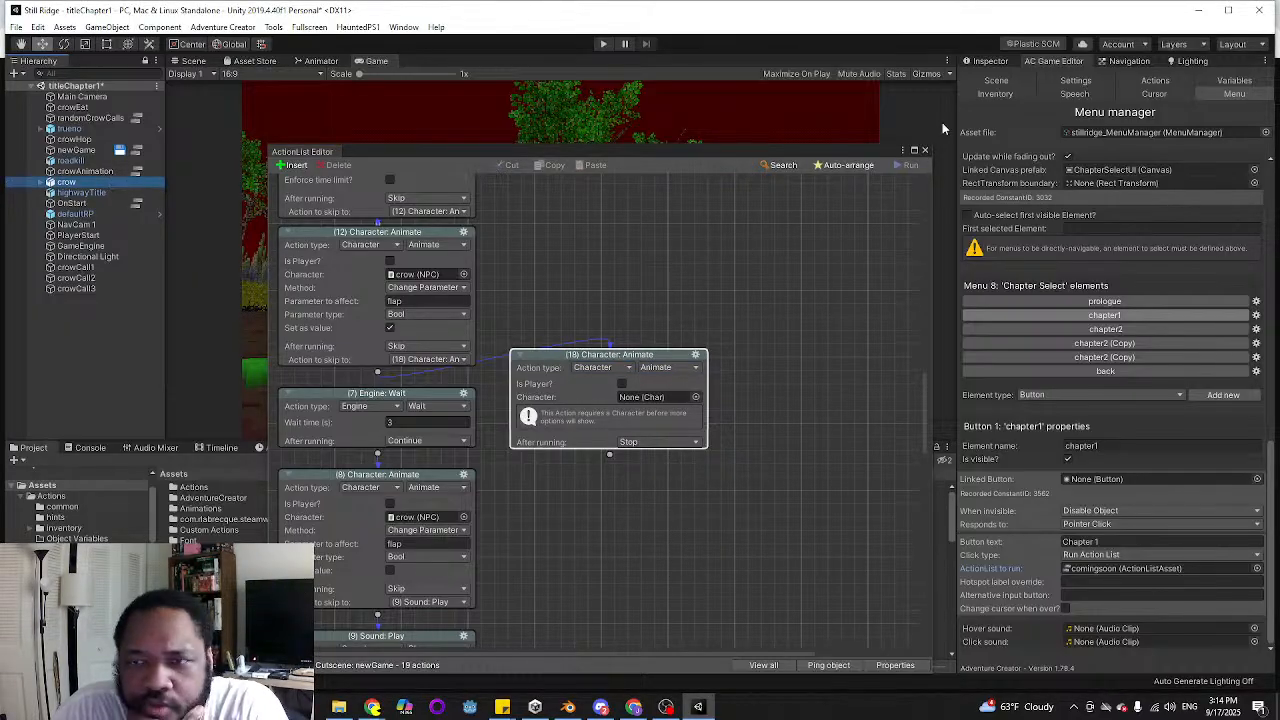
{"action": "left_click", "coordinate": [983, 61]}
{"action": "scroll", "coordinate": [1098, 296], "scroll_direction": "down", "scroll_amount": 10}
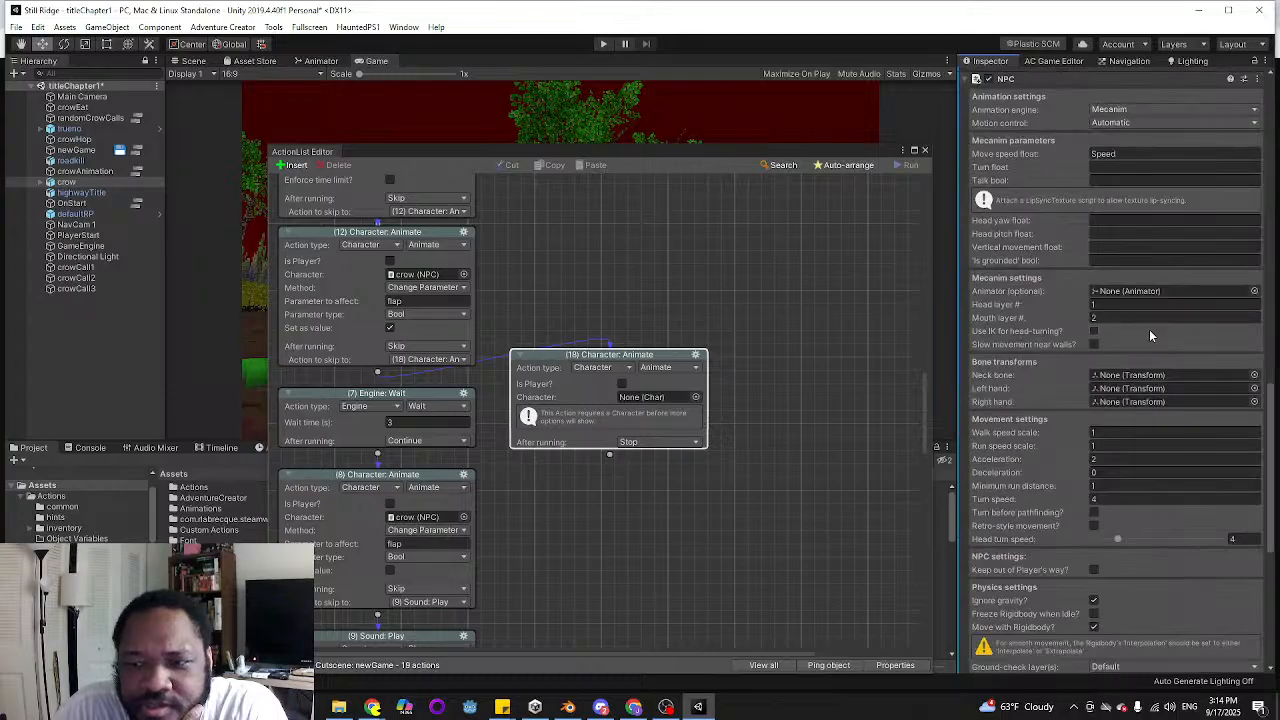
{"action": "scroll", "coordinate": [1071, 375], "scroll_direction": "up", "scroll_amount": 6}
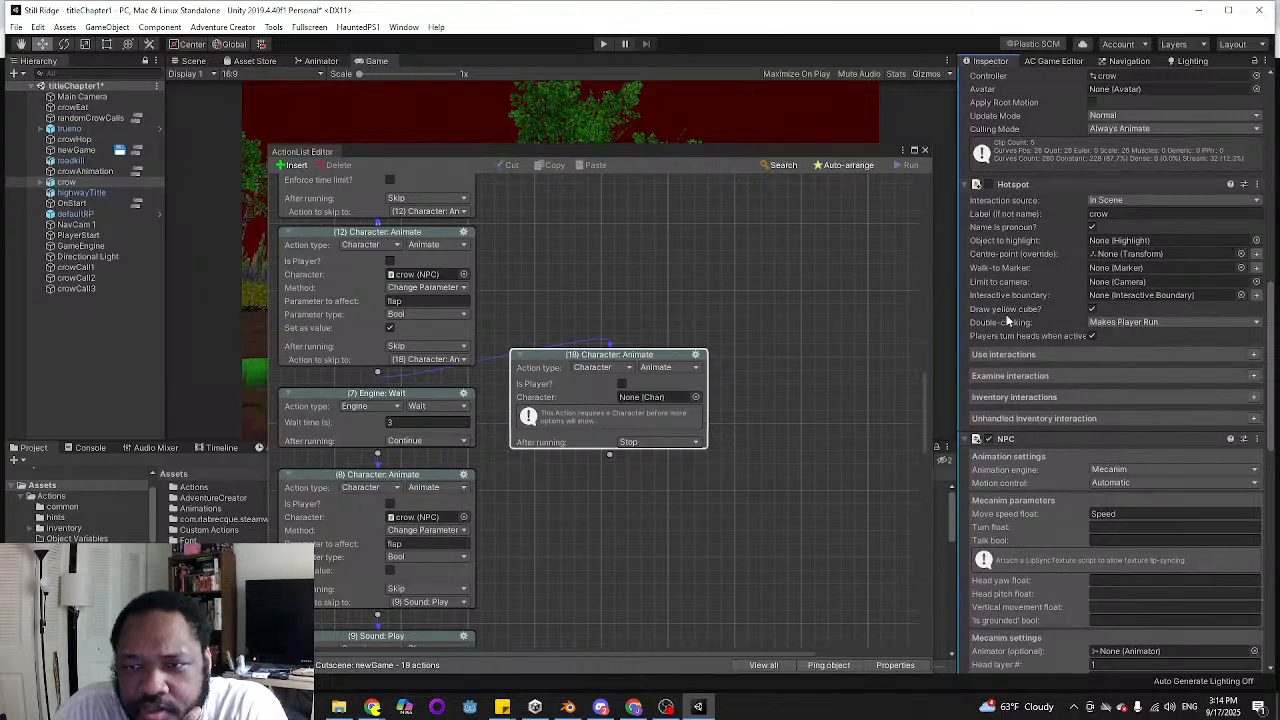
{"action": "scroll", "coordinate": [1020, 465], "scroll_direction": "down", "scroll_amount": 8}
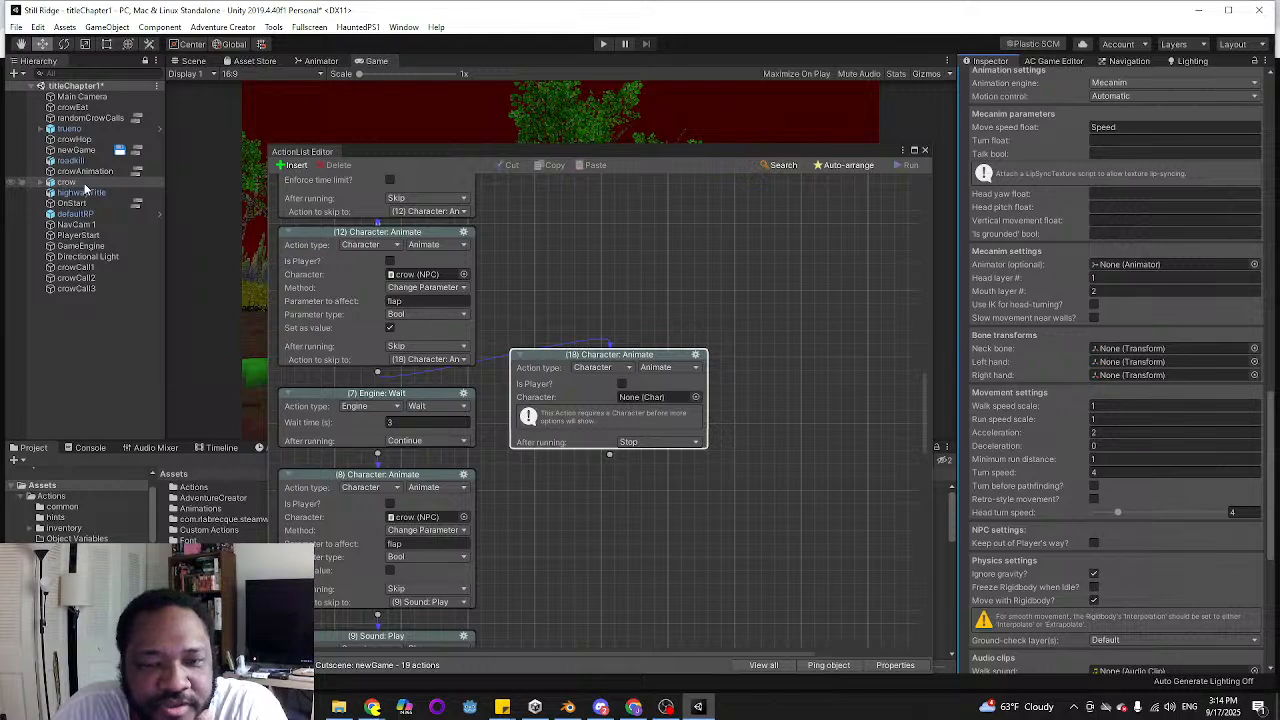
Set the new action to Face object with crow turning towards trueno, and link its output to the 3-second Engine: Wait
{"action": "left_click", "coordinate": [655, 368]}
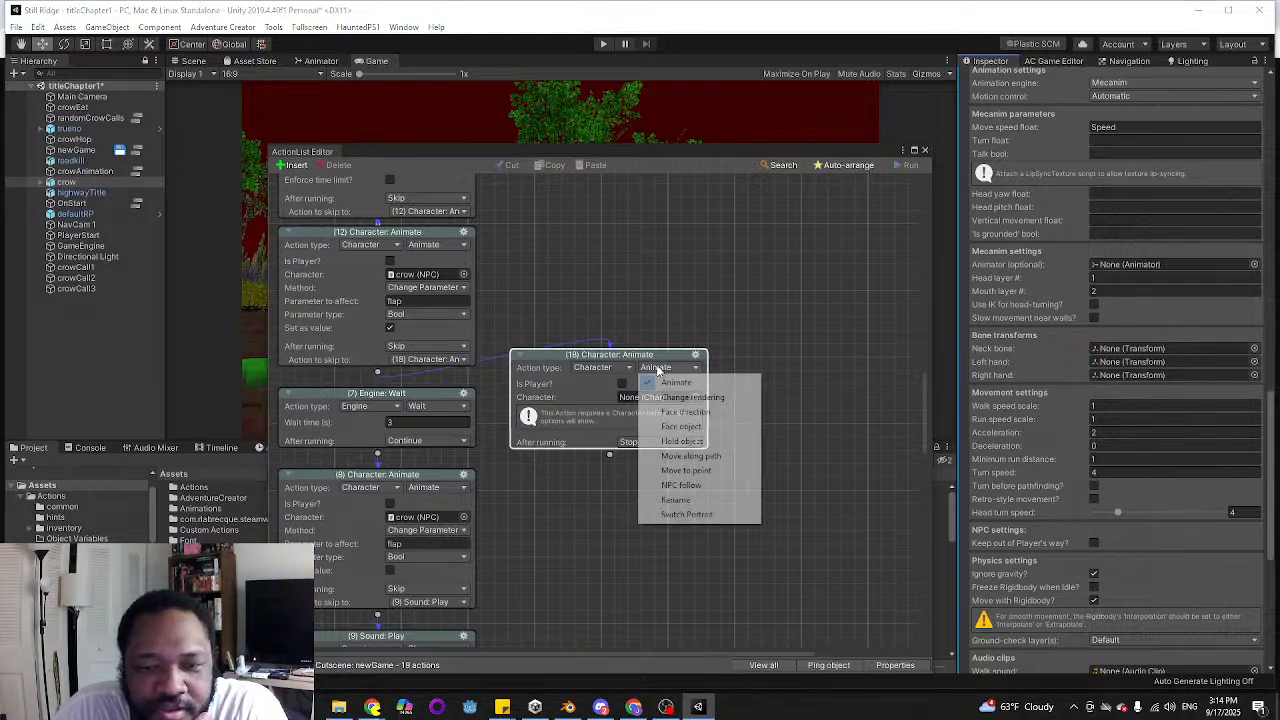
{"action": "left_click", "coordinate": [680, 427]}
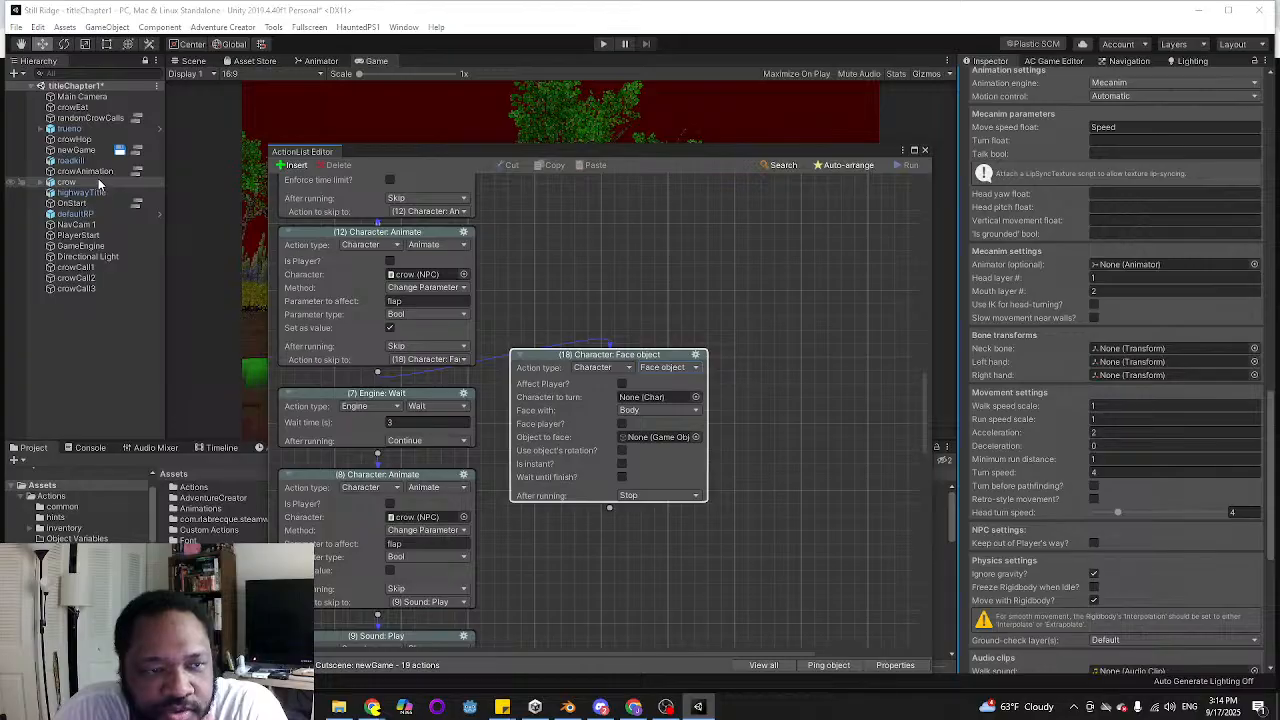
{"action": "left_click_drag", "start_coordinate": [98, 178], "coordinate": [641, 400]}
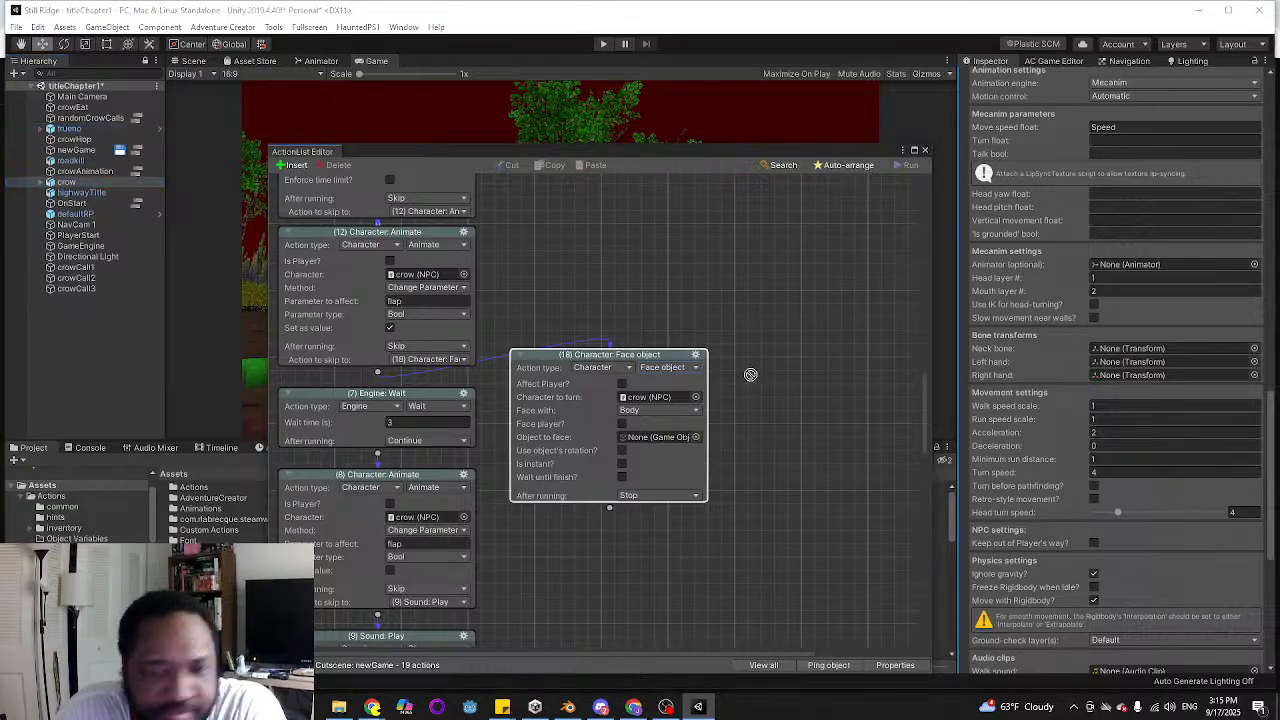
{"action": "left_click_drag", "start_coordinate": [750, 374], "coordinate": [645, 435]}
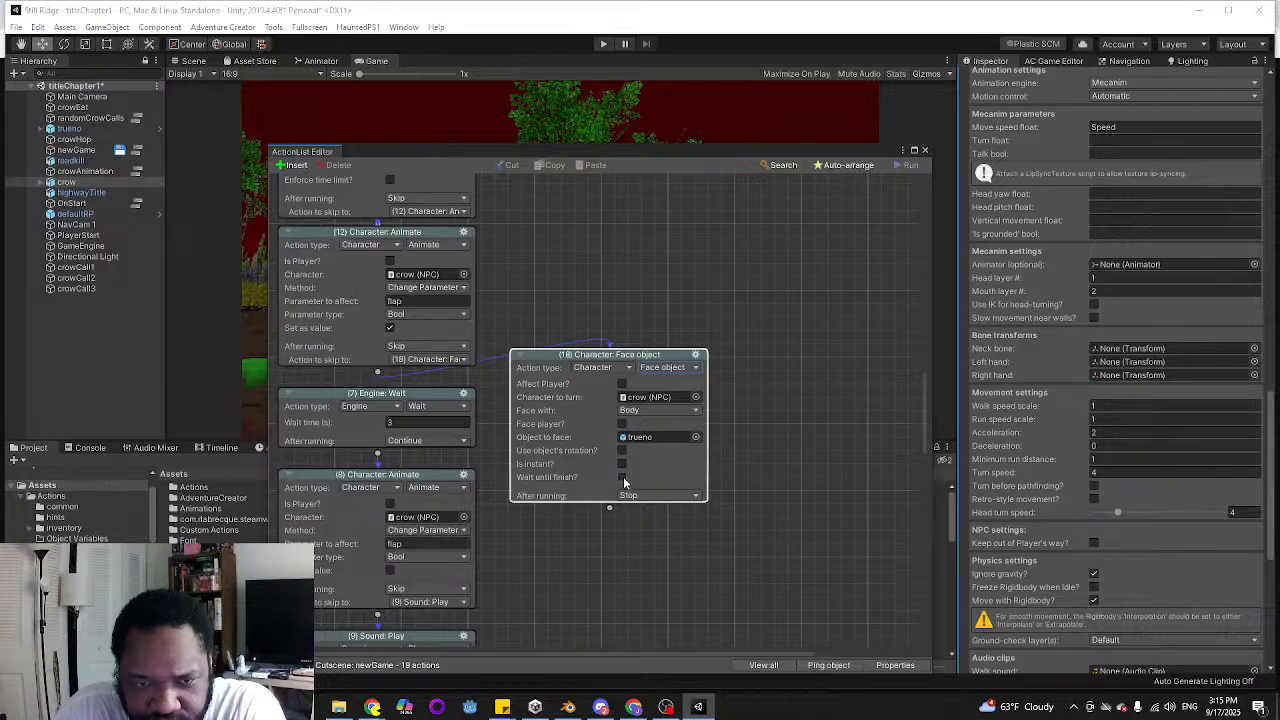
{"action": "left_click_drag", "start_coordinate": [609, 508], "coordinate": [380, 405]}
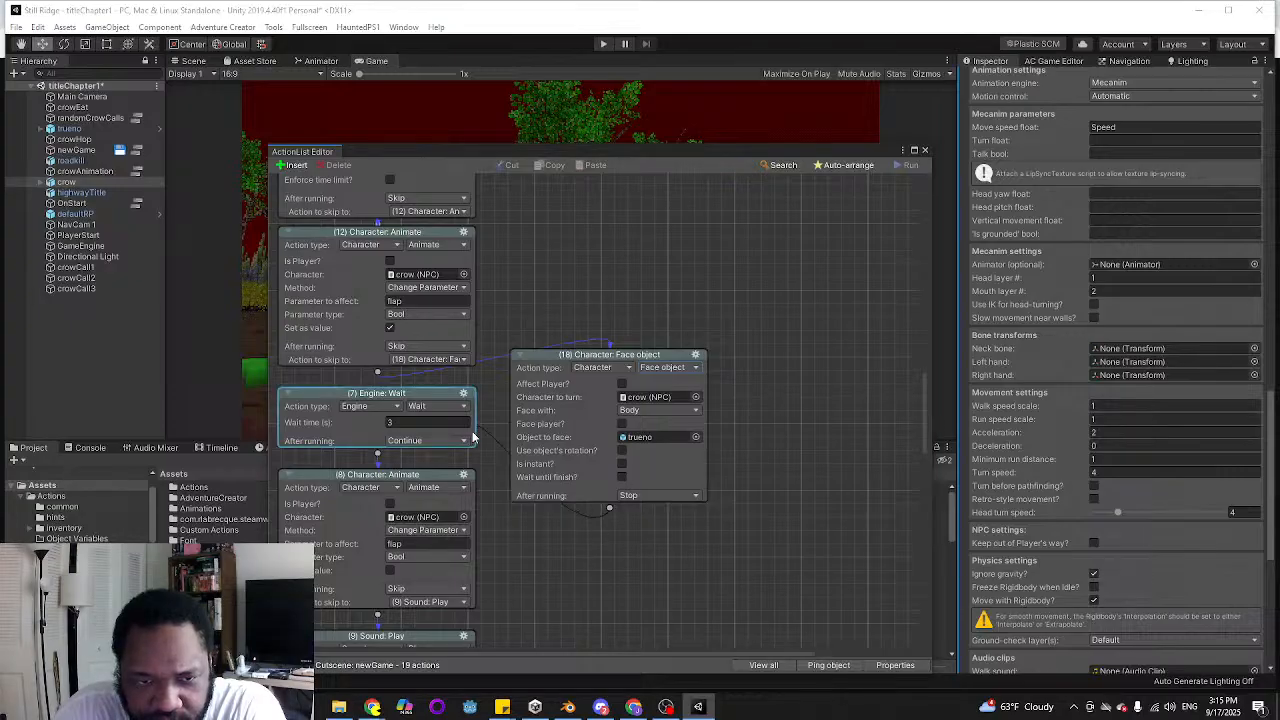
Copy the Face object action and wire the duplicate between the 3-second Engine: Wait and the second crow flap Character: Animate action
{"action": "left_click", "coordinate": [697, 355]}
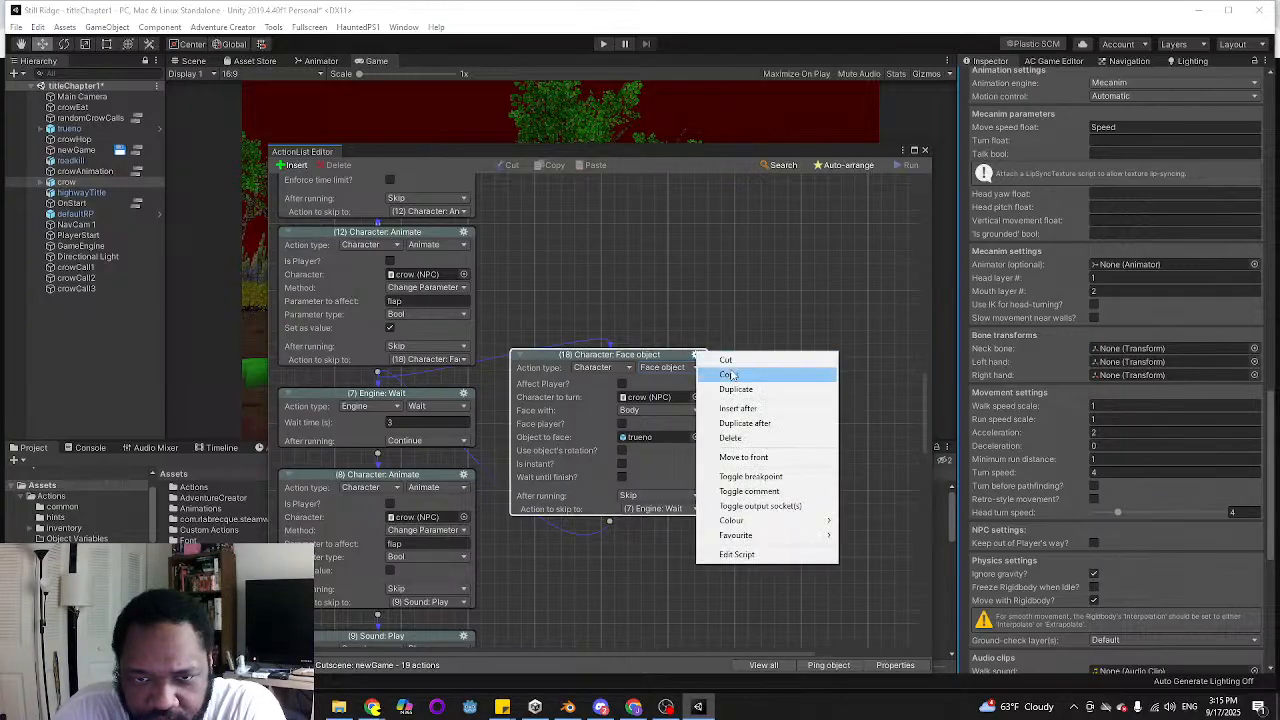
{"action": "left_click", "coordinate": [730, 374]}
{"action": "scroll", "coordinate": [760, 361], "scroll_direction": "down", "scroll_amount": 2}
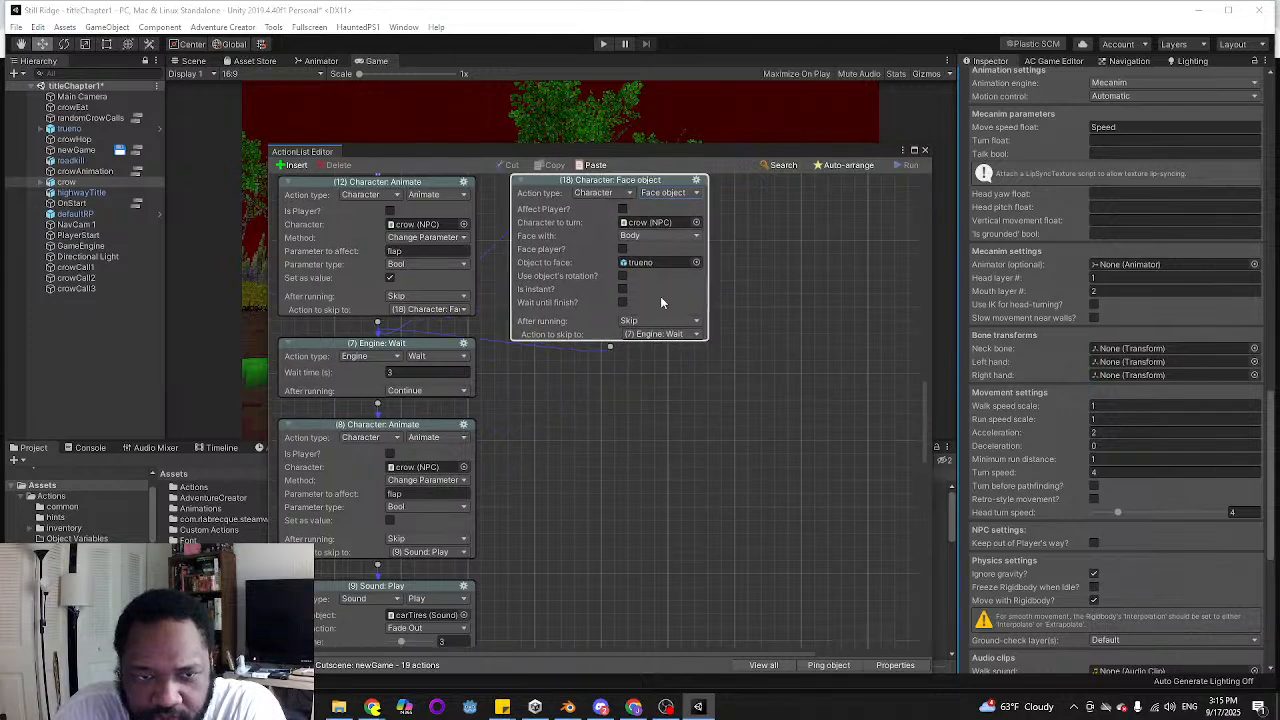
{"action": "left_click", "coordinate": [590, 165]}
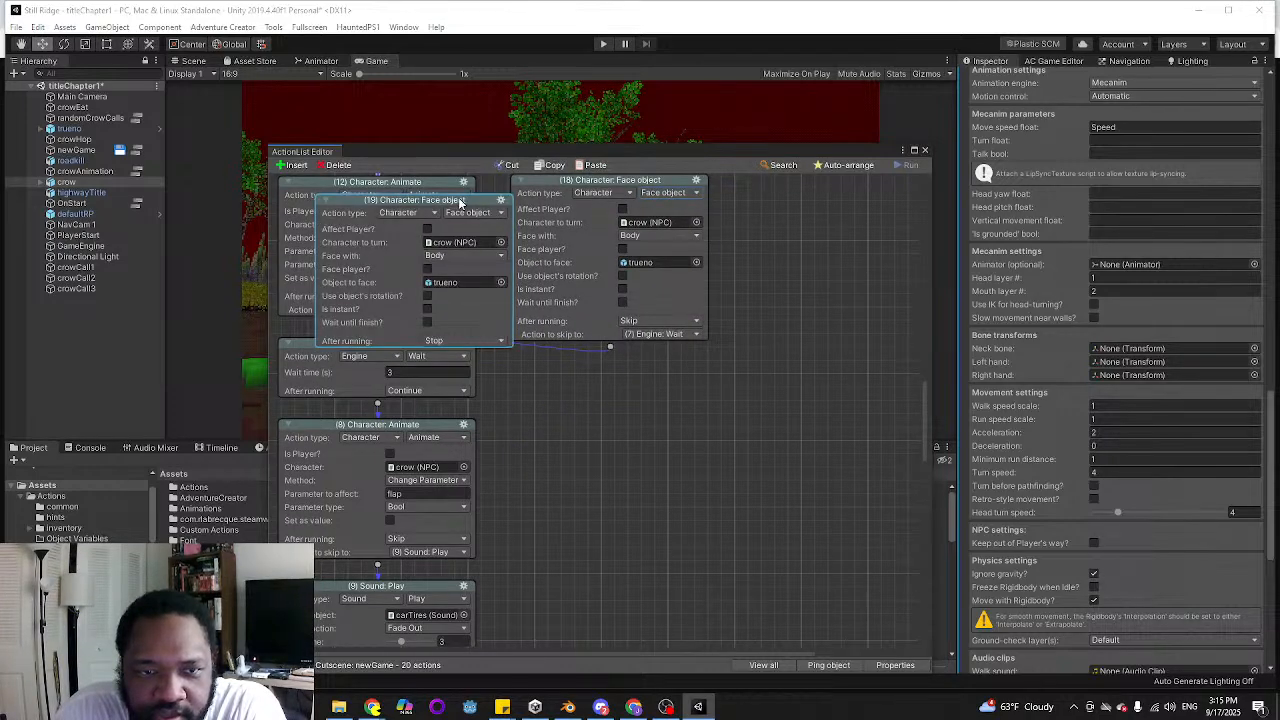
{"action": "left_click_drag", "start_coordinate": [460, 203], "coordinate": [696, 399]}
{"action": "left_click_drag", "start_coordinate": [376, 407], "coordinate": [690, 415]}
{"action": "left_click_drag", "start_coordinate": [652, 551], "coordinate": [402, 468]}
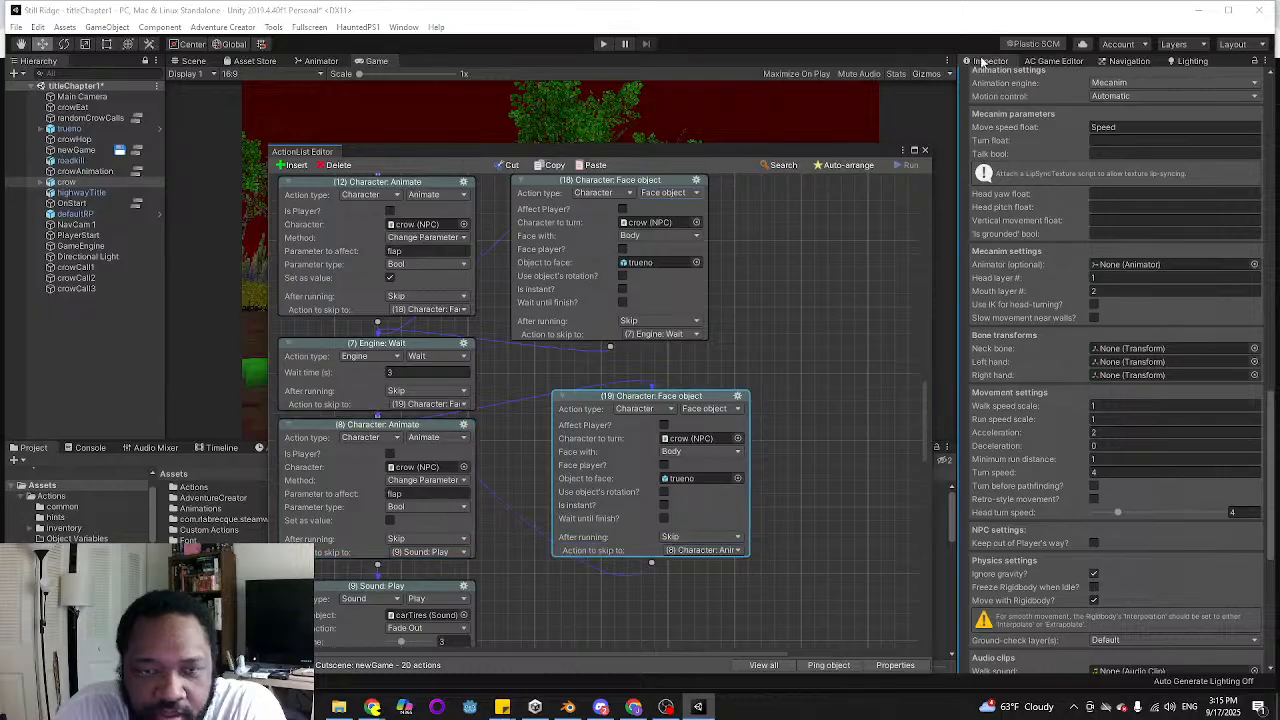
Move the ActionList Editor clear of the game preview and start play mode to test the crow's turning
{"action": "left_click_drag", "start_coordinate": [776, 148], "coordinate": [745, 441]}
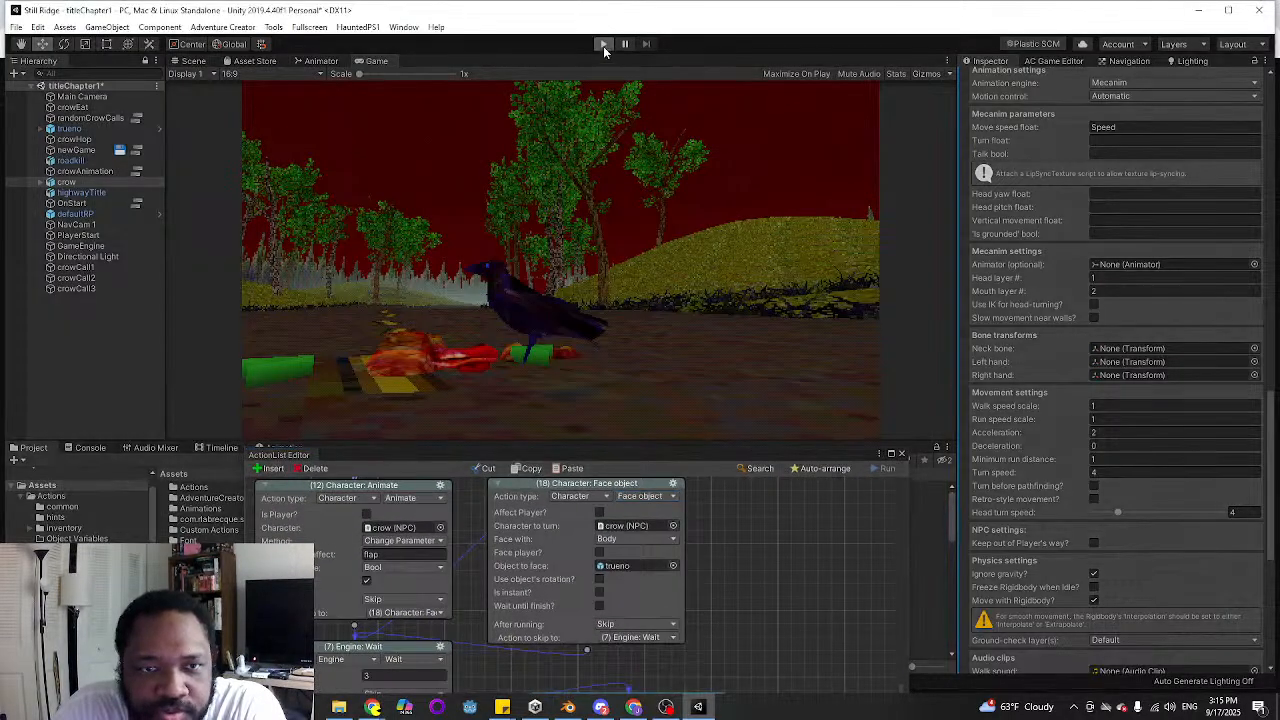
{"action": "left_click", "coordinate": [603, 45]}
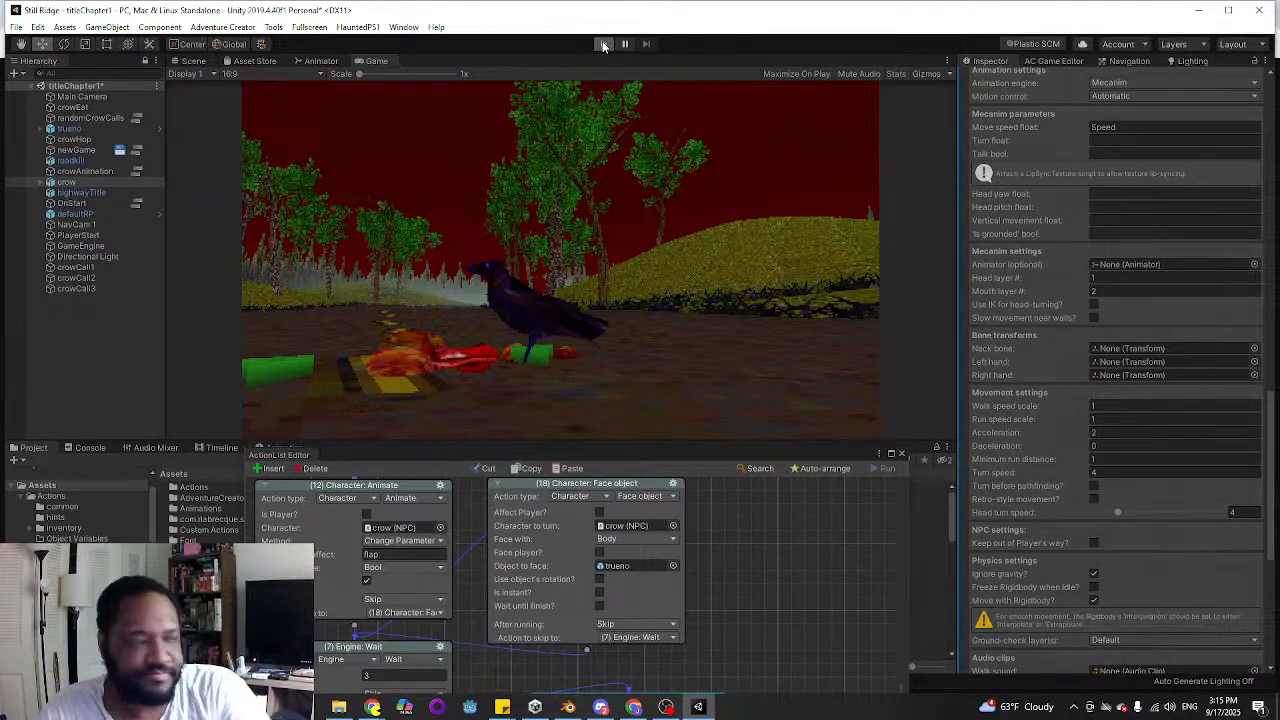
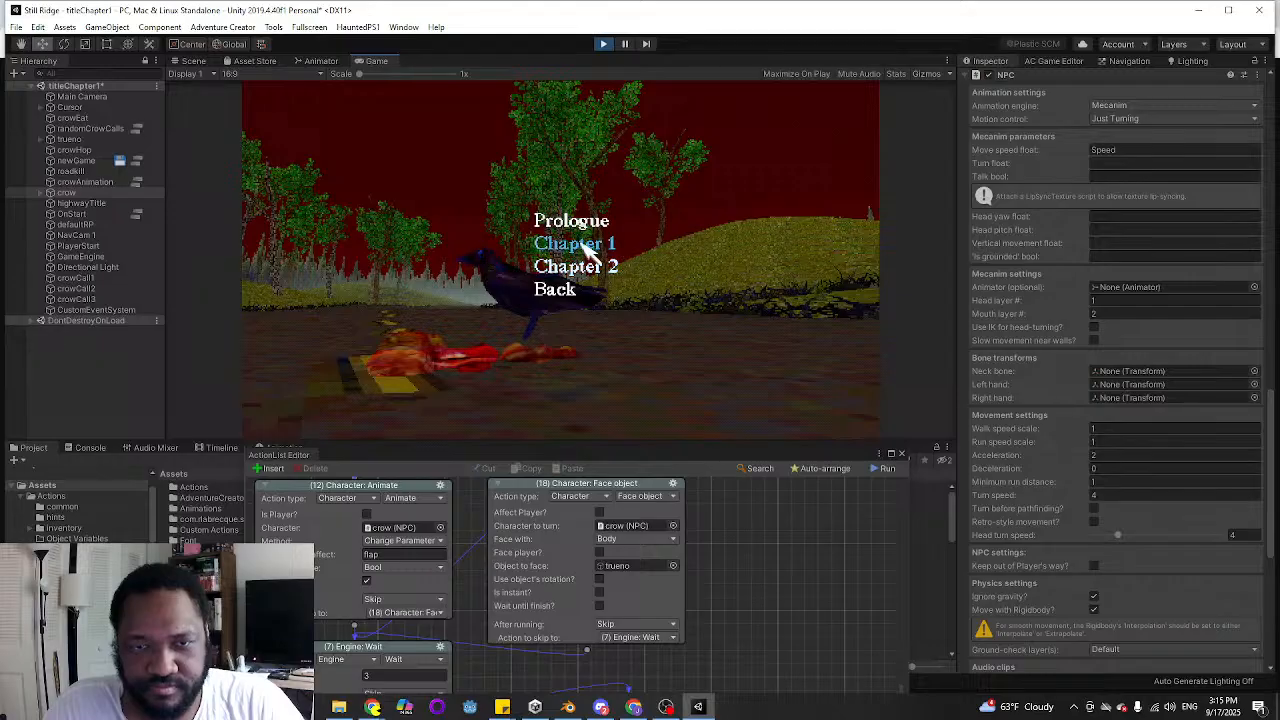
Run Chapter 1's opening cutscene in play mode, stop it, and review both crow Face object actions in newGame
{"action": "left_click", "coordinate": [600, 243]}
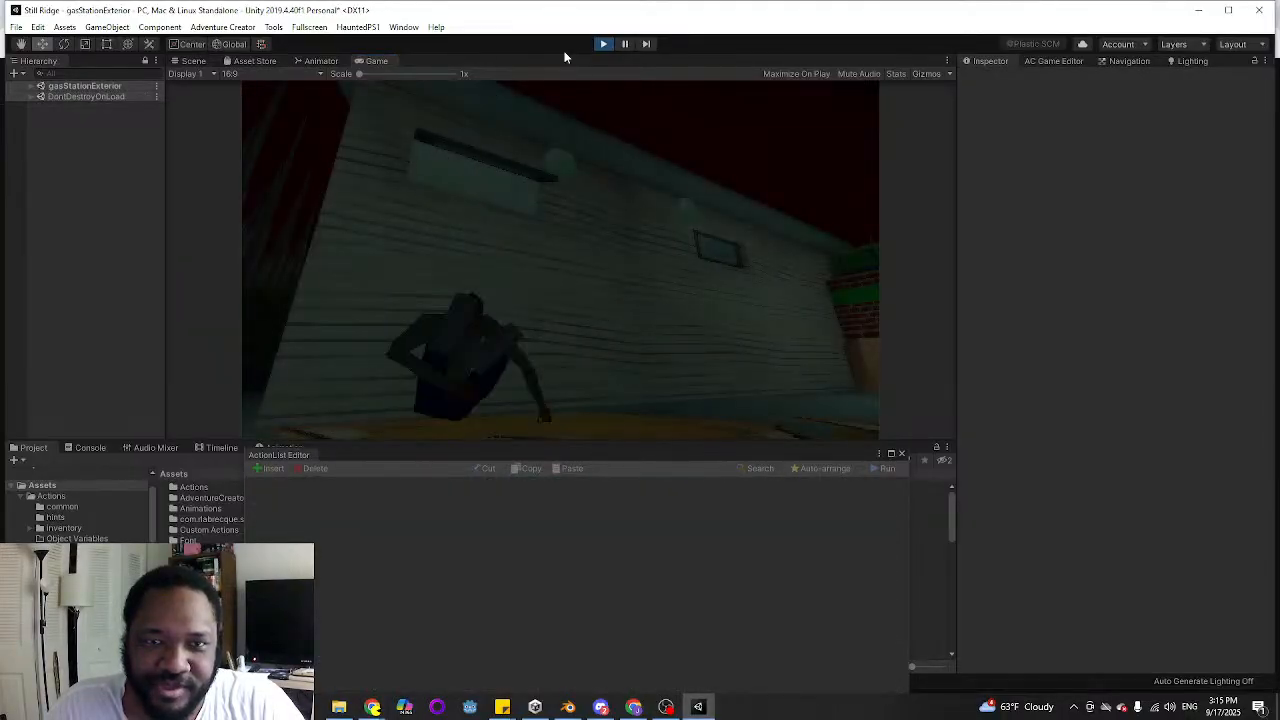
{"action": "left_click", "coordinate": [601, 43]}
{"action": "left_click_drag", "start_coordinate": [679, 460], "coordinate": [668, 130]}
{"action": "scroll", "coordinate": [745, 430], "scroll_direction": "down", "scroll_amount": 2}
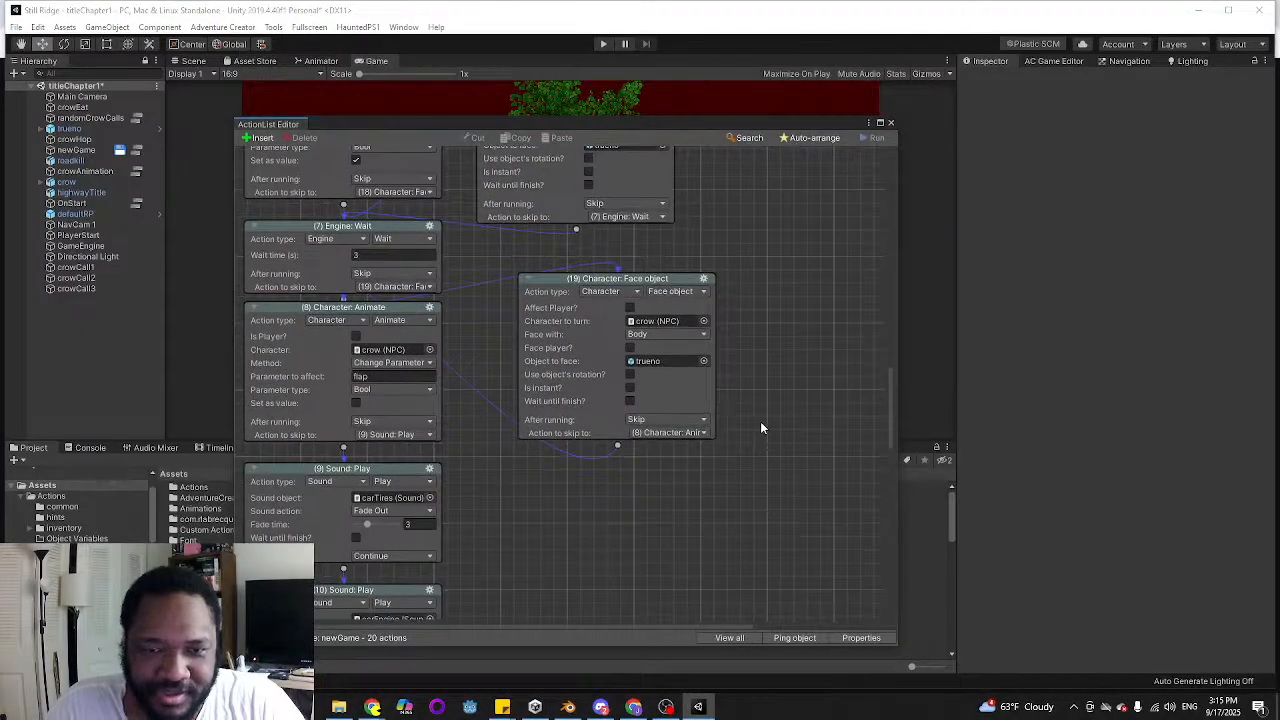
{"action": "scroll", "coordinate": [760, 421], "scroll_direction": "up", "scroll_amount": 2}
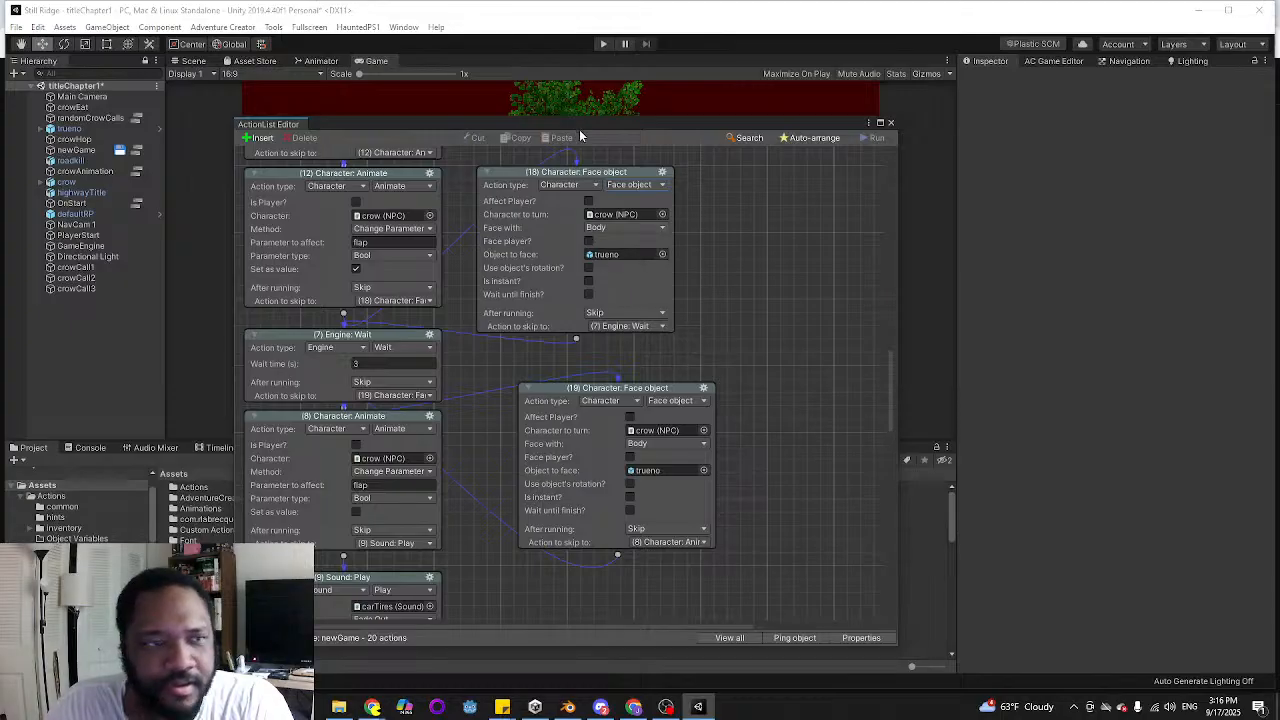
Select the trueno object and frame it in the Scene view to inspect its placement along the road
{"action": "left_click_drag", "start_coordinate": [580, 130], "coordinate": [569, 446]}
{"action": "left_click", "coordinate": [68, 129]}
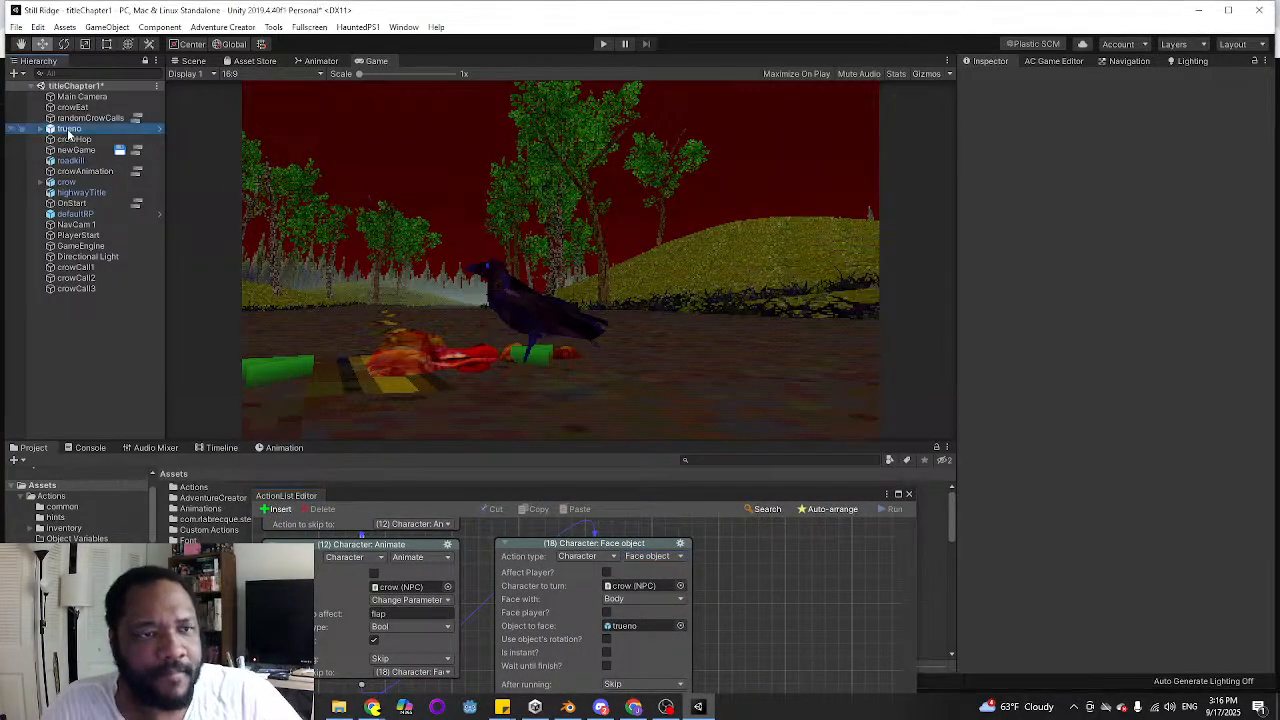
{"action": "left_click", "coordinate": [190, 61]}
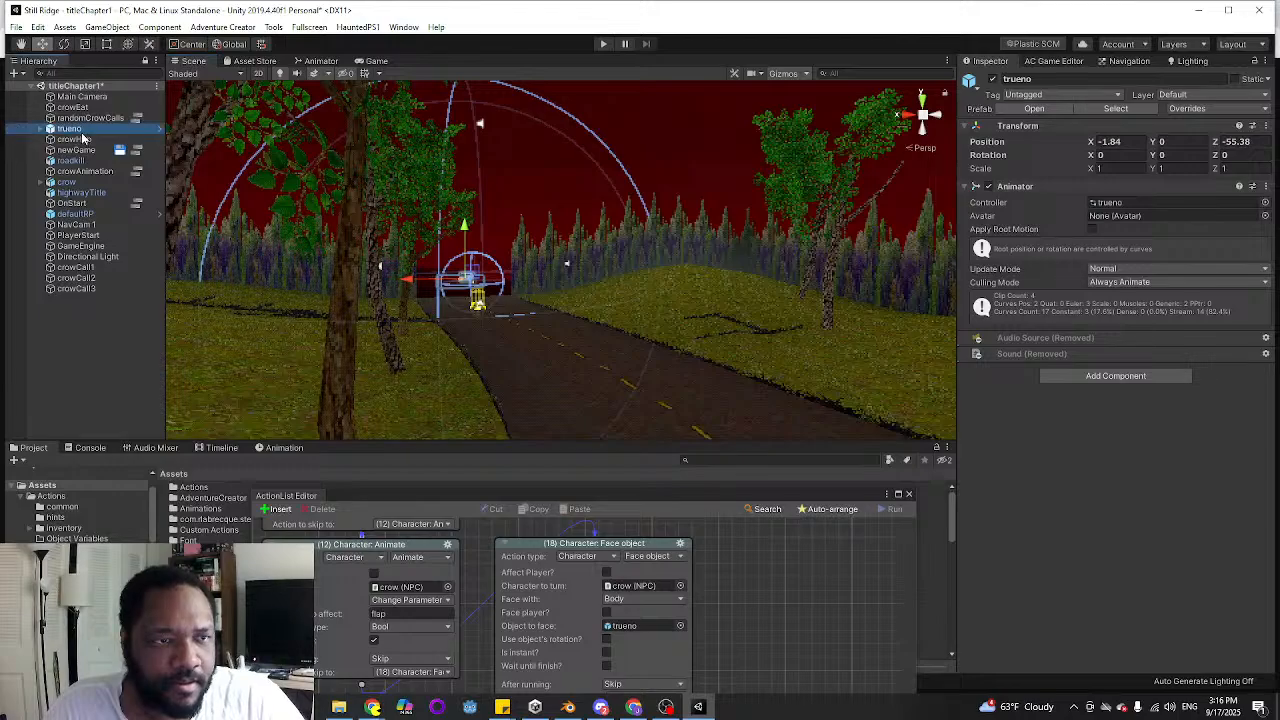
{"action": "double_click", "coordinate": [82, 133]}
{"action": "right_click_drag", "start_coordinate": [547, 234], "coordinate": [54, 285]}
{"action": "key", "text": "w"}
Enable Use object's rotation on both crow Face object actions in the newGame cutscene
{"action": "left_click_drag", "start_coordinate": [597, 497], "coordinate": [575, 72]}
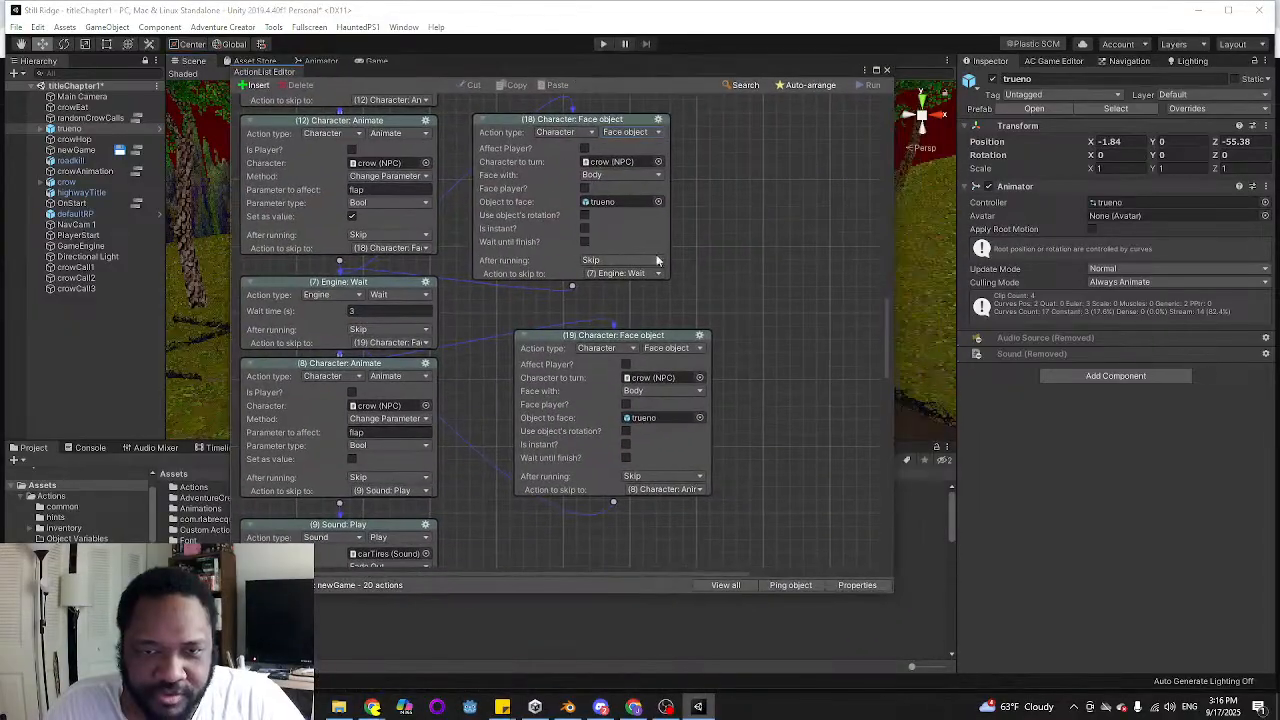
{"action": "left_click", "coordinate": [585, 216]}
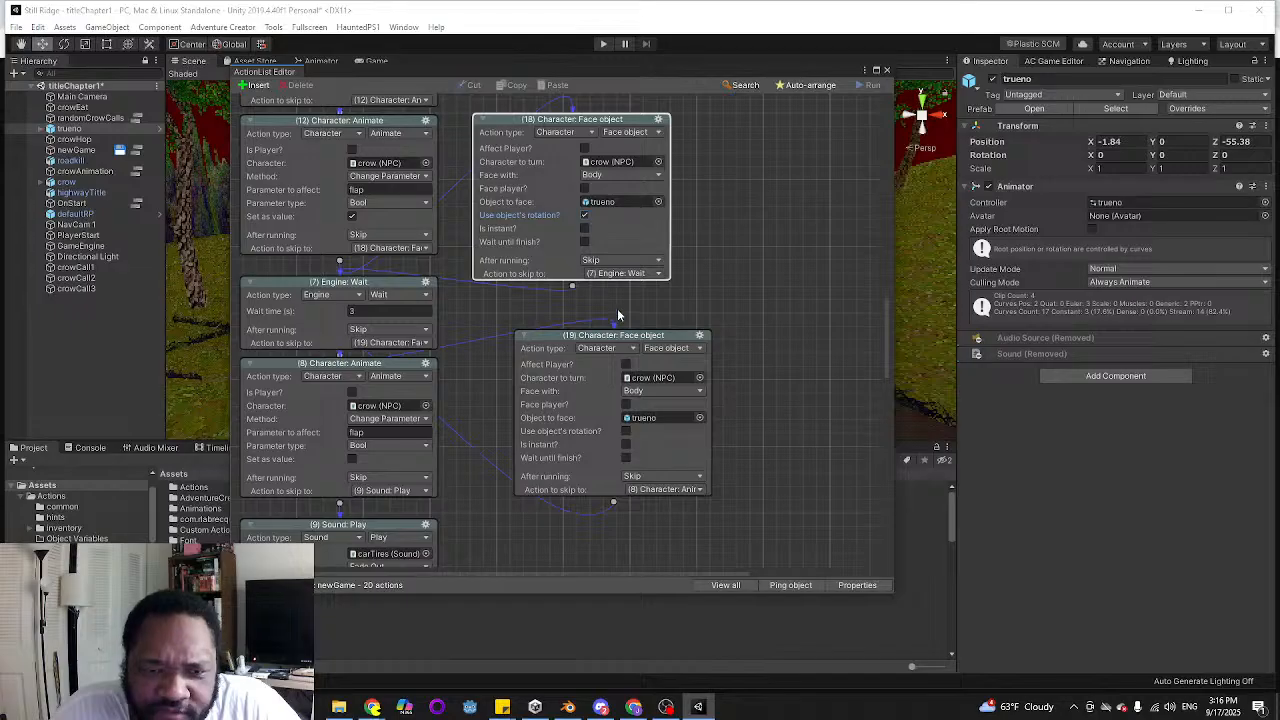
{"action": "left_click", "coordinate": [626, 431]}
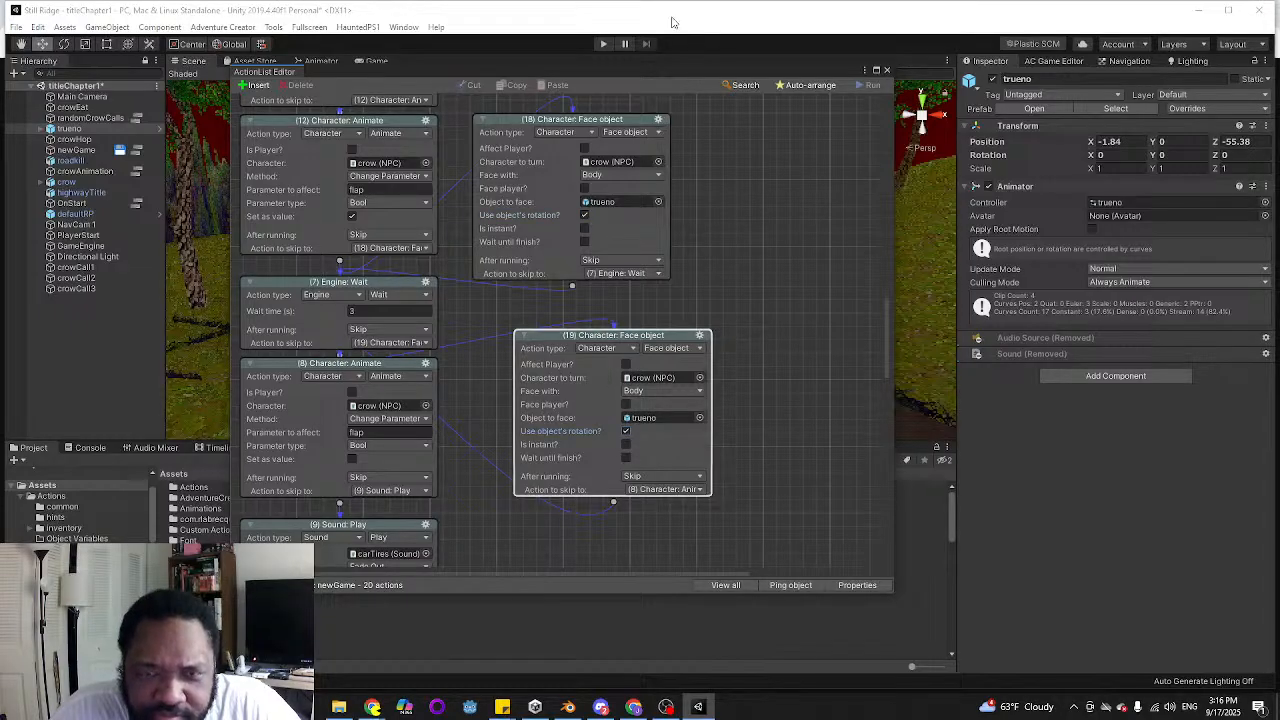
Test the crow's turning by playing the game through Dream and Chapter 1, and stop play mode after the car passes
{"action": "left_click_drag", "start_coordinate": [699, 72], "coordinate": [786, 518]}
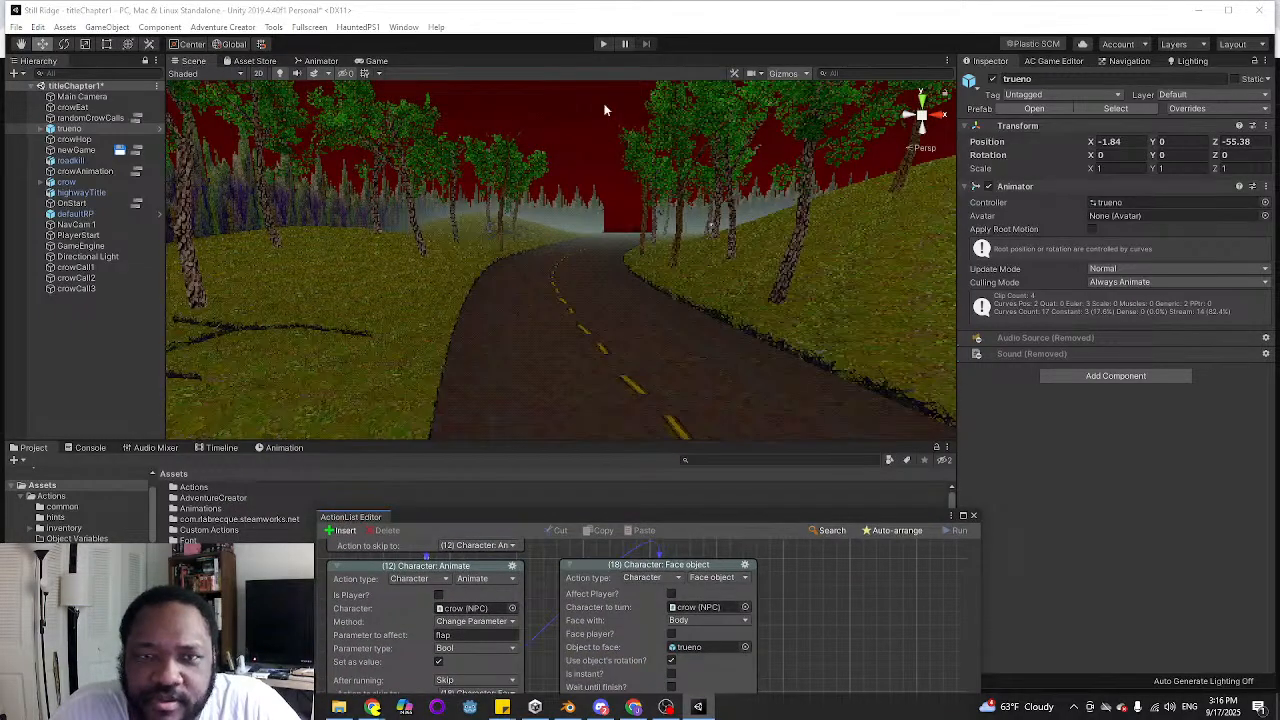
{"action": "left_click", "coordinate": [601, 44]}
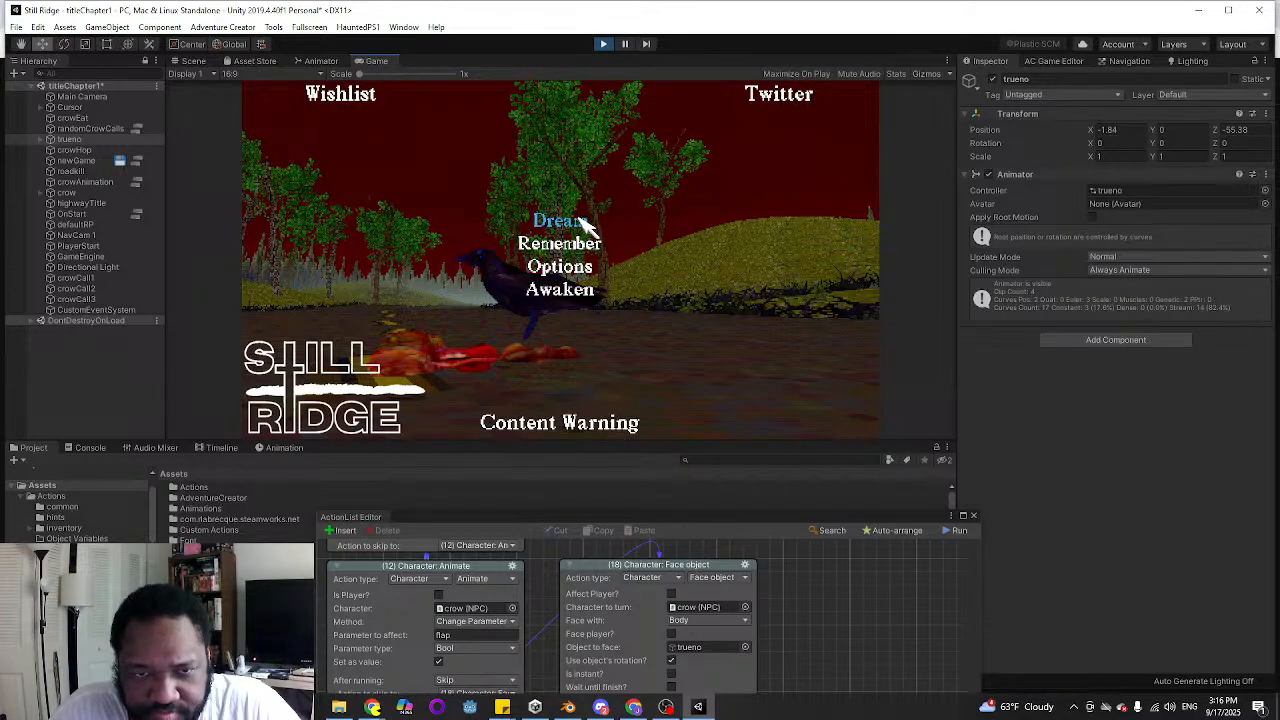
{"action": "left_click", "coordinate": [586, 222]}
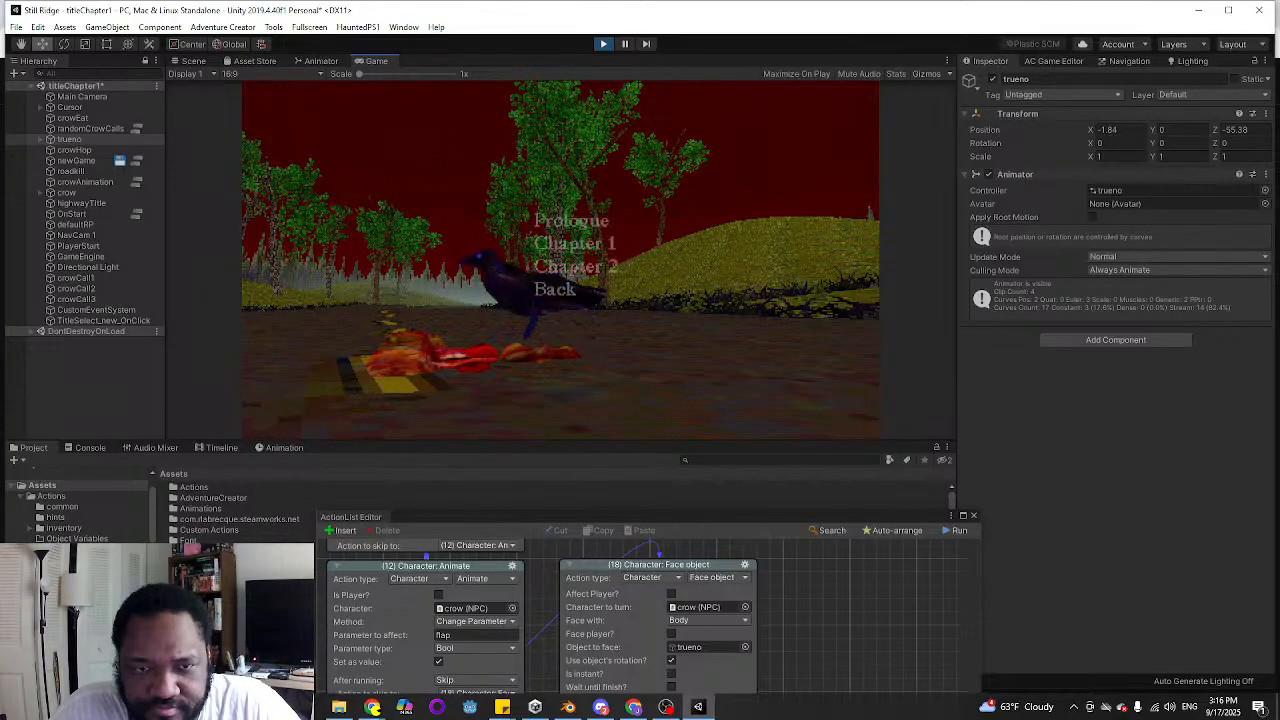
{"action": "left_click", "coordinate": [590, 244]}
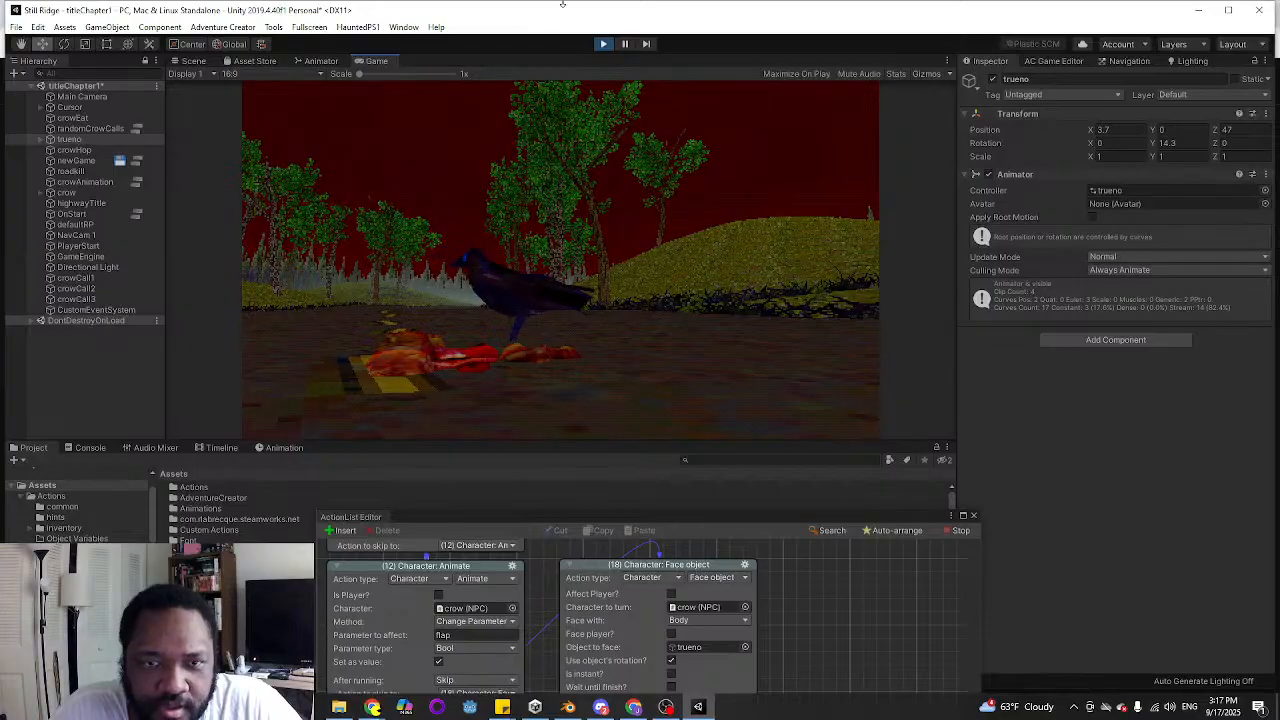
{"action": "key", "text": "ctrl+p"}
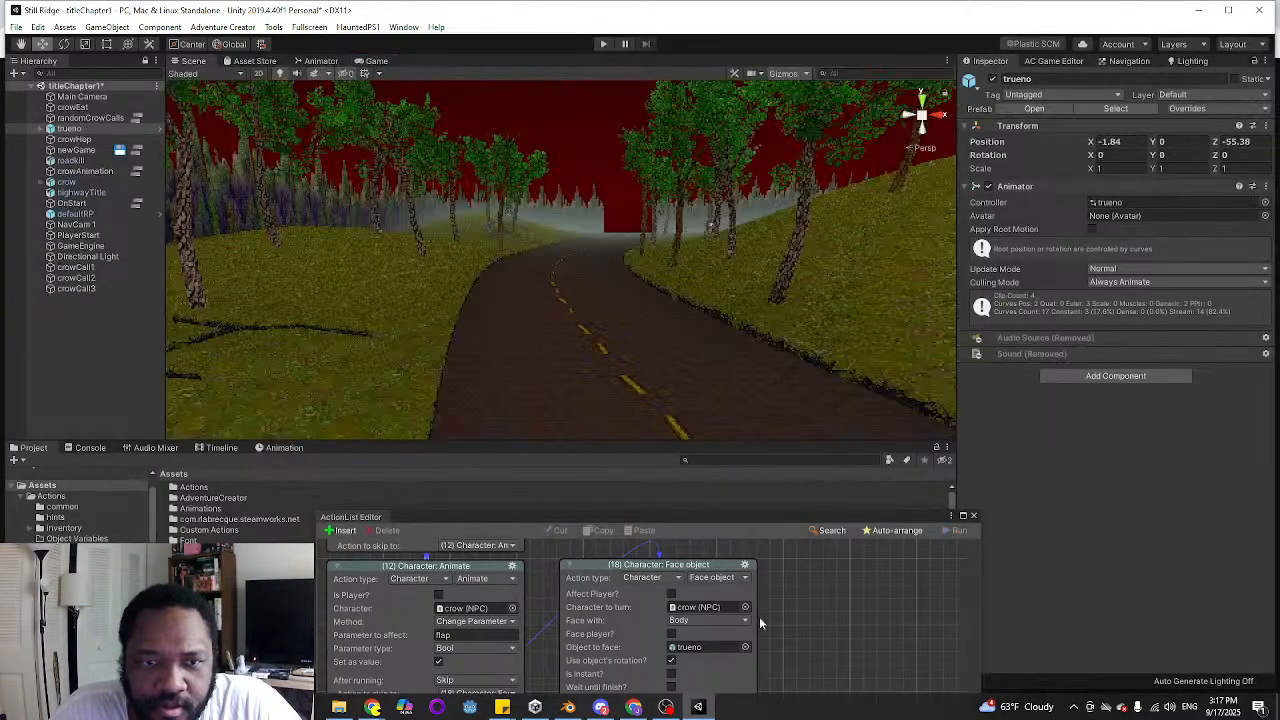
Strike through "I want to hold on the crow pecking at roadkill longer" in the Title Screen to-do list in Sticky Notes
{"action": "left_click_drag", "start_coordinate": [716, 519], "coordinate": [724, 179]}
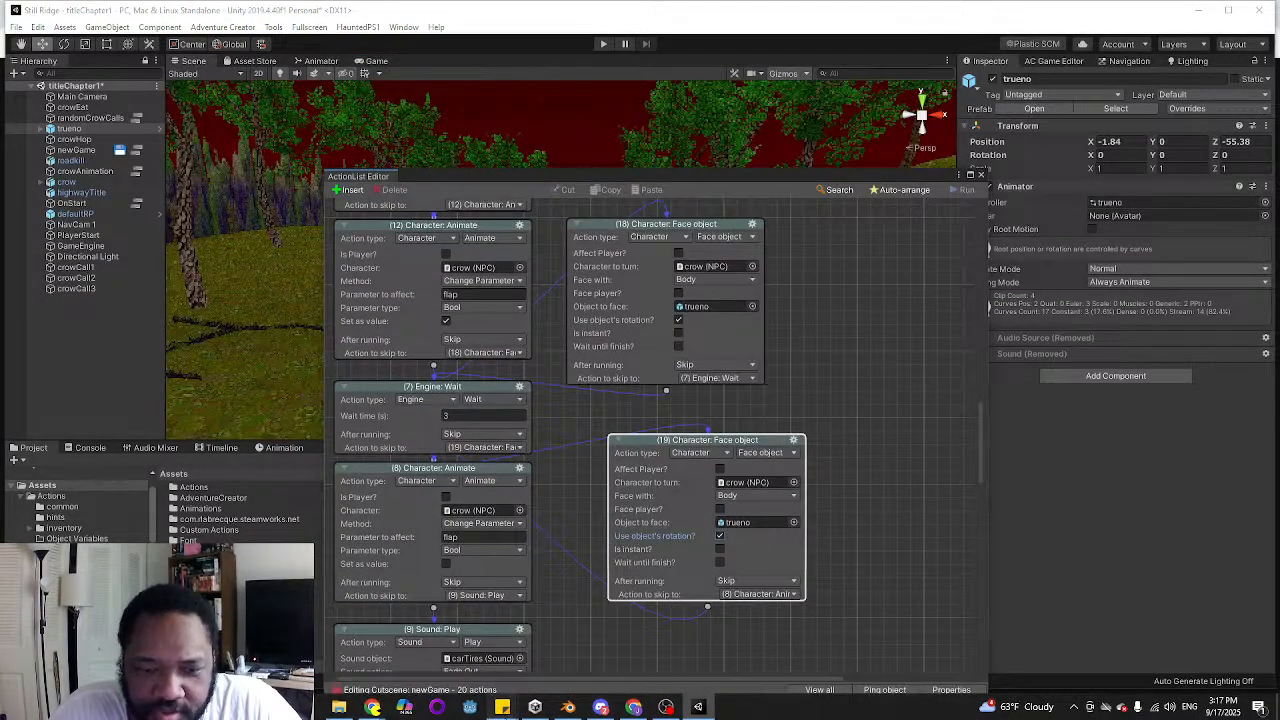
{"action": "mouse_move", "coordinate": [502, 707]}
{"action": "left_click", "coordinate": [436, 650]}
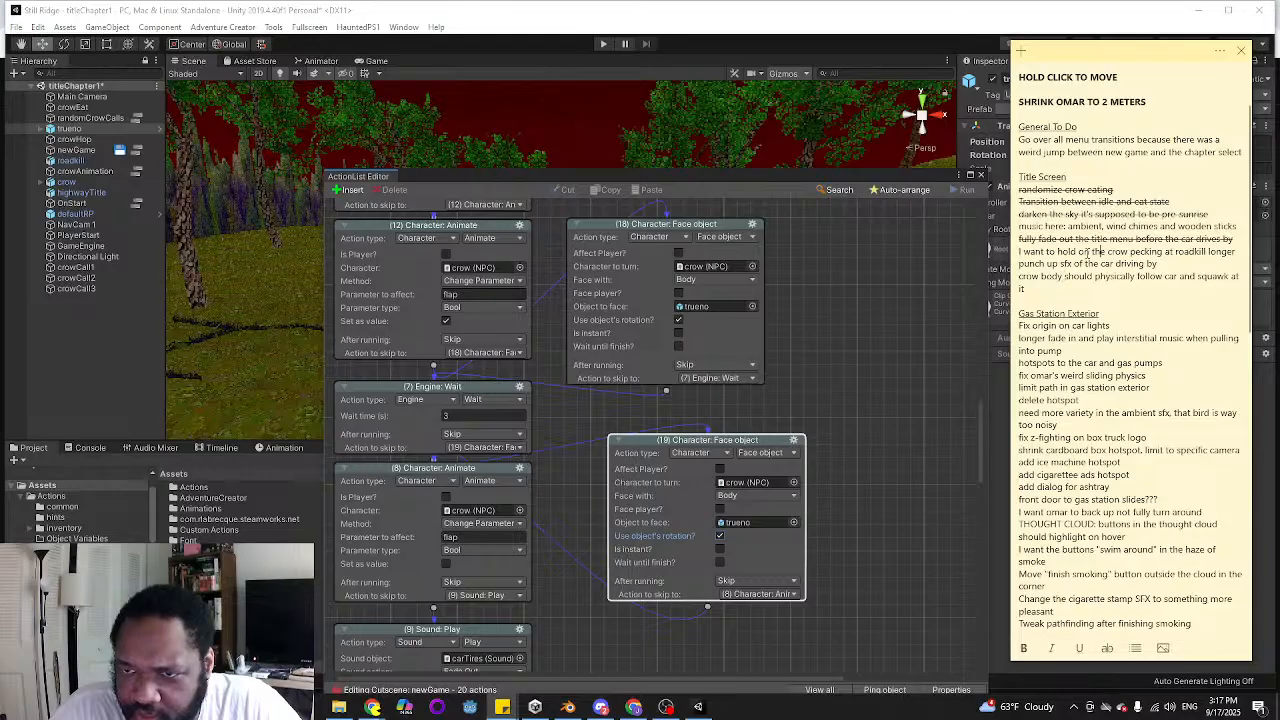
{"action": "triple_click", "coordinate": [1091, 251]}
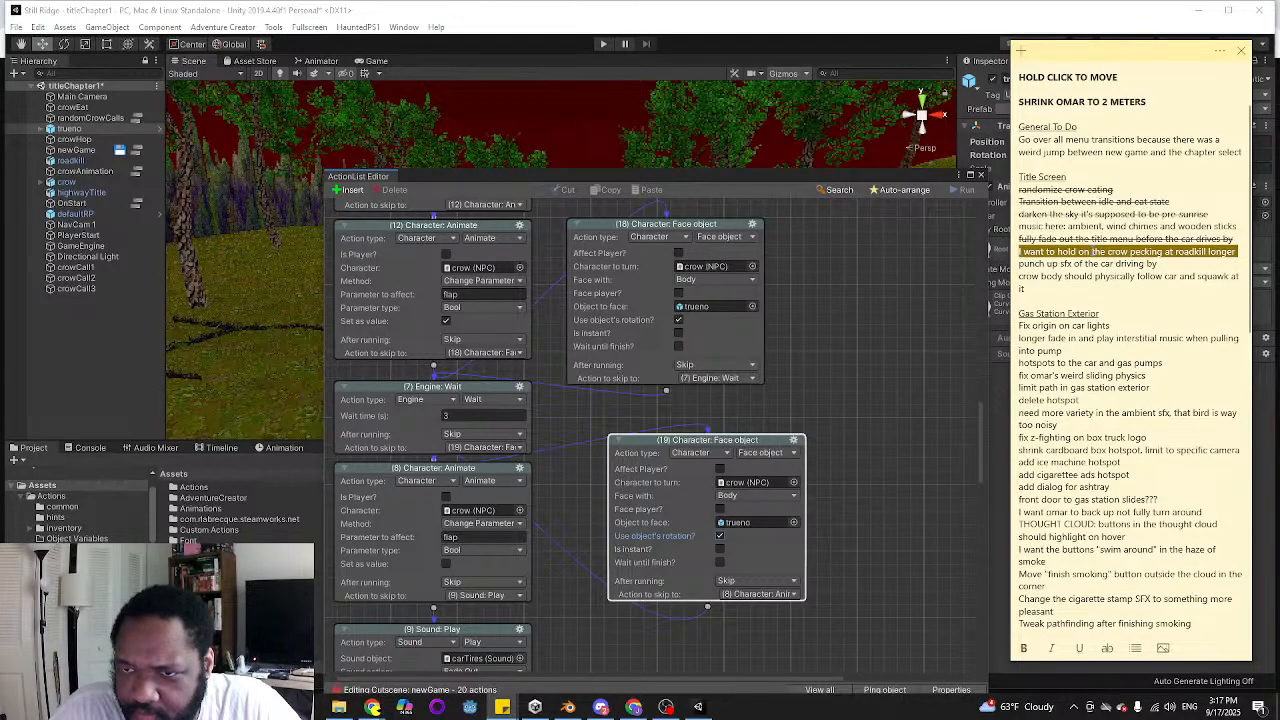
{"action": "right_click", "coordinate": [1092, 252]}
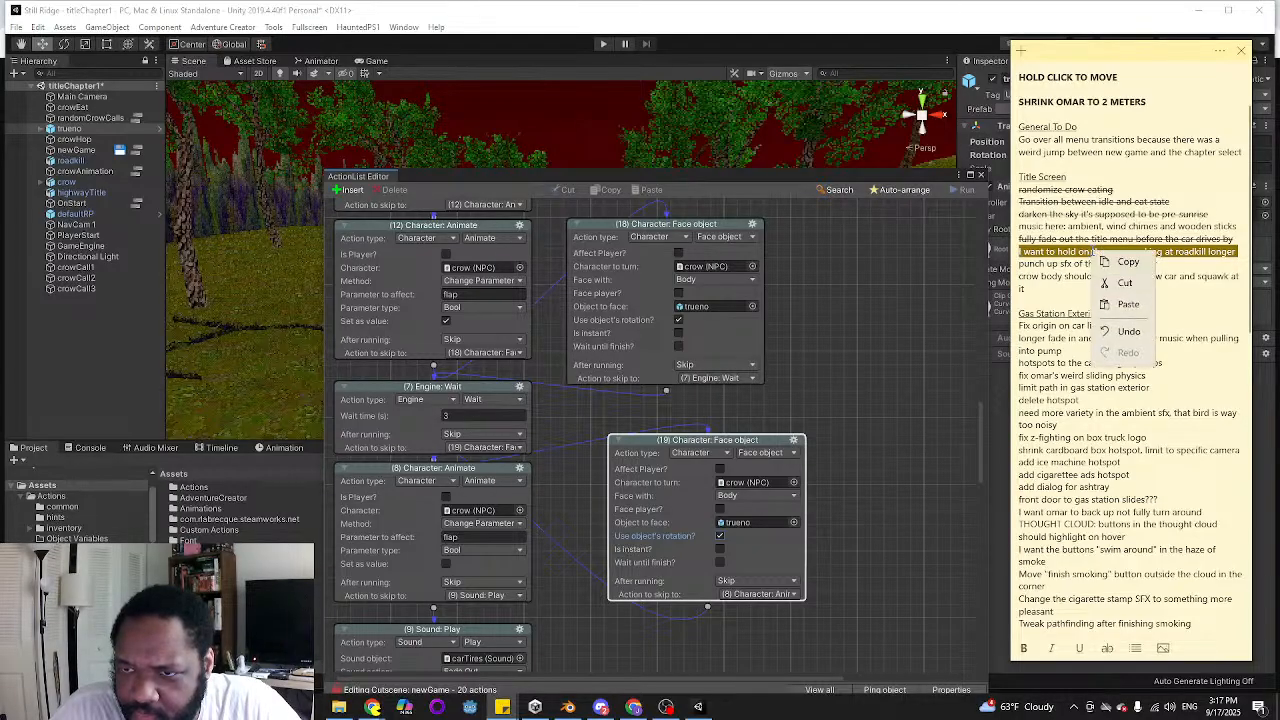
{"action": "left_click", "coordinate": [1107, 649]}
{"action": "left_click", "coordinate": [1107, 649]}
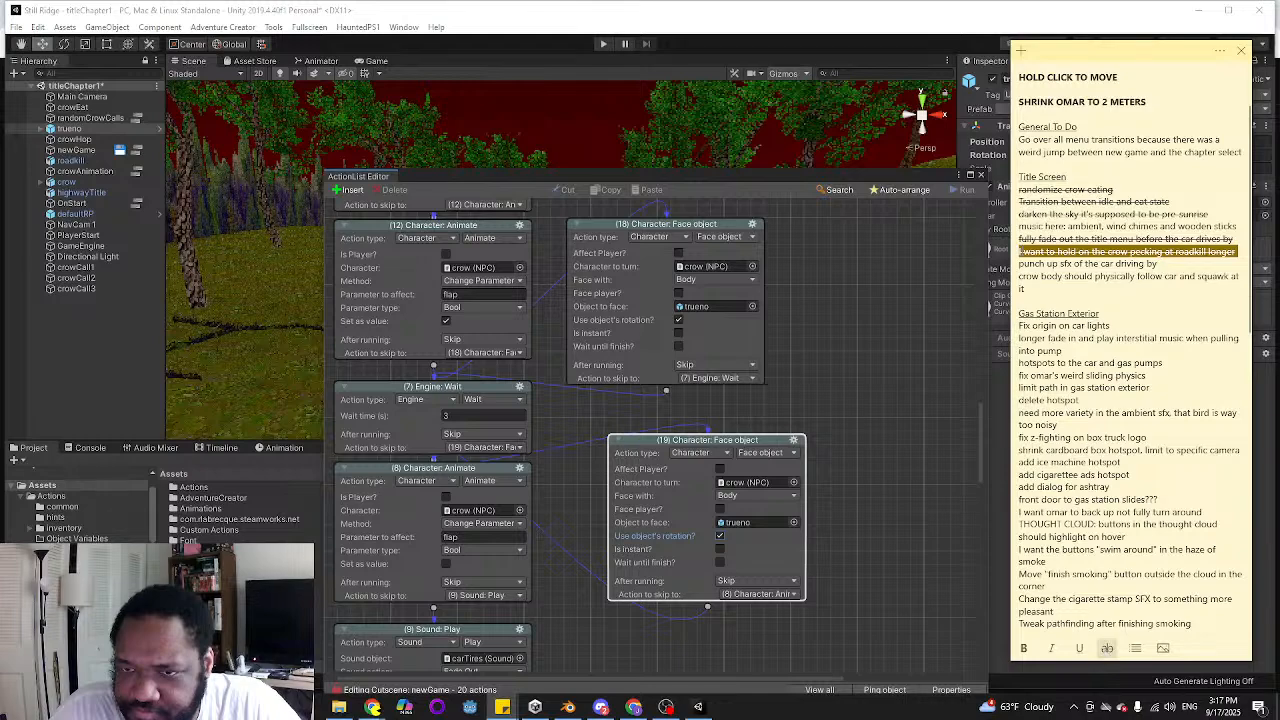
Add a new line reading "crow nee" below the crow body item in the Title Screen list
{"action": "left_click", "coordinate": [1076, 289]}
{"action": "key", "text": "Return"}
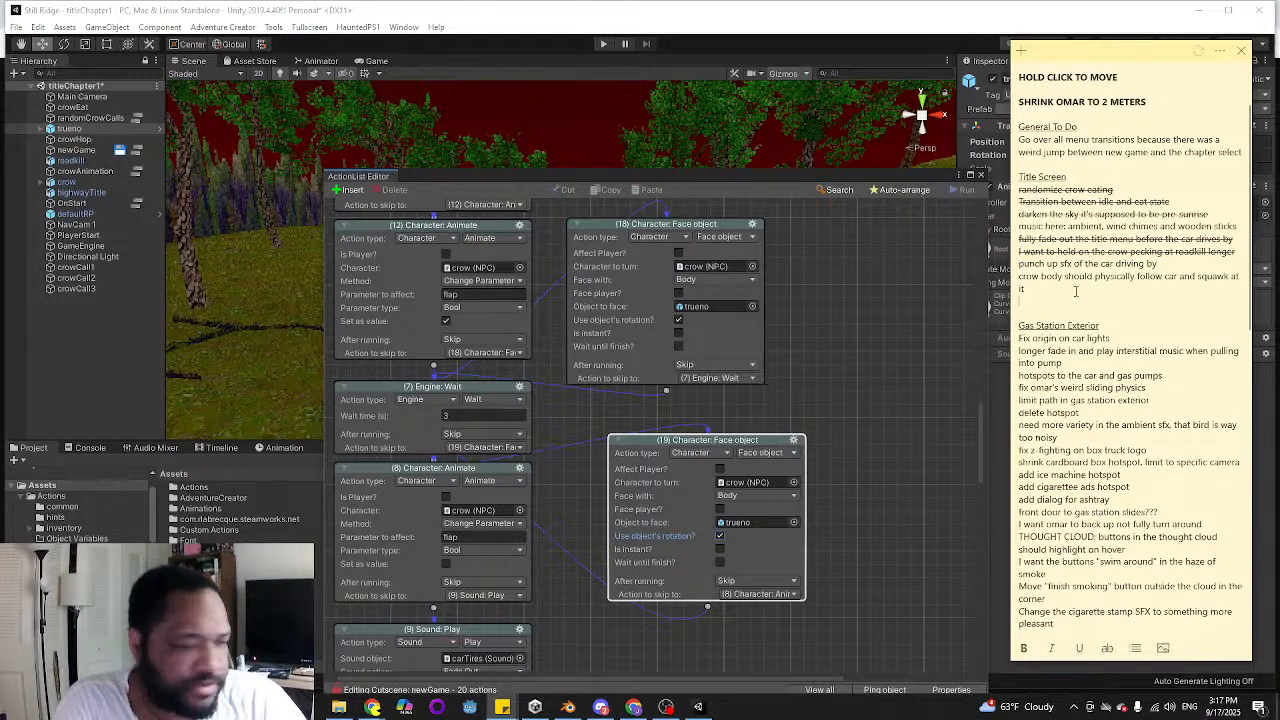
{"action": "type", "text": "crow nee"}
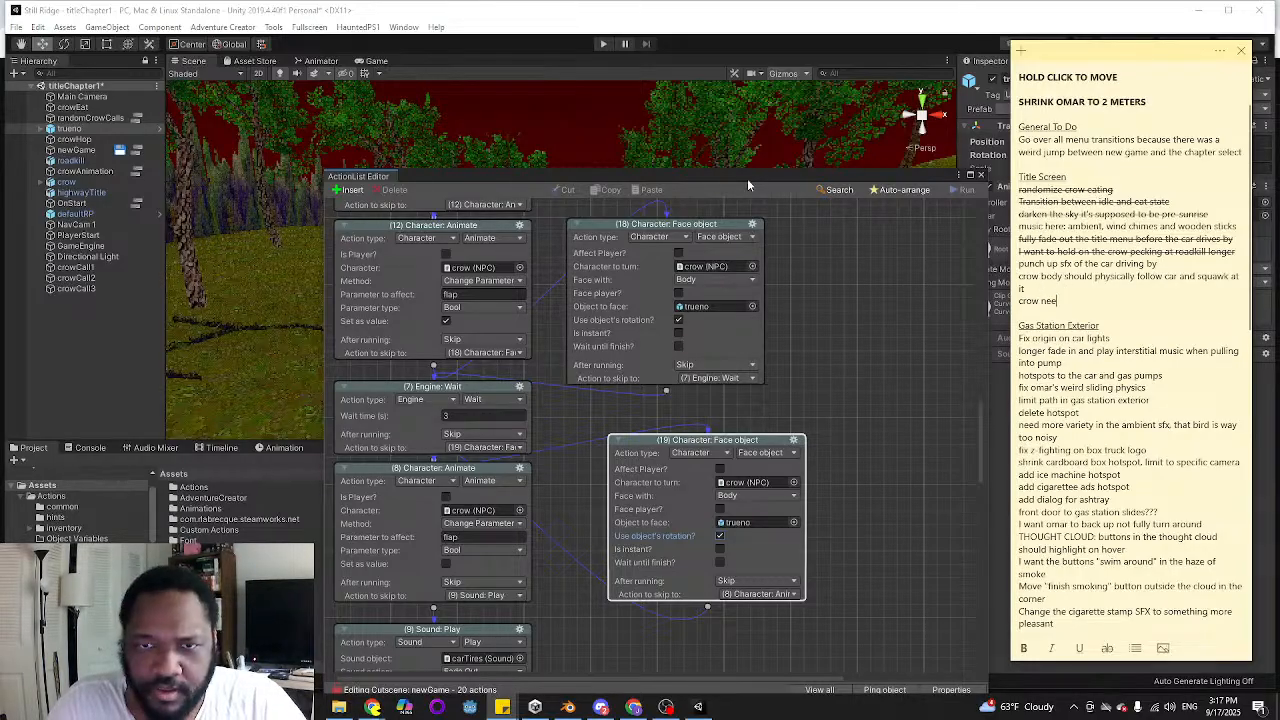
In Unity, insert a 3-second Engine: Wait between newGame's crowAnimation ActionList: Run and Camera: Fade actions, and auto-arrange the actions
{"action": "left_click", "coordinate": [746, 182]}
{"action": "left_click_drag", "start_coordinate": [751, 176], "coordinate": [681, 78]}
{"action": "left_click_drag", "start_coordinate": [911, 318], "coordinate": [905, 480]}
{"action": "scroll", "coordinate": [470, 430], "scroll_direction": "up", "scroll_amount": 4}
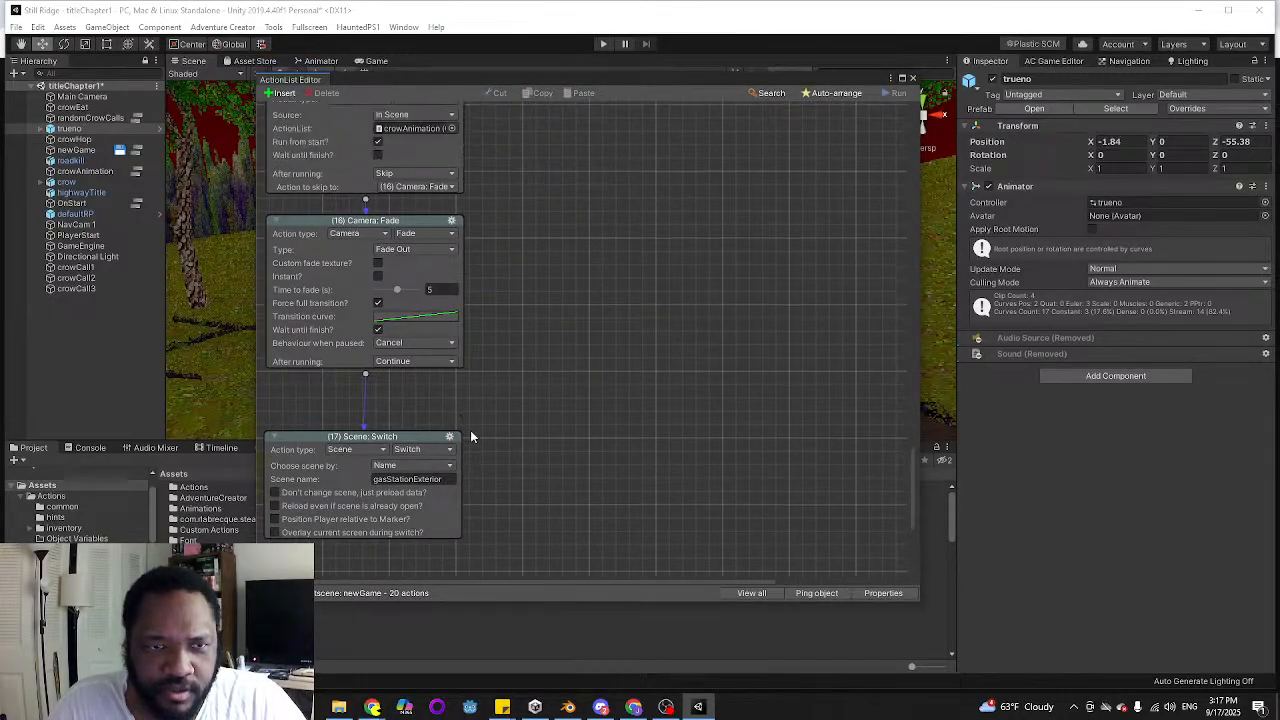
{"action": "left_click_drag", "start_coordinate": [397, 284], "coordinate": [397, 317]}
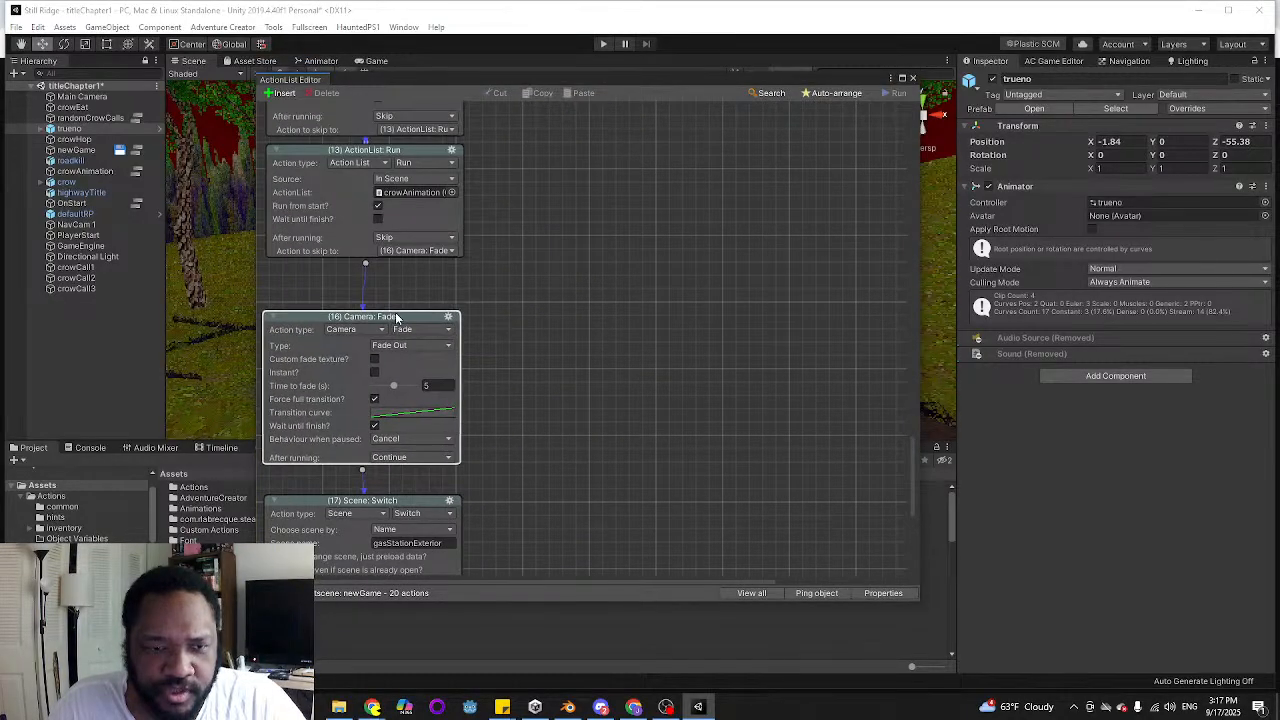
{"action": "left_click_drag", "start_coordinate": [364, 258], "coordinate": [620, 280]}
{"action": "left_click", "coordinate": [692, 317]}
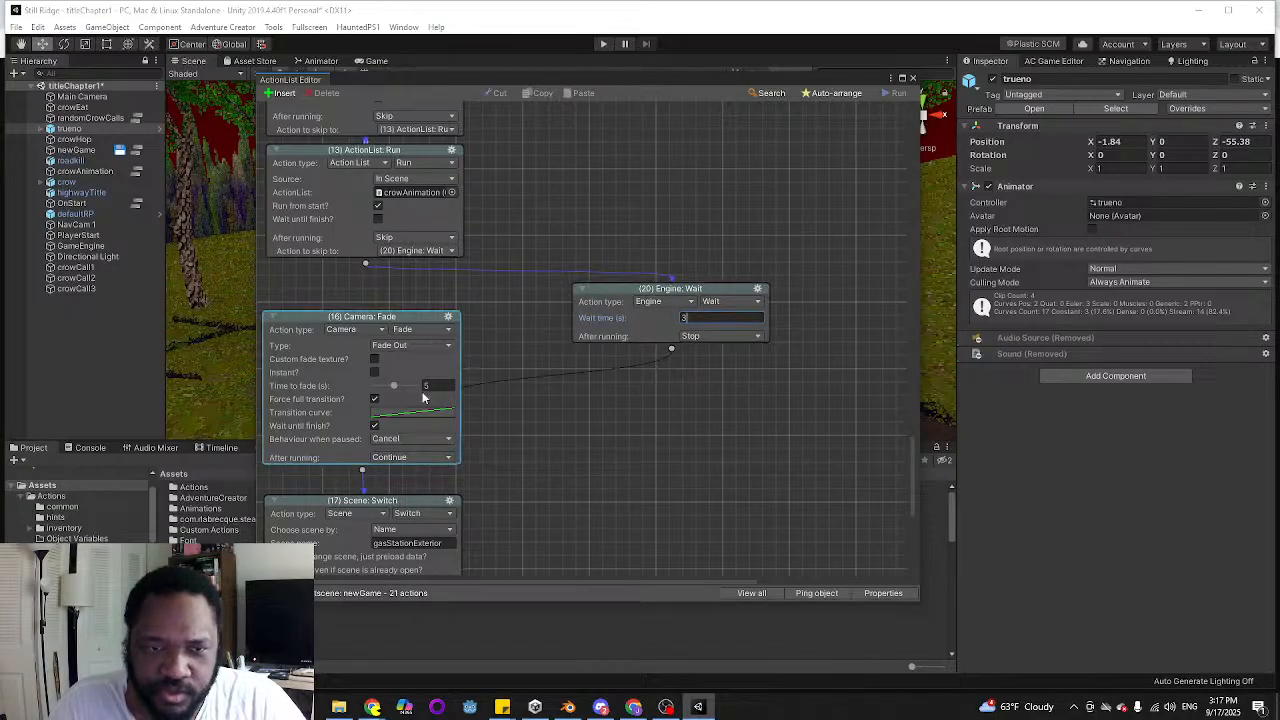
{"action": "left_click", "coordinate": [836, 92]}
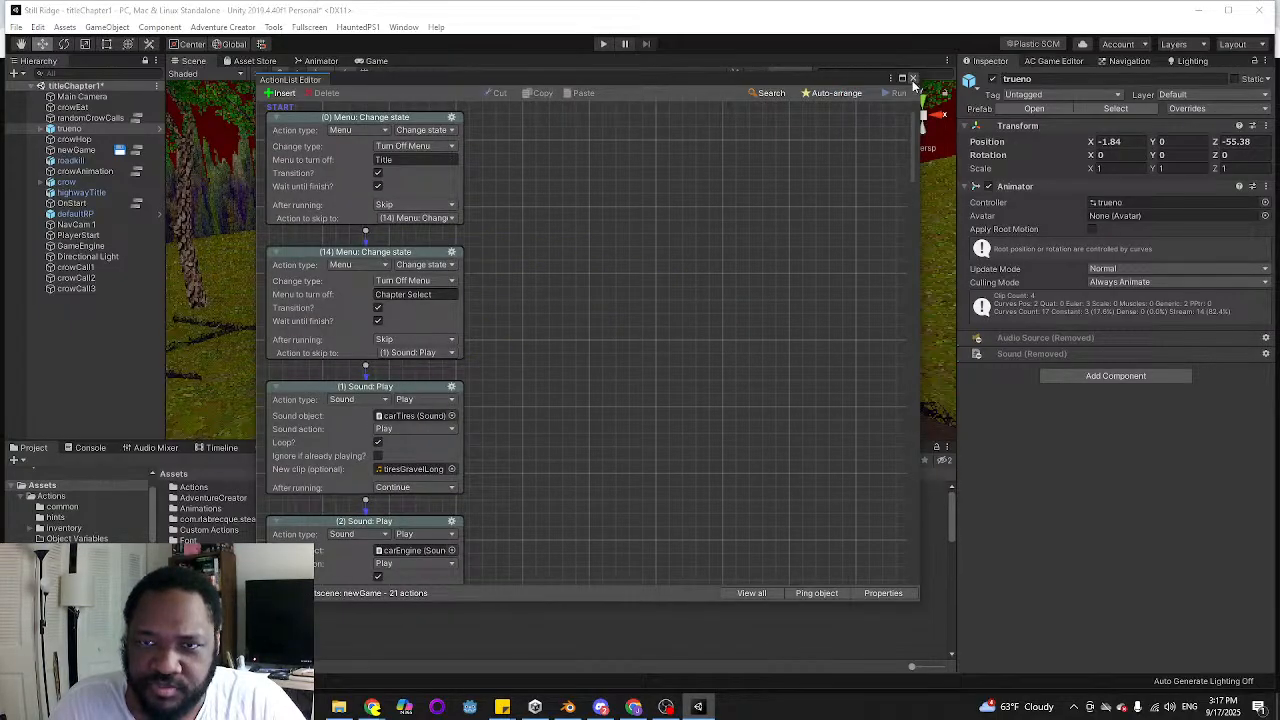
Strike through "crow body should physically follow car and squawk at it" in the sticky note and return to Unity
{"action": "mouse_move", "coordinate": [505, 705]}
{"action": "left_click", "coordinate": [437, 652]}
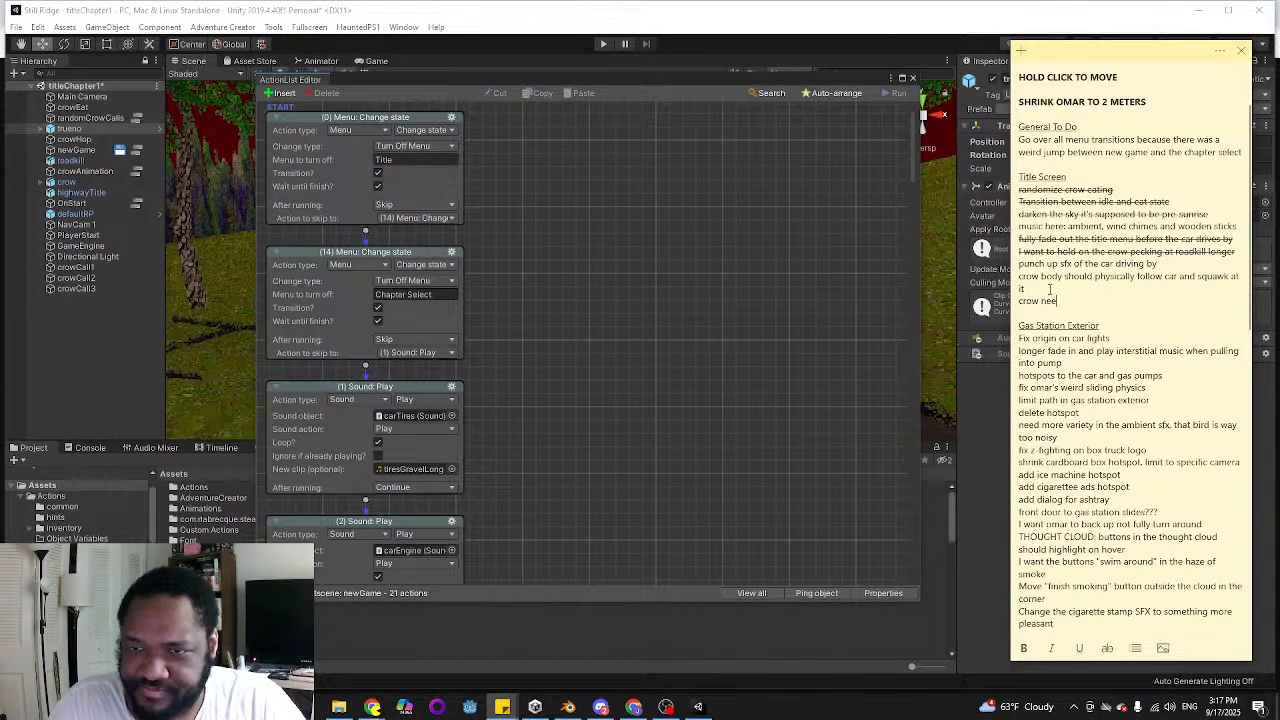
{"action": "left_click_drag", "start_coordinate": [1026, 288], "coordinate": [1012, 277]}
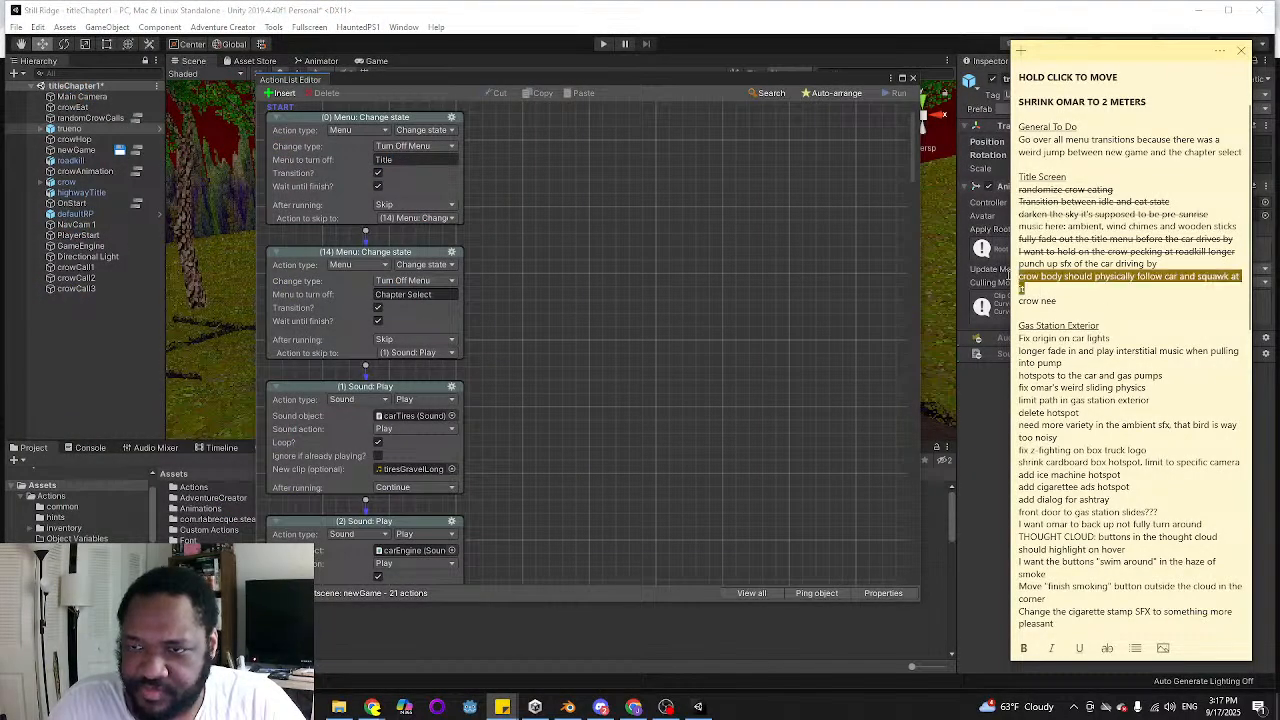
{"action": "left_click", "coordinate": [1107, 648]}
{"action": "left_click", "coordinate": [792, 416]}
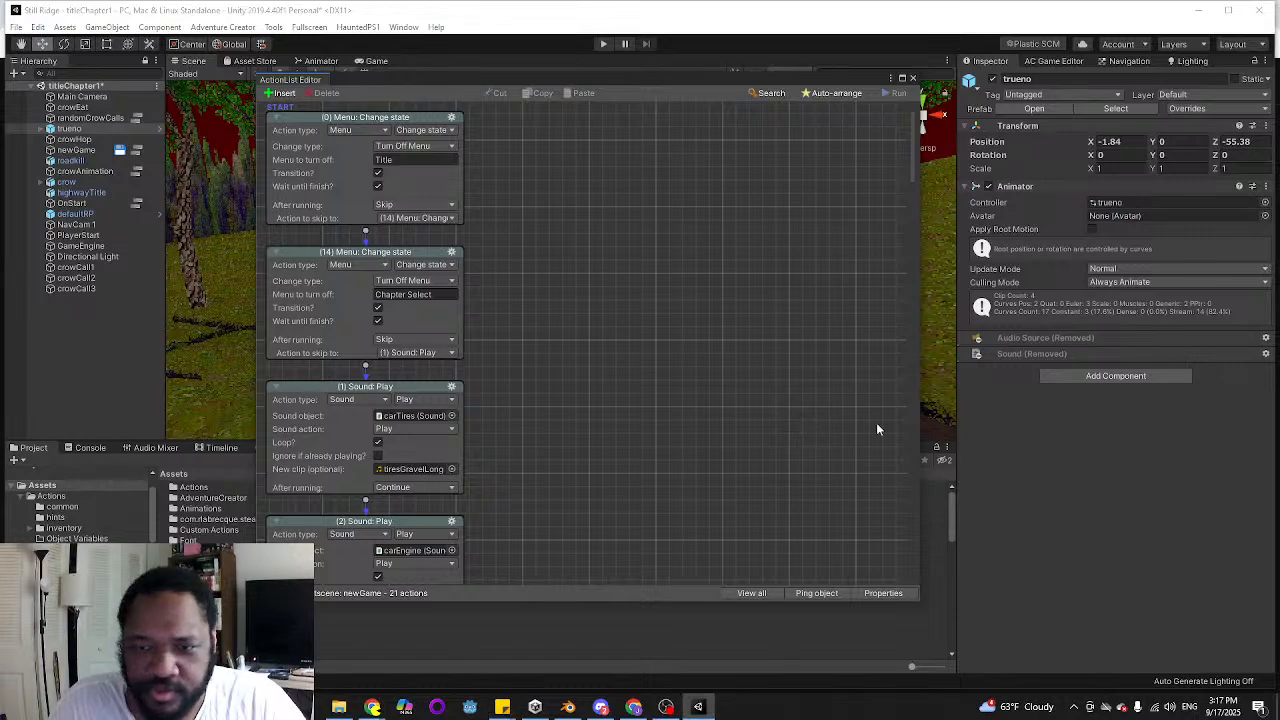
Review the crow's flap and Face object actions in the rearranged newGame cutscene
{"action": "scroll", "coordinate": [698, 260], "scroll_direction": "down", "scroll_amount": 10}
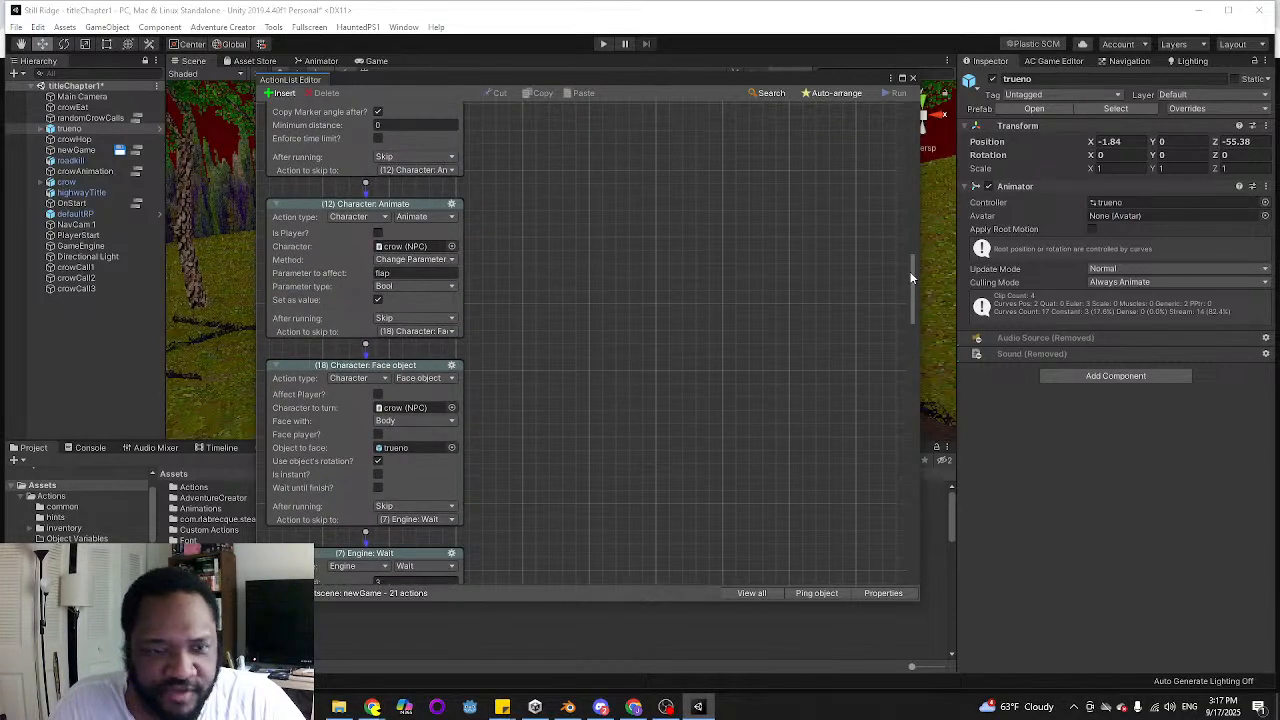
{"action": "left_click_drag", "start_coordinate": [916, 309], "coordinate": [916, 278]}
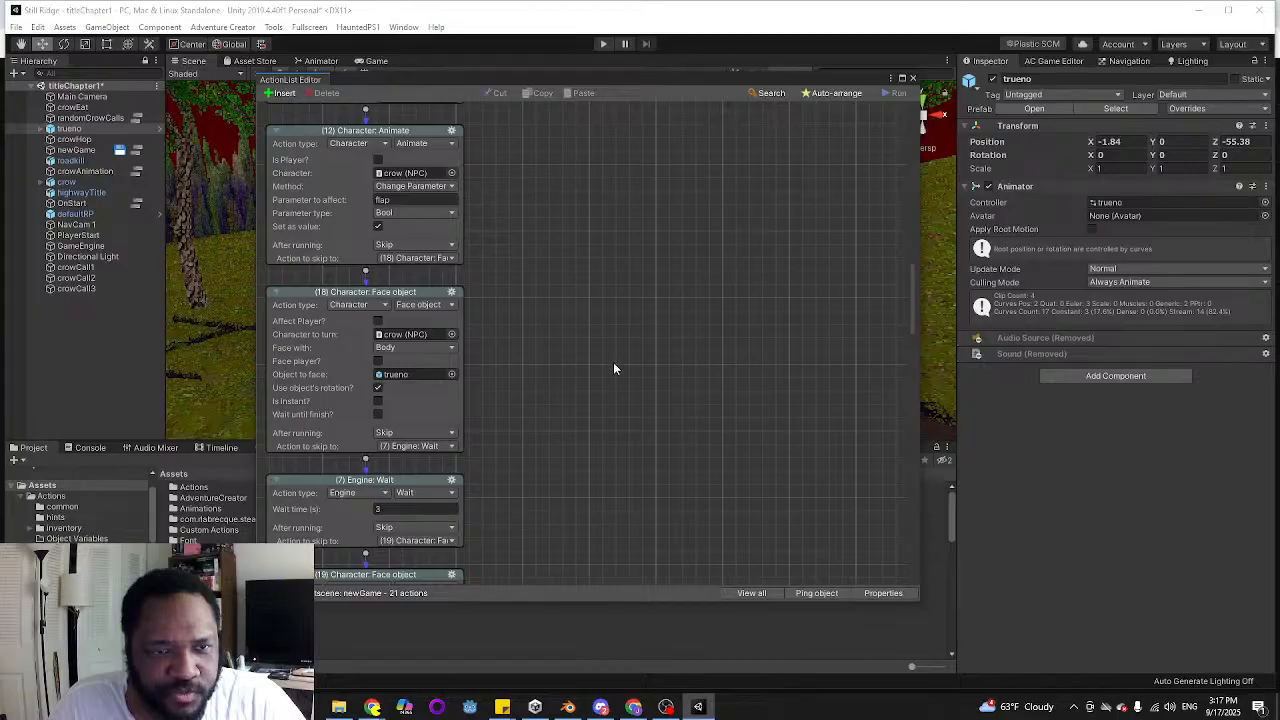
{"action": "scroll", "coordinate": [614, 368], "scroll_direction": "up", "scroll_amount": 2}
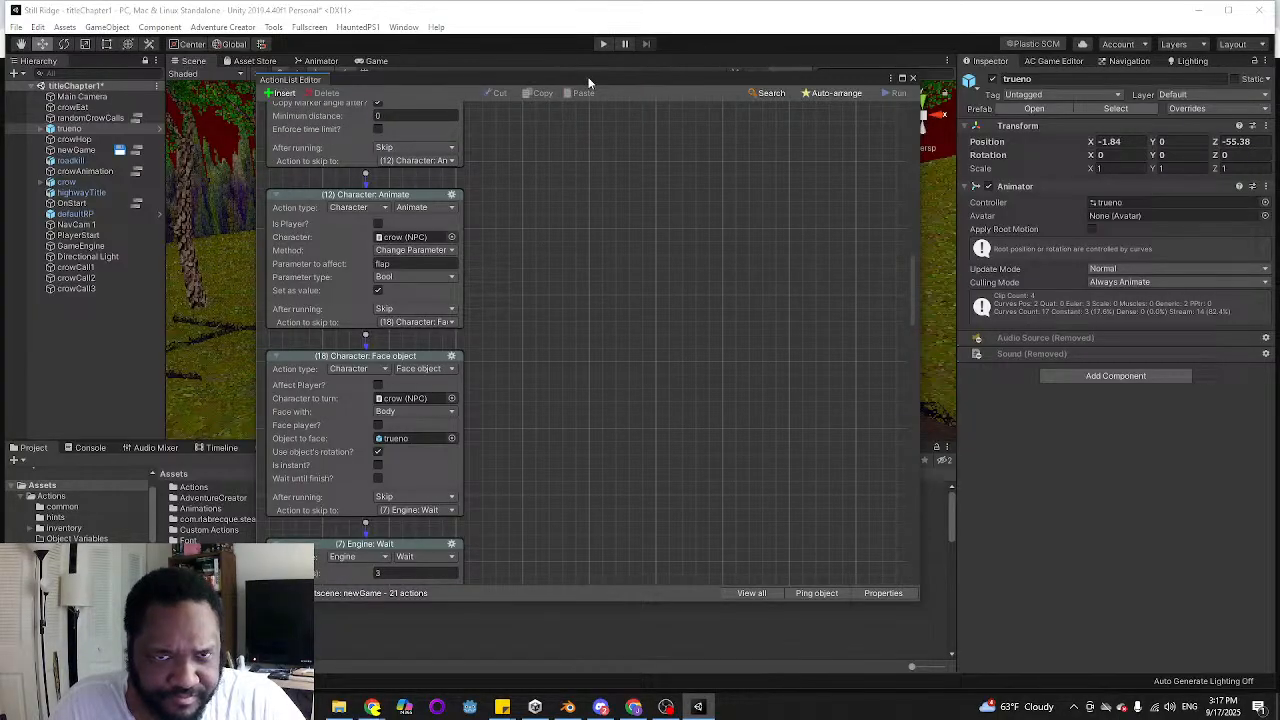
{"action": "left_click_drag", "start_coordinate": [589, 81], "coordinate": [677, 120]}
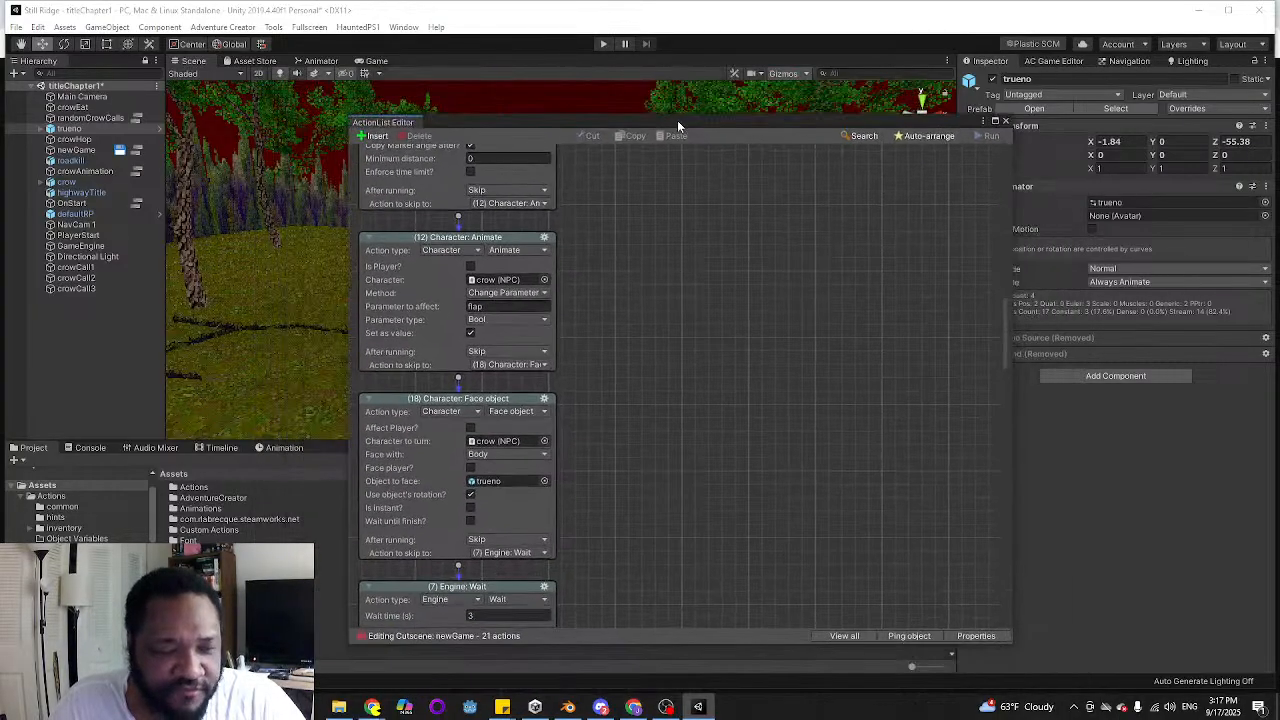
Open the OnStart cutscene to examine its Sound: Play ambience action, and open the project's Music folder
{"action": "left_click", "coordinate": [137, 205]}
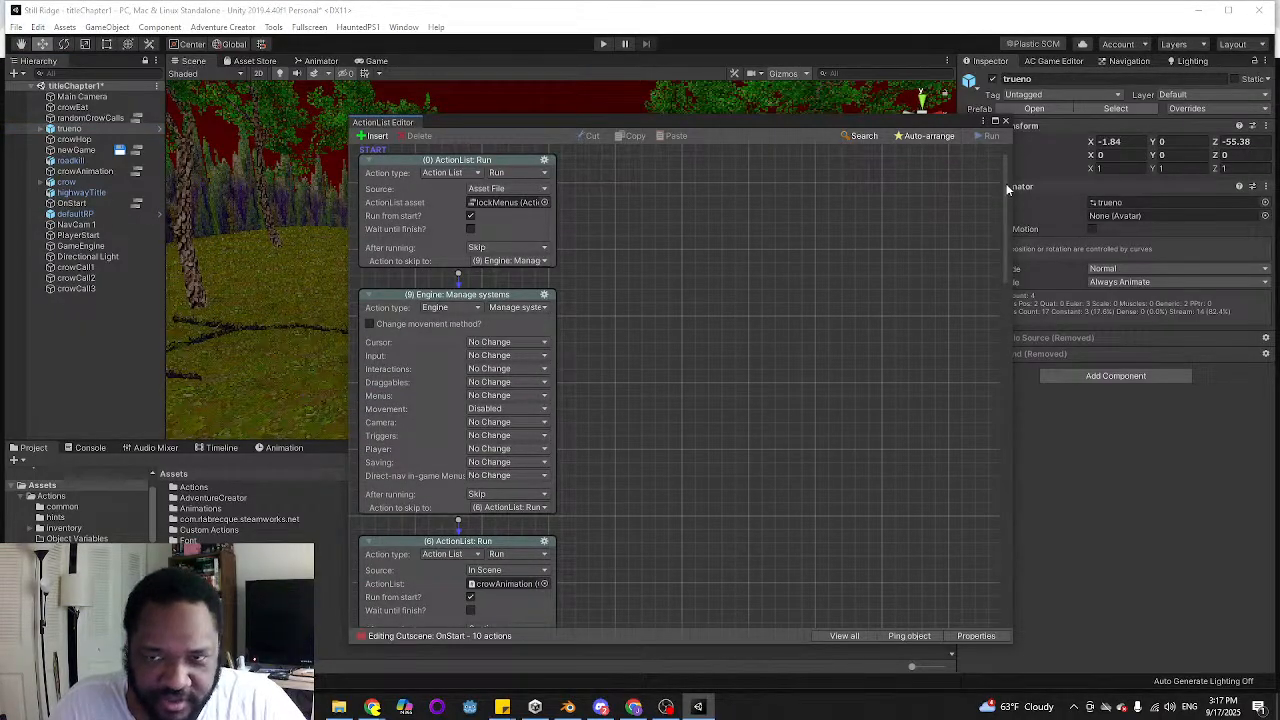
{"action": "left_click_drag", "start_coordinate": [1001, 165], "coordinate": [977, 371]}
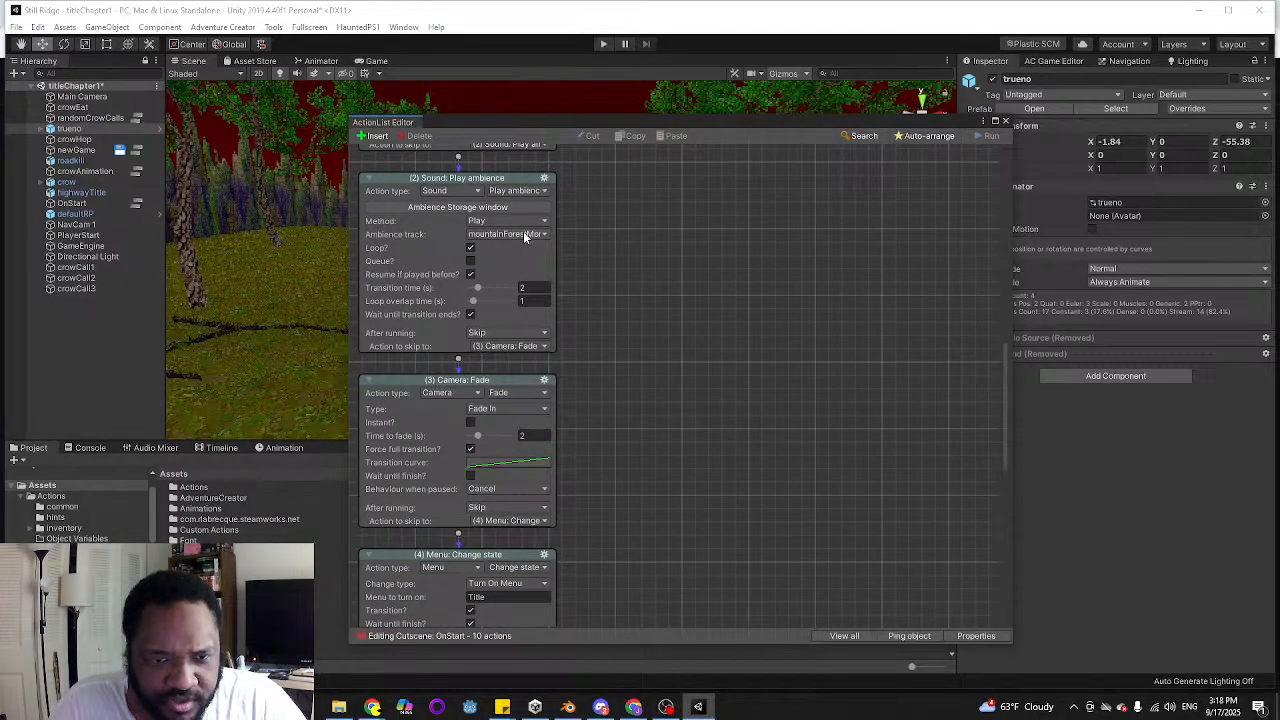
{"action": "mouse_move", "coordinate": [1002, 405]}
{"action": "left_mouse_down"}
{"action": "mouse_move", "coordinate": [996, 506]}
{"action": "mouse_move", "coordinate": [996, 393]}
{"action": "left_mouse_up"}
{"action": "scroll", "coordinate": [80, 510], "scroll_direction": "down", "scroll_amount": 3}
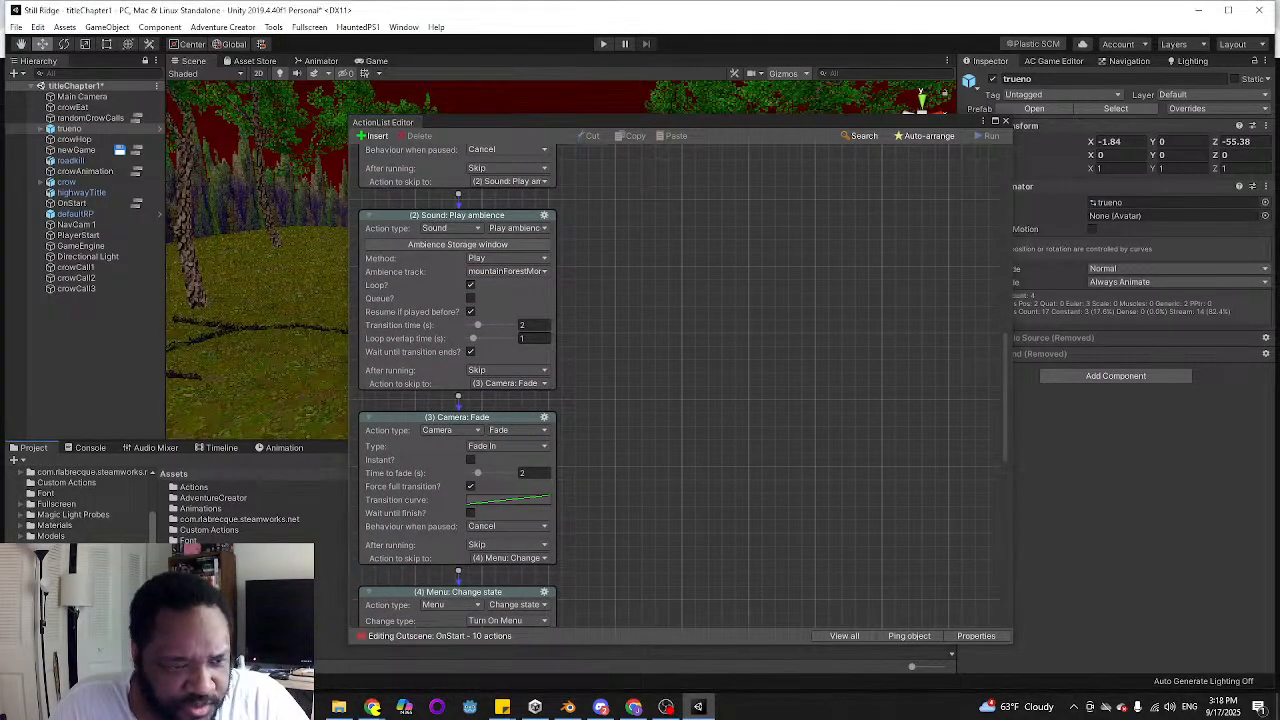
{"action": "left_click", "coordinate": [52, 547]}
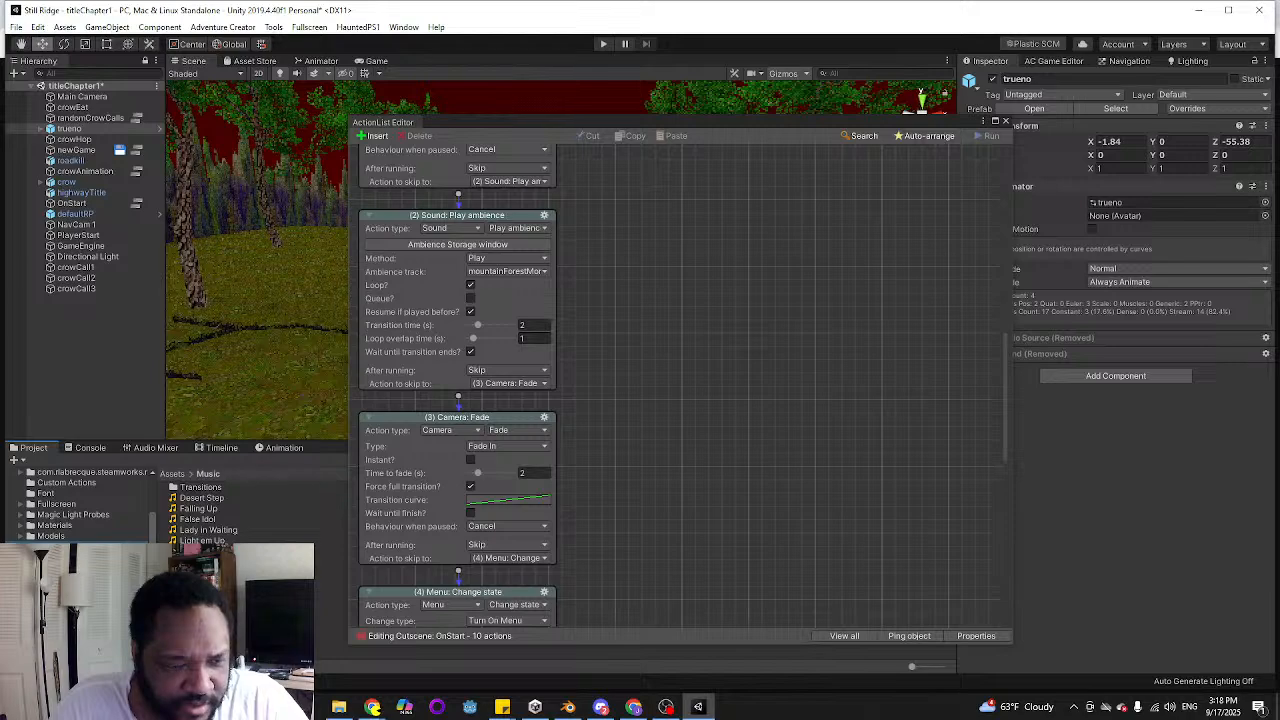
Close the OnStart action list, search the project for "mountainfo" and preview the mountainForestMorningAmbience clip
{"action": "double_click", "coordinate": [201, 487]}
{"action": "left_click", "coordinate": [52, 547]}
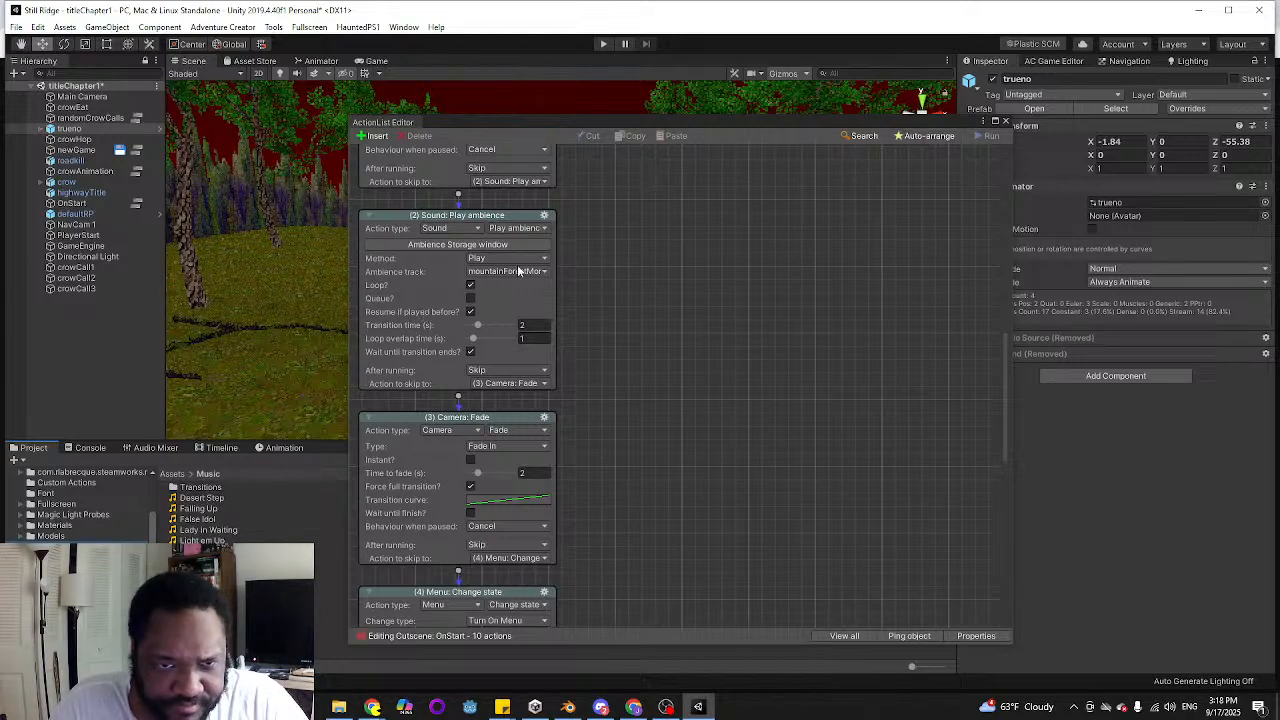
{"action": "left_click", "coordinate": [1005, 121]}
{"action": "left_click", "coordinate": [781, 459]}
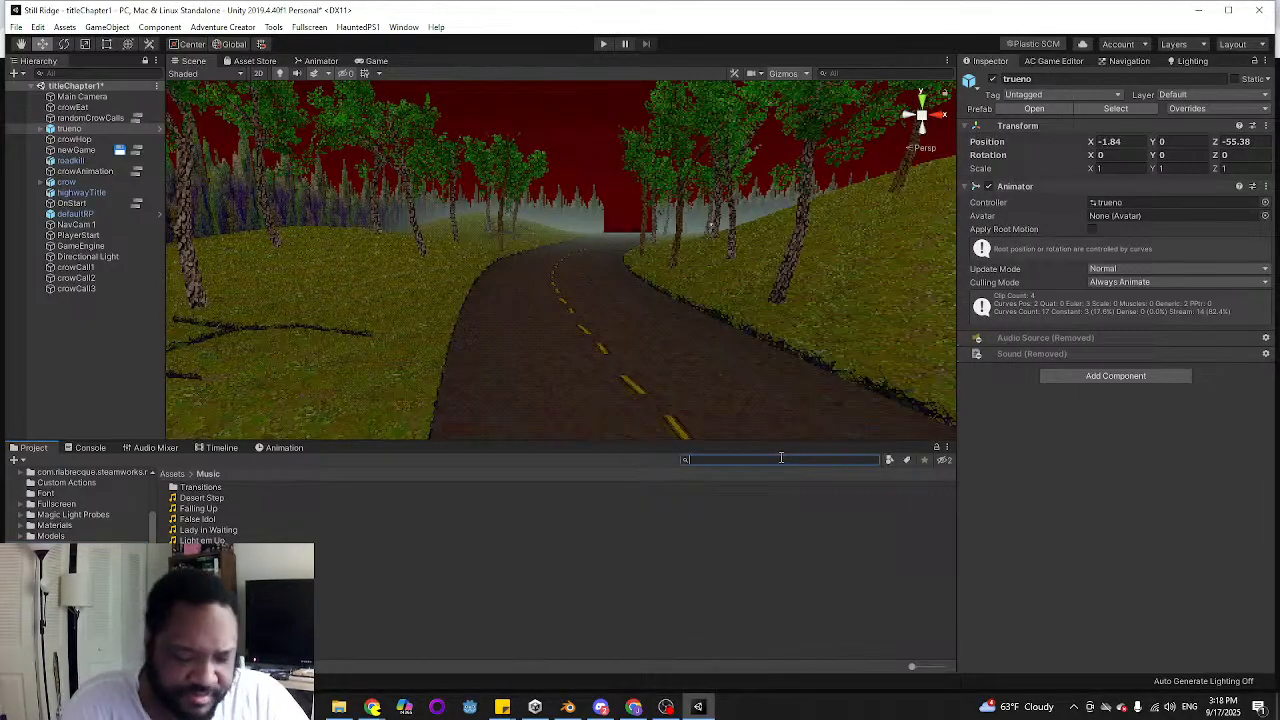
{"action": "type", "text": "mountainfo"}
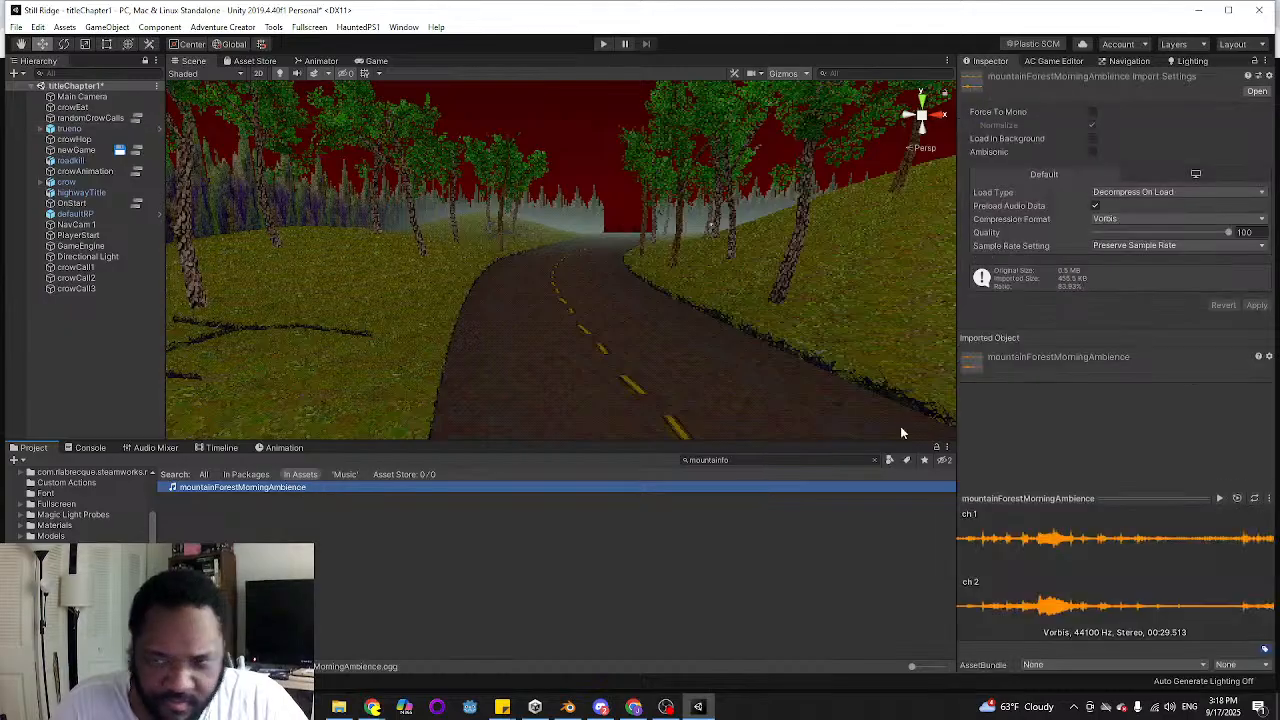
{"action": "left_click", "coordinate": [1219, 498]}
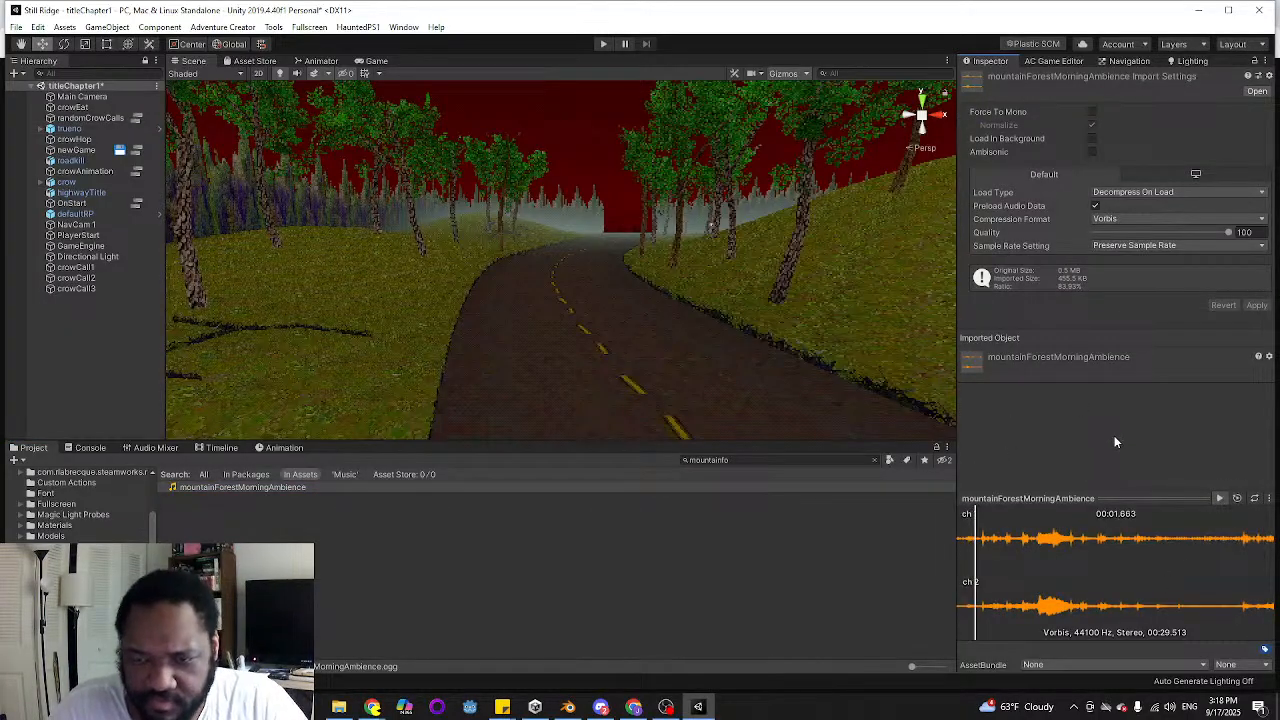
{"action": "left_click", "coordinate": [744, 460]}
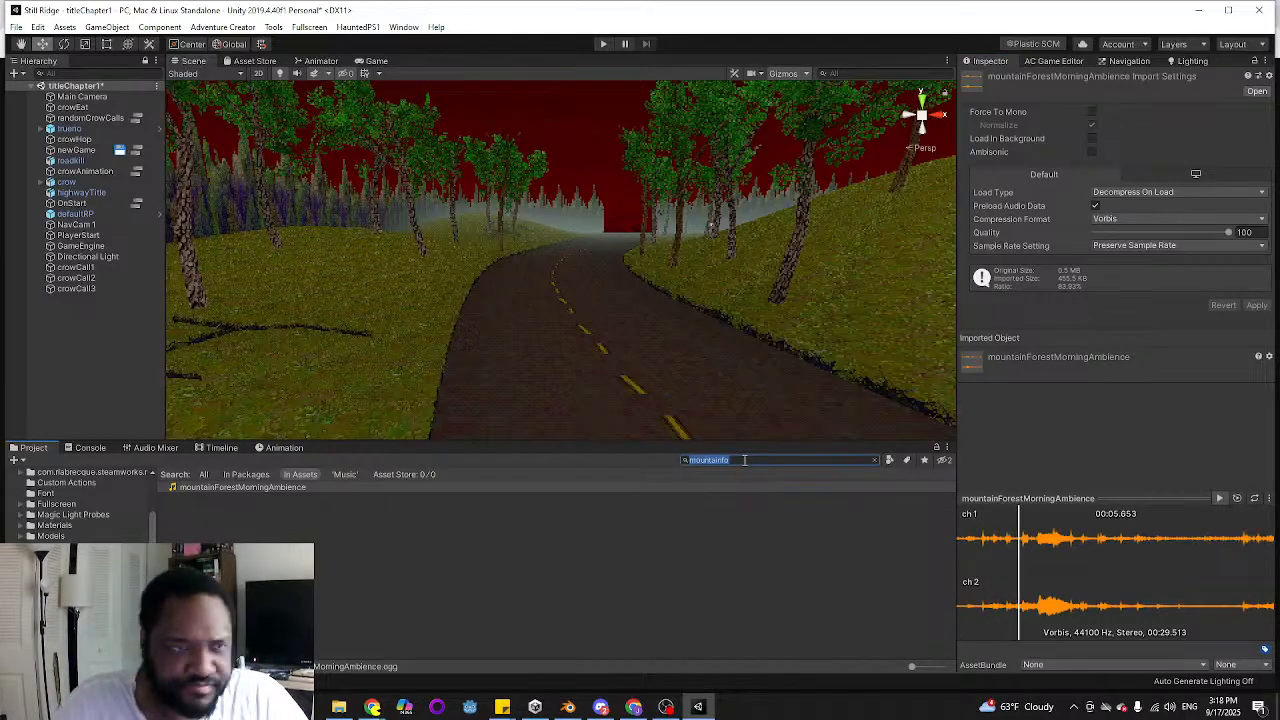
Stop the ambience preview and review the randomCrowCalls cutscene's wait, random-number and Sound: Play actions
{"action": "left_click", "coordinate": [136, 119]}
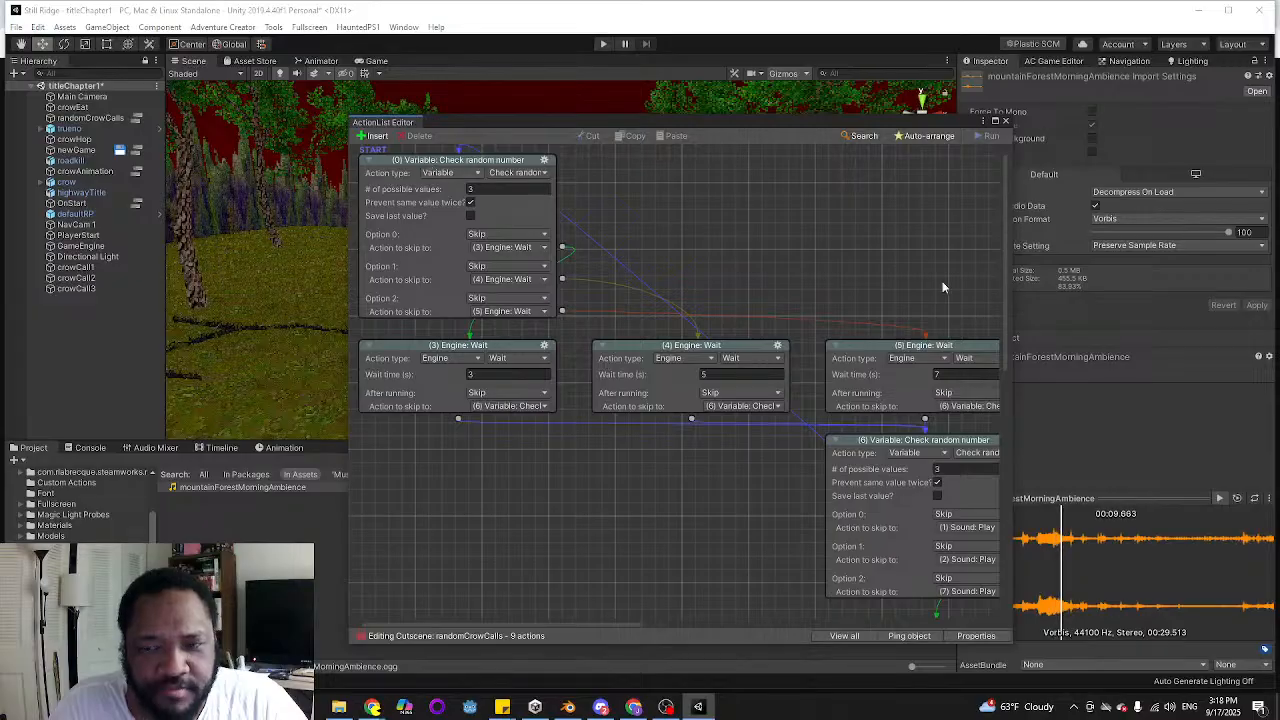
{"action": "left_click_drag", "start_coordinate": [776, 121], "coordinate": [652, 88]}
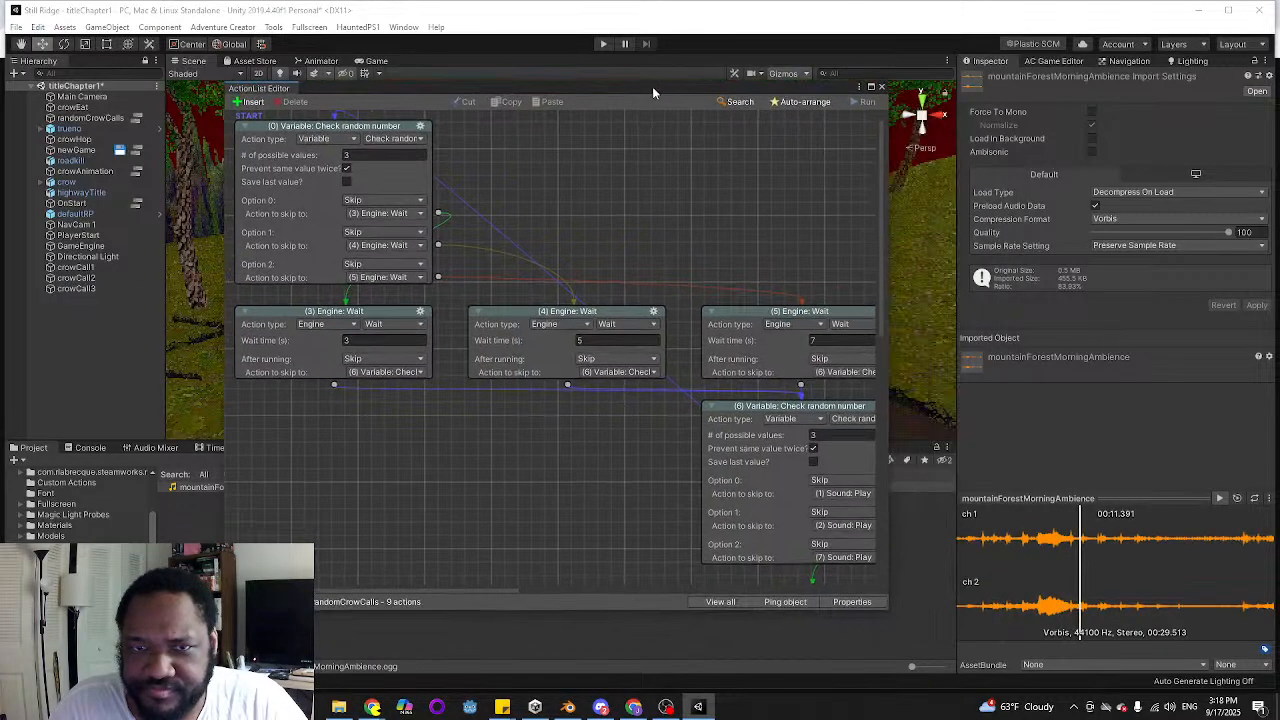
{"action": "left_click", "coordinate": [1219, 498]}
{"action": "middle_click_drag", "start_coordinate": [615, 249], "coordinate": [614, 241]}
{"action": "middle_click_drag", "start_coordinate": [700, 203], "coordinate": [540, 123]}
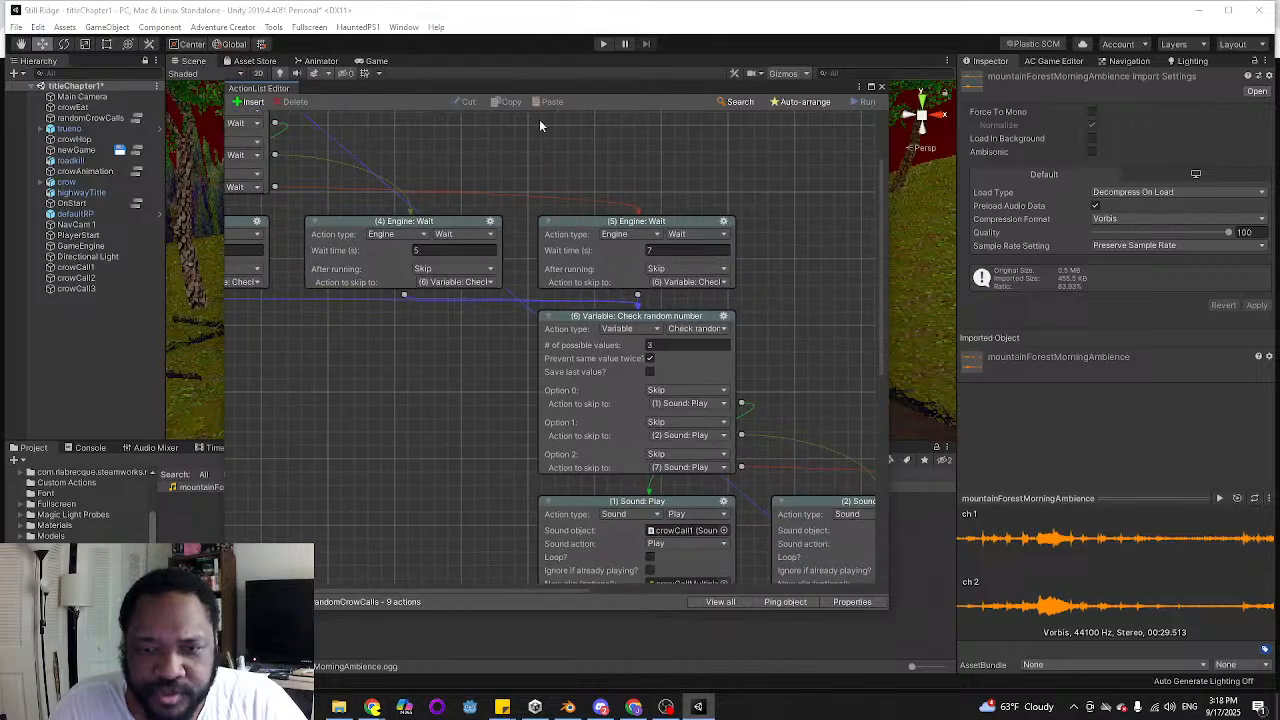
{"action": "mouse_move", "coordinate": [840, 380]}
{"action": "middle_mouse_down"}
{"action": "mouse_move", "coordinate": [631, 231]}
{"action": "mouse_move", "coordinate": [490, 193]}
{"action": "middle_mouse_up"}
{"action": "middle_click_drag", "start_coordinate": [485, 375], "coordinate": [345, 342]}
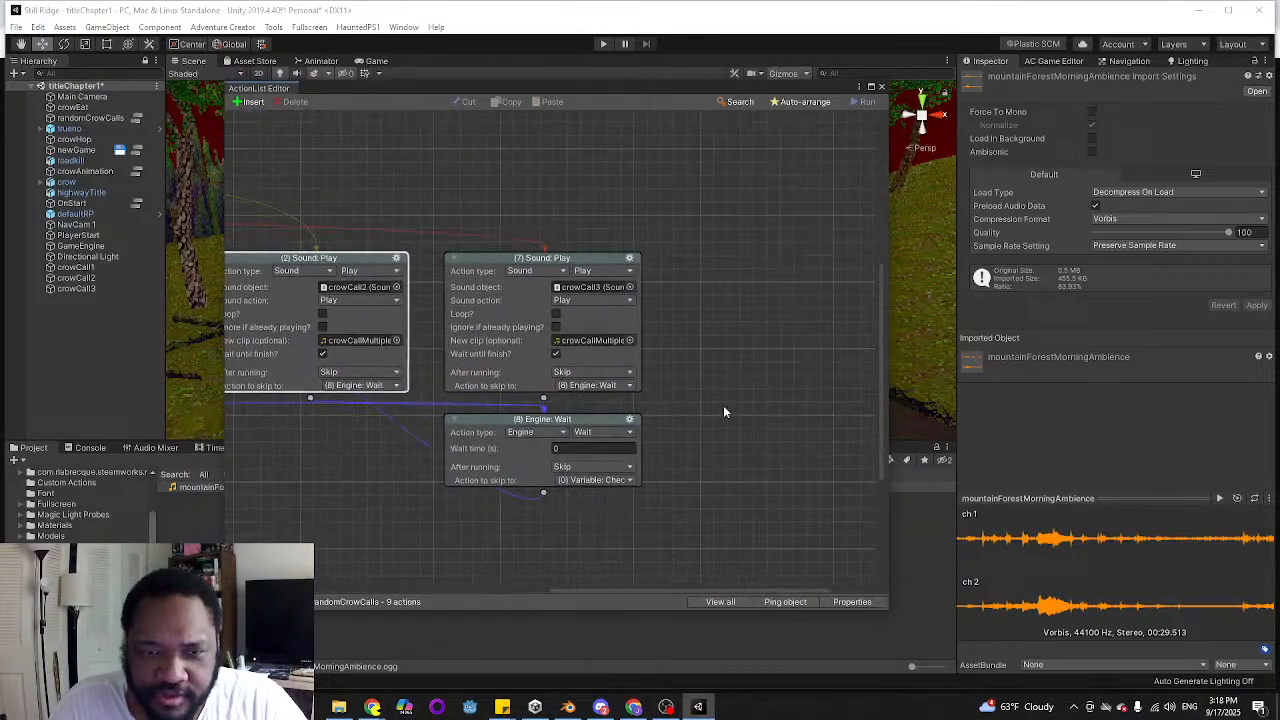
{"action": "middle_click_drag", "start_coordinate": [388, 417], "coordinate": [508, 435]}
{"action": "middle_click_drag", "start_coordinate": [270, 226], "coordinate": [566, 471]}
{"action": "mouse_move", "coordinate": [249, 377]}
{"action": "middle_mouse_down"}
{"action": "mouse_move", "coordinate": [552, 446]}
{"action": "mouse_move", "coordinate": [306, 423]}
{"action": "middle_mouse_up"}
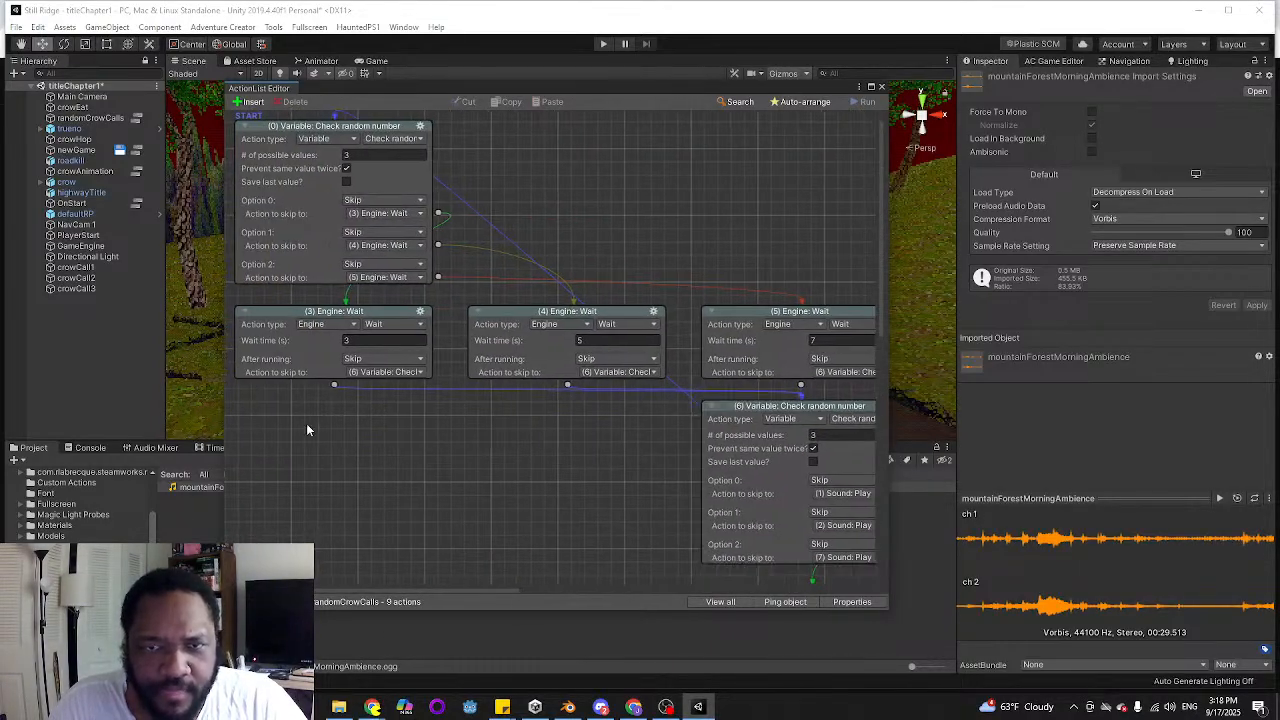
{"action": "left_click", "coordinate": [881, 87]}
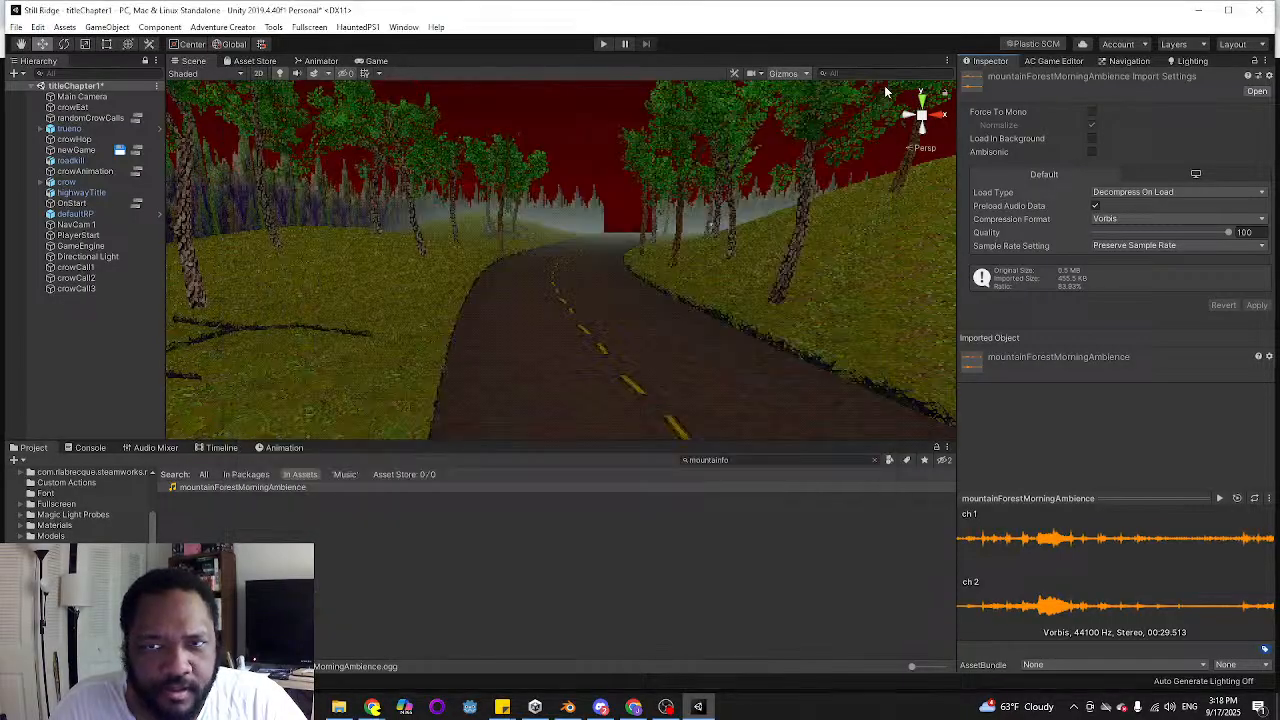
Search the project assets for "crowca" and listen to the crowCallSingle clip
{"action": "left_click", "coordinate": [780, 460]}
{"action": "type", "text": "c"}
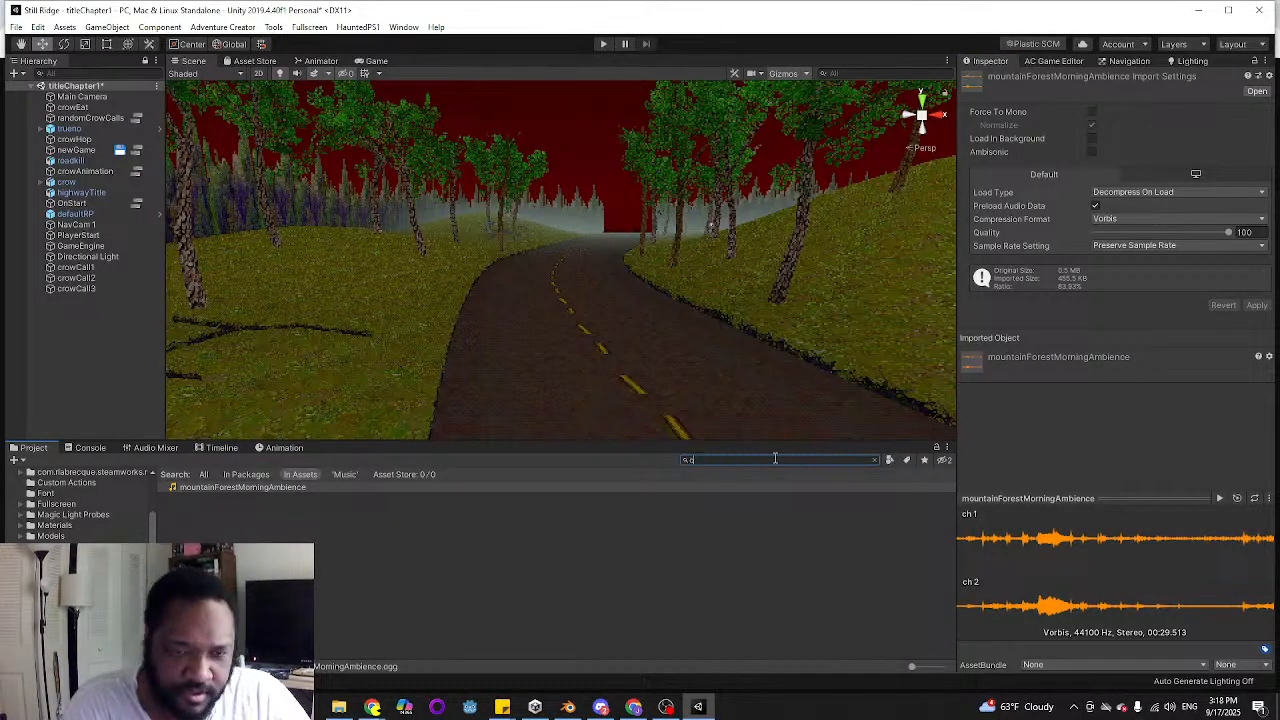
{"action": "type", "text": "rowca"}
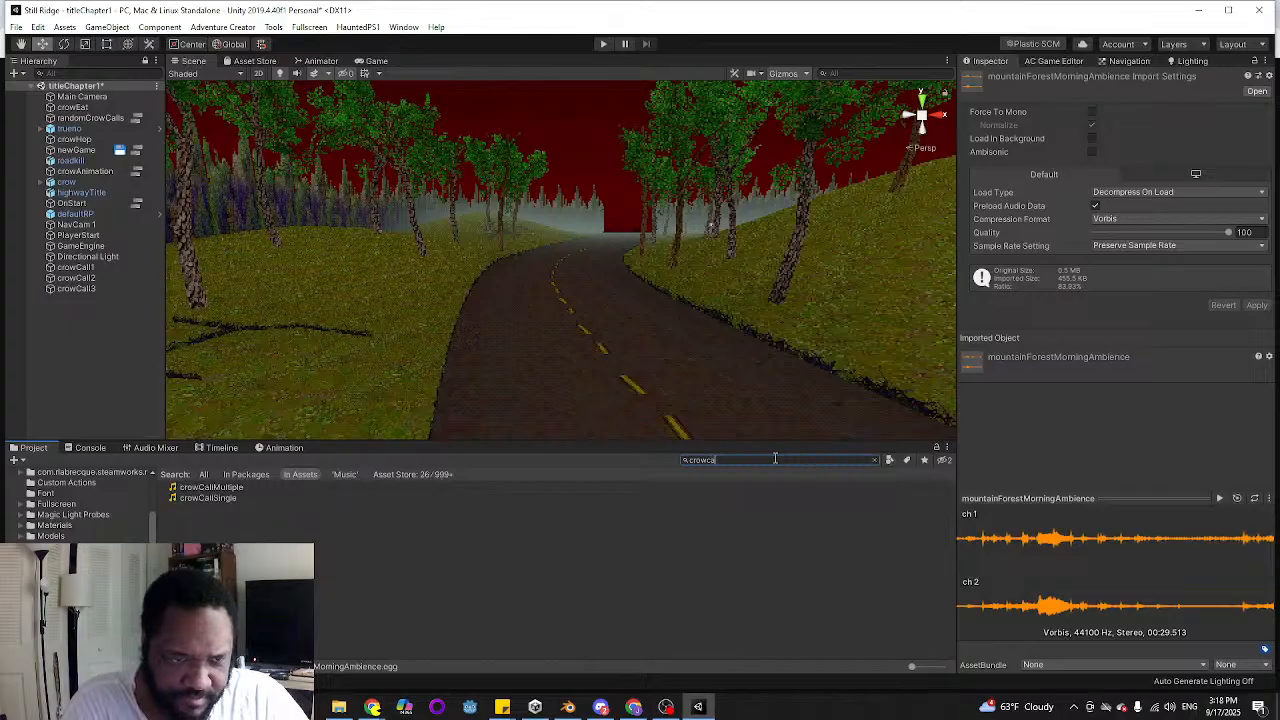
{"action": "left_click", "coordinate": [212, 498]}
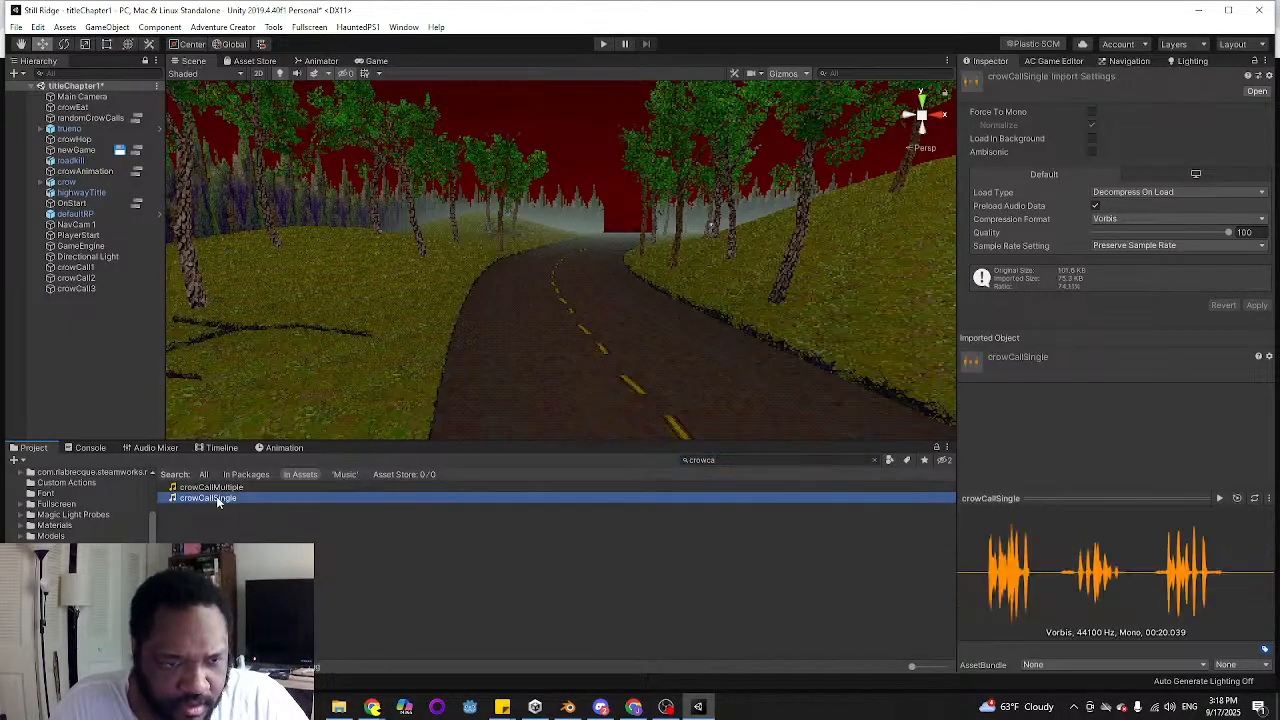
{"action": "left_click", "coordinate": [1219, 498]}
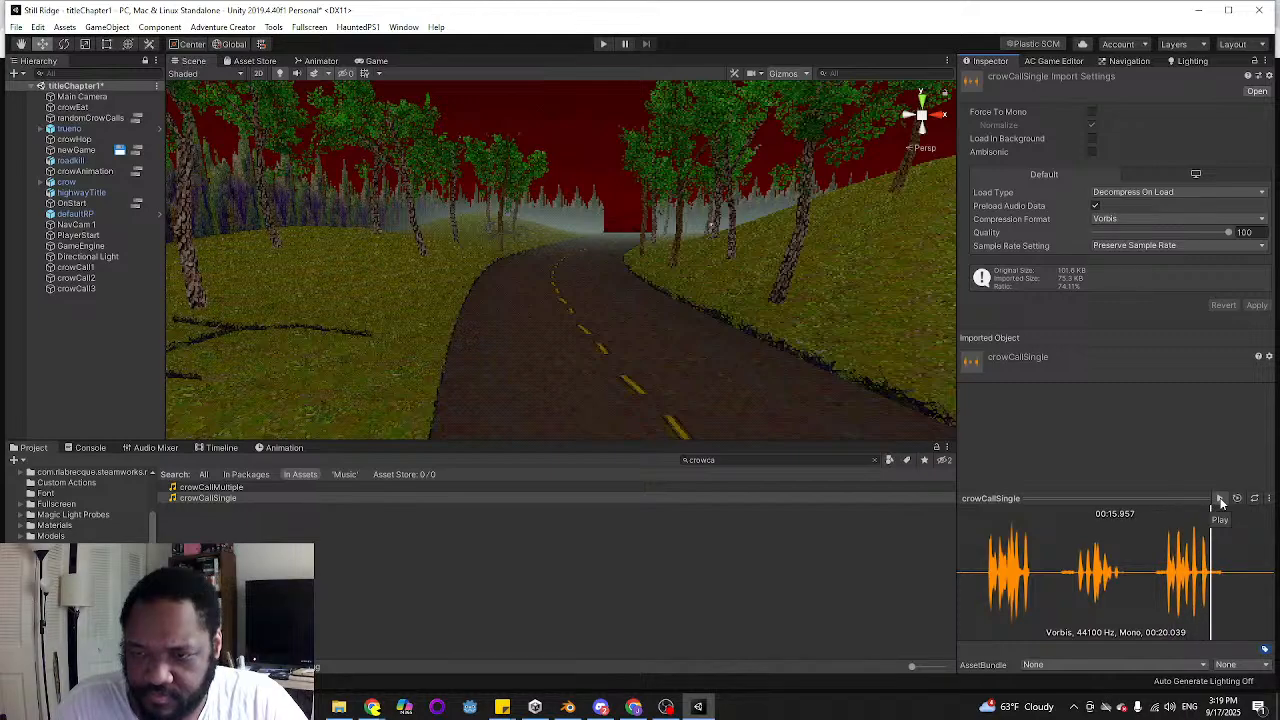
{"action": "left_click", "coordinate": [1219, 499]}
Reveal crowCallSingle in its file folder, launch Audacity and import crowCallSingle.ogg into it
{"action": "right_click", "coordinate": [202, 499]}
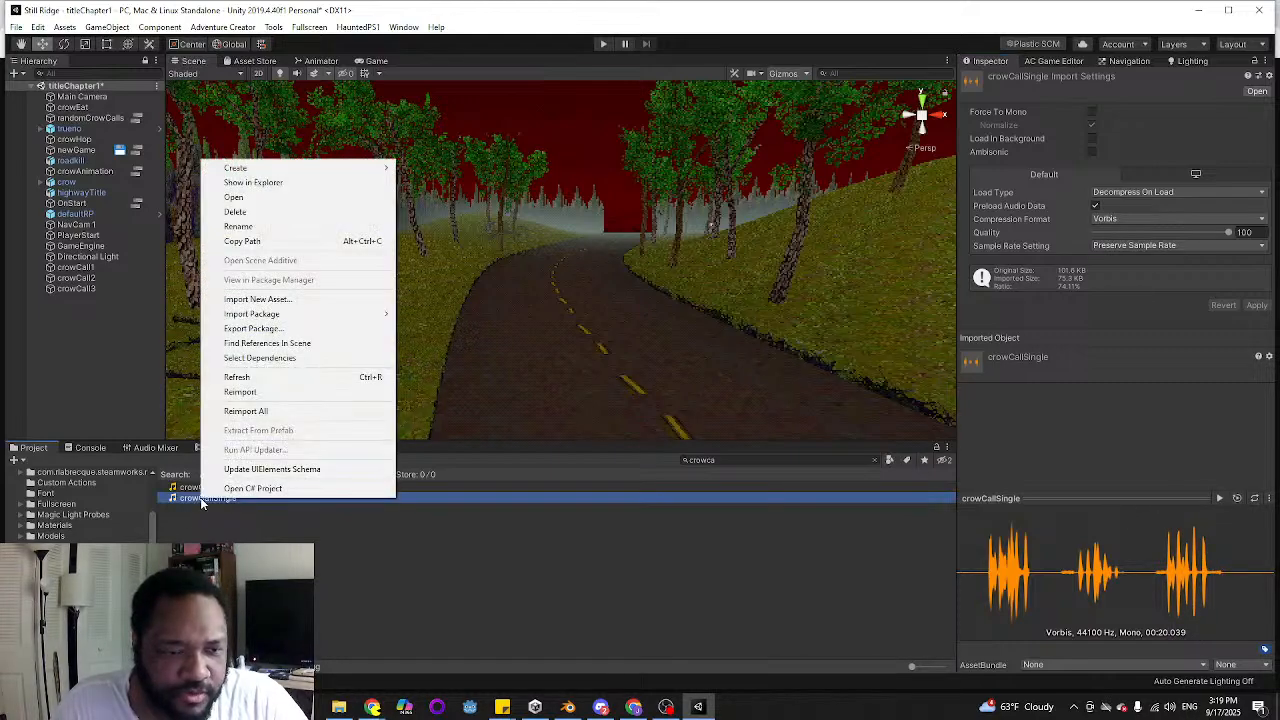
{"action": "left_click", "coordinate": [285, 185]}
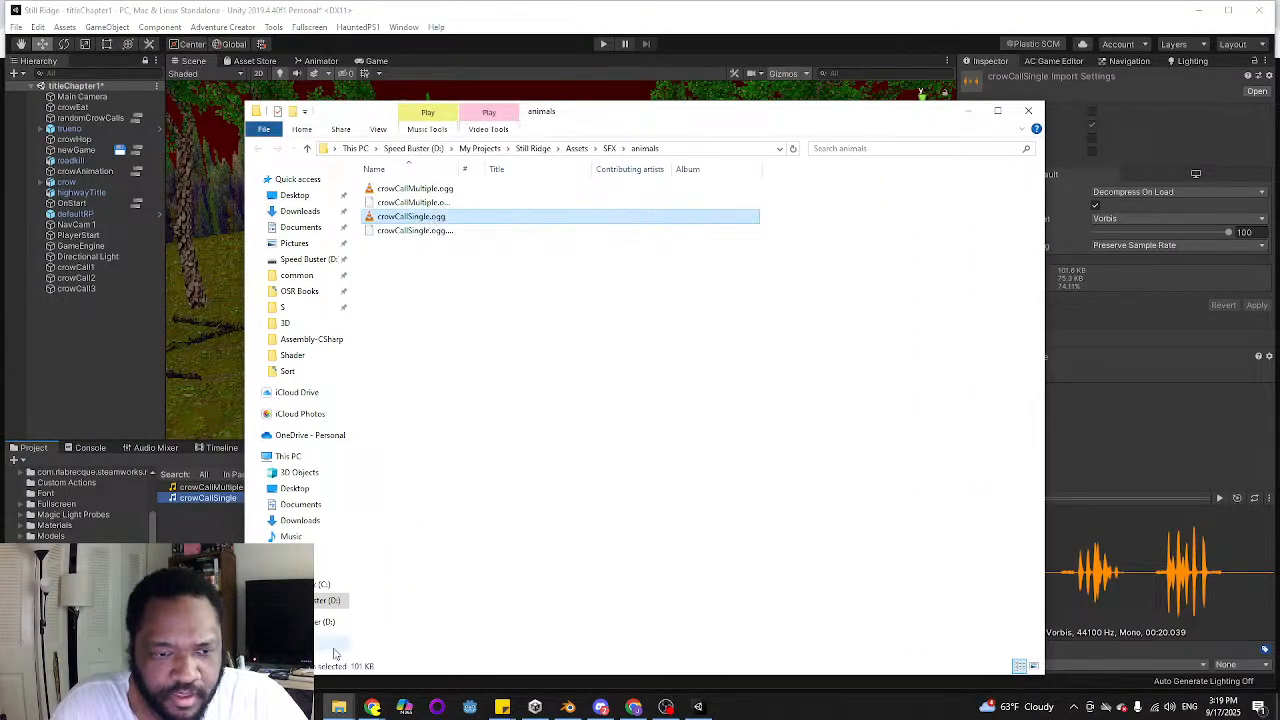
{"action": "key", "text": "super"}
{"action": "type", "text": "aud"}
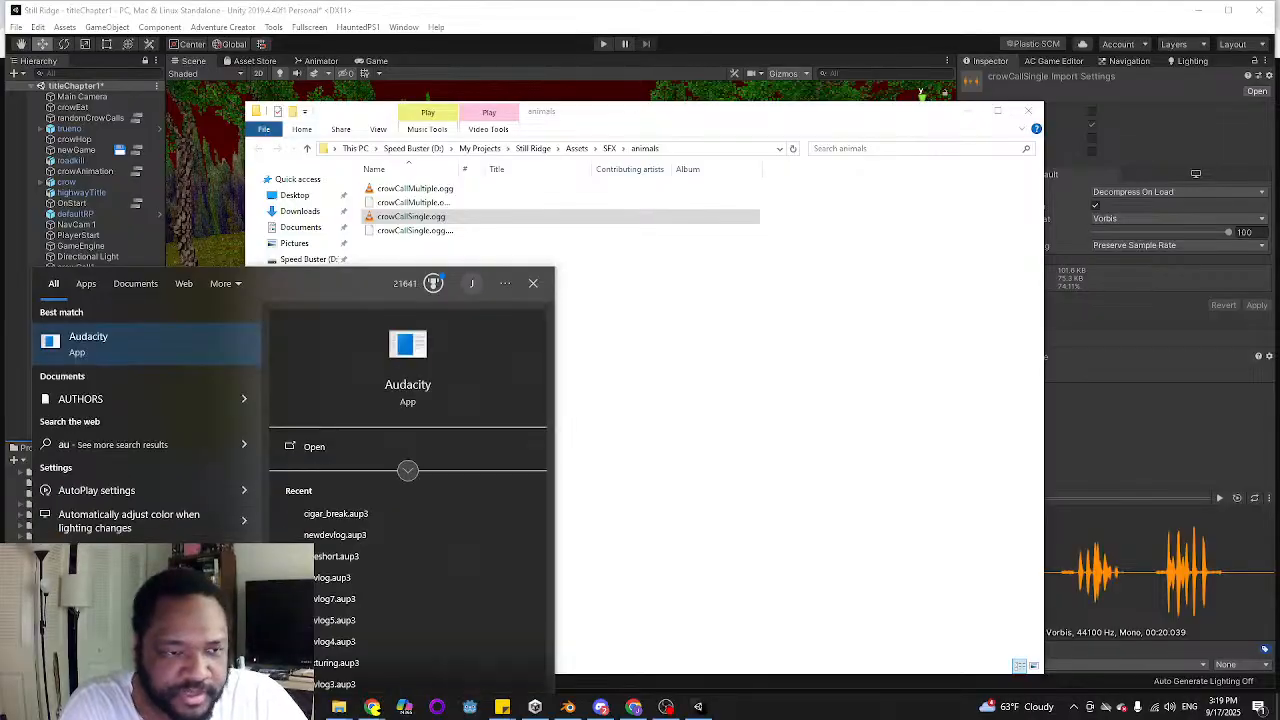
{"action": "type", "text": "a"}
{"action": "key", "text": "Return"}
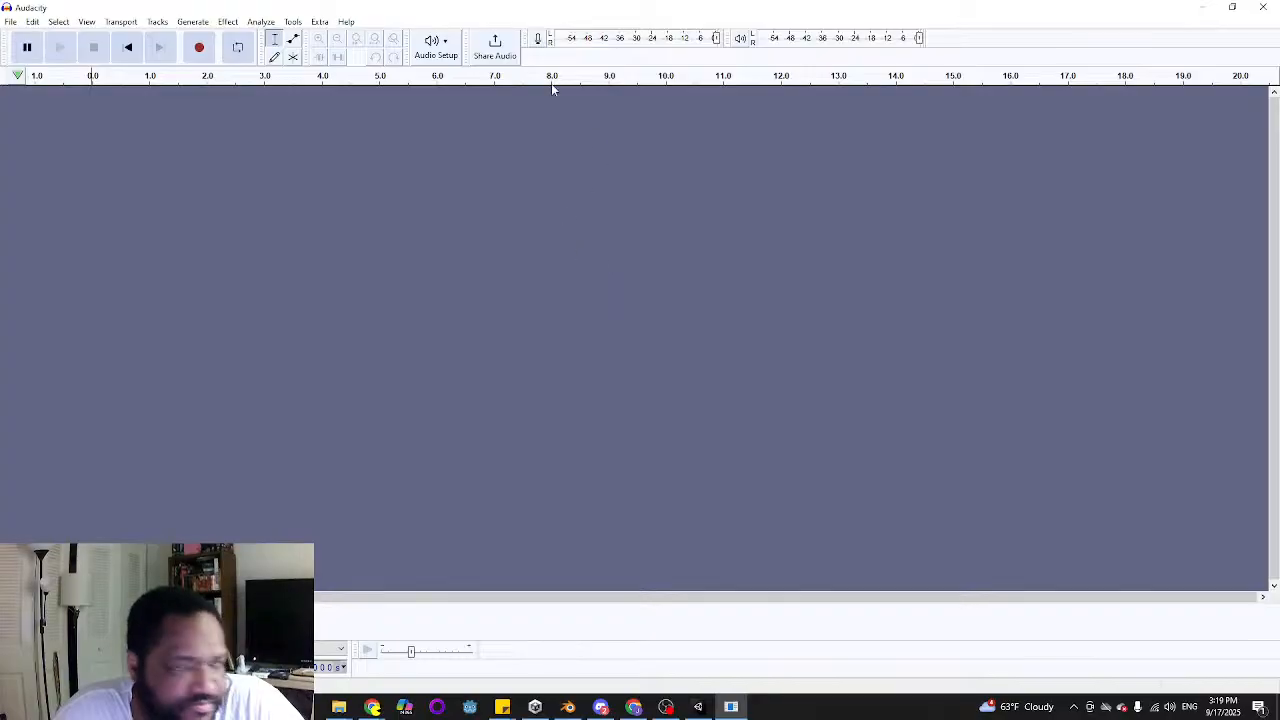
{"action": "left_click_drag", "start_coordinate": [565, 11], "coordinate": [714, 257]}
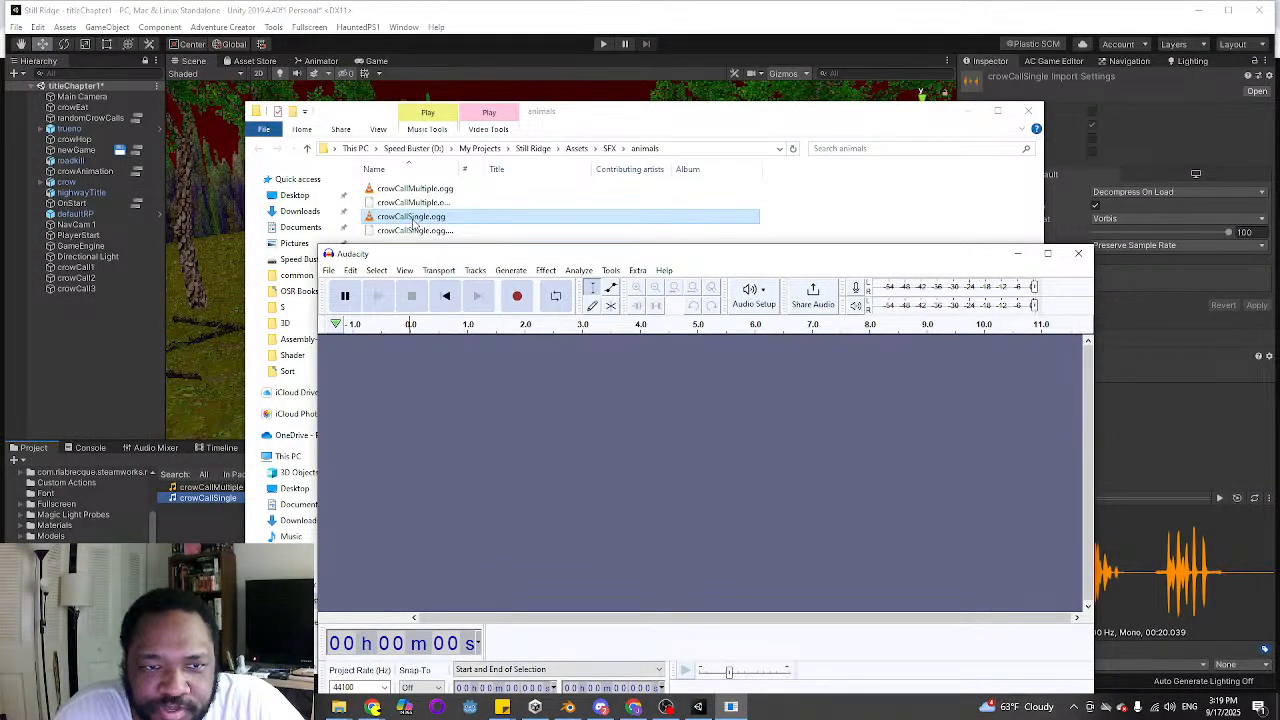
{"action": "left_click_drag", "start_coordinate": [413, 222], "coordinate": [537, 452]}
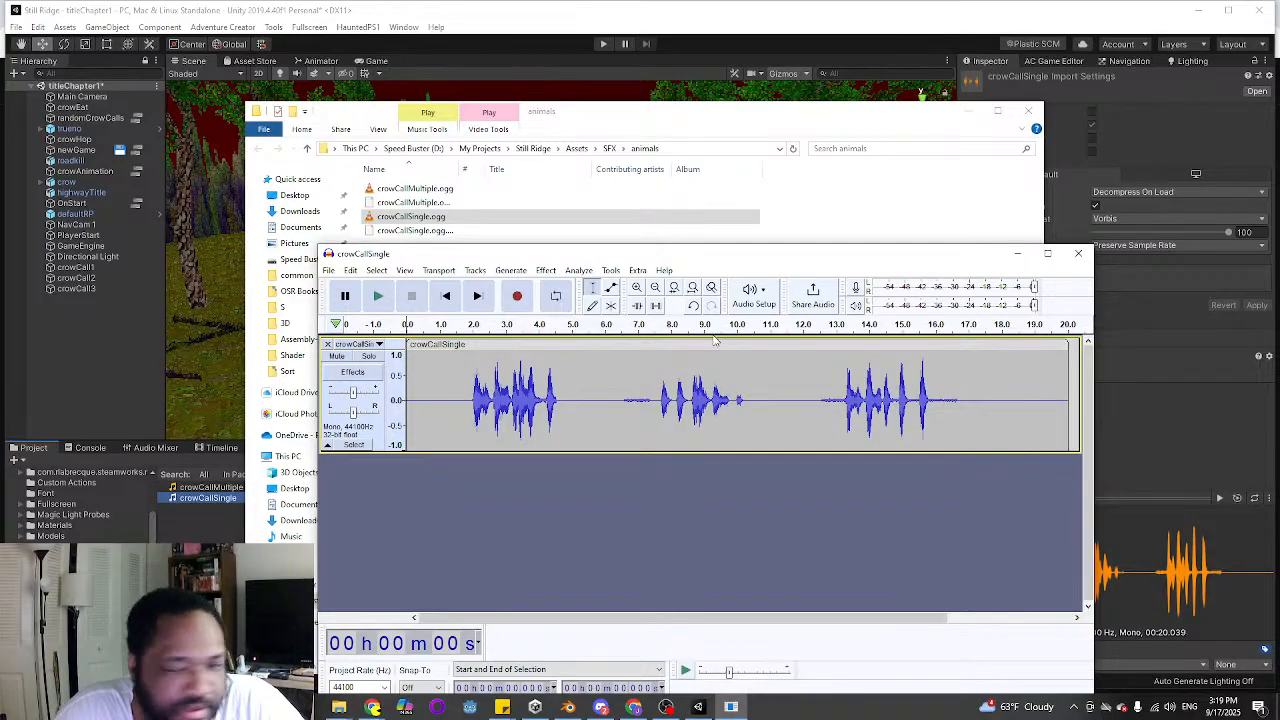
Trim the crowCallSingle clip to its third group of crow calls, about 2.9 seconds long, removing the audio before and after
{"action": "left_click_drag", "start_coordinate": [797, 618], "coordinate": [849, 620]}
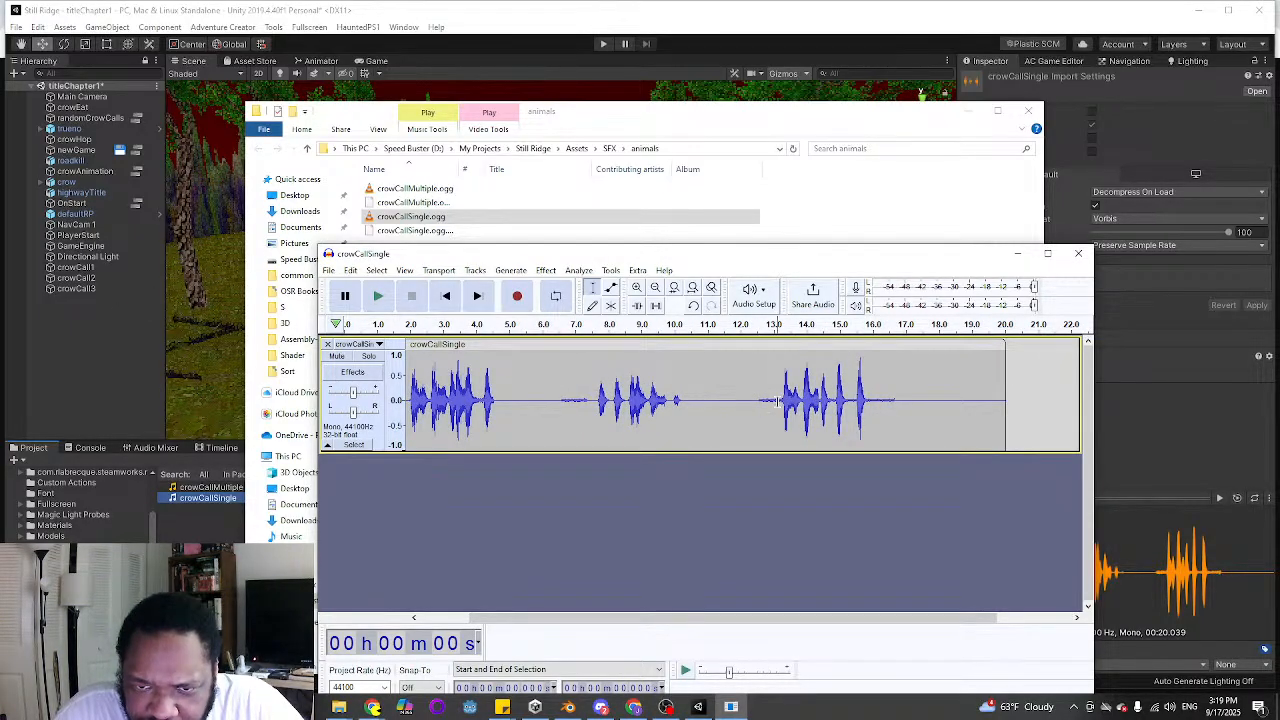
{"action": "left_click_drag", "start_coordinate": [776, 400], "coordinate": [258, 390]}
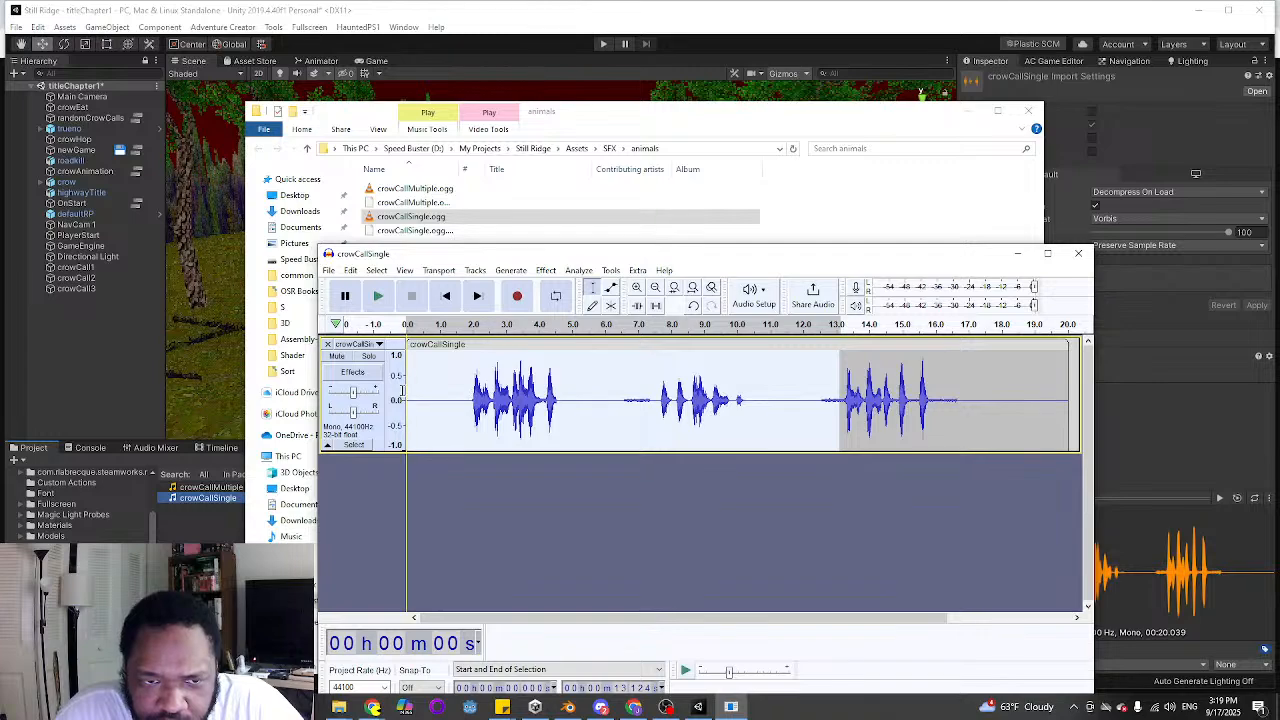
{"action": "left_click_drag", "start_coordinate": [402, 391], "coordinate": [389, 393]}
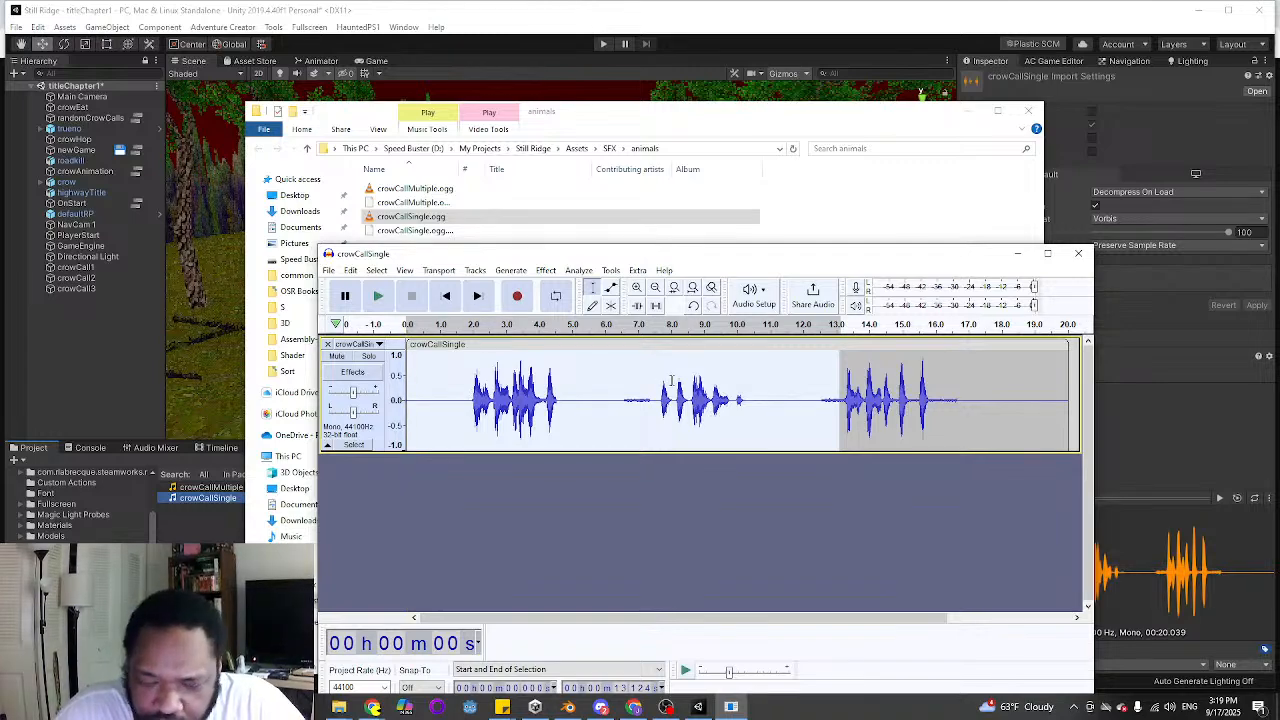
{"action": "key", "text": "Delete"}
{"action": "left_click_drag", "start_coordinate": [500, 408], "coordinate": [634, 410]}
{"action": "key", "text": "Delete"}
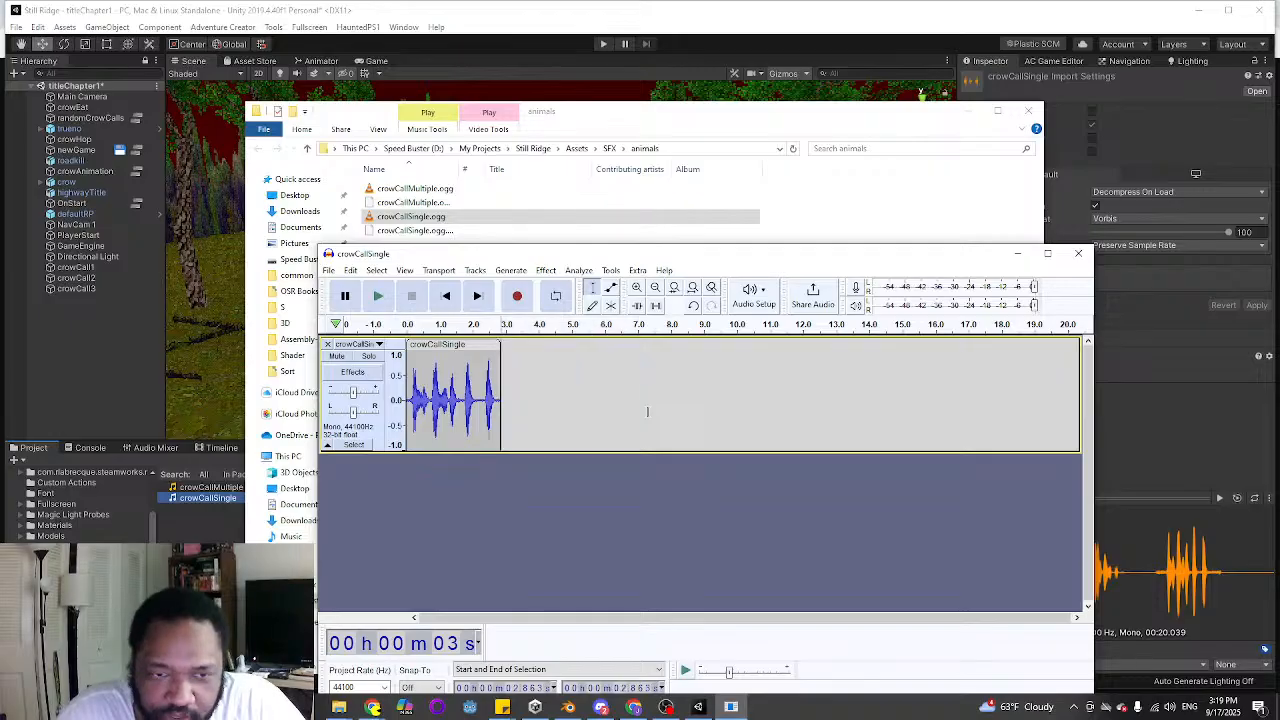
{"action": "left_click", "coordinate": [646, 412]}
Apply the Compressor to the whole trimmed clip with threshold -18 dB, noise floor -40 dB and ratio 2:1
{"action": "double_click", "coordinate": [438, 372]}
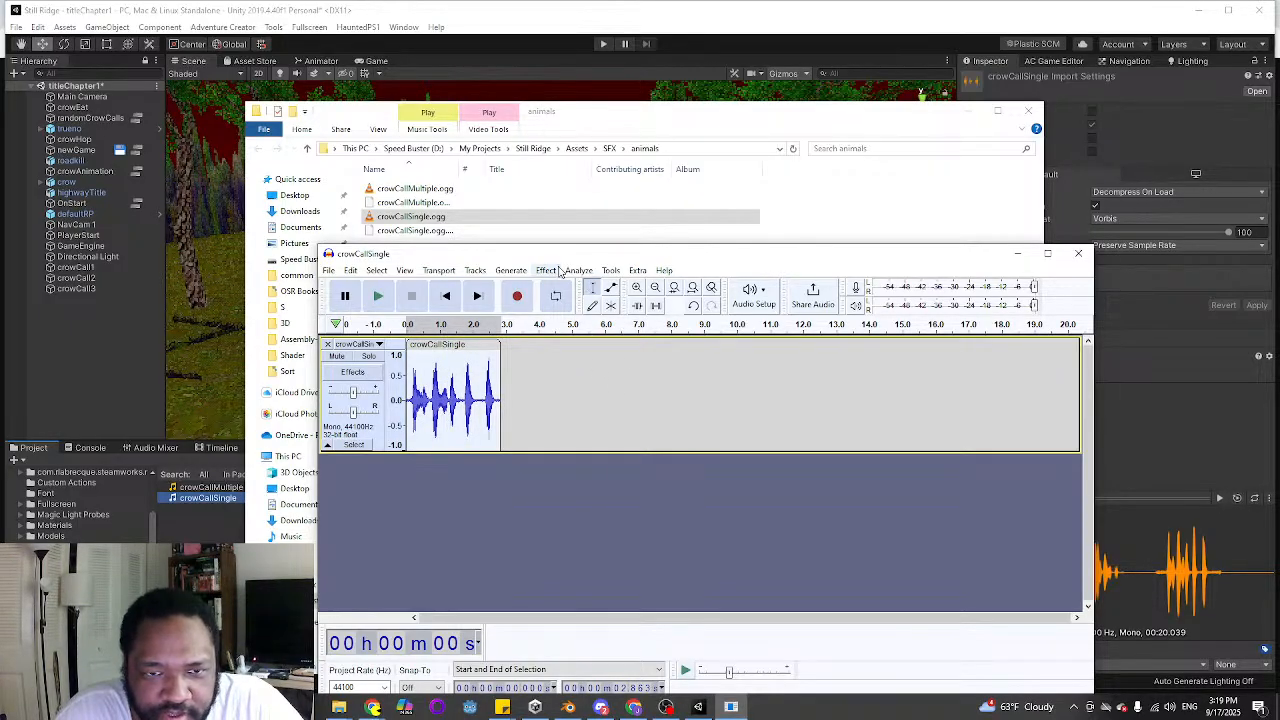
{"action": "left_click", "coordinate": [556, 270]}
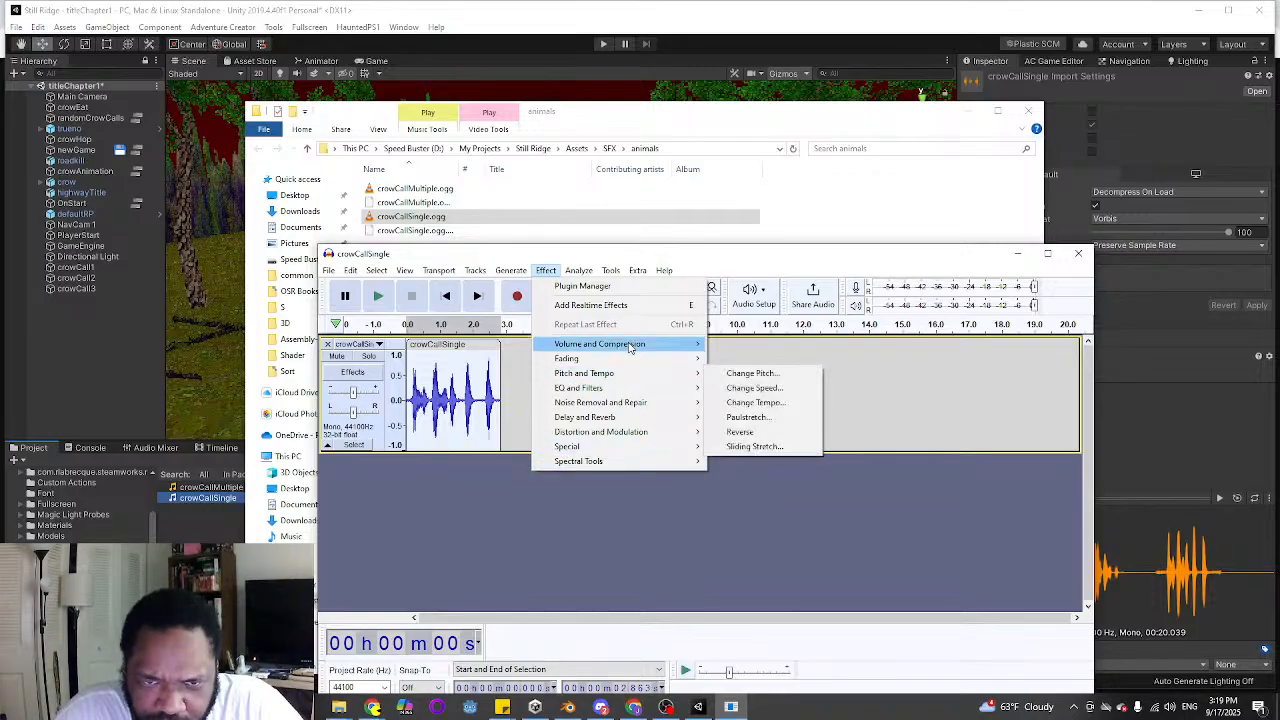
{"action": "mouse_move", "coordinate": [630, 345]}
{"action": "left_click", "coordinate": [752, 373]}
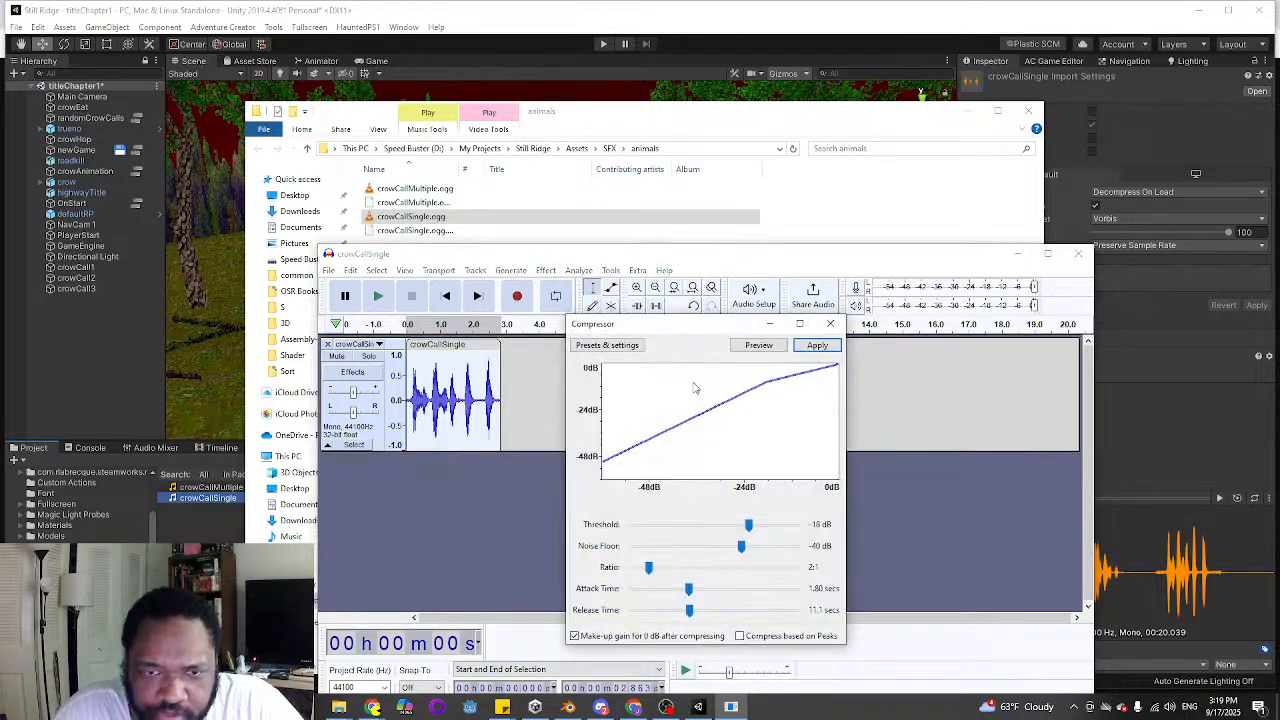
{"action": "left_click", "coordinate": [630, 346]}
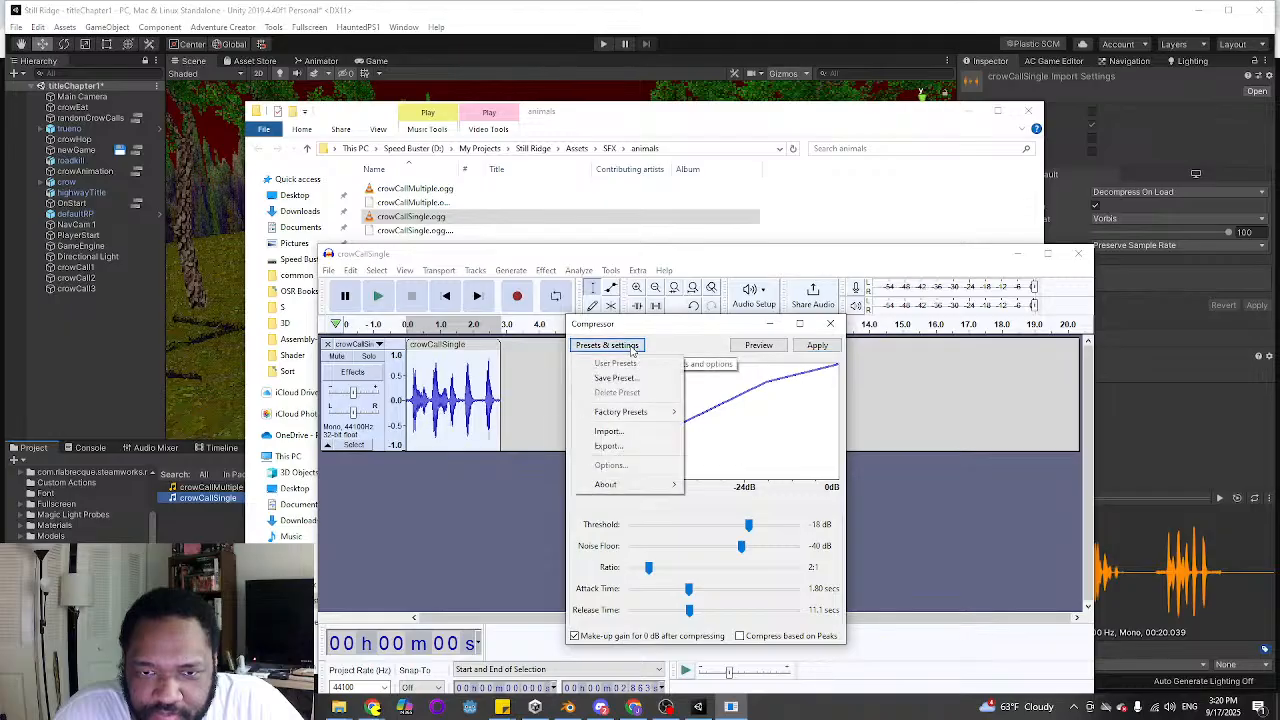
{"action": "left_click", "coordinate": [717, 322]}
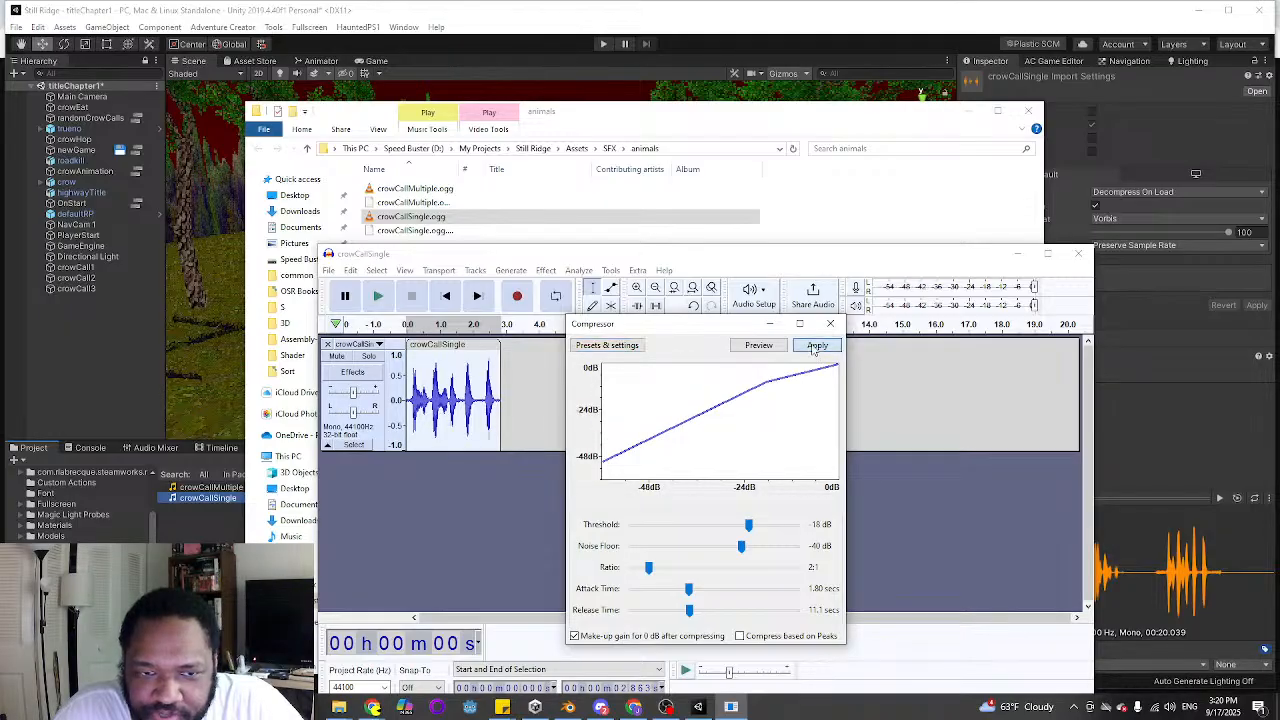
{"action": "left_click", "coordinate": [817, 345]}
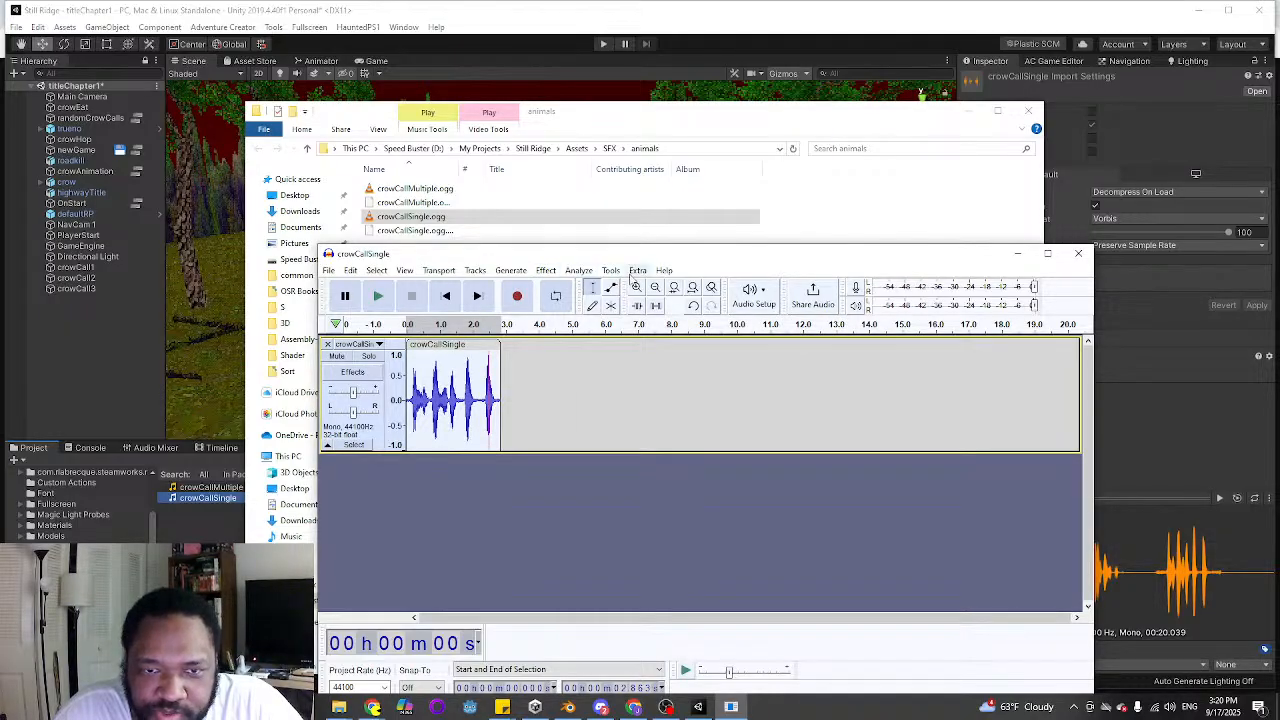
Apply a Soft Clip Limiter to the crow call, limiting to -7 dB with a 10 ms hold and no make-up gain
{"action": "left_click", "coordinate": [548, 271]}
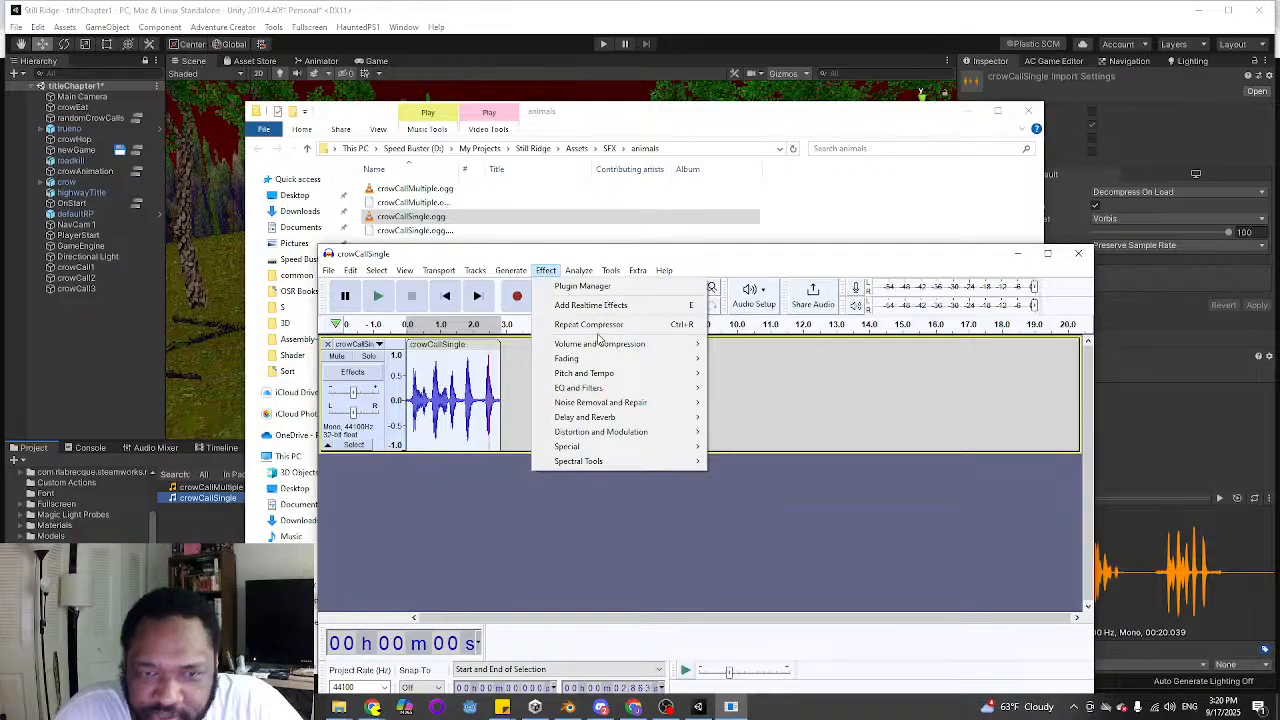
{"action": "mouse_move", "coordinate": [603, 345]}
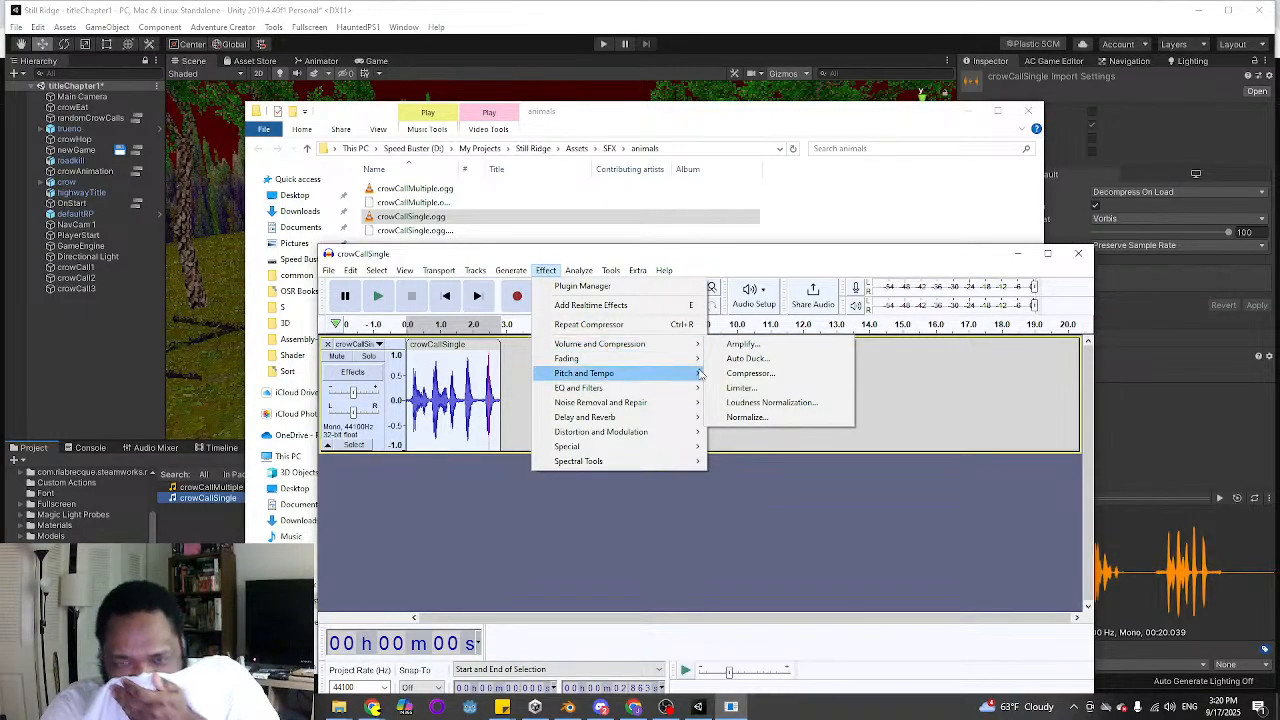
{"action": "left_click", "coordinate": [775, 389]}
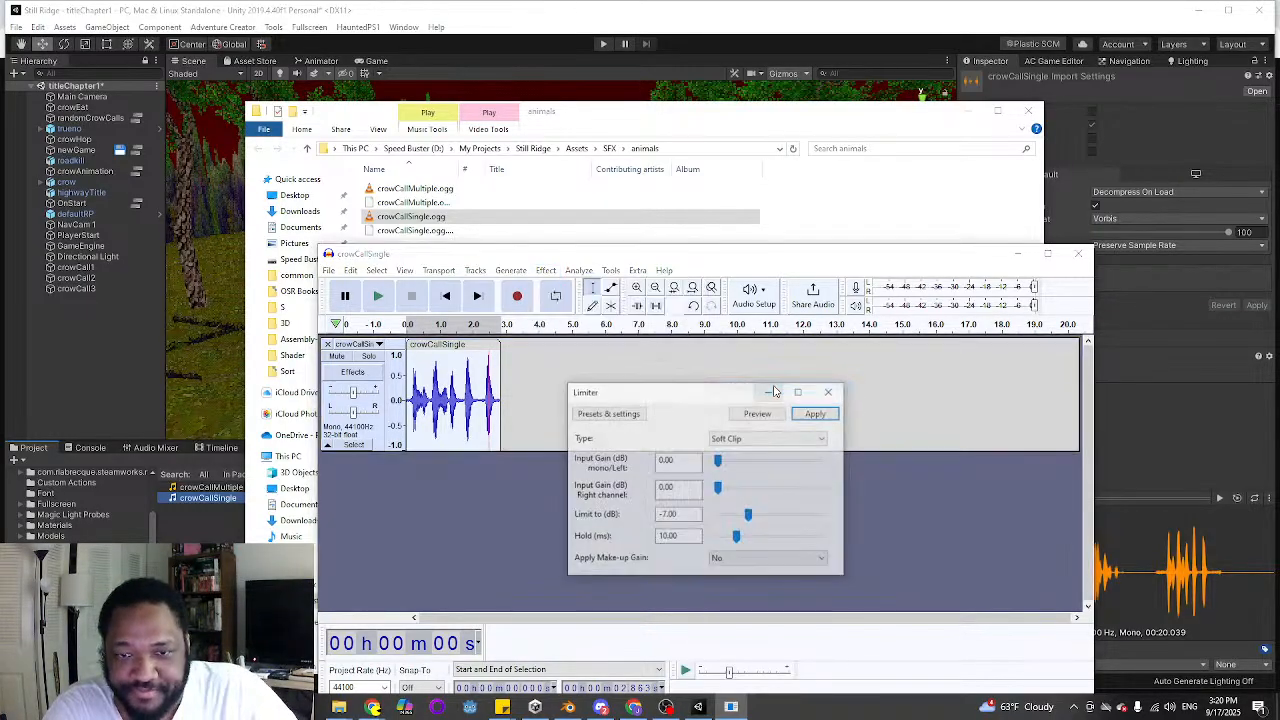
{"action": "left_click", "coordinate": [817, 413]}
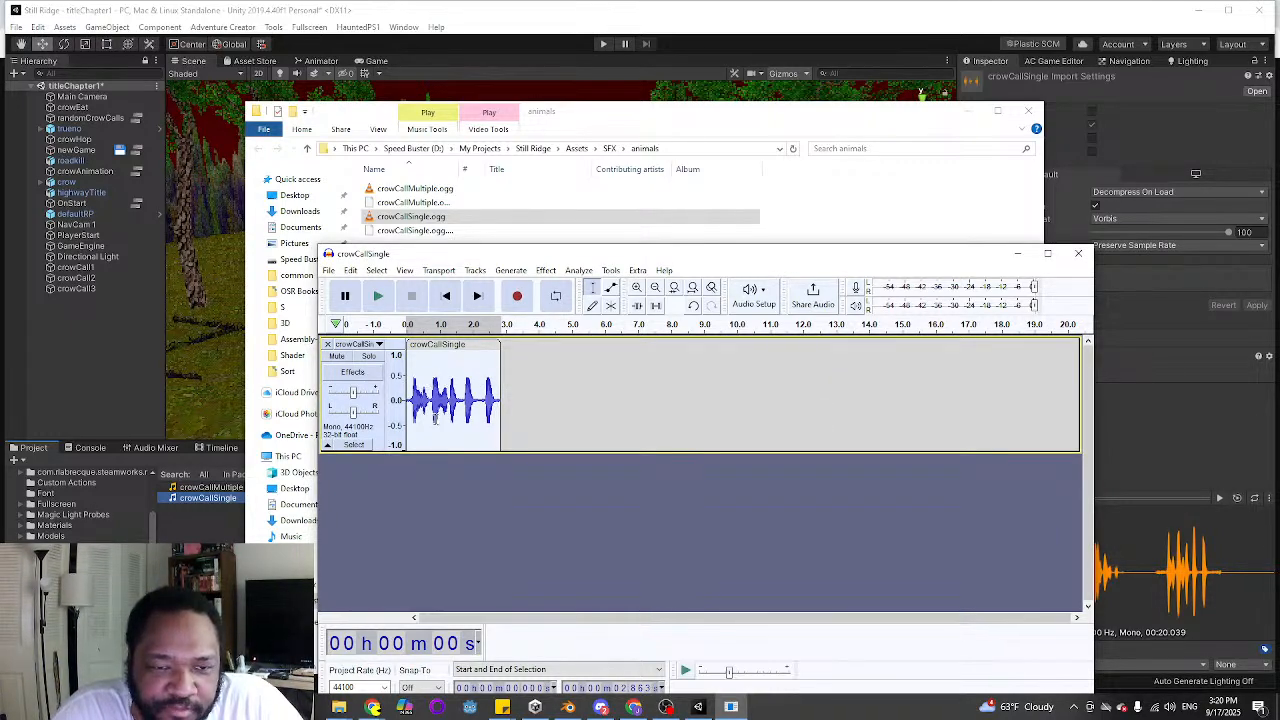
Apply the Filter Curve EQ with the Bass Boost factory preset to the crow call
{"action": "left_click", "coordinate": [547, 271]}
{"action": "mouse_move", "coordinate": [630, 389]}
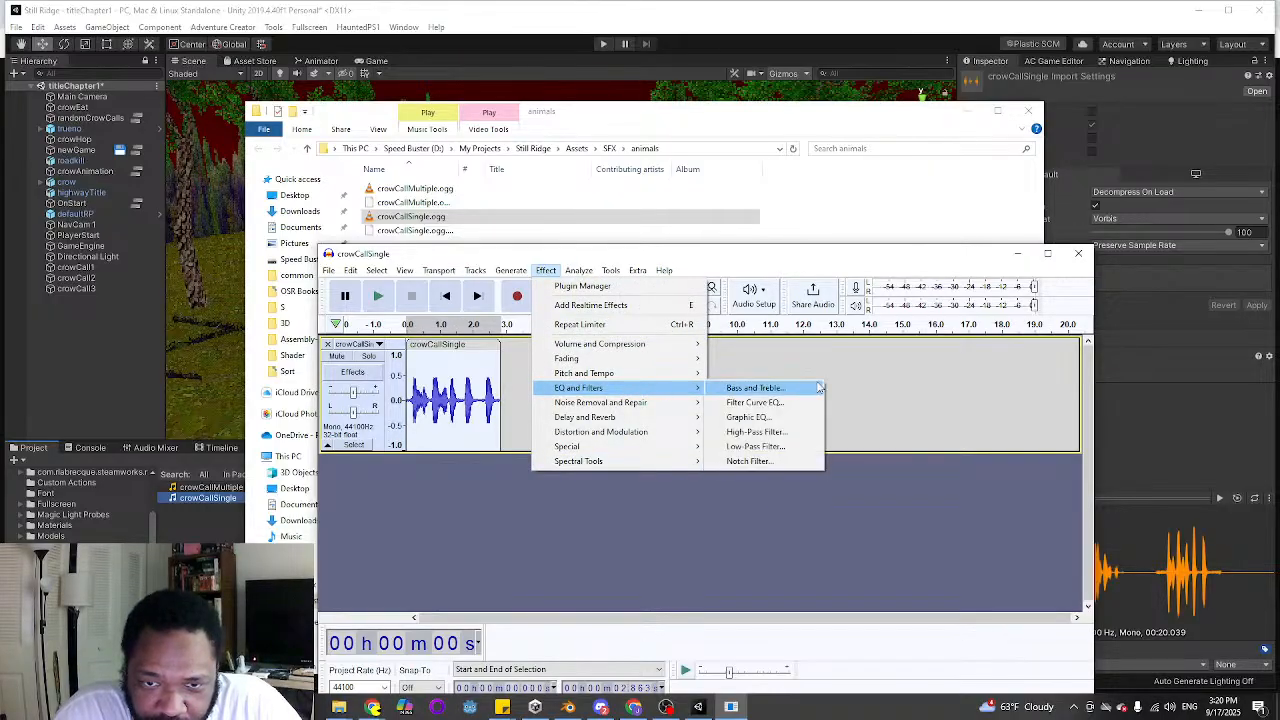
{"action": "left_click", "coordinate": [755, 402]}
{"action": "left_click", "coordinate": [481, 350]}
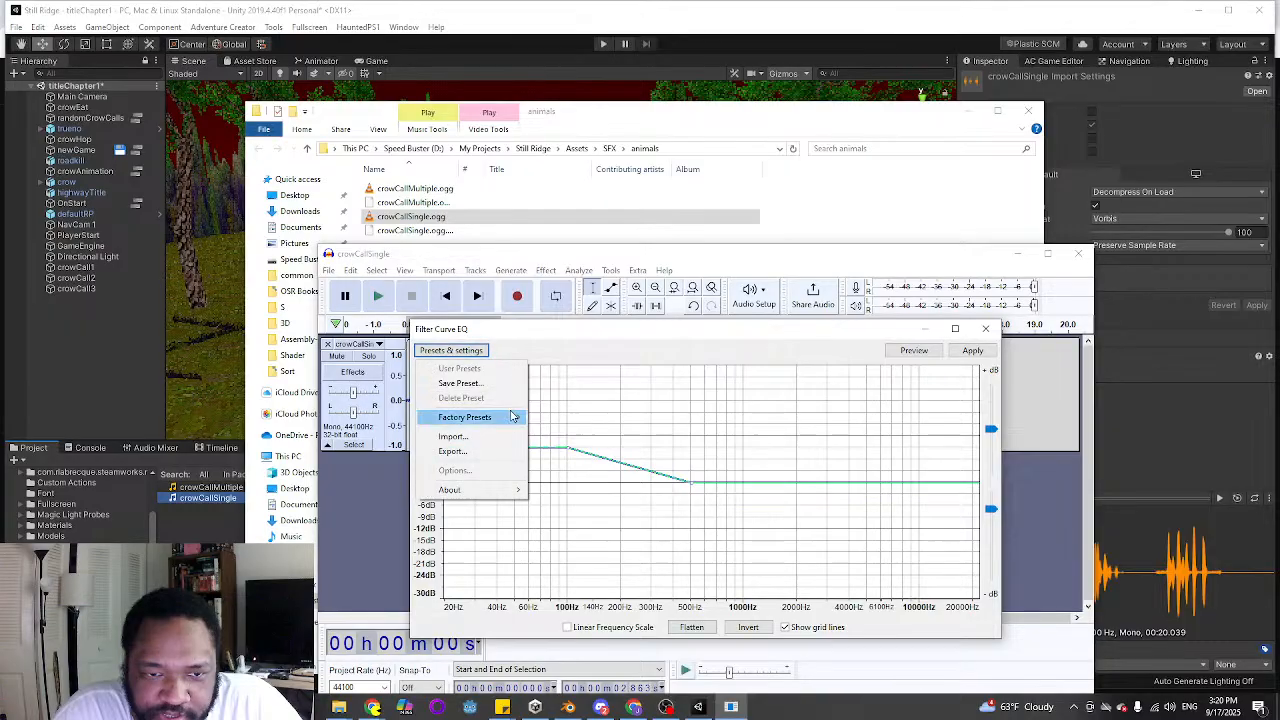
{"action": "mouse_move", "coordinate": [480, 417]}
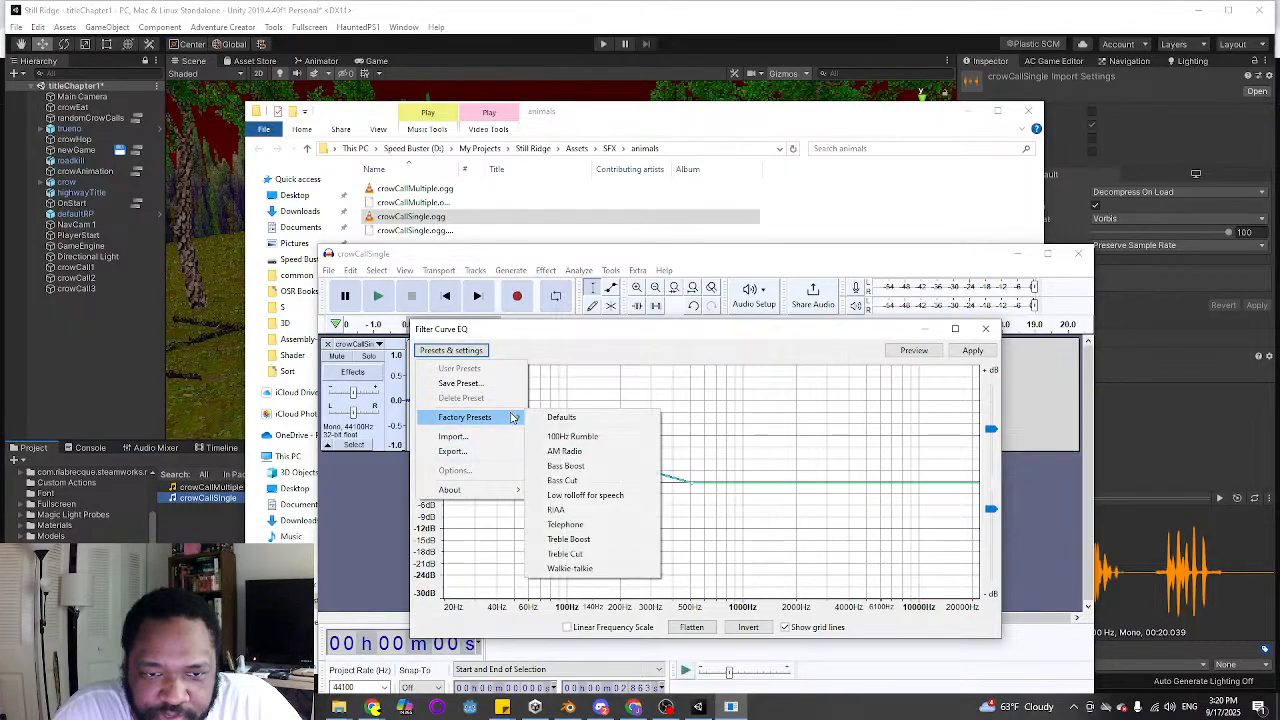
{"action": "left_click", "coordinate": [580, 466]}
{"action": "left_click", "coordinate": [971, 351]}
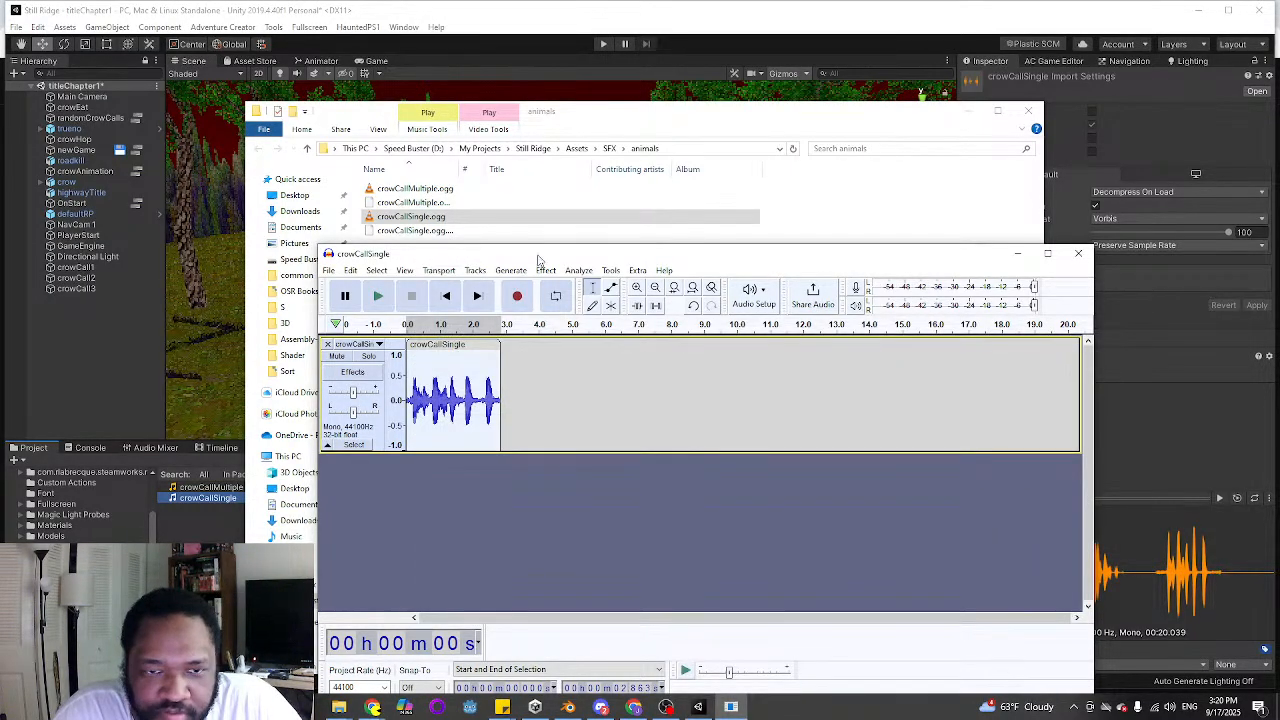
Try the Filter Curve EQ with the Treble Boost factory preset on the crow call and play it back
{"action": "left_click", "coordinate": [548, 272]}
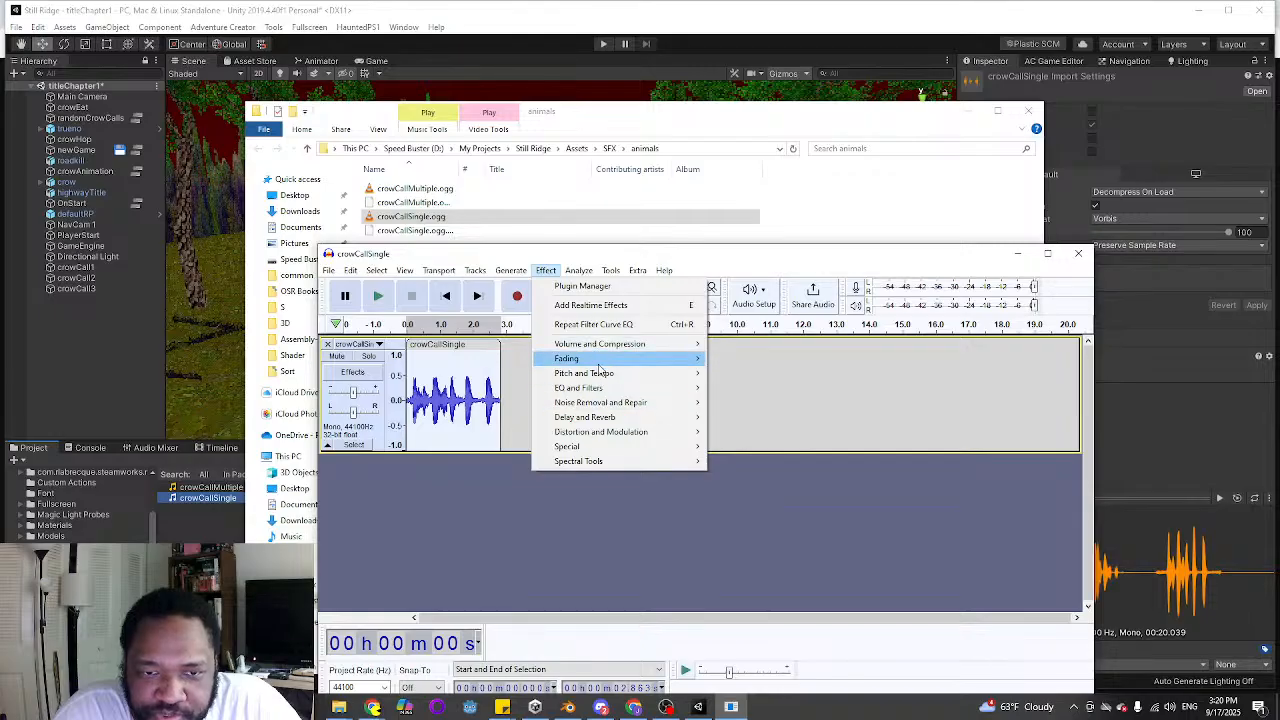
{"action": "mouse_move", "coordinate": [606, 392]}
{"action": "left_click", "coordinate": [754, 402]}
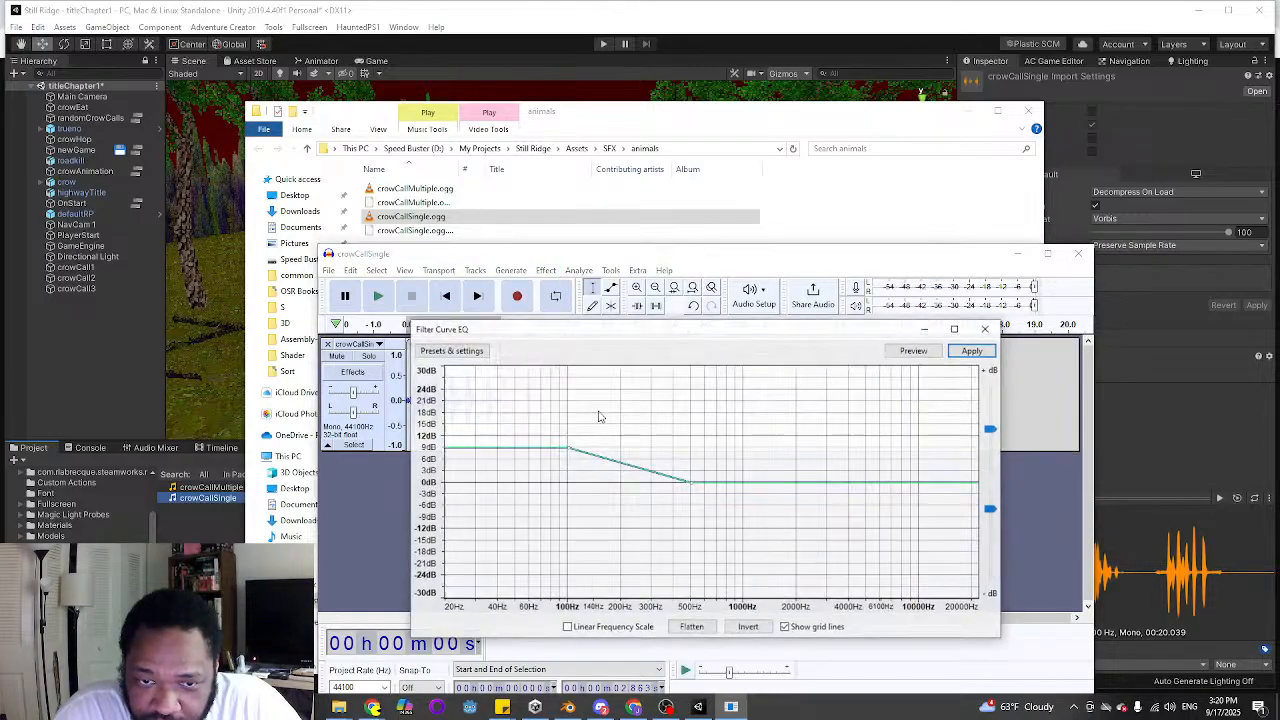
{"action": "left_click", "coordinate": [480, 352]}
{"action": "mouse_move", "coordinate": [490, 417]}
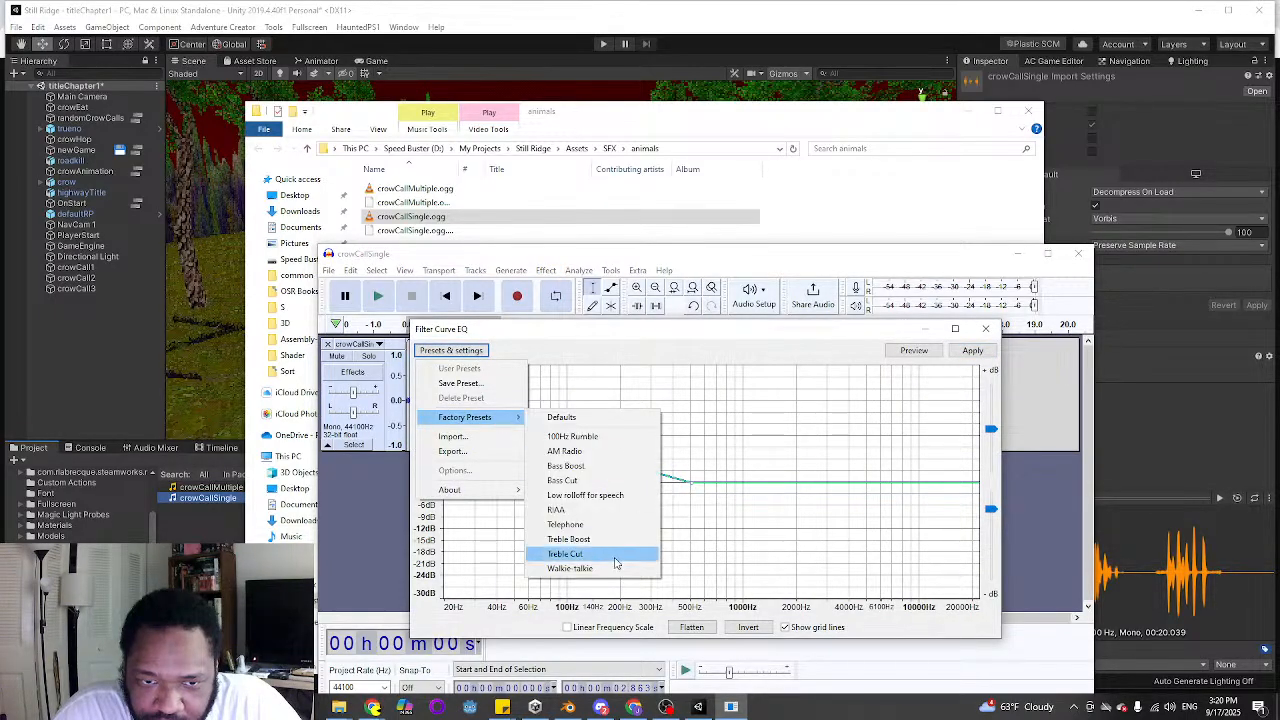
{"action": "left_click", "coordinate": [568, 539]}
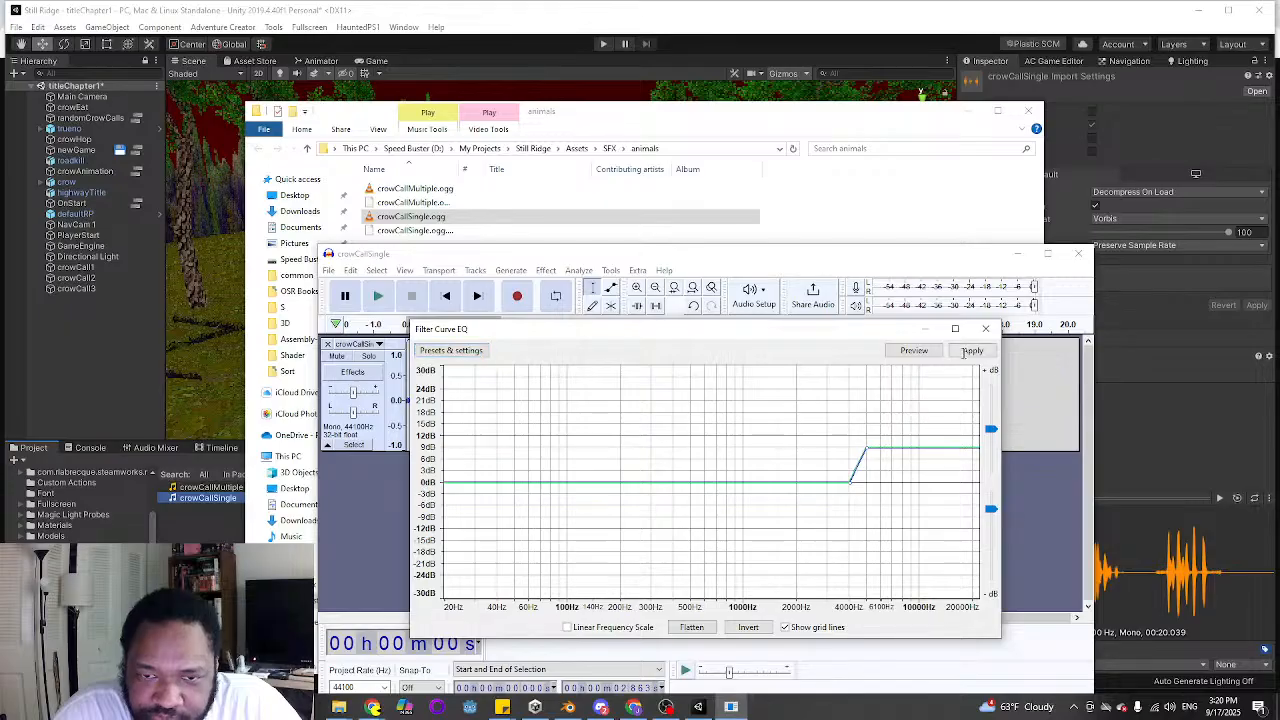
{"action": "left_click", "coordinate": [972, 351]}
{"action": "left_click", "coordinate": [379, 296]}
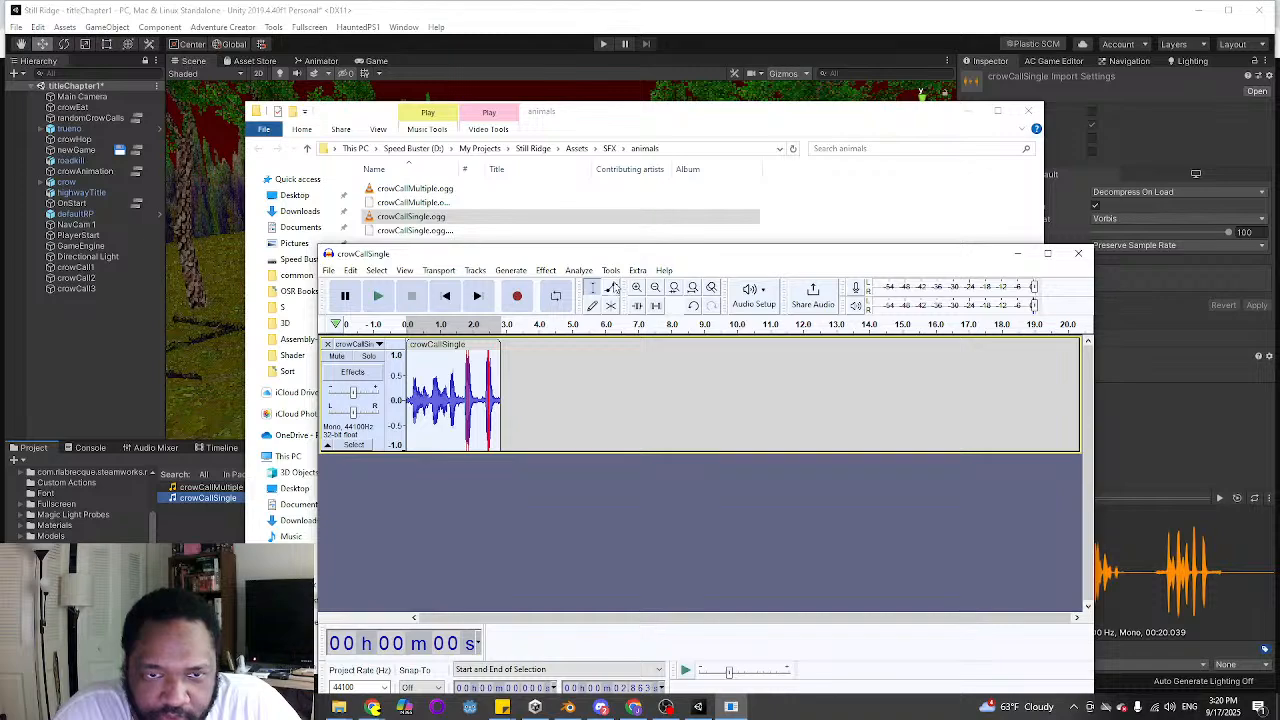
Try normalizing the crow call to a peak amplitude of -9.0 dB with DC offset removal and listen to it
{"action": "left_click", "coordinate": [545, 270]}
{"action": "mouse_move", "coordinate": [636, 402]}
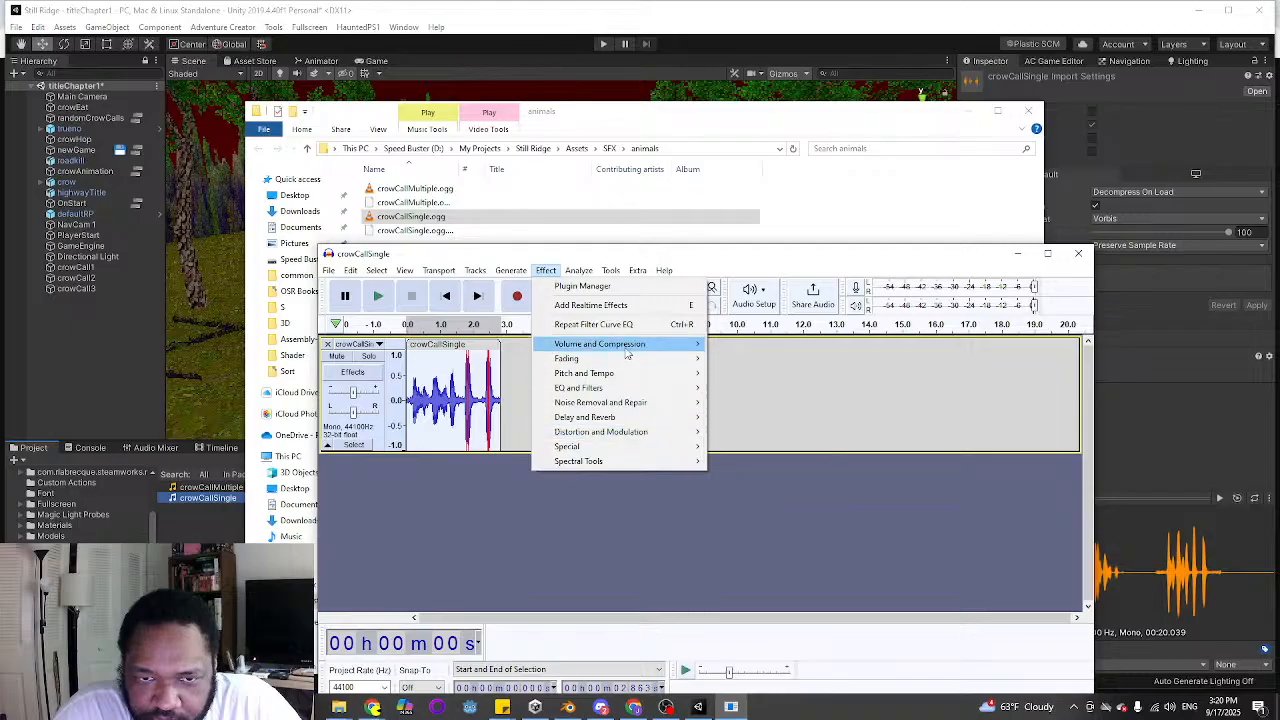
{"action": "mouse_move", "coordinate": [650, 344]}
{"action": "left_click", "coordinate": [781, 420]}
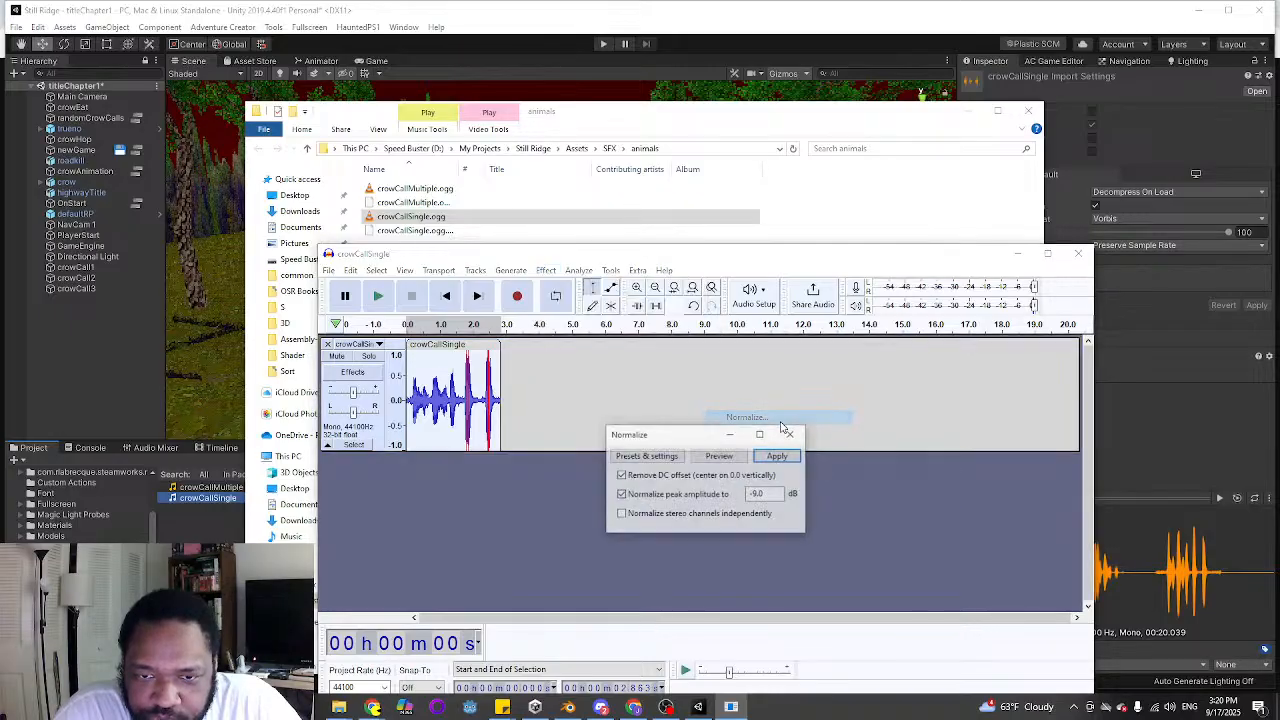
{"action": "left_click", "coordinate": [769, 461]}
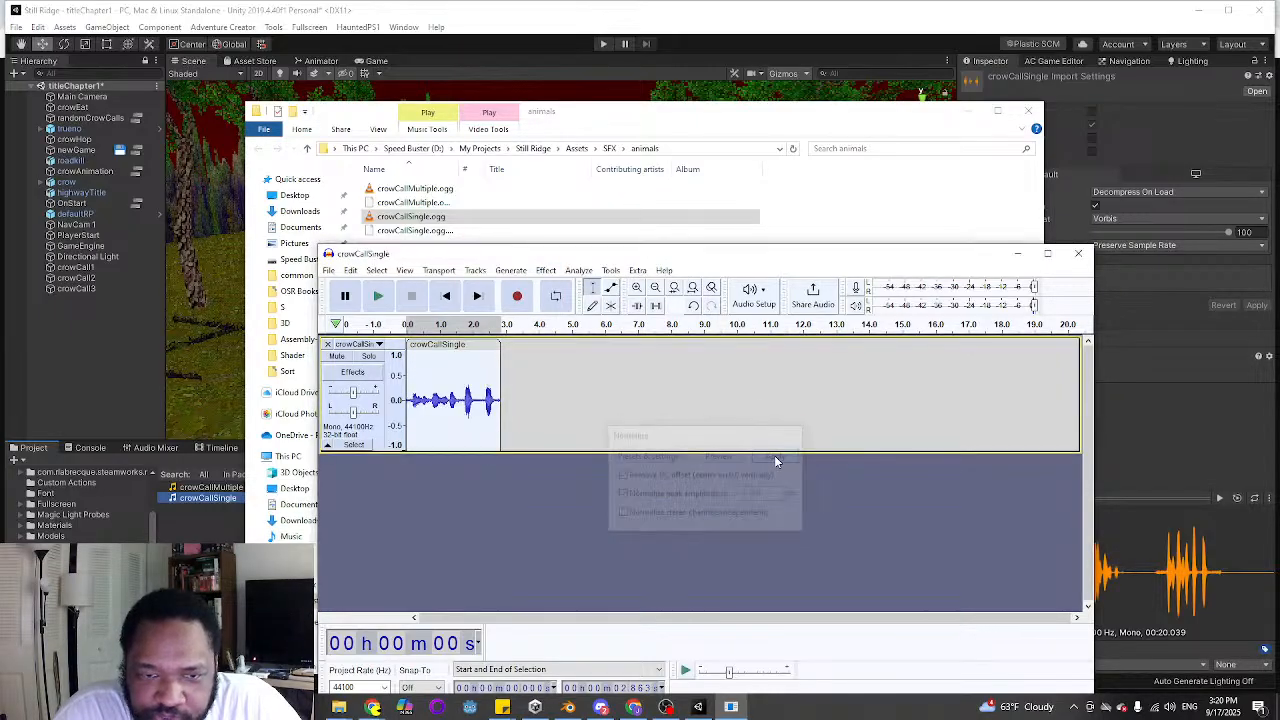
{"action": "left_click", "coordinate": [378, 296]}
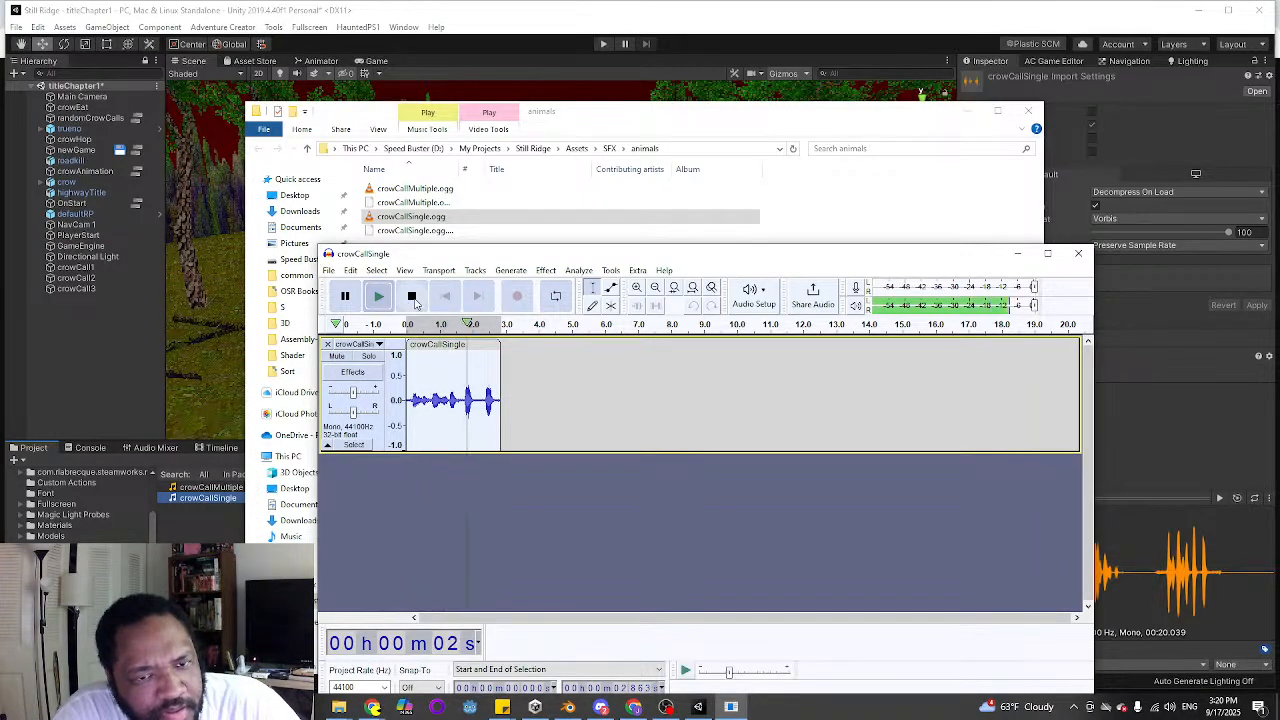
{"action": "left_click", "coordinate": [411, 296]}
Undo the normalization and the treble boost on the crow call, and play the clip again to check it
{"action": "key", "text": "ctrl+z"}
{"action": "key", "text": "ctrl+z"}
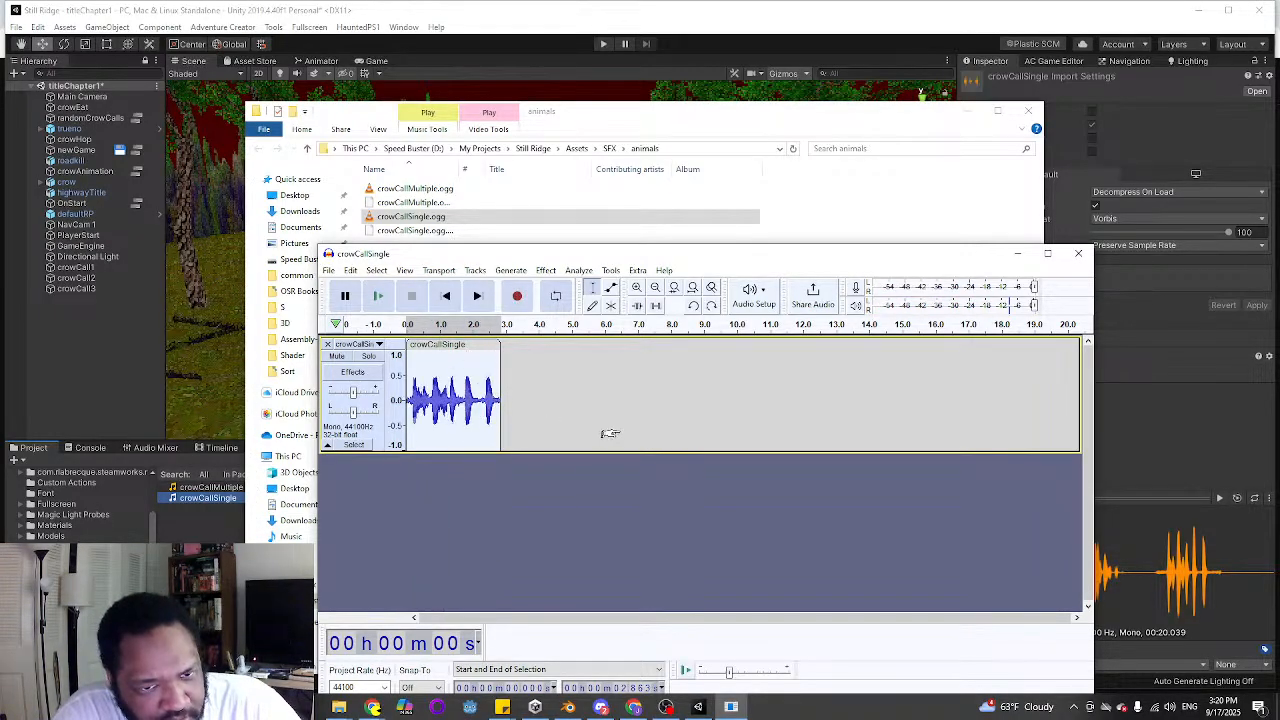
{"action": "left_click", "coordinate": [378, 296]}
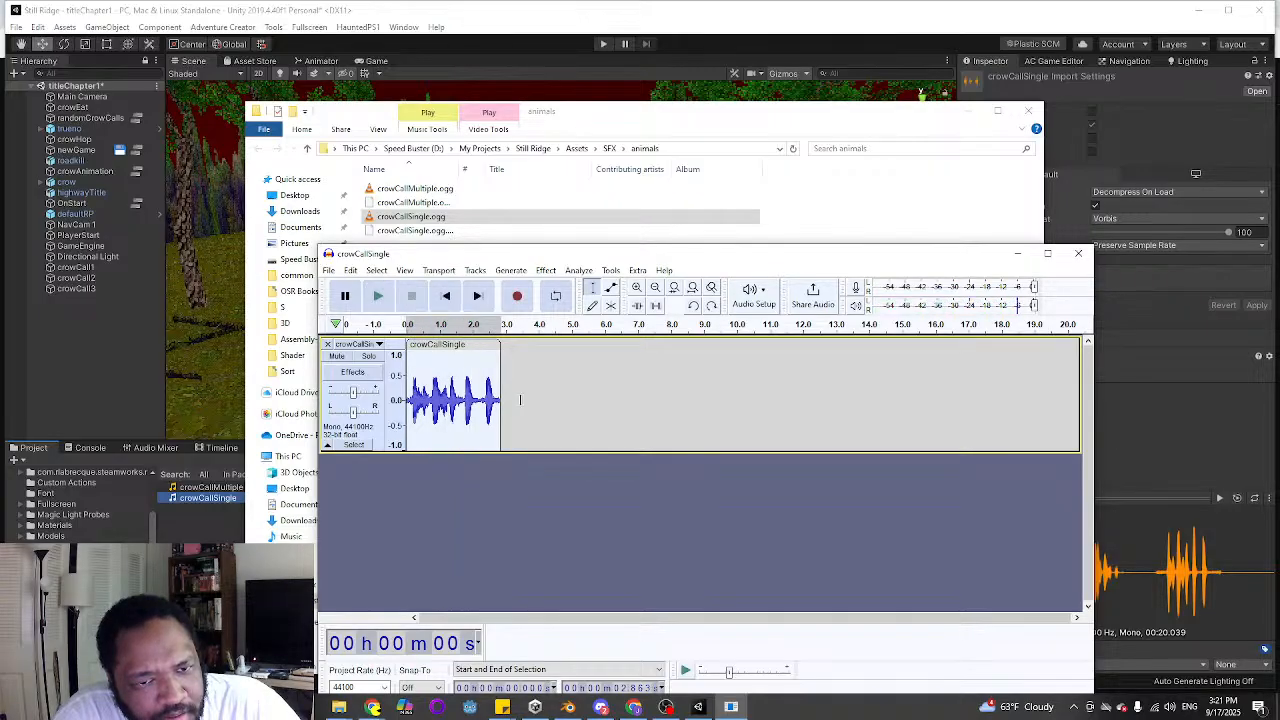
{"action": "left_click", "coordinate": [378, 296]}
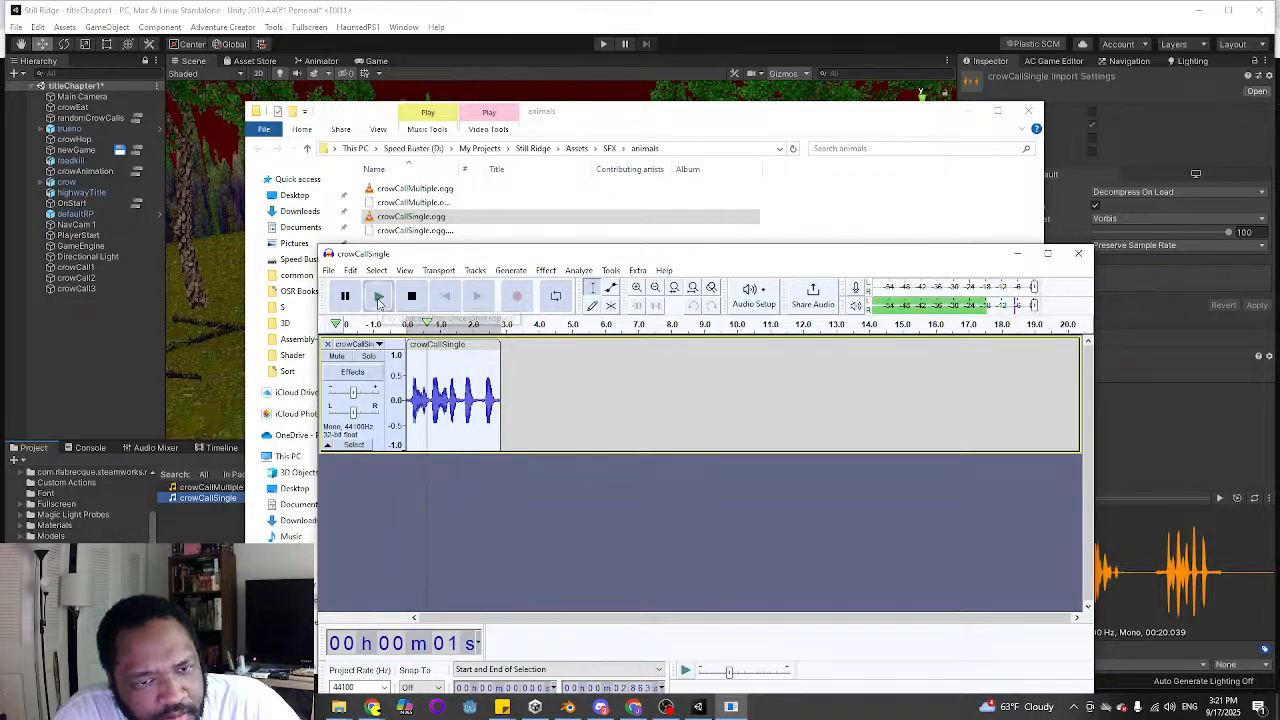
{"action": "left_click", "coordinate": [412, 297]}
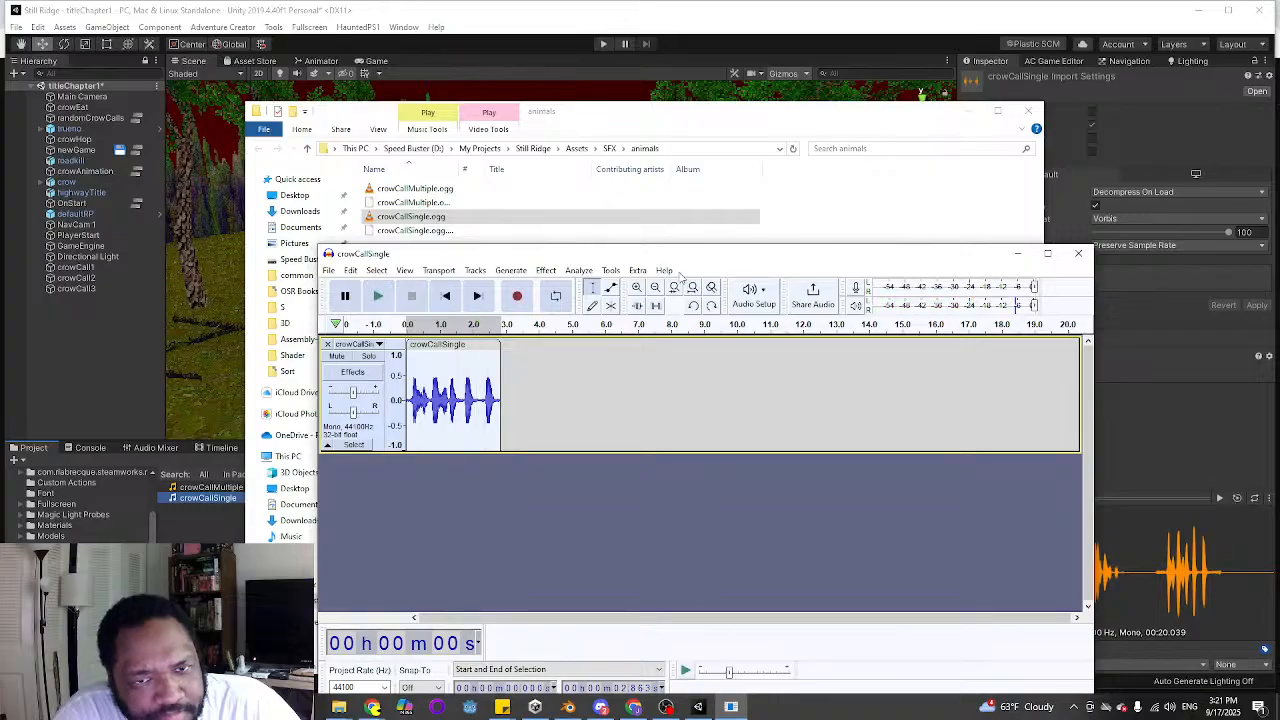
Compress the bass-boosted crow call with threshold -18 dB, noise floor -40 dB, ratio 2:1 and make-up gain for 0 dB, and play it back
{"action": "left_click", "coordinate": [546, 271]}
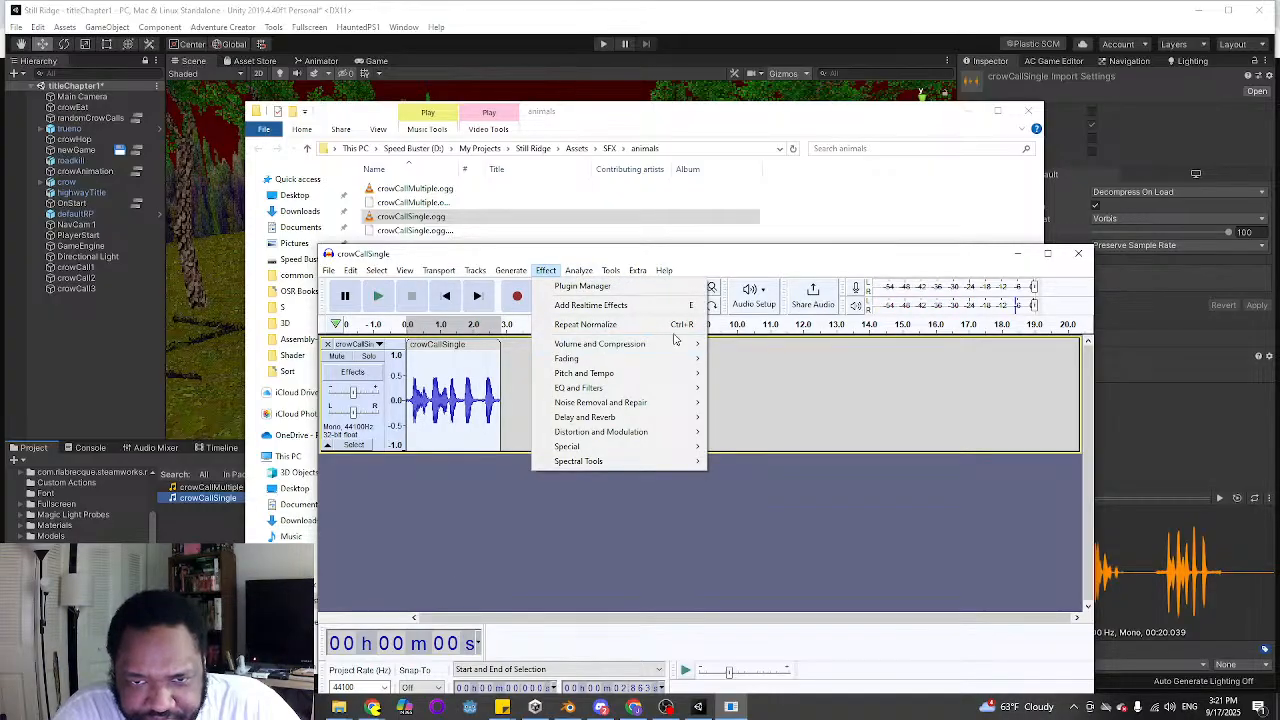
{"action": "mouse_move", "coordinate": [663, 346]}
{"action": "left_click", "coordinate": [760, 373]}
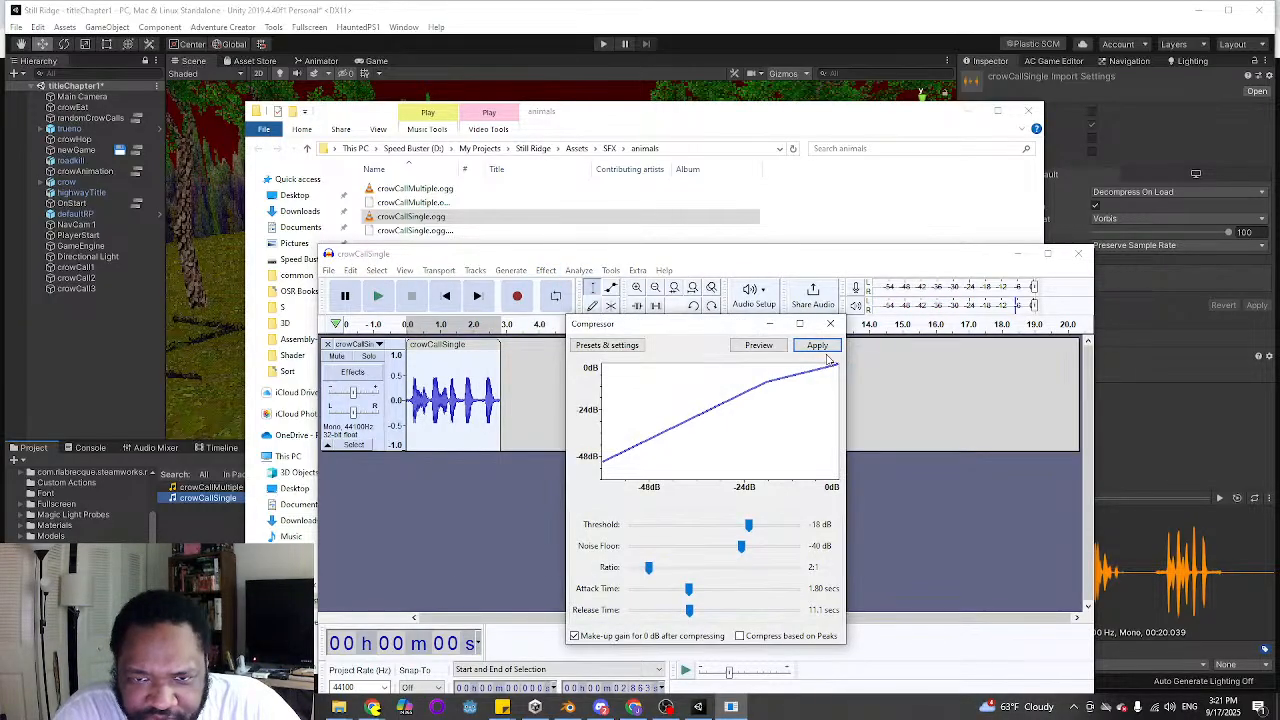
{"action": "left_click", "coordinate": [819, 347]}
{"action": "left_click", "coordinate": [379, 296]}
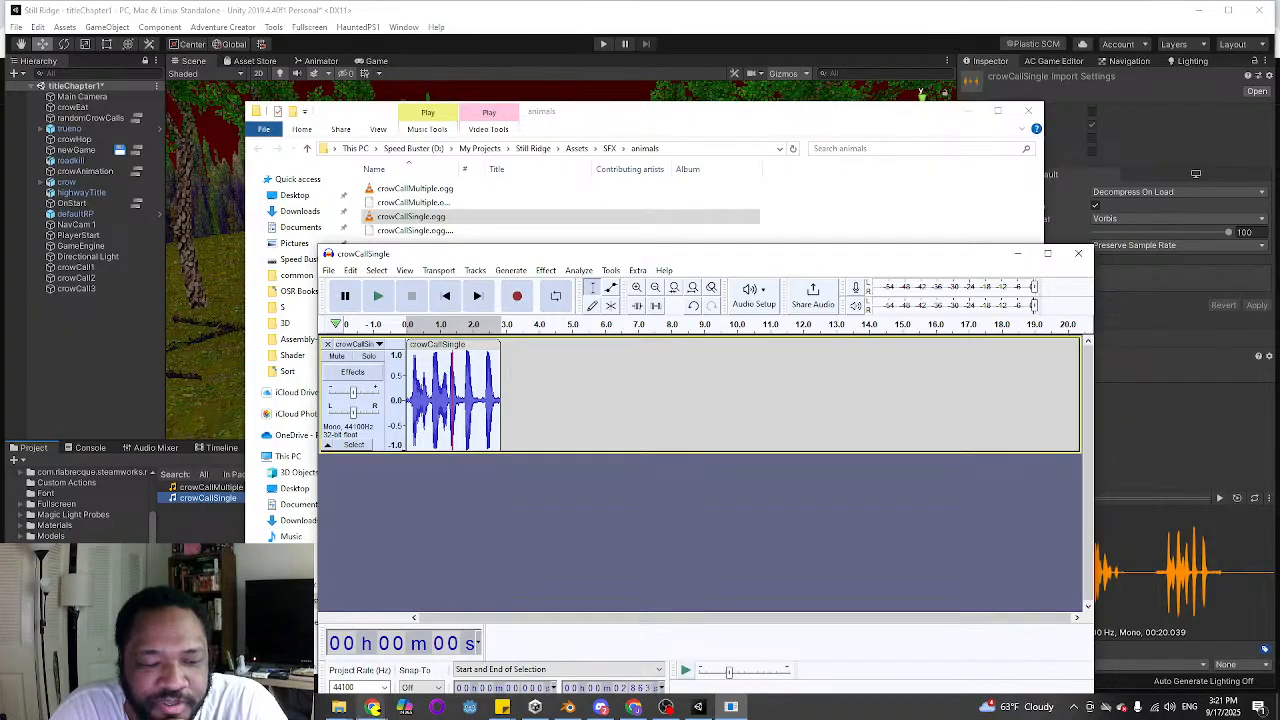
Switch to the Cosmos by Leartes page in Chrome and dismiss its open account menu
{"action": "mouse_move", "coordinate": [372, 707]}
{"action": "left_click", "coordinate": [625, 660]}
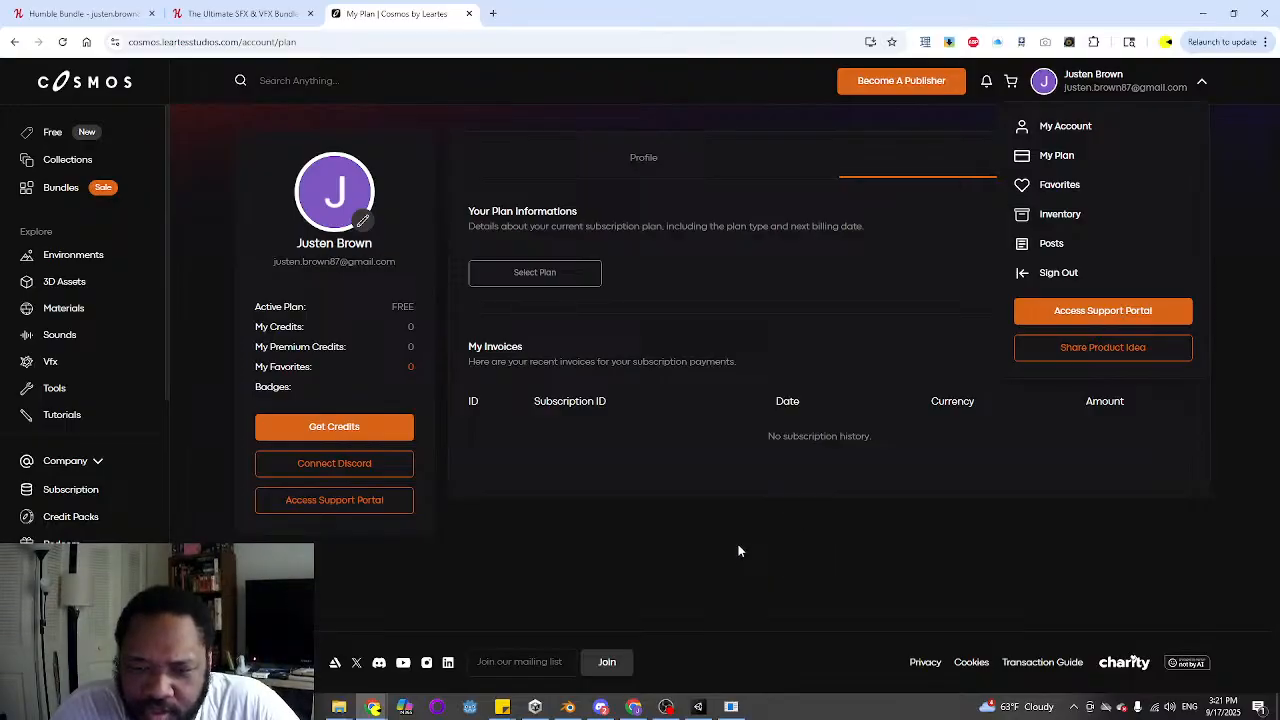
{"action": "left_click", "coordinate": [641, 543]}
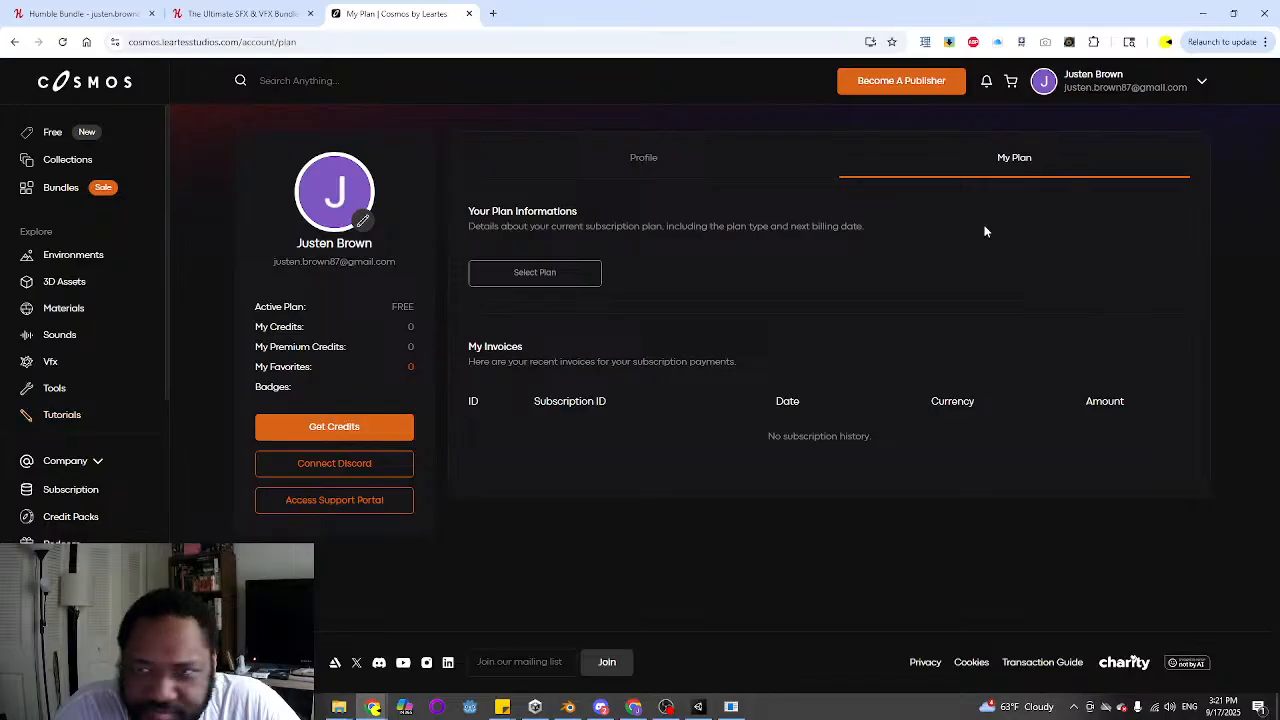
Search the account's inventory of owned assets for sfx and open The Ultimate SFX & VFX Bundle tier 3
{"action": "left_click", "coordinate": [1205, 79]}
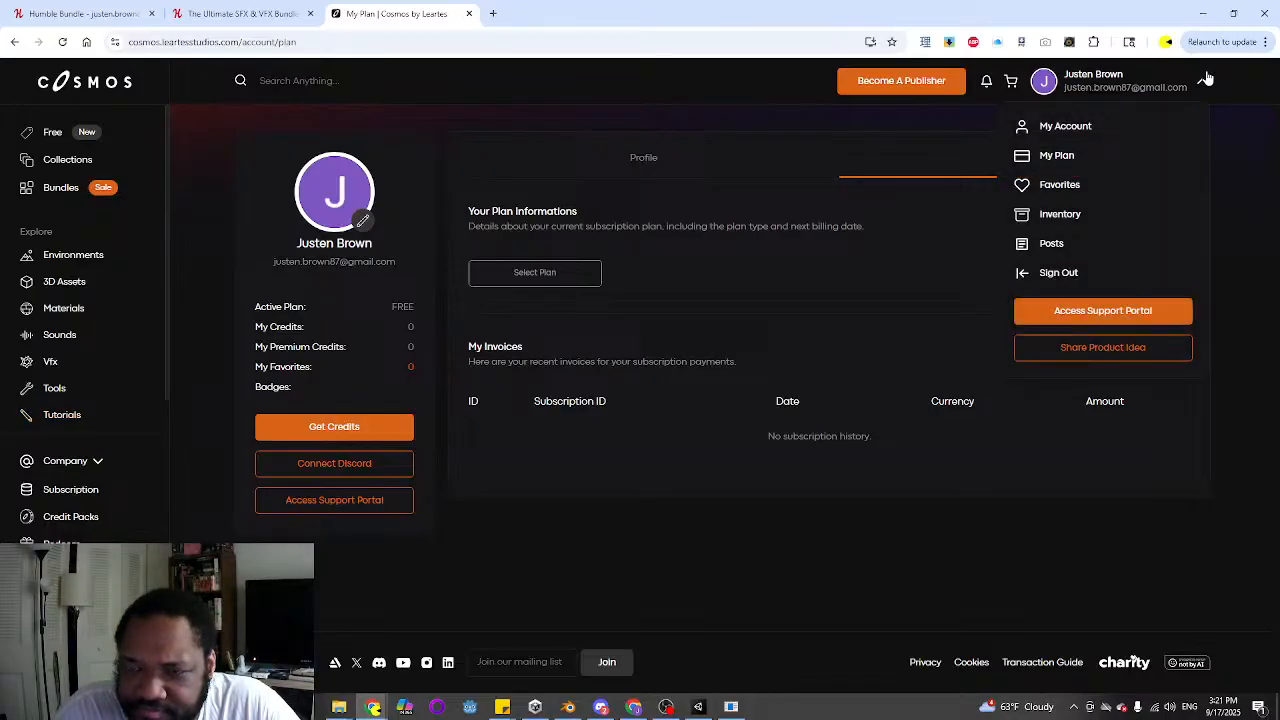
{"action": "left_click", "coordinate": [1058, 213]}
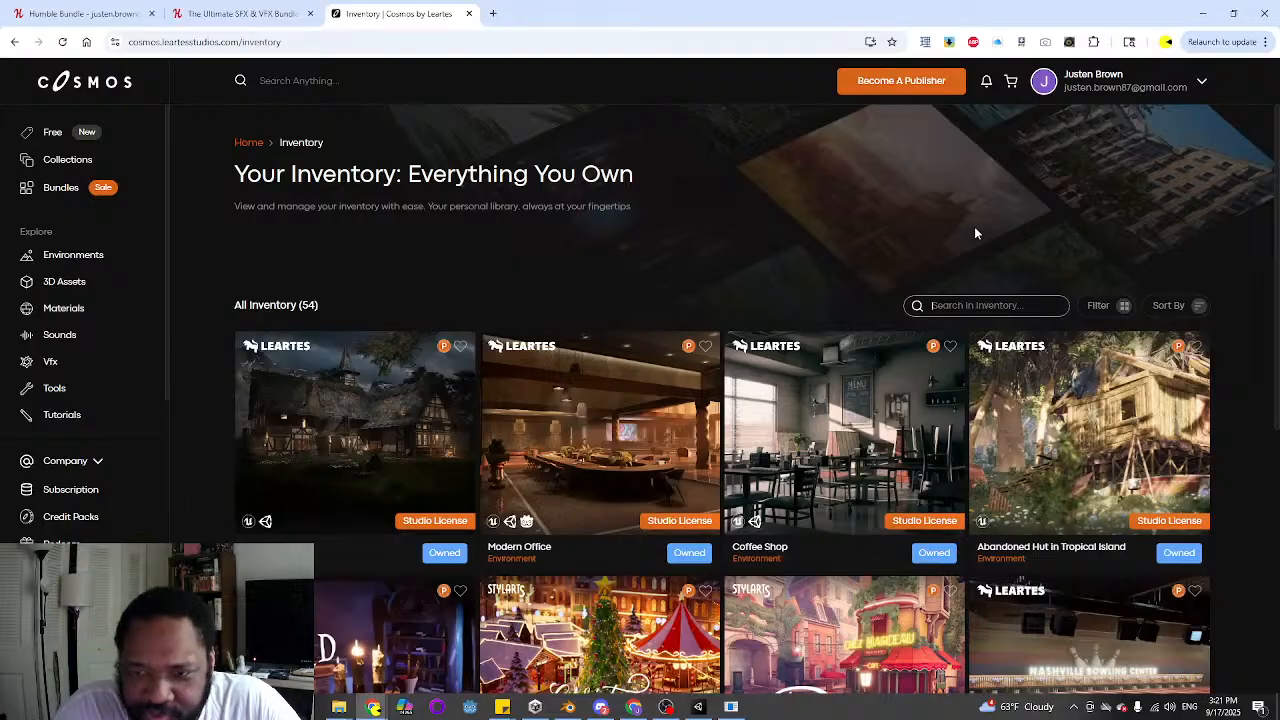
{"action": "type", "text": "sfx"}
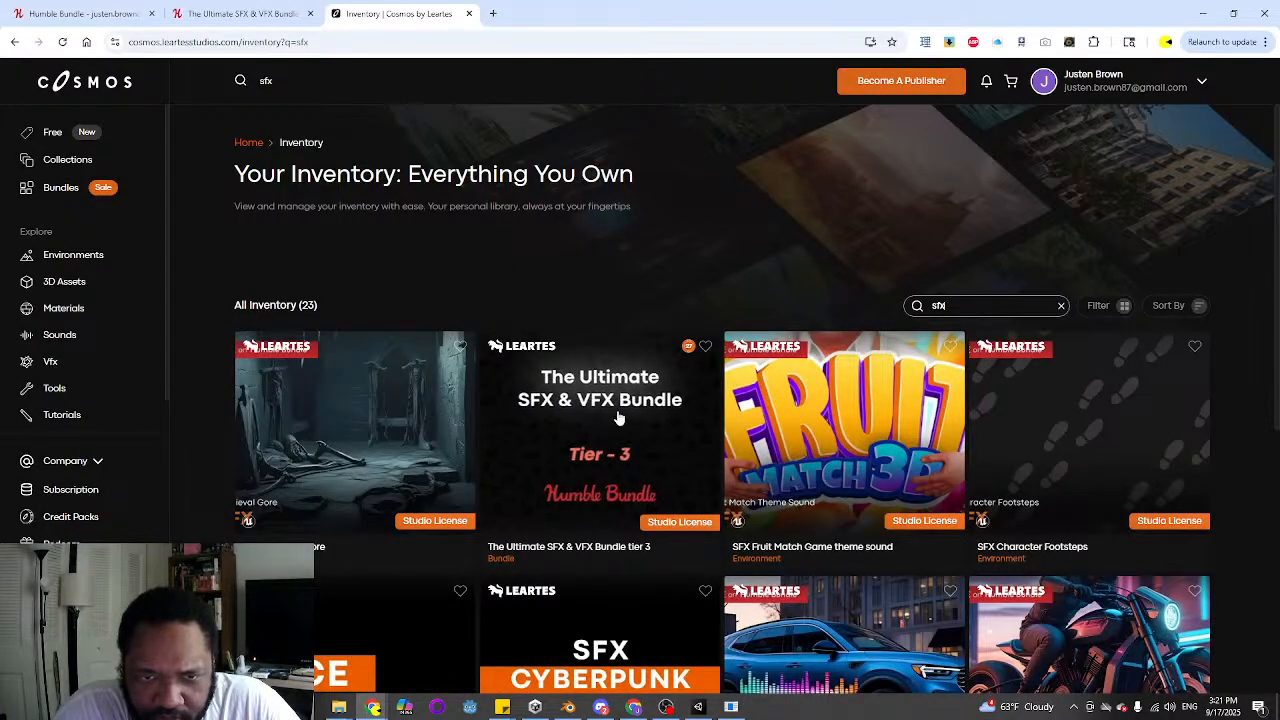
{"action": "left_click", "coordinate": [630, 406]}
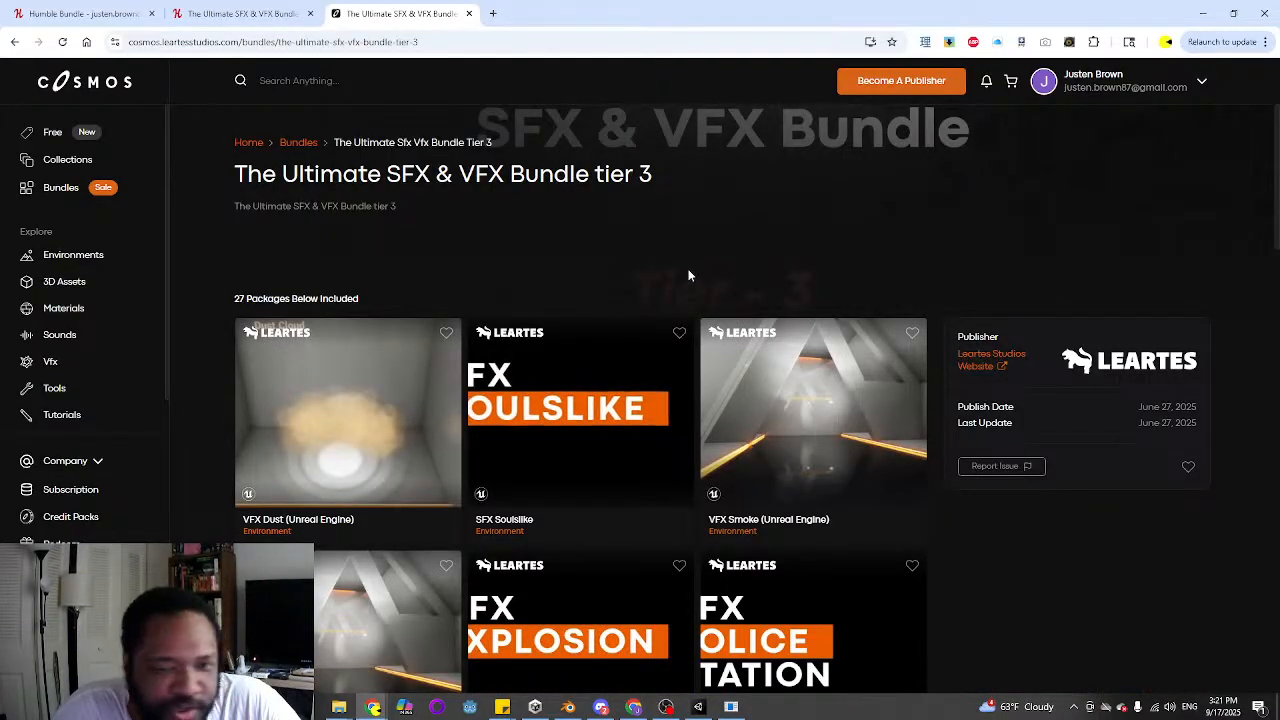
Look through all the sound and visual effect packages included in the SFX & VFX bundle
{"action": "scroll", "coordinate": [1054, 480], "scroll_direction": "down", "scroll_amount": 3}
{"action": "scroll", "coordinate": [1056, 496], "scroll_direction": "up", "scroll_amount": 1}
{"action": "scroll", "coordinate": [1057, 497], "scroll_direction": "down", "scroll_amount": 1}
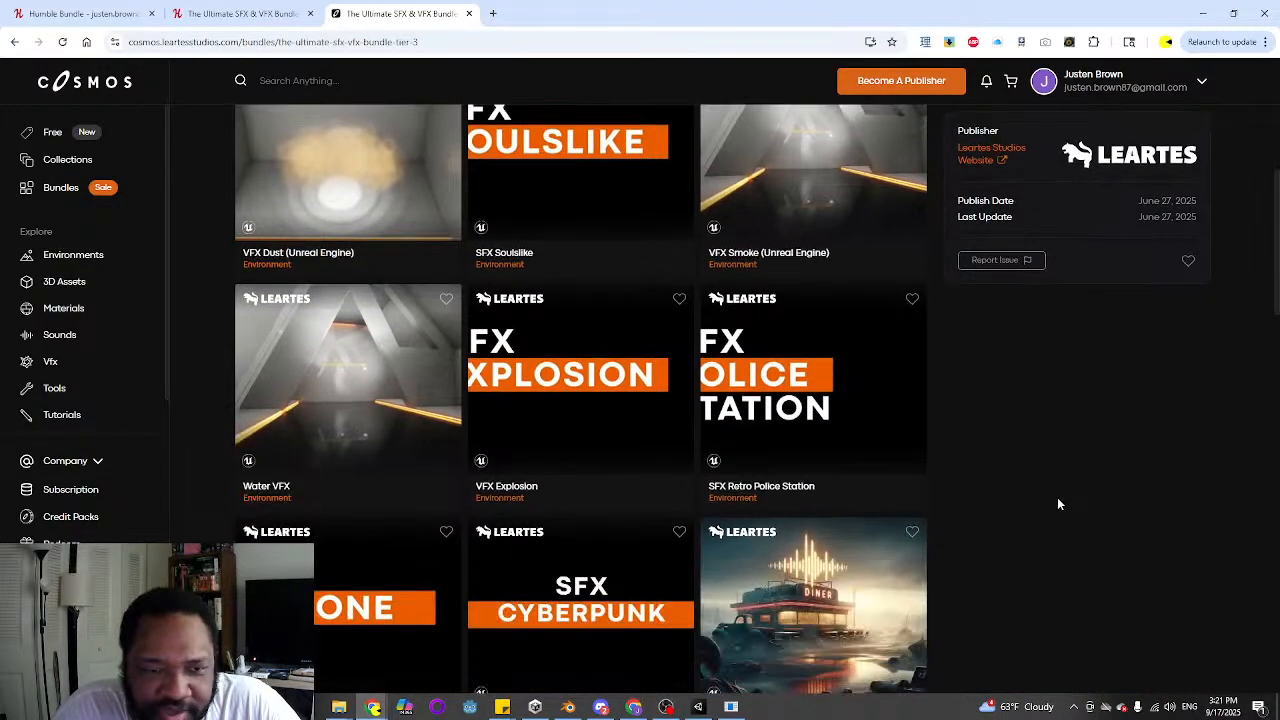
{"action": "scroll", "coordinate": [1057, 497], "scroll_direction": "up", "scroll_amount": 1}
{"action": "scroll", "coordinate": [1057, 496], "scroll_direction": "down", "scroll_amount": 1}
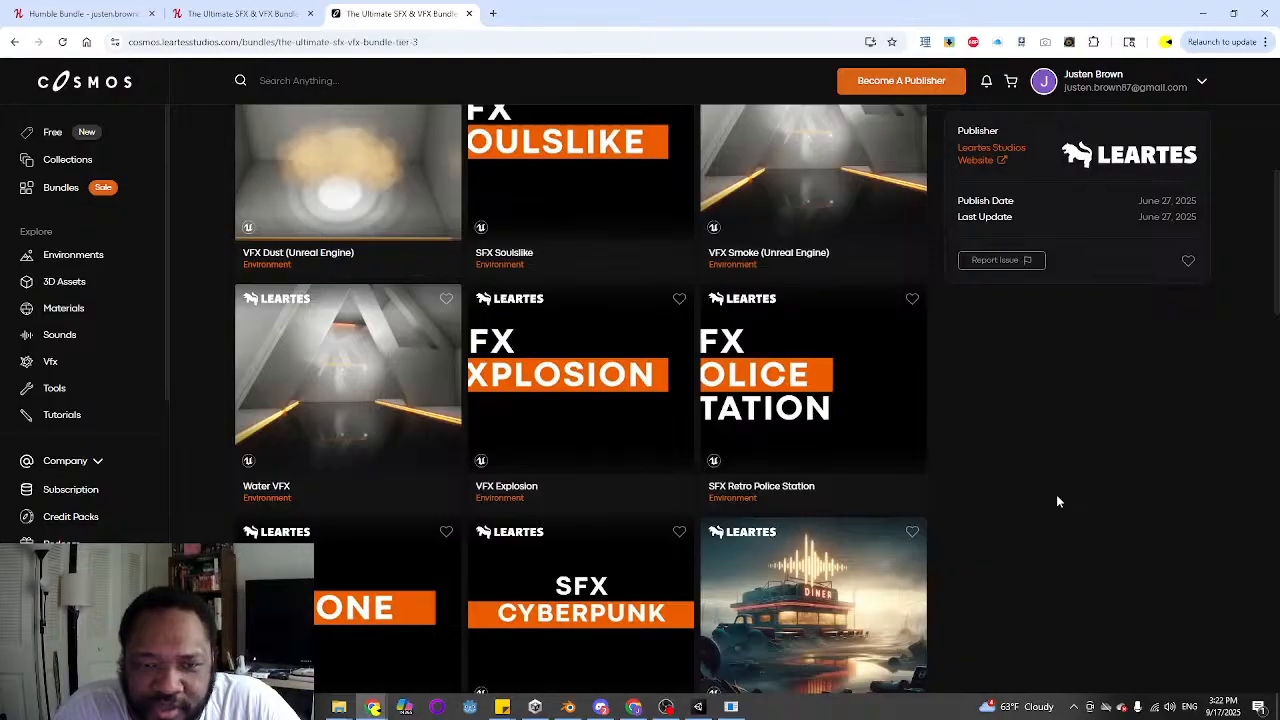
{"action": "scroll", "coordinate": [1056, 496], "scroll_direction": "up", "scroll_amount": 1}
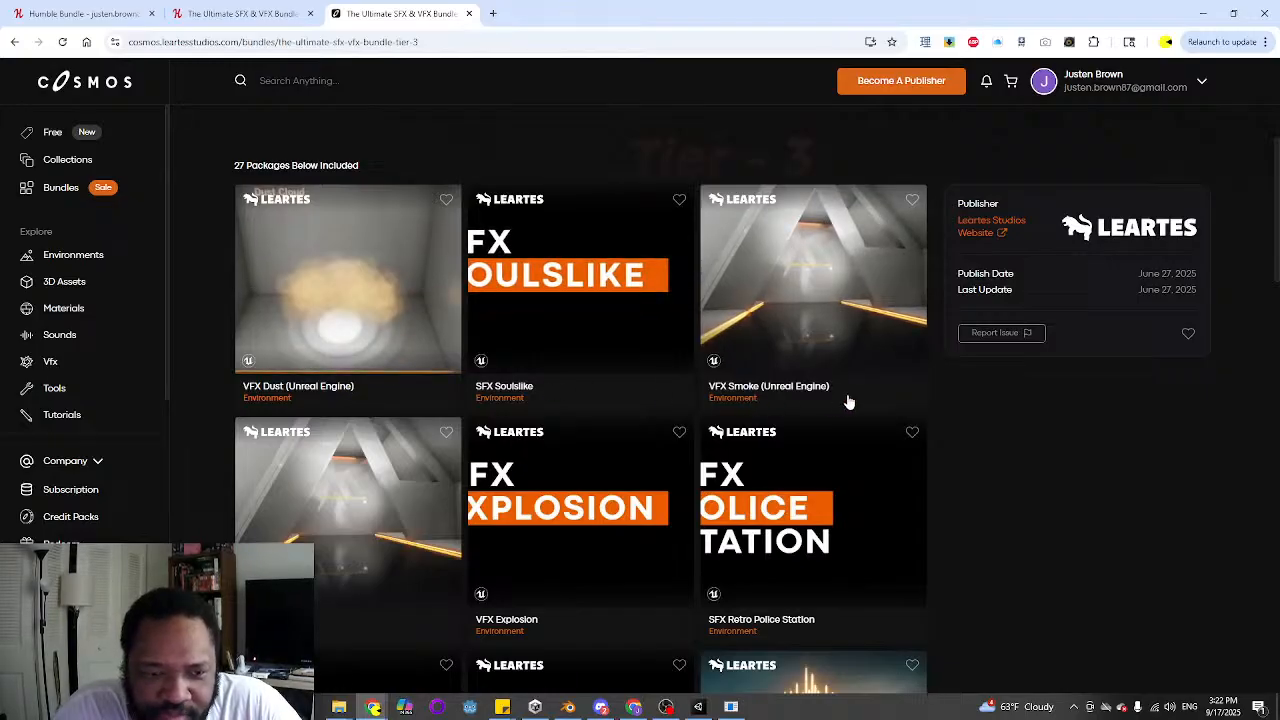
{"action": "scroll", "coordinate": [371, 569], "scroll_direction": "down", "scroll_amount": 1}
{"action": "scroll", "coordinate": [371, 569], "scroll_direction": "down", "scroll_amount": 1}
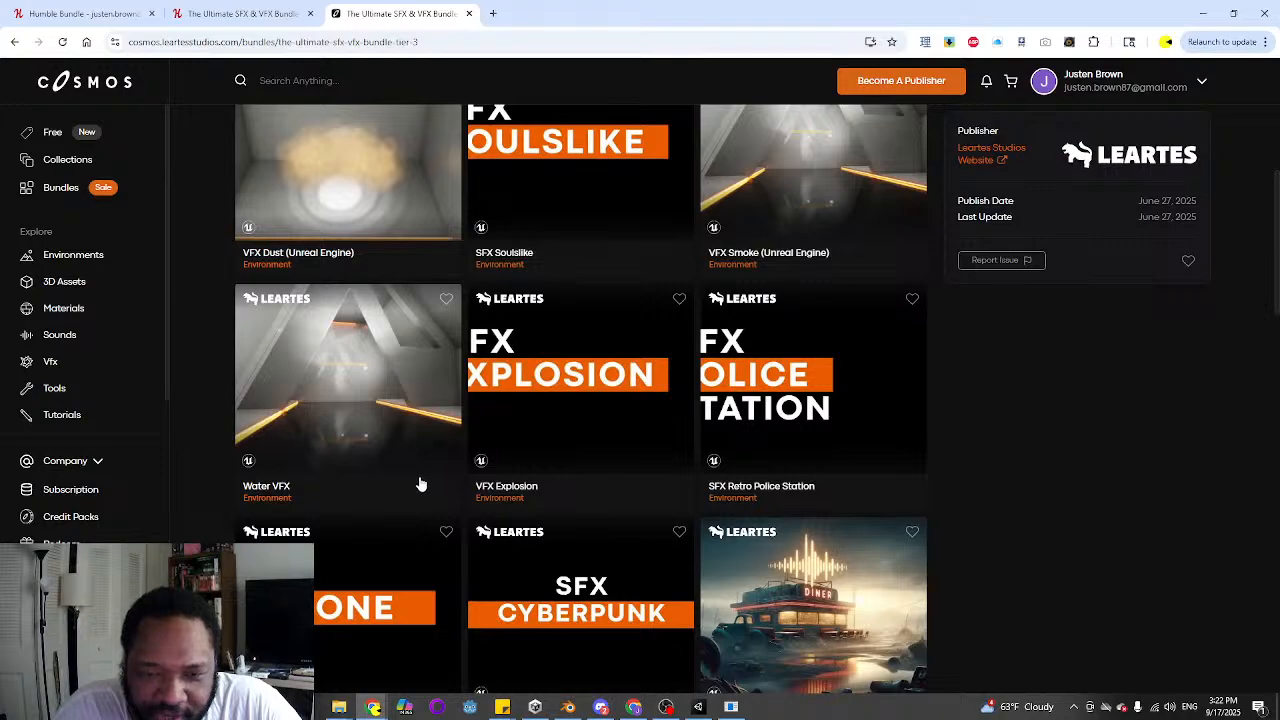
{"action": "scroll", "coordinate": [556, 492], "scroll_direction": "down", "scroll_amount": 1}
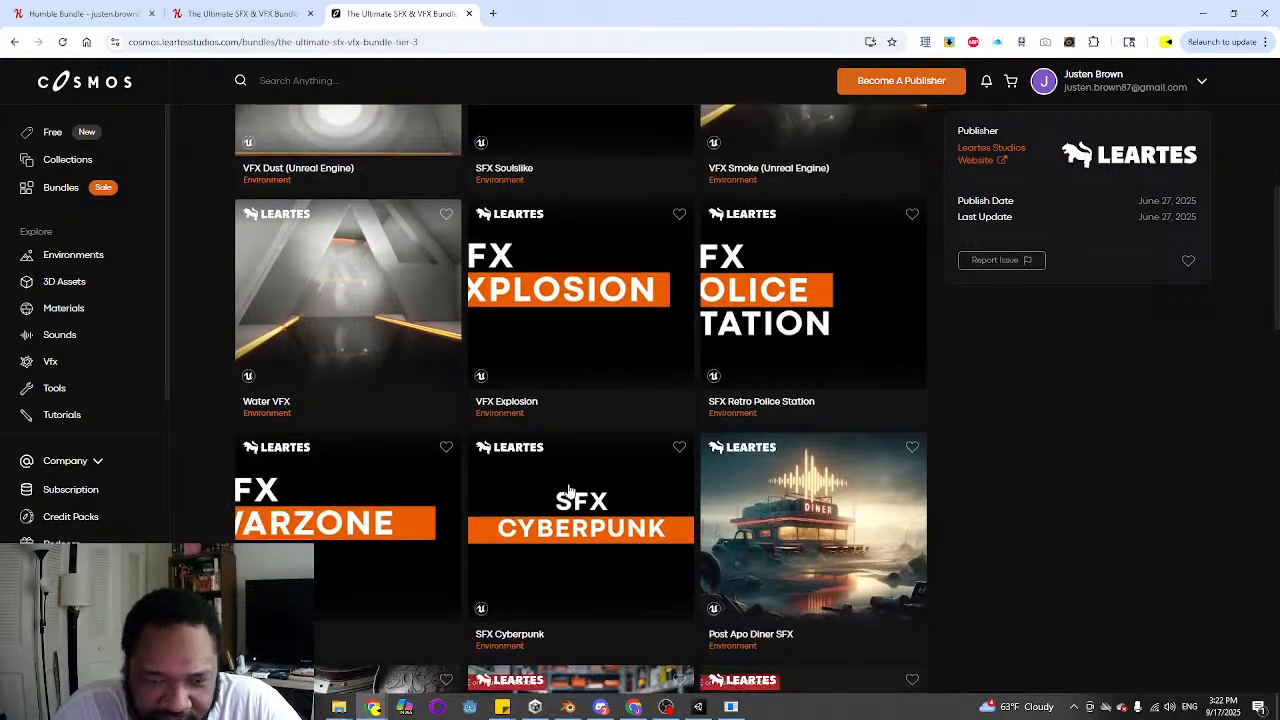
{"action": "scroll", "coordinate": [580, 534], "scroll_direction": "down", "scroll_amount": 3}
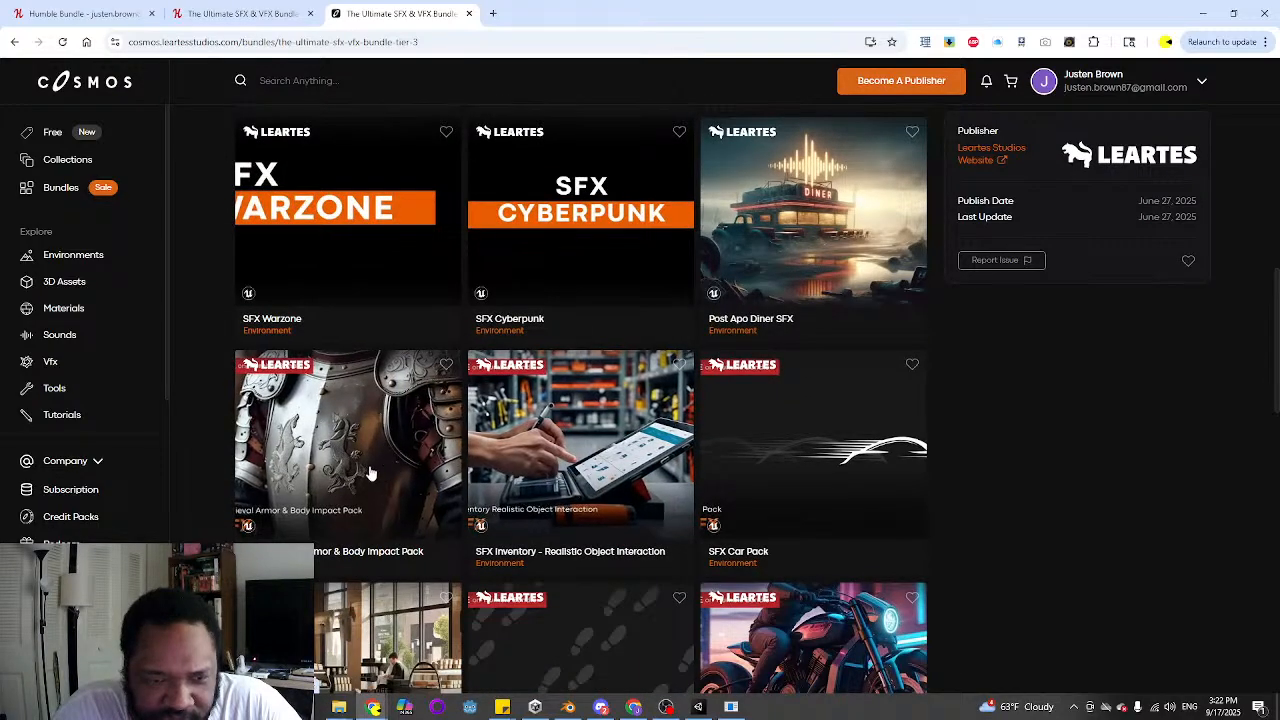
{"action": "scroll", "coordinate": [383, 510], "scroll_direction": "down", "scroll_amount": 1}
{"action": "scroll", "coordinate": [370, 375], "scroll_direction": "down", "scroll_amount": 3}
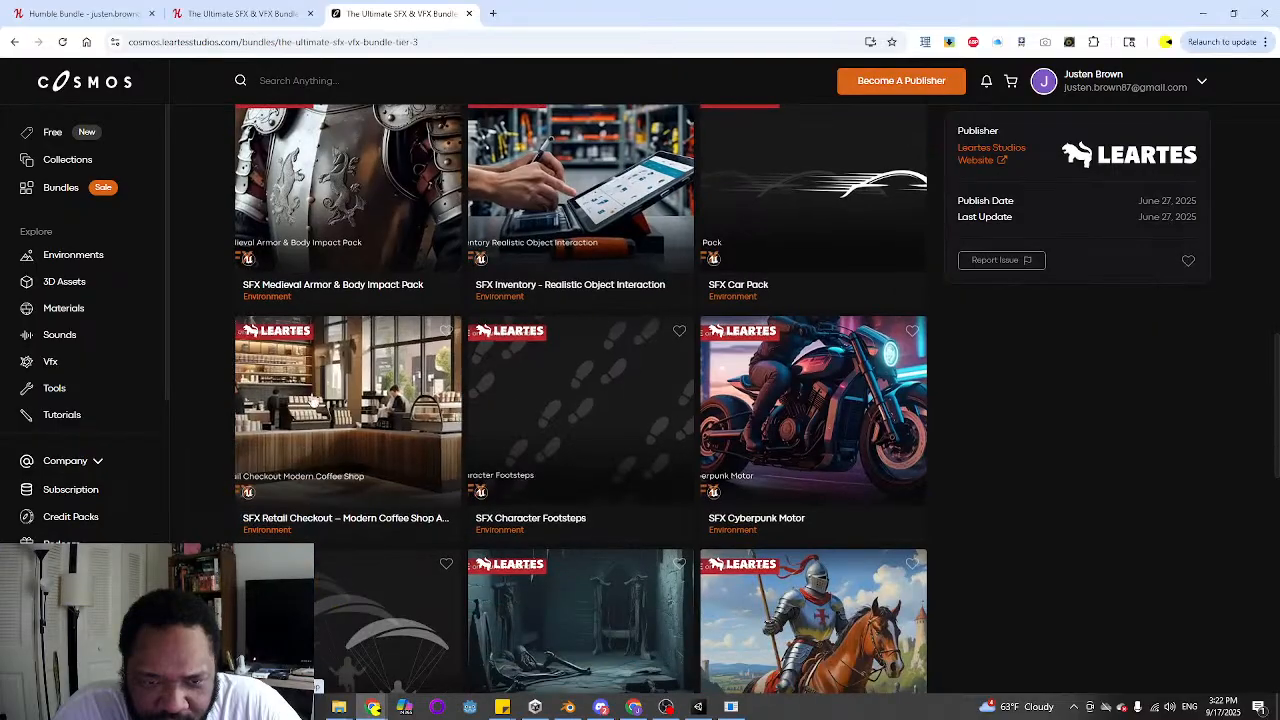
{"action": "scroll", "coordinate": [408, 486], "scroll_direction": "down", "scroll_amount": 1}
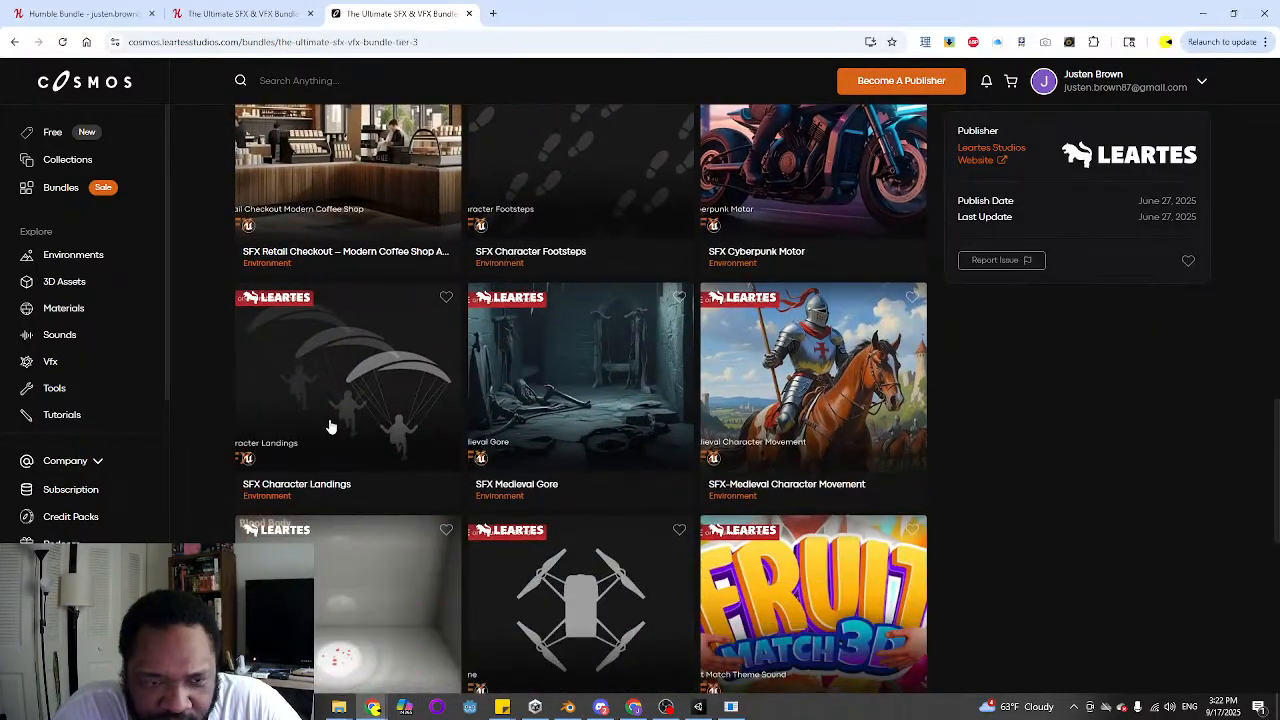
{"action": "scroll", "coordinate": [412, 476], "scroll_direction": "down", "scroll_amount": 2}
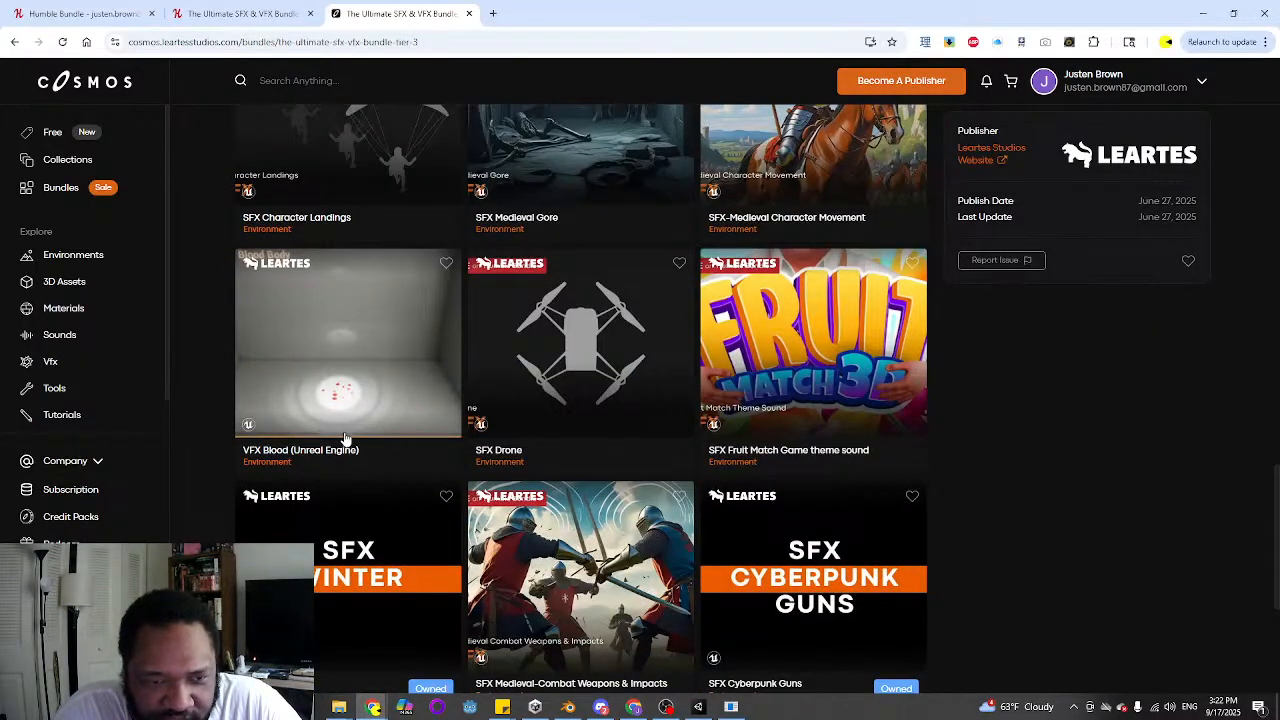
{"action": "scroll", "coordinate": [380, 433], "scroll_direction": "down", "scroll_amount": 2}
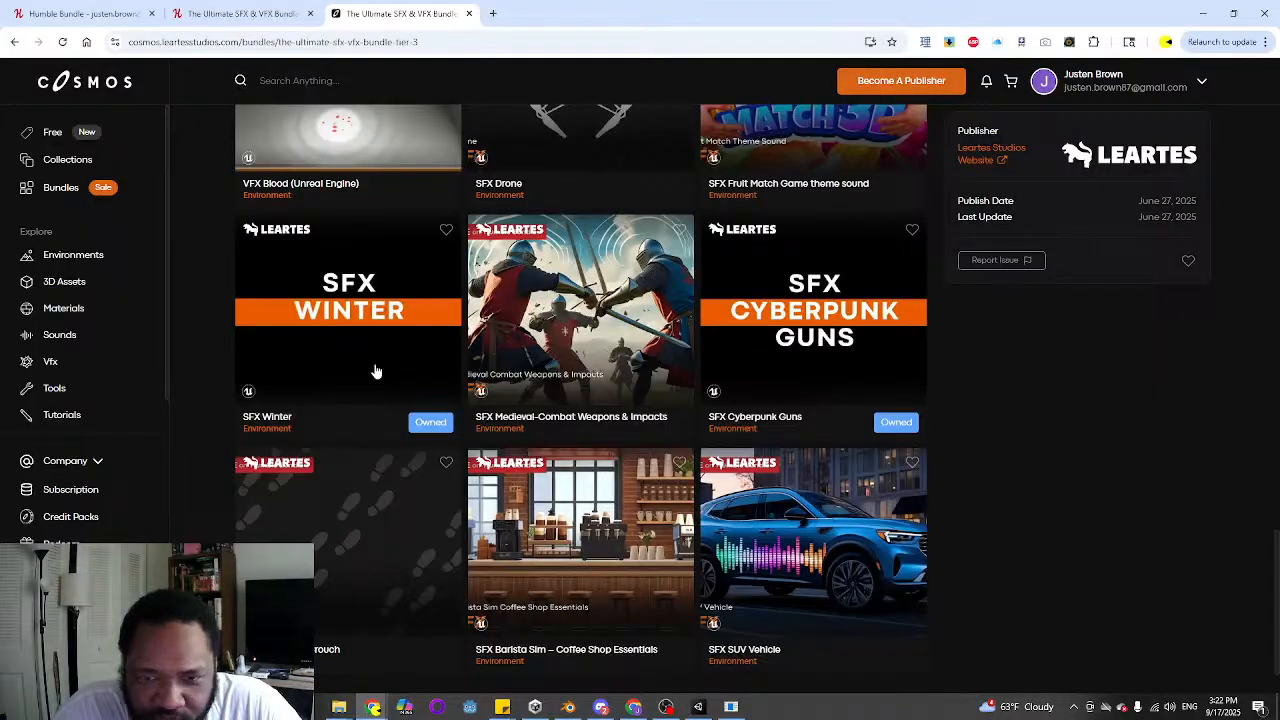
{"action": "scroll", "coordinate": [384, 376], "scroll_direction": "down", "scroll_amount": 1}
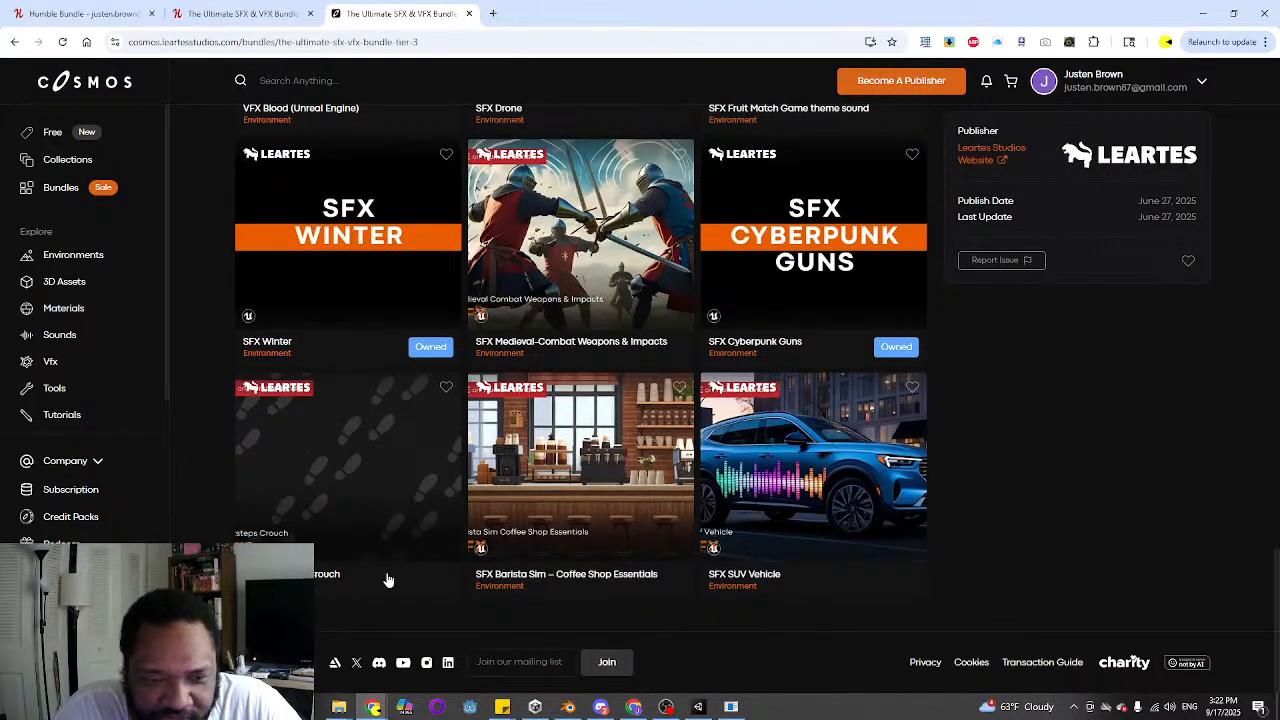
Switch back to the crow call project in Audacity and play the clip again
{"action": "left_click", "coordinate": [700, 710]}
{"action": "left_click", "coordinate": [731, 707]}
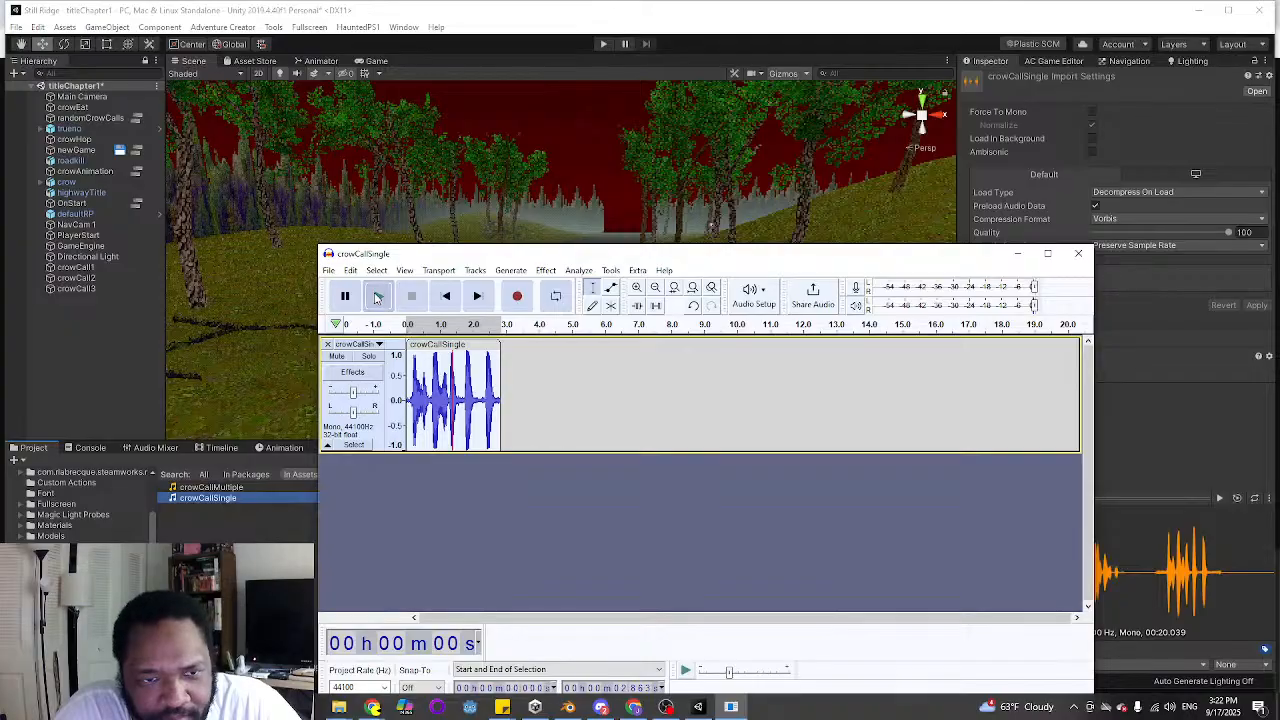
{"action": "left_click", "coordinate": [377, 296]}
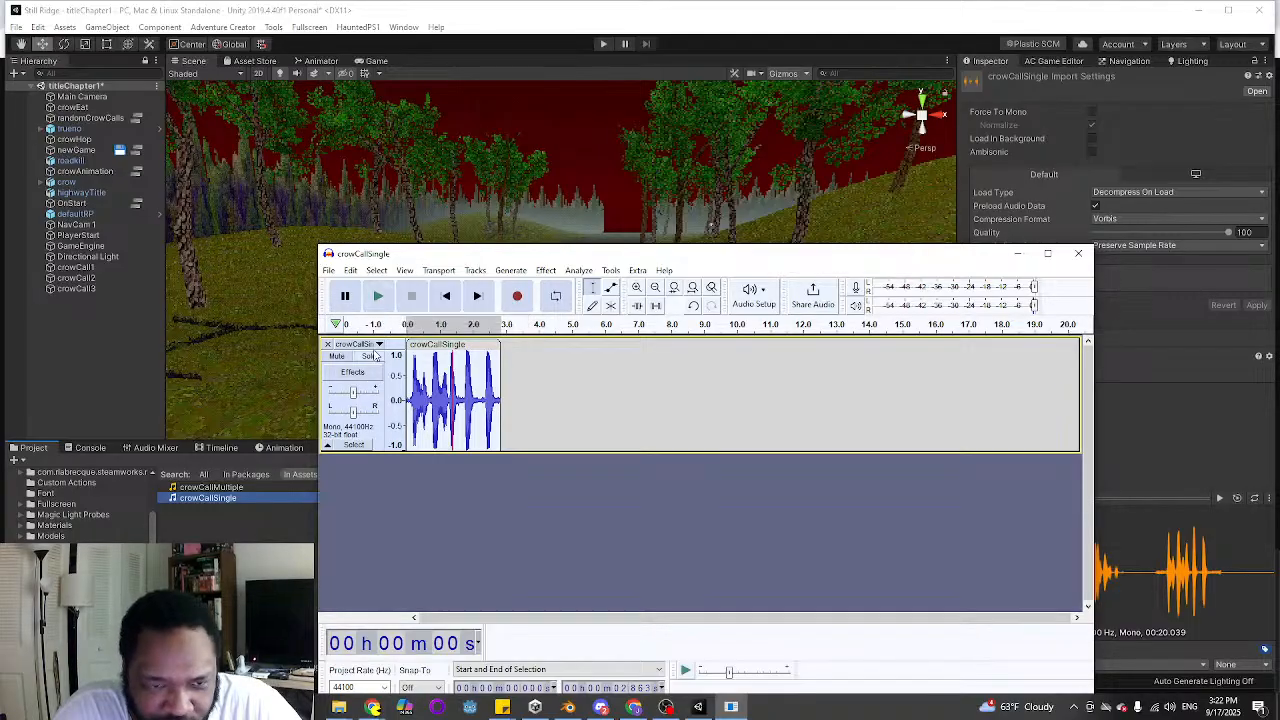
Select the empty part of the track from the end of the crow call to about 20 s and record background noise into it
{"action": "left_click", "coordinate": [543, 412]}
{"action": "left_click", "coordinate": [520, 398]}
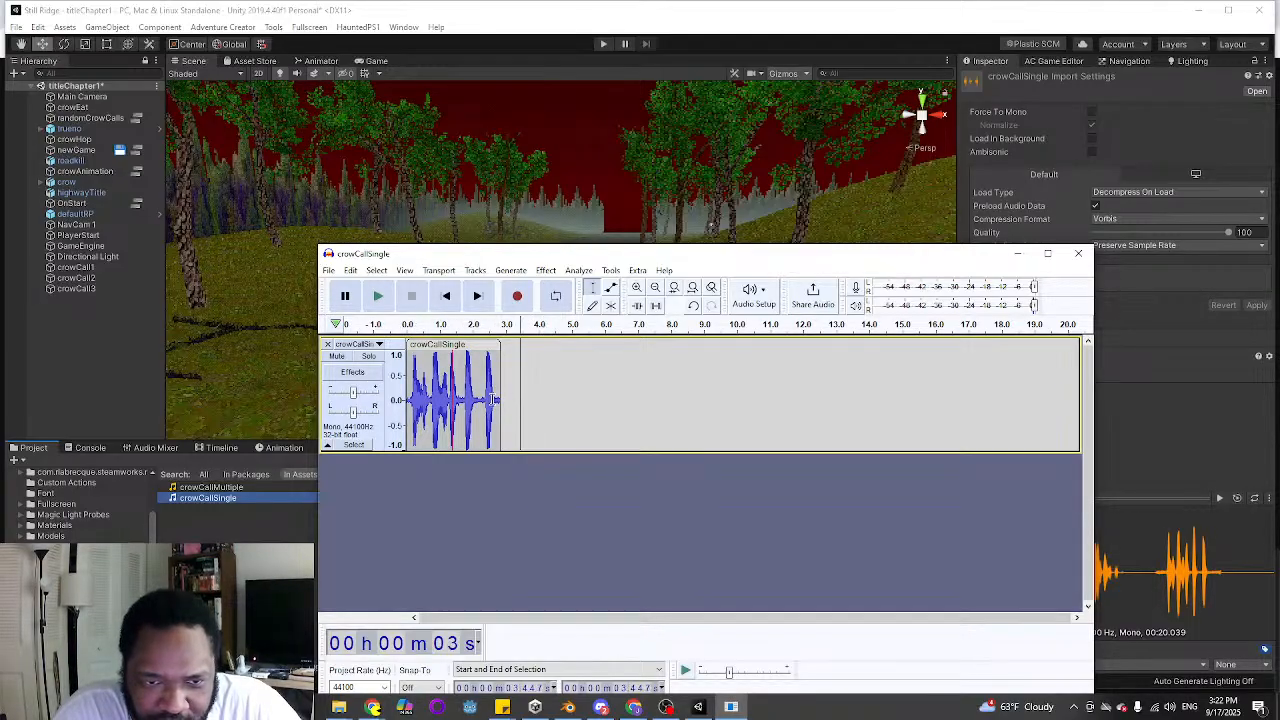
{"action": "left_click", "coordinate": [501, 398]}
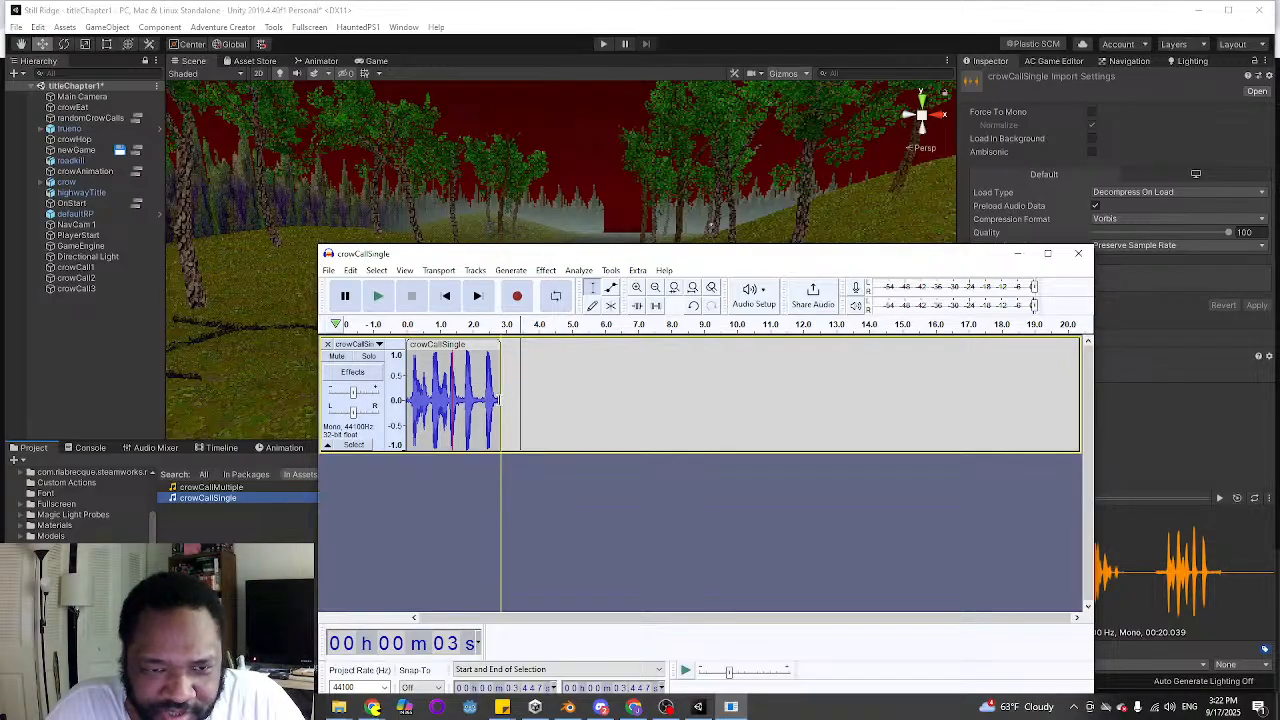
{"action": "left_click", "coordinate": [545, 390]}
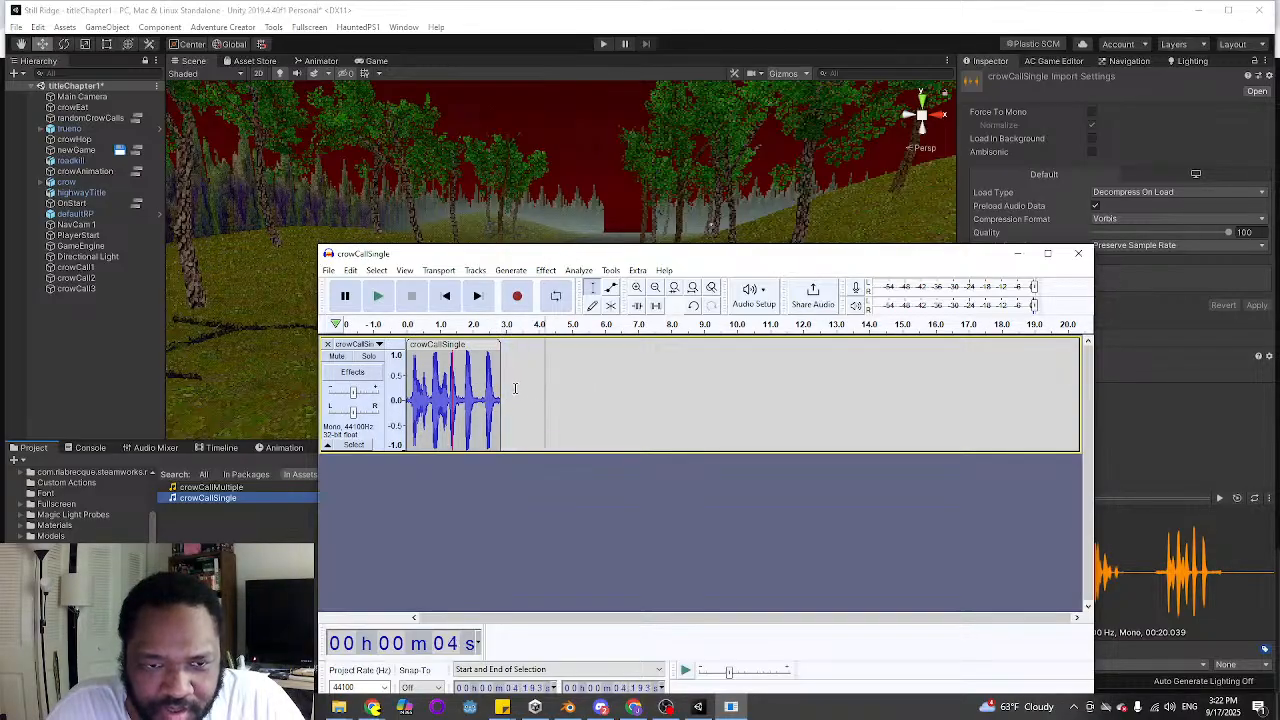
{"action": "left_click_drag", "start_coordinate": [501, 390], "coordinate": [738, 388]}
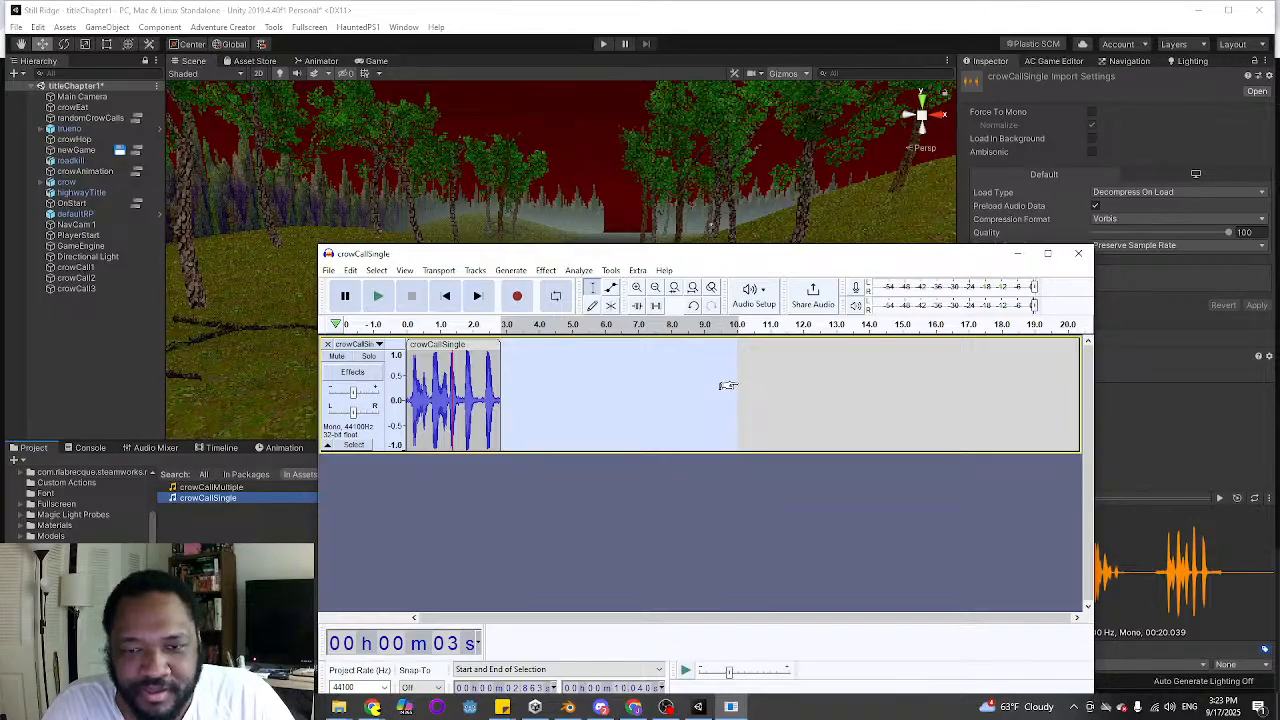
{"action": "left_click_drag", "start_coordinate": [728, 386], "coordinate": [1060, 376]}
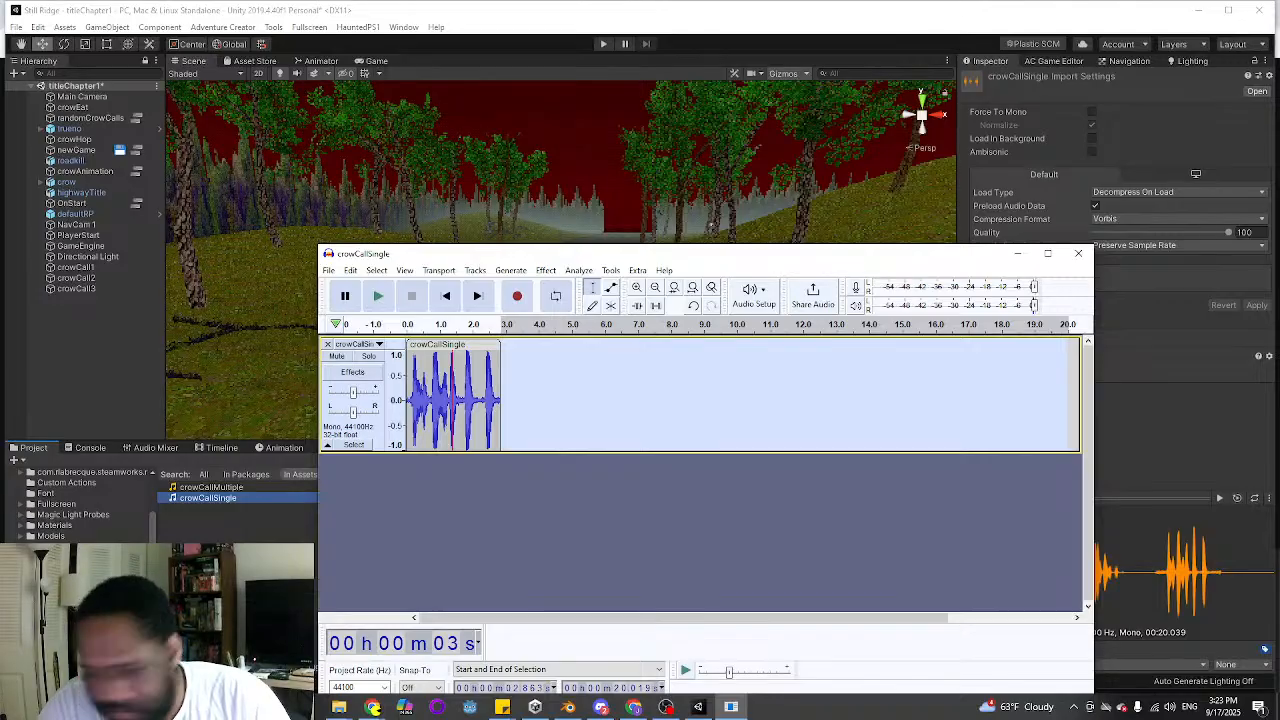
{"action": "left_click", "coordinate": [518, 296]}
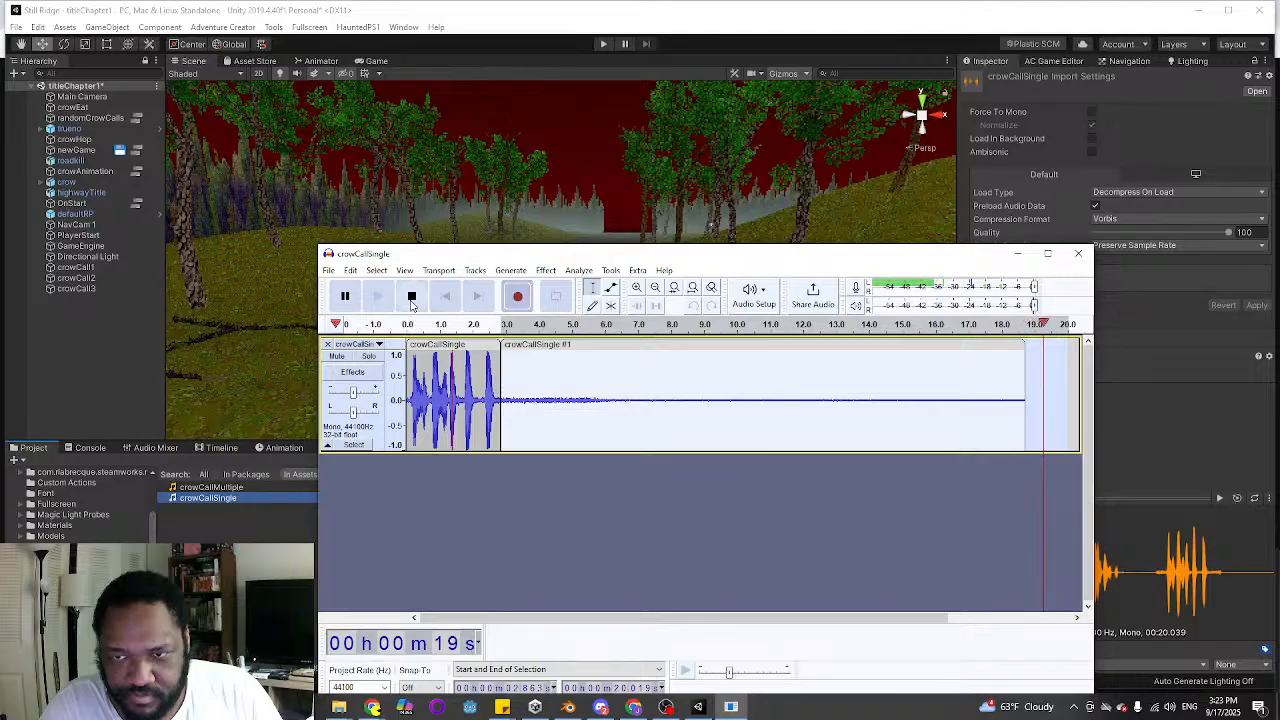
{"action": "left_click", "coordinate": [411, 300]}
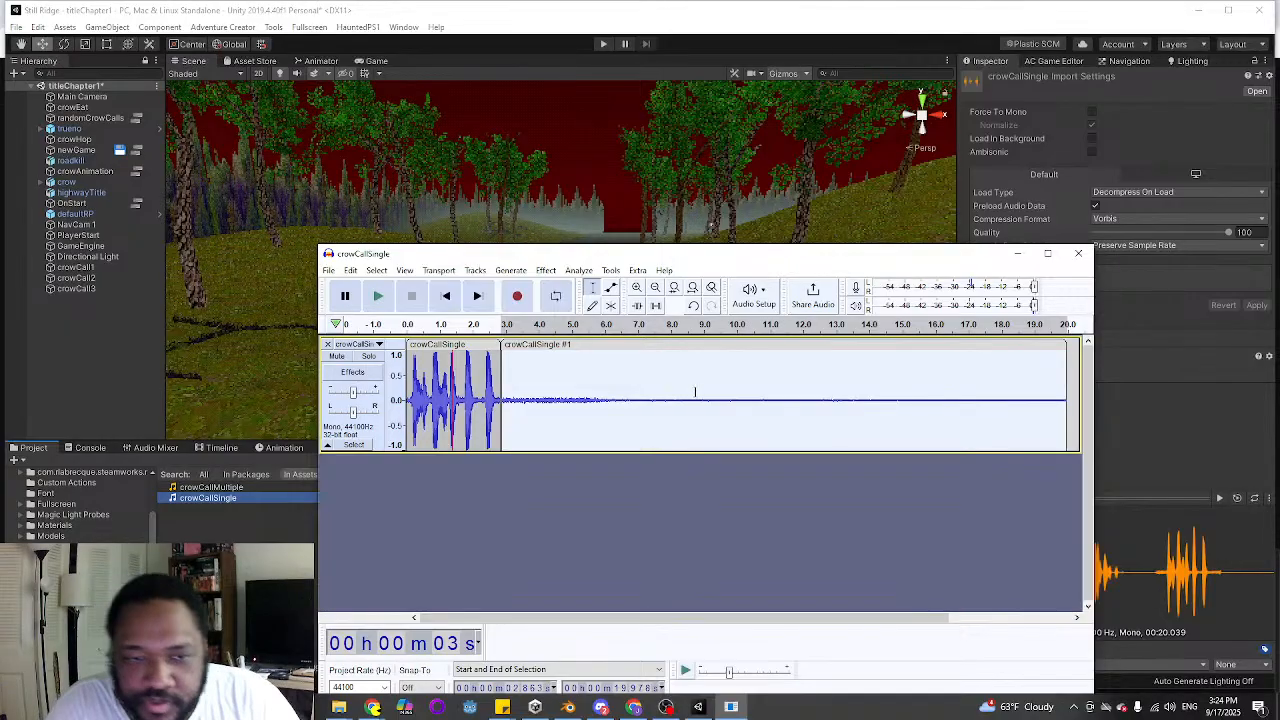
Capture a noise profile from the newly recorded background noise for Noise Reduction
{"action": "left_click", "coordinate": [545, 270]}
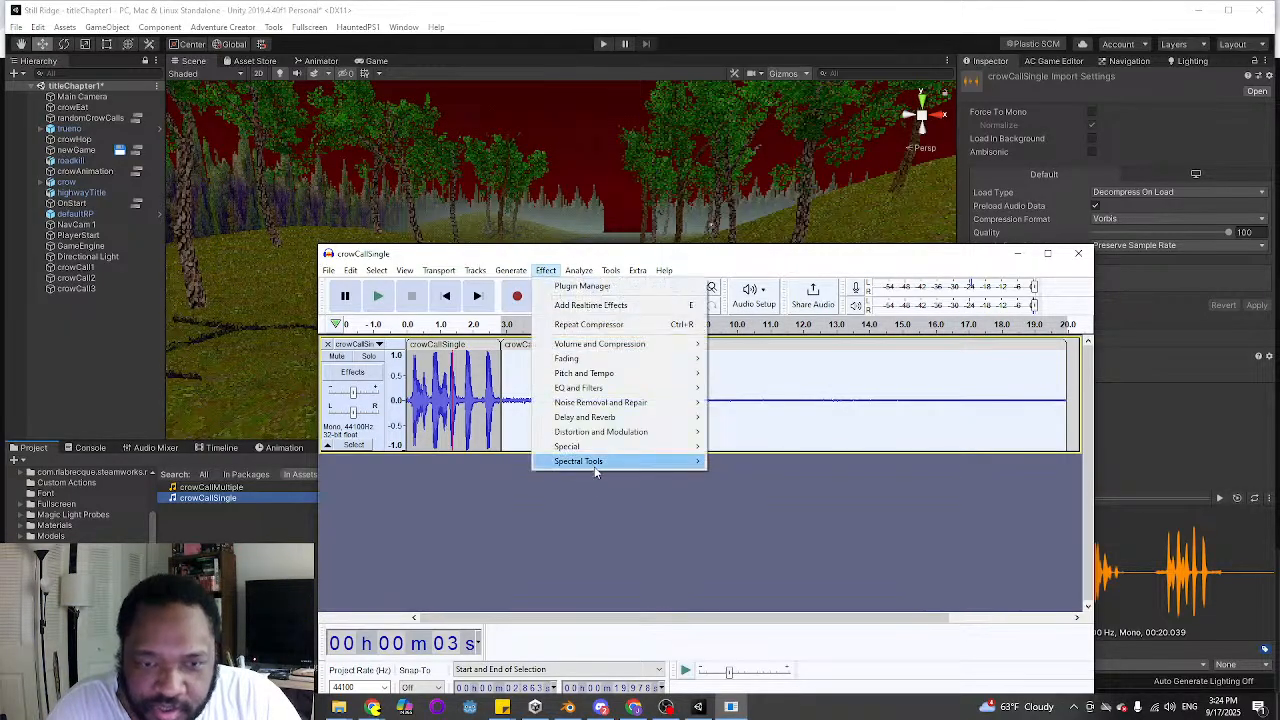
{"action": "mouse_move", "coordinate": [603, 402]}
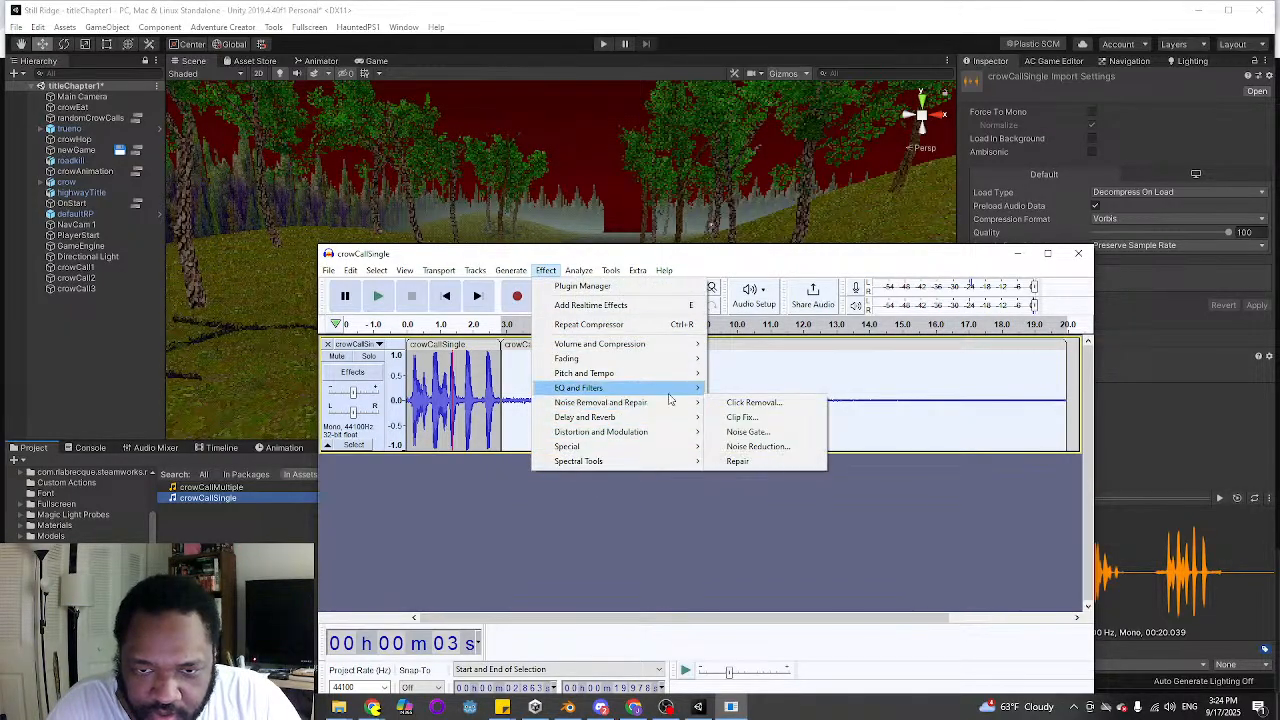
{"action": "left_click", "coordinate": [748, 449]}
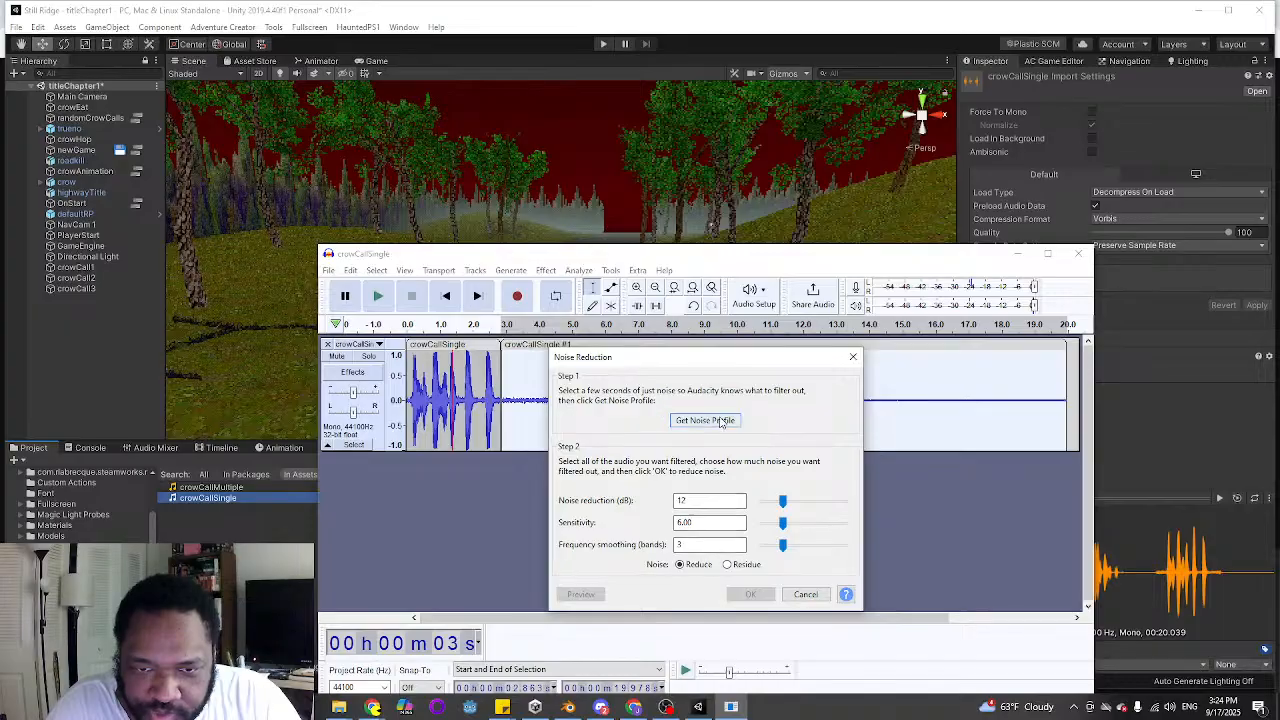
{"action": "left_click", "coordinate": [705, 420]}
Apply Noise Reduction to the crow call clip with 12 dB reduction, sensitivity 6.00 and 3 frequency smoothing bands, and play it back
{"action": "double_click", "coordinate": [469, 371]}
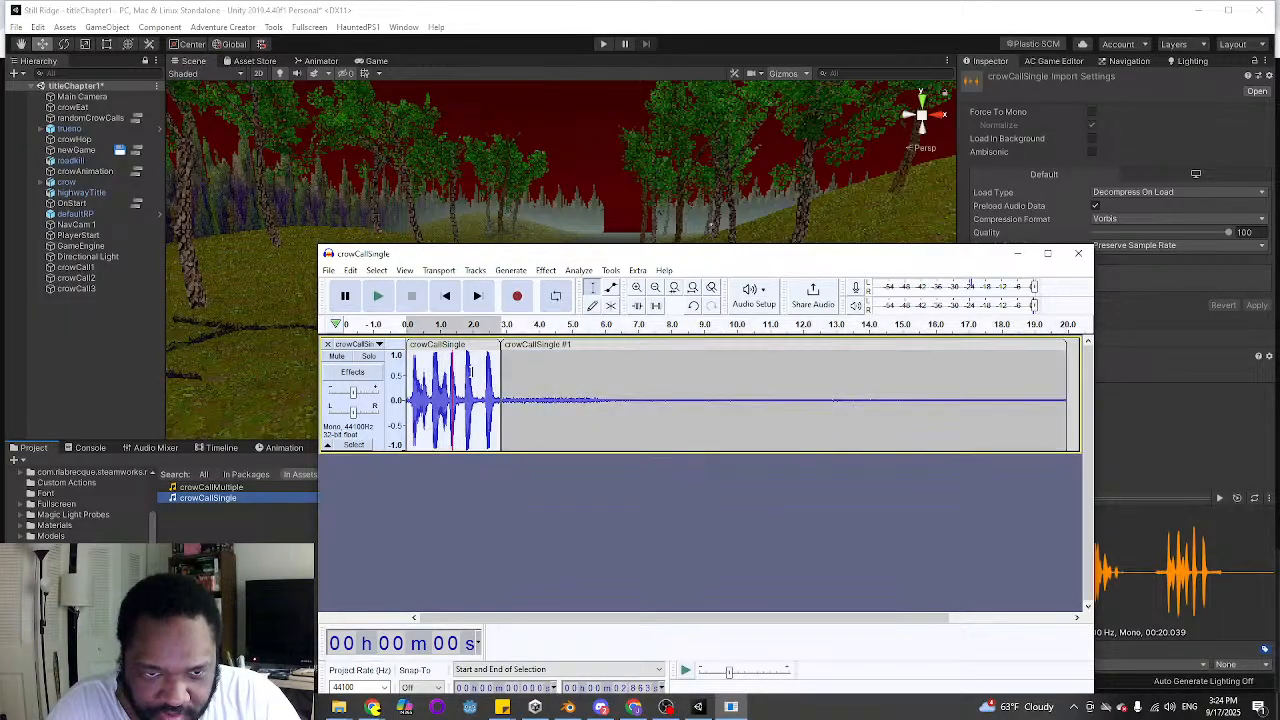
{"action": "left_click", "coordinate": [545, 270]}
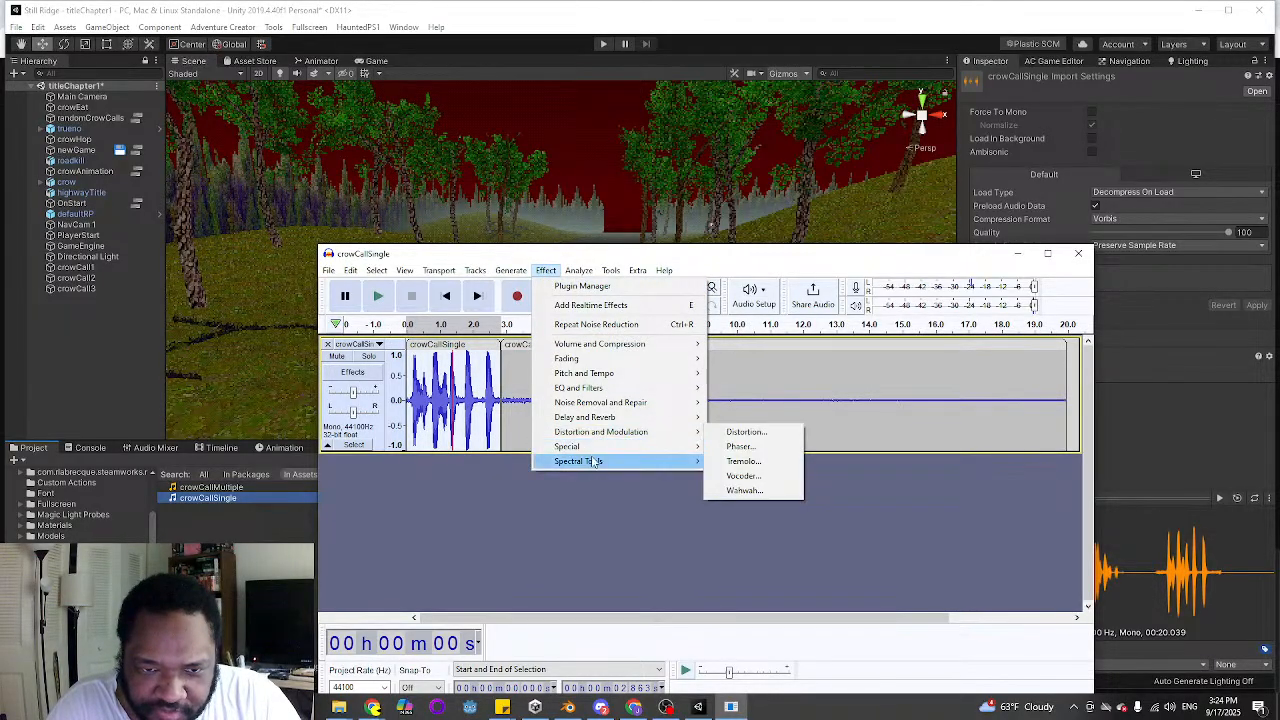
{"action": "mouse_move", "coordinate": [610, 402]}
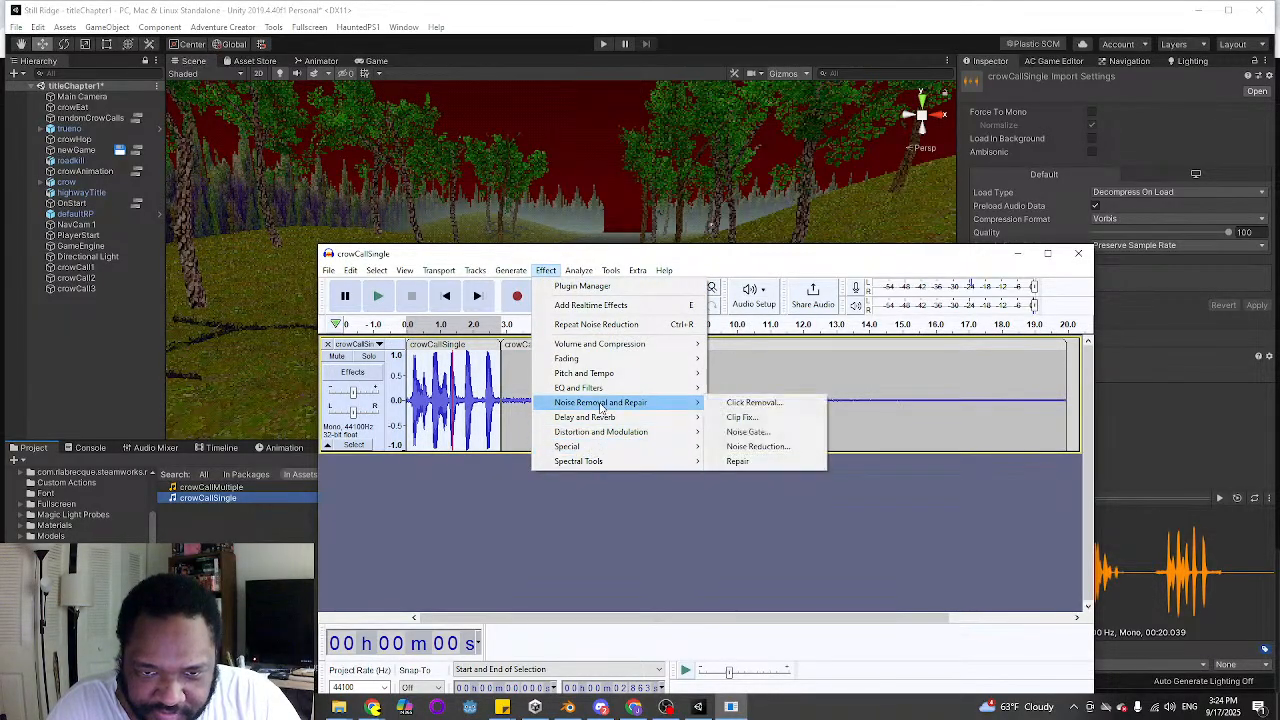
{"action": "left_click", "coordinate": [748, 446]}
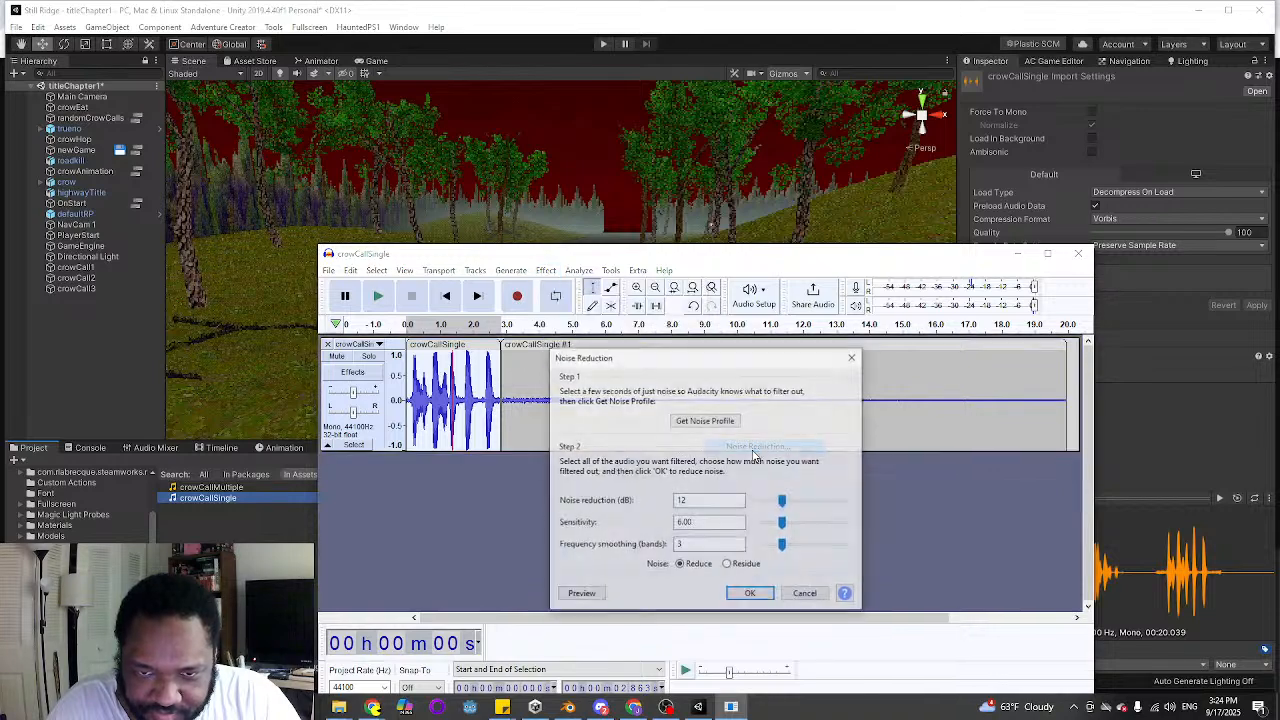
{"action": "left_click", "coordinate": [750, 594]}
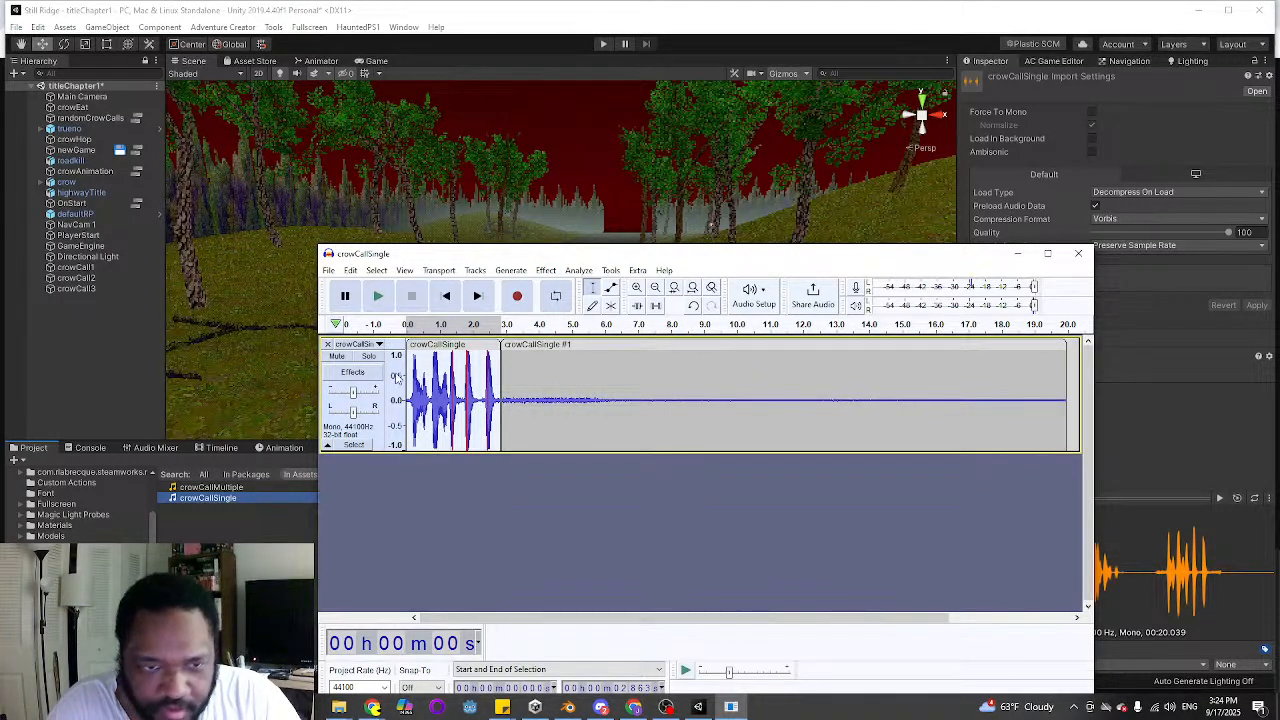
{"action": "left_click", "coordinate": [389, 297]}
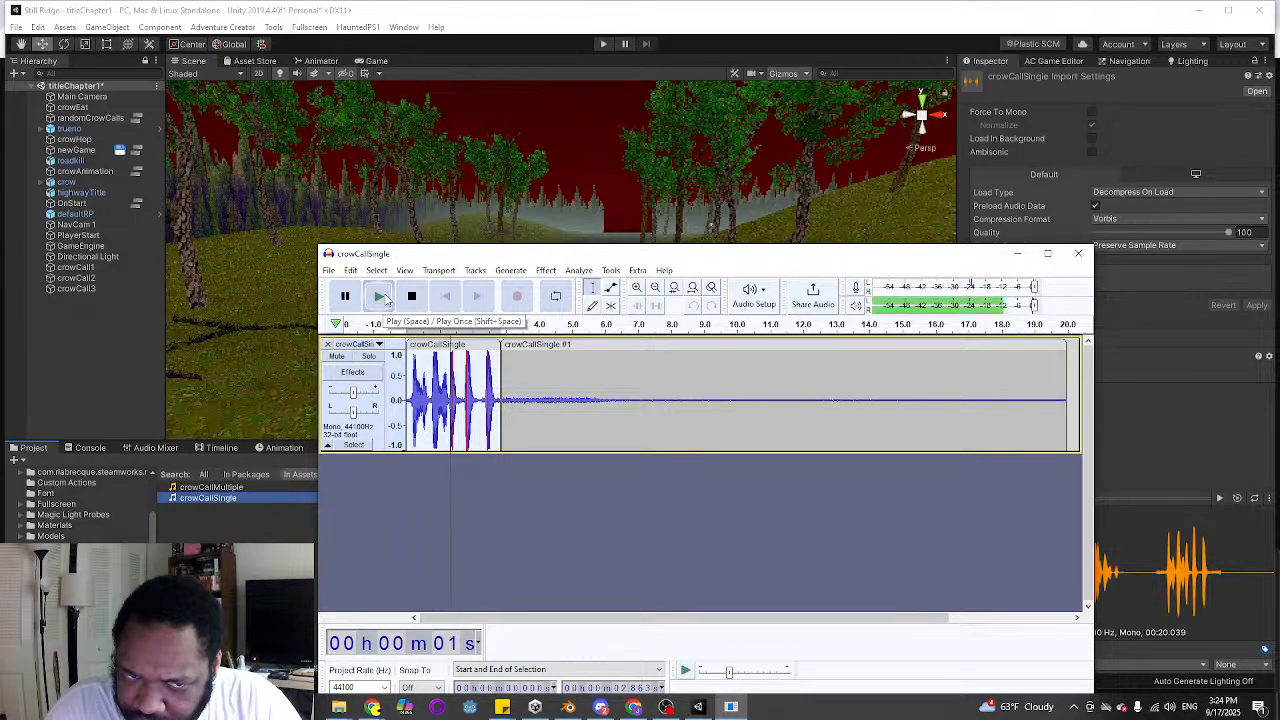
{"action": "left_click", "coordinate": [540, 271]}
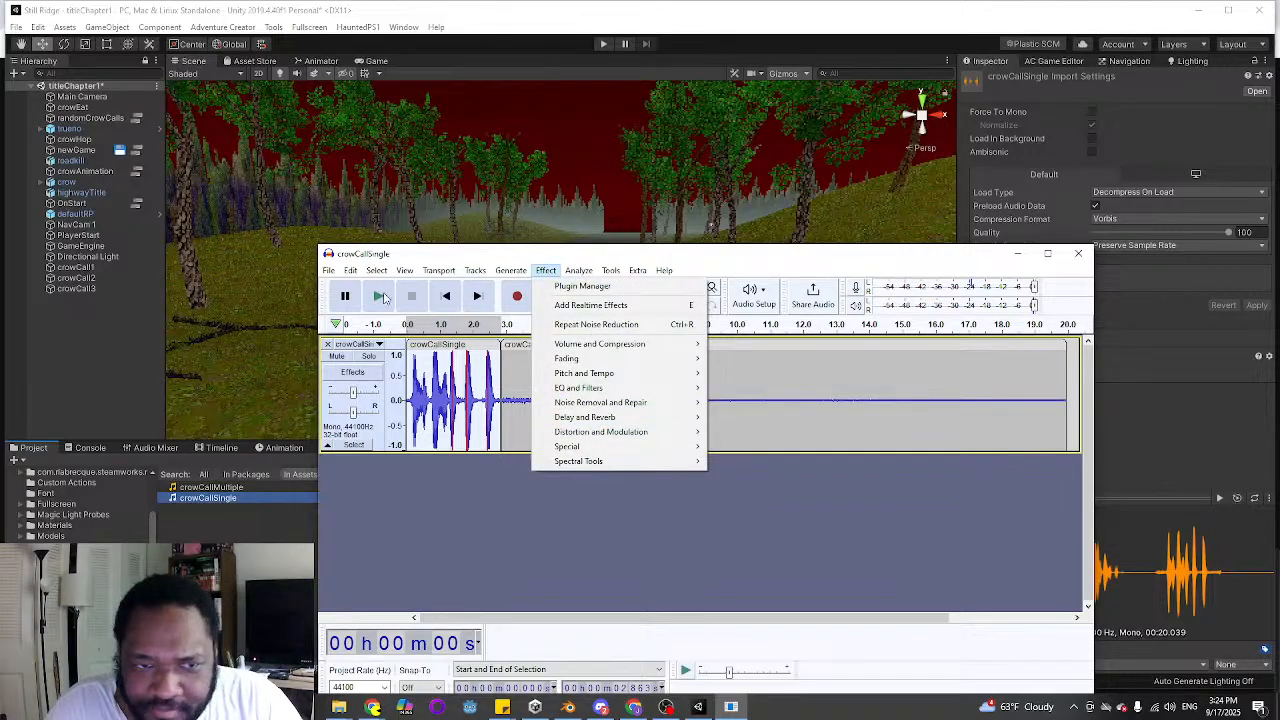
{"action": "left_click", "coordinate": [381, 296]}
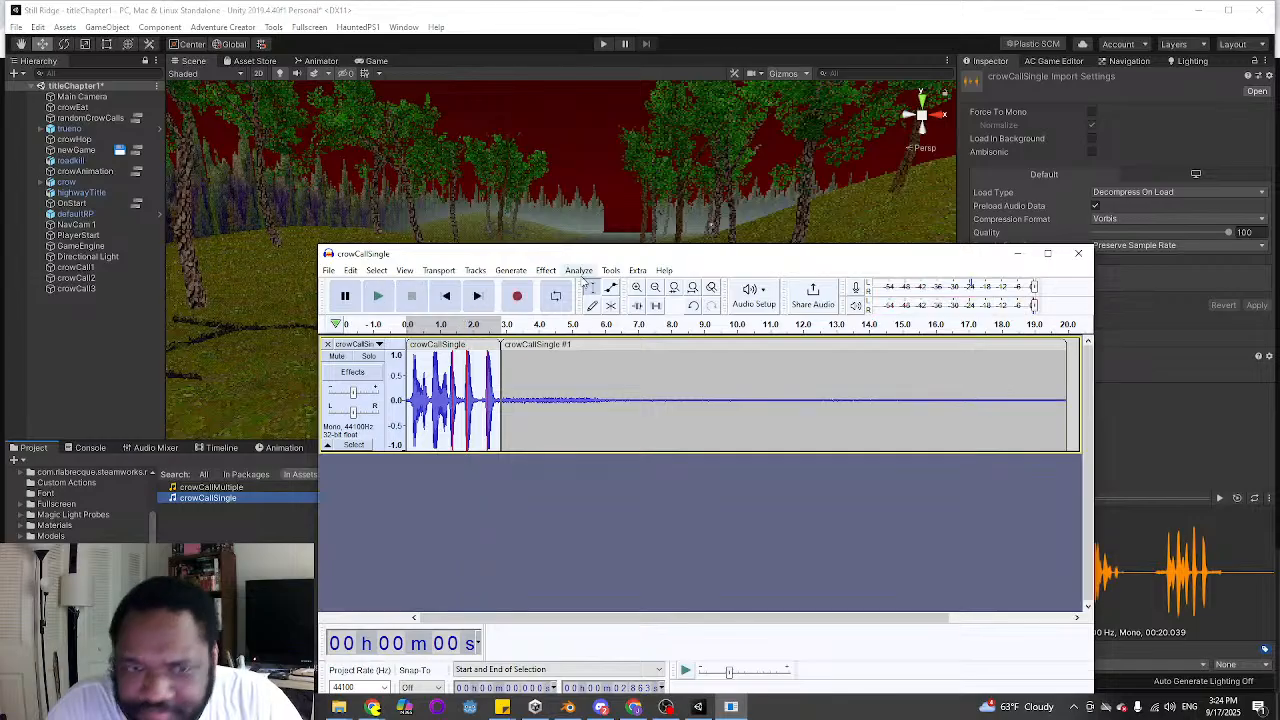
Open the Filter Curve EQ effect for the selected crow call clip
{"action": "left_click", "coordinate": [545, 270]}
{"action": "mouse_move", "coordinate": [575, 389]}
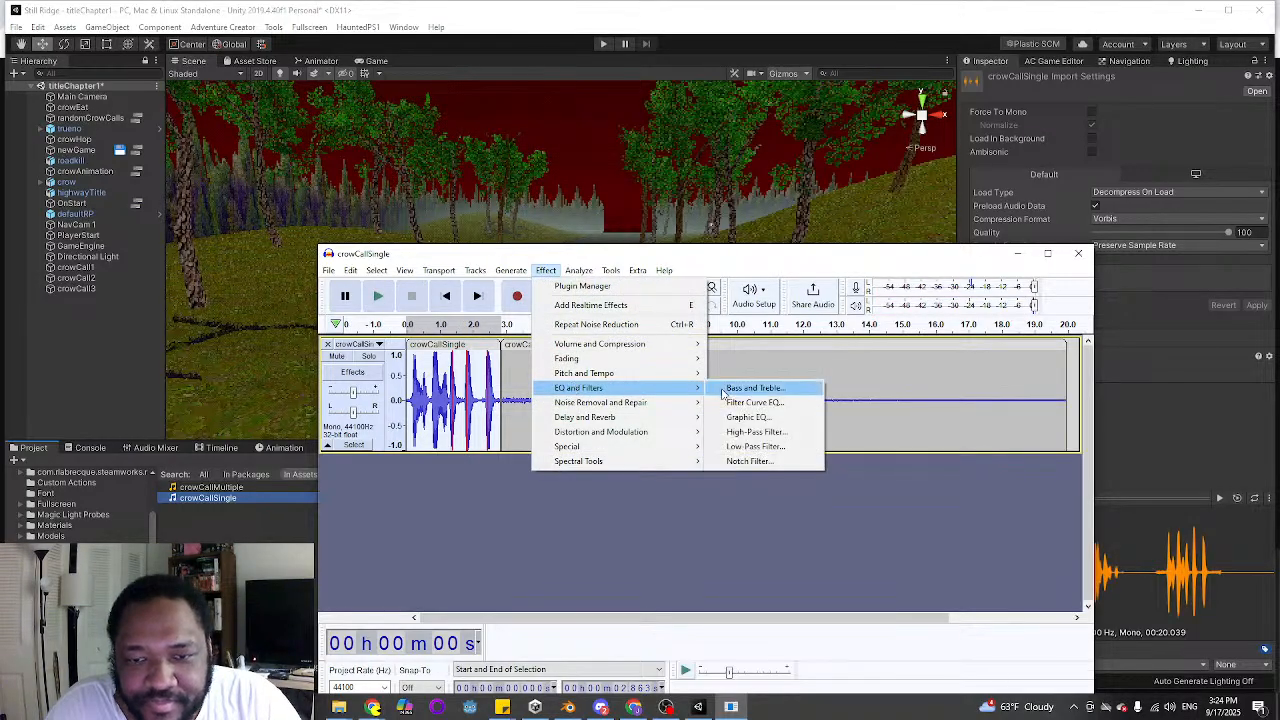
{"action": "left_click", "coordinate": [745, 402]}
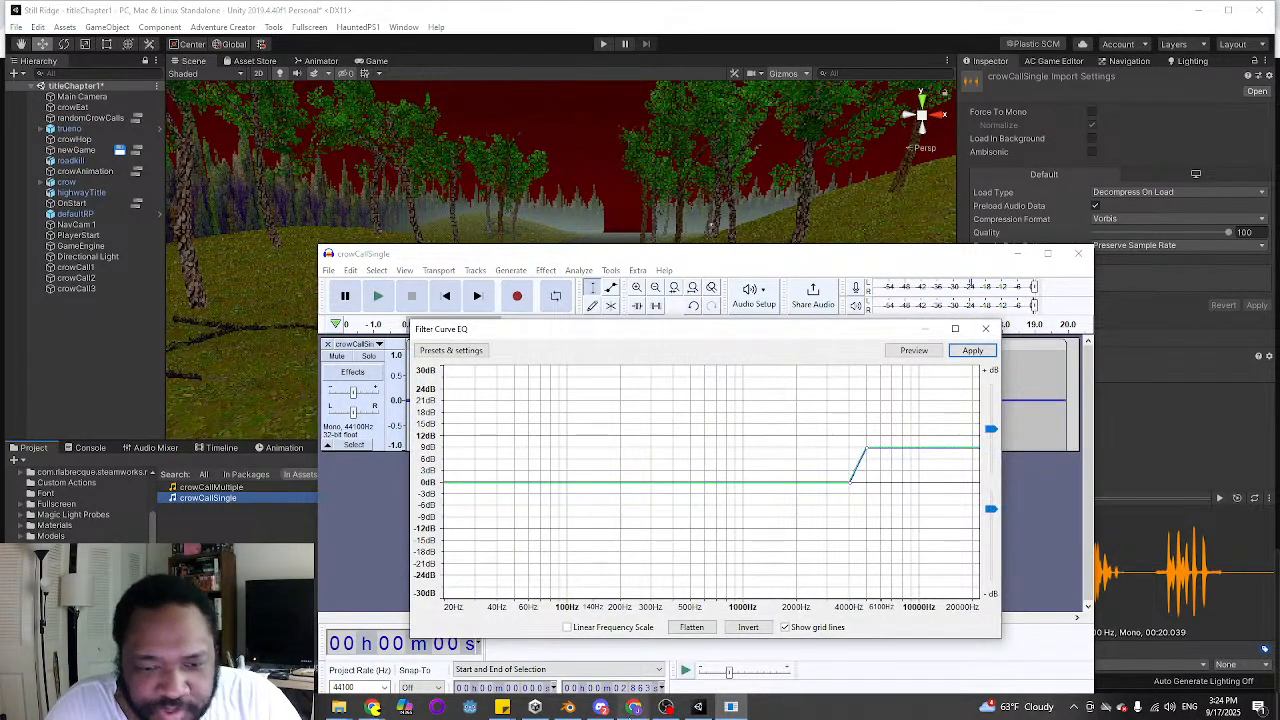
Bring up the last of the open Sticky Notes windows and move it aside, clear of the audio editor
{"action": "mouse_move", "coordinate": [501, 712]}
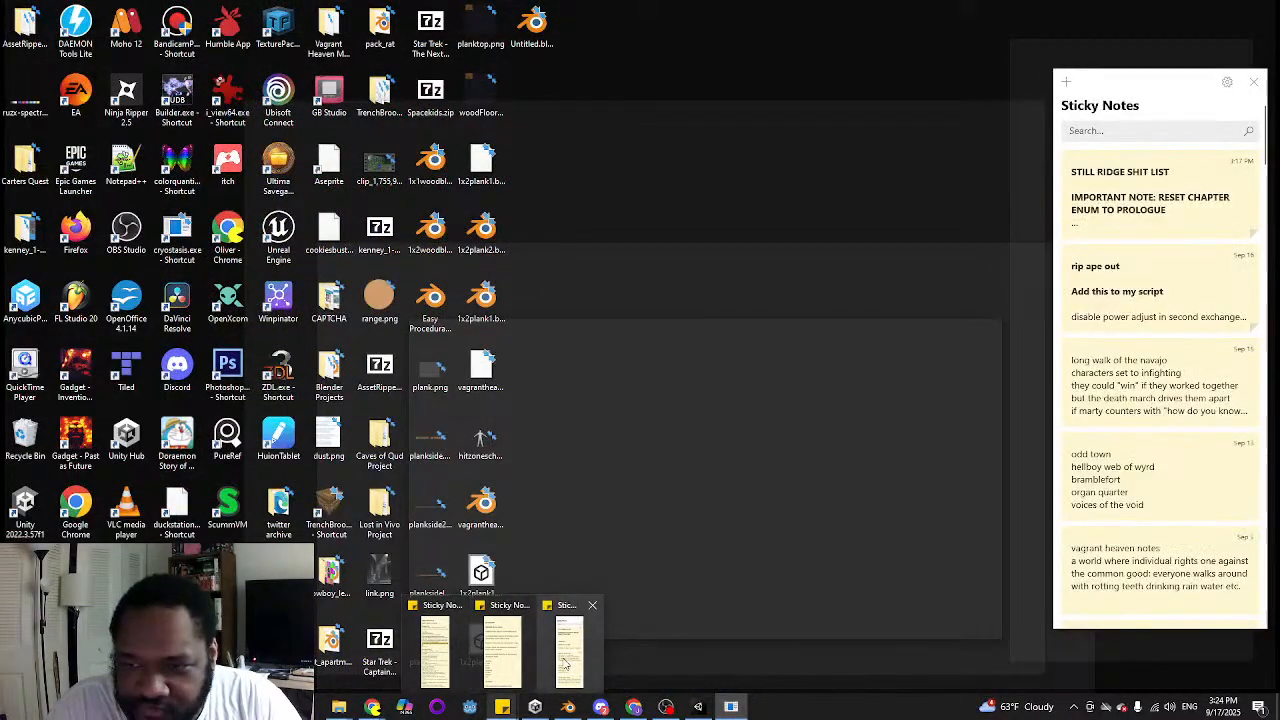
{"action": "left_click", "coordinate": [569, 650]}
{"action": "left_click_drag", "start_coordinate": [1154, 73], "coordinate": [1279, 125]}
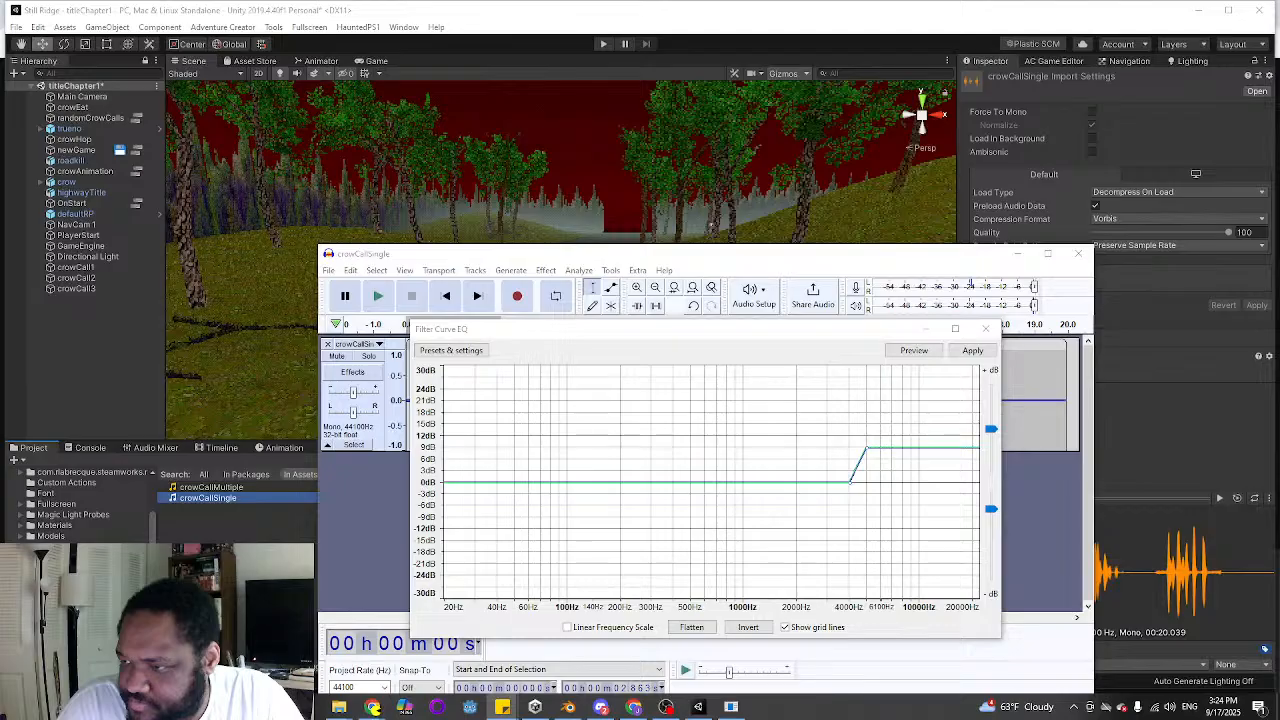
Bring up the sticky note with the voice mixing recipe, find its filter curve EQ settings and move it clear of the effect window
{"action": "left_click", "coordinate": [502, 707]}
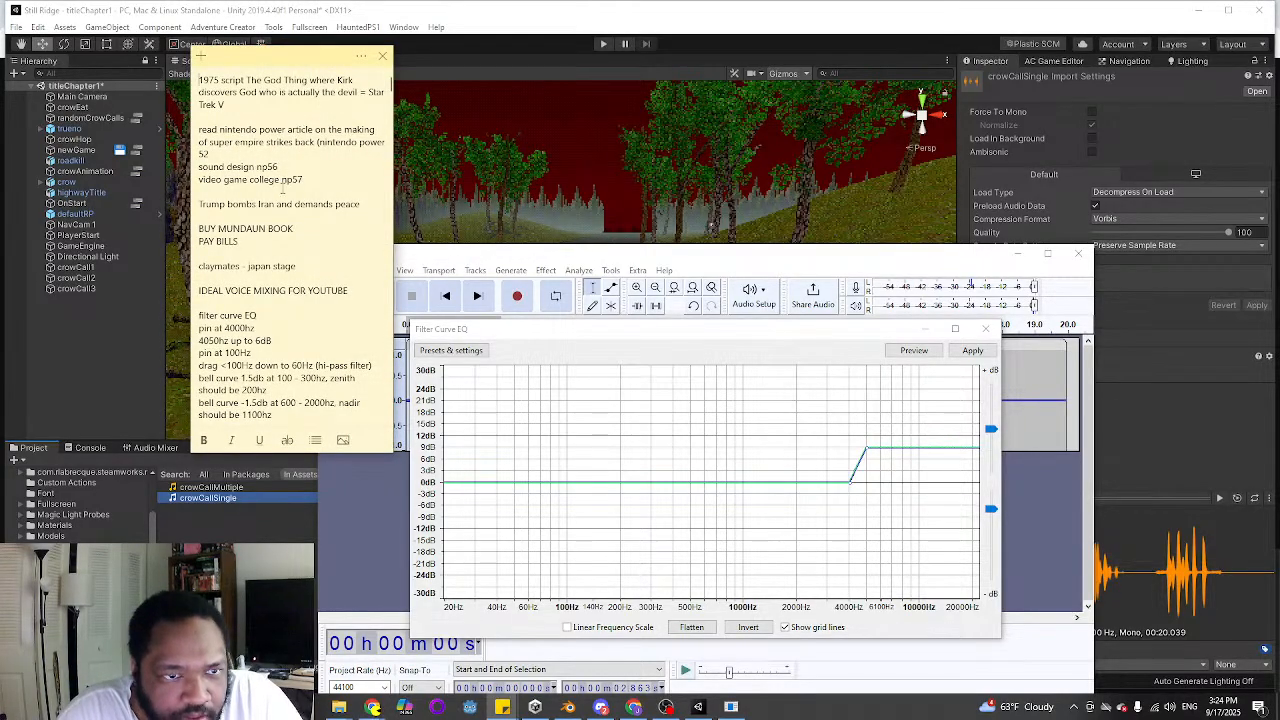
{"action": "scroll", "coordinate": [284, 226], "scroll_direction": "down", "scroll_amount": 3}
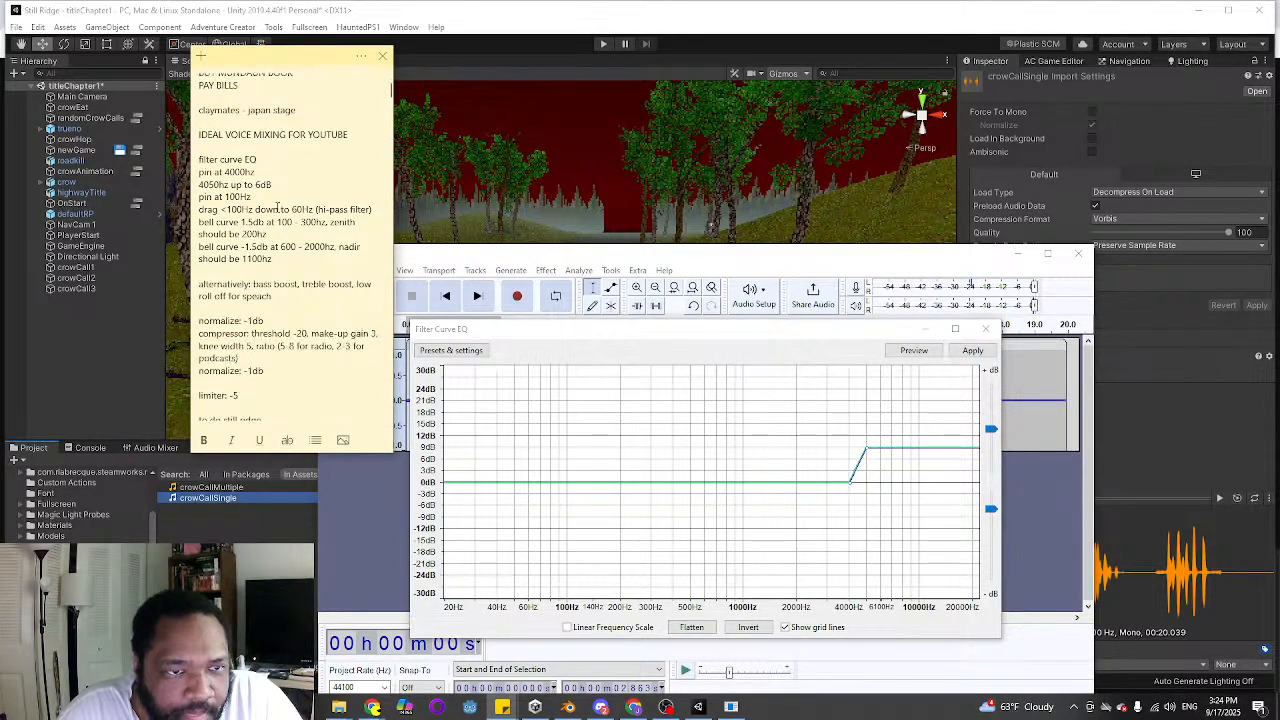
{"action": "scroll", "coordinate": [270, 171], "scroll_direction": "down", "scroll_amount": 1}
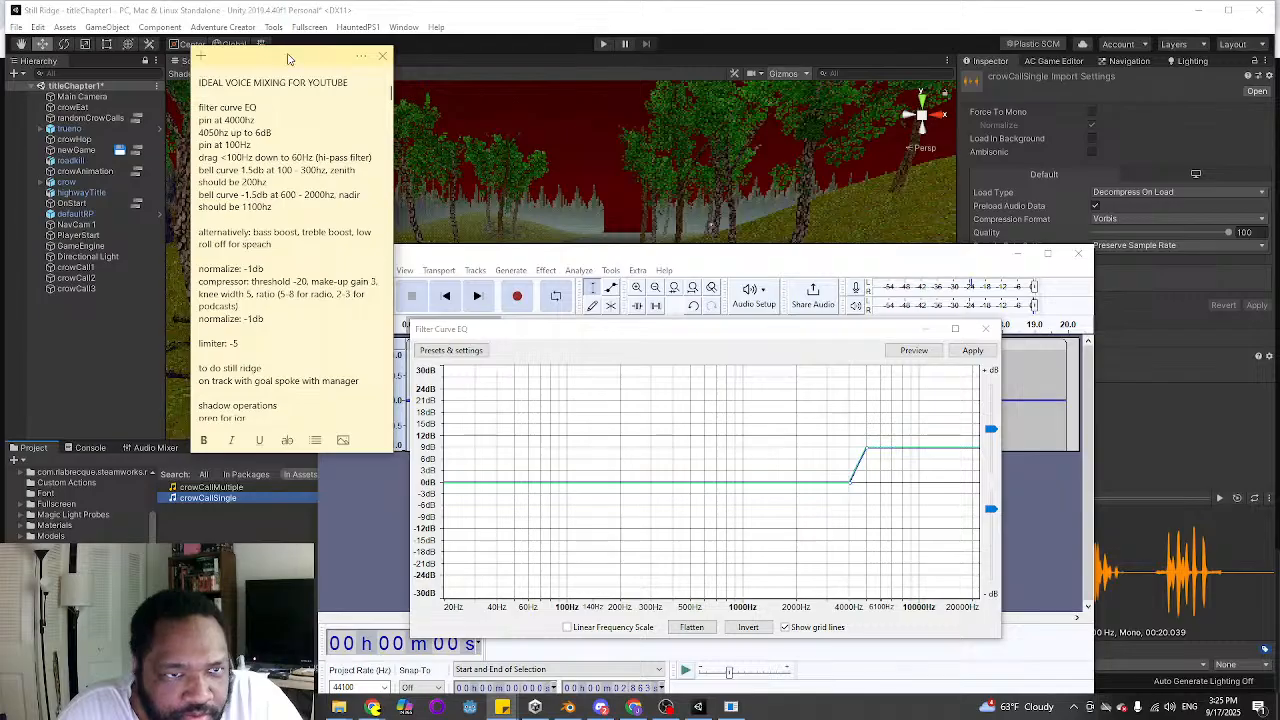
{"action": "left_click_drag", "start_coordinate": [306, 60], "coordinate": [259, 89]}
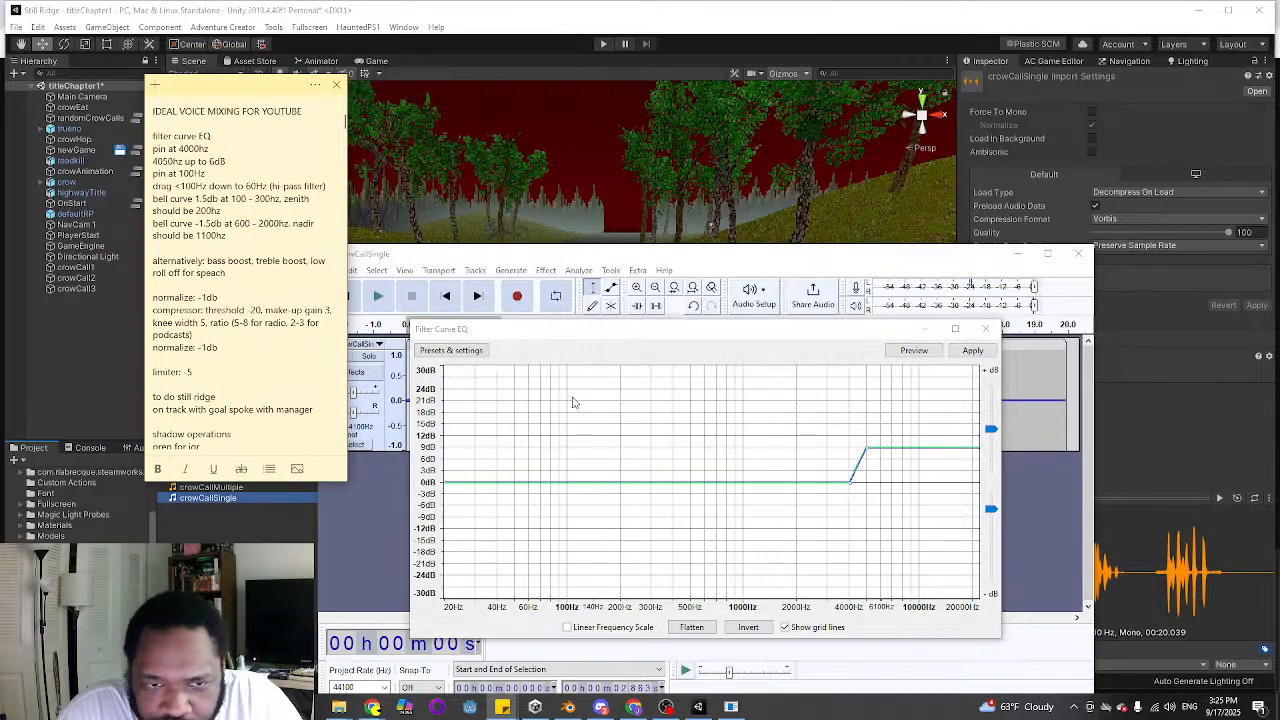
{"action": "left_click", "coordinate": [512, 349]}
{"action": "left_click", "coordinate": [455, 350]}
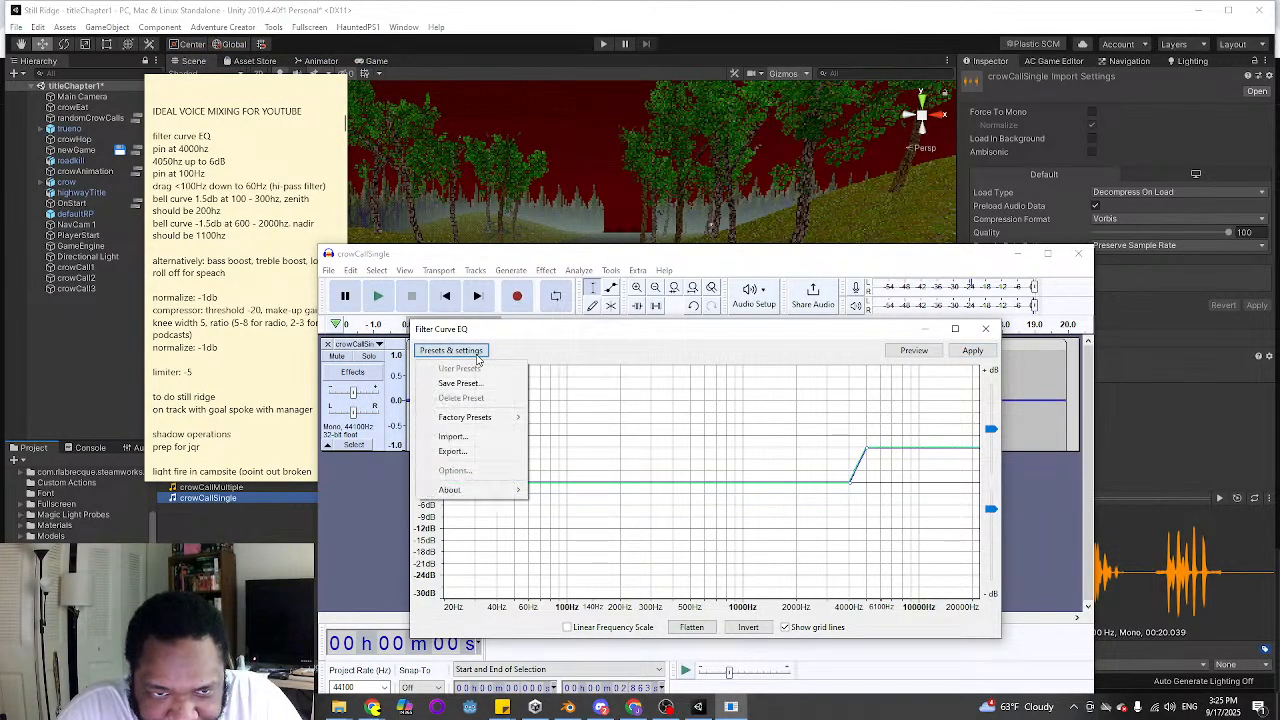
{"action": "mouse_move", "coordinate": [500, 417]}
{"action": "left_click", "coordinate": [560, 417]}
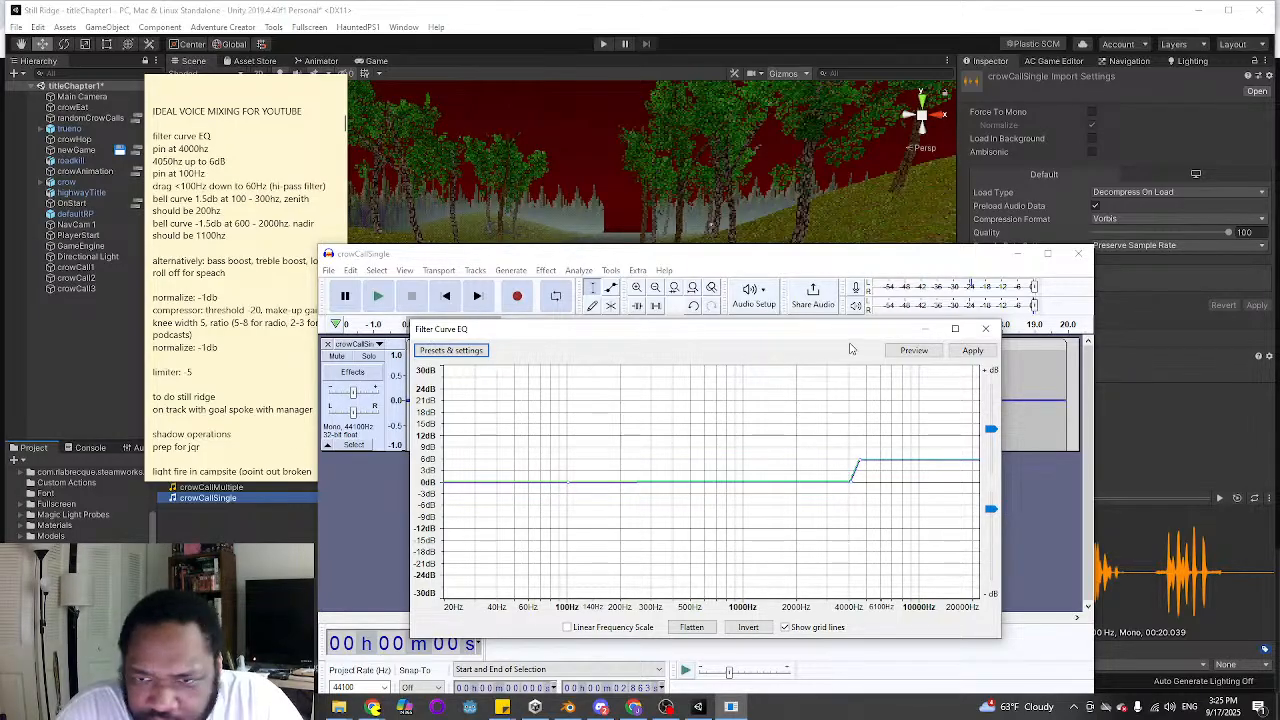
{"action": "left_click", "coordinate": [985, 328]}
Try a Low-Pass Filter at 100 Hz with 6 dB roll-off on the crow call clip, and undo it
{"action": "left_click", "coordinate": [546, 271]}
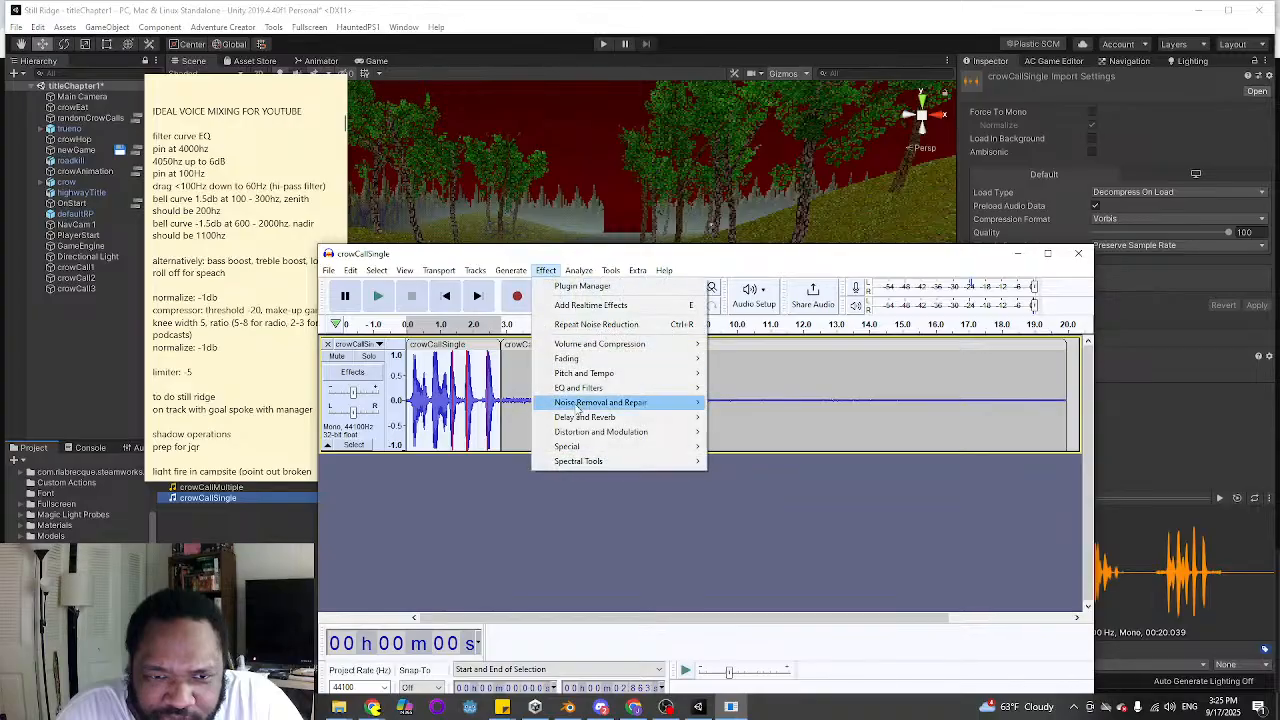
{"action": "mouse_move", "coordinate": [640, 388]}
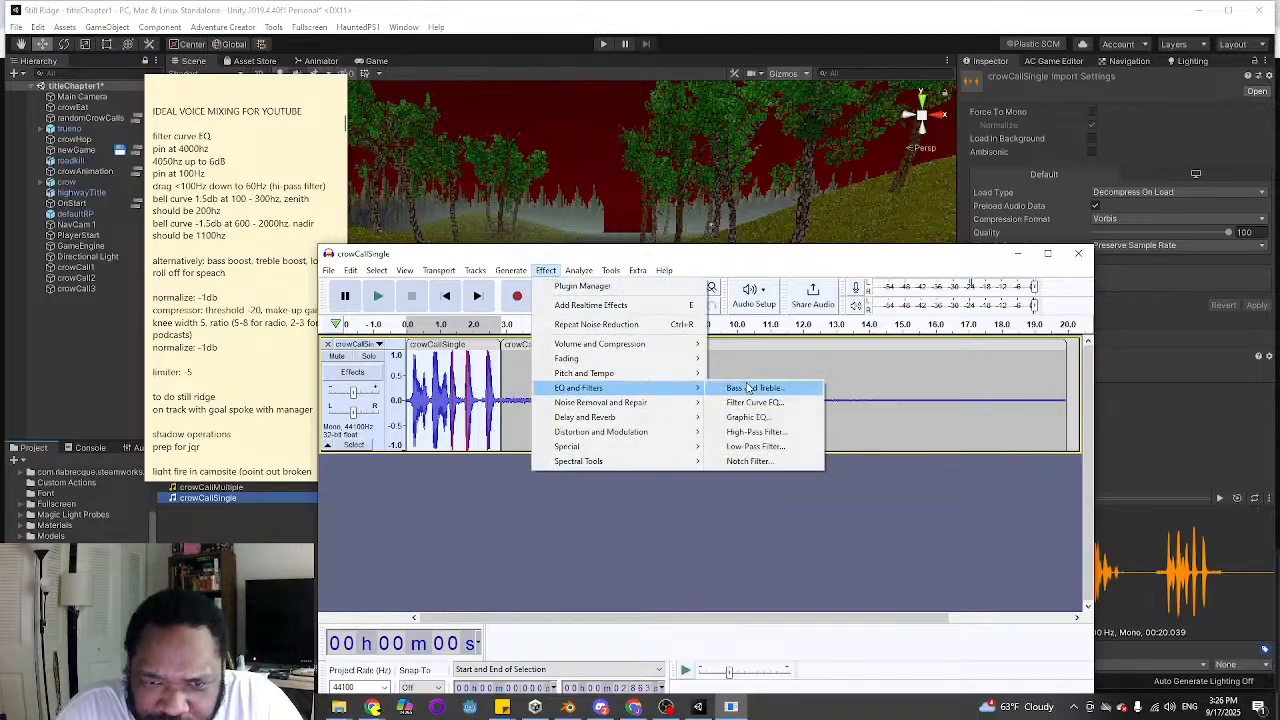
{"action": "left_click", "coordinate": [747, 450]}
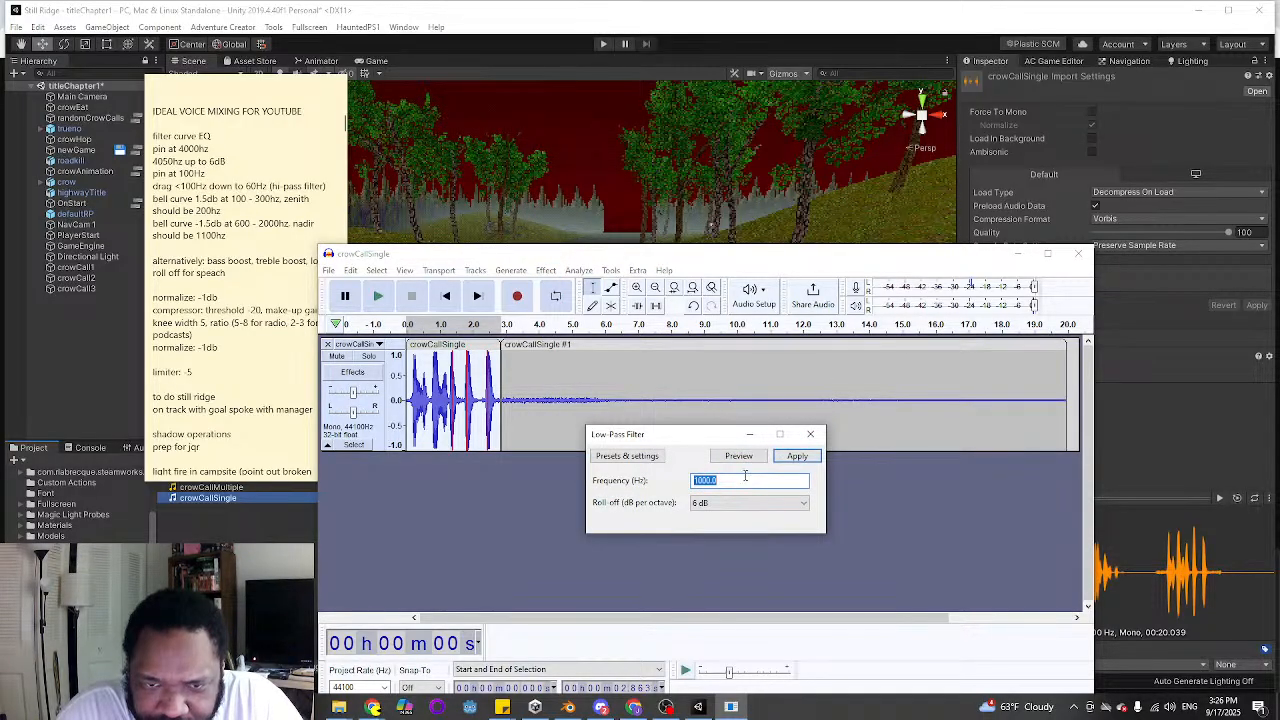
{"action": "type", "text": "100"}
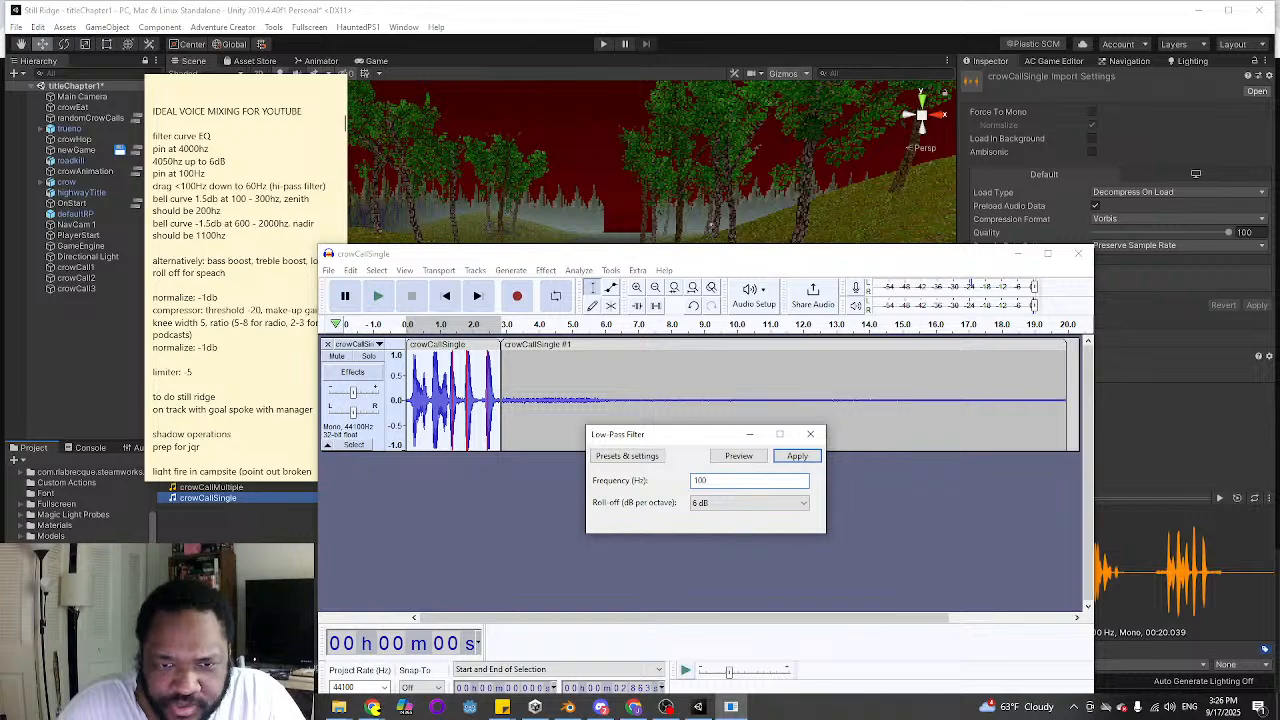
{"action": "key", "text": "Return"}
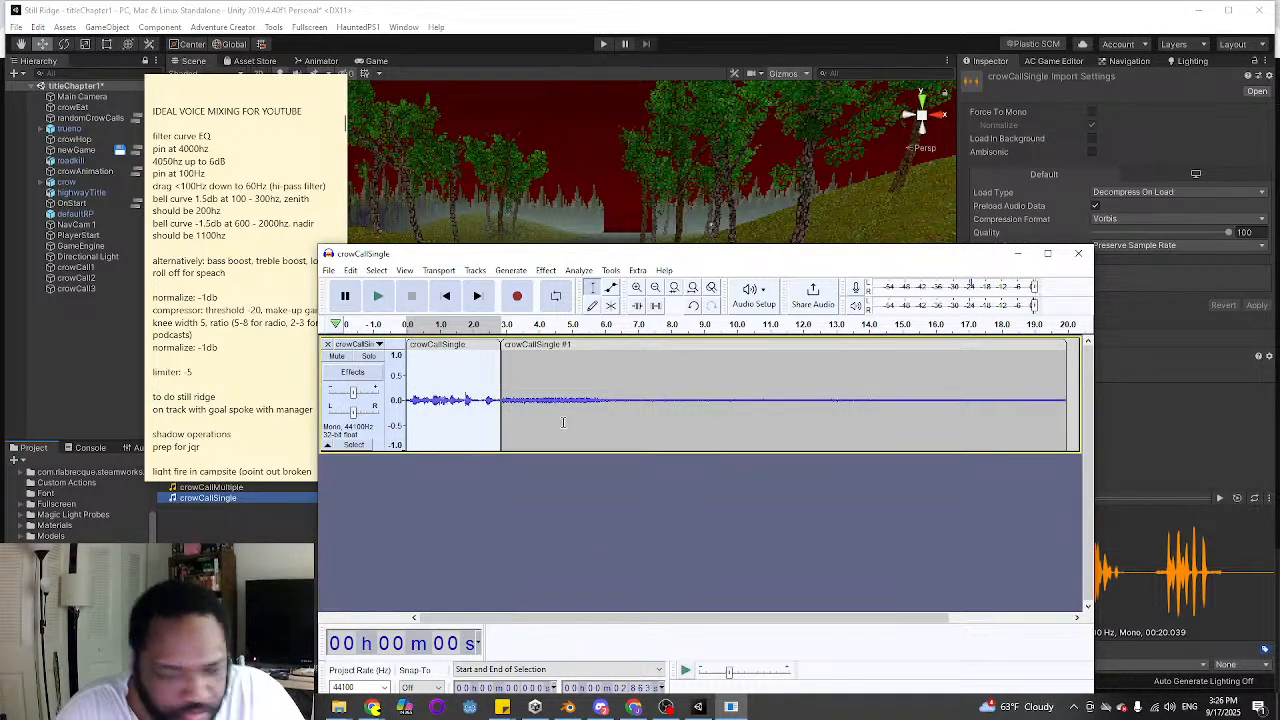
{"action": "key", "text": "ctrl+z"}
Apply a Low-Pass Filter with 6 dB roll-off and a cutoff well above 100 Hz to the crow call clip, and play it back
{"action": "left_click", "coordinate": [545, 270]}
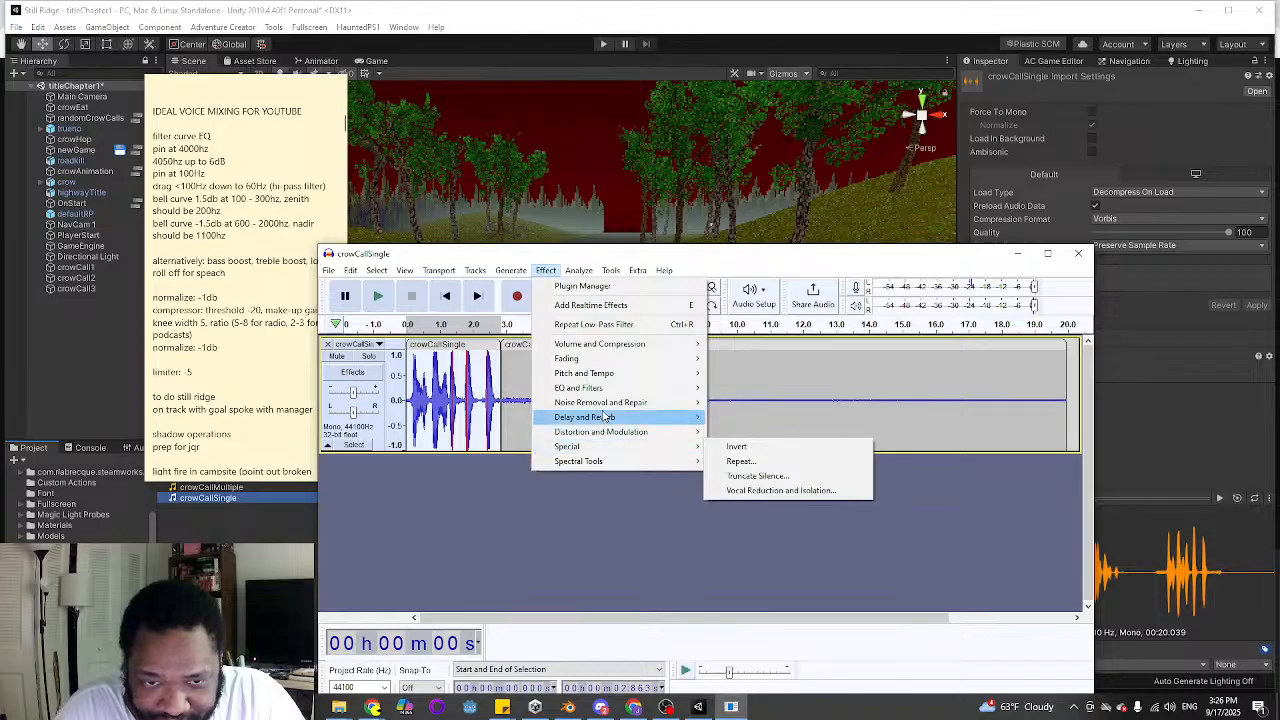
{"action": "mouse_move", "coordinate": [603, 390]}
{"action": "left_click", "coordinate": [750, 446]}
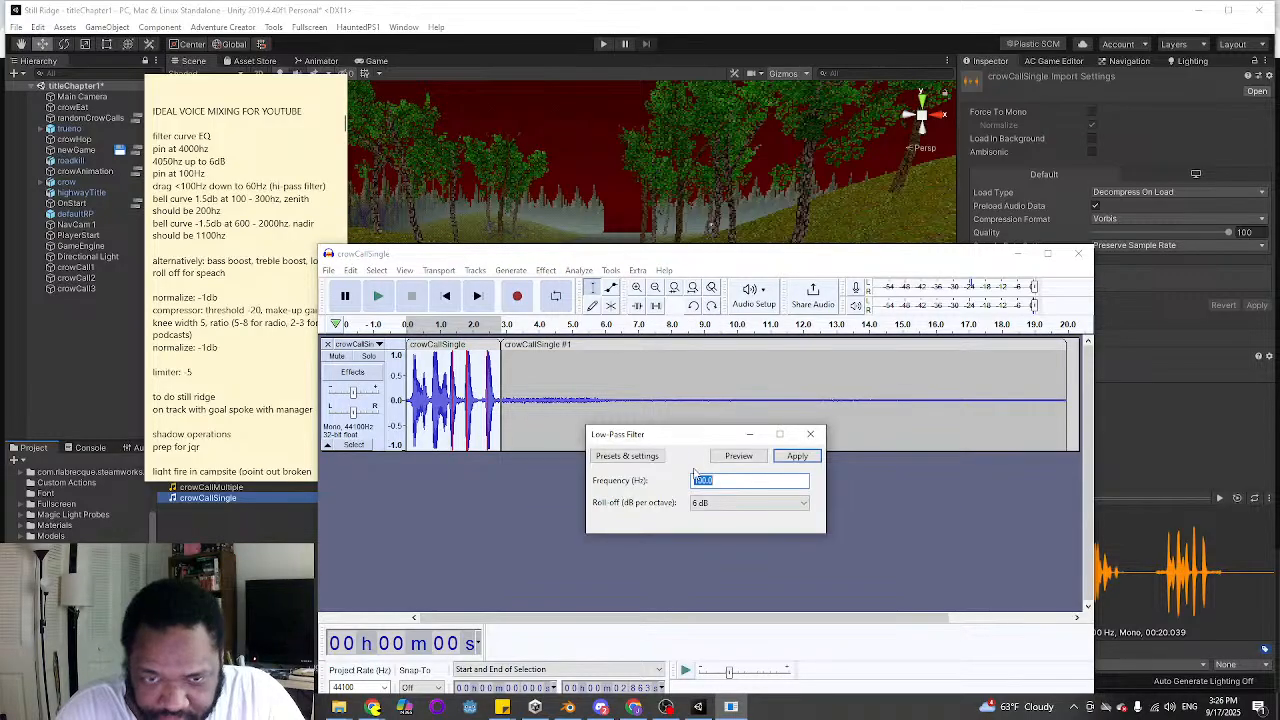
{"action": "type", "text": "100"}
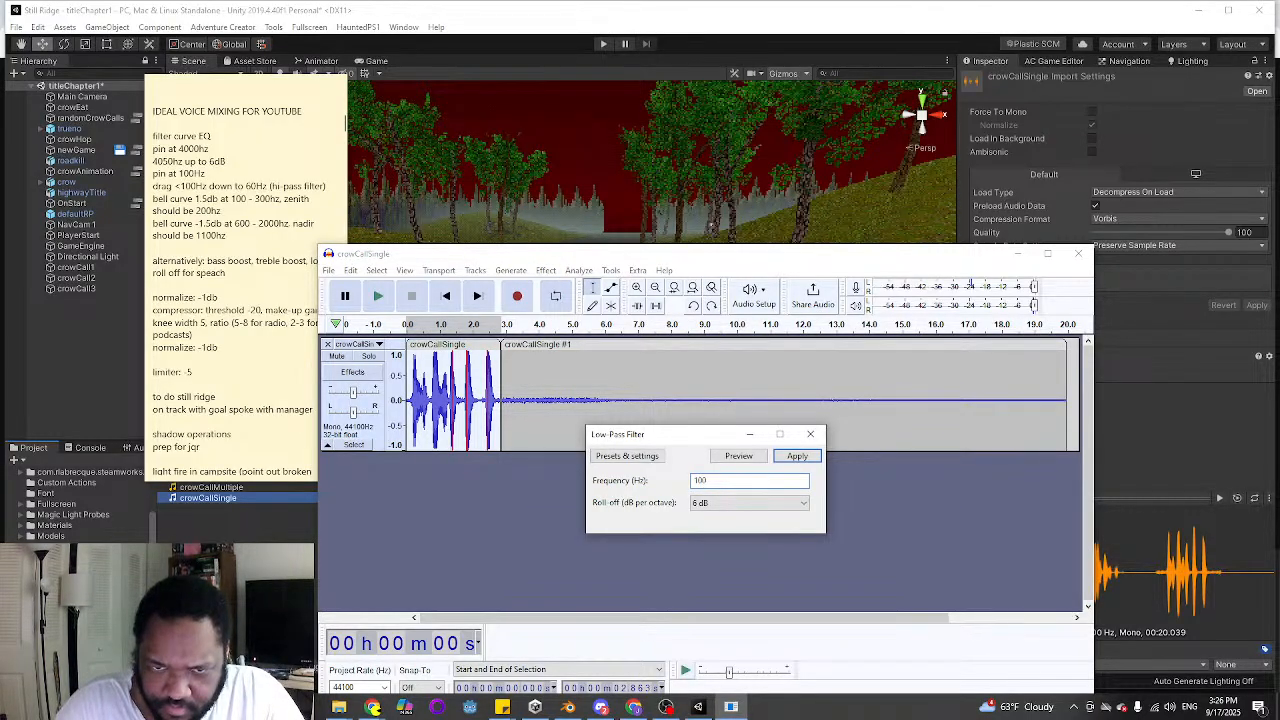
{"action": "key", "text": "Return"}
{"action": "left_click", "coordinate": [378, 297]}
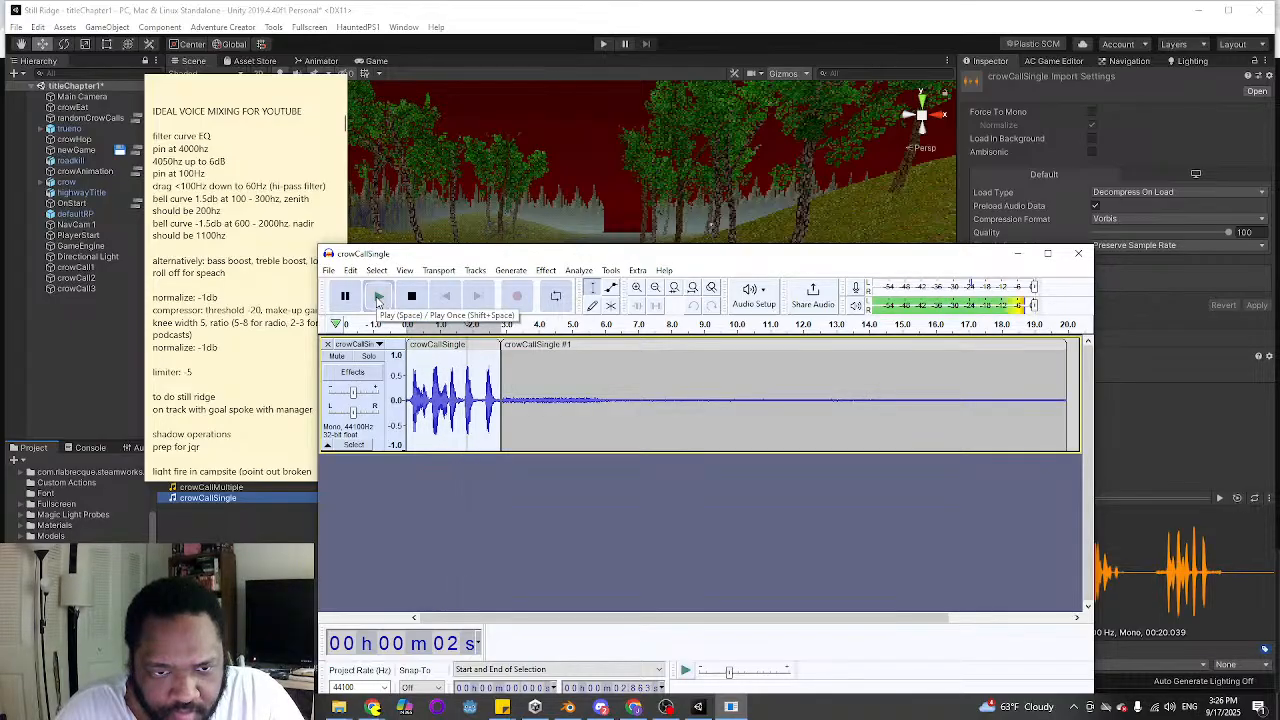
{"action": "left_click", "coordinate": [378, 297]}
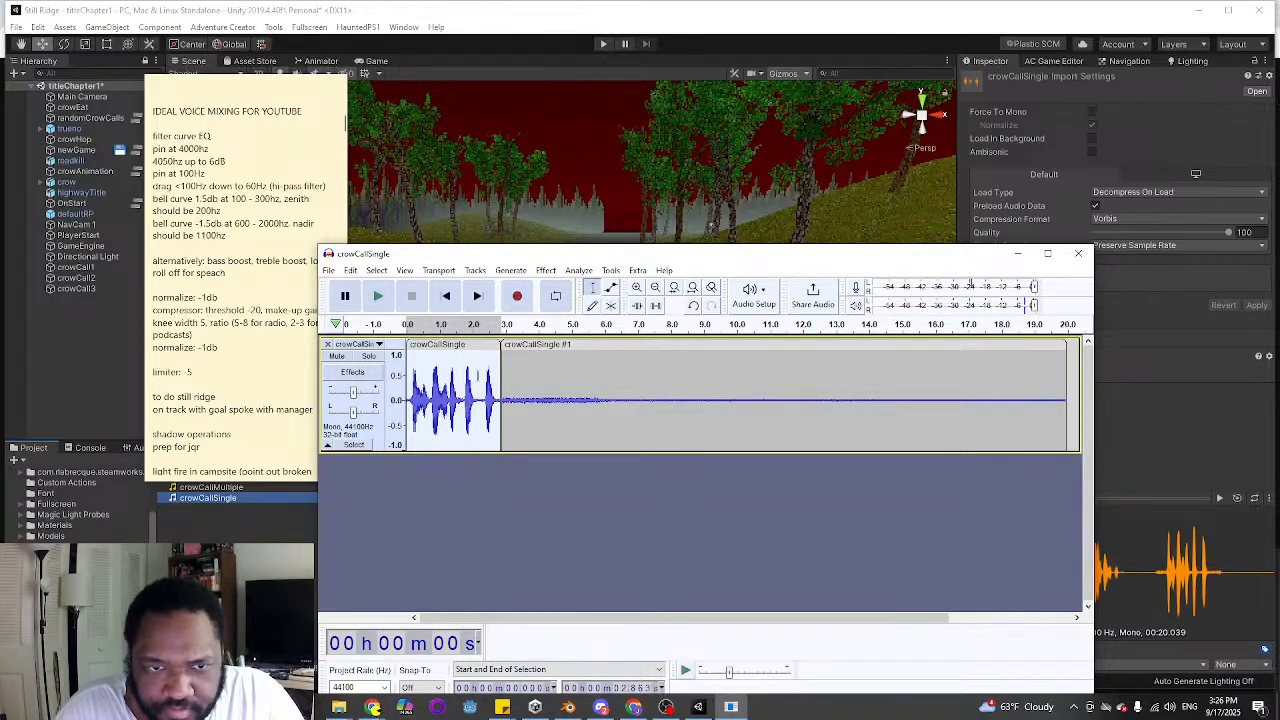
Normalize the crow call clip to a peak amplitude of -1 dB with DC offset removal, and listen to it
{"action": "left_click", "coordinate": [546, 270]}
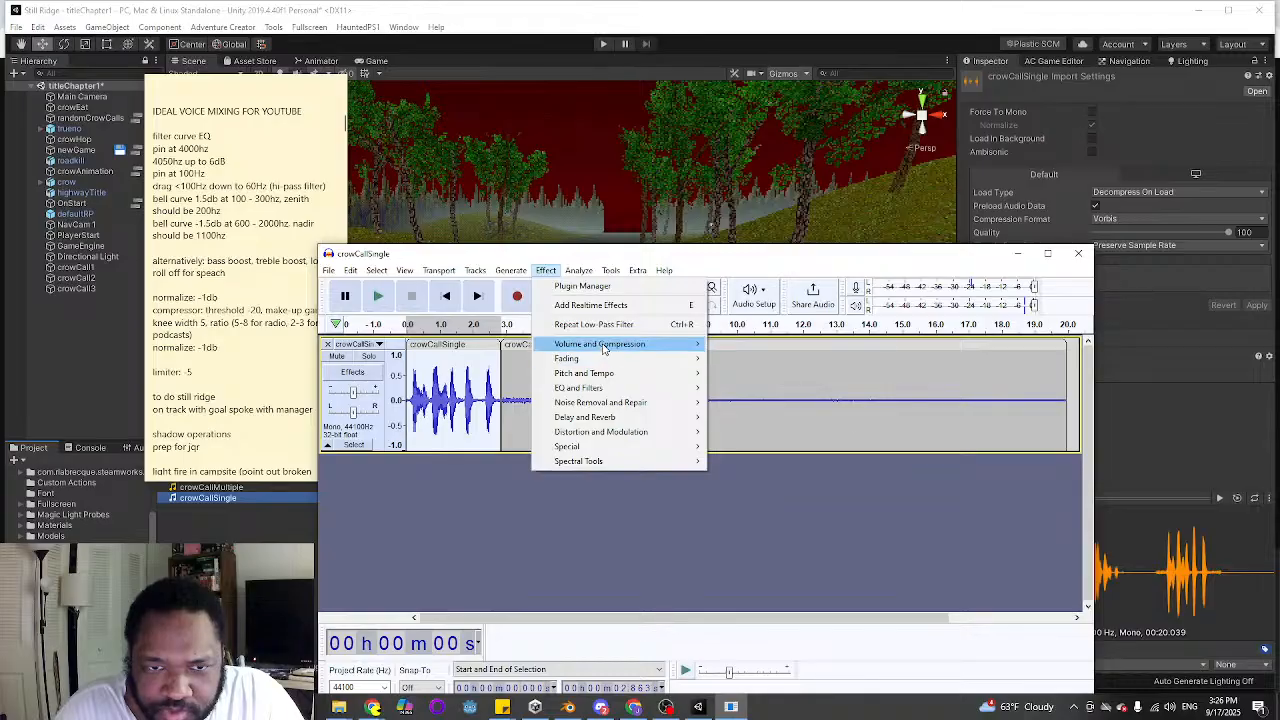
{"action": "mouse_move", "coordinate": [603, 348]}
{"action": "left_click", "coordinate": [748, 417]}
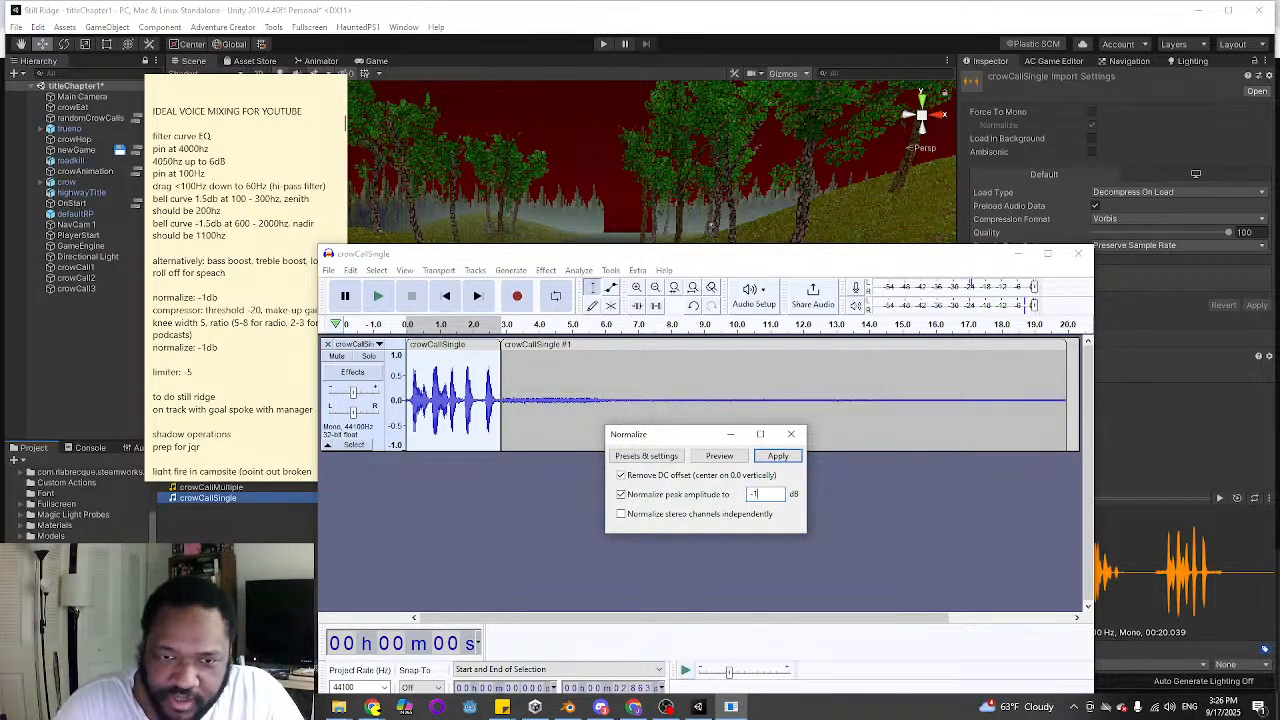
{"action": "key", "text": "Return"}
{"action": "left_click", "coordinate": [378, 296]}
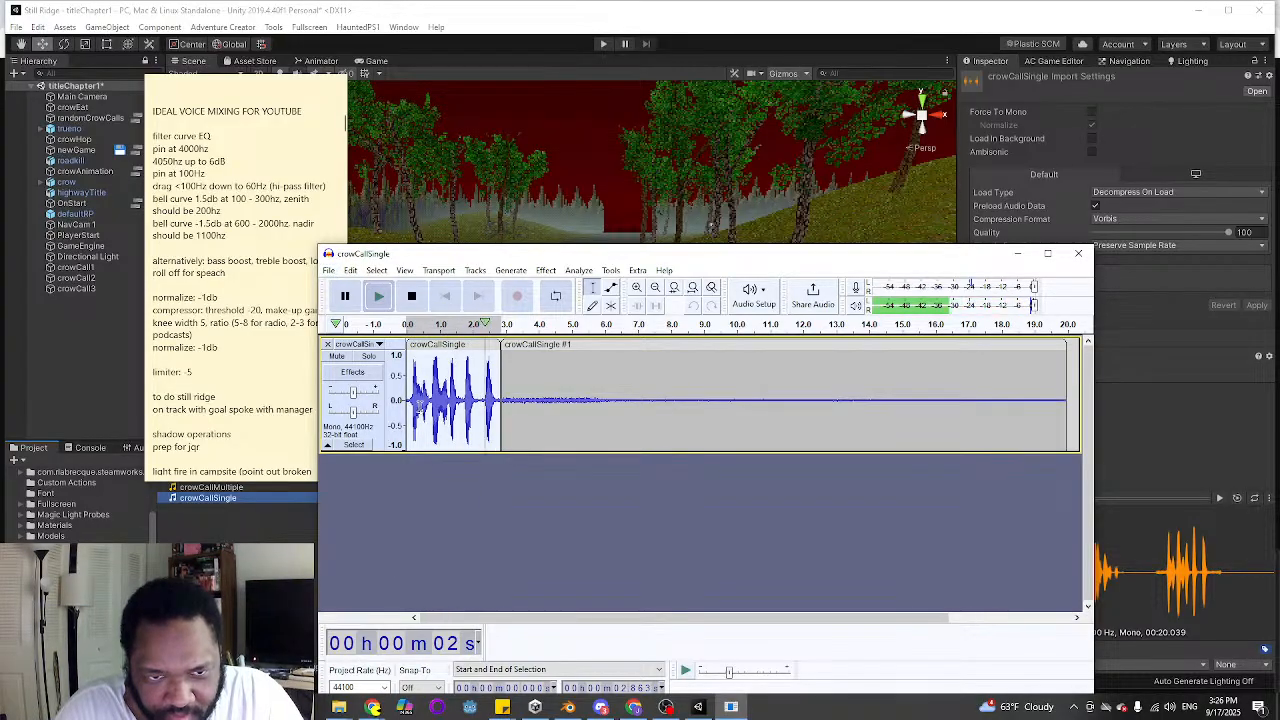
{"action": "left_click", "coordinate": [379, 298]}
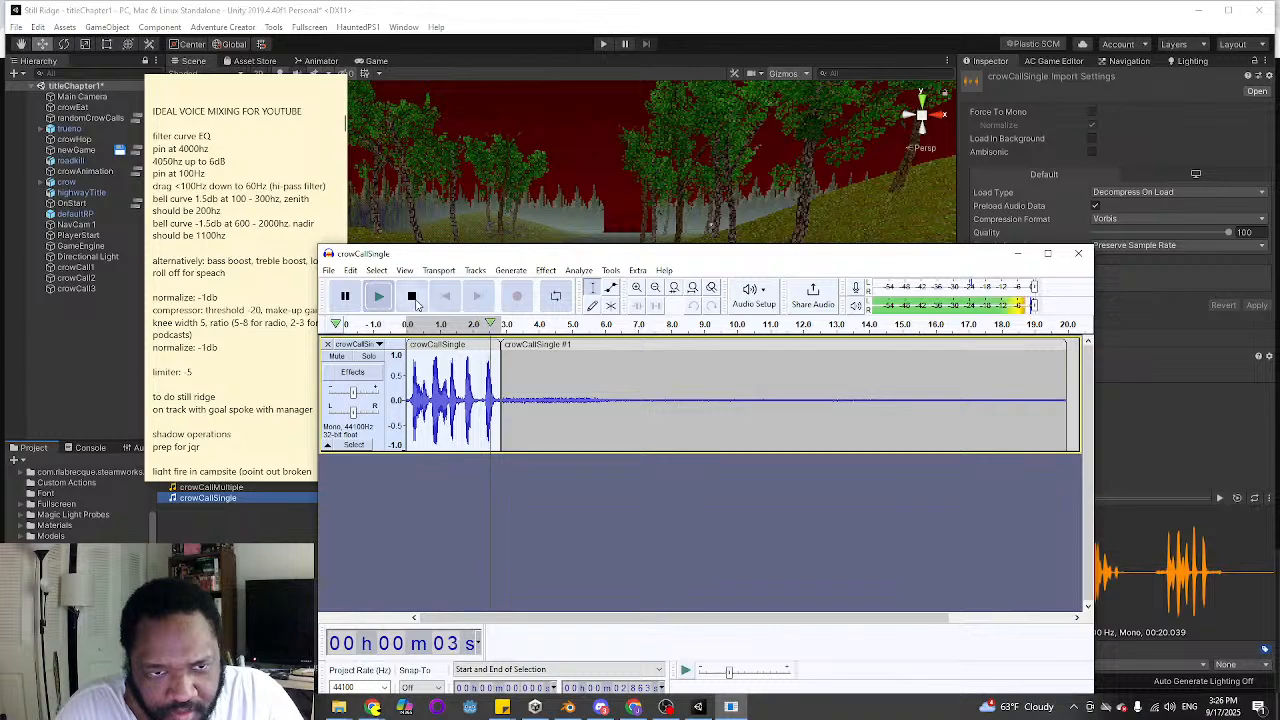
{"action": "left_click", "coordinate": [411, 297]}
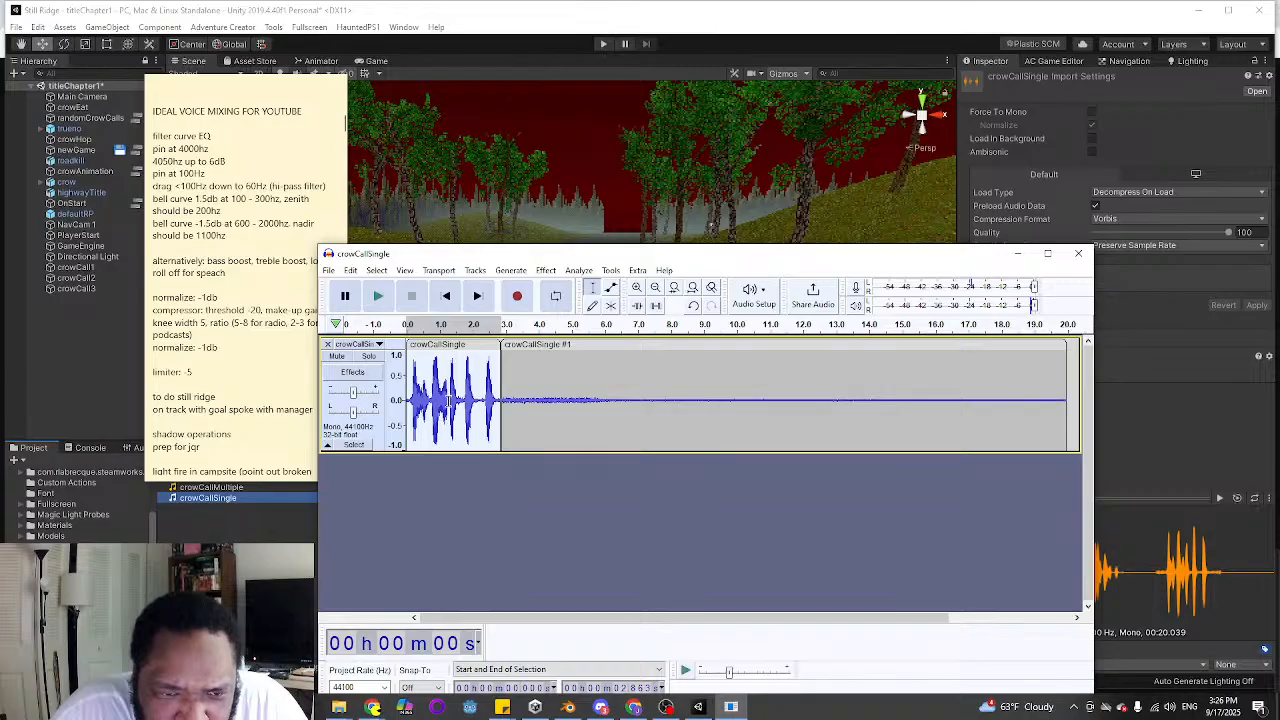
Try deleting the first 1.31 s of the crow call and the background noise clip after it, and undo both deletions
{"action": "mouse_move", "coordinate": [446, 400]}
{"action": "left_mouse_down"}
{"action": "mouse_move", "coordinate": [494, 407]}
{"action": "mouse_move", "coordinate": [434, 404]}
{"action": "left_mouse_up"}
{"action": "left_click", "coordinate": [438, 405]}
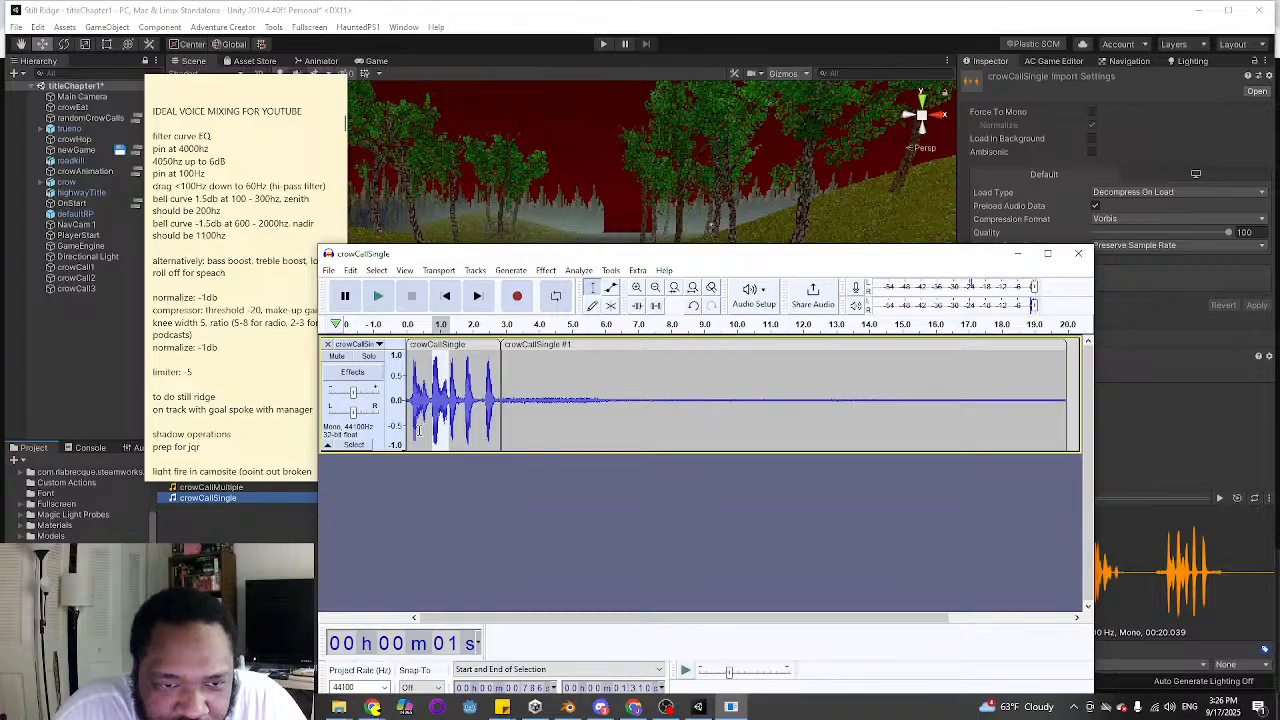
{"action": "left_click", "coordinate": [427, 405]}
{"action": "left_click_drag", "start_coordinate": [449, 400], "coordinate": [406, 405]}
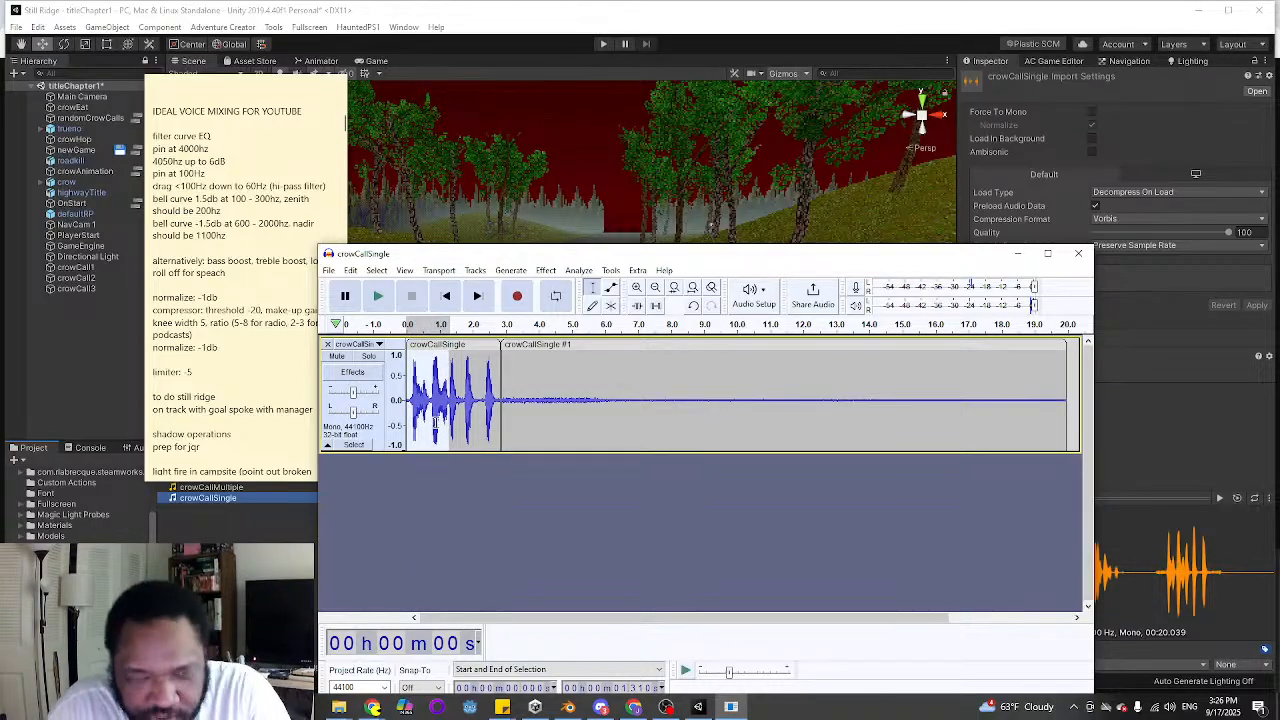
{"action": "key", "text": "Delete"}
{"action": "left_click", "coordinate": [379, 295]}
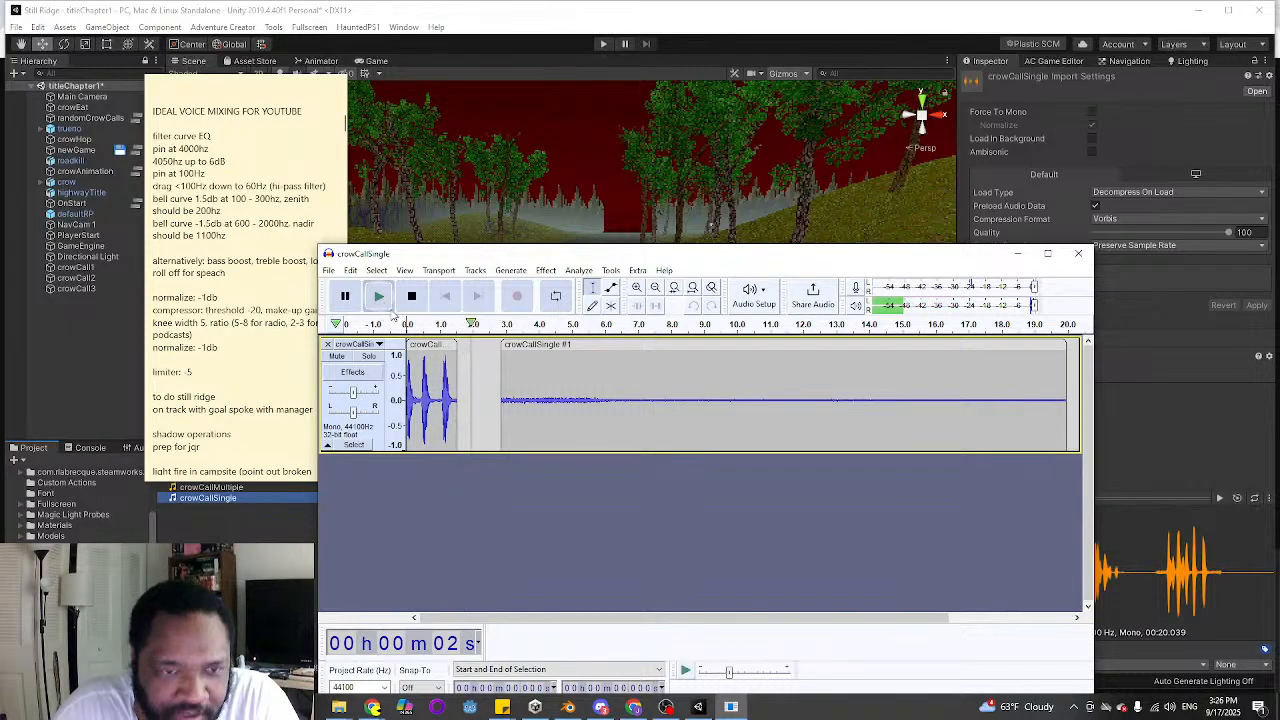
{"action": "left_click", "coordinate": [412, 296]}
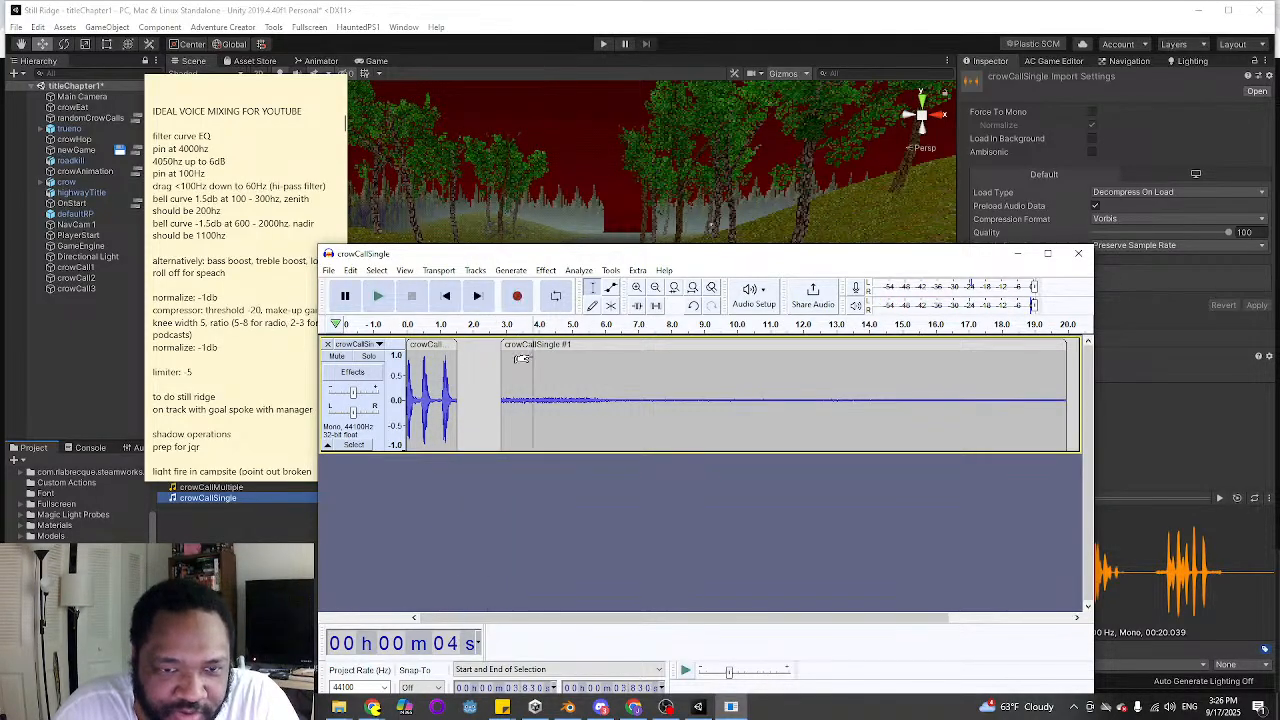
{"action": "left_click", "coordinate": [533, 356]}
{"action": "key", "text": "Delete"}
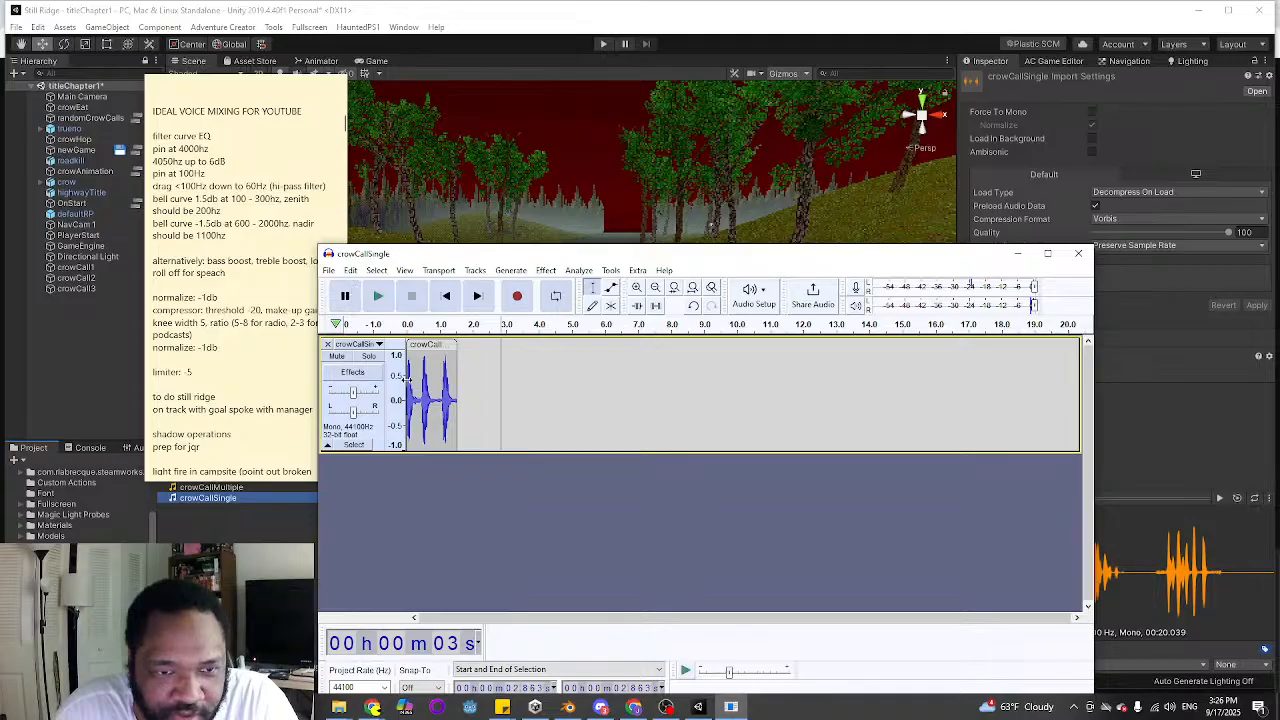
{"action": "key", "text": "ctrl+z"}
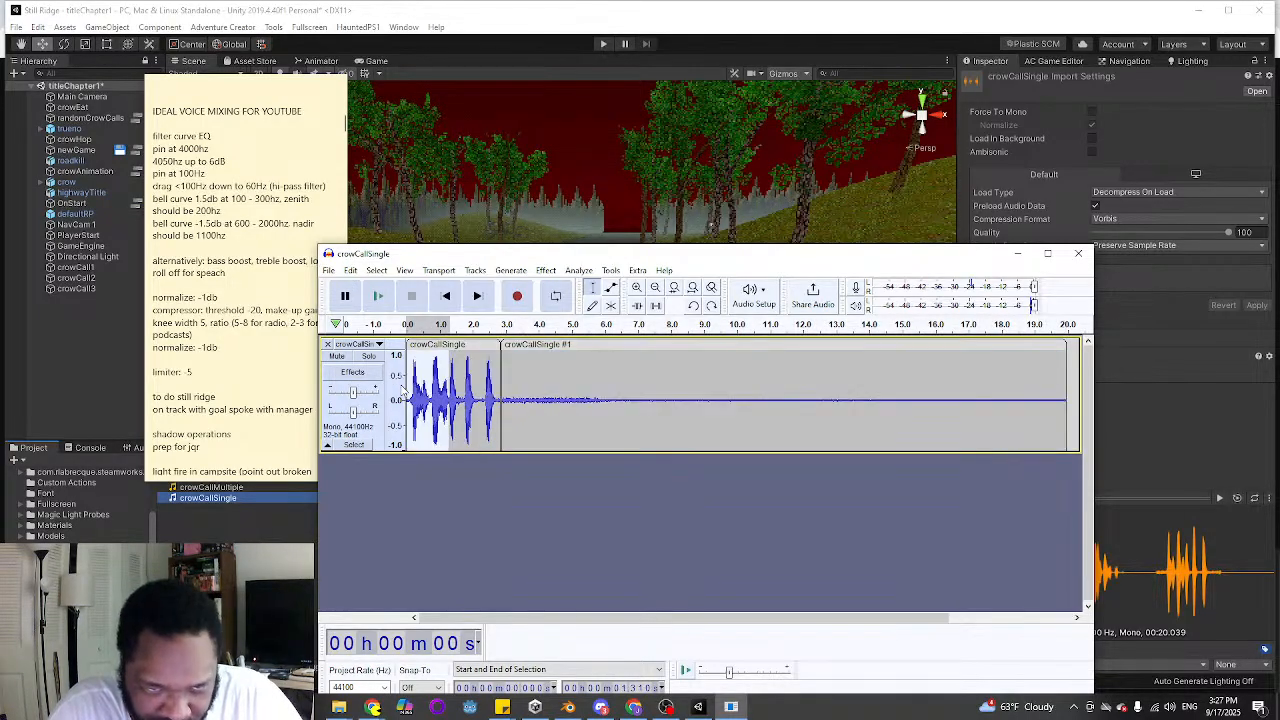
Delete the first 1.285 s of the crow call, up to just before the last three caws, and remove the background noise clip
{"action": "left_click", "coordinate": [442, 506]}
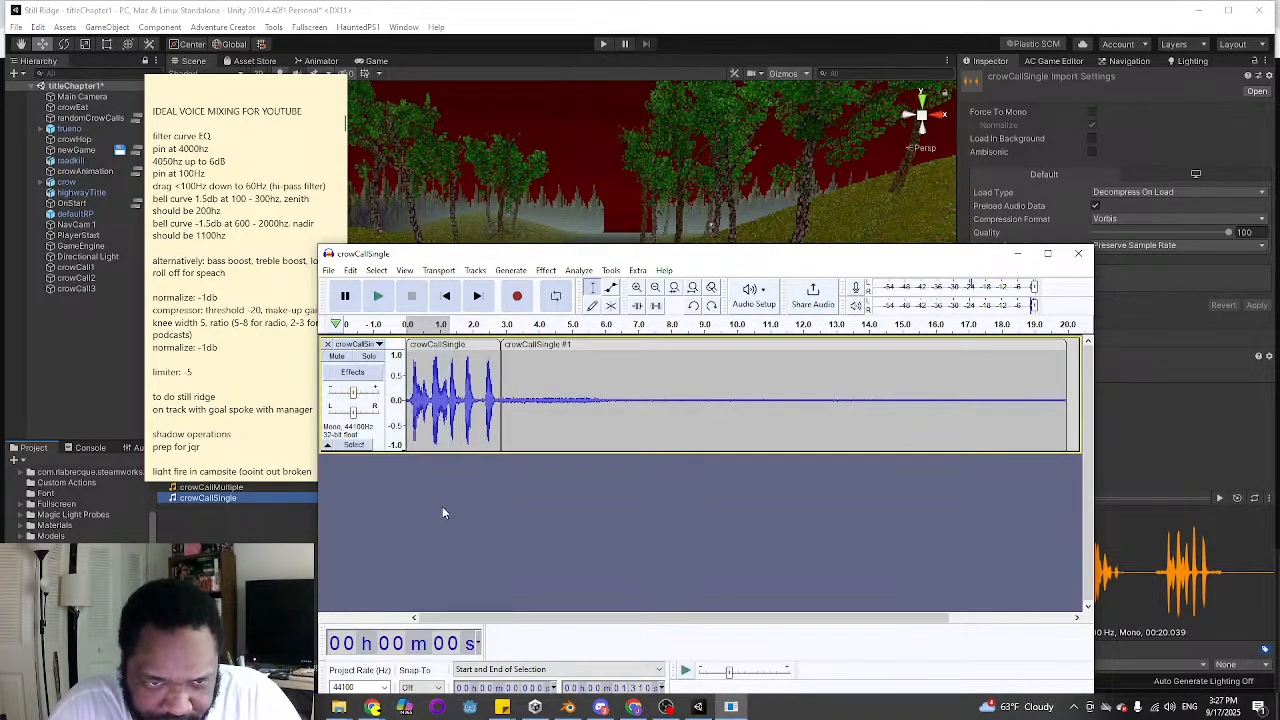
{"action": "left_click", "coordinate": [637, 288]}
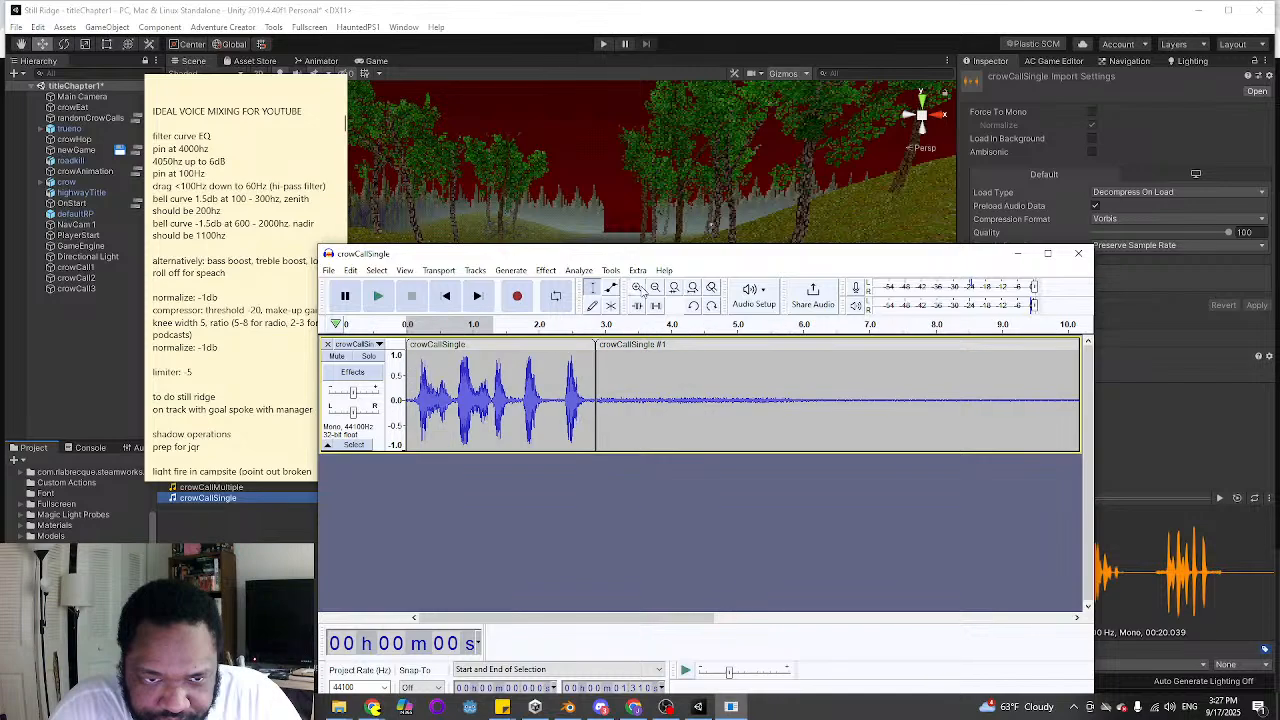
{"action": "left_click", "coordinate": [637, 288]}
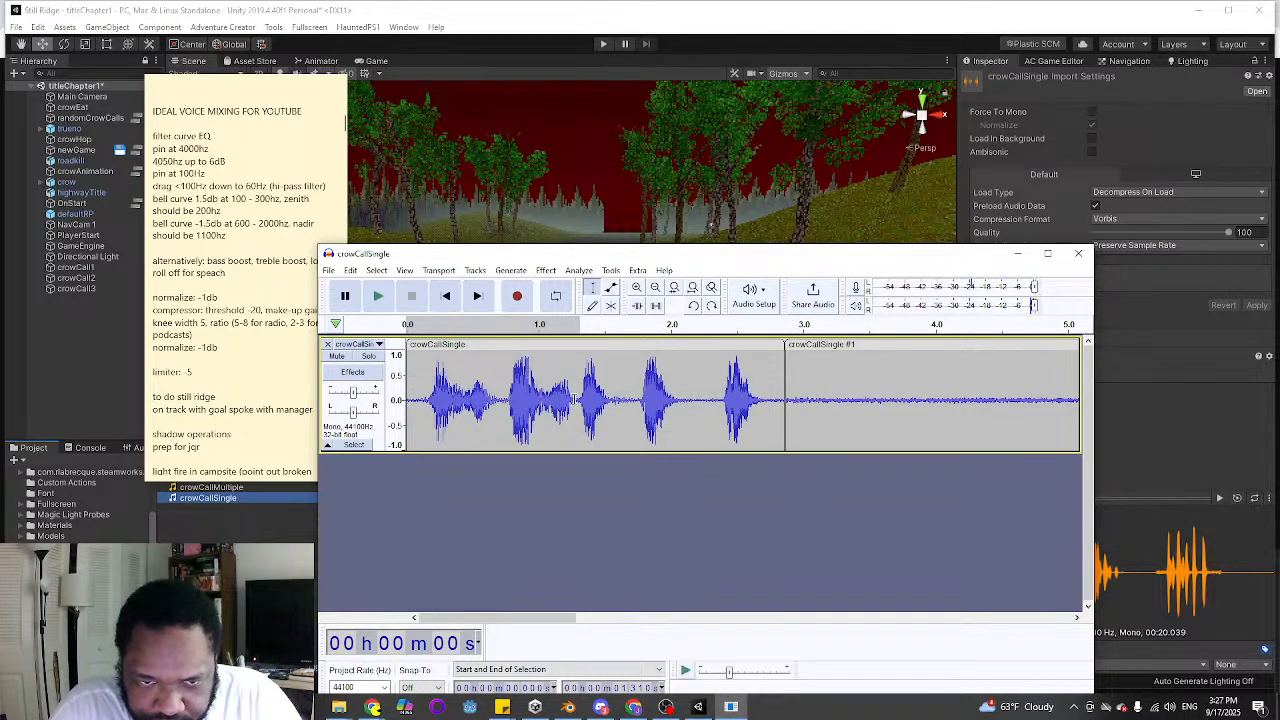
{"action": "left_click_drag", "start_coordinate": [576, 396], "coordinate": [404, 400]}
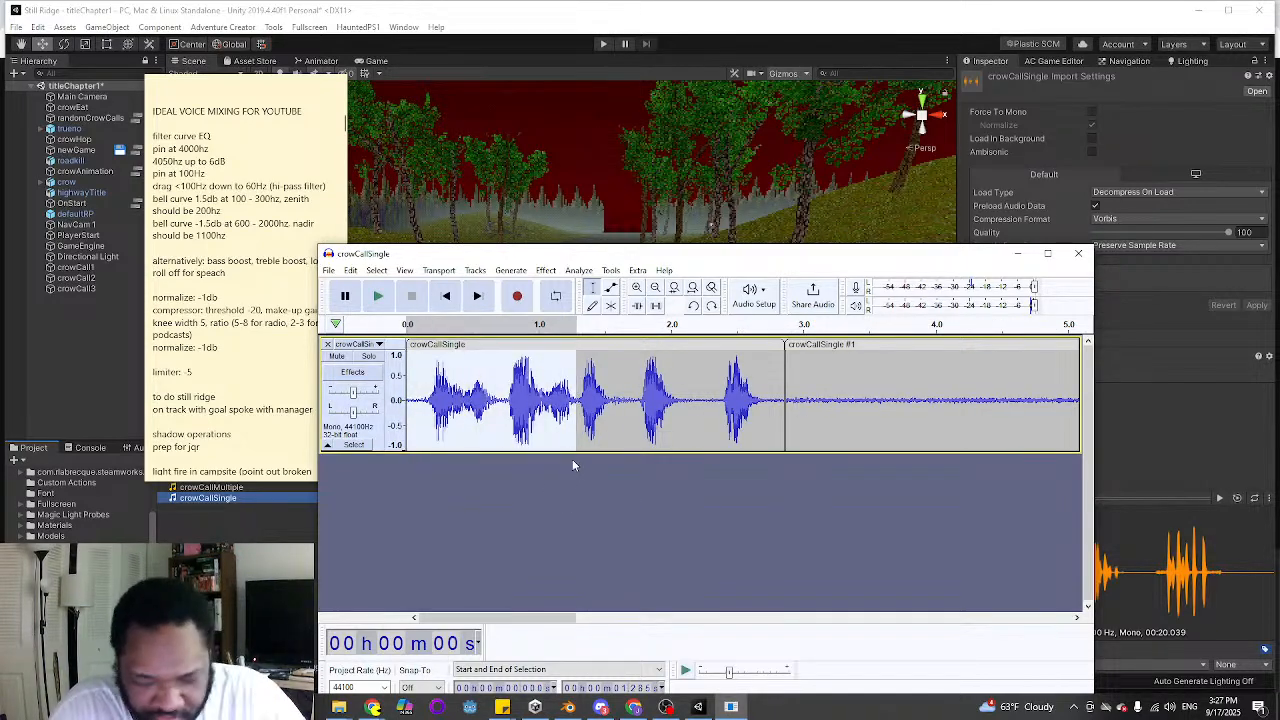
{"action": "key", "text": "Delete"}
{"action": "left_click", "coordinate": [815, 345]}
{"action": "key", "text": "Delete"}
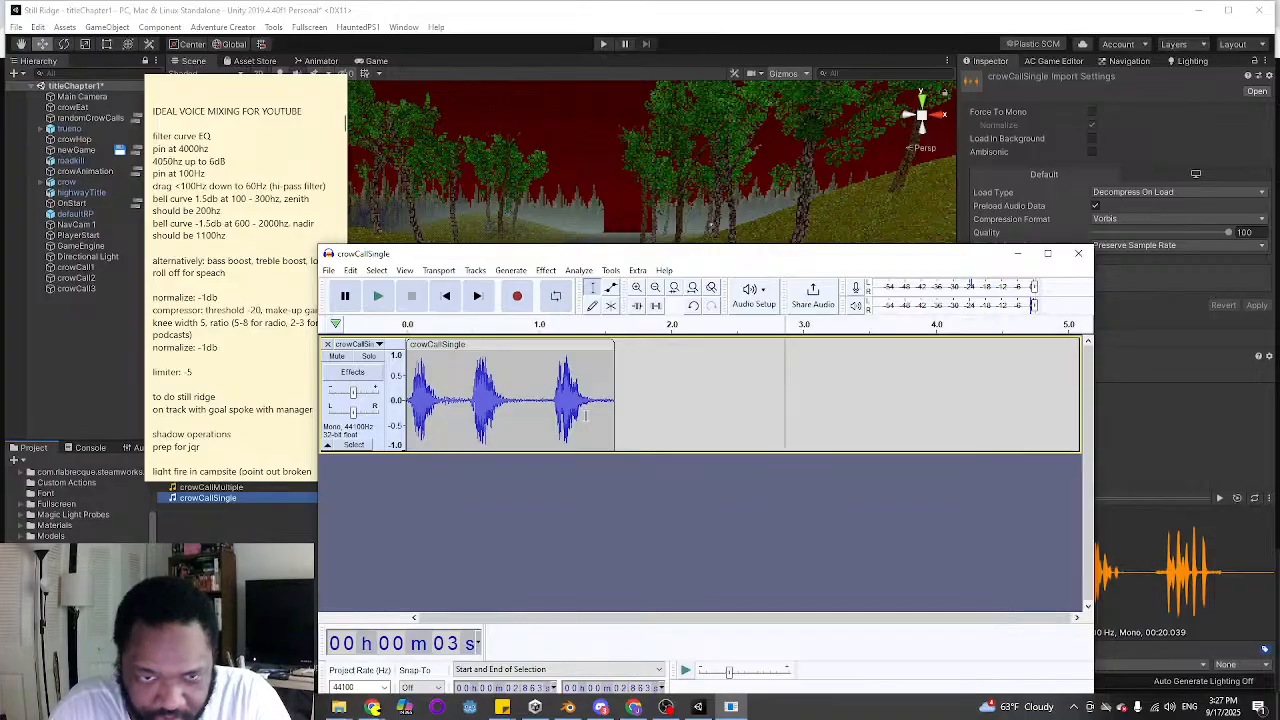
{"action": "left_click", "coordinate": [683, 400]}
Export the trimmed crow call to the Desktop as crowCallSingle.ogg in Ogg Vorbis format at quality 5, leaving the metadata tags empty
{"action": "left_click", "coordinate": [328, 270]}
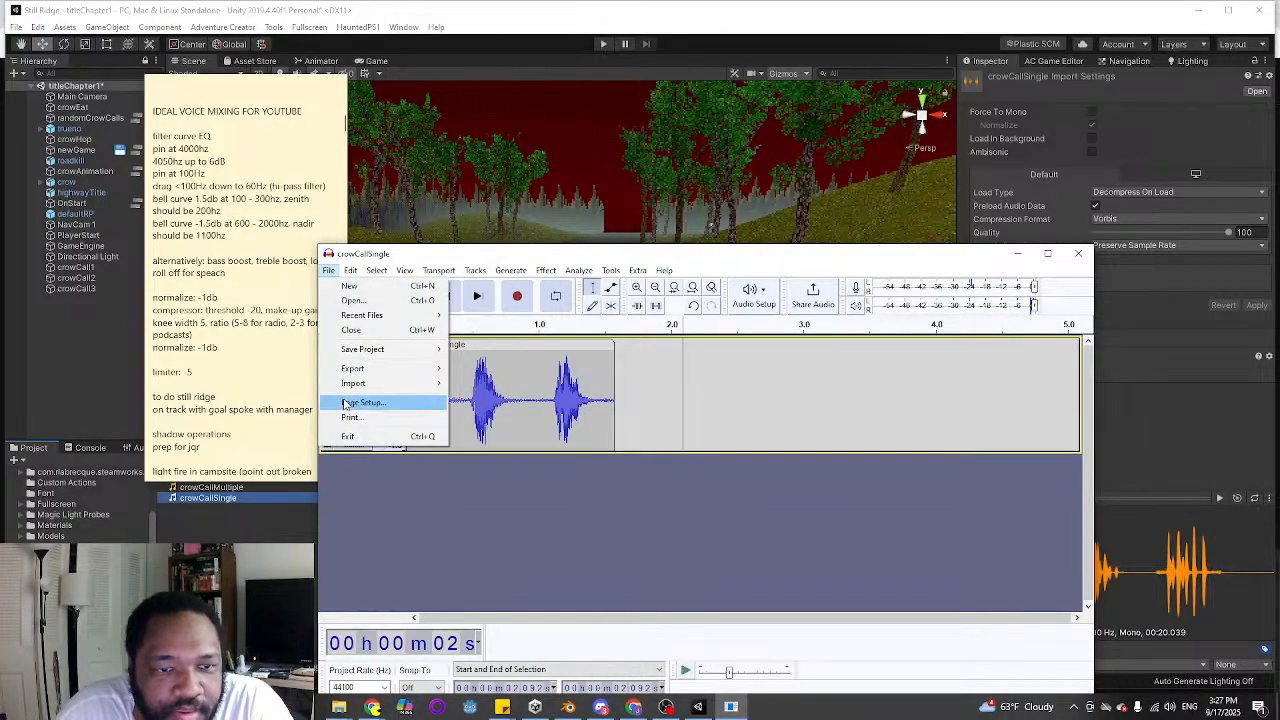
{"action": "mouse_move", "coordinate": [361, 369]}
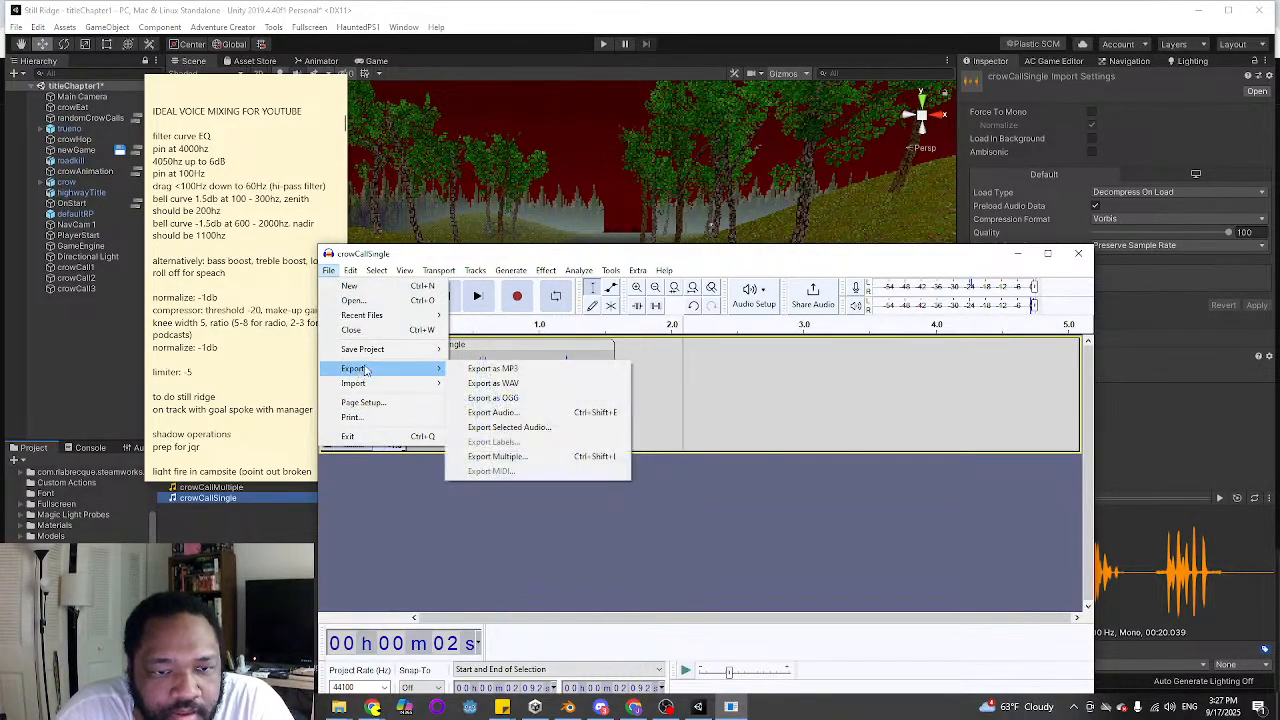
{"action": "left_click", "coordinate": [503, 400]}
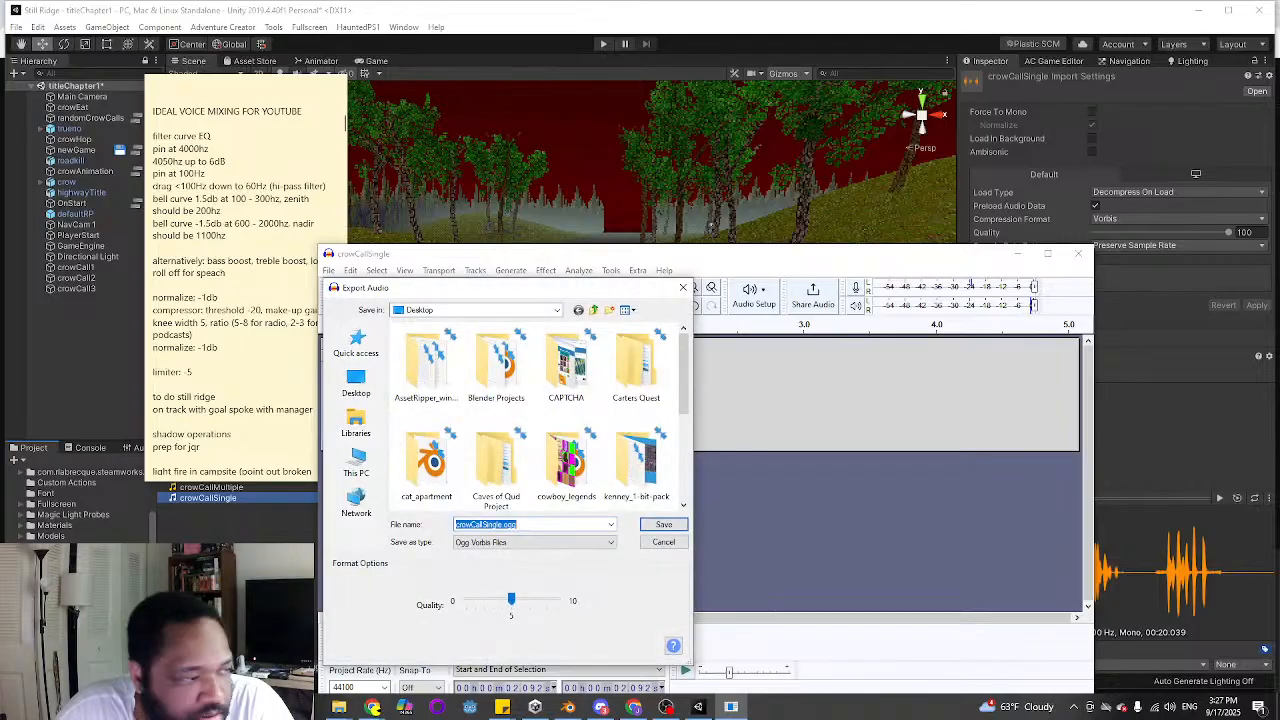
{"action": "left_click", "coordinate": [356, 382]}
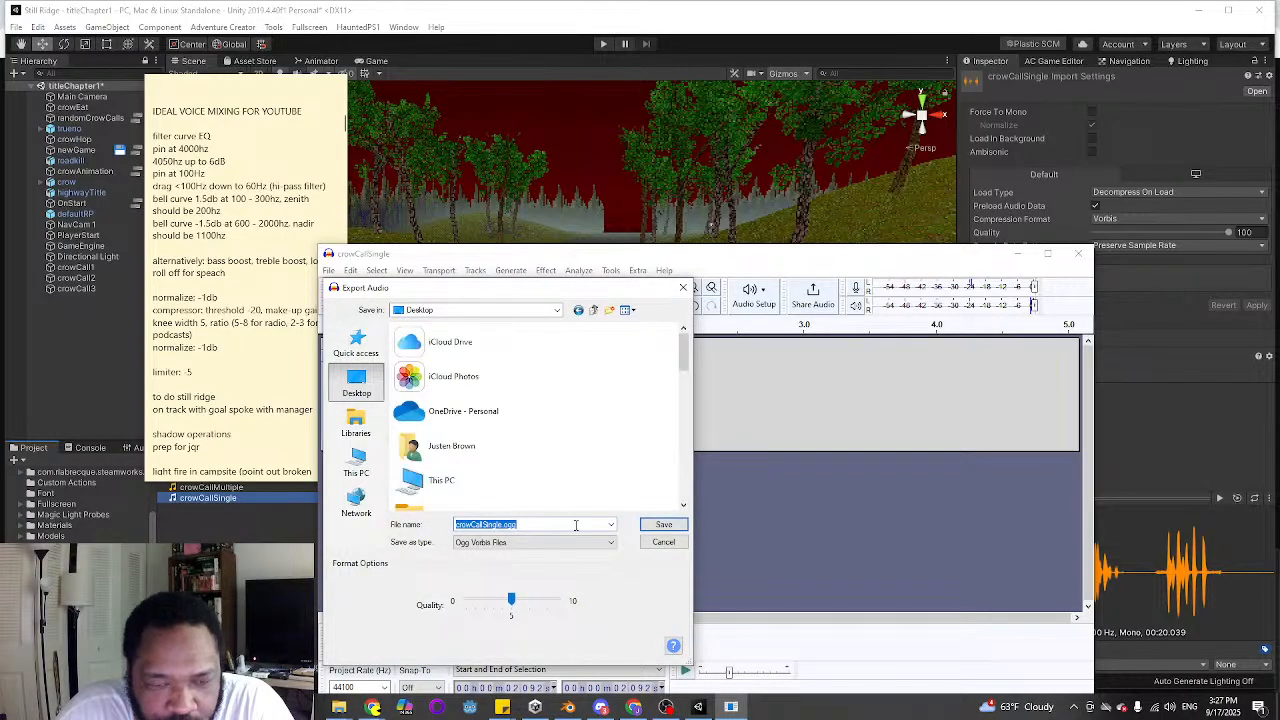
{"action": "left_click", "coordinate": [656, 525]}
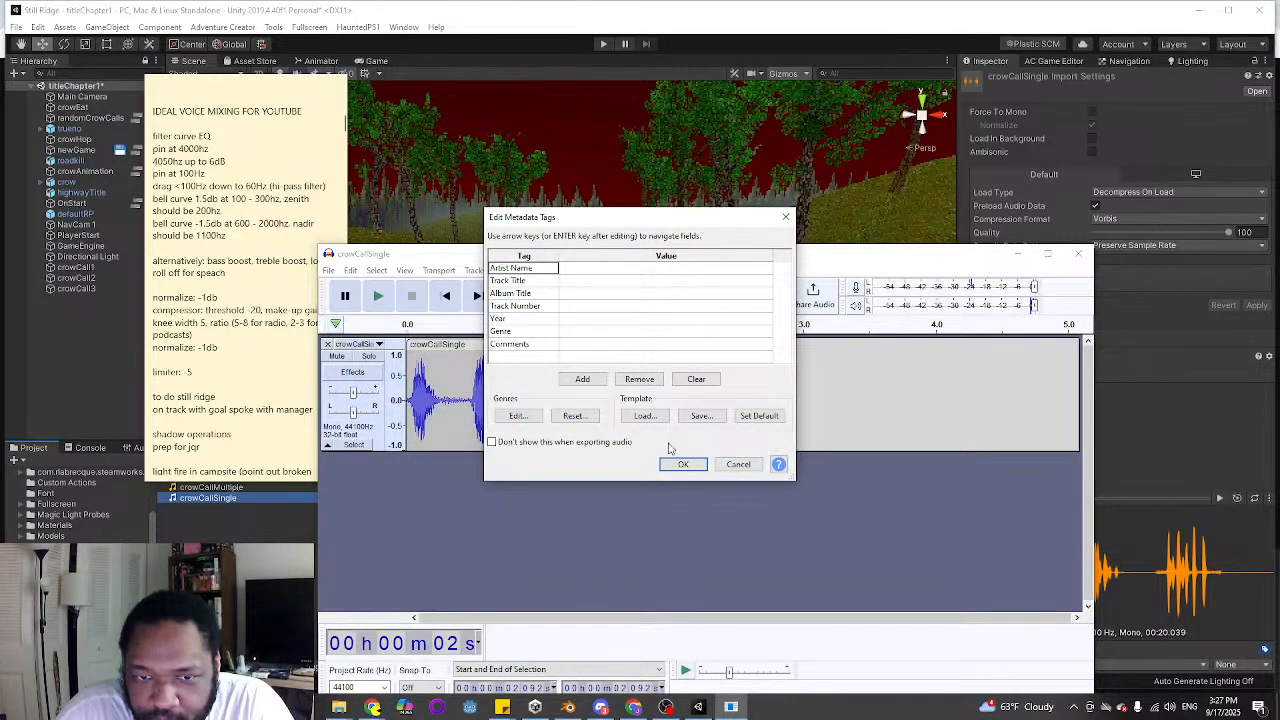
{"action": "left_click", "coordinate": [683, 464]}
{"action": "left_click", "coordinate": [704, 629]}
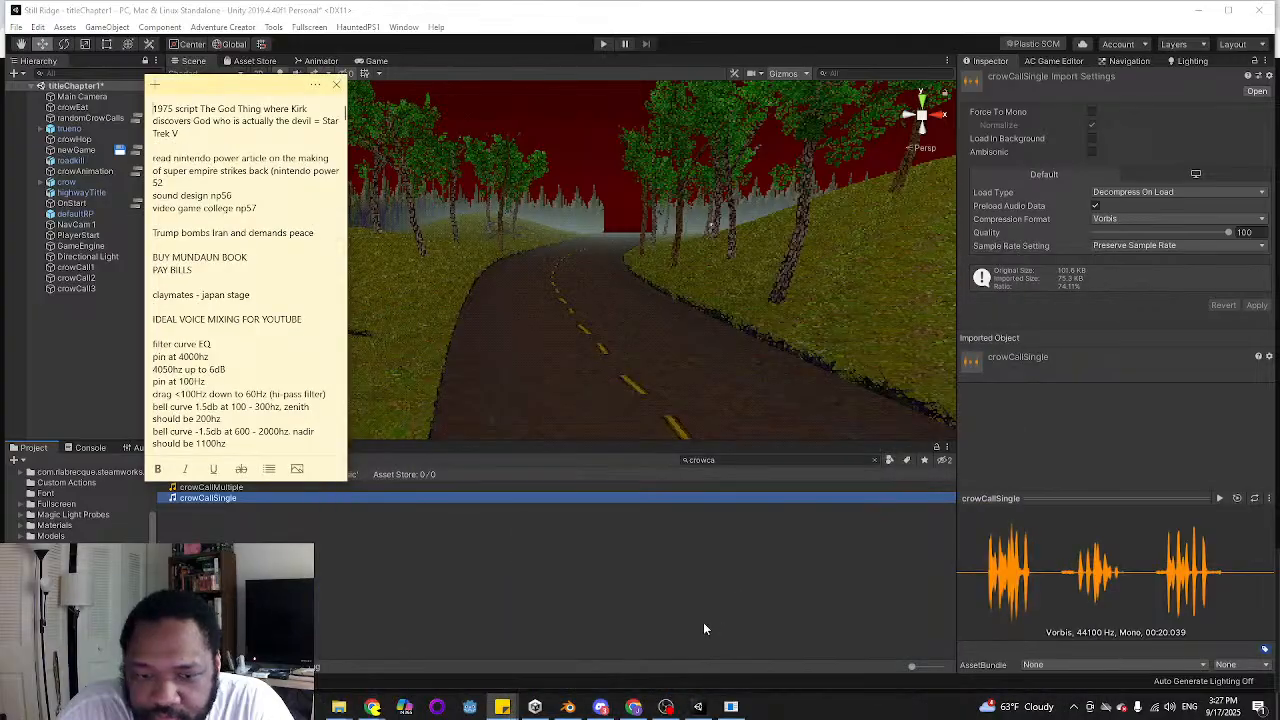
Switch to Unity, import crowCallSingle.ogg from the Desktop as a new asset and rename it crowCall
{"action": "left_click", "coordinate": [698, 707]}
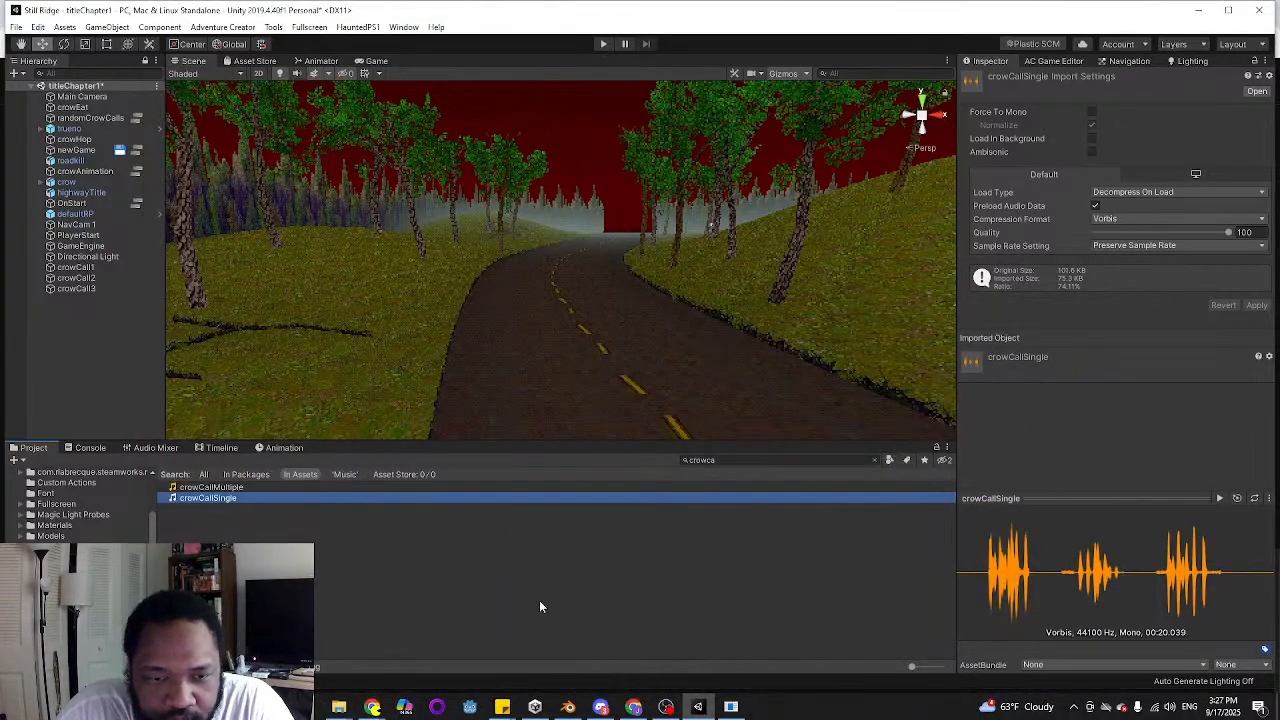
{"action": "left_click", "coordinate": [324, 552]}
{"action": "right_click", "coordinate": [290, 556]}
{"action": "left_click", "coordinate": [365, 358]}
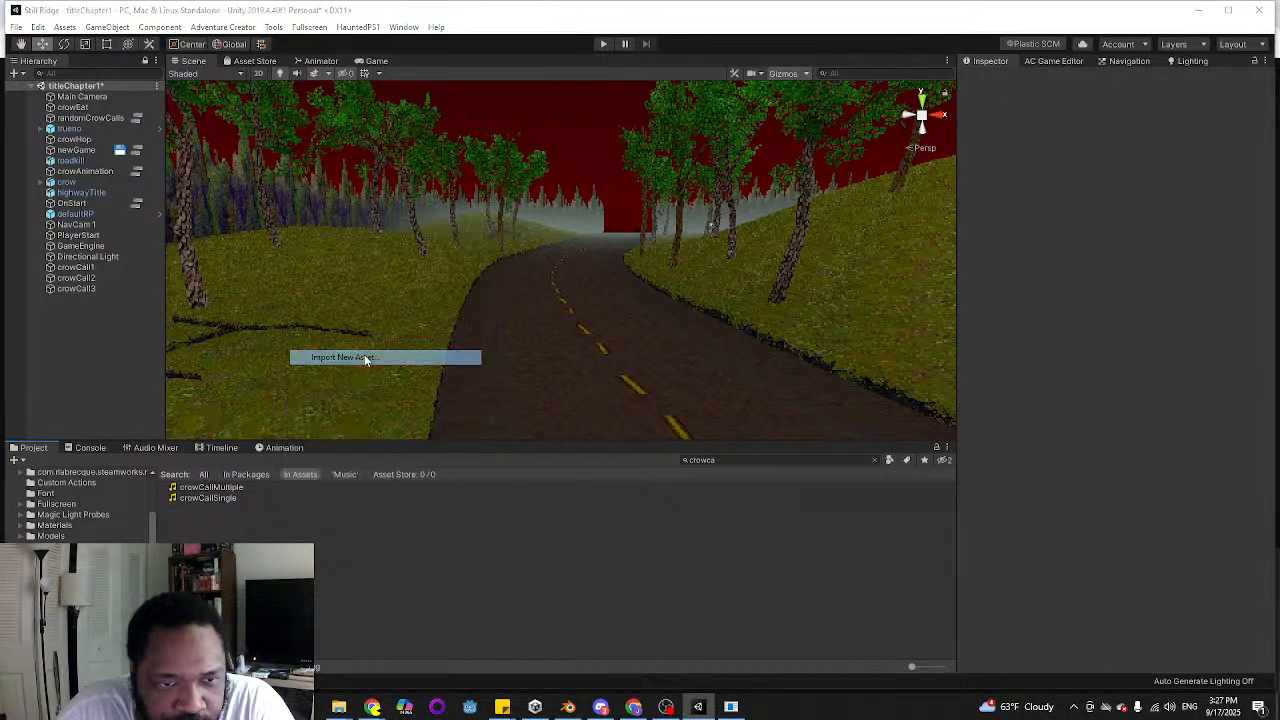
{"action": "left_click", "coordinate": [62, 400]}
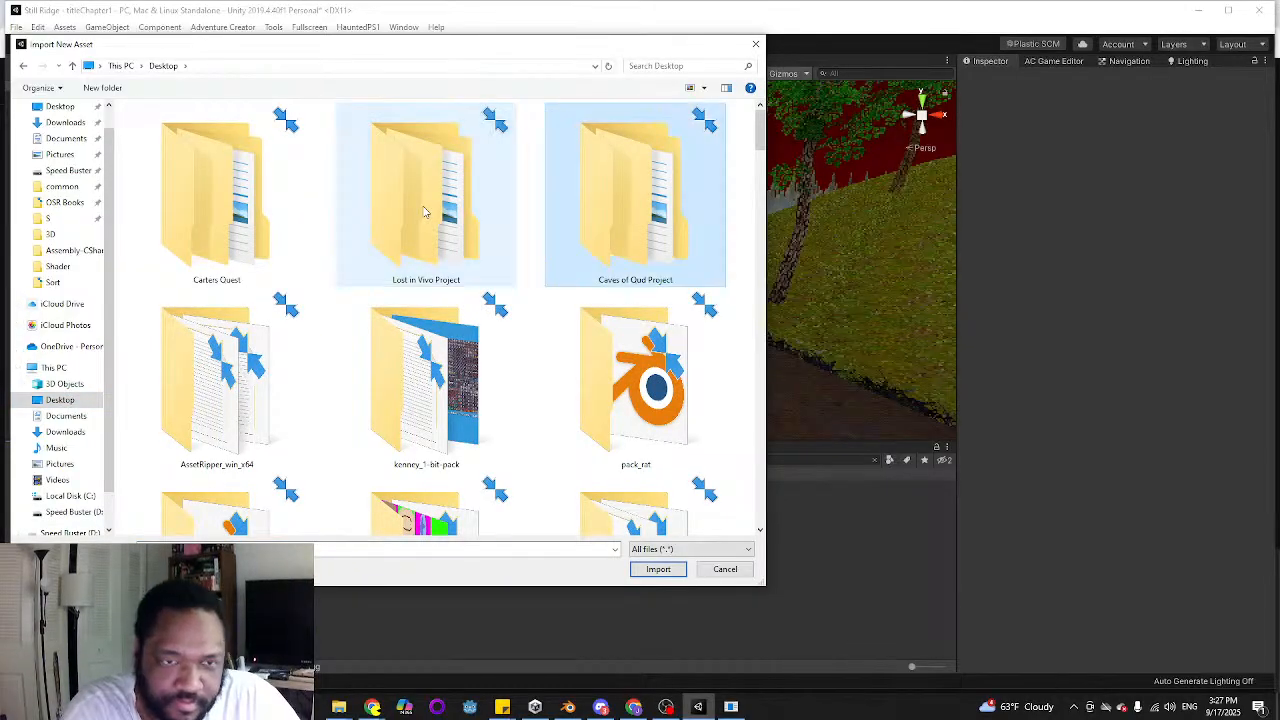
{"action": "scroll", "coordinate": [424, 212], "scroll_direction": "down", "scroll_amount": 5}
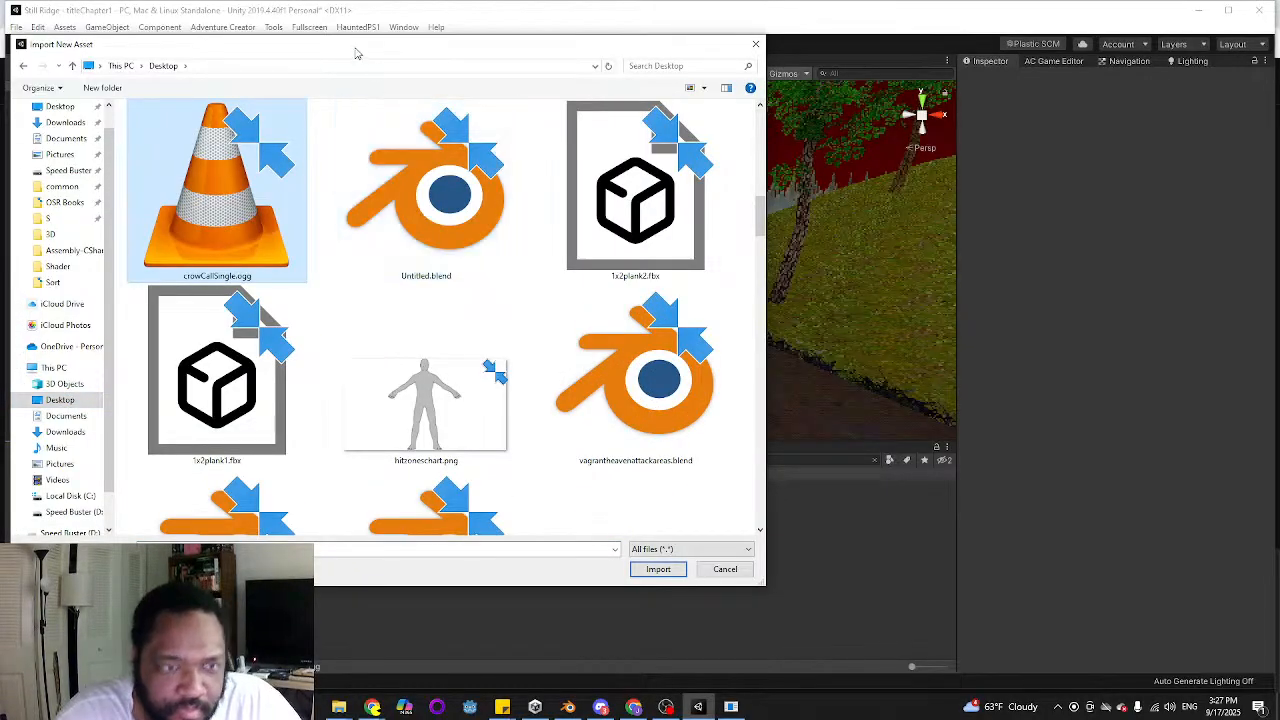
{"action": "left_click", "coordinate": [480, 196]}
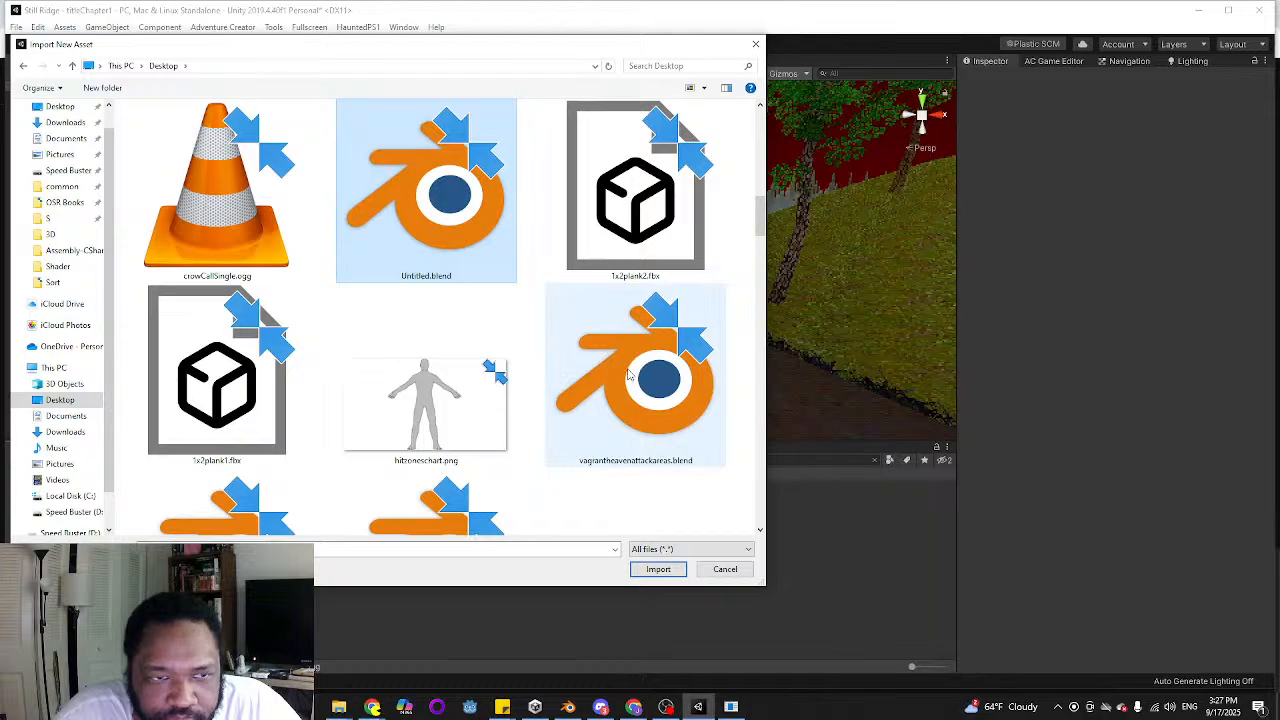
{"action": "scroll", "coordinate": [503, 237], "scroll_direction": "down", "scroll_amount": 10}
{"action": "scroll", "coordinate": [468, 260], "scroll_direction": "up", "scroll_amount": 12}
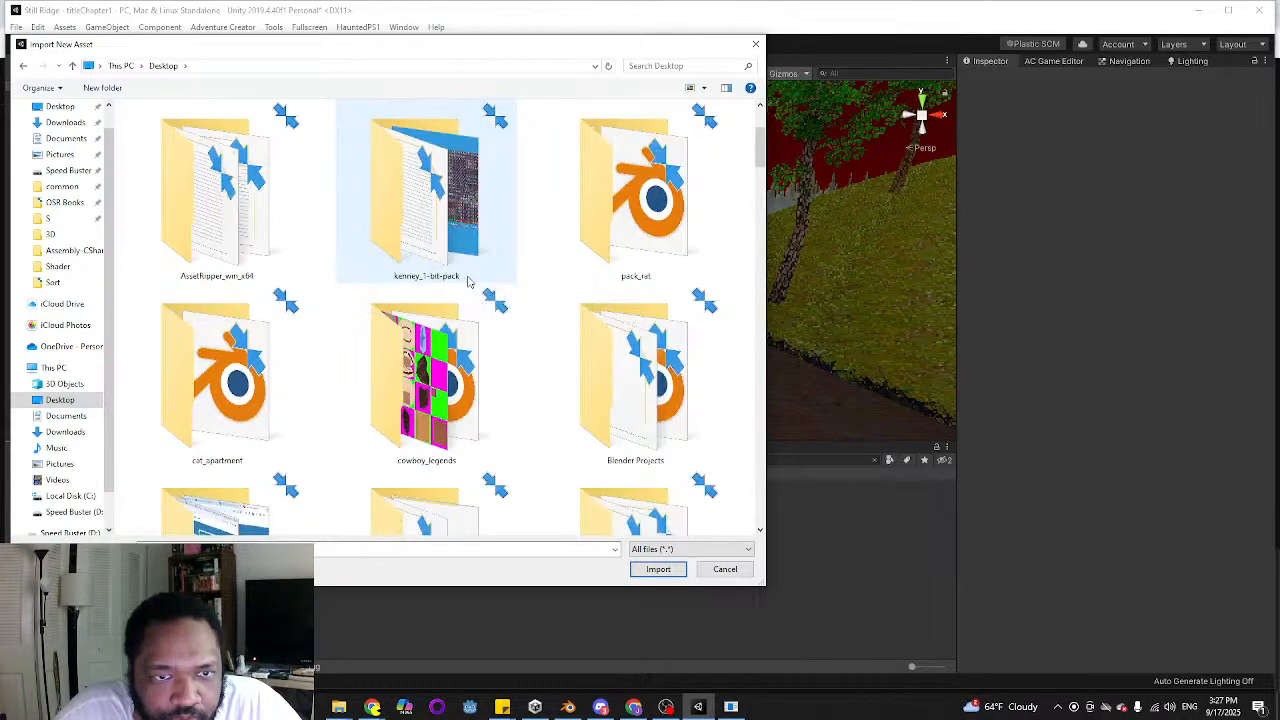
{"action": "scroll", "coordinate": [470, 270], "scroll_direction": "down", "scroll_amount": 5}
{"action": "scroll", "coordinate": [320, 357], "scroll_direction": "down", "scroll_amount": 1}
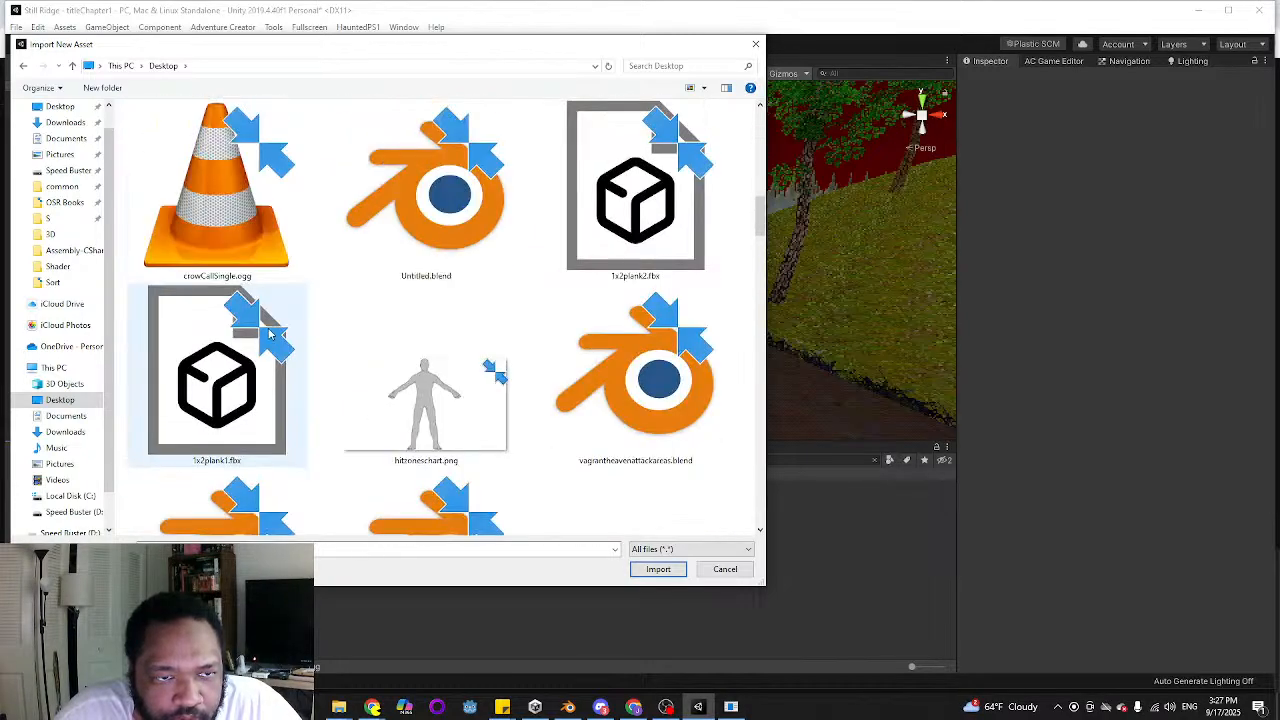
{"action": "double_click", "coordinate": [213, 229]}
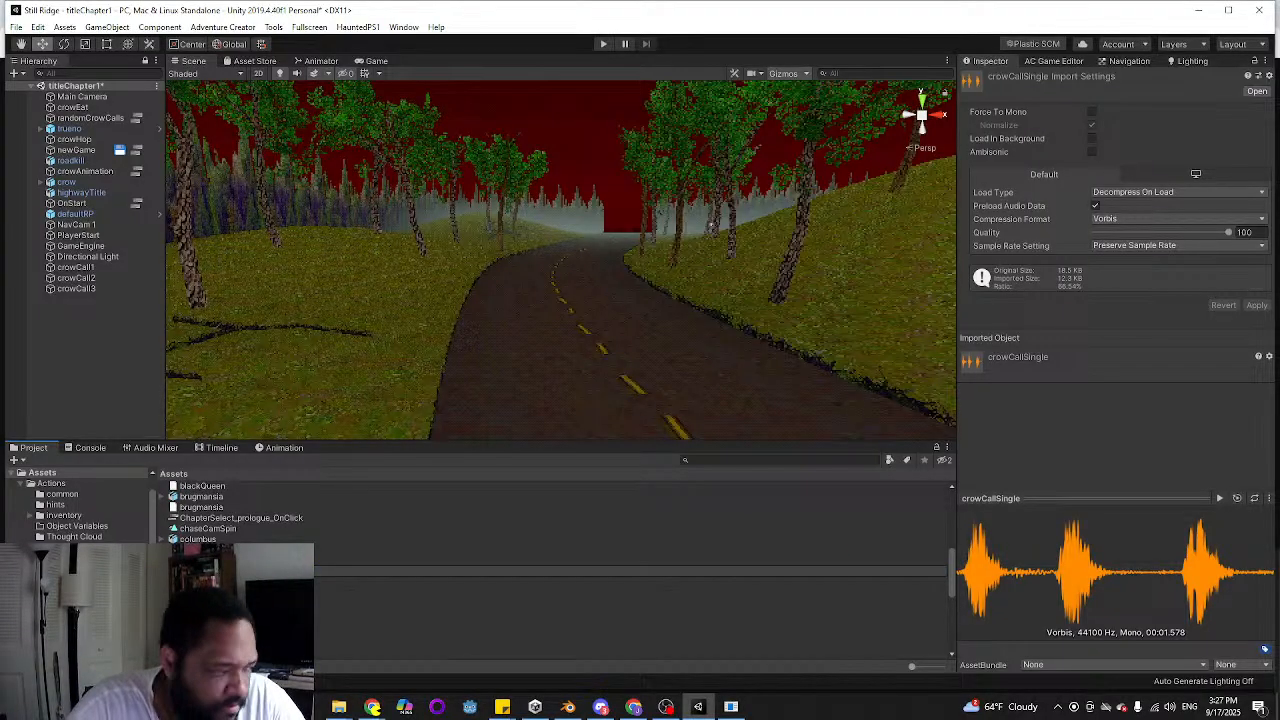
{"action": "key", "text": "Return"}
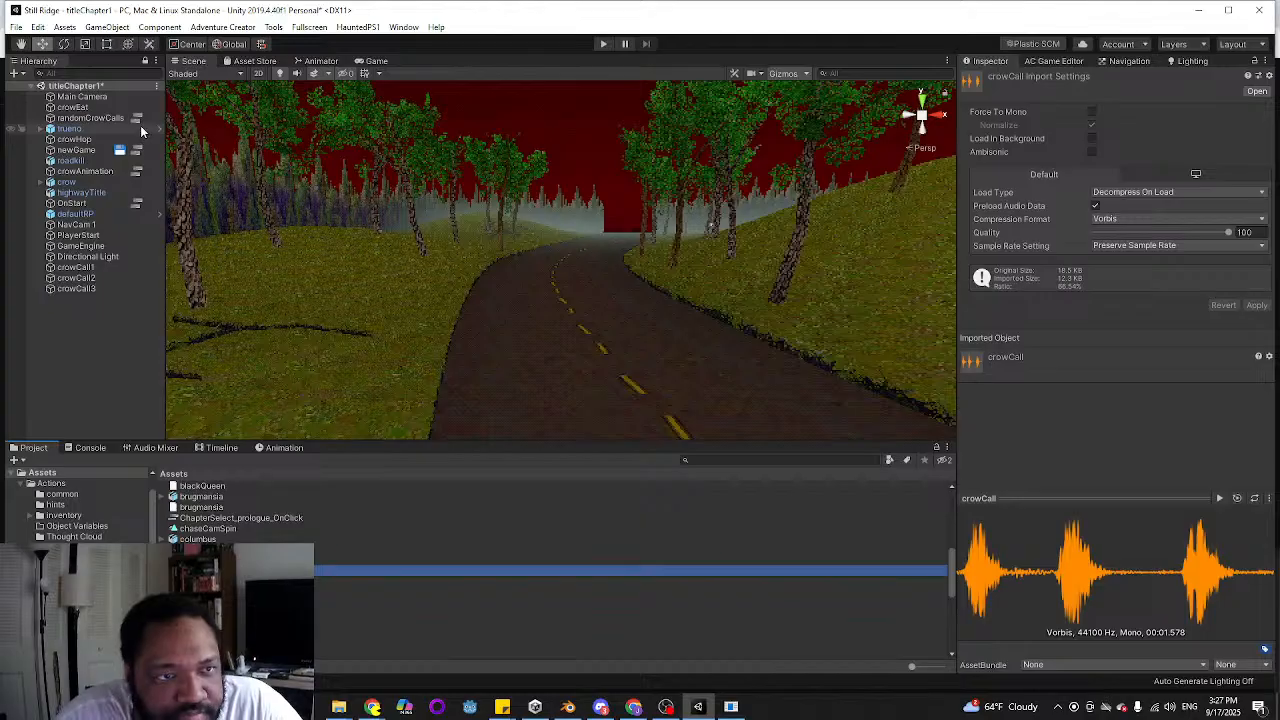
In the newGame ActionList, branch a new action off the Character: Animate action that changes the crow's flap parameter
{"action": "left_click", "coordinate": [137, 118]}
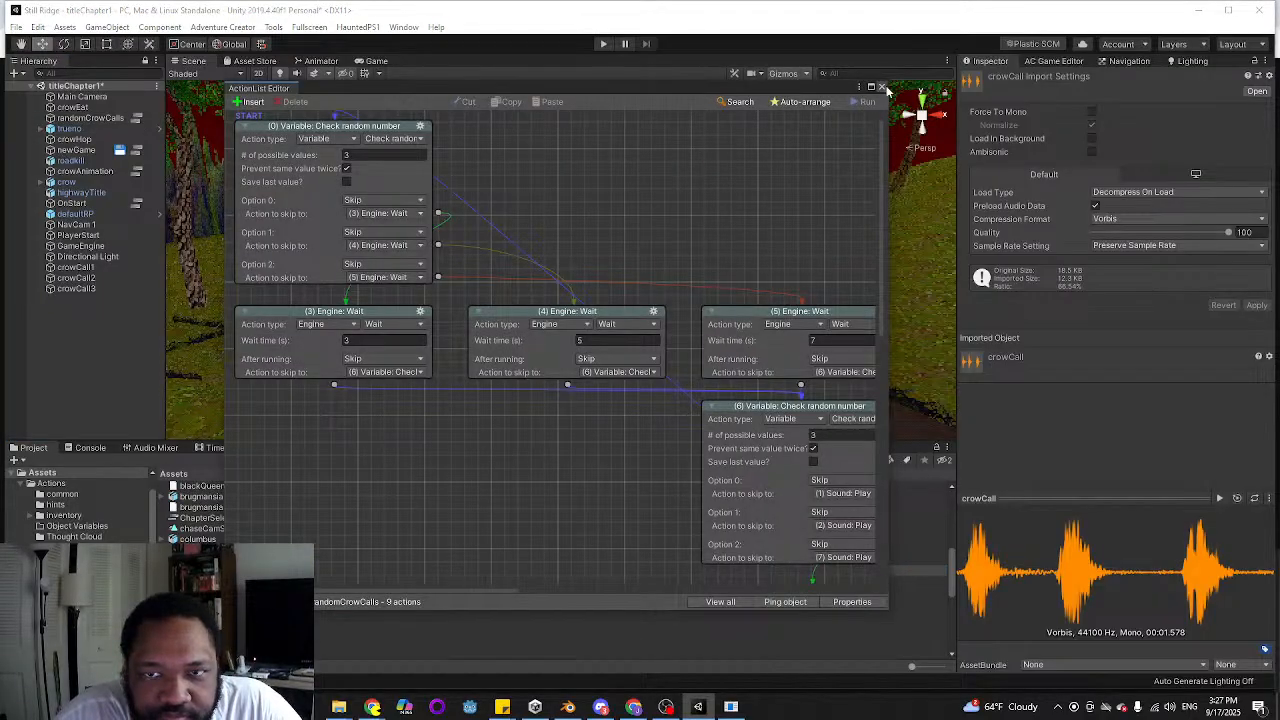
{"action": "left_click", "coordinate": [884, 88]}
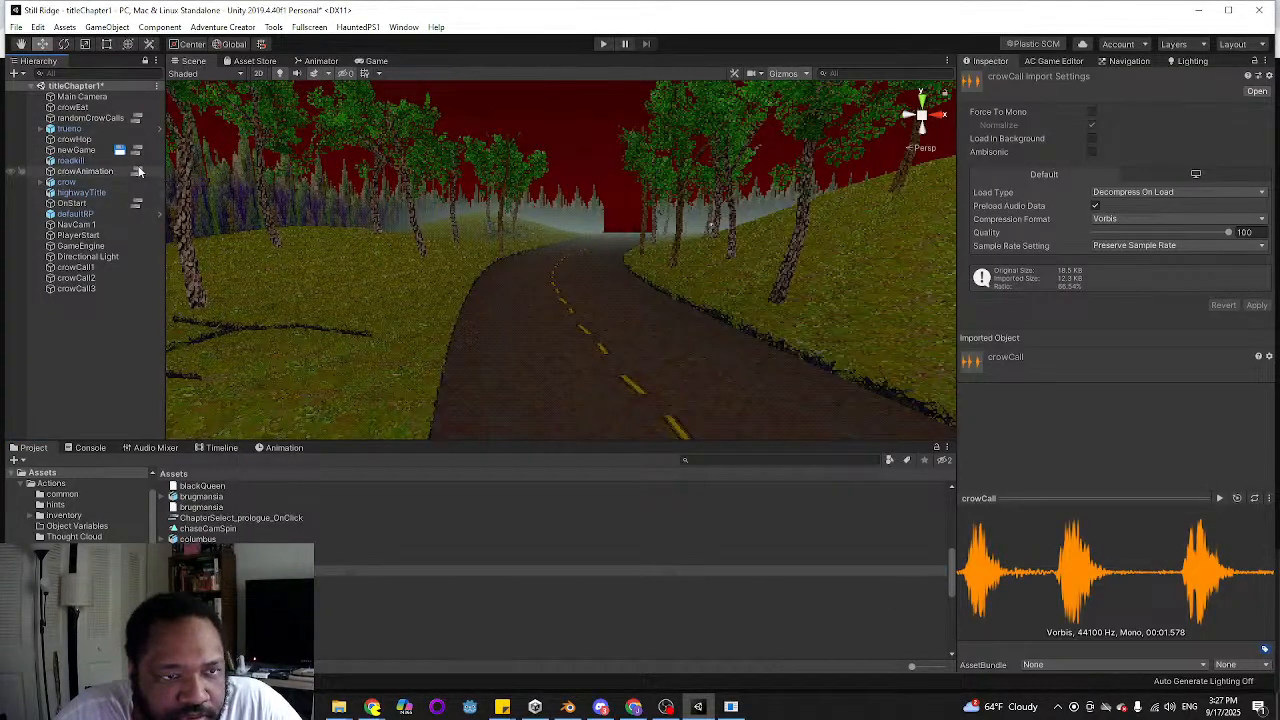
{"action": "left_click", "coordinate": [137, 150]}
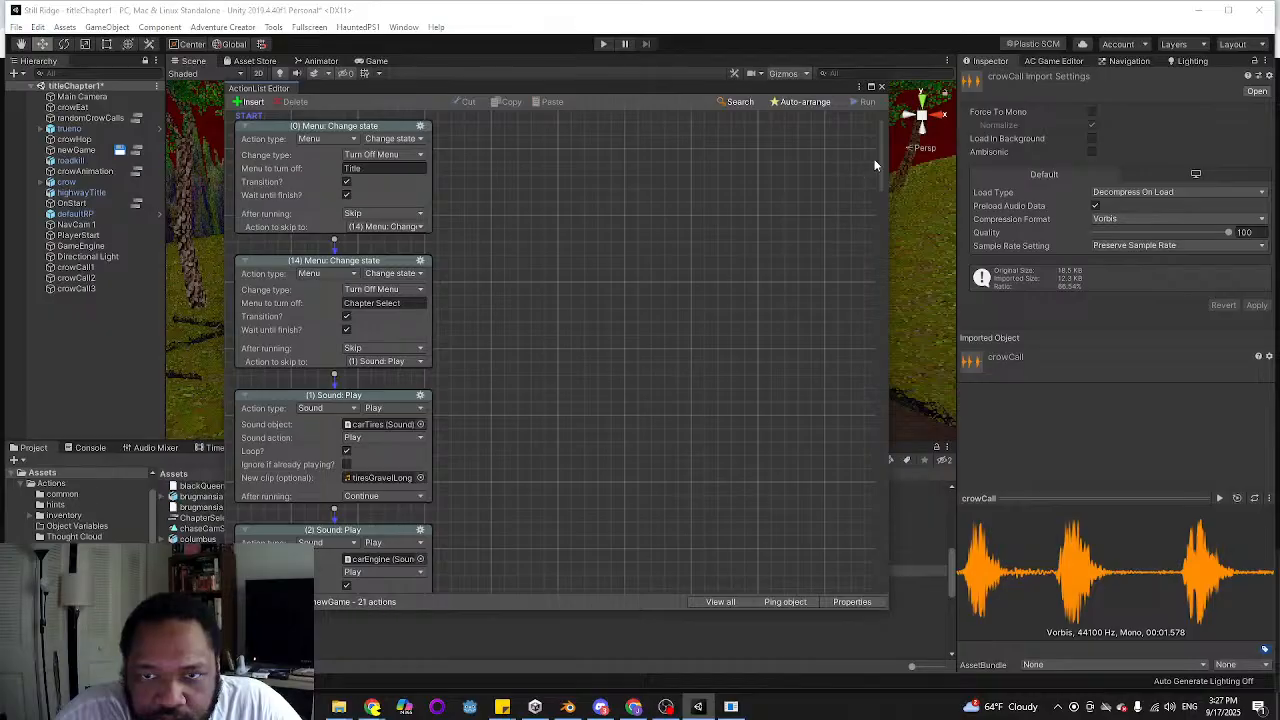
{"action": "left_click_drag", "start_coordinate": [875, 165], "coordinate": [850, 394]}
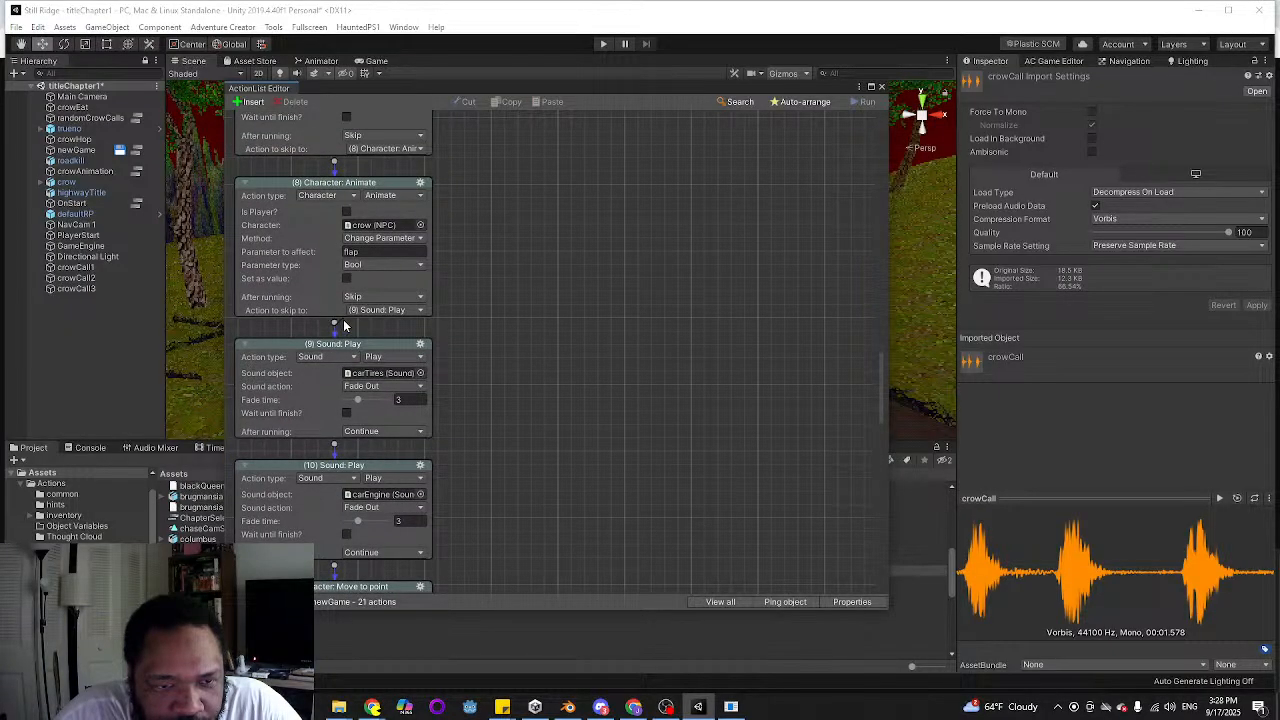
{"action": "left_click_drag", "start_coordinate": [391, 341], "coordinate": [375, 332]}
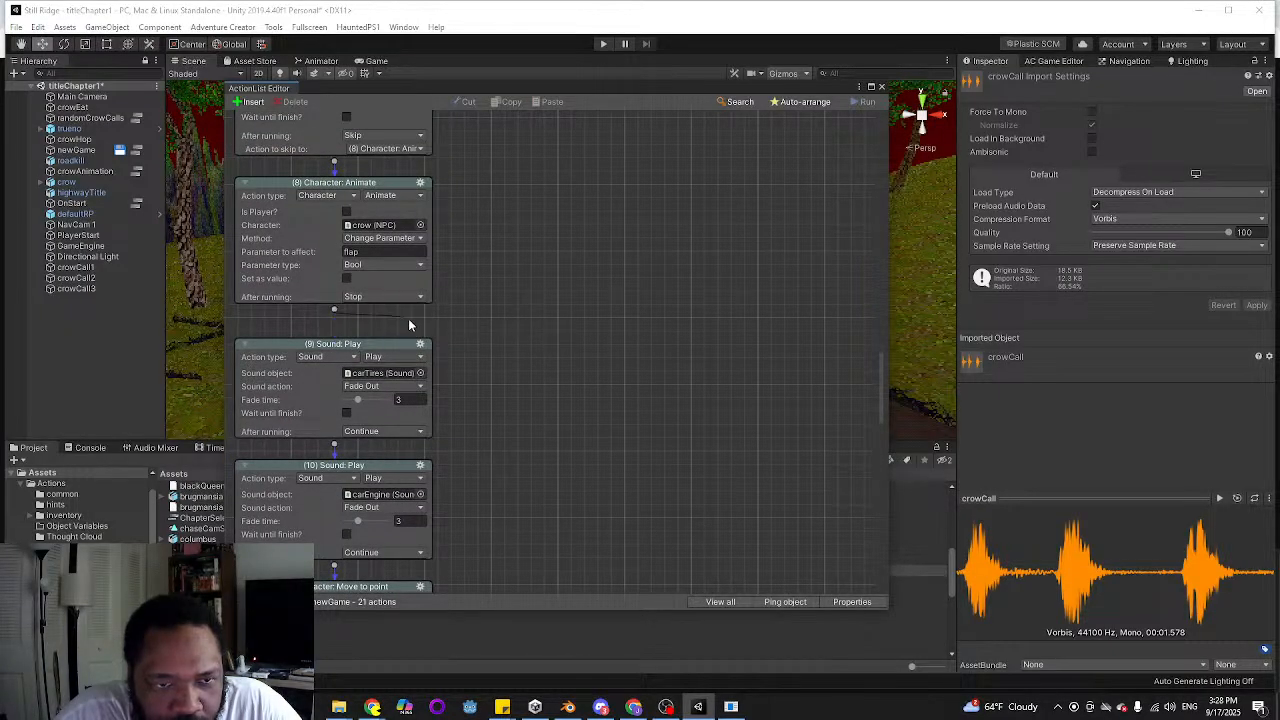
{"action": "left_click_drag", "start_coordinate": [540, 300], "coordinate": [550, 317]}
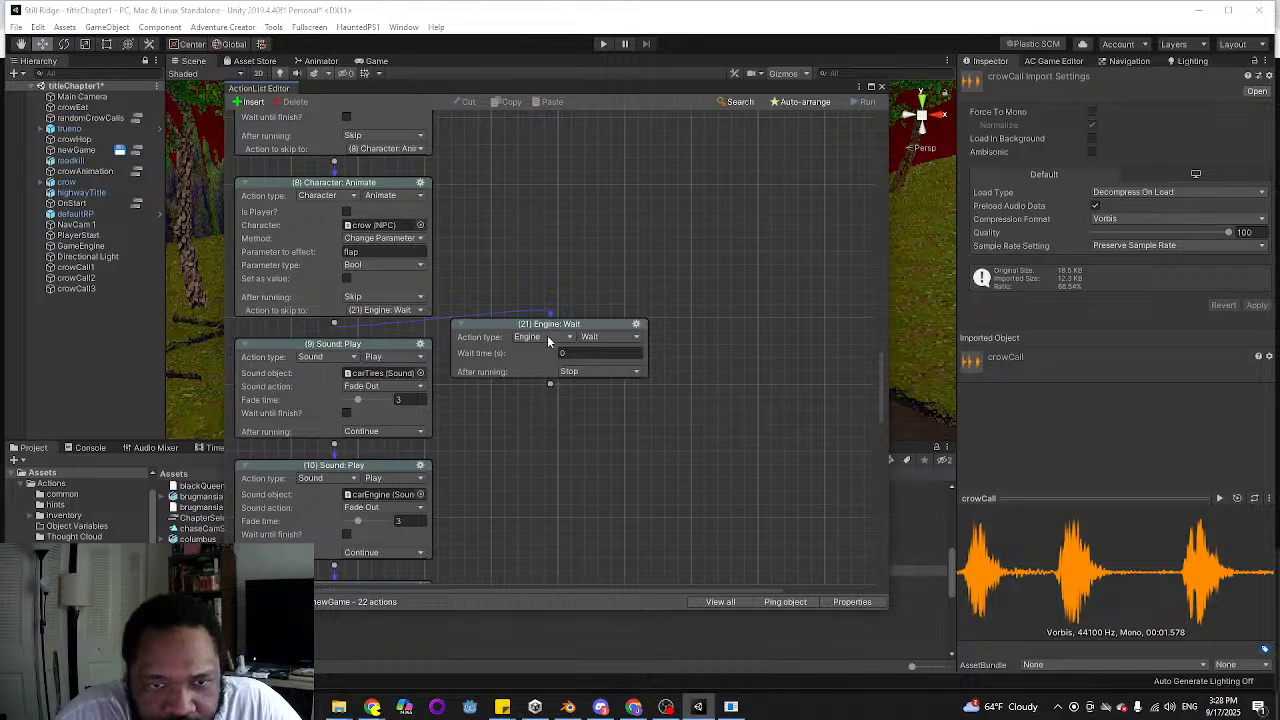
Change the new action's type to Sound: Play one-shot and assign crowCall as the clip to play
{"action": "left_click", "coordinate": [547, 336]}
{"action": "left_click", "coordinate": [546, 615]}
{"action": "left_click", "coordinate": [608, 336]}
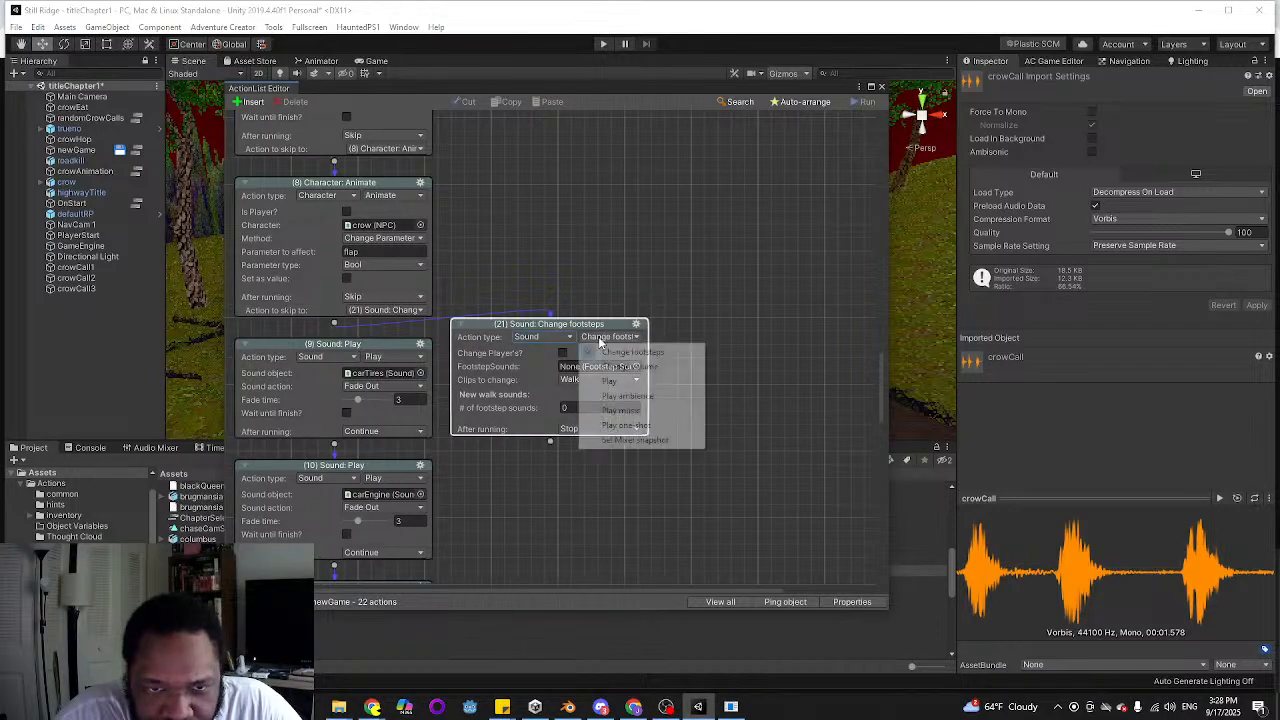
{"action": "left_click", "coordinate": [624, 425]}
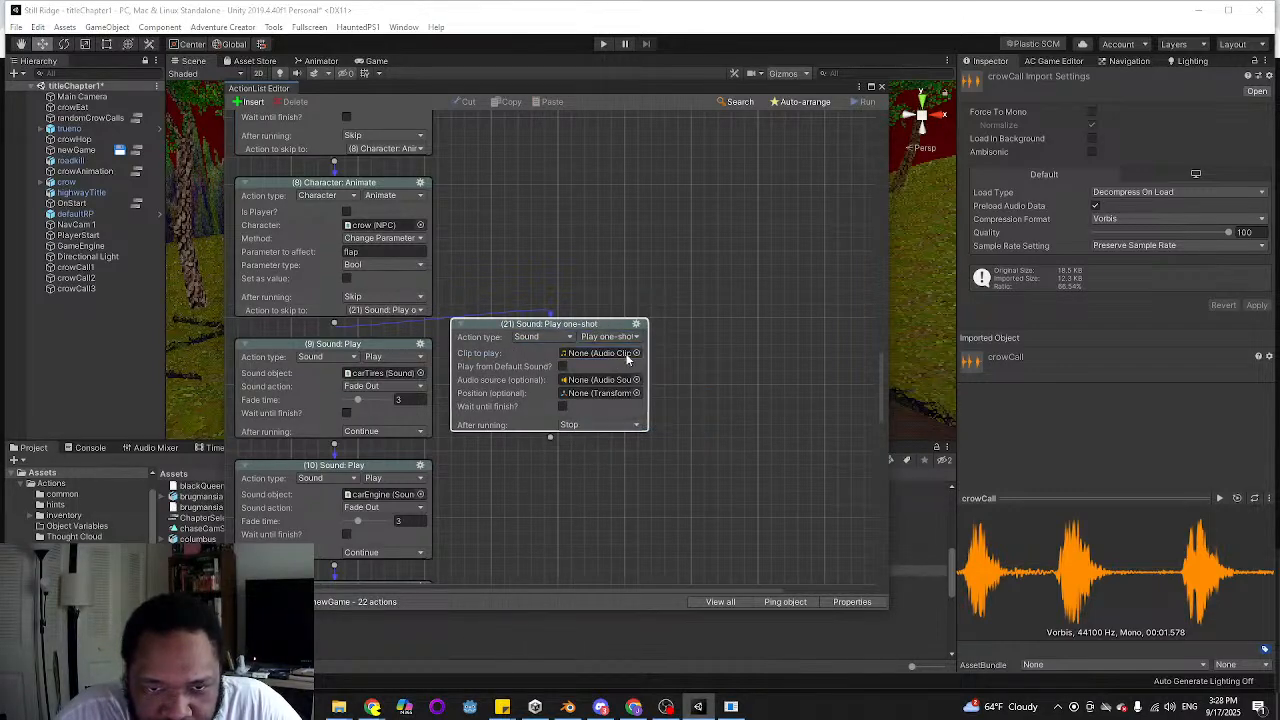
{"action": "left_click", "coordinate": [635, 353]}
{"action": "type", "text": "crow"}
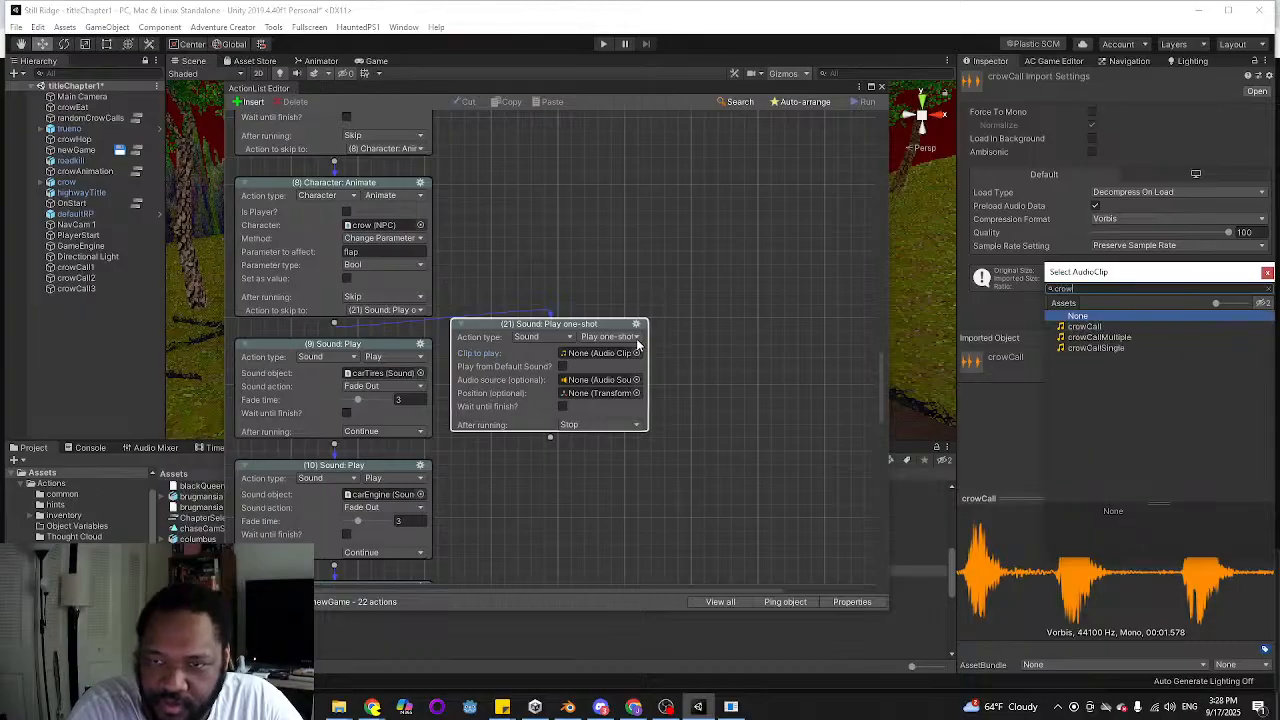
{"action": "type", "text": "c"}
{"action": "key", "text": "Down"}
{"action": "key", "text": "Return"}
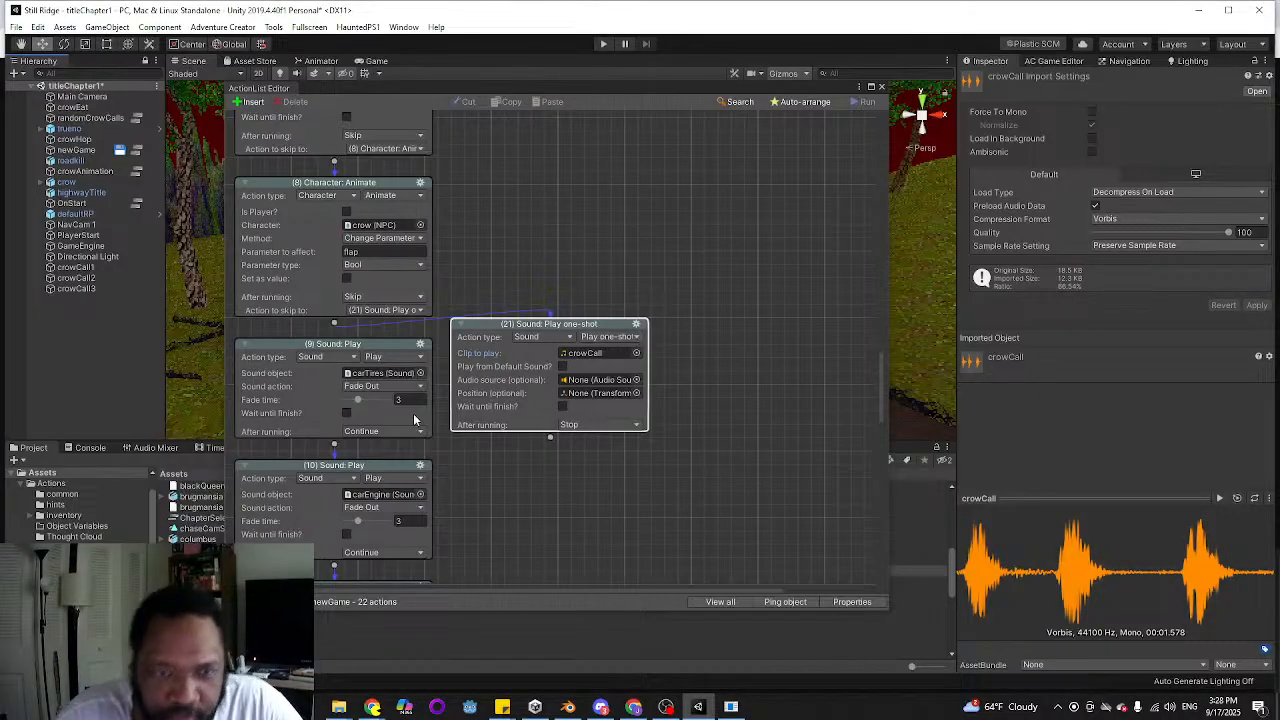
Link the crowCall one-shot action to the carTires fade-out action, auto-arrange the newGame ActionList and close it
{"action": "left_click_drag", "start_coordinate": [550, 438], "coordinate": [380, 405]}
{"action": "left_click", "coordinate": [812, 102]}
{"action": "left_click", "coordinate": [880, 90]}
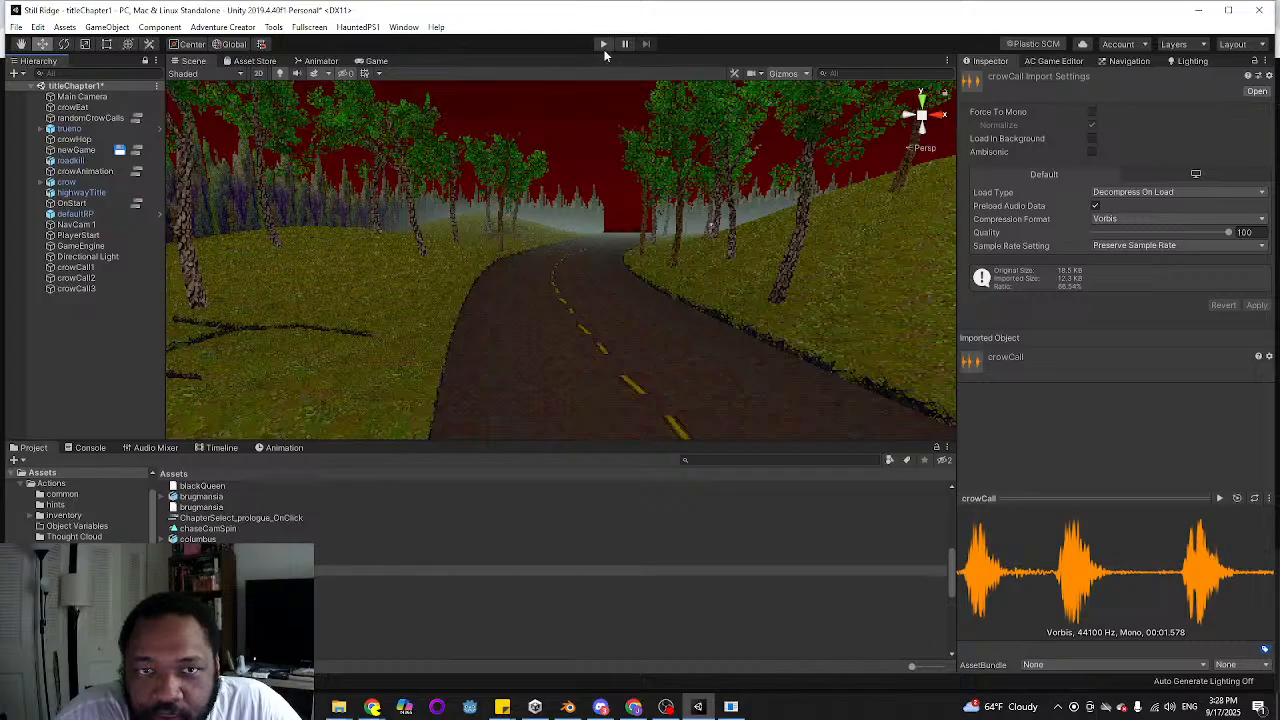
Play-test the title scene by choosing Dream and Chapter 1, watch the crow sequence, and stop the game
{"action": "left_click", "coordinate": [603, 44]}
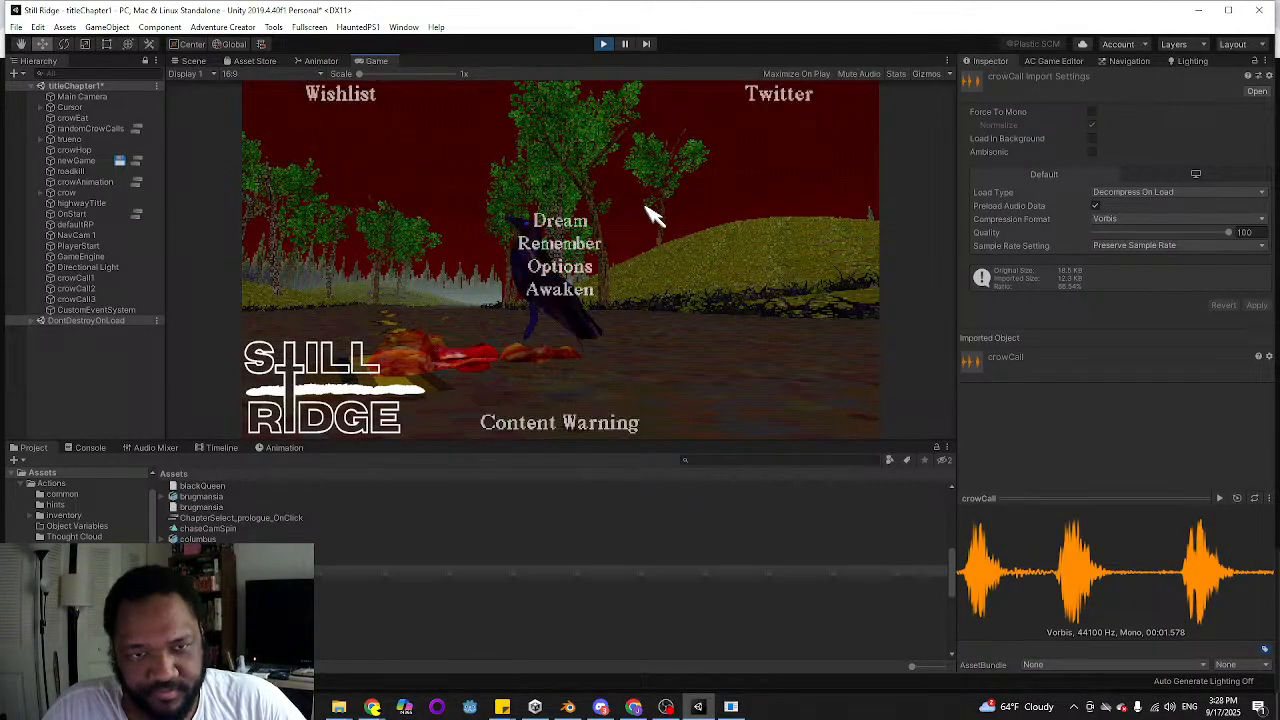
{"action": "left_click", "coordinate": [556, 221]}
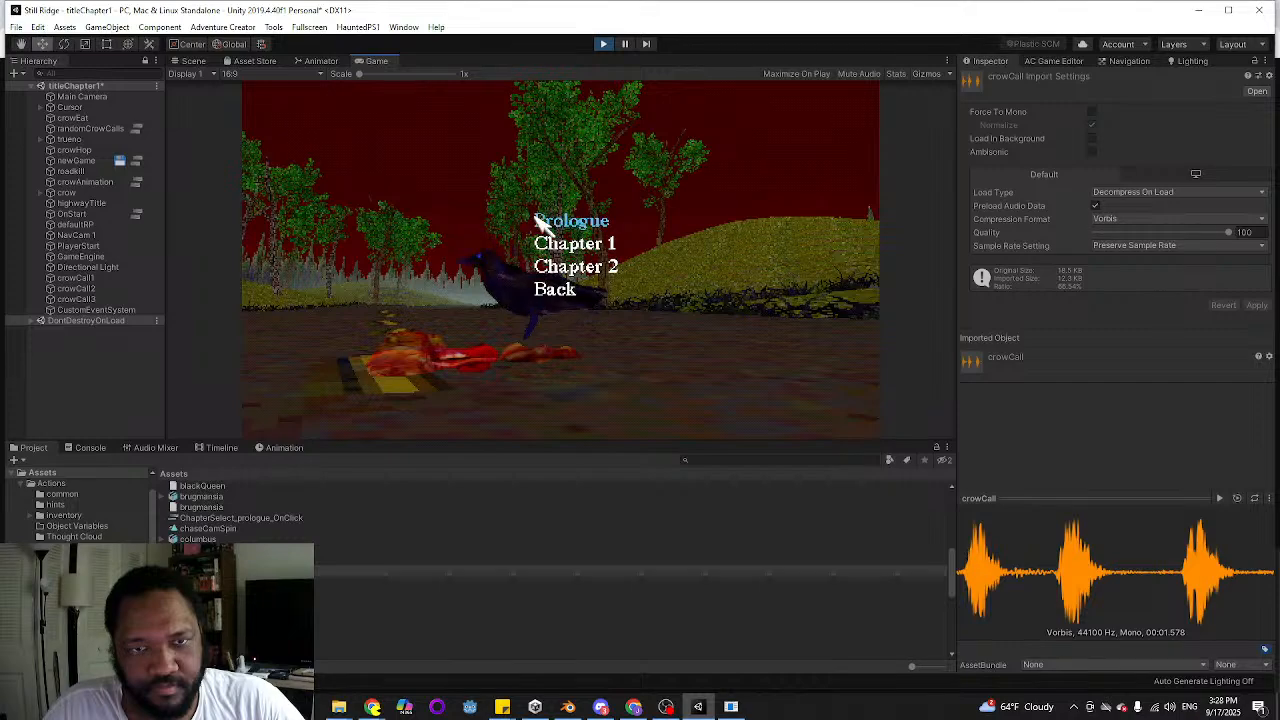
{"action": "left_click", "coordinate": [590, 253]}
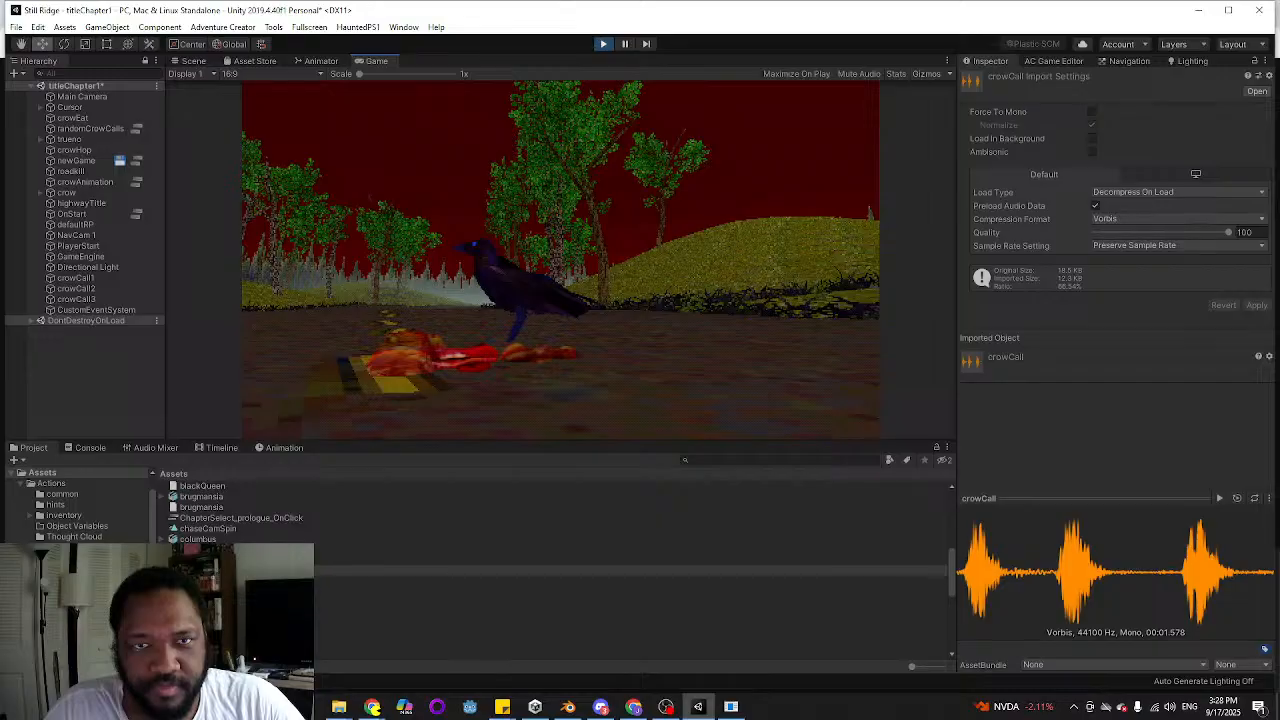
{"action": "left_click", "coordinate": [603, 44]}
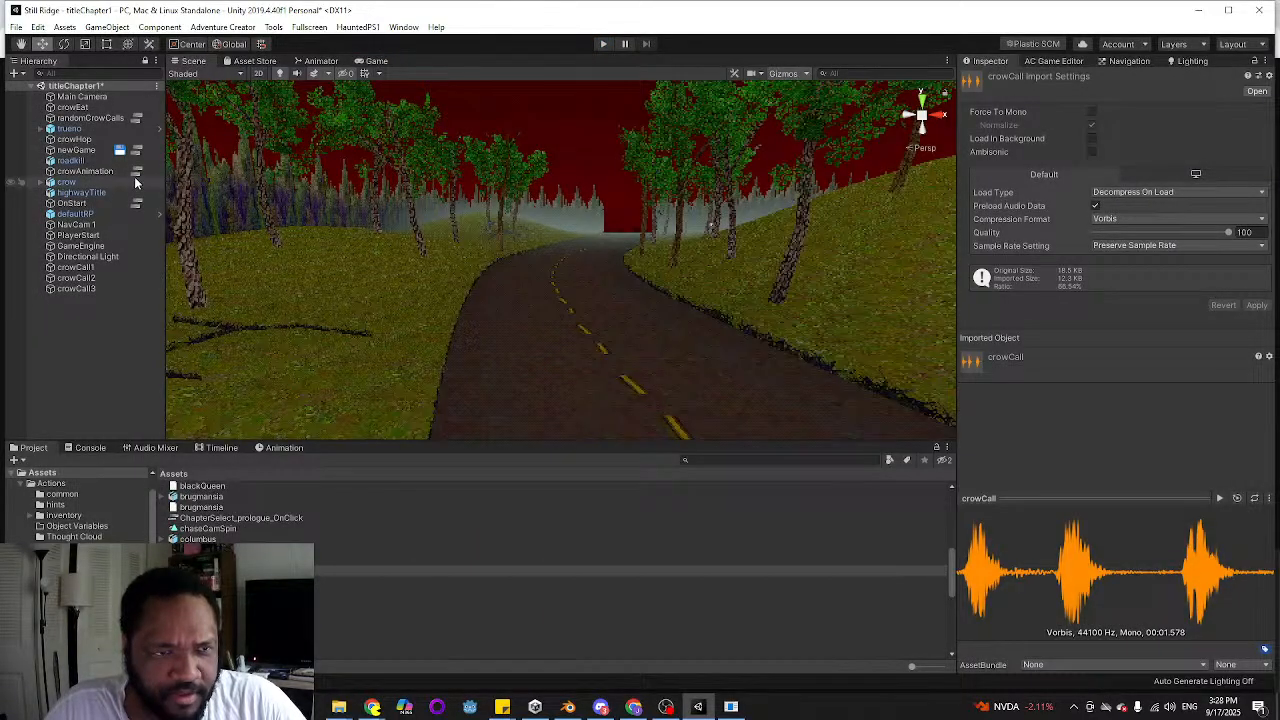
In the newGame ActionList, detach the crowCall one-shot from the sequence and link the crow's flap Animate action directly to the carTires fade-out
{"action": "left_click", "coordinate": [137, 151]}
{"action": "scroll", "coordinate": [587, 285], "scroll_direction": "down", "scroll_amount": 3}
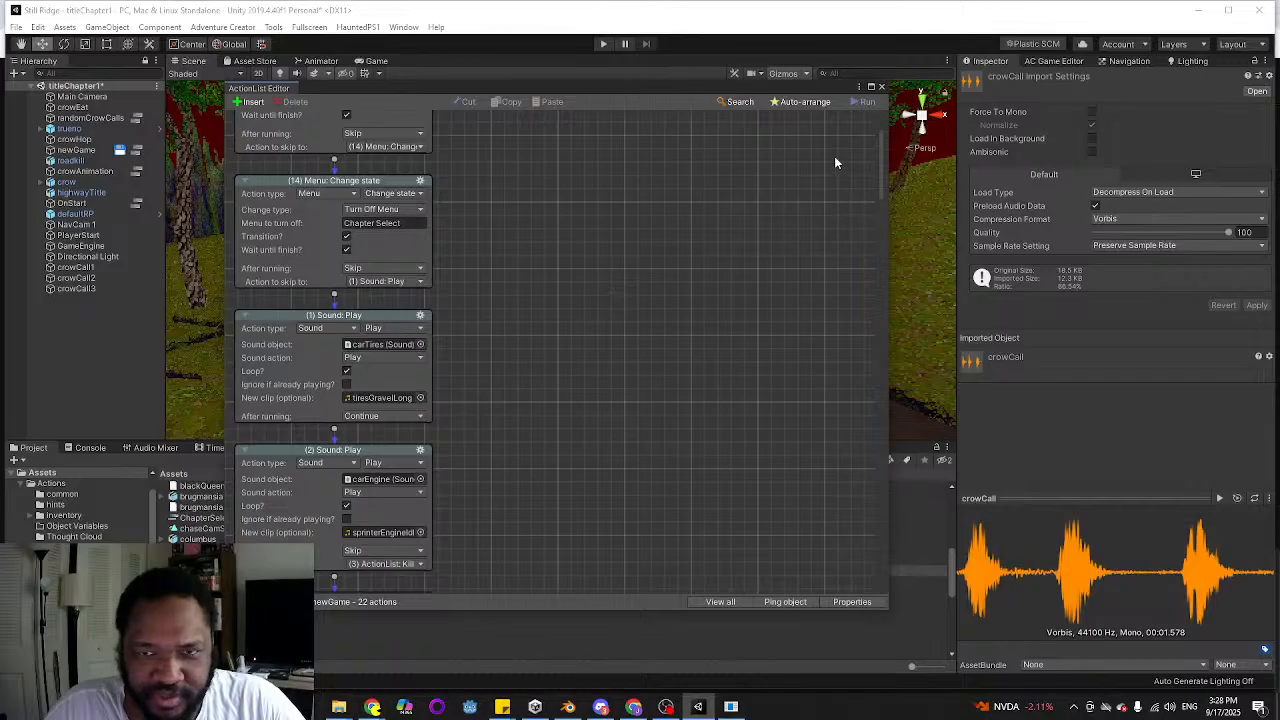
{"action": "left_click_drag", "start_coordinate": [886, 158], "coordinate": [852, 390]}
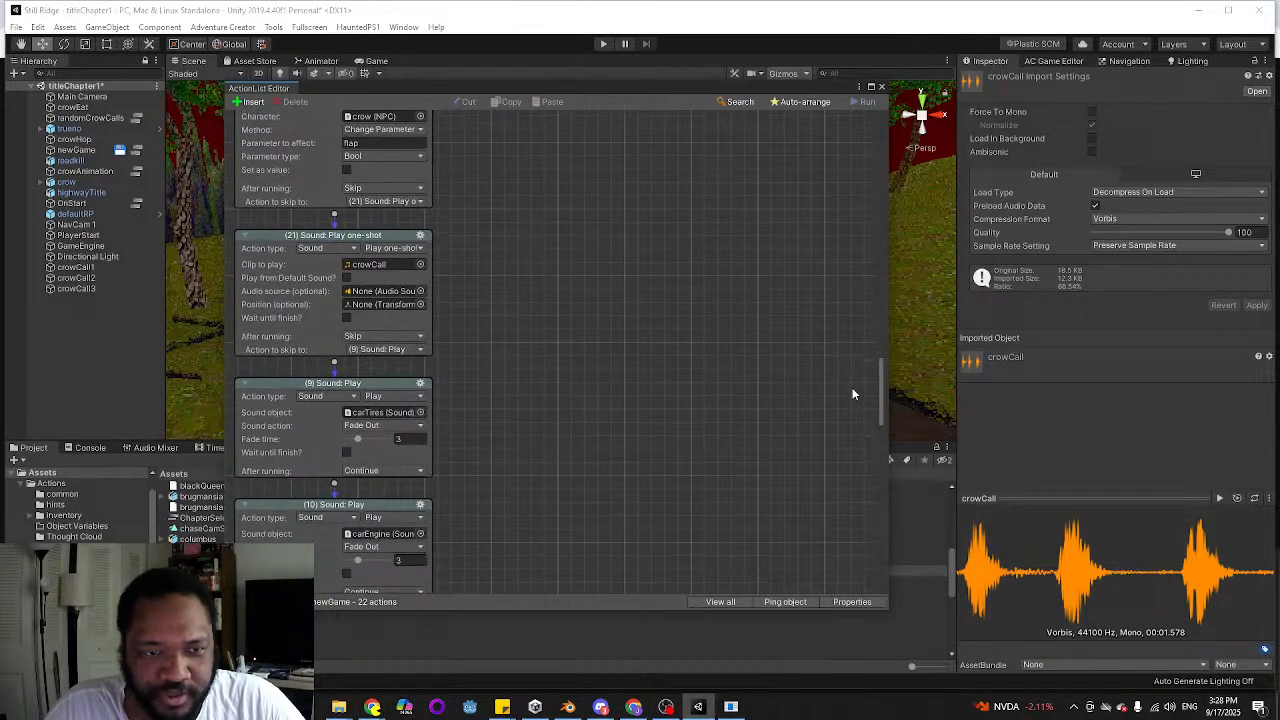
{"action": "scroll", "coordinate": [563, 386], "scroll_direction": "up", "scroll_amount": 2}
{"action": "left_click_drag", "start_coordinate": [330, 303], "coordinate": [590, 300]}
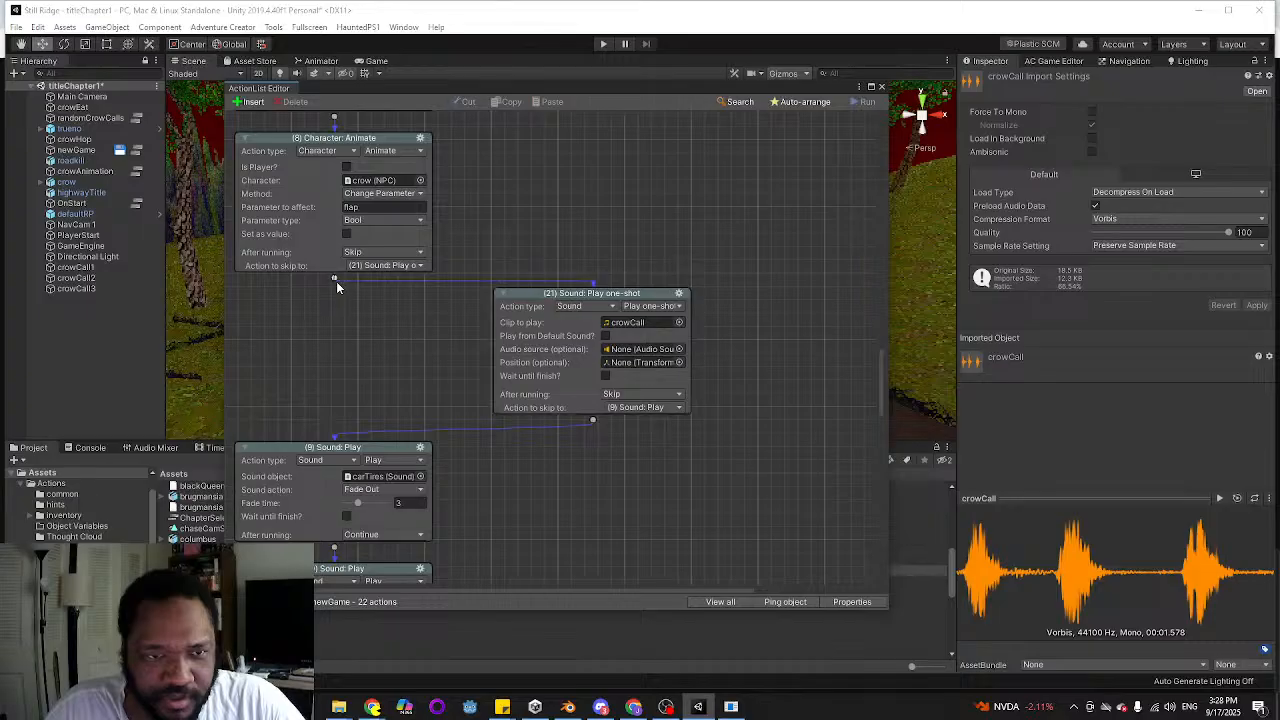
{"action": "left_click_drag", "start_coordinate": [335, 278], "coordinate": [384, 420]}
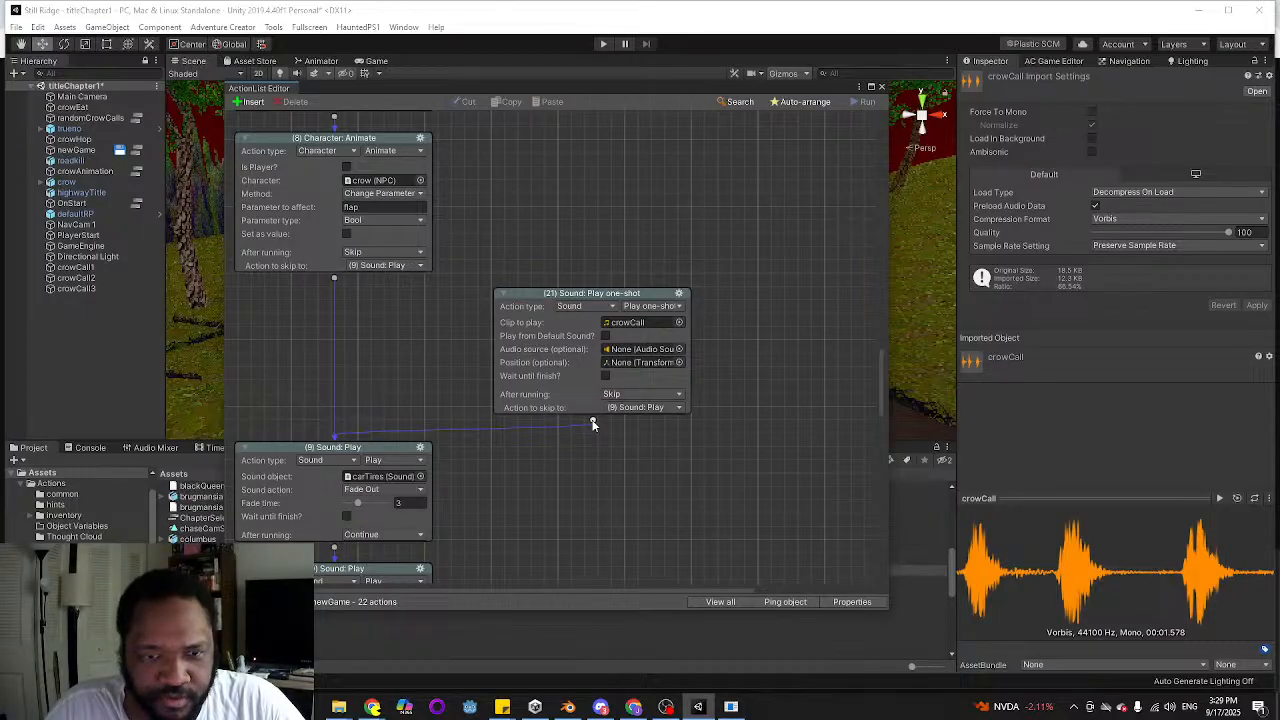
{"action": "left_click_drag", "start_coordinate": [592, 425], "coordinate": [622, 498]}
{"action": "scroll", "coordinate": [572, 347], "scroll_direction": "up", "scroll_amount": 3}
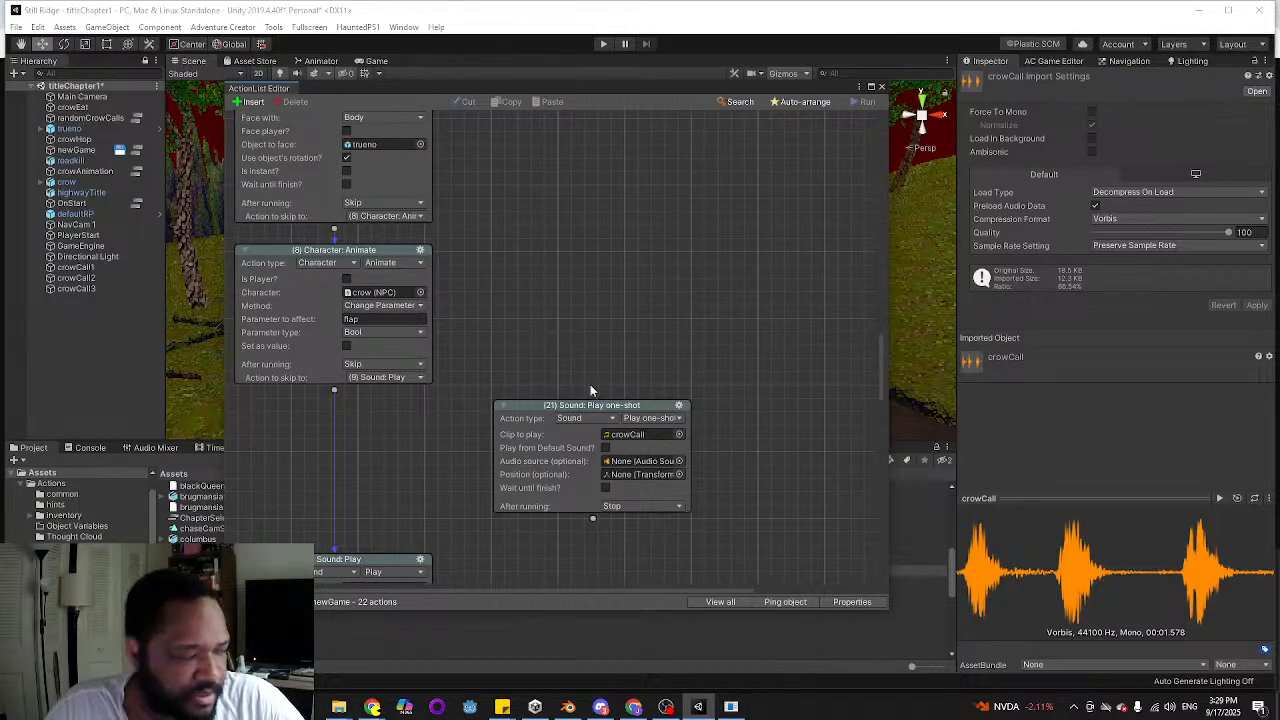
Move the detached crowCall one-shot action up through the newGame ActionList, beside the crow's flap Animate action that precedes the first Face object action
{"action": "left_click_drag", "start_coordinate": [591, 404], "coordinate": [600, 213]}
{"action": "scroll", "coordinate": [775, 300], "scroll_direction": "up", "scroll_amount": 3}
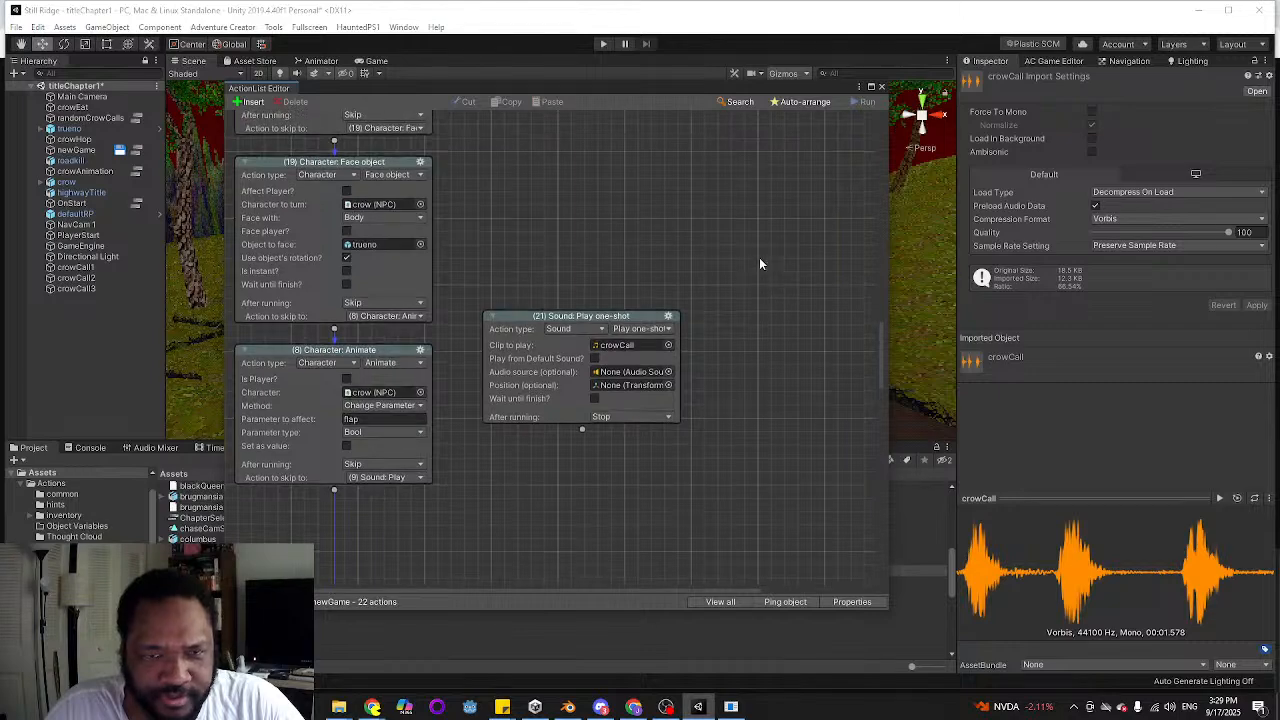
{"action": "scroll", "coordinate": [700, 270], "scroll_direction": "up", "scroll_amount": 2}
{"action": "scroll", "coordinate": [450, 320], "scroll_direction": "up", "scroll_amount": 1}
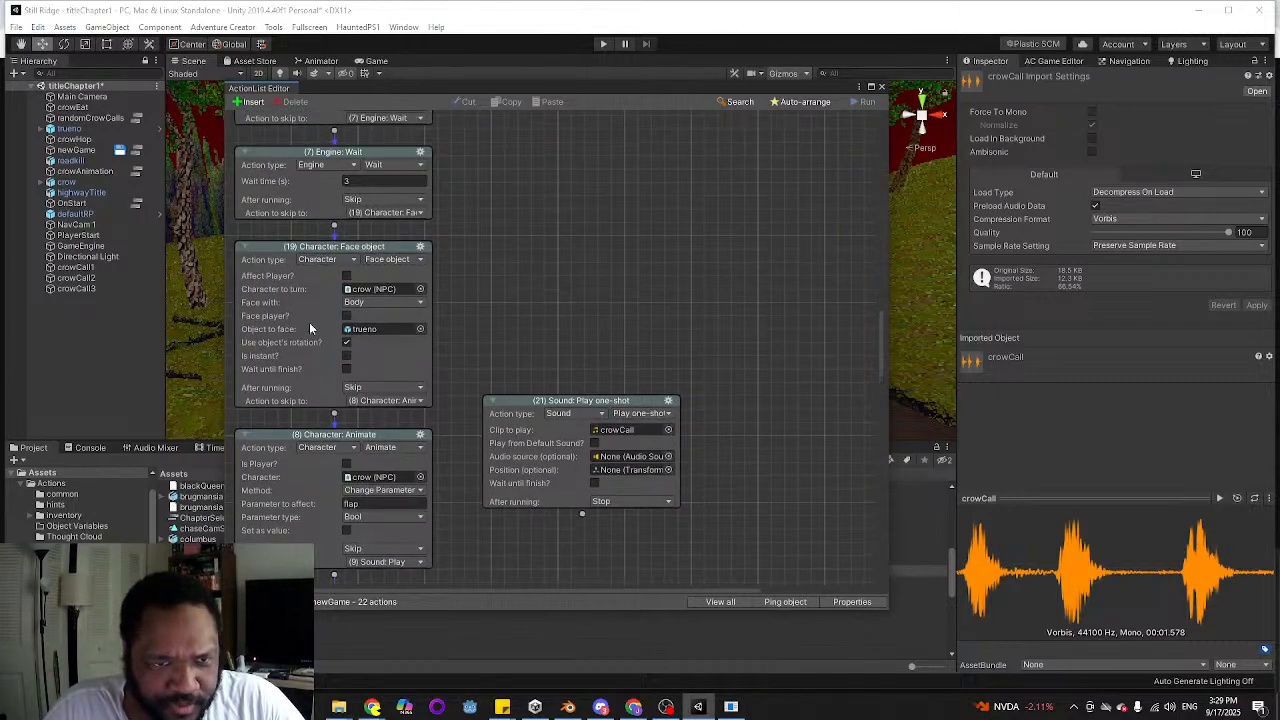
{"action": "left_click_drag", "start_coordinate": [581, 401], "coordinate": [590, 250]}
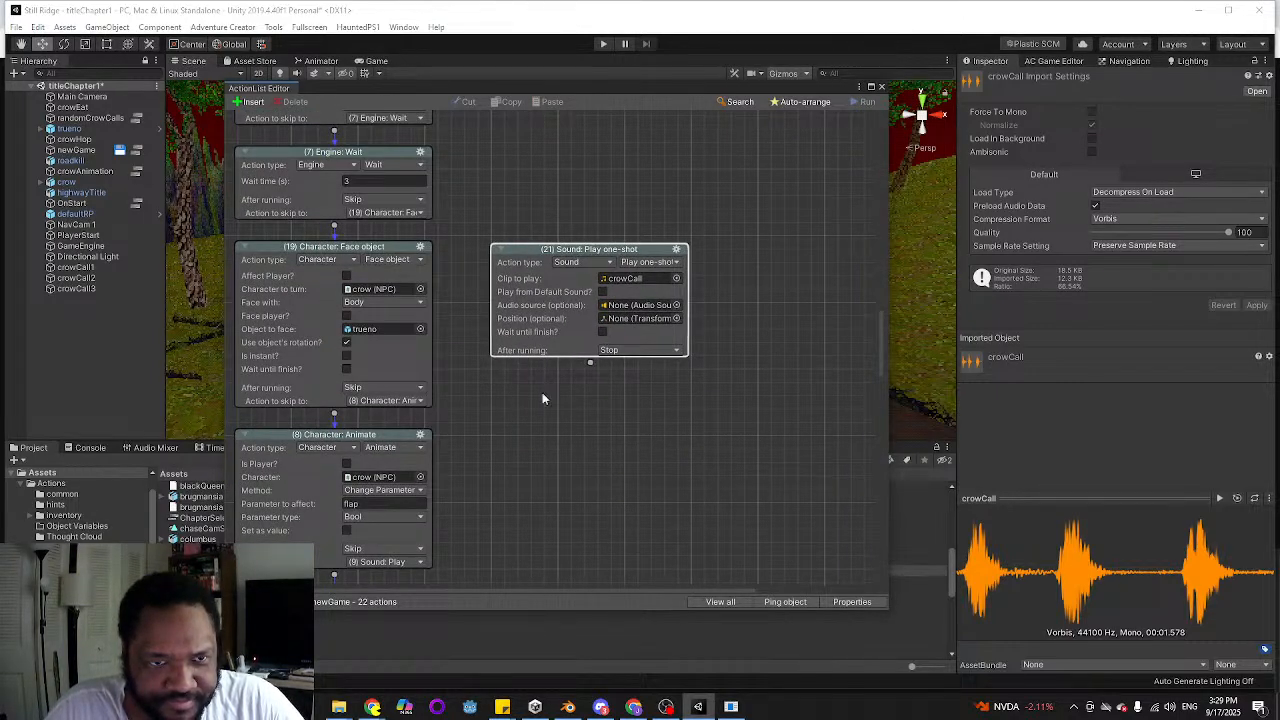
{"action": "scroll", "coordinate": [480, 315], "scroll_direction": "up", "scroll_amount": 5}
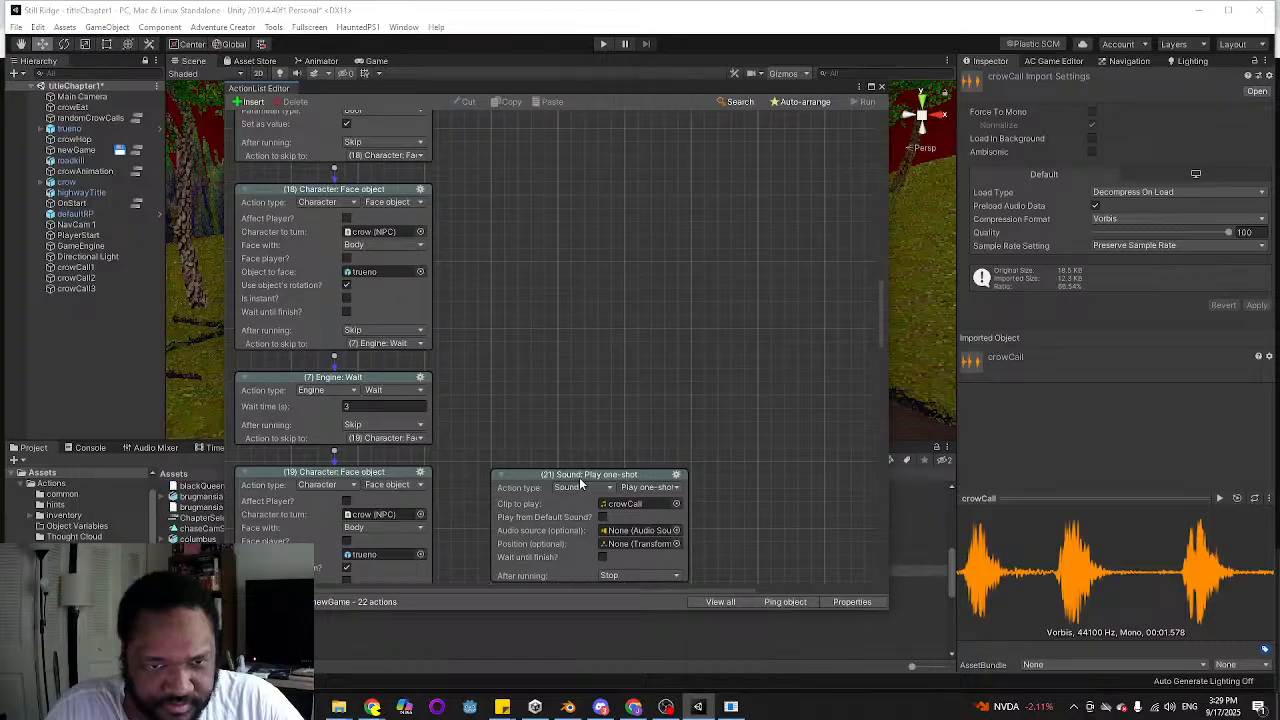
{"action": "left_click_drag", "start_coordinate": [579, 477], "coordinate": [589, 192]}
{"action": "scroll", "coordinate": [580, 251], "scroll_direction": "up", "scroll_amount": 5}
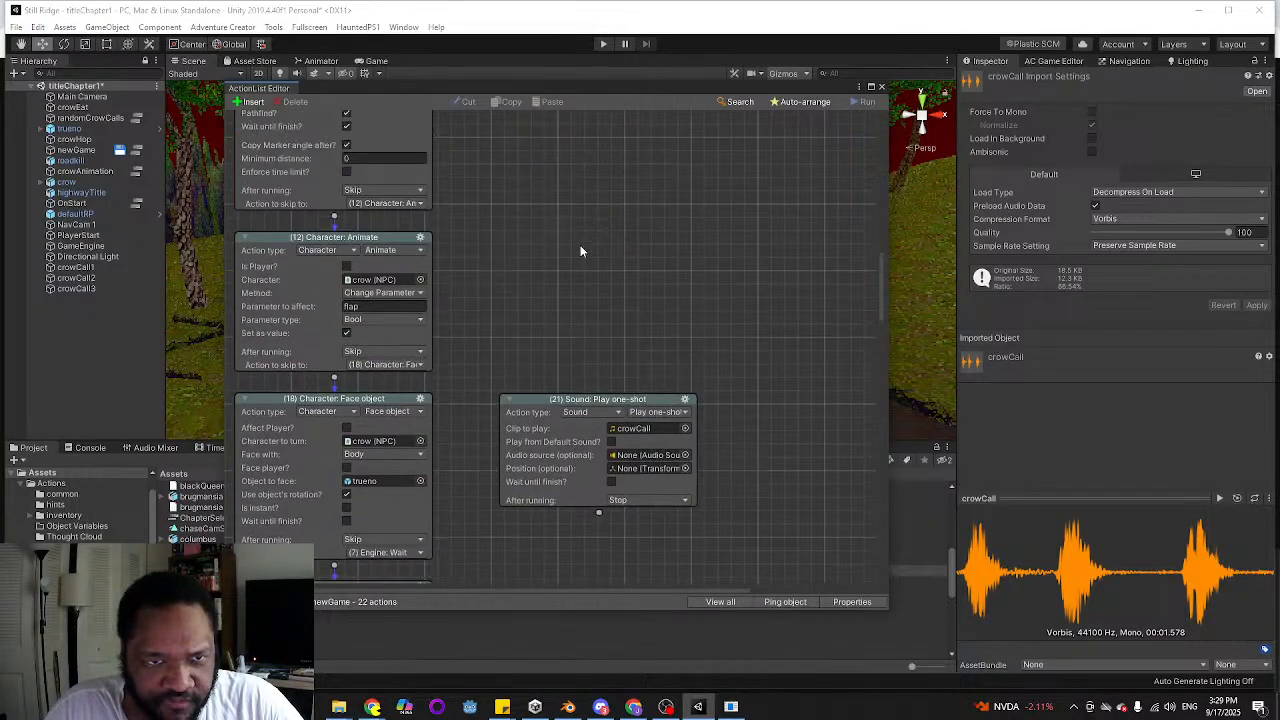
{"action": "left_click_drag", "start_coordinate": [599, 401], "coordinate": [587, 227]}
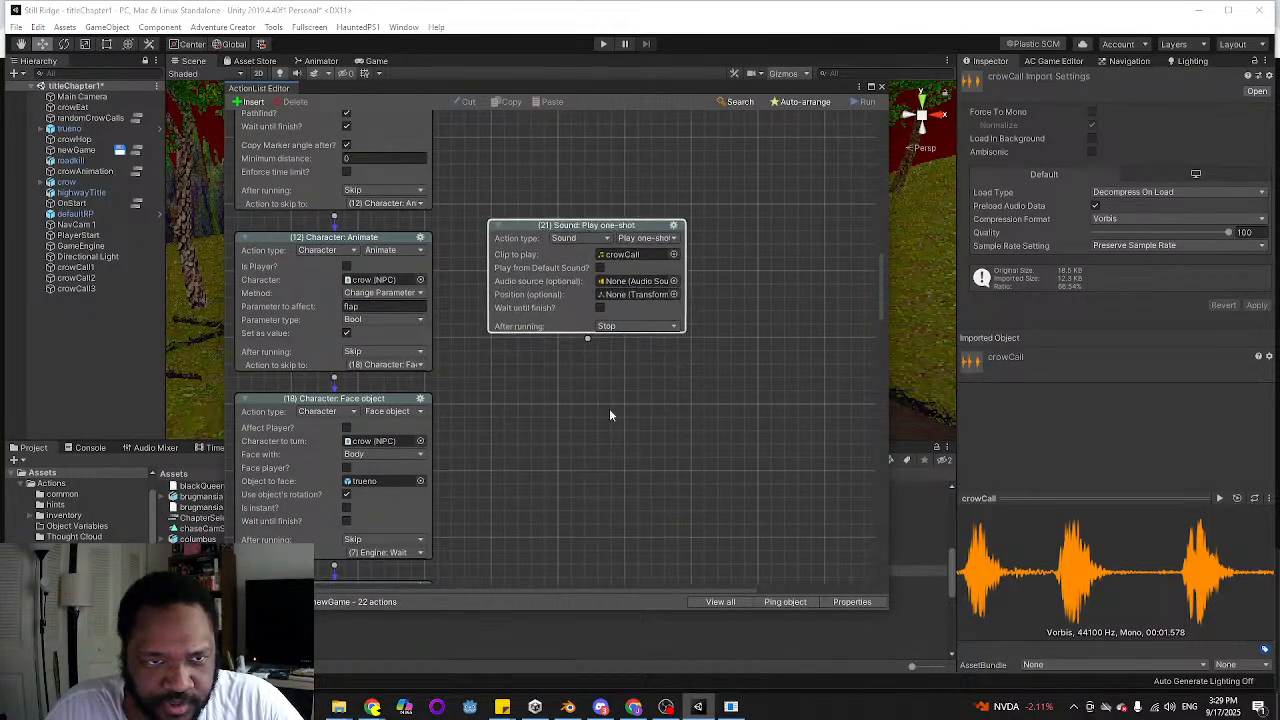
Link the crowHop Move to point action to the crowCall one-shot, link the one-shot to the following flap Animate action, and close the ActionList
{"action": "scroll", "coordinate": [609, 410], "scroll_direction": "up", "scroll_amount": 4}
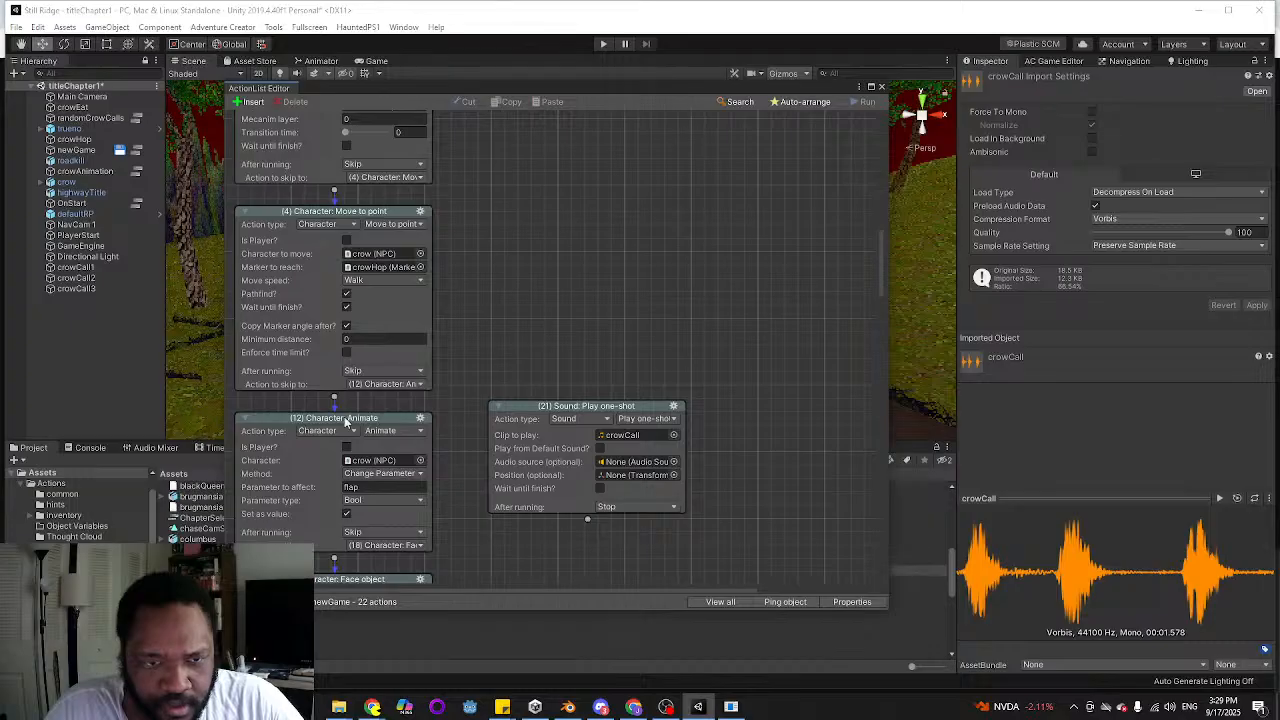
{"action": "left_click_drag", "start_coordinate": [334, 397], "coordinate": [378, 440]}
{"action": "scroll", "coordinate": [572, 541], "scroll_direction": "down", "scroll_amount": 2}
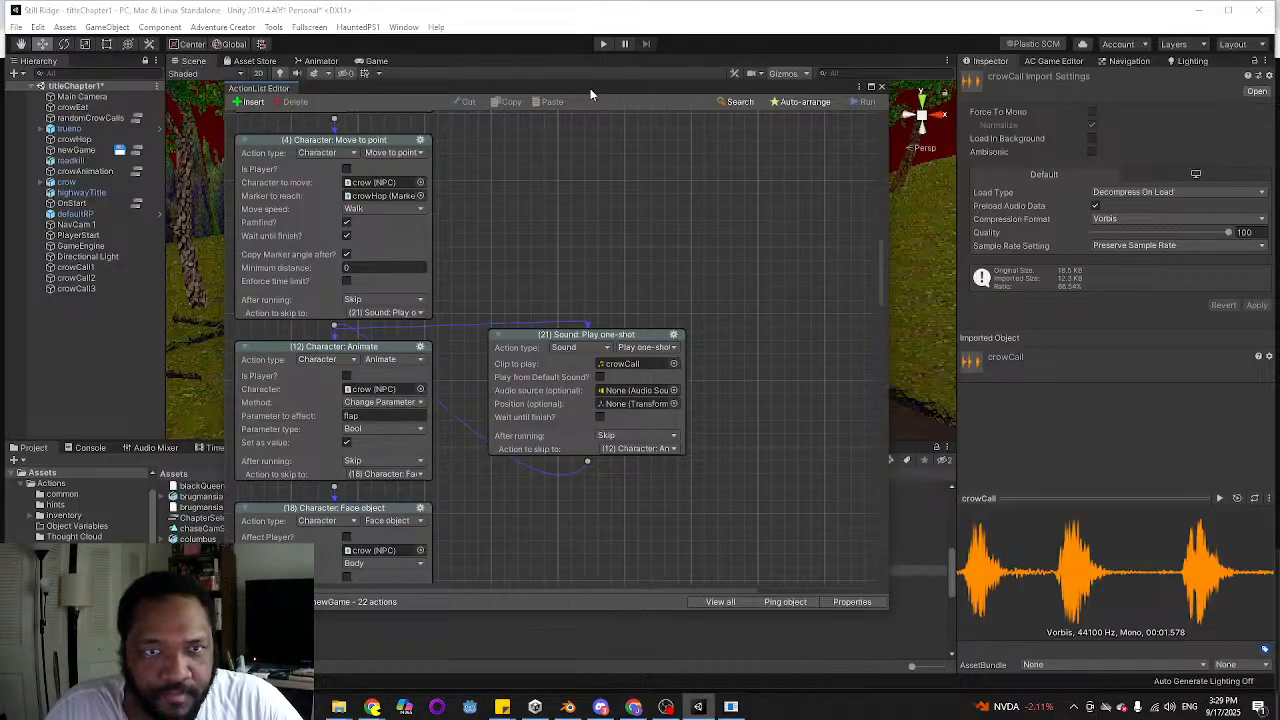
{"action": "left_click_drag", "start_coordinate": [590, 90], "coordinate": [0, 164]}
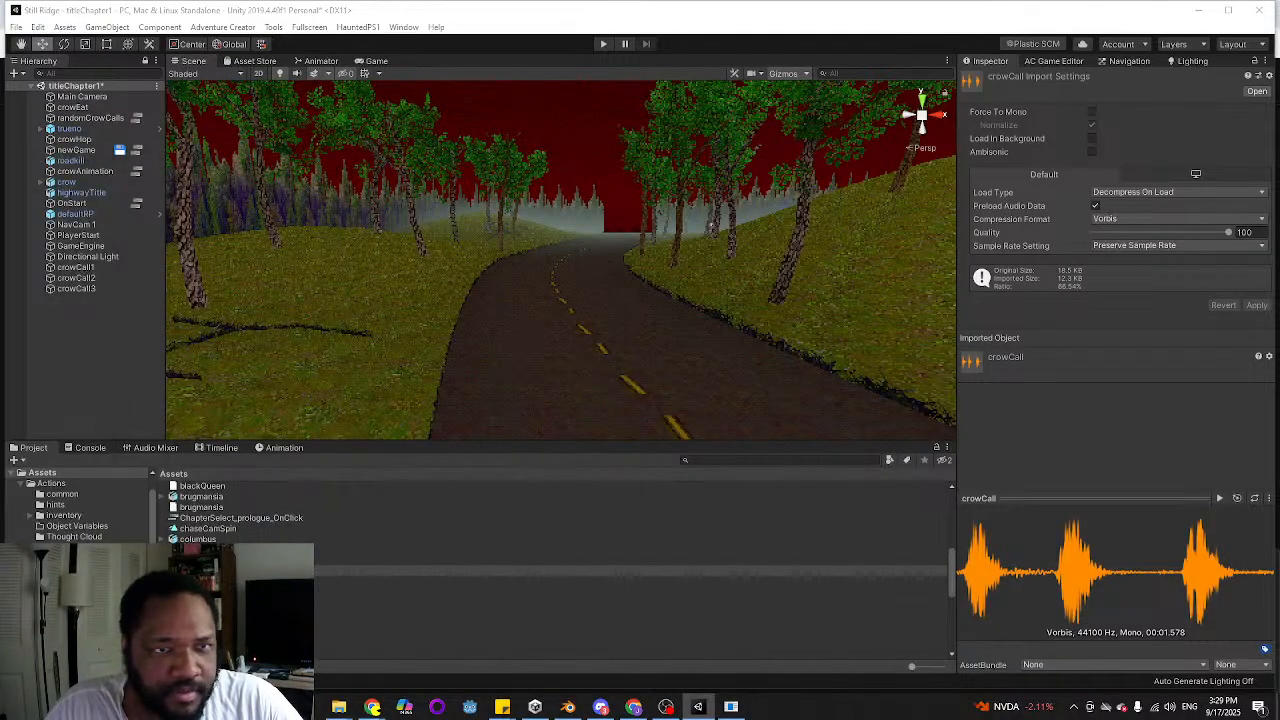
In the crow's Animator controller, create a transition from Any State to flapWings and reposition Any State above crowEat
{"action": "left_click", "coordinate": [316, 62]}
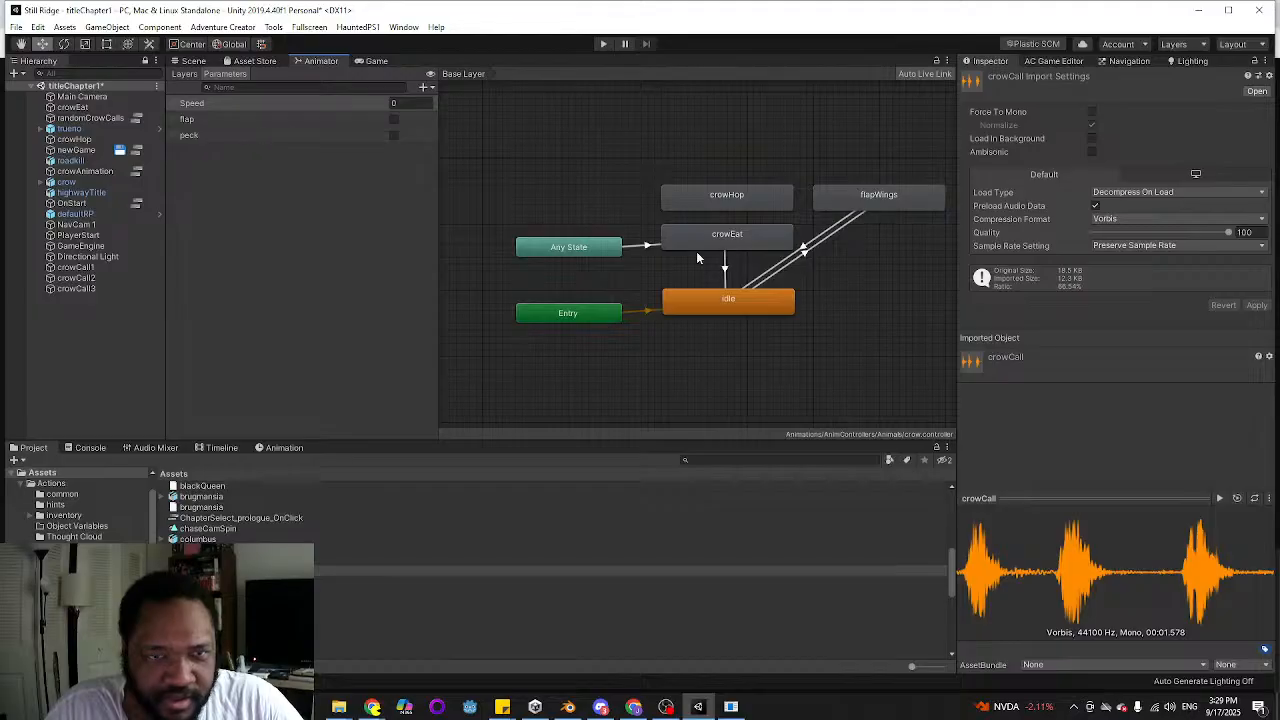
{"action": "middle_click_drag", "start_coordinate": [696, 251], "coordinate": [619, 318]}
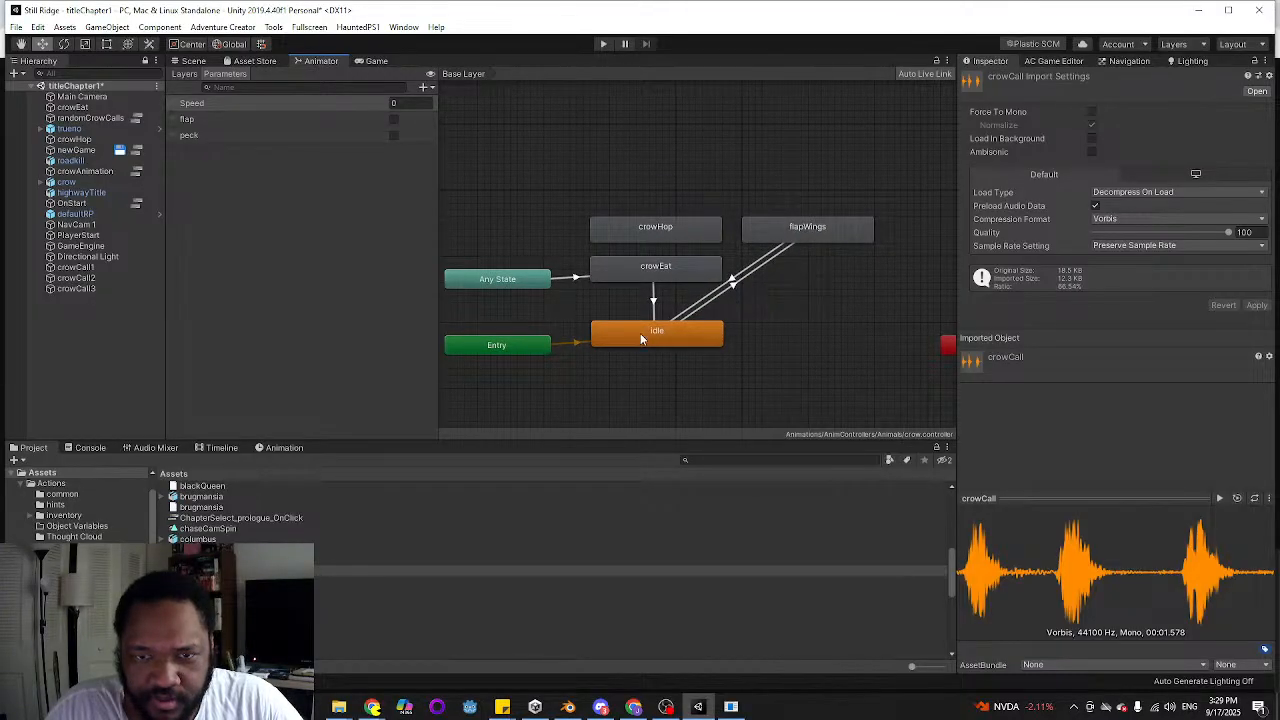
{"action": "right_click", "coordinate": [508, 278]}
{"action": "left_click", "coordinate": [587, 288]}
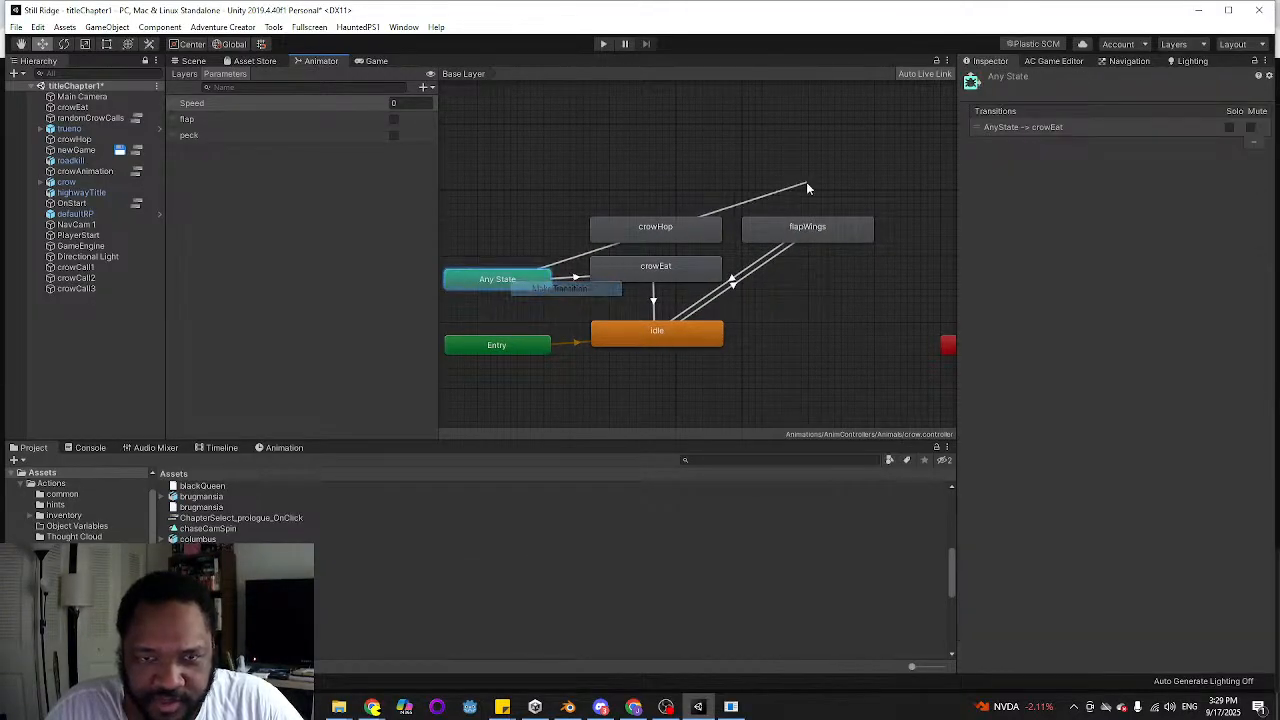
{"action": "left_click", "coordinate": [806, 228]}
{"action": "left_click_drag", "start_coordinate": [507, 281], "coordinate": [505, 184]}
Add a condition to the Any State to flapWings transition that requires flap to be true
{"action": "left_click", "coordinate": [654, 207]}
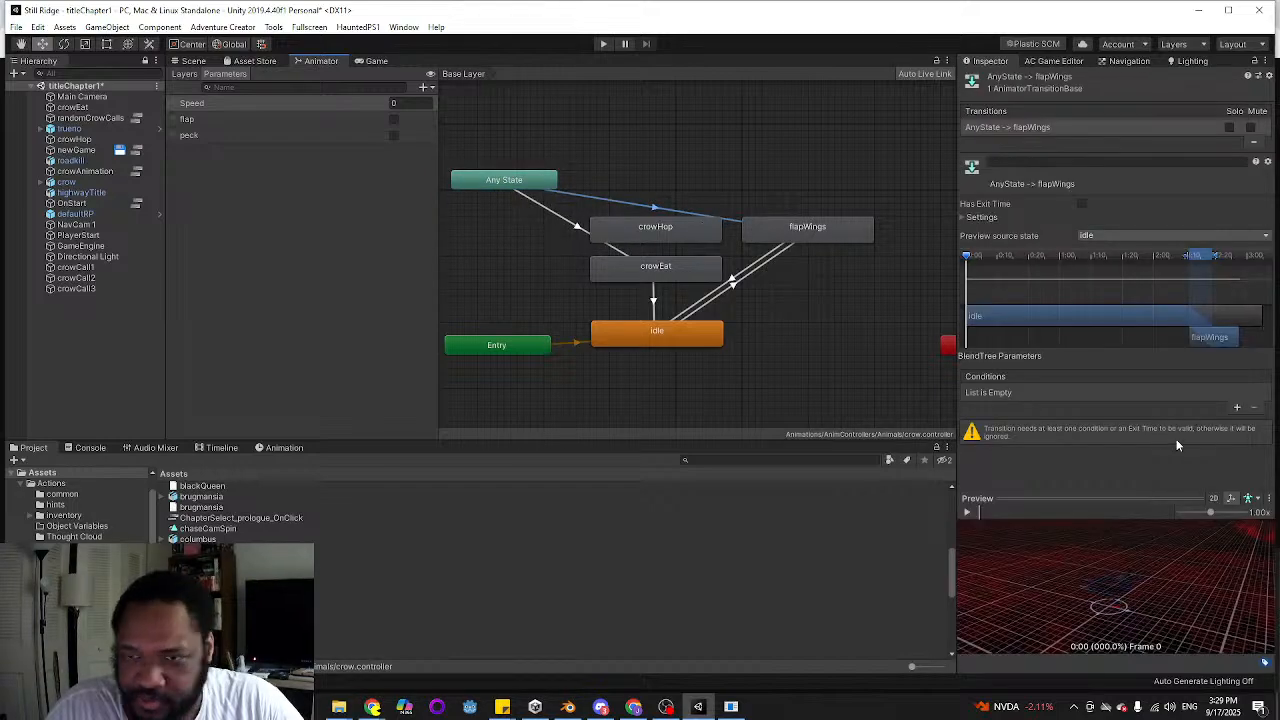
{"action": "left_click", "coordinate": [1237, 407]}
{"action": "left_click", "coordinate": [1083, 395]}
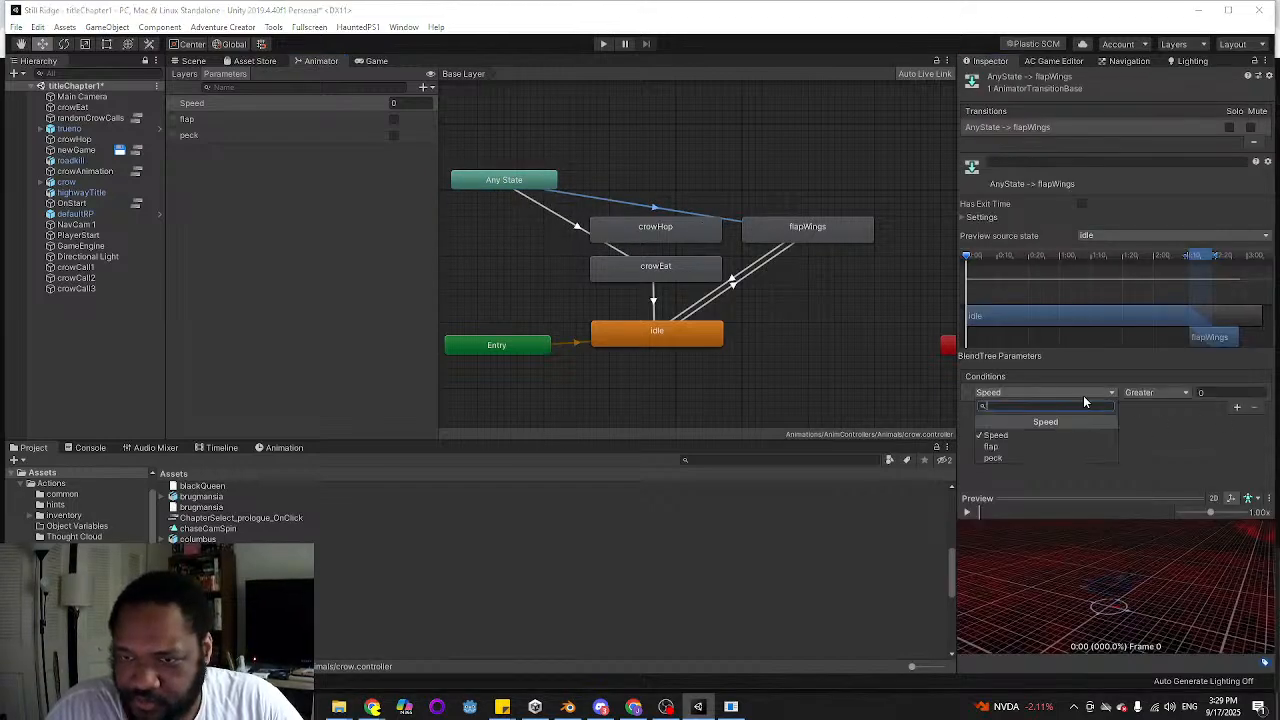
{"action": "left_click", "coordinate": [992, 447]}
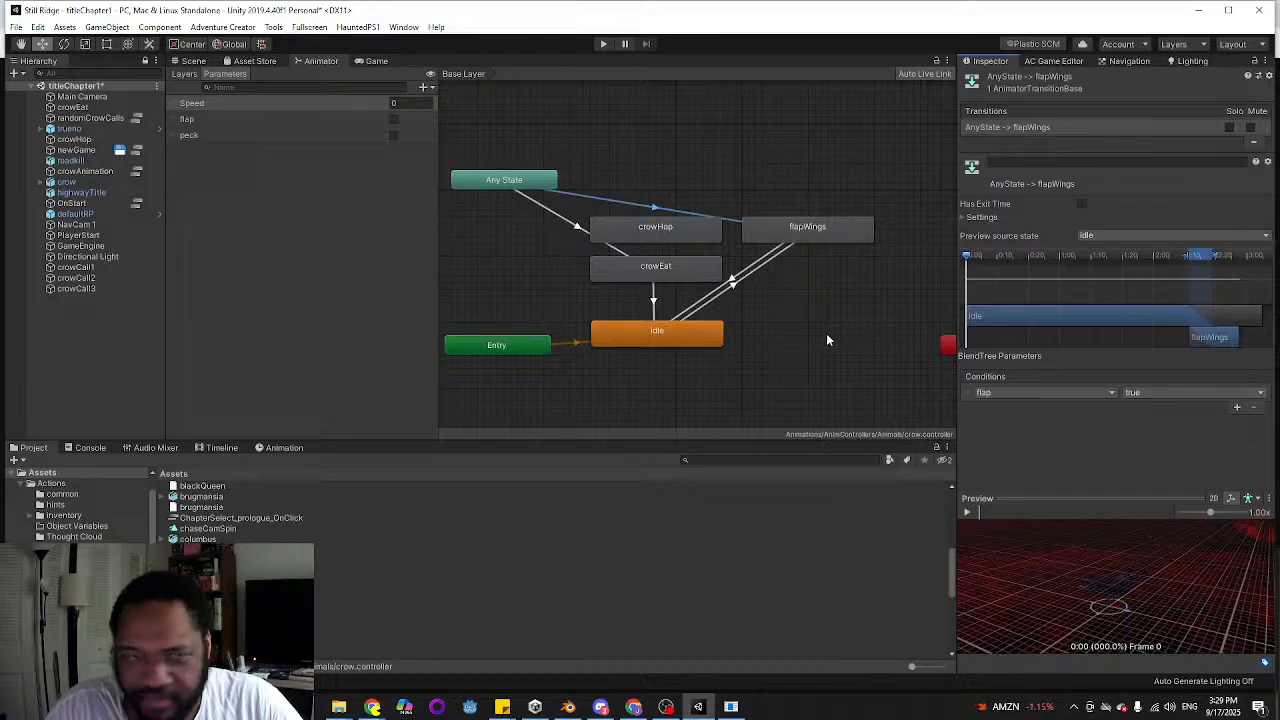
Delete the idle to flapWings transition and reposition the crowEat state below Any State
{"action": "left_click", "coordinate": [735, 282]}
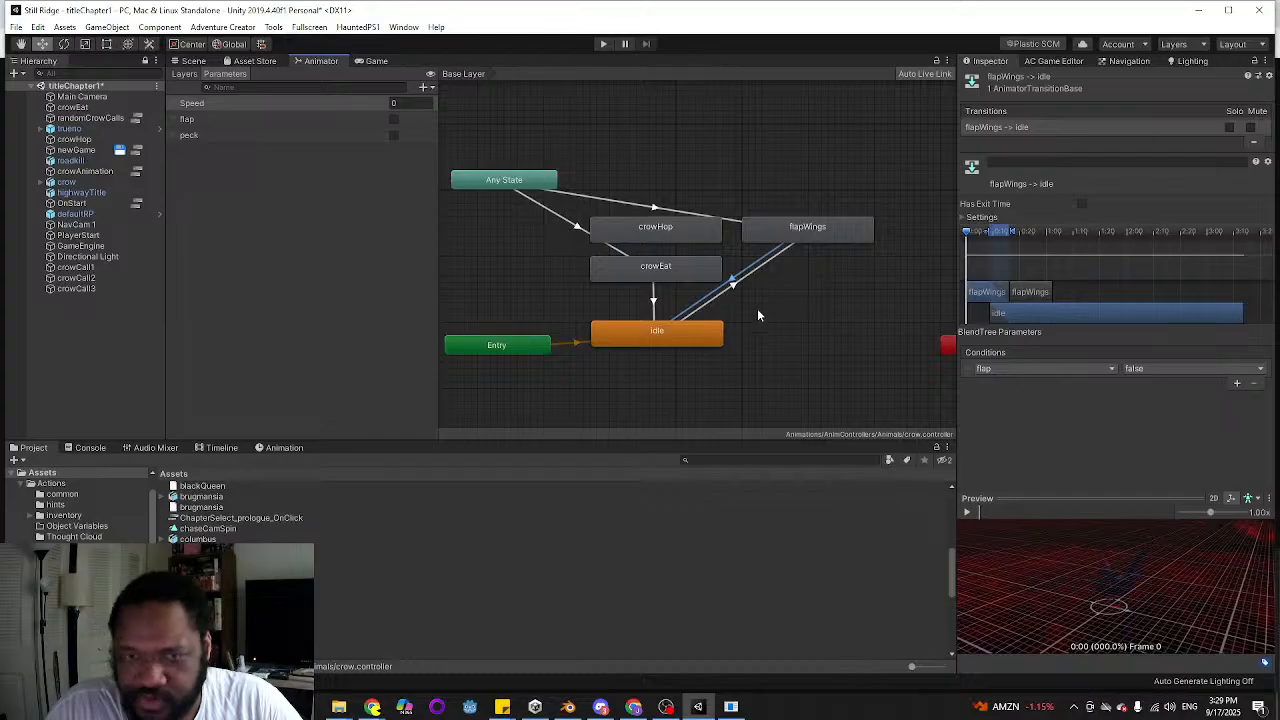
{"action": "left_click", "coordinate": [733, 289]}
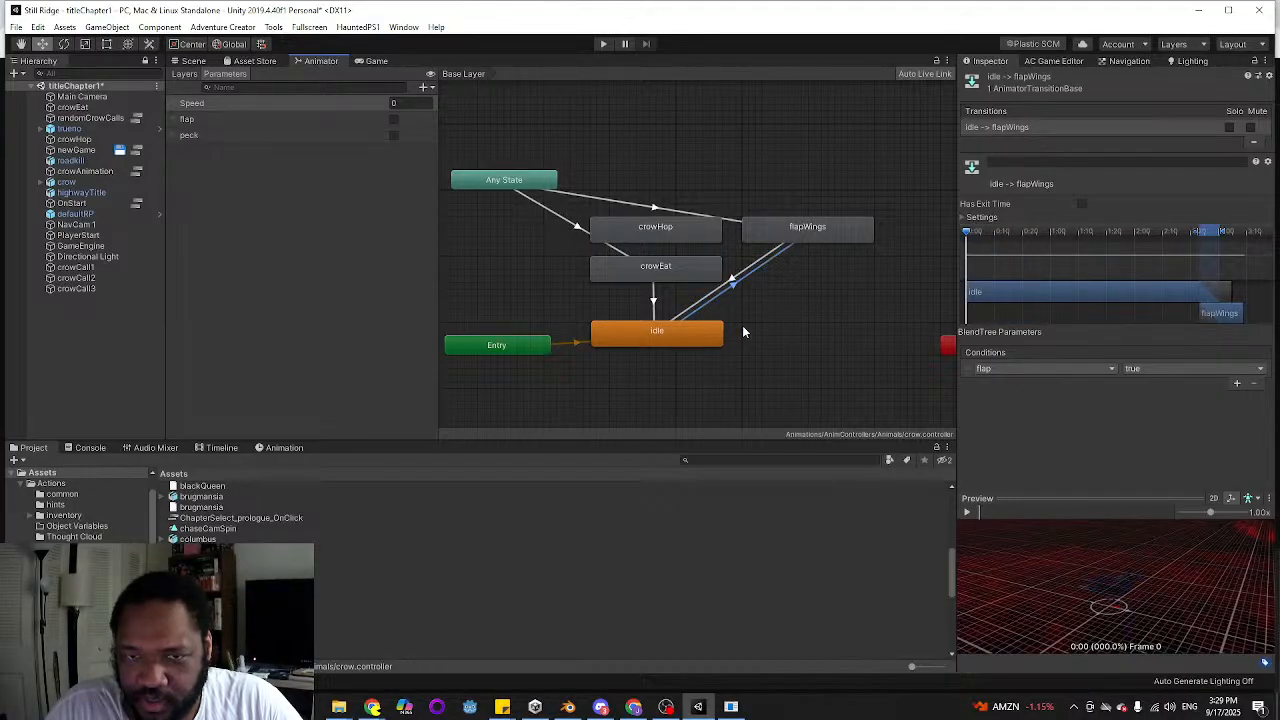
{"action": "left_click", "coordinate": [742, 325]}
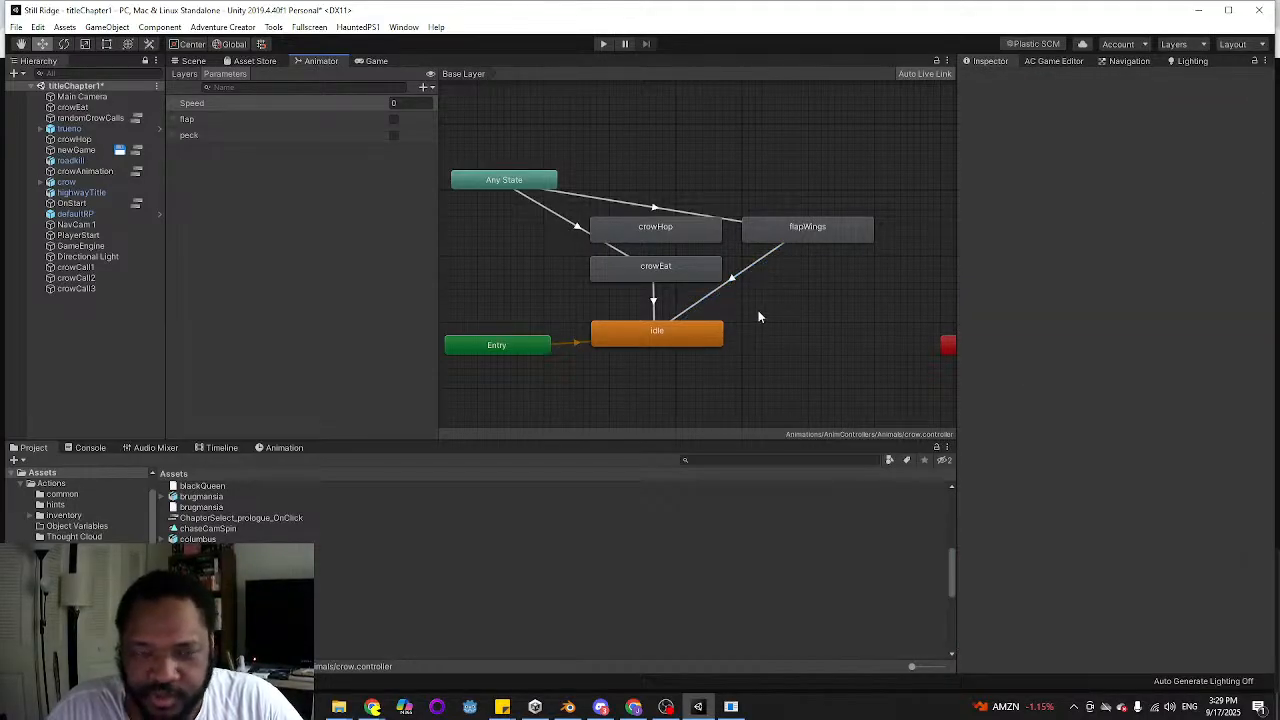
{"action": "left_click_drag", "start_coordinate": [665, 269], "coordinate": [533, 269]}
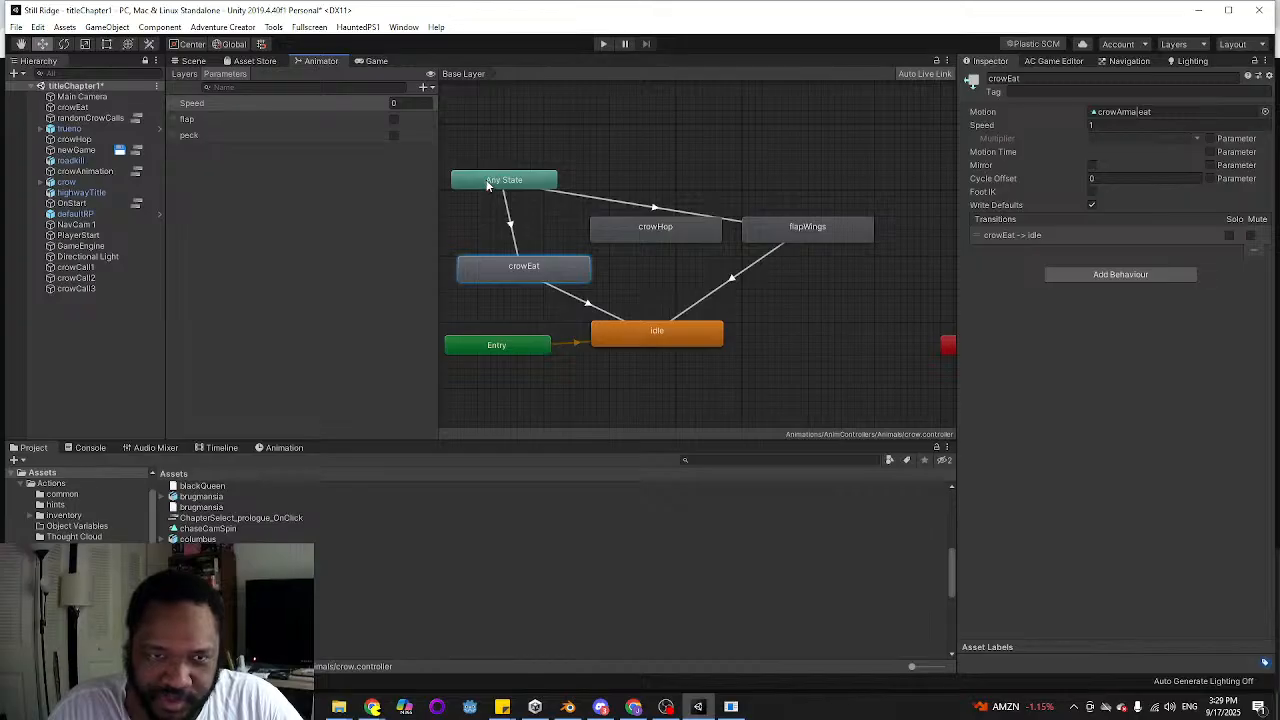
Disable Can Transition To Self on the Any State to flapWings transition and save the scene
{"action": "left_click", "coordinate": [650, 209]}
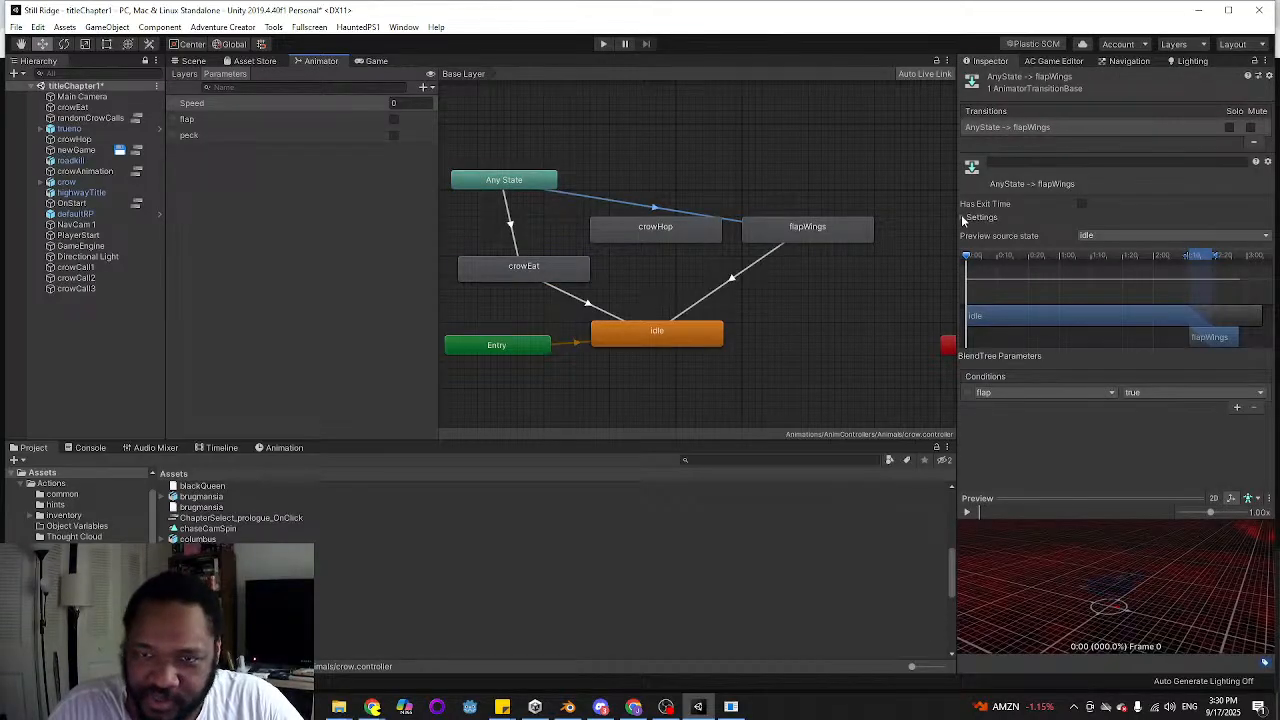
{"action": "left_click", "coordinate": [963, 217]}
{"action": "scroll", "coordinate": [1080, 330], "scroll_direction": "down", "scroll_amount": 1}
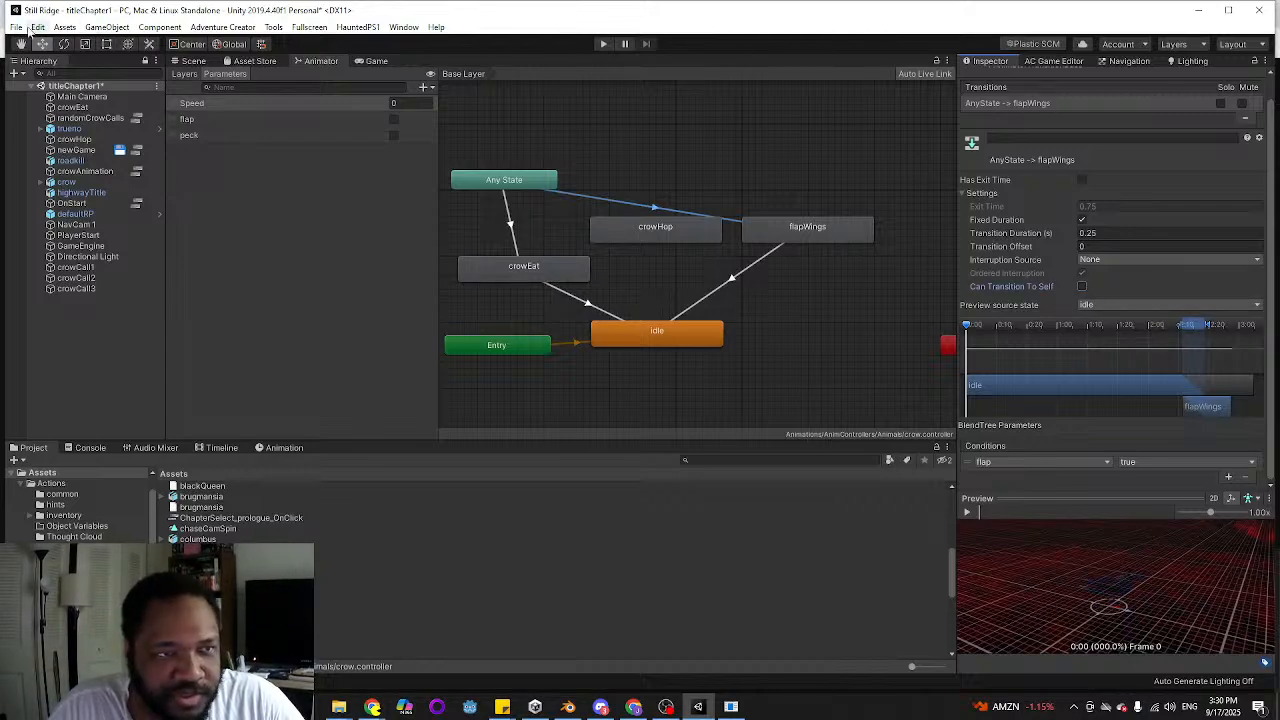
{"action": "left_click", "coordinate": [16, 26]}
{"action": "left_click", "coordinate": [36, 77]}
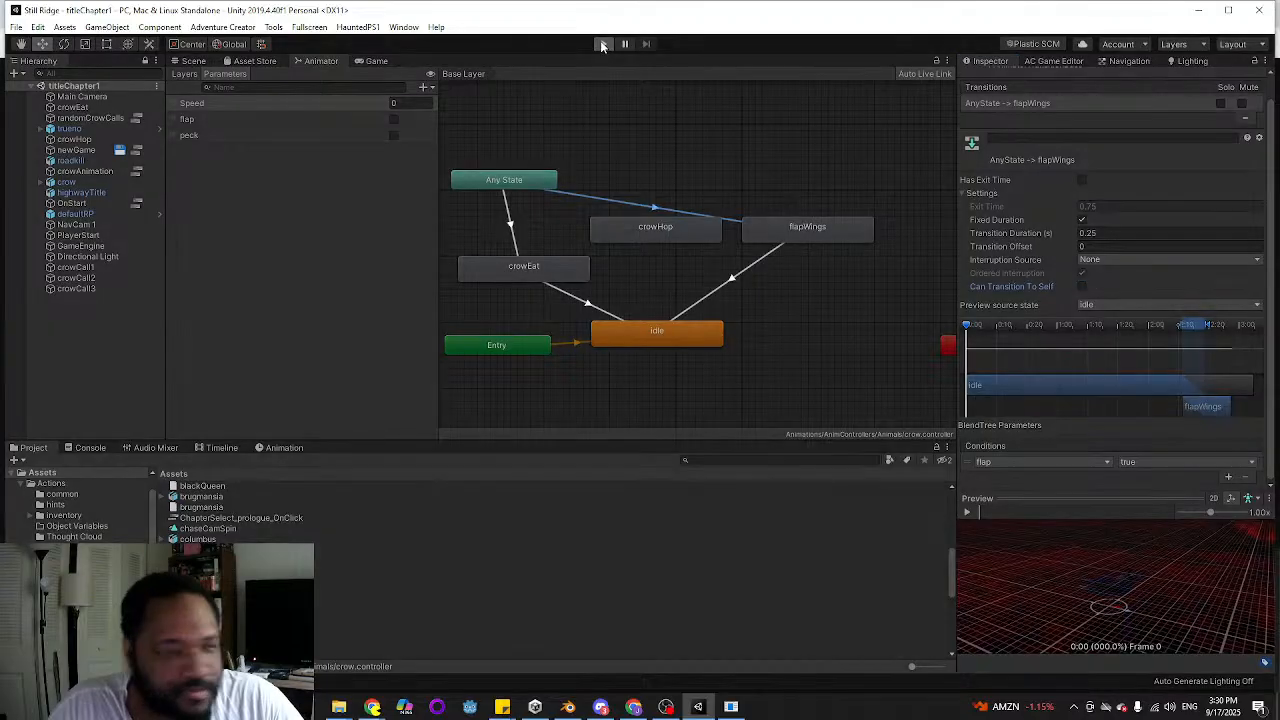
Play-test the title scene by starting a chapter from the chapter selection, watch the crow sequence through the scene change, and stop the game
{"action": "left_click", "coordinate": [601, 42]}
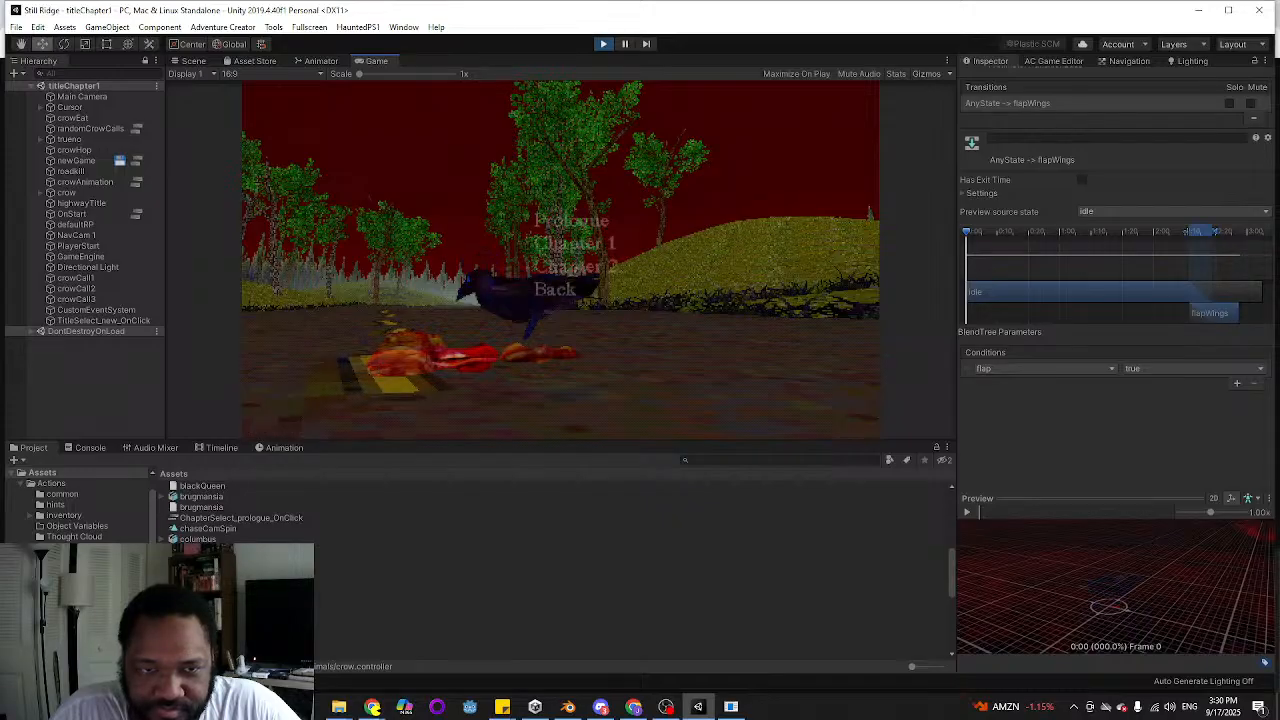
{"action": "left_click", "coordinate": [588, 264]}
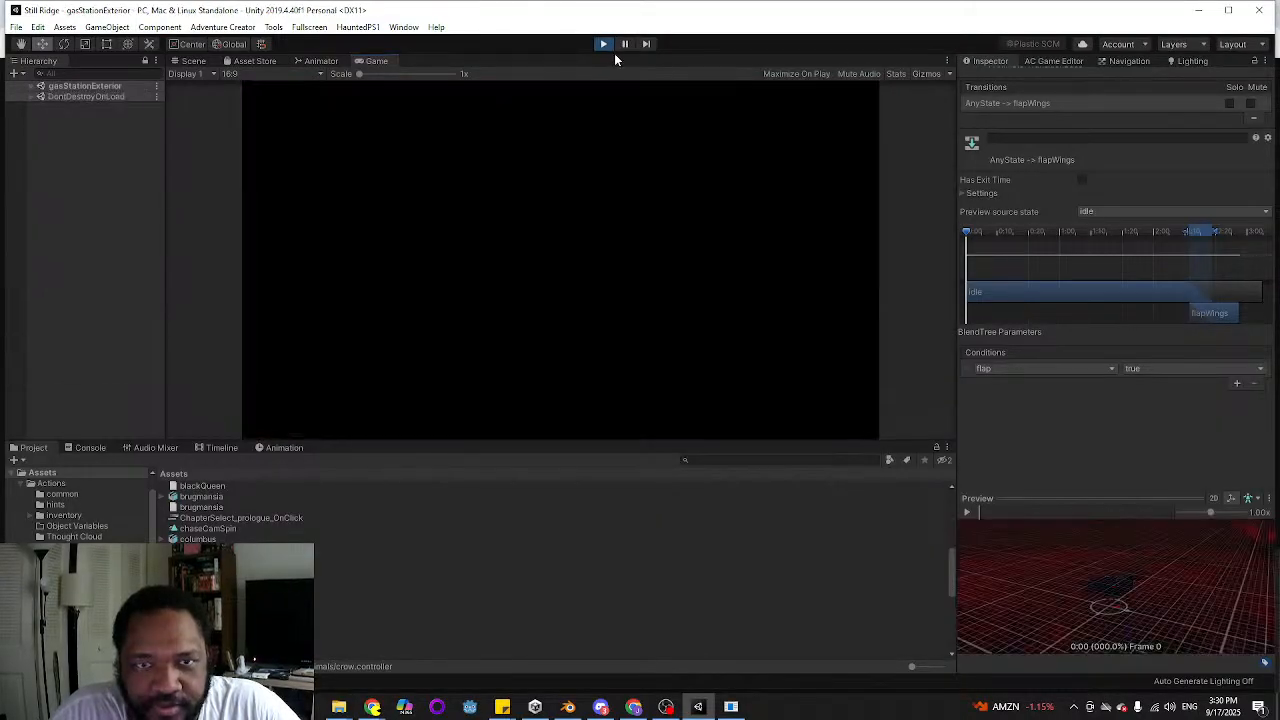
{"action": "left_click", "coordinate": [603, 43]}
In the to-do sticky note, delete the "crow nee" line under Title Screen and select the "punch up sfx of the car driving by" item
{"action": "mouse_move", "coordinate": [497, 706]}
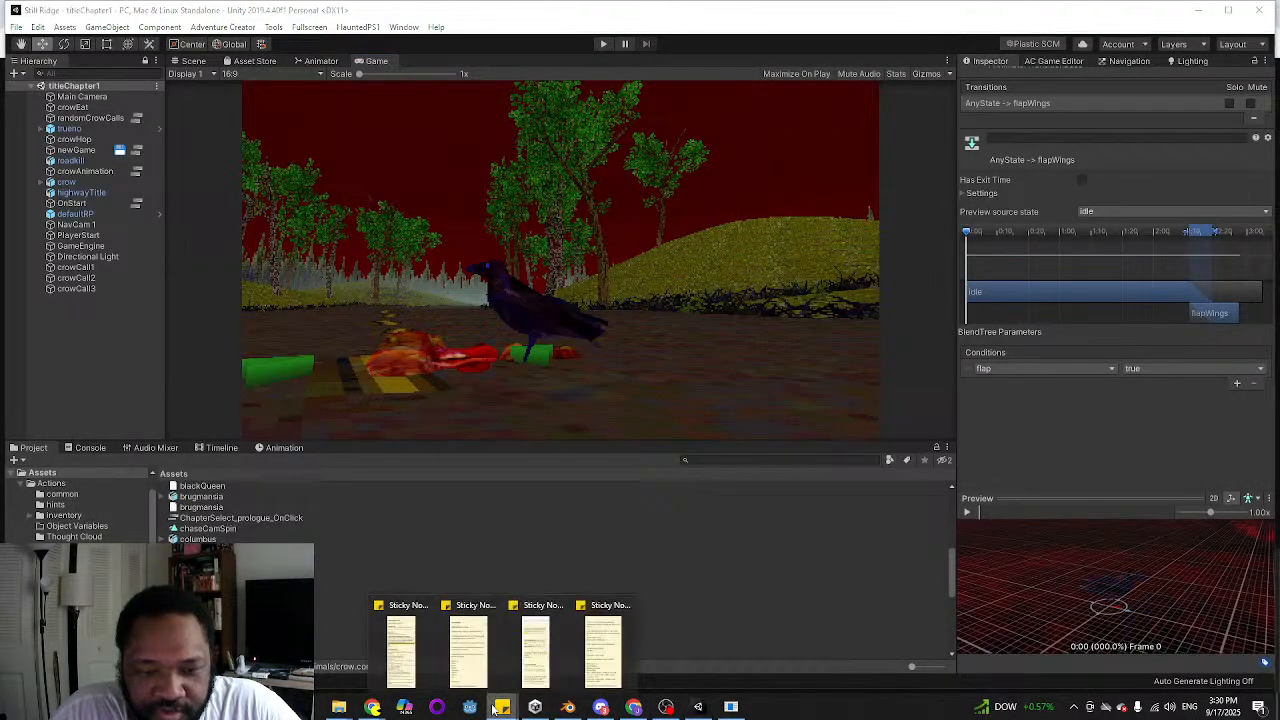
{"action": "left_click", "coordinate": [386, 658]}
{"action": "left_click", "coordinate": [1033, 300]}
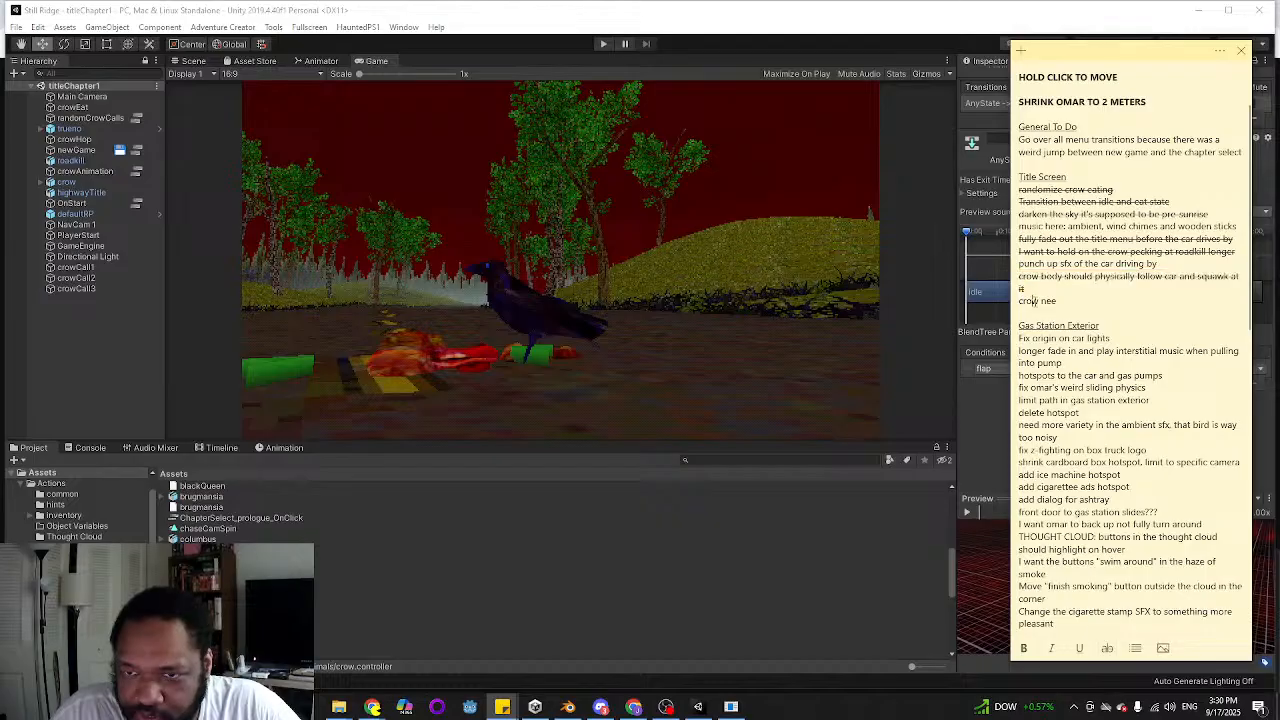
{"action": "left_click_drag", "start_coordinate": [1076, 298], "coordinate": [999, 300]}
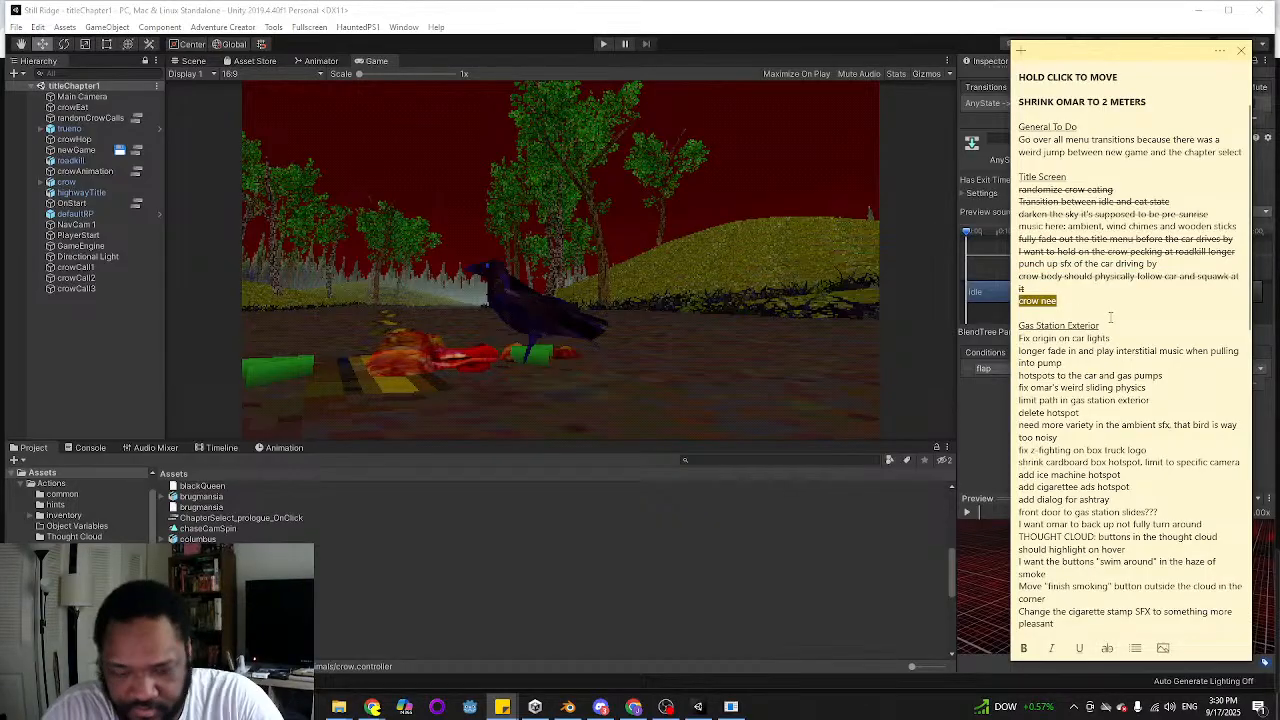
{"action": "key", "text": "BackSpace"}
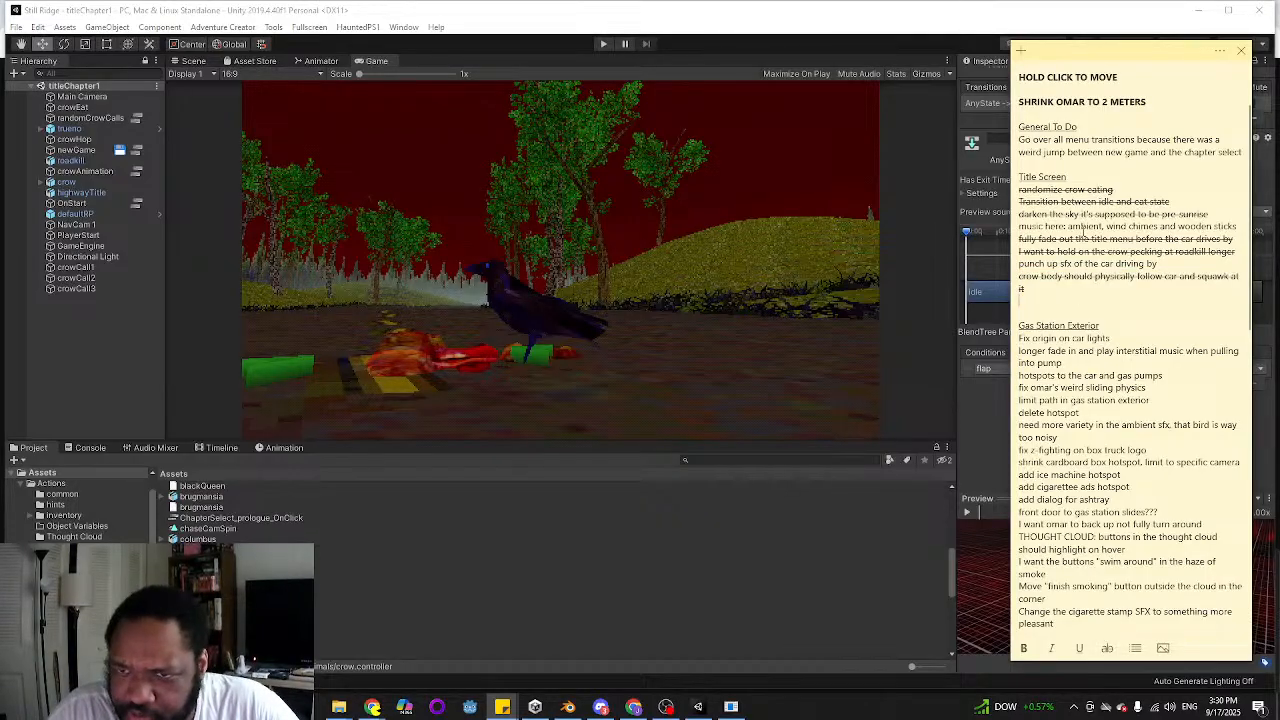
{"action": "triple_click", "coordinate": [1053, 264]}
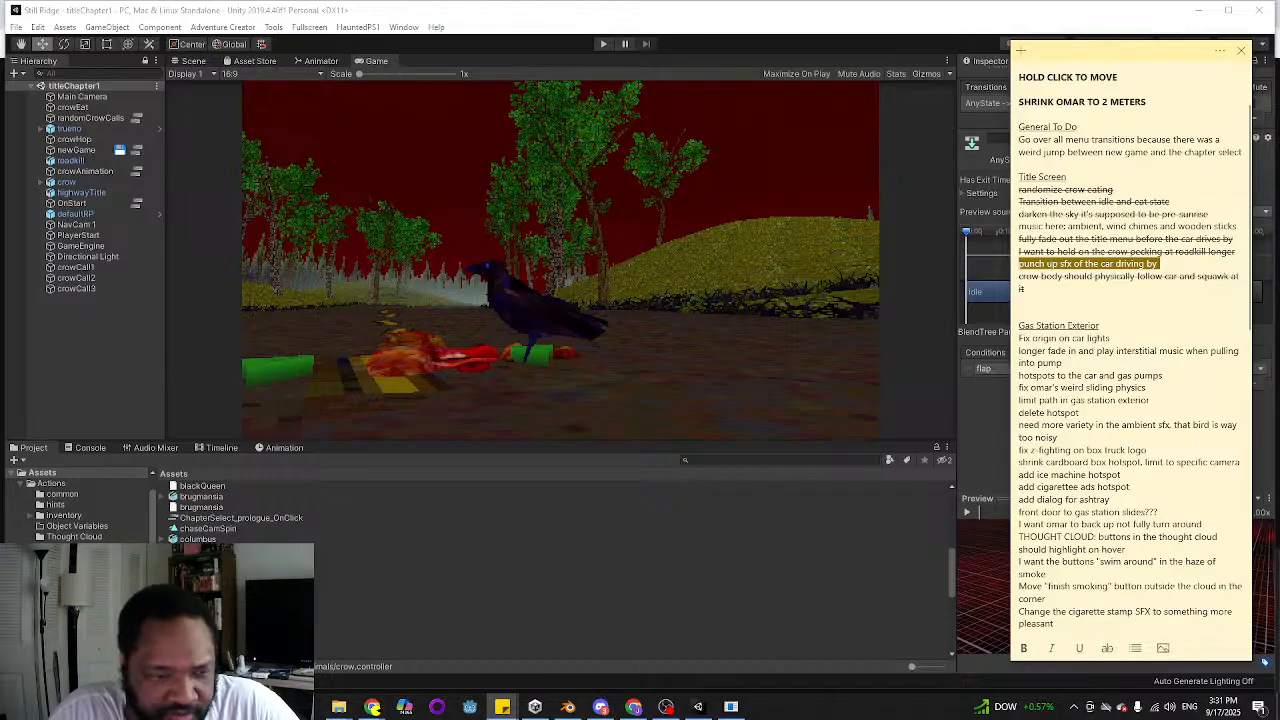
{"action": "scroll", "coordinate": [80, 505], "scroll_direction": "down", "scroll_amount": 3}
{"action": "left_click", "coordinate": [153, 533]}
{"action": "scroll", "coordinate": [153, 533], "scroll_direction": "down", "scroll_amount": 10}
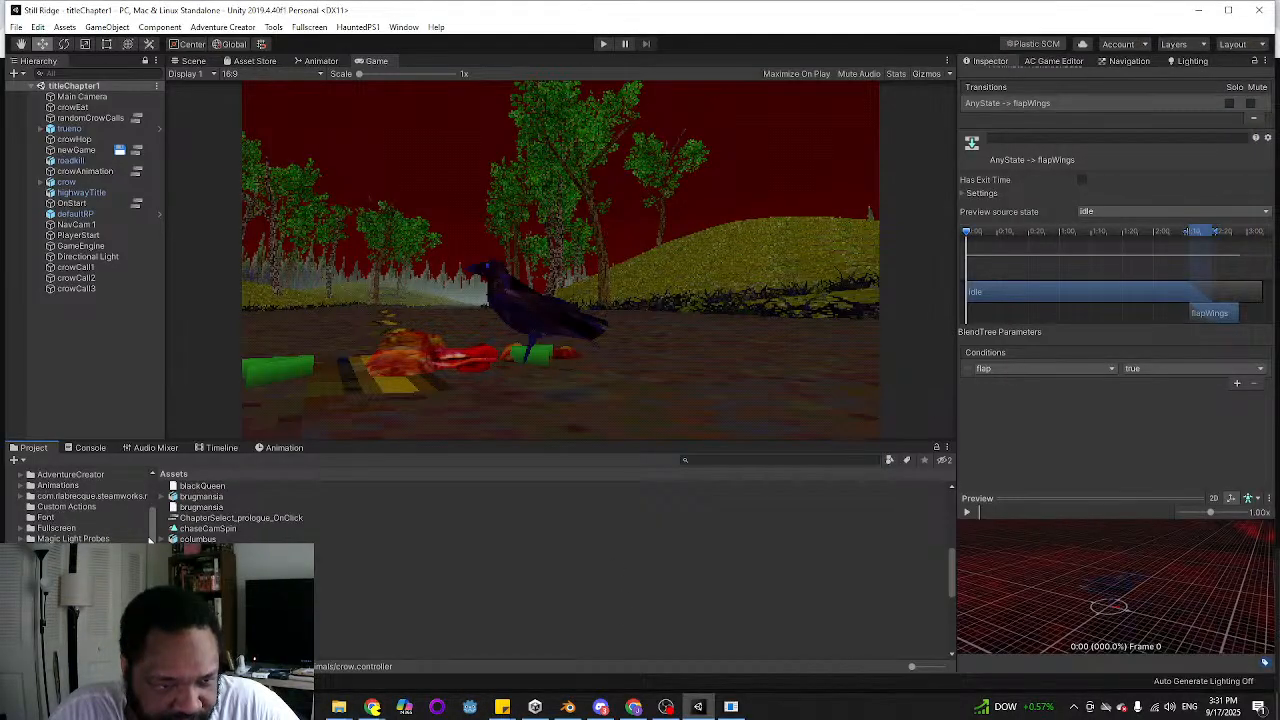
{"action": "scroll", "coordinate": [90, 505], "scroll_direction": "down", "scroll_amount": 2}
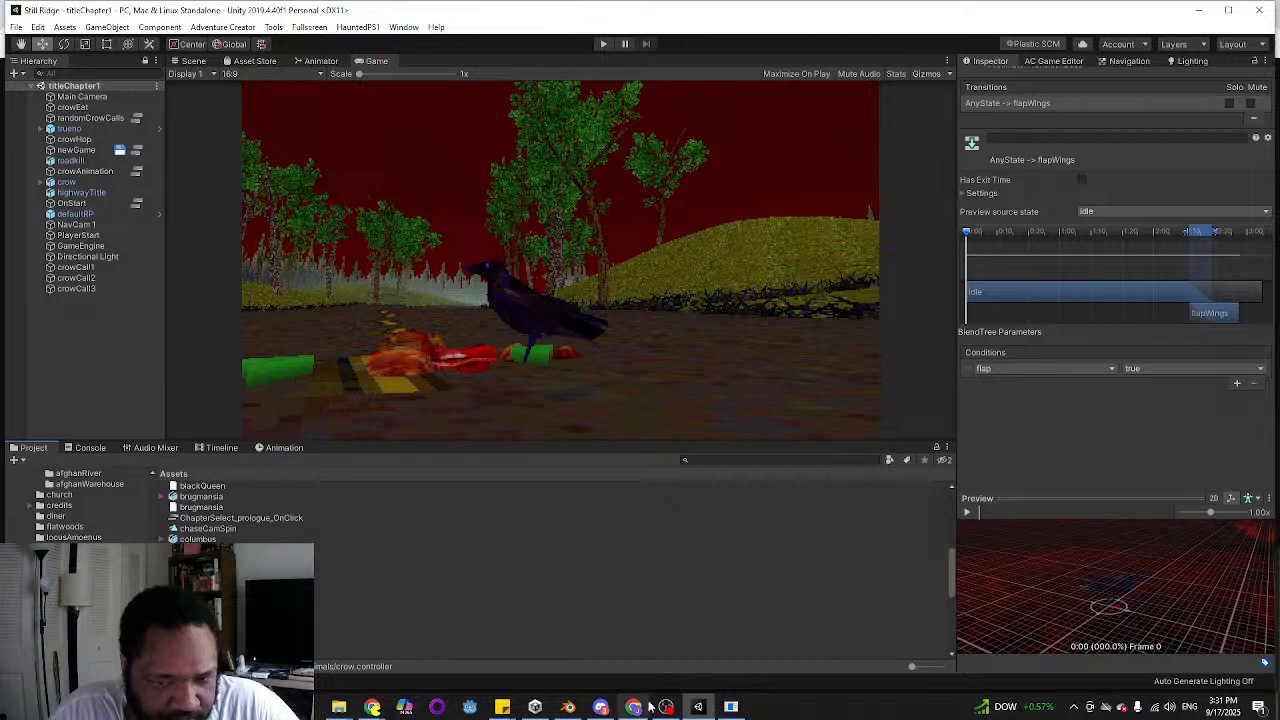
{"action": "mouse_move", "coordinate": [611, 716]}
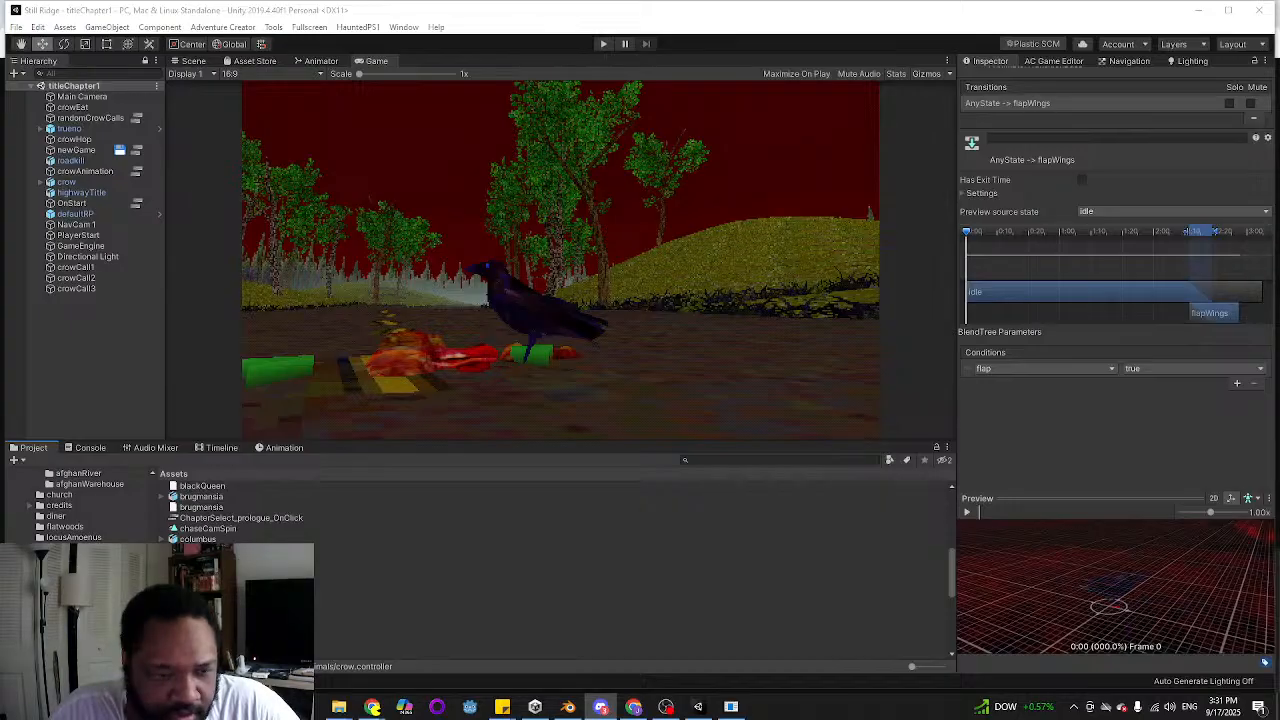
{"action": "left_click", "coordinate": [751, 461]}
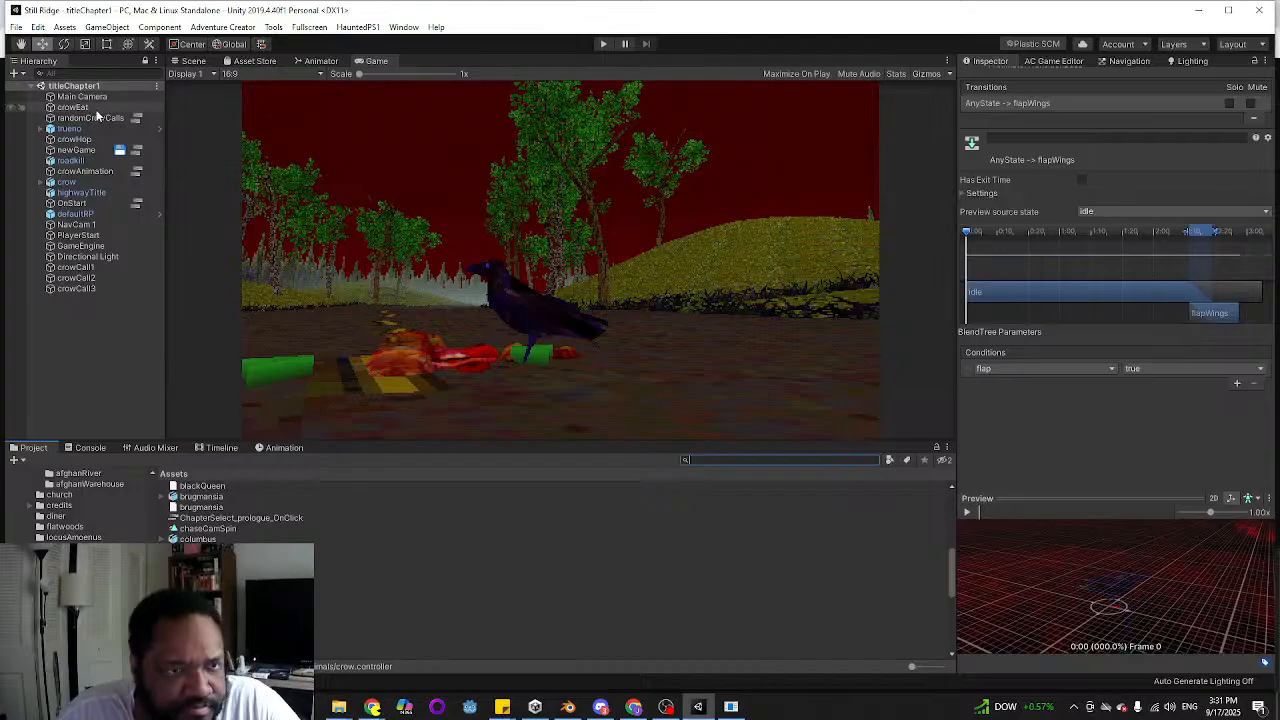
Open the newGame action list and locate the carTires object and tiresGravelLong clip used by its first Sound: Play action
{"action": "left_click", "coordinate": [137, 151]}
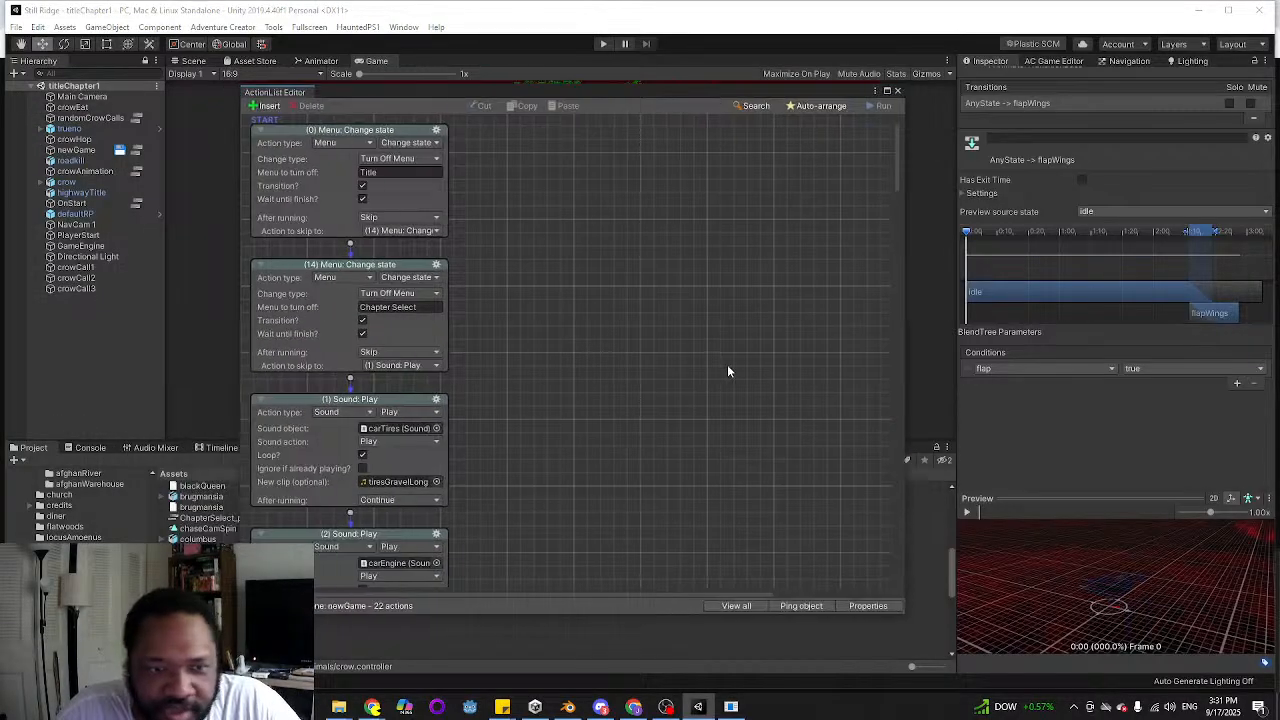
{"action": "scroll", "coordinate": [691, 369], "scroll_direction": "down", "scroll_amount": 2}
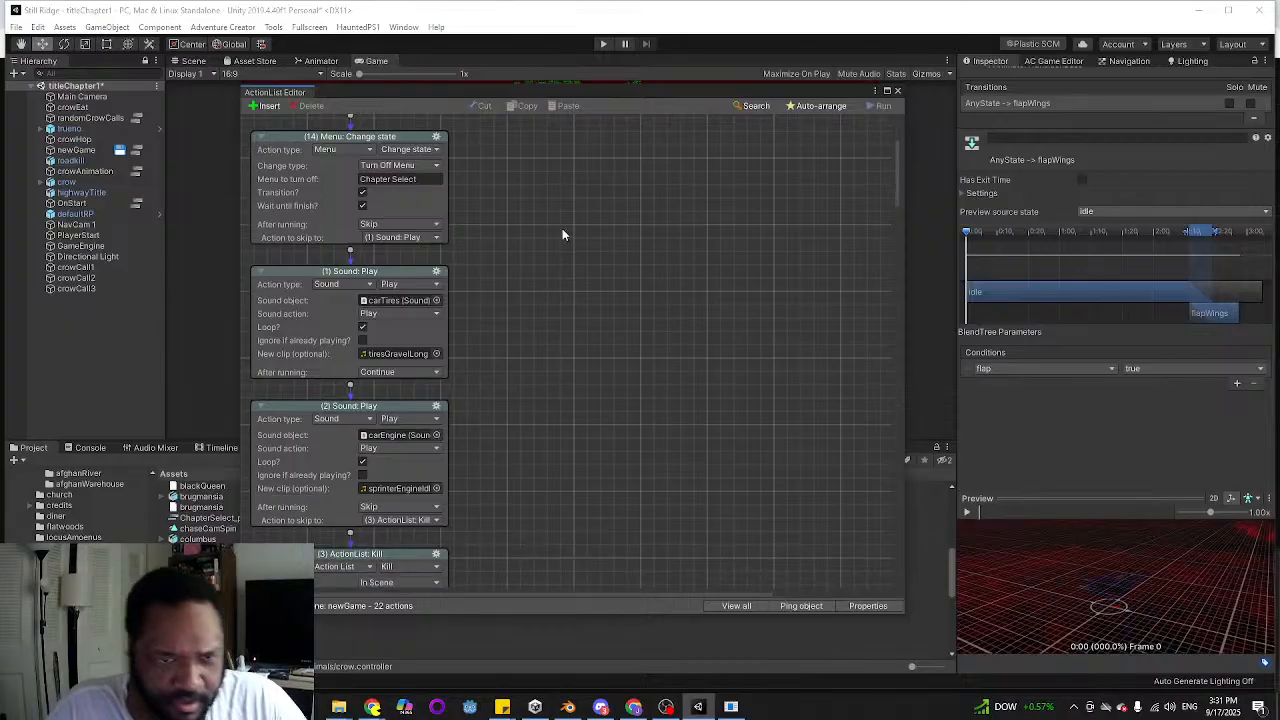
{"action": "left_click", "coordinate": [407, 300]}
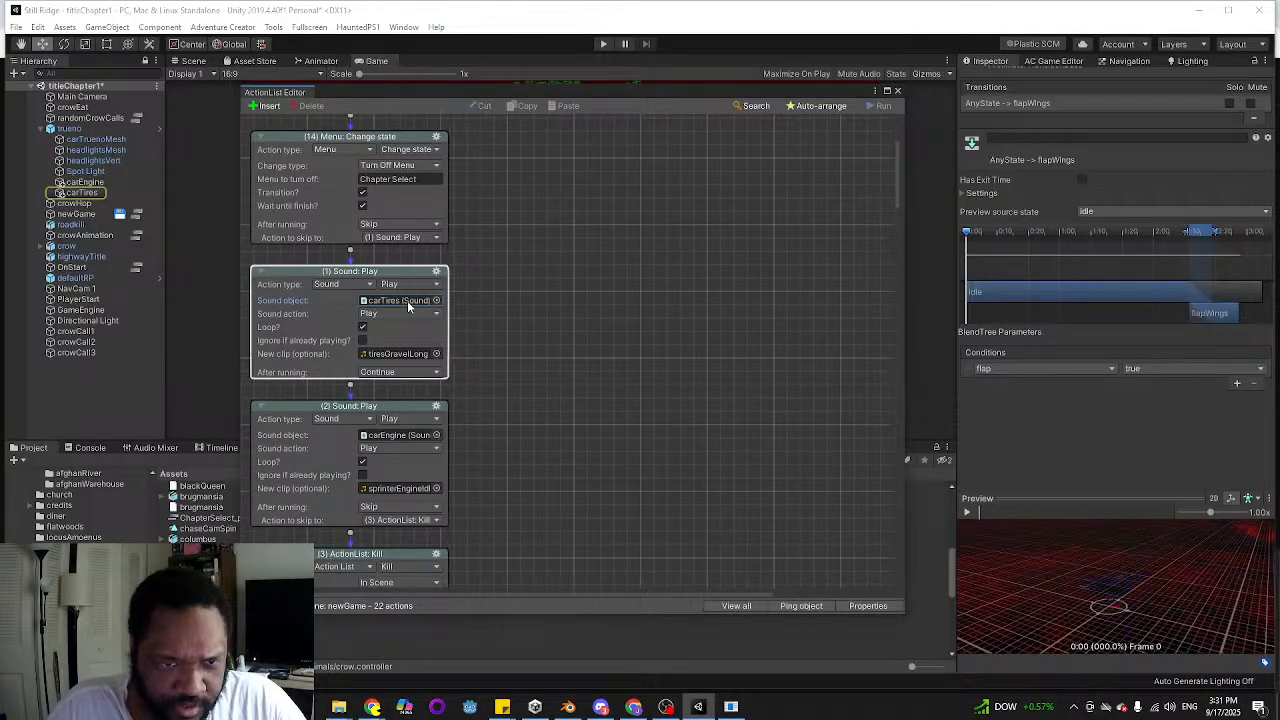
{"action": "left_click", "coordinate": [528, 334]}
{"action": "scroll", "coordinate": [520, 350], "scroll_direction": "down", "scroll_amount": 1}
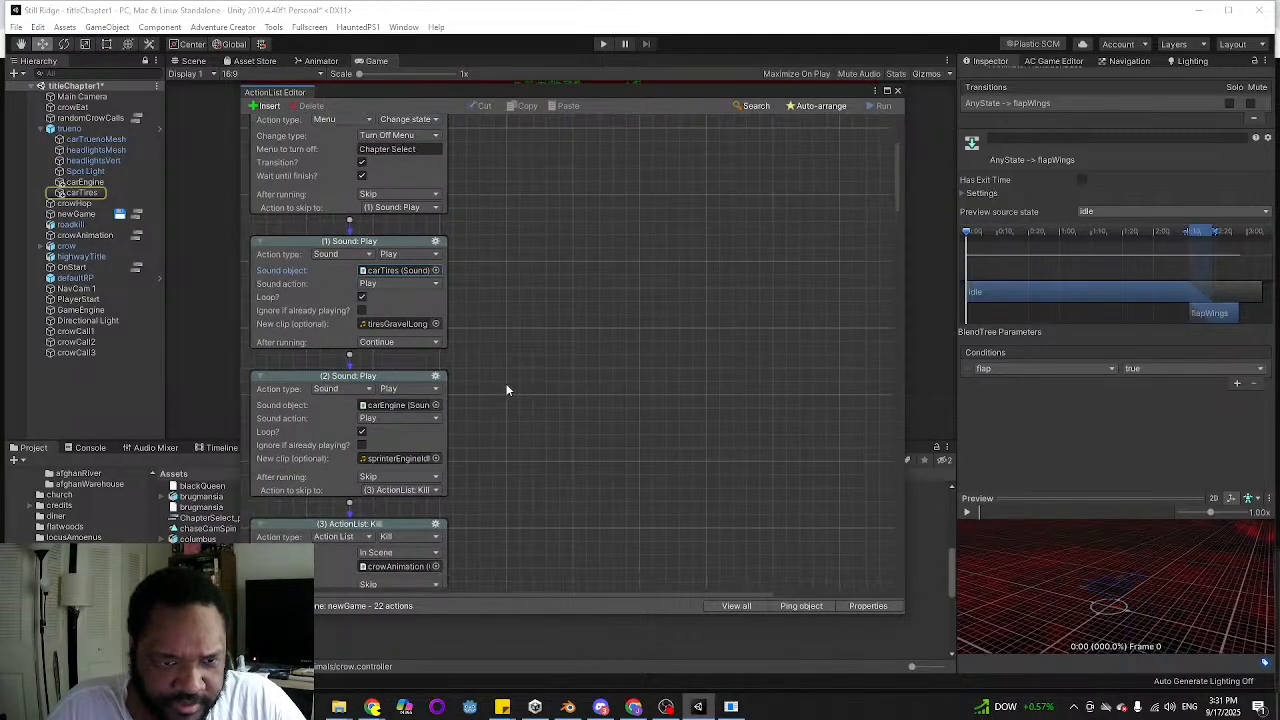
{"action": "left_click", "coordinate": [410, 227]}
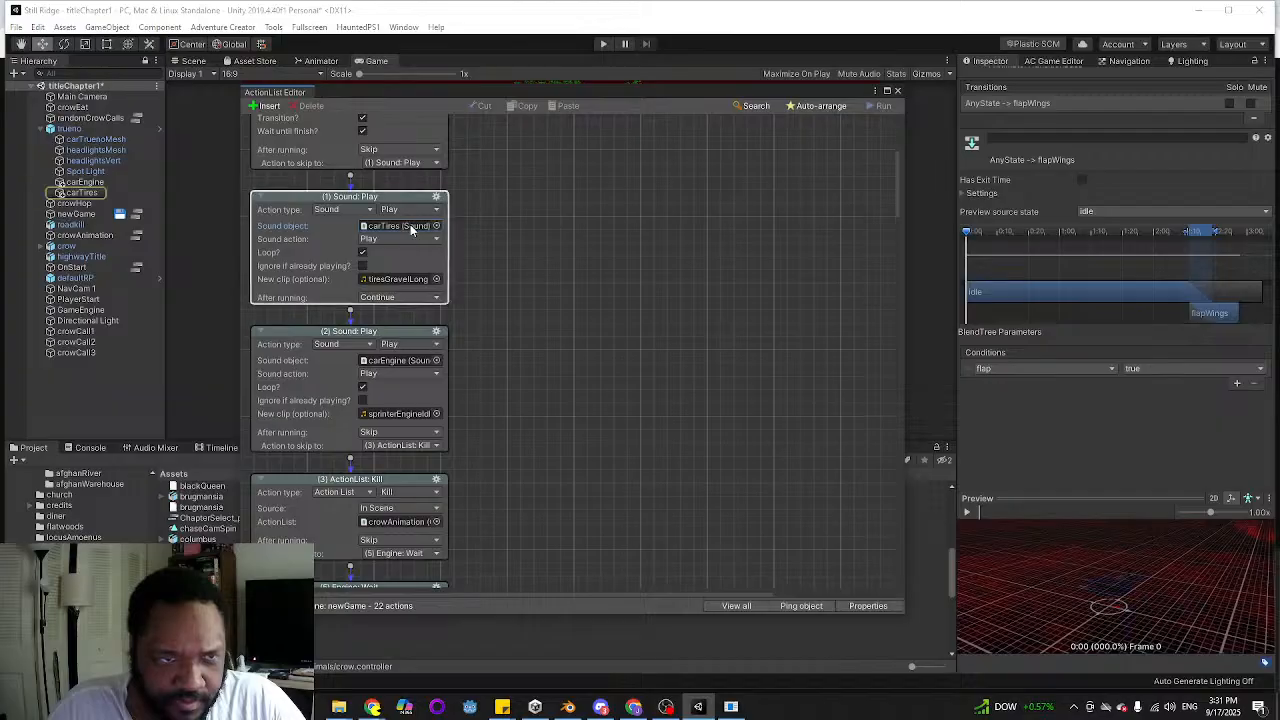
{"action": "left_click", "coordinate": [406, 280]}
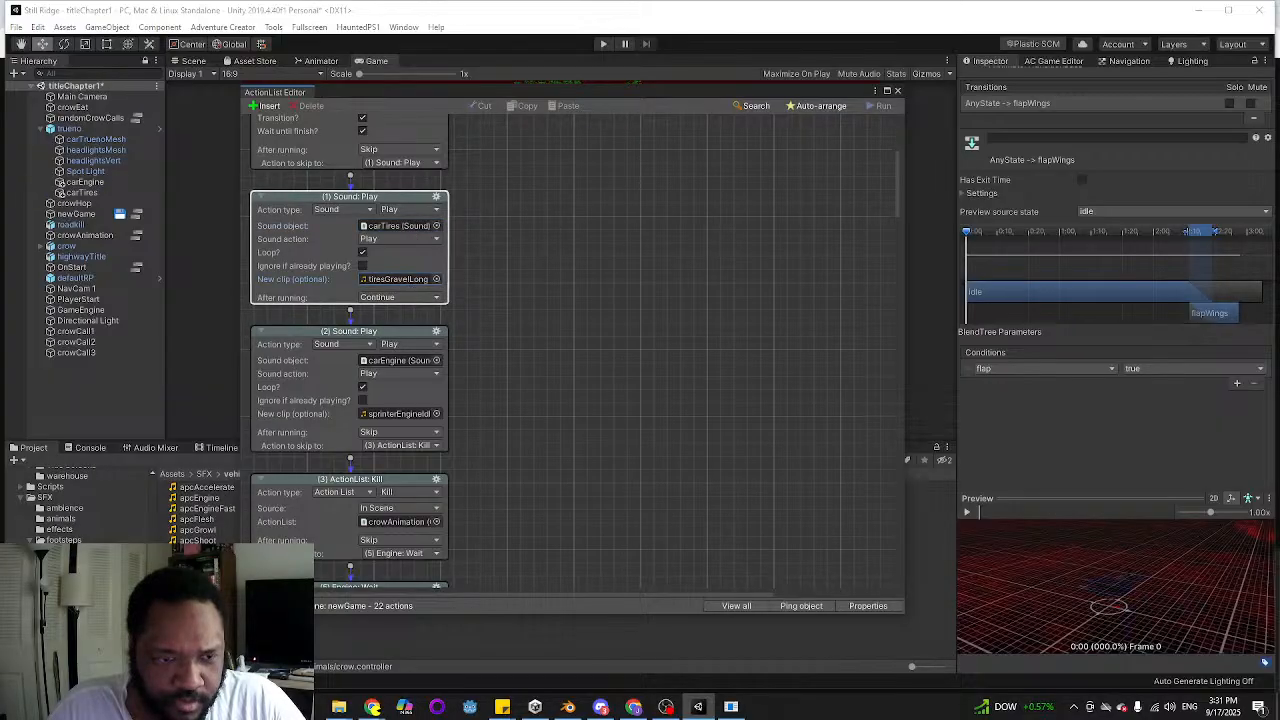
Move the ActionList Editor clear of the project files and preview the tiresGravelLong and tiresGravel clips for comparison
{"action": "left_click_drag", "start_coordinate": [561, 94], "coordinate": [609, 42]}
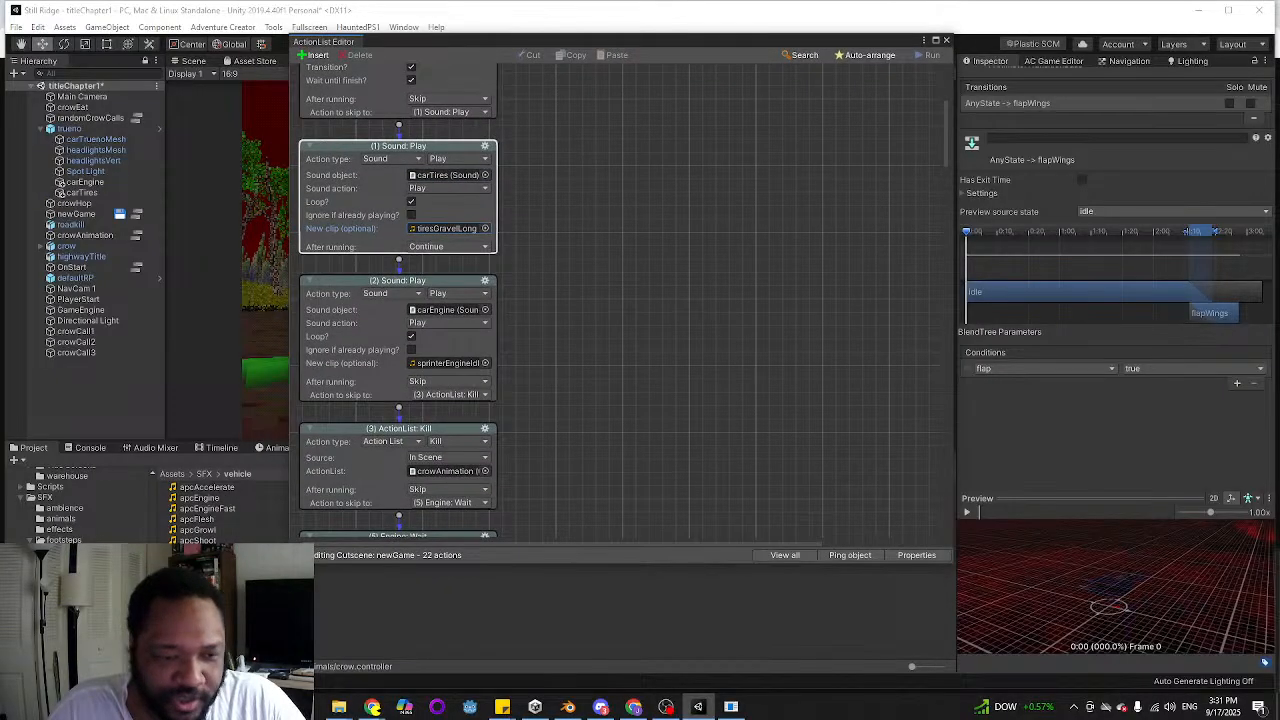
{"action": "left_click", "coordinate": [1219, 498]}
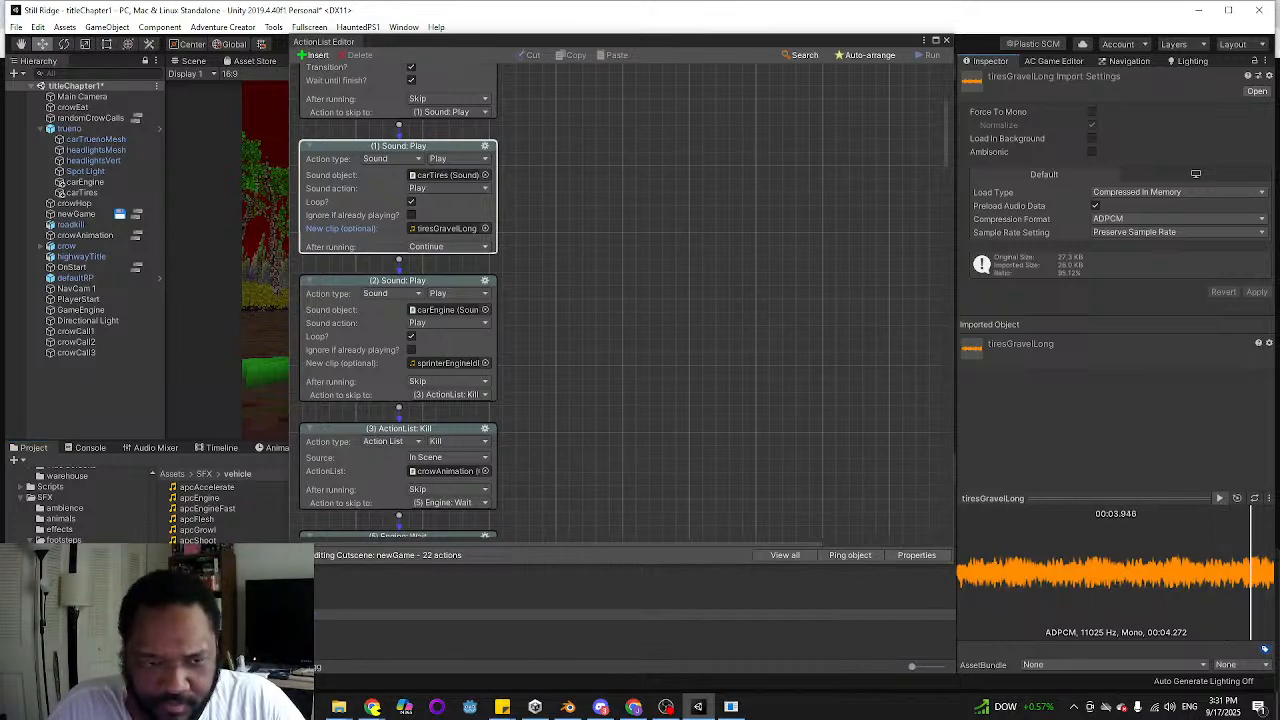
{"action": "left_click", "coordinate": [205, 604]}
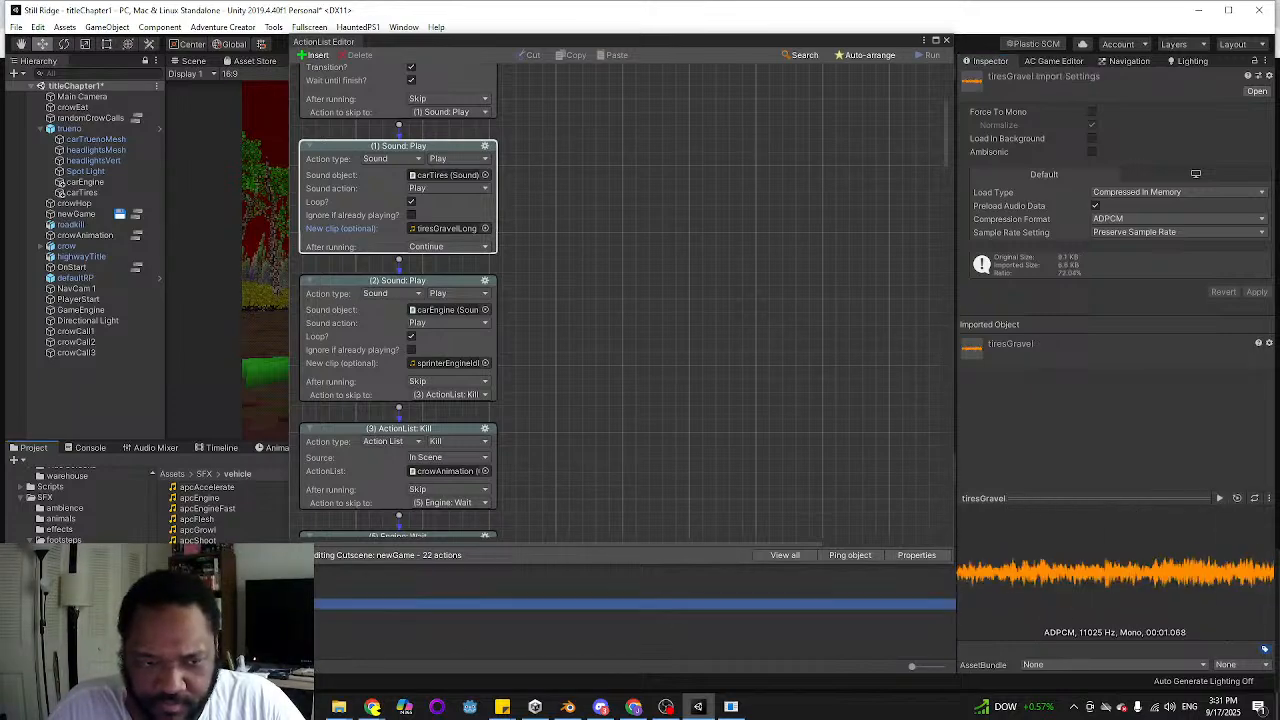
{"action": "left_click", "coordinate": [1219, 498]}
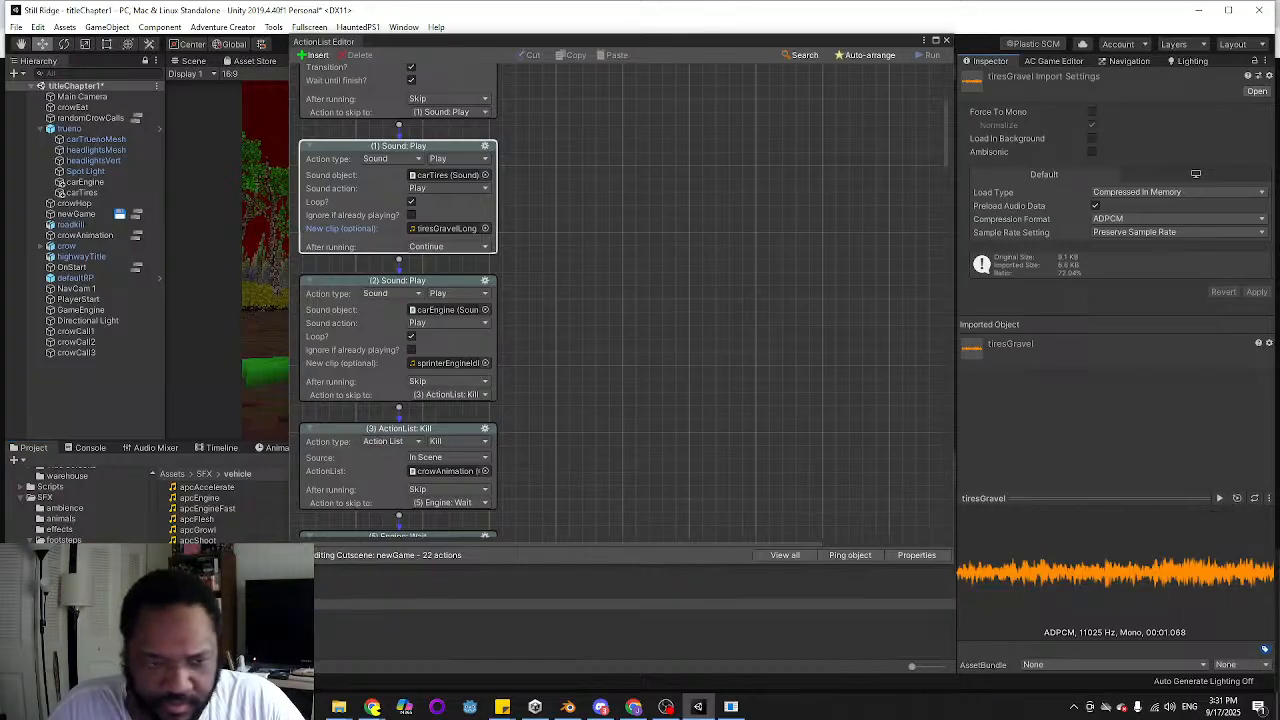
{"action": "left_click", "coordinate": [210, 615]}
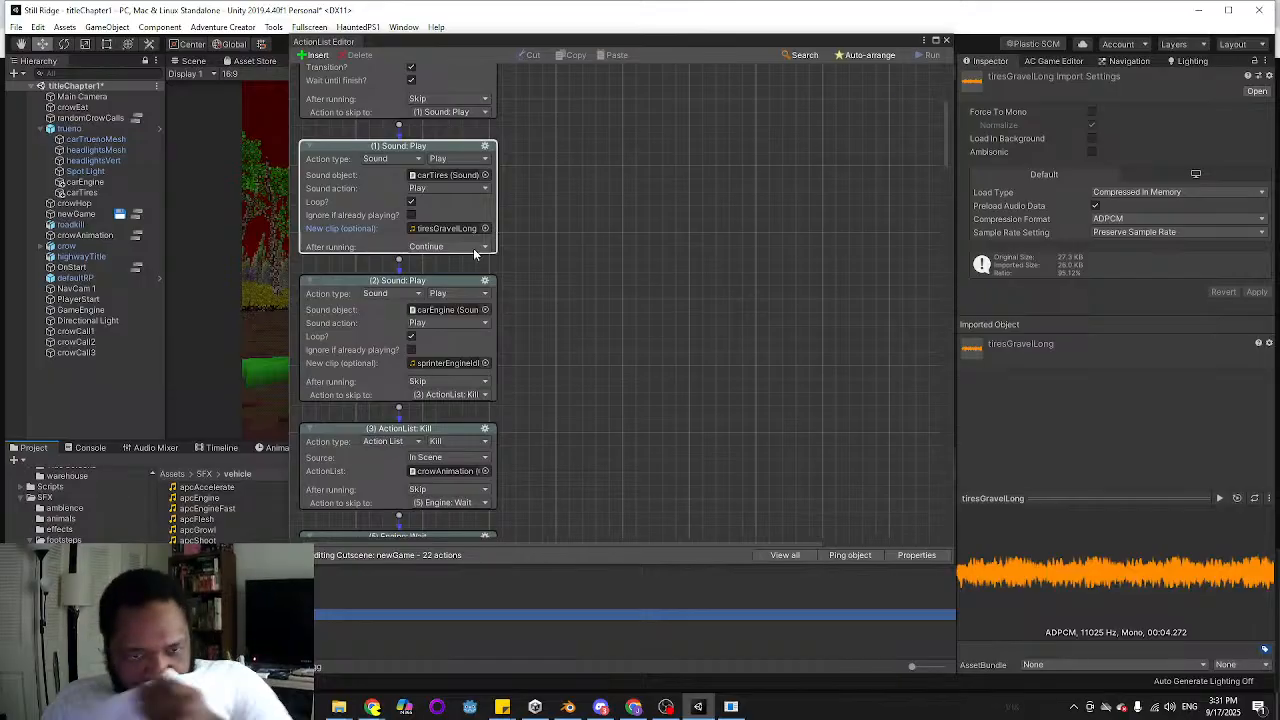
Select the carTires sound object from the Sound: Play action, examine its 3D sound settings, and close the ActionList Editor
{"action": "left_click", "coordinate": [455, 176]}
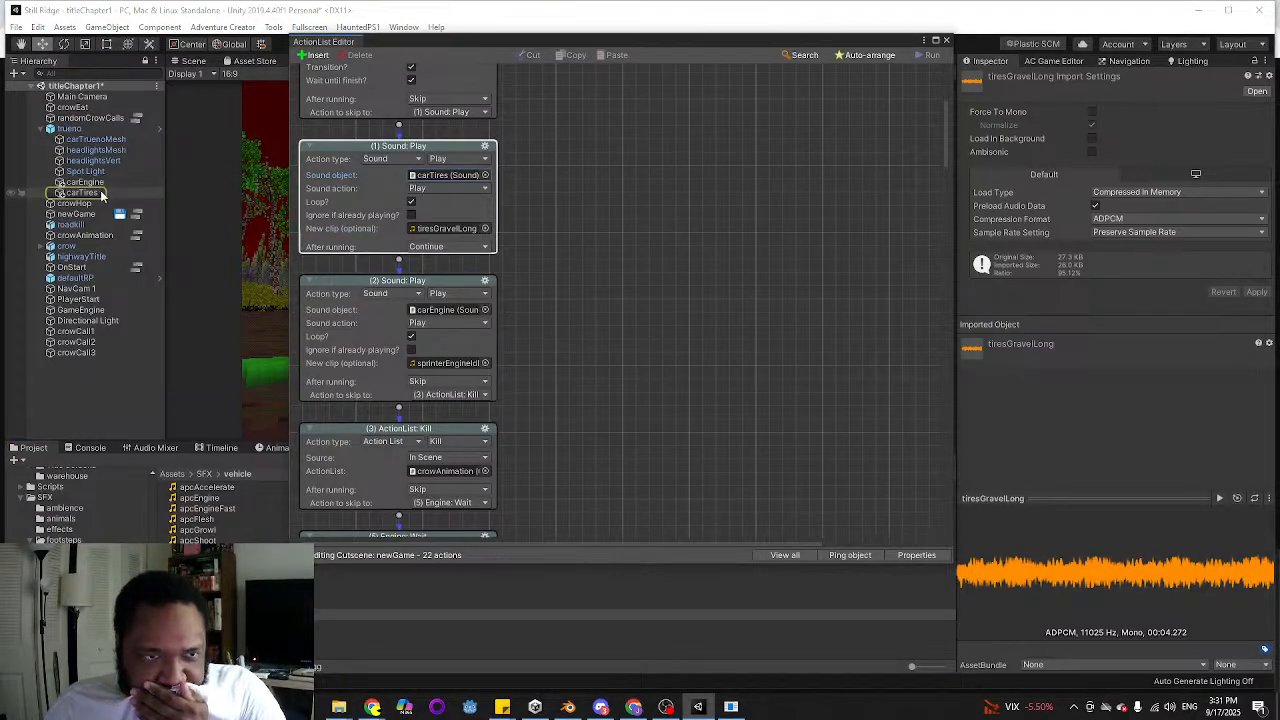
{"action": "double_click", "coordinate": [455, 176]}
{"action": "scroll", "coordinate": [1103, 282], "scroll_direction": "down", "scroll_amount": 3}
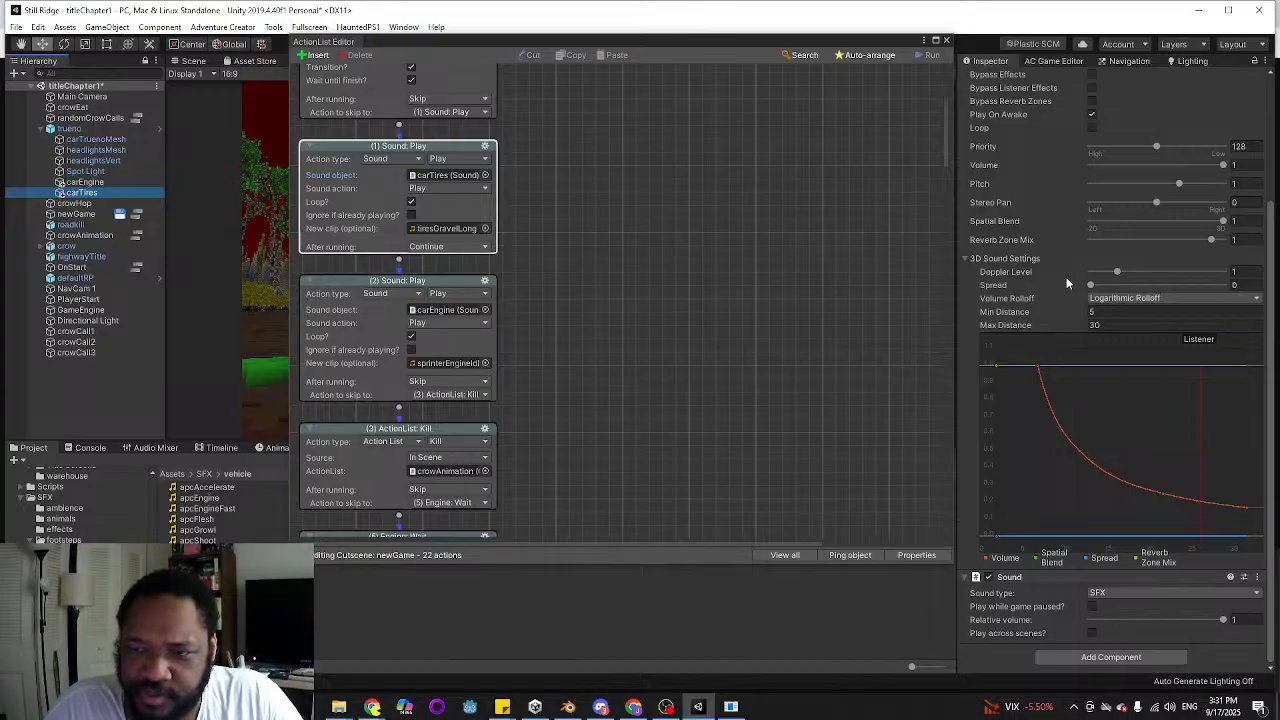
{"action": "left_click", "coordinate": [946, 42]}
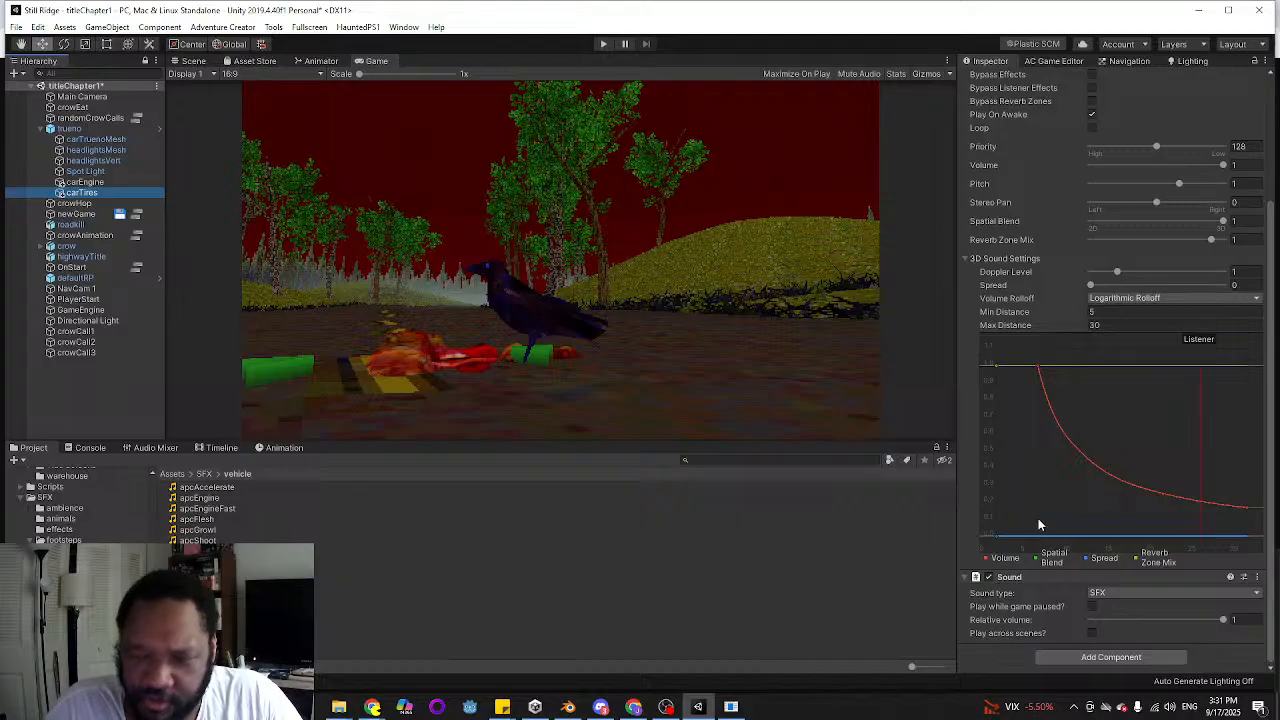
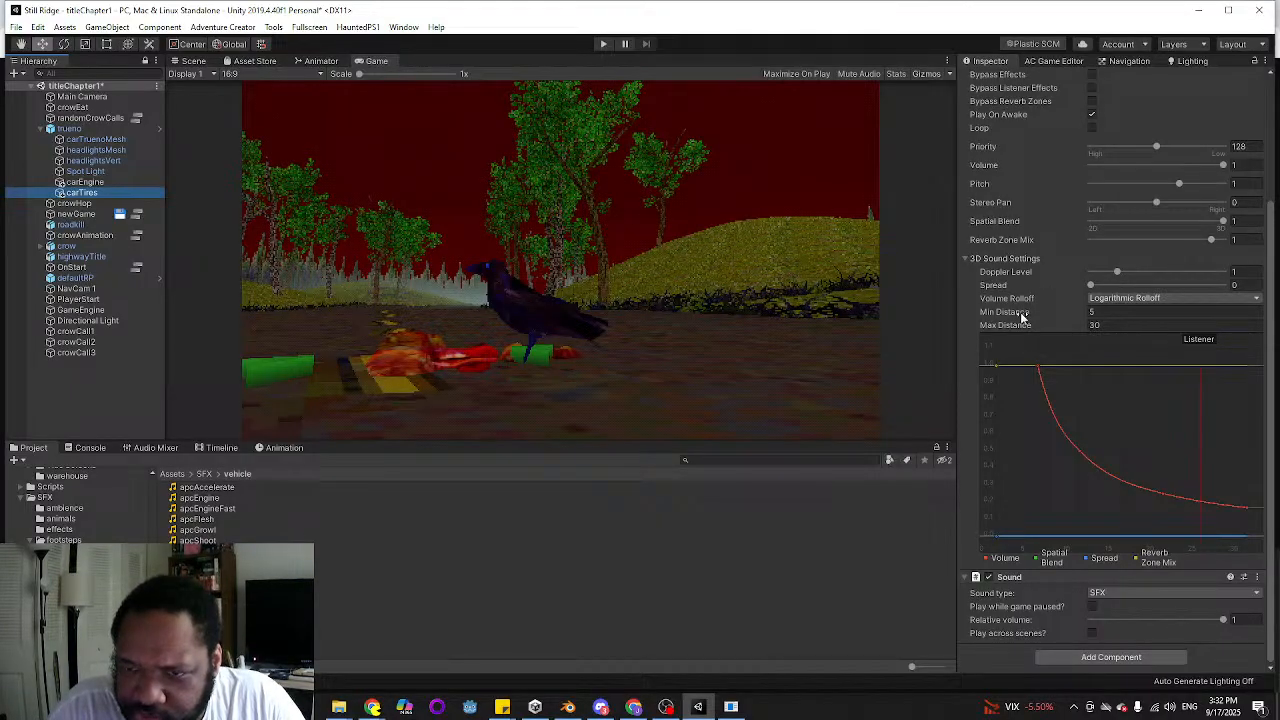
Set the carTires sound's 3D minimum distance to 4 and maximum distance to 35
{"action": "left_click", "coordinate": [1097, 300]}
{"action": "left_click", "coordinate": [1030, 303]}
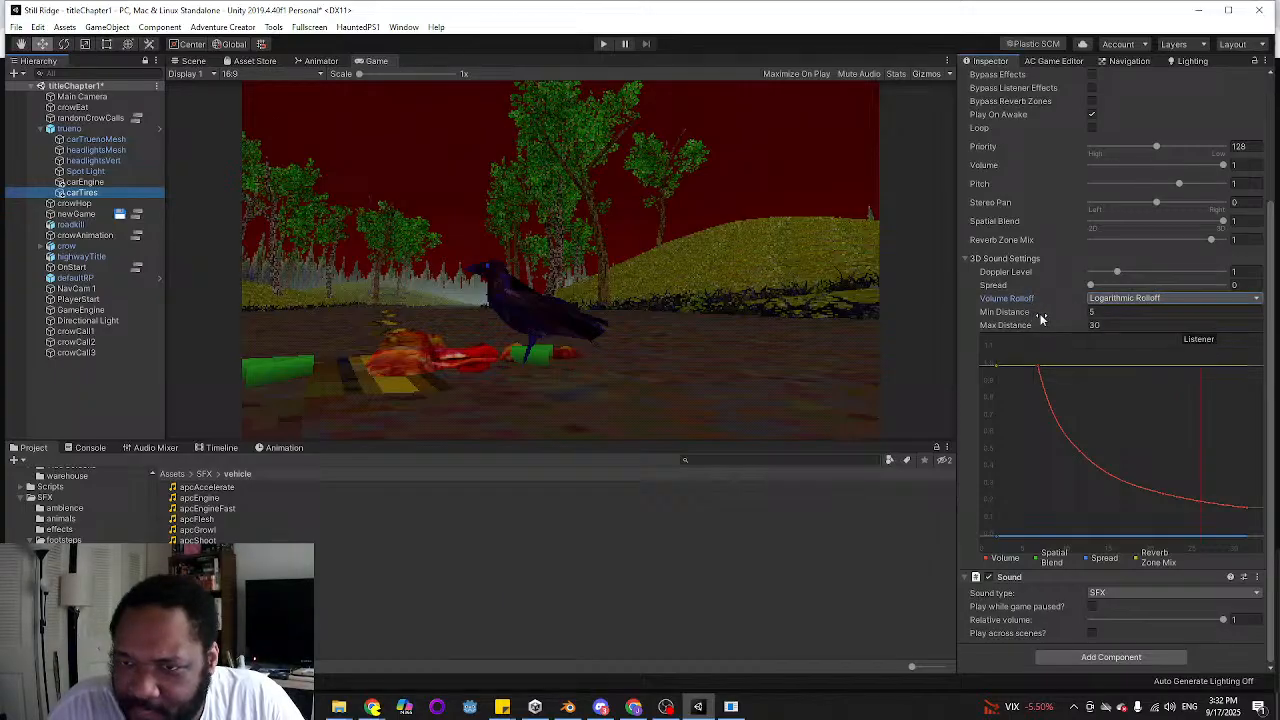
{"action": "left_click", "coordinate": [1115, 314]}
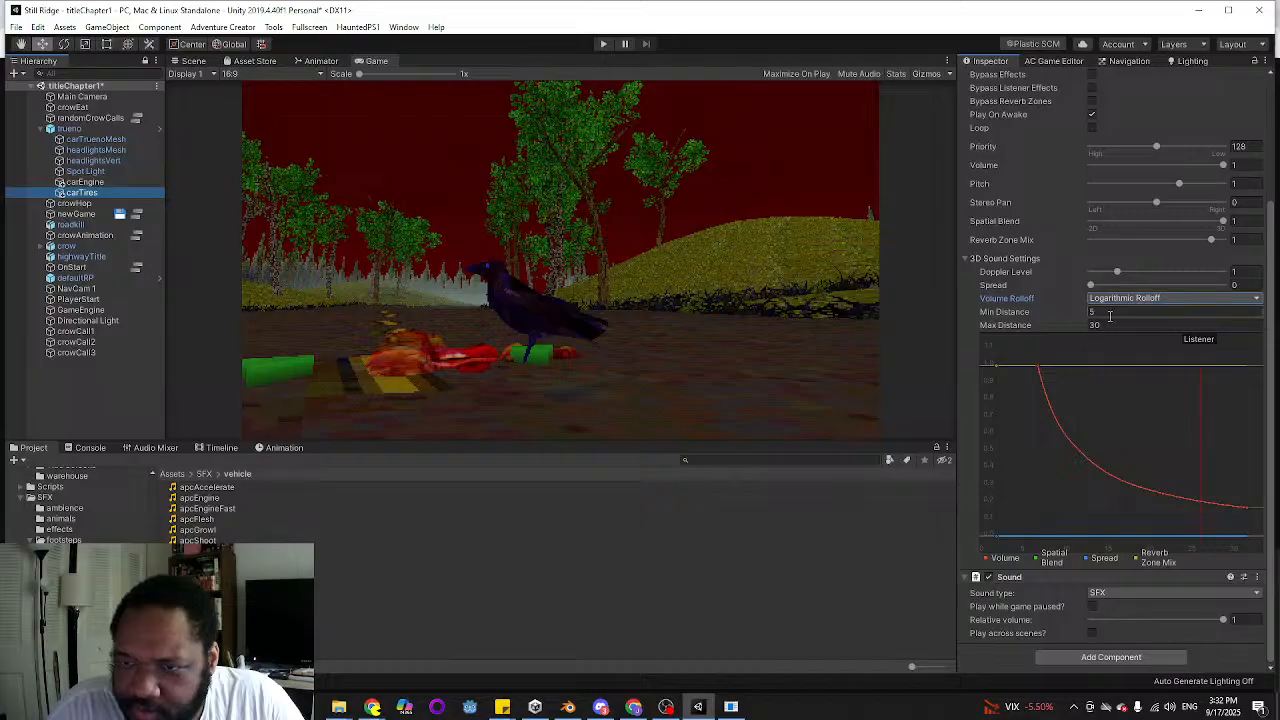
{"action": "type", "text": "4"}
{"action": "left_click", "coordinate": [1114, 325]}
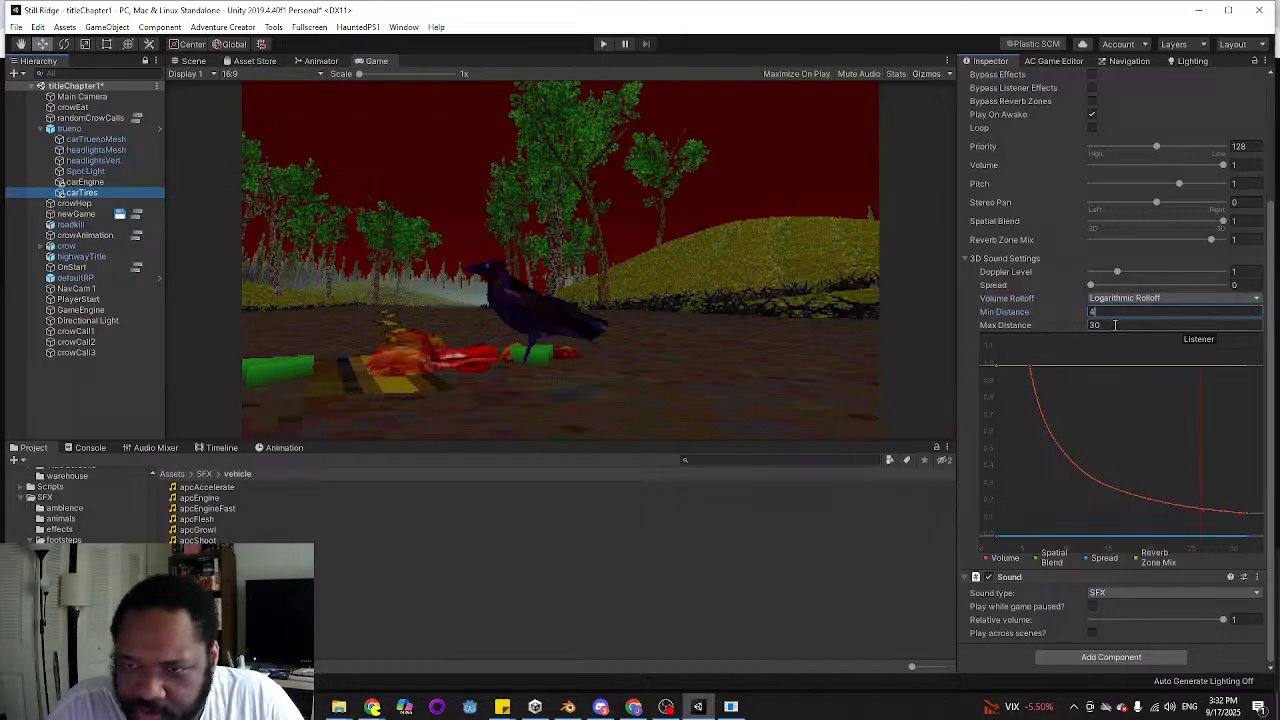
{"action": "type", "text": "35"}
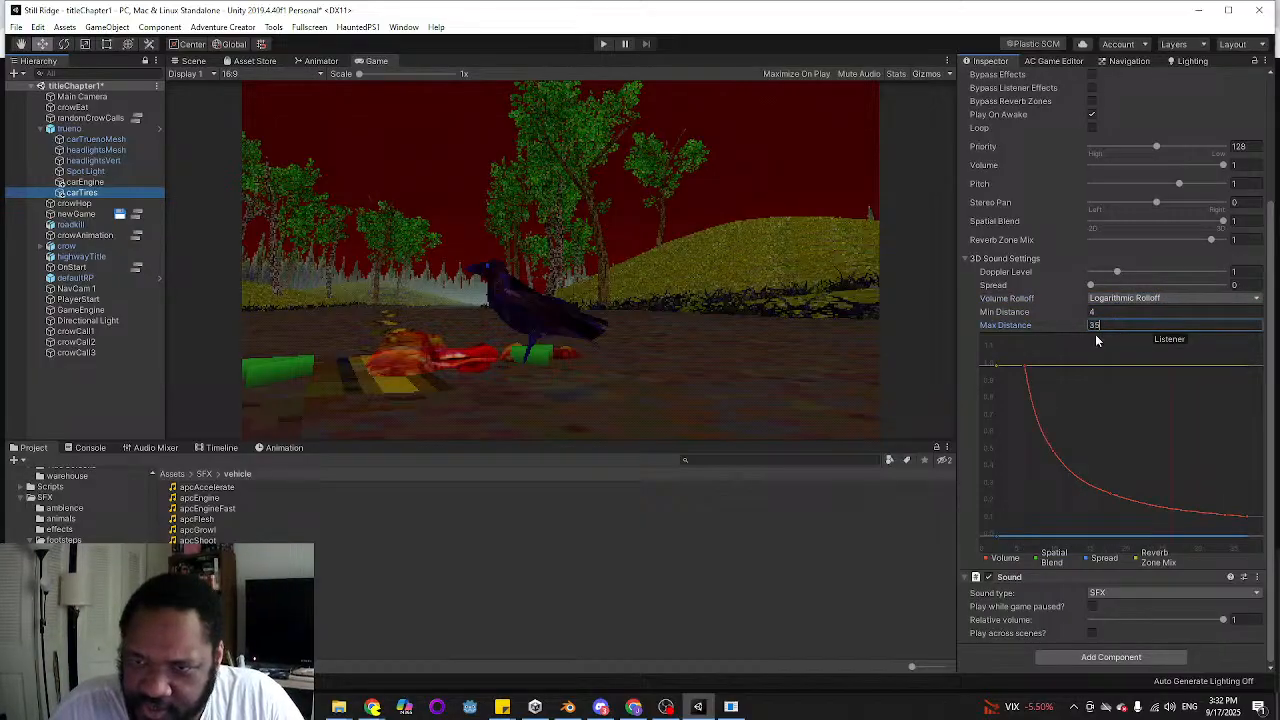
Playtest the title screen by starting Chapter 1 from the Dream menu, listen to the car drive-by, and stop the game
{"action": "left_click", "coordinate": [598, 44]}
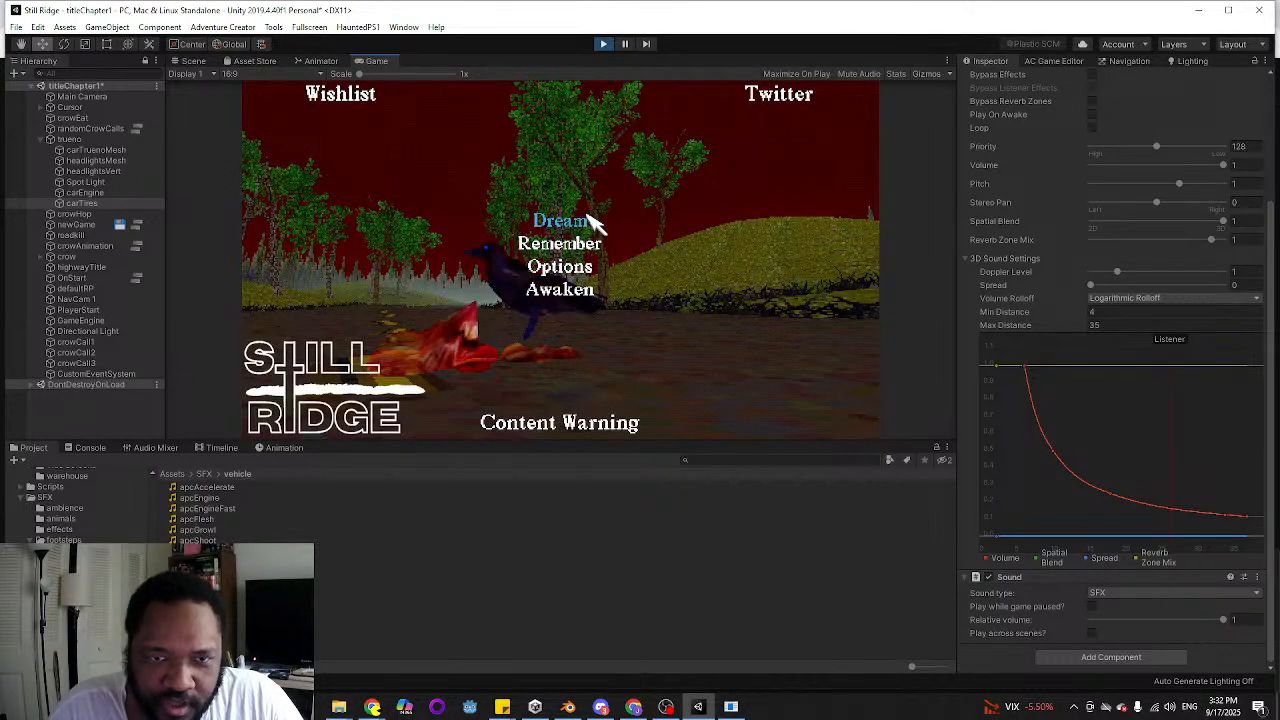
{"action": "left_click", "coordinate": [592, 222]}
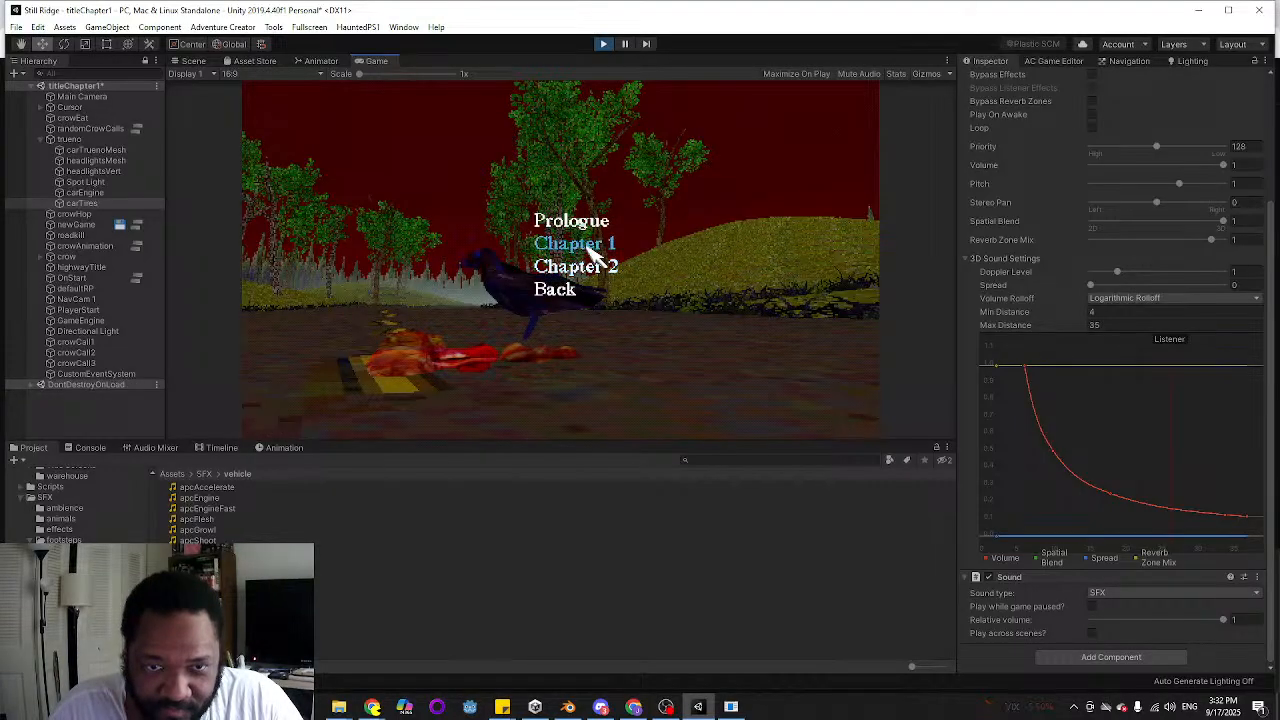
{"action": "left_click", "coordinate": [587, 246]}
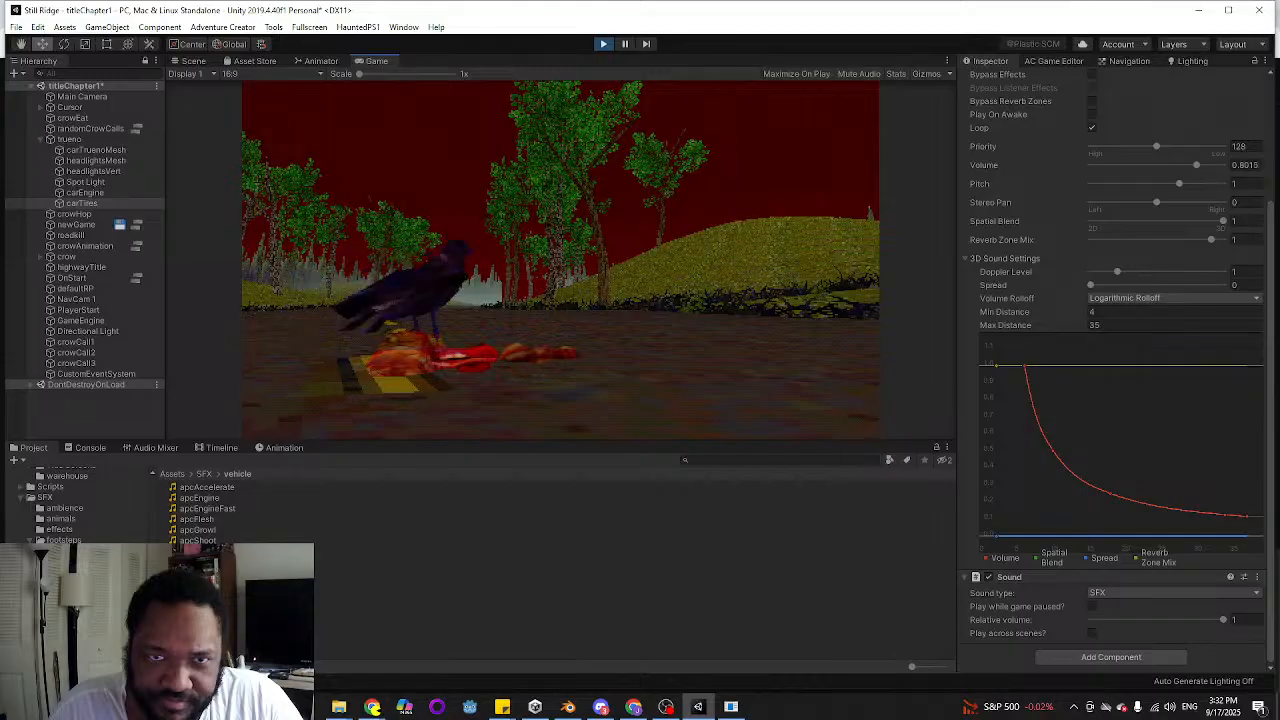
{"action": "left_click", "coordinate": [602, 44]}
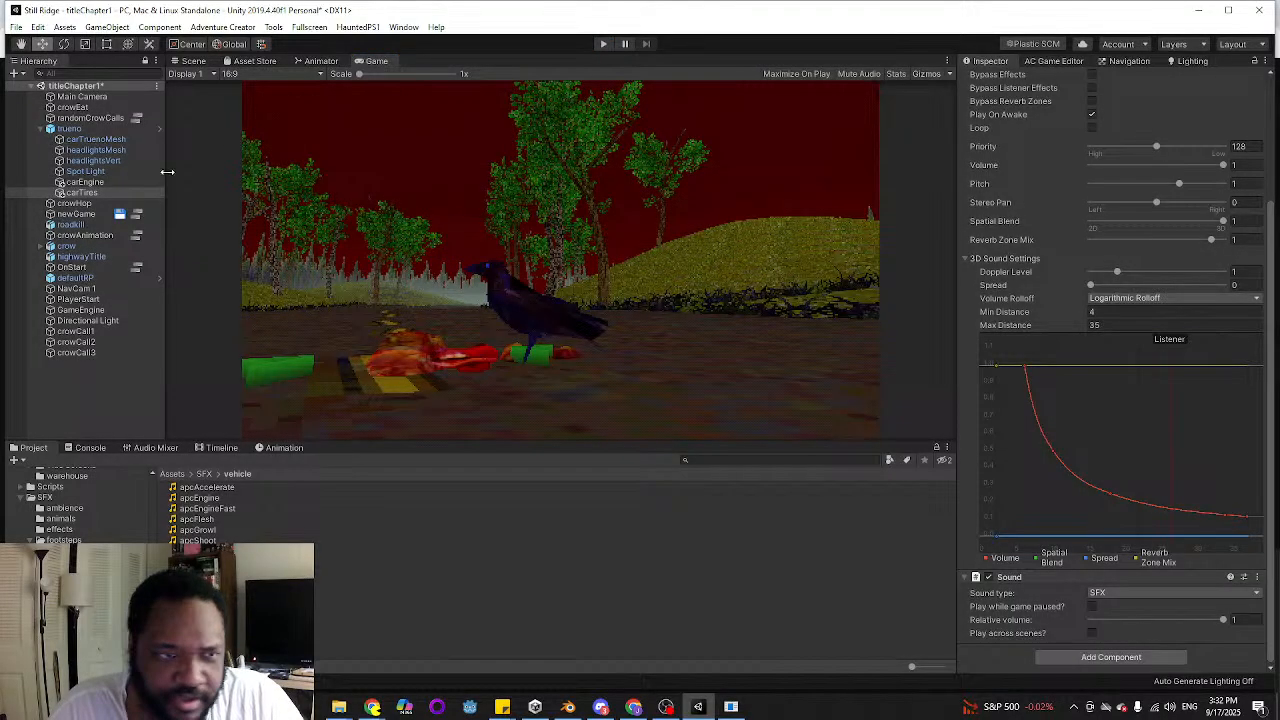
Reopen the newGame action list, locate the sprinterEngineIdle clip used by the carEngine Sound: Play action, and preview it
{"action": "left_click", "coordinate": [137, 218]}
{"action": "scroll", "coordinate": [619, 387], "scroll_direction": "down", "scroll_amount": 5}
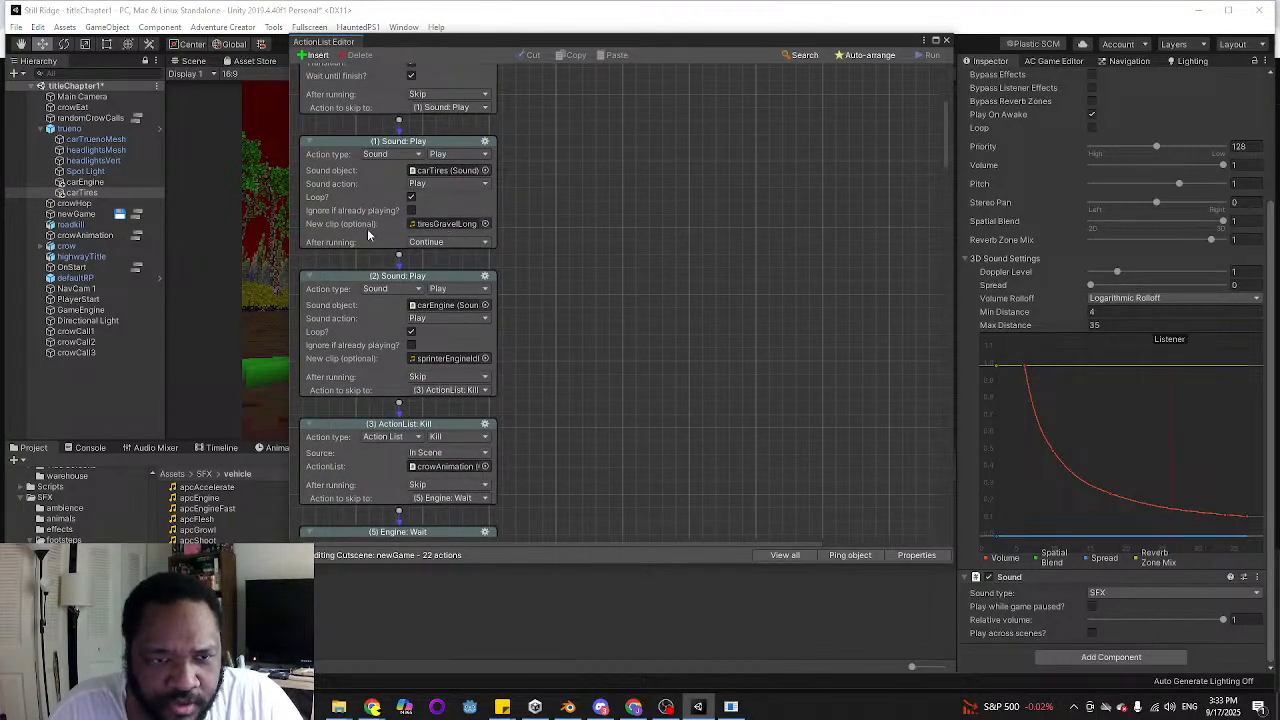
{"action": "left_click", "coordinate": [454, 359]}
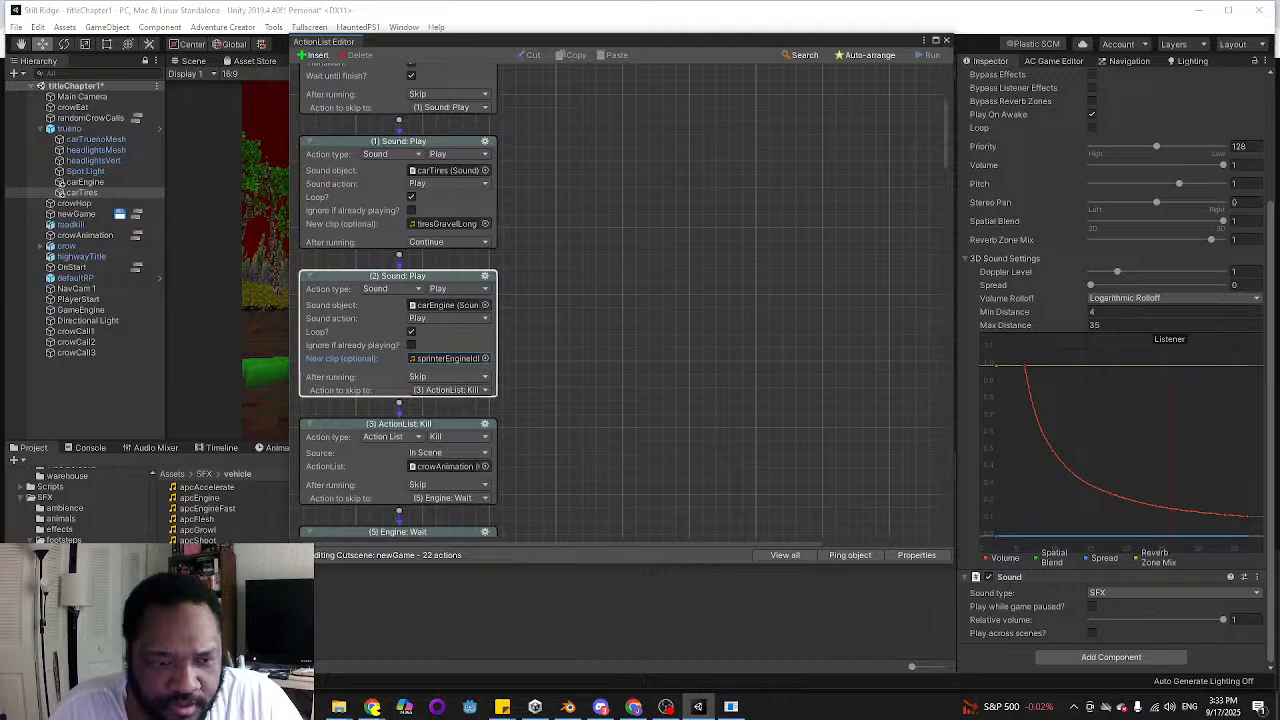
{"action": "left_click", "coordinate": [210, 593]}
{"action": "left_click", "coordinate": [1220, 498]}
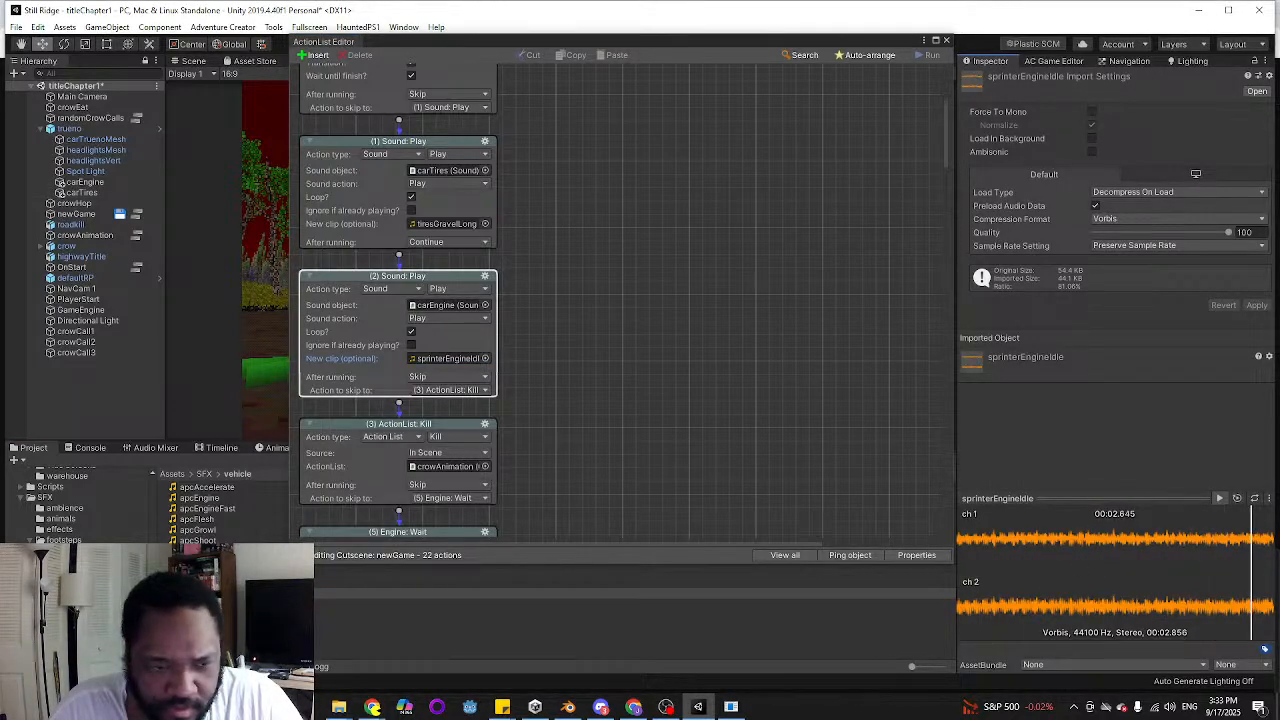
Show the sprinterEngineIdle clip in File Explorer and look through the programs available for opening the file
{"action": "right_click", "coordinate": [235, 594]}
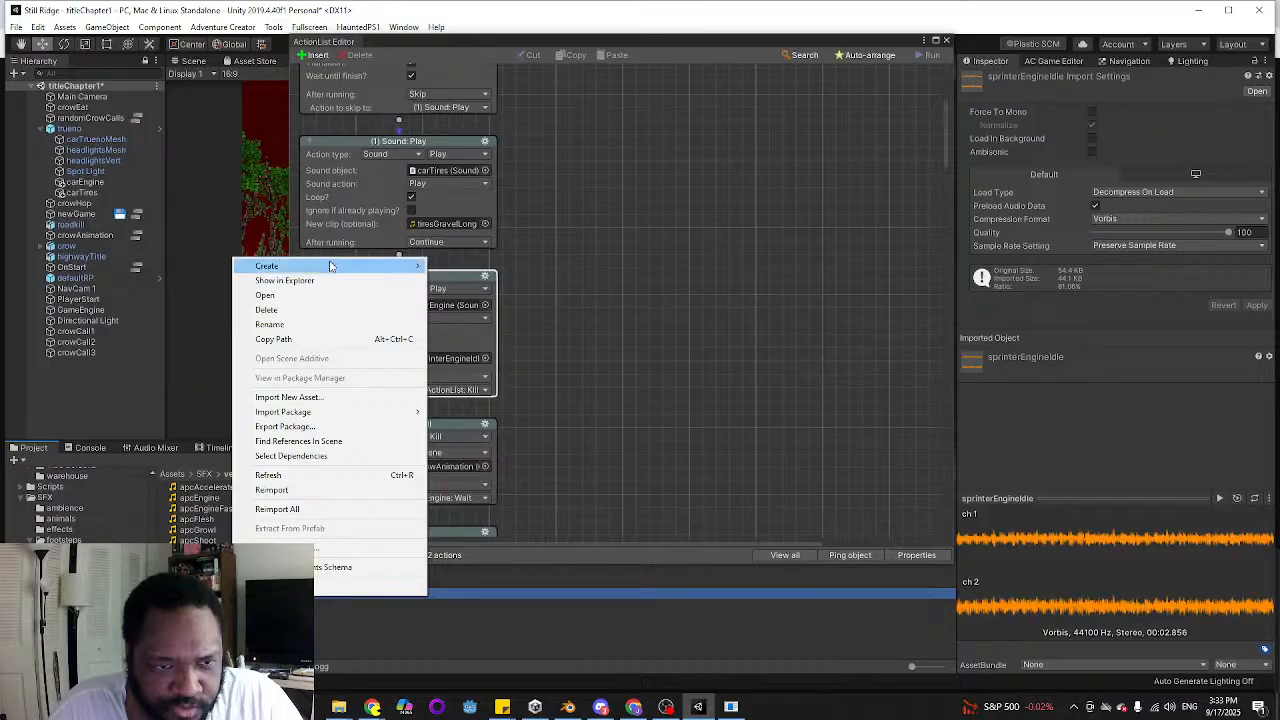
{"action": "left_click", "coordinate": [325, 284]}
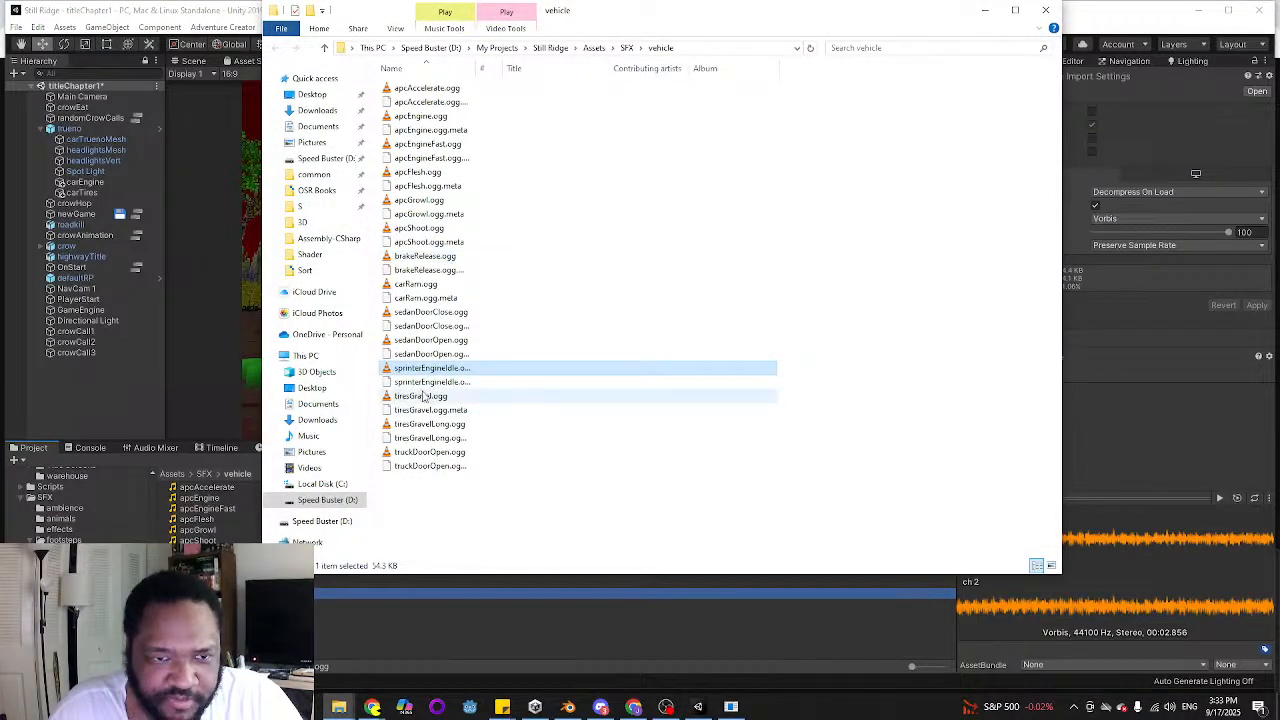
{"action": "right_click", "coordinate": [441, 369]}
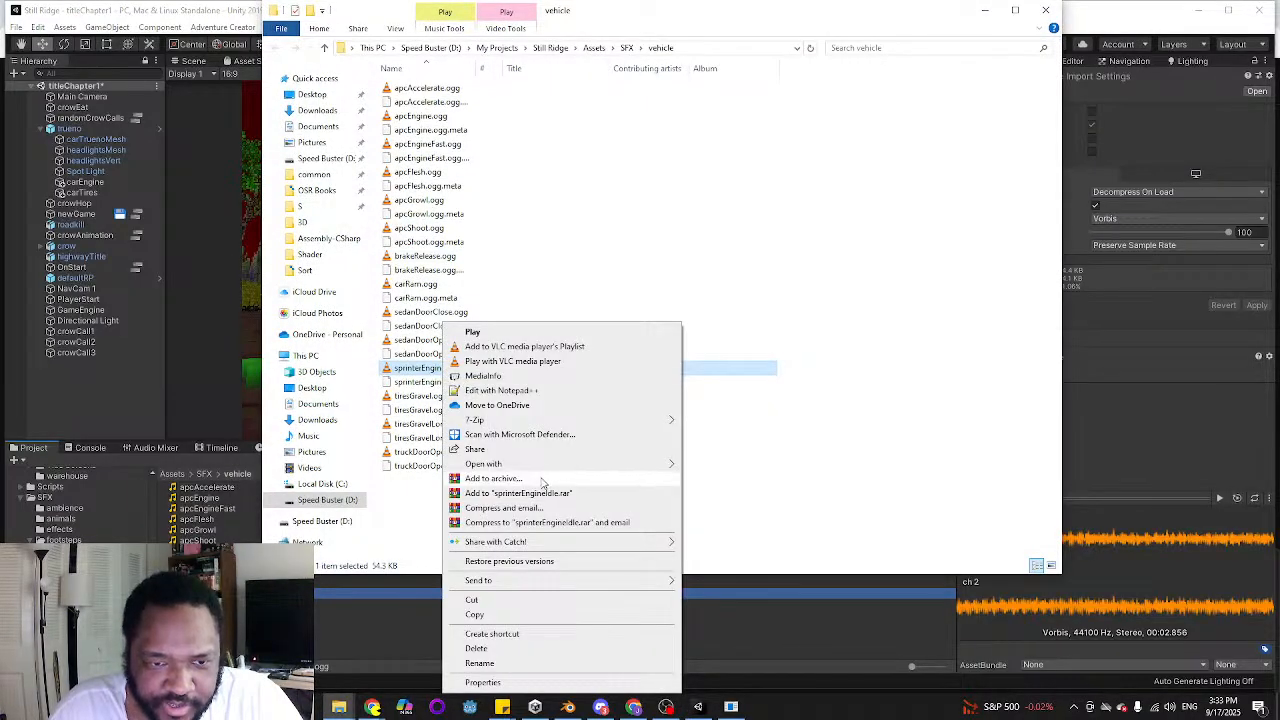
{"action": "mouse_move", "coordinate": [540, 465]}
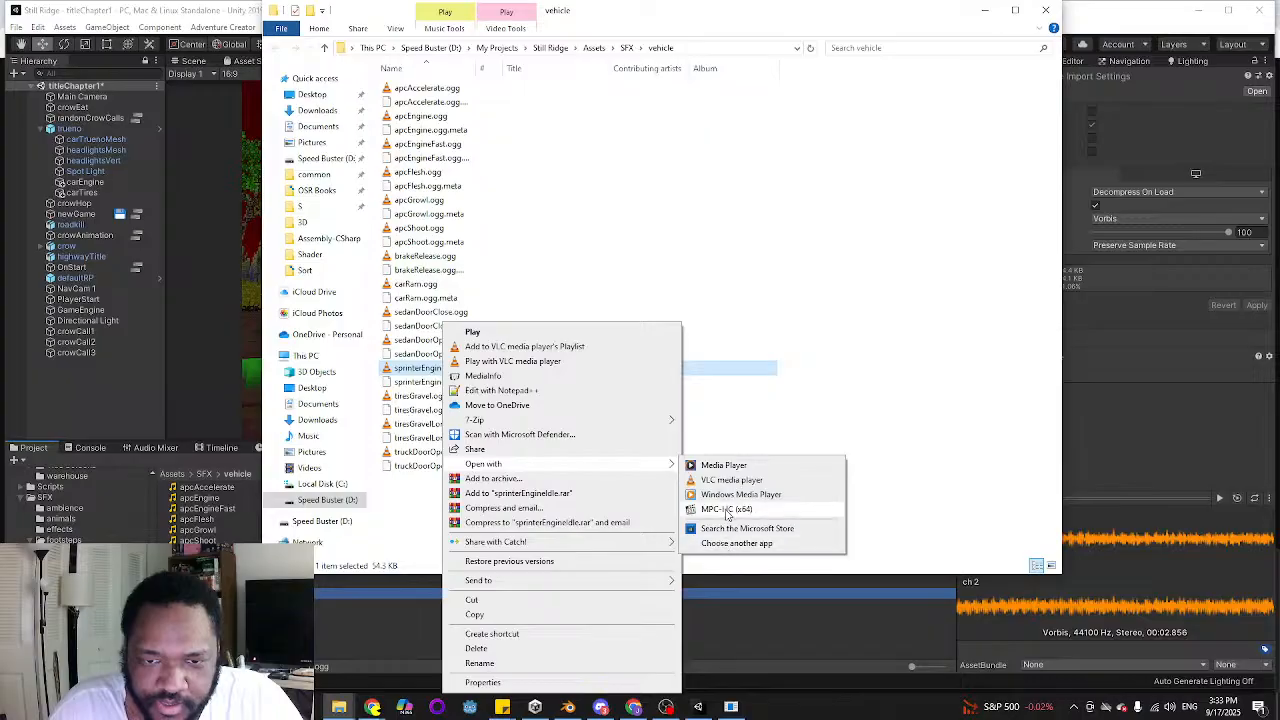
Switch to Audacity, remove the existing track, and import sprinterEngineIdle.ogg from the vehicle folder
{"action": "left_click", "coordinate": [731, 707]}
{"action": "left_click_drag", "start_coordinate": [665, 256], "coordinate": [856, 127]}
{"action": "left_click", "coordinate": [294, 258]}
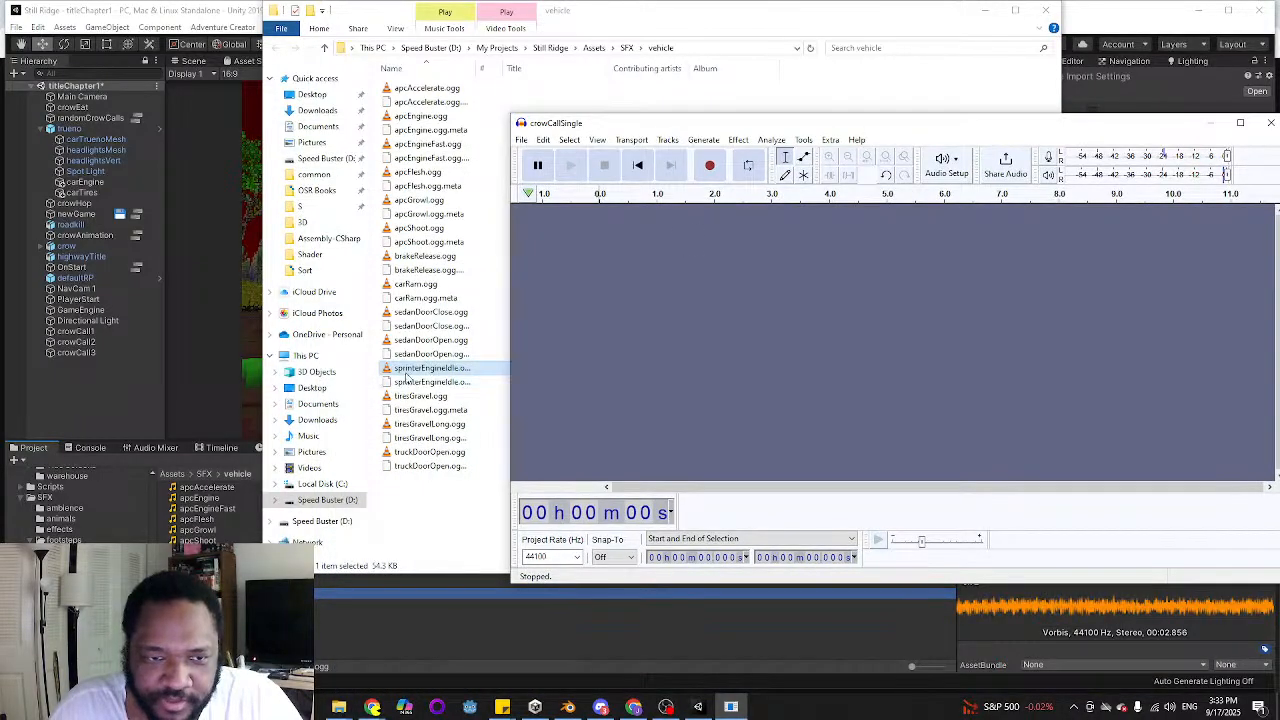
{"action": "left_click_drag", "start_coordinate": [410, 370], "coordinate": [726, 346]}
{"action": "left_click_drag", "start_coordinate": [945, 132], "coordinate": [686, 146]}
{"action": "left_click", "coordinate": [585, 178]}
{"action": "left_click", "coordinate": [585, 178]}
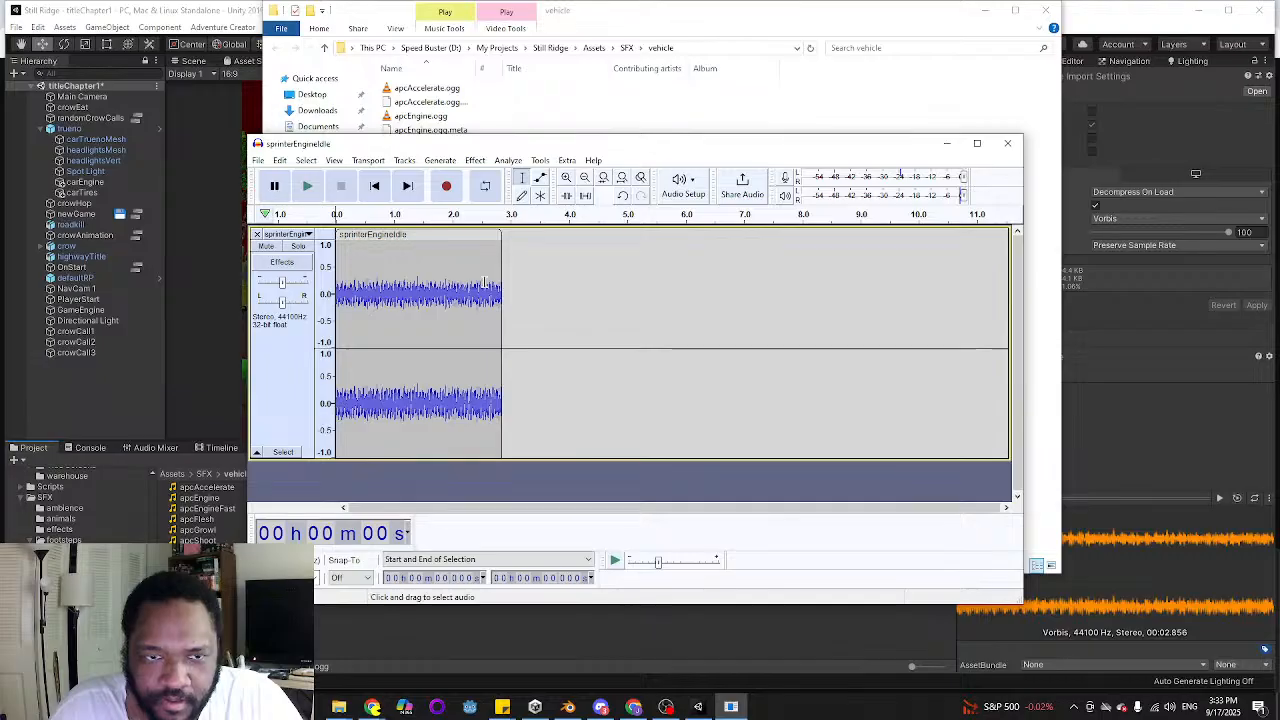
Select the entire sprinterEngineIdle clip and apply the Compressor with a -18 dB threshold, 2:1 ratio and make-up gain for 0 dB
{"action": "double_click", "coordinate": [470, 300]}
{"action": "left_click", "coordinate": [486, 162]}
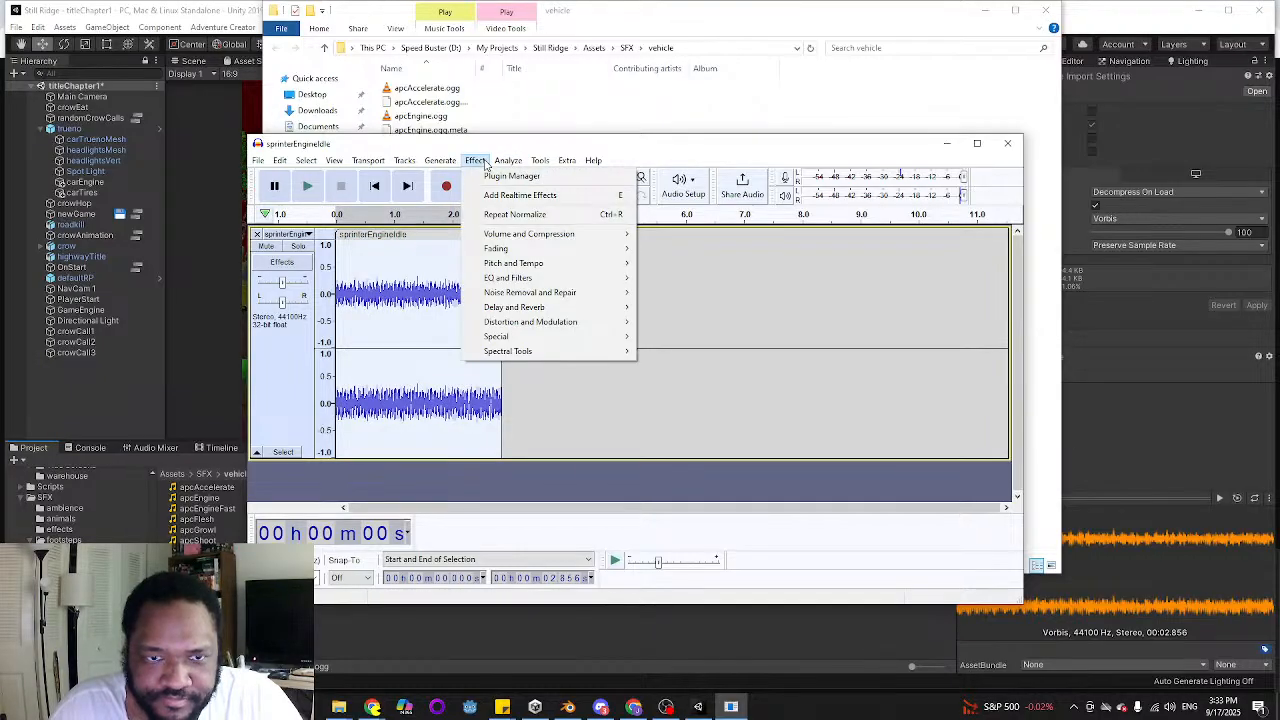
{"action": "mouse_move", "coordinate": [560, 234]}
{"action": "left_click", "coordinate": [660, 265]}
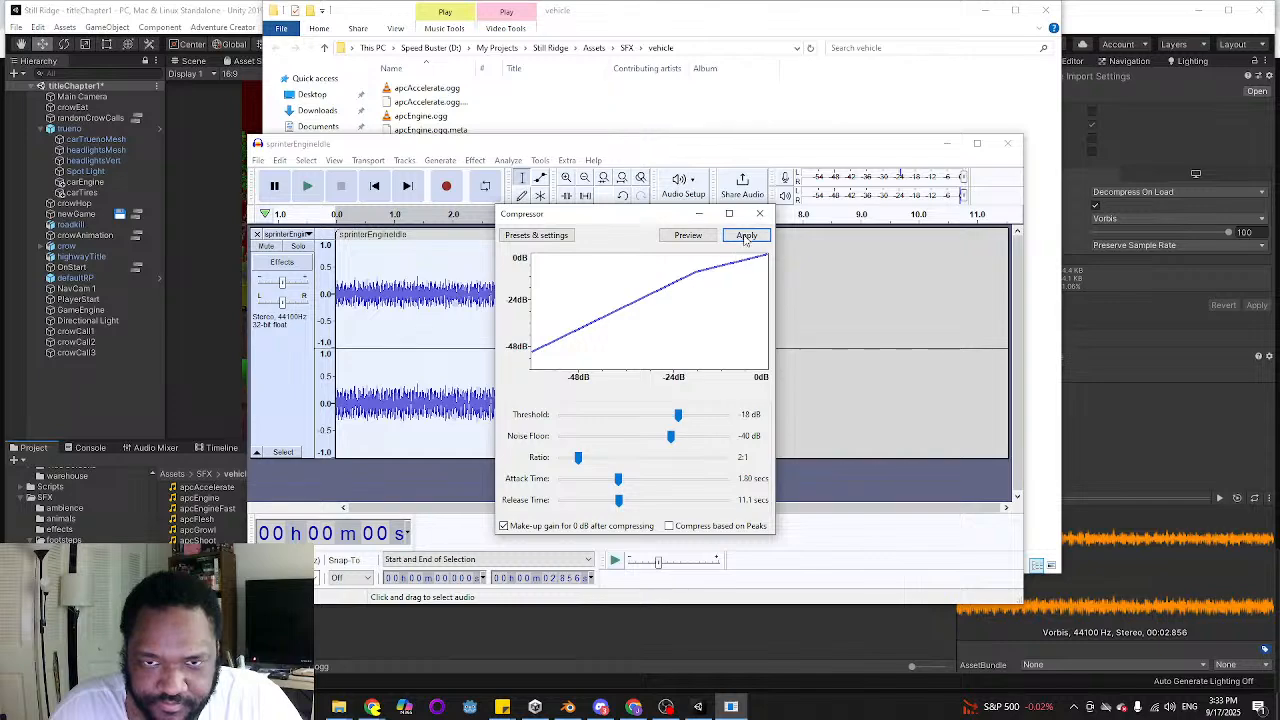
{"action": "left_click", "coordinate": [745, 236]}
Normalize the compressed clip's peak amplitude with DC offset removal, and play back the result
{"action": "left_click", "coordinate": [475, 160]}
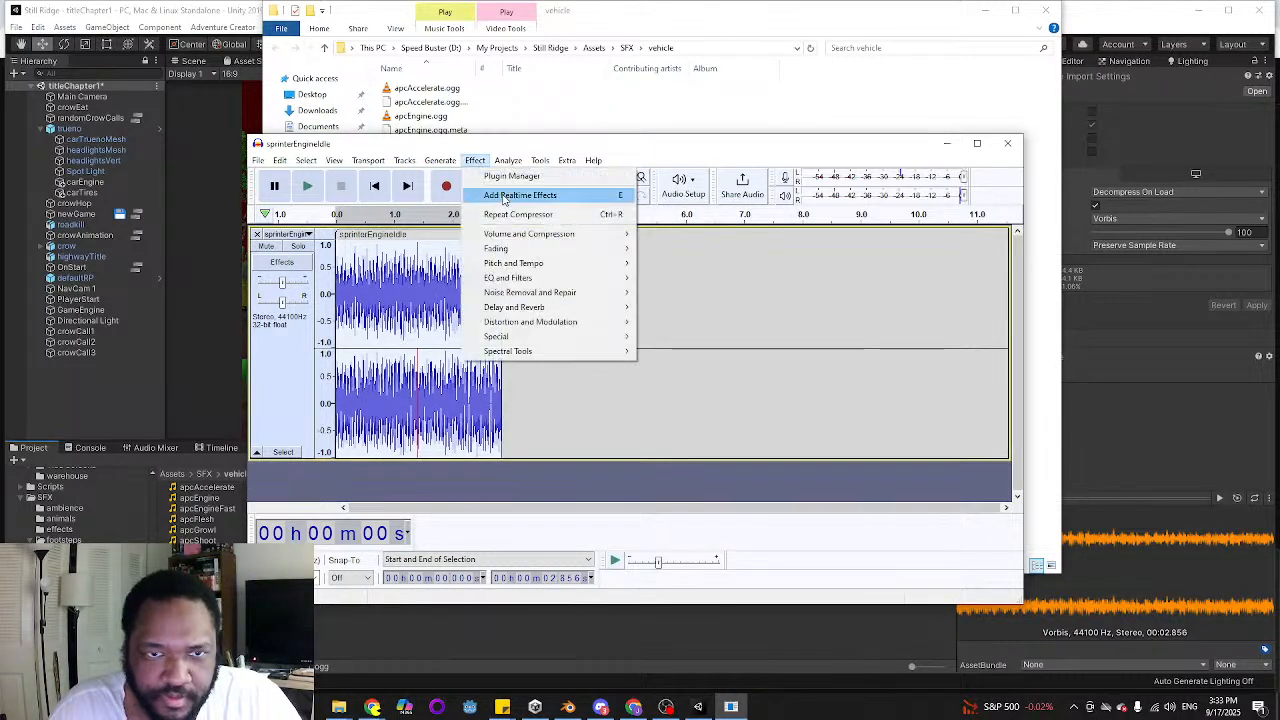
{"action": "mouse_move", "coordinate": [555, 234]}
{"action": "left_click", "coordinate": [705, 311]}
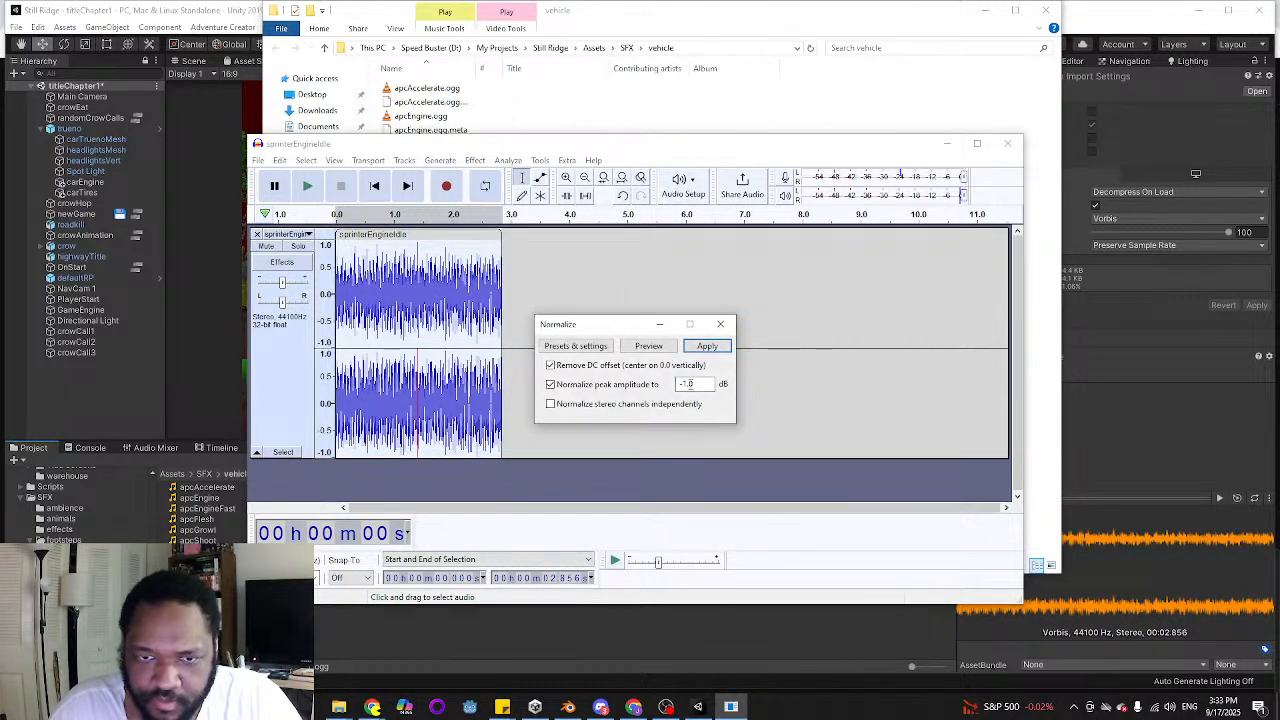
{"action": "left_click", "coordinate": [707, 346]}
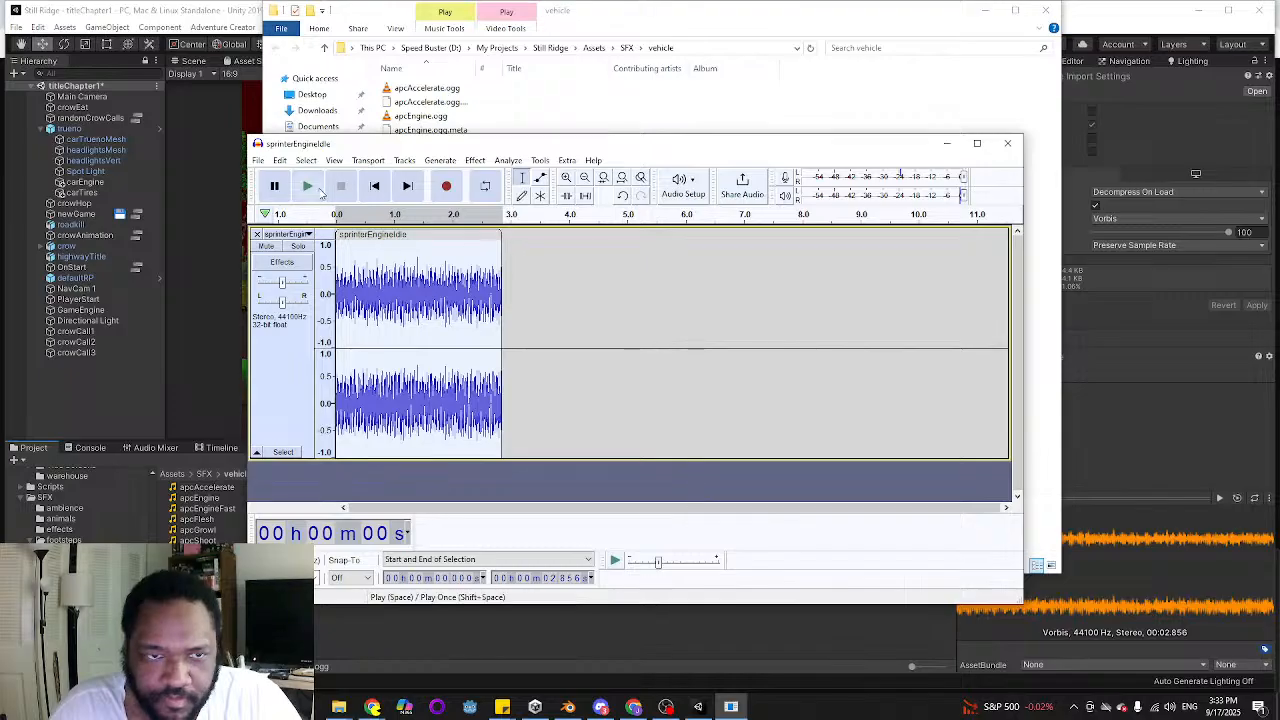
{"action": "left_click", "coordinate": [308, 186]}
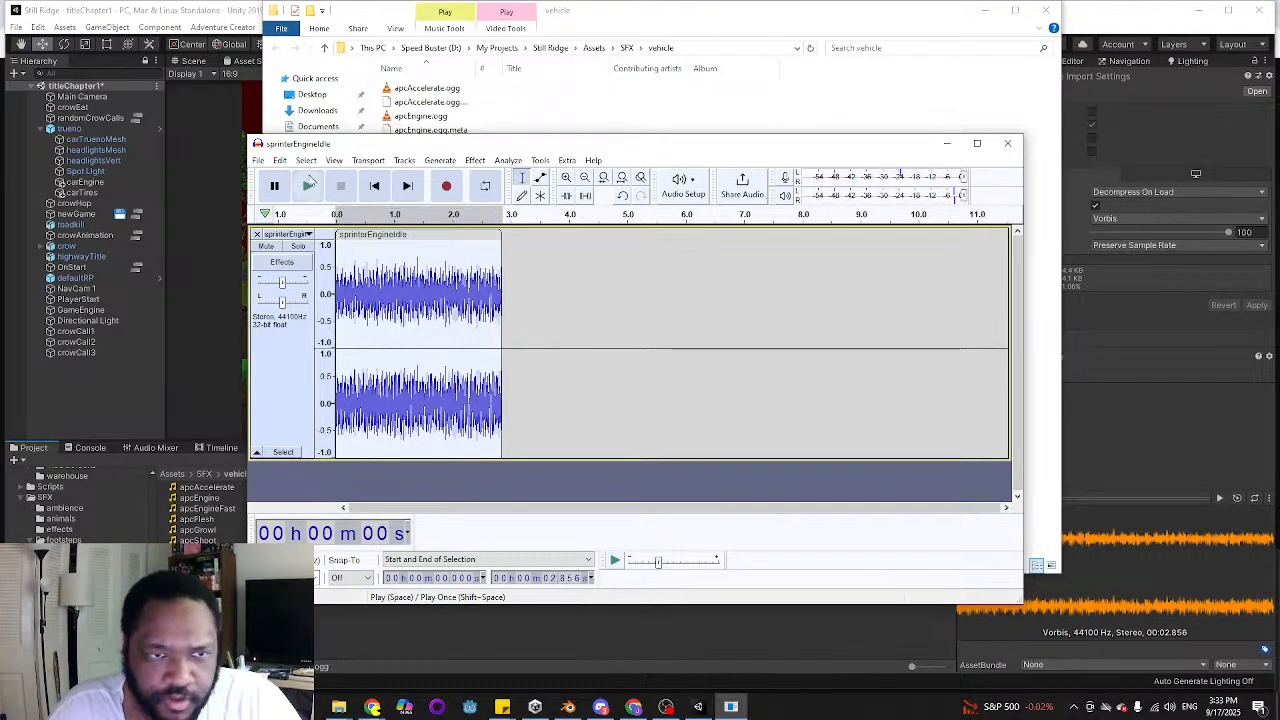
Start exporting the clip as OGG and browse to the My Projects folder on the Speed Buster (D:) drive
{"action": "left_click", "coordinate": [258, 160]}
{"action": "mouse_move", "coordinate": [290, 258]}
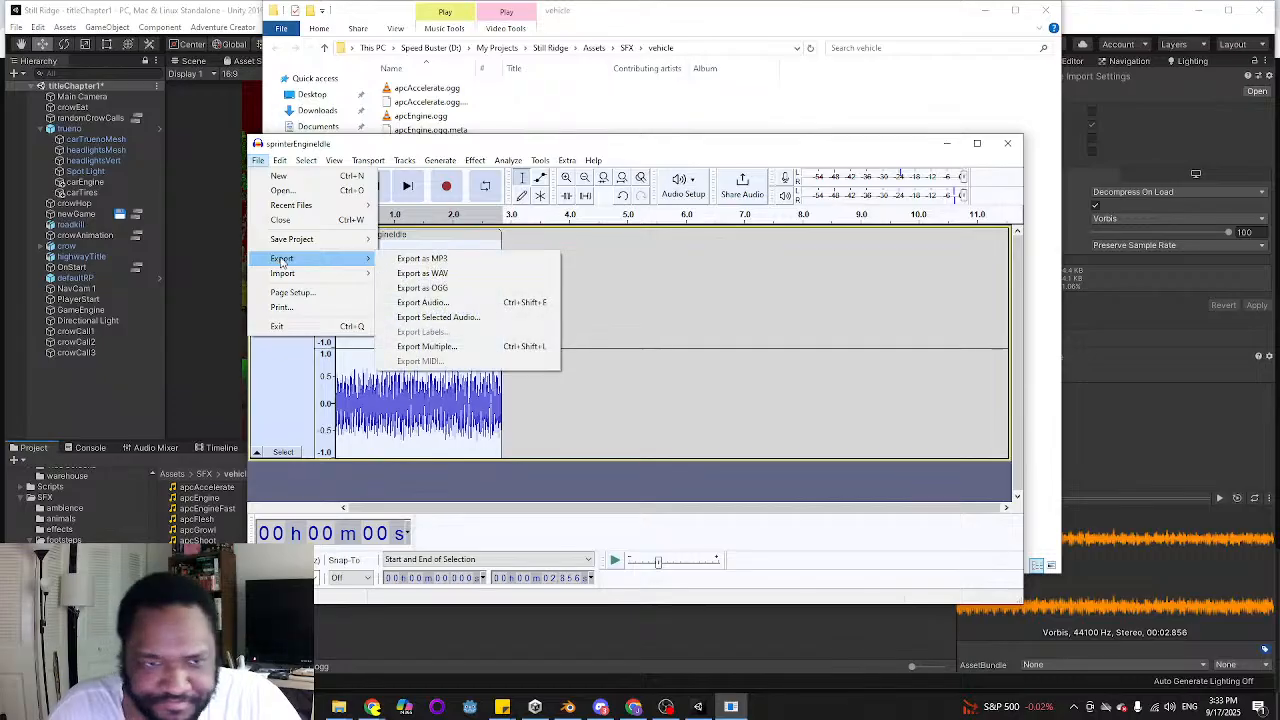
{"action": "left_click", "coordinate": [445, 289]}
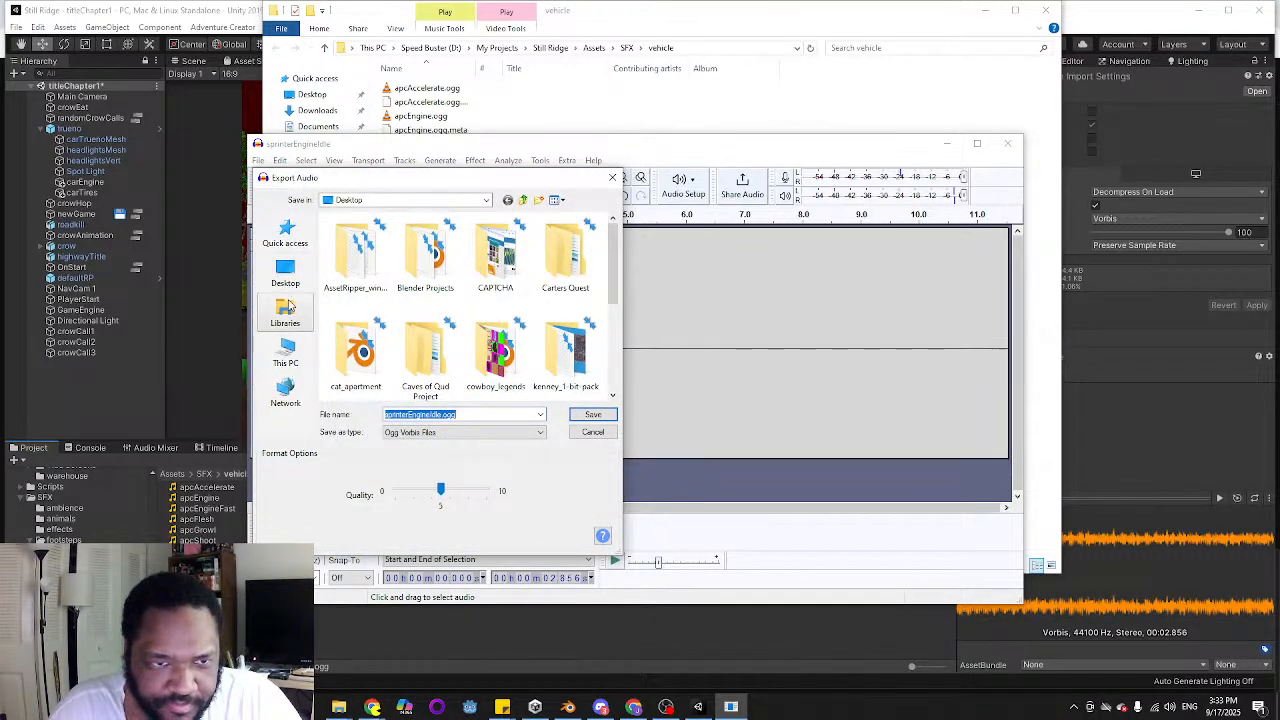
{"action": "left_click", "coordinate": [287, 352]}
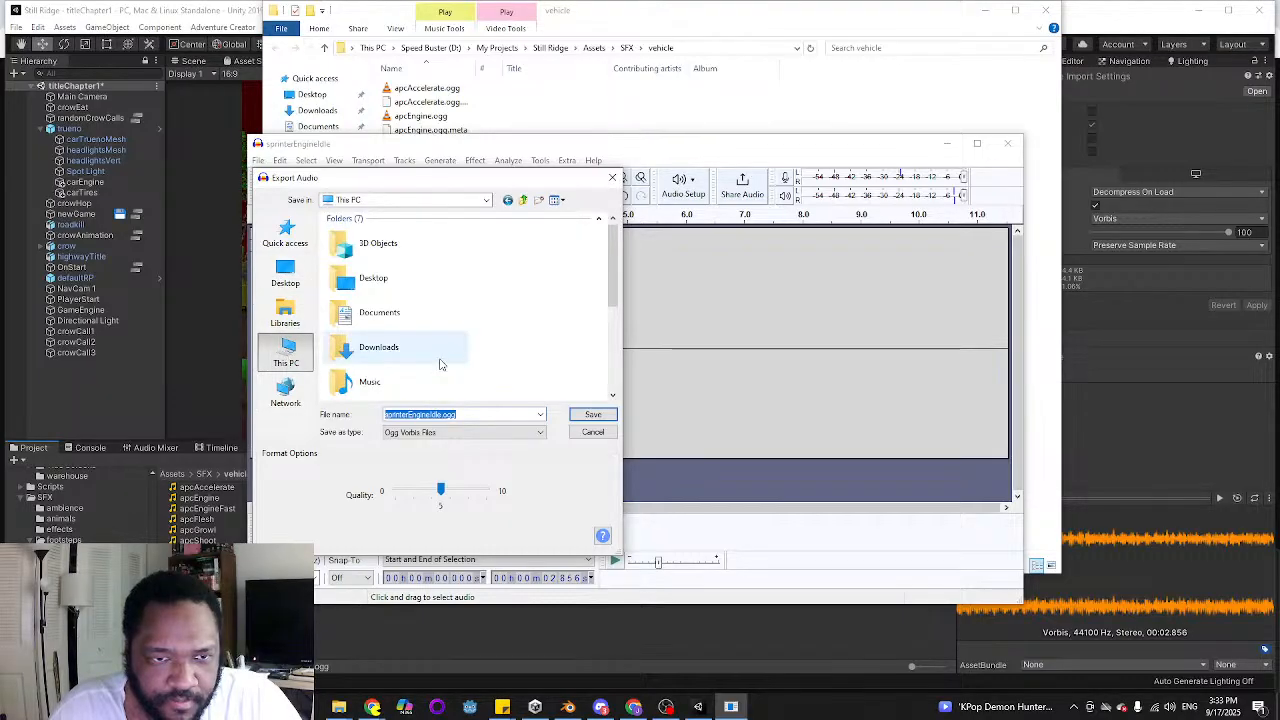
{"action": "scroll", "coordinate": [437, 360], "scroll_direction": "down", "scroll_amount": 3}
{"action": "double_click", "coordinate": [437, 342]}
{"action": "left_click", "coordinate": [385, 312]}
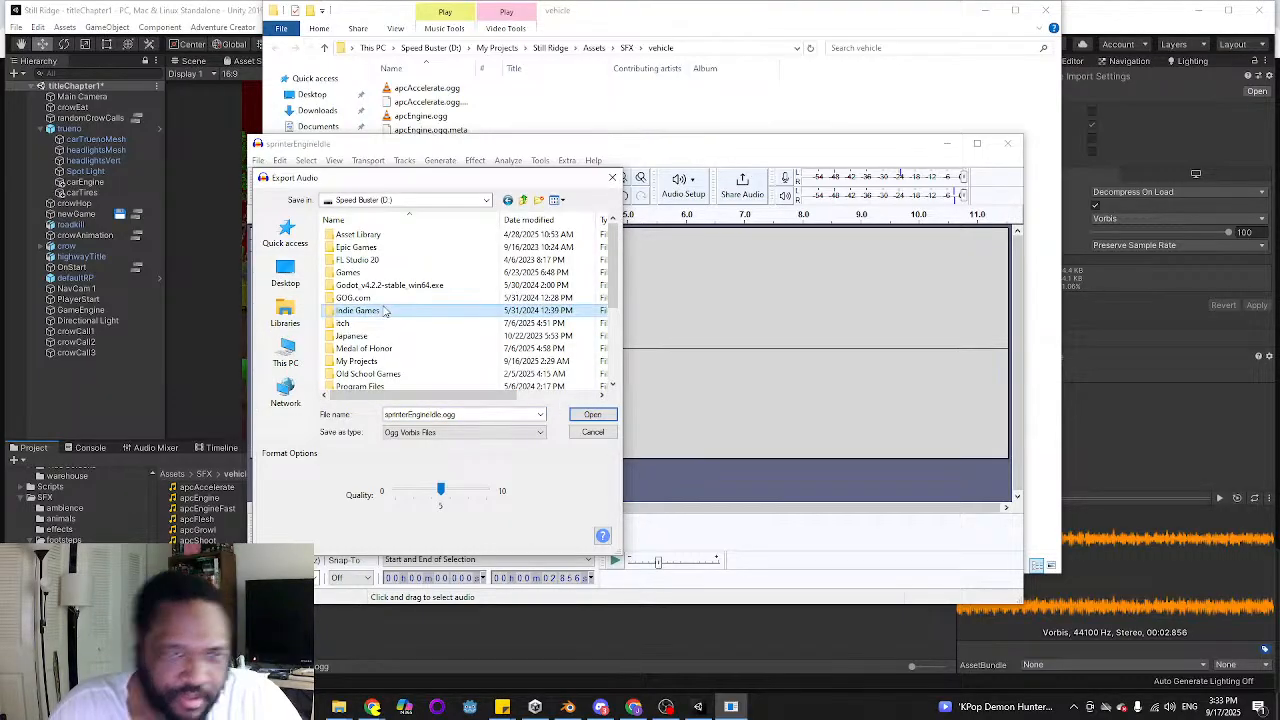
{"action": "key", "text": "m"}
{"action": "key", "text": "m"}
{"action": "key", "text": "Return"}
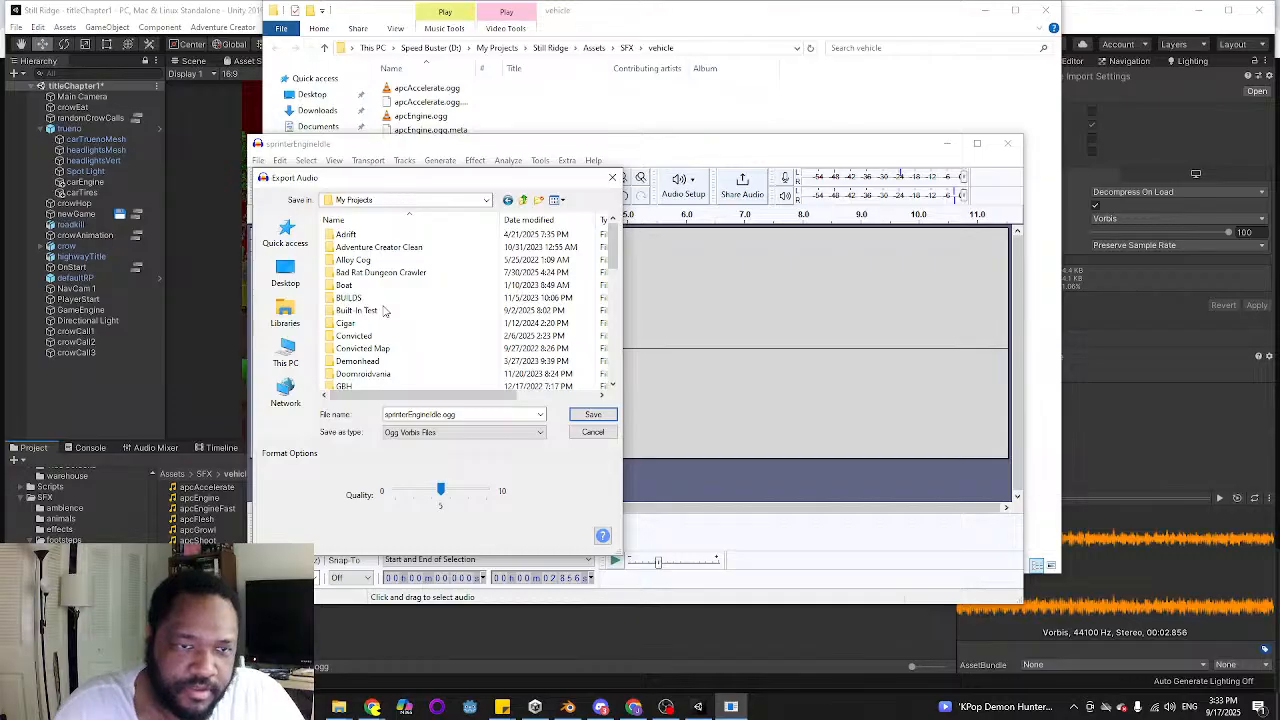
Choose the Assets folder inside the Still Ridge project as the export location
{"action": "left_click", "coordinate": [385, 312]}
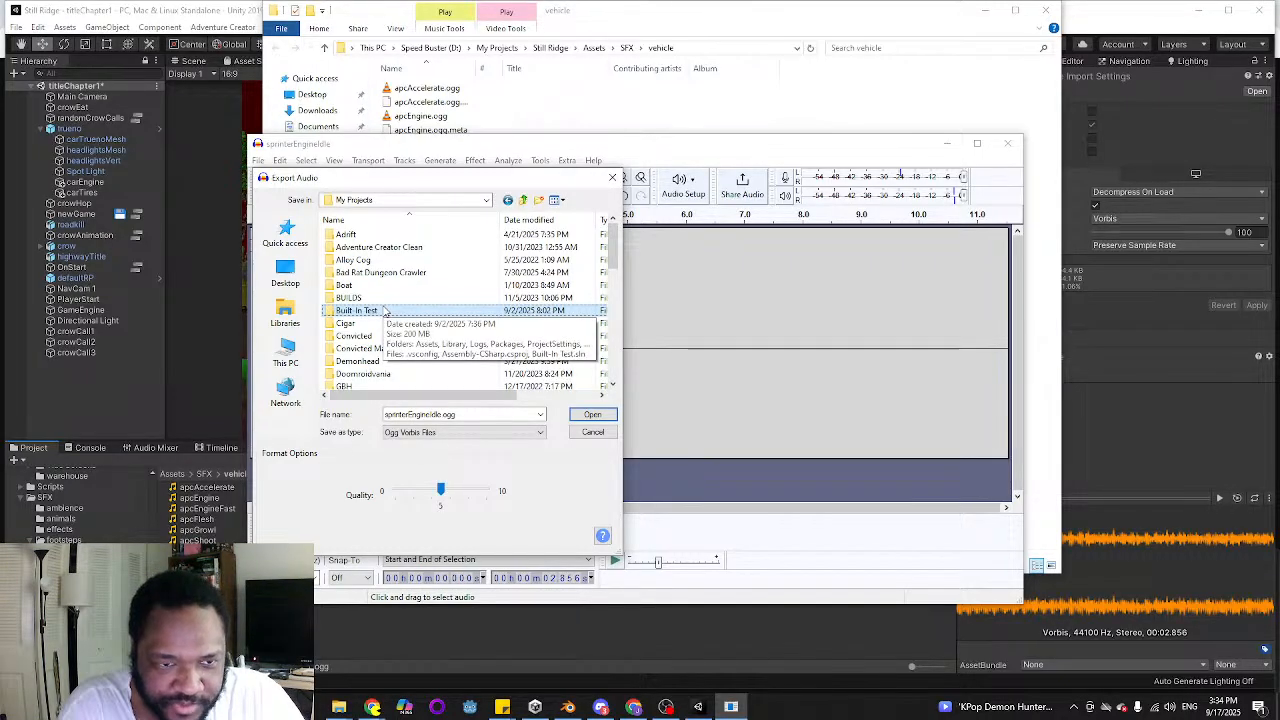
{"action": "key", "text": "s"}
{"action": "key", "text": "t"}
{"action": "key", "text": "i"}
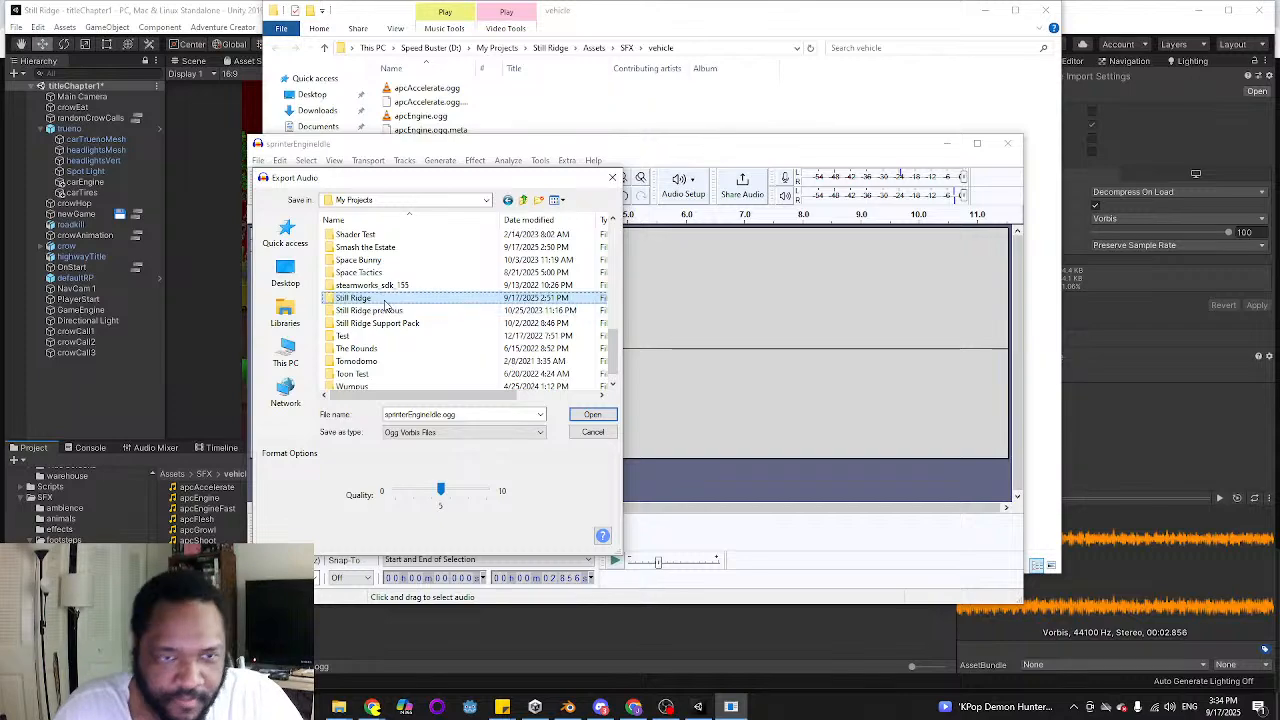
{"action": "double_click", "coordinate": [380, 301]}
{"action": "double_click", "coordinate": [355, 262]}
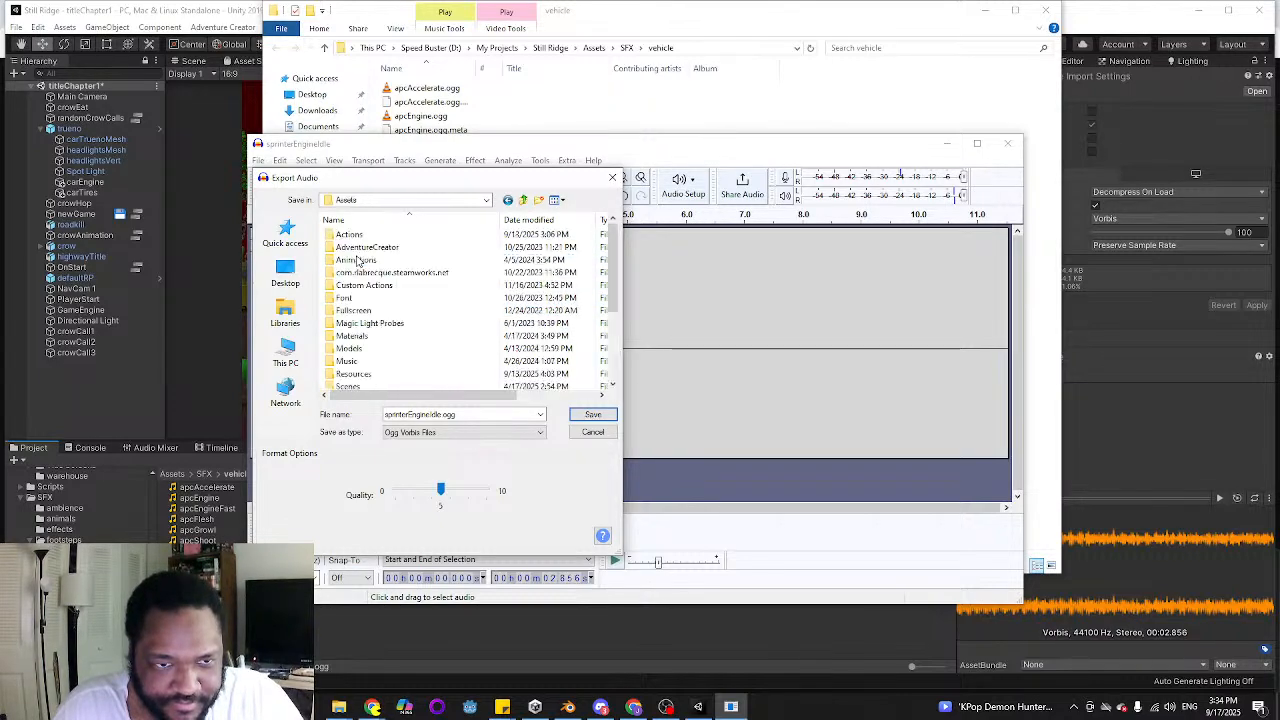
Export sprinterEngineIdle.ogg into the SFX/vehicle folder under Assets, replacing the existing file
{"action": "left_click", "coordinate": [377, 324]}
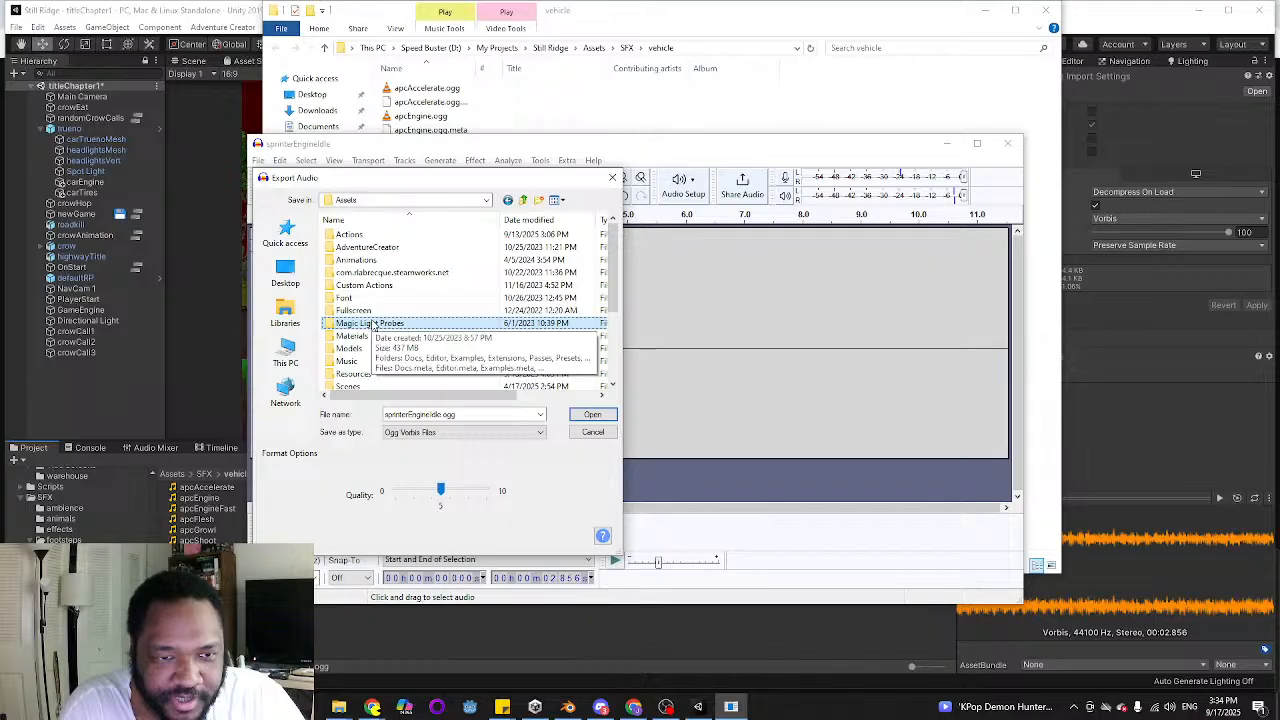
{"action": "type", "text": "sf"}
{"action": "key", "text": "Return"}
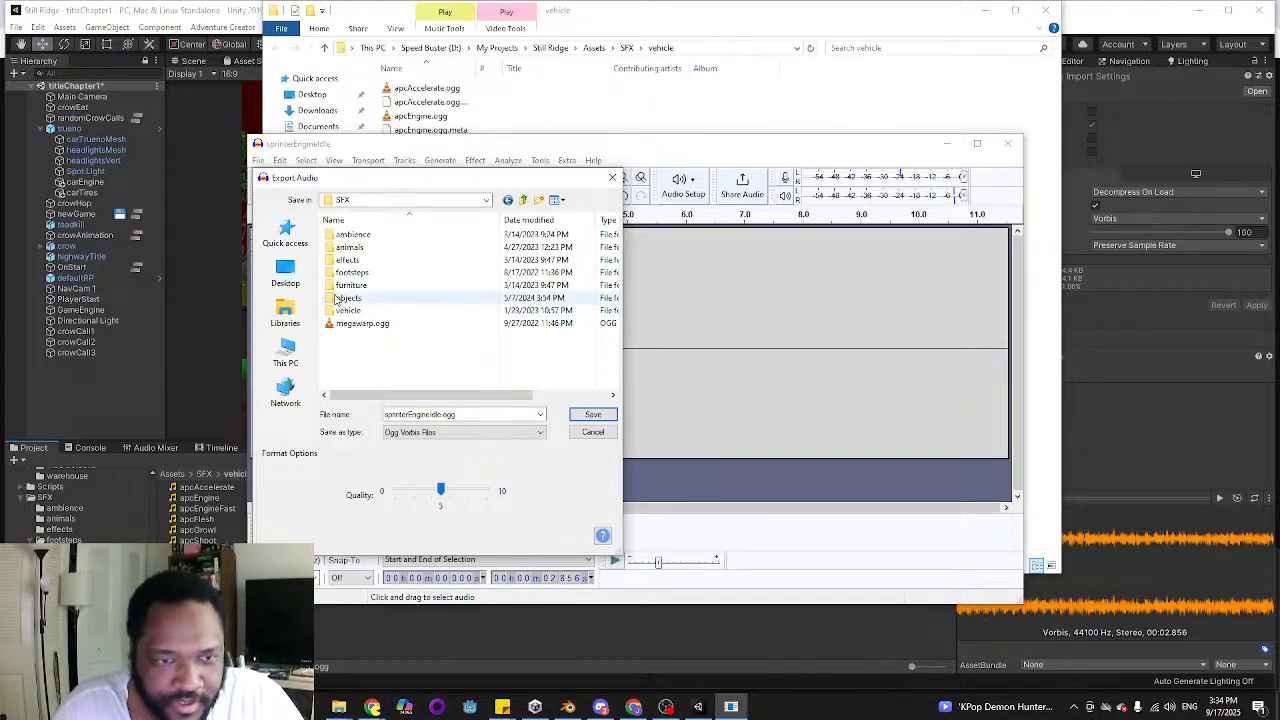
{"action": "double_click", "coordinate": [352, 311]}
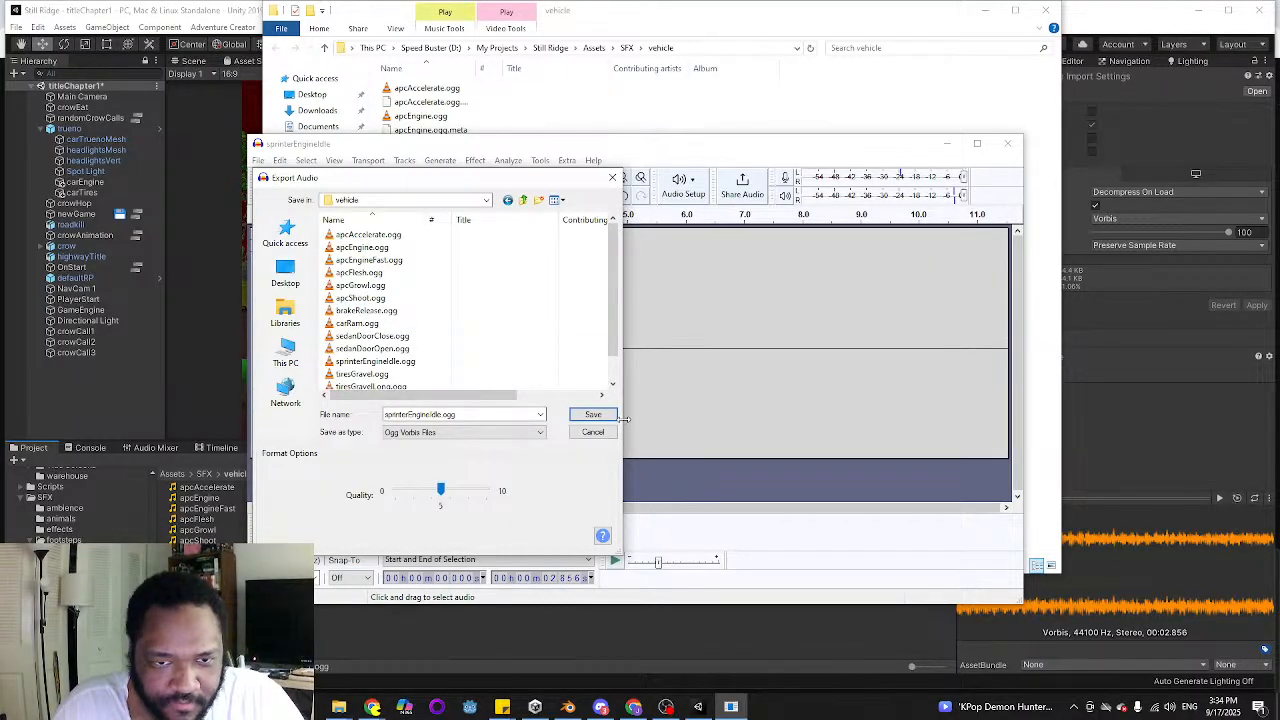
{"action": "left_click", "coordinate": [594, 415]}
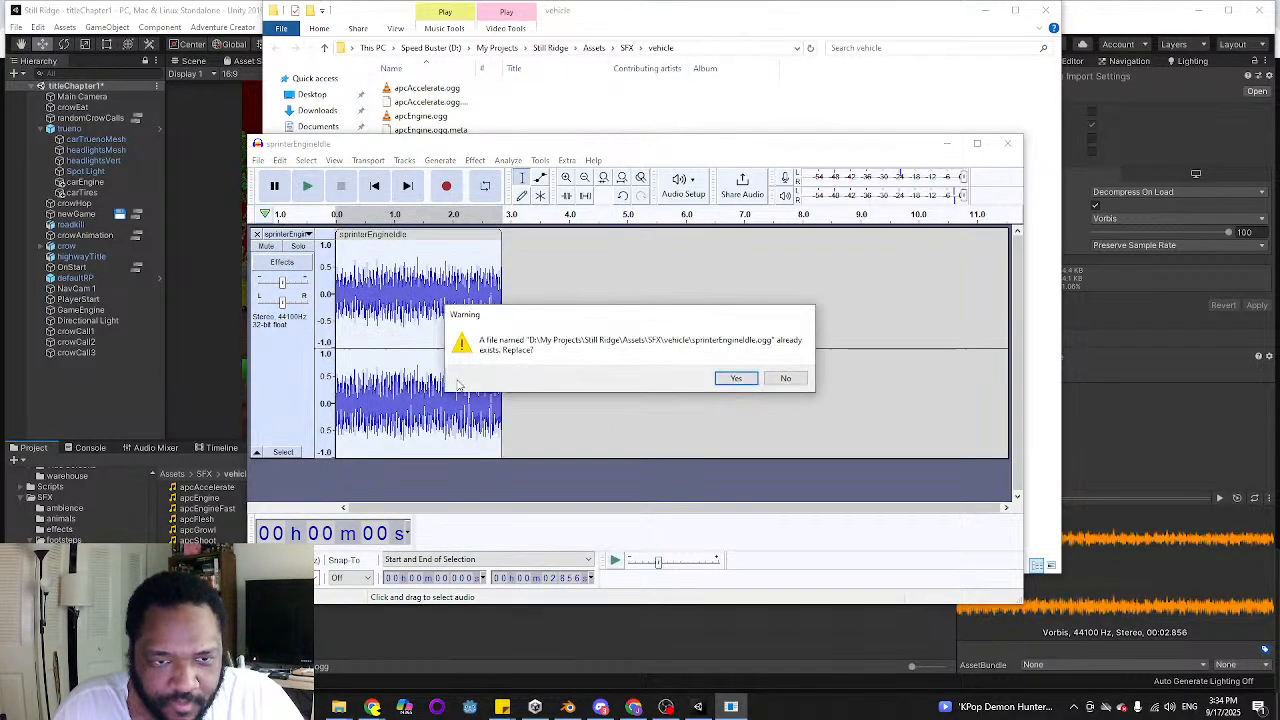
{"action": "left_click", "coordinate": [735, 378]}
{"action": "left_click", "coordinate": [685, 468]}
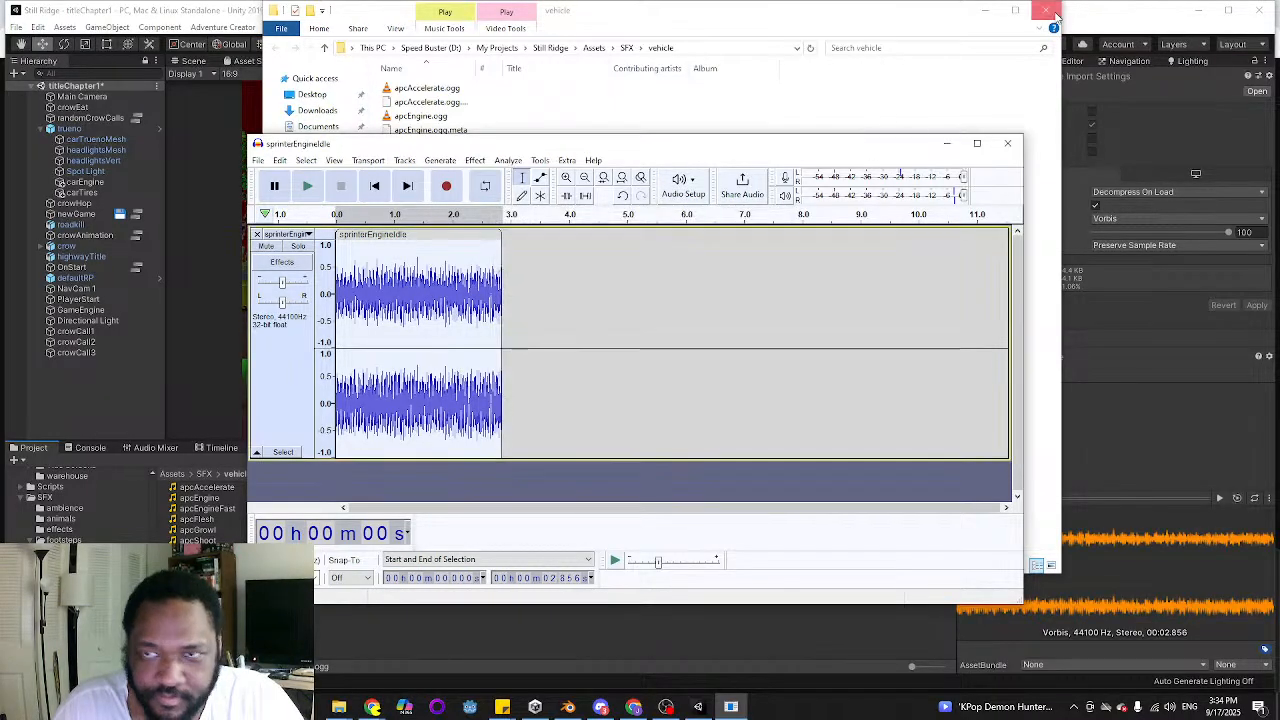
Switch back to Unity and close the ActionList Editor to reveal the Game view
{"action": "left_click", "coordinate": [1102, 13]}
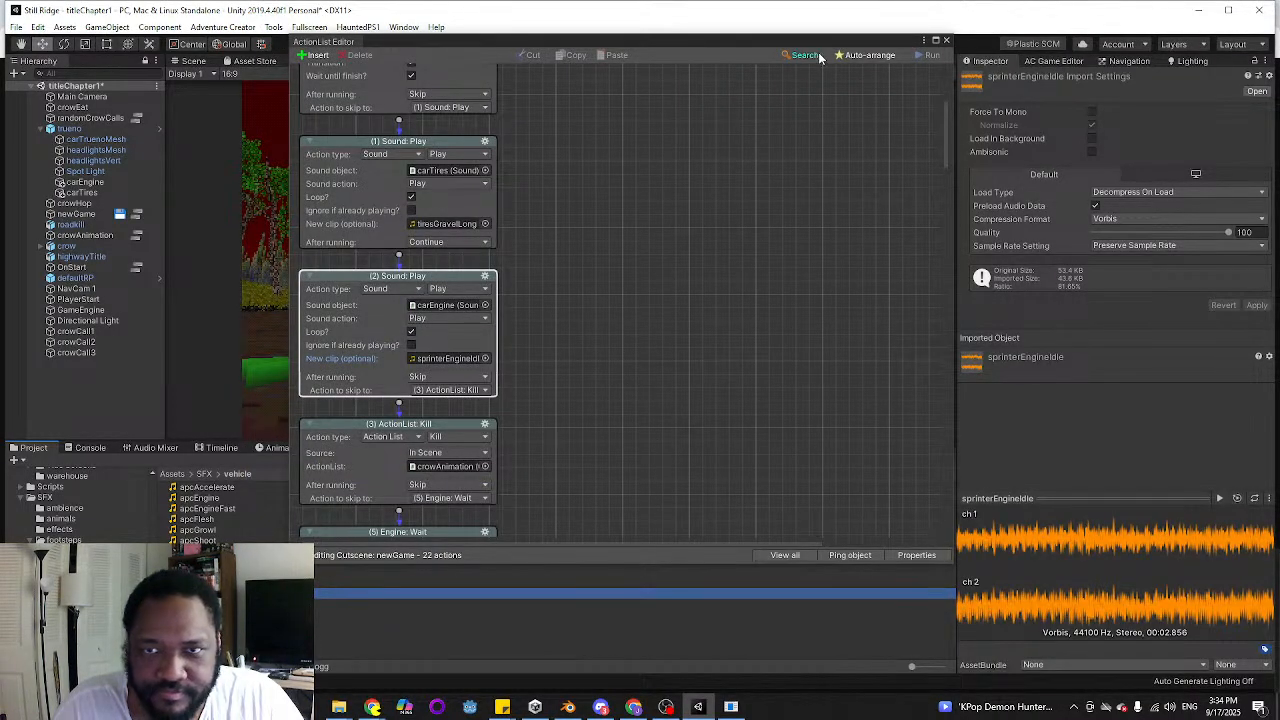
{"action": "left_click_drag", "start_coordinate": [820, 42], "coordinate": [732, 128]}
{"action": "left_click", "coordinate": [851, 132]}
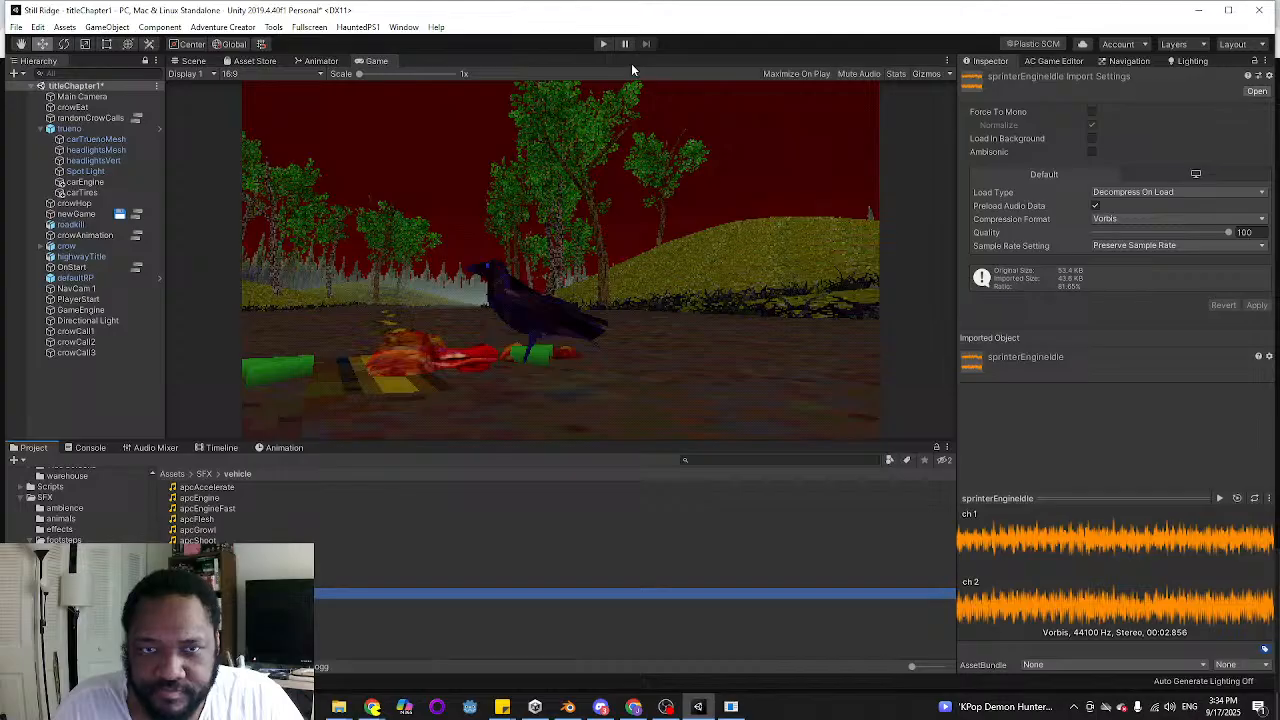
Play-test the title scene through its new game sequence to hear the boosted engine sound, and stop playback
{"action": "left_click", "coordinate": [603, 43]}
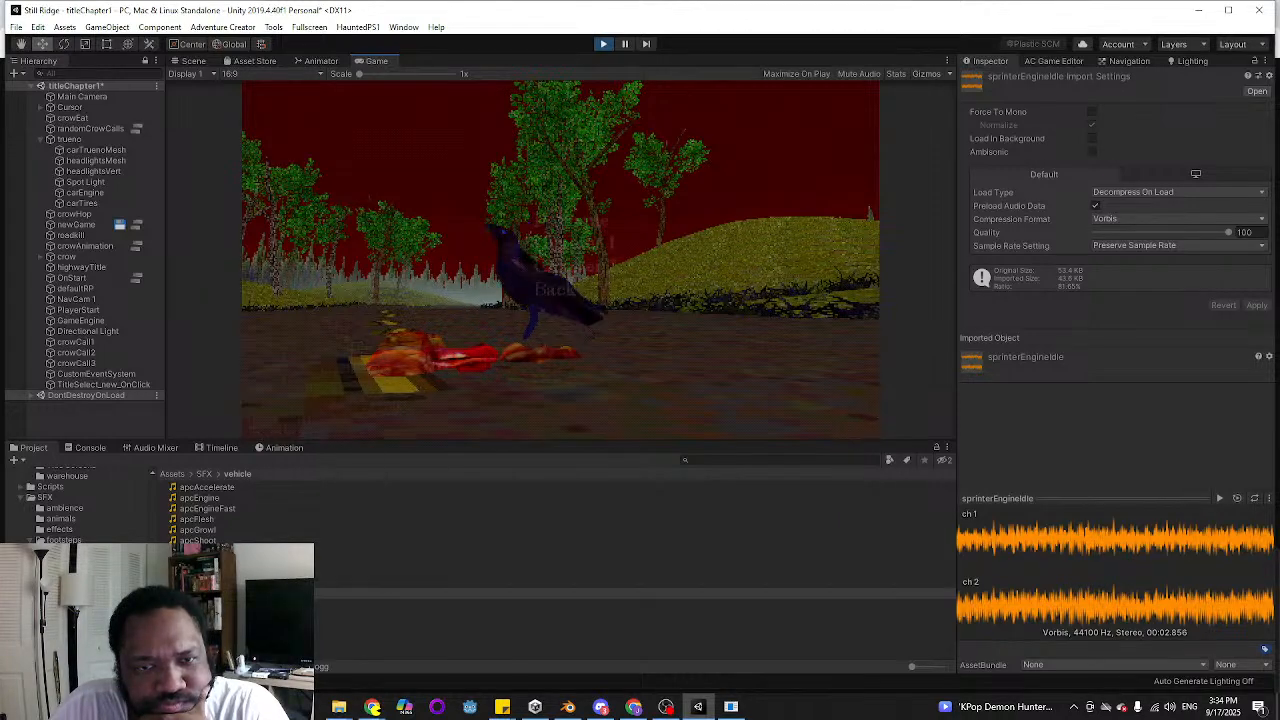
{"action": "left_click", "coordinate": [574, 244]}
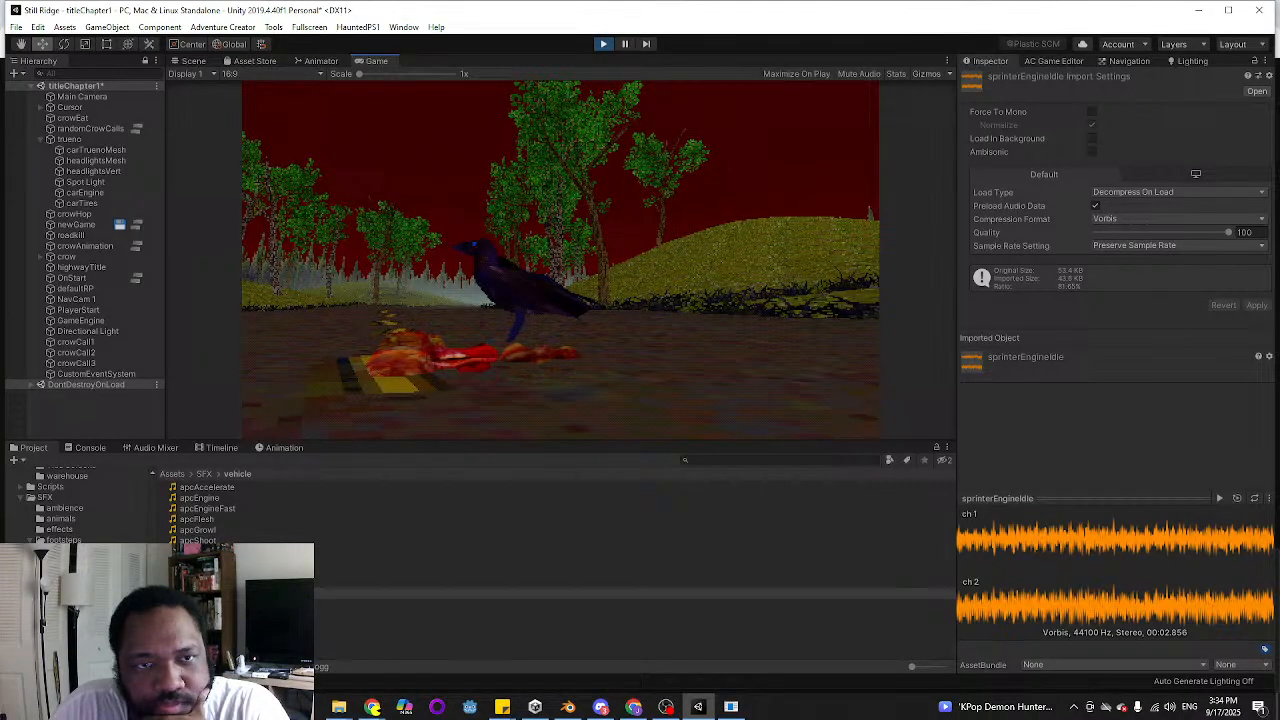
{"action": "left_click", "coordinate": [603, 43]}
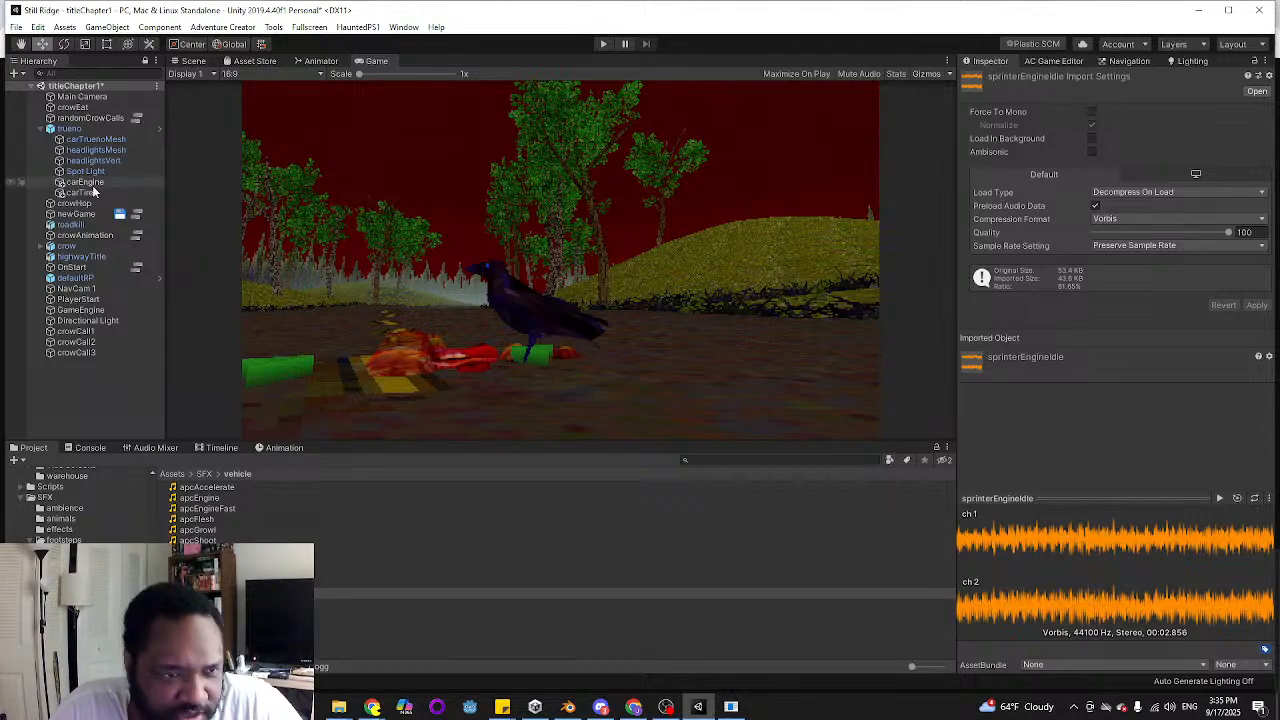
Select the crow object, look through its components, and save the titleChapter1 scene
{"action": "left_click", "coordinate": [72, 246]}
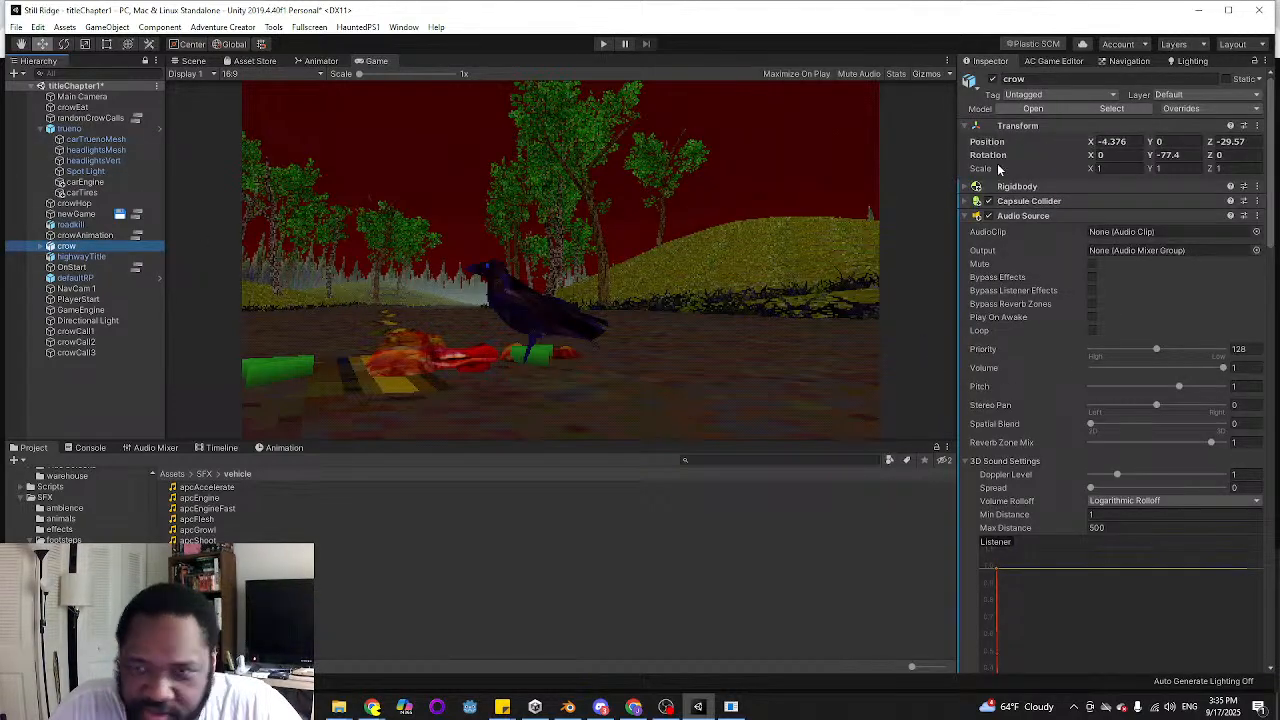
{"action": "scroll", "coordinate": [1131, 421], "scroll_direction": "down", "scroll_amount": 15}
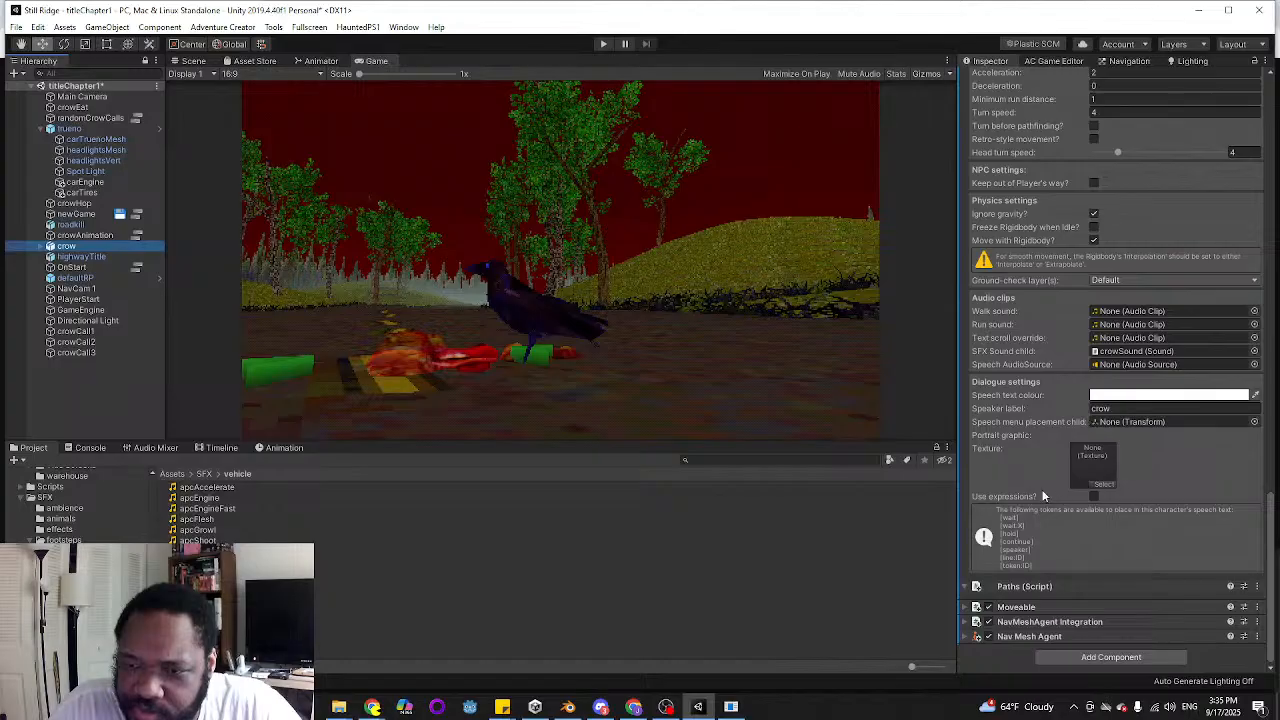
{"action": "scroll", "coordinate": [1045, 622], "scroll_direction": "up", "scroll_amount": 20}
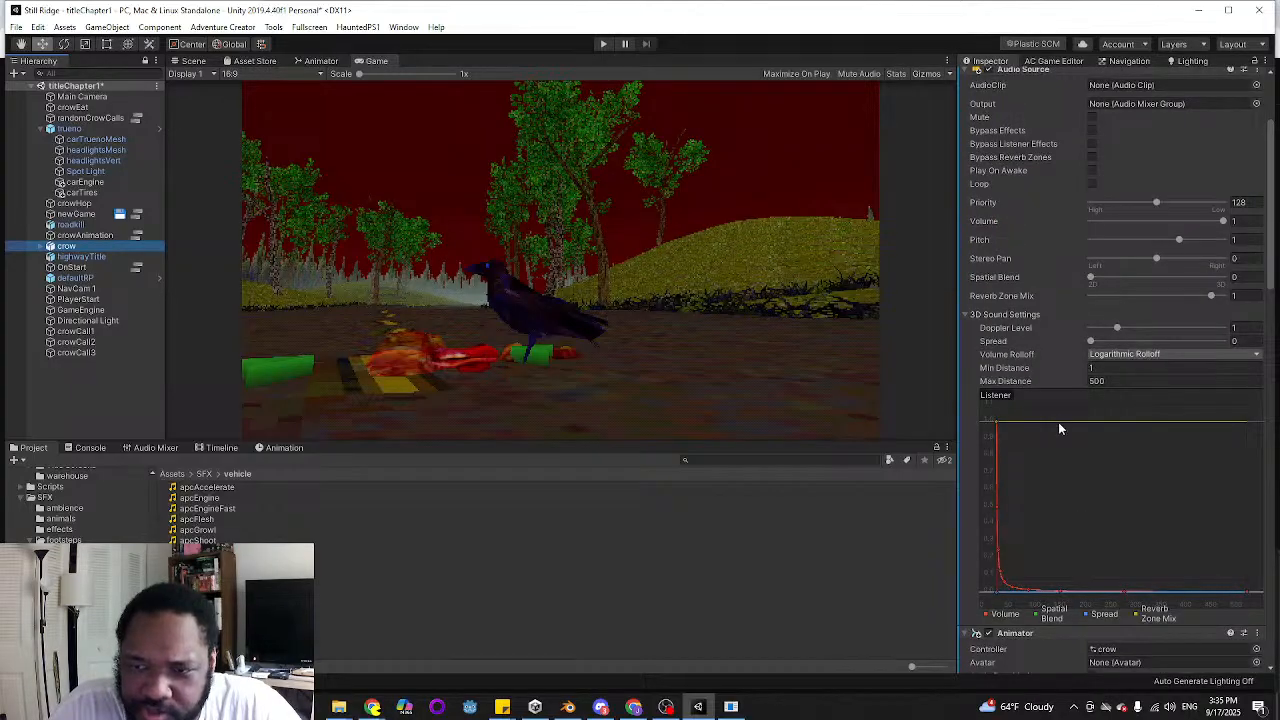
{"action": "left_click", "coordinate": [15, 27]}
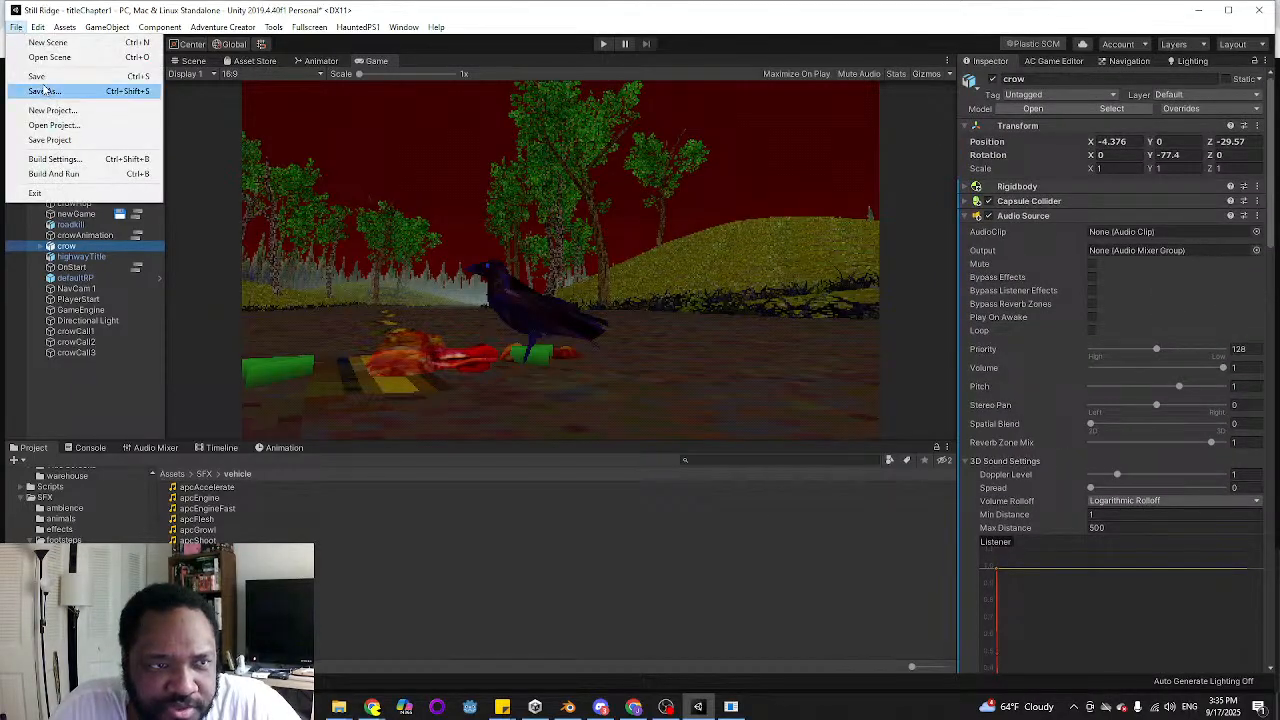
{"action": "left_click", "coordinate": [40, 77]}
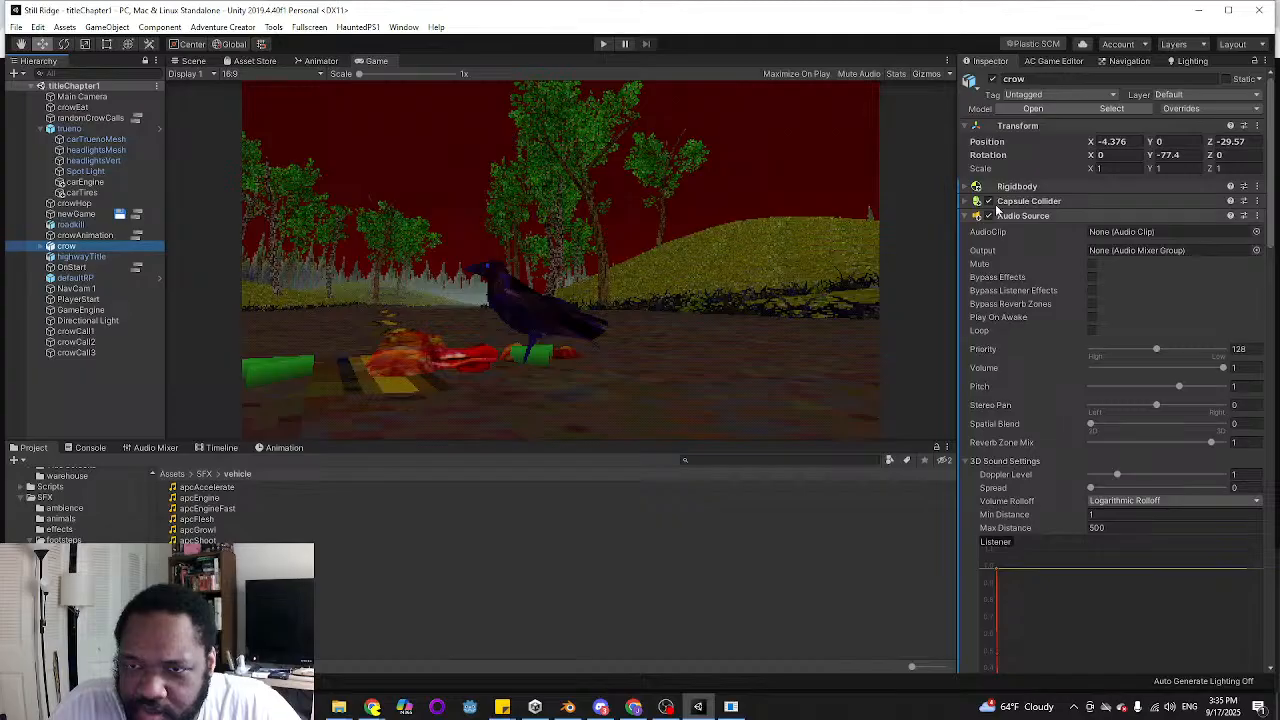
Collapse the crow's Audio Source component, select its crowMesh child, and expand the crow material's surface settings
{"action": "scroll", "coordinate": [1058, 330], "scroll_direction": "down", "scroll_amount": 10}
{"action": "scroll", "coordinate": [1046, 347], "scroll_direction": "up", "scroll_amount": 10}
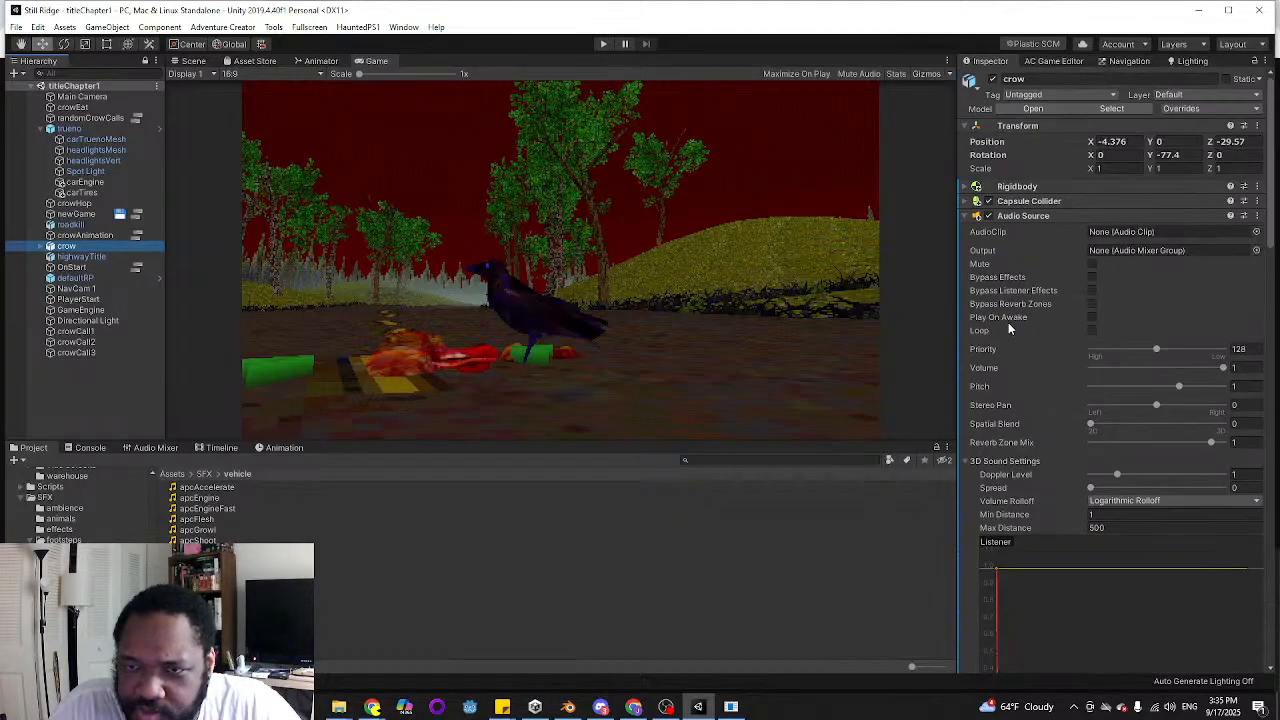
{"action": "left_click", "coordinate": [963, 215]}
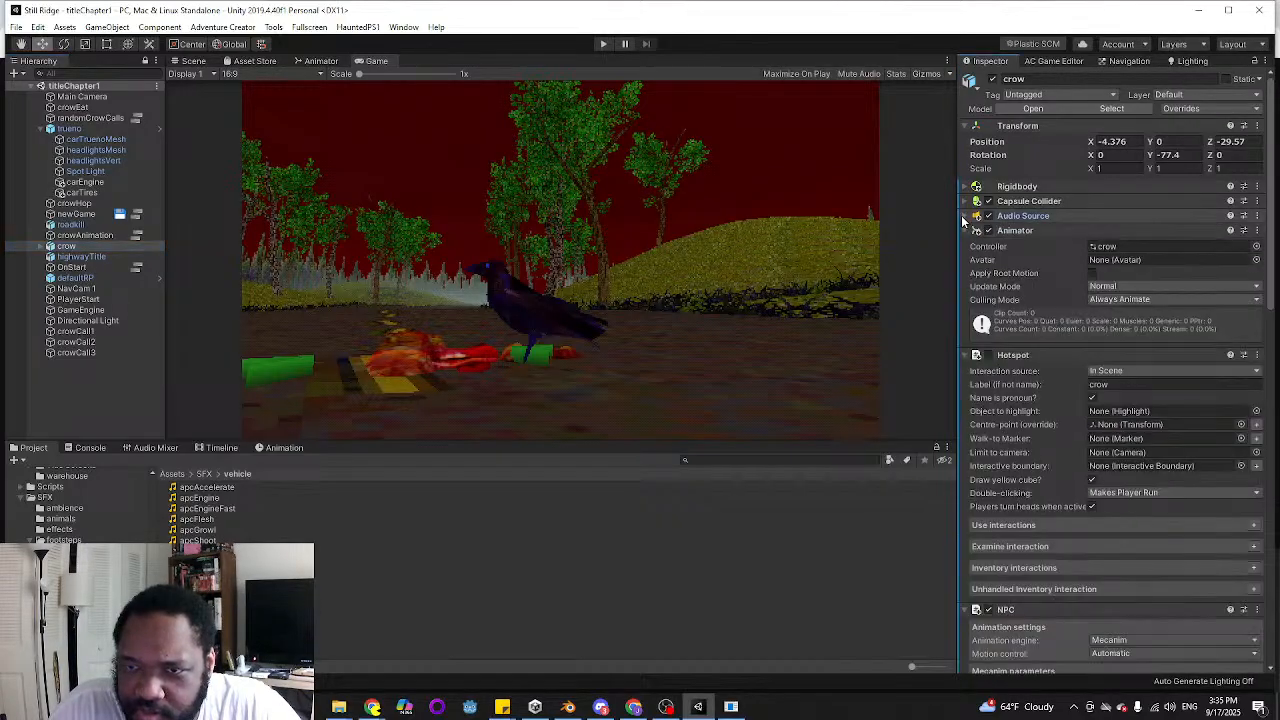
{"action": "left_click", "coordinate": [42, 246]}
{"action": "left_click", "coordinate": [90, 268]}
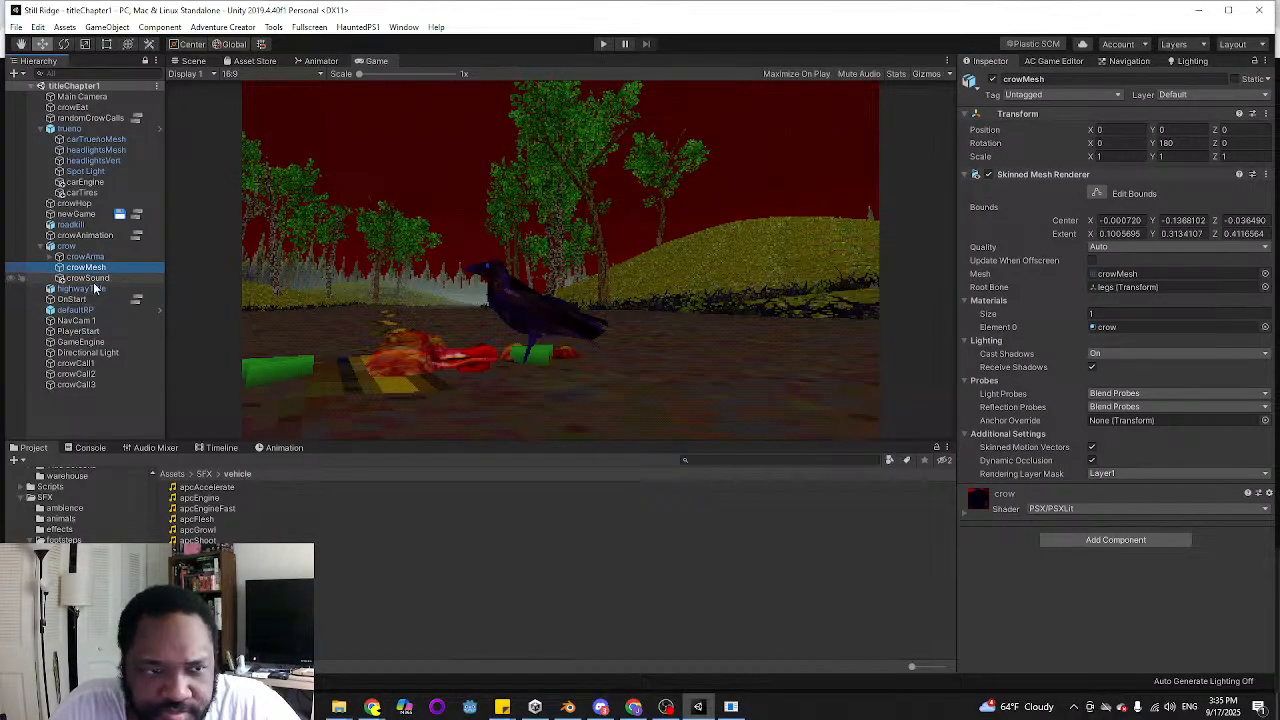
{"action": "left_click", "coordinate": [965, 510]}
{"action": "scroll", "coordinate": [1026, 502], "scroll_direction": "down", "scroll_amount": 3}
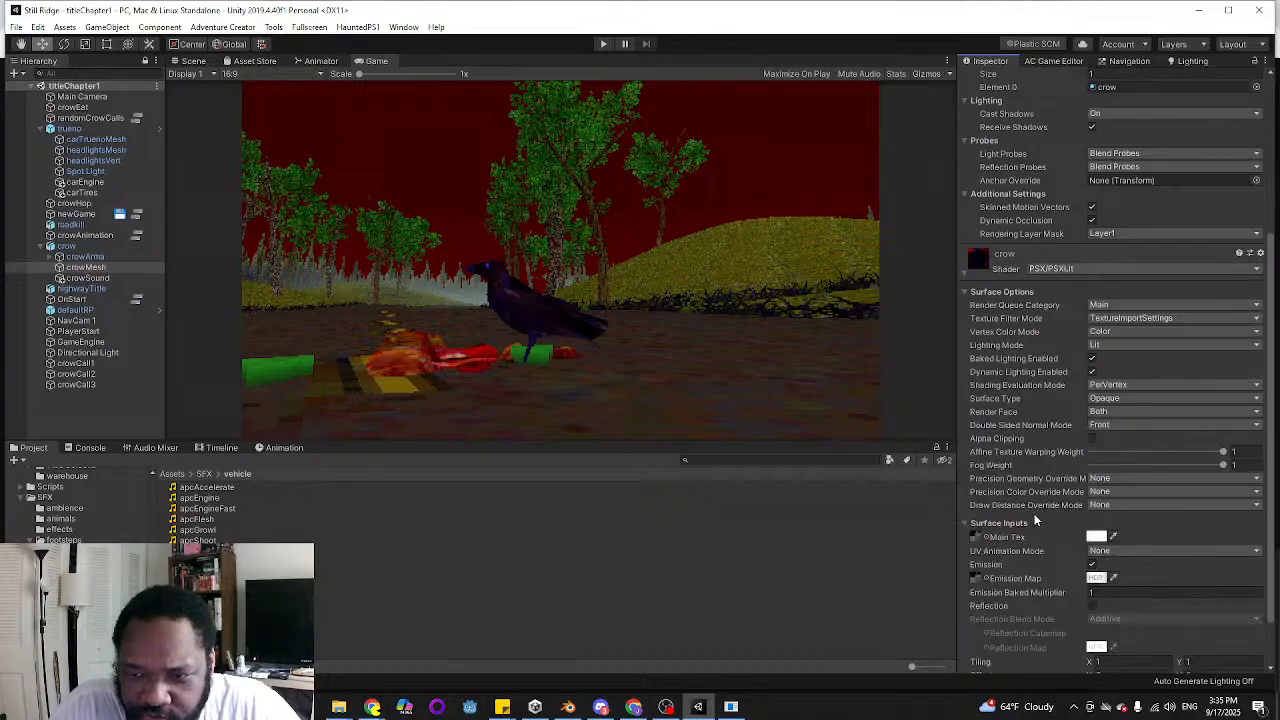
{"action": "scroll", "coordinate": [1012, 420], "scroll_direction": "down", "scroll_amount": 3}
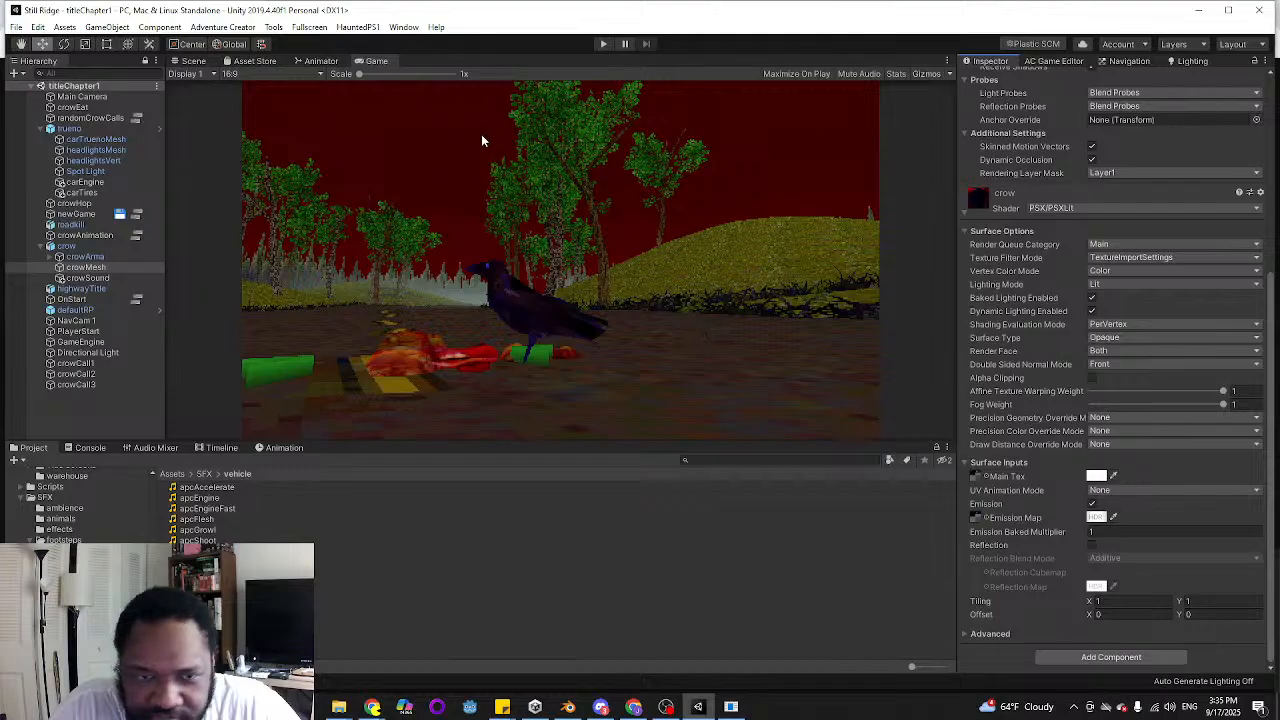
Lower the crow material's emission intensity to 0.4169 and compare the crow's eye in the Scene and Game views
{"action": "left_click", "coordinate": [186, 61]}
{"action": "right_click_drag", "start_coordinate": [270, 150], "coordinate": [594, 265]}
{"action": "key", "text": "w"}
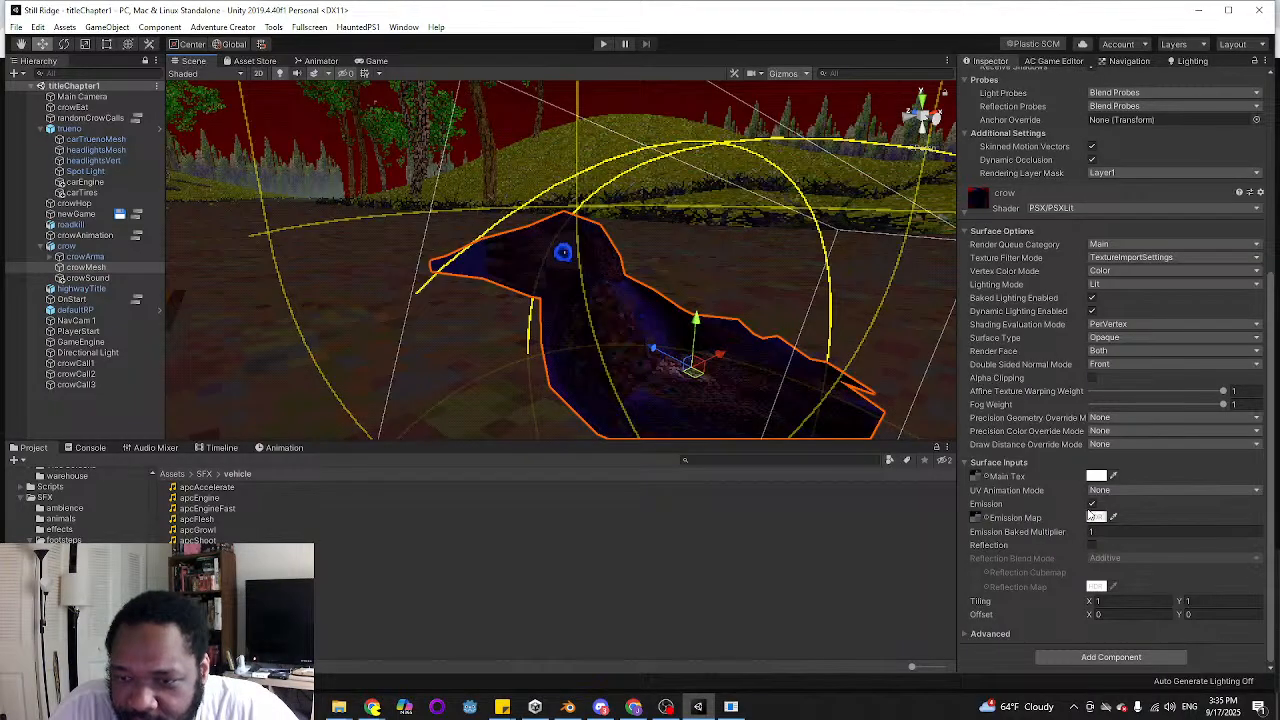
{"action": "left_click", "coordinate": [1097, 520]}
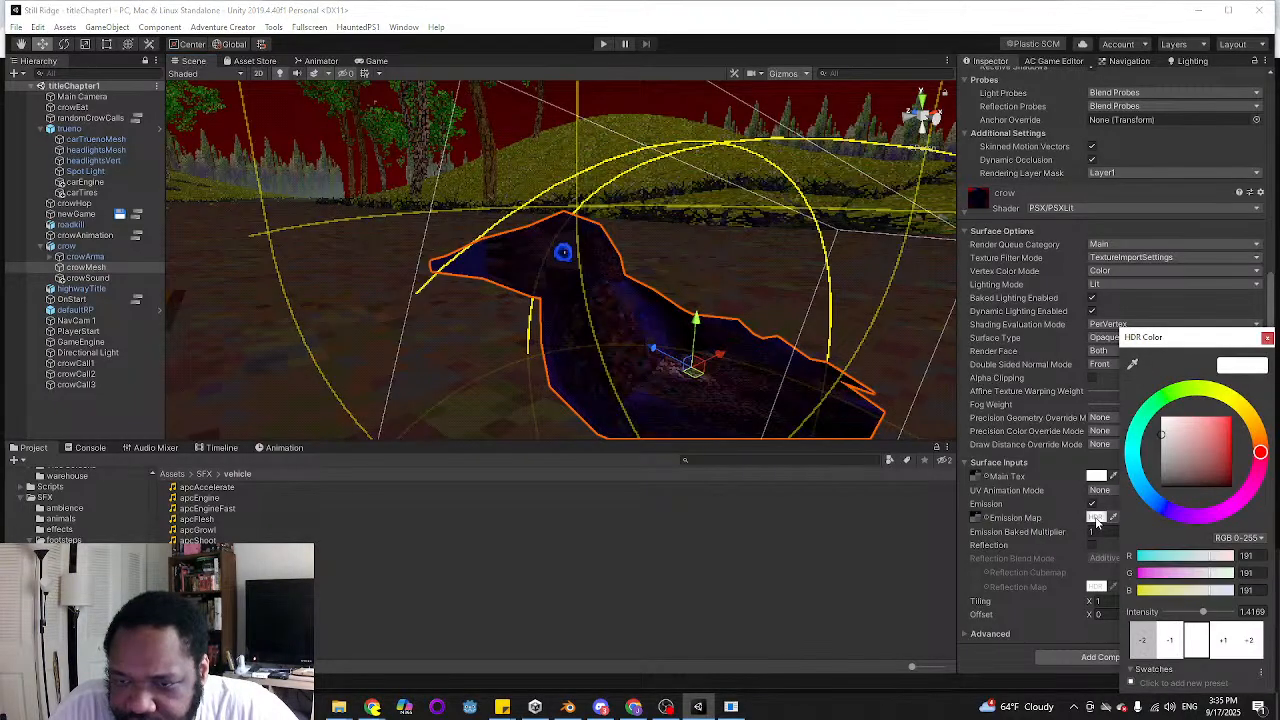
{"action": "left_click", "coordinate": [1170, 641]}
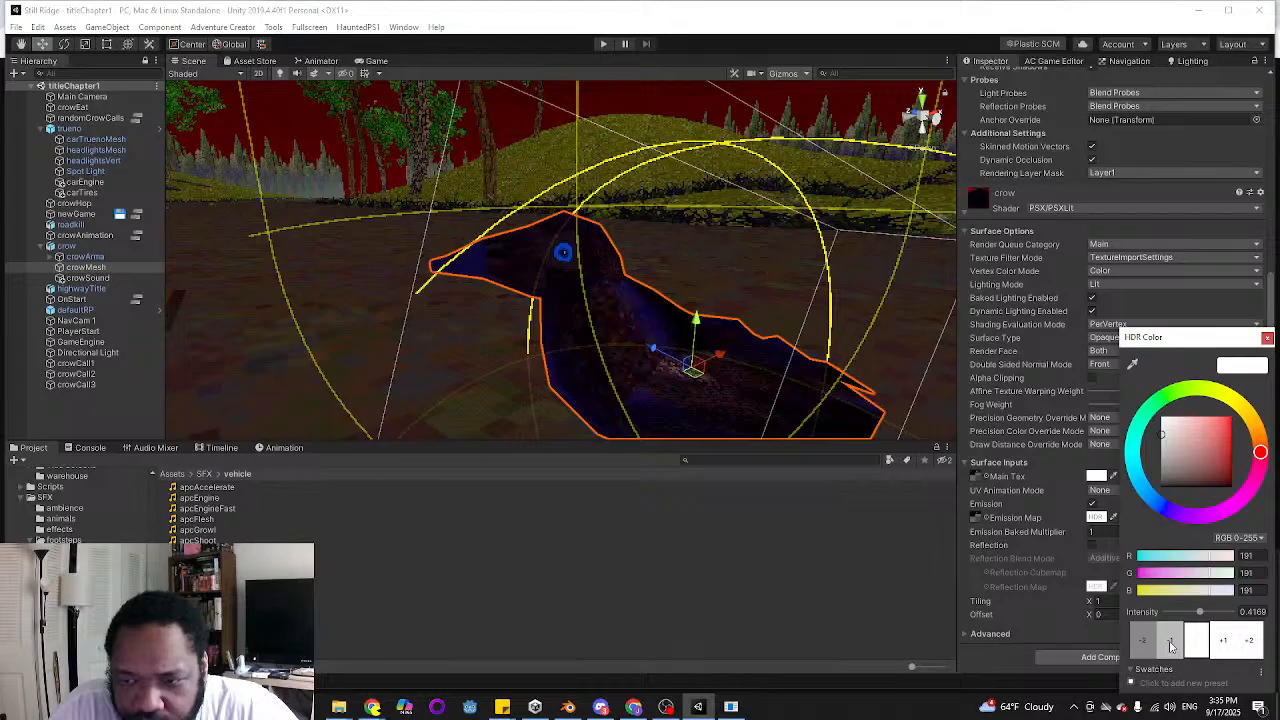
{"action": "left_click", "coordinate": [370, 64]}
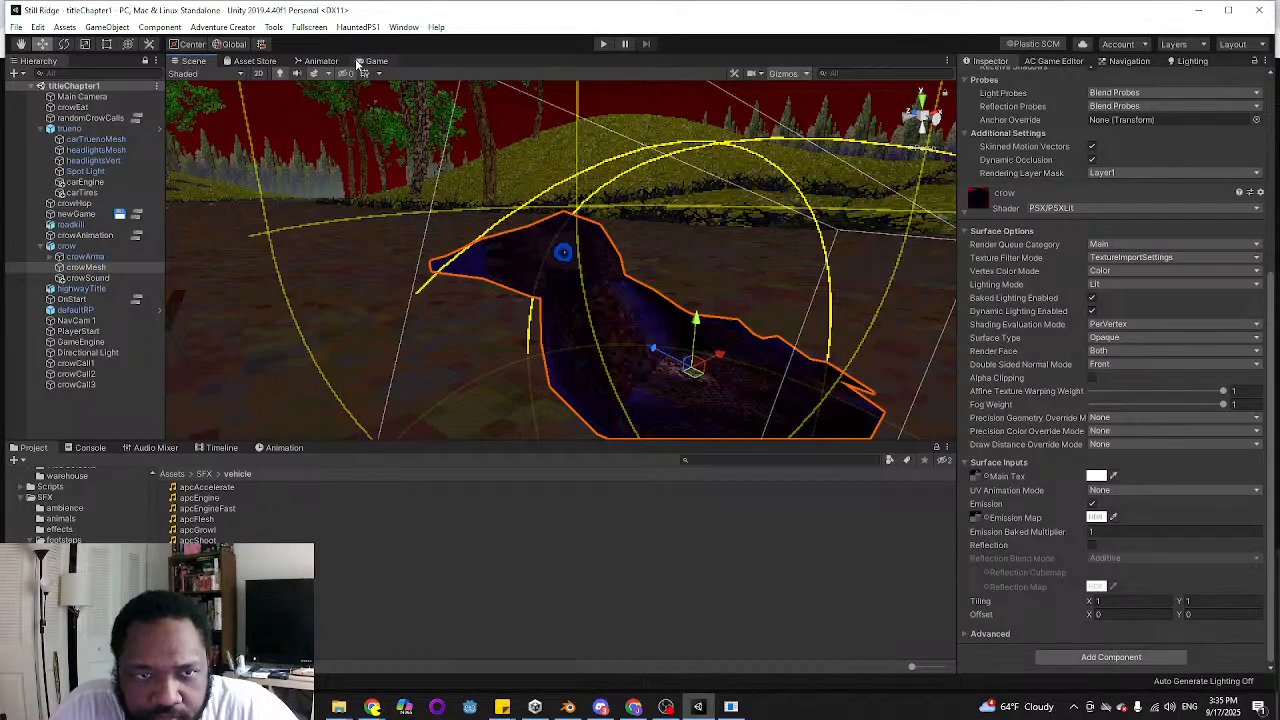
{"action": "left_click", "coordinate": [362, 62]}
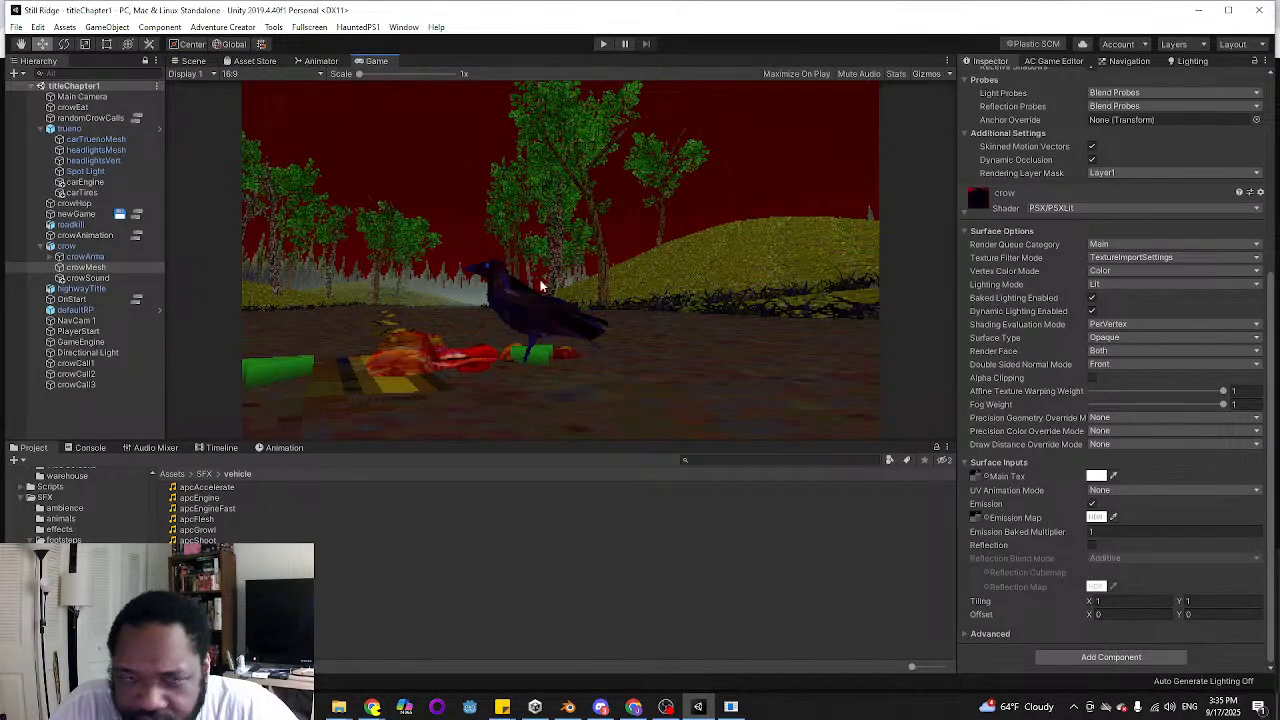
{"action": "left_click", "coordinate": [192, 61]}
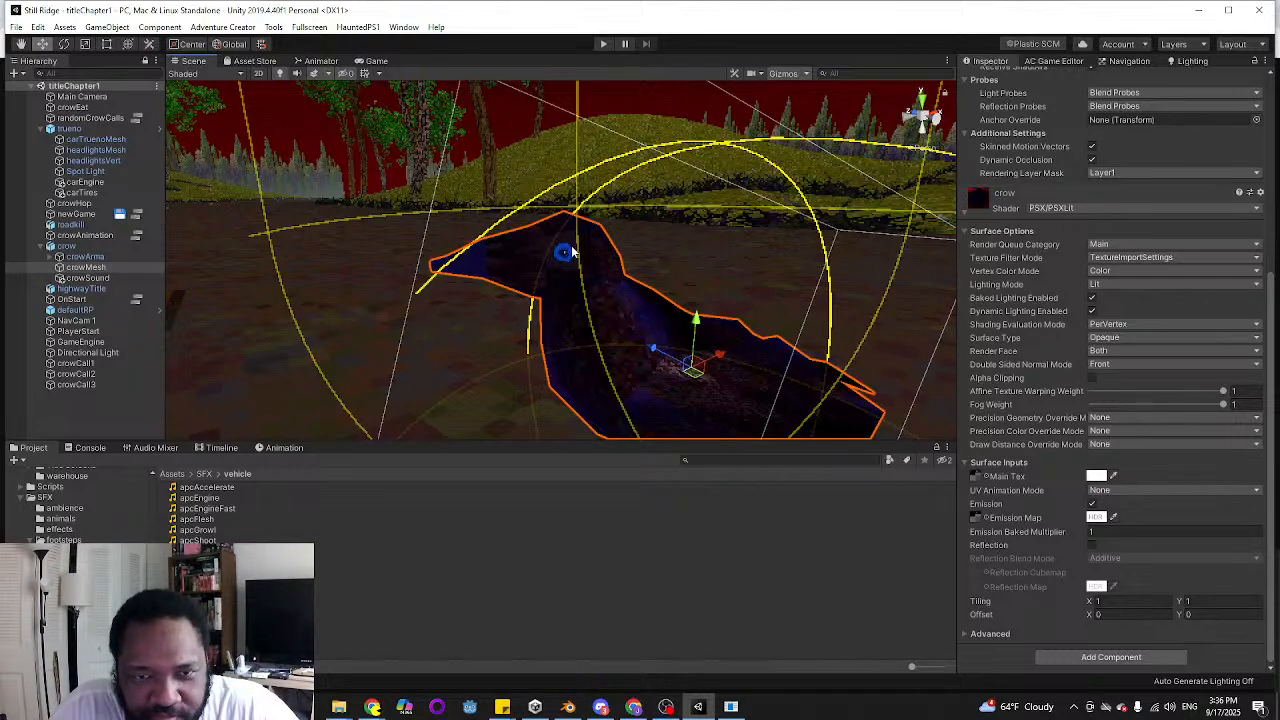
{"action": "left_click", "coordinate": [376, 61]}
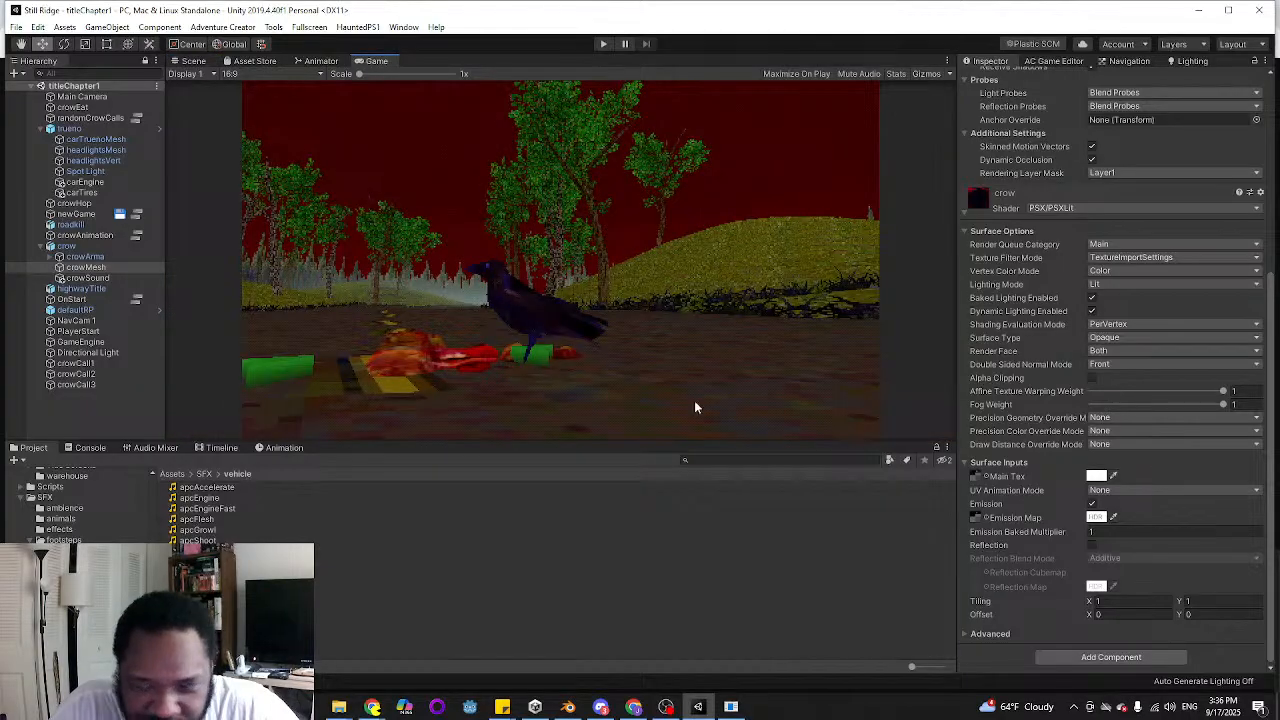
Try emission intensities between -2 and 2 on the crow material in the Game view, and settle on 1.6
{"action": "left_click", "coordinate": [1095, 517]}
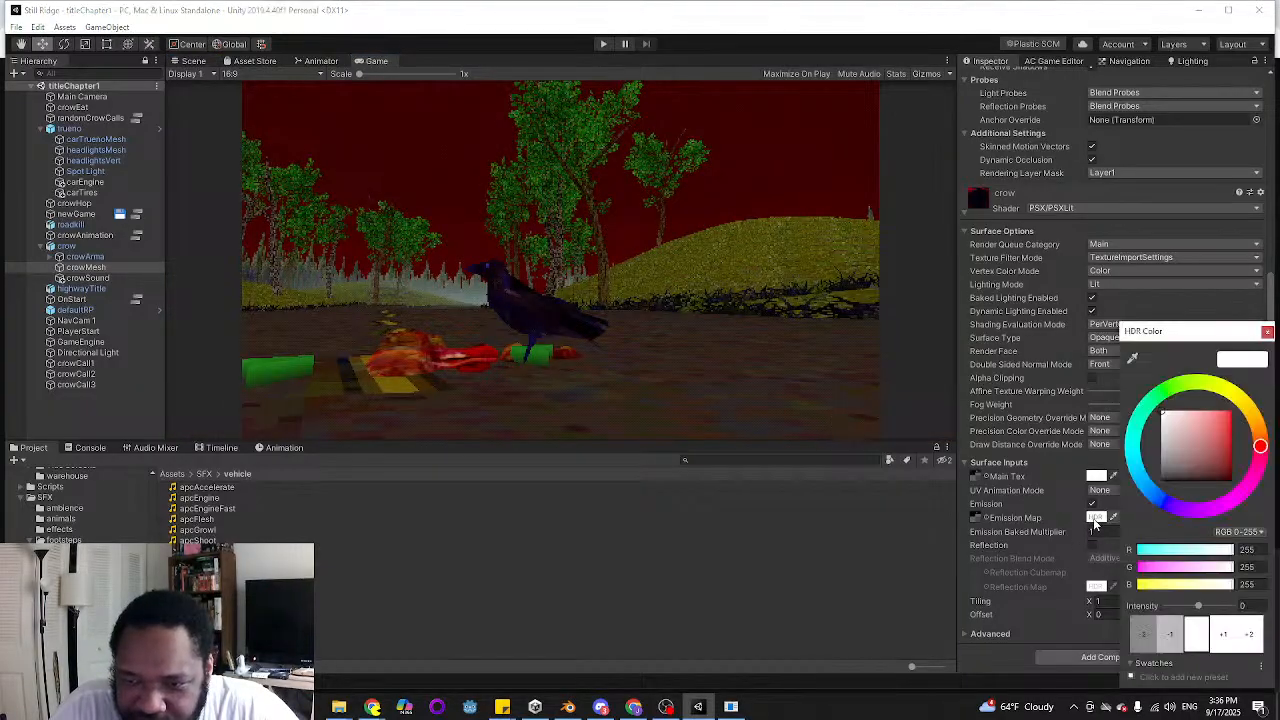
{"action": "left_click", "coordinate": [1172, 636]}
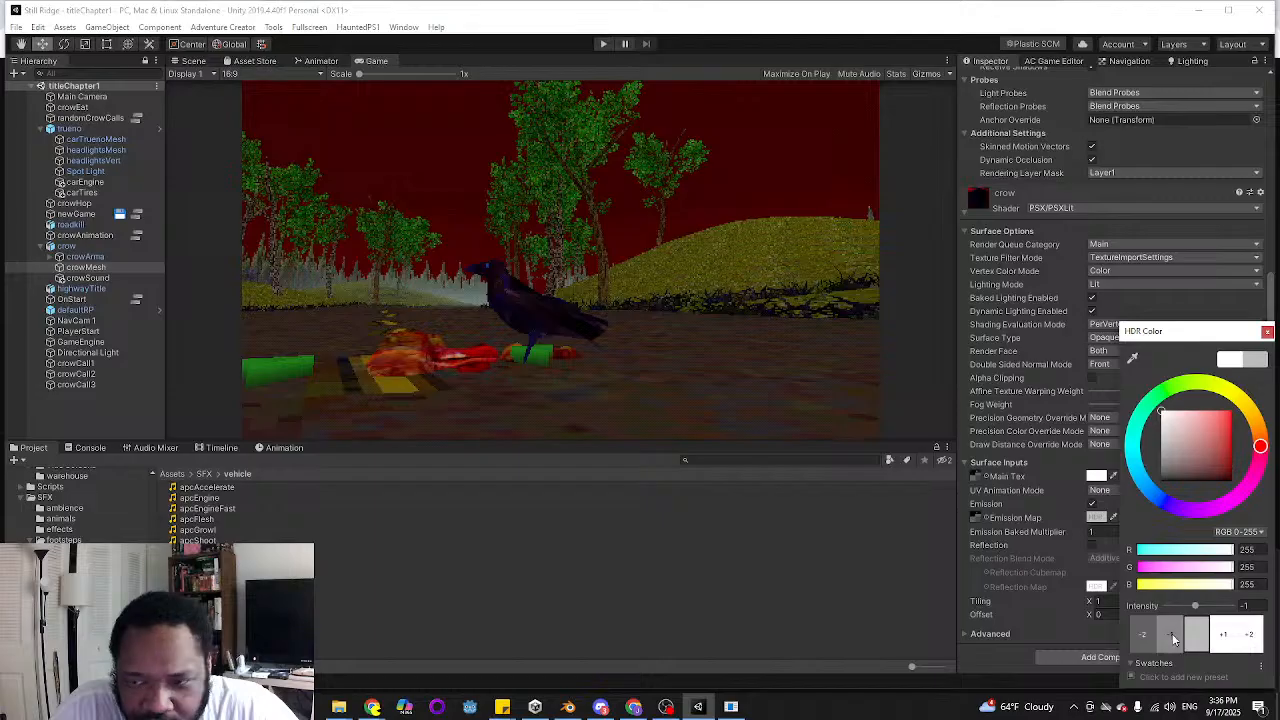
{"action": "left_click", "coordinate": [1173, 637]}
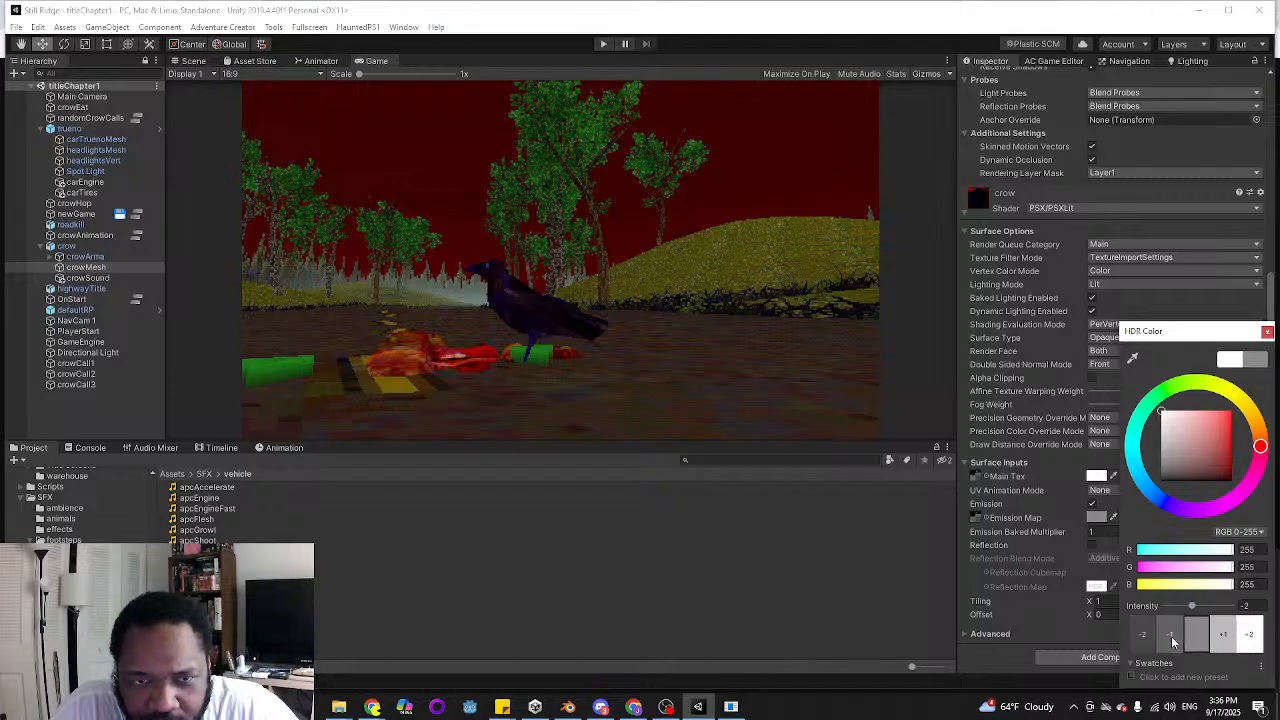
{"action": "left_click", "coordinate": [1224, 636]}
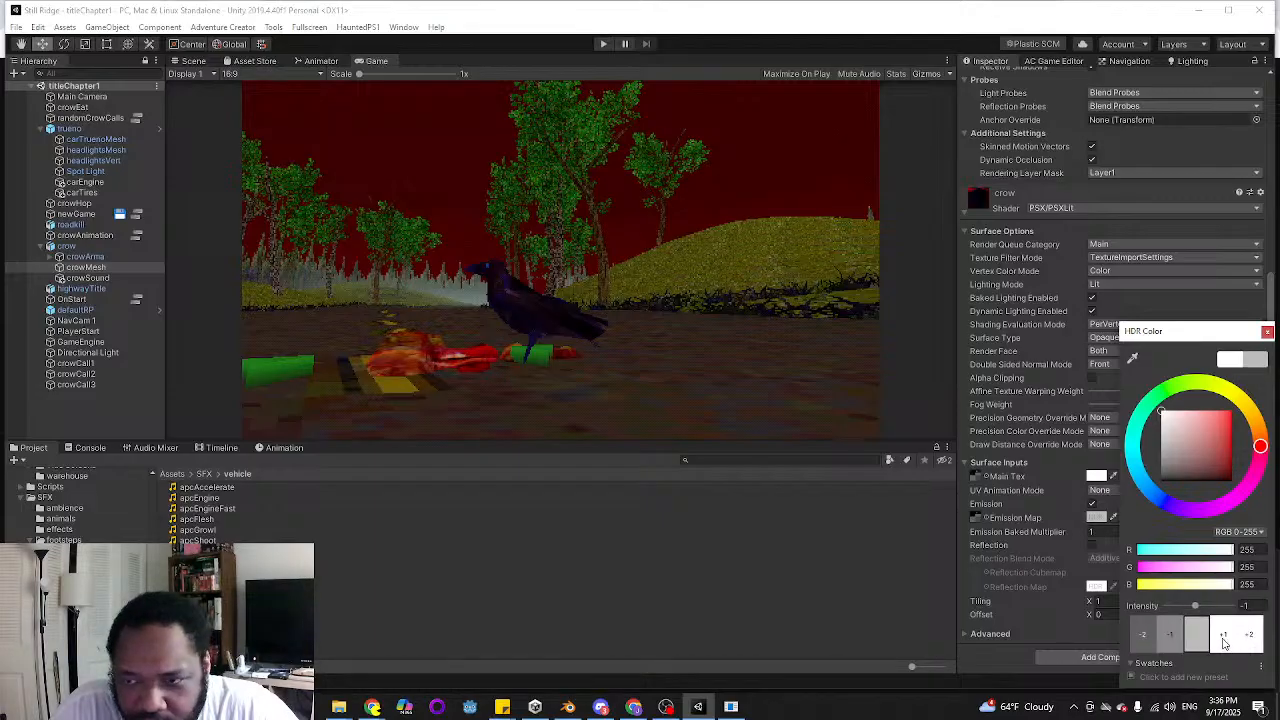
{"action": "left_click", "coordinate": [1224, 640]}
{"action": "left_click_drag", "start_coordinate": [1195, 606], "coordinate": [1206, 612]}
{"action": "left_click", "coordinate": [1259, 605]}
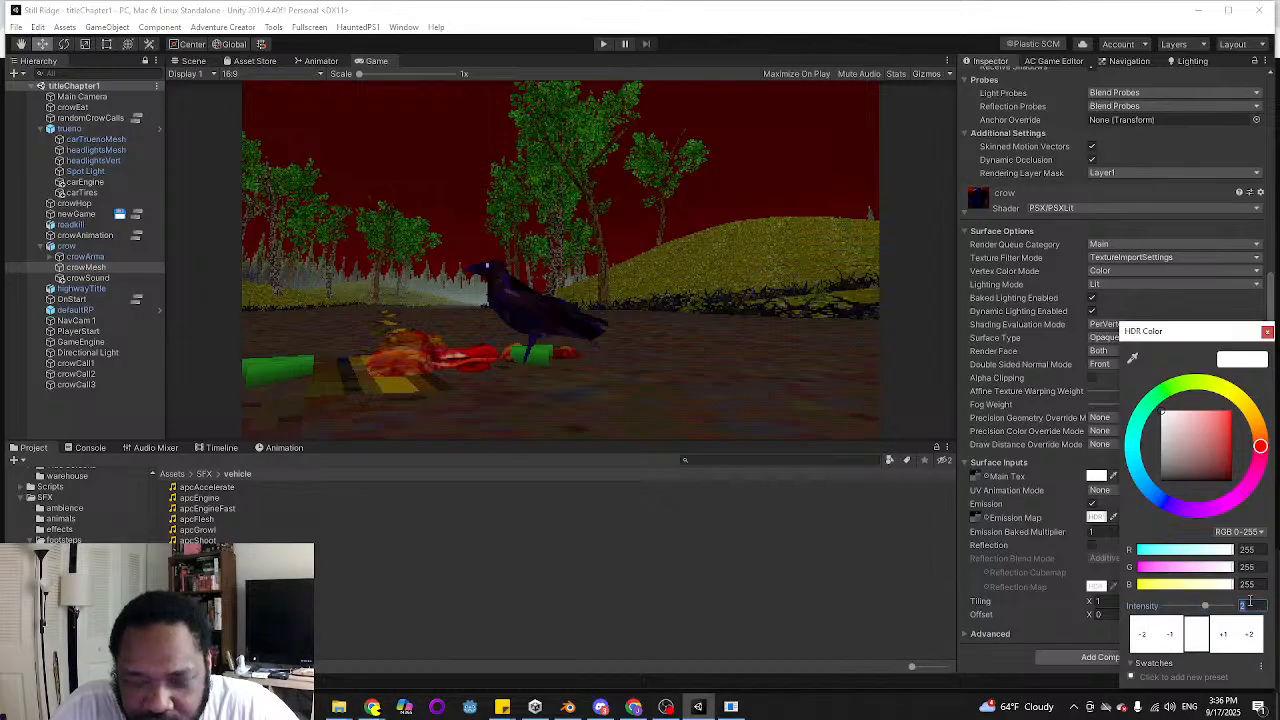
{"action": "type", "text": "1.5"}
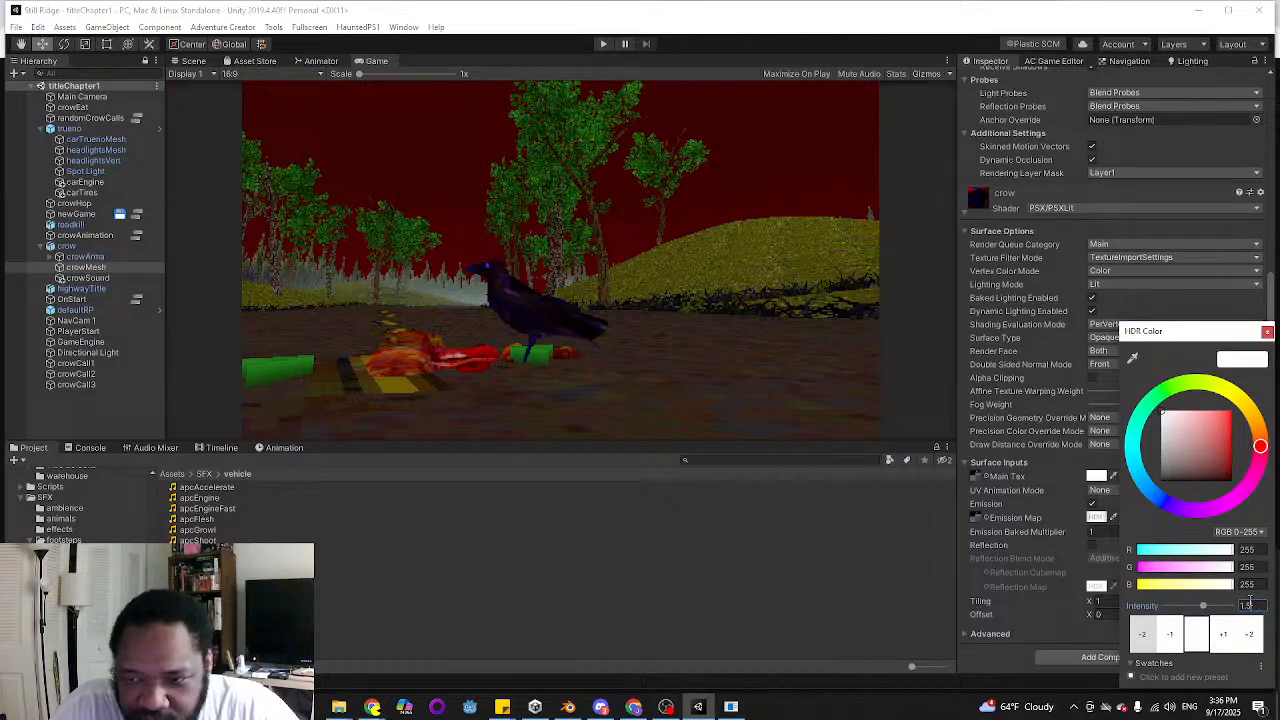
{"action": "key", "text": "BackSpace"}
{"action": "type", "text": "6"}
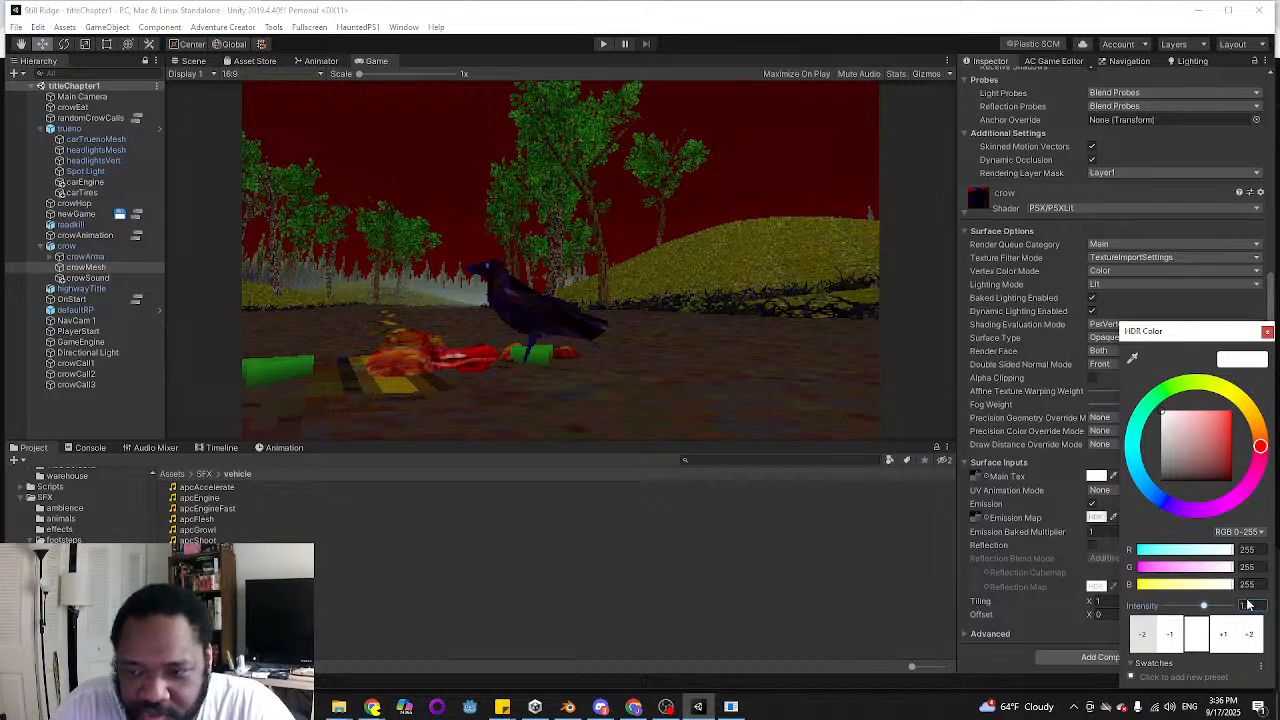
{"action": "left_click", "coordinate": [988, 30]}
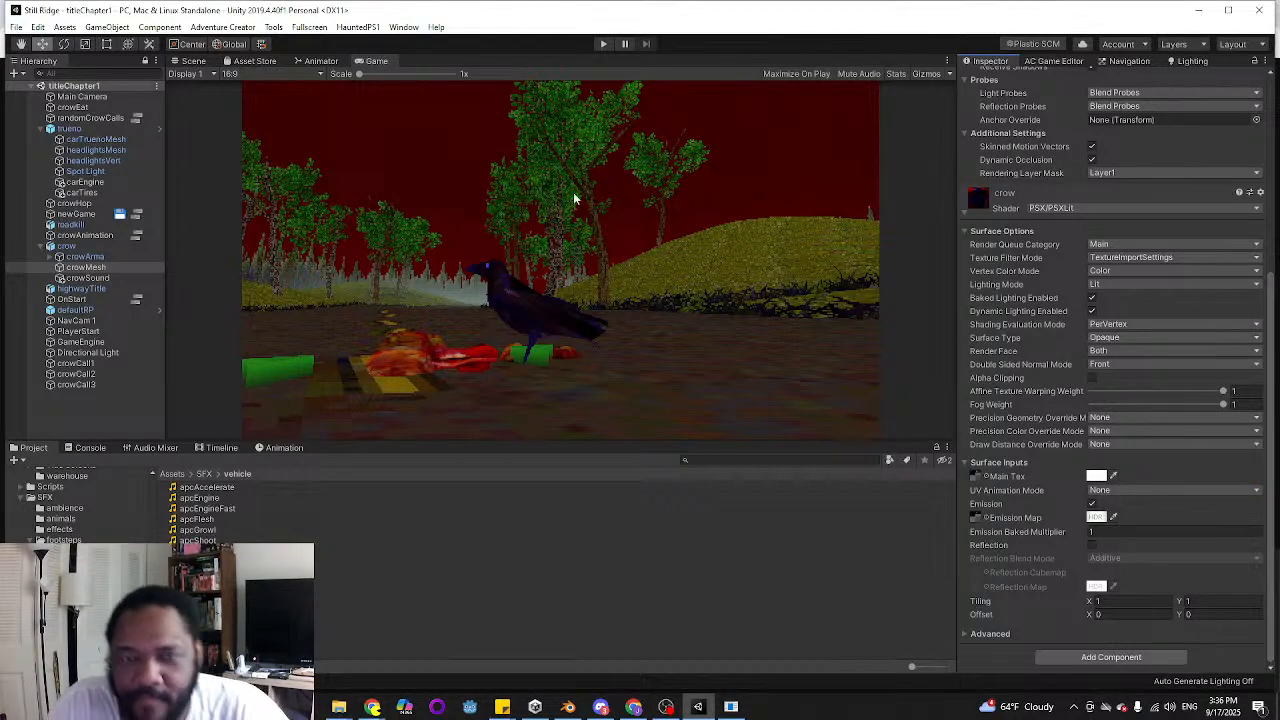
Switch to the to-do note in Sticky Notes and strike through "punch up sfx of the car driving by" under Title Screen
{"action": "mouse_move", "coordinate": [505, 710]}
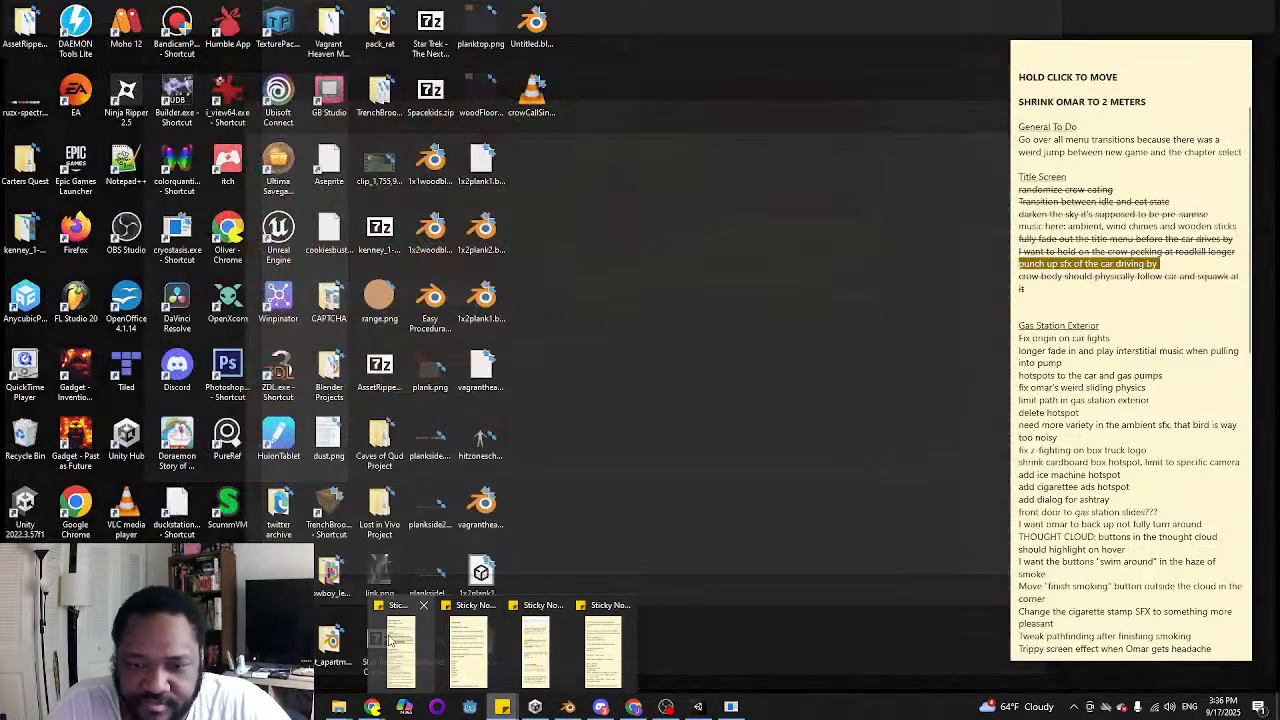
{"action": "left_click", "coordinate": [390, 640]}
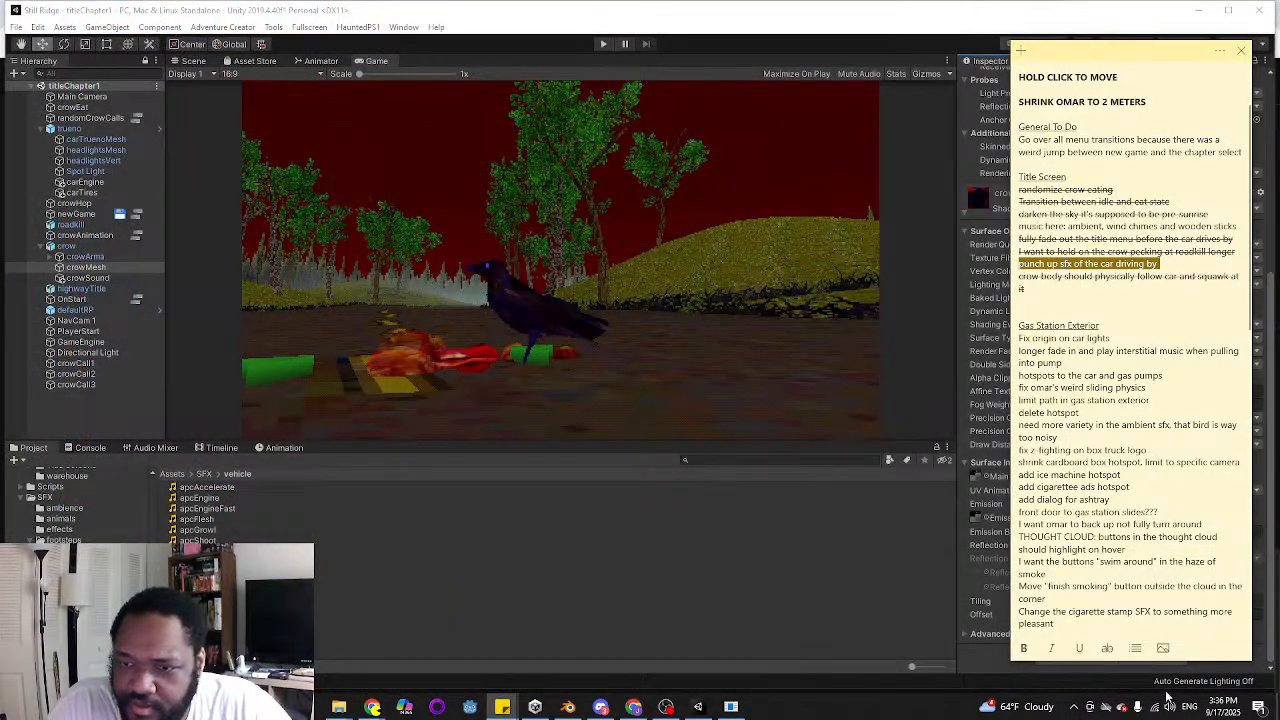
{"action": "left_click", "coordinate": [1107, 648]}
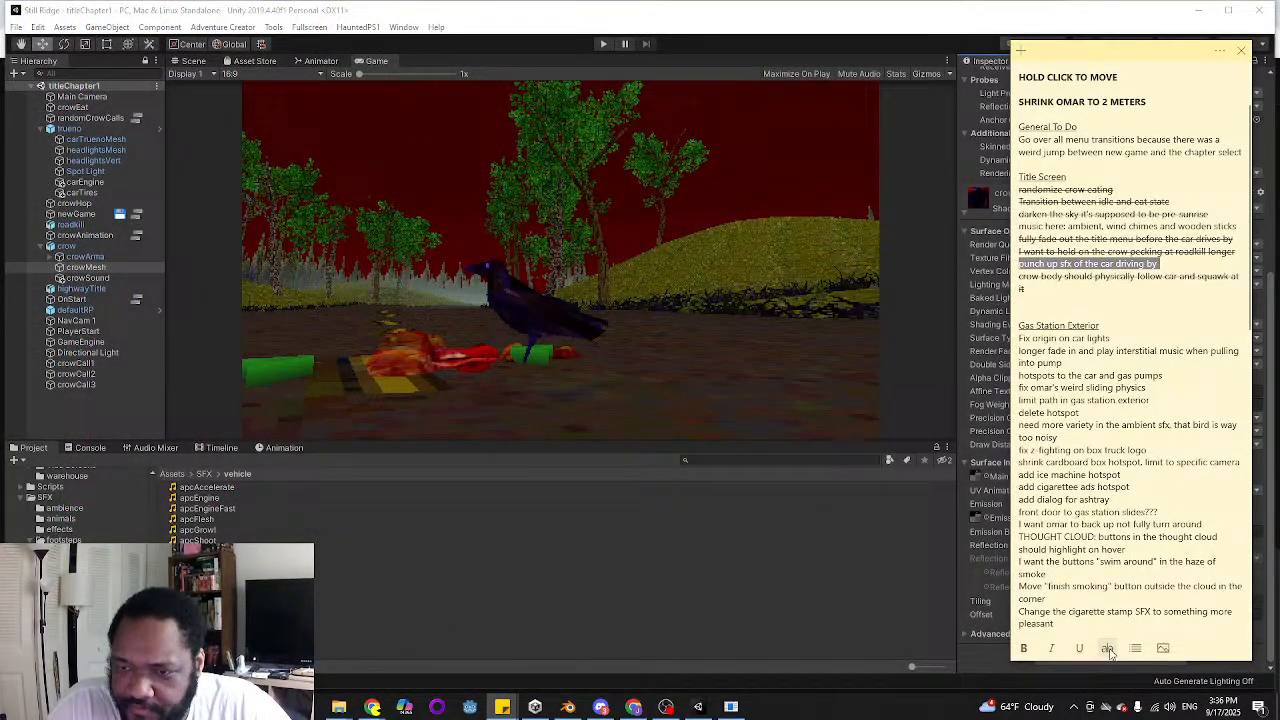
{"action": "left_click", "coordinate": [1109, 650]}
{"action": "left_click", "coordinate": [1071, 289]}
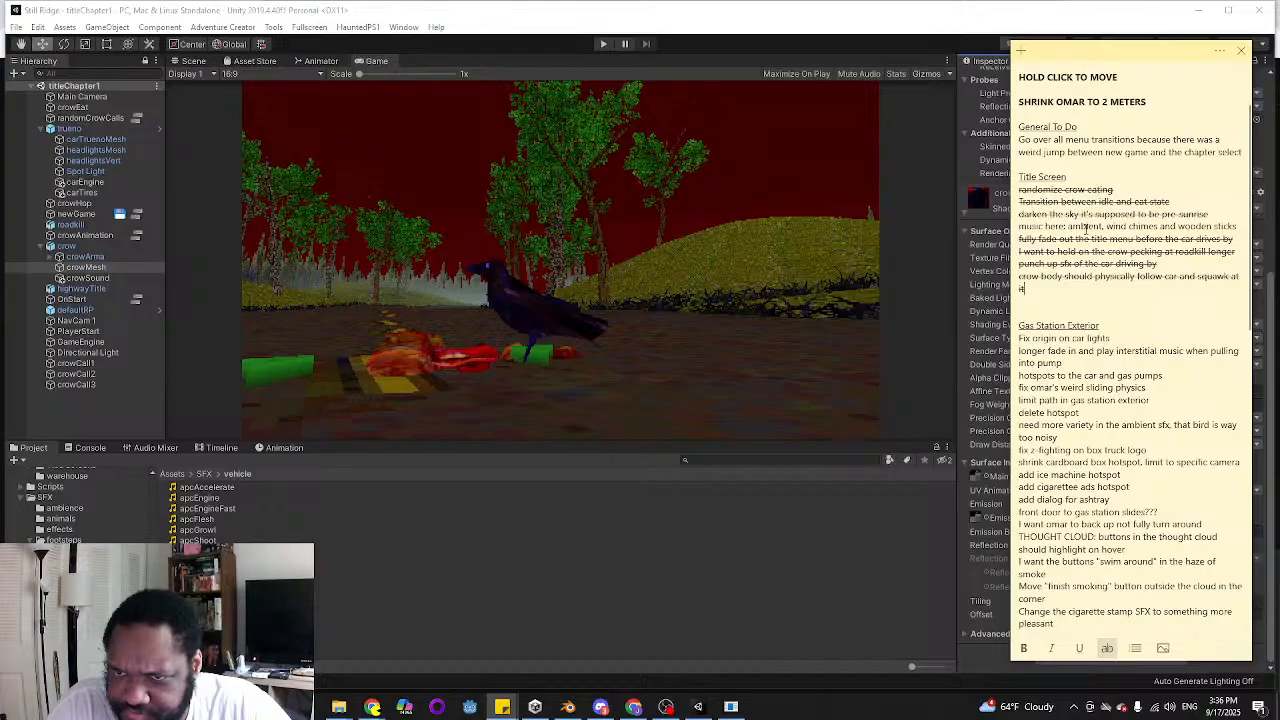
Relocate the "music here: ambient, wind chimes and wooden sticks" line to the end of the Title Screen list and remove its strikethrough
{"action": "triple_click", "coordinate": [1085, 226]}
{"action": "key", "text": "ctrl+c"}
{"action": "key", "text": "BackSpace"}
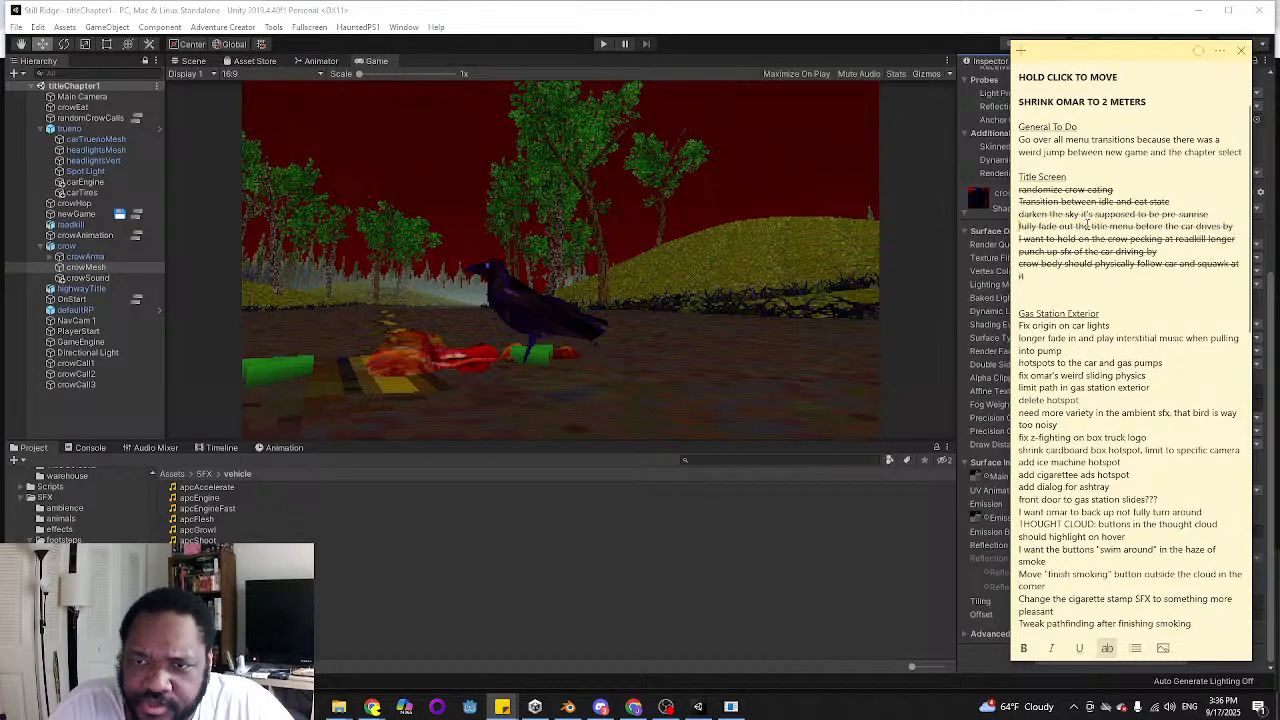
{"action": "key", "text": "ctrl+v"}
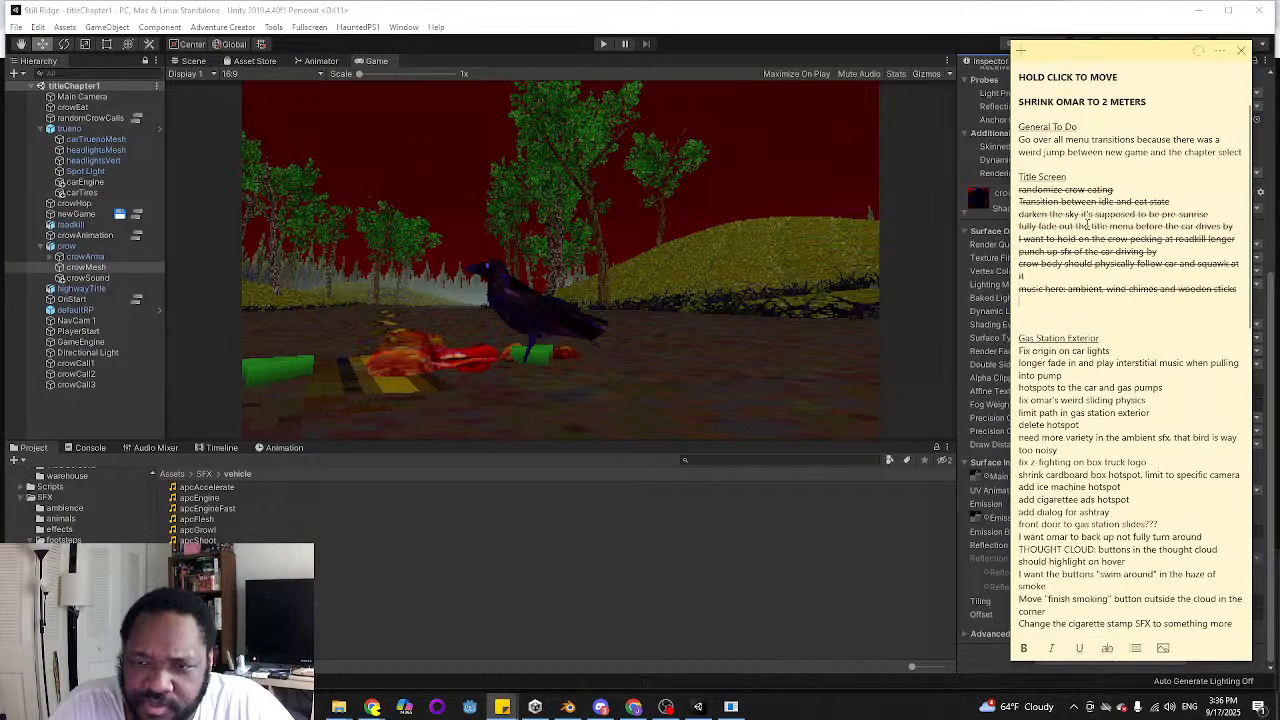
{"action": "triple_click", "coordinate": [1087, 288]}
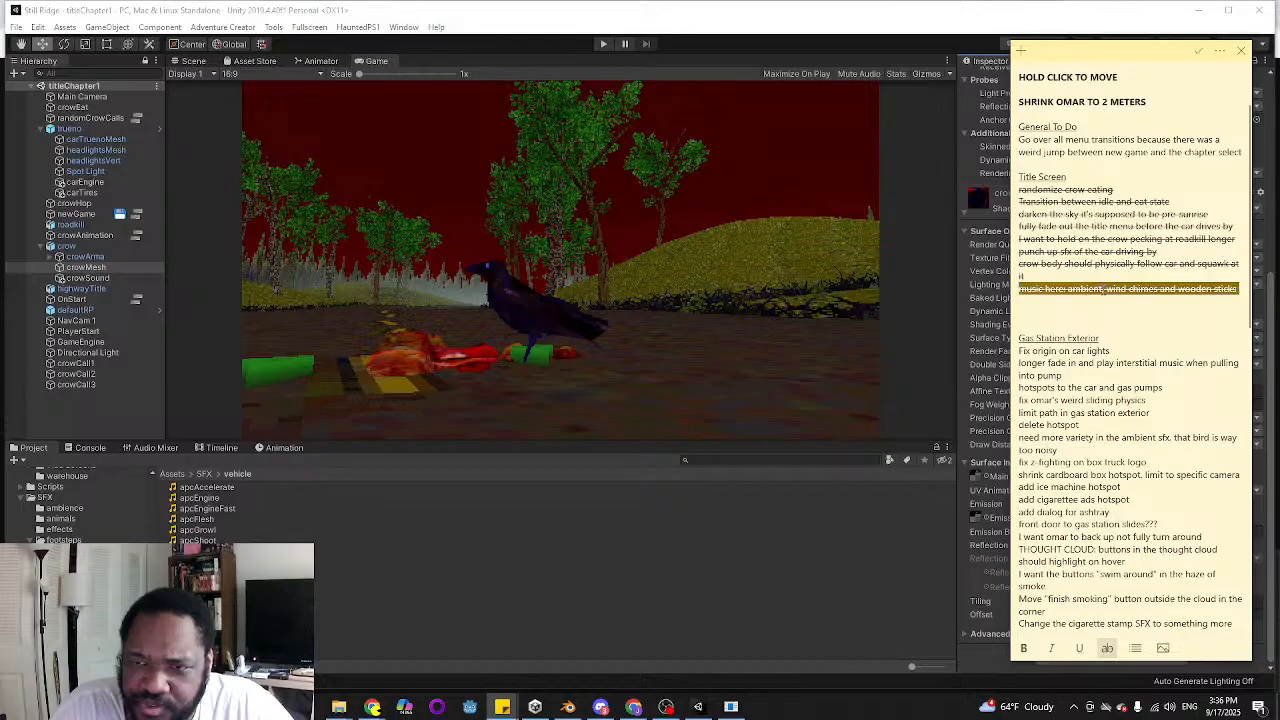
{"action": "left_click", "coordinate": [1107, 648]}
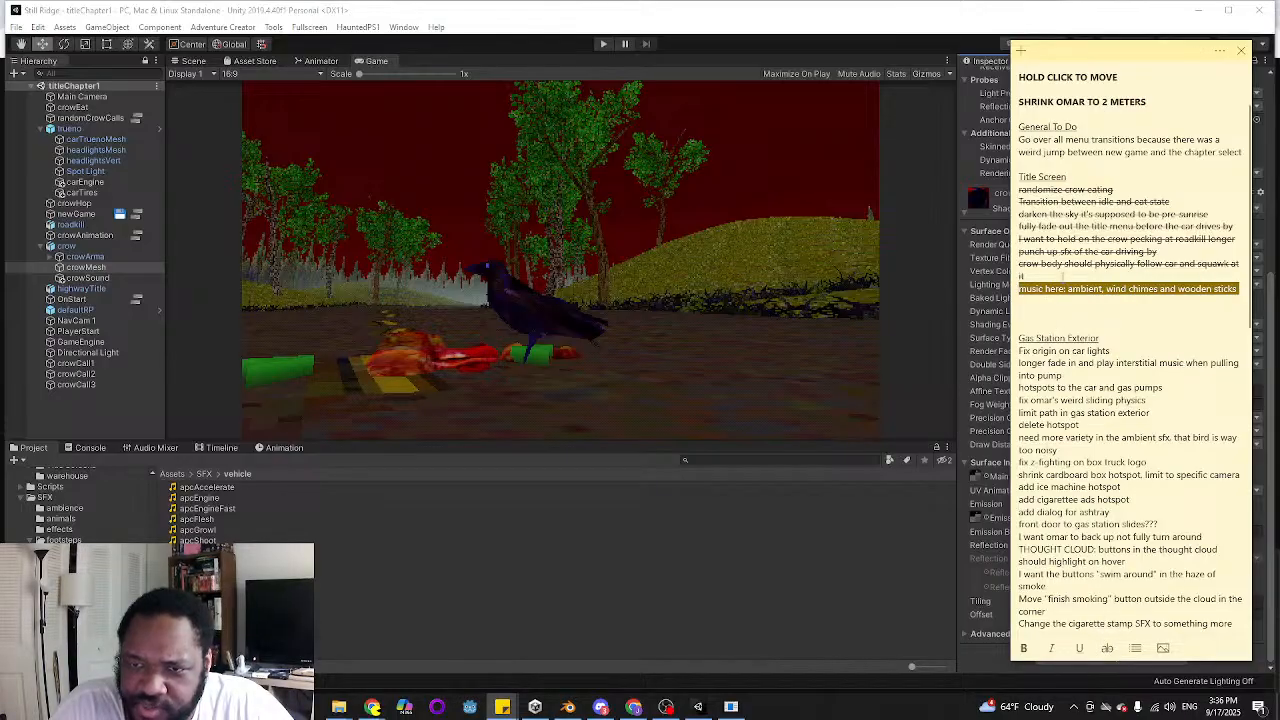
{"action": "left_click", "coordinate": [1064, 289]}
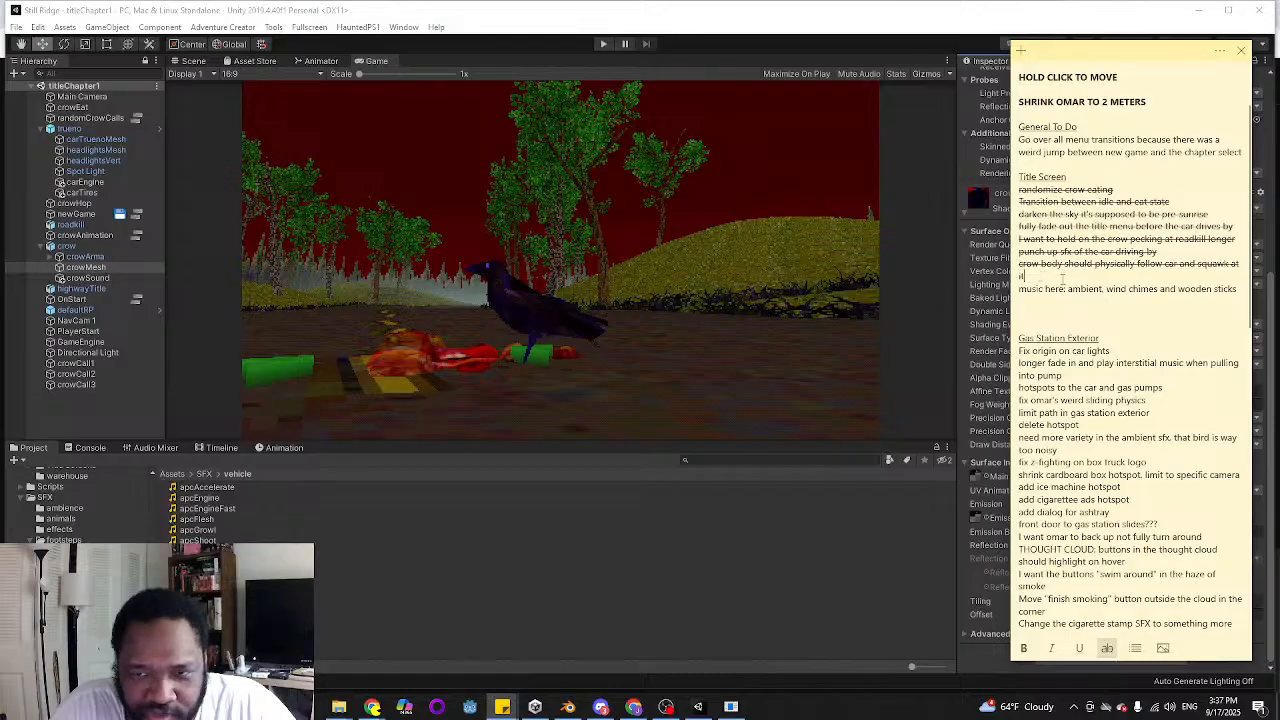
Delete the struck-through Title Screen tasks and a spare blank line from the note, and read through the gas station tasks
{"action": "left_click_drag", "start_coordinate": [1022, 276], "coordinate": [996, 193]}
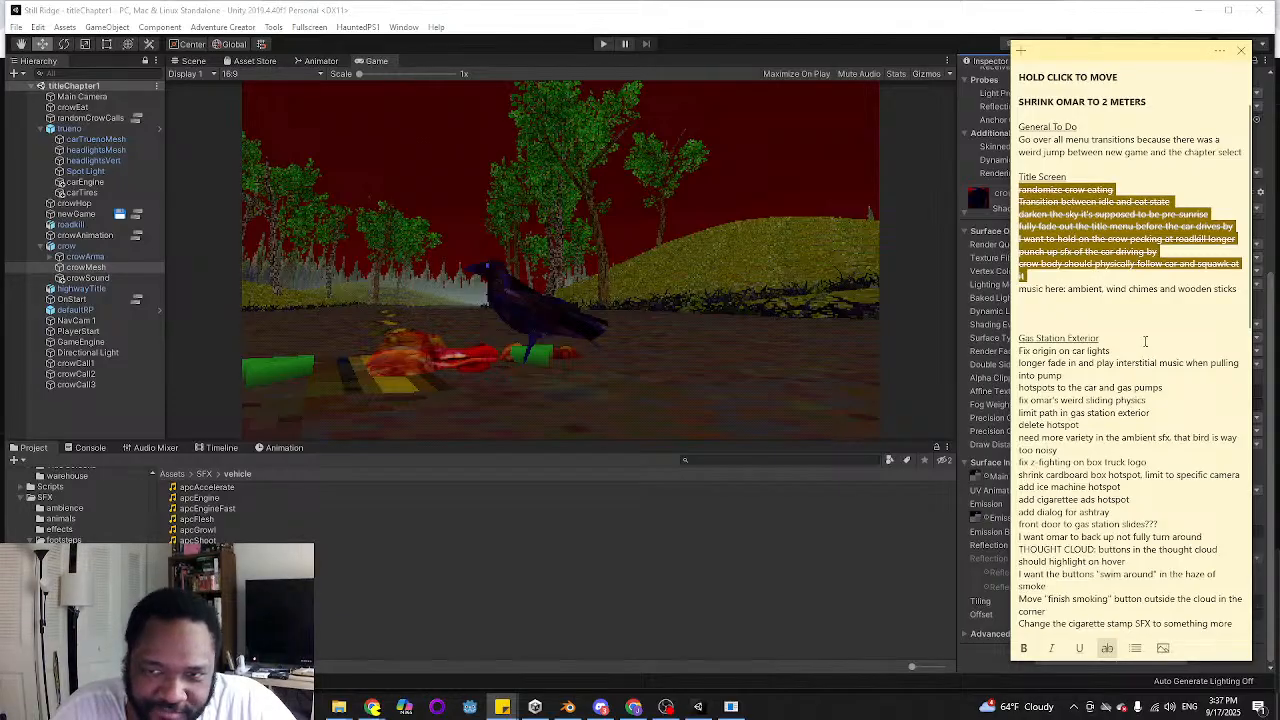
{"action": "key", "text": "BackSpace"}
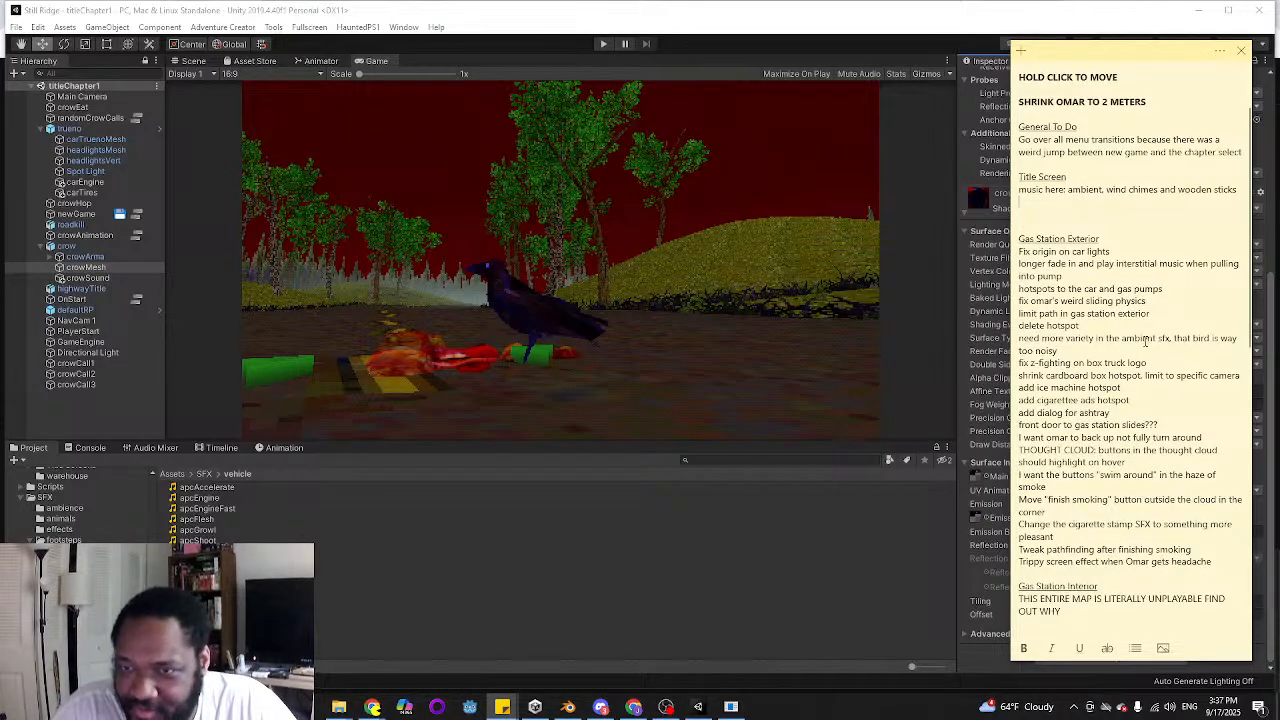
{"action": "key", "text": "BackSpace"}
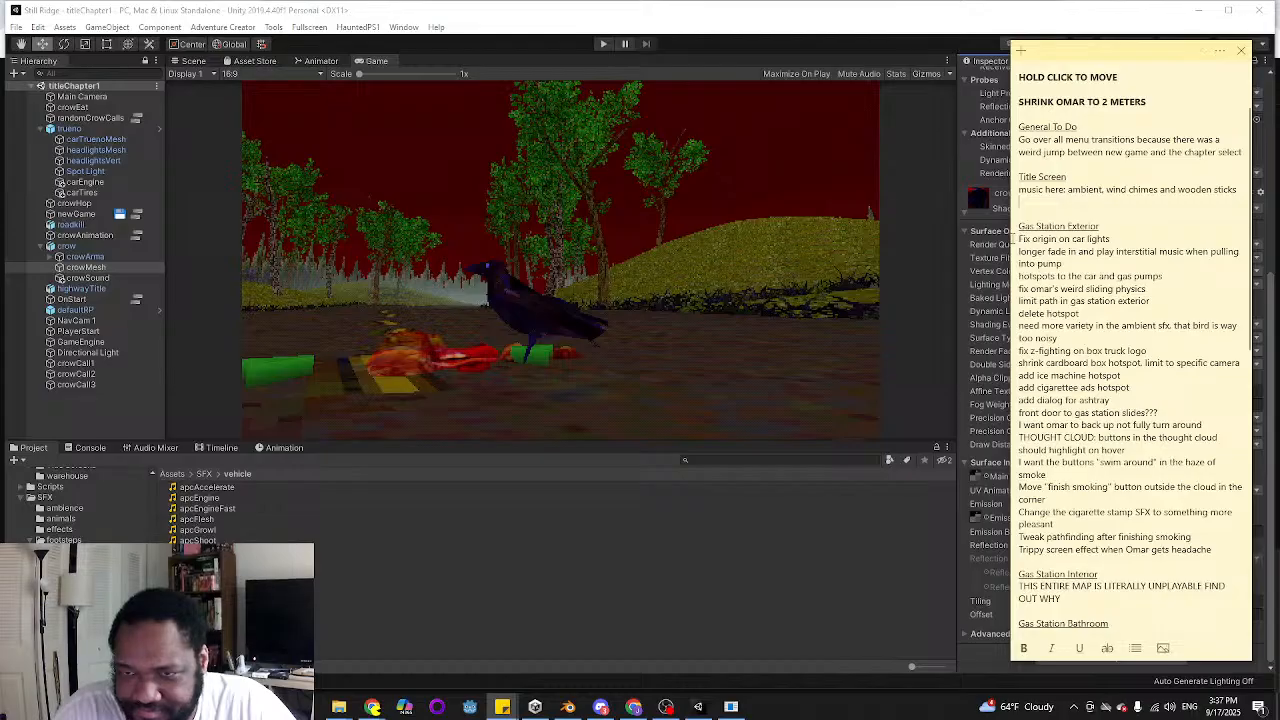
{"action": "scroll", "coordinate": [1013, 237], "scroll_direction": "down", "scroll_amount": 1}
{"action": "scroll", "coordinate": [1099, 432], "scroll_direction": "down", "scroll_amount": 3}
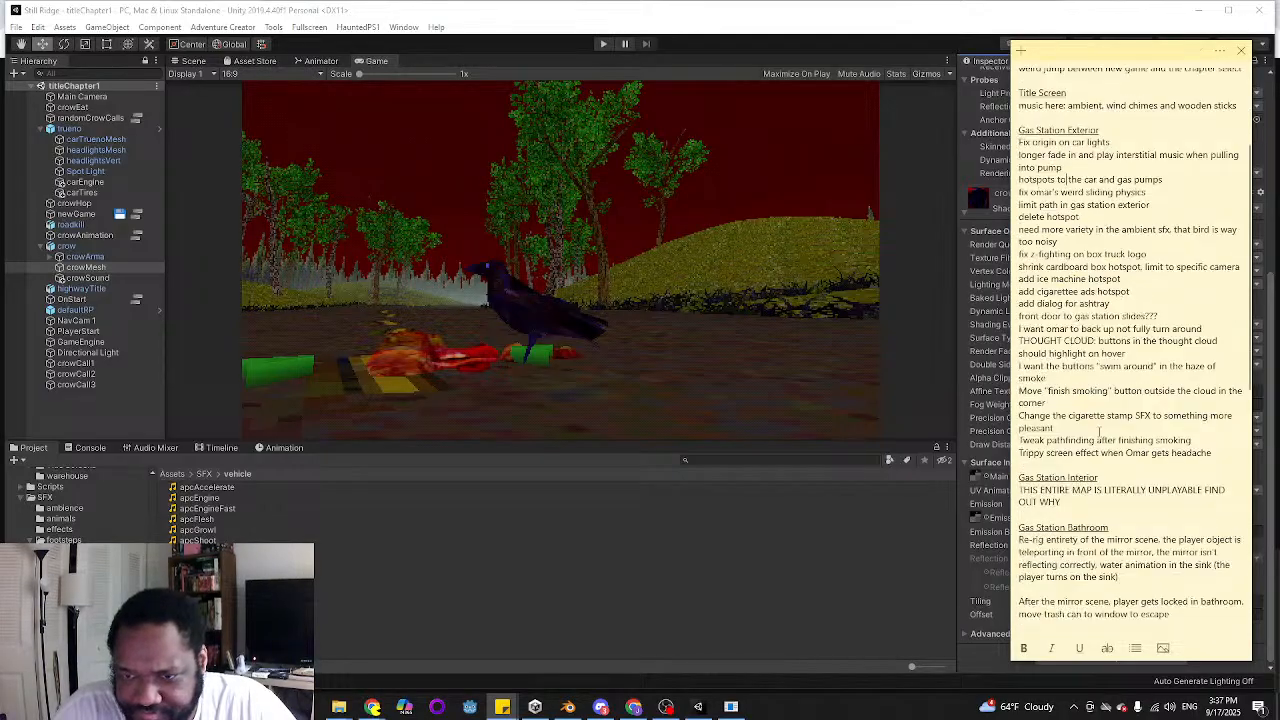
{"action": "scroll", "coordinate": [1099, 433], "scroll_direction": "down", "scroll_amount": 3}
{"action": "scroll", "coordinate": [1099, 420], "scroll_direction": "up", "scroll_amount": 5}
{"action": "scroll", "coordinate": [1099, 390], "scroll_direction": "down", "scroll_amount": 2}
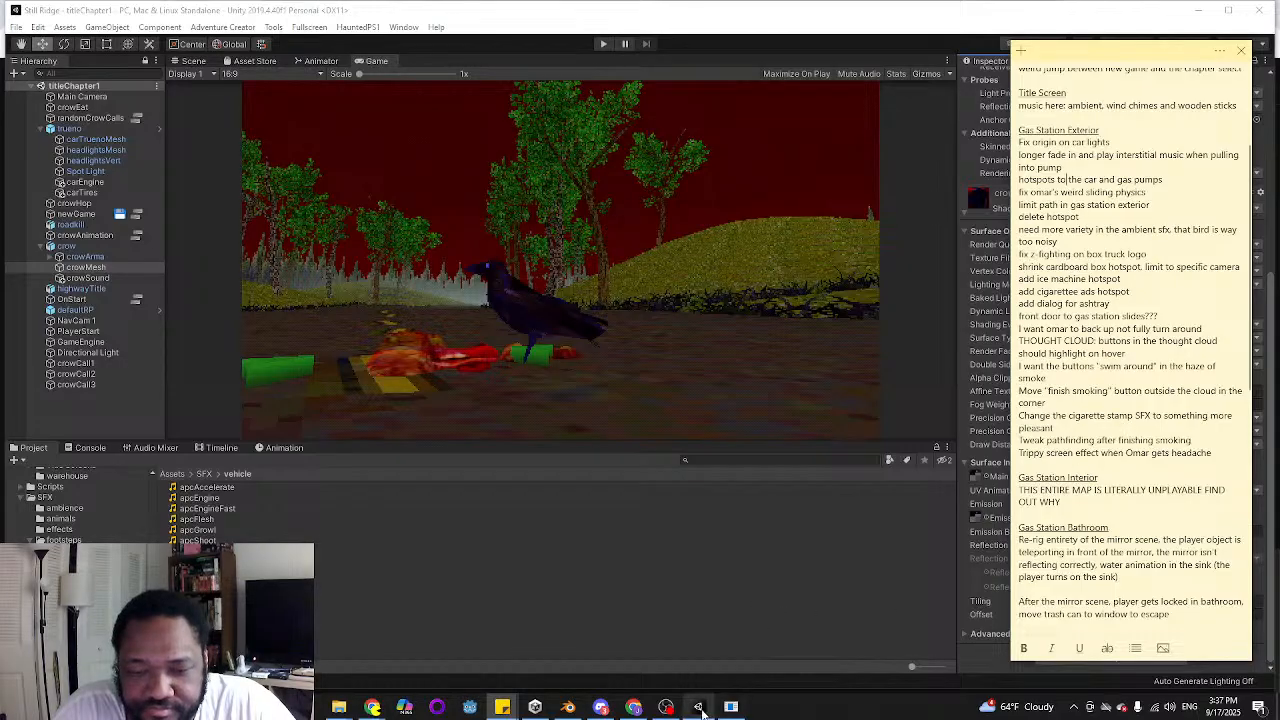
Launch the Smash the Estate project from Unity Hub and return to the Still Ridge editor
{"action": "mouse_move", "coordinate": [699, 709]}
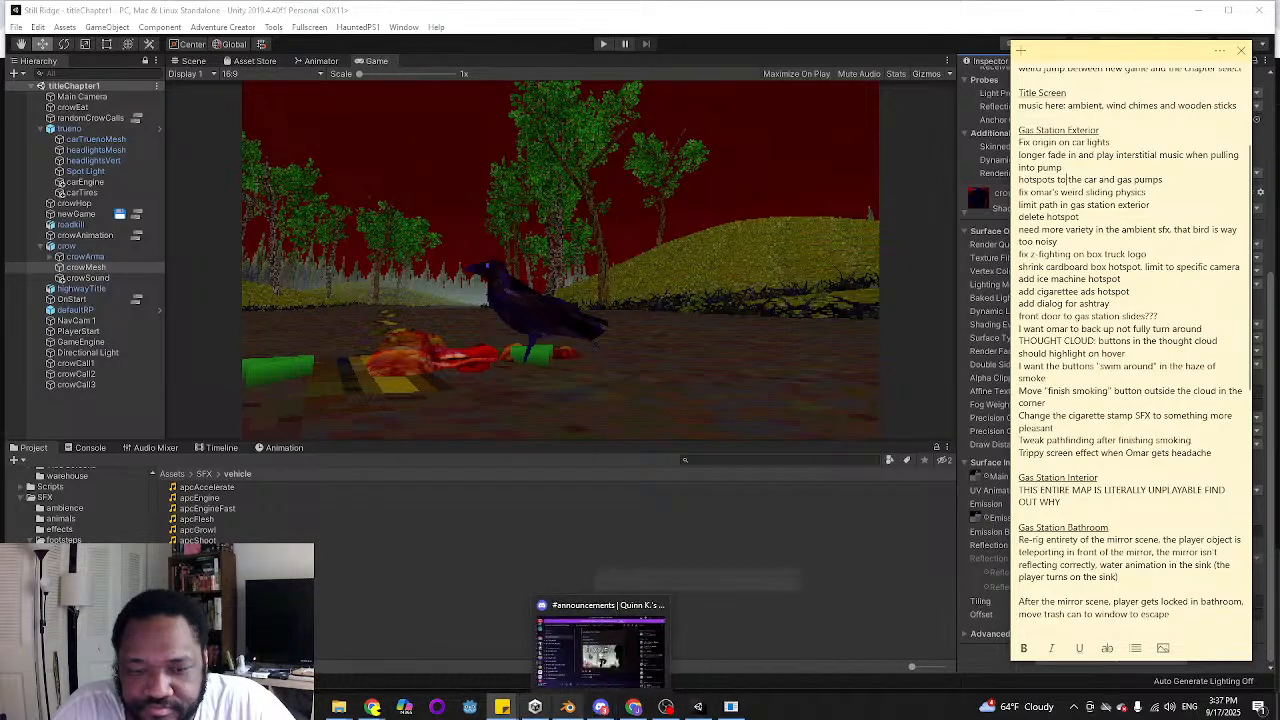
{"action": "left_click", "coordinate": [535, 710]}
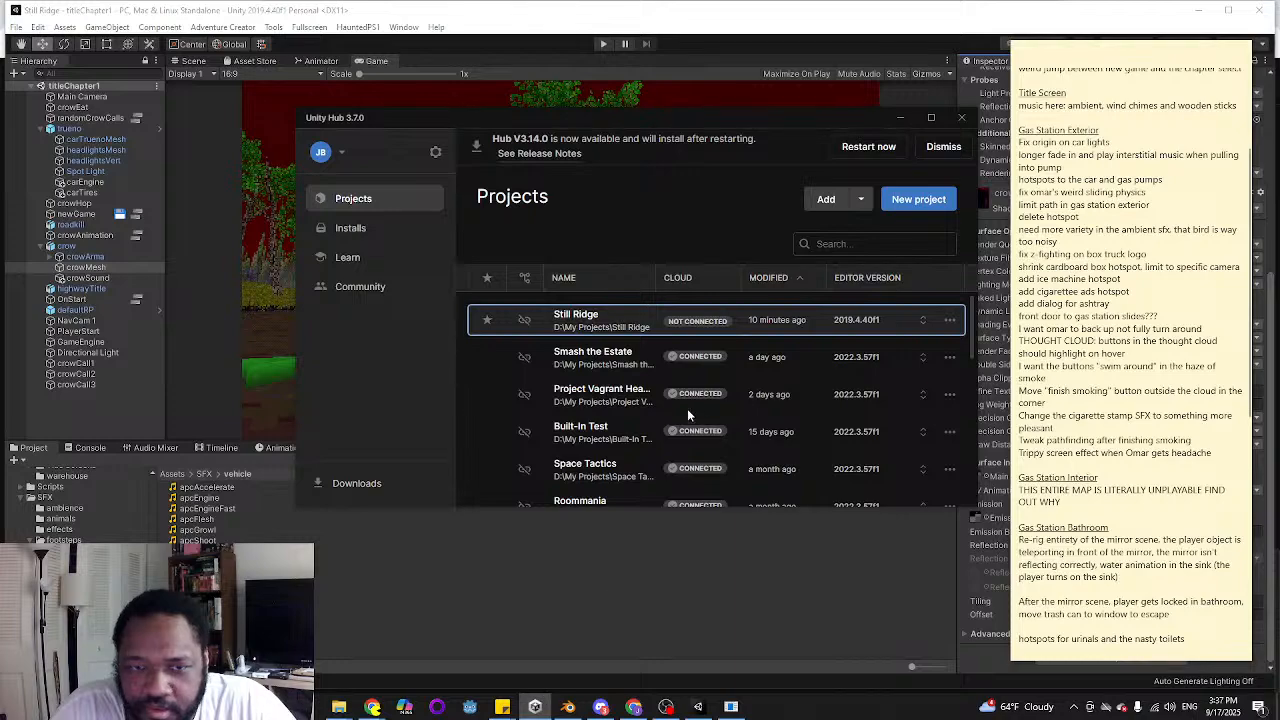
{"action": "left_click", "coordinate": [806, 360]}
{"action": "left_click", "coordinate": [775, 17]}
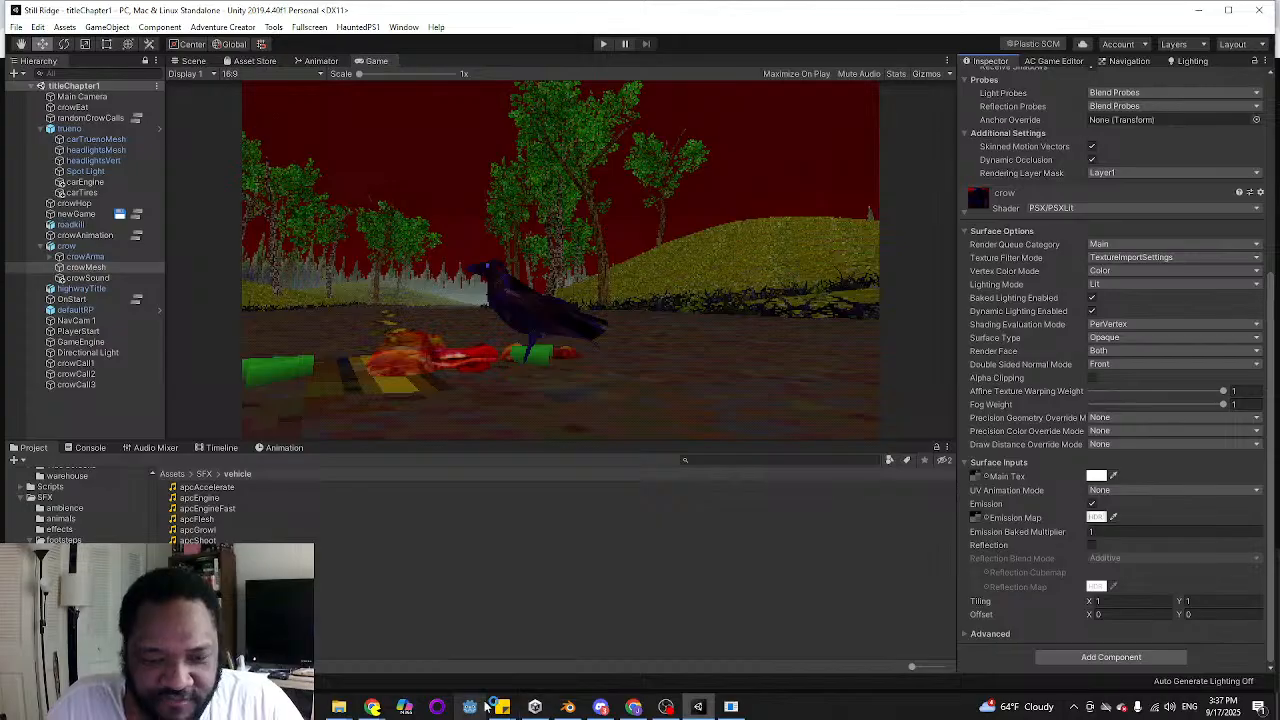
Recheck the to-do note and open the gasStationExterior scene from Scenes > Still Ridge Town > Gas Station in Unity
{"action": "mouse_move", "coordinate": [503, 710]}
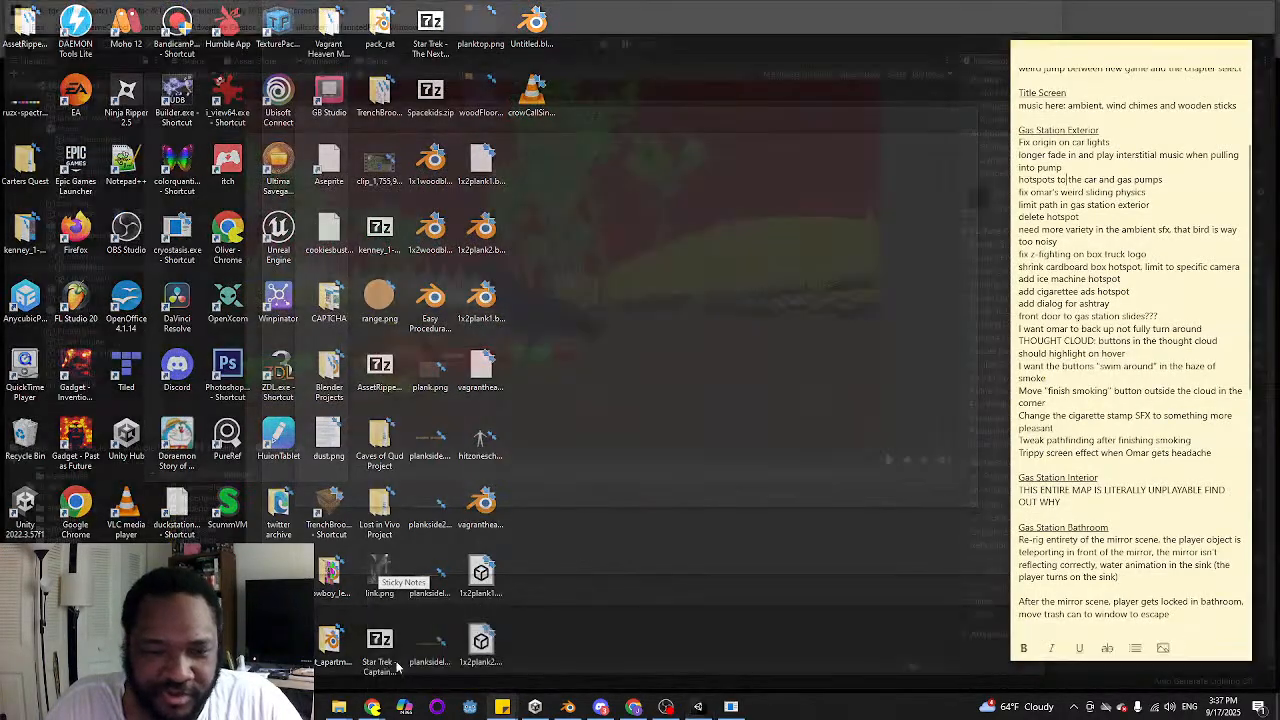
{"action": "left_click", "coordinate": [397, 667]}
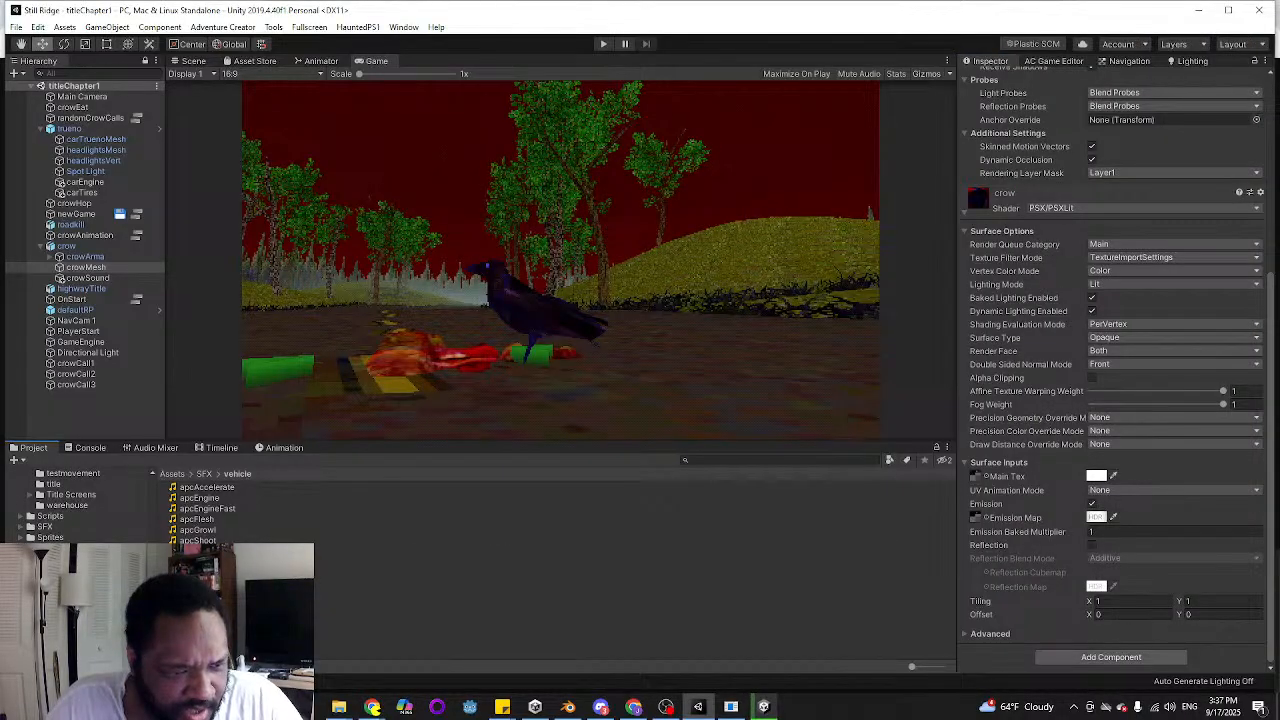
{"action": "scroll", "coordinate": [80, 505], "scroll_direction": "up", "scroll_amount": 8}
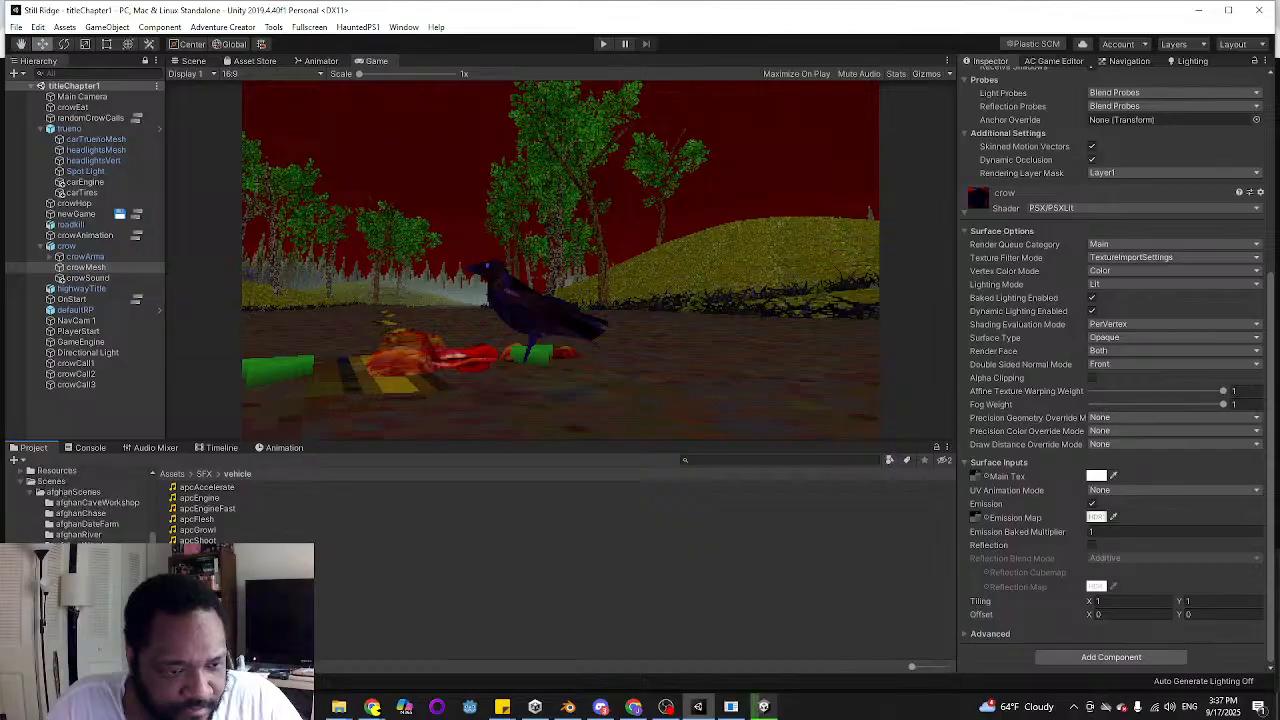
{"action": "left_click", "coordinate": [55, 481]}
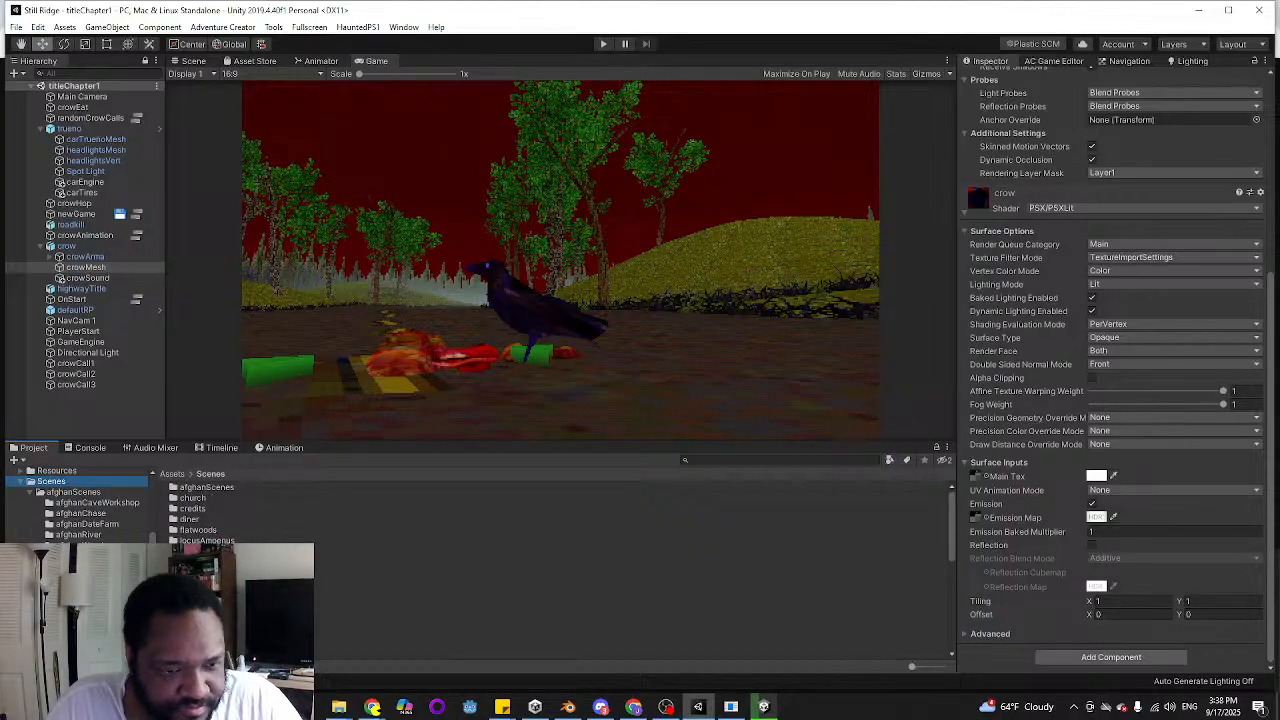
{"action": "double_click", "coordinate": [232, 604]}
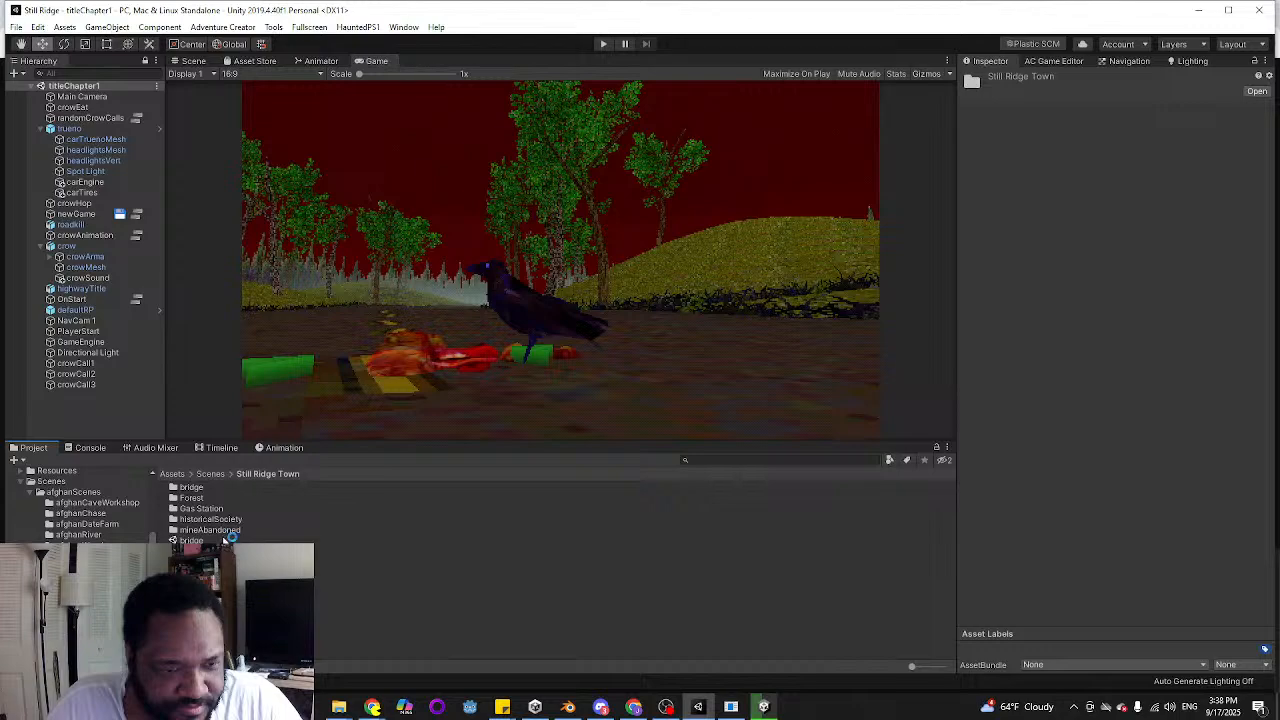
{"action": "double_click", "coordinate": [200, 508]}
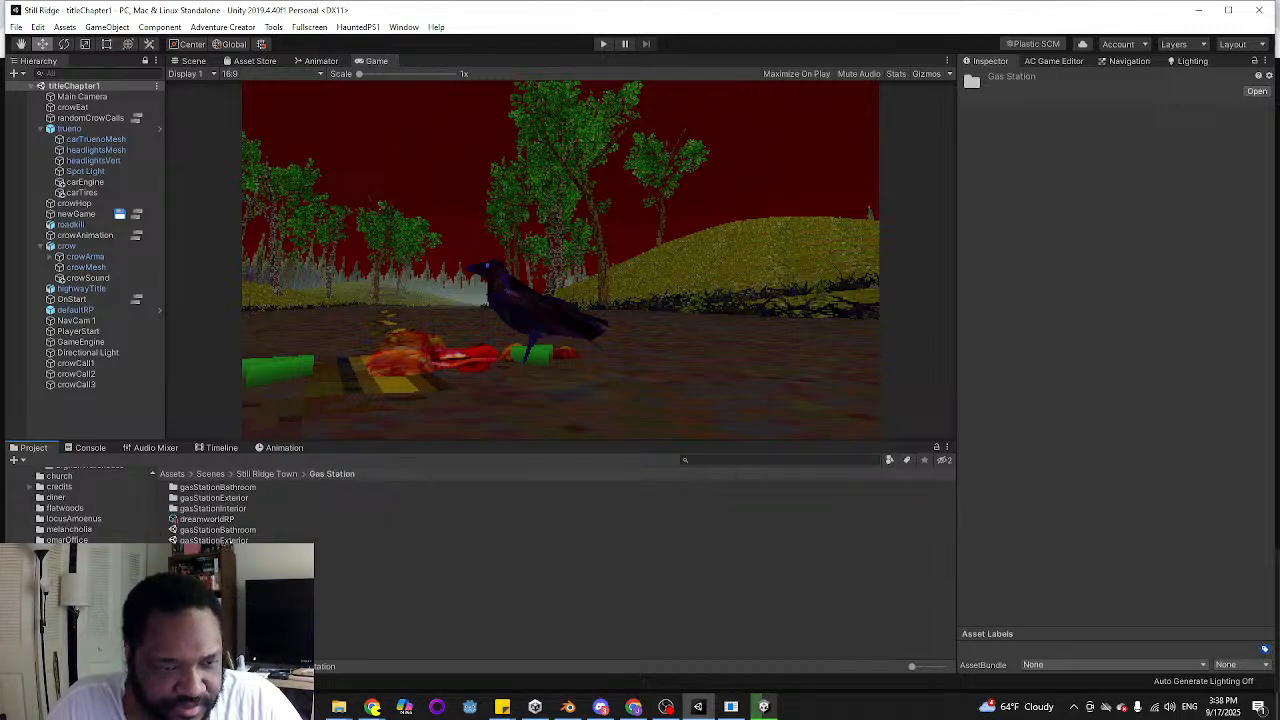
{"action": "double_click", "coordinate": [214, 540]}
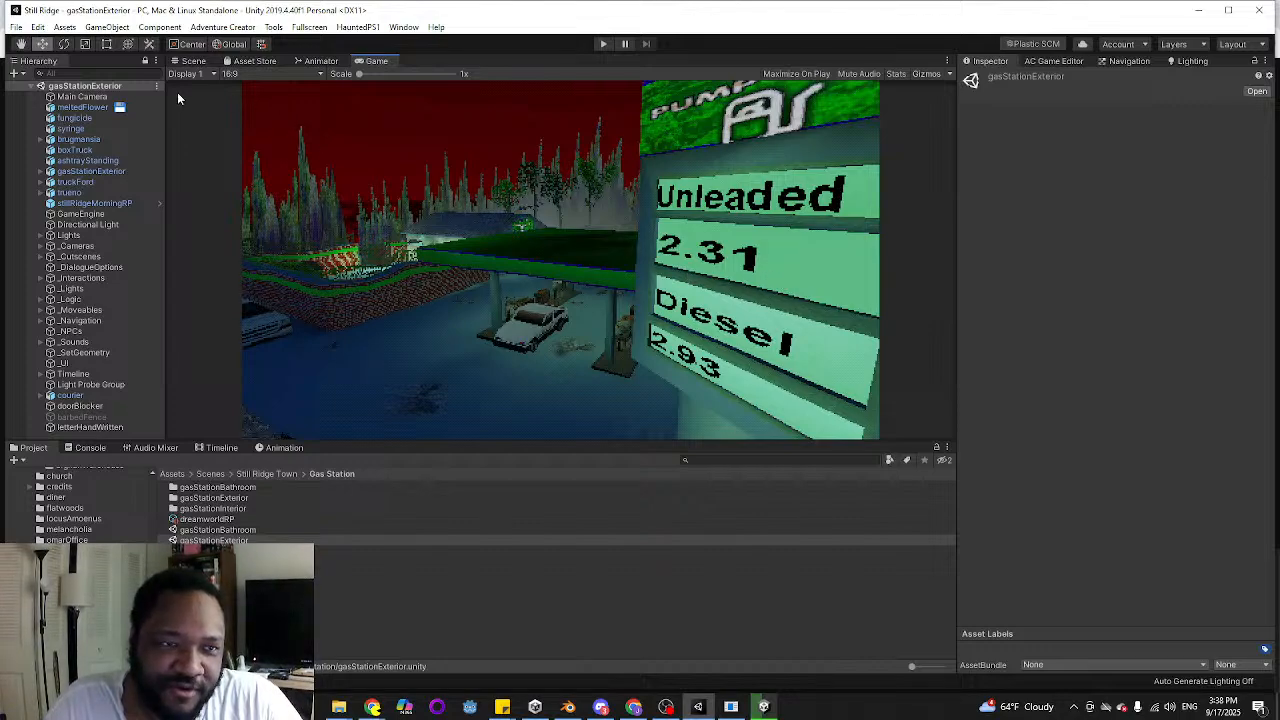
In the Scene view, zoom in on the trueno car and select its headlightsMesh child
{"action": "left_click", "coordinate": [192, 62]}
{"action": "right_click_drag", "start_coordinate": [588, 231], "coordinate": [351, 344]}
{"action": "left_click", "coordinate": [506, 352]}
{"action": "right_click_drag", "start_coordinate": [506, 352], "coordinate": [483, 358]}
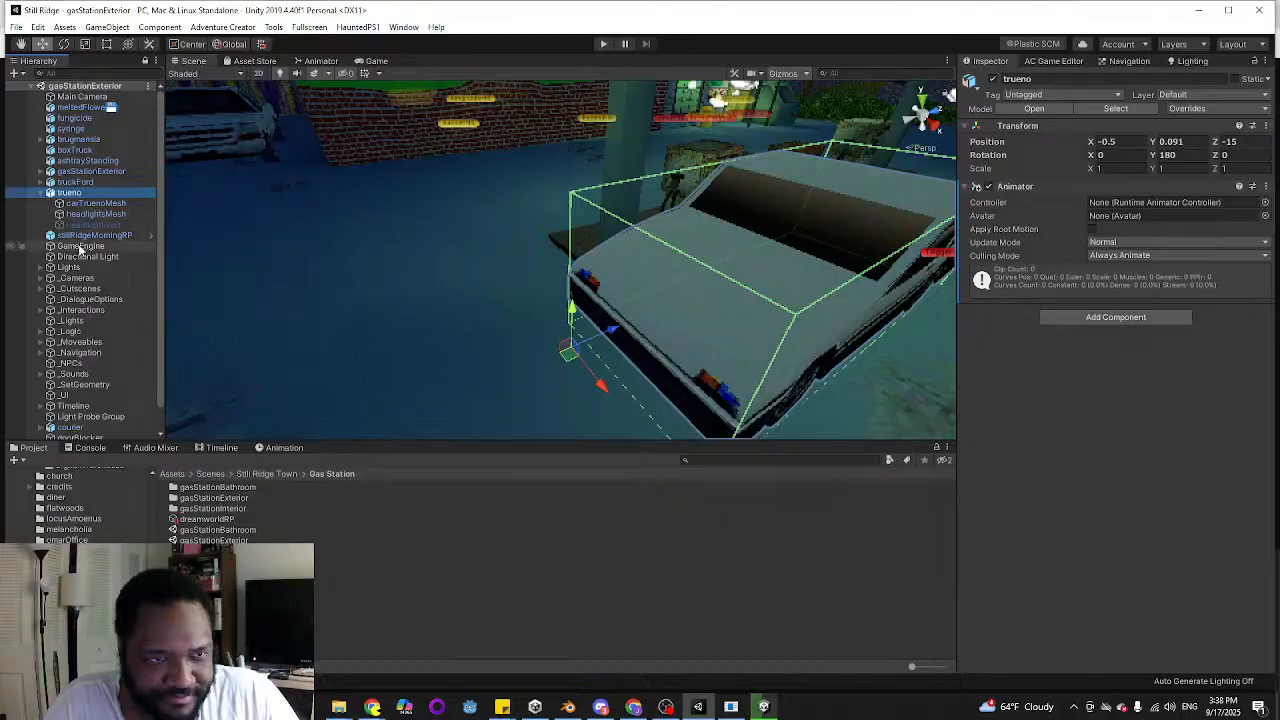
{"action": "left_click", "coordinate": [93, 214]}
Test the headlights' pivot by rotating headlightsMesh about X, first to -95.62, and undo both rotation changes
{"action": "right_click_drag", "start_coordinate": [470, 245], "coordinate": [390, 252]}
{"action": "left_click_drag", "start_coordinate": [1093, 143], "coordinate": [240, 148]}
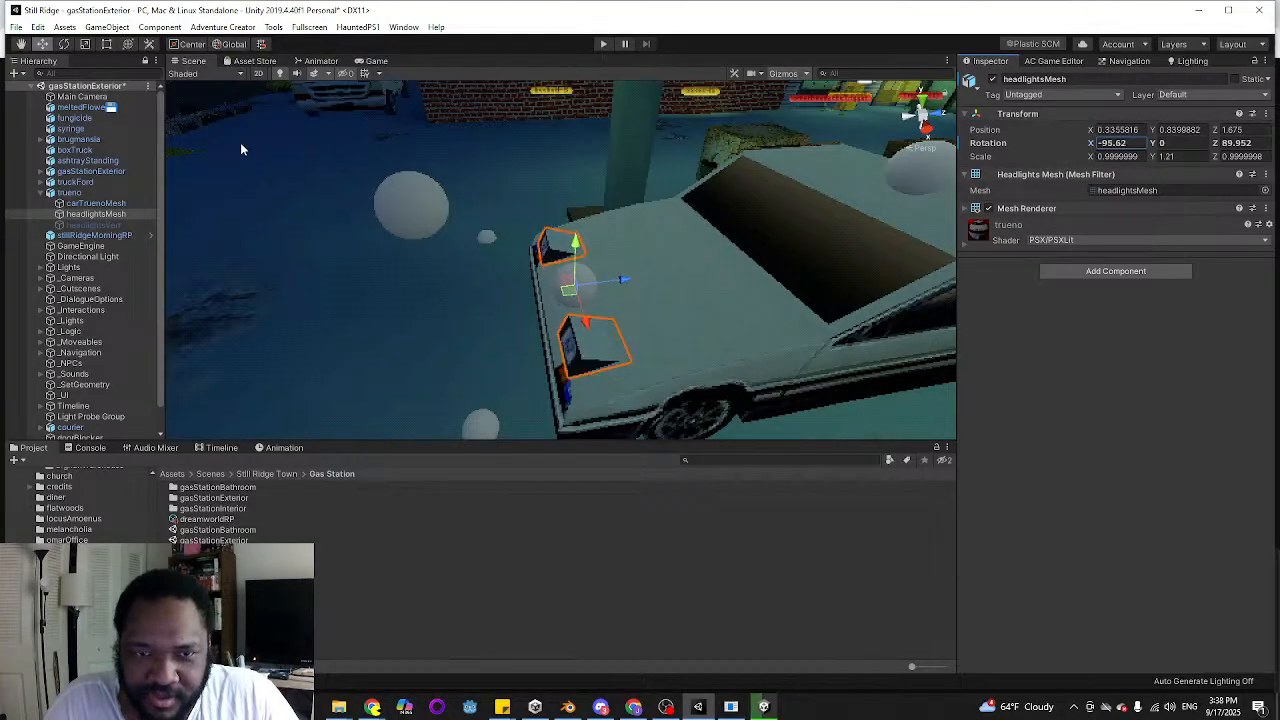
{"action": "right_click_drag", "start_coordinate": [345, 190], "coordinate": [506, 184]}
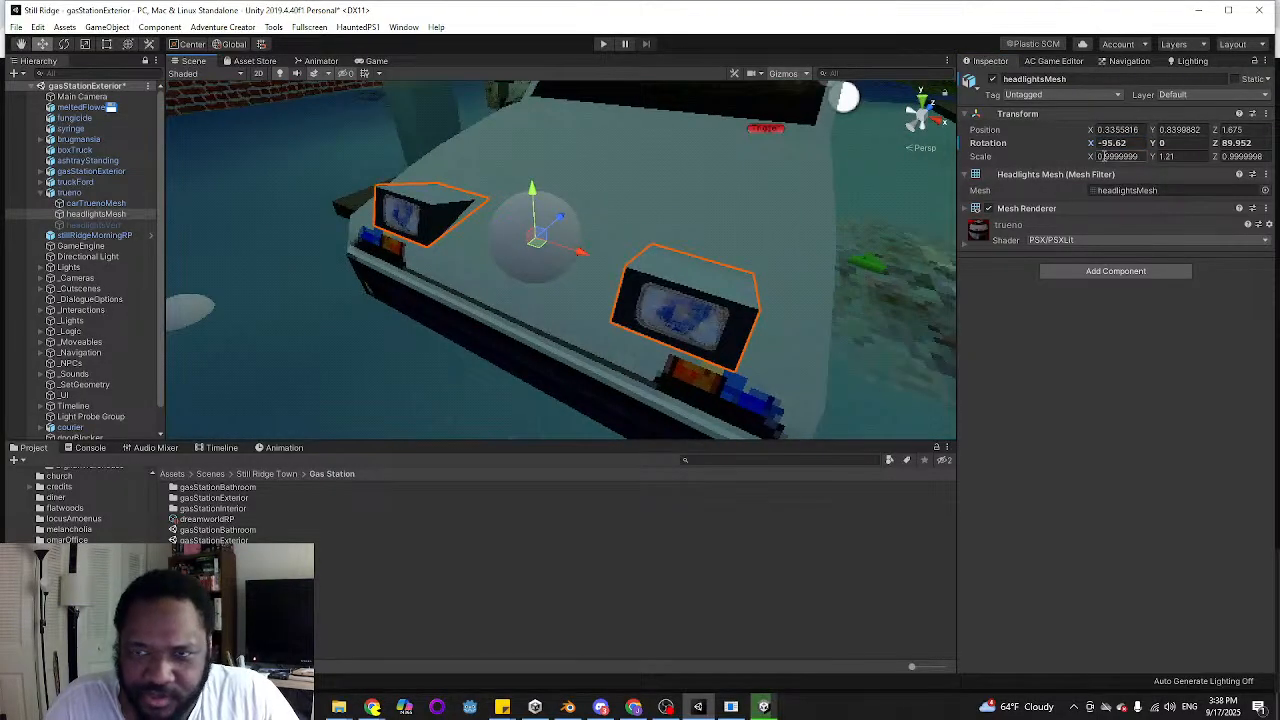
{"action": "left_click_drag", "start_coordinate": [1092, 146], "coordinate": [40, 178]}
{"action": "key", "text": "ctrl+z"}
{"action": "key", "text": "ctrl+z"}
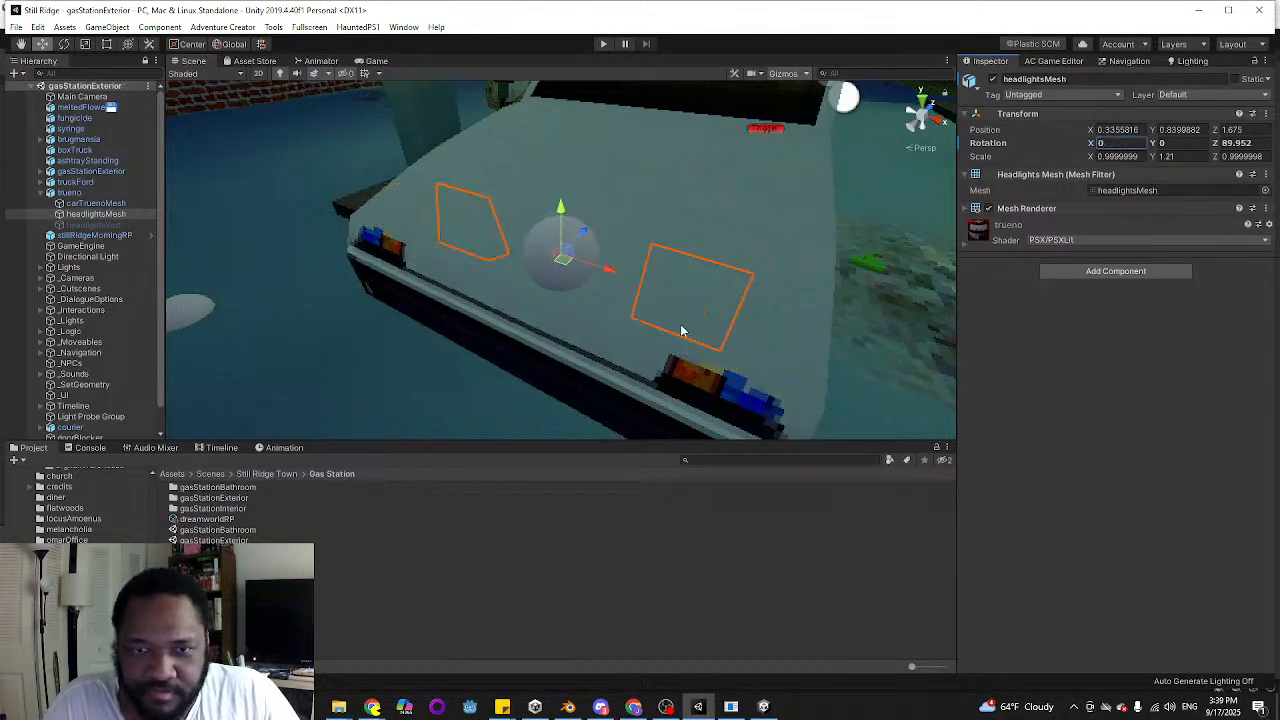
Switch to the to-do note and strike through "Fix origin on car lights" under Gas Station Exterior
{"action": "mouse_move", "coordinate": [502, 706]}
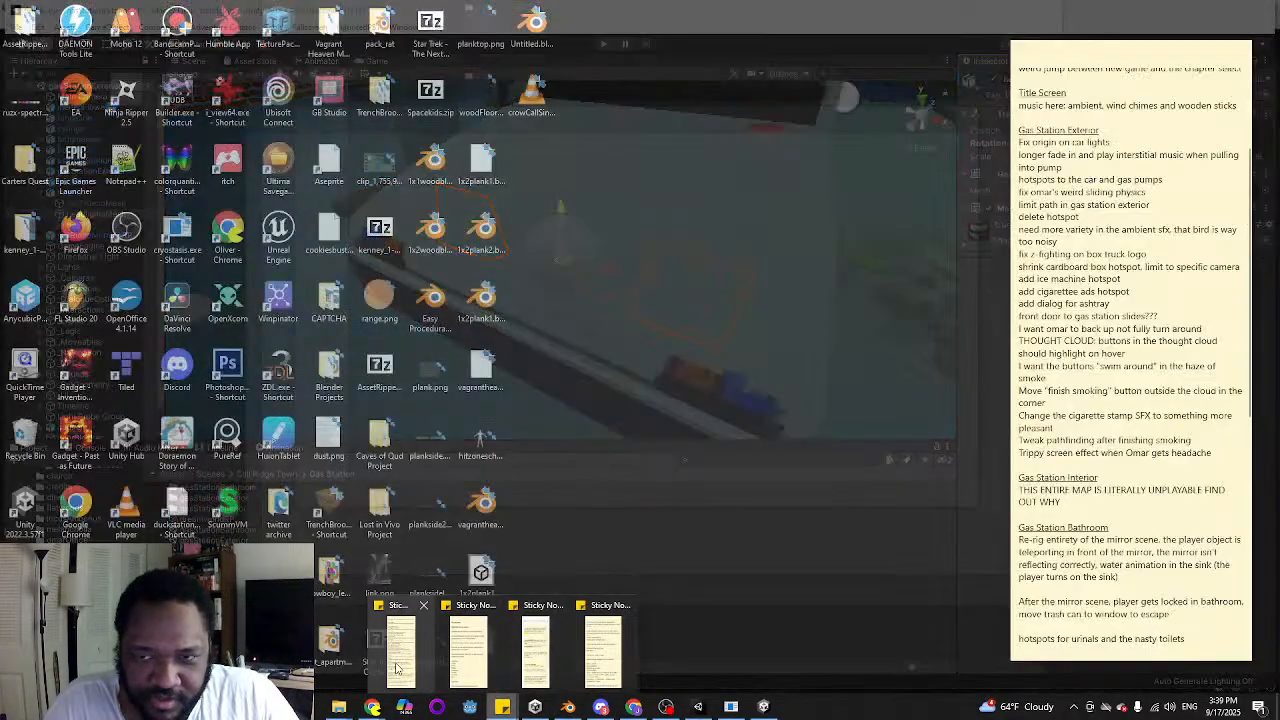
{"action": "left_click", "coordinate": [397, 668]}
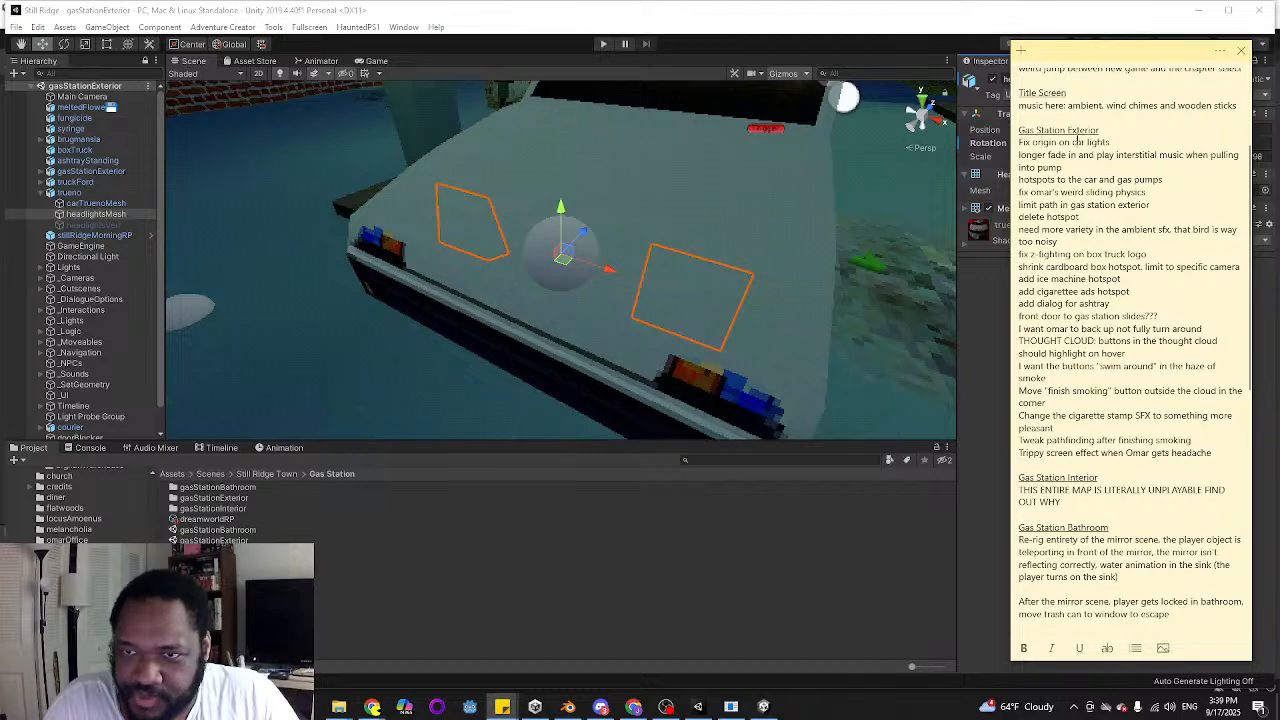
{"action": "triple_click", "coordinate": [1076, 142]}
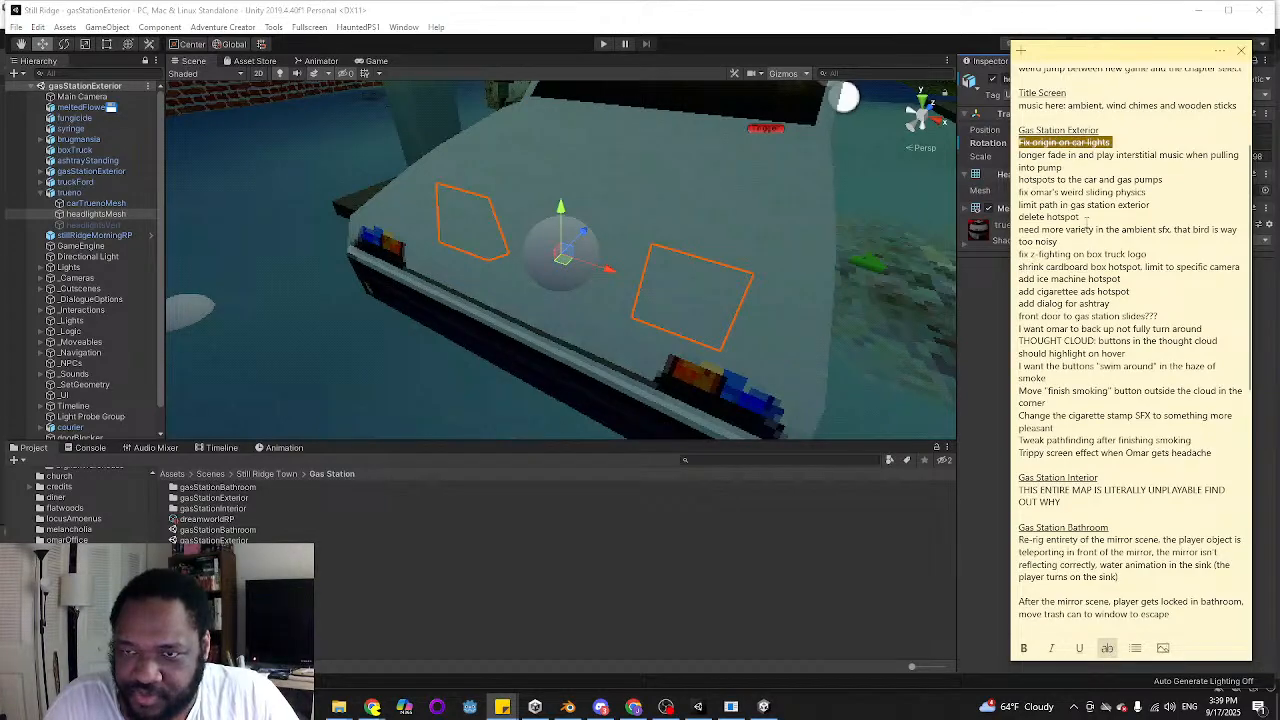
{"action": "left_click", "coordinate": [1090, 193]}
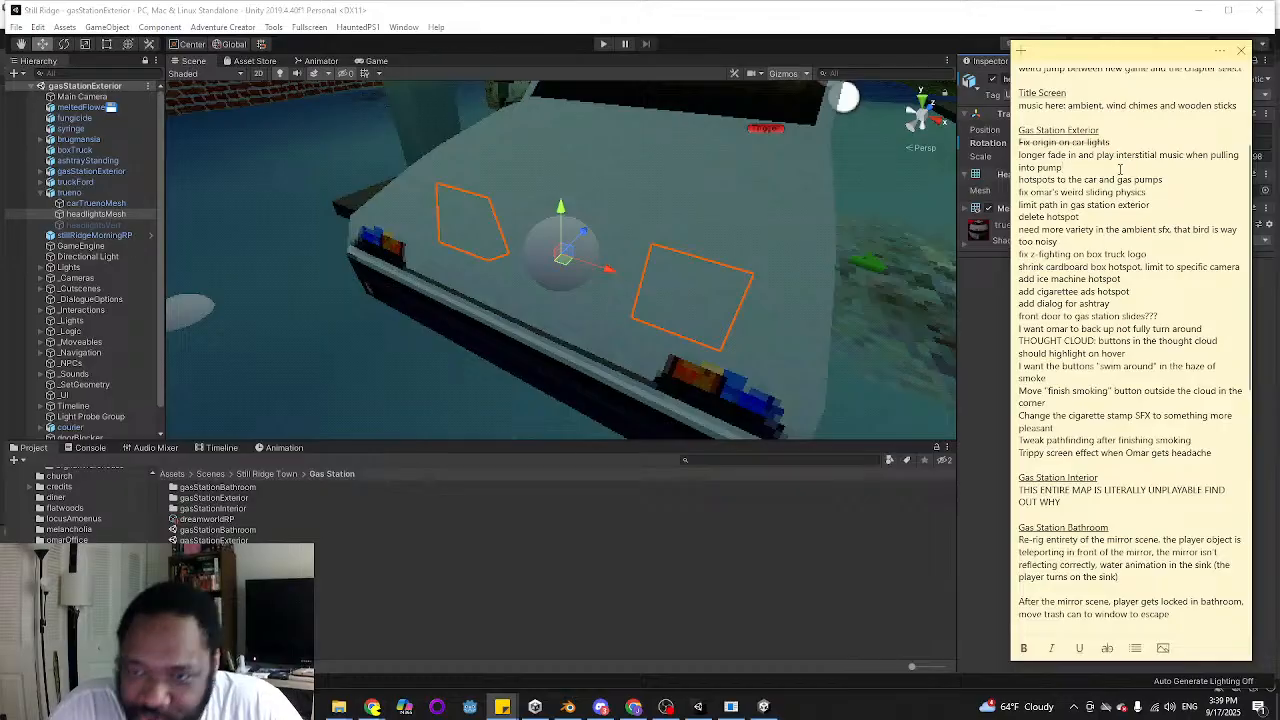
Return to the Unity editor and expand the SFX folder in the project's asset tree
{"action": "left_click", "coordinate": [838, 18]}
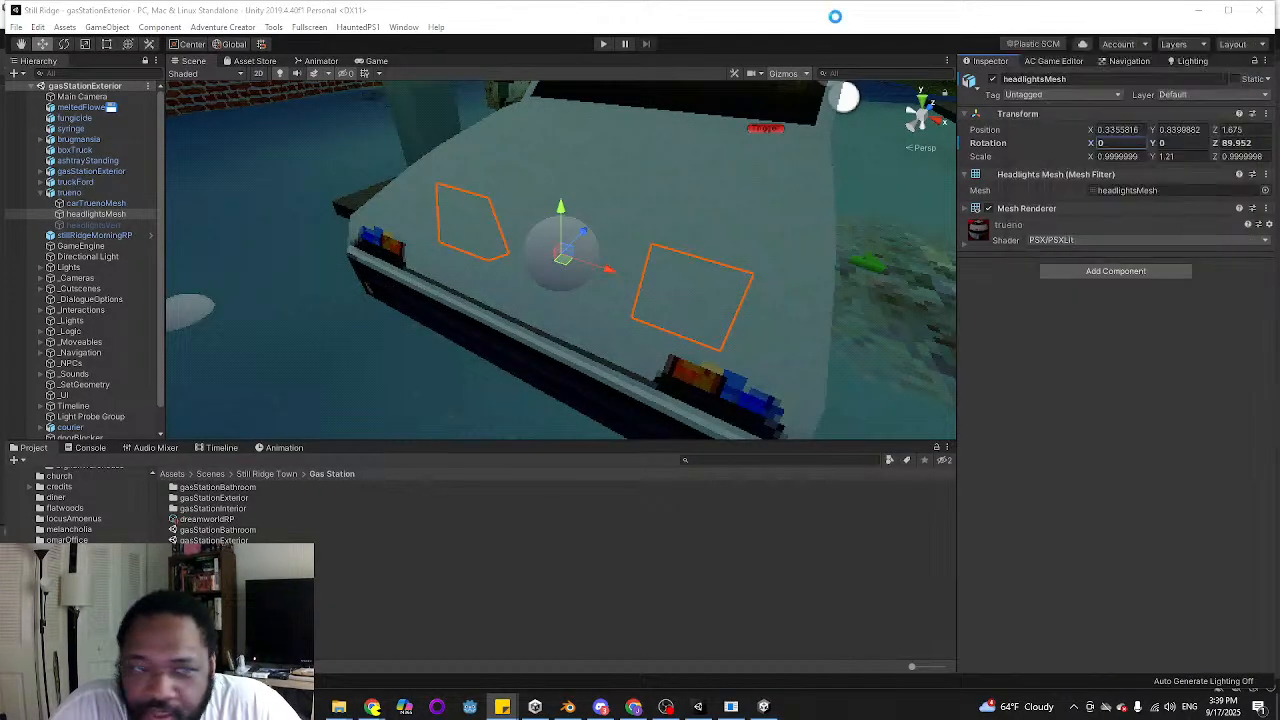
{"action": "scroll", "coordinate": [80, 505], "scroll_direction": "down", "scroll_amount": 5}
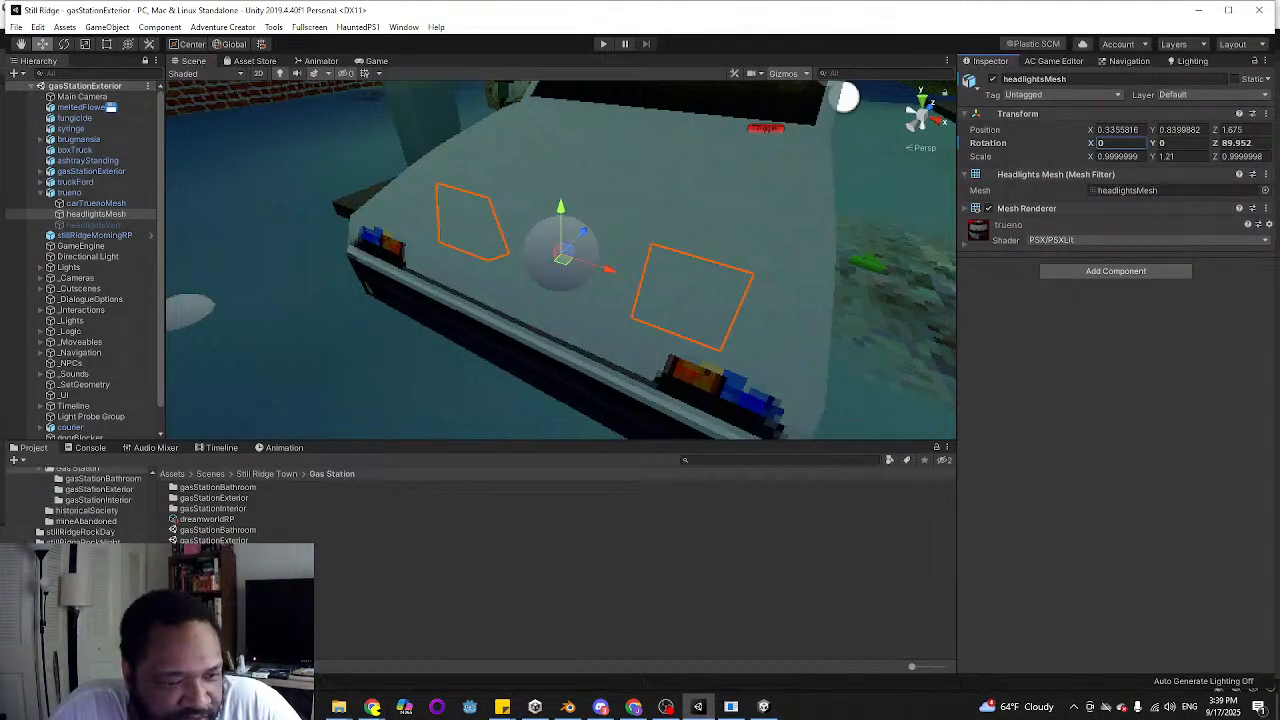
{"action": "scroll", "coordinate": [80, 505], "scroll_direction": "down", "scroll_amount": 5}
{"action": "left_click", "coordinate": [20, 530]}
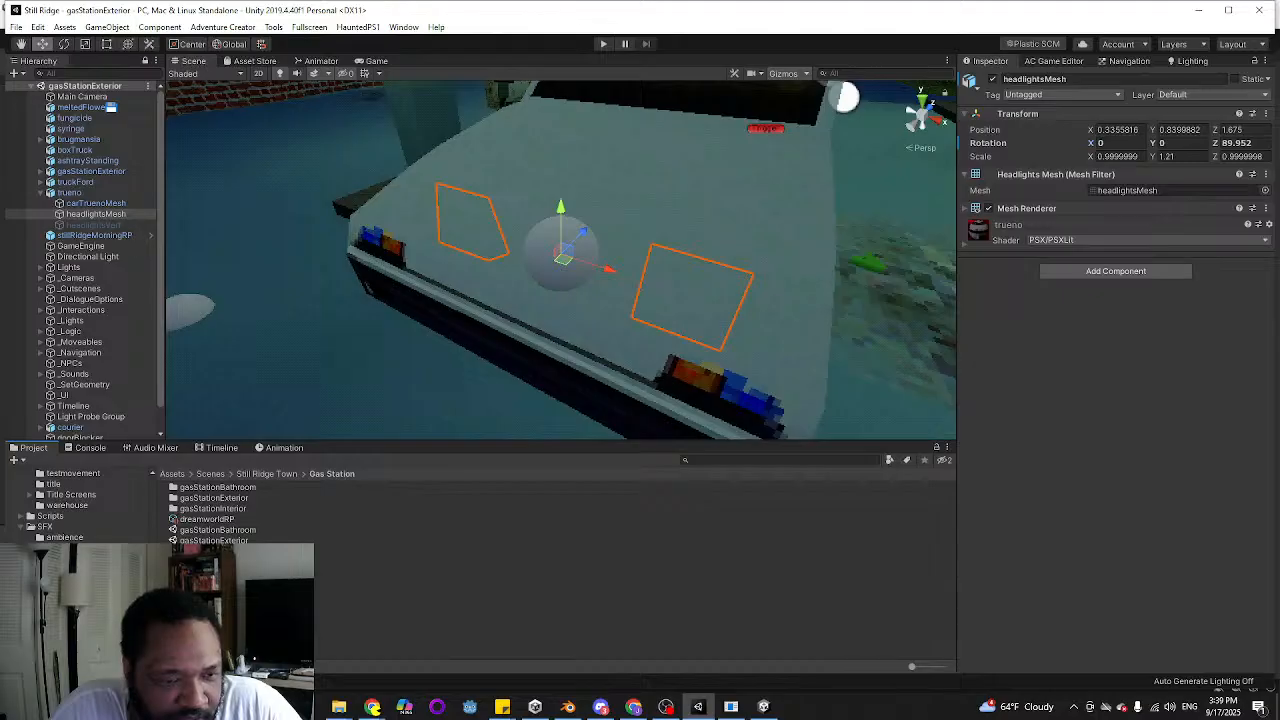
Browse the asset tree to the Transitions folder under Music and play the Still Ridge 02 track
{"action": "scroll", "coordinate": [50, 524], "scroll_direction": "down", "scroll_amount": 4}
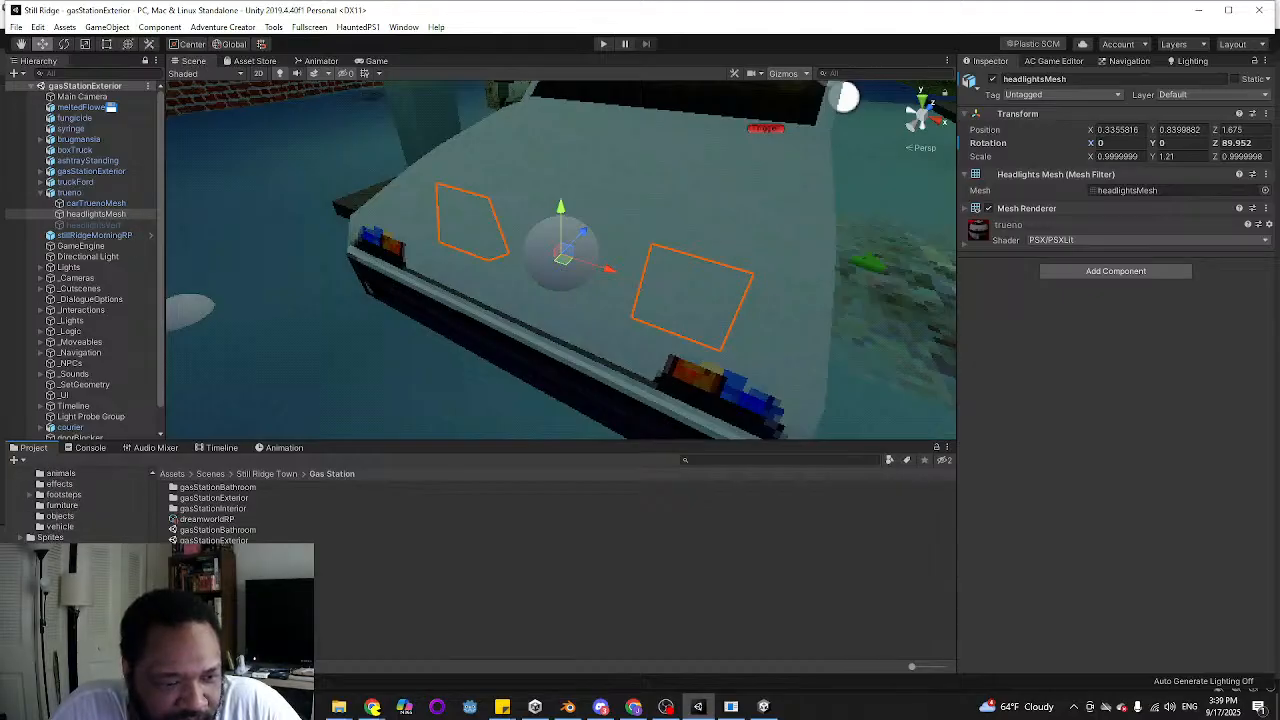
{"action": "scroll", "coordinate": [70, 505], "scroll_direction": "down", "scroll_amount": 8}
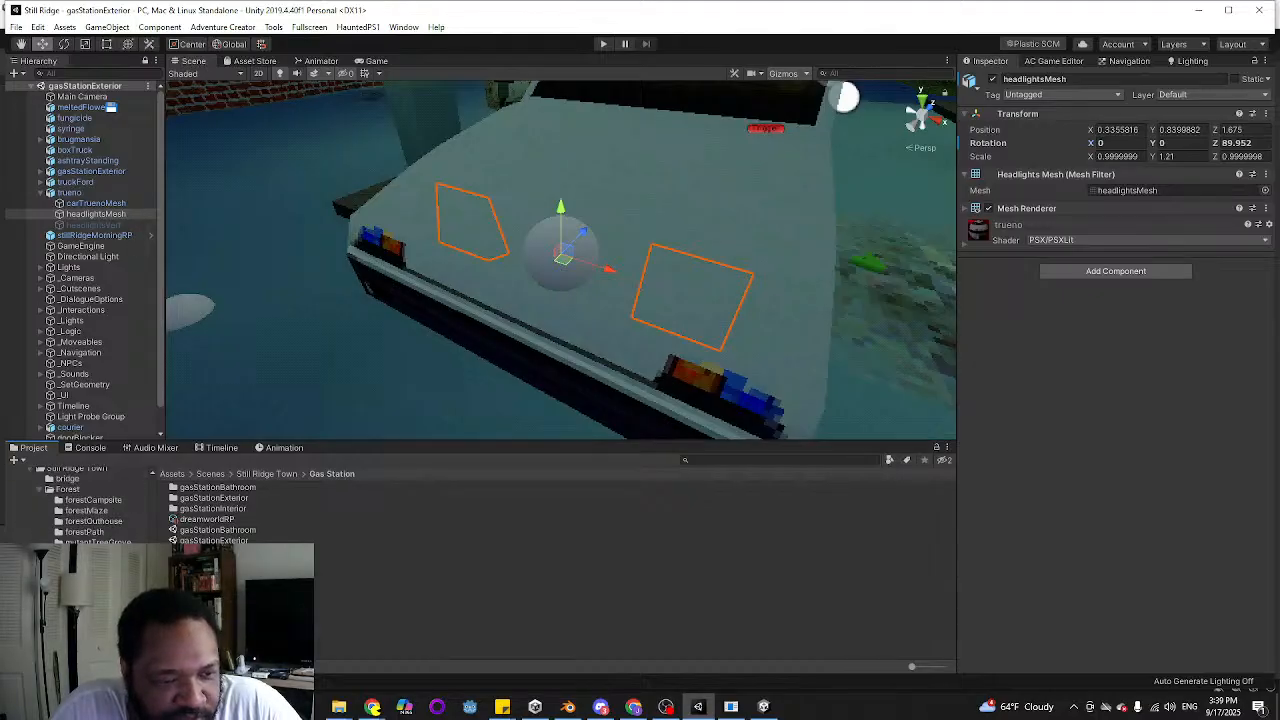
{"action": "scroll", "coordinate": [75, 505], "scroll_direction": "down", "scroll_amount": 3}
{"action": "scroll", "coordinate": [80, 505], "scroll_direction": "up", "scroll_amount": 3}
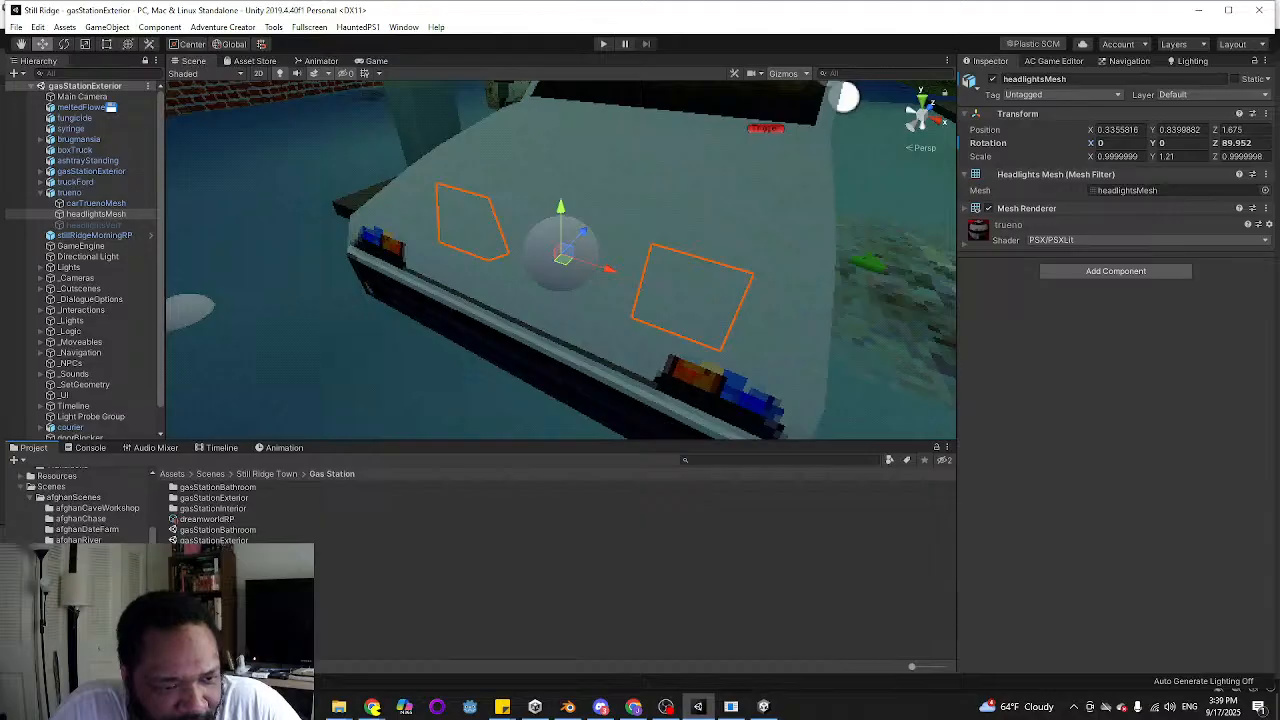
{"action": "scroll", "coordinate": [80, 505], "scroll_direction": "up", "scroll_amount": 3}
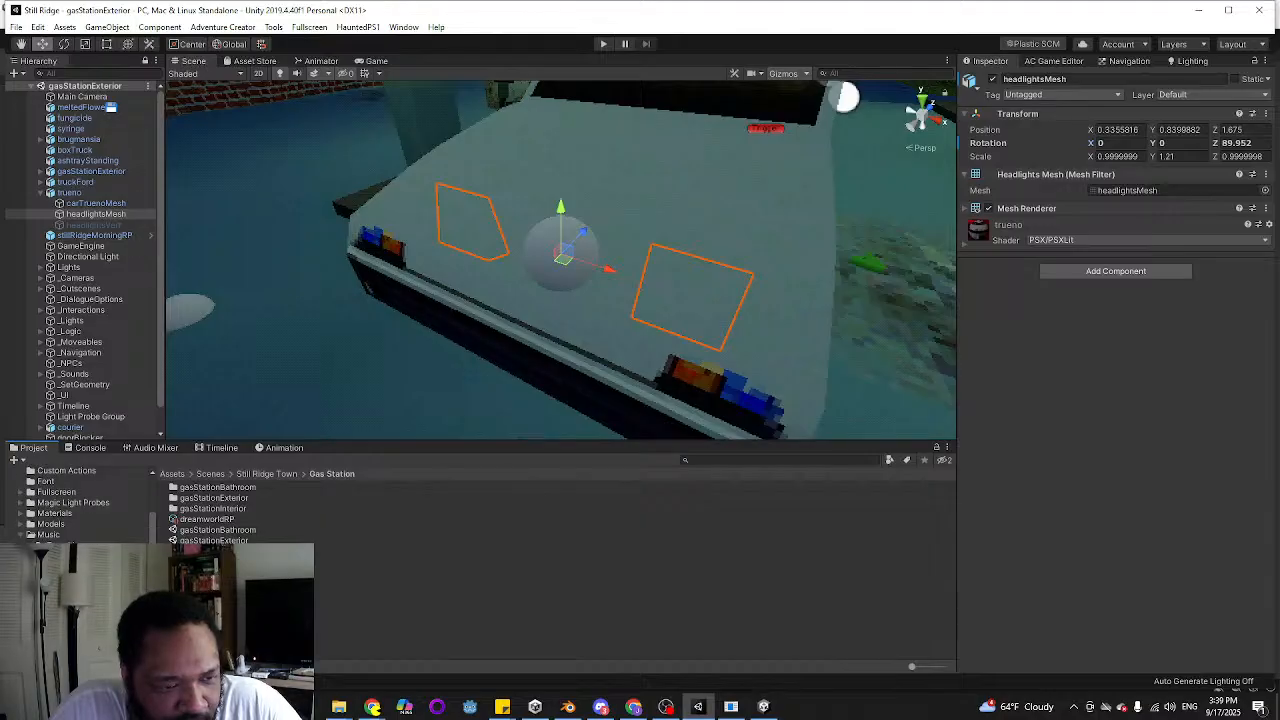
{"action": "left_click", "coordinate": [78, 546]}
{"action": "left_click", "coordinate": [227, 488]}
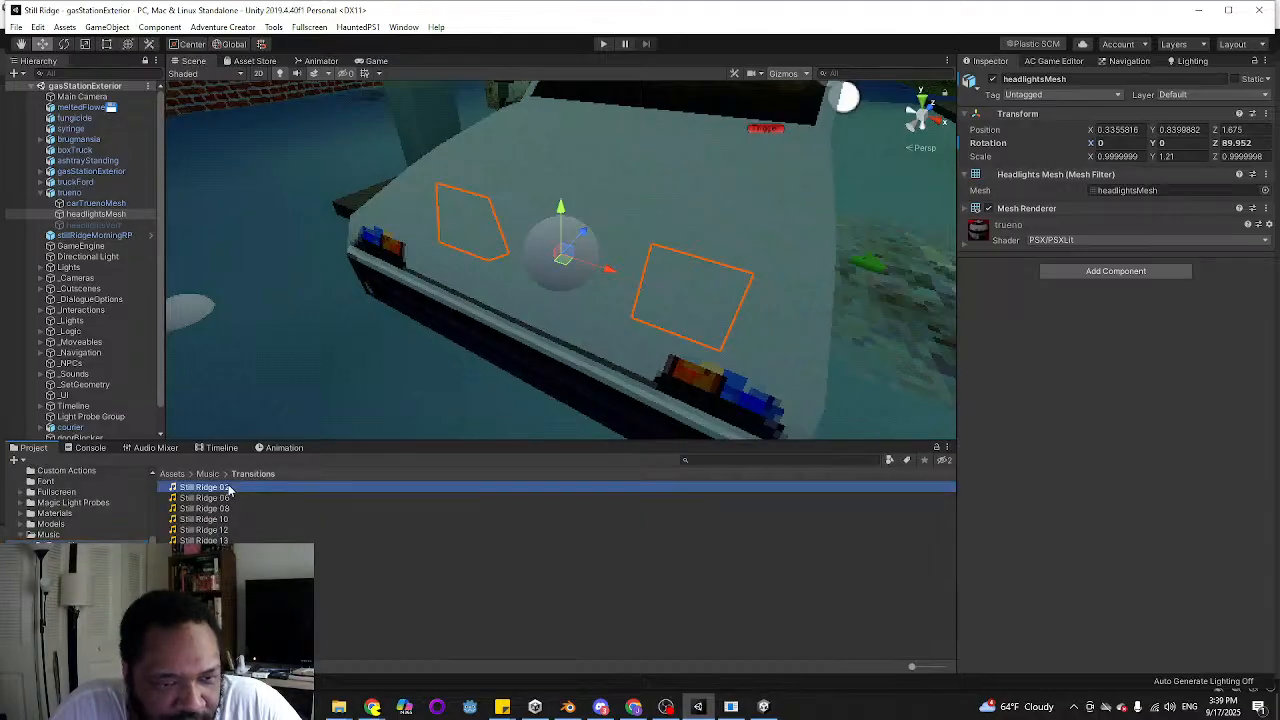
{"action": "left_click", "coordinate": [1219, 499]}
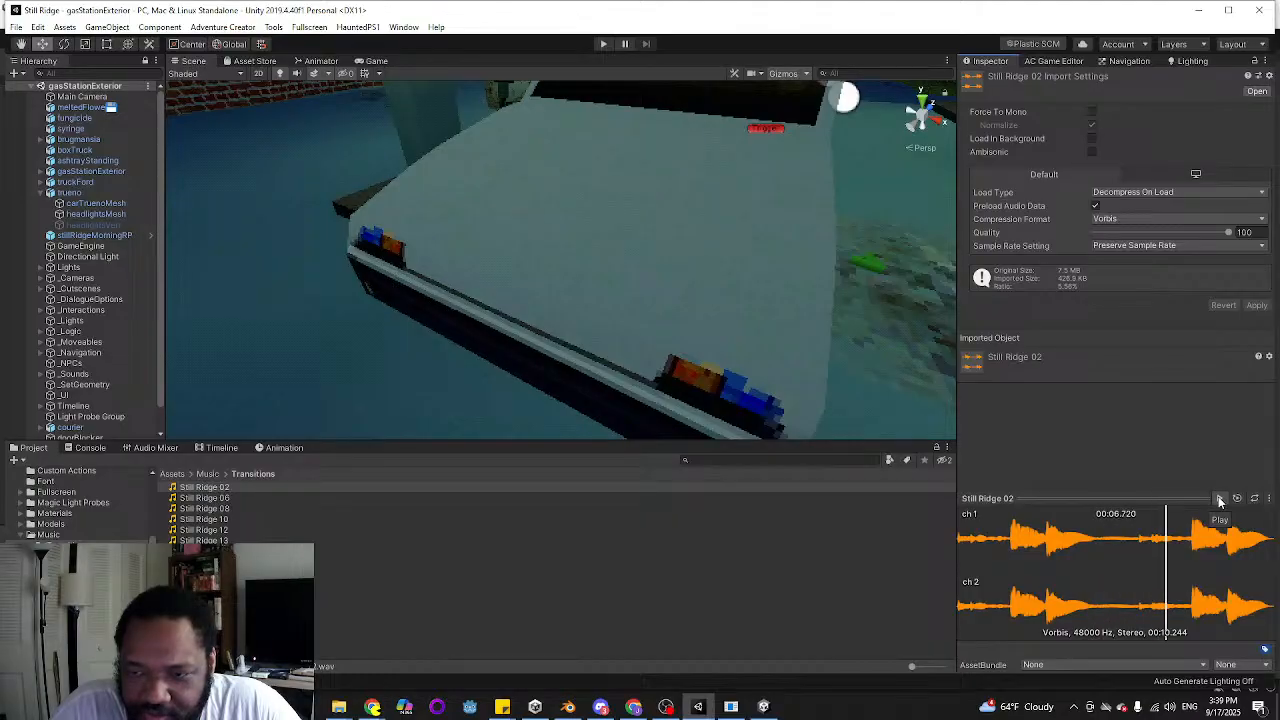
Switch from the Scene view to the Game view of the gas station exterior
{"action": "key", "text": "s"}
{"action": "right_click_drag", "start_coordinate": [470, 246], "coordinate": [405, 212]}
{"action": "left_click", "coordinate": [372, 61]}
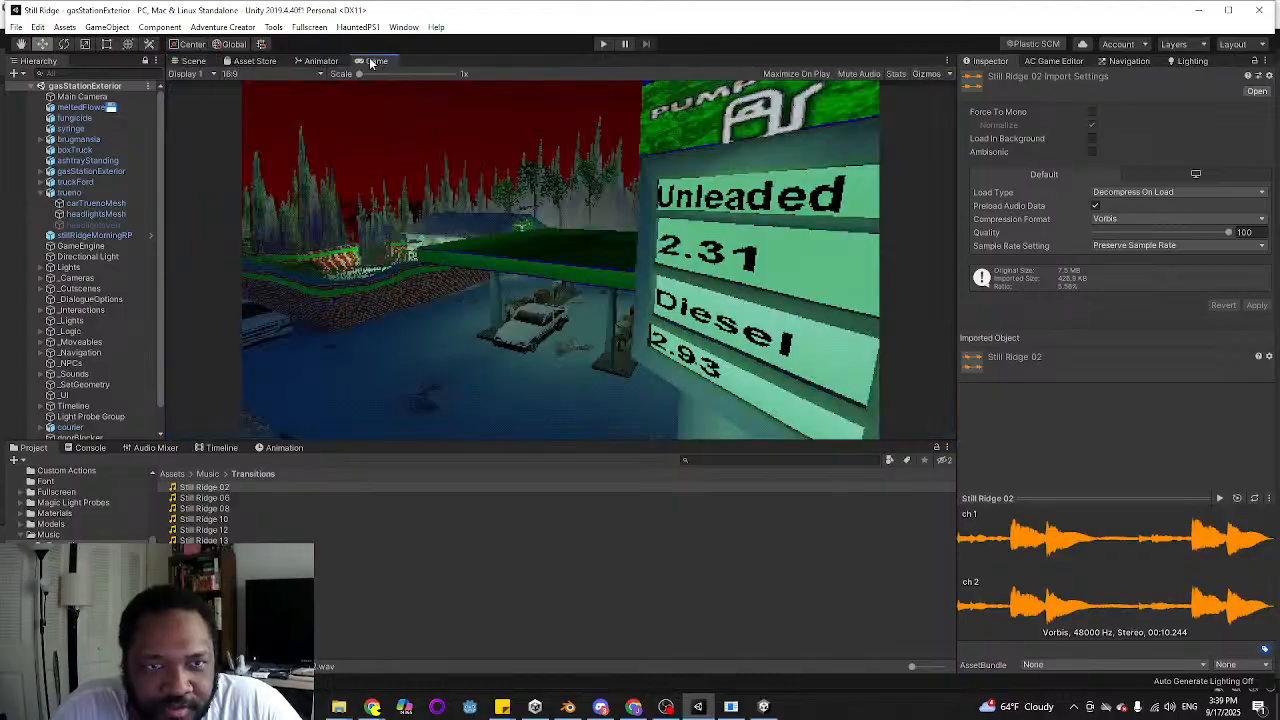
Play the transition tracks Still Ridge 06, 08, 10, 12 and 13 one after another
{"action": "left_click", "coordinate": [250, 498]}
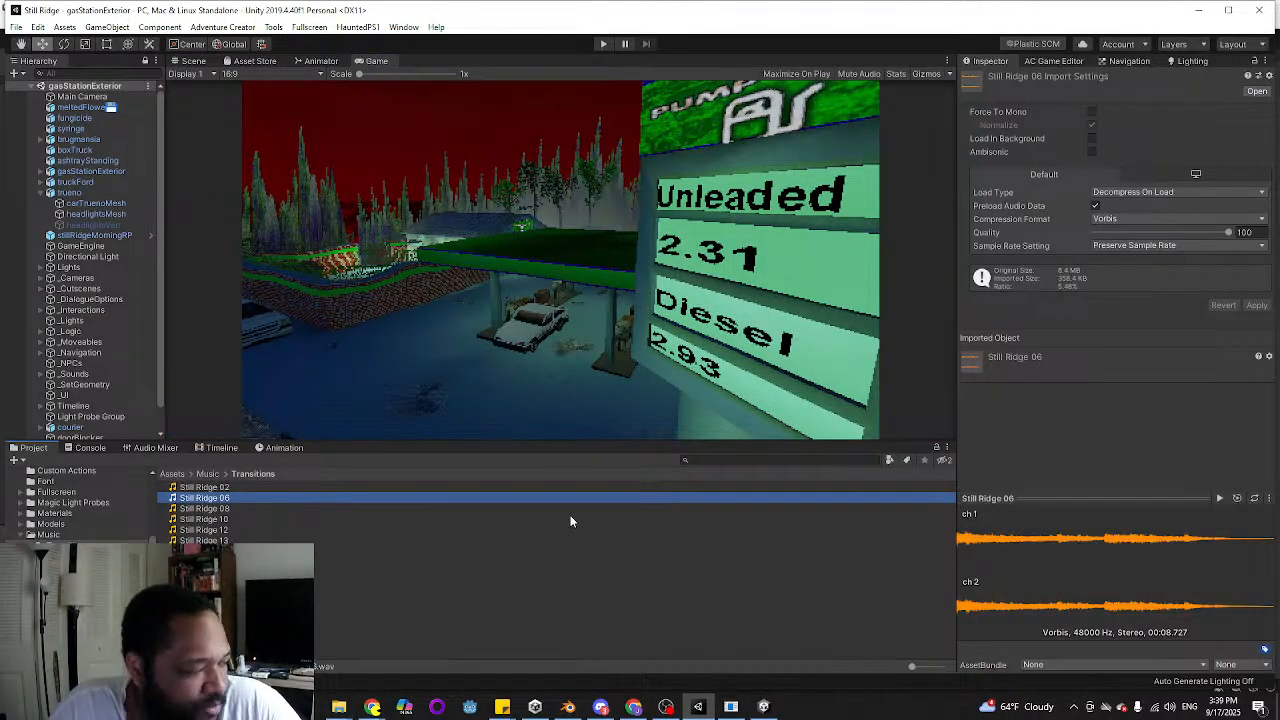
{"action": "left_click", "coordinate": [1220, 498]}
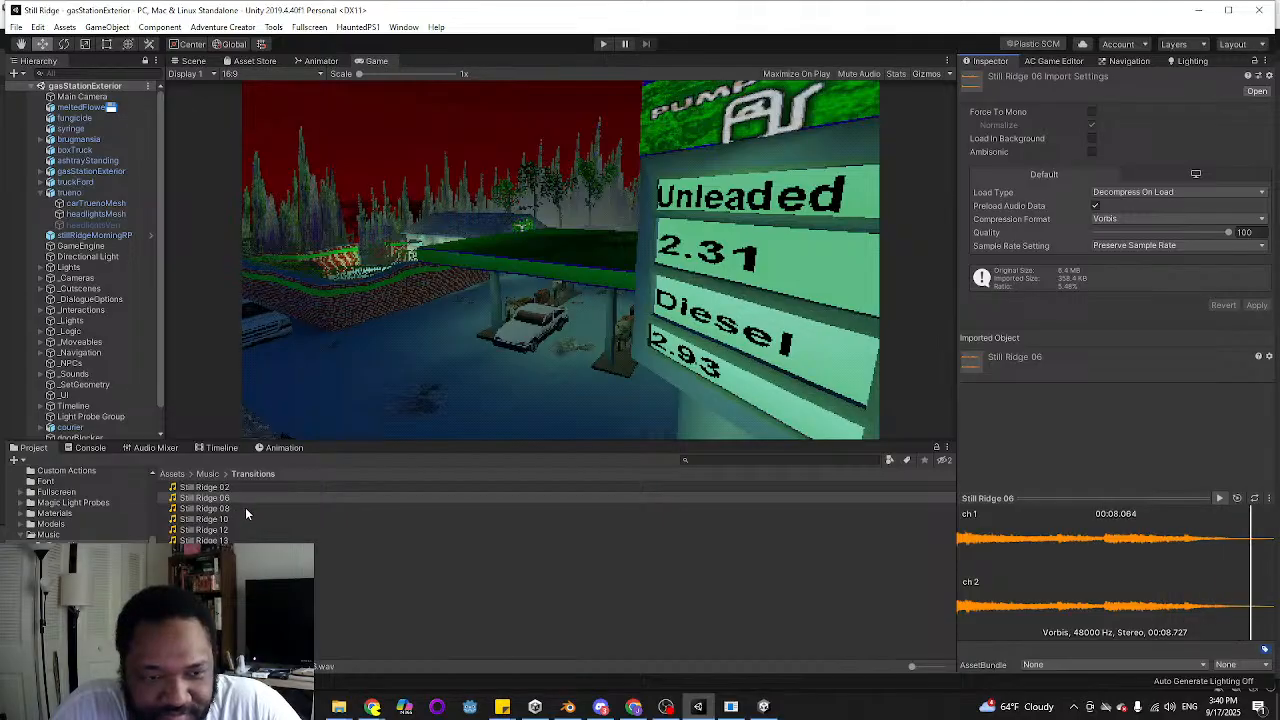
{"action": "left_click", "coordinate": [345, 507]}
{"action": "left_click", "coordinate": [1219, 498]}
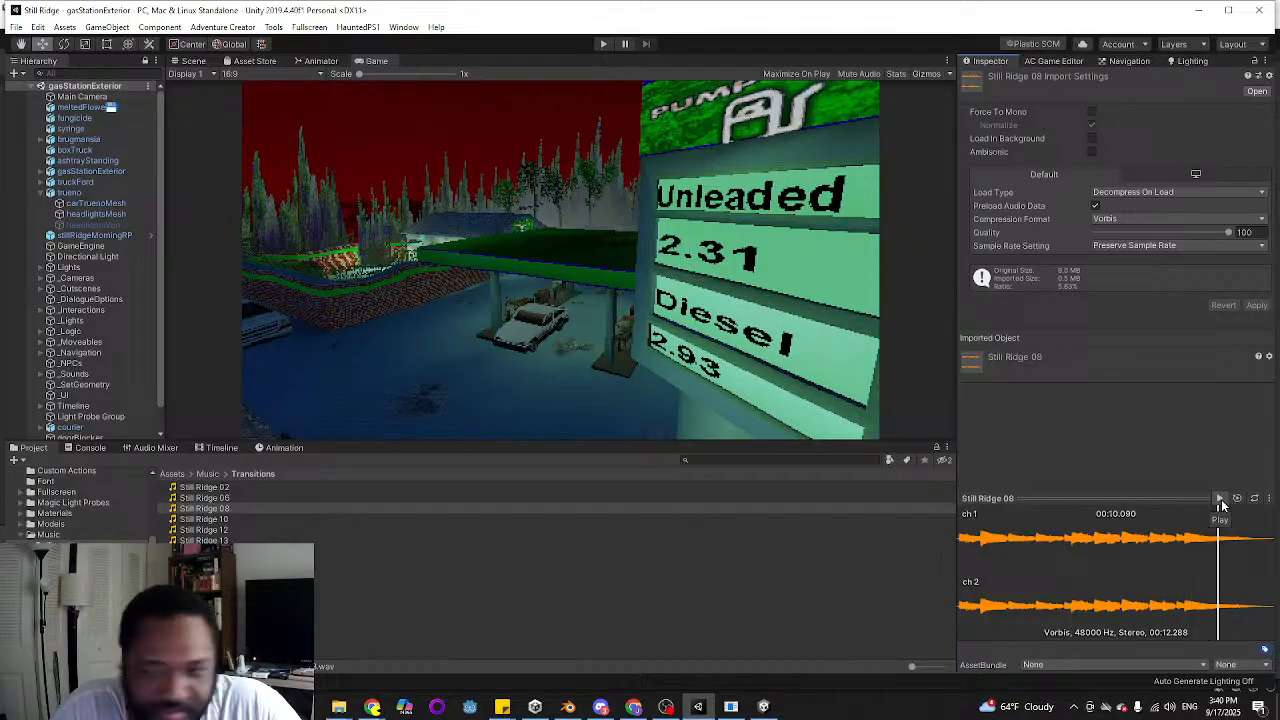
{"action": "left_click", "coordinate": [240, 520]}
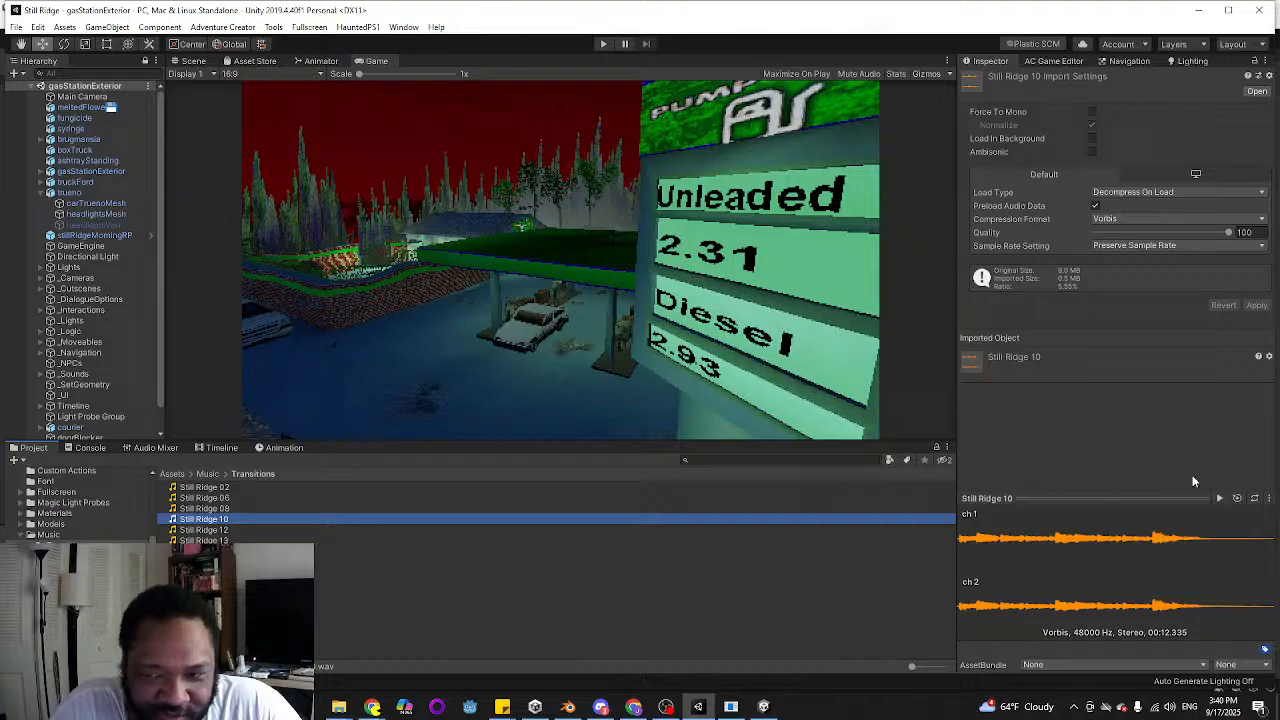
{"action": "left_click", "coordinate": [1218, 498]}
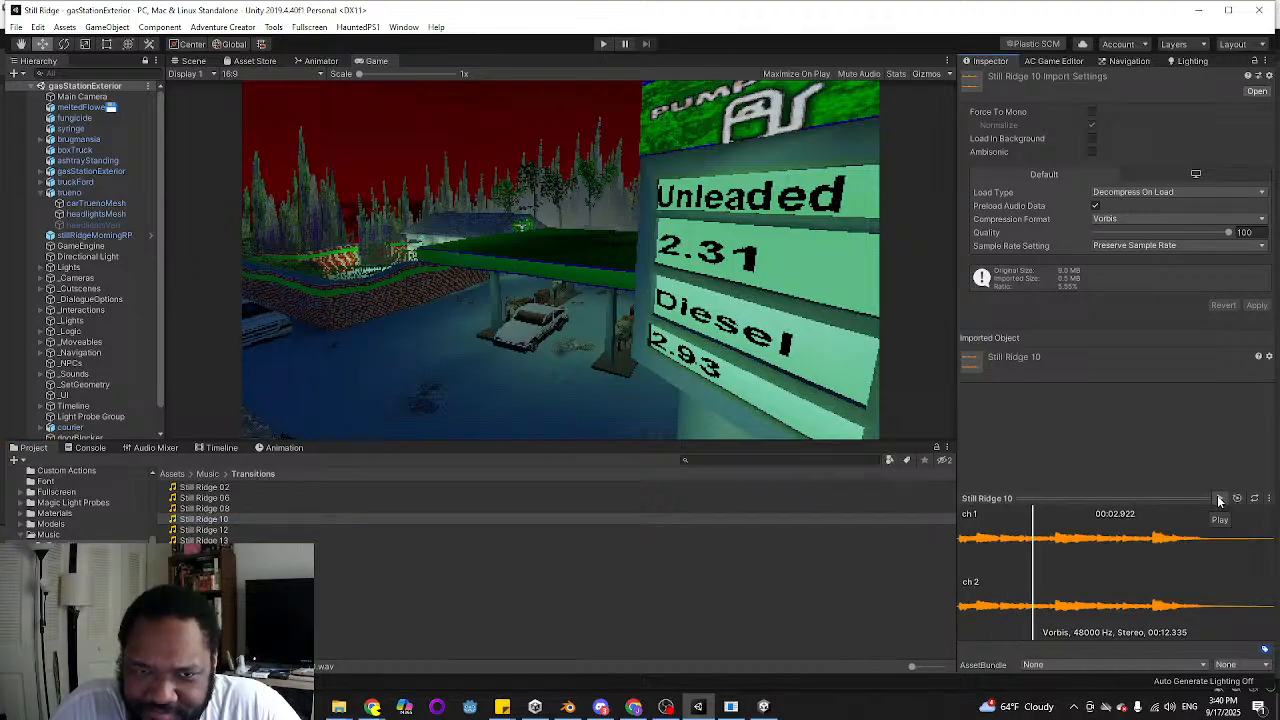
{"action": "left_click", "coordinate": [243, 530]}
{"action": "left_click", "coordinate": [1220, 499]}
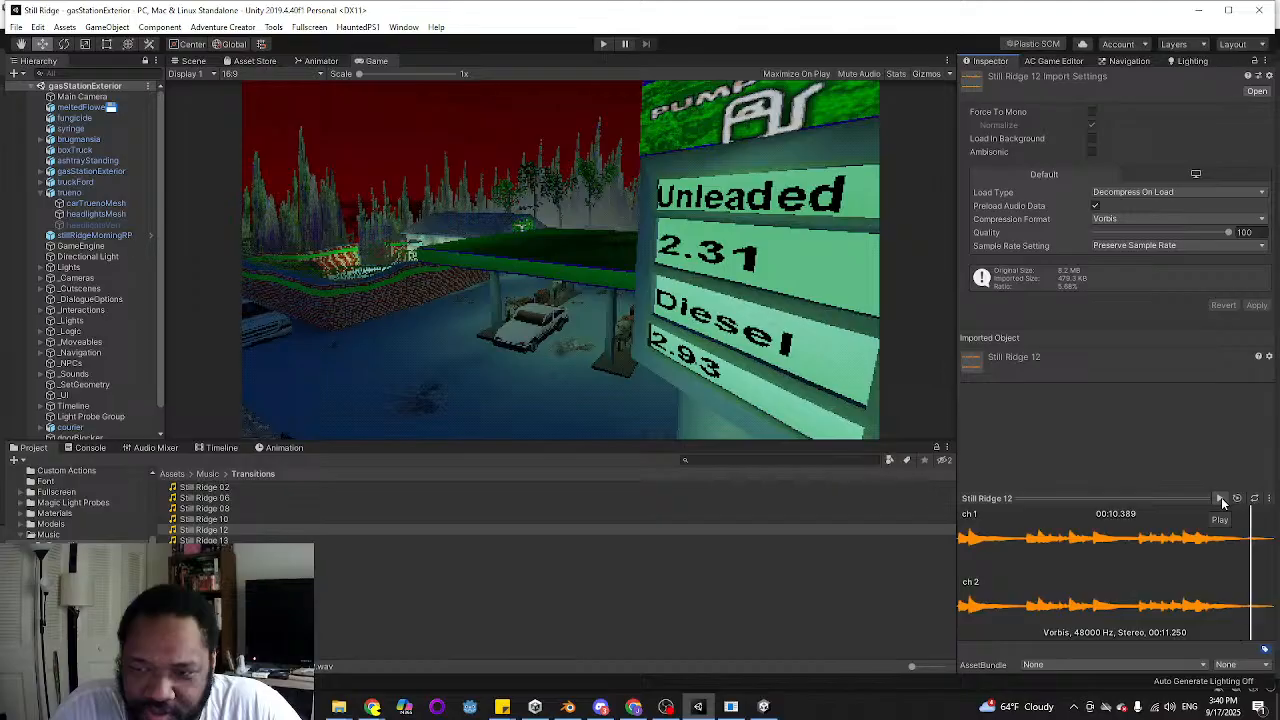
{"action": "key", "text": "Down"}
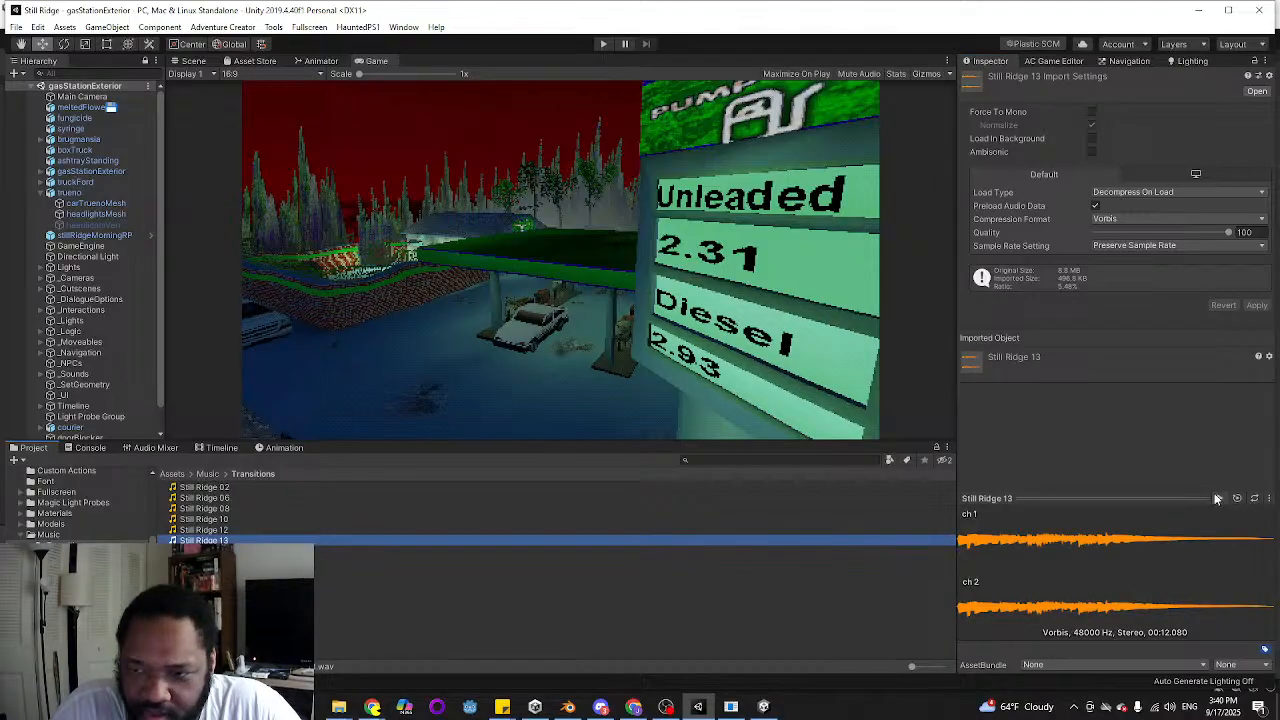
{"action": "left_click", "coordinate": [1218, 498]}
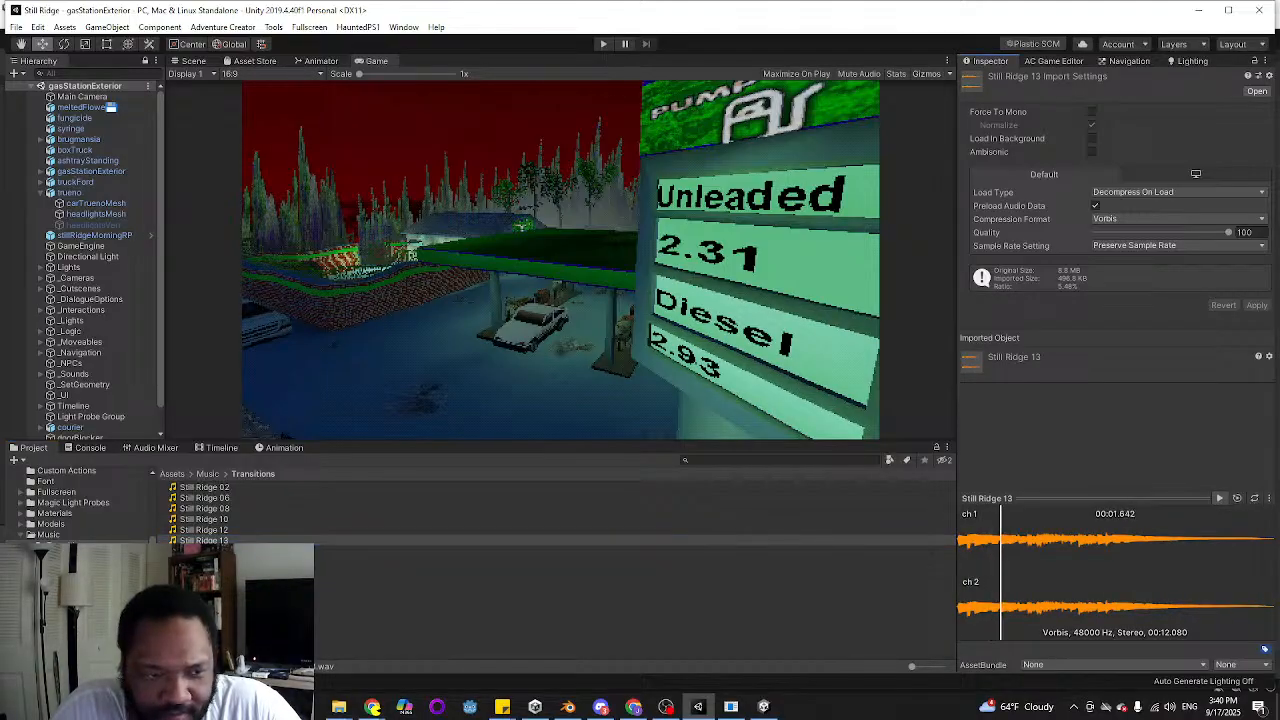
Go up to the Music folder, play the Falling Up track and stop it
{"action": "left_click", "coordinate": [207, 473]}
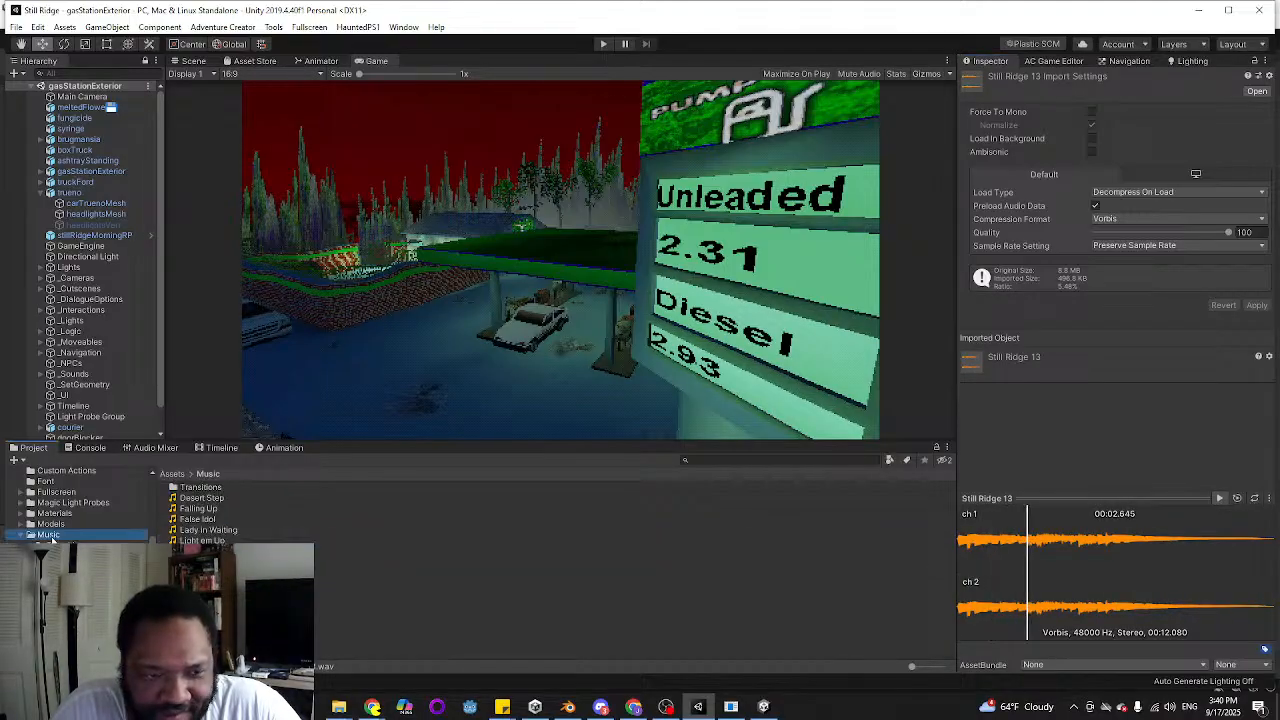
{"action": "left_click", "coordinate": [222, 509]}
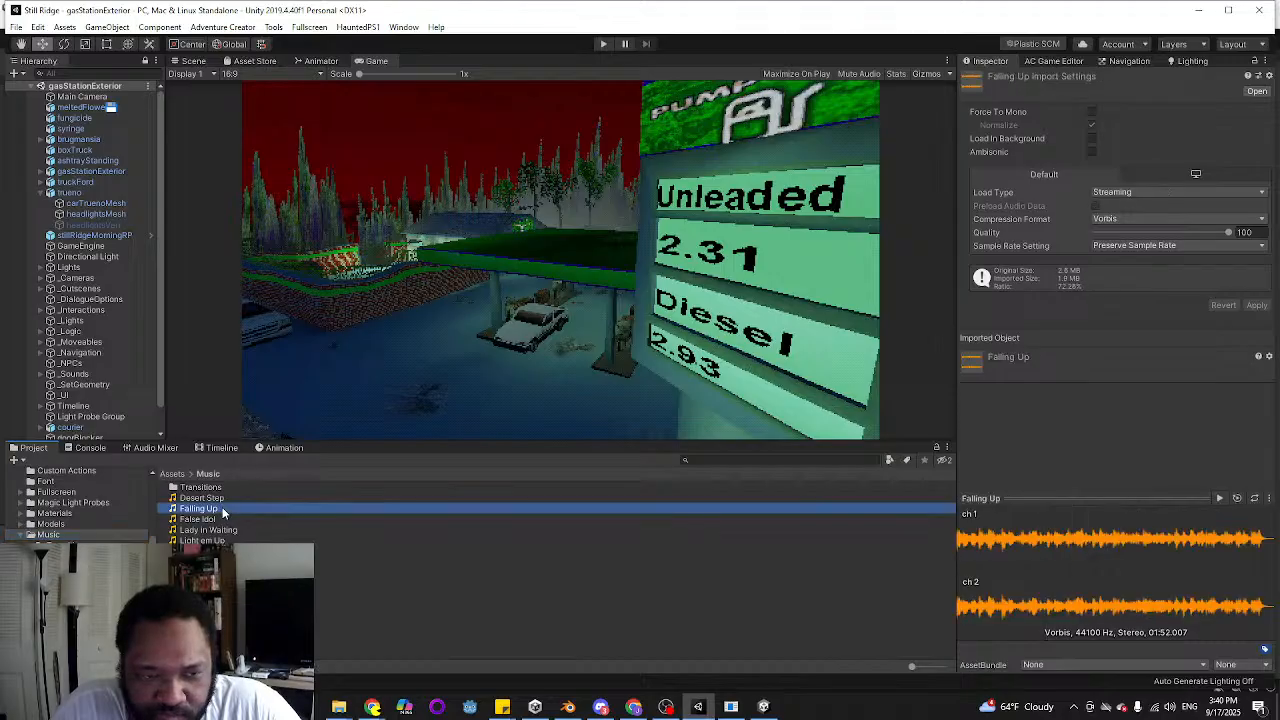
{"action": "left_click", "coordinate": [1217, 499]}
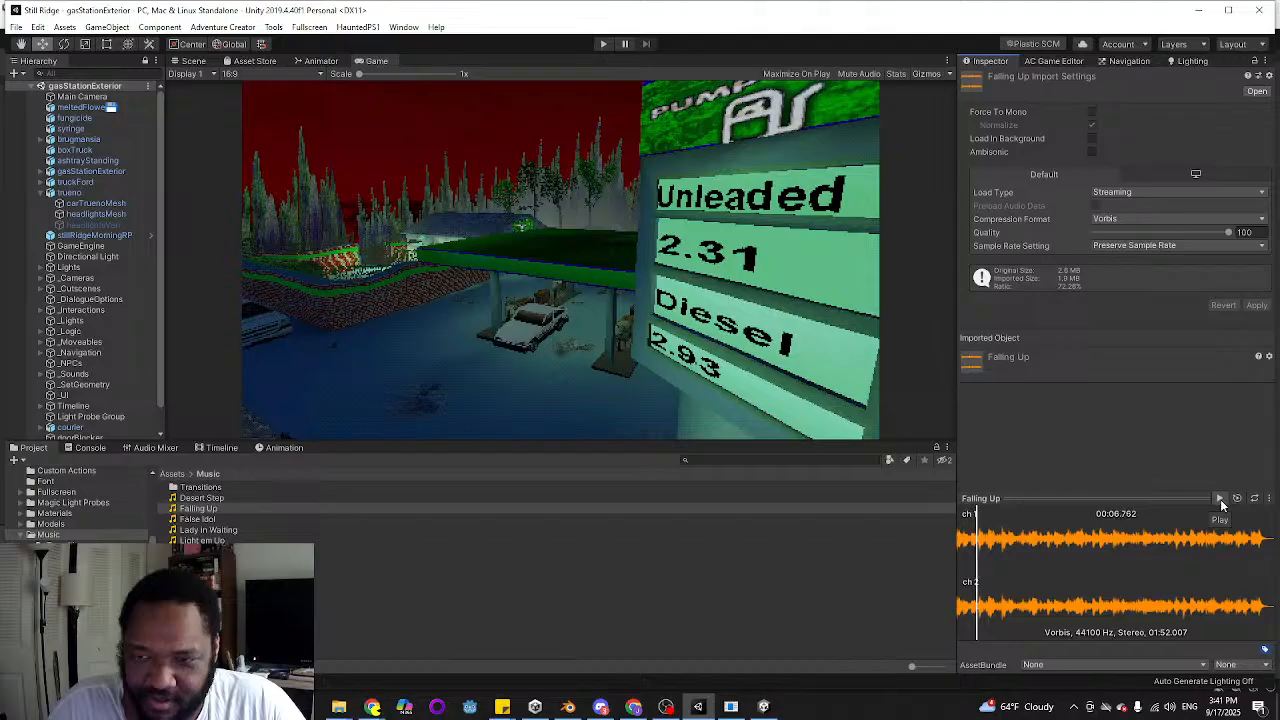
{"action": "left_click", "coordinate": [1220, 499]}
Return to the Transitions folder, replay Still Ridge 02 and look through the scene's object hierarchy
{"action": "double_click", "coordinate": [205, 487]}
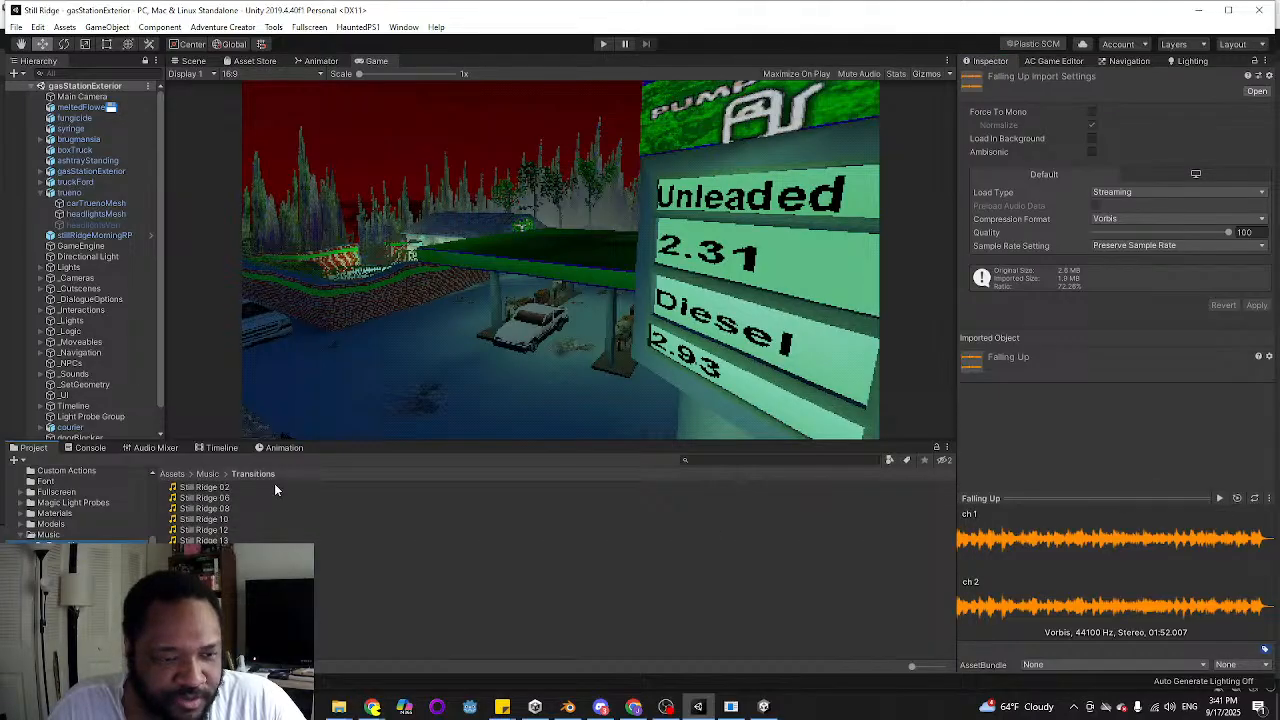
{"action": "left_click", "coordinate": [241, 487]}
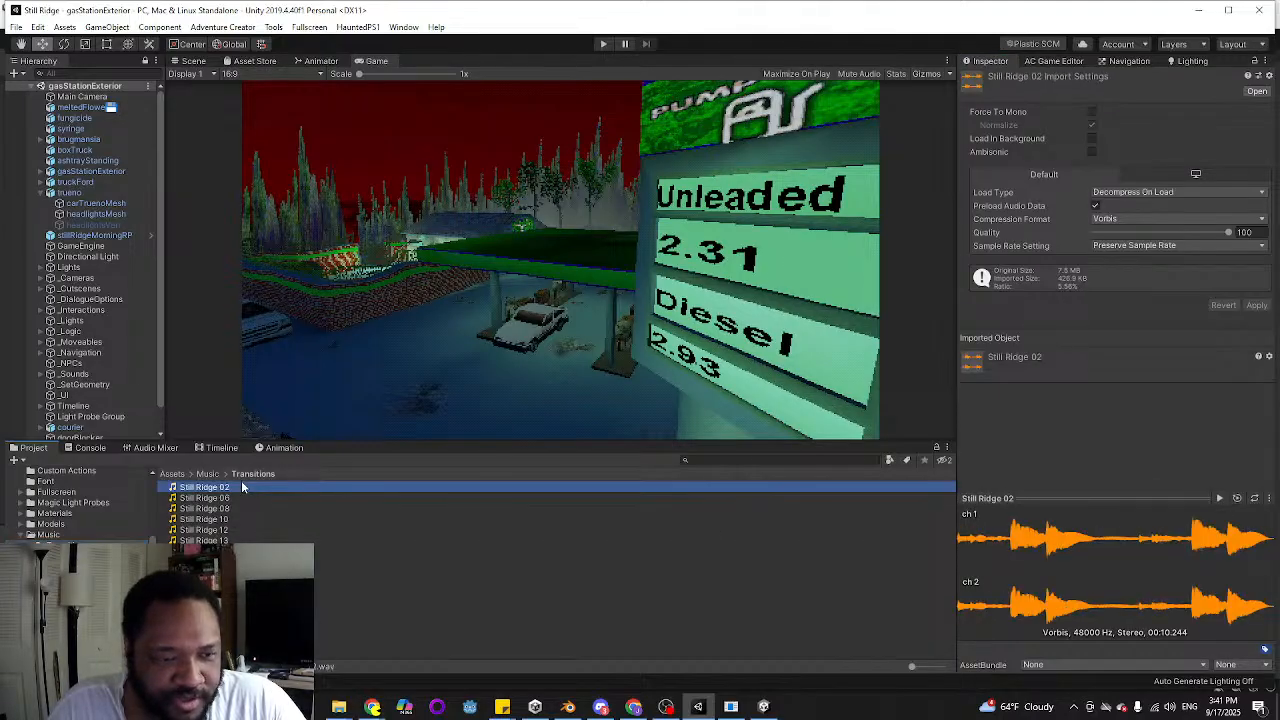
{"action": "left_click", "coordinate": [1217, 497]}
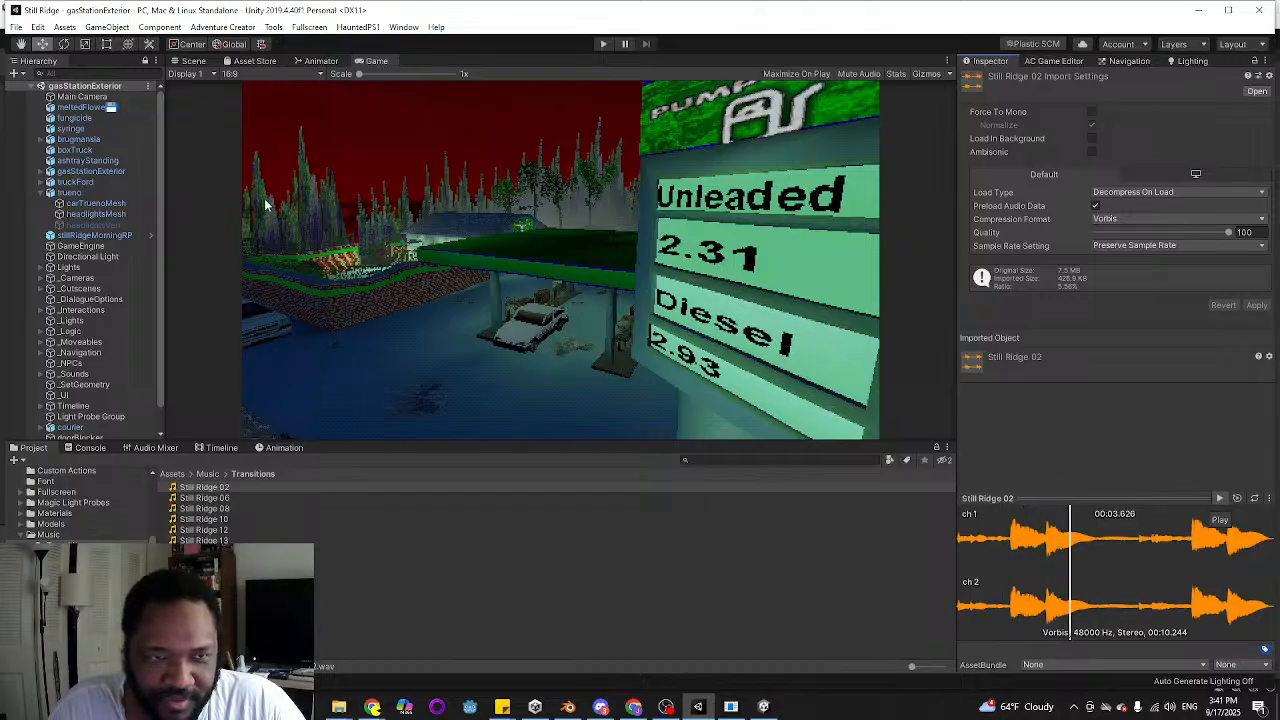
{"action": "scroll", "coordinate": [110, 240], "scroll_direction": "down", "scroll_amount": 1}
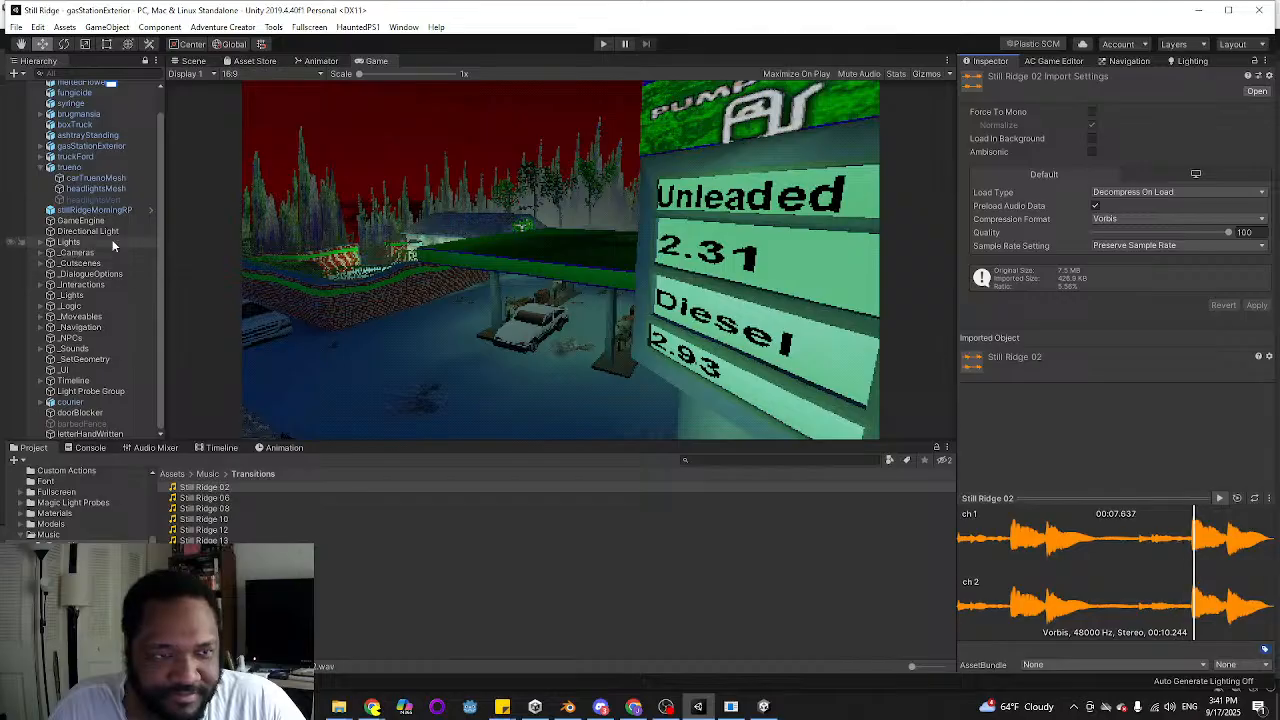
{"action": "scroll", "coordinate": [112, 245], "scroll_direction": "up", "scroll_amount": 1}
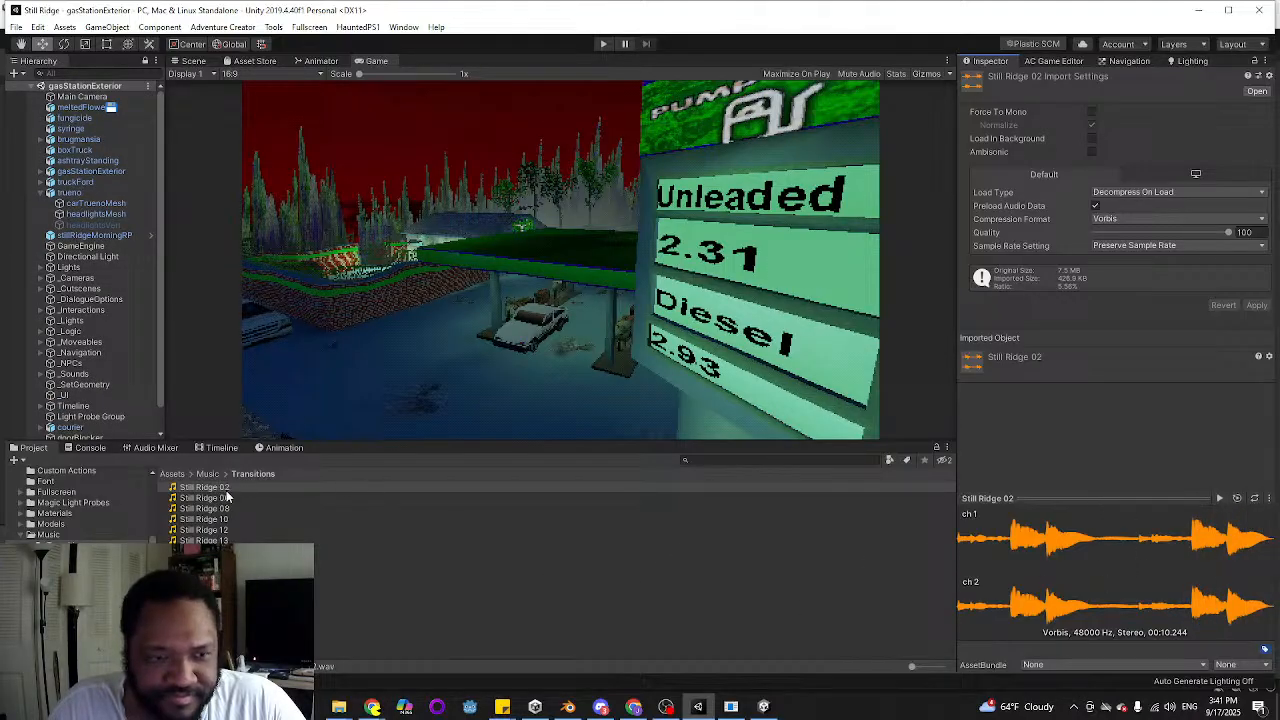
In Adventure Creator's Scene manager, locate the scene's OnStart cutscene and open its action list
{"action": "left_click", "coordinate": [1064, 62]}
{"action": "scroll", "coordinate": [1141, 366], "scroll_direction": "up", "scroll_amount": 8}
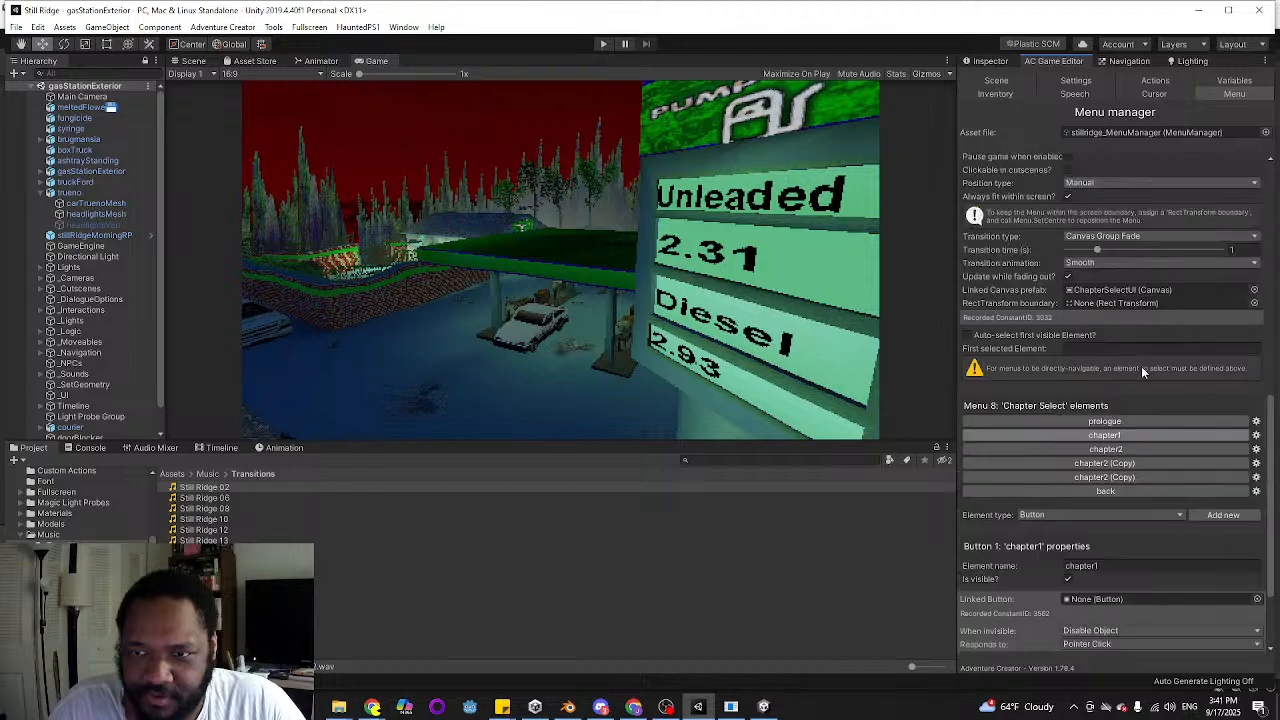
{"action": "scroll", "coordinate": [1121, 458], "scroll_direction": "up", "scroll_amount": 4}
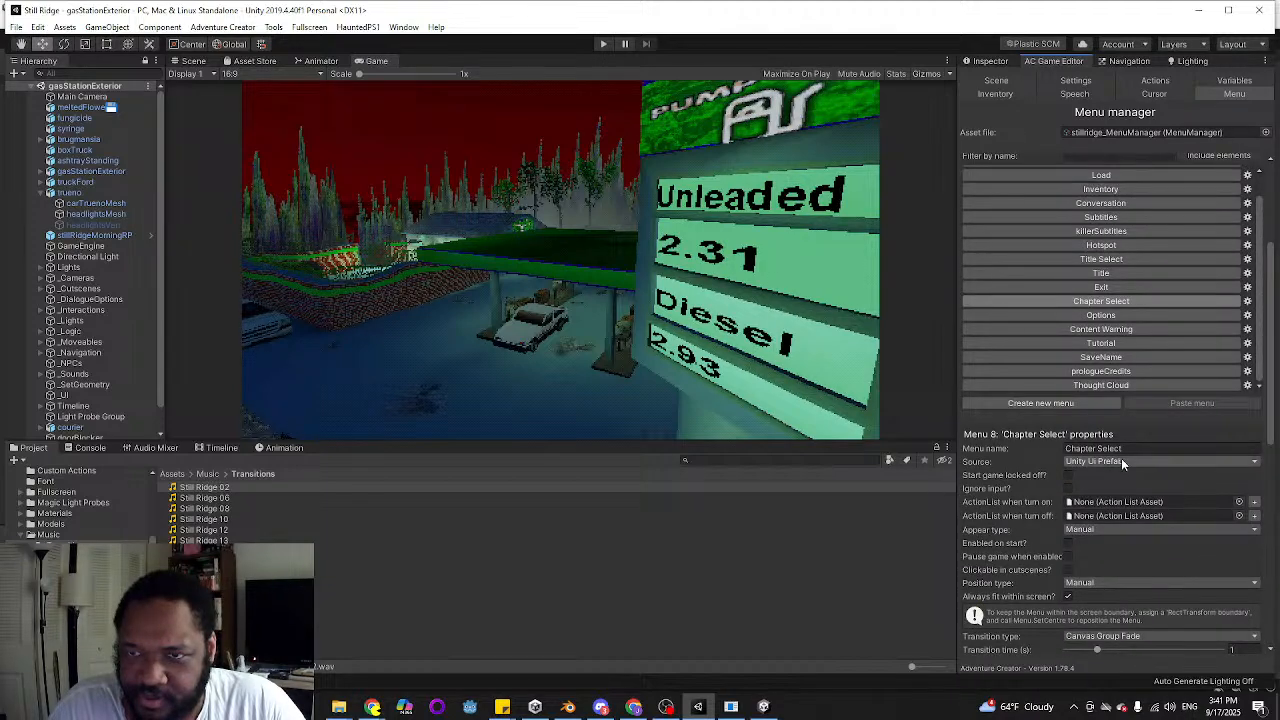
{"action": "scroll", "coordinate": [1121, 458], "scroll_direction": "up", "scroll_amount": 3}
{"action": "left_click", "coordinate": [996, 80]}
{"action": "scroll", "coordinate": [1160, 480], "scroll_direction": "up", "scroll_amount": 3}
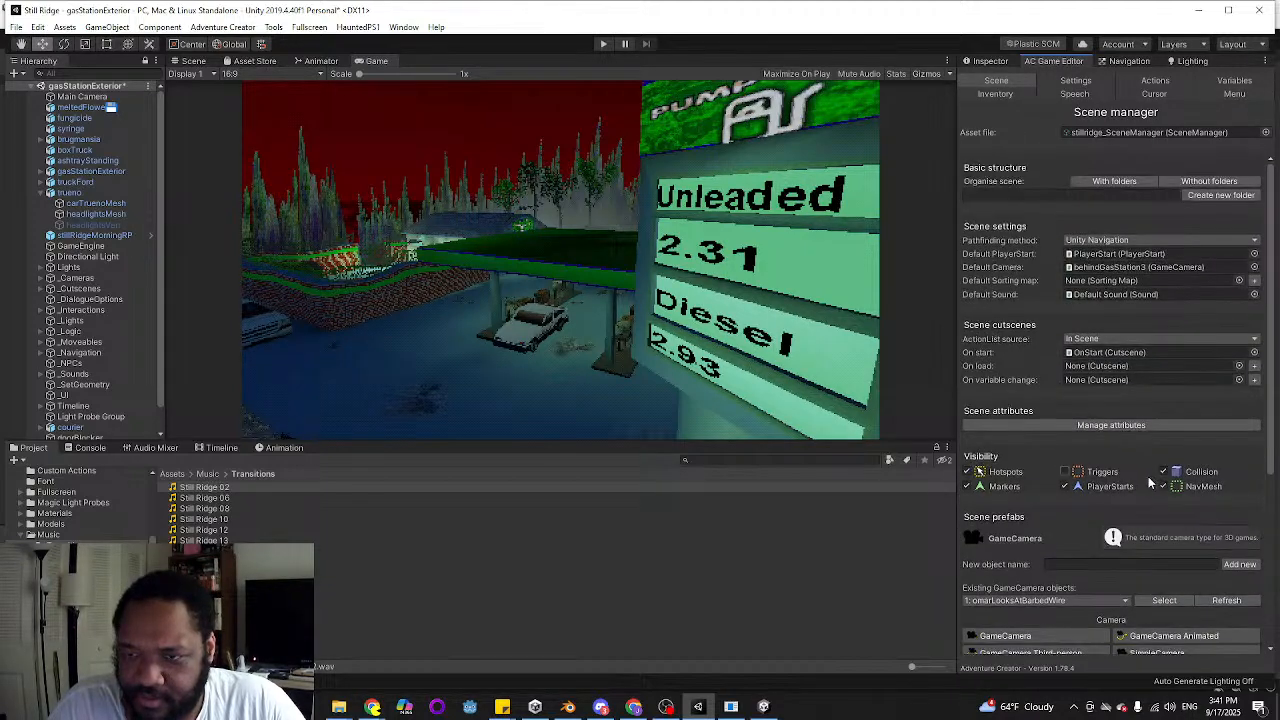
{"action": "left_click", "coordinate": [1100, 353]}
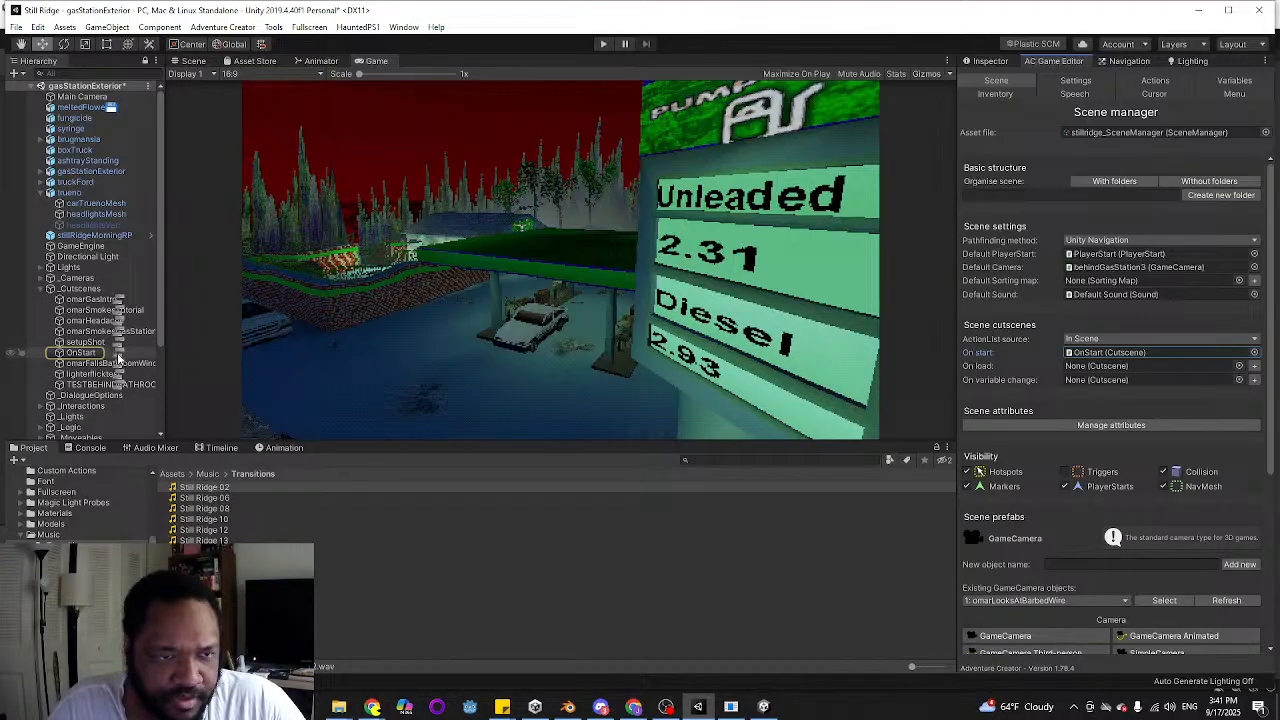
{"action": "left_click", "coordinate": [118, 356]}
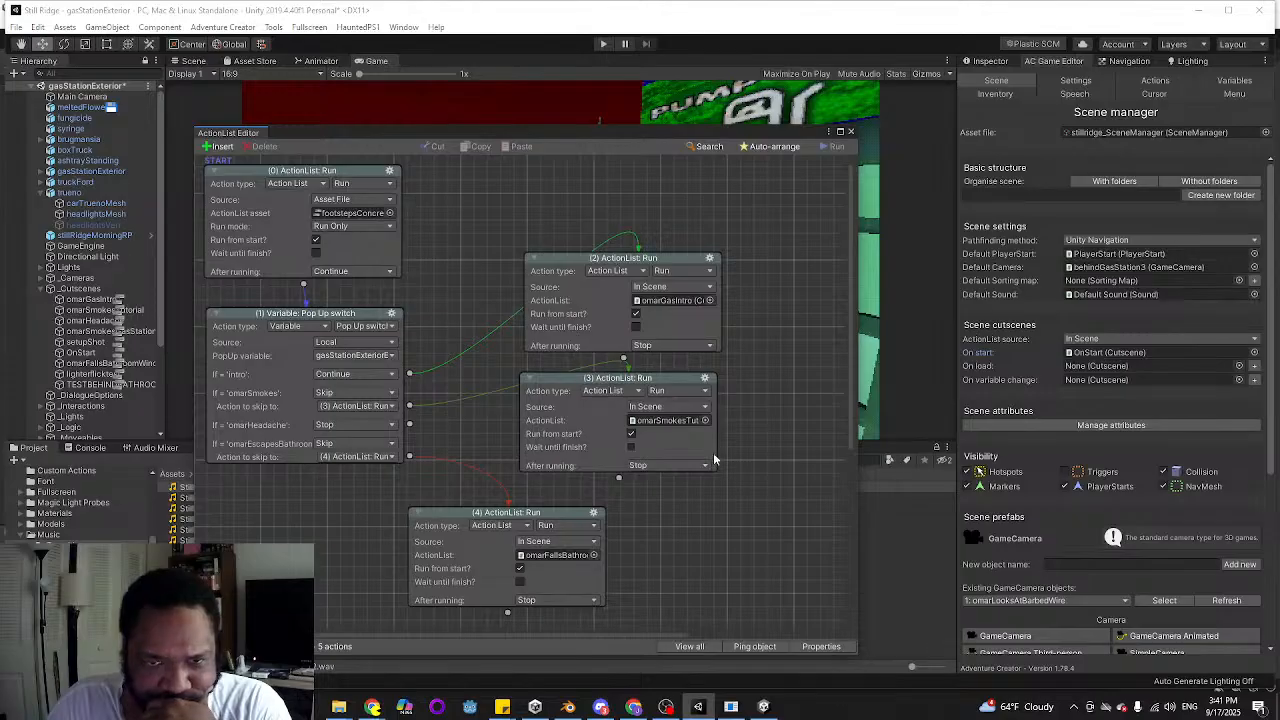
Open the omarGasIntro action list, examine its action sequence, and locate the DriveInMorning timeline in the hierarchy
{"action": "left_click", "coordinate": [124, 300]}
{"action": "scroll", "coordinate": [498, 316], "scroll_direction": "down", "scroll_amount": 6}
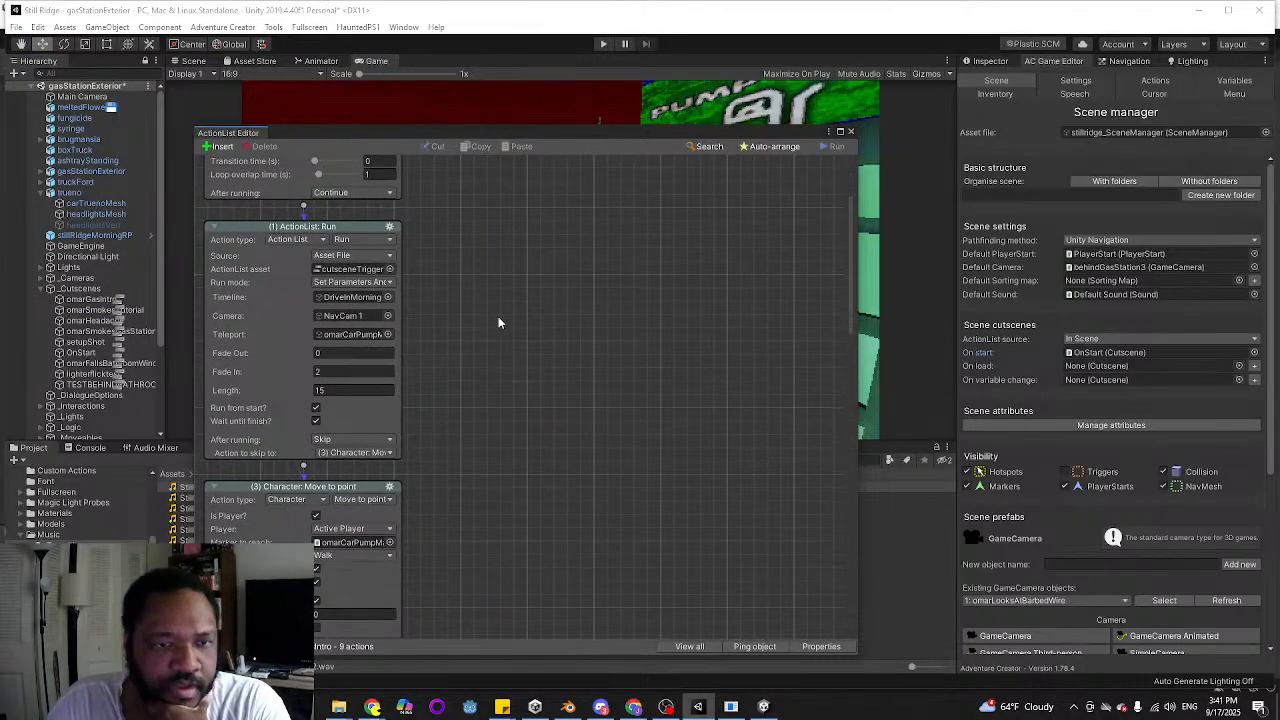
{"action": "scroll", "coordinate": [447, 413], "scroll_direction": "down", "scroll_amount": 3}
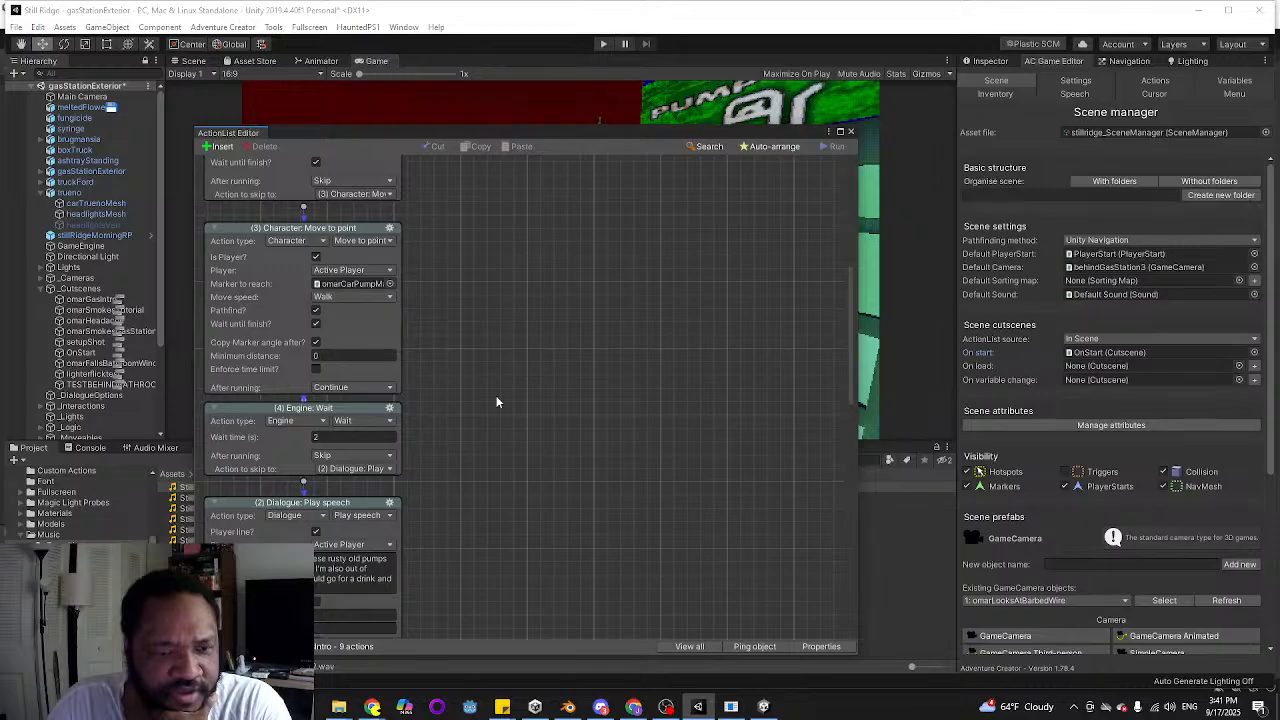
{"action": "scroll", "coordinate": [505, 386], "scroll_direction": "up", "scroll_amount": 9}
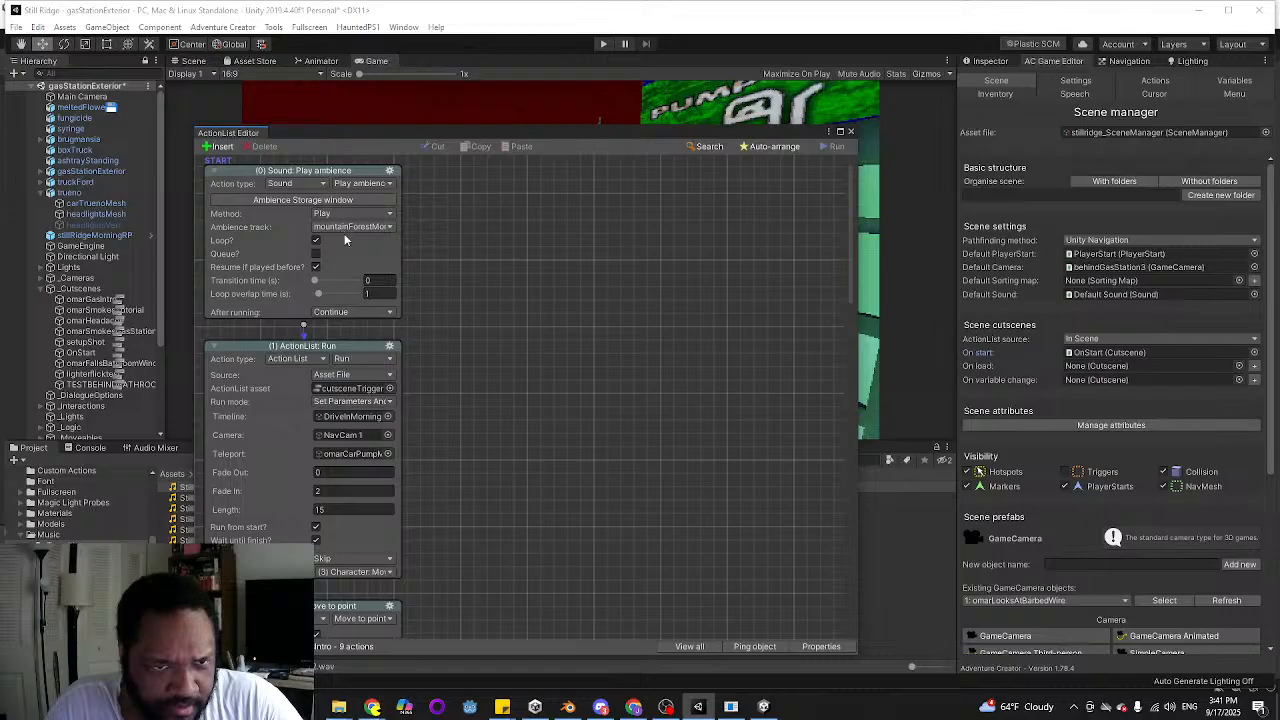
{"action": "scroll", "coordinate": [372, 353], "scroll_direction": "down", "scroll_amount": 1}
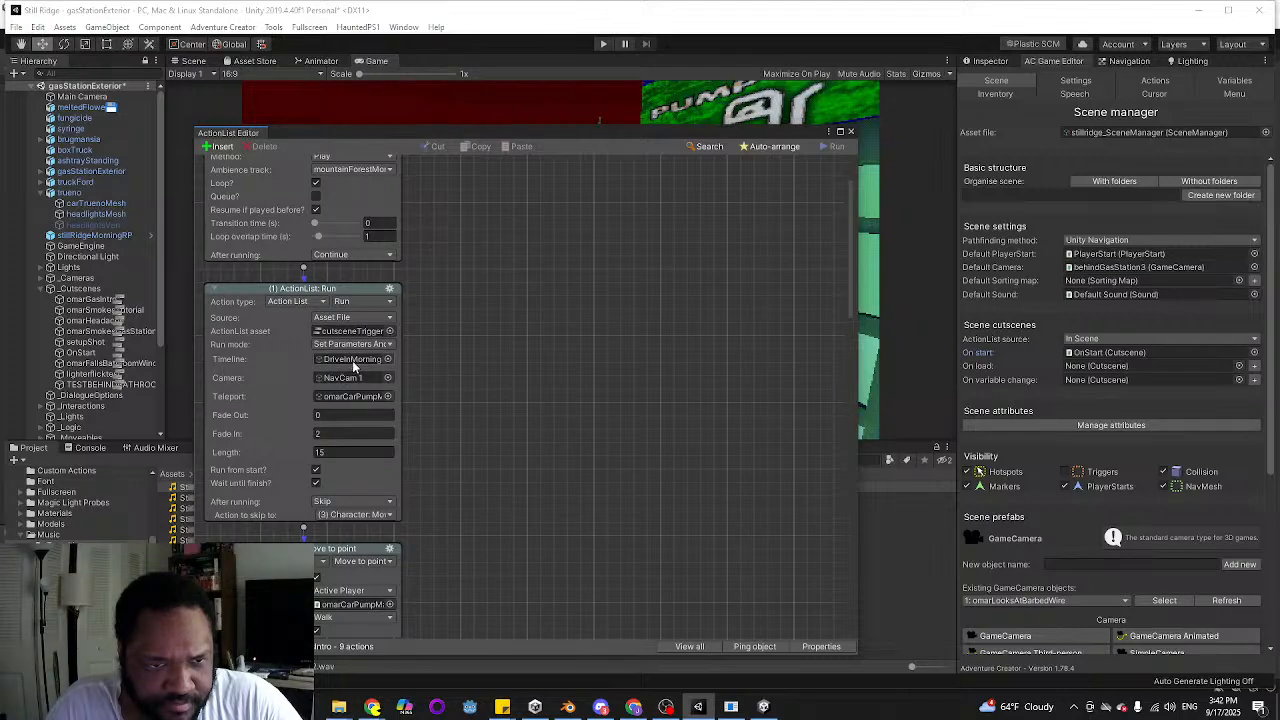
{"action": "left_click", "coordinate": [352, 362]}
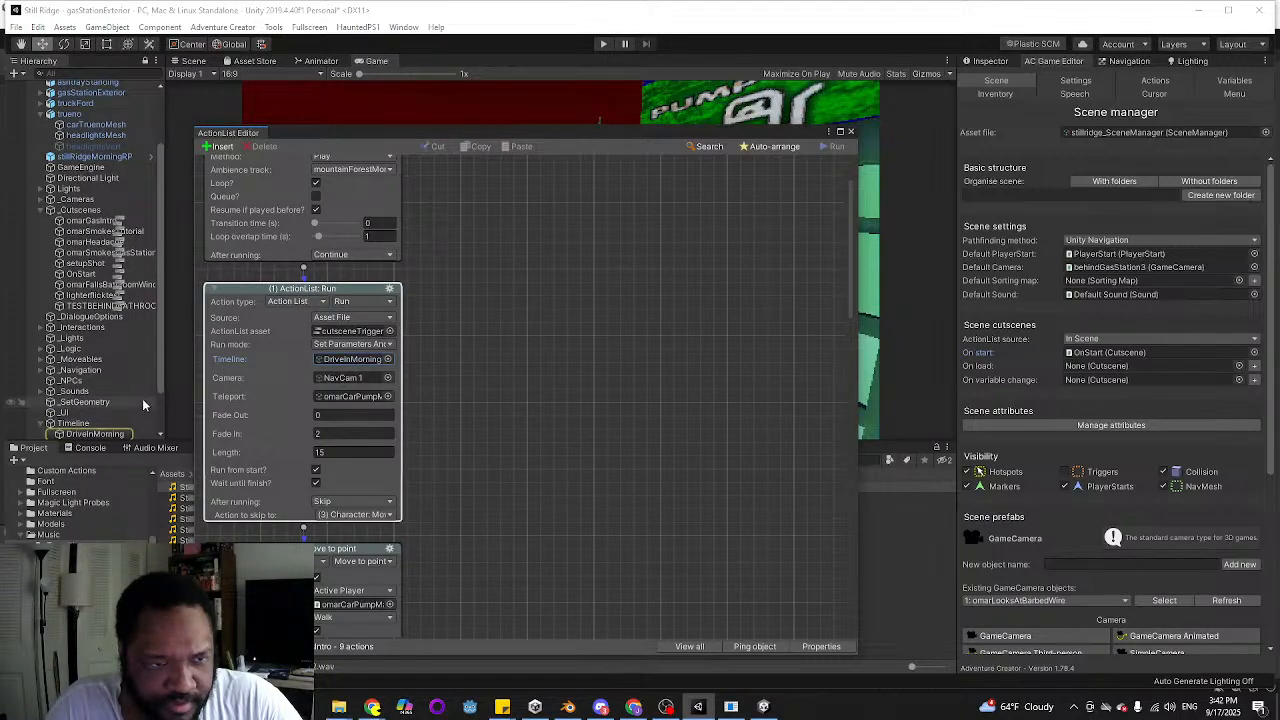
{"action": "scroll", "coordinate": [120, 402], "scroll_direction": "down", "scroll_amount": 3}
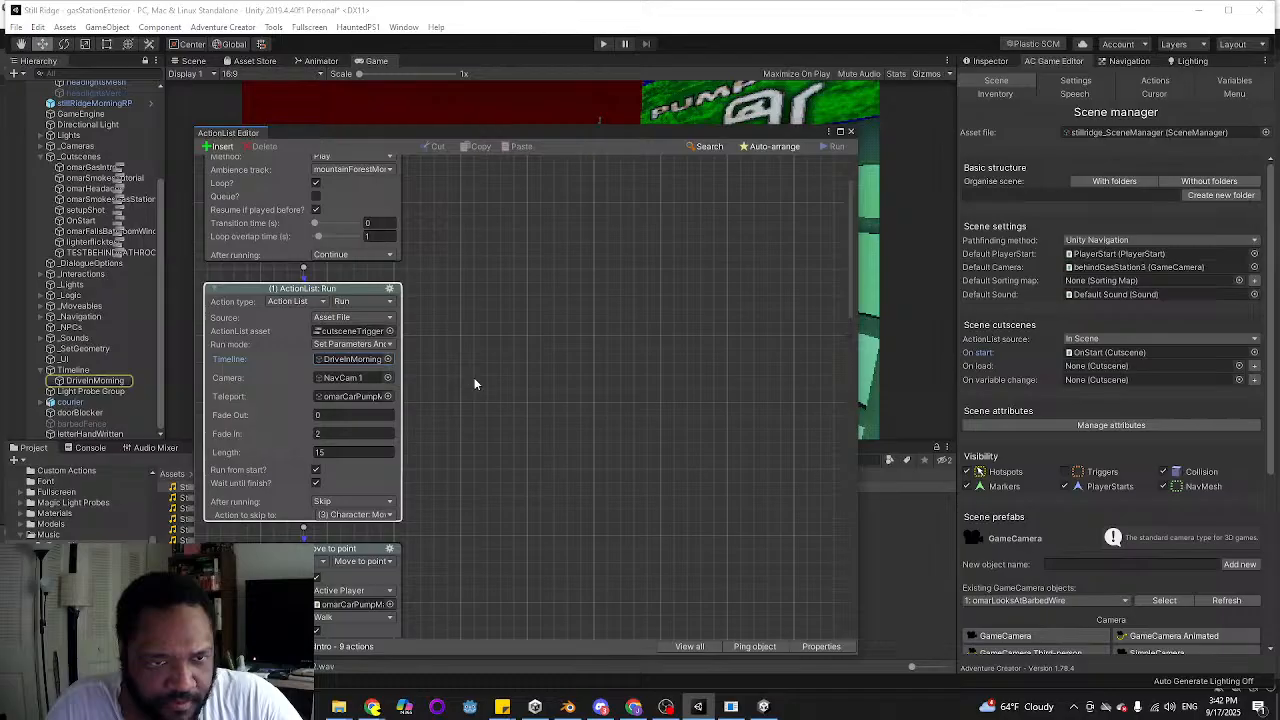
{"action": "scroll", "coordinate": [469, 376], "scroll_direction": "up", "scroll_amount": 2}
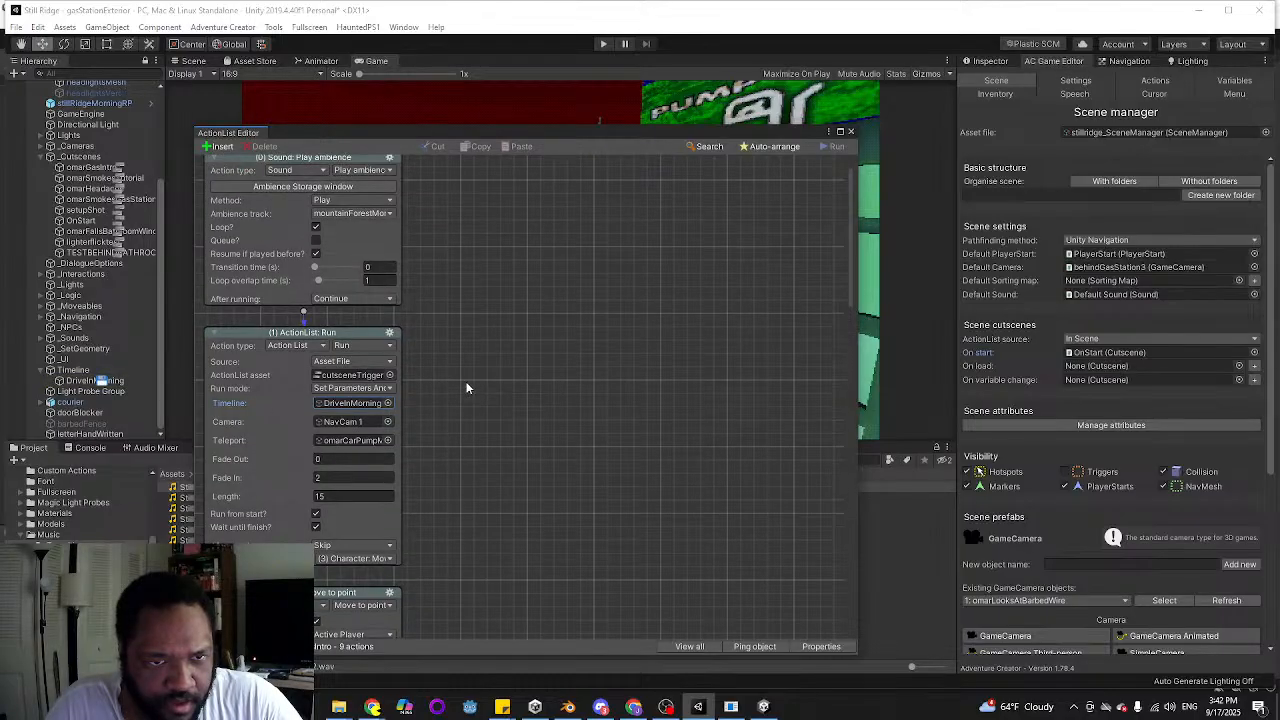
Add a Sound: Play music action after the Play ambience action in the omarGasIntro action list
{"action": "scroll", "coordinate": [437, 334], "scroll_direction": "down", "scroll_amount": 5}
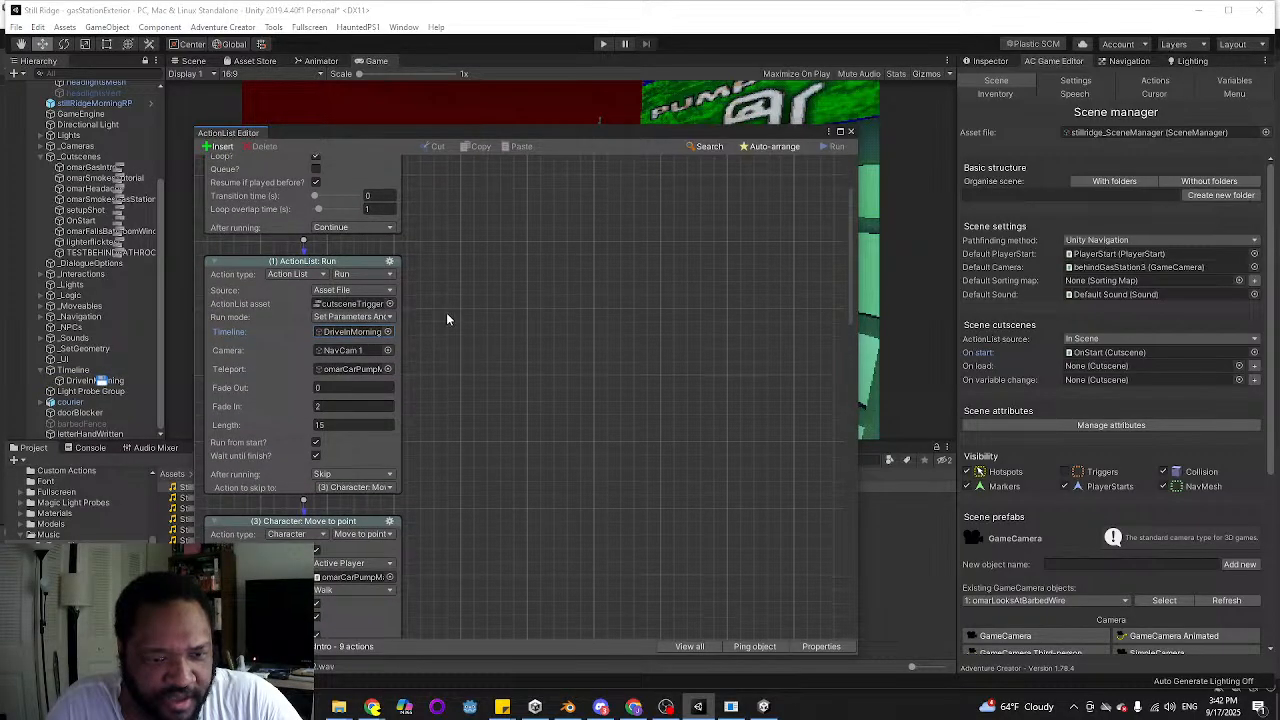
{"action": "scroll", "coordinate": [436, 348], "scroll_direction": "up", "scroll_amount": 4}
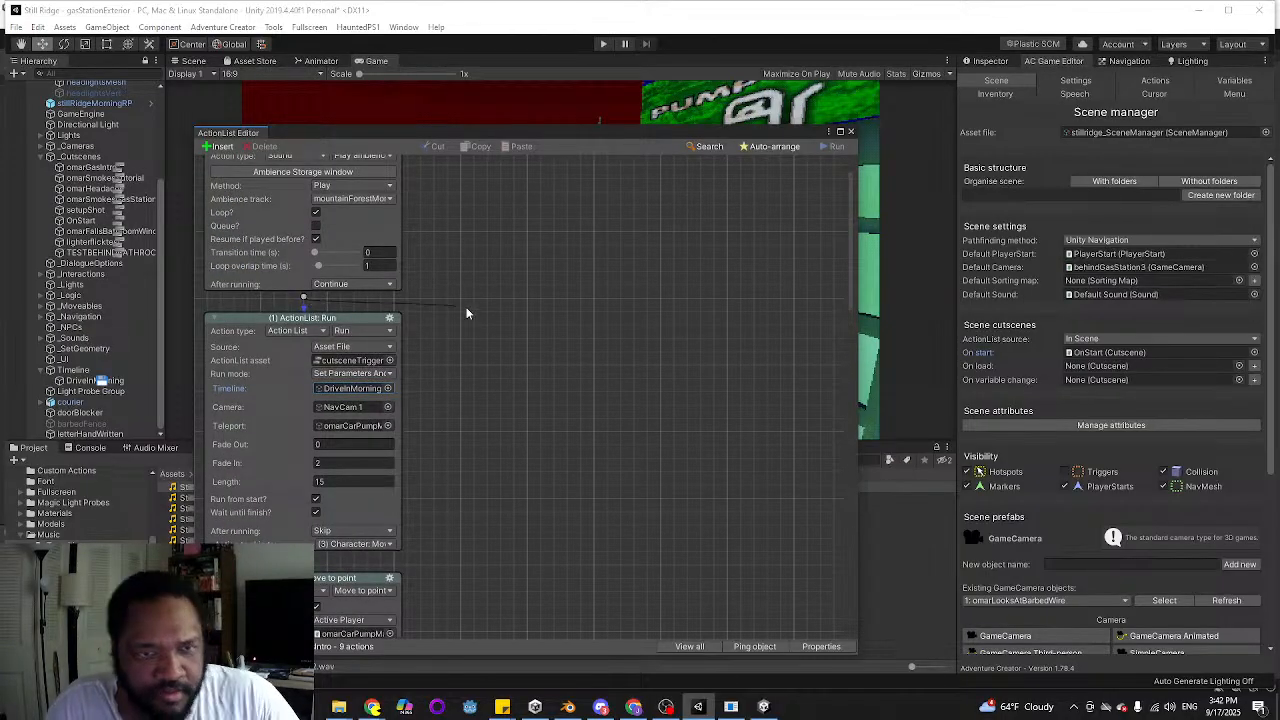
{"action": "left_click_drag", "start_coordinate": [298, 295], "coordinate": [468, 305]}
{"action": "left_click", "coordinate": [558, 321]}
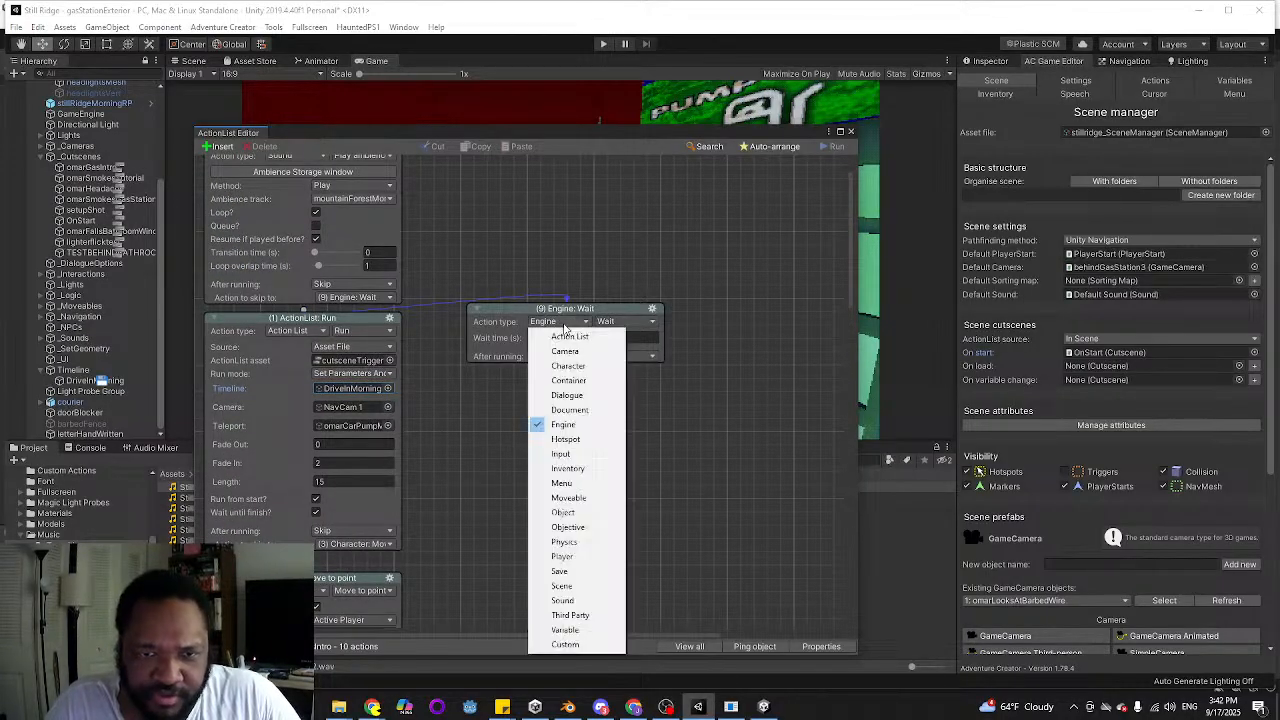
{"action": "left_click", "coordinate": [562, 600]}
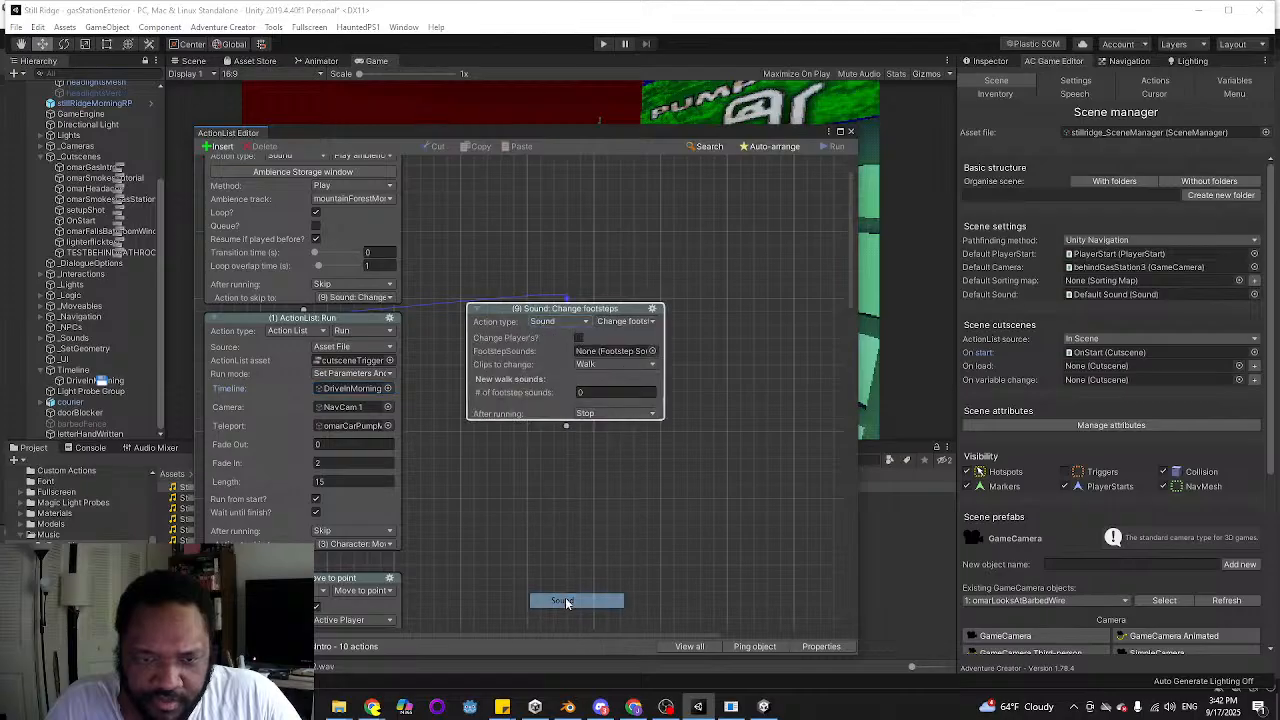
{"action": "left_click", "coordinate": [640, 321]}
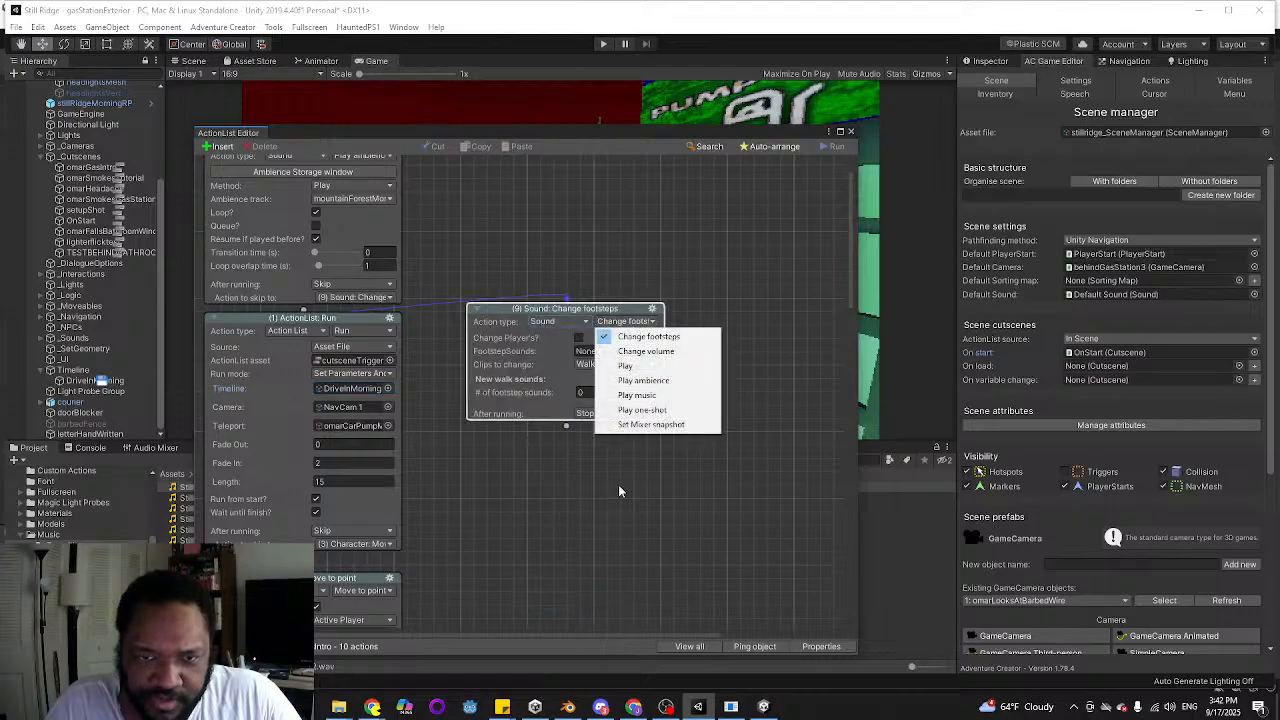
{"action": "left_click", "coordinate": [638, 397]}
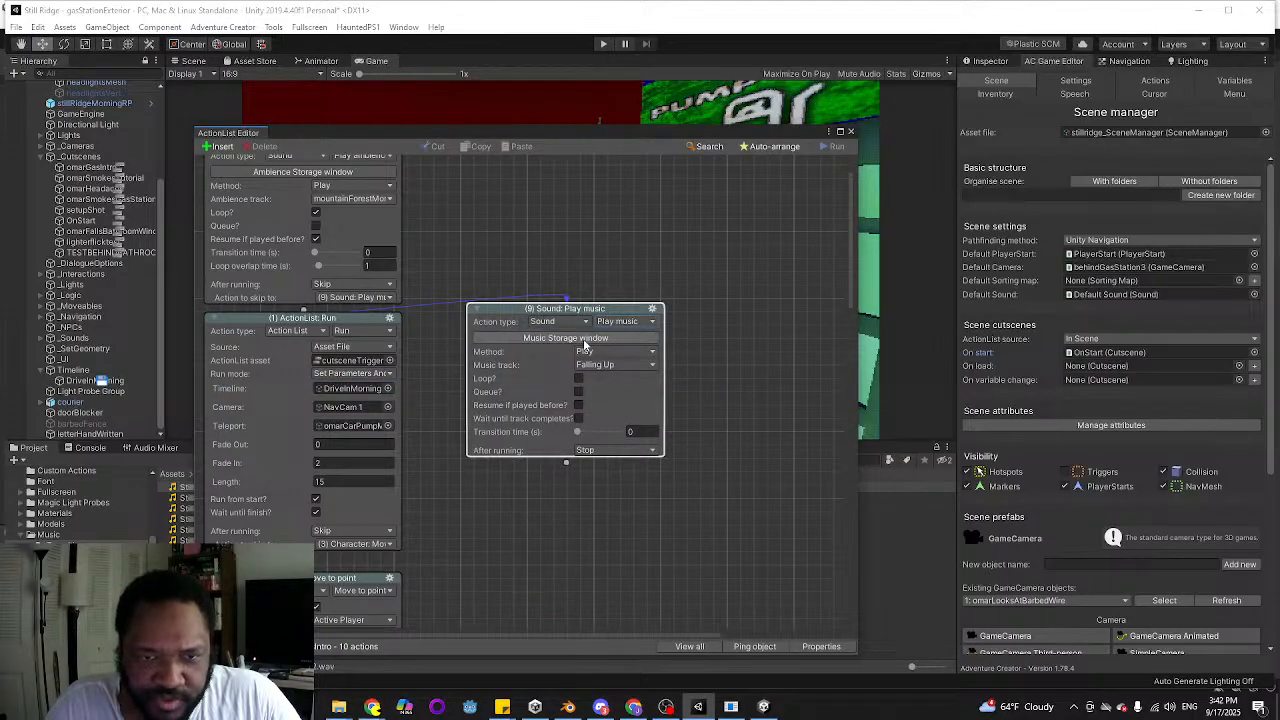
Add a new music track to Music storage using the Still Ridge 02 clip, labelled Transition 1
{"action": "left_click", "coordinate": [586, 340]}
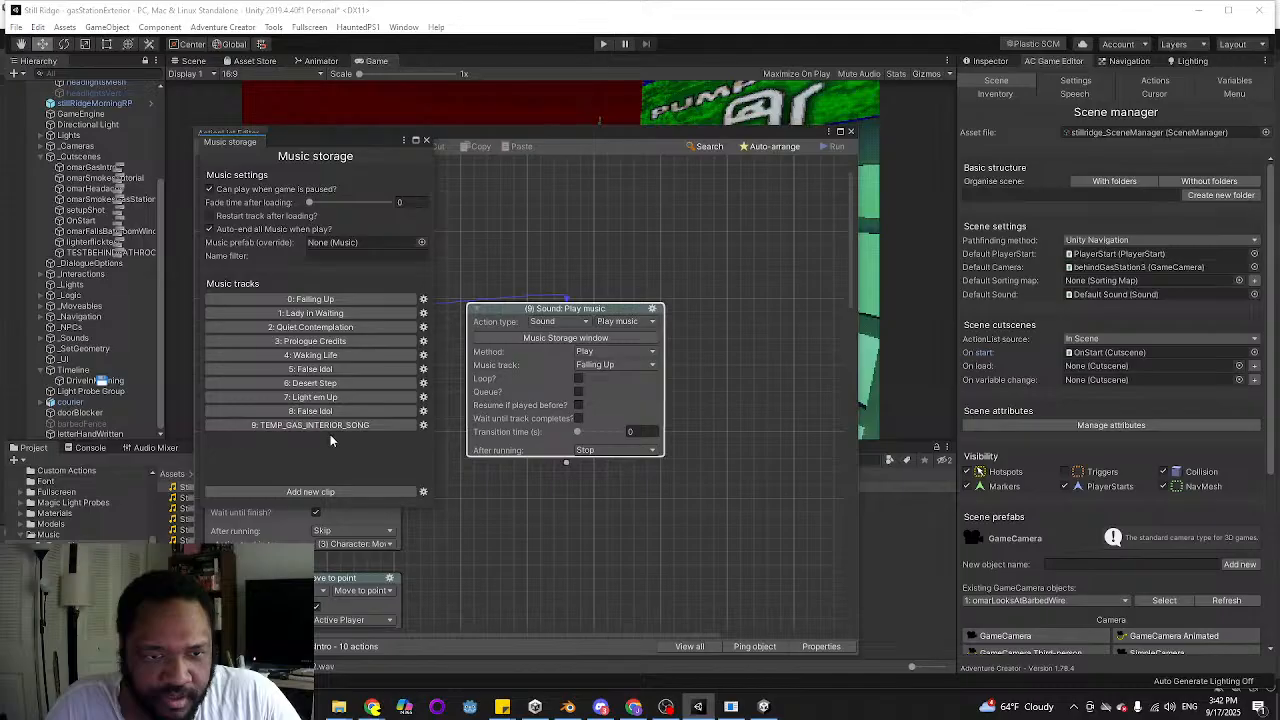
{"action": "left_click", "coordinate": [310, 491]}
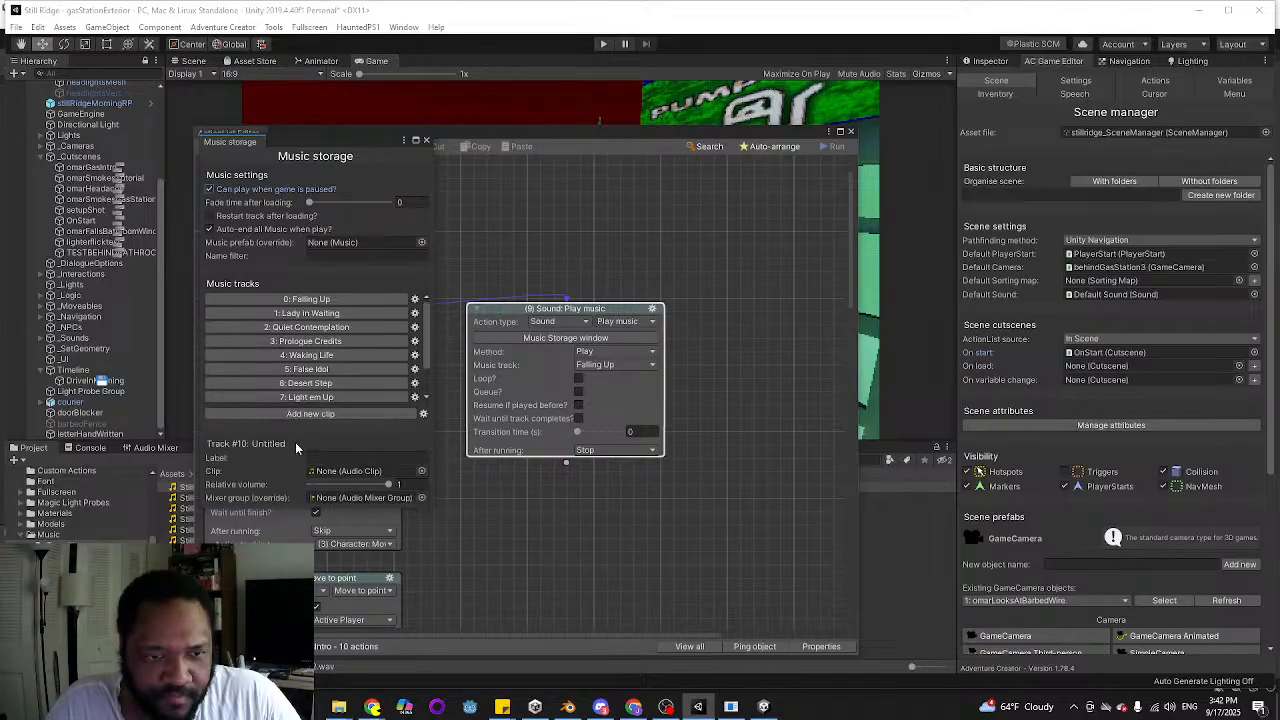
{"action": "scroll", "coordinate": [428, 356], "scroll_direction": "down", "scroll_amount": 2}
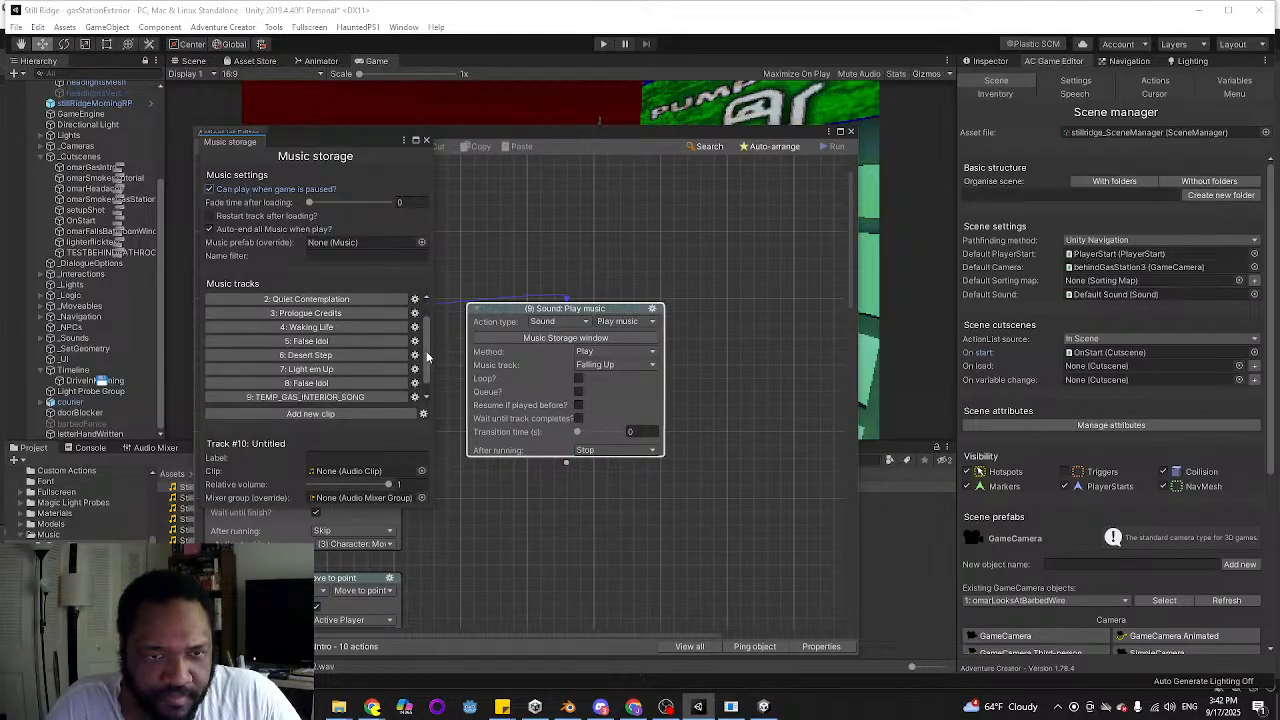
{"action": "scroll", "coordinate": [428, 358], "scroll_direction": "down", "scroll_amount": 1}
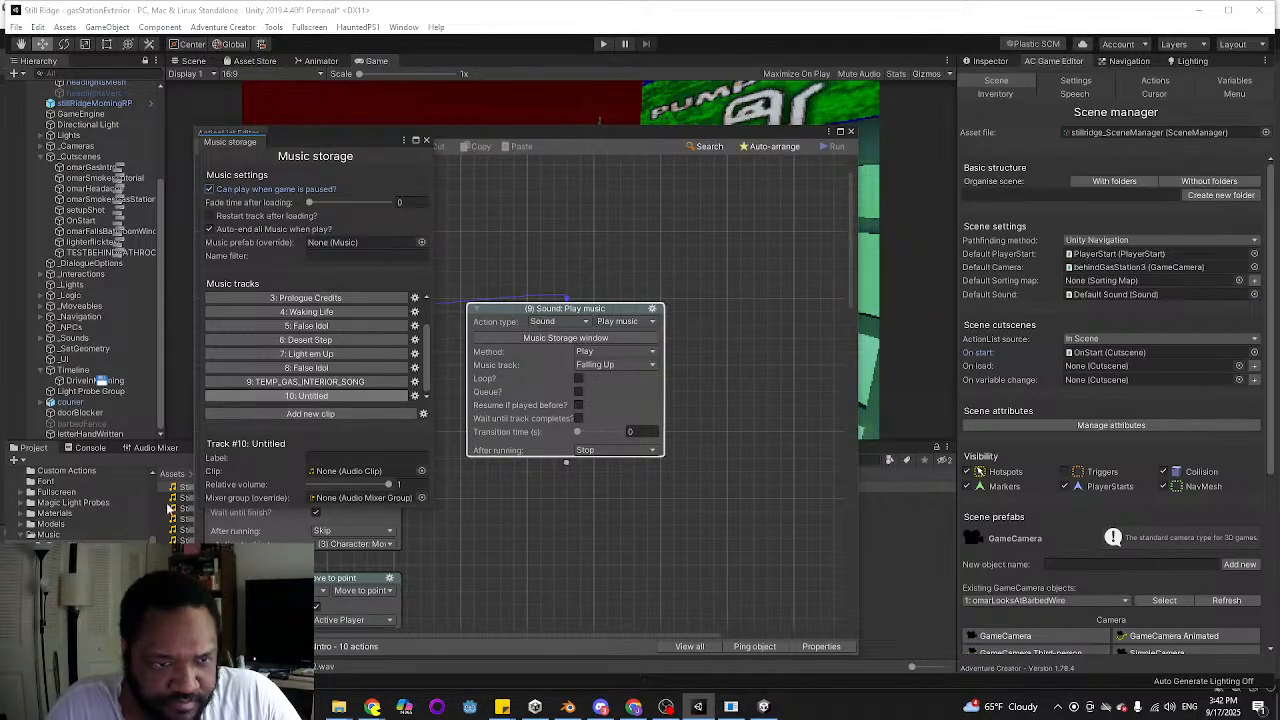
{"action": "left_click_drag", "start_coordinate": [181, 492], "coordinate": [345, 471]}
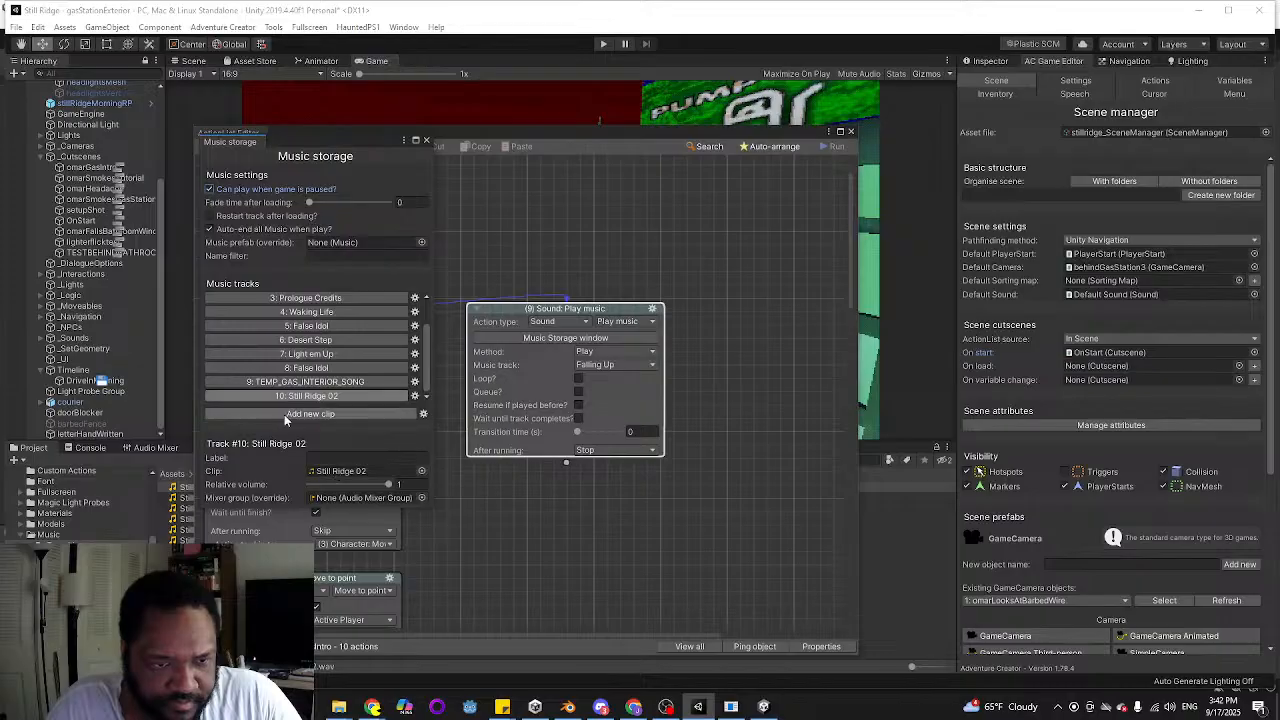
{"action": "left_click", "coordinate": [365, 457]}
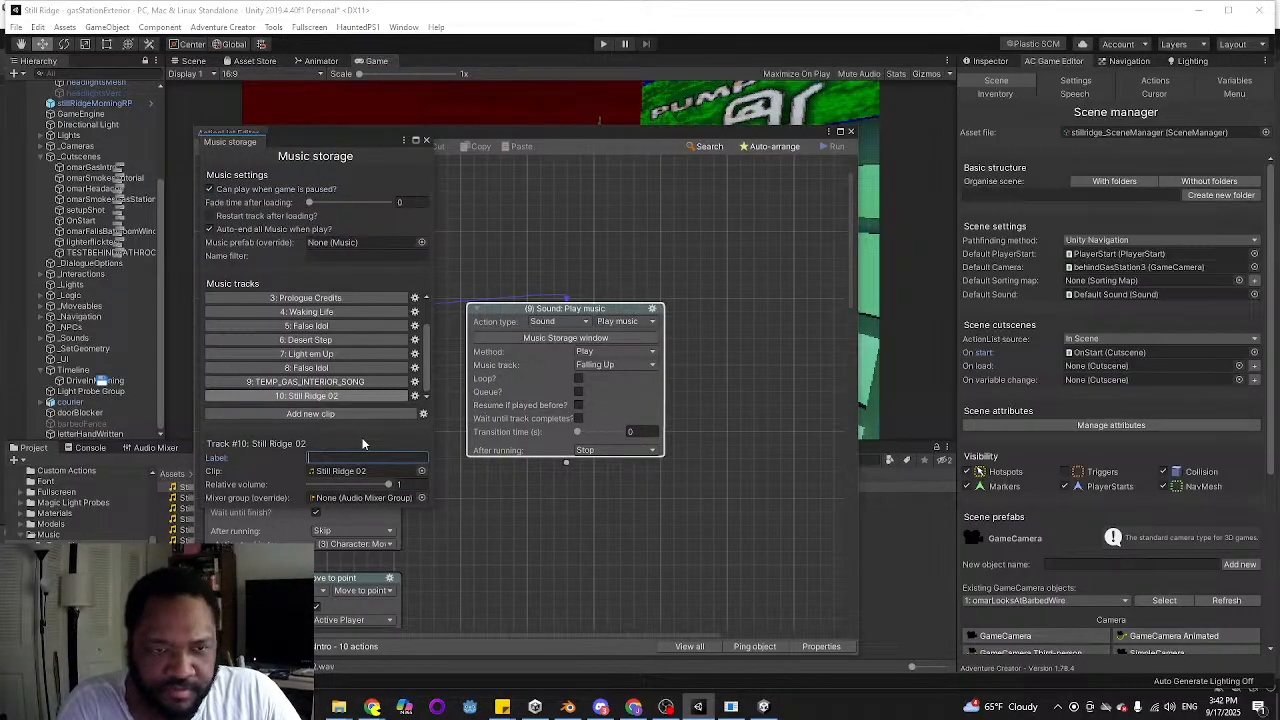
{"action": "type", "text": "Transition"}
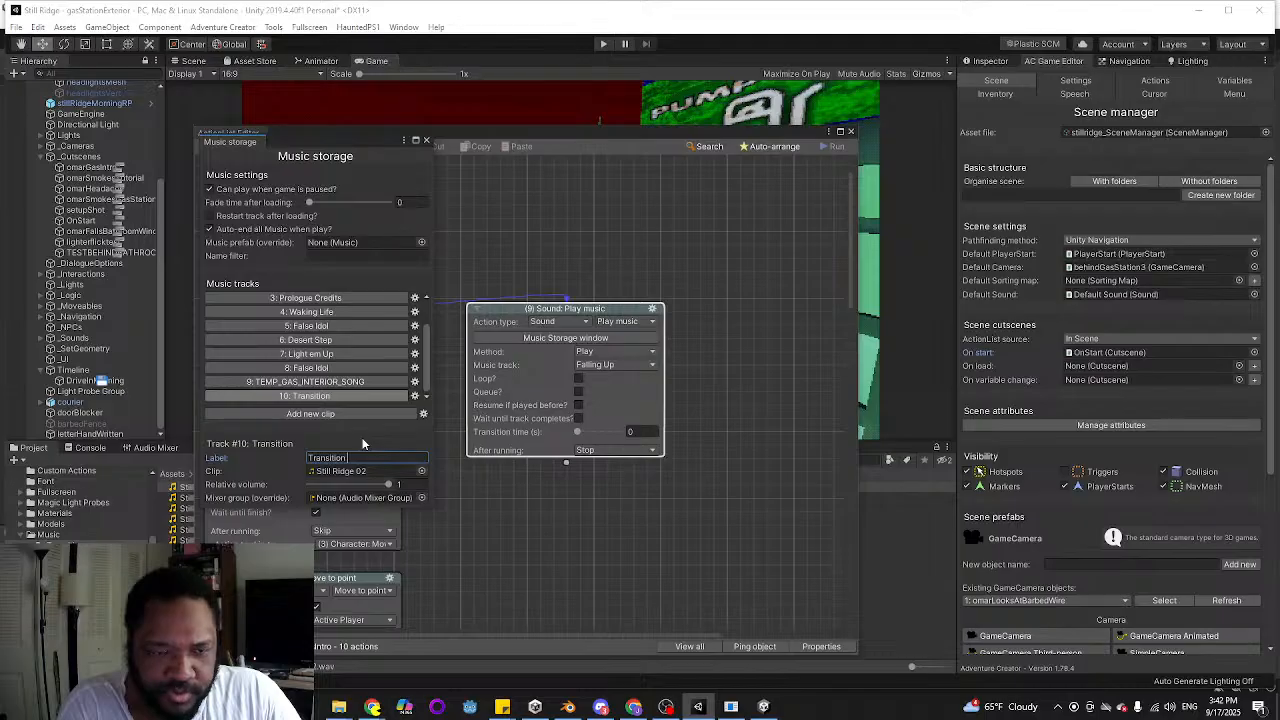
{"action": "type", "text": " 1"}
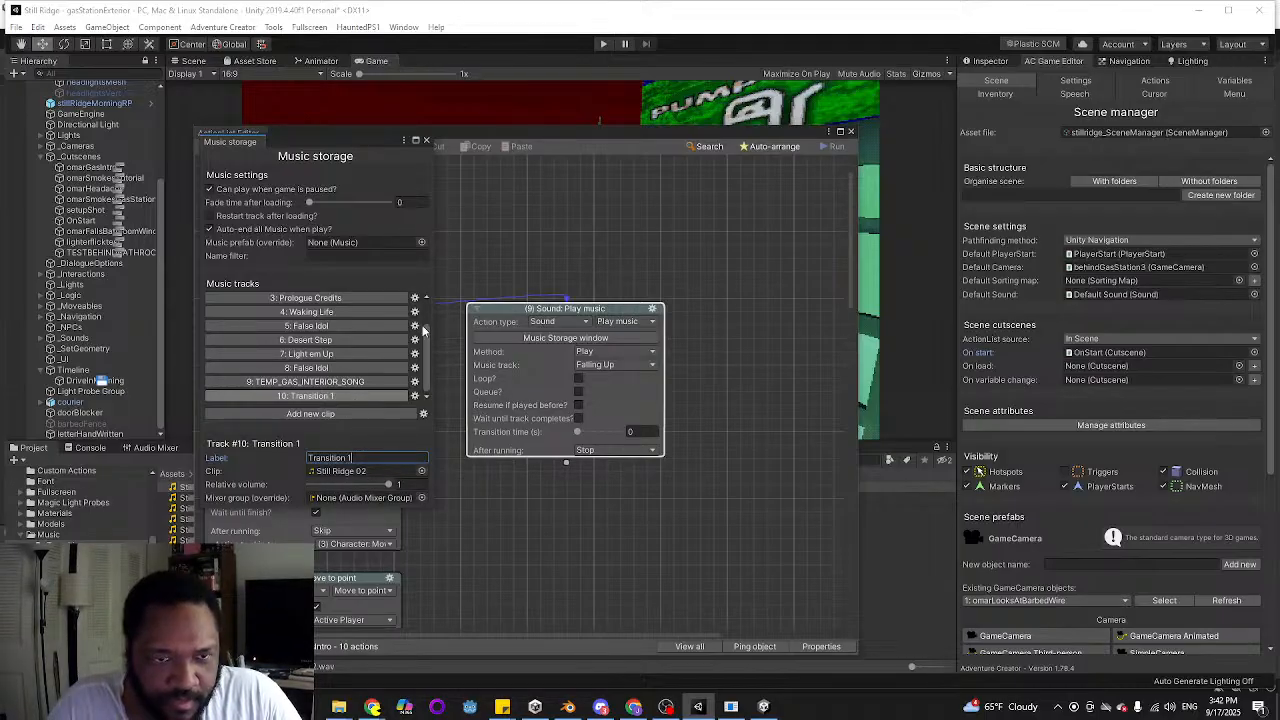
{"action": "scroll", "coordinate": [338, 304], "scroll_direction": "up", "scroll_amount": 2}
{"action": "scroll", "coordinate": [368, 357], "scroll_direction": "down", "scroll_amount": 2}
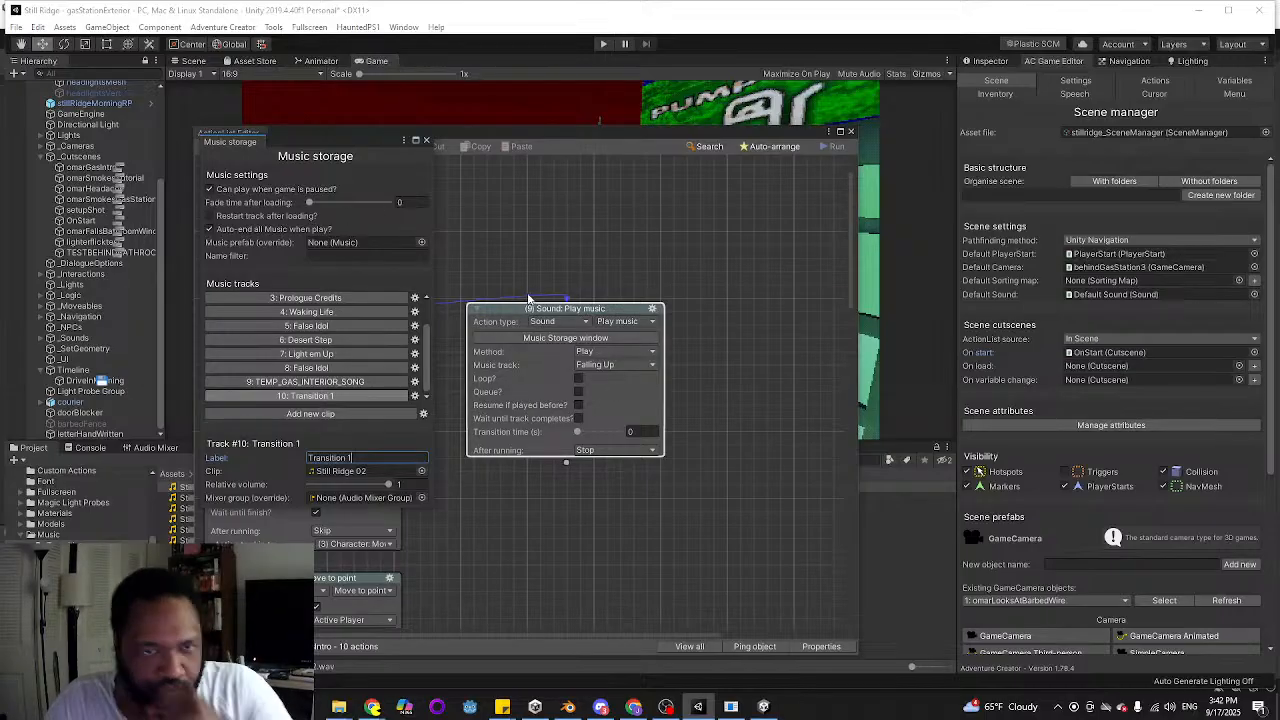
Set the Play music action's track to Transition 1 and connect it onward to the ActionList: Run action
{"action": "left_click", "coordinate": [605, 366]}
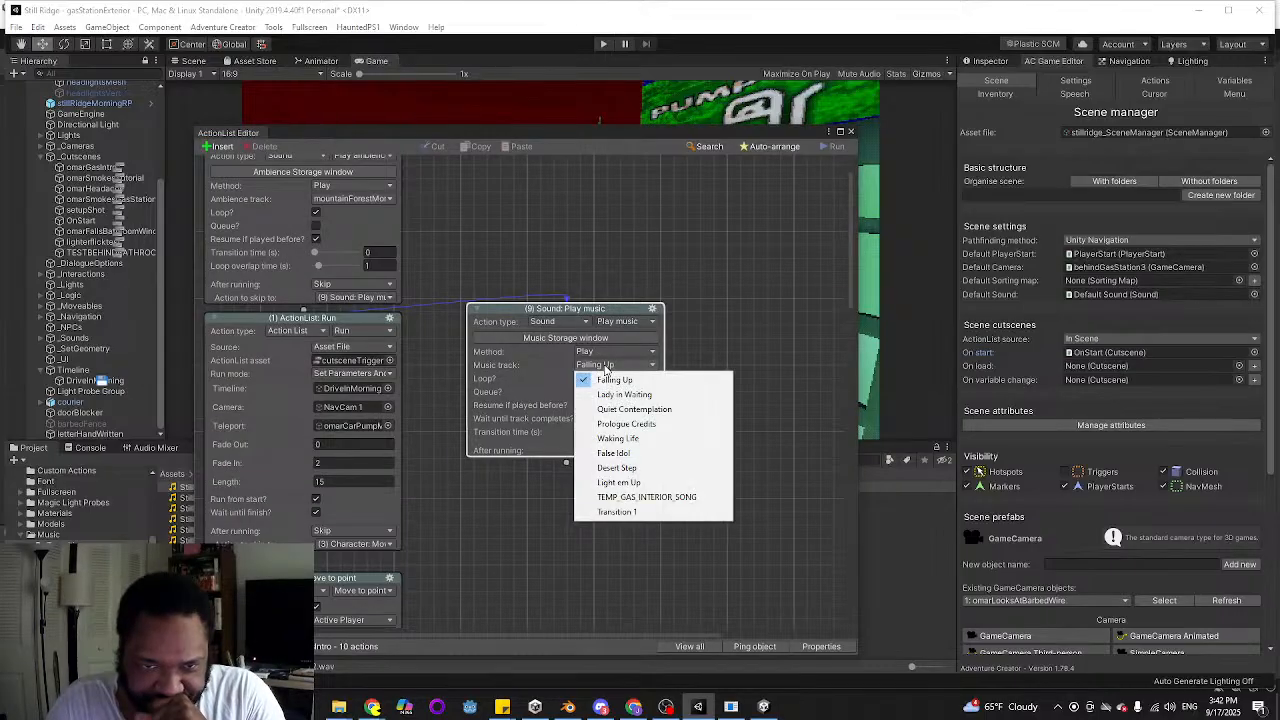
{"action": "left_click", "coordinate": [620, 512]}
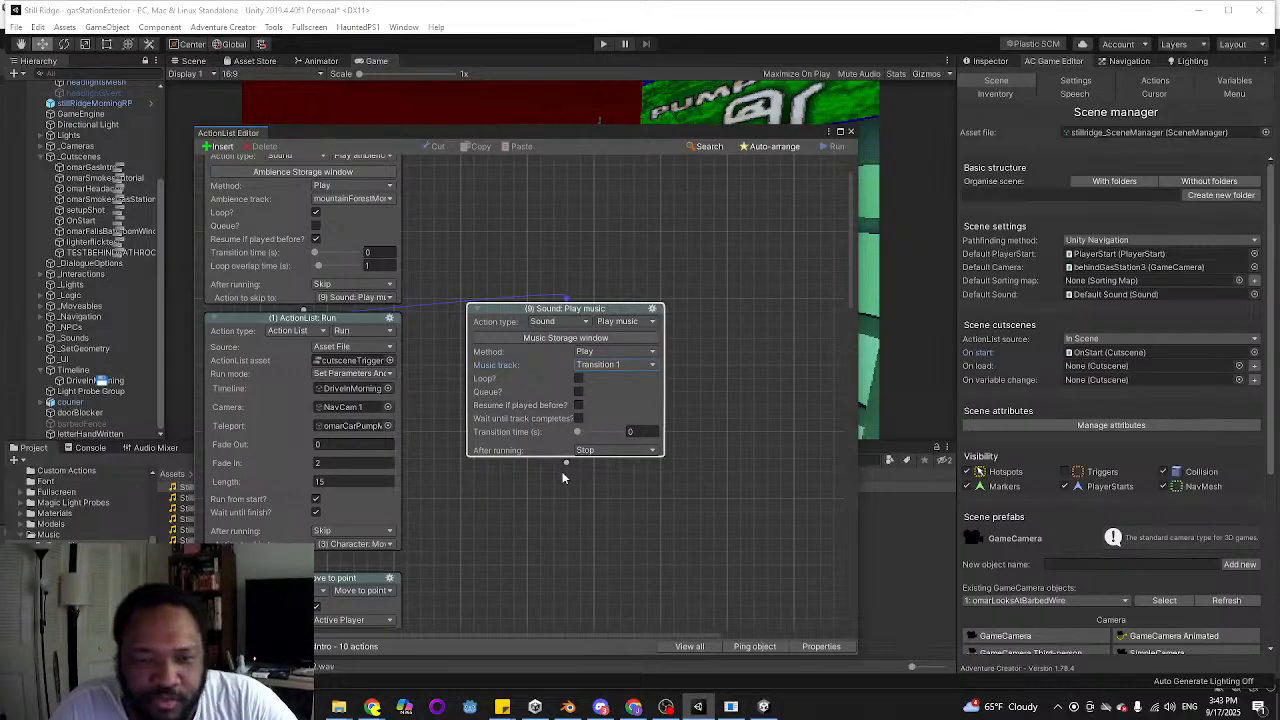
{"action": "left_click", "coordinate": [850, 131]}
{"action": "left_click", "coordinate": [603, 44]}
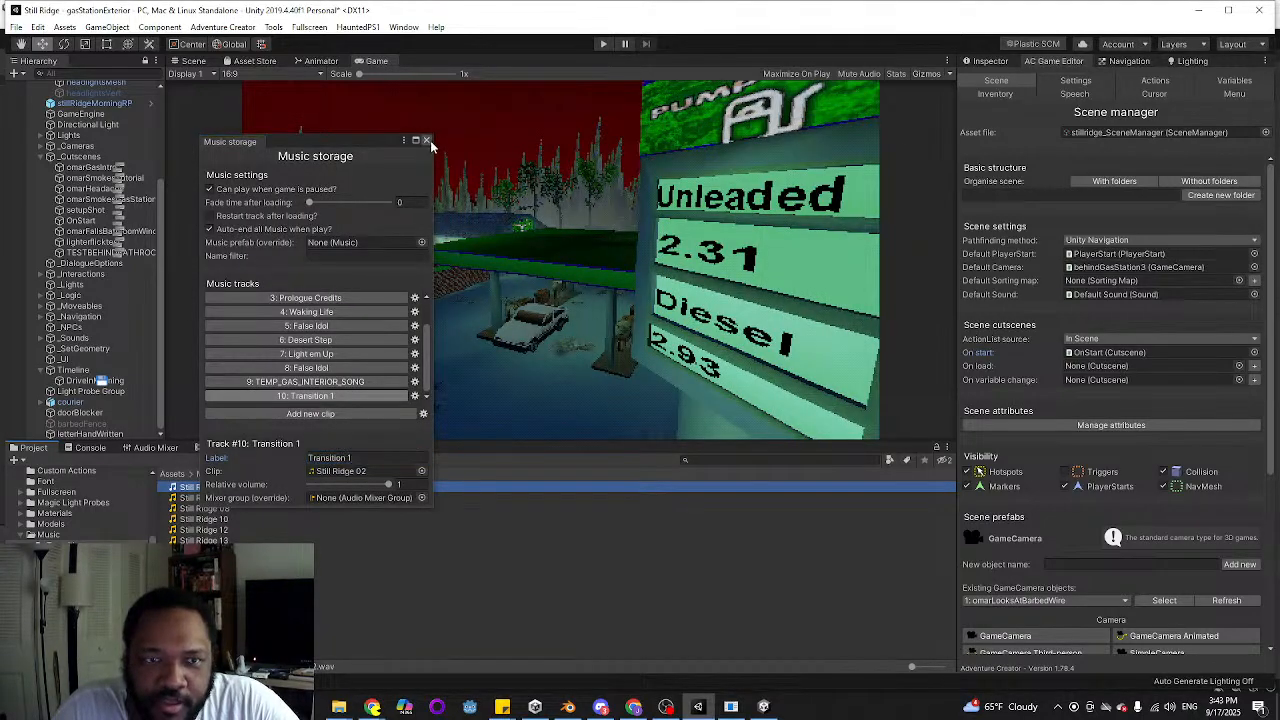
Set the initial value of the local variable gasStationExteriorEvents to intro and play-test the scene
{"action": "left_click", "coordinate": [1075, 80]}
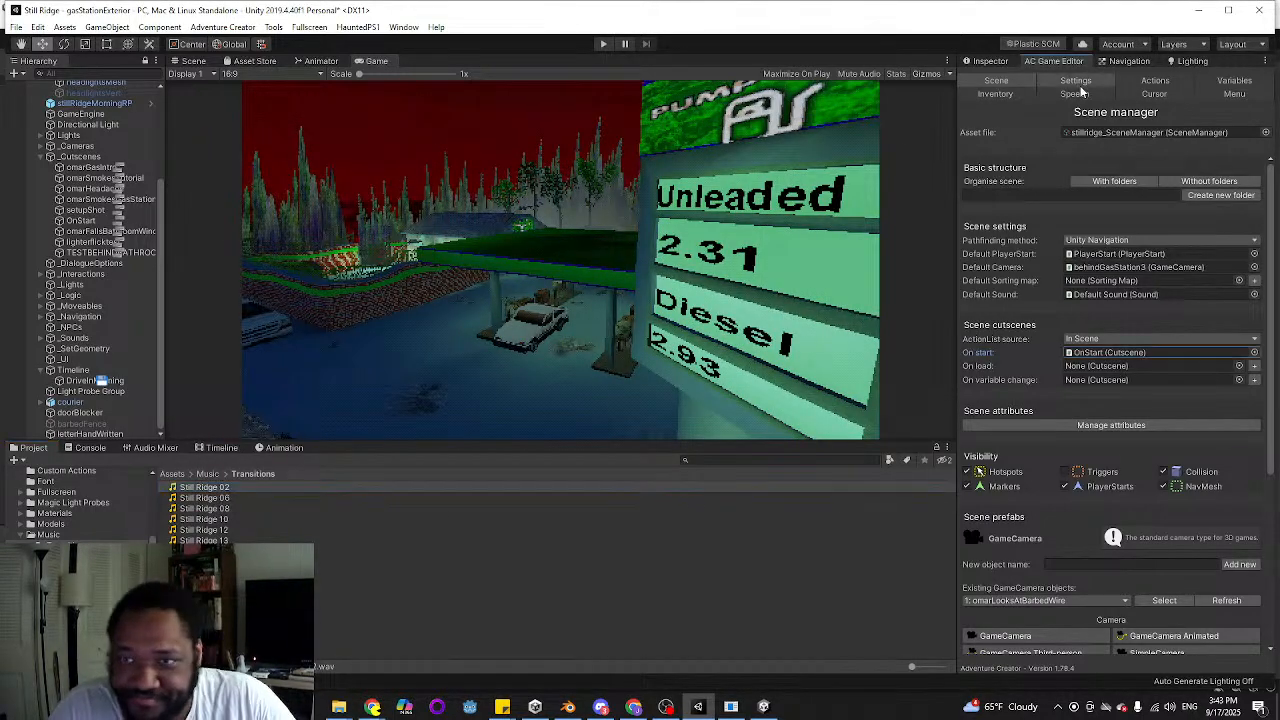
{"action": "left_click", "coordinate": [1237, 84]}
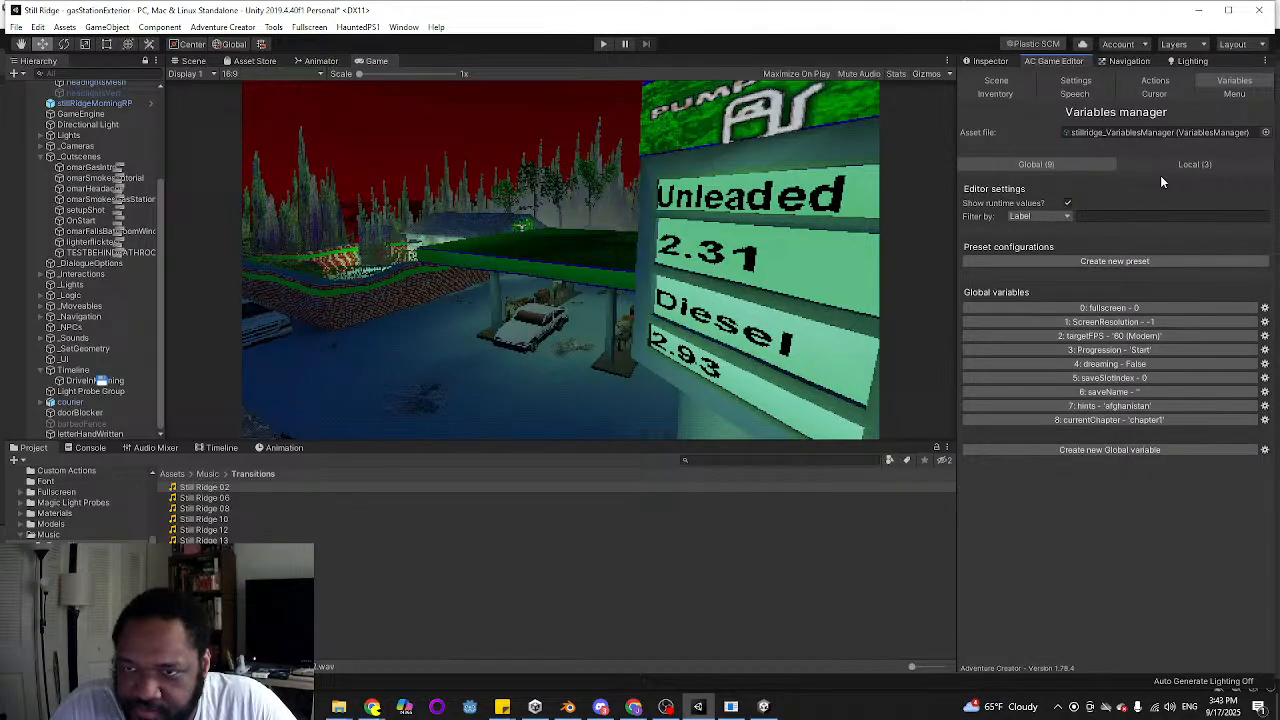
{"action": "left_click", "coordinate": [1192, 164]}
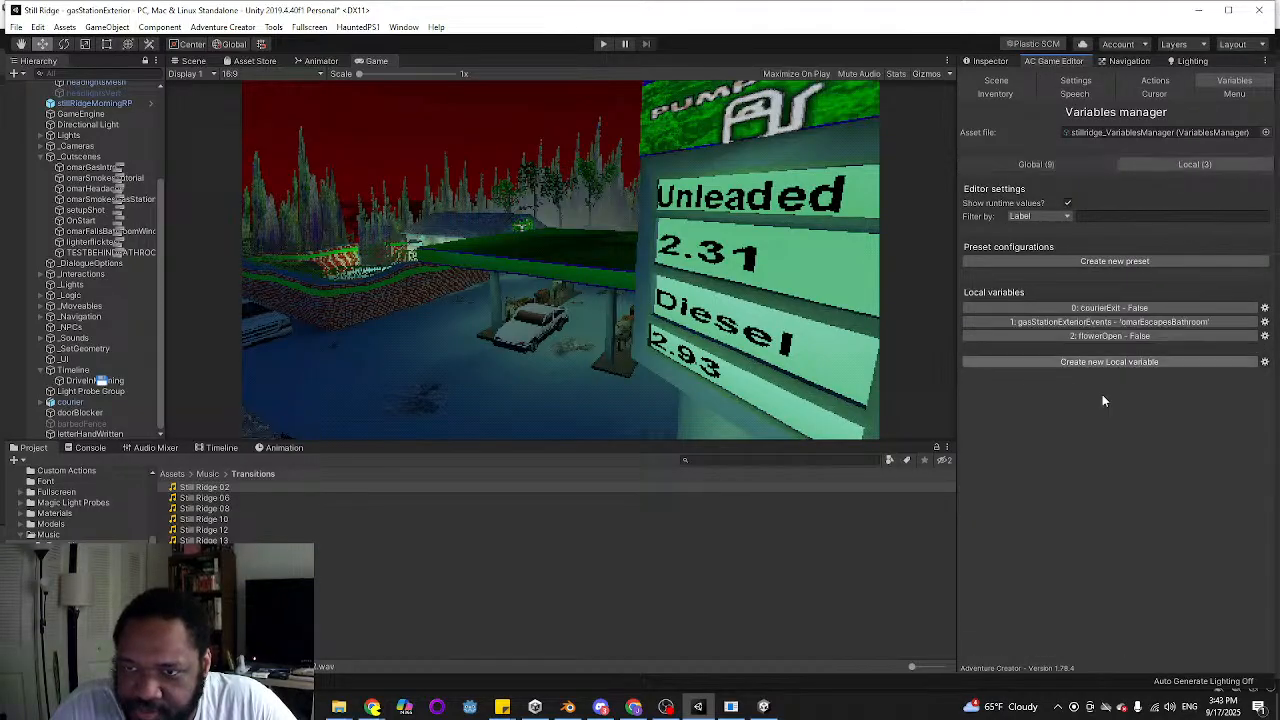
{"action": "left_click", "coordinate": [1092, 322]}
{"action": "left_click", "coordinate": [1130, 515]}
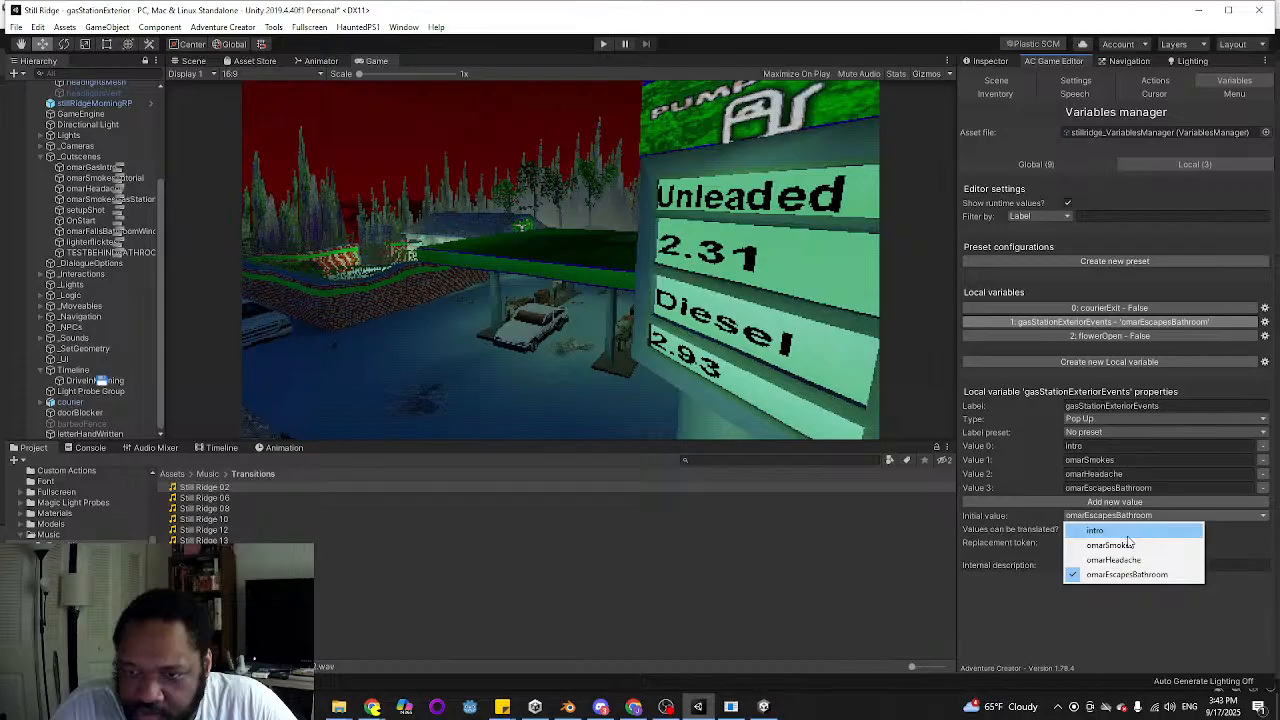
{"action": "left_click", "coordinate": [1096, 530]}
{"action": "left_click", "coordinate": [605, 44]}
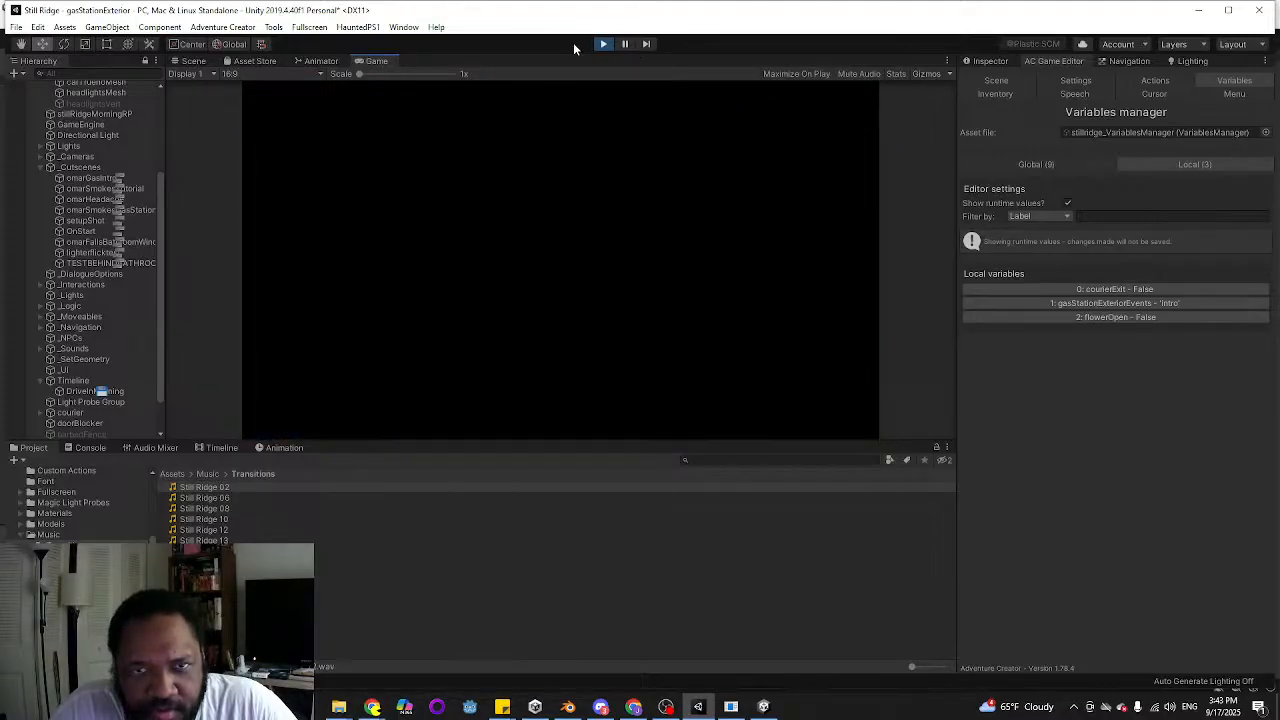
{"action": "left_click", "coordinate": [601, 43]}
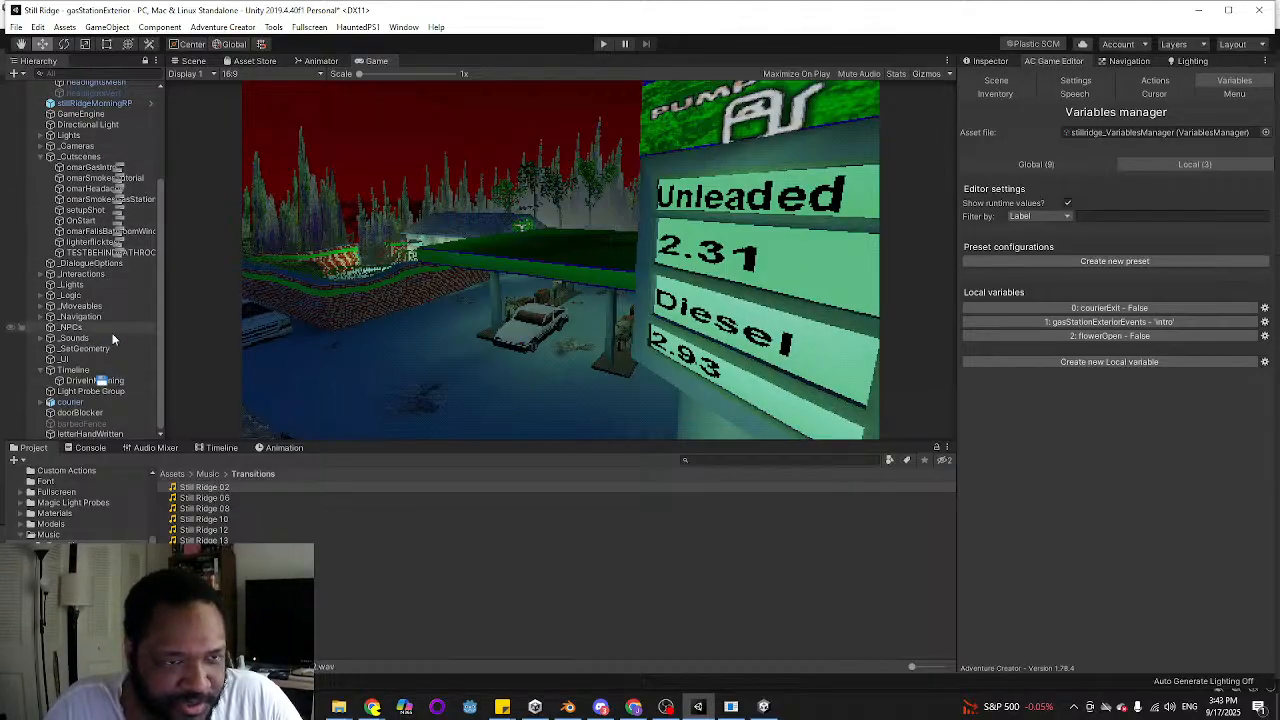
Open the DriveInMorning object's timeline for editing
{"action": "scroll", "coordinate": [60, 280], "scroll_direction": "up", "scroll_amount": 5}
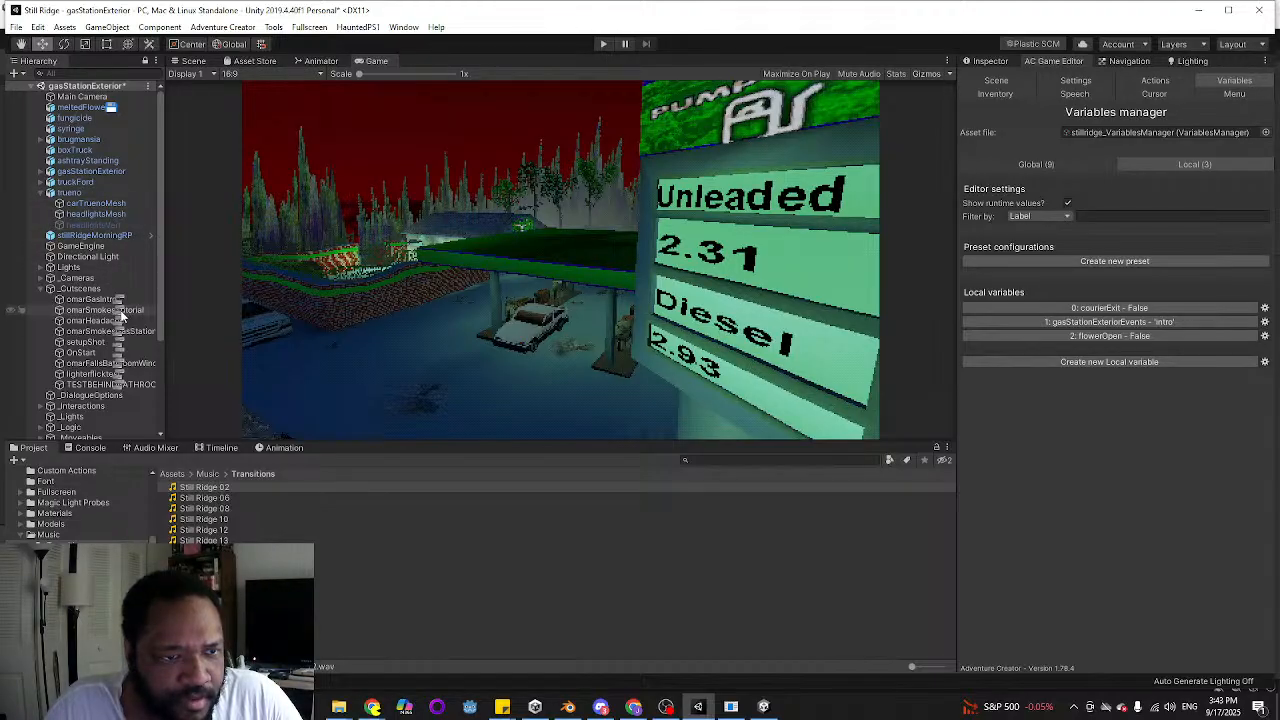
{"action": "left_click", "coordinate": [216, 447]}
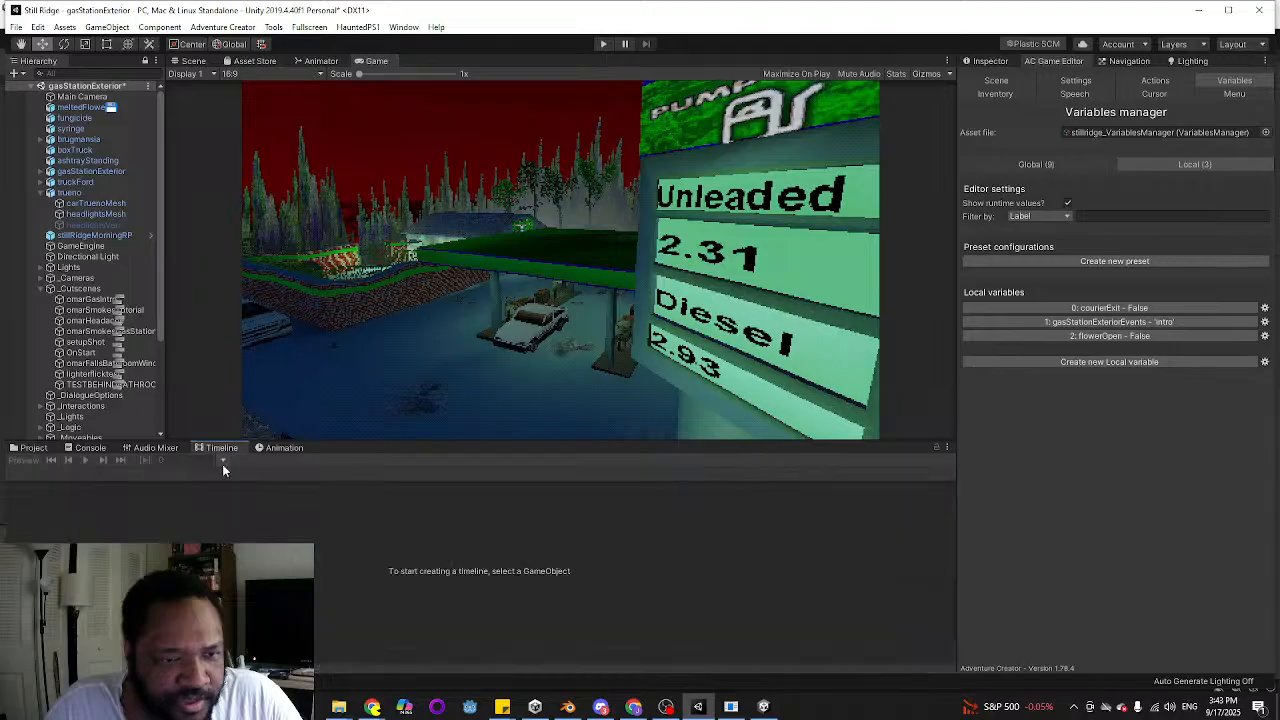
{"action": "scroll", "coordinate": [93, 352], "scroll_direction": "down", "scroll_amount": 4}
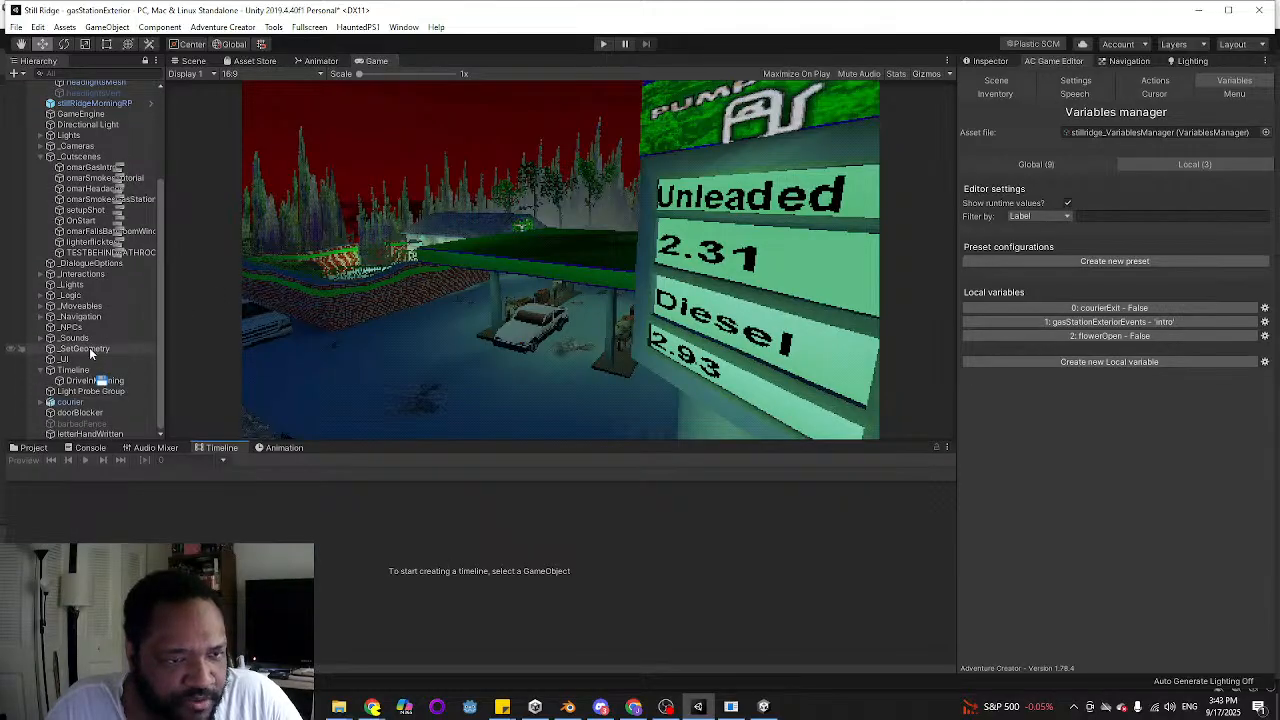
{"action": "left_click", "coordinate": [95, 382]}
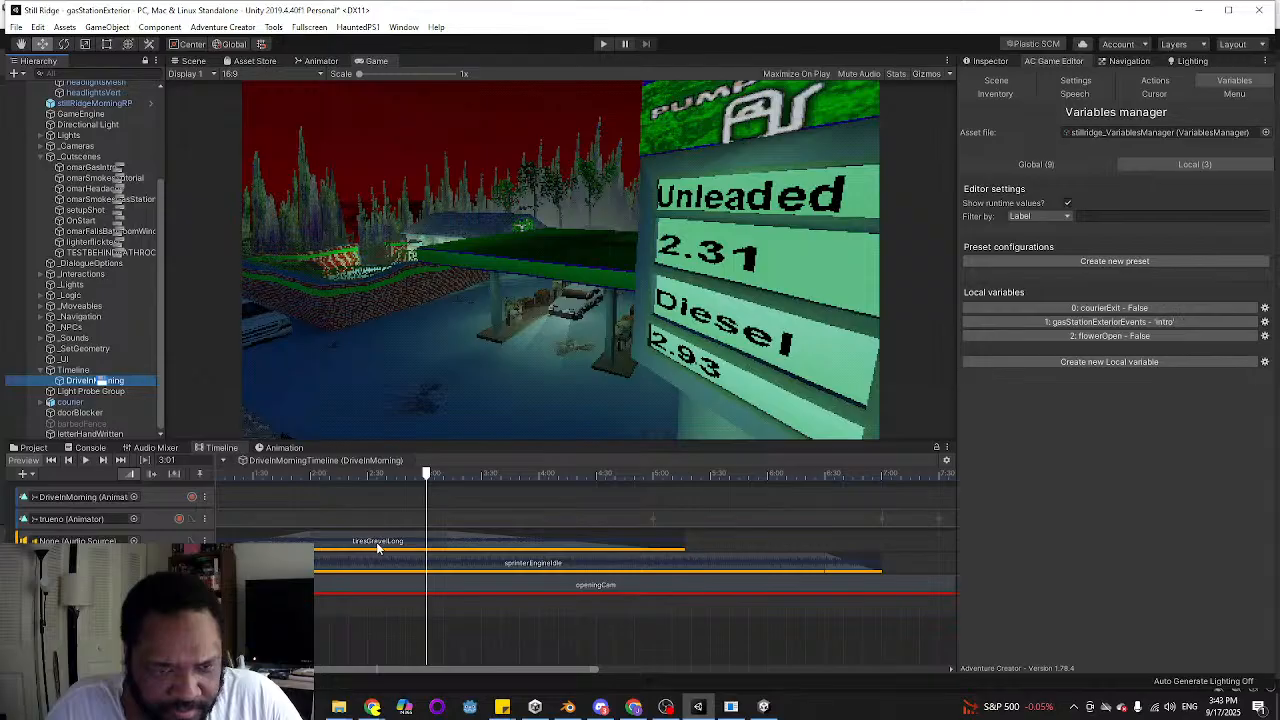
Set the volume of the sprinterEngineIdle audio clip in the DriveInMorning timeline to 0.5
{"action": "left_click", "coordinate": [672, 562]}
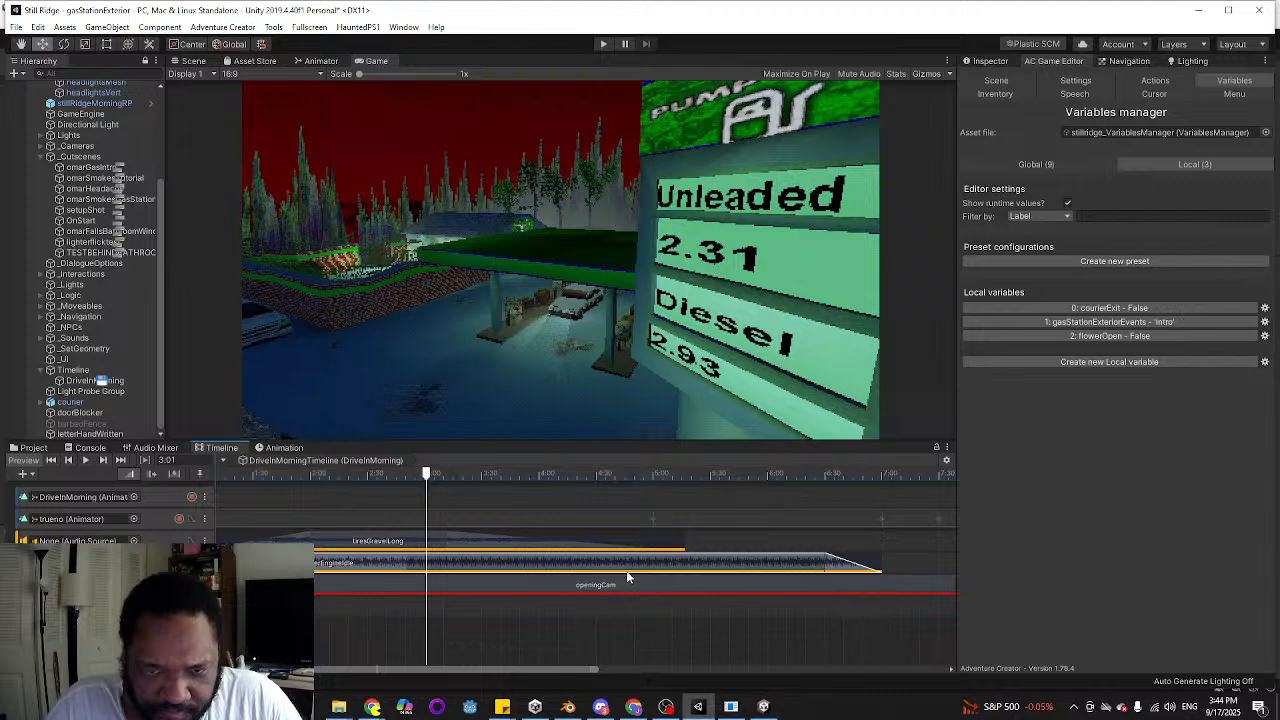
{"action": "left_click", "coordinate": [120, 563]}
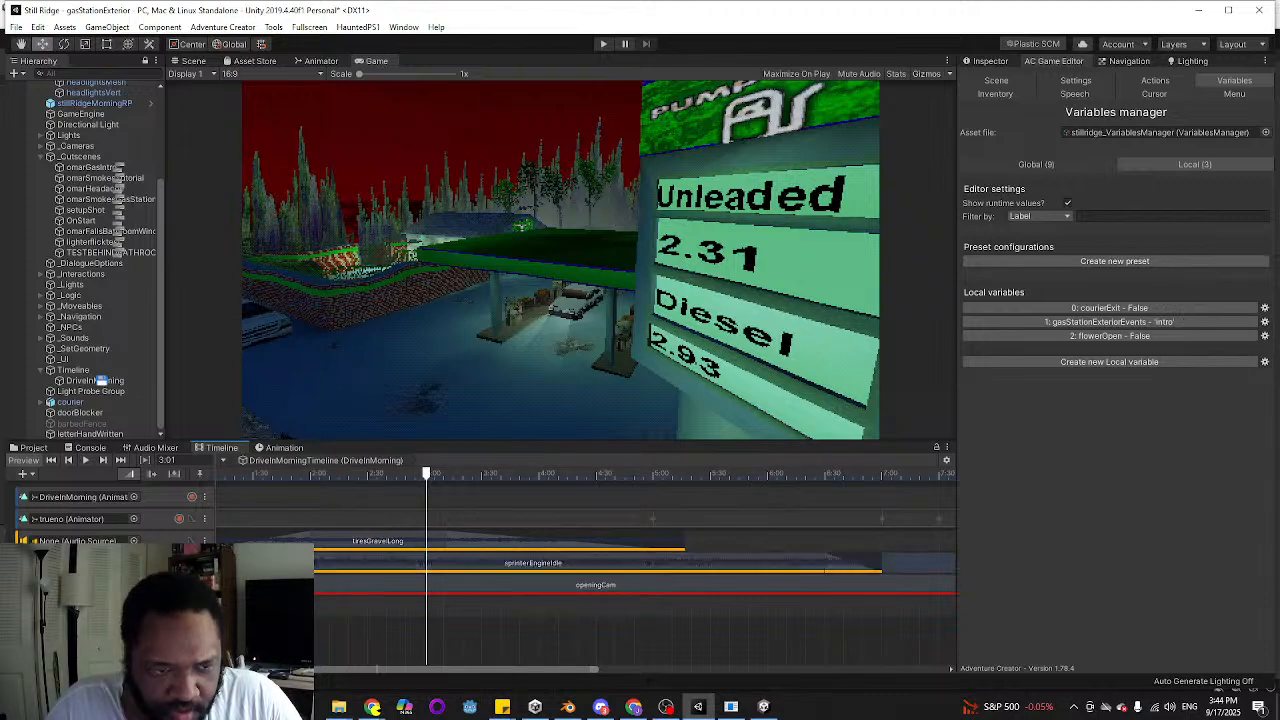
{"action": "left_click", "coordinate": [395, 563]}
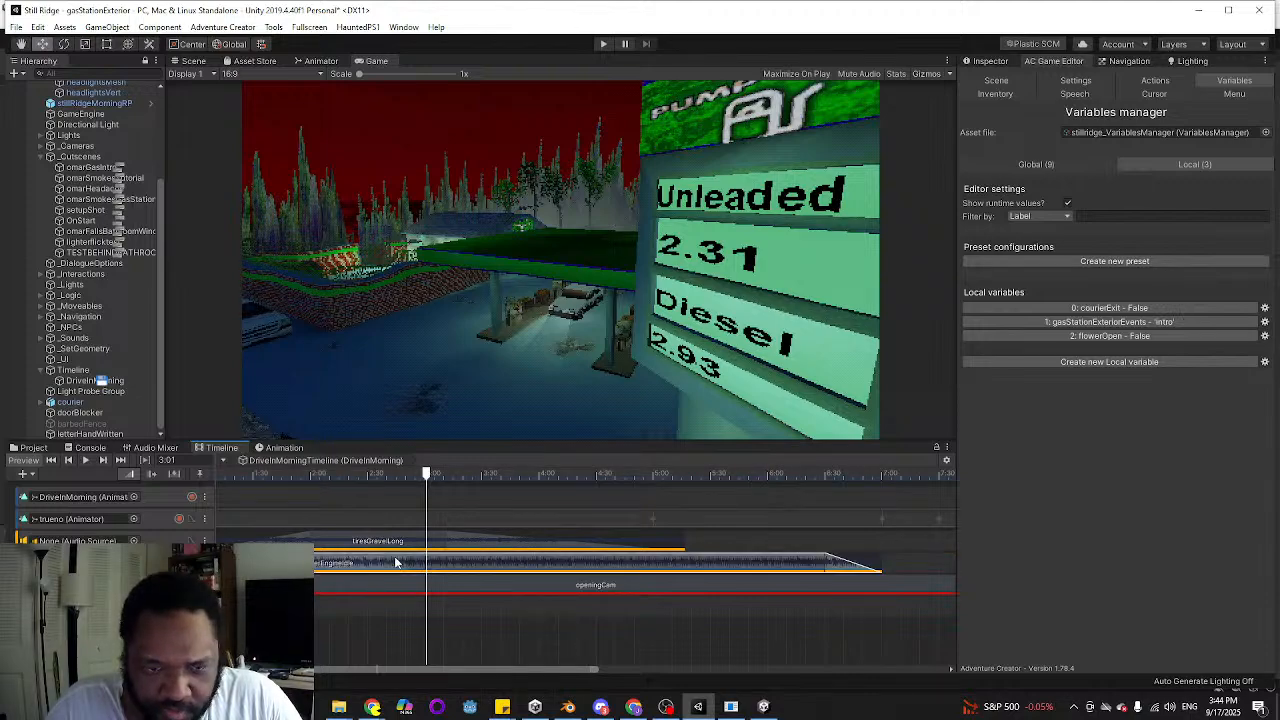
{"action": "left_click", "coordinate": [984, 61]}
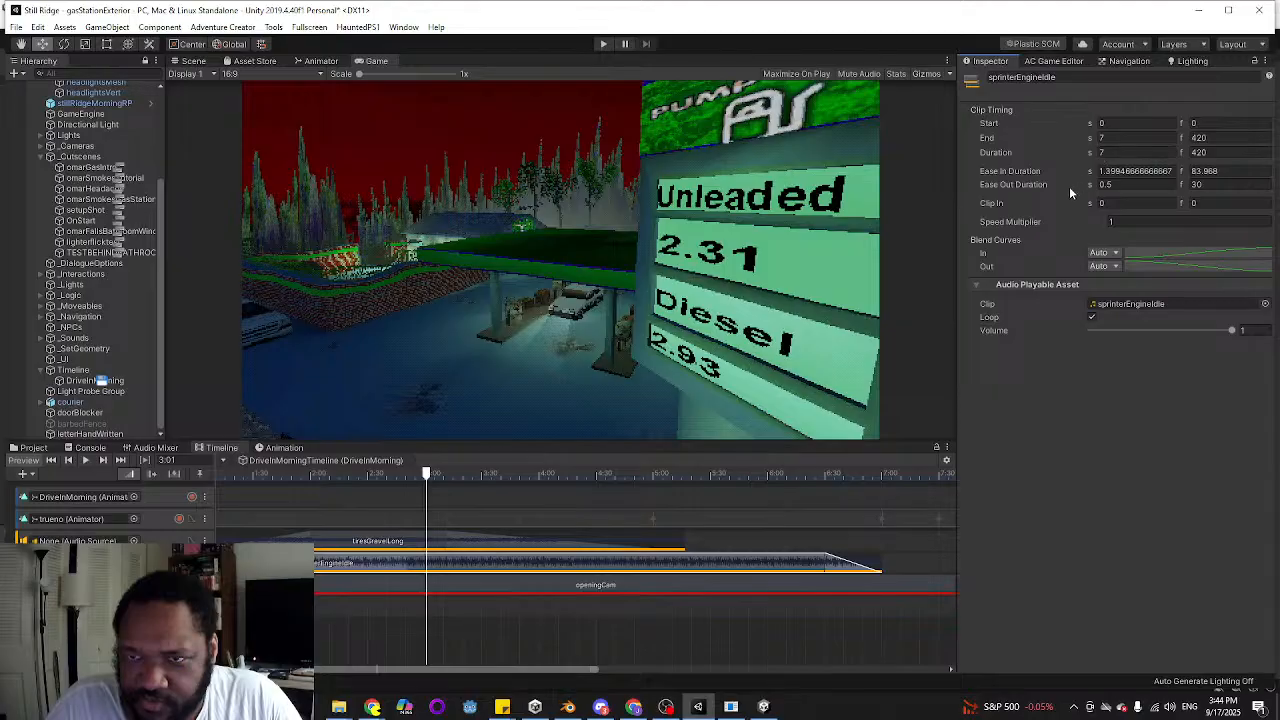
{"action": "left_click_drag", "start_coordinate": [1232, 332], "coordinate": [1199, 330]}
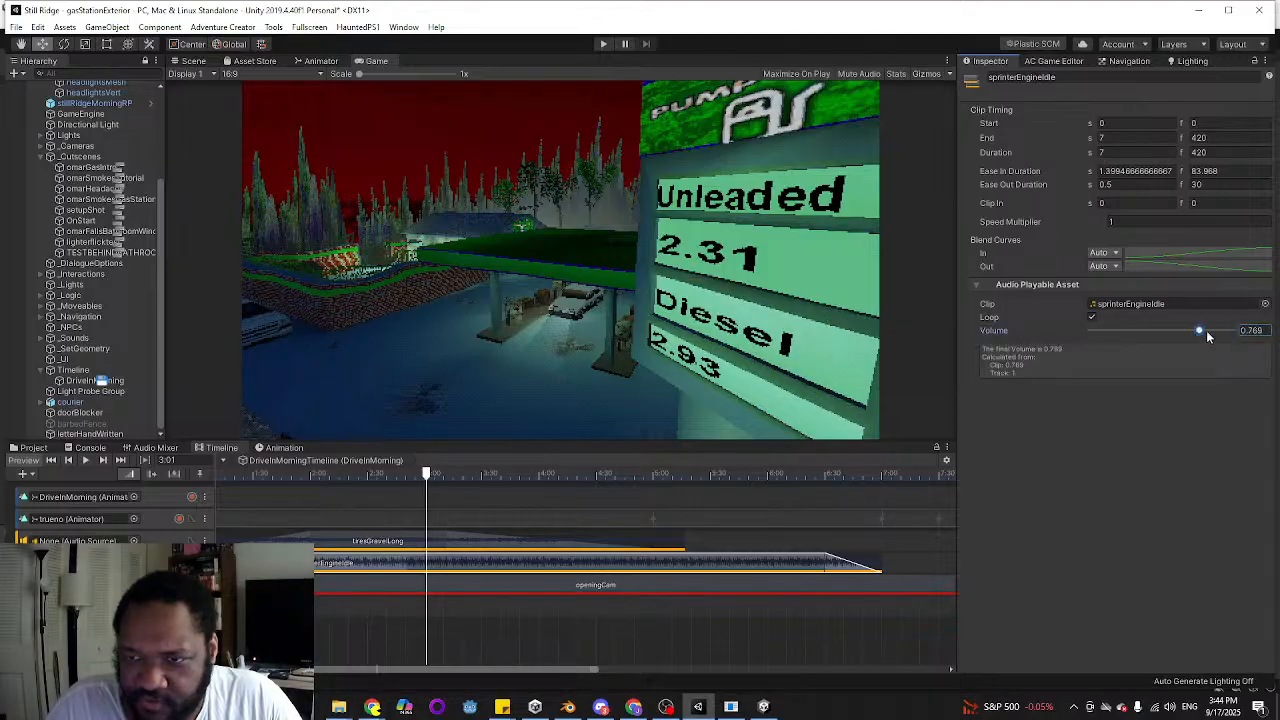
{"action": "type", "text": ".5"}
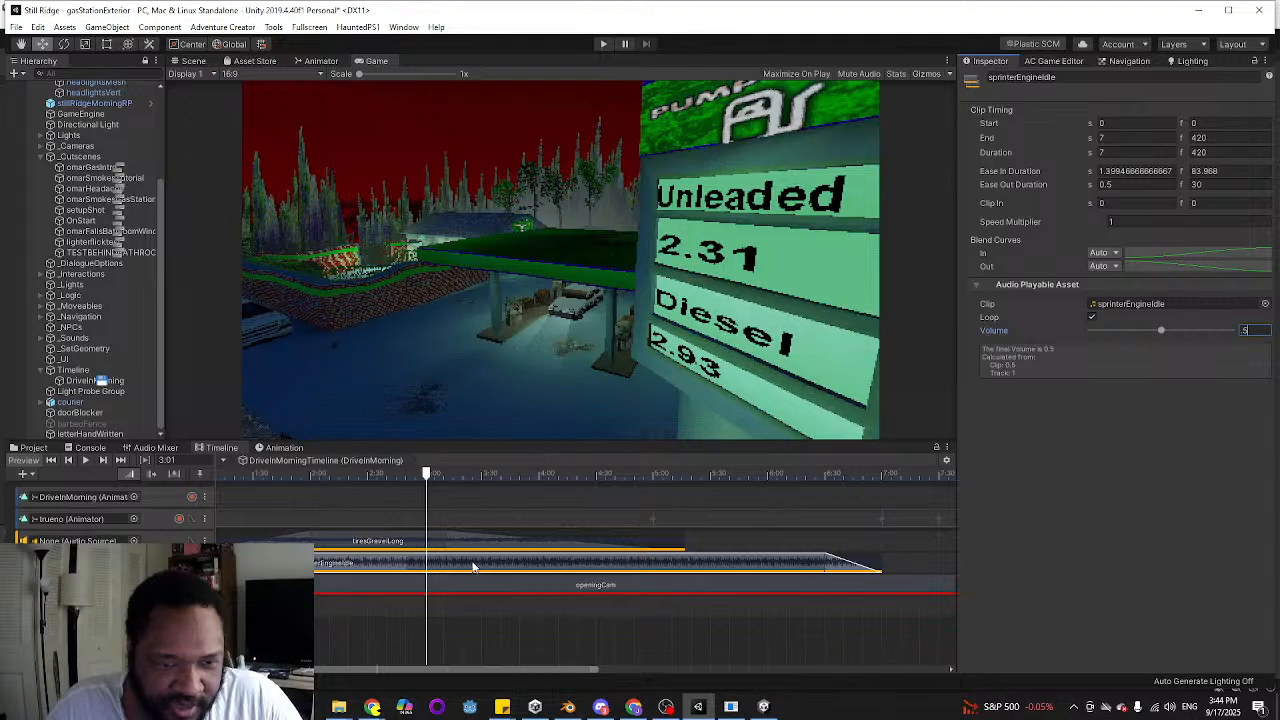
End the play-test and set the volume of the tiresGravelLong audio clip in the DriveInMorning timeline to 0.15
{"action": "left_click", "coordinate": [549, 550]}
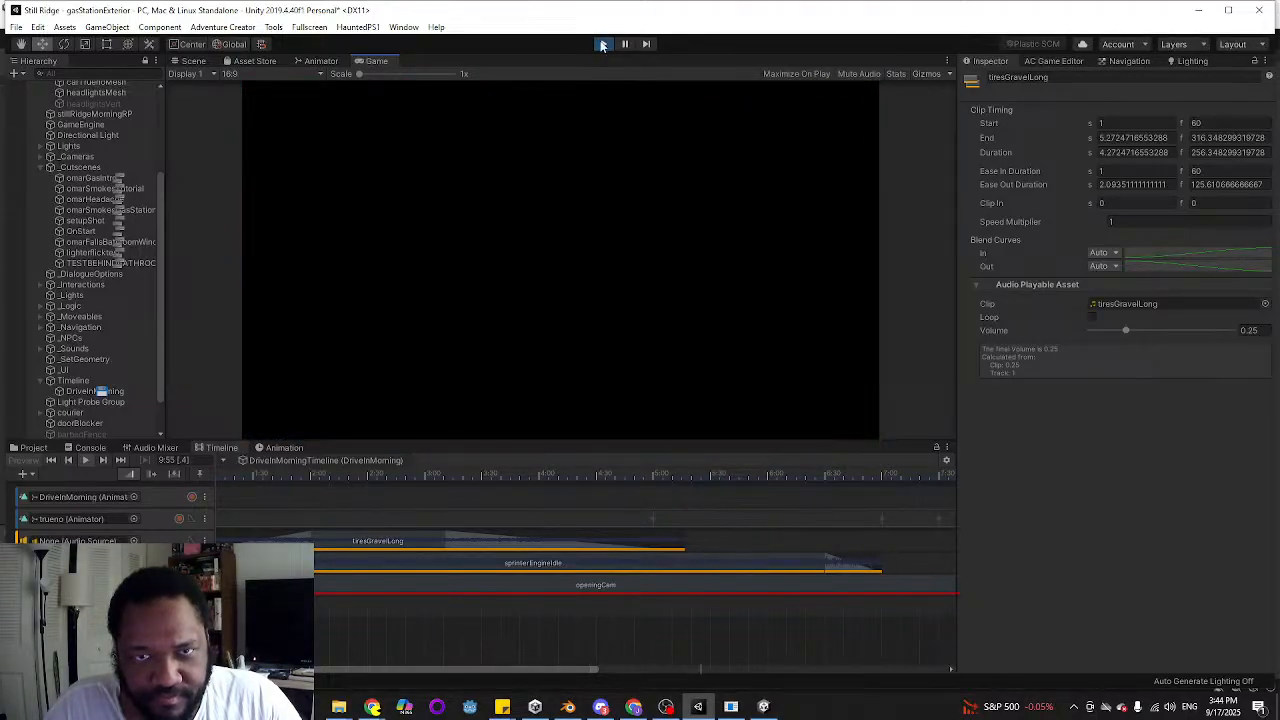
{"action": "left_click", "coordinate": [602, 44]}
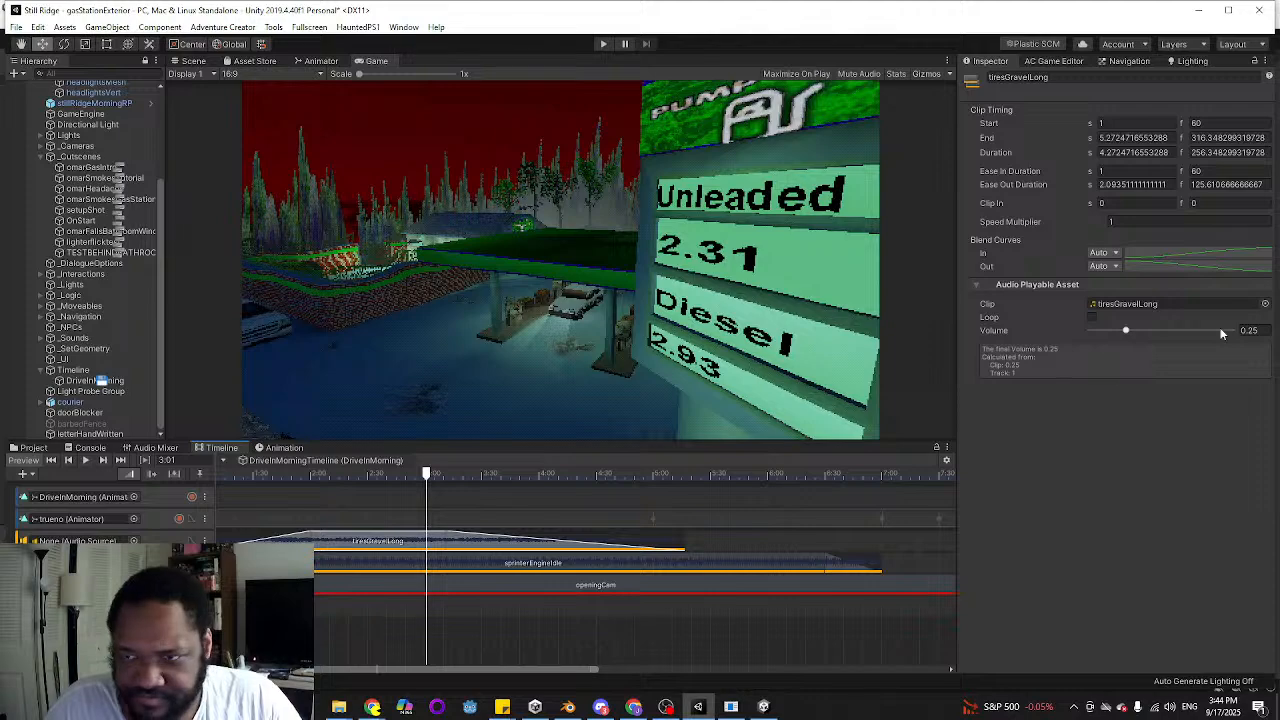
{"action": "left_click", "coordinate": [1263, 329]}
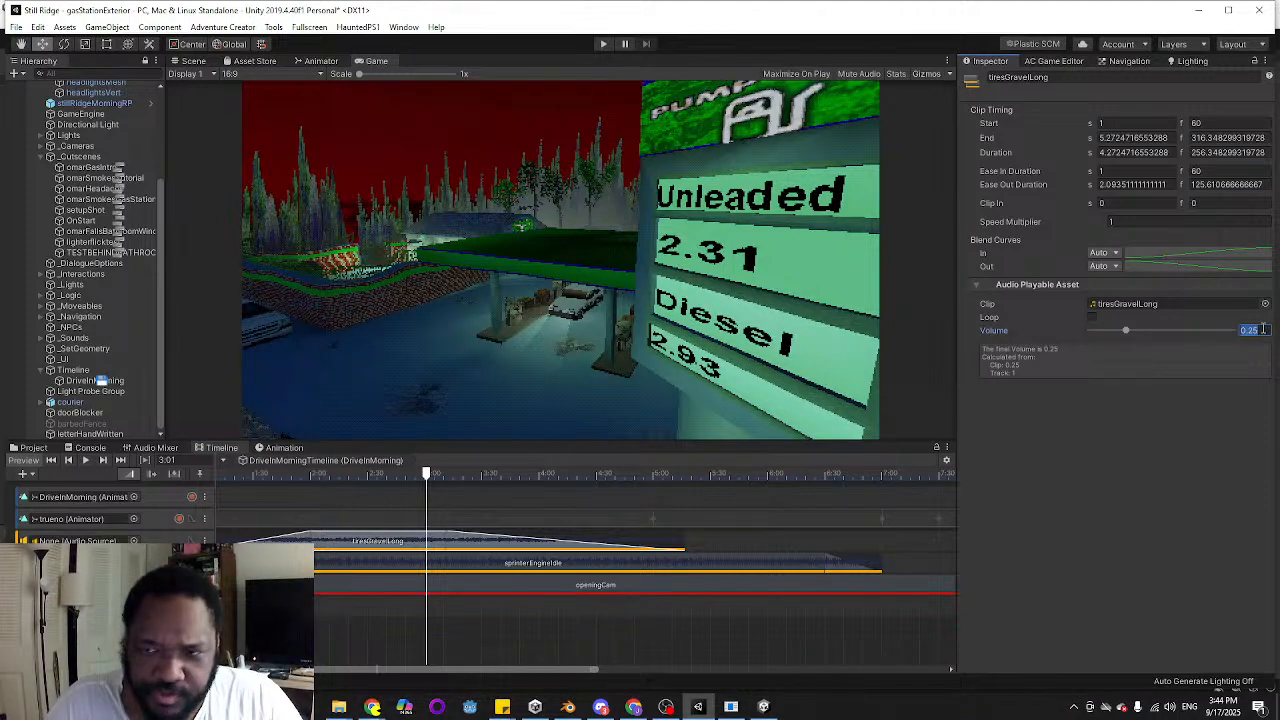
{"action": "type", "text": "0.1"}
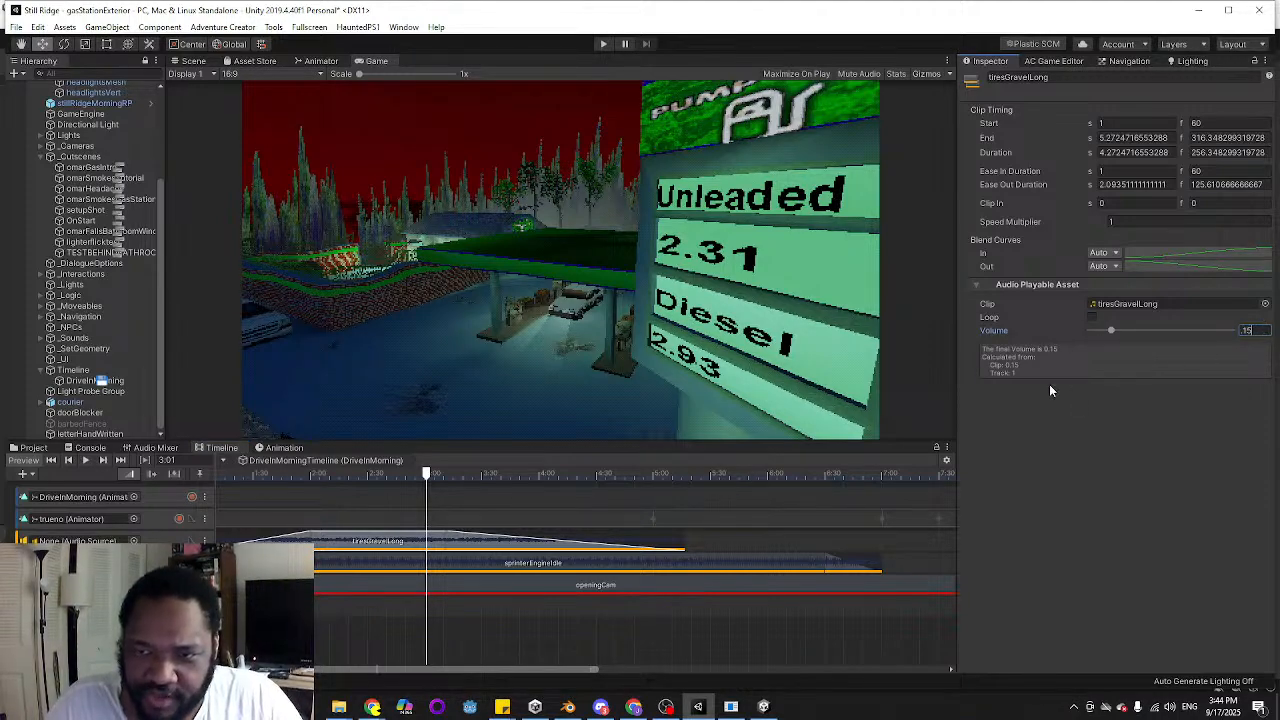
Set the sprinterEngineIdle clip's volume to 0.25 and play-test the scene
{"action": "left_click", "coordinate": [544, 568]}
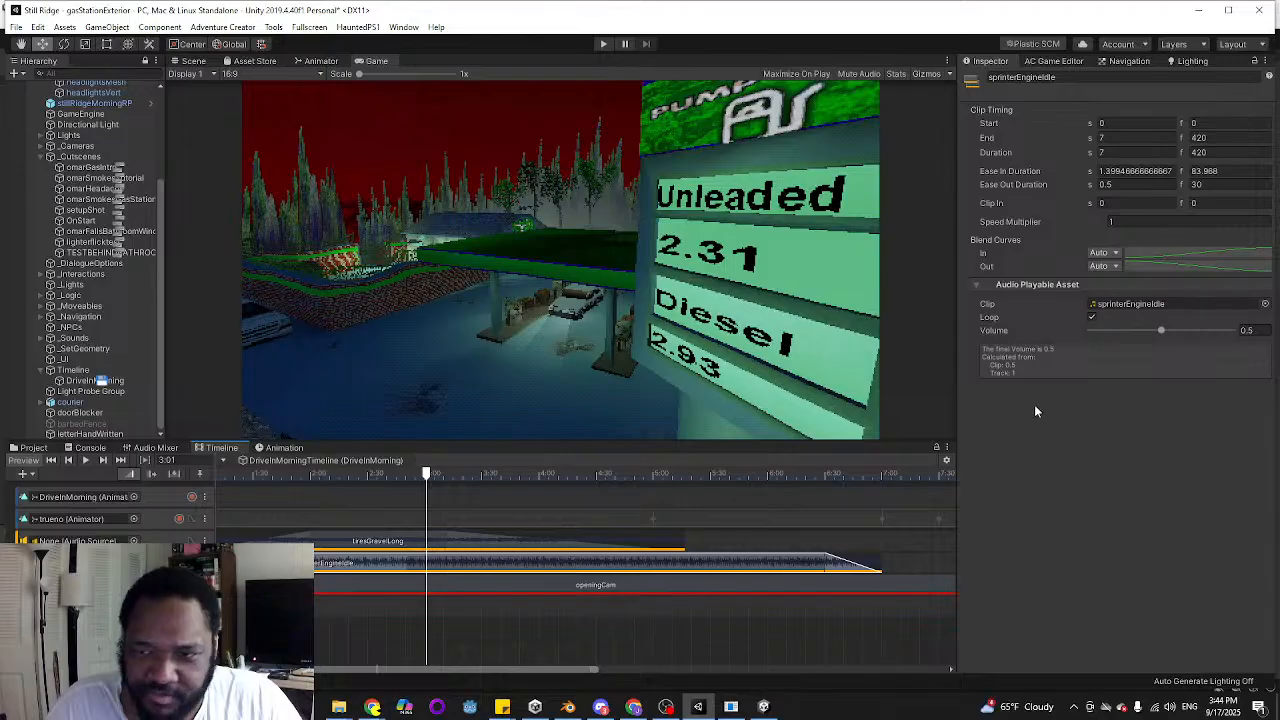
{"action": "left_click", "coordinate": [1250, 329]}
{"action": "type", "text": "0.25"}
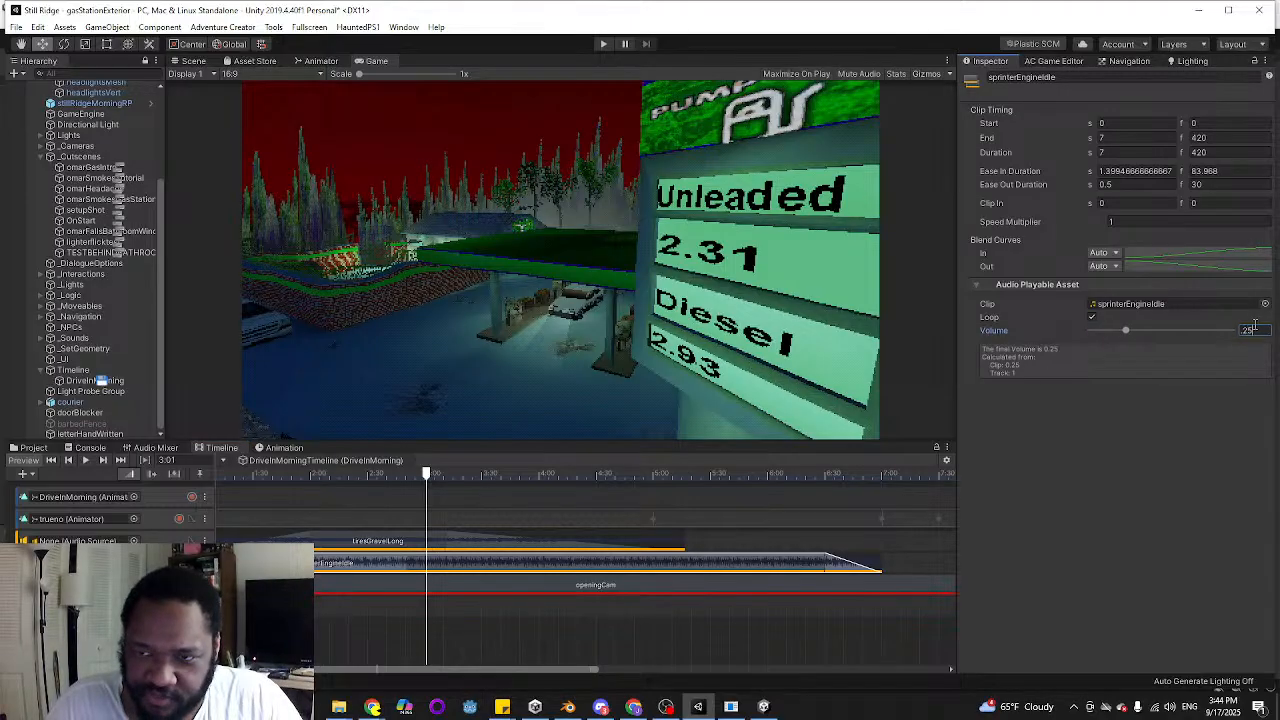
{"action": "left_click", "coordinate": [602, 44]}
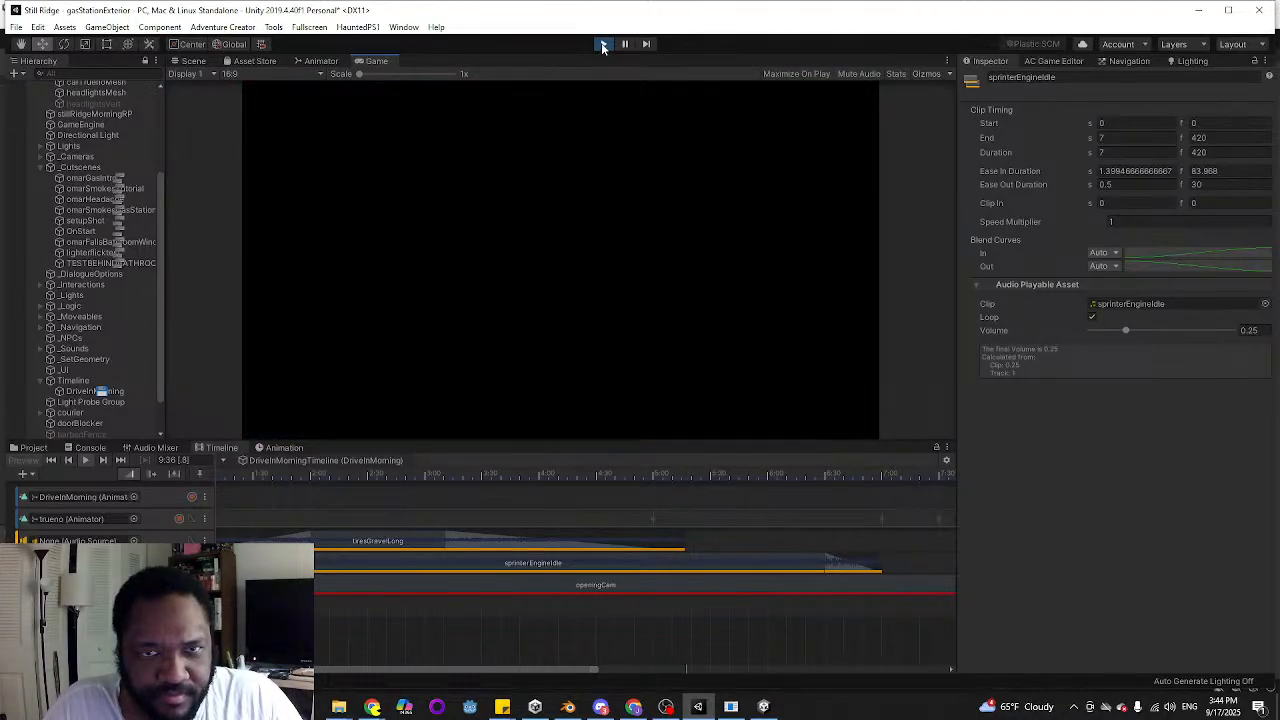
{"action": "left_click", "coordinate": [603, 44]}
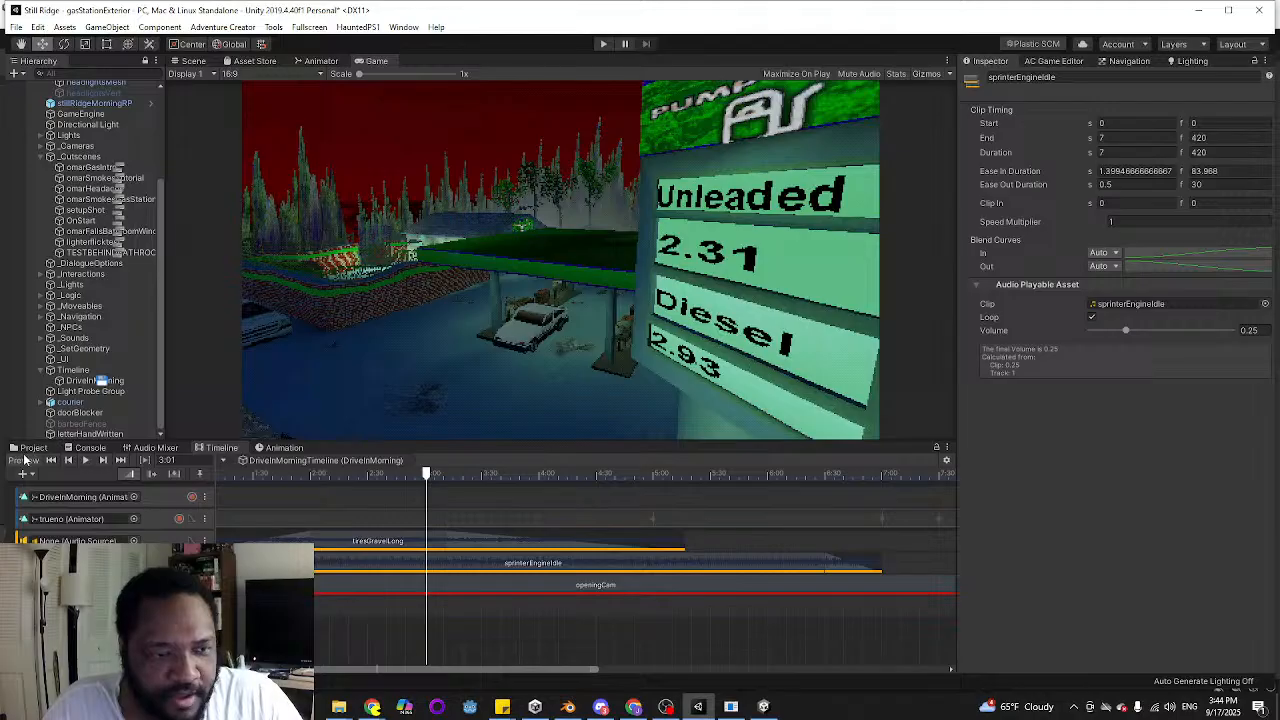
Show the Still Ridge 02 track from the Music Transitions folder in the file explorer
{"action": "left_click", "coordinate": [33, 447]}
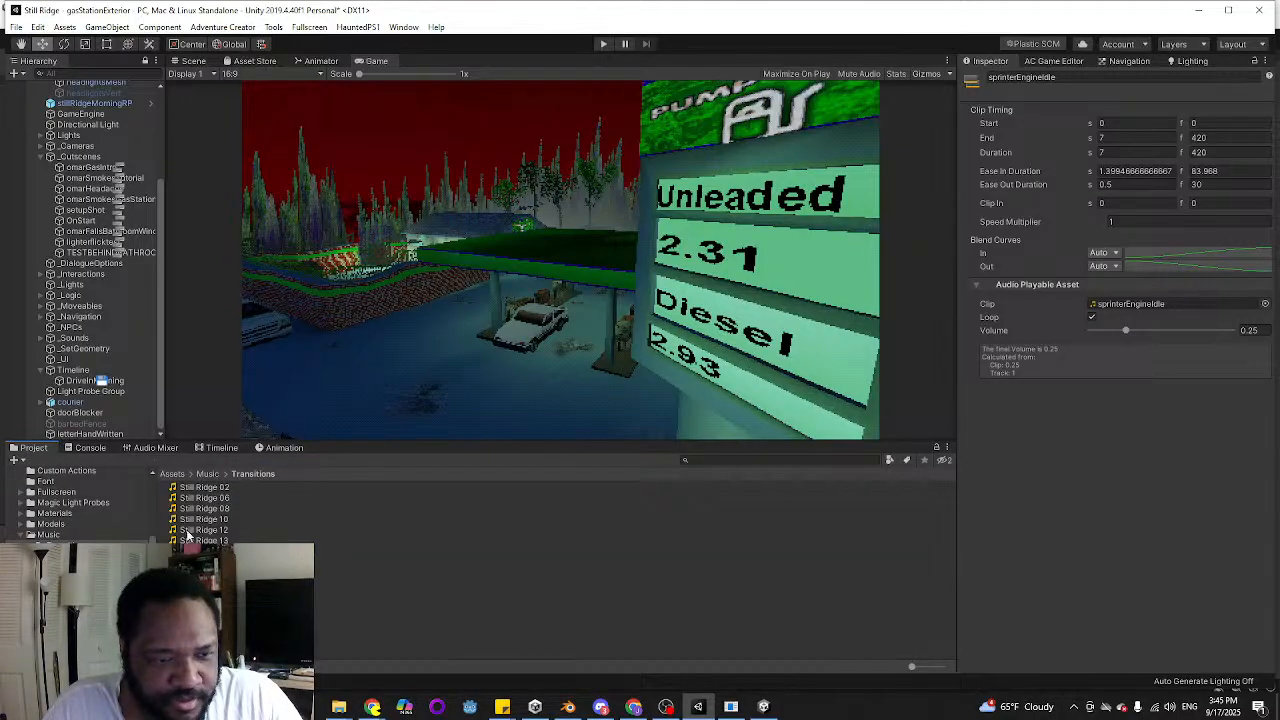
{"action": "left_click", "coordinate": [216, 488]}
{"action": "right_click", "coordinate": [215, 487]}
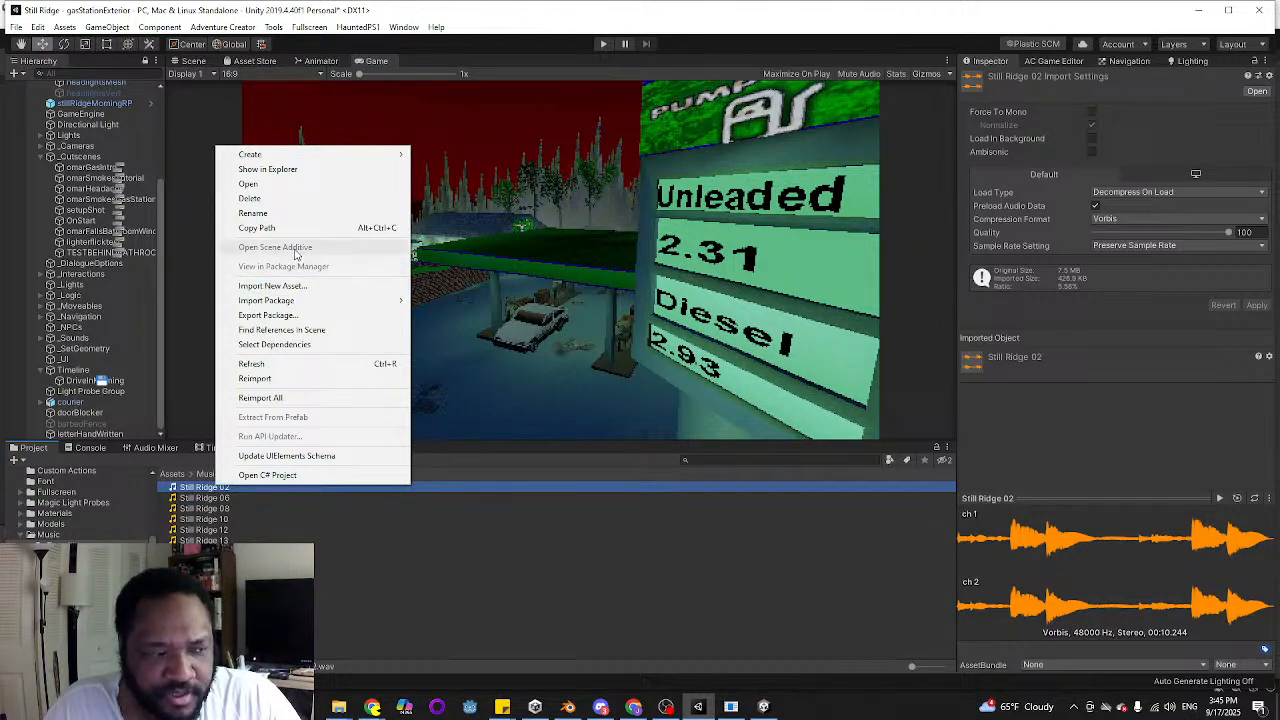
{"action": "left_click", "coordinate": [269, 172]}
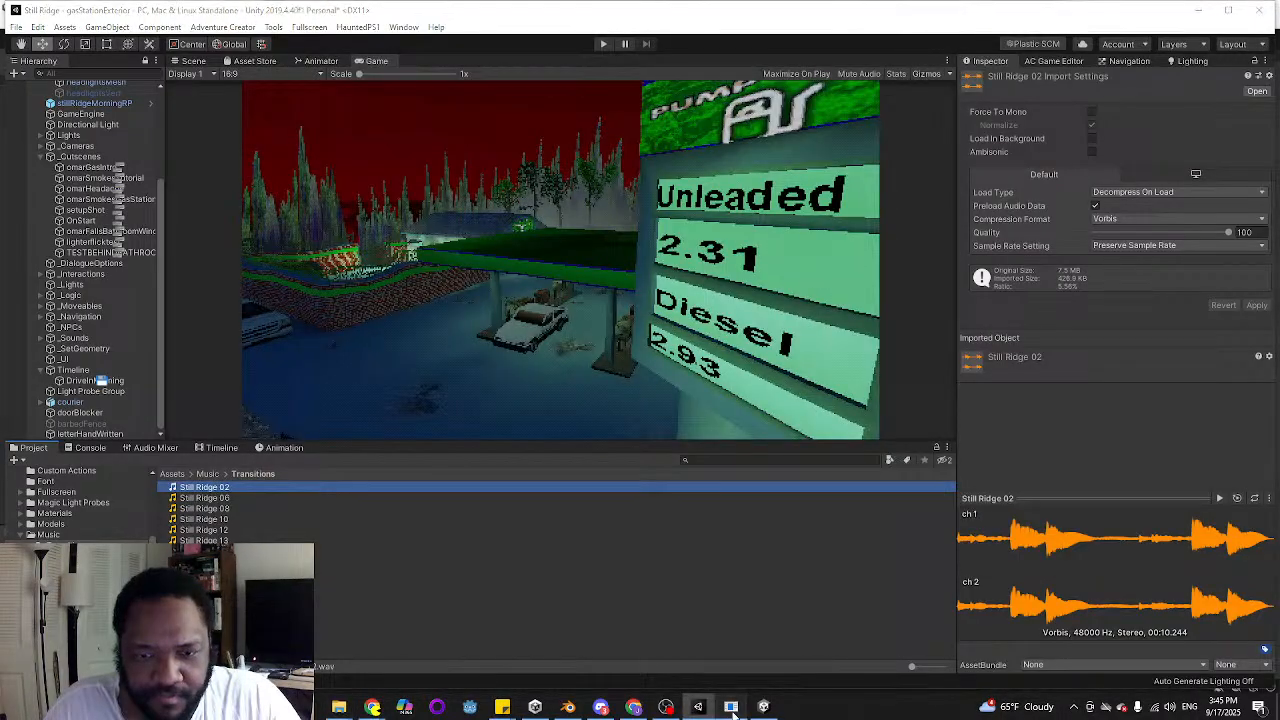
Switch to Audacity, remove the sprinterEngineIdle track and import Still Ridge 02.wav from the Transitions folder
{"action": "left_click", "coordinate": [763, 707]}
{"action": "mouse_move", "coordinate": [339, 707]}
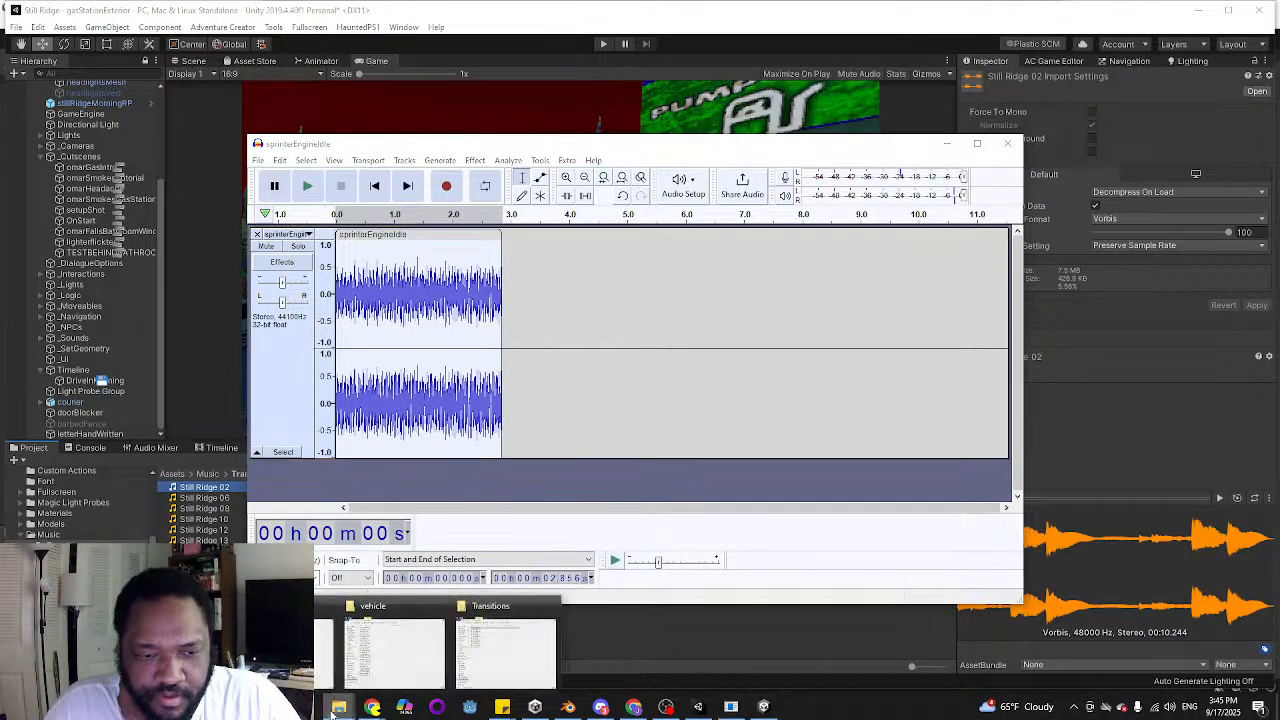
{"action": "left_click", "coordinate": [515, 650]}
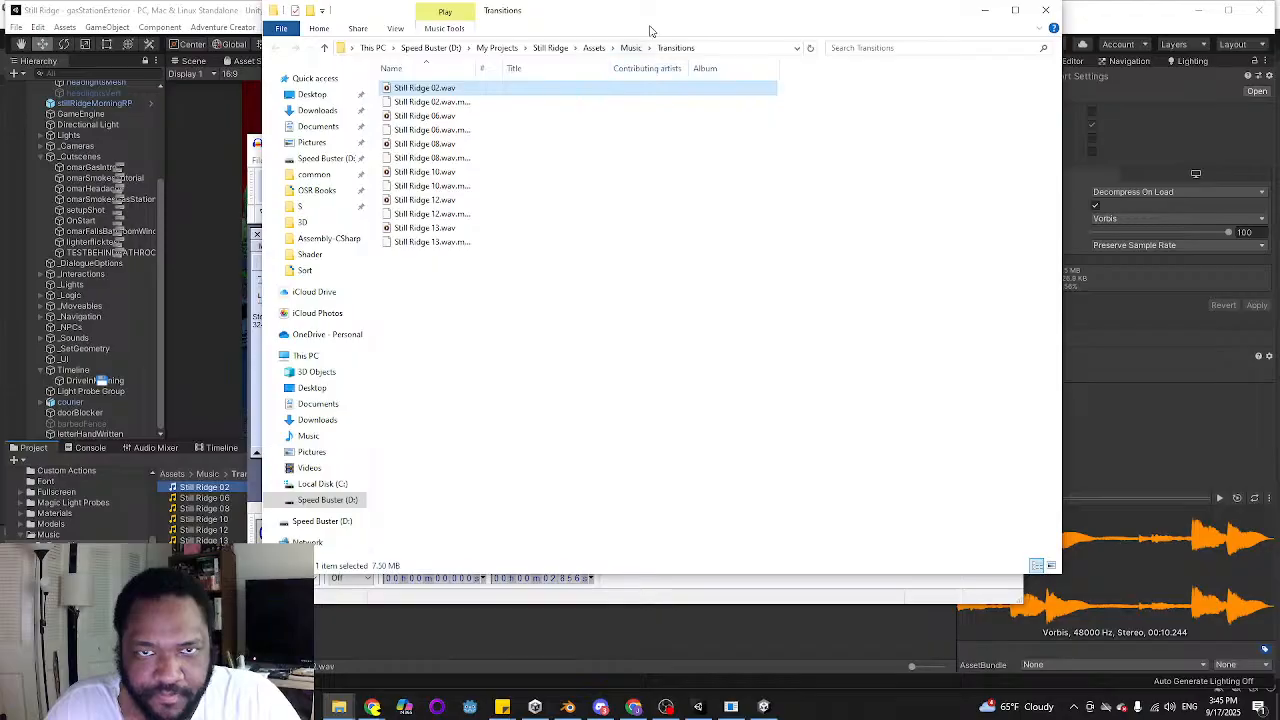
{"action": "left_click_drag", "start_coordinate": [649, 17], "coordinate": [944, 186]}
{"action": "left_click", "coordinate": [257, 235]}
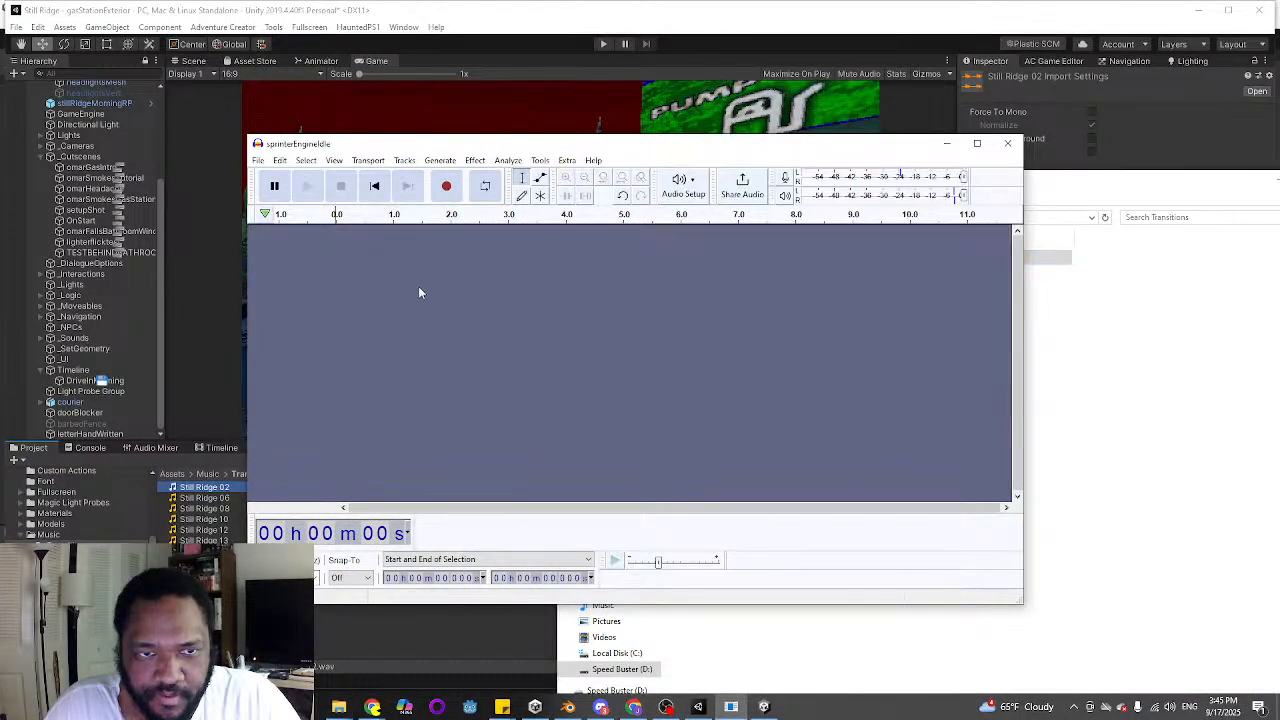
{"action": "left_click", "coordinate": [1146, 409]}
{"action": "left_click_drag", "start_coordinate": [720, 260], "coordinate": [452, 312]}
{"action": "left_click", "coordinate": [836, 201]}
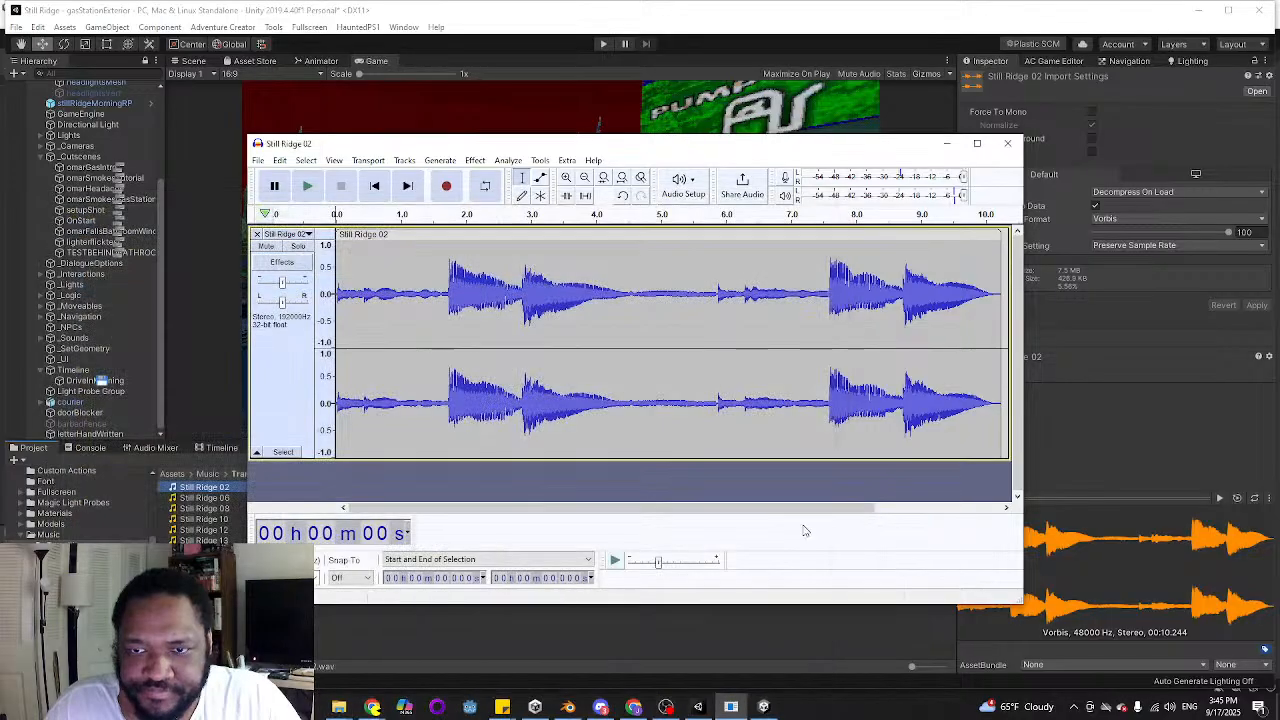
{"action": "left_click_drag", "start_coordinate": [686, 514], "coordinate": [840, 529]}
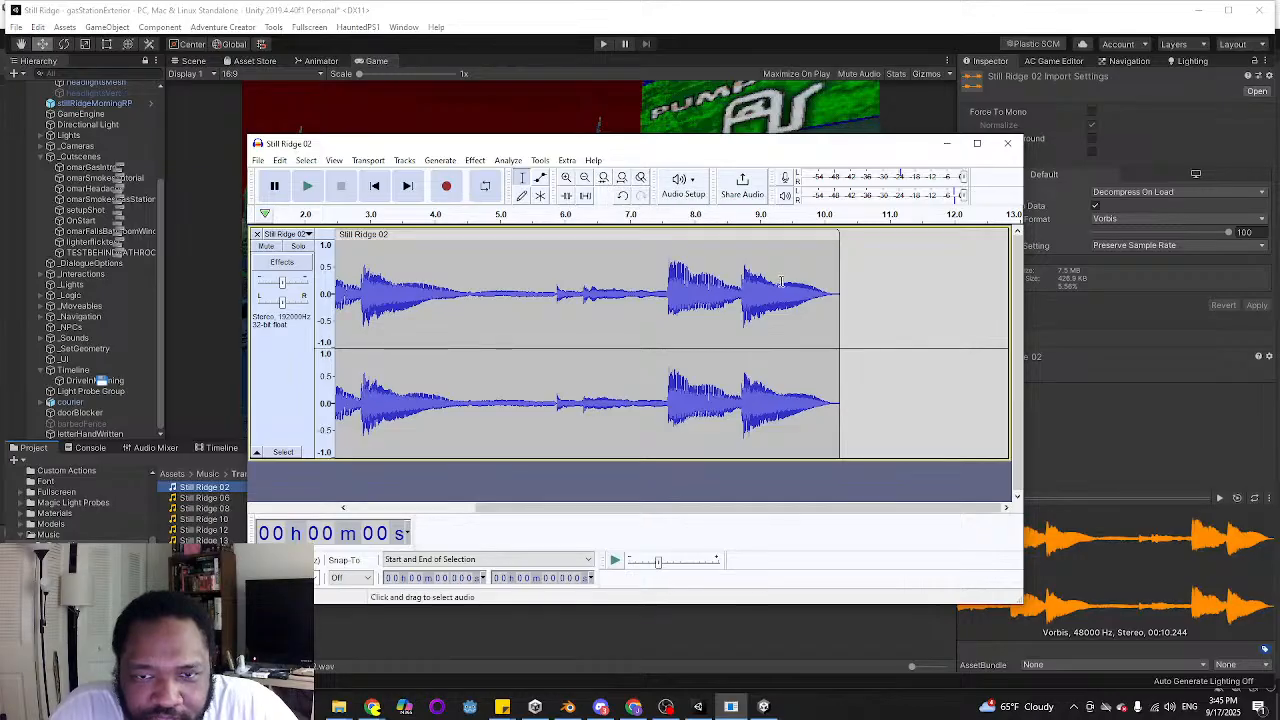
{"action": "left_click_drag", "start_coordinate": [840, 300], "coordinate": [994, 310]}
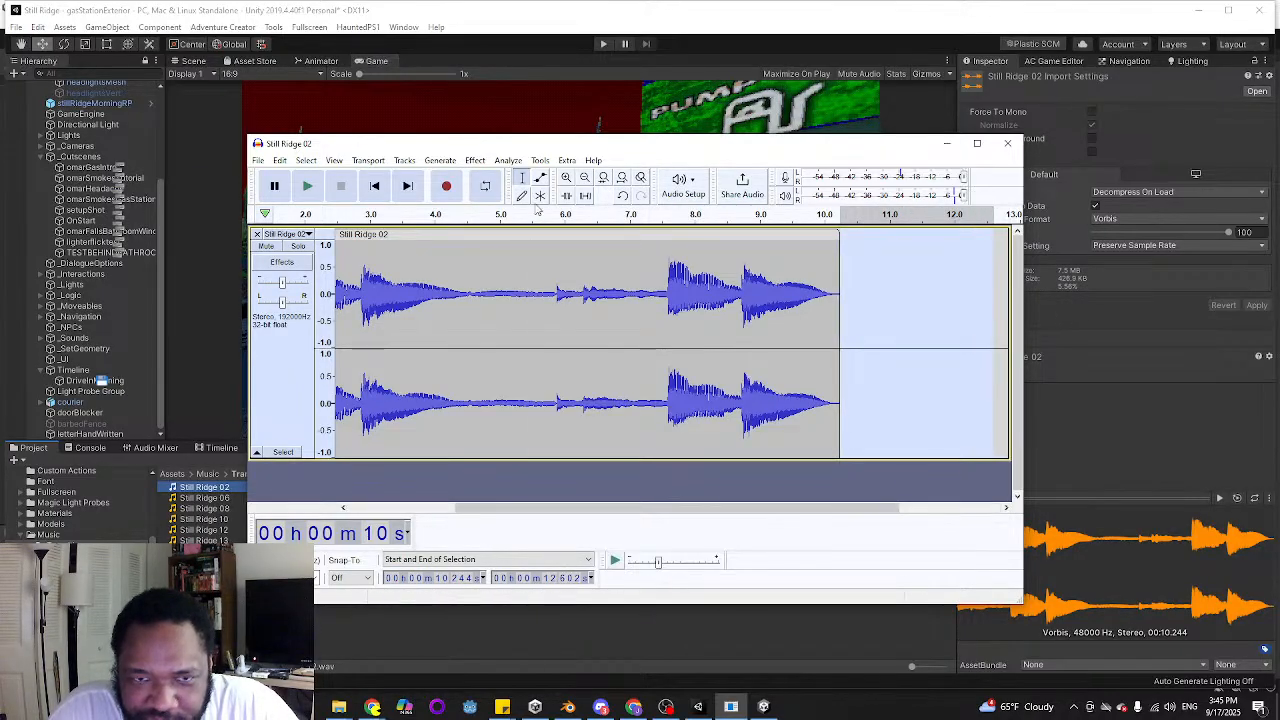
{"action": "left_click", "coordinate": [585, 178]}
{"action": "left_click", "coordinate": [585, 178]}
{"action": "left_click", "coordinate": [601, 296]}
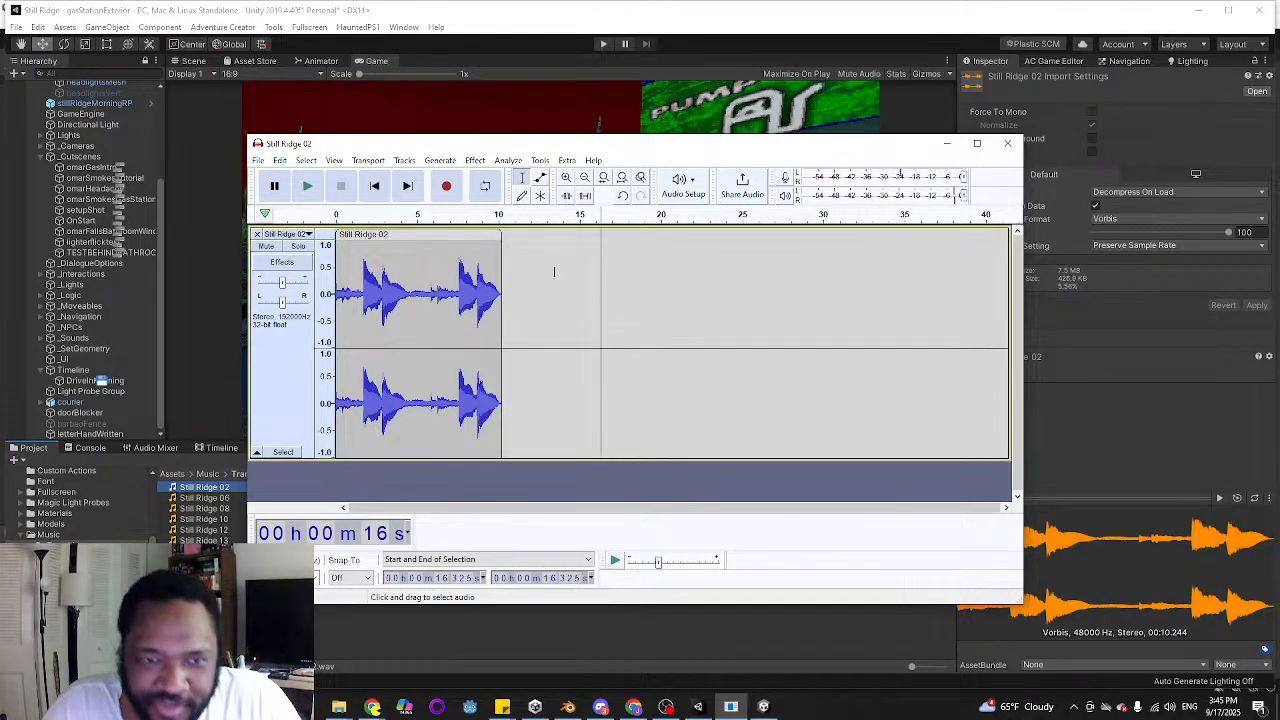
{"action": "left_click_drag", "start_coordinate": [502, 273], "coordinate": [590, 272]}
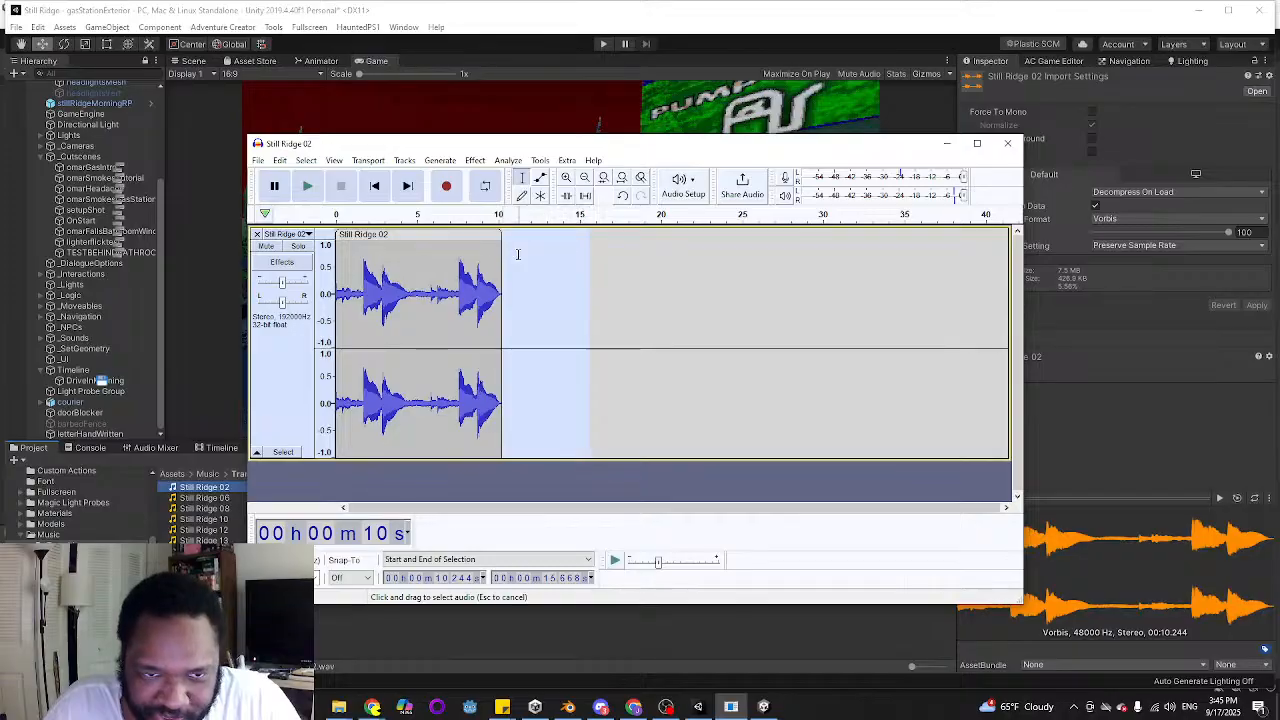
{"action": "left_click", "coordinate": [518, 252]}
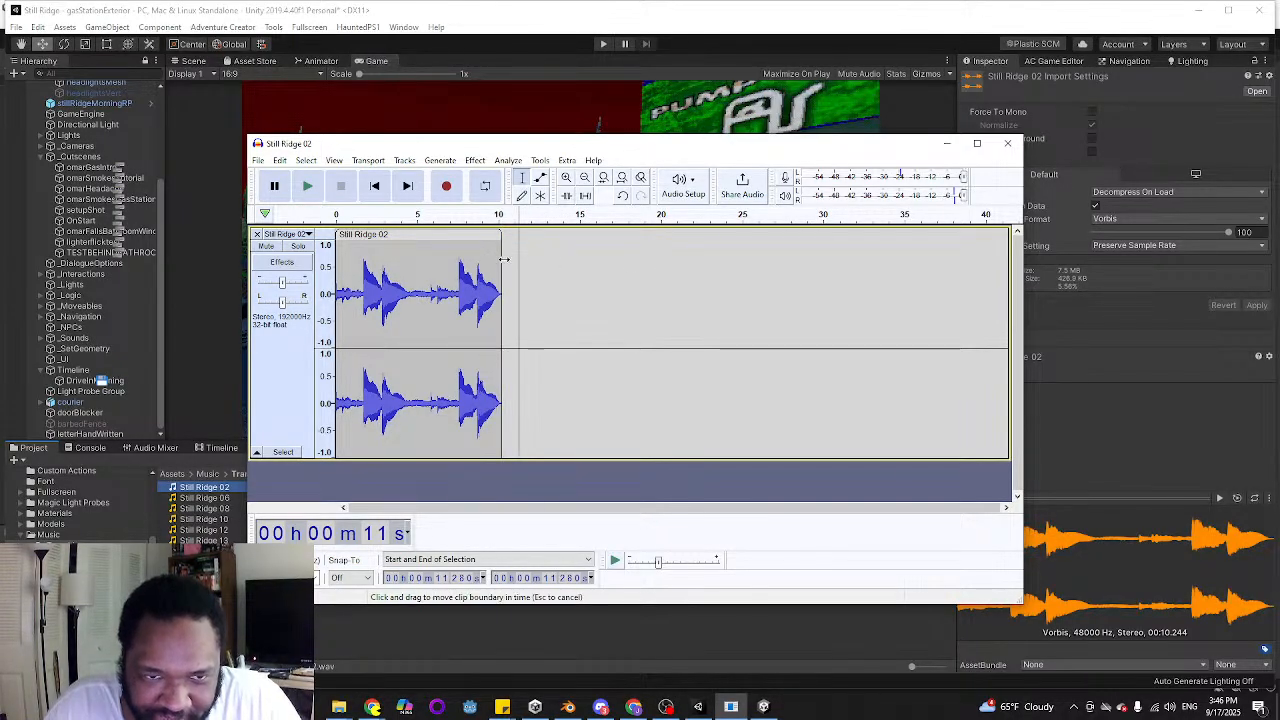
{"action": "left_click_drag", "start_coordinate": [553, 270], "coordinate": [742, 285]}
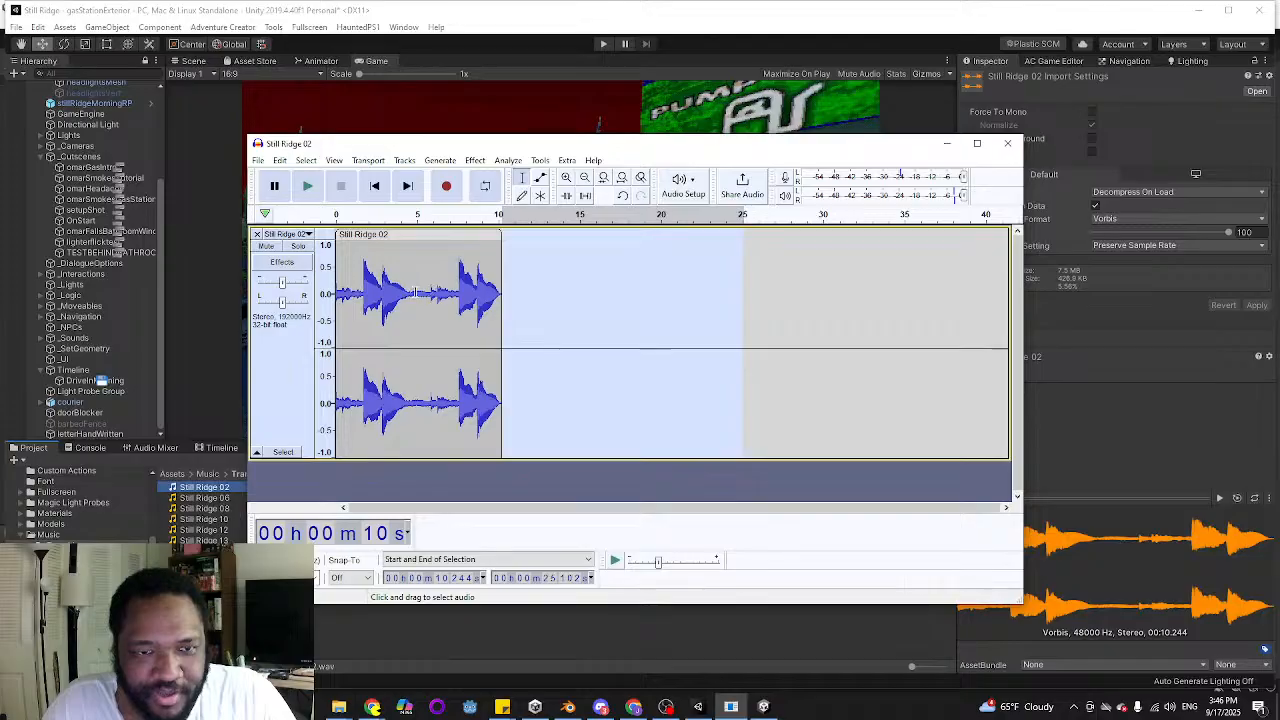
Apply a Fade Out to Still Ridge 02 from about 4.9 s to its end and play back the track
{"action": "left_click_drag", "start_coordinate": [415, 292], "coordinate": [501, 310]}
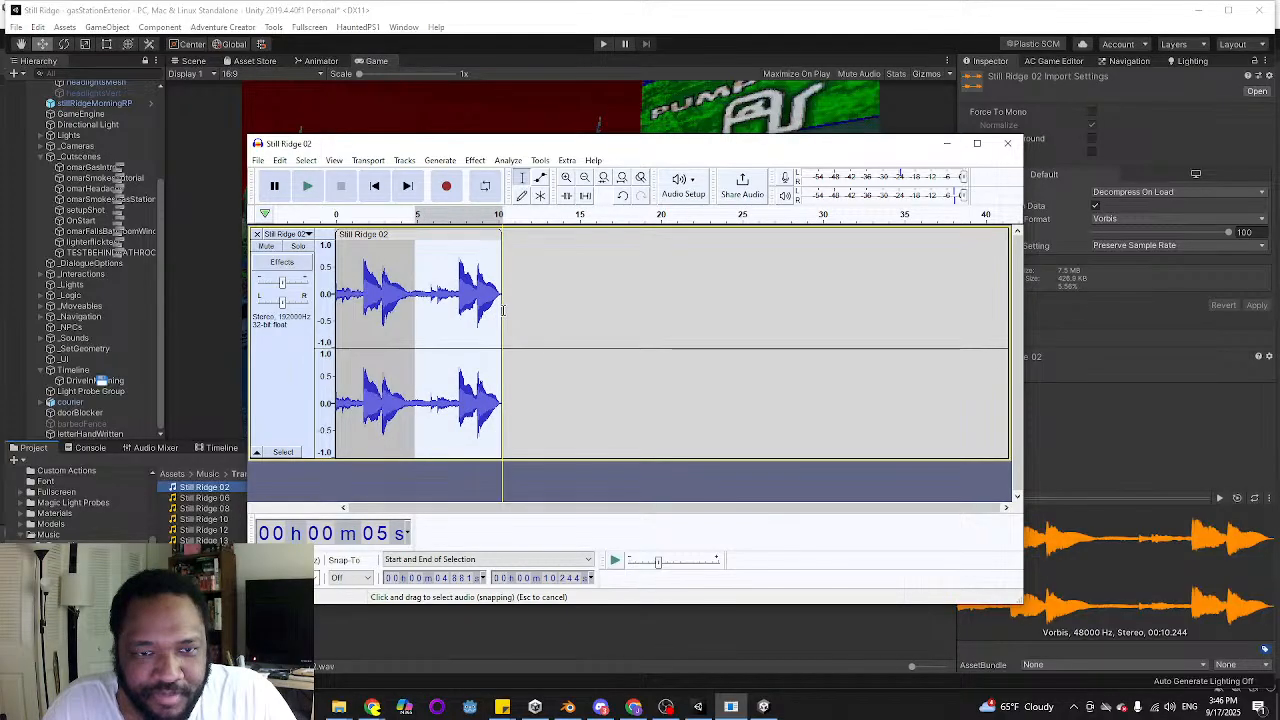
{"action": "left_click", "coordinate": [475, 160]}
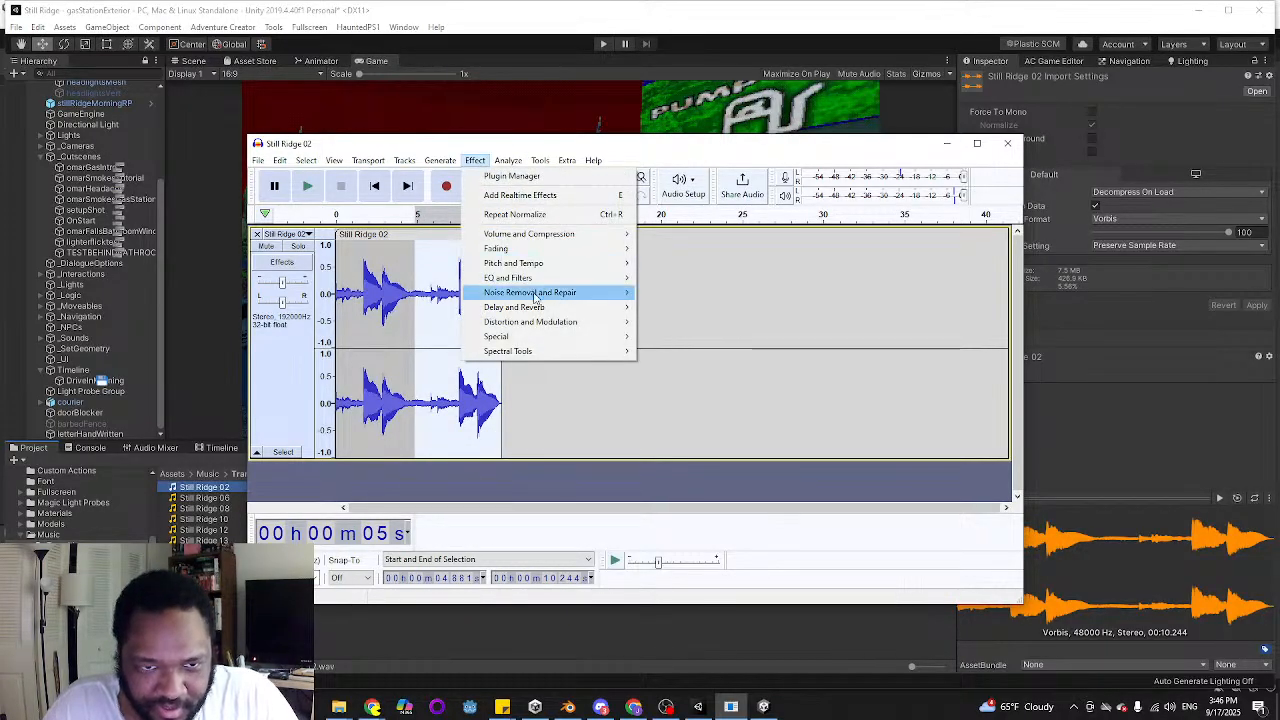
{"action": "mouse_move", "coordinate": [600, 248]}
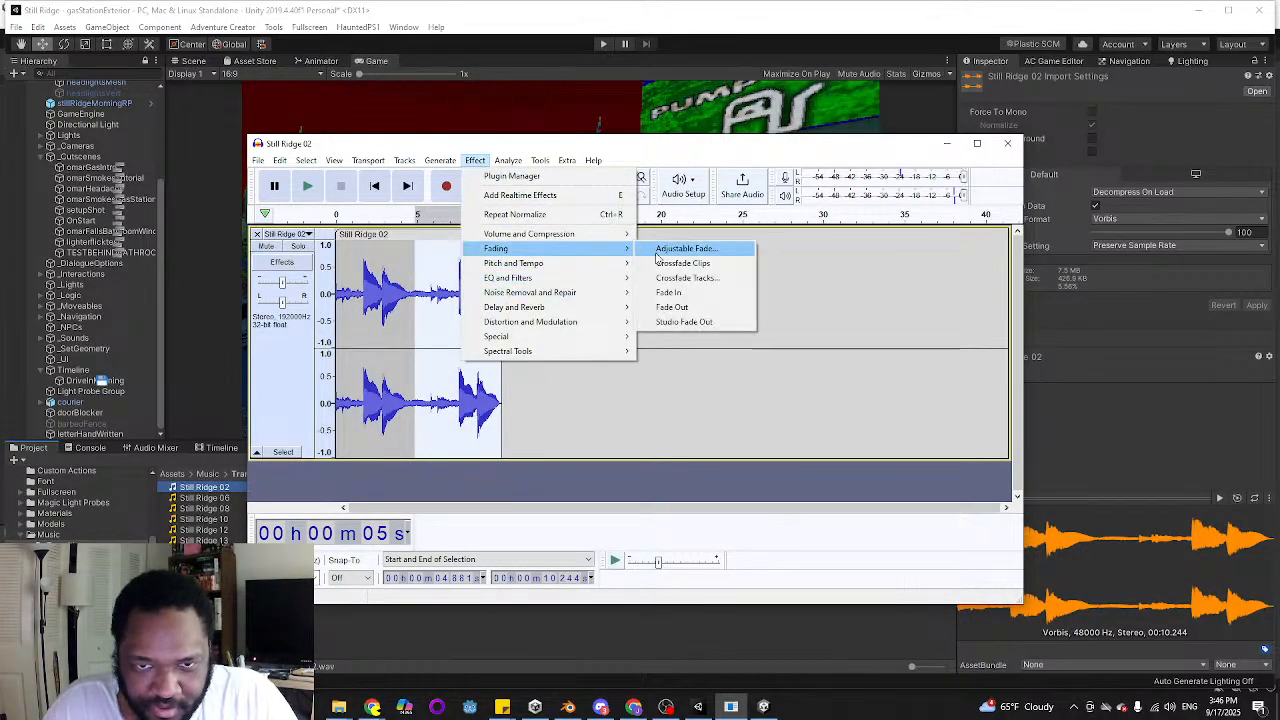
{"action": "left_click", "coordinate": [688, 309]}
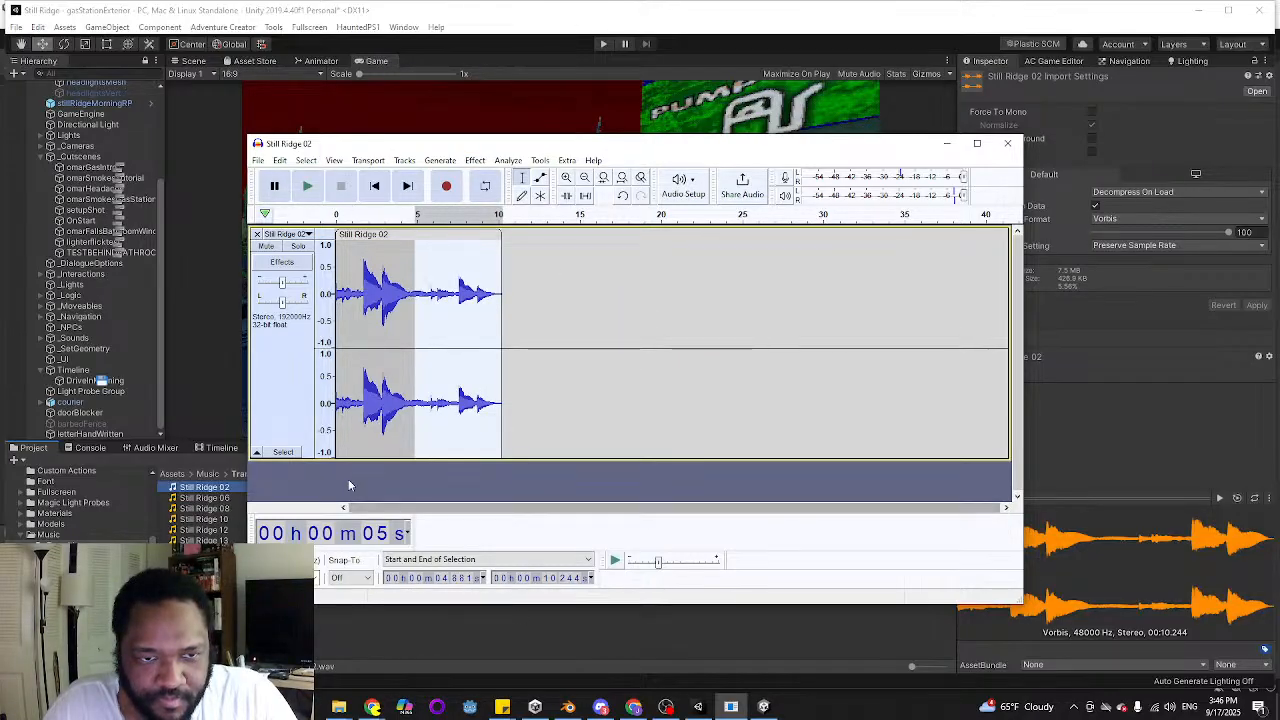
{"action": "left_click", "coordinate": [342, 290]}
{"action": "left_click", "coordinate": [310, 187]}
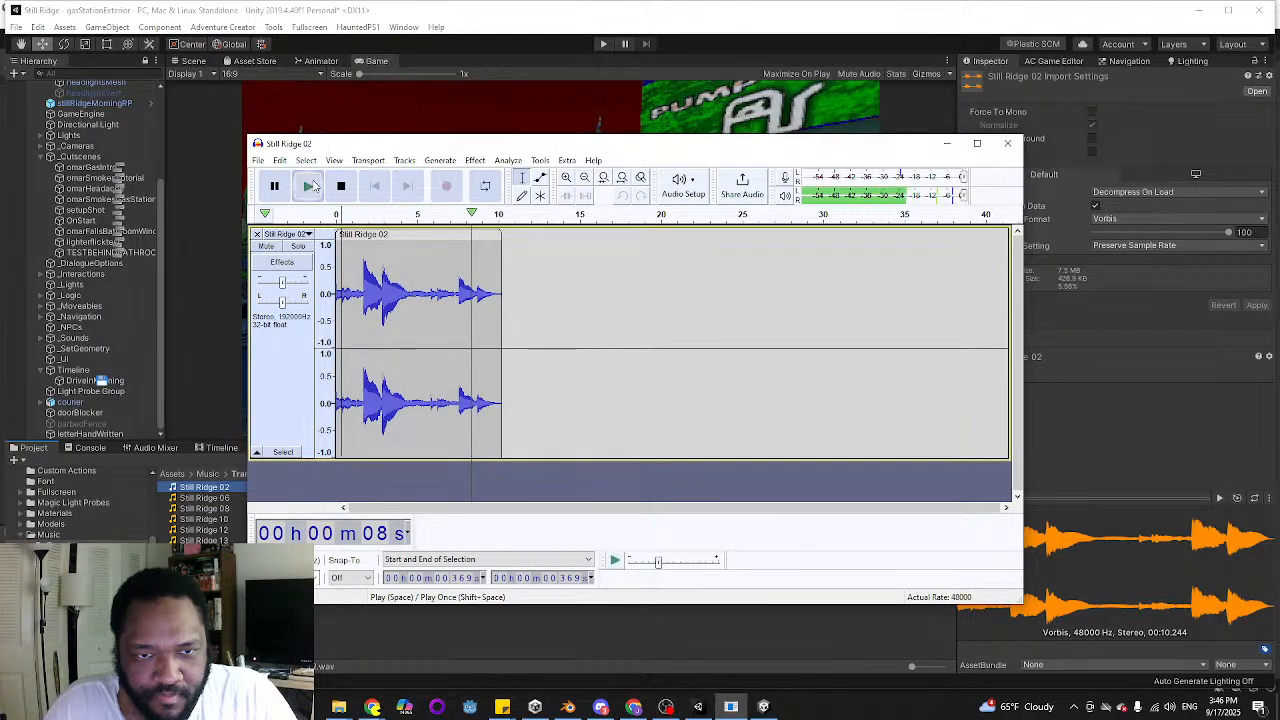
Normalize the whole Still Ridge 02 clip with DC offset removal and play it back
{"action": "double_click", "coordinate": [419, 288]}
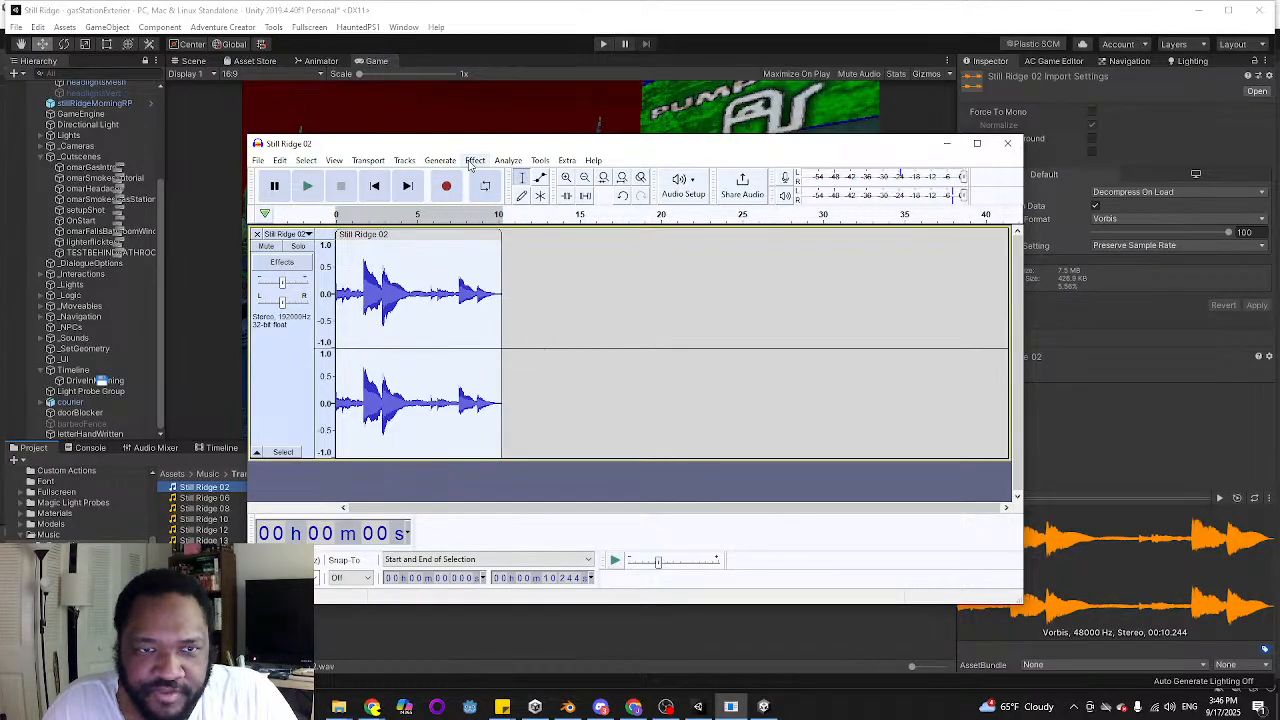
{"action": "left_click", "coordinate": [475, 160]}
{"action": "mouse_move", "coordinate": [517, 236]}
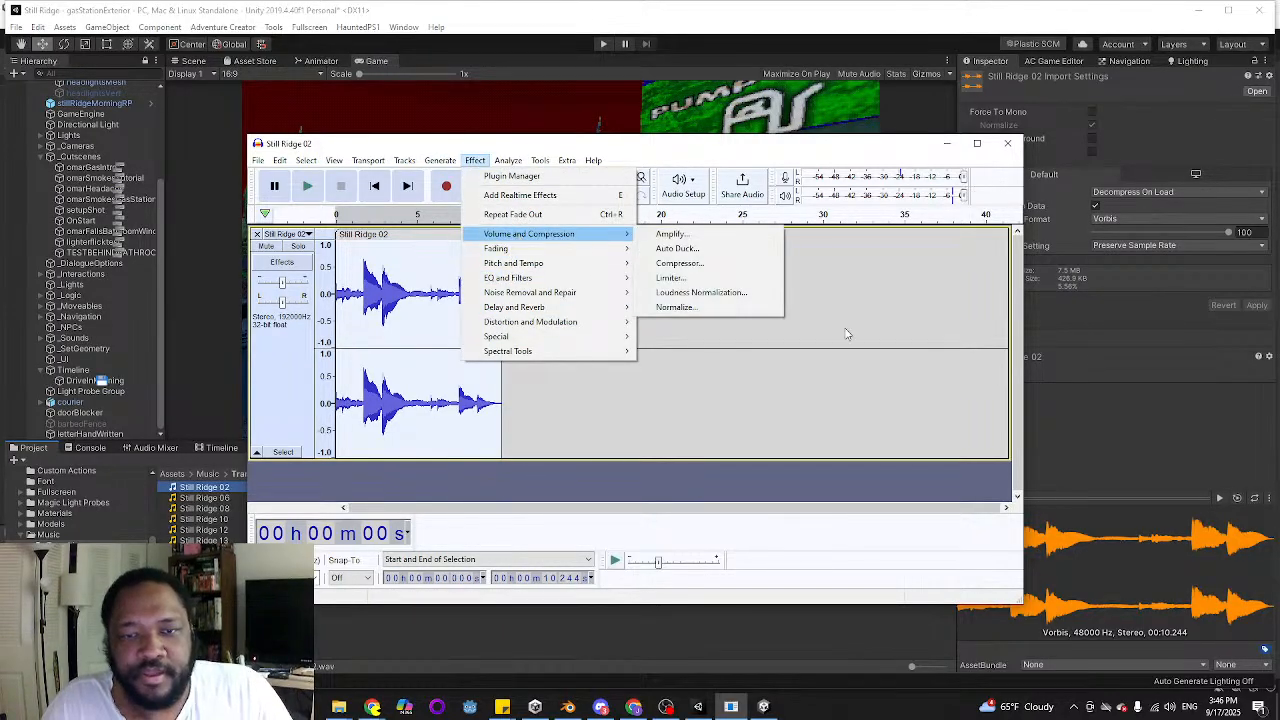
{"action": "left_click", "coordinate": [665, 308]}
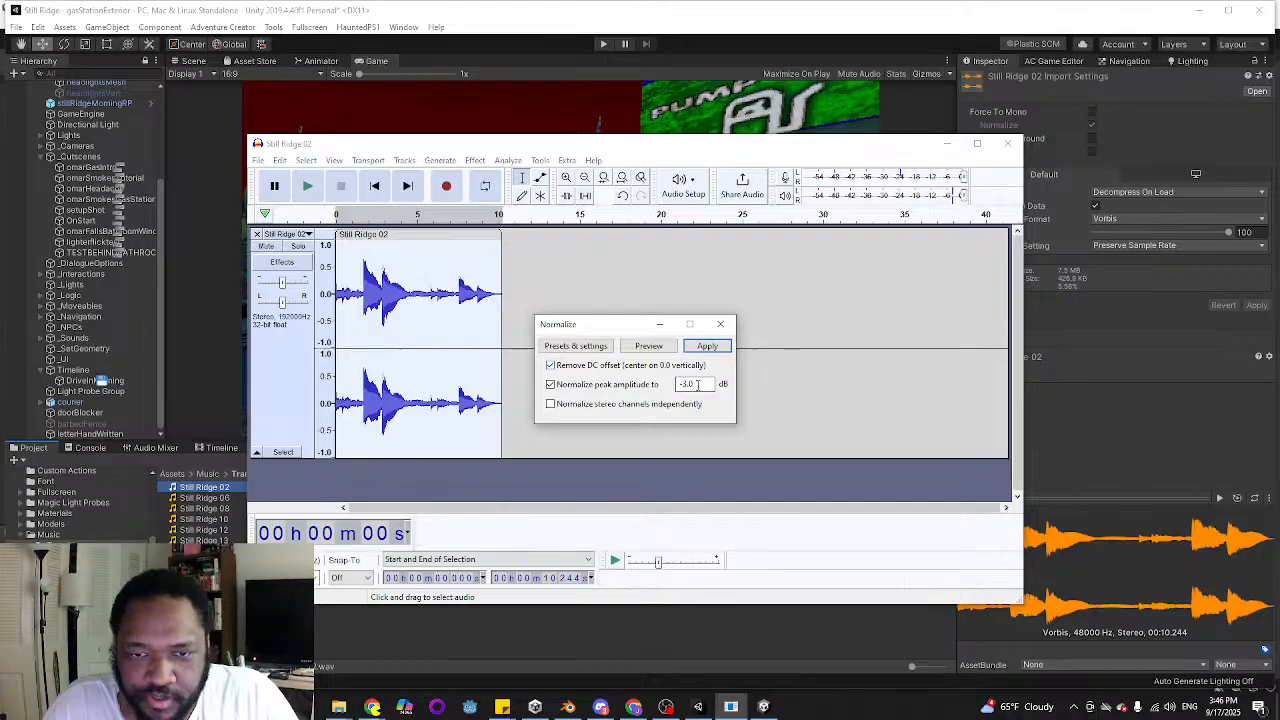
{"action": "left_click", "coordinate": [708, 346]}
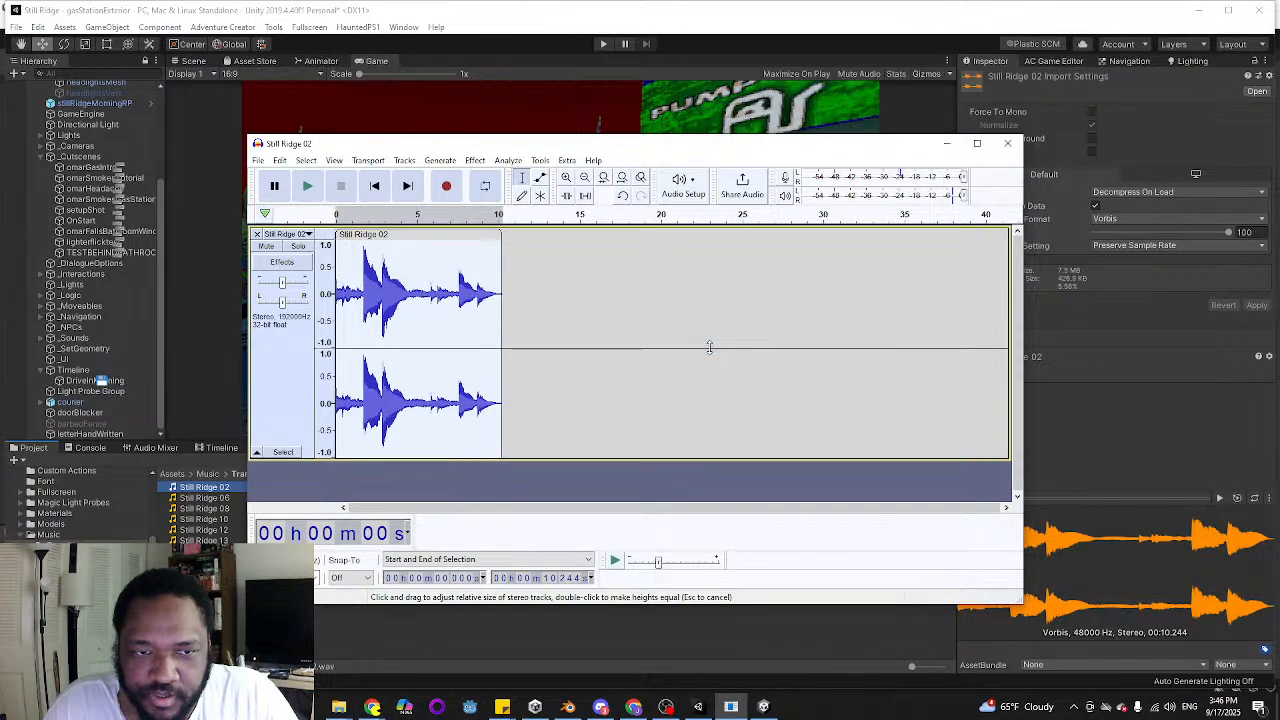
{"action": "left_click", "coordinate": [306, 187]}
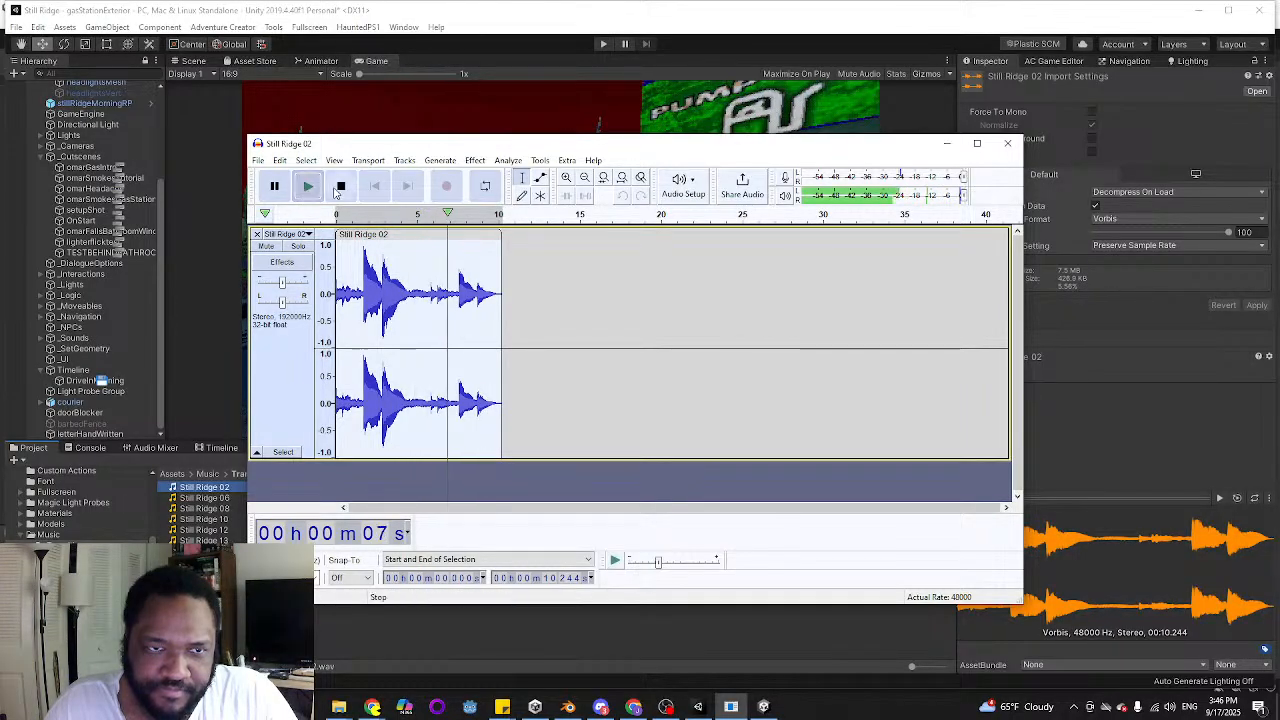
Export the edited track as an Ogg Vorbis file named transition01 into the Music folder's Transitions subfolder, leaving the metadata tags empty
{"action": "left_click", "coordinate": [258, 160]}
{"action": "mouse_move", "coordinate": [300, 258]}
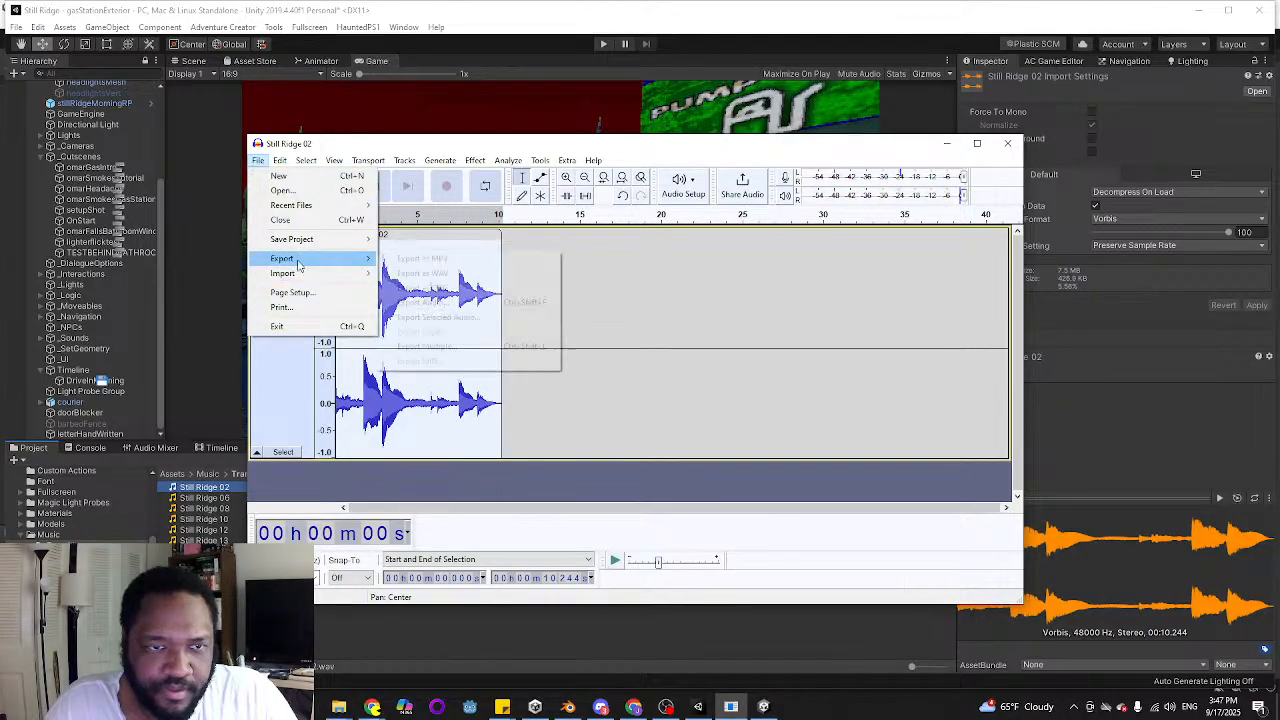
{"action": "left_click", "coordinate": [448, 288]}
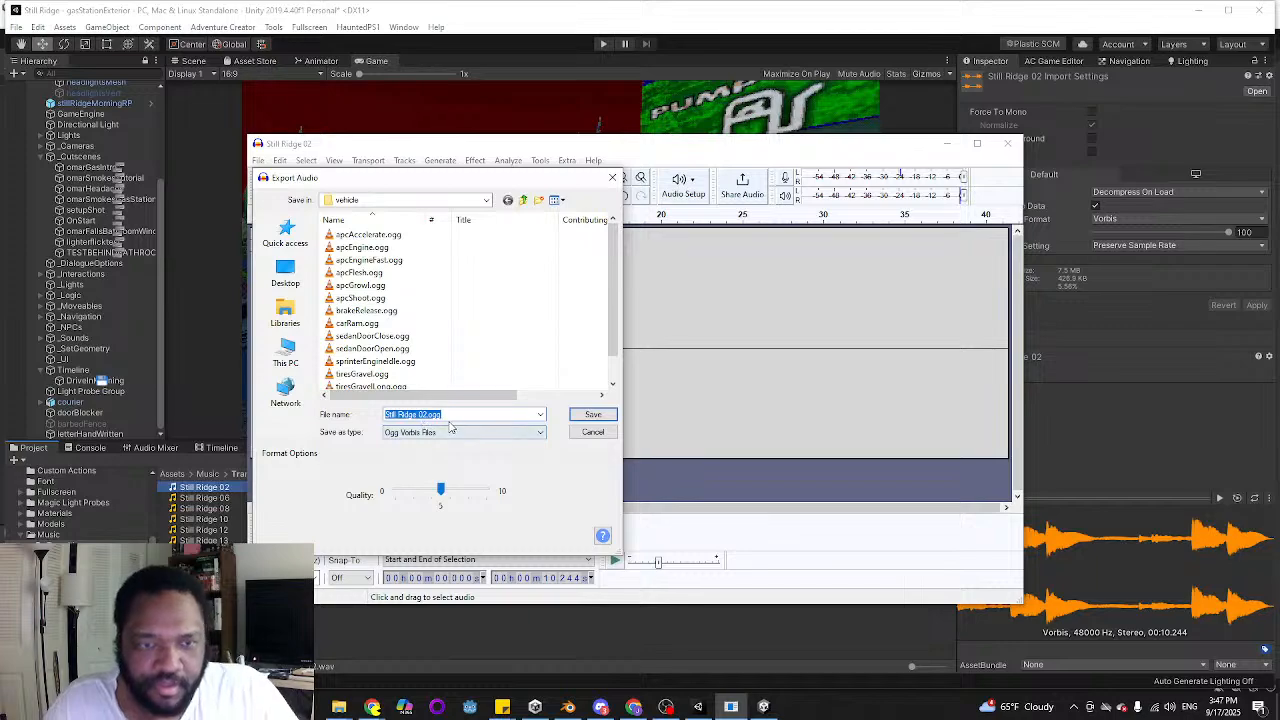
{"action": "left_click", "coordinate": [523, 199]}
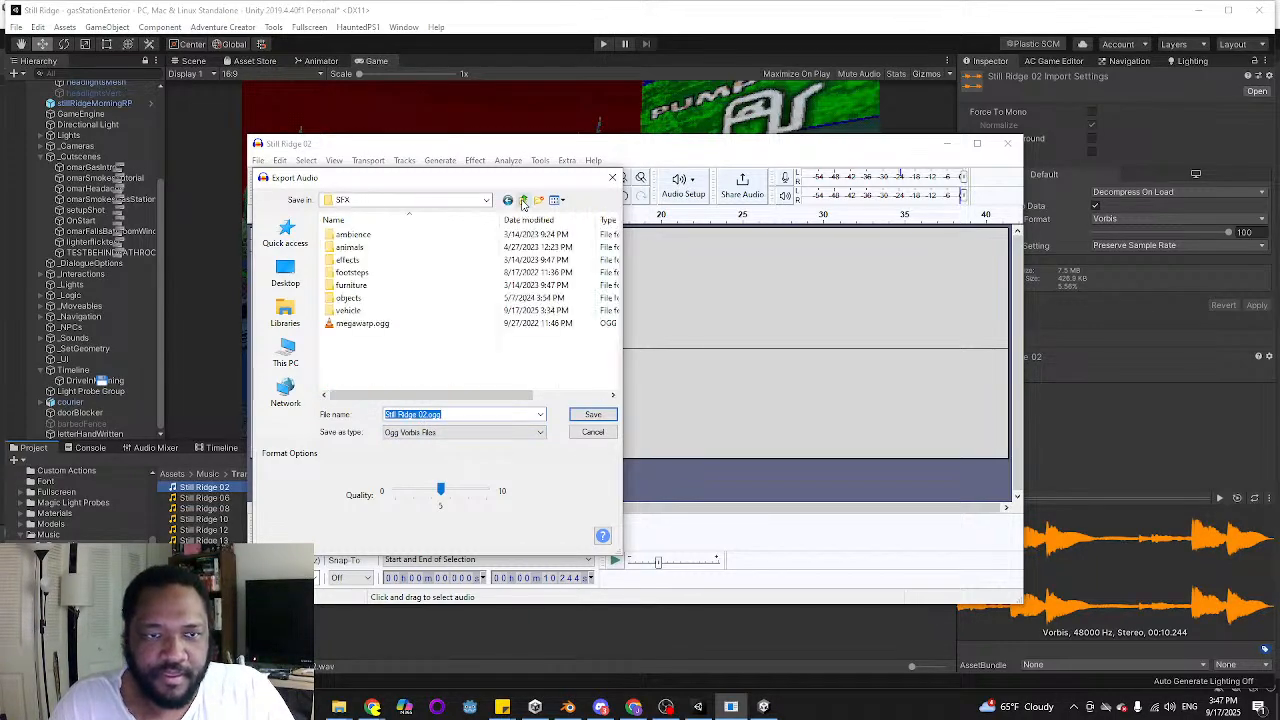
{"action": "double_click", "coordinate": [350, 361]}
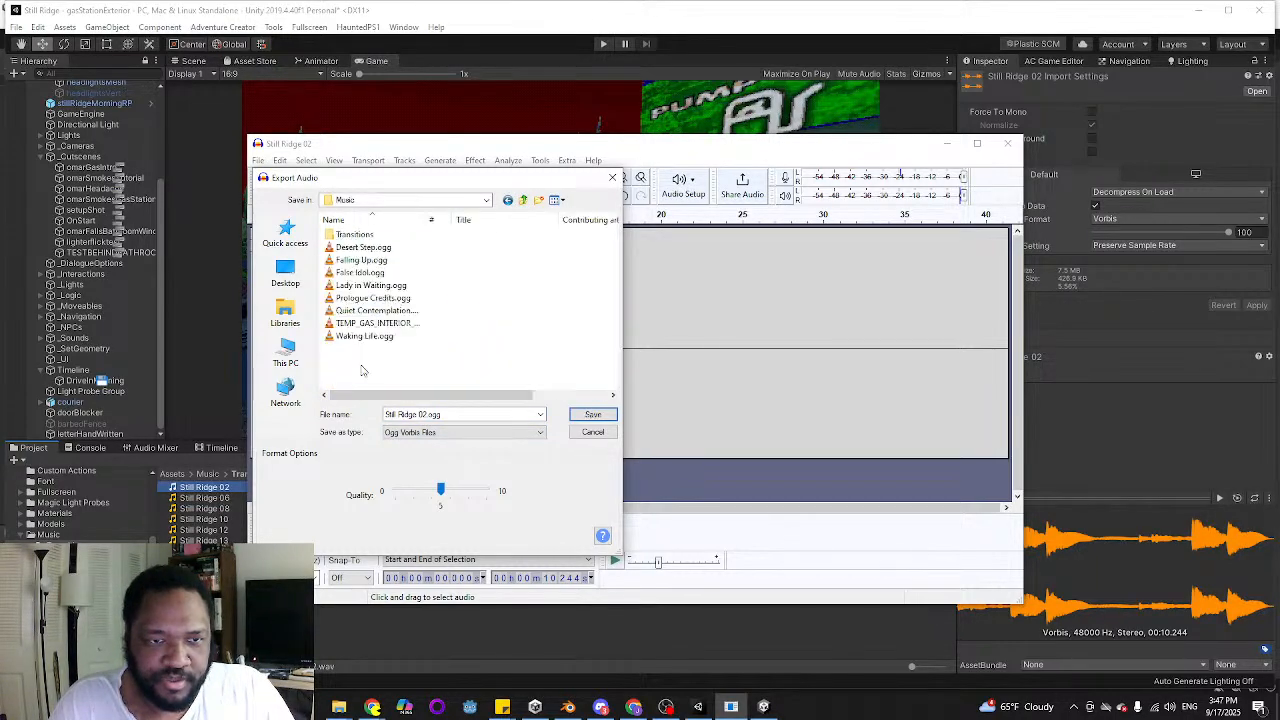
{"action": "double_click", "coordinate": [355, 234]}
{"action": "triple_click", "coordinate": [418, 414]}
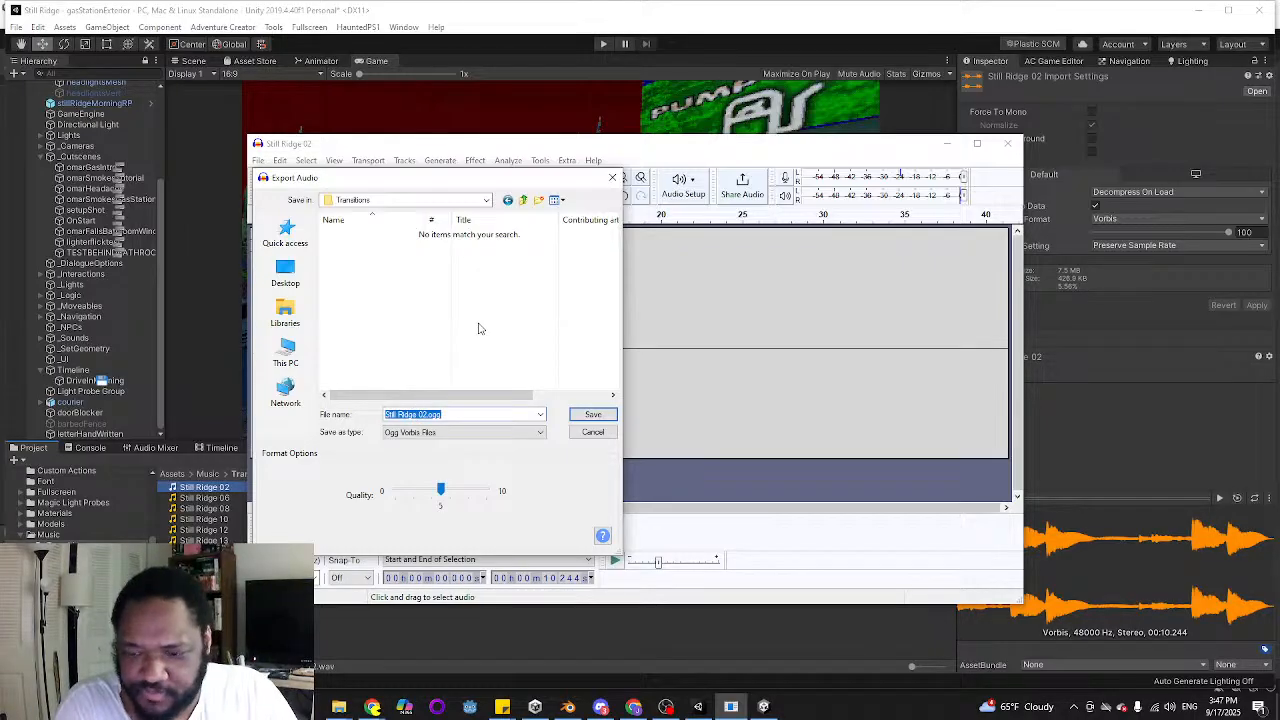
{"action": "type", "text": "transition0"}
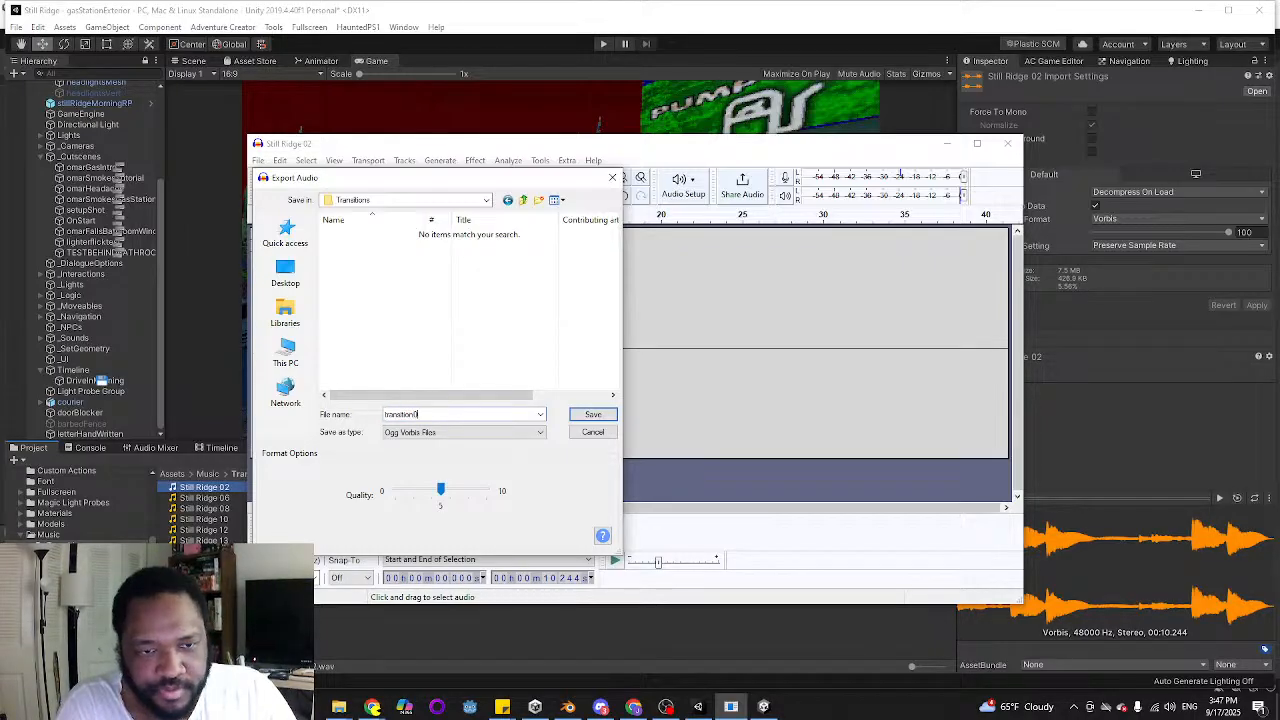
{"action": "type", "text": "1"}
{"action": "key", "text": "Return"}
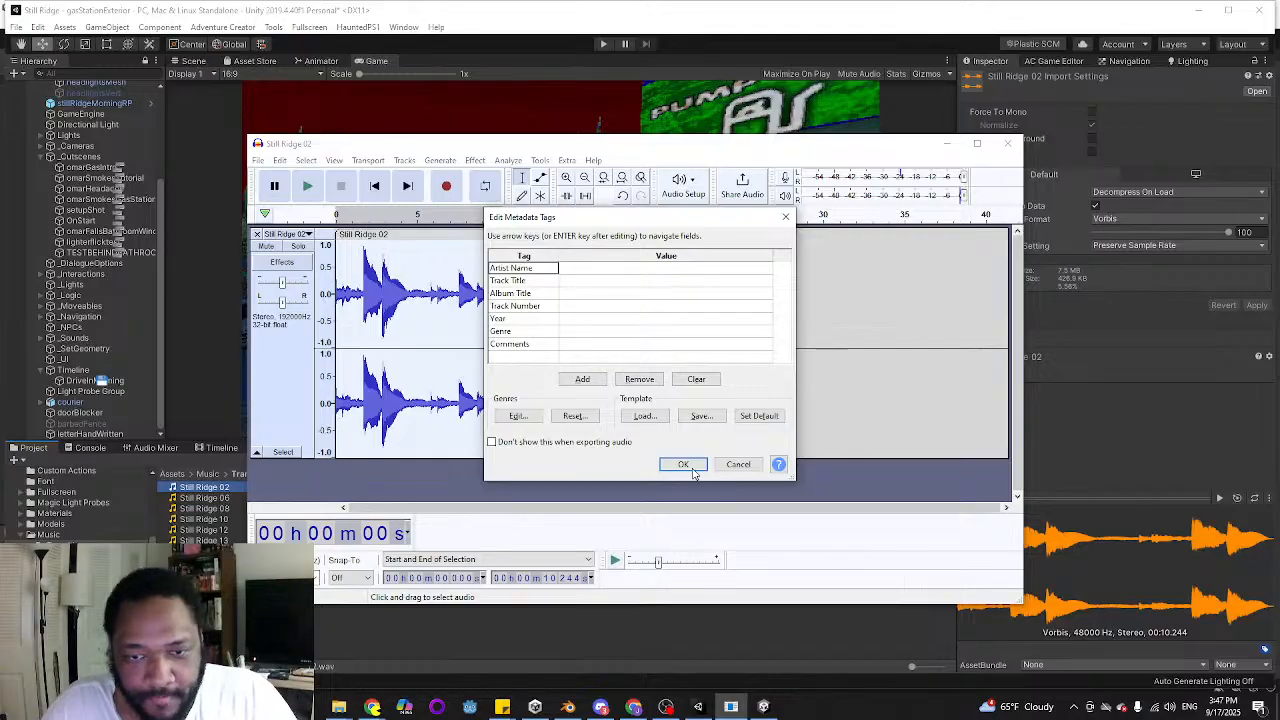
{"action": "left_click", "coordinate": [686, 463]}
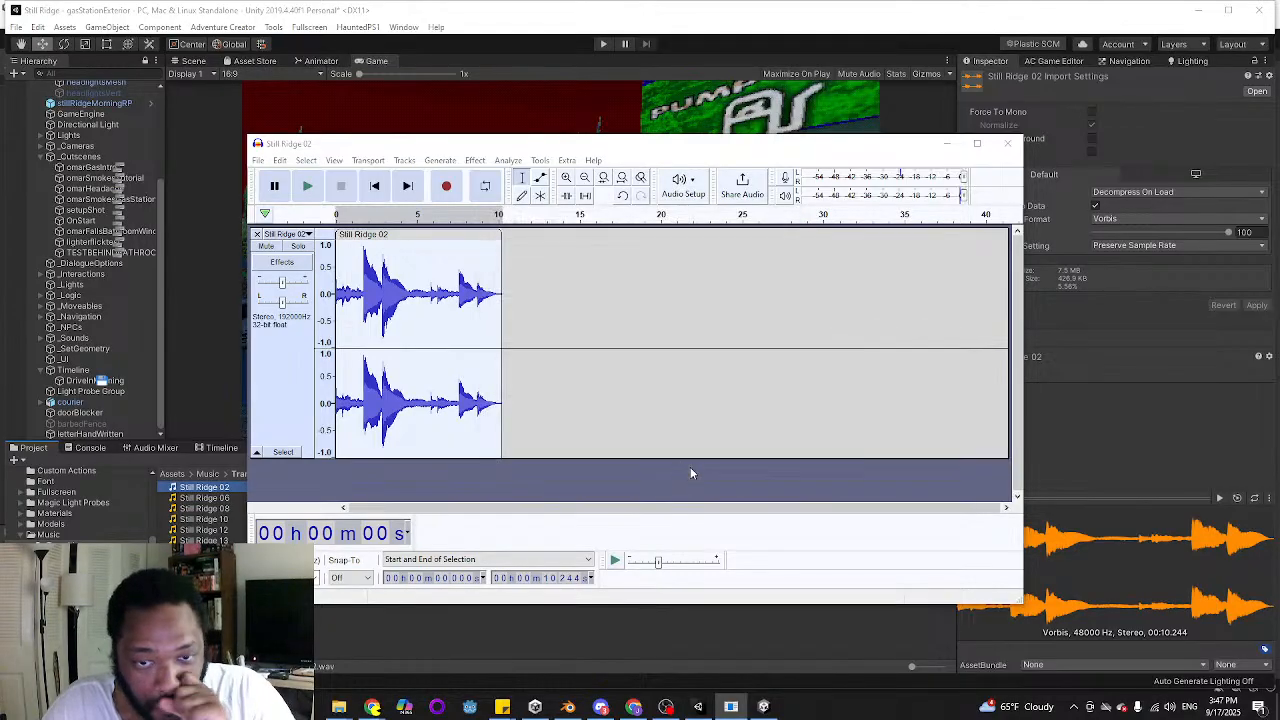
Switch to Unity and open the omarGasIntro cutscene's actions in the ActionList Editor
{"action": "left_click", "coordinate": [565, 22]}
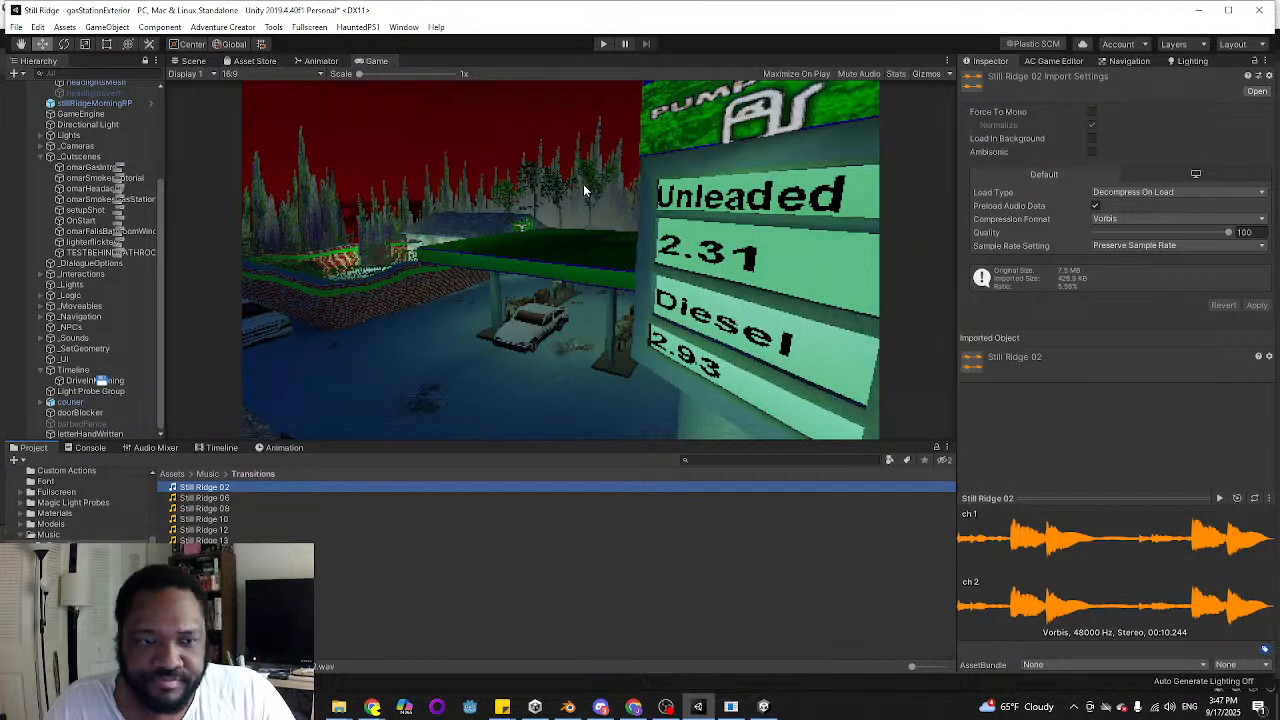
{"action": "left_click", "coordinate": [122, 172]}
{"action": "double_click", "coordinate": [122, 172]}
{"action": "left_click_drag", "start_coordinate": [518, 131], "coordinate": [822, 80]}
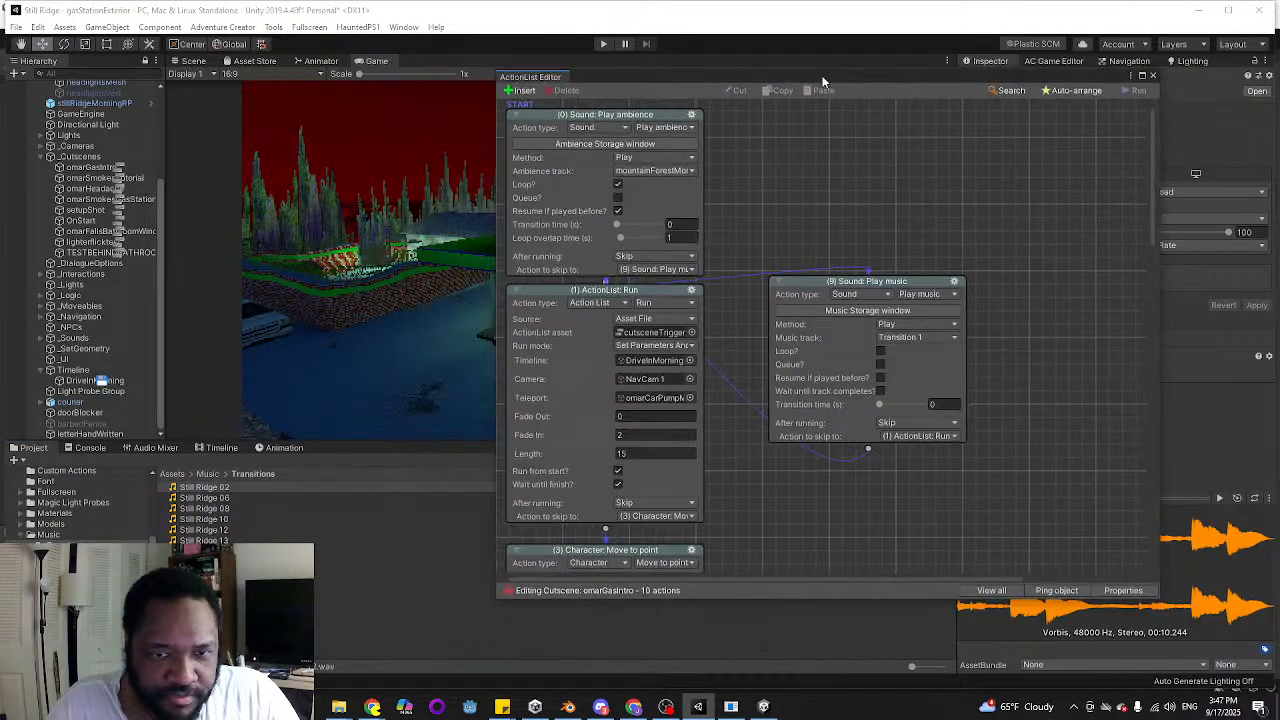
Open Music storage from the Play music action and assign the transition01 clip to the Transition 1 track
{"action": "left_click", "coordinate": [935, 338]}
{"action": "left_click", "coordinate": [866, 312]}
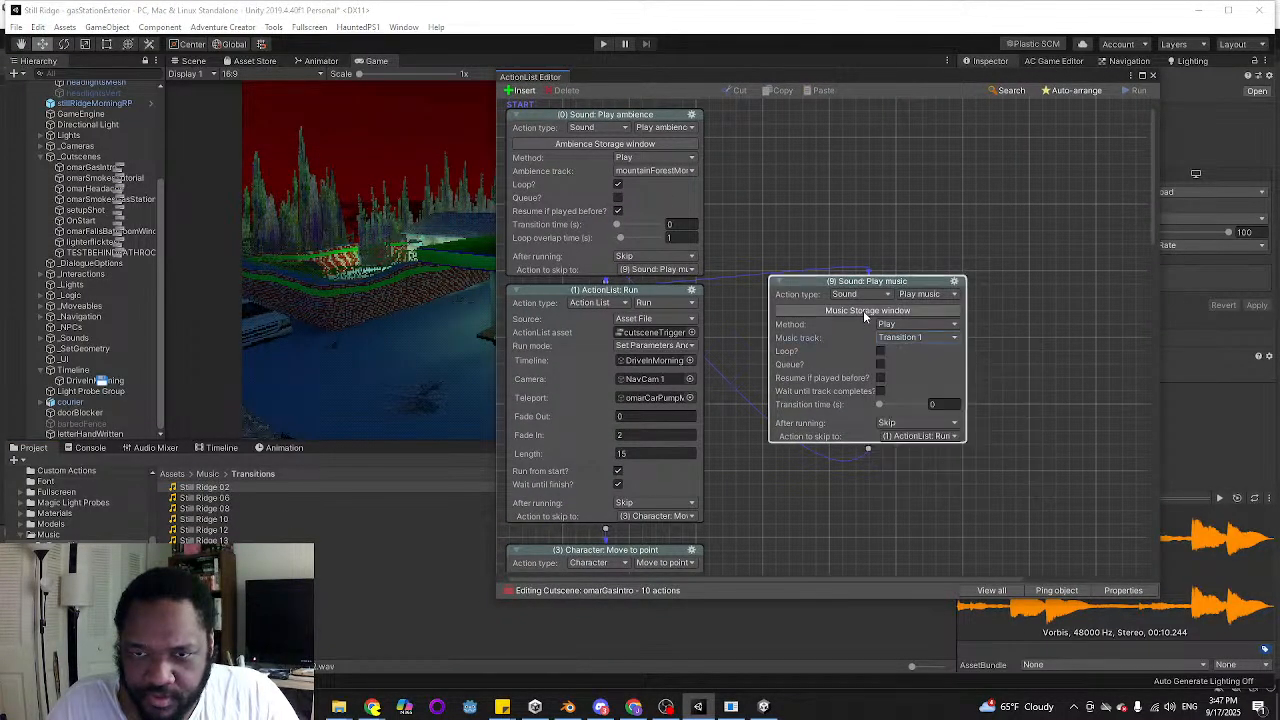
{"action": "left_click", "coordinate": [326, 440]}
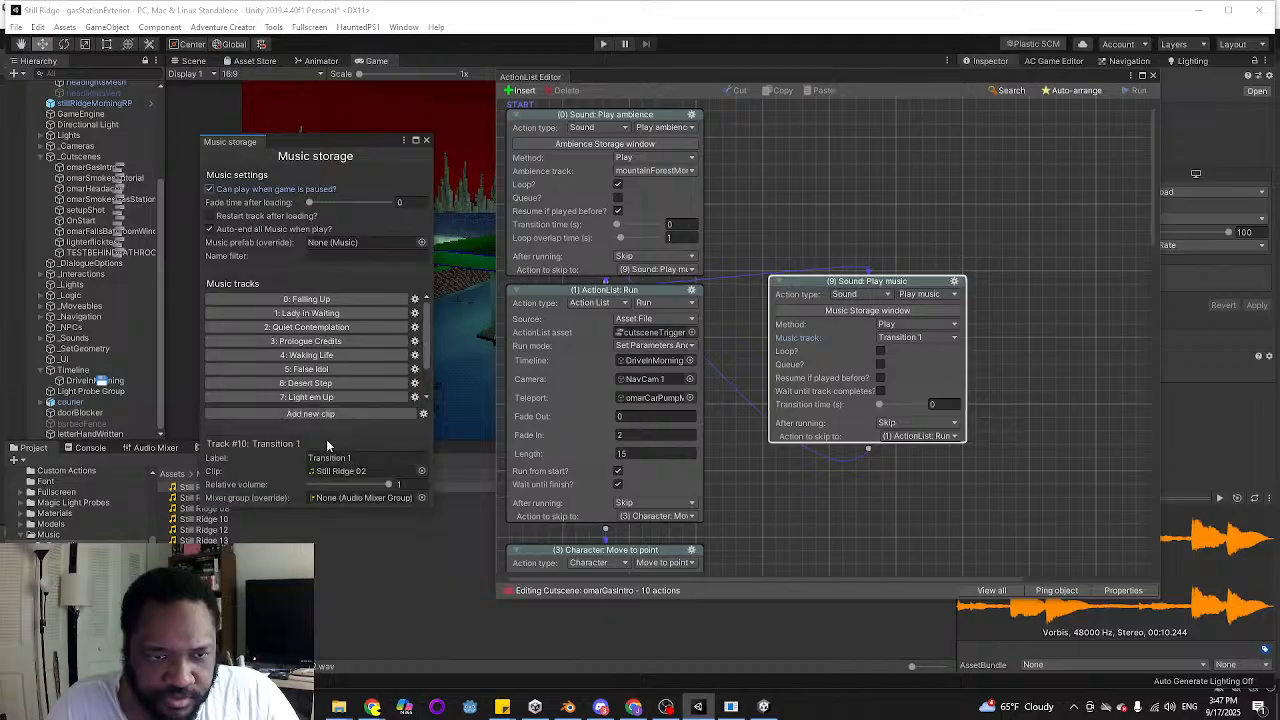
{"action": "left_click_drag", "start_coordinate": [216, 551], "coordinate": [339, 472]}
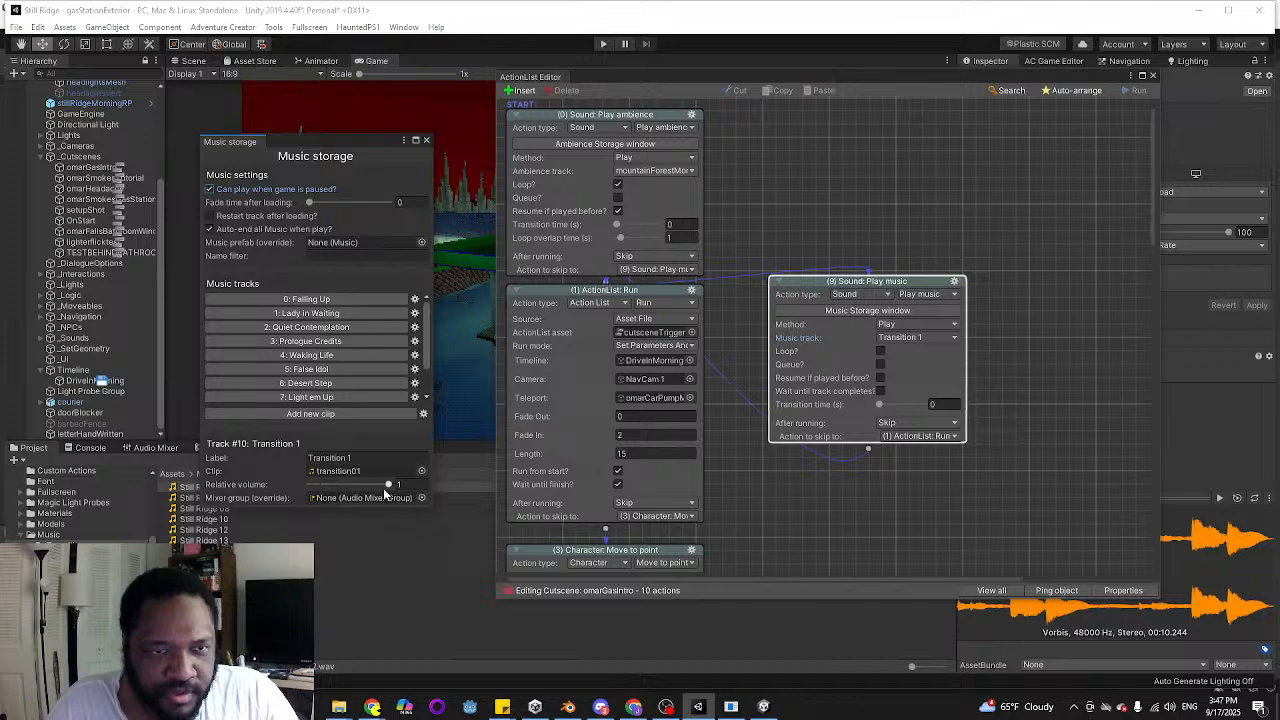
Check several stored music tracks' settings and set the Falling Up track's mixer group override to Music (MasterAudio)
{"action": "left_click", "coordinate": [335, 383]}
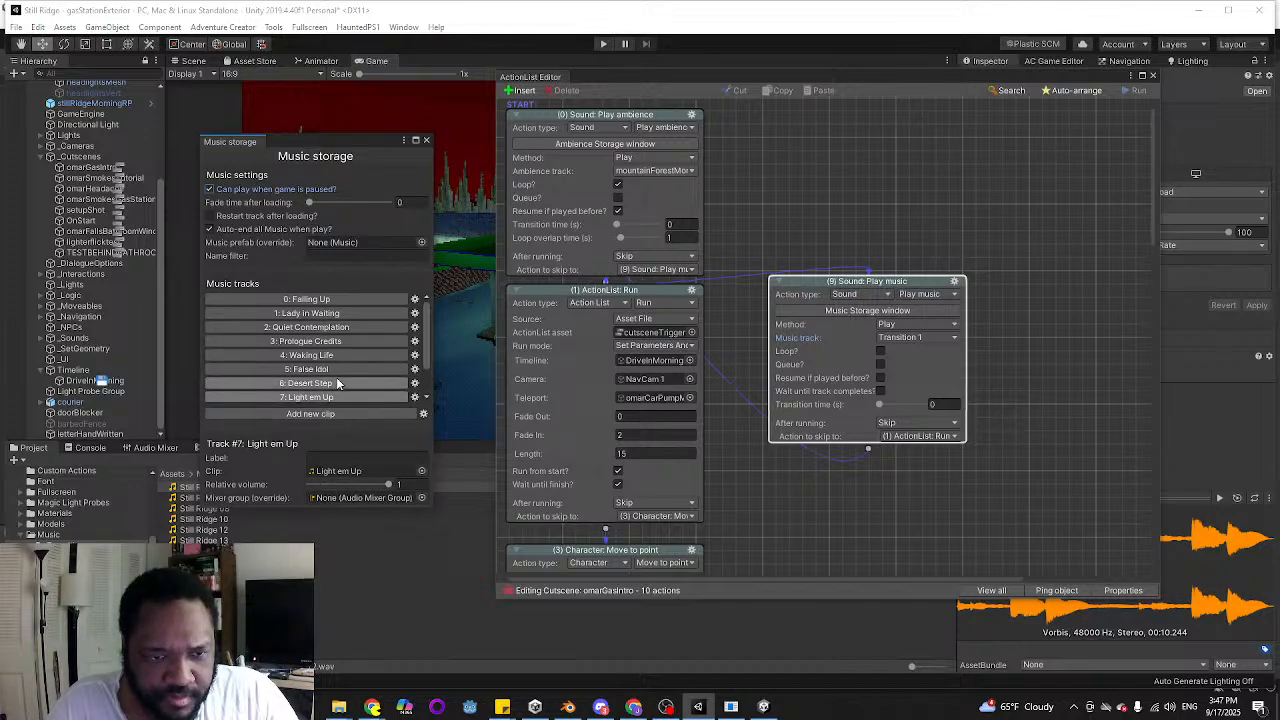
{"action": "left_click", "coordinate": [335, 299]}
{"action": "left_click", "coordinate": [335, 327]}
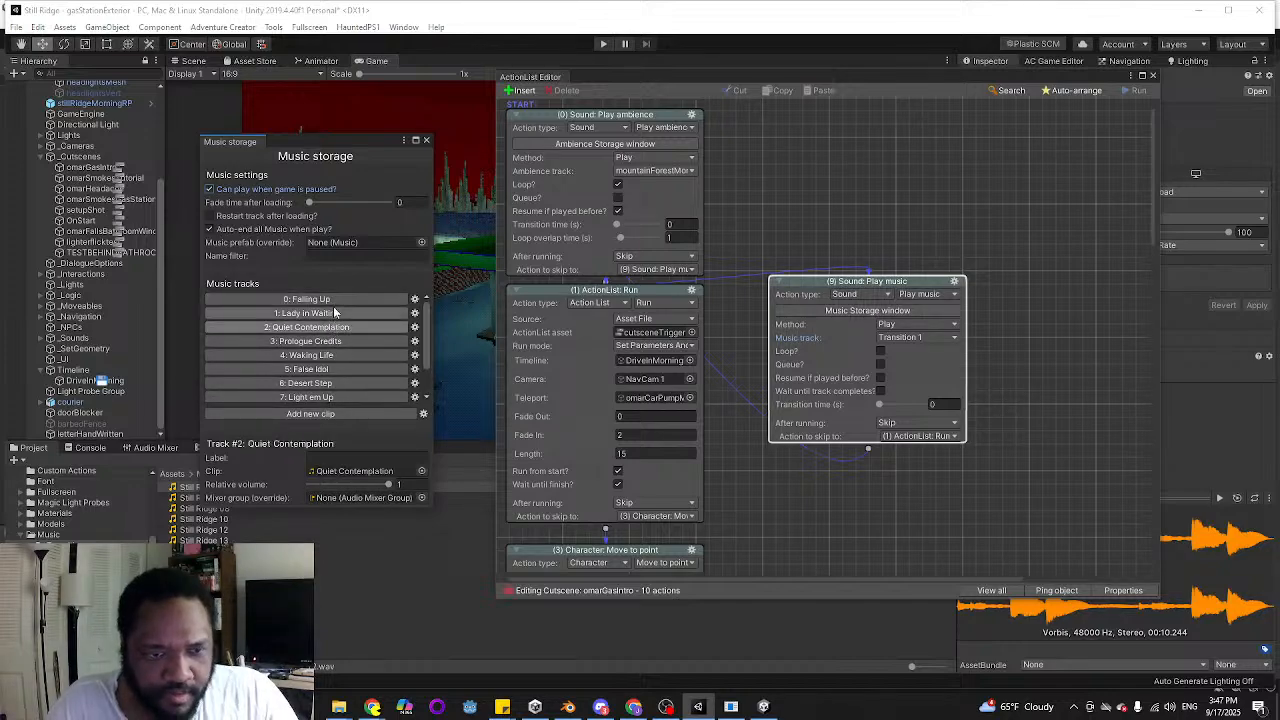
{"action": "left_click", "coordinate": [330, 341]}
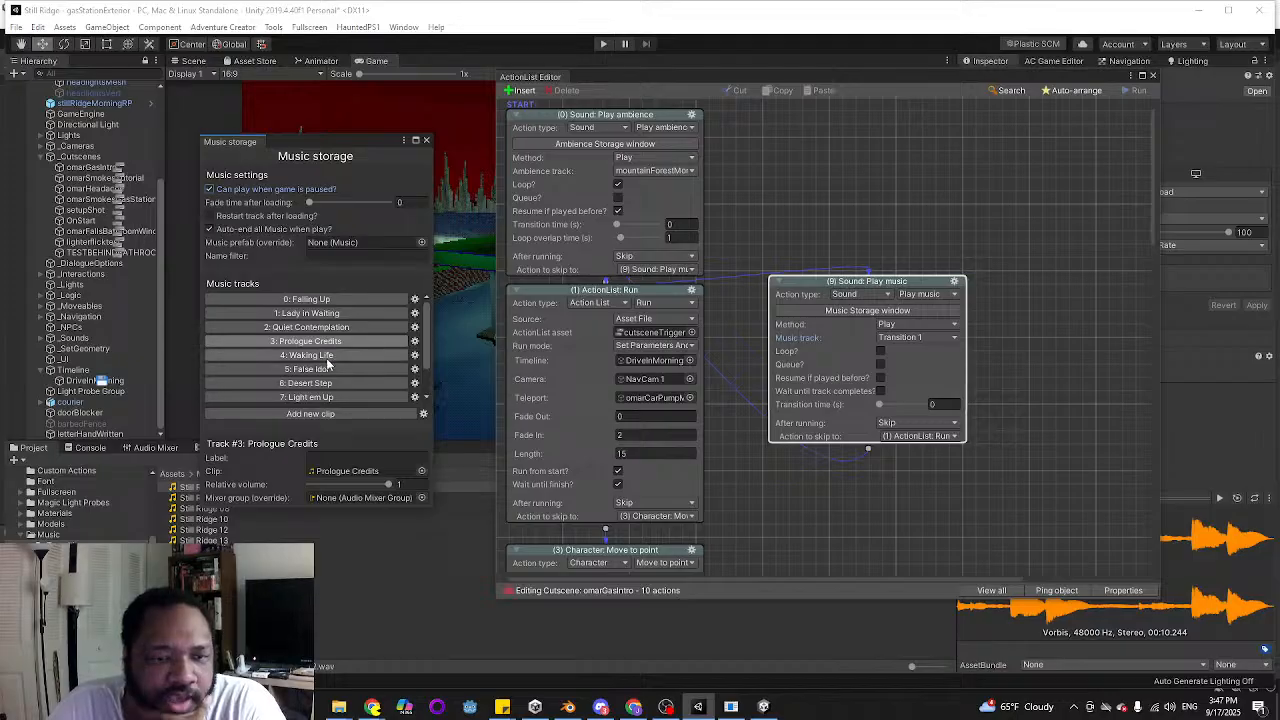
{"action": "left_click", "coordinate": [330, 355]}
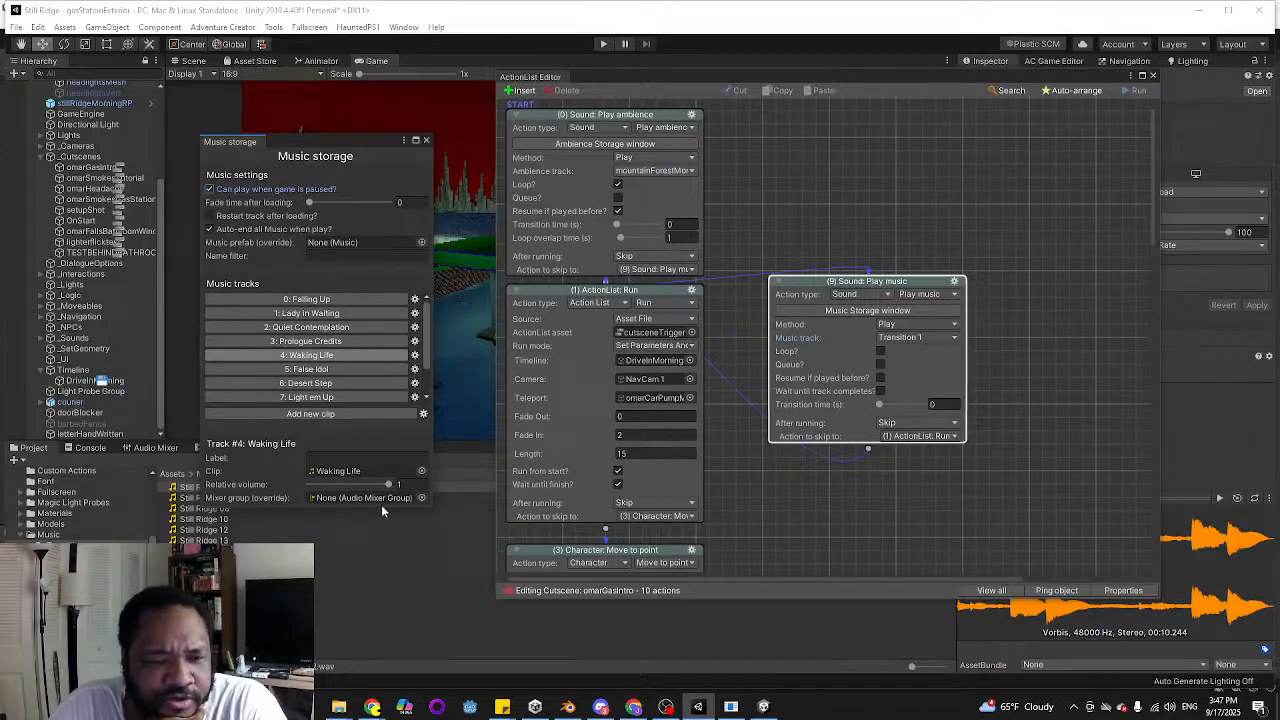
{"action": "left_click", "coordinate": [333, 299]}
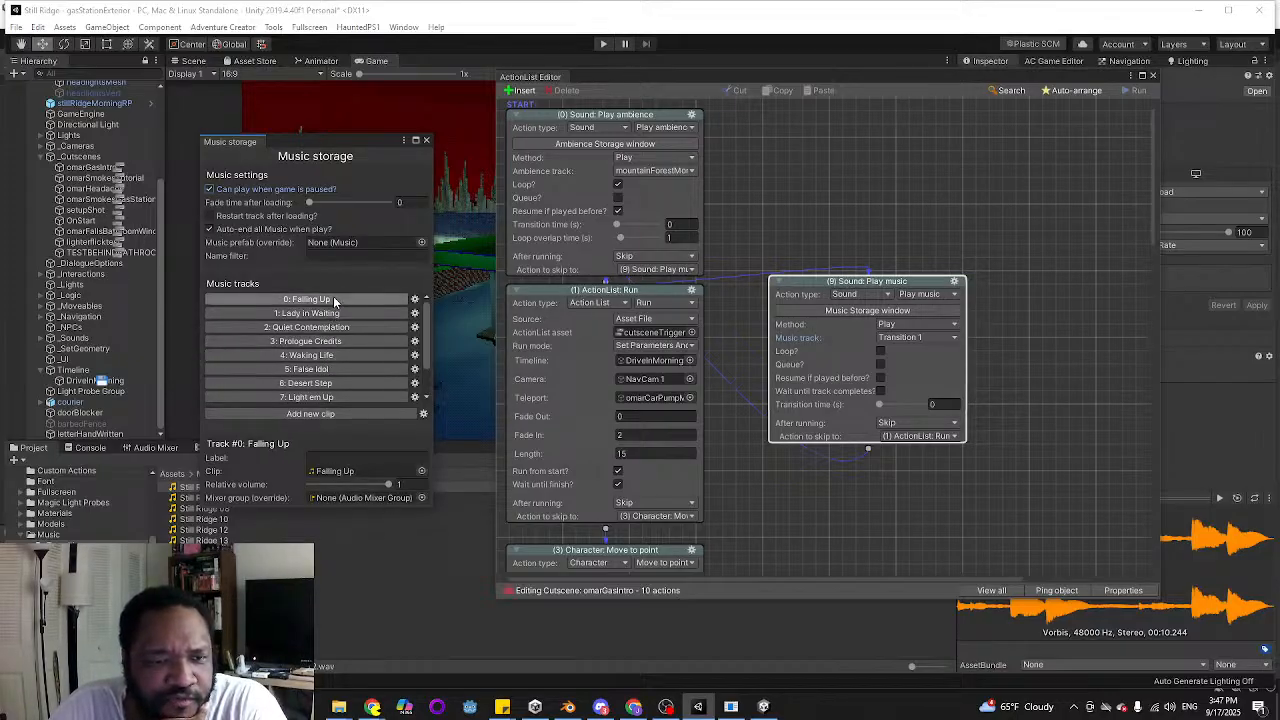
{"action": "left_click", "coordinate": [421, 498]}
{"action": "double_click", "coordinate": [1097, 364]}
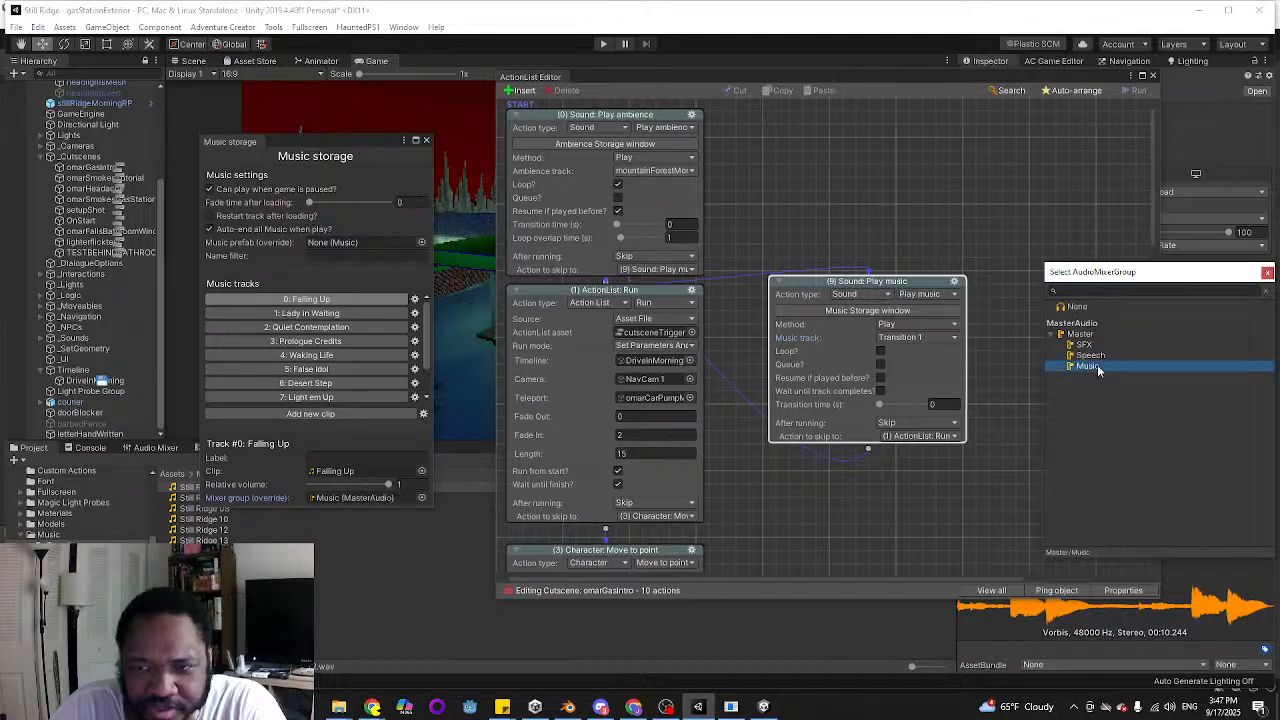
Set the mixer group override of the Lady in Waiting and Quiet Contemplation tracks to Music (MasterAudio)
{"action": "left_click", "coordinate": [366, 313]}
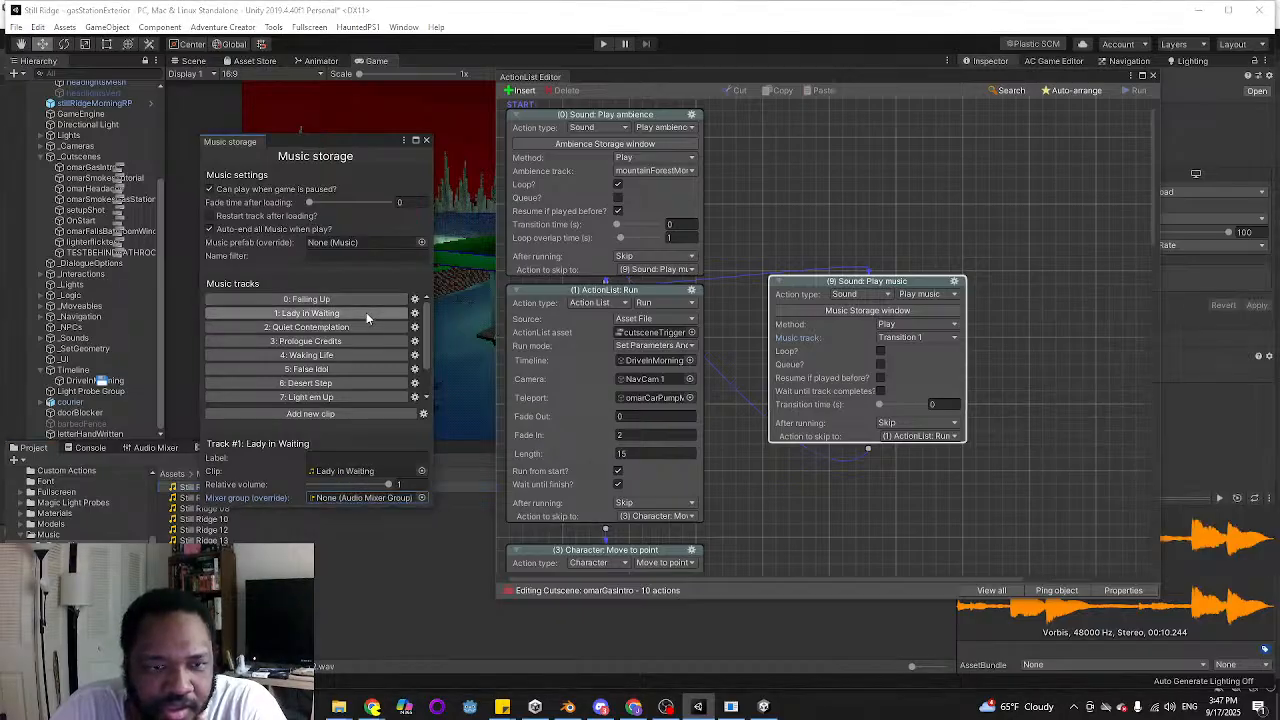
{"action": "left_click", "coordinate": [421, 498]}
{"action": "double_click", "coordinate": [1088, 366]}
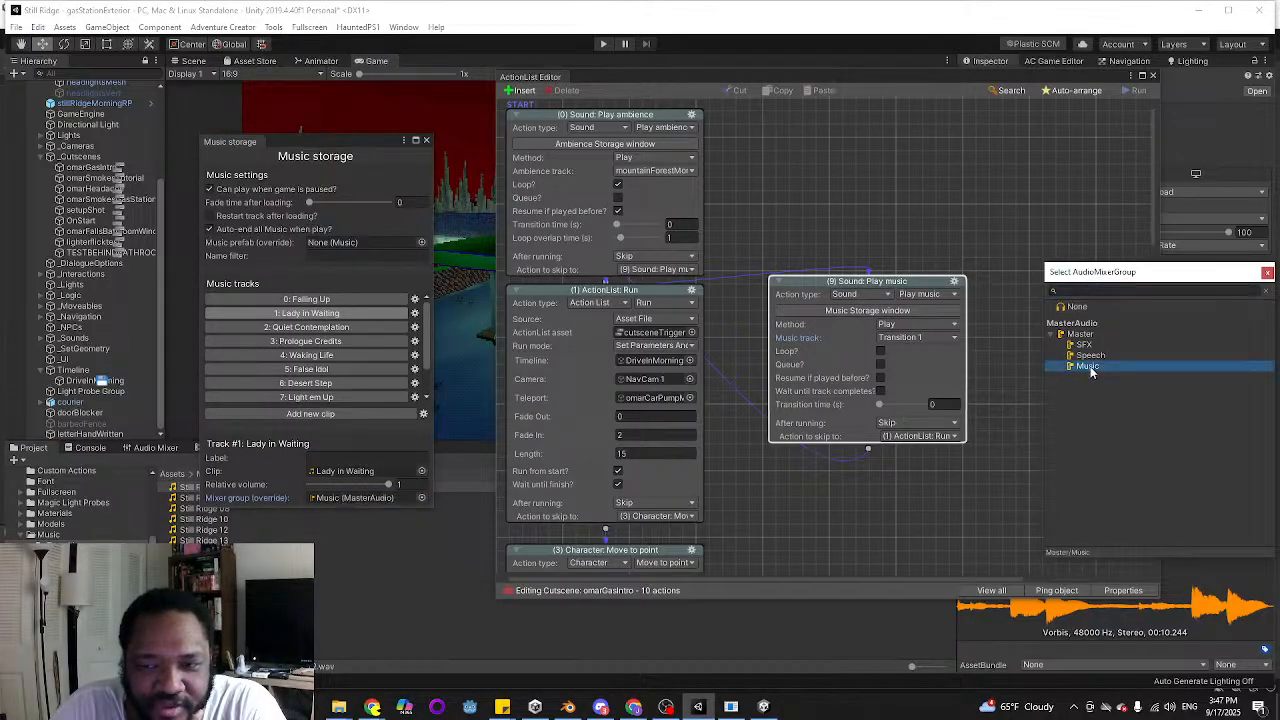
{"action": "left_click", "coordinate": [306, 327]}
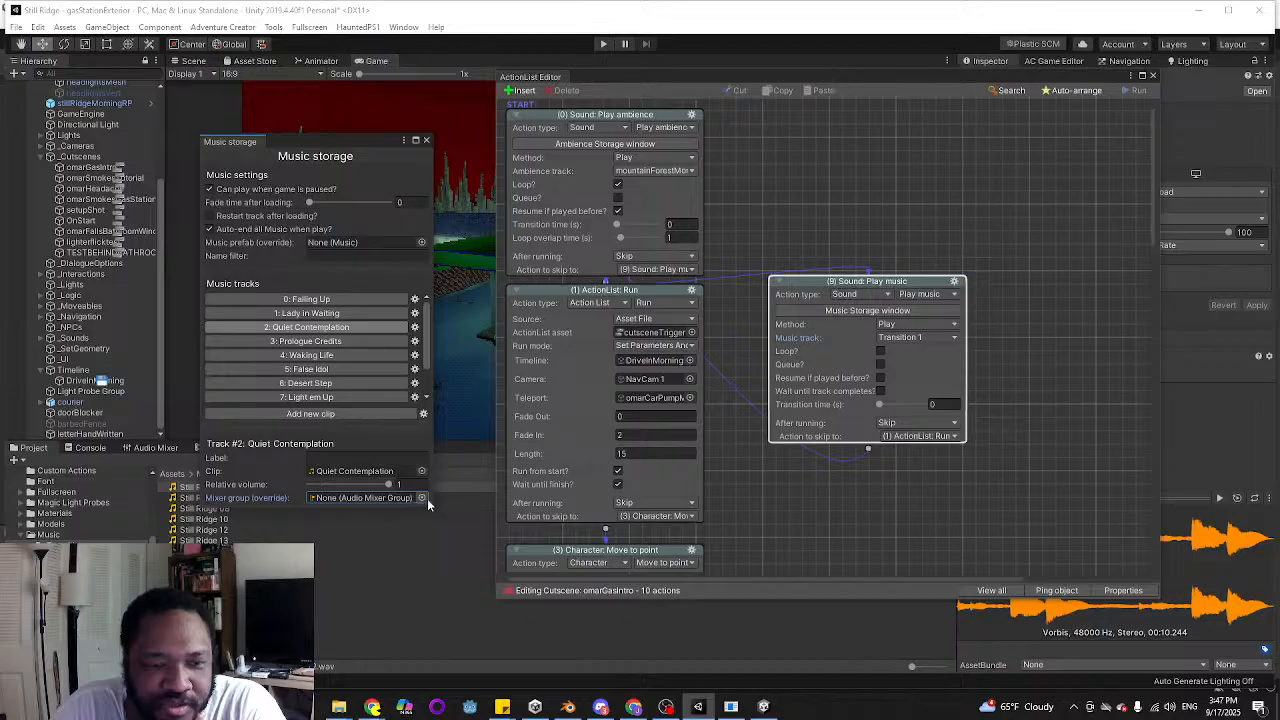
{"action": "left_click", "coordinate": [421, 498]}
{"action": "double_click", "coordinate": [1084, 366]}
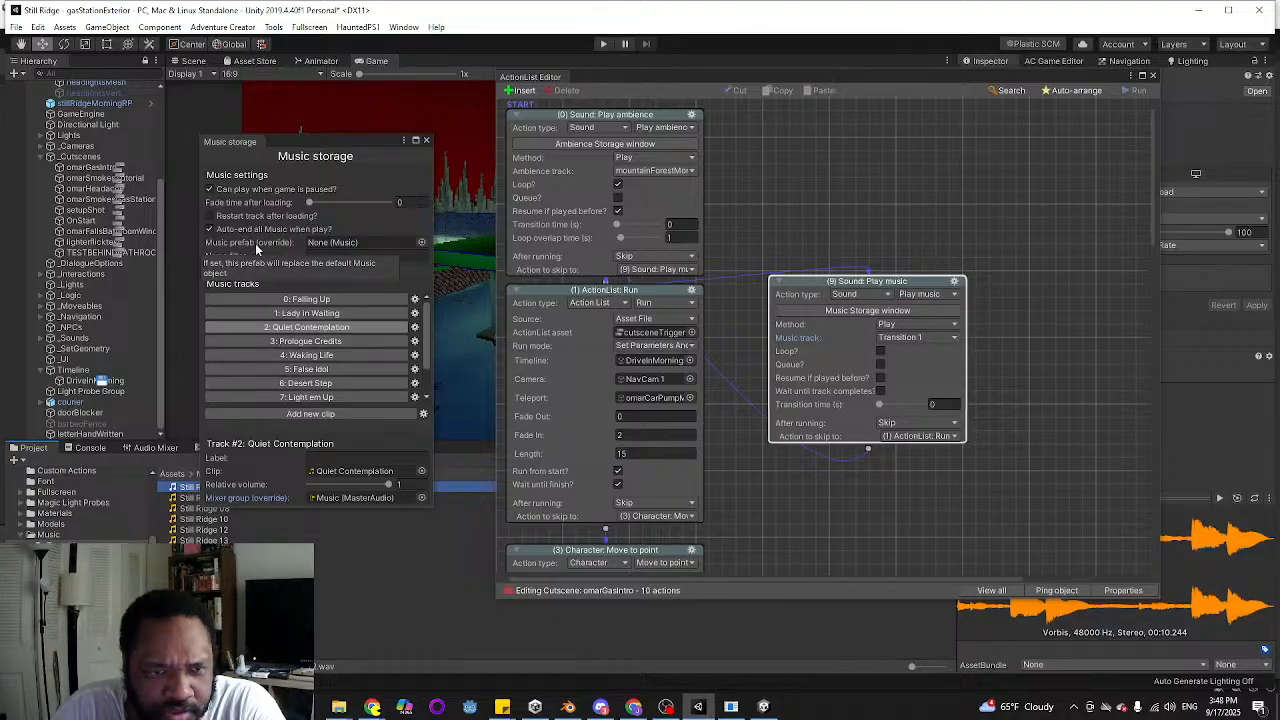
{"action": "left_click", "coordinate": [421, 242]}
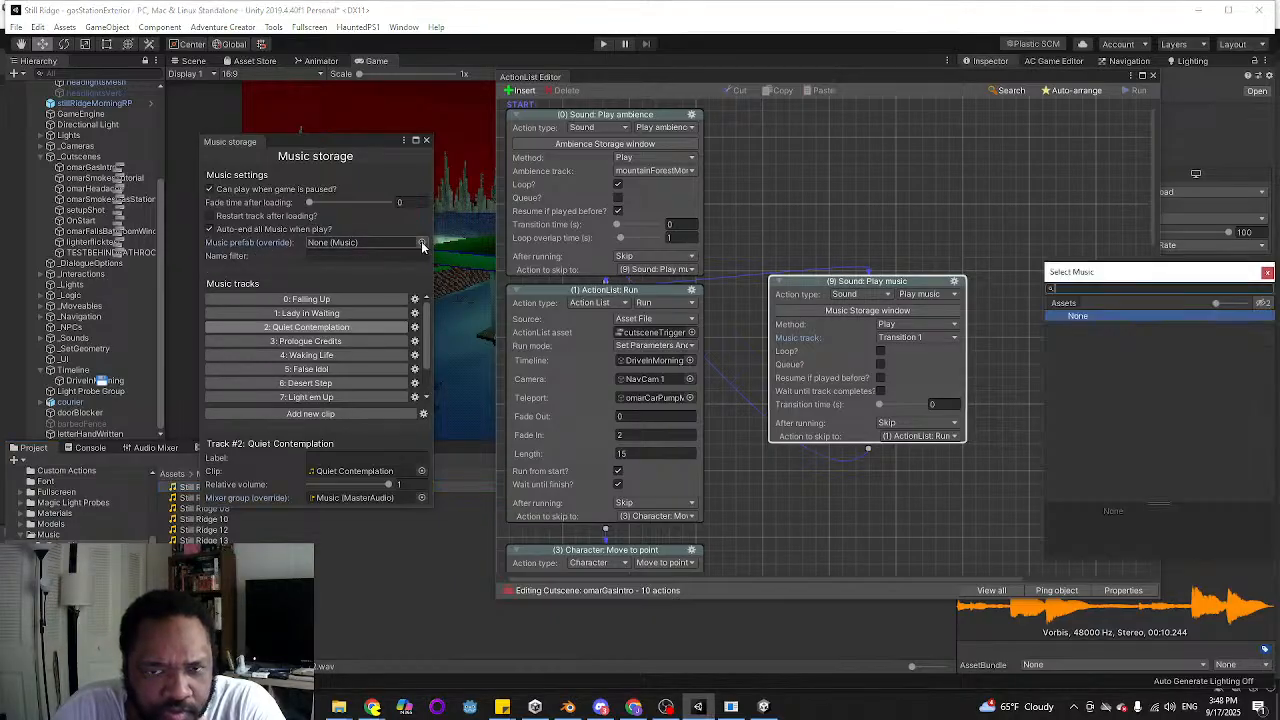
{"action": "left_click", "coordinate": [1268, 273]}
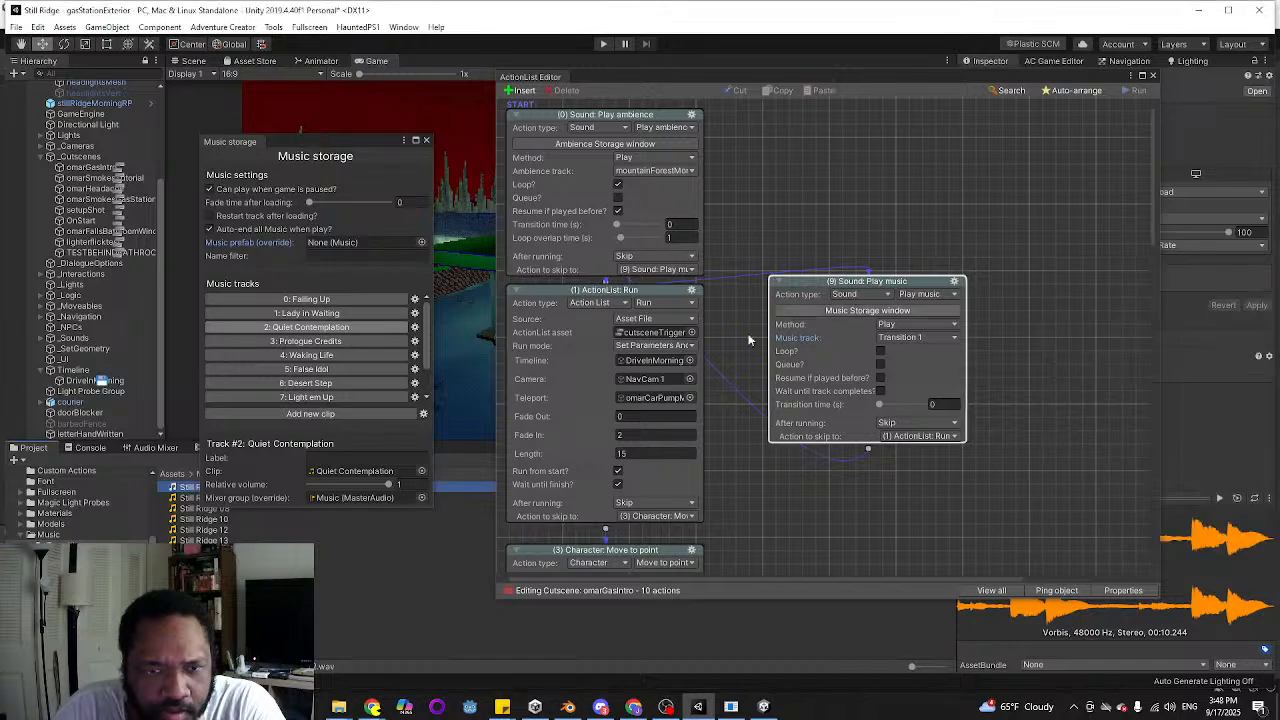
{"action": "left_click", "coordinate": [339, 342]}
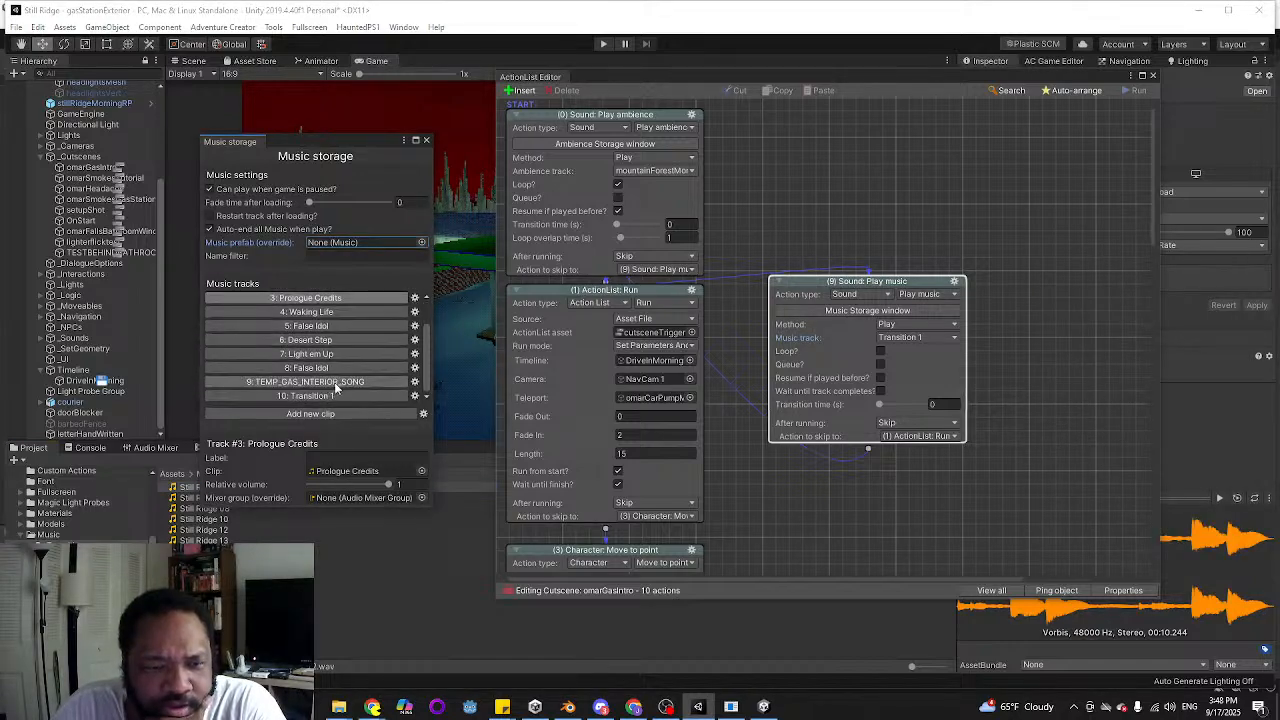
{"action": "left_click", "coordinate": [340, 328]}
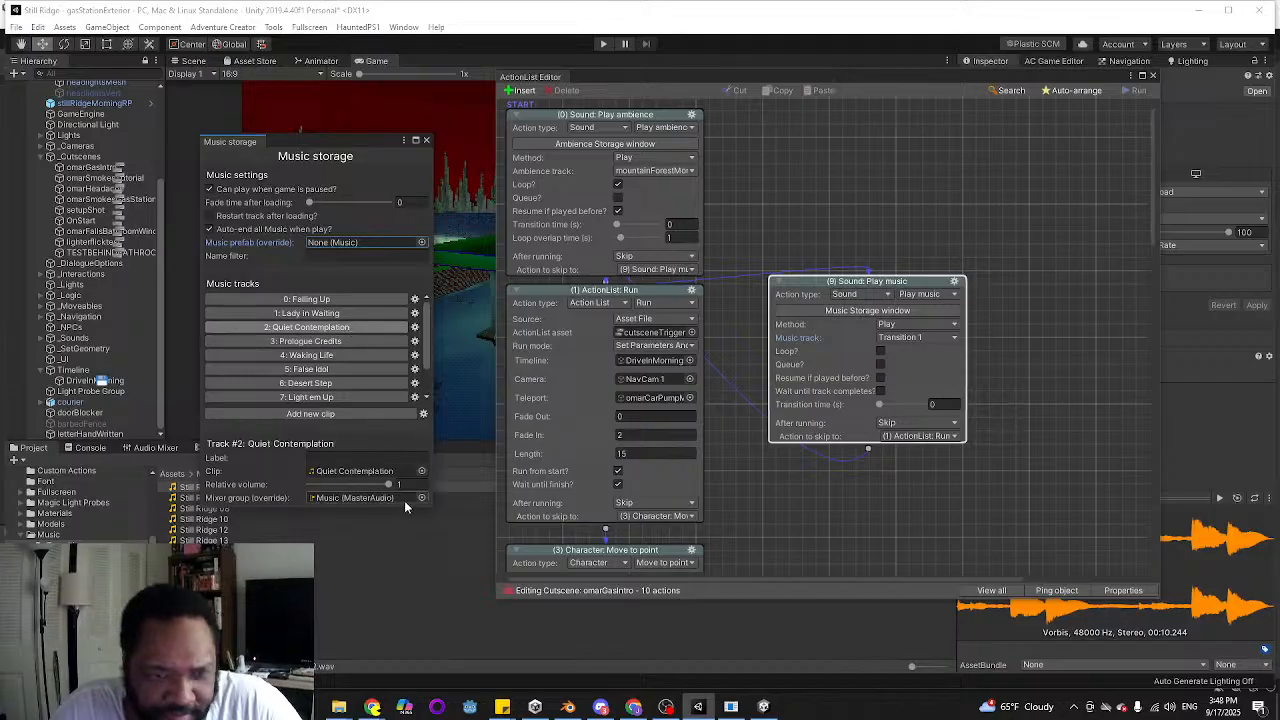
Reset the mixer group override to None for the Quiet Contemplation, Lady in Waiting and Falling Up tracks
{"action": "left_click", "coordinate": [421, 497]}
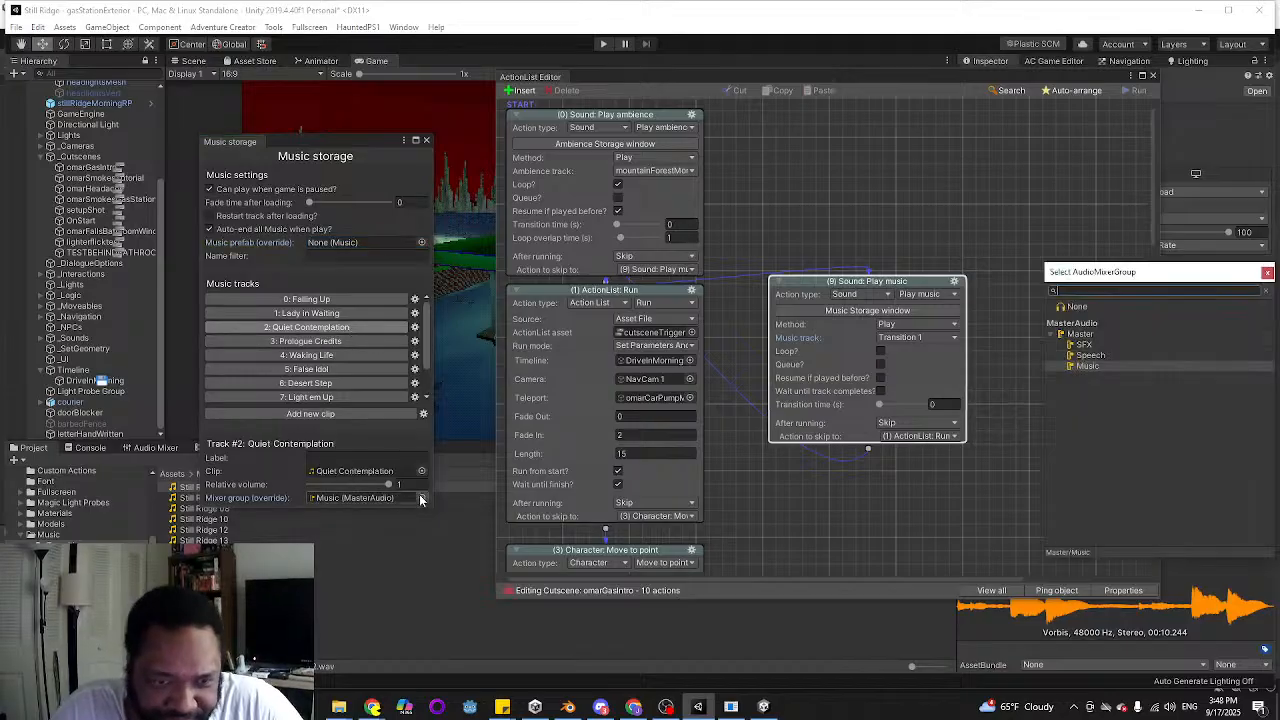
{"action": "double_click", "coordinate": [1077, 307]}
{"action": "left_click", "coordinate": [330, 313]}
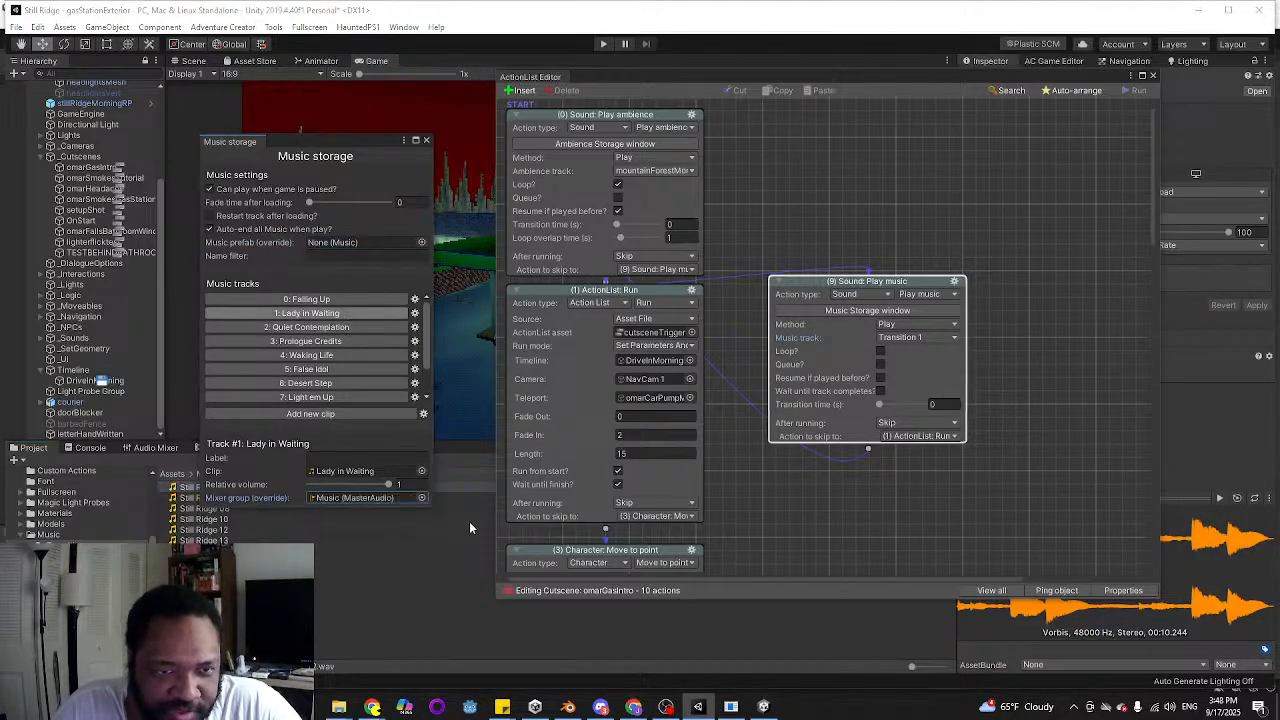
{"action": "left_click", "coordinate": [421, 497]}
{"action": "double_click", "coordinate": [1070, 307]}
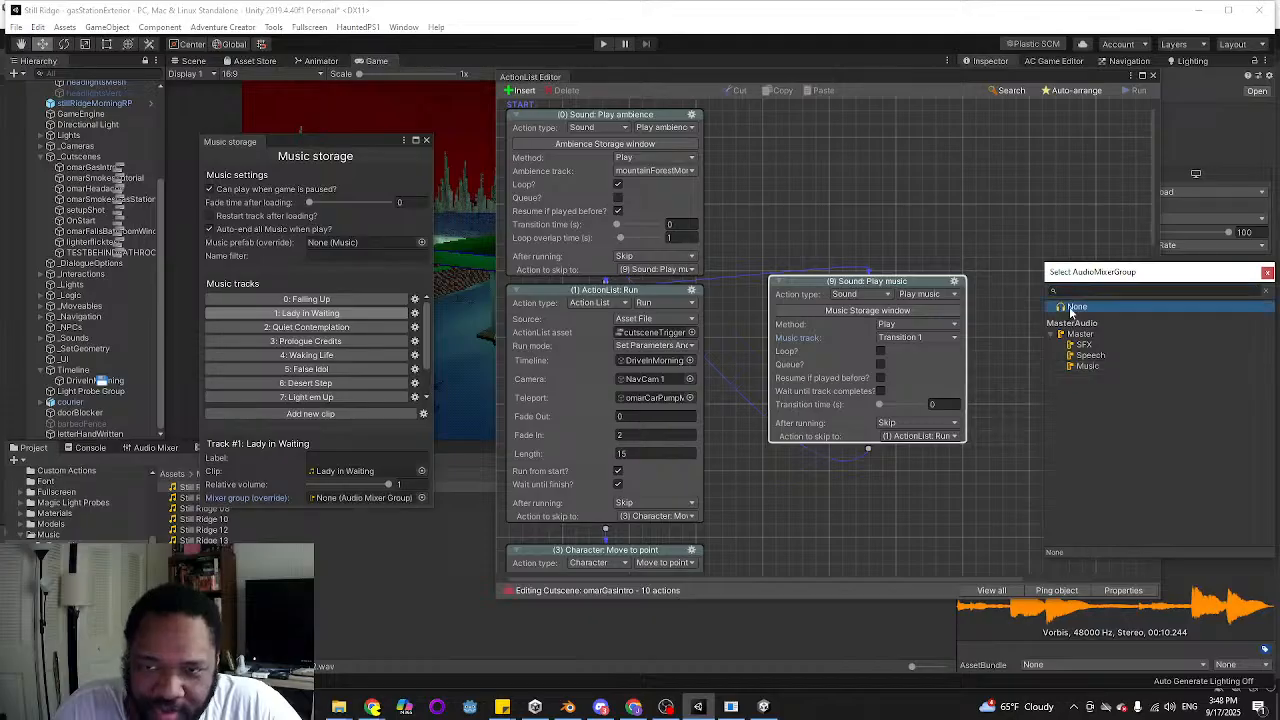
{"action": "left_click", "coordinate": [306, 299]}
{"action": "left_click", "coordinate": [421, 497]}
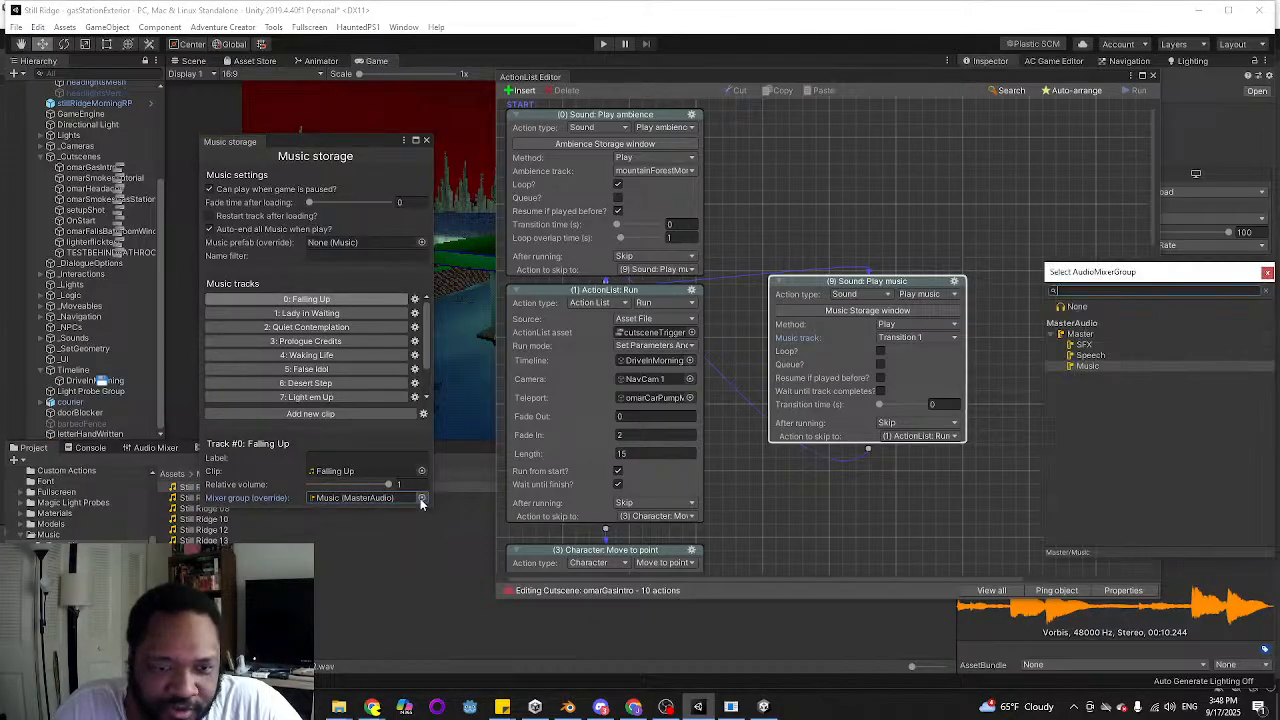
{"action": "double_click", "coordinate": [1072, 310]}
Set the Transition 1 track's mixer group override to Music (MasterAudio)
{"action": "scroll", "coordinate": [355, 366], "scroll_direction": "down", "scroll_amount": 2}
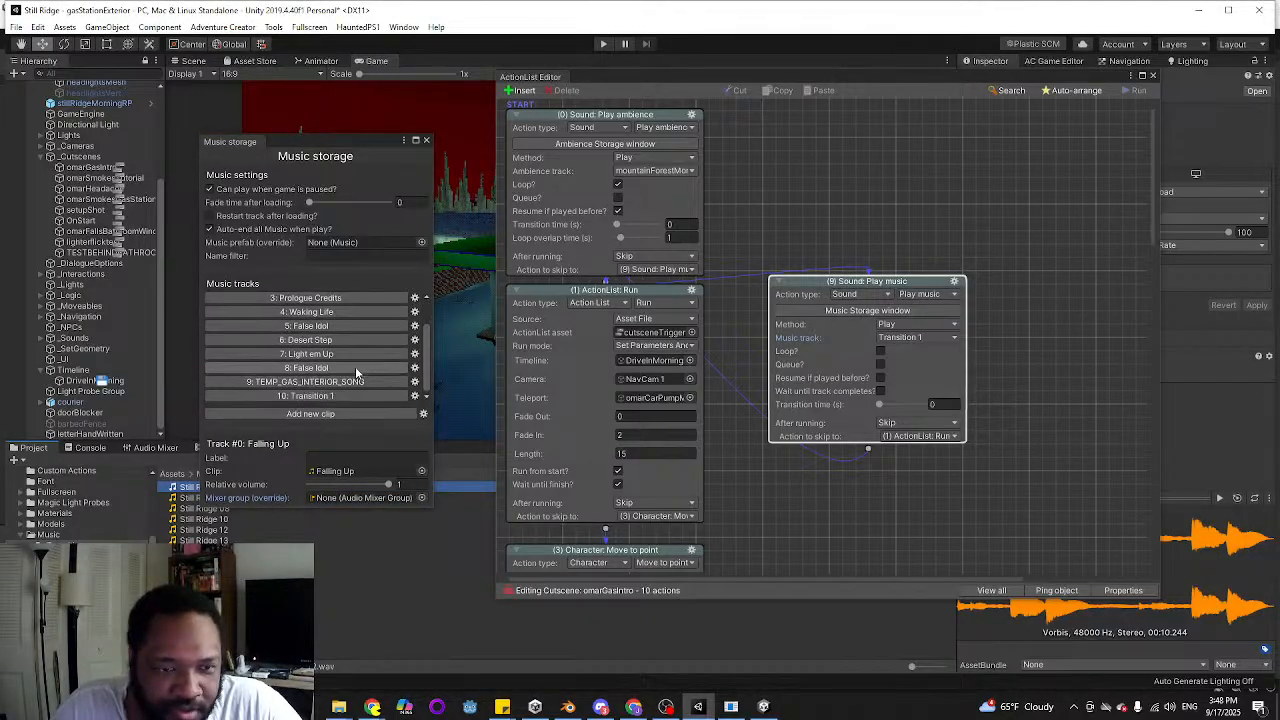
{"action": "left_click", "coordinate": [339, 396]}
{"action": "left_click", "coordinate": [421, 498]}
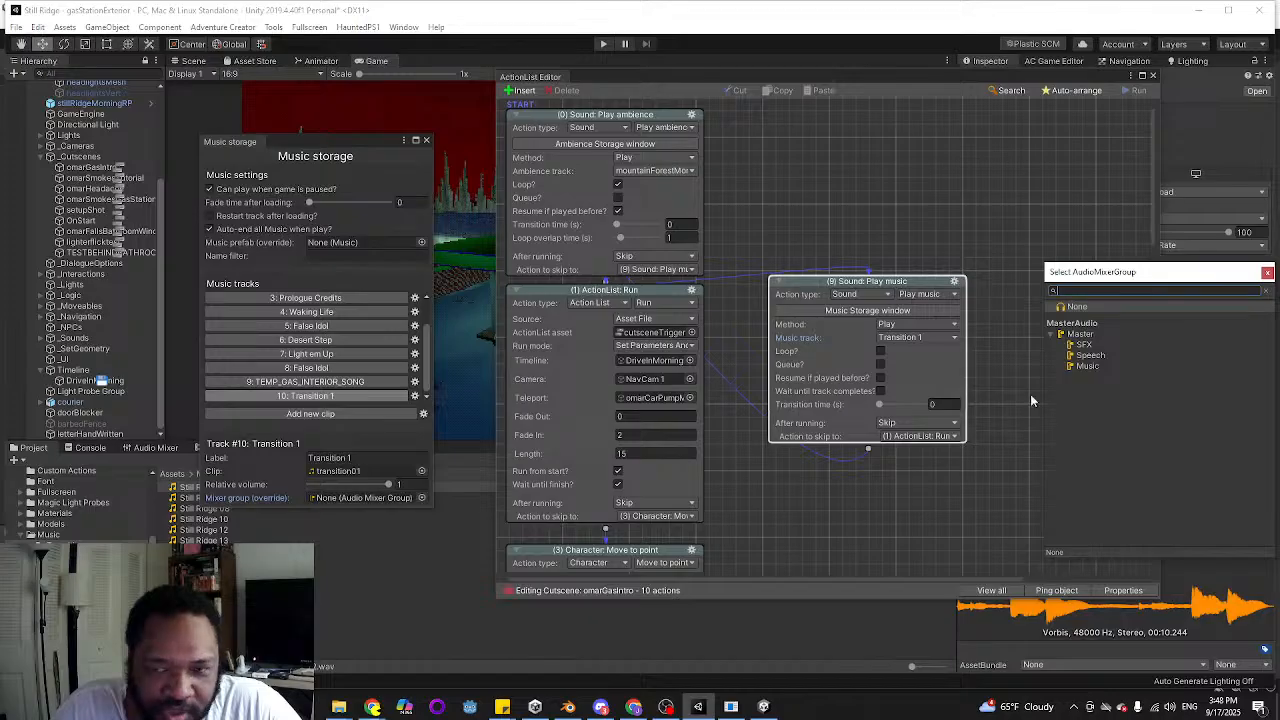
{"action": "double_click", "coordinate": [1097, 370]}
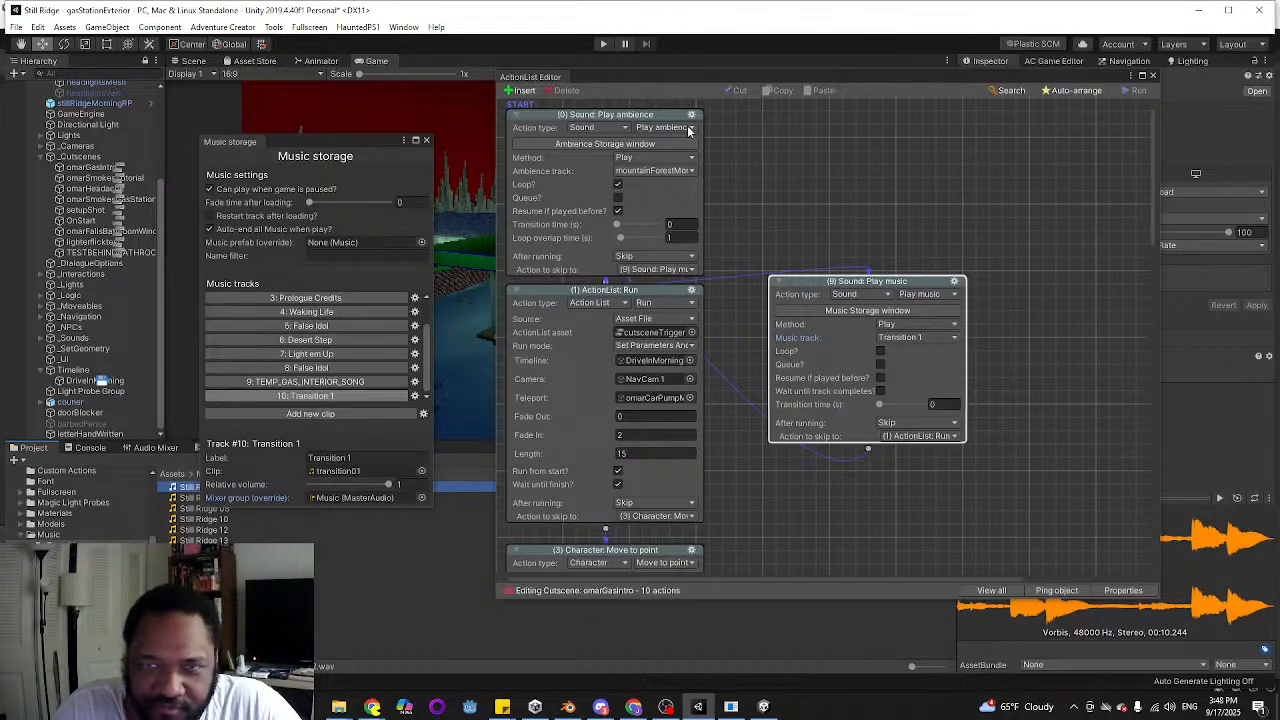
Close Music storage and the ActionList Editor, and run the scene in Play mode to test the transition music
{"action": "left_click", "coordinate": [426, 141]}
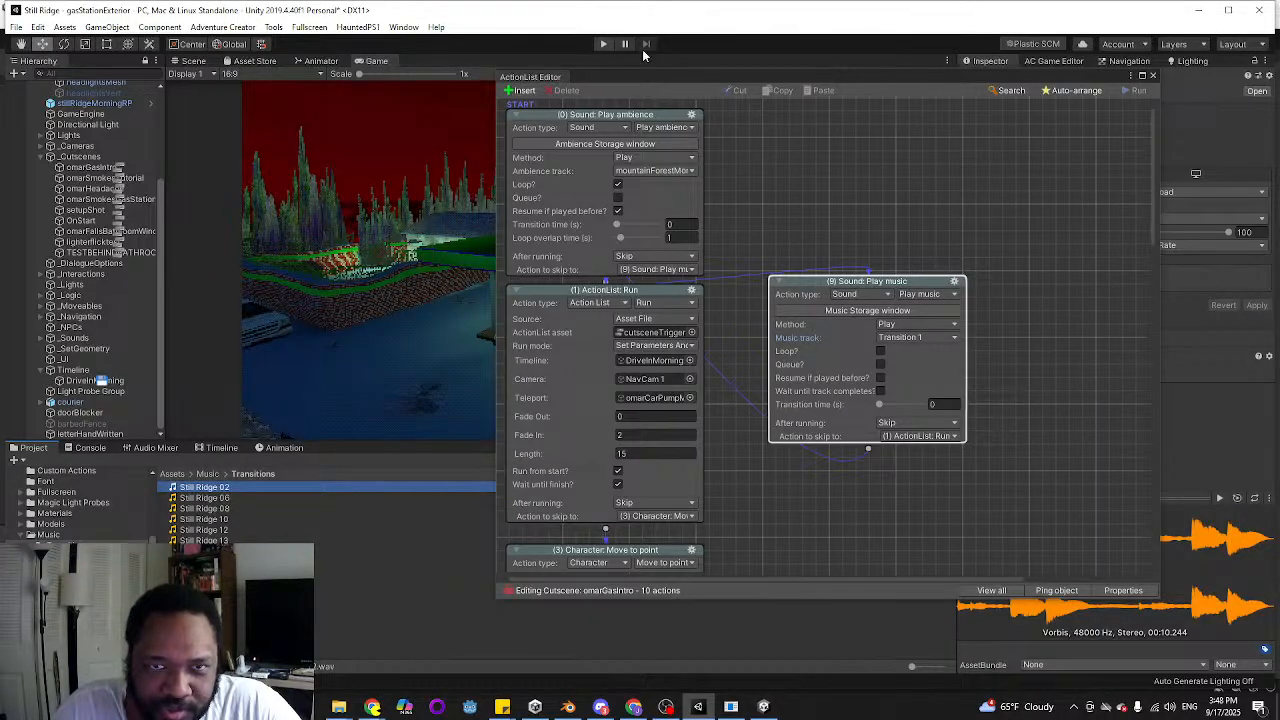
{"action": "left_click", "coordinate": [1152, 75]}
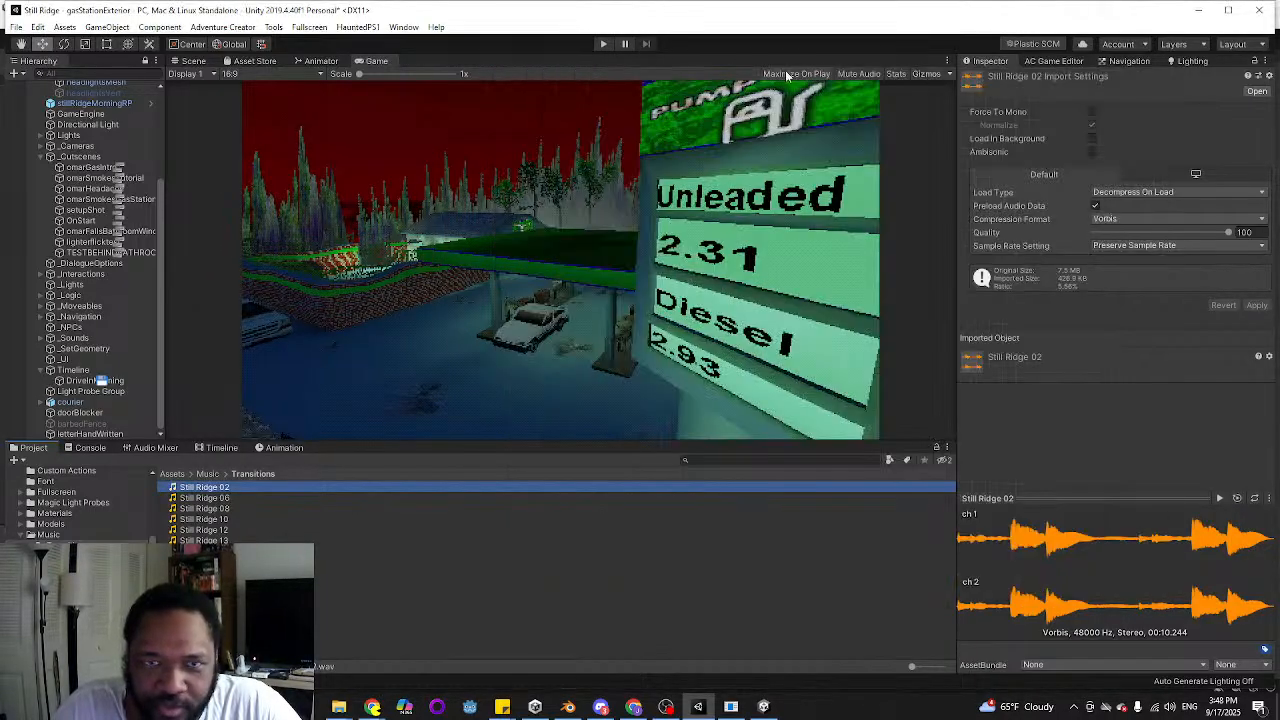
{"action": "left_click", "coordinate": [602, 44]}
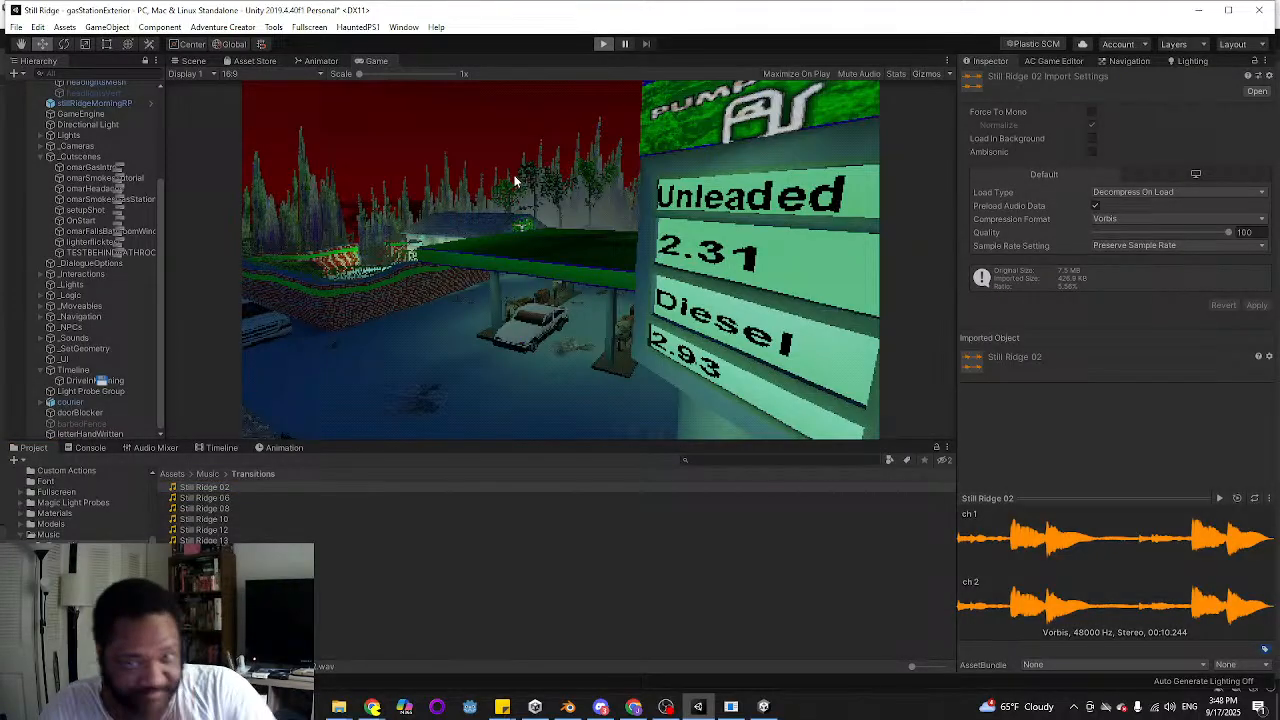
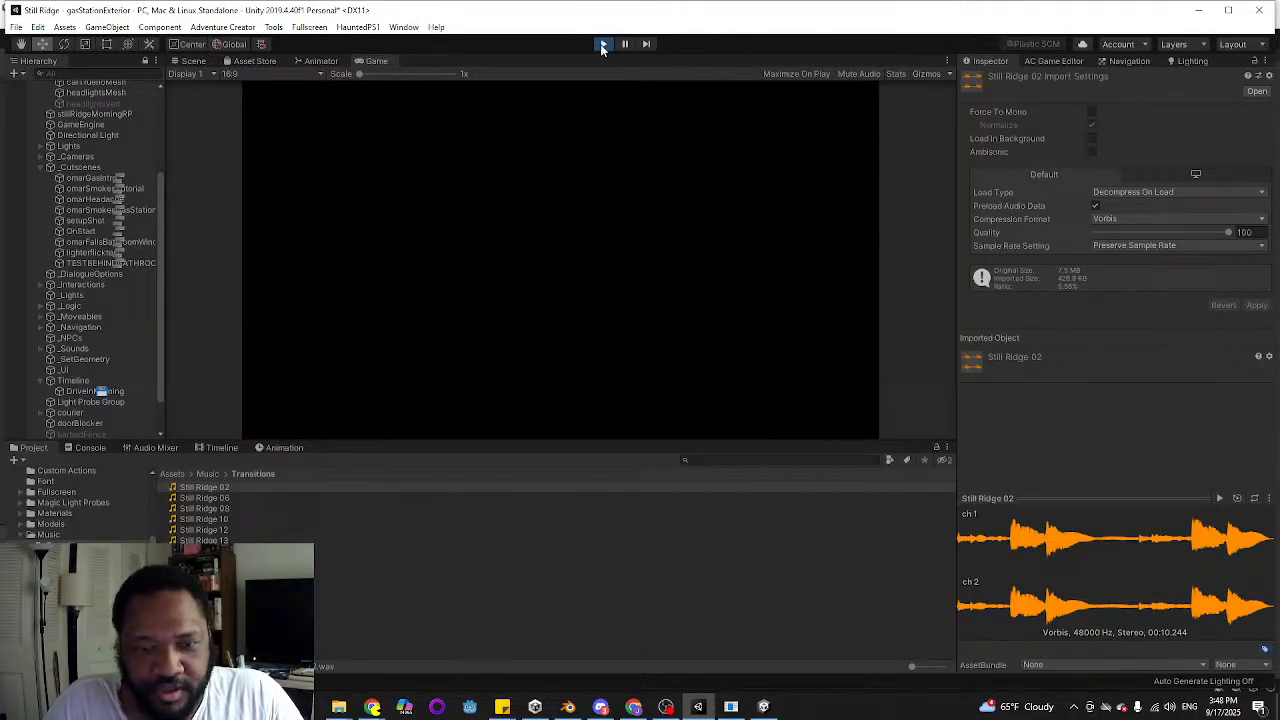
Stop Play mode and strike through the to-do item about the longer fade-in and interstitial music when pulling into the pump
{"action": "left_click", "coordinate": [600, 44]}
{"action": "mouse_move", "coordinate": [502, 706]}
{"action": "left_click", "coordinate": [399, 648]}
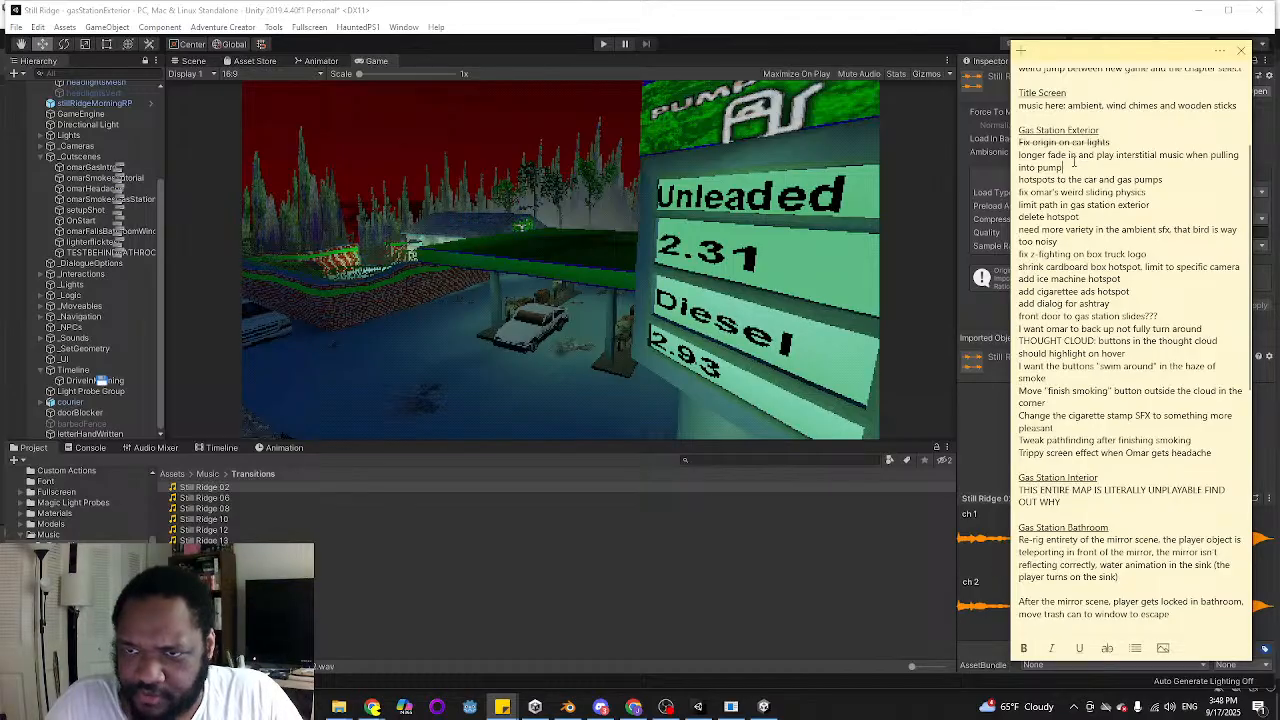
{"action": "left_click_drag", "start_coordinate": [1066, 168], "coordinate": [1018, 156]}
{"action": "left_click", "coordinate": [1108, 648]}
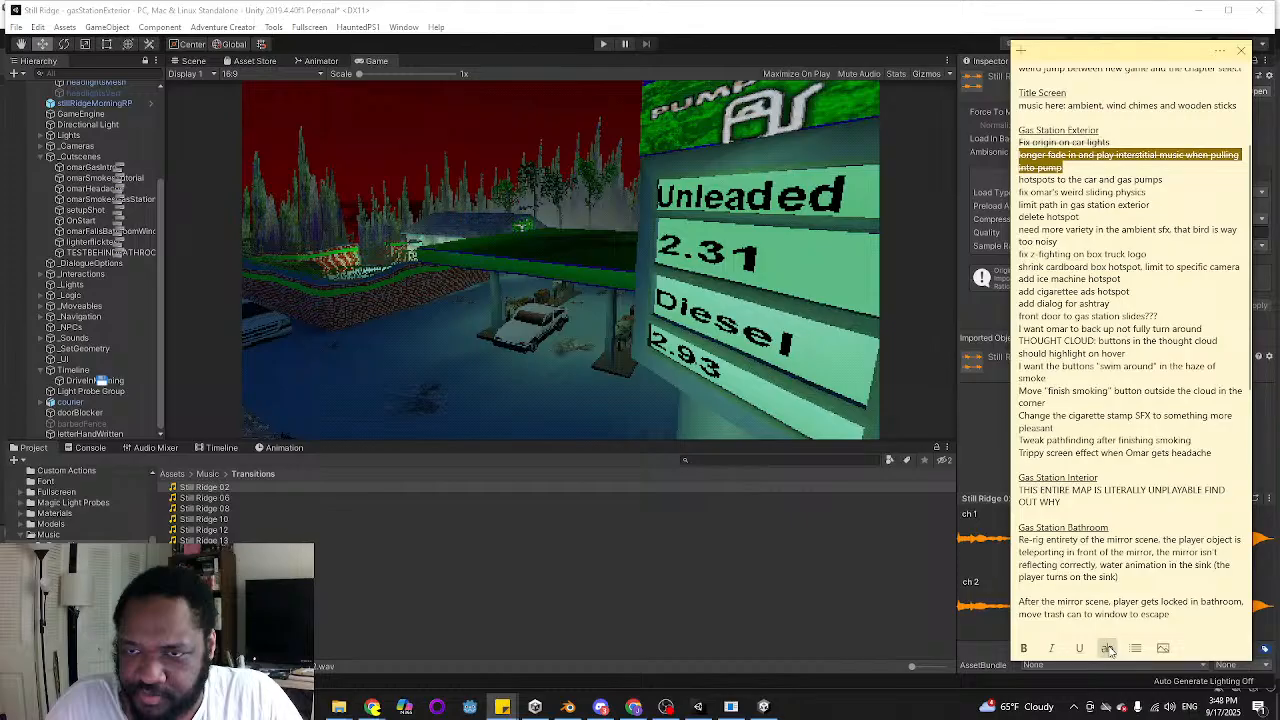
{"action": "left_click", "coordinate": [1105, 229]}
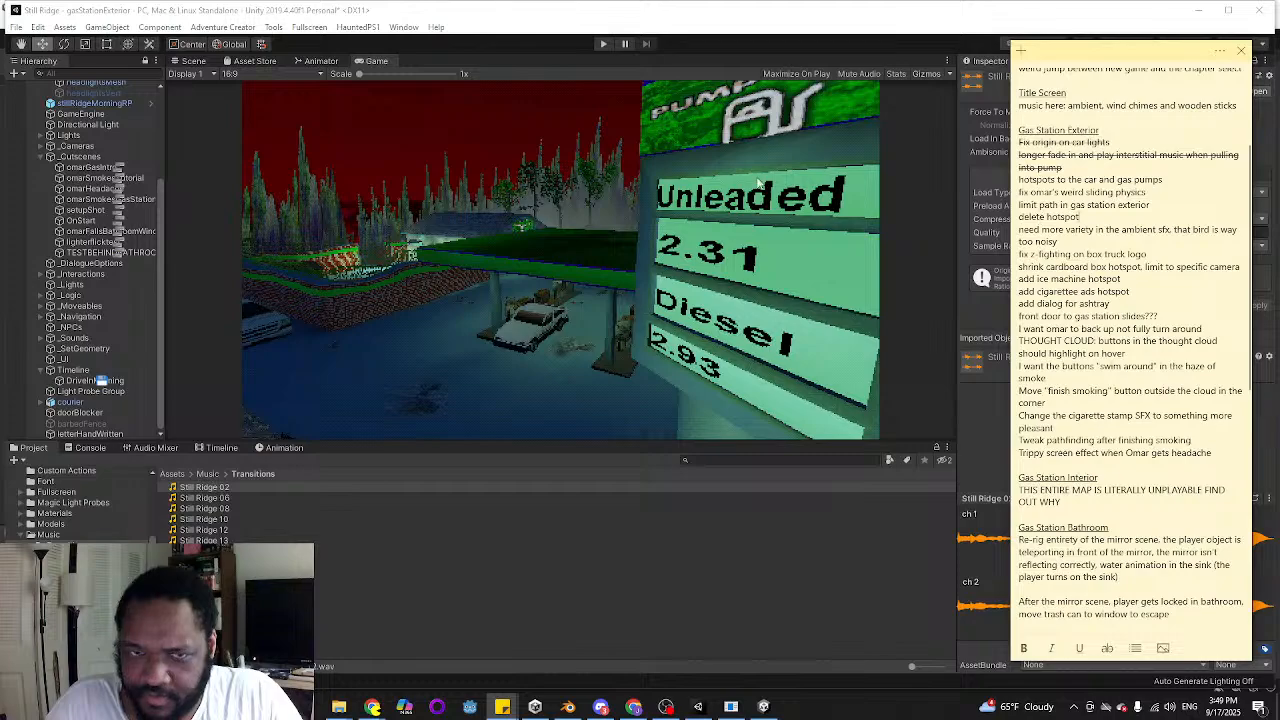
Locate the unlabelled hotspot beside the Hop-n-go box truck in the Unity scene and delete it
{"action": "left_click", "coordinate": [351, 162]}
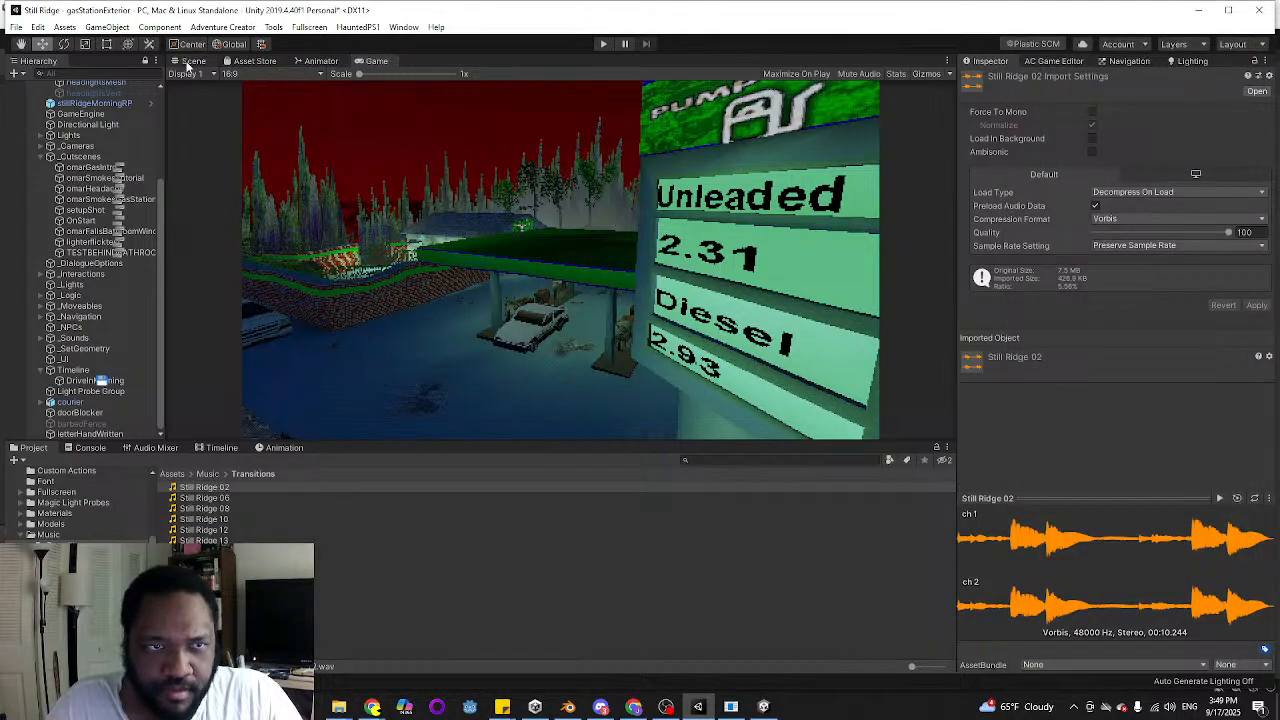
{"action": "left_click", "coordinate": [188, 62]}
{"action": "key", "text": "w"}
{"action": "right_click_drag", "start_coordinate": [553, 305], "coordinate": [575, 380]}
{"action": "left_click", "coordinate": [642, 293]}
{"action": "key", "text": "w"}
{"action": "key", "text": "s"}
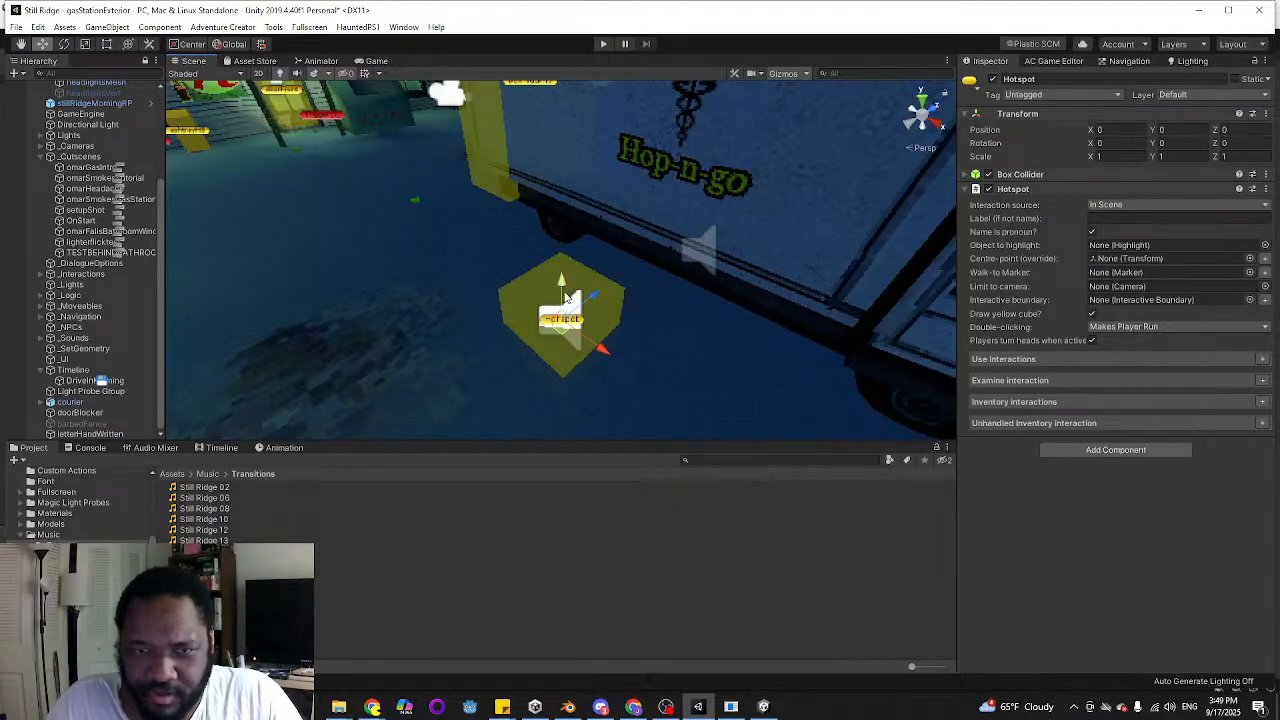
{"action": "left_click_drag", "start_coordinate": [566, 298], "coordinate": [555, 165]}
{"action": "right_click_drag", "start_coordinate": [528, 262], "coordinate": [455, 210]}
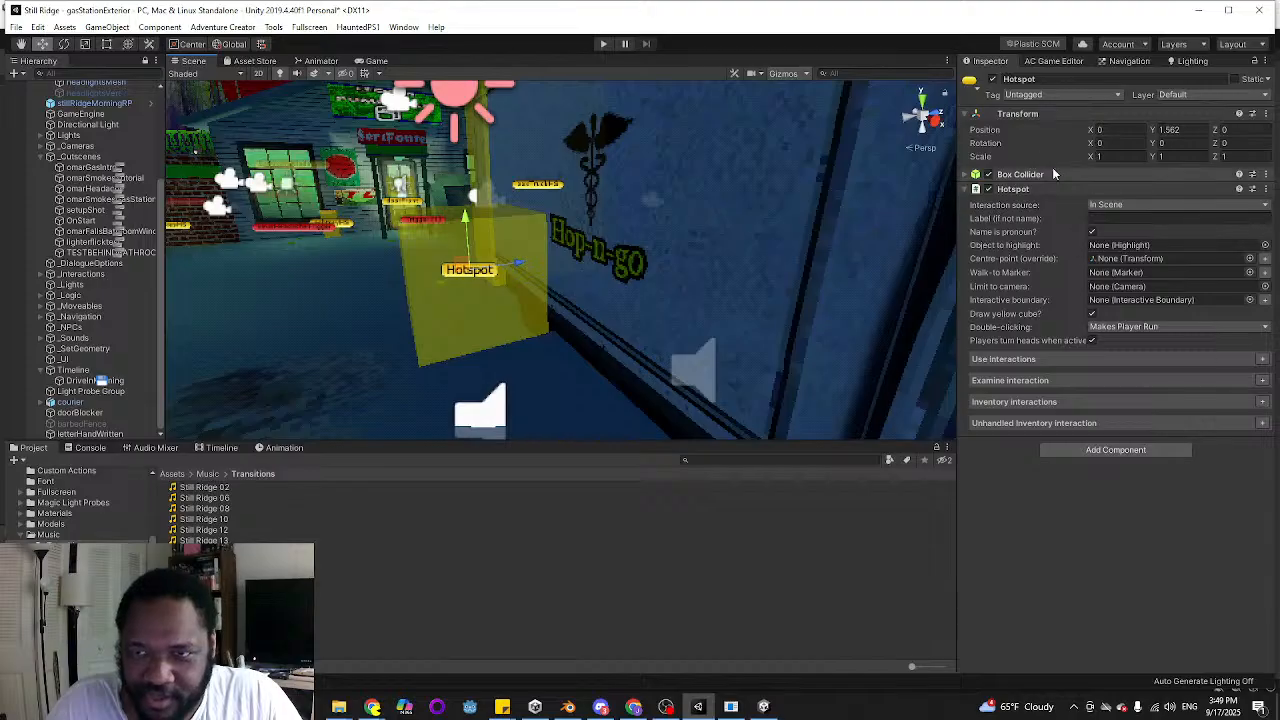
{"action": "right_click_drag", "start_coordinate": [790, 171], "coordinate": [817, 177]}
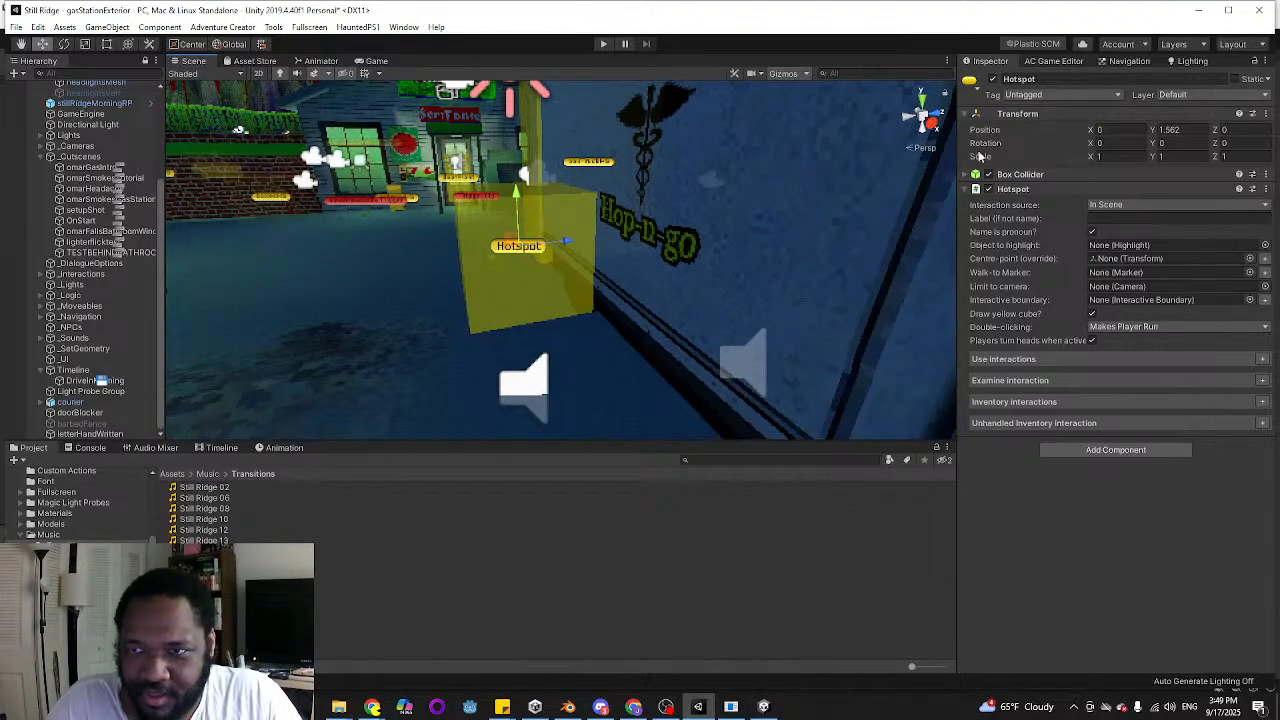
{"action": "left_click", "coordinate": [624, 235]}
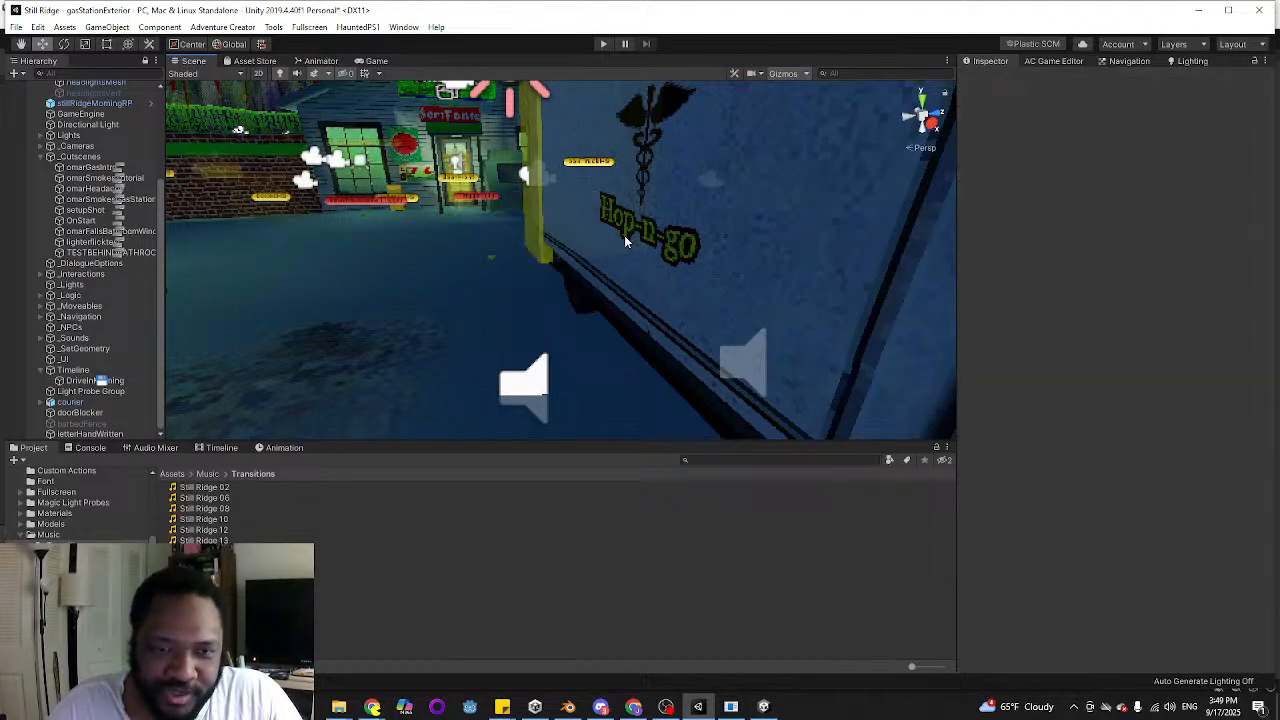
Delete the Default Sound object lying at the origin beside the Hop-n-go truck
{"action": "left_click", "coordinate": [540, 368]}
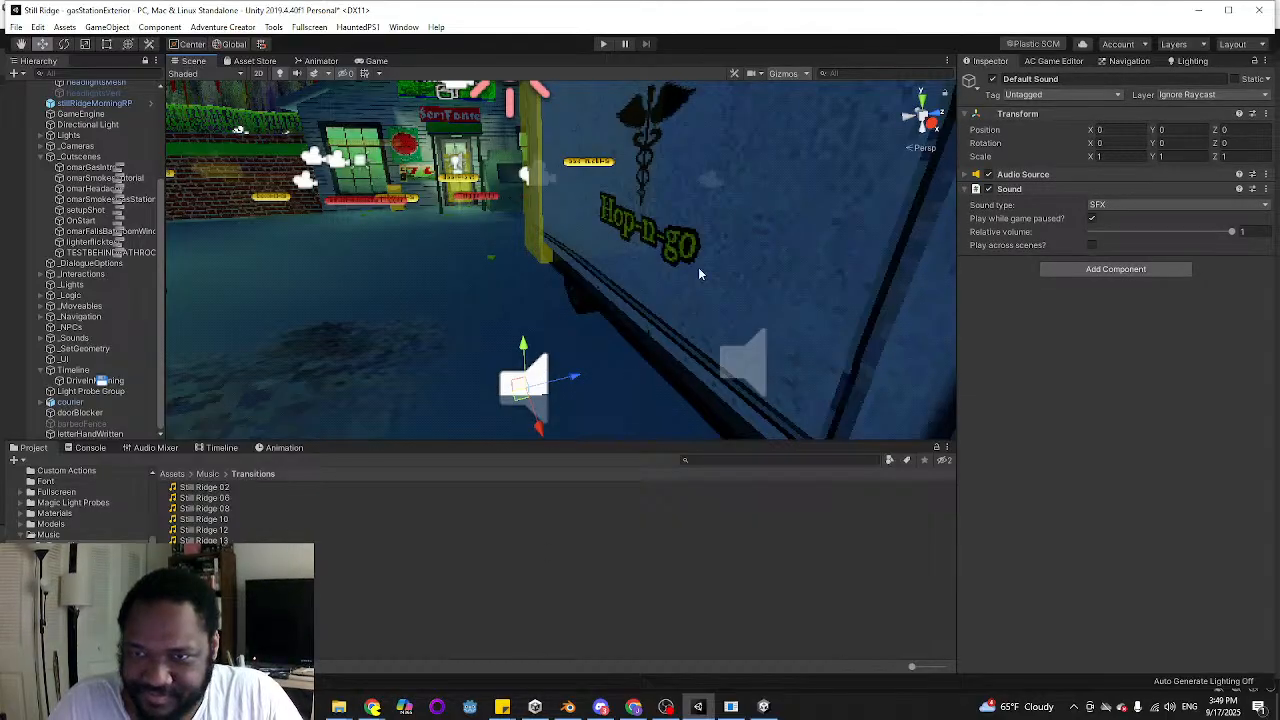
{"action": "right_click_drag", "start_coordinate": [698, 270], "coordinate": [684, 286]}
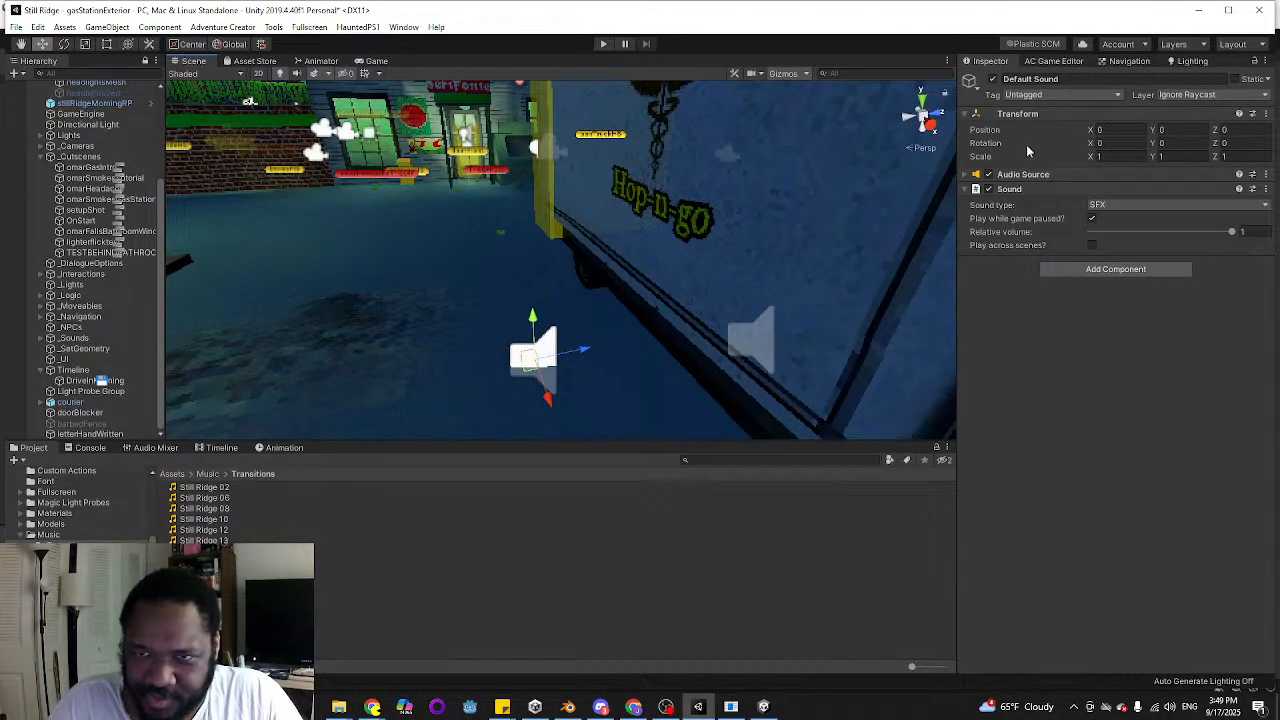
{"action": "left_click", "coordinate": [604, 252]}
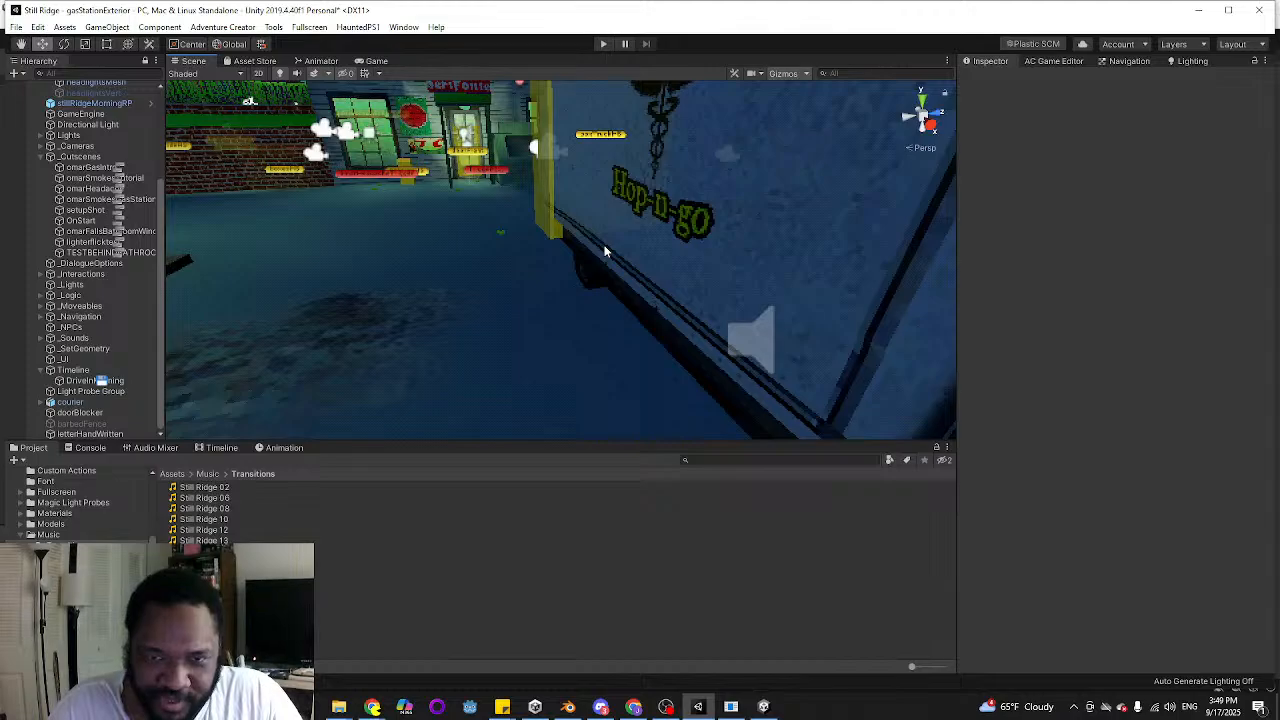
Select the groundNavigation mesh covering the gas station lot to examine its extent around the pumps
{"action": "left_click", "coordinate": [745, 337]}
{"action": "key", "text": "s"}
{"action": "right_click_drag", "start_coordinate": [480, 291], "coordinate": [505, 392]}
{"action": "left_click", "coordinate": [647, 326]}
{"action": "left_click", "coordinate": [462, 316]}
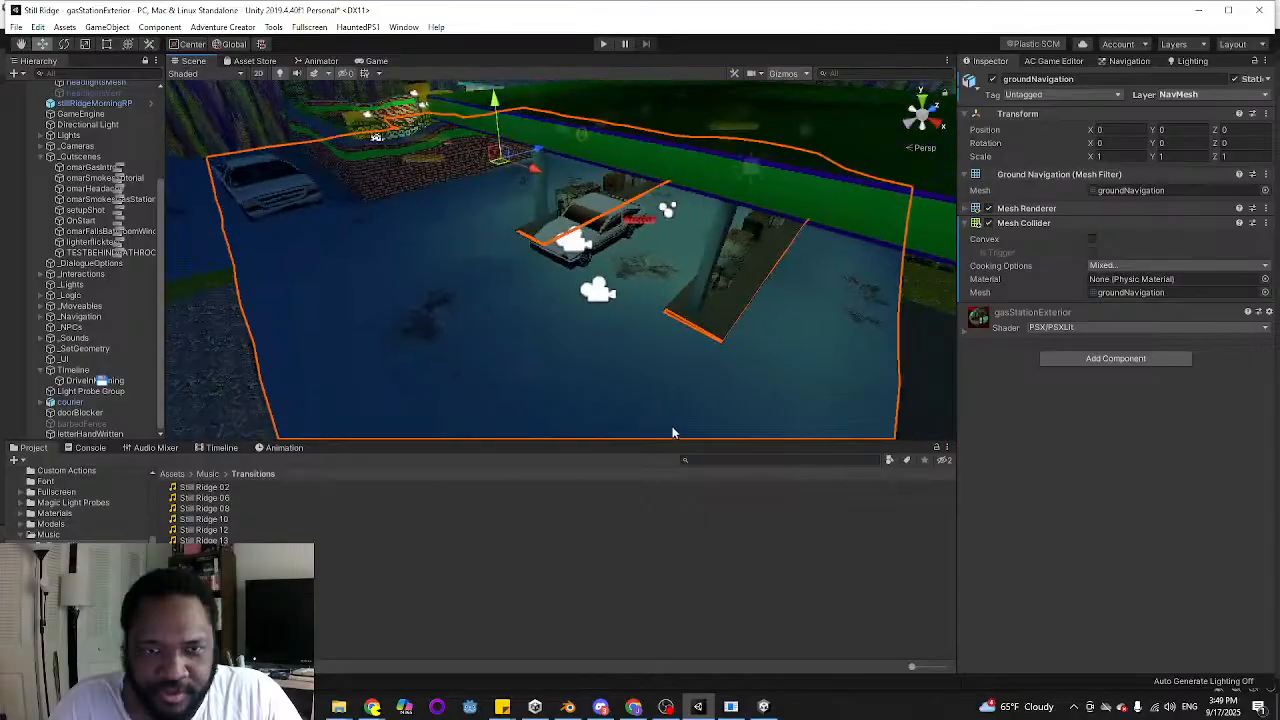
Launch Blender through Steam and return to the Unity editor while it loads
{"action": "left_click", "coordinate": [1090, 707]}
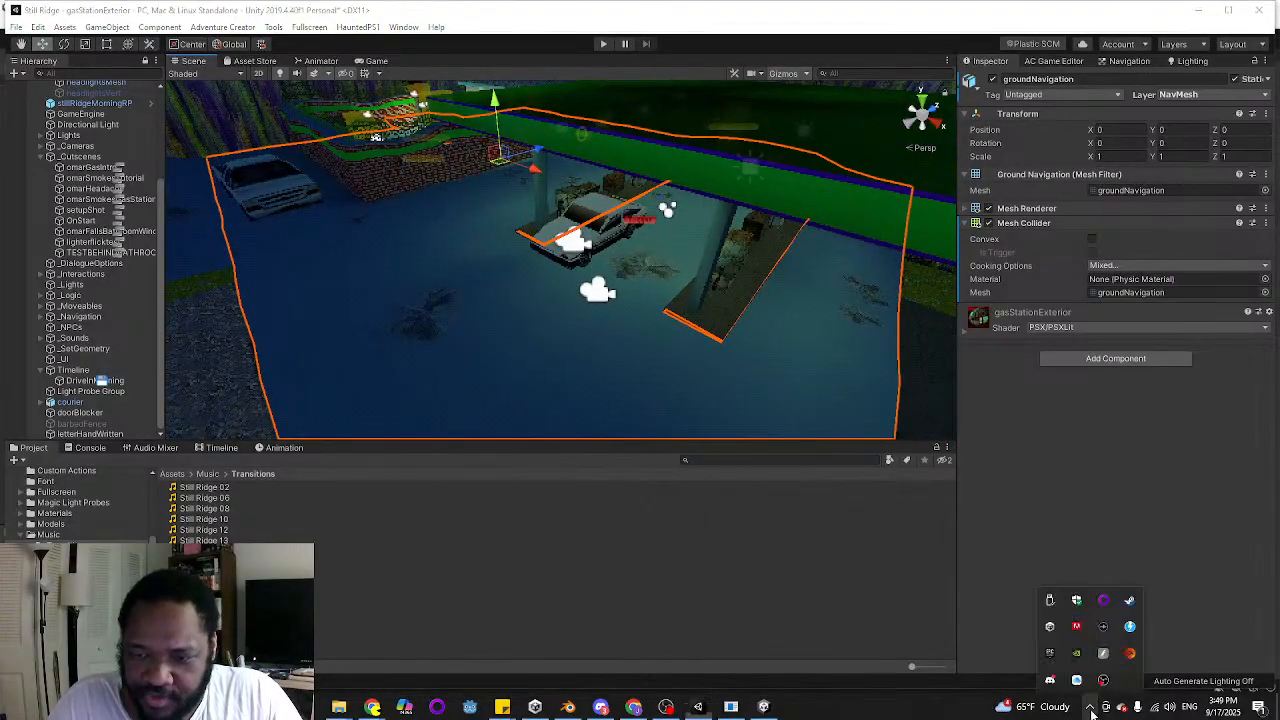
{"action": "right_click", "coordinate": [1138, 604]}
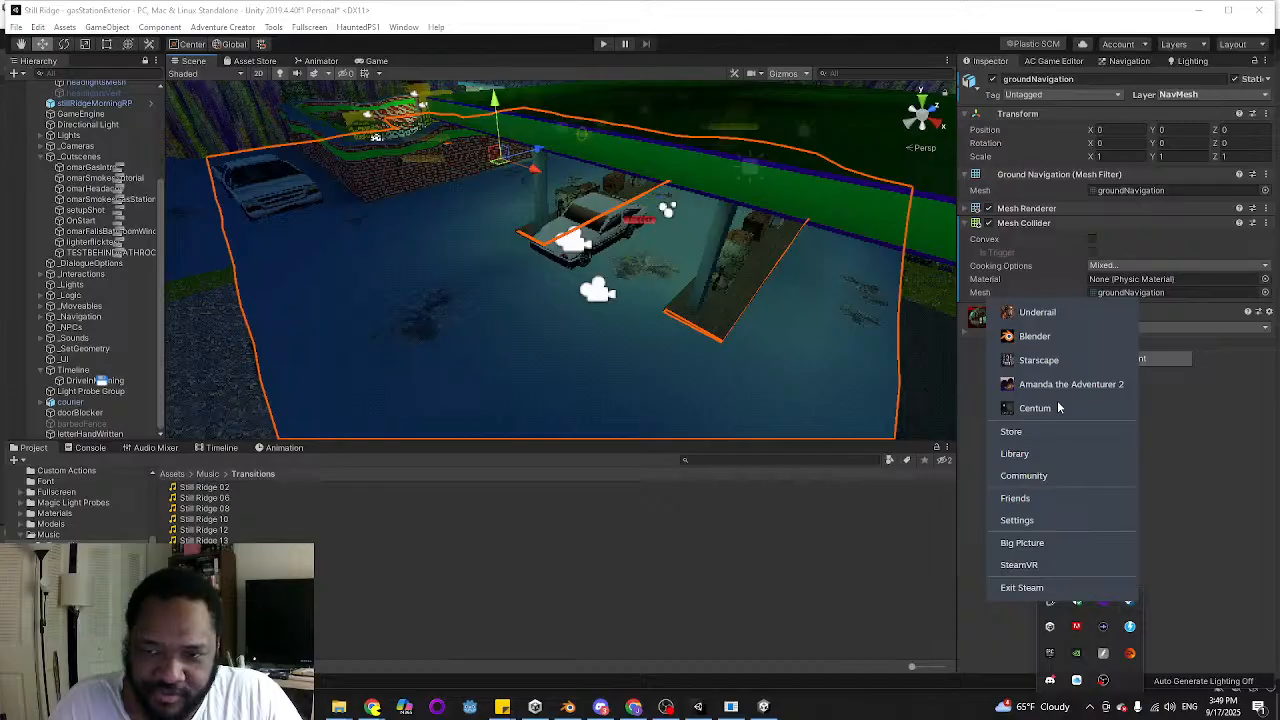
{"action": "left_click", "coordinate": [1040, 337]}
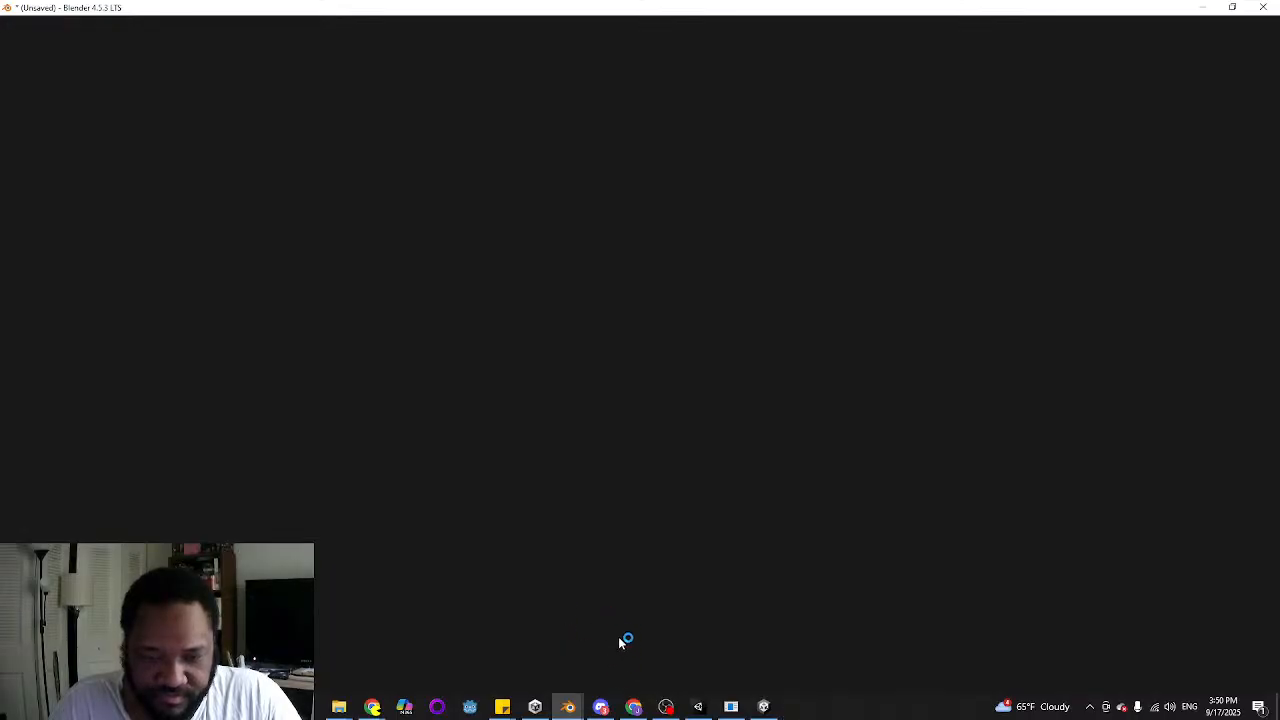
{"action": "mouse_move", "coordinate": [768, 712]}
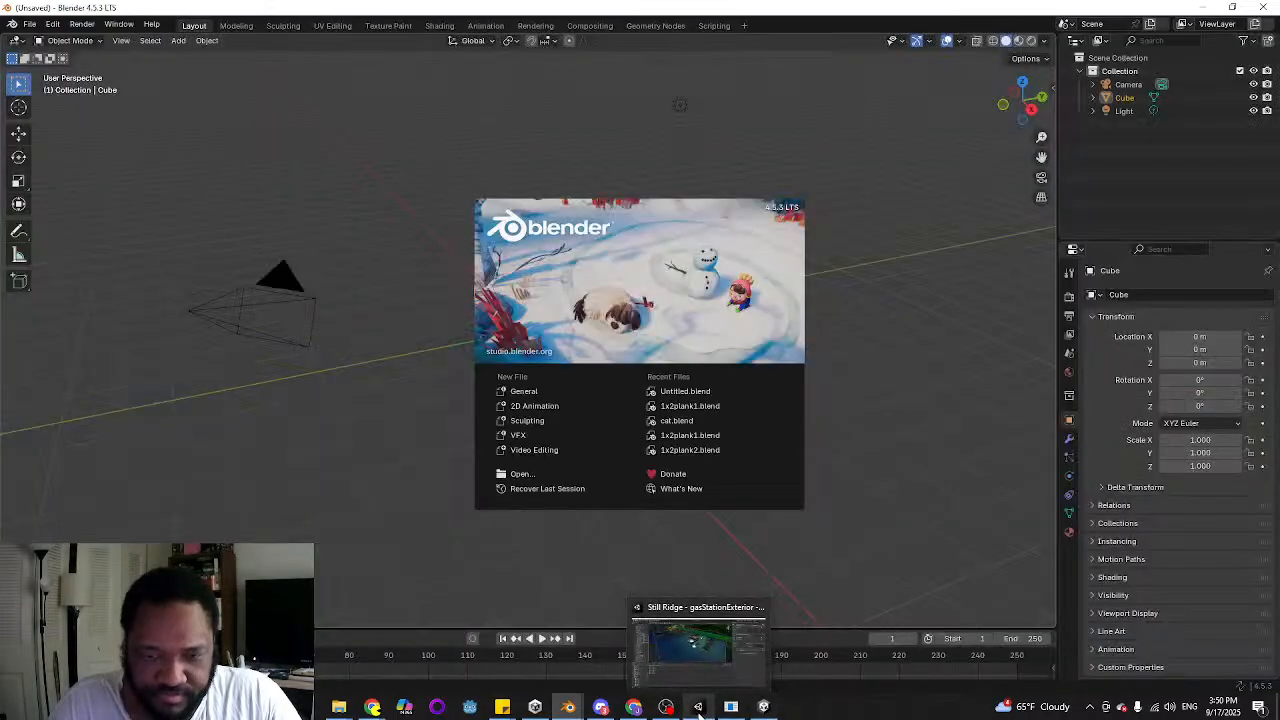
{"action": "left_click", "coordinate": [698, 707]}
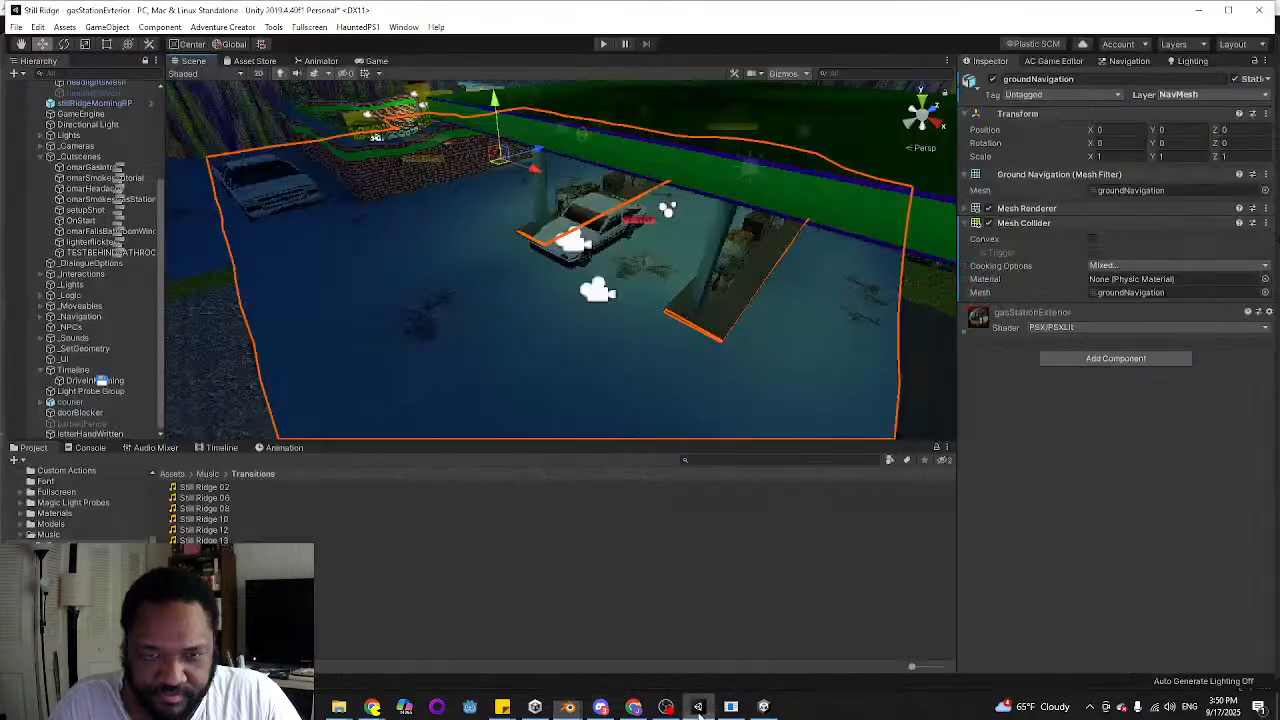
Select the gasStationExterior model in the scene hierarchy to check which model the lot belongs to
{"action": "scroll", "coordinate": [110, 160], "scroll_direction": "up", "scroll_amount": 5}
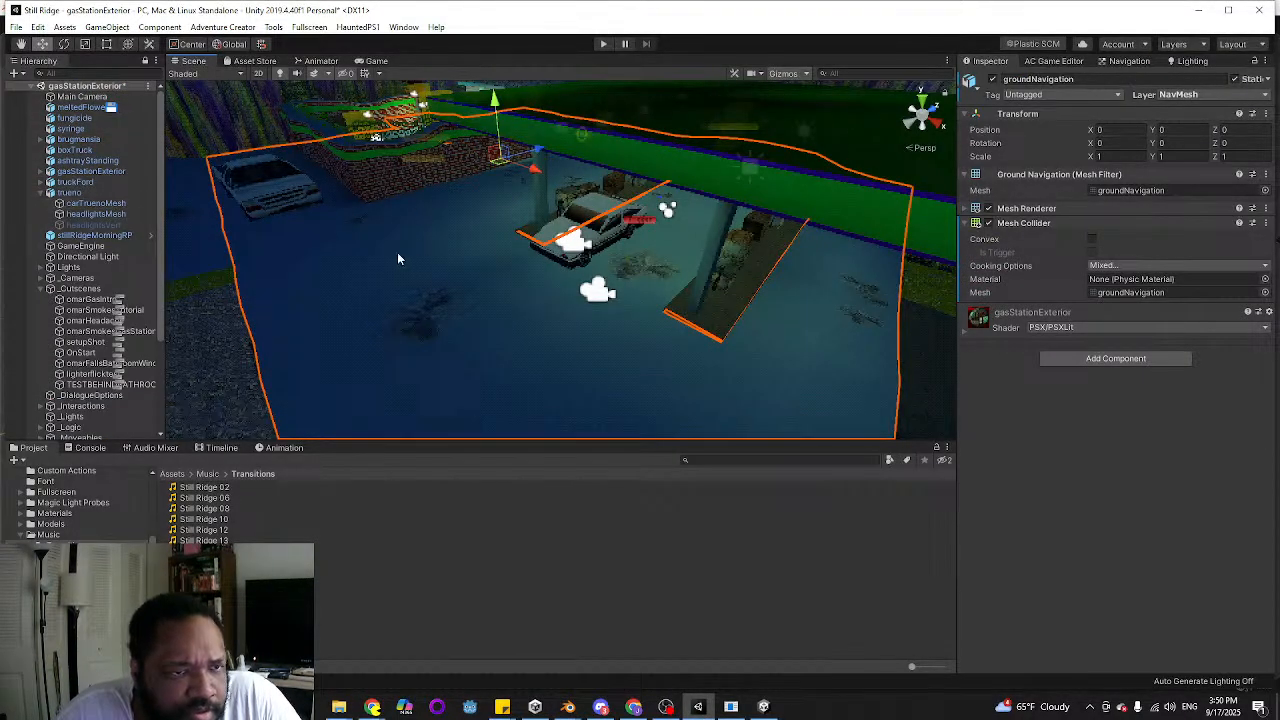
{"action": "right_click_drag", "start_coordinate": [397, 253], "coordinate": [312, 211]}
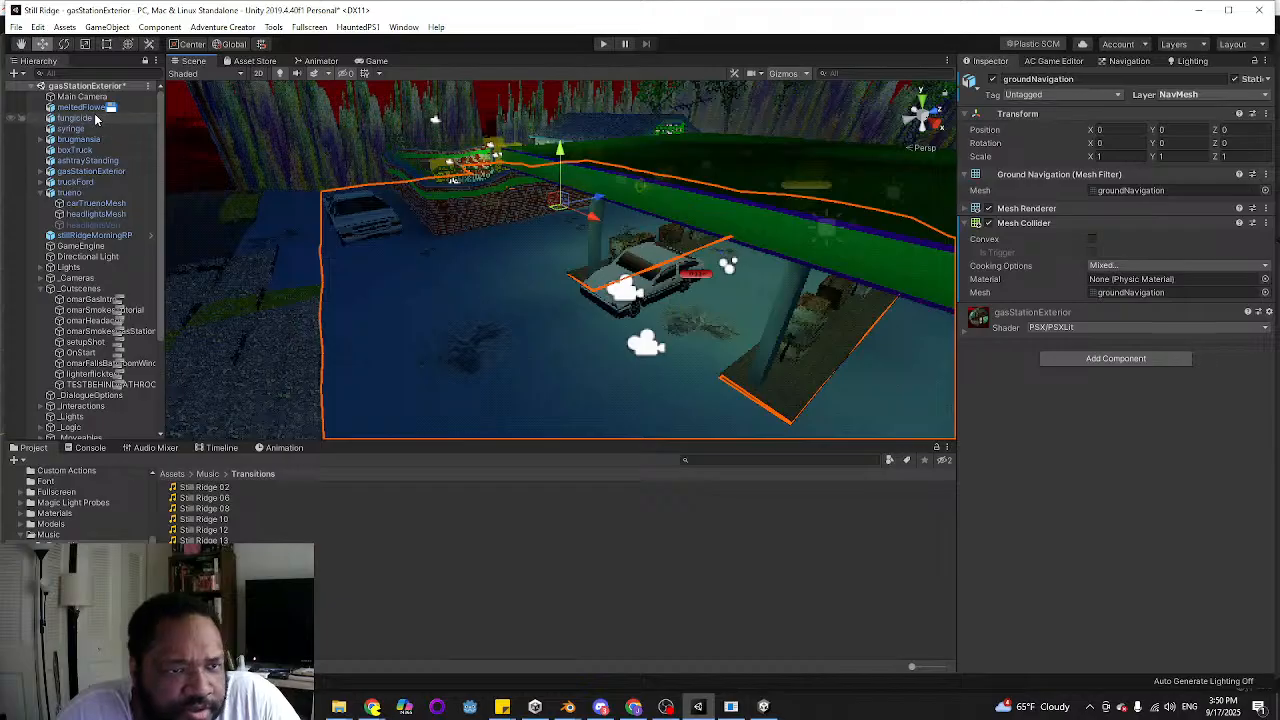
{"action": "left_click", "coordinate": [115, 172]}
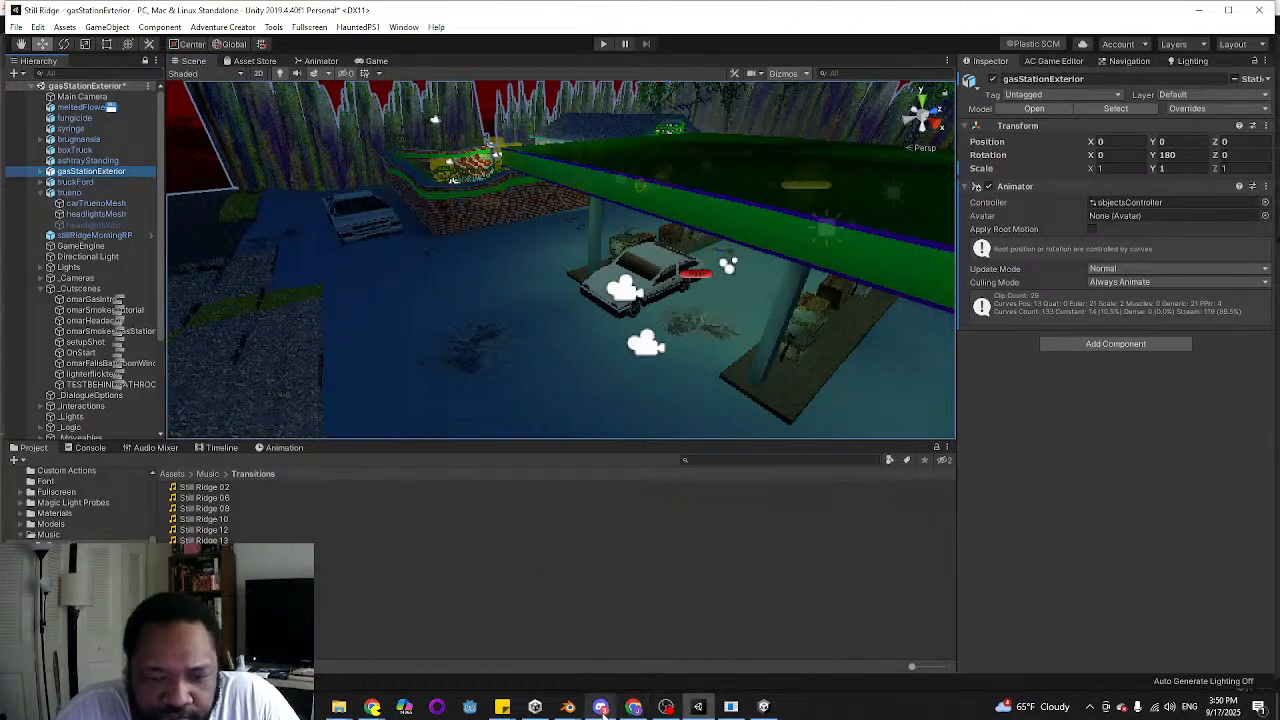
Switch to Blender, dismiss the splash screen and delete all the default scene objects
{"action": "mouse_move", "coordinate": [578, 710]}
{"action": "left_click", "coordinate": [640, 650]}
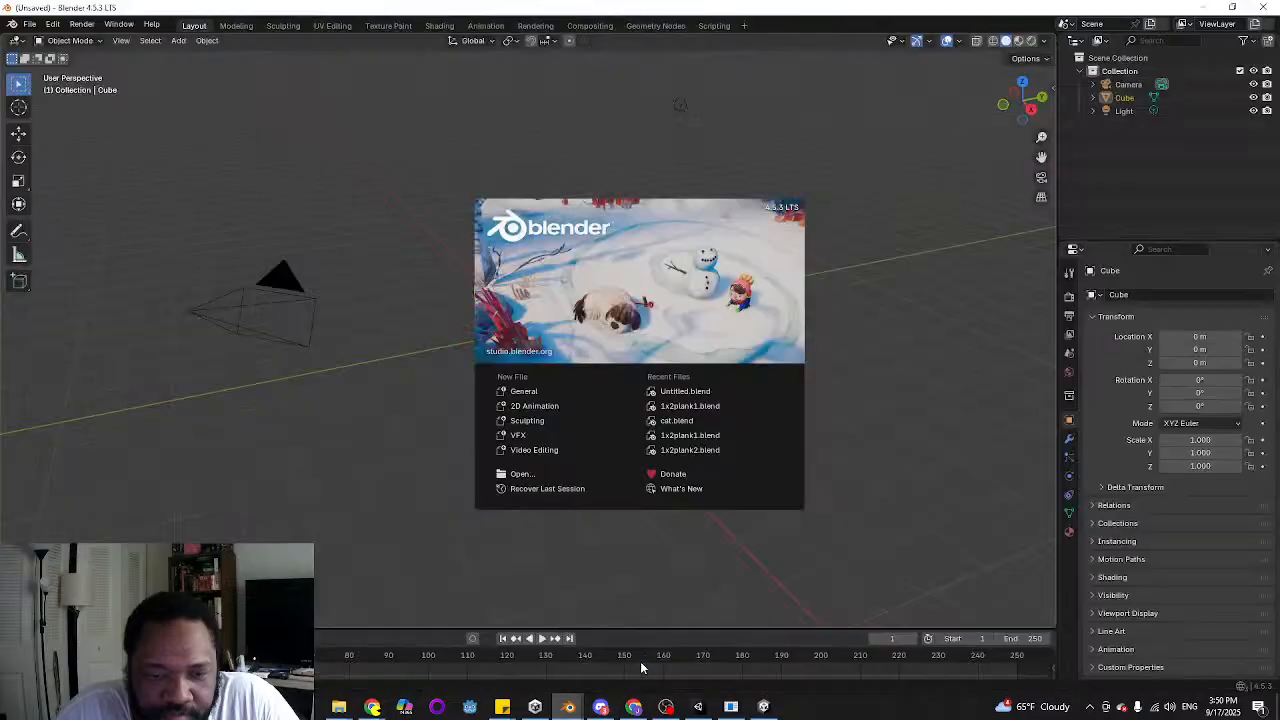
{"action": "left_click", "coordinate": [371, 288]}
{"action": "key", "text": "a"}
{"action": "key", "text": "Delete"}
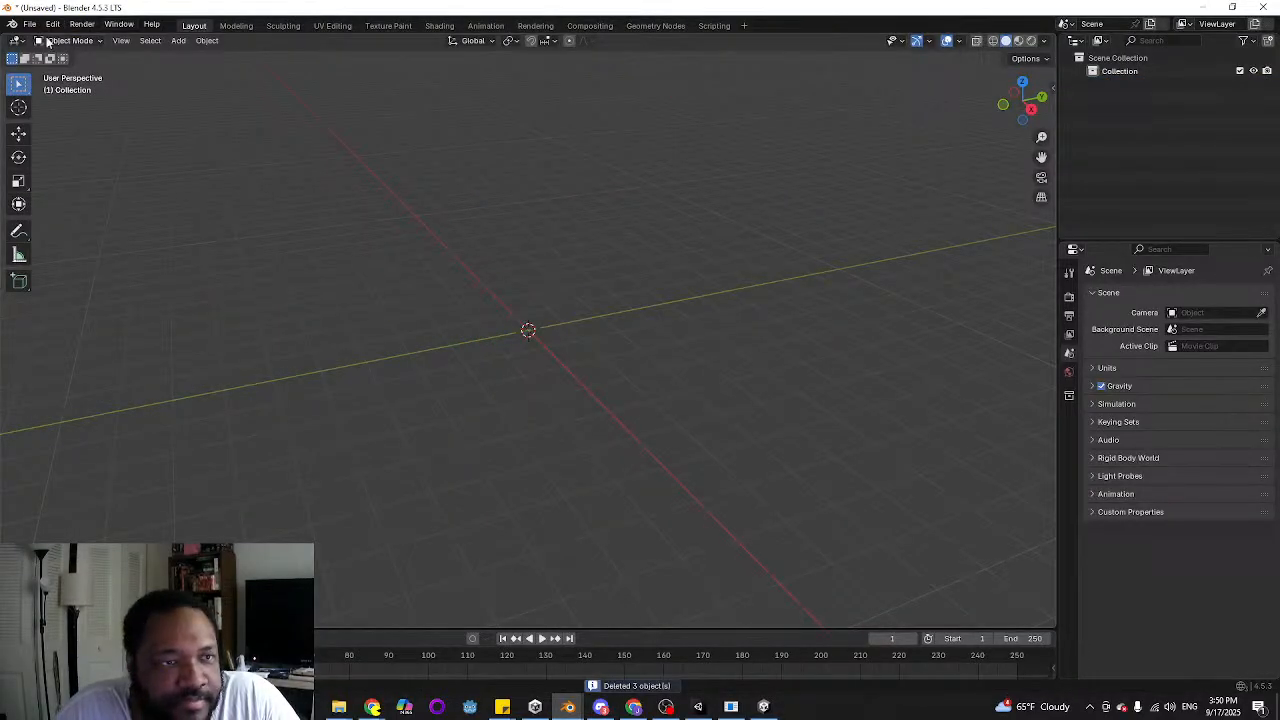
Start an FBX import and go to the D:\My Projects folder
{"action": "left_click", "coordinate": [30, 23]}
{"action": "mouse_move", "coordinate": [100, 213]}
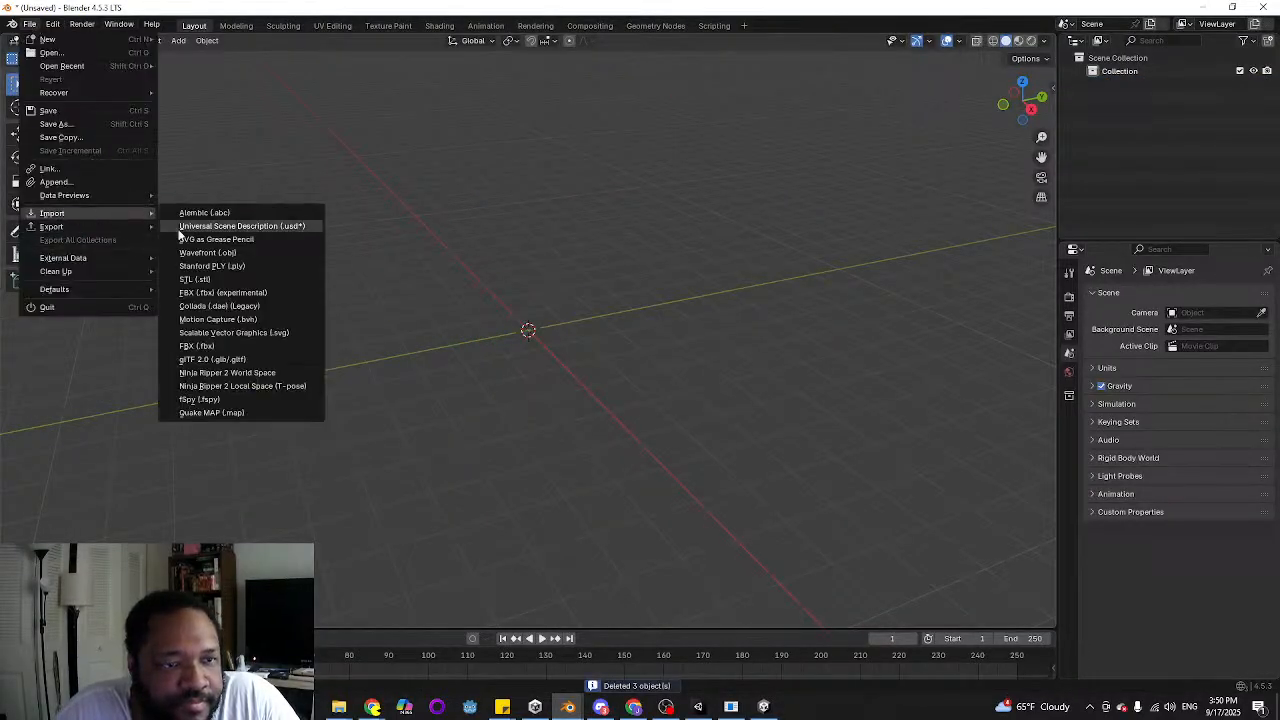
{"action": "left_click", "coordinate": [247, 345]}
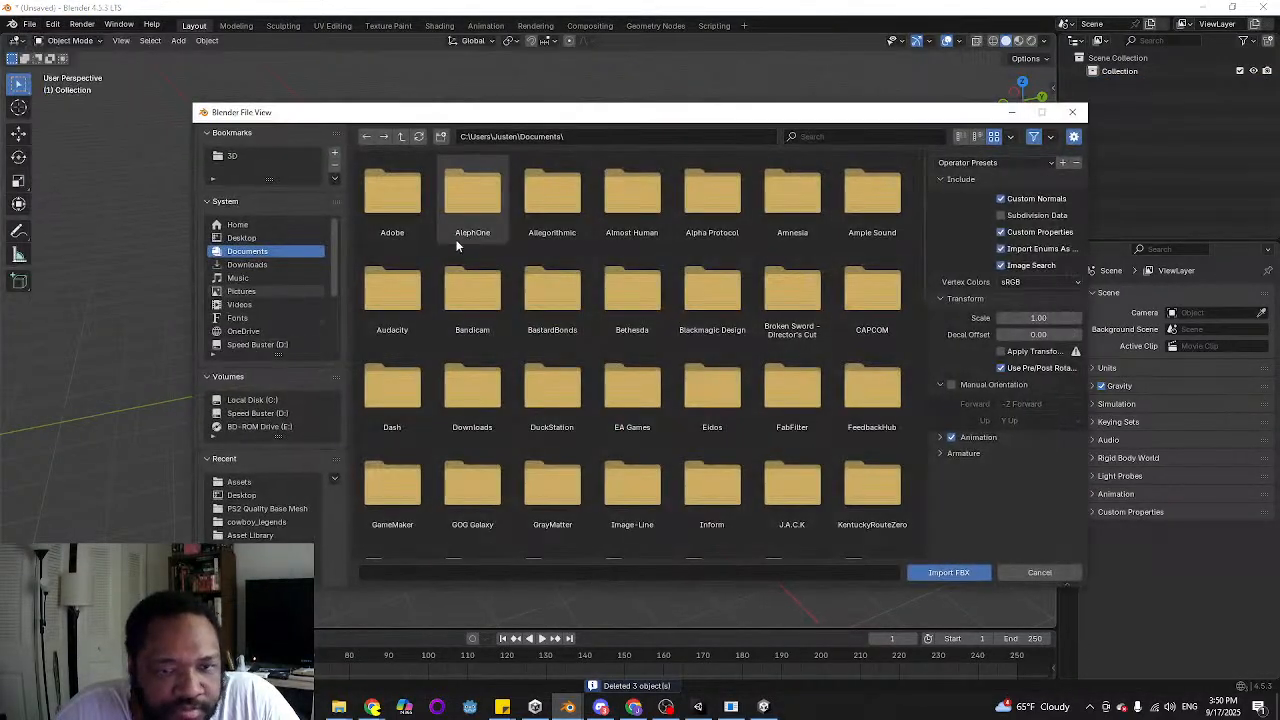
{"action": "left_click", "coordinate": [258, 481]}
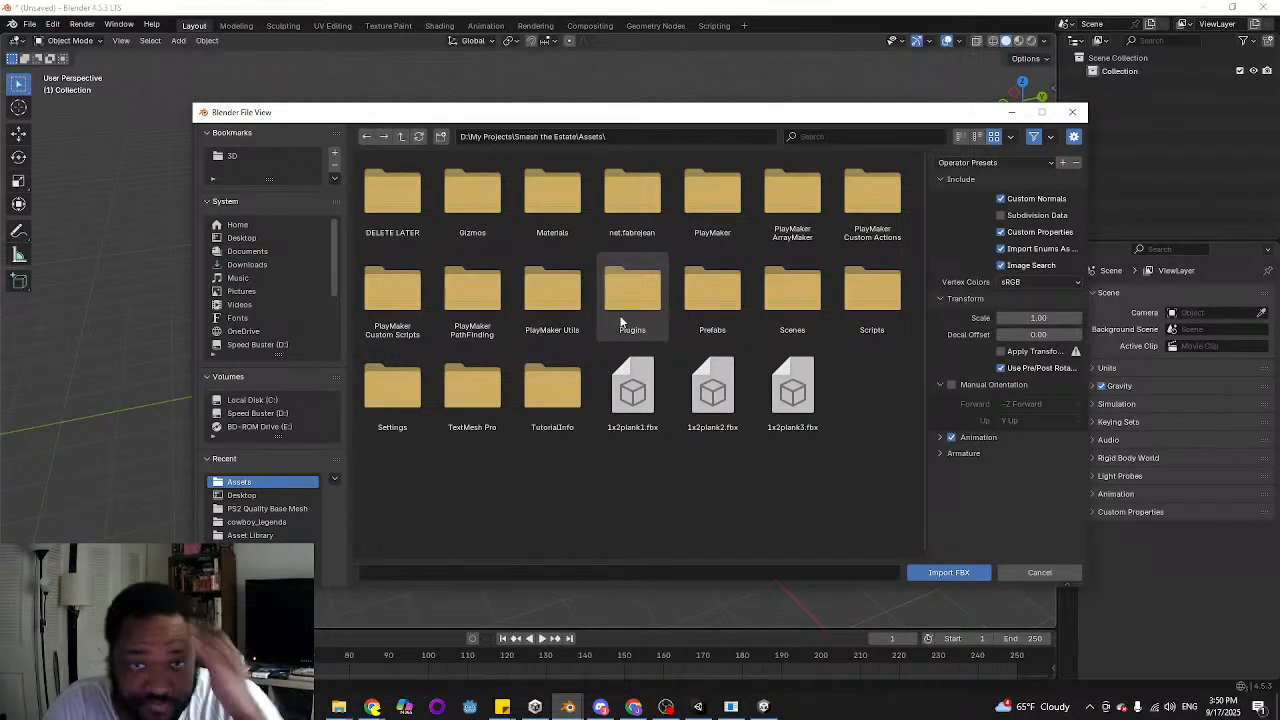
{"action": "left_click", "coordinate": [404, 136]}
{"action": "left_click", "coordinate": [404, 136]}
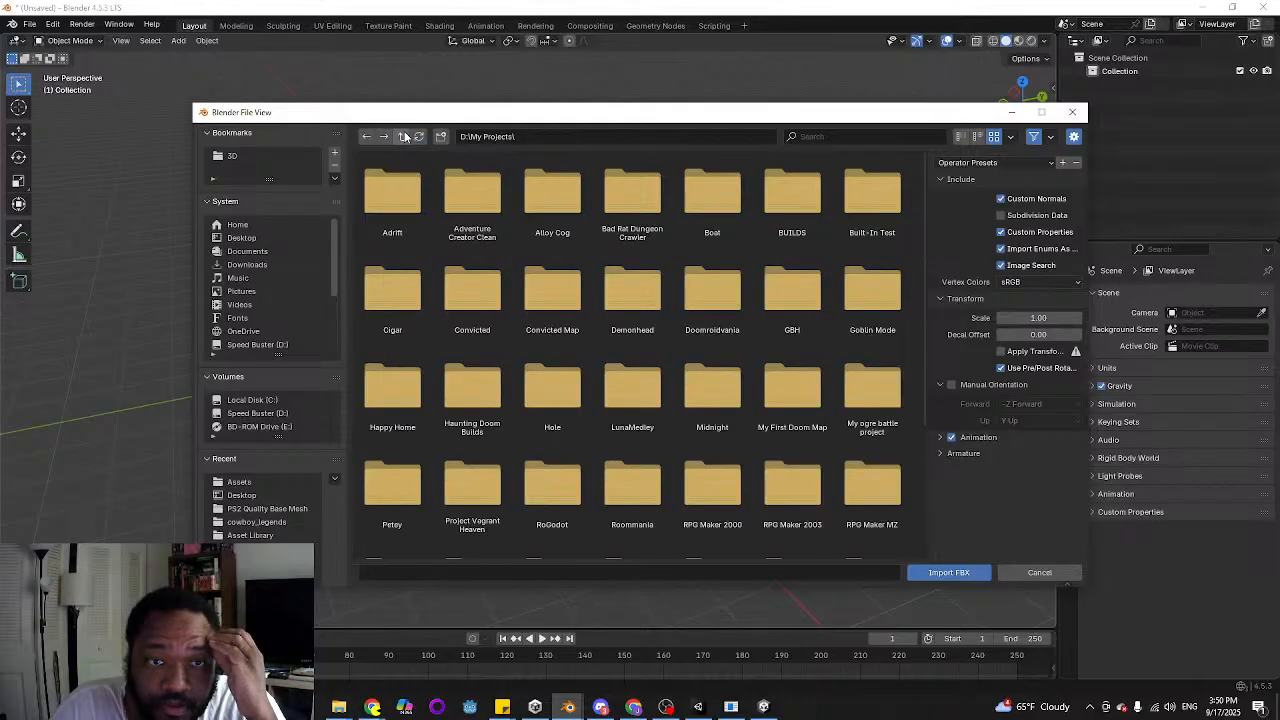
Browse to the Still Ridge project's Assets\Models\Locations\Gas Station folder for the FBX import
{"action": "scroll", "coordinate": [769, 446], "scroll_direction": "down", "scroll_amount": 2}
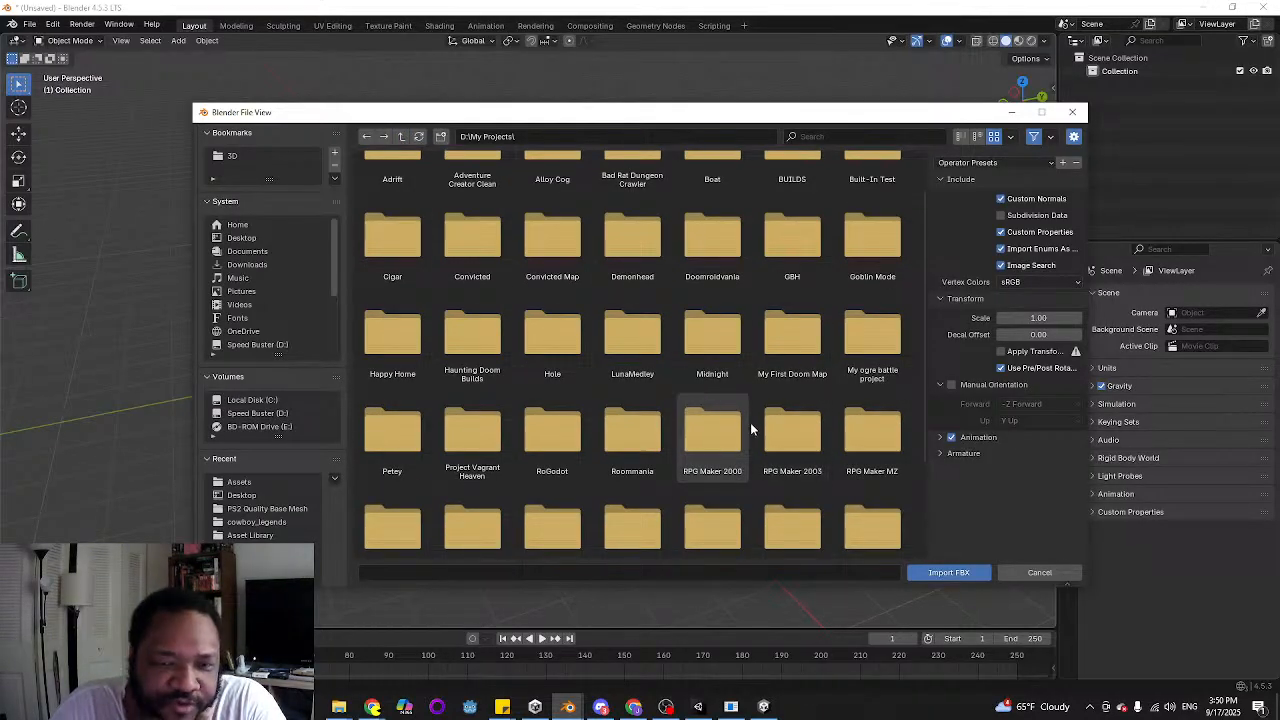
{"action": "scroll", "coordinate": [750, 422], "scroll_direction": "down", "scroll_amount": 3}
{"action": "scroll", "coordinate": [716, 376], "scroll_direction": "down", "scroll_amount": 1}
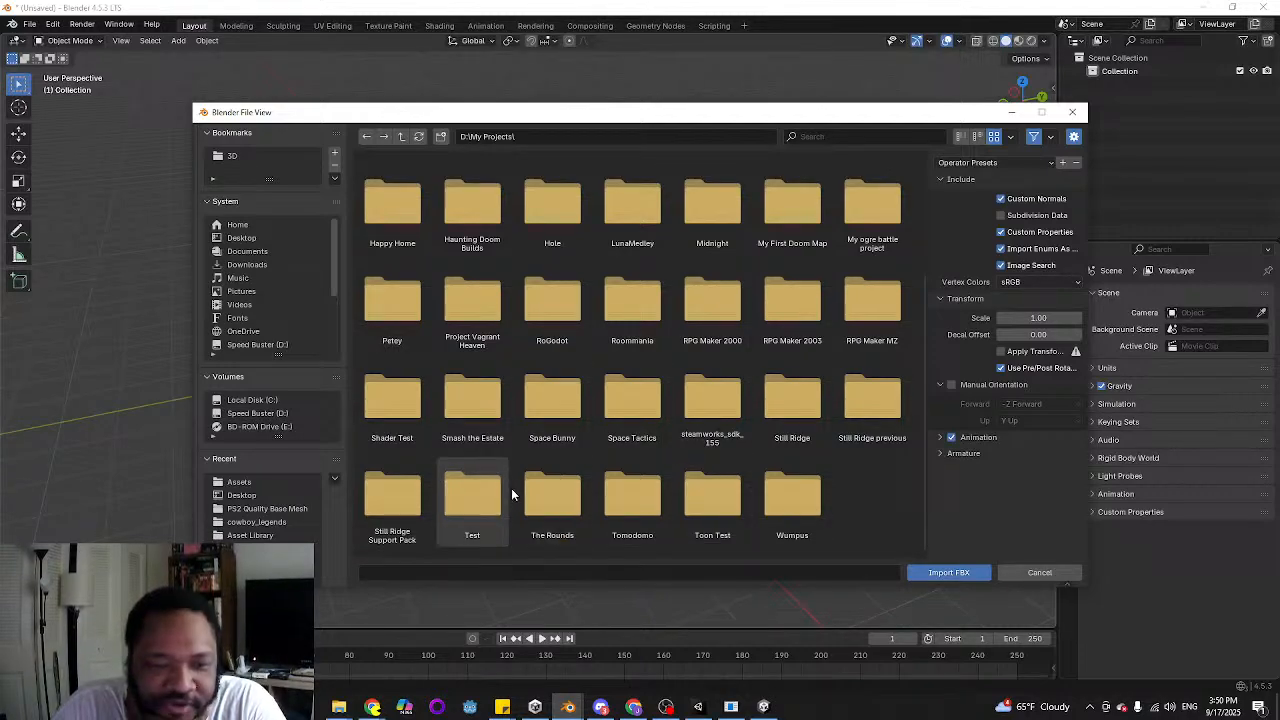
{"action": "scroll", "coordinate": [507, 470], "scroll_direction": "up", "scroll_amount": 1}
{"action": "scroll", "coordinate": [504, 454], "scroll_direction": "down", "scroll_amount": 1}
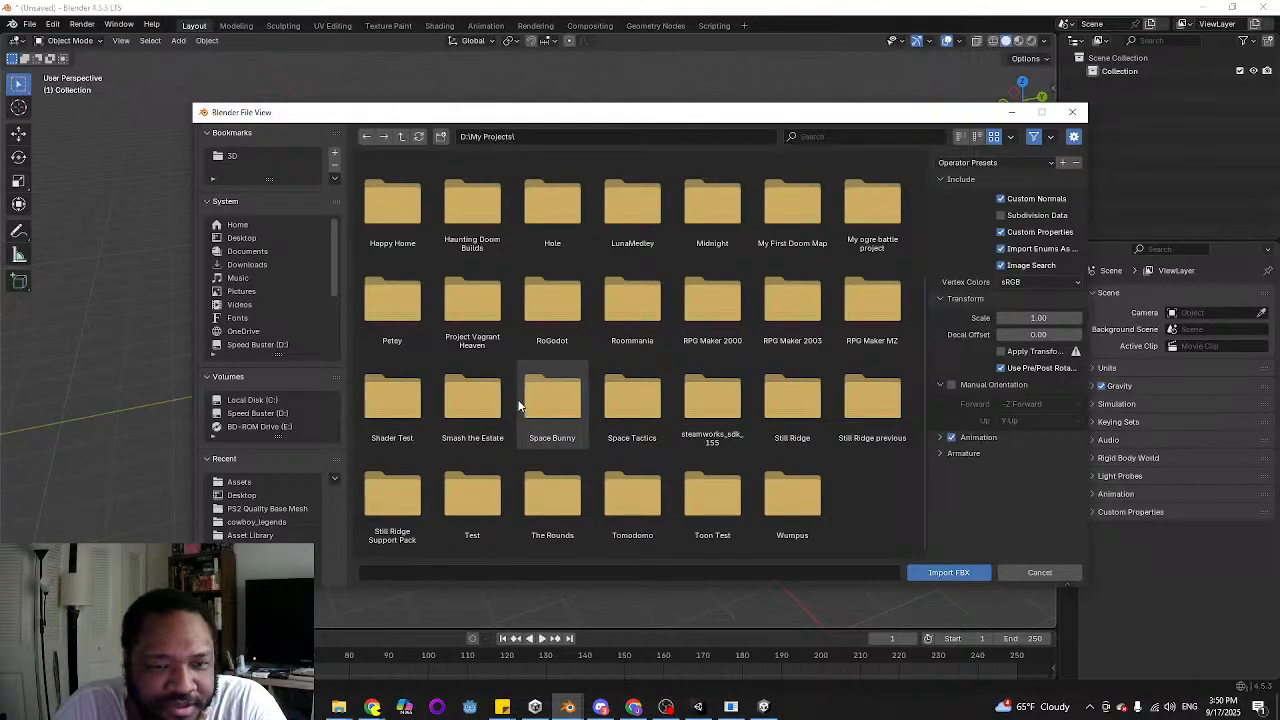
{"action": "scroll", "coordinate": [518, 400], "scroll_direction": "up", "scroll_amount": 4}
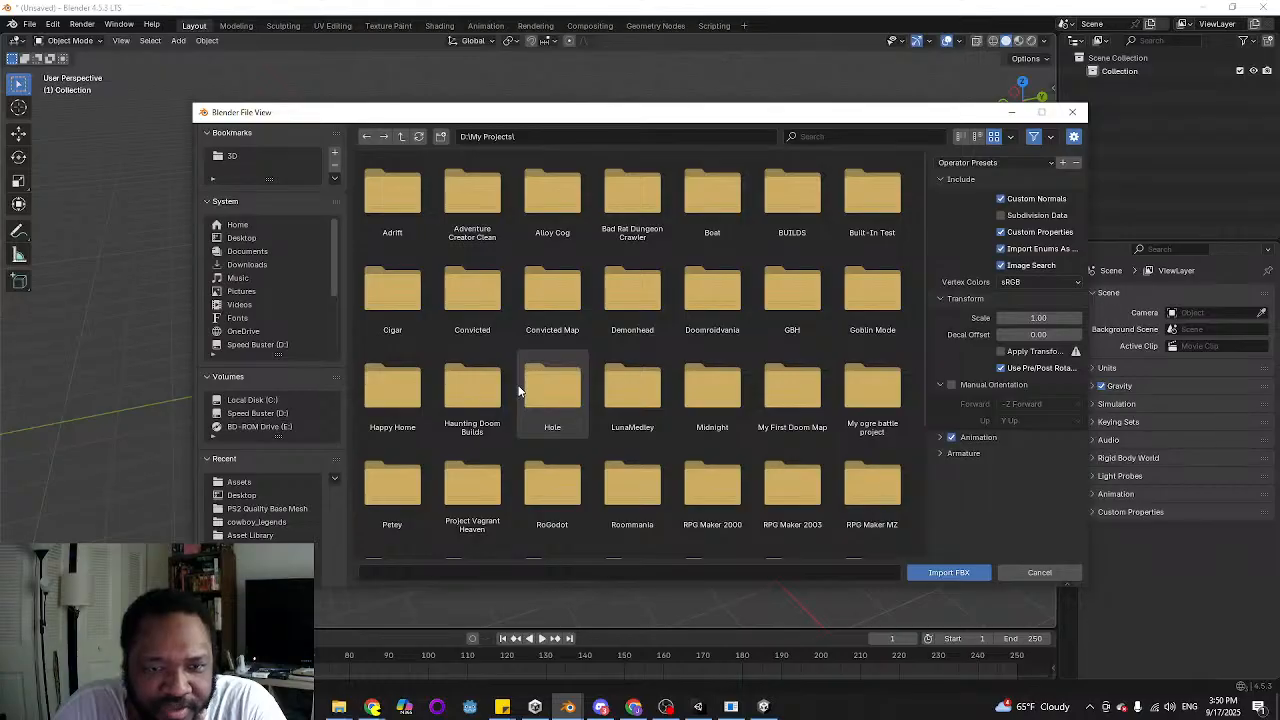
{"action": "scroll", "coordinate": [518, 391], "scroll_direction": "down", "scroll_amount": 4}
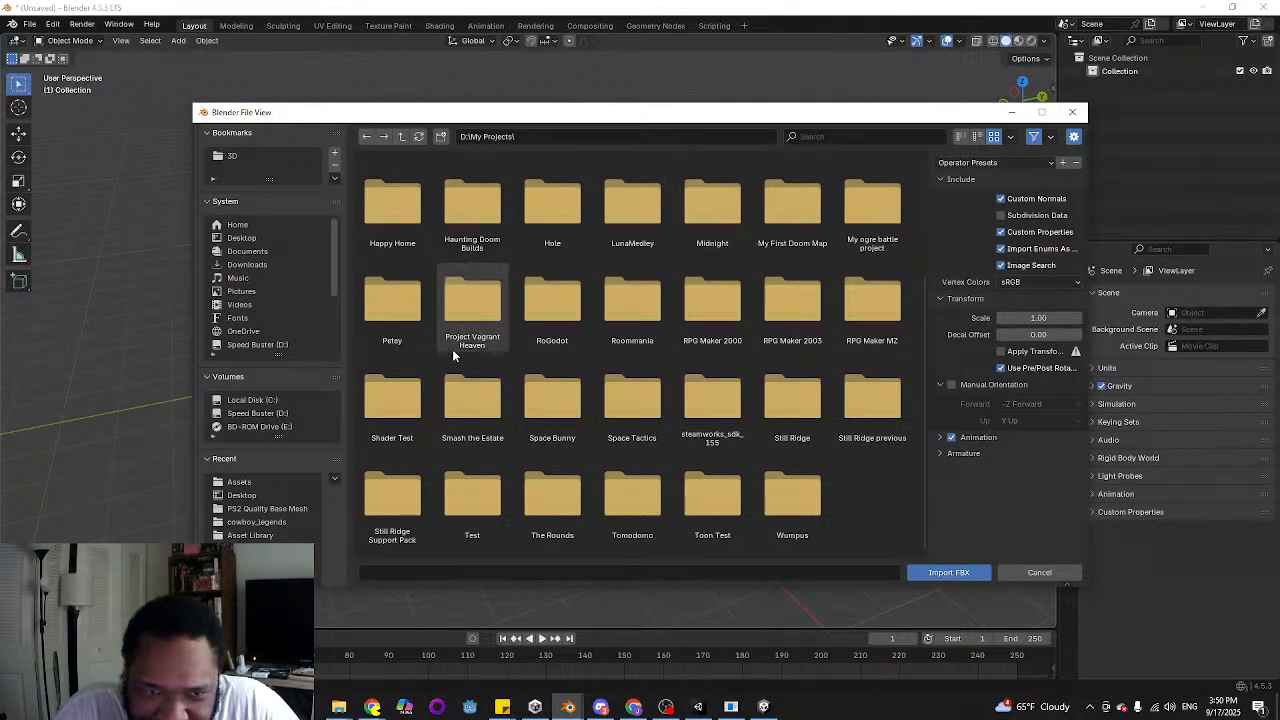
{"action": "double_click", "coordinate": [800, 408]}
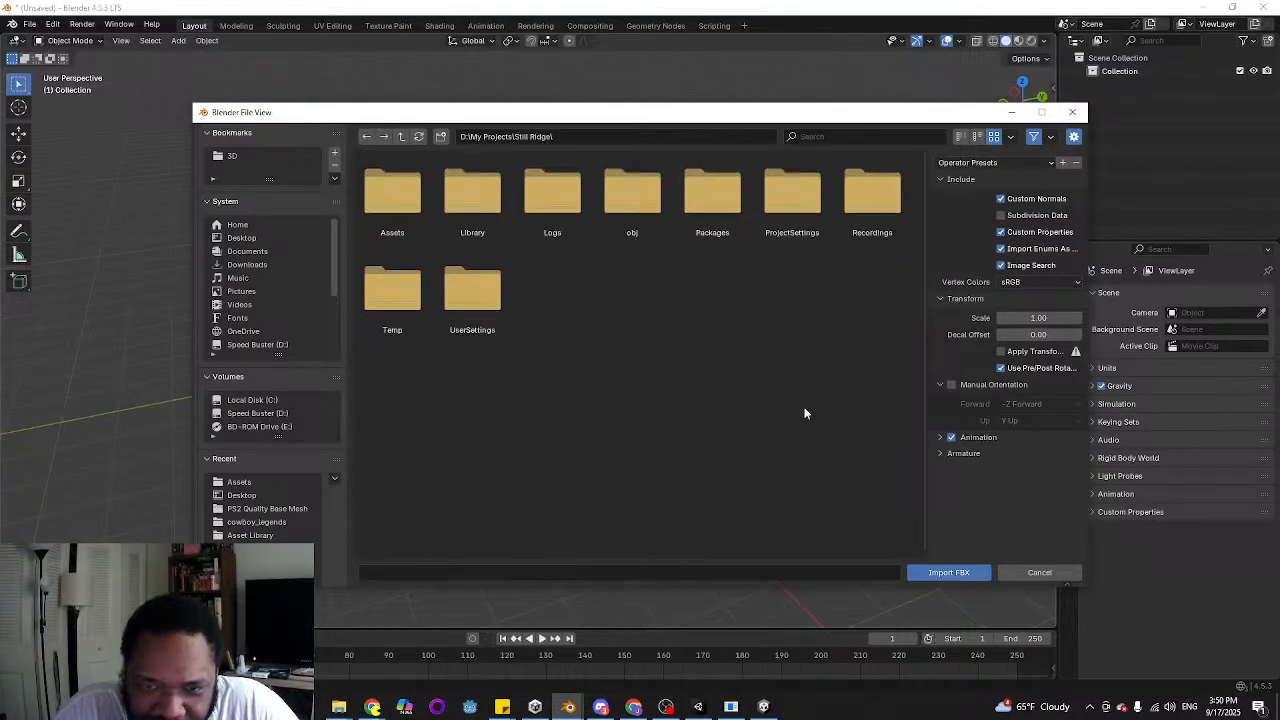
{"action": "double_click", "coordinate": [380, 188]}
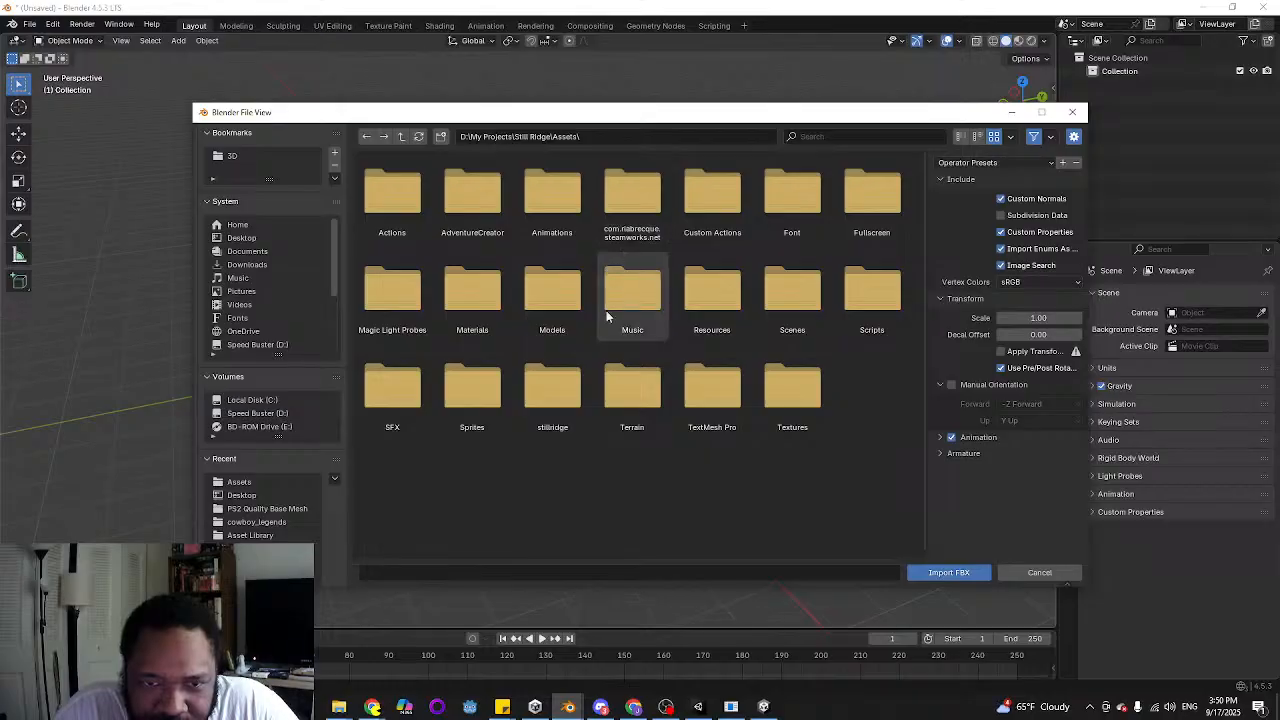
{"action": "double_click", "coordinate": [547, 295]}
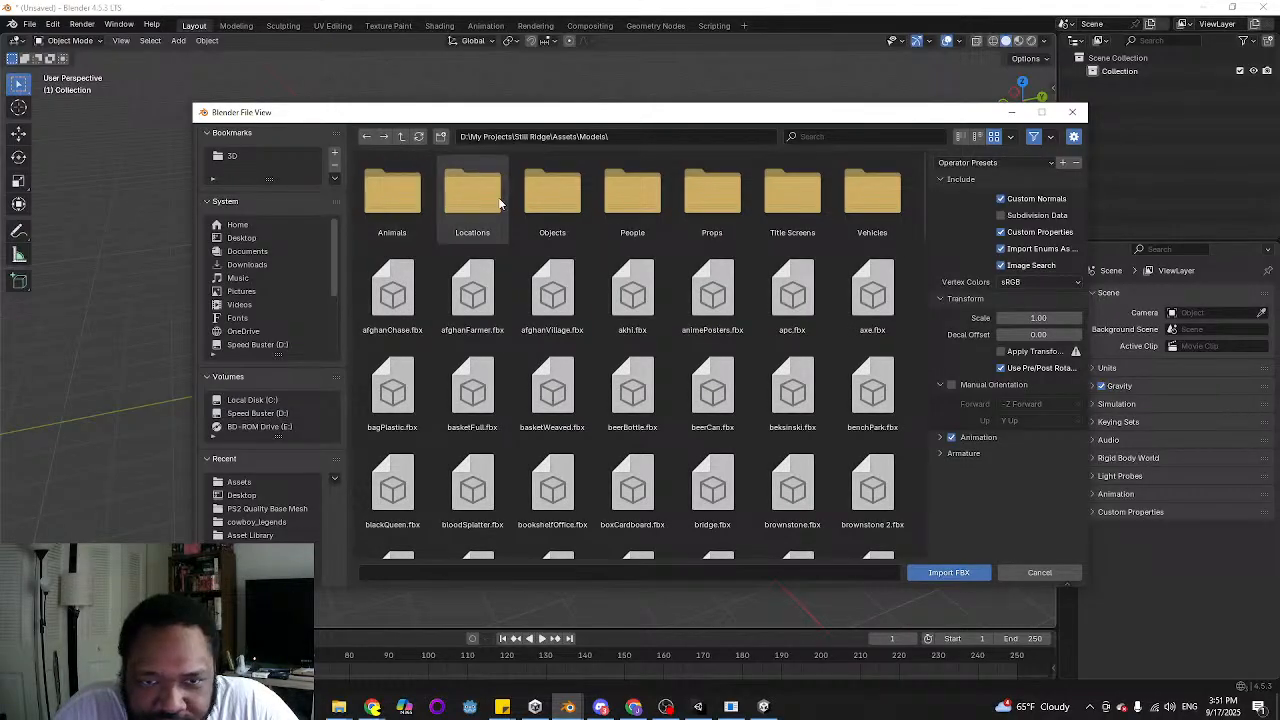
{"action": "double_click", "coordinate": [499, 200]}
{"action": "double_click", "coordinate": [446, 208]}
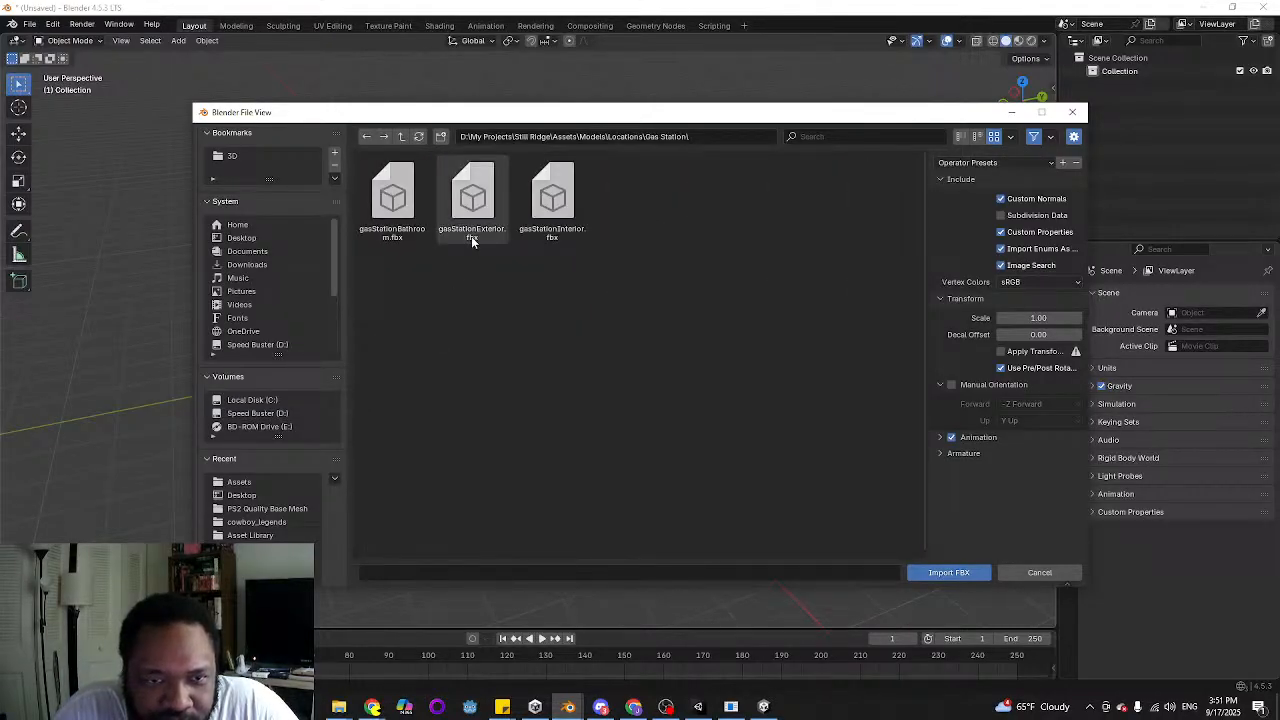
Import gasStationExterior.fbx with the current FBX import options
{"action": "left_click", "coordinate": [473, 240]}
{"action": "left_click", "coordinate": [1012, 163]}
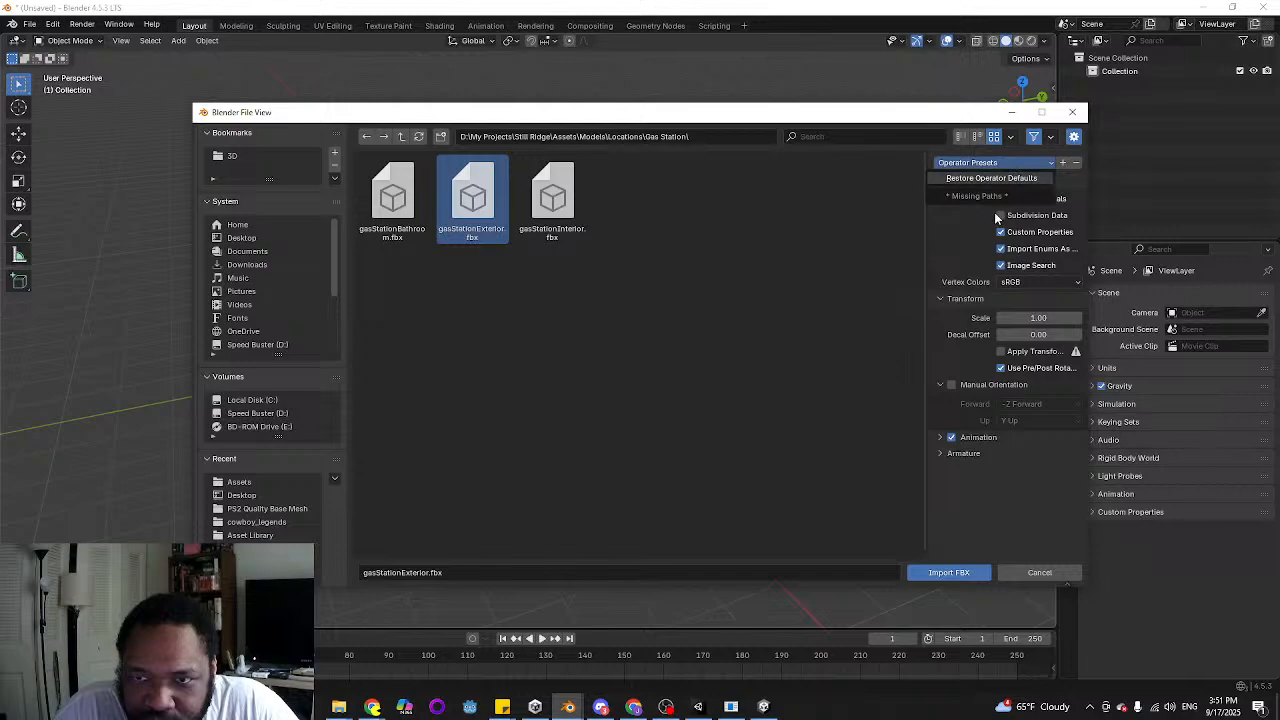
{"action": "left_click", "coordinate": [801, 277]}
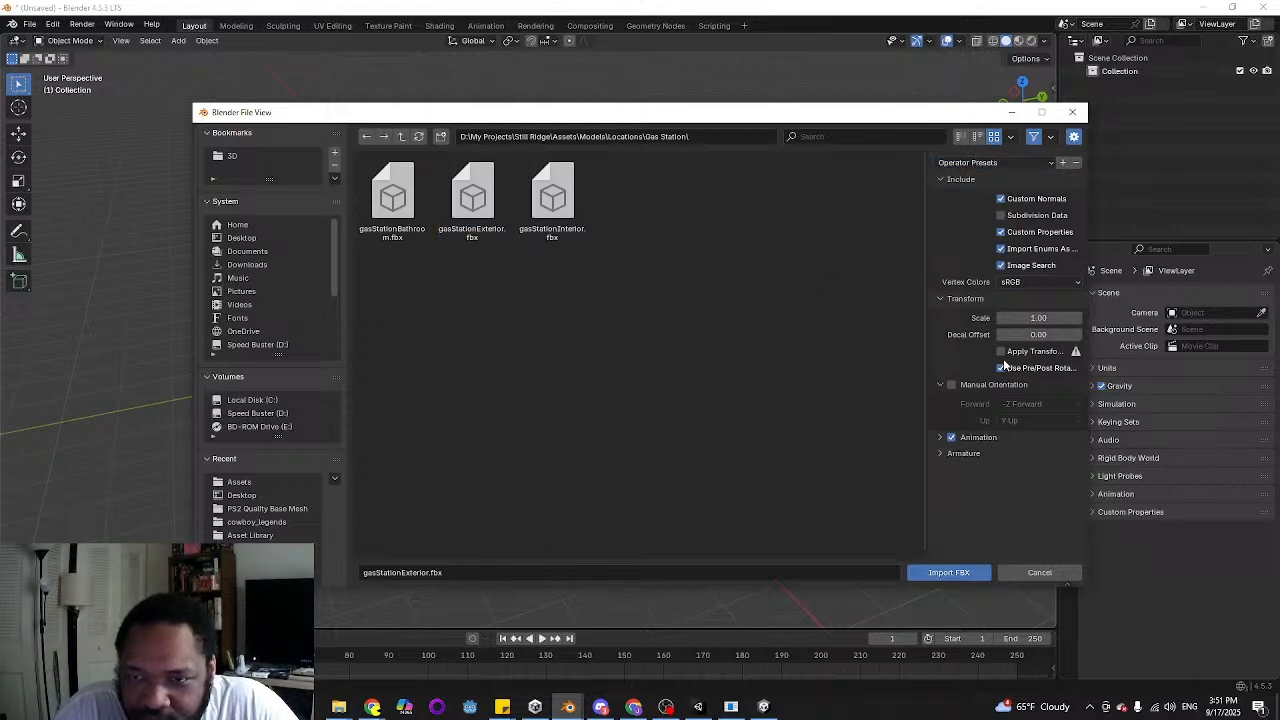
{"action": "left_click", "coordinate": [936, 574]}
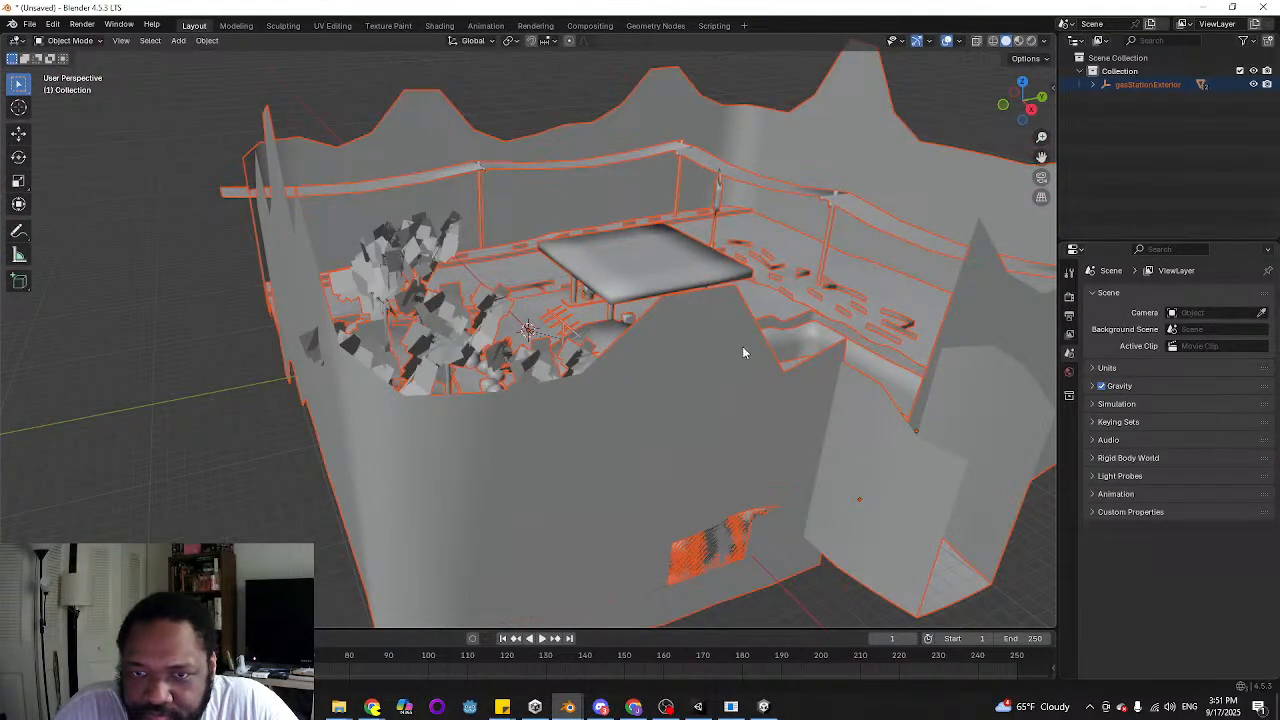
Show the imported model in rendered shading, select the grass object and display its material settings
{"action": "left_click", "coordinate": [1033, 44]}
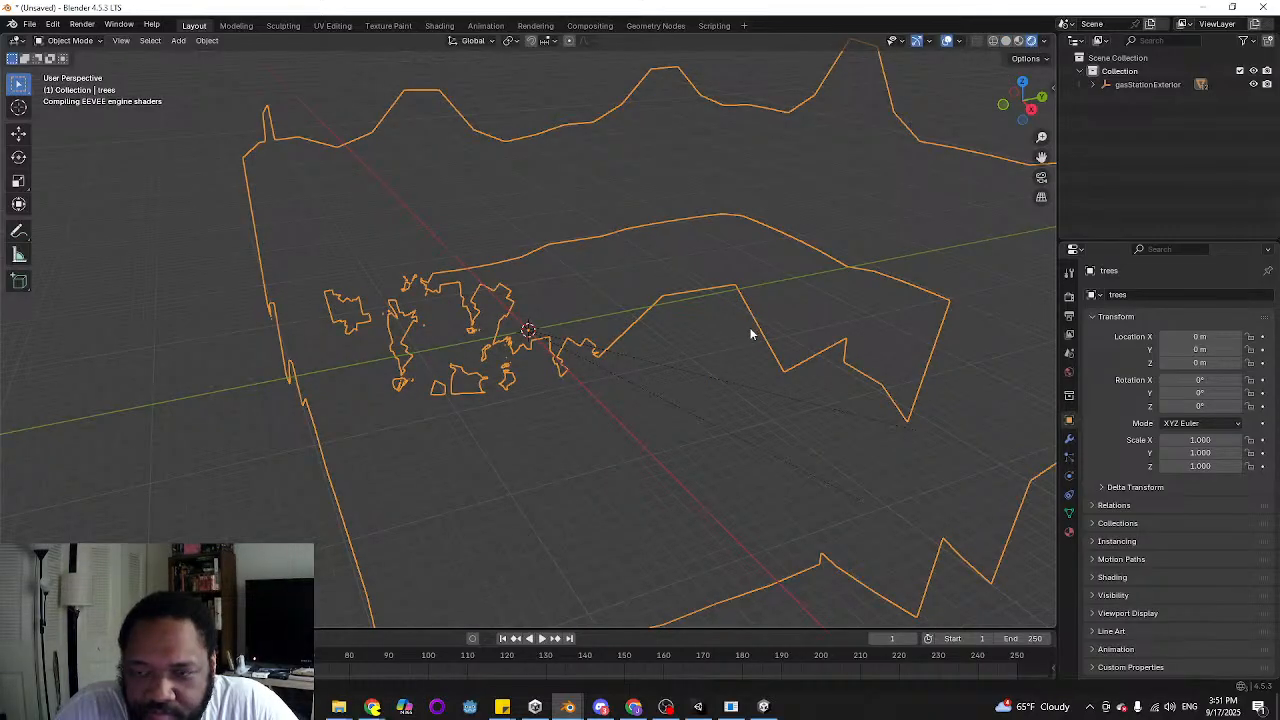
{"action": "middle_click_drag", "start_coordinate": [752, 334], "coordinate": [520, 482]}
{"action": "left_click", "coordinate": [571, 443]}
{"action": "left_click", "coordinate": [1068, 532]}
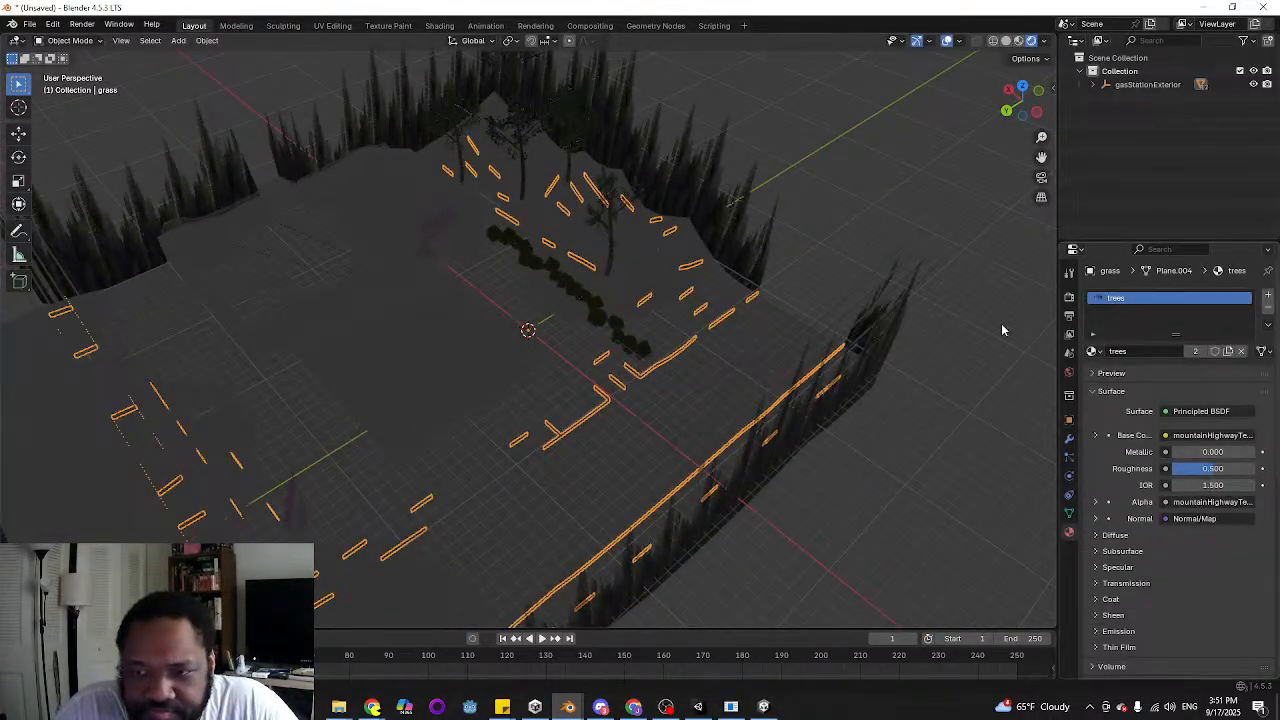
Switch to the Shading workspace and select the mountainHighwayTex2 image texture node in the trees material
{"action": "left_click", "coordinate": [439, 25]}
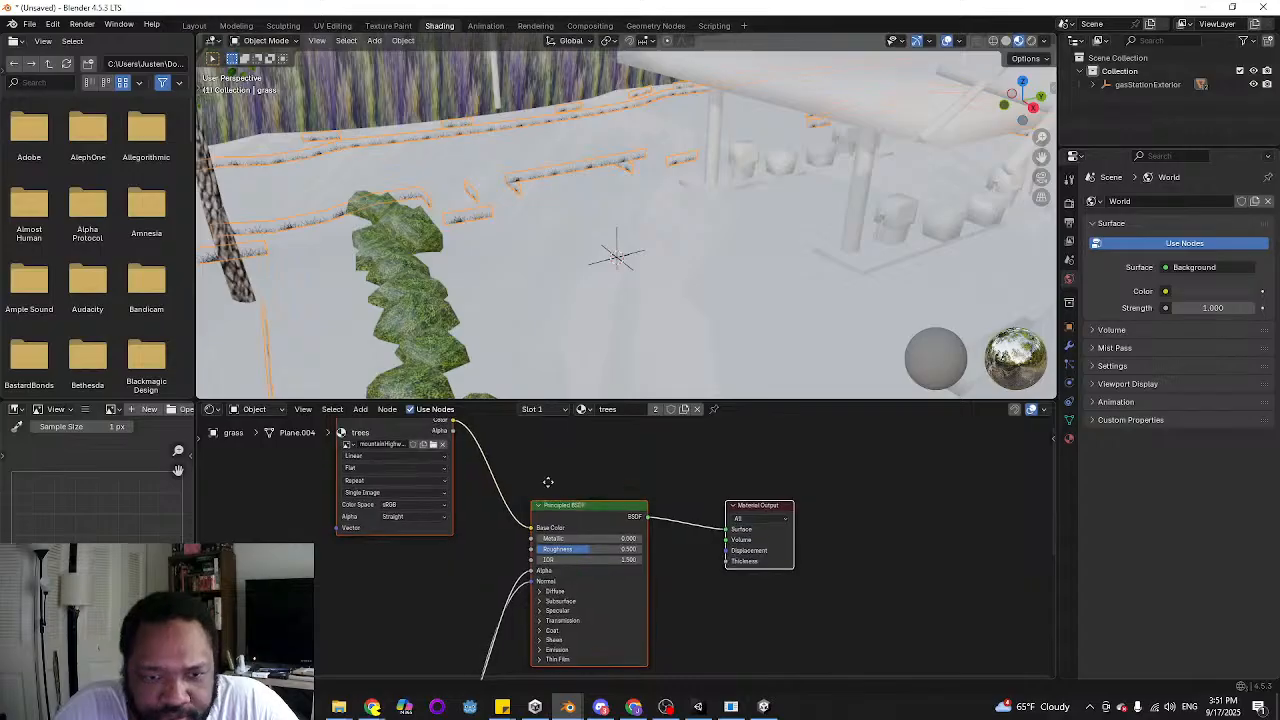
{"action": "middle_click_drag", "start_coordinate": [557, 506], "coordinate": [603, 555]}
{"action": "left_click", "coordinate": [510, 496]}
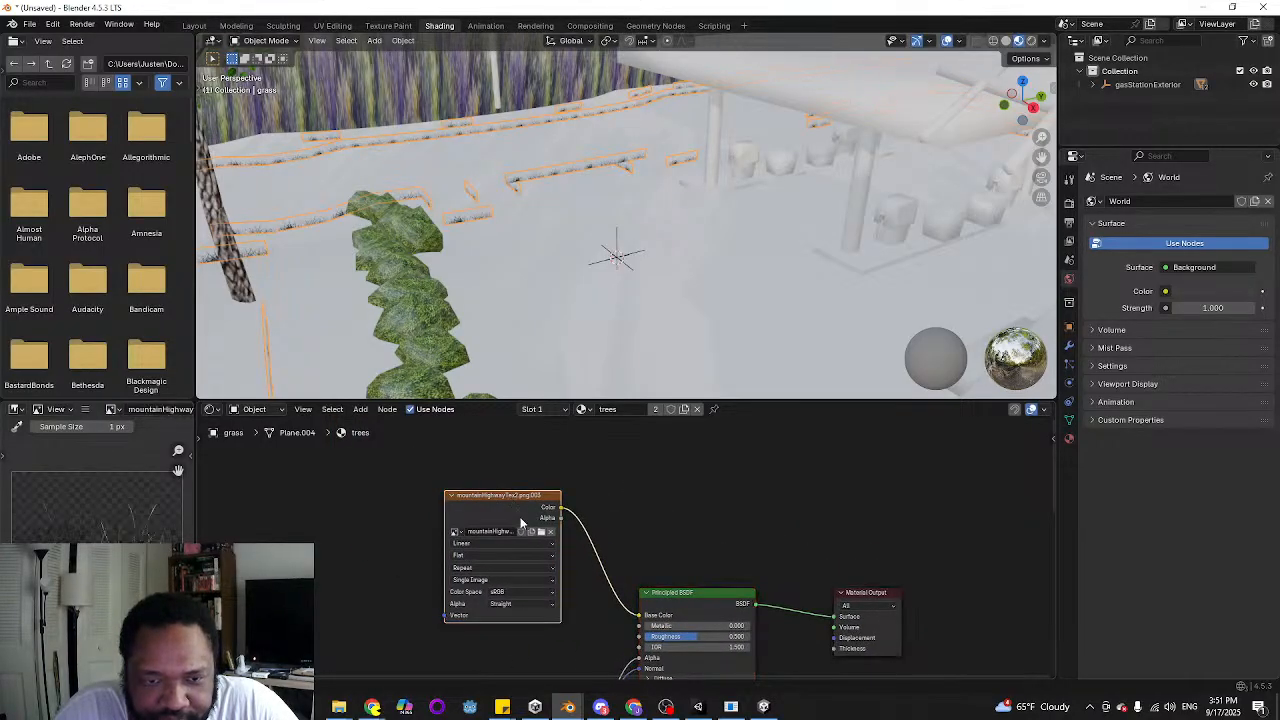
{"action": "middle_click_drag", "start_coordinate": [740, 557], "coordinate": [730, 531]}
Select the groundNavigation object and connect the gasStationTex image's Color output to the Base Color of its gasStation material
{"action": "left_click", "coordinate": [500, 295]}
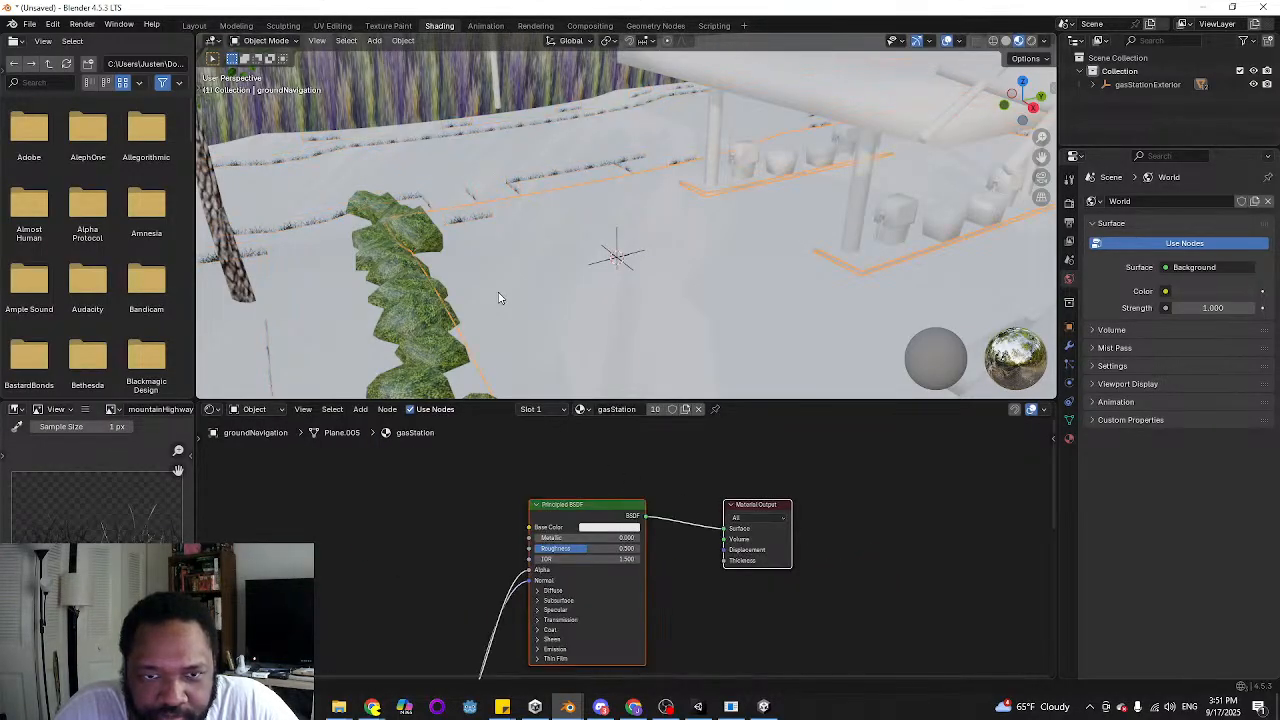
{"action": "middle_click_drag", "start_coordinate": [612, 448], "coordinate": [634, 383]}
{"action": "middle_click_drag", "start_coordinate": [440, 555], "coordinate": [562, 416]}
{"action": "left_click", "coordinate": [541, 497]}
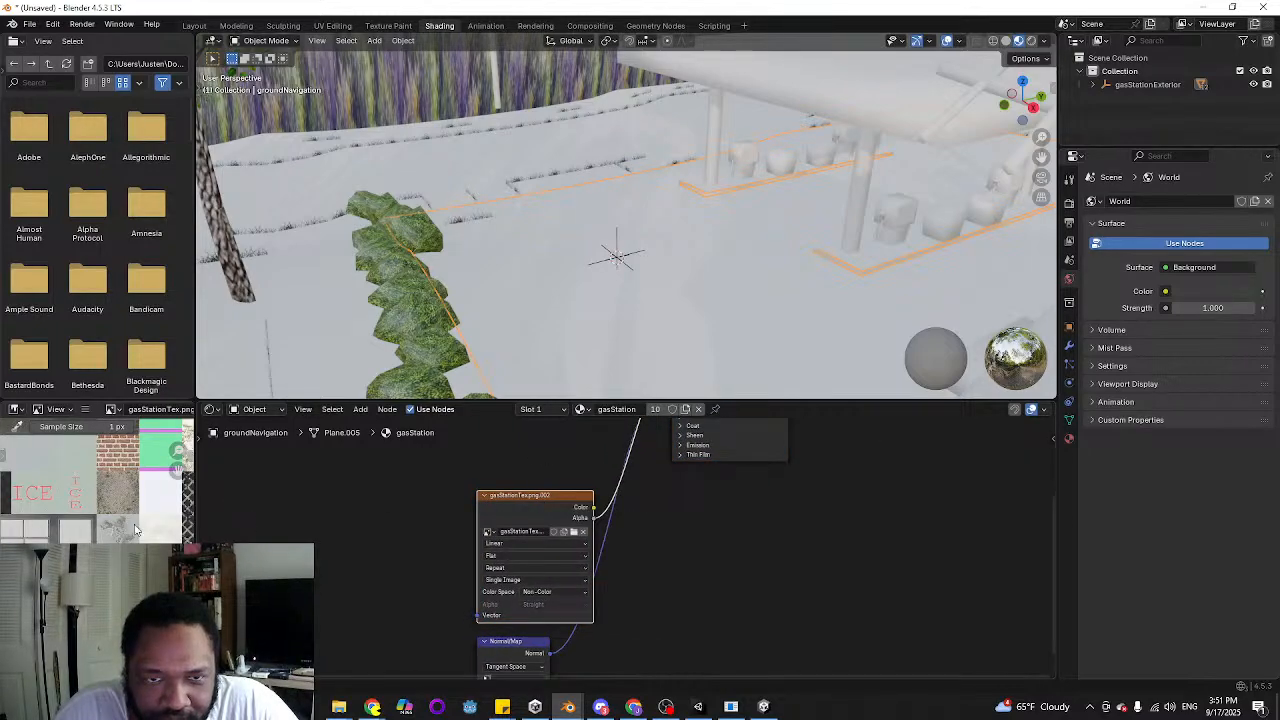
{"action": "middle_click_drag", "start_coordinate": [641, 563], "coordinate": [573, 702]}
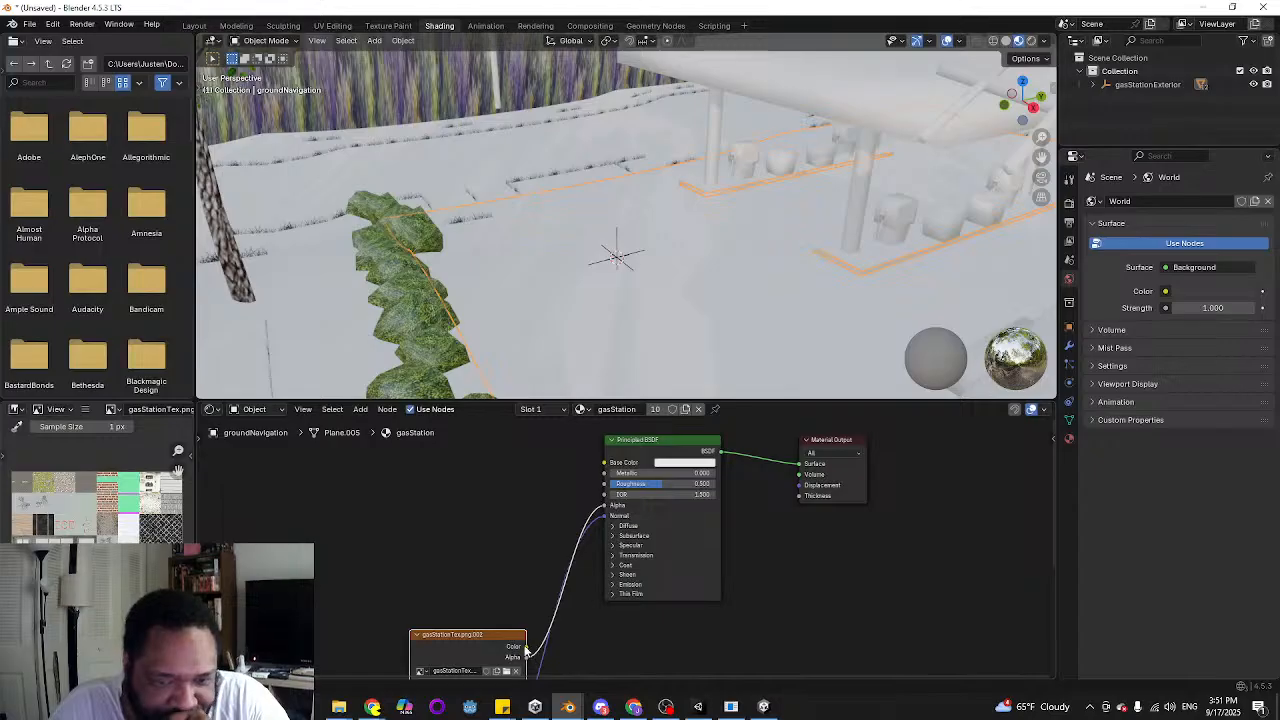
{"action": "left_click_drag", "start_coordinate": [525, 646], "coordinate": [606, 471]}
Examine the textured canopy, pumps, building and lot from several angles
{"action": "middle_click_drag", "start_coordinate": [540, 208], "coordinate": [714, 212]}
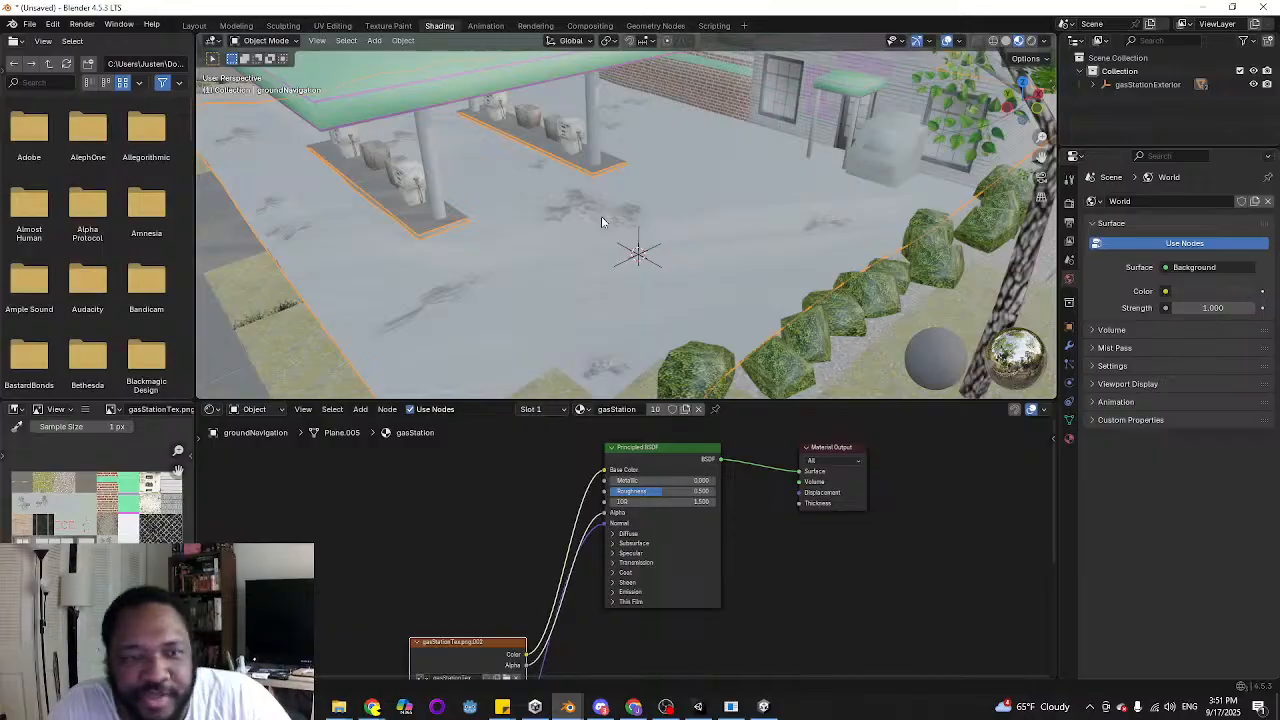
{"action": "middle_click_drag", "start_coordinate": [603, 217], "coordinate": [513, 226]}
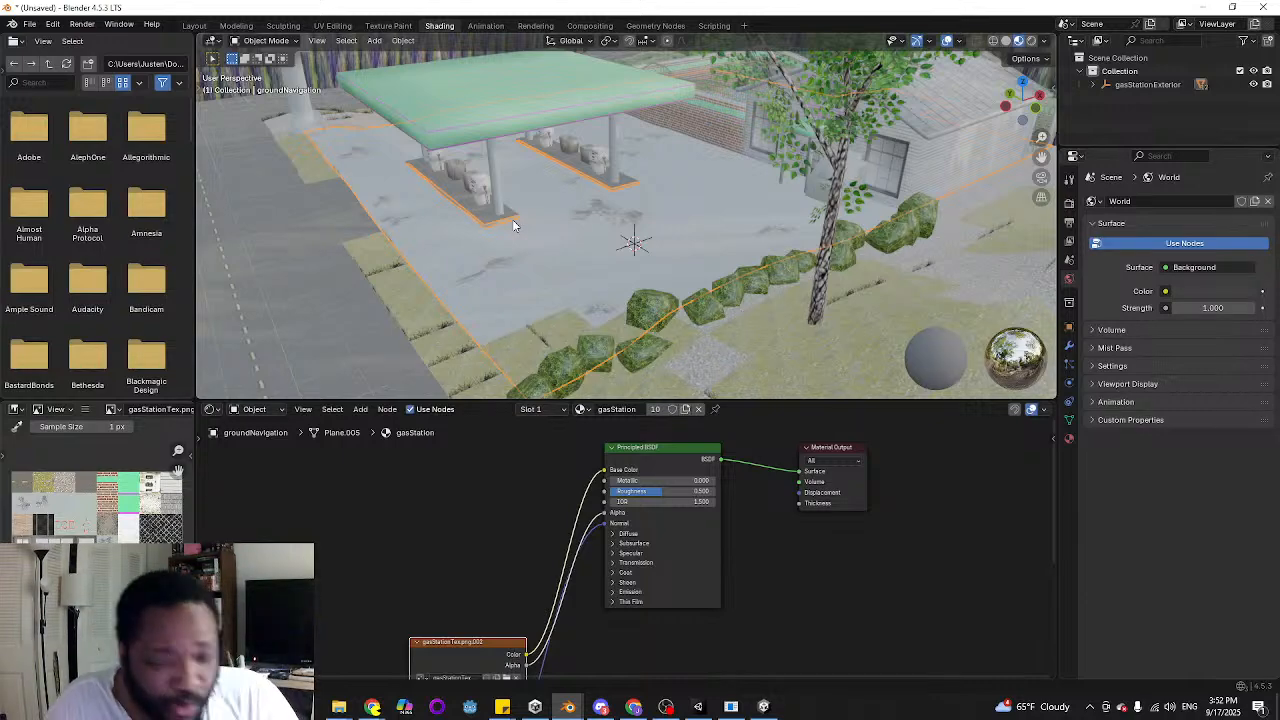
{"action": "middle_click_drag", "start_coordinate": [458, 212], "coordinate": [533, 218]}
{"action": "scroll", "coordinate": [567, 264], "scroll_direction": "up", "scroll_amount": 3}
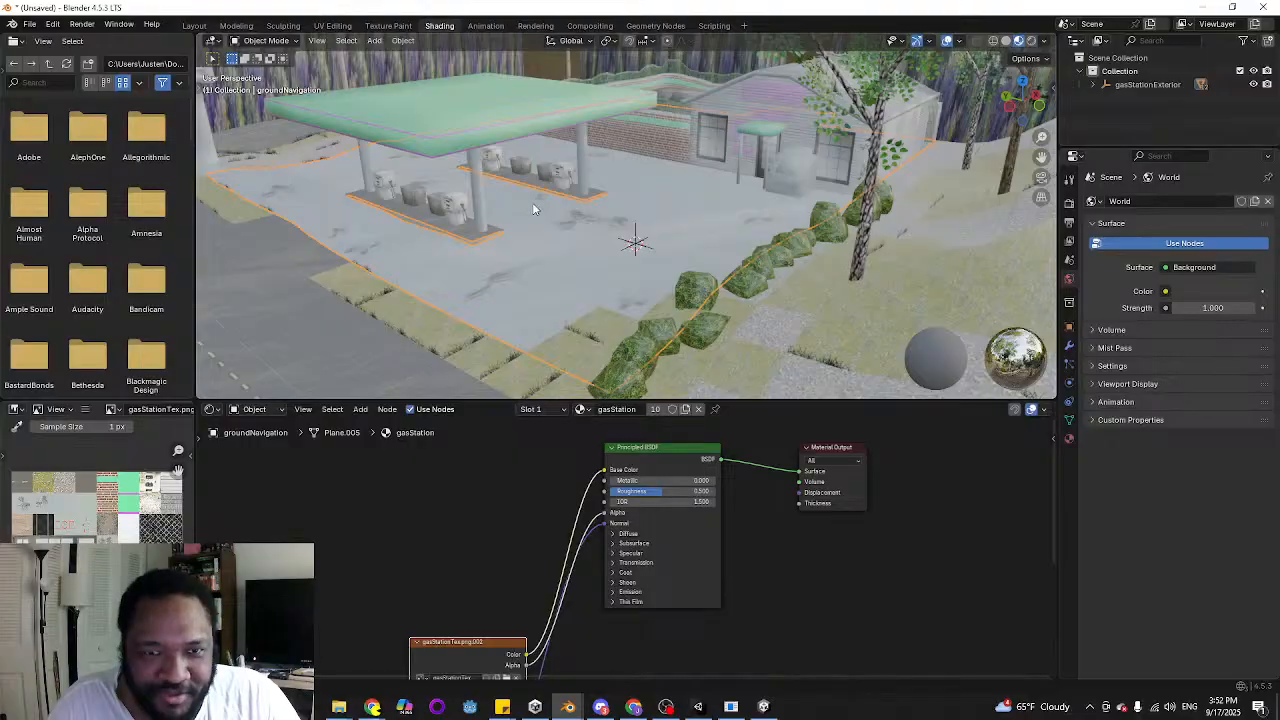
{"action": "scroll", "coordinate": [533, 224], "scroll_direction": "up", "scroll_amount": 2}
{"action": "scroll", "coordinate": [533, 224], "scroll_direction": "down", "scroll_amount": 2}
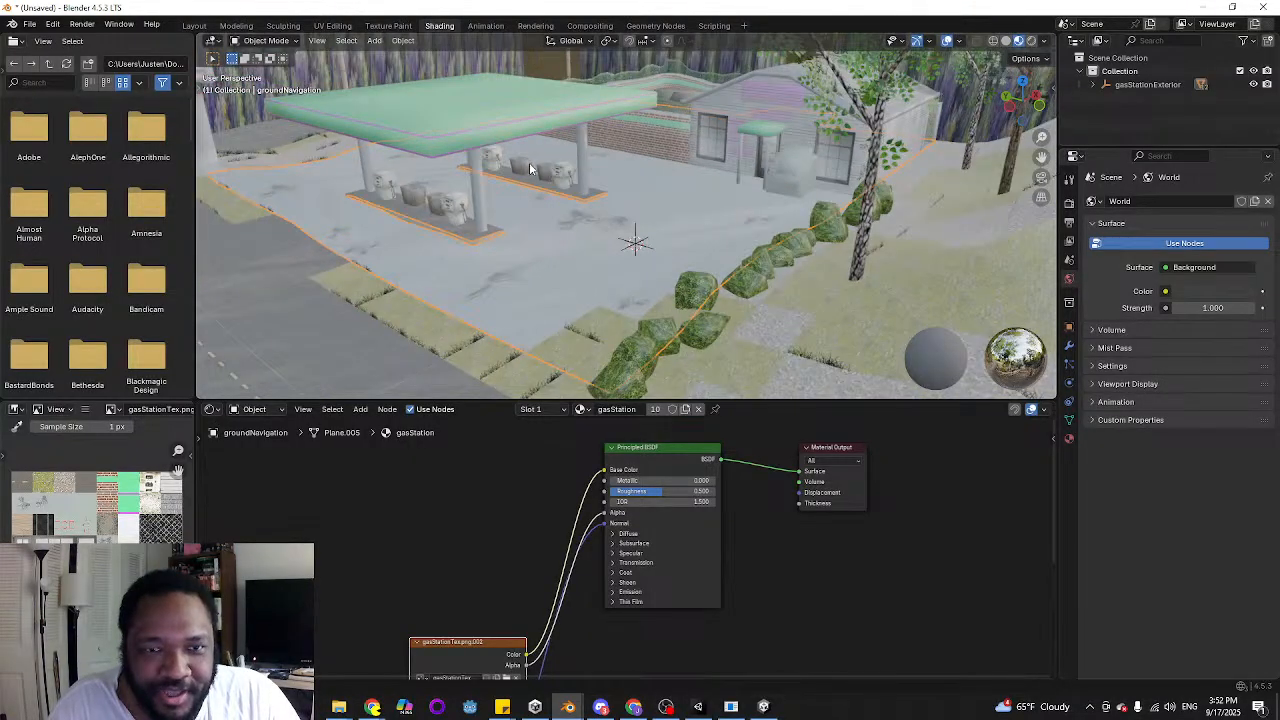
{"action": "left_click", "coordinate": [540, 177]}
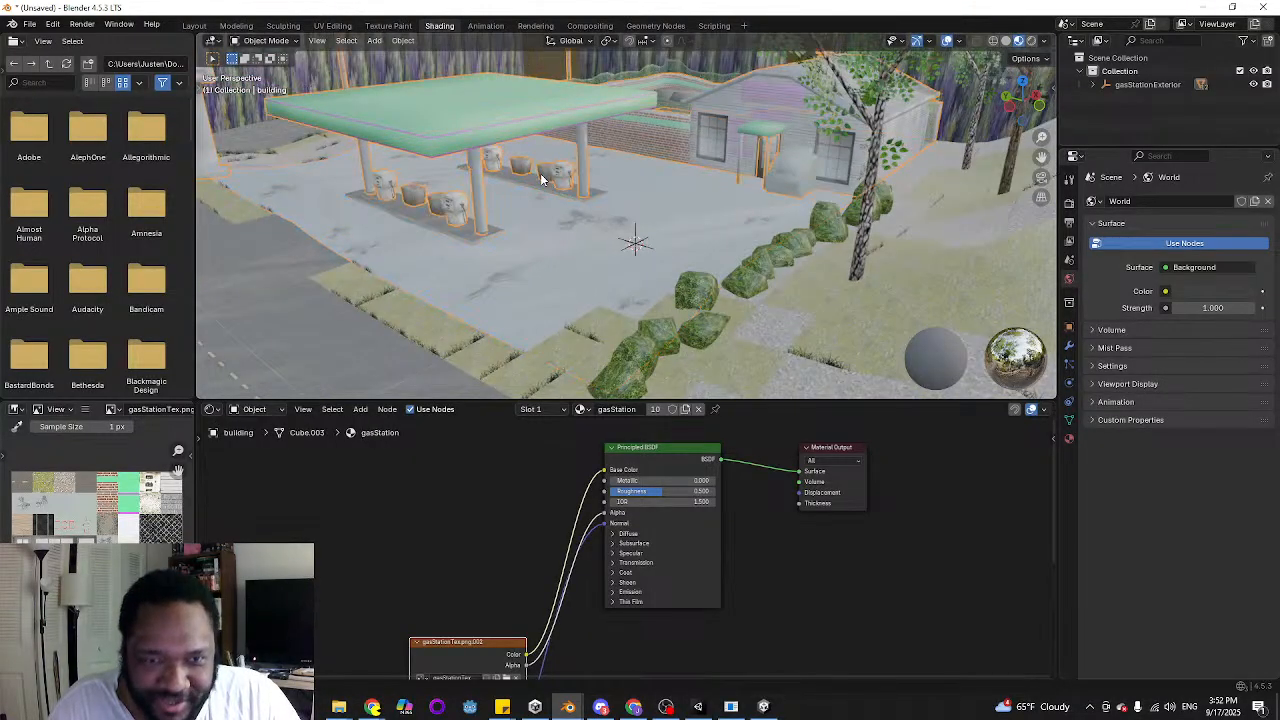
Put the groundNavigation mesh in Edit Mode and replace the full selection with one vertex at the lot's outer corner
{"action": "left_click", "coordinate": [570, 255]}
{"action": "middle_click_drag", "start_coordinate": [567, 255], "coordinate": [435, 265]}
{"action": "scroll", "coordinate": [567, 267], "scroll_direction": "down", "scroll_amount": 4}
{"action": "key", "text": "Tab"}
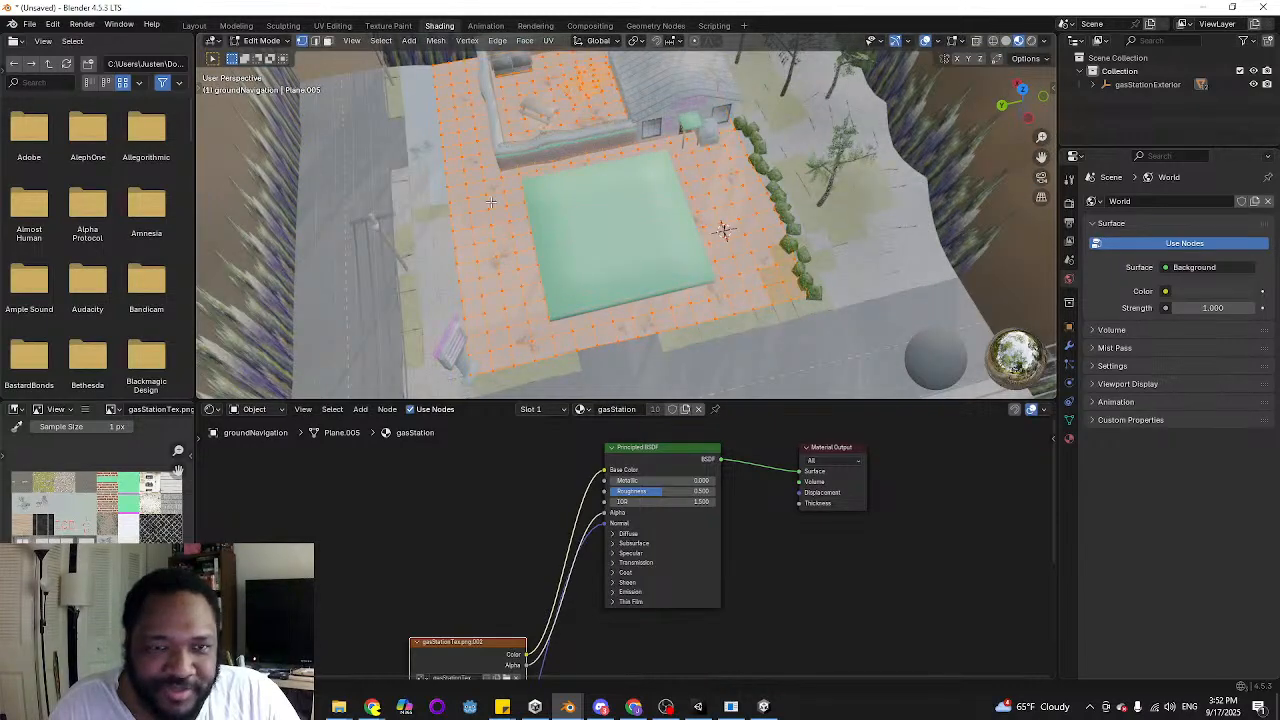
{"action": "middle_click_drag", "start_coordinate": [495, 230], "coordinate": [533, 344]}
{"action": "scroll", "coordinate": [503, 227], "scroll_direction": "up", "scroll_amount": 3}
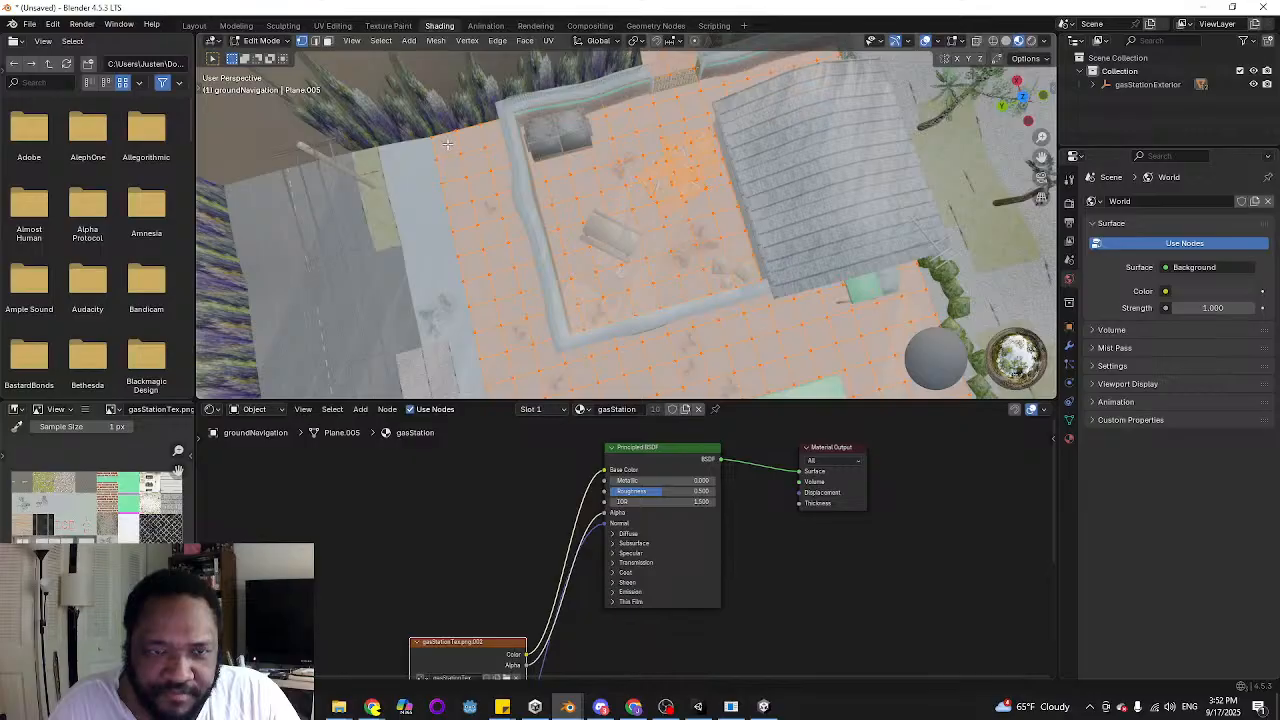
{"action": "middle_click_drag", "start_coordinate": [464, 237], "coordinate": [507, 140]}
{"action": "left_click", "coordinate": [493, 112]}
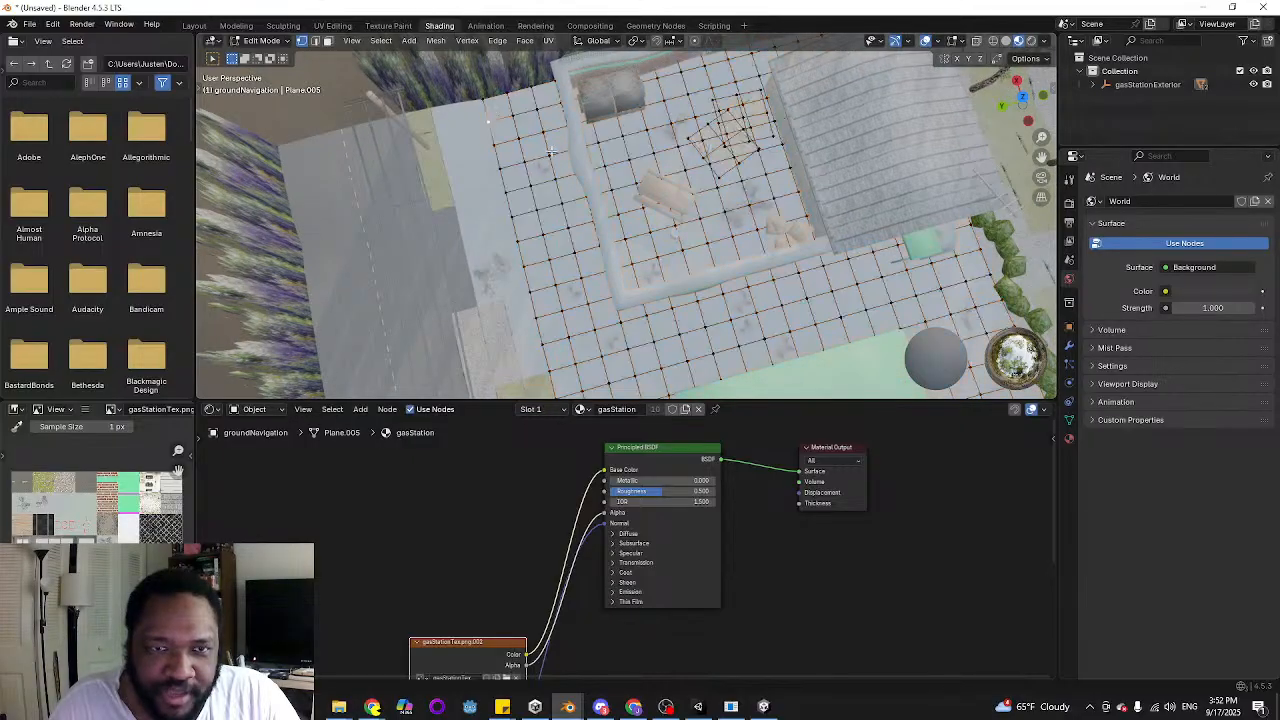
In face selection mode, select the strip of ground faces alongside the walled yard from the top view
{"action": "middle_click_drag", "start_coordinate": [585, 190], "coordinate": [563, 200]}
{"action": "key", "text": "KP_7"}
{"action": "key", "text": "KP_7"}
{"action": "key", "text": "3"}
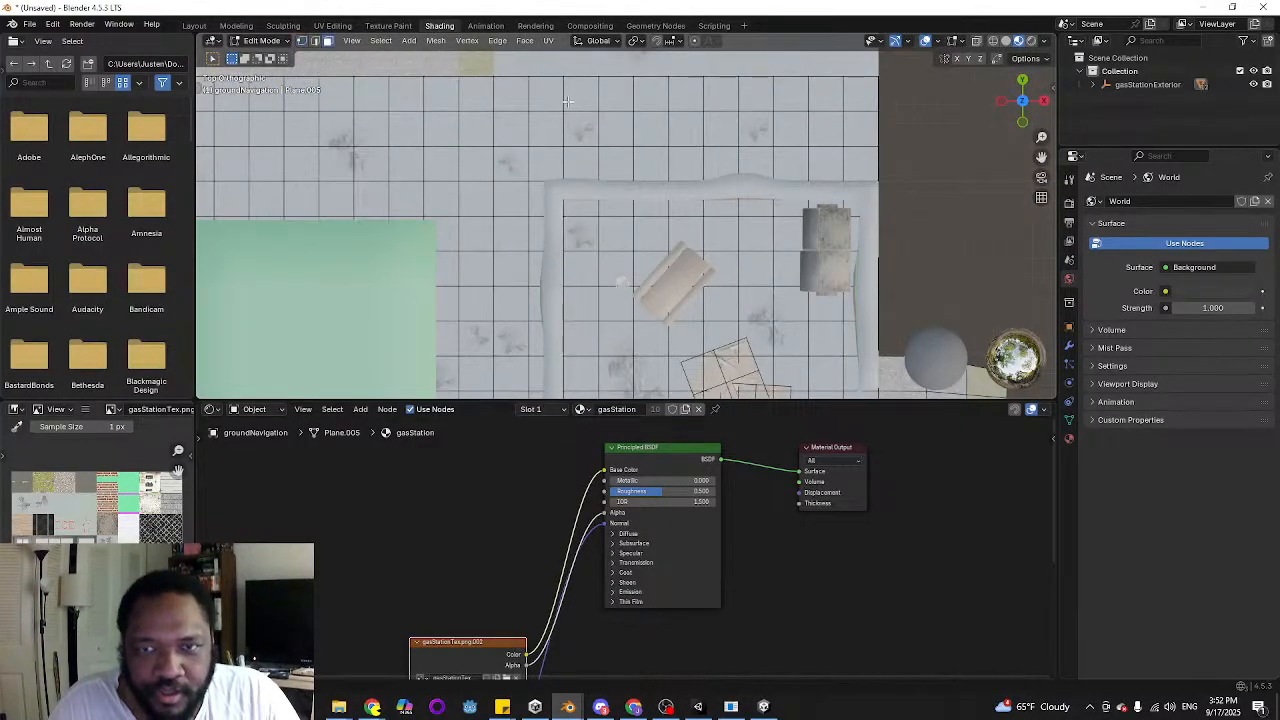
{"action": "left_click_drag", "start_coordinate": [543, 79], "coordinate": [871, 174]}
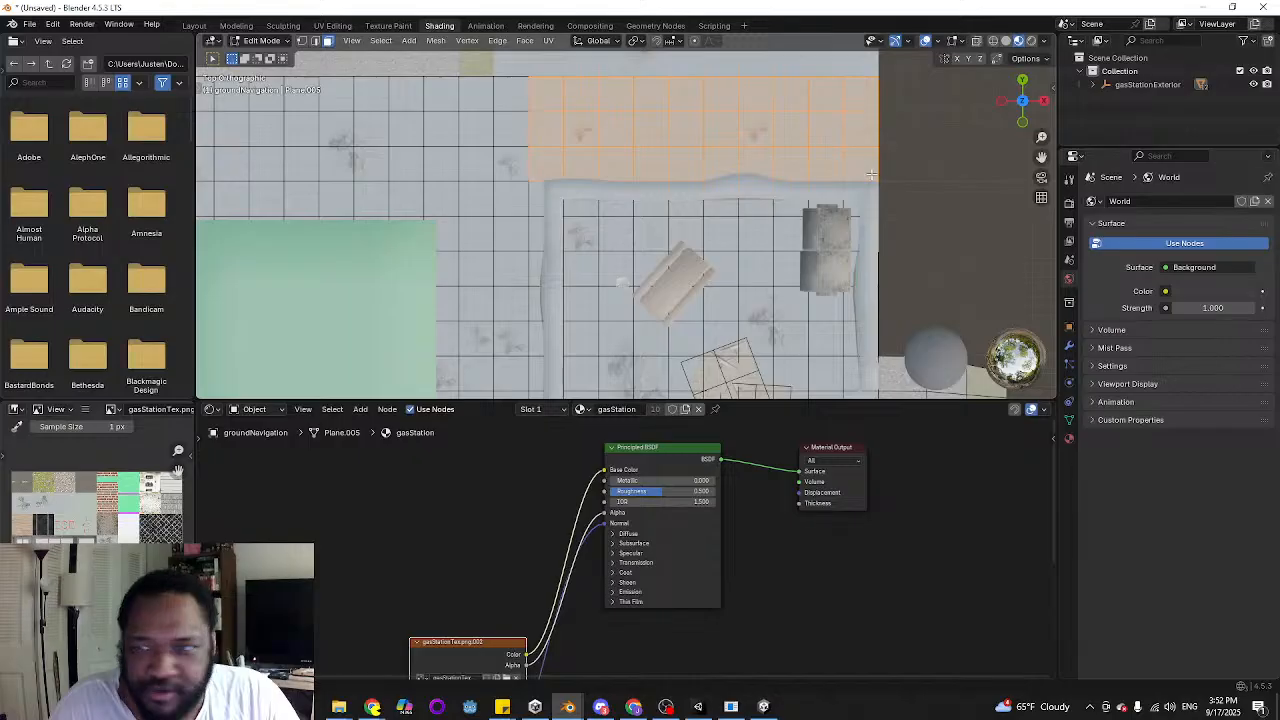
{"action": "left_click_drag", "start_coordinate": [1152, 149], "coordinate": [1152, 230]}
Select the whole strip of ground faces running past both the green canopy and the walled yard
{"action": "middle_click_drag", "start_coordinate": [322, 188], "coordinate": [737, 202], "text": "shift"}
{"action": "scroll", "coordinate": [665, 172], "scroll_direction": "down", "scroll_amount": 2}
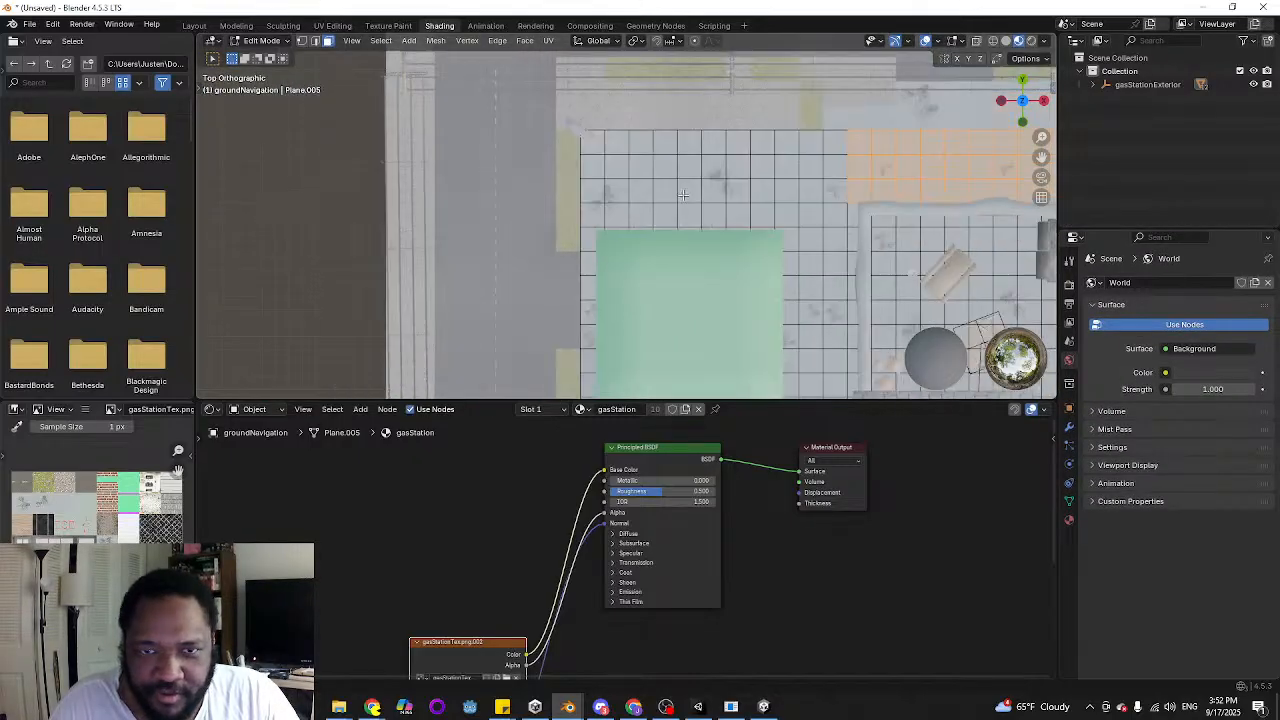
{"action": "middle_click_drag", "start_coordinate": [596, 138], "coordinate": [408, 134], "text": "shift"}
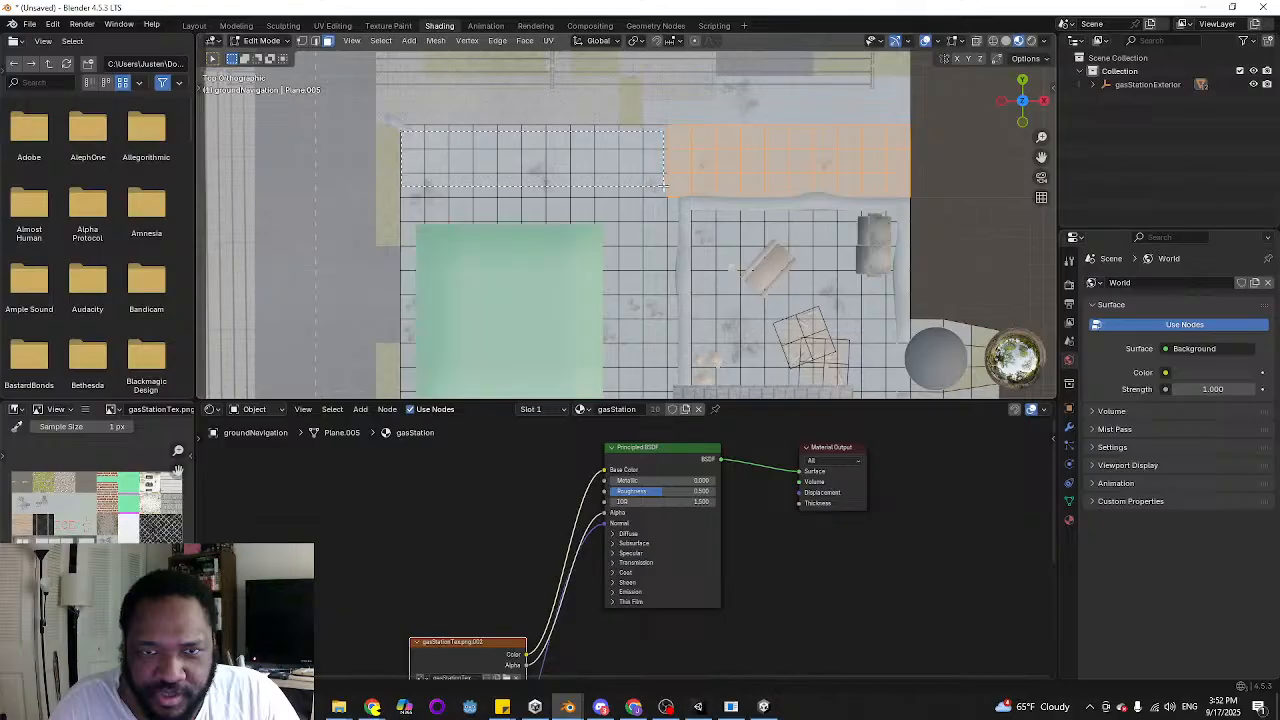
{"action": "left_click_drag", "start_coordinate": [663, 187], "coordinate": [664, 187]}
{"action": "mouse_move", "coordinate": [680, 188]}
{"action": "middle_mouse_down", "text": "shift"}
{"action": "mouse_move", "coordinate": [678, 108]}
{"action": "mouse_move", "coordinate": [663, 173]}
{"action": "middle_mouse_up", "text": "shift"}
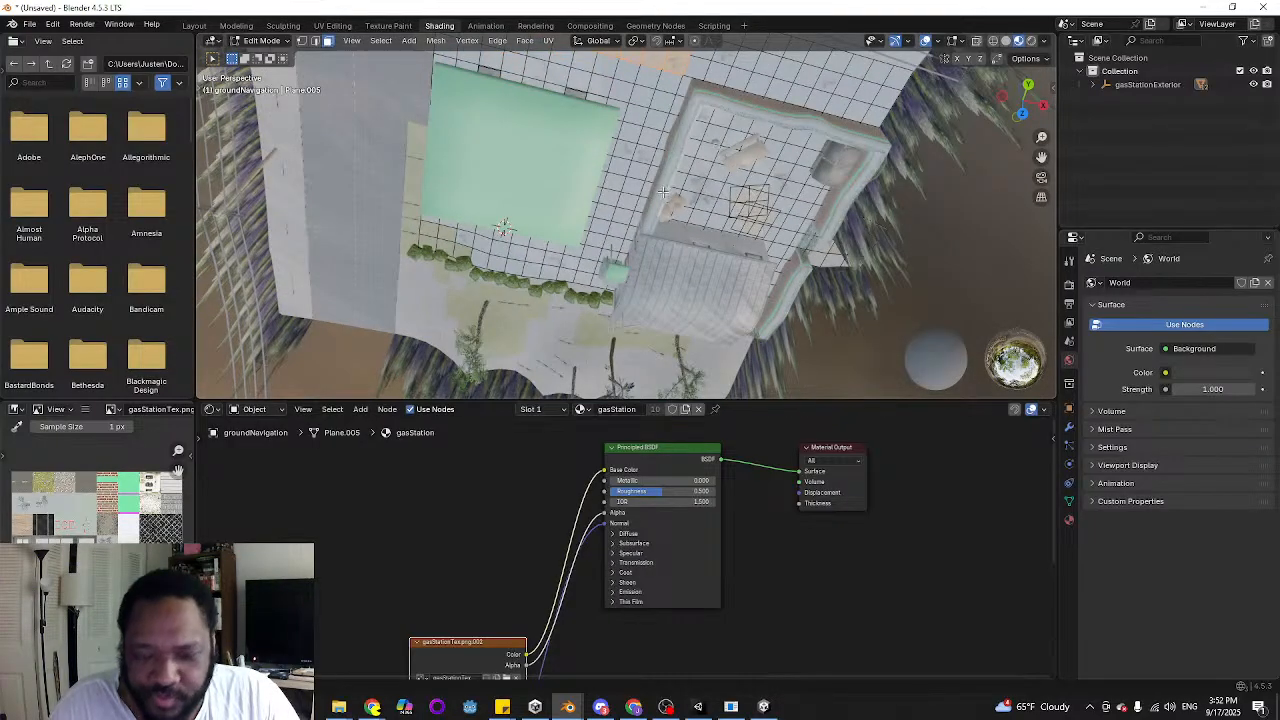
{"action": "key", "text": "KP_7"}
{"action": "middle_click_drag", "start_coordinate": [685, 64], "coordinate": [643, 158], "text": "shift"}
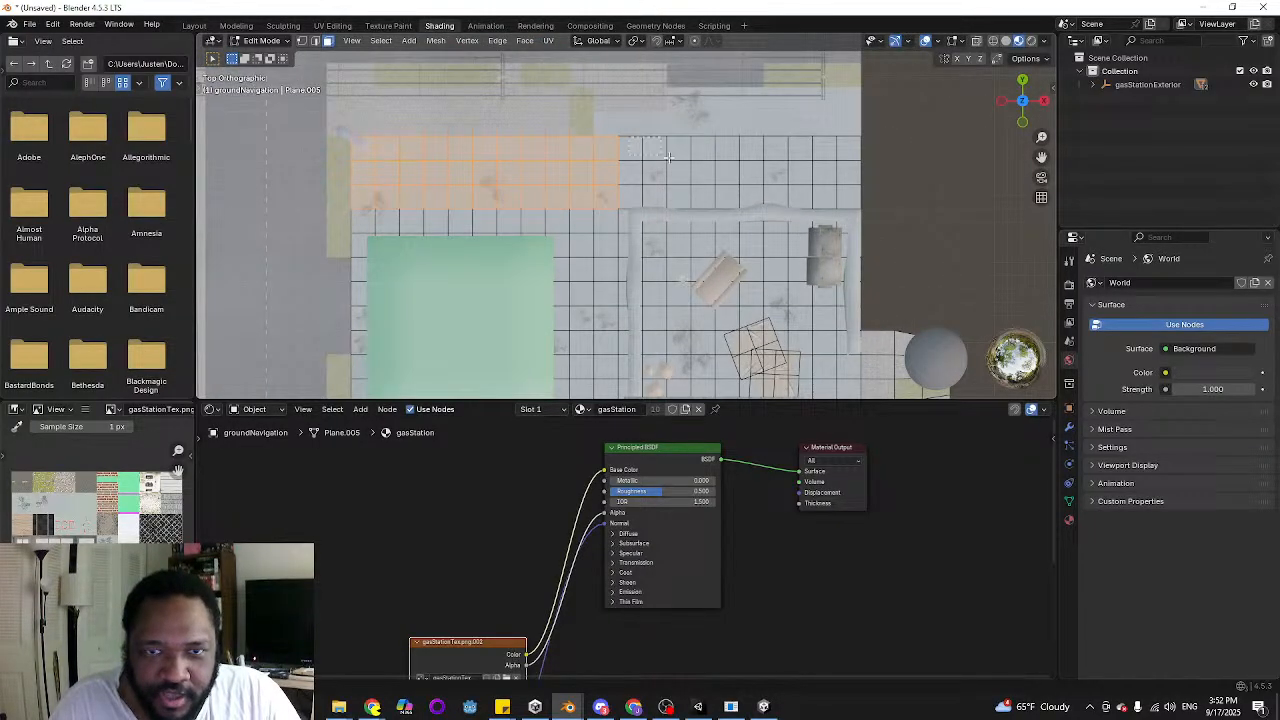
{"action": "left_click_drag", "start_coordinate": [668, 157], "coordinate": [852, 202]}
Add the ground faces beside the yard wall and around the near end of the green canopy to the selection
{"action": "middle_click_drag", "start_coordinate": [492, 331], "coordinate": [433, 172], "text": "shift"}
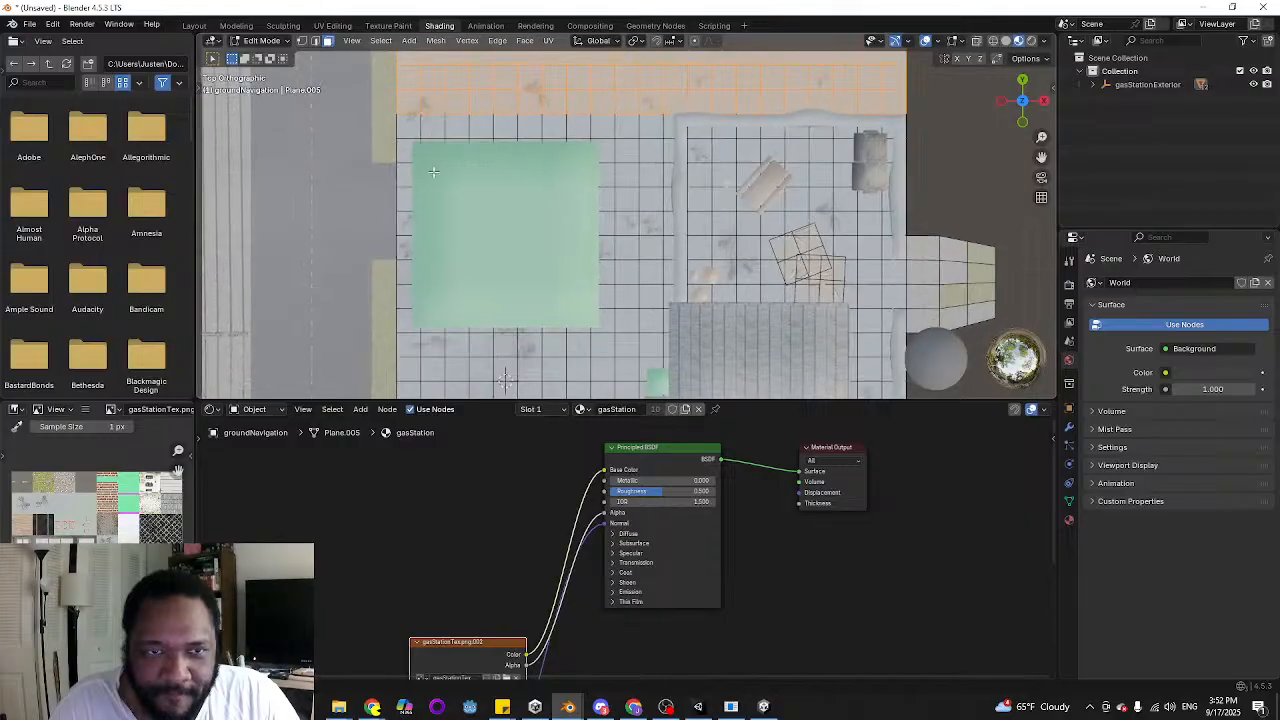
{"action": "left_click_drag", "start_coordinate": [637, 199], "coordinate": [674, 199]}
{"action": "middle_click_drag", "start_coordinate": [607, 342], "coordinate": [650, 115]}
{"action": "middle_click_drag", "start_coordinate": [520, 110], "coordinate": [661, 135], "text": "shift"}
{"action": "scroll", "coordinate": [661, 135], "scroll_direction": "up", "scroll_amount": 4}
{"action": "middle_click_drag", "start_coordinate": [540, 284], "coordinate": [569, 258]}
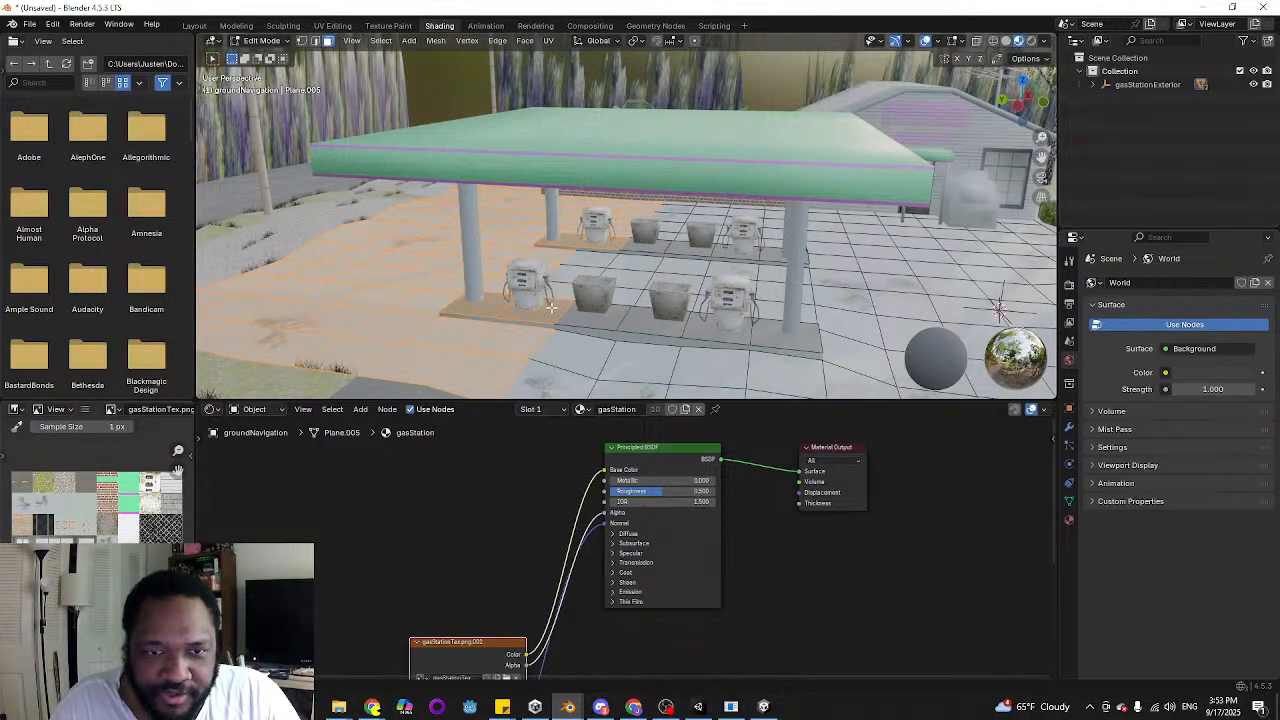
Add the roadside ground faces in front of the pump islands, extending out to the hedge, to the selection
{"action": "middle_click_drag", "start_coordinate": [516, 320], "coordinate": [472, 262]}
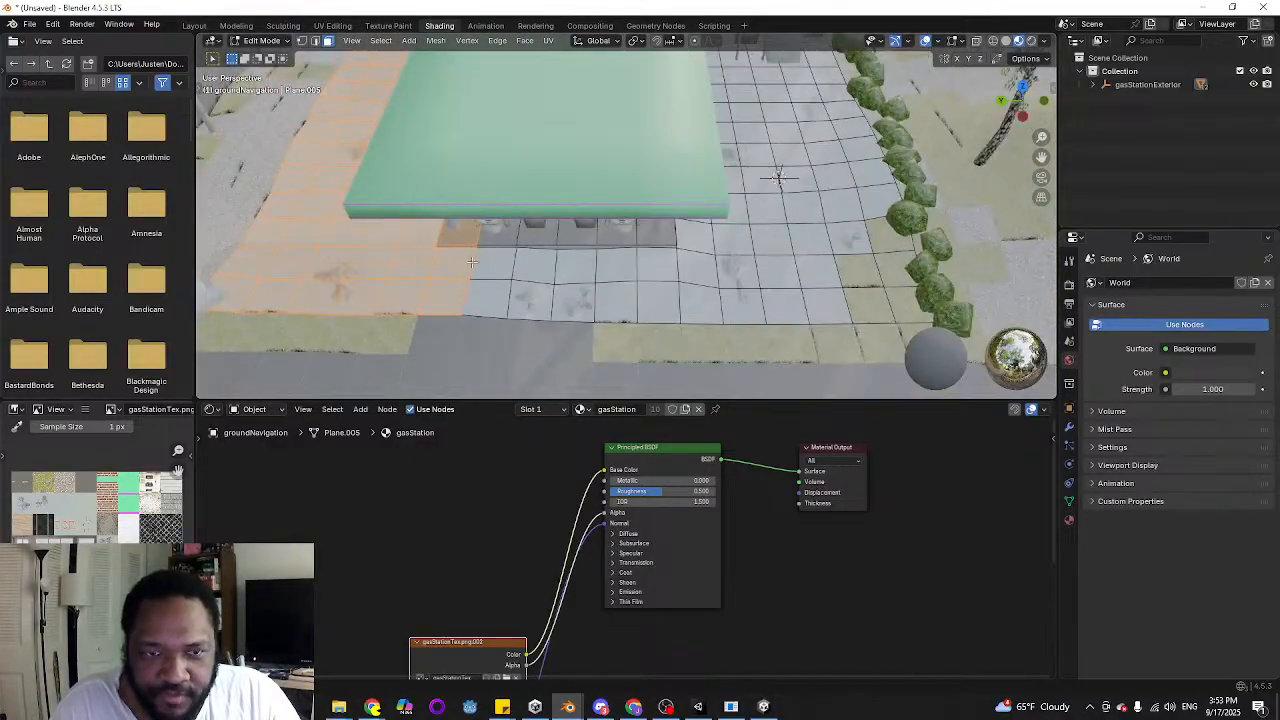
{"action": "left_click_drag", "start_coordinate": [809, 312], "coordinate": [821, 314], "text": "shift"}
{"action": "middle_click_drag", "start_coordinate": [786, 265], "coordinate": [701, 272]}
{"action": "middle_click_drag", "start_coordinate": [701, 272], "coordinate": [503, 254], "text": "shift"}
{"action": "left_click", "coordinate": [439, 240], "text": "shift"}
{"action": "left_click", "coordinate": [494, 259], "text": "shift"}
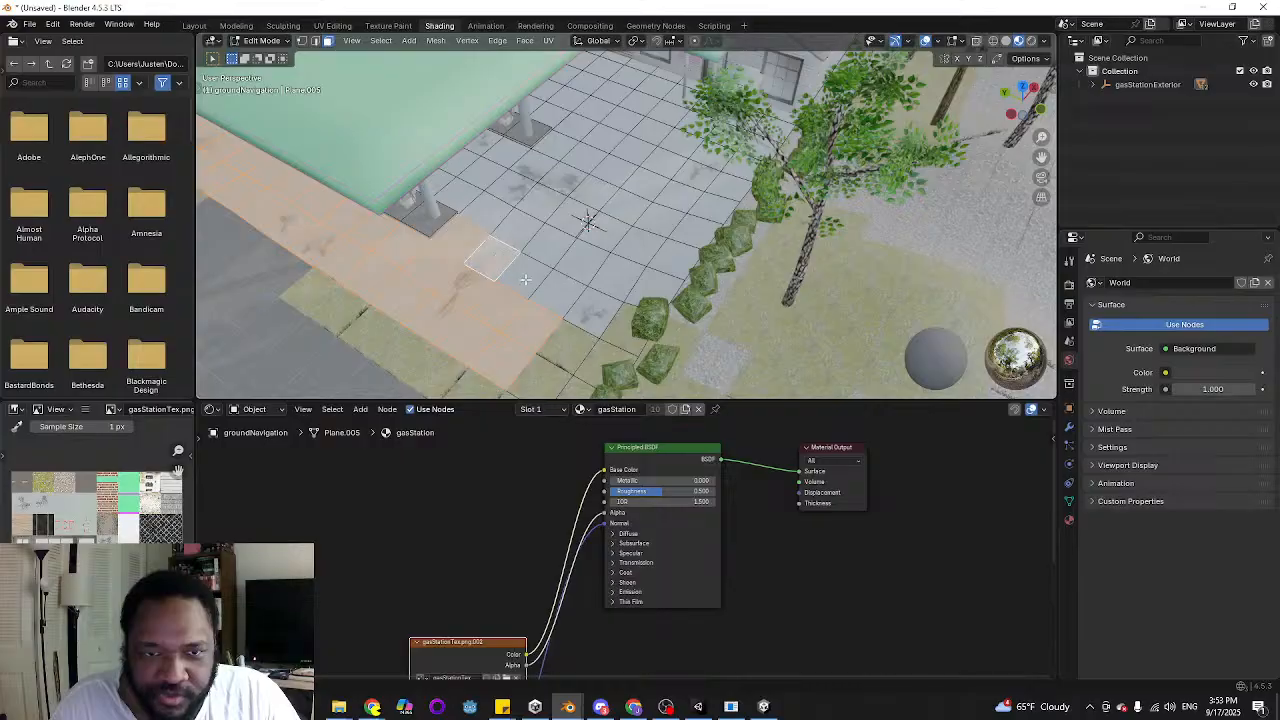
{"action": "left_click", "coordinate": [526, 280], "text": "shift"}
{"action": "left_click", "coordinate": [560, 299], "text": "shift"}
{"action": "left_click", "coordinate": [569, 316], "text": "shift"}
{"action": "middle_click_drag", "start_coordinate": [569, 316], "coordinate": [536, 258]}
{"action": "scroll", "coordinate": [466, 139], "scroll_direction": "down", "scroll_amount": 4}
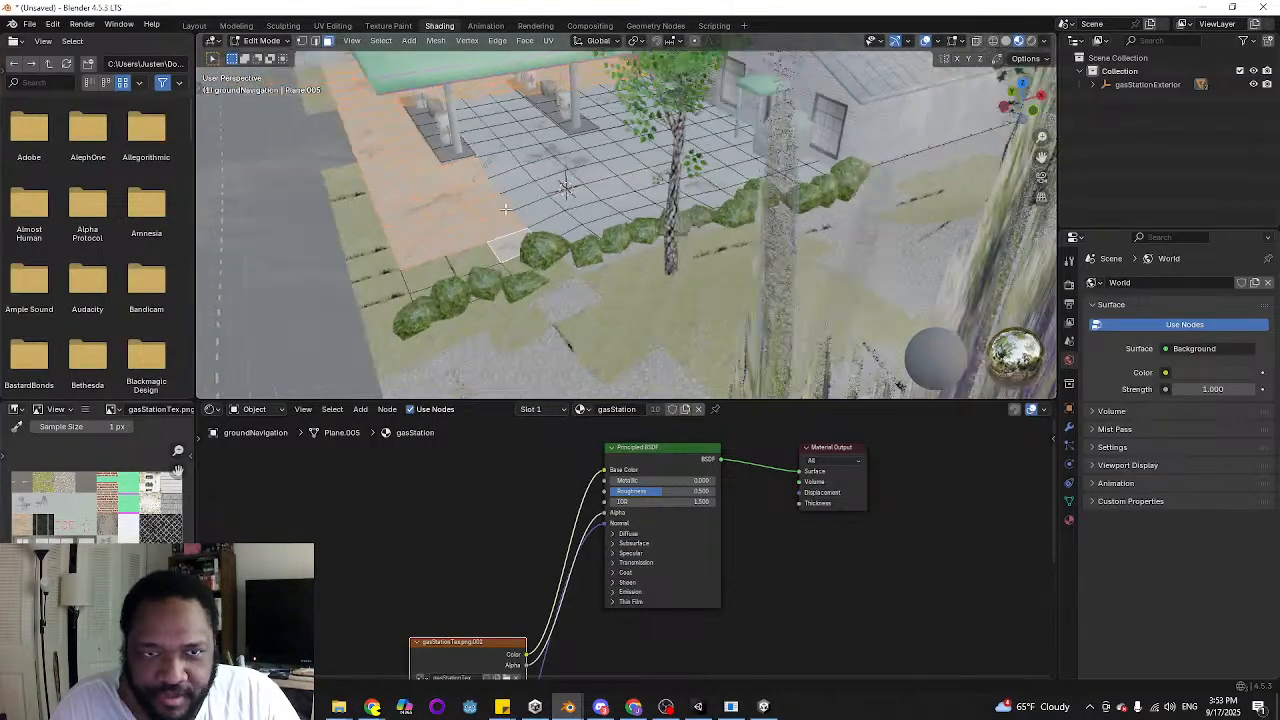
{"action": "scroll", "coordinate": [499, 122], "scroll_direction": "up", "scroll_amount": 3}
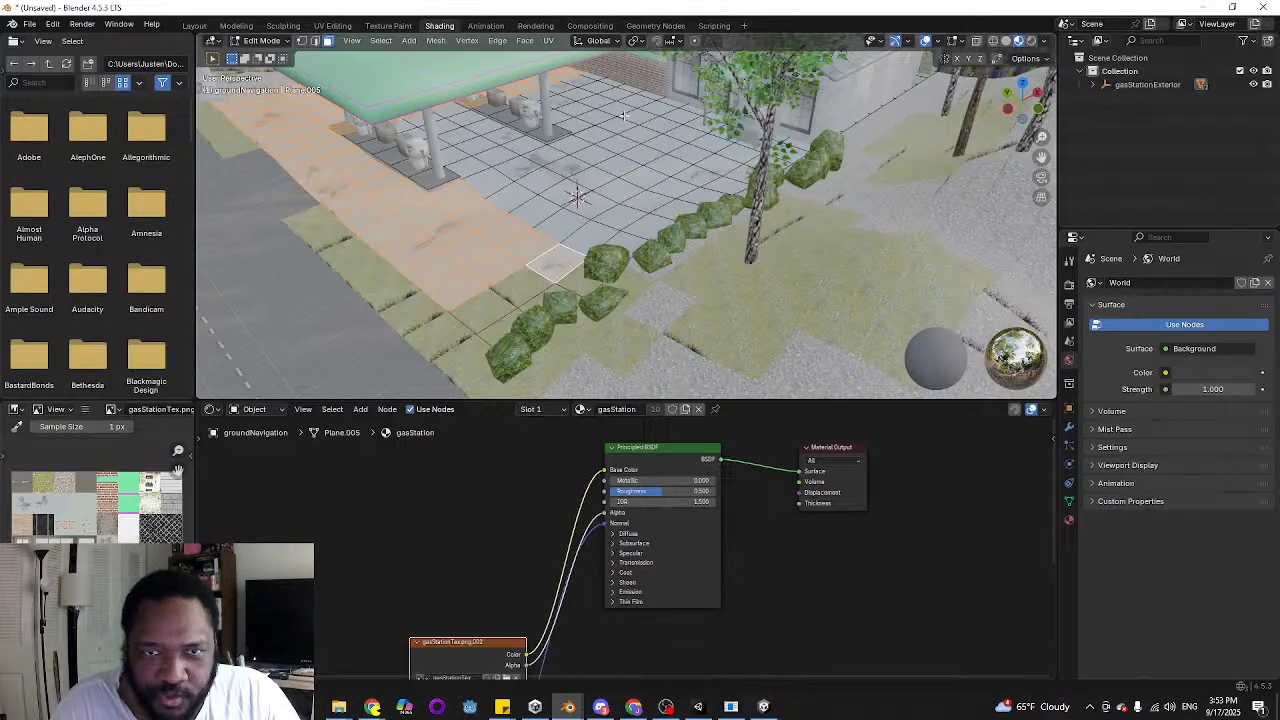
Add the ground faces between the building's front corner and the hedge, beside the box near the entrance, to the selection
{"action": "middle_click_drag", "start_coordinate": [660, 164], "coordinate": [707, 296]}
{"action": "left_click", "coordinate": [702, 276], "text": "shift"}
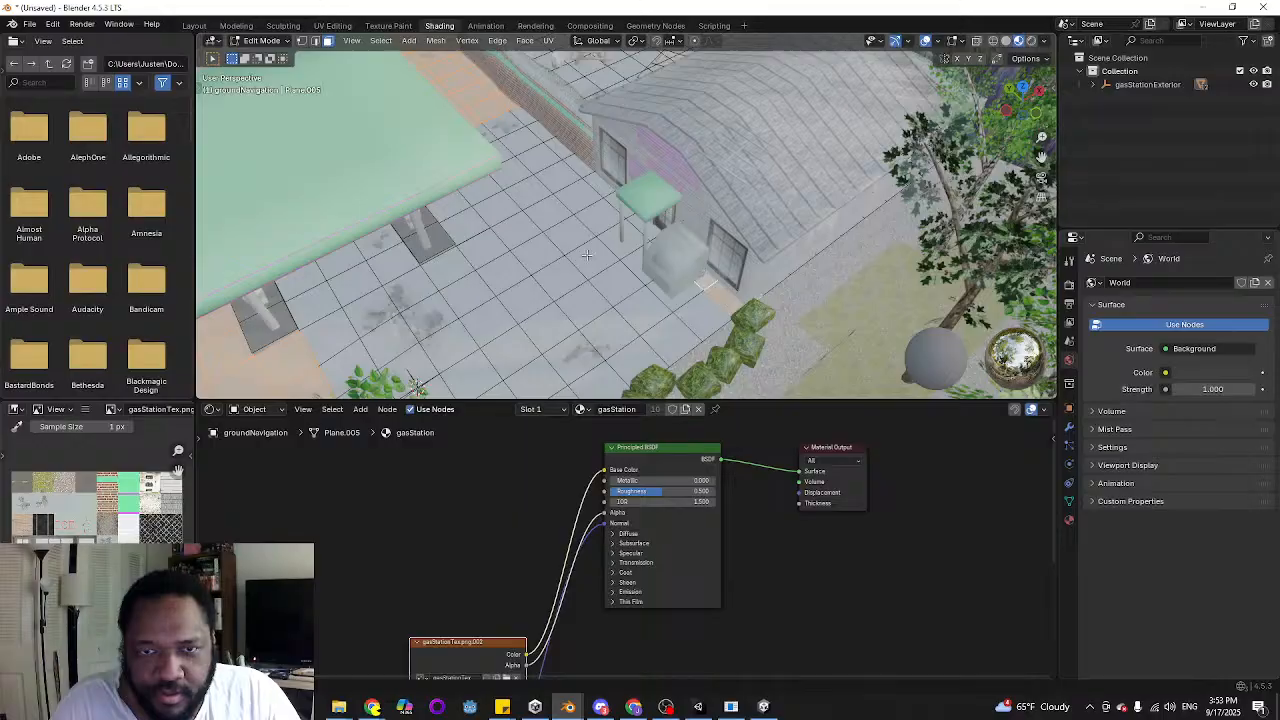
{"action": "middle_click_drag", "start_coordinate": [588, 256], "coordinate": [702, 305]}
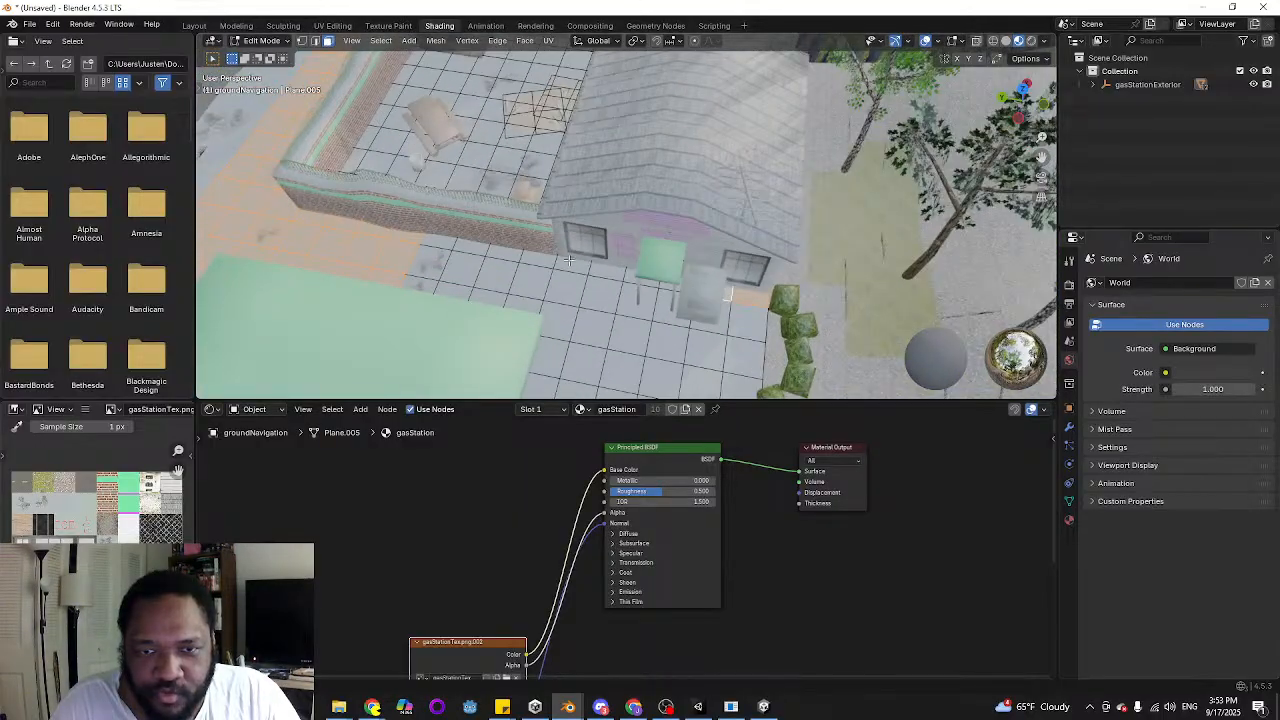
{"action": "middle_click_drag", "start_coordinate": [467, 234], "coordinate": [575, 232]}
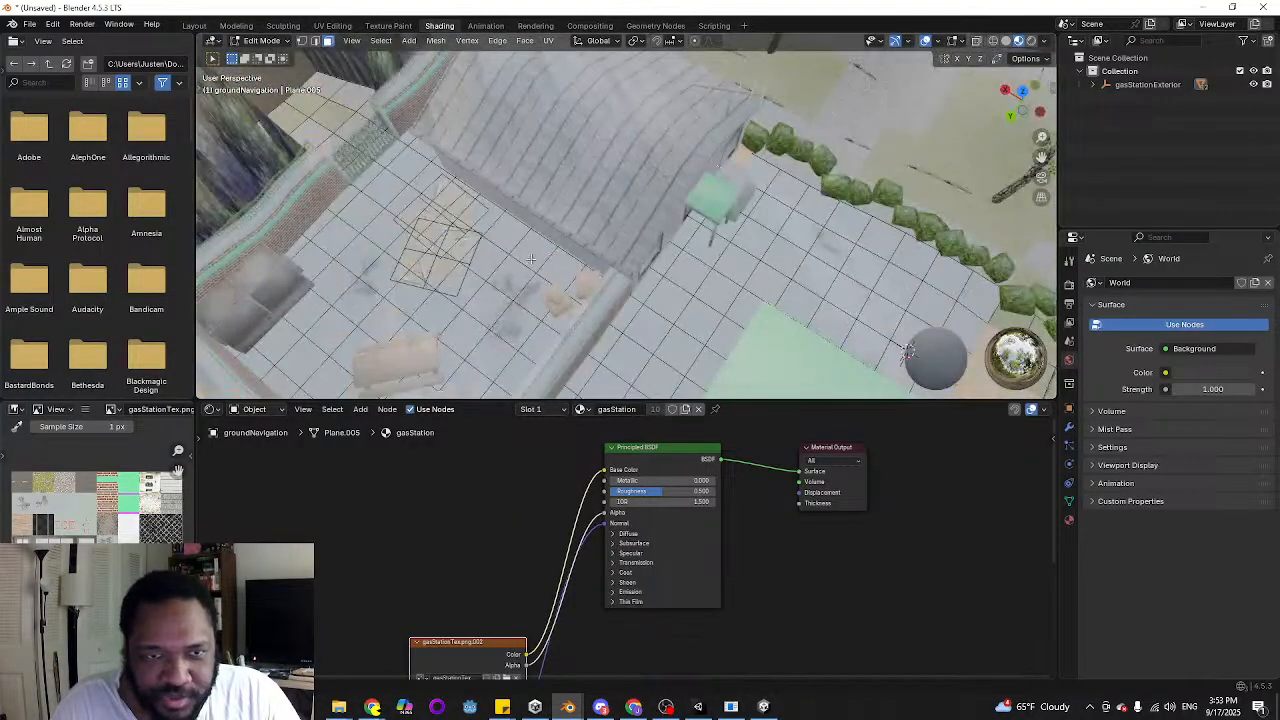
Check the selected outer ground faces around the yard and canopy and separate them into their own object
{"action": "scroll", "coordinate": [575, 232], "scroll_direction": "down", "scroll_amount": 1}
{"action": "middle_click_drag", "start_coordinate": [500, 290], "coordinate": [530, 265], "text": "shift"}
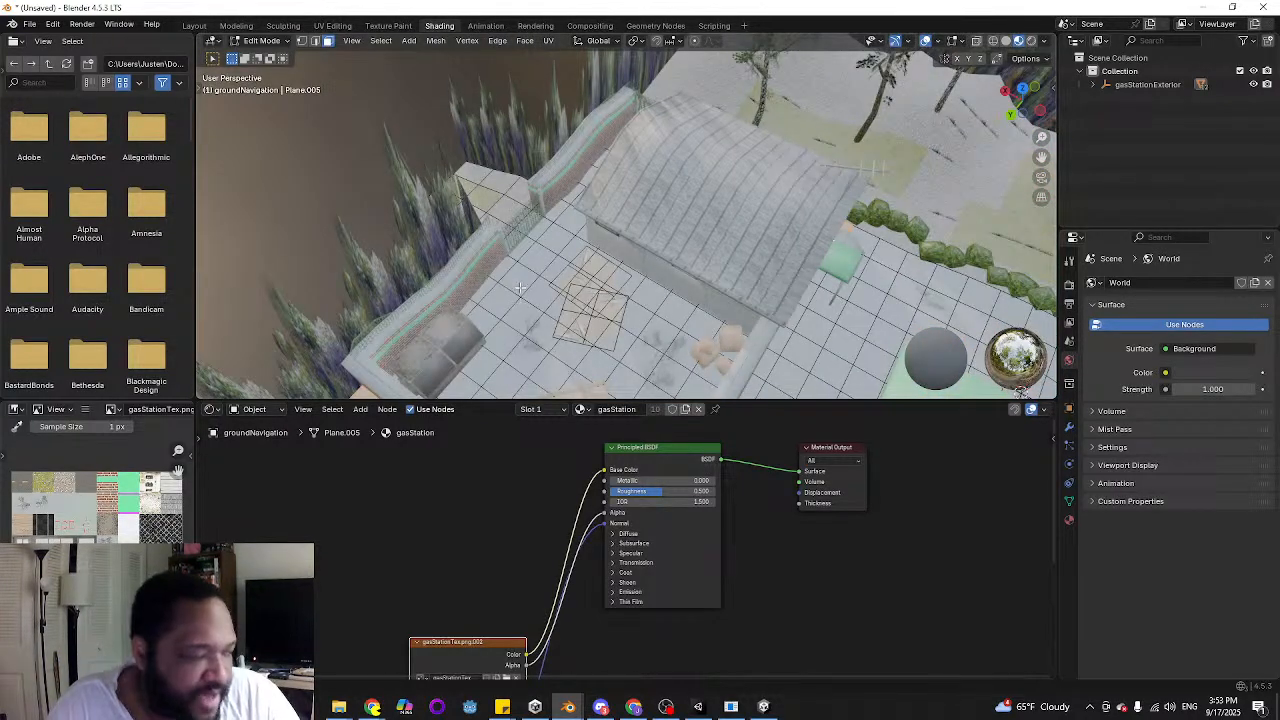
{"action": "middle_click_drag", "start_coordinate": [1020, 390], "coordinate": [983, 218]}
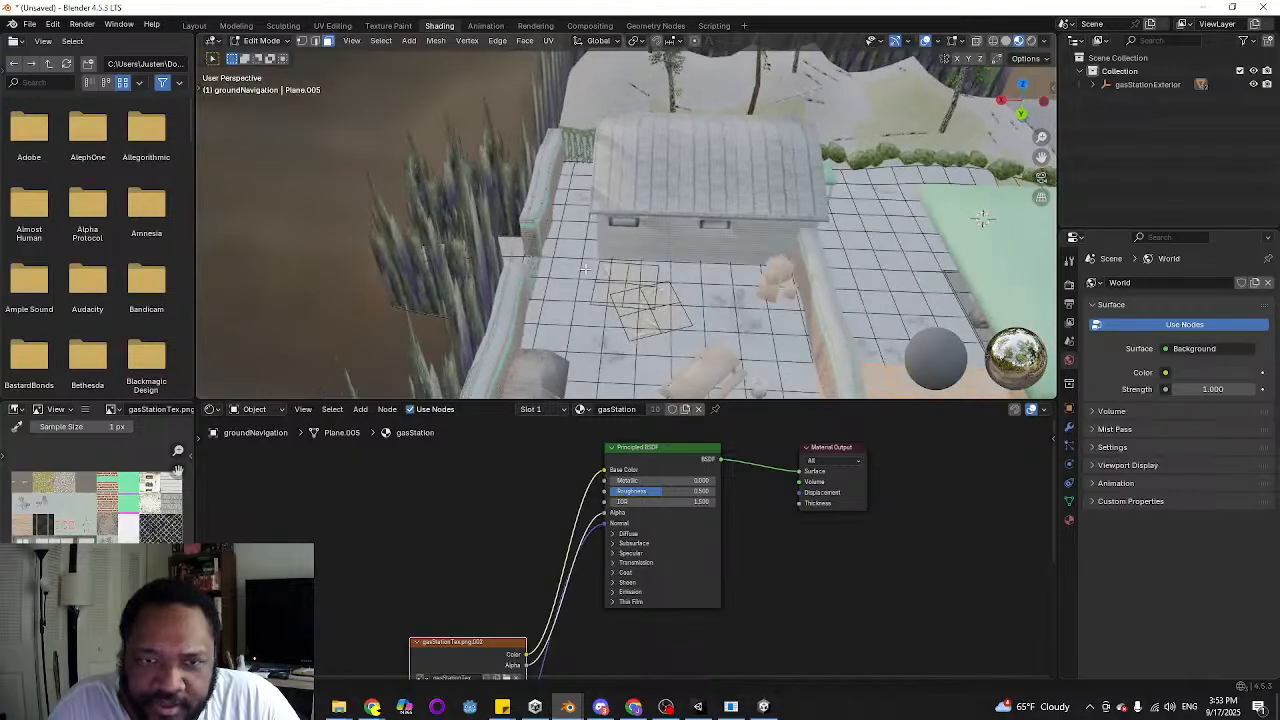
{"action": "middle_click_drag", "start_coordinate": [658, 270], "coordinate": [532, 167]}
{"action": "scroll", "coordinate": [608, 284], "scroll_direction": "down", "scroll_amount": 2}
{"action": "middle_click_drag", "start_coordinate": [543, 228], "coordinate": [425, 120]}
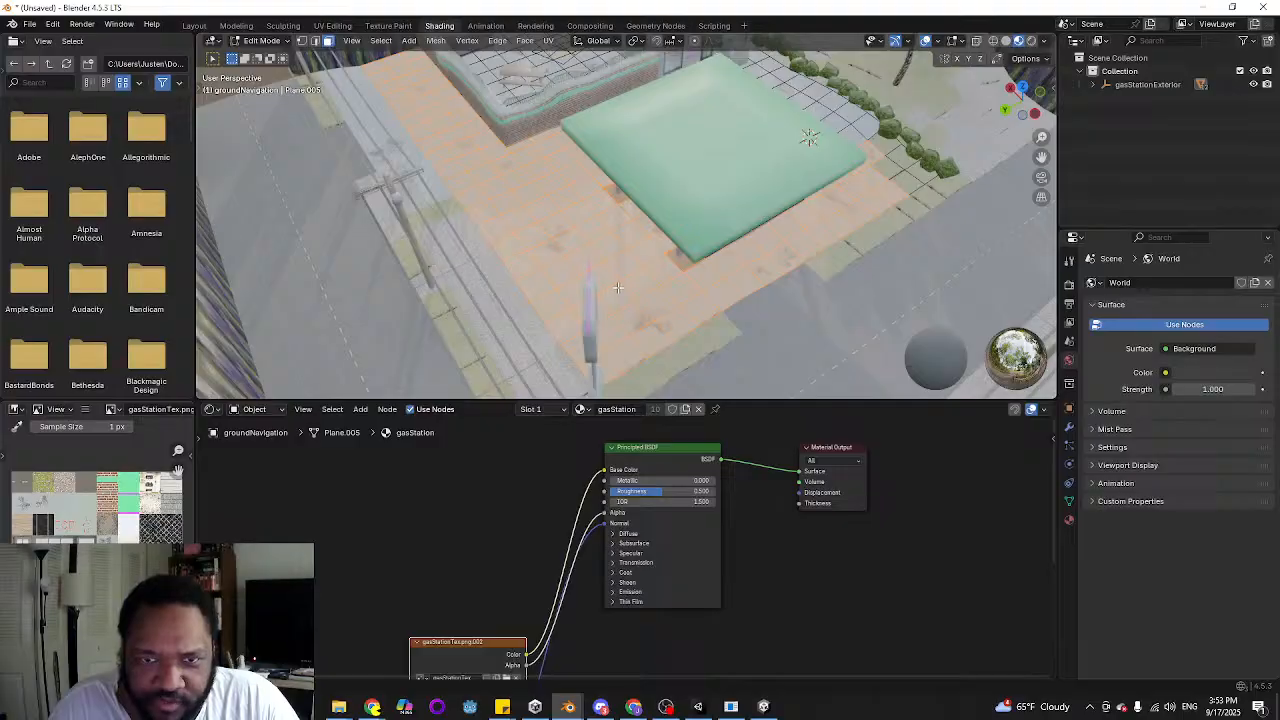
{"action": "key", "text": "p"}
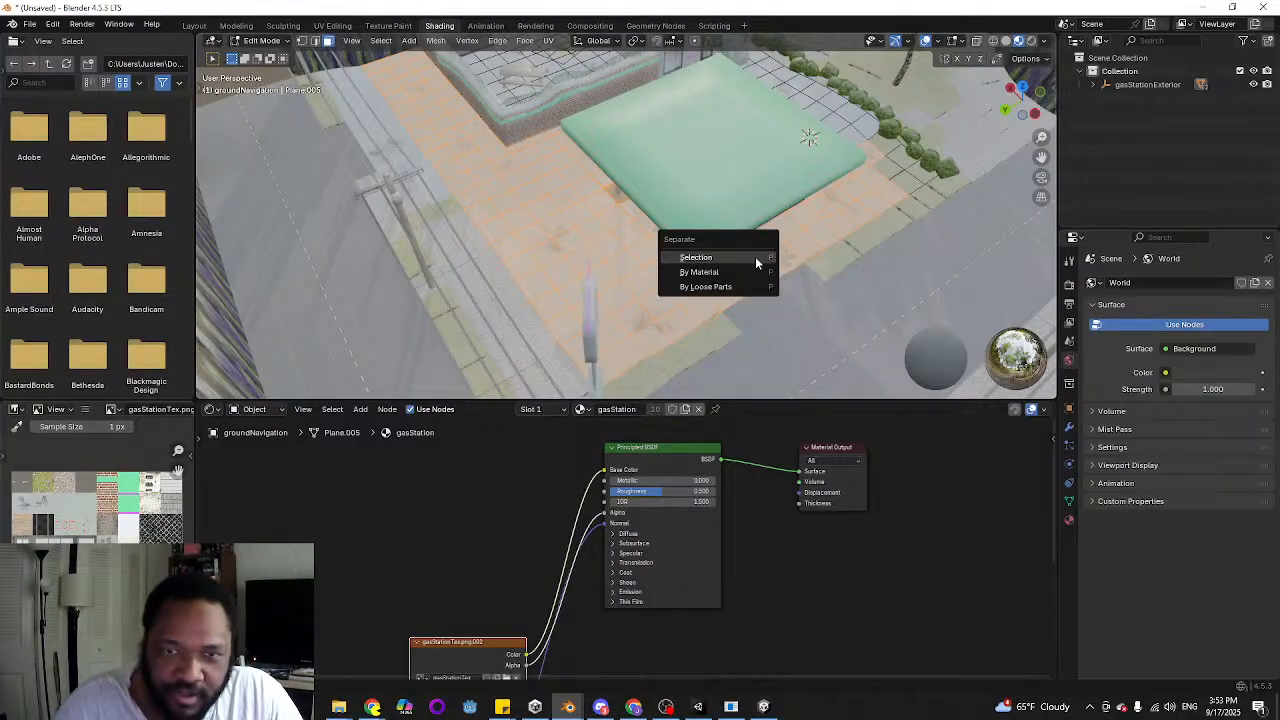
{"action": "left_click", "coordinate": [755, 258]}
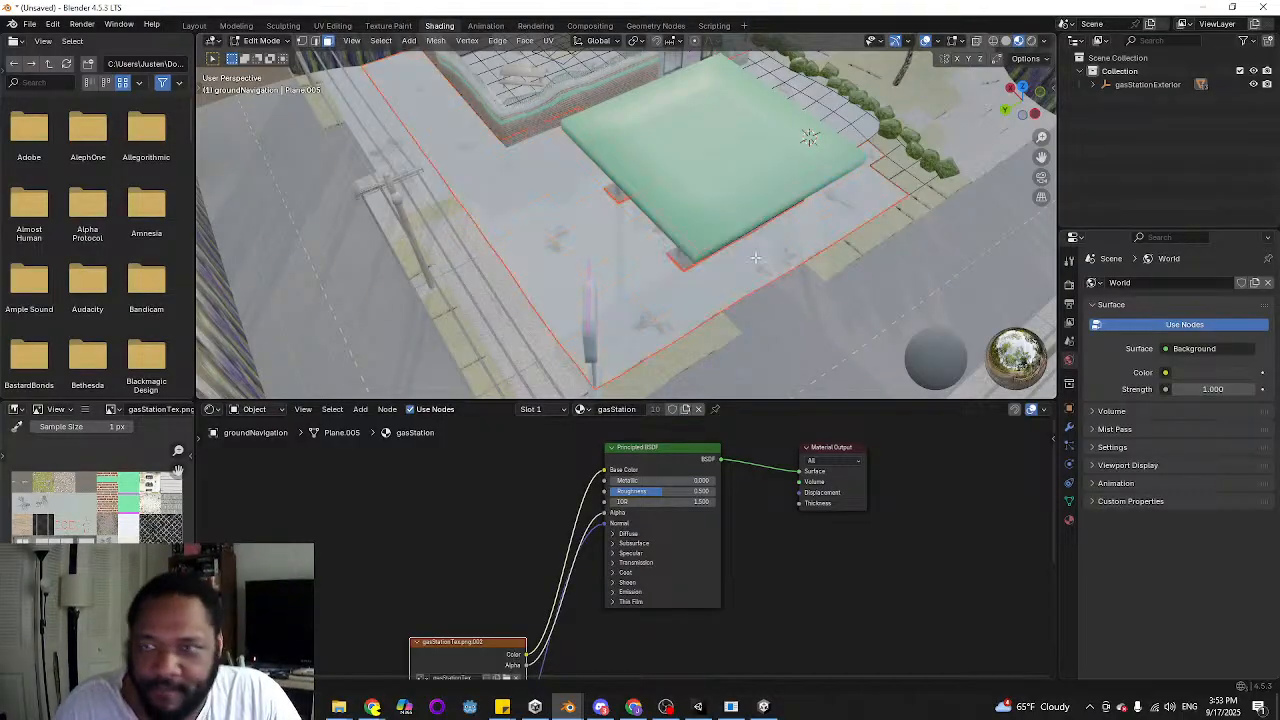
Expand the gasStationExterior hierarchy and inspect the separated ground's border around the pump islands
{"action": "left_click", "coordinate": [1104, 85]}
{"action": "scroll", "coordinate": [1133, 203], "scroll_direction": "down", "scroll_amount": 2}
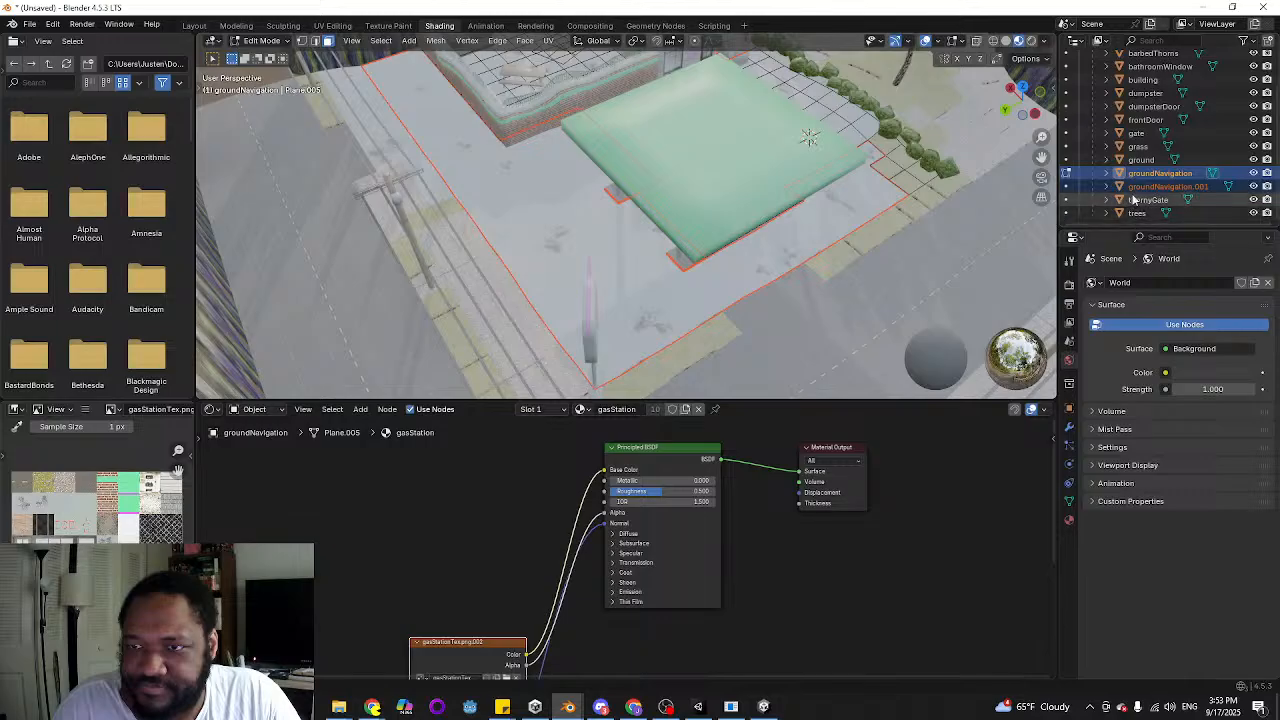
{"action": "middle_click_drag", "start_coordinate": [854, 290], "coordinate": [715, 284]}
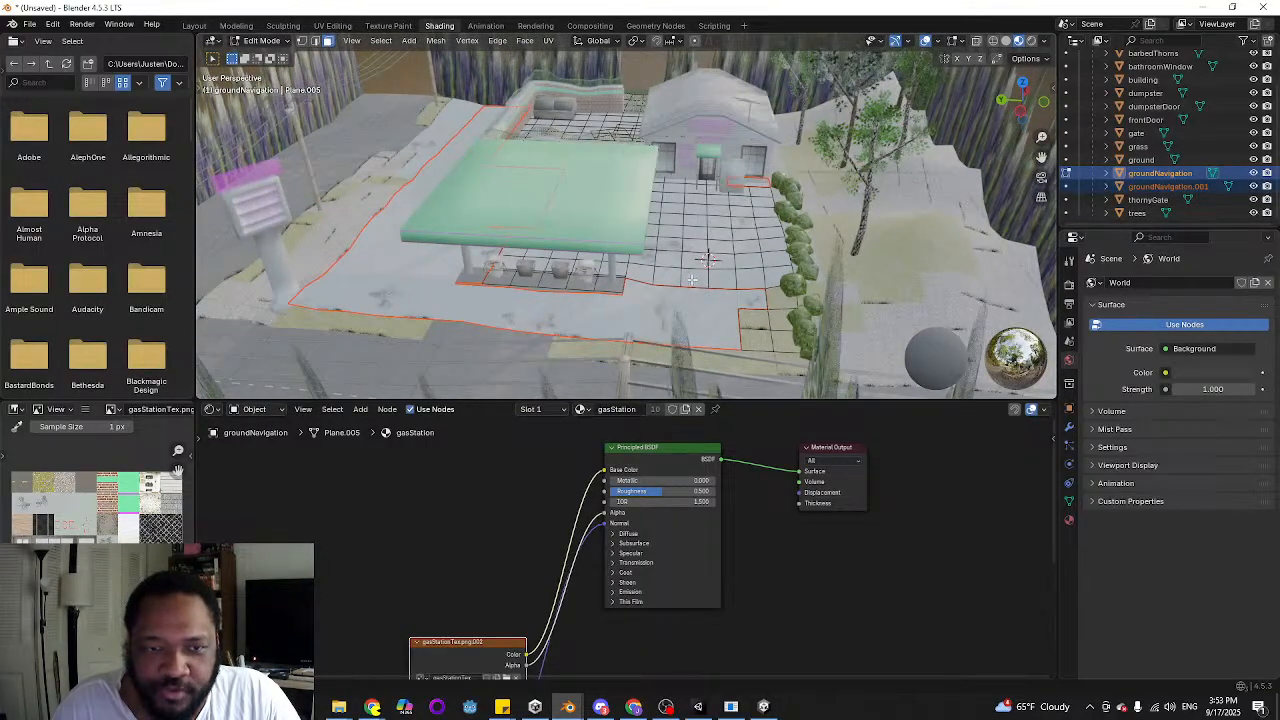
{"action": "scroll", "coordinate": [642, 311], "scroll_direction": "up", "scroll_amount": 2}
{"action": "scroll", "coordinate": [600, 308], "scroll_direction": "up", "scroll_amount": 5}
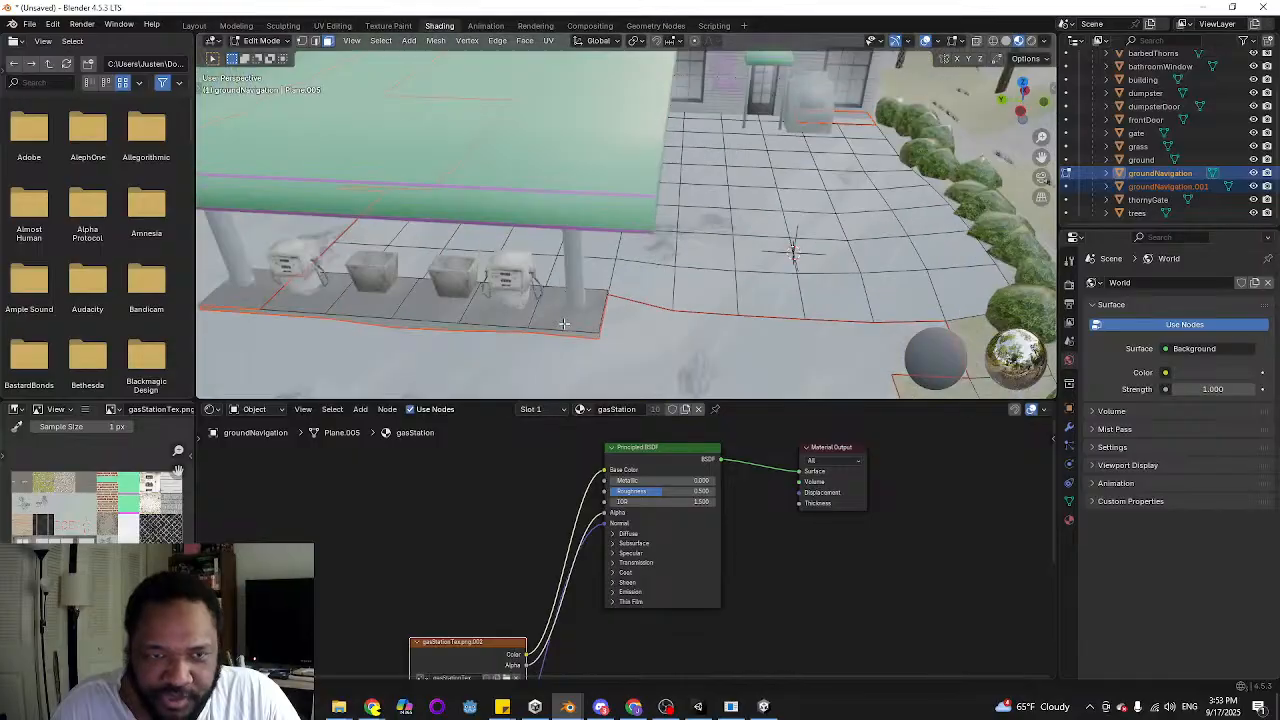
{"action": "middle_click_drag", "start_coordinate": [586, 307], "coordinate": [592, 310]}
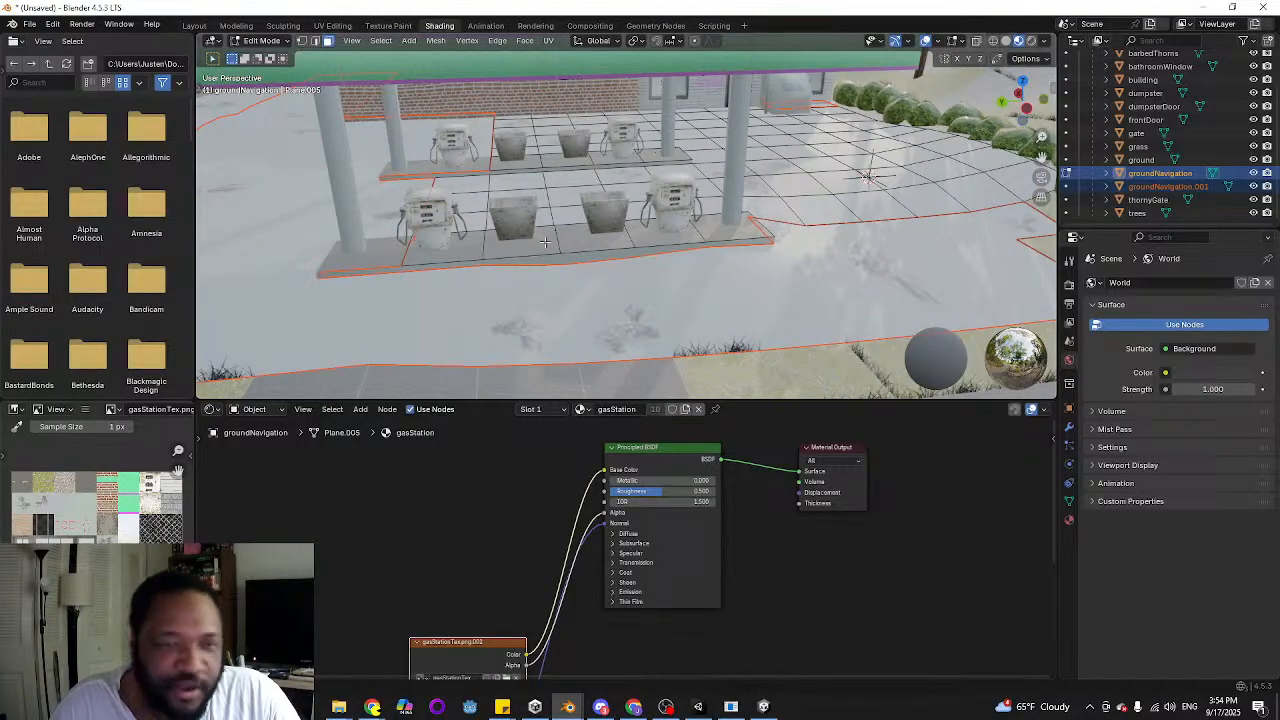
{"action": "middle_click_drag", "start_coordinate": [530, 270], "coordinate": [627, 256]}
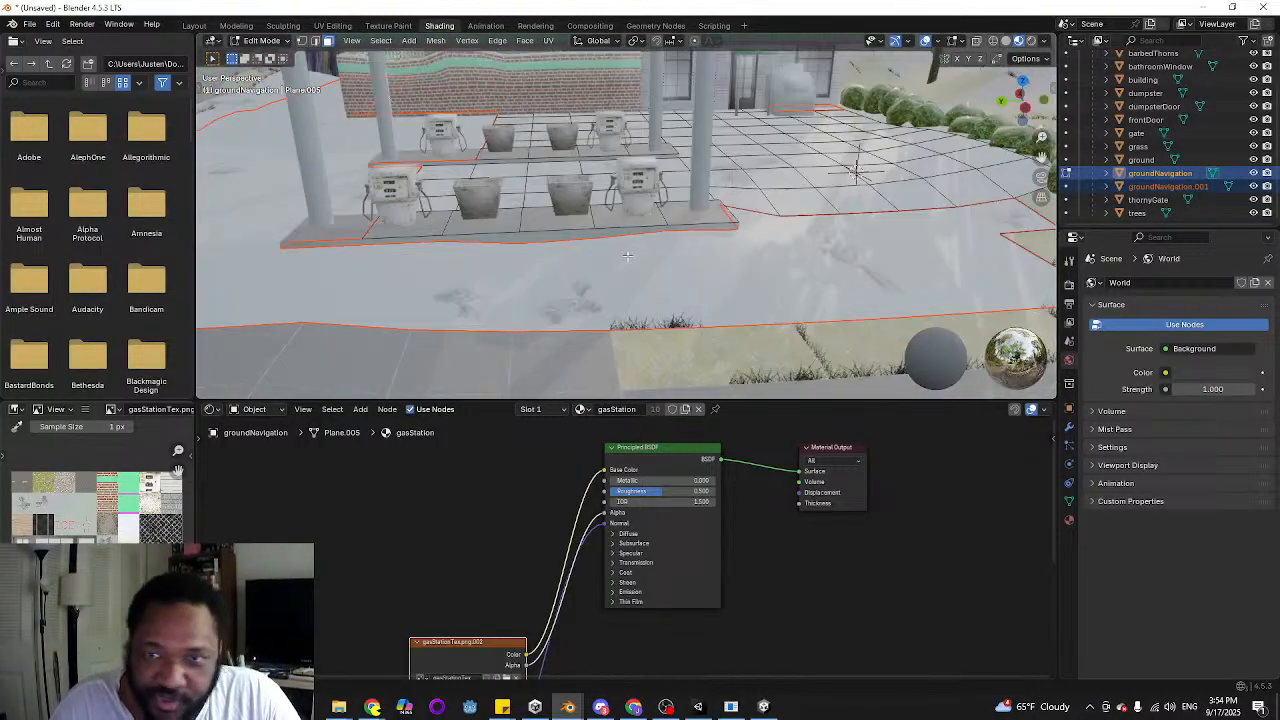
Try to rename the separated groundNavigation.001 object as ground
{"action": "left_click_drag", "start_coordinate": [1199, 226], "coordinate": [1199, 256]}
{"action": "left_click", "coordinate": [1176, 217]}
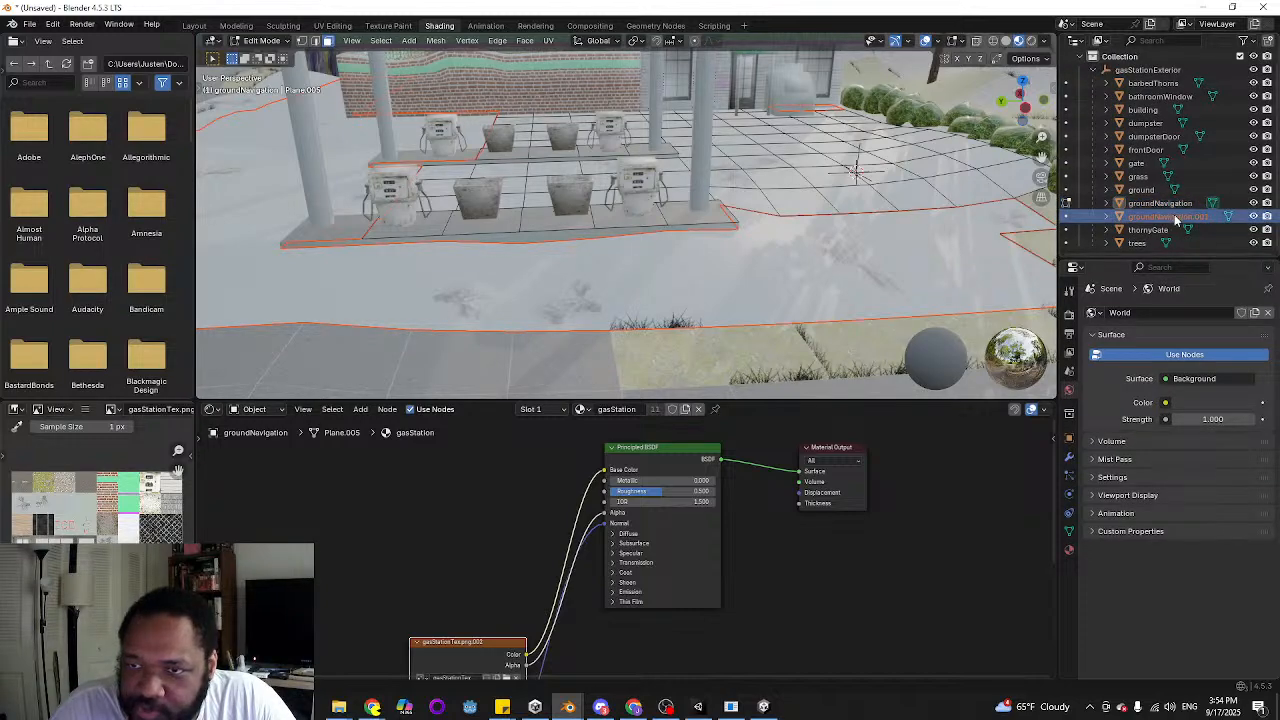
{"action": "double_click", "coordinate": [1176, 217]}
{"action": "left_click_drag", "start_coordinate": [1212, 216], "coordinate": [1129, 219]}
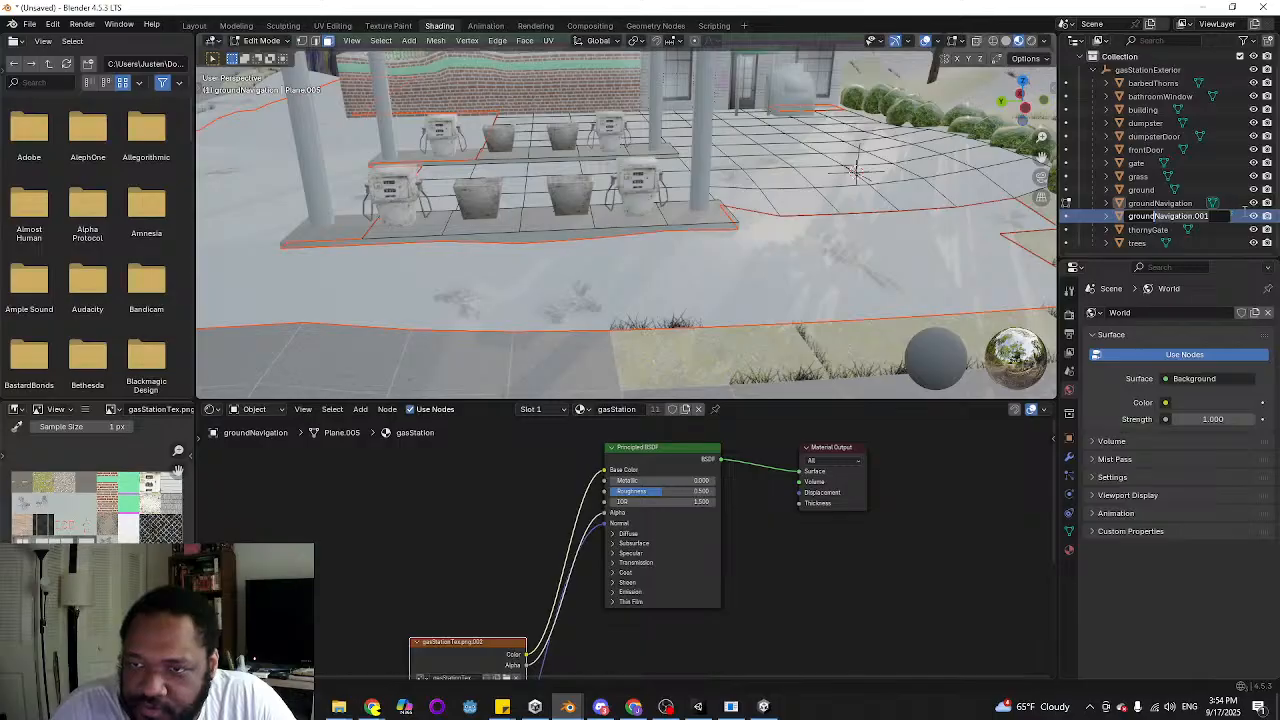
{"action": "key", "text": "Delete"}
{"action": "key", "text": "Return"}
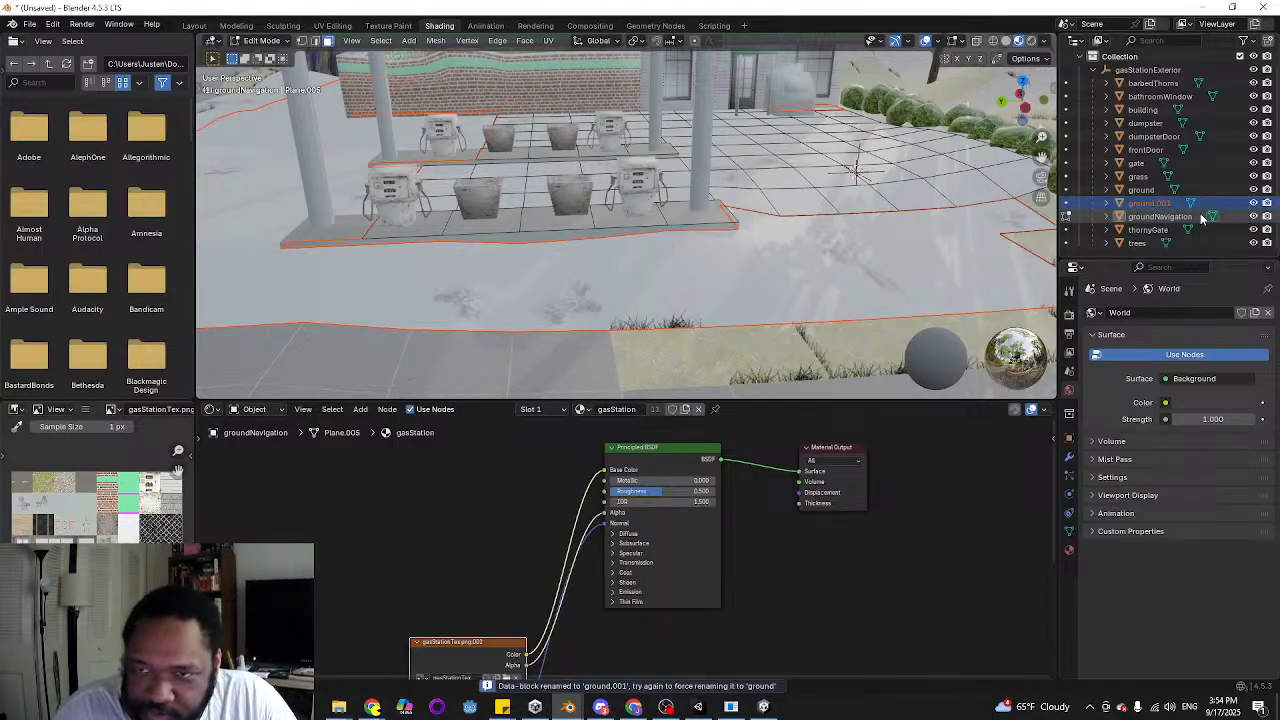
Compare the existing ground object with the separated outer ground piece and rename the separated piece as groundExtended
{"action": "left_click", "coordinate": [1145, 190]}
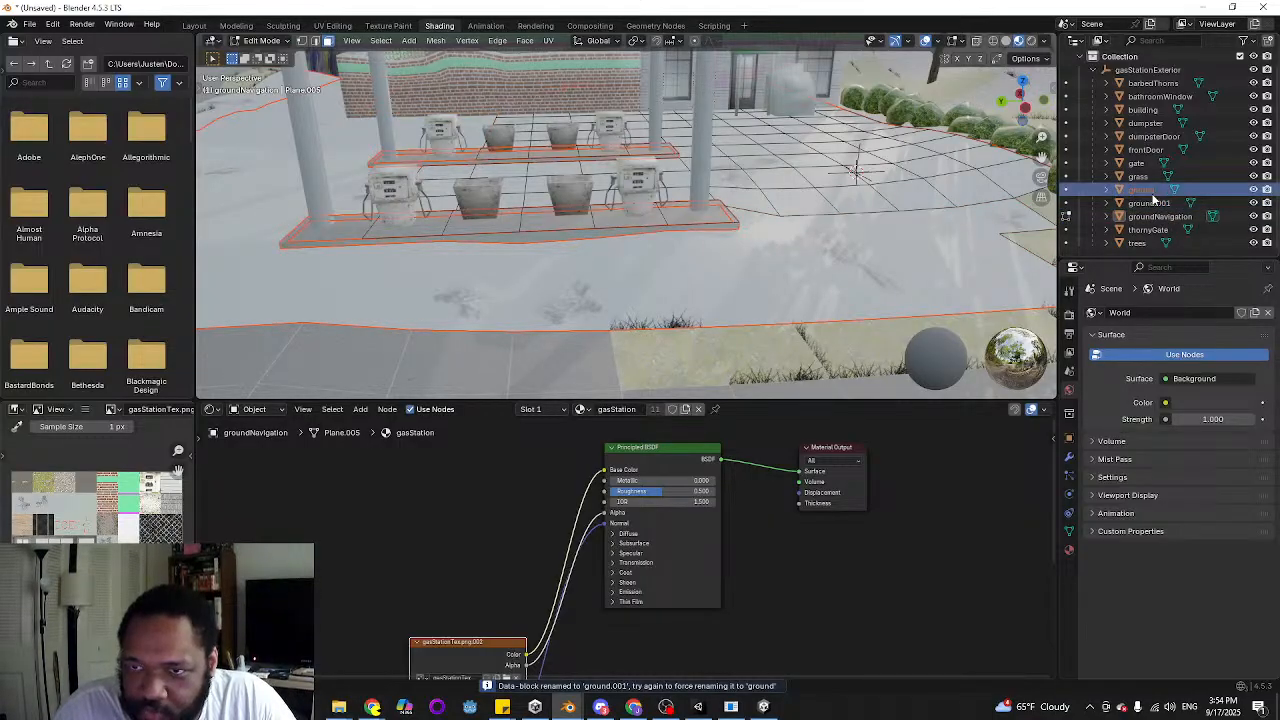
{"action": "mouse_move", "coordinate": [909, 175]}
{"action": "middle_mouse_down"}
{"action": "mouse_move", "coordinate": [955, 240]}
{"action": "mouse_move", "coordinate": [908, 184]}
{"action": "middle_mouse_up"}
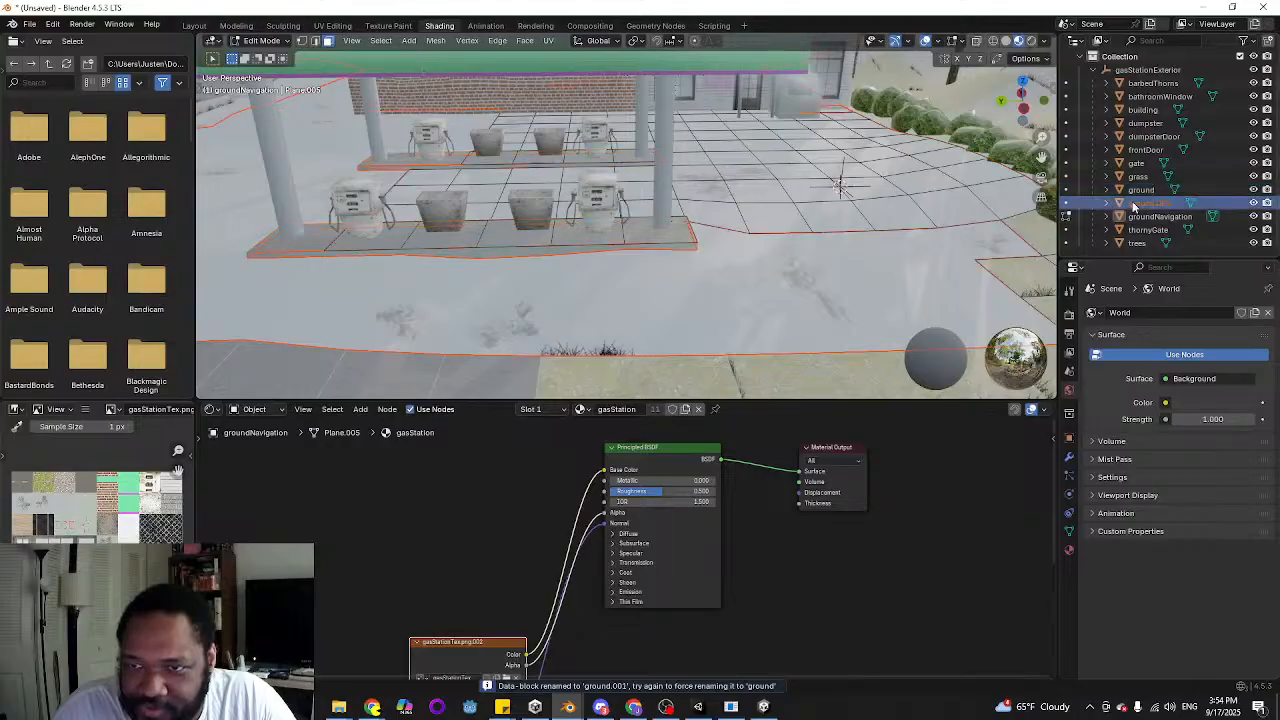
{"action": "double_click", "coordinate": [1134, 204]}
{"action": "type", "text": "ground"}
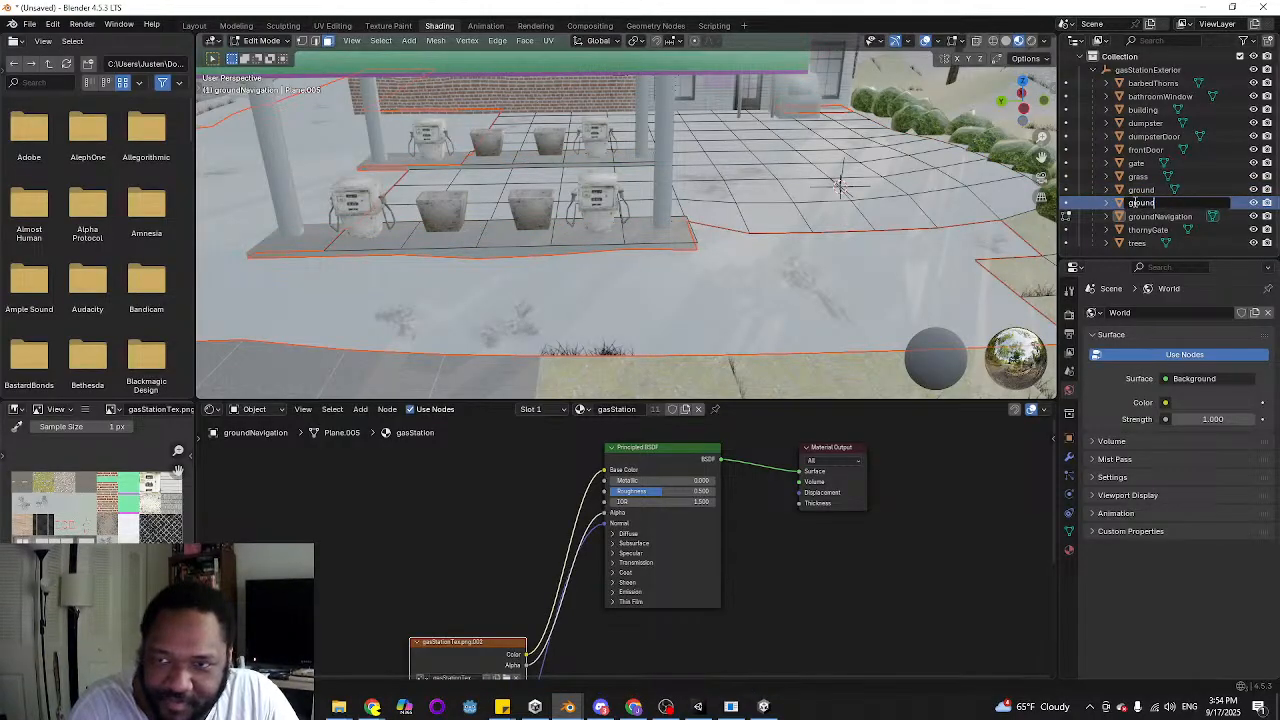
{"action": "type", "text": "Extended"}
{"action": "key", "text": "Return"}
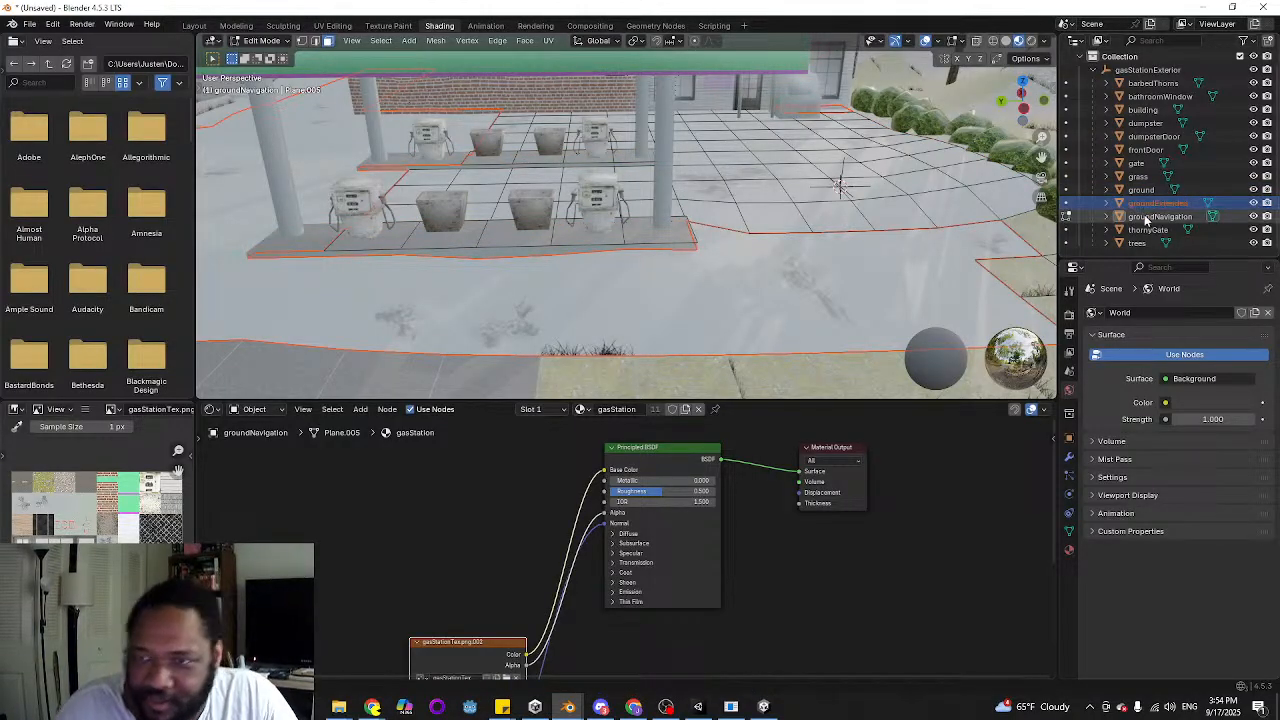
Make groundNavigation the selected object, hide the building object, and reopen the groundNavigation mesh in Edit Mode
{"action": "left_click", "coordinate": [1147, 218]}
{"action": "middle_click_drag", "start_coordinate": [787, 174], "coordinate": [730, 200]}
{"action": "middle_click_drag", "start_coordinate": [803, 290], "coordinate": [603, 248]}
{"action": "key", "text": "Tab"}
{"action": "scroll", "coordinate": [641, 220], "scroll_direction": "down", "scroll_amount": 3}
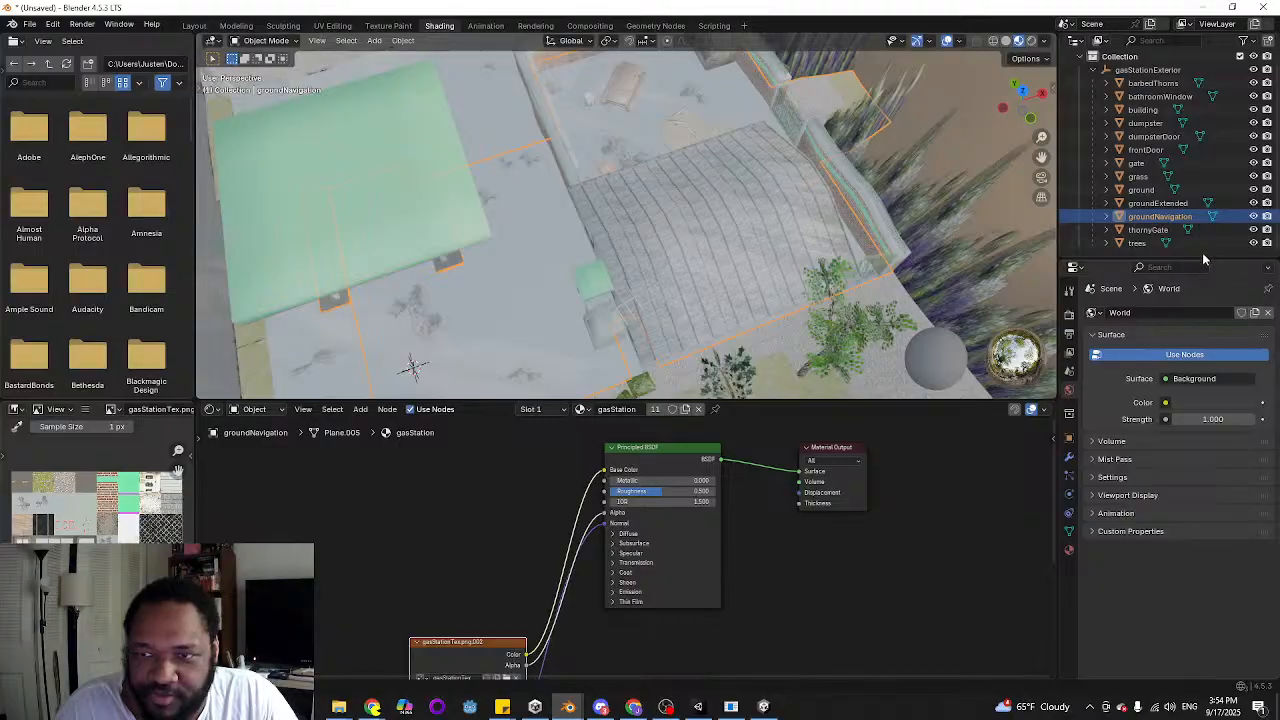
{"action": "left_click_drag", "start_coordinate": [1204, 259], "coordinate": [1204, 333]}
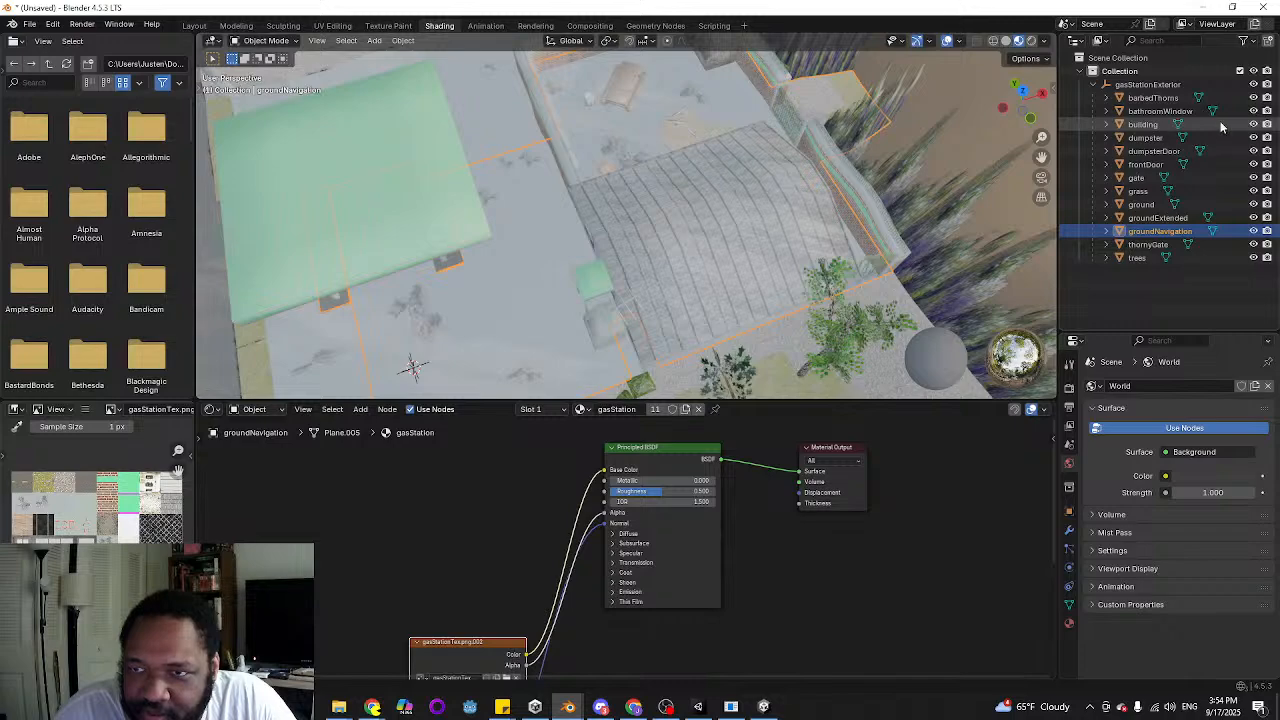
{"action": "left_click", "coordinate": [1253, 124]}
{"action": "key", "text": "Tab"}
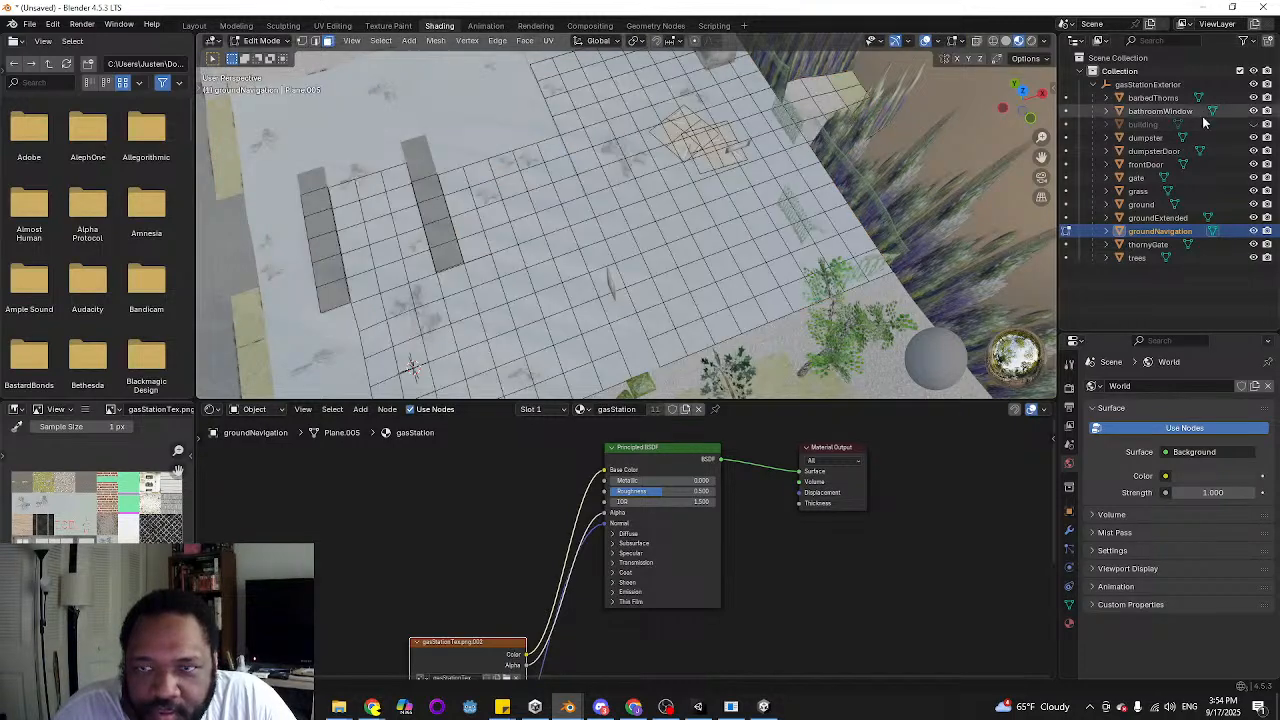
Select the row of ground faces under the building's yard-side wall, toggling the building's visibility to check its footprint
{"action": "left_click", "coordinate": [1254, 125]}
{"action": "middle_click_drag", "start_coordinate": [500, 270], "coordinate": [520, 165]}
{"action": "scroll", "coordinate": [612, 245], "scroll_direction": "up", "scroll_amount": 2}
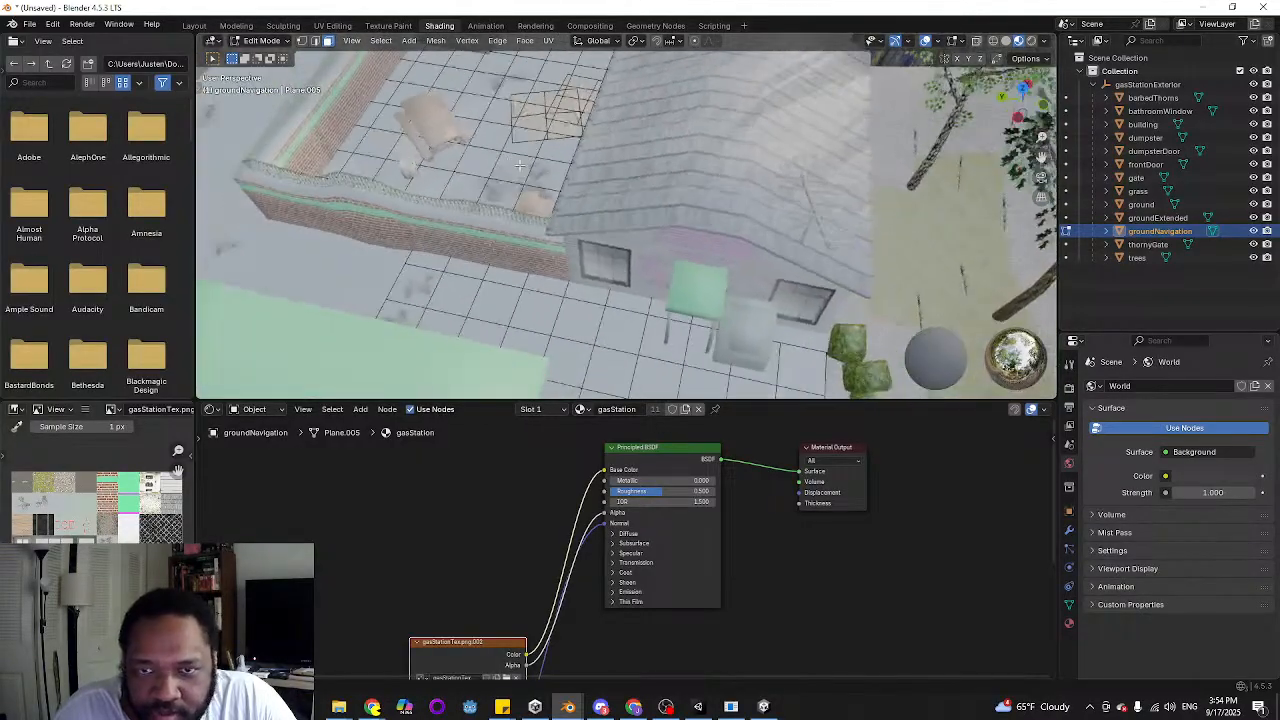
{"action": "left_click", "coordinate": [1253, 125]}
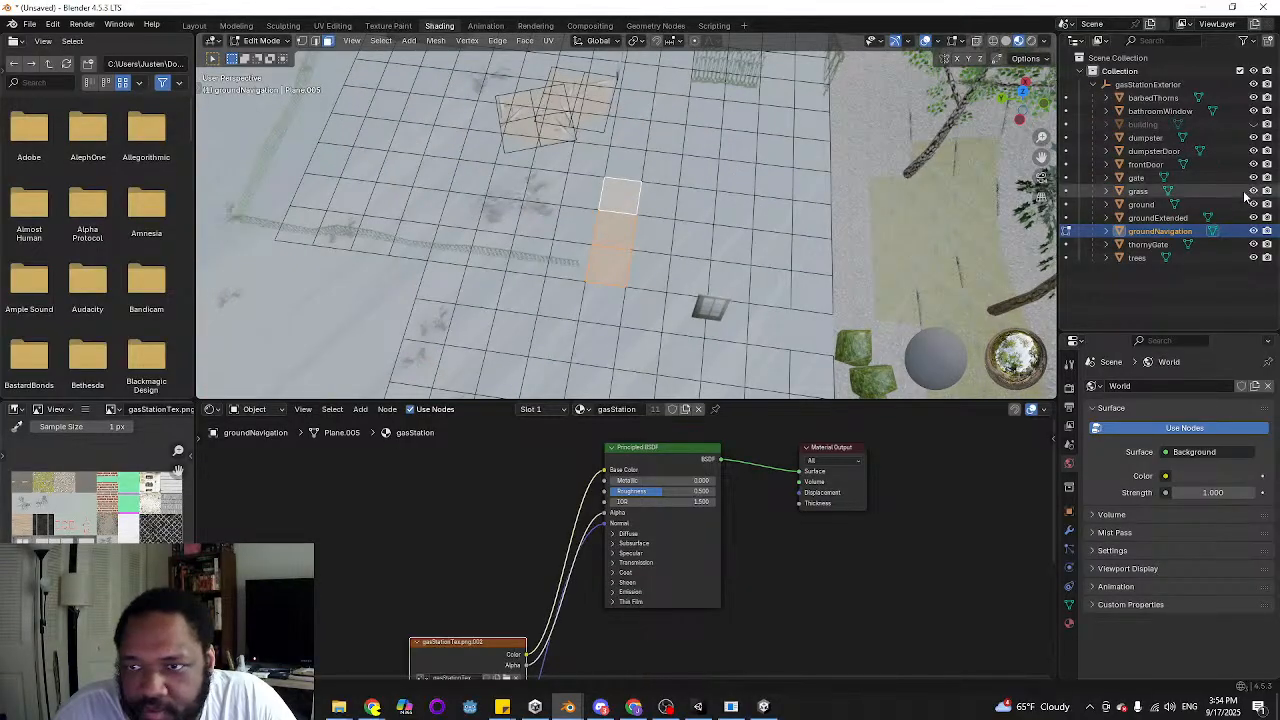
{"action": "left_click", "coordinate": [1253, 125]}
{"action": "middle_click_drag", "start_coordinate": [493, 202], "coordinate": [598, 187]}
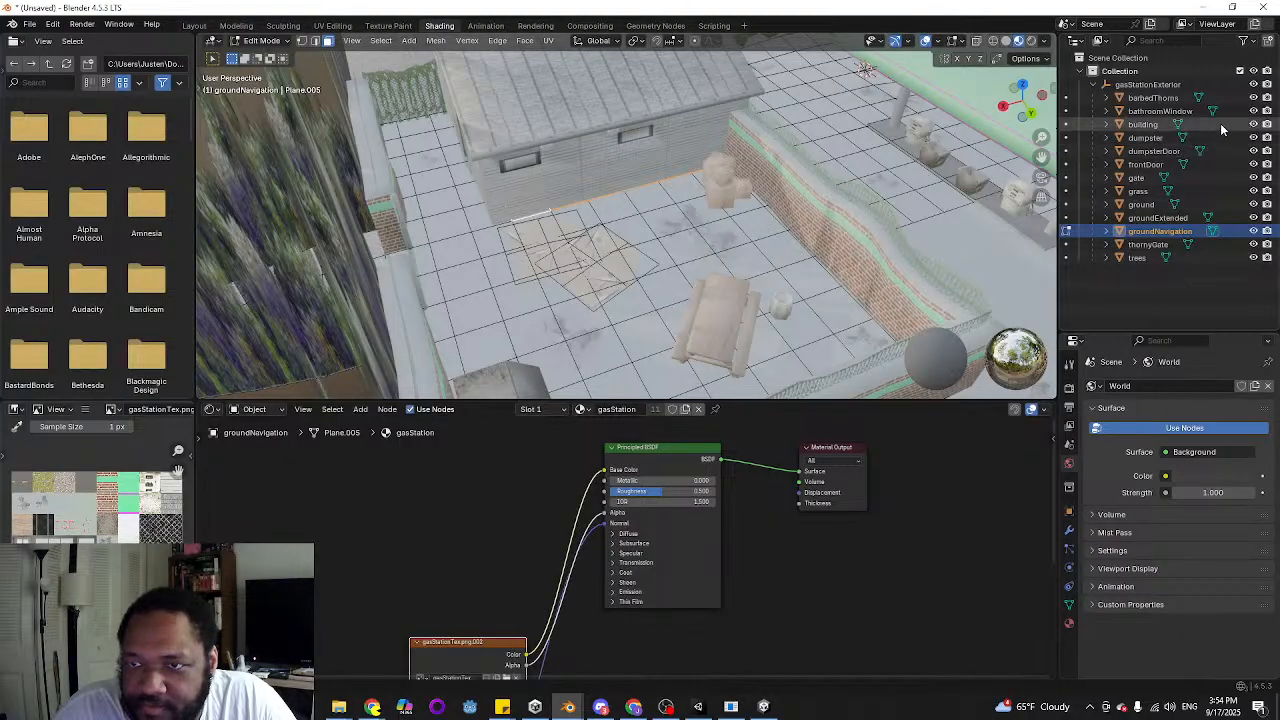
{"action": "left_click", "coordinate": [1253, 125]}
{"action": "middle_click_drag", "start_coordinate": [490, 212], "coordinate": [528, 240]}
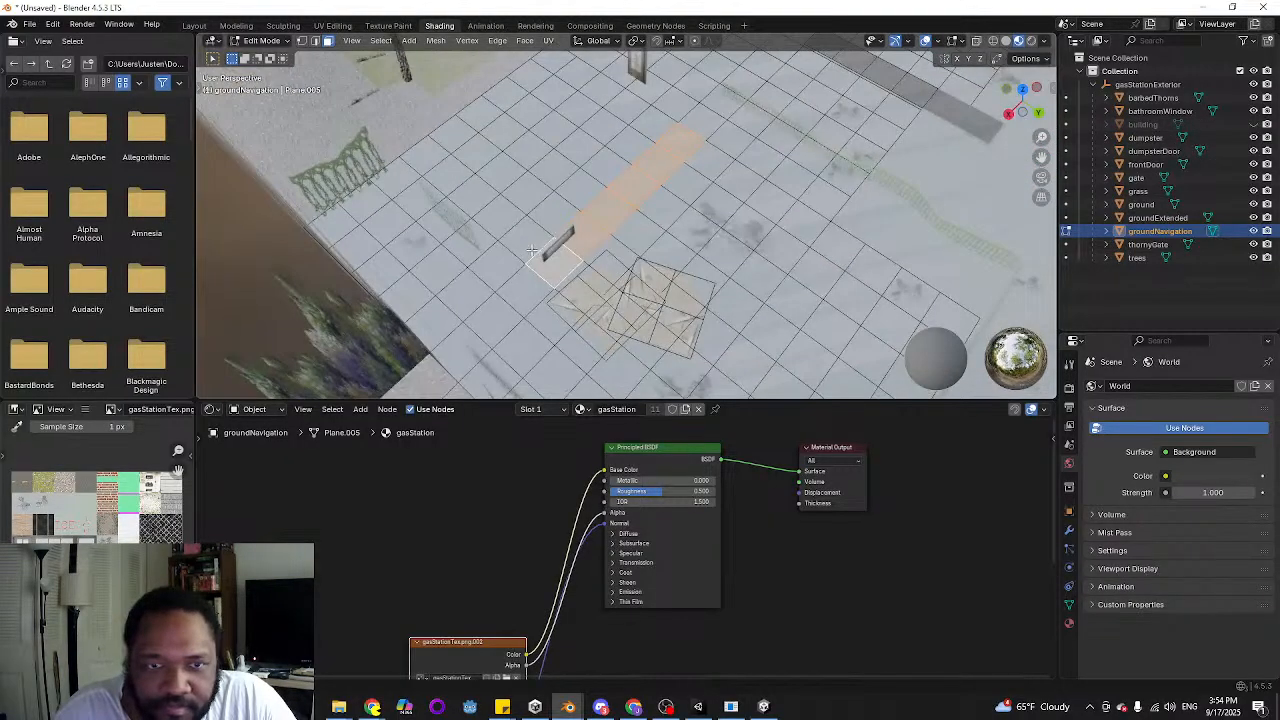
Select the remaining ground faces of the building footprint and separate the selected faces from groundNavigation into their own object
{"action": "left_click", "coordinate": [525, 239], "text": "shift"}
{"action": "left_click", "coordinate": [490, 211], "text": "shift"}
{"action": "left_click", "coordinate": [463, 187], "text": "shift"}
{"action": "left_click", "coordinate": [434, 158], "text": "shift"}
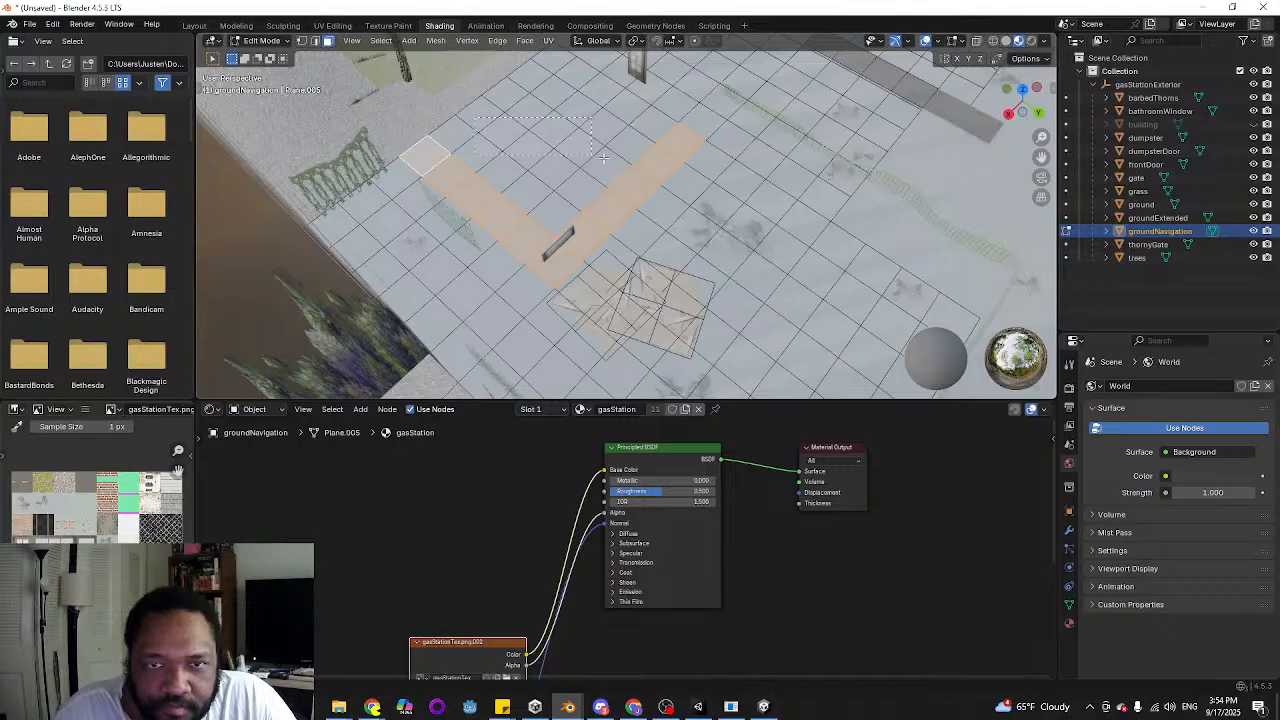
{"action": "left_click_drag", "start_coordinate": [603, 157], "coordinate": [610, 205], "text": "shift"}
{"action": "left_click", "coordinate": [548, 205], "text": "shift"}
{"action": "left_click", "coordinate": [628, 142], "text": "shift"}
{"action": "left_click", "coordinate": [653, 124], "text": "shift"}
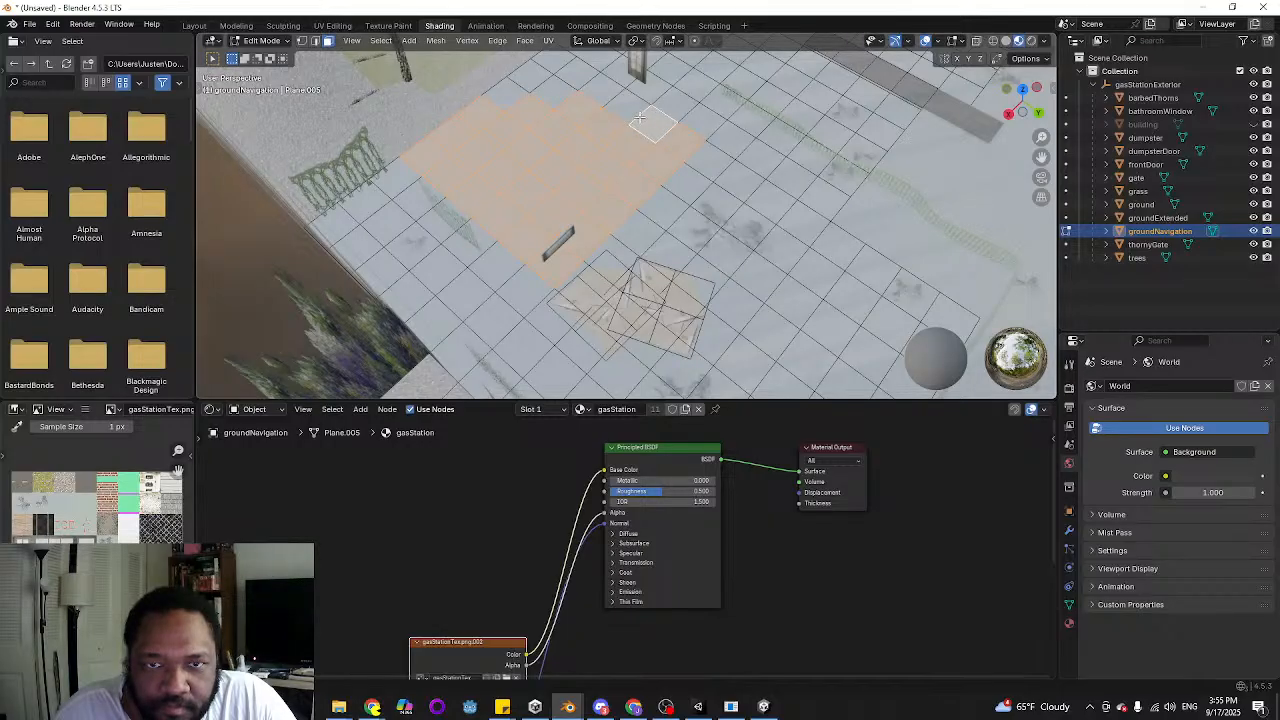
{"action": "left_click", "coordinate": [626, 106], "text": "shift"}
{"action": "left_click", "coordinate": [601, 91], "text": "shift"}
{"action": "left_click", "coordinate": [576, 77], "text": "shift"}
{"action": "left_click", "coordinate": [552, 65], "text": "shift"}
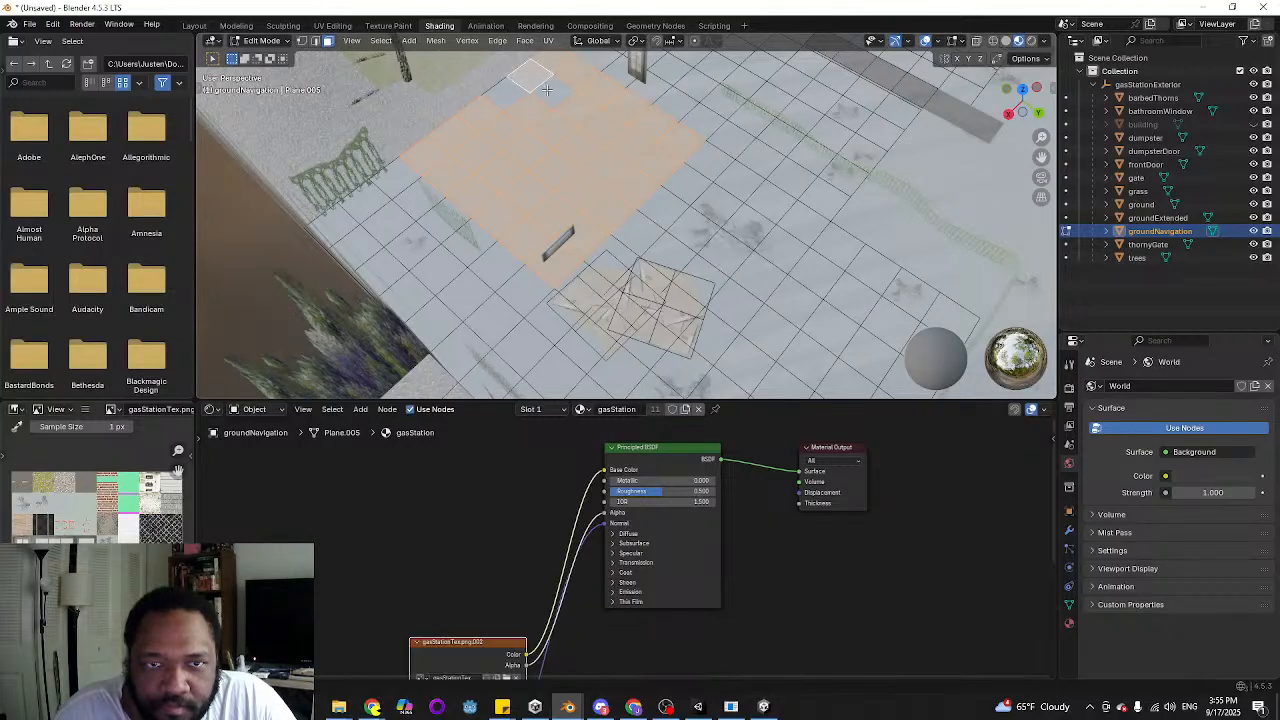
{"action": "left_click", "coordinate": [537, 80], "text": "shift"}
{"action": "left_click", "coordinate": [512, 103], "text": "shift"}
{"action": "key", "text": "p"}
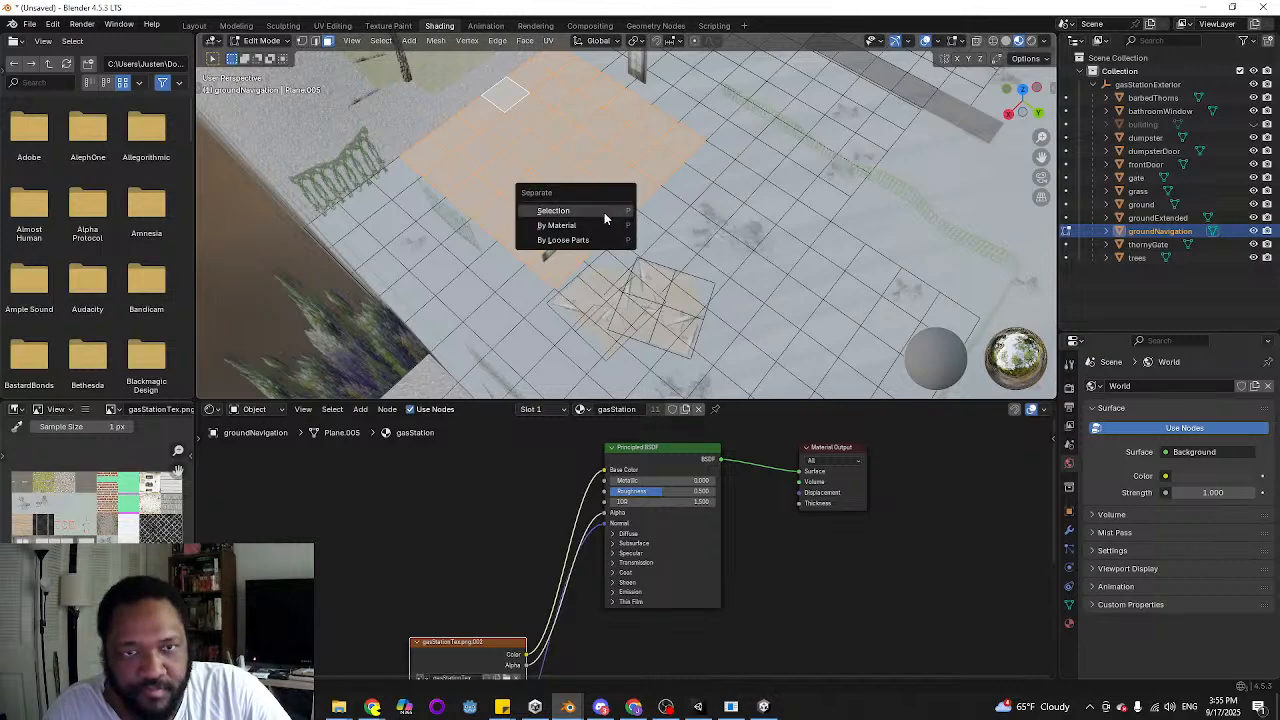
{"action": "left_click", "coordinate": [604, 212]}
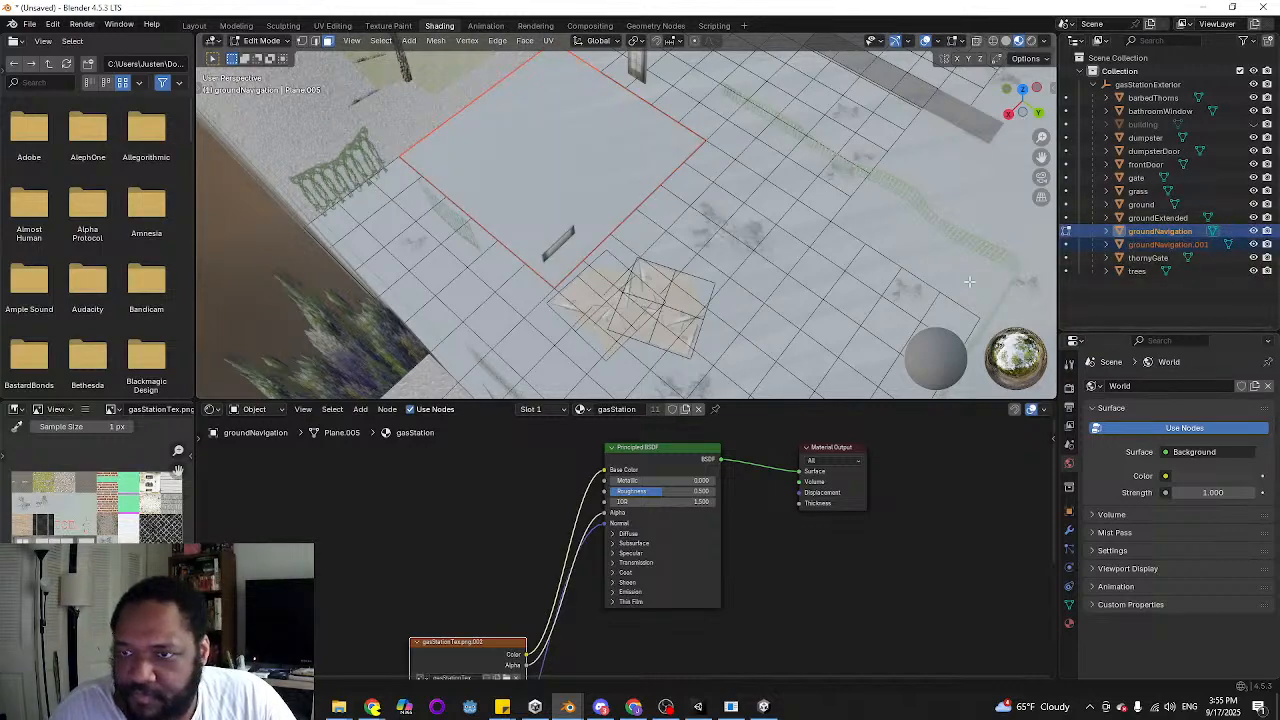
{"action": "scroll", "coordinate": [790, 240], "scroll_direction": "down", "scroll_amount": 1}
{"action": "key", "text": "Tab"}
Select the small block of groundNavigation faces beside the road-side end of the hedge and separate the selection into its own object
{"action": "left_click", "coordinate": [767, 247]}
{"action": "scroll", "coordinate": [758, 250], "scroll_direction": "down", "scroll_amount": 4}
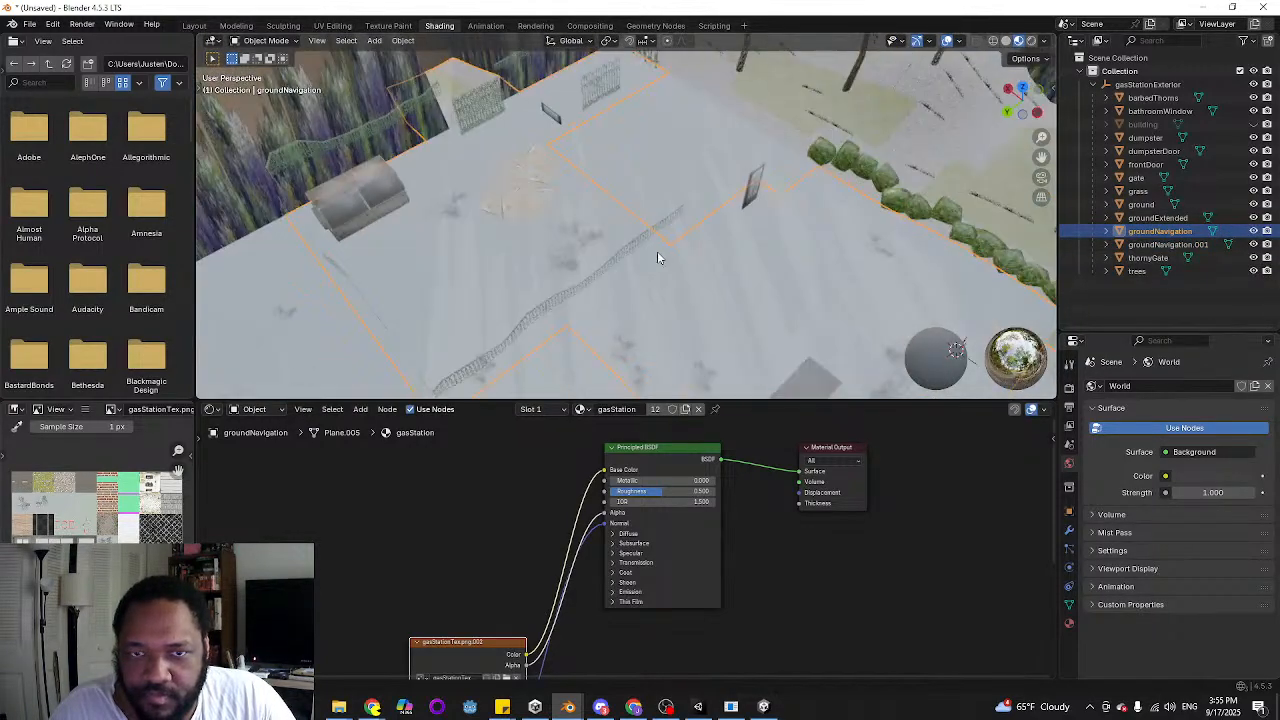
{"action": "middle_click_drag", "start_coordinate": [713, 283], "coordinate": [617, 241], "text": "shift"}
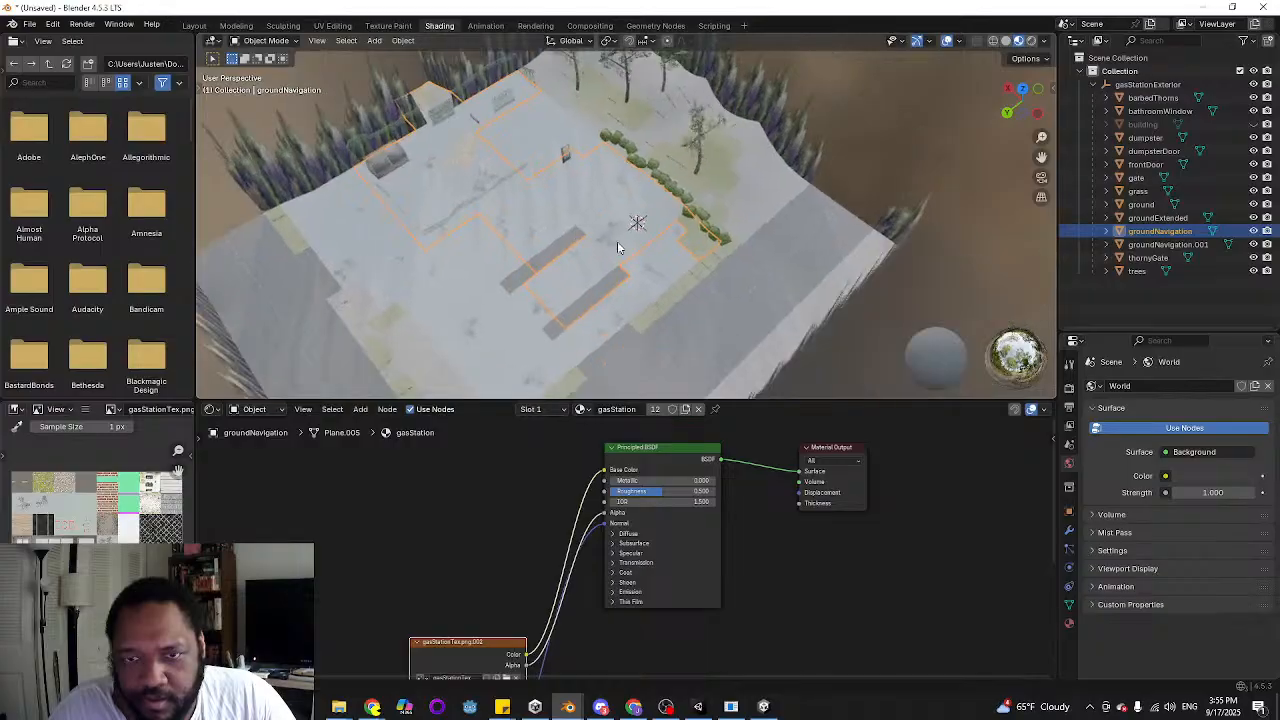
{"action": "scroll", "coordinate": [718, 243], "scroll_direction": "up", "scroll_amount": 3}
{"action": "key", "text": "Tab"}
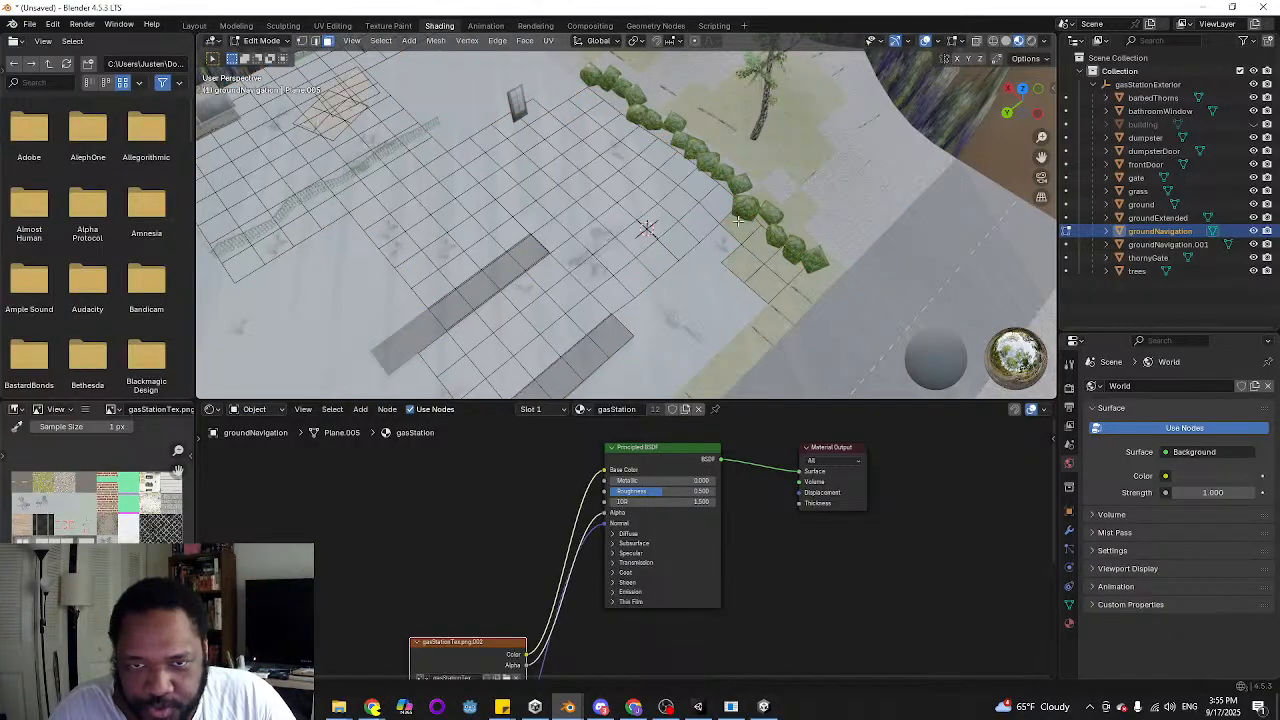
{"action": "left_click", "coordinate": [738, 222]}
{"action": "left_click", "coordinate": [765, 246], "text": "shift"}
{"action": "left_click", "coordinate": [782, 261], "text": "shift"}
{"action": "left_click", "coordinate": [765, 287], "text": "shift"}
{"action": "left_click", "coordinate": [741, 265], "text": "shift"}
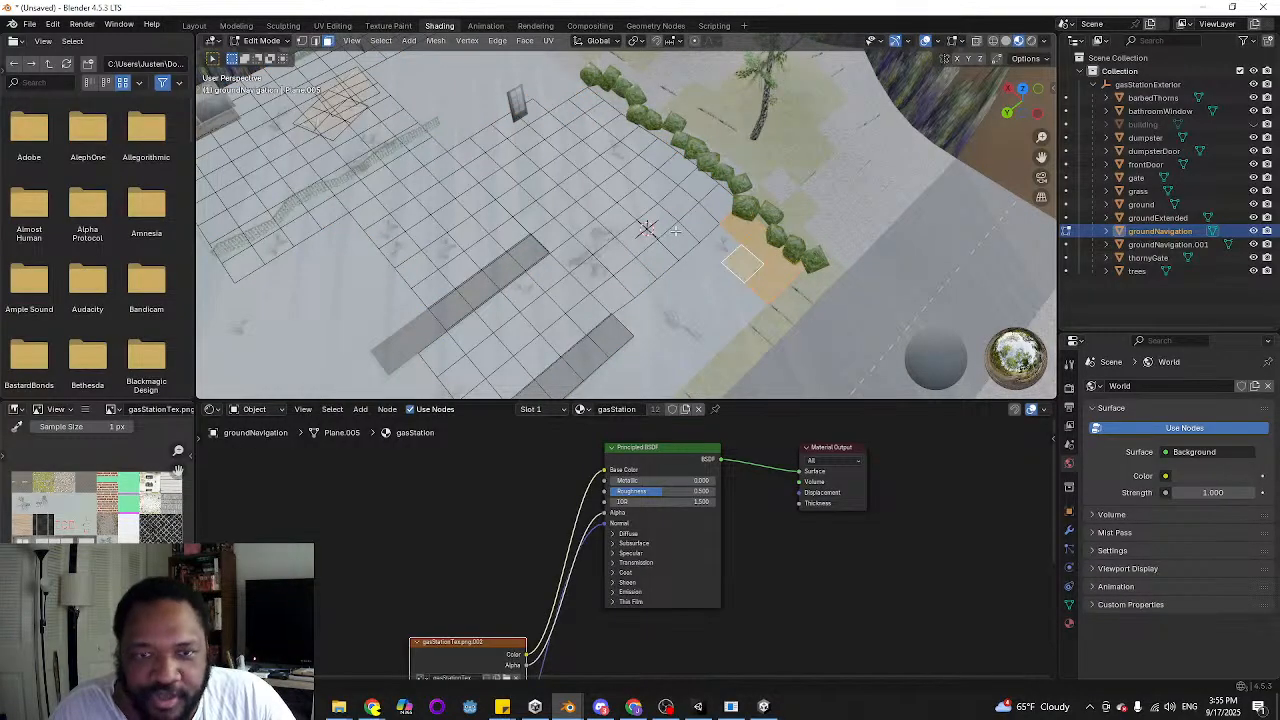
{"action": "key", "text": "Tab"}
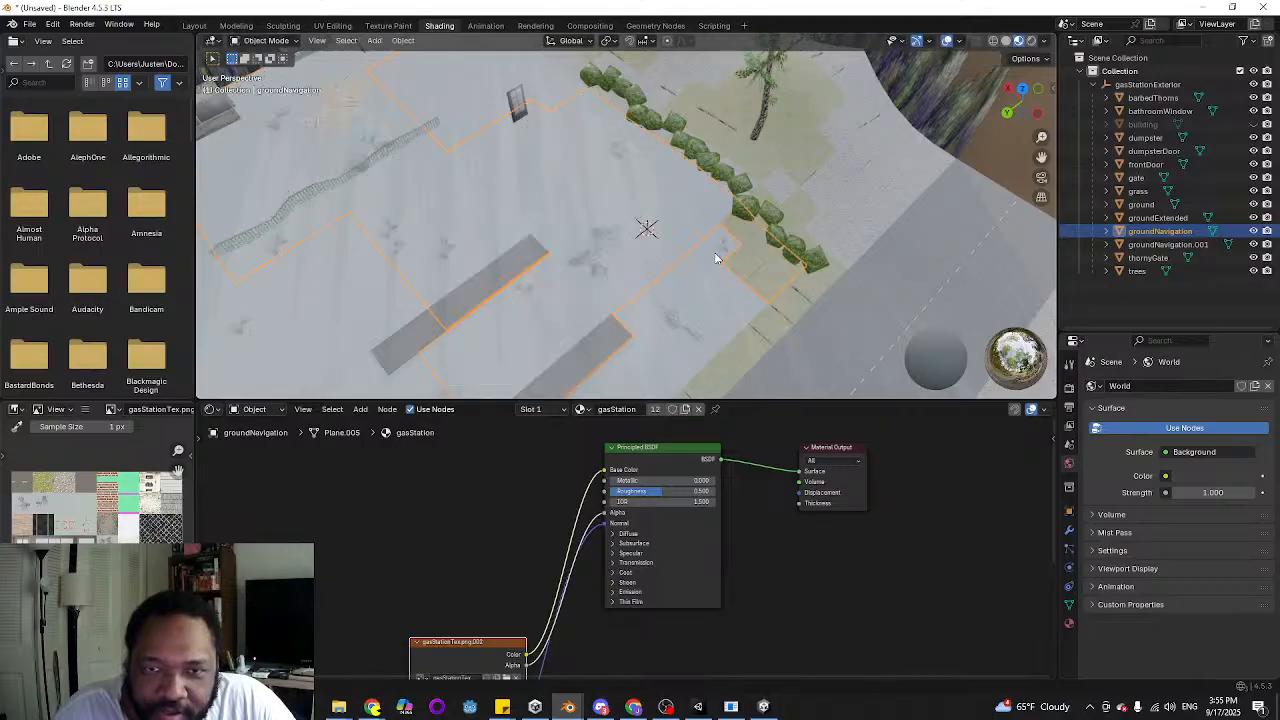
{"action": "key", "text": "Tab"}
{"action": "key", "text": "p"}
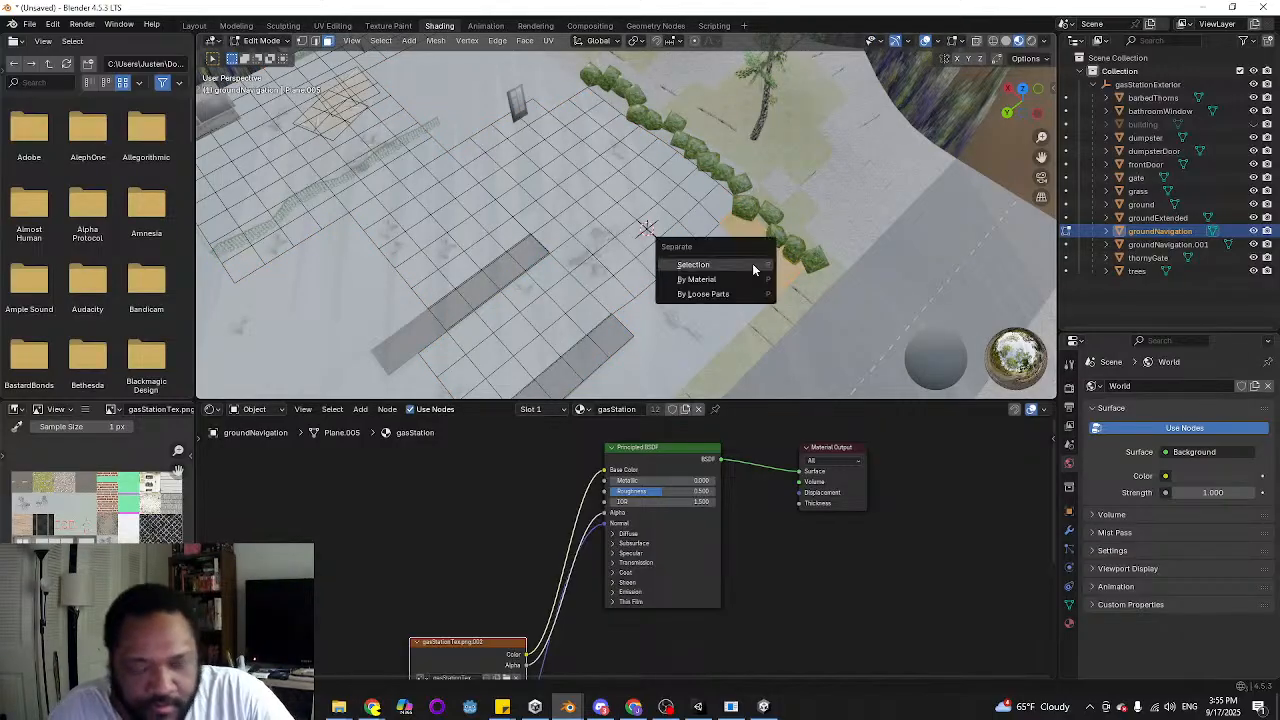
{"action": "left_click", "coordinate": [752, 263]}
{"action": "key", "text": "Tab"}
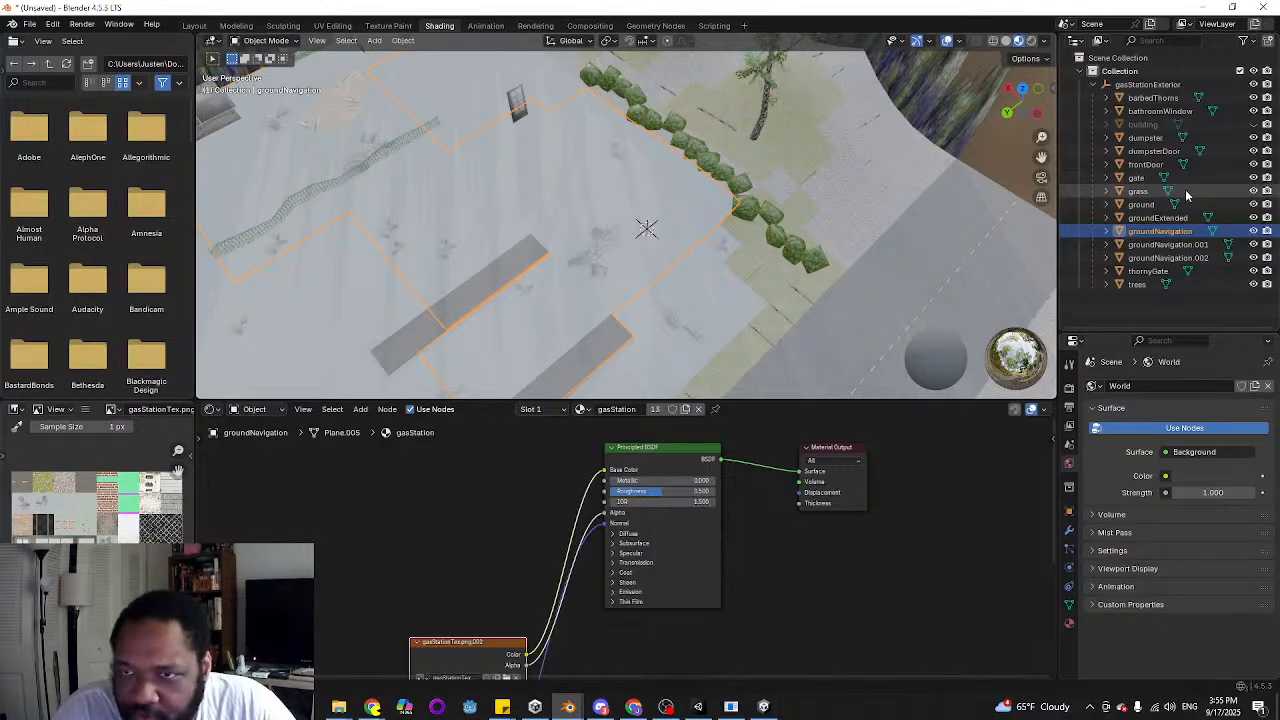
Switch to Unity and examine the ground around the parked box truck in the gasStationExterior scene
{"action": "left_click", "coordinate": [698, 709]}
{"action": "right_click_drag", "start_coordinate": [641, 271], "coordinate": [832, 166]}
{"action": "right_click_drag", "start_coordinate": [806, 226], "coordinate": [443, 215]}
{"action": "key", "text": "w"}
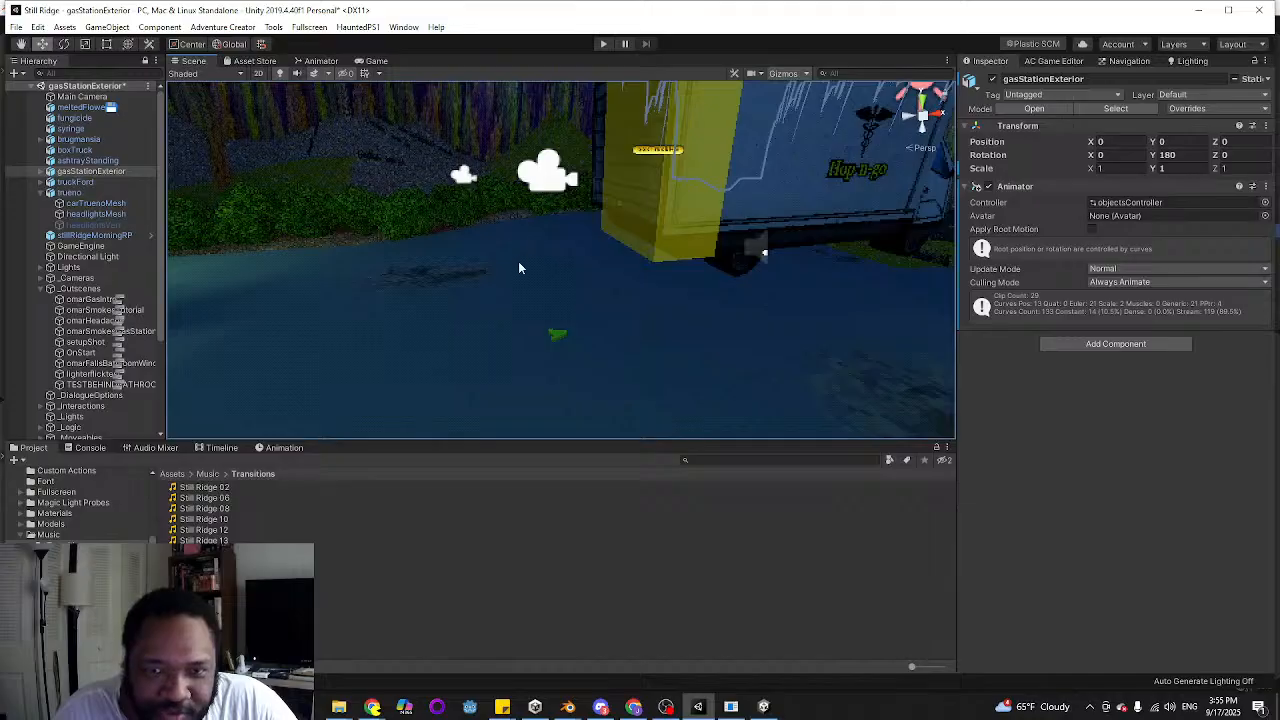
{"action": "right_click_drag", "start_coordinate": [763, 256], "coordinate": [674, 333]}
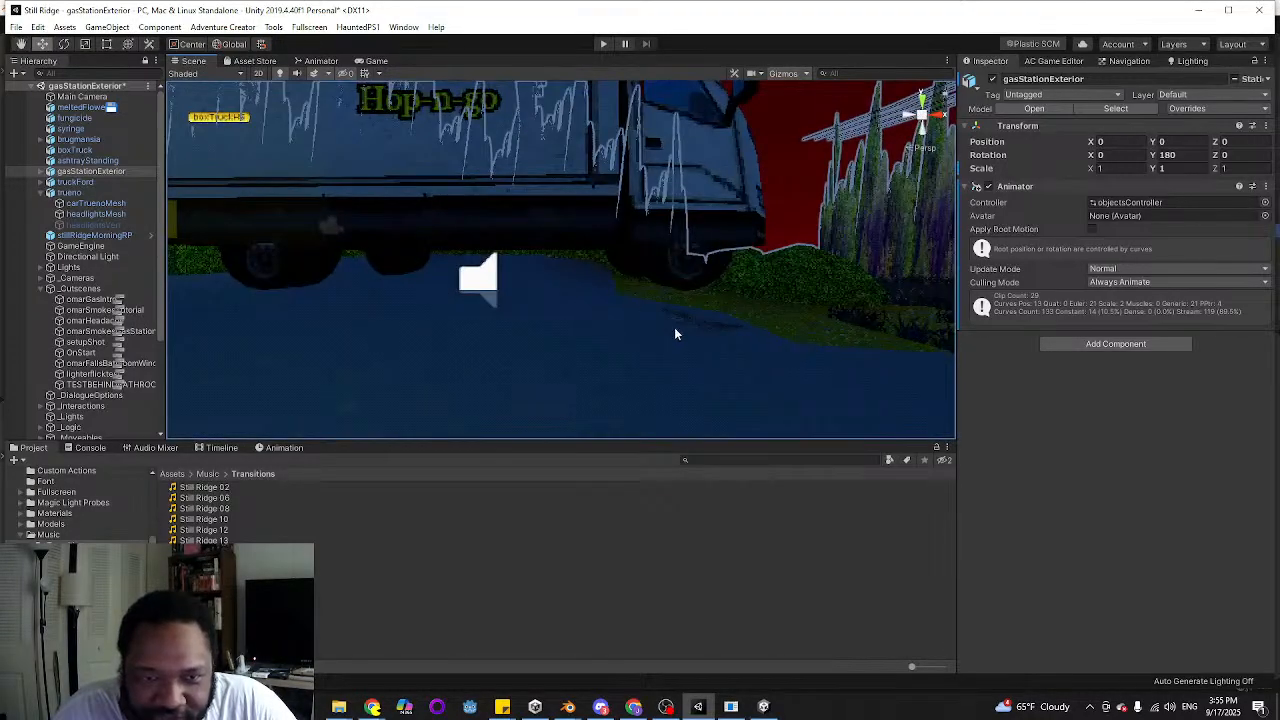
{"action": "right_click_drag", "start_coordinate": [609, 286], "coordinate": [585, 280]}
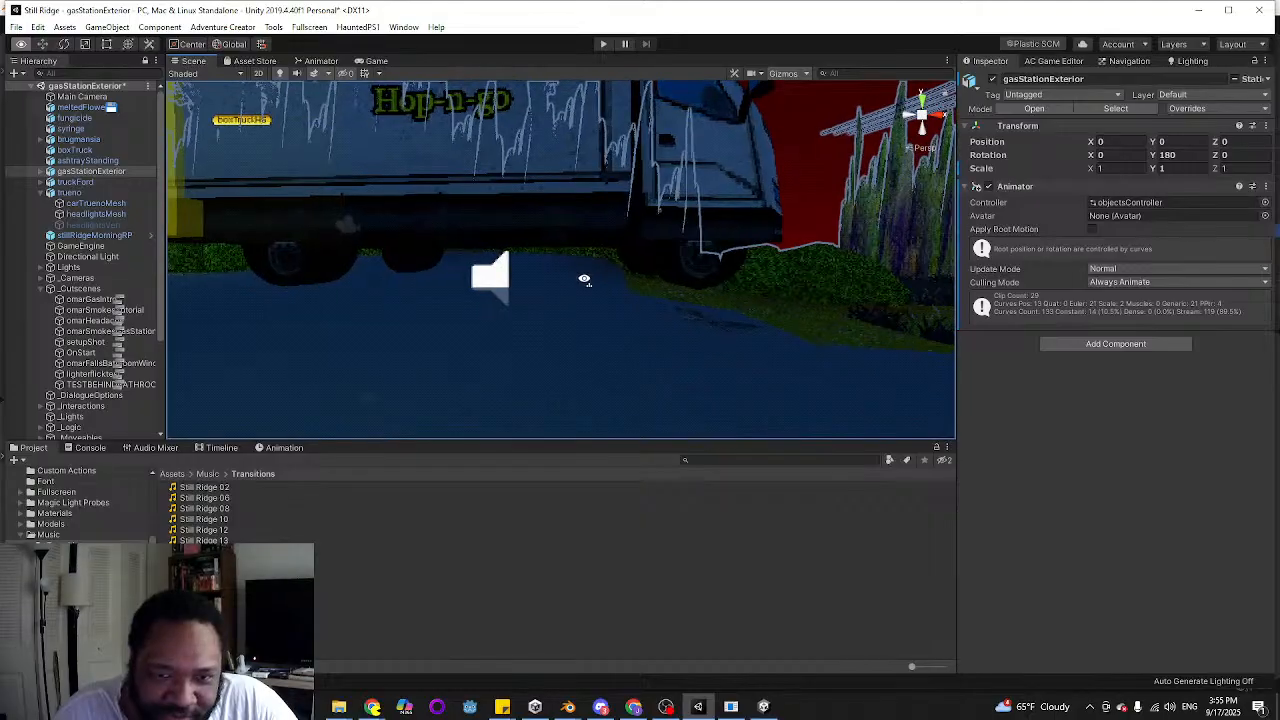
{"action": "right_click_drag", "start_coordinate": [512, 262], "coordinate": [708, 314]}
{"action": "mouse_move", "coordinate": [440, 262]}
{"action": "right_mouse_down"}
{"action": "mouse_move", "coordinate": [470, 240]}
{"action": "mouse_move", "coordinate": [451, 244]}
{"action": "right_mouse_up"}
{"action": "key", "text": "w"}
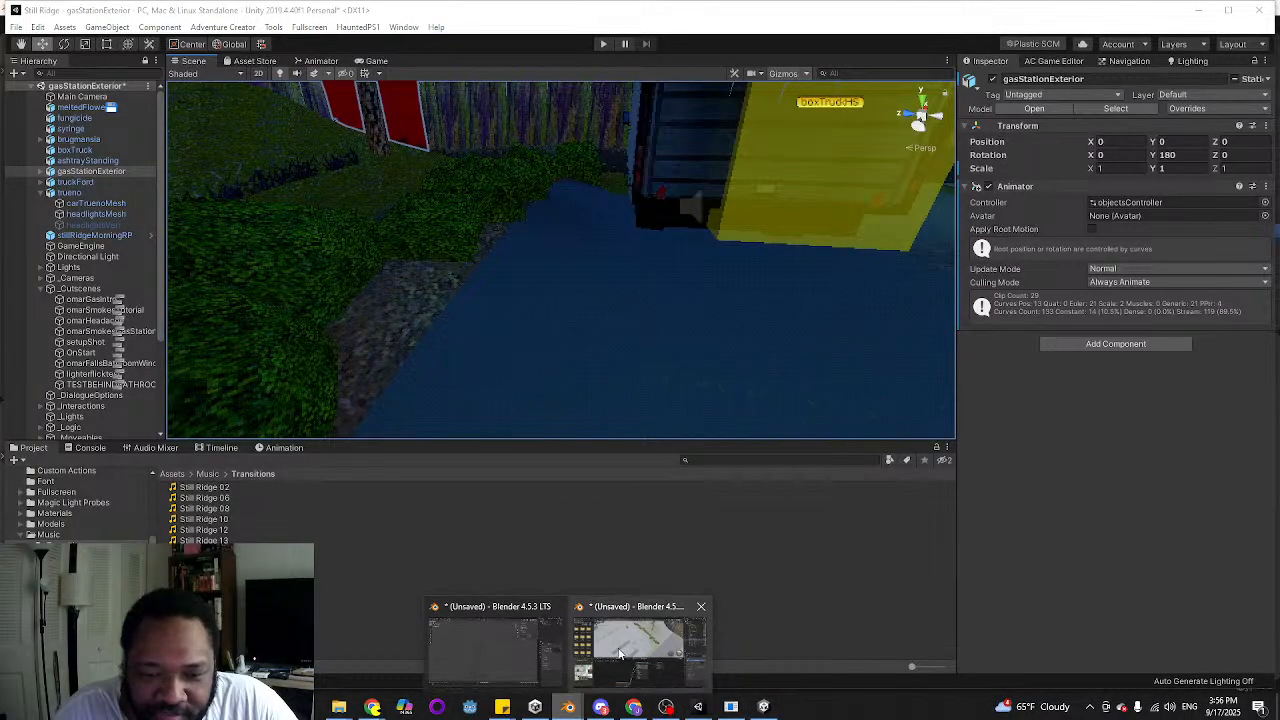
Switch back to Blender, select the block of groundNavigation faces along the middle of the hedge, and separate the selection
{"action": "left_click", "coordinate": [634, 650]}
{"action": "middle_click_drag", "start_coordinate": [679, 239], "coordinate": [631, 320]}
{"action": "scroll", "coordinate": [631, 320], "scroll_direction": "up", "scroll_amount": 5}
{"action": "key", "text": "Tab"}
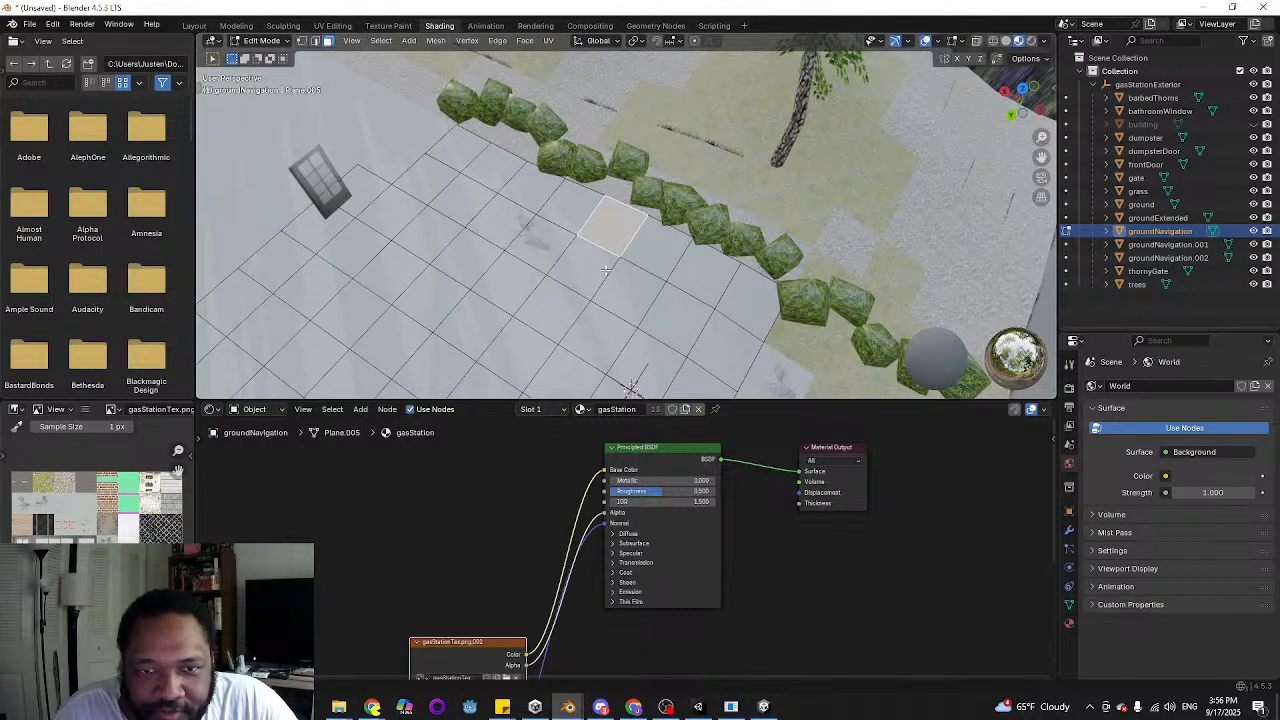
{"action": "scroll", "coordinate": [606, 270], "scroll_direction": "down", "scroll_amount": 3}
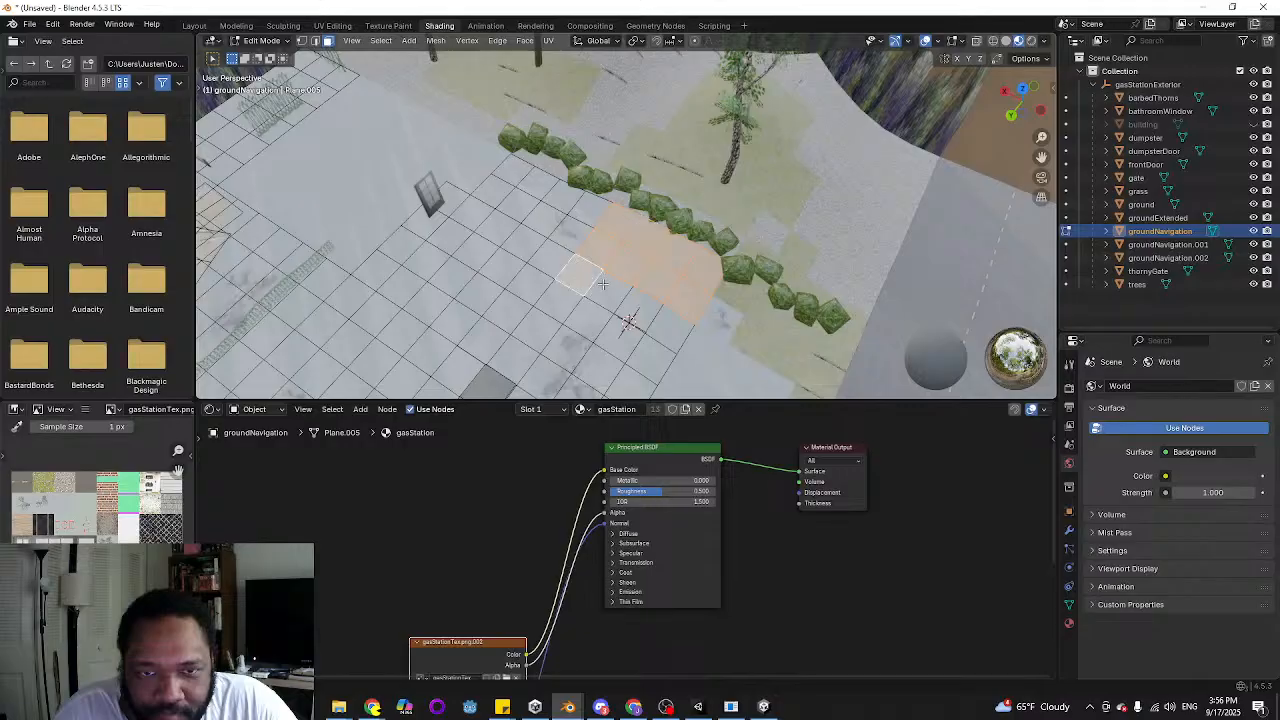
{"action": "key", "text": "p"}
{"action": "left_click", "coordinate": [668, 314]}
{"action": "key", "text": "Tab"}
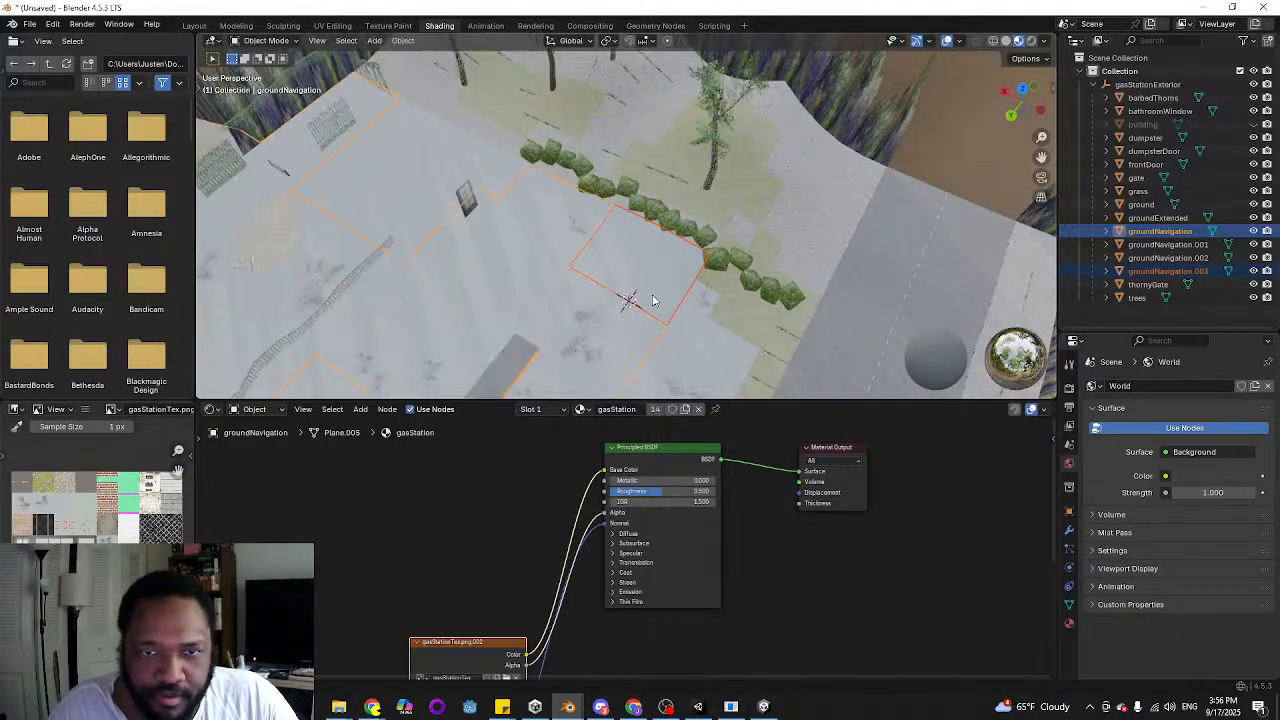
Reopen groundNavigation in Edit Mode, select its faces on both grey concrete strips, and try extruding them
{"action": "scroll", "coordinate": [653, 300], "scroll_direction": "down", "scroll_amount": 4}
{"action": "left_click", "coordinate": [529, 259]}
{"action": "middle_click_drag", "start_coordinate": [529, 259], "coordinate": [623, 249]}
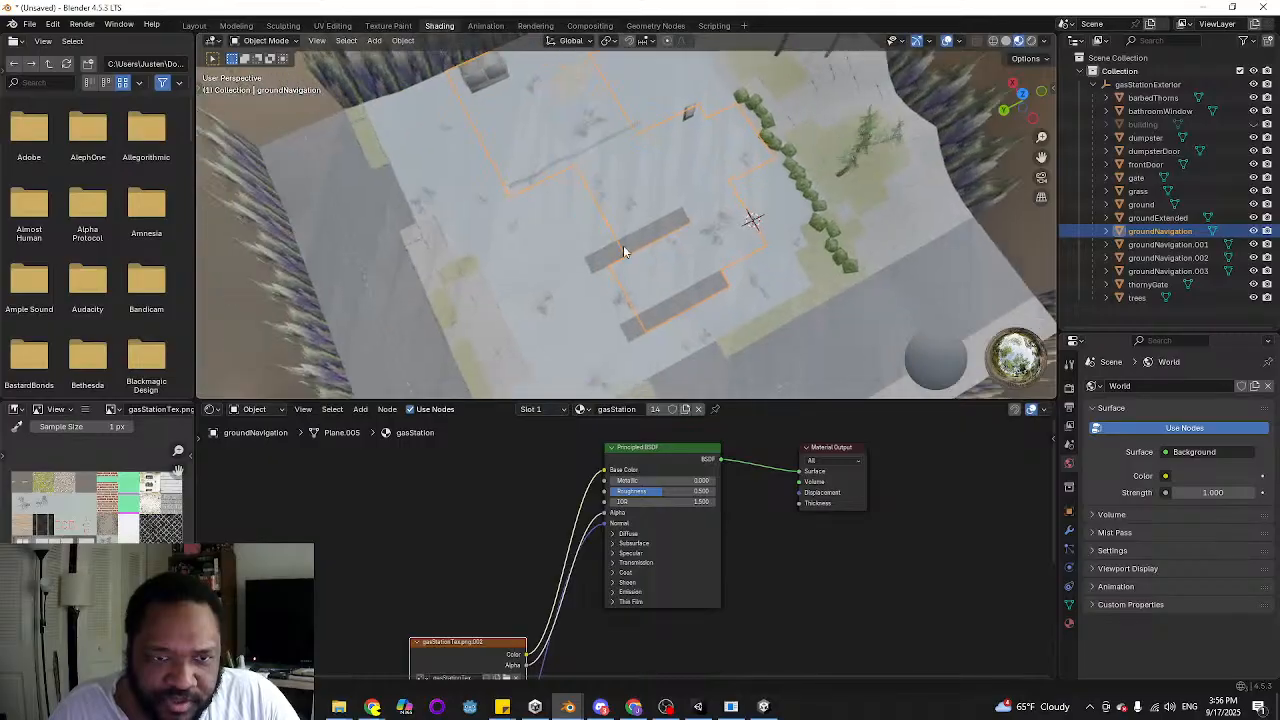
{"action": "scroll", "coordinate": [630, 256], "scroll_direction": "up", "scroll_amount": 3}
{"action": "middle_click_drag", "start_coordinate": [729, 325], "coordinate": [676, 245], "text": "shift"}
{"action": "key", "text": "Tab"}
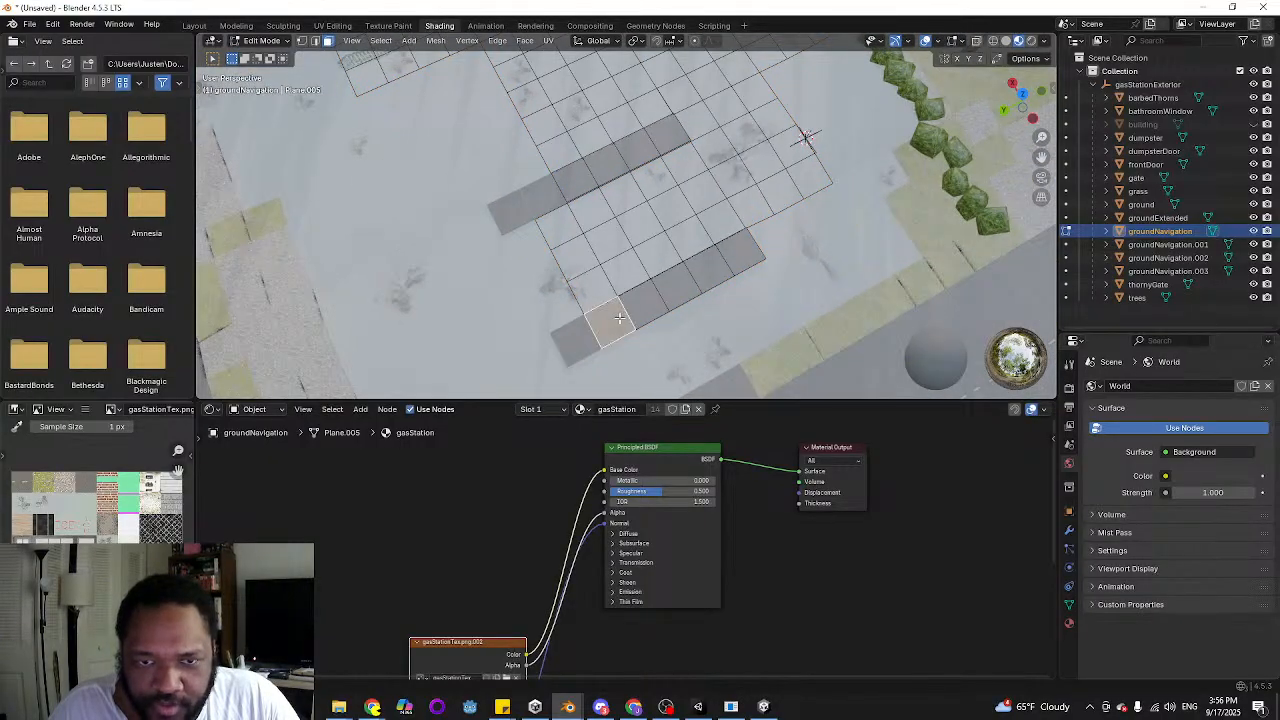
{"action": "left_click", "coordinate": [643, 301], "text": "shift"}
{"action": "left_click", "coordinate": [680, 285], "text": "shift"}
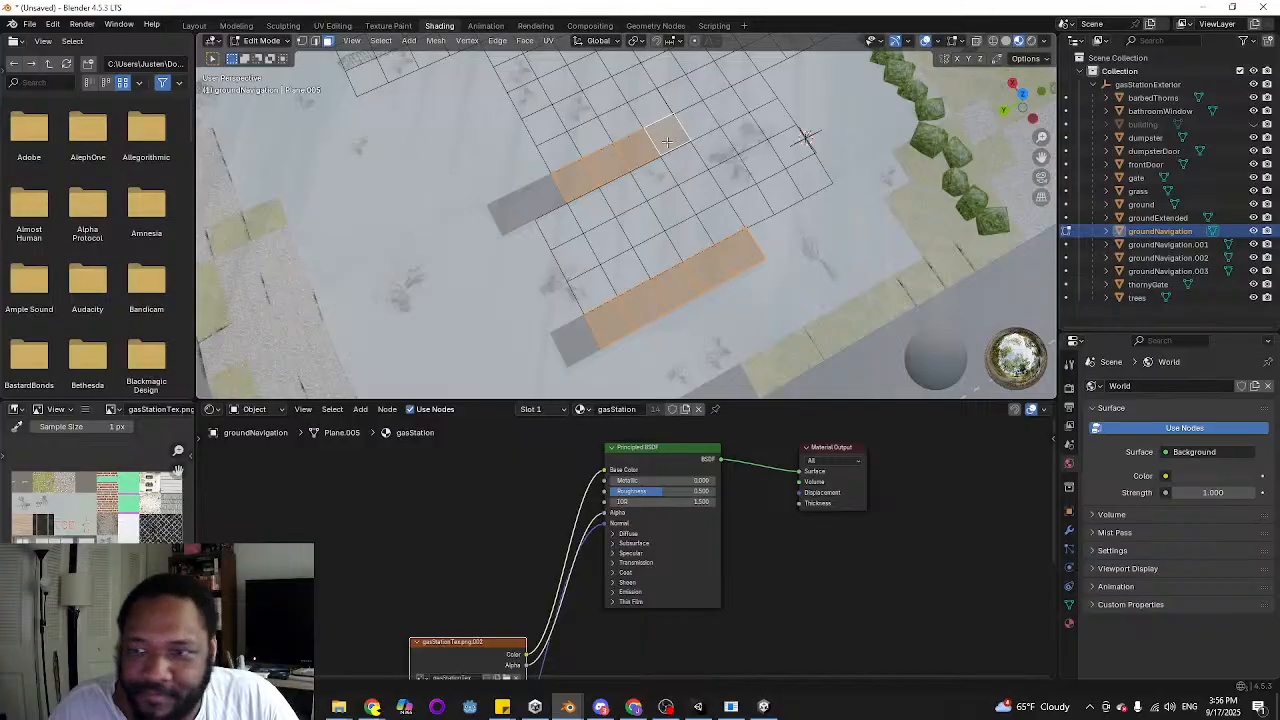
{"action": "middle_click_drag", "start_coordinate": [667, 142], "coordinate": [681, 190]}
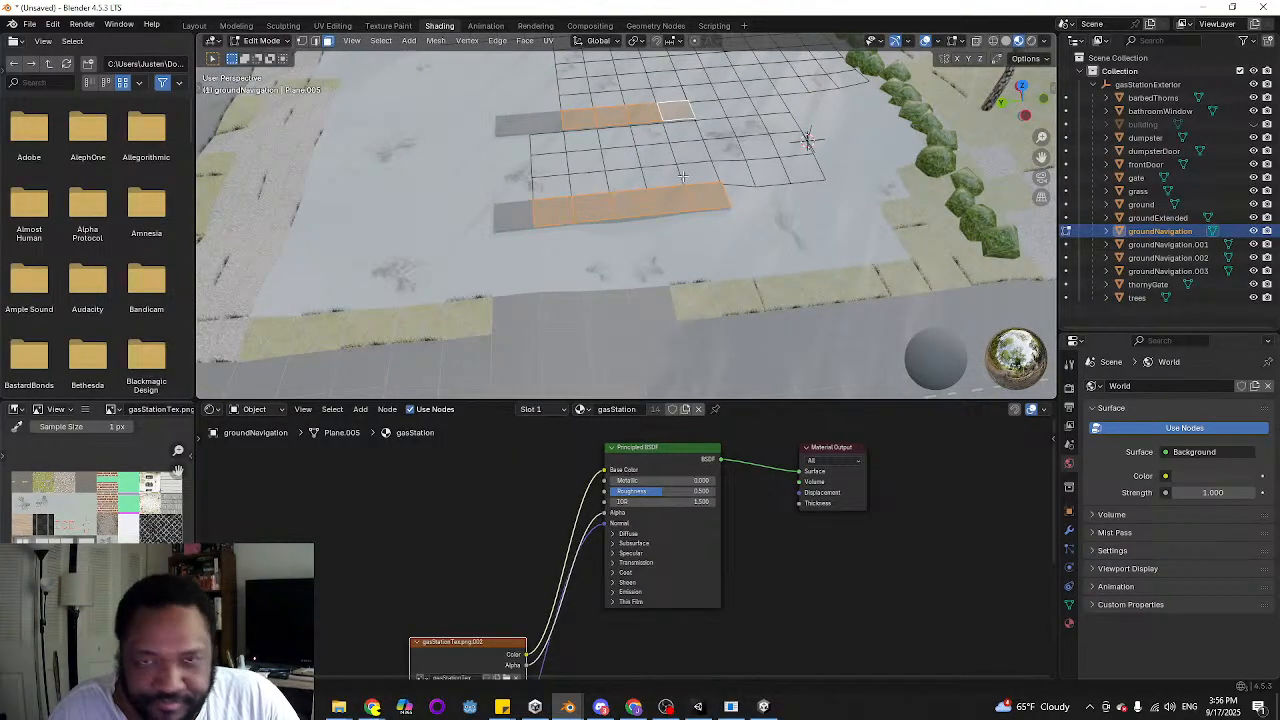
{"action": "key", "text": "e"}
{"action": "right_click", "coordinate": [681, 205]}
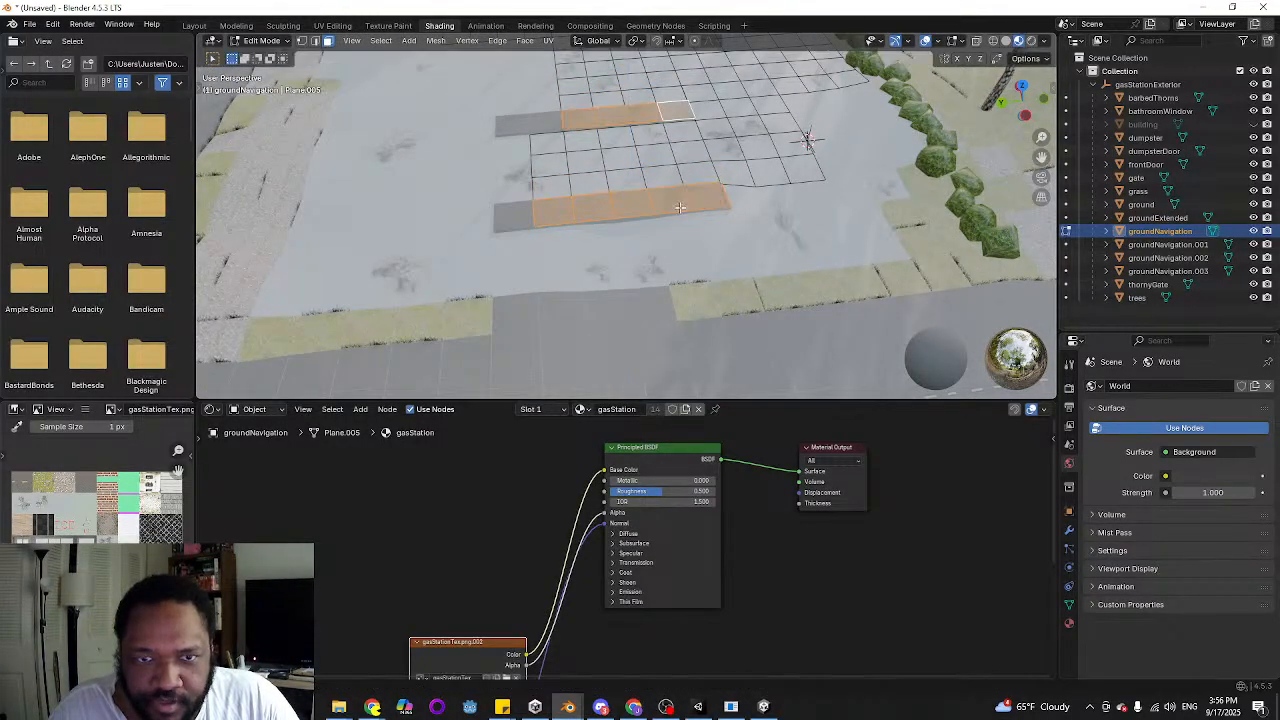
{"action": "middle_click_drag", "start_coordinate": [680, 208], "coordinate": [551, 183]}
{"action": "left_click", "coordinate": [803, 256]}
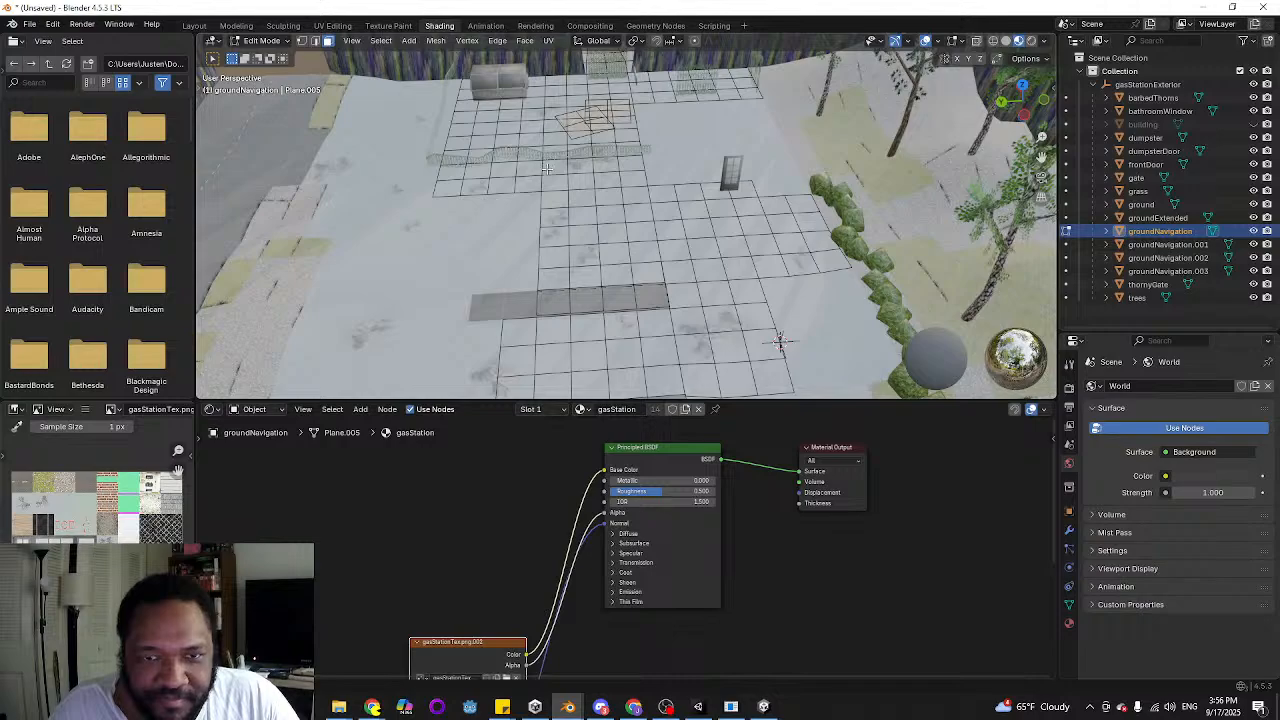
Temporarily hide the end face of the grey concrete strip to check what lies beneath it
{"action": "middle_click_drag", "start_coordinate": [549, 256], "coordinate": [504, 214]}
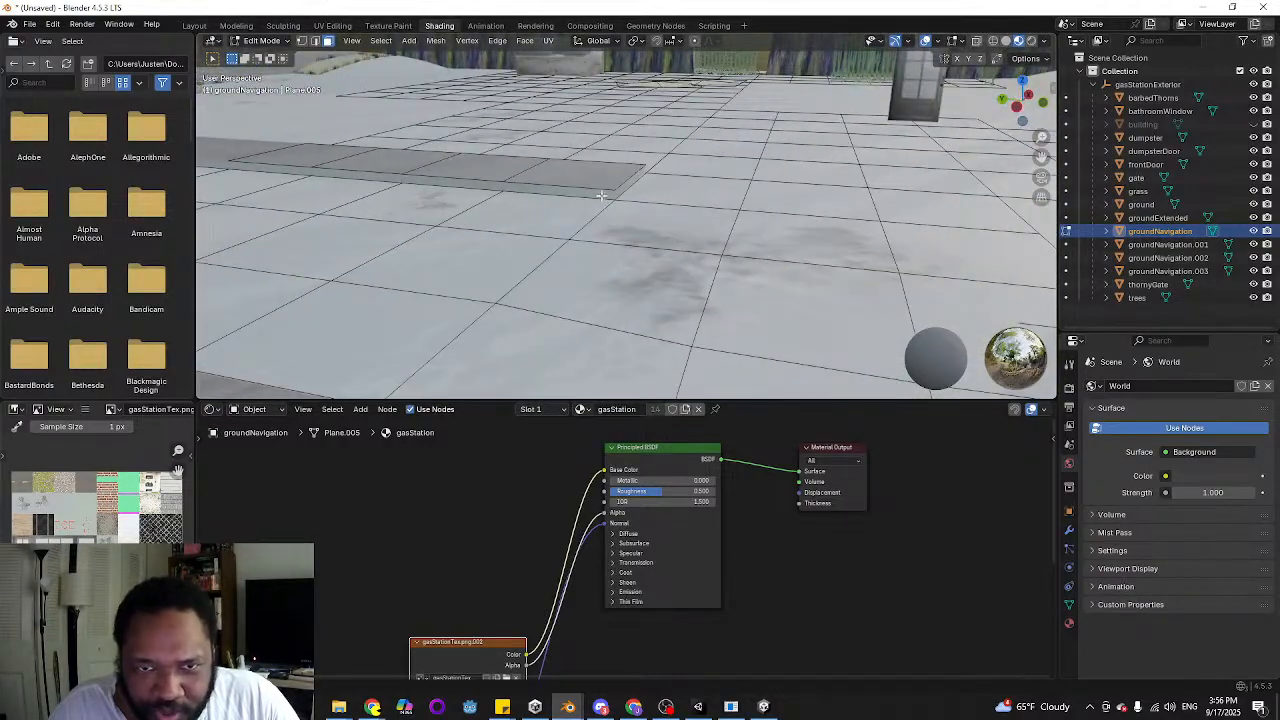
{"action": "middle_click_drag", "start_coordinate": [601, 196], "coordinate": [545, 263]}
{"action": "left_click", "coordinate": [531, 184]}
{"action": "key", "text": "h"}
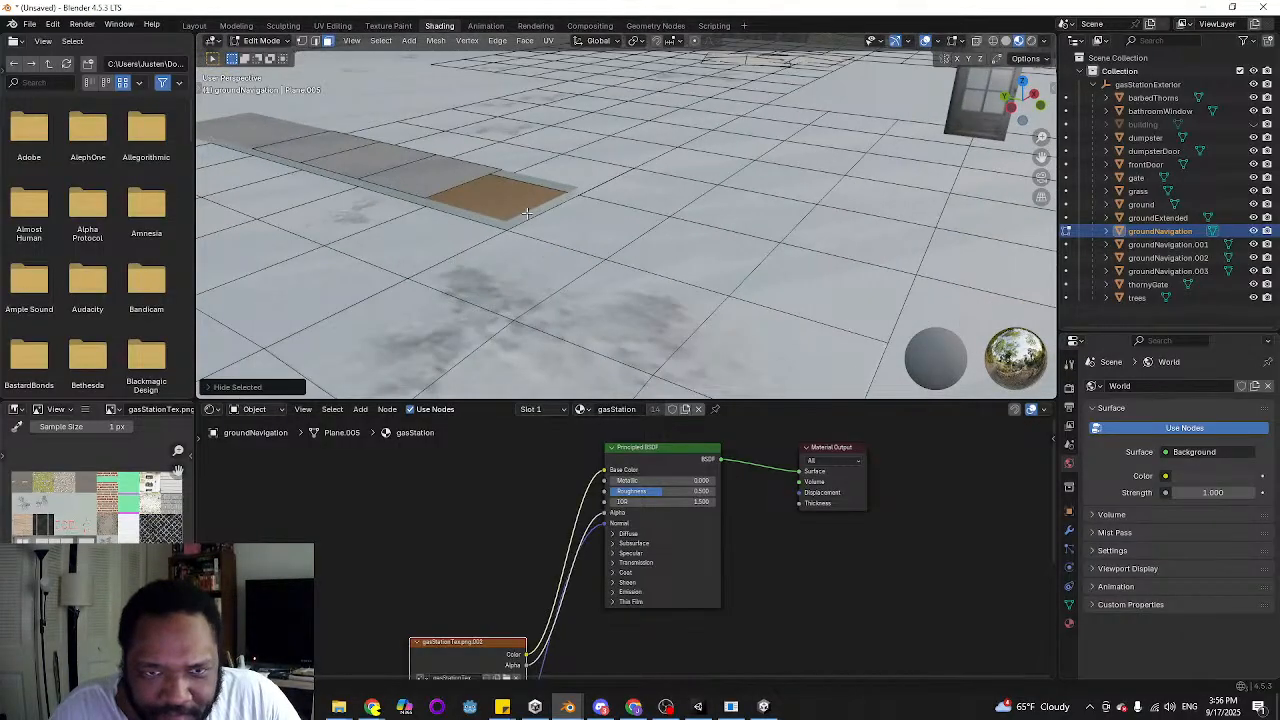
{"action": "middle_click_drag", "start_coordinate": [526, 213], "coordinate": [528, 213]}
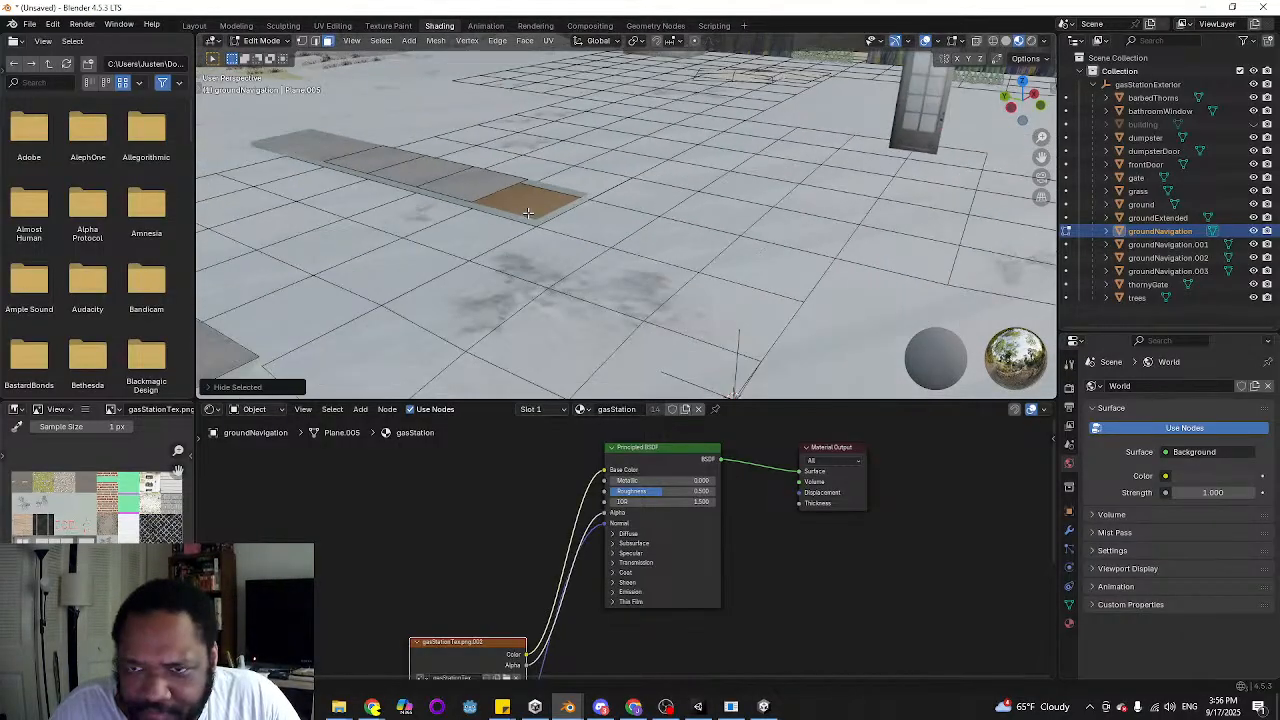
Hide the groundNavigation object and examine the groundExtended mesh around the two grey concrete strips in Edit Mode
{"action": "left_click", "coordinate": [1254, 231]}
{"action": "key", "text": "Tab"}
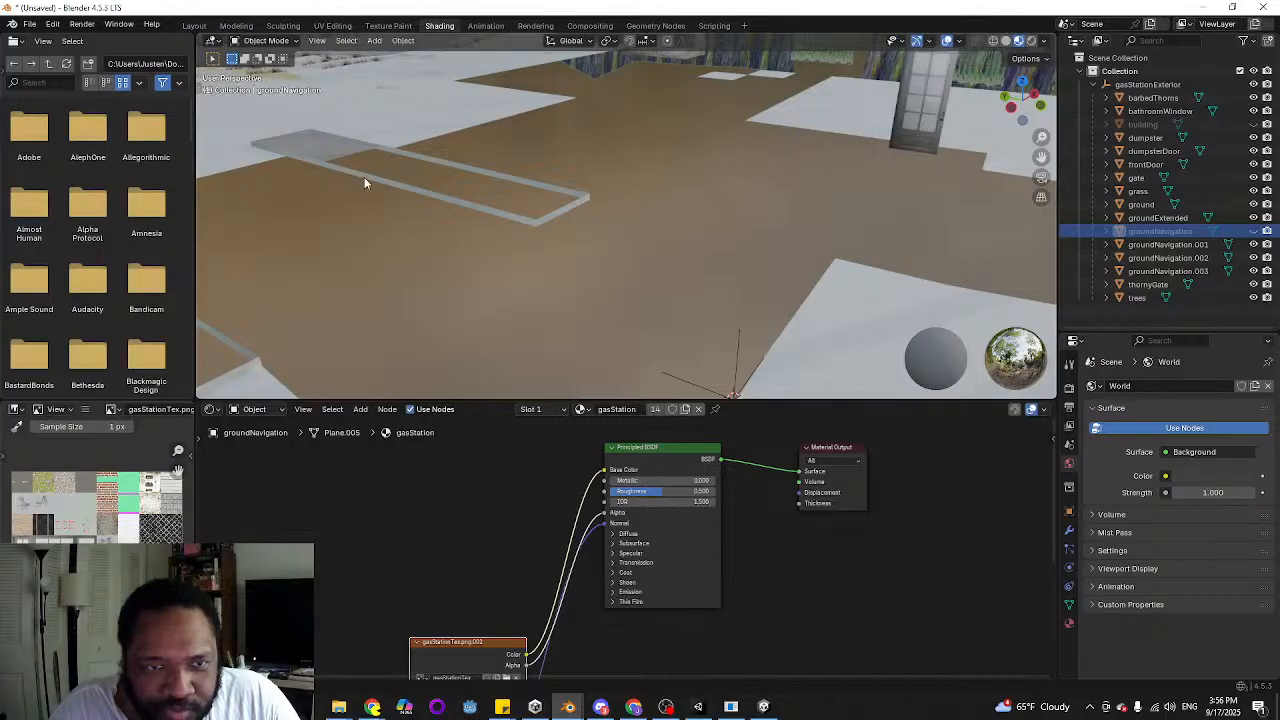
{"action": "left_click", "coordinate": [364, 177]}
{"action": "middle_click_drag", "start_coordinate": [363, 177], "coordinate": [475, 330]}
{"action": "left_click", "coordinate": [399, 303]}
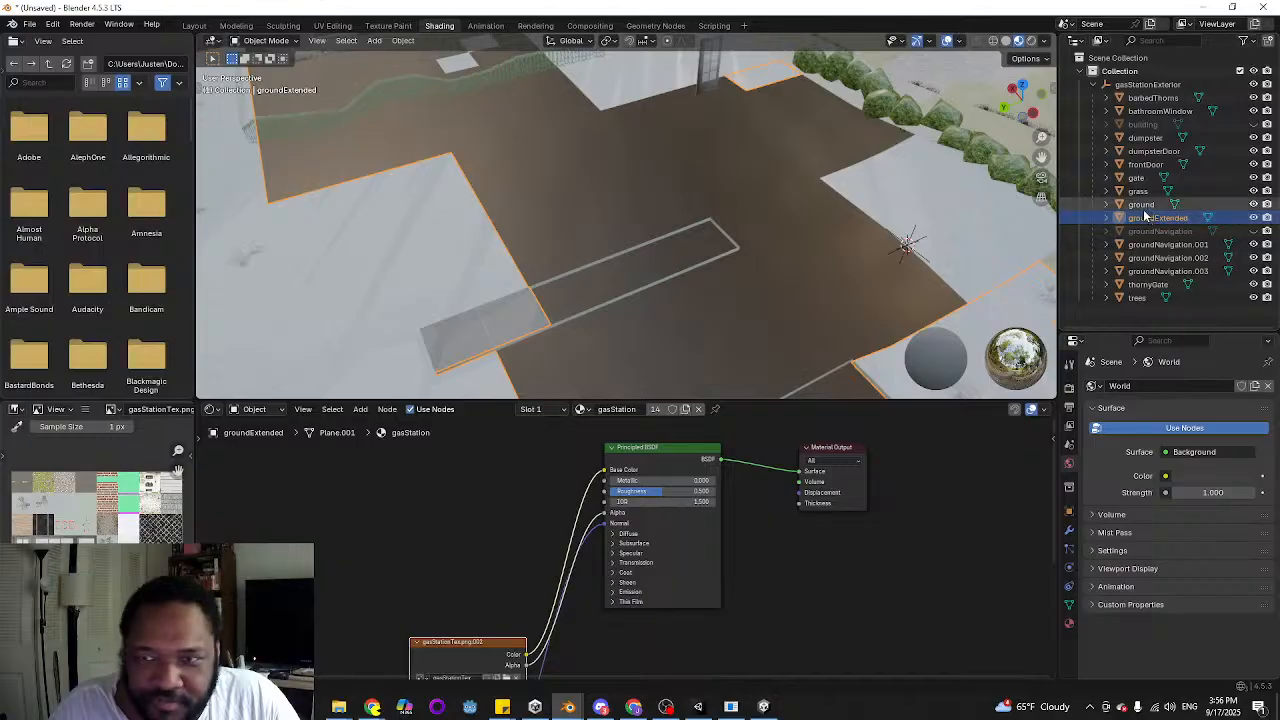
{"action": "mouse_move", "coordinate": [788, 222]}
{"action": "middle_mouse_down"}
{"action": "mouse_move", "coordinate": [719, 223]}
{"action": "mouse_move", "coordinate": [766, 220]}
{"action": "middle_mouse_up"}
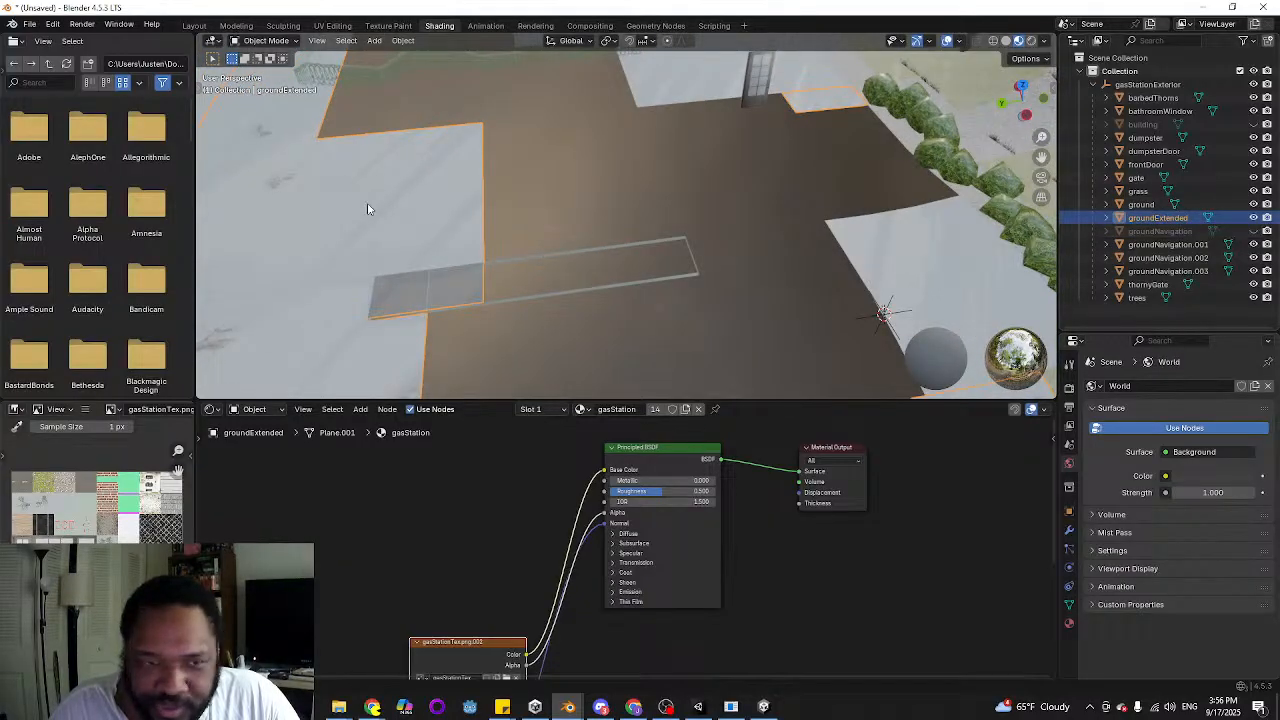
{"action": "middle_click_drag", "start_coordinate": [366, 206], "coordinate": [457, 267]}
{"action": "key", "text": "Tab"}
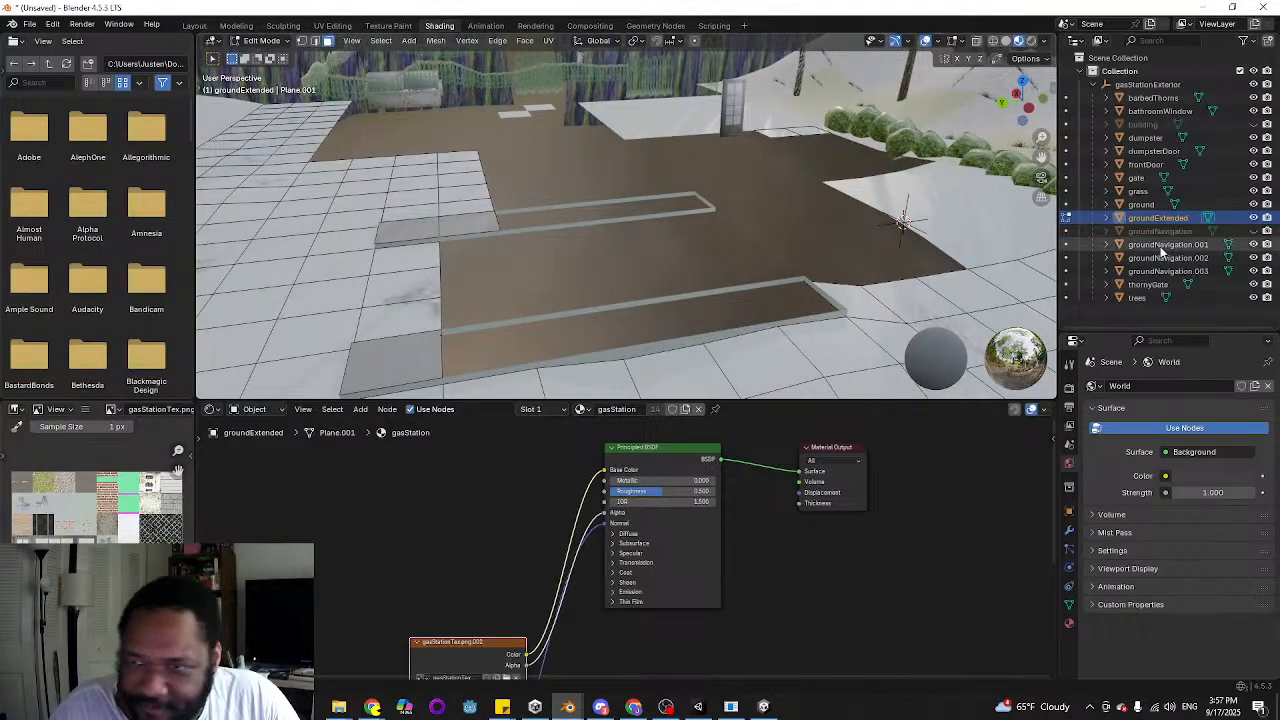
Unhide the groundNavigation object and separate its faces on the farther grey concrete strip in Edit Mode
{"action": "left_click", "coordinate": [1254, 231]}
{"action": "left_click", "coordinate": [1179, 233]}
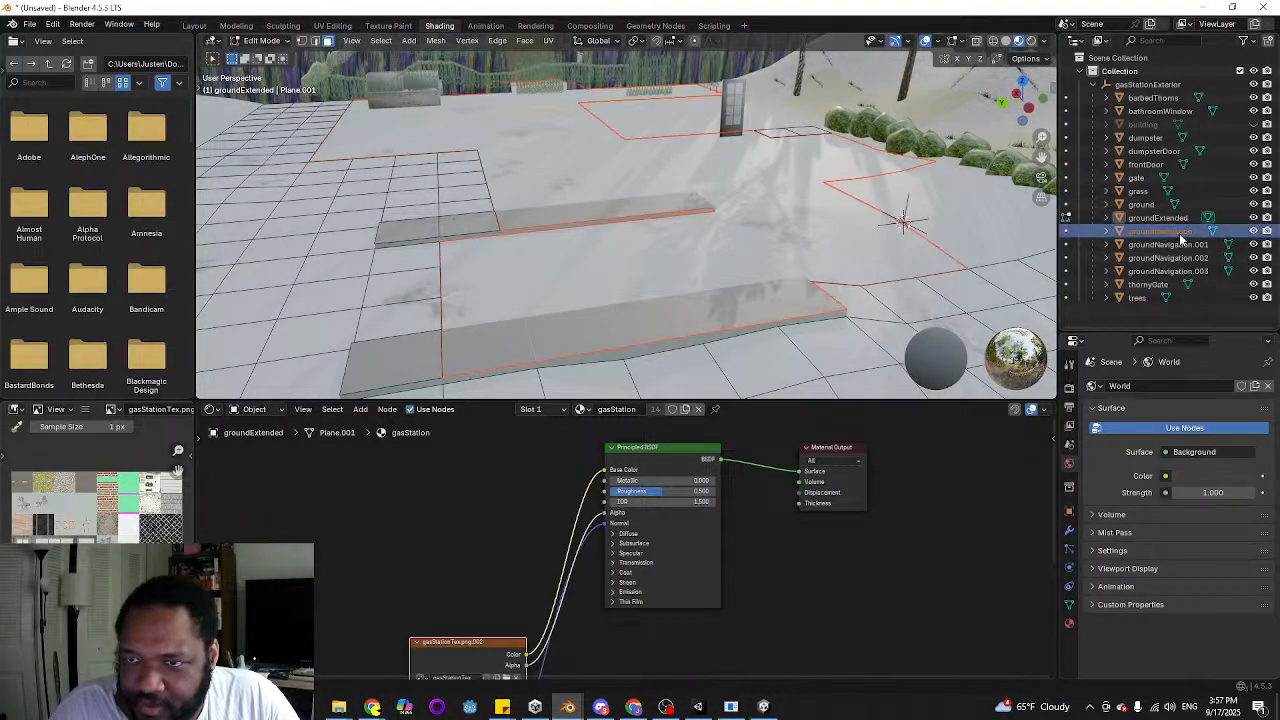
{"action": "key", "text": "Tab"}
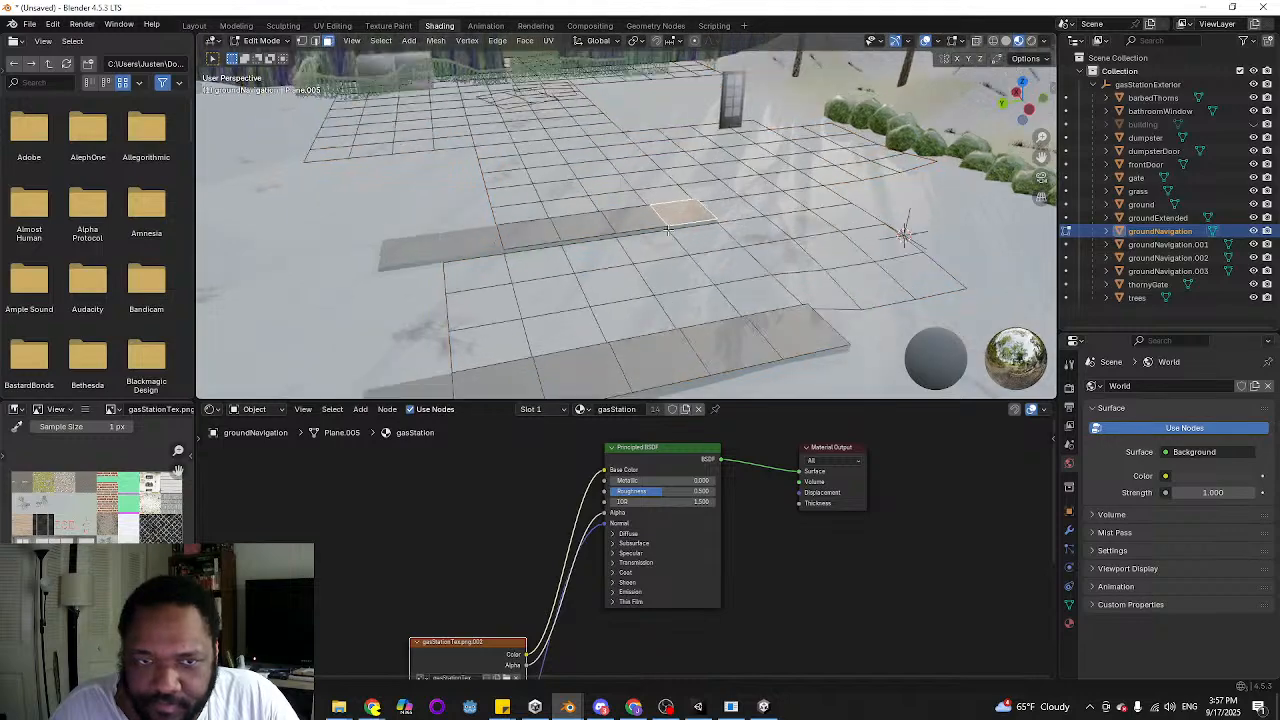
{"action": "middle_click_drag", "start_coordinate": [670, 217], "coordinate": [506, 272]}
{"action": "left_click", "coordinate": [518, 266]}
{"action": "left_click", "coordinate": [600, 256], "text": "shift"}
{"action": "left_click", "coordinate": [632, 248], "text": "shift"}
{"action": "left_click", "coordinate": [685, 242], "text": "shift"}
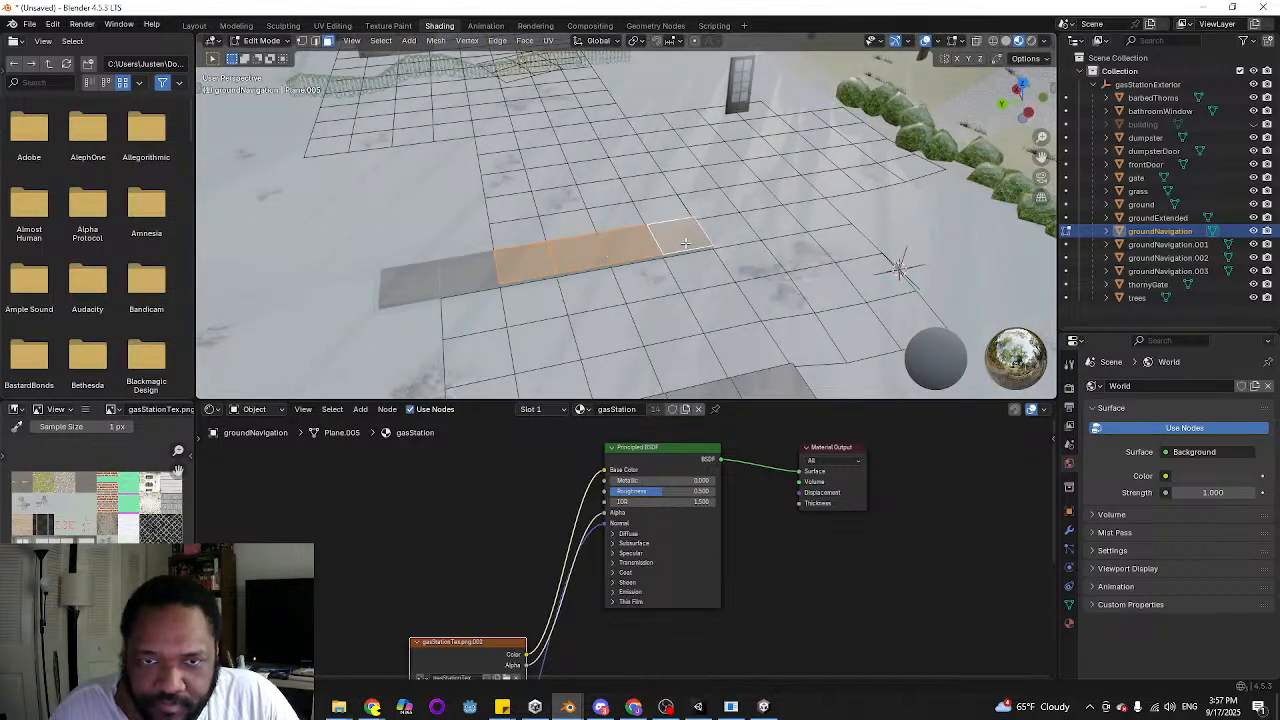
{"action": "key", "text": "p"}
{"action": "left_click", "coordinate": [676, 246]}
Separate the groundNavigation faces on the nearer grey concrete strip and return to Object Mode
{"action": "scroll", "coordinate": [650, 310], "scroll_direction": "down", "scroll_amount": 3}
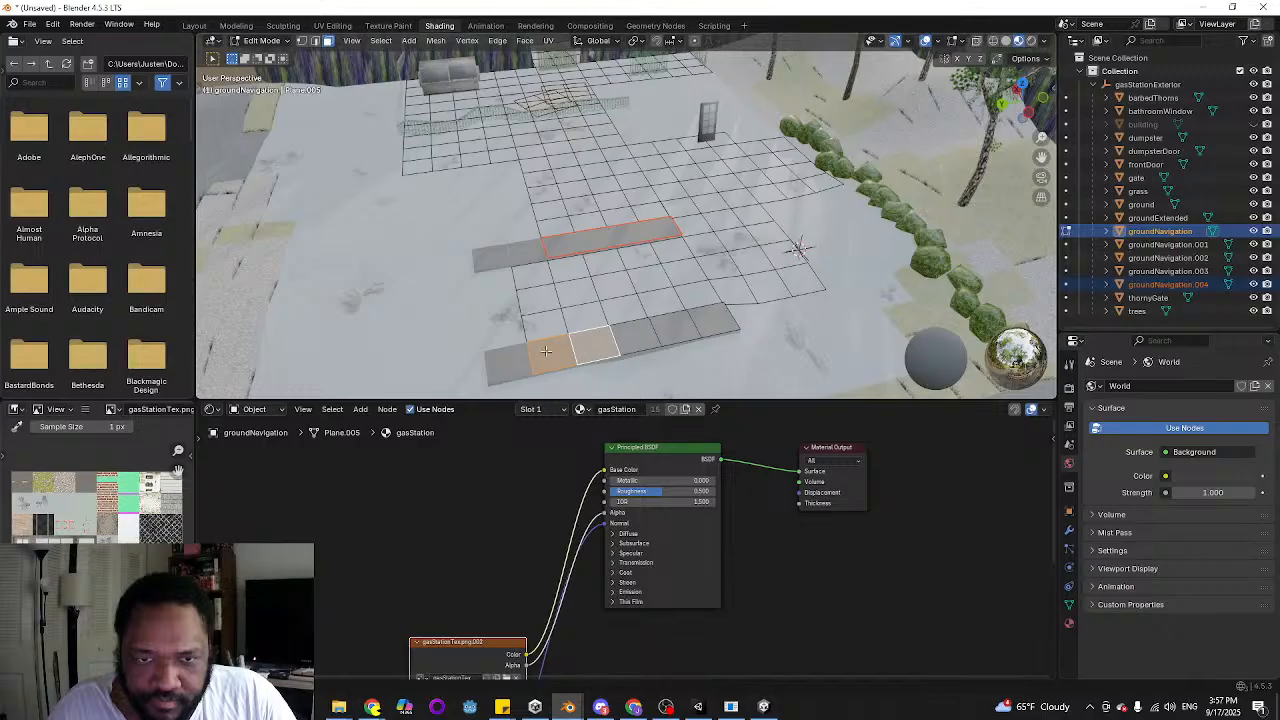
{"action": "key", "text": "p"}
{"action": "left_click", "coordinate": [701, 320]}
{"action": "middle_click_drag", "start_coordinate": [701, 320], "coordinate": [821, 345]}
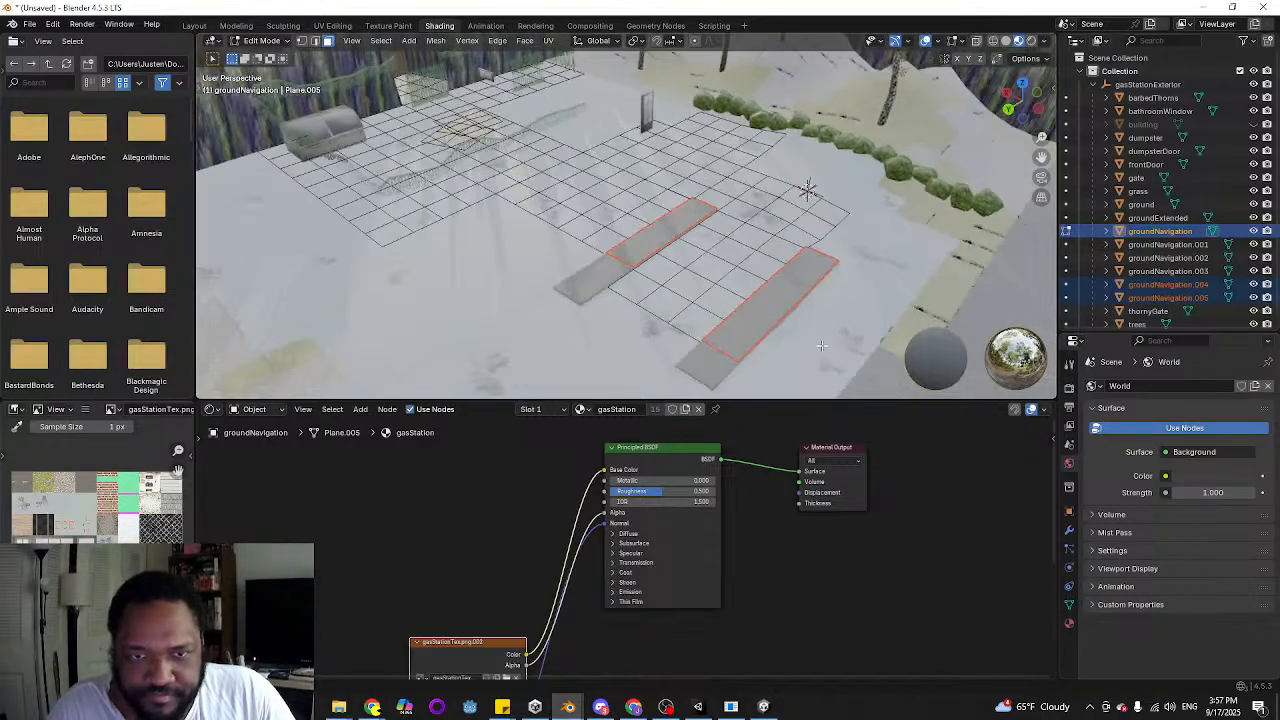
{"action": "key", "text": "Tab"}
Try lowering groundNavigation along Z to check its outline around the two concrete strips
{"action": "middle_click_drag", "start_coordinate": [875, 278], "coordinate": [760, 284]}
{"action": "left_click", "coordinate": [602, 306]}
{"action": "left_click", "coordinate": [664, 265]}
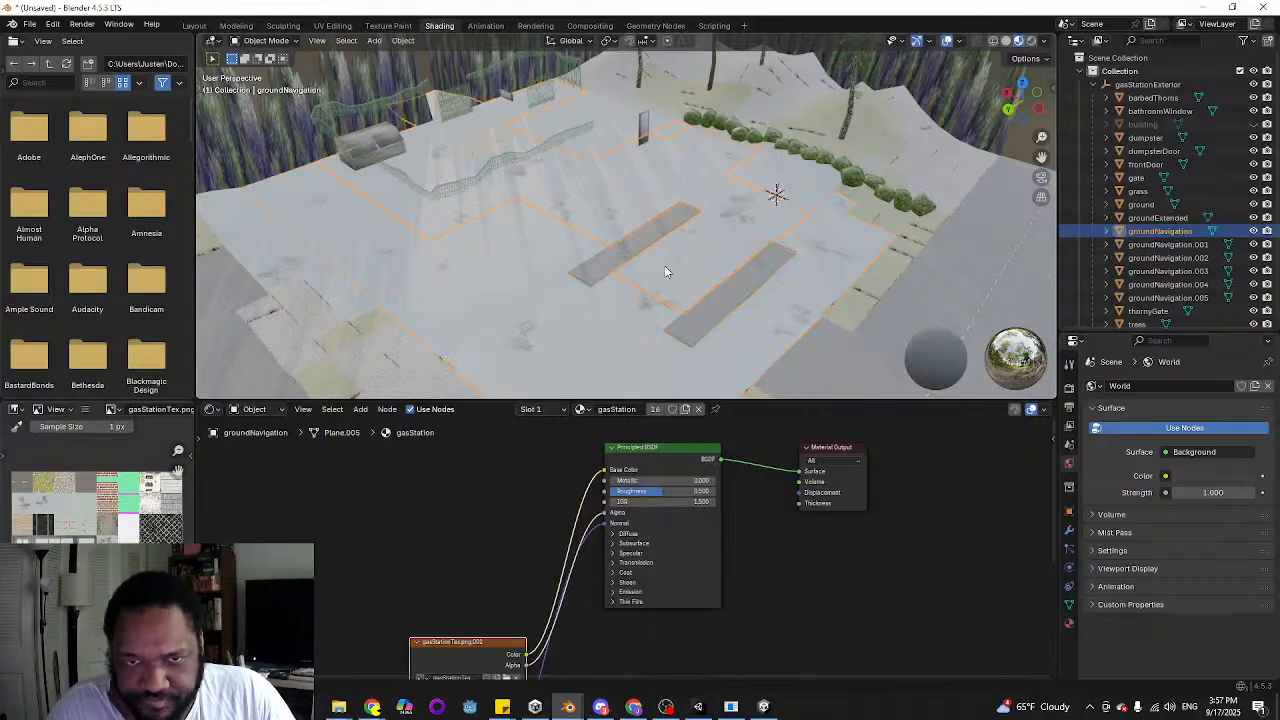
{"action": "scroll", "coordinate": [667, 280], "scroll_direction": "up", "scroll_amount": 2}
{"action": "middle_click_drag", "start_coordinate": [669, 295], "coordinate": [589, 294]}
{"action": "scroll", "coordinate": [589, 300], "scroll_direction": "down", "scroll_amount": 3}
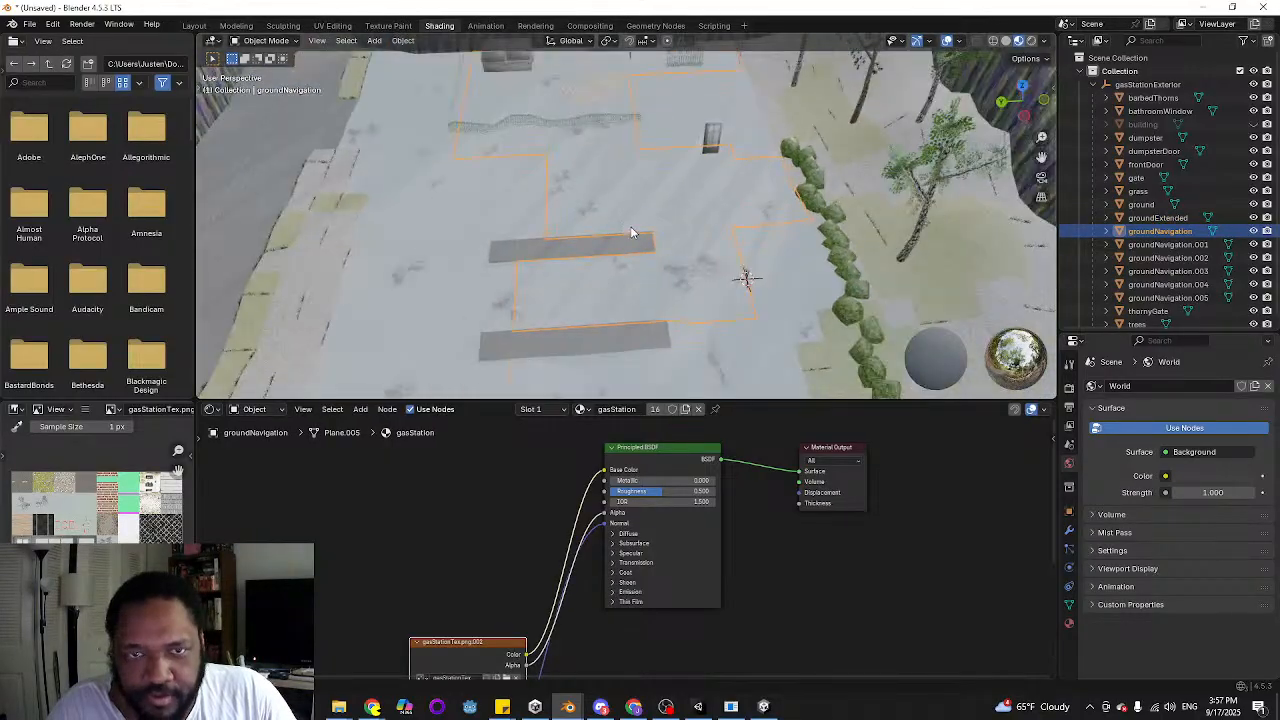
{"action": "key", "text": "g"}
{"action": "key", "text": "z"}
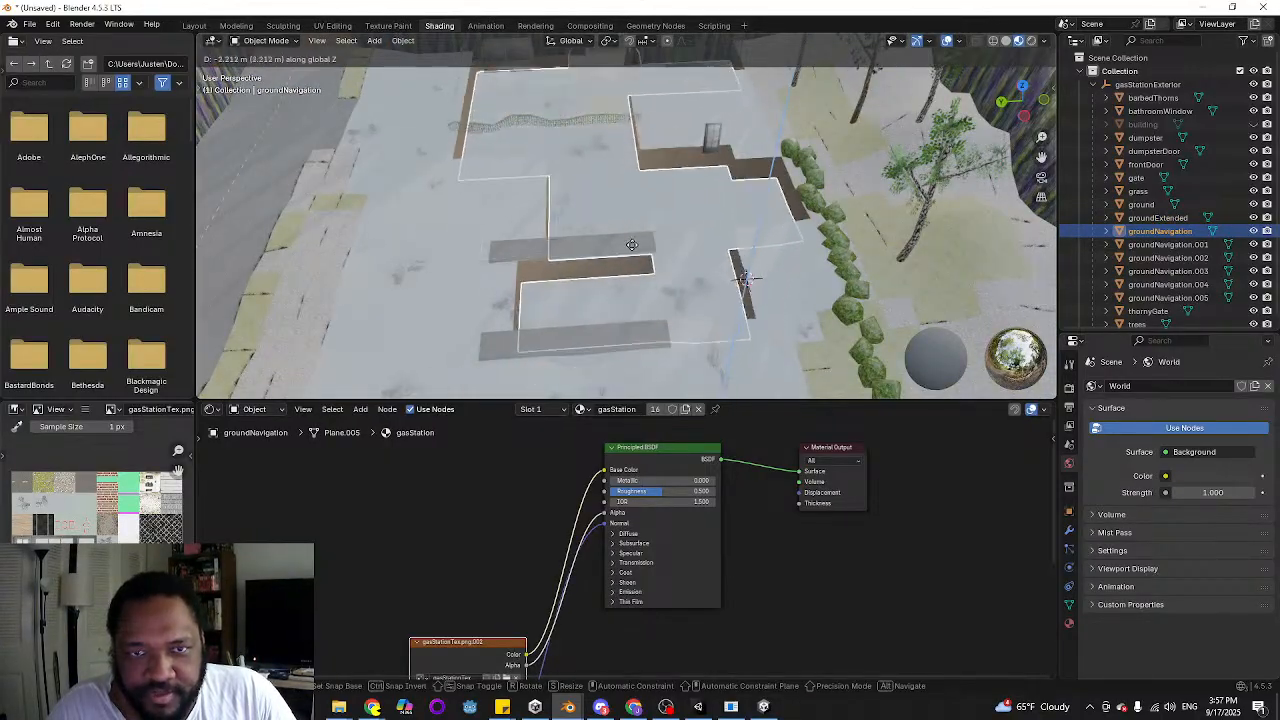
{"action": "left_click", "coordinate": [622, 260]}
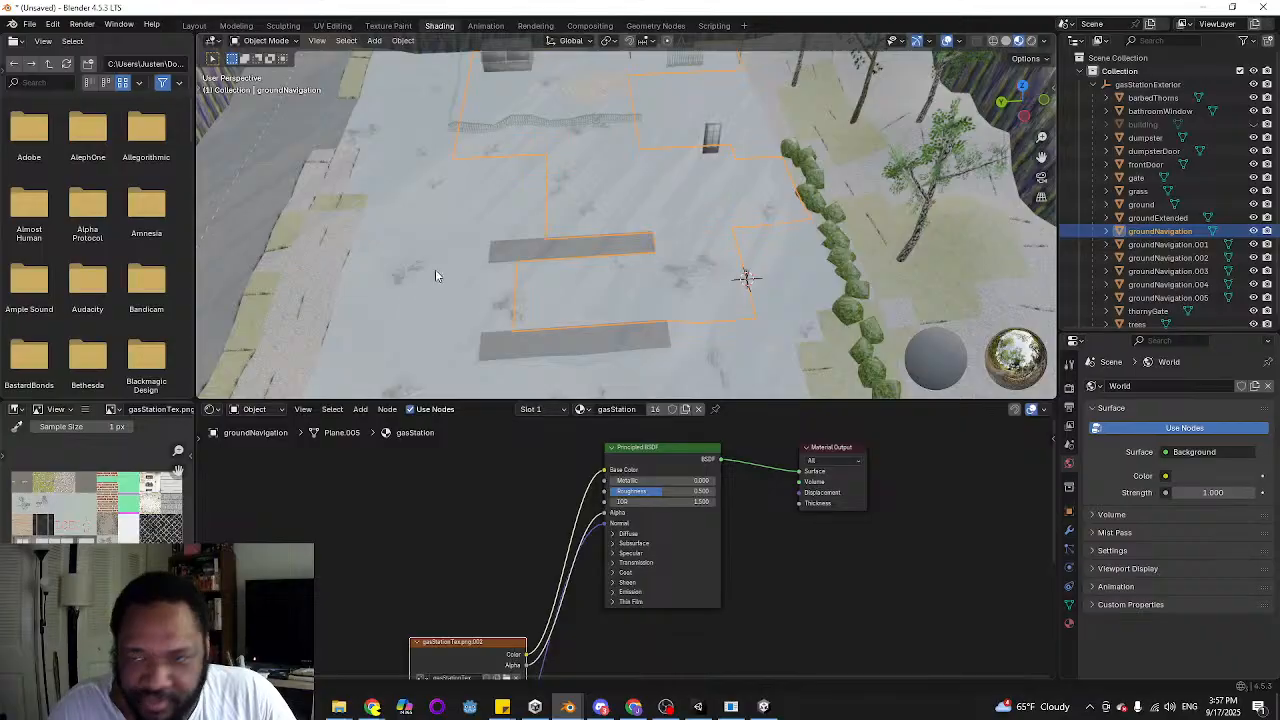
{"action": "middle_click_drag", "start_coordinate": [435, 275], "coordinate": [600, 266]}
Join groundNavigation.001 through groundNavigation.005 into the groundExtended object
{"action": "left_click_drag", "start_coordinate": [1160, 334], "coordinate": [1160, 403]}
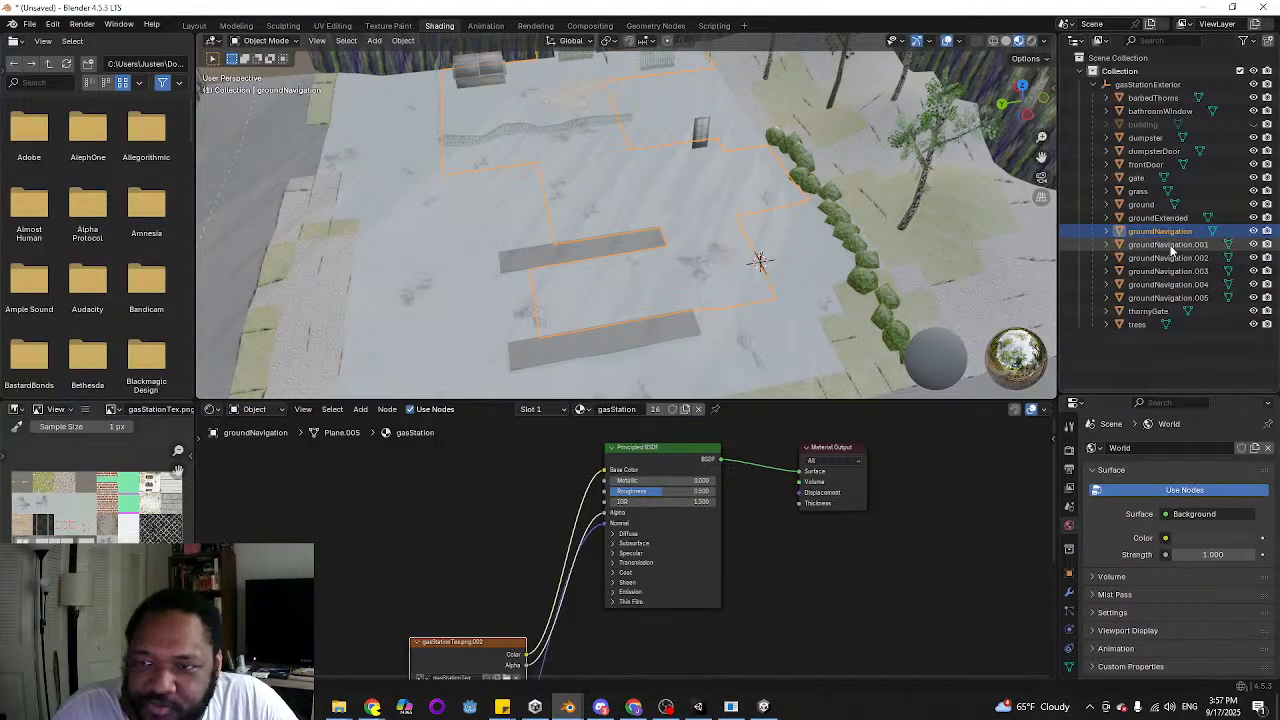
{"action": "left_click", "coordinate": [1186, 245]}
{"action": "left_click", "coordinate": [1175, 297], "text": "shift"}
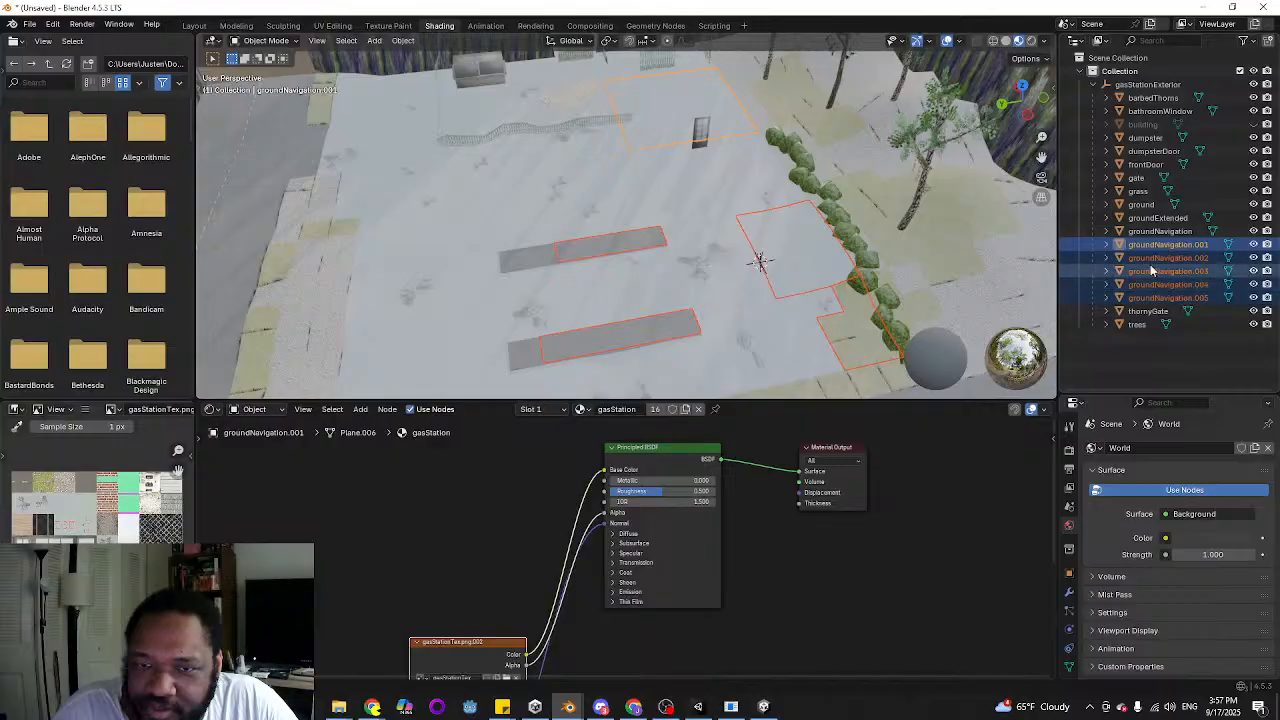
{"action": "middle_click_drag", "start_coordinate": [660, 256], "coordinate": [684, 279]}
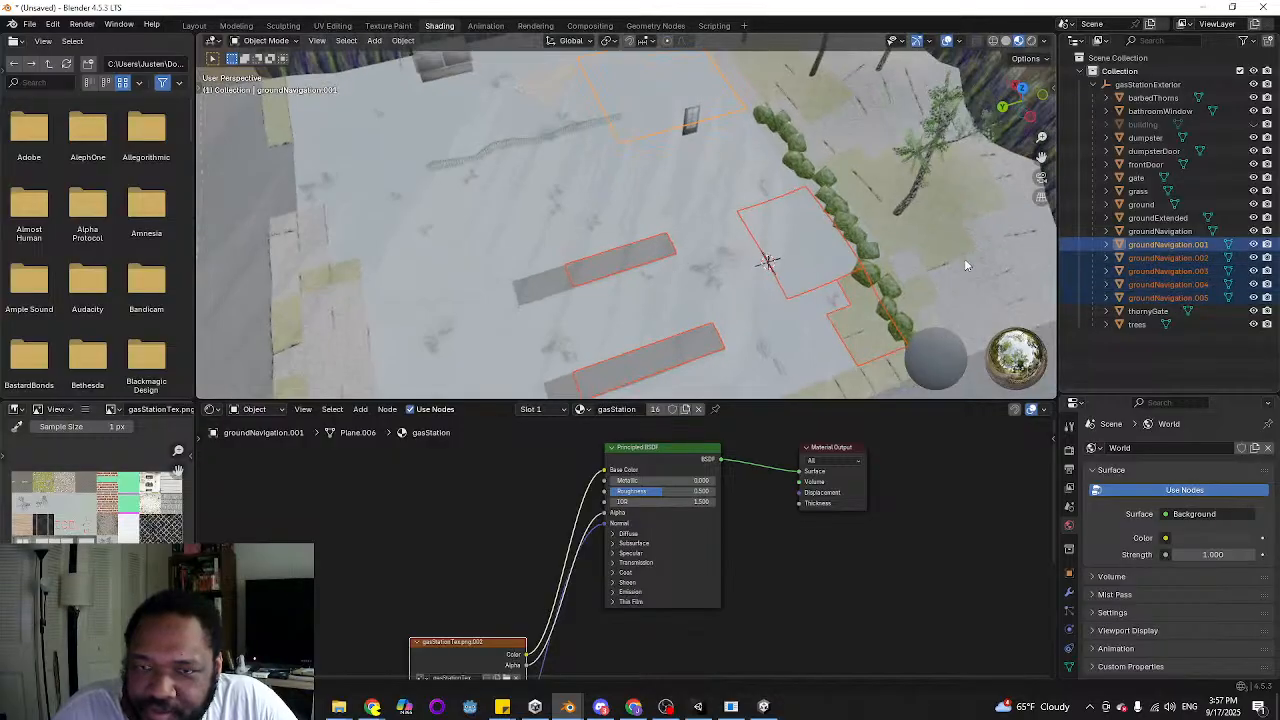
{"action": "left_click", "coordinate": [1158, 218], "text": "ctrl"}
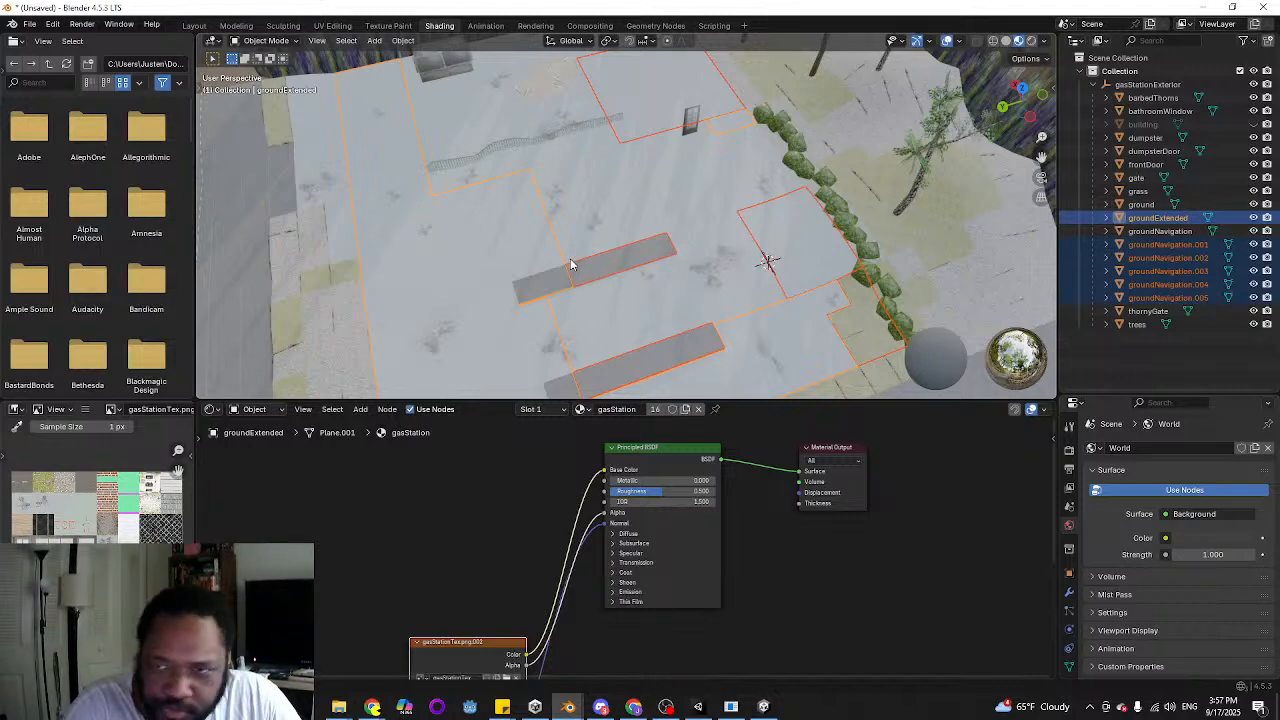
{"action": "key", "text": "ctrl+j"}
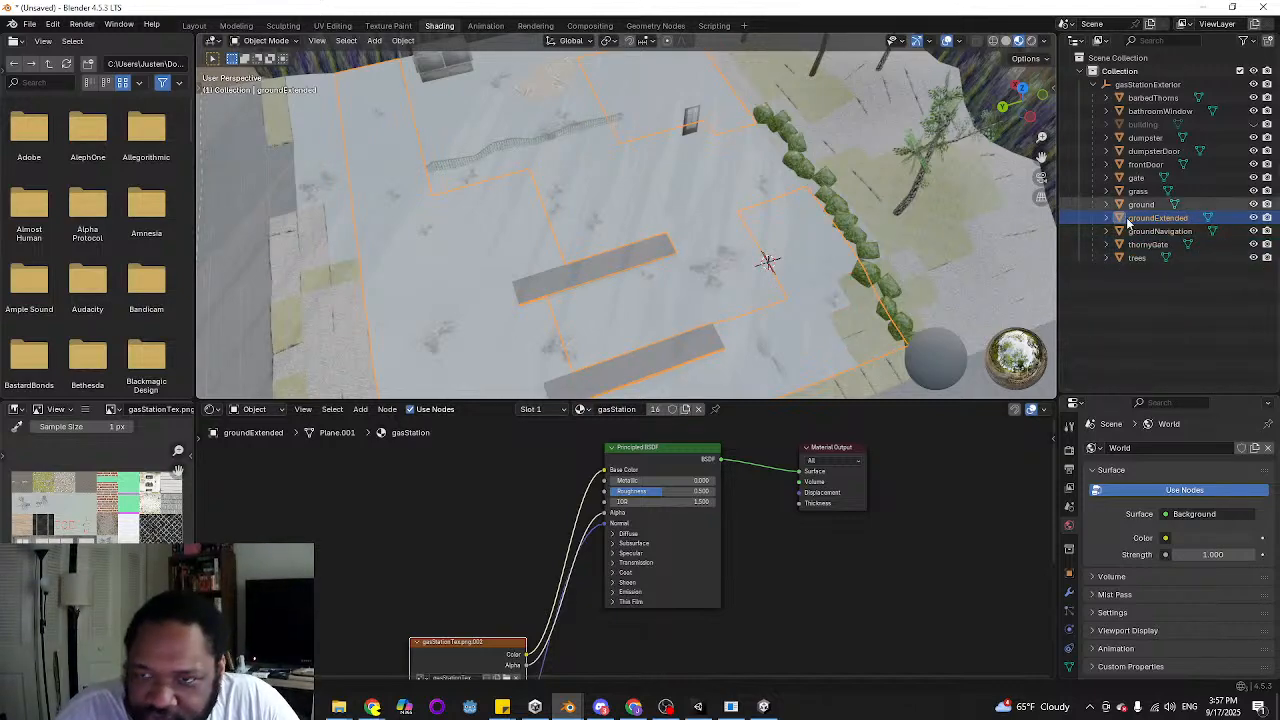
Hide groundExtended and briefly toggle the ground object's visibility to check which surfaces belong to each mesh
{"action": "left_click", "coordinate": [1254, 218]}
{"action": "middle_click_drag", "start_coordinate": [576, 294], "coordinate": [566, 234]}
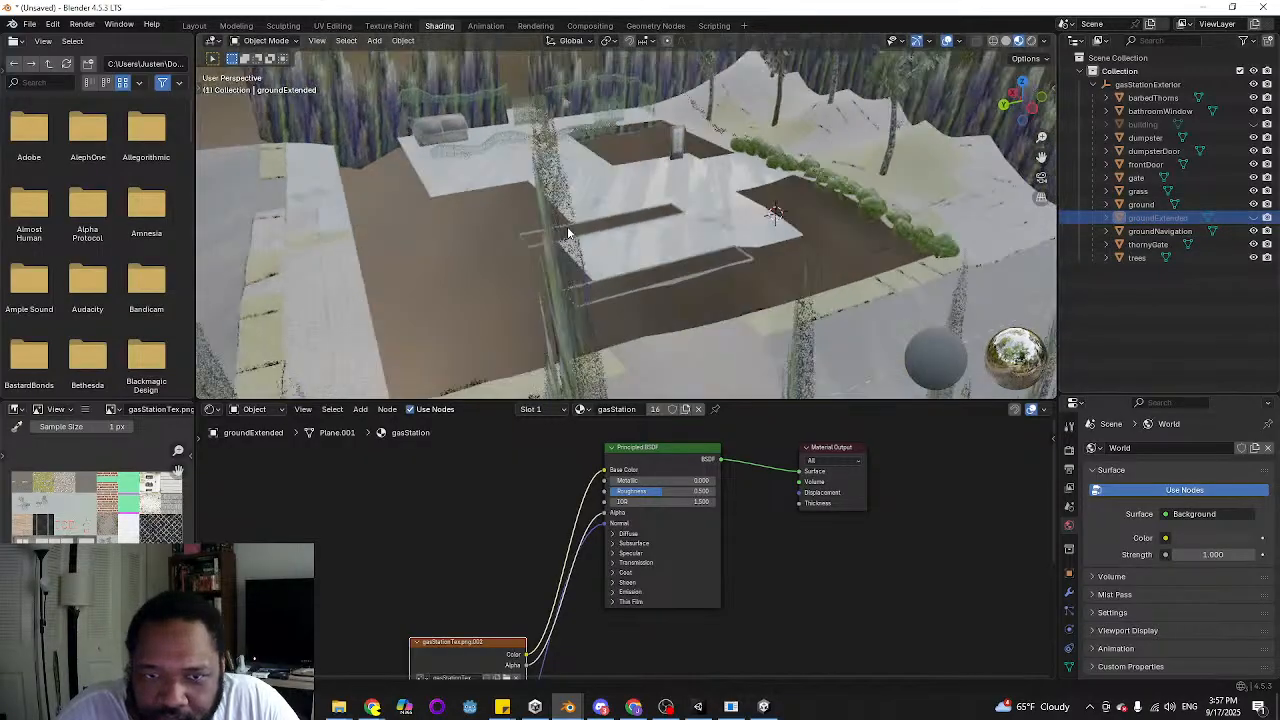
{"action": "scroll", "coordinate": [577, 266], "scroll_direction": "up", "scroll_amount": 3}
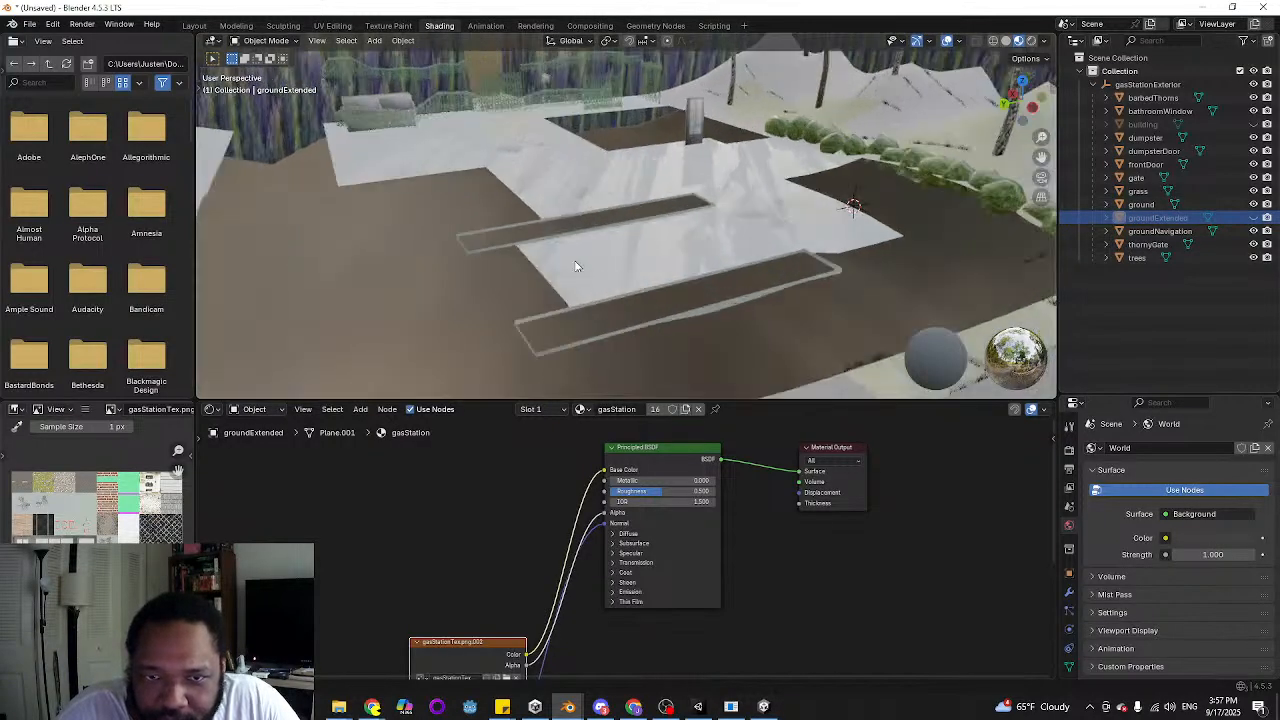
{"action": "left_click", "coordinate": [1254, 204]}
{"action": "left_click", "coordinate": [1254, 204]}
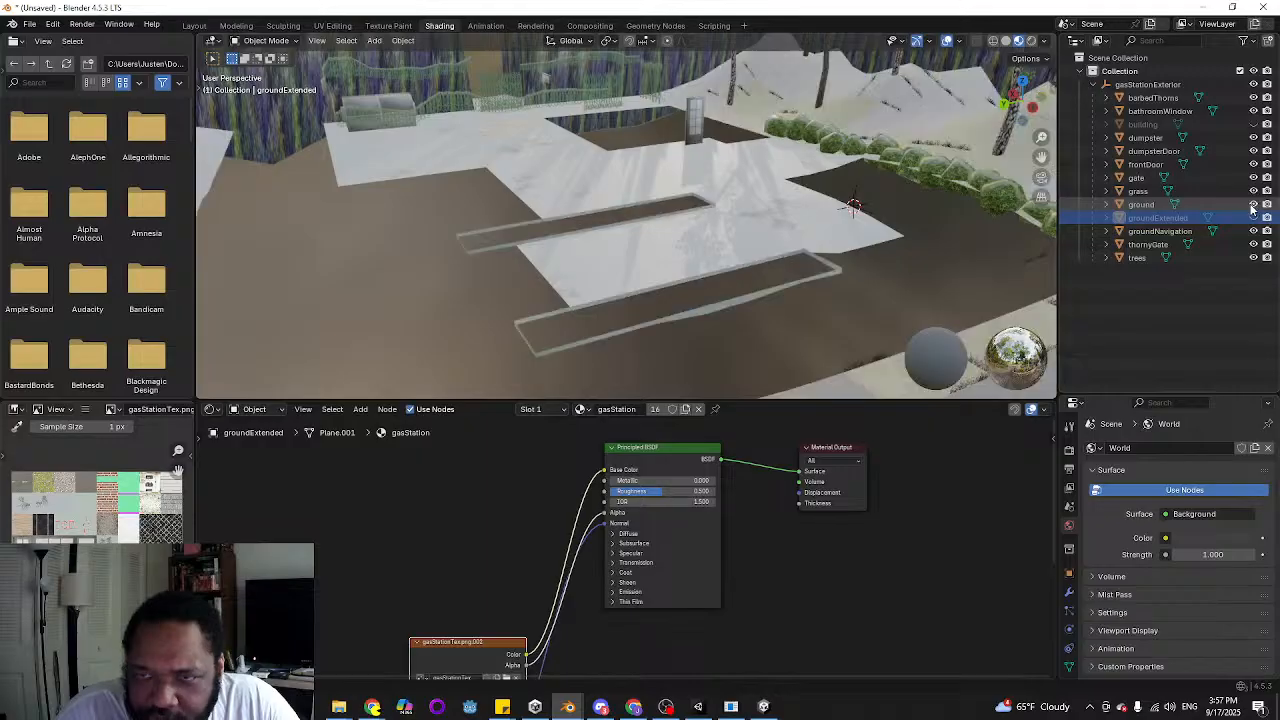
Show groundExtended again and join it into the ground object
{"action": "left_click", "coordinate": [1253, 217]}
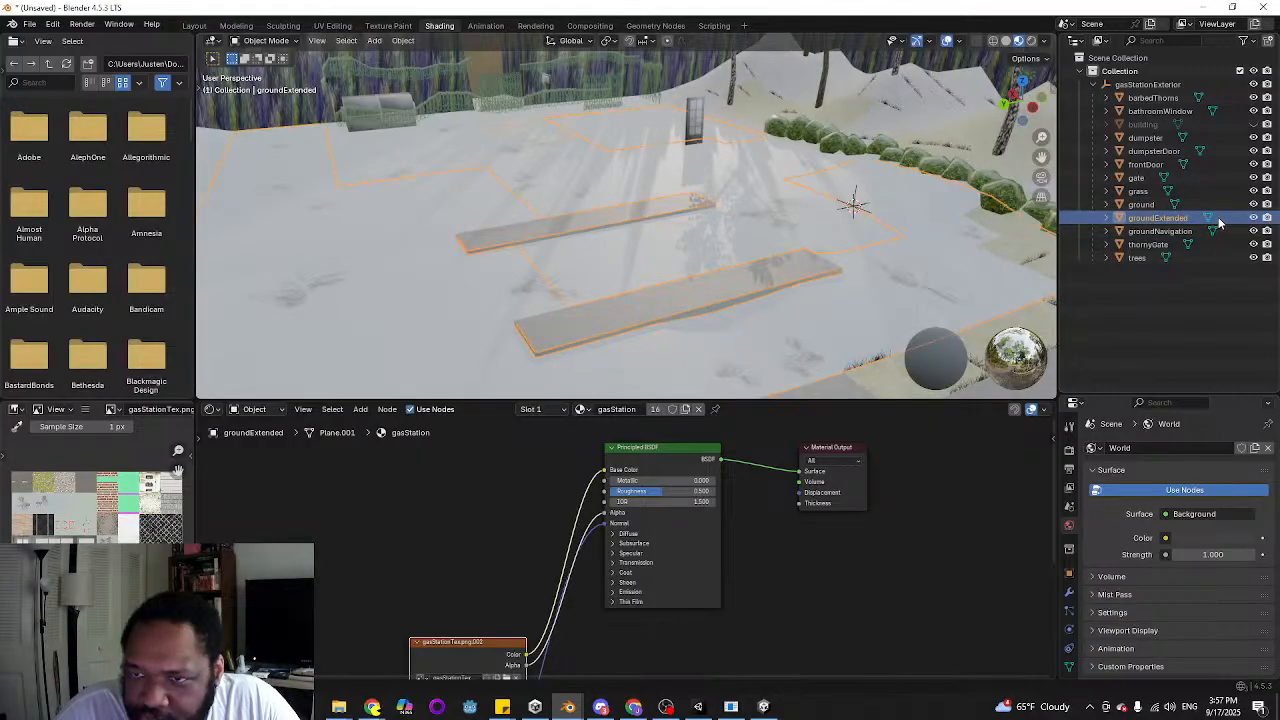
{"action": "left_click", "coordinate": [1192, 205], "text": "ctrl"}
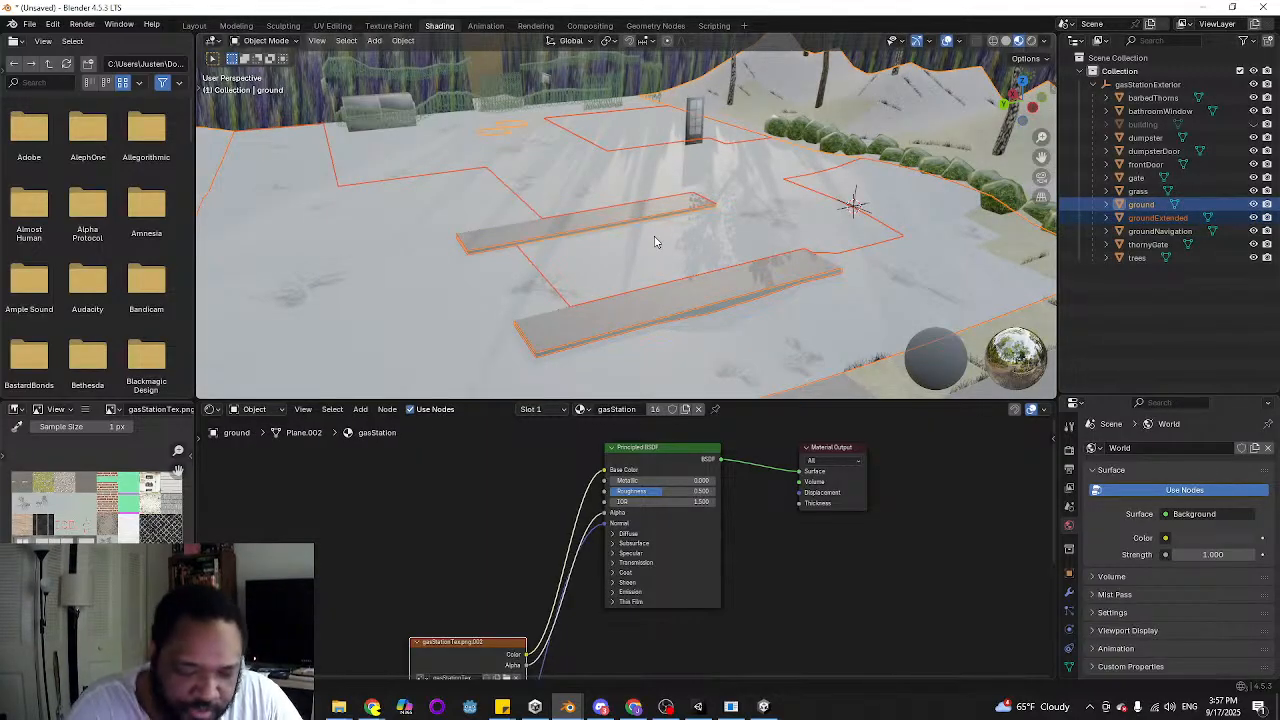
{"action": "key", "text": "ctrl+j"}
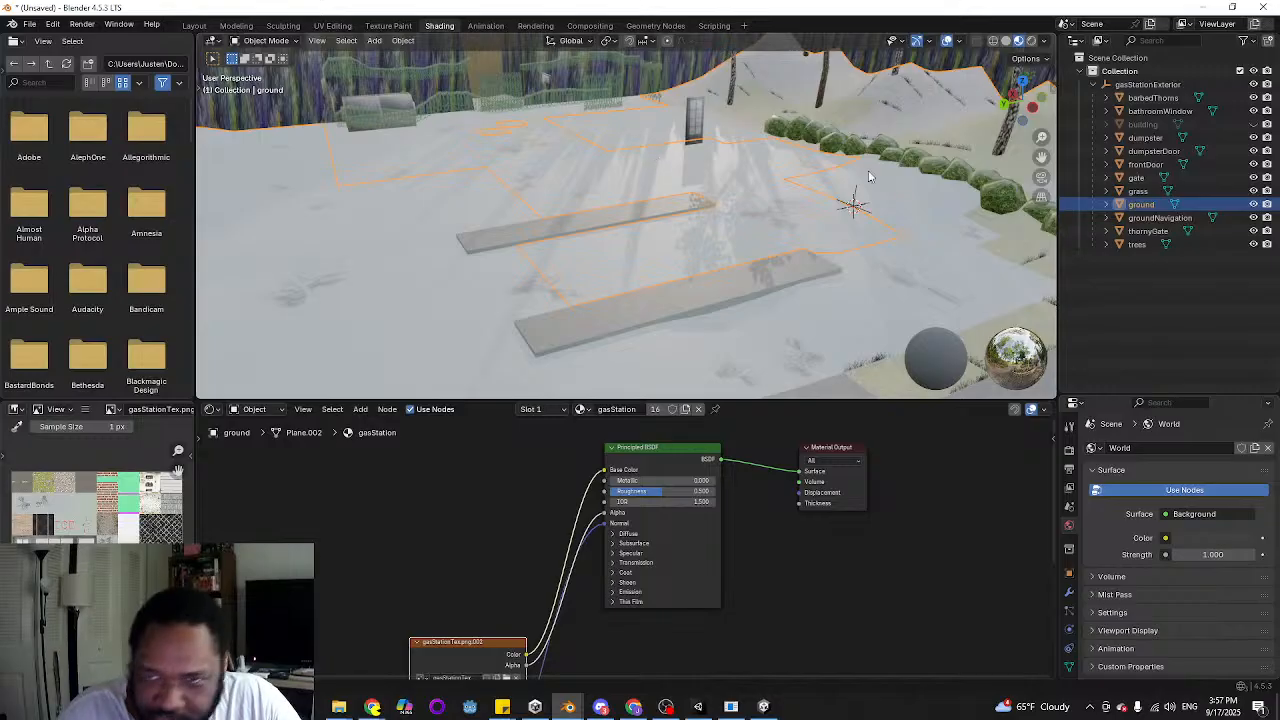
{"action": "middle_click_drag", "start_coordinate": [849, 303], "coordinate": [558, 288]}
{"action": "scroll", "coordinate": [558, 288], "scroll_direction": "down", "scroll_amount": 4}
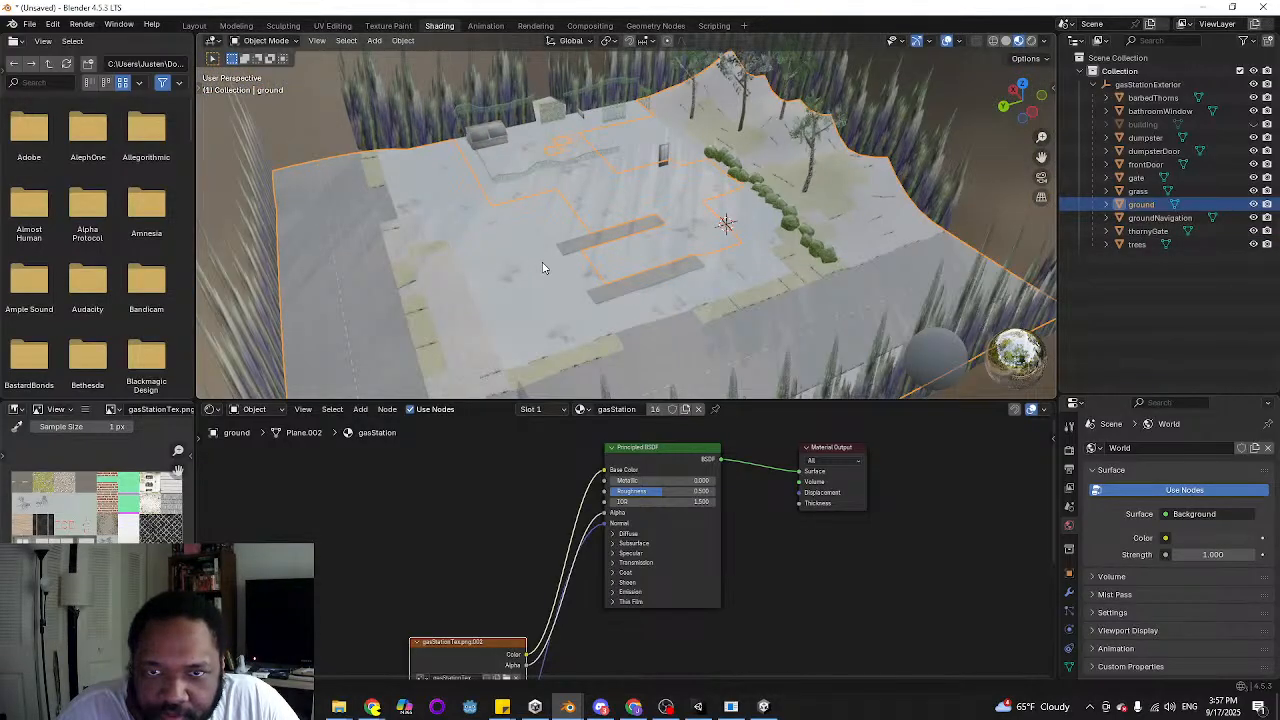
Try shifting groundNavigation and the ground object in turn along Z to check how the two meshes divide
{"action": "scroll", "coordinate": [543, 268], "scroll_direction": "up", "scroll_amount": 2}
{"action": "left_click", "coordinate": [681, 317]}
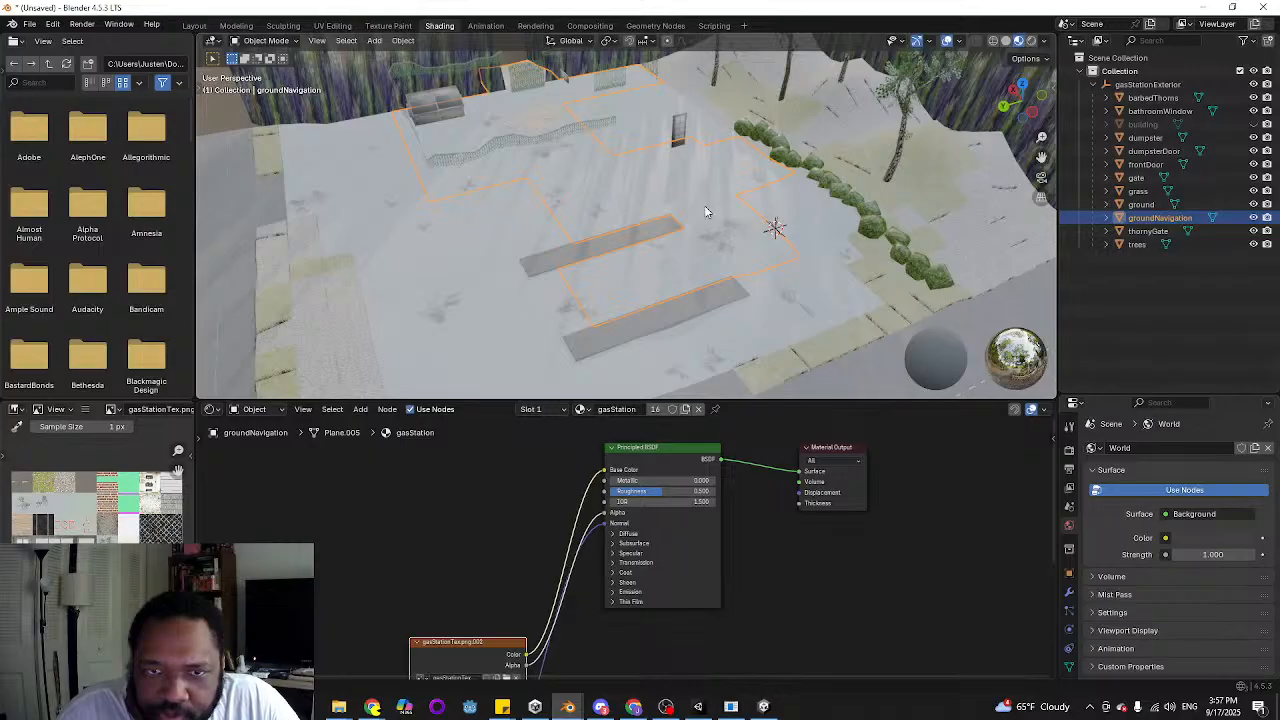
{"action": "key", "text": "g"}
{"action": "key", "text": "z"}
{"action": "right_click", "coordinate": [698, 266]}
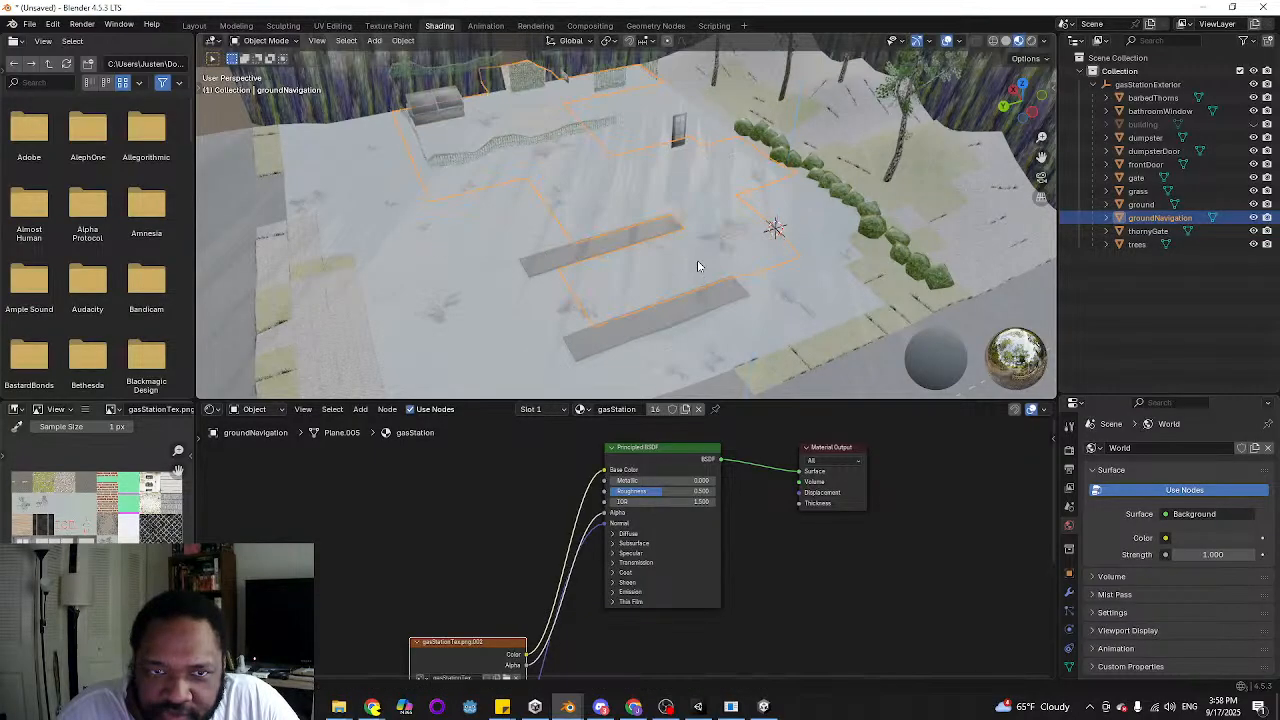
{"action": "left_click", "coordinate": [418, 313]}
{"action": "key", "text": "g"}
{"action": "key", "text": "z"}
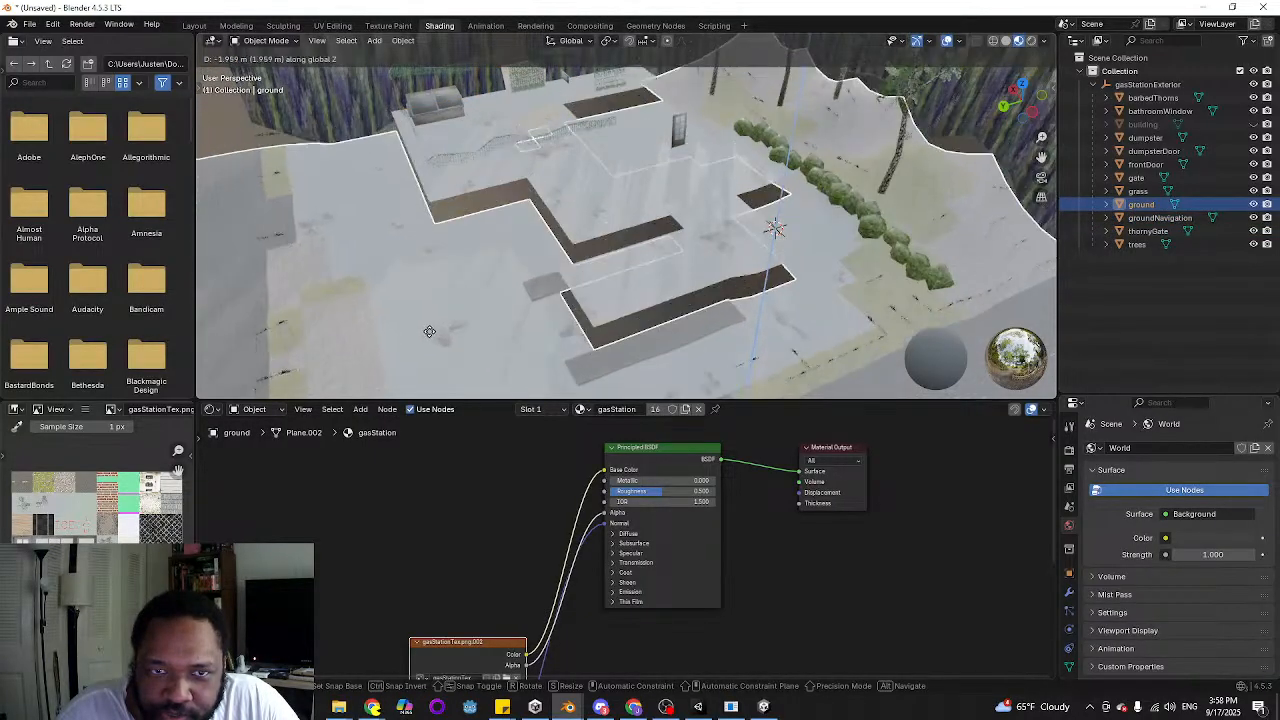
{"action": "right_click", "coordinate": [464, 243]}
Move groundNavigation along Z to expose the ground faces beneath the debris patch near the dumpster
{"action": "middle_click_drag", "start_coordinate": [464, 243], "coordinate": [525, 278], "text": "shift"}
{"action": "scroll", "coordinate": [500, 254], "scroll_direction": "up", "scroll_amount": 3}
{"action": "scroll", "coordinate": [517, 261], "scroll_direction": "up", "scroll_amount": 2}
{"action": "left_click", "coordinate": [437, 333]}
{"action": "middle_click_drag", "start_coordinate": [437, 333], "coordinate": [555, 326]}
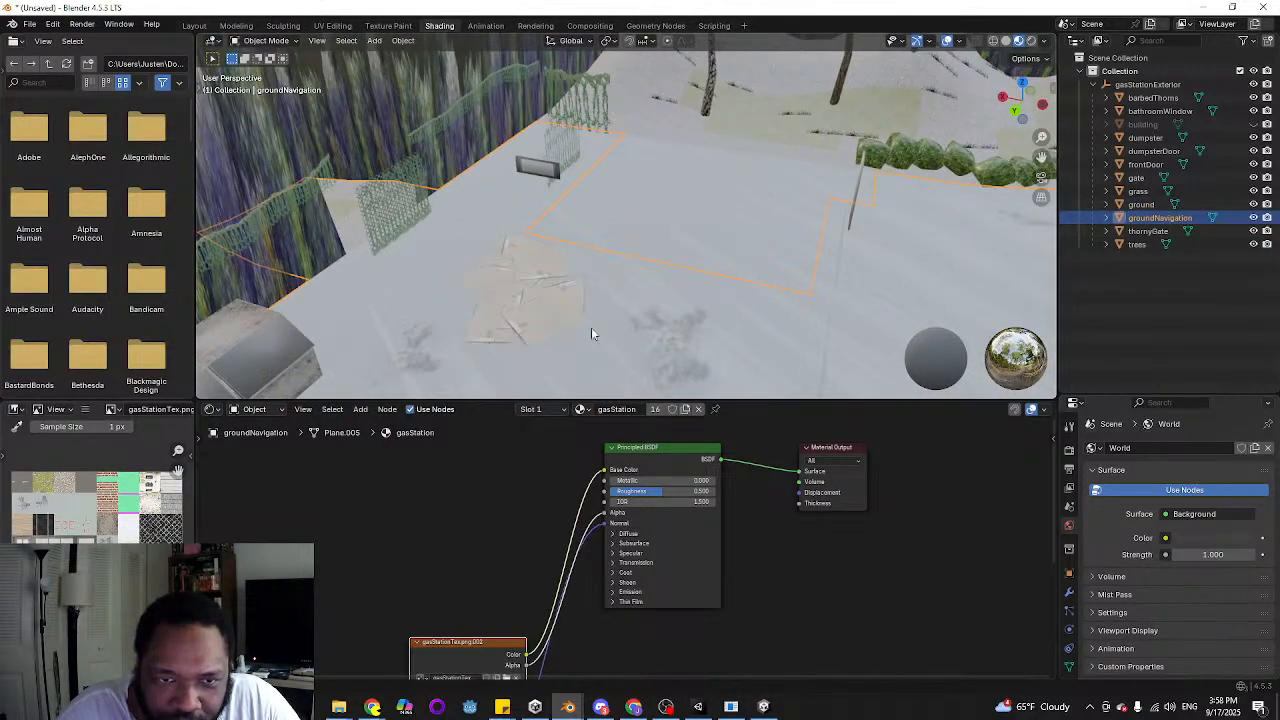
{"action": "key", "text": "g"}
{"action": "key", "text": "z"}
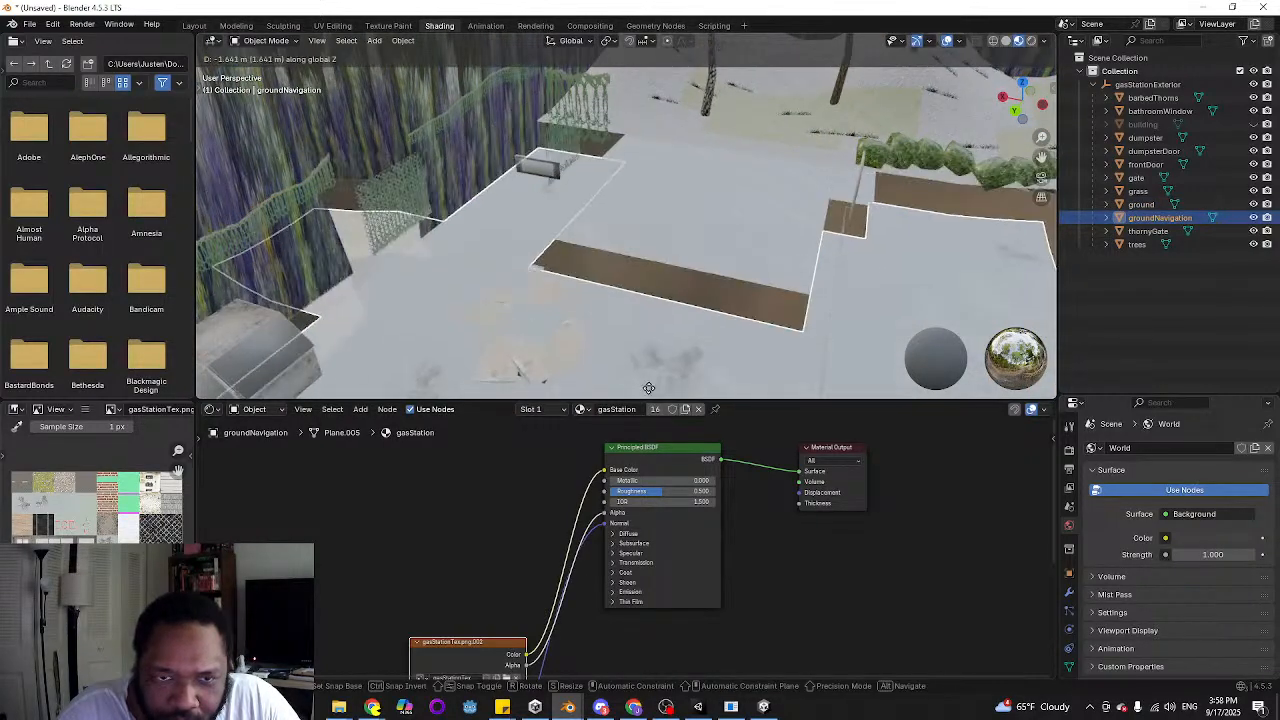
{"action": "left_click", "coordinate": [510, 310]}
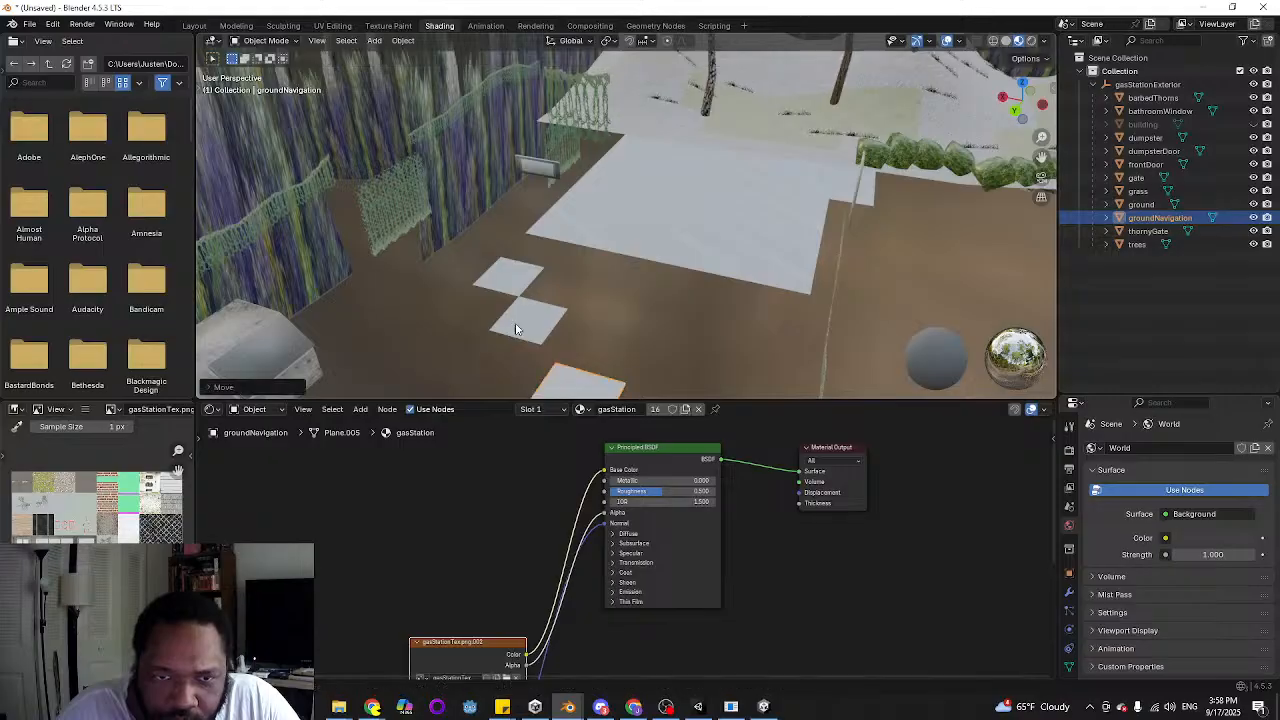
{"action": "left_click", "coordinate": [521, 310]}
{"action": "middle_click_drag", "start_coordinate": [660, 294], "coordinate": [642, 335]}
{"action": "left_click", "coordinate": [612, 342]}
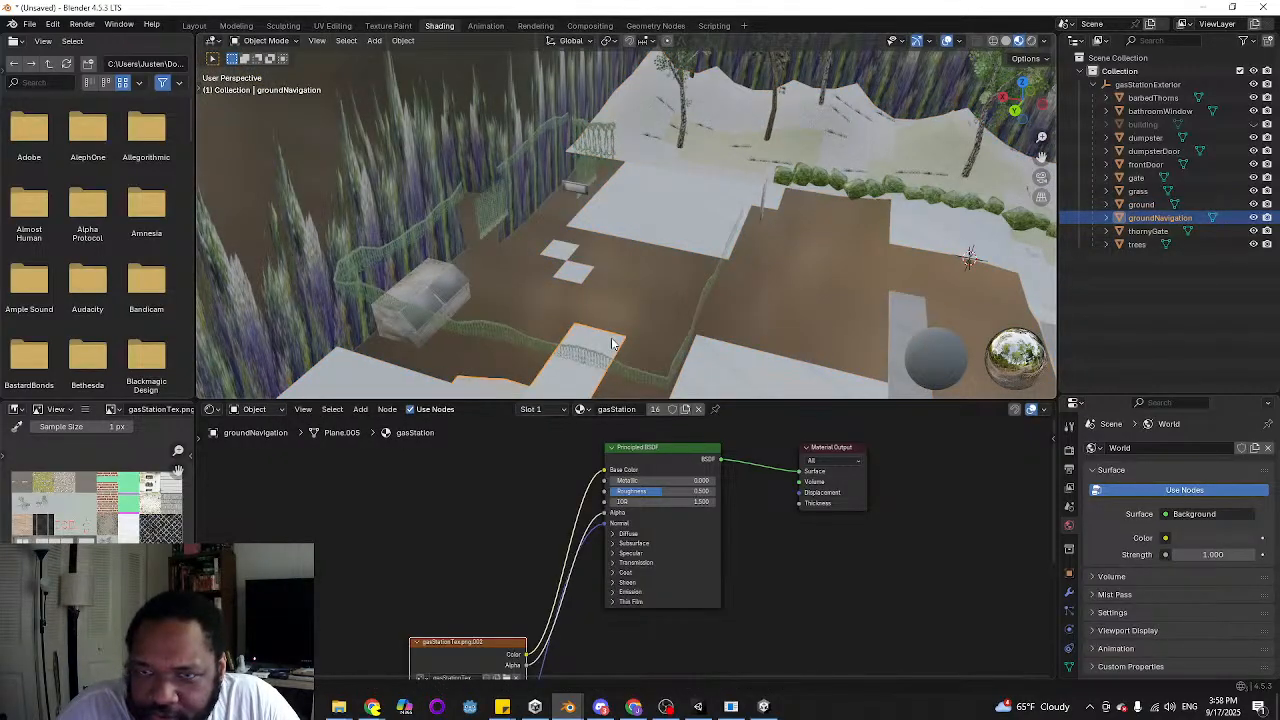
Undo the vertical move of groundNavigation
{"action": "middle_click_drag", "start_coordinate": [604, 290], "coordinate": [628, 260]}
{"action": "key", "text": "ctrl+z"}
{"action": "key", "text": "ctrl+z"}
{"action": "key", "text": "ctrl+z"}
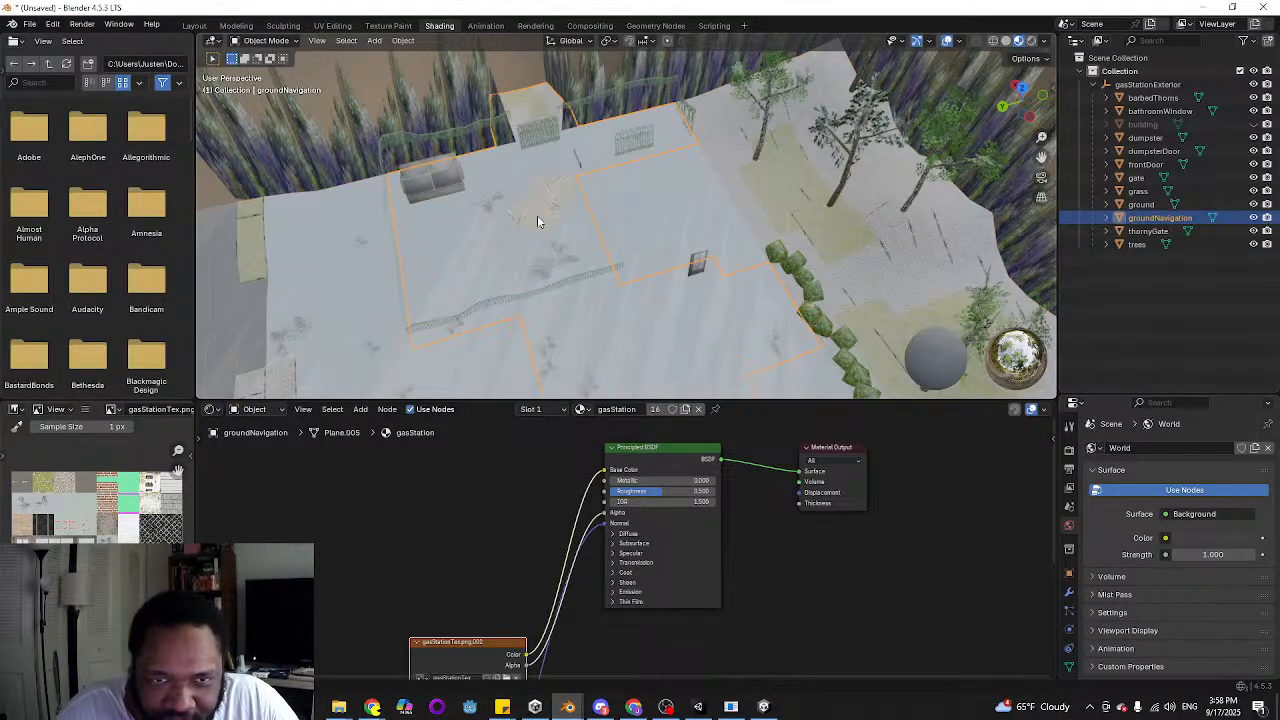
Hide groundNavigation and open the ground object in Edit Mode
{"action": "scroll", "coordinate": [533, 220], "scroll_direction": "up", "scroll_amount": 2}
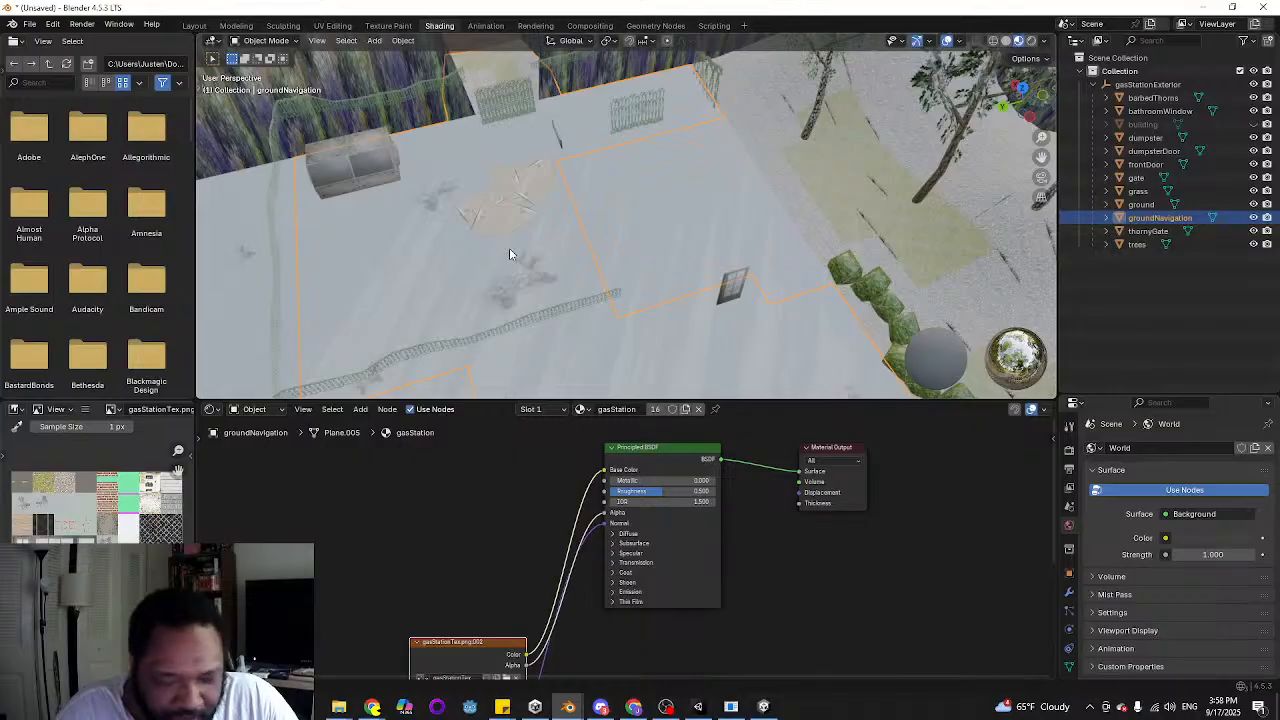
{"action": "key", "text": "h"}
{"action": "left_click", "coordinate": [492, 218]}
{"action": "key", "text": "Tab"}
{"action": "scroll", "coordinate": [492, 219], "scroll_direction": "up", "scroll_amount": 3}
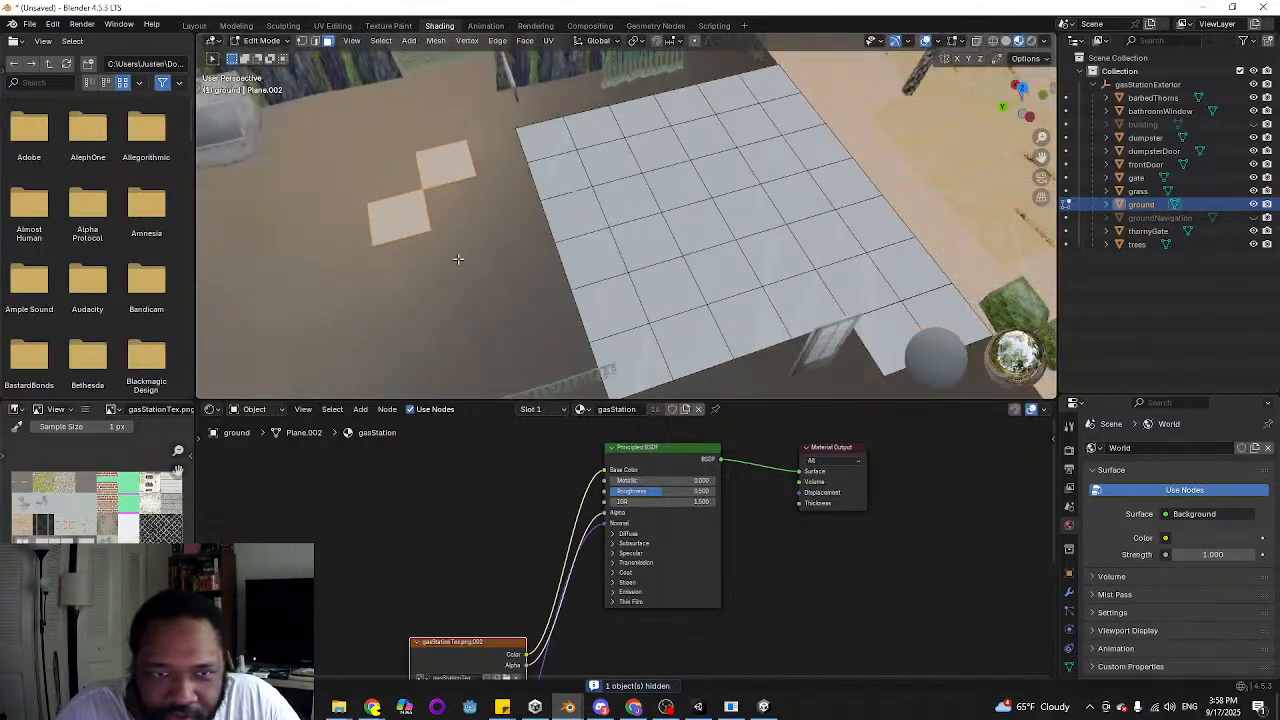
Delete the two isolated ground faces near the dumpster
{"action": "middle_click_drag", "start_coordinate": [457, 260], "coordinate": [554, 279], "text": "shift"}
{"action": "left_click", "coordinate": [502, 240]}
{"action": "middle_click_drag", "start_coordinate": [506, 234], "coordinate": [619, 245]}
{"action": "left_click", "coordinate": [513, 302], "text": "shift"}
{"action": "key", "text": "x"}
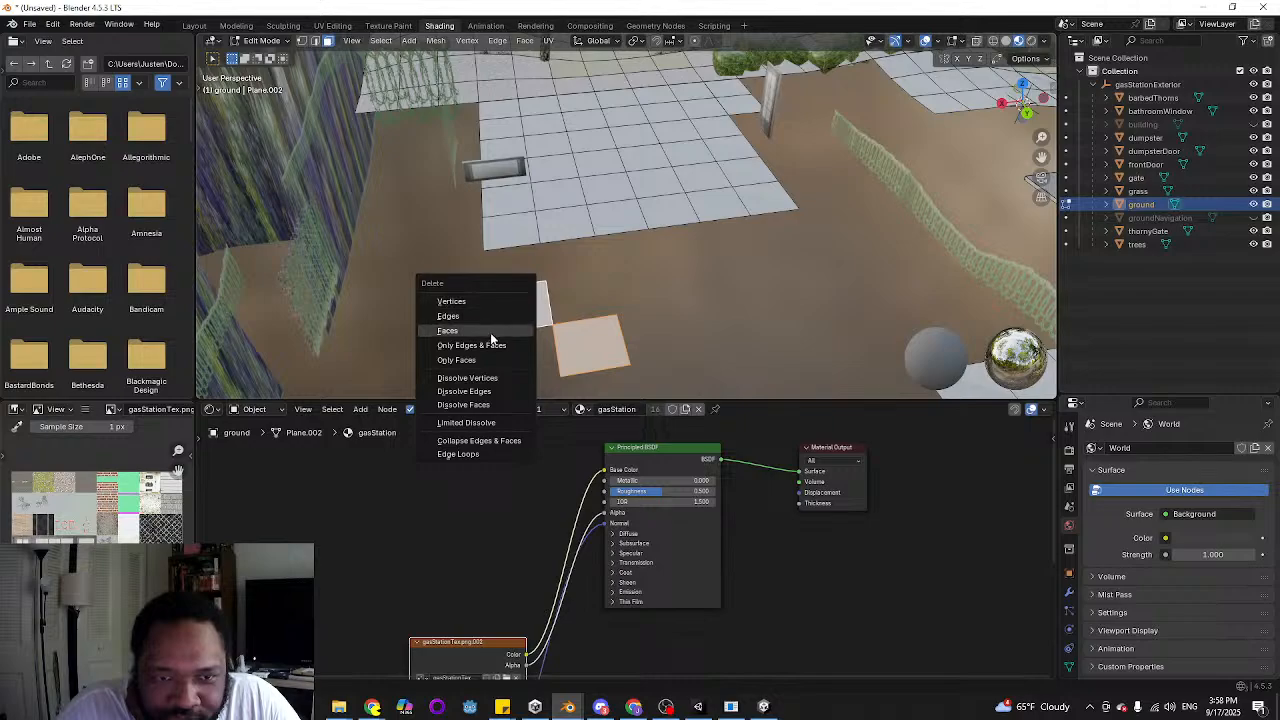
{"action": "left_click", "coordinate": [448, 330]}
{"action": "middle_click_drag", "start_coordinate": [759, 344], "coordinate": [751, 323]}
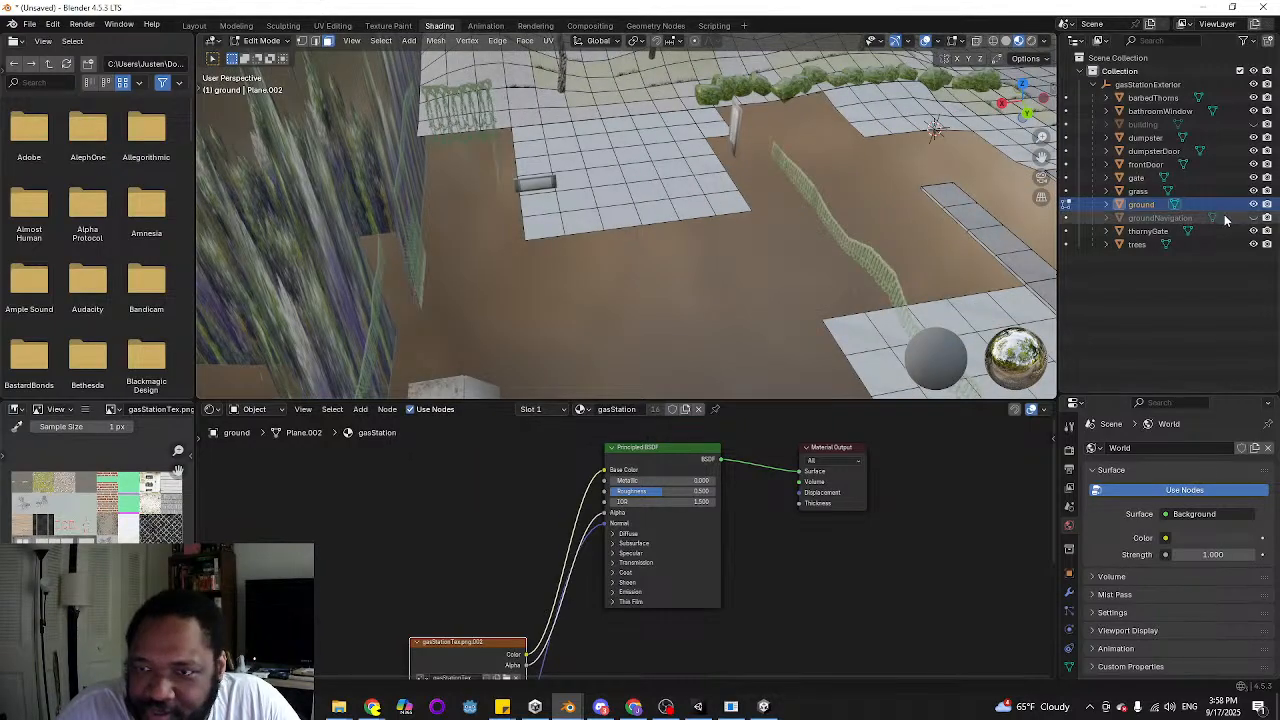
Show groundNavigation again and turn on the Face Orientation overlay in the viewport
{"action": "left_click", "coordinate": [1254, 218]}
{"action": "middle_click_drag", "start_coordinate": [725, 268], "coordinate": [655, 258]}
{"action": "scroll", "coordinate": [670, 265], "scroll_direction": "down", "scroll_amount": 2}
{"action": "scroll", "coordinate": [509, 255], "scroll_direction": "up", "scroll_amount": 4}
{"action": "scroll", "coordinate": [590, 210], "scroll_direction": "down", "scroll_amount": 2}
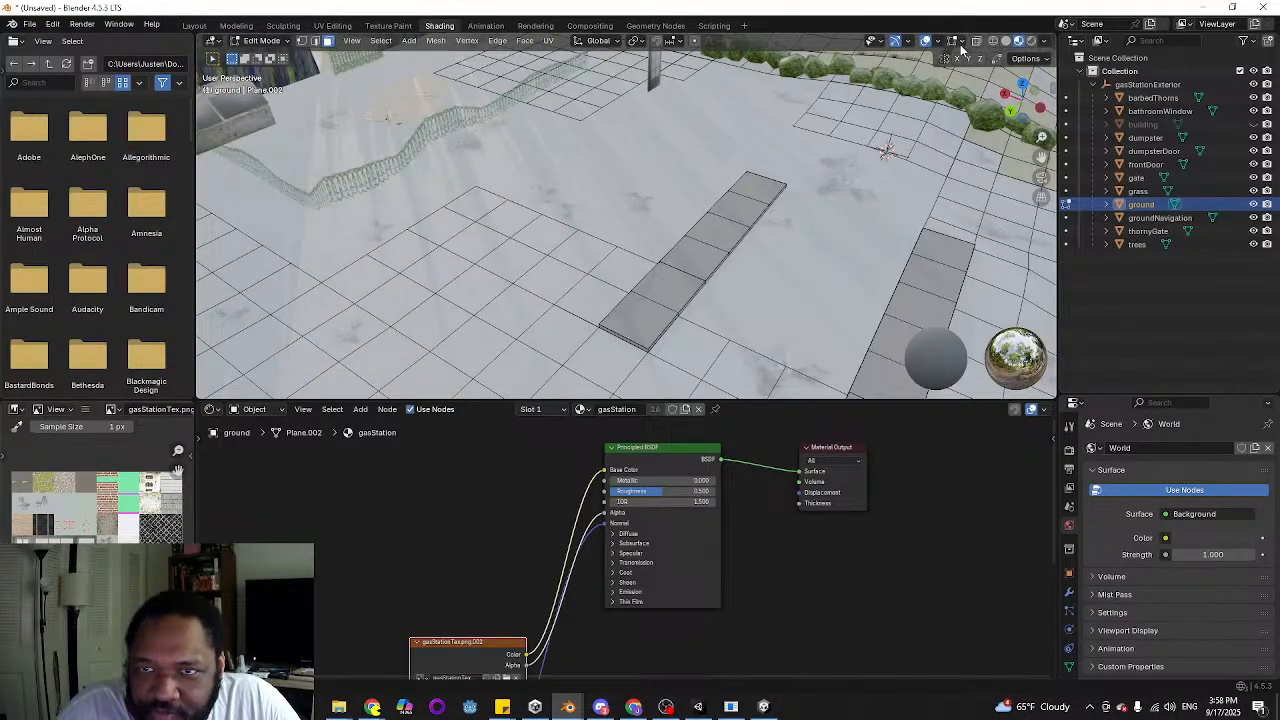
{"action": "left_click", "coordinate": [938, 42]}
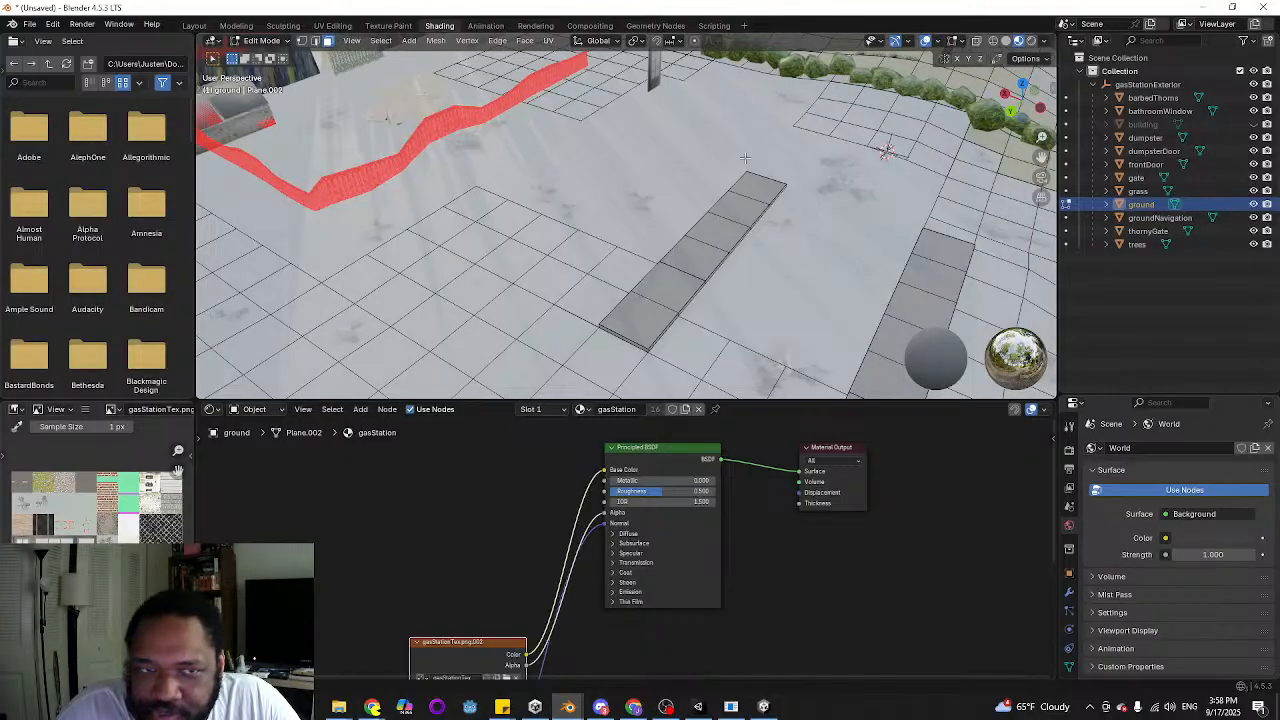
Return the ground object to Object Mode and toggle the Face Orientation overlay off and on to compare the surfaces
{"action": "scroll", "coordinate": [745, 158], "scroll_direction": "down", "scroll_amount": 4}
{"action": "key", "text": "Tab"}
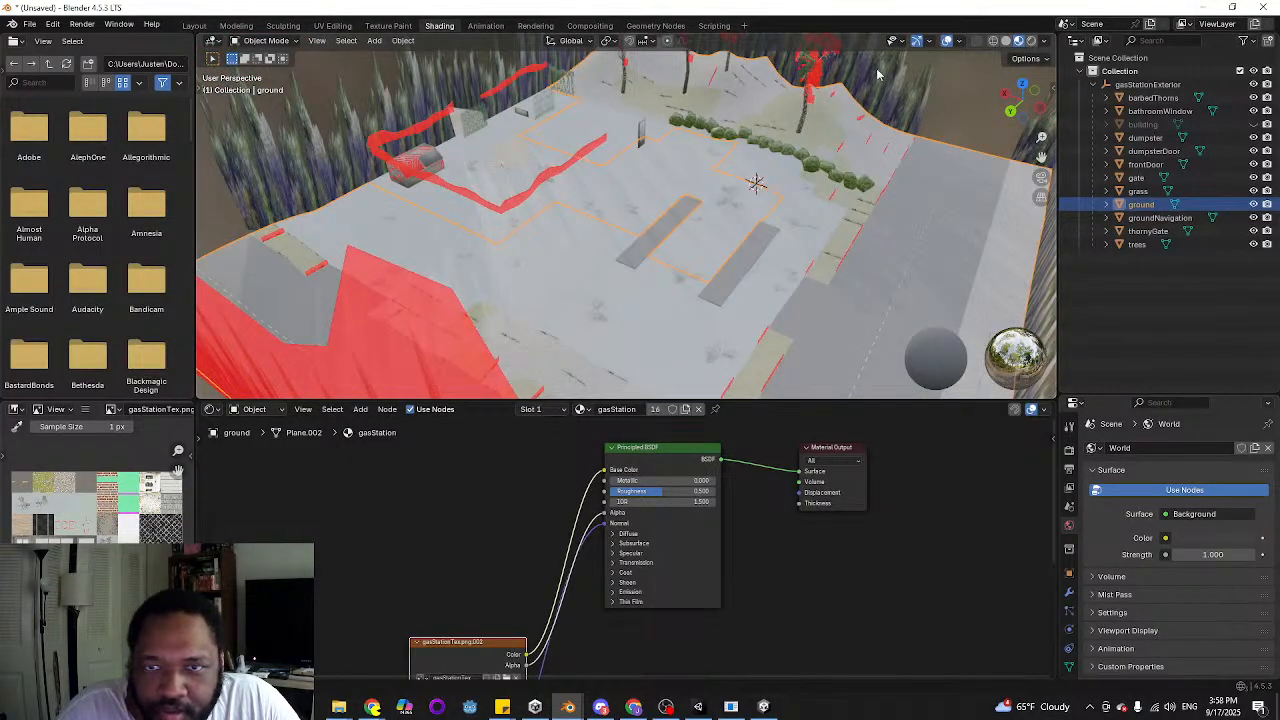
{"action": "left_click", "coordinate": [959, 42]}
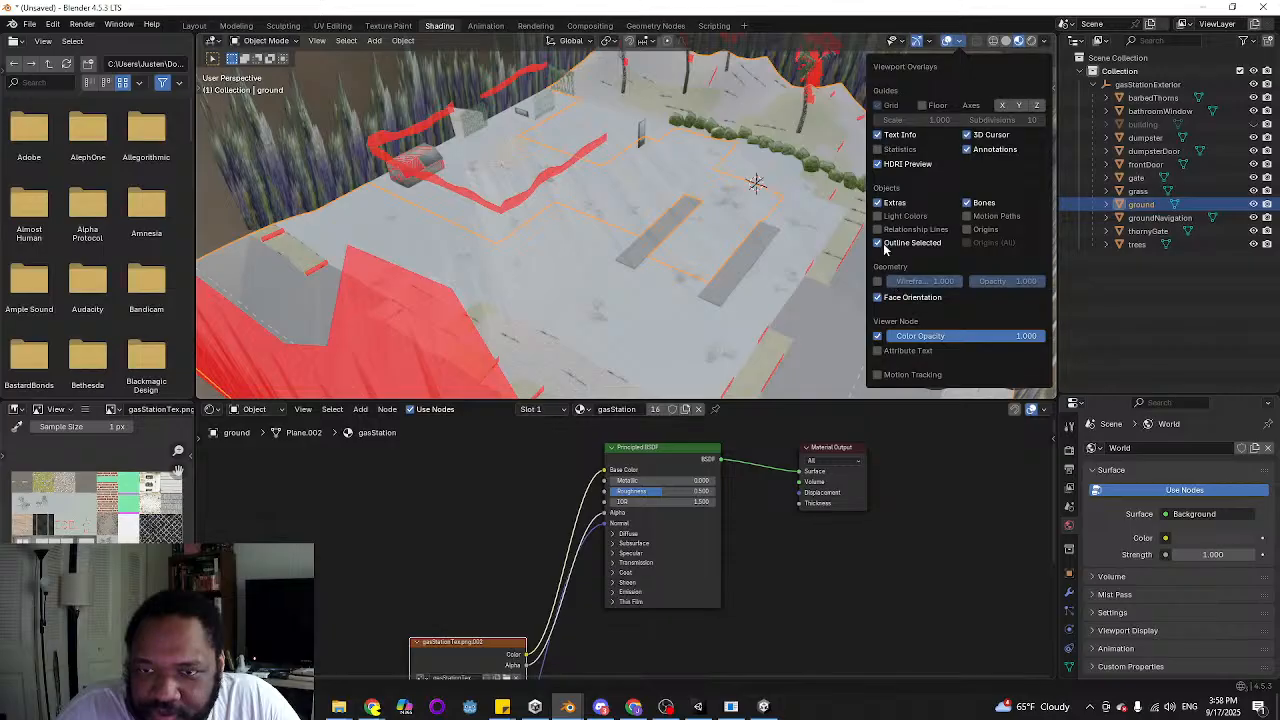
{"action": "left_click", "coordinate": [878, 297]}
{"action": "left_click", "coordinate": [878, 297]}
{"action": "middle_click_drag", "start_coordinate": [559, 206], "coordinate": [480, 131]}
{"action": "scroll", "coordinate": [692, 231], "scroll_direction": "up", "scroll_amount": 5}
{"action": "scroll", "coordinate": [688, 251], "scroll_direction": "down", "scroll_amount": 3}
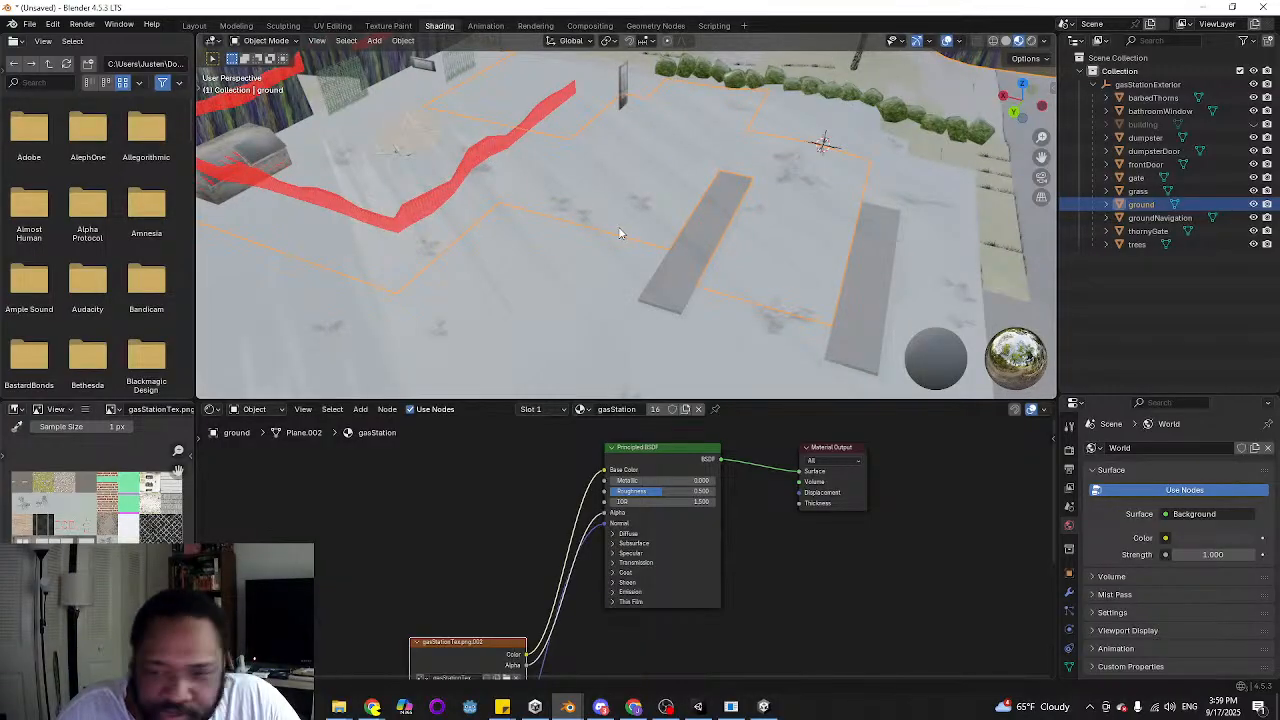
Select the dumpster and examine it and the surrounding ground from several angles
{"action": "middle_click_drag", "start_coordinate": [619, 233], "coordinate": [705, 207]}
{"action": "left_click", "coordinate": [506, 204]}
{"action": "scroll", "coordinate": [705, 207], "scroll_direction": "up", "scroll_amount": 5}
{"action": "left_click", "coordinate": [448, 283]}
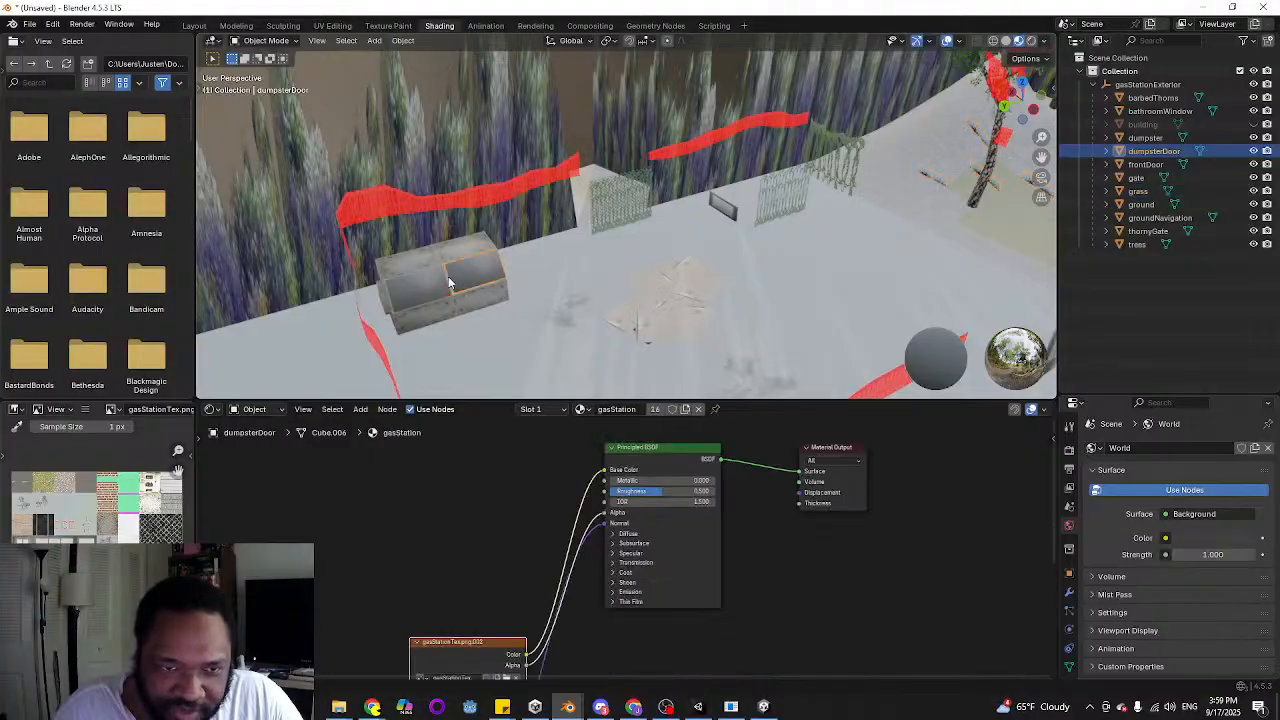
{"action": "middle_click_drag", "start_coordinate": [436, 306], "coordinate": [494, 289]}
{"action": "left_click", "coordinate": [495, 289]}
{"action": "middle_click_drag", "start_coordinate": [606, 298], "coordinate": [485, 332]}
{"action": "middle_click_drag", "start_coordinate": [770, 305], "coordinate": [489, 300]}
{"action": "middle_click_drag", "start_coordinate": [1042, 152], "coordinate": [708, 210]}
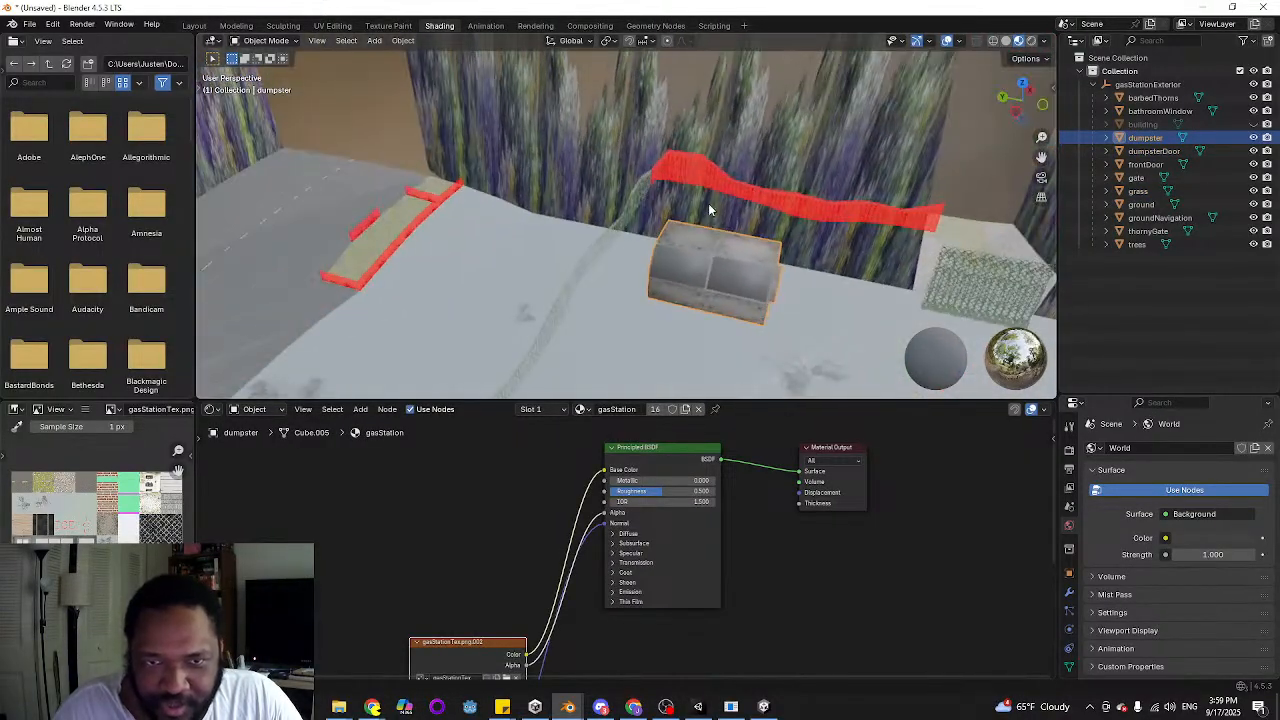
Hide dumpsterDoor and examine the texture on the dumpster's interior and outer walls
{"action": "left_click", "coordinate": [736, 287]}
{"action": "left_click", "coordinate": [690, 285]}
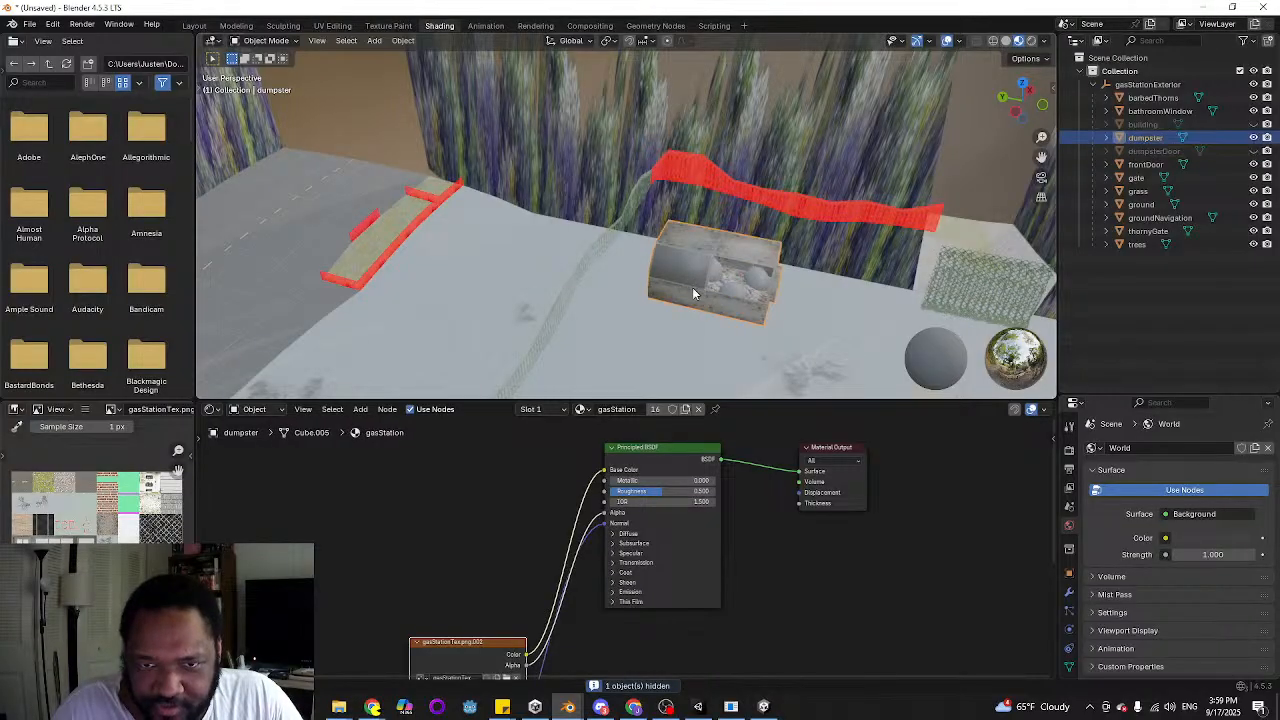
{"action": "key", "text": "h"}
{"action": "key", "text": "ctrl+z"}
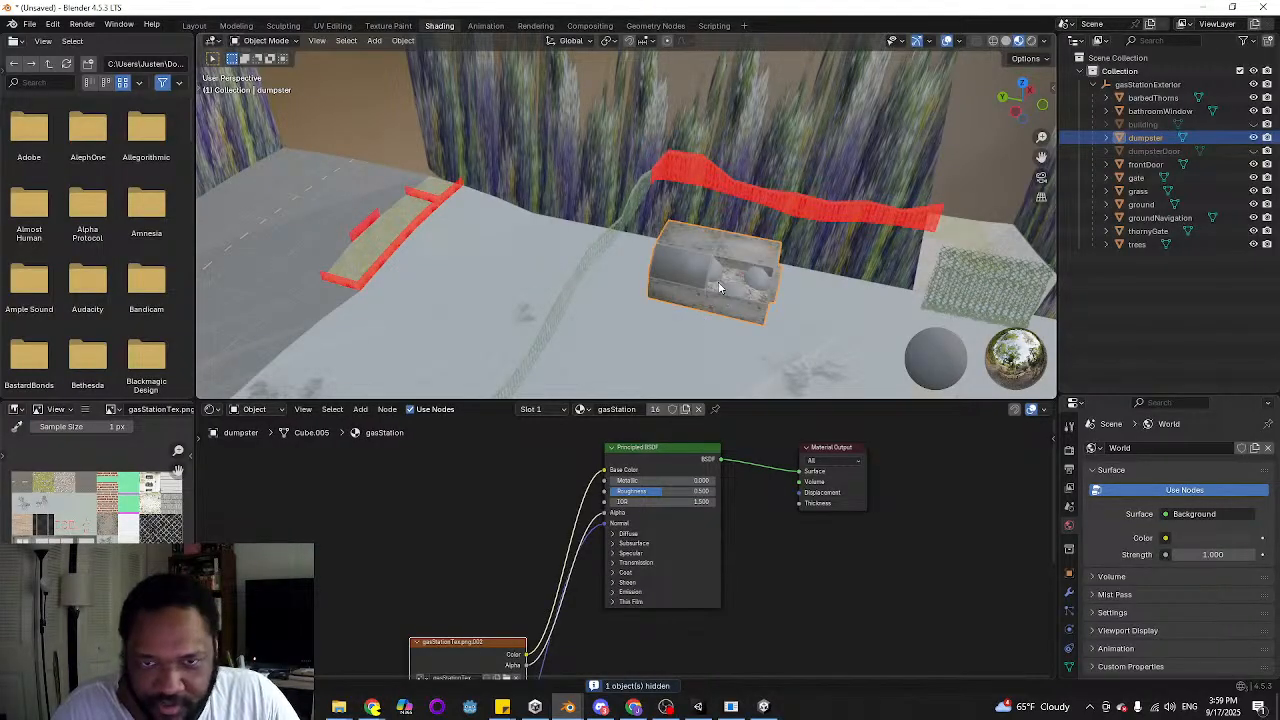
{"action": "middle_click_drag", "start_coordinate": [718, 288], "coordinate": [727, 282]}
{"action": "scroll", "coordinate": [727, 282], "scroll_direction": "up", "scroll_amount": 8}
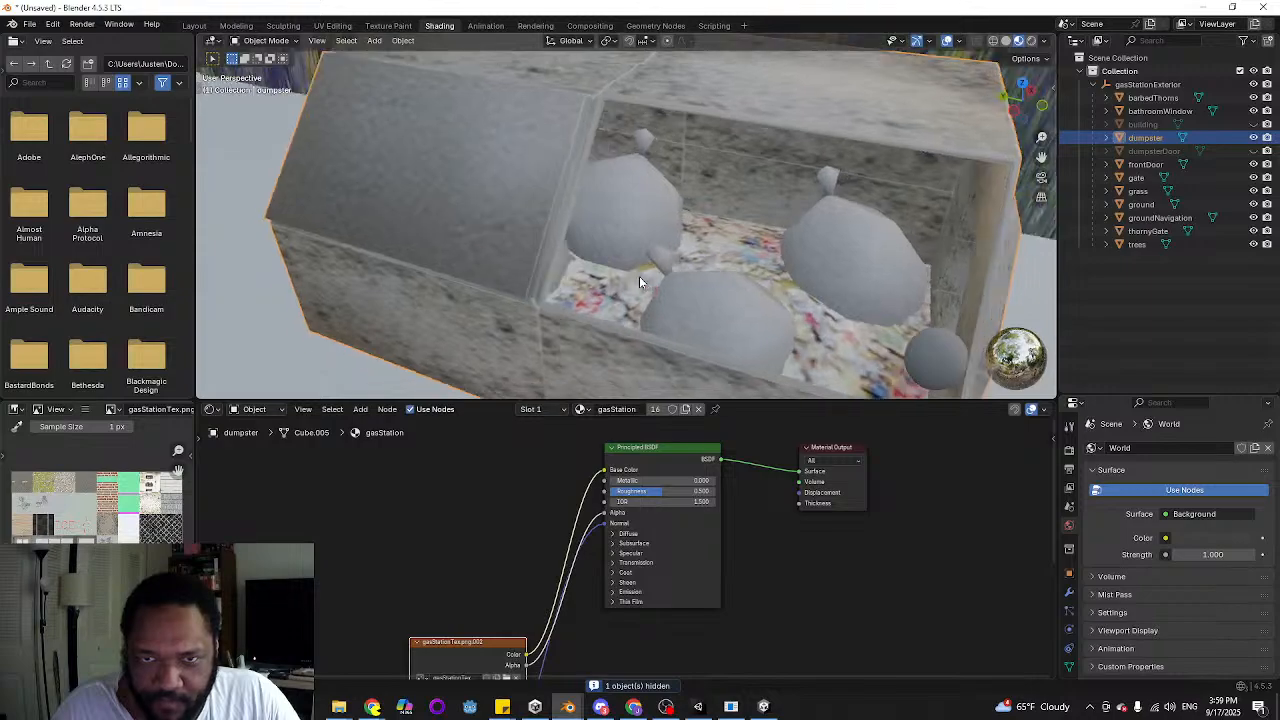
{"action": "middle_click_drag", "start_coordinate": [639, 279], "coordinate": [640, 236]}
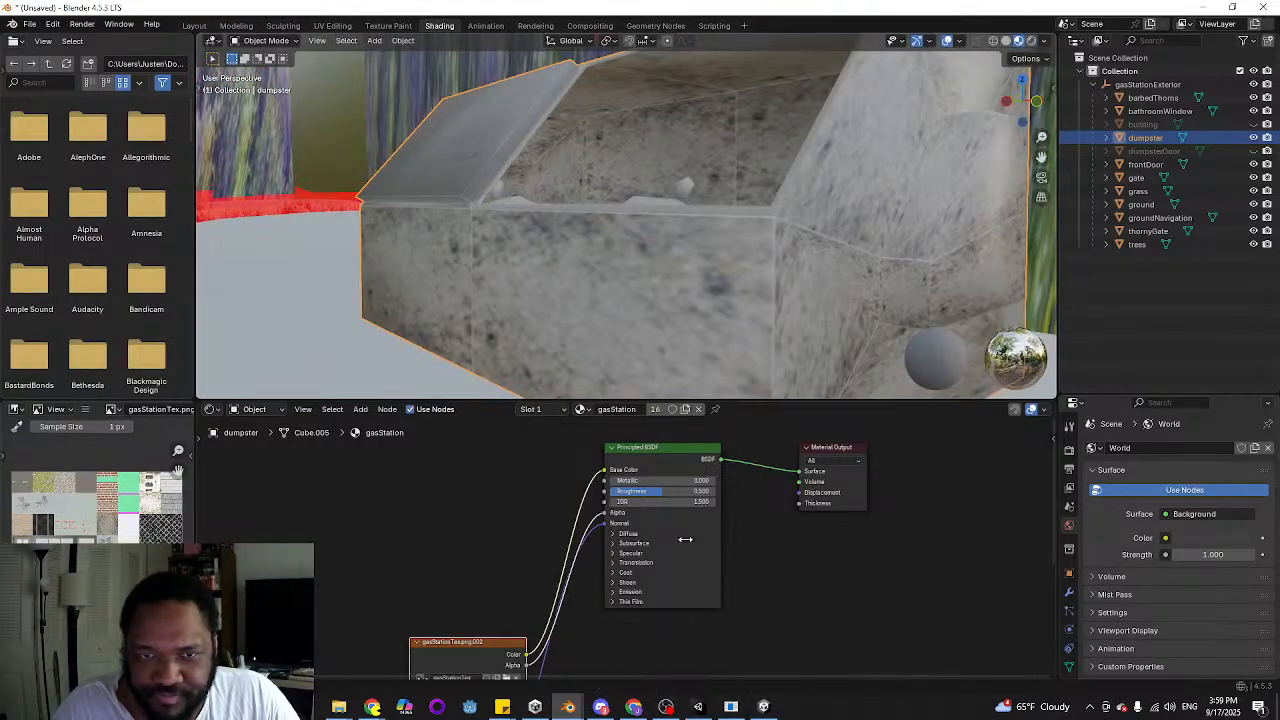
Switch to the sticky note and add "Fix the seams in the dumpster texture" at the end of the Gas Station Exterior list
{"action": "mouse_move", "coordinate": [502, 707]}
{"action": "left_click", "coordinate": [413, 657]}
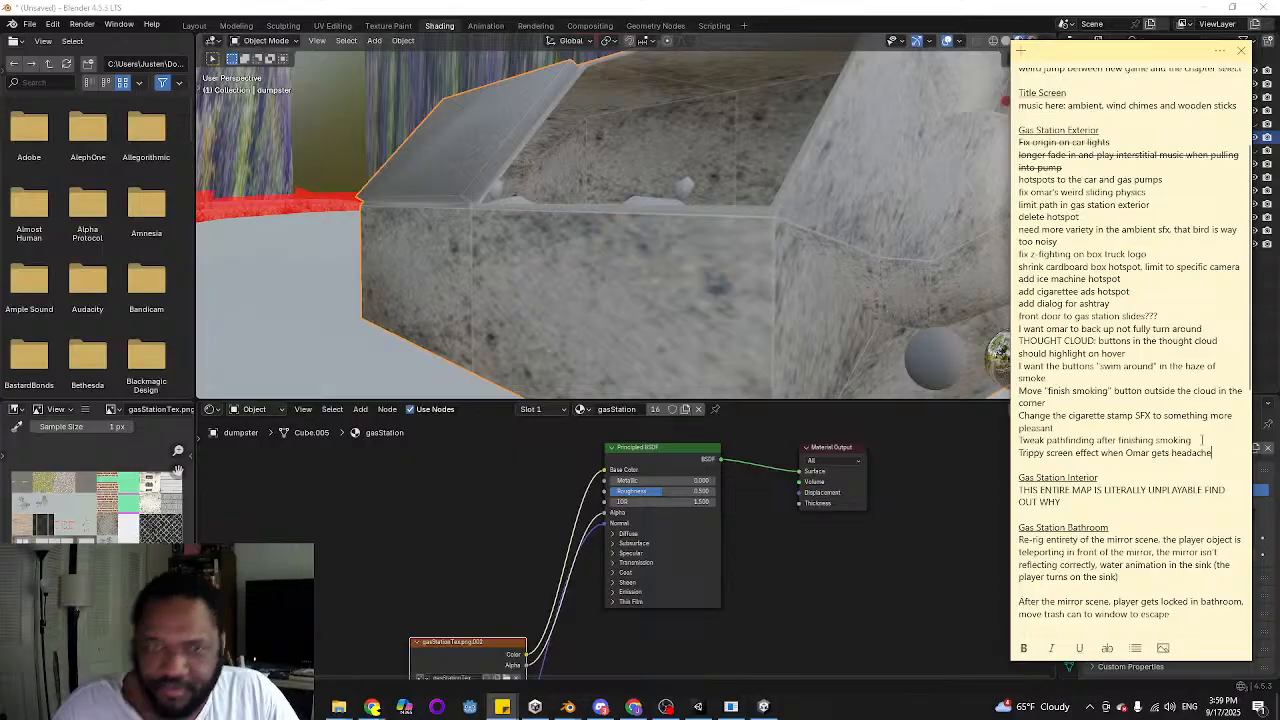
{"action": "key", "text": "Return"}
{"action": "type", "text": "F"}
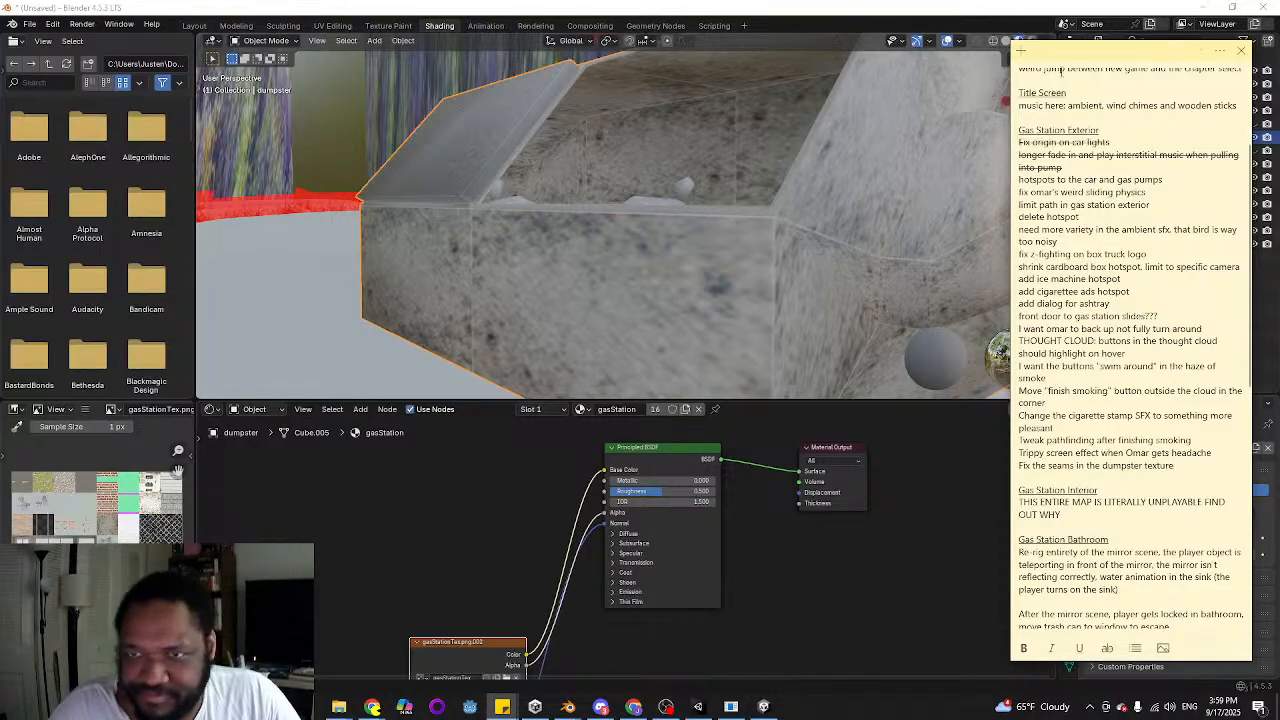
Switch back to Blender and unhide dumpsterDoor
{"action": "middle_click_drag", "start_coordinate": [580, 197], "coordinate": [655, 243]}
{"action": "scroll", "coordinate": [610, 232], "scroll_direction": "down", "scroll_amount": 3}
{"action": "left_click", "coordinate": [1254, 151]}
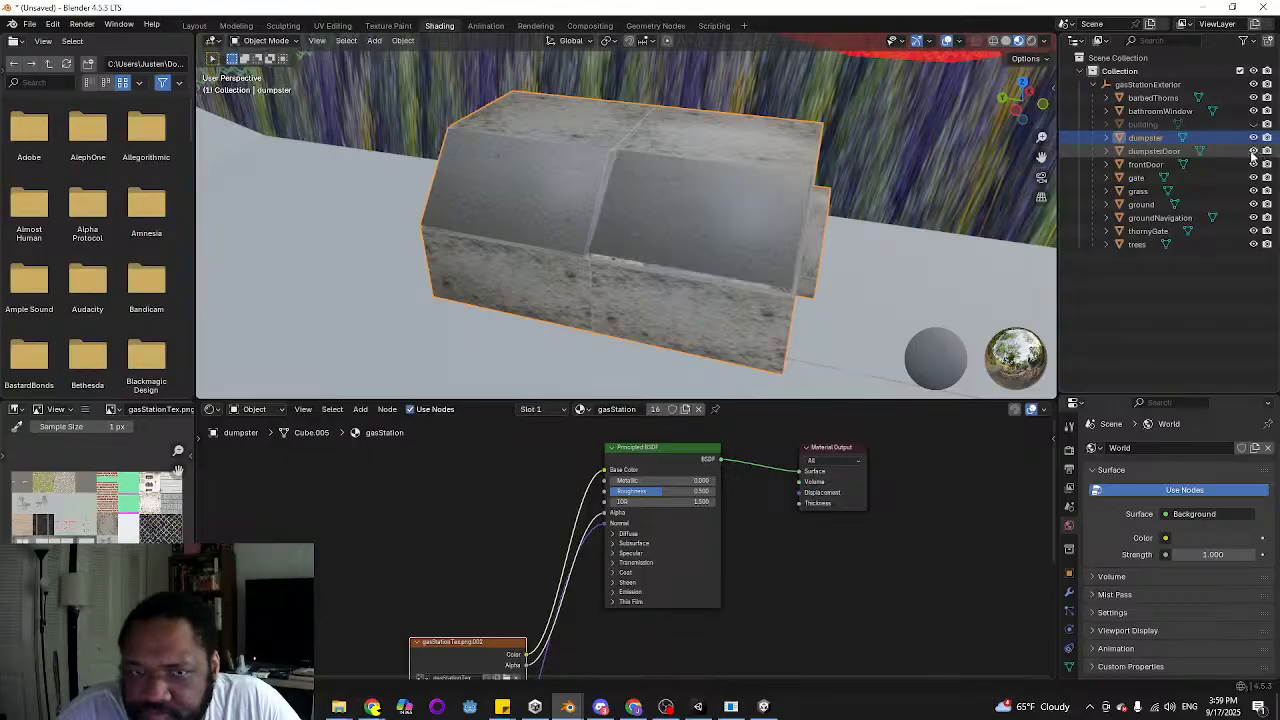
{"action": "middle_click_drag", "start_coordinate": [622, 178], "coordinate": [738, 203]}
{"action": "scroll", "coordinate": [730, 200], "scroll_direction": "down", "scroll_amount": 8}
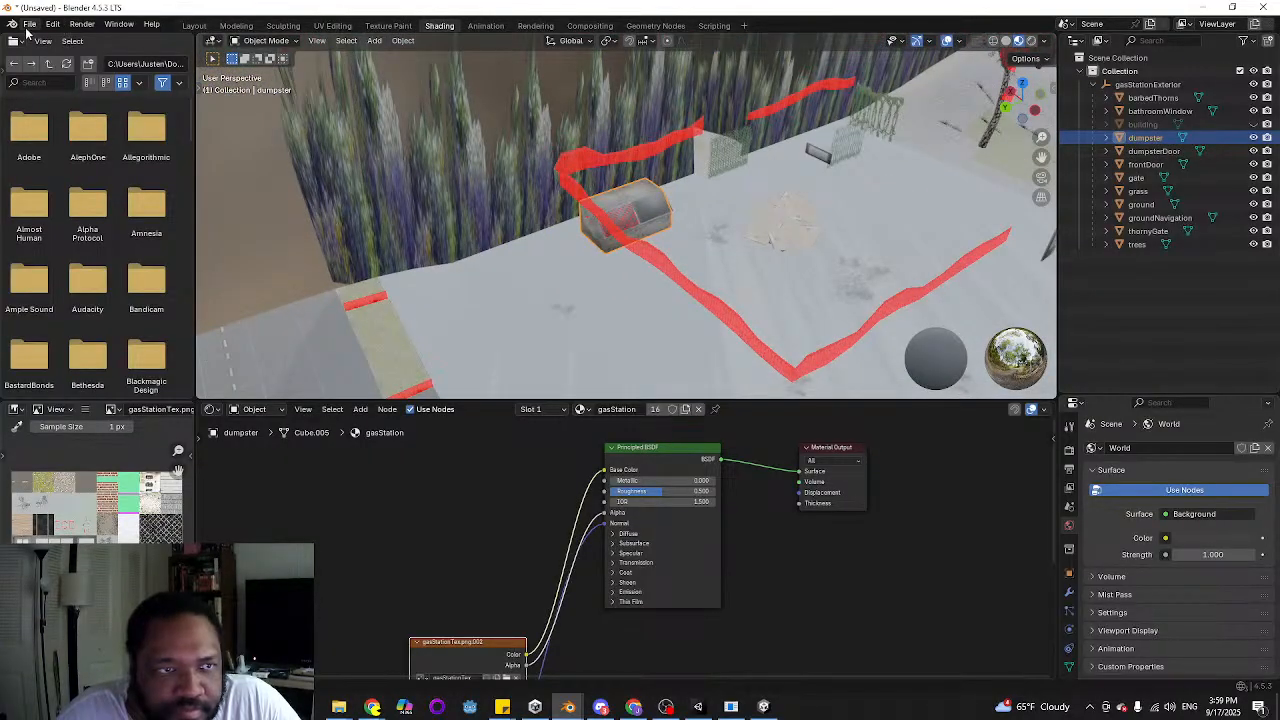
Export the scene as FBX over gasStationExterior.fbx in the Gas Station folder, using the Unity operator preset
{"action": "left_click", "coordinate": [29, 25]}
{"action": "mouse_move", "coordinate": [64, 229]}
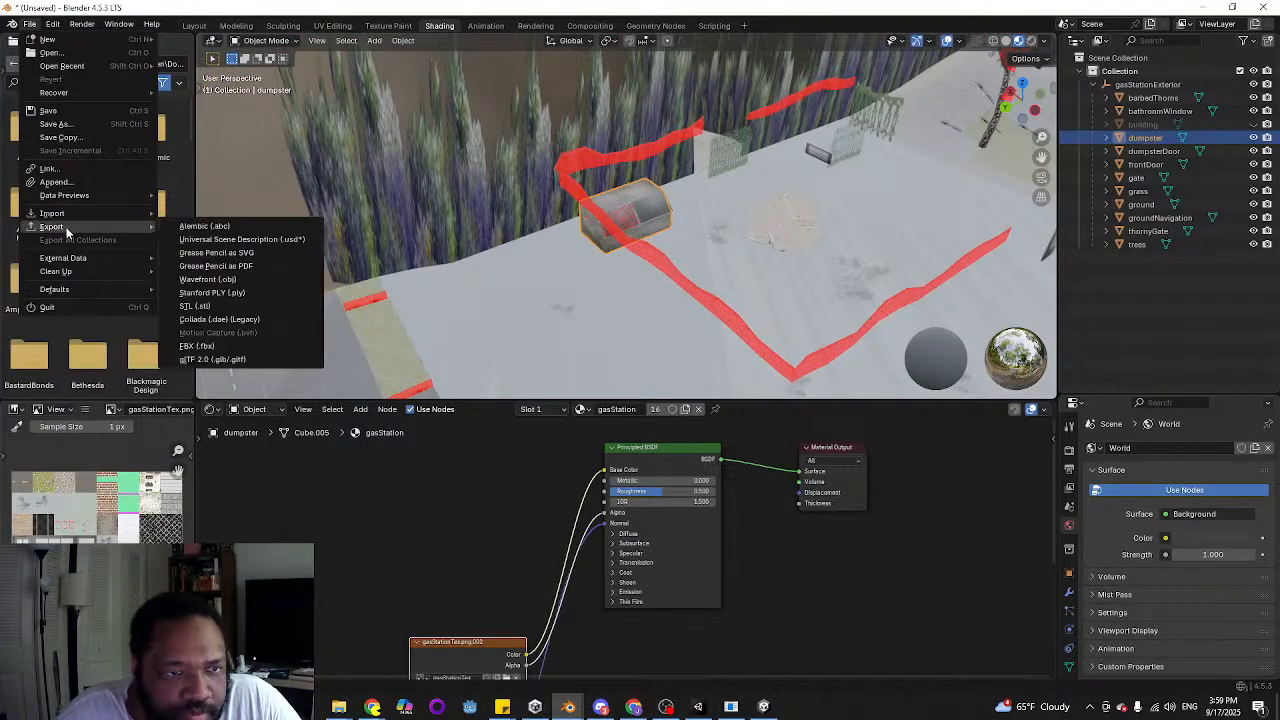
{"action": "left_click", "coordinate": [234, 346]}
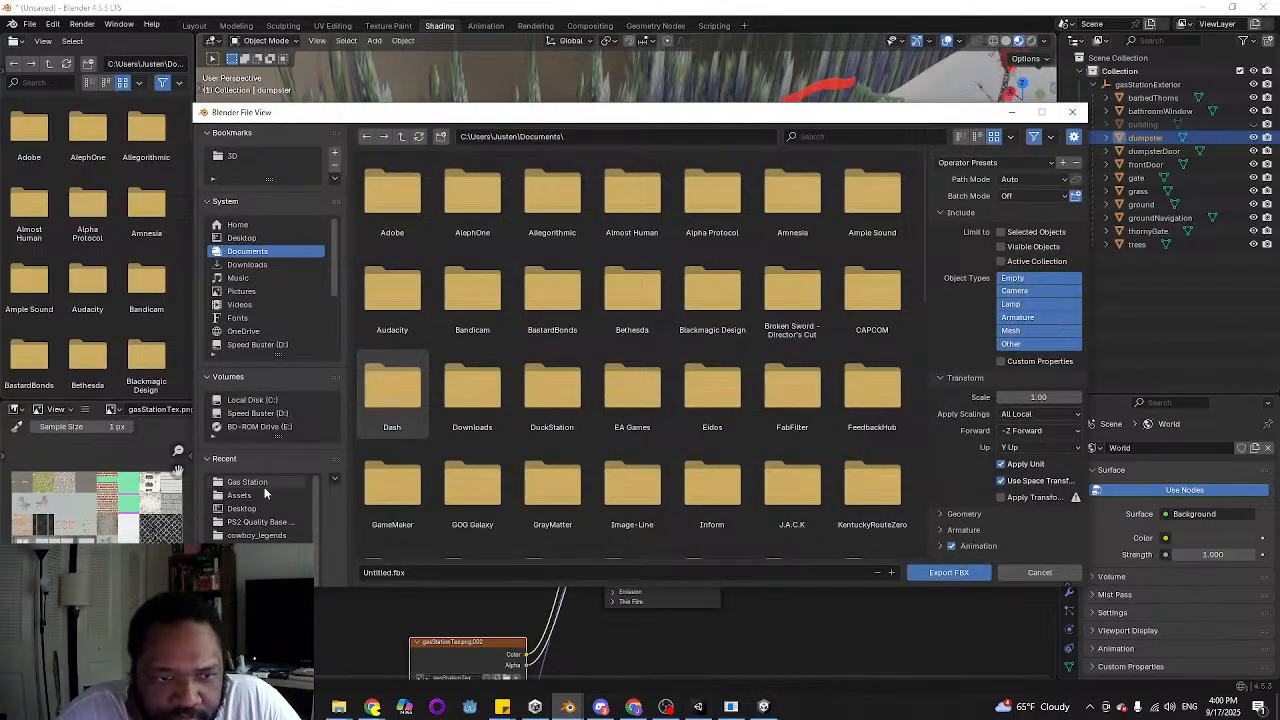
{"action": "left_click", "coordinate": [262, 485]}
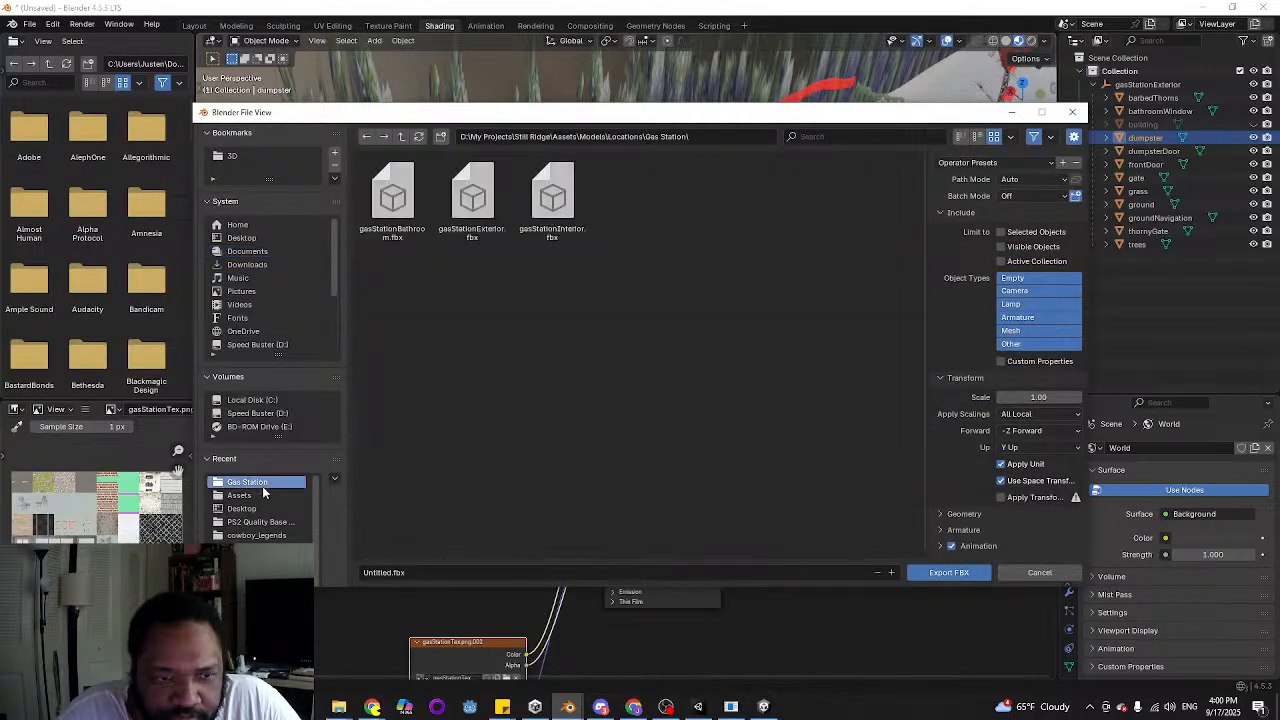
{"action": "left_click", "coordinate": [471, 198]}
{"action": "left_click", "coordinate": [988, 163]}
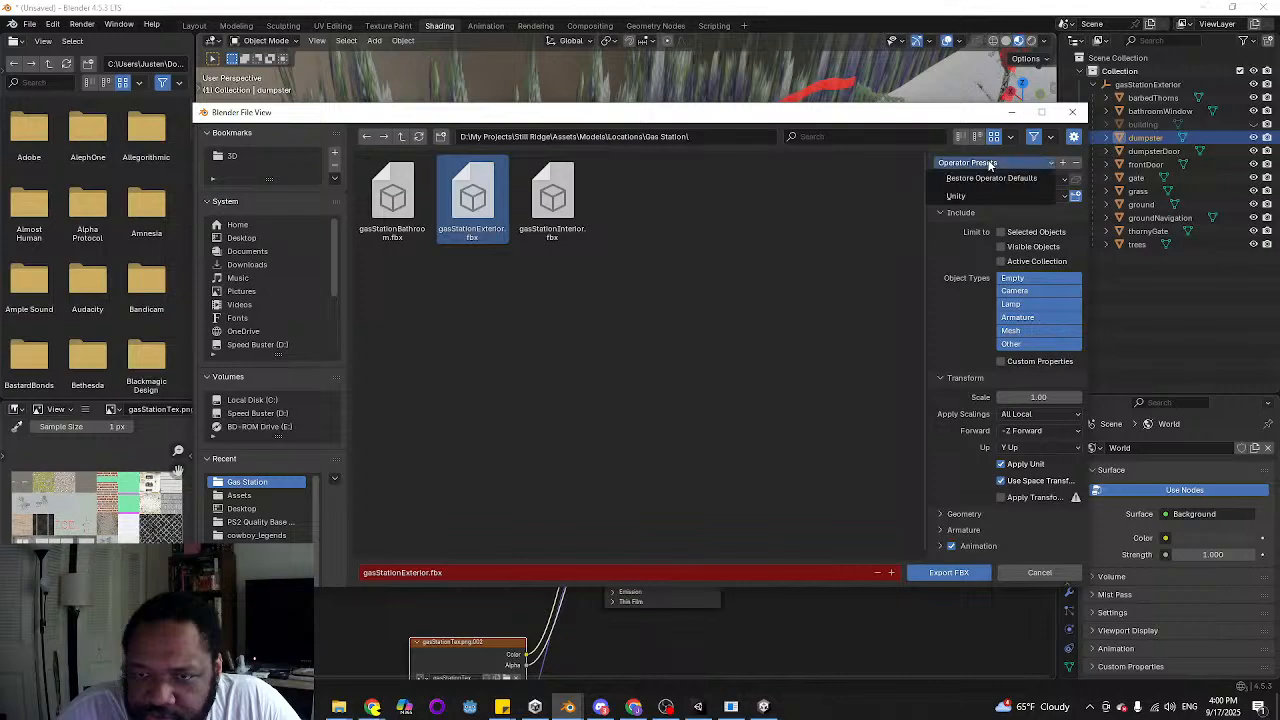
{"action": "left_click", "coordinate": [972, 198]}
{"action": "left_click", "coordinate": [912, 577]}
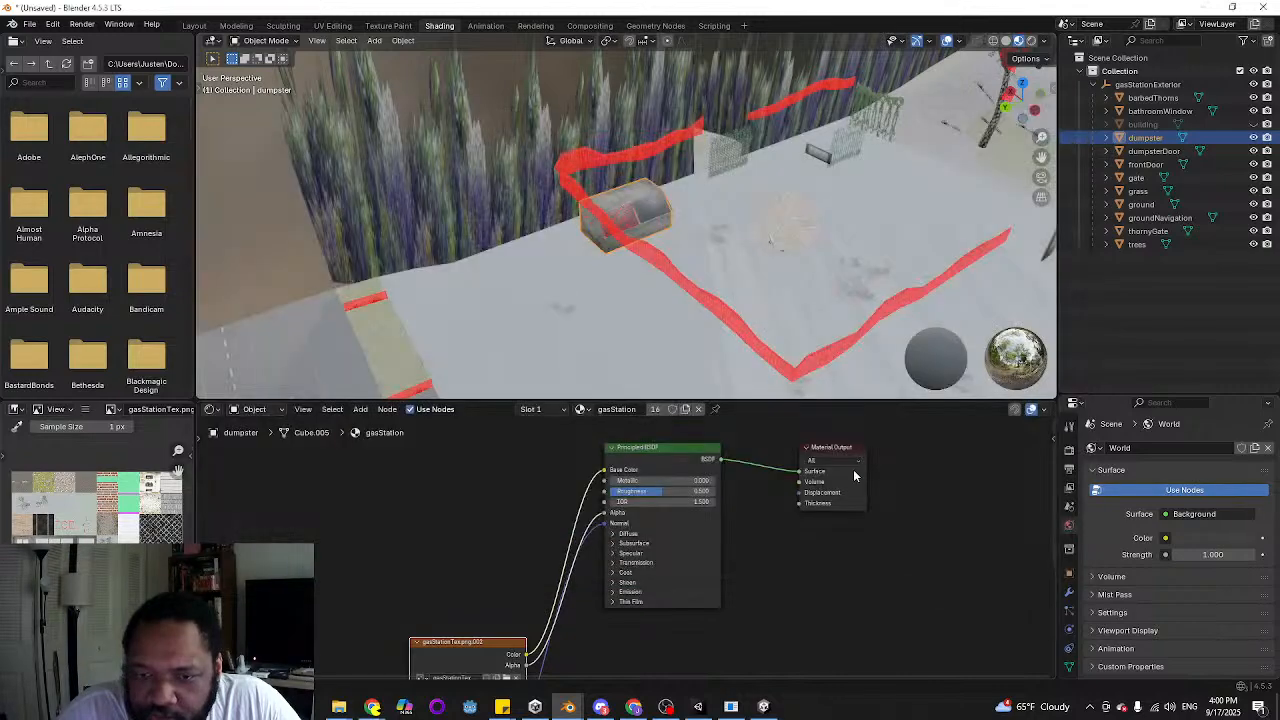
Check the object transforms of the dumpster and the ground
{"action": "scroll", "coordinate": [677, 276], "scroll_direction": "down", "scroll_amount": 1}
{"action": "left_click", "coordinate": [1068, 575]}
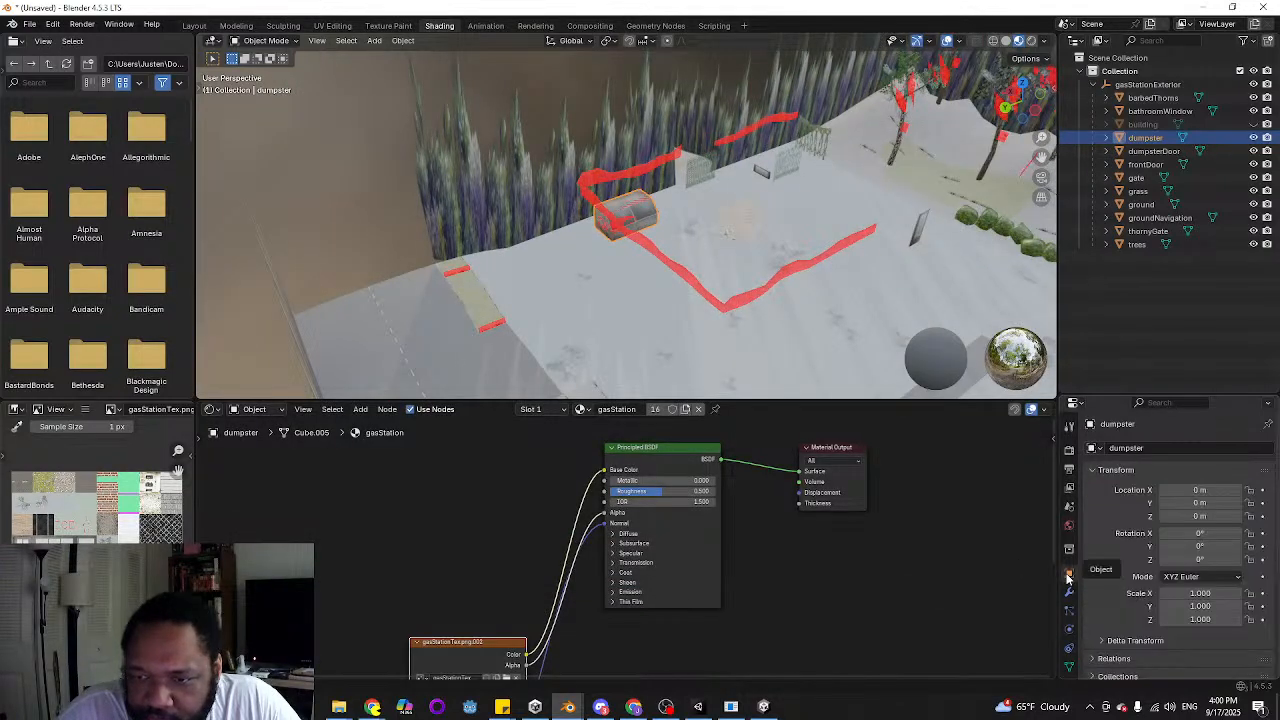
{"action": "left_click", "coordinate": [806, 381]}
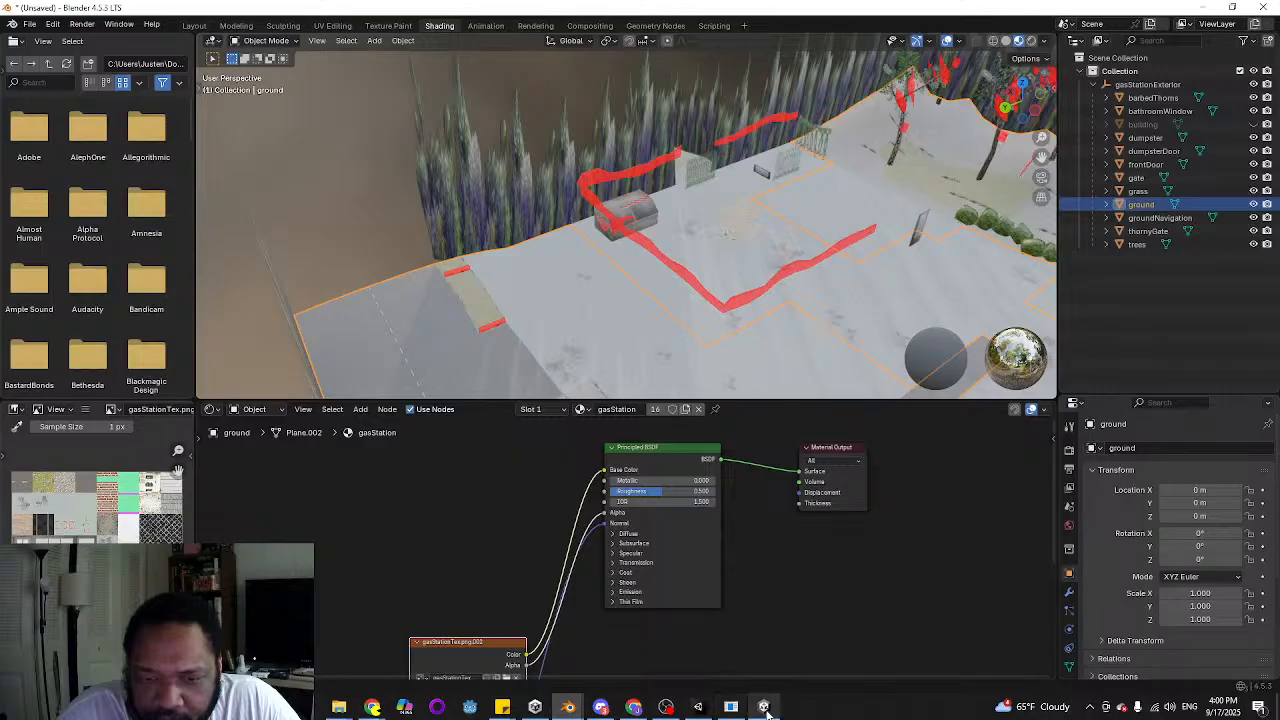
Switch to the Still Ridge project in Unity and select the groundNavigation mesh under the gas pump canopy
{"action": "left_click", "coordinate": [697, 706]}
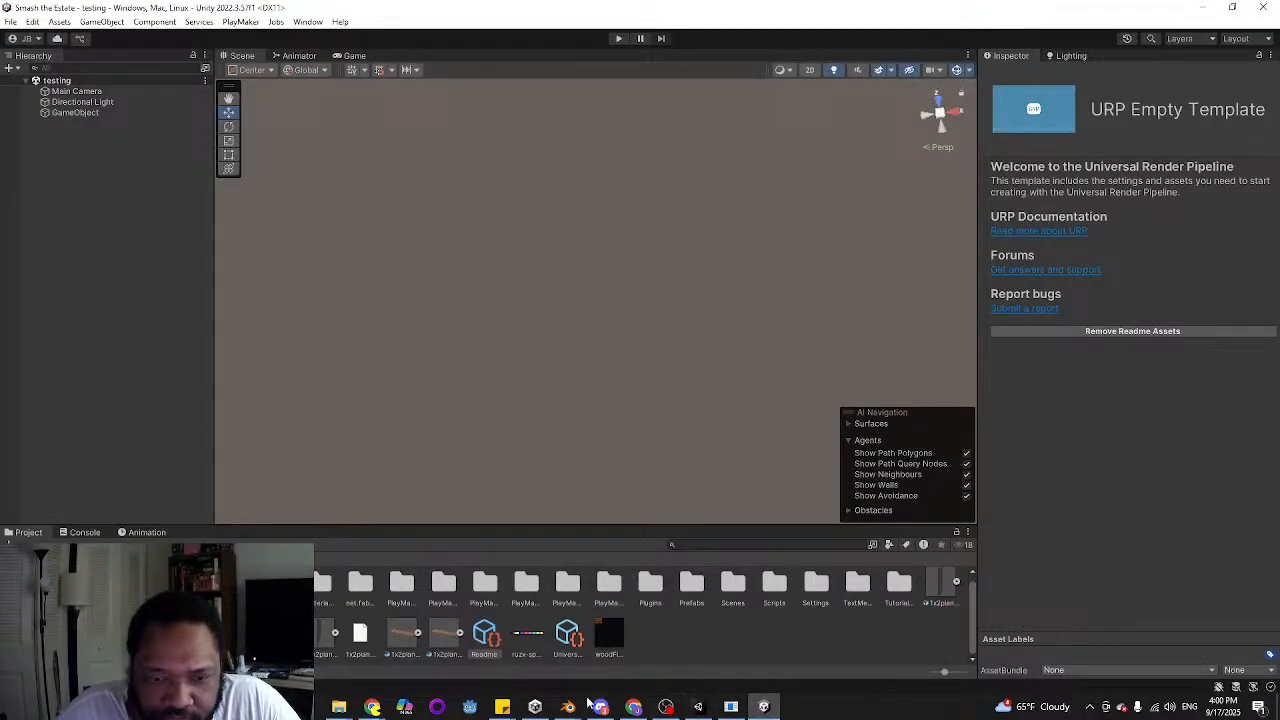
{"action": "left_click", "coordinate": [698, 706]}
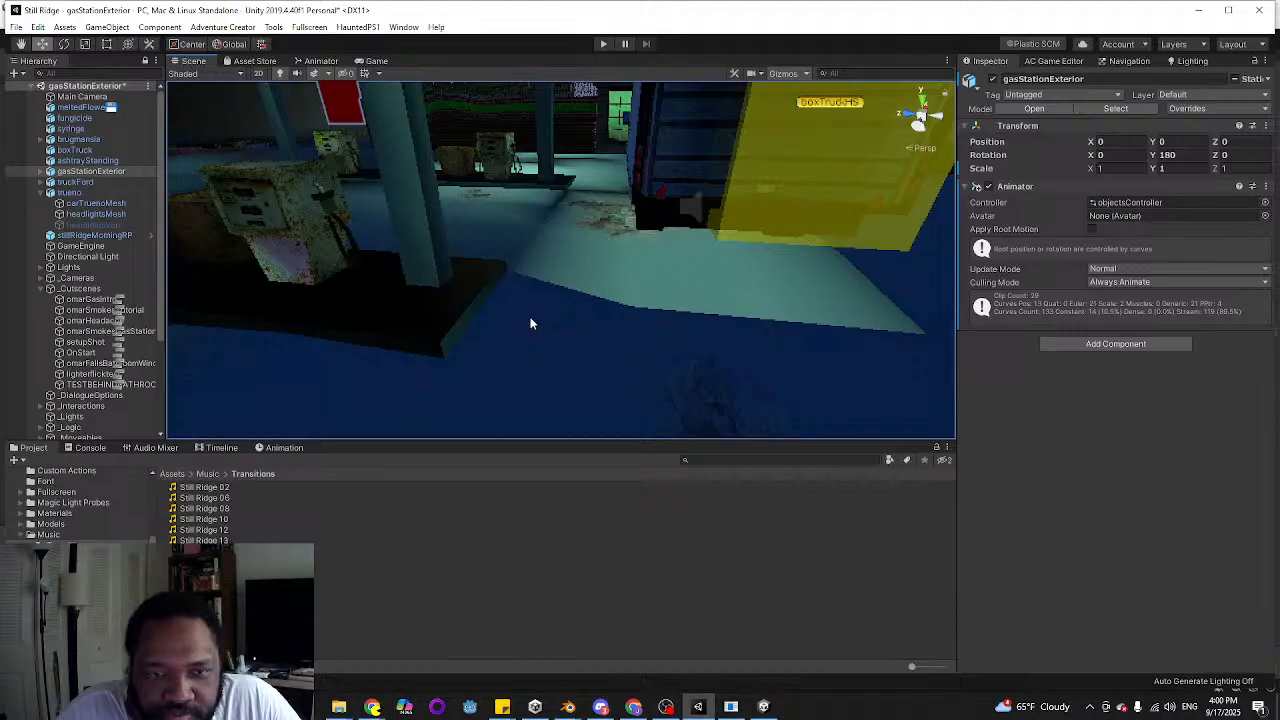
{"action": "key", "text": "s"}
{"action": "right_click_drag", "start_coordinate": [531, 320], "coordinate": [585, 291]}
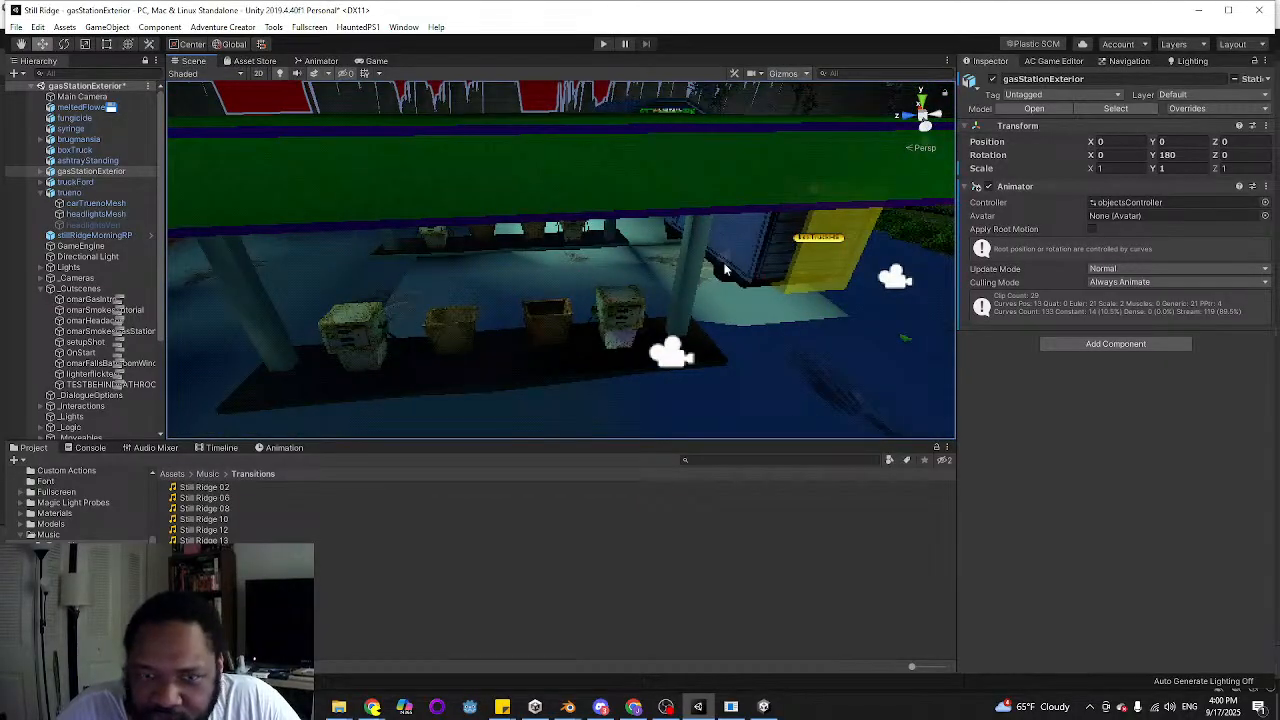
{"action": "left_click", "coordinate": [543, 266]}
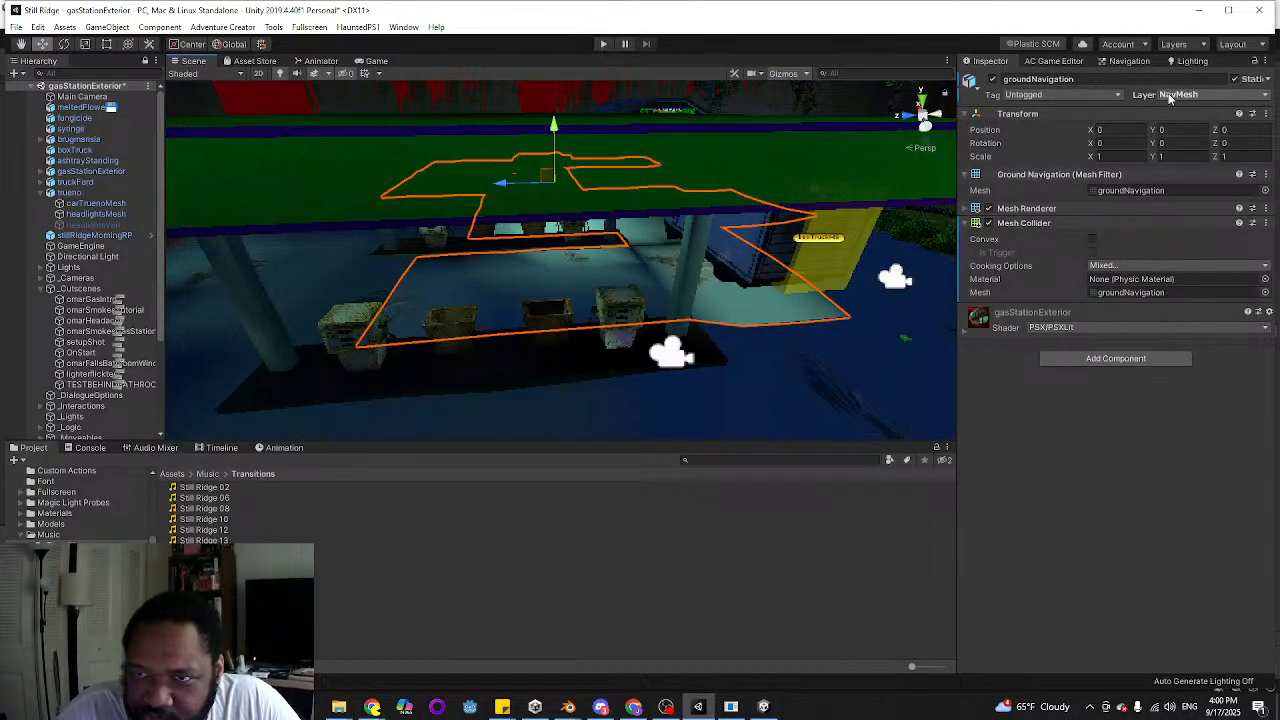
Check groundNavigation's navigation settings and bake the NavMesh
{"action": "left_click", "coordinate": [1128, 62]}
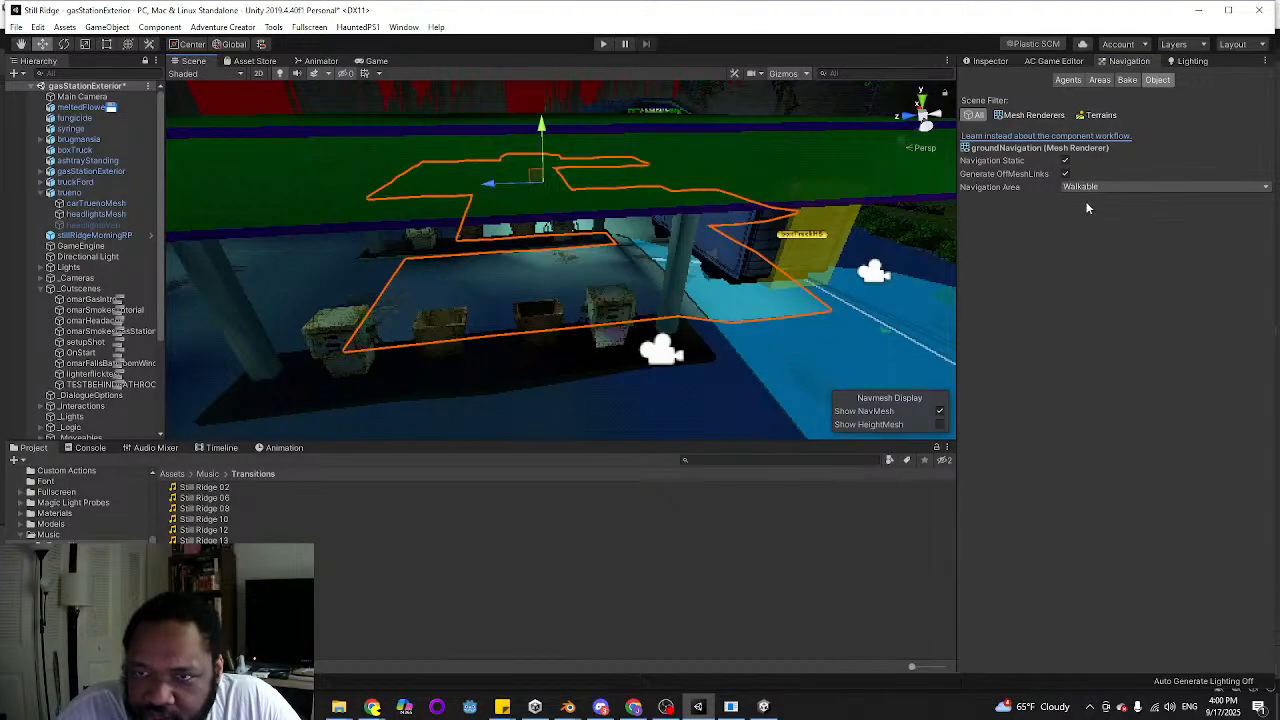
{"action": "left_click", "coordinate": [1126, 80]}
{"action": "left_click", "coordinate": [1240, 327]}
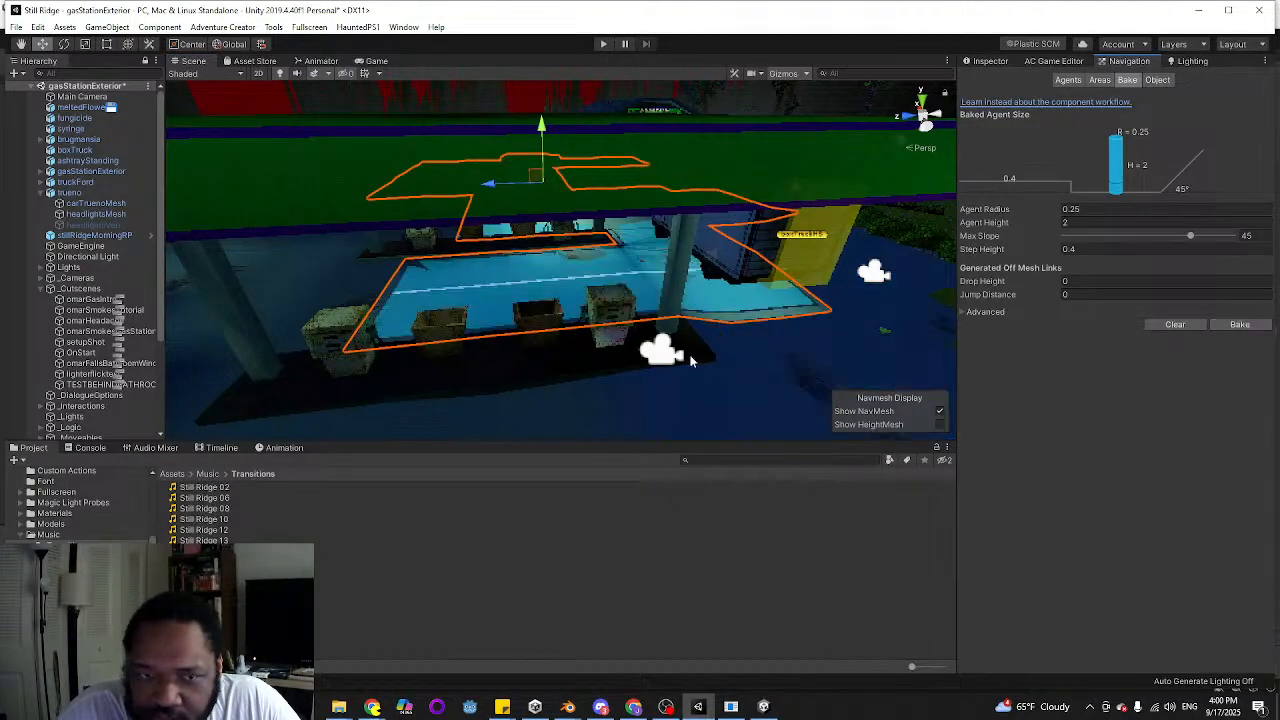
Inspect the baked NavMesh coverage around the gas station and compare the scene with the game camera's view
{"action": "key", "text": "w"}
{"action": "right_click_drag", "start_coordinate": [612, 304], "coordinate": [265, 166]}
{"action": "right_click_drag", "start_coordinate": [594, 305], "coordinate": [635, 158]}
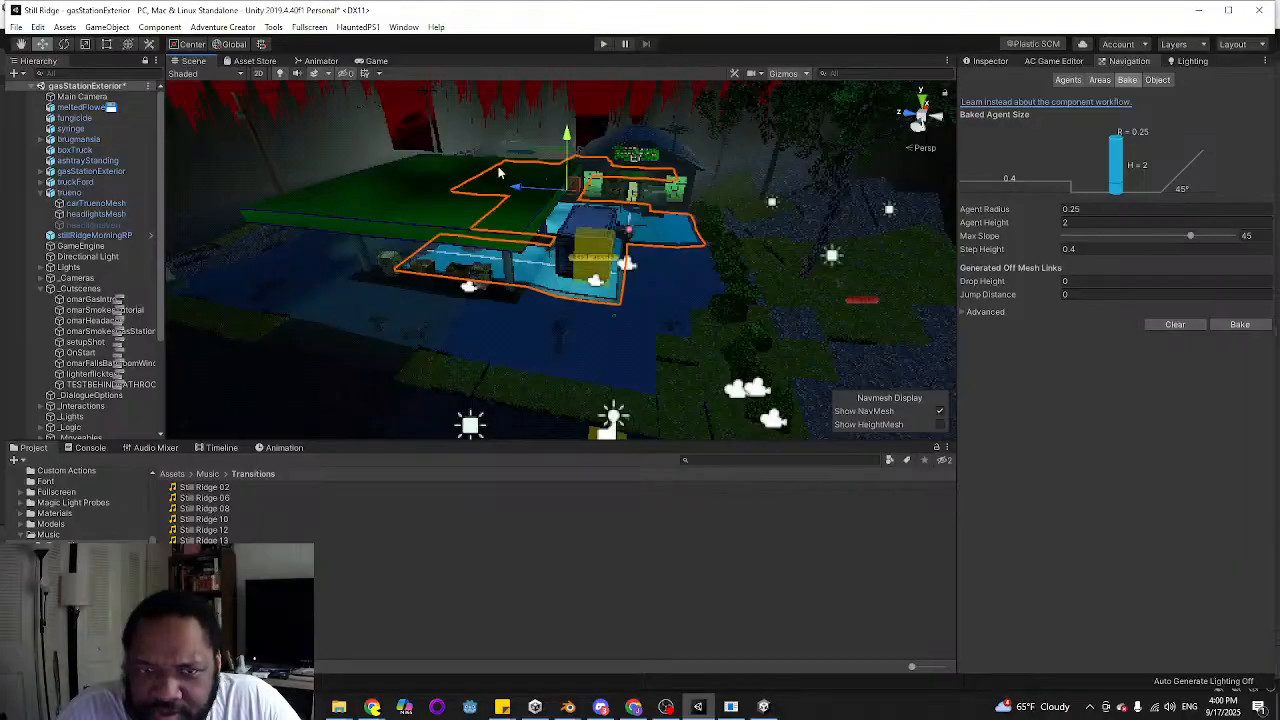
{"action": "right_click_drag", "start_coordinate": [500, 172], "coordinate": [400, 180]}
{"action": "left_click", "coordinate": [376, 61]}
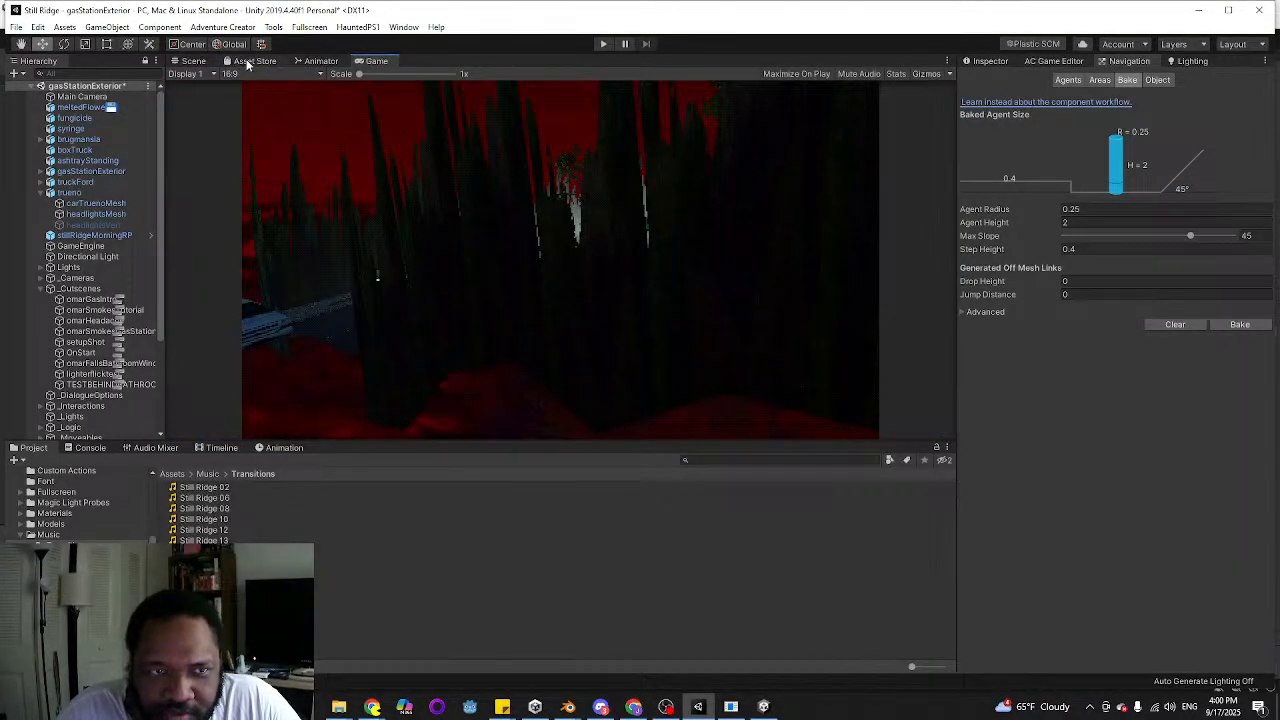
{"action": "left_click", "coordinate": [188, 62]}
{"action": "right_click_drag", "start_coordinate": [632, 278], "coordinate": [530, 212]}
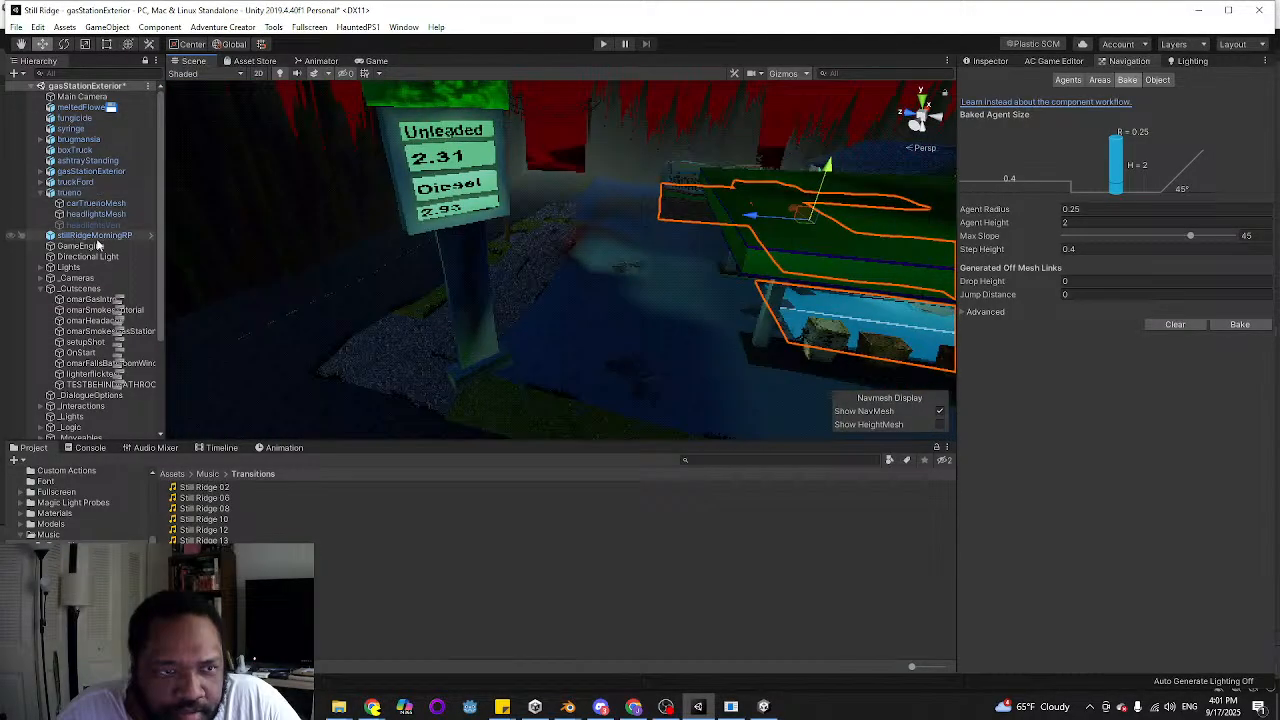
Set the Y rotation of gasStationExterior to 0, checking its orientation in the game camera's view
{"action": "left_click", "coordinate": [100, 172]}
{"action": "left_click", "coordinate": [990, 61]}
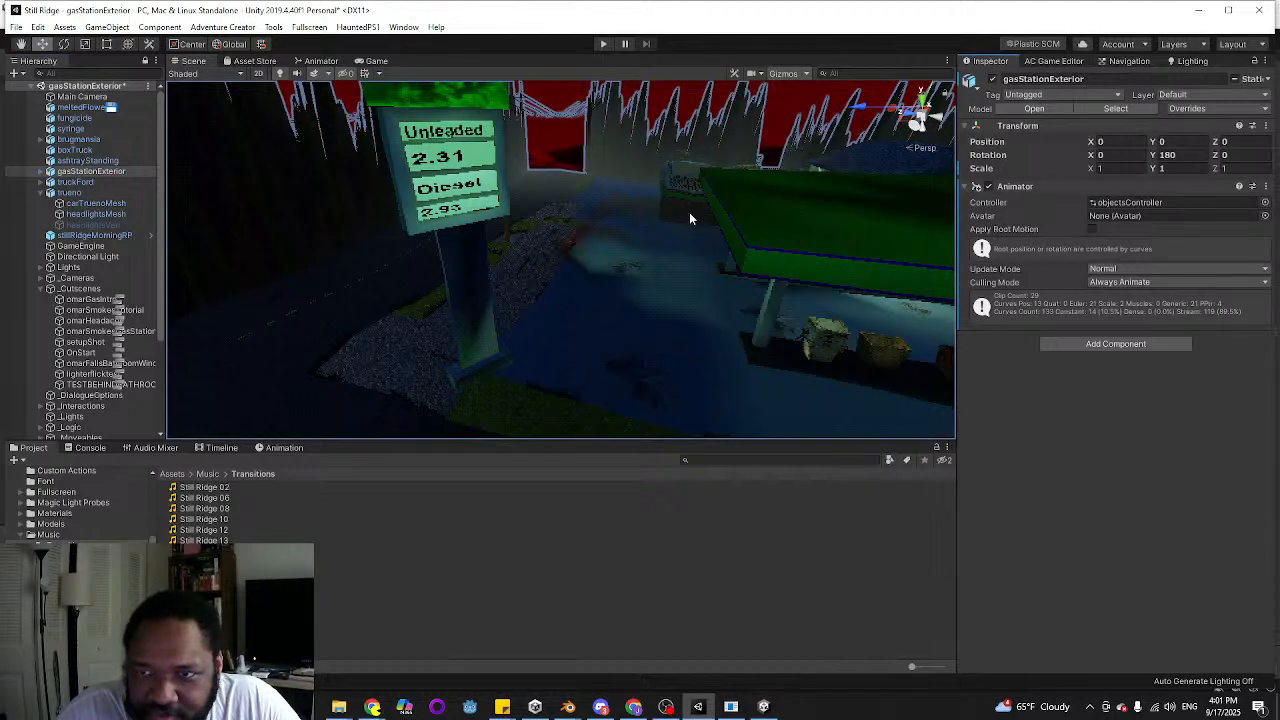
{"action": "right_click_drag", "start_coordinate": [689, 218], "coordinate": [745, 240]}
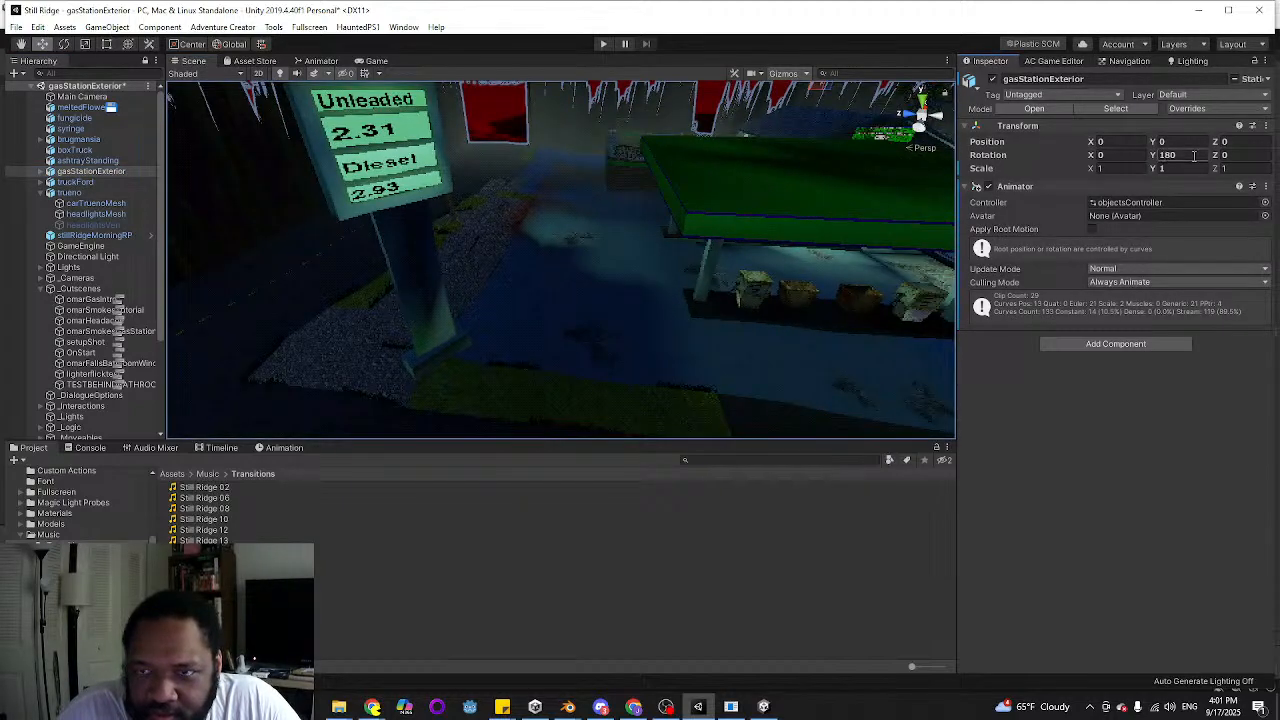
{"action": "mouse_move", "coordinate": [1155, 157]}
{"action": "left_mouse_down"}
{"action": "mouse_move", "coordinate": [180, 180]}
{"action": "mouse_move", "coordinate": [794, 218]}
{"action": "mouse_move", "coordinate": [1176, 166]}
{"action": "left_mouse_up"}
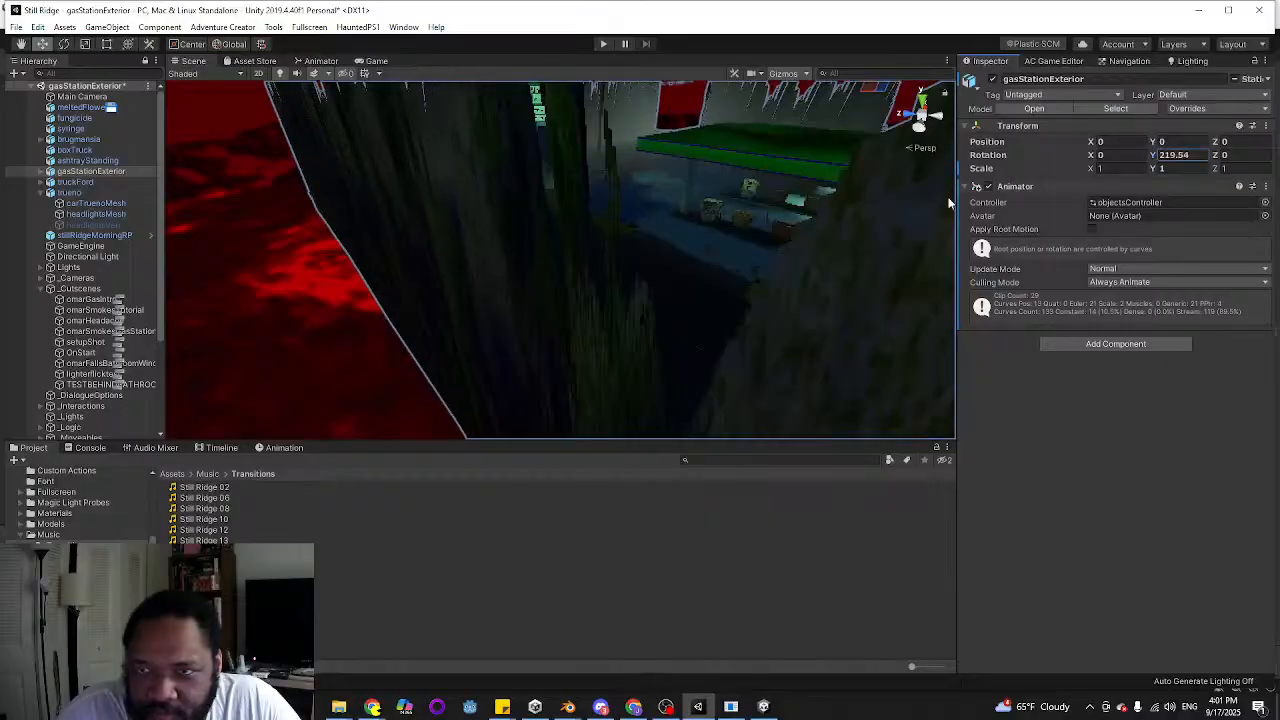
{"action": "left_click", "coordinate": [376, 61]}
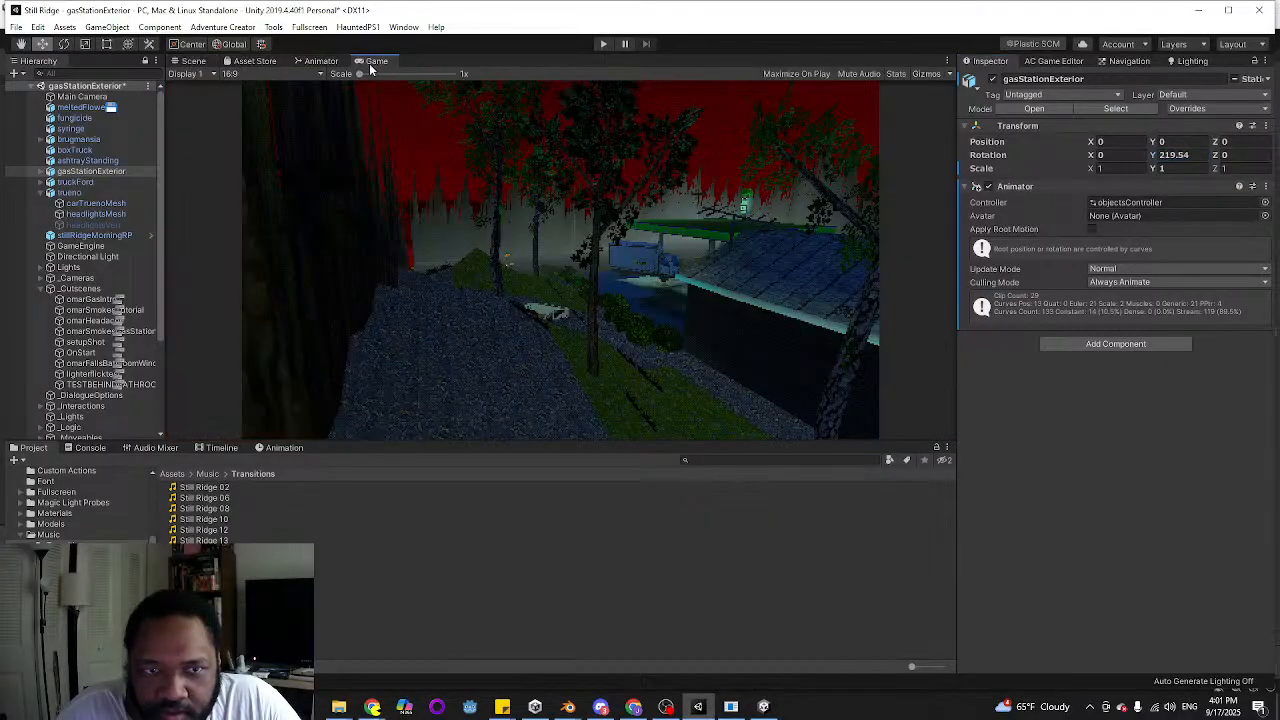
{"action": "type", "text": "0"}
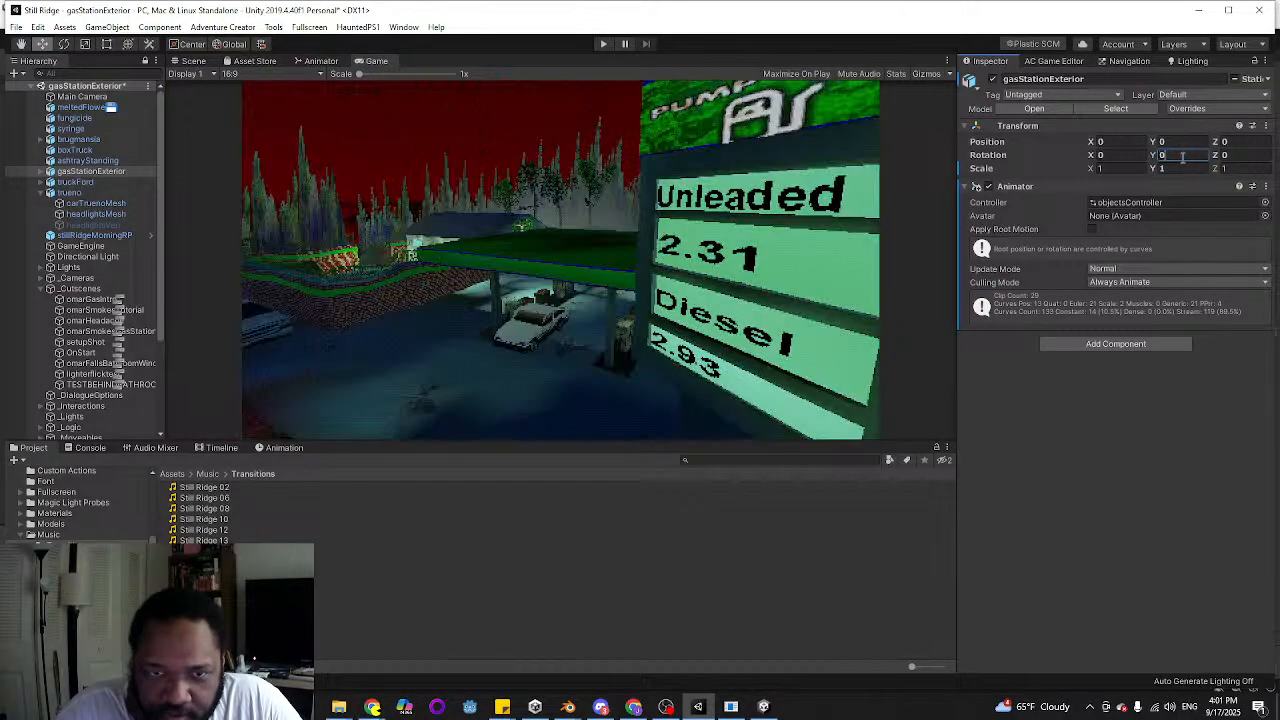
Return to the scene view and select the groundNavigation mesh to examine its boundary beside the hedges
{"action": "left_click", "coordinate": [192, 61]}
{"action": "key", "text": "w"}
{"action": "right_click_drag", "start_coordinate": [477, 227], "coordinate": [604, 313]}
{"action": "left_click", "coordinate": [652, 310]}
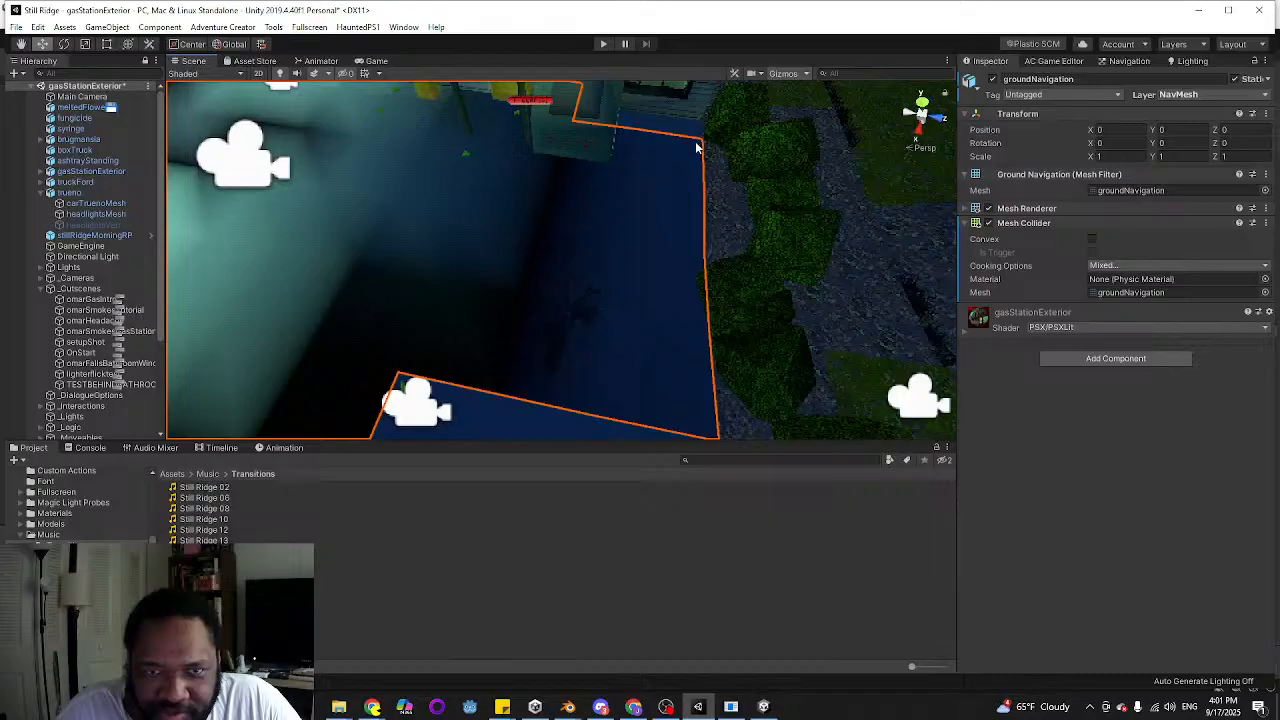
Bake the NavMesh, inspect its coverage beside the box truck, and check the ground mesh's properties
{"action": "right_click_drag", "start_coordinate": [545, 143], "coordinate": [322, 226]}
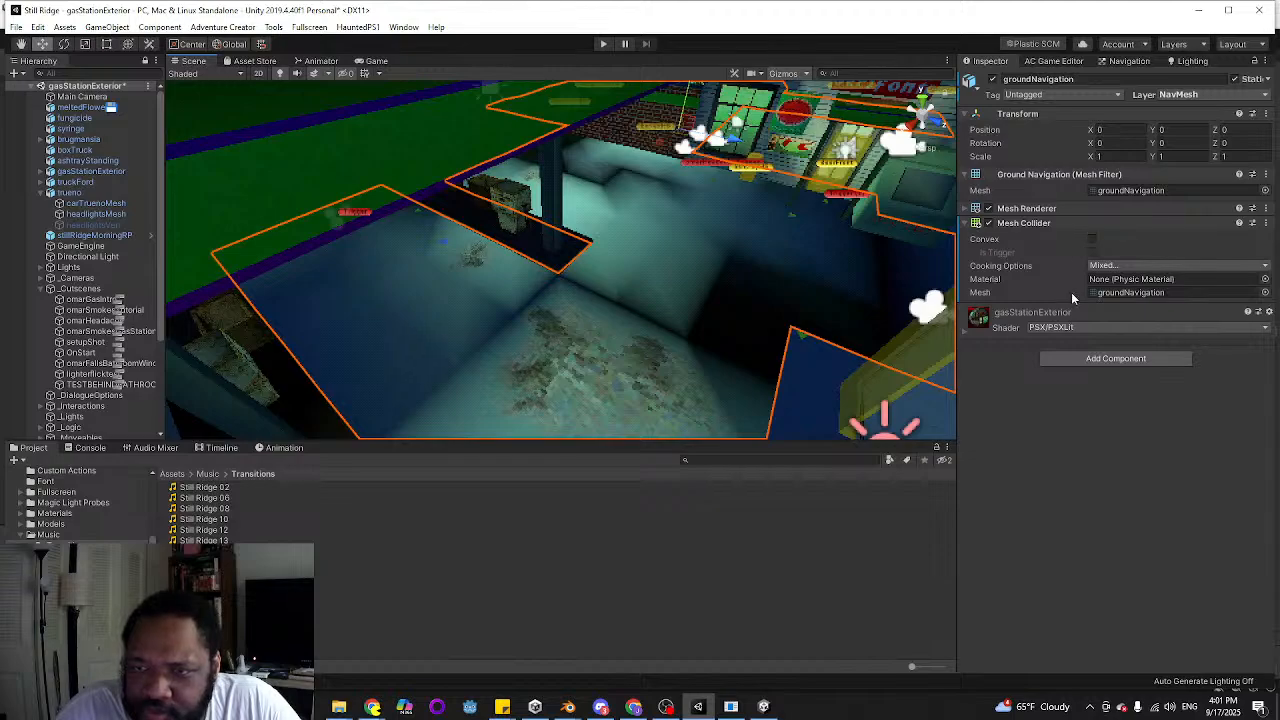
{"action": "left_click", "coordinate": [1124, 61]}
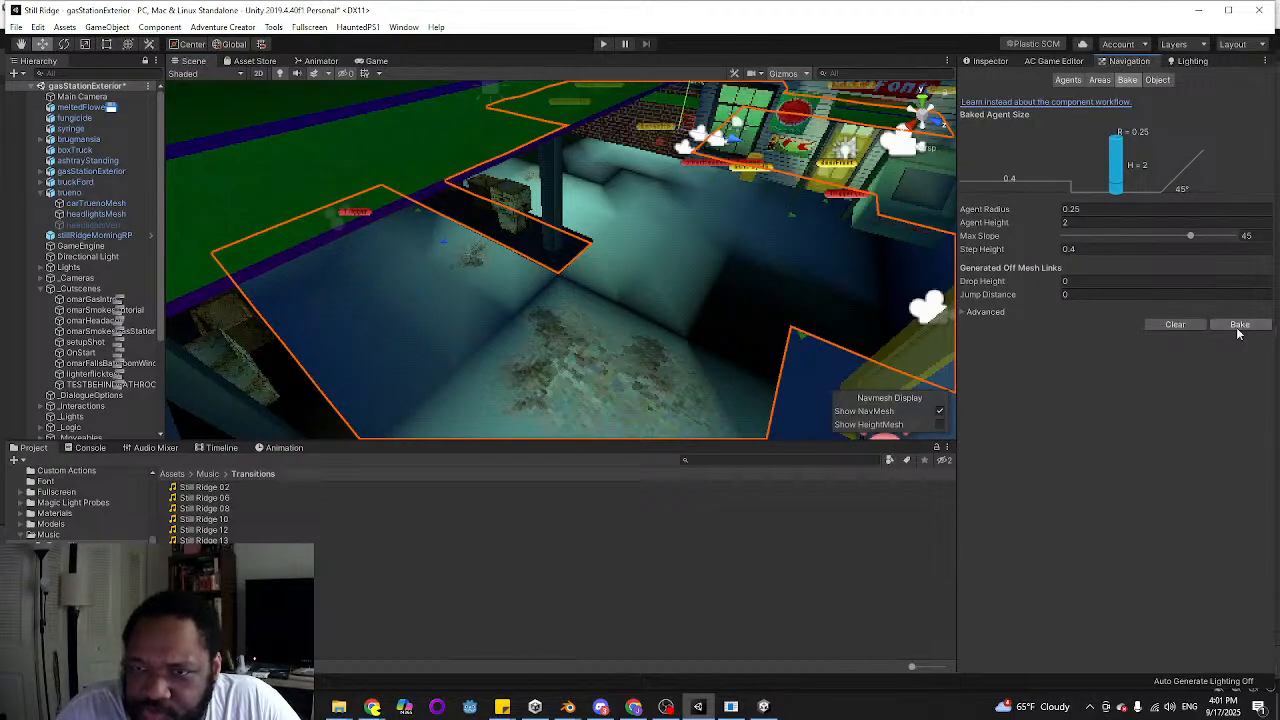
{"action": "mouse_move", "coordinate": [485, 326]}
{"action": "right_mouse_down"}
{"action": "mouse_move", "coordinate": [546, 389]}
{"action": "mouse_move", "coordinate": [707, 281]}
{"action": "mouse_move", "coordinate": [587, 338]}
{"action": "mouse_move", "coordinate": [594, 366]}
{"action": "mouse_move", "coordinate": [626, 350]}
{"action": "right_mouse_up"}
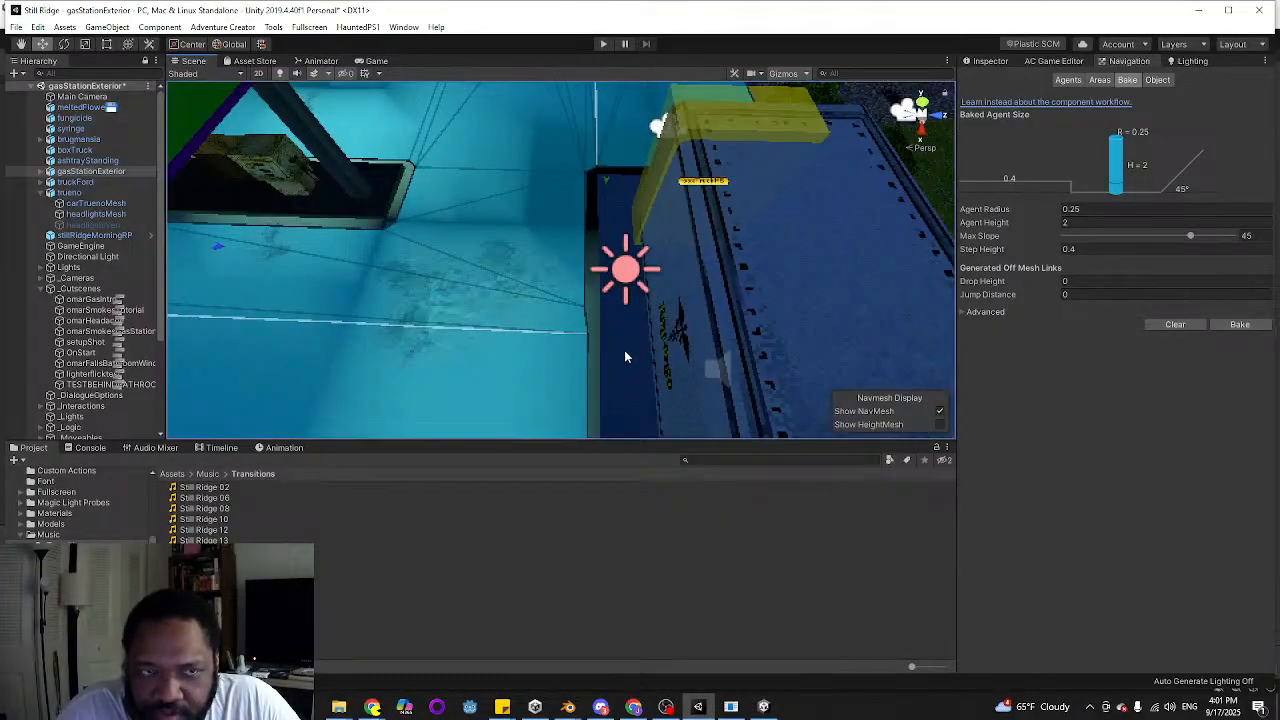
{"action": "left_click", "coordinate": [990, 61]}
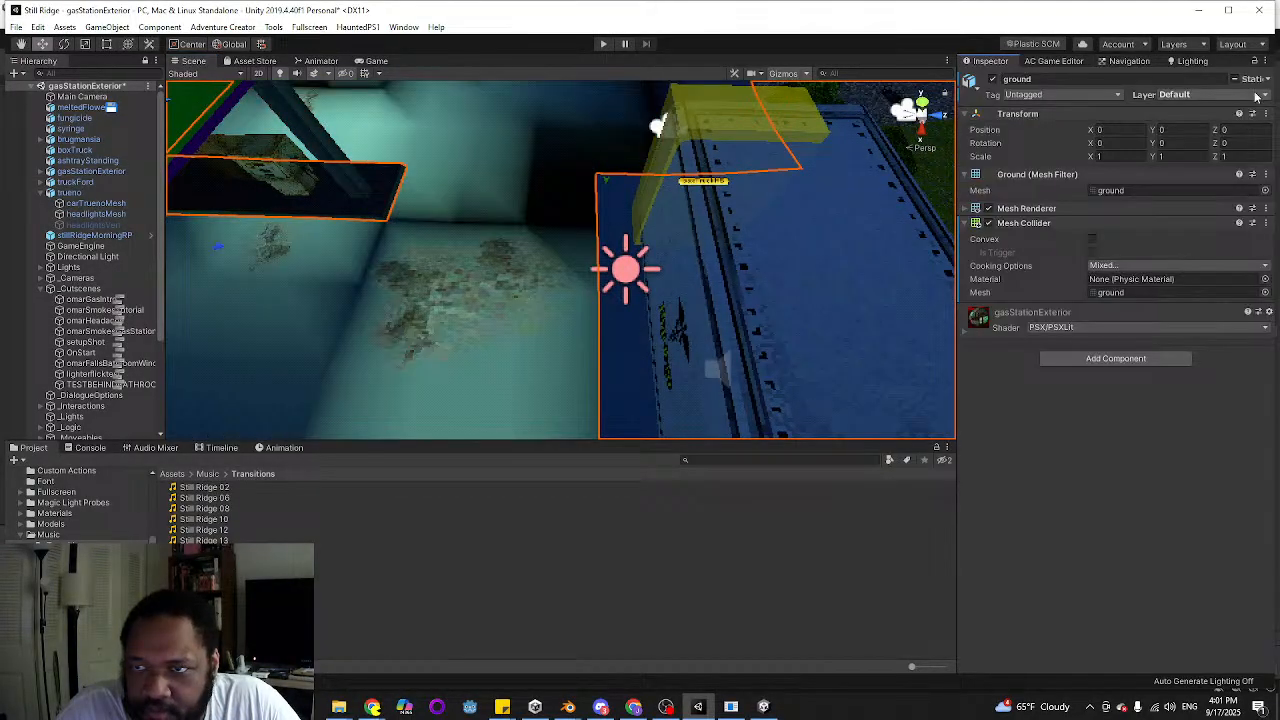
{"action": "right_click_drag", "start_coordinate": [260, 259], "coordinate": [296, 176]}
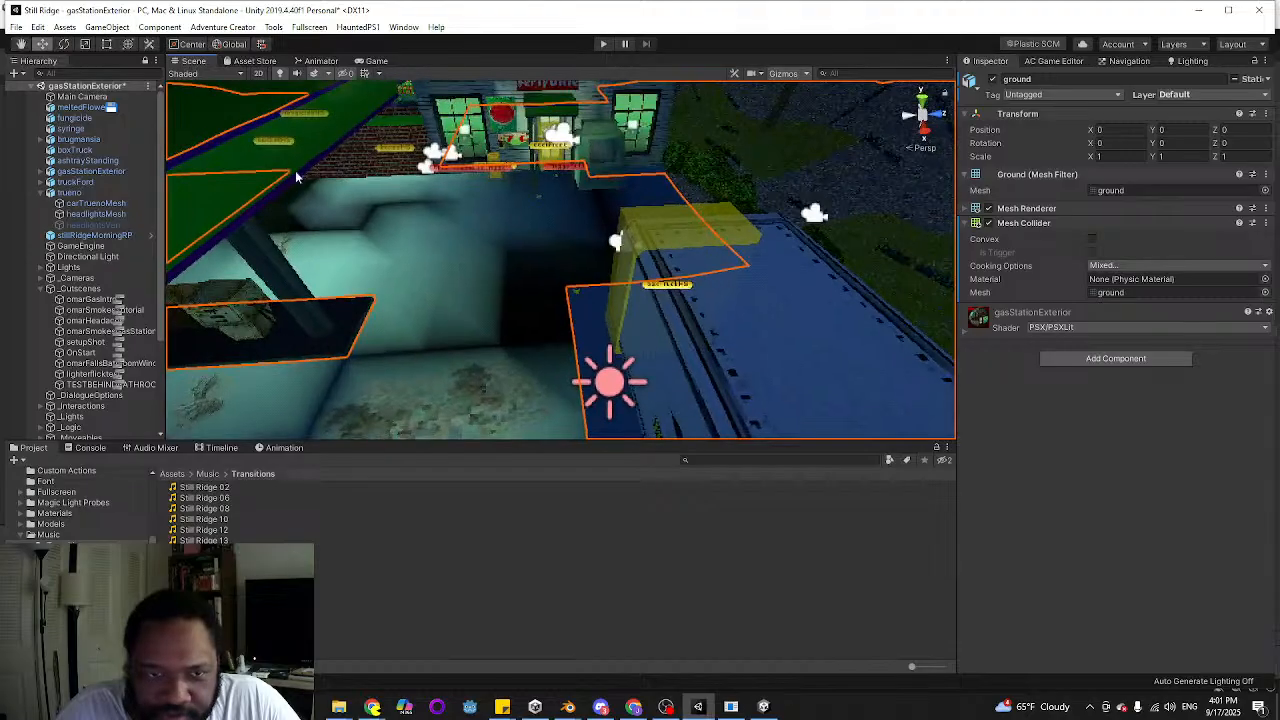
Generate the scene's lighting with the current lightmapping settings, observing the gas station through the game camera
{"action": "left_click", "coordinate": [1190, 61]}
{"action": "scroll", "coordinate": [1150, 350], "scroll_direction": "down", "scroll_amount": 5}
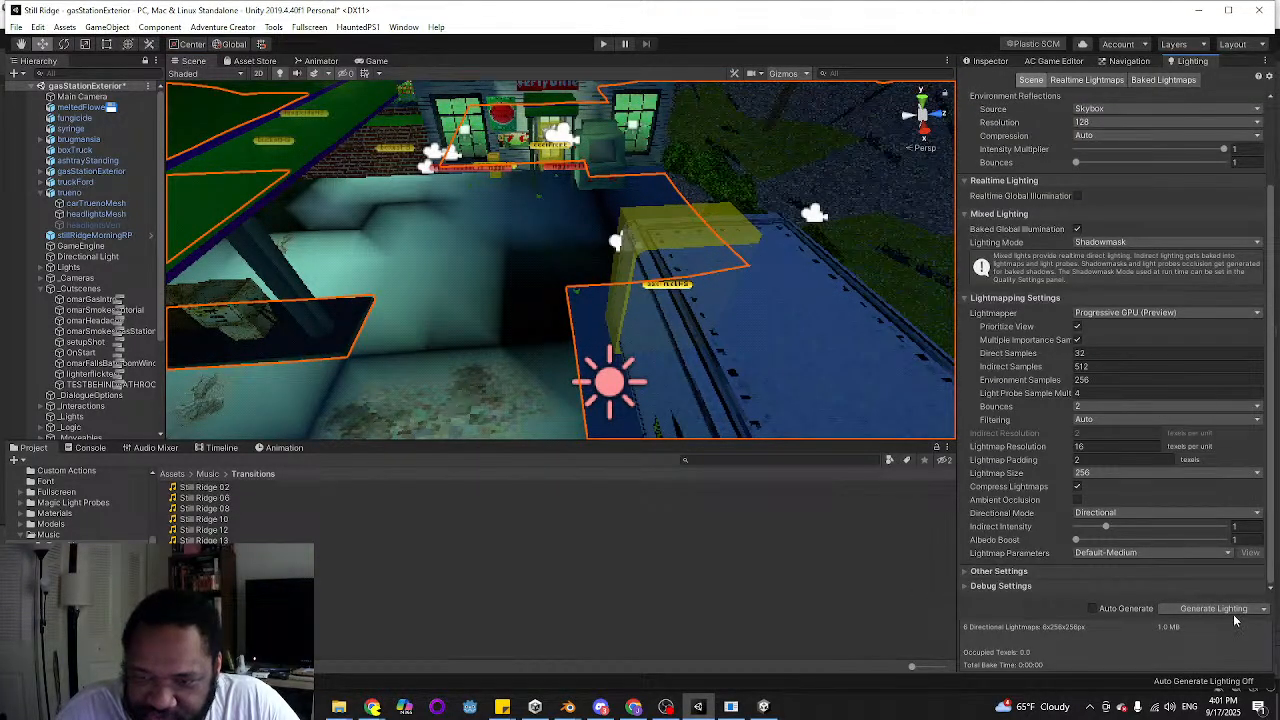
{"action": "right_click_drag", "start_coordinate": [622, 367], "coordinate": [400, 250]}
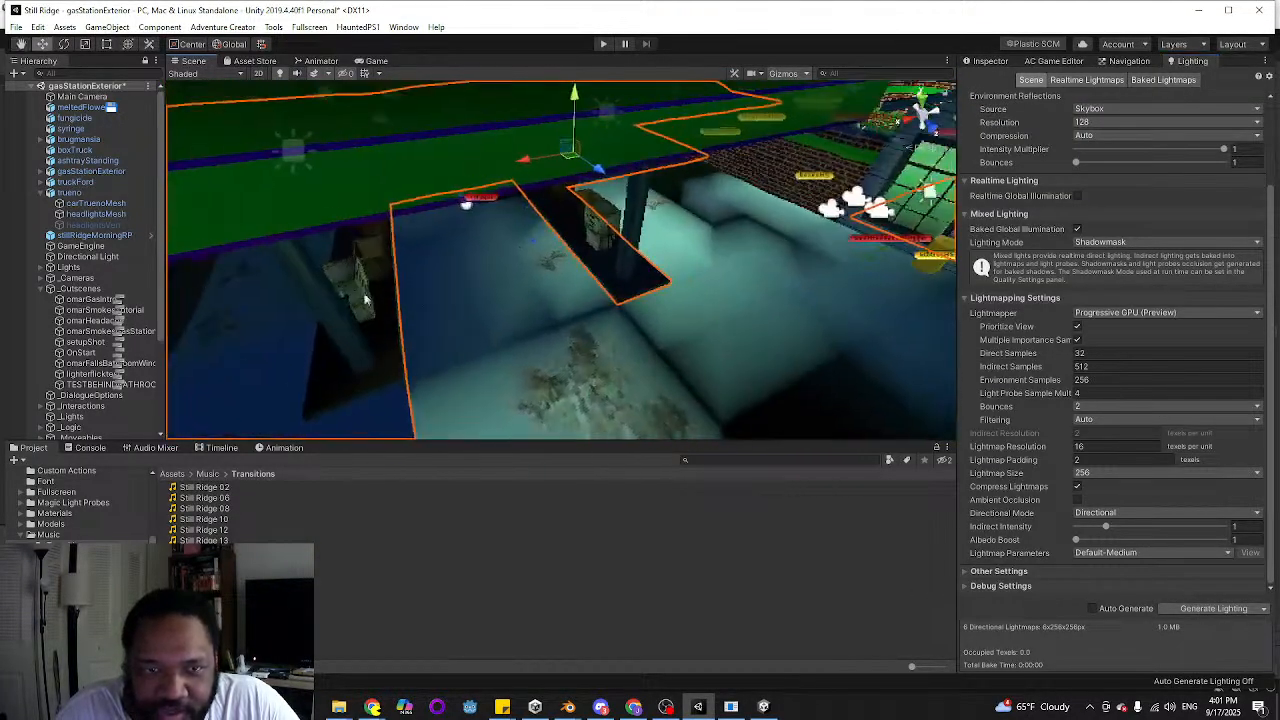
{"action": "left_click", "coordinate": [384, 65]}
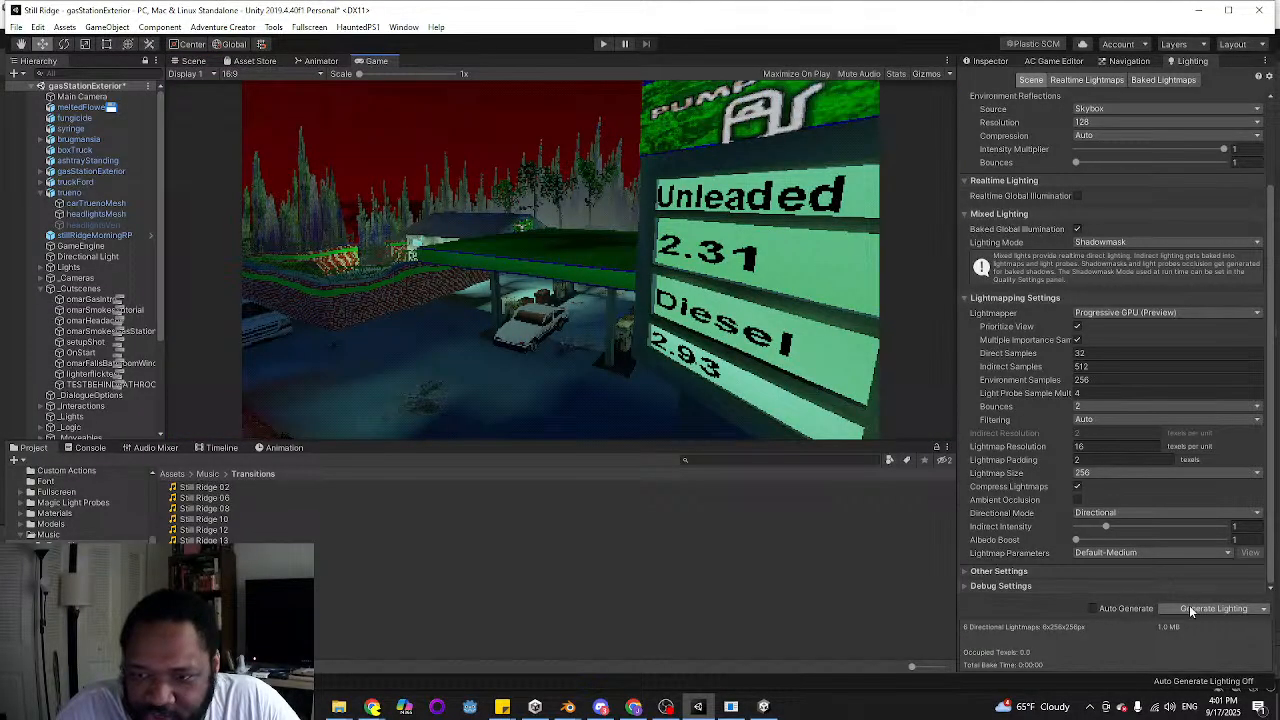
{"action": "left_click", "coordinate": [1210, 609]}
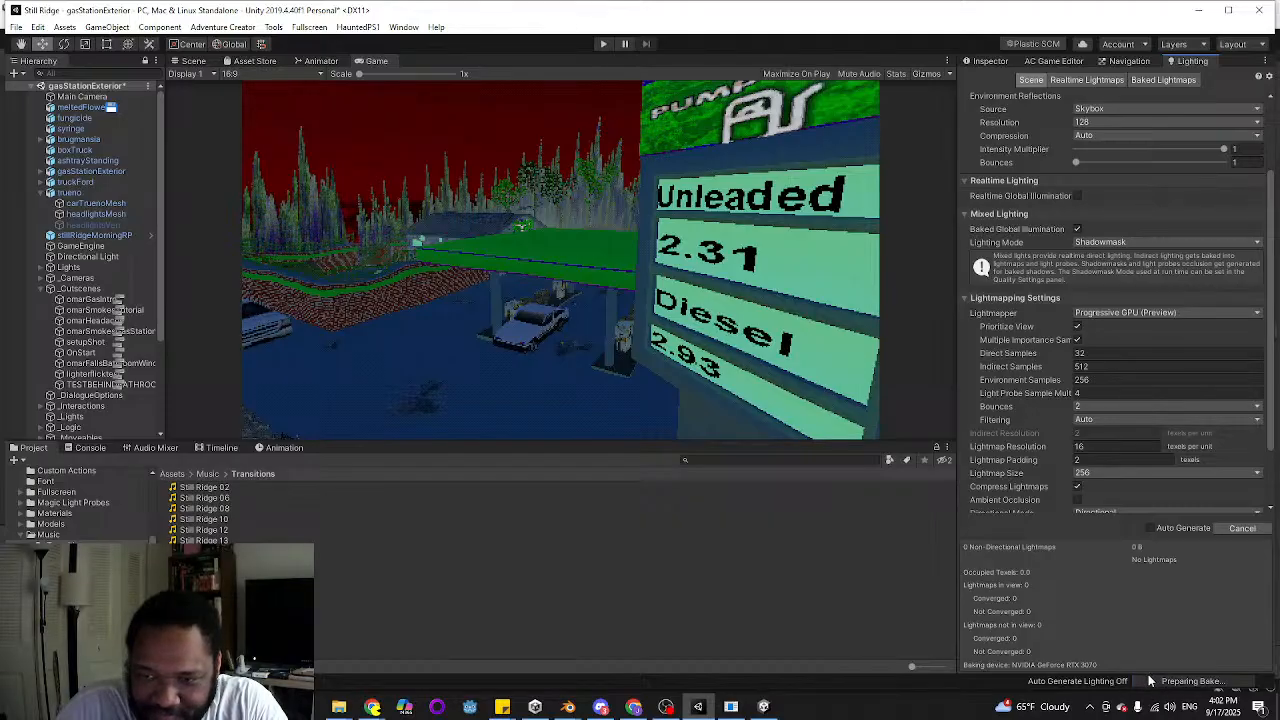
{"action": "scroll", "coordinate": [1155, 405], "scroll_direction": "down", "scroll_amount": 3}
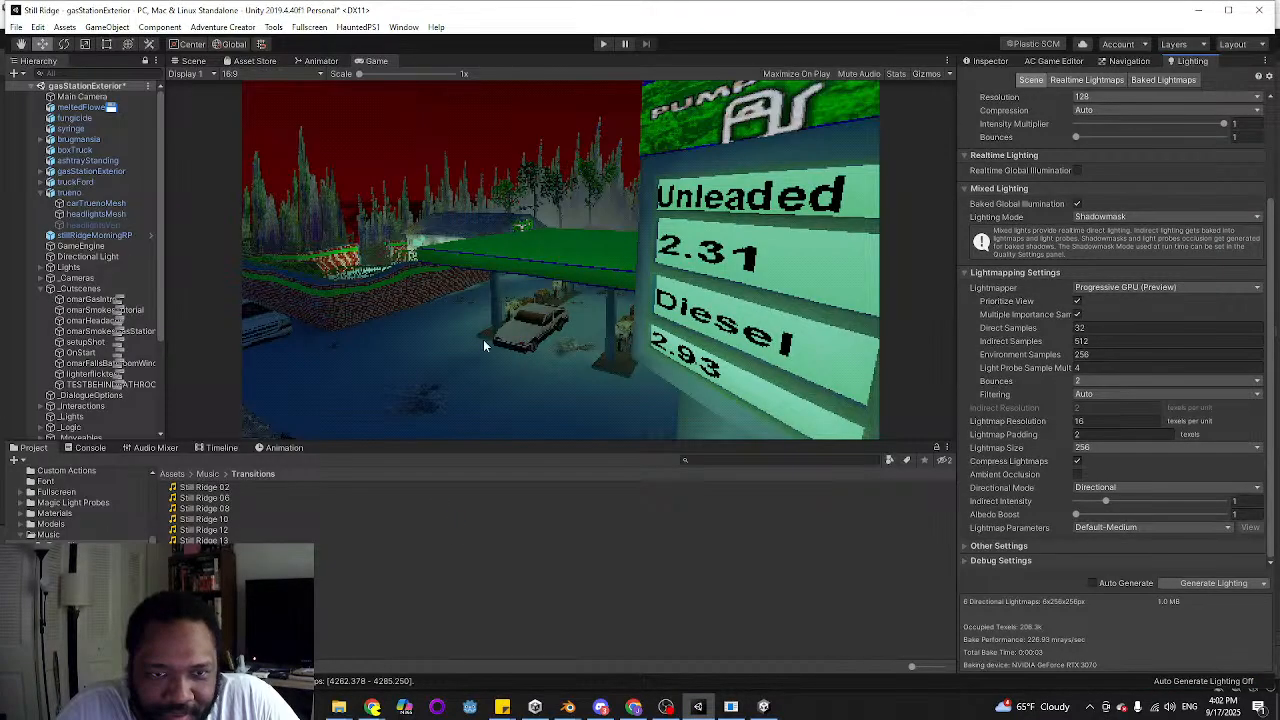
Look over the relit ground in the scene view and reopen the Gas Station Exterior to-do list in Sticky Notes
{"action": "left_click", "coordinate": [194, 61]}
{"action": "right_click_drag", "start_coordinate": [463, 200], "coordinate": [463, 479]}
{"action": "left_click", "coordinate": [502, 707]}
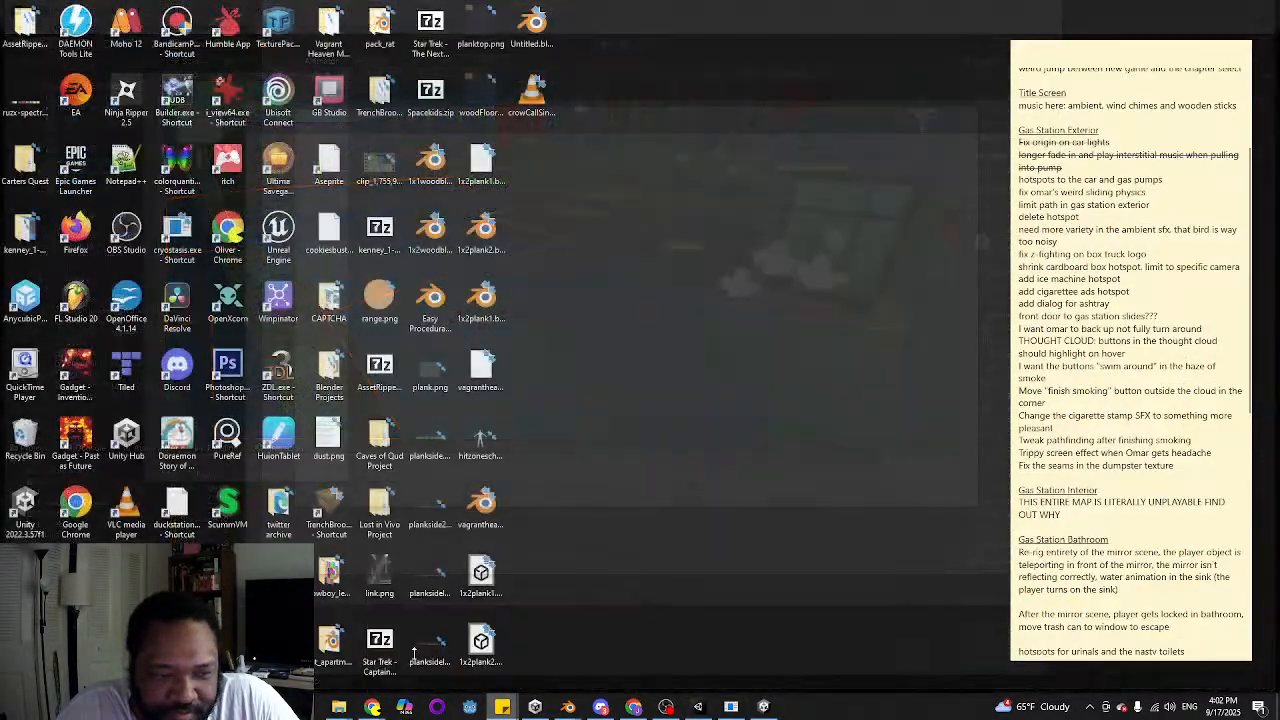
{"action": "left_click", "coordinate": [403, 652]}
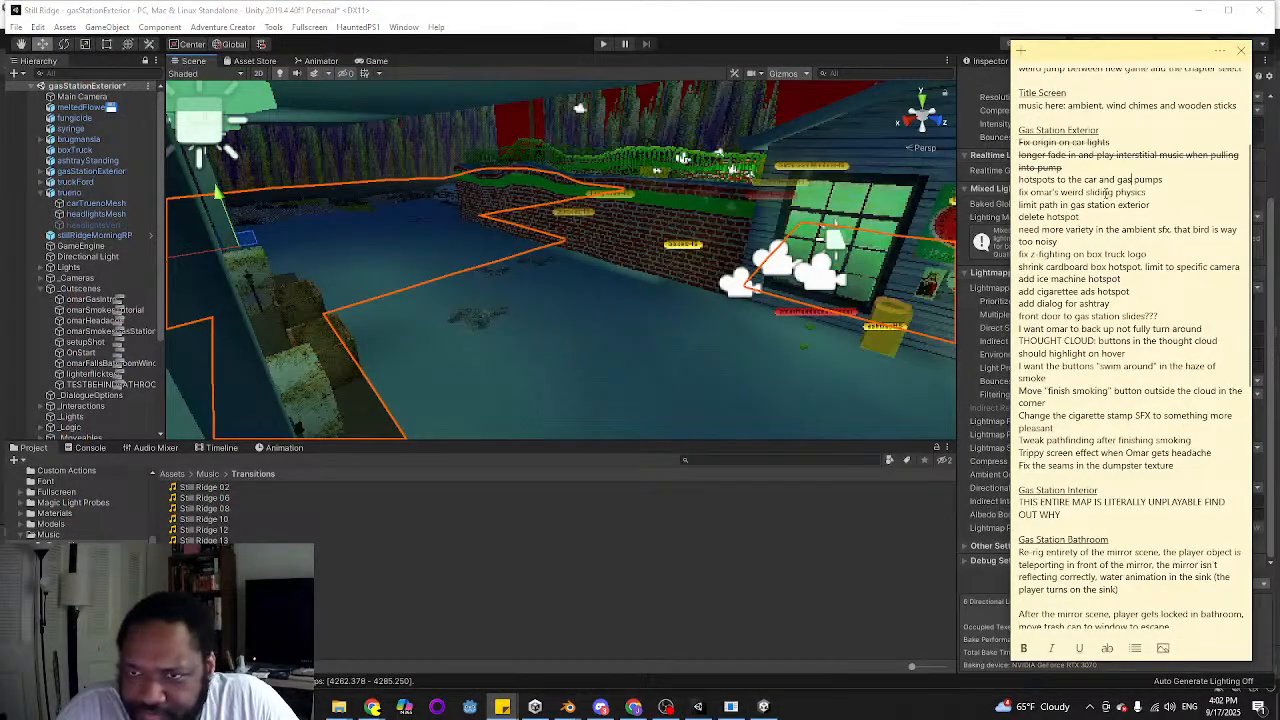
Return to the Unity scene view and select the trueno car under the pump canopy
{"action": "left_click", "coordinate": [631, 240]}
{"action": "scroll", "coordinate": [605, 280], "scroll_direction": "down", "scroll_amount": 3}
{"action": "mouse_move", "coordinate": [605, 280]}
{"action": "right_mouse_down"}
{"action": "mouse_move", "coordinate": [549, 237]}
{"action": "mouse_move", "coordinate": [588, 274]}
{"action": "right_mouse_up"}
{"action": "key", "text": "w"}
{"action": "left_click", "coordinate": [495, 255]}
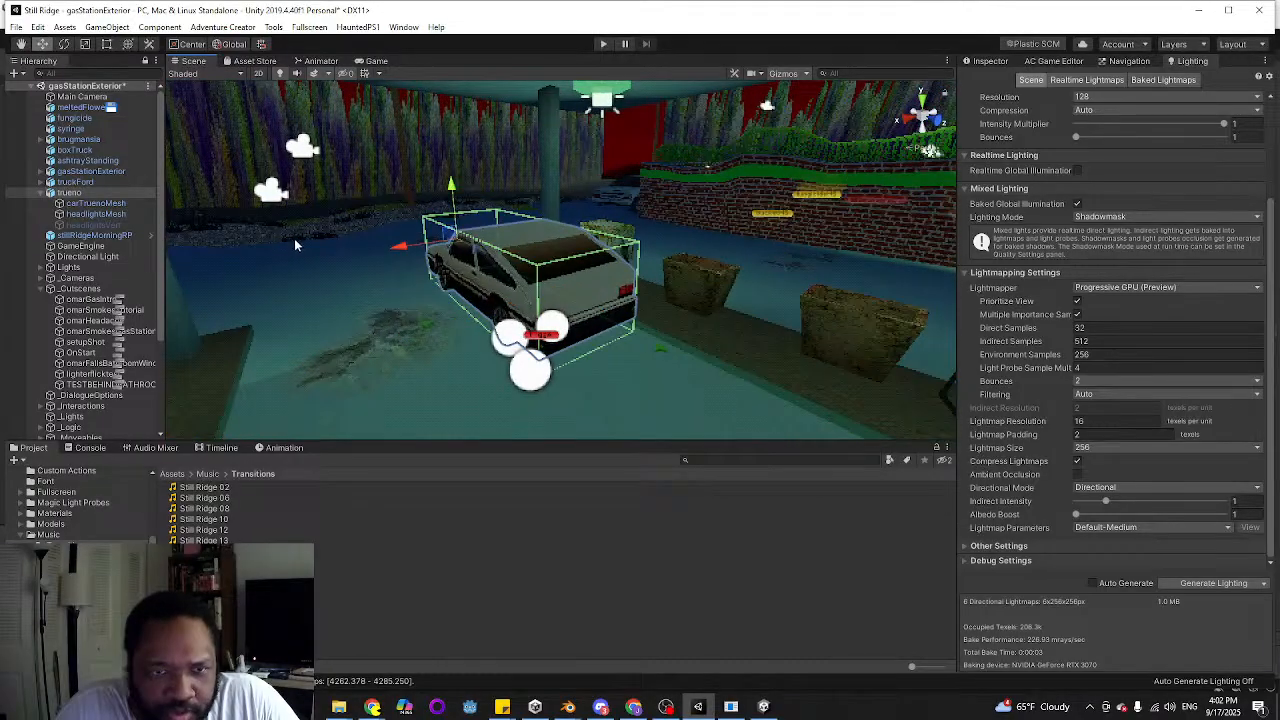
{"action": "right_click_drag", "start_coordinate": [430, 268], "coordinate": [460, 274]}
Open Adventure Creator's Scene manager and choose Hotspot as the scene prefab to add
{"action": "left_click", "coordinate": [1055, 60]}
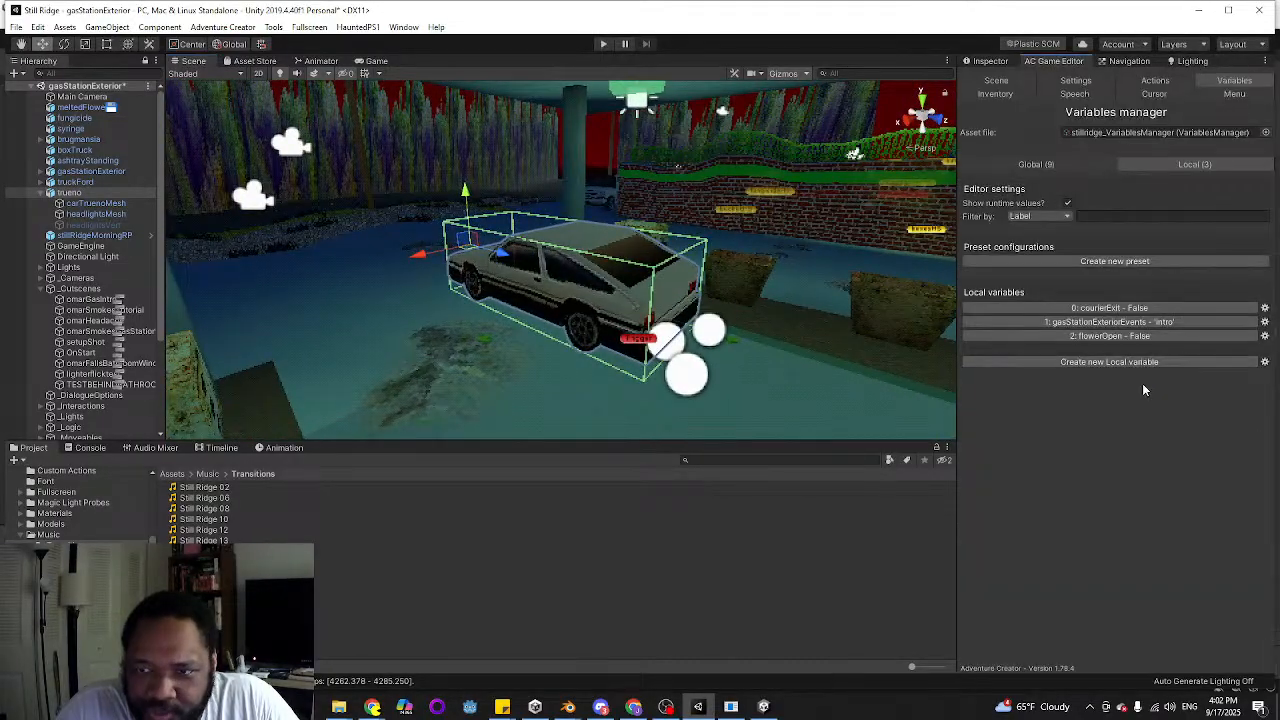
{"action": "left_click", "coordinate": [1010, 82]}
{"action": "scroll", "coordinate": [1108, 468], "scroll_direction": "down", "scroll_amount": 10}
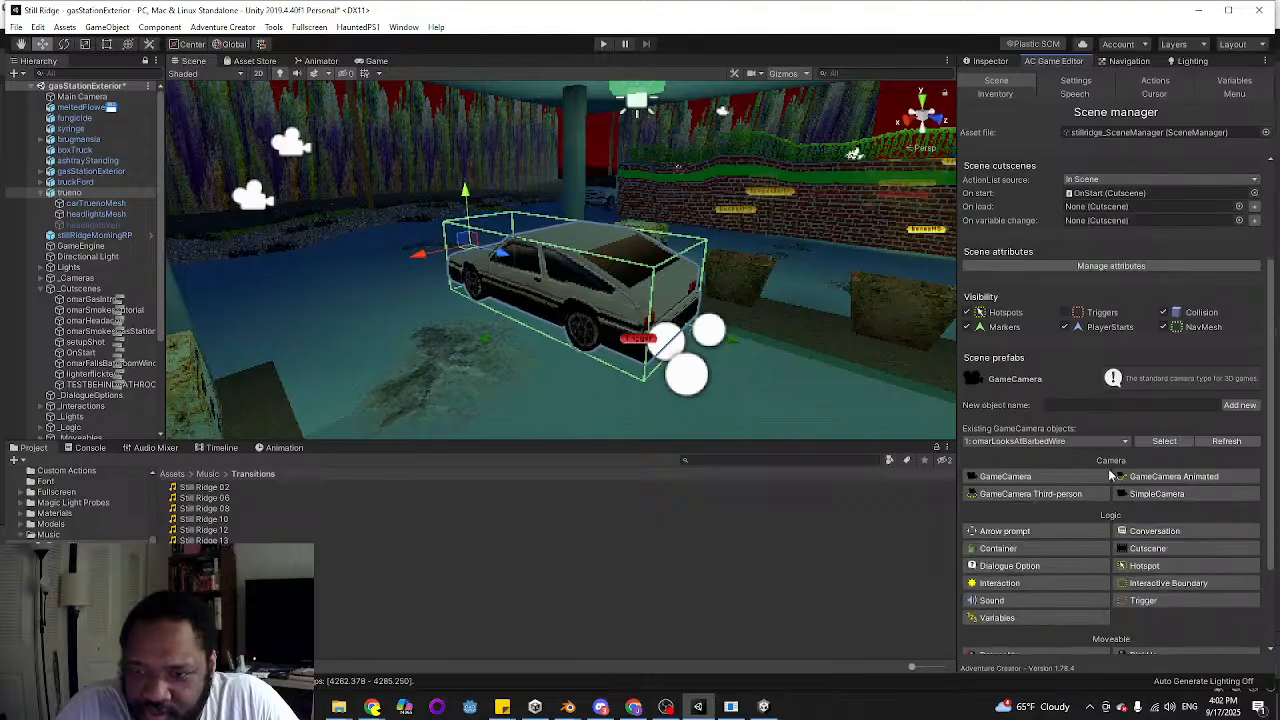
{"action": "left_click", "coordinate": [1146, 443]}
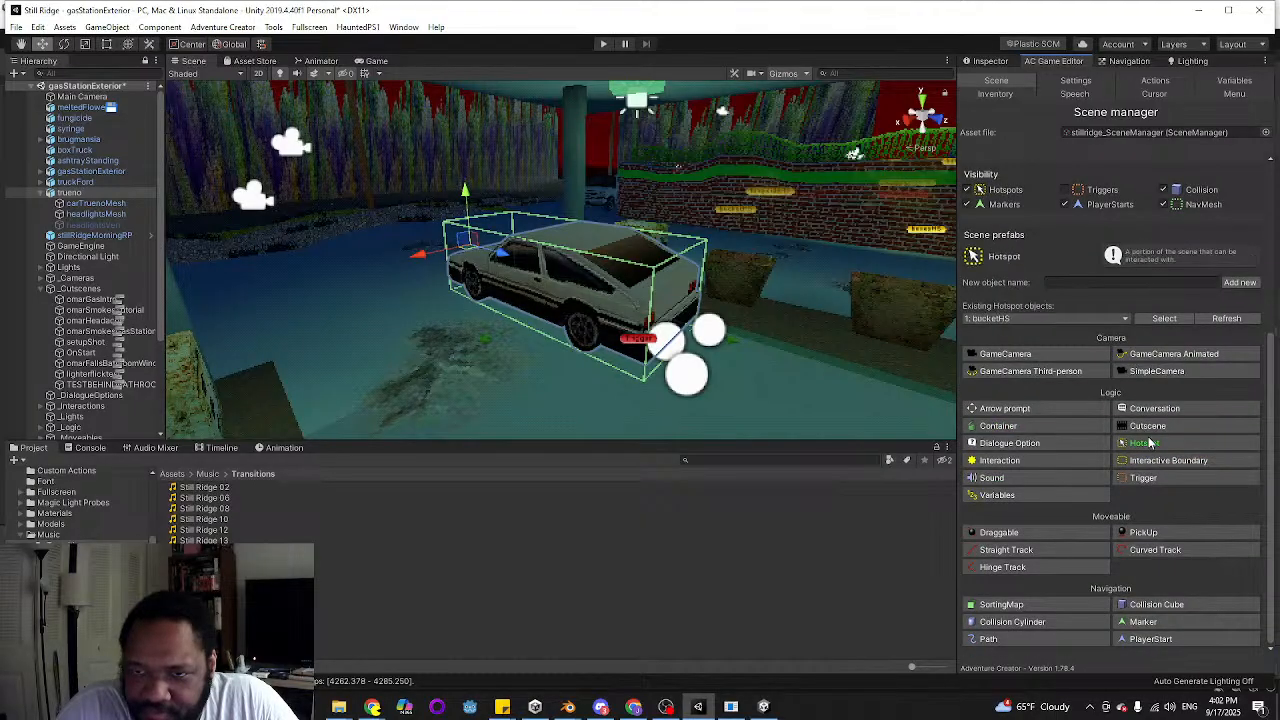
Add a new hotspot named TruenoHS without positioning it over a mesh
{"action": "left_click", "coordinate": [1087, 283]}
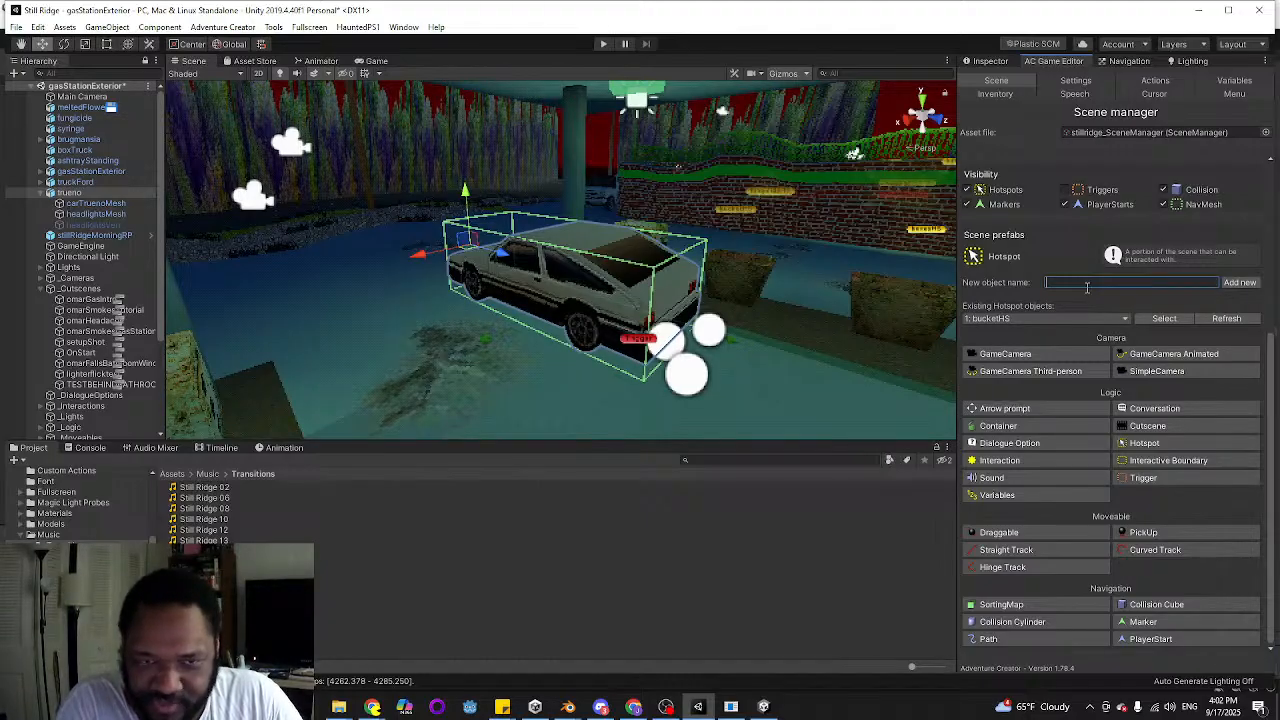
{"action": "type", "text": "Trueno"}
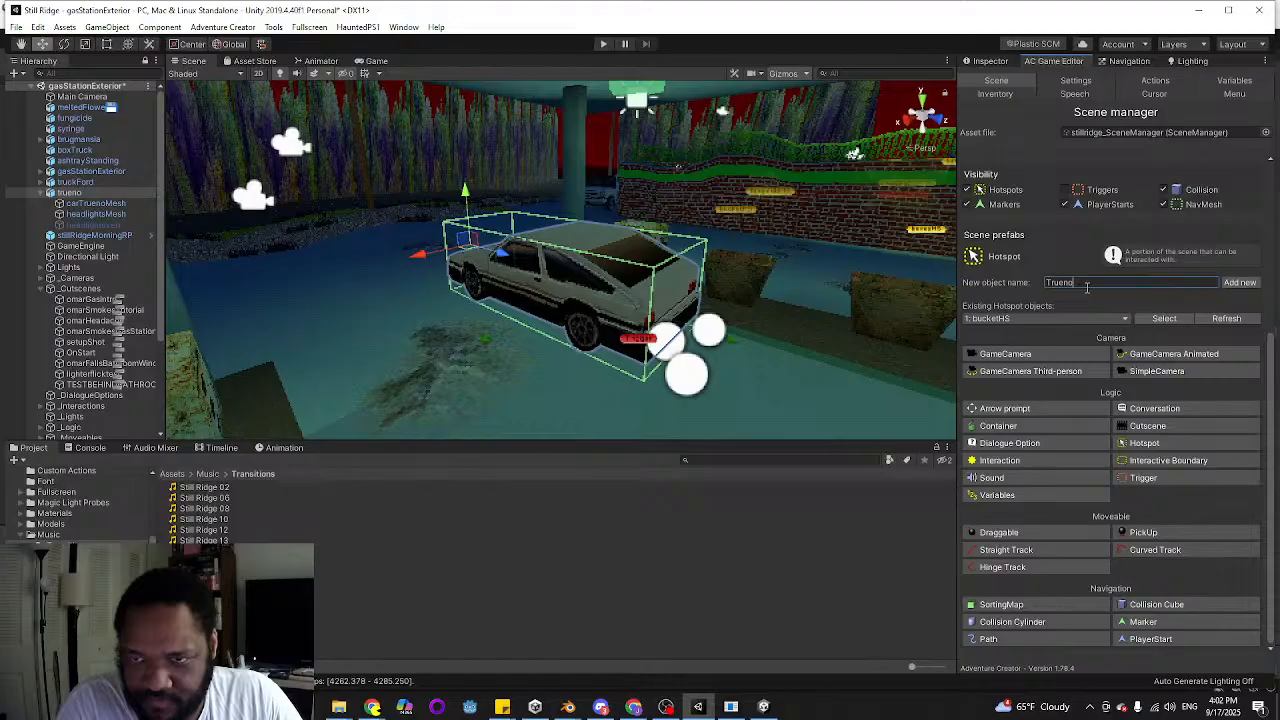
{"action": "type", "text": "HS"}
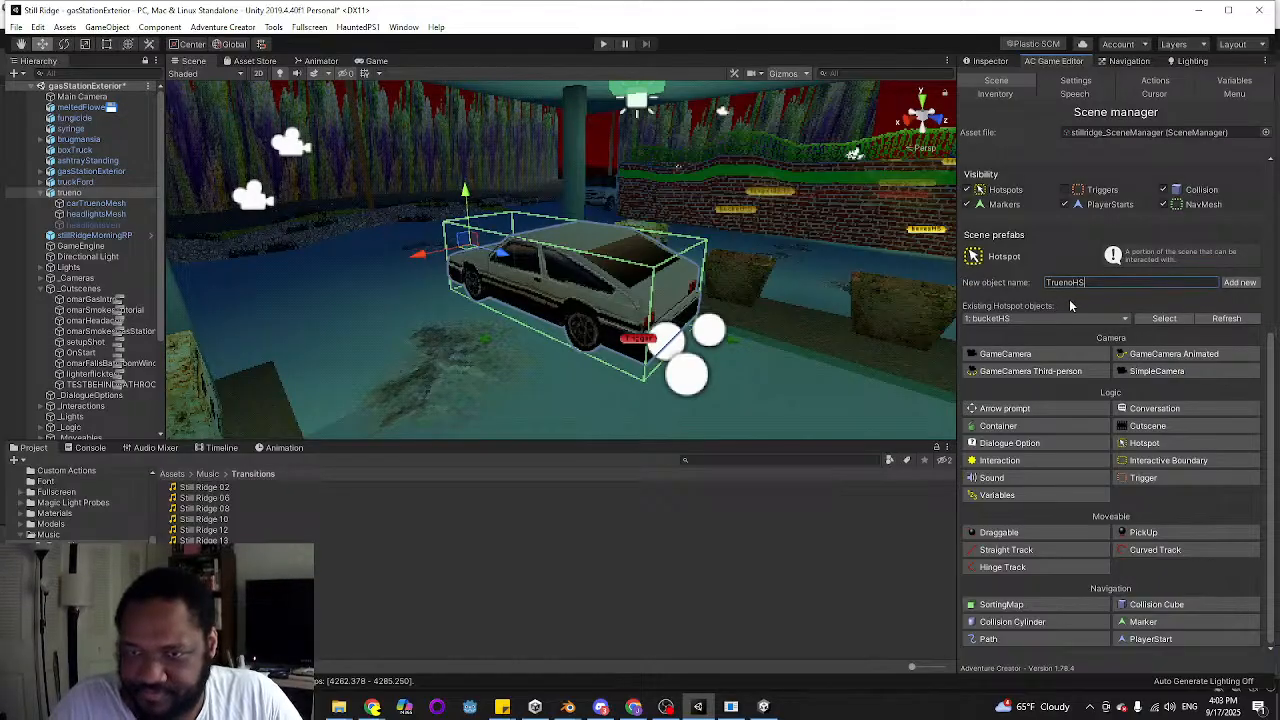
{"action": "left_click", "coordinate": [1237, 283]}
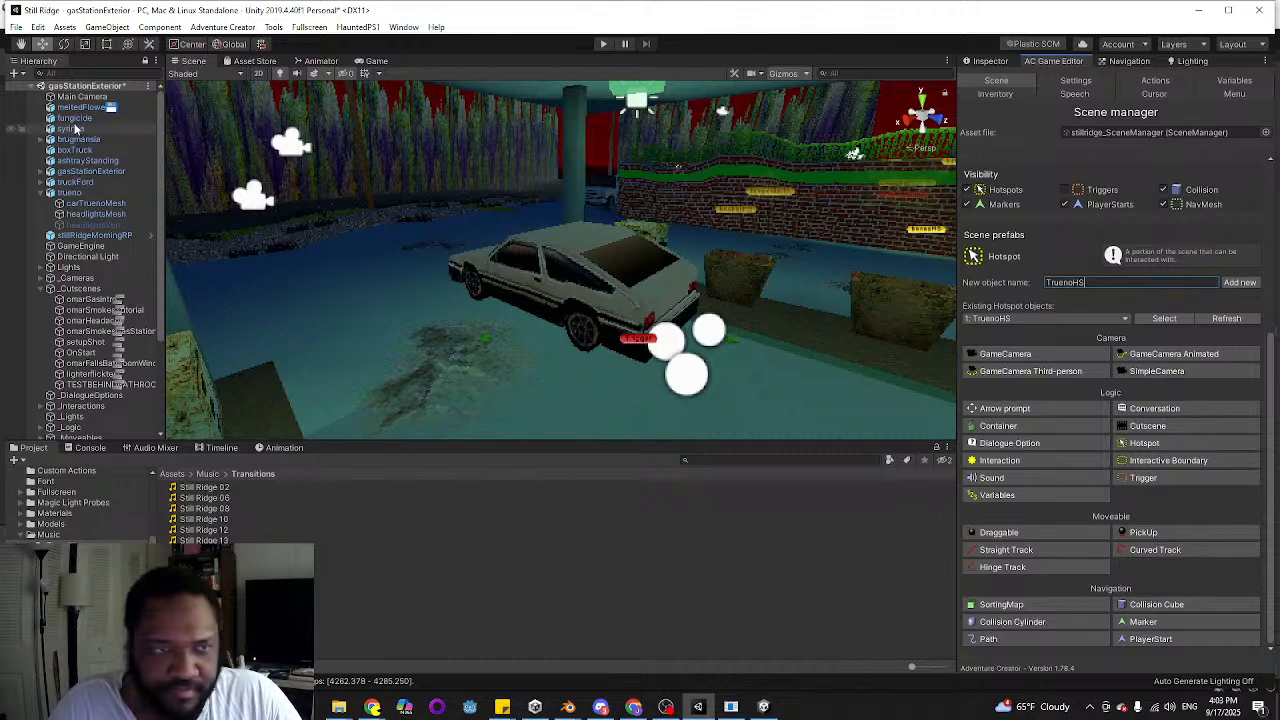
Search the hierarchy for "tr", inspect the TruenoHS hotspot's properties and delete it
{"action": "left_click", "coordinate": [70, 74]}
{"action": "type", "text": "tr"}
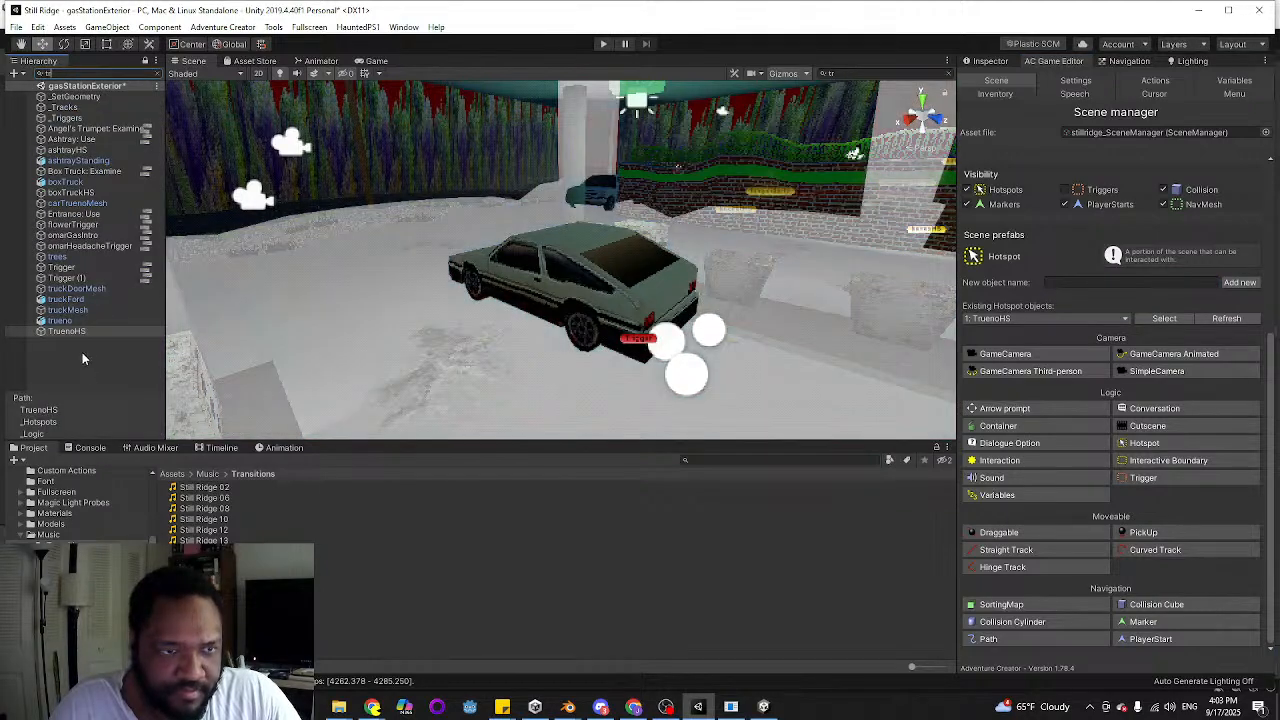
{"action": "left_click", "coordinate": [77, 332]}
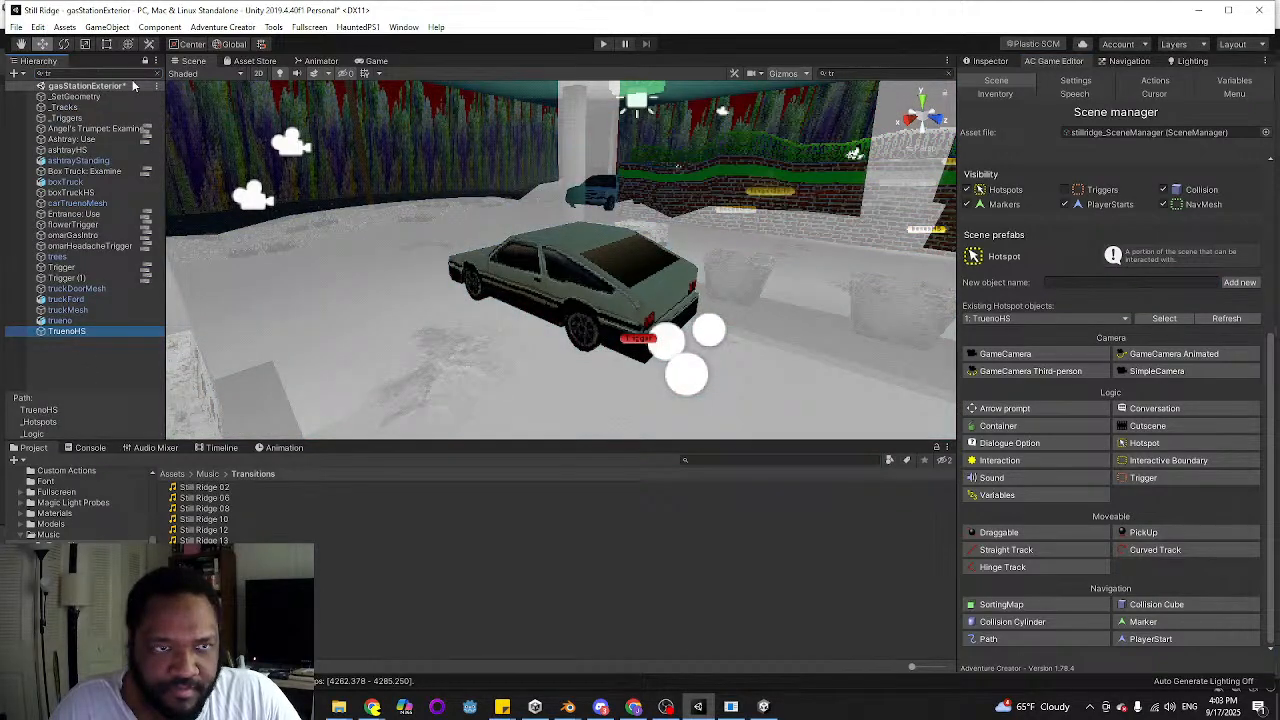
{"action": "left_click", "coordinate": [157, 74]}
{"action": "left_click", "coordinate": [990, 61]}
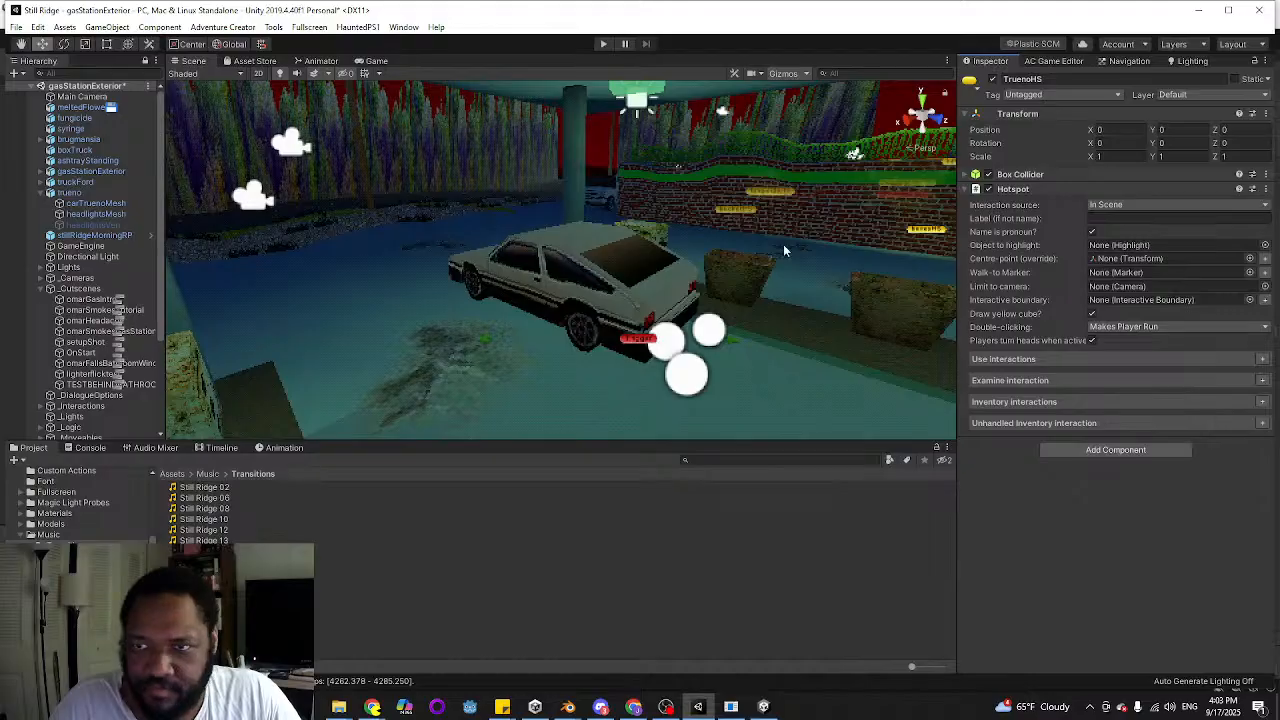
{"action": "left_click_drag", "start_coordinate": [783, 244], "coordinate": [769, 315], "text": "alt"}
{"action": "key", "text": "a"}
{"action": "right_click_drag", "start_coordinate": [674, 314], "coordinate": [580, 315]}
{"action": "key", "text": "s"}
{"action": "key", "text": "a"}
{"action": "key", "text": "Delete"}
{"action": "key", "text": "a"}
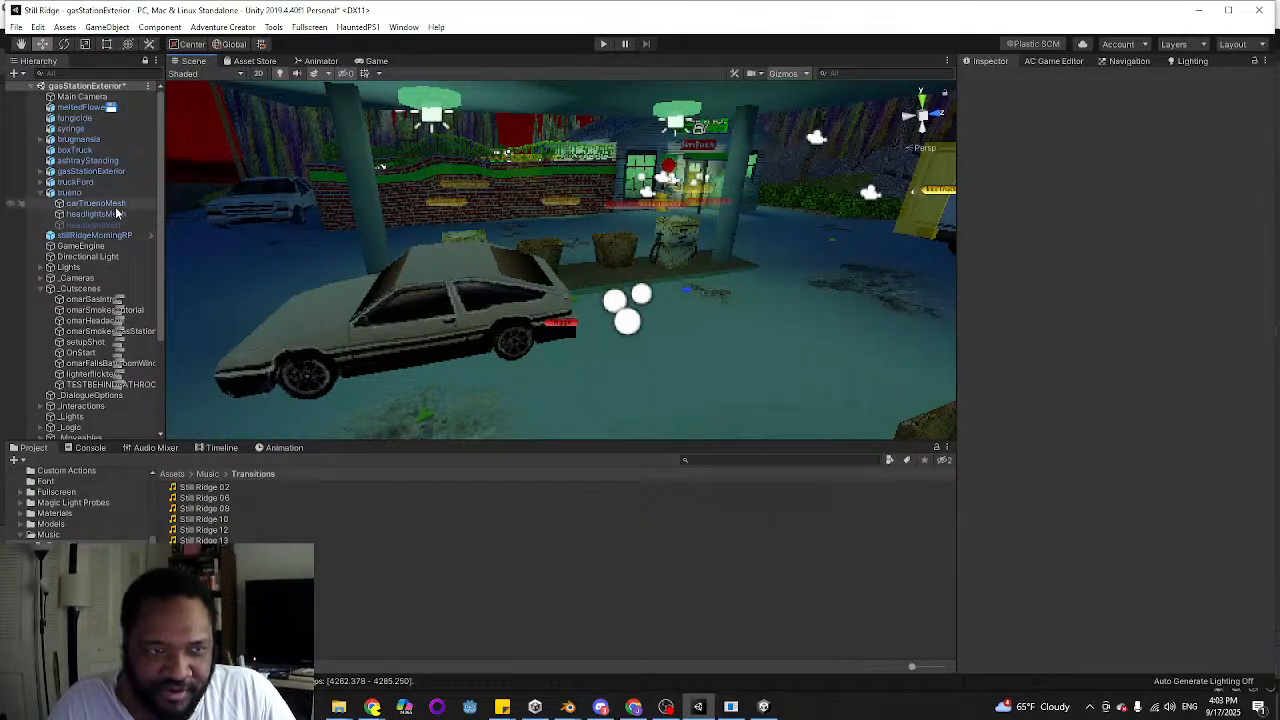
Add a hotspot named TruenoHS positioned over the selected carTruenoMesh
{"action": "left_click", "coordinate": [96, 203]}
{"action": "left_click", "coordinate": [1062, 62]}
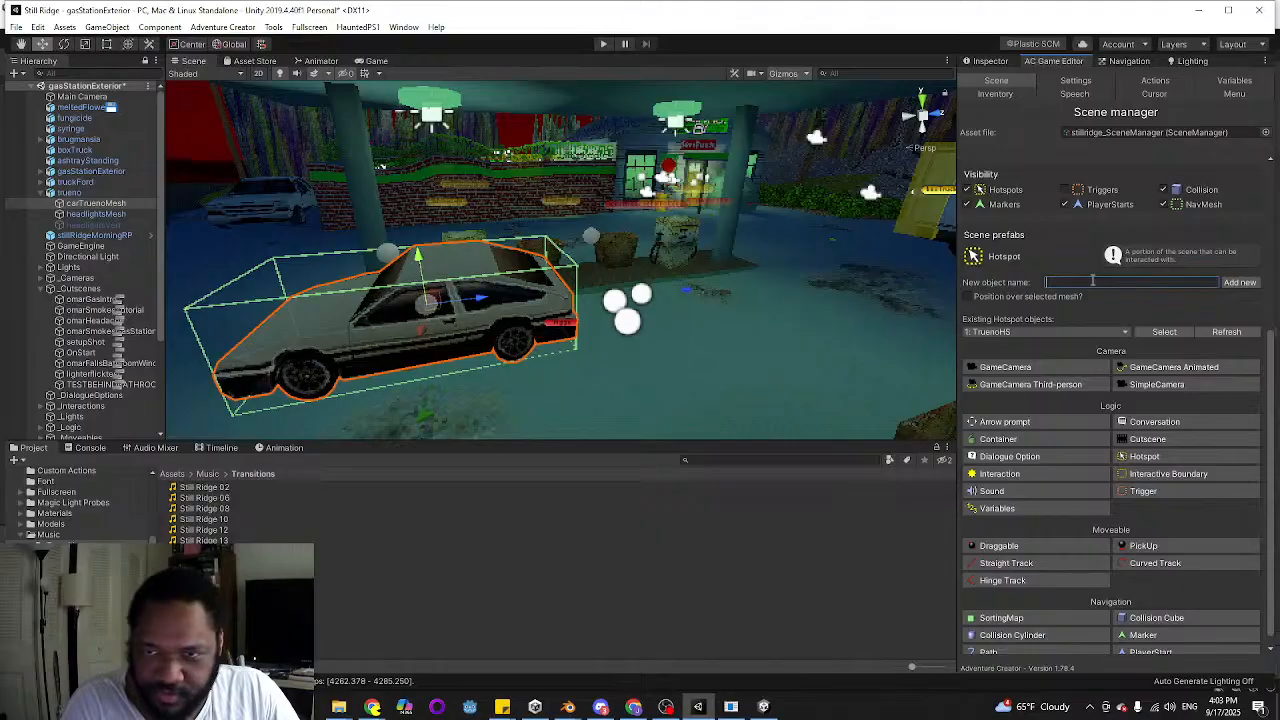
{"action": "type", "text": "TruenoHS"}
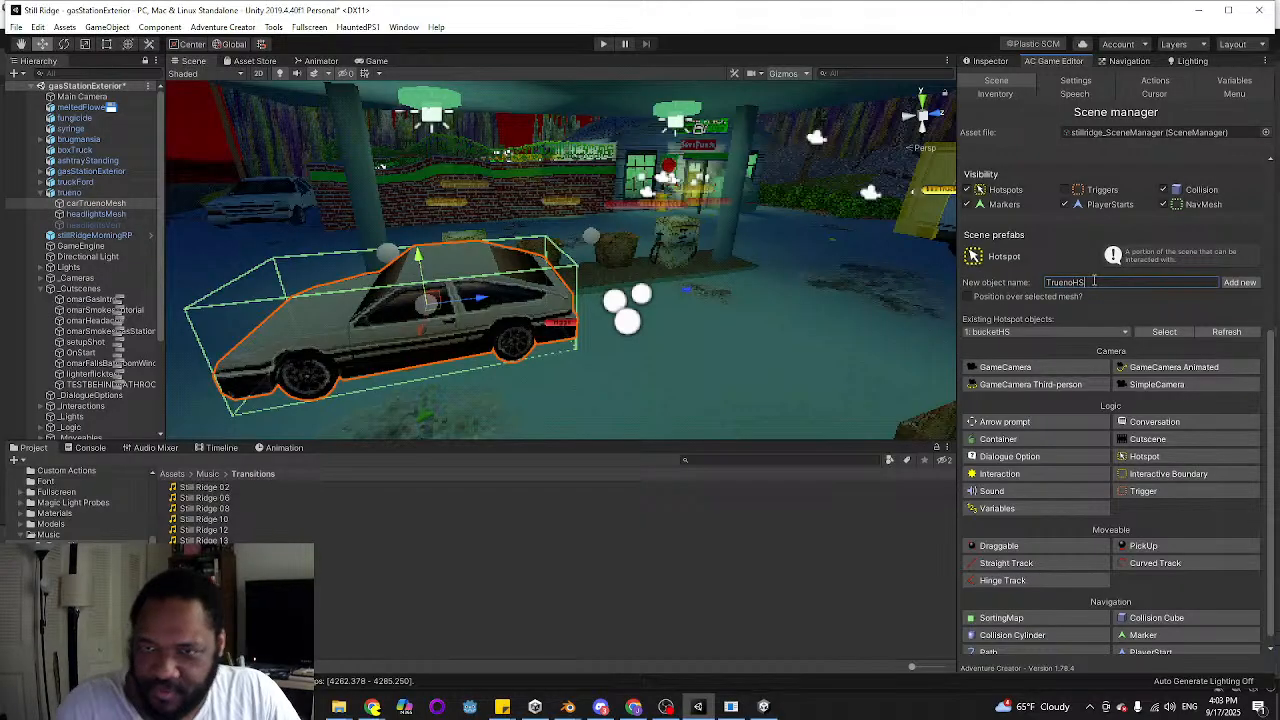
{"action": "left_click", "coordinate": [968, 297]}
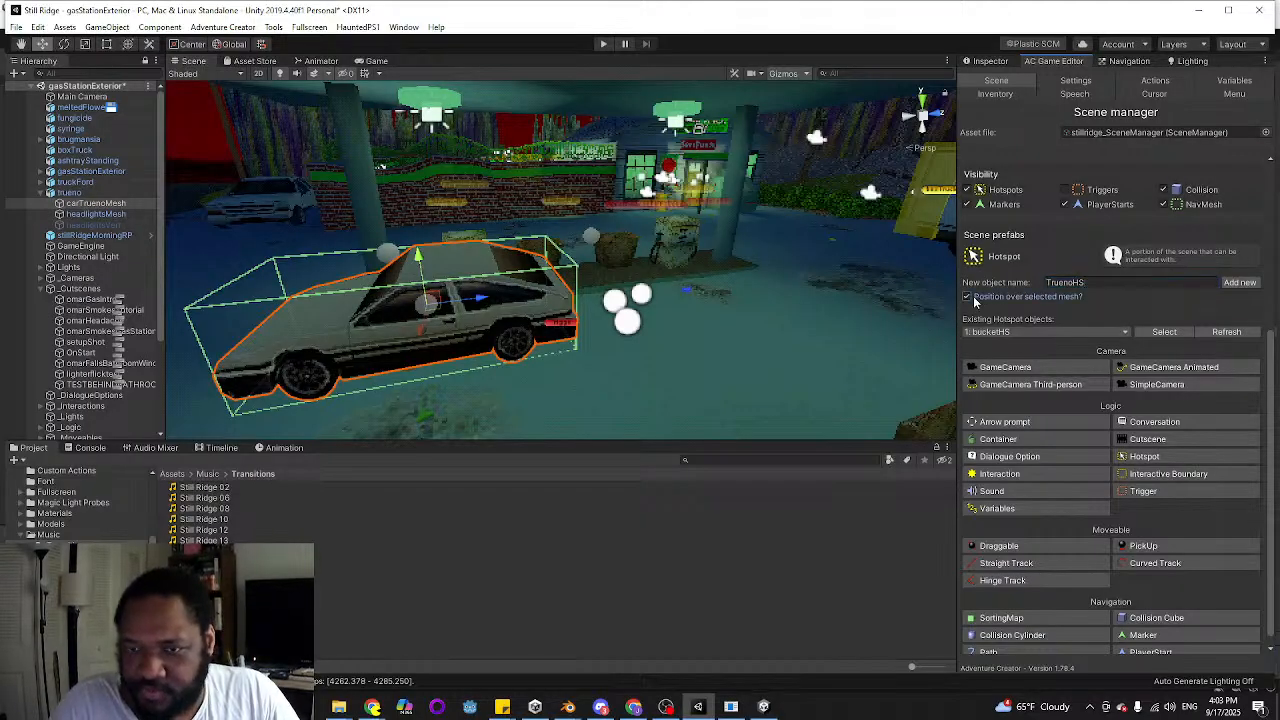
{"action": "left_click", "coordinate": [1235, 282]}
Label the TruenoHS hotspot Car and add an Examine interaction with the player action Turn To Face
{"action": "left_click", "coordinate": [984, 60]}
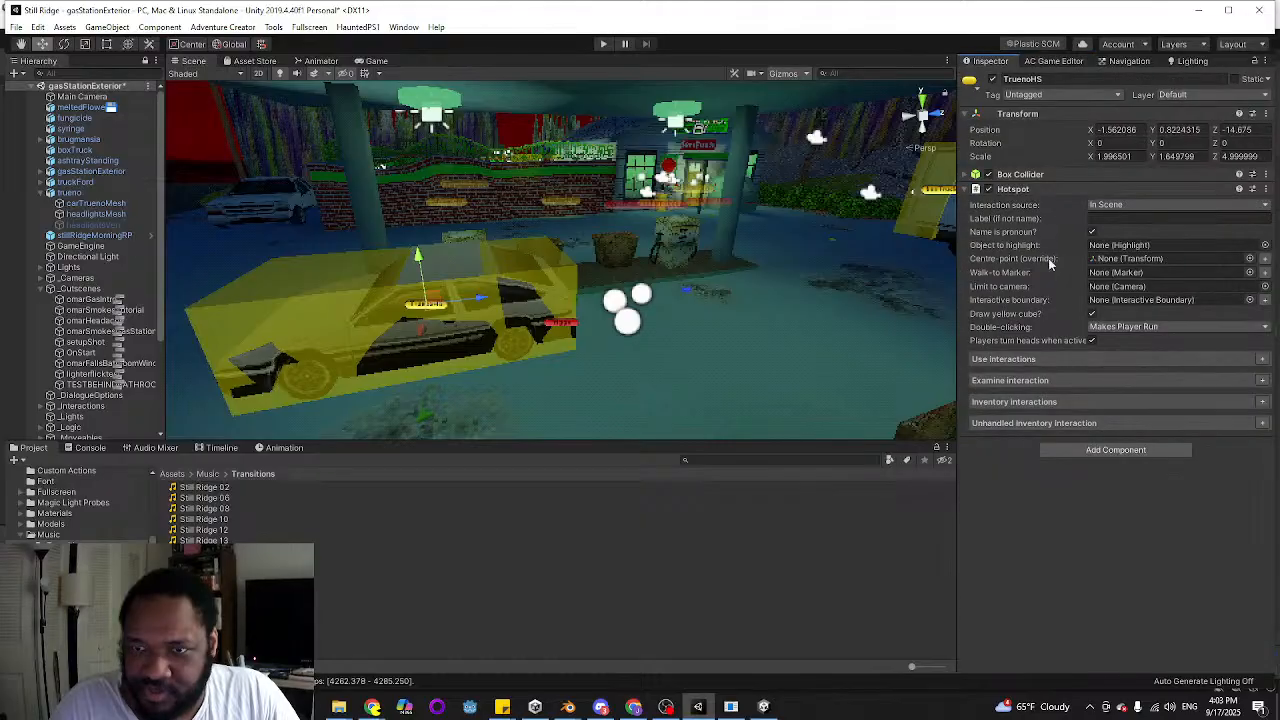
{"action": "left_click", "coordinate": [1112, 218]}
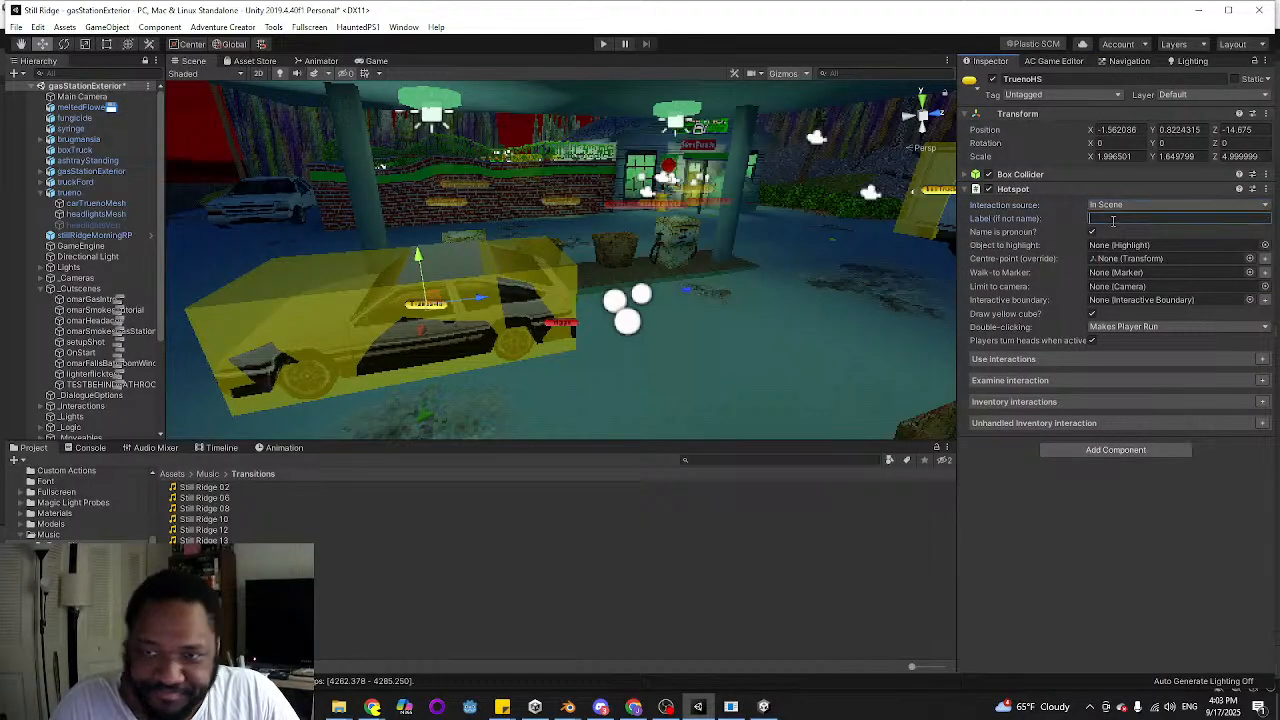
{"action": "type", "text": "Car"}
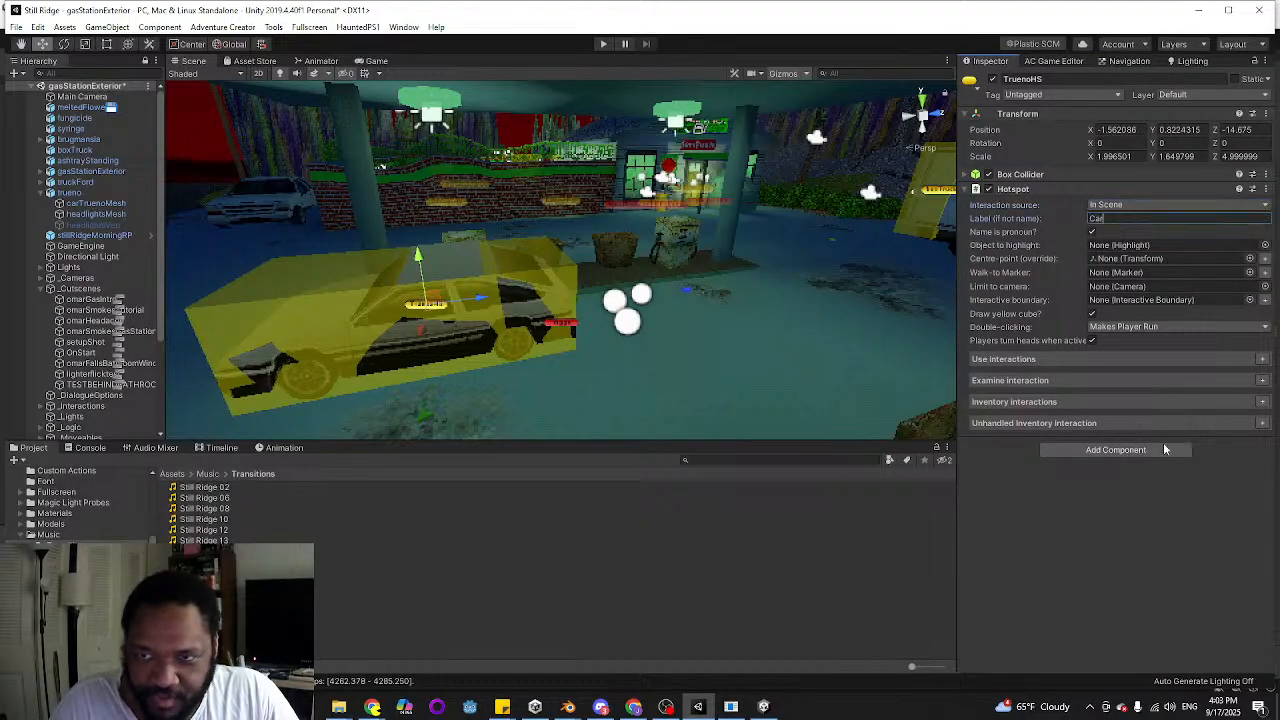
{"action": "left_click", "coordinate": [1262, 380]}
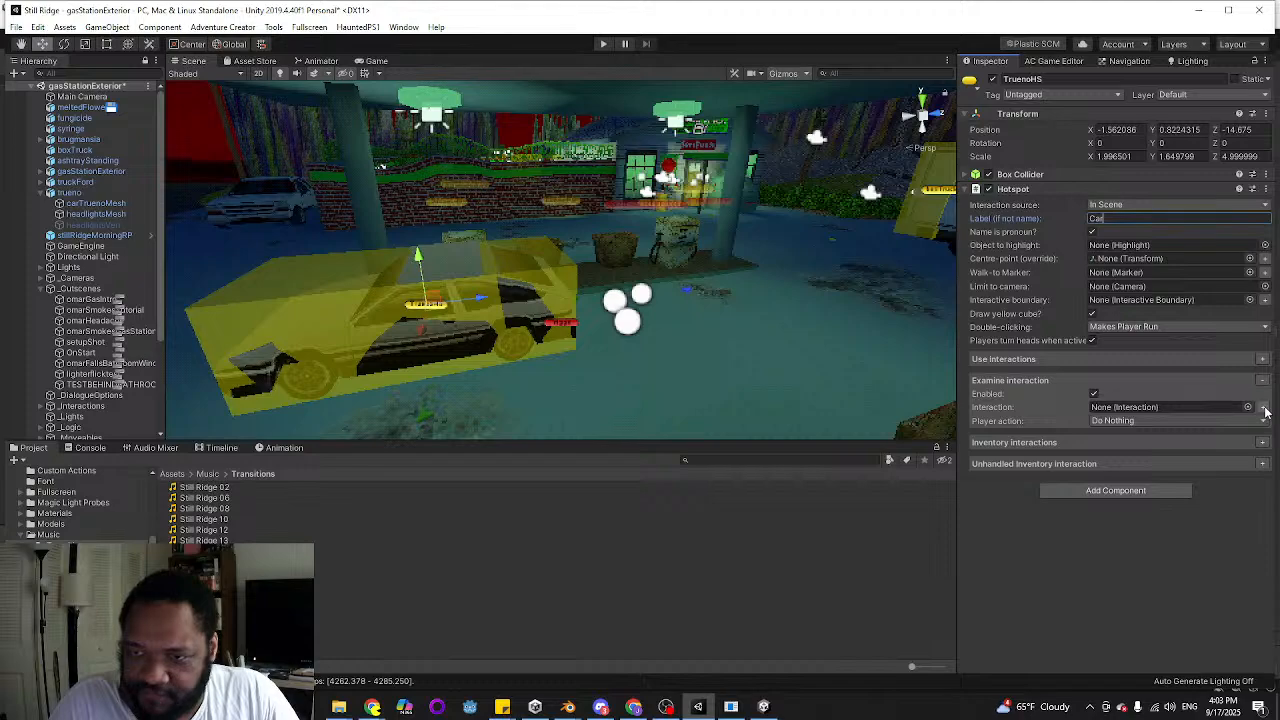
{"action": "left_click", "coordinate": [1232, 420]}
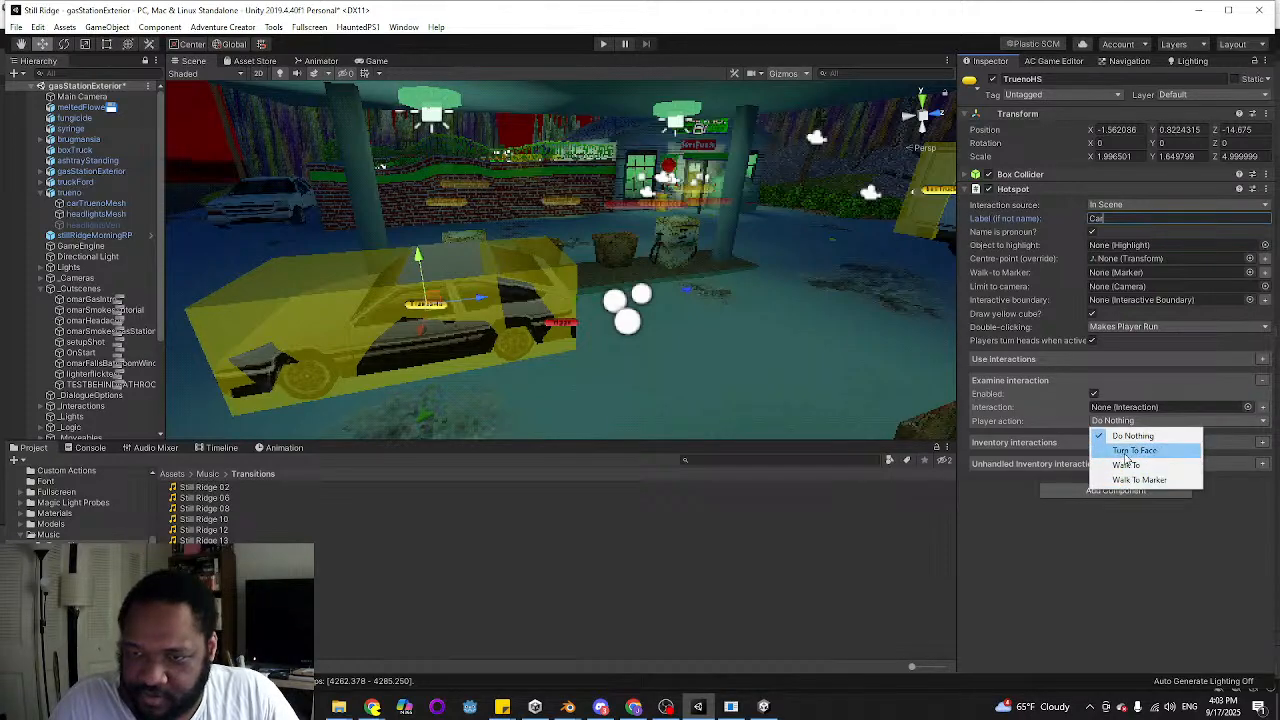
{"action": "left_click", "coordinate": [1128, 452]}
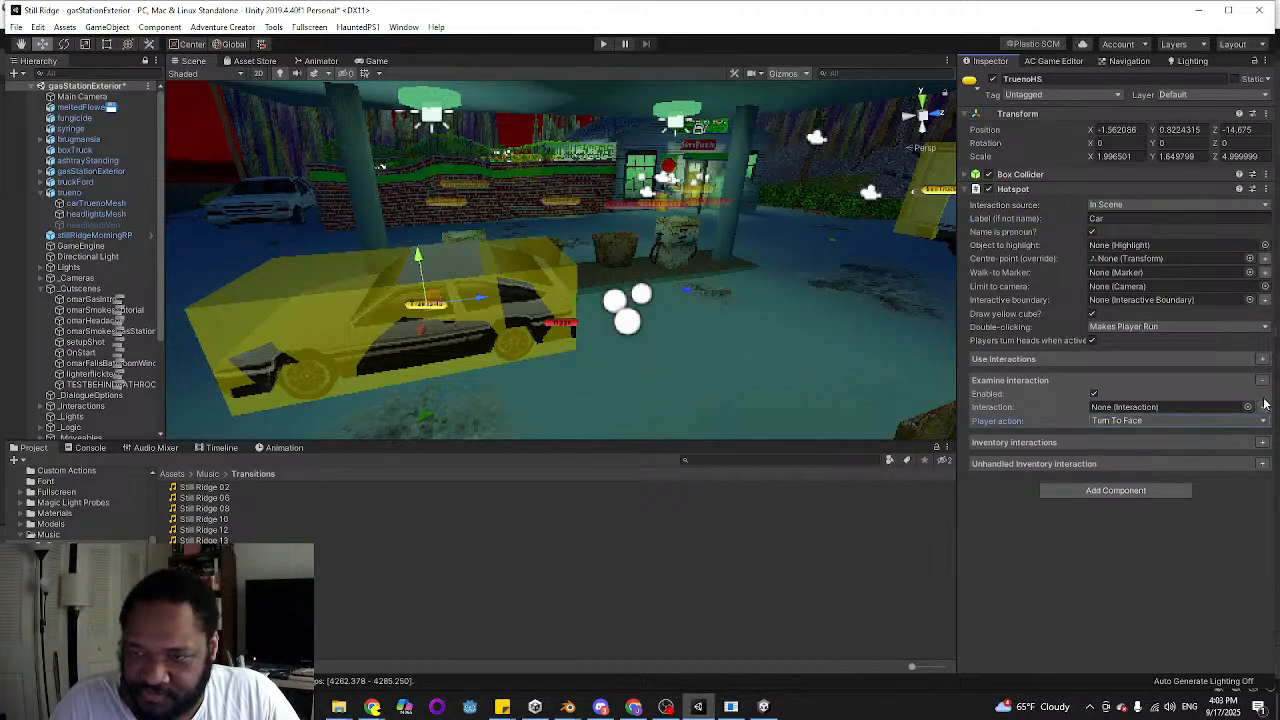
Create the car's Examine interaction, open its action list and change the first action to Dialogue: Play speech
{"action": "left_click", "coordinate": [1263, 407]}
{"action": "left_click", "coordinate": [1263, 407]}
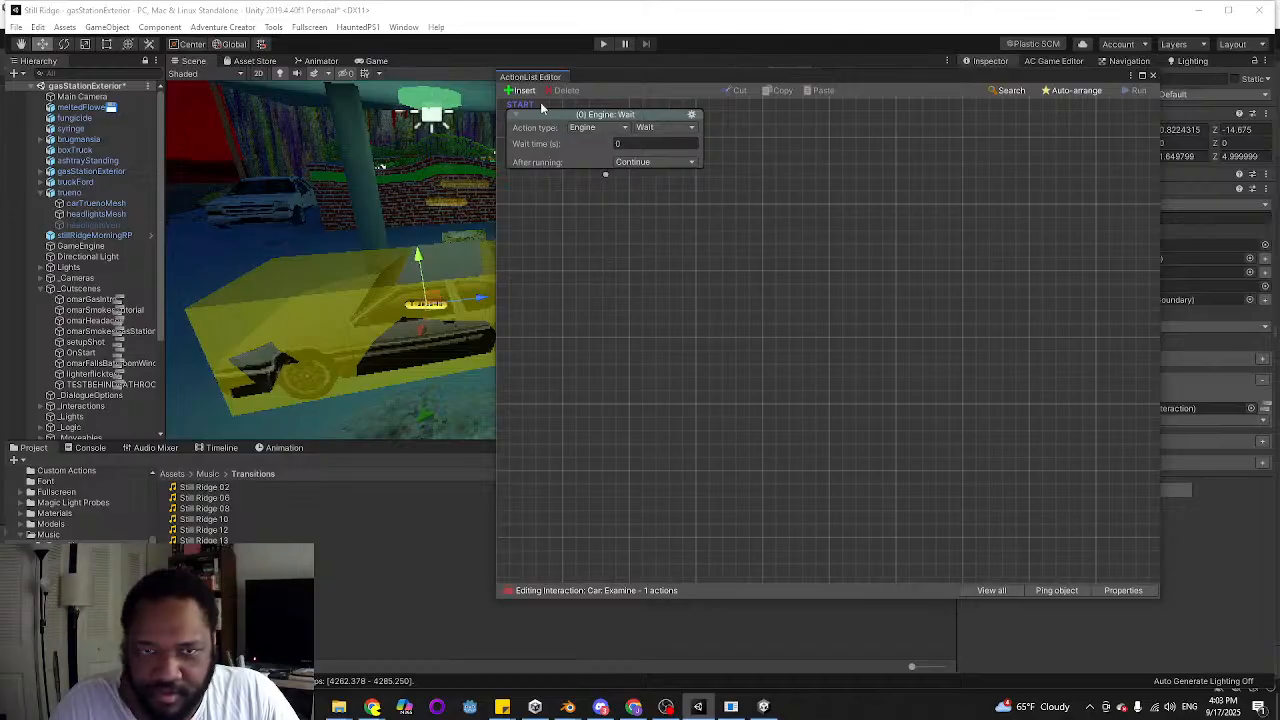
{"action": "left_click", "coordinate": [596, 127]}
{"action": "left_click", "coordinate": [612, 202]}
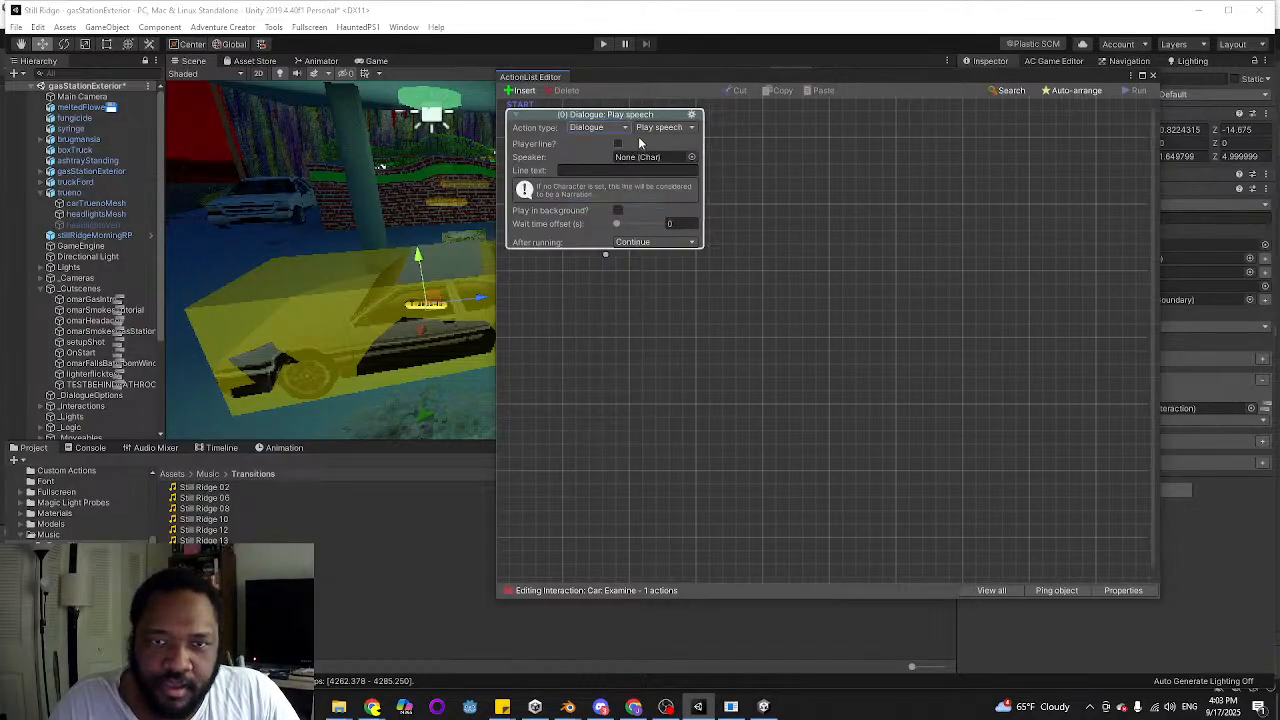
Make the car's speech action a player line with the text "It's my car" and close the action list
{"action": "left_click", "coordinate": [618, 143]}
{"action": "left_click", "coordinate": [615, 170]}
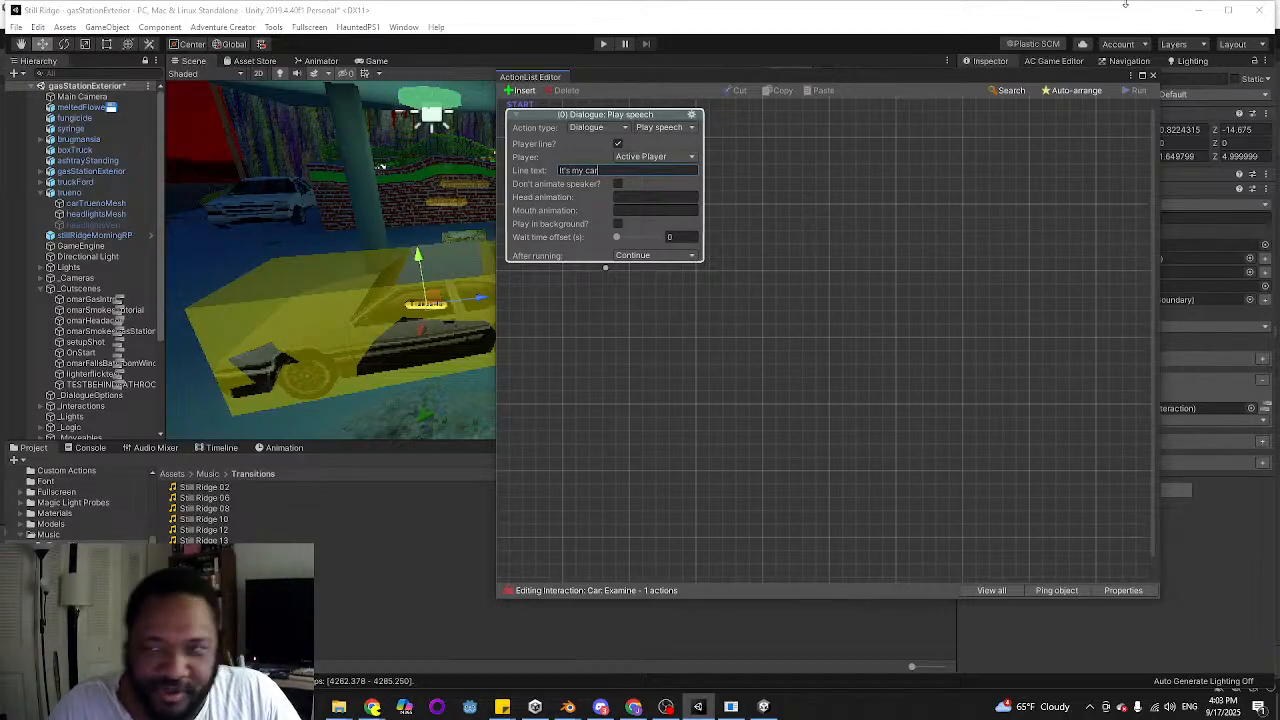
{"action": "left_click", "coordinate": [1152, 75]}
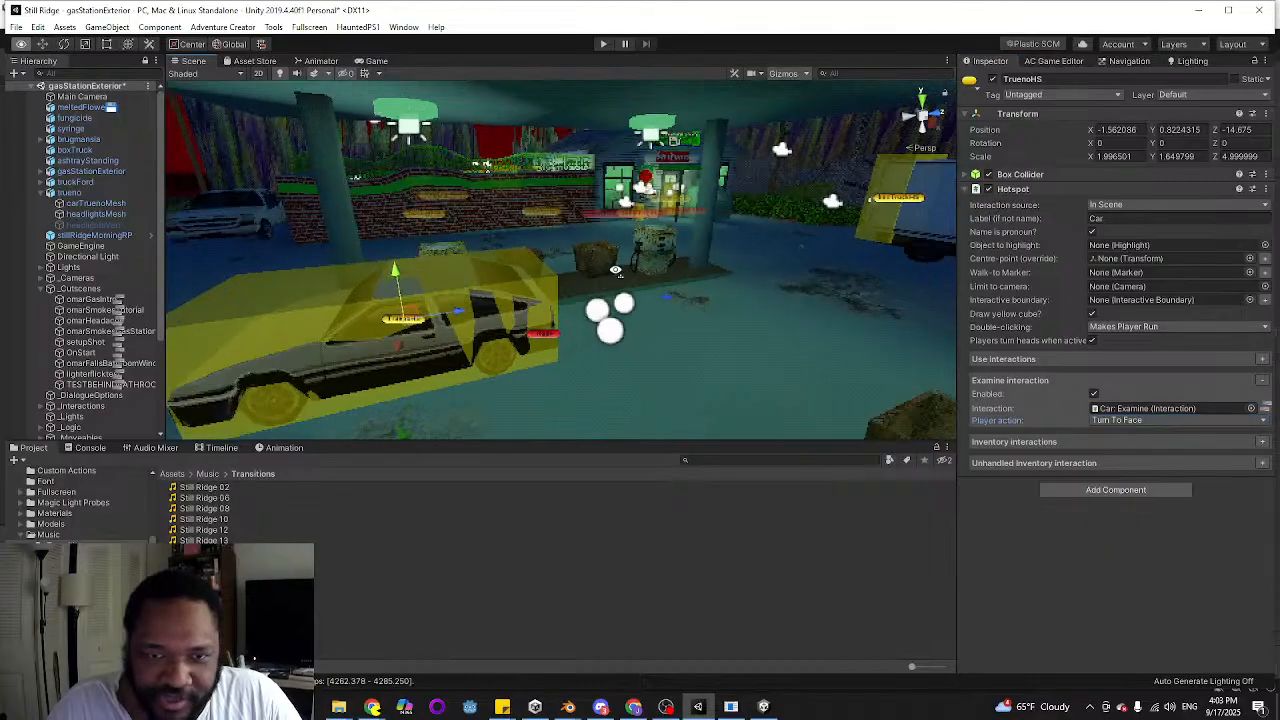
Inspect the box truck hotspot's Examine action list as a reference for the player's dialogue line
{"action": "right_click_drag", "start_coordinate": [616, 270], "coordinate": [740, 232]}
{"action": "left_click", "coordinate": [650, 229]}
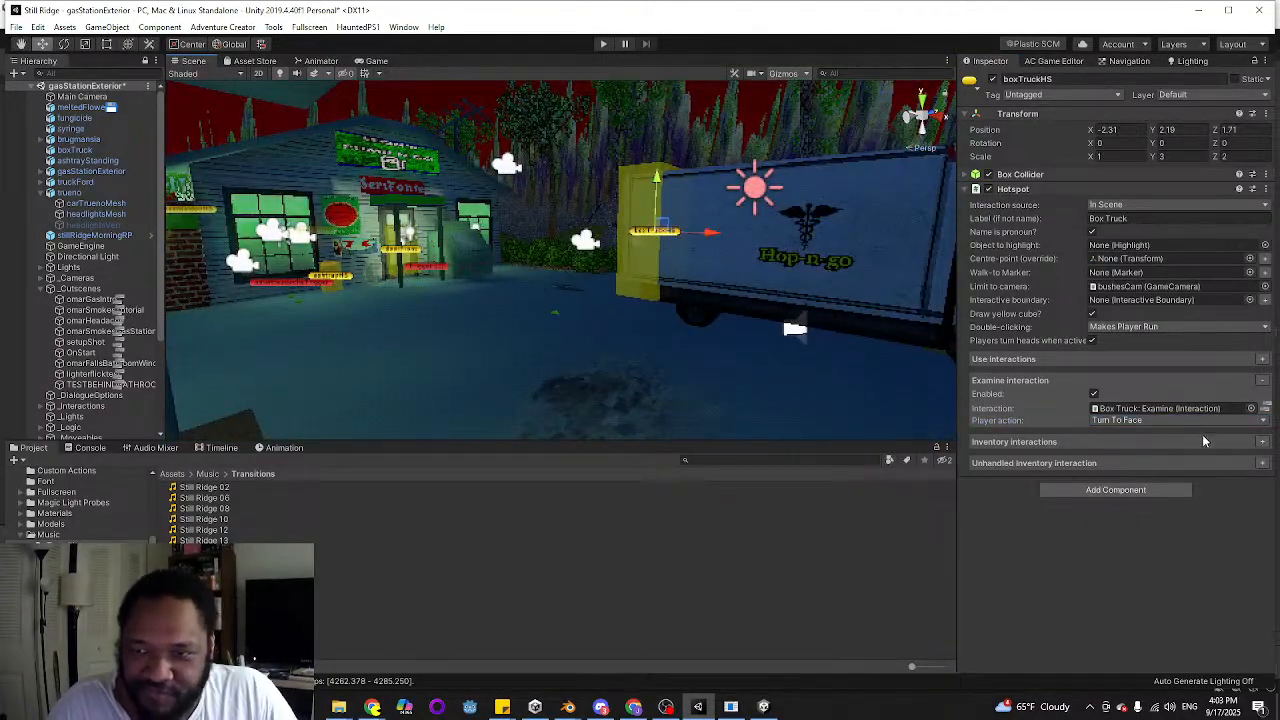
{"action": "left_click", "coordinate": [1266, 409]}
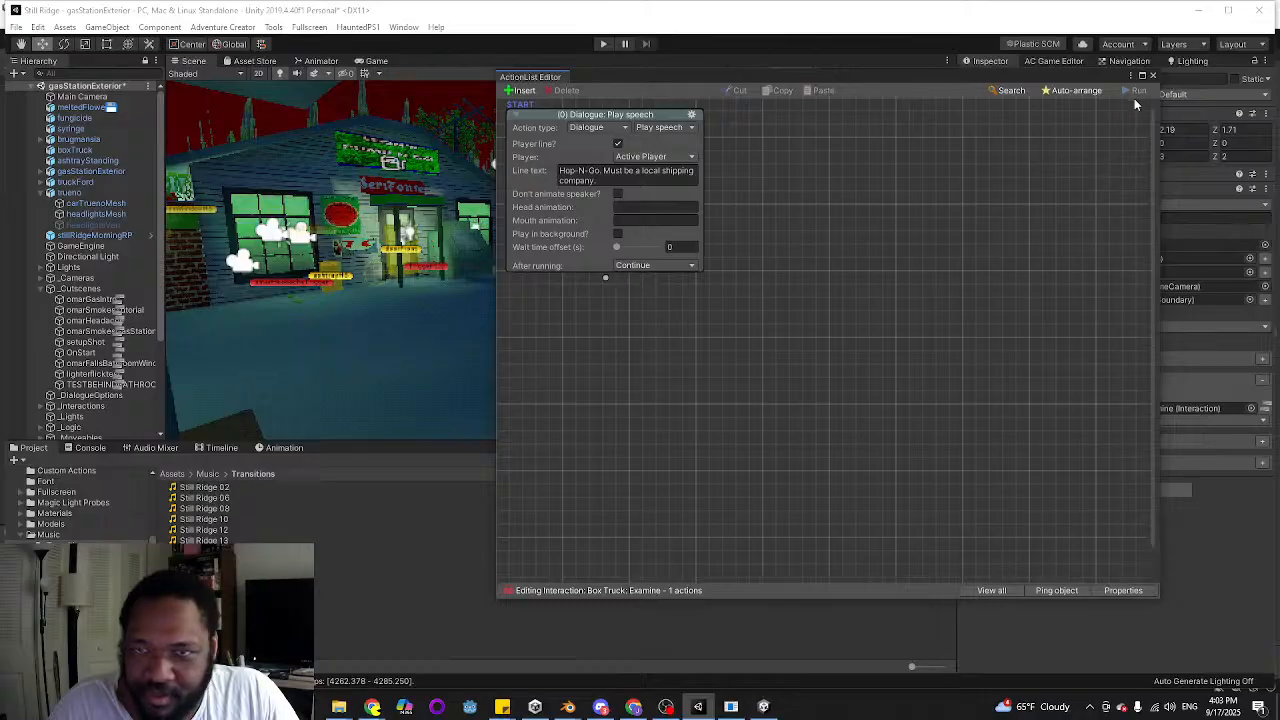
{"action": "left_click", "coordinate": [1153, 74]}
Duplicate the TruenoHS hotspot and move the copy sideways from the car to the gas pump, at X about -3.81
{"action": "right_click_drag", "start_coordinate": [620, 246], "coordinate": [513, 258]}
{"action": "left_click", "coordinate": [587, 243]}
{"action": "left_click", "coordinate": [587, 243]}
{"action": "right_click_drag", "start_coordinate": [587, 243], "coordinate": [394, 229]}
{"action": "left_click", "coordinate": [333, 230]}
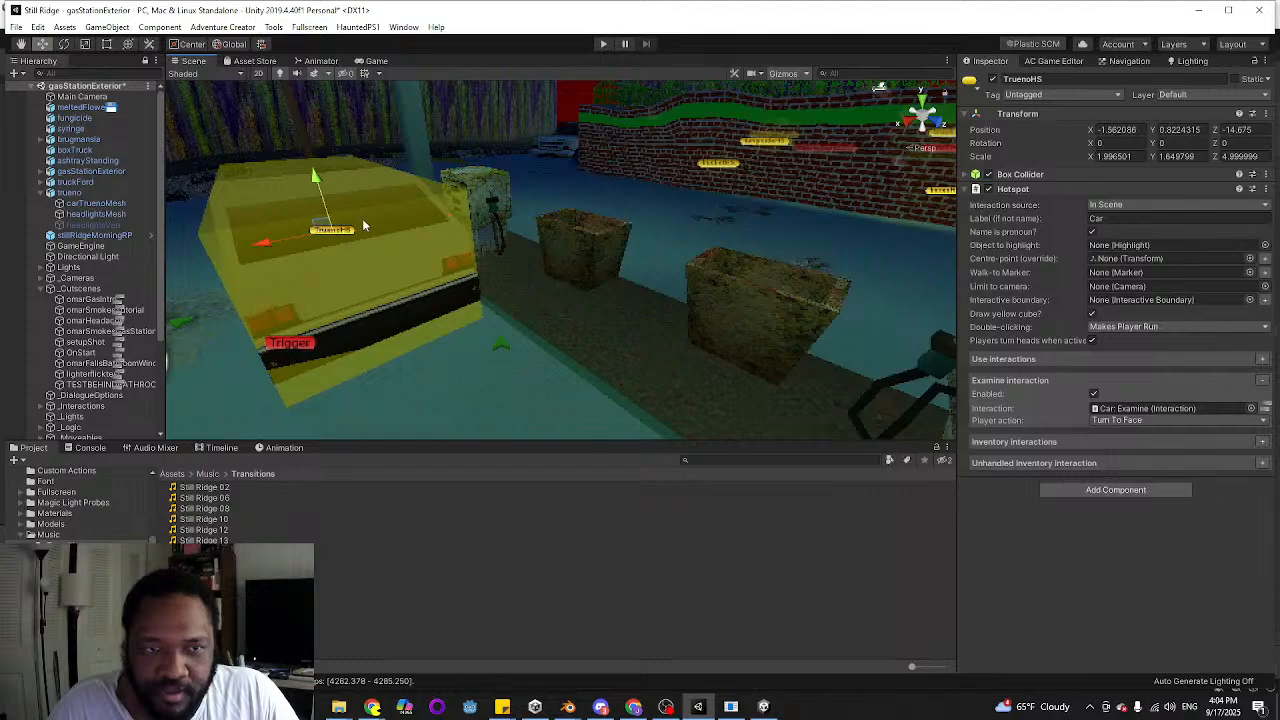
{"action": "right_click_drag", "start_coordinate": [534, 282], "coordinate": [406, 334]}
{"action": "key", "text": "ctrl+d"}
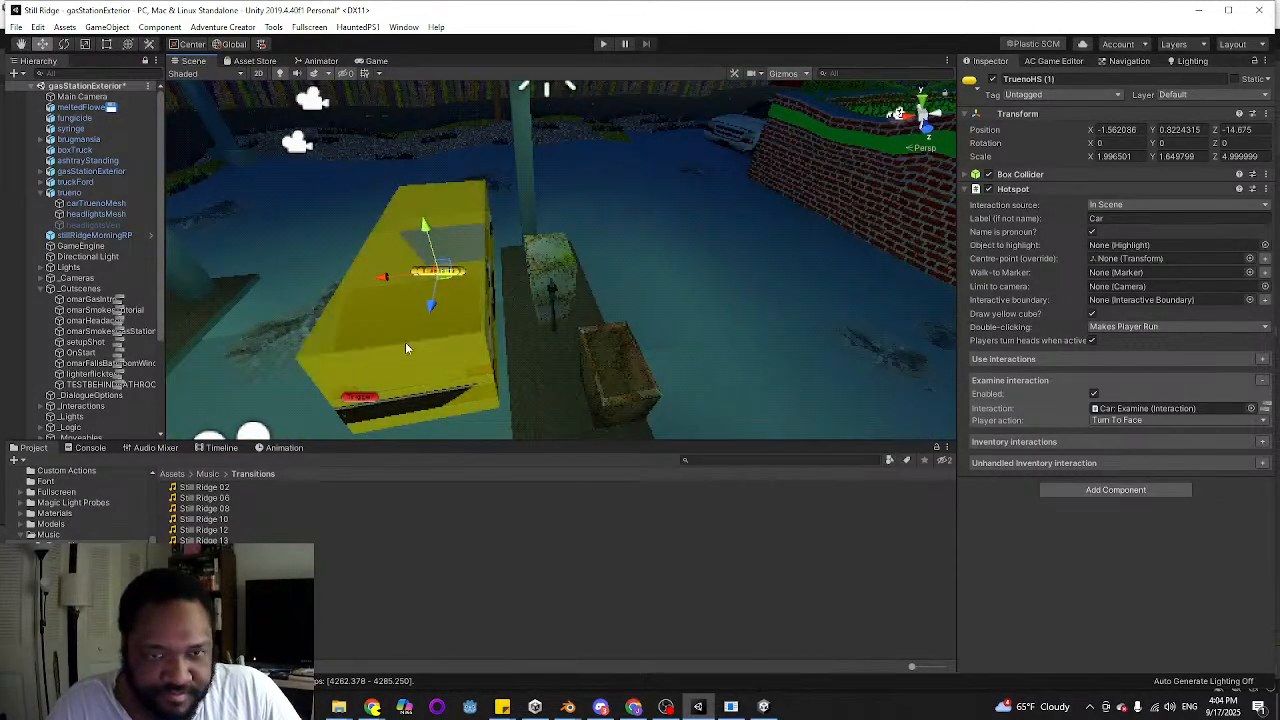
{"action": "left_click_drag", "start_coordinate": [398, 278], "coordinate": [512, 277]}
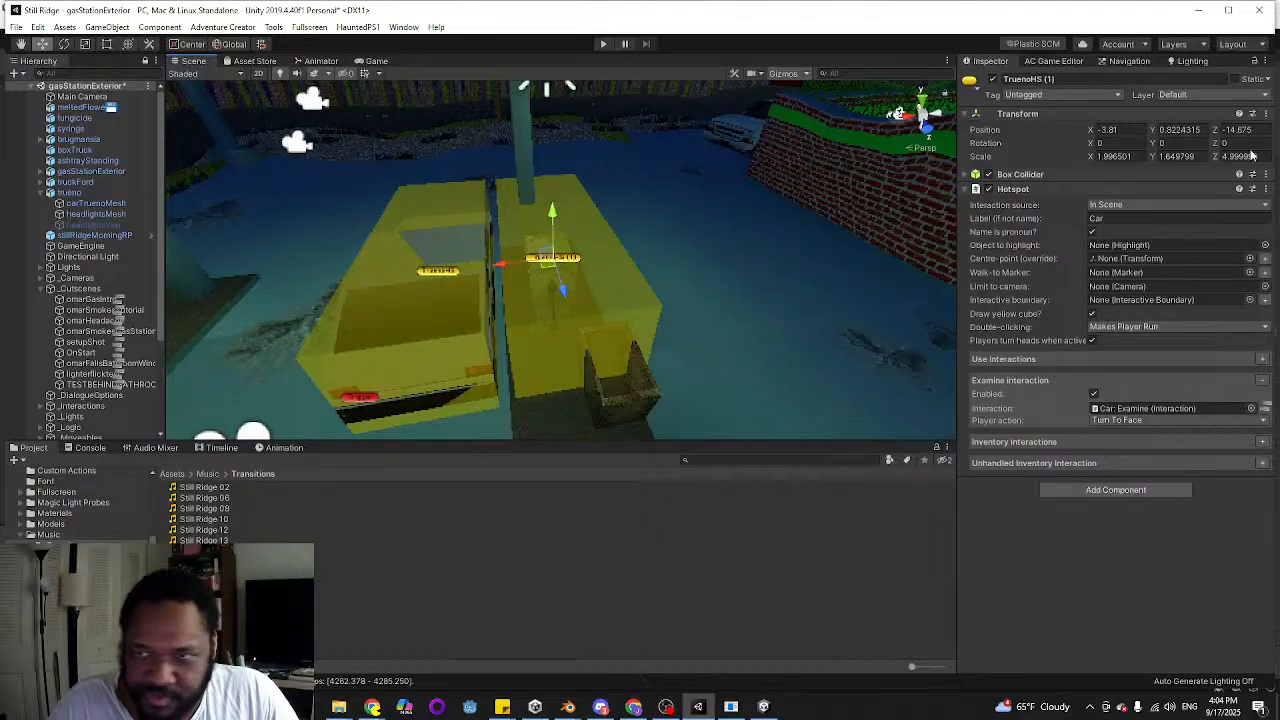
Set the duplicated hotspot's scale to 1 on the X, Y and Z axes
{"action": "left_click", "coordinate": [1112, 158]}
{"action": "type", "text": "1"}
{"action": "left_click", "coordinate": [1178, 158]}
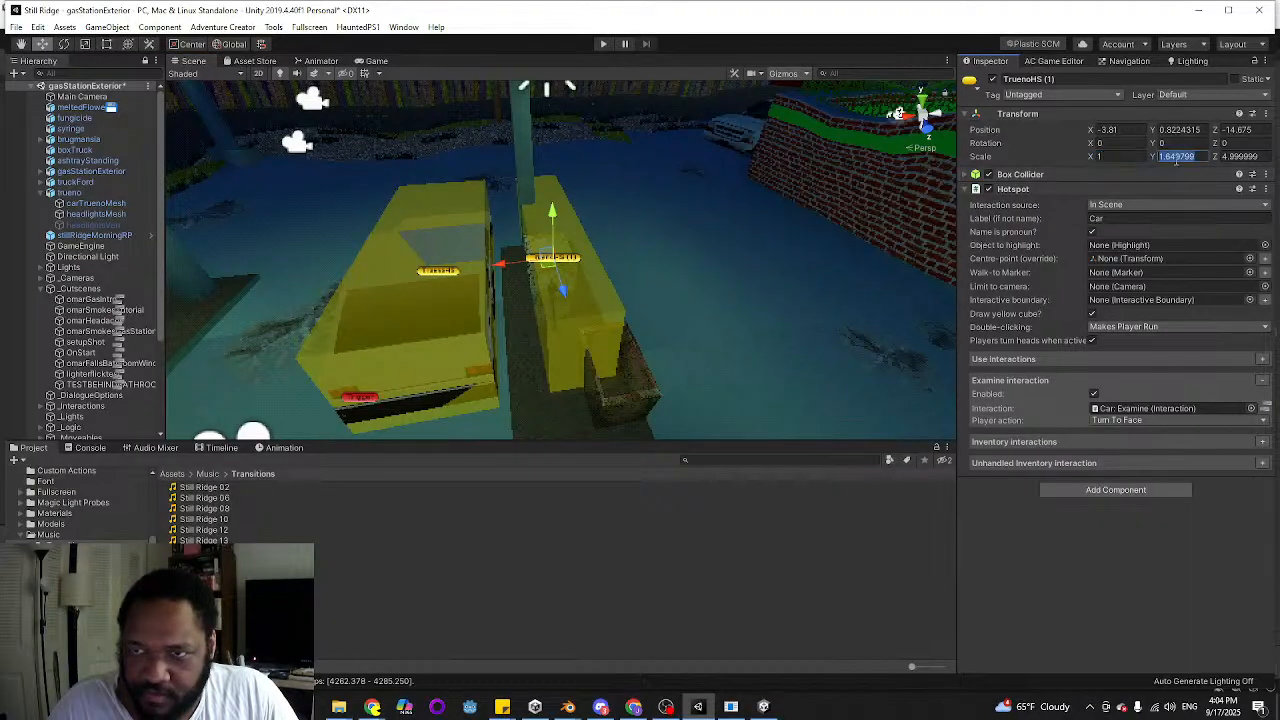
{"action": "type", "text": "1"}
{"action": "left_click", "coordinate": [1241, 159]}
{"action": "type", "text": "1"}
Position the duplicated hotspot over the gas pump beside the car, at about X -3.56, Y 1.322, Z -13.925
{"action": "right_click_drag", "start_coordinate": [434, 307], "coordinate": [590, 326]}
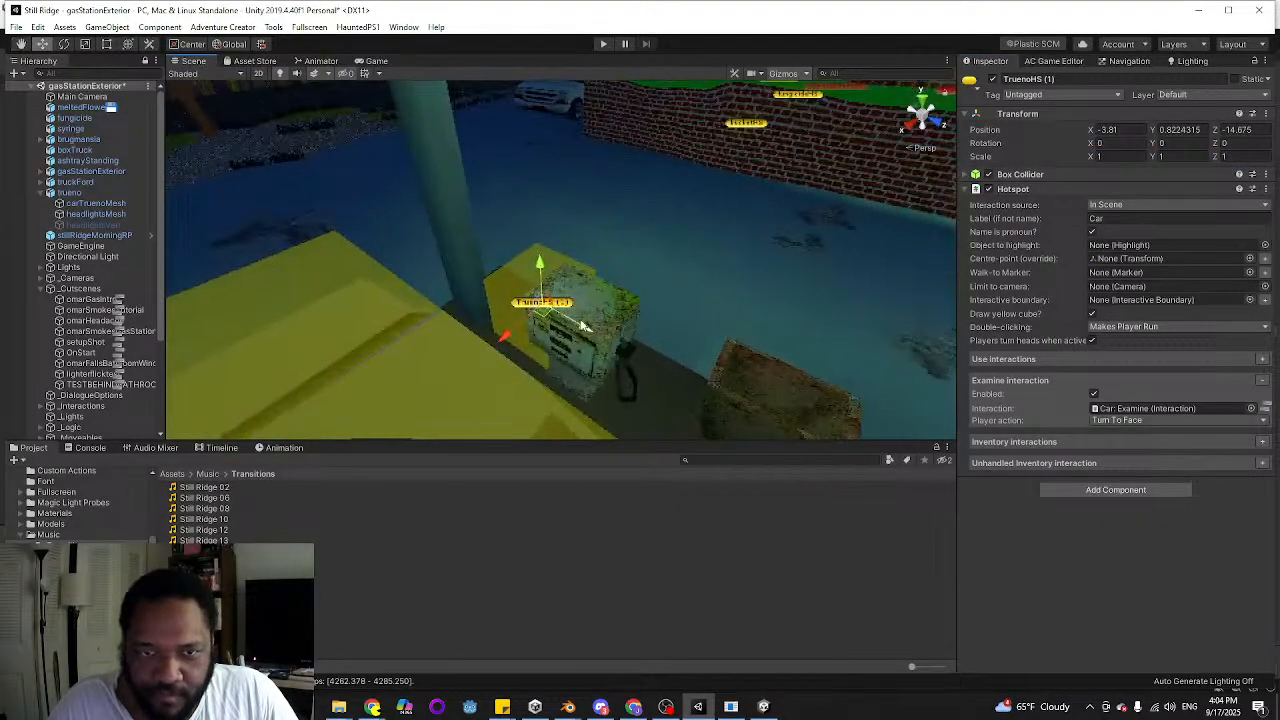
{"action": "left_click_drag", "start_coordinate": [596, 333], "coordinate": [625, 362]}
{"action": "right_click_drag", "start_coordinate": [625, 362], "coordinate": [566, 323]}
{"action": "left_click_drag", "start_coordinate": [566, 323], "coordinate": [531, 336]}
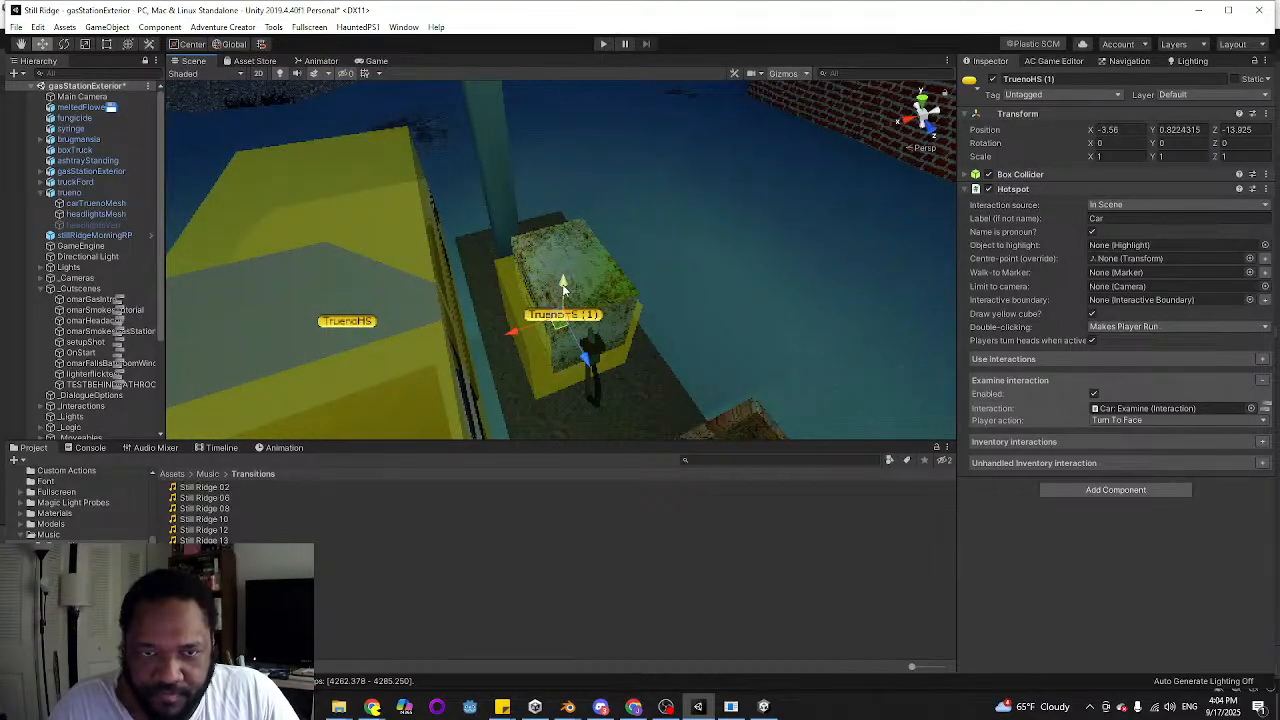
{"action": "left_click_drag", "start_coordinate": [563, 287], "coordinate": [560, 262]}
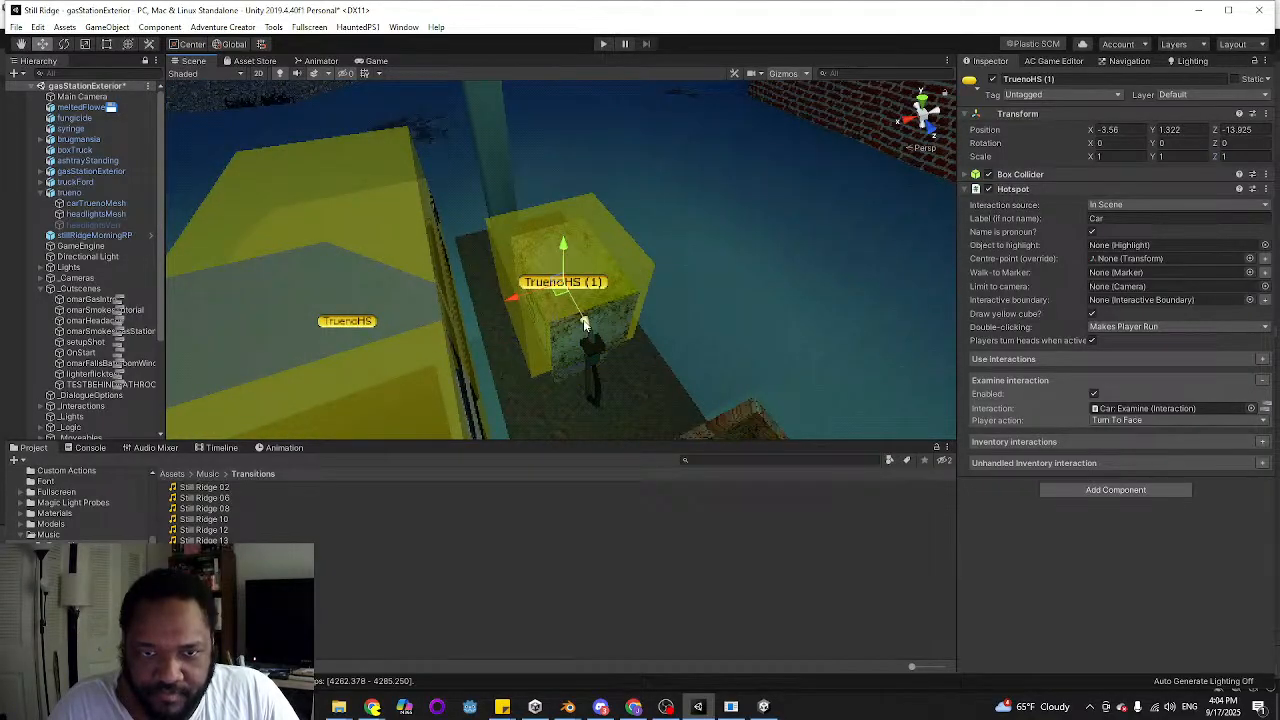
{"action": "mouse_move", "coordinate": [584, 321]}
{"action": "left_mouse_down", "text": "ctrl"}
{"action": "mouse_move", "coordinate": [594, 342]}
{"action": "mouse_move", "coordinate": [585, 323]}
{"action": "left_mouse_up", "text": "ctrl"}
{"action": "right_click_drag", "start_coordinate": [570, 290], "coordinate": [800, 325]}
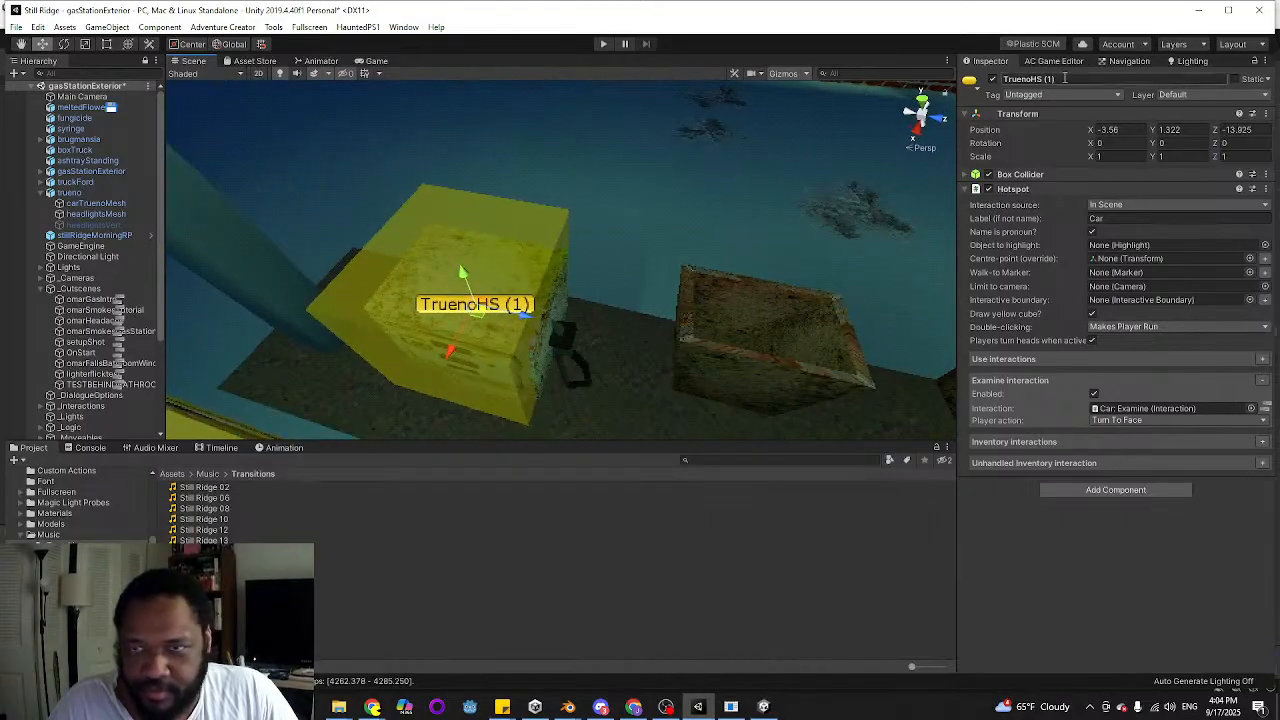
Enlarge the gas pump hotspot to a scale of 1.5 on the X, Y and Z axes
{"action": "left_click", "coordinate": [1185, 157]}
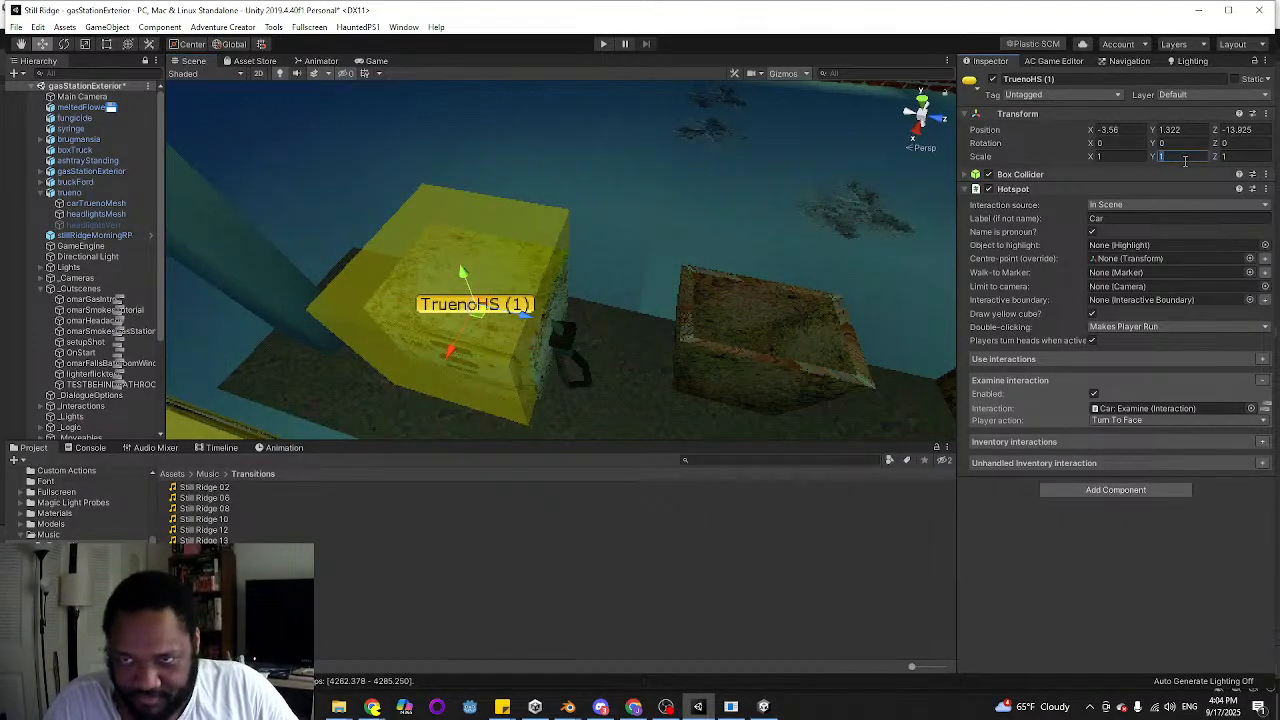
{"action": "type", "text": "1.5"}
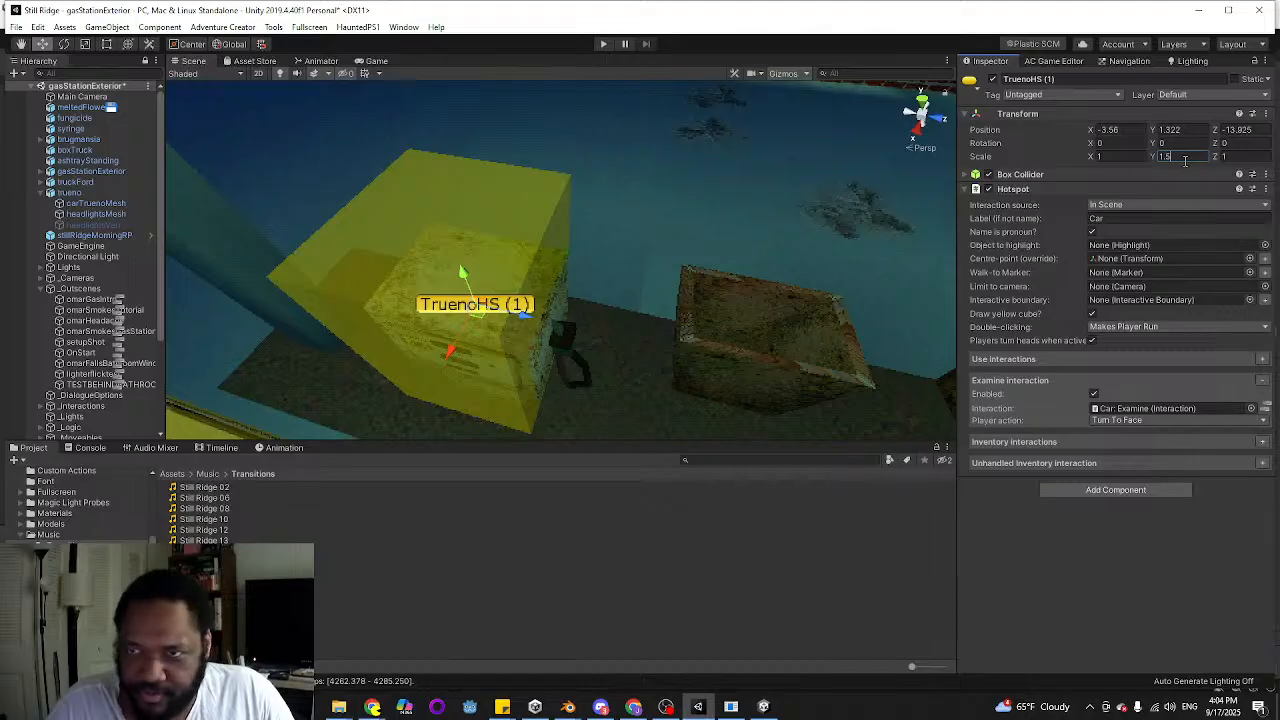
{"action": "left_click", "coordinate": [1106, 156]}
{"action": "type", "text": "1.5"}
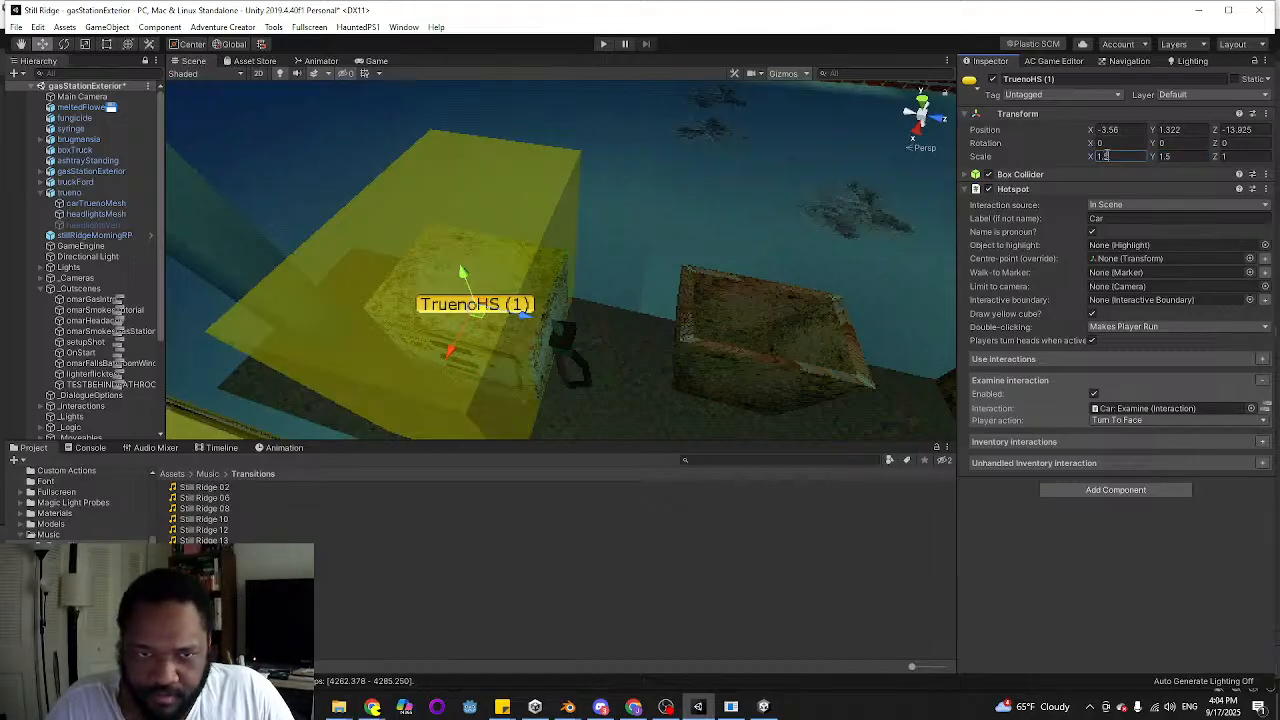
{"action": "left_click", "coordinate": [1235, 156]}
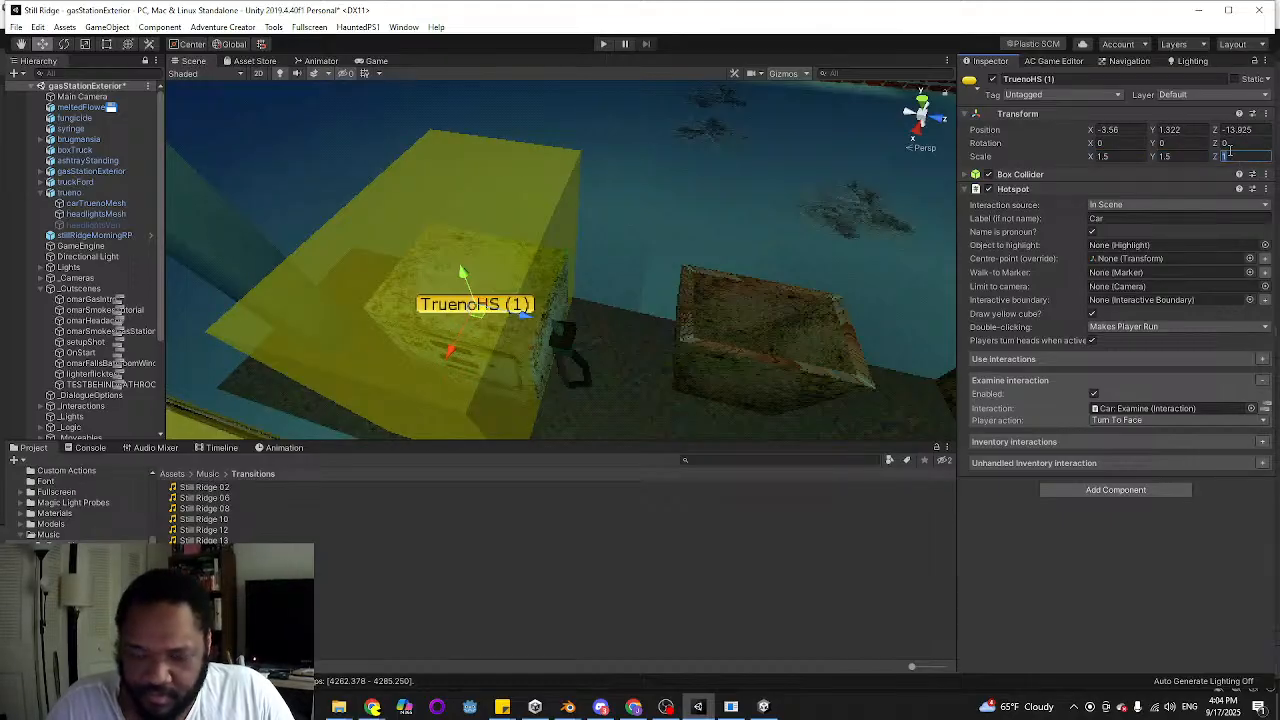
{"action": "type", "text": "1.5"}
{"action": "left_click_drag", "start_coordinate": [495, 230], "coordinate": [298, 121], "text": "alt"}
{"action": "scroll", "coordinate": [302, 130], "scroll_direction": "down", "scroll_amount": 5}
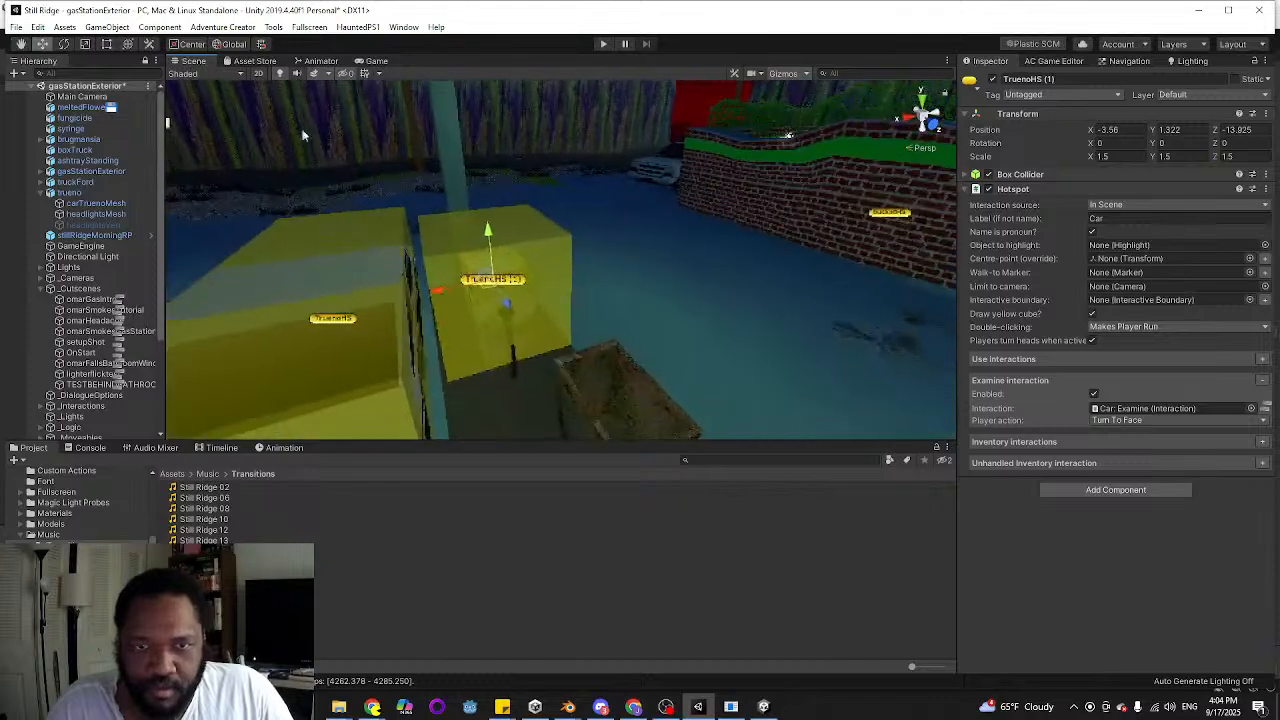
Try to rename the duplicated hotspot GasPumpHS
{"action": "left_click", "coordinate": [1074, 78]}
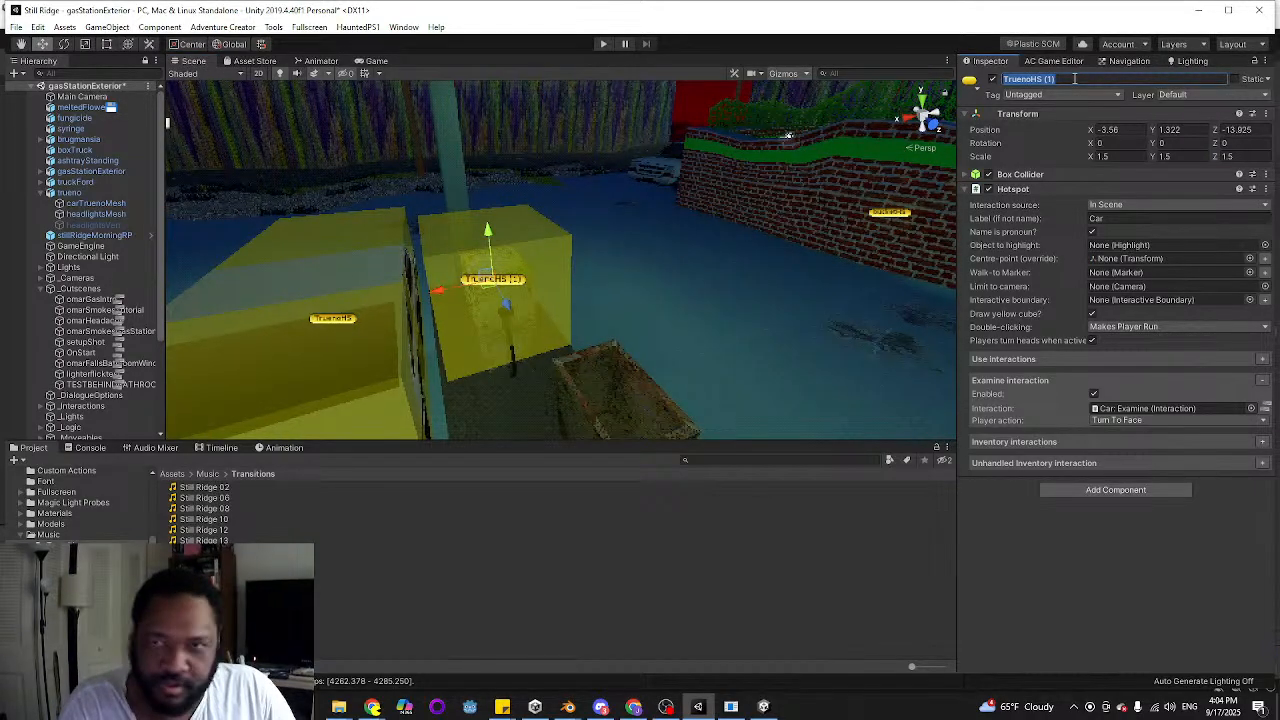
{"action": "type", "text": "GasPump"}
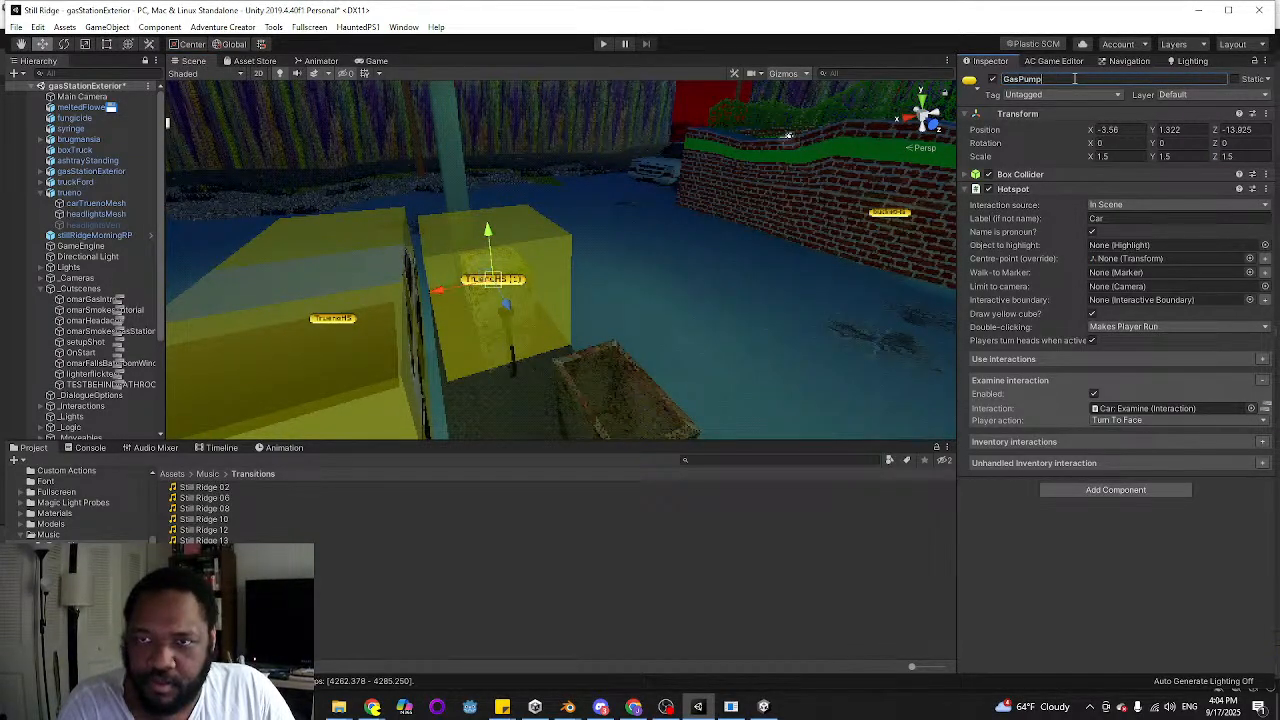
{"action": "type", "text": "HS"}
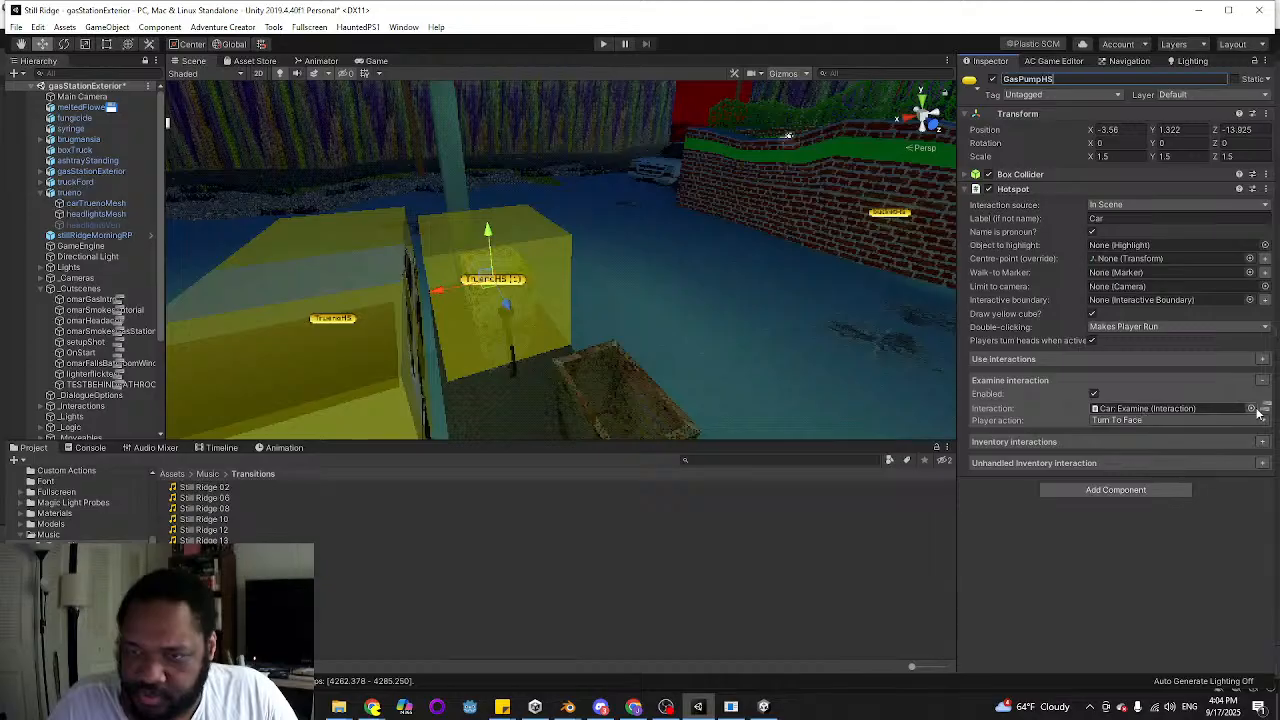
Clear the car's Examine interaction from the duplicated hotspot and change its label to Gas Pump
{"action": "left_click", "coordinate": [1249, 409]}
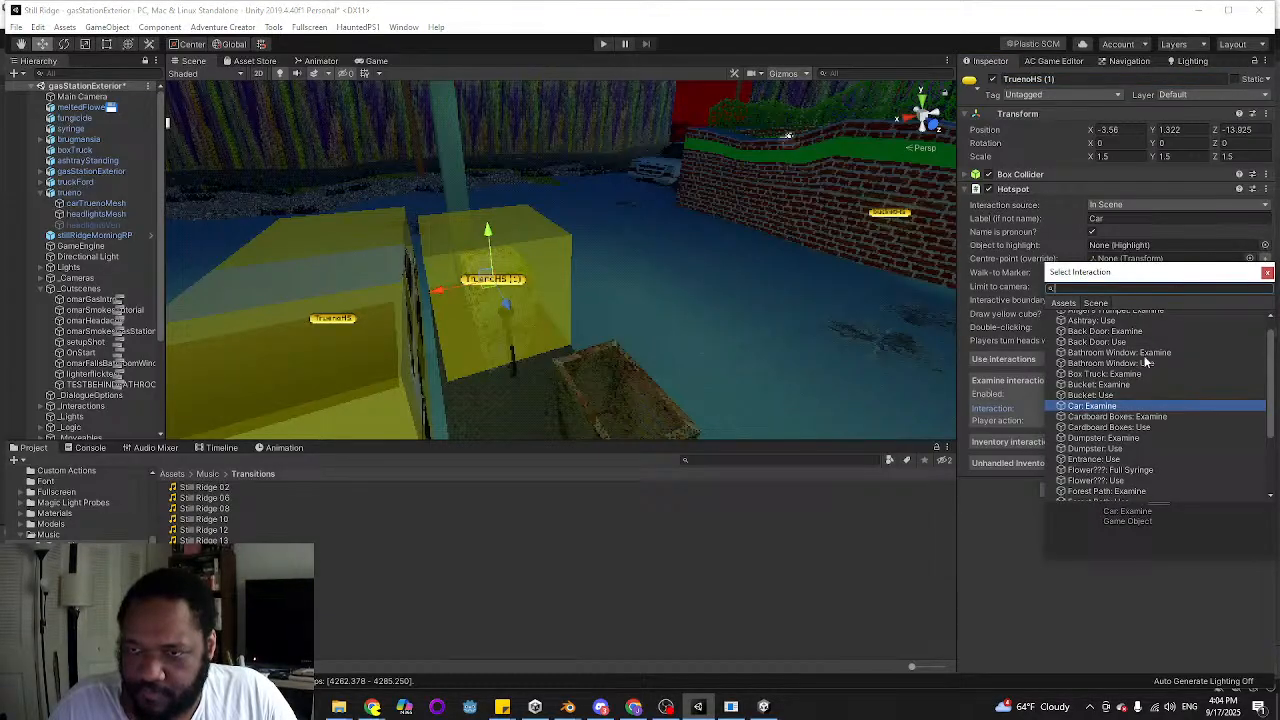
{"action": "double_click", "coordinate": [1128, 316]}
{"action": "left_click", "coordinate": [1122, 222]}
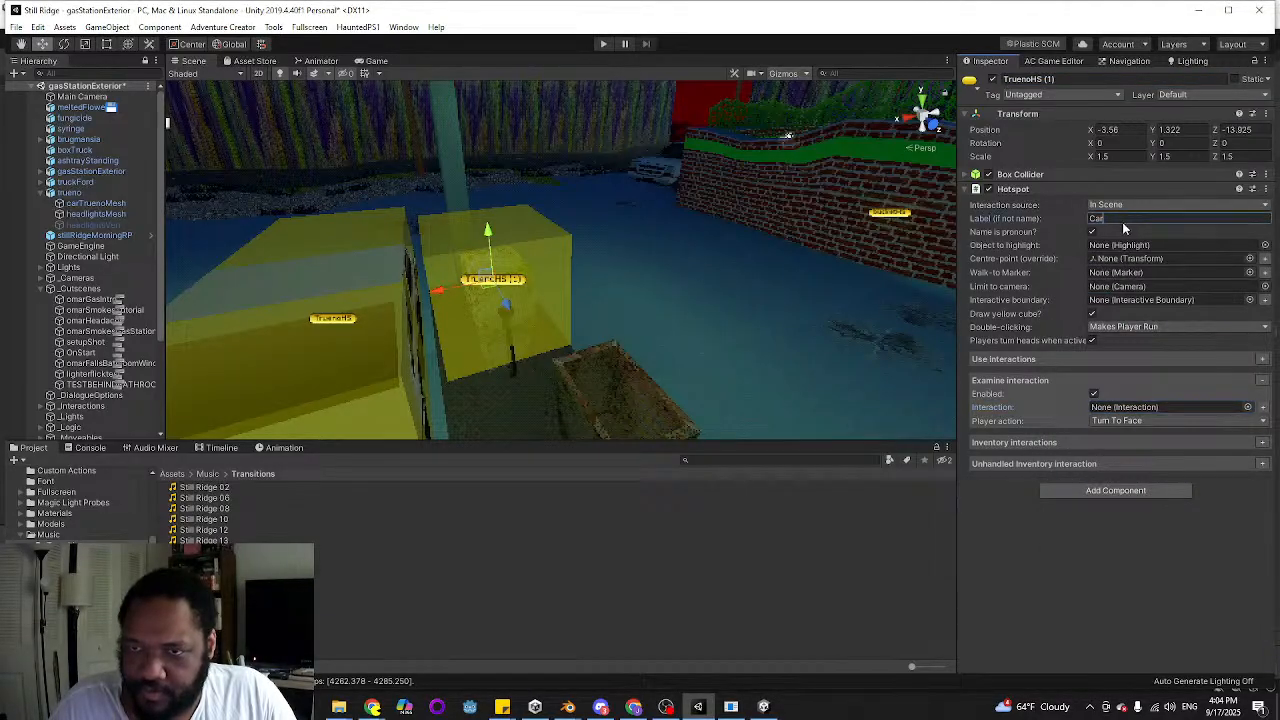
{"action": "type", "text": "S"}
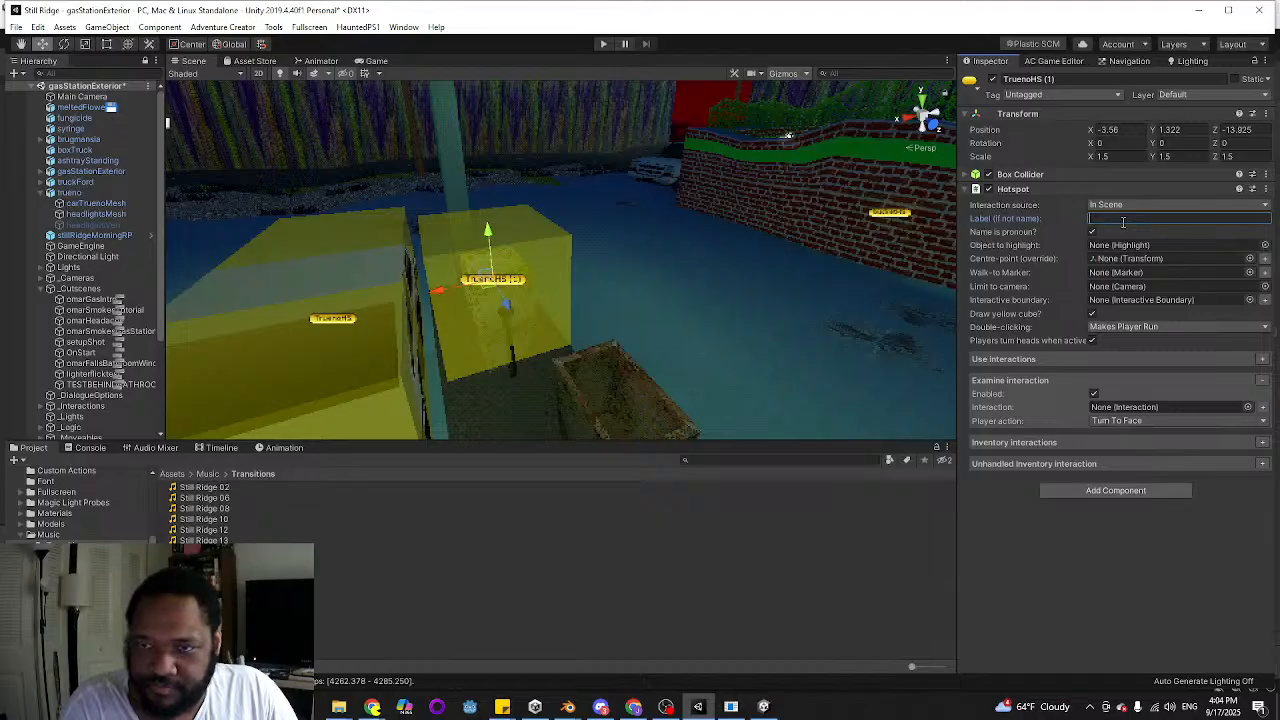
{"action": "type", "text": "Gas Pum"}
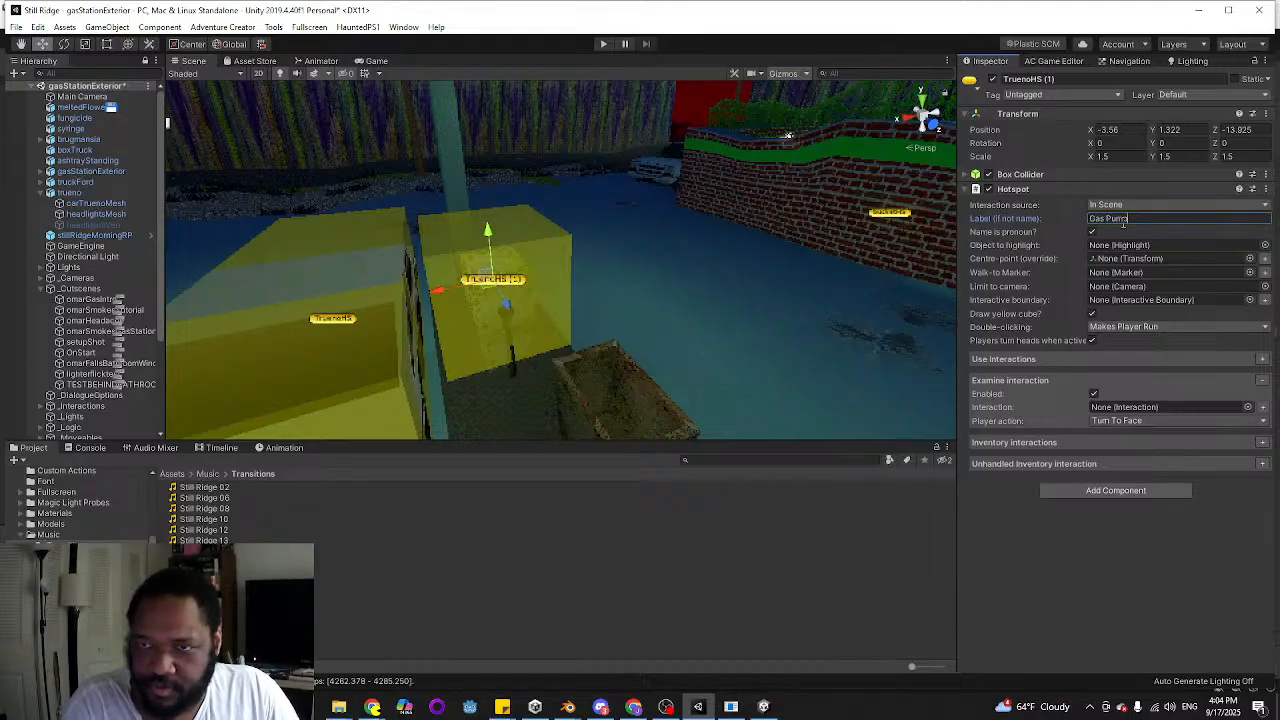
{"action": "type", "text": "p"}
Create the gas pump's Examine interaction and make its first action Dialogue: Play speech, spoken as a player line
{"action": "left_click", "coordinate": [1262, 407]}
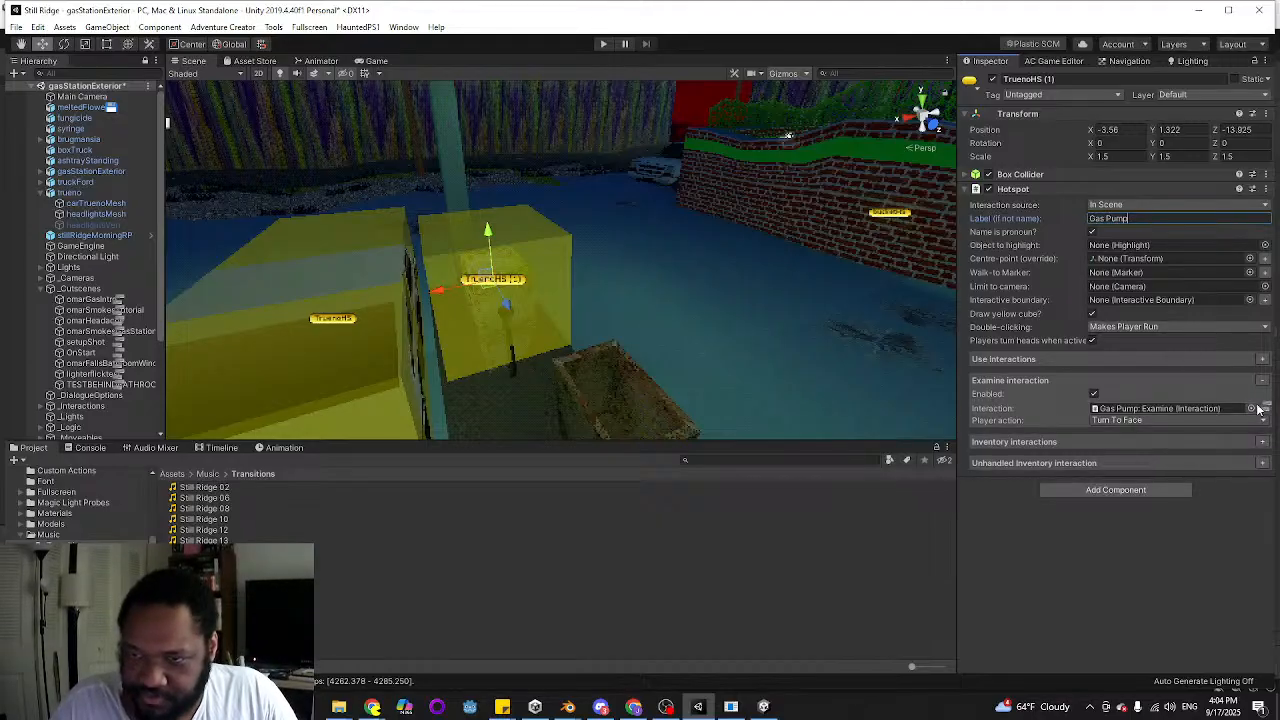
{"action": "left_click", "coordinate": [1258, 409]}
{"action": "left_click", "coordinate": [587, 124]}
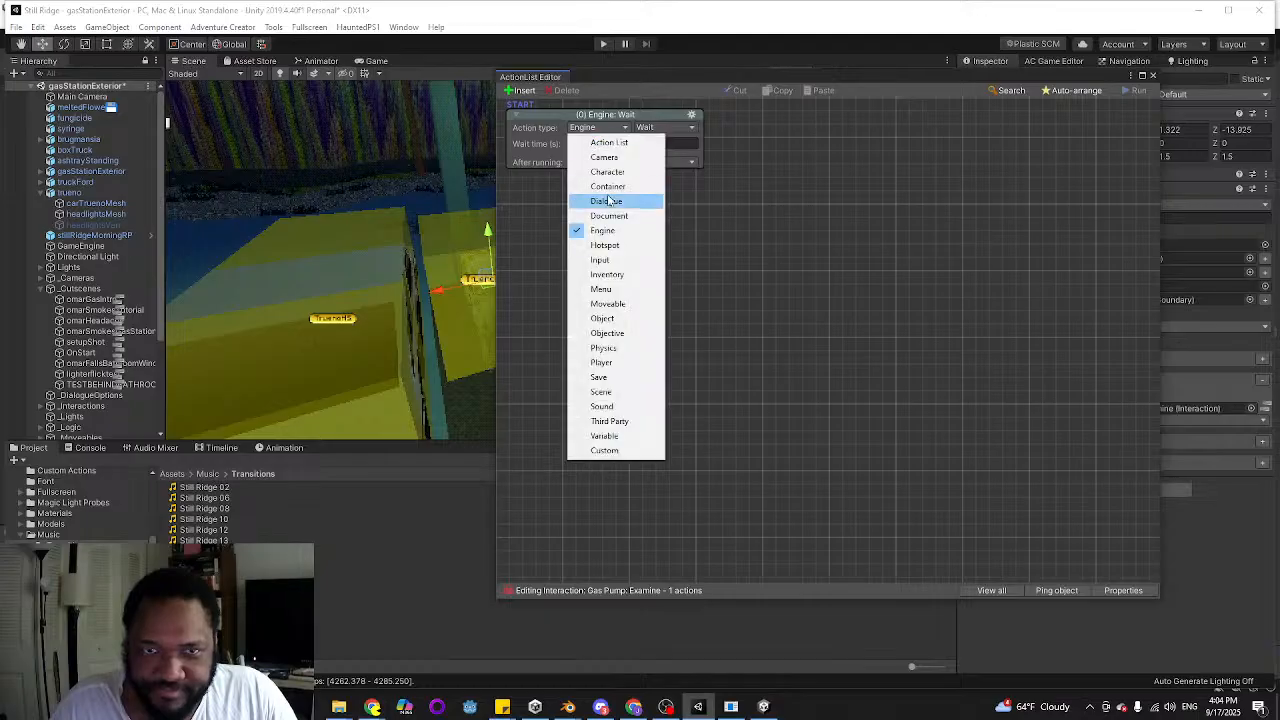
{"action": "left_click", "coordinate": [610, 200]}
{"action": "left_click", "coordinate": [618, 143]}
Enter the line text "These gas pumps survived the Carter administration" for the gas pump's speech and close the action list
{"action": "left_click", "coordinate": [604, 171]}
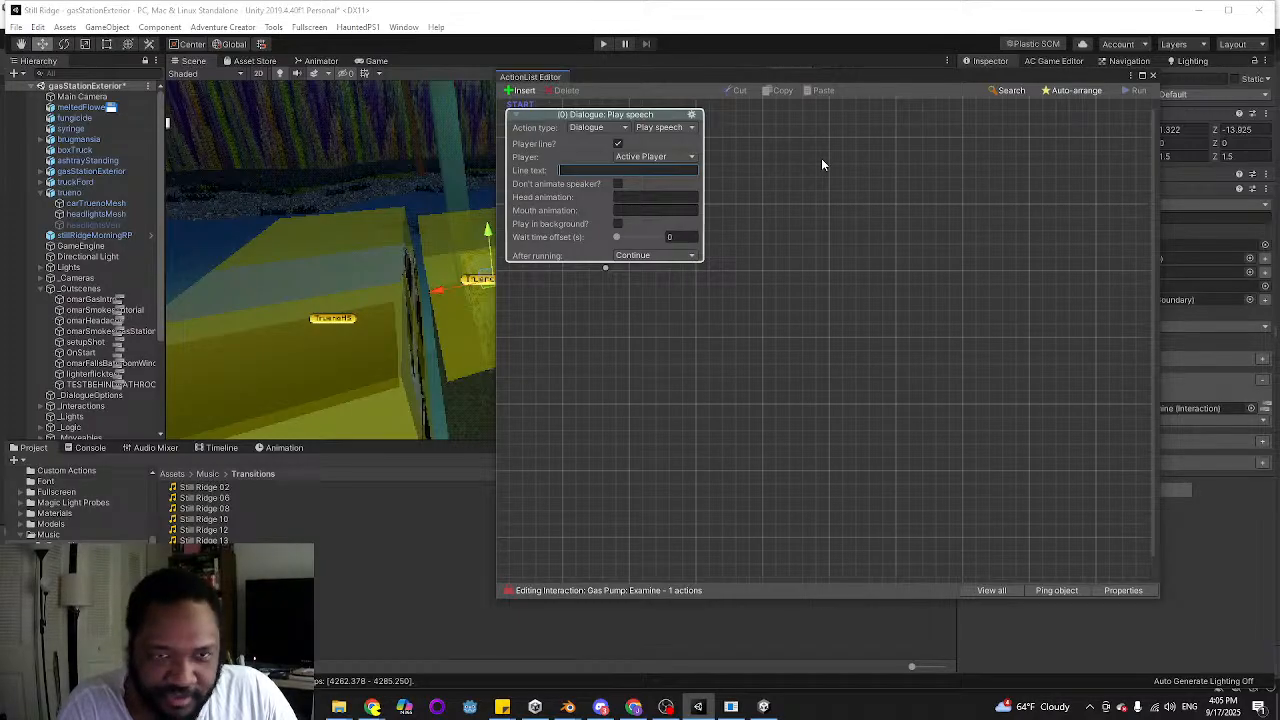
{"action": "type", "text": "These g"}
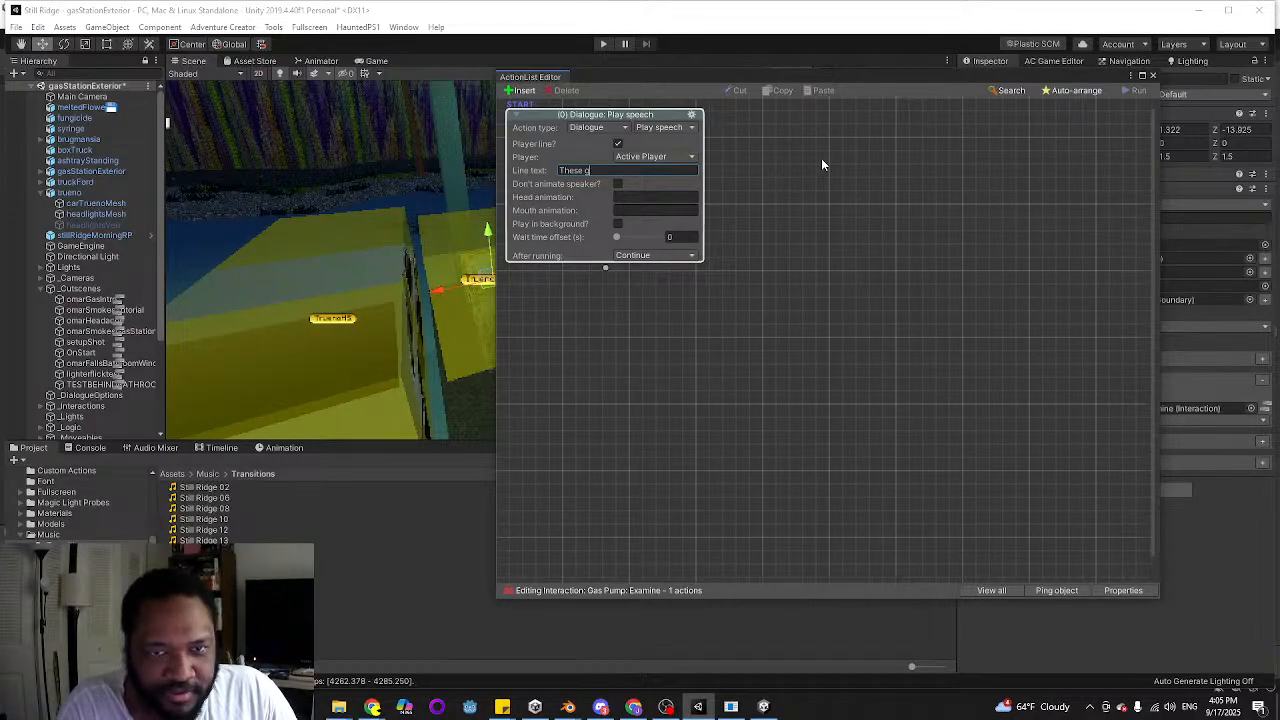
{"action": "type", "text": "as pumps s"}
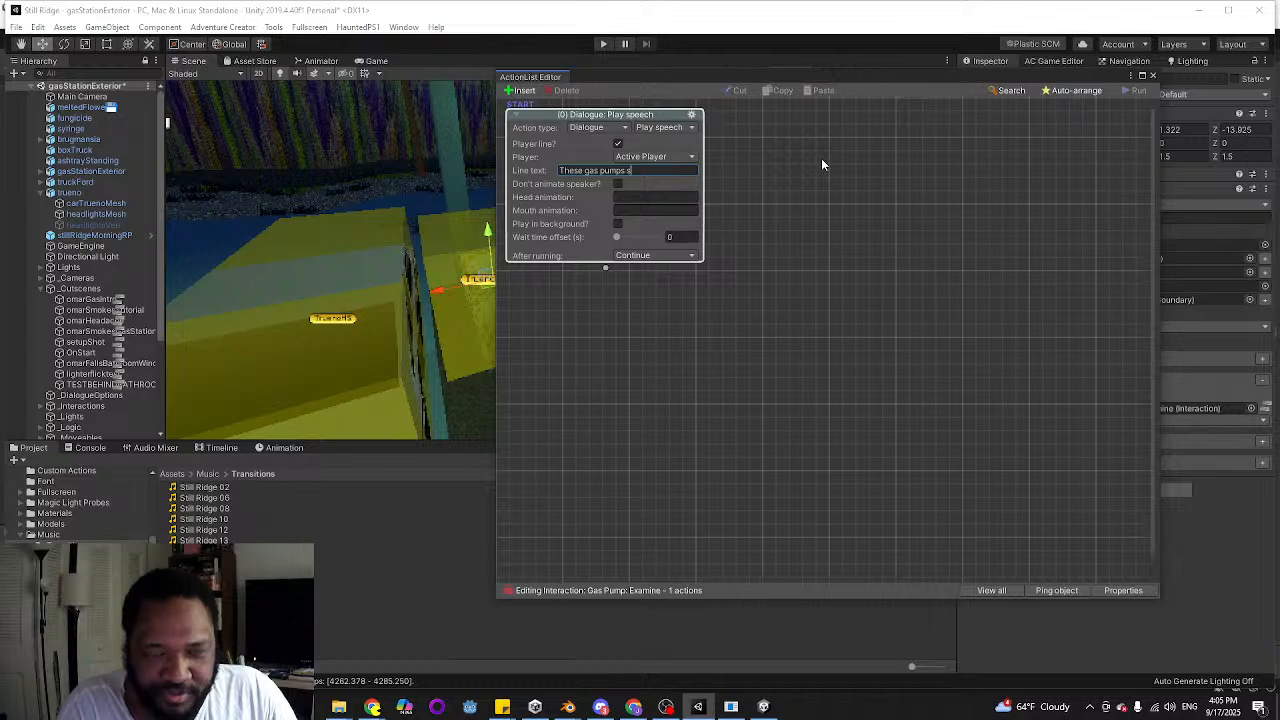
{"action": "type", "text": "urvived the"}
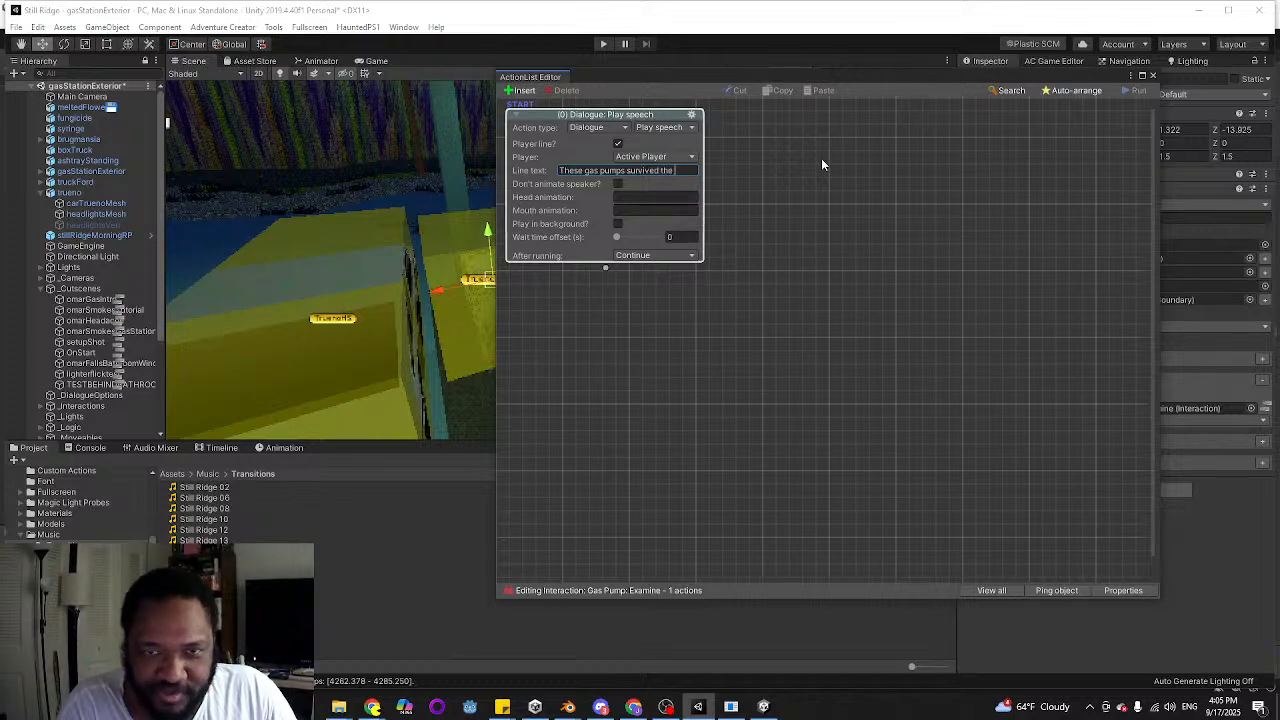
{"action": "type", "text": " Carter administration."}
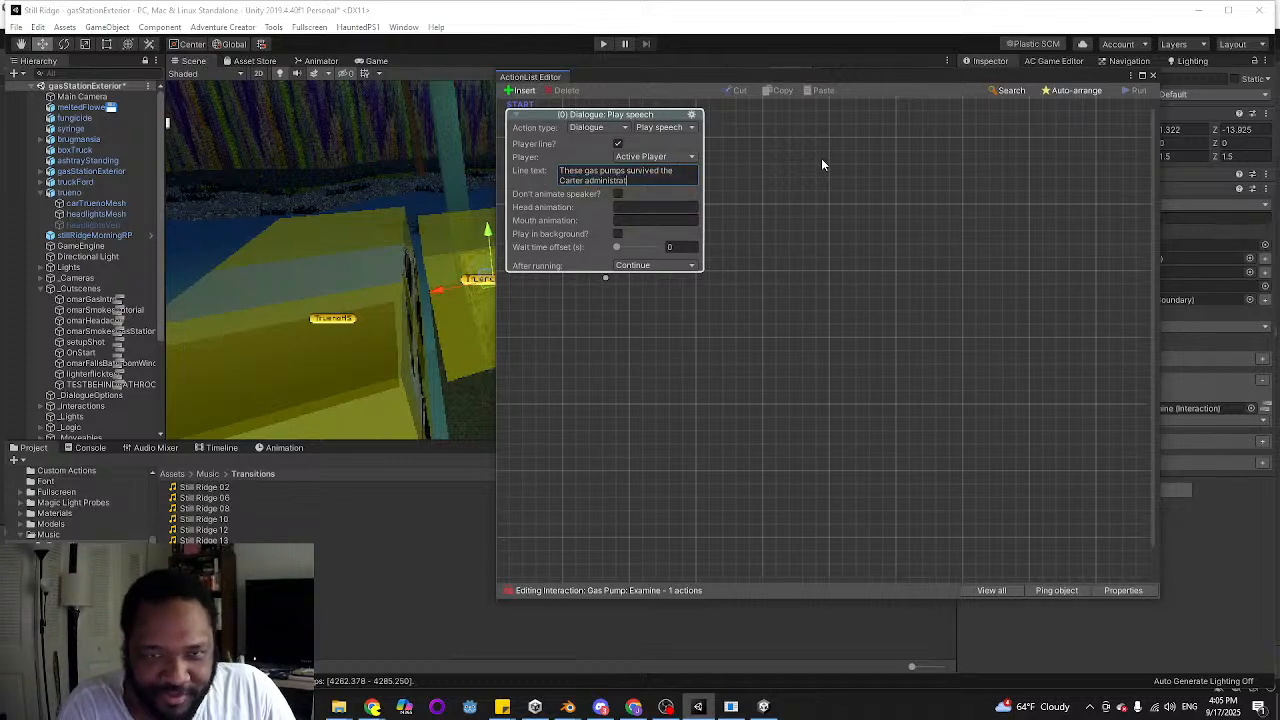
{"action": "left_click", "coordinate": [1152, 75]}
Rename the duplicated hotspot GasPump and shift it along the Z axis to about -13.675
{"action": "right_click_drag", "start_coordinate": [583, 208], "coordinate": [439, 262]}
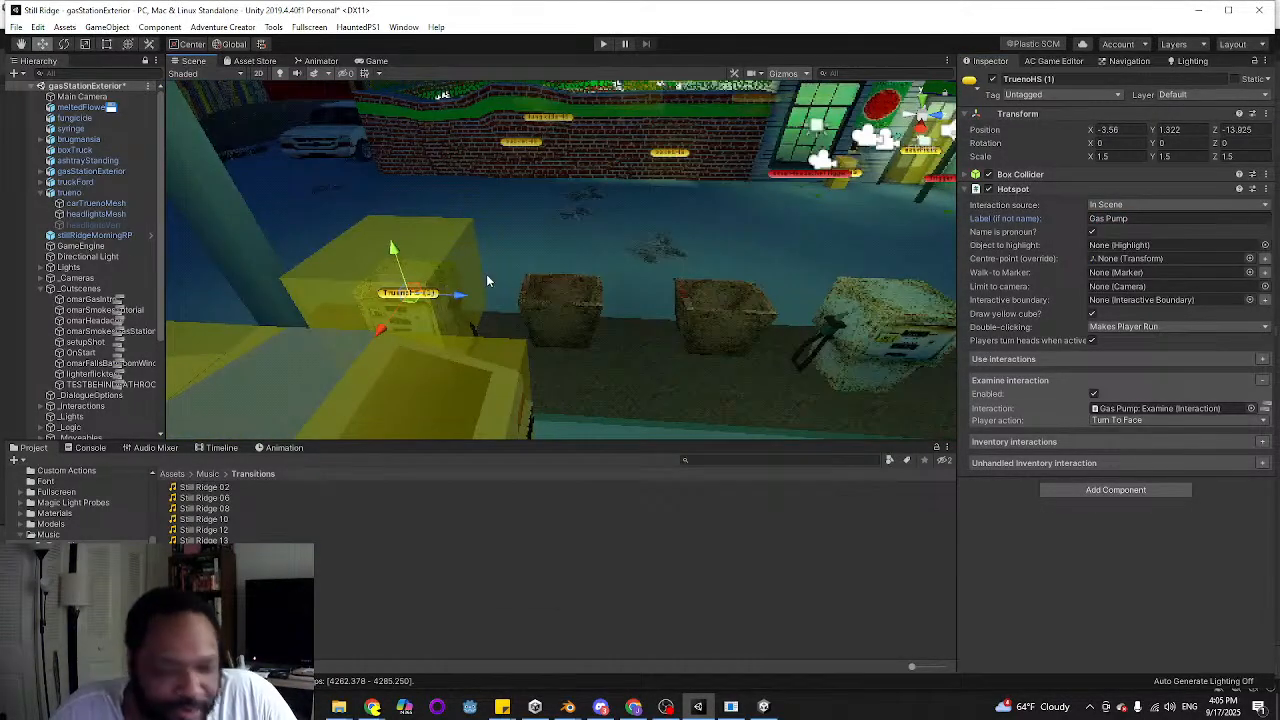
{"action": "left_click", "coordinate": [1084, 79]}
{"action": "type", "text": "G"}
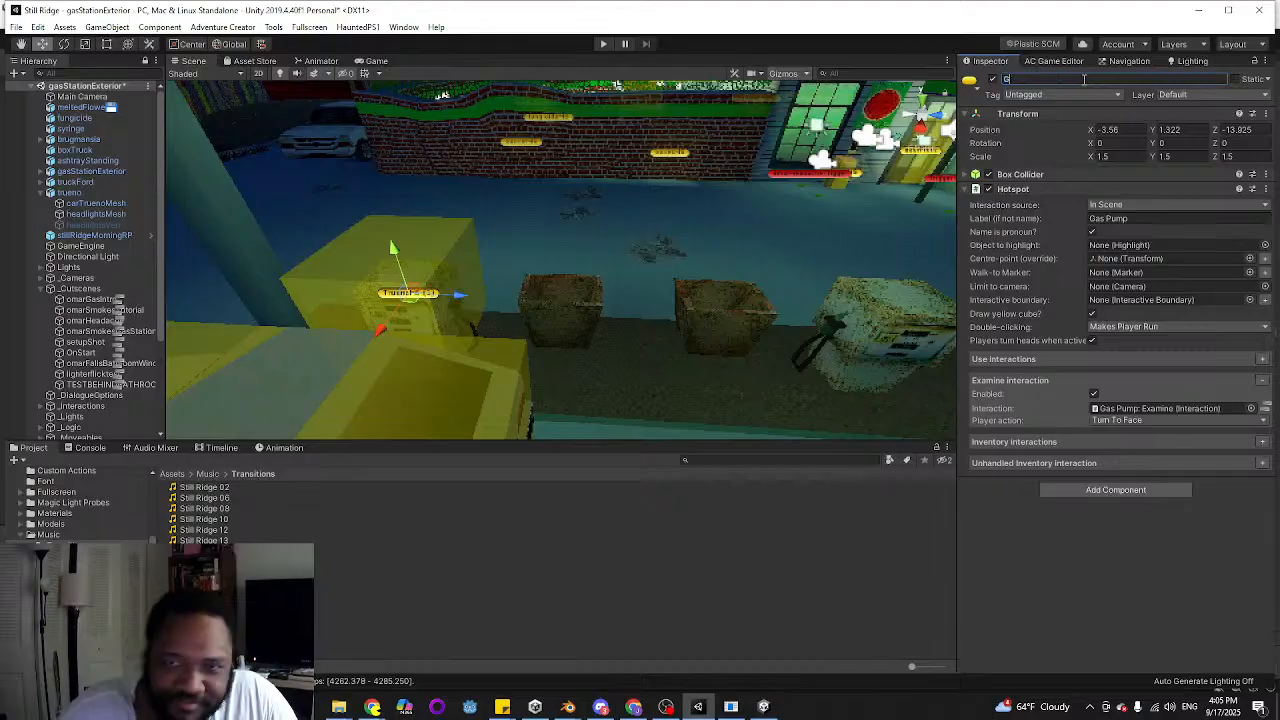
{"action": "type", "text": "asPump"}
{"action": "key", "text": "Return"}
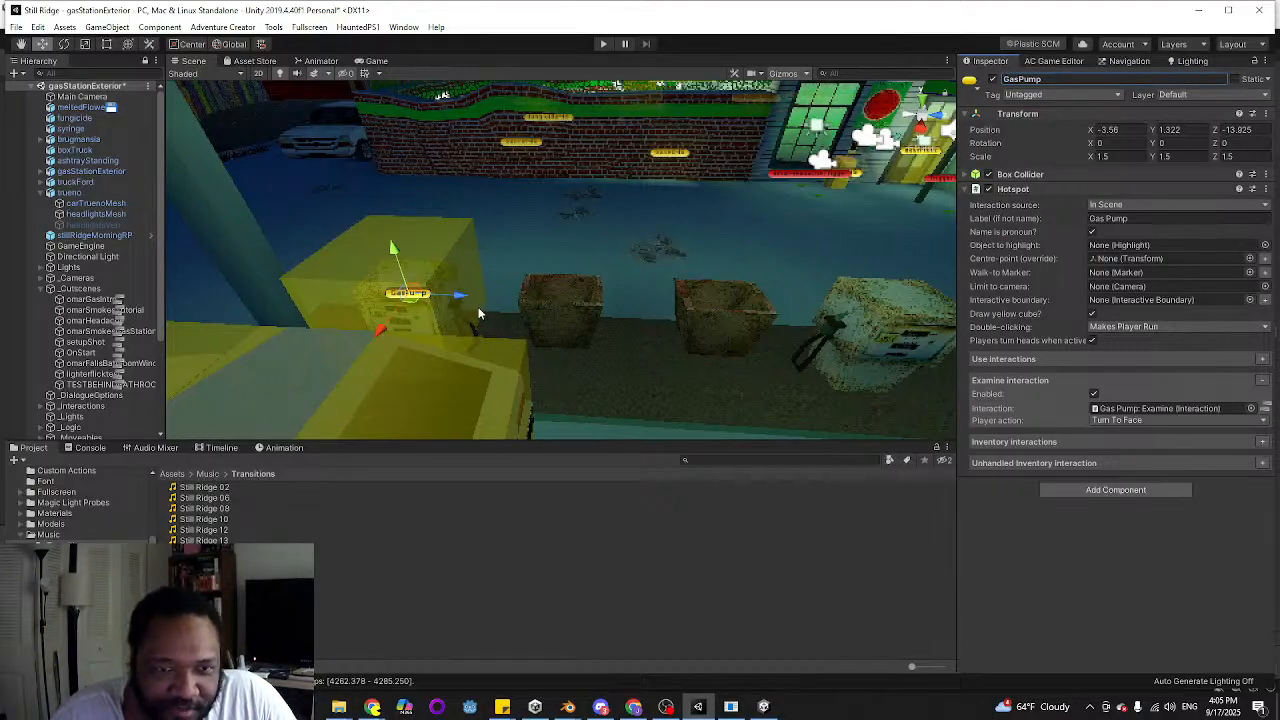
{"action": "mouse_move", "coordinate": [460, 304]}
{"action": "left_mouse_down"}
{"action": "mouse_move", "coordinate": [578, 308]}
{"action": "mouse_move", "coordinate": [468, 311]}
{"action": "left_mouse_up"}
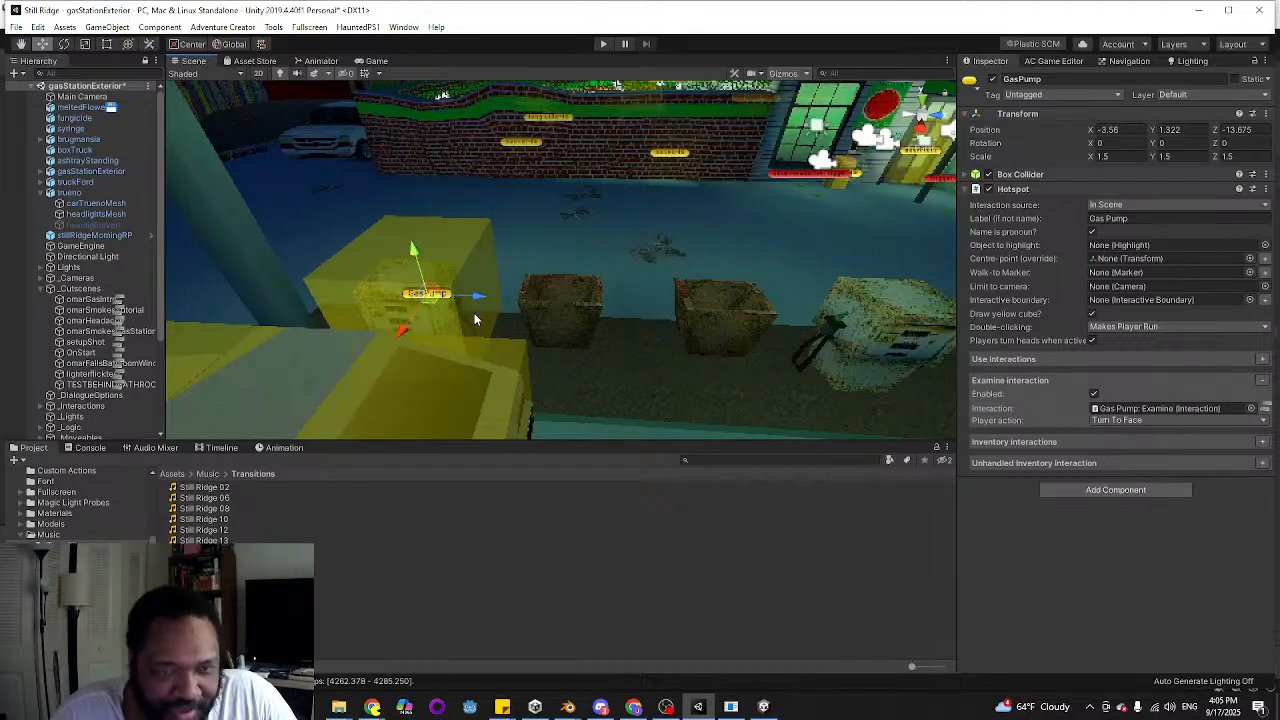
Duplicate the GasPump hotspot and shift the copy along the Z axis to about -7.925, over the second pump
{"action": "scroll", "coordinate": [20, 307], "scroll_direction": "down", "scroll_amount": 3}
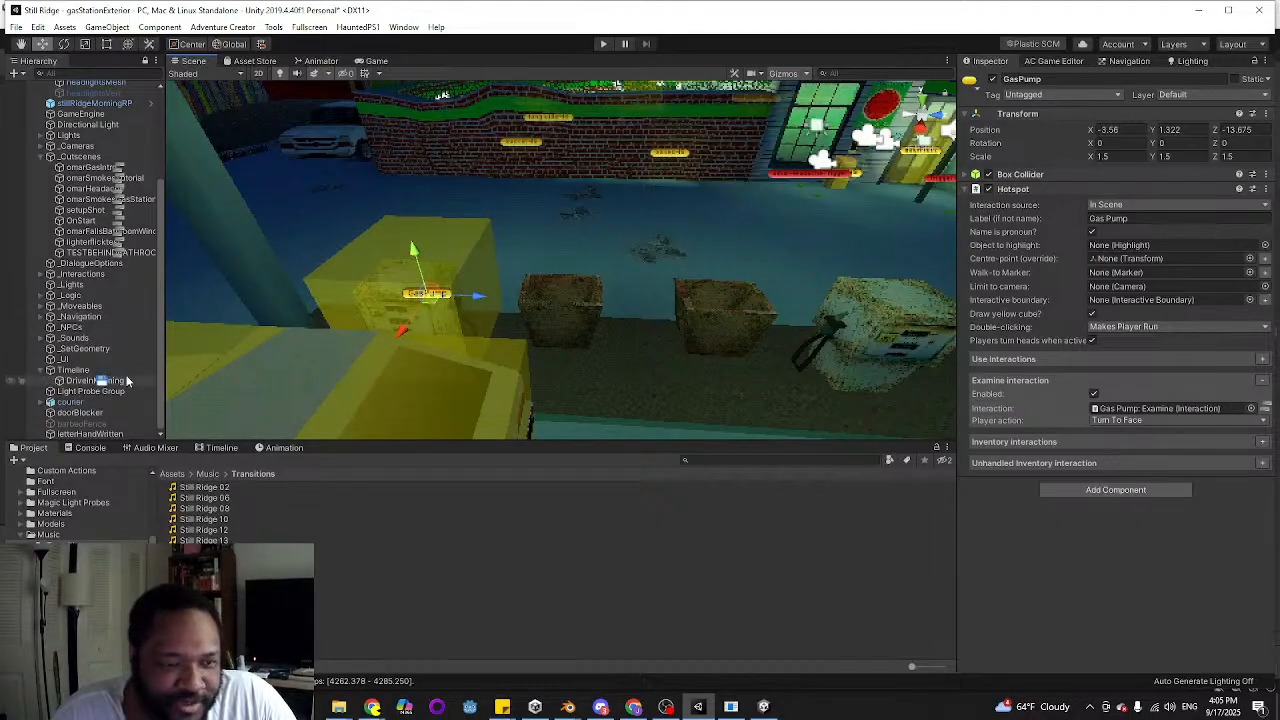
{"action": "mouse_move", "coordinate": [378, 297]}
{"action": "left_mouse_down", "text": "alt"}
{"action": "mouse_move", "coordinate": [421, 288]}
{"action": "mouse_move", "coordinate": [399, 293]}
{"action": "left_mouse_up", "text": "alt"}
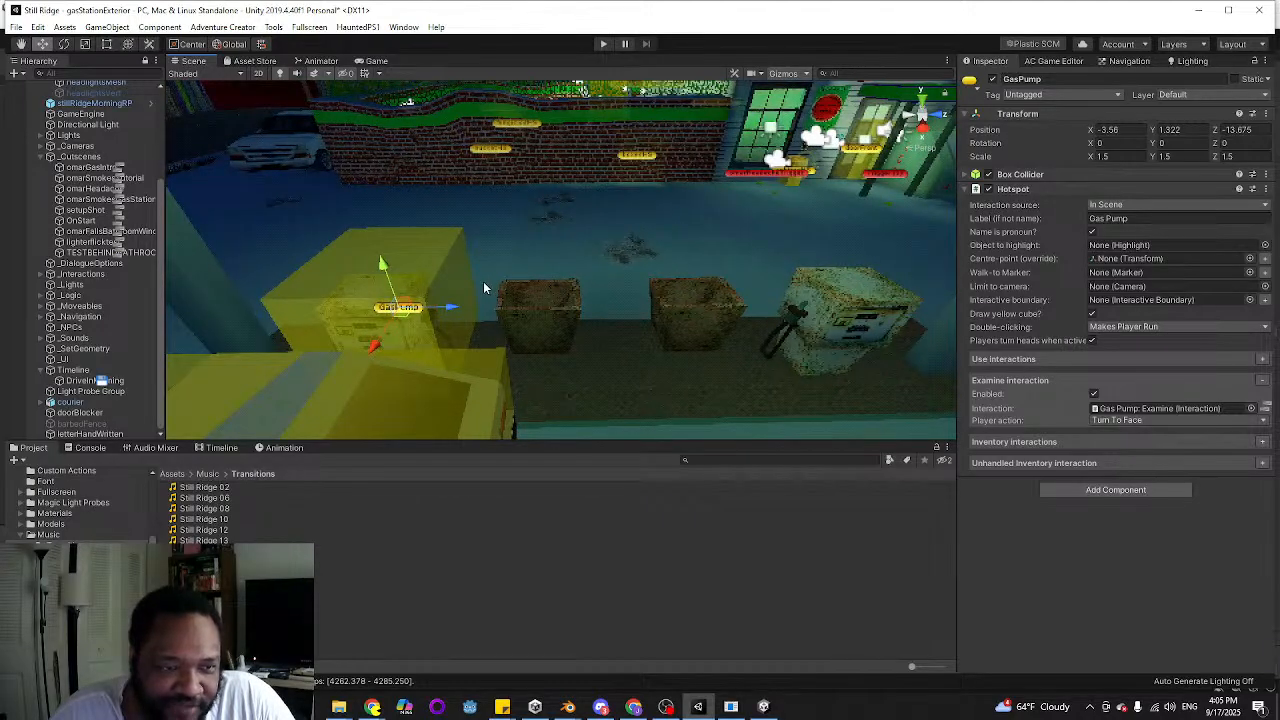
{"action": "key", "text": "ctrl+d"}
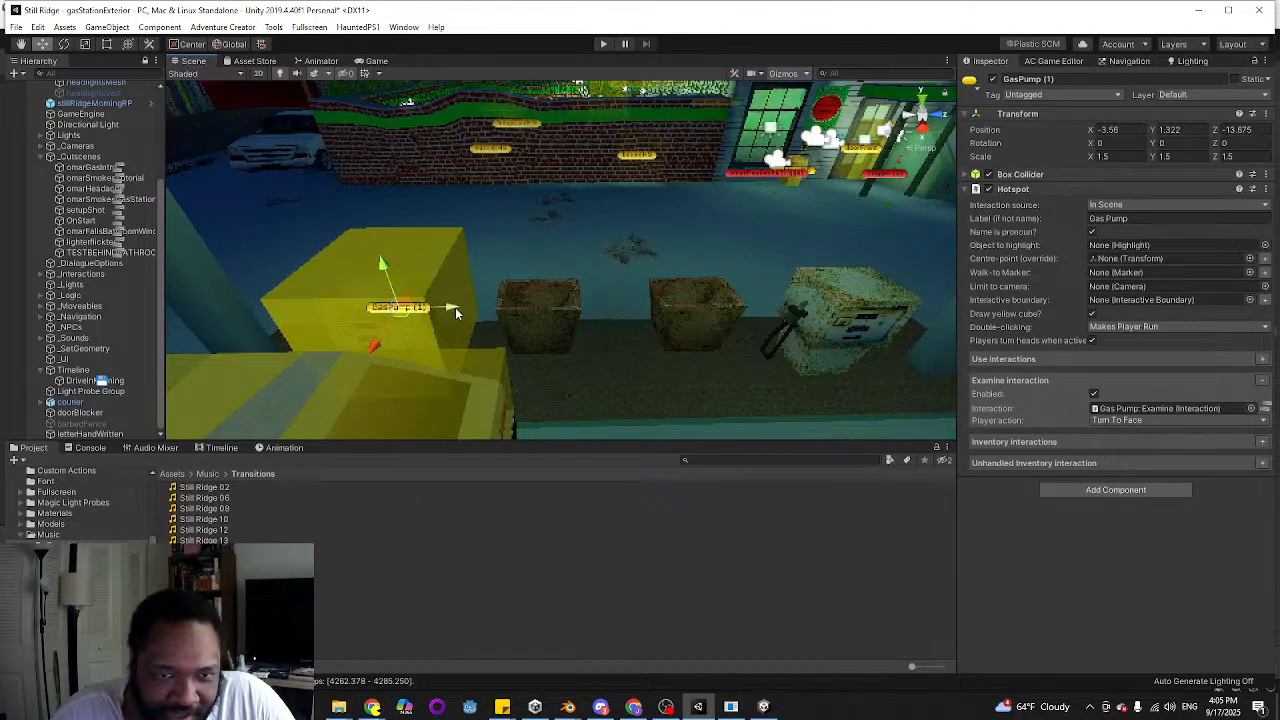
{"action": "left_click_drag", "start_coordinate": [455, 307], "coordinate": [887, 340]}
{"action": "key", "text": "f"}
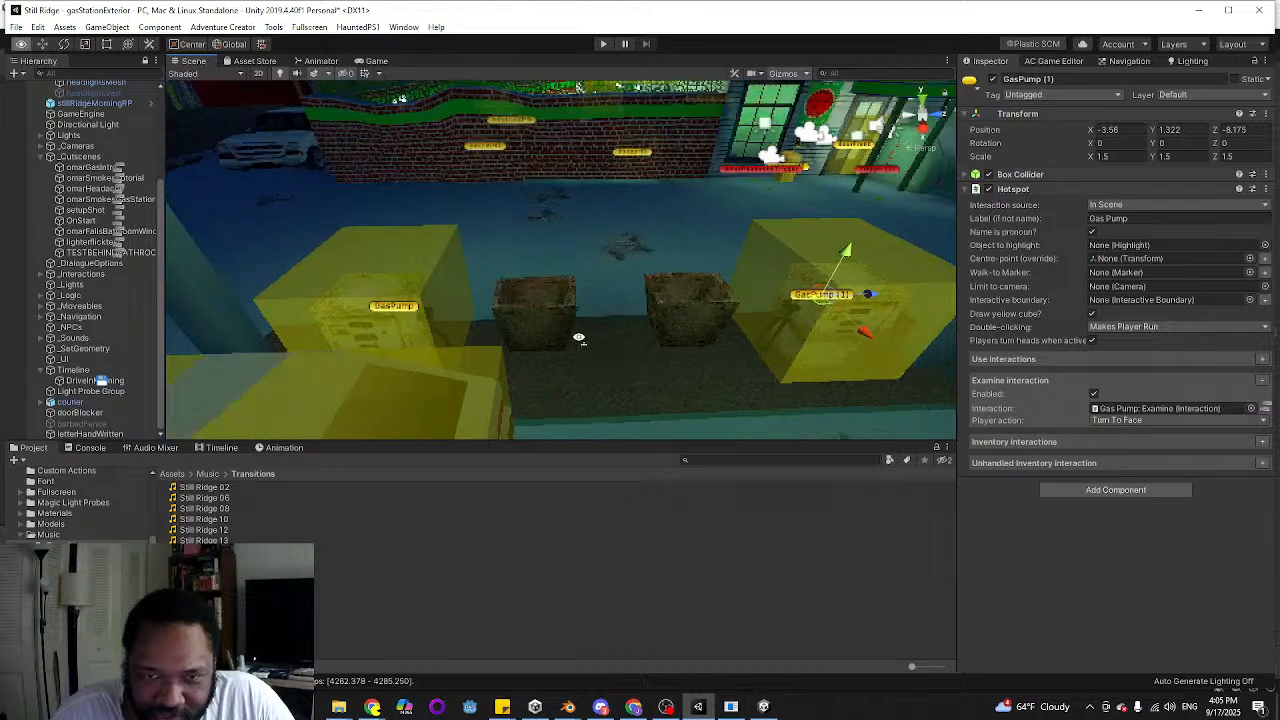
{"action": "left_click_drag", "start_coordinate": [557, 262], "coordinate": [576, 263]}
{"action": "right_click_drag", "start_coordinate": [569, 287], "coordinate": [678, 238]}
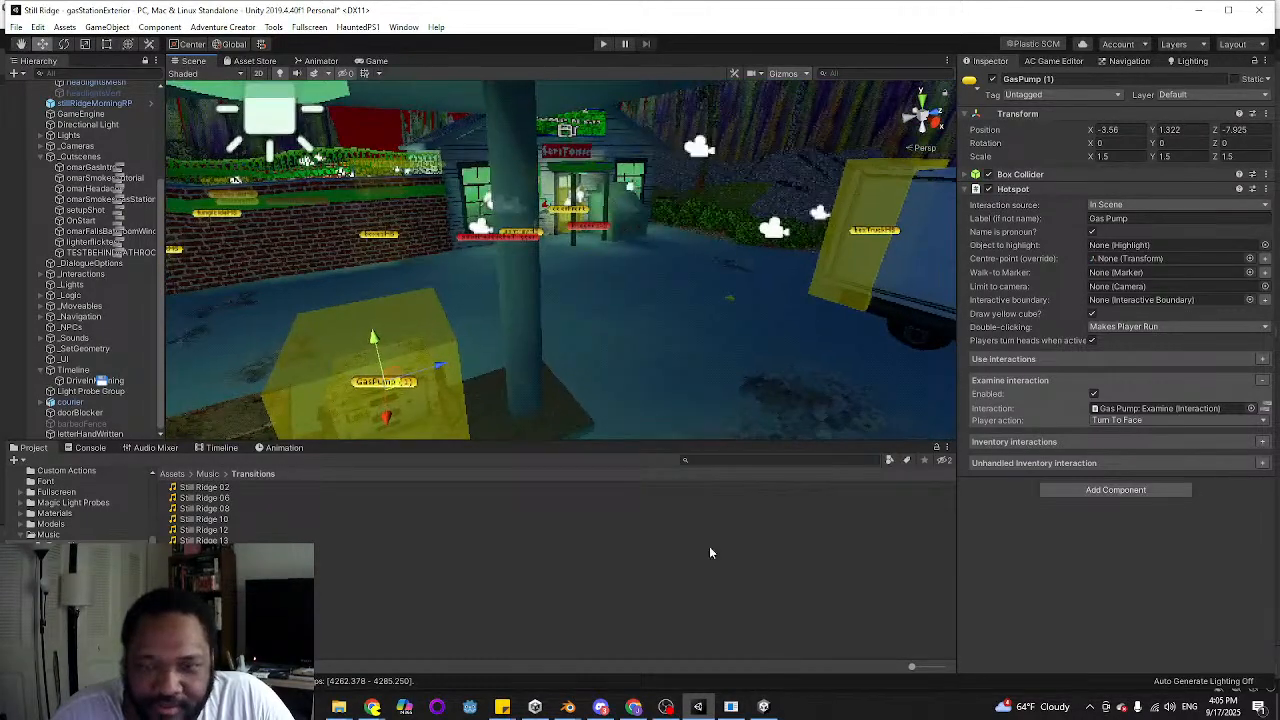
Switch to the sticky-note to-do list and strike through "hotspots to the car and gas pumps" under Gas Station Exterior
{"action": "left_click", "coordinate": [503, 709]}
{"action": "left_click", "coordinate": [416, 644]}
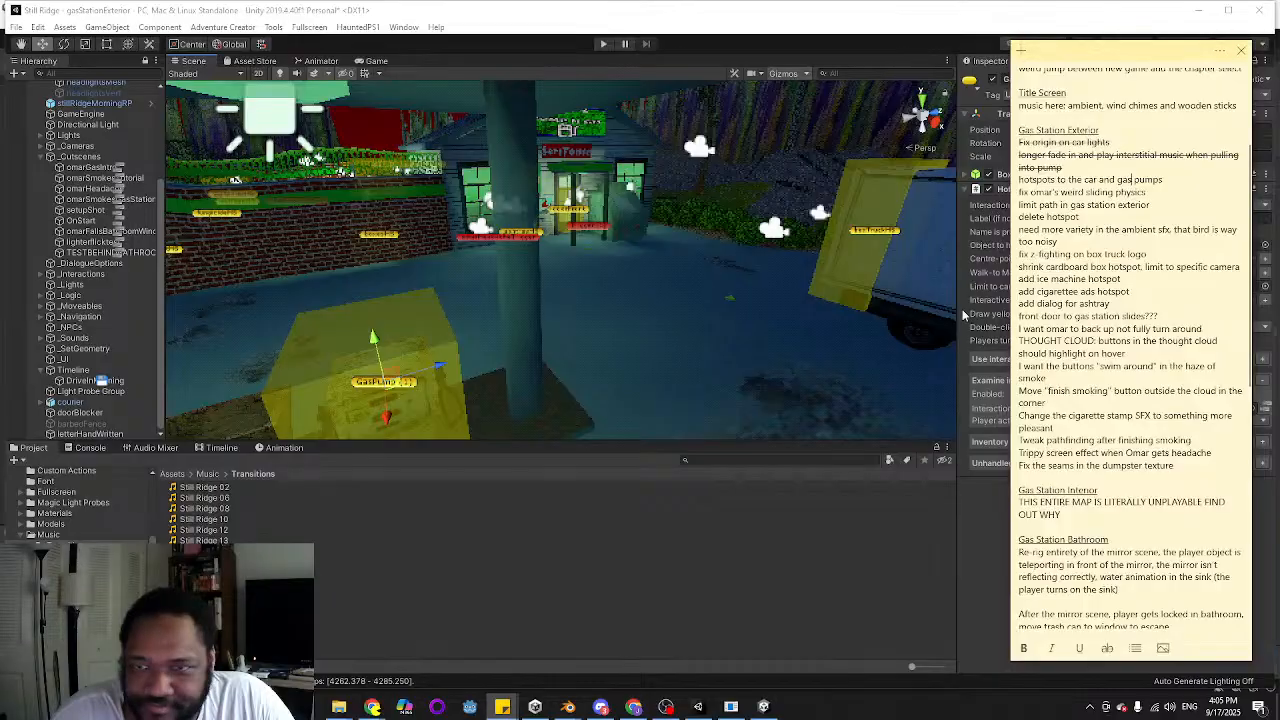
{"action": "triple_click", "coordinate": [1107, 180]}
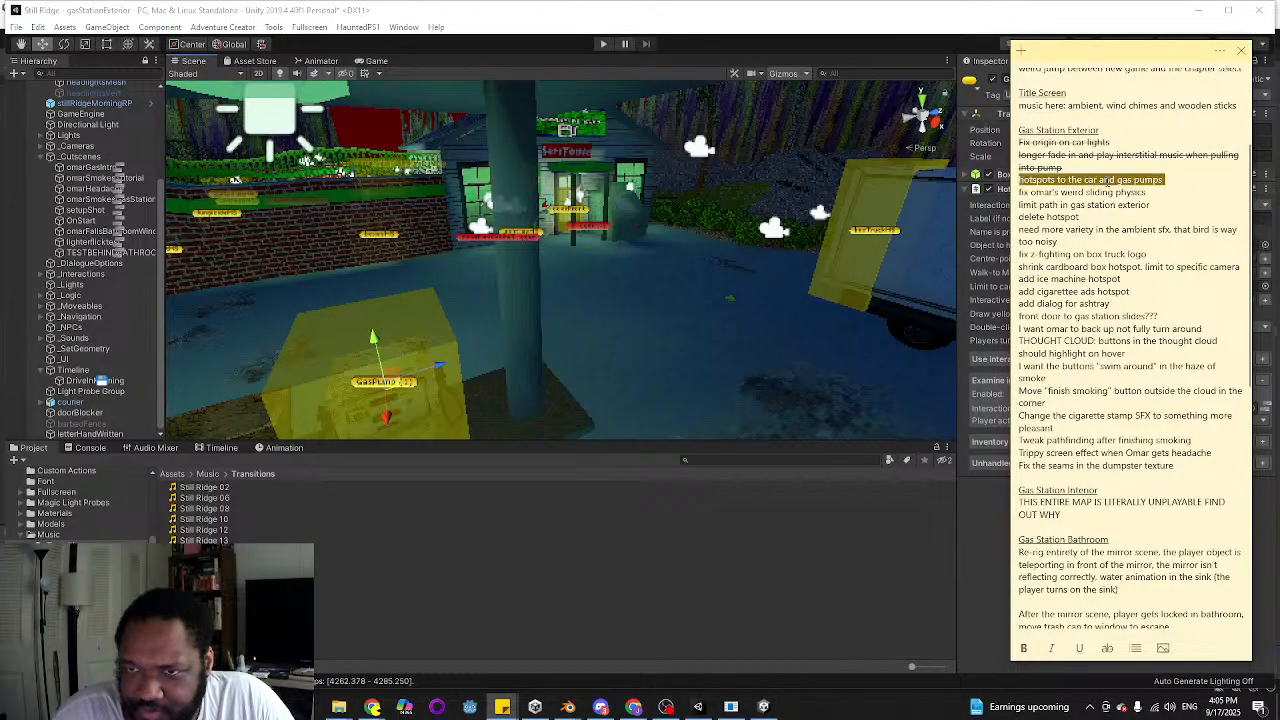
{"action": "left_click", "coordinate": [1107, 648]}
{"action": "left_click", "coordinate": [1115, 191]}
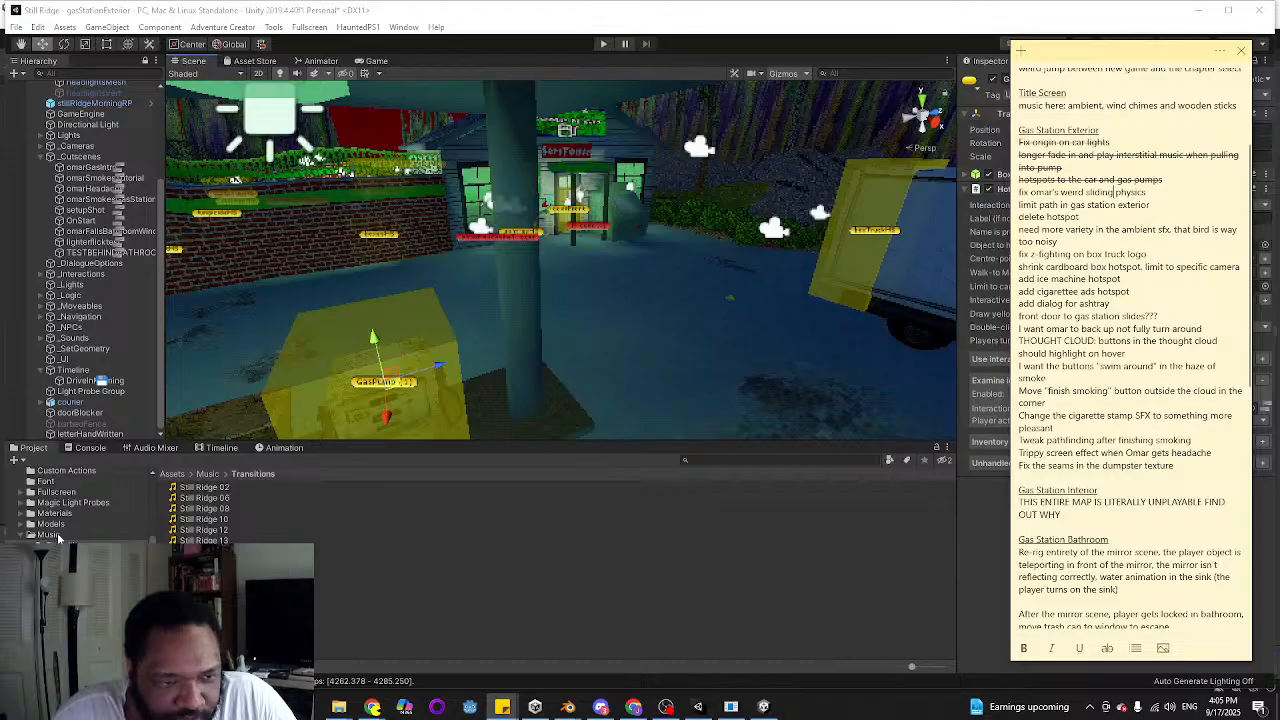
Find the omar character prefab in the Resources Characters folder and open it for editing
{"action": "scroll", "coordinate": [52, 530], "scroll_direction": "up", "scroll_amount": 3}
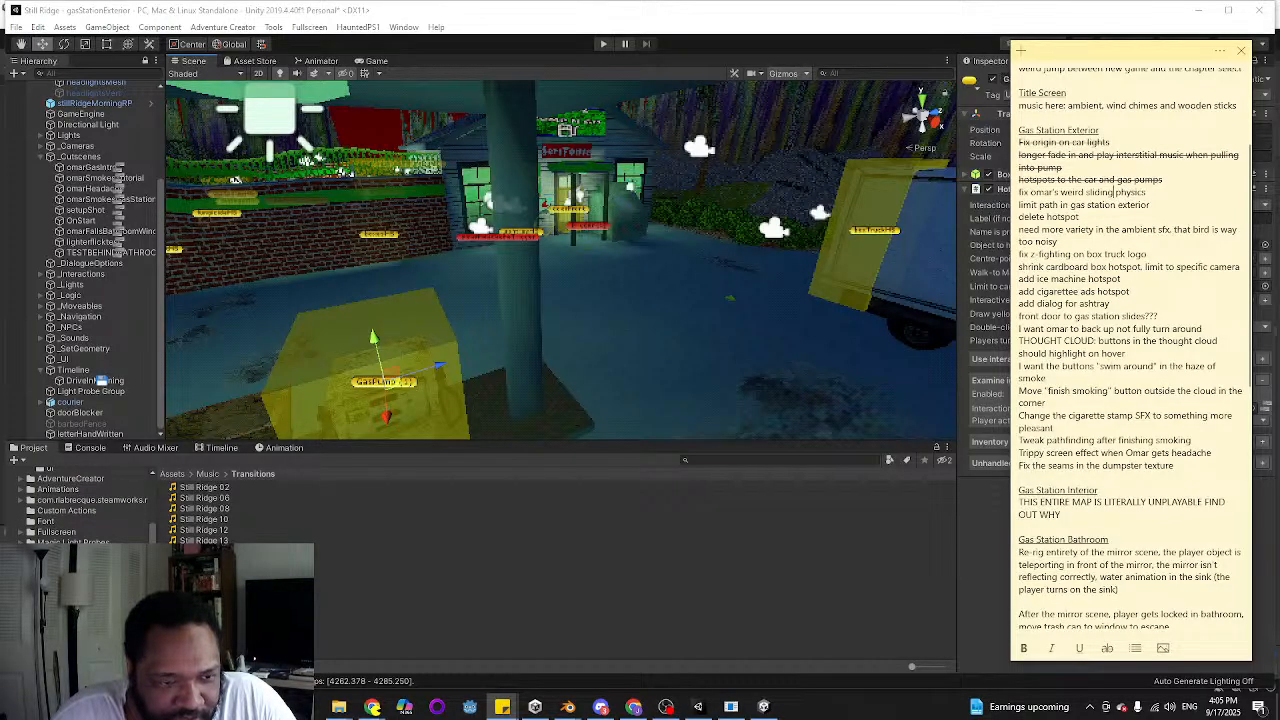
{"action": "scroll", "coordinate": [60, 505], "scroll_direction": "up", "scroll_amount": 2}
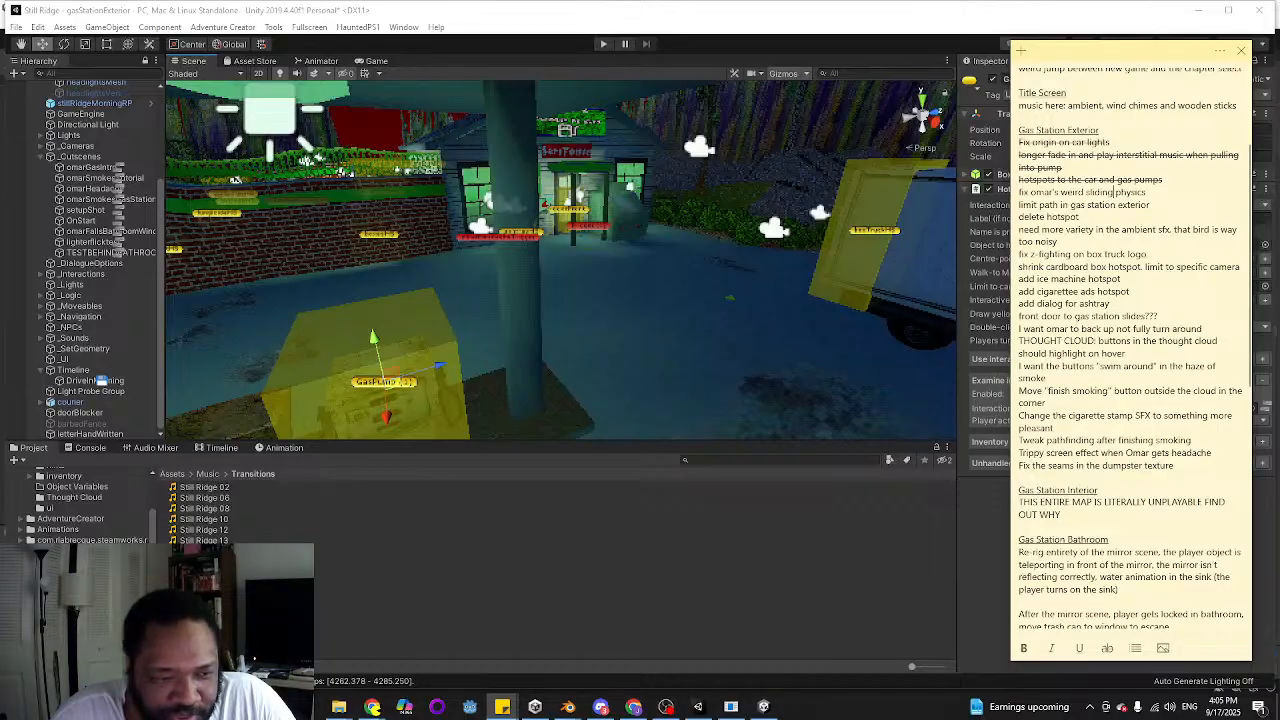
{"action": "scroll", "coordinate": [80, 505], "scroll_direction": "up", "scroll_amount": 2}
{"action": "scroll", "coordinate": [80, 505], "scroll_direction": "down", "scroll_amount": 3}
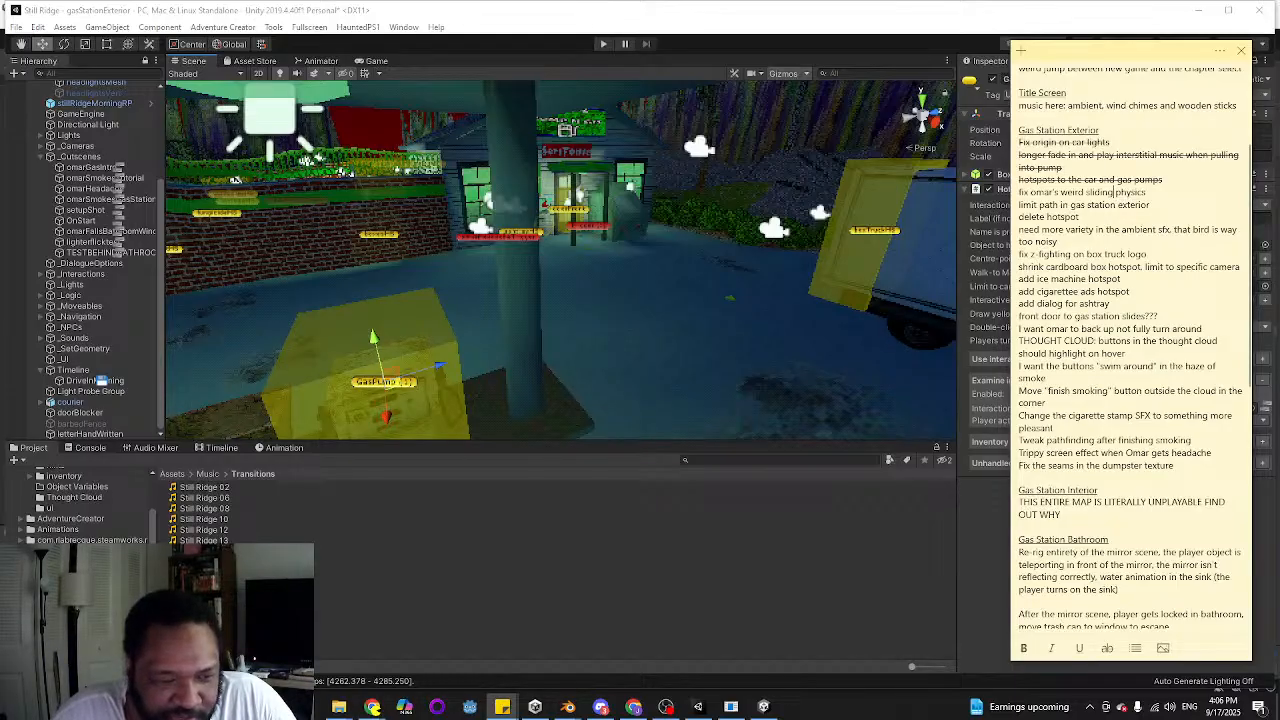
{"action": "scroll", "coordinate": [80, 505], "scroll_direction": "down", "scroll_amount": 2}
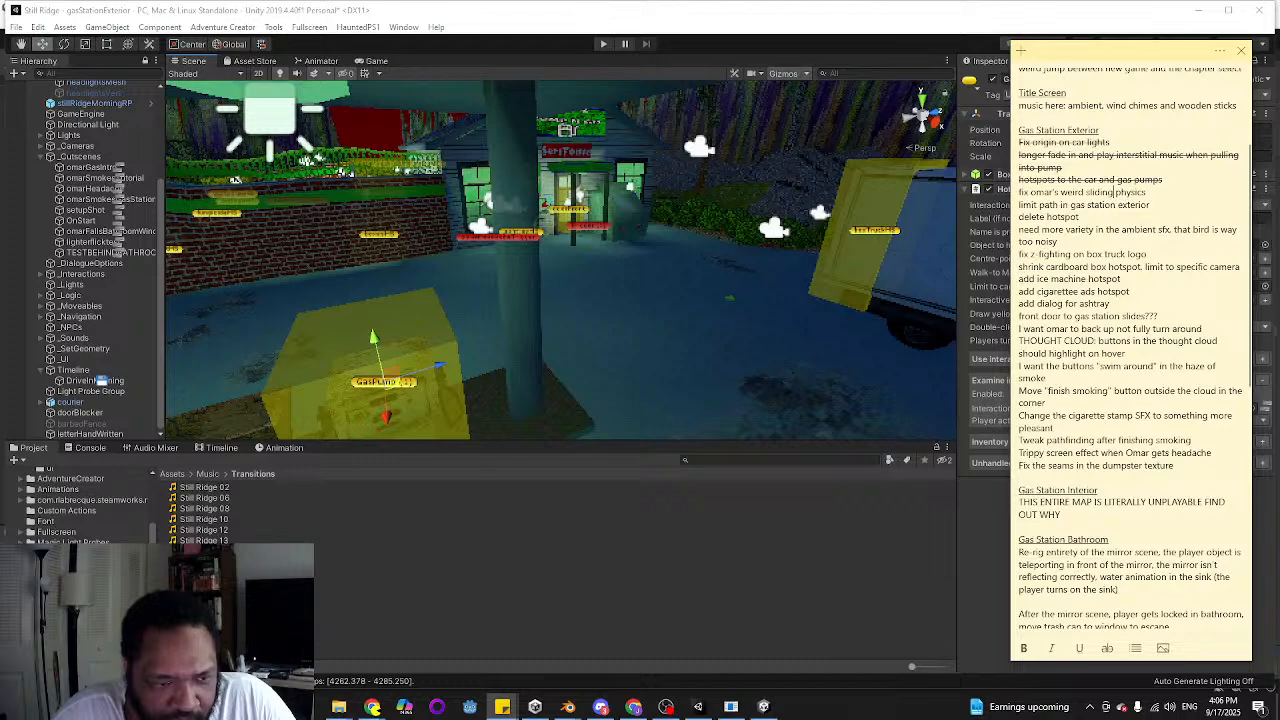
{"action": "left_click", "coordinate": [68, 617]}
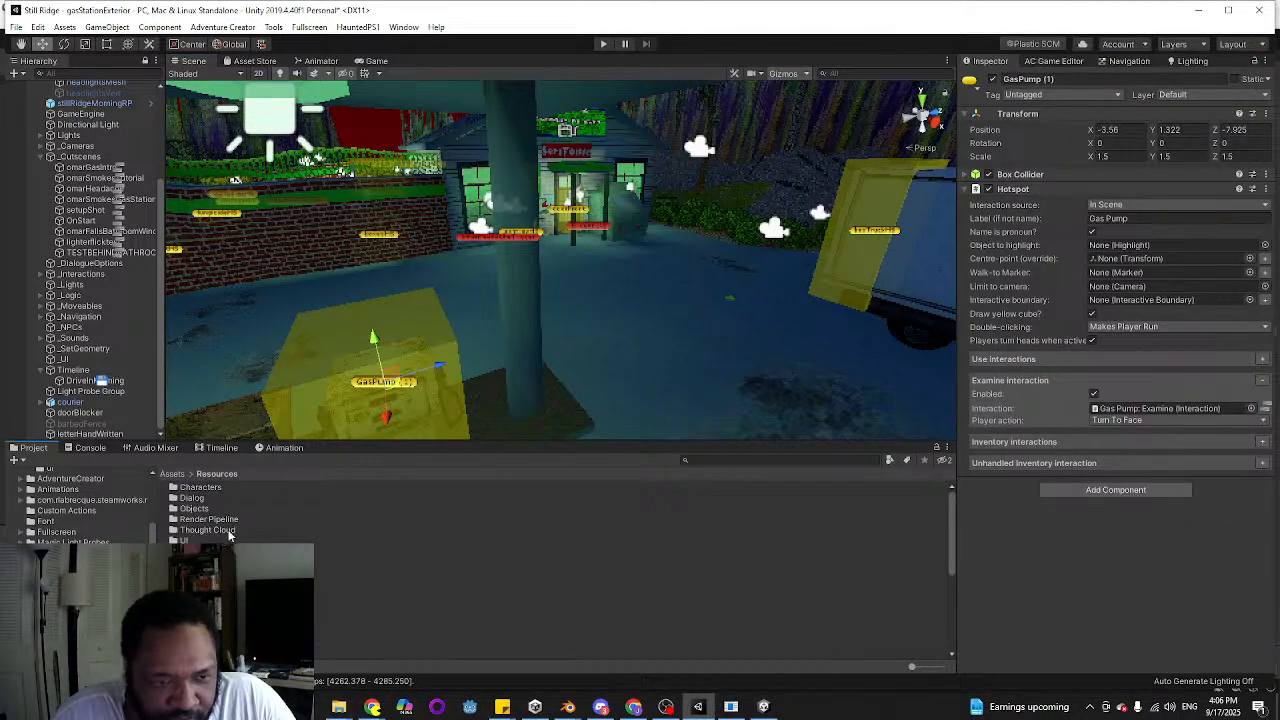
{"action": "double_click", "coordinate": [213, 490]}
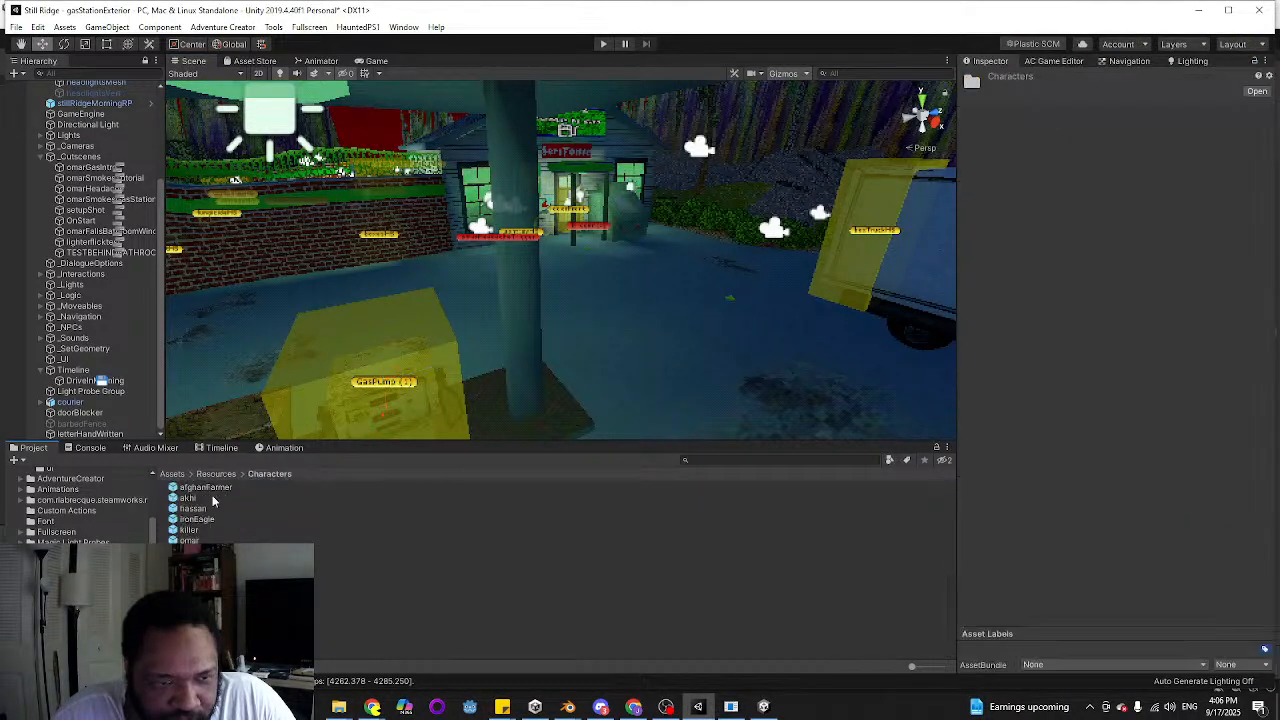
{"action": "left_click", "coordinate": [189, 540]}
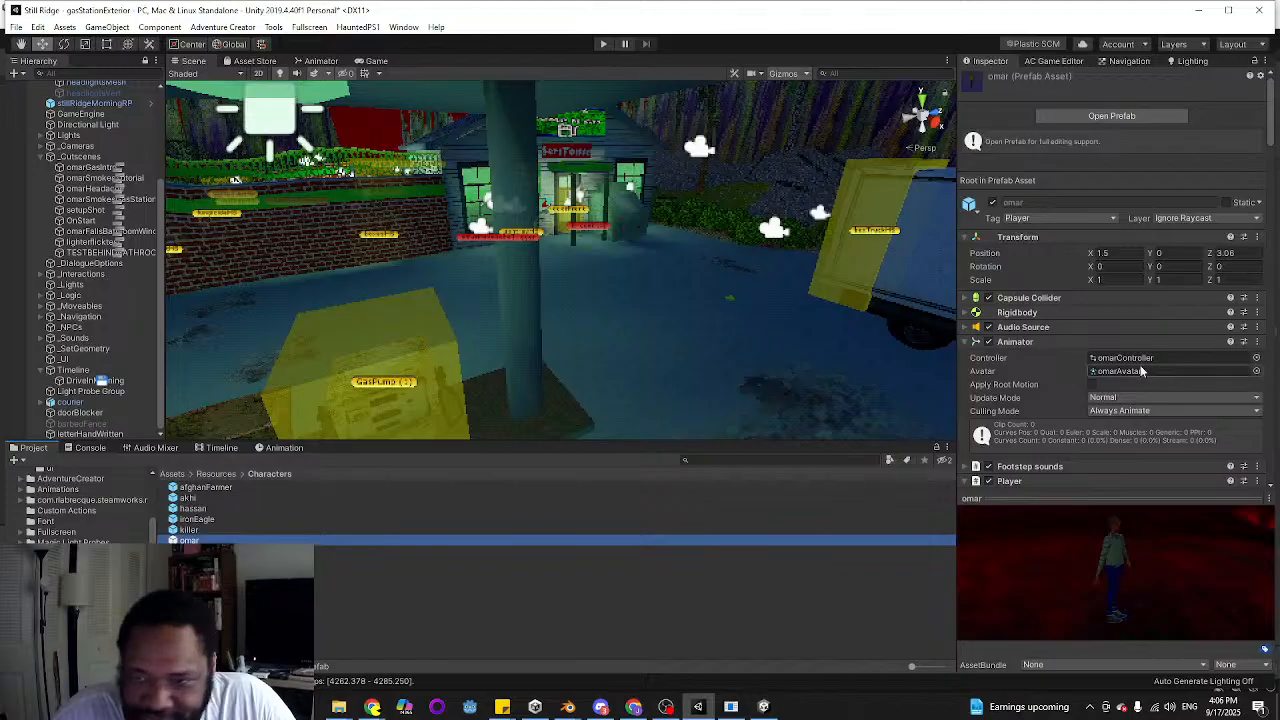
{"action": "scroll", "coordinate": [1140, 365], "scroll_direction": "down", "scroll_amount": 3}
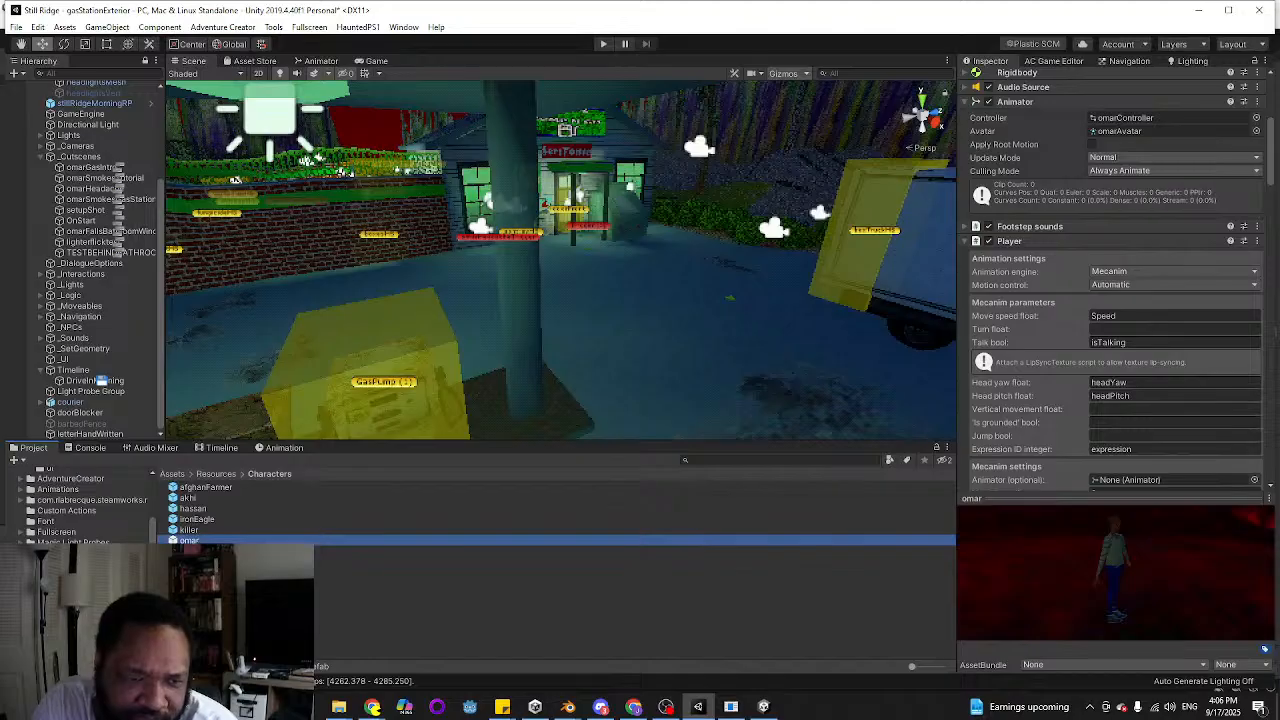
{"action": "double_click", "coordinate": [200, 541]}
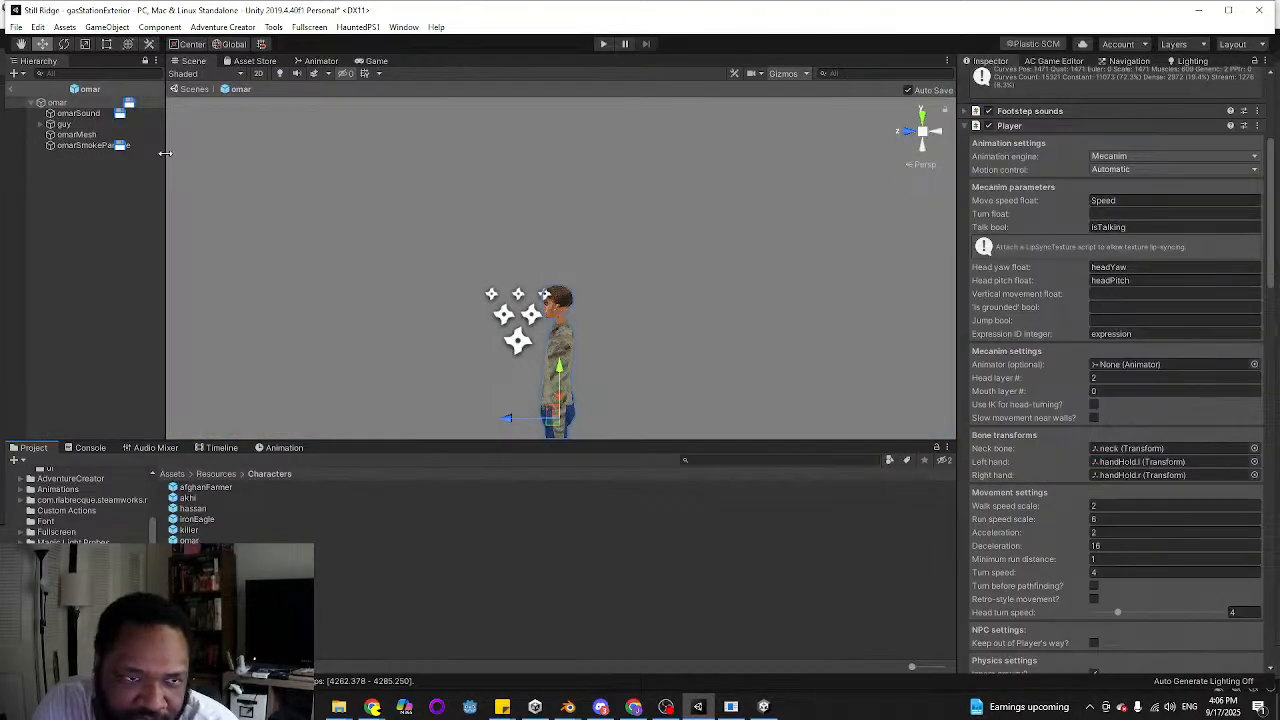
Select omarMesh in the omar prefab and examine its skinned mesh and material from an angled view
{"action": "left_click", "coordinate": [91, 136]}
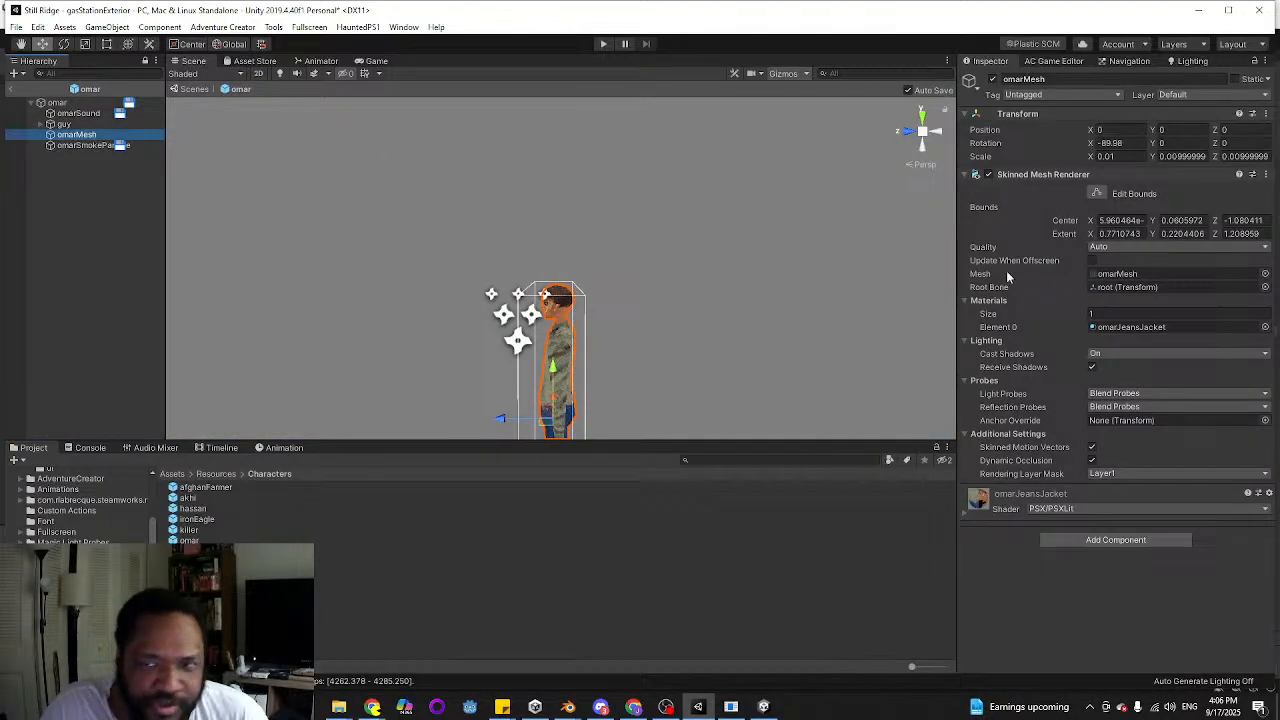
{"action": "middle_click_drag", "start_coordinate": [443, 367], "coordinate": [415, 363]}
{"action": "left_click_drag", "start_coordinate": [491, 377], "coordinate": [560, 323], "text": "alt"}
{"action": "middle_click_drag", "start_coordinate": [560, 323], "coordinate": [514, 350]}
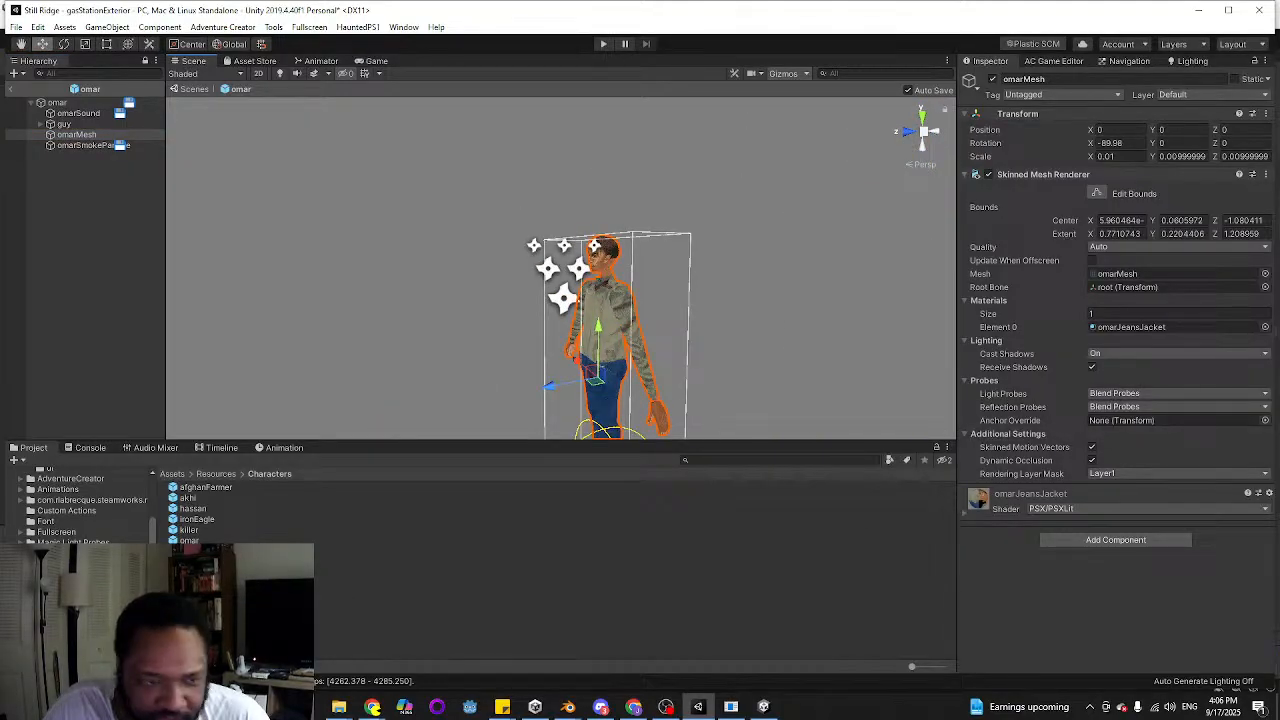
Browse the project folders and open the People folder under Textures
{"action": "scroll", "coordinate": [80, 505], "scroll_direction": "up", "scroll_amount": 5}
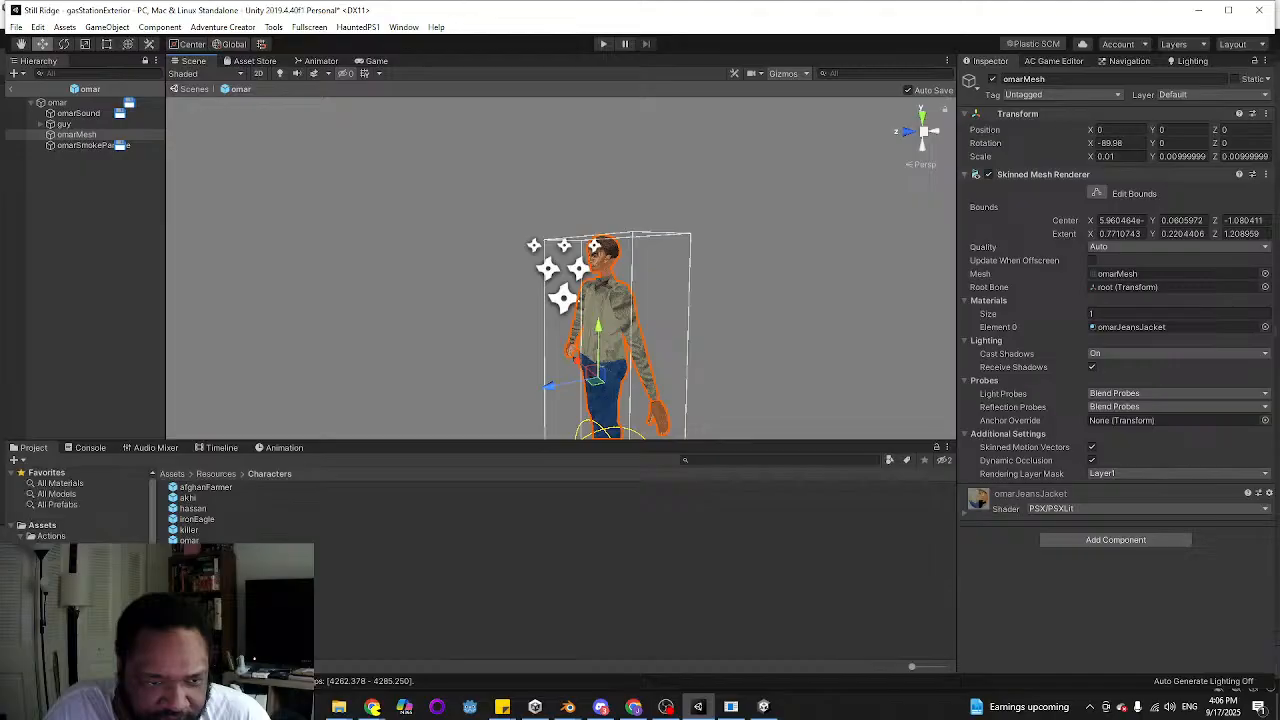
{"action": "scroll", "coordinate": [80, 505], "scroll_direction": "down", "scroll_amount": 10}
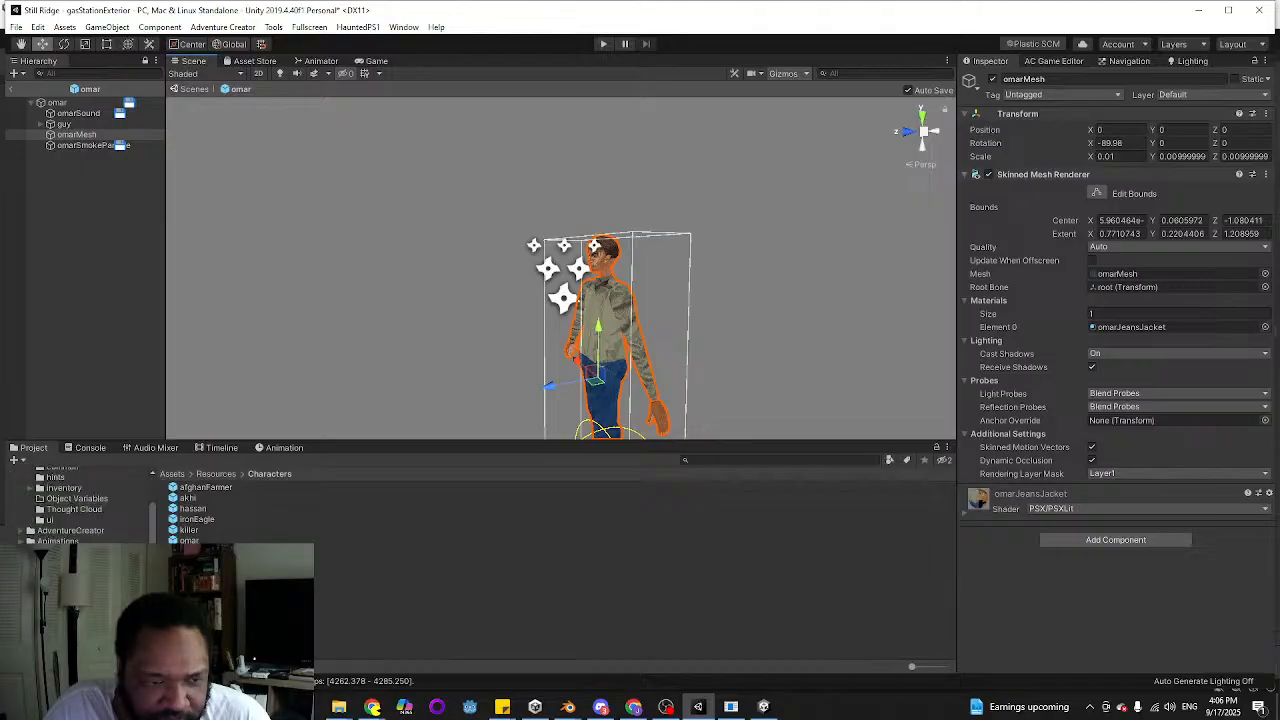
{"action": "scroll", "coordinate": [80, 505], "scroll_direction": "down", "scroll_amount": 1}
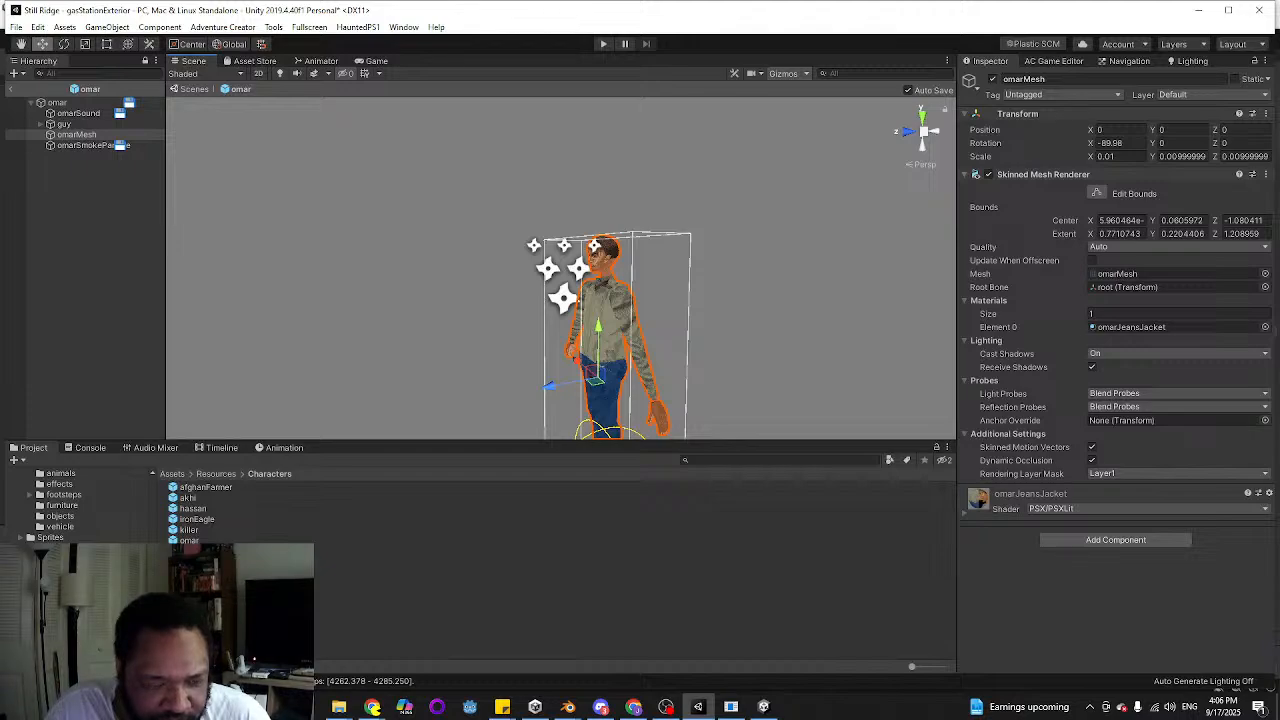
{"action": "left_click", "coordinate": [62, 610]}
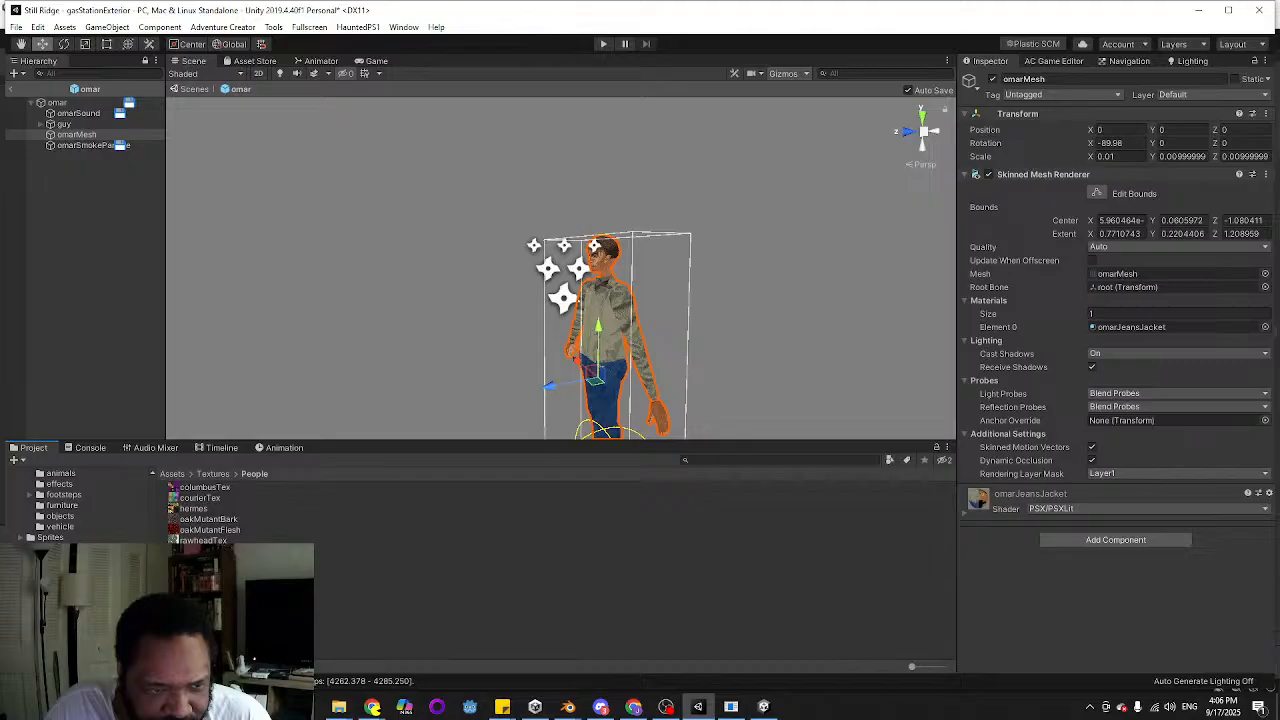
Search the project assets for "omar" and select omarTexture to examine its import settings
{"action": "left_click", "coordinate": [771, 465]}
{"action": "type", "text": "omar"}
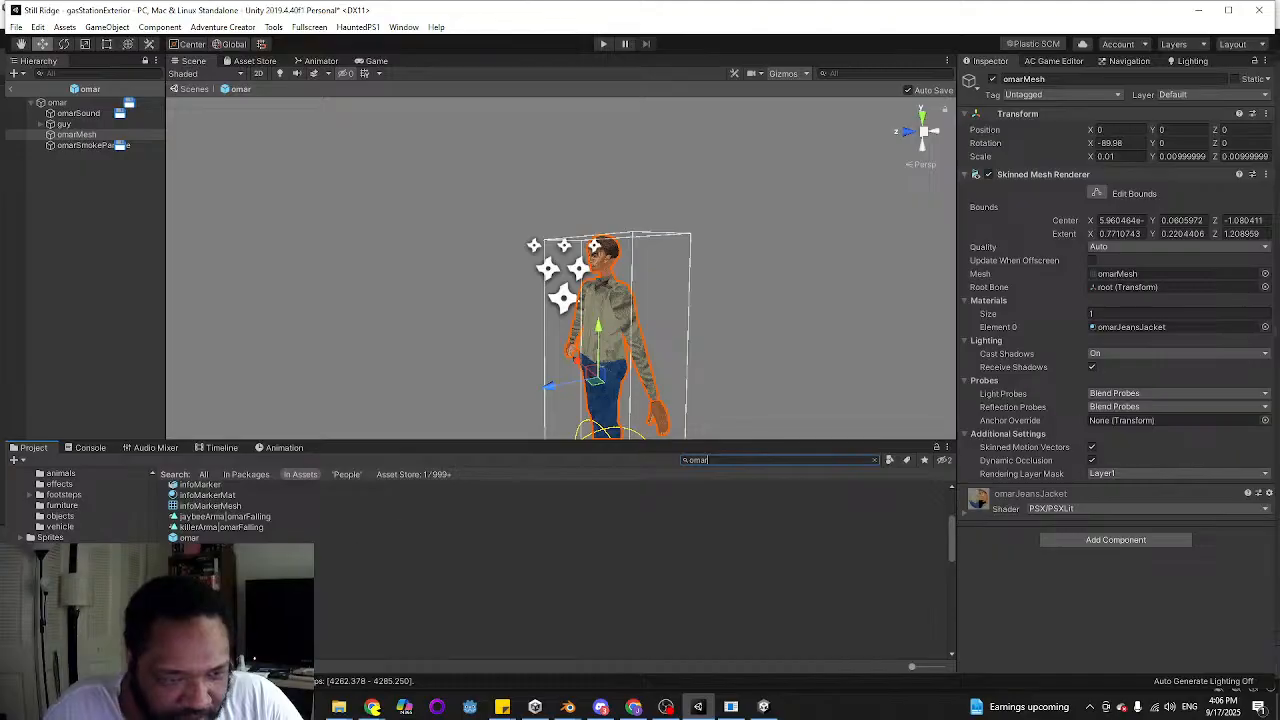
{"action": "scroll", "coordinate": [290, 522], "scroll_direction": "down", "scroll_amount": 3}
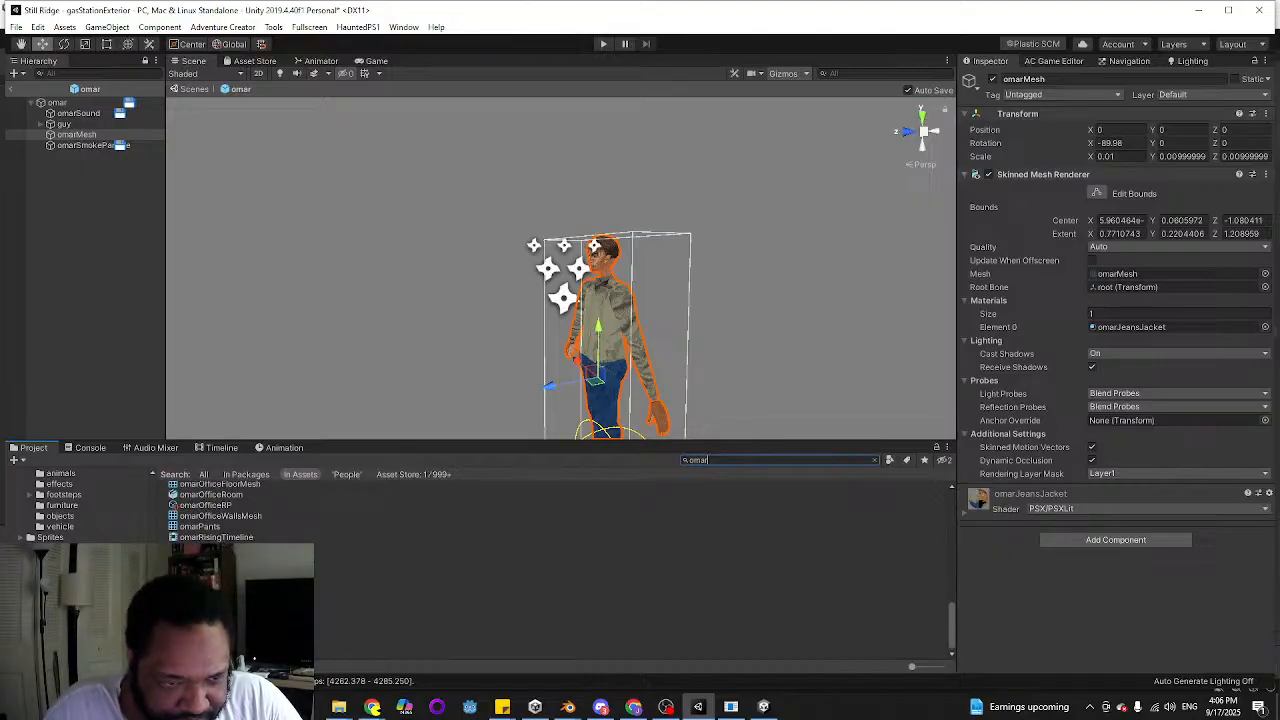
{"action": "left_click", "coordinate": [900, 590]}
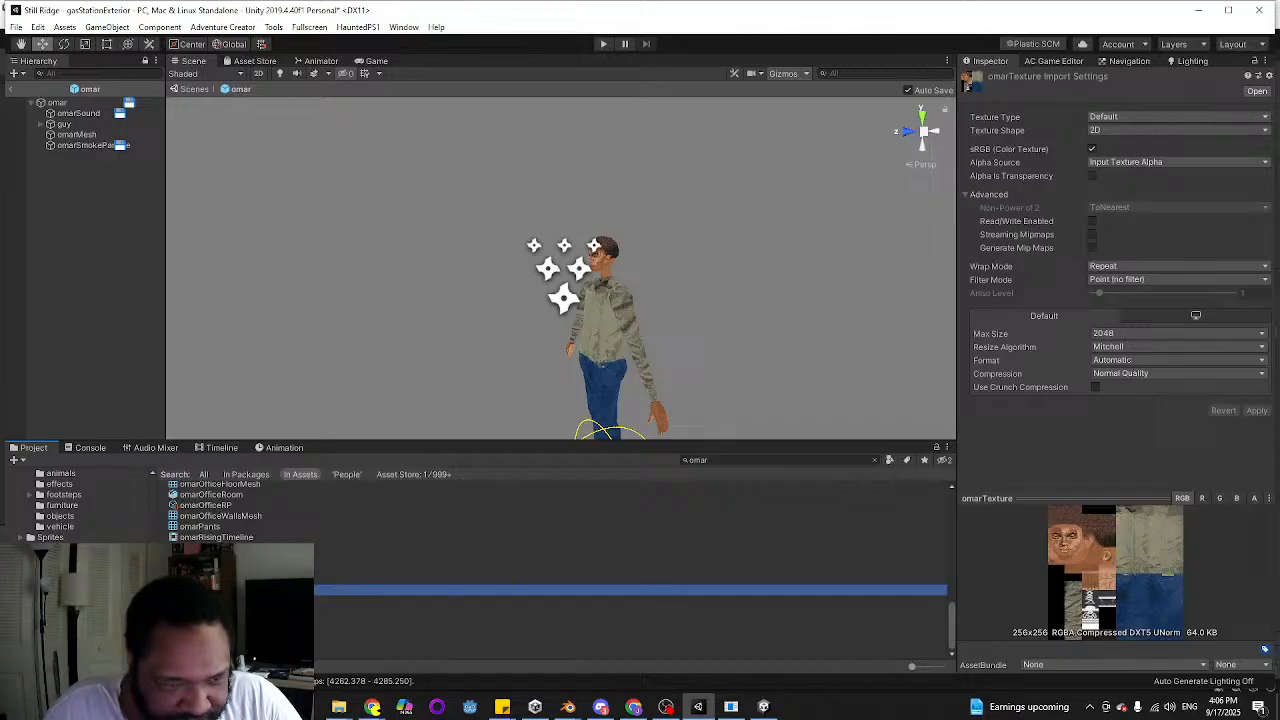
Look through the root Assets folder for the omar model and its source files
{"action": "scroll", "coordinate": [240, 590], "scroll_direction": "up", "scroll_amount": 2}
{"action": "scroll", "coordinate": [50, 498], "scroll_direction": "up", "scroll_amount": 9}
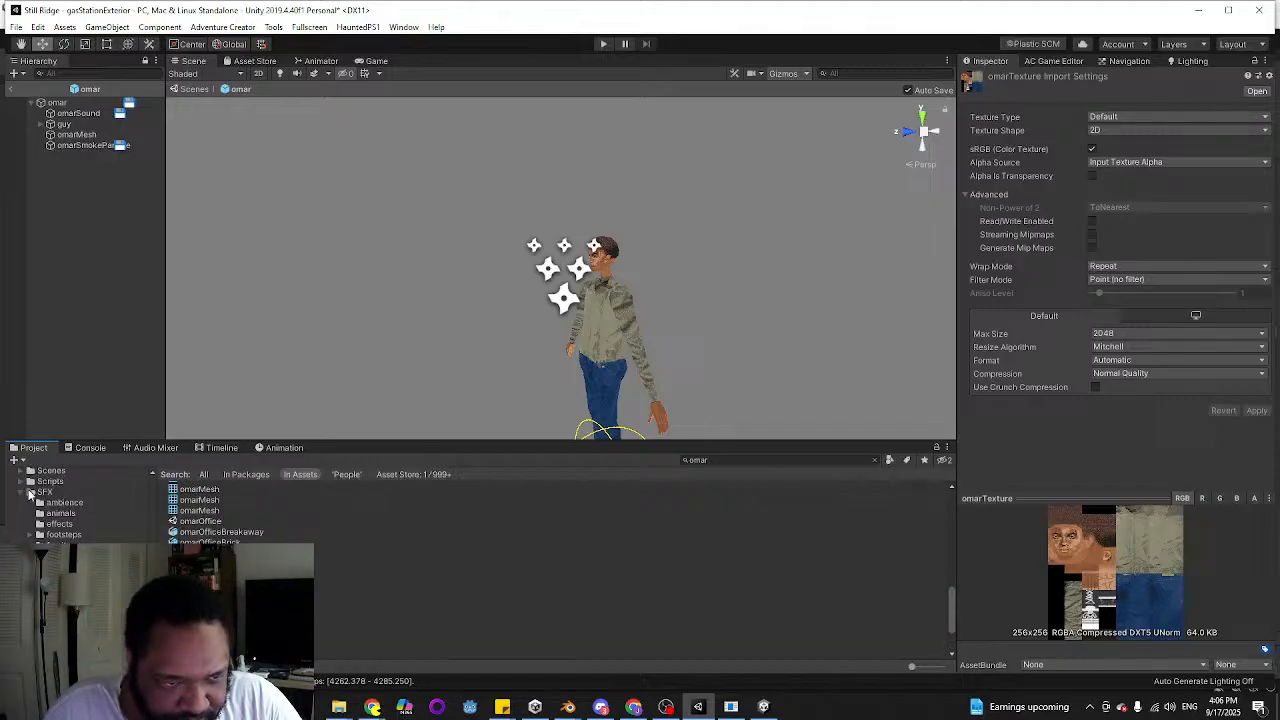
{"action": "left_click", "coordinate": [45, 525]}
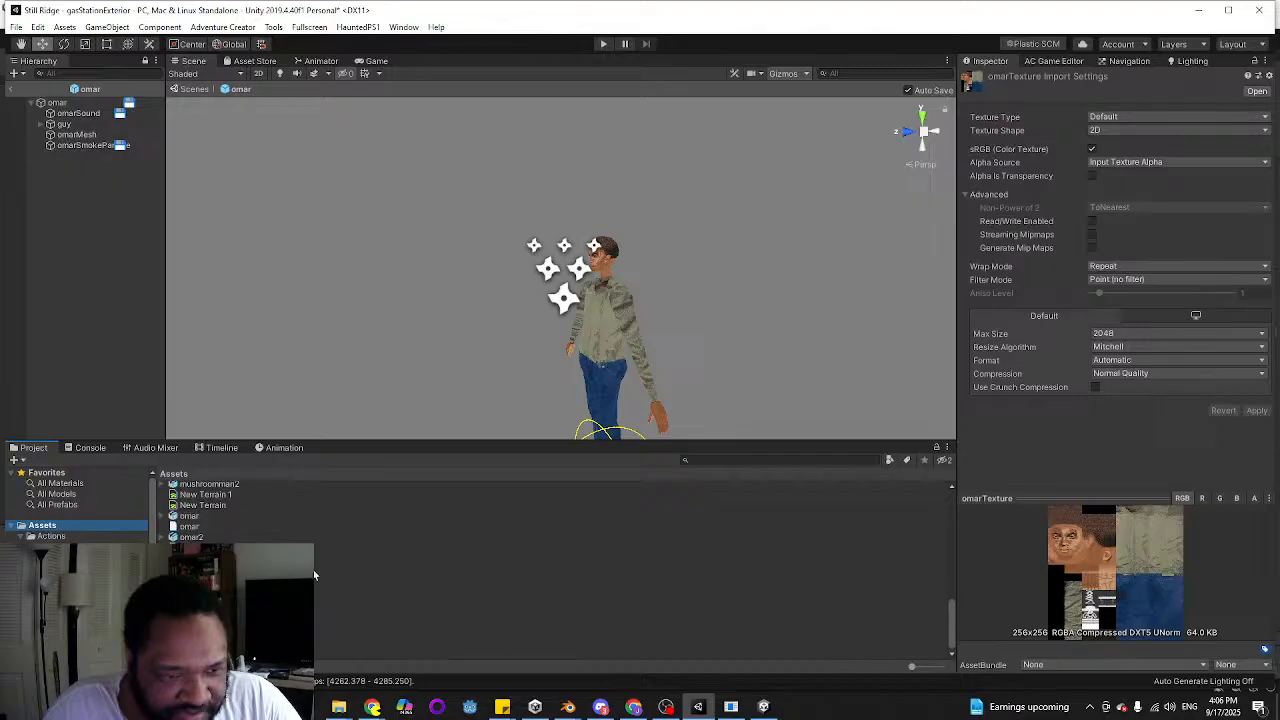
{"action": "scroll", "coordinate": [555, 565], "scroll_direction": "up", "scroll_amount": 10}
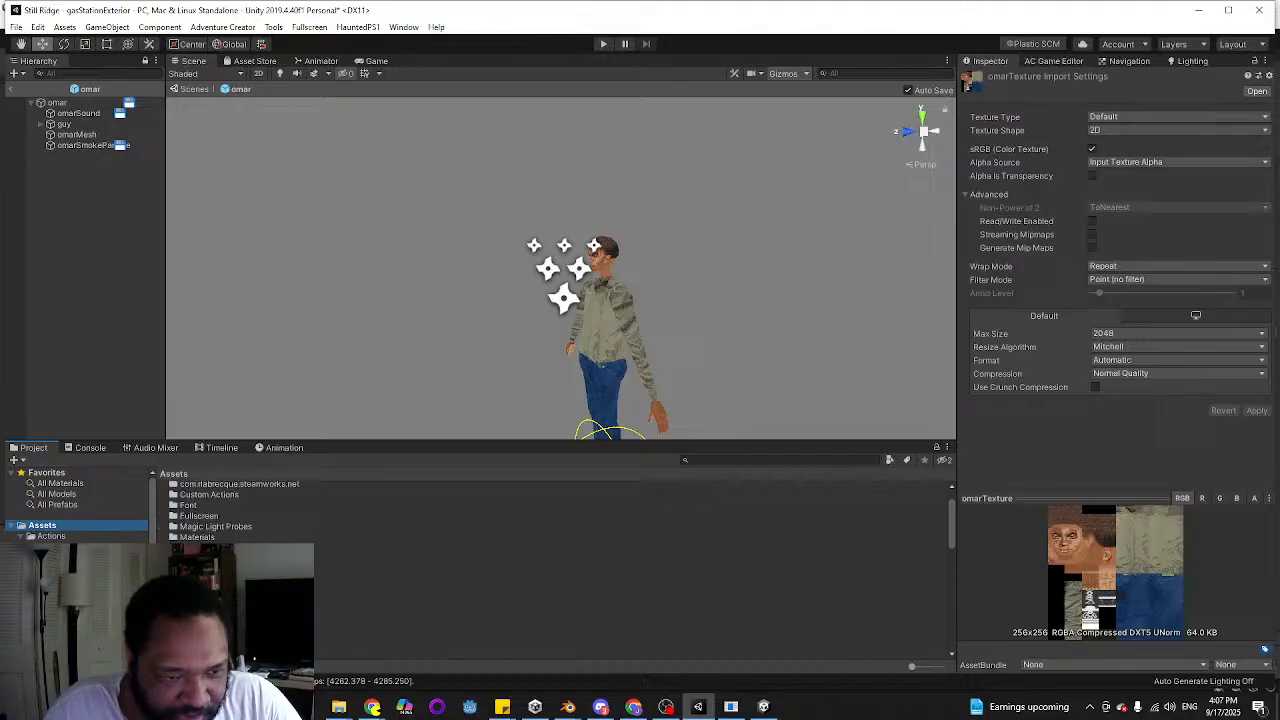
{"action": "scroll", "coordinate": [555, 565], "scroll_direction": "down", "scroll_amount": 5}
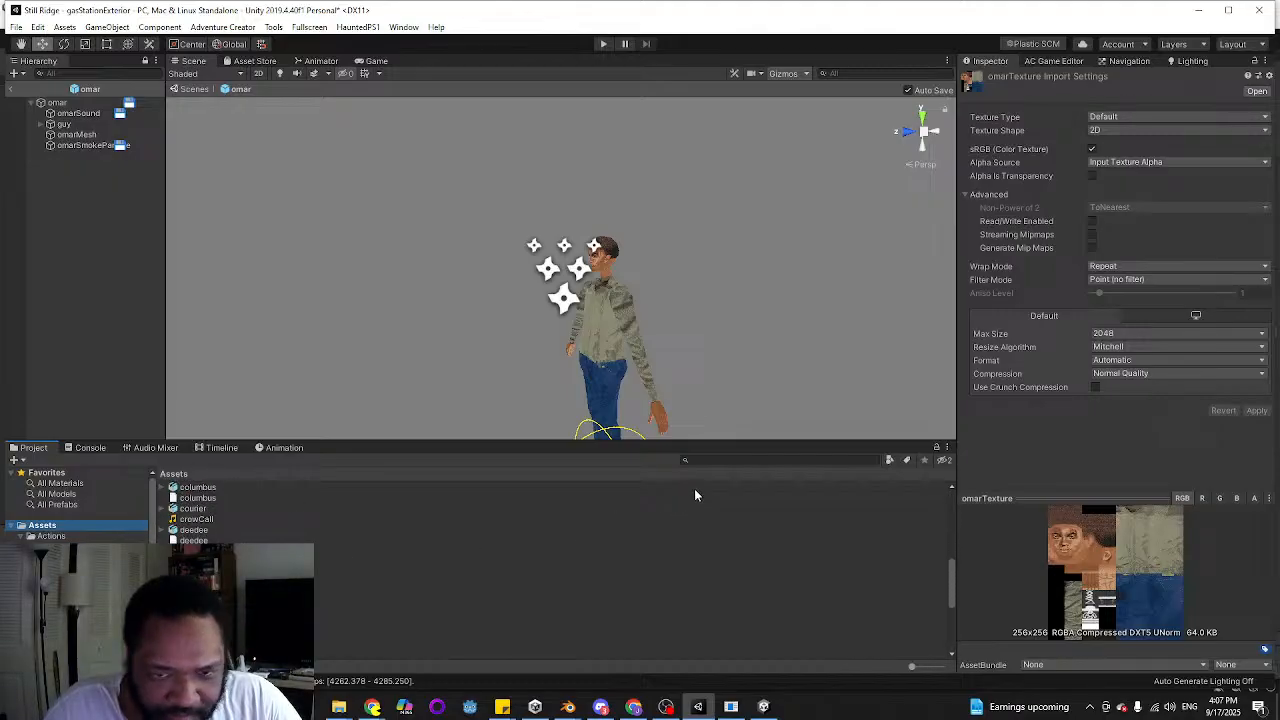
{"action": "scroll", "coordinate": [90, 590], "scroll_direction": "down", "scroll_amount": 3}
{"action": "scroll", "coordinate": [250, 600], "scroll_direction": "down", "scroll_amount": 5}
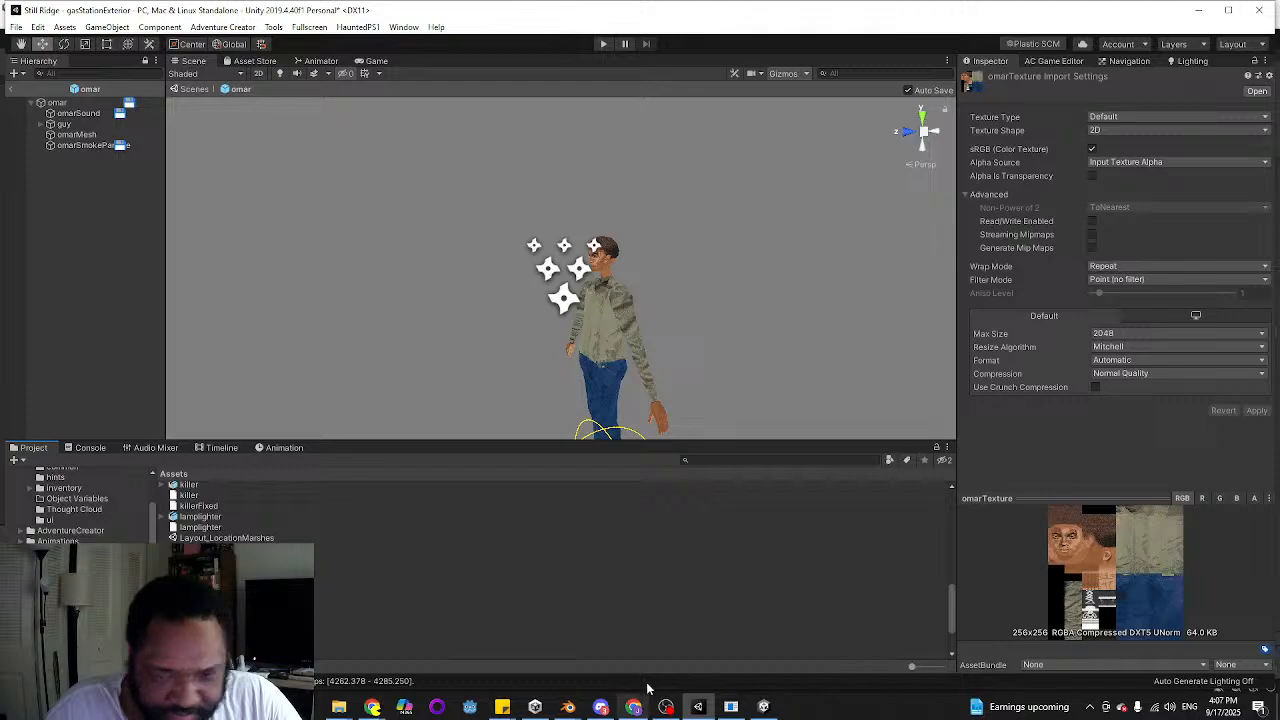
Switch to the Blender window with the floorboard mesh and open its list of recent files
{"action": "mouse_move", "coordinate": [568, 707]}
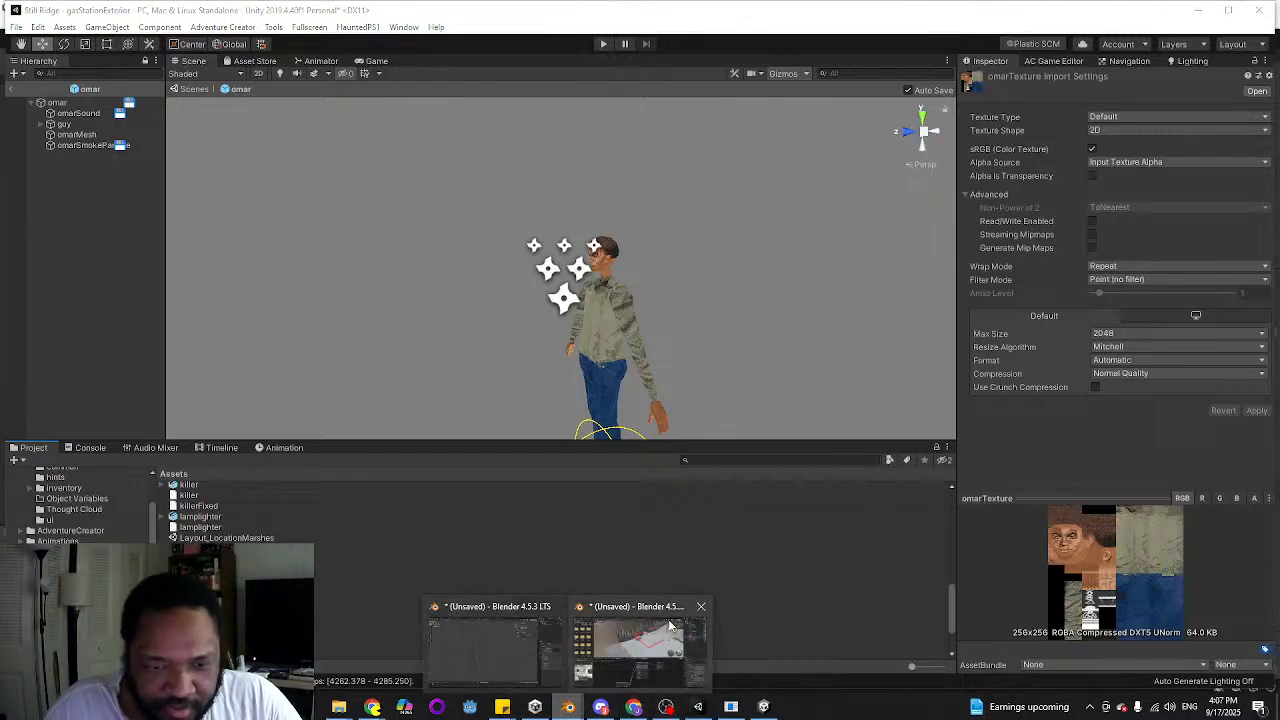
{"action": "left_click", "coordinate": [501, 645]}
{"action": "left_click", "coordinate": [30, 24]}
{"action": "mouse_move", "coordinate": [66, 70]}
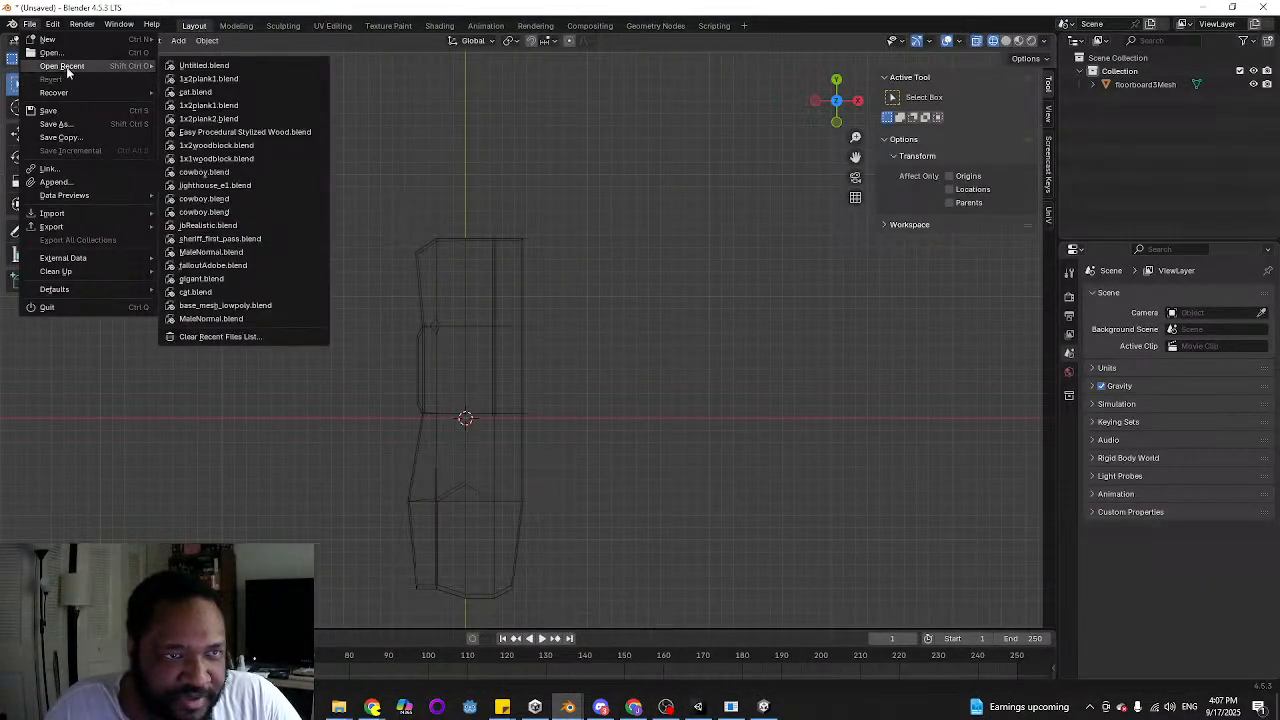
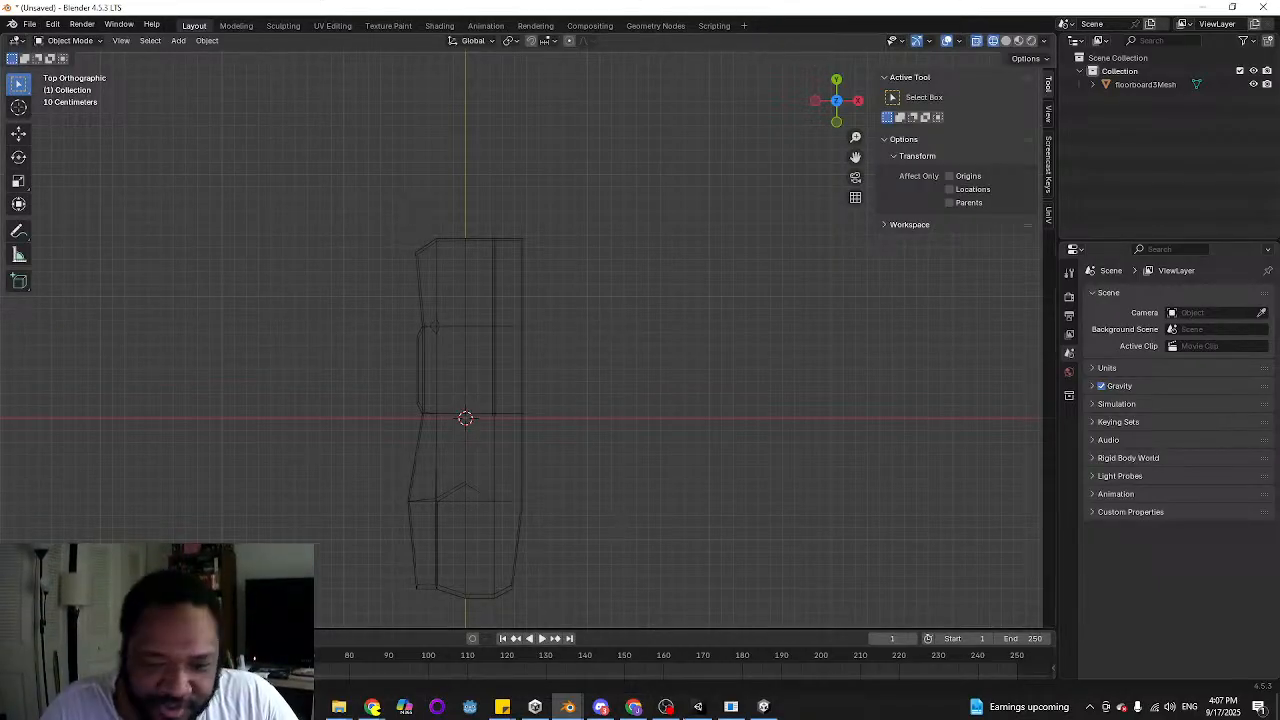
Switch to Unity, return from the omar prefab to the gas station scene, and select the omar prefab in Resources/Characters
{"action": "left_click", "coordinate": [698, 706]}
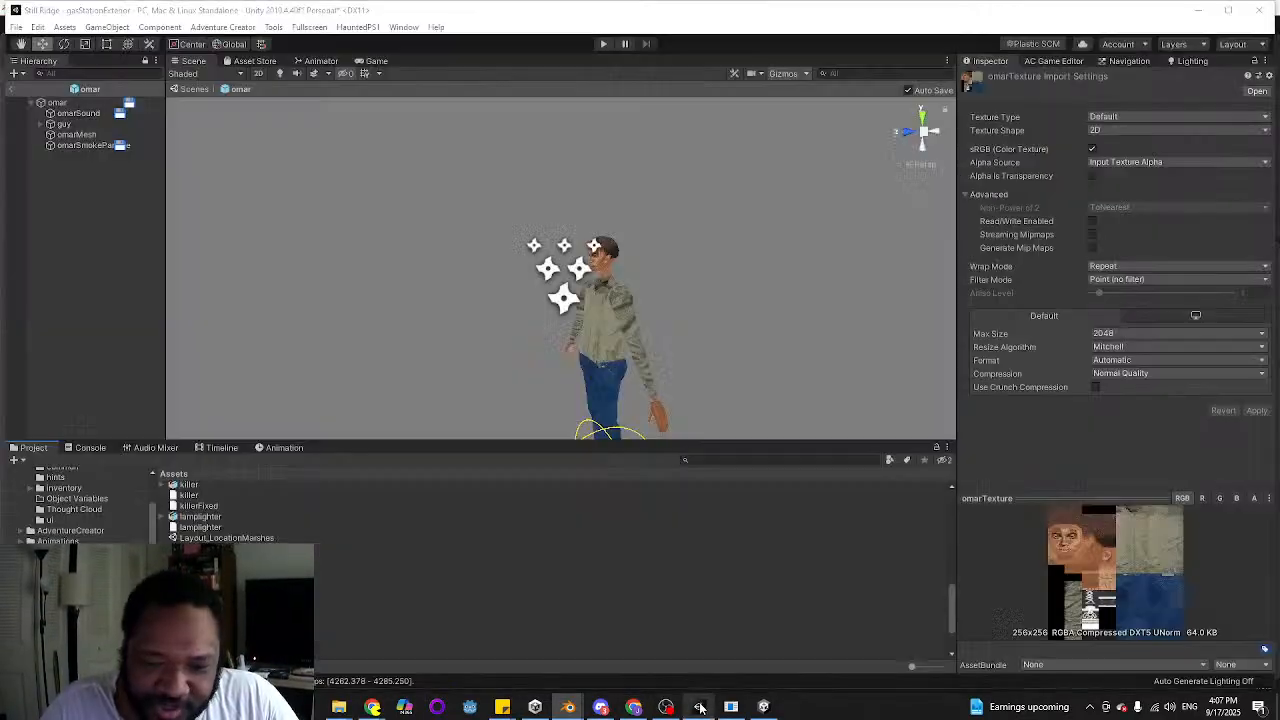
{"action": "left_click", "coordinate": [11, 89]}
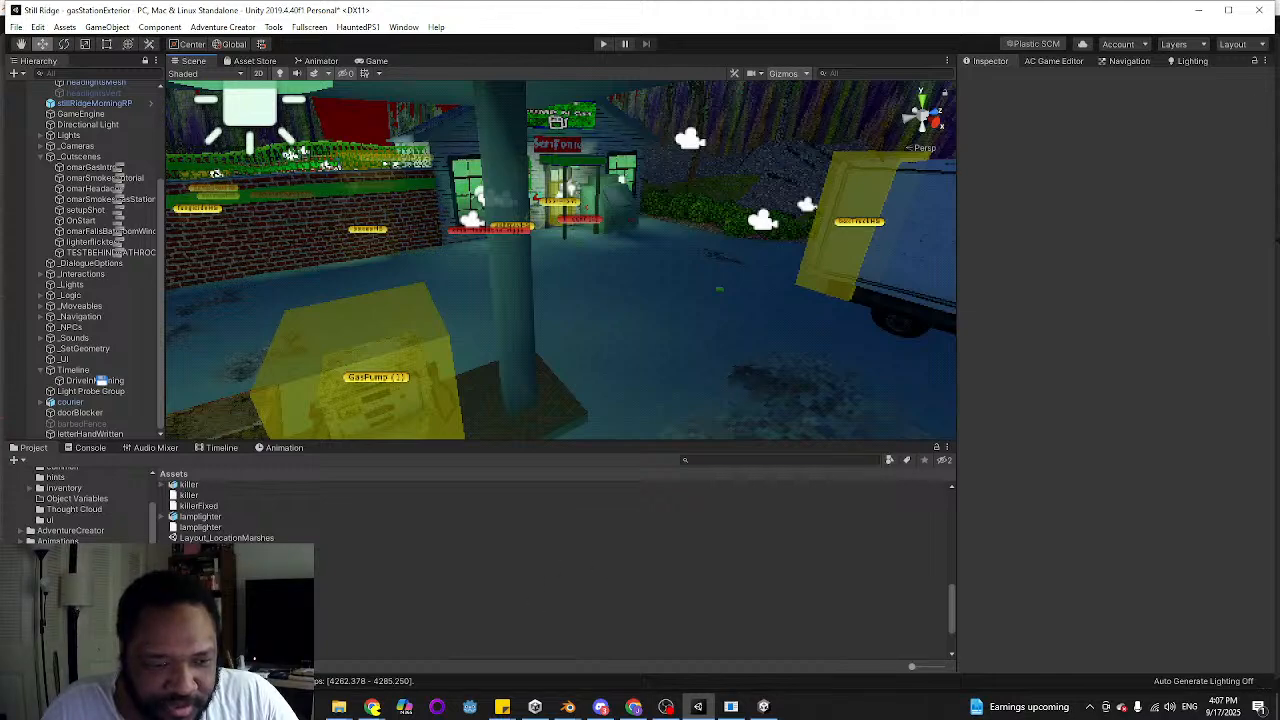
{"action": "scroll", "coordinate": [80, 505], "scroll_direction": "down", "scroll_amount": 3}
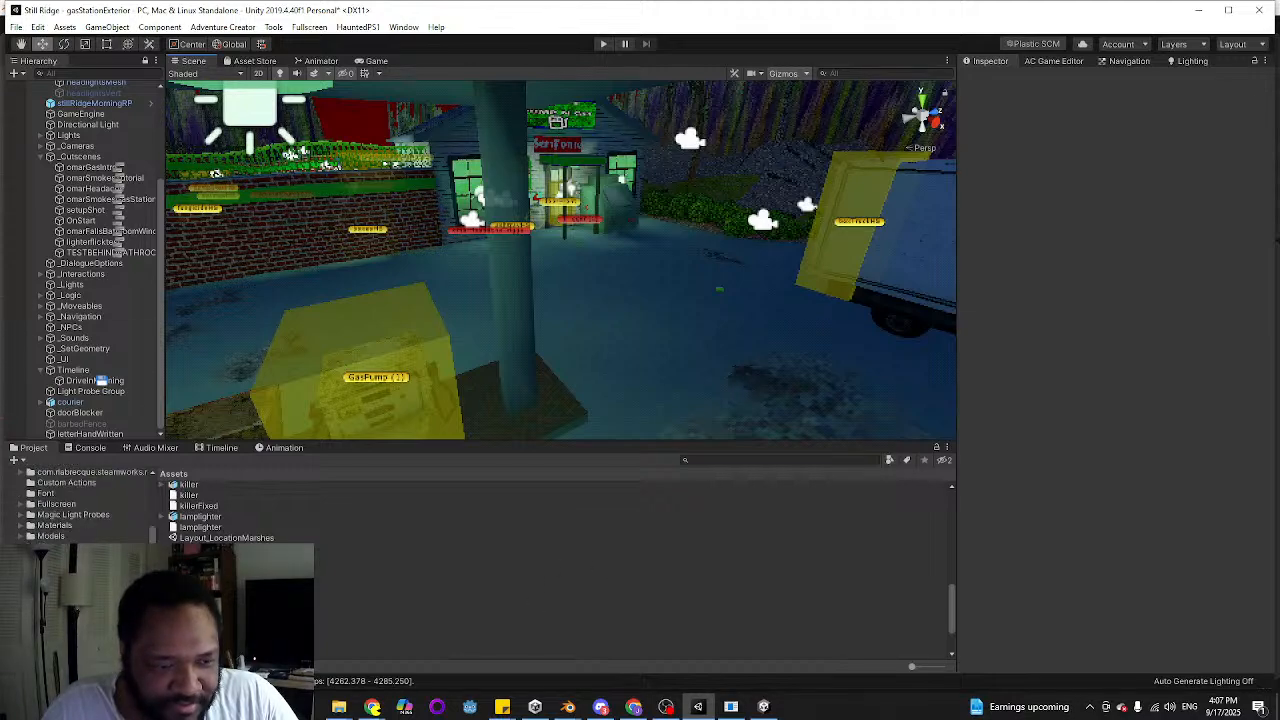
{"action": "left_click", "coordinate": [64, 600]}
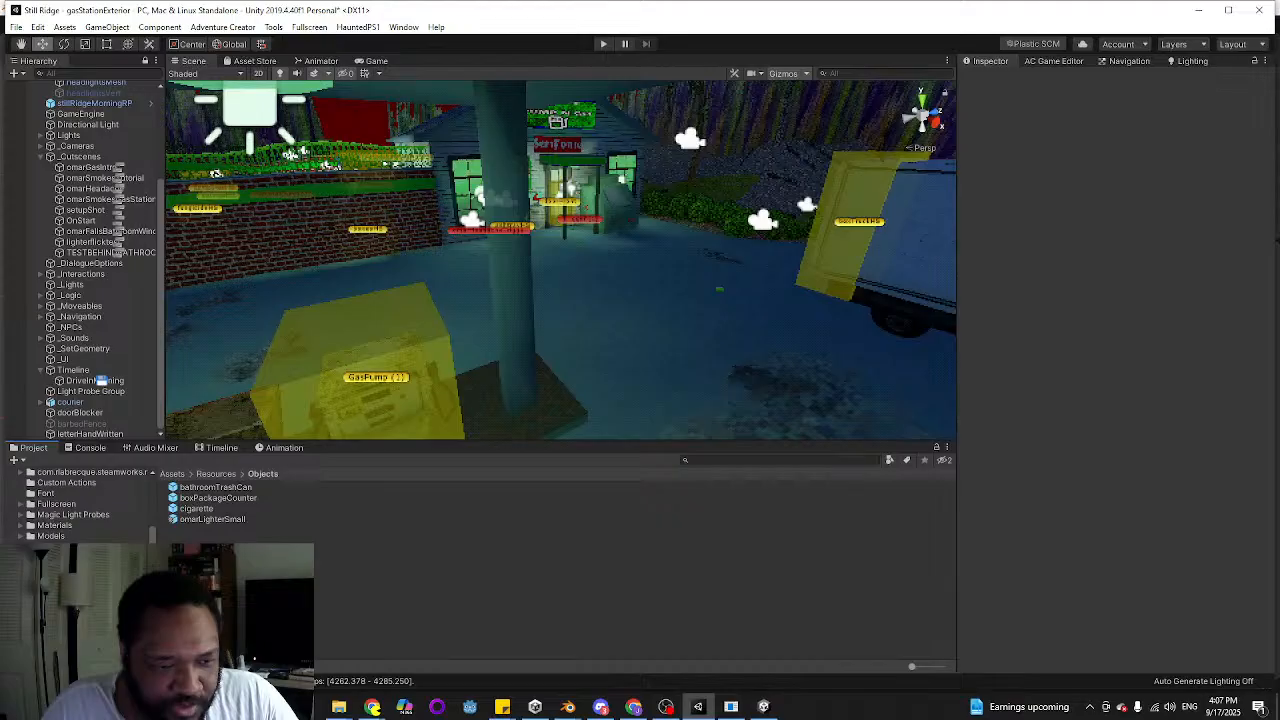
{"action": "left_click", "coordinate": [68, 588]}
{"action": "left_click", "coordinate": [198, 541]}
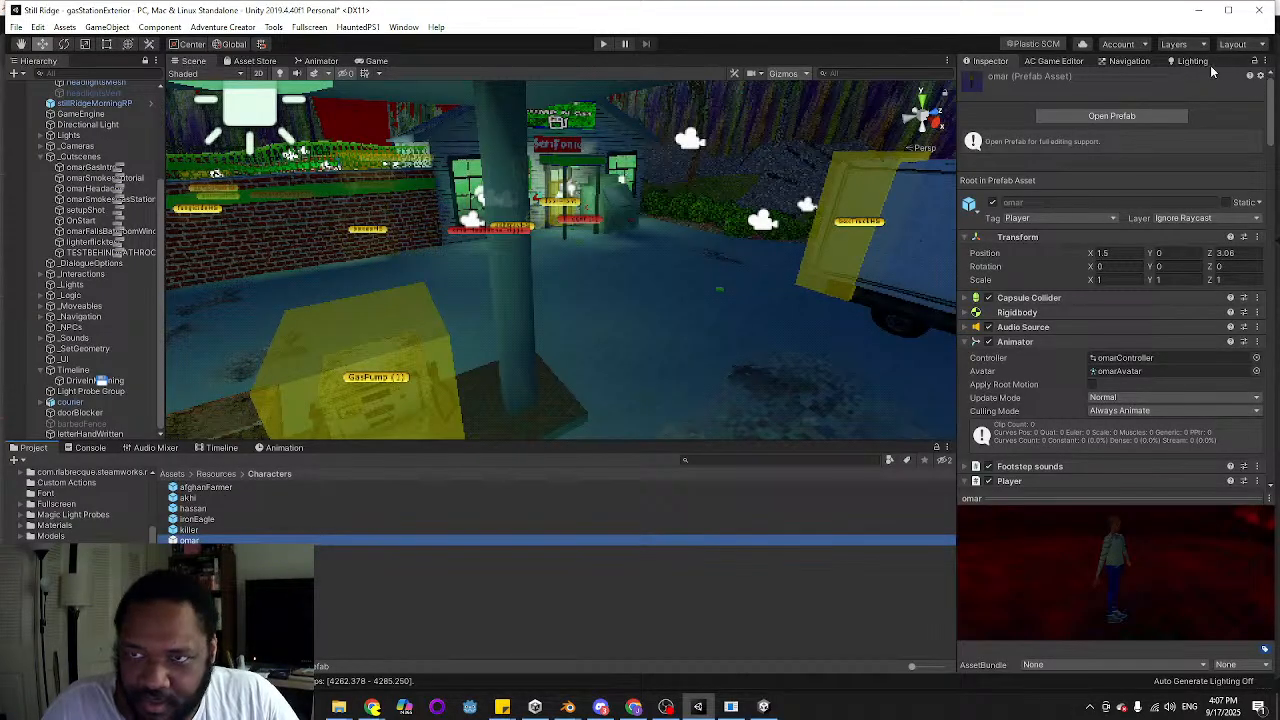
Lock the Inspector on the omar prefab and bring up its Player movement settings
{"action": "left_click", "coordinate": [1255, 62]}
{"action": "scroll", "coordinate": [1094, 401], "scroll_direction": "down", "scroll_amount": 10}
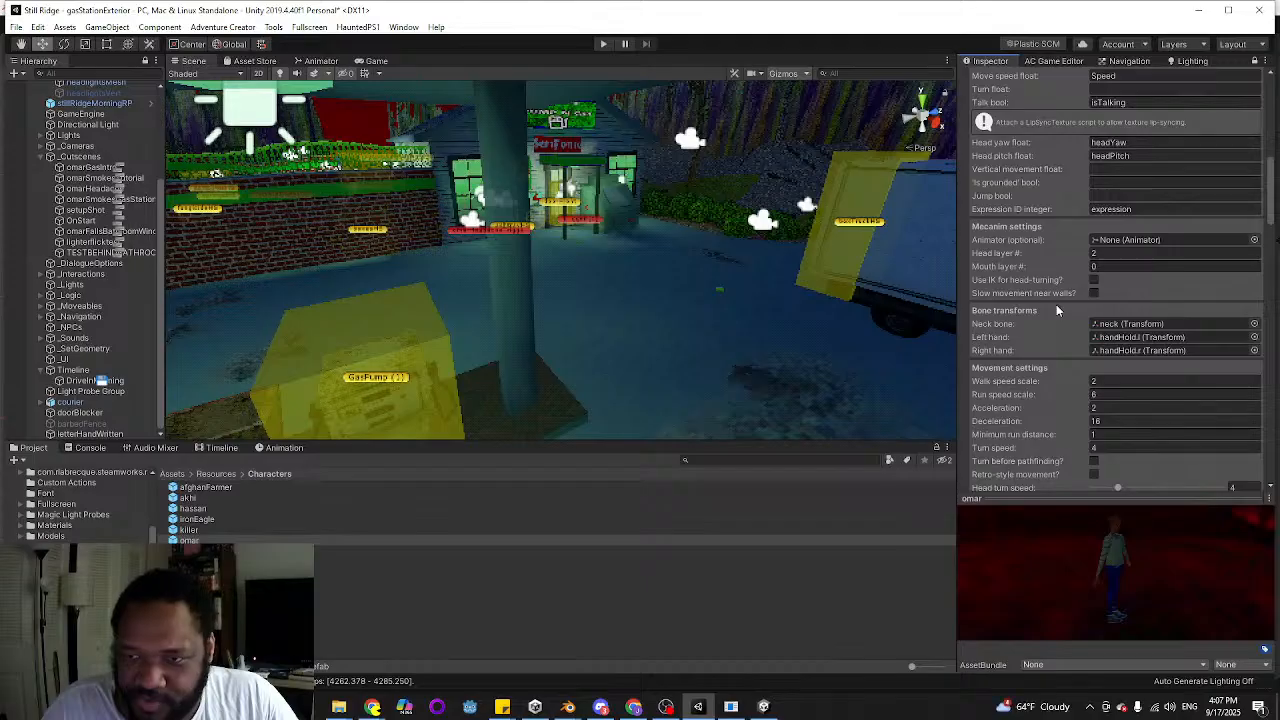
{"action": "scroll", "coordinate": [1058, 312], "scroll_direction": "down", "scroll_amount": 5}
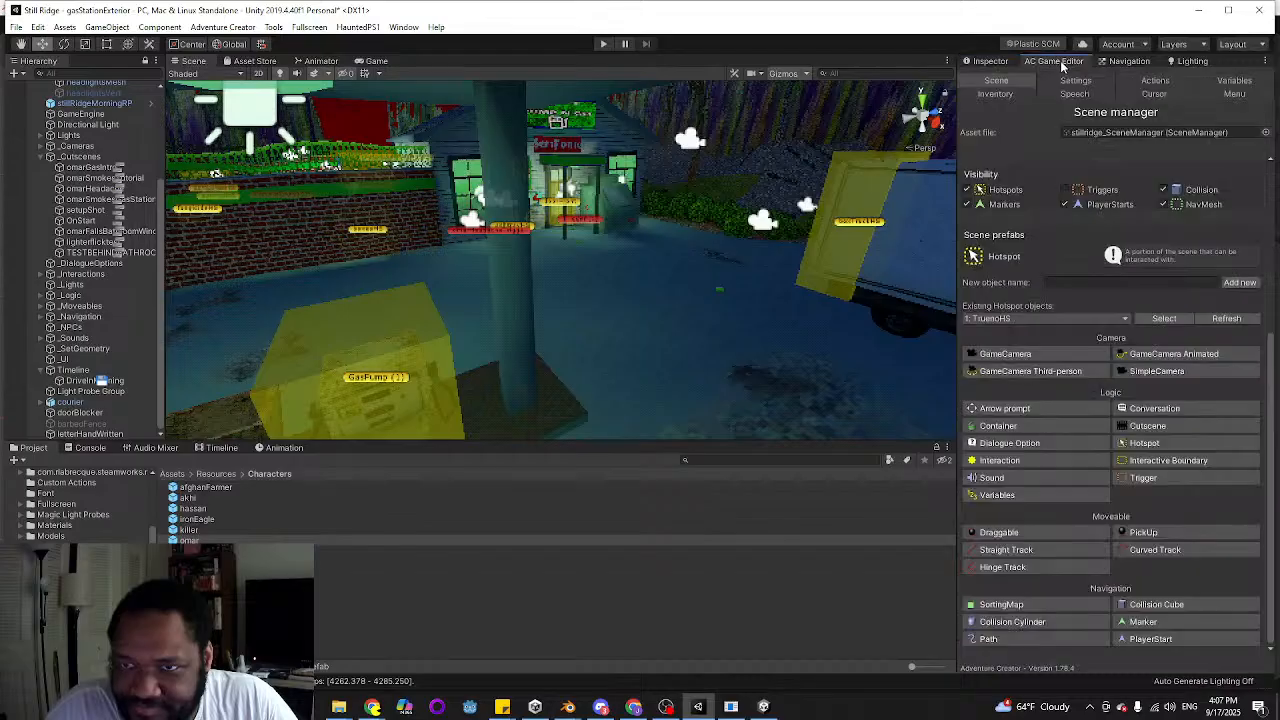
Examine the gasStationExteriorEvents variable's initial-value options and the Adventure Creator player settings
{"action": "left_click", "coordinate": [1053, 61]}
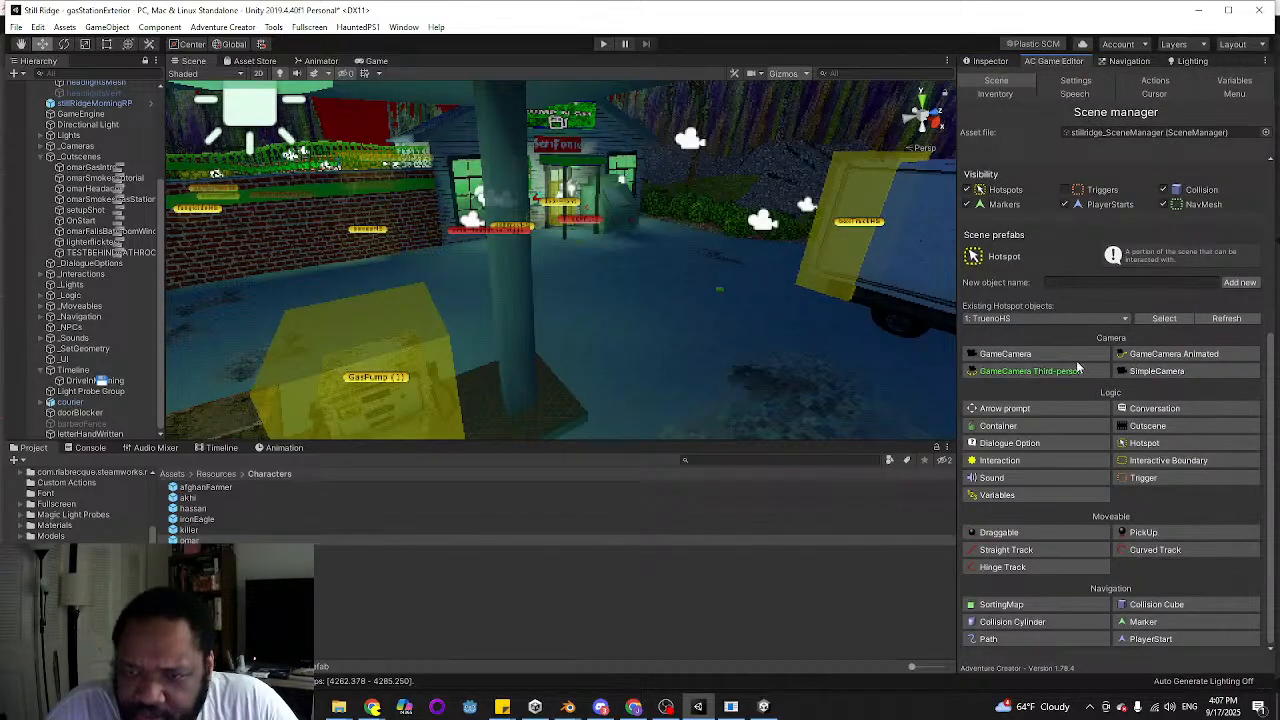
{"action": "scroll", "coordinate": [1150, 320], "scroll_direction": "up", "scroll_amount": 5}
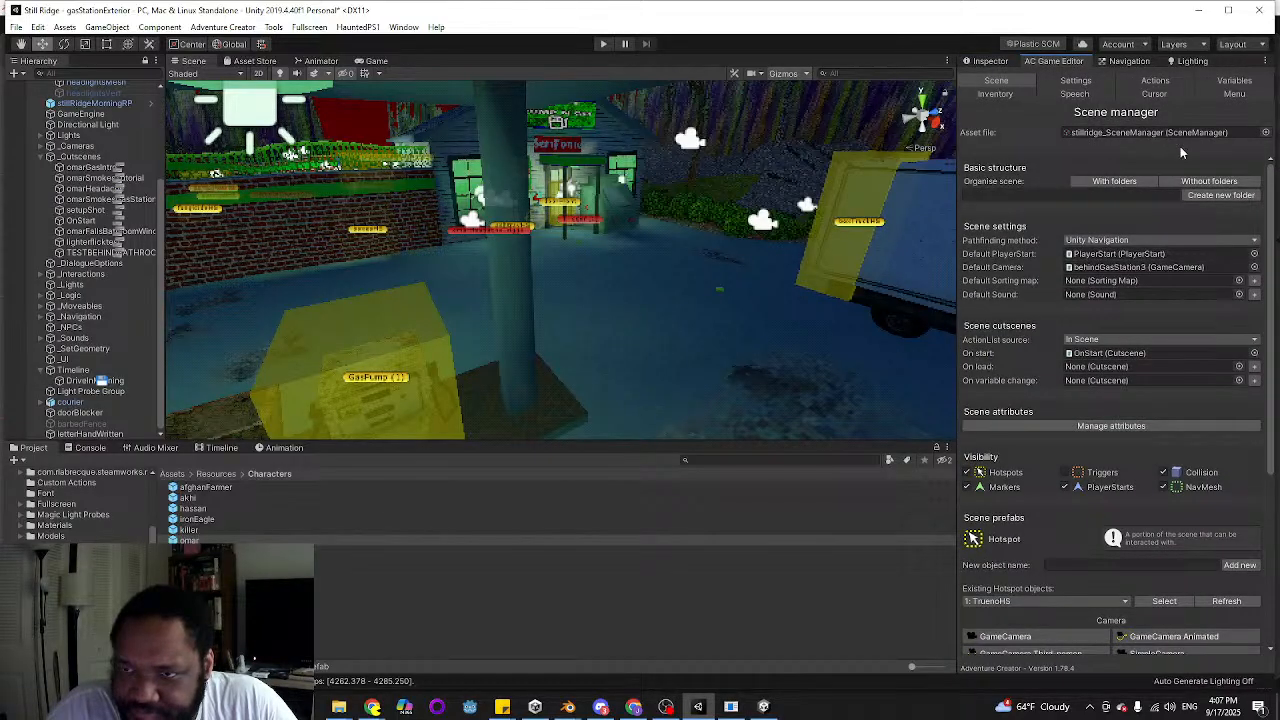
{"action": "left_click", "coordinate": [1234, 81]}
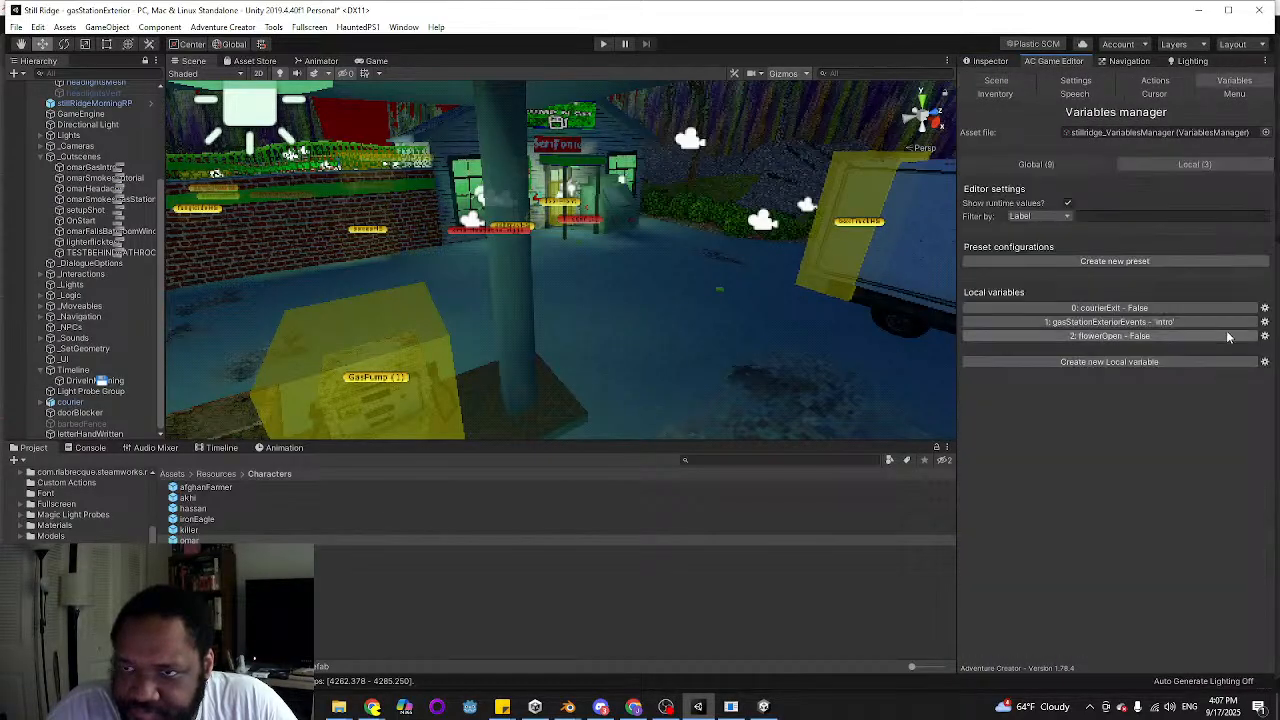
{"action": "left_click", "coordinate": [1156, 322]}
{"action": "left_click", "coordinate": [1106, 516]}
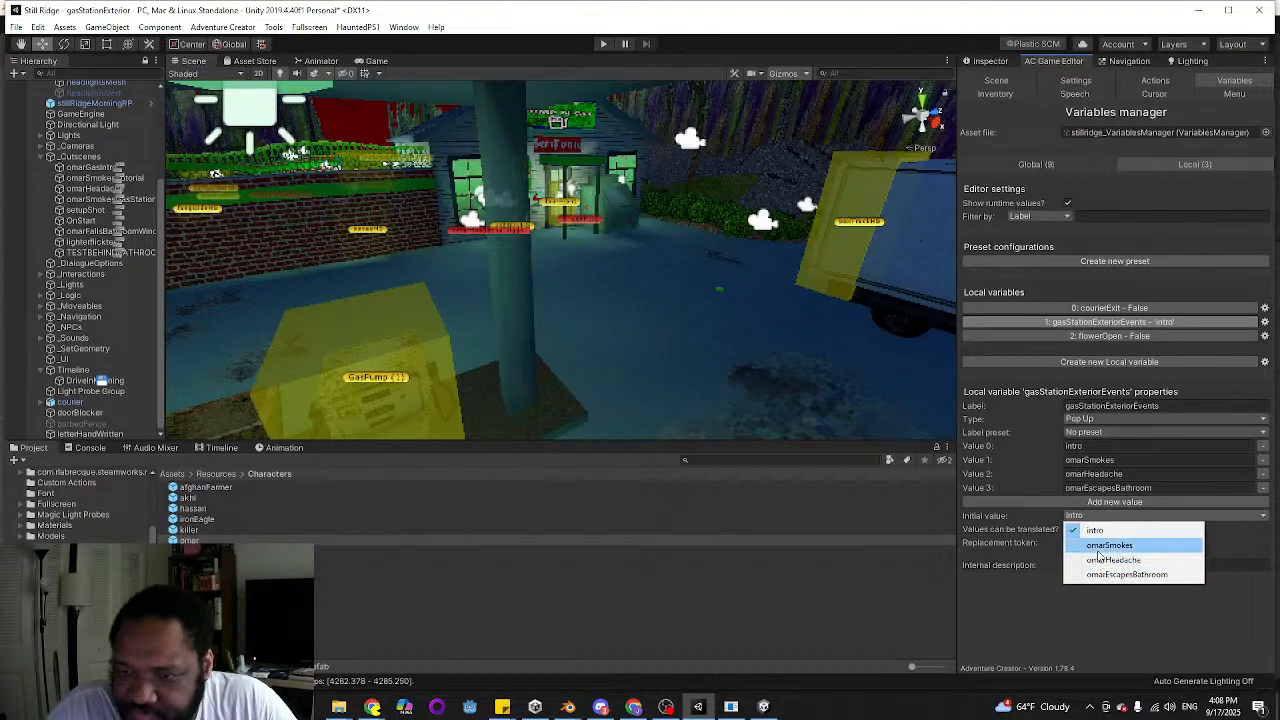
{"action": "left_click", "coordinate": [1017, 646]}
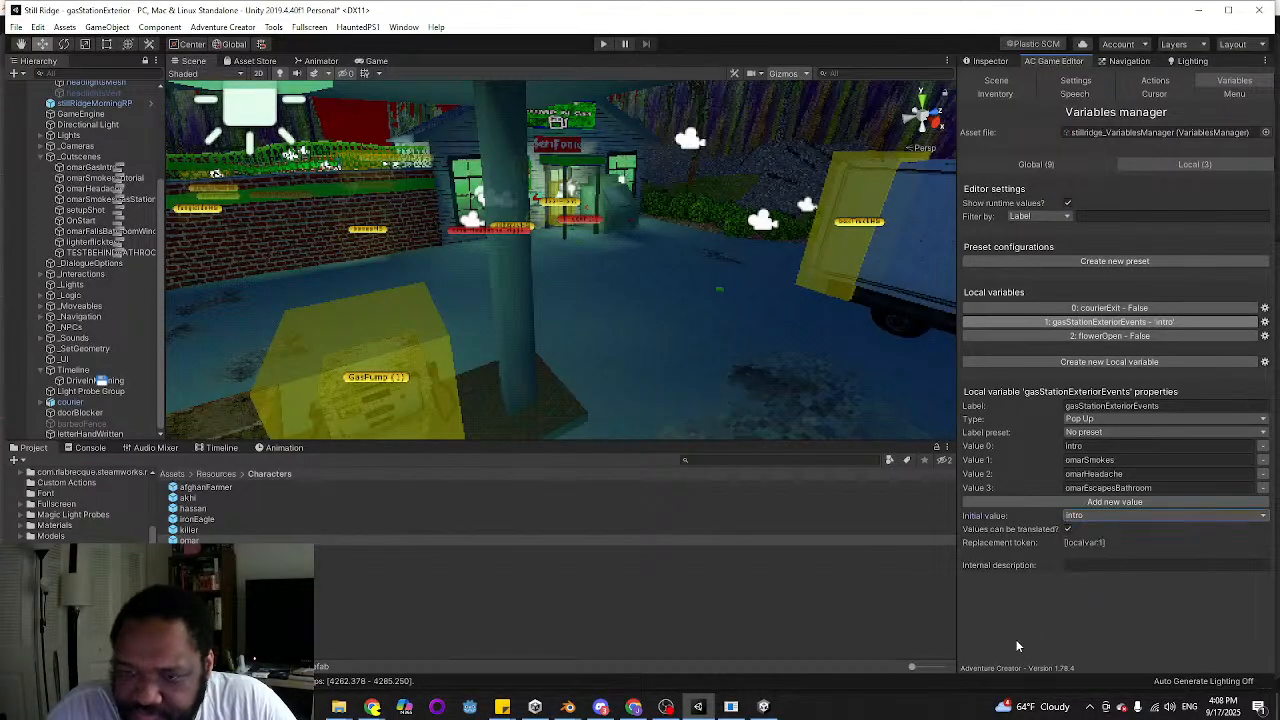
{"action": "left_click", "coordinate": [1092, 81]}
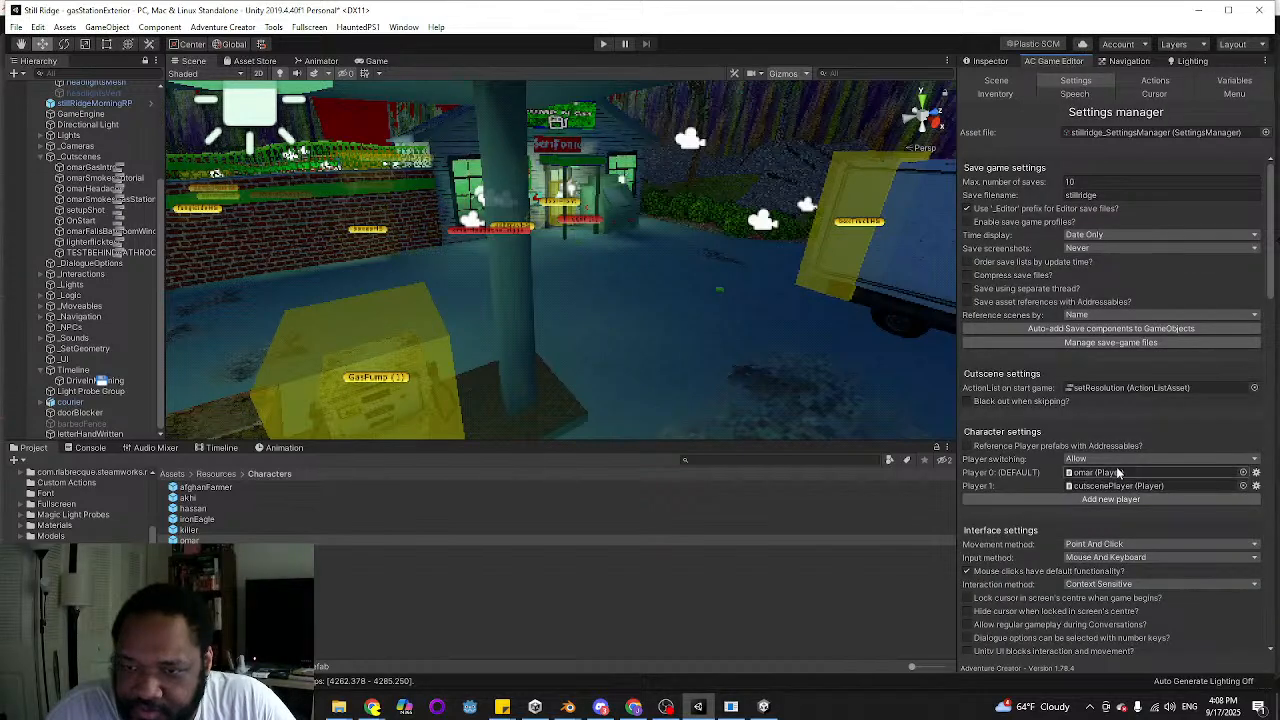
Set the scene's On start cutscene to None in the Adventure Creator Scene manager
{"action": "left_click", "coordinate": [996, 80]}
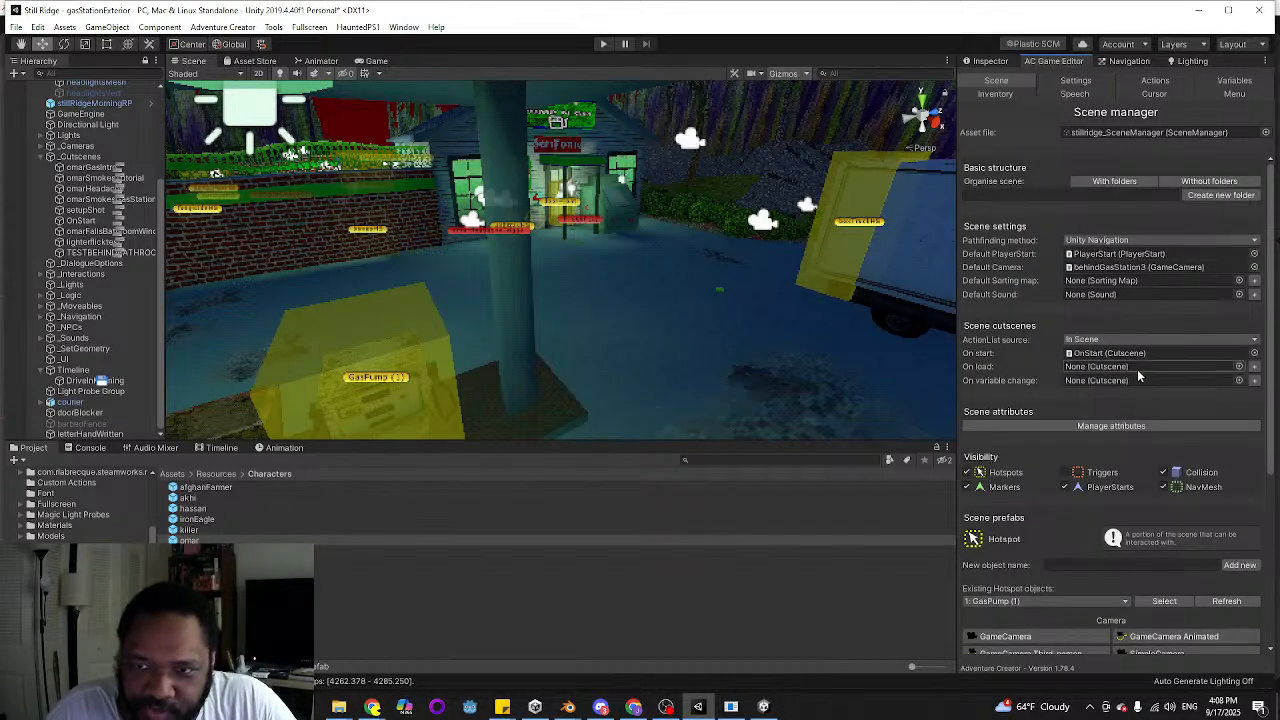
{"action": "left_click", "coordinate": [1254, 353]}
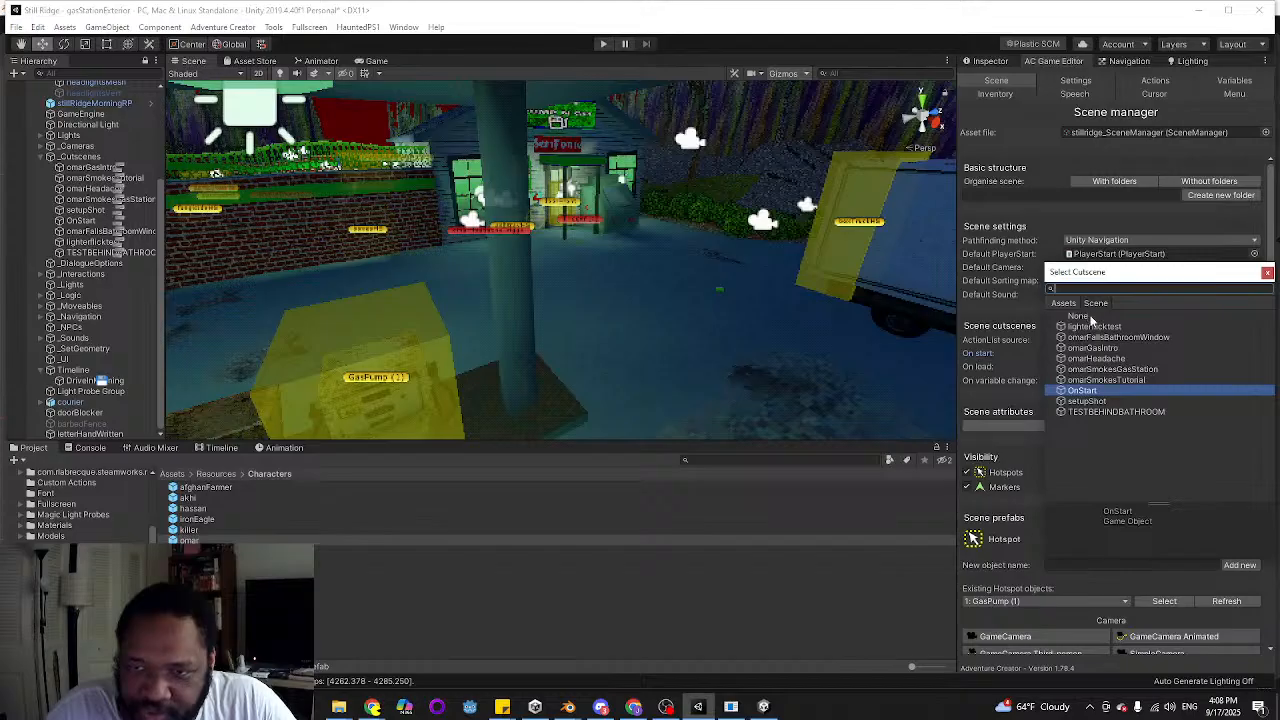
{"action": "double_click", "coordinate": [1090, 317]}
Play the gas station scene to check how omar moves and stops, and end the playtest
{"action": "left_click", "coordinate": [604, 45]}
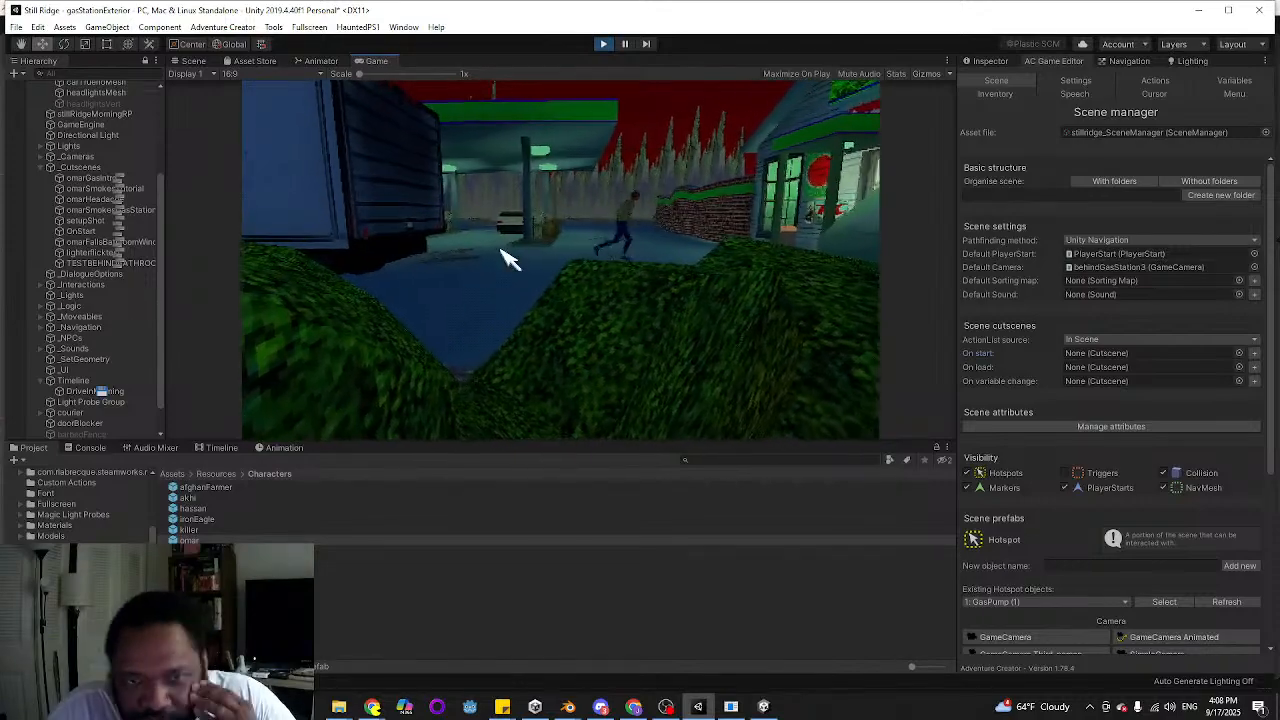
{"action": "mouse_move", "coordinate": [408, 86]}
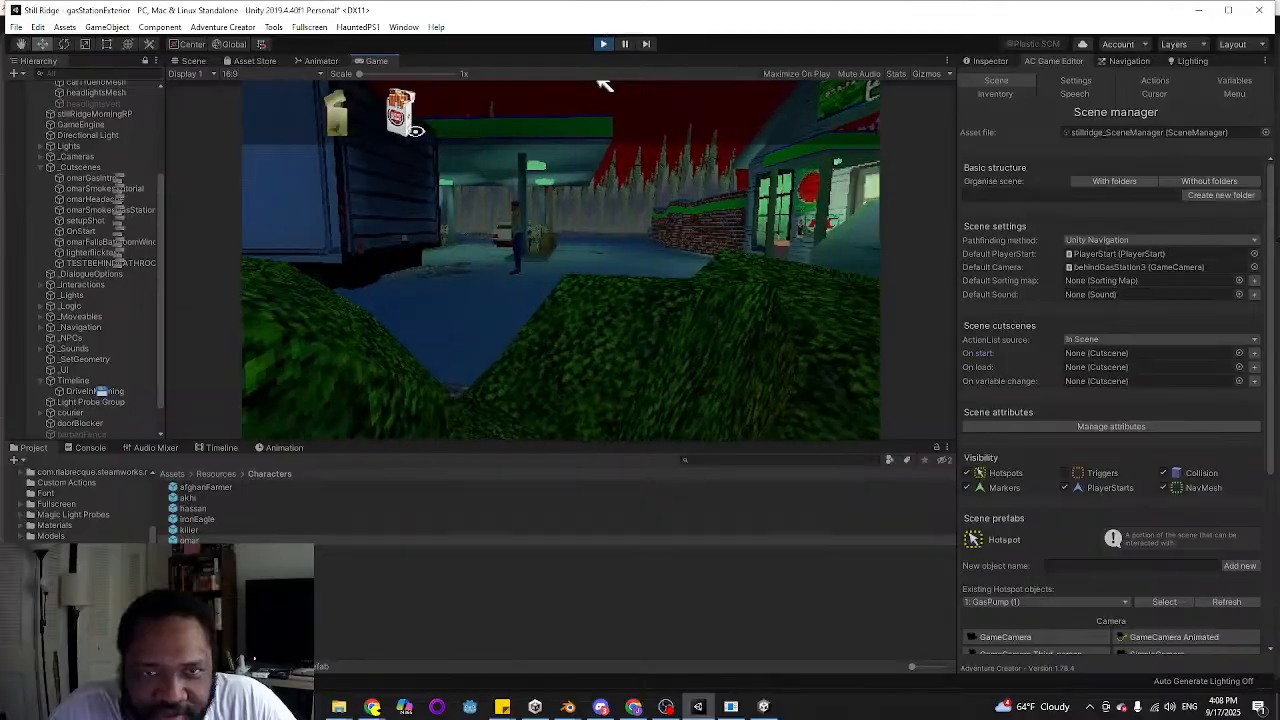
{"action": "left_click", "coordinate": [604, 44]}
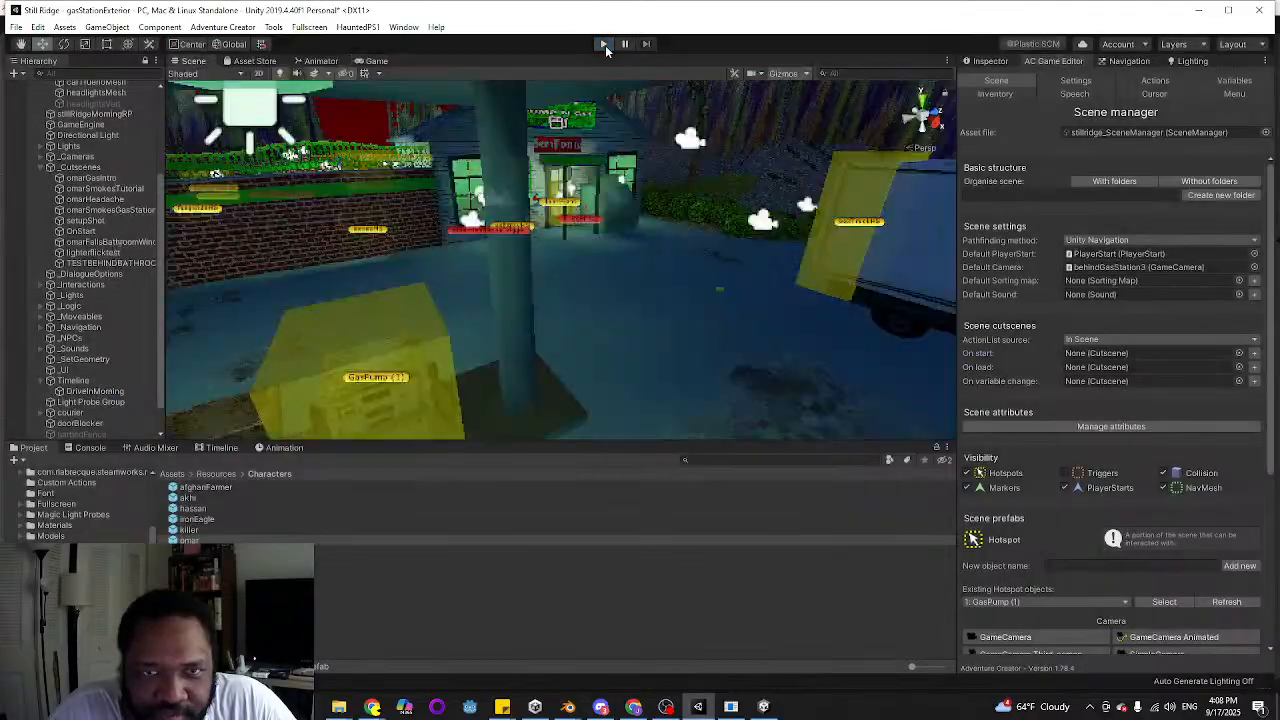
Set the omar prefab's deceleration to 2 and play the scene to test his movement
{"action": "left_click", "coordinate": [970, 62]}
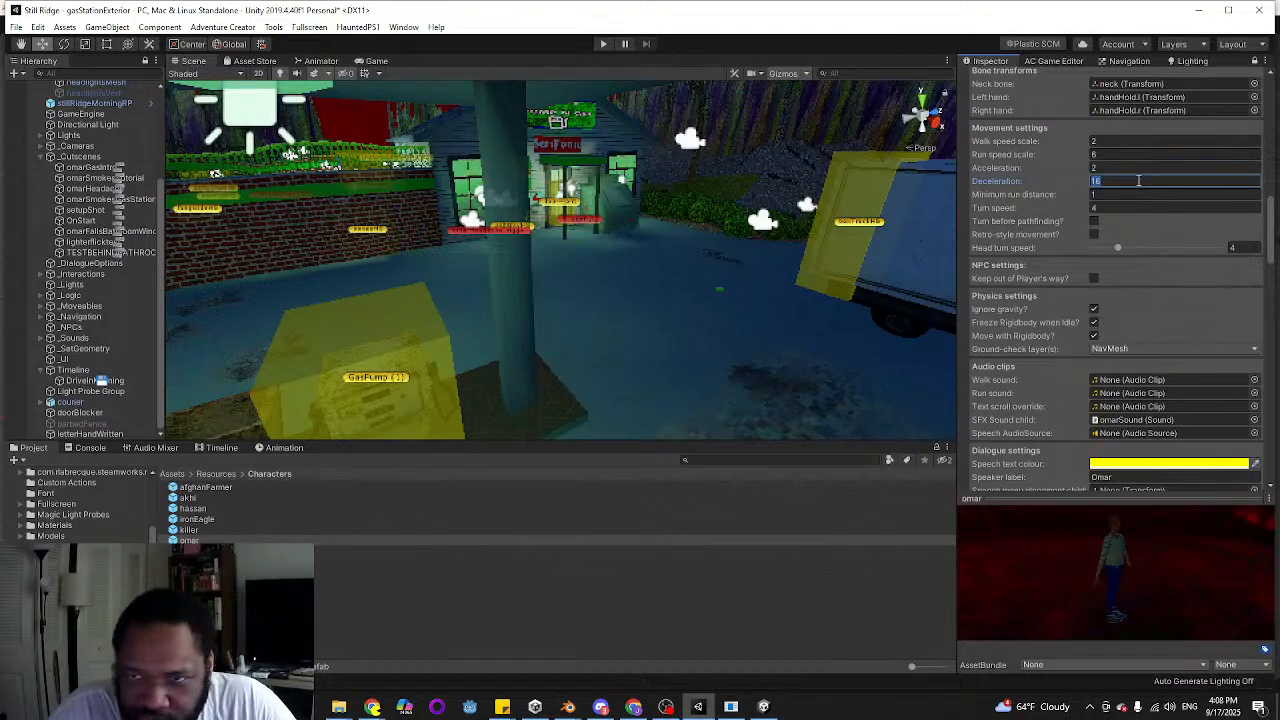
{"action": "left_click", "coordinate": [602, 45]}
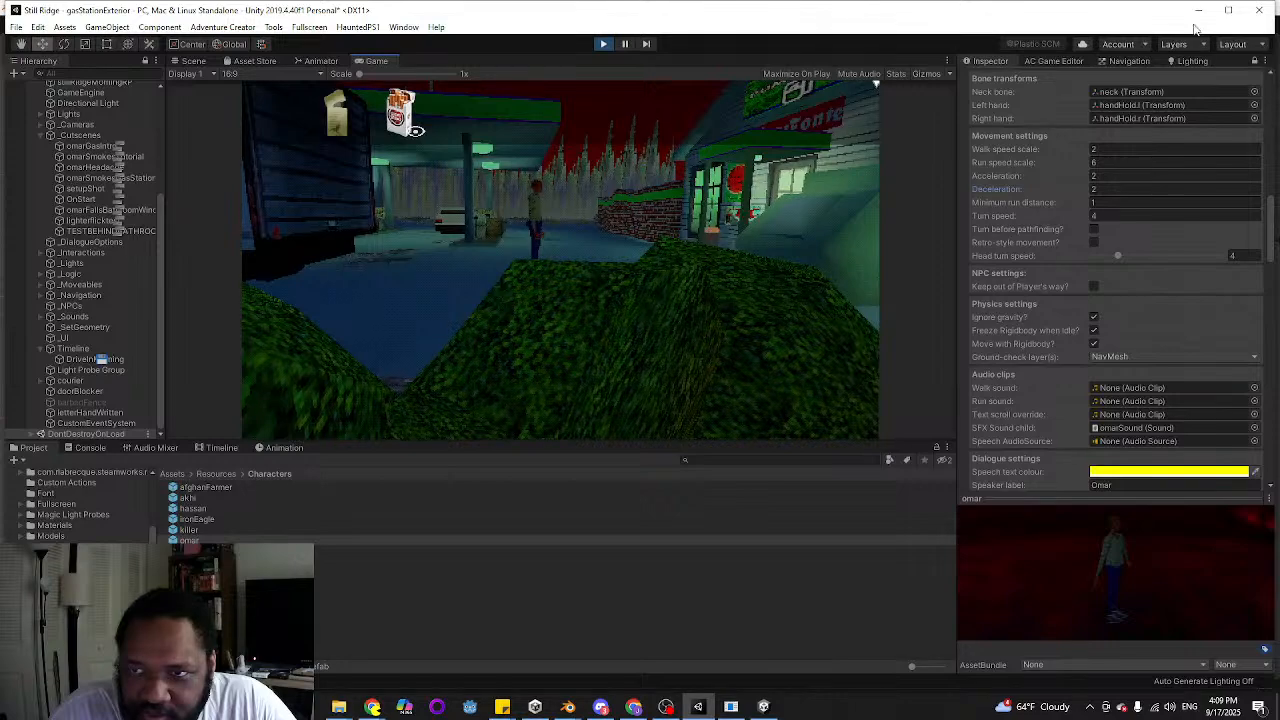
{"action": "left_click", "coordinate": [1167, 7]}
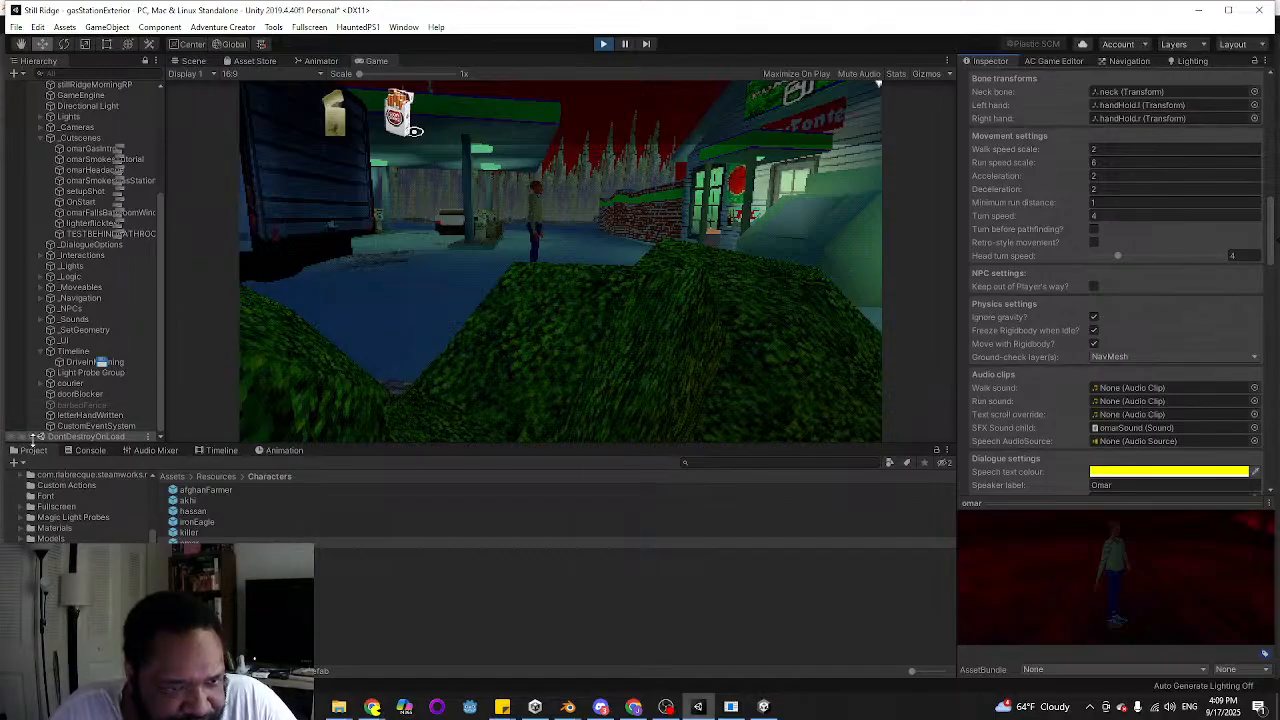
Select the running omar object under DontDestroyOnLoad and set its deceleration to 2
{"action": "scroll", "coordinate": [63, 394], "scroll_direction": "down", "scroll_amount": 3}
{"action": "left_click", "coordinate": [66, 426]}
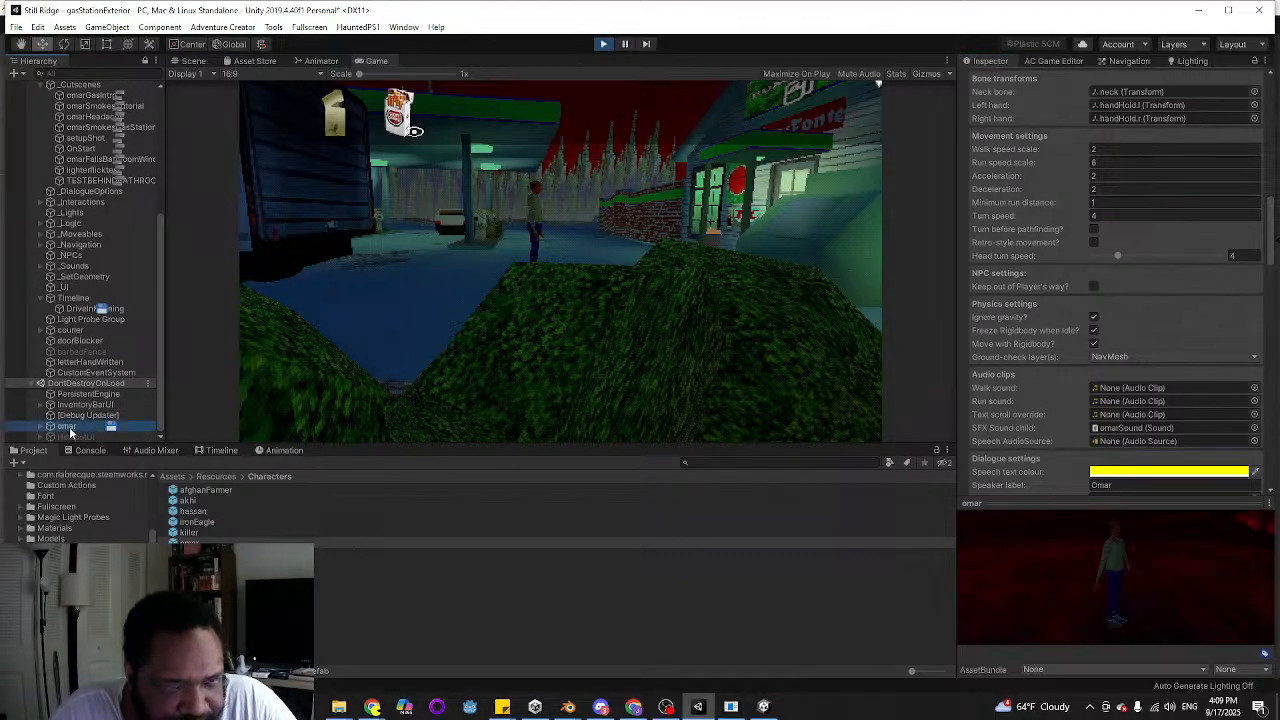
{"action": "scroll", "coordinate": [1137, 381], "scroll_direction": "down", "scroll_amount": 8}
{"action": "scroll", "coordinate": [1132, 376], "scroll_direction": "up", "scroll_amount": 10}
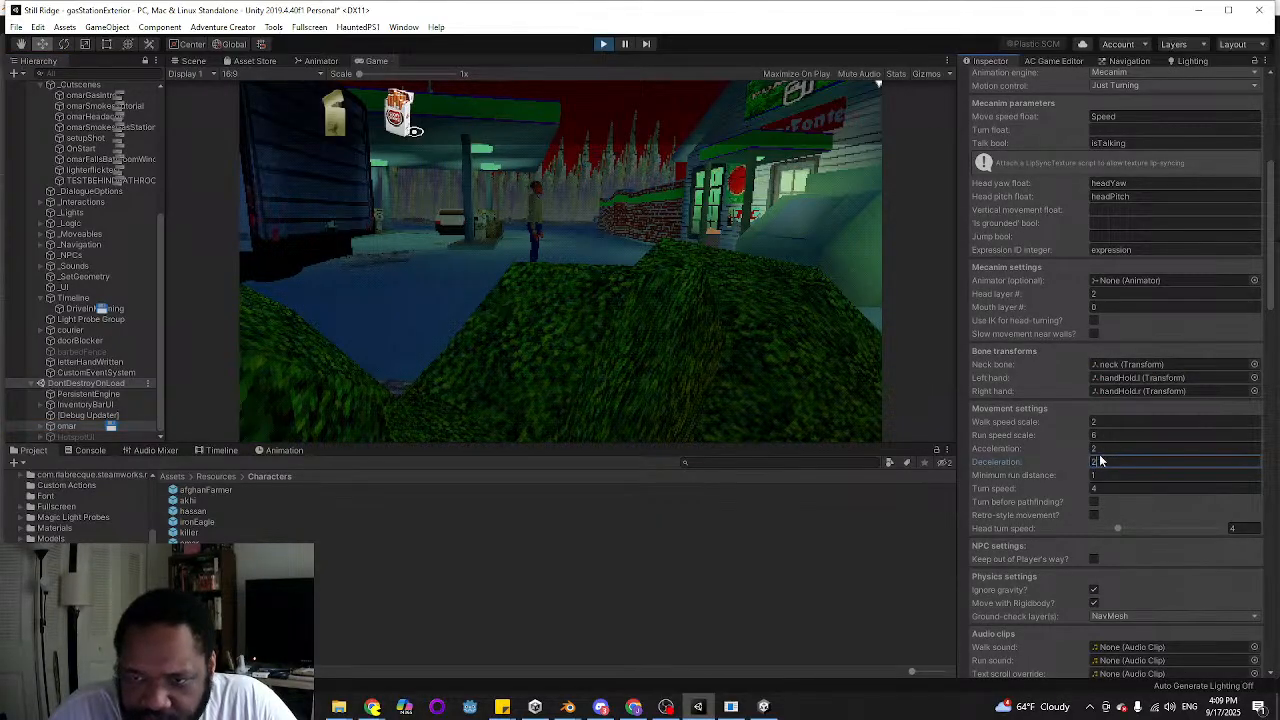
Move omar back and forth across the gas station lot to test the deceleration of 2
{"action": "left_click", "coordinate": [361, 269]}
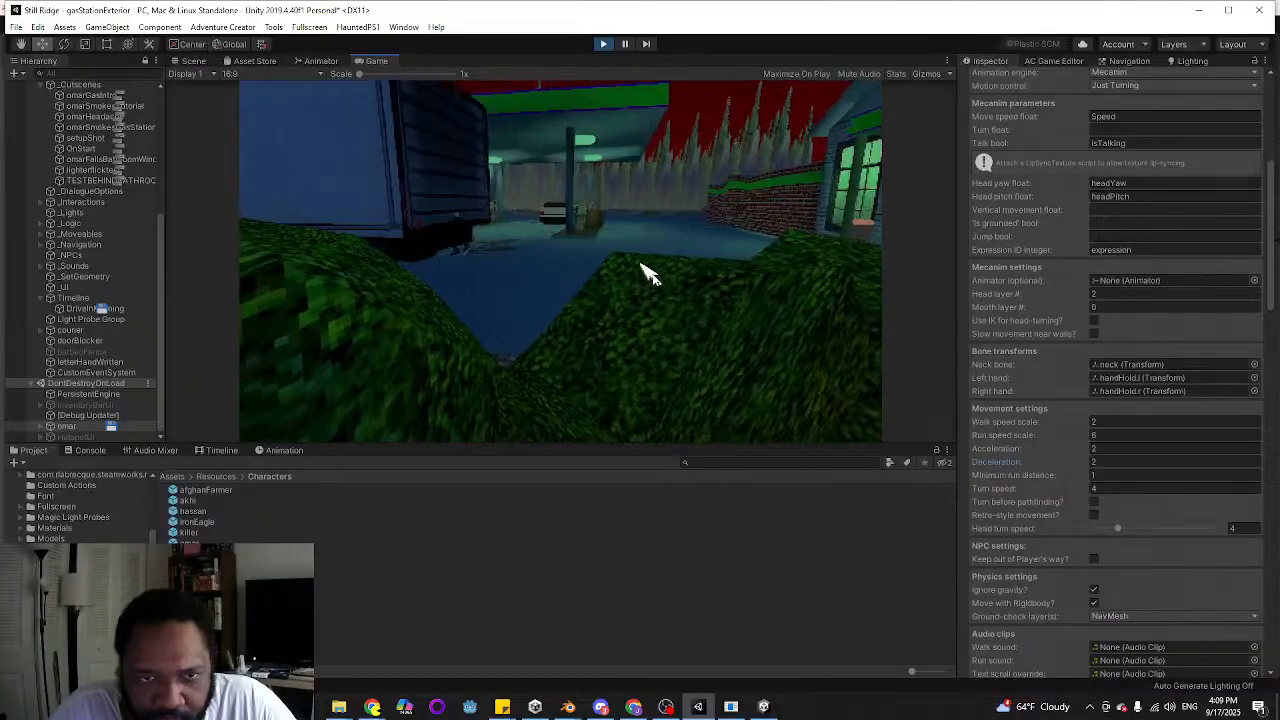
{"action": "key", "text": "d"}
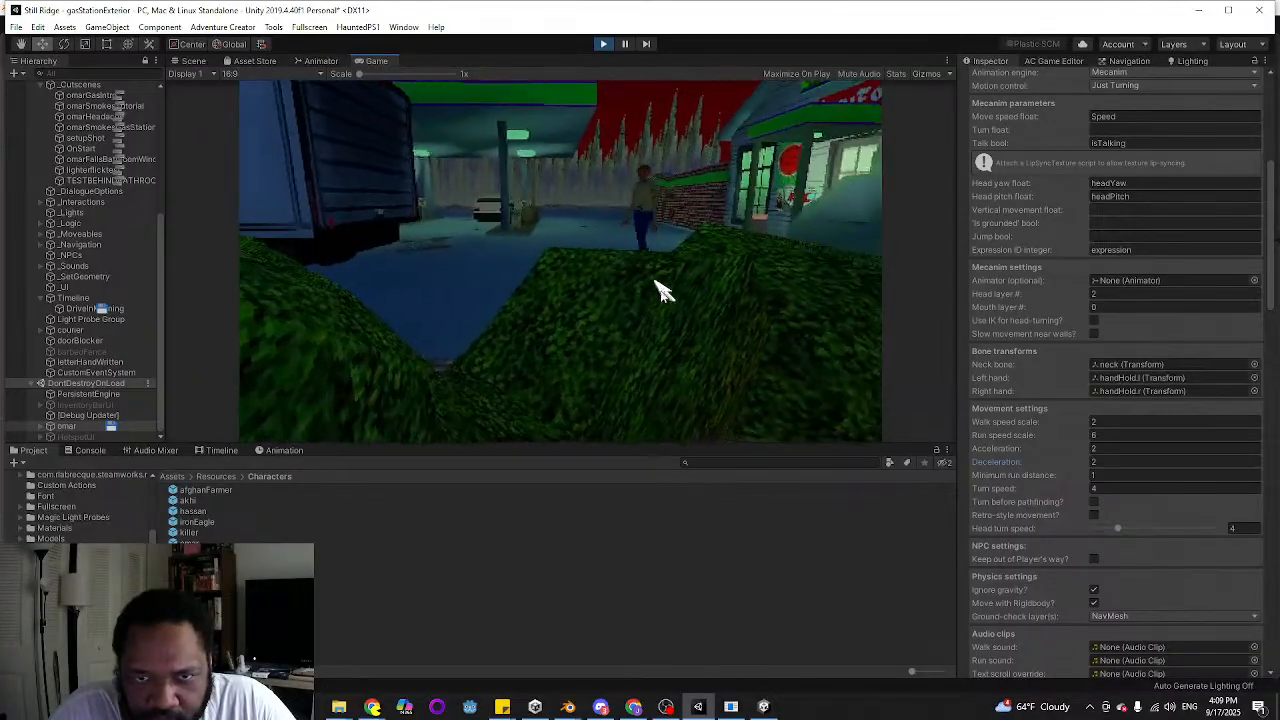
{"action": "left_click", "coordinate": [439, 259]}
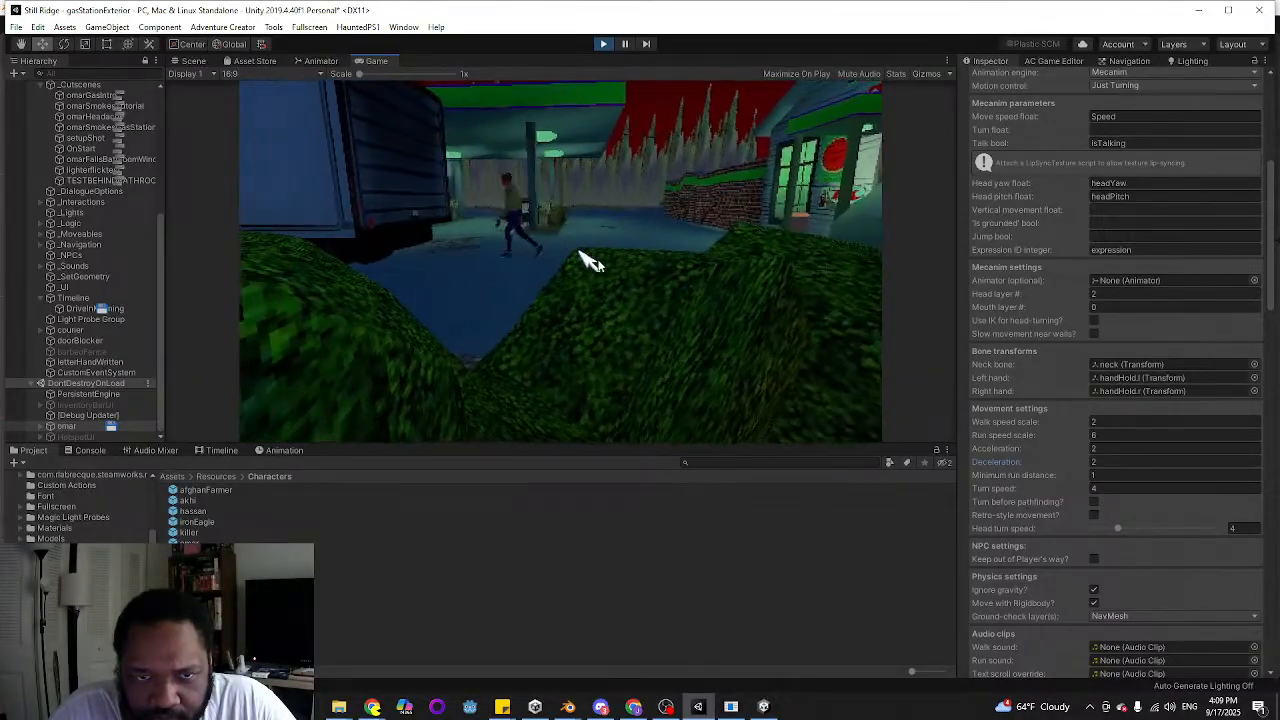
{"action": "left_click", "coordinate": [654, 254]}
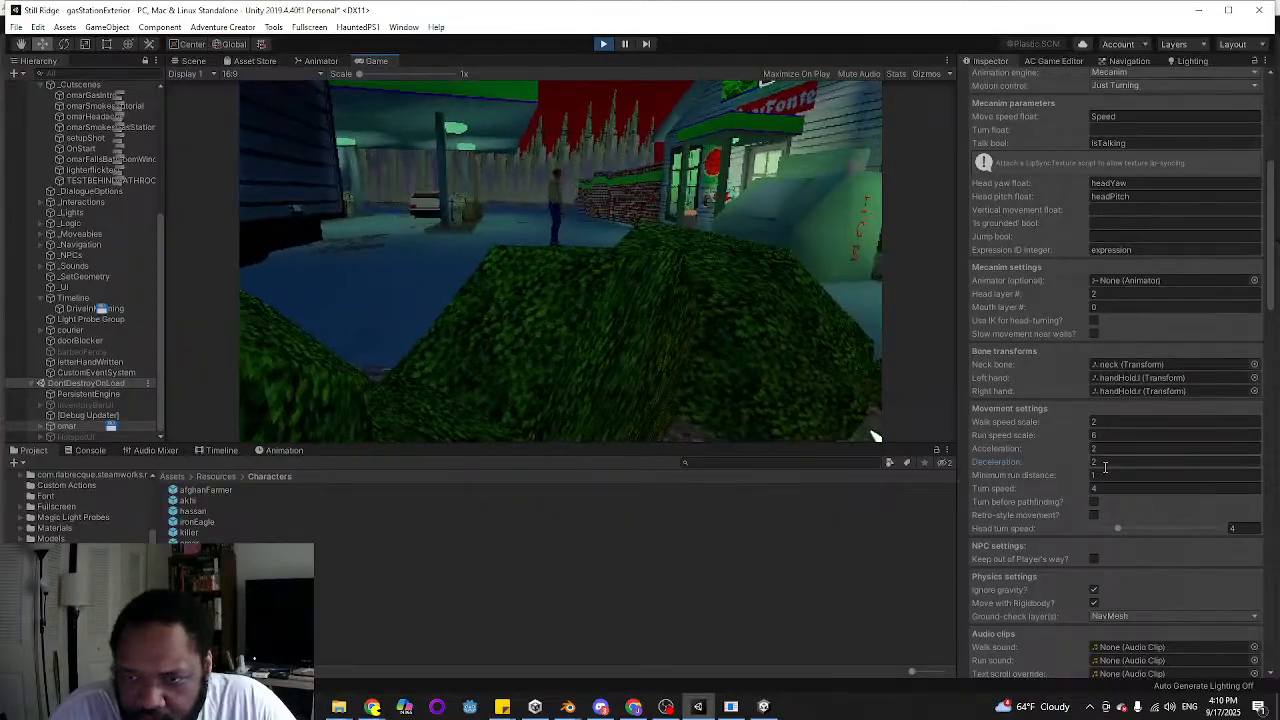
Set the running omar's deceleration to 16 and run him back and forth across the lot to compare his stopping
{"action": "left_click_drag", "start_coordinate": [1101, 463], "coordinate": [1092, 452]}
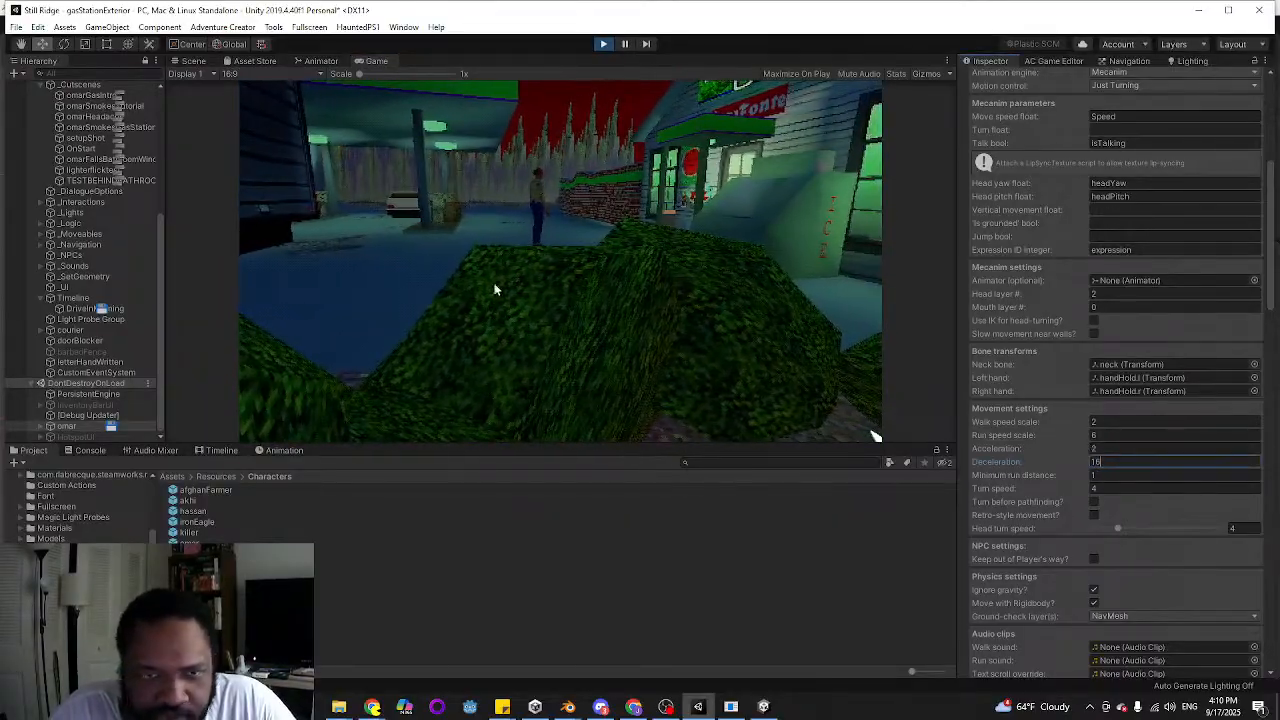
{"action": "left_click", "coordinate": [349, 243]}
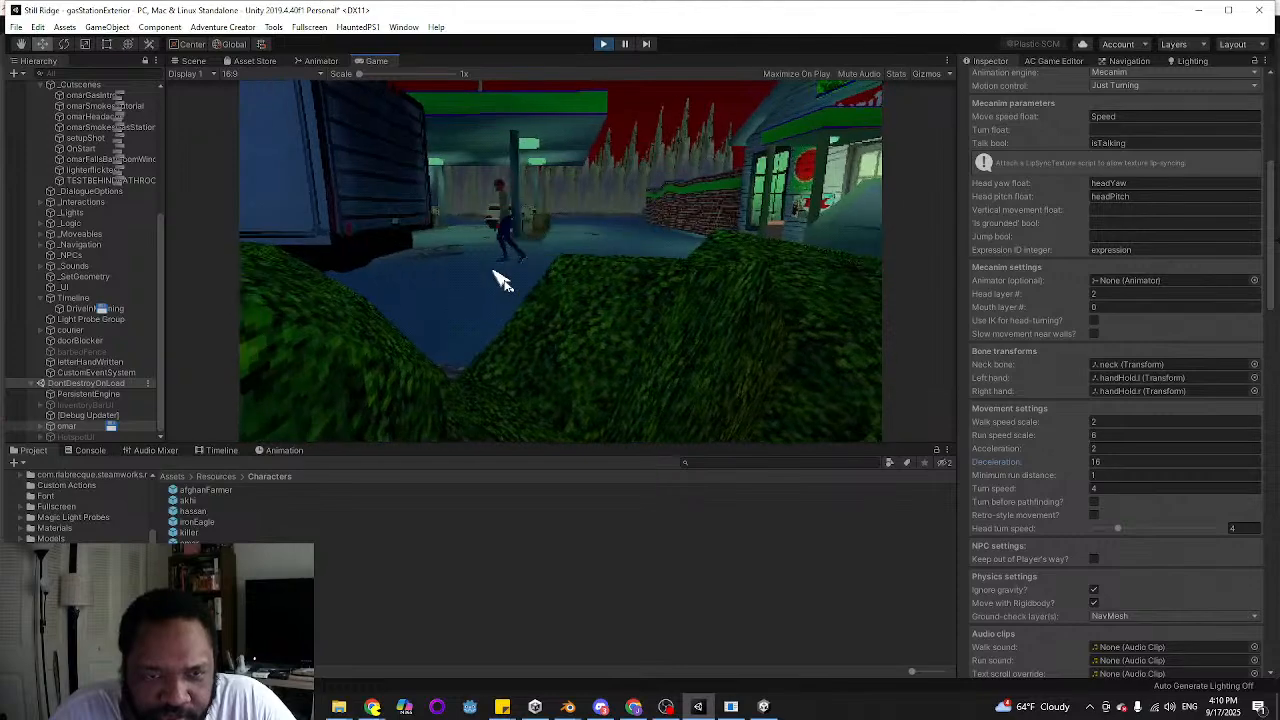
{"action": "double_click", "coordinate": [624, 262]}
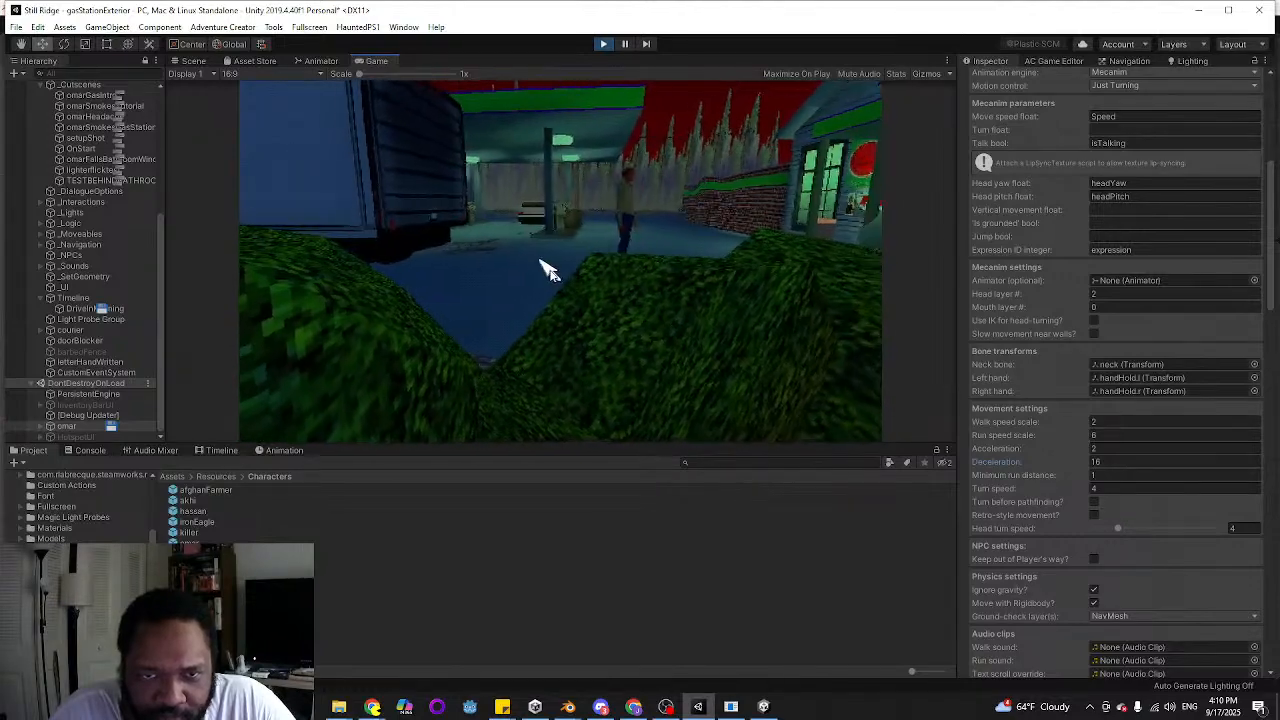
{"action": "double_click", "coordinate": [458, 248]}
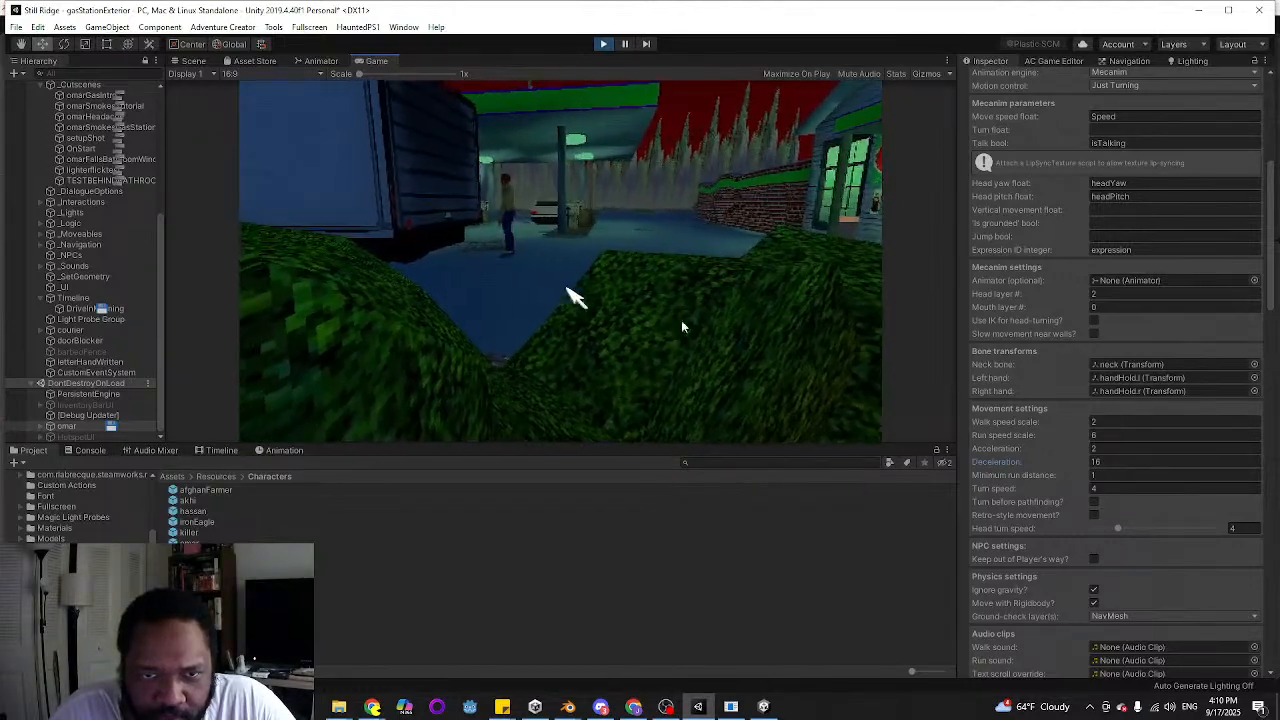
Set the running omar's deceleration to 8 and run him back and forth across the lot to test it
{"action": "left_click_drag", "start_coordinate": [1111, 463], "coordinate": [1094, 462]}
{"action": "type", "text": "8"}
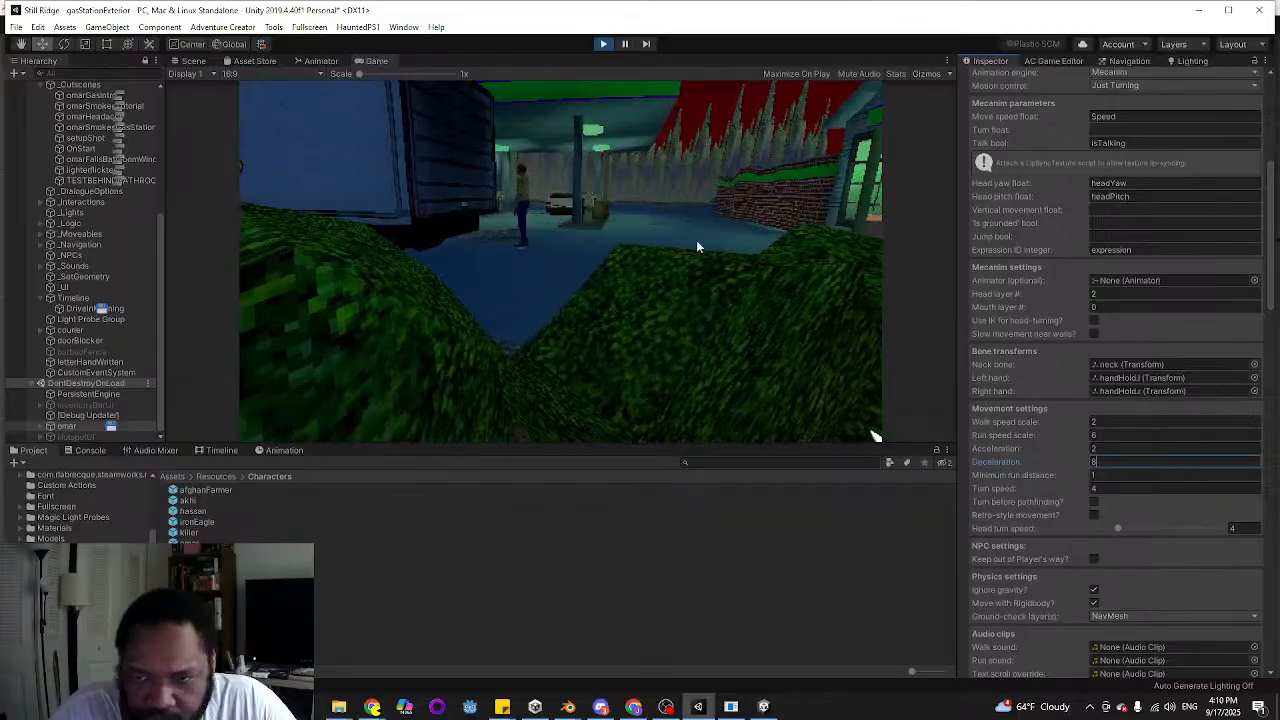
{"action": "double_click", "coordinate": [692, 245]}
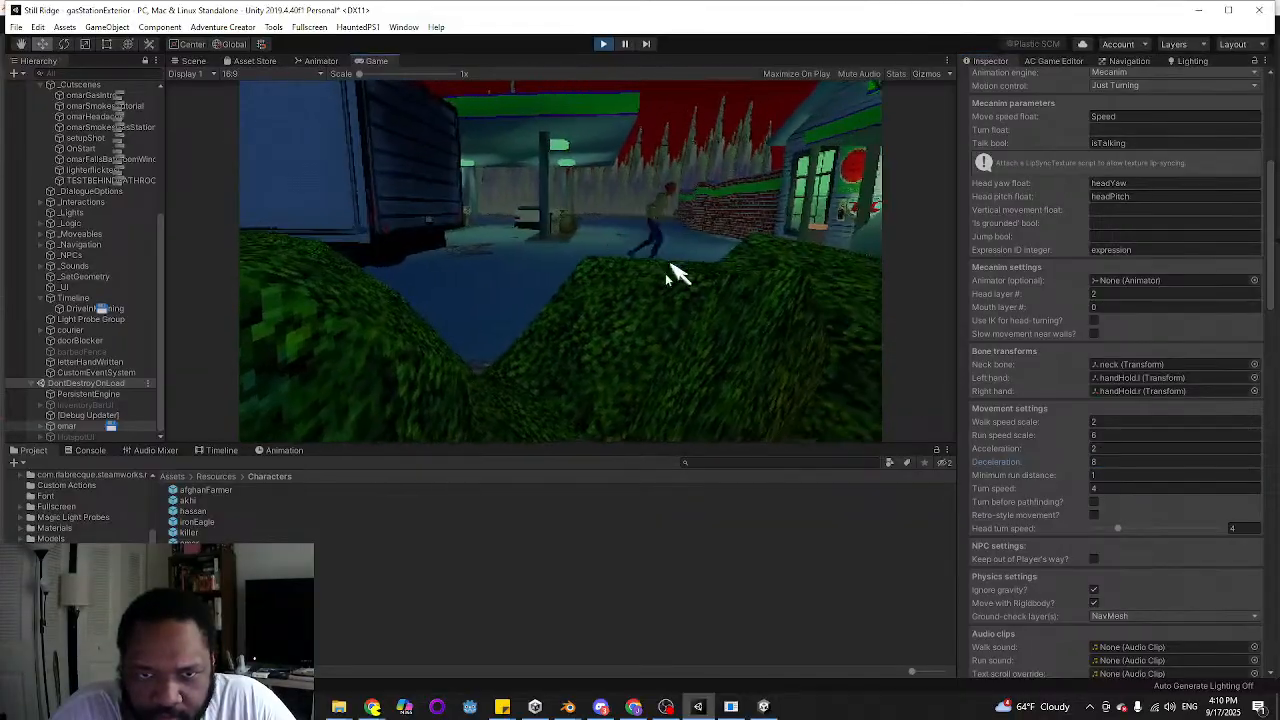
{"action": "double_click", "coordinate": [469, 253]}
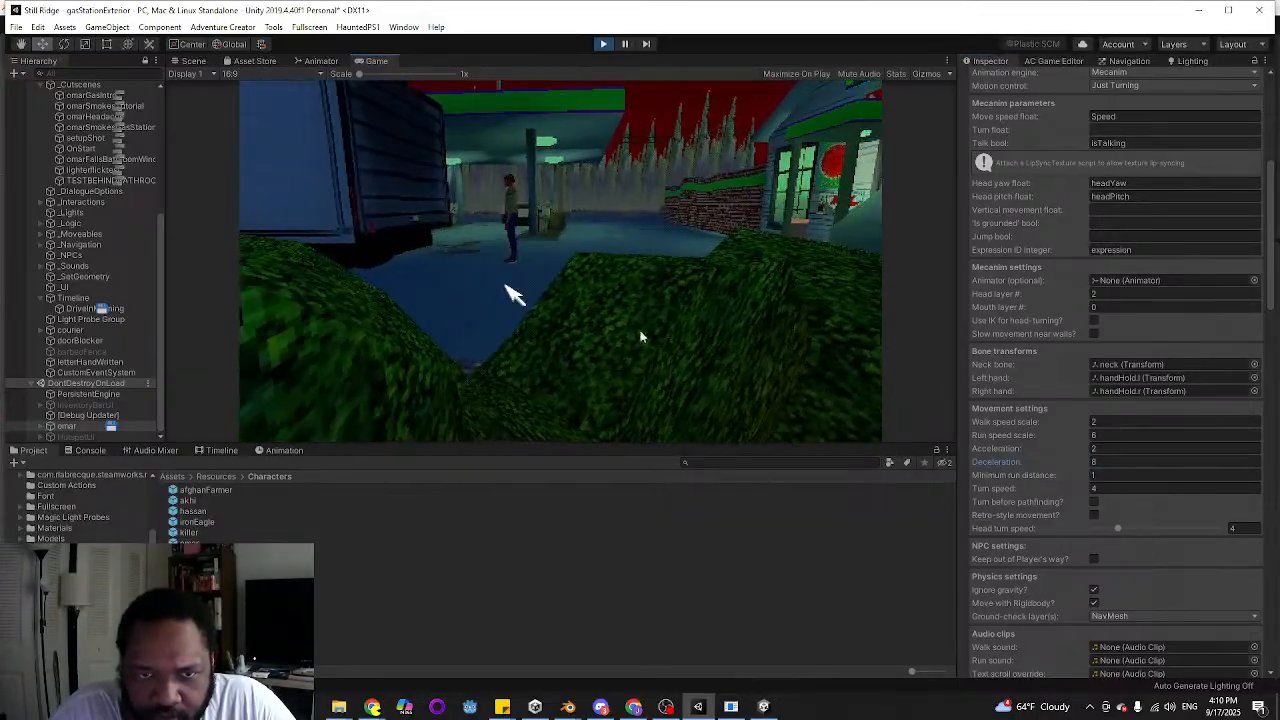
Set the running omar's deceleration to 4 and run him back and forth across the lot to test it
{"action": "left_click", "coordinate": [1142, 463]}
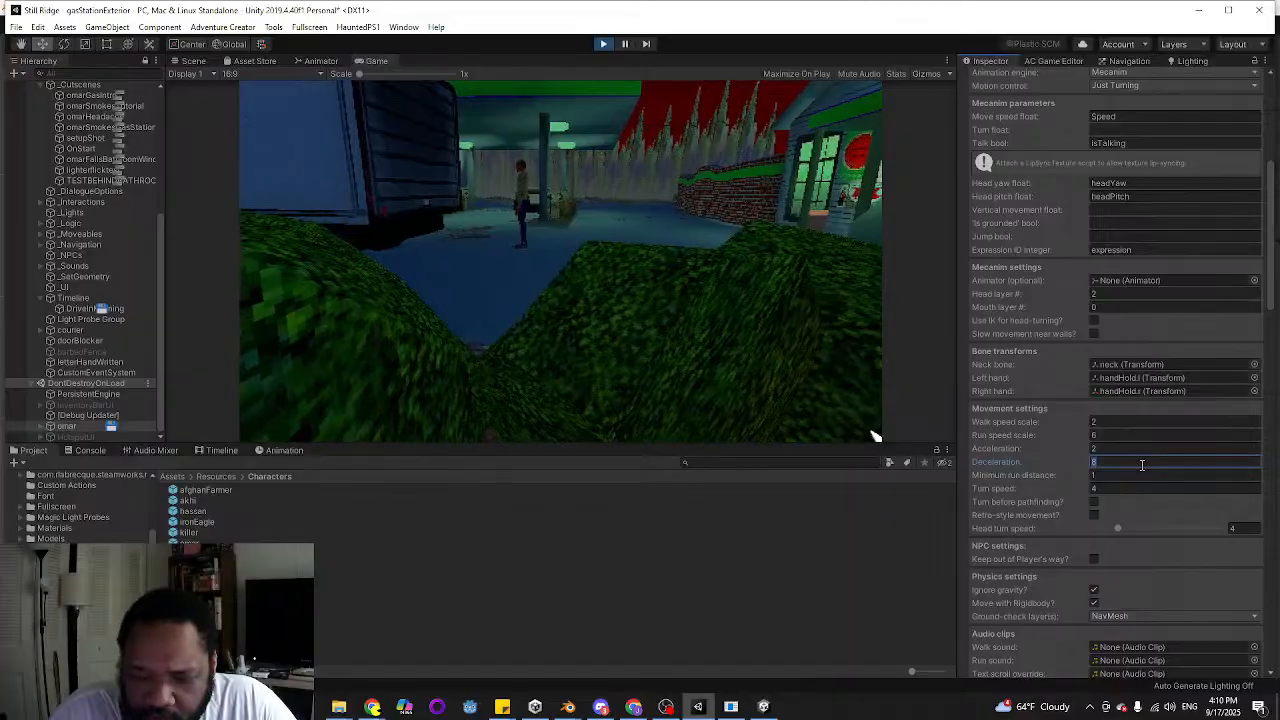
{"action": "double_click", "coordinate": [682, 239]}
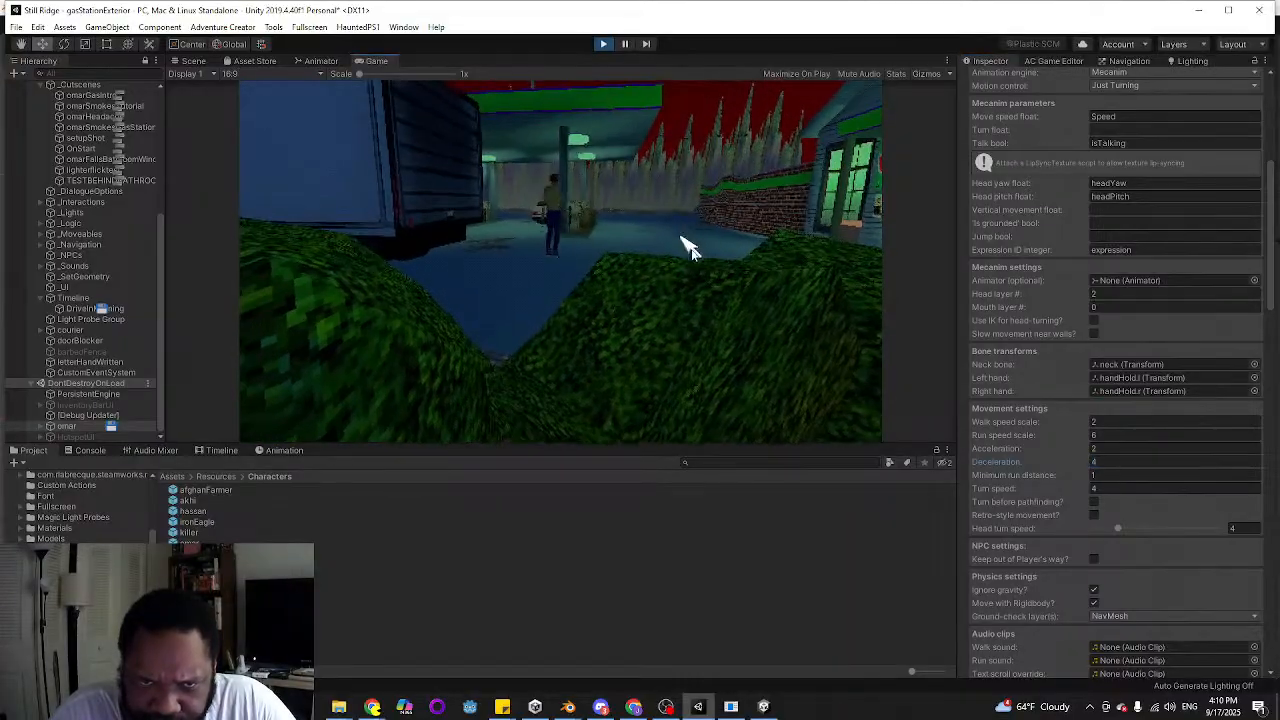
{"action": "double_click", "coordinate": [458, 252]}
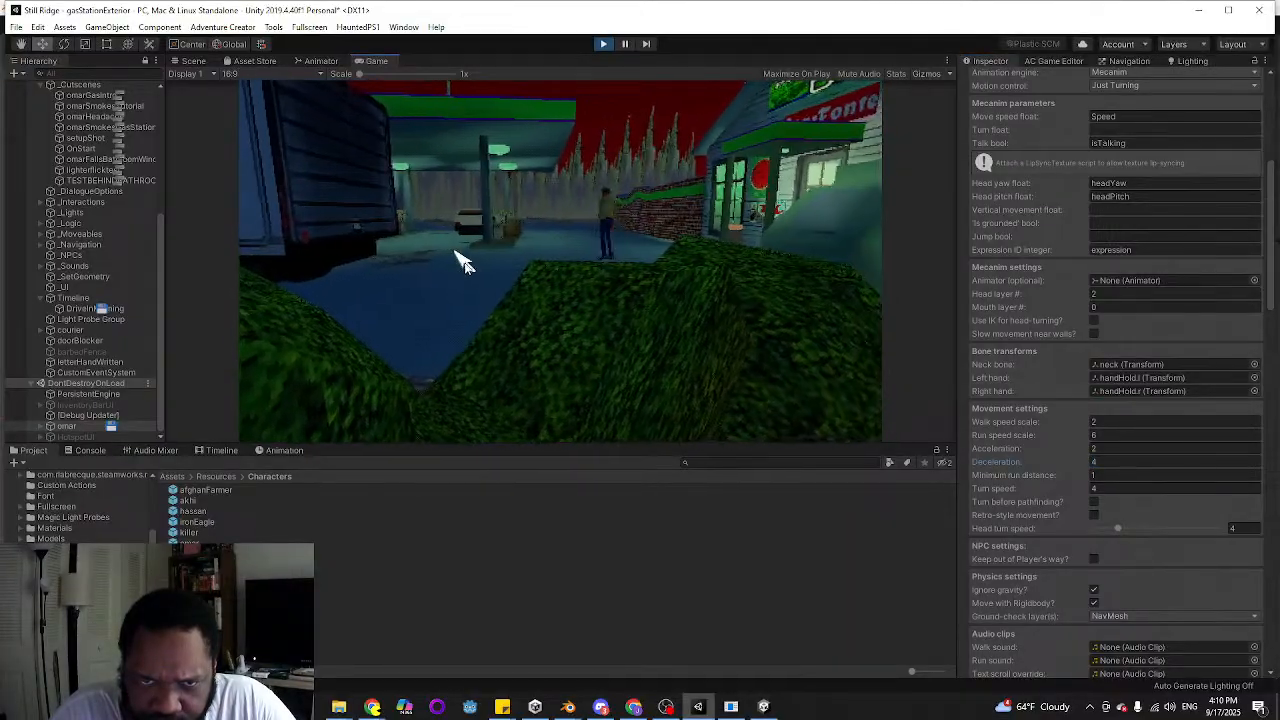
{"action": "double_click", "coordinate": [612, 267]}
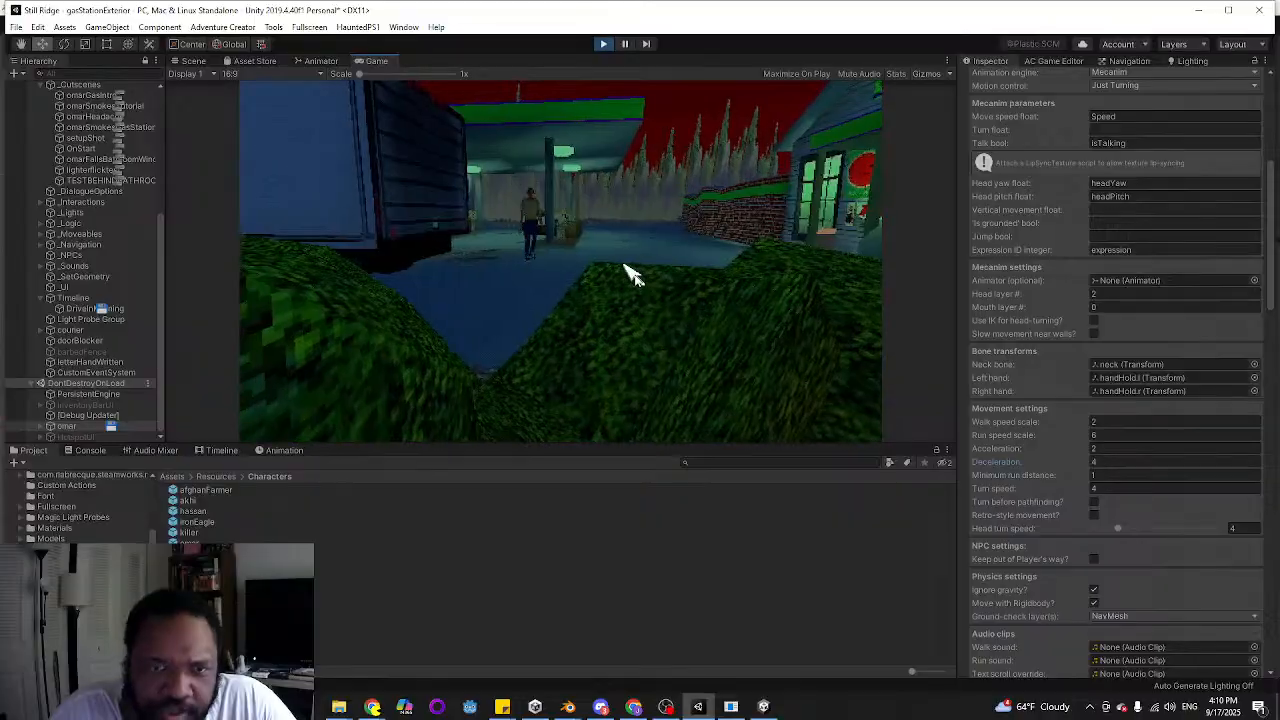
{"action": "double_click", "coordinate": [434, 271]}
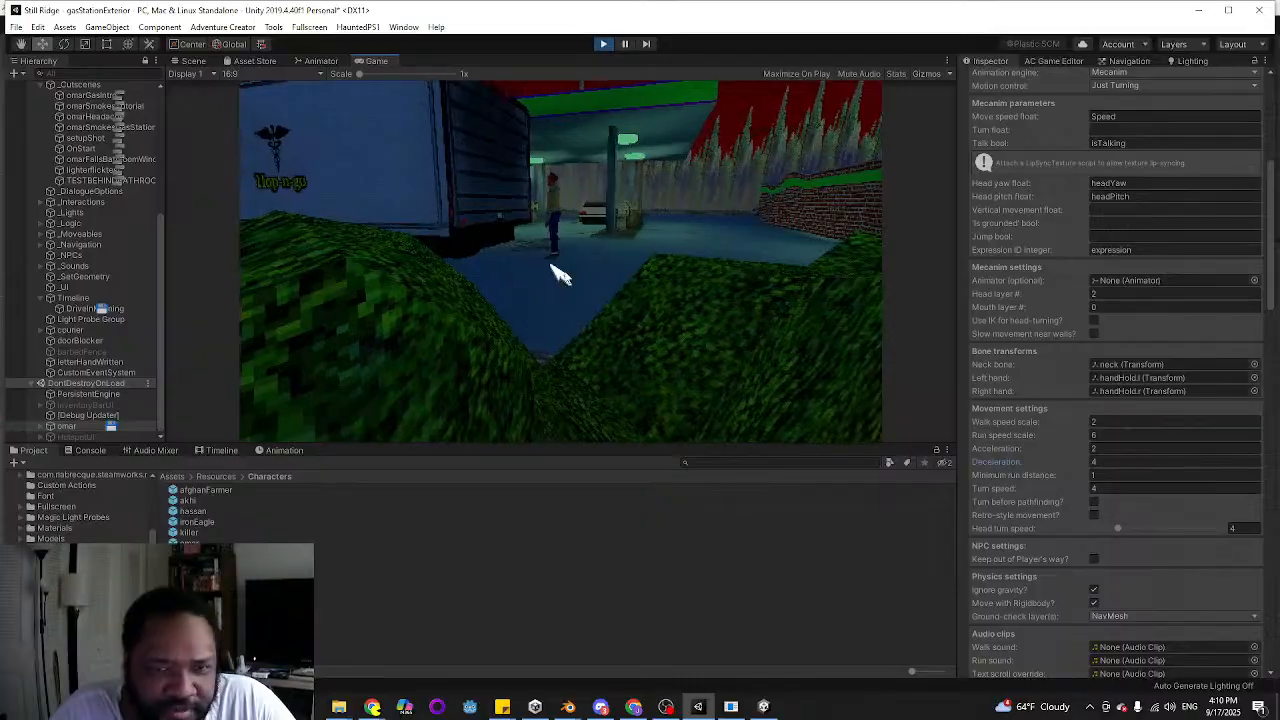
{"action": "double_click", "coordinate": [698, 259]}
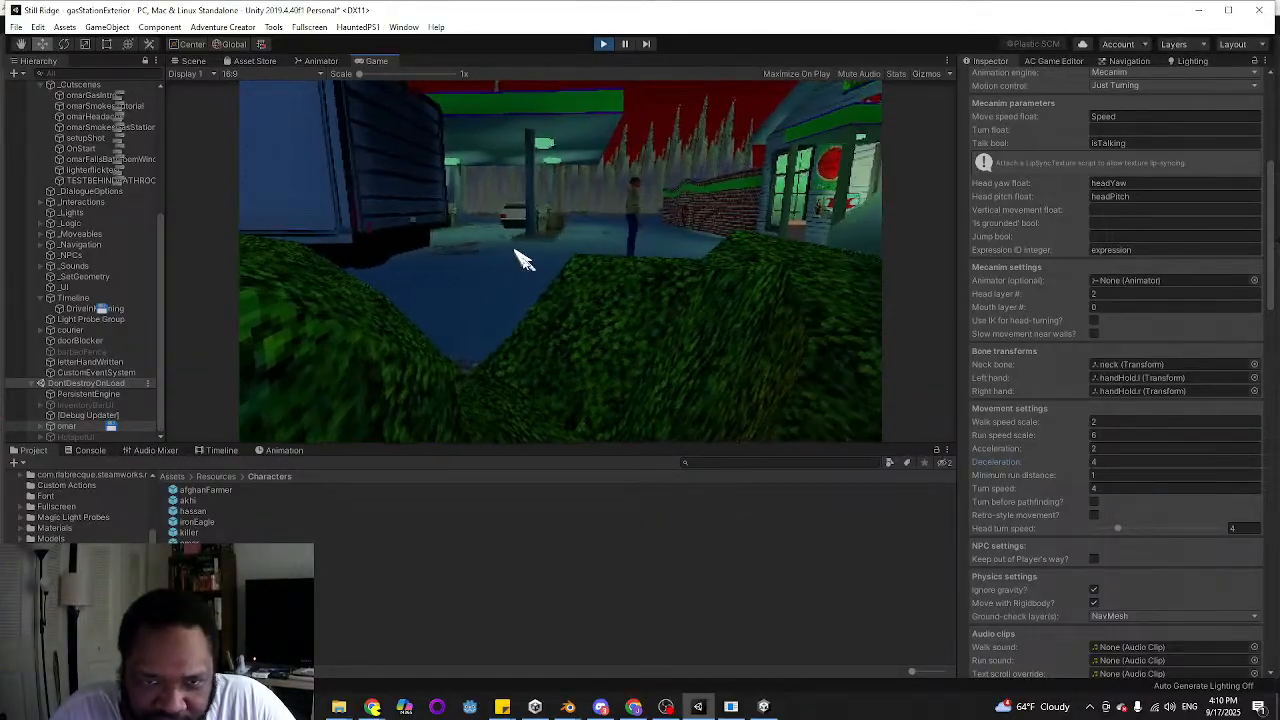
{"action": "double_click", "coordinate": [465, 268]}
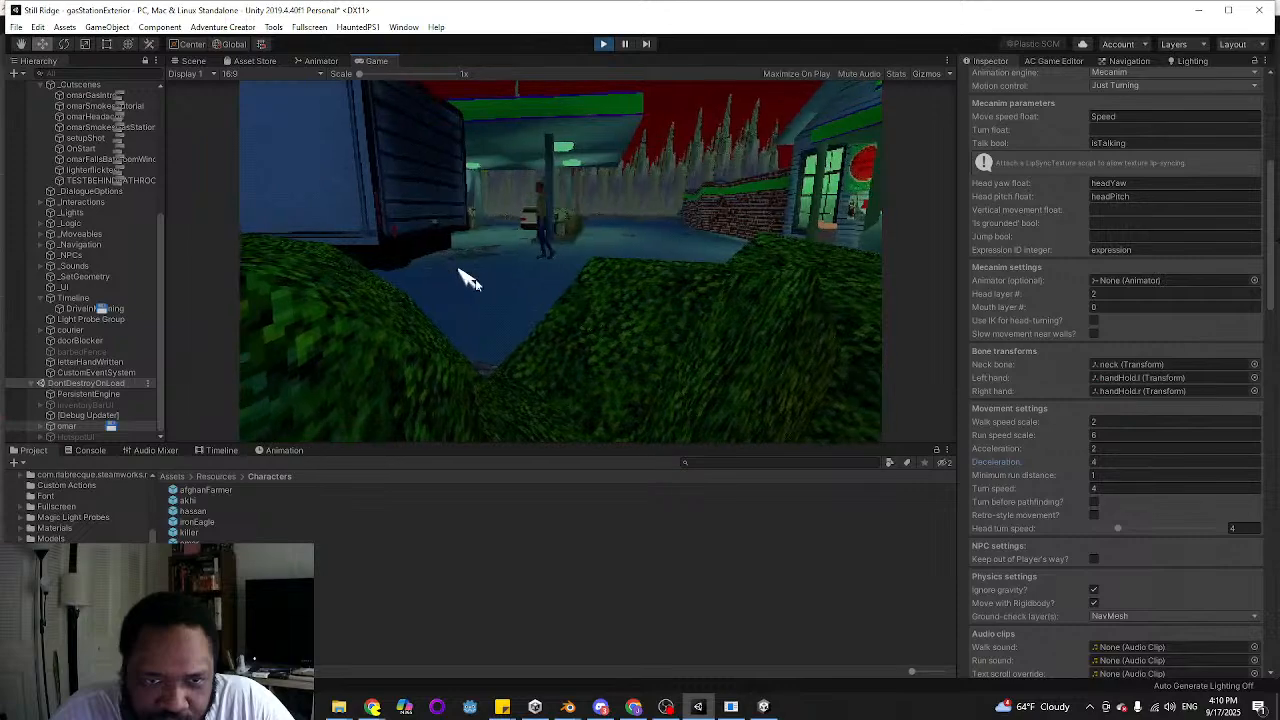
{"action": "double_click", "coordinate": [617, 270]}
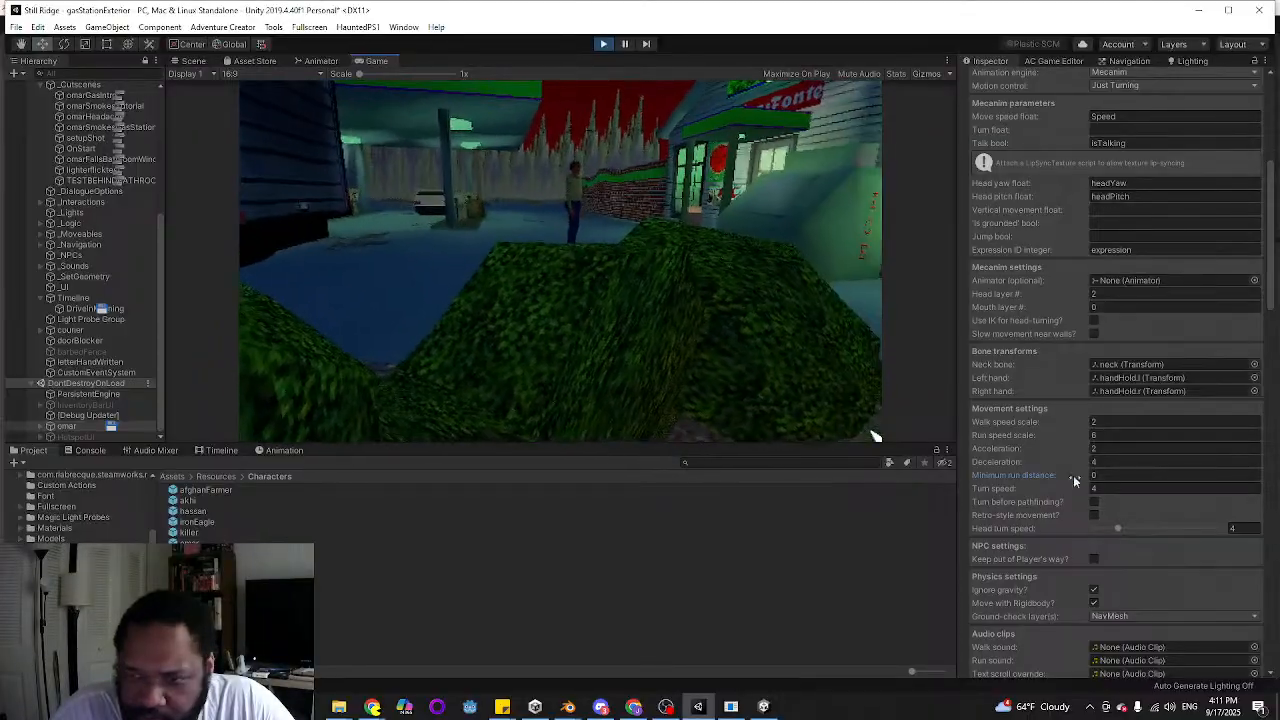
Set omar's minimum run distance to 1 and try his movement with Turn before pathfinding enabled, switching that option back off
{"action": "left_click", "coordinate": [1110, 475]}
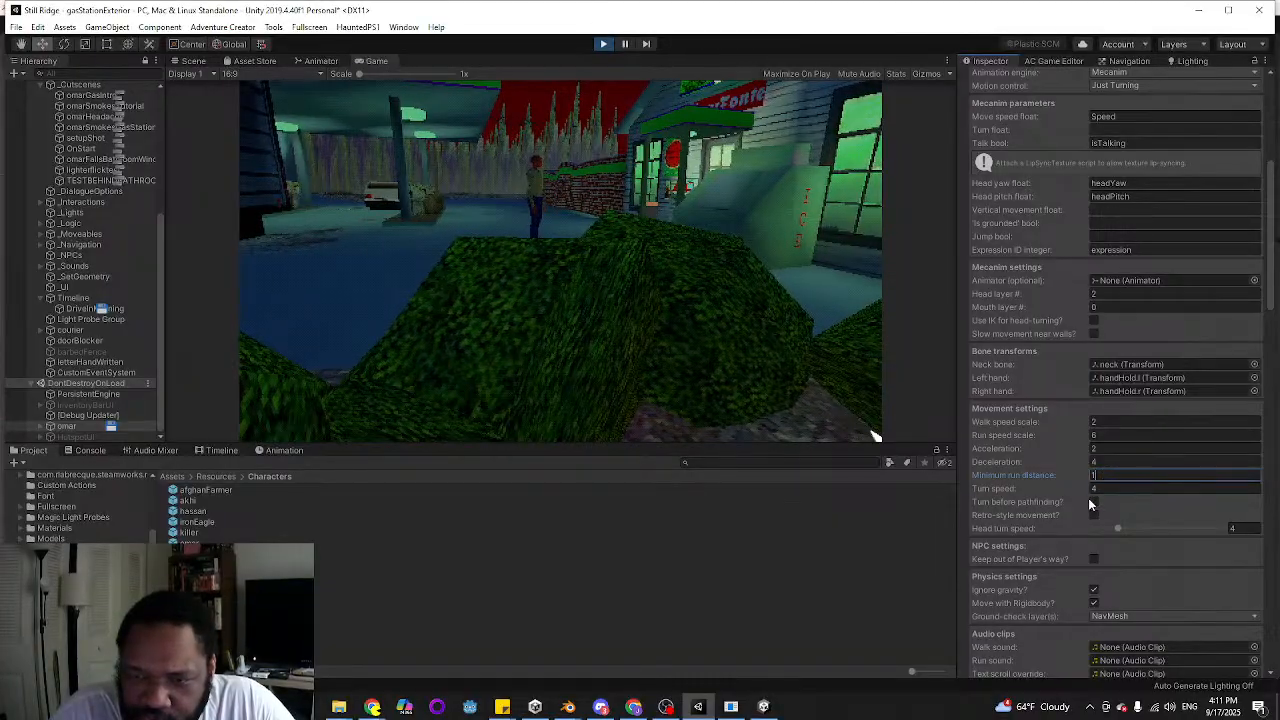
{"action": "left_click", "coordinate": [1094, 503]}
{"action": "left_click", "coordinate": [331, 286]}
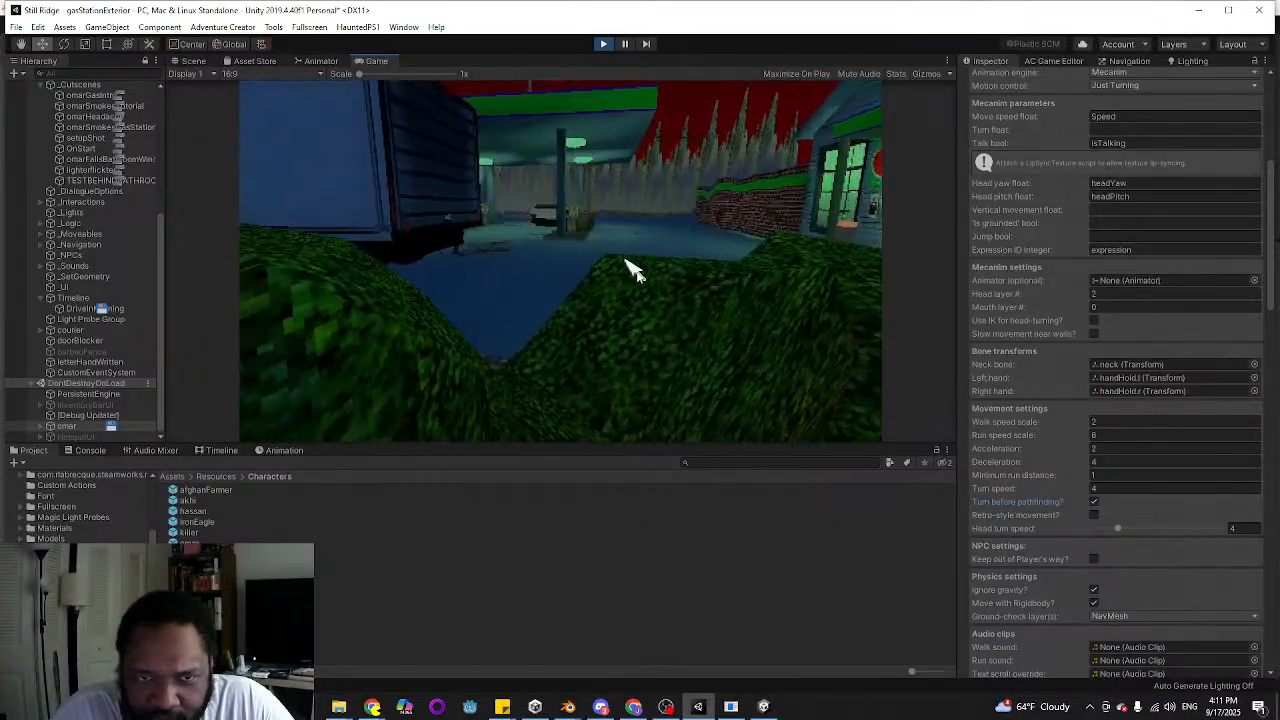
{"action": "left_click", "coordinate": [1096, 503]}
Try omar's movement across the lot with Retro-style movement enabled, and disable the option again
{"action": "left_click", "coordinate": [1097, 514]}
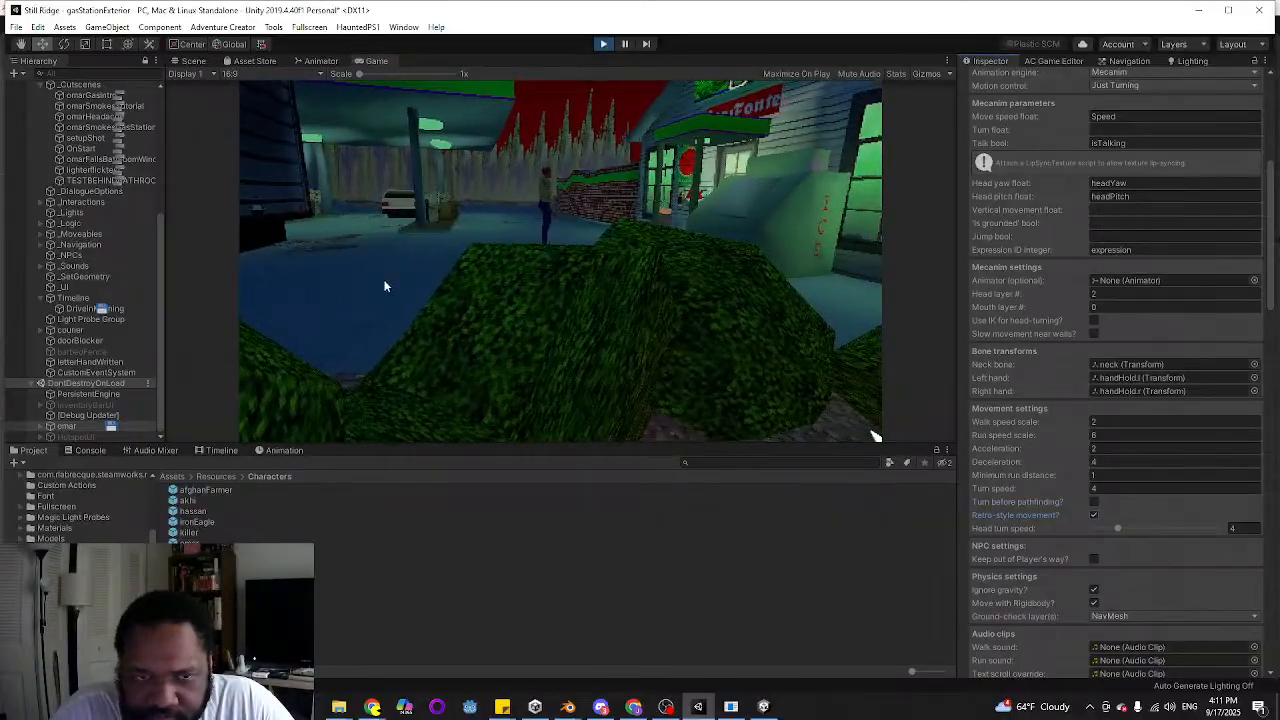
{"action": "left_click", "coordinate": [355, 268]}
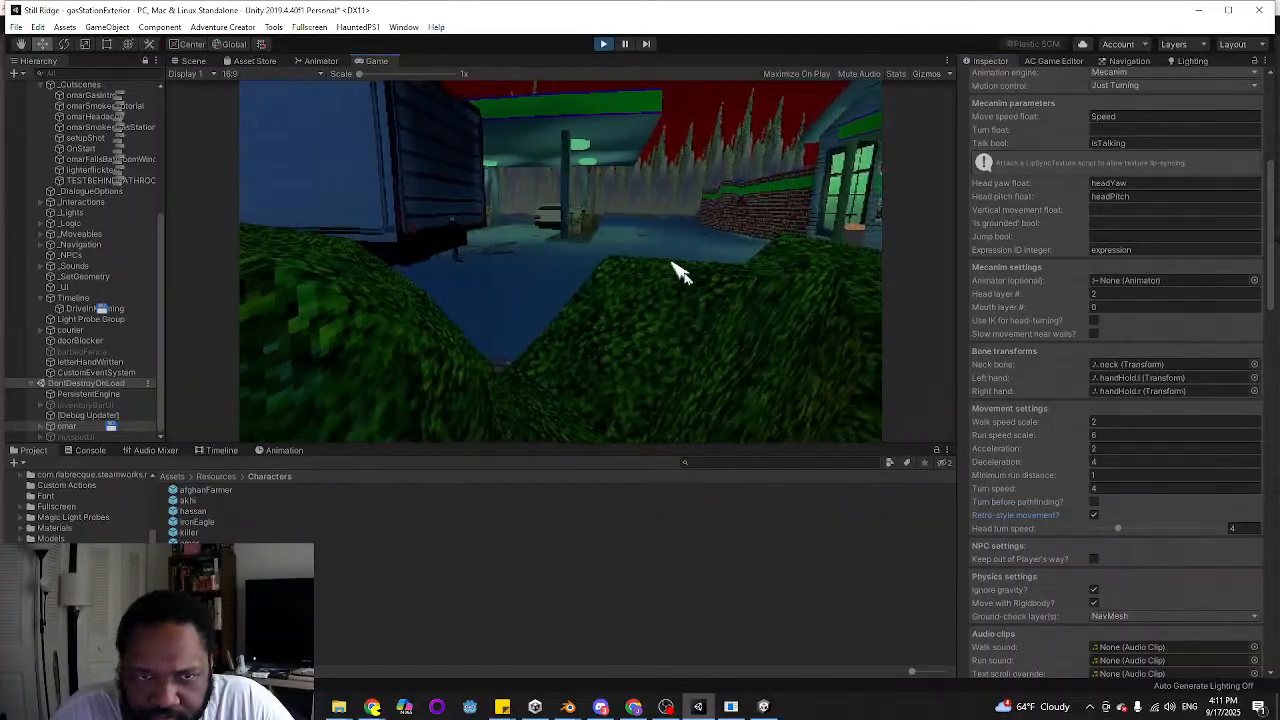
{"action": "left_click", "coordinate": [672, 263]}
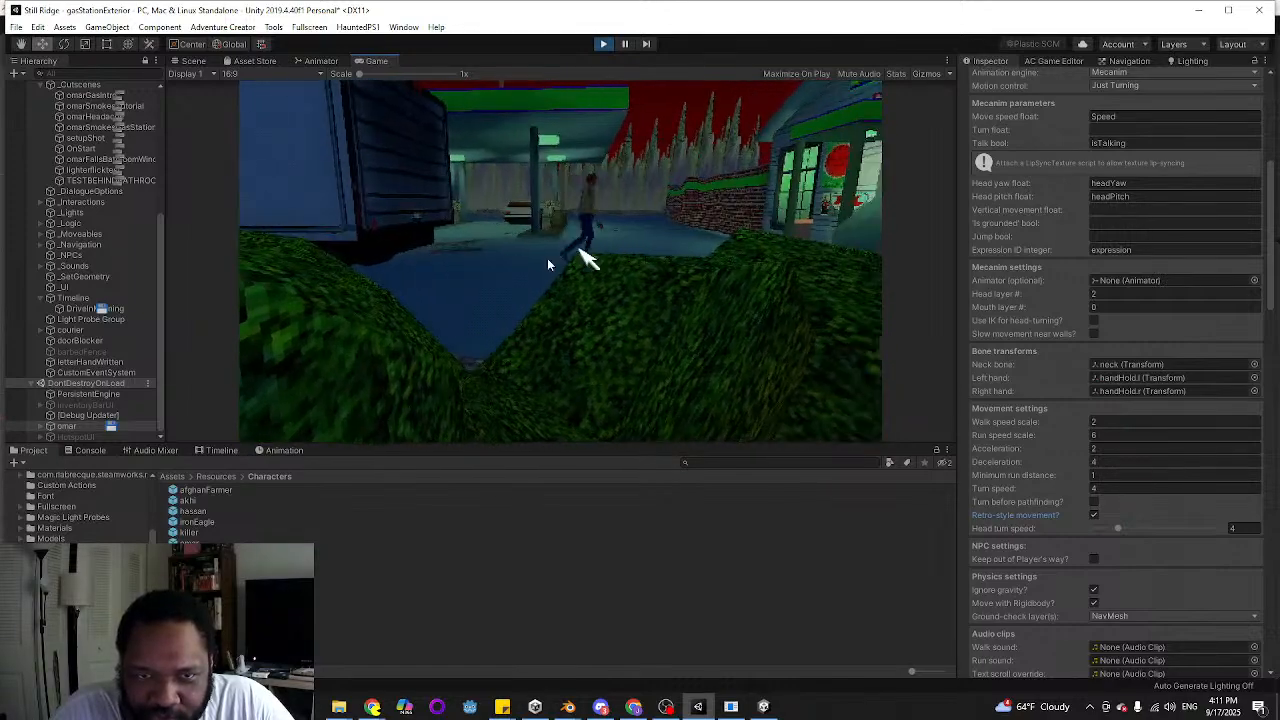
{"action": "left_click", "coordinate": [547, 258]}
{"action": "left_click", "coordinate": [1095, 516]}
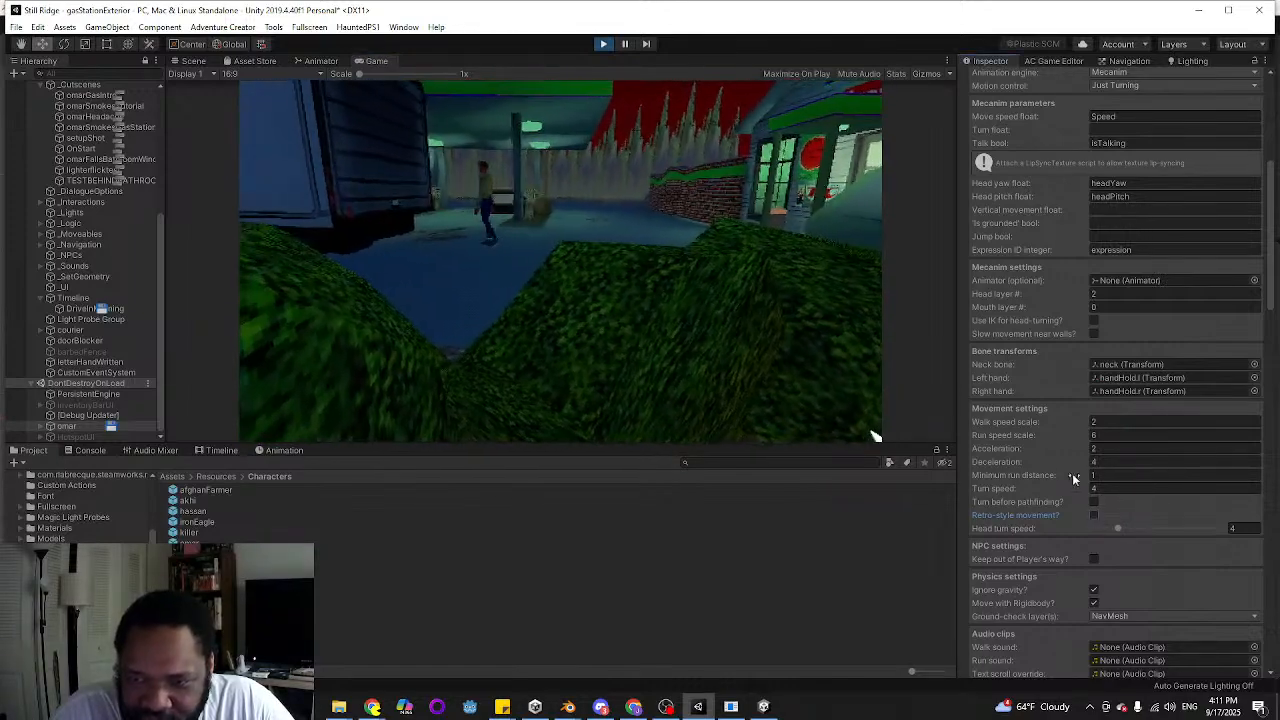
Expand omar's NavMeshAgent Integration and Nav Mesh Agent components to reach their settings
{"action": "left_click", "coordinate": [1095, 590]}
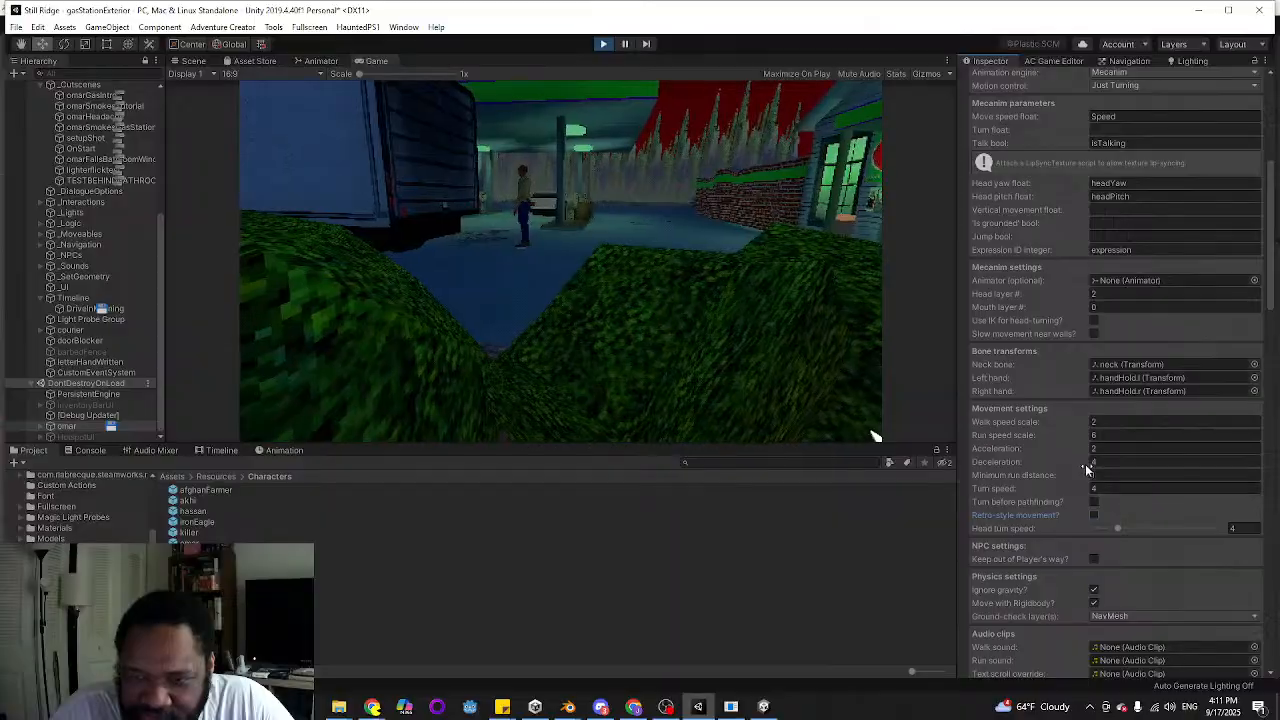
{"action": "scroll", "coordinate": [1107, 480], "scroll_direction": "down", "scroll_amount": 10}
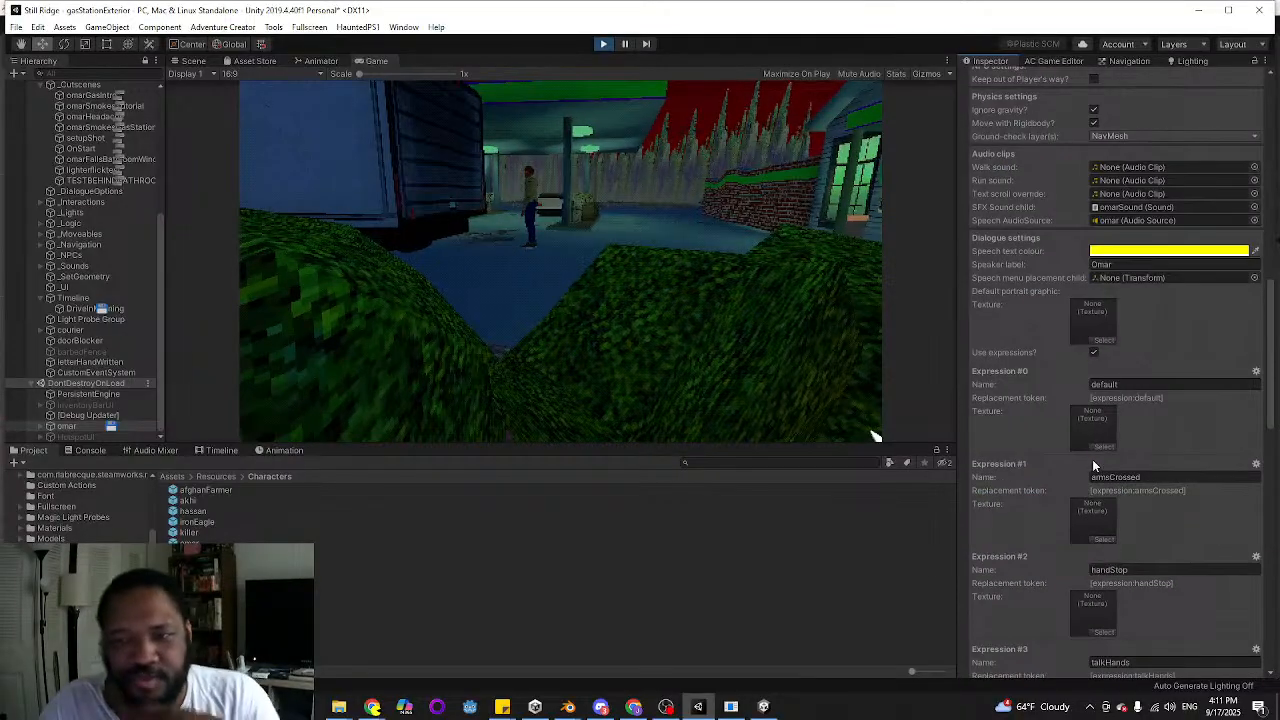
{"action": "scroll", "coordinate": [1090, 455], "scroll_direction": "up", "scroll_amount": 5}
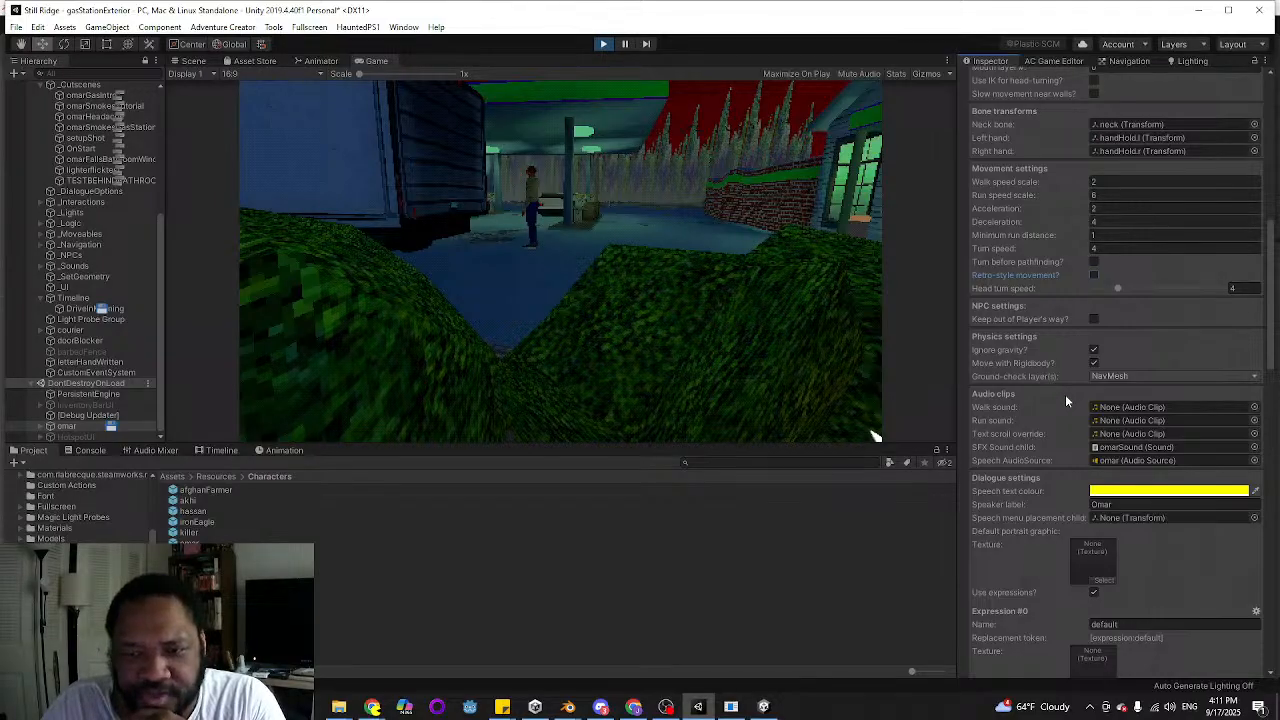
{"action": "scroll", "coordinate": [1064, 395], "scroll_direction": "down", "scroll_amount": 20}
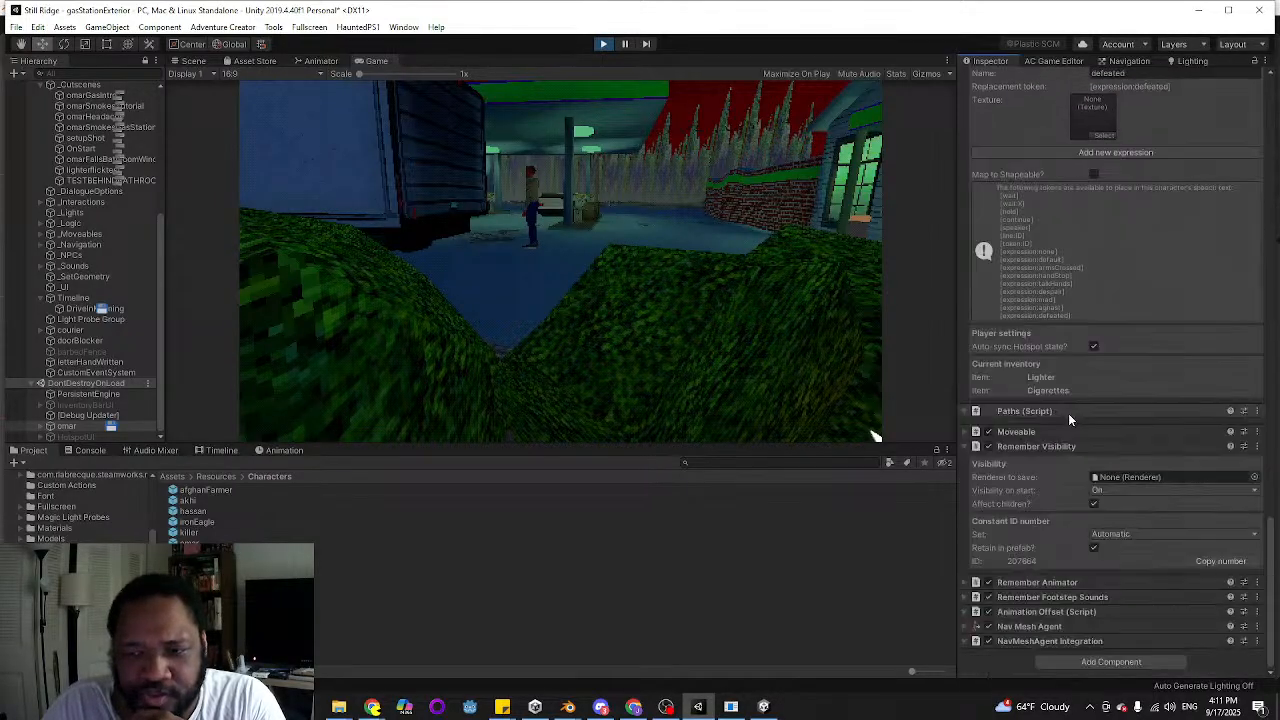
{"action": "left_click", "coordinate": [965, 641]}
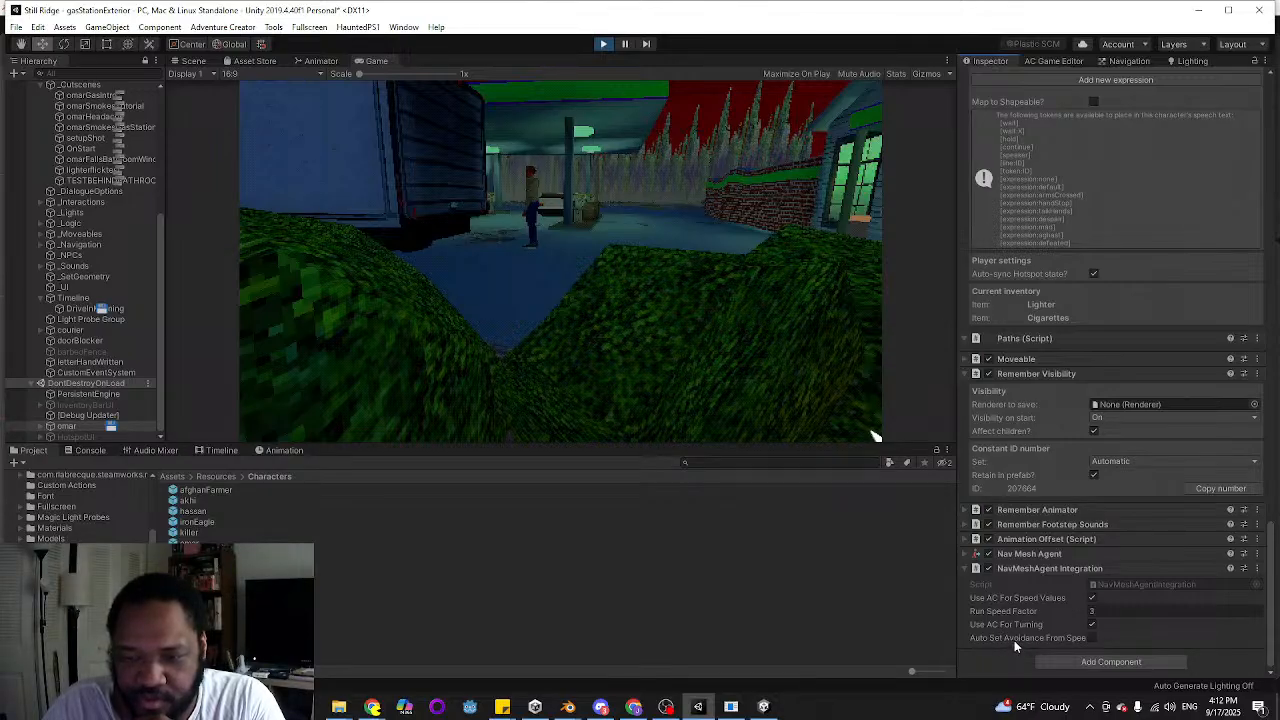
{"action": "left_click", "coordinate": [965, 554]}
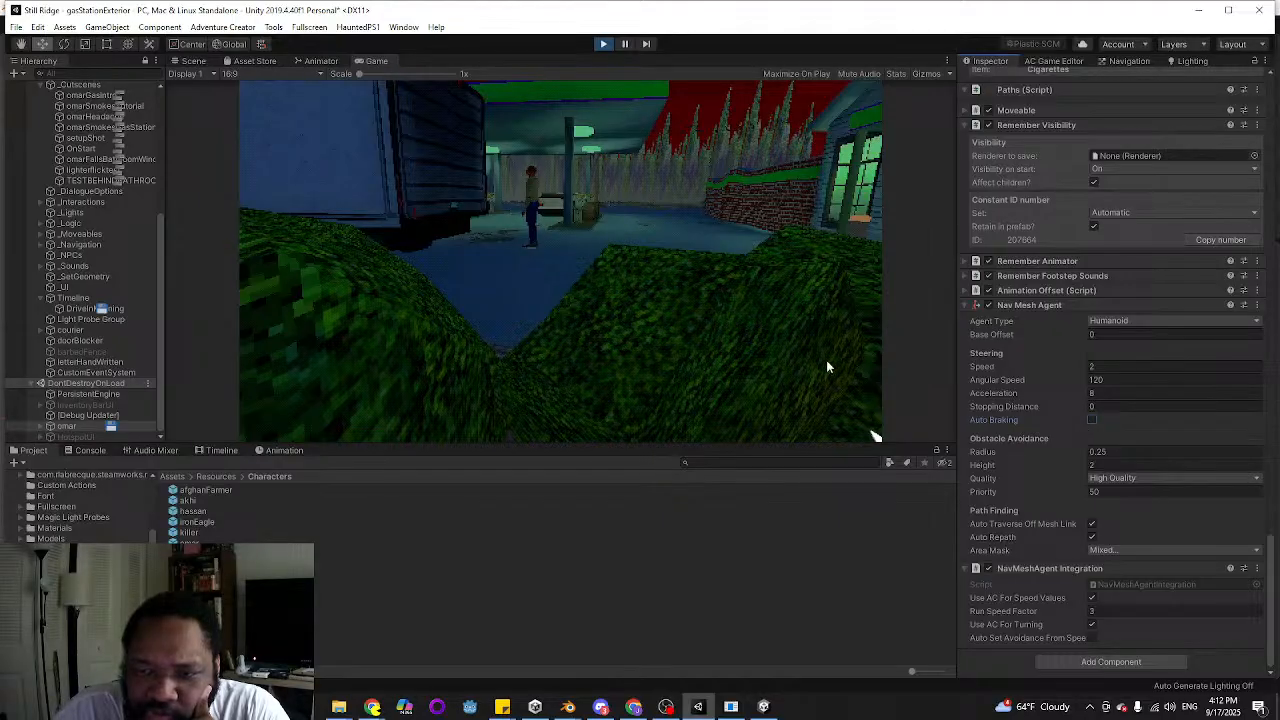
Run omar with Auto Braking off, and turn Auto Braking on in the Nav Mesh Agent to compare his stopping
{"action": "double_click", "coordinate": [699, 256]}
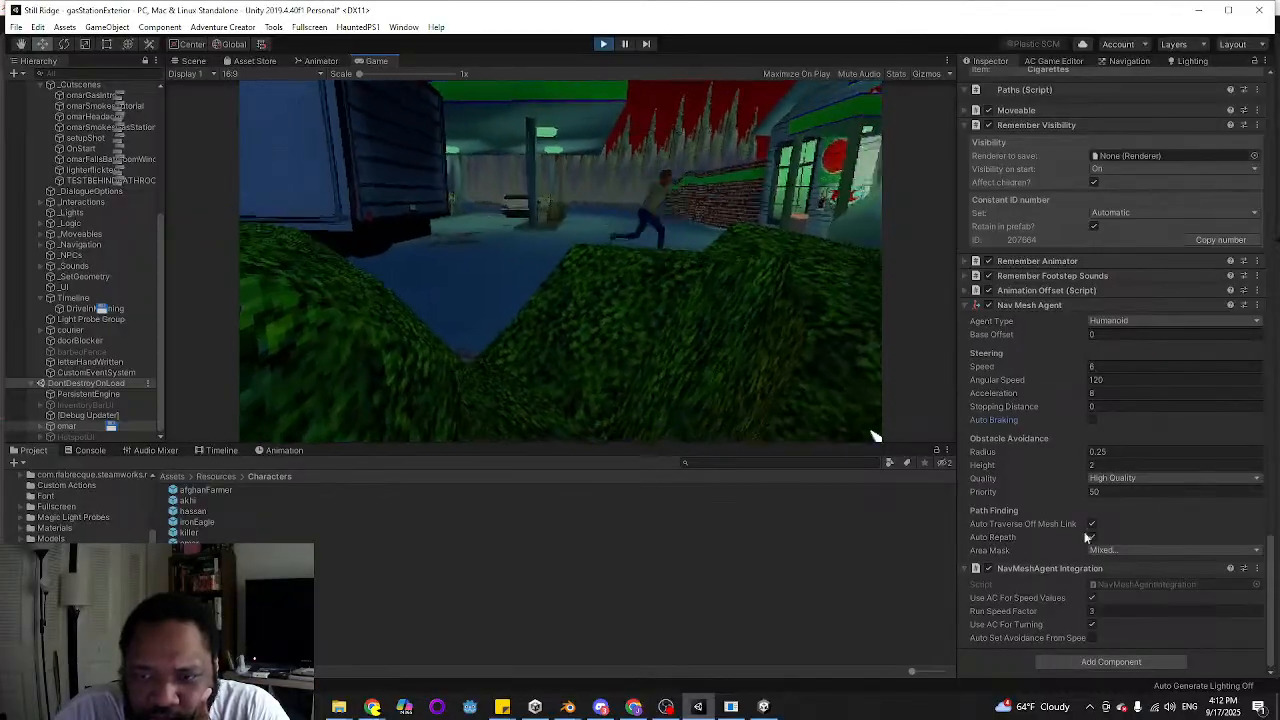
{"action": "left_click", "coordinate": [1089, 421]}
{"action": "double_click", "coordinate": [377, 281]}
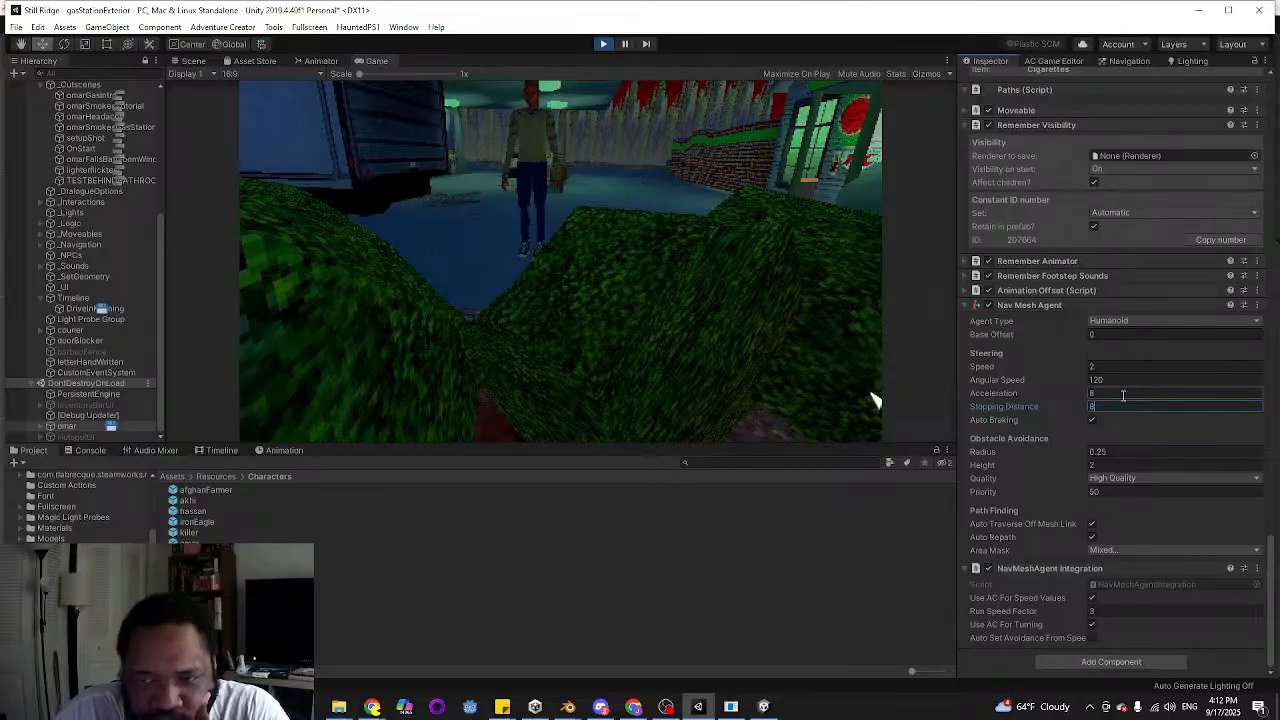
Test omar's movement with a Nav Mesh Agent stopping distance of 8, and set it to 0 to compare
{"action": "left_click", "coordinate": [638, 223]}
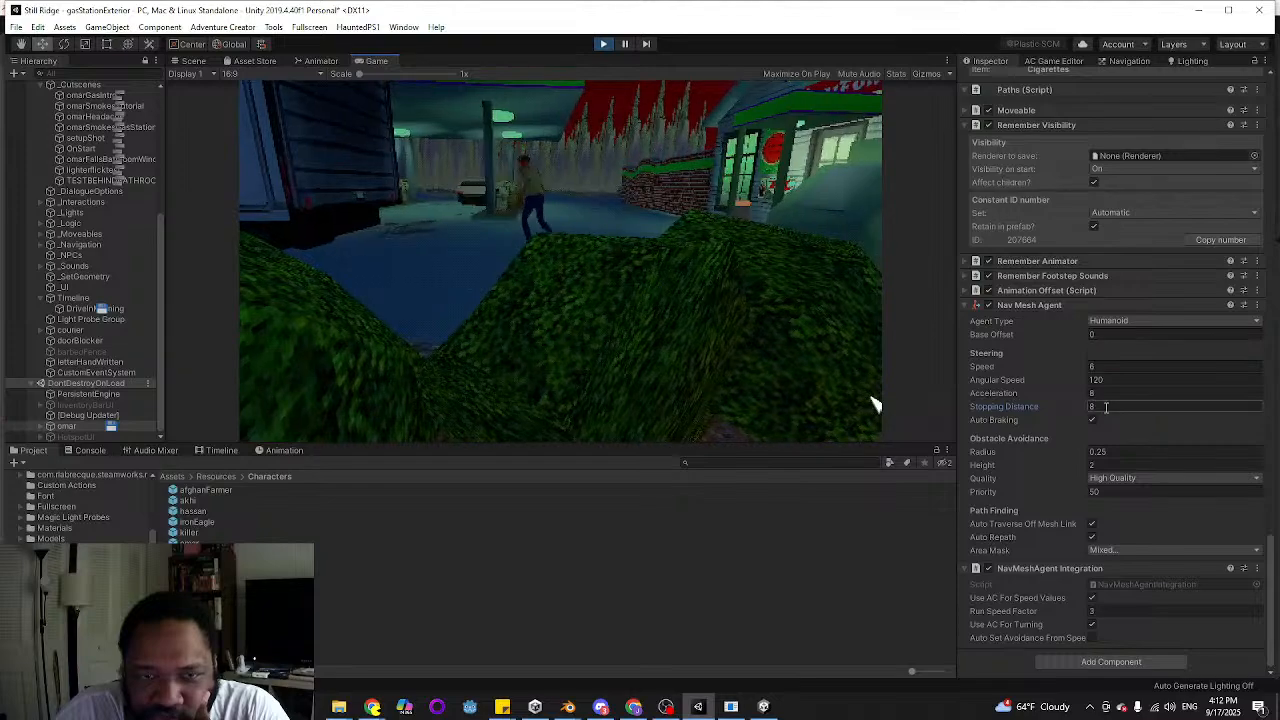
{"action": "type", "text": "0"}
{"action": "left_click", "coordinate": [553, 228]}
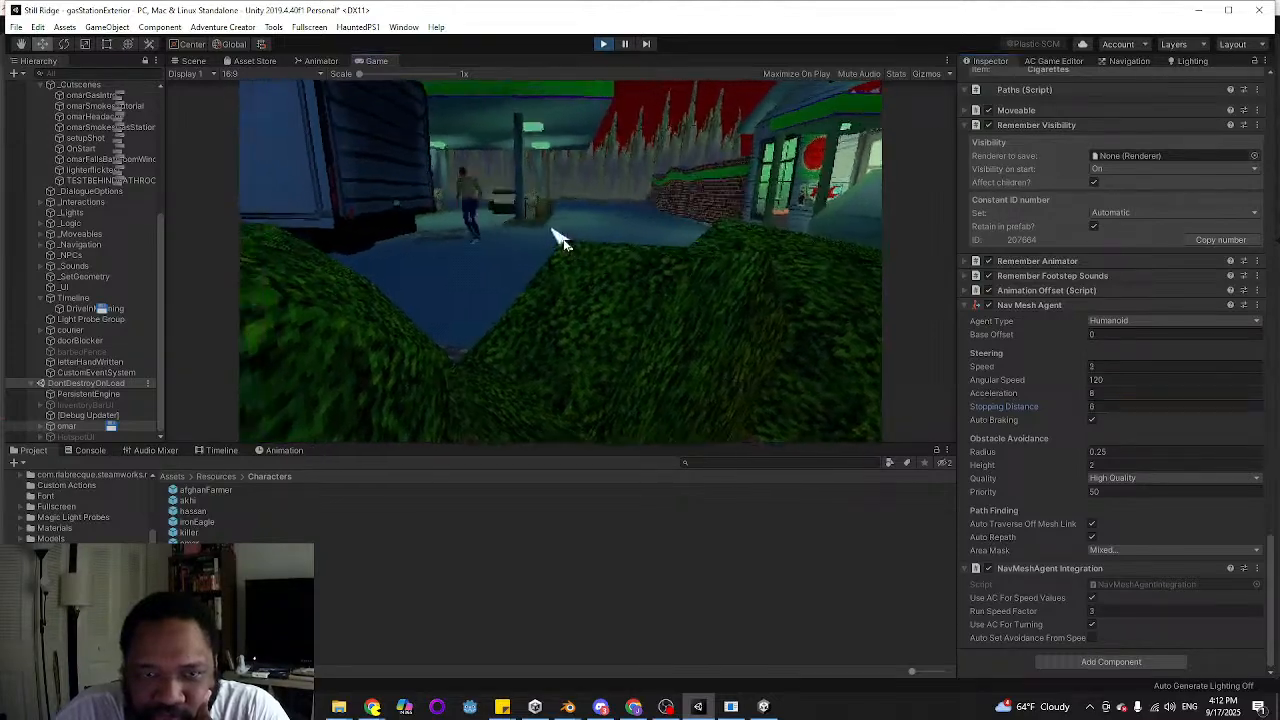
Try Nav Mesh Agent stopping distances of 1 and 2 while moving omar, and reset the value to 0
{"action": "left_click", "coordinate": [1106, 407]}
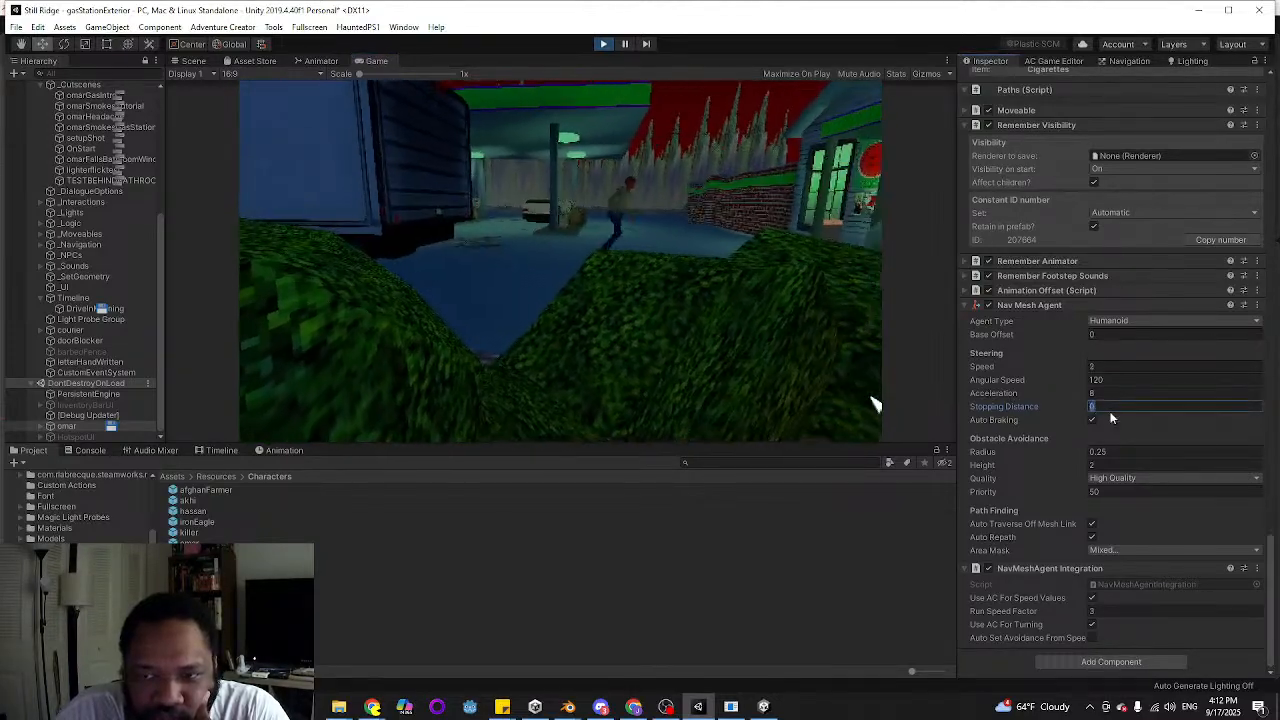
{"action": "type", "text": "1"}
{"action": "left_click", "coordinate": [876, 404]}
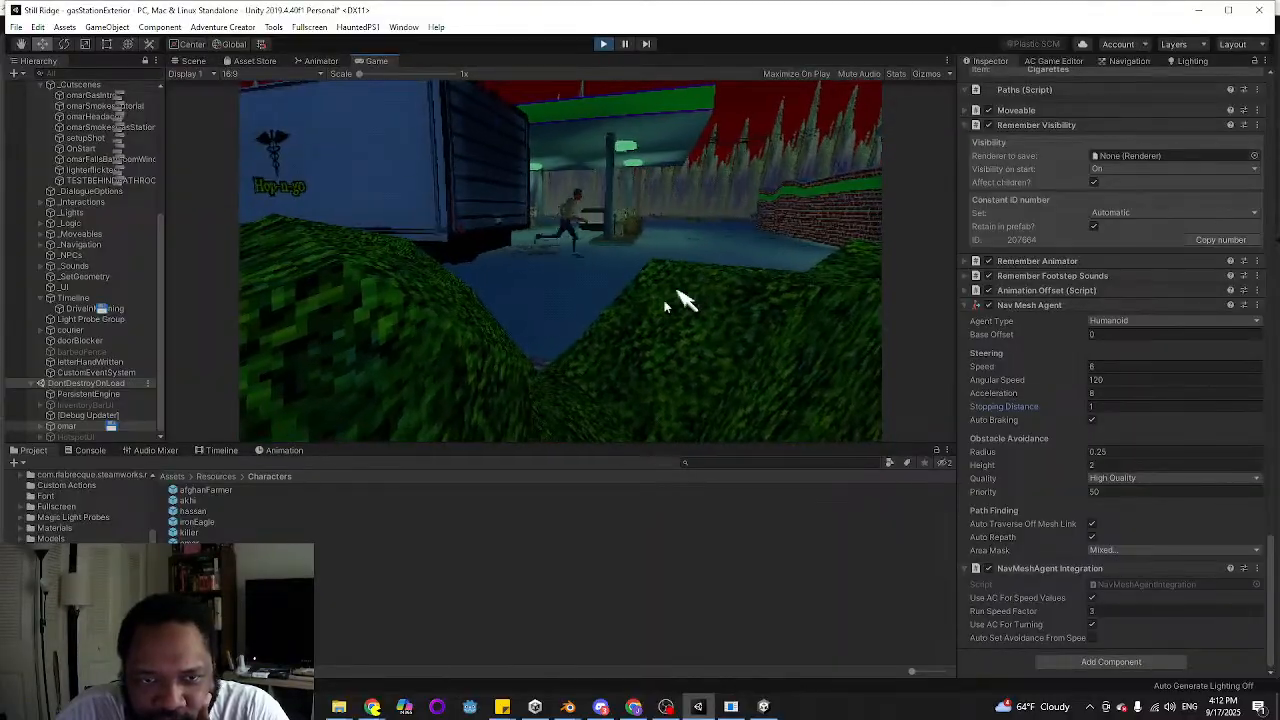
{"action": "left_click", "coordinate": [1103, 407]}
{"action": "type", "text": "2"}
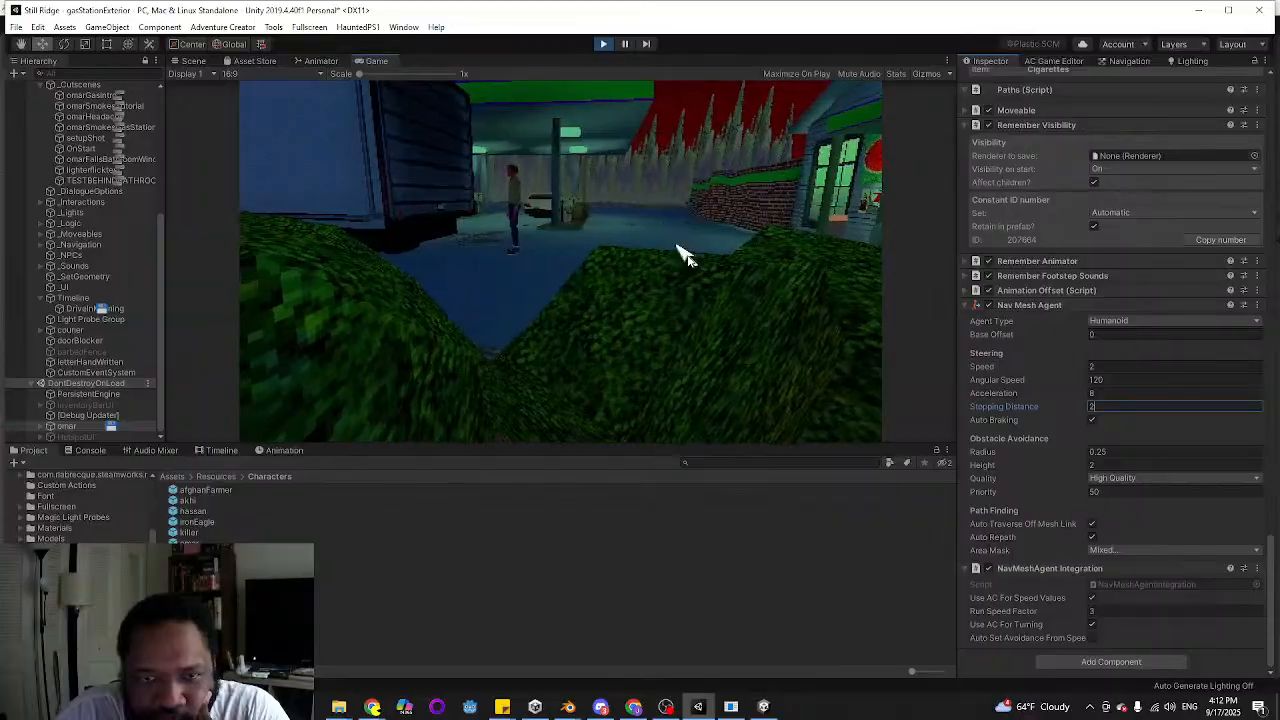
{"action": "key", "text": "Return"}
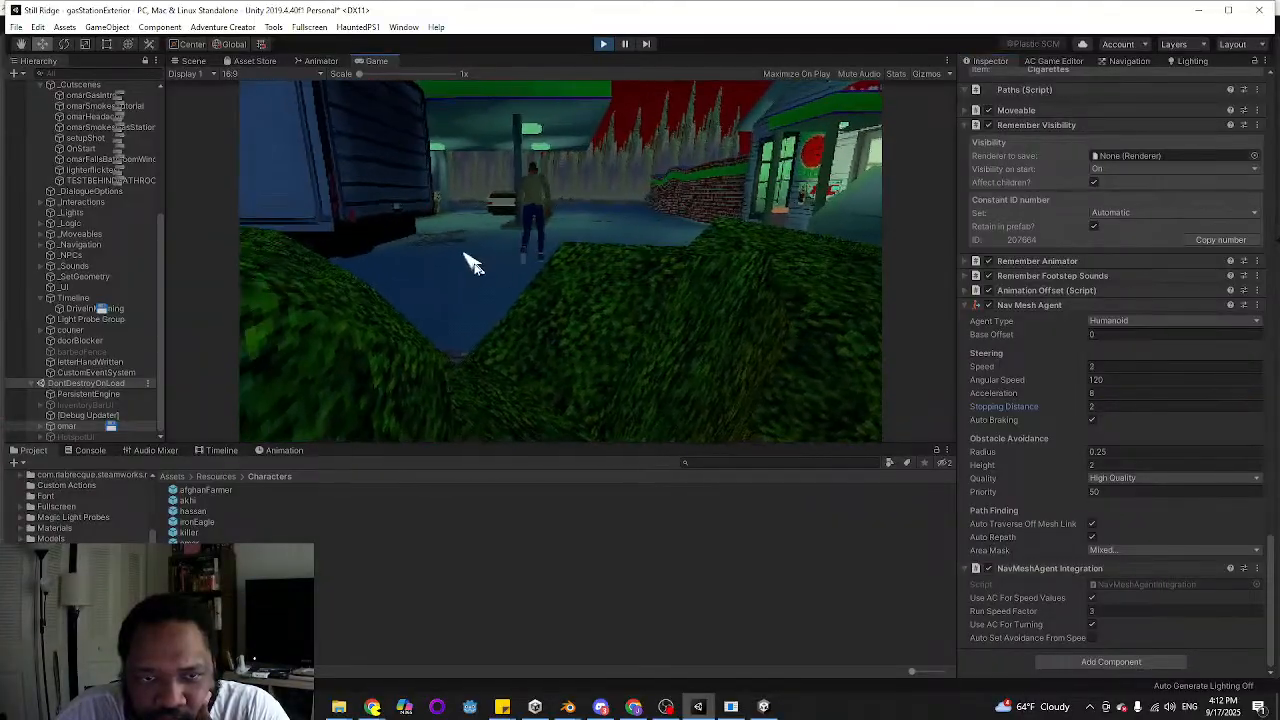
{"action": "left_click", "coordinate": [1104, 407]}
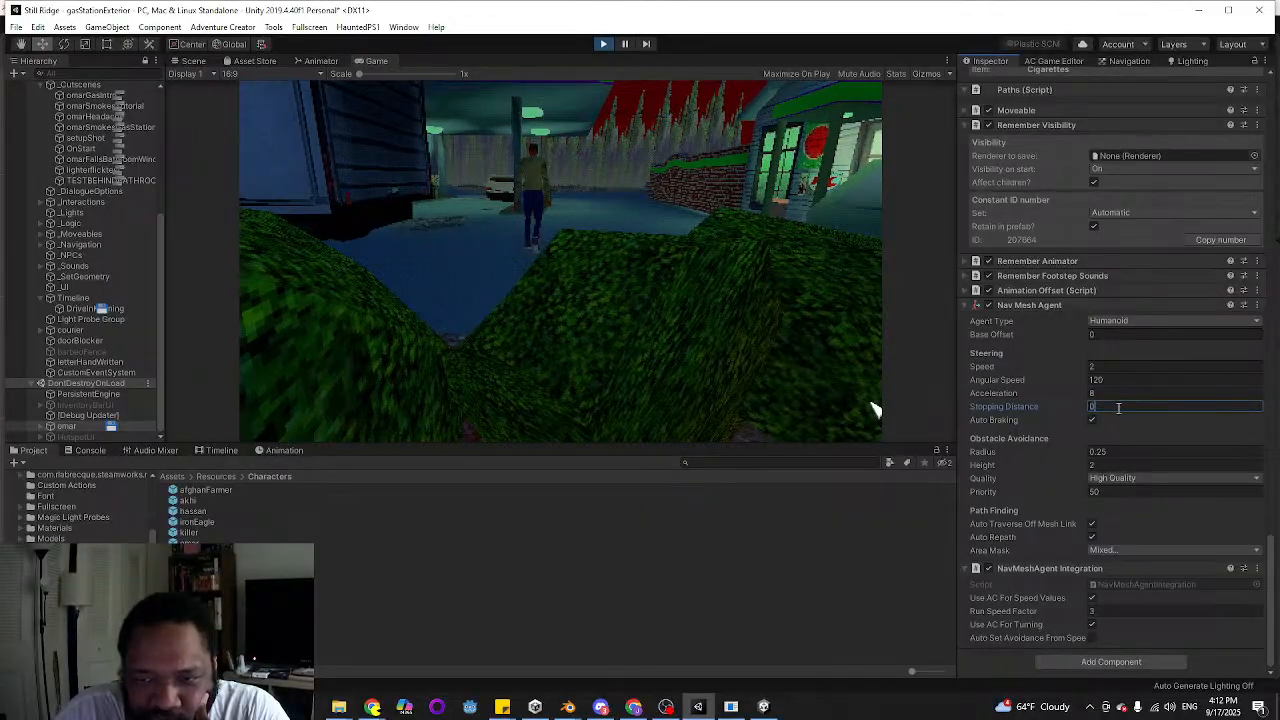
Set omar's Nav Mesh Agent acceleration to 32 and run him back and forth across the lot to test his stopping
{"action": "left_click", "coordinate": [1110, 393]}
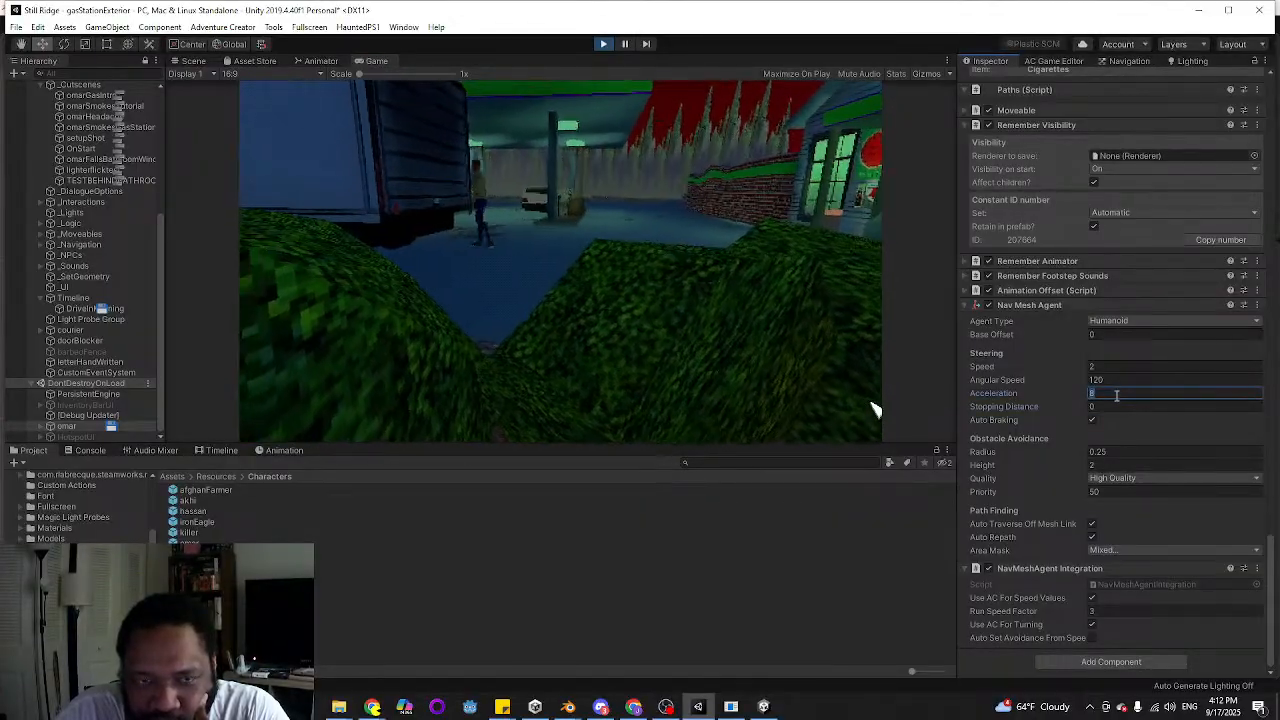
{"action": "double_click", "coordinate": [698, 250]}
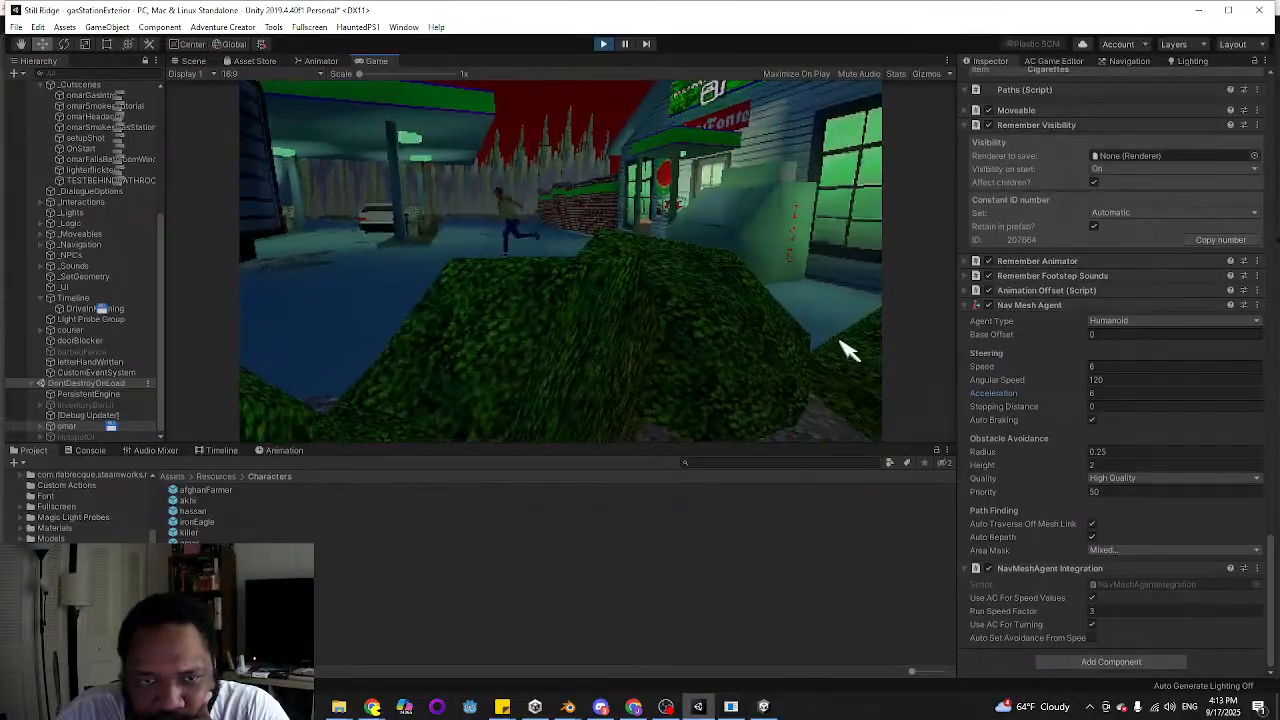
{"action": "left_click", "coordinate": [1117, 394]}
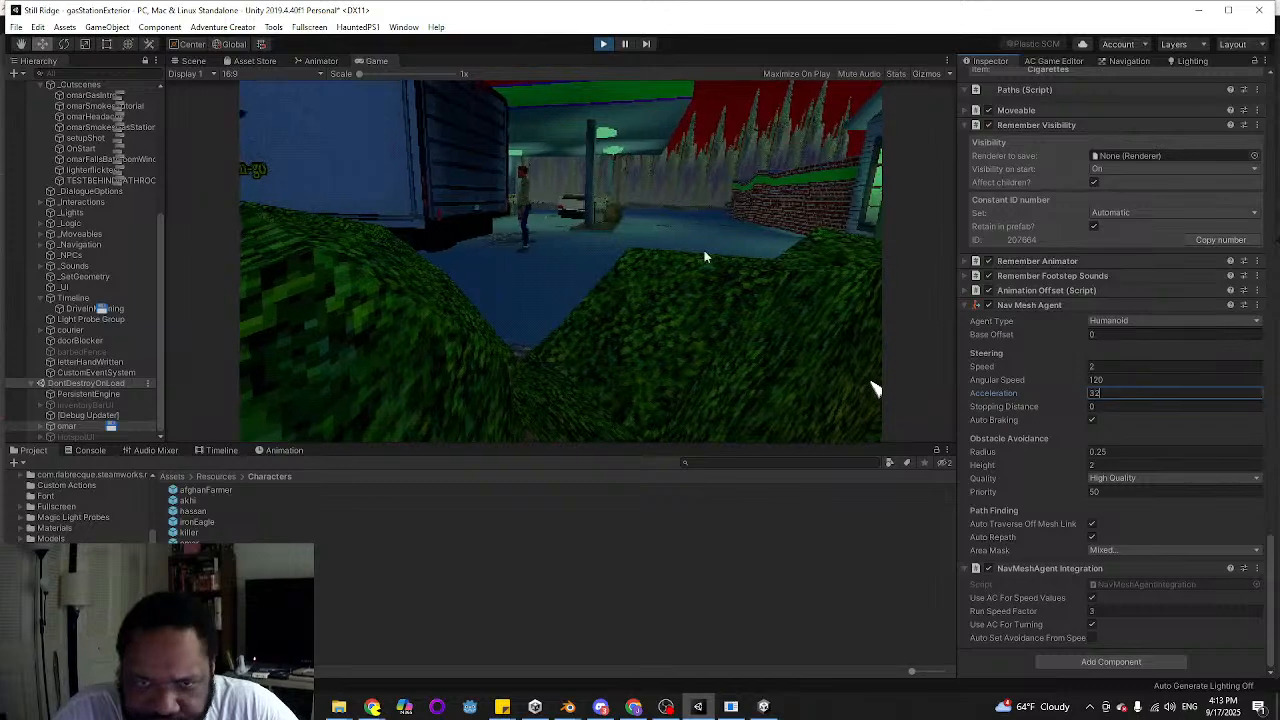
{"action": "double_click", "coordinate": [750, 247]}
{"action": "double_click", "coordinate": [508, 252]}
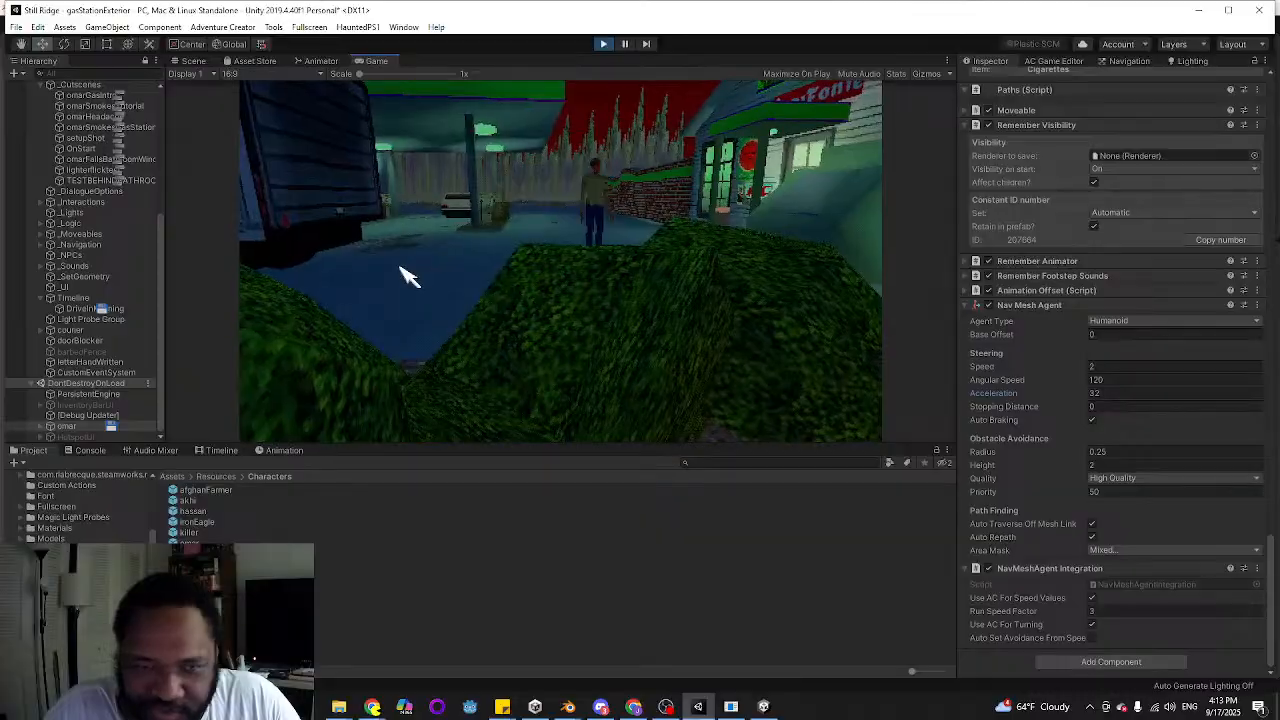
{"action": "left_click", "coordinate": [400, 268]}
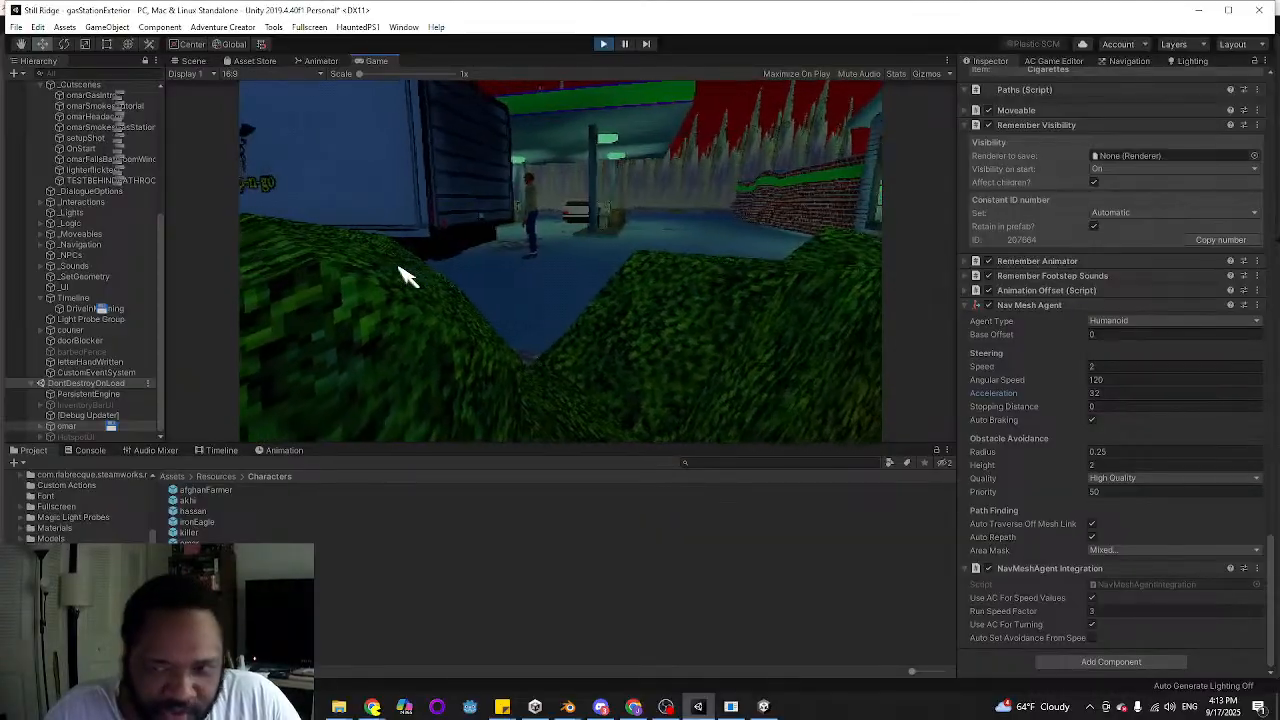
{"action": "double_click", "coordinate": [736, 271]}
{"action": "double_click", "coordinate": [513, 262]}
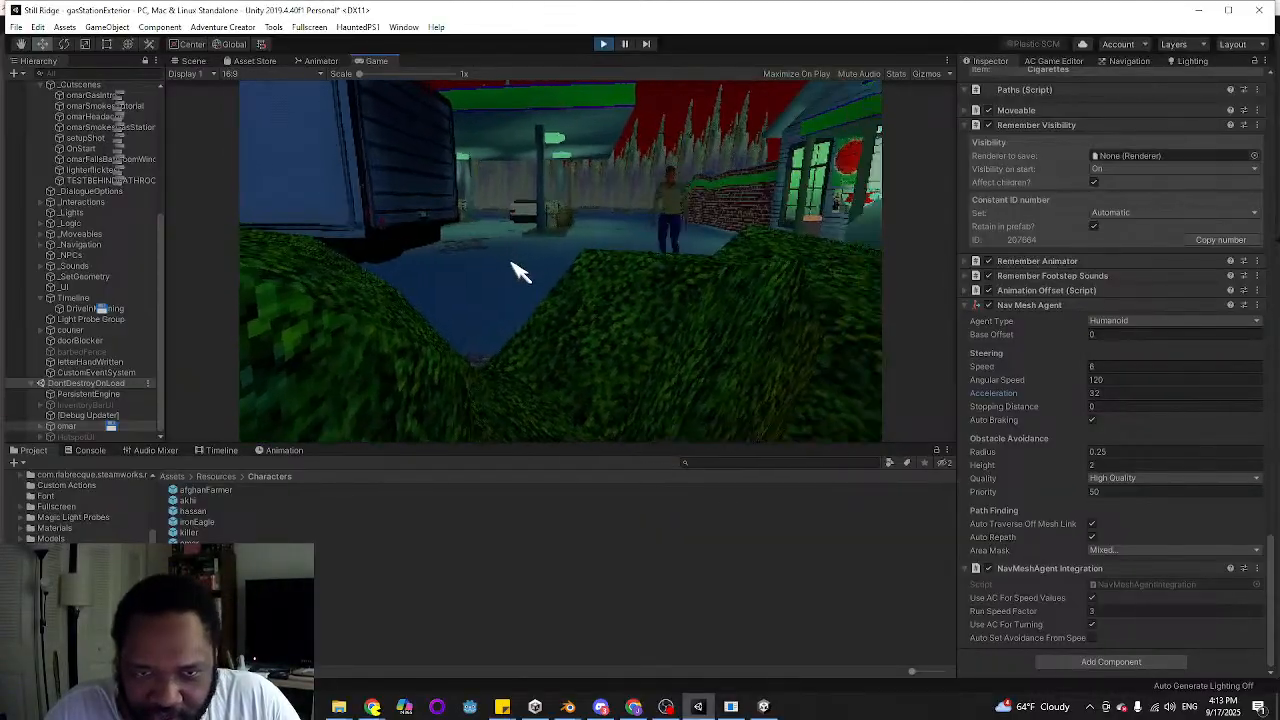
Playtest omar's stopping by alternating runs and walks between the box truck and the storefront at acceleration 32
{"action": "double_click", "coordinate": [657, 232]}
{"action": "double_click", "coordinate": [436, 263]}
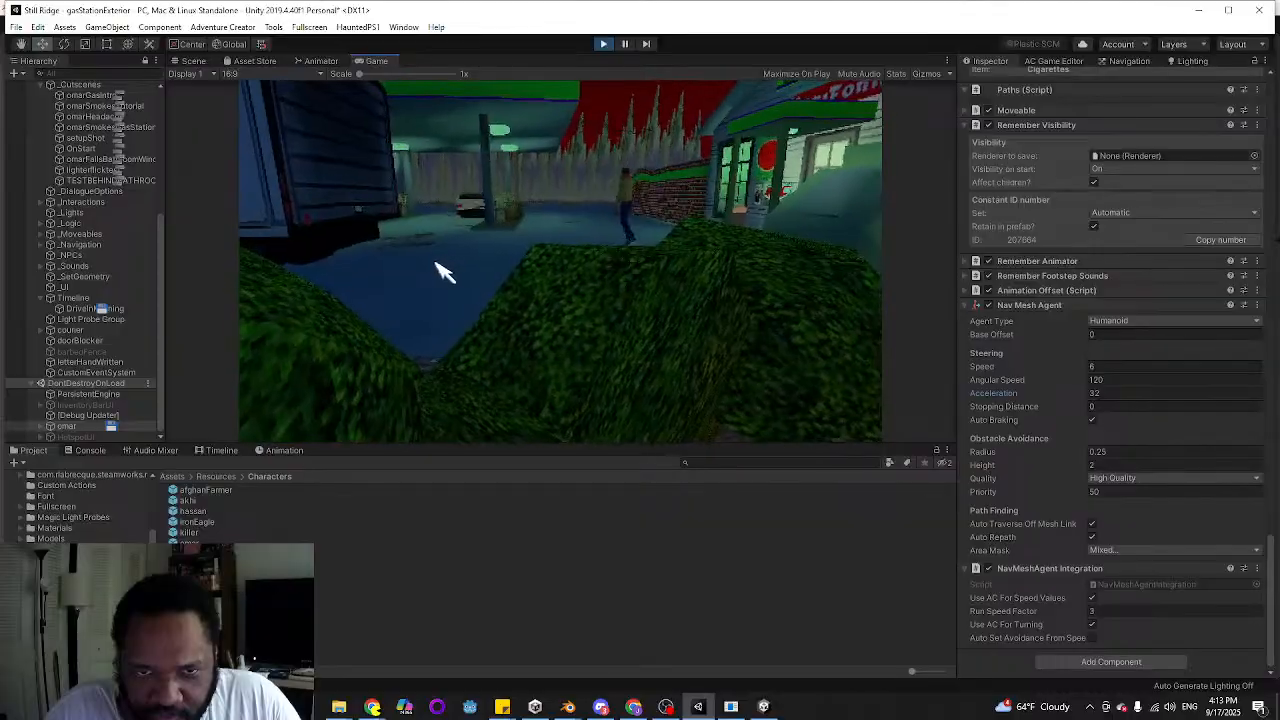
{"action": "double_click", "coordinate": [610, 246]}
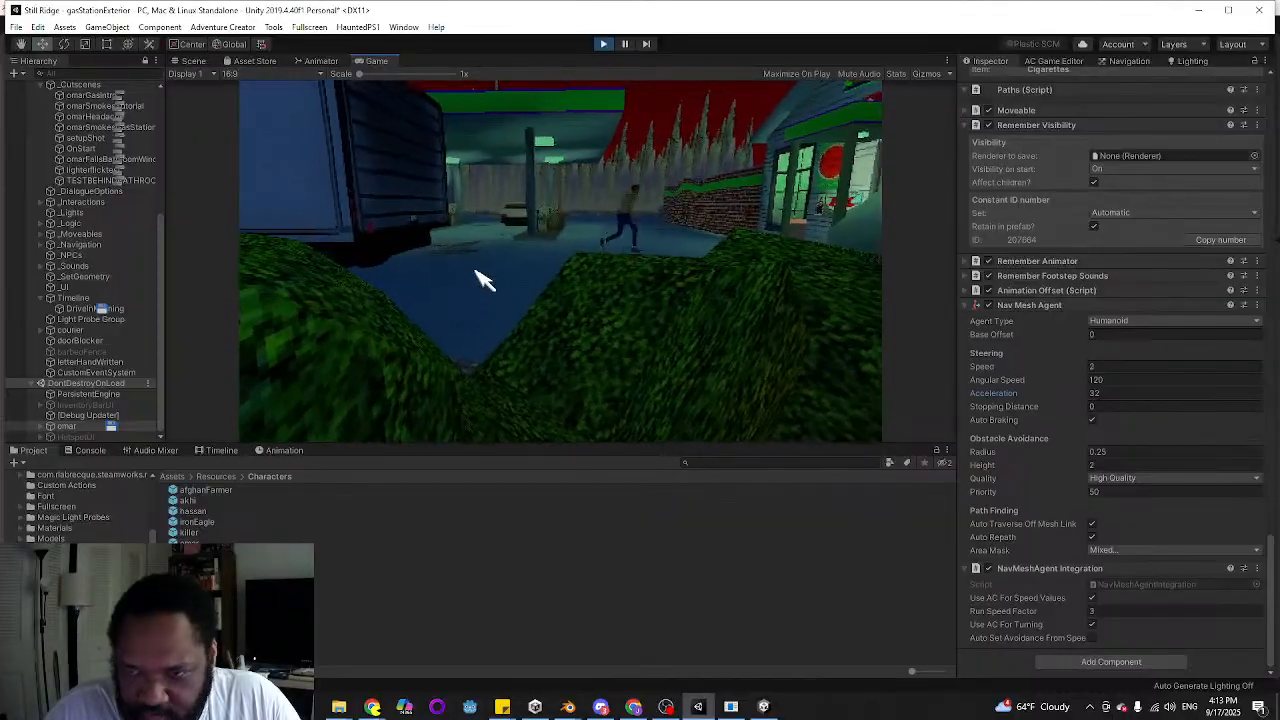
{"action": "double_click", "coordinate": [474, 270]}
{"action": "double_click", "coordinate": [602, 247]}
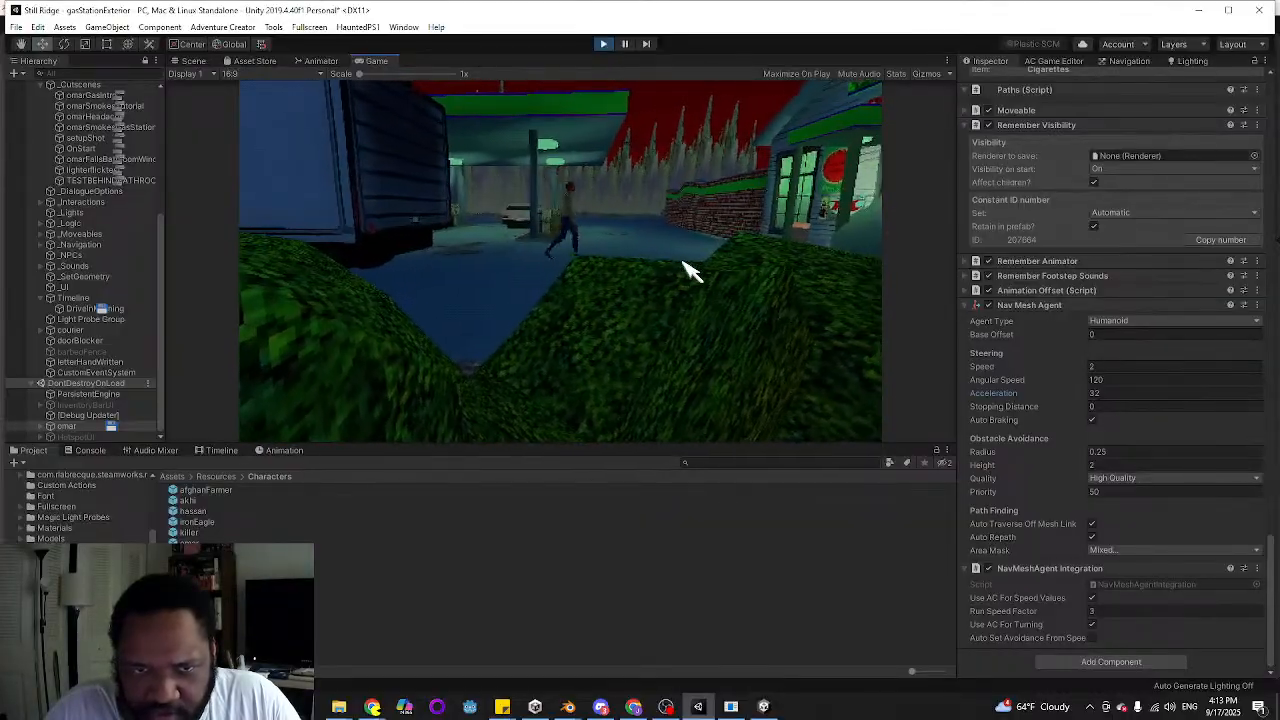
{"action": "double_click", "coordinate": [474, 254]}
{"action": "left_click", "coordinate": [403, 258]}
{"action": "left_click", "coordinate": [635, 252]}
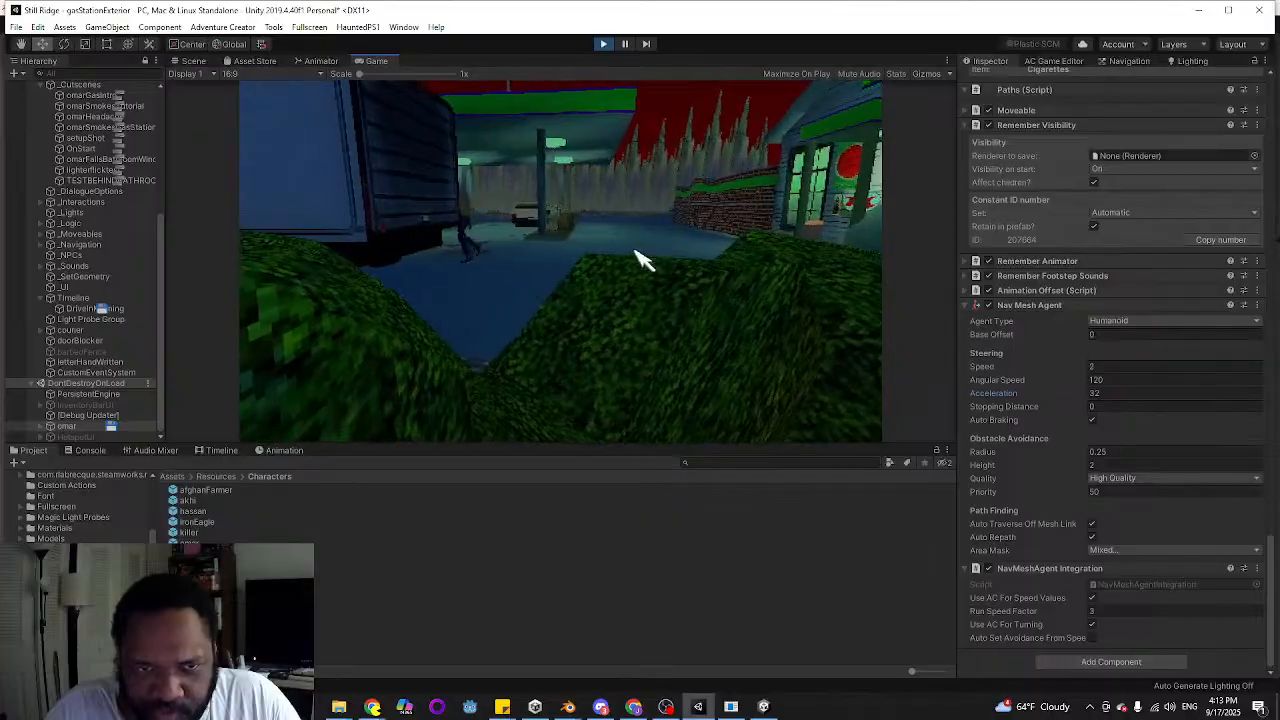
{"action": "left_click", "coordinate": [405, 262]}
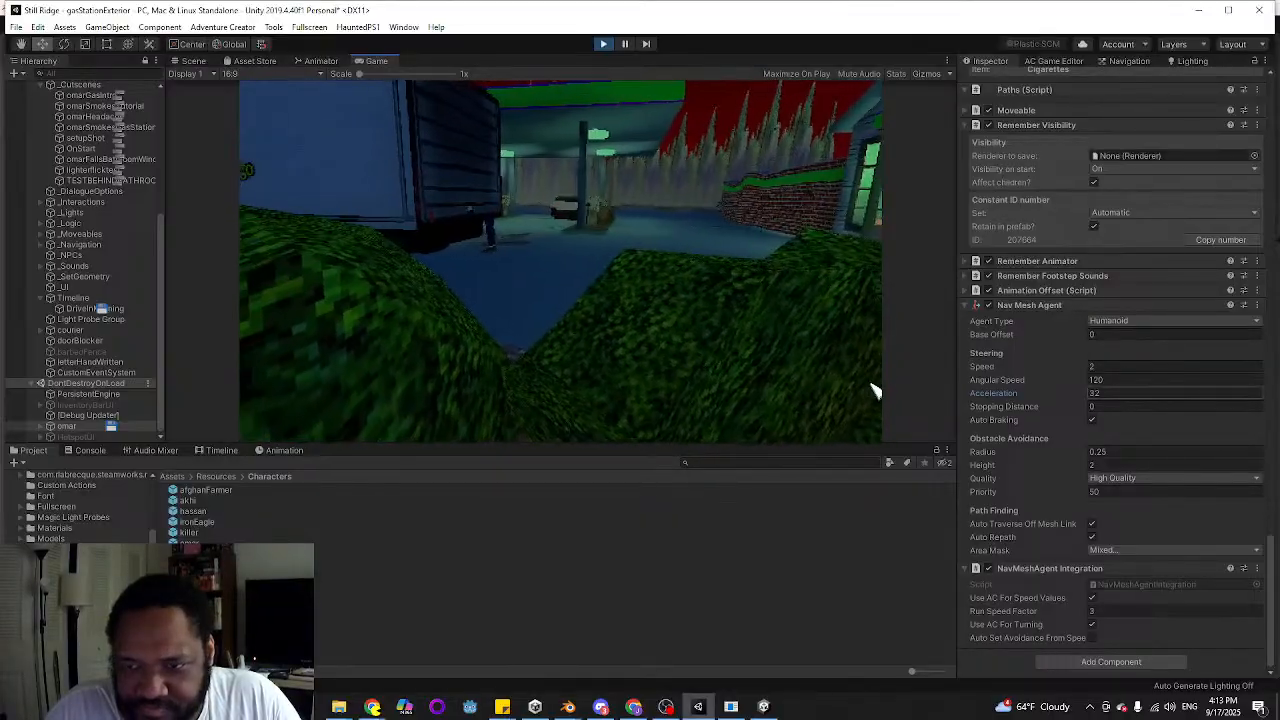
Set omar's Nav Mesh Agent acceleration to 16 and test his stopping by walking and running him across the lot
{"action": "left_click", "coordinate": [1168, 394]}
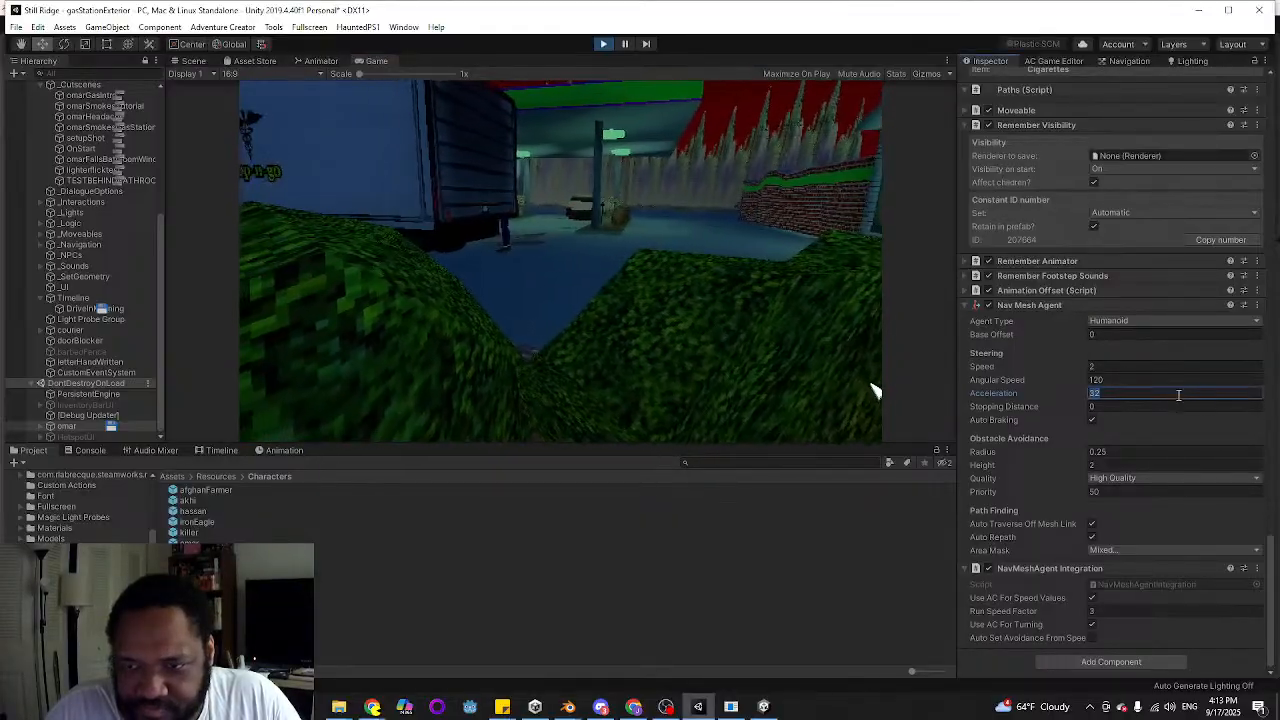
{"action": "left_click", "coordinate": [709, 290]}
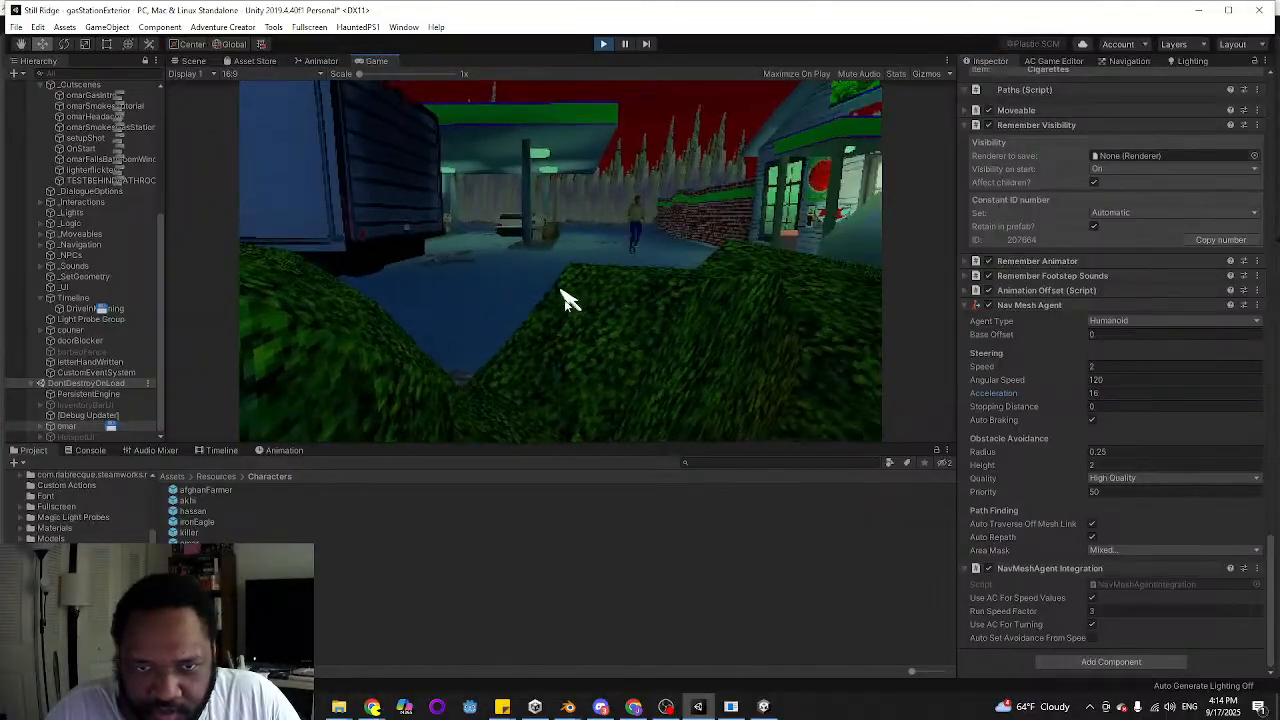
{"action": "left_click", "coordinate": [418, 282]}
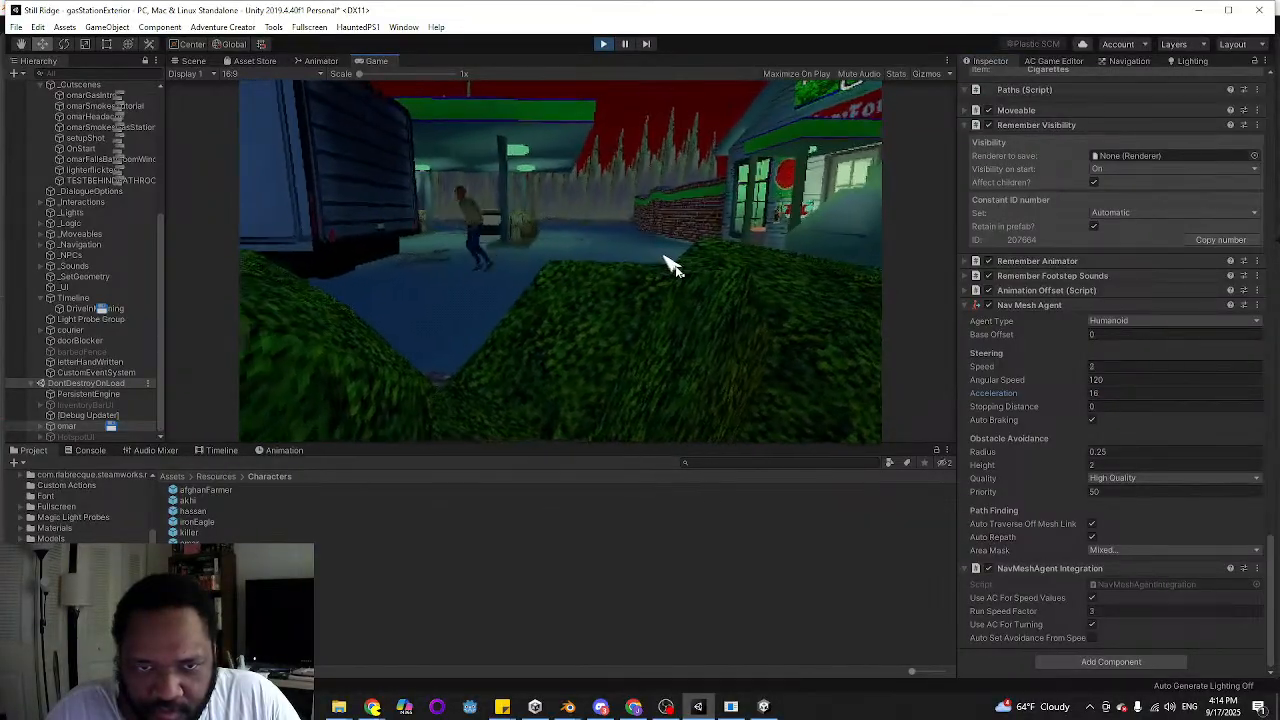
{"action": "double_click", "coordinate": [664, 259]}
{"action": "double_click", "coordinate": [412, 267]}
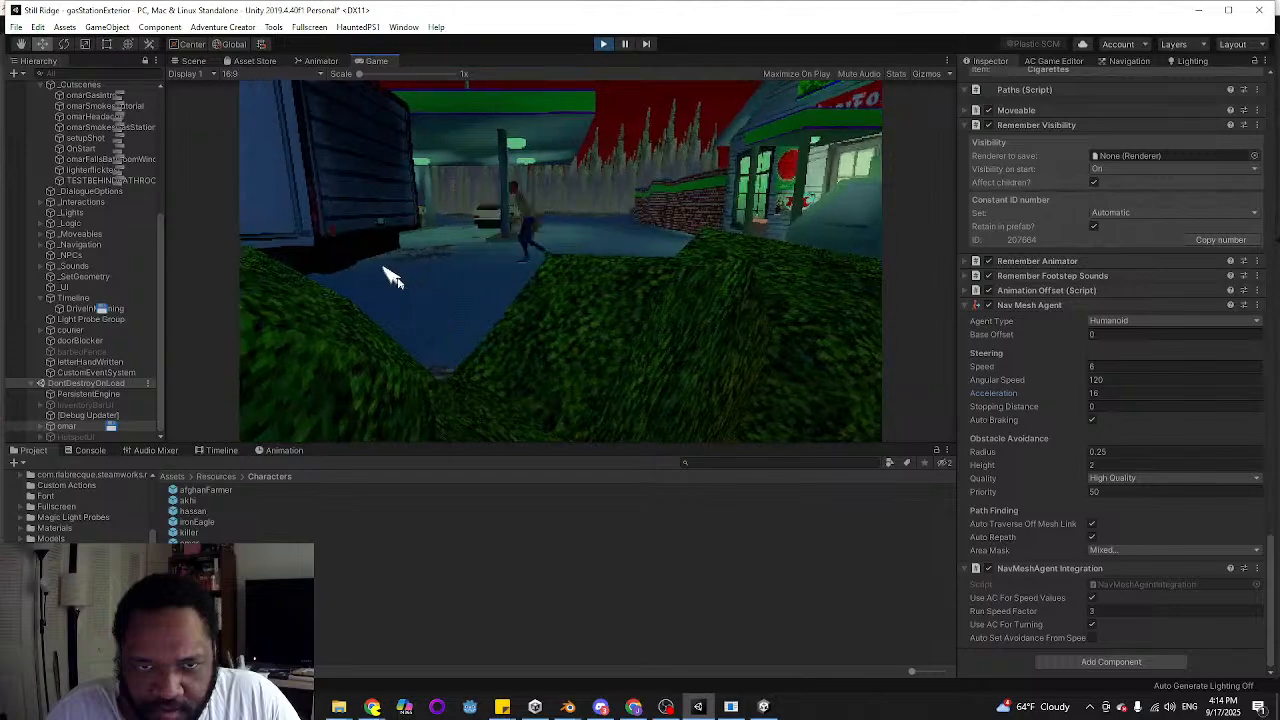
{"action": "double_click", "coordinate": [661, 252]}
{"action": "left_click", "coordinate": [470, 257]}
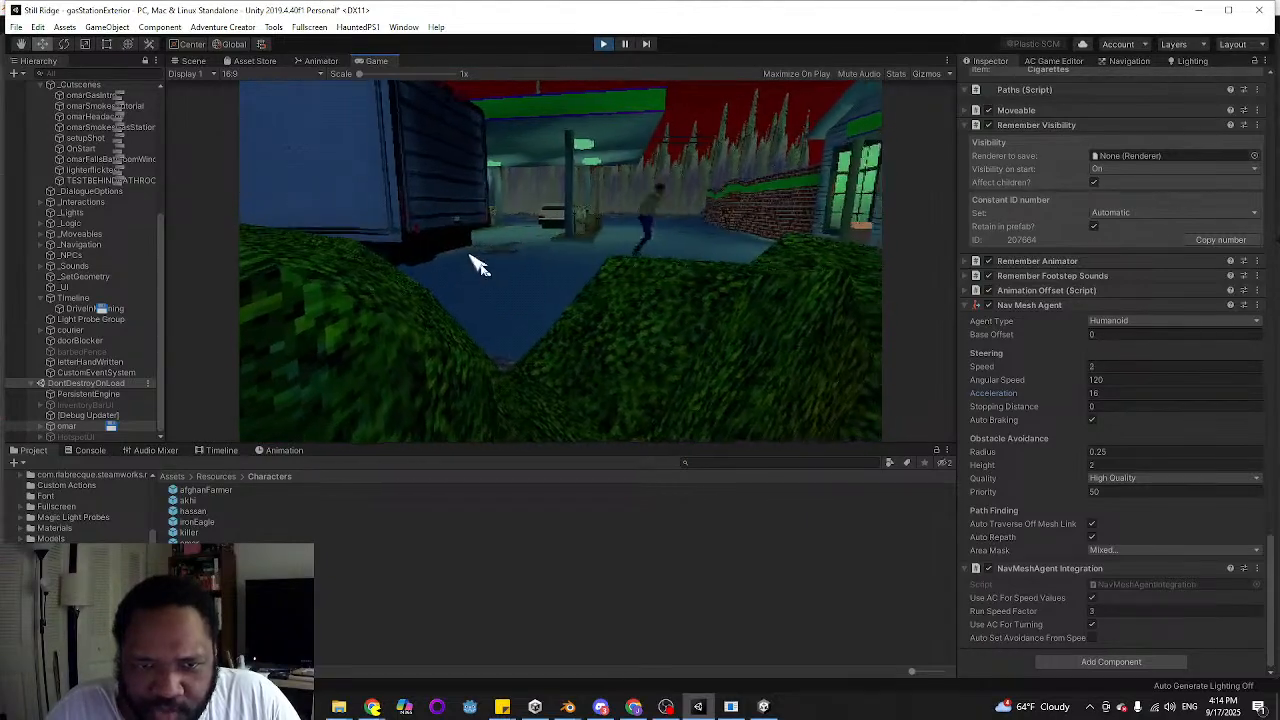
{"action": "double_click", "coordinate": [686, 265]}
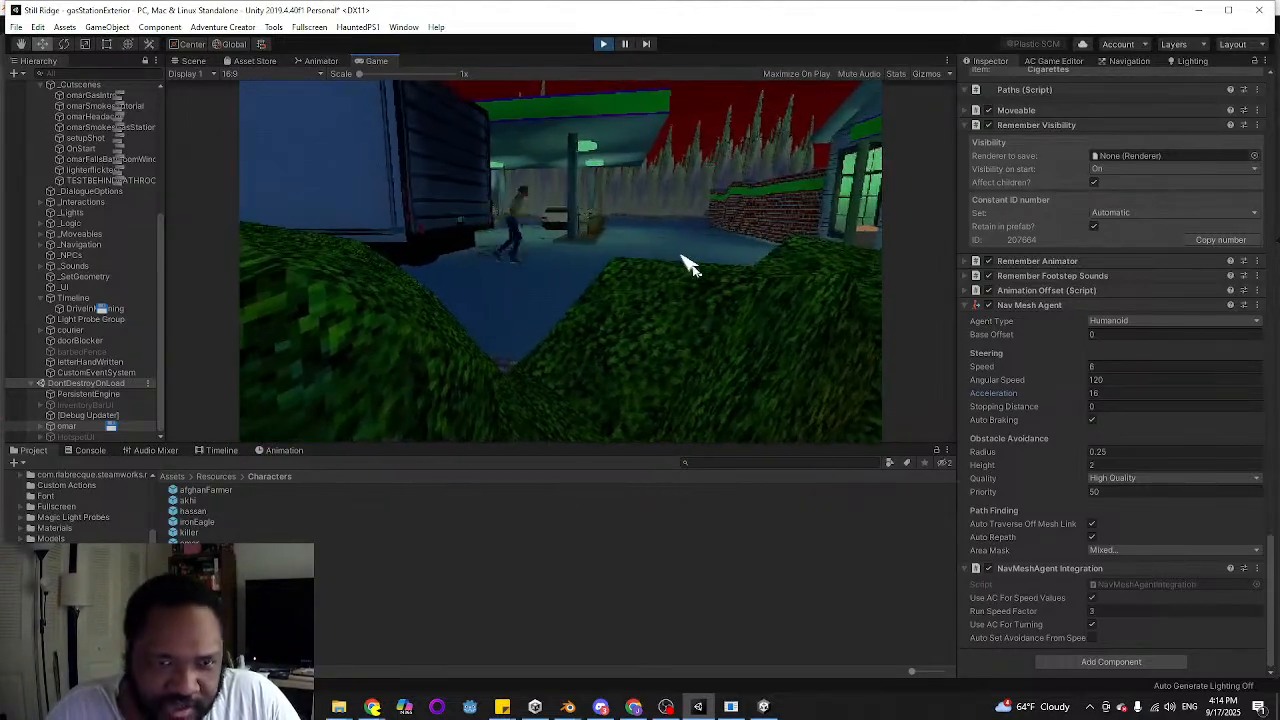
{"action": "left_click", "coordinate": [522, 269]}
{"action": "left_click", "coordinate": [643, 263]}
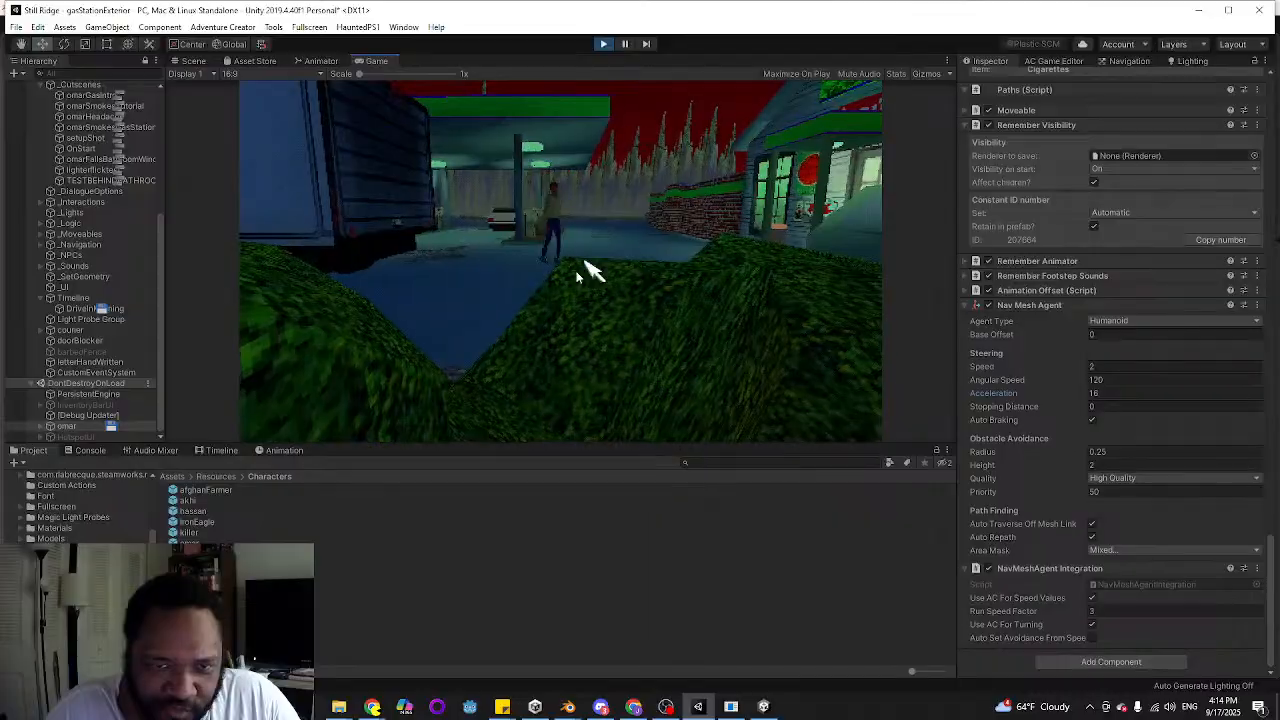
{"action": "left_click", "coordinate": [512, 273]}
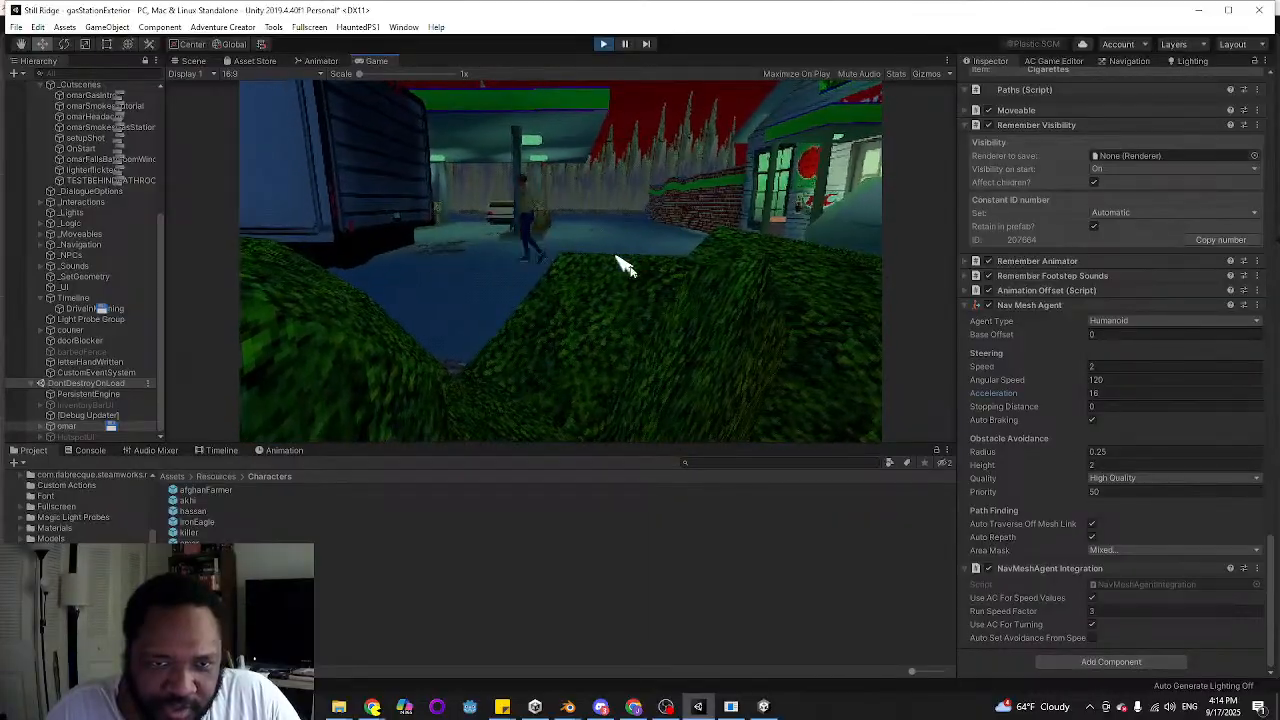
{"action": "left_click", "coordinate": [623, 263]}
{"action": "left_click", "coordinate": [455, 262]}
{"action": "left_click", "coordinate": [641, 261]}
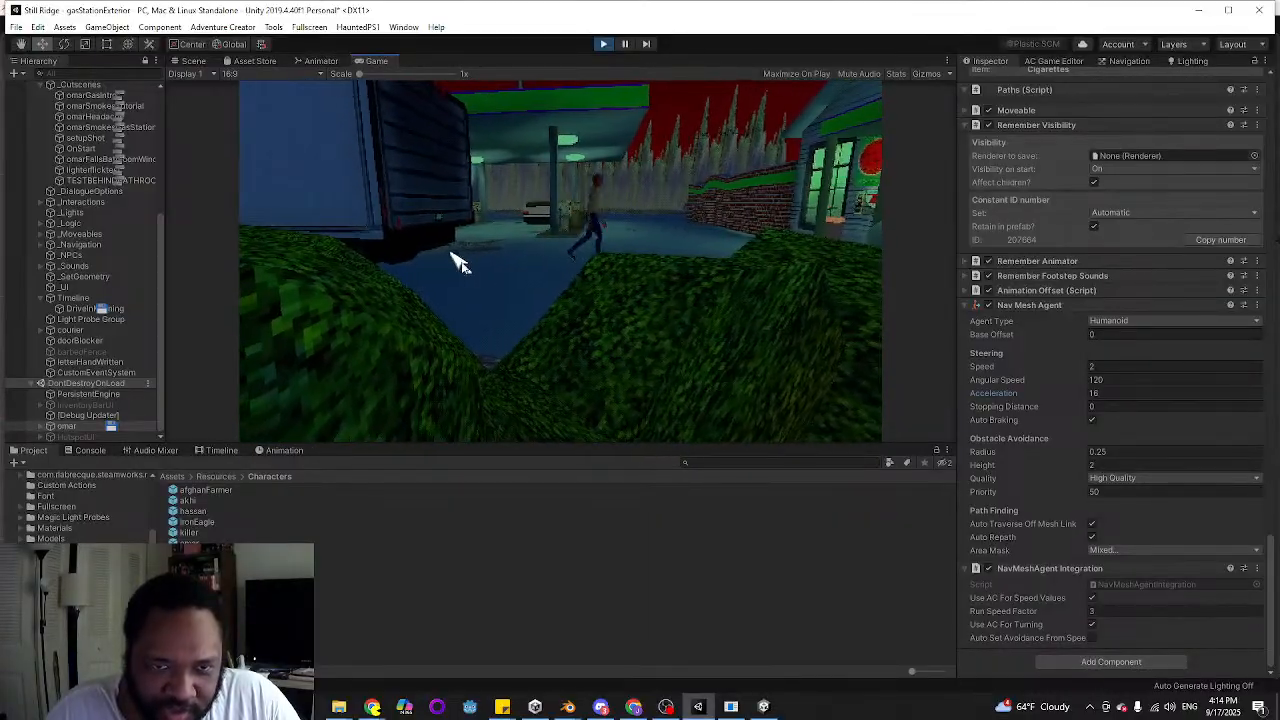
{"action": "double_click", "coordinate": [456, 259]}
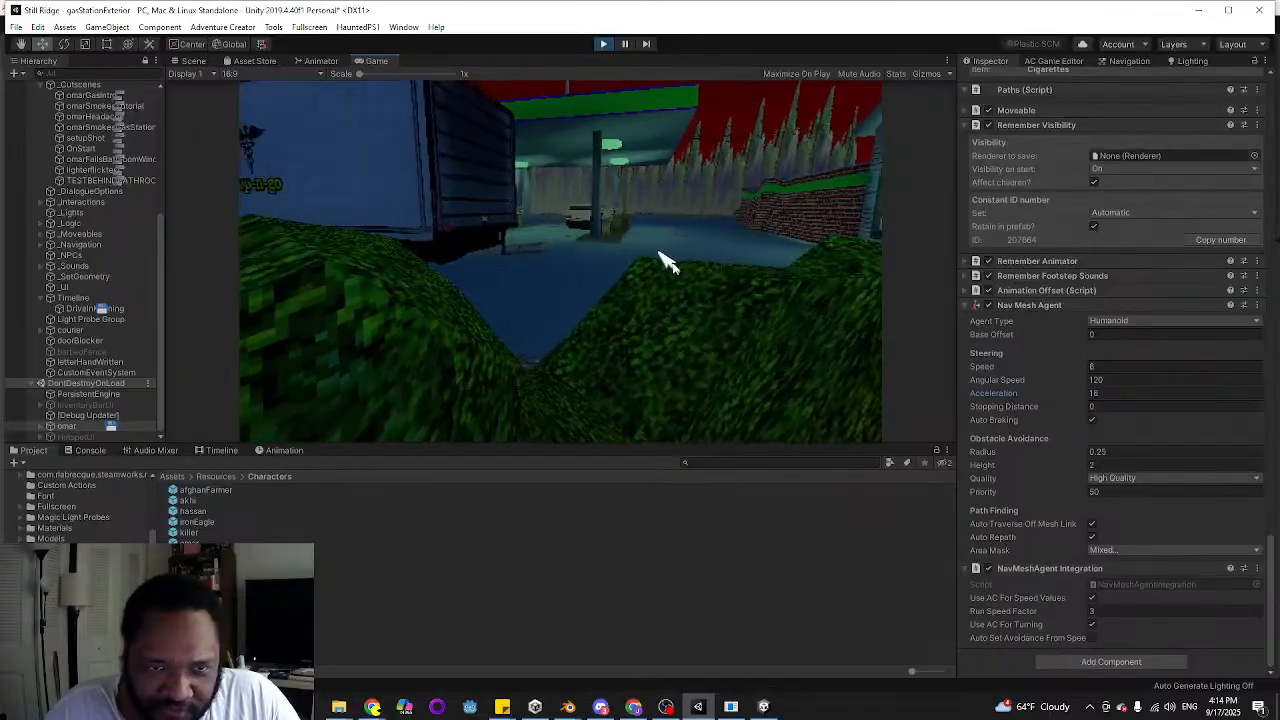
{"action": "double_click", "coordinate": [688, 265]}
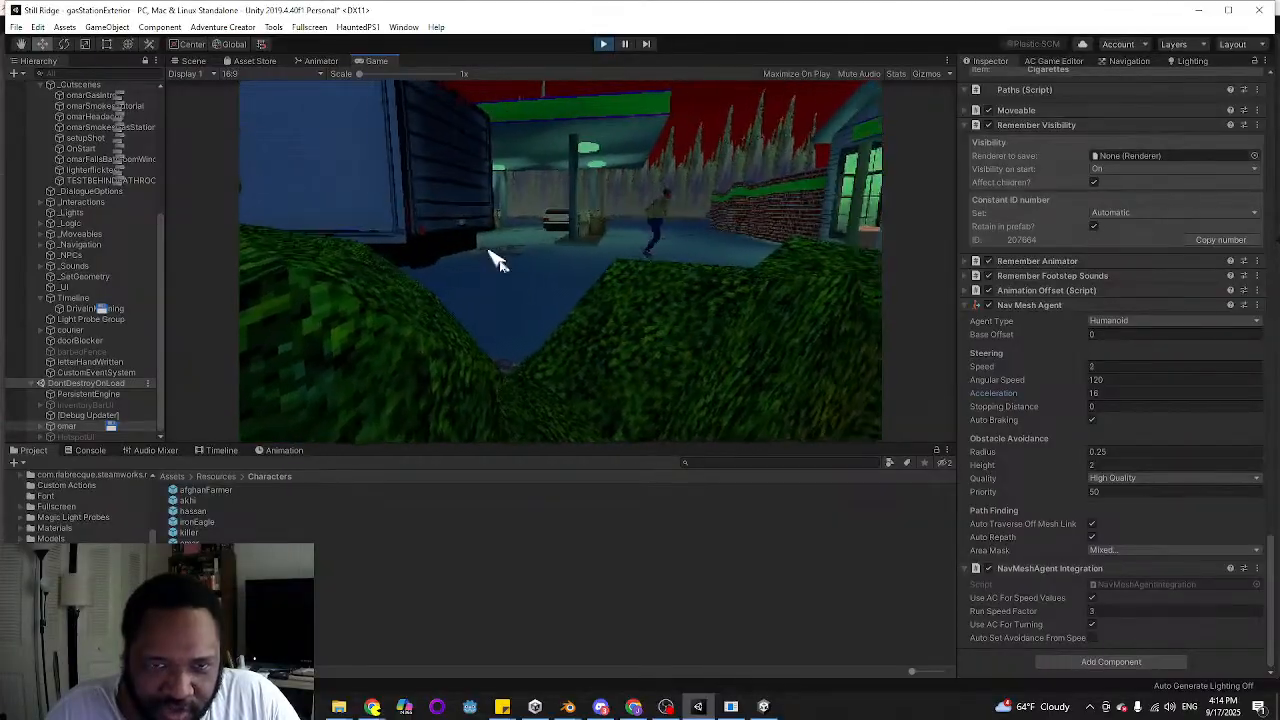
{"action": "double_click", "coordinate": [489, 252]}
{"action": "double_click", "coordinate": [651, 268]}
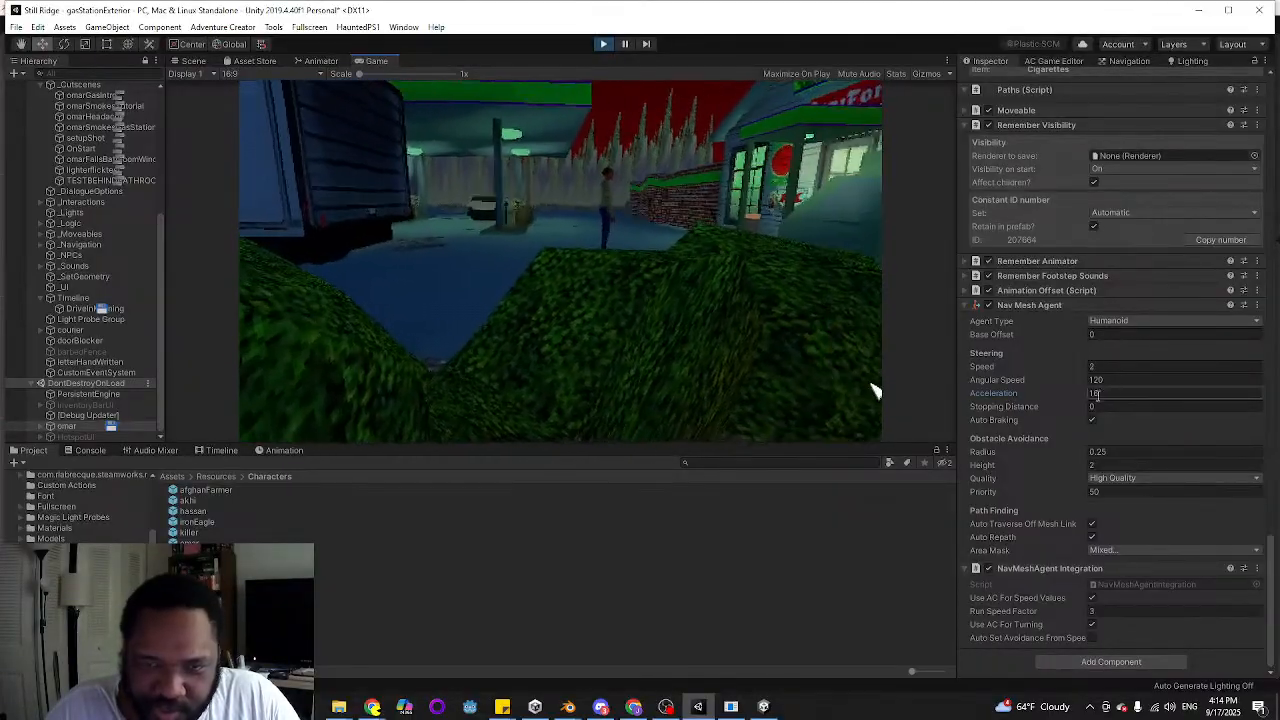
Set omar's Nav Mesh Agent acceleration to 20 and run him back and forth to test his stopping
{"action": "left_click", "coordinate": [1095, 392]}
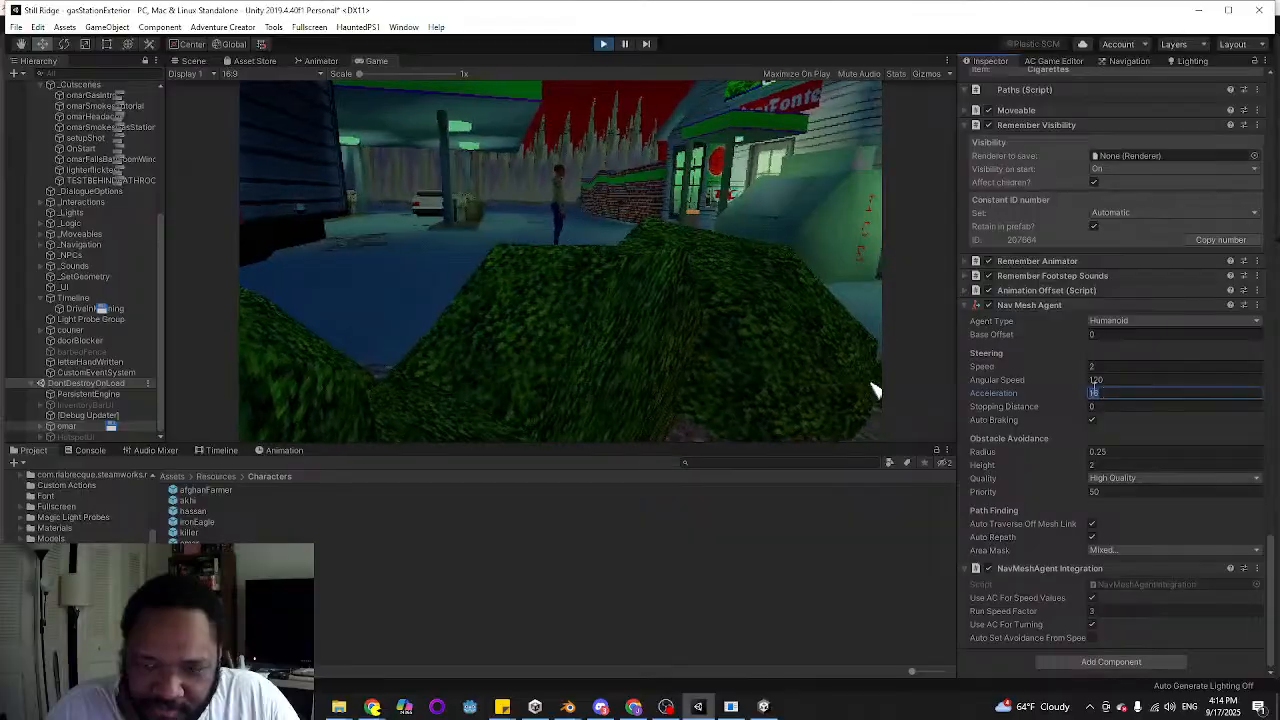
{"action": "type", "text": "20"}
{"action": "double_click", "coordinate": [345, 267]}
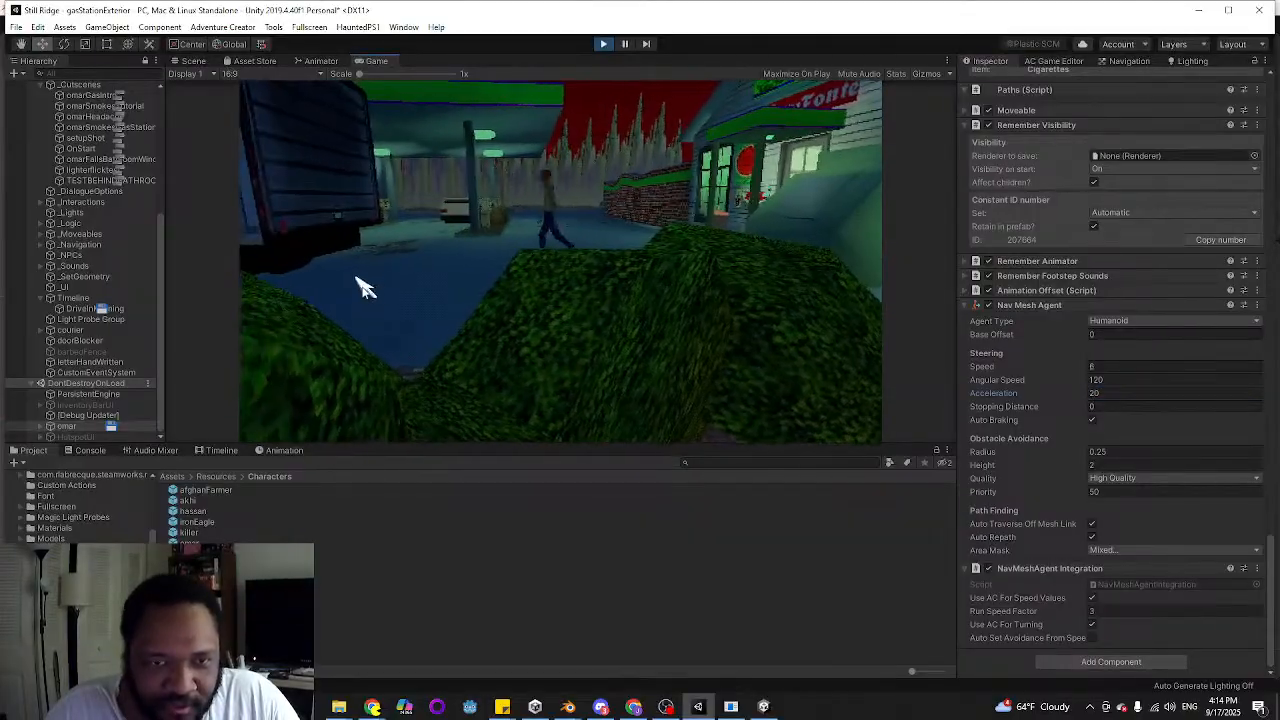
{"action": "double_click", "coordinate": [449, 265]}
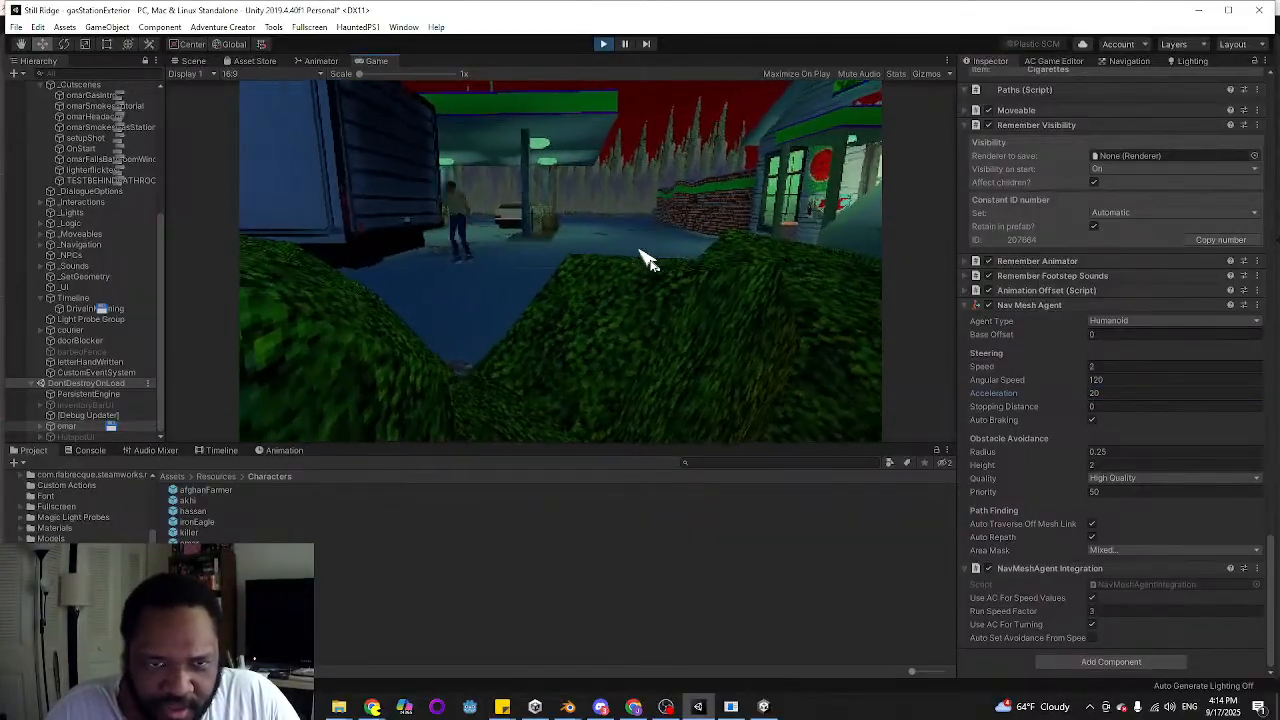
{"action": "double_click", "coordinate": [641, 252]}
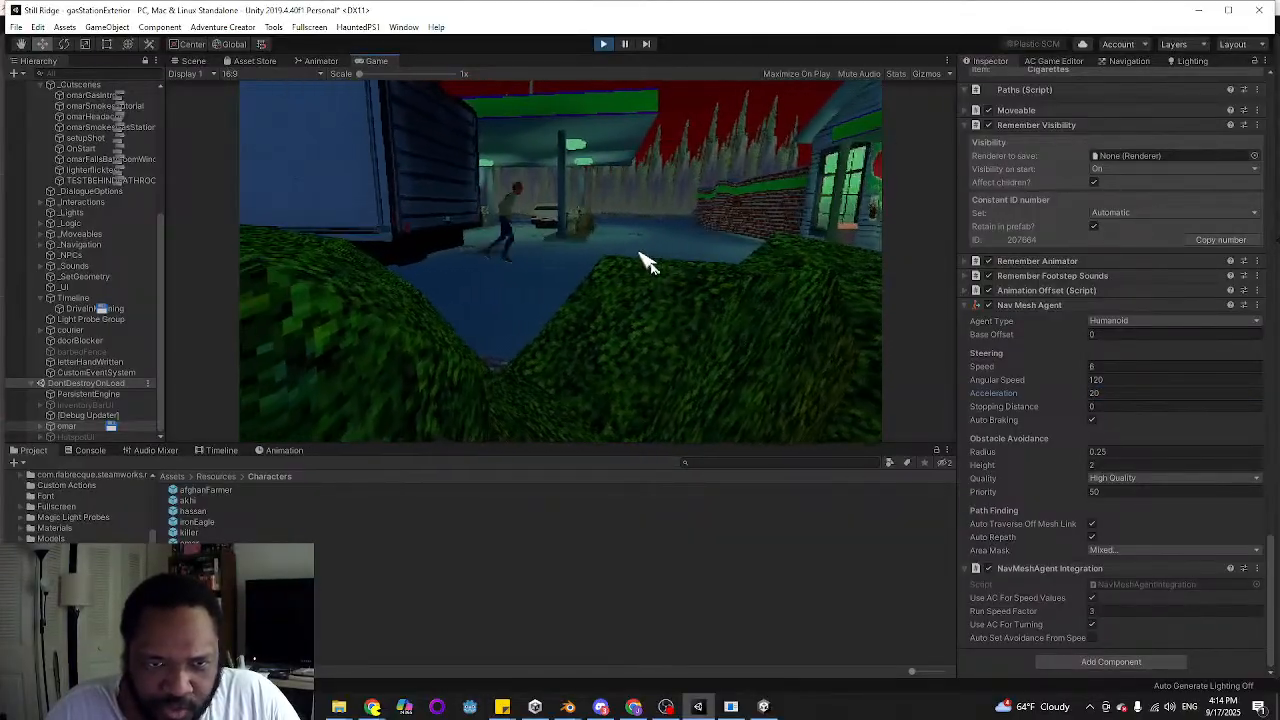
{"action": "double_click", "coordinate": [466, 260]}
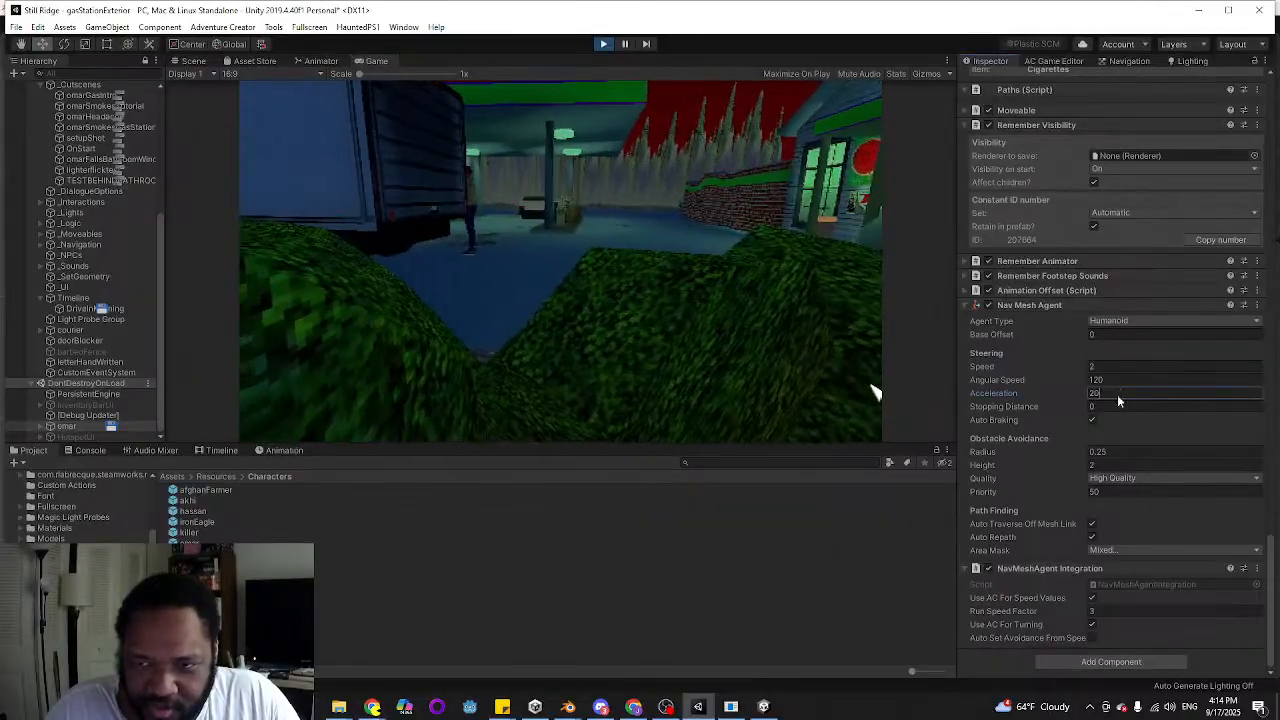
Test omar's running with a Nav Mesh Agent acceleration of 8 for comparison, and return the value to 20
{"action": "left_click", "coordinate": [1119, 394]}
{"action": "type", "text": "8"}
{"action": "double_click", "coordinate": [762, 265]}
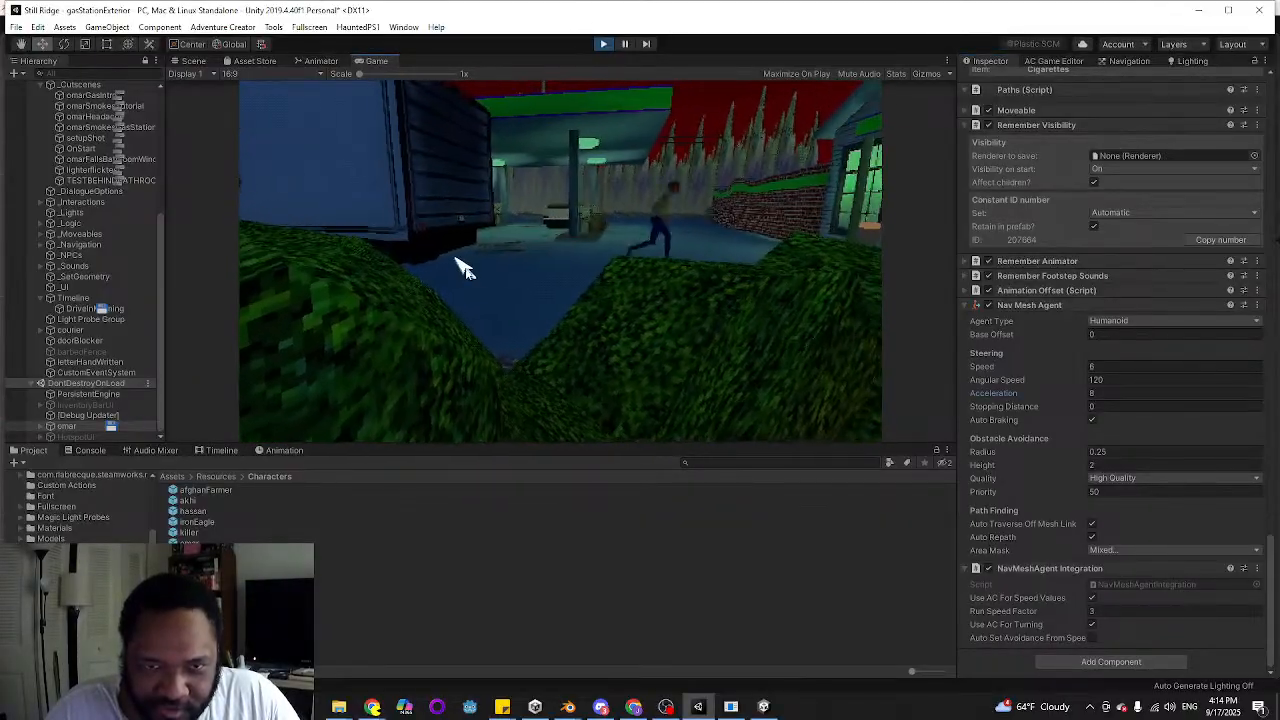
{"action": "double_click", "coordinate": [457, 262]}
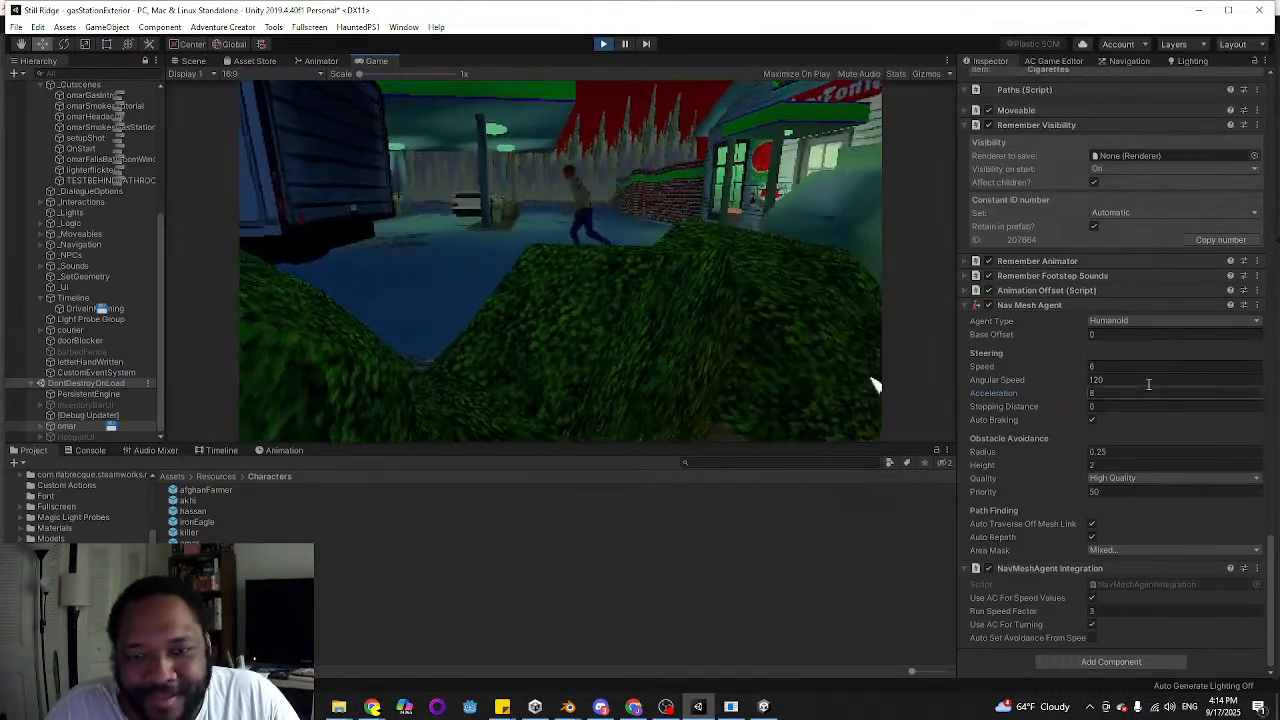
{"action": "left_click", "coordinate": [1107, 393]}
{"action": "type", "text": "20"}
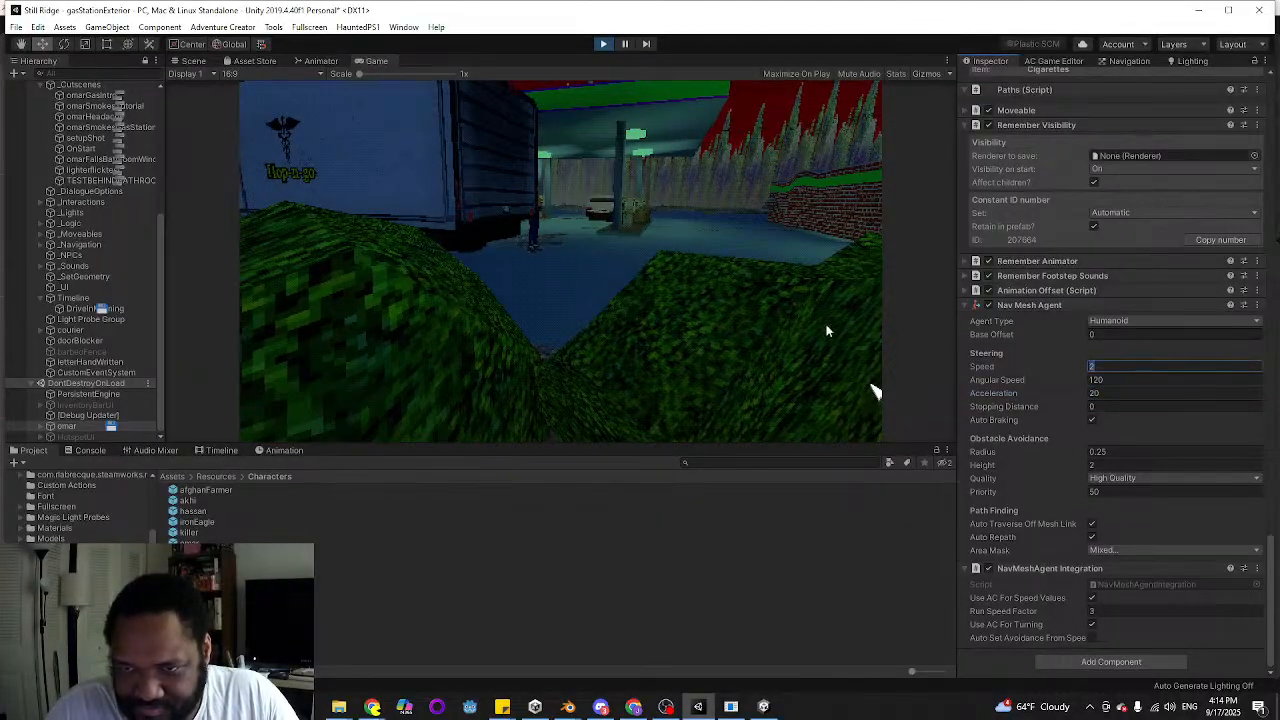
Walk omar back and forth across the lot to check his stopping at acceleration 20
{"action": "left_click", "coordinate": [735, 264]}
{"action": "left_click", "coordinate": [544, 290]}
{"action": "left_click", "coordinate": [735, 264]}
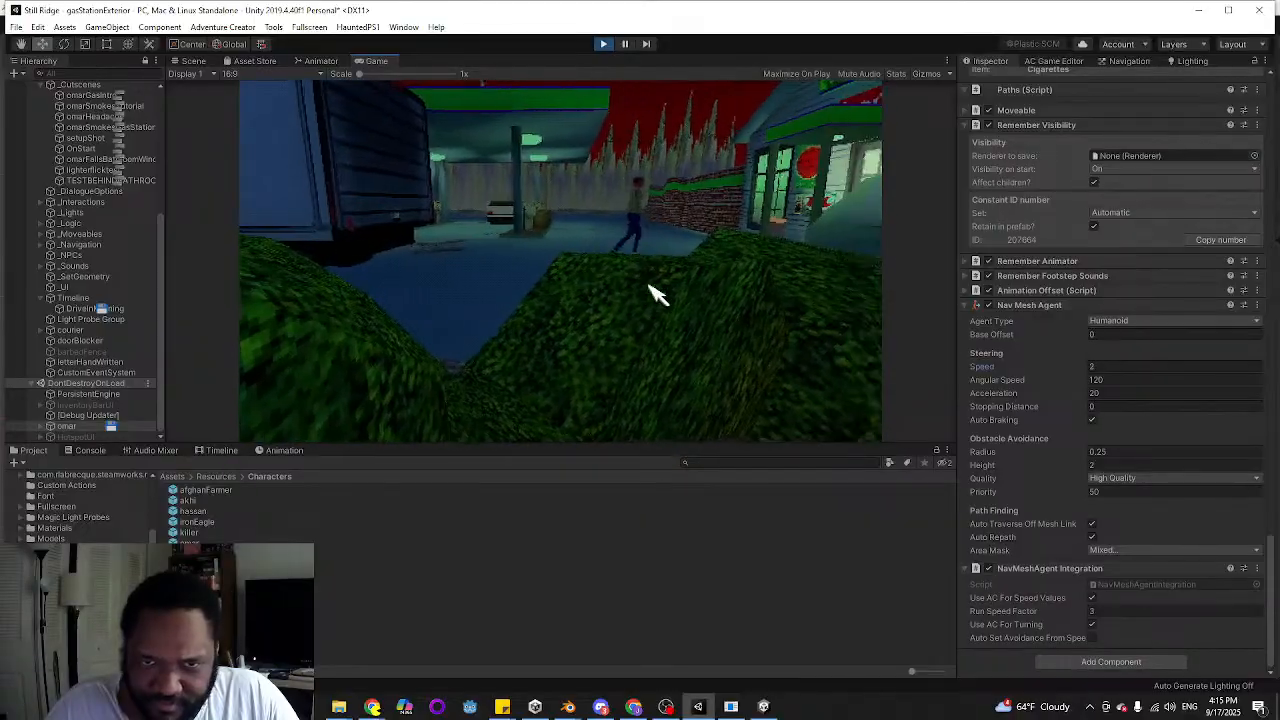
Try a Nav Mesh Agent speed of 4 while moving omar between the truck and the storefront
{"action": "double_click", "coordinate": [1158, 362]}
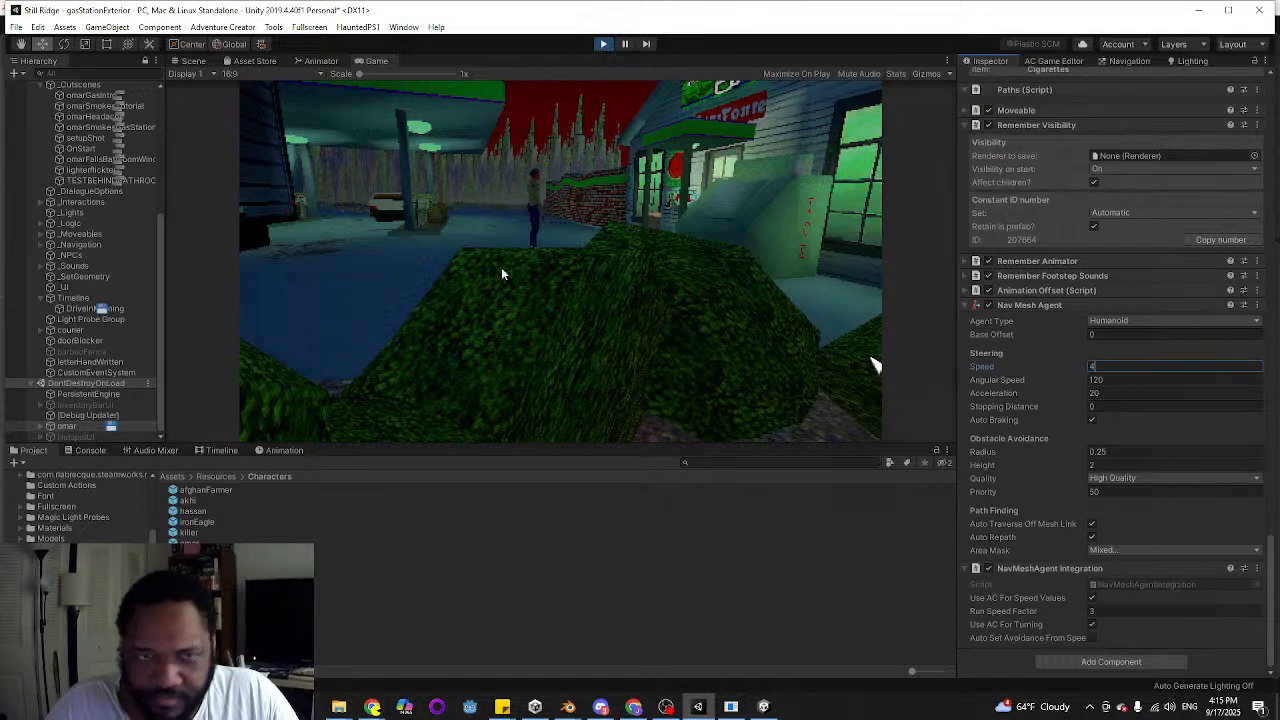
{"action": "left_click", "coordinate": [380, 269]}
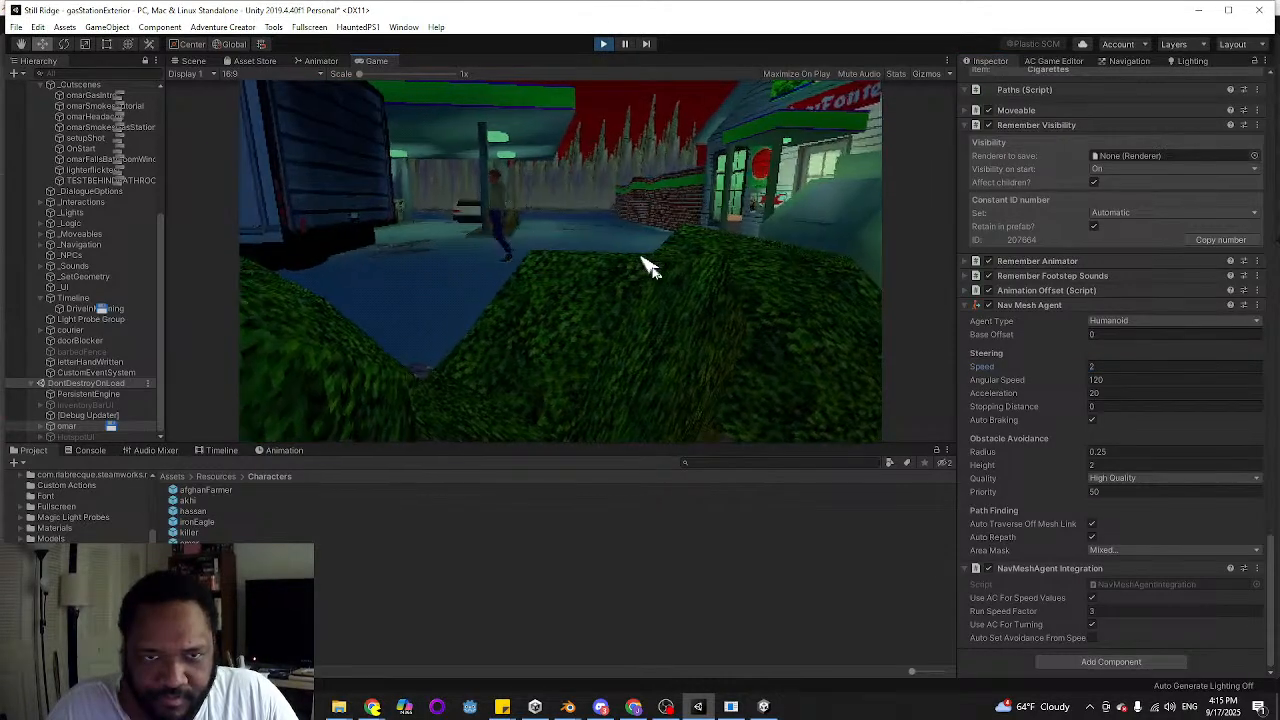
{"action": "left_click", "coordinate": [439, 267]}
{"action": "left_click", "coordinate": [628, 256]}
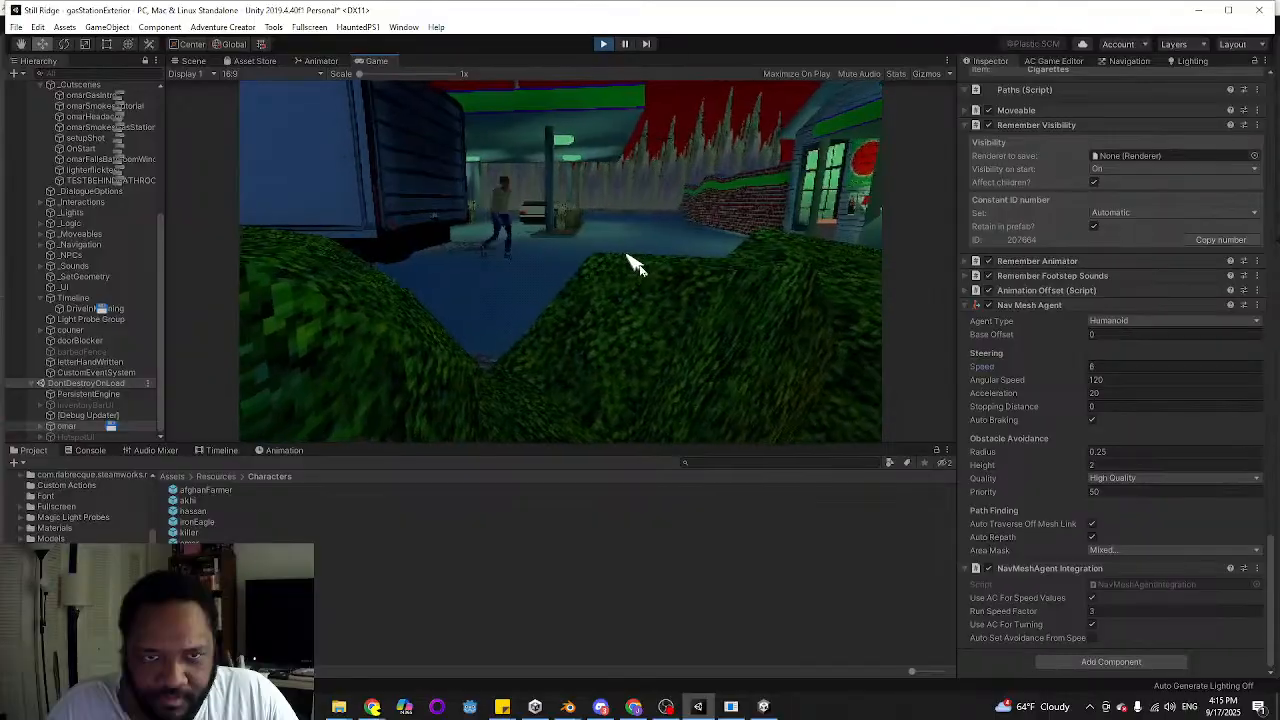
{"action": "double_click", "coordinate": [467, 259]}
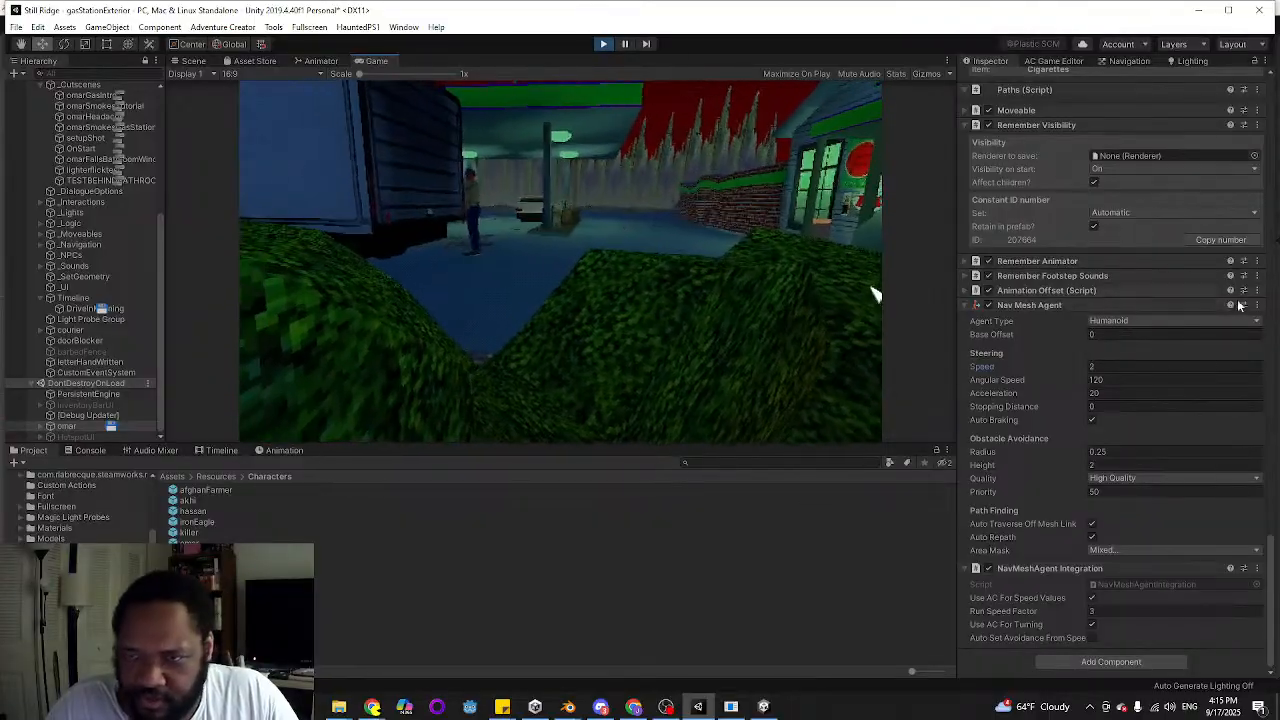
Copy omar's Nav Mesh Agent component and bring up his character movement settings for review
{"action": "left_click", "coordinate": [1257, 305]}
{"action": "left_click", "coordinate": [1186, 383]}
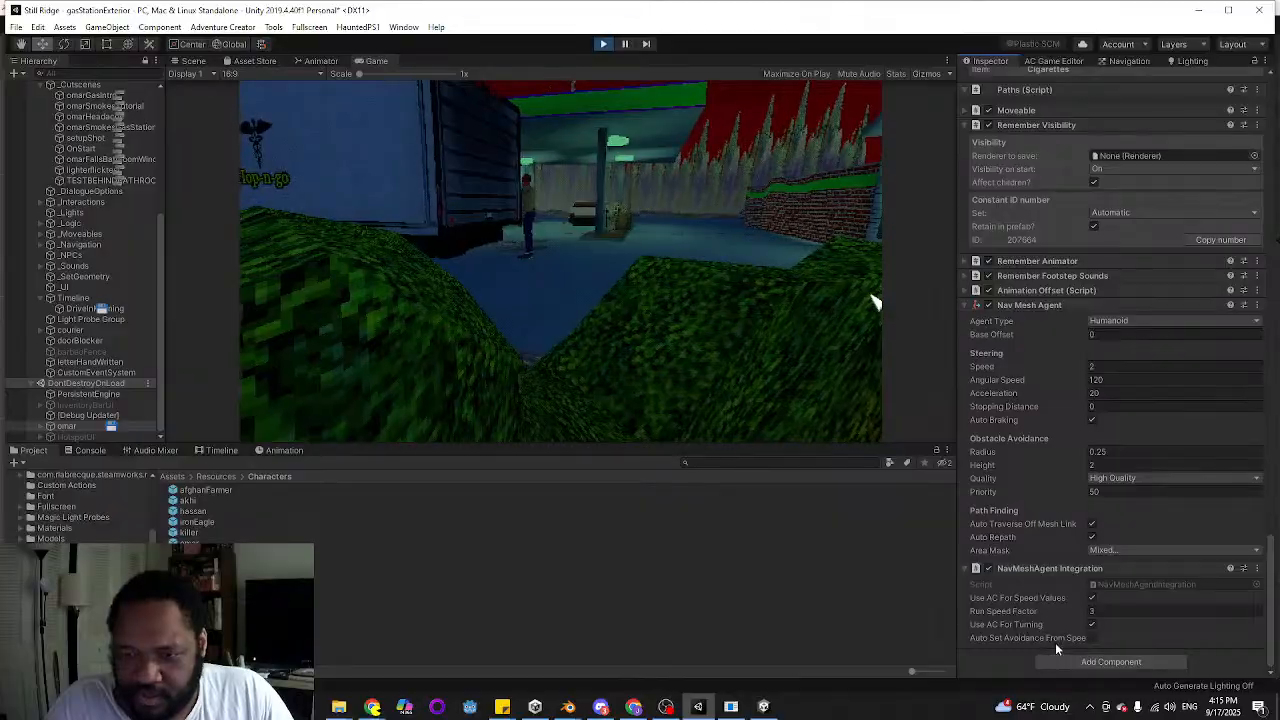
{"action": "scroll", "coordinate": [1086, 420], "scroll_direction": "up", "scroll_amount": 10}
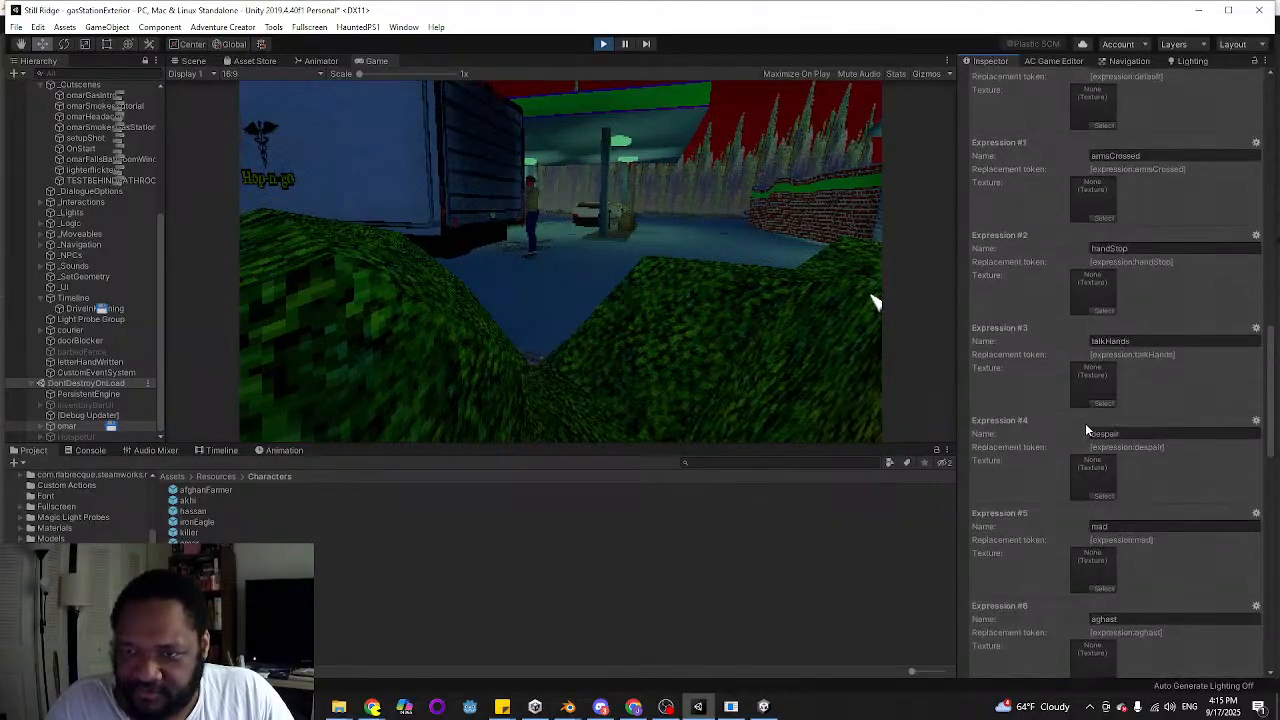
{"action": "scroll", "coordinate": [1085, 424], "scroll_direction": "up", "scroll_amount": 10}
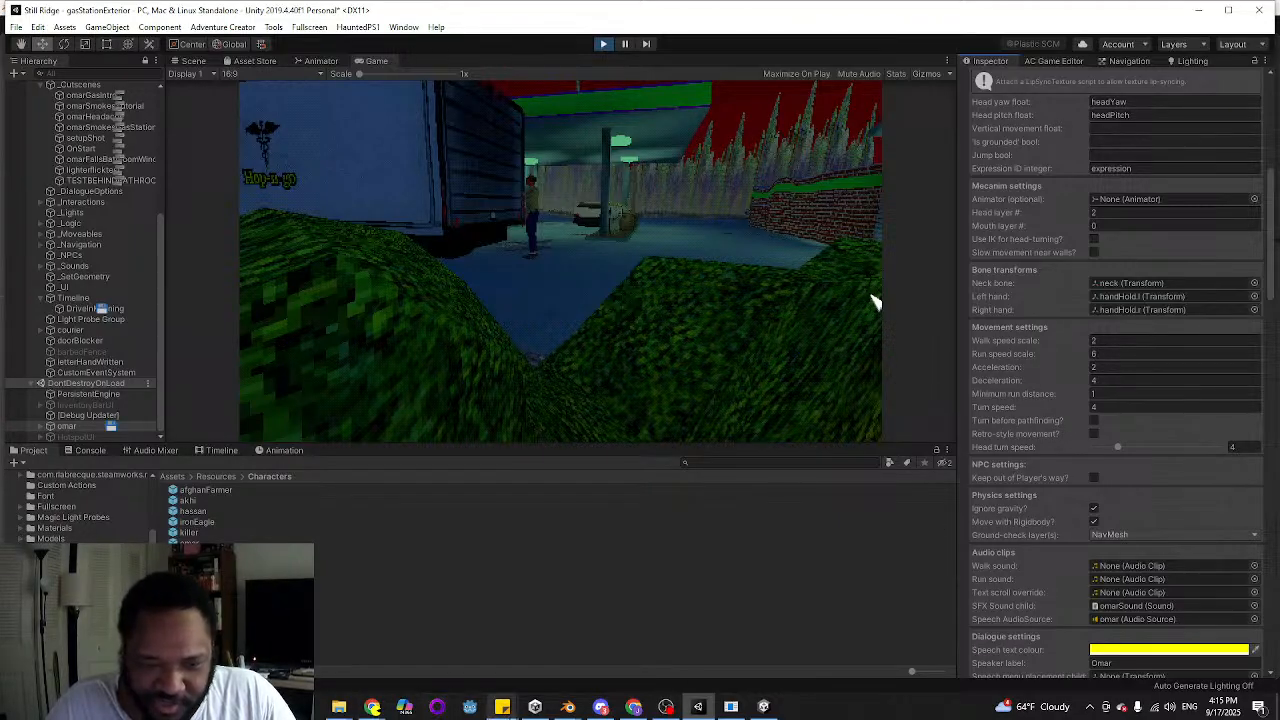
Switch to Sticky Notes and place the to-do note over the game view, clear of omar's component settings
{"action": "mouse_move", "coordinate": [502, 707]}
{"action": "left_click", "coordinate": [403, 650]}
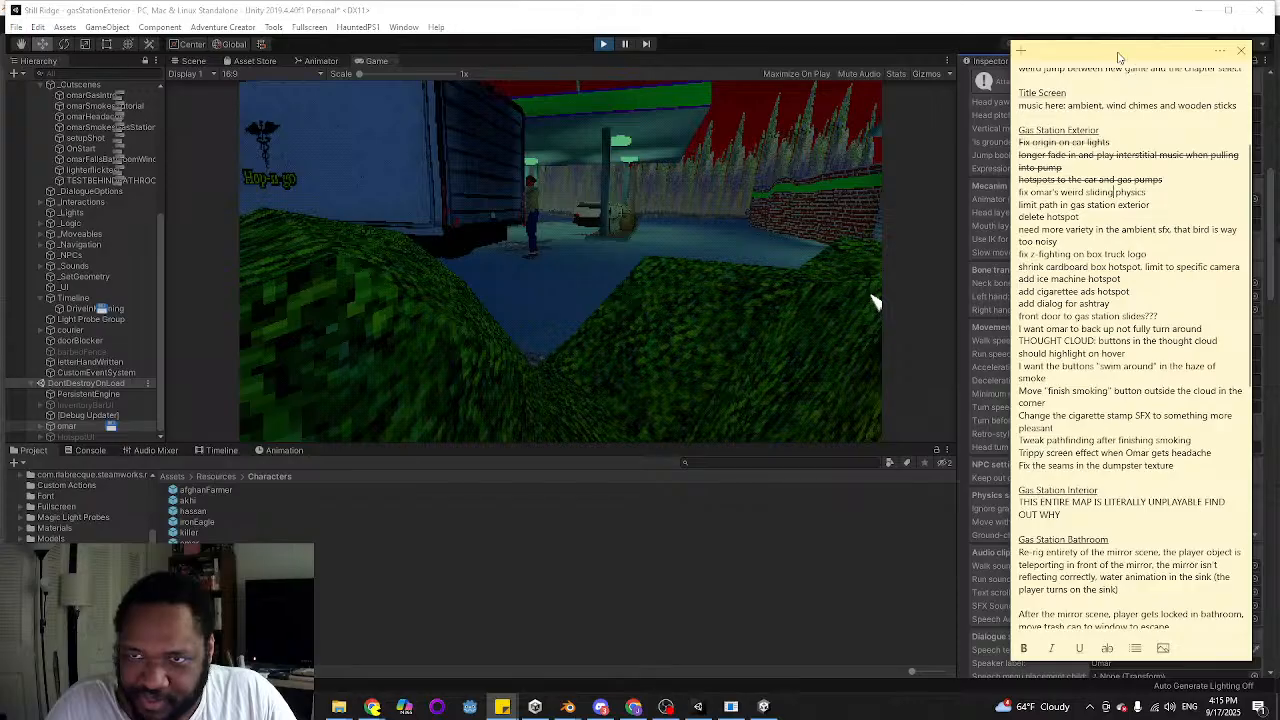
{"action": "left_click_drag", "start_coordinate": [1119, 57], "coordinate": [745, 70]}
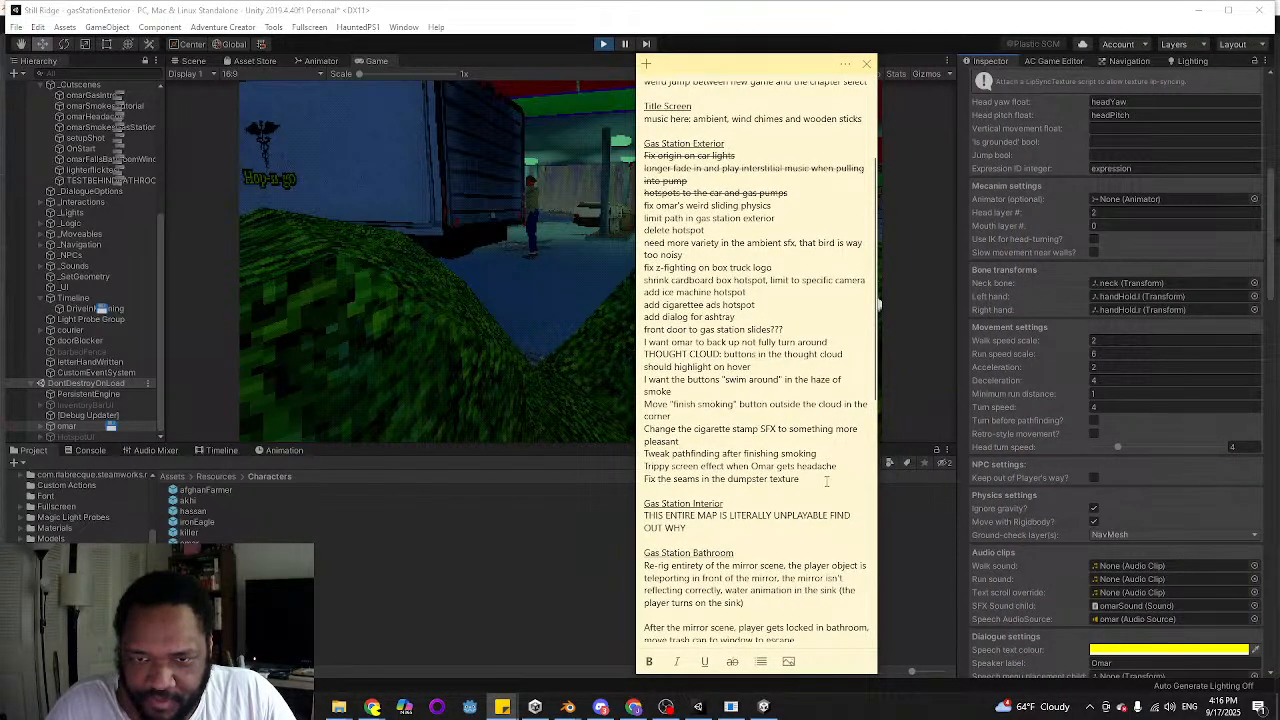
Write omar's movement values 2, 6, 2, 4, 1 and 4 on separate lines below the note's Gas Station Exterior list
{"action": "key", "text": "Return"}
{"action": "key", "text": "Return"}
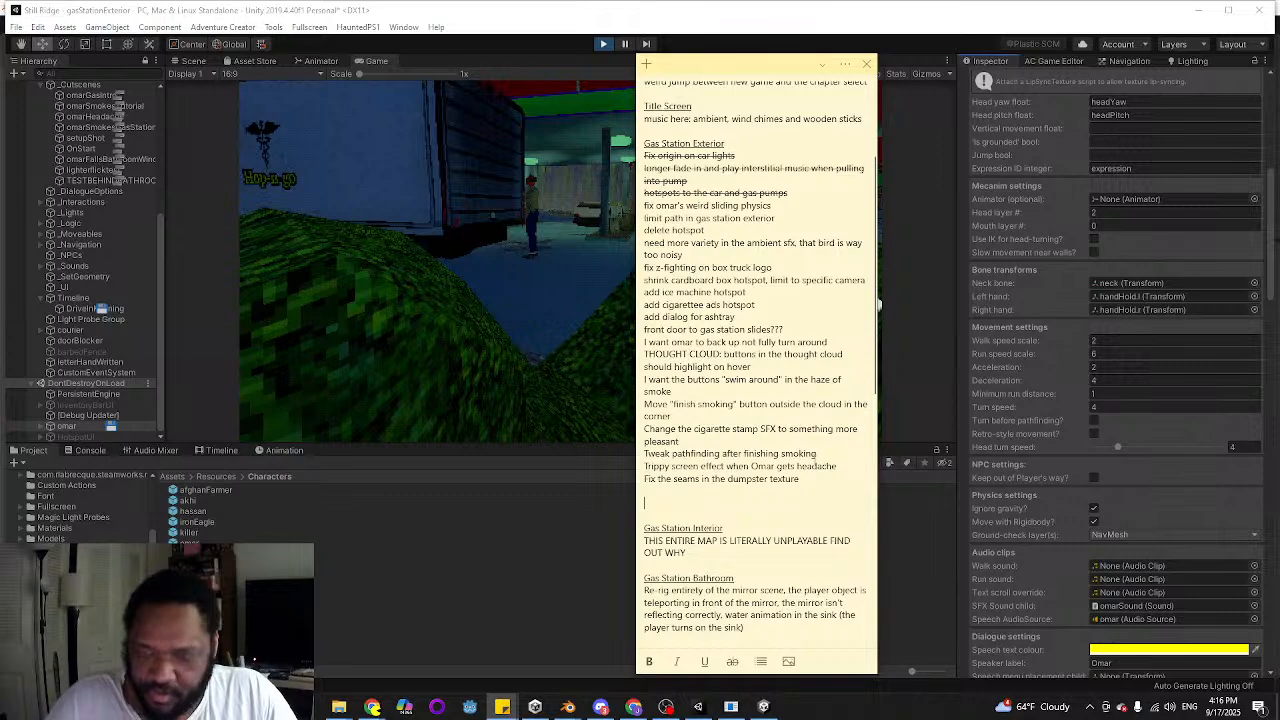
{"action": "key", "text": "Return"}
{"action": "key", "text": "Return"}
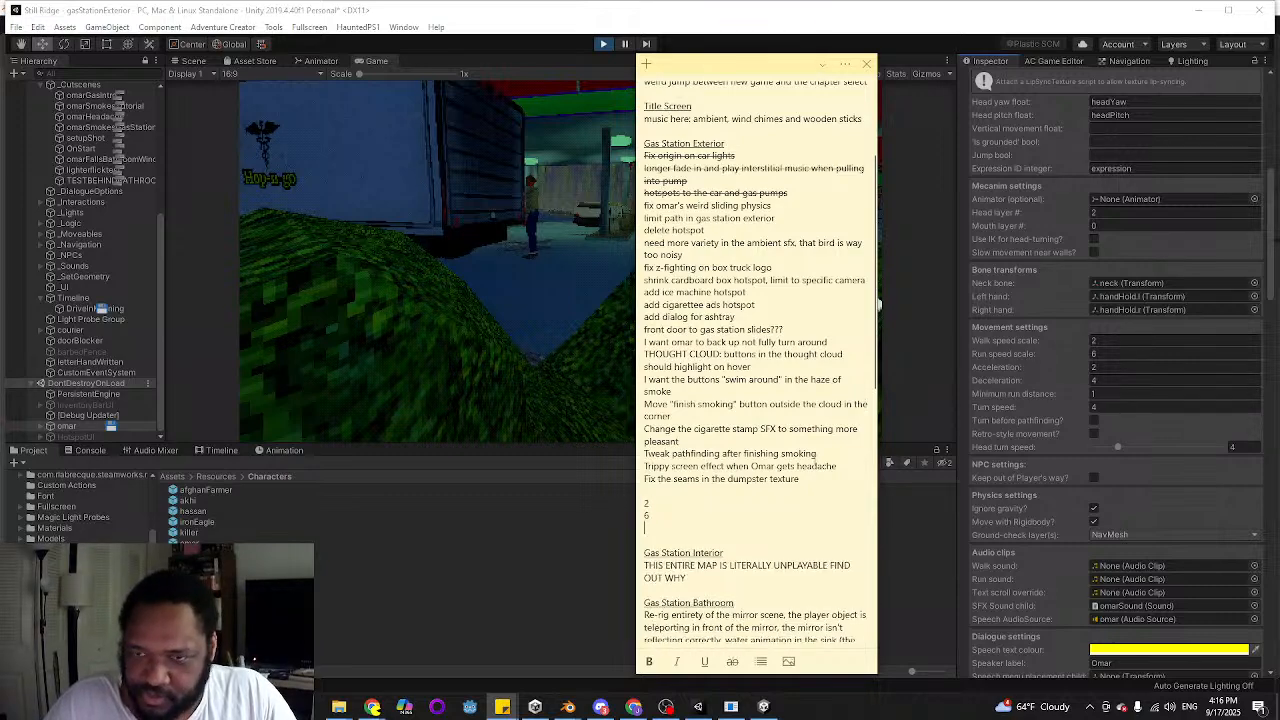
{"action": "type", "text": "7"}
{"action": "key", "text": "Return"}
{"action": "type", "text": "4"}
{"action": "key", "text": "Return"}
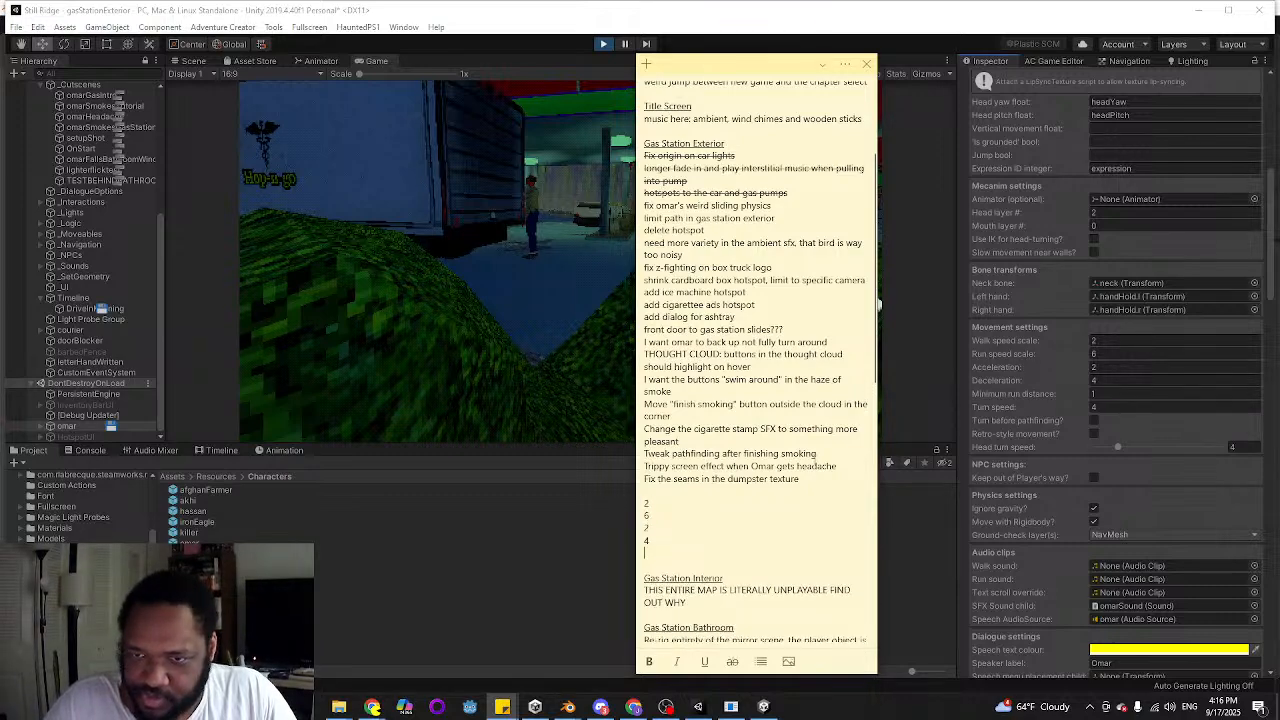
{"action": "type", "text": "1"}
{"action": "key", "text": "Return"}
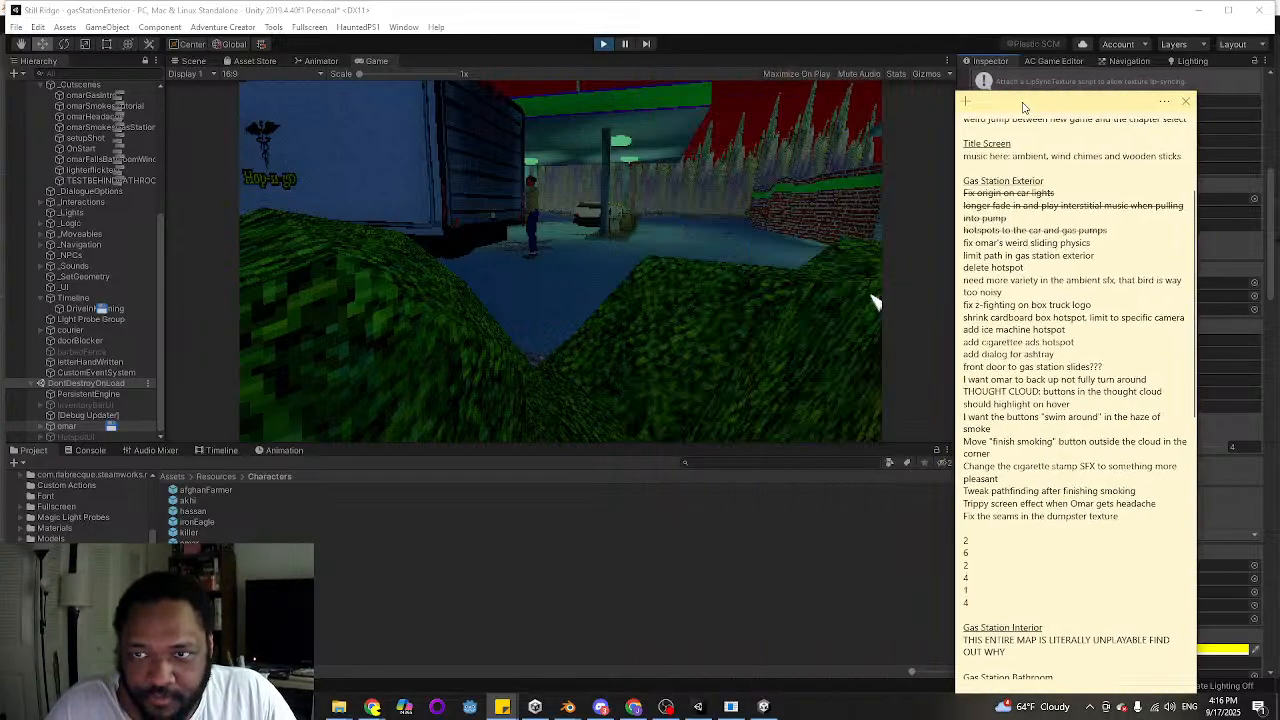
Stop the playtest and set the omar prefab's movement Deceleration to 4, with the noted values kept in view
{"action": "left_click_drag", "start_coordinate": [705, 66], "coordinate": [1023, 75]}
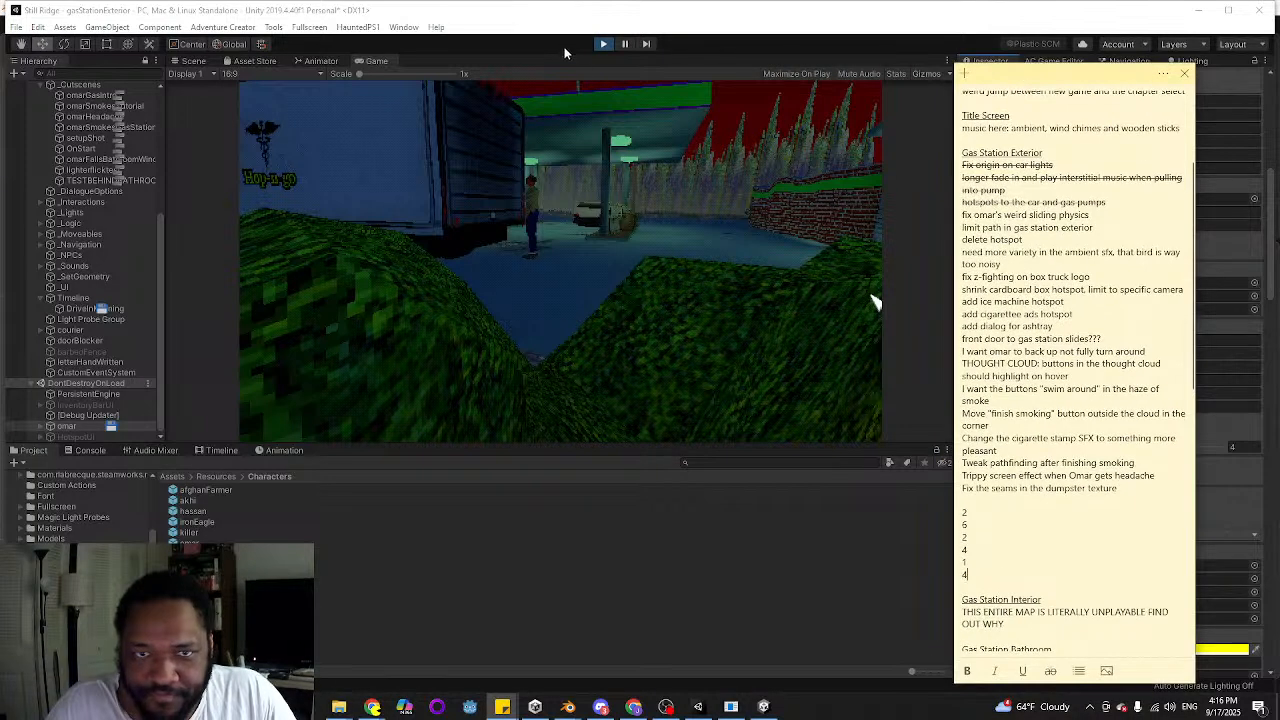
{"action": "left_click", "coordinate": [606, 44]}
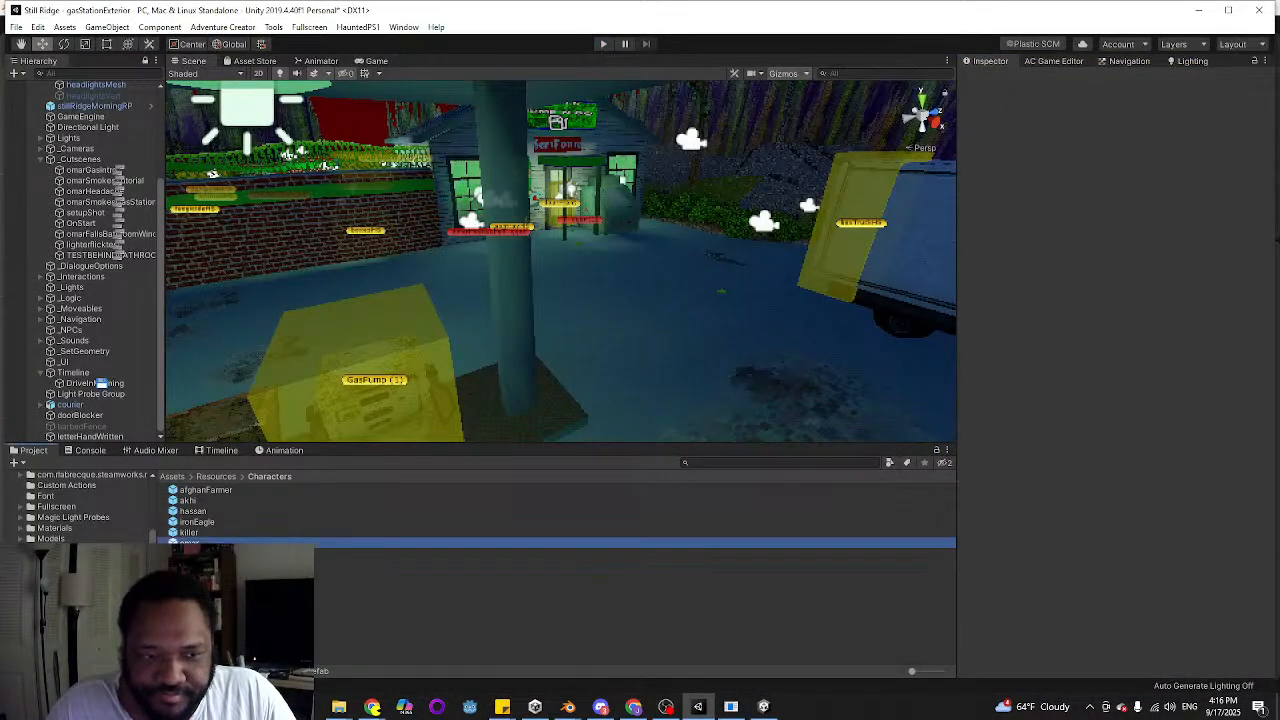
{"action": "scroll", "coordinate": [1187, 403], "scroll_direction": "down", "scroll_amount": 12}
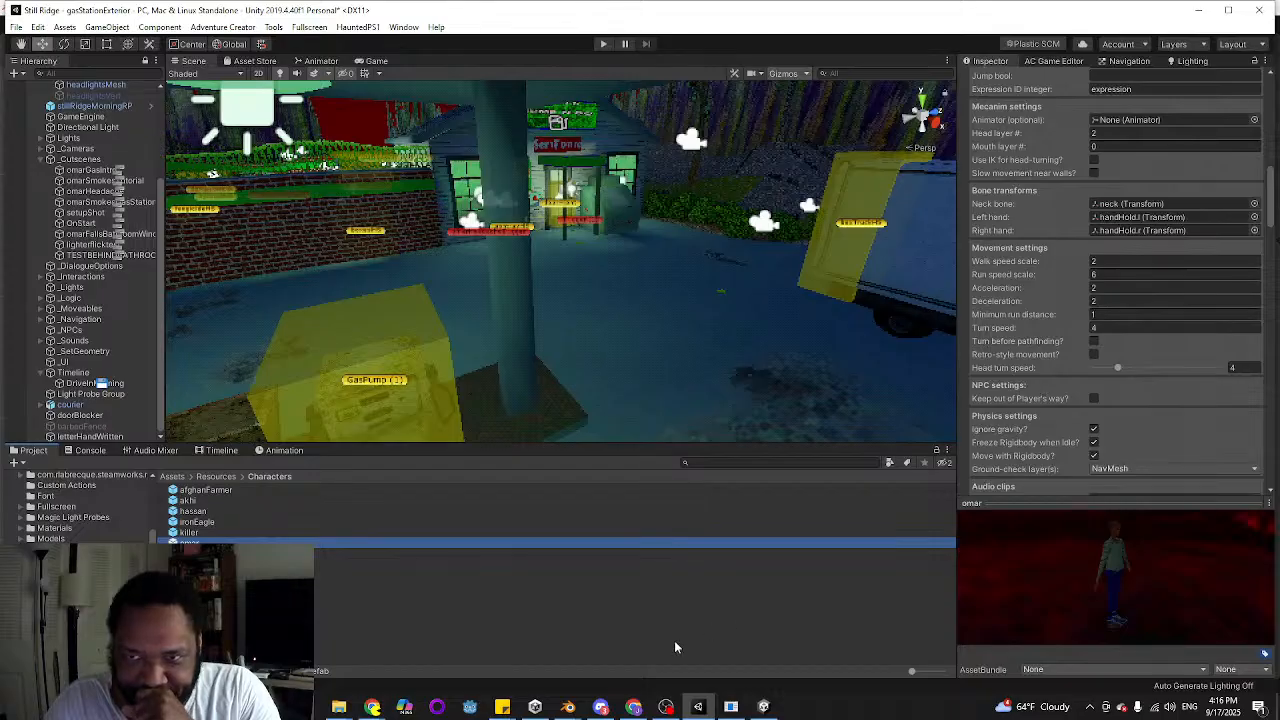
{"action": "mouse_move", "coordinate": [502, 707]}
{"action": "left_click", "coordinate": [401, 644]}
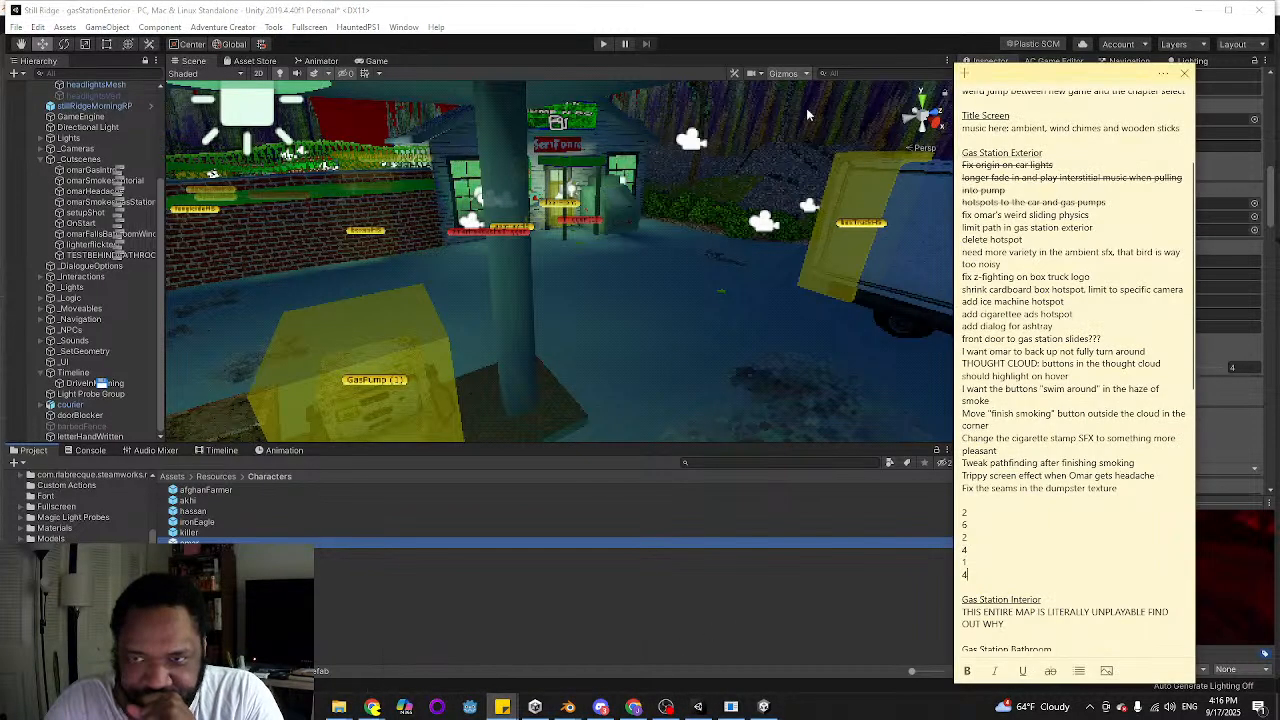
{"action": "left_click_drag", "start_coordinate": [1095, 86], "coordinate": [891, 57]}
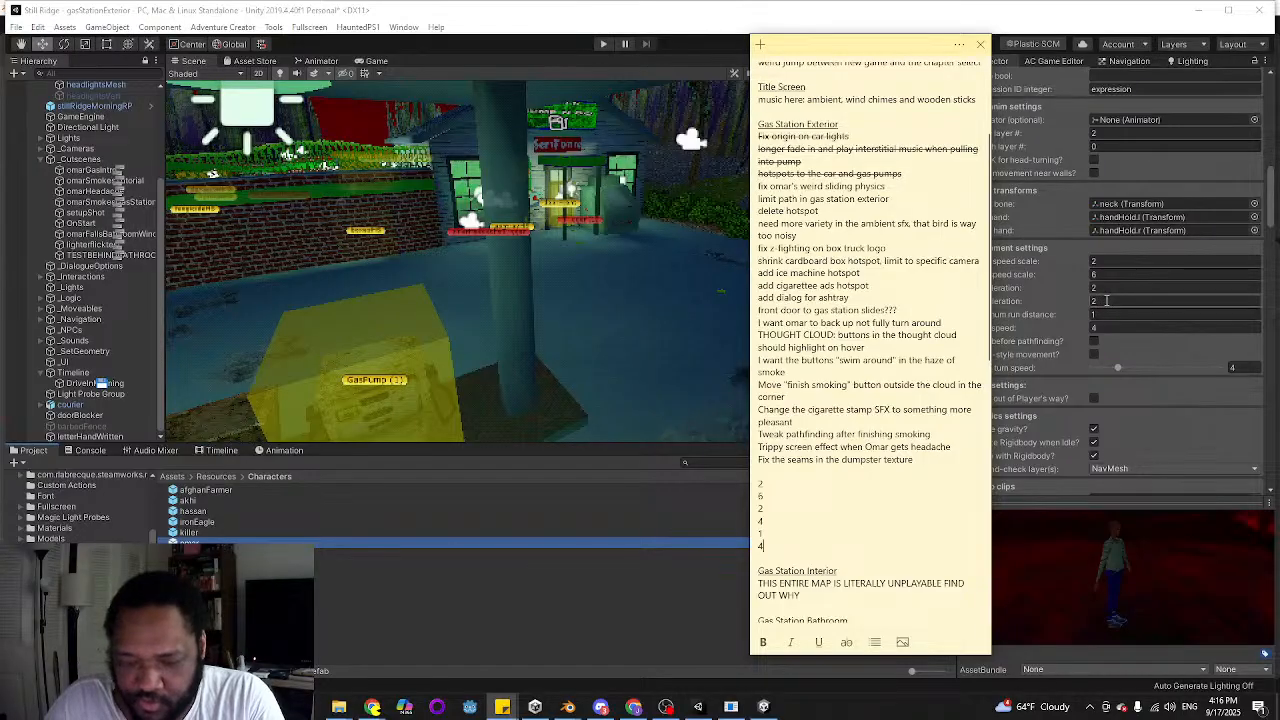
{"action": "left_click", "coordinate": [1107, 301]}
{"action": "type", "text": "4"}
Paste the copied values into the omar prefab's Nav Mesh Agent component and playtest the gas station scene briefly
{"action": "scroll", "coordinate": [1174, 326], "scroll_direction": "down", "scroll_amount": 10}
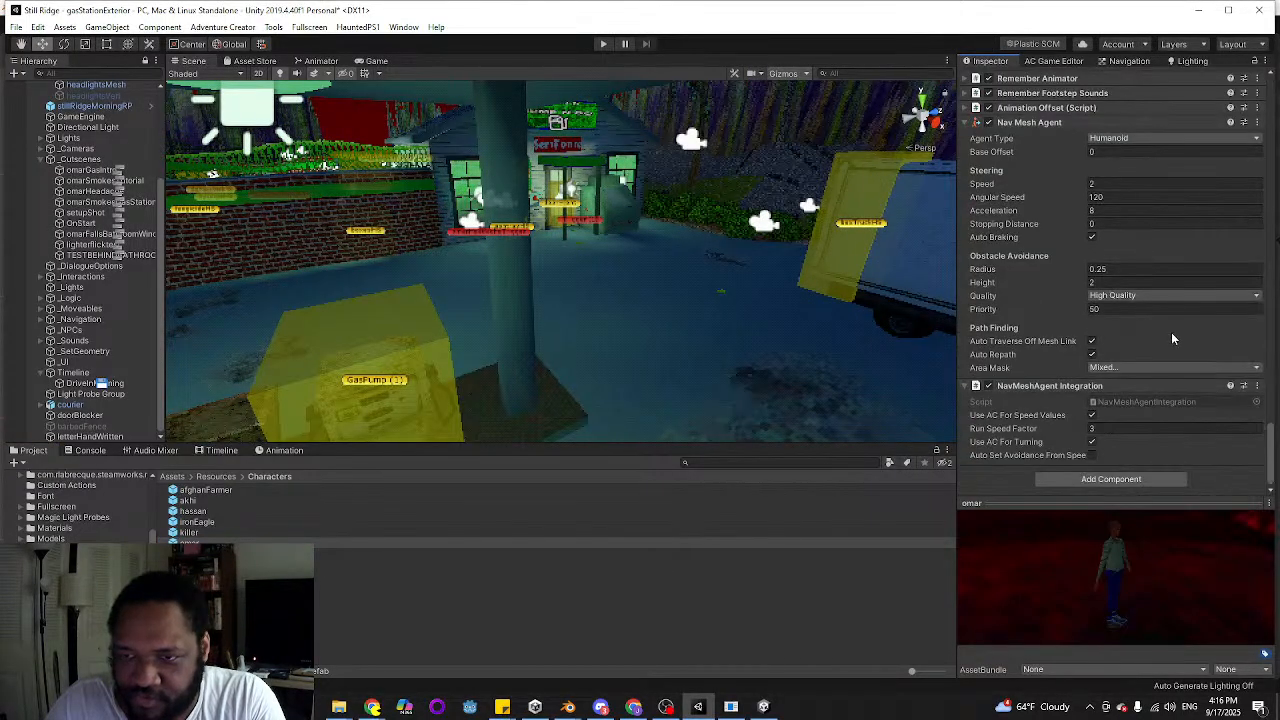
{"action": "left_click", "coordinate": [1257, 123]}
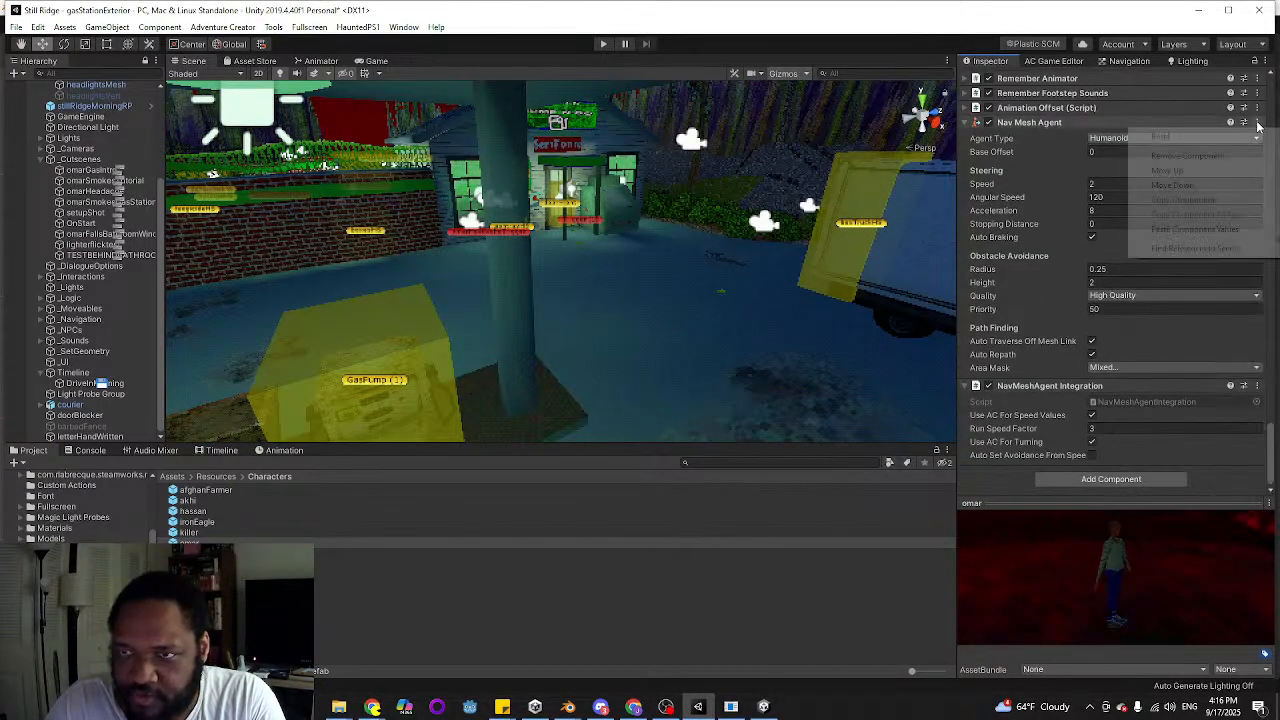
{"action": "left_click", "coordinate": [1178, 231]}
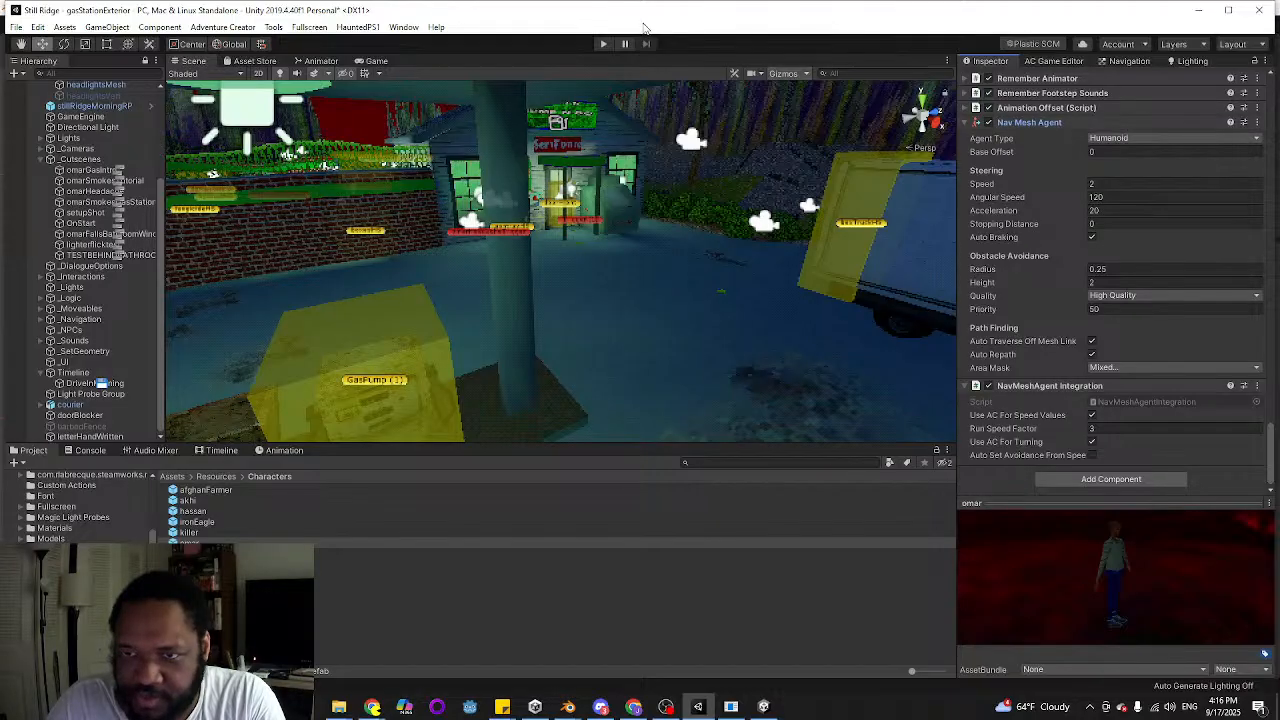
{"action": "left_click", "coordinate": [603, 44]}
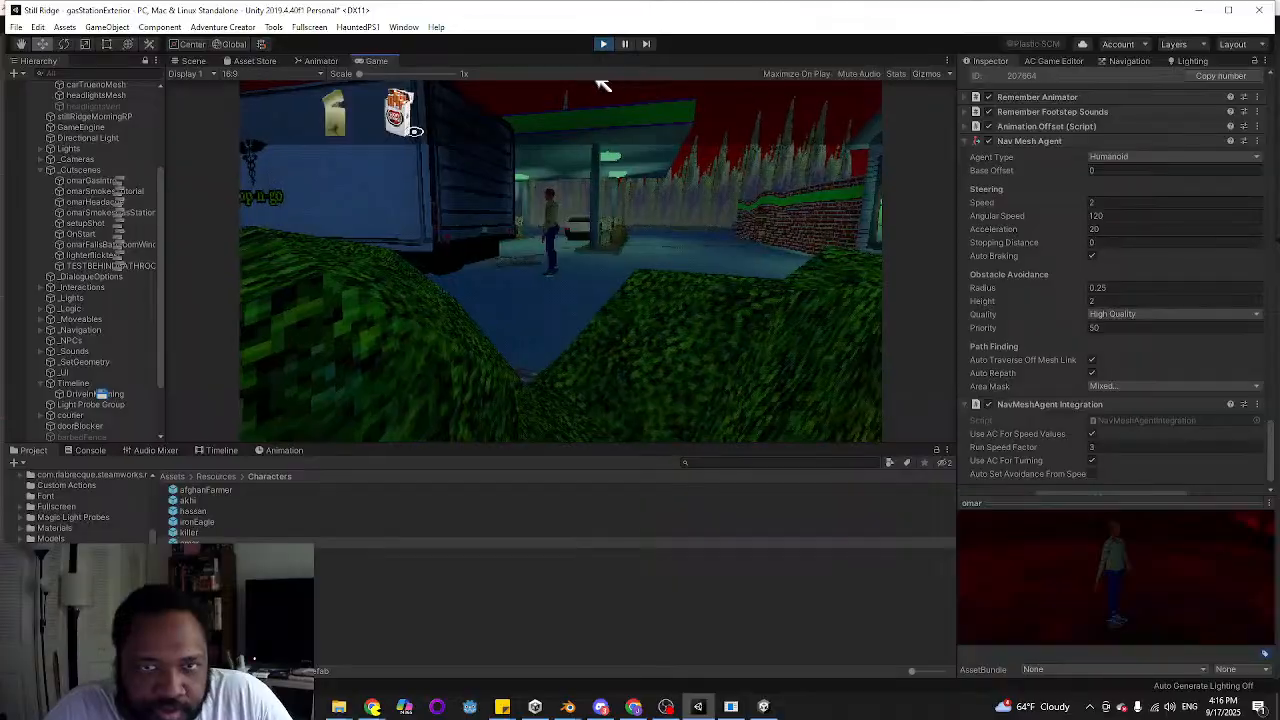
{"action": "left_click", "coordinate": [603, 45]}
Switch to Sticky Notes and delete the jotted movement values from the to-do note
{"action": "mouse_move", "coordinate": [500, 707]}
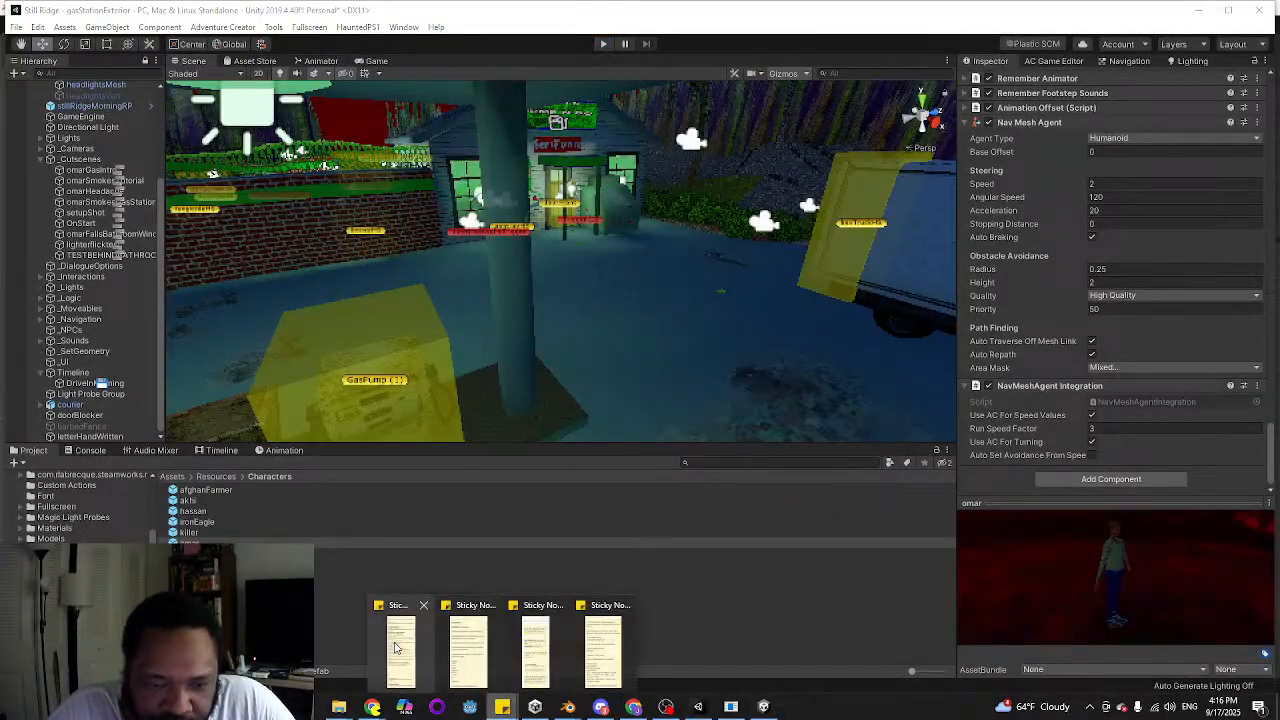
{"action": "left_click", "coordinate": [400, 640]}
{"action": "left_click_drag", "start_coordinate": [769, 376], "coordinate": [728, 316]}
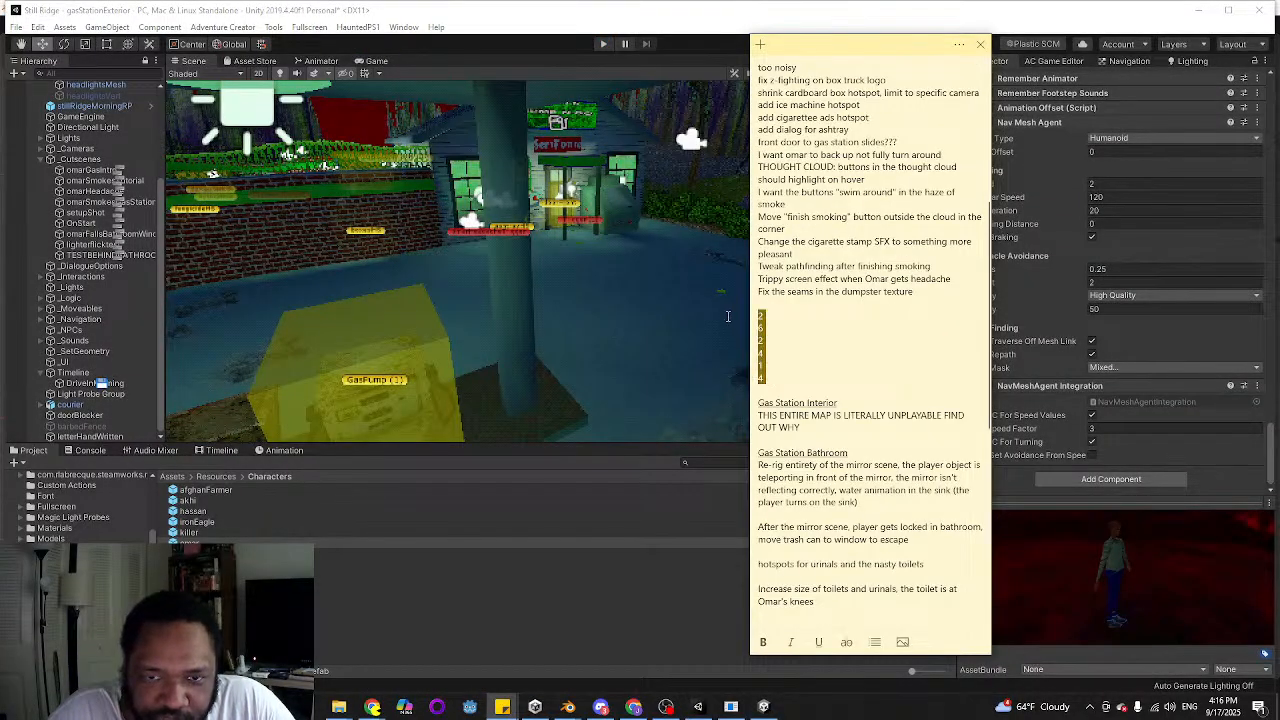
{"action": "key", "text": "BackSpace"}
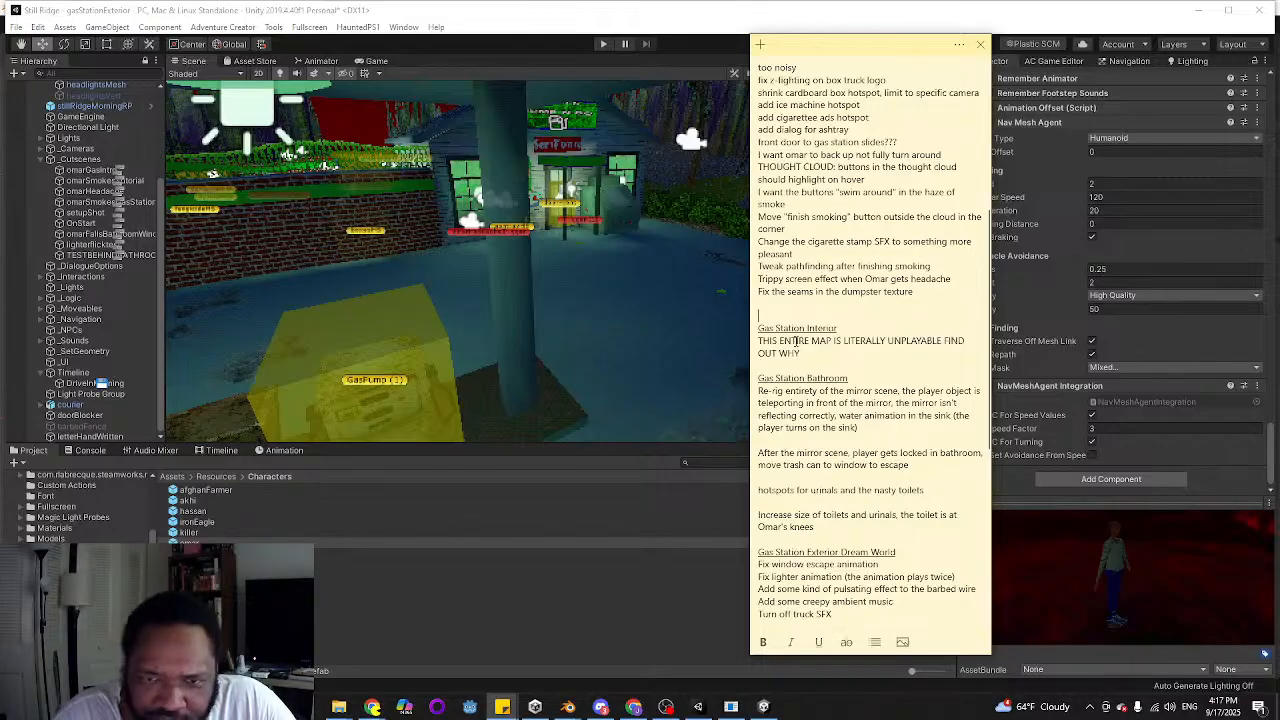
Add the unbolded line "Tweak Omar run animation (pick your feet up!)" under General To Do in the note
{"action": "scroll", "coordinate": [801, 262], "scroll_direction": "up", "scroll_amount": 7}
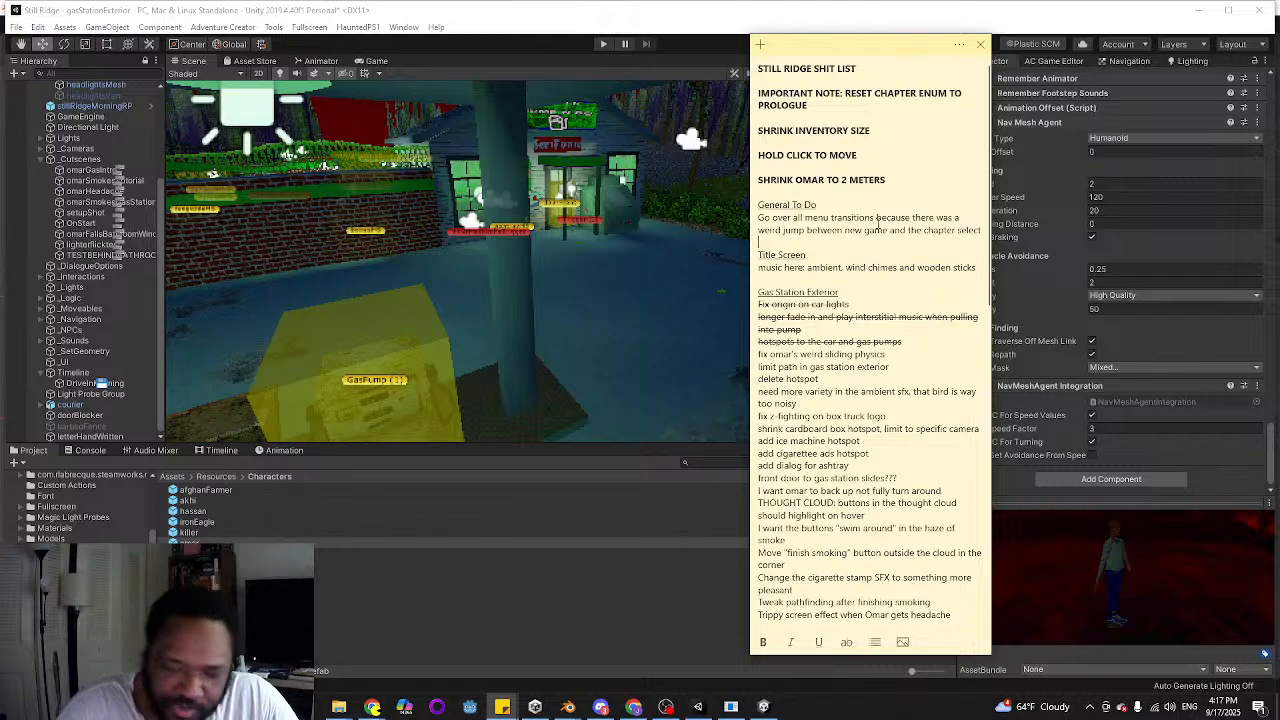
{"action": "key", "text": "Return"}
{"action": "key", "text": "ctrl+b"}
{"action": "type", "text": "Twea"}
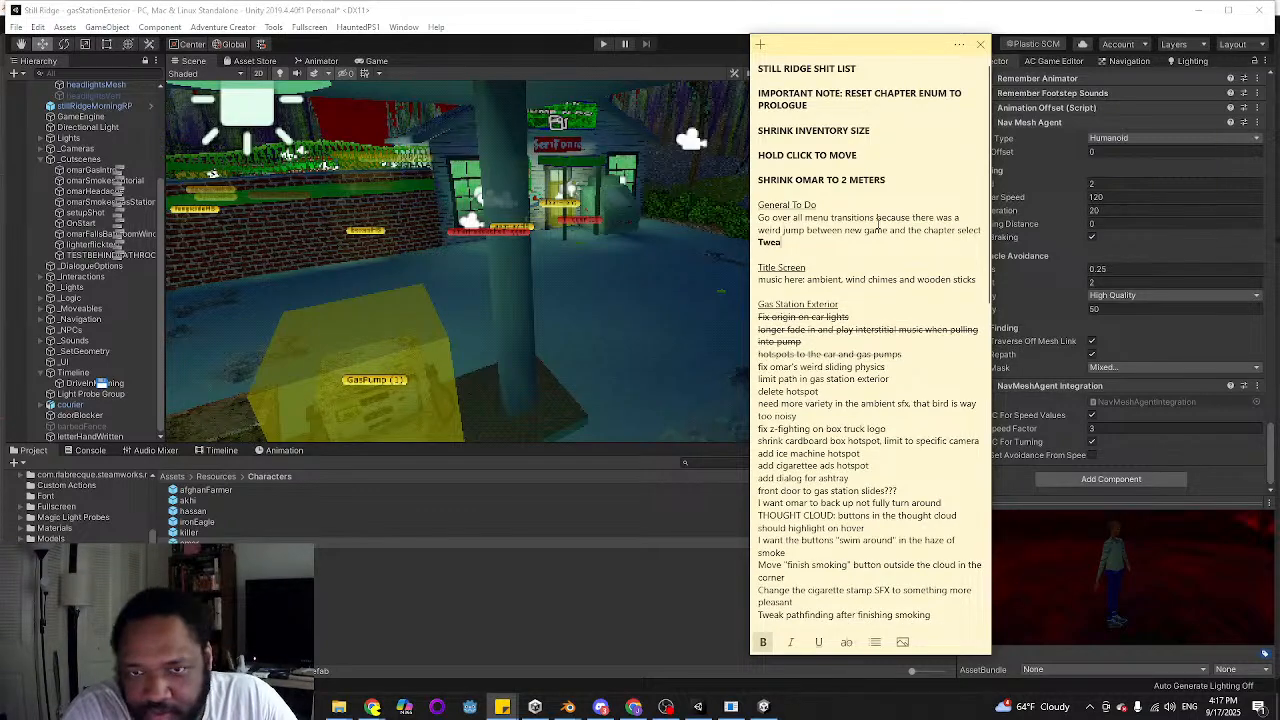
{"action": "key", "text": "ctrl+b"}
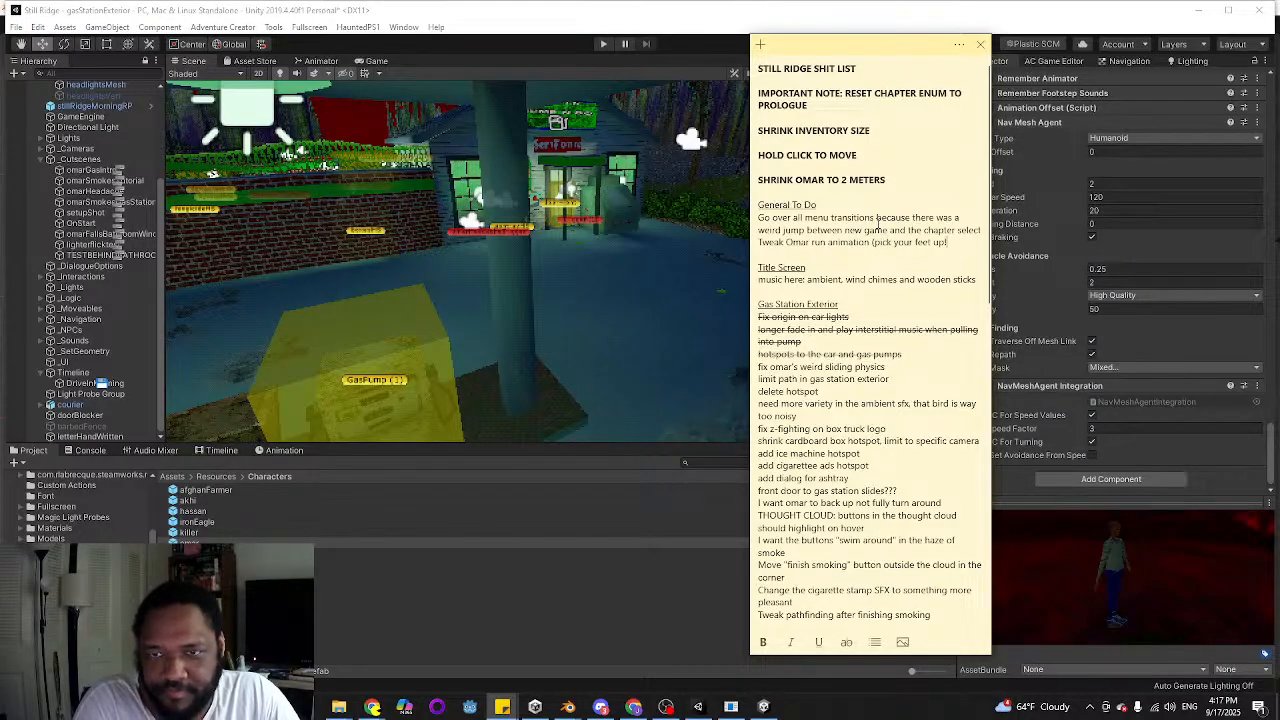
Strike through "fix omar's weird sliding physics", "limit path in gas station exterior" and "delete hotspot" in the to-do note
{"action": "scroll", "coordinate": [903, 219], "scroll_direction": "down", "scroll_amount": 2}
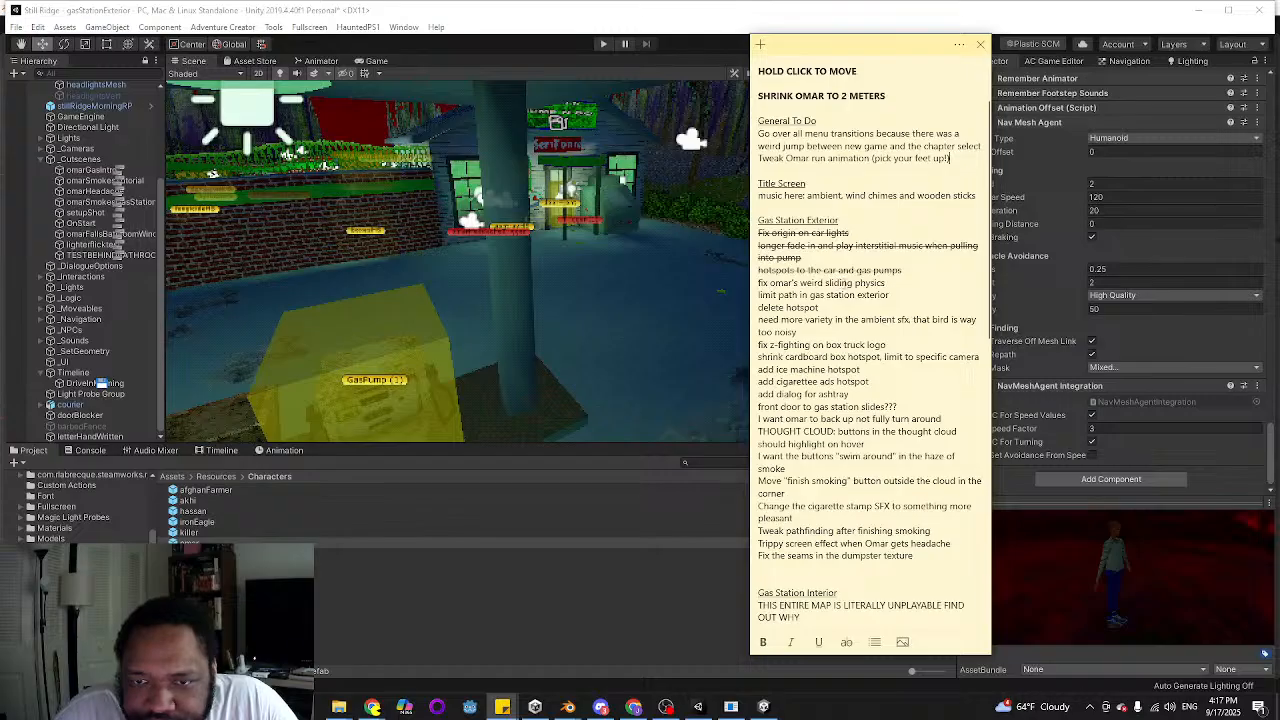
{"action": "triple_click", "coordinate": [845, 283]}
{"action": "left_click", "coordinate": [846, 643]}
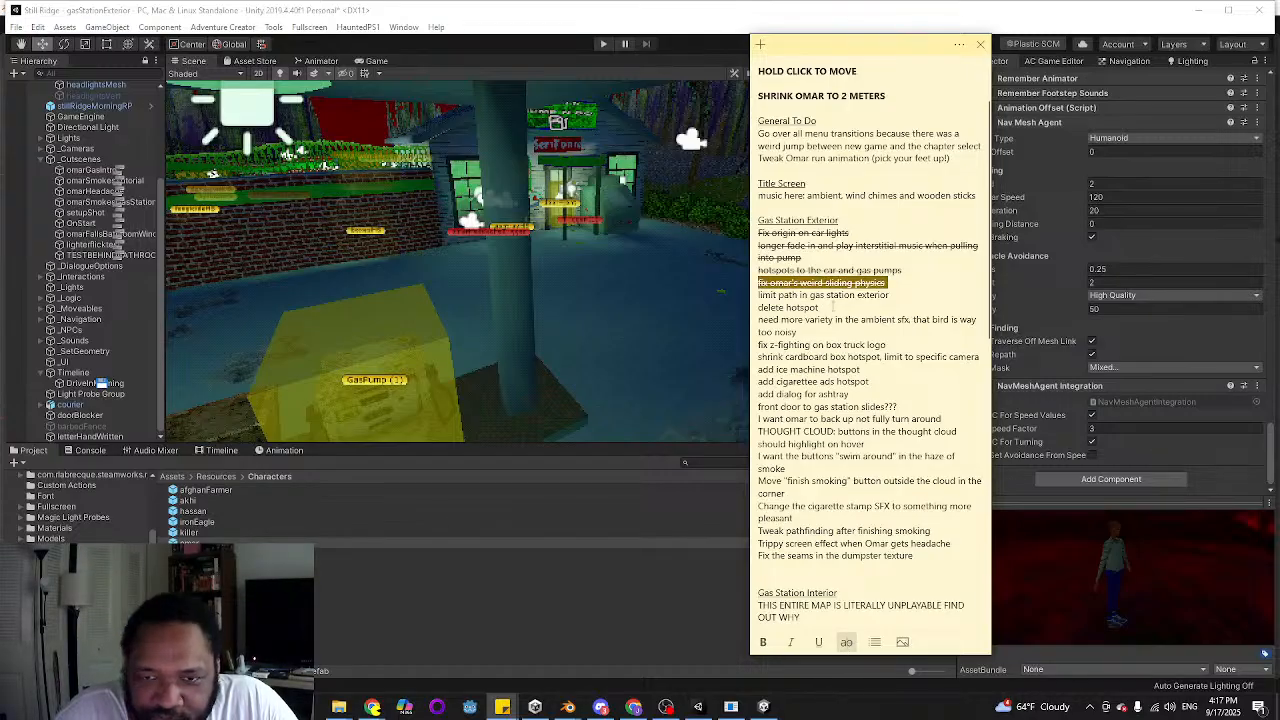
{"action": "left_click", "coordinate": [823, 309]}
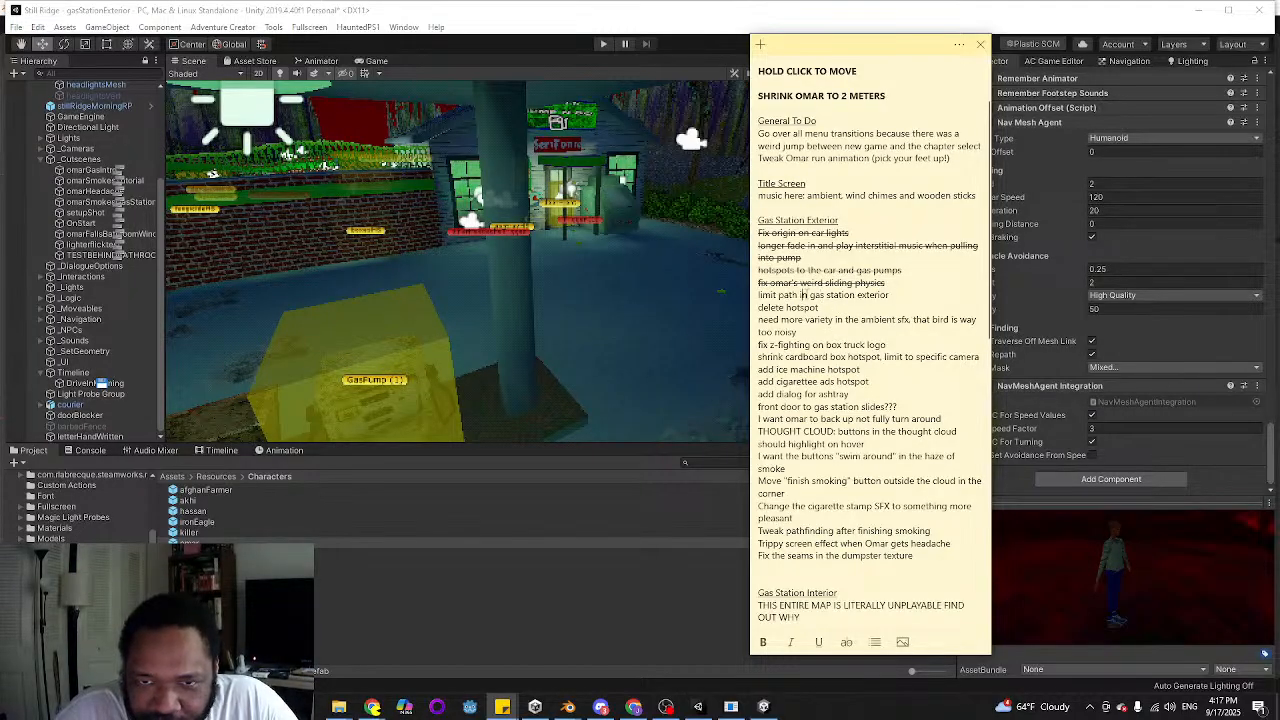
{"action": "triple_click", "coordinate": [801, 295]}
{"action": "left_click", "coordinate": [846, 642]}
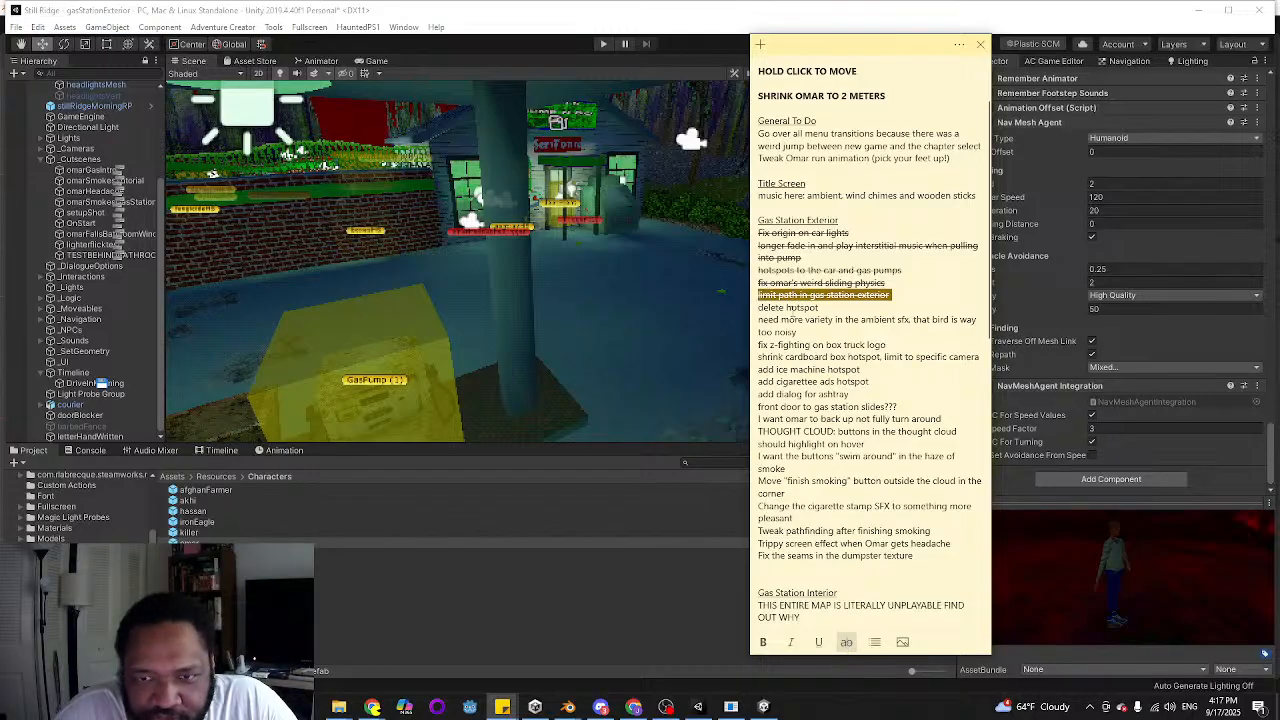
{"action": "triple_click", "coordinate": [788, 308]}
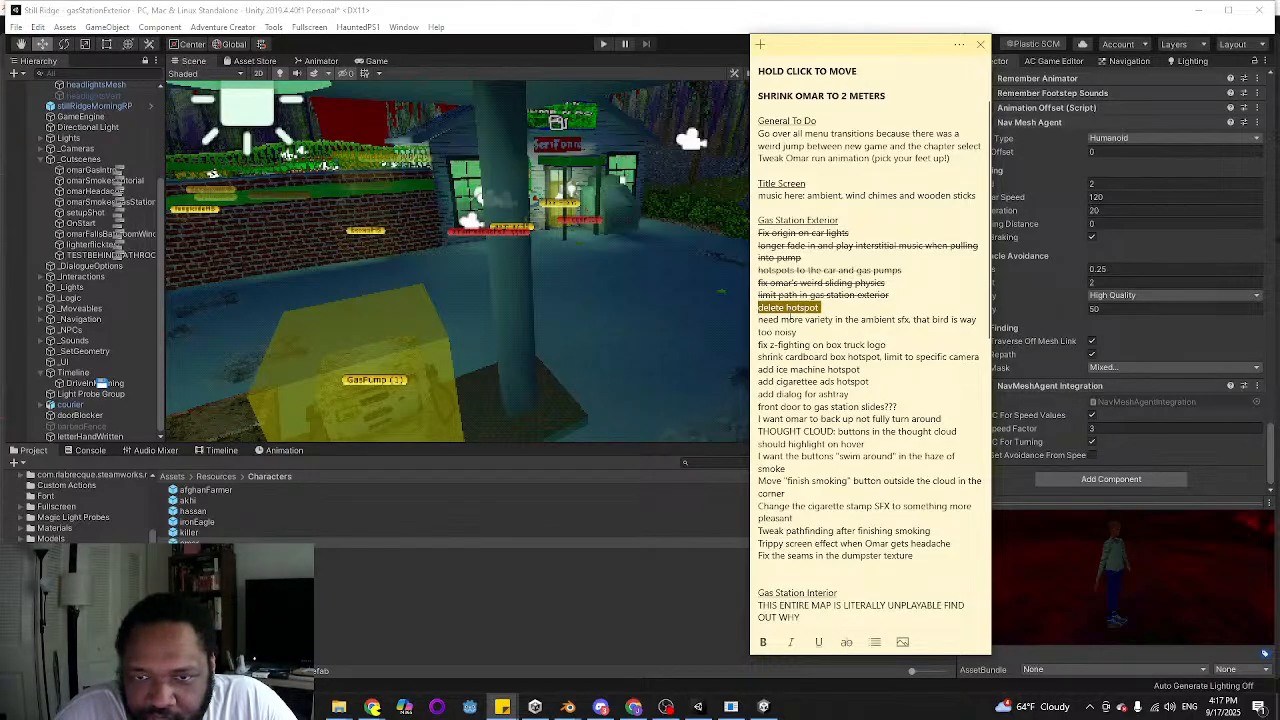
{"action": "left_click", "coordinate": [846, 642]}
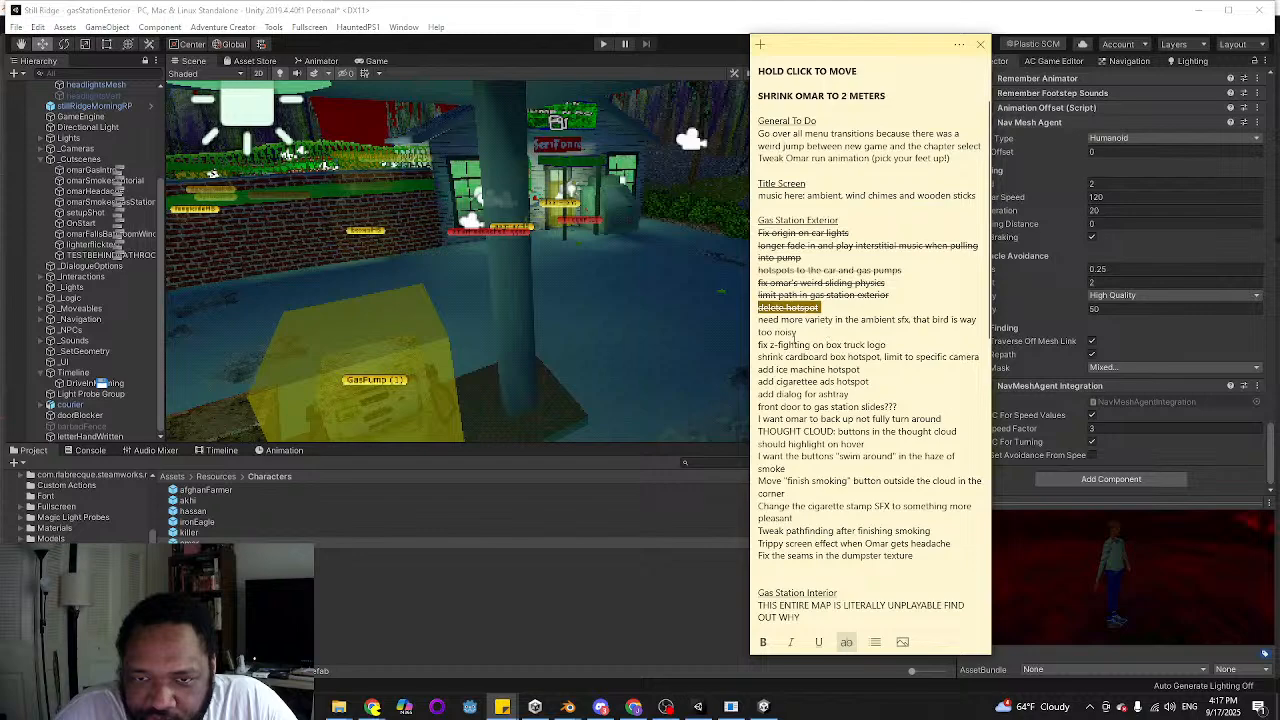
{"action": "left_click", "coordinate": [797, 332]}
{"action": "scroll", "coordinate": [841, 271], "scroll_direction": "down", "scroll_amount": 2}
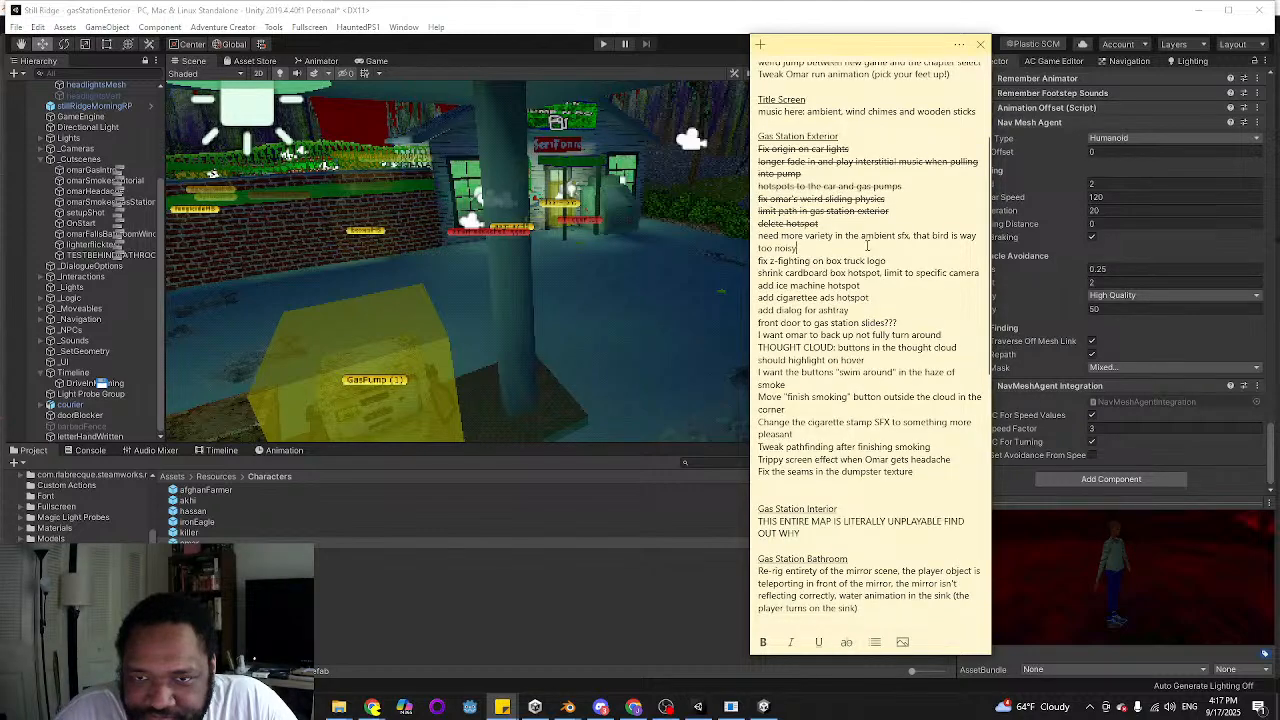
Switch to Unity, find mountainForestMorningAmbience in the SFX ambience folder and listen to the clip
{"action": "left_click", "coordinate": [520, 18]}
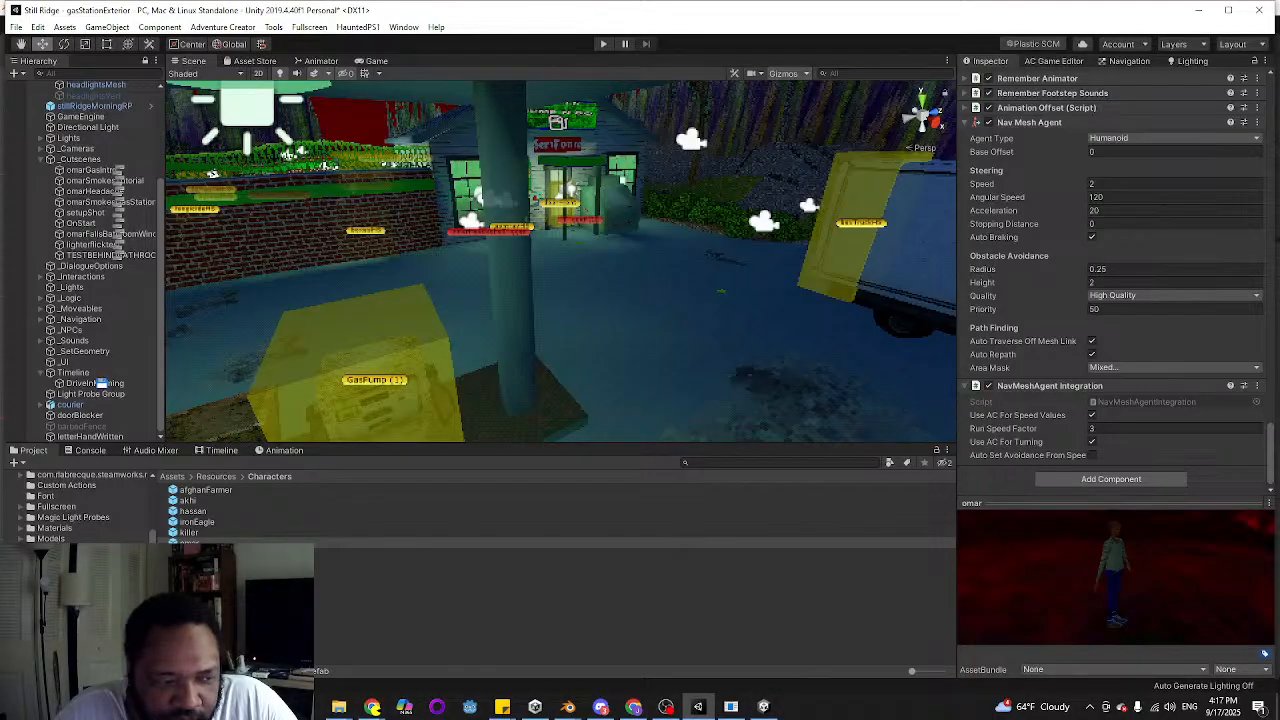
{"action": "scroll", "coordinate": [77, 506], "scroll_direction": "down", "scroll_amount": 5}
{"action": "left_click", "coordinate": [64, 518]}
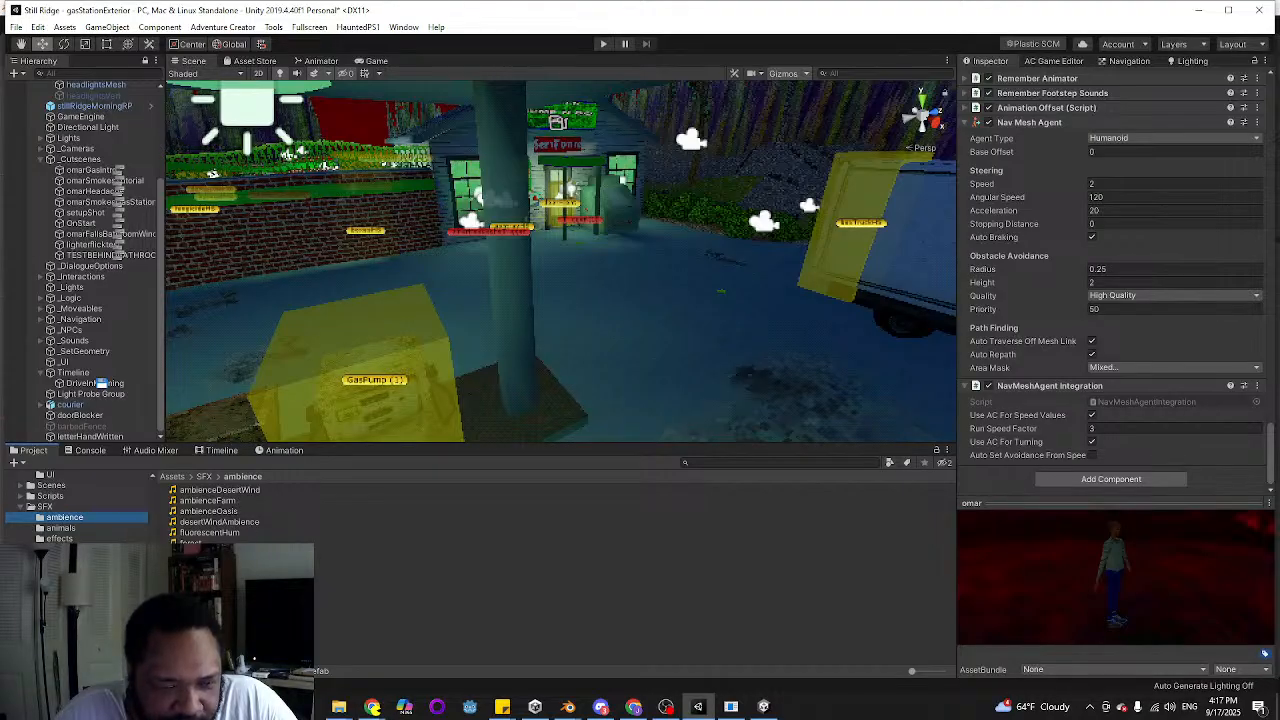
{"action": "left_click", "coordinate": [230, 564]}
{"action": "left_click", "coordinate": [1216, 505]}
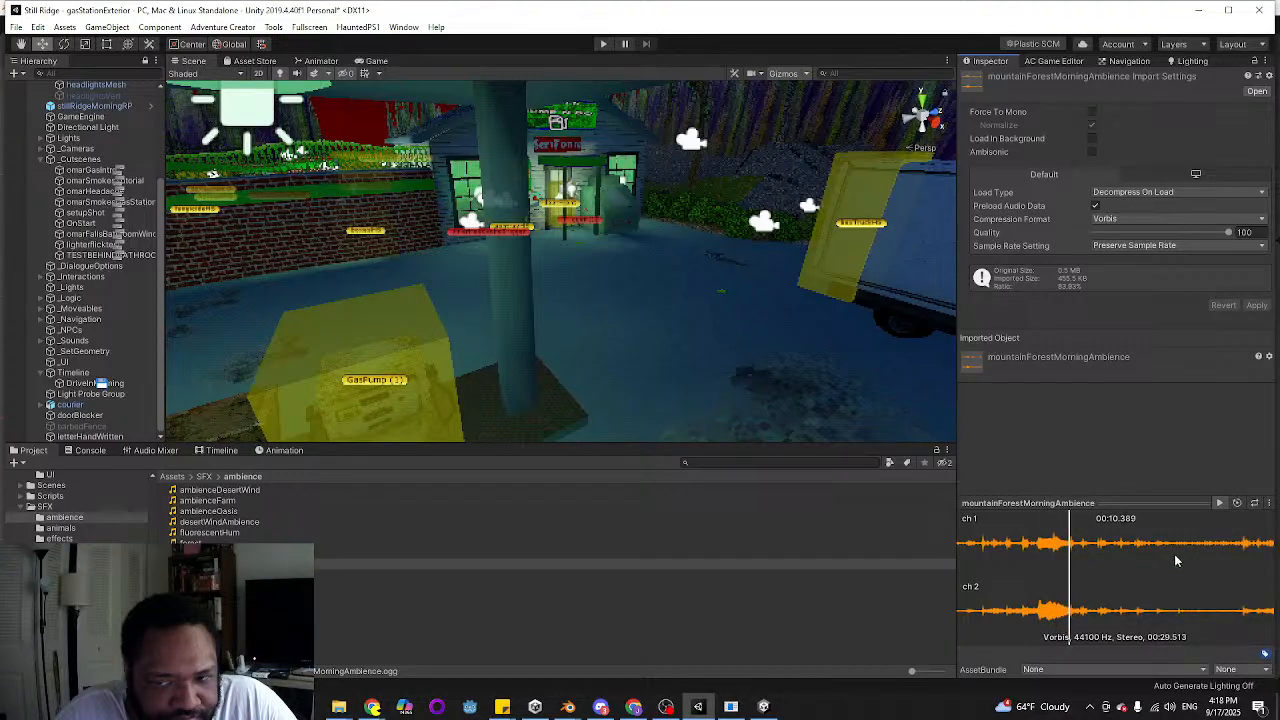
{"action": "left_click", "coordinate": [1220, 504]}
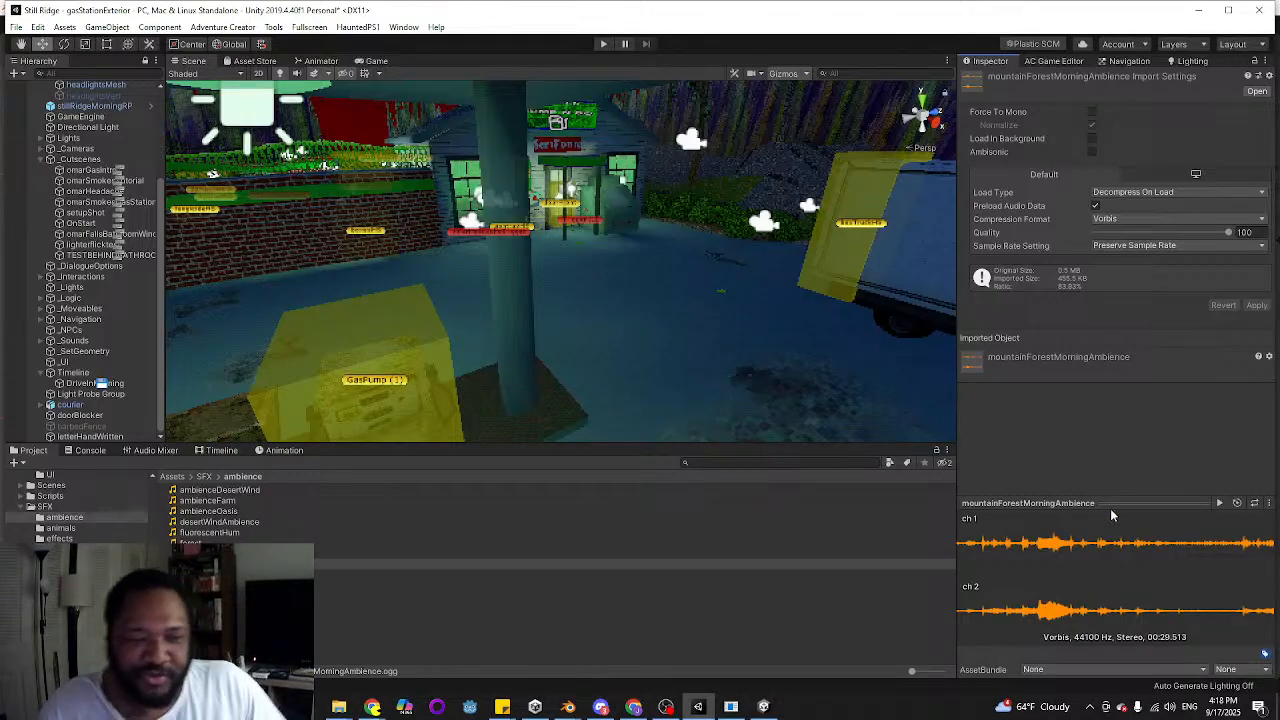
{"action": "left_click", "coordinate": [1219, 503]}
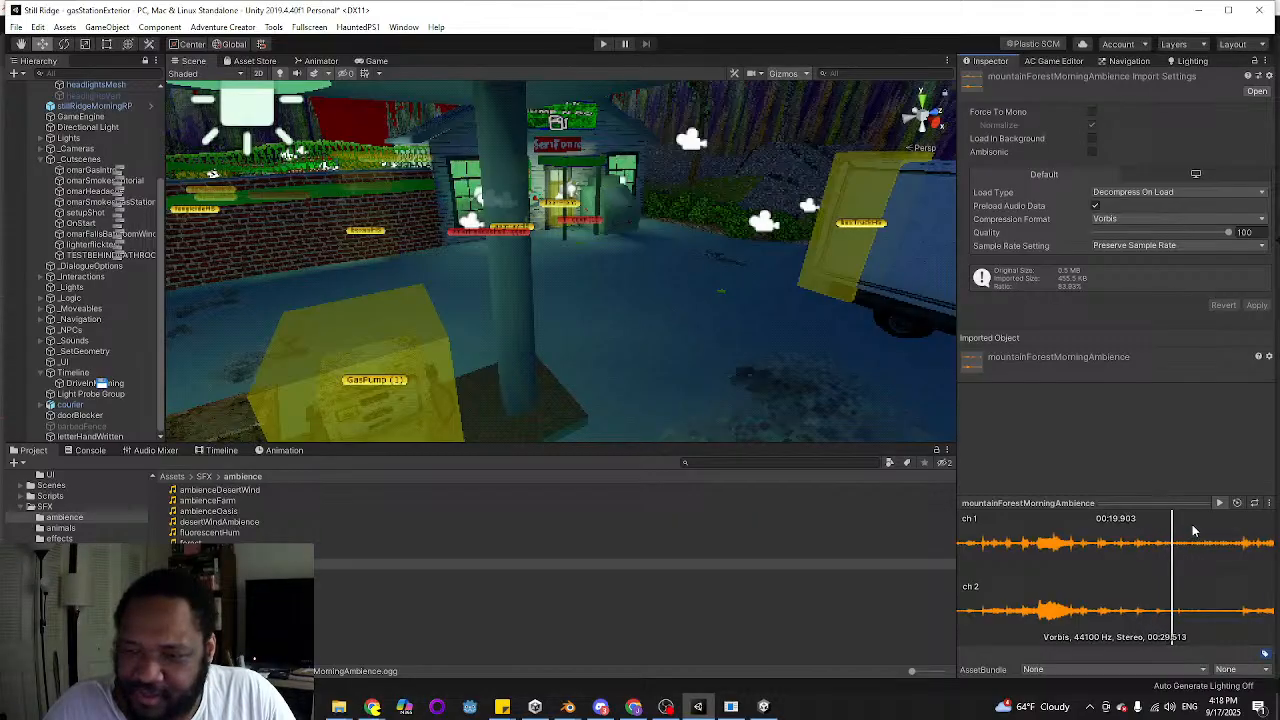
{"action": "left_click", "coordinate": [1218, 503]}
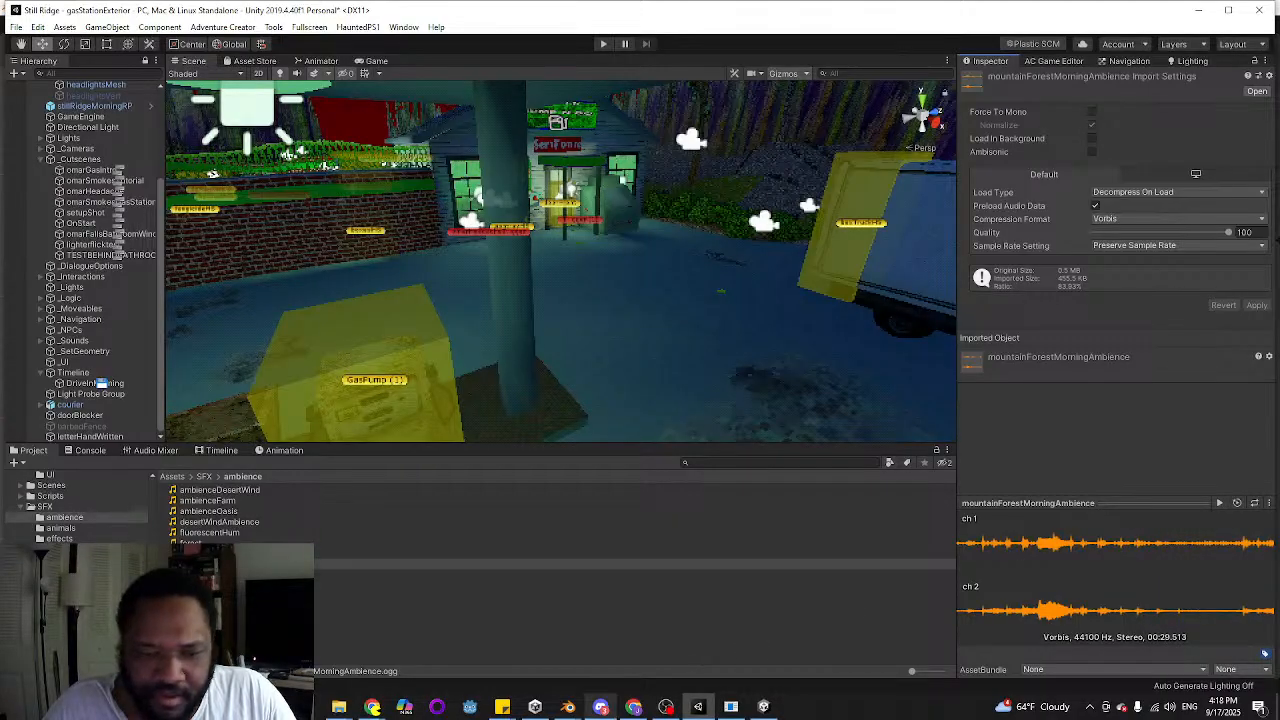
Check the Gas Station Exterior items in the to-do note, return to Unity and select the boxTruck in the scene
{"action": "left_click", "coordinate": [489, 710]}
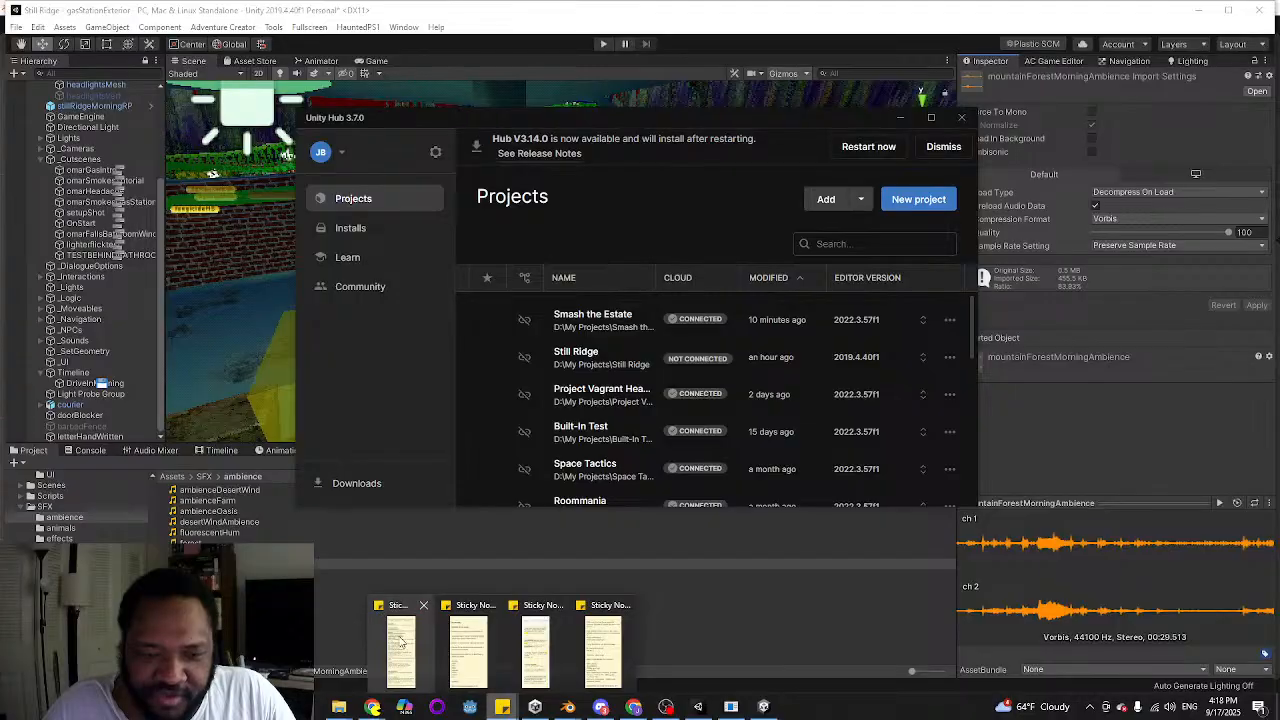
{"action": "left_click", "coordinate": [425, 630]}
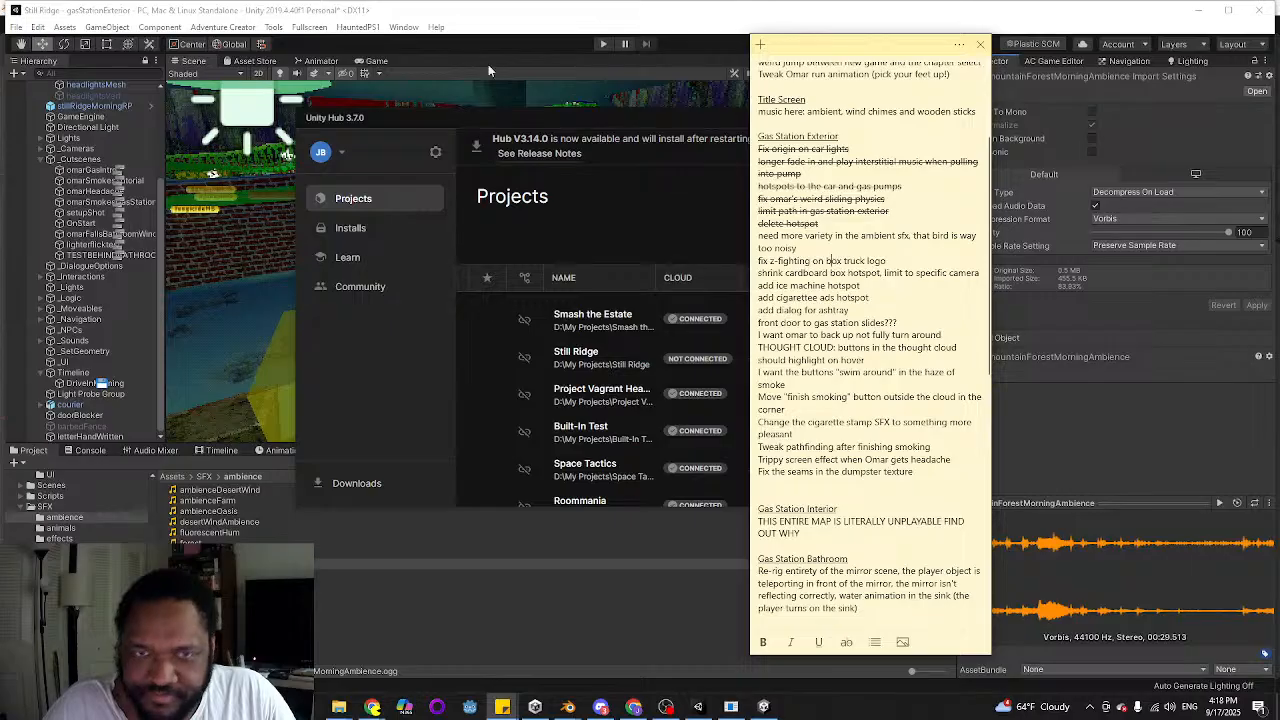
{"action": "left_click", "coordinate": [503, 17]}
{"action": "right_click_drag", "start_coordinate": [511, 254], "coordinate": [476, 232]}
{"action": "key", "text": "w"}
{"action": "left_click", "coordinate": [571, 267]}
{"action": "key", "text": "s"}
{"action": "key", "text": "w"}
{"action": "left_click", "coordinate": [497, 218]}
{"action": "key", "text": "s"}
{"action": "key", "text": "d"}
{"action": "key", "text": "a"}
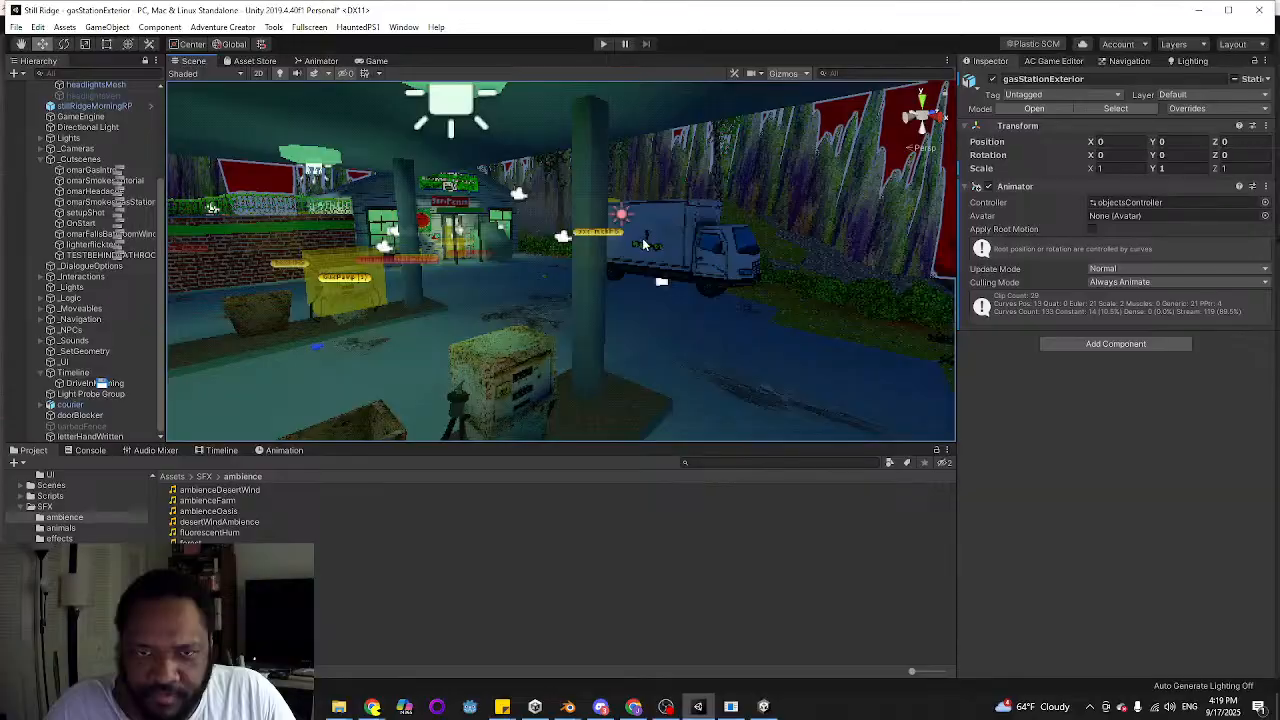
{"action": "left_click", "coordinate": [644, 243]}
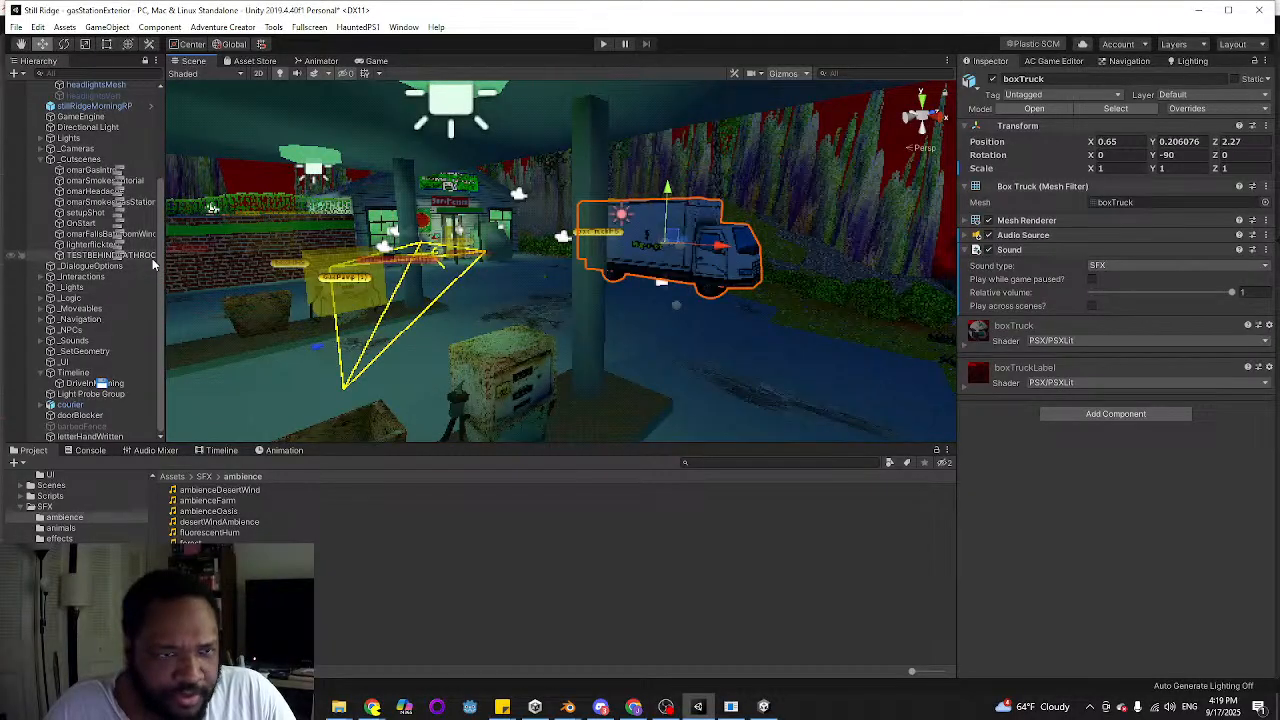
{"action": "scroll", "coordinate": [60, 235], "scroll_direction": "up", "scroll_amount": 5}
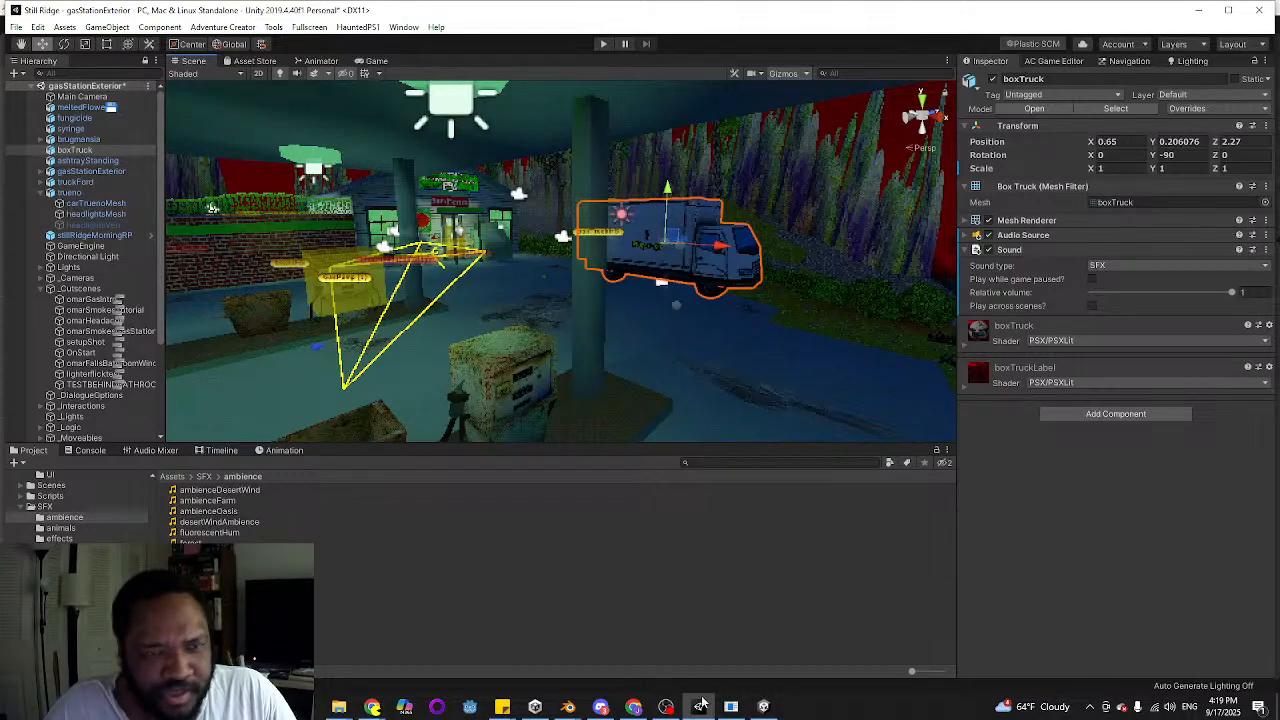
Switch to Blender, start a new file without saving the old one, and delete all the default objects
{"action": "mouse_move", "coordinate": [568, 708]}
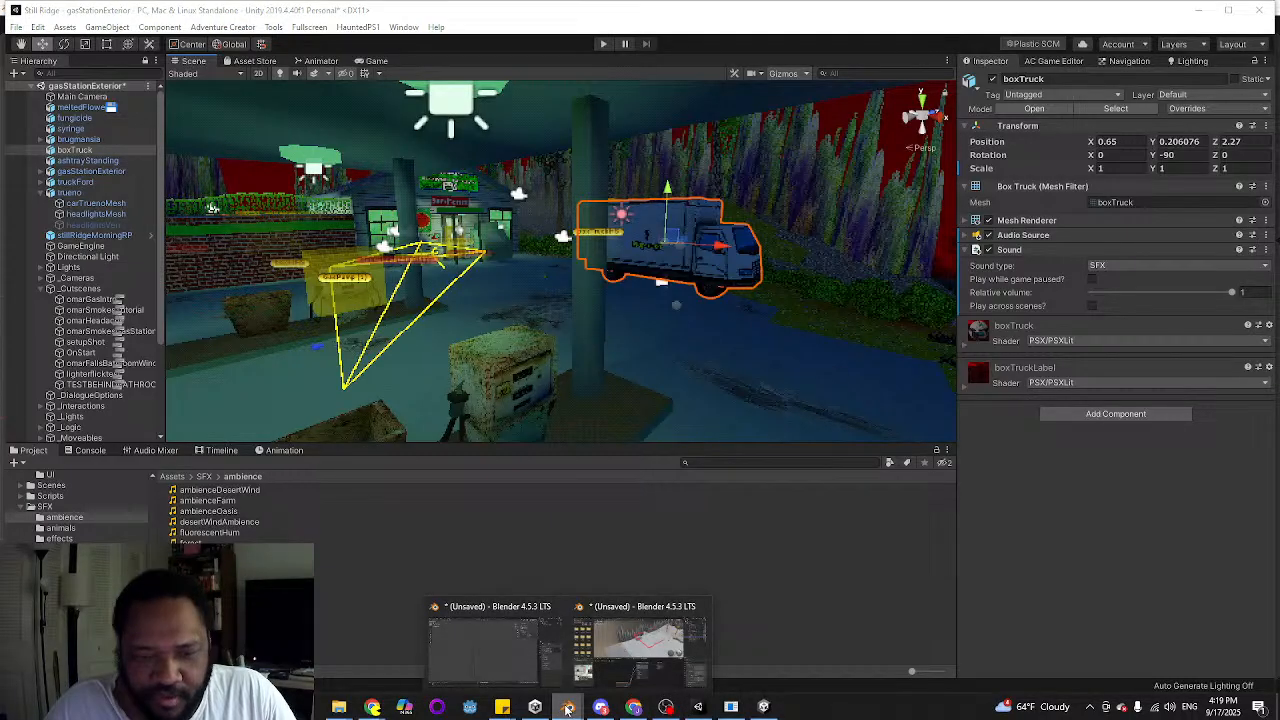
{"action": "left_click", "coordinate": [491, 648]}
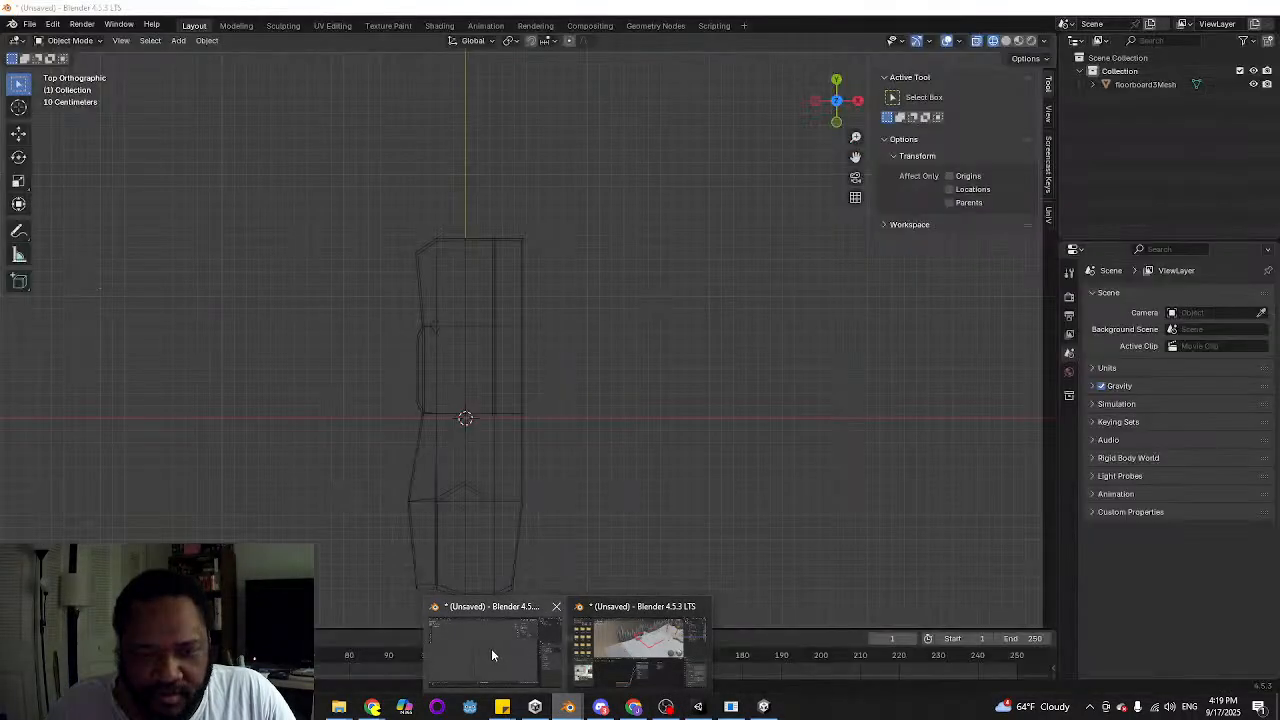
{"action": "left_click", "coordinate": [38, 22]}
{"action": "mouse_move", "coordinate": [60, 34]}
{"action": "left_click", "coordinate": [203, 42]}
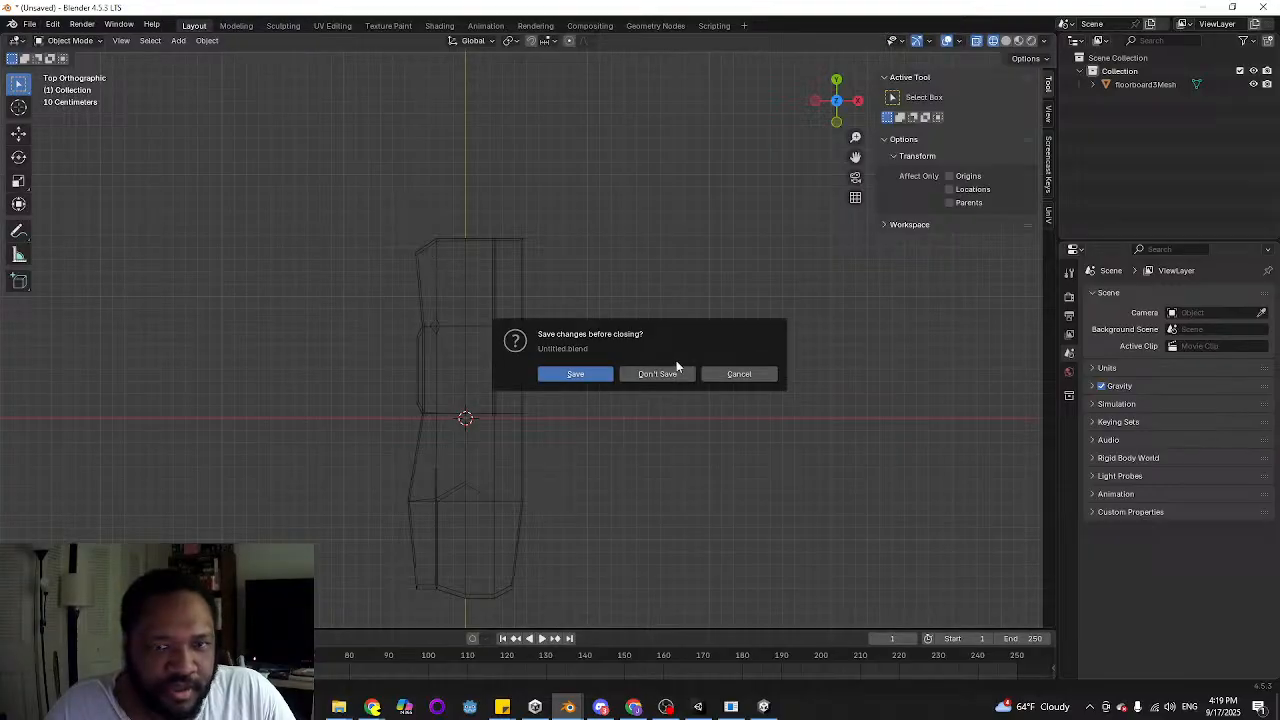
{"action": "left_click", "coordinate": [673, 374]}
{"action": "key", "text": "a"}
{"action": "key", "text": "x"}
{"action": "left_click", "coordinate": [600, 309]}
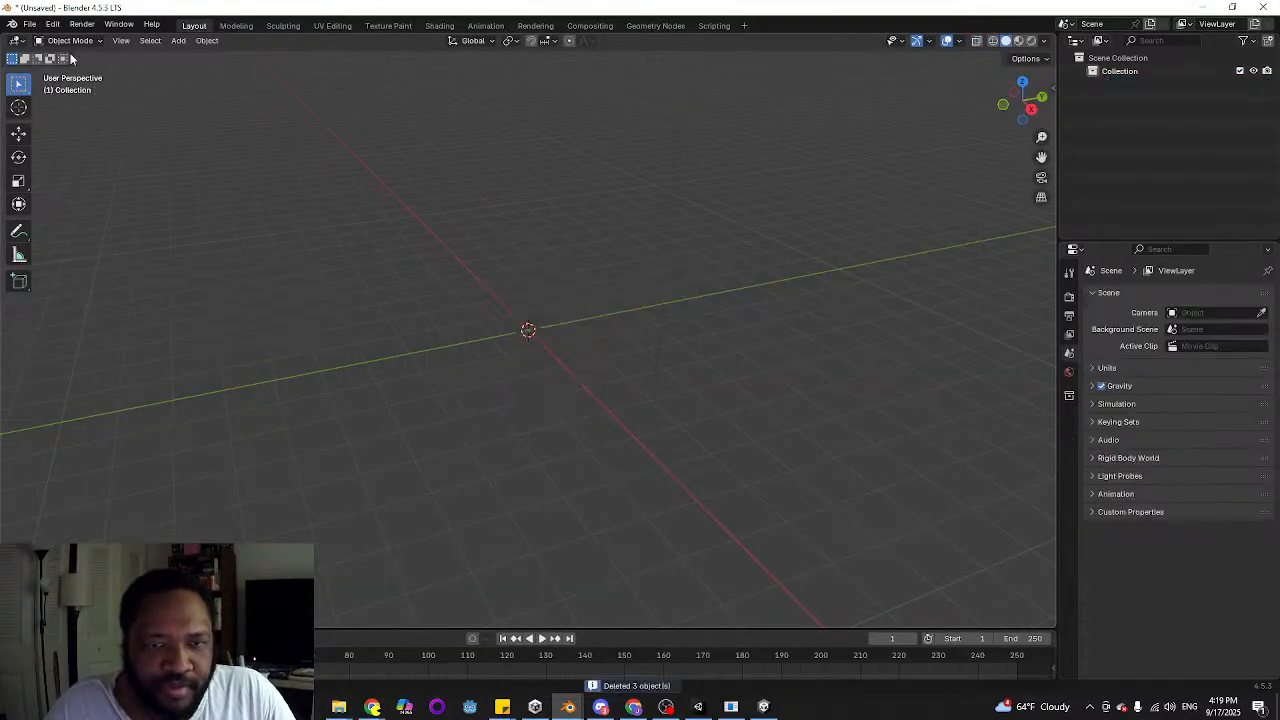
Start an FBX import and browse to the Still Ridge project's Assets\Models\Vehicles folder
{"action": "left_click", "coordinate": [30, 22]}
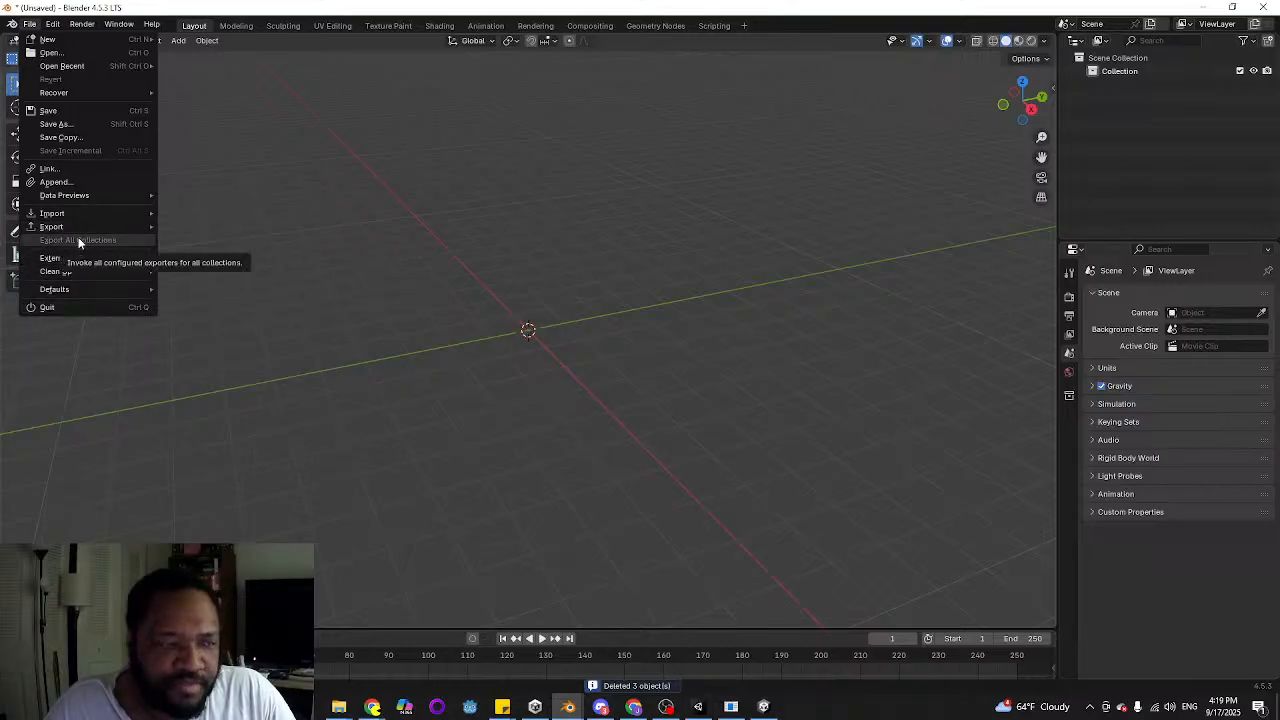
{"action": "mouse_move", "coordinate": [77, 218]}
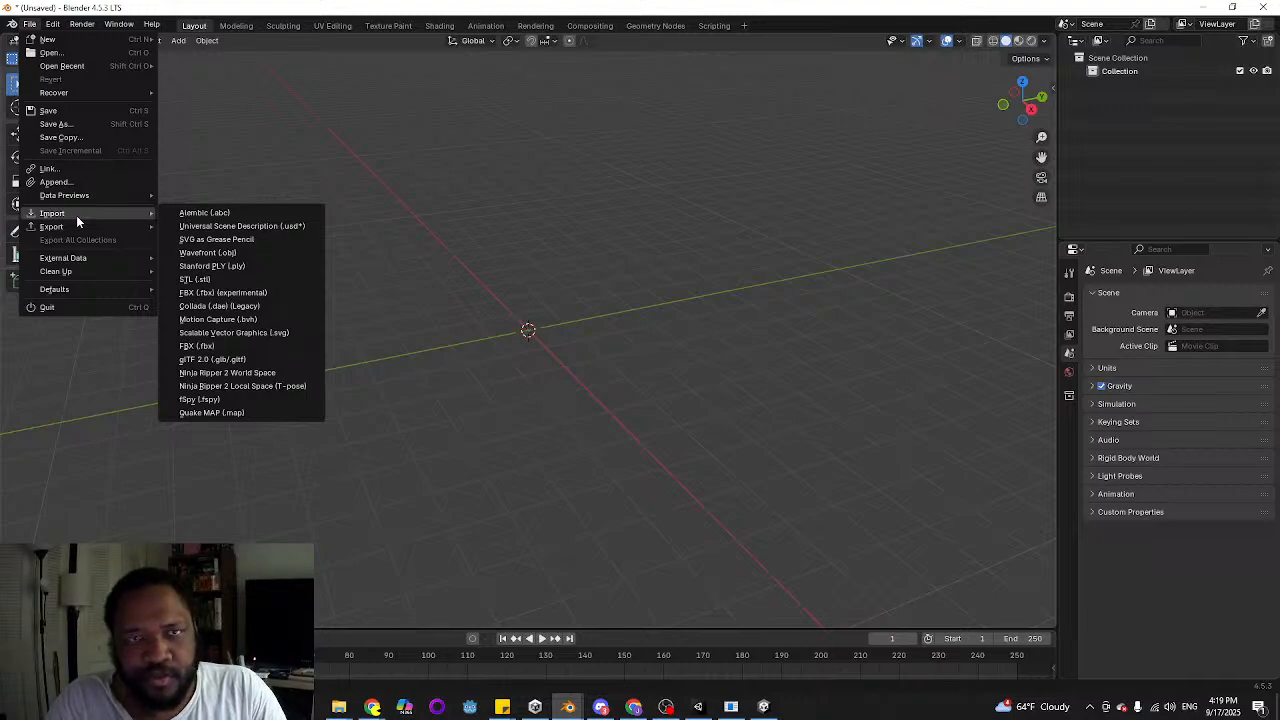
{"action": "left_click", "coordinate": [234, 345]}
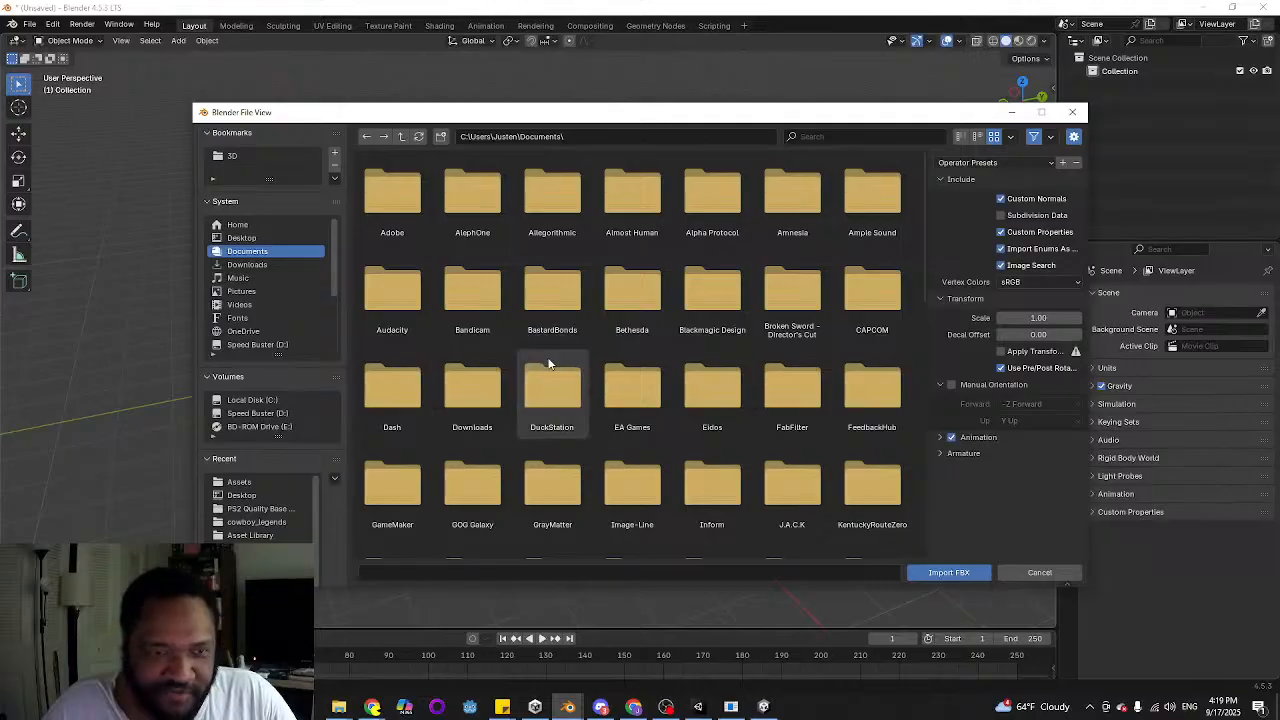
{"action": "scroll", "coordinate": [291, 327], "scroll_direction": "down", "scroll_amount": 1}
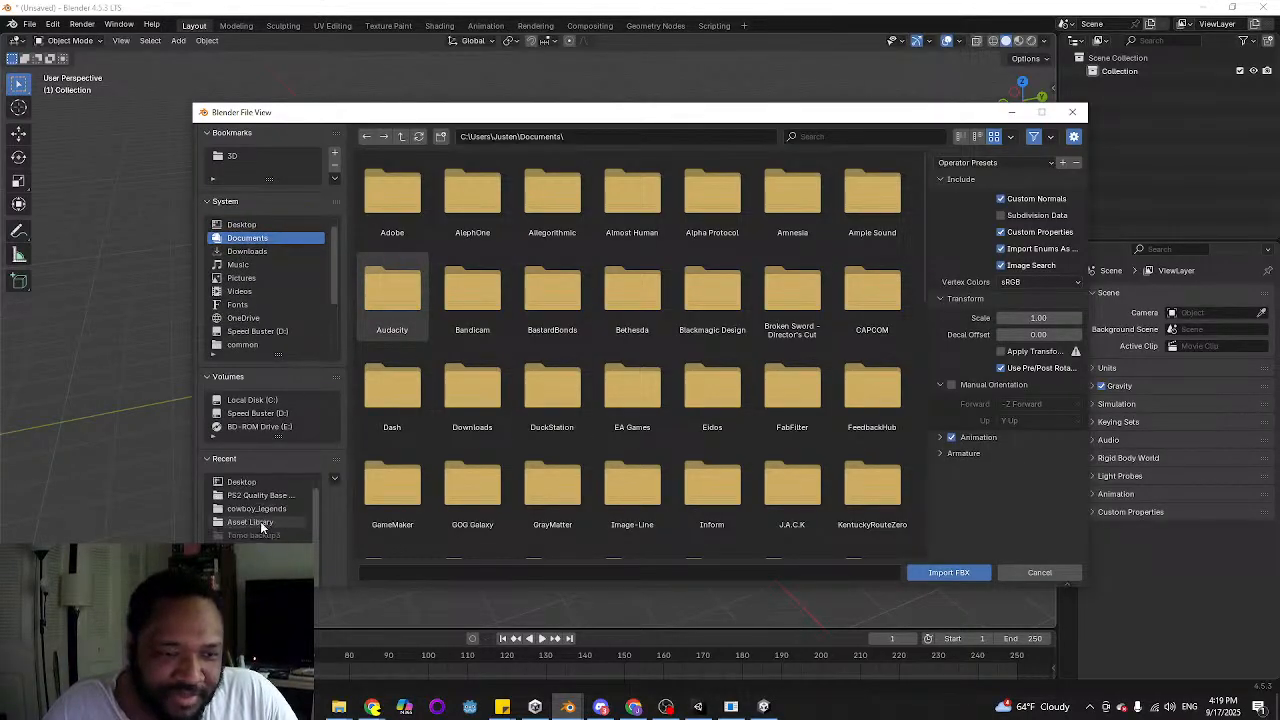
{"action": "left_click", "coordinate": [248, 483]}
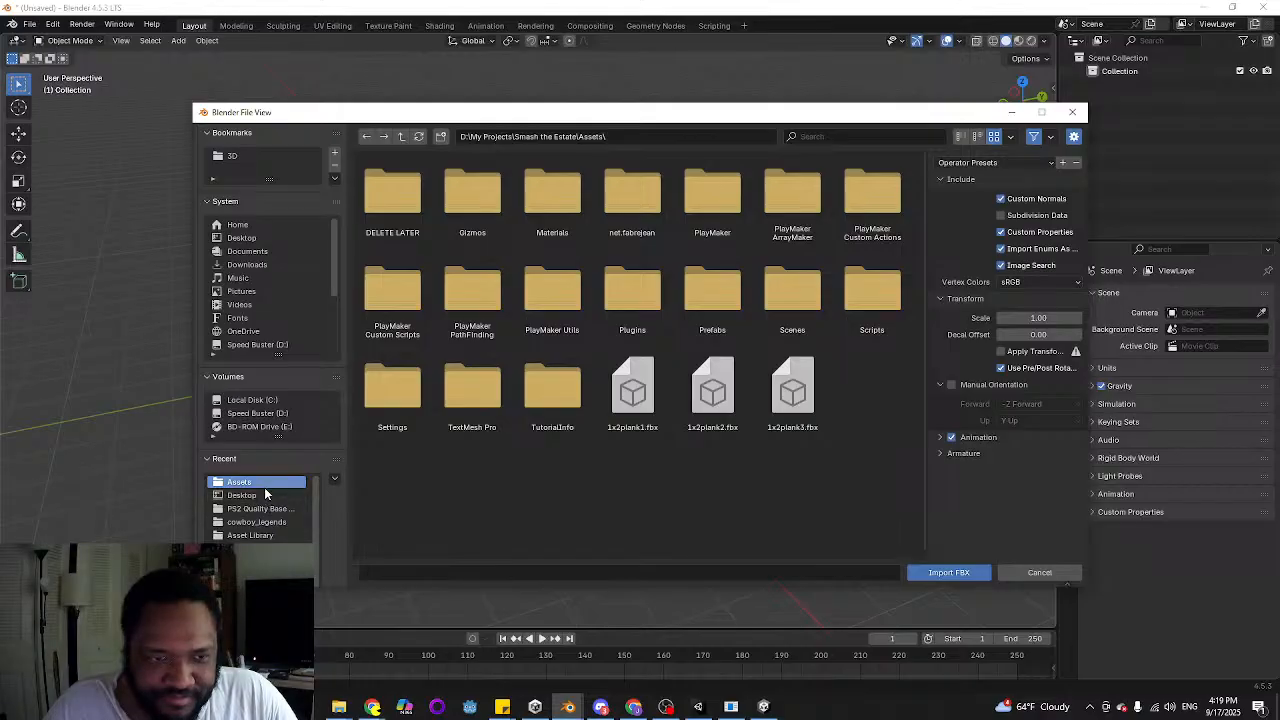
{"action": "left_click", "coordinate": [400, 137]}
{"action": "scroll", "coordinate": [662, 440], "scroll_direction": "down", "scroll_amount": 3}
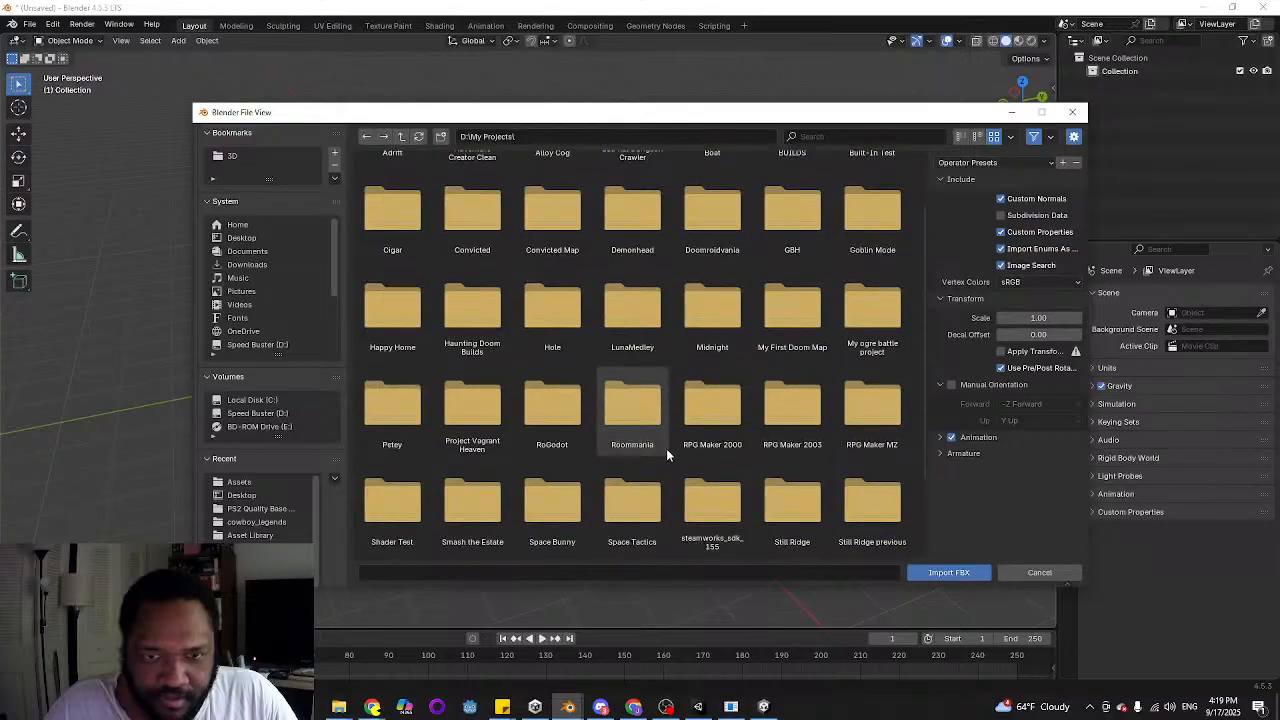
{"action": "left_click", "coordinate": [536, 411]}
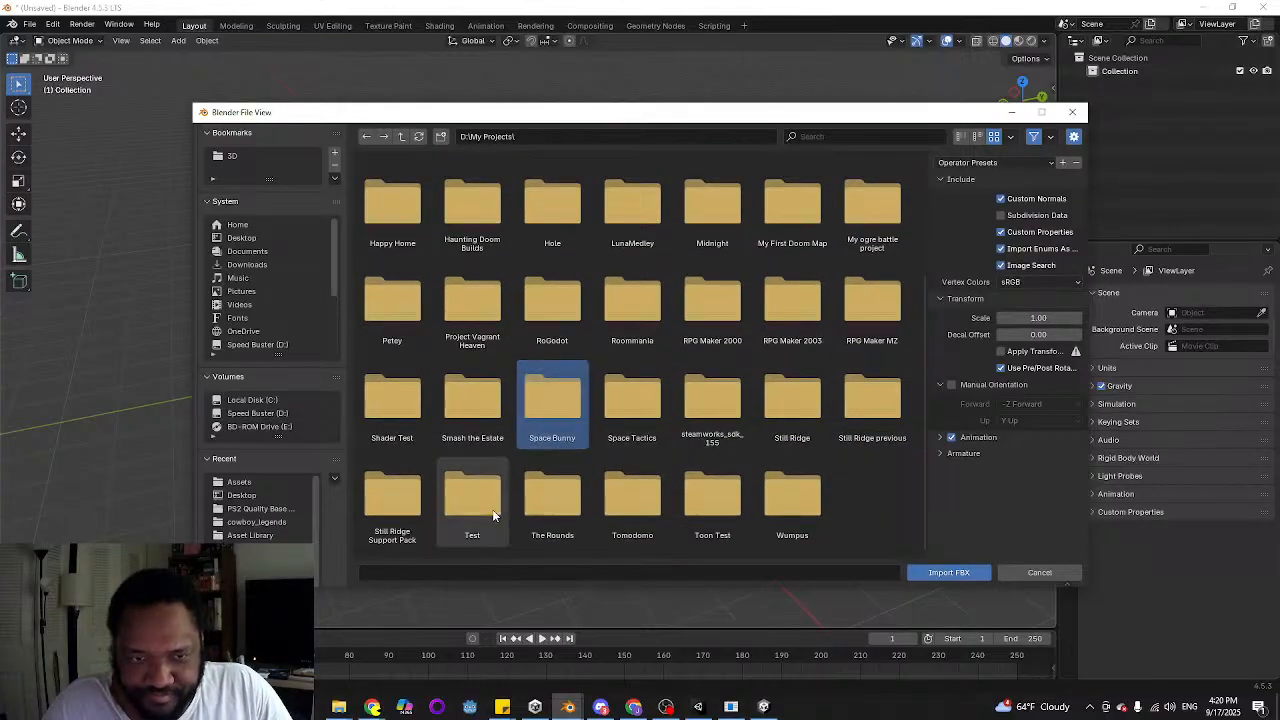
{"action": "left_click", "coordinate": [792, 405]}
{"action": "double_click", "coordinate": [792, 405]}
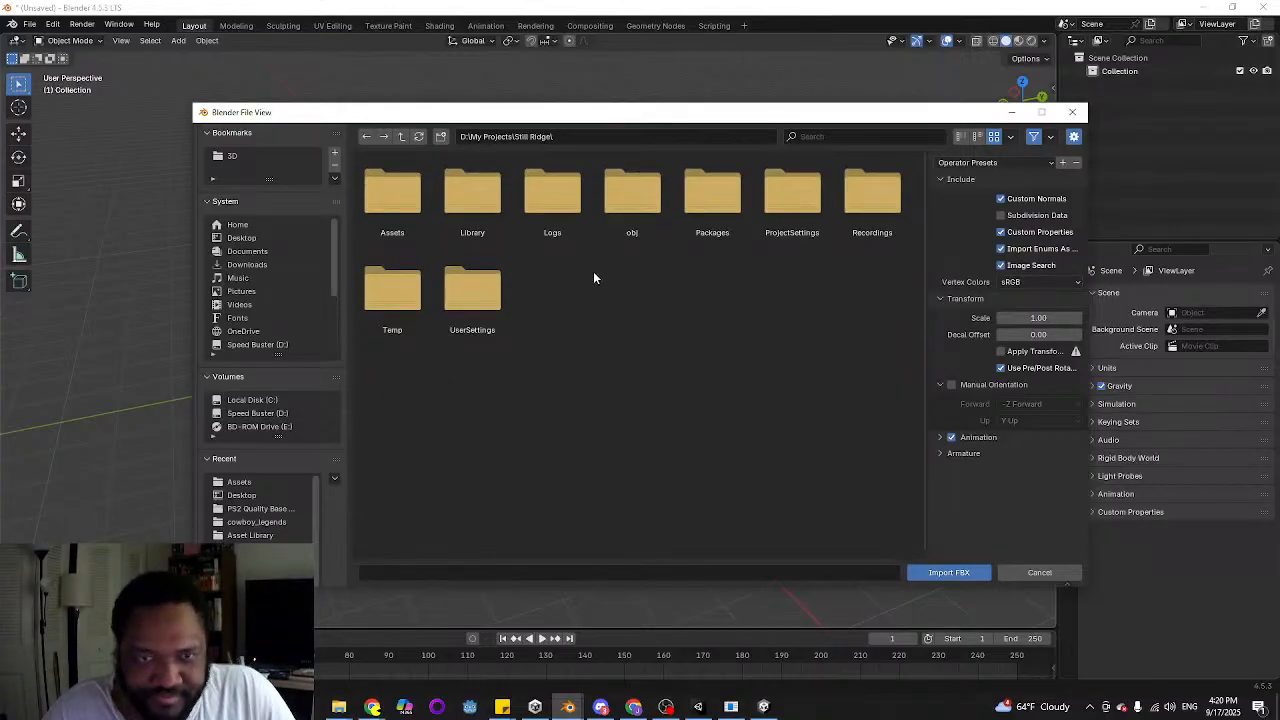
{"action": "double_click", "coordinate": [402, 196]}
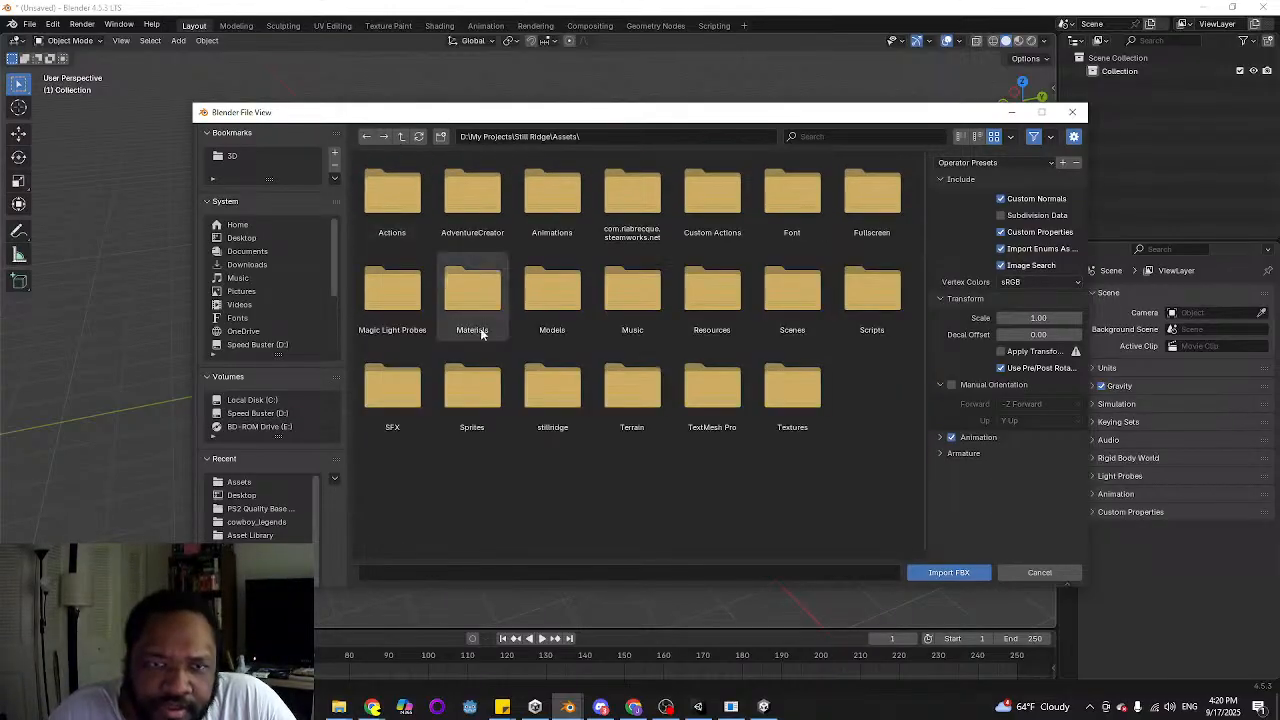
{"action": "double_click", "coordinate": [556, 292]}
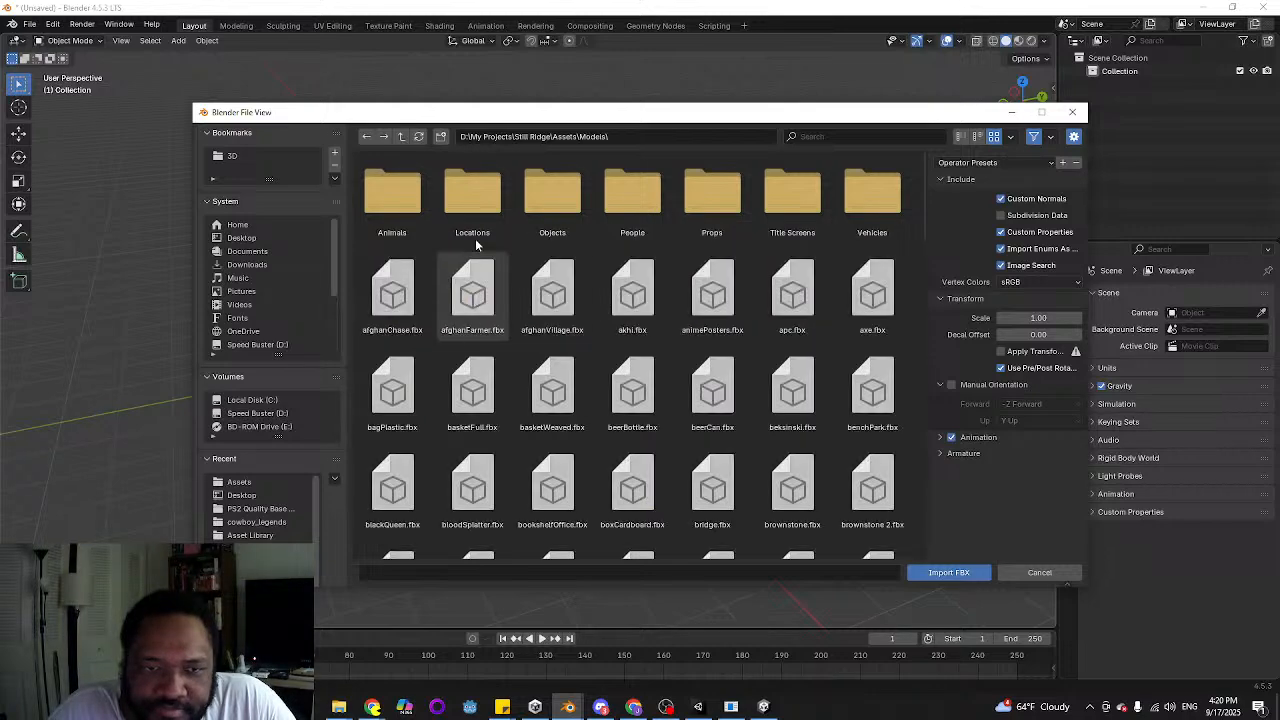
{"action": "double_click", "coordinate": [872, 196]}
Import boxTruck.fbx with Apply Transform enabled
{"action": "left_click", "coordinate": [409, 200]}
{"action": "left_click", "coordinate": [975, 162]}
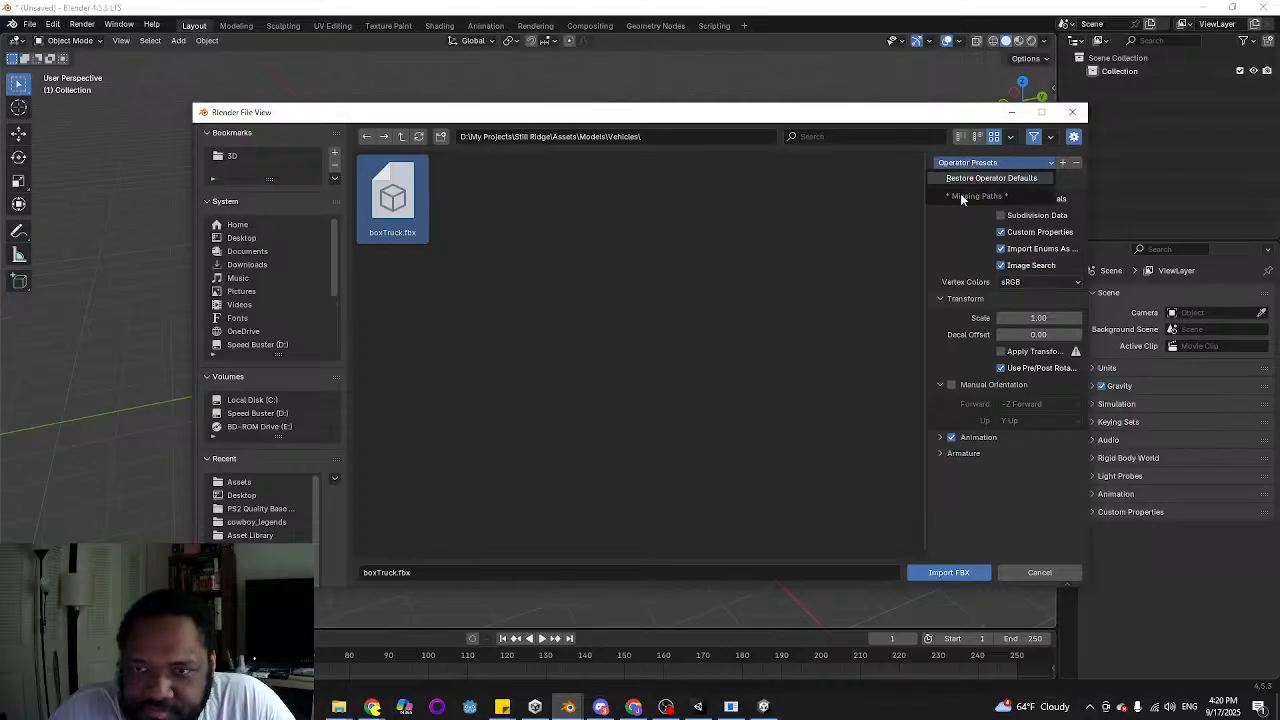
{"action": "left_click", "coordinate": [822, 252]}
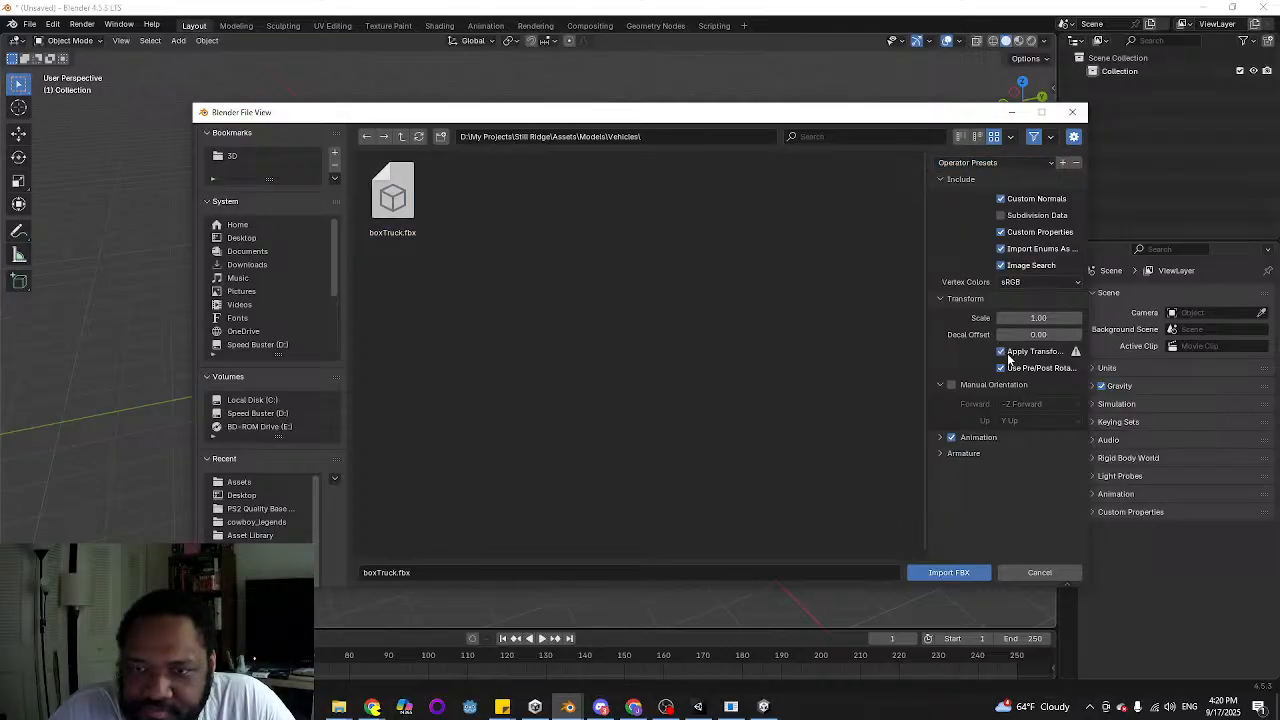
{"action": "left_click", "coordinate": [946, 573]}
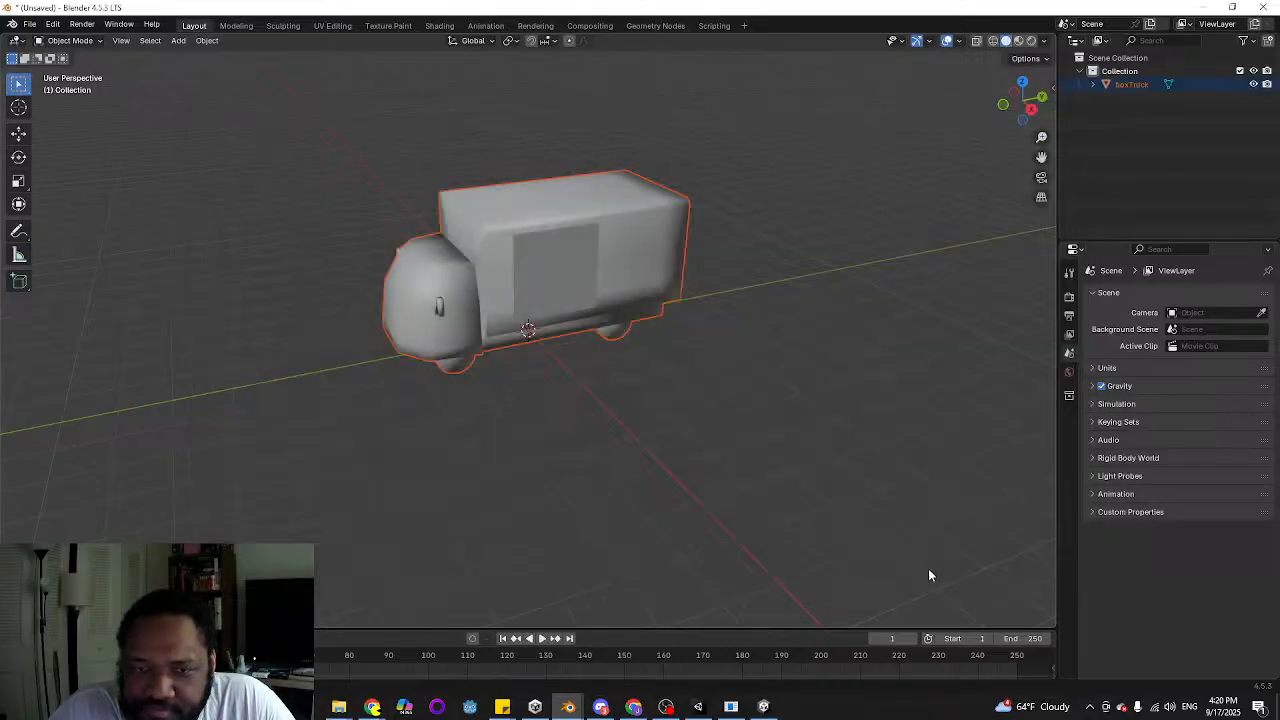
Show the viewport in rendered shading and expand boxTruck's mesh in the outliner to list its materials
{"action": "left_click", "coordinate": [1032, 41]}
{"action": "middle_click_drag", "start_coordinate": [440, 245], "coordinate": [539, 240]}
{"action": "left_click", "coordinate": [1128, 84]}
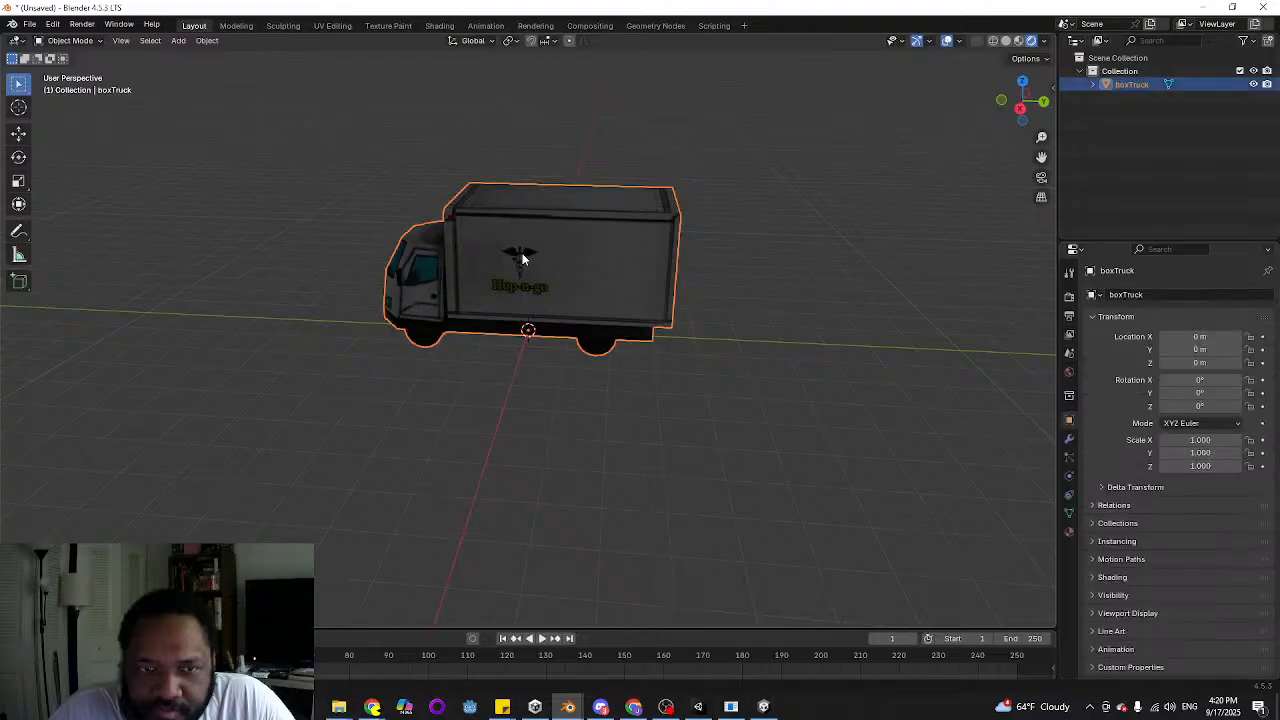
{"action": "left_click", "coordinate": [1091, 84]}
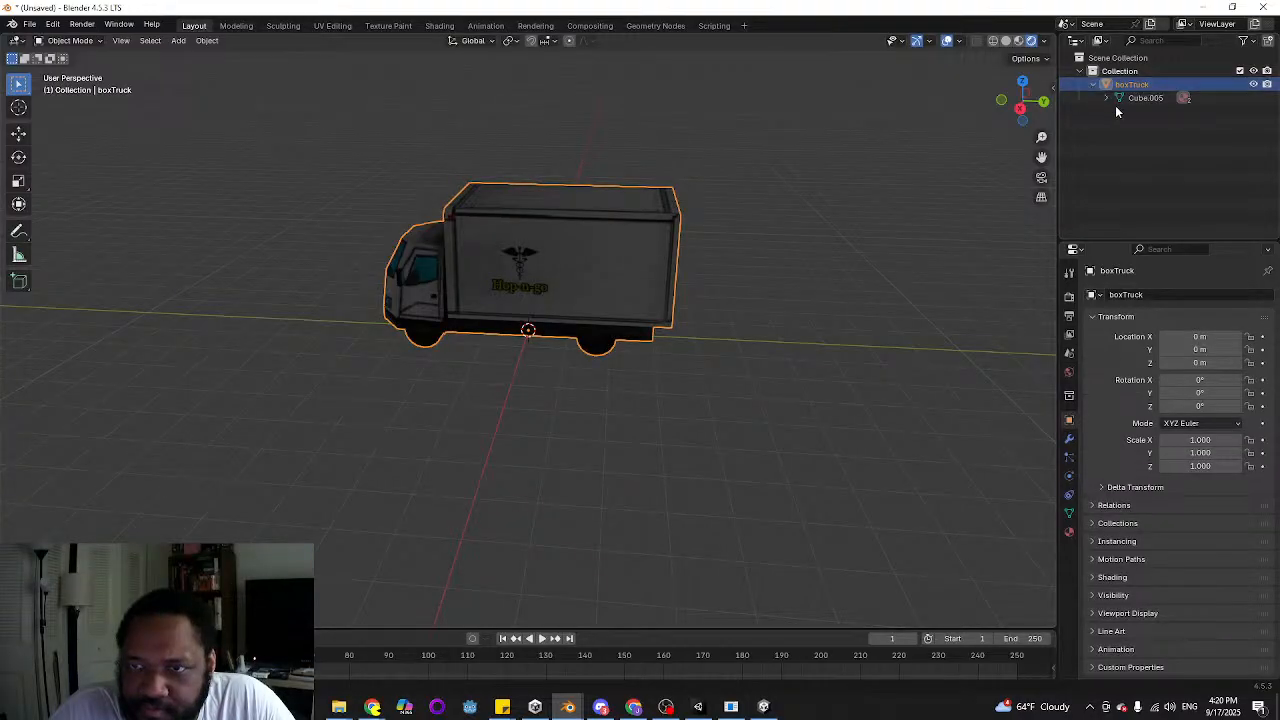
{"action": "left_click", "coordinate": [1107, 99]}
In Edit Mode, select the Hop-n-go logo face on the truck's side and move it slightly along the X axis
{"action": "key", "text": "Tab"}
{"action": "scroll", "coordinate": [591, 289], "scroll_direction": "up", "scroll_amount": 2}
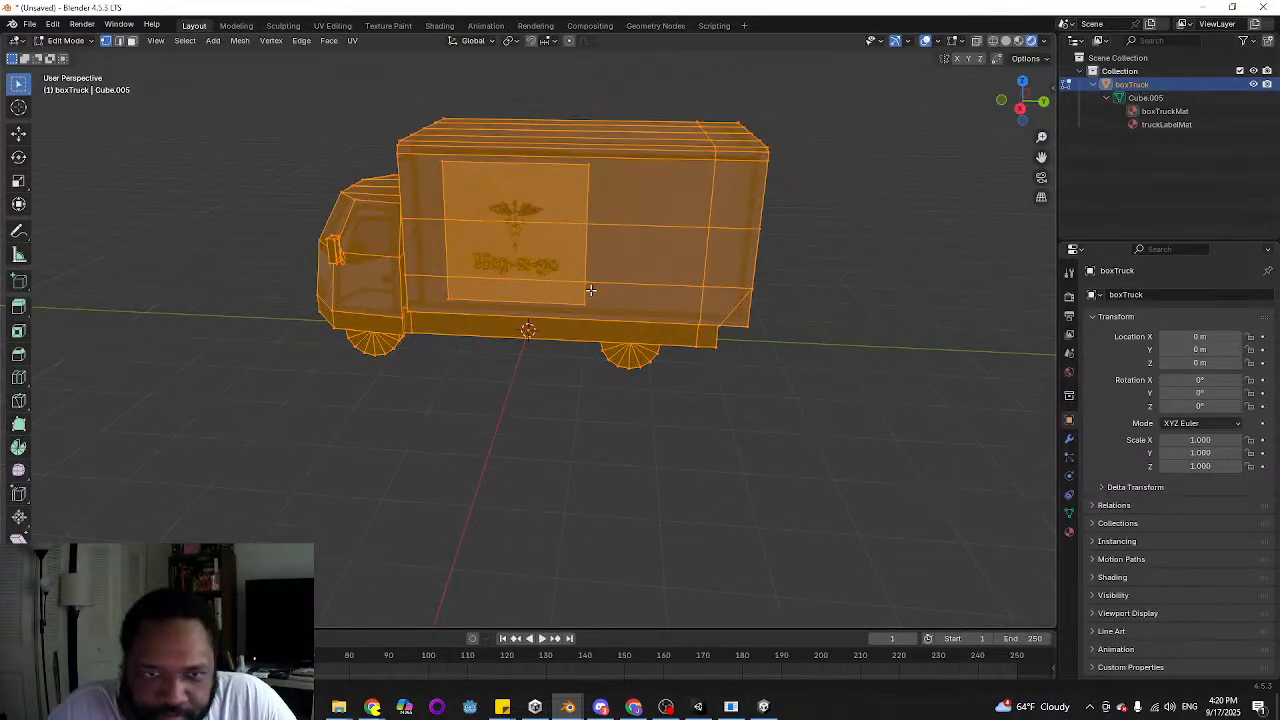
{"action": "key", "text": "alt+a"}
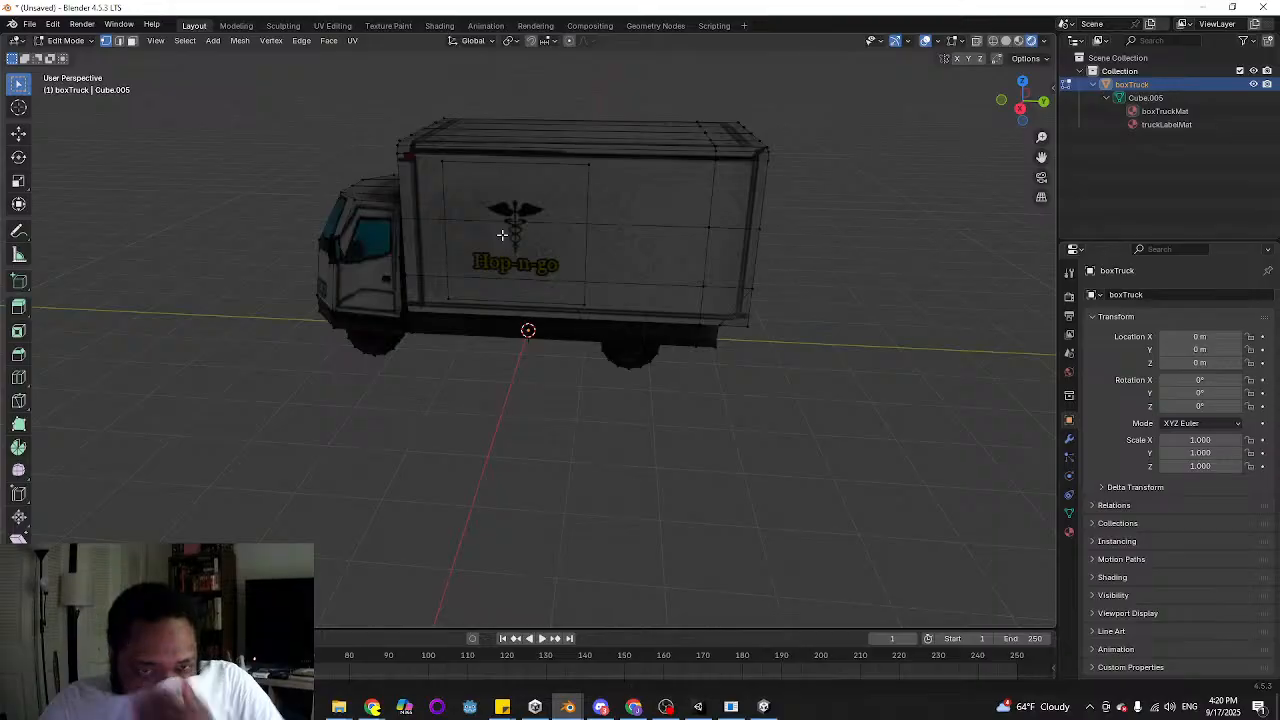
{"action": "key", "text": "3"}
{"action": "left_click", "coordinate": [506, 245]}
{"action": "middle_click_drag", "start_coordinate": [837, 246], "coordinate": [691, 301]}
{"action": "key", "text": "g"}
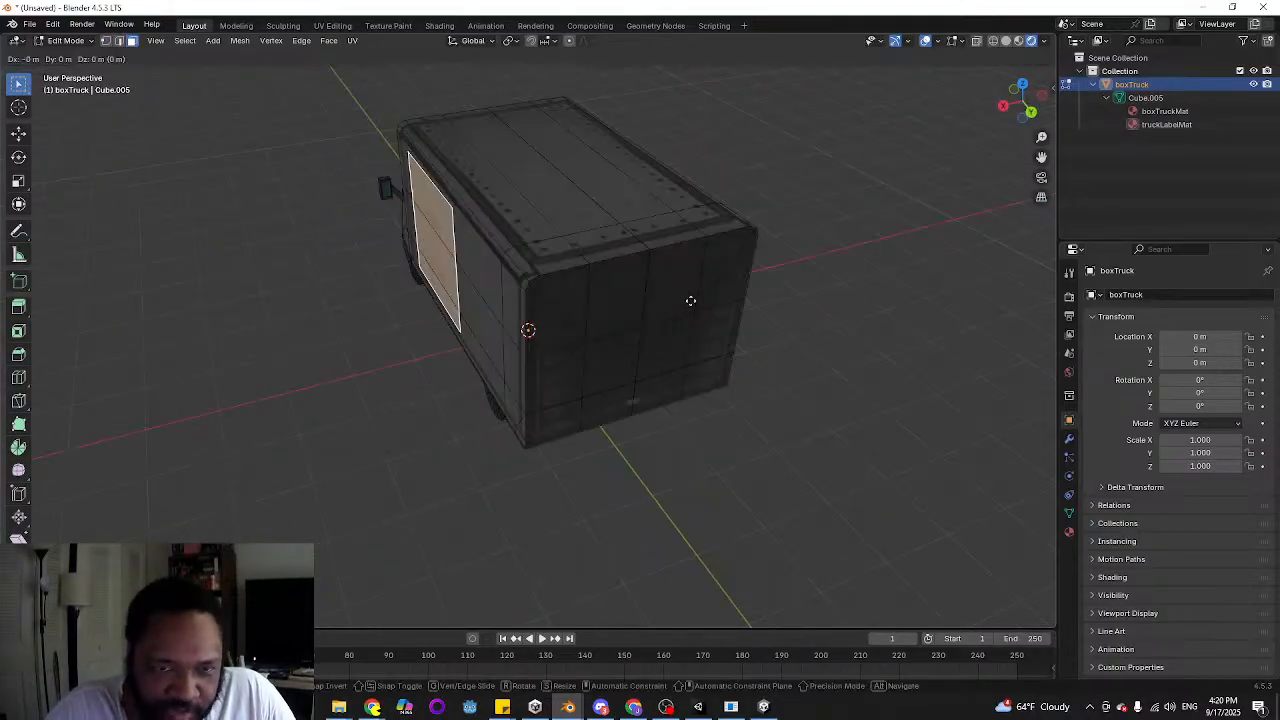
{"action": "key", "text": "x"}
{"action": "key", "text": "Escape"}
{"action": "key", "text": "g"}
{"action": "key", "text": "x"}
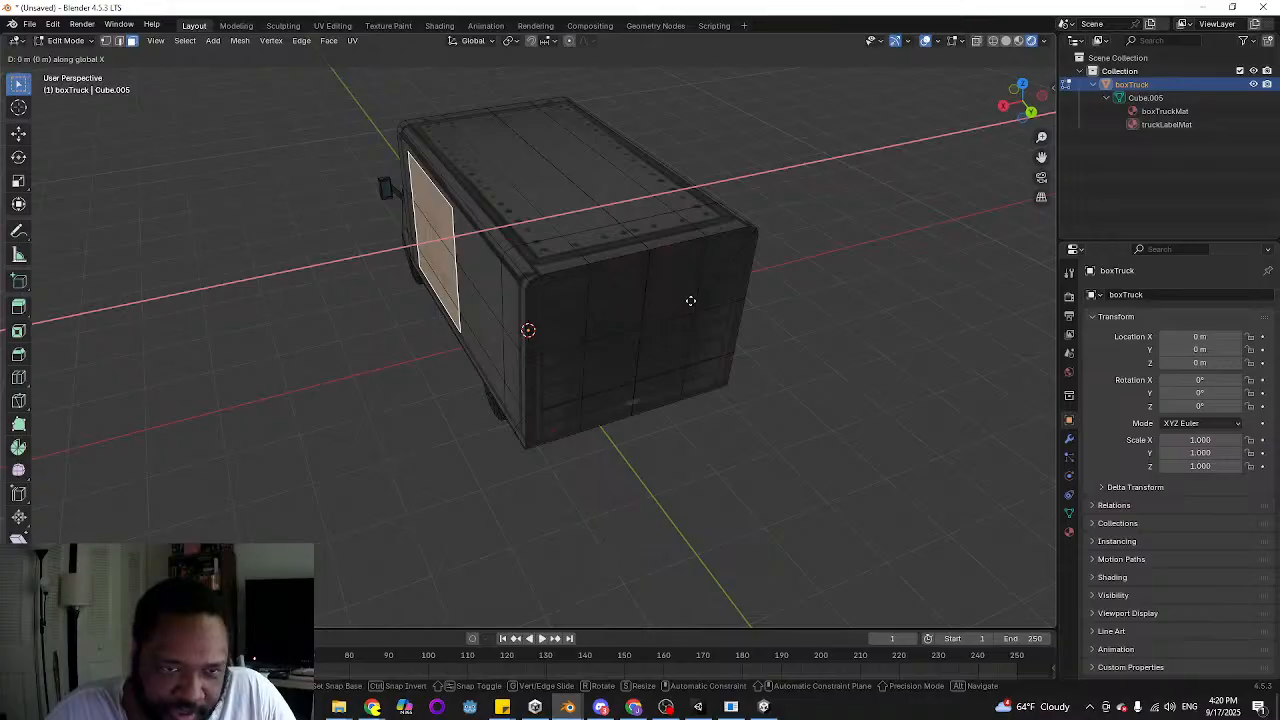
{"action": "left_click", "coordinate": [690, 301]}
{"action": "scroll", "coordinate": [428, 257], "scroll_direction": "up", "scroll_amount": 3}
{"action": "middle_click_drag", "start_coordinate": [384, 262], "coordinate": [429, 269]}
{"action": "scroll", "coordinate": [519, 269], "scroll_direction": "down", "scroll_amount": 3}
{"action": "middle_click_drag", "start_coordinate": [667, 222], "coordinate": [620, 205]}
Enable X-axis mirror editing and move the logo face along the X axis so both sides shift together
{"action": "left_click", "coordinate": [957, 59]}
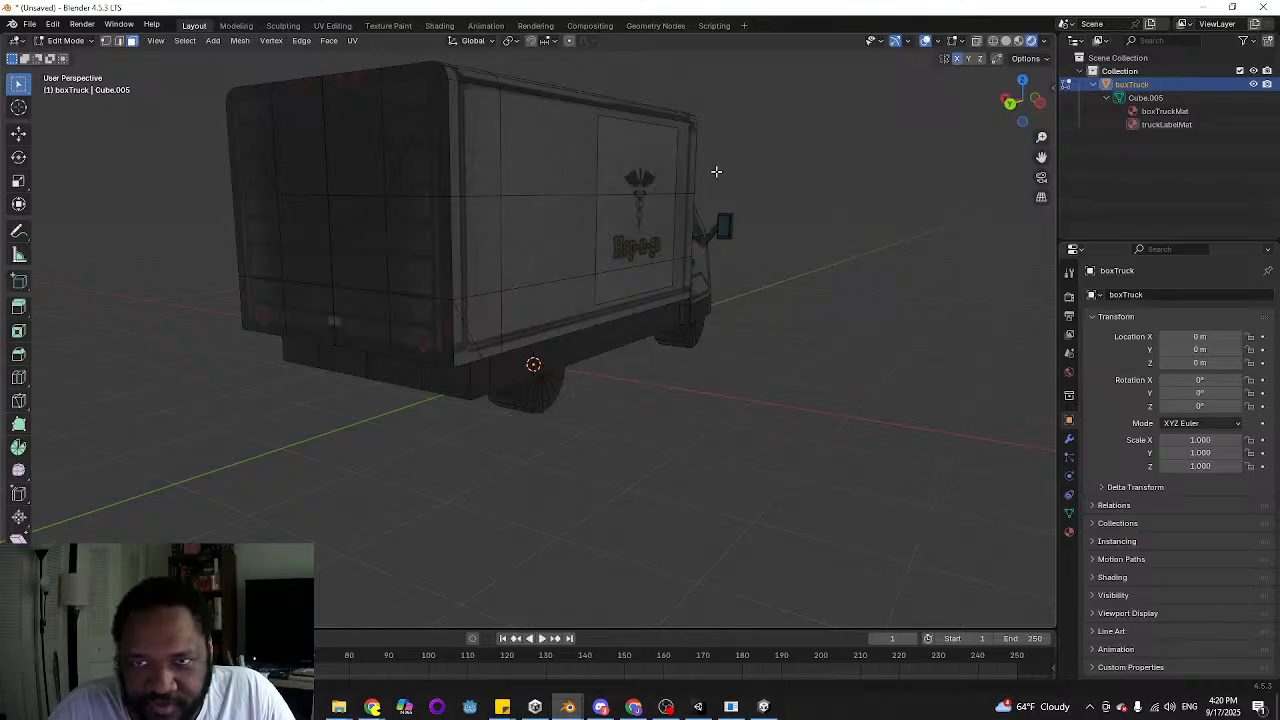
{"action": "middle_click_drag", "start_coordinate": [717, 172], "coordinate": [674, 295]}
{"action": "middle_click_drag", "start_coordinate": [840, 270], "coordinate": [630, 337]}
{"action": "key", "text": "g"}
{"action": "key", "text": "x"}
{"action": "left_click", "coordinate": [717, 326]}
{"action": "mouse_move", "coordinate": [424, 317]}
{"action": "middle_mouse_down"}
{"action": "mouse_move", "coordinate": [722, 323]}
{"action": "mouse_move", "coordinate": [474, 366]}
{"action": "mouse_move", "coordinate": [563, 394]}
{"action": "mouse_move", "coordinate": [657, 391]}
{"action": "mouse_move", "coordinate": [632, 420]}
{"action": "mouse_move", "coordinate": [586, 420]}
{"action": "mouse_move", "coordinate": [431, 328]}
{"action": "middle_mouse_up"}
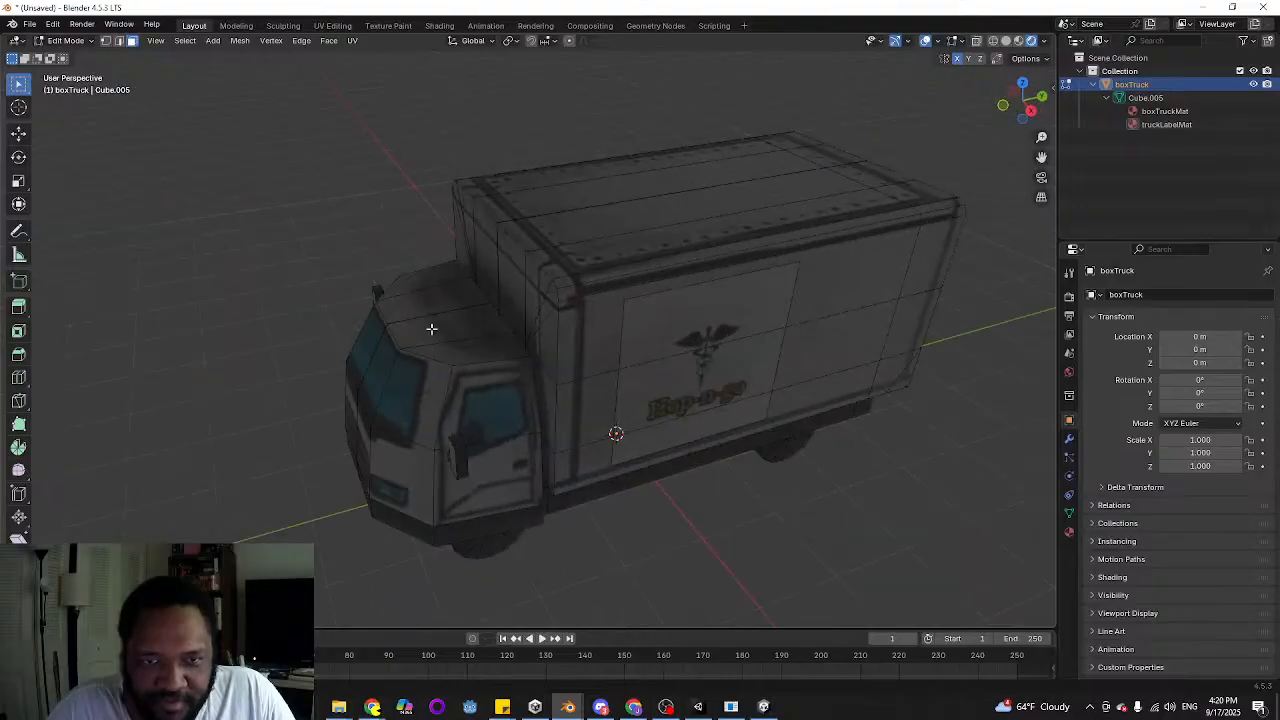
Export the truck as FBX with the Unity preset, overwriting boxTruck.fbx in the Vehicles folder
{"action": "left_click", "coordinate": [29, 24]}
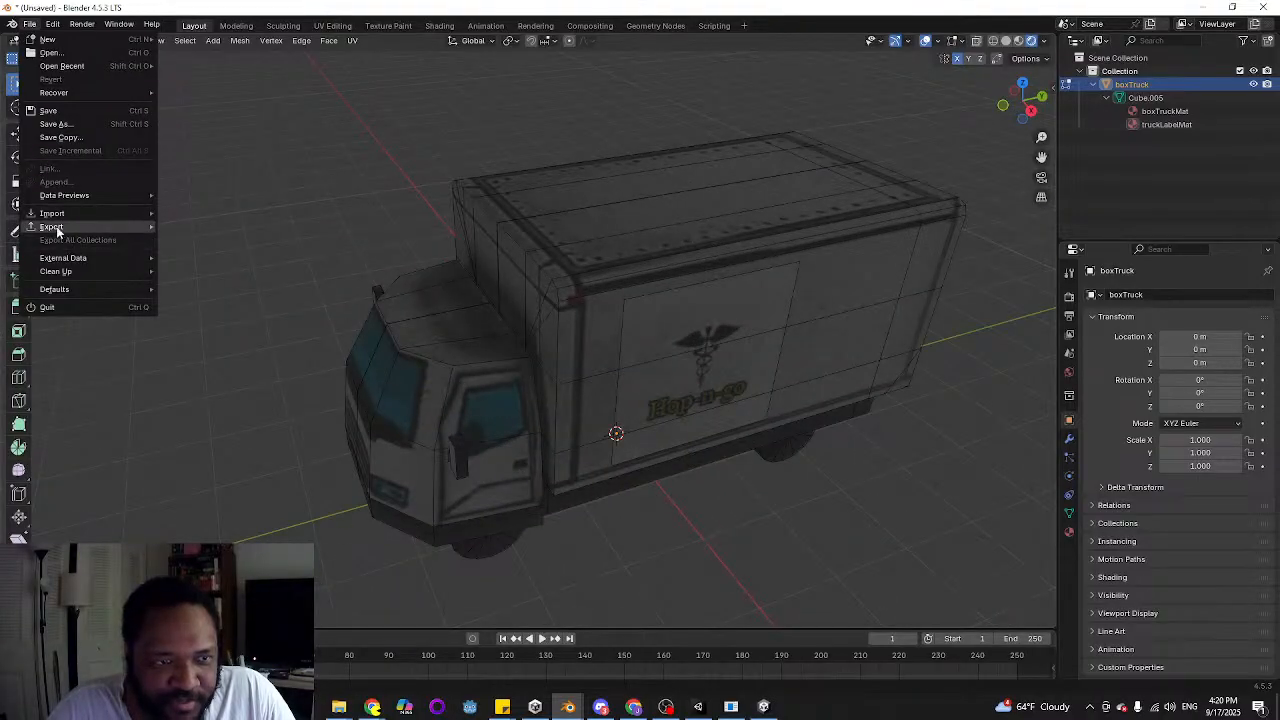
{"action": "mouse_move", "coordinate": [57, 229]}
{"action": "left_click", "coordinate": [215, 343]}
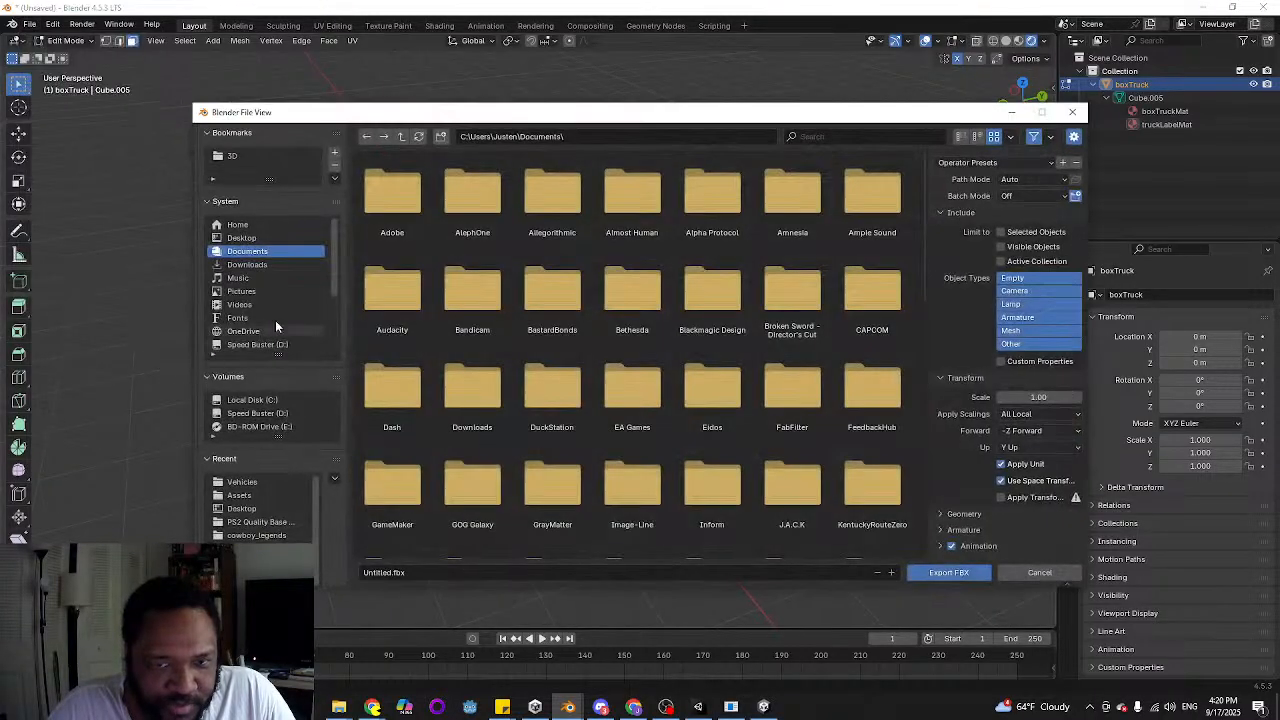
{"action": "left_click", "coordinate": [257, 481]}
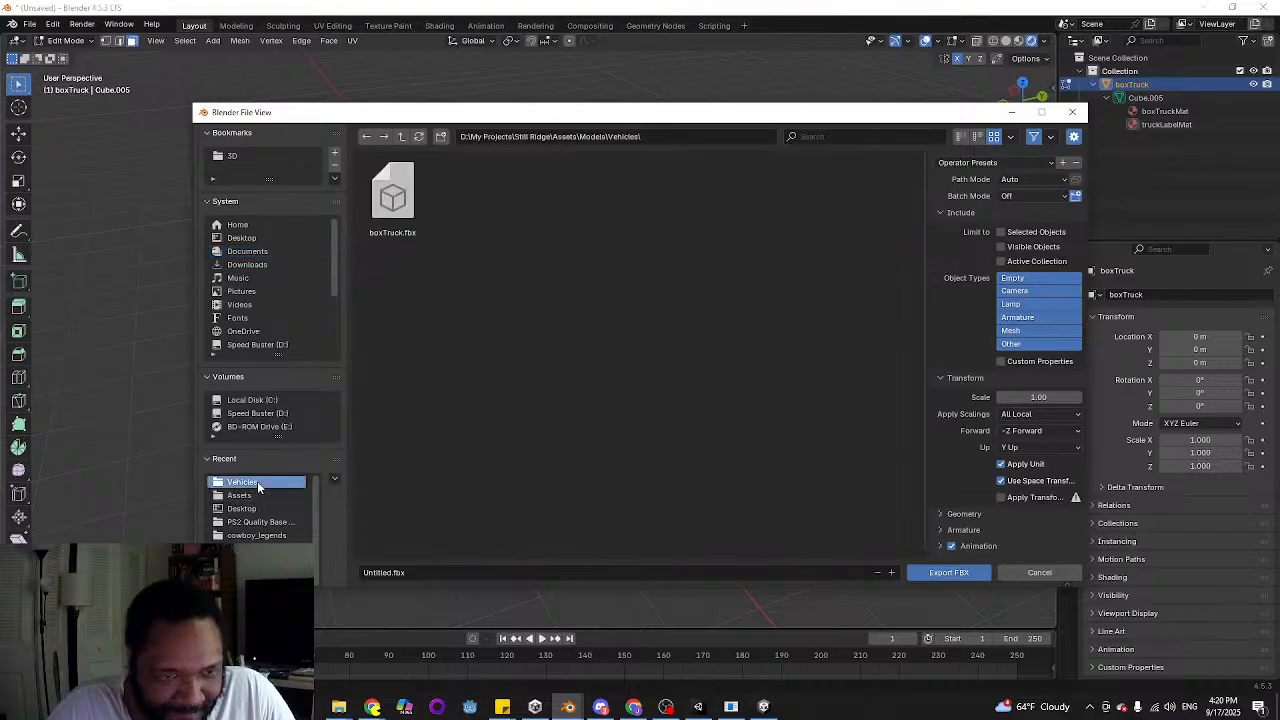
{"action": "left_click", "coordinate": [392, 198]}
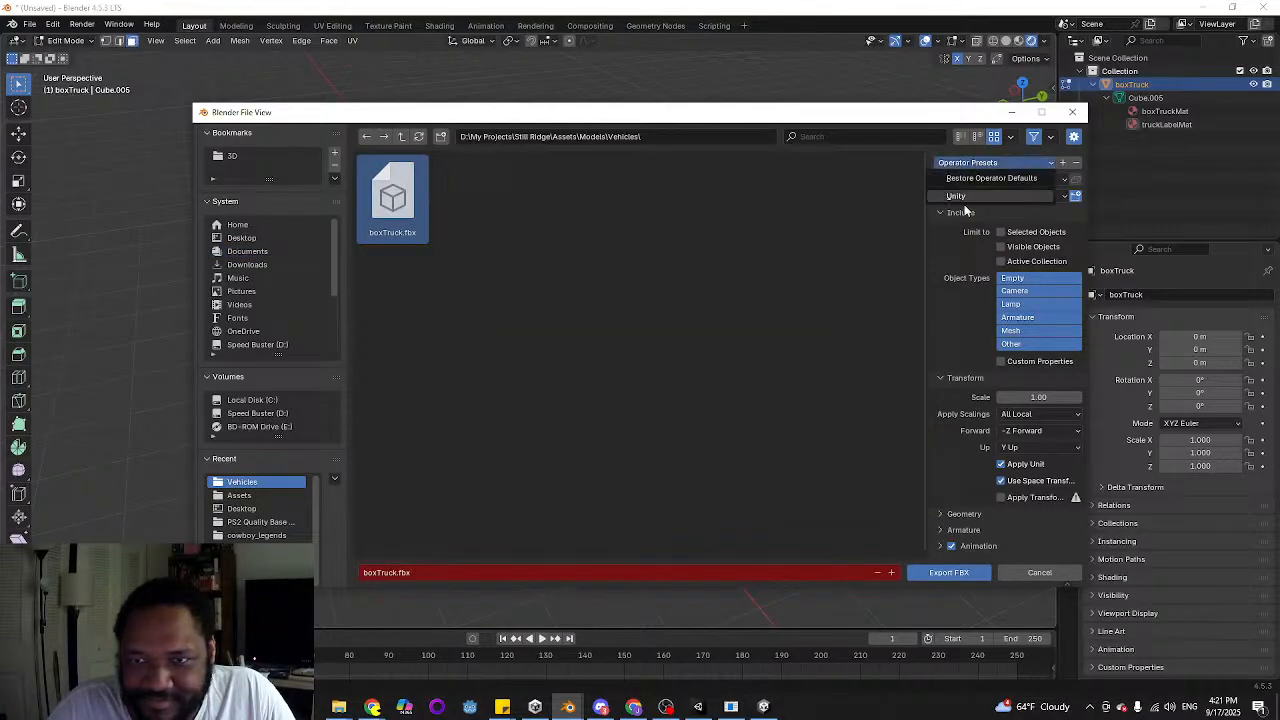
{"action": "left_click", "coordinate": [916, 575]}
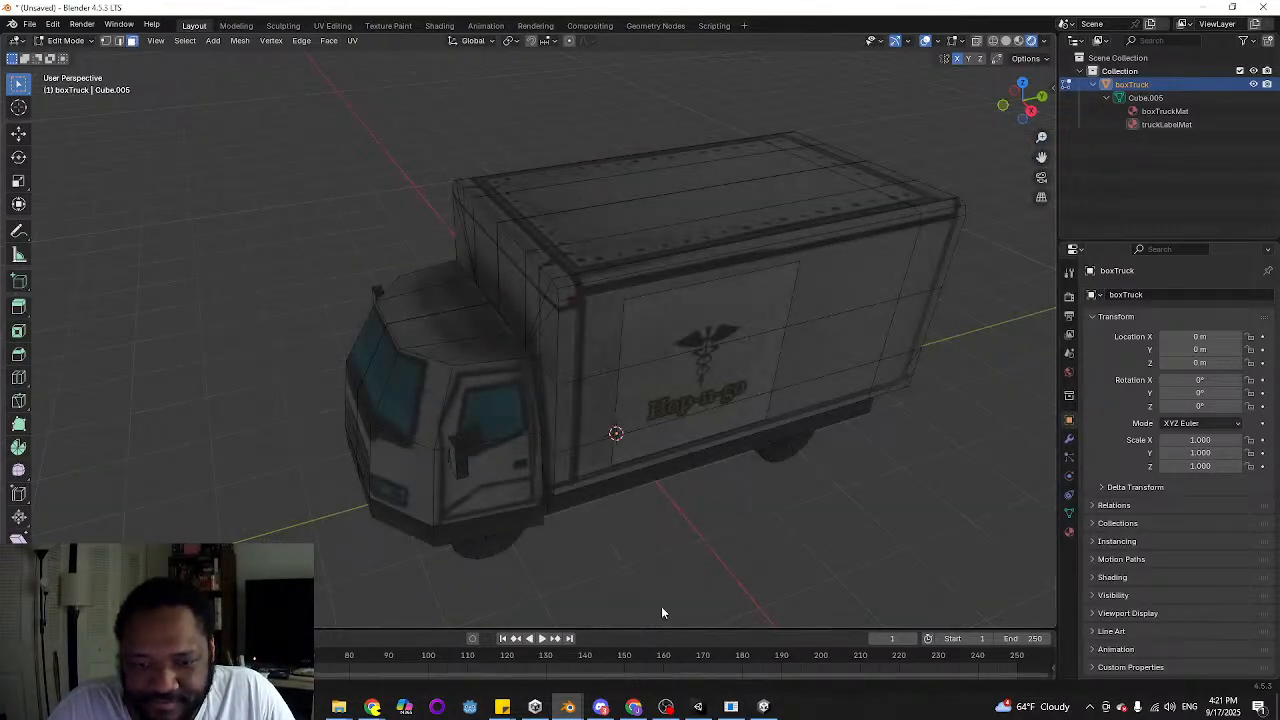
Switch to Unity and set the boxTruck's Y rotation to 90
{"action": "left_click", "coordinate": [699, 708]}
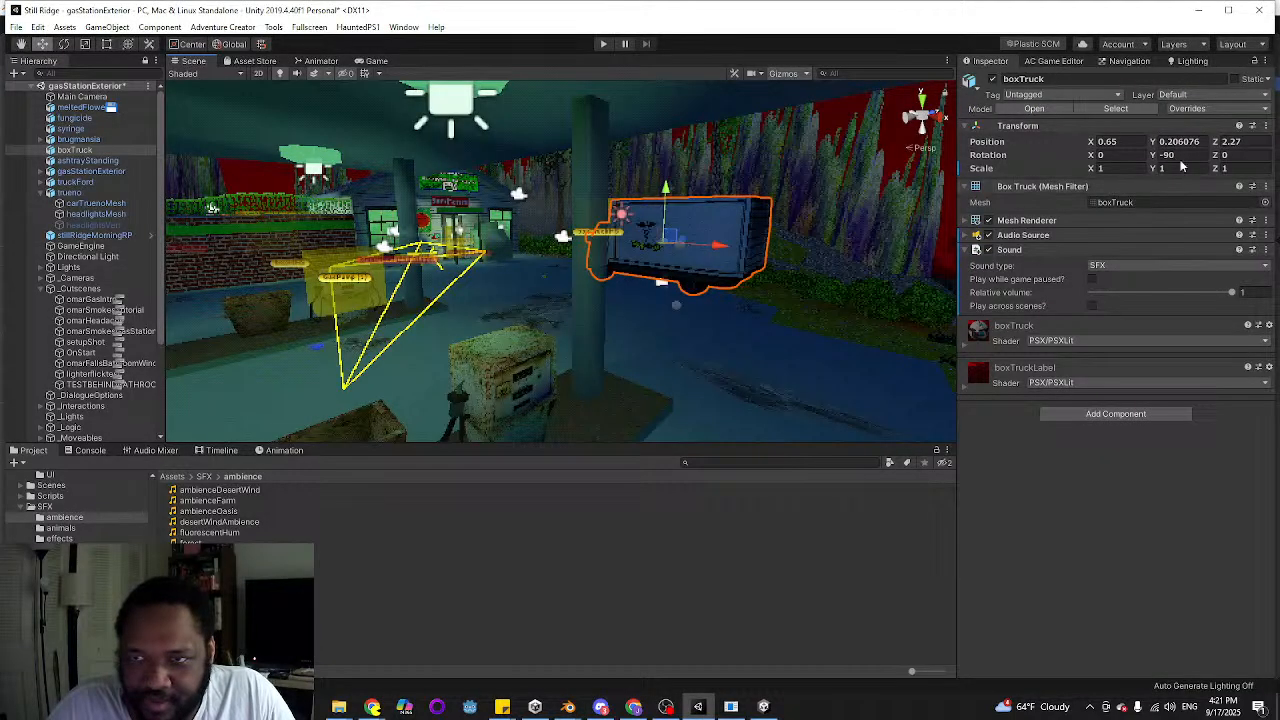
{"action": "type", "text": "0"}
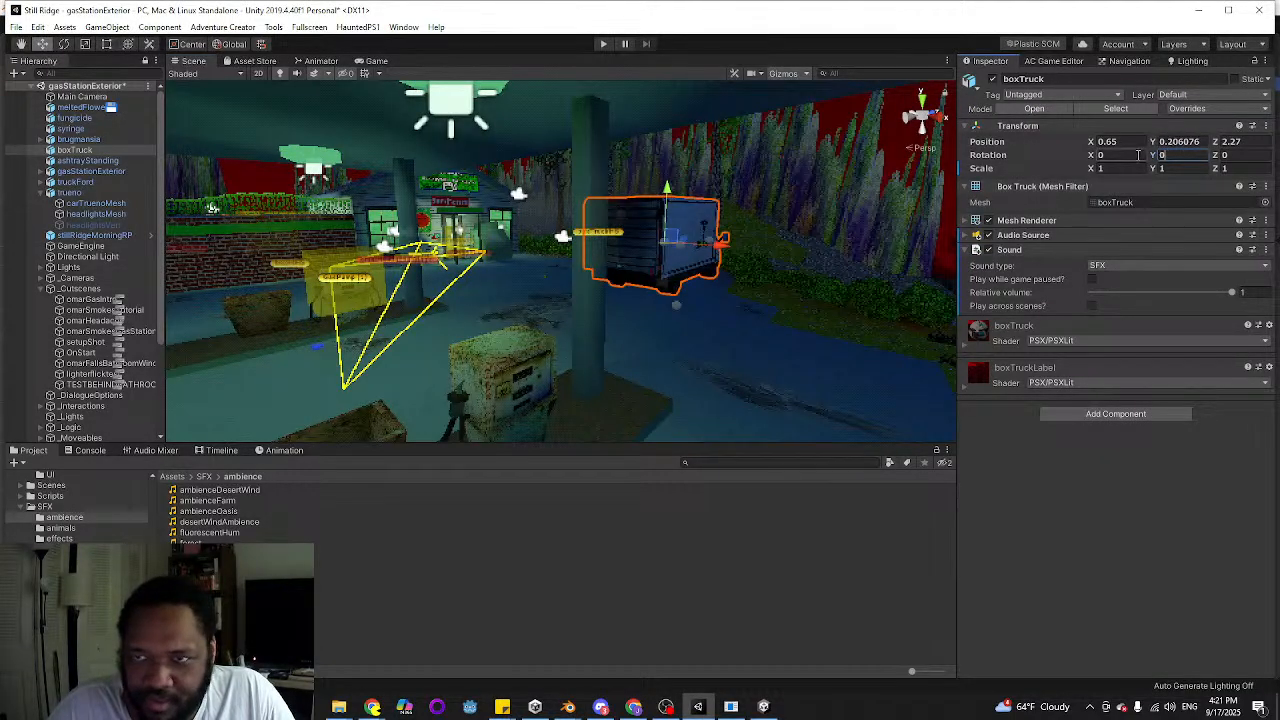
{"action": "type", "text": "90"}
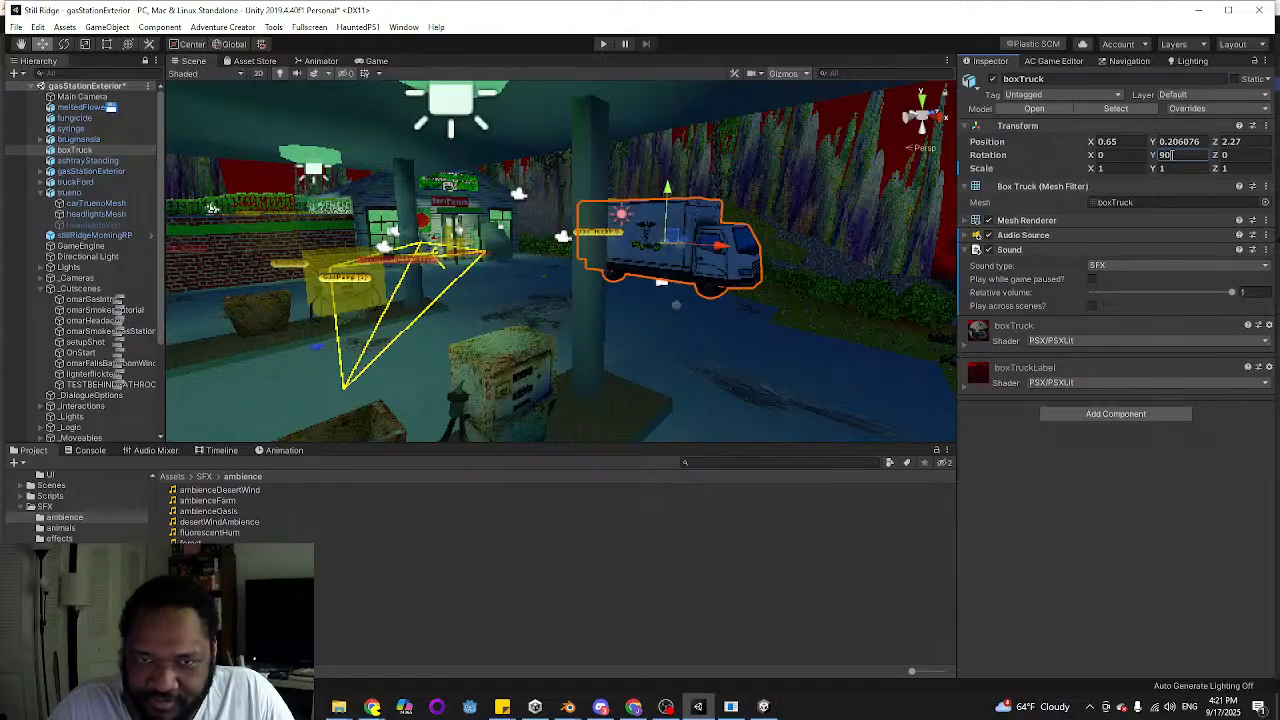
Examine the box truck's side logo from several angles and distances for z-fighting
{"action": "left_click_drag", "start_coordinate": [814, 237], "coordinate": [608, 254], "text": "alt"}
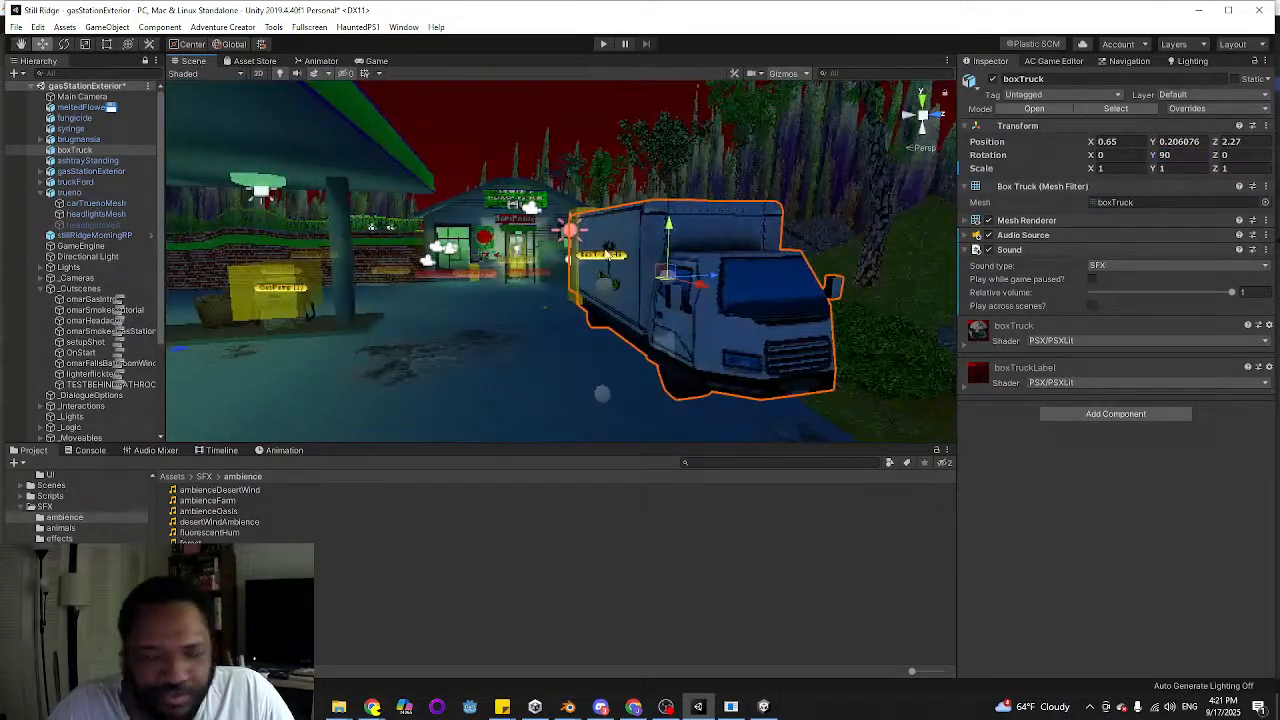
{"action": "right_click_drag", "start_coordinate": [608, 254], "coordinate": [690, 241]}
{"action": "key", "text": "w"}
{"action": "key", "text": "a"}
{"action": "key", "text": "s"}
{"action": "key", "text": "w"}
{"action": "left_click", "coordinate": [716, 240]}
{"action": "key", "text": "a"}
{"action": "key", "text": "d"}
{"action": "key", "text": "a"}
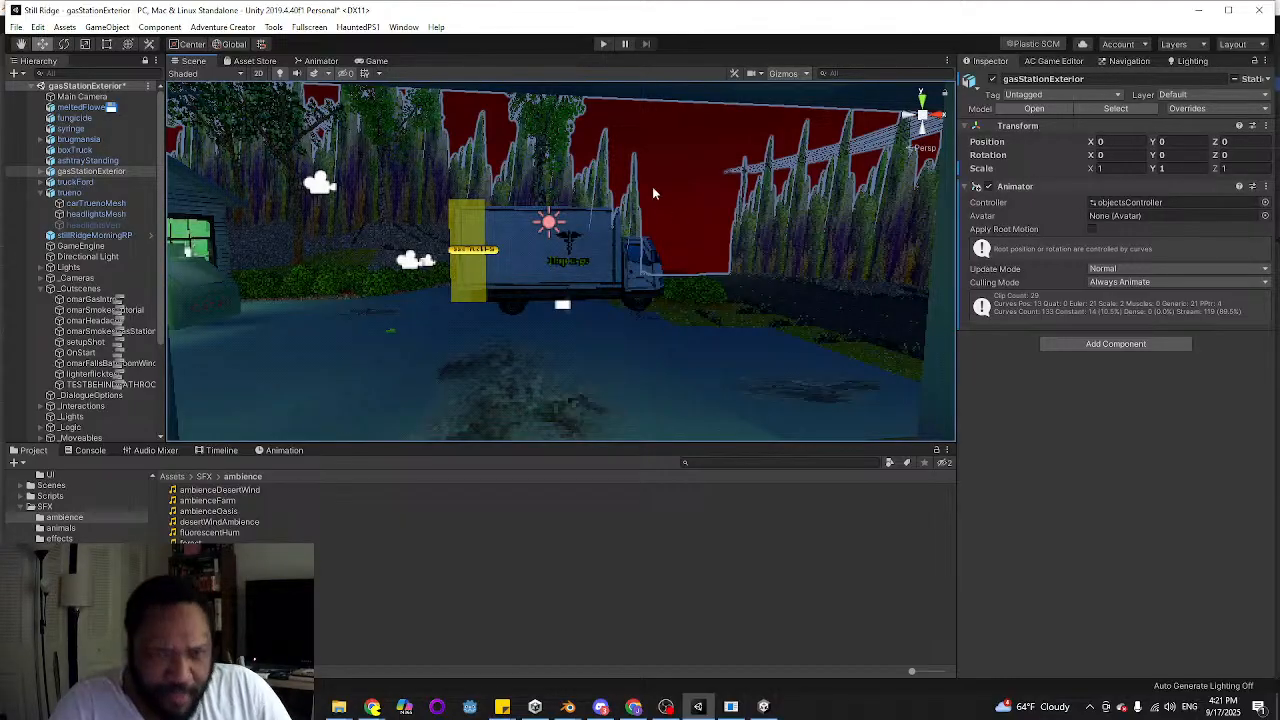
{"action": "right_click_drag", "start_coordinate": [585, 232], "coordinate": [545, 283]}
{"action": "key", "text": "w"}
{"action": "key", "text": "a"}
{"action": "key", "text": "d"}
{"action": "key", "text": "s"}
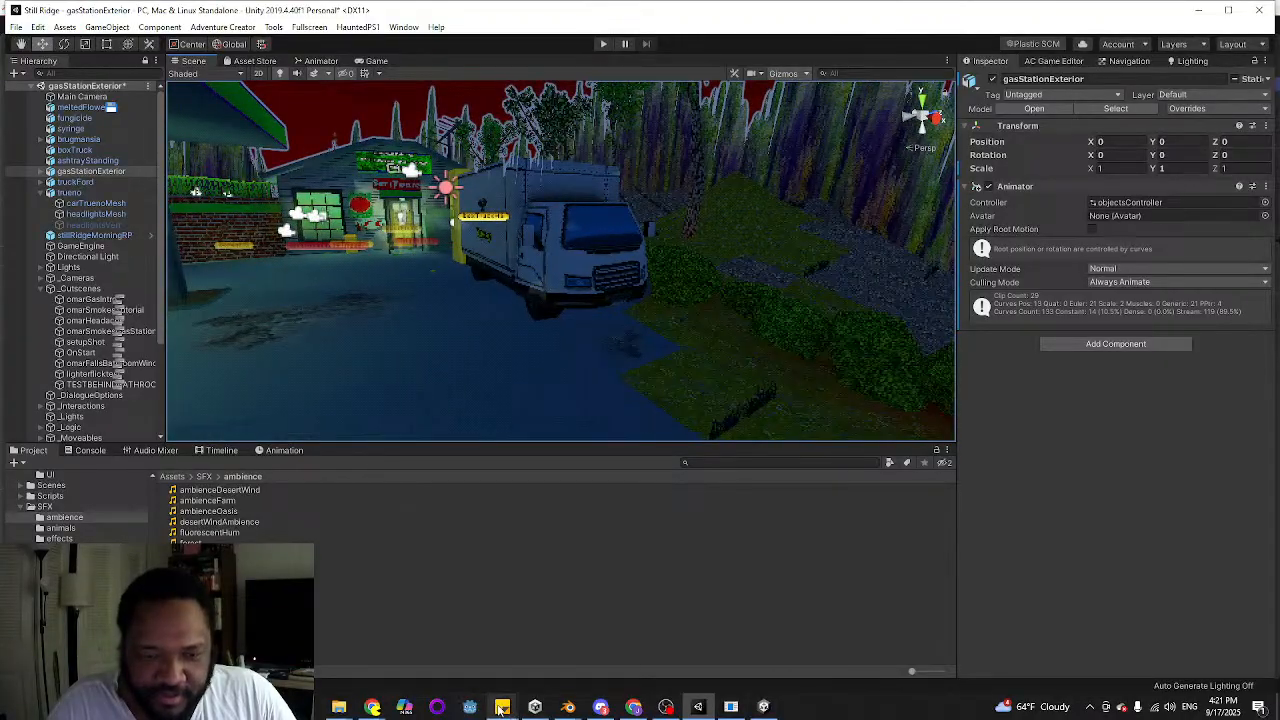
In the to-do sticky note, strike through "fix z-fighting on box truck logo"
{"action": "mouse_move", "coordinate": [502, 707]}
{"action": "left_click", "coordinate": [410, 645]}
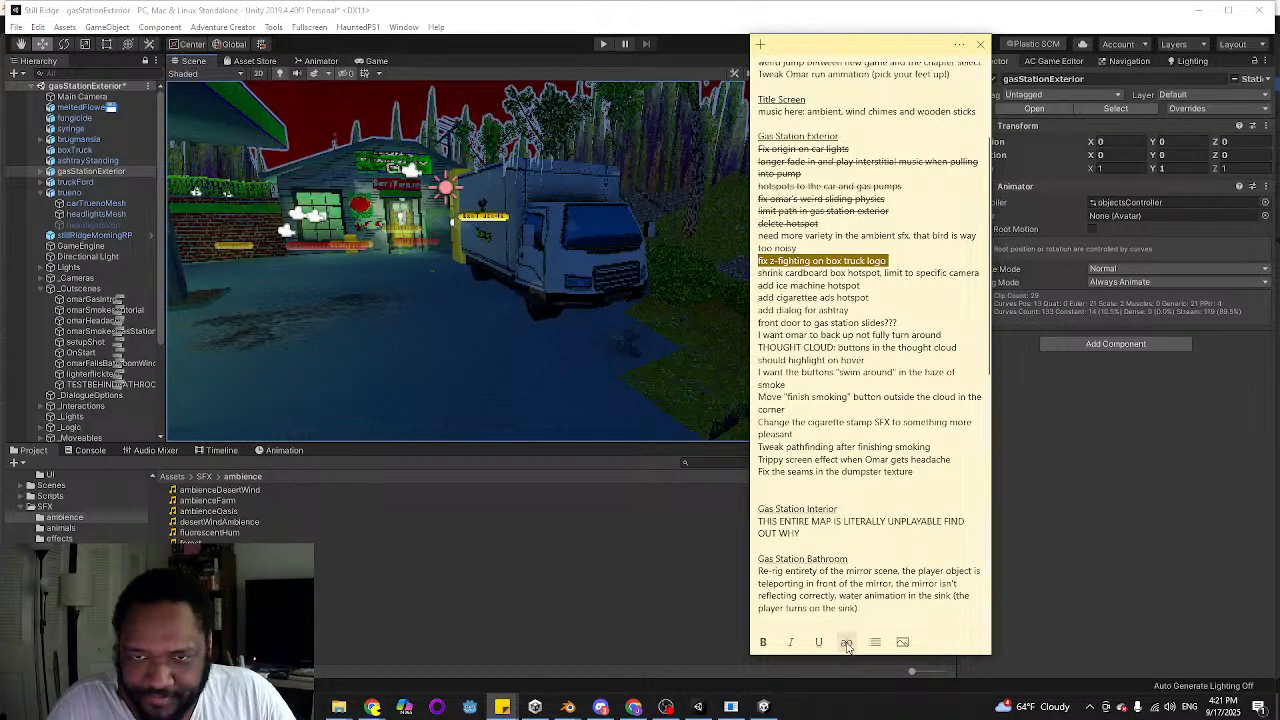
{"action": "left_click", "coordinate": [877, 298]}
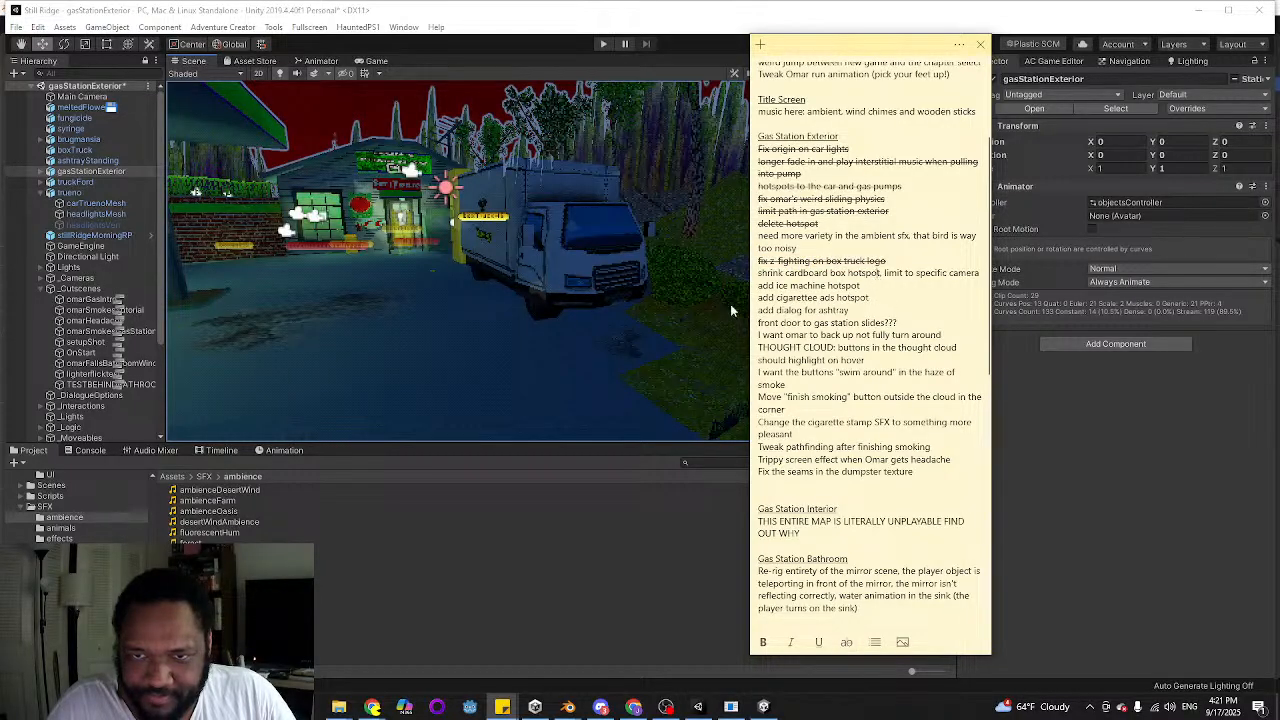
Select the boxesHS hotspot behind the gas station and move it along the X axis to -15.05
{"action": "right_click_drag", "start_coordinate": [301, 256], "coordinate": [638, 306]}
{"action": "key", "text": "w"}
{"action": "left_click", "coordinate": [586, 322]}
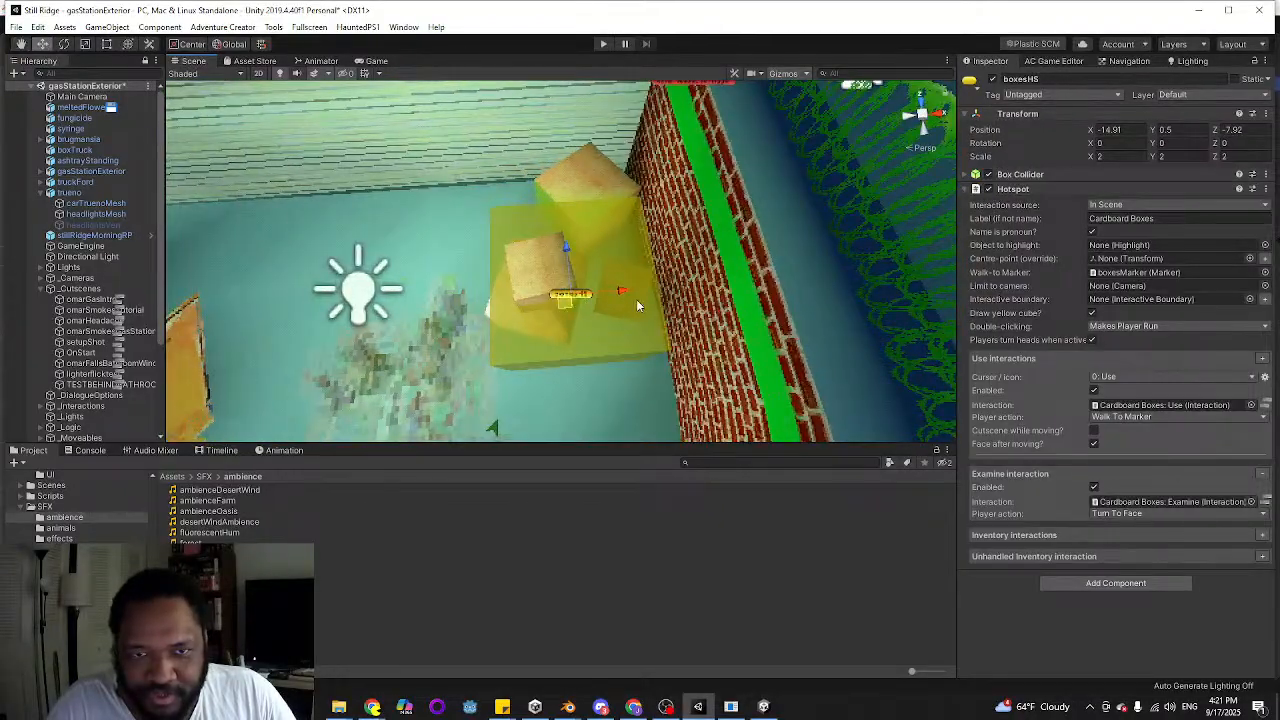
{"action": "left_click_drag", "start_coordinate": [624, 291], "coordinate": [616, 289]}
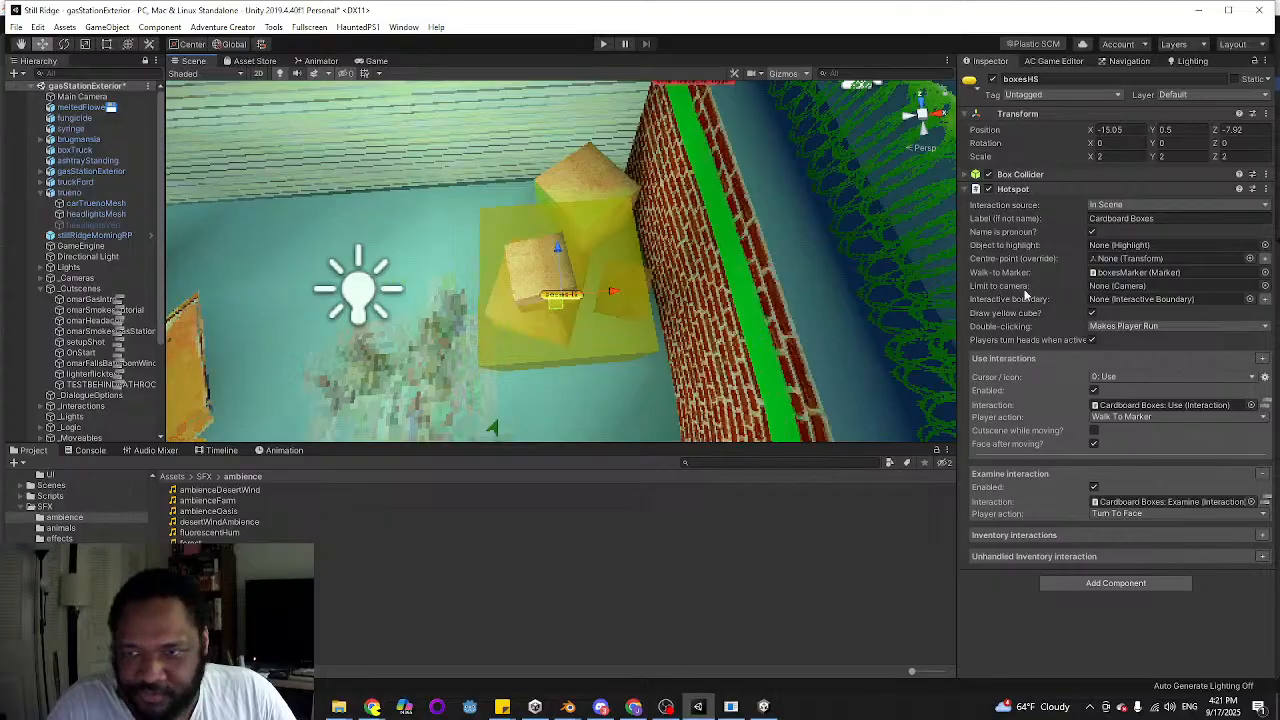
Check the cameras available for limiting the hotspot and inspect the ones behind the gas station to identify which covers the boxes
{"action": "left_click", "coordinate": [1265, 286]}
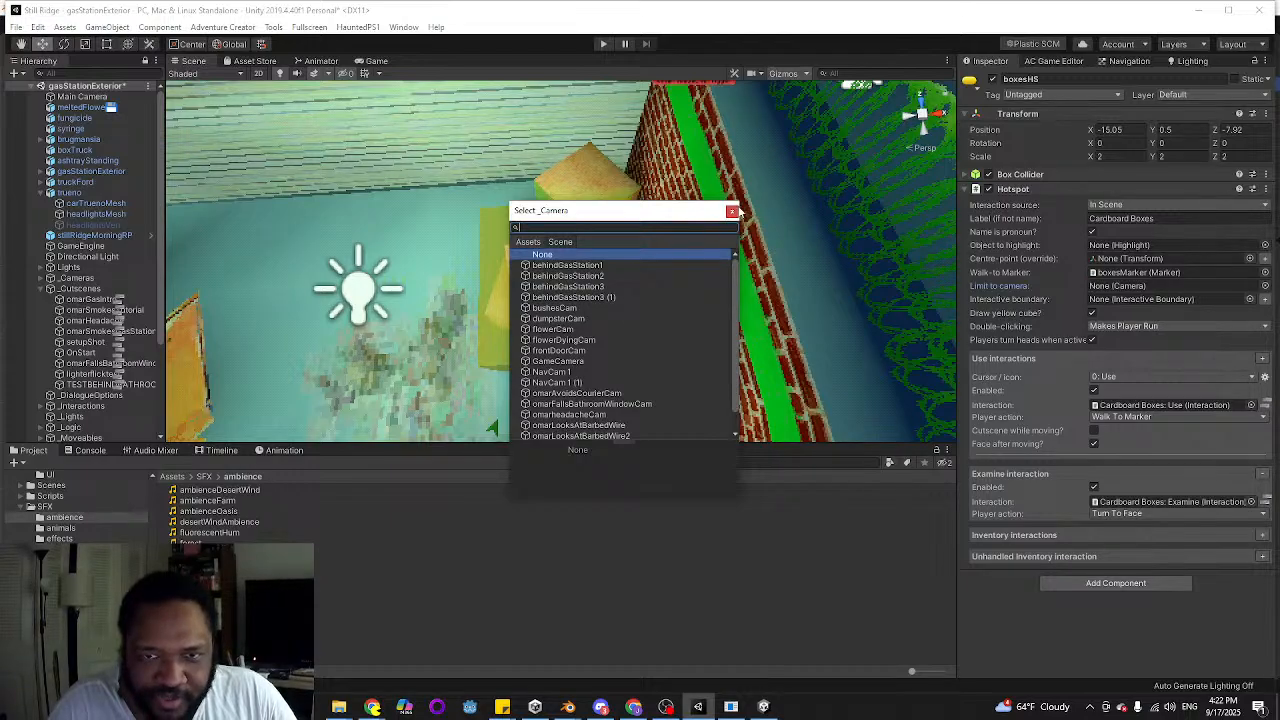
{"action": "left_click", "coordinate": [732, 212]}
{"action": "key", "text": "s"}
{"action": "right_click_drag", "start_coordinate": [783, 282], "coordinate": [700, 236]}
{"action": "left_click", "coordinate": [537, 297]}
{"action": "key", "text": "w"}
{"action": "key", "text": "a"}
{"action": "left_click", "coordinate": [543, 231]}
{"action": "key", "text": "a"}
{"action": "left_click", "coordinate": [564, 225]}
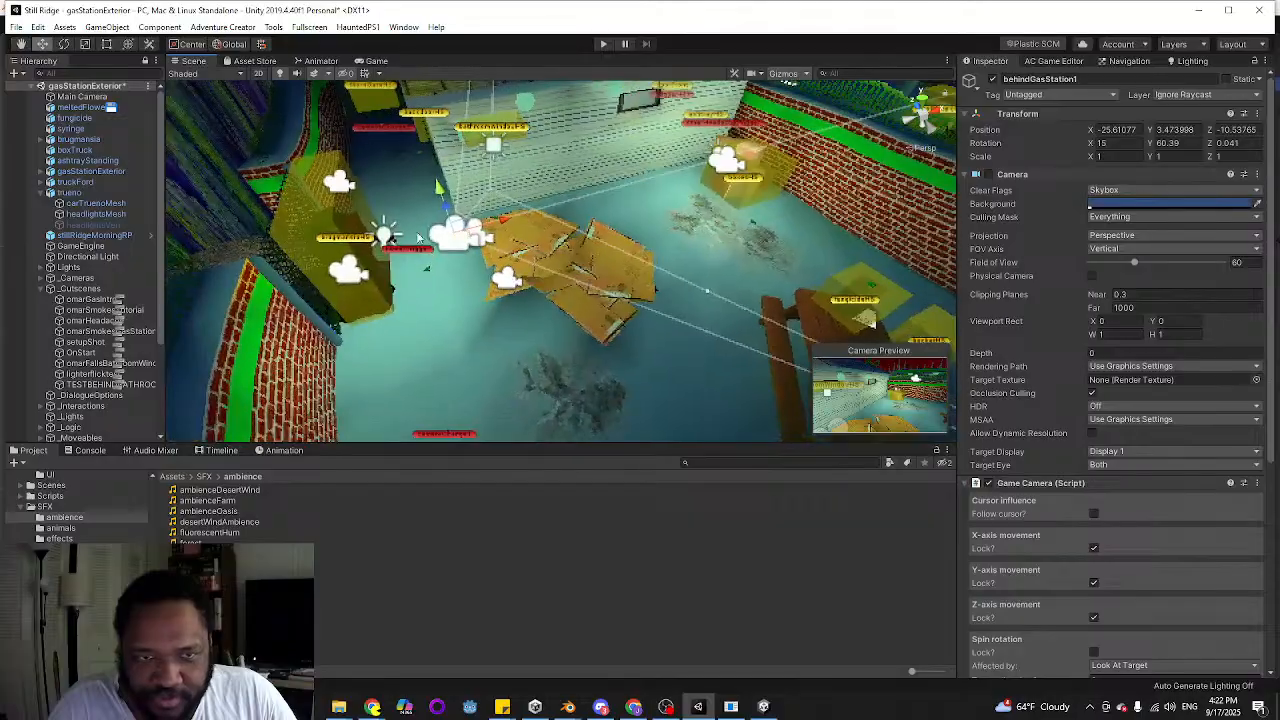
Limit the boxesHS hotspot to the behindGasStation1 camera
{"action": "key", "text": "w"}
{"action": "right_click_drag", "start_coordinate": [600, 178], "coordinate": [664, 167]}
{"action": "left_click", "coordinate": [643, 182]}
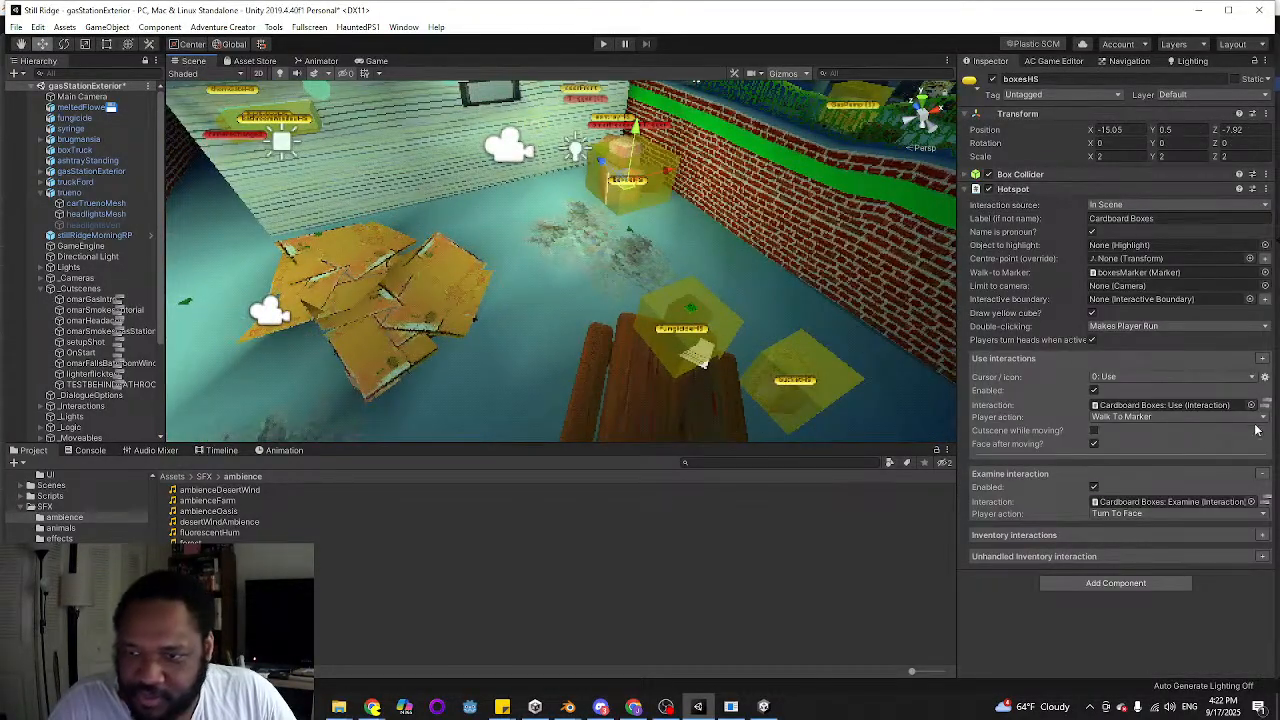
{"action": "left_click", "coordinate": [1264, 286]}
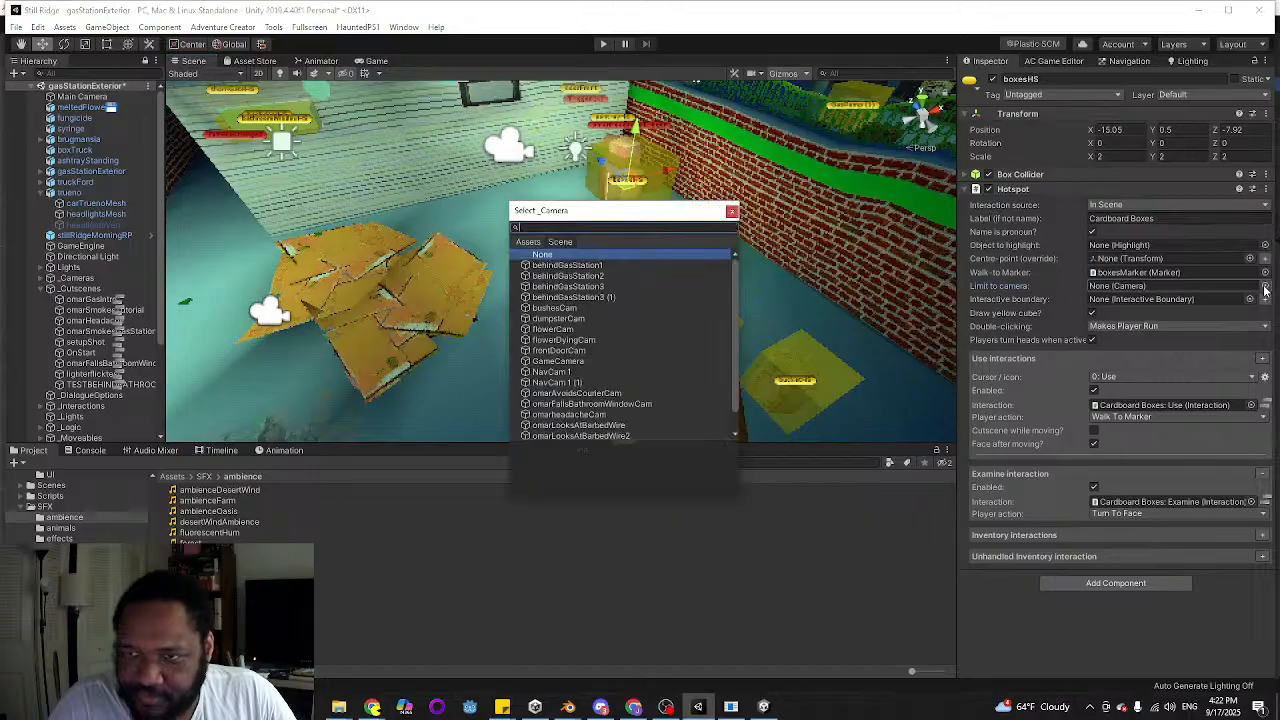
{"action": "double_click", "coordinate": [647, 266]}
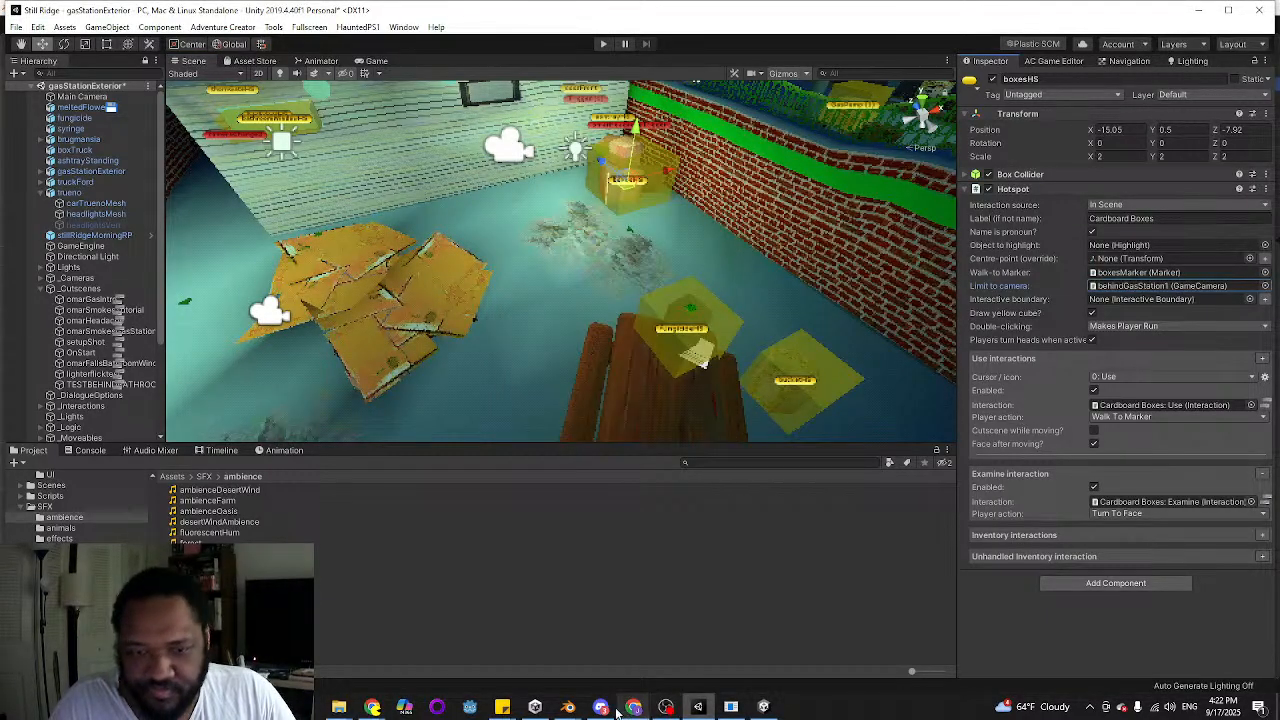
In the to-do sticky note, strike through "shrink cardboard box hotspot, limit to specific camera"
{"action": "mouse_move", "coordinate": [502, 707]}
{"action": "left_click", "coordinate": [427, 649]}
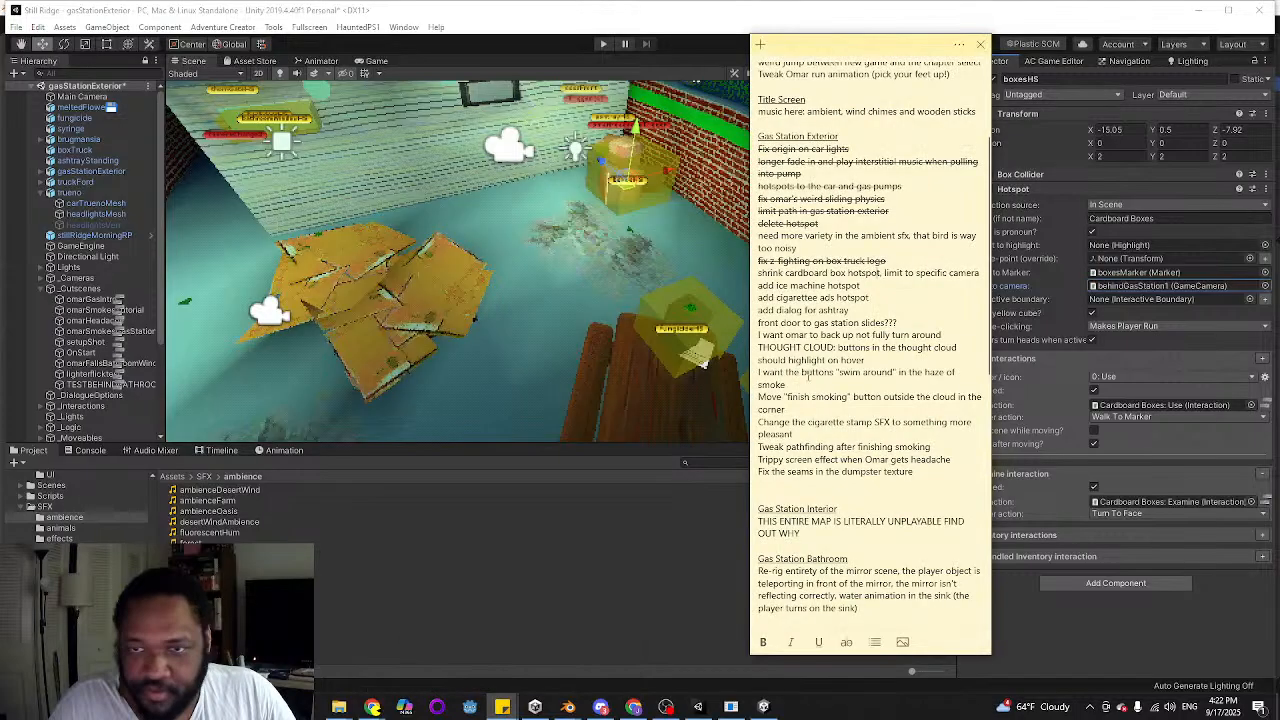
{"action": "triple_click", "coordinate": [883, 273]}
{"action": "left_click", "coordinate": [845, 642]}
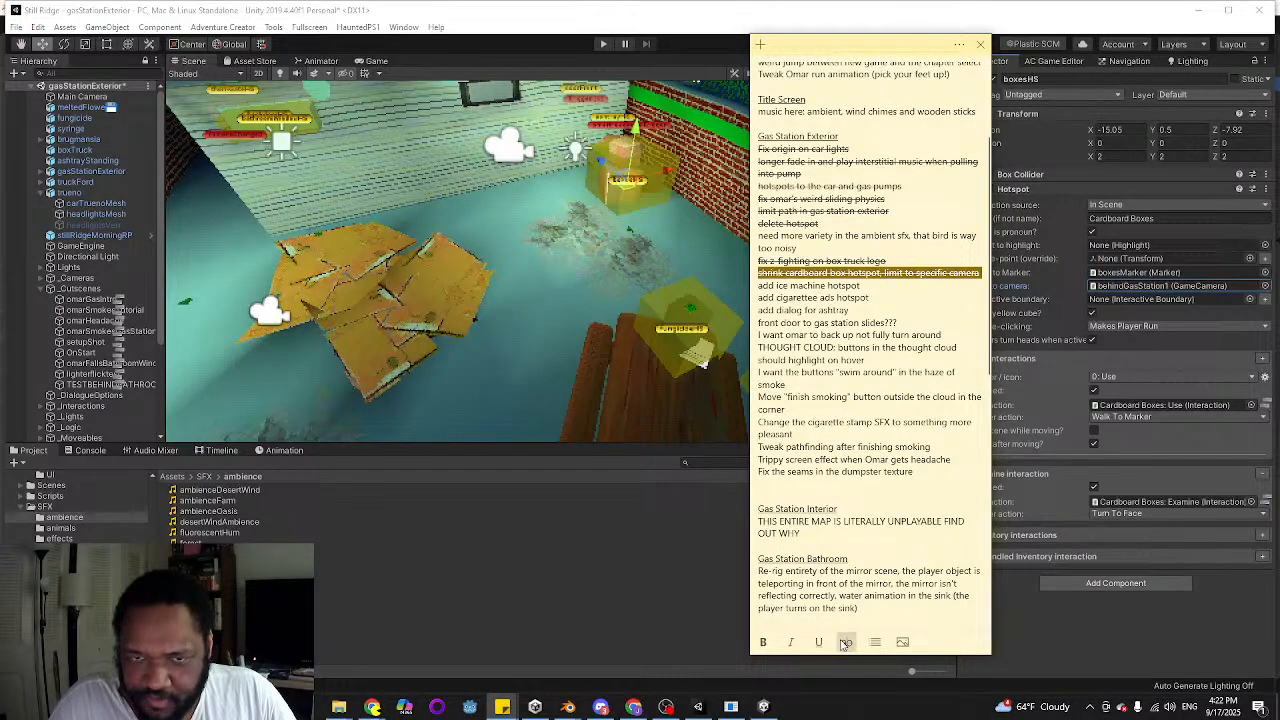
Duplicate a gas pump hotspot and move the copy to the ice machine, at about X -10.81, Z 2.07
{"action": "right_click_drag", "start_coordinate": [673, 298], "coordinate": [164, 390]}
{"action": "key", "text": "w"}
{"action": "left_click", "coordinate": [756, 313]}
{"action": "key", "text": "w"}
{"action": "key", "text": "ctrl+d"}
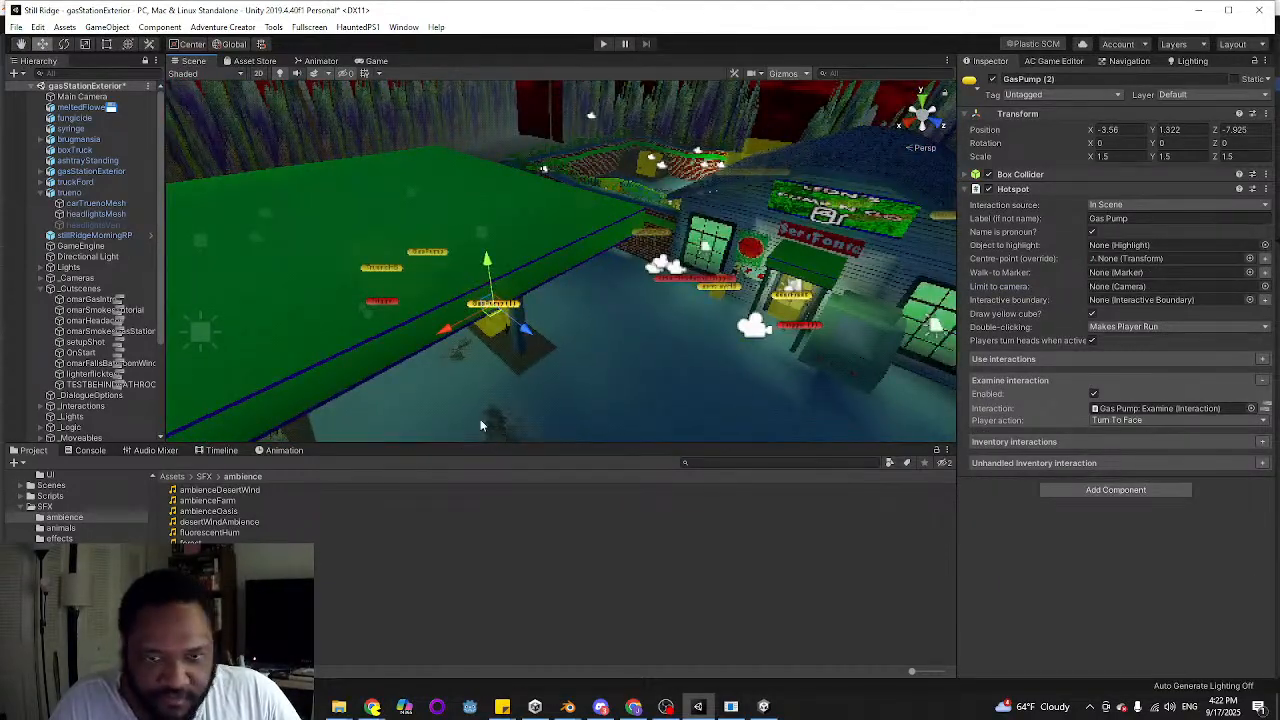
{"action": "left_click_drag", "start_coordinate": [523, 333], "coordinate": [716, 370]}
{"action": "key", "text": "d"}
{"action": "right_click_drag", "start_coordinate": [716, 370], "coordinate": [578, 415]}
{"action": "key", "text": "s"}
{"action": "left_click_drag", "start_coordinate": [472, 396], "coordinate": [956, 107]}
{"action": "key", "text": "f"}
Scale the copied hotspot to 2 on all axes and shift it over the ice machine to about X -11.06, Z 2.32
{"action": "left_click", "coordinate": [1116, 158]}
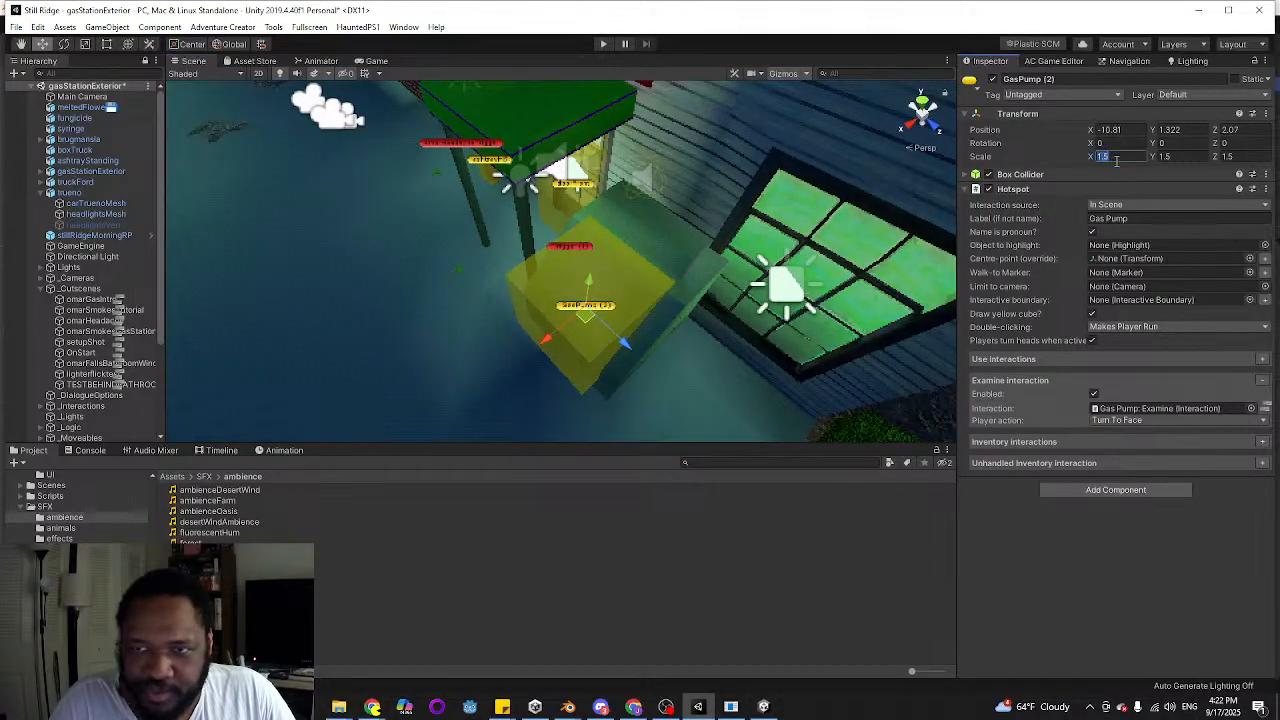
{"action": "type", "text": "2"}
{"action": "key", "text": "Tab"}
{"action": "type", "text": "2"}
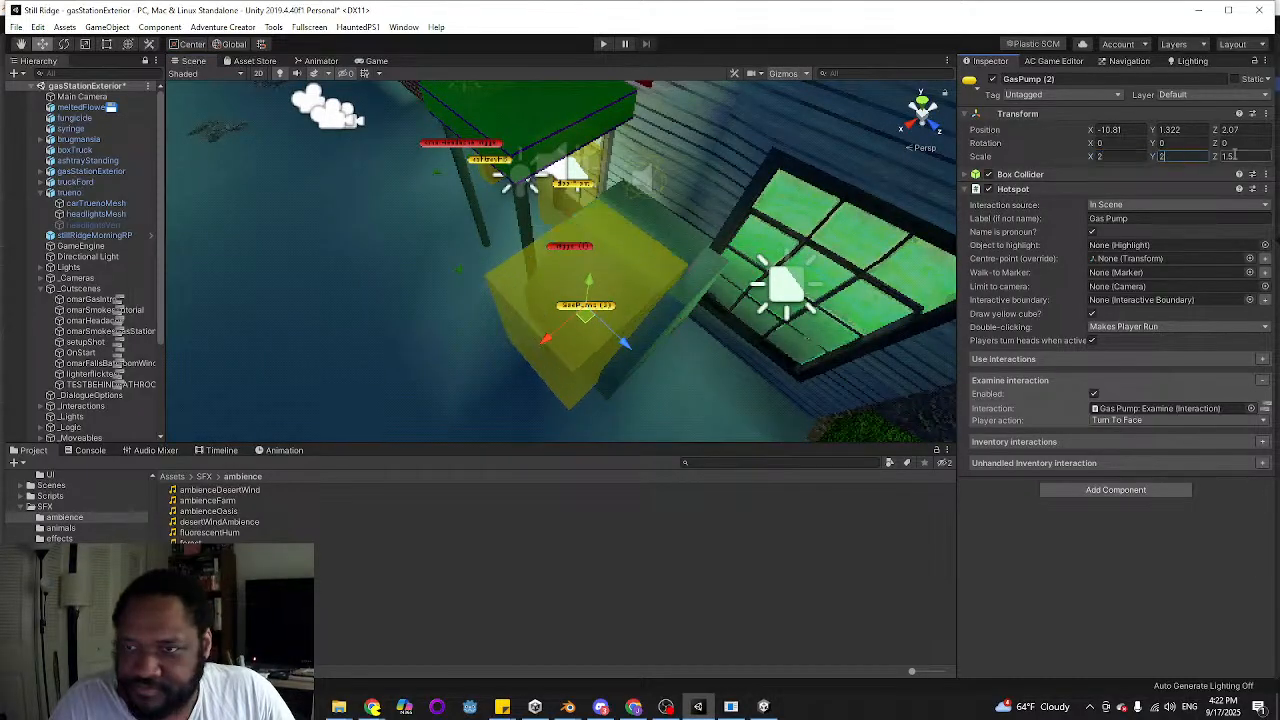
{"action": "key", "text": "Tab"}
{"action": "type", "text": "2"}
{"action": "left_click_drag", "start_coordinate": [552, 345], "coordinate": [646, 342]}
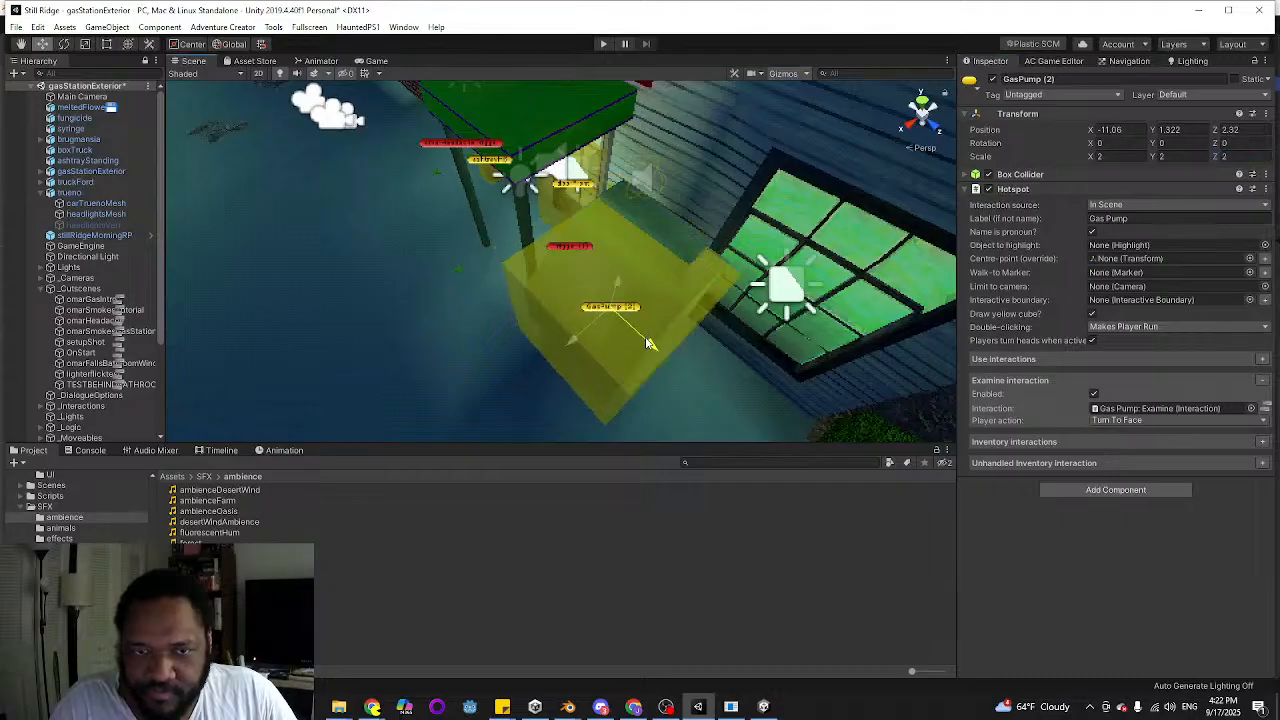
Rename the copied hotspot object IceMachineHS and set its label to Ice Machine
{"action": "left_click", "coordinate": [1065, 77]}
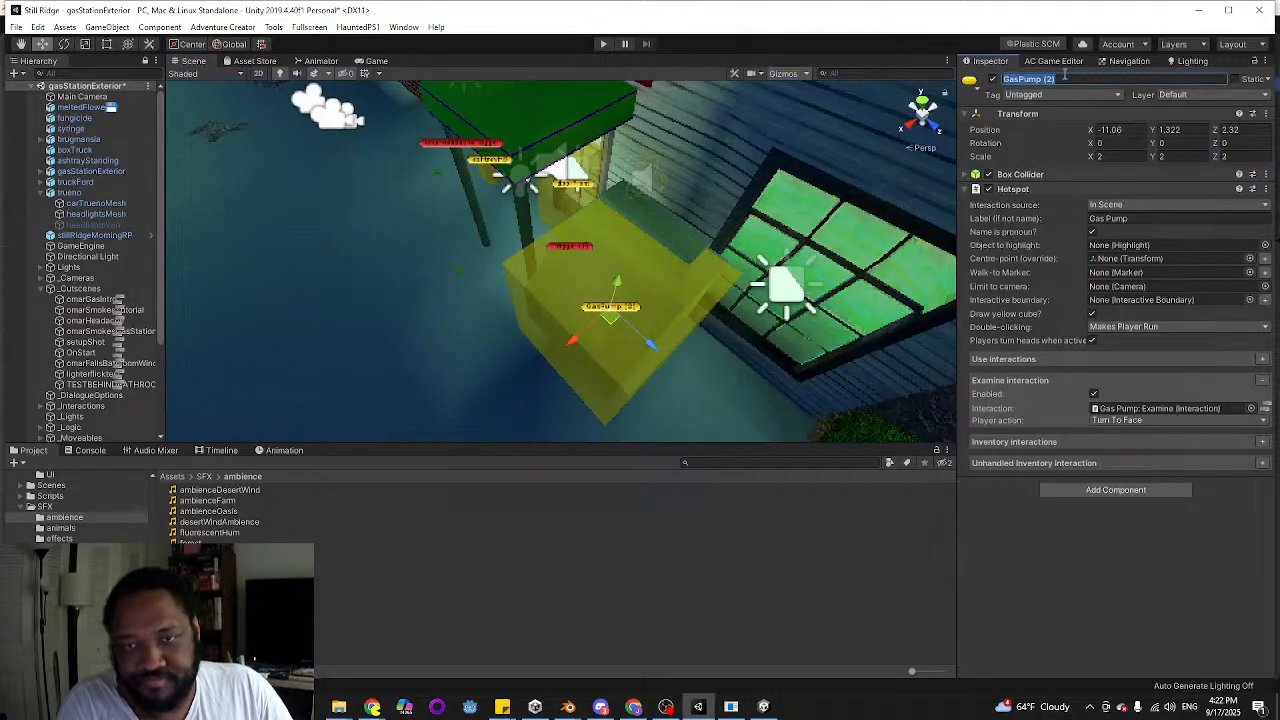
{"action": "type", "text": "Ice Machine"}
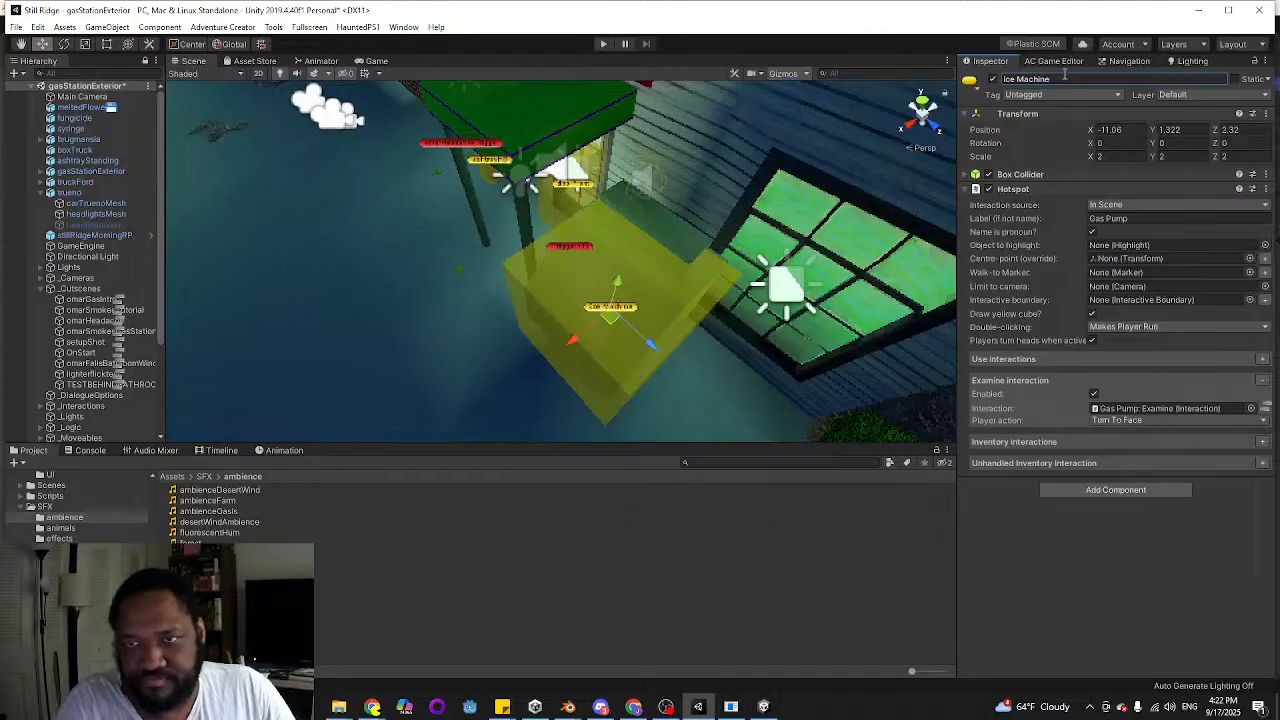
{"action": "left_click", "coordinate": [1046, 79]}
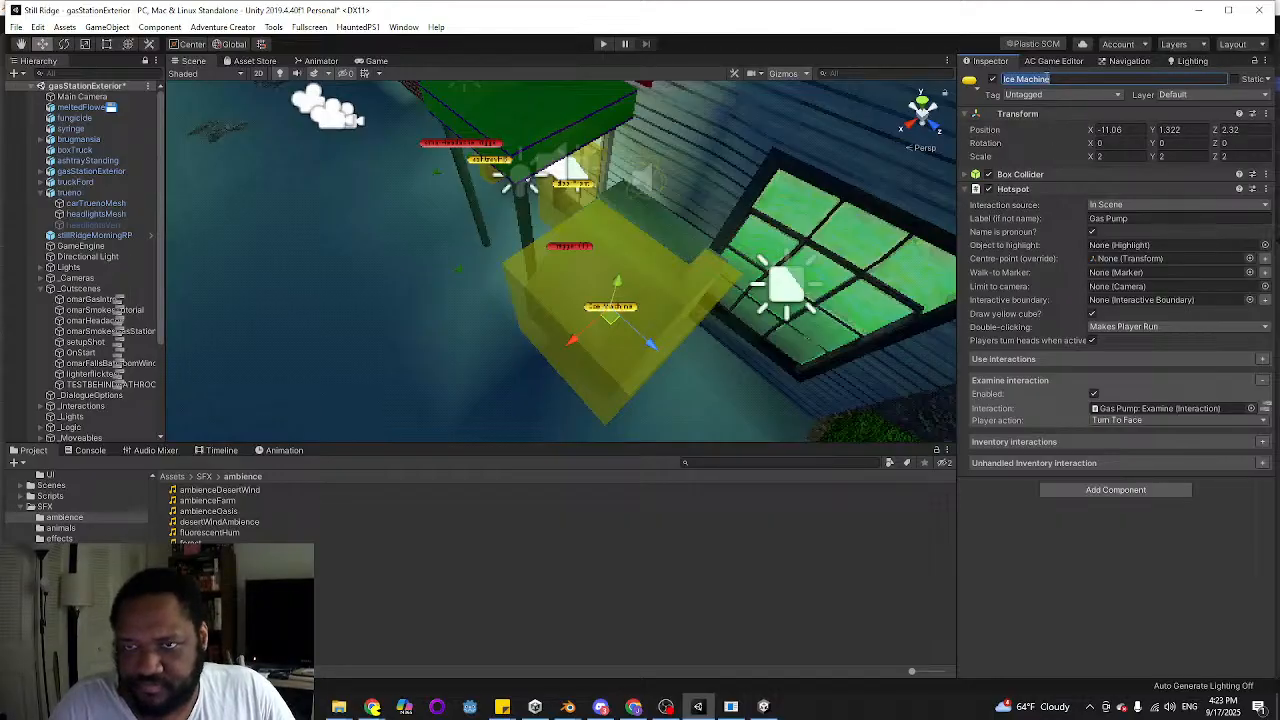
{"action": "type", "text": "IceMachineHS"}
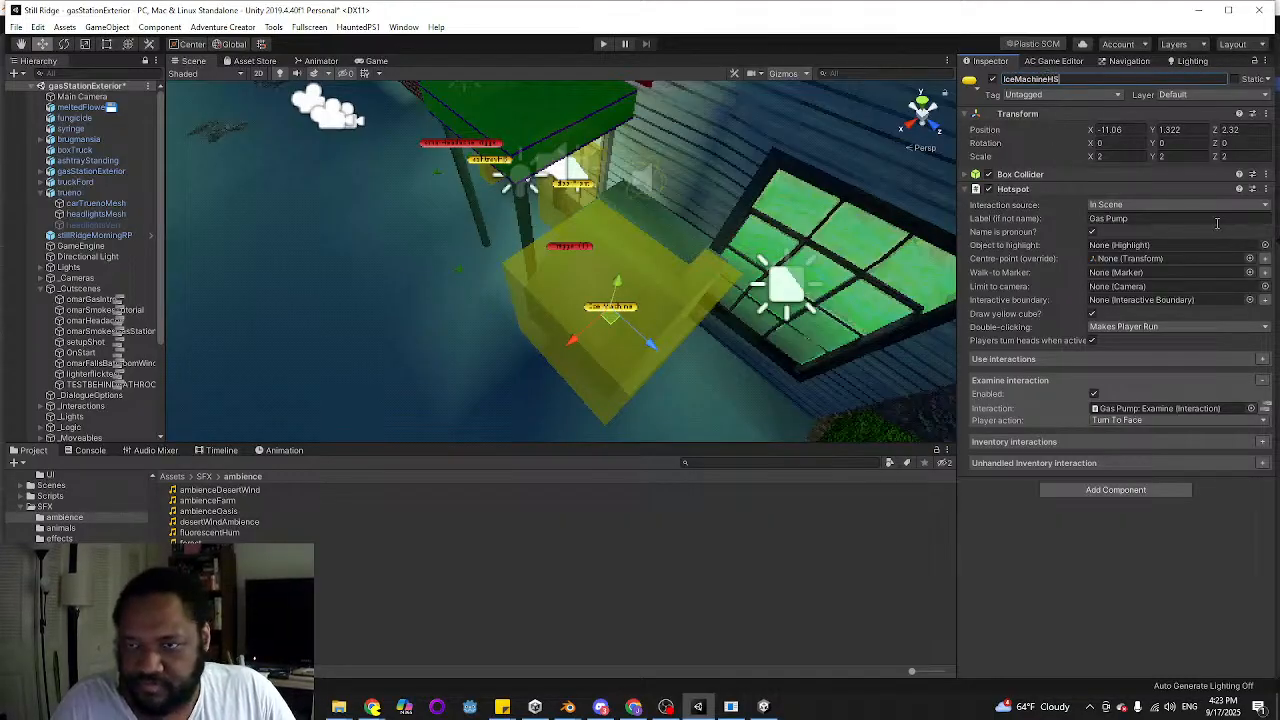
{"action": "left_click", "coordinate": [1142, 216]}
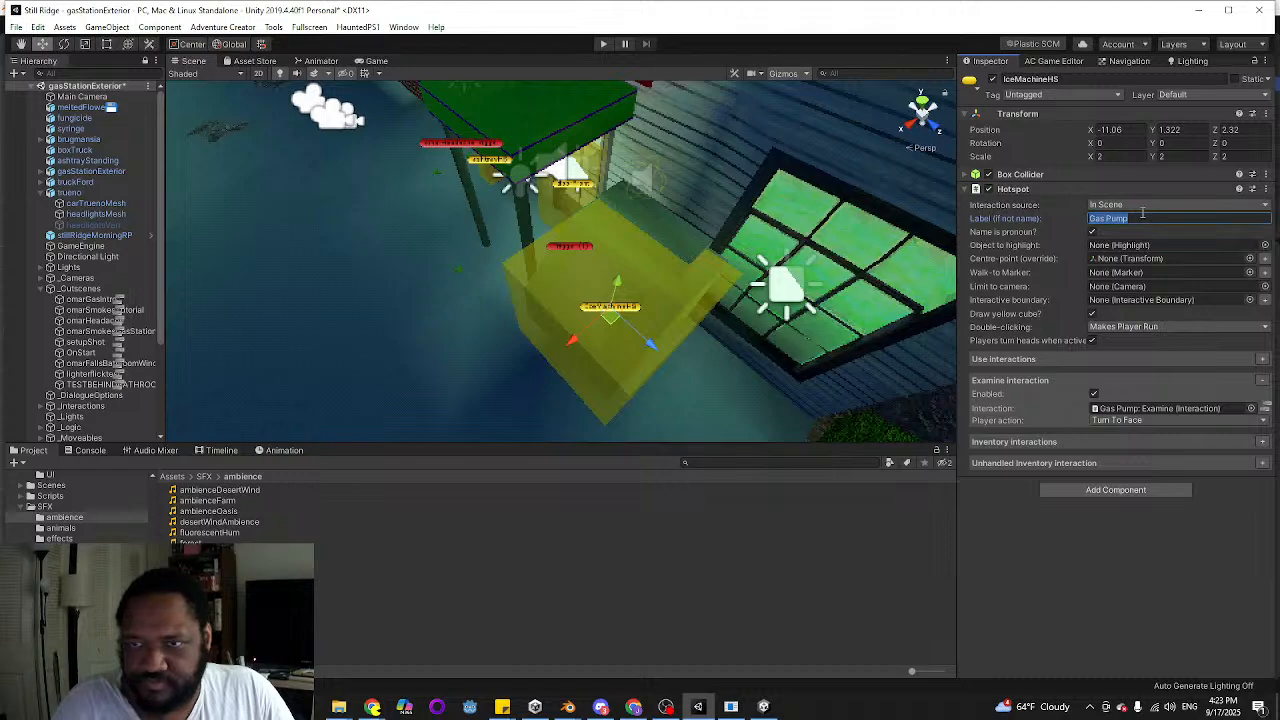
{"action": "key", "text": "BackSpace"}
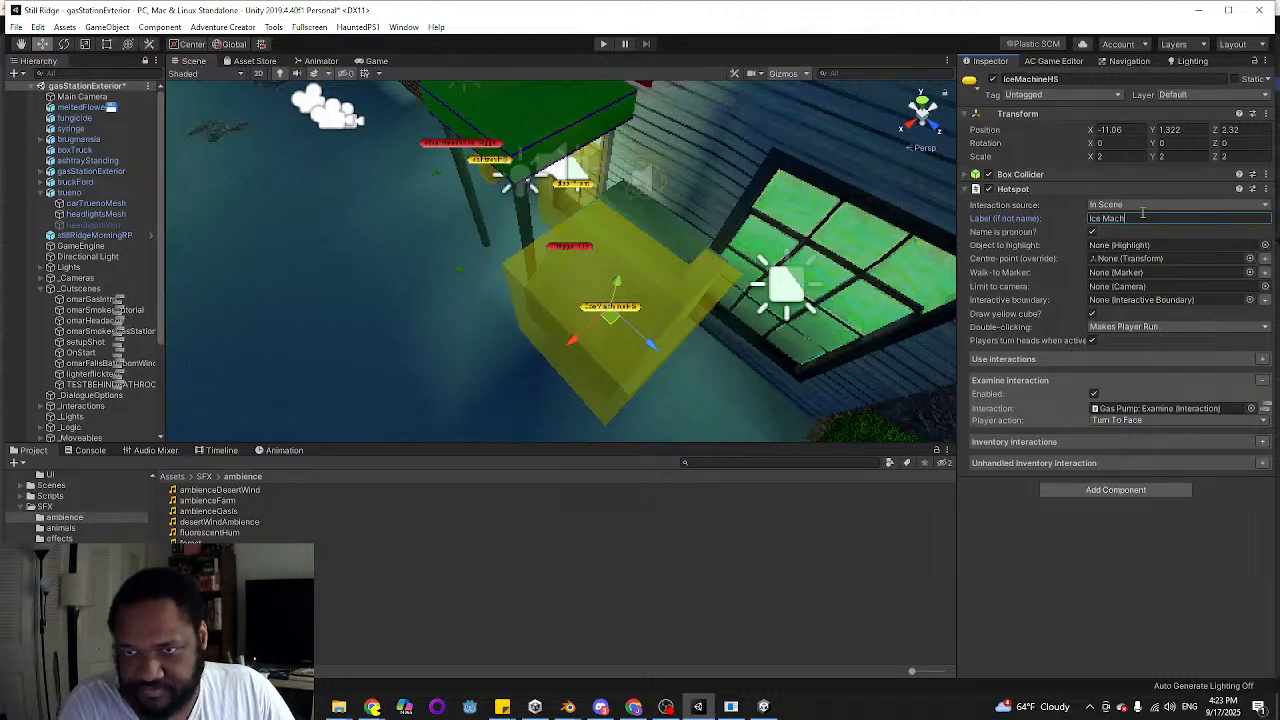
Check the to-do note, duplicate IceMachineHS and move the copy over the cigarette ads beside the door, at about X -12.81, Y 2.57, Z -1.93
{"action": "mouse_move", "coordinate": [504, 706]}
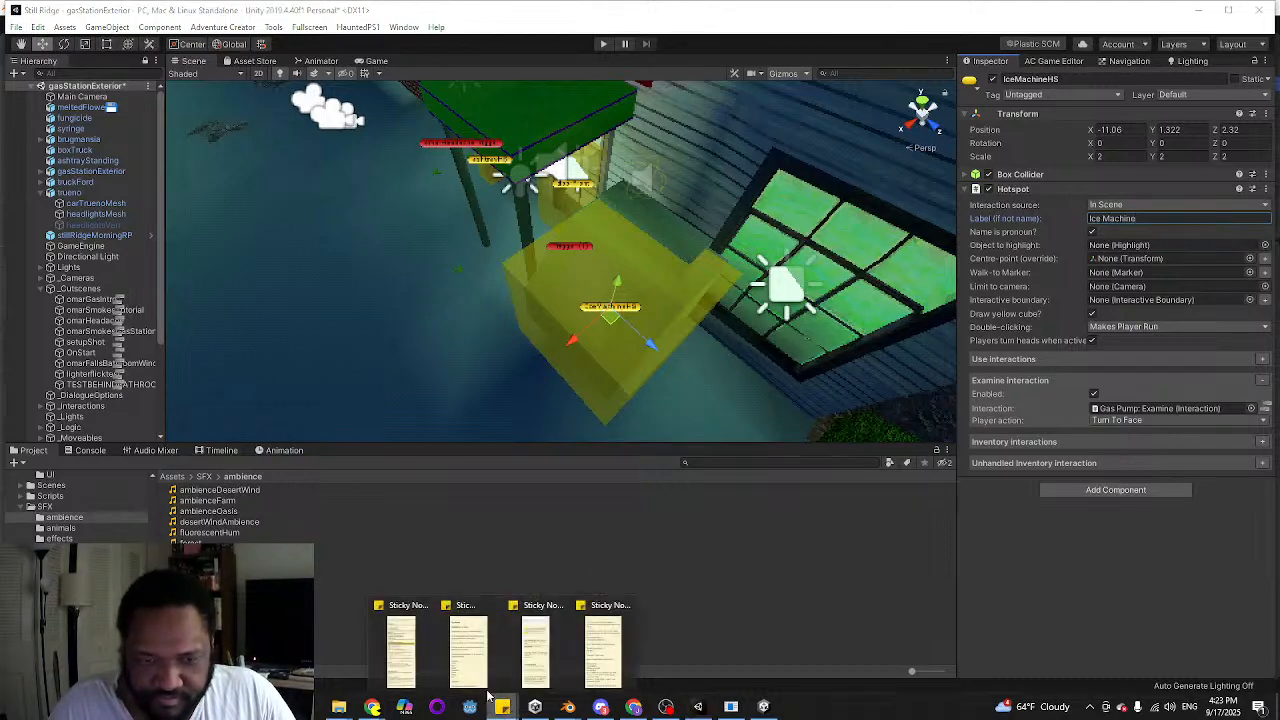
{"action": "left_click", "coordinate": [419, 642]}
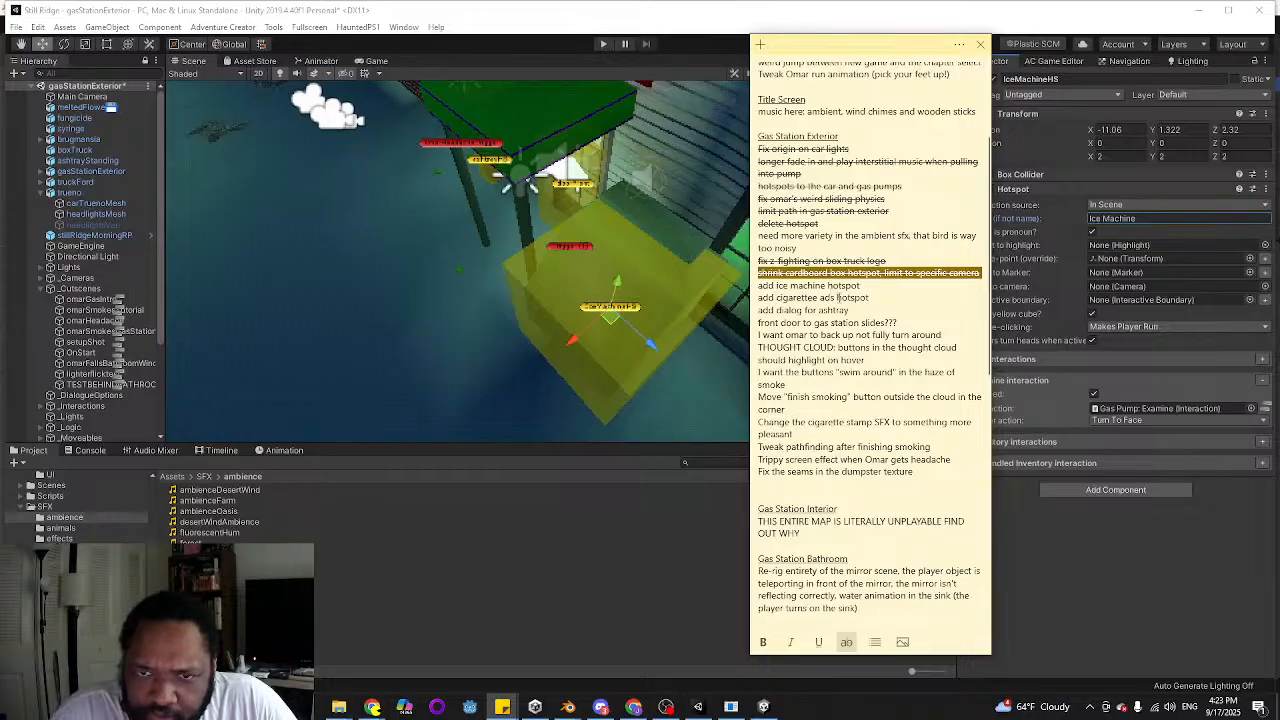
{"action": "right_click_drag", "start_coordinate": [457, 270], "coordinate": [765, 320]}
{"action": "key", "text": "a"}
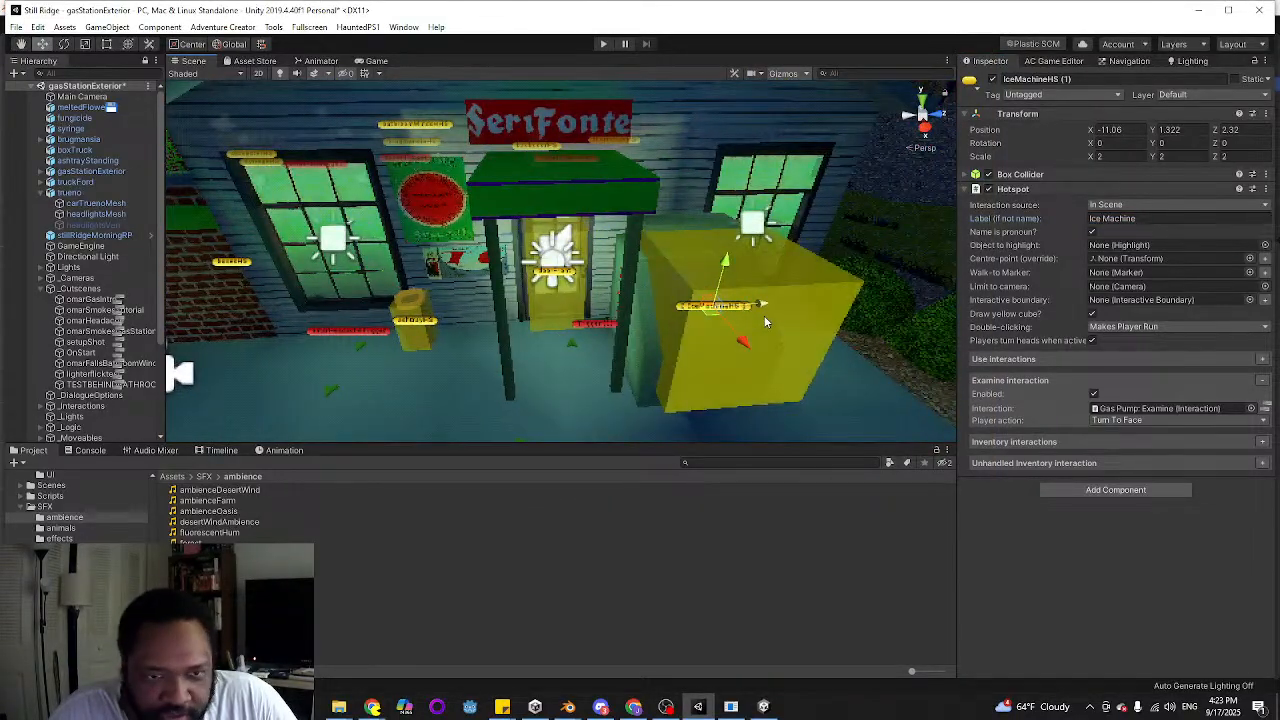
{"action": "key", "text": "ctrl+d"}
{"action": "left_click_drag", "start_coordinate": [763, 307], "coordinate": [430, 292]}
{"action": "left_click_drag", "start_coordinate": [439, 215], "coordinate": [432, 160]}
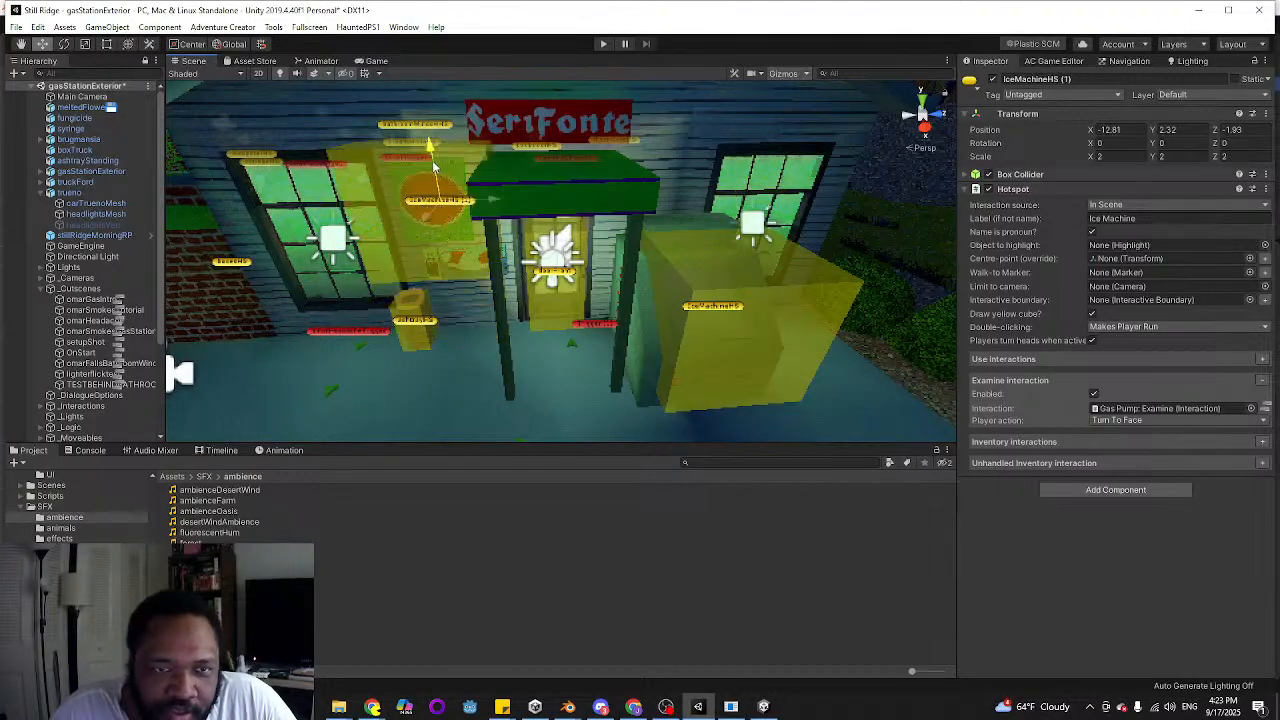
{"action": "right_click_drag", "start_coordinate": [407, 250], "coordinate": [691, 217]}
{"action": "key", "text": "w"}
{"action": "key", "text": "s"}
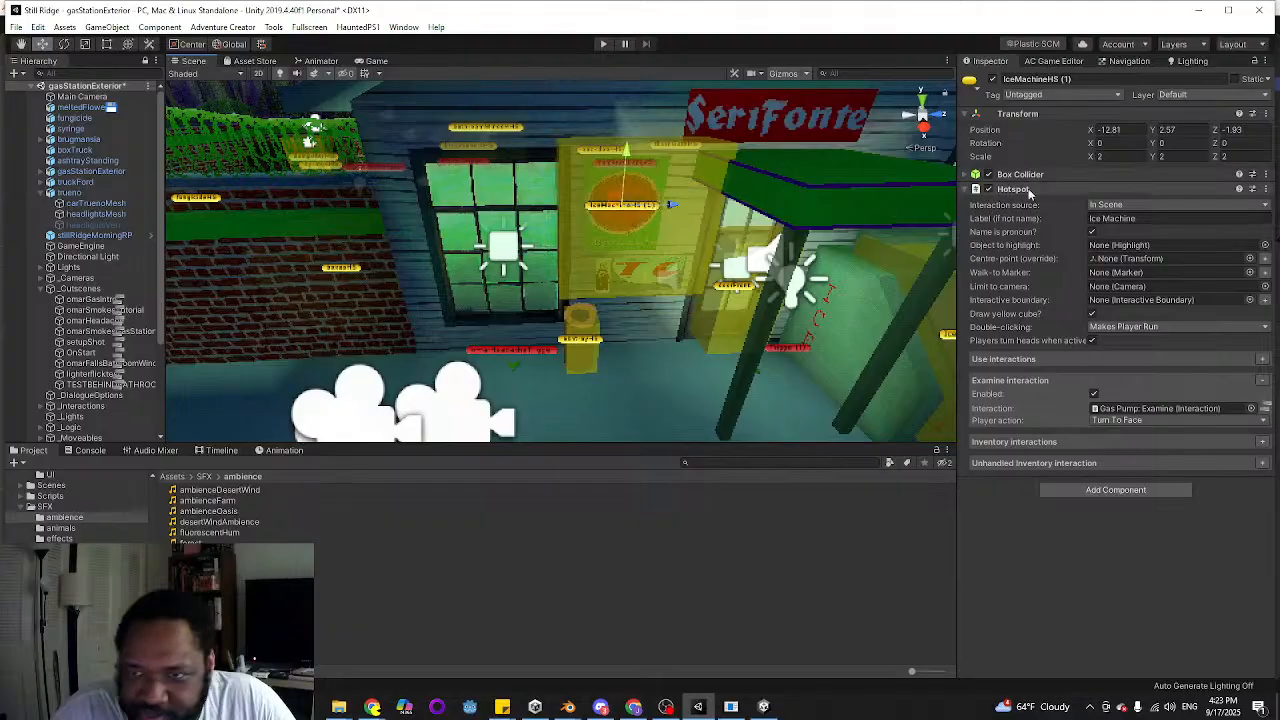
Set the label of the copied hotspot over the cigarette ads to Cigarette Ads
{"action": "left_click", "coordinate": [1128, 219]}
{"action": "type", "text": "Cigar"}
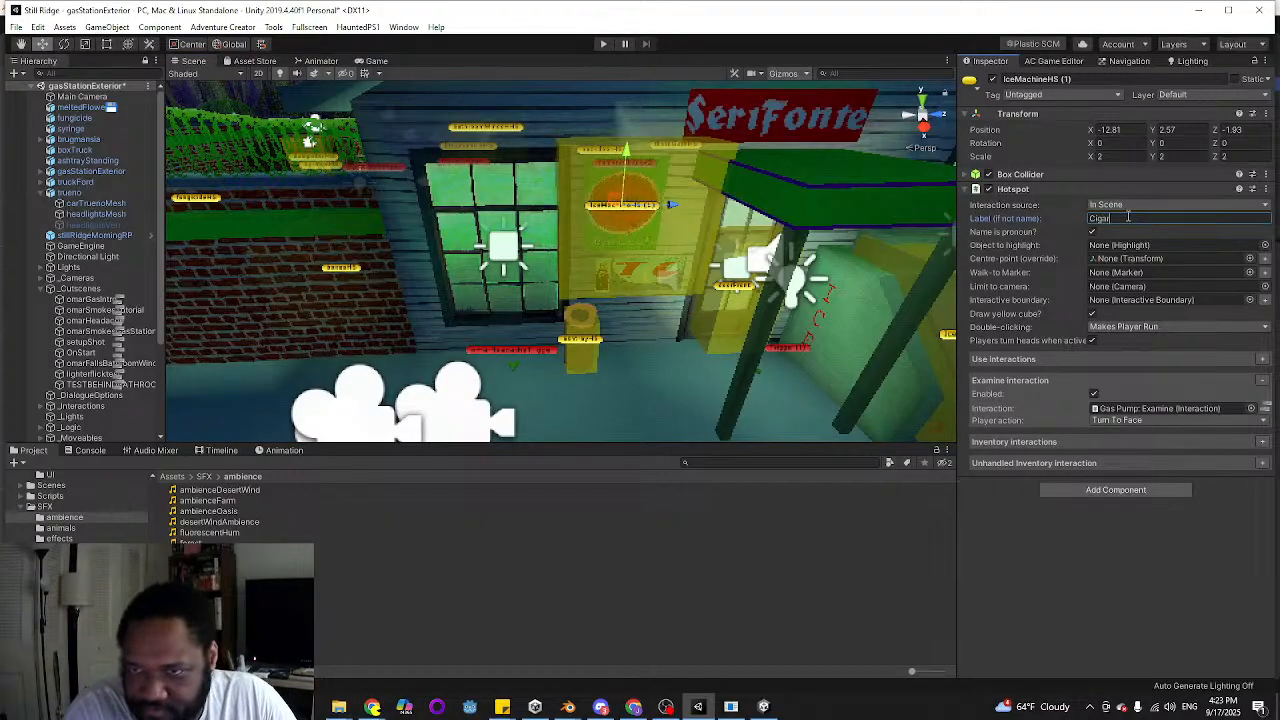
{"action": "type", "text": "ette Ads"}
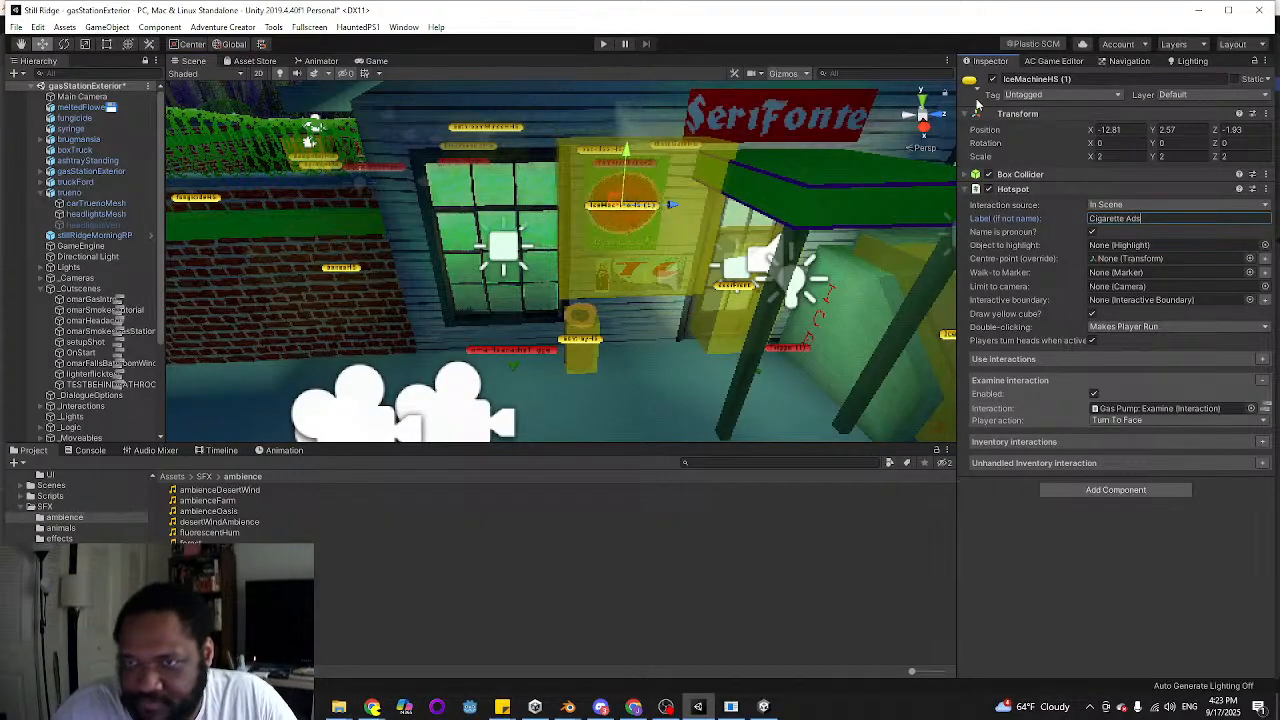
{"action": "left_click", "coordinate": [1079, 80]}
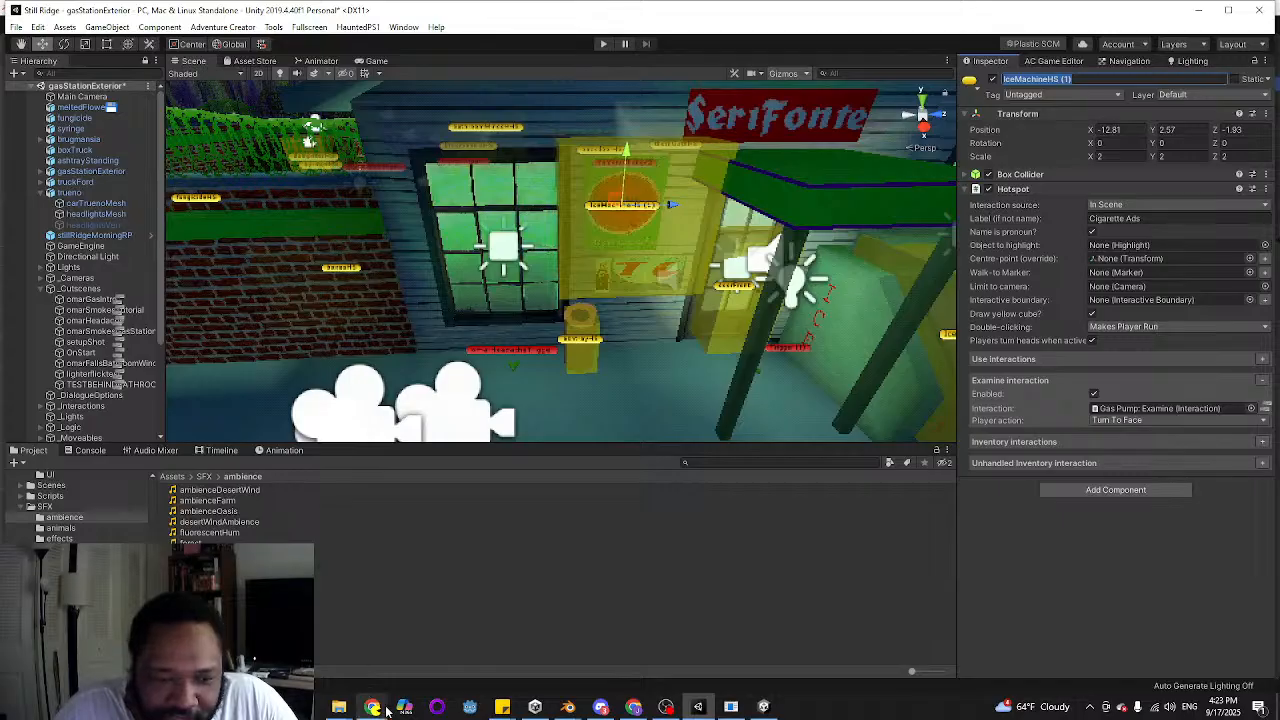
Switch to the Chrome browser and run a Google image search for "lucky strikes"
{"action": "mouse_move", "coordinate": [372, 707]}
{"action": "left_click", "coordinate": [588, 640]}
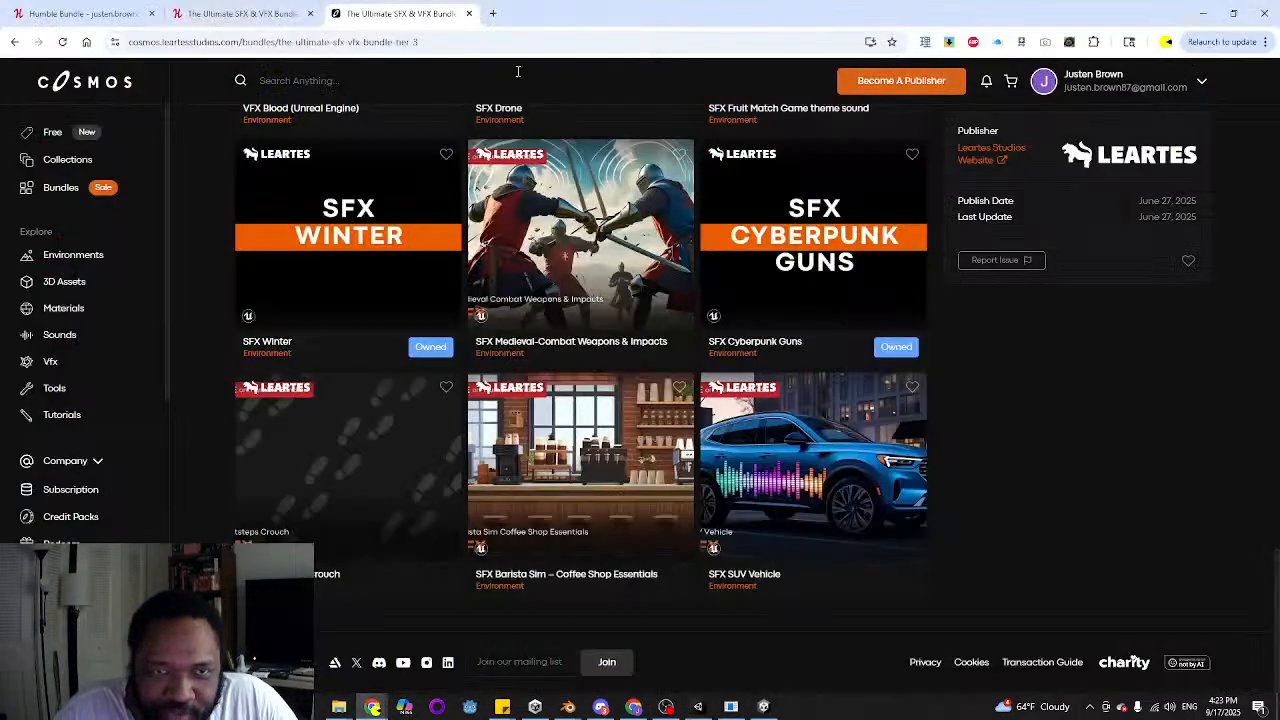
{"action": "left_click", "coordinate": [526, 41]}
{"action": "type", "text": "lucky "}
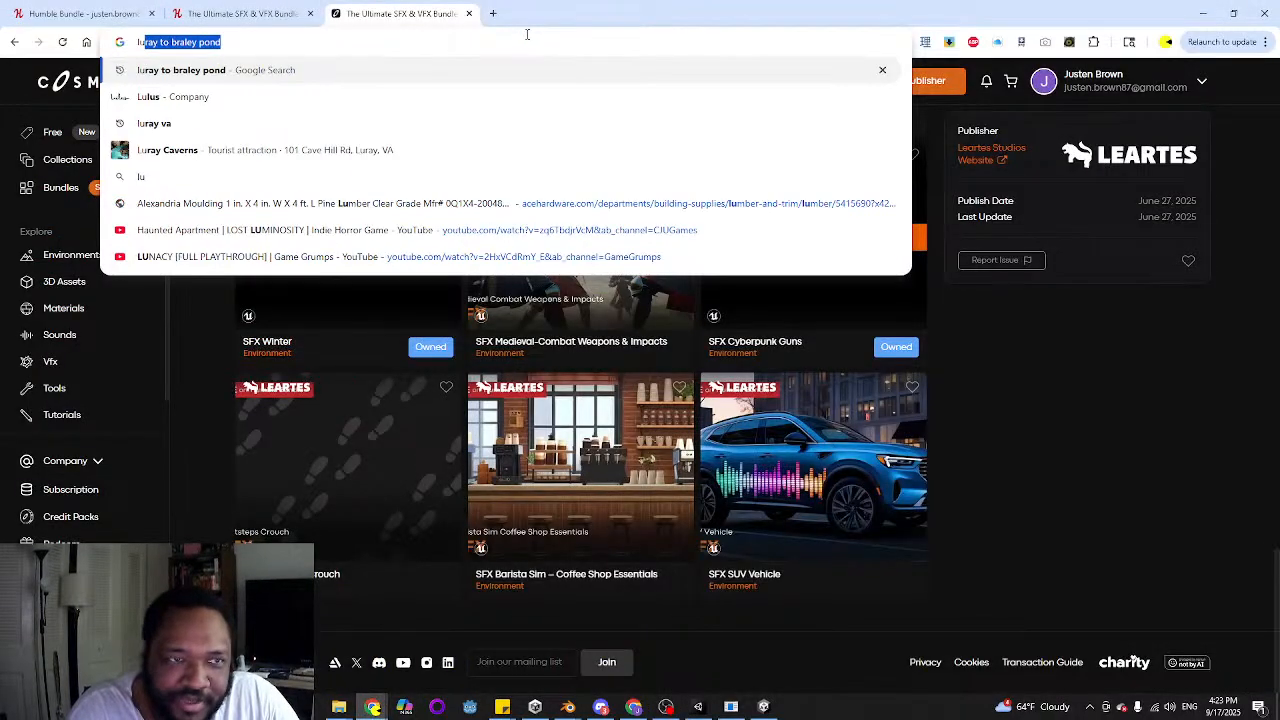
{"action": "type", "text": "strikes"}
{"action": "key", "text": "Return"}
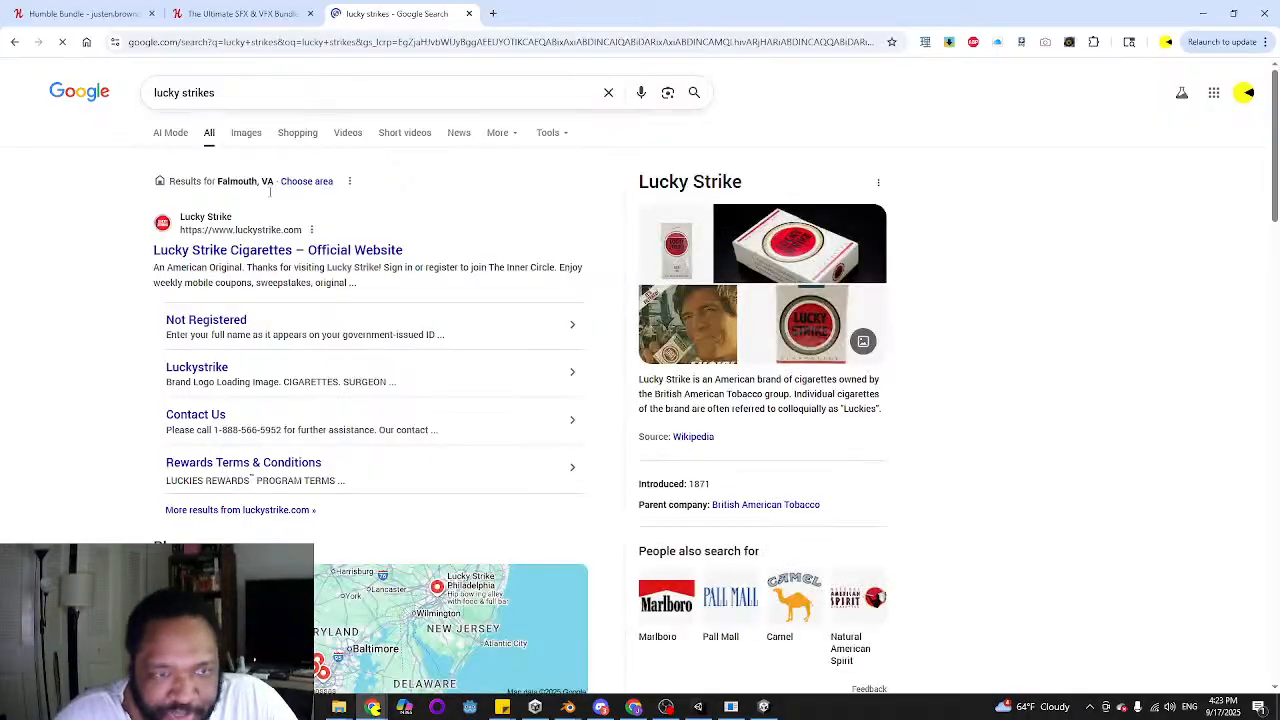
{"action": "left_click", "coordinate": [247, 133]}
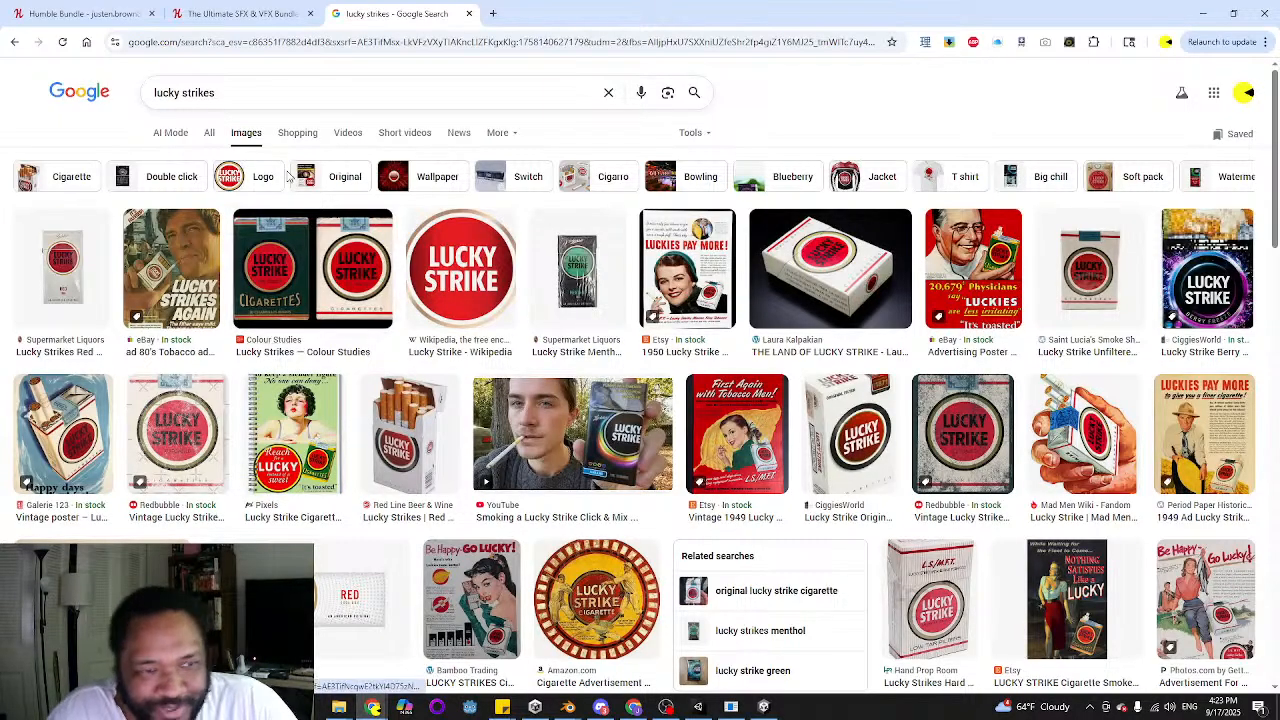
Refine the image search to "lucky strikes menthol crystal" and open the Lucky Strike Purple Boost picture
{"action": "left_click", "coordinate": [280, 93]}
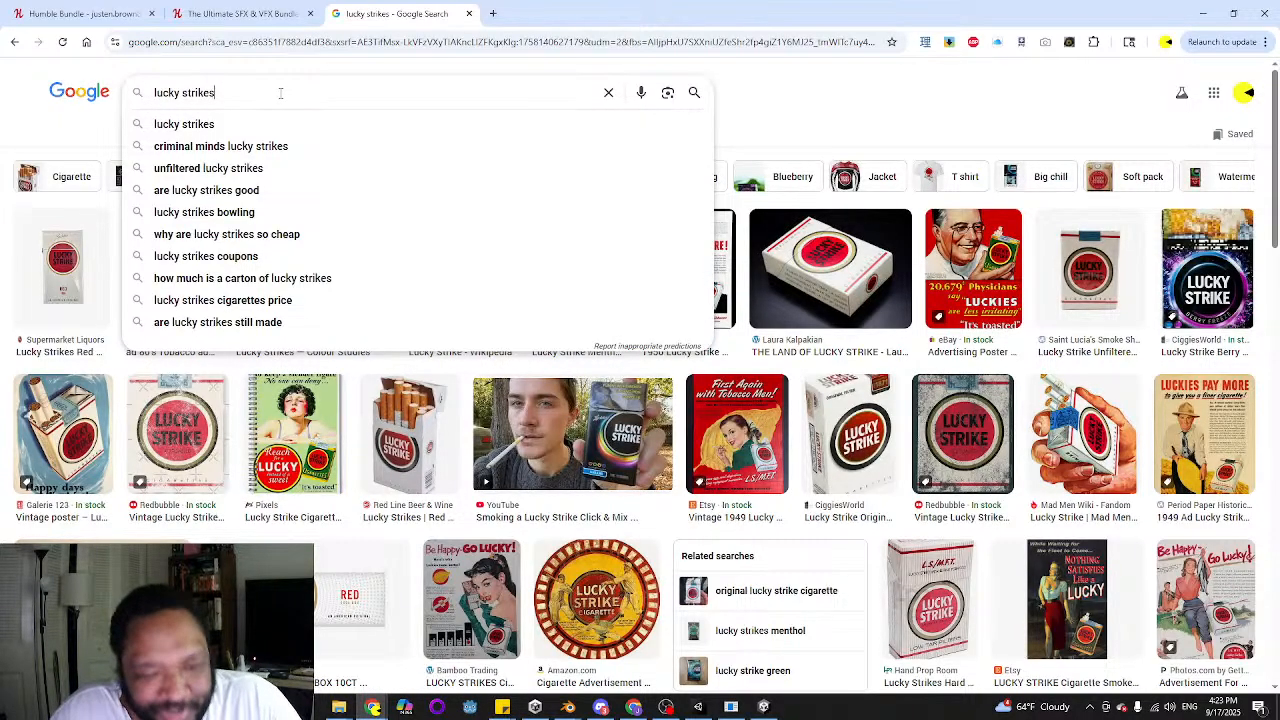
{"action": "type", "text": "me"}
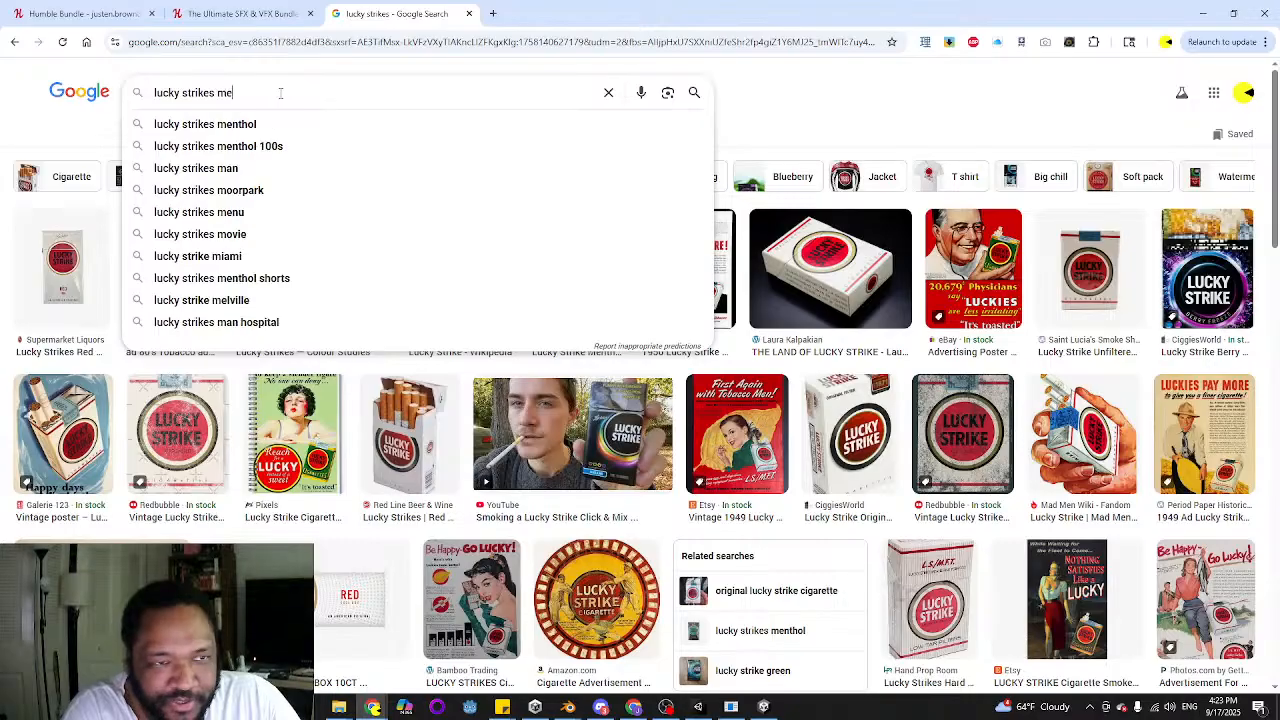
{"action": "type", "text": "nthol"}
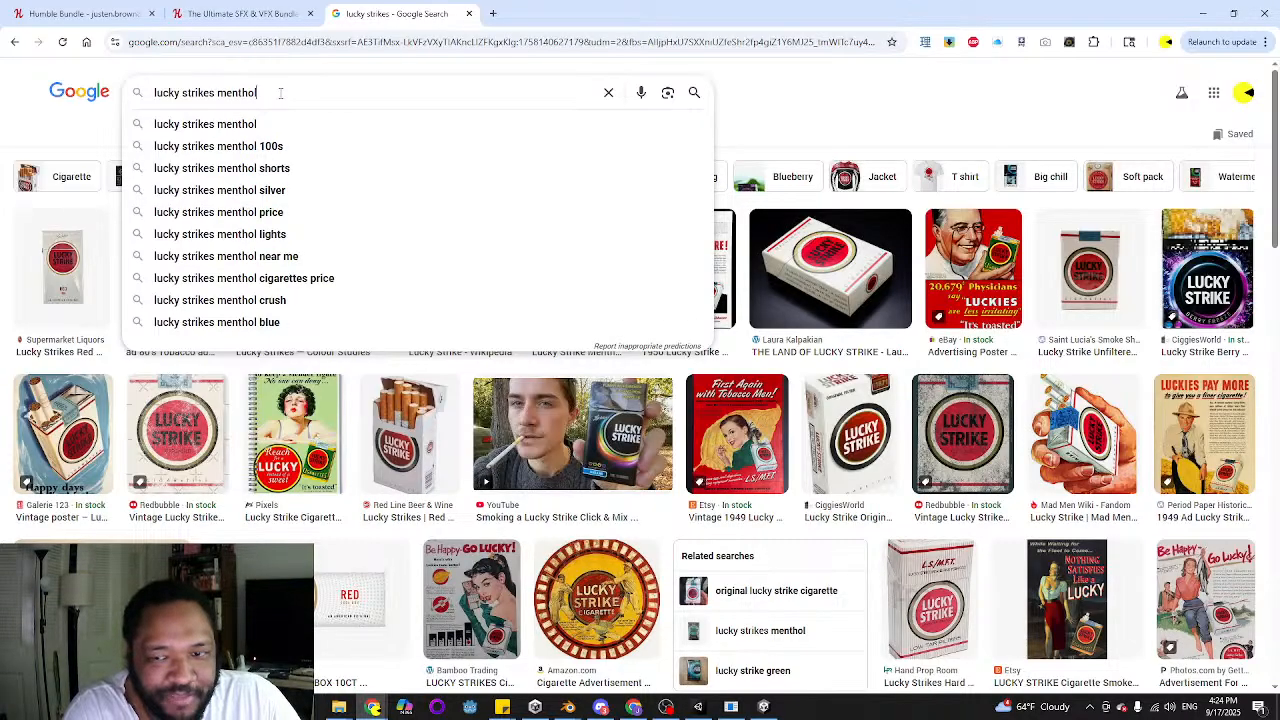
{"action": "type", "text": " crystal"}
{"action": "key", "text": "Return"}
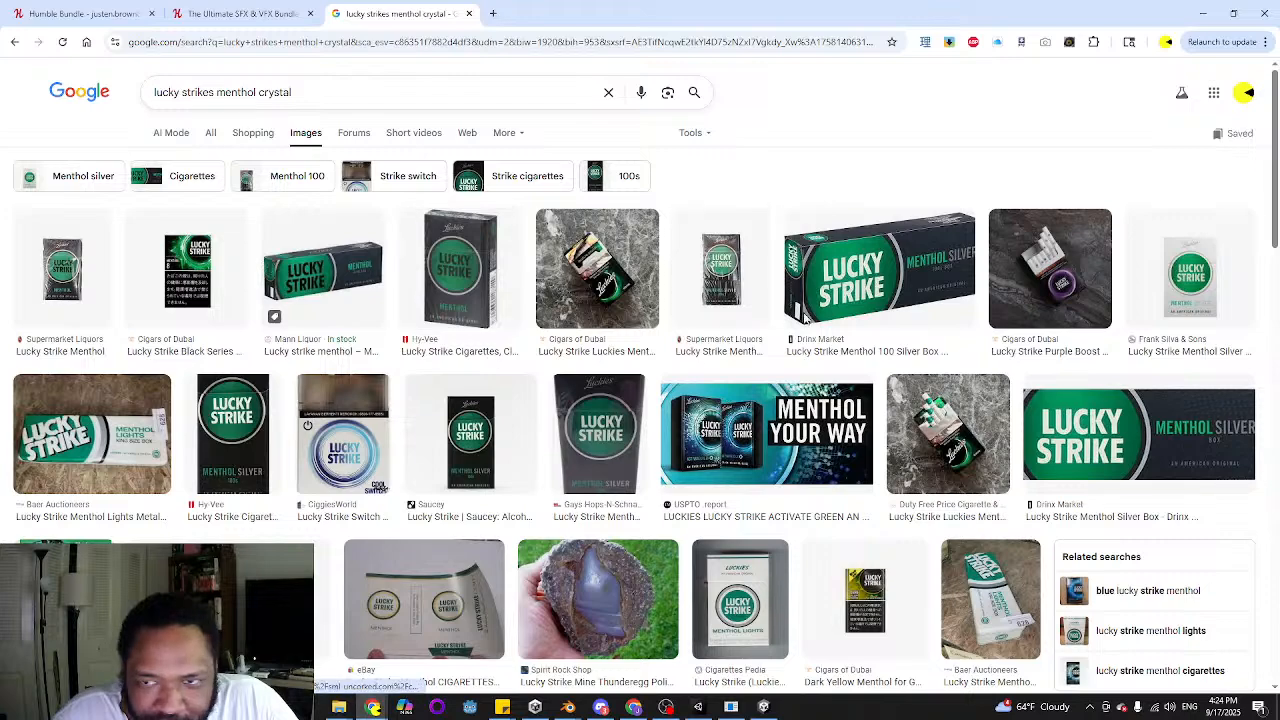
{"action": "left_click", "coordinate": [1052, 257]}
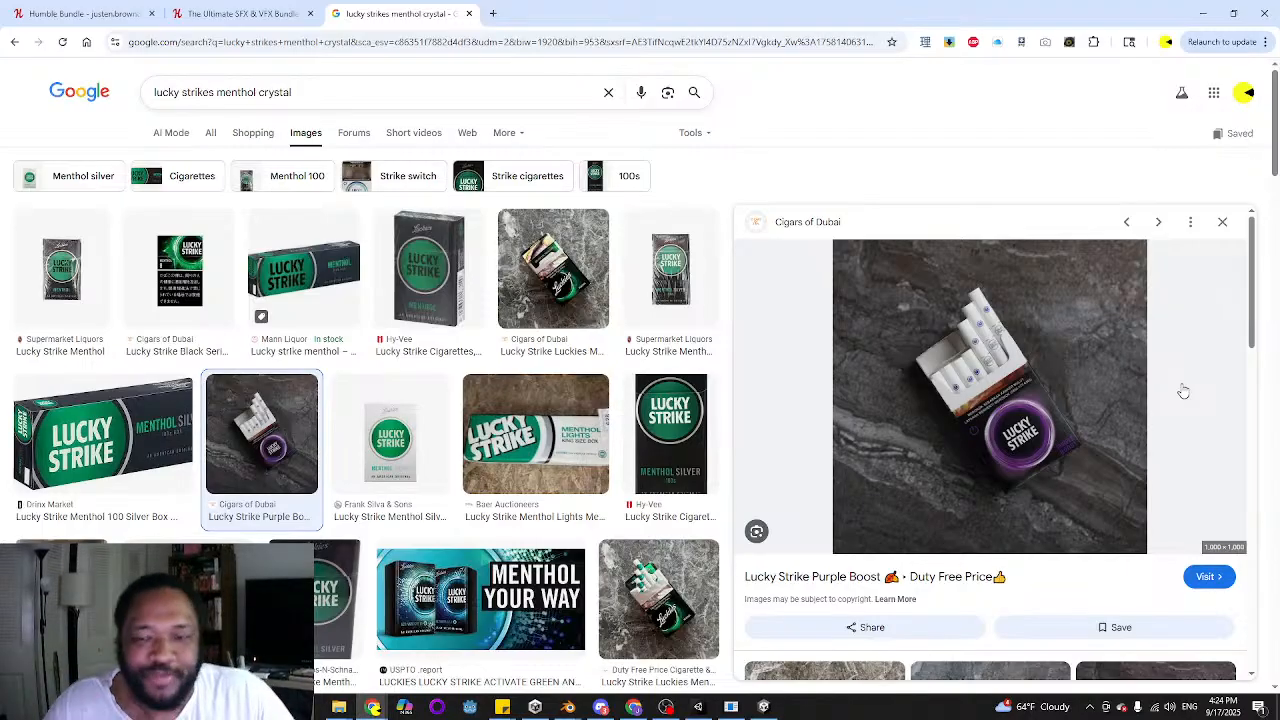
Return to Unity and shift the cigarette ads hotspot along X to about -13.06
{"action": "left_click", "coordinate": [764, 707]}
{"action": "left_click", "coordinate": [698, 707]}
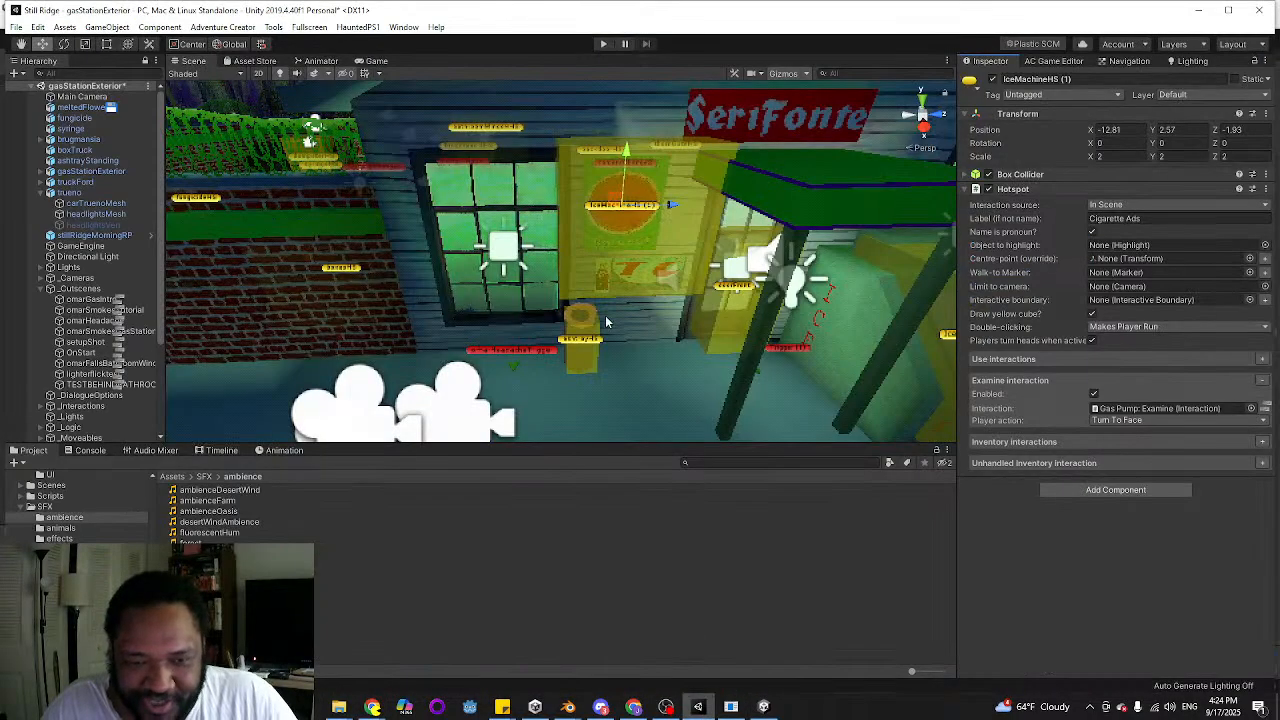
{"action": "right_click_drag", "start_coordinate": [657, 289], "coordinate": [716, 303]}
{"action": "key", "text": "a"}
{"action": "mouse_move", "coordinate": [639, 251]}
{"action": "left_mouse_down"}
{"action": "mouse_move", "coordinate": [603, 247]}
{"action": "mouse_move", "coordinate": [625, 248]}
{"action": "left_mouse_up"}
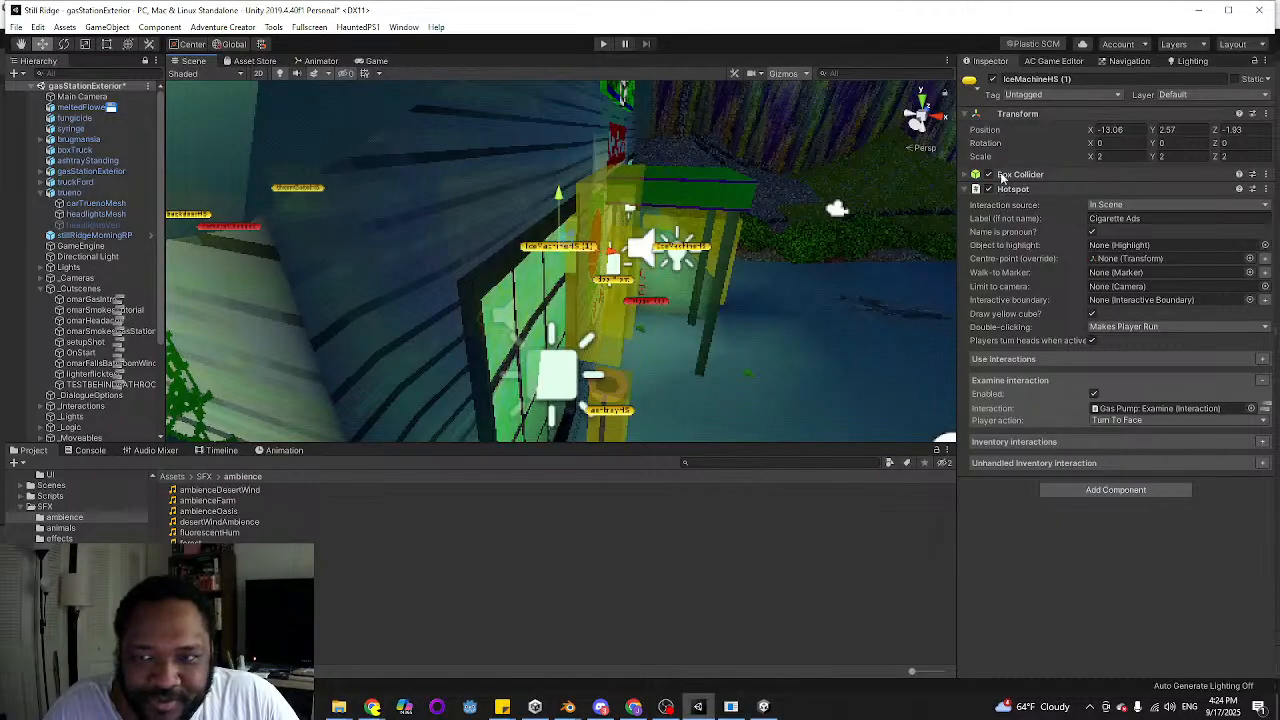
{"action": "left_click", "coordinate": [1190, 156]}
{"action": "type", "text": "1"}
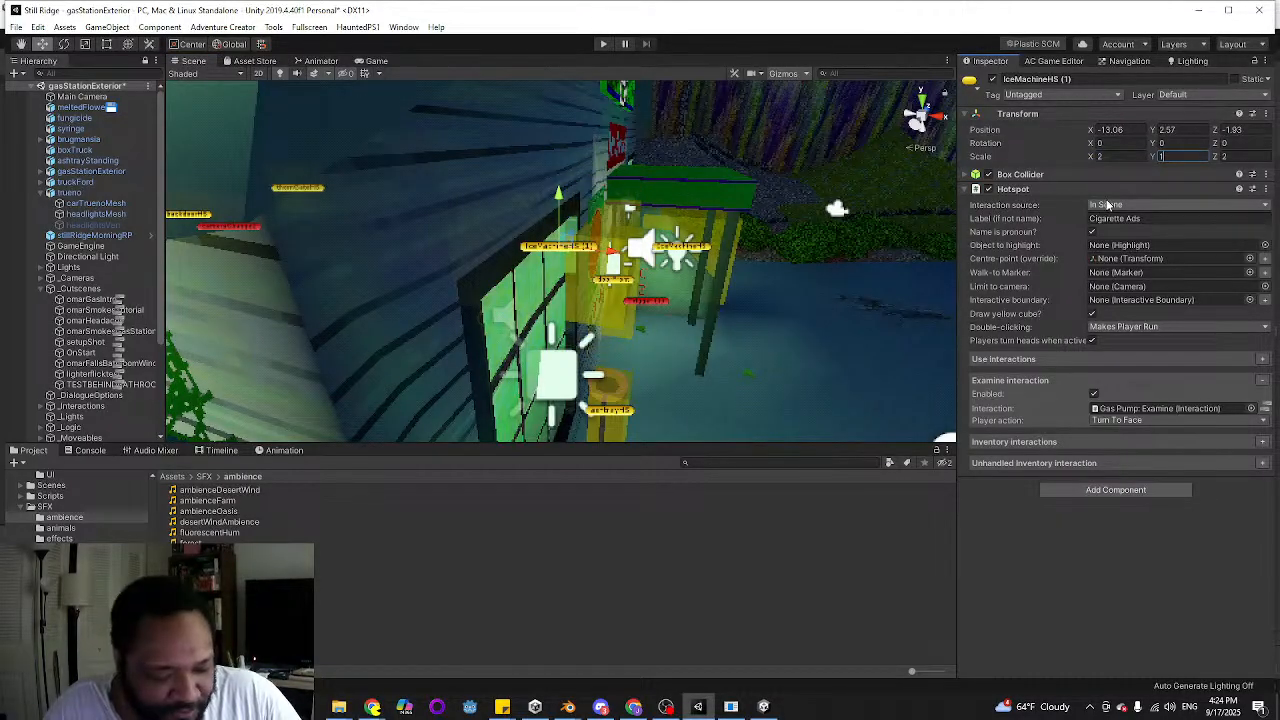
{"action": "key", "text": "BackSpace"}
{"action": "type", "text": "2"}
{"action": "left_click", "coordinate": [1232, 157]}
{"action": "type", "text": "1"}
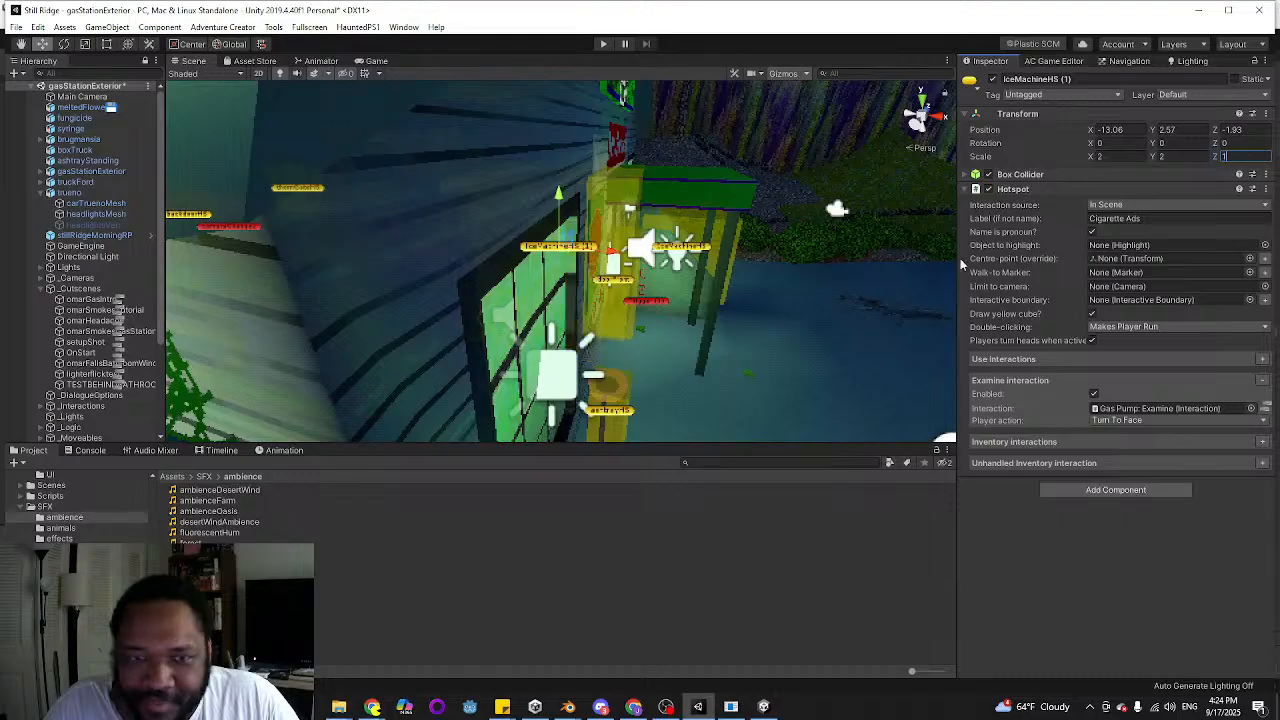
{"action": "key", "text": "BackSpace"}
{"action": "type", "text": "2"}
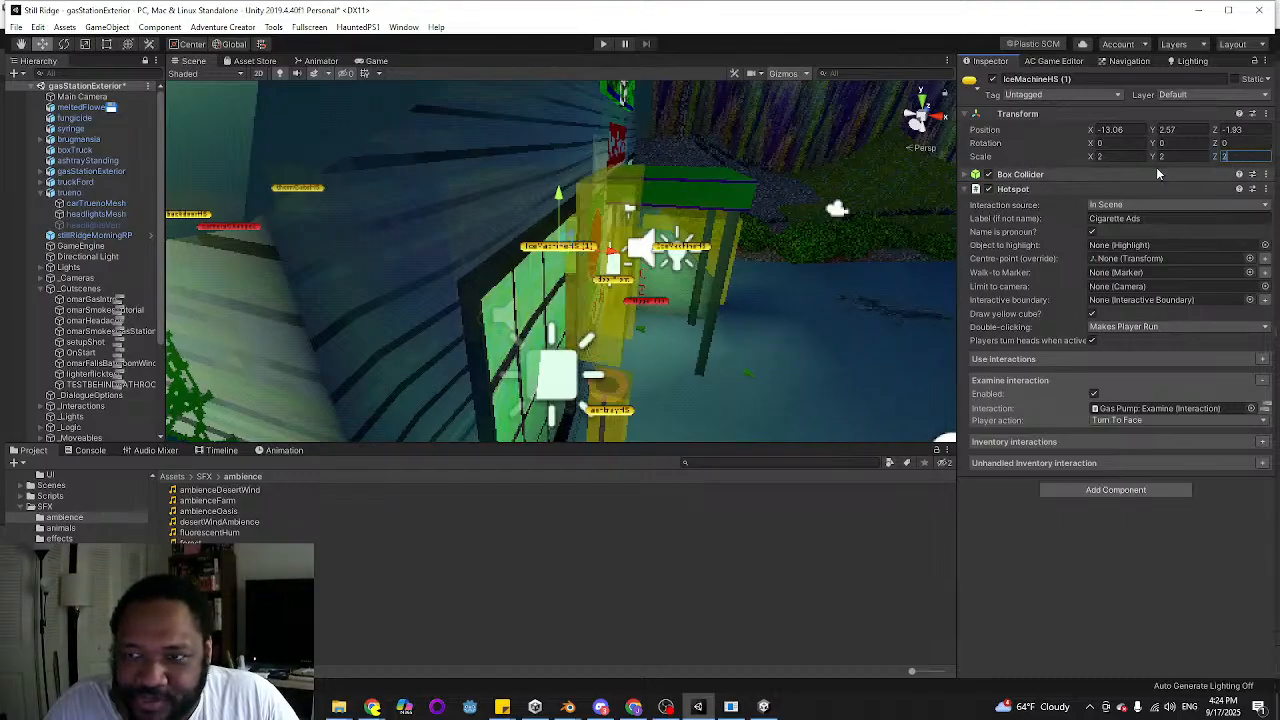
Set the cigarette ads hotspot's X scale to 1 and shift it along X to about -12.56
{"action": "left_click", "coordinate": [1108, 158]}
{"action": "type", "text": "1"}
{"action": "right_click_drag", "start_coordinate": [598, 288], "coordinate": [592, 273]}
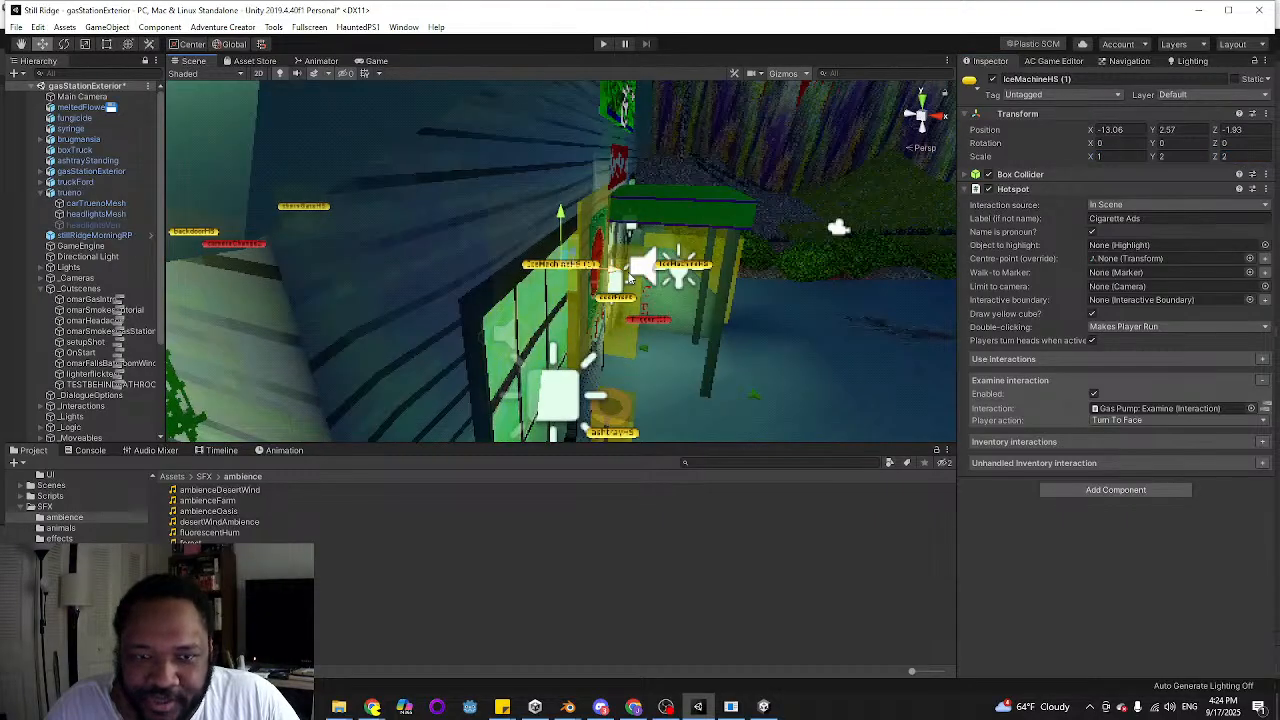
{"action": "left_click_drag", "start_coordinate": [602, 287], "coordinate": [645, 286]}
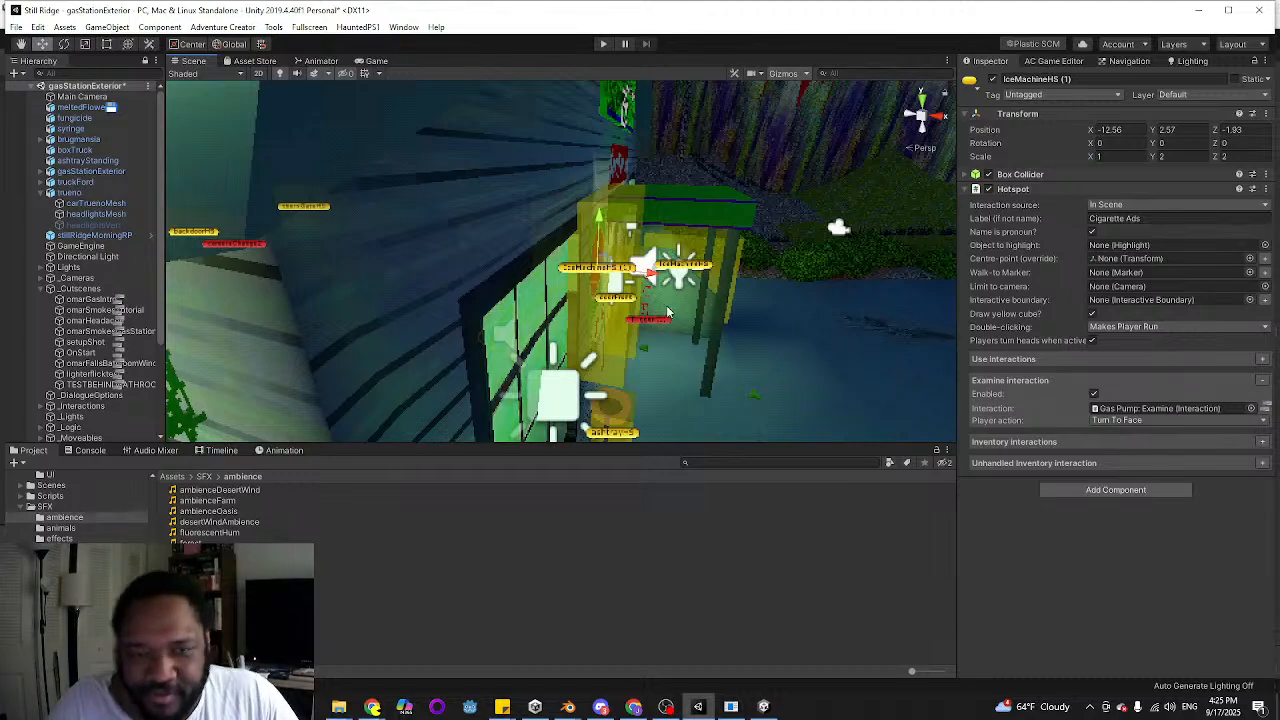
Lower the cigarette ads hotspot to about Y 2.443 and check its fit over the posters from several angles
{"action": "right_click_drag", "start_coordinate": [804, 360], "coordinate": [463, 347]}
{"action": "left_click_drag", "start_coordinate": [539, 171], "coordinate": [544, 184]}
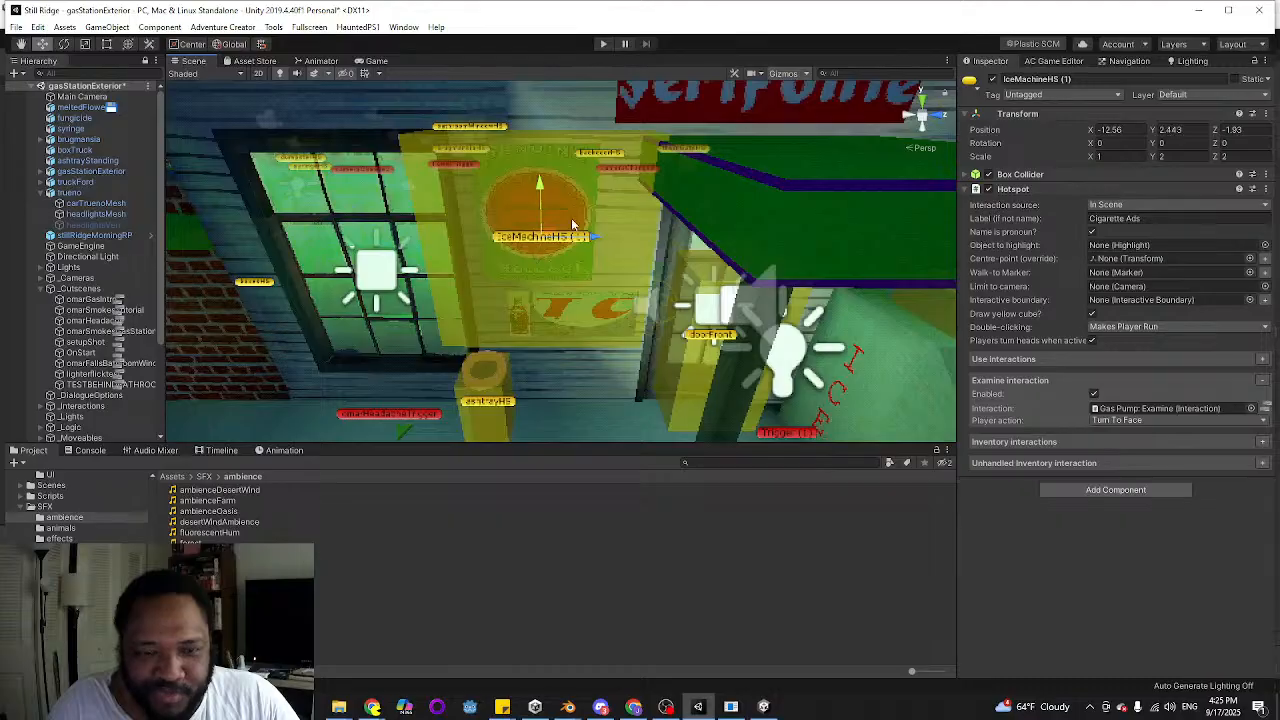
{"action": "right_click_drag", "start_coordinate": [571, 219], "coordinate": [579, 229]}
{"action": "key", "text": "a"}
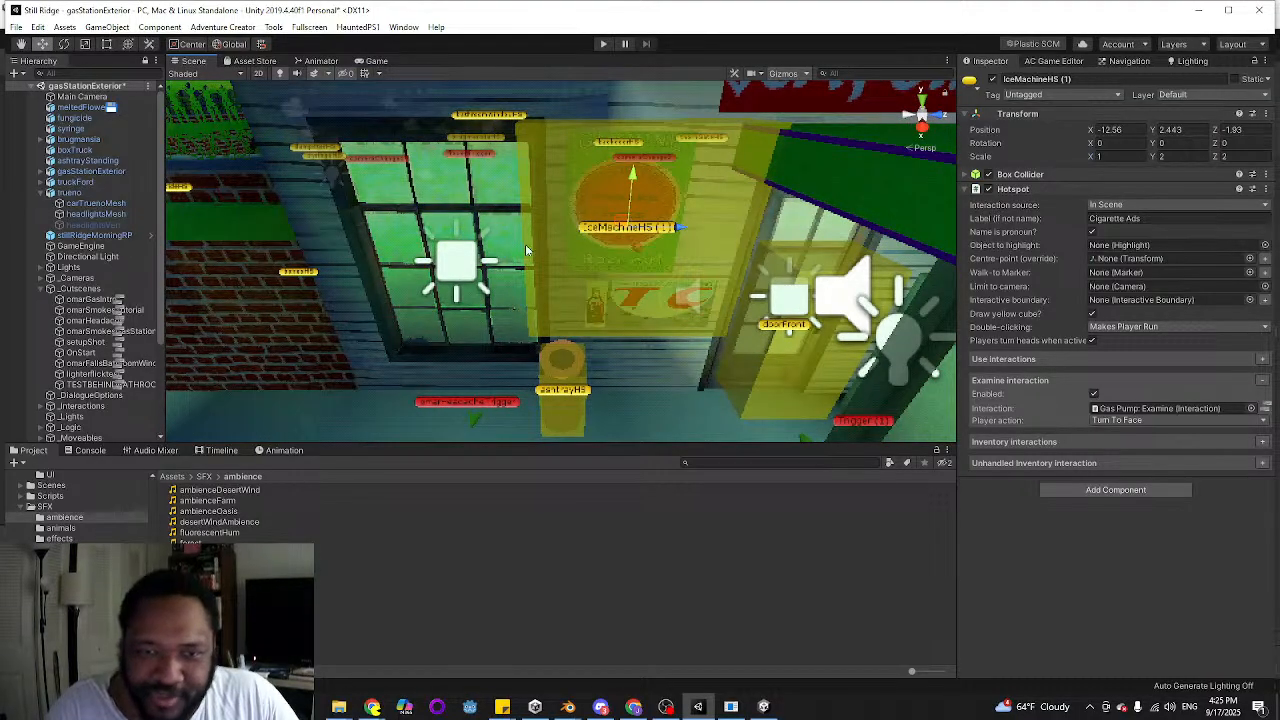
{"action": "right_click_drag", "start_coordinate": [464, 268], "coordinate": [490, 274]}
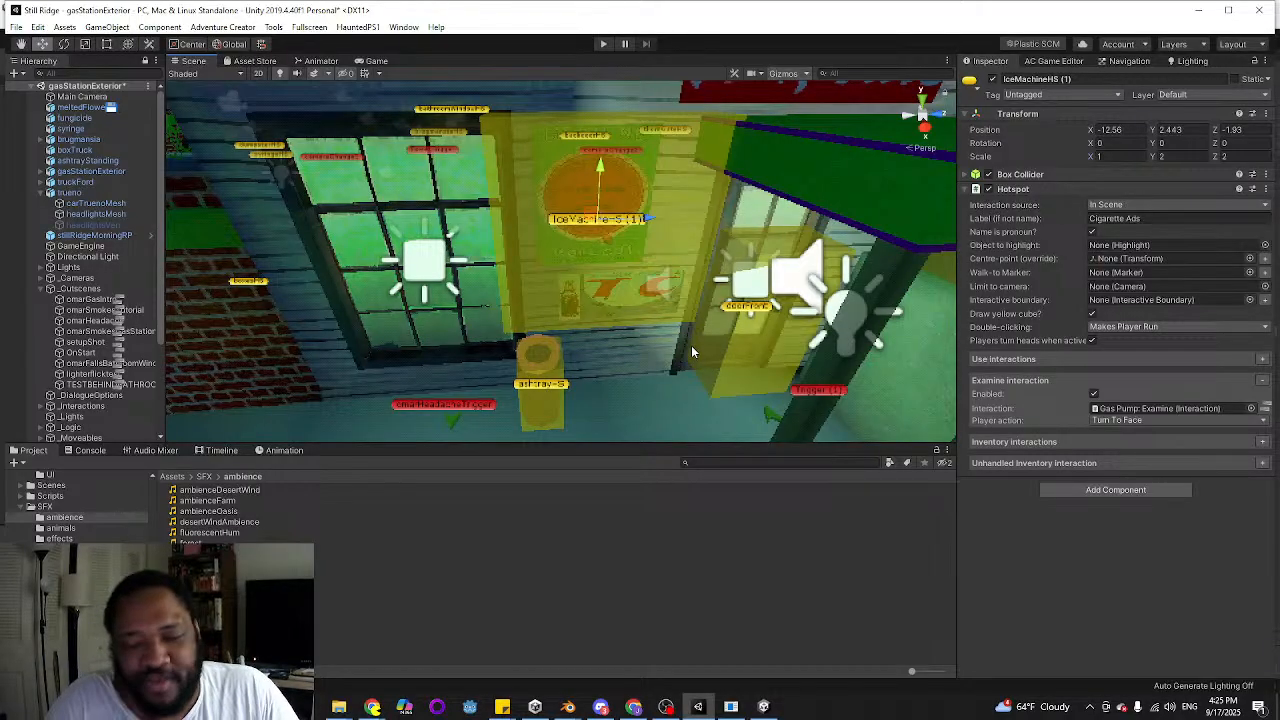
{"action": "right_click_drag", "start_coordinate": [569, 350], "coordinate": [729, 325]}
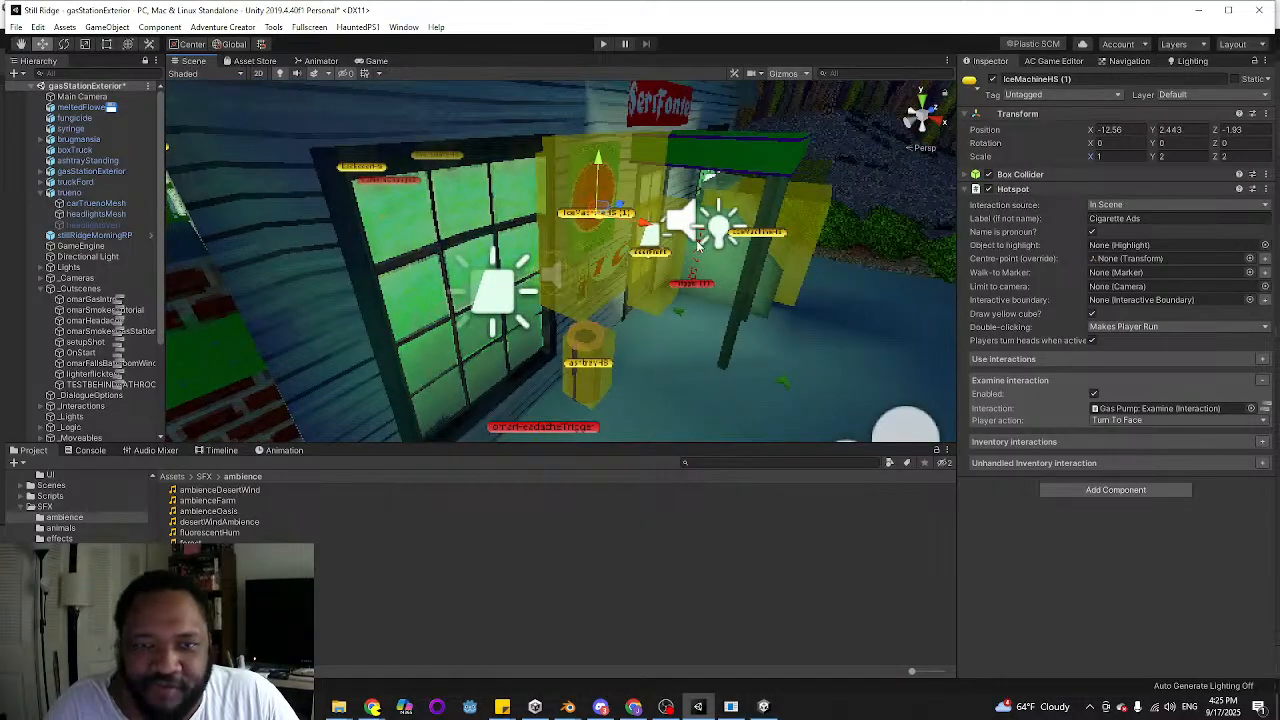
{"action": "right_click_drag", "start_coordinate": [700, 245], "coordinate": [508, 232]}
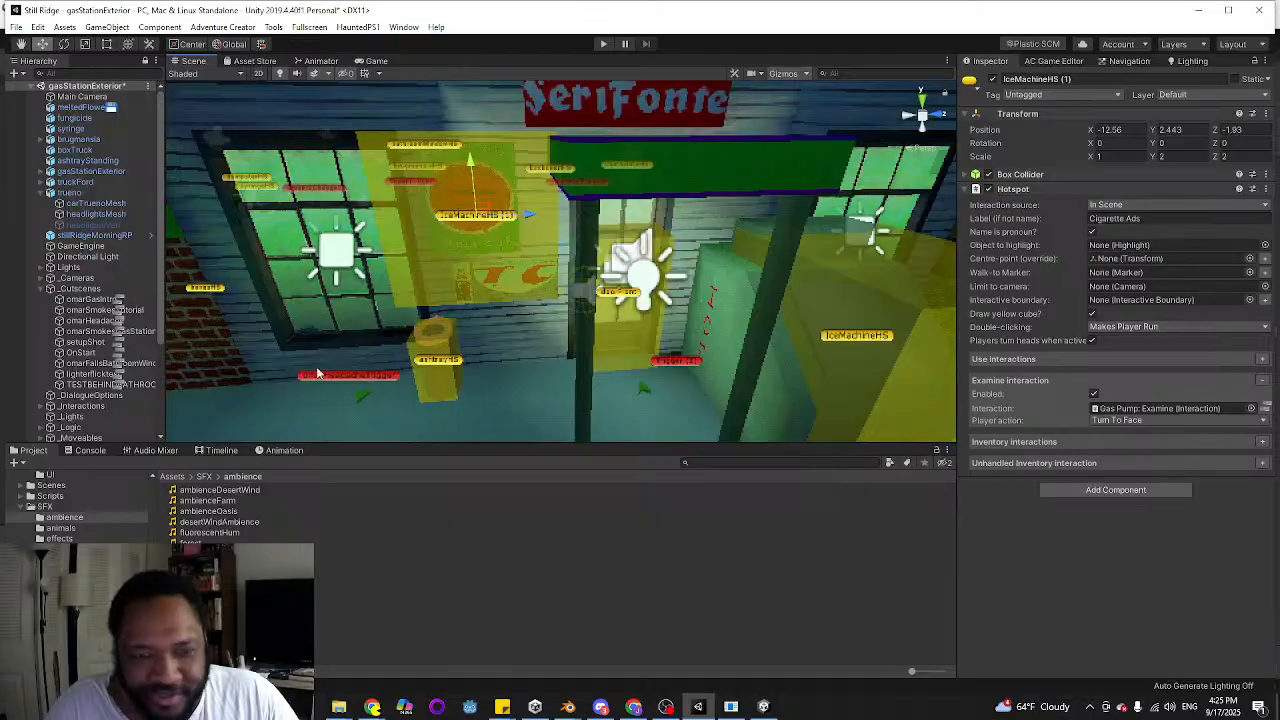
Search the project assets for "strike ou"
{"action": "scroll", "coordinate": [62, 510], "scroll_direction": "up", "scroll_amount": 3}
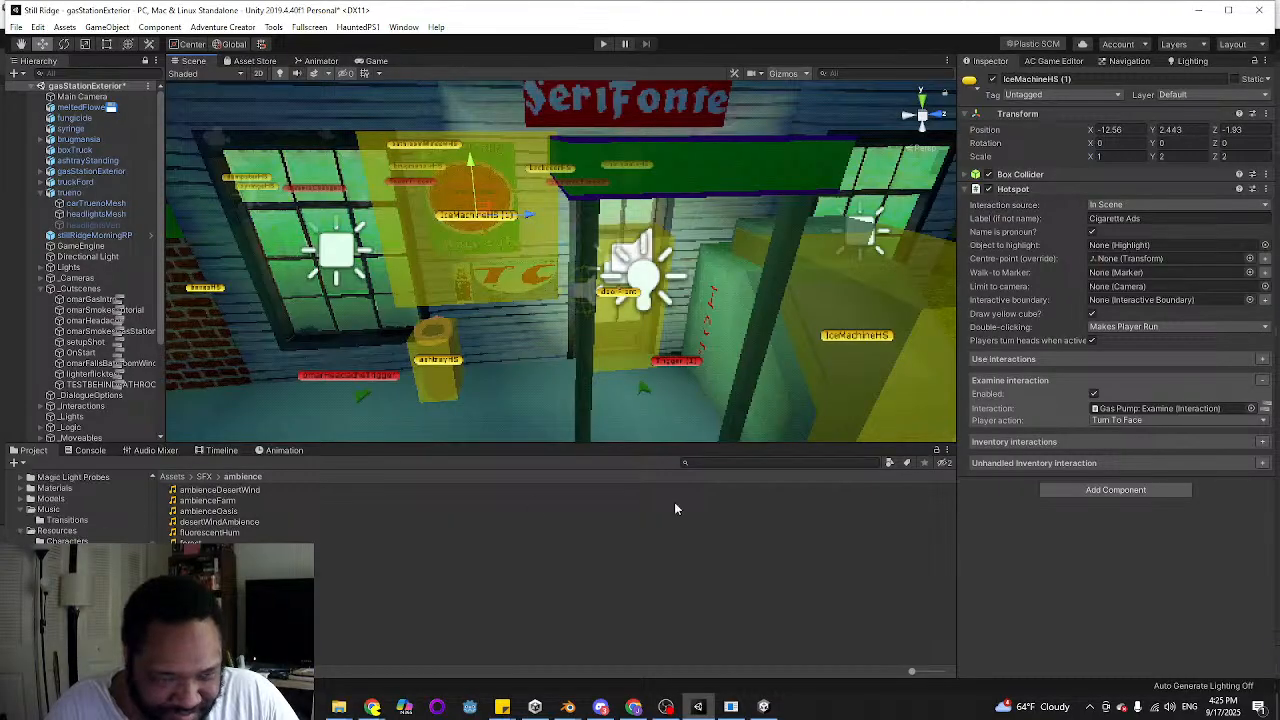
{"action": "left_click", "coordinate": [775, 462]}
{"action": "type", "text": "strike"}
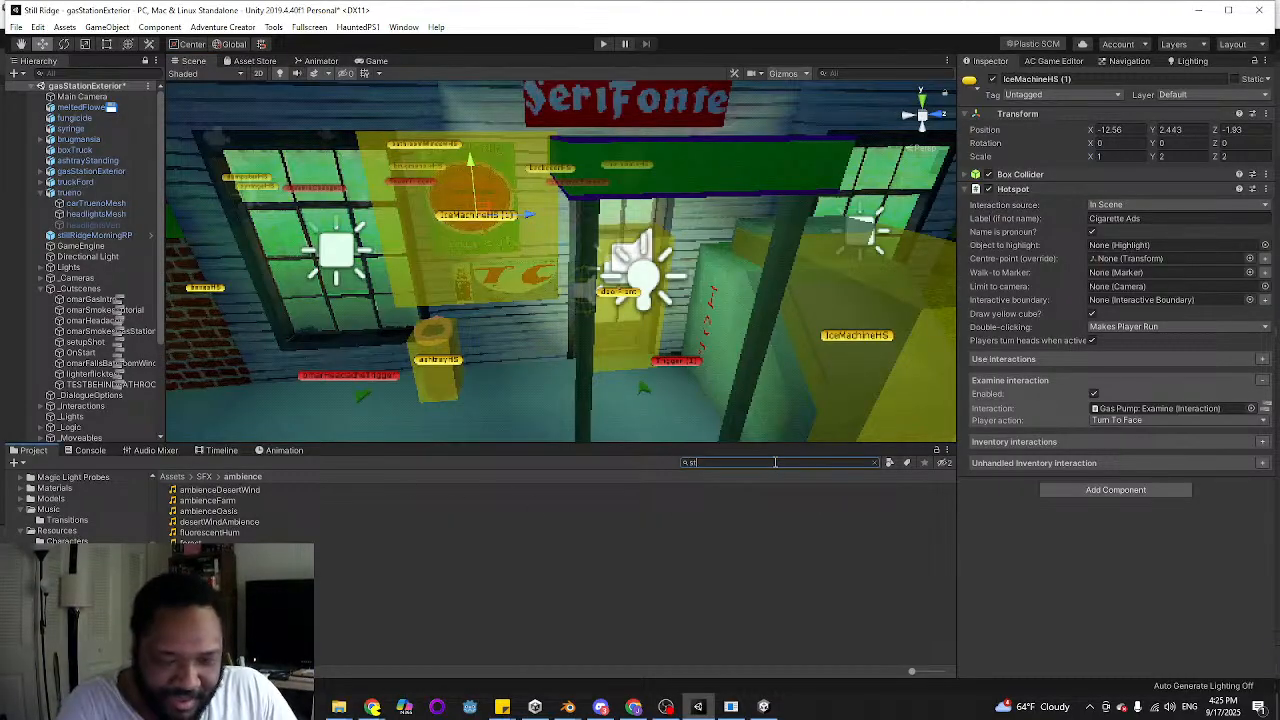
{"action": "key", "text": "BackSpace"}
{"action": "key", "text": "BackSpace"}
{"action": "key", "text": "BackSpace"}
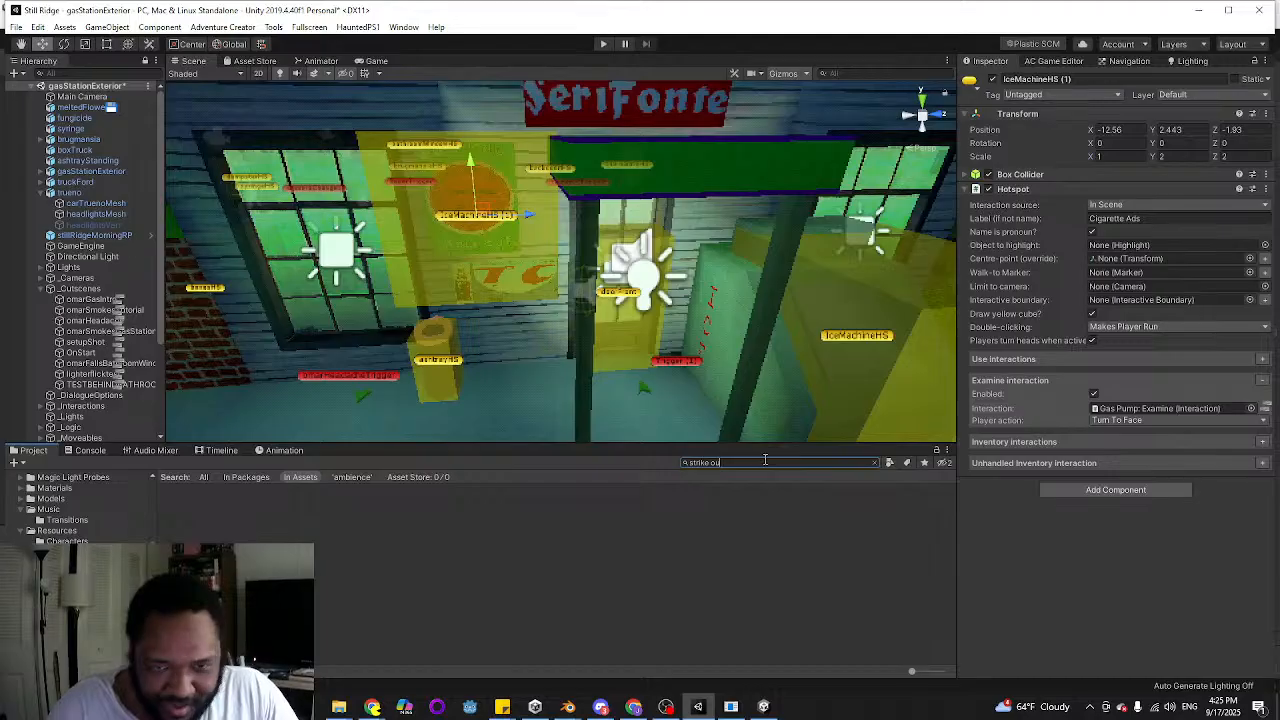
{"action": "type", "text": "ou"}
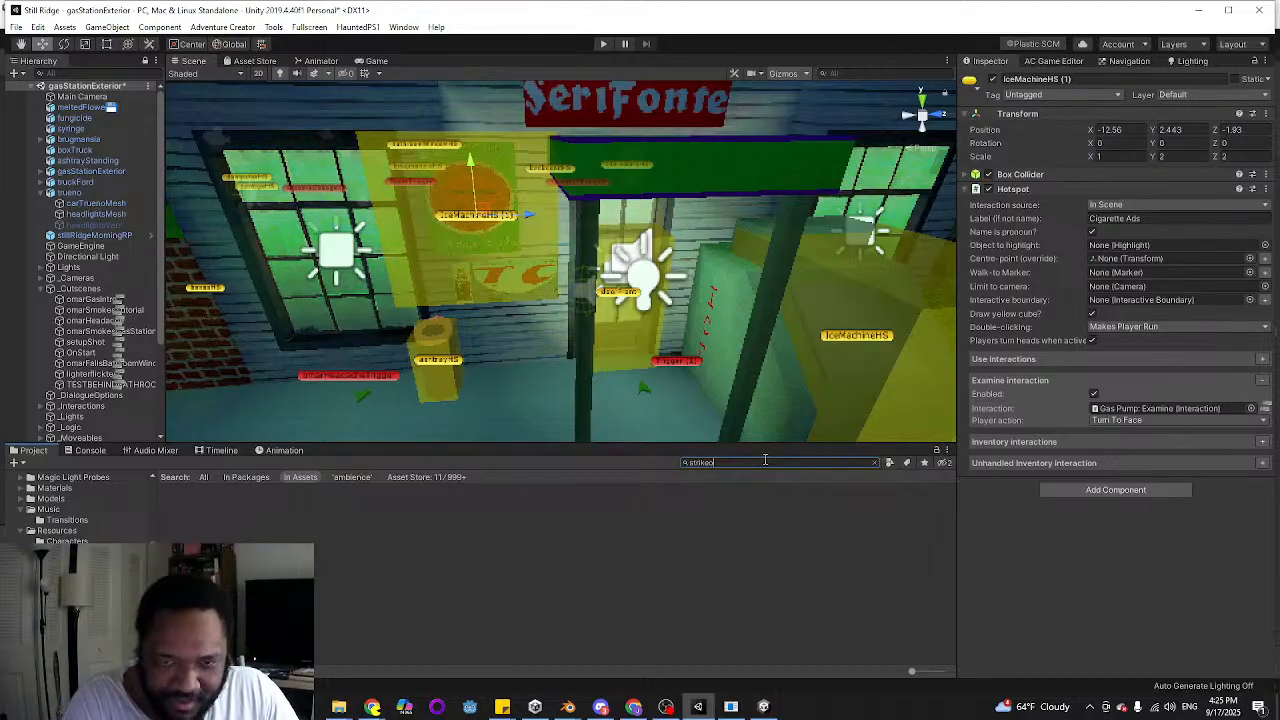
Search the project assets for "cigare" instead and select the cigarettes texture to preview it
{"action": "key", "text": "BackSpace"}
{"action": "key", "text": "BackSpace"}
{"action": "key", "text": "BackSpace"}
{"action": "key", "text": "BackSpace"}
{"action": "key", "text": "BackSpace"}
{"action": "type", "text": "ciga"}
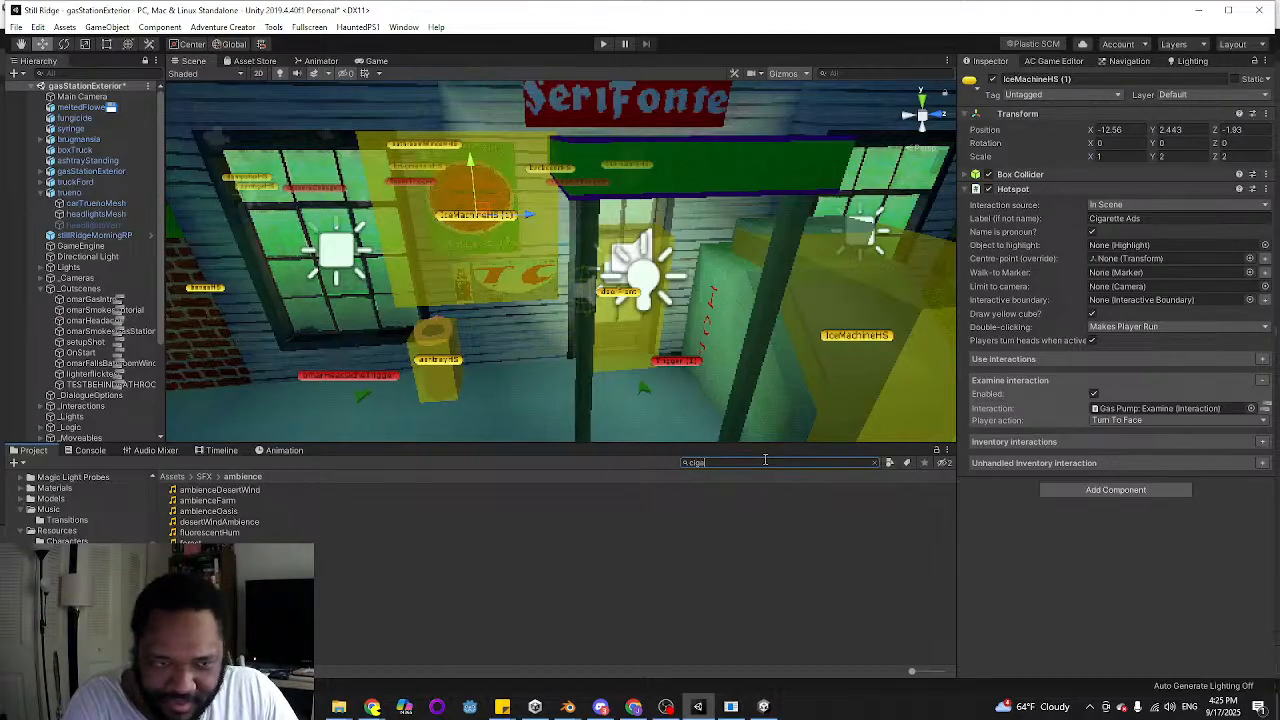
{"action": "type", "text": "re"}
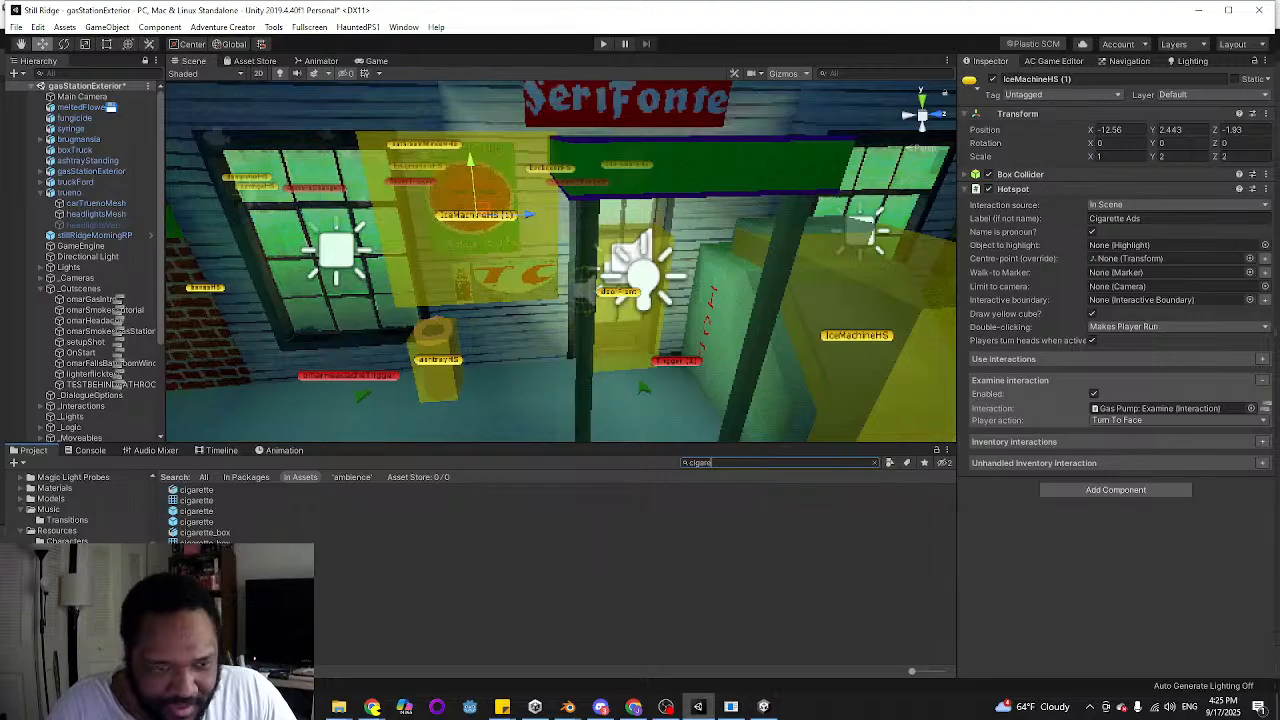
{"action": "left_click", "coordinate": [212, 564]}
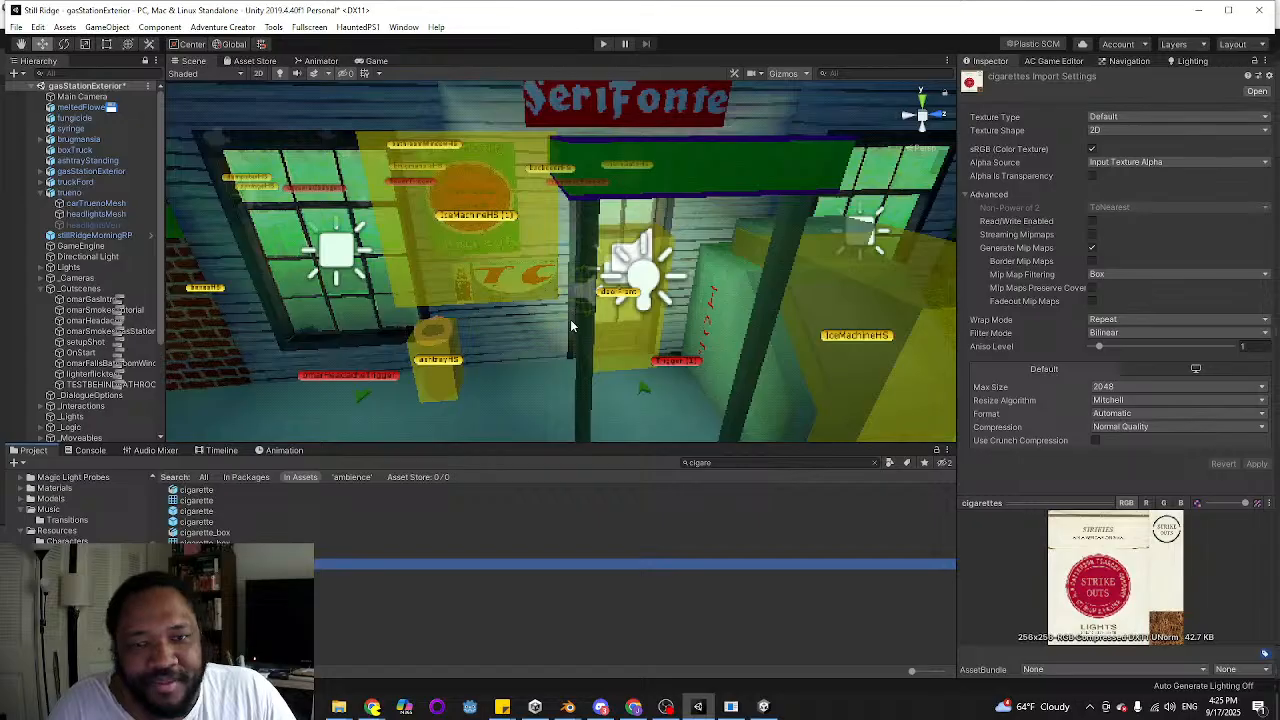
Open the to-do sticky note and strike through the "add ice machine hotspot" and "add cigarettee ads hotspot" lines
{"action": "key", "text": "d"}
{"action": "right_click_drag", "start_coordinate": [571, 326], "coordinate": [522, 312]}
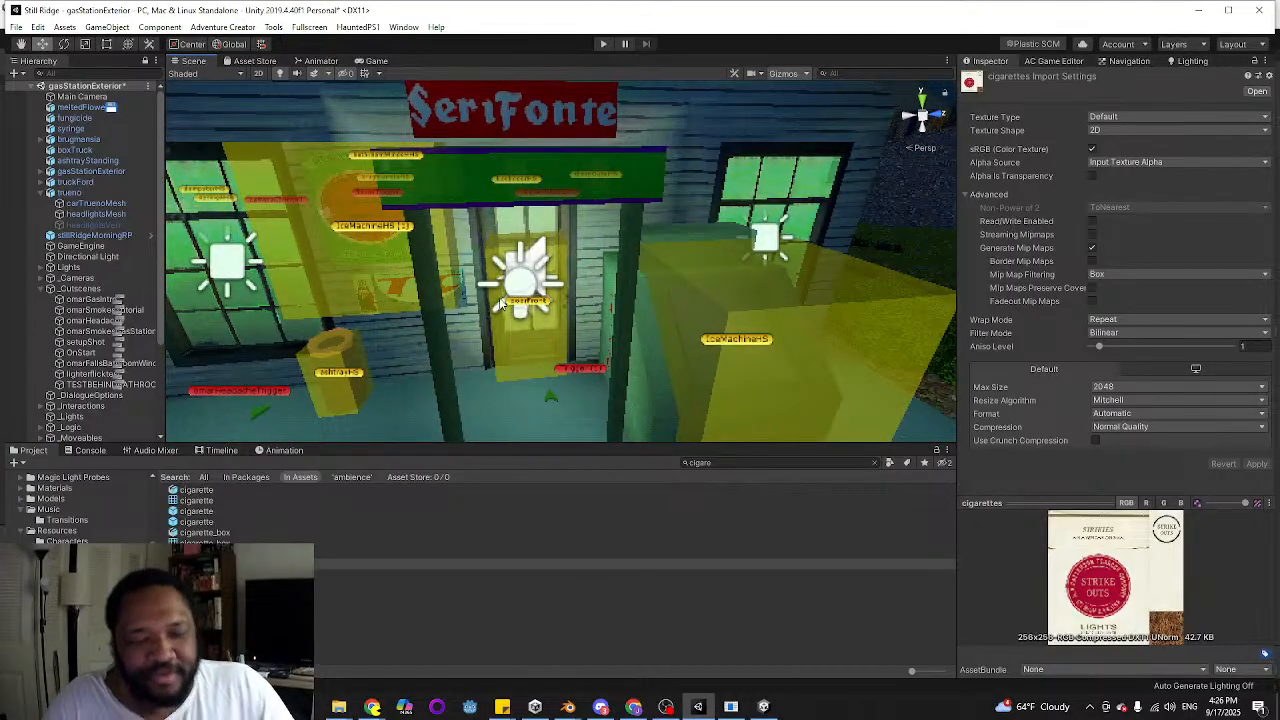
{"action": "left_click", "coordinate": [502, 706]}
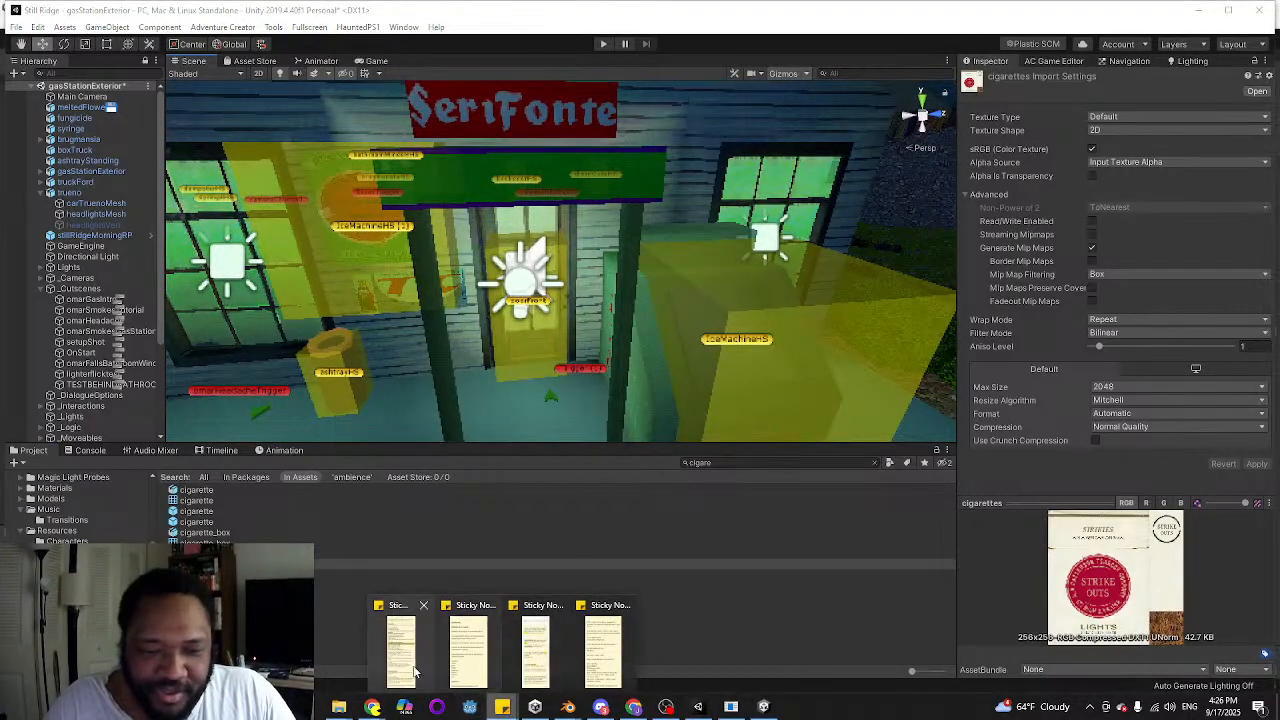
{"action": "left_click", "coordinate": [412, 670]}
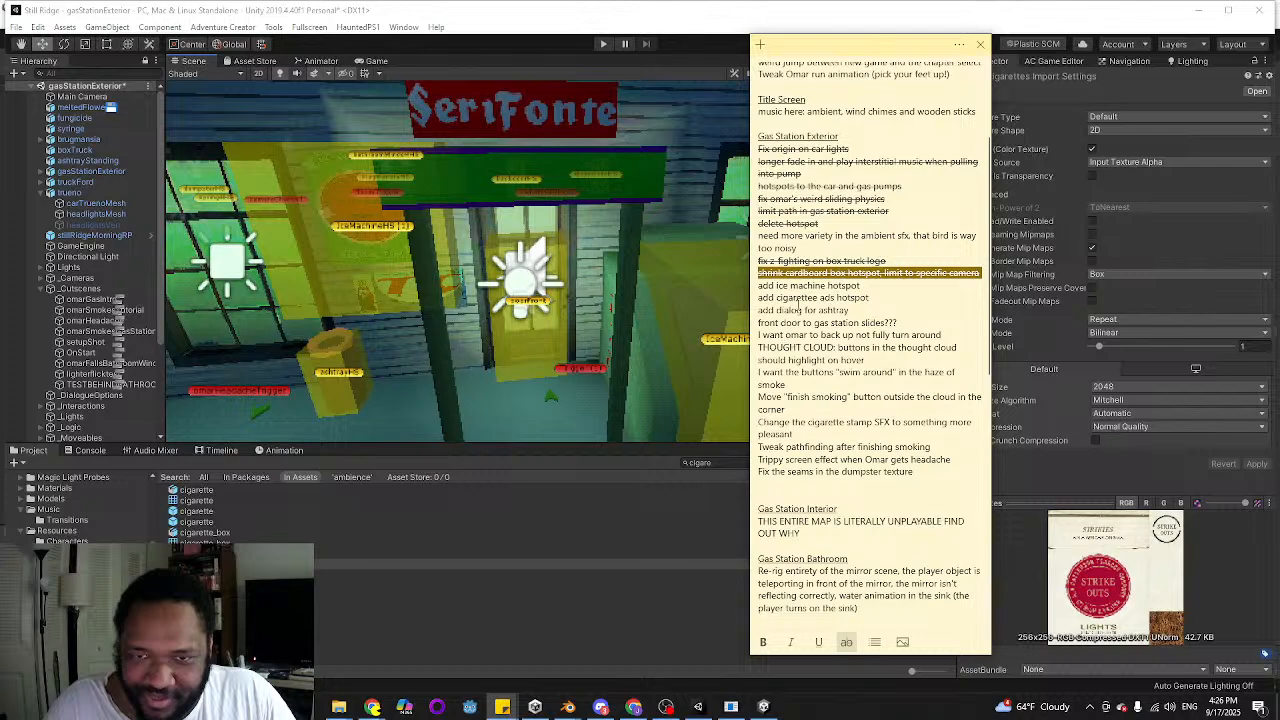
{"action": "left_click", "coordinate": [827, 286]}
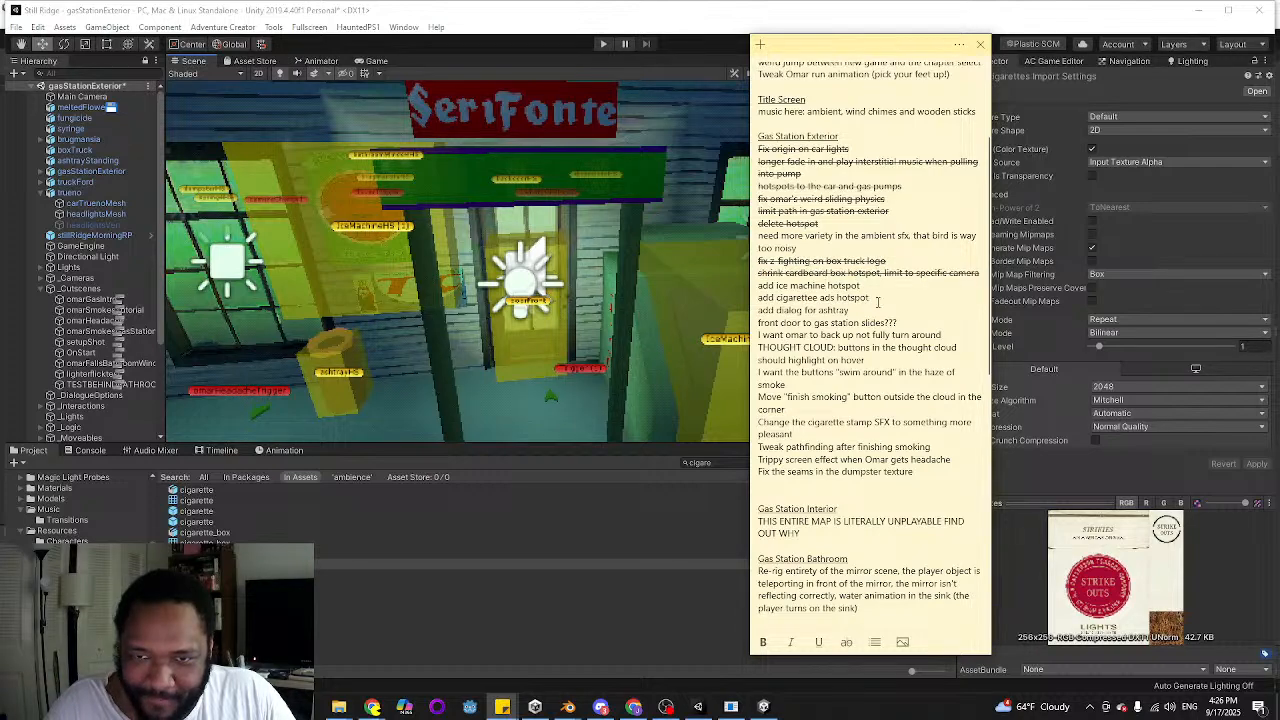
{"action": "left_click_drag", "start_coordinate": [878, 302], "coordinate": [758, 286]}
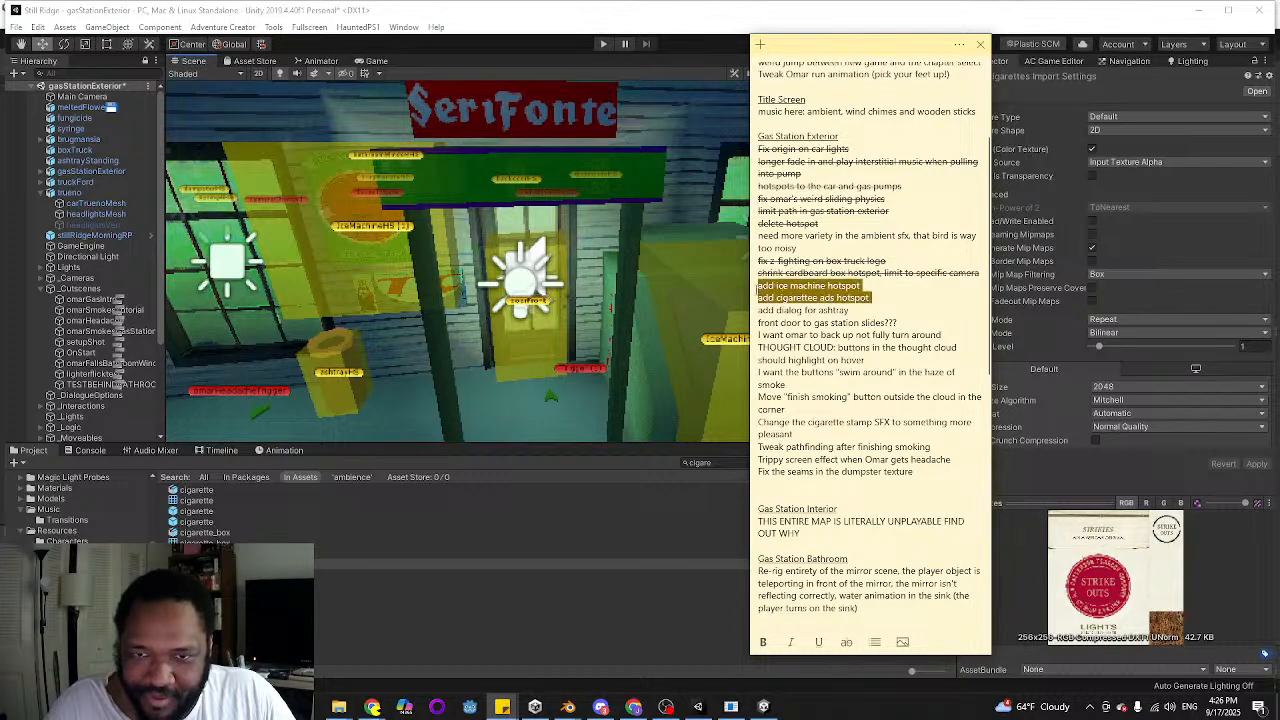
{"action": "left_click", "coordinate": [847, 643]}
{"action": "left_click", "coordinate": [810, 356]}
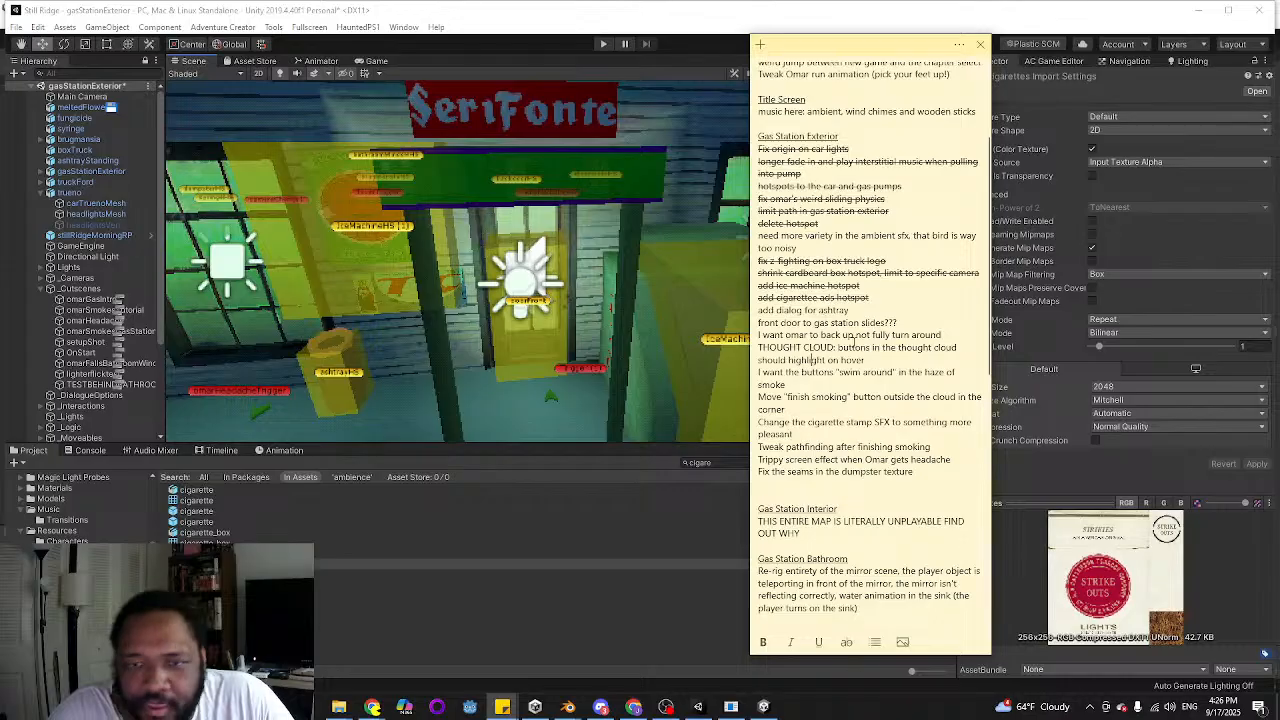
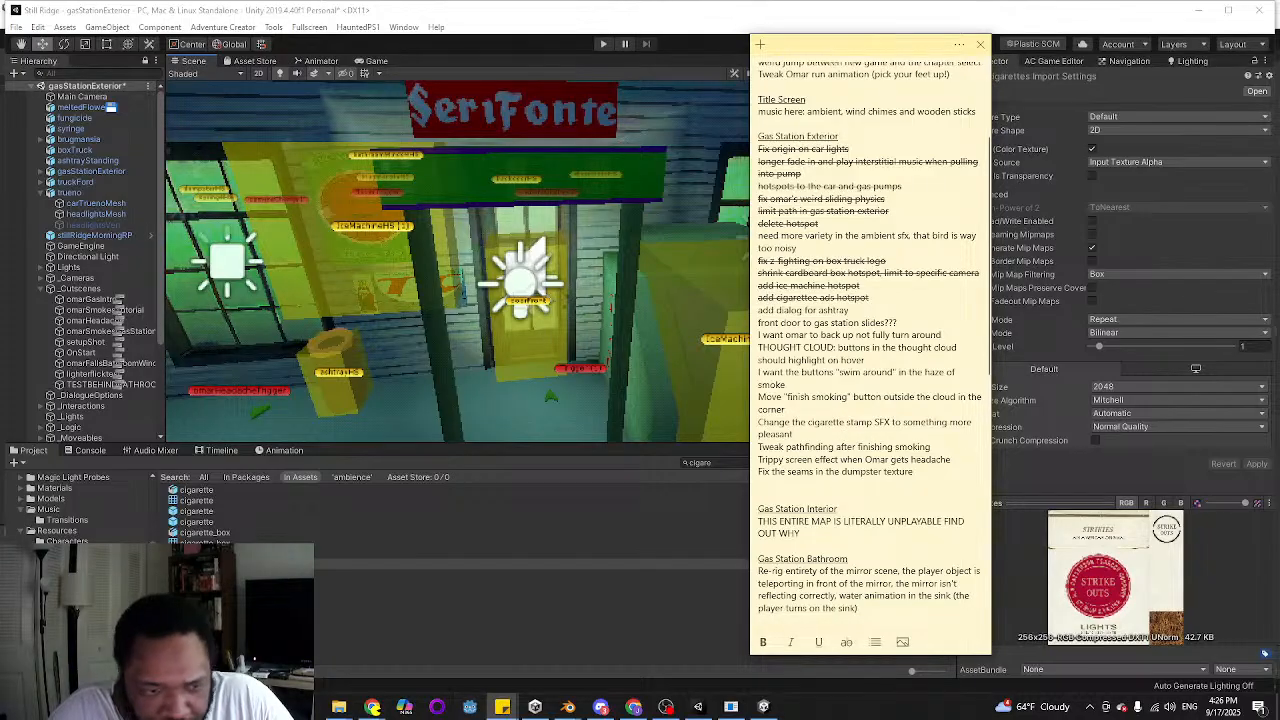
Browse the project assets to the Forest folder under Scenes > Still Ridge Town
{"action": "scroll", "coordinate": [60, 505], "scroll_direction": "down", "scroll_amount": 5}
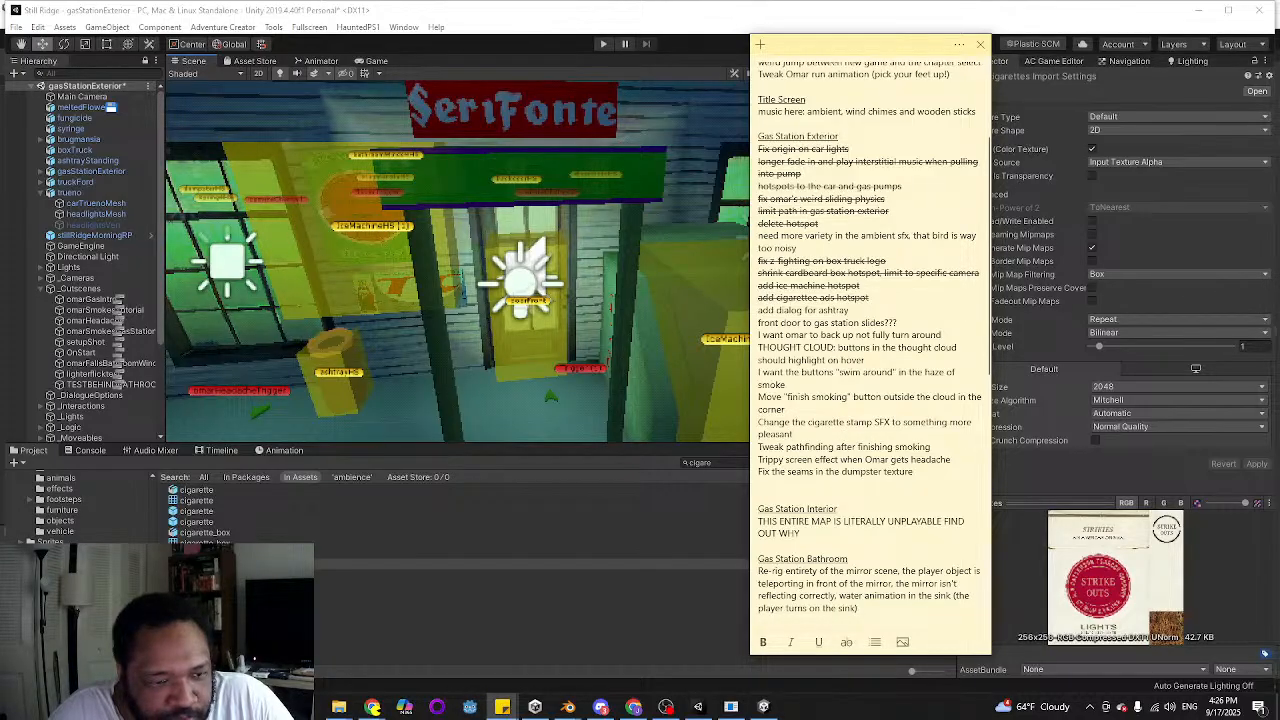
{"action": "scroll", "coordinate": [60, 505], "scroll_direction": "down", "scroll_amount": 3}
{"action": "scroll", "coordinate": [65, 541], "scroll_direction": "up", "scroll_amount": 4}
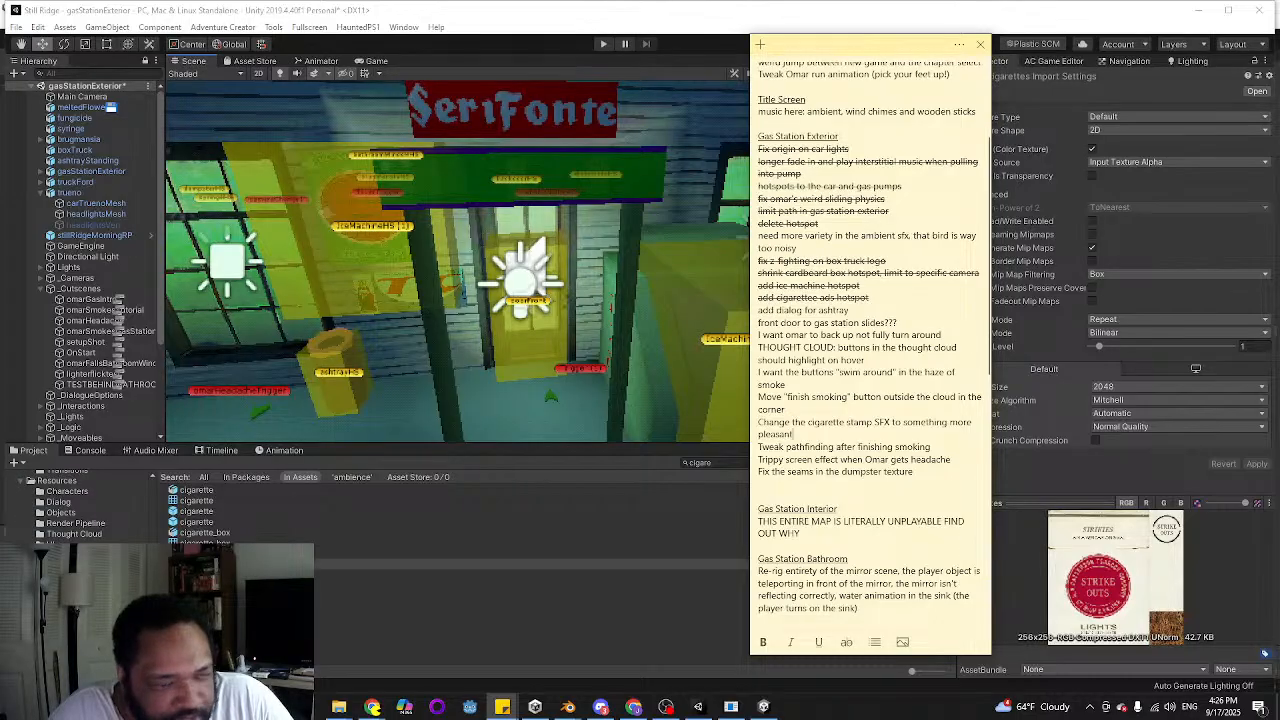
{"action": "left_click", "coordinate": [60, 555]}
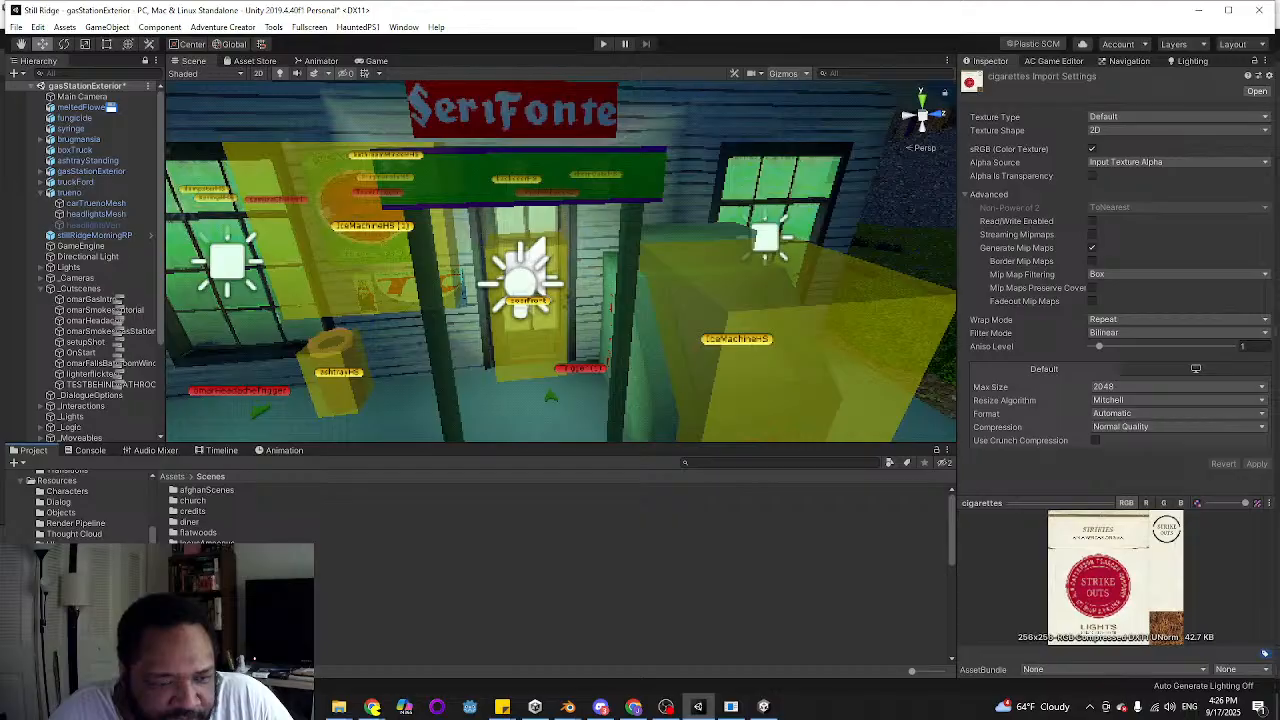
{"action": "scroll", "coordinate": [75, 505], "scroll_direction": "down", "scroll_amount": 3}
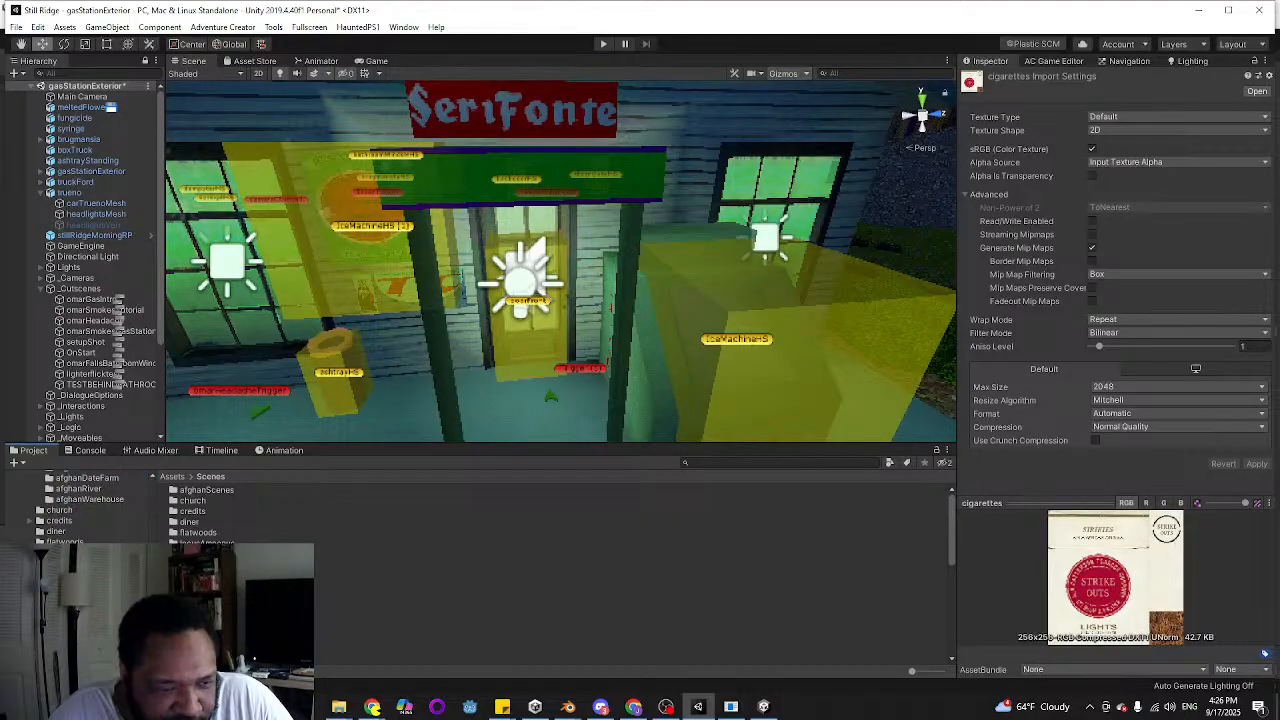
{"action": "scroll", "coordinate": [75, 505], "scroll_direction": "down", "scroll_amount": 3}
{"action": "left_click", "coordinate": [75, 548]}
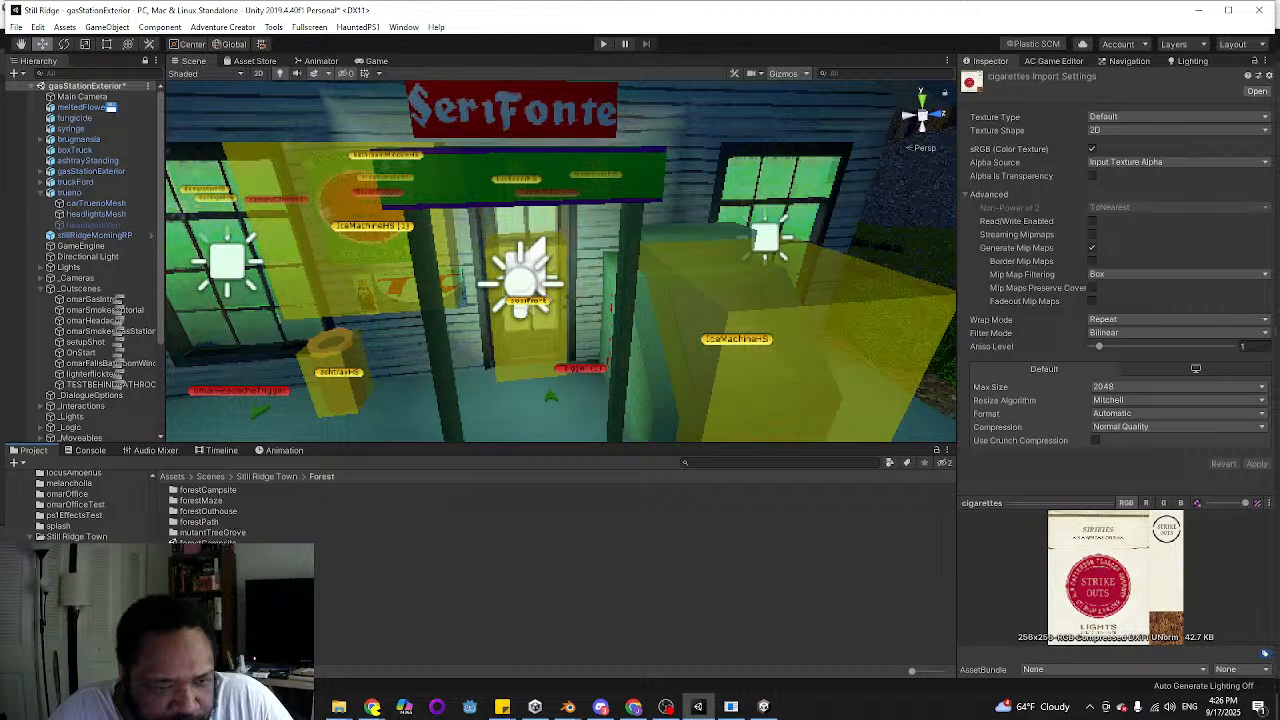
Open the forestOuthouse scene, saving the changes made to the gasStationExterior scene
{"action": "left_click", "coordinate": [208, 543]}
{"action": "double_click", "coordinate": [210, 585]}
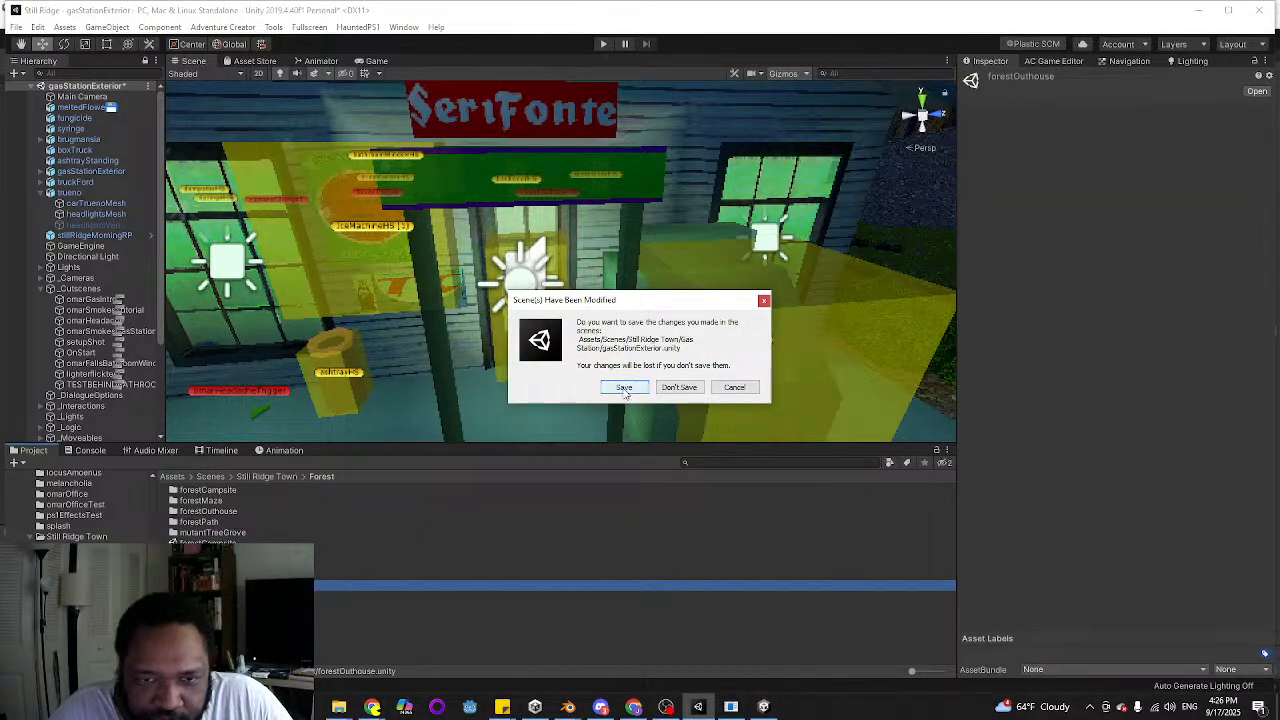
{"action": "left_click", "coordinate": [626, 387]}
{"action": "right_click_drag", "start_coordinate": [588, 358], "coordinate": [749, 583]}
{"action": "key", "text": "s"}
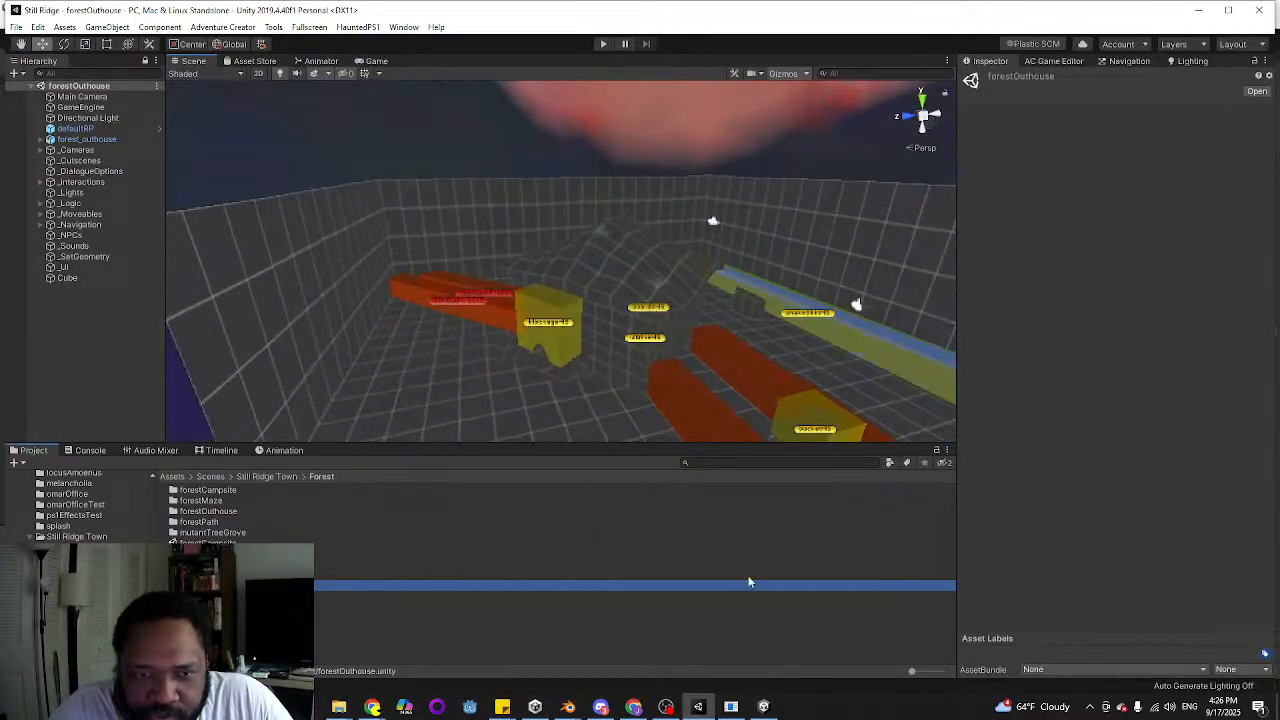
Switch to the Blender window with the gas station model, start a new General file and delete all its default objects
{"action": "mouse_move", "coordinate": [573, 706]}
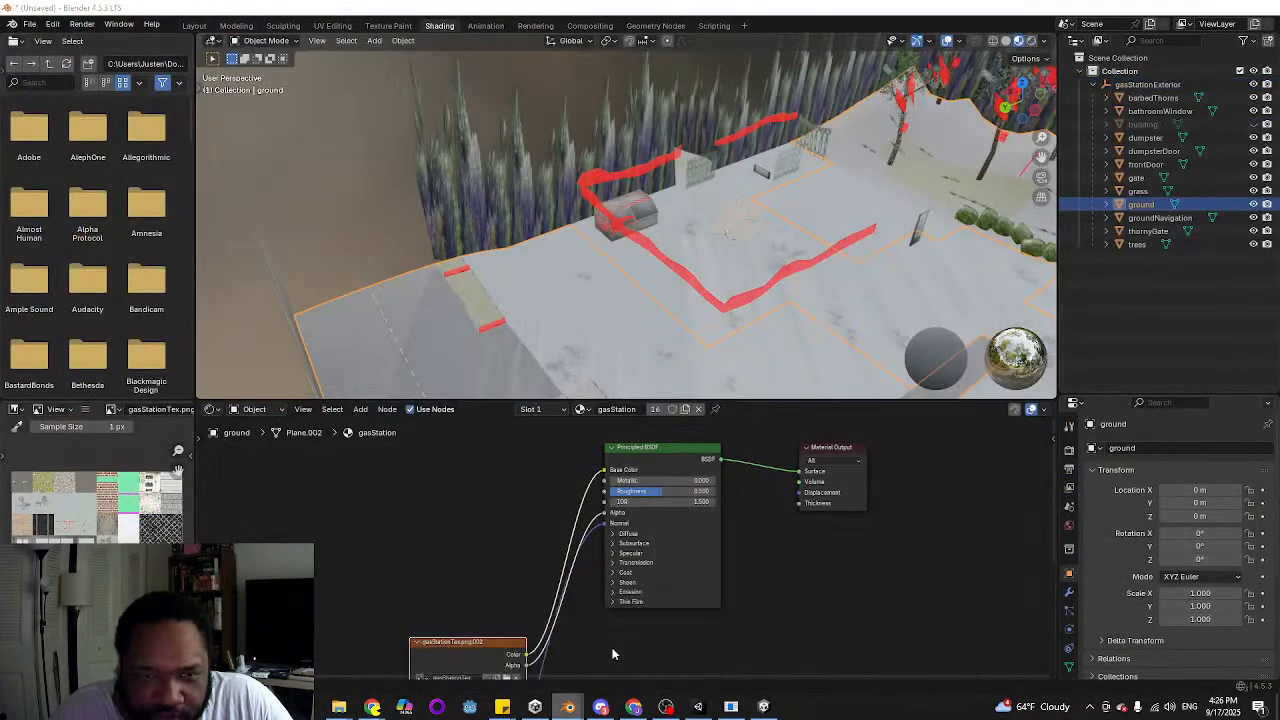
{"action": "left_click", "coordinate": [655, 650]}
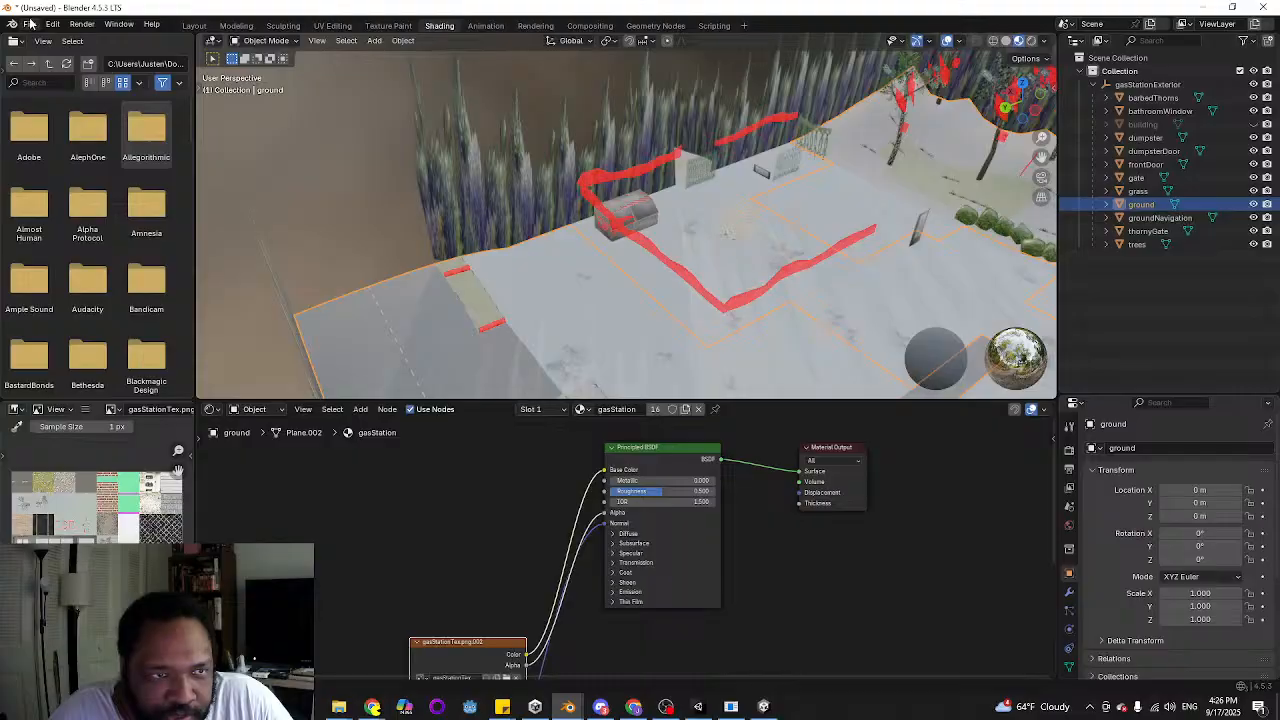
{"action": "left_click", "coordinate": [30, 23]}
{"action": "mouse_move", "coordinate": [60, 39]}
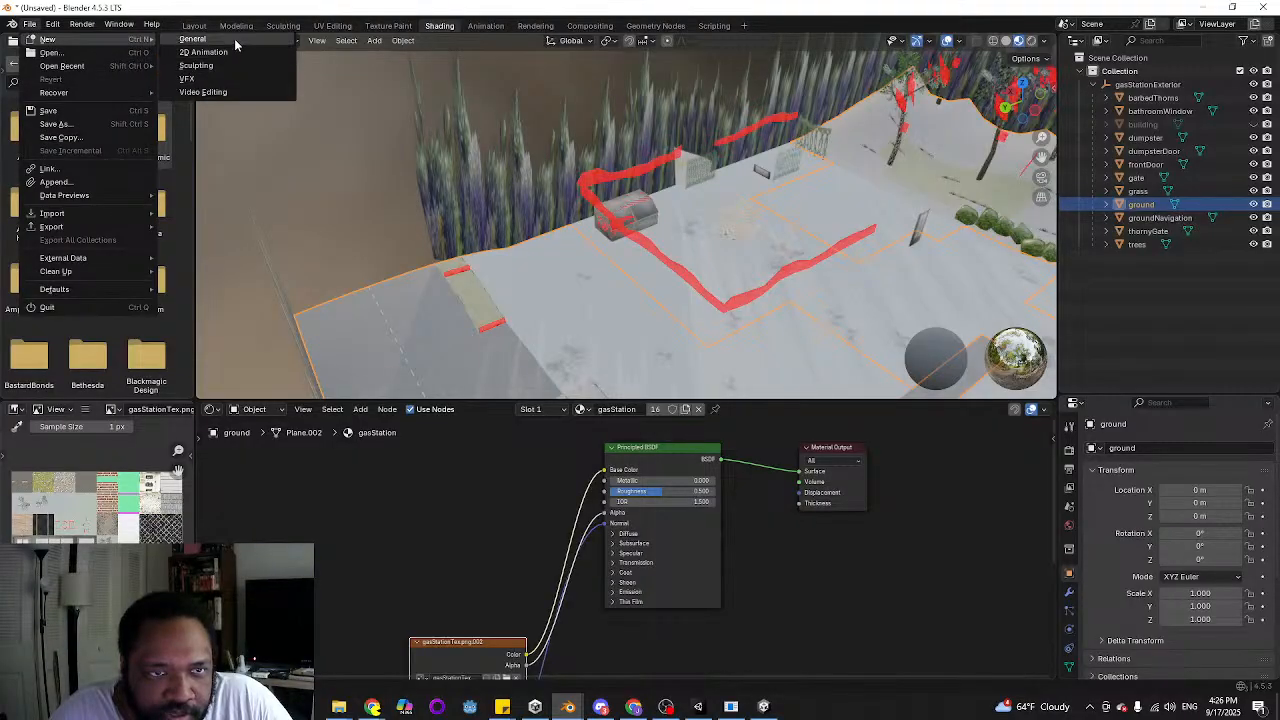
{"action": "left_click", "coordinate": [234, 38]}
{"action": "left_click", "coordinate": [655, 375]}
{"action": "key", "text": "a"}
{"action": "key", "text": "x"}
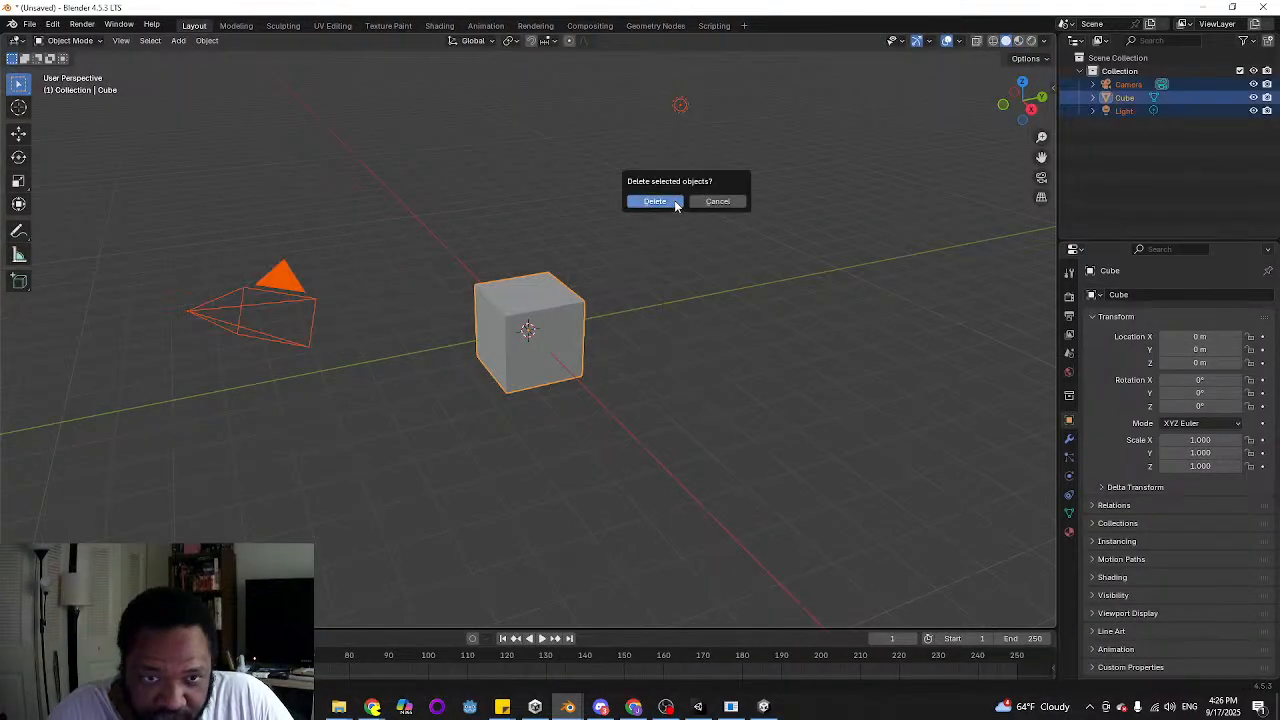
{"action": "left_click", "coordinate": [674, 203]}
Import forest_outhouse.fbx from the project's Models/Locations/Forest folder as FBX with Apply Transform enabled
{"action": "left_click", "coordinate": [30, 25]}
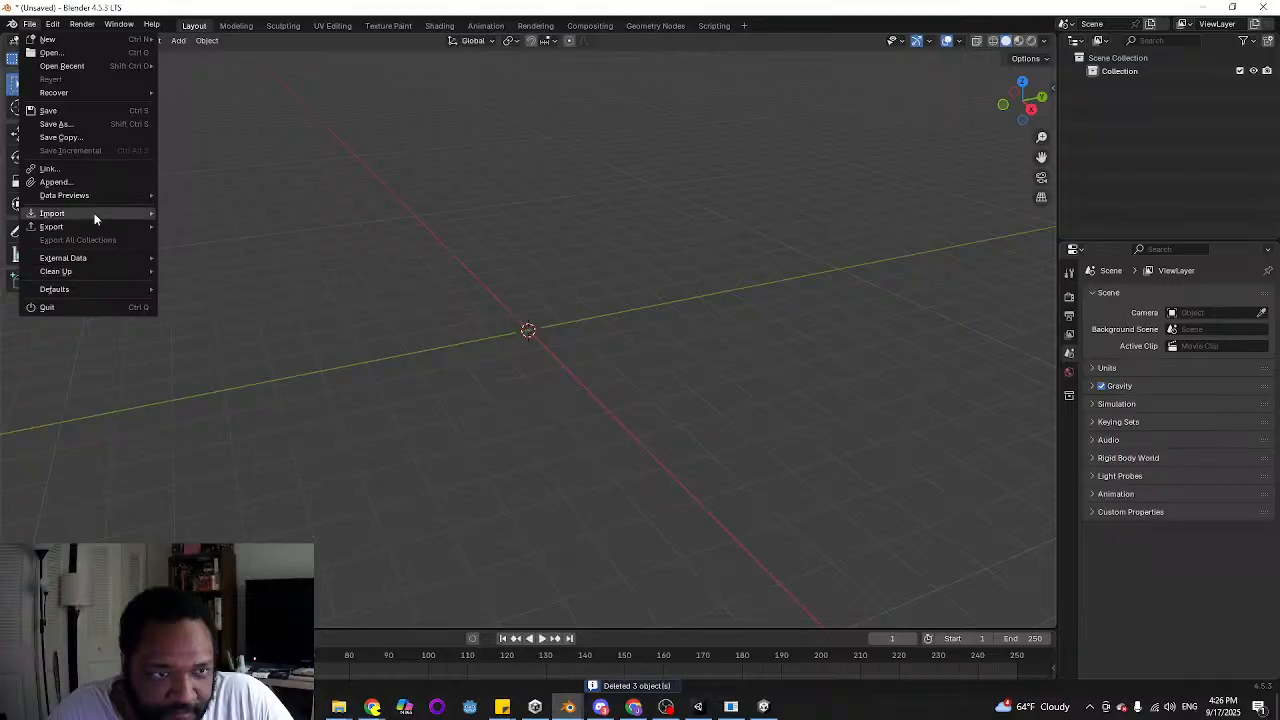
{"action": "mouse_move", "coordinate": [94, 214]}
{"action": "left_click", "coordinate": [240, 360]}
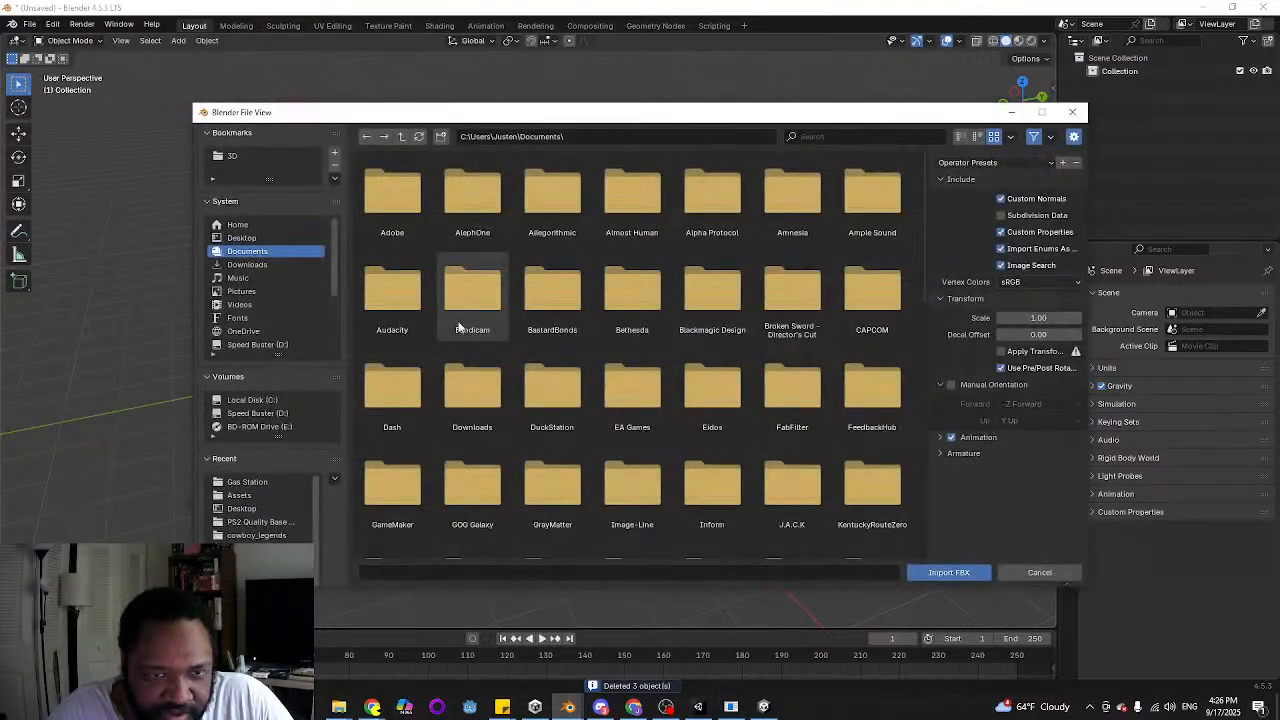
{"action": "left_click", "coordinate": [250, 483]}
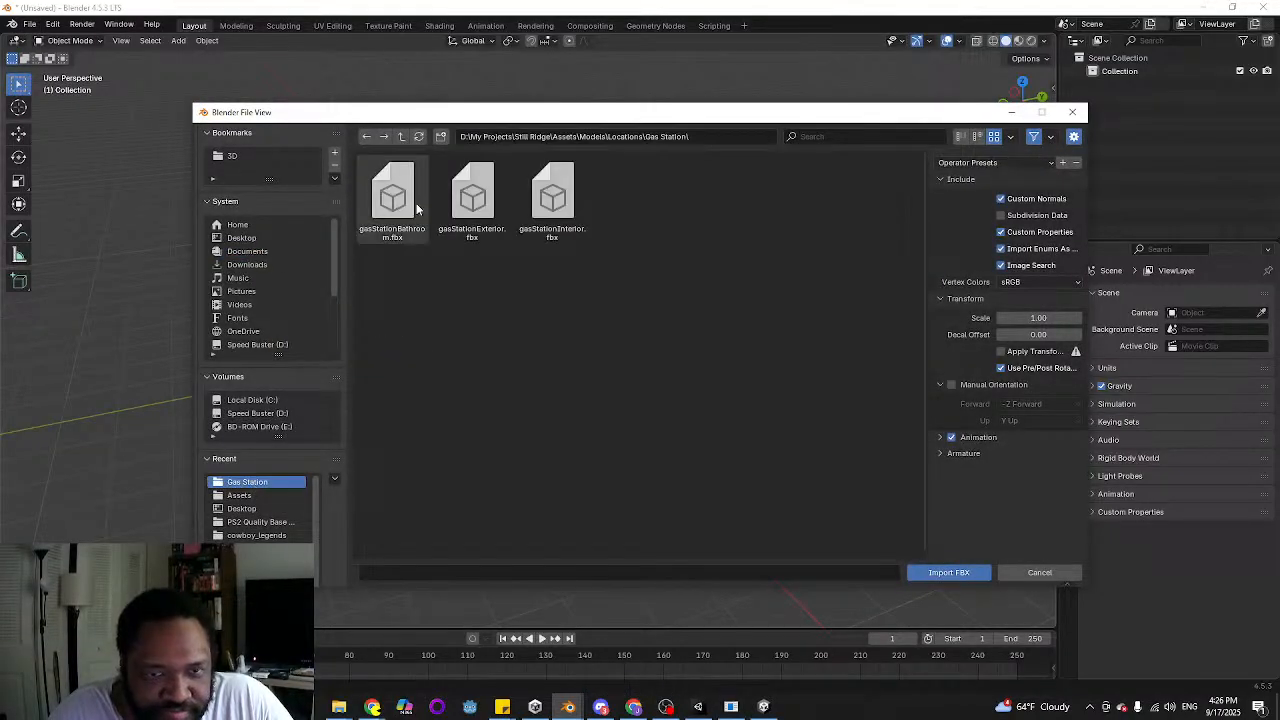
{"action": "left_click", "coordinate": [401, 136]}
{"action": "double_click", "coordinate": [409, 215]}
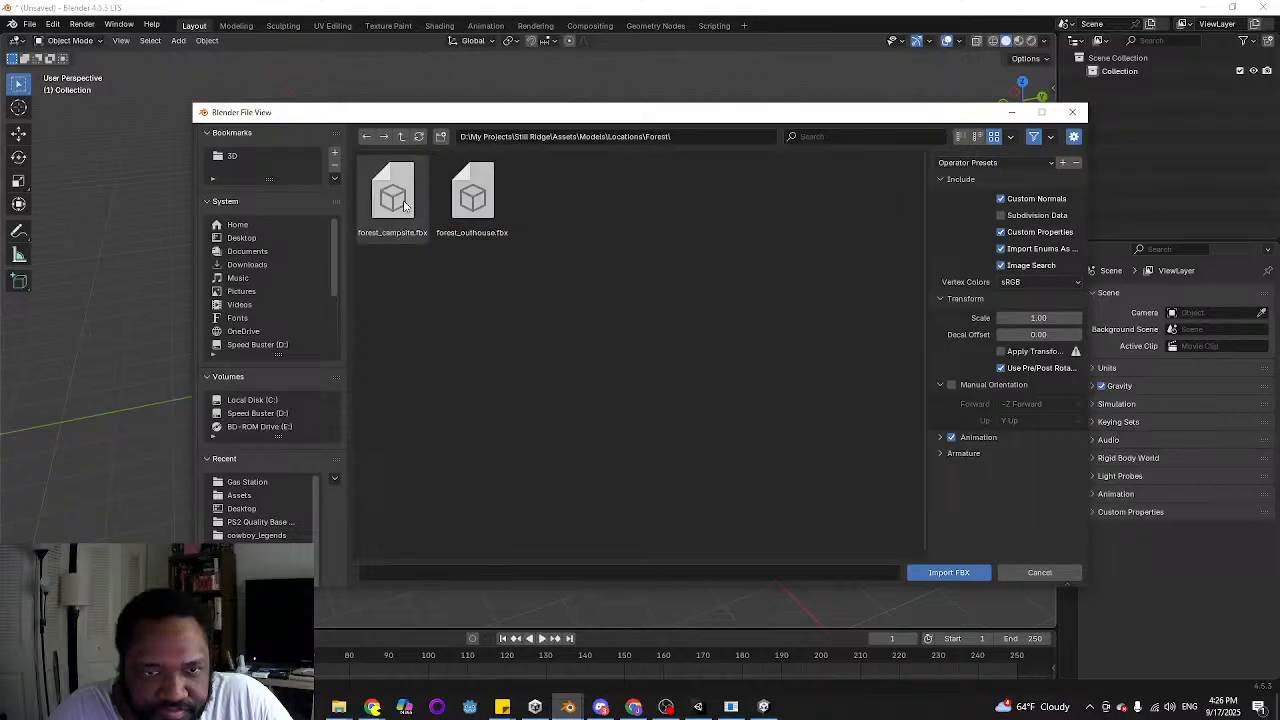
{"action": "left_click", "coordinate": [470, 220]}
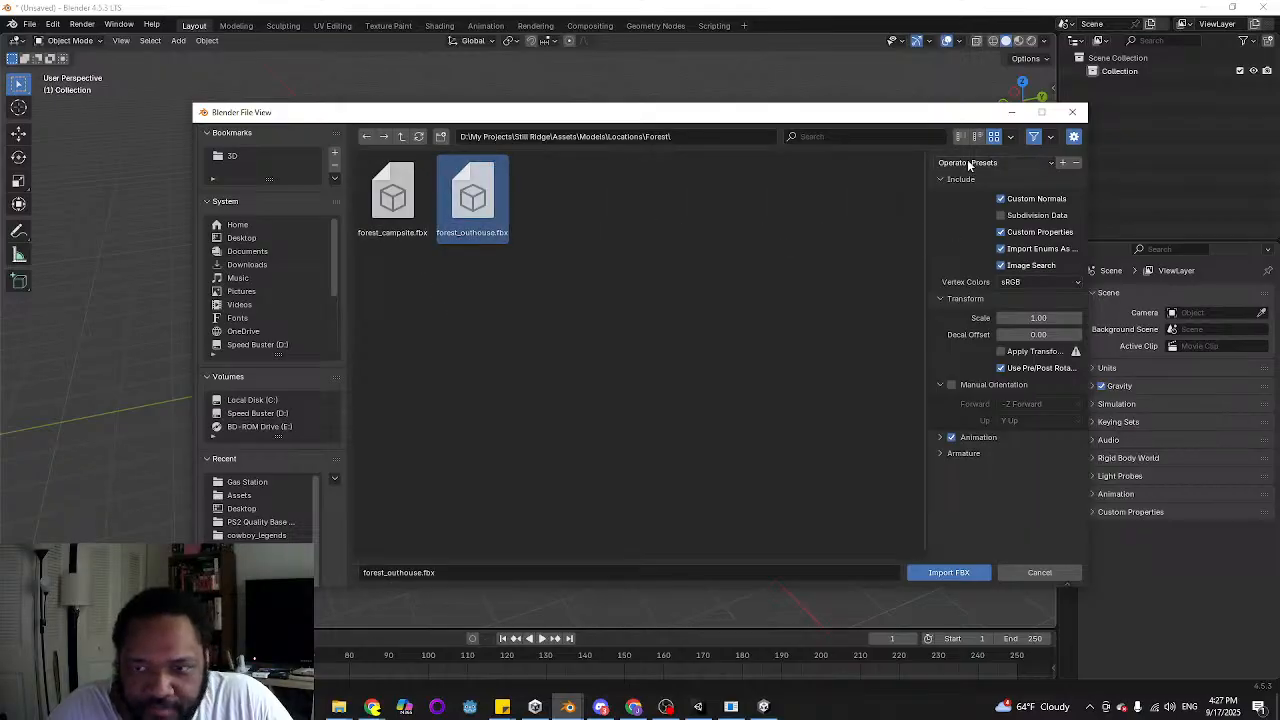
{"action": "left_click", "coordinate": [1003, 352]}
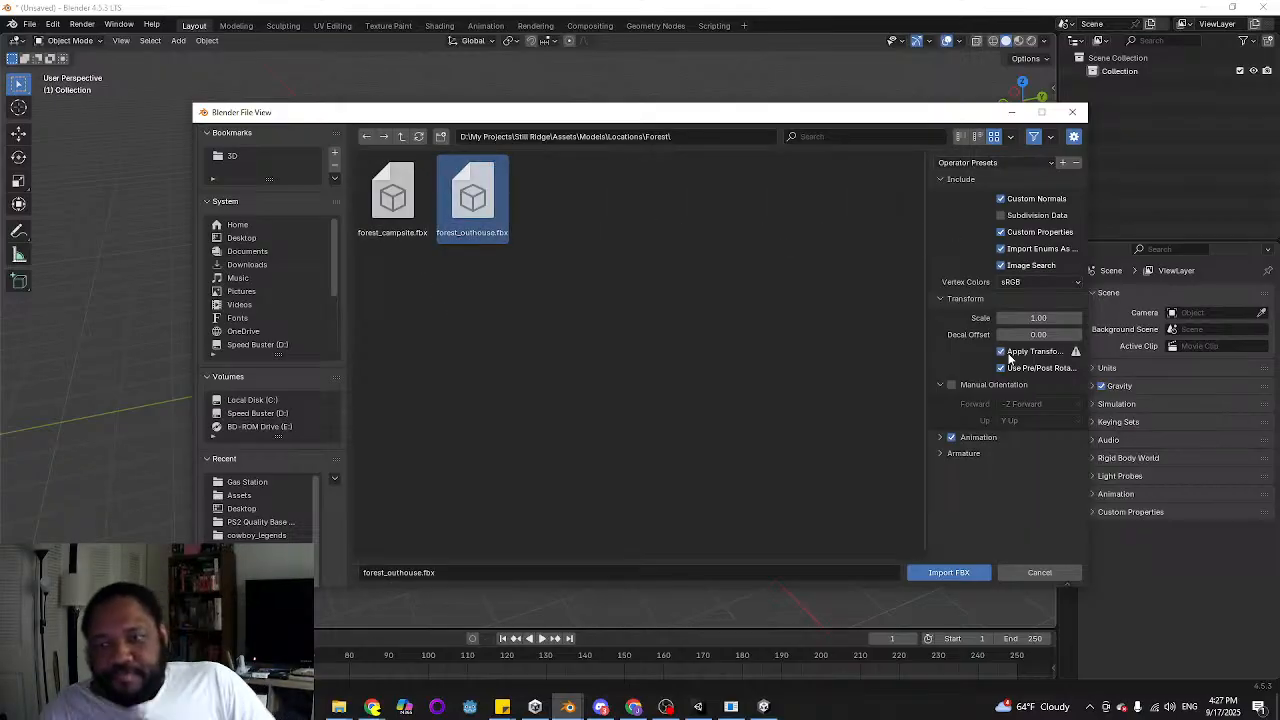
{"action": "left_click", "coordinate": [939, 577]}
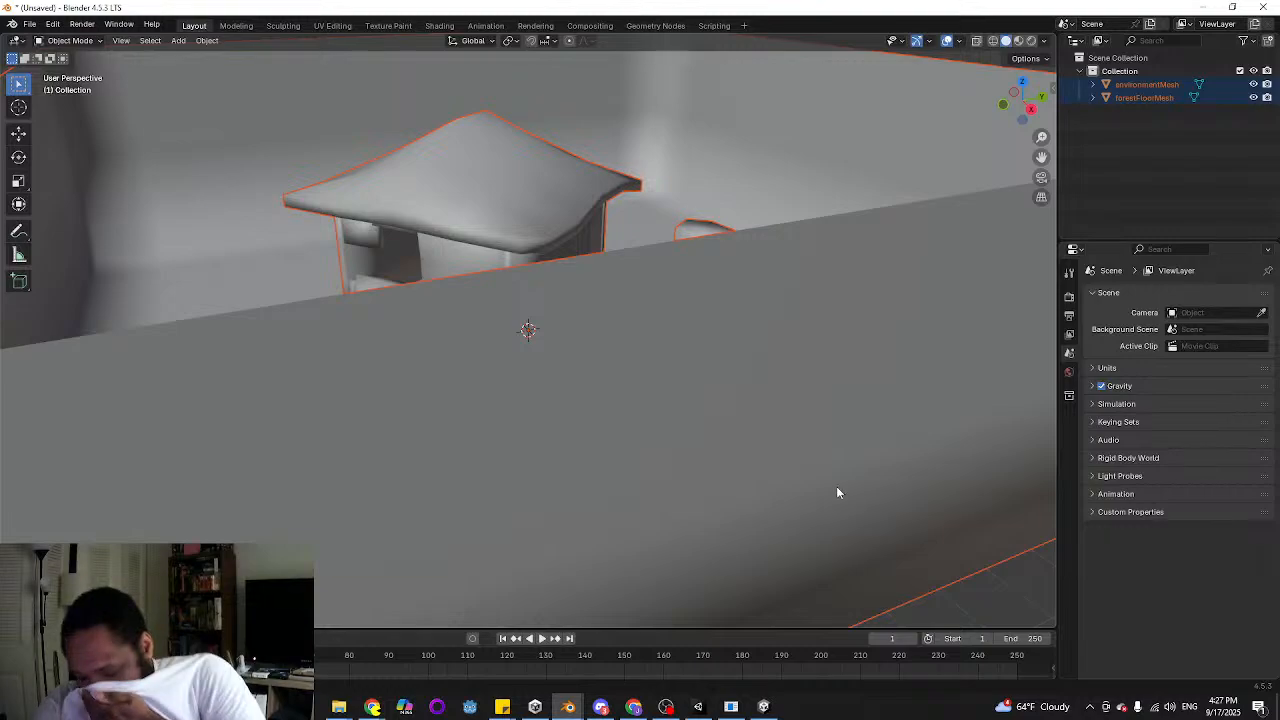
Select forestFloorMesh, switch to the Shading workspace and unlink texture_01.png from its material's Image Texture node
{"action": "left_click", "coordinate": [874, 483]}
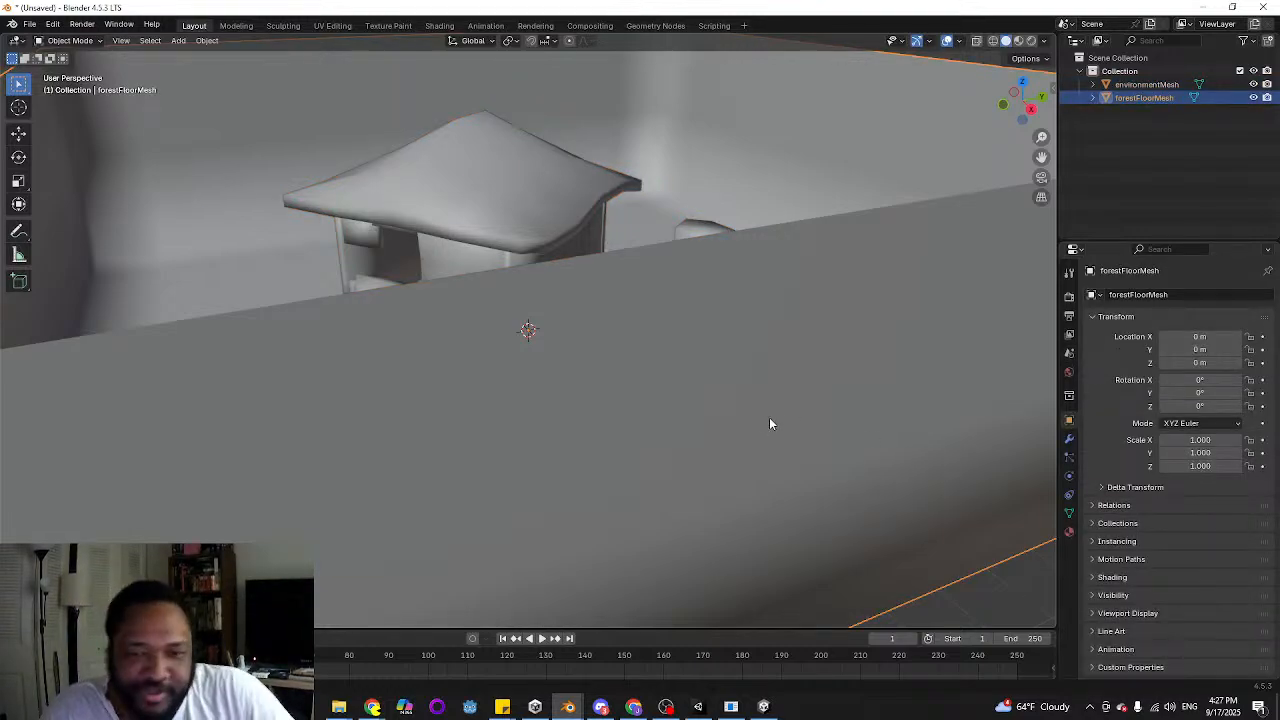
{"action": "middle_click_drag", "start_coordinate": [697, 401], "coordinate": [715, 431]}
{"action": "scroll", "coordinate": [715, 431], "scroll_direction": "down", "scroll_amount": 3}
{"action": "middle_click_drag", "start_coordinate": [627, 398], "coordinate": [655, 138]}
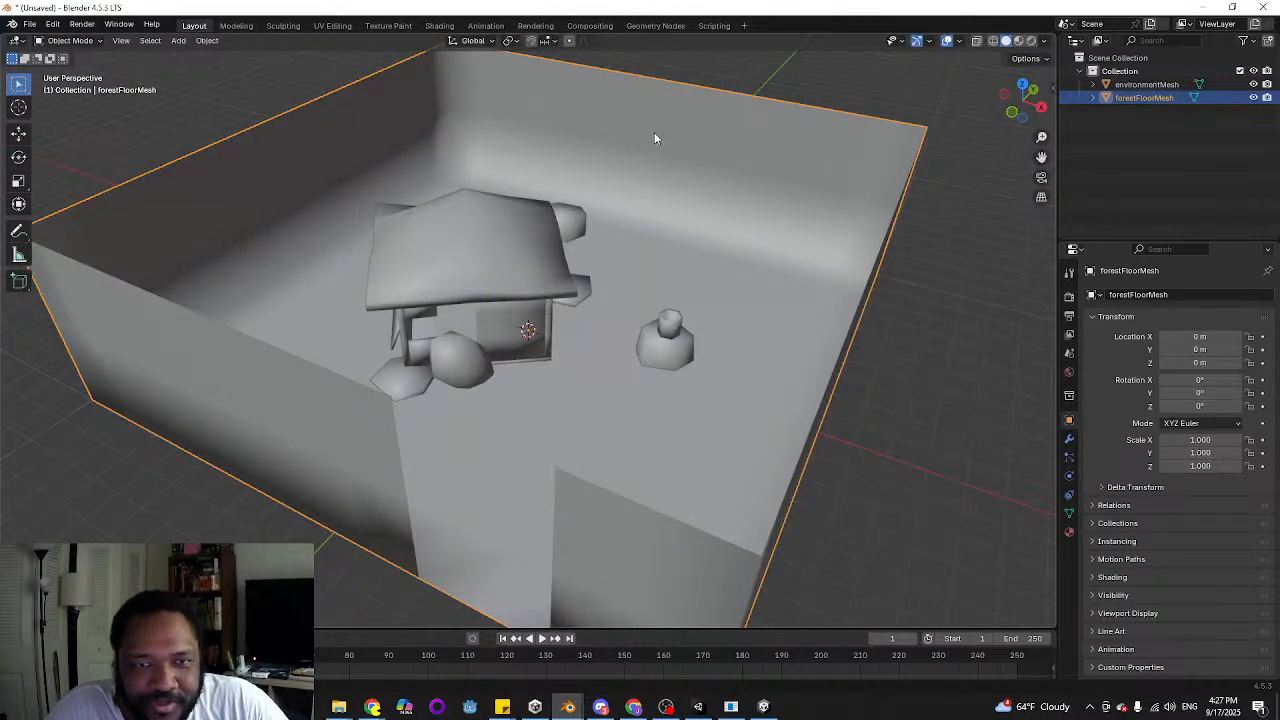
{"action": "left_click", "coordinate": [440, 25]}
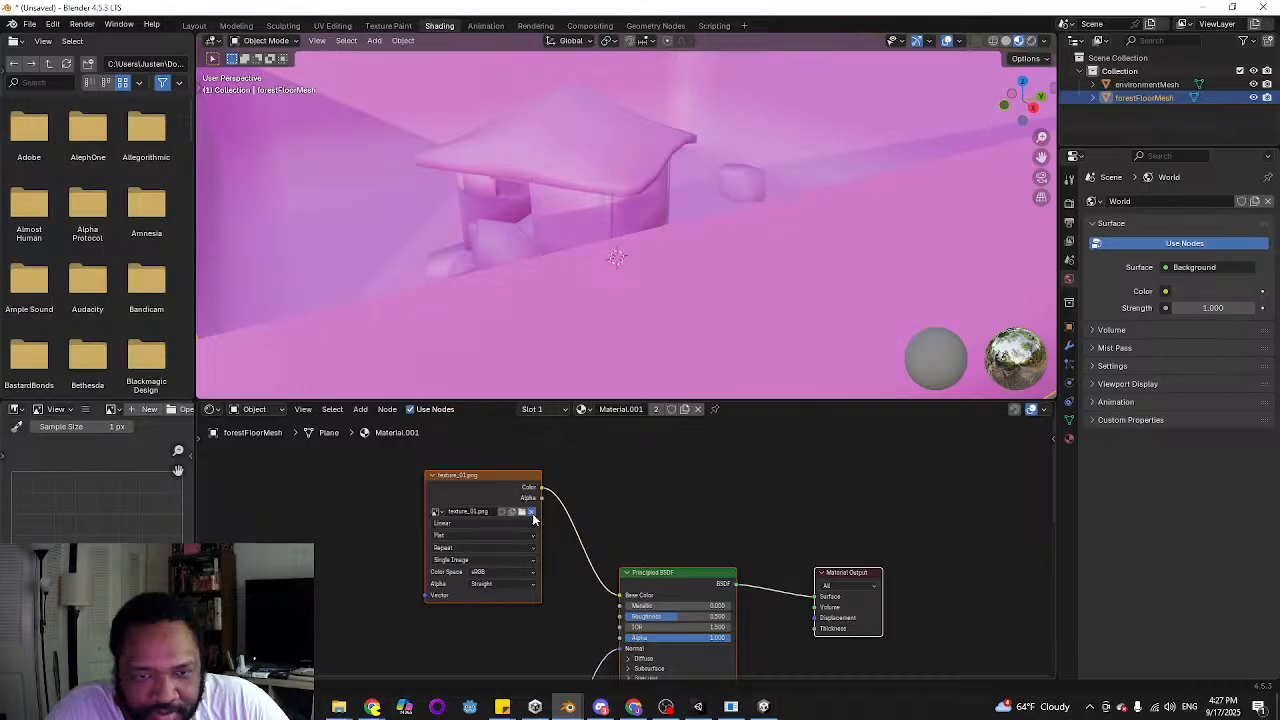
{"action": "left_click", "coordinate": [532, 513]}
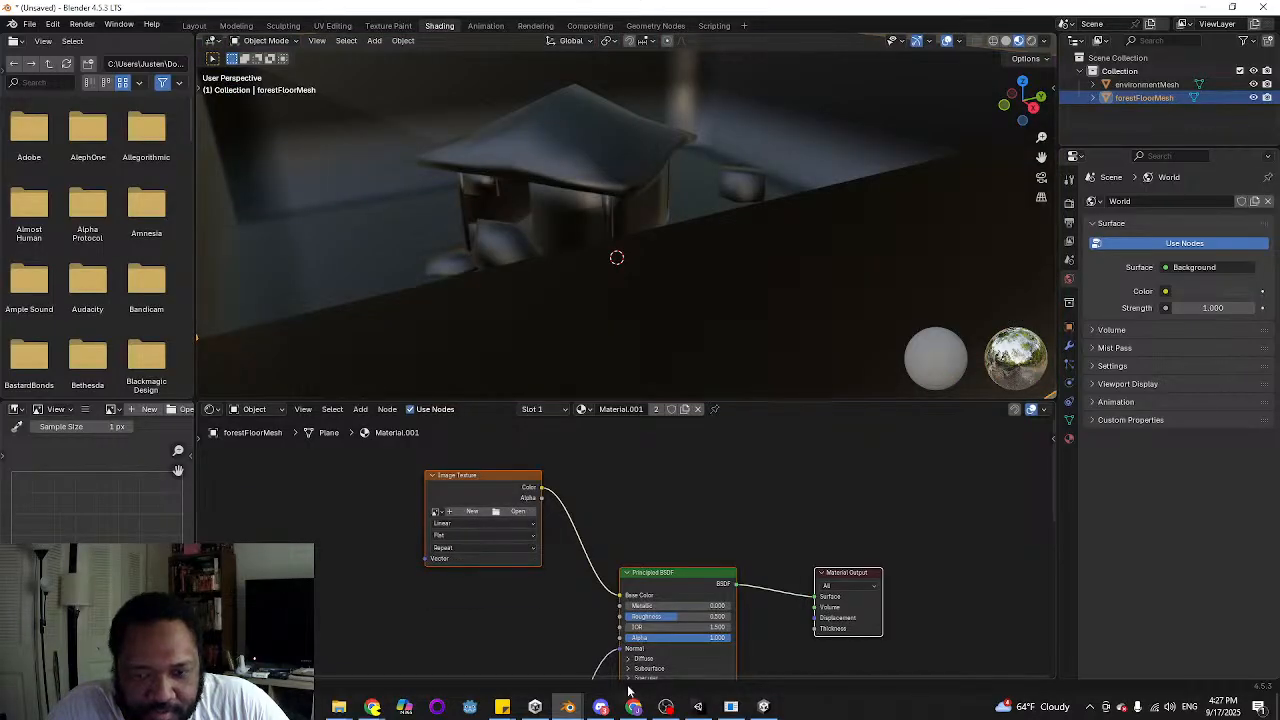
Switch to Unity, open the forestMaze scene and select forestDetails inside the forestMaze model to inspect its materials
{"action": "left_click", "coordinate": [698, 707]}
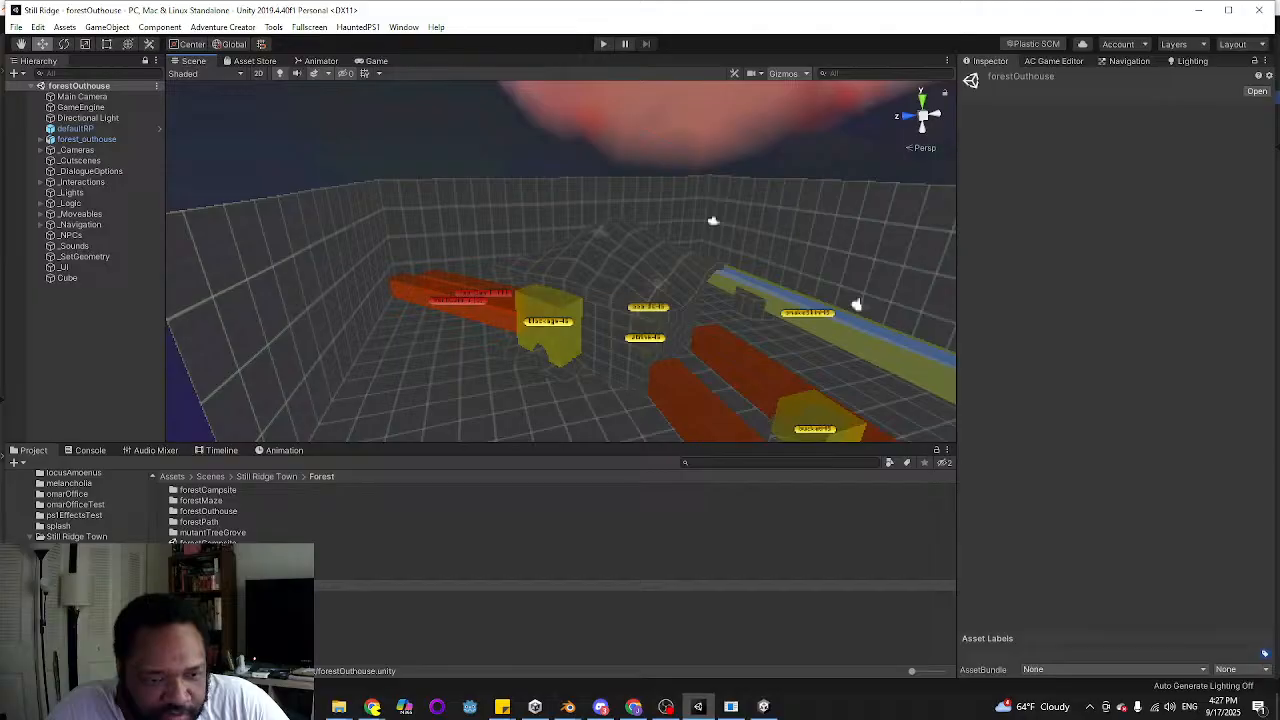
{"action": "double_click", "coordinate": [207, 565]}
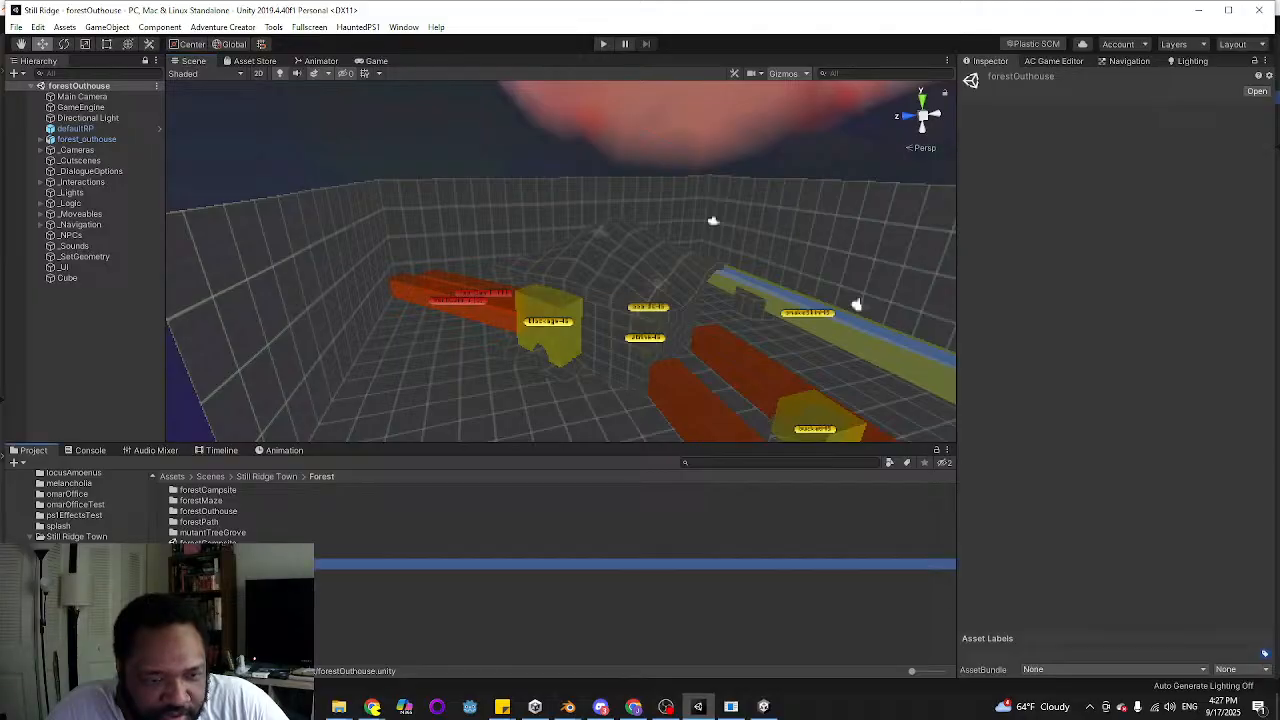
{"action": "right_click_drag", "start_coordinate": [462, 277], "coordinate": [595, 366]}
{"action": "left_click", "coordinate": [538, 349]}
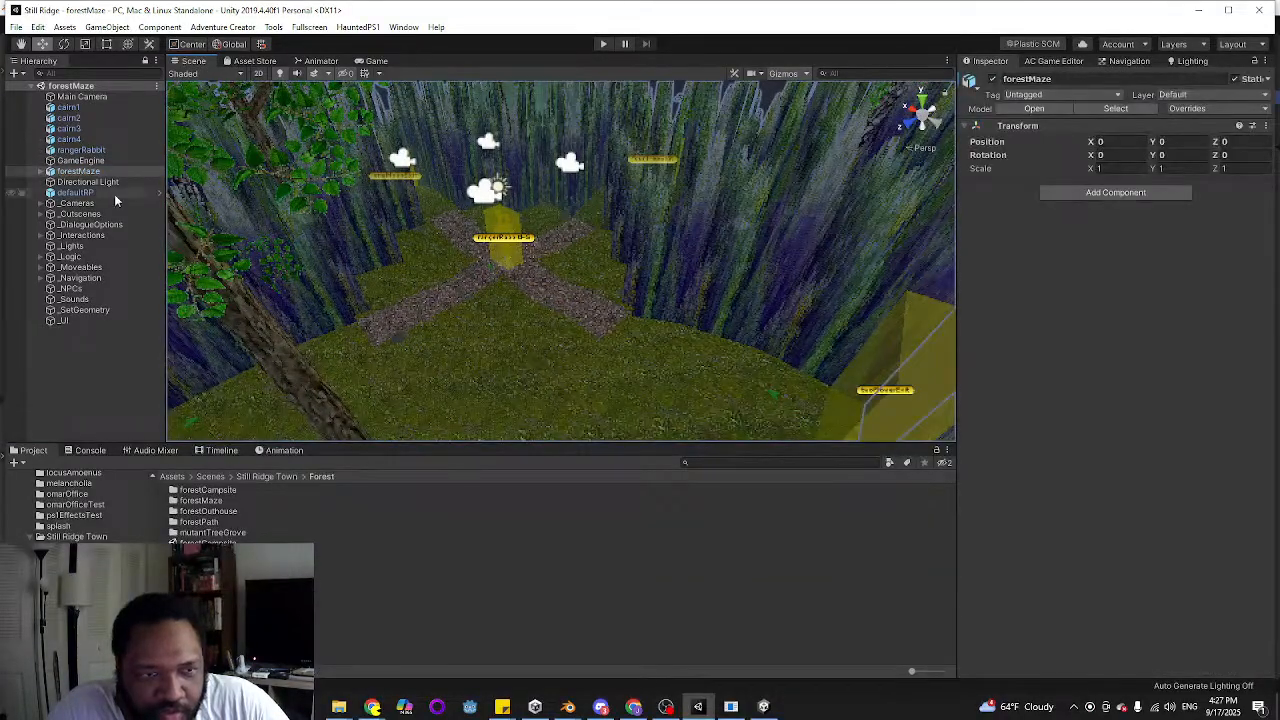
{"action": "left_click", "coordinate": [40, 171]}
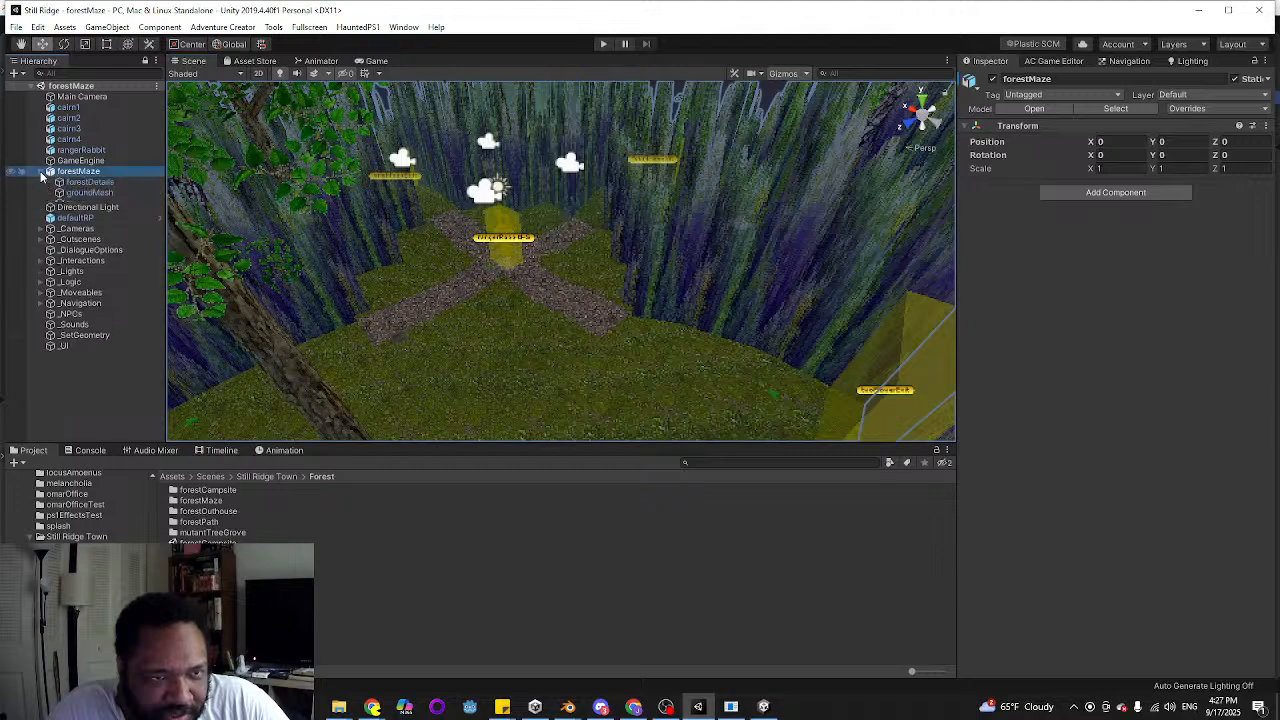
{"action": "left_click", "coordinate": [82, 184]}
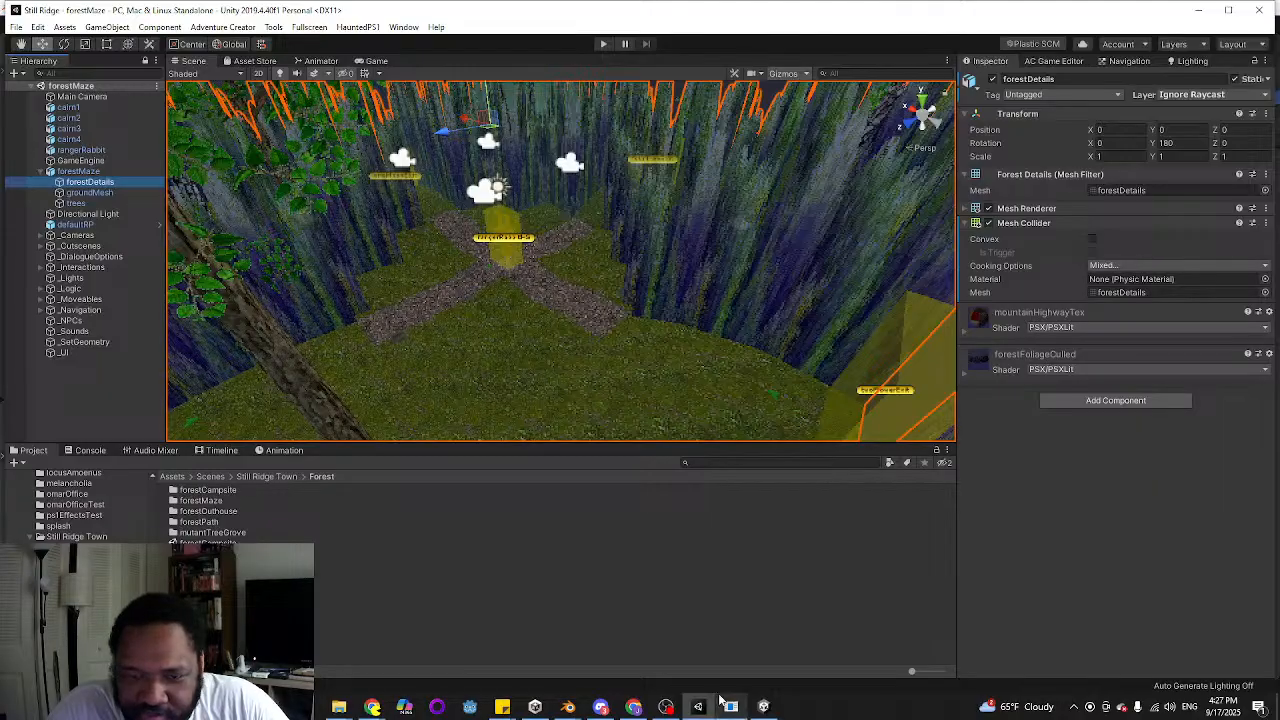
Switch to the Blender window with the outhouse model and start opening an image for forestFloorMesh's Image Texture node, browsing up to the Assets folder
{"action": "mouse_move", "coordinate": [571, 707]}
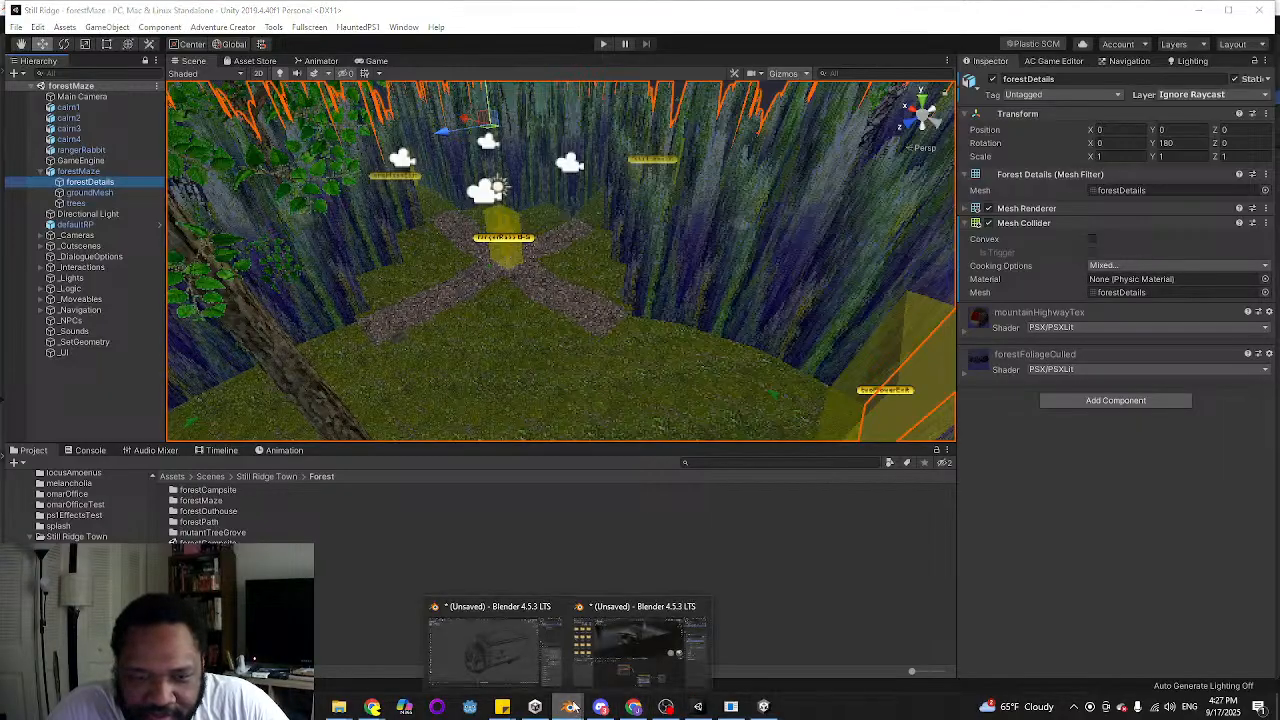
{"action": "left_click", "coordinate": [617, 651]}
{"action": "mouse_move", "coordinate": [347, 182]}
{"action": "middle_mouse_down"}
{"action": "mouse_move", "coordinate": [560, 208]}
{"action": "mouse_move", "coordinate": [777, 134]}
{"action": "middle_mouse_up"}
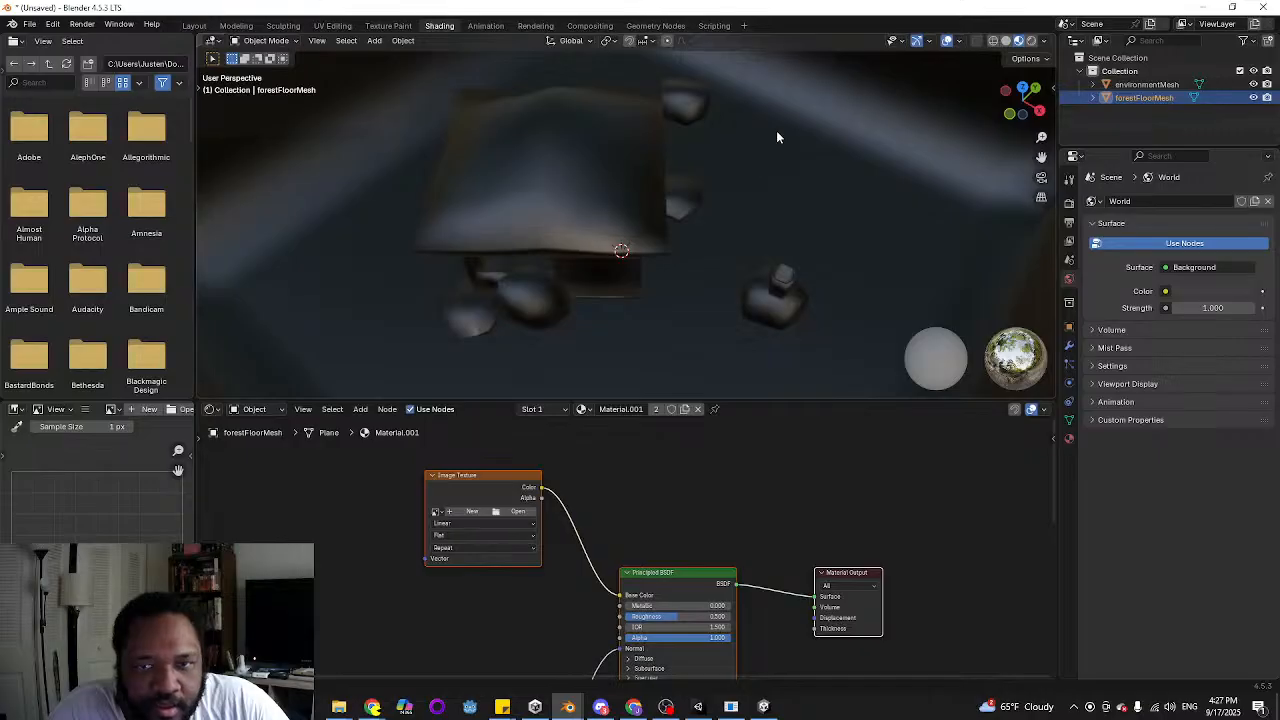
{"action": "scroll", "coordinate": [750, 160], "scroll_direction": "down", "scroll_amount": 4}
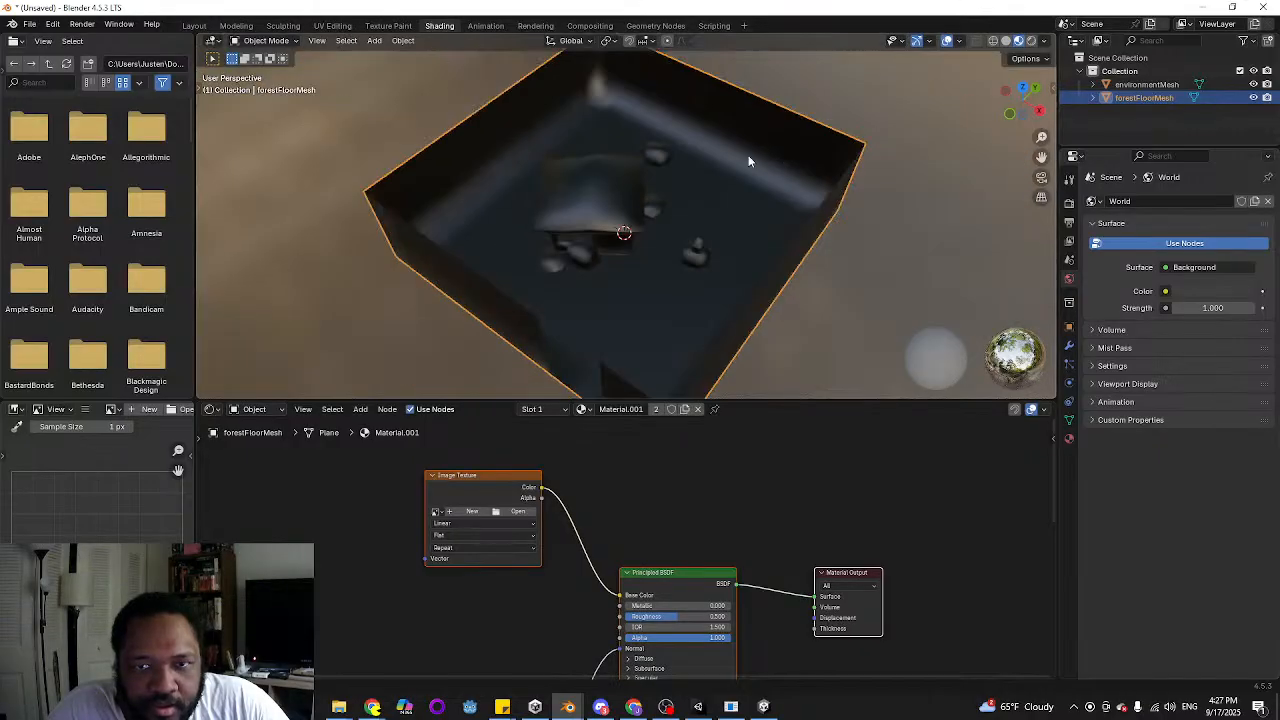
{"action": "left_click", "coordinate": [512, 511]}
{"action": "left_click", "coordinate": [265, 485]}
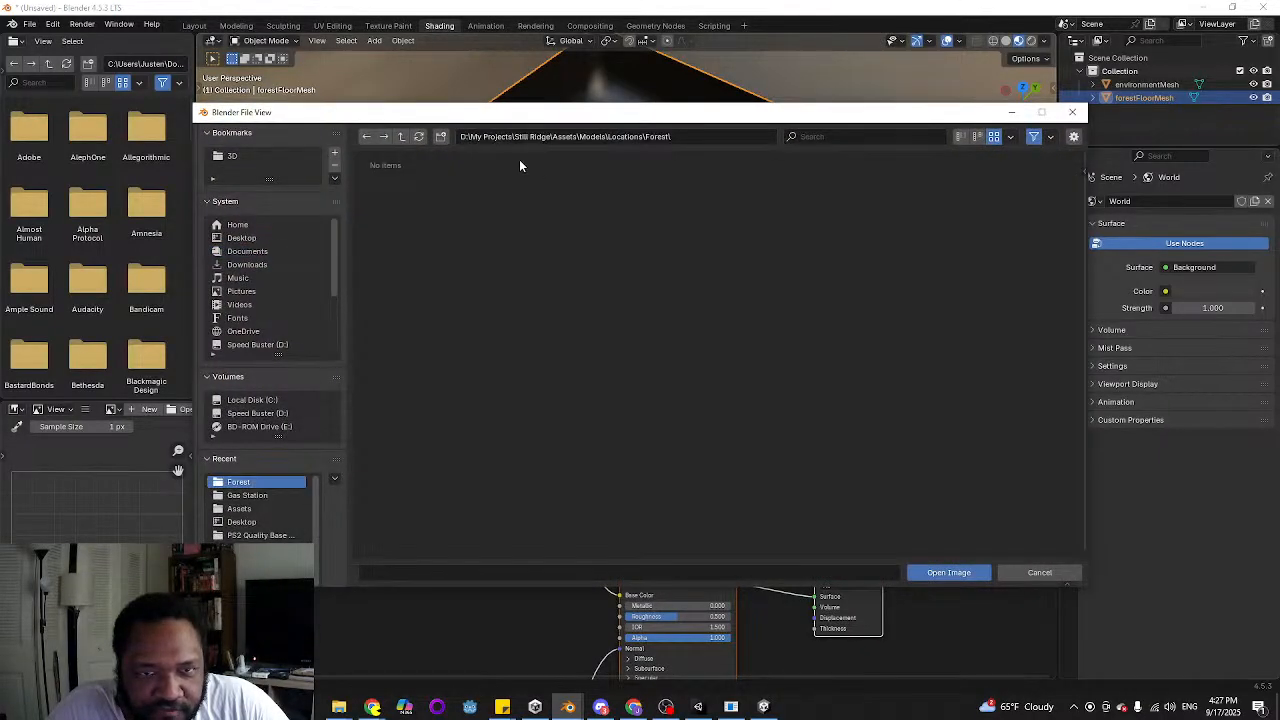
{"action": "left_click", "coordinate": [403, 138]}
{"action": "left_click", "coordinate": [403, 138]}
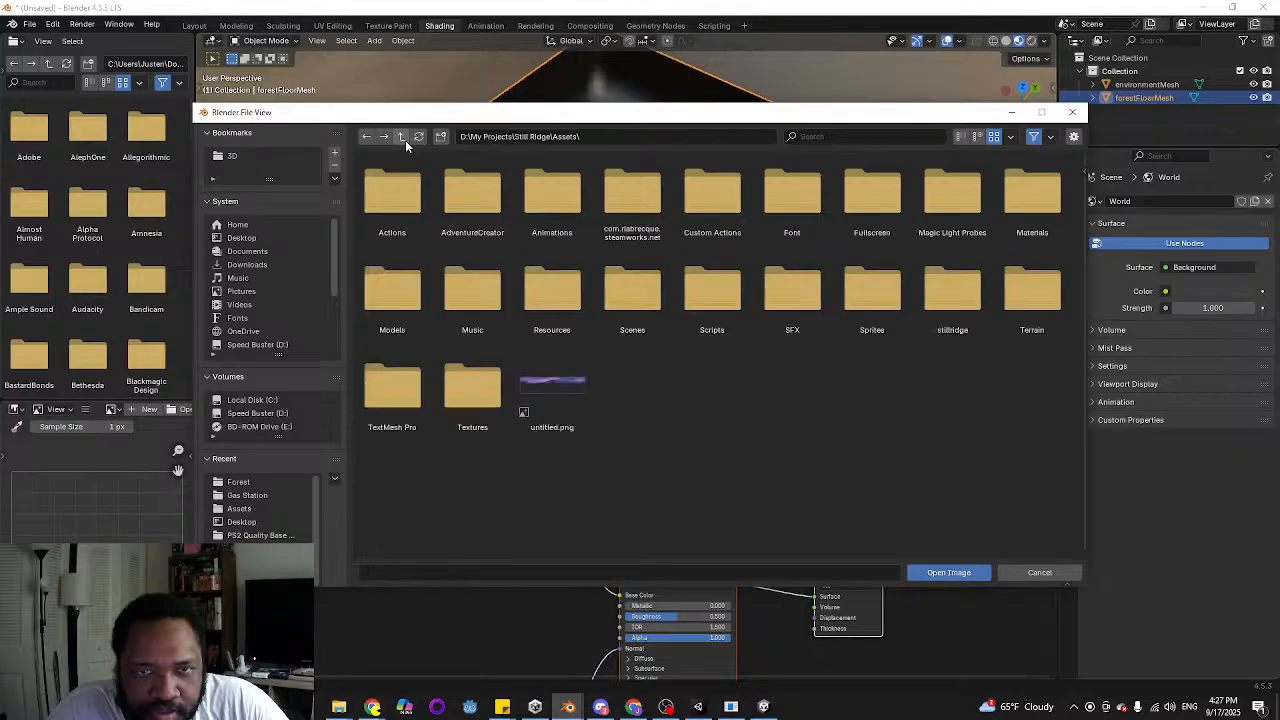
{"action": "left_click", "coordinate": [895, 312]}
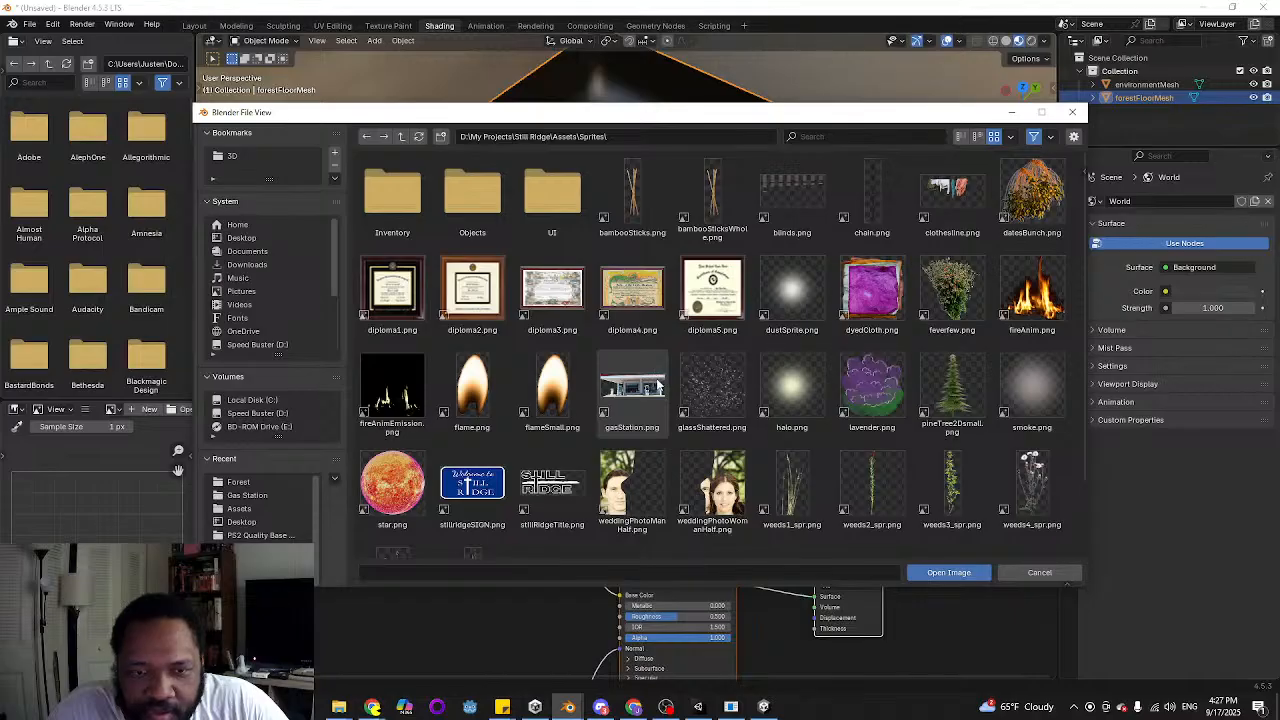
{"action": "scroll", "coordinate": [657, 386], "scroll_direction": "down", "scroll_amount": 1}
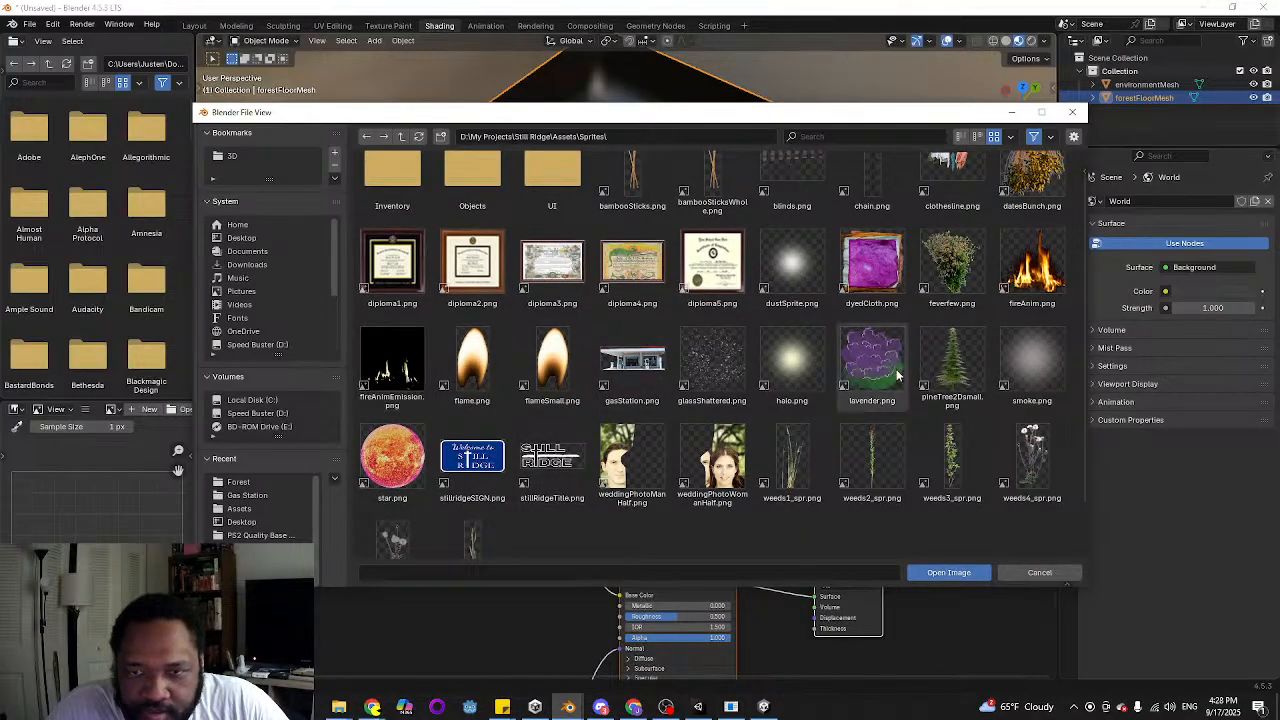
{"action": "scroll", "coordinate": [1020, 280], "scroll_direction": "up", "scroll_amount": 1}
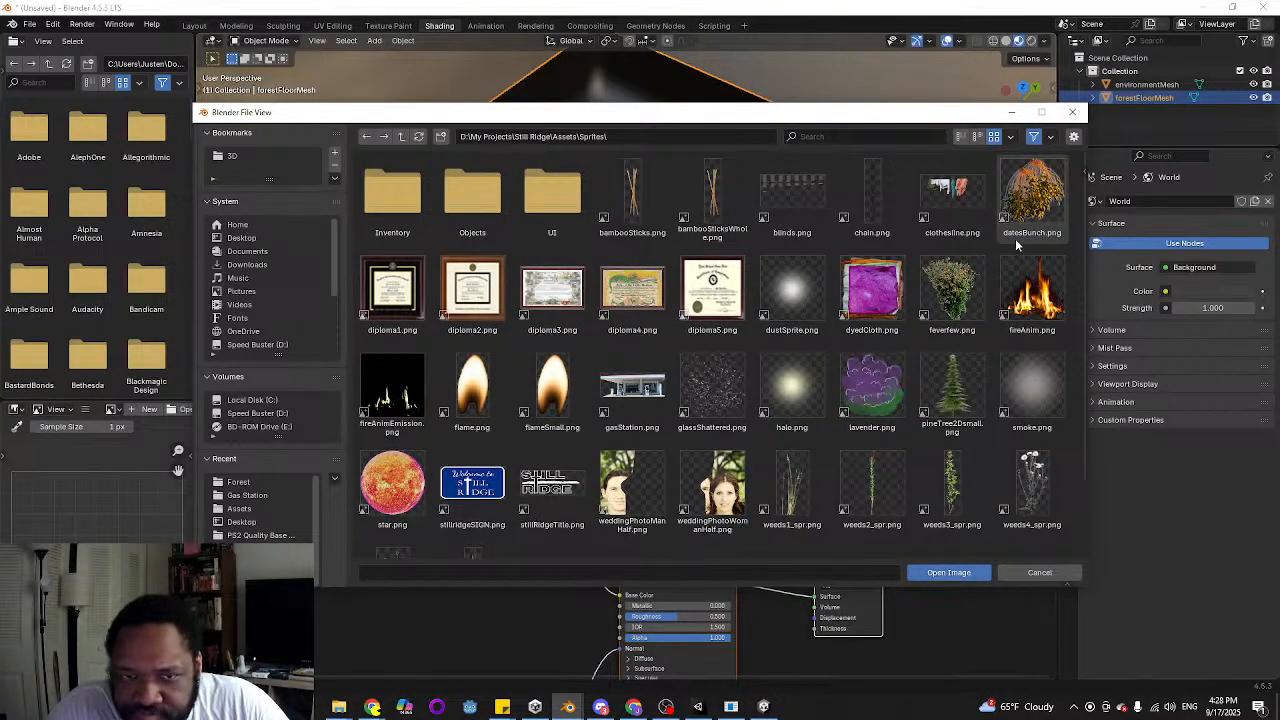
{"action": "left_click", "coordinate": [401, 136]}
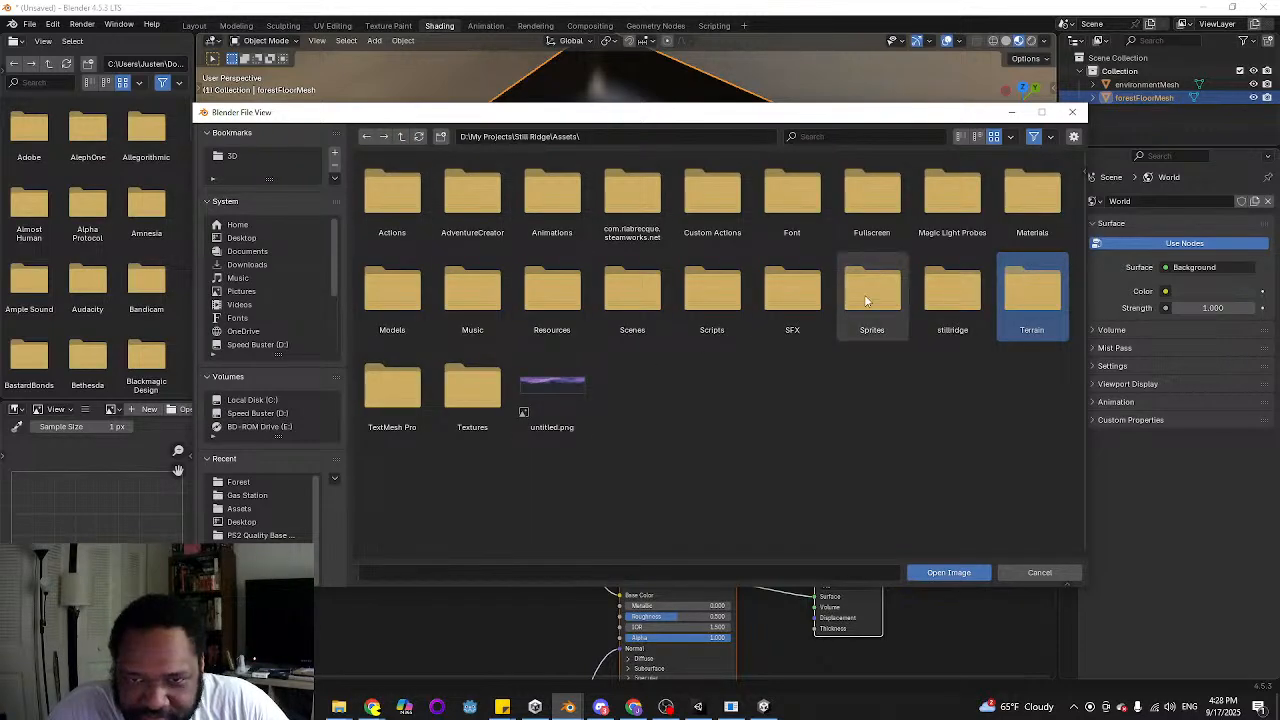
Open the project's Textures folder and look through its images for the forest foliage texture
{"action": "double_click", "coordinate": [472, 392]}
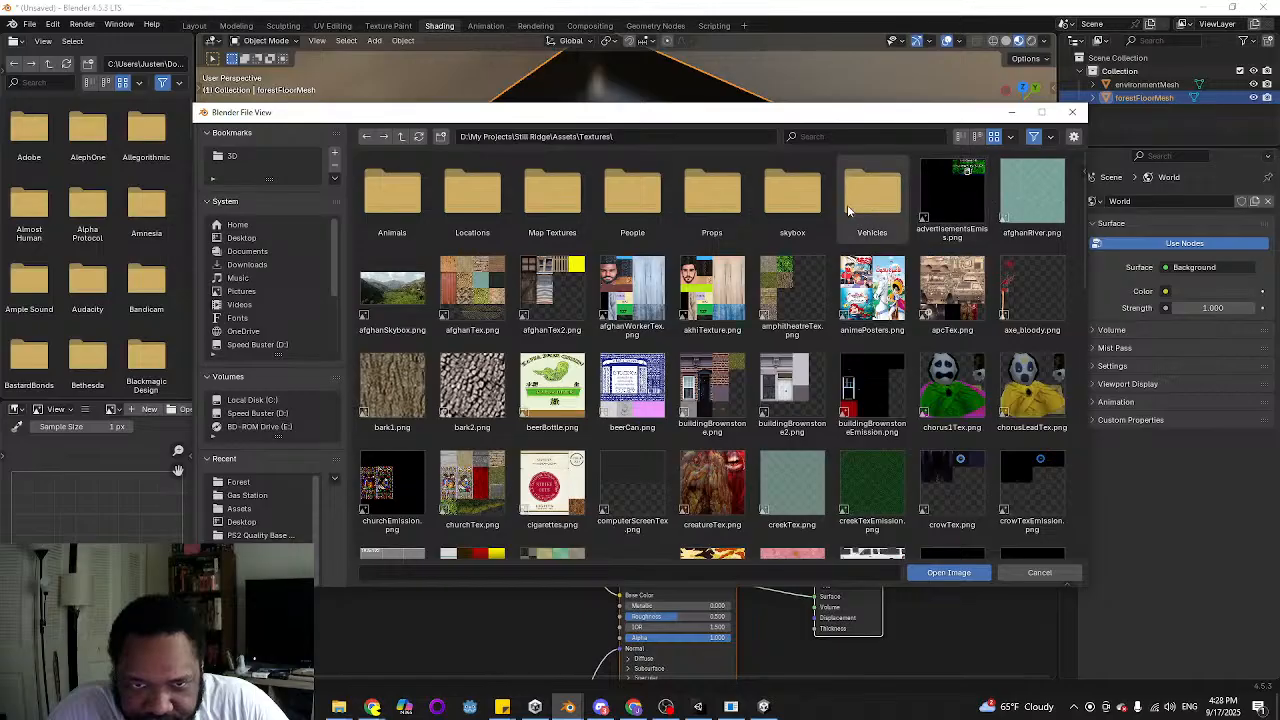
{"action": "left_click", "coordinate": [866, 422]}
{"action": "scroll", "coordinate": [862, 400], "scroll_direction": "down", "scroll_amount": 4}
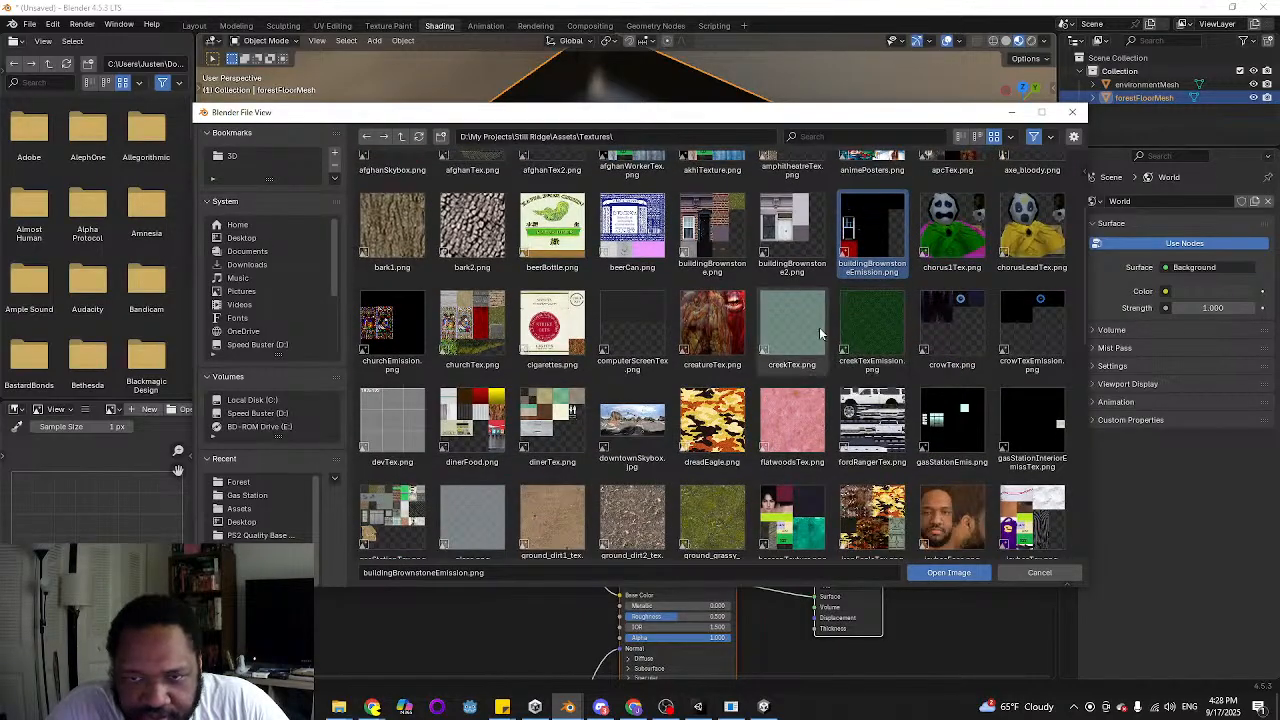
{"action": "scroll", "coordinate": [865, 320], "scroll_direction": "down", "scroll_amount": 4}
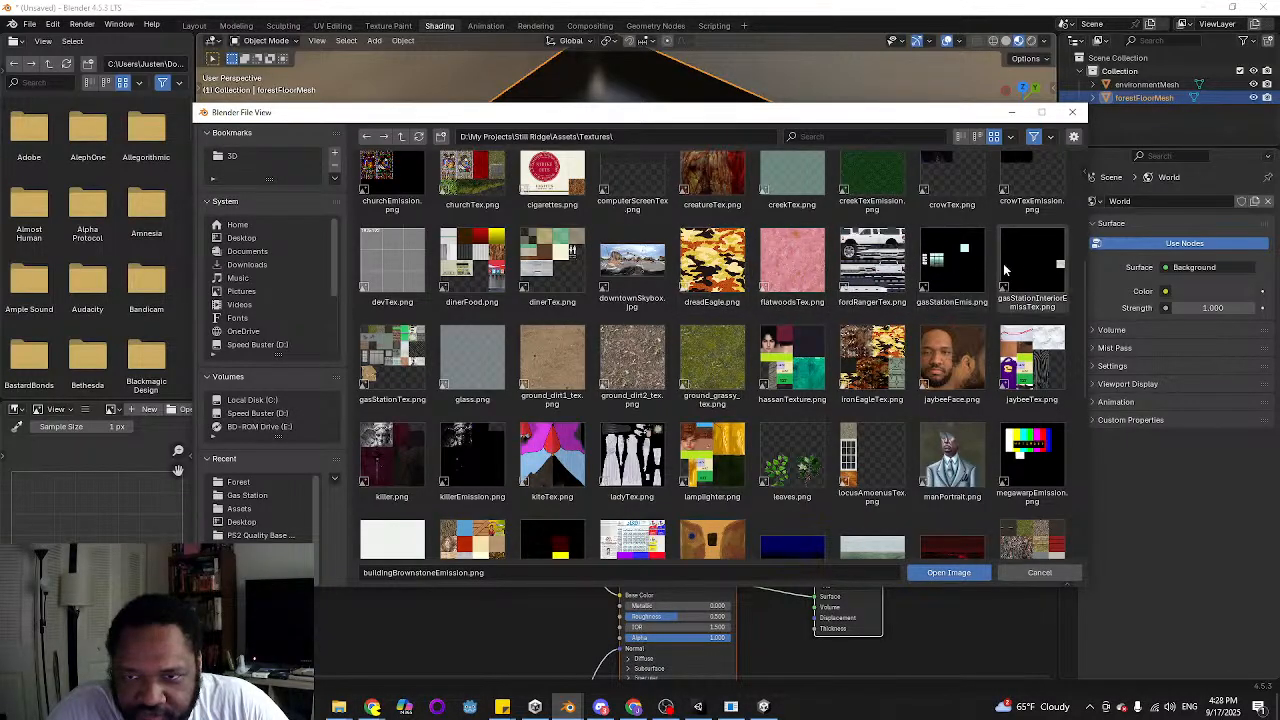
Switch to Unity and expand forestDetails' two materials to check which texture the forestFoliageCulled material uses as its Main Tex
{"action": "mouse_move", "coordinate": [765, 708]}
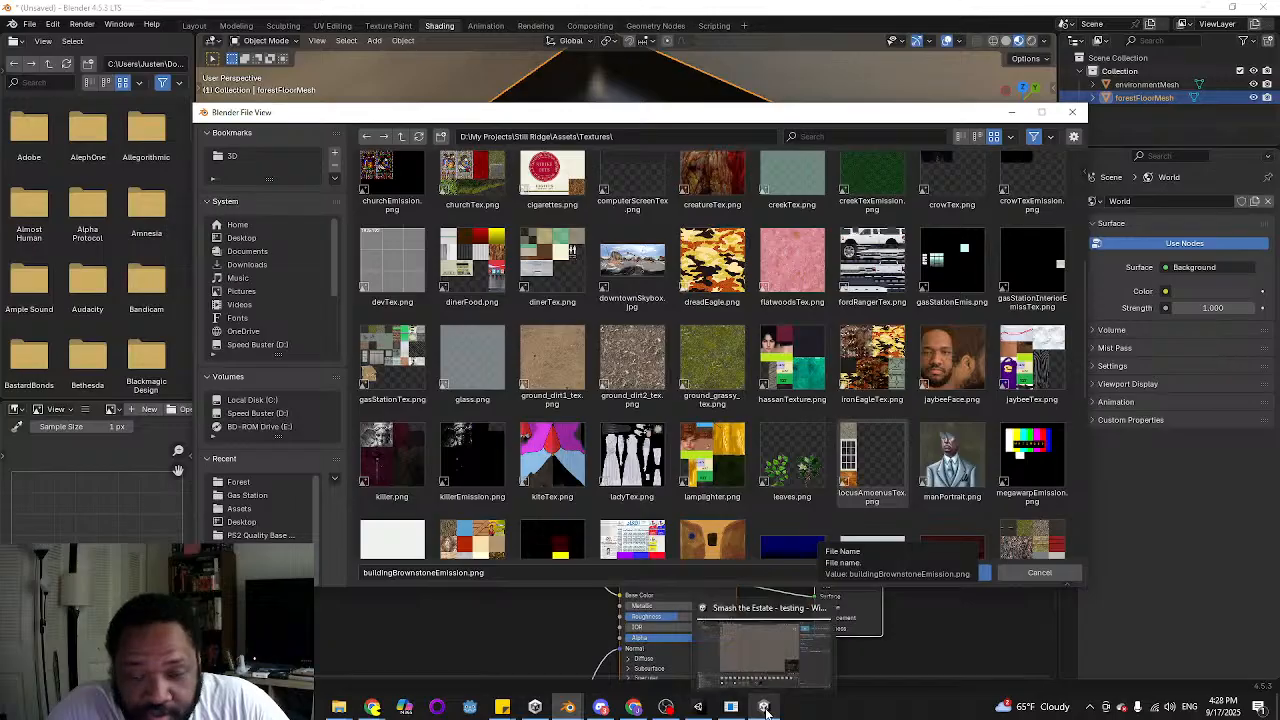
{"action": "left_click", "coordinate": [698, 707]}
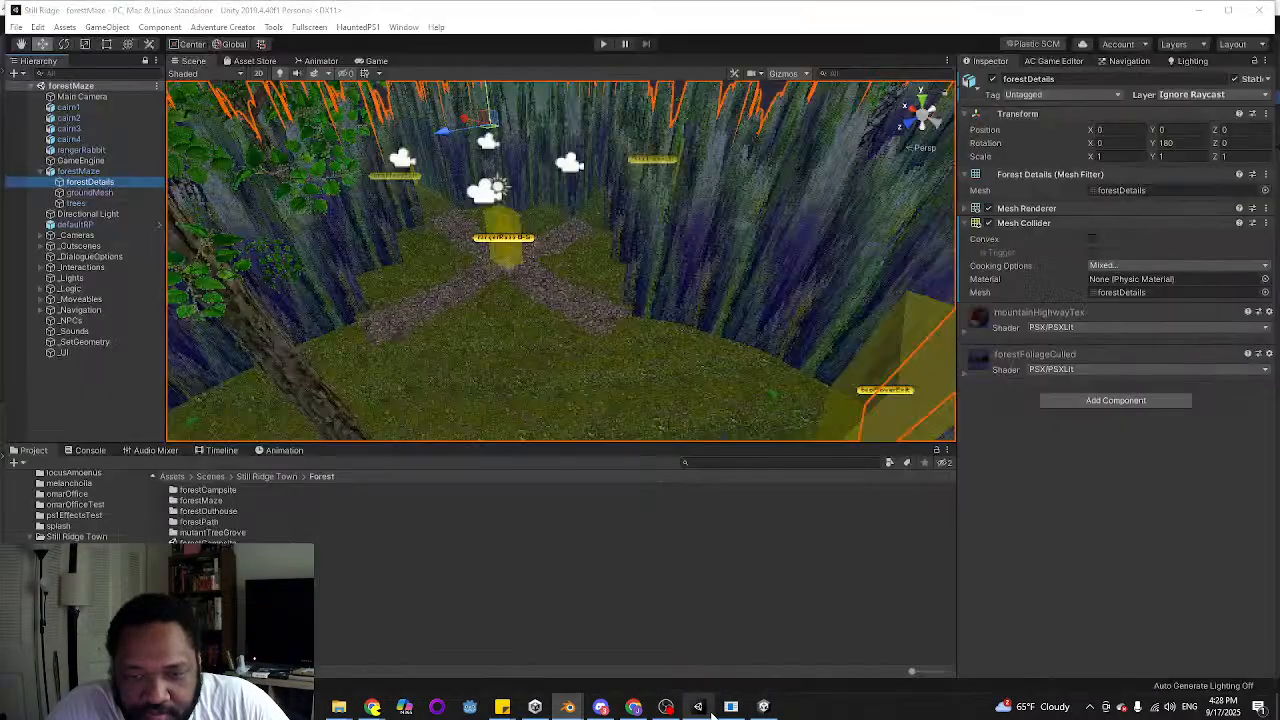
{"action": "left_click", "coordinate": [641, 387]}
{"action": "left_click", "coordinate": [641, 387]}
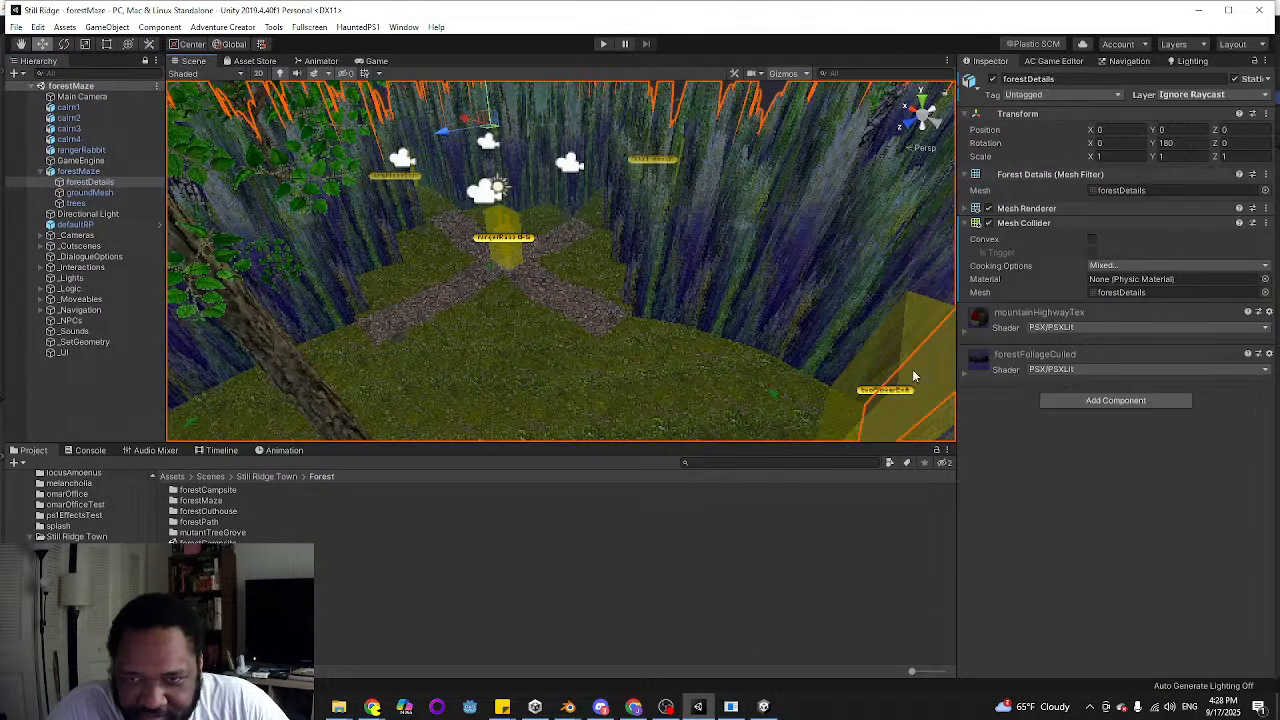
{"action": "left_click", "coordinate": [962, 330]}
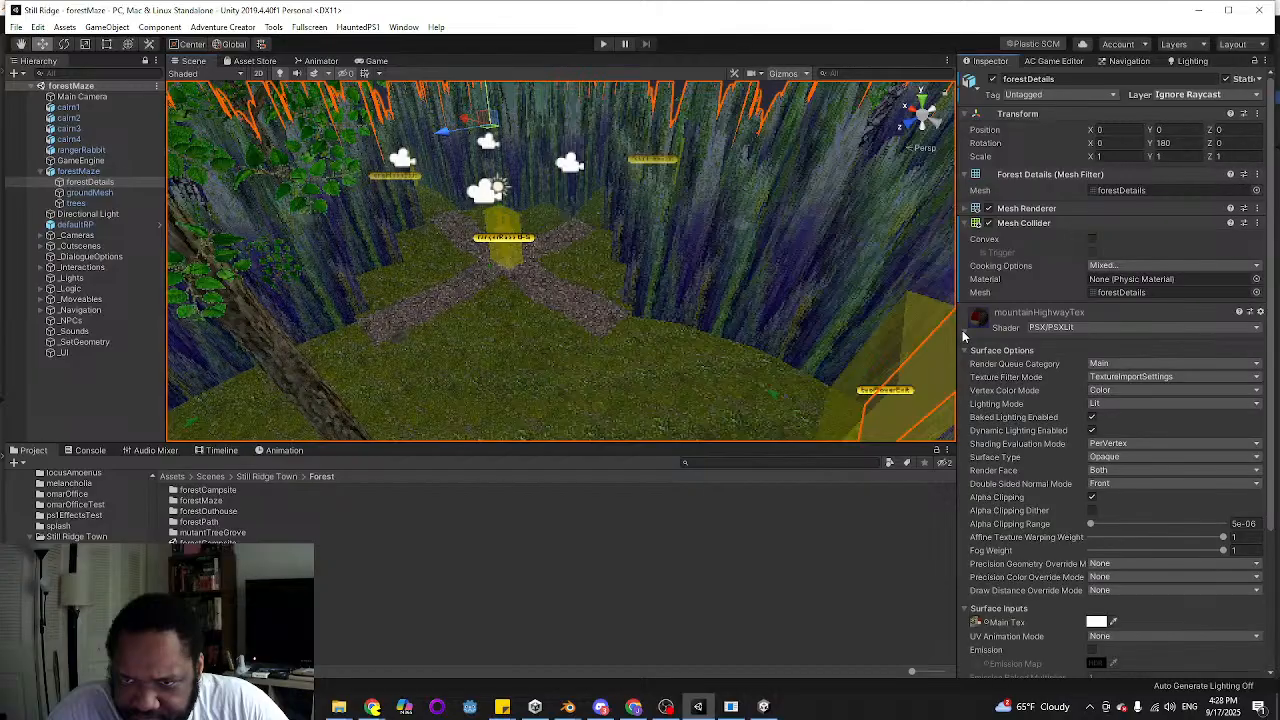
{"action": "scroll", "coordinate": [1045, 423], "scroll_direction": "down", "scroll_amount": 3}
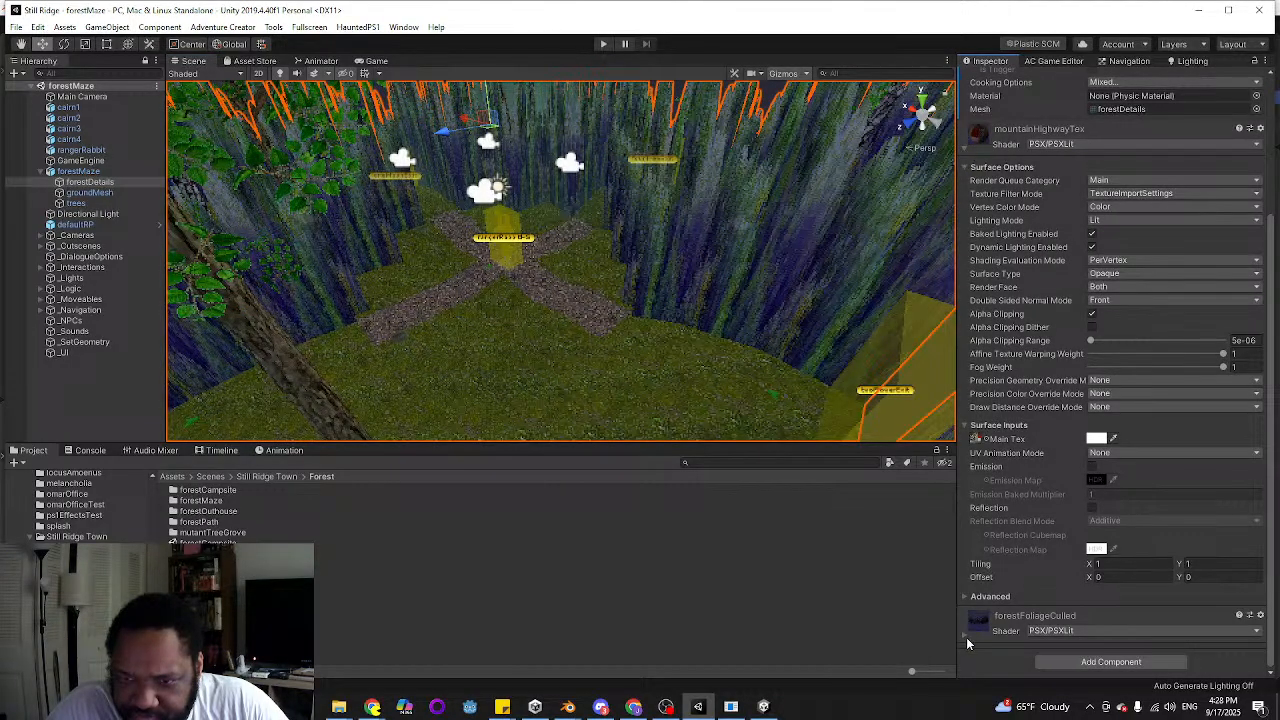
{"action": "left_click", "coordinate": [964, 633]}
{"action": "scroll", "coordinate": [1018, 512], "scroll_direction": "down", "scroll_amount": 7}
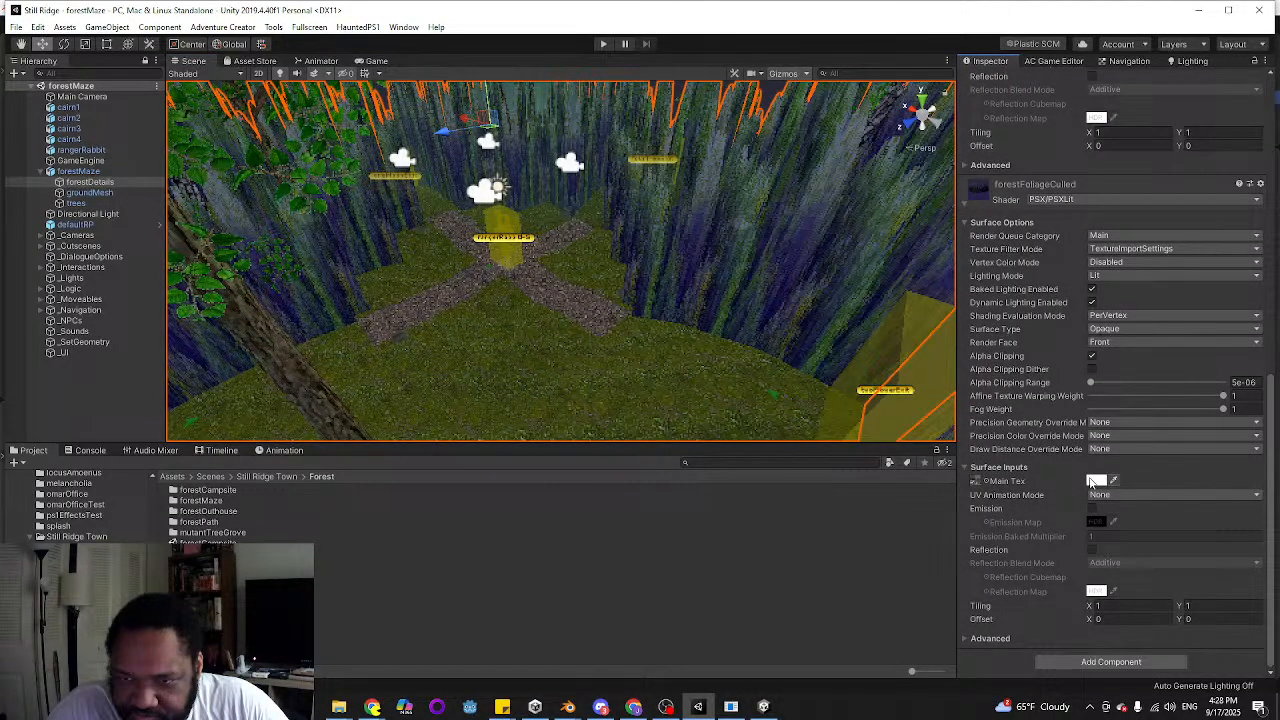
{"action": "left_click", "coordinate": [989, 483]}
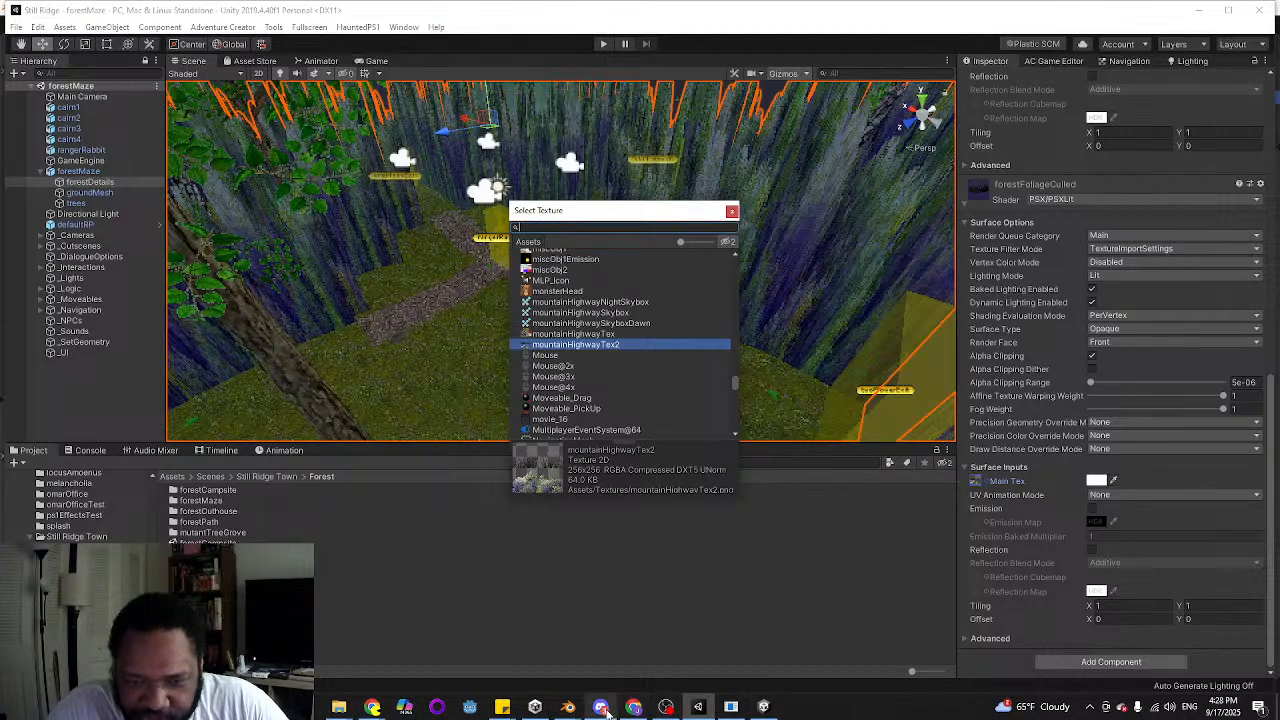
Return to the image browser in Blender and load mountainHighwayTex2.png into the Image Texture node
{"action": "mouse_move", "coordinate": [568, 707]}
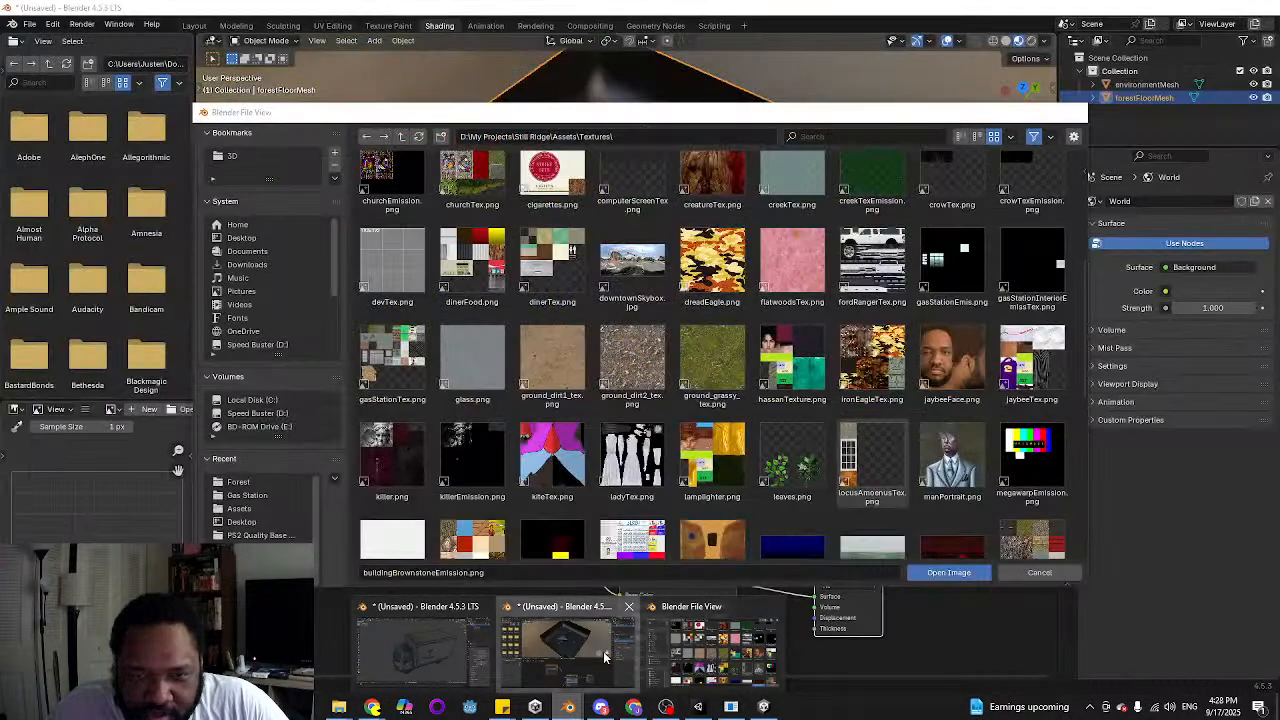
{"action": "left_click", "coordinate": [603, 651]}
{"action": "scroll", "coordinate": [687, 367], "scroll_direction": "down", "scroll_amount": 4}
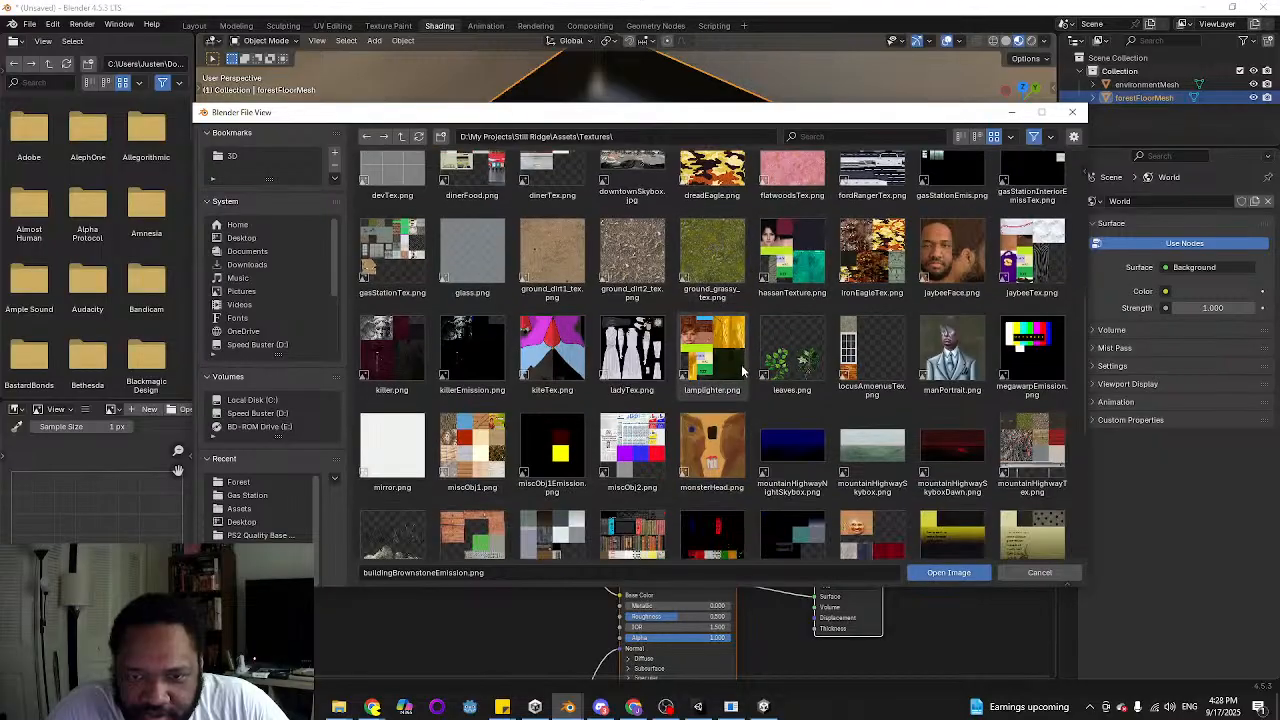
{"action": "scroll", "coordinate": [742, 358], "scroll_direction": "down", "scroll_amount": 4}
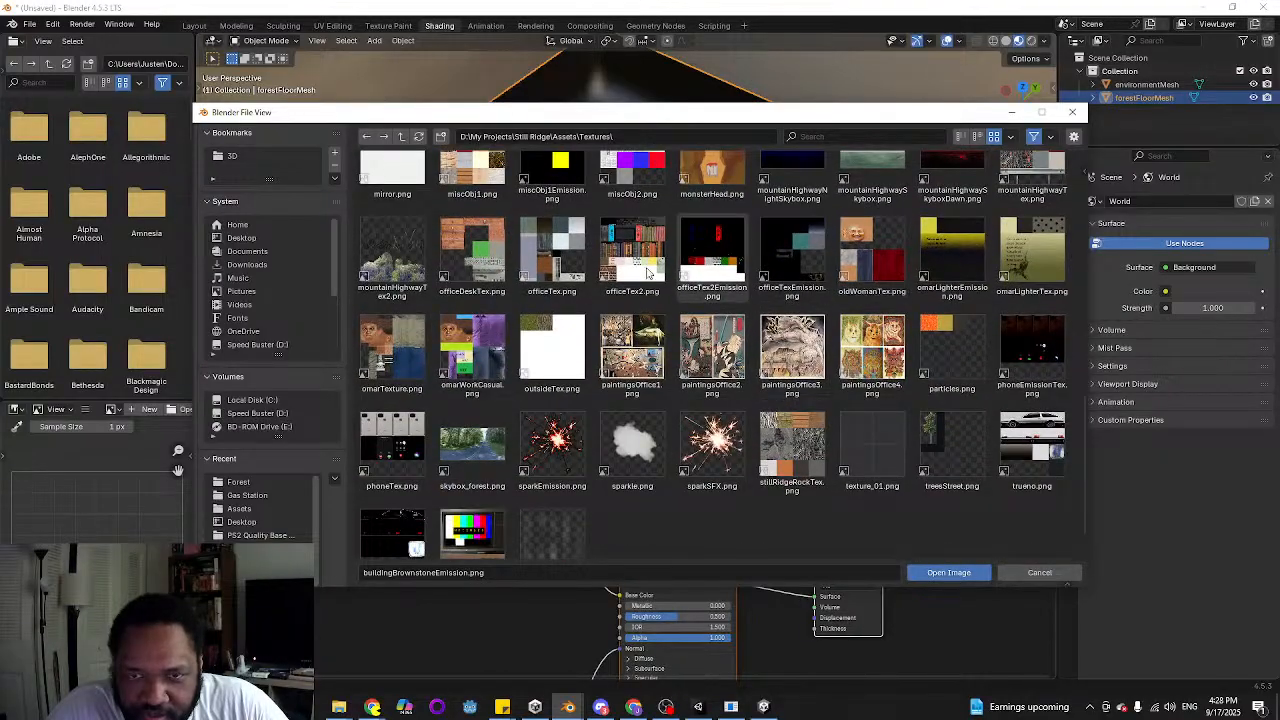
{"action": "scroll", "coordinate": [475, 330], "scroll_direction": "down", "scroll_amount": 1}
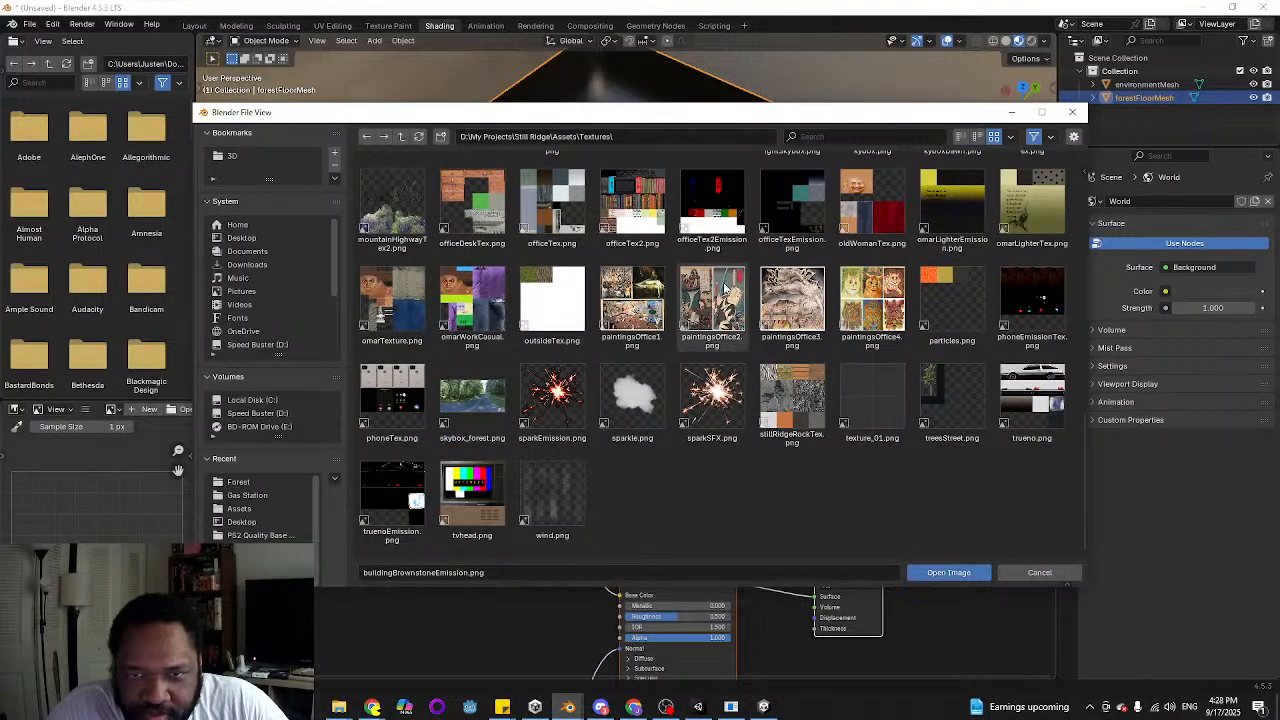
{"action": "scroll", "coordinate": [850, 308], "scroll_direction": "up", "scroll_amount": 1}
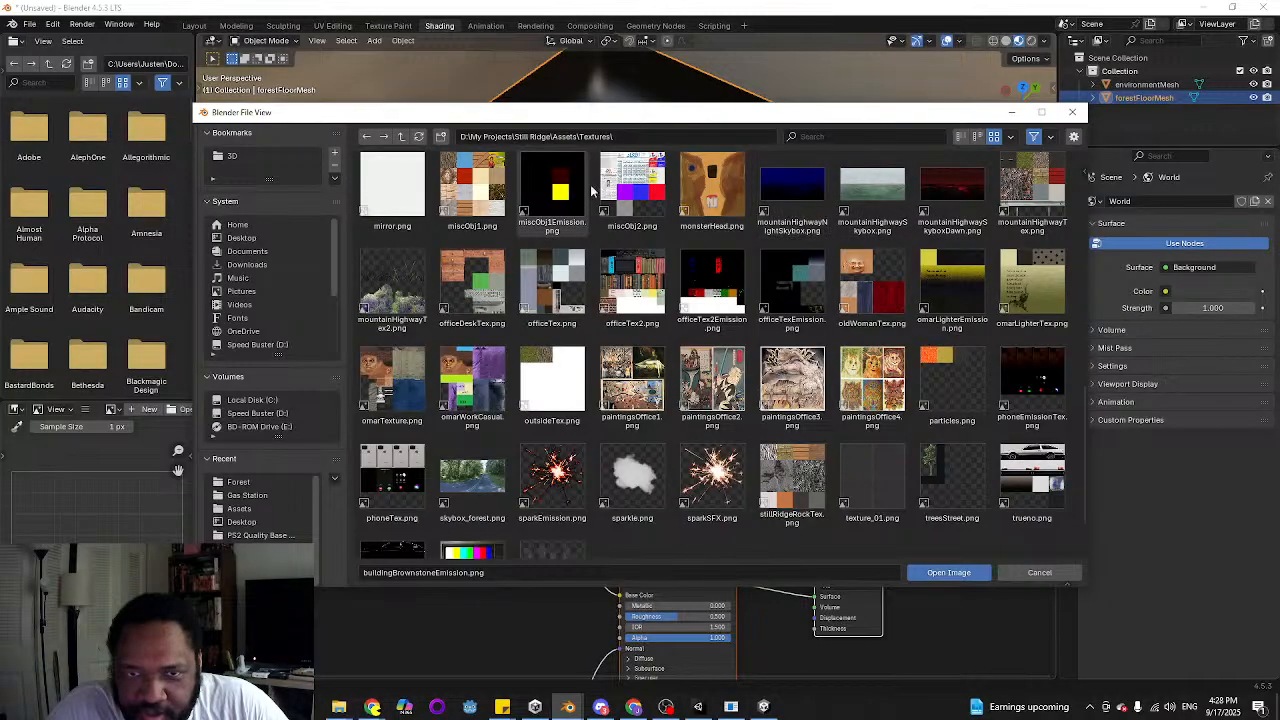
{"action": "double_click", "coordinate": [389, 297]}
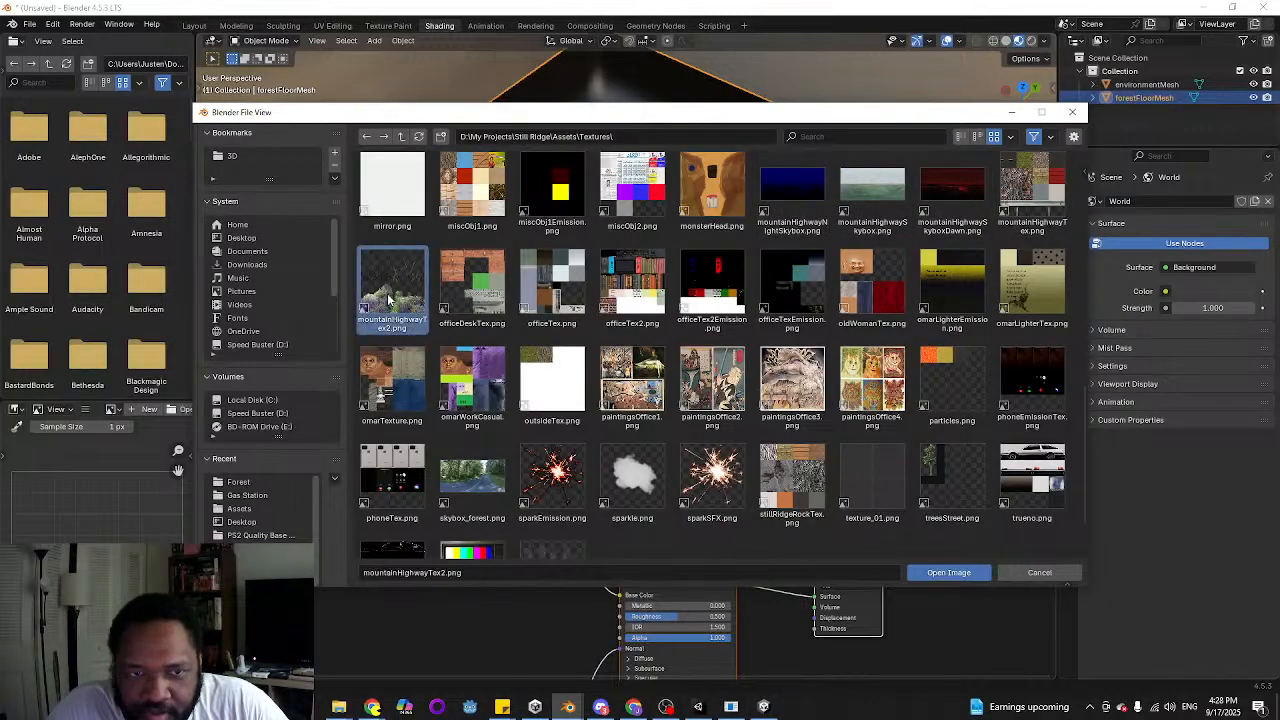
{"action": "middle_click_drag", "start_coordinate": [530, 284], "coordinate": [530, 250]}
{"action": "scroll", "coordinate": [557, 257], "scroll_direction": "up", "scroll_amount": 2}
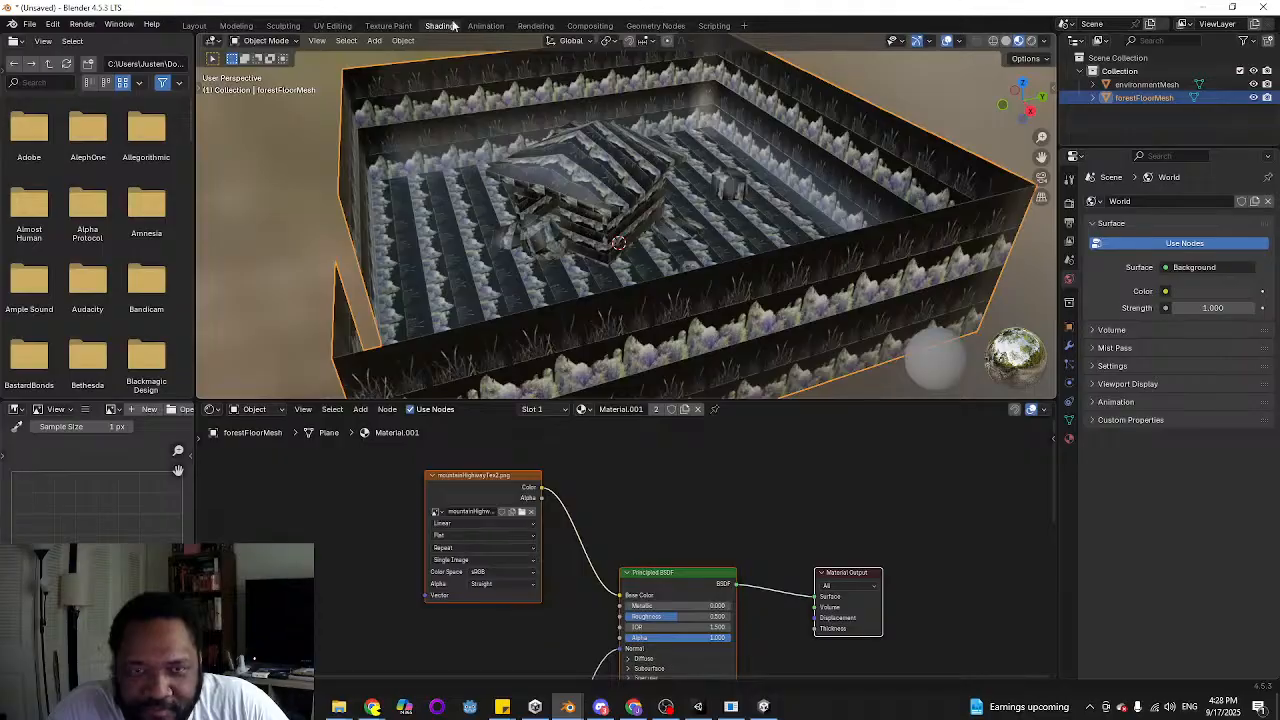
Switch to the UV Editing workspace and display mountainHighwayTex2.png behind the UVs of forestFloorMesh
{"action": "left_click", "coordinate": [334, 25]}
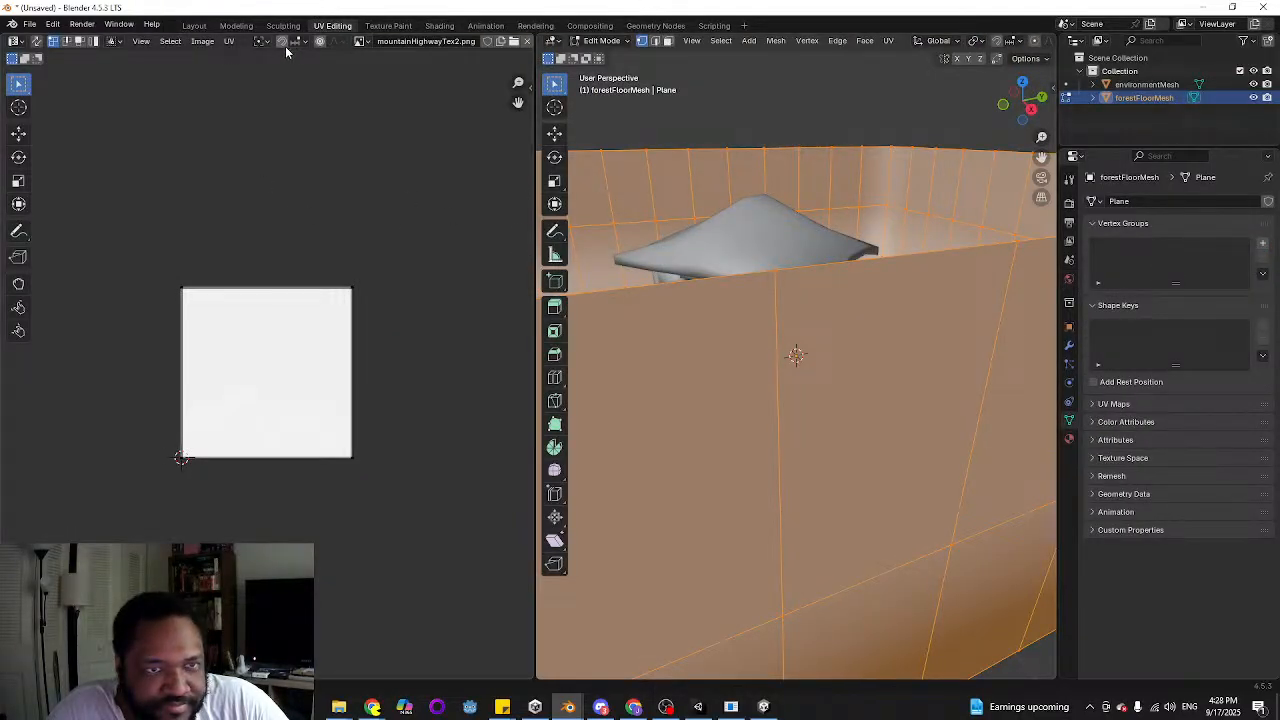
{"action": "left_click", "coordinate": [361, 41]}
{"action": "left_click", "coordinate": [285, 165]}
{"action": "middle_click_drag", "start_coordinate": [262, 187], "coordinate": [290, 209]}
Switch to face selection, select the lower and upper rows of wall faces around forestFloorMesh, and select all their UVs
{"action": "scroll", "coordinate": [732, 249], "scroll_direction": "down", "scroll_amount": 6}
{"action": "middle_click_drag", "start_coordinate": [703, 250], "coordinate": [734, 257]}
{"action": "key", "text": "3"}
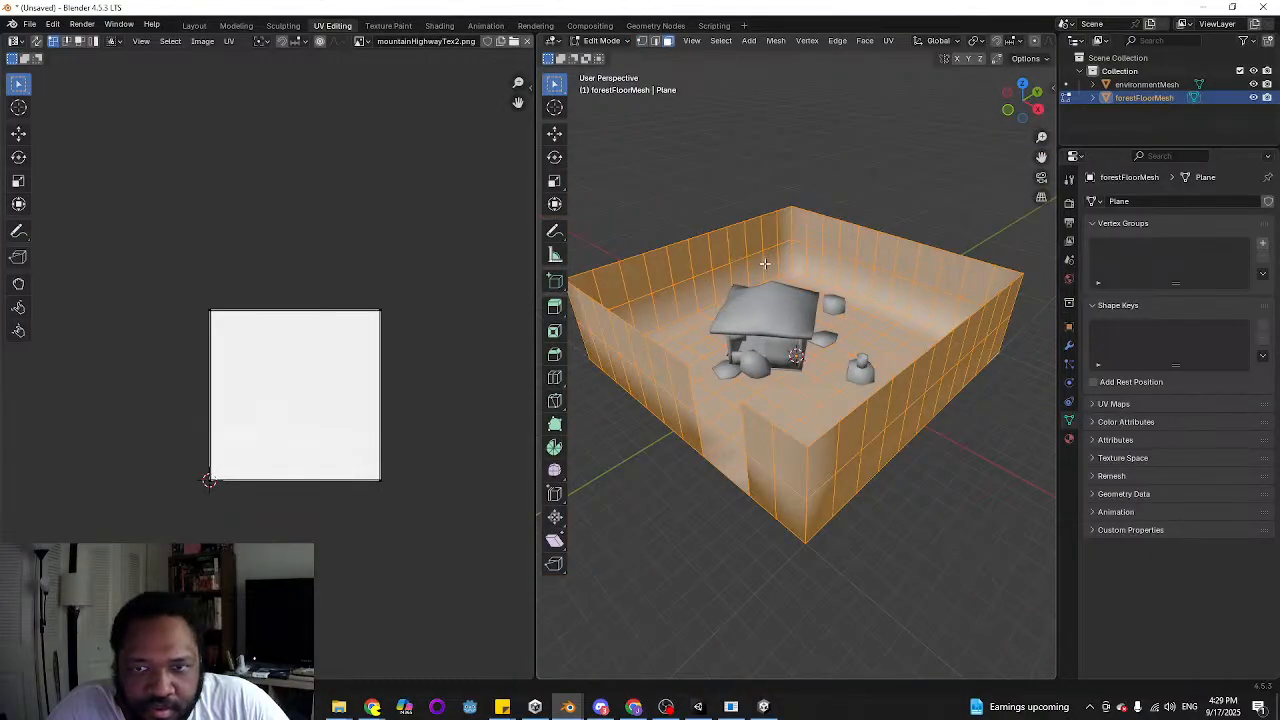
{"action": "left_click", "coordinate": [772, 258], "text": "alt"}
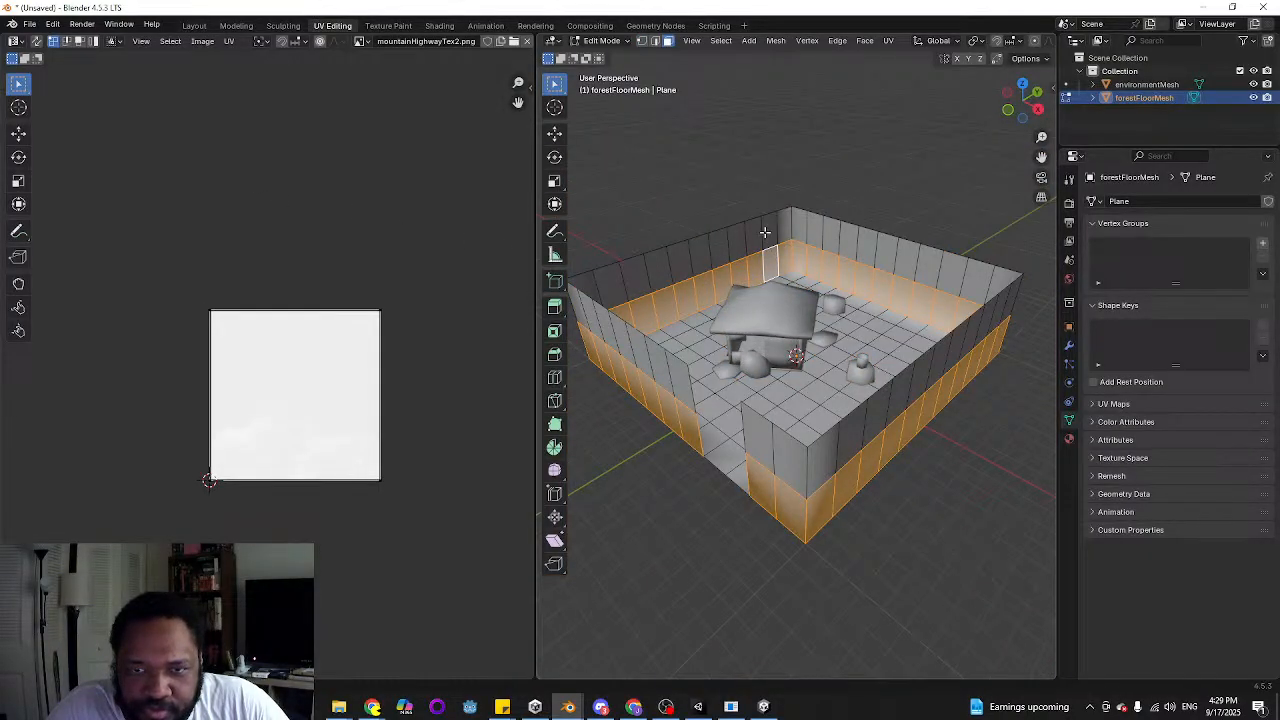
{"action": "left_click", "coordinate": [763, 232], "text": "alt+shift"}
{"action": "middle_click_drag", "start_coordinate": [379, 365], "coordinate": [391, 366]}
{"action": "key", "text": "a"}
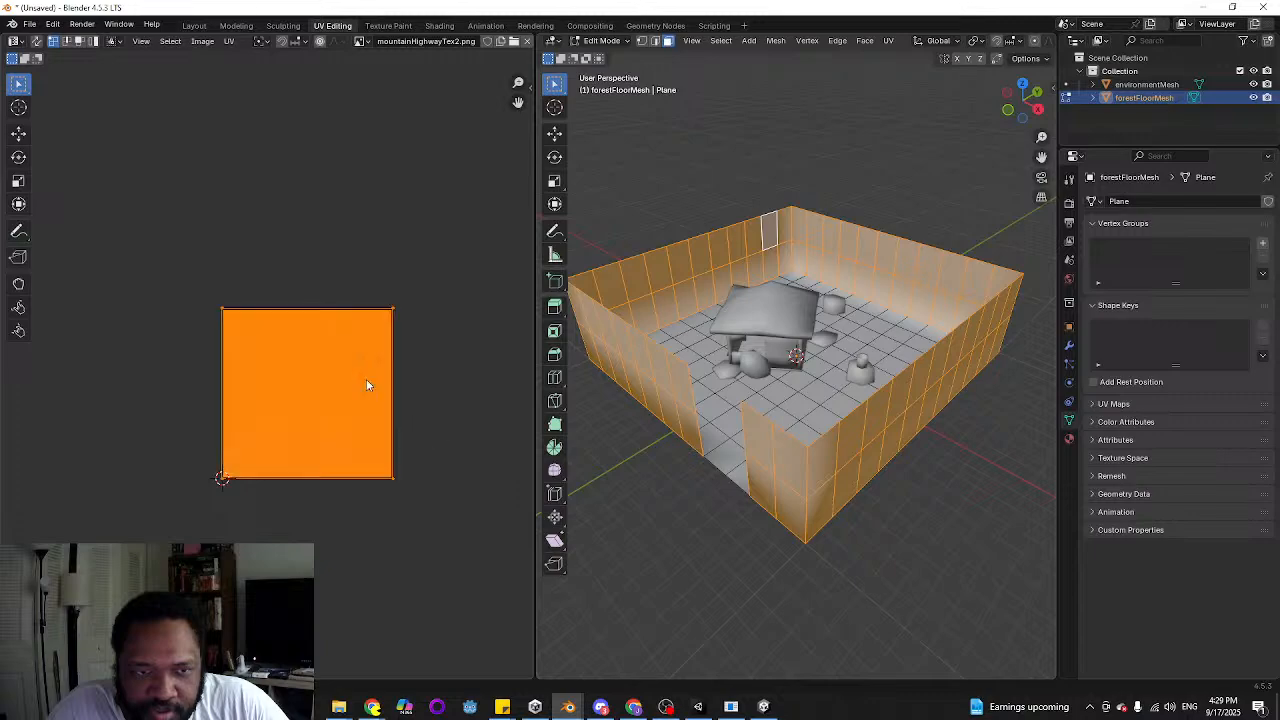
{"action": "key", "text": "g"}
{"action": "right_click", "coordinate": [405, 557]}
{"action": "scroll", "coordinate": [403, 360], "scroll_direction": "up", "scroll_amount": 2}
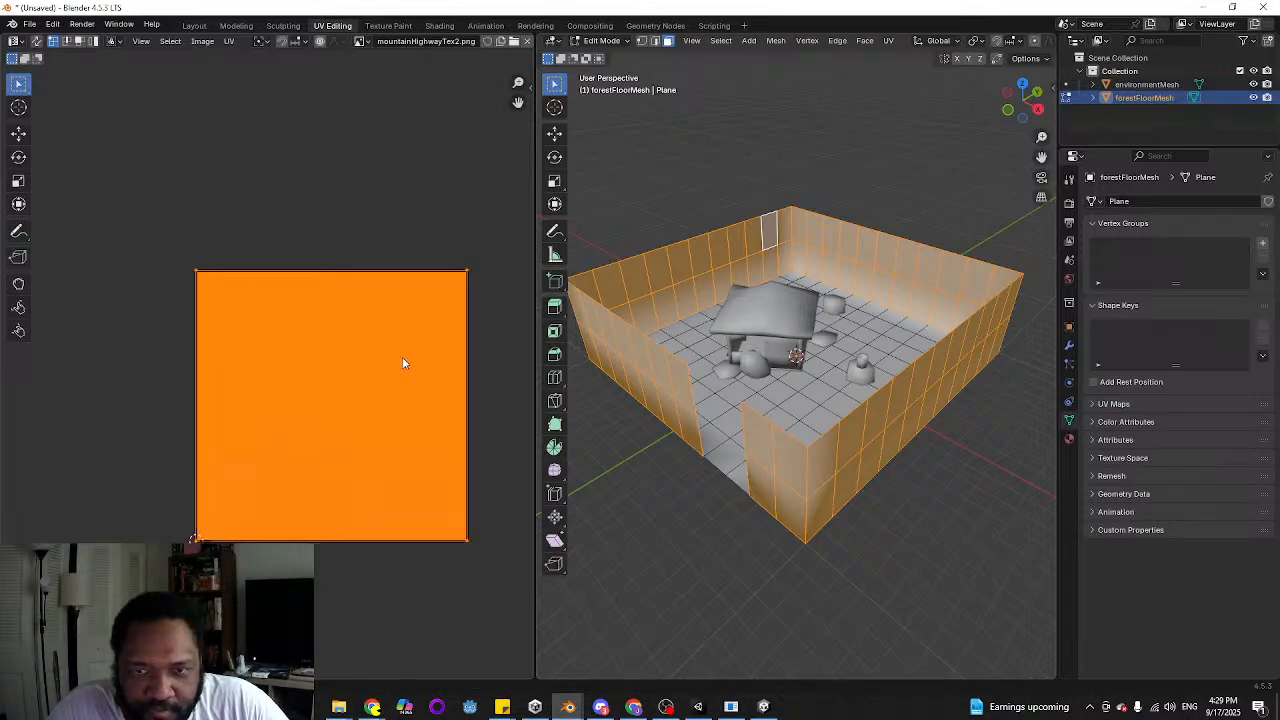
{"action": "scroll", "coordinate": [1040, 47], "scroll_direction": "down", "scroll_amount": 2}
{"action": "scroll", "coordinate": [1040, 47], "scroll_direction": "down", "scroll_amount": 2}
Show the 3D viewport in Material Preview shading and select only the lower row of wall faces
{"action": "left_click", "coordinate": [1032, 44]}
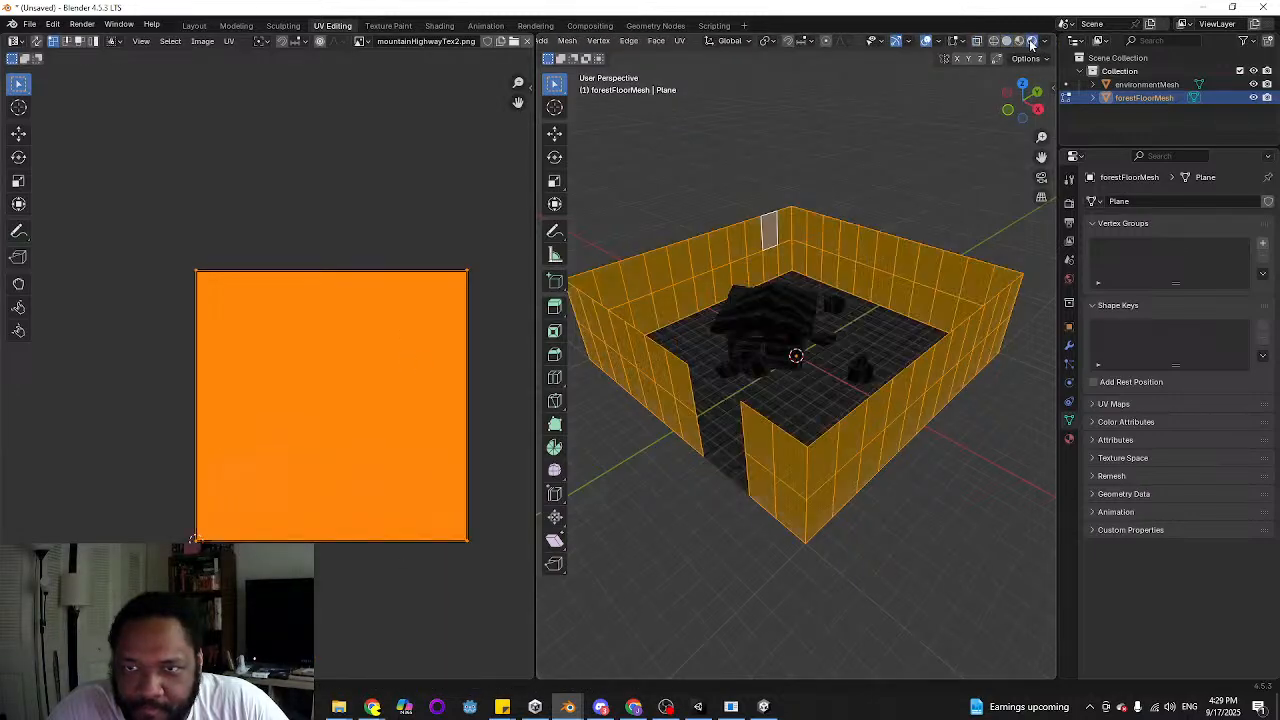
{"action": "left_click", "coordinate": [1020, 42]}
{"action": "scroll", "coordinate": [862, 298], "scroll_direction": "up", "scroll_amount": 3}
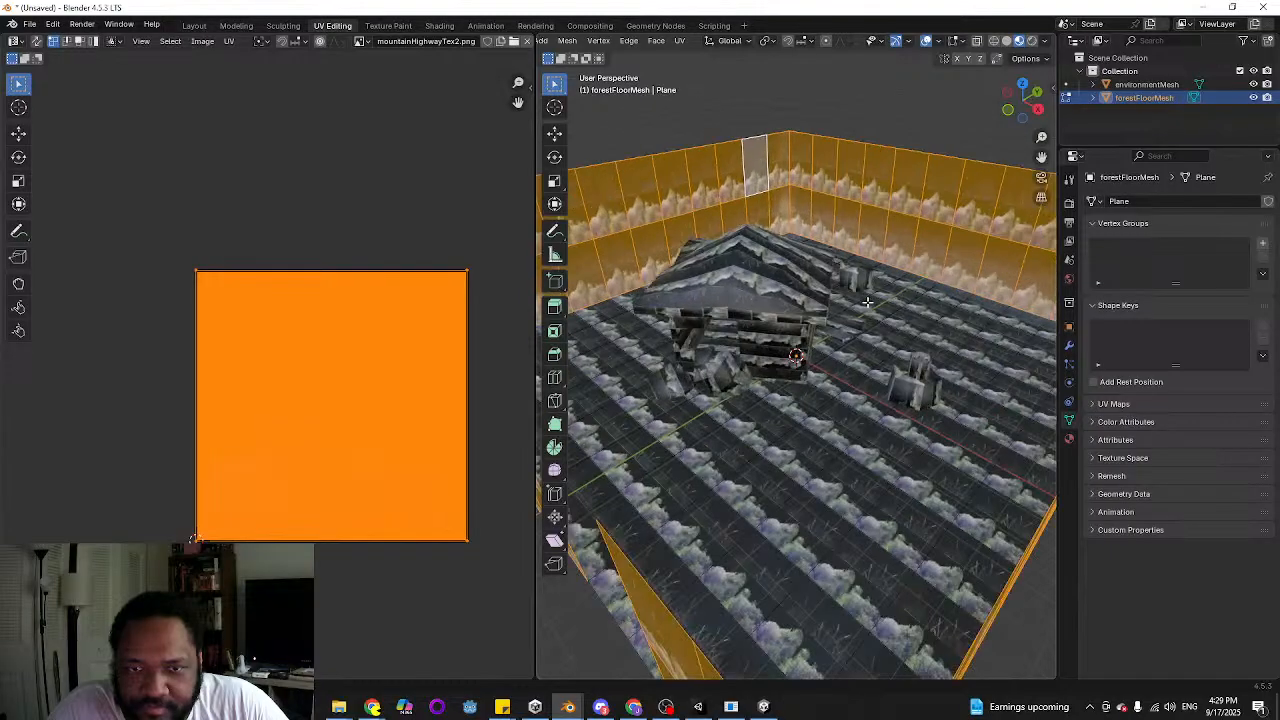
{"action": "scroll", "coordinate": [334, 394], "scroll_direction": "down", "scroll_amount": 2}
{"action": "scroll", "coordinate": [763, 229], "scroll_direction": "down", "scroll_amount": 2}
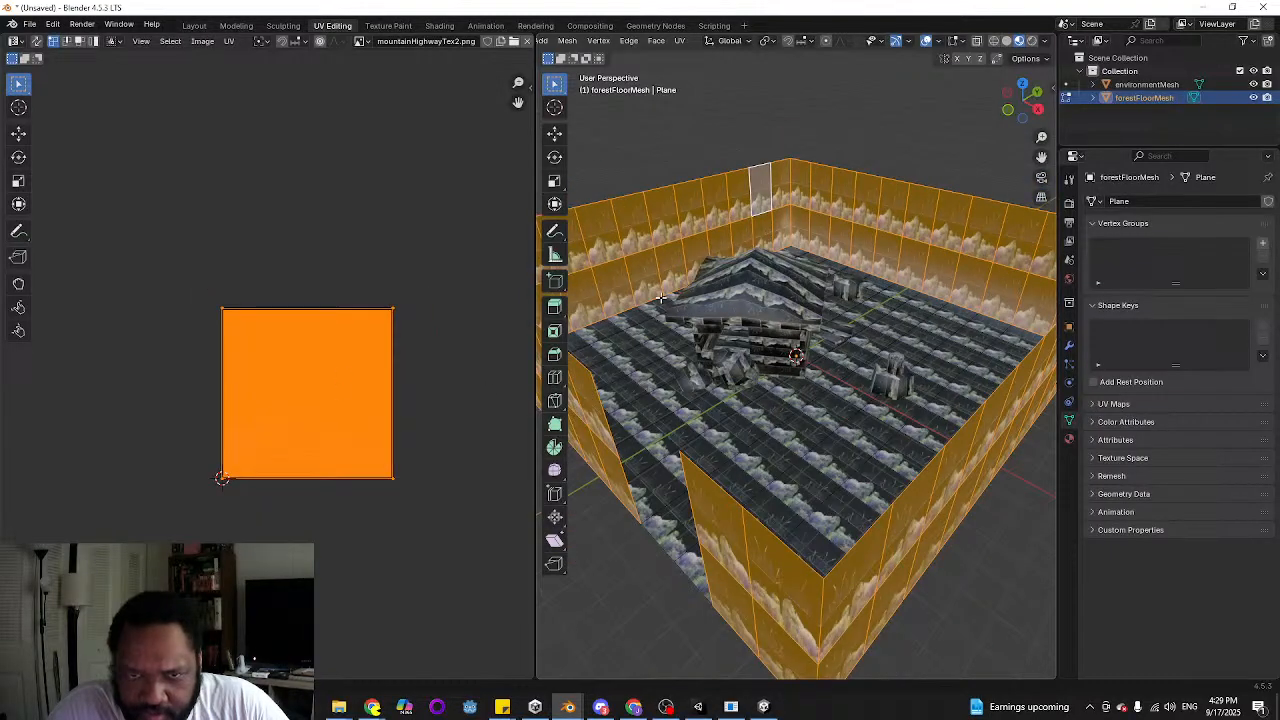
{"action": "left_click", "coordinate": [655, 263], "text": "alt"}
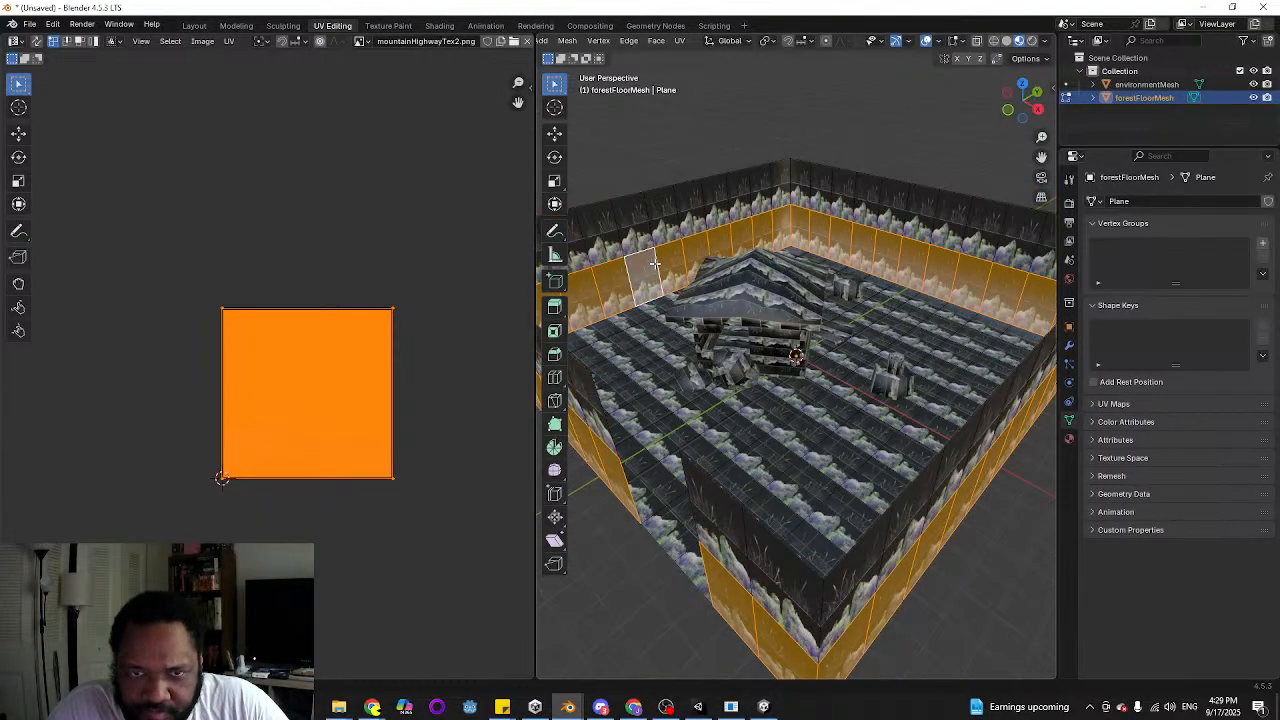
Try moving the selected wall UVs with Round to Pixels set to Corner, cancel the move, and return the option to Disabled
{"action": "left_click", "coordinate": [229, 41]}
{"action": "mouse_move", "coordinate": [289, 98]}
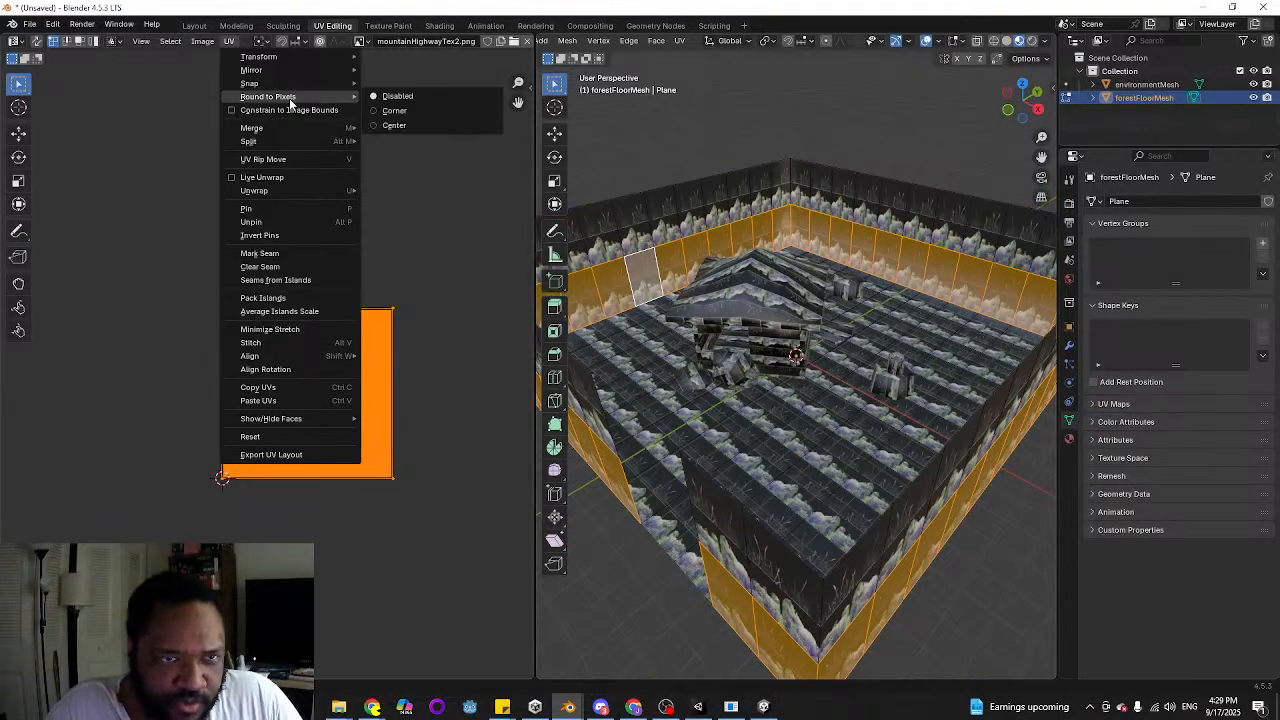
{"action": "left_click", "coordinate": [415, 112]}
{"action": "key", "text": "g"}
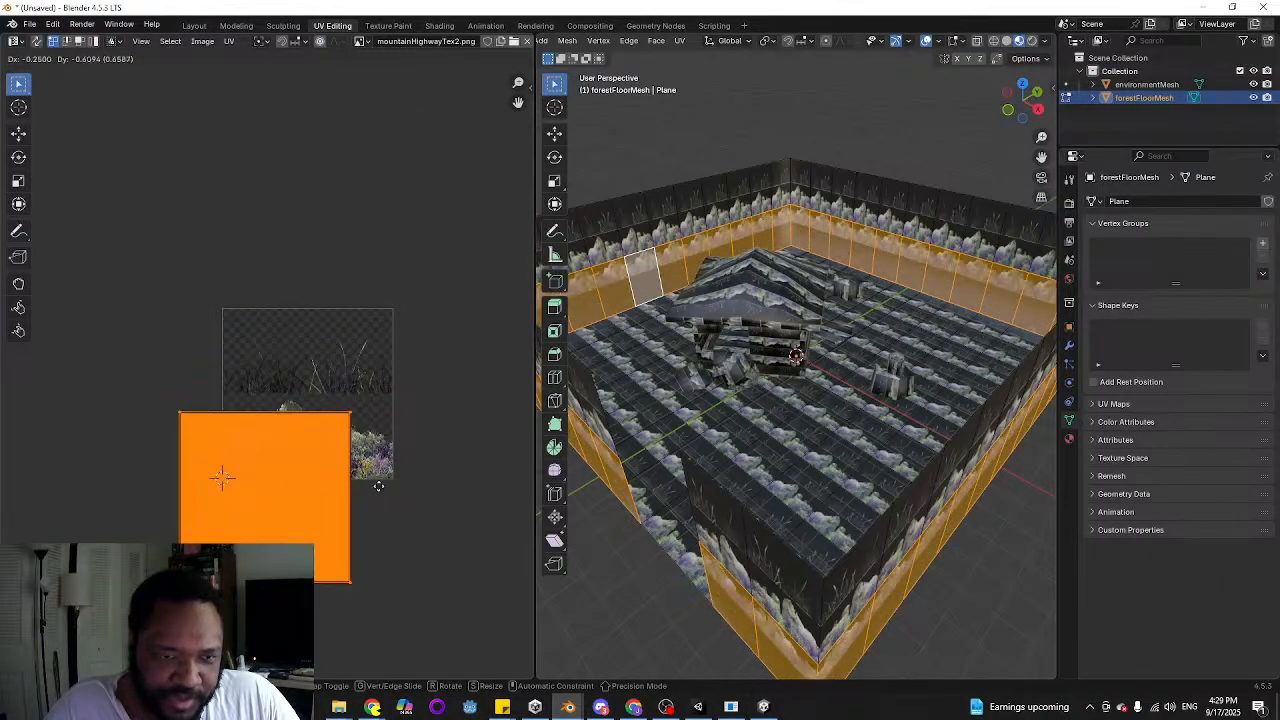
{"action": "right_click", "coordinate": [384, 468]}
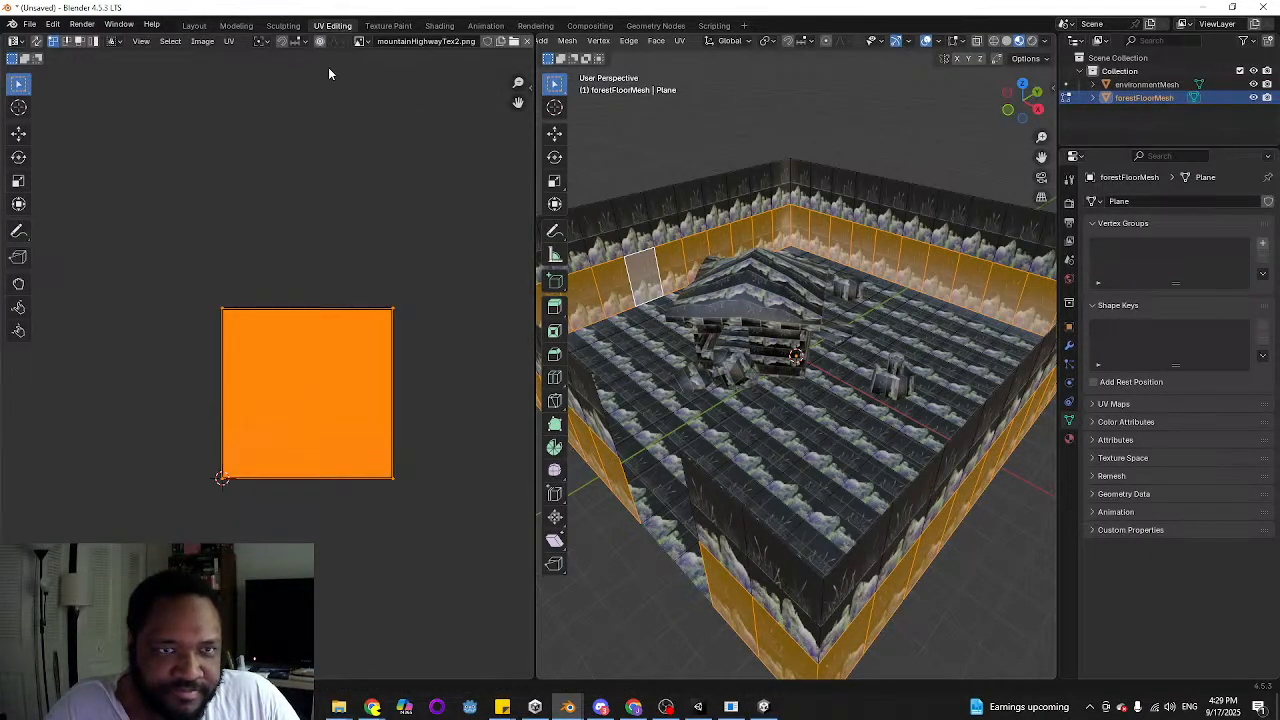
{"action": "left_click", "coordinate": [229, 41]}
{"action": "mouse_move", "coordinate": [284, 87]}
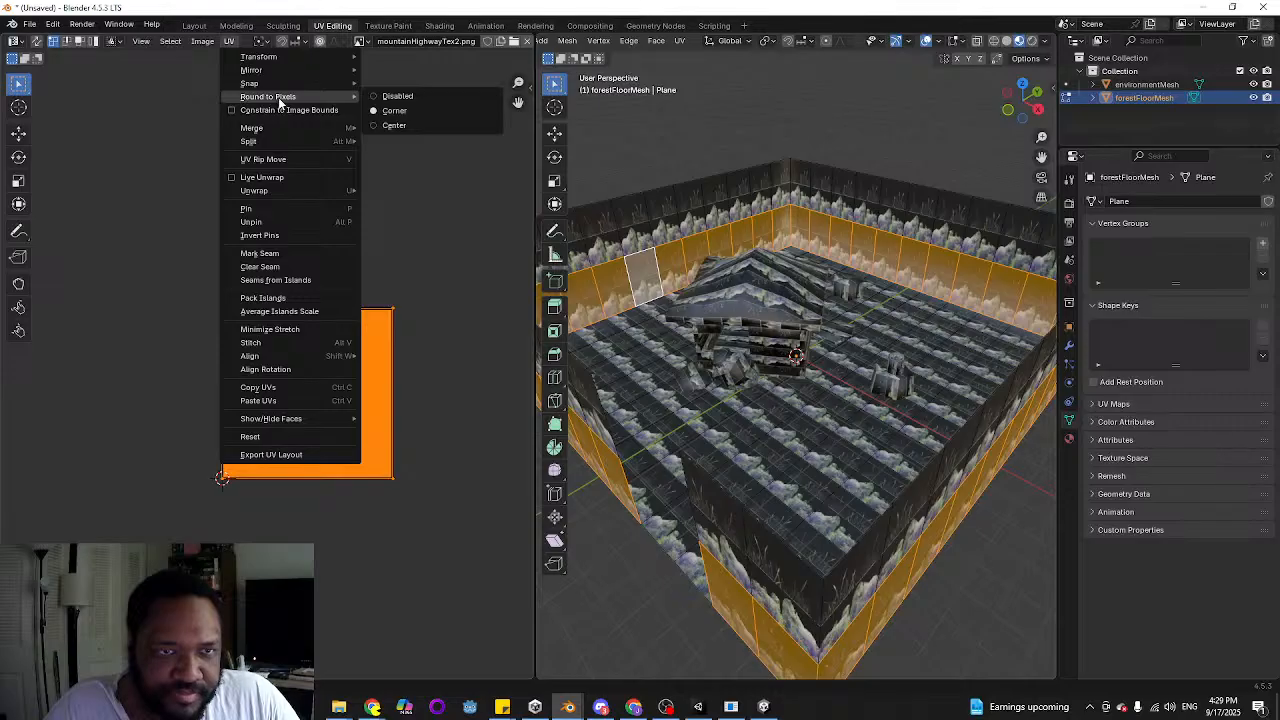
{"action": "left_click", "coordinate": [395, 88]}
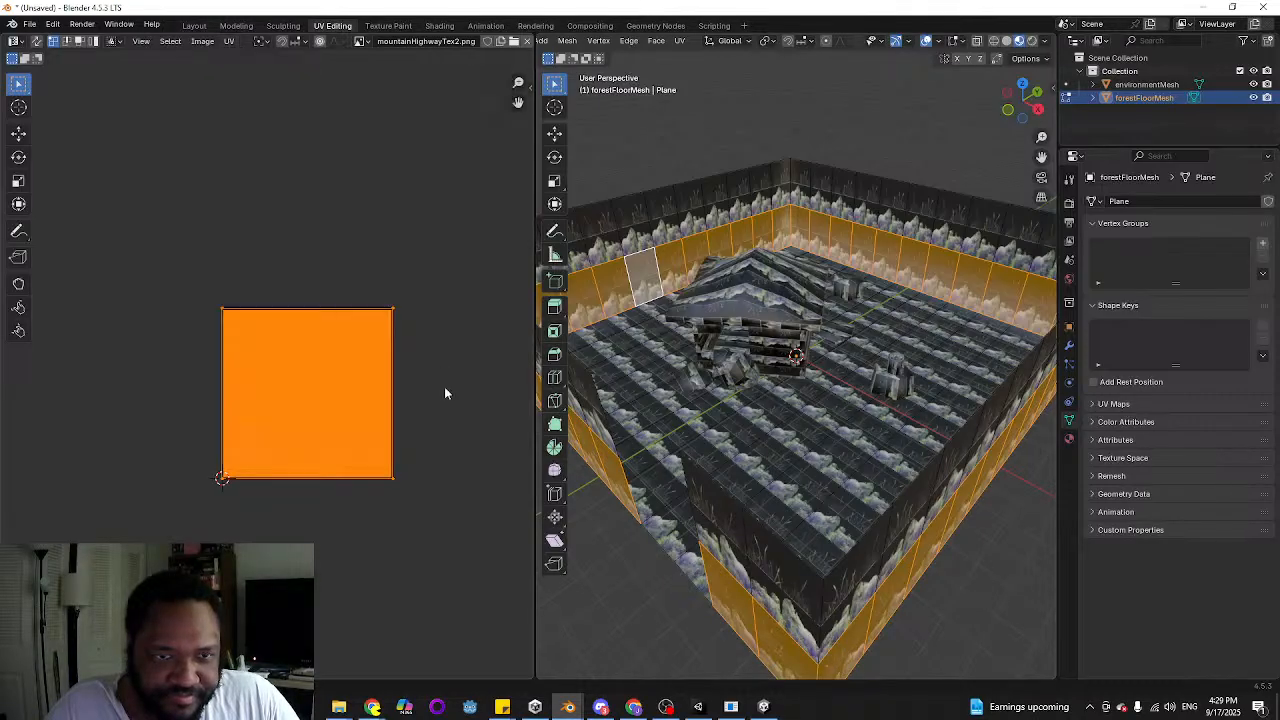
Select only the top UV vertices of the lower wall faces
{"action": "left_click", "coordinate": [444, 386]}
{"action": "left_click_drag", "start_coordinate": [172, 282], "coordinate": [447, 342]}
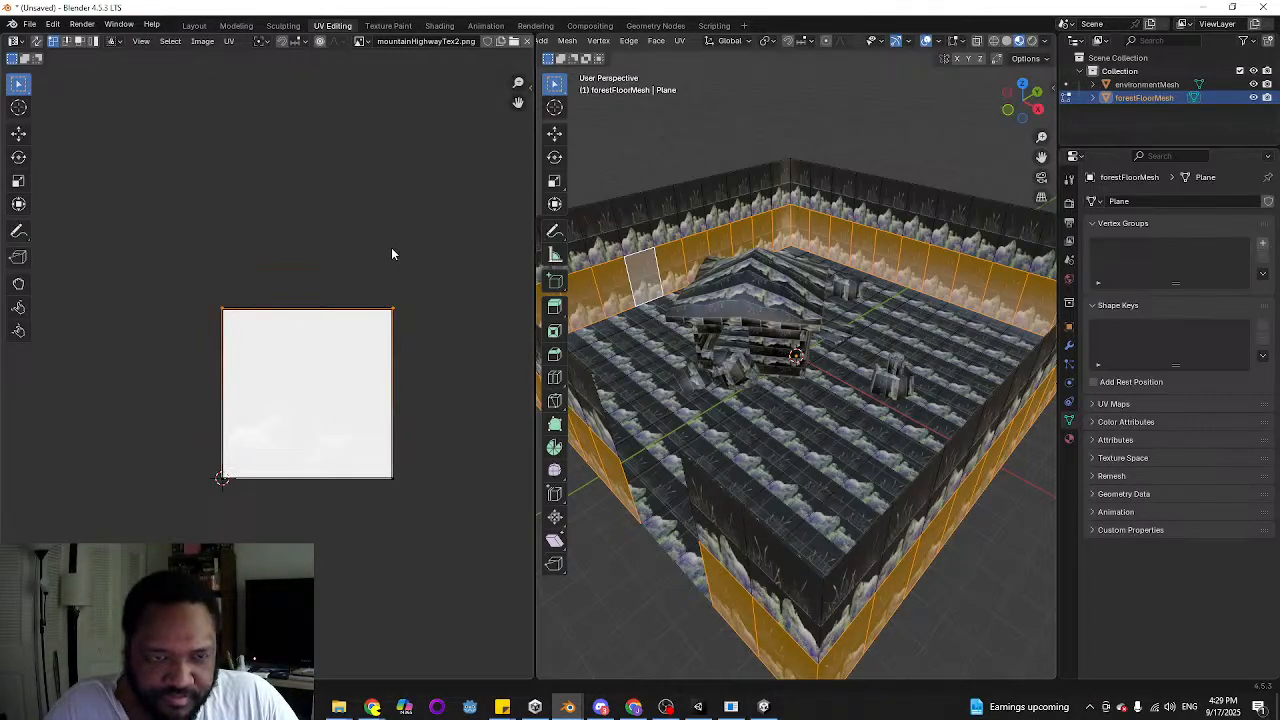
{"action": "key", "text": "g"}
{"action": "key", "text": "y"}
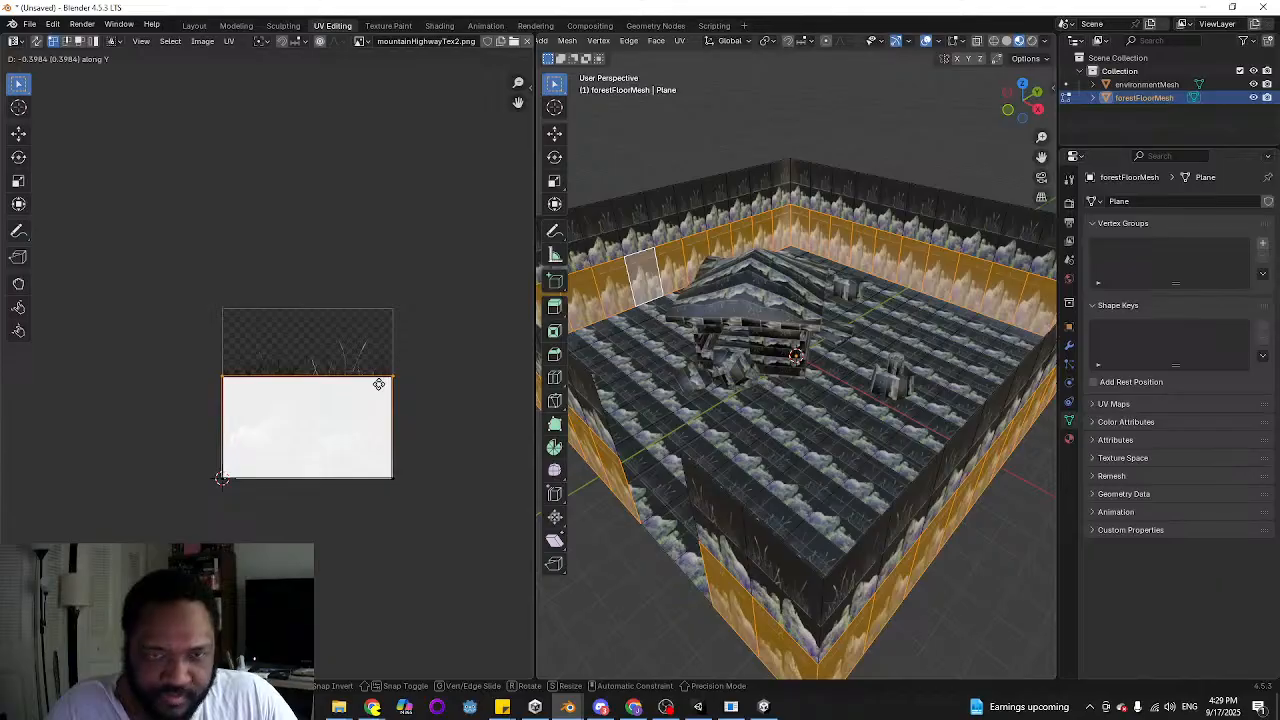
{"action": "type", "text": ".5"}
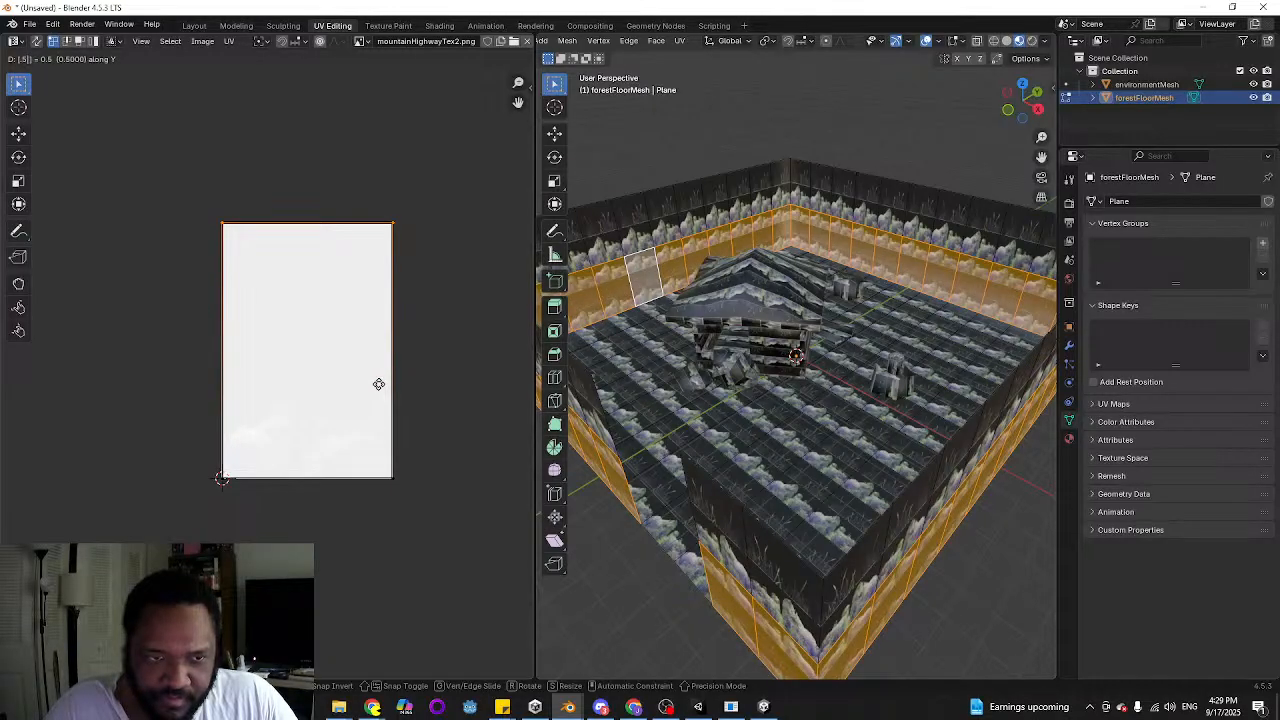
{"action": "right_click", "coordinate": [361, 379]}
{"action": "key", "text": "s"}
{"action": "key", "text": "y"}
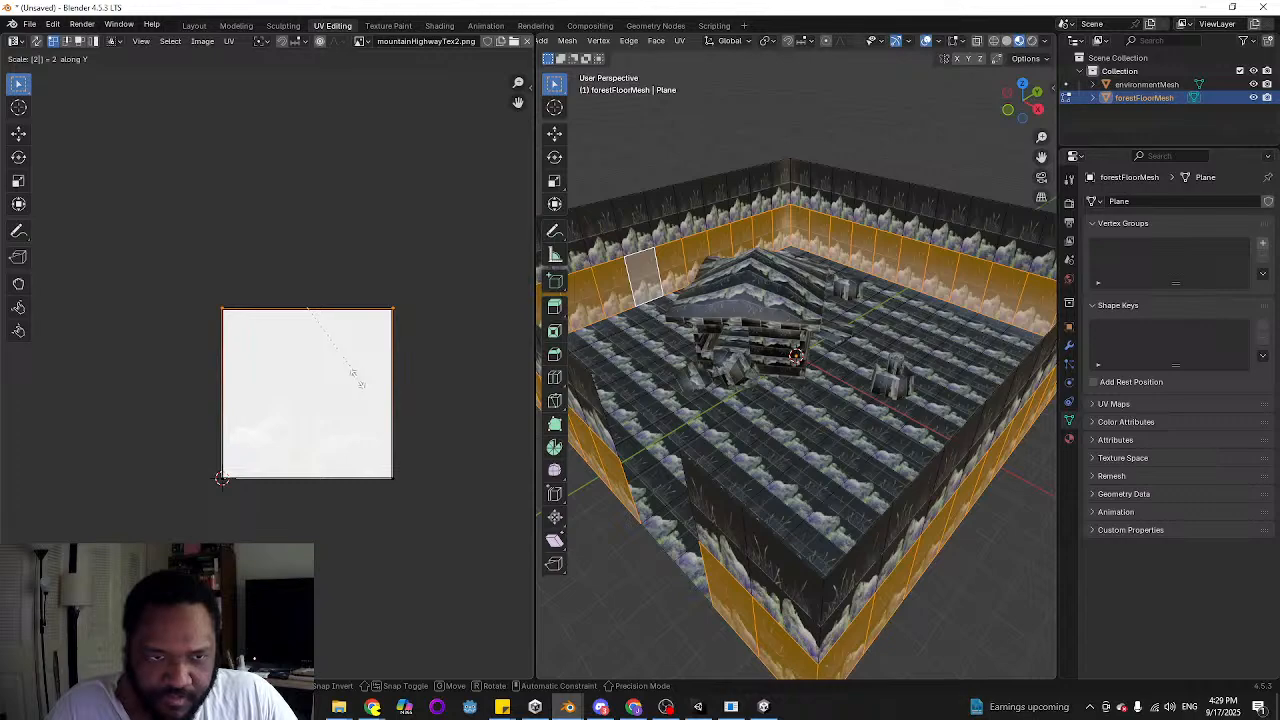
{"action": "right_click", "coordinate": [358, 378]}
{"action": "key", "text": "s"}
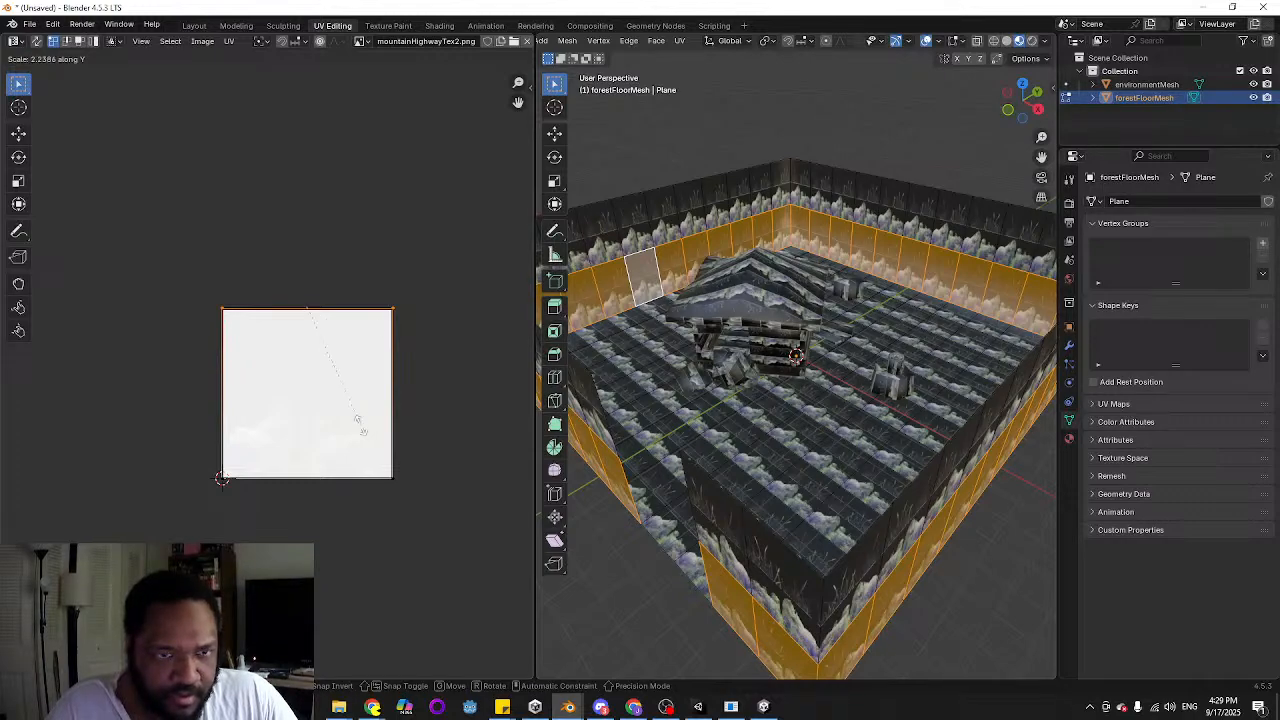
{"action": "right_click", "coordinate": [357, 423]}
Move the top UV vertices of the lower wall faces down along Y to half the texture's height
{"action": "key", "text": "g"}
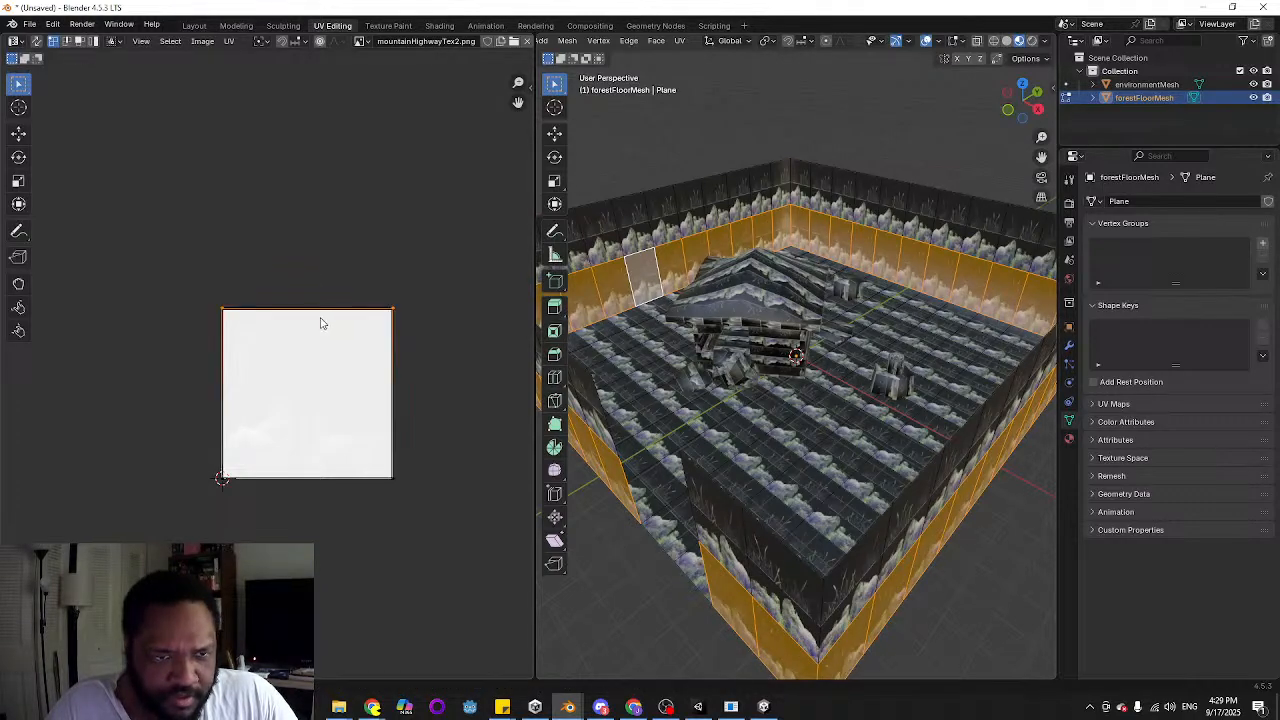
{"action": "key", "text": "y"}
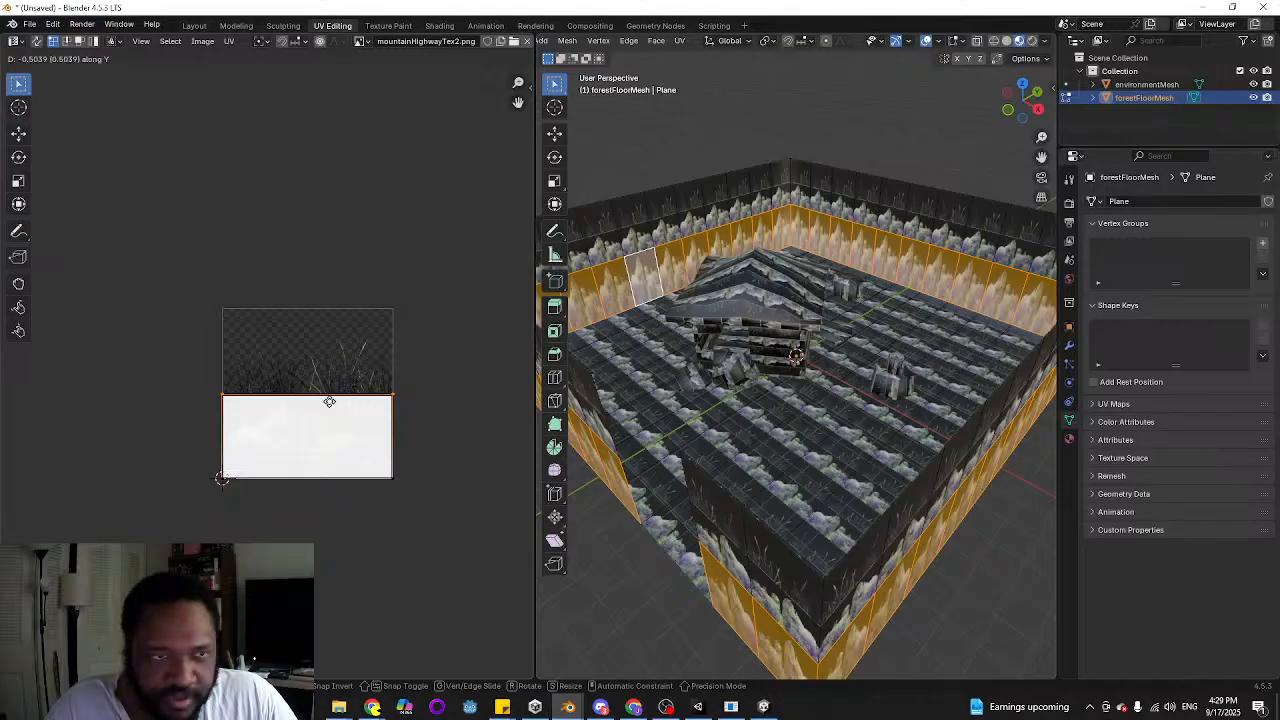
{"action": "left_click", "coordinate": [331, 406]}
Switch to UV edge selection and lower the top edge of the lower wall UVs to a quarter of the texture's height
{"action": "key", "text": "3"}
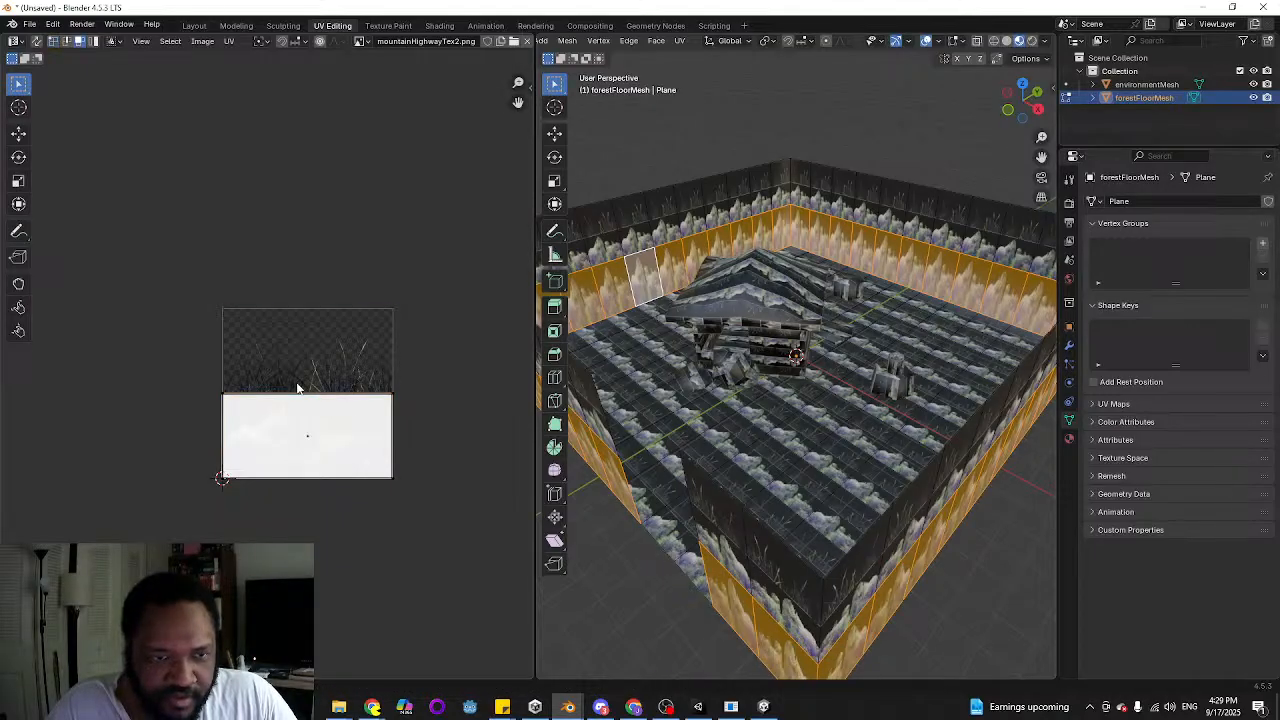
{"action": "key", "text": "2"}
{"action": "left_click_drag", "start_coordinate": [182, 359], "coordinate": [396, 400]}
{"action": "key", "text": "a"}
{"action": "left_click_drag", "start_coordinate": [190, 364], "coordinate": [440, 422]}
{"action": "key", "text": "g"}
{"action": "key", "text": "y"}
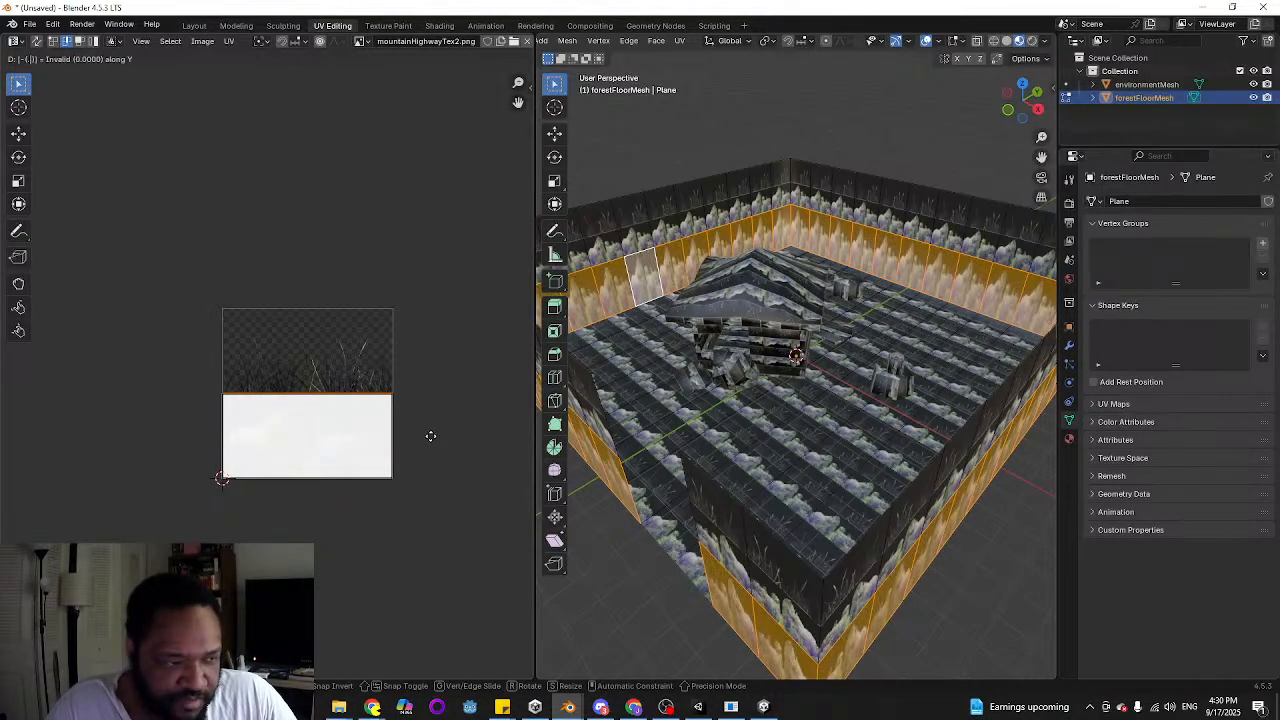
{"action": "left_click", "coordinate": [432, 442]}
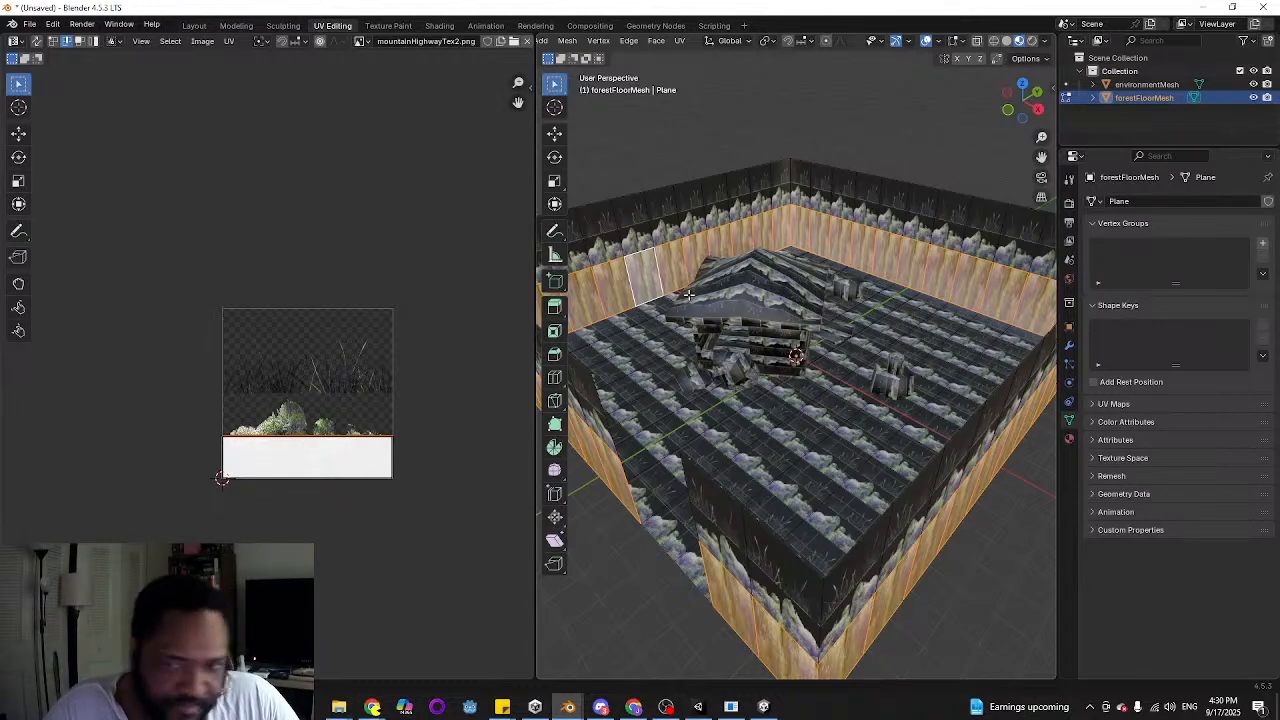
Select the upper row of wall faces and move the top edge of their UVs by -0.5 along Y
{"action": "middle_click_drag", "start_coordinate": [688, 294], "coordinate": [719, 375]}
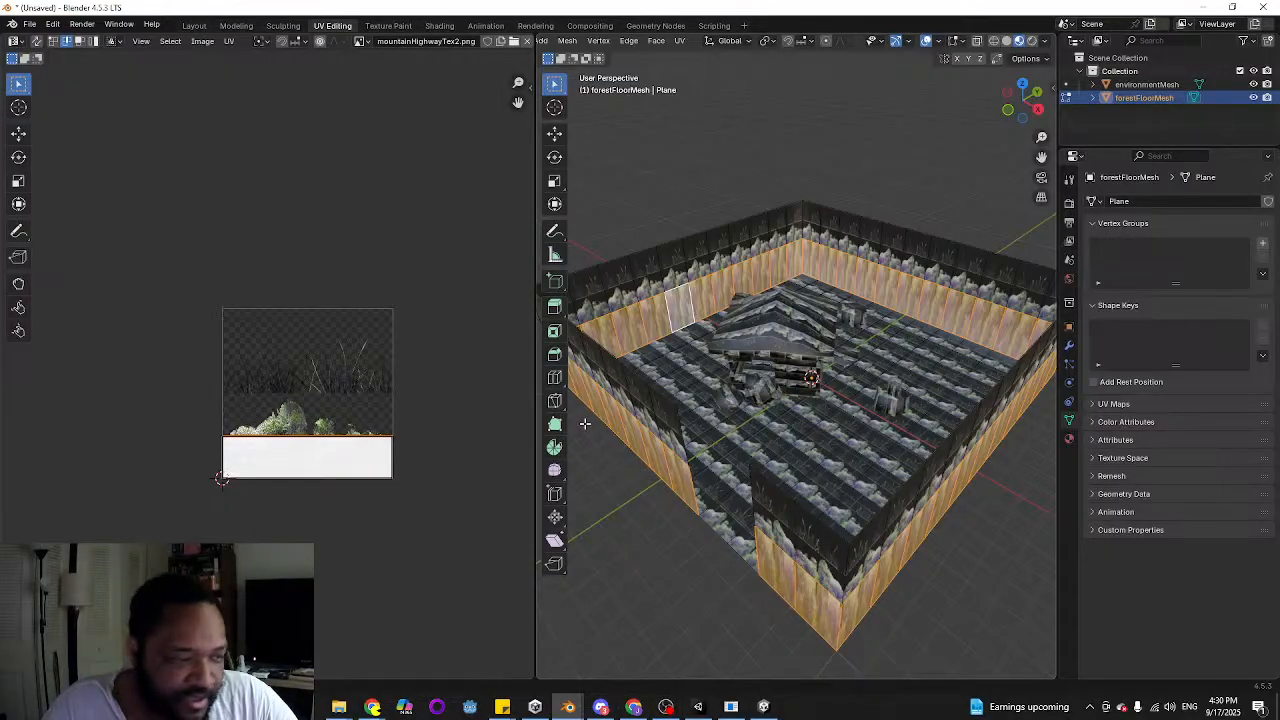
{"action": "middle_click_drag", "start_coordinate": [751, 370], "coordinate": [678, 256]}
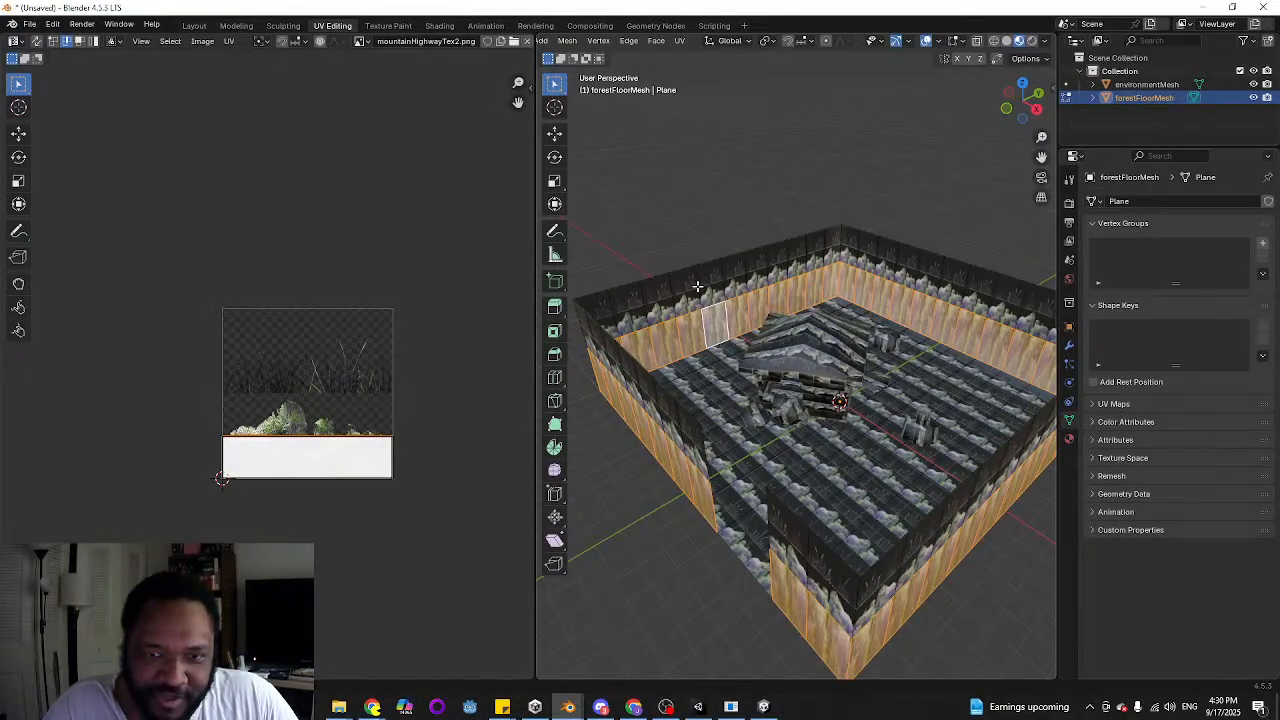
{"action": "key", "text": "l"}
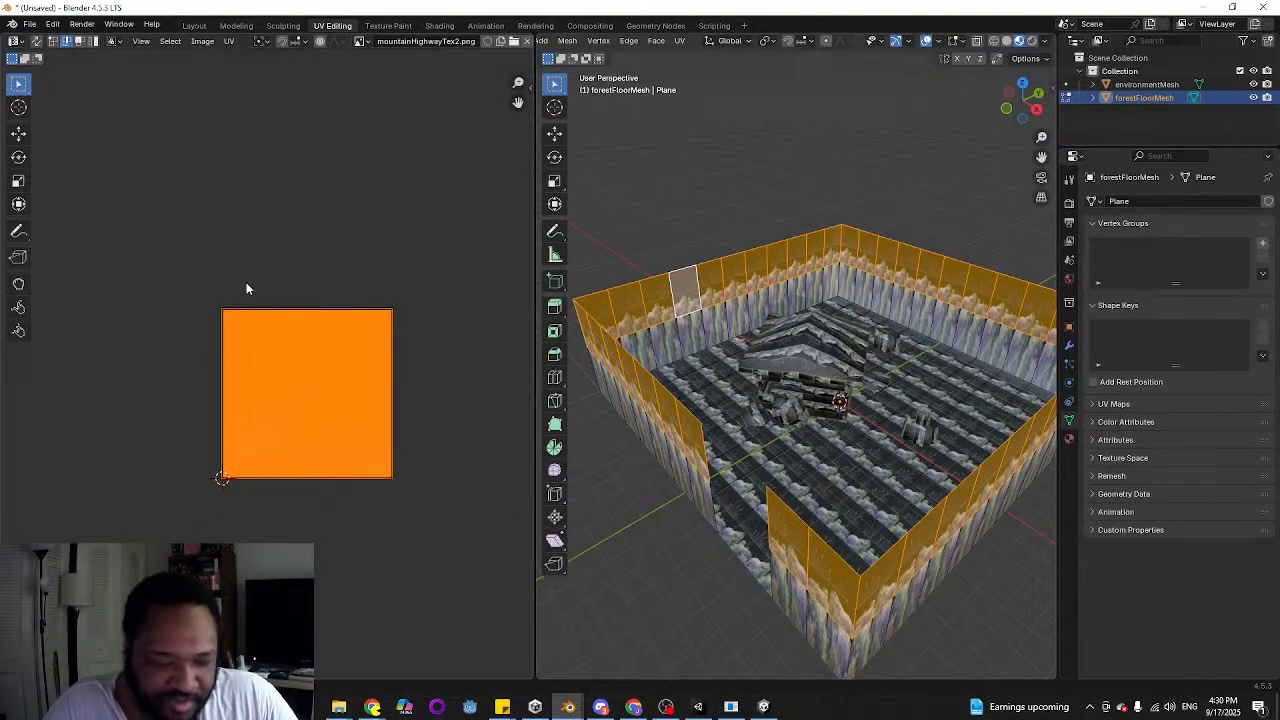
{"action": "left_click_drag", "start_coordinate": [159, 288], "coordinate": [435, 335]}
{"action": "type", "text": "gy"}
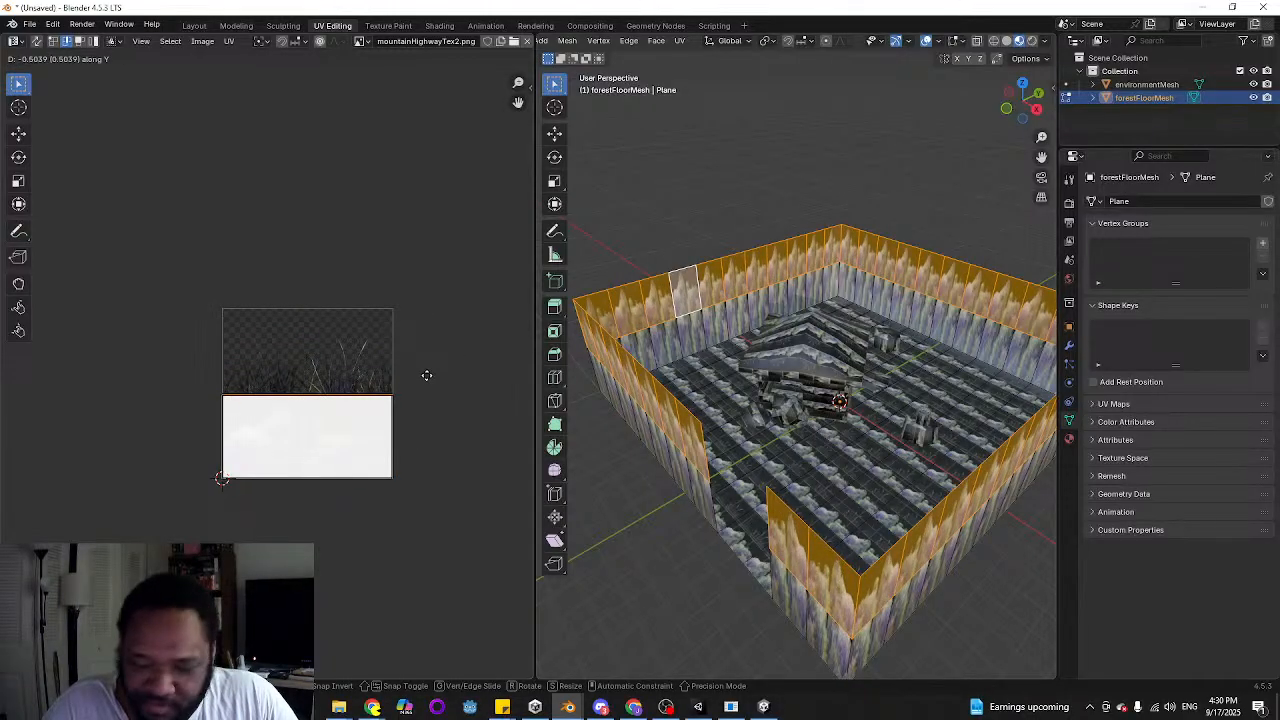
{"action": "type", "text": "-0.5"}
{"action": "key", "text": "Return"}
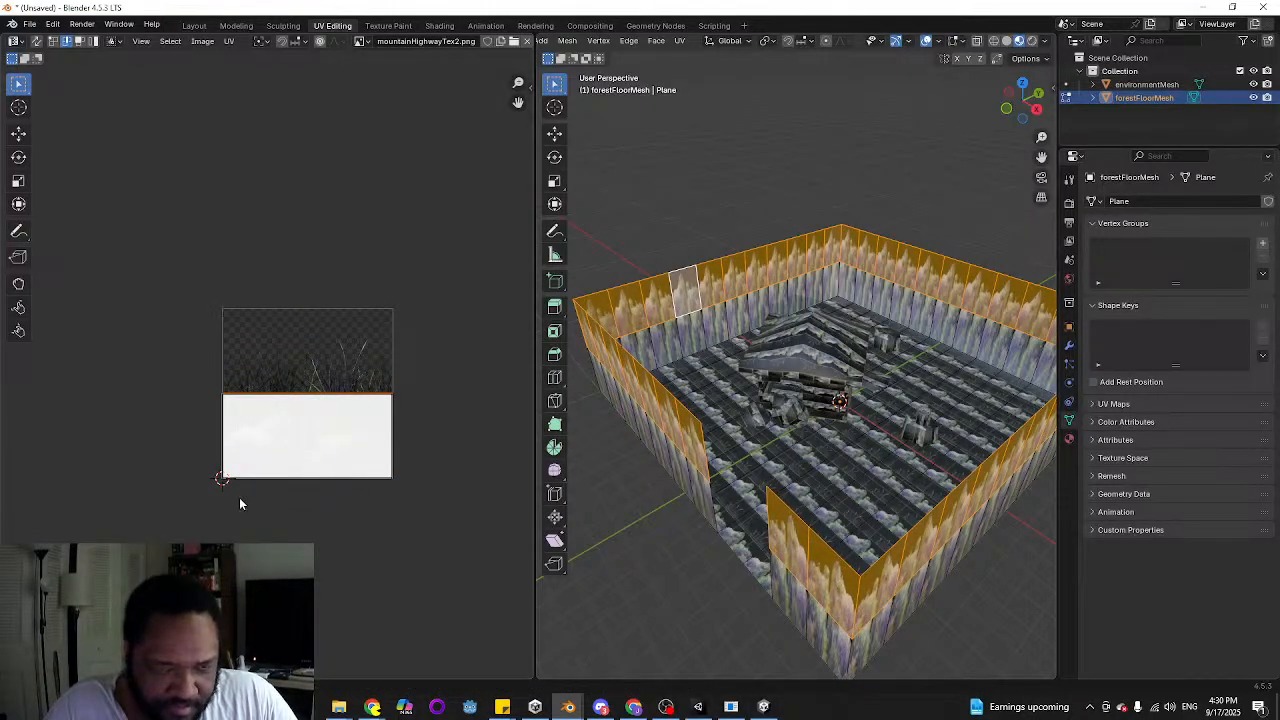
Select the bottom UV edge of the upper wall faces and move it up 0.25 along Y
{"action": "left_click_drag", "start_coordinate": [169, 452], "coordinate": [463, 521]}
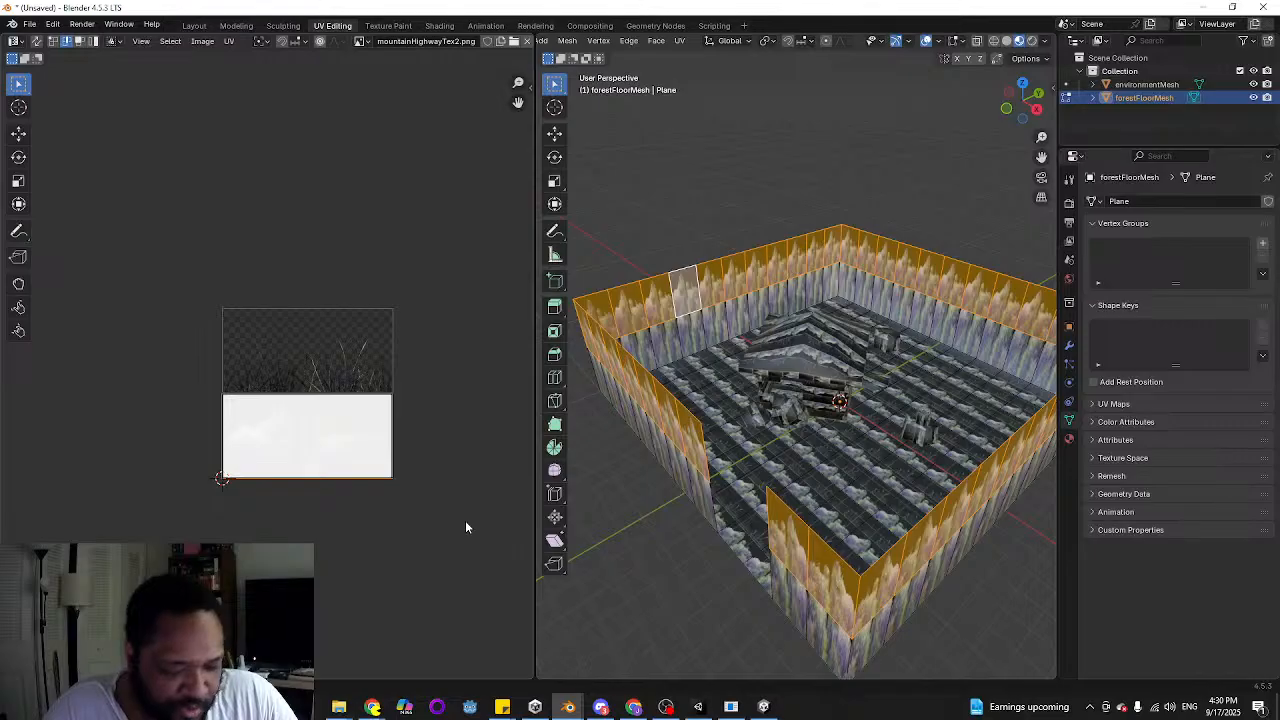
{"action": "key", "text": "g"}
{"action": "key", "text": "y"}
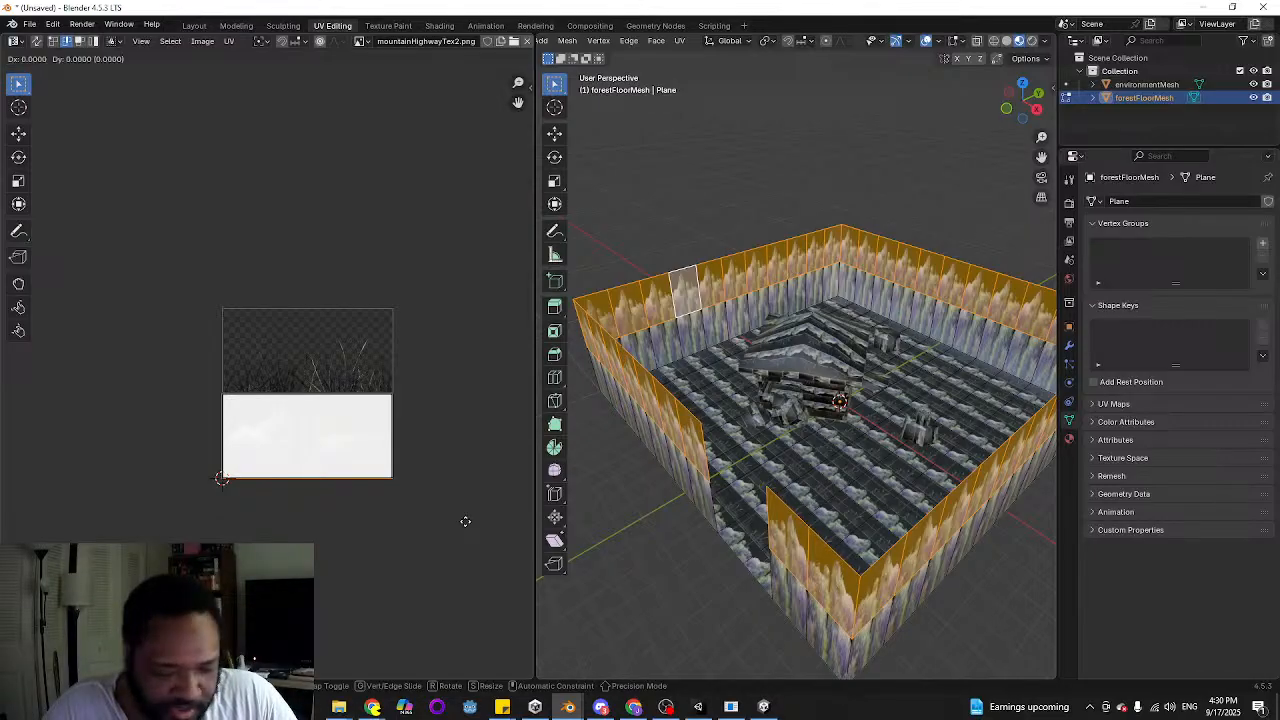
{"action": "type", "text": "0.25"}
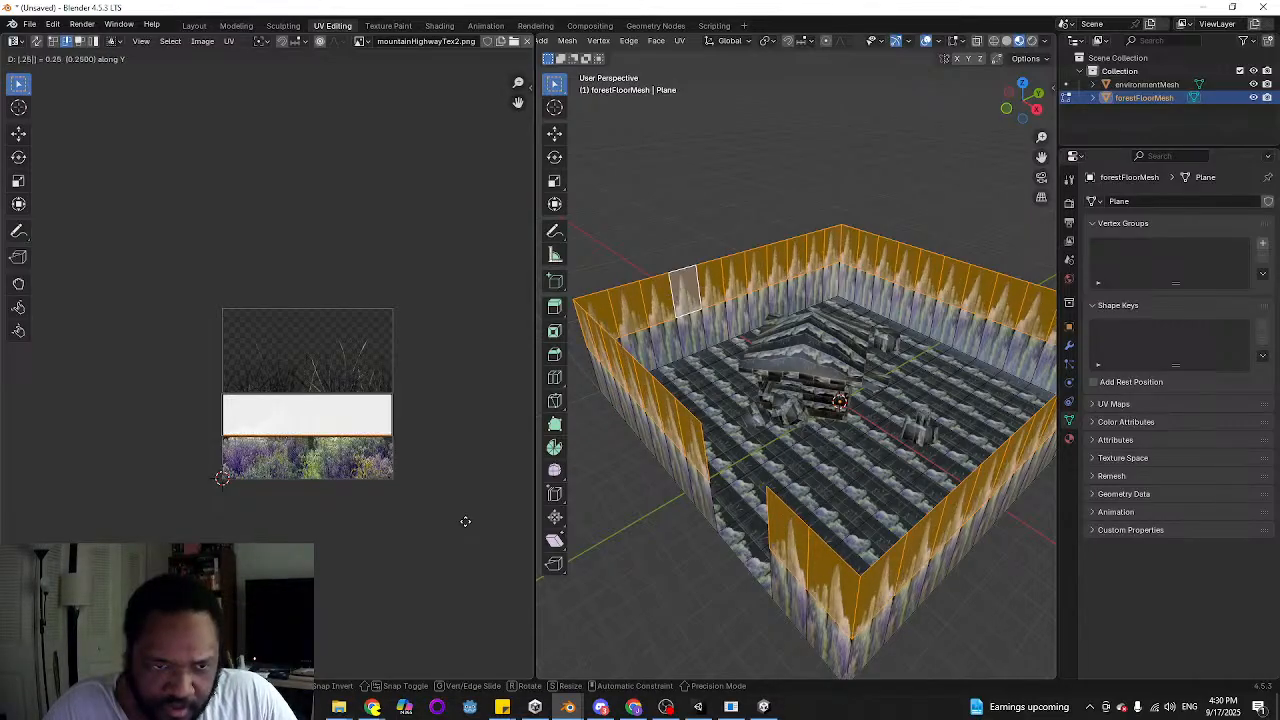
{"action": "key", "text": "Return"}
Select all floor faces of forestFloorMesh from the top orthographic view
{"action": "left_click", "coordinate": [799, 136]}
{"action": "middle_click_drag", "start_coordinate": [799, 136], "coordinate": [657, 397]}
{"action": "left_click", "coordinate": [703, 483]}
{"action": "key", "text": "ctrl+l"}
{"action": "key", "text": "ctrl+z"}
{"action": "left_click", "coordinate": [629, 381]}
{"action": "middle_click_drag", "start_coordinate": [752, 555], "coordinate": [786, 563]}
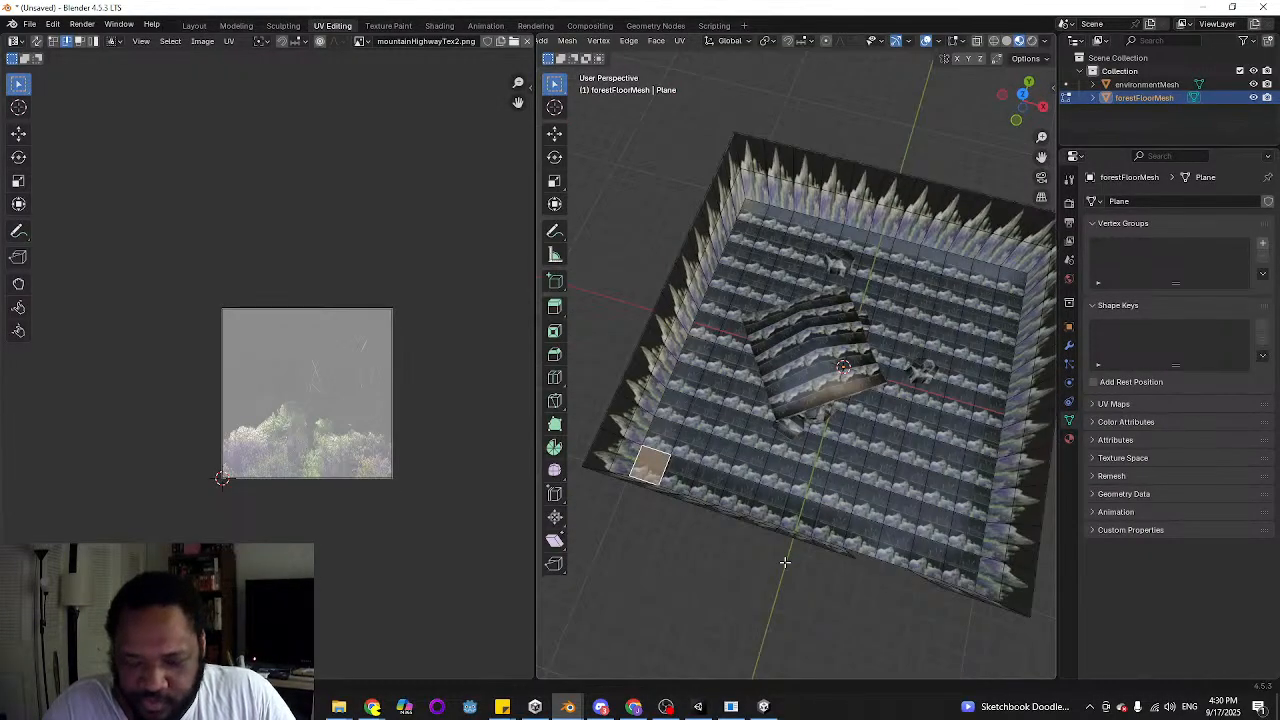
{"action": "key", "text": "KP_7"}
{"action": "left_click_drag", "start_coordinate": [684, 189], "coordinate": [1000, 508]}
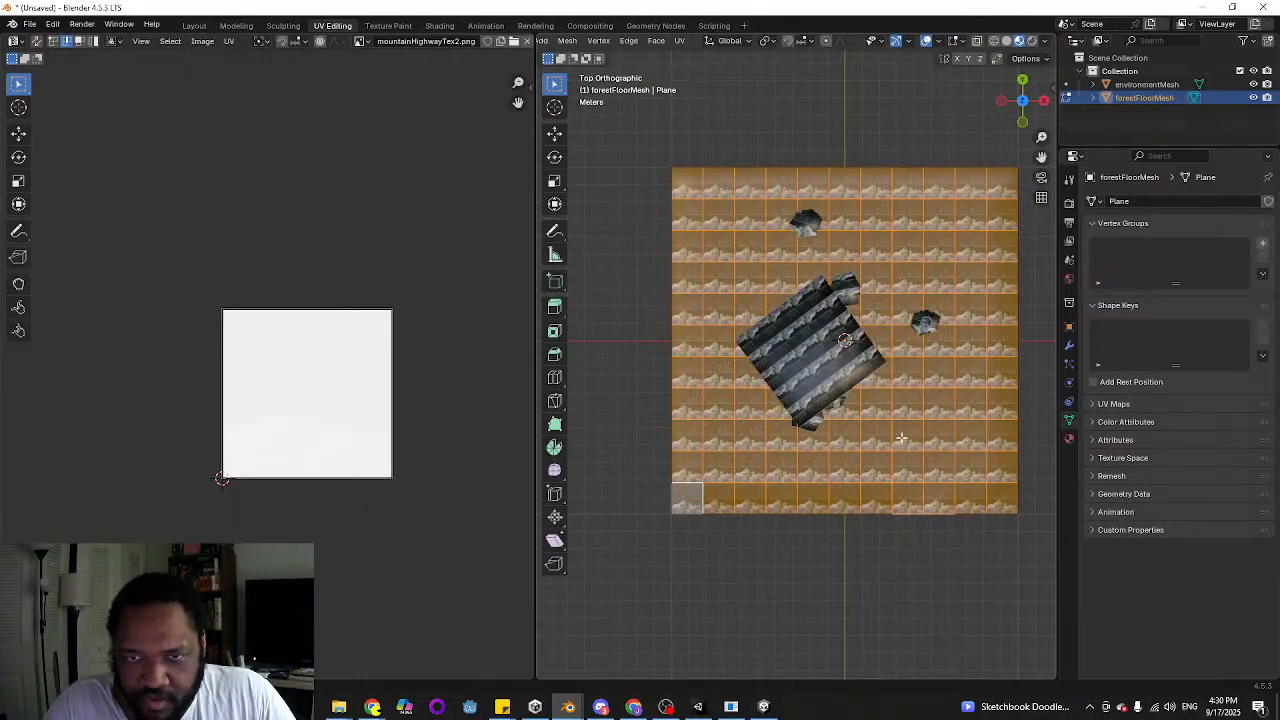
Rename the existing material of forestFloorMesh to forestWallMat
{"action": "left_click", "coordinate": [1068, 439]}
{"action": "double_click", "coordinate": [1188, 206]}
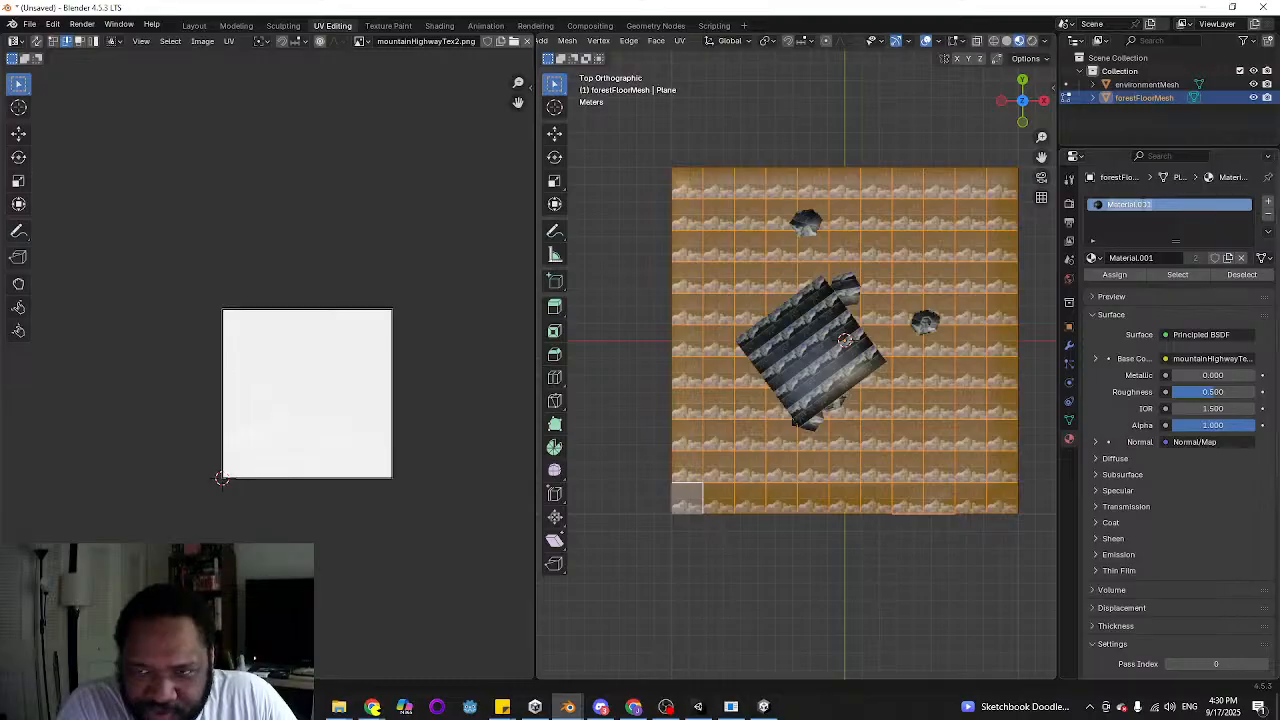
{"action": "type", "text": "forestWa"}
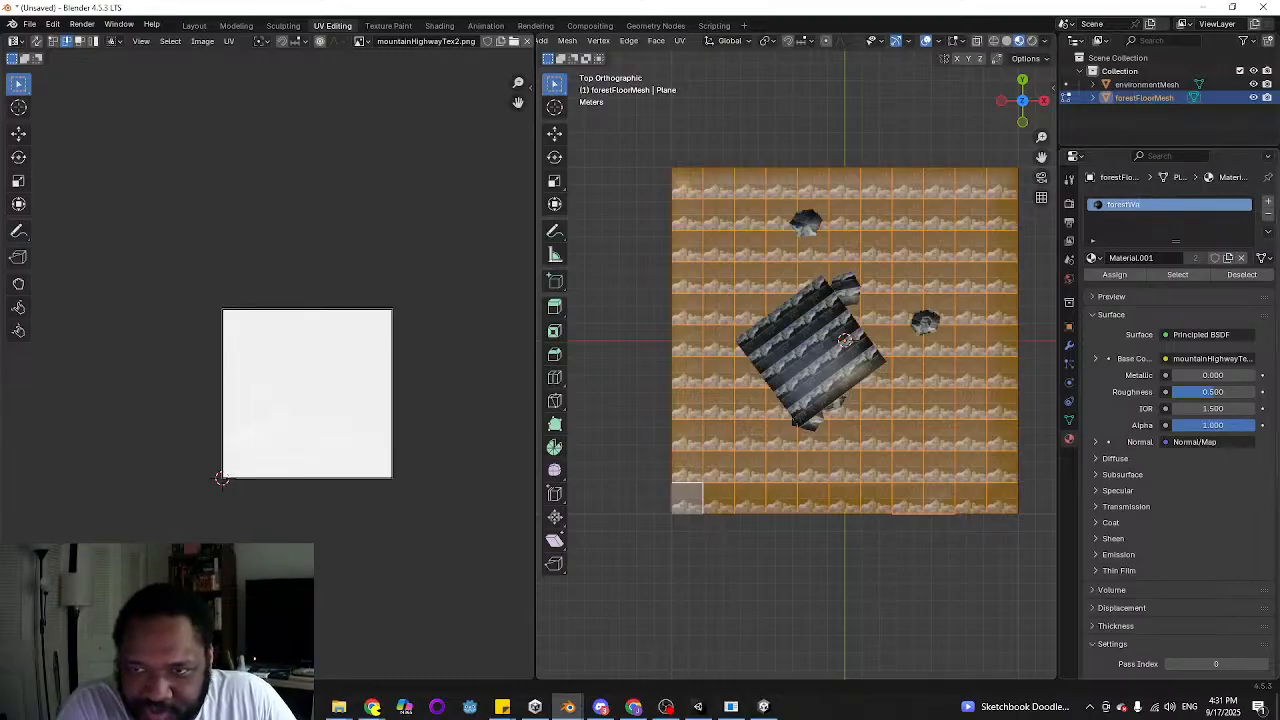
{"action": "type", "text": "llMat"}
{"action": "key", "text": "Return"}
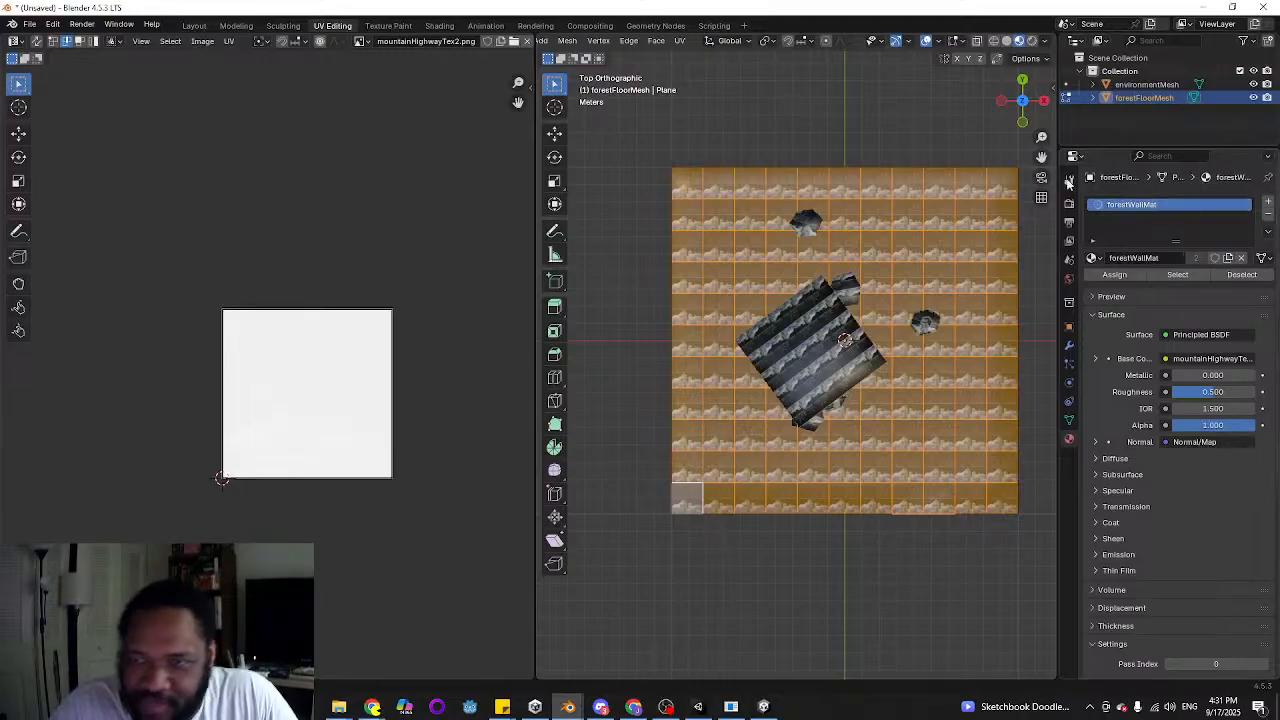
Add a second material slot with a new material named forestGroundMat and assign it to the selected floor faces
{"action": "left_click", "coordinate": [1268, 204]}
{"action": "left_click", "coordinate": [1138, 283]}
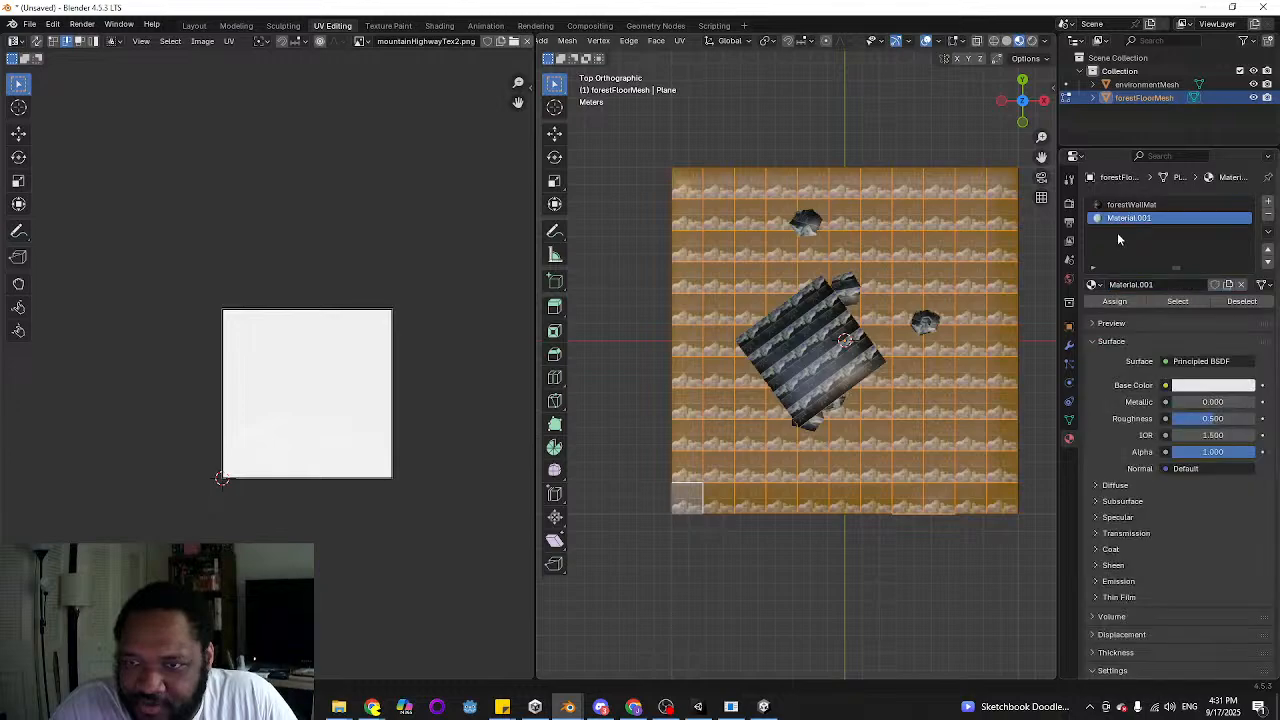
{"action": "double_click", "coordinate": [1128, 218]}
{"action": "type", "text": "forest"}
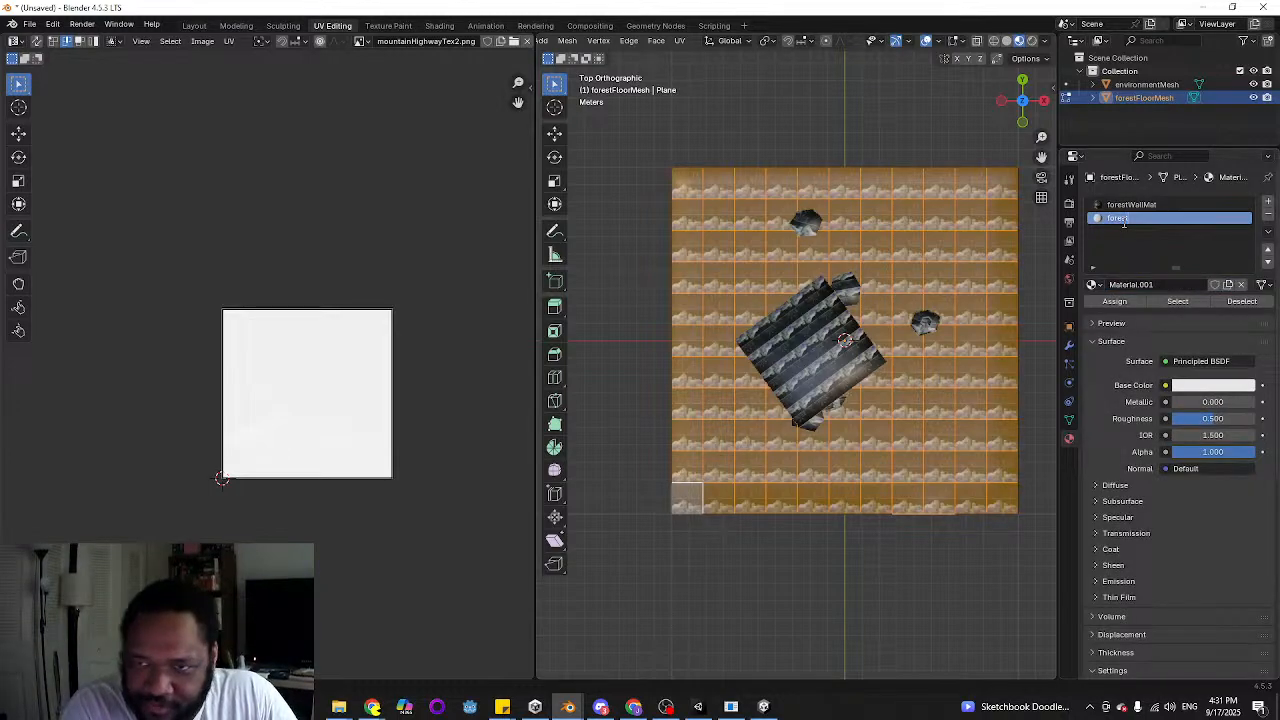
{"action": "type", "text": "GroundMat"}
{"action": "key", "text": "Return"}
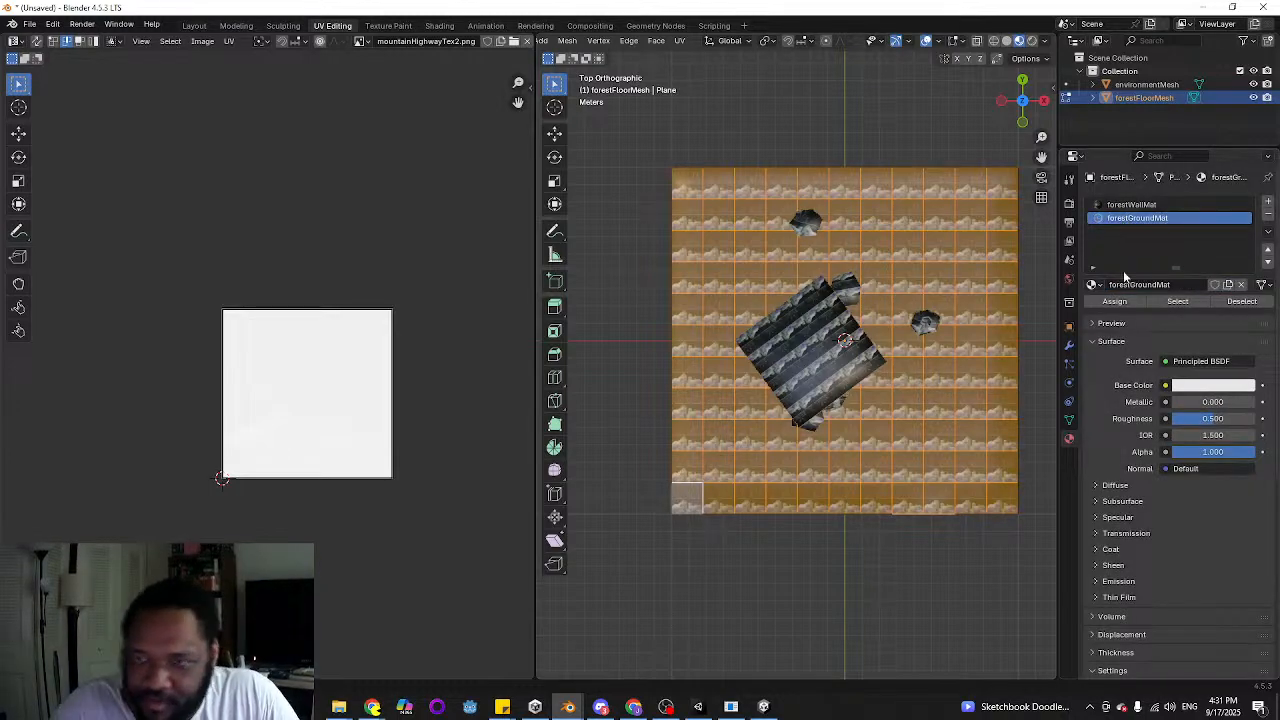
{"action": "left_click", "coordinate": [1114, 301]}
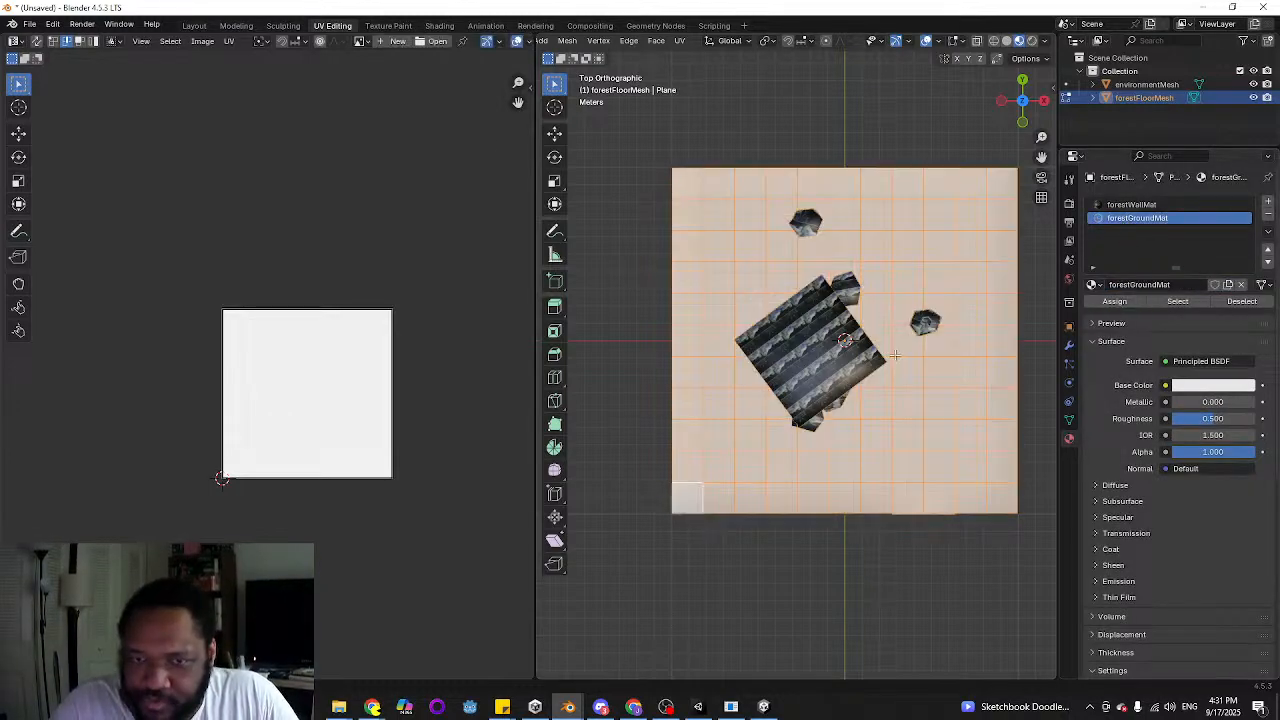
Switch to the Shading workspace and add an Image Texture setup with mapping nodes to forestGroundMat's Principled BSDF
{"action": "left_click", "coordinate": [439, 25]}
{"action": "left_click", "coordinate": [590, 521]}
{"action": "key", "text": "ctrl+t"}
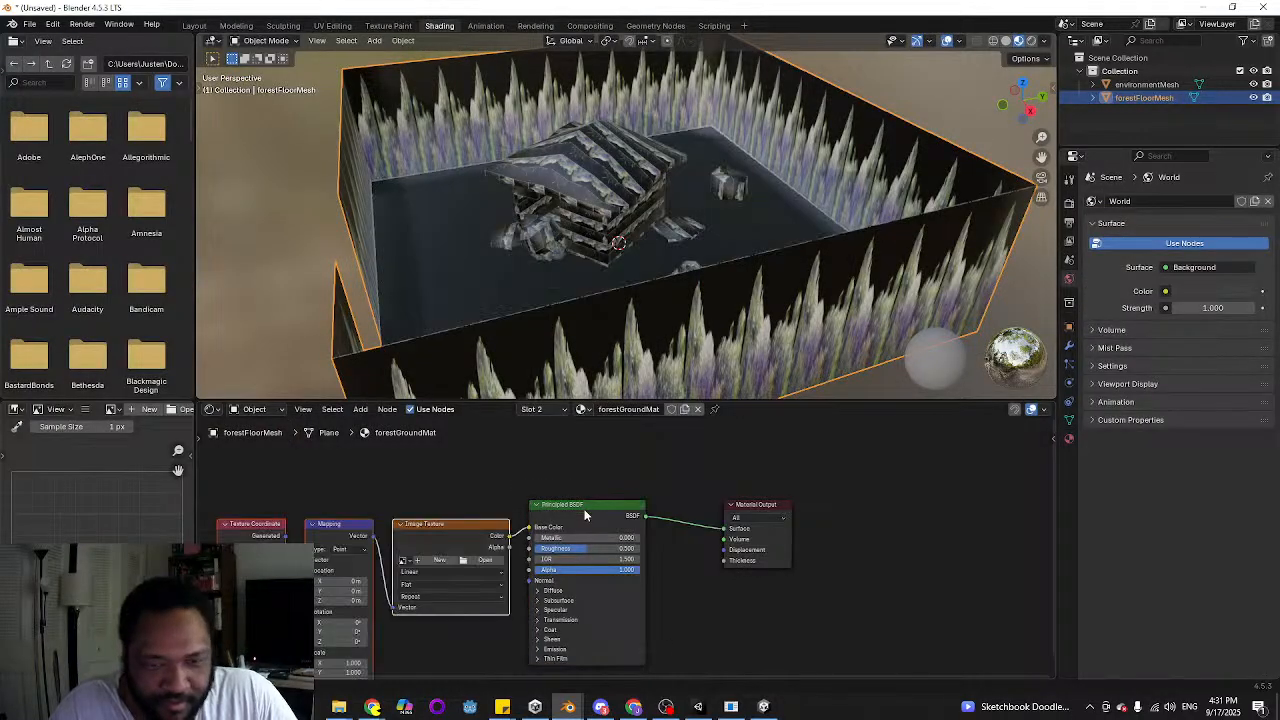
Browse the Still Ridge project's Textures folder for an image for forestGroundMat's Image Texture node
{"action": "left_click", "coordinate": [478, 553]}
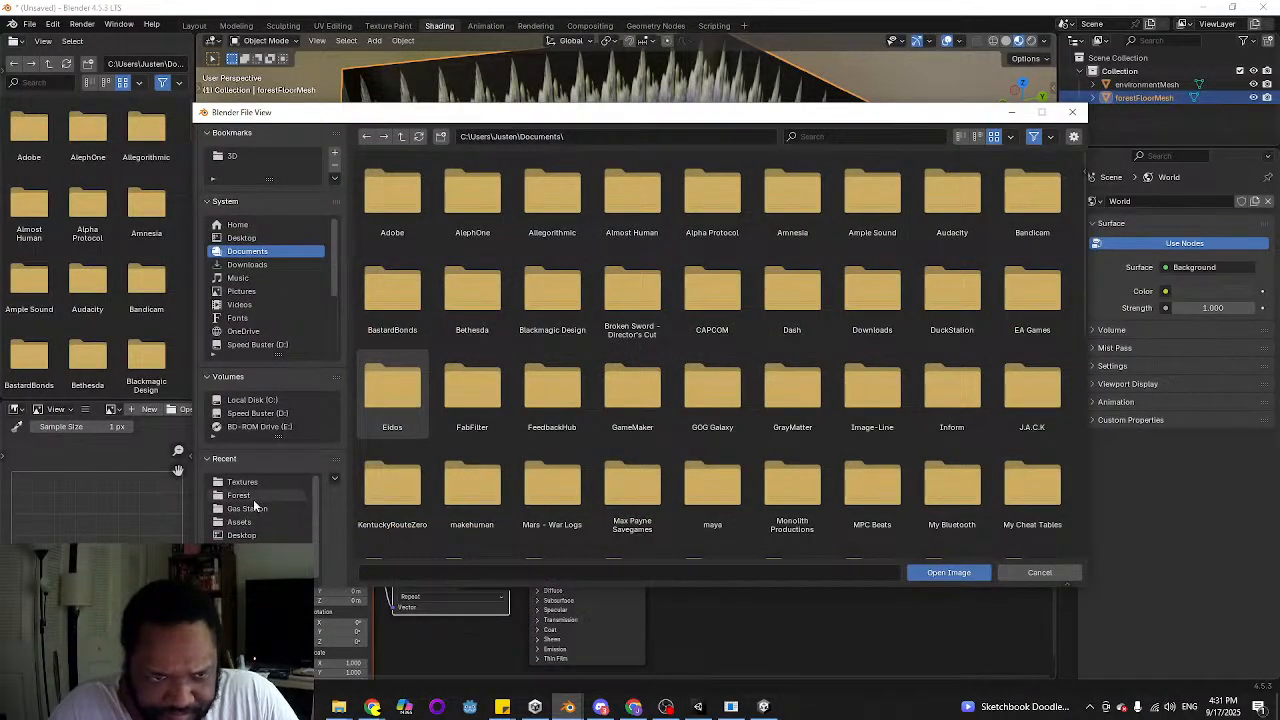
{"action": "left_click", "coordinate": [245, 481]}
{"action": "scroll", "coordinate": [686, 330], "scroll_direction": "down", "scroll_amount": 7}
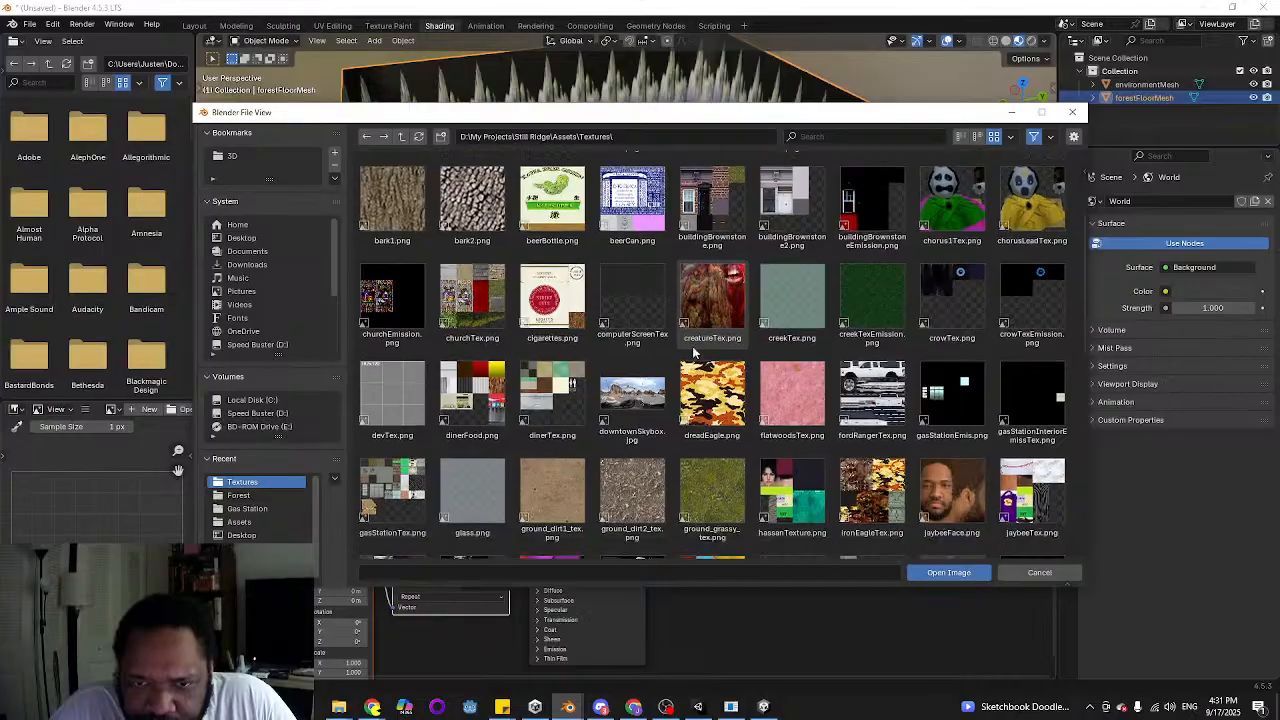
{"action": "scroll", "coordinate": [686, 320], "scroll_direction": "down", "scroll_amount": 3}
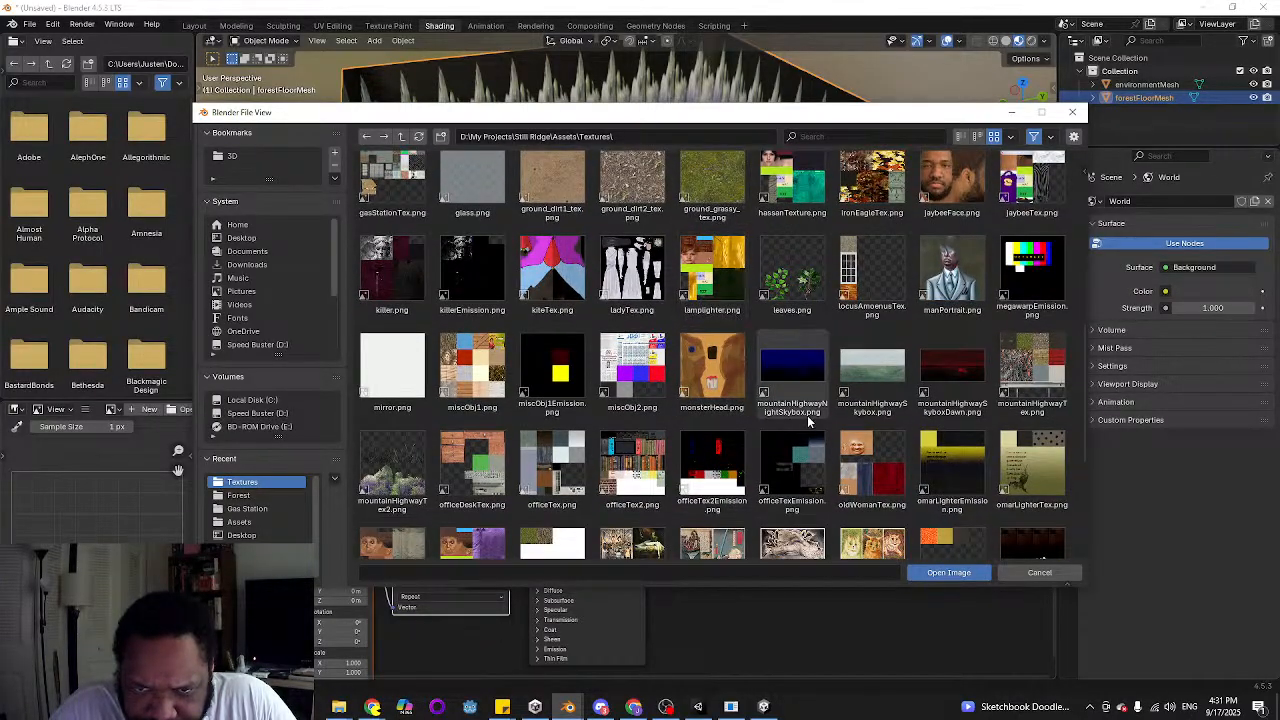
{"action": "scroll", "coordinate": [781, 381], "scroll_direction": "down", "scroll_amount": 1}
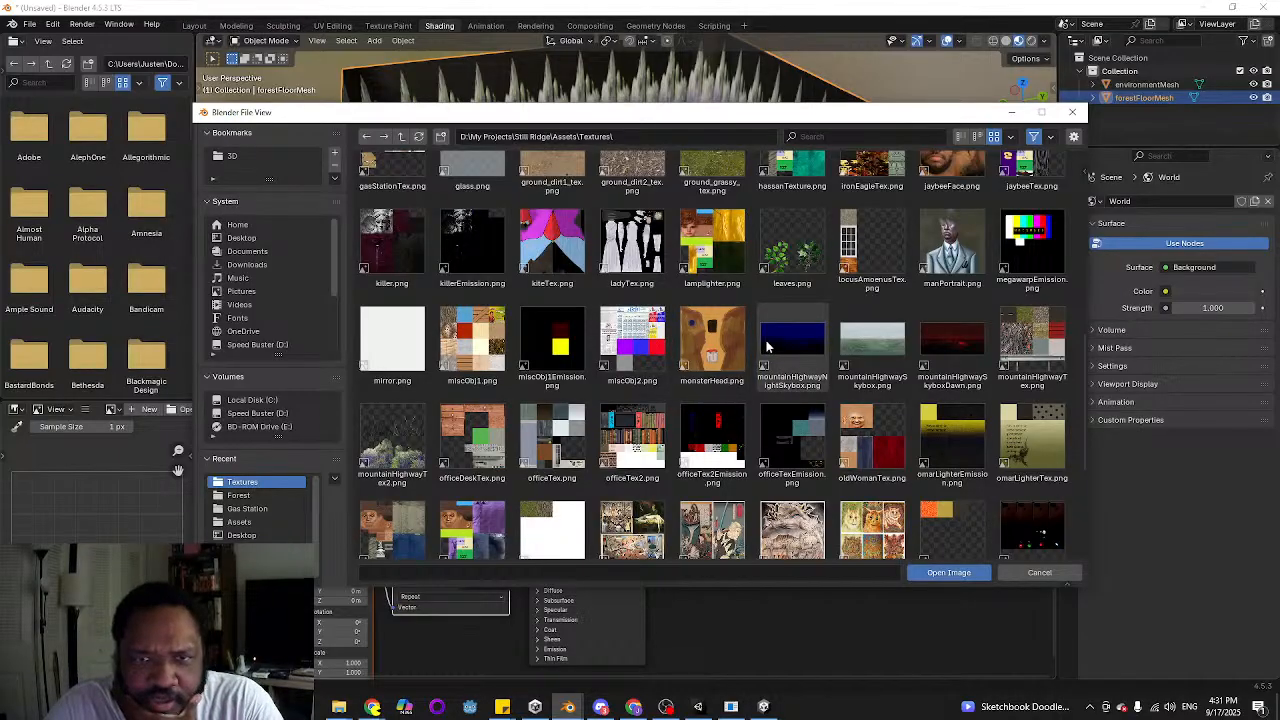
Switch to Unity and check which main textures the forestFoliageCulled and mountainHighwayTex materials of forestDetails use
{"action": "left_click", "coordinate": [697, 707]}
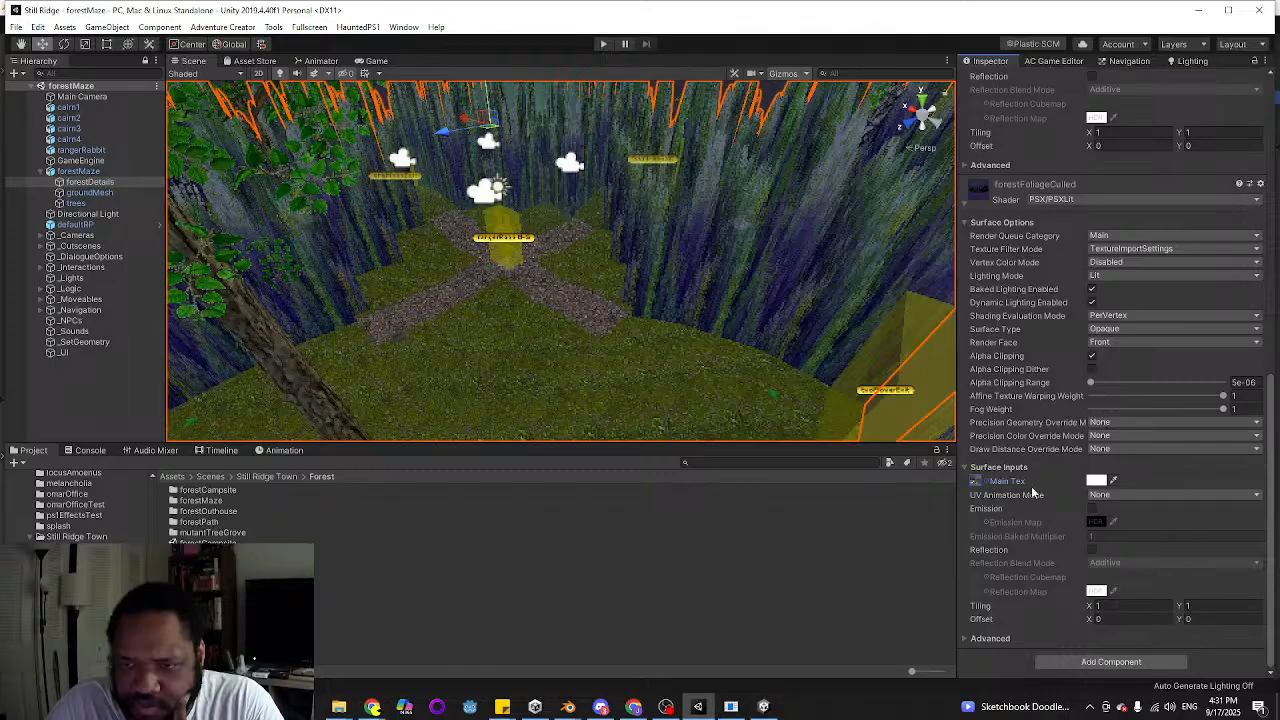
{"action": "left_click", "coordinate": [986, 482]}
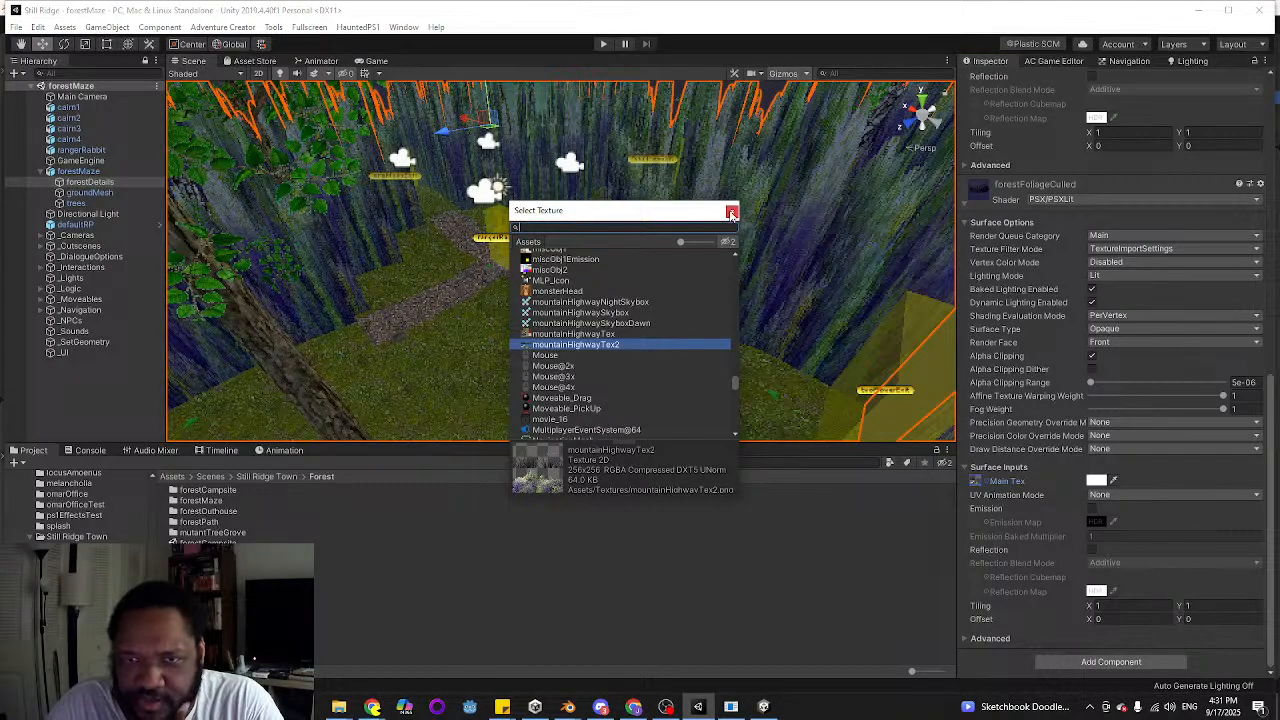
{"action": "left_click", "coordinate": [732, 213]}
{"action": "left_click", "coordinate": [962, 203]}
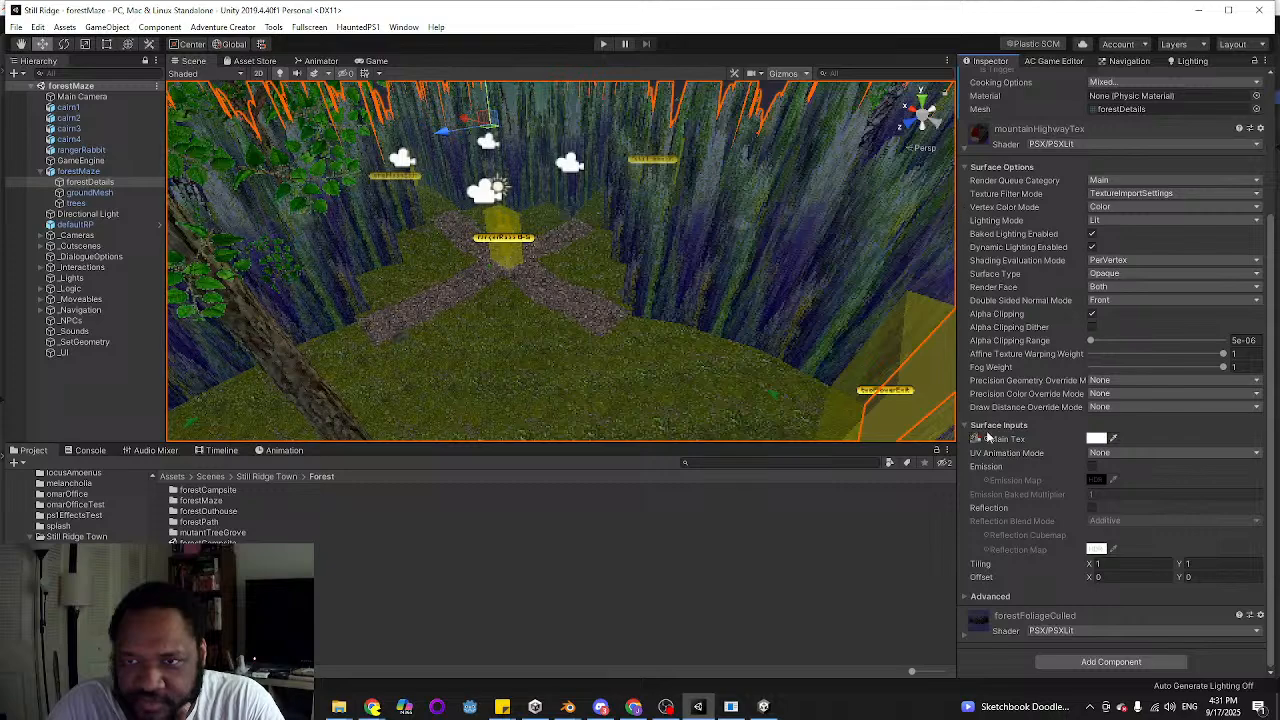
{"action": "left_click", "coordinate": [1113, 438]}
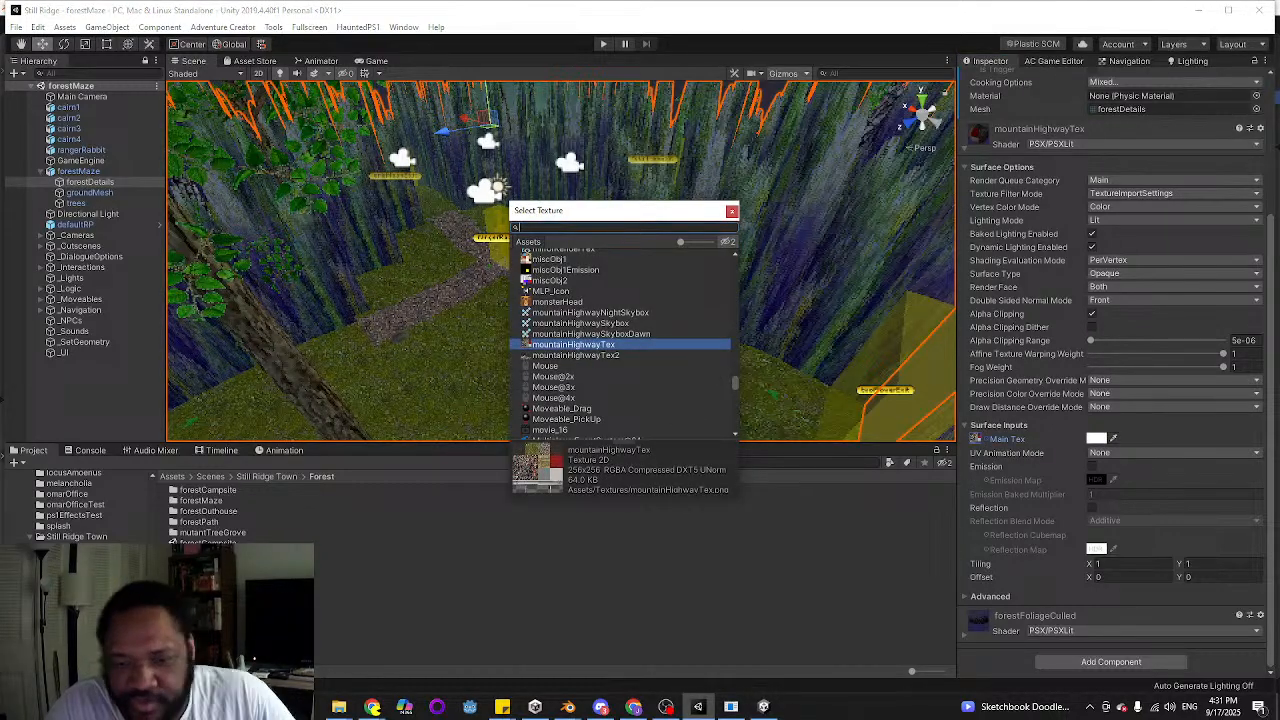
Switch back to Blender's open file browser and load mountainHighwayTex.png into forestGroundMat's Image Texture node
{"action": "mouse_move", "coordinate": [567, 707]}
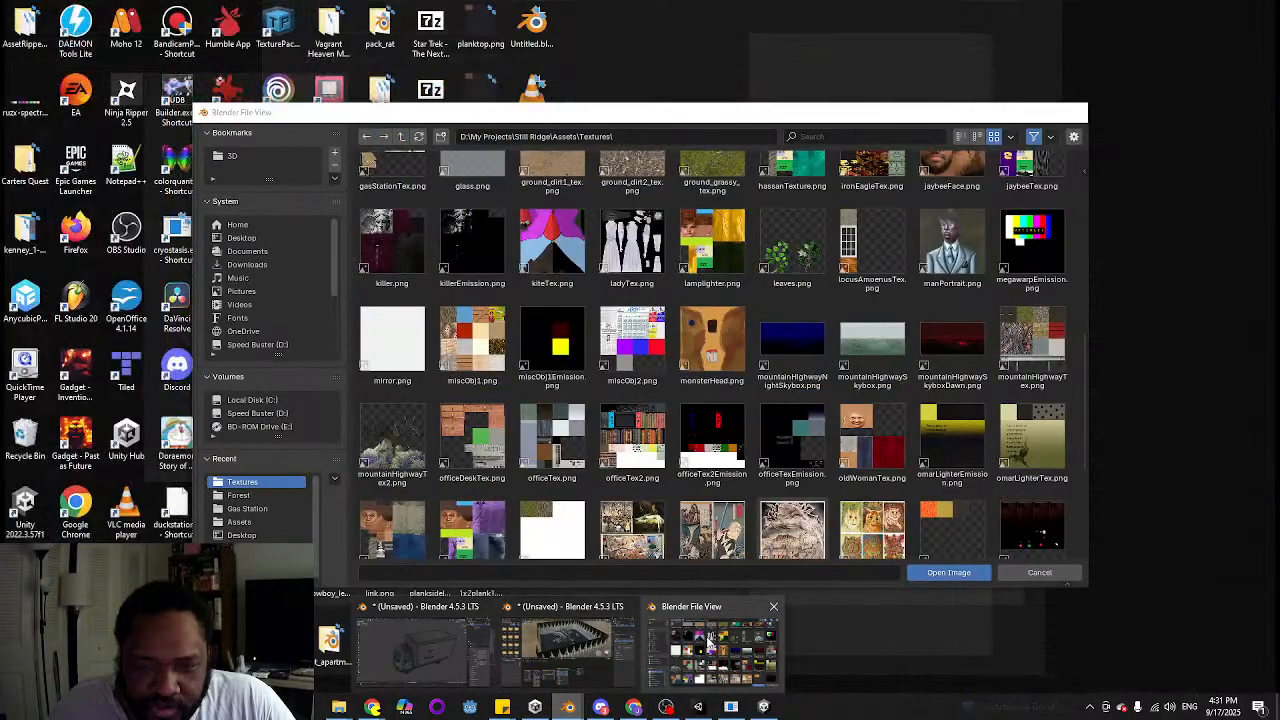
{"action": "left_click", "coordinate": [706, 643]}
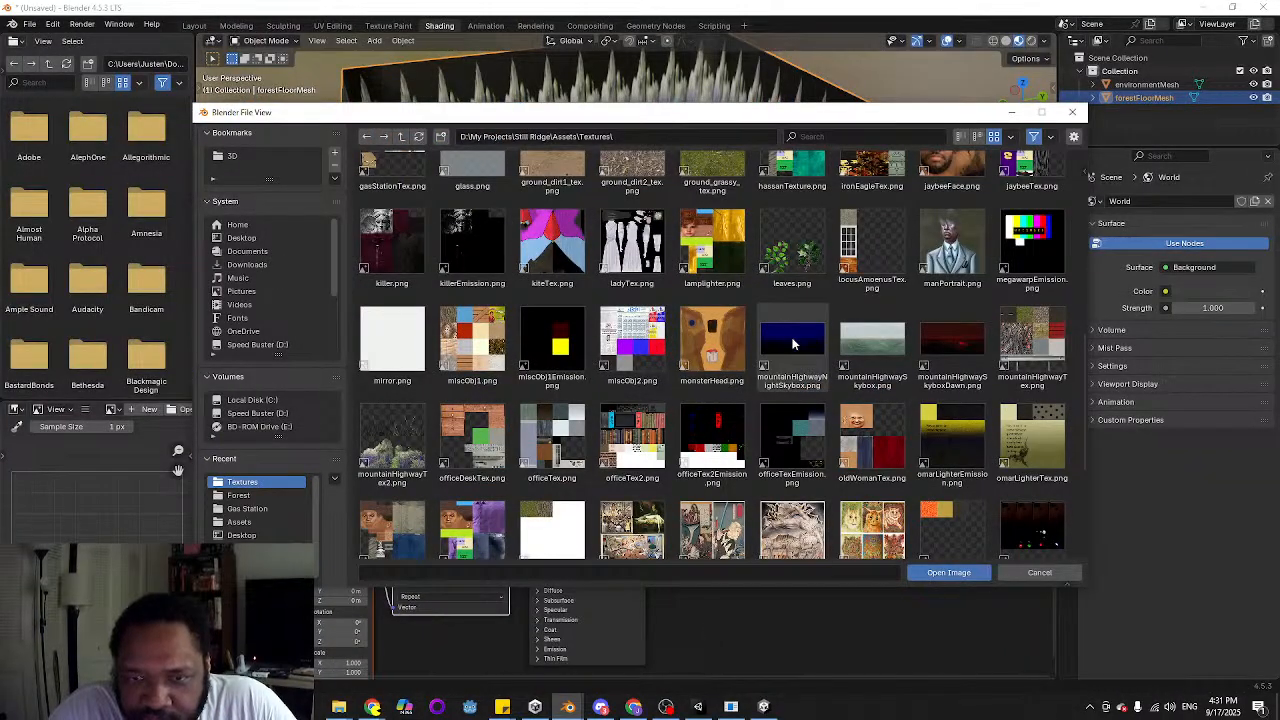
{"action": "left_click", "coordinate": [1031, 345]}
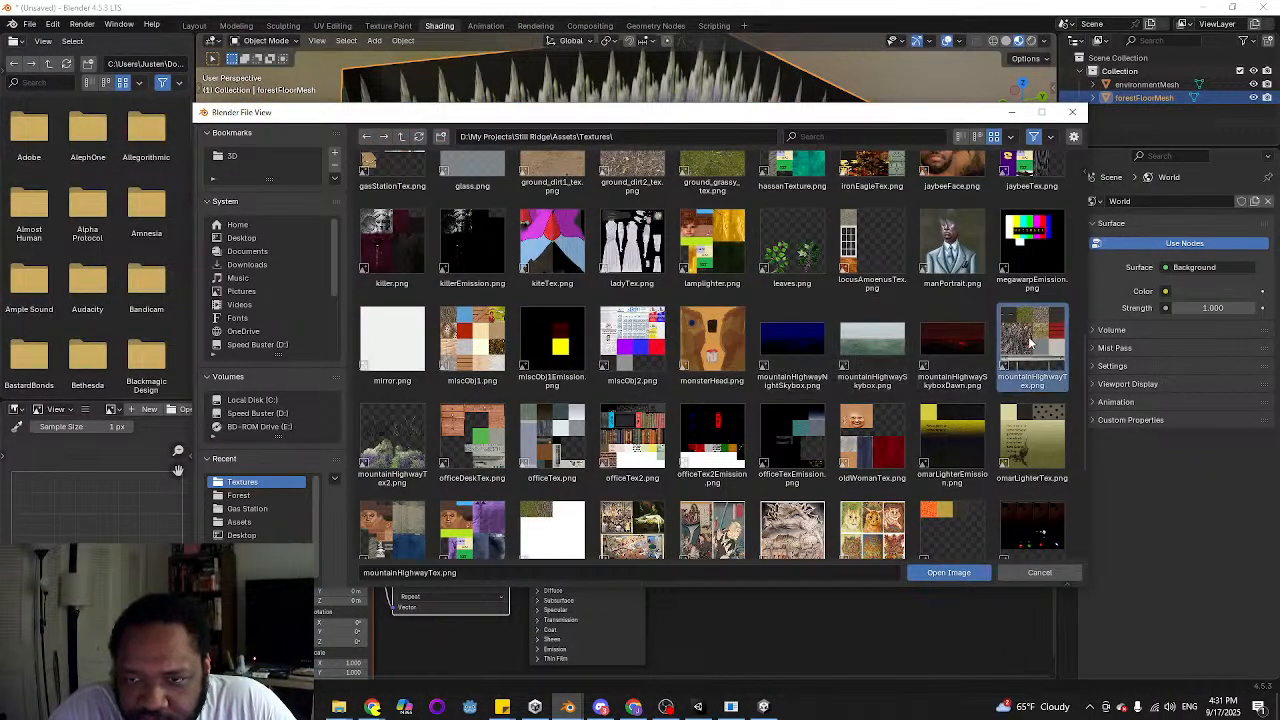
{"action": "left_click", "coordinate": [949, 576]}
{"action": "middle_click_drag", "start_coordinate": [563, 136], "coordinate": [604, 215]}
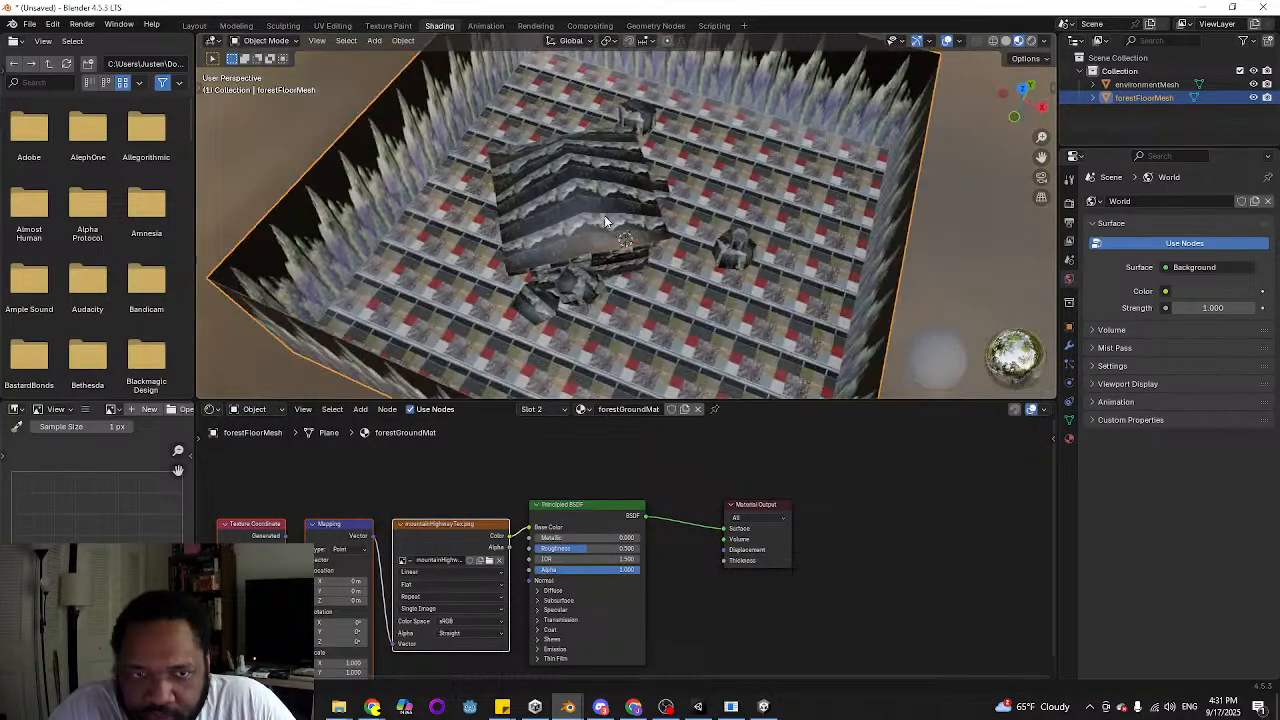
In the UV Editing workspace, scale all floor UVs to about 0.3 and move them onto the grass tile of mountainHighwayTex.png
{"action": "middle_click_drag", "start_coordinate": [449, 277], "coordinate": [455, 230]}
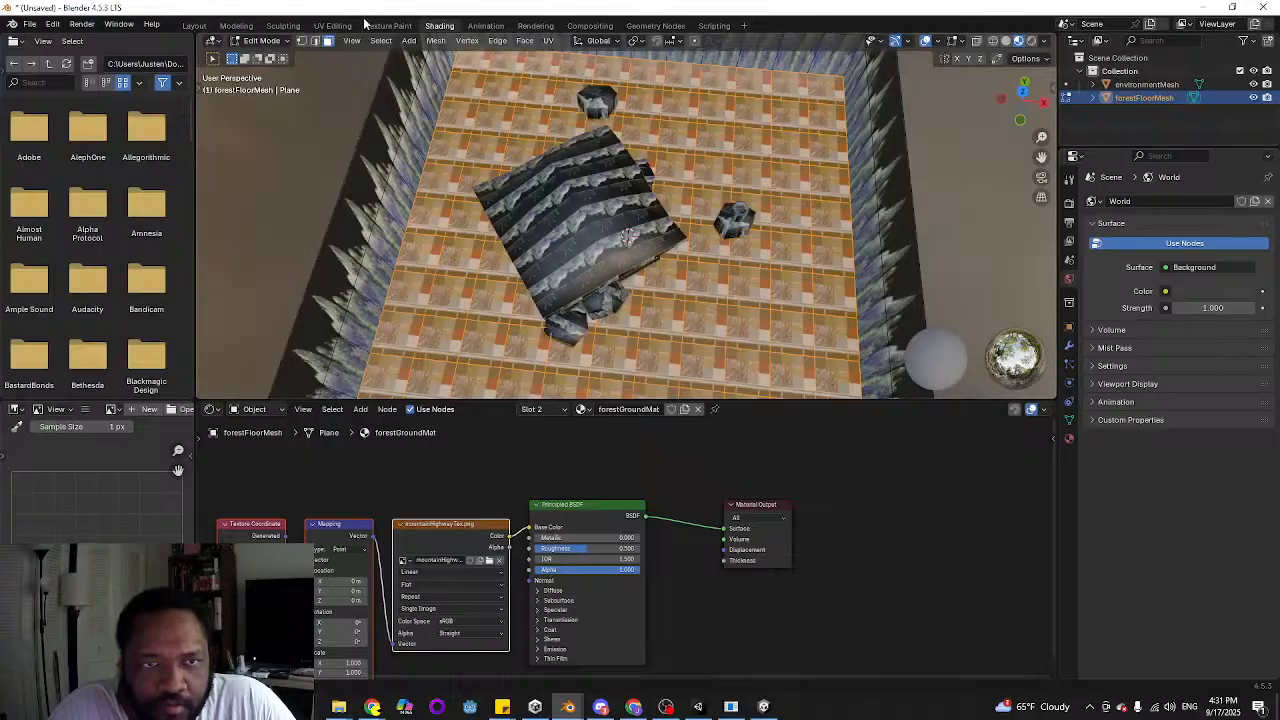
{"action": "left_click", "coordinate": [330, 25]}
{"action": "key", "text": "a"}
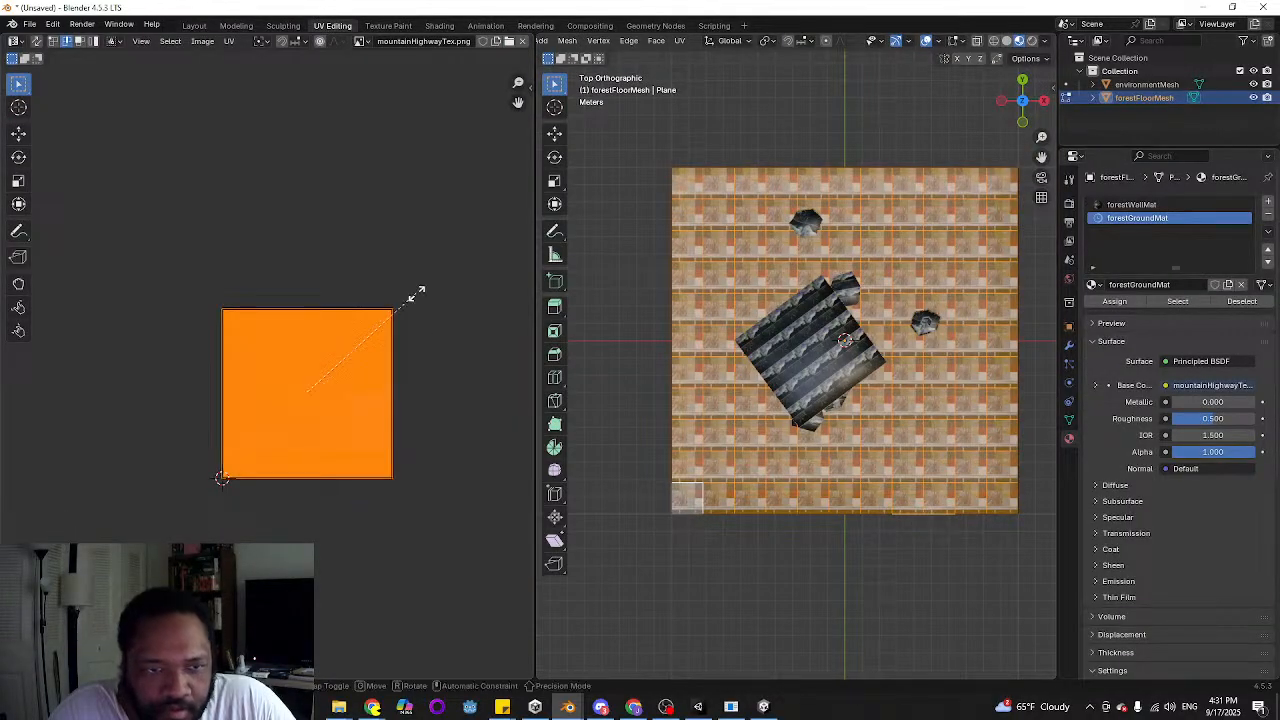
{"action": "key", "text": "s"}
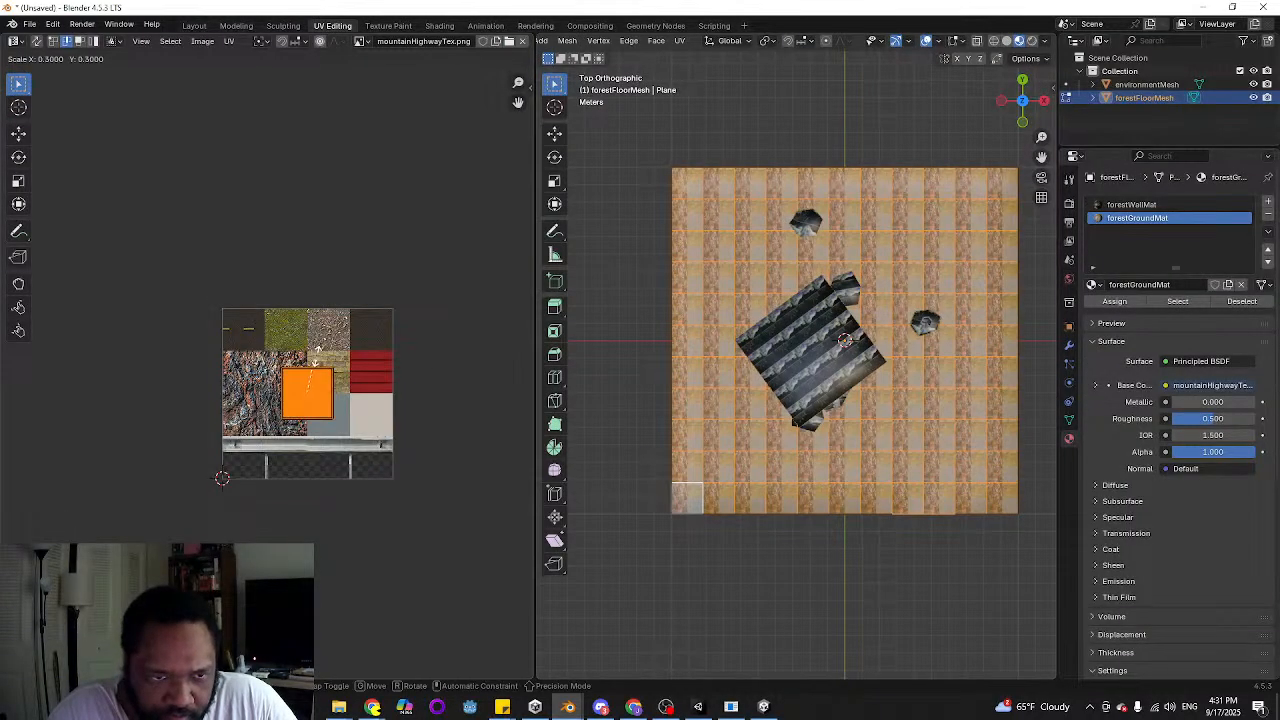
{"action": "left_click", "coordinate": [318, 370]}
{"action": "key", "text": "g"}
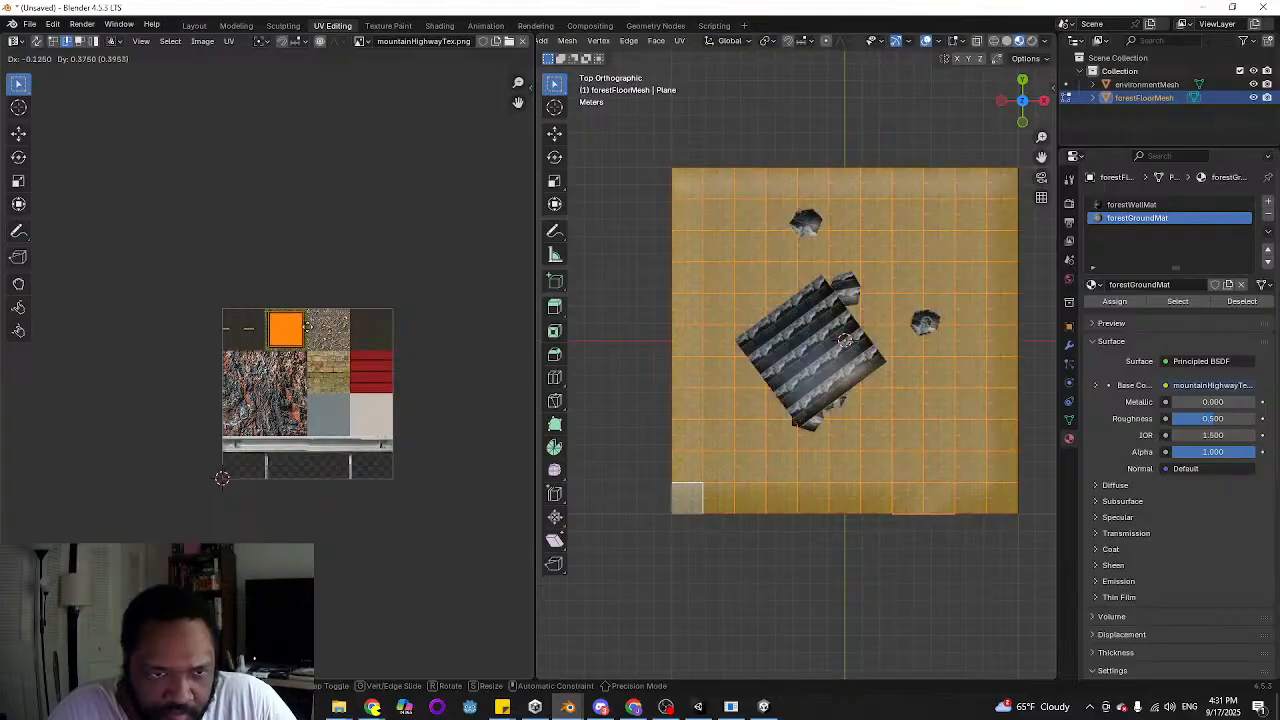
{"action": "left_click", "coordinate": [305, 332]}
Enlarge the floor UVs by about 1.2 to fill the grass tile and inspect the textured floor in perspective
{"action": "scroll", "coordinate": [328, 343], "scroll_direction": "up", "scroll_amount": 4}
{"action": "middle_click_drag", "start_coordinate": [420, 296], "coordinate": [344, 370]}
{"action": "key", "text": "s"}
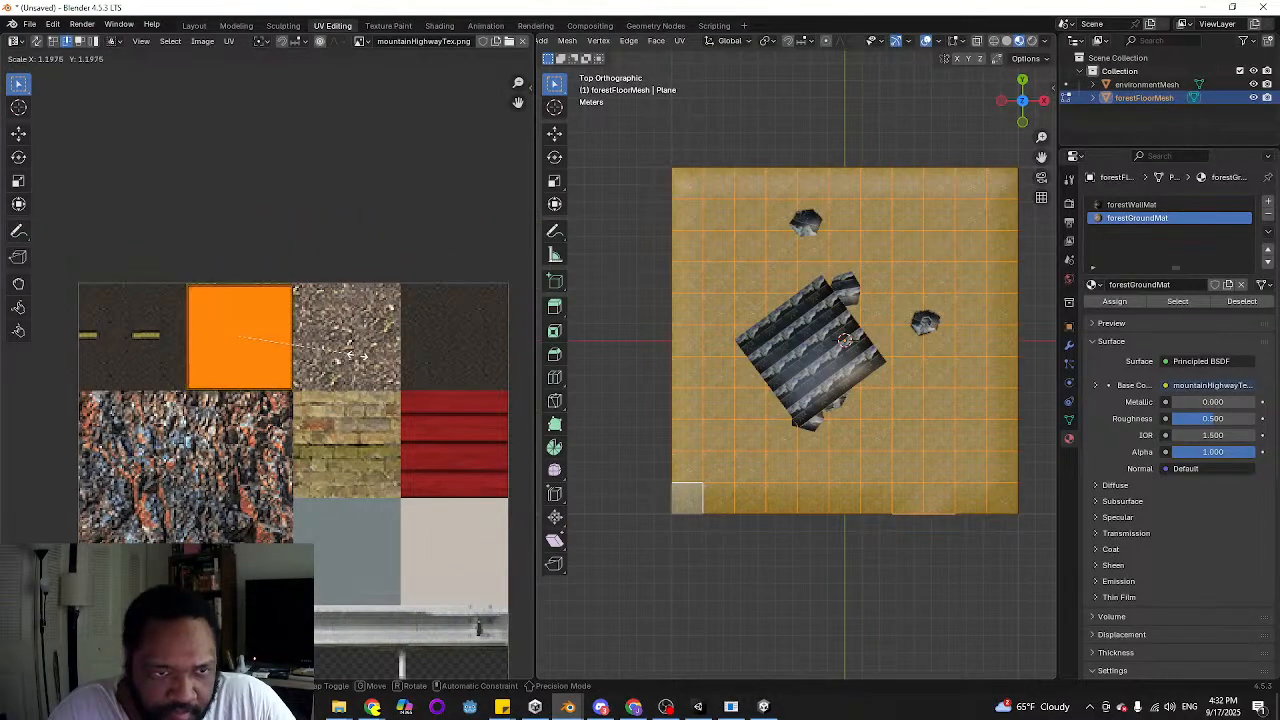
{"action": "left_click", "coordinate": [401, 328]}
{"action": "left_click", "coordinate": [662, 545]}
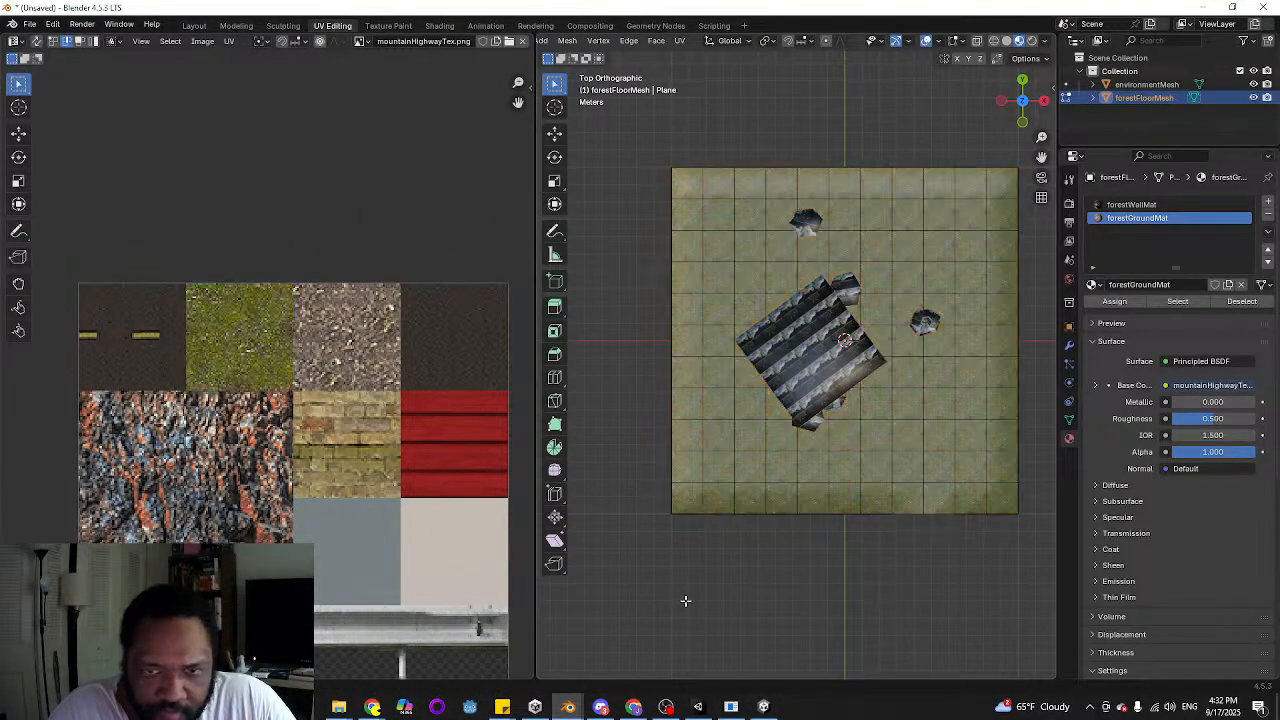
{"action": "middle_click_drag", "start_coordinate": [675, 535], "coordinate": [649, 227]}
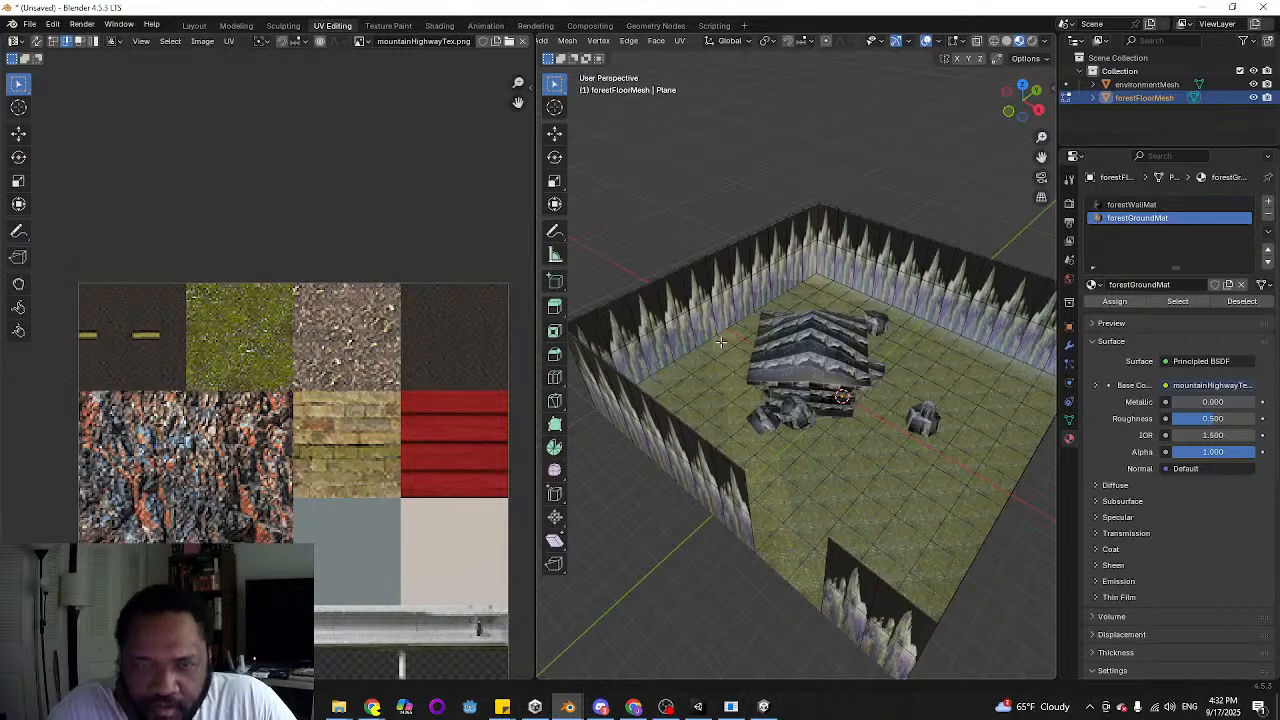
{"action": "scroll", "coordinate": [721, 342], "scroll_direction": "down", "scroll_amount": 2}
{"action": "middle_click_drag", "start_coordinate": [721, 342], "coordinate": [684, 328]}
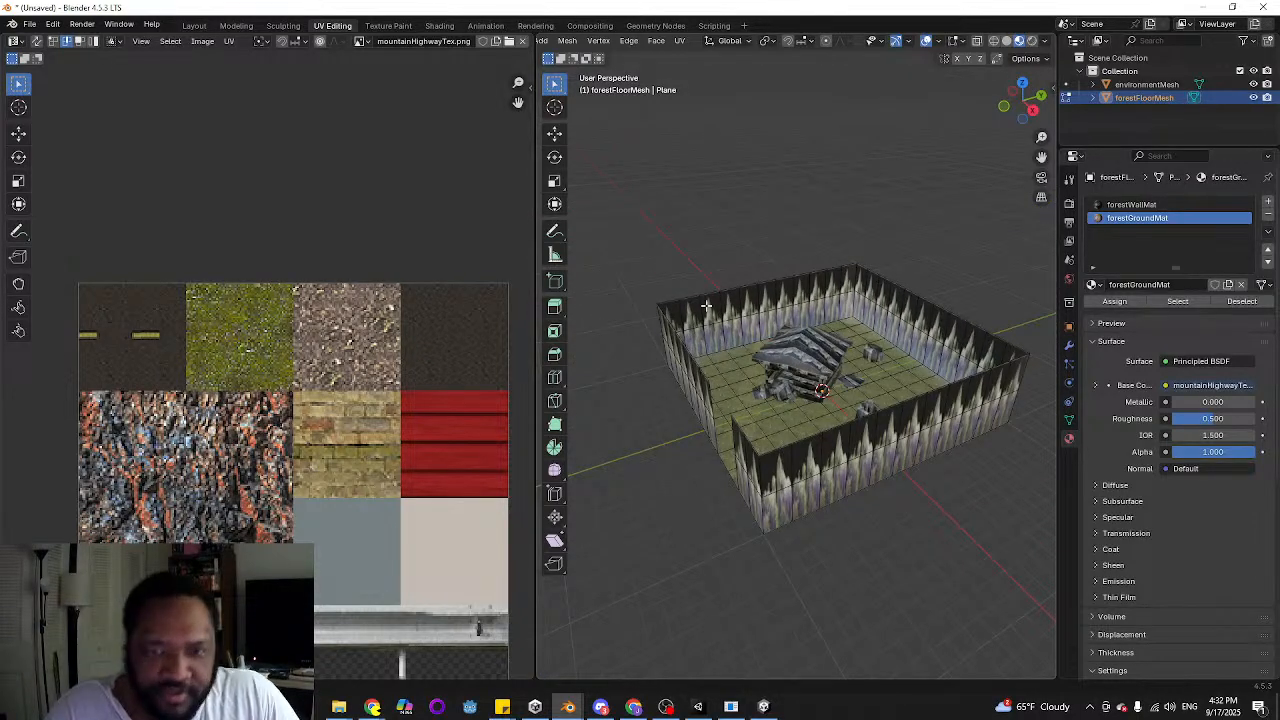
Export the model as FBX with Apply Transform enabled, overwriting forest_outhouse.fbx in the project's Models/Locations/Forest folder
{"action": "left_click", "coordinate": [34, 28]}
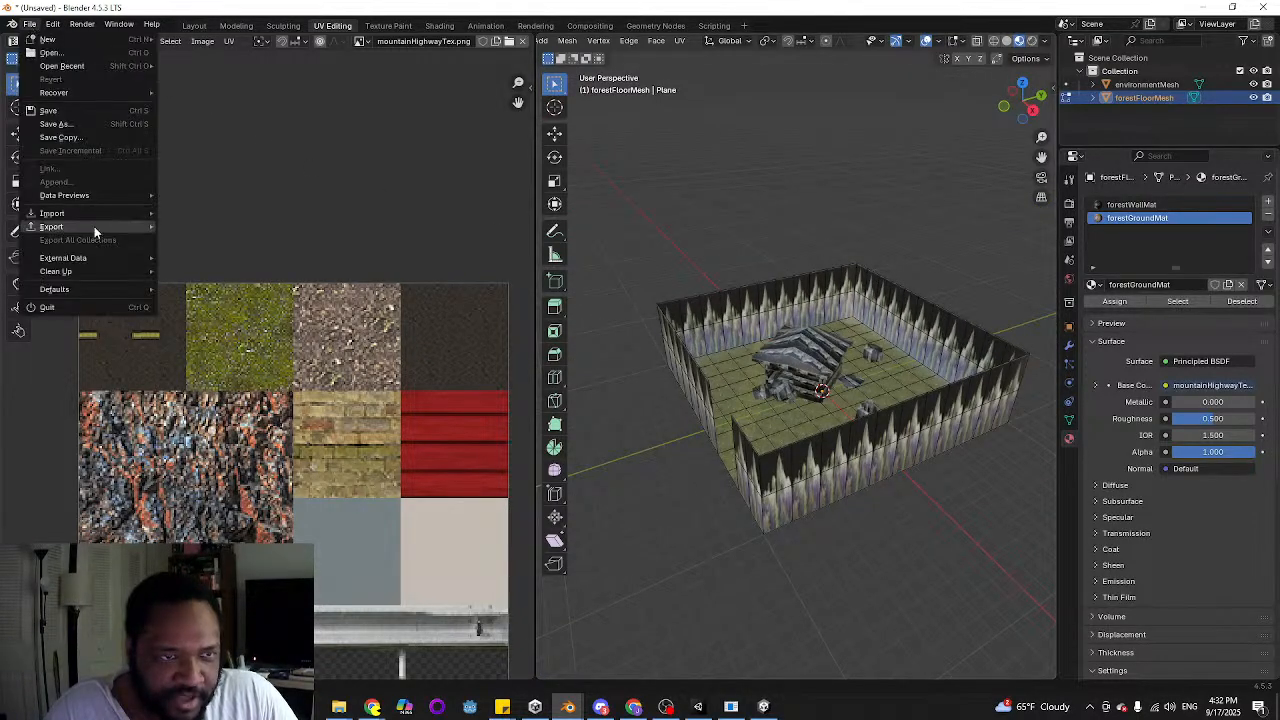
{"action": "mouse_move", "coordinate": [94, 227]}
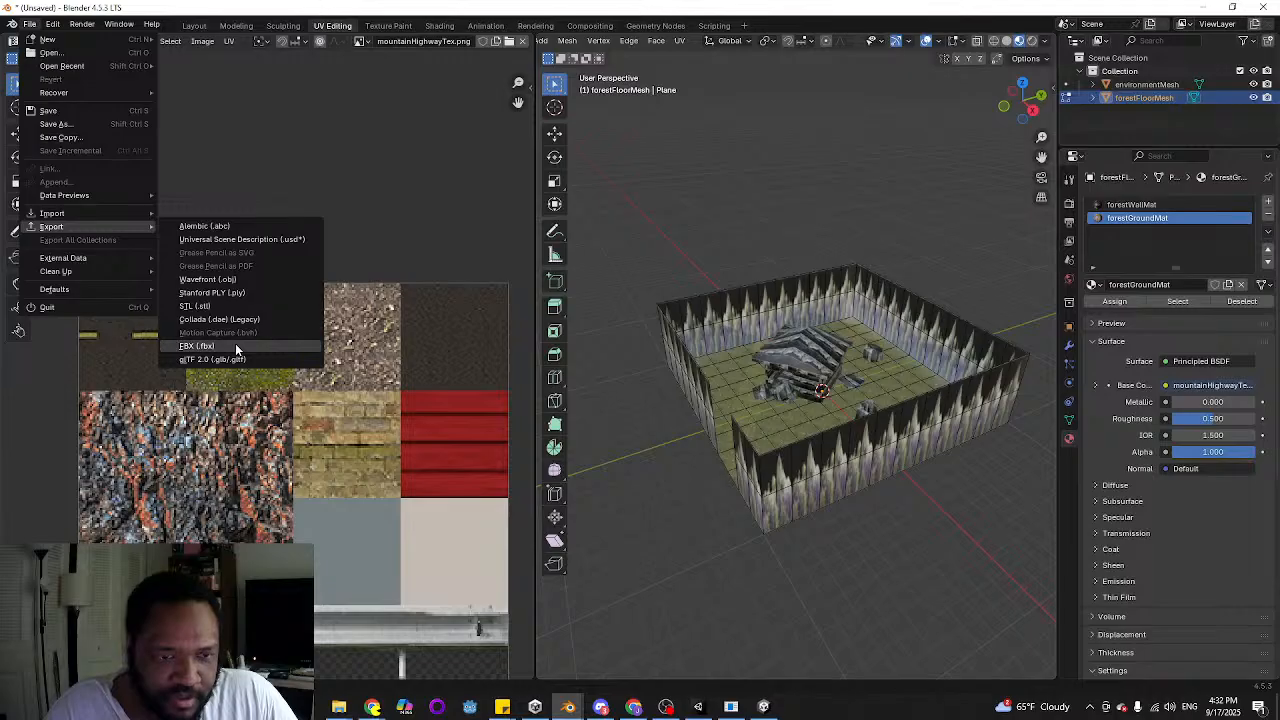
{"action": "left_click", "coordinate": [196, 346]}
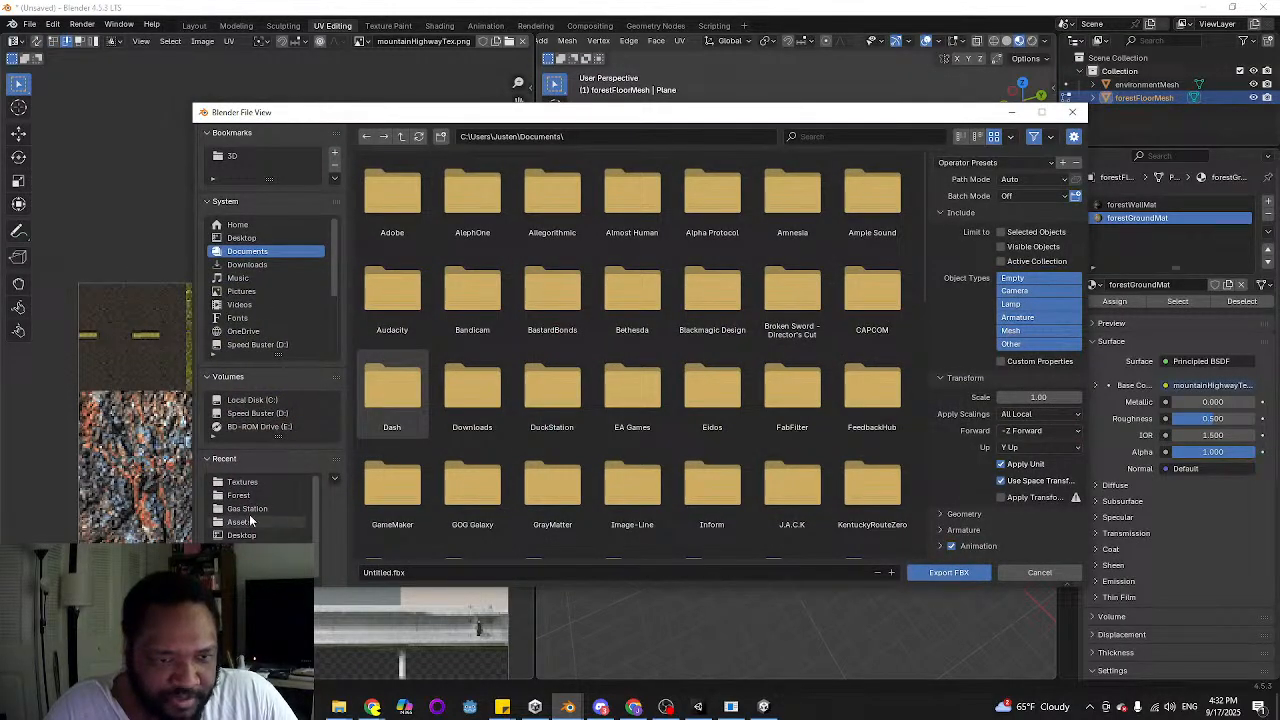
{"action": "left_click", "coordinate": [240, 482]}
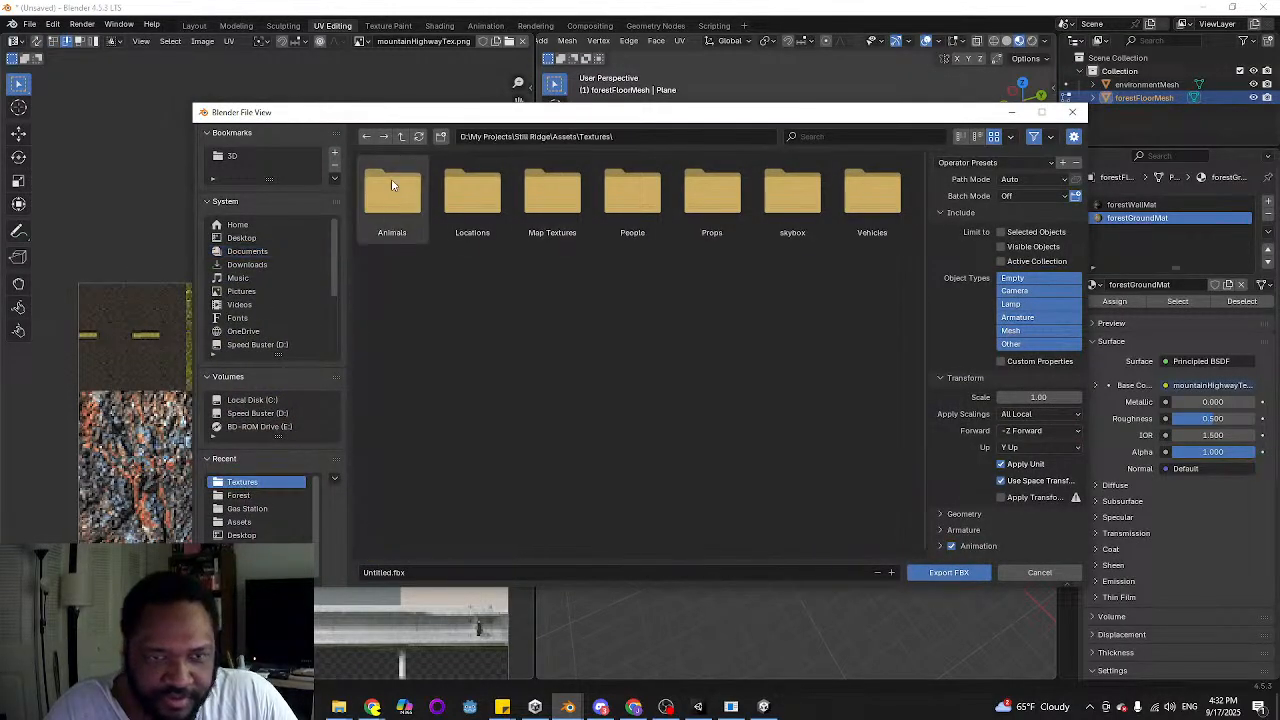
{"action": "left_click", "coordinate": [240, 495]}
{"action": "left_click", "coordinate": [472, 196]}
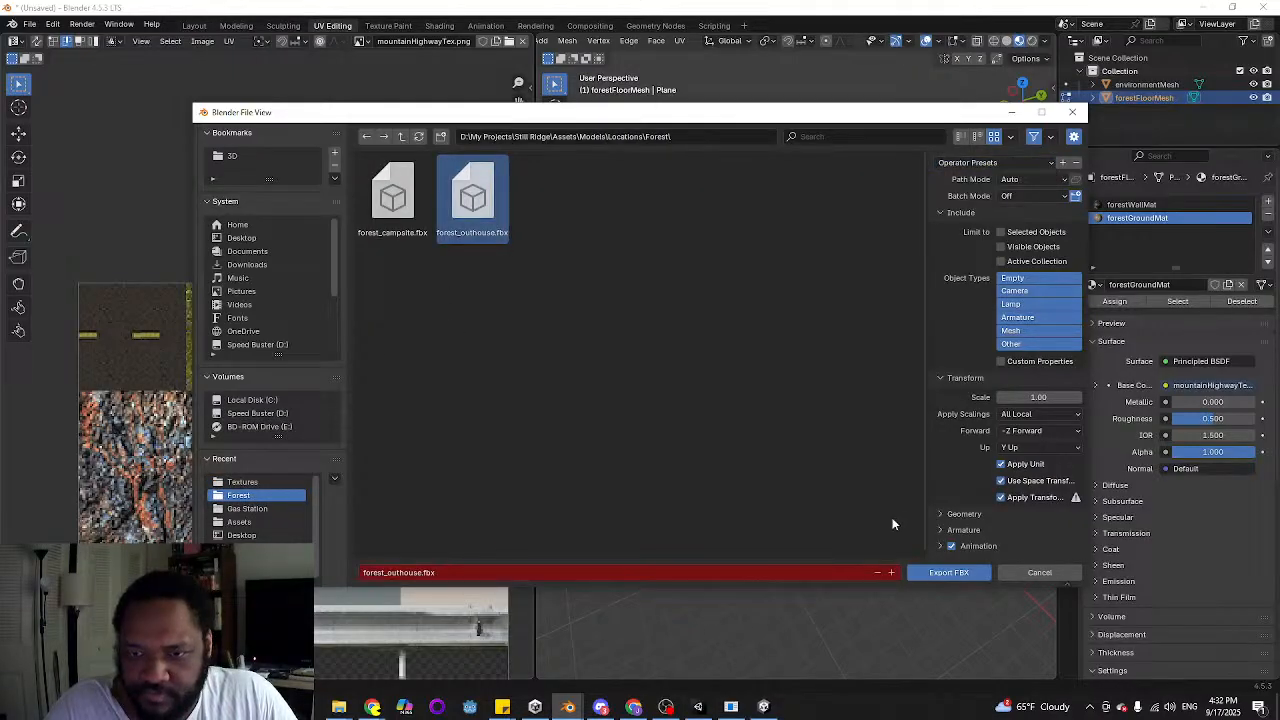
{"action": "left_click", "coordinate": [924, 576]}
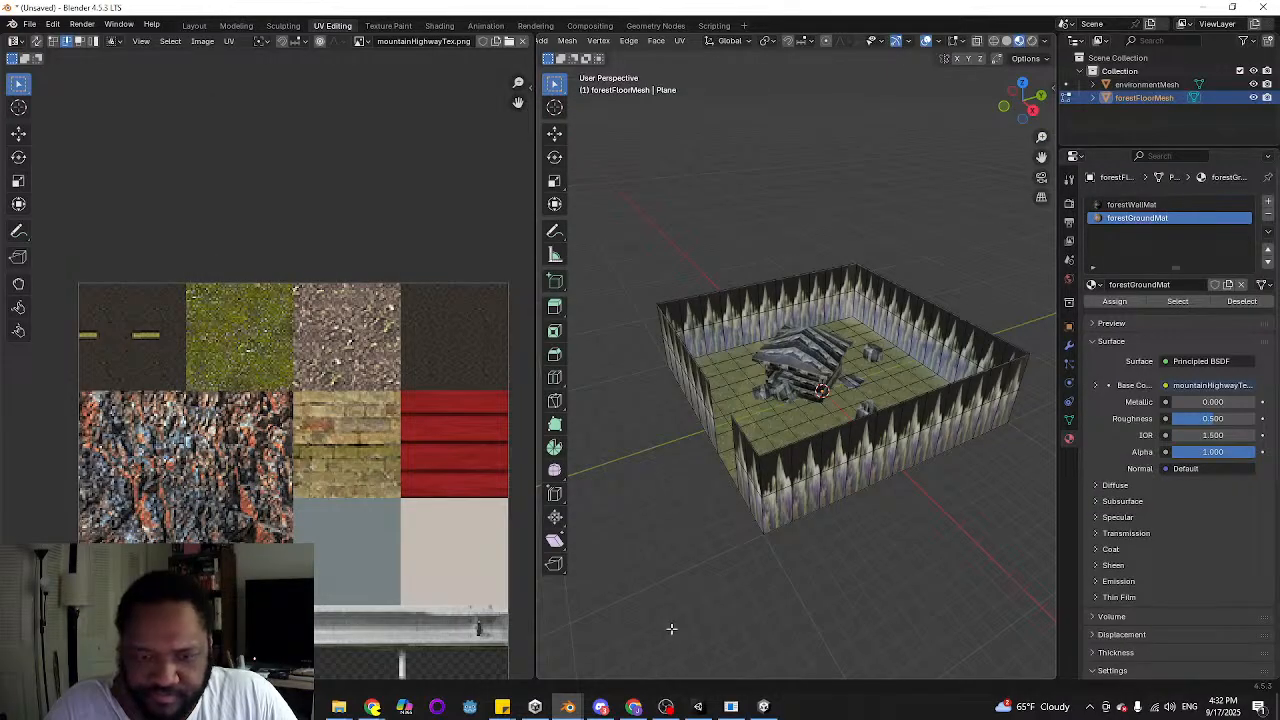
Switch to Unity and open the forestOuthouse scene
{"action": "middle_click_drag", "start_coordinate": [672, 569], "coordinate": [718, 659]}
{"action": "left_click", "coordinate": [698, 707]}
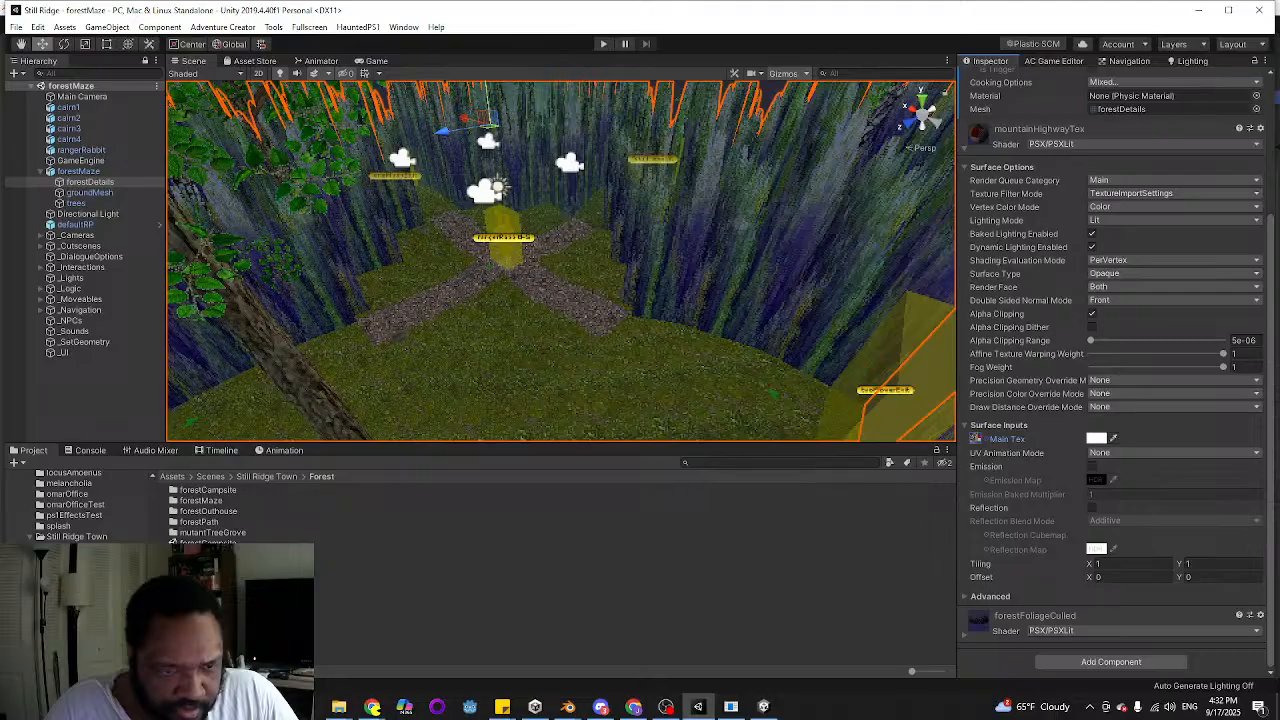
{"action": "double_click", "coordinate": [208, 585]}
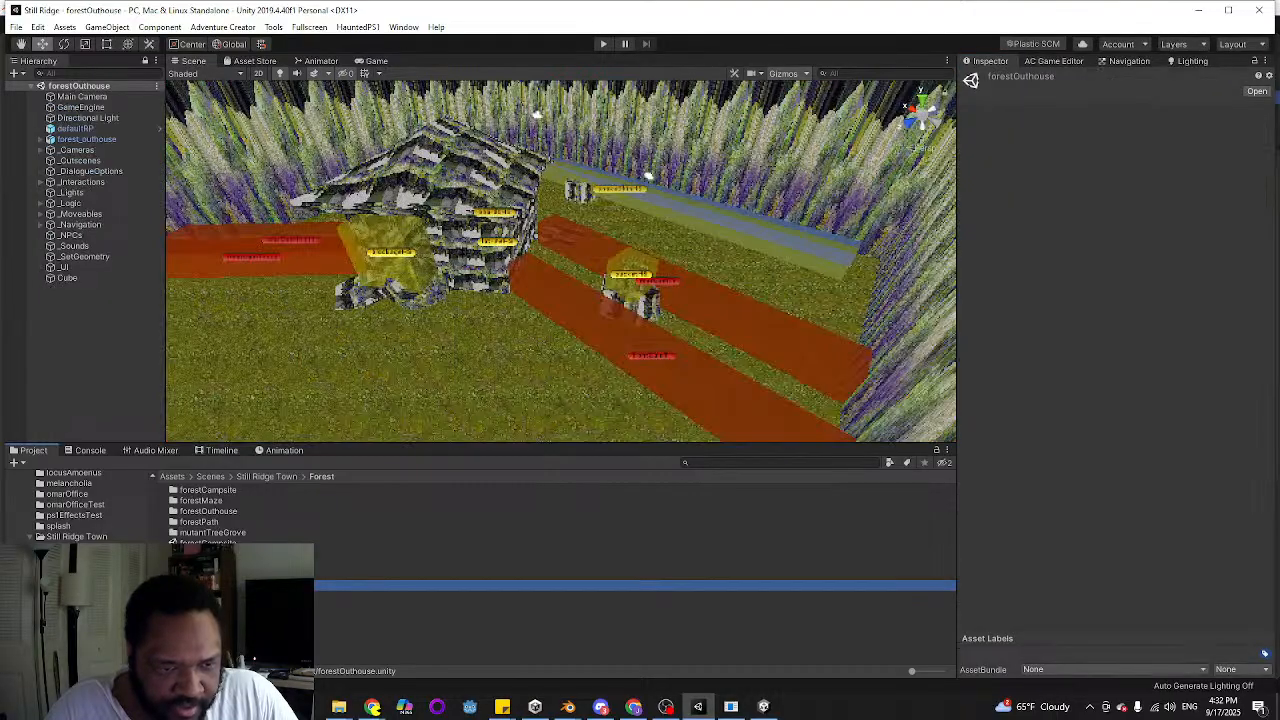
Inspect the foliage walls and grass floor of the reimported outhouse model and select forestFloorMesh to check its materials
{"action": "key", "text": "w"}
{"action": "right_click_drag", "start_coordinate": [486, 268], "coordinate": [532, 192]}
{"action": "left_click", "coordinate": [536, 197]}
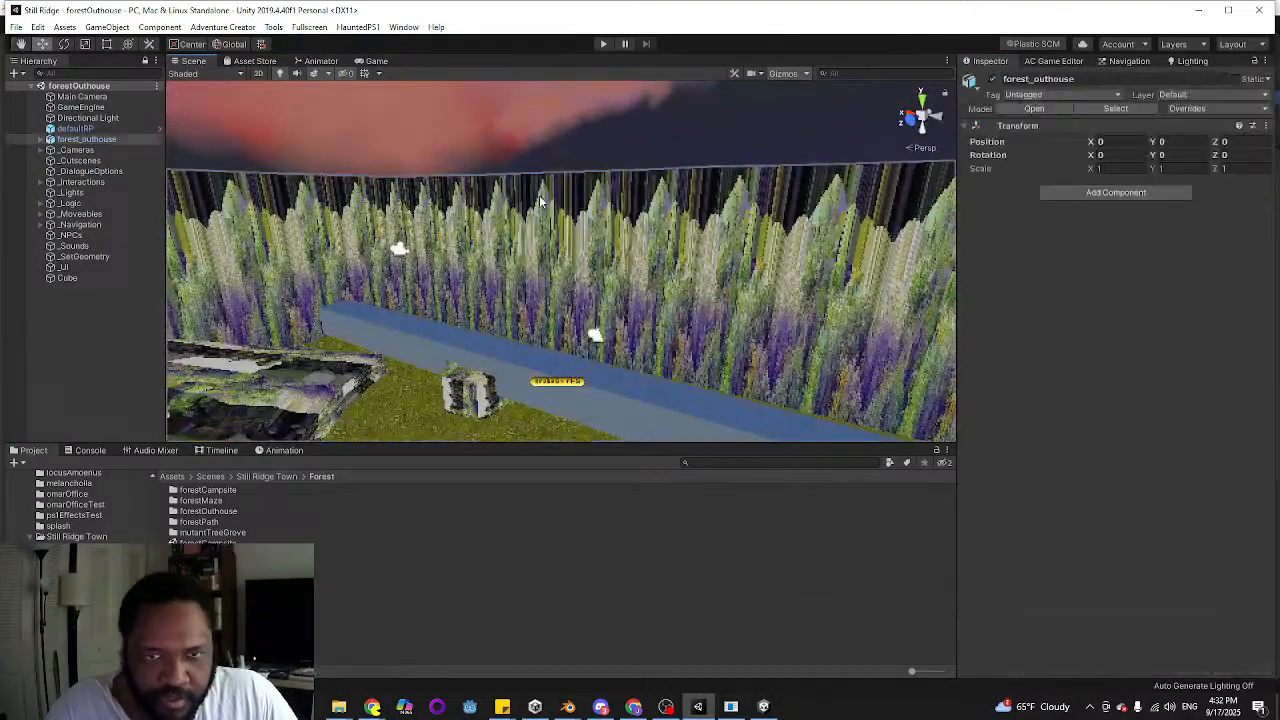
{"action": "key", "text": "w"}
{"action": "right_click_drag", "start_coordinate": [291, 219], "coordinate": [794, 275]}
{"action": "left_click", "coordinate": [494, 243]}
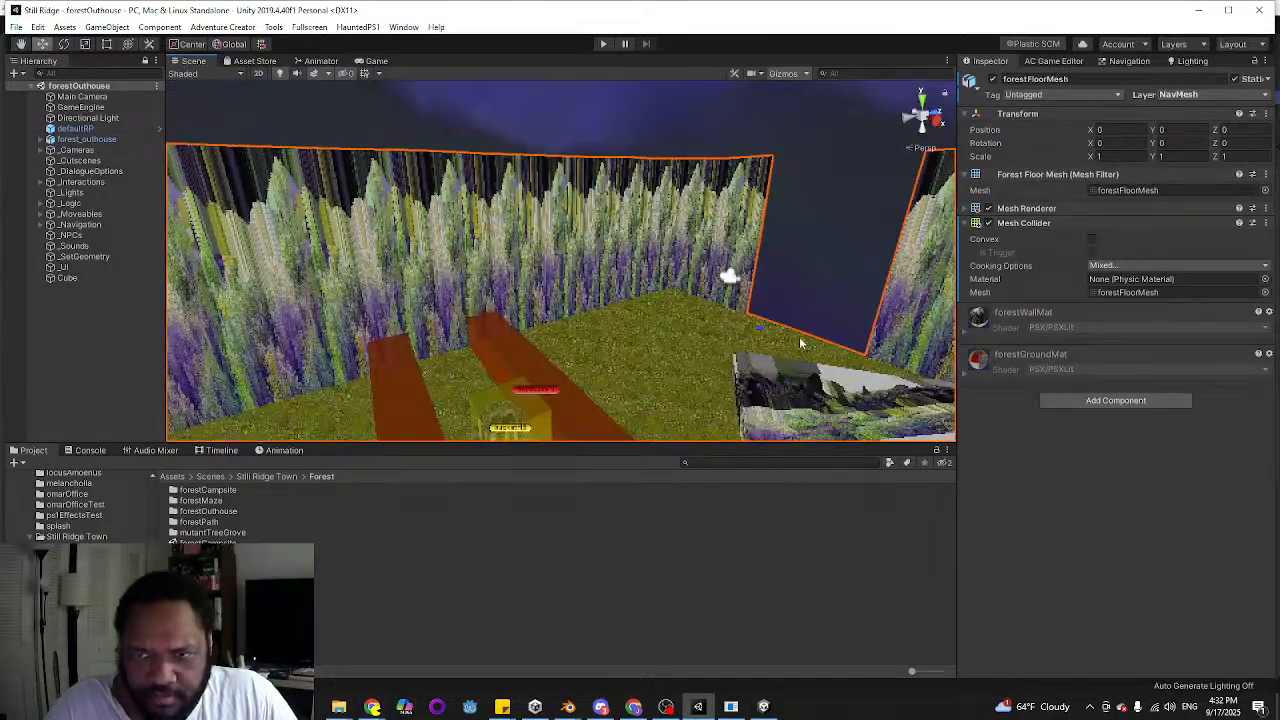
{"action": "left_click", "coordinate": [208, 585]}
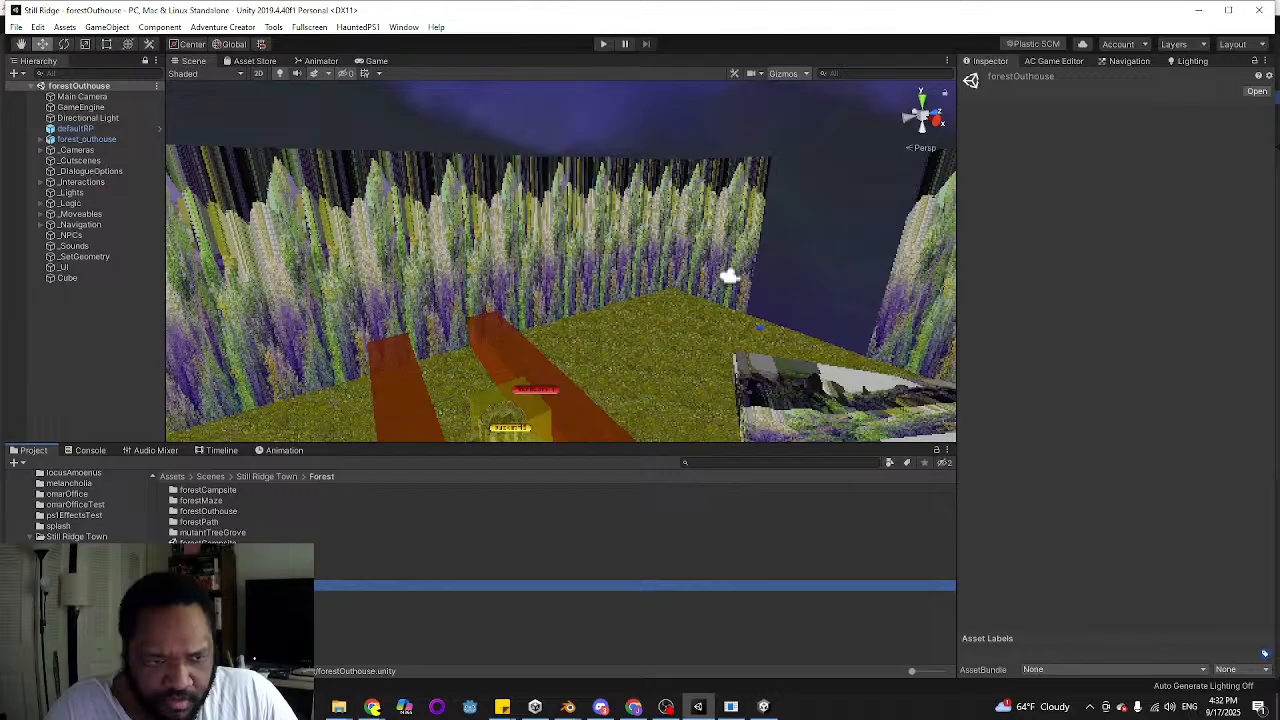
{"action": "scroll", "coordinate": [80, 505], "scroll_direction": "up", "scroll_amount": 10}
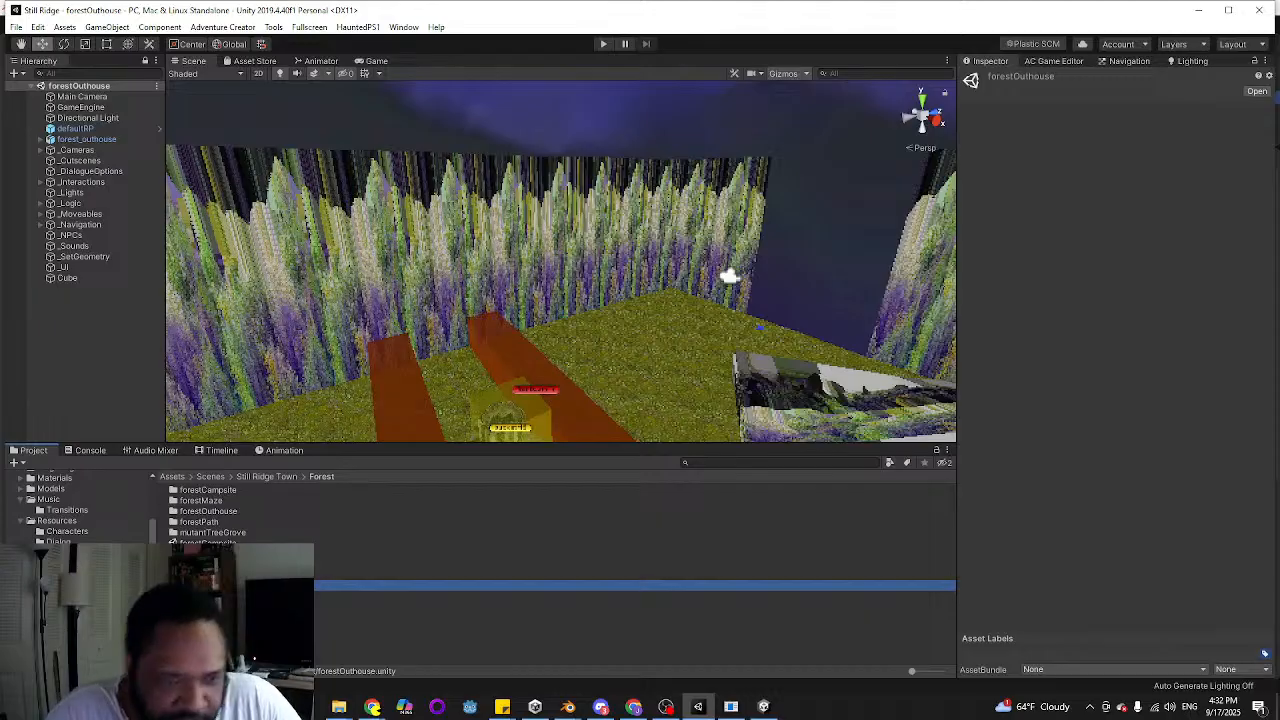
{"action": "scroll", "coordinate": [80, 505], "scroll_direction": "up", "scroll_amount": 5}
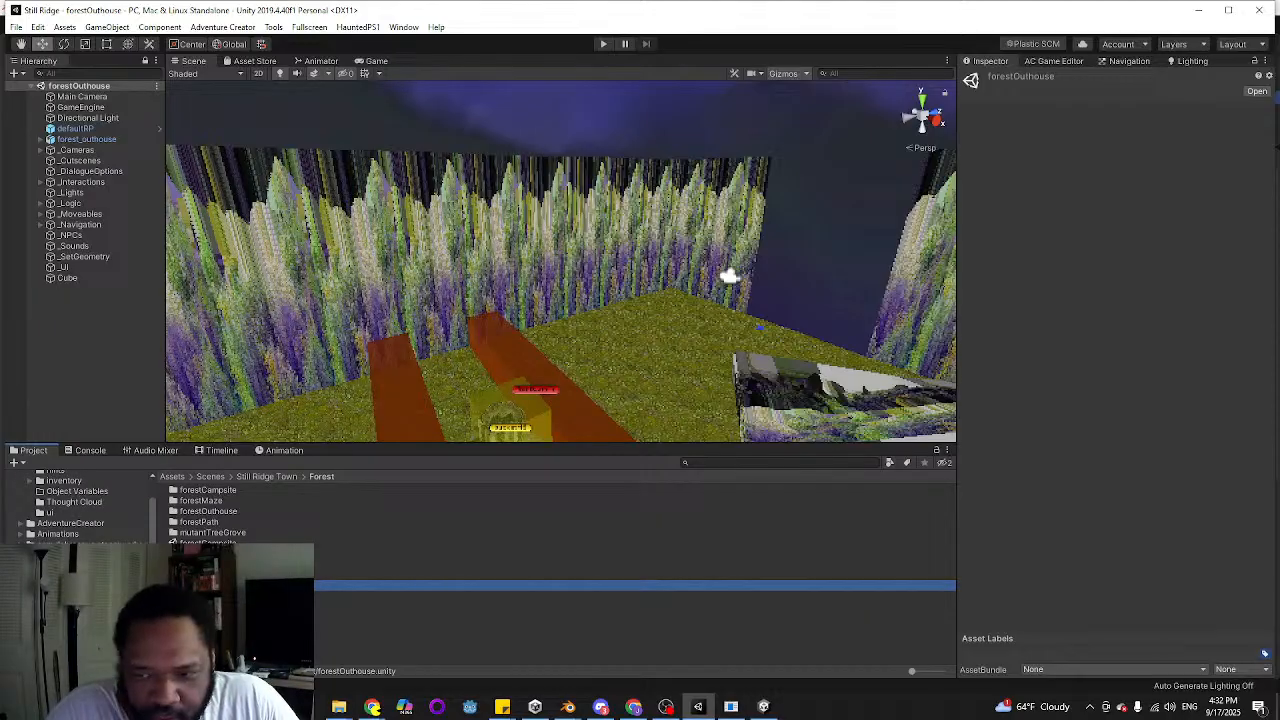
{"action": "scroll", "coordinate": [80, 505], "scroll_direction": "down", "scroll_amount": 2}
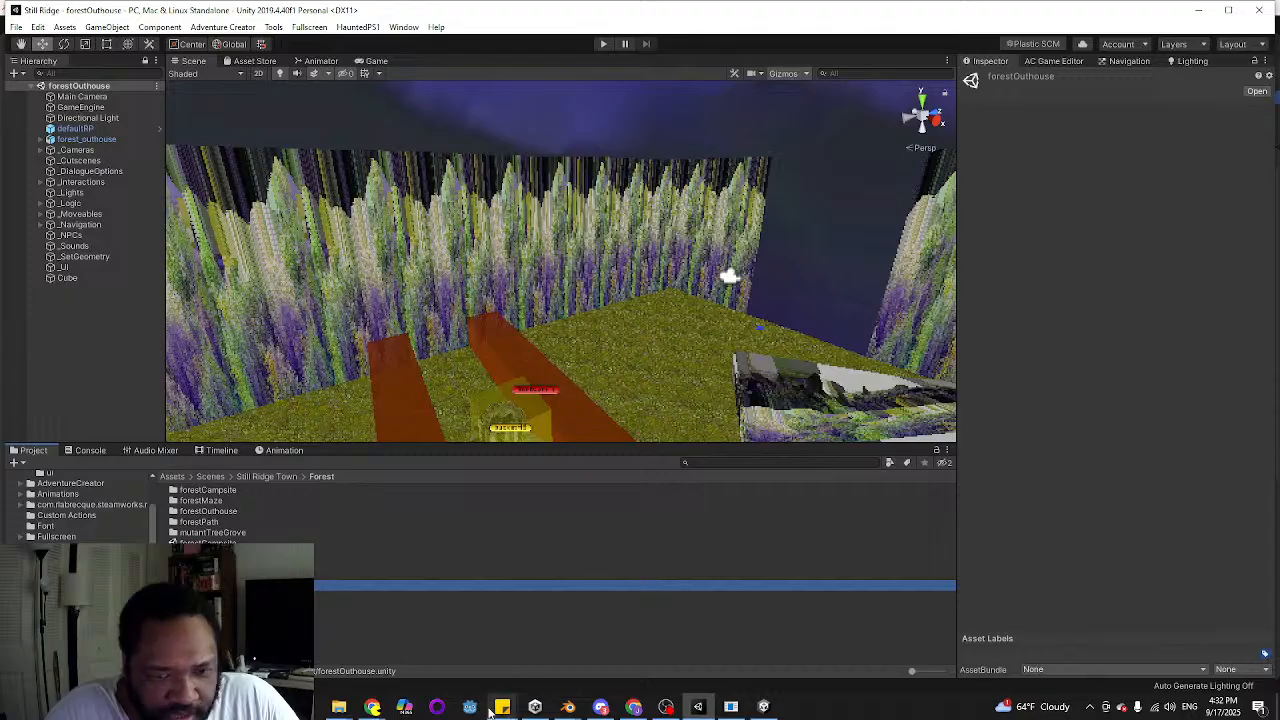
Open the sticky note holding the game's to-do list by location
{"action": "mouse_move", "coordinate": [502, 707]}
{"action": "left_click", "coordinate": [400, 640]}
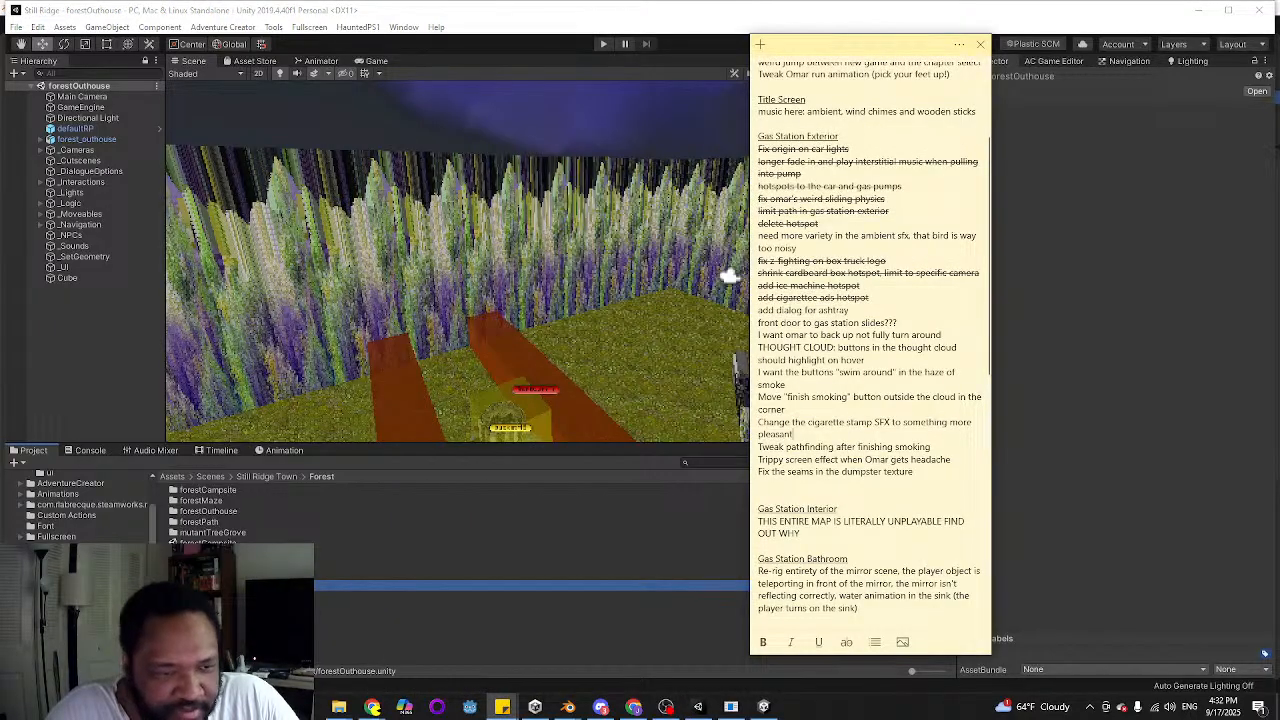
Return to the Unity project and open the material import settings of the forest_outhouse model in Models/Locations/Forest
{"action": "scroll", "coordinate": [922, 341], "scroll_direction": "up", "scroll_amount": 3}
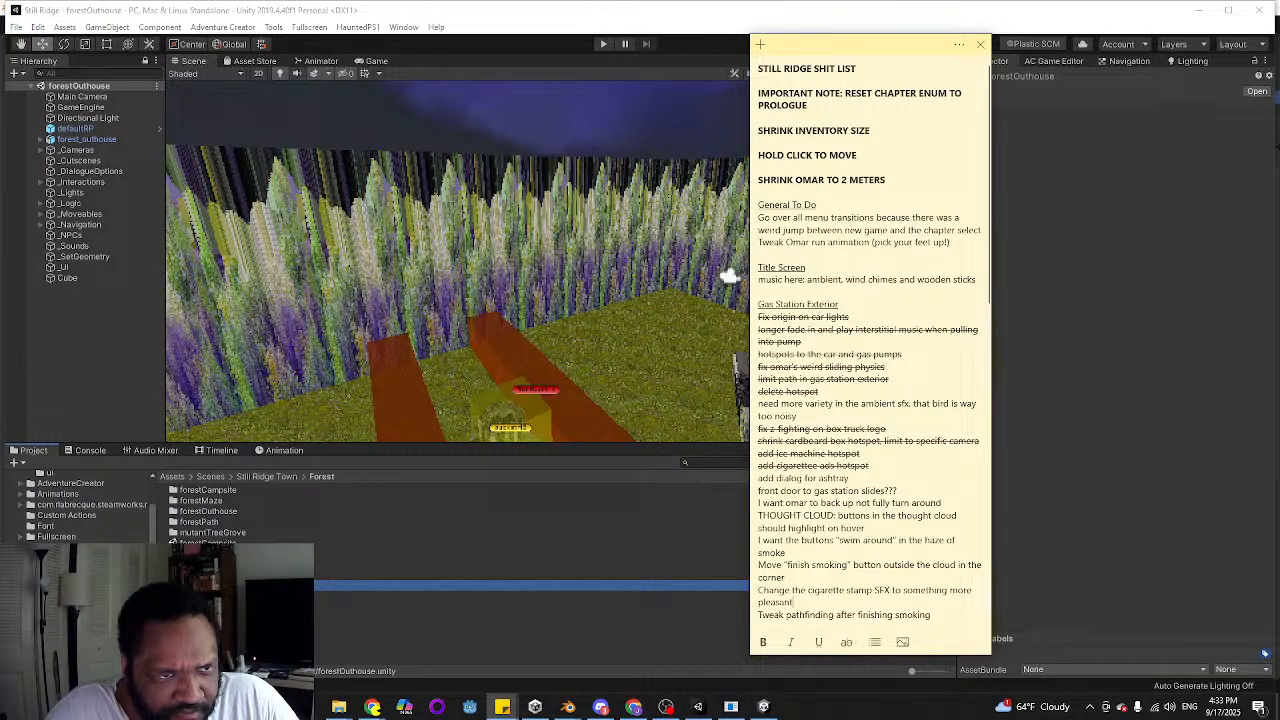
{"action": "left_click", "coordinate": [129, 141]}
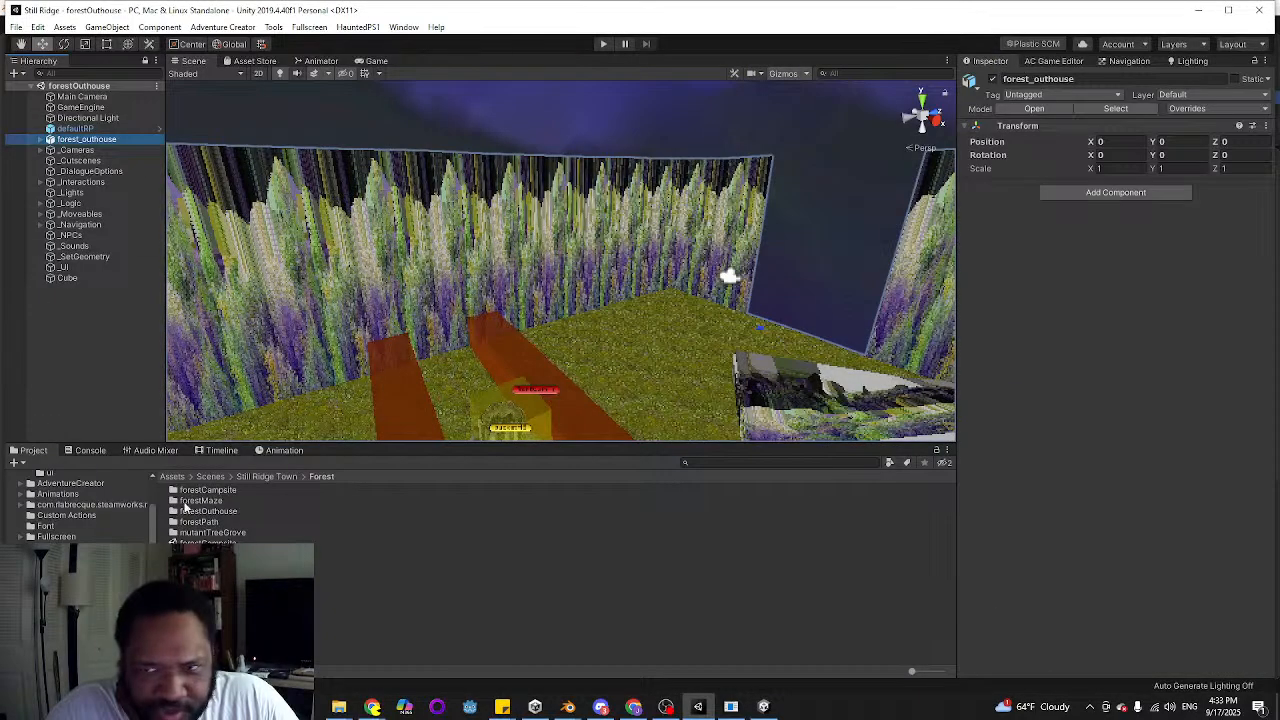
{"action": "scroll", "coordinate": [80, 505], "scroll_direction": "up", "scroll_amount": 5}
{"action": "left_click", "coordinate": [56, 620]}
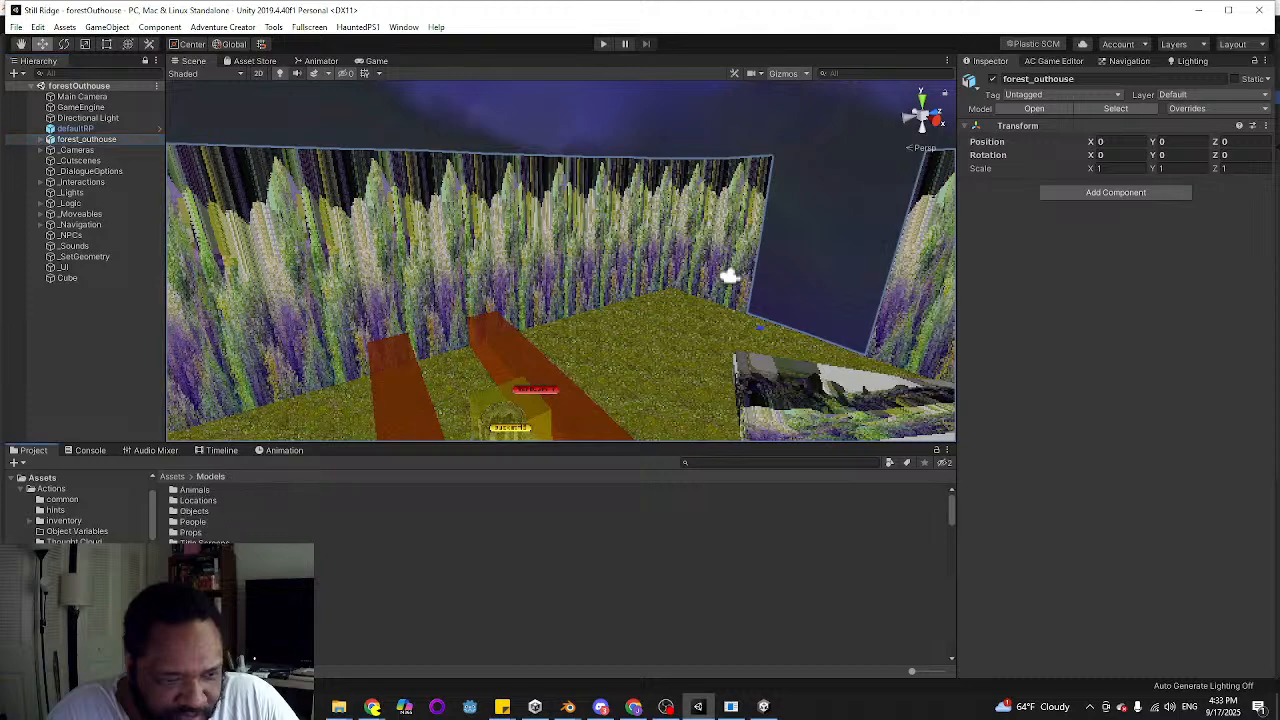
{"action": "double_click", "coordinate": [198, 500]}
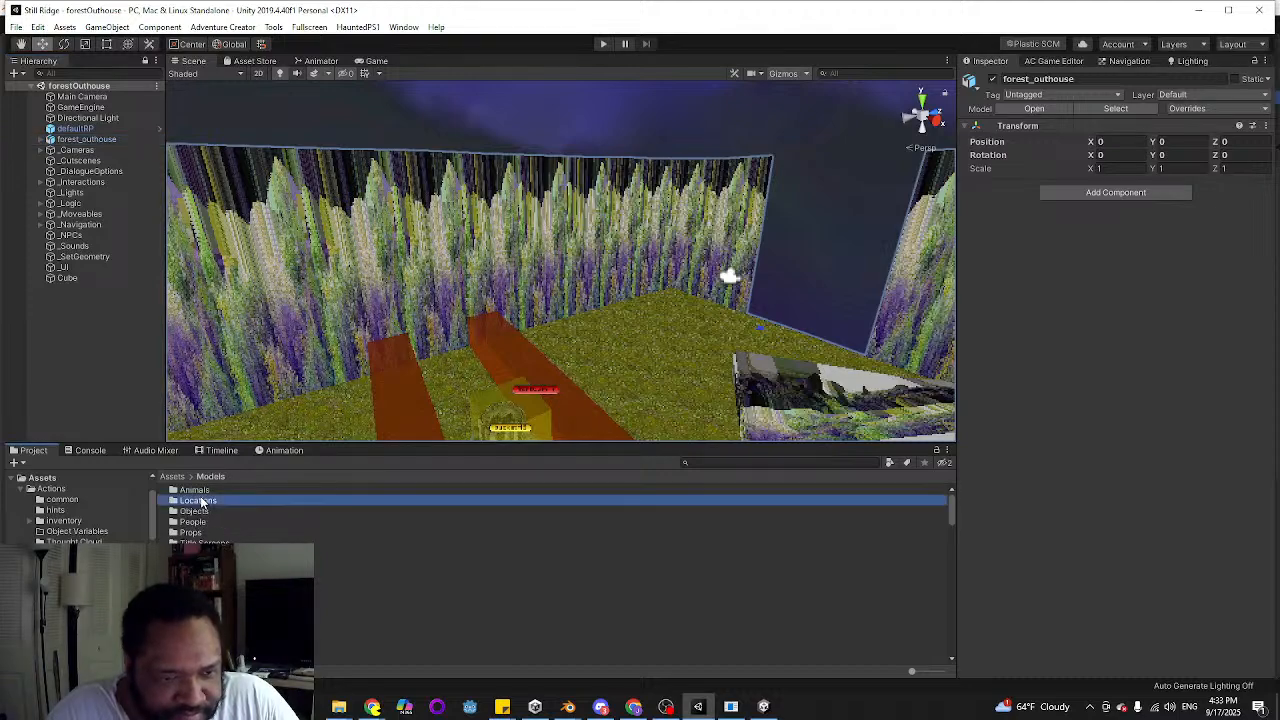
{"action": "double_click", "coordinate": [210, 491]}
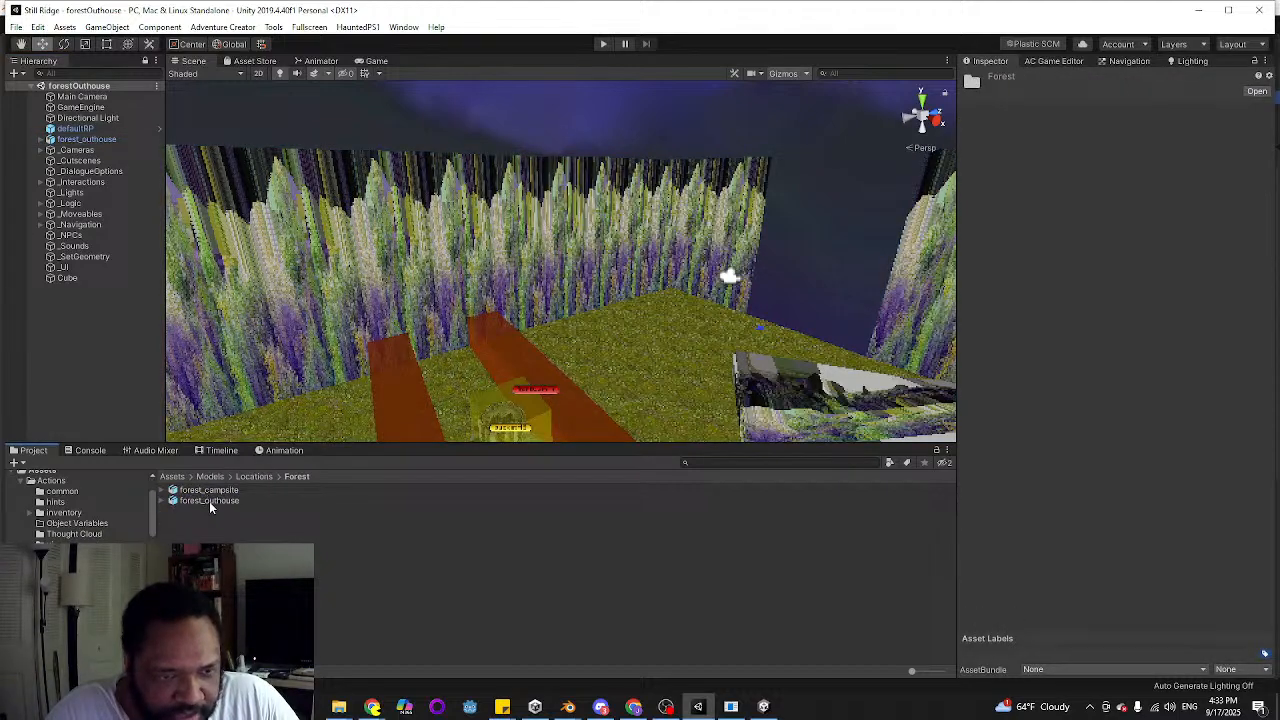
{"action": "left_click", "coordinate": [209, 501]}
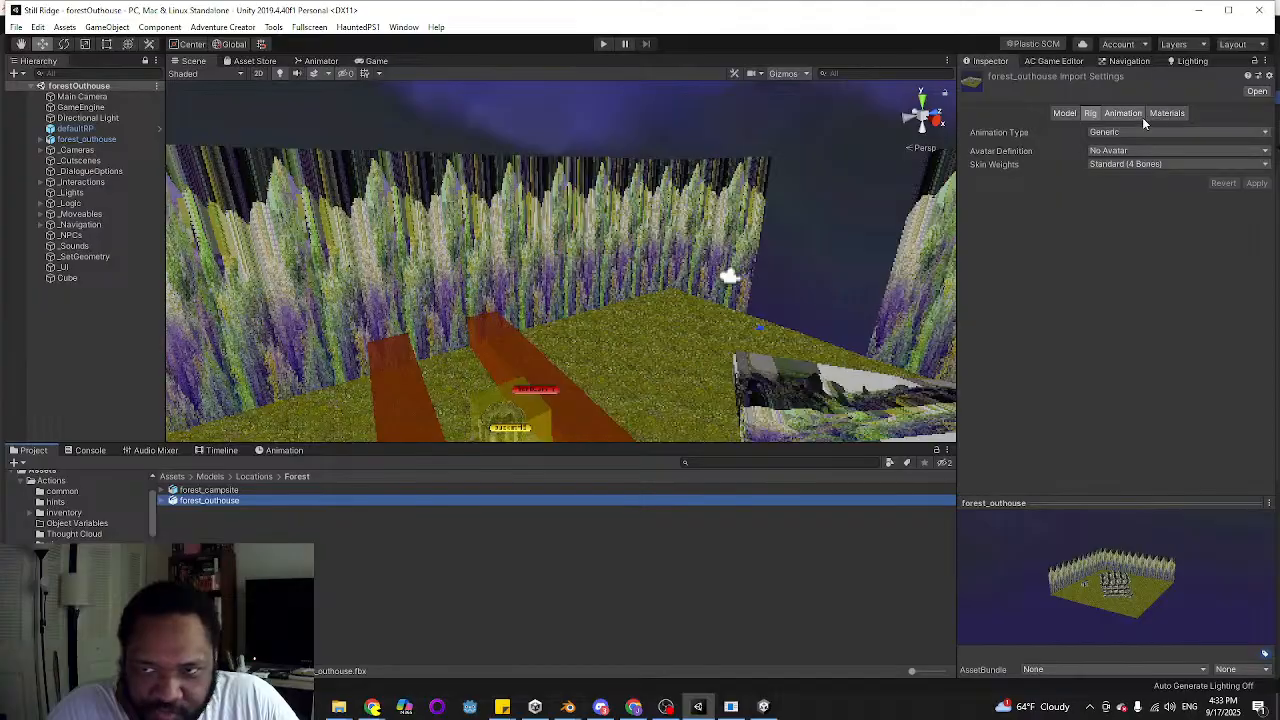
{"action": "left_click", "coordinate": [1167, 113]}
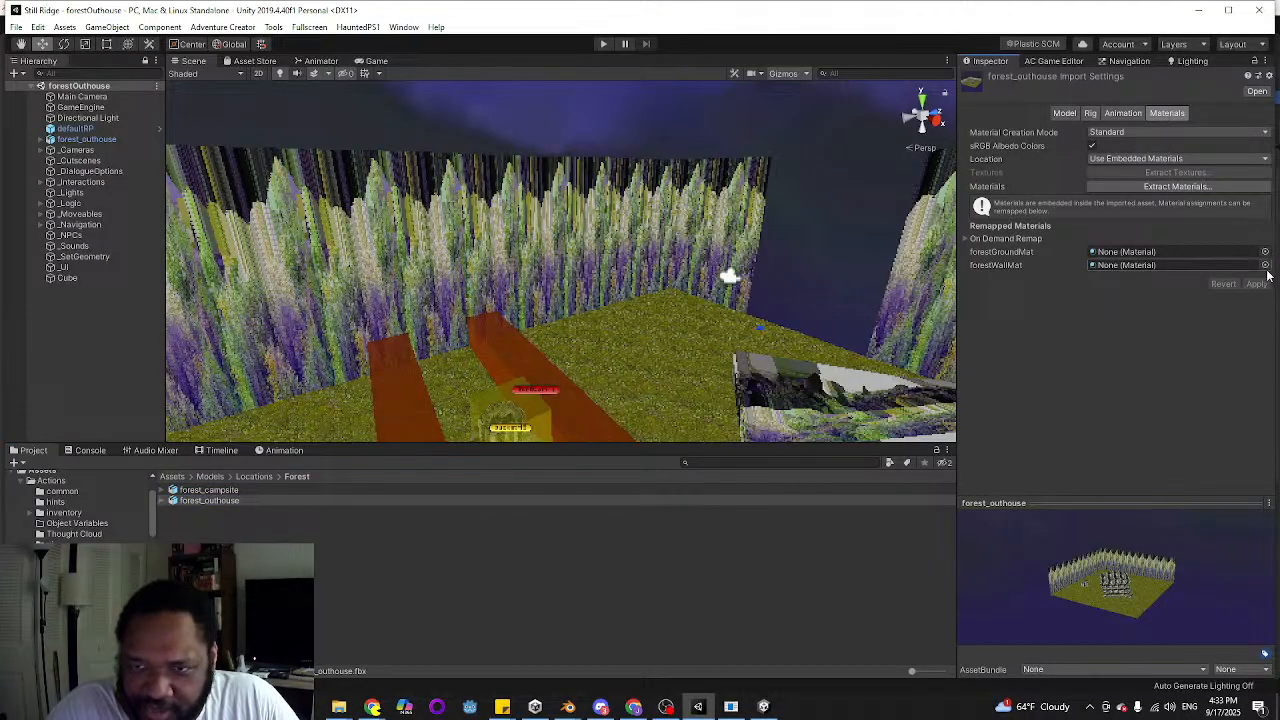
Remap the model's forestWallMat to the mountainHighwayTex2 material and apply the import settings
{"action": "left_click", "coordinate": [1265, 265]}
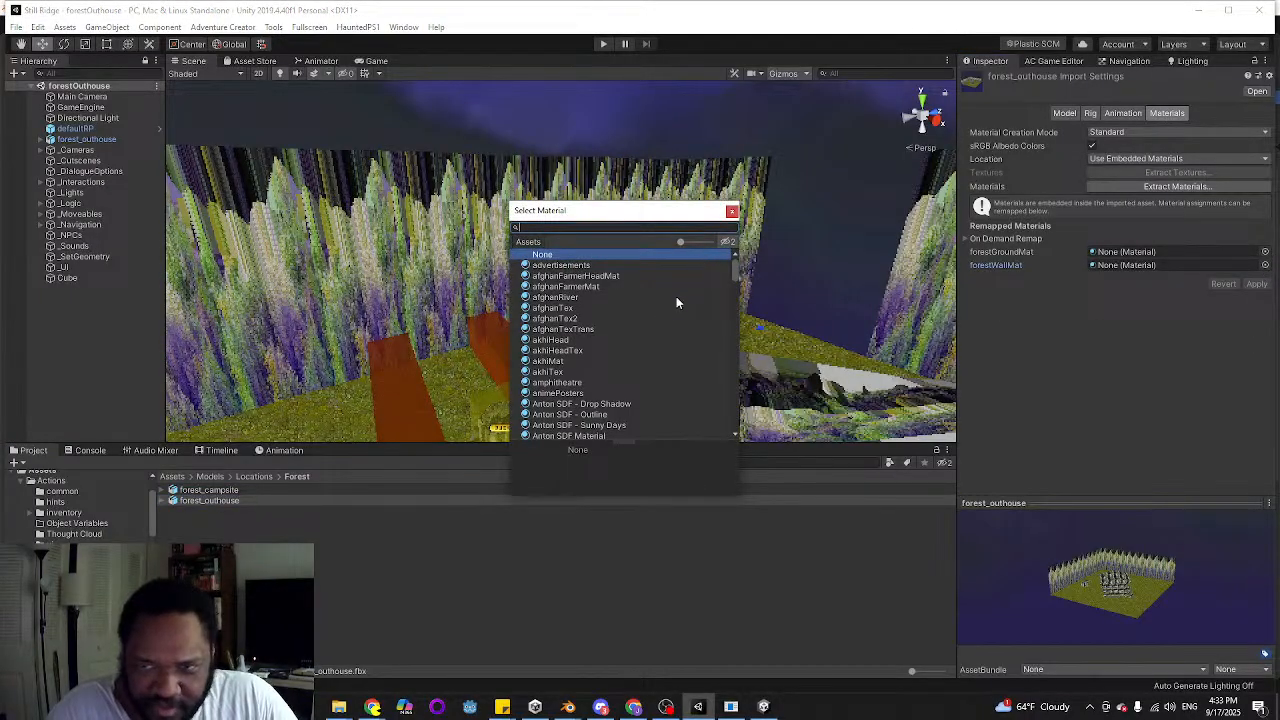
{"action": "type", "text": "mountai"}
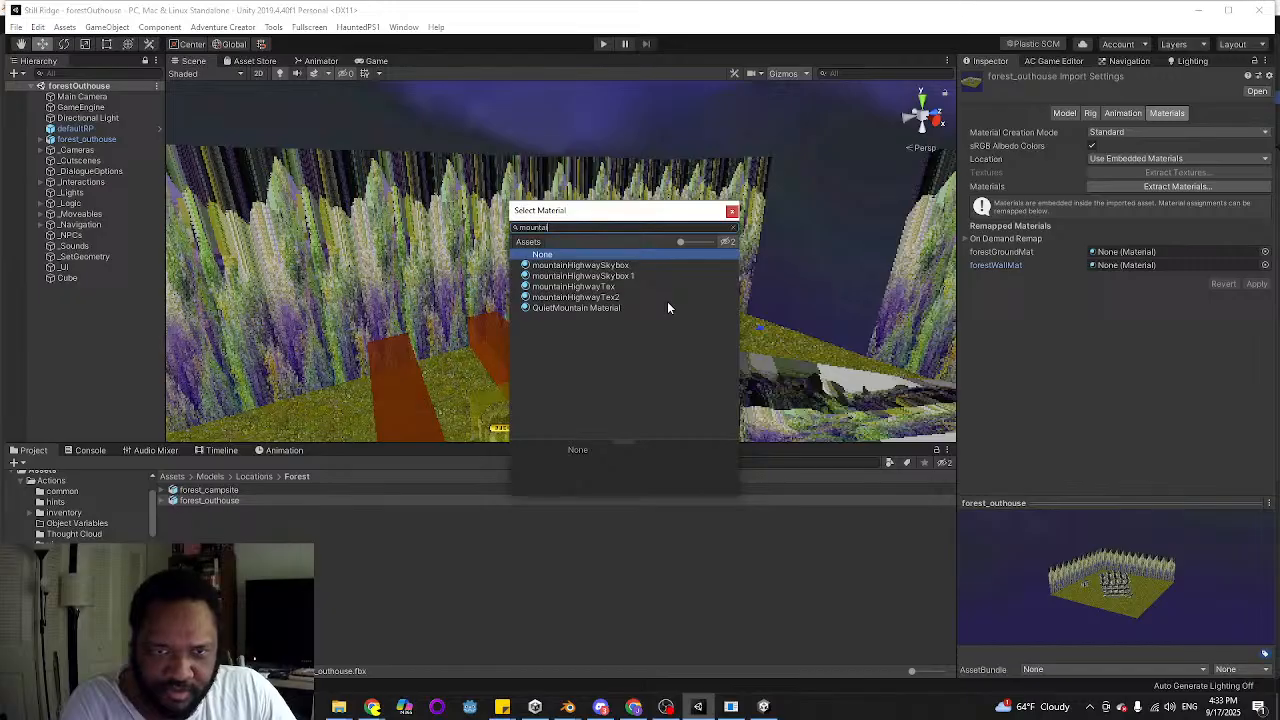
{"action": "type", "text": "n"}
{"action": "key", "text": "Down"}
{"action": "key", "text": "Down"}
{"action": "key", "text": "Down"}
{"action": "key", "text": "Down"}
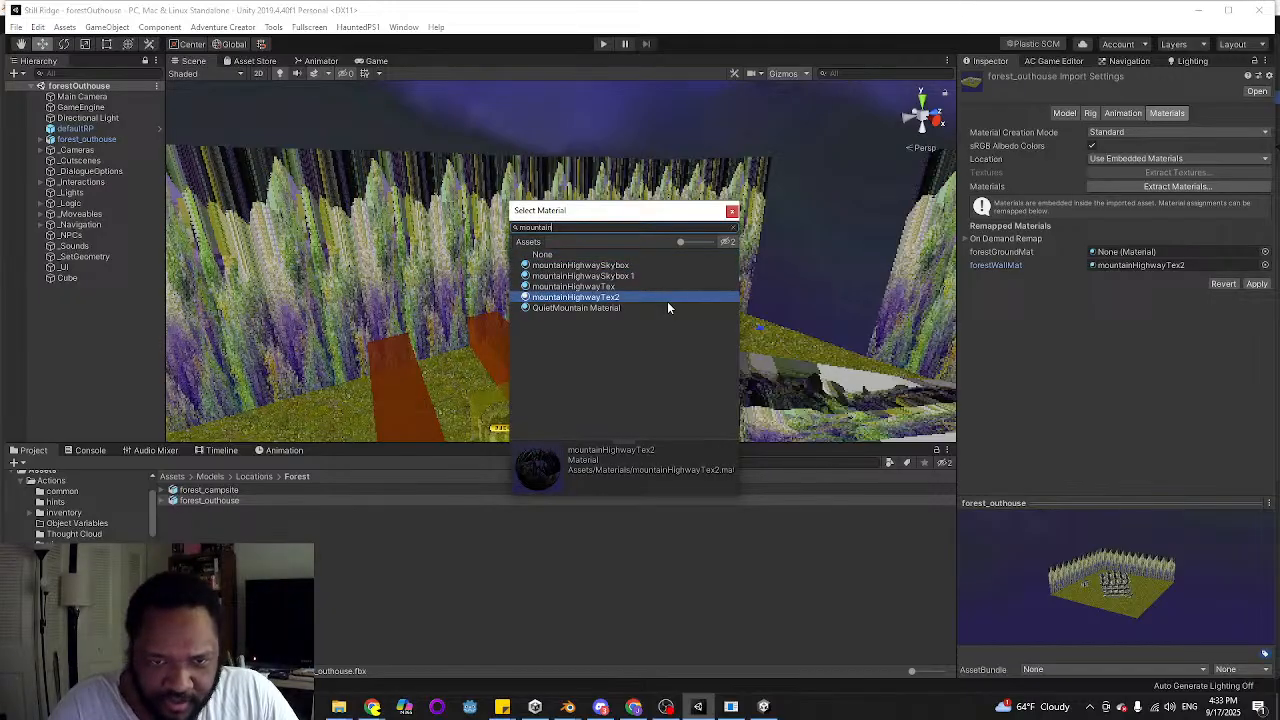
{"action": "key", "text": "Return"}
{"action": "left_click", "coordinate": [1256, 284]}
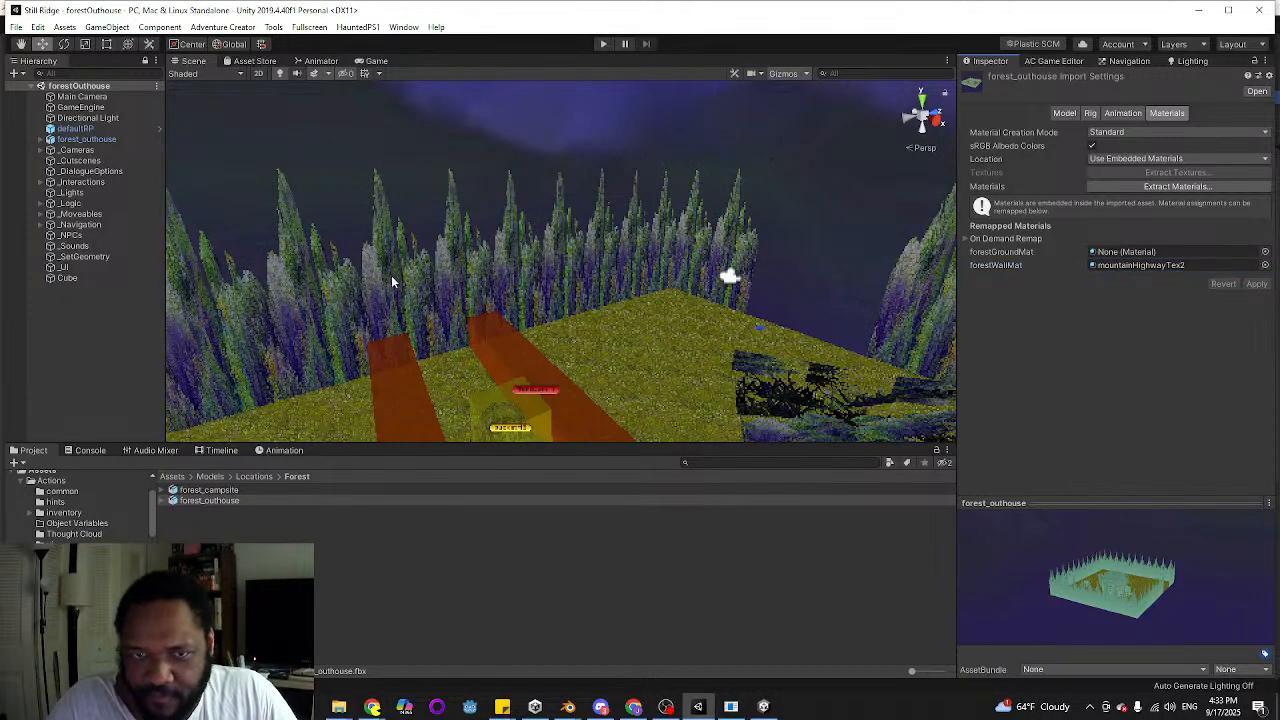
Examine the remapped tree walls and the outhouse in the scene from several angles
{"action": "left_click_drag", "start_coordinate": [391, 277], "coordinate": [706, 294], "text": "alt"}
{"action": "left_click_drag", "start_coordinate": [480, 310], "coordinate": [453, 367], "text": "alt"}
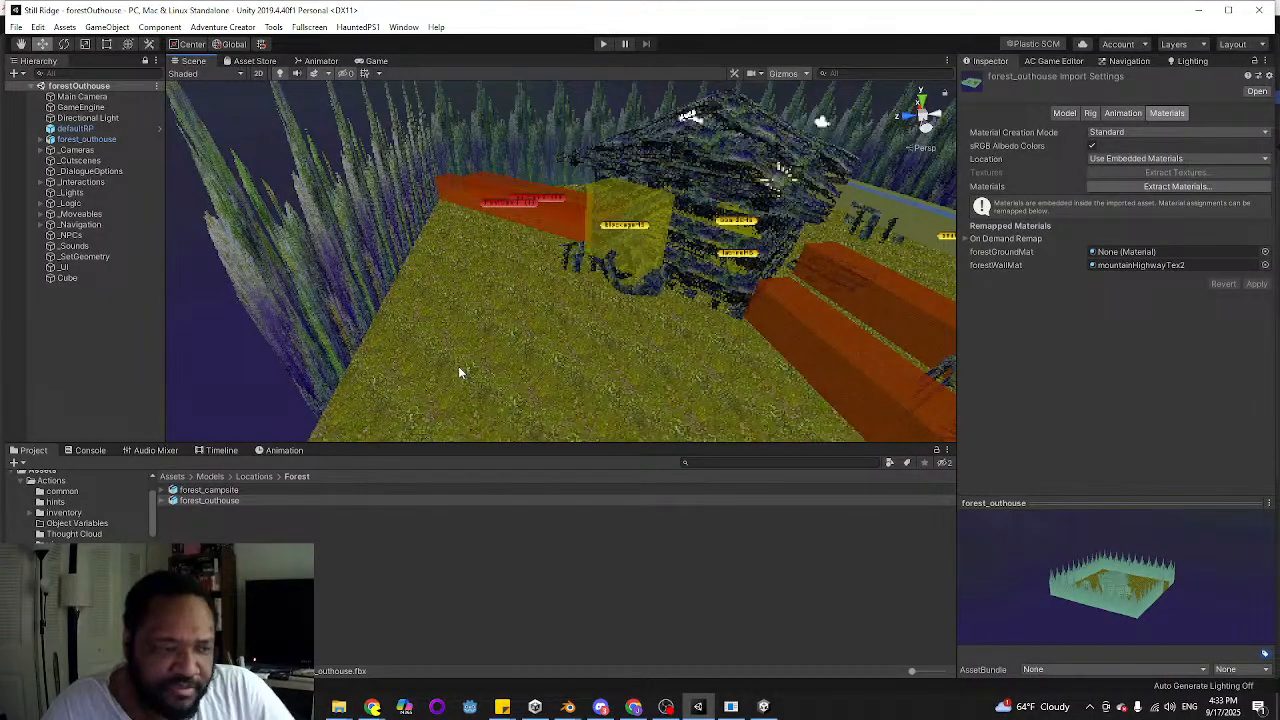
{"action": "left_click_drag", "start_coordinate": [459, 355], "coordinate": [580, 346], "text": "alt"}
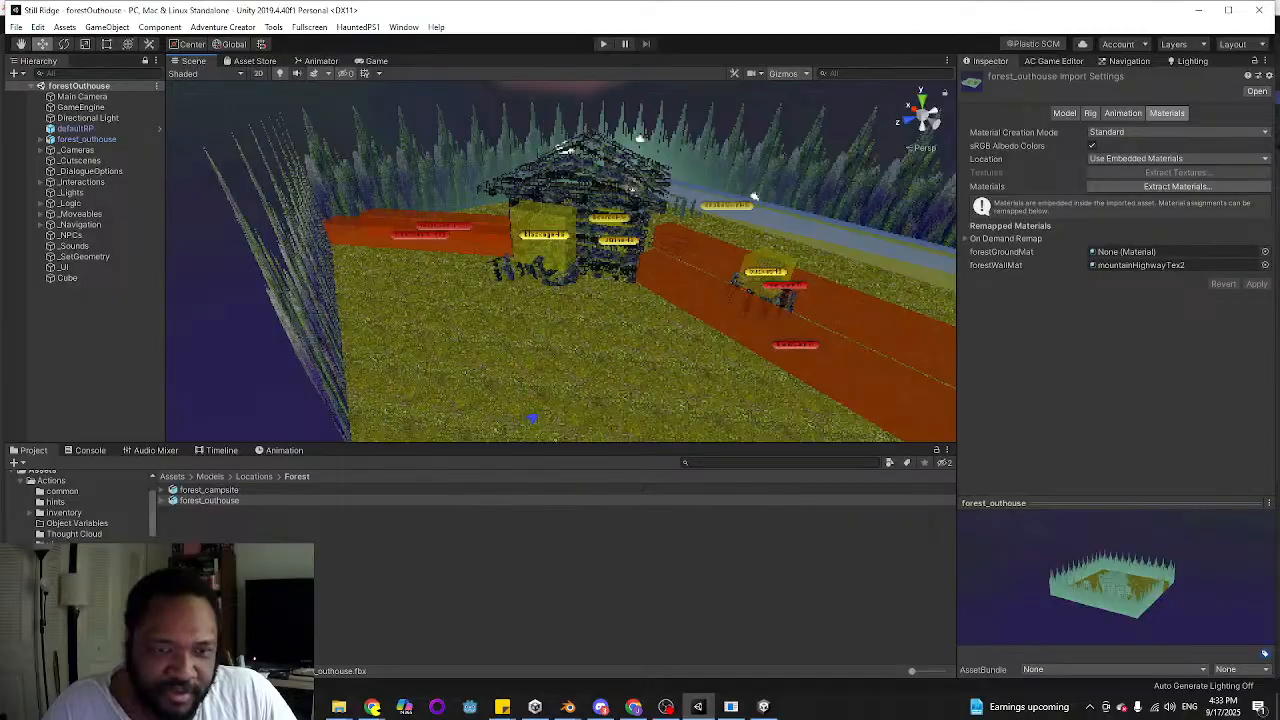
Find the Scenes/Still Ridge Town folder in the project and open the historicalSociety scene
{"action": "scroll", "coordinate": [85, 505], "scroll_direction": "down", "scroll_amount": 2}
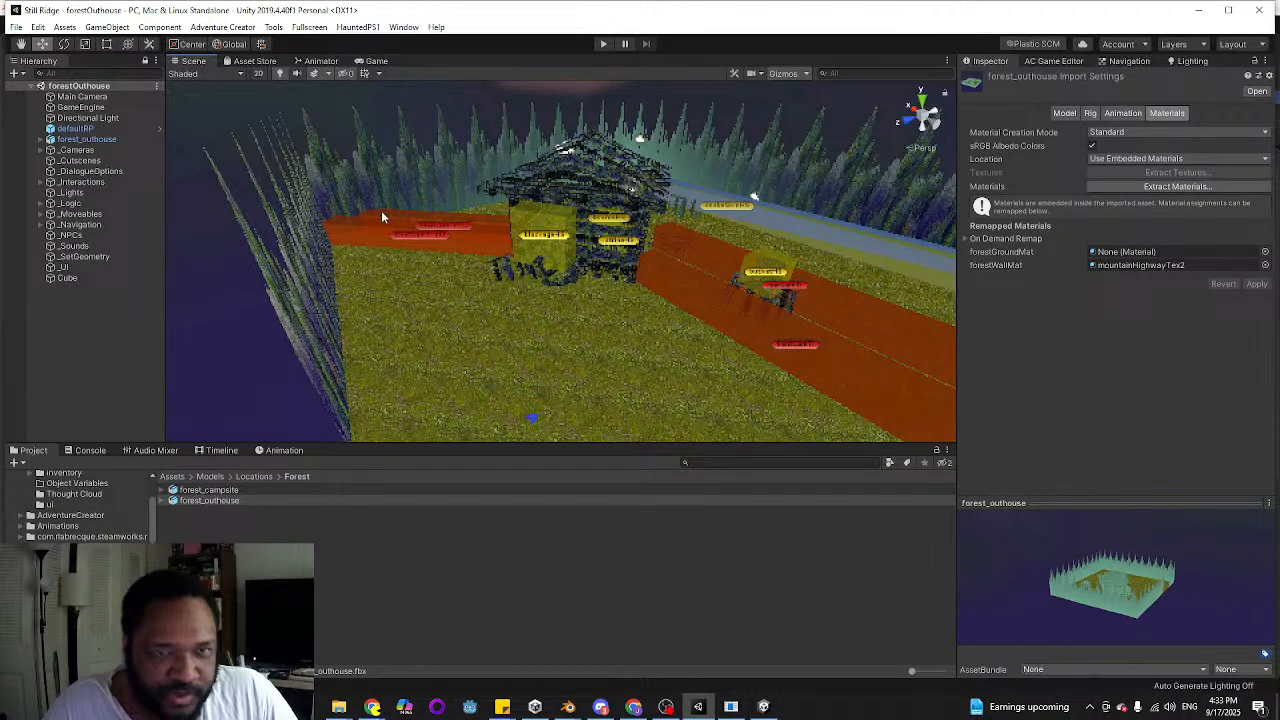
{"action": "scroll", "coordinate": [72, 541], "scroll_direction": "down", "scroll_amount": 3}
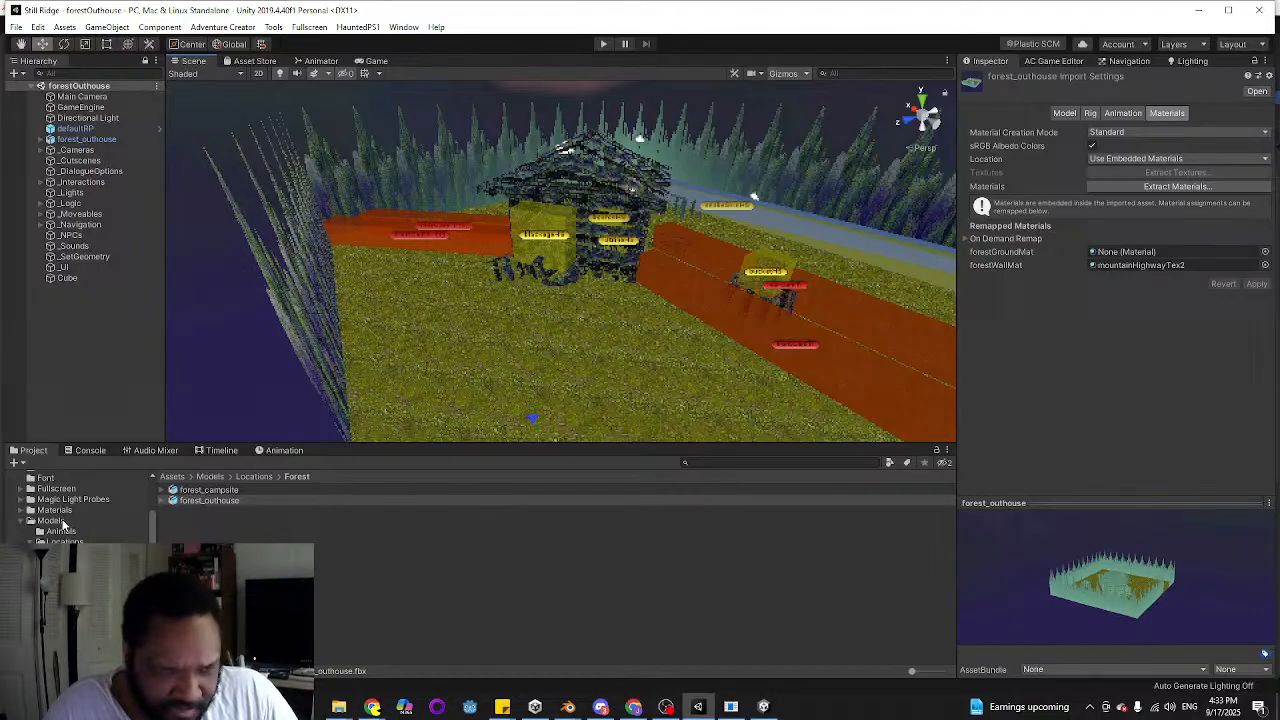
{"action": "scroll", "coordinate": [62, 523], "scroll_direction": "down", "scroll_amount": 3}
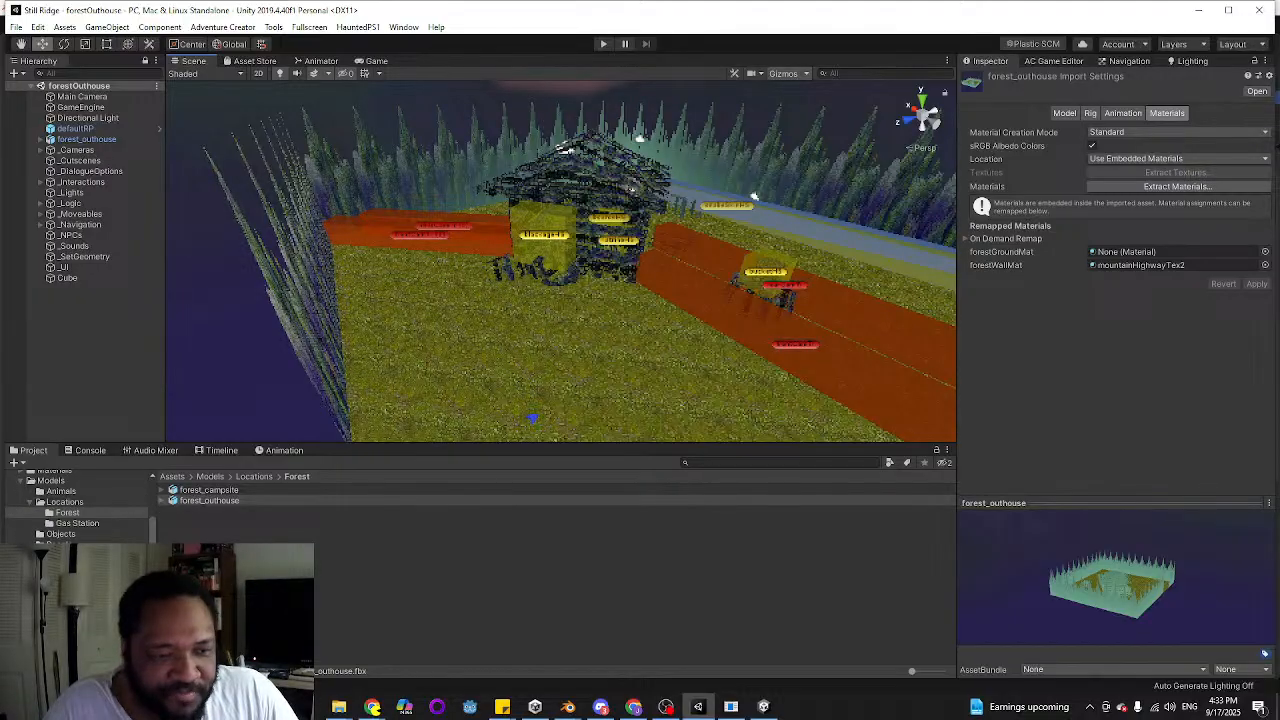
{"action": "scroll", "coordinate": [75, 505], "scroll_direction": "down", "scroll_amount": 5}
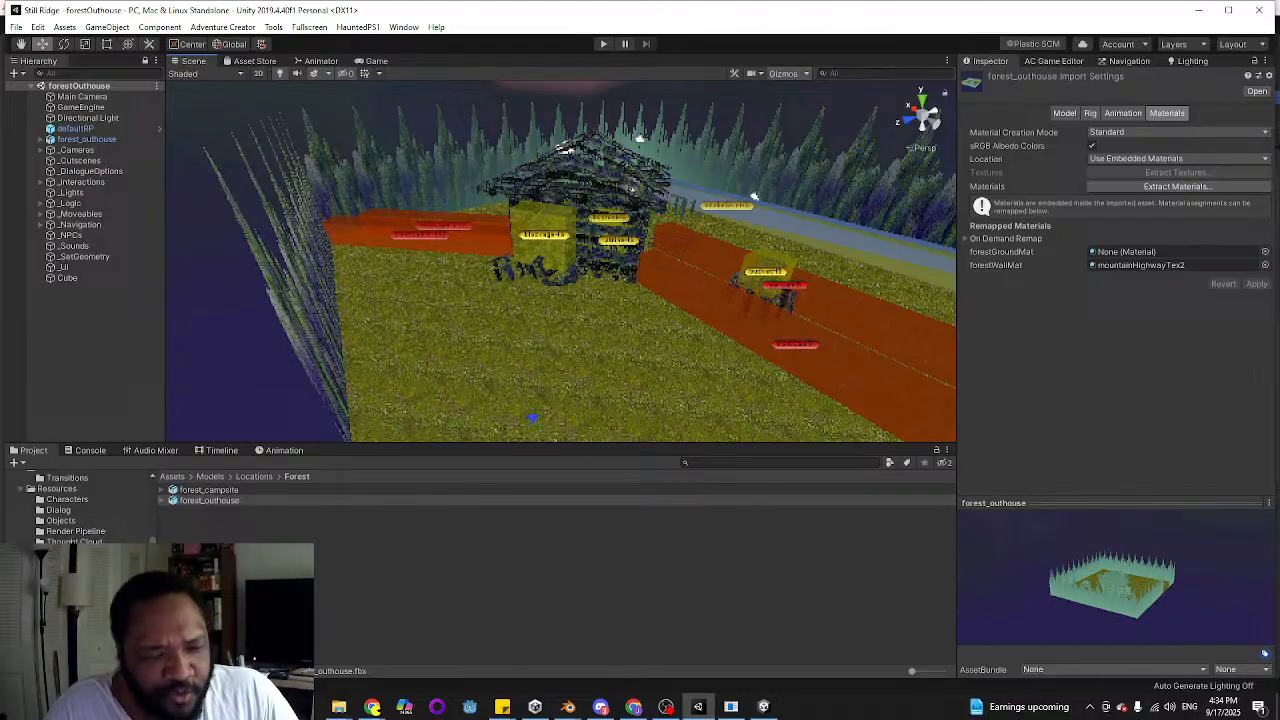
{"action": "scroll", "coordinate": [75, 505], "scroll_direction": "down", "scroll_amount": 5}
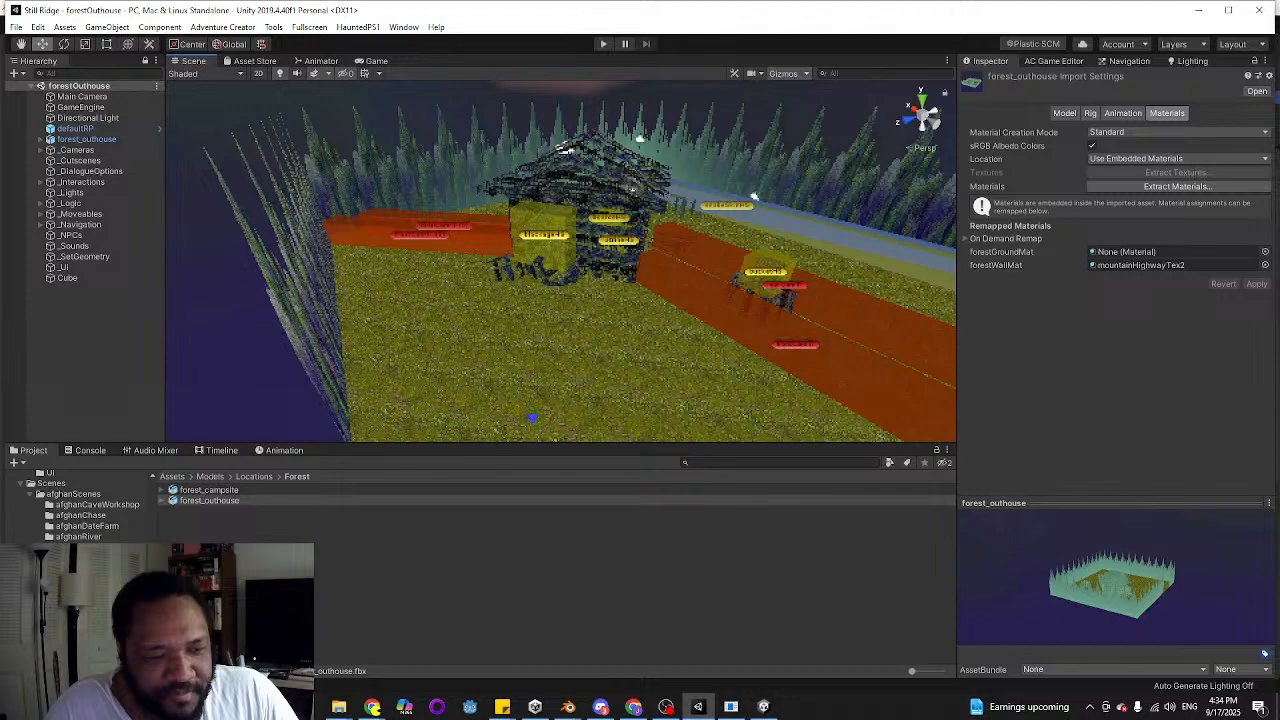
{"action": "scroll", "coordinate": [75, 505], "scroll_direction": "down", "scroll_amount": 5}
{"action": "scroll", "coordinate": [75, 505], "scroll_direction": "down", "scroll_amount": 5}
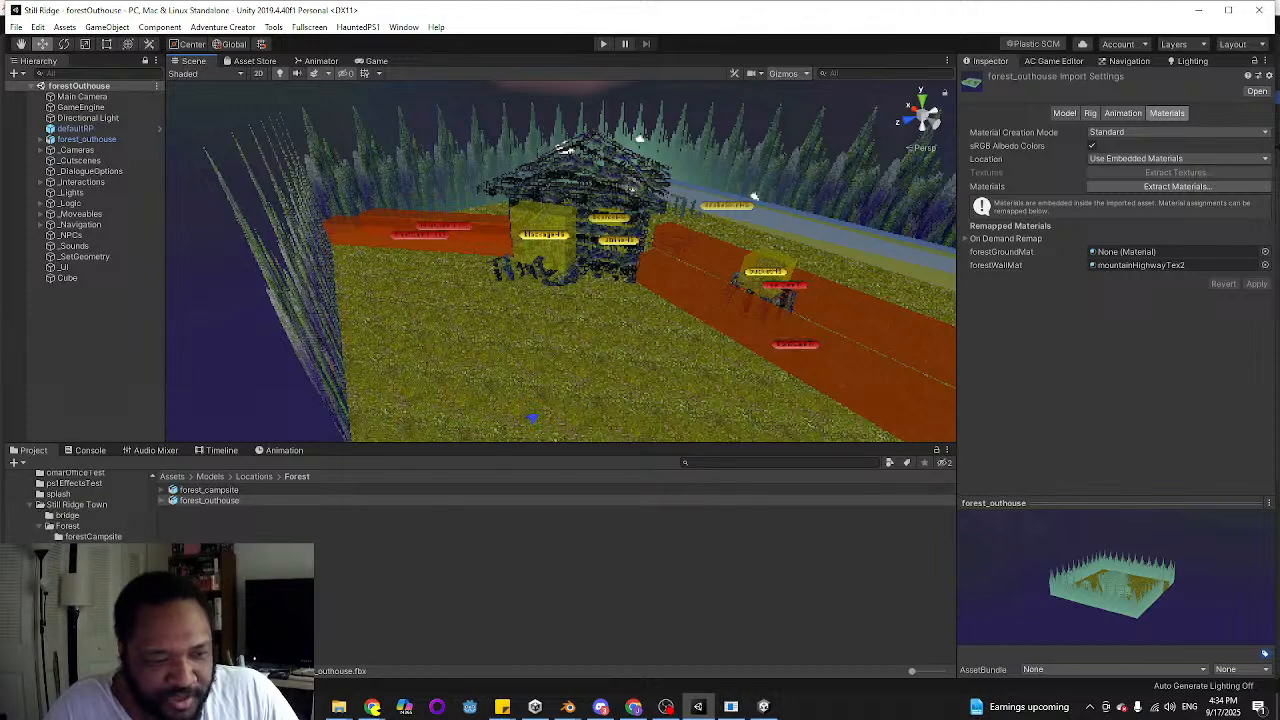
{"action": "scroll", "coordinate": [90, 505], "scroll_direction": "down", "scroll_amount": 5}
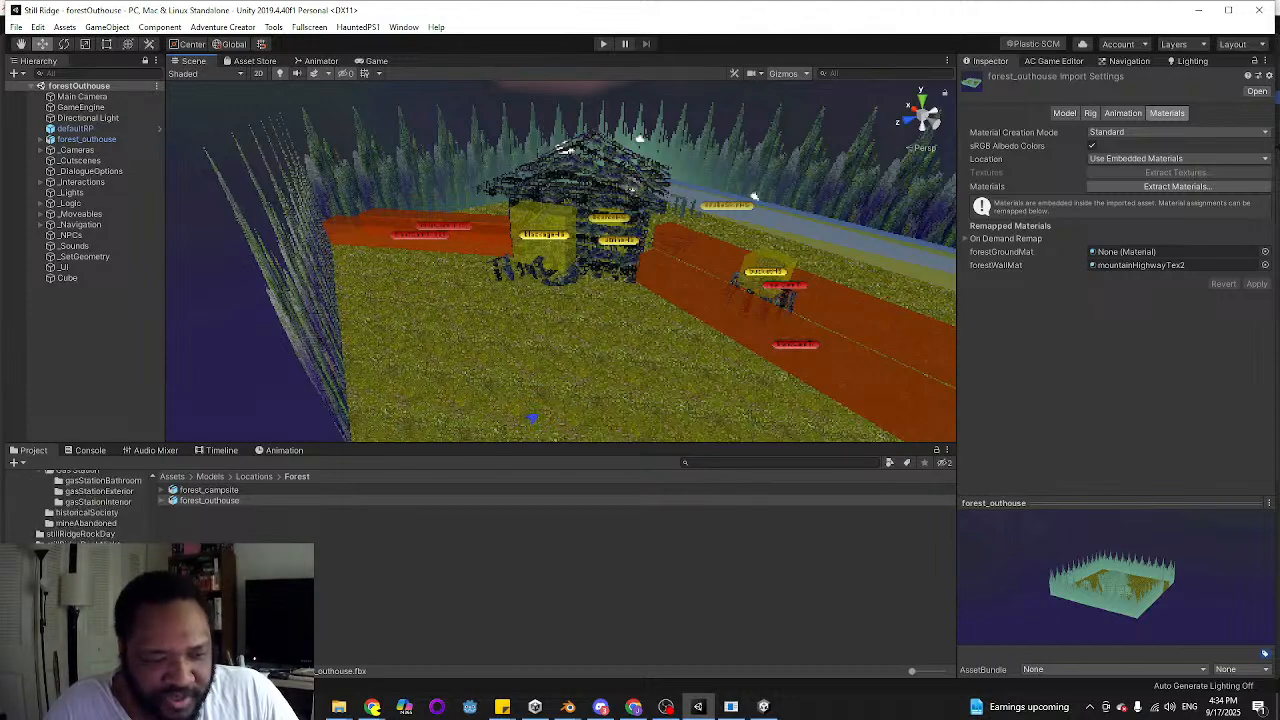
{"action": "scroll", "coordinate": [85, 505], "scroll_direction": "down", "scroll_amount": 5}
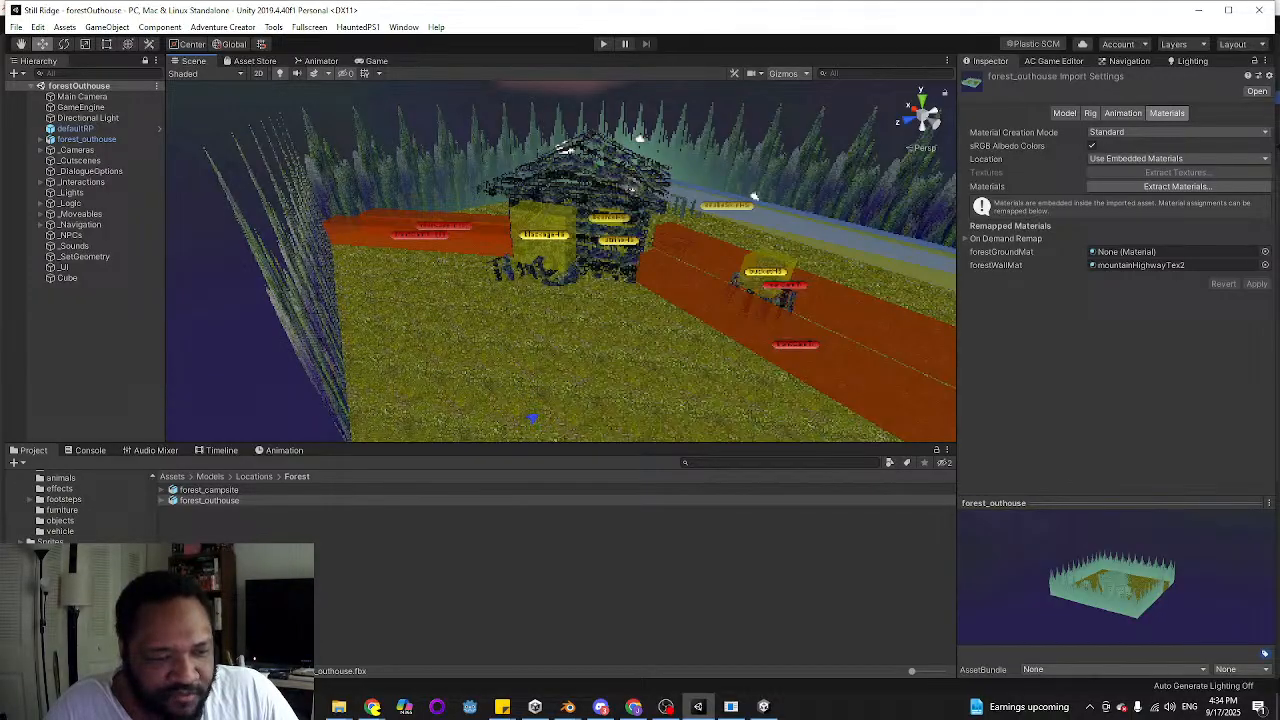
{"action": "scroll", "coordinate": [85, 505], "scroll_direction": "up", "scroll_amount": 15}
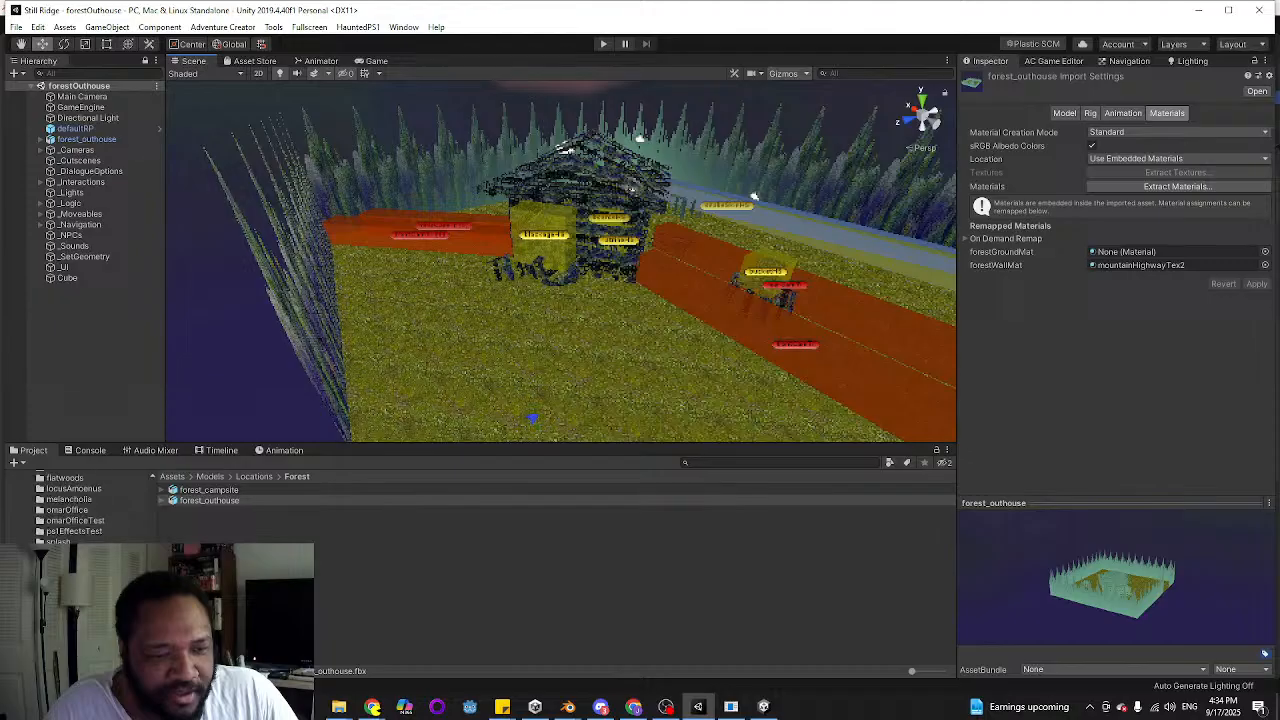
{"action": "scroll", "coordinate": [85, 505], "scroll_direction": "down", "scroll_amount": 2}
{"action": "scroll", "coordinate": [85, 505], "scroll_direction": "up", "scroll_amount": 2}
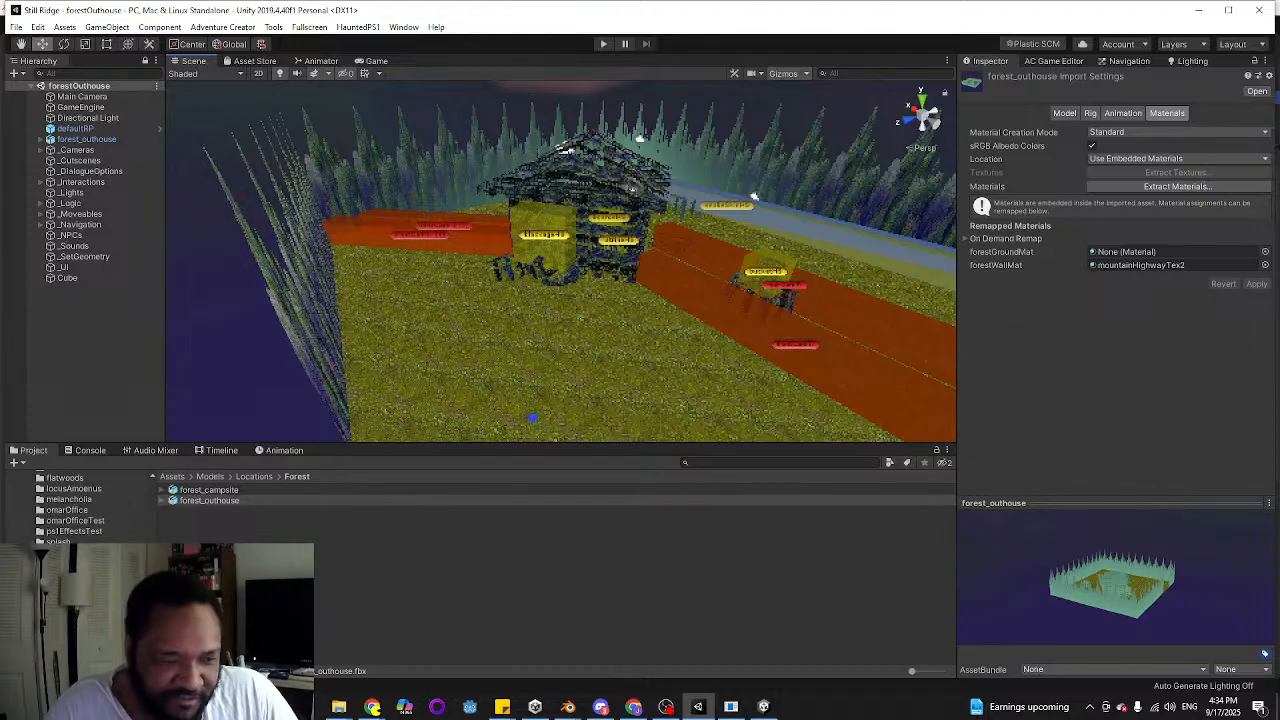
{"action": "scroll", "coordinate": [85, 505], "scroll_direction": "down", "scroll_amount": 2}
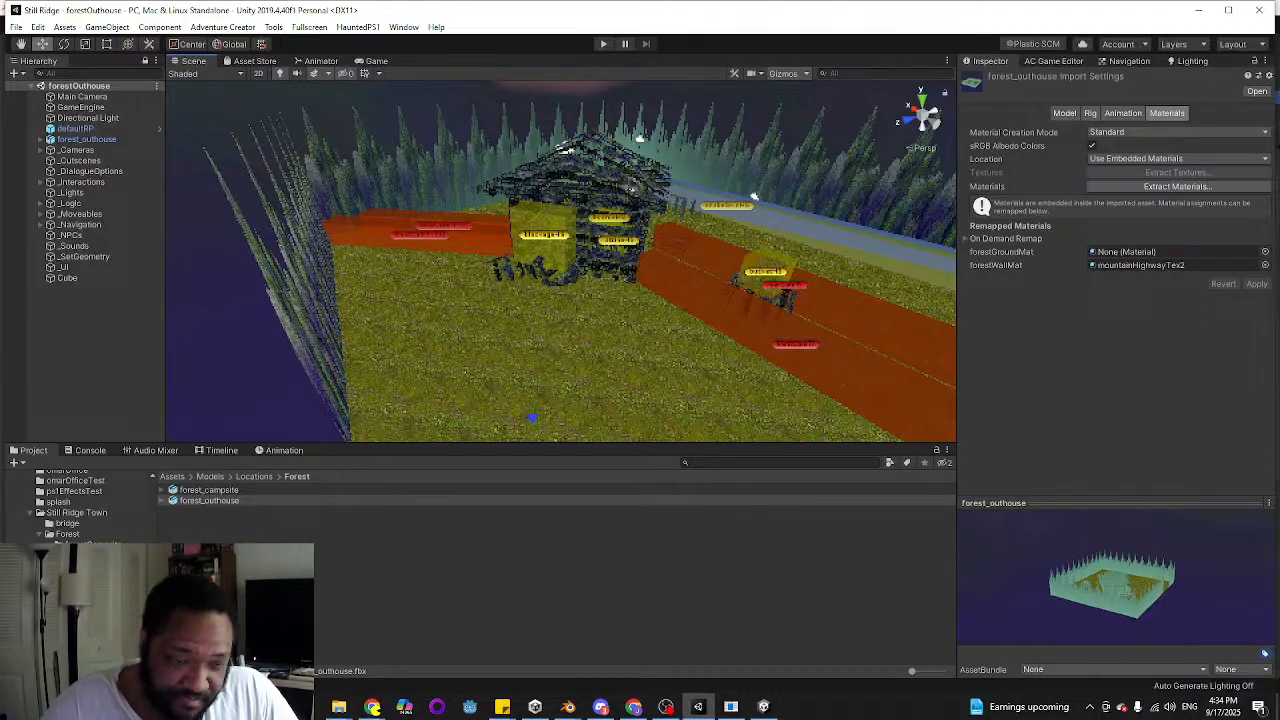
{"action": "left_click", "coordinate": [84, 513]}
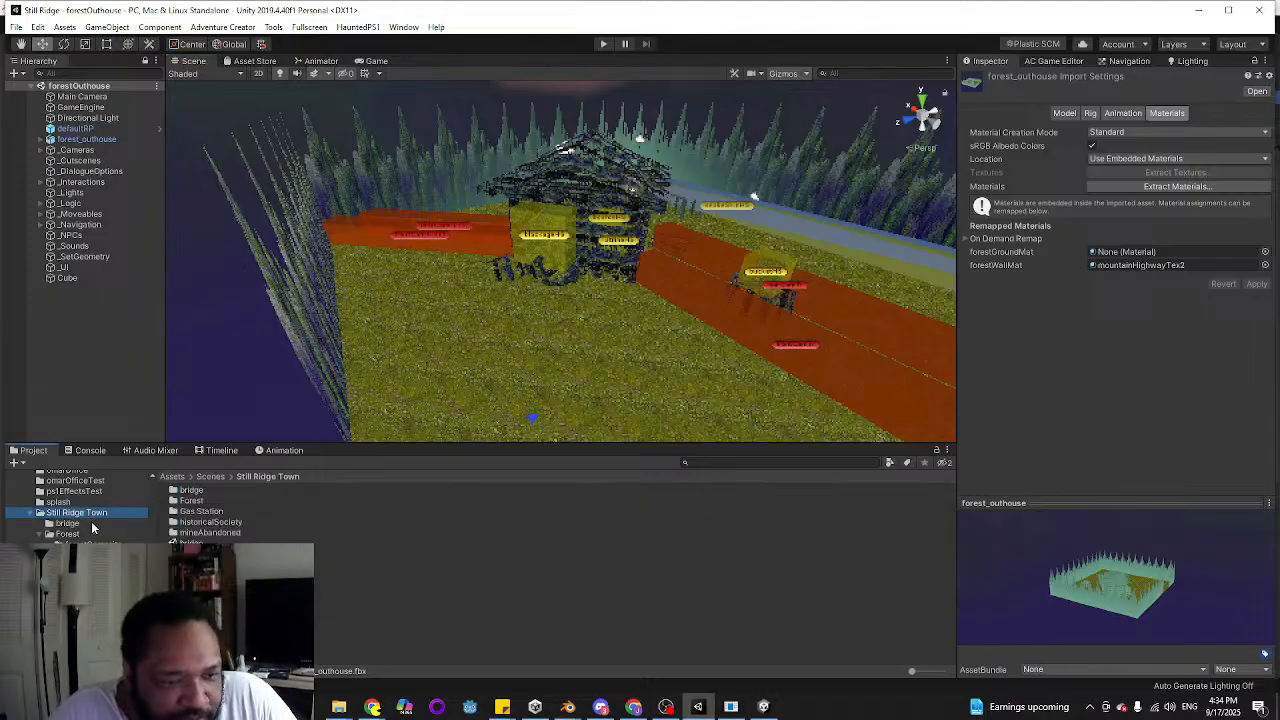
{"action": "double_click", "coordinate": [232, 523]}
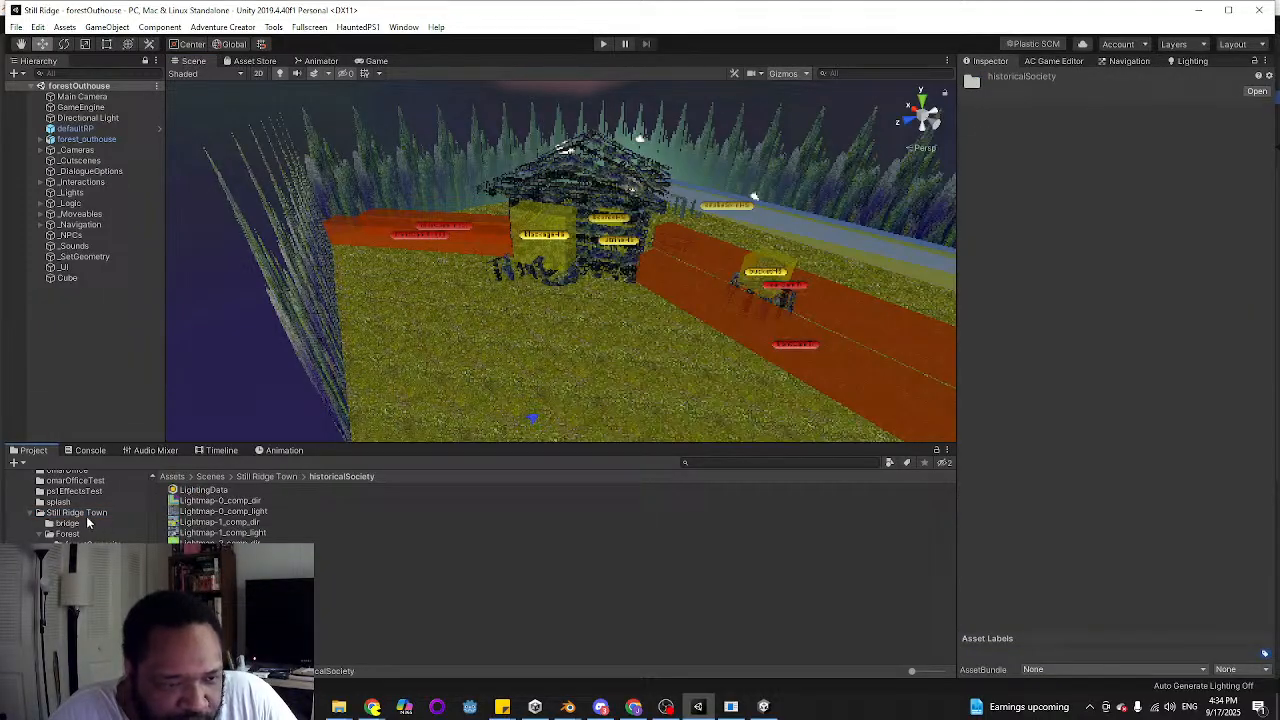
{"action": "left_click", "coordinate": [90, 514]}
{"action": "double_click", "coordinate": [222, 553]}
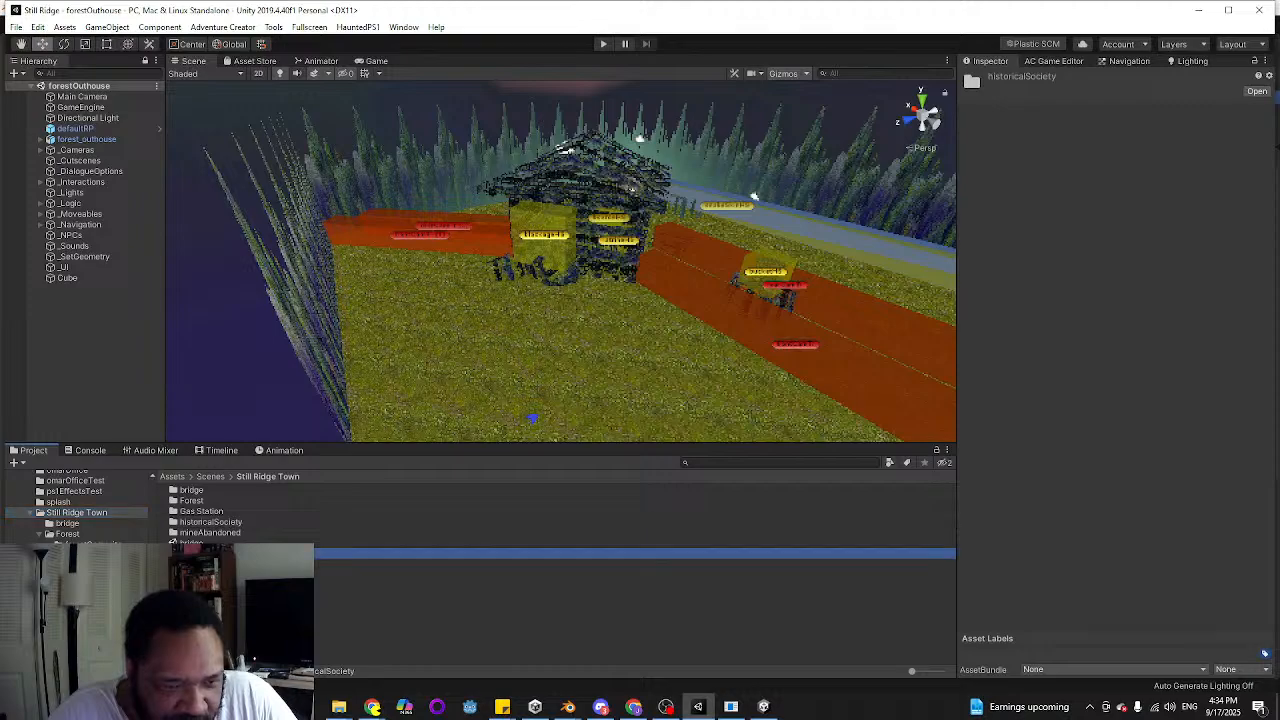
Examine the post office front and the clock tower of the historicalSociety model from several angles
{"action": "right_click_drag", "start_coordinate": [560, 250], "coordinate": [635, 288]}
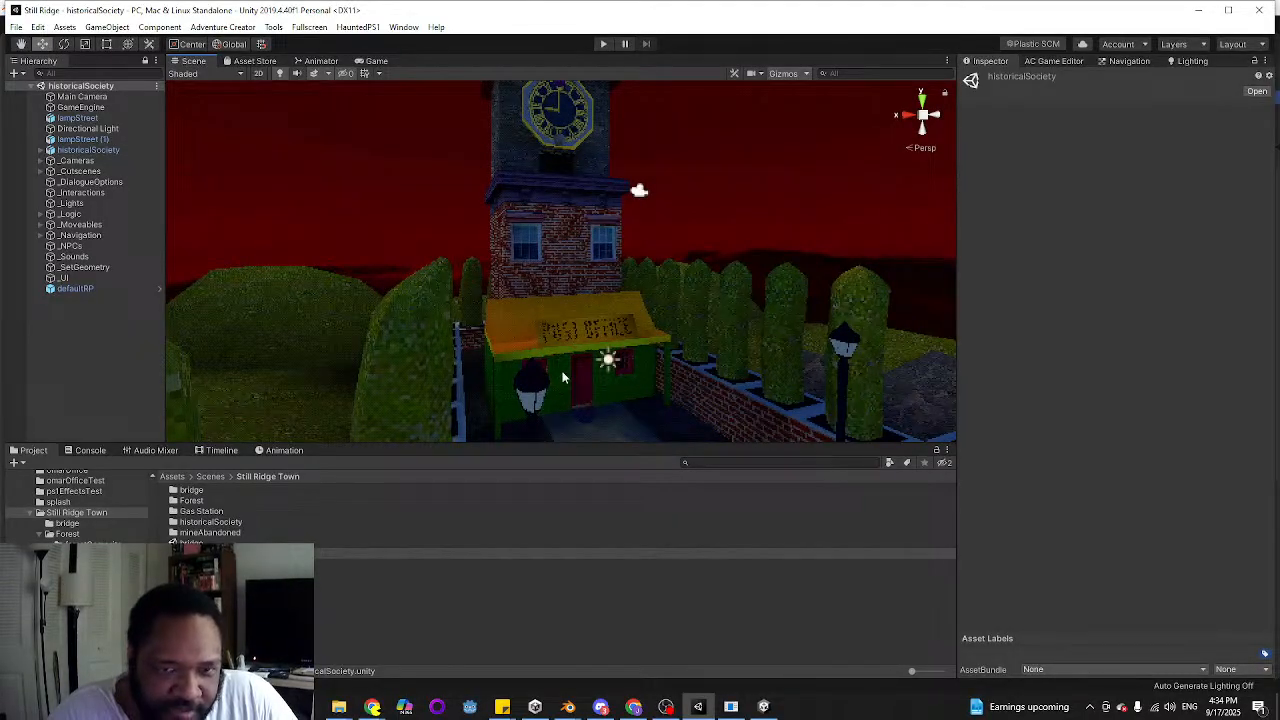
{"action": "key", "text": "w"}
{"action": "right_click_drag", "start_coordinate": [588, 364], "coordinate": [551, 166]}
{"action": "scroll", "coordinate": [566, 377], "scroll_direction": "down", "scroll_amount": 4}
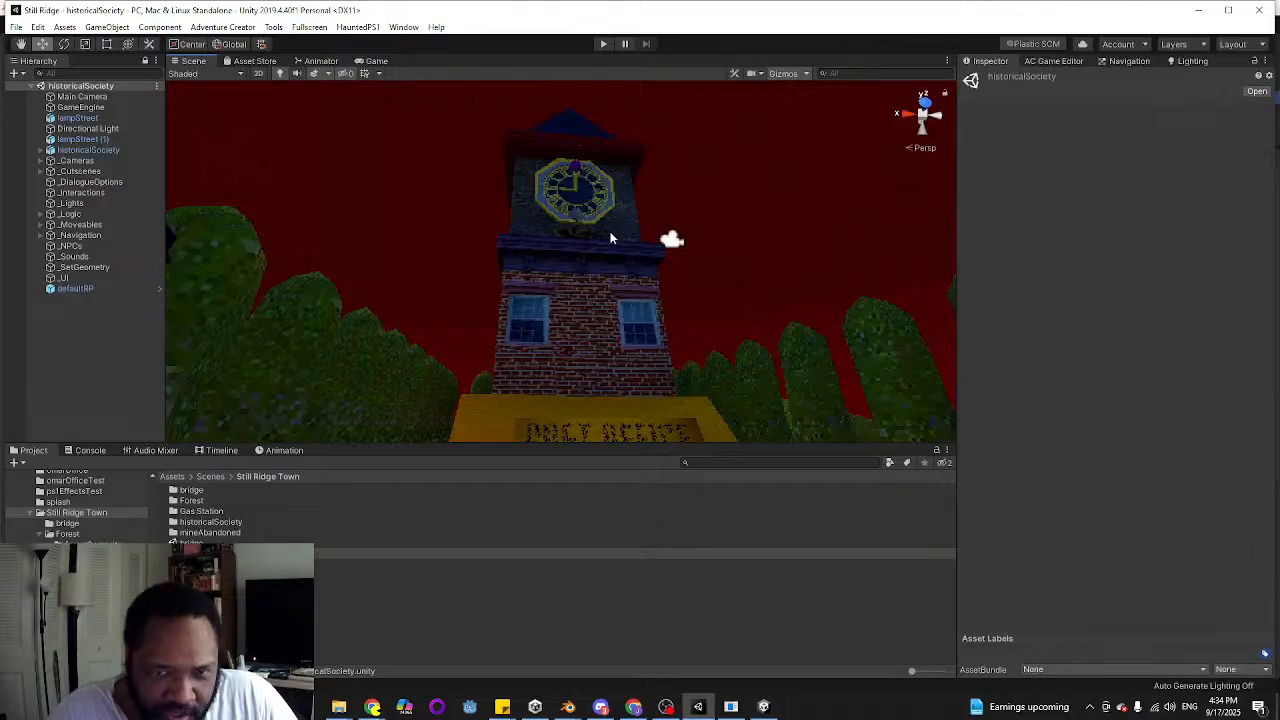
{"action": "right_click_drag", "start_coordinate": [616, 290], "coordinate": [614, 276]}
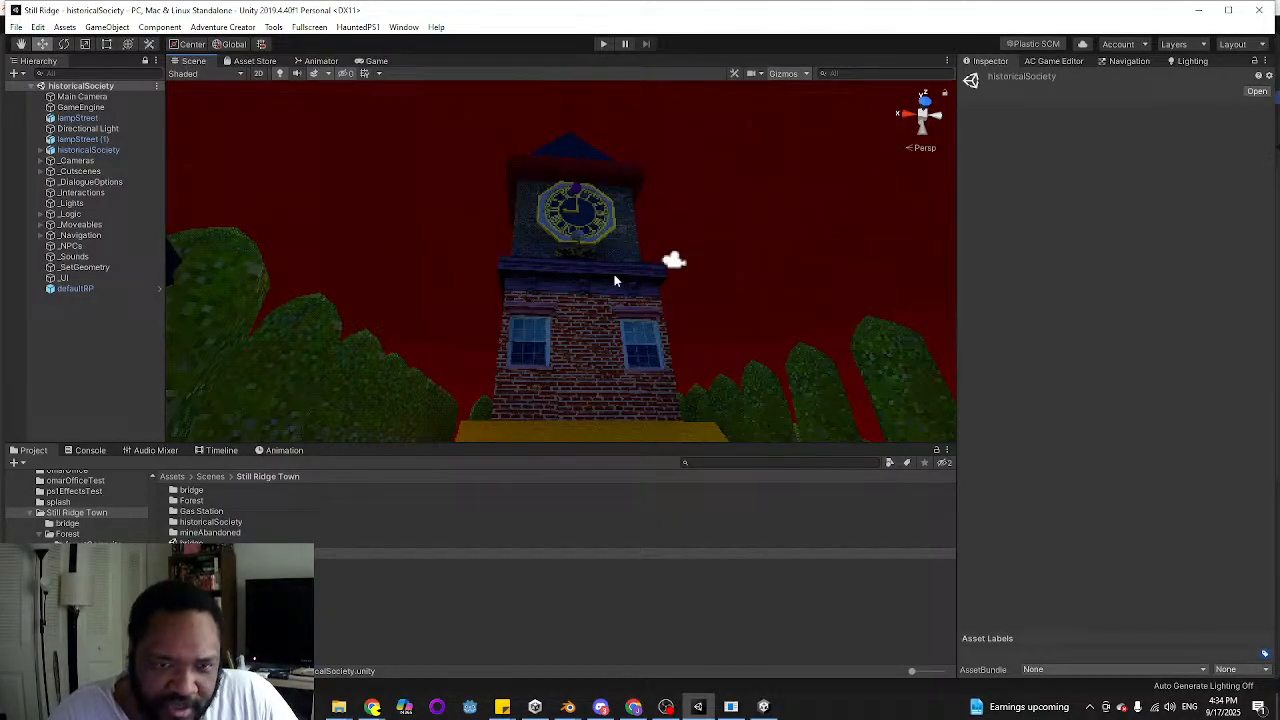
{"action": "right_click_drag", "start_coordinate": [614, 276], "coordinate": [548, 337]}
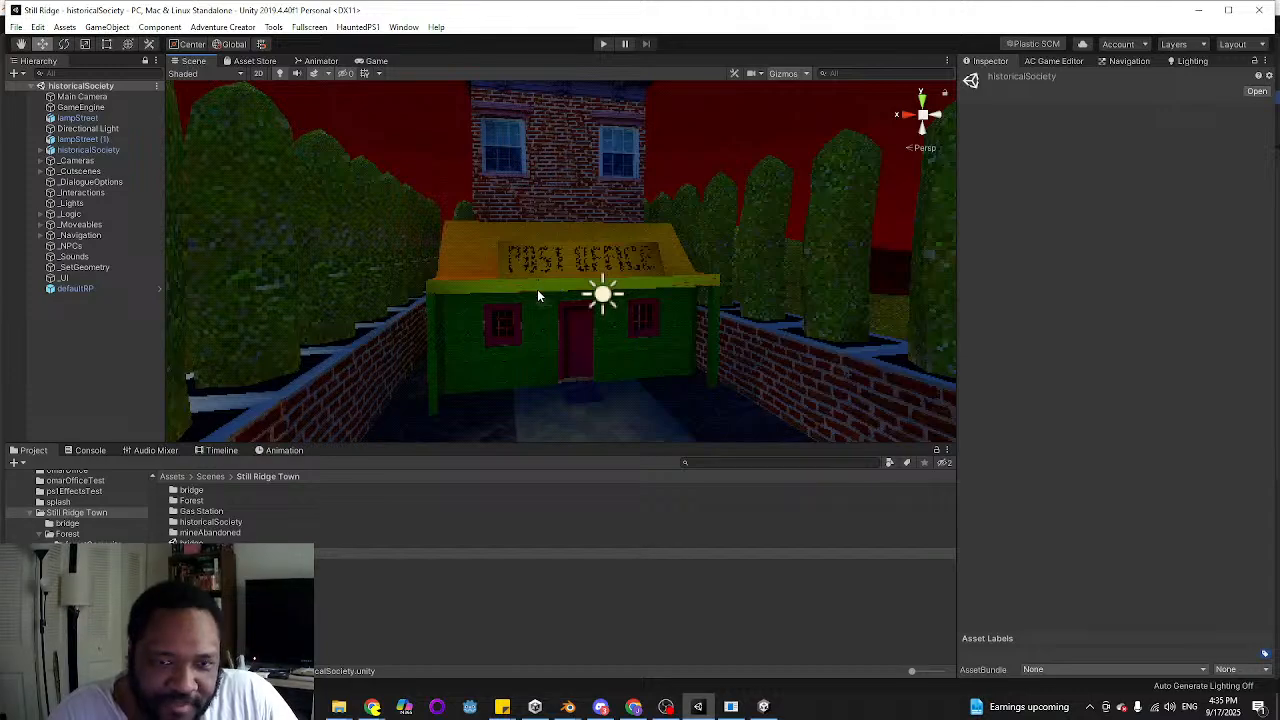
{"action": "right_click_drag", "start_coordinate": [538, 296], "coordinate": [594, 253]}
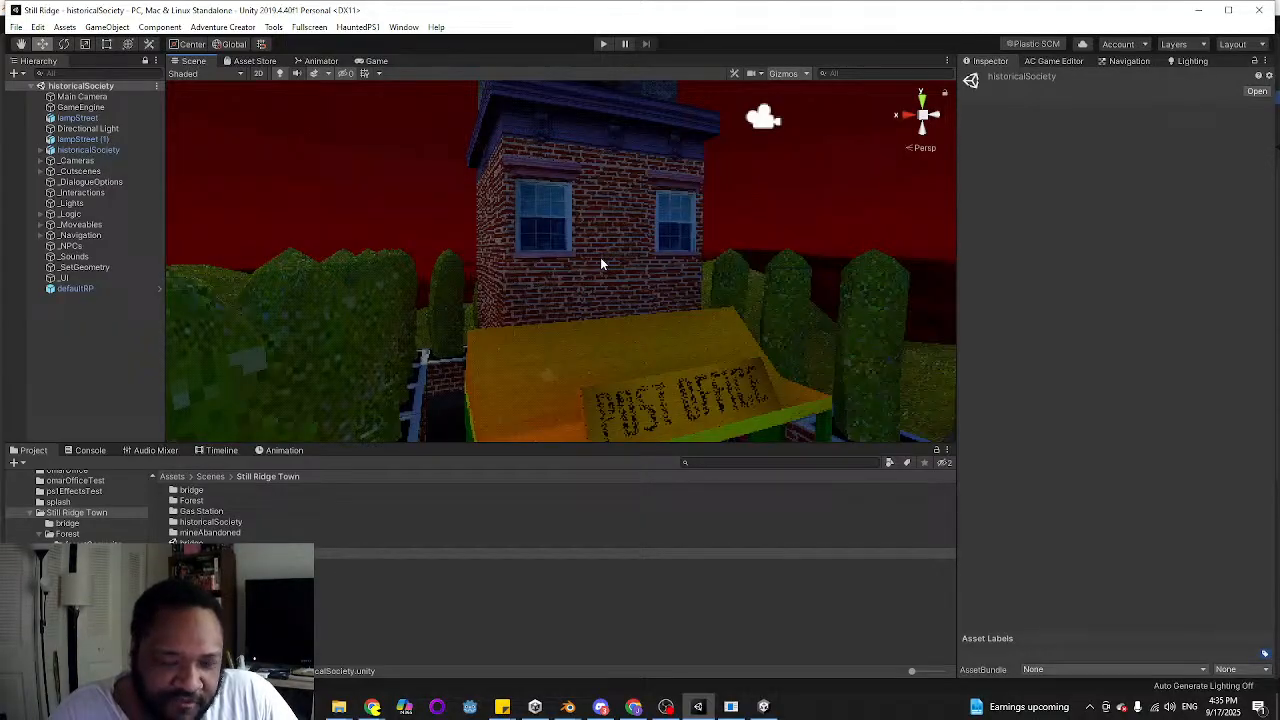
{"action": "right_click_drag", "start_coordinate": [600, 263], "coordinate": [540, 211]}
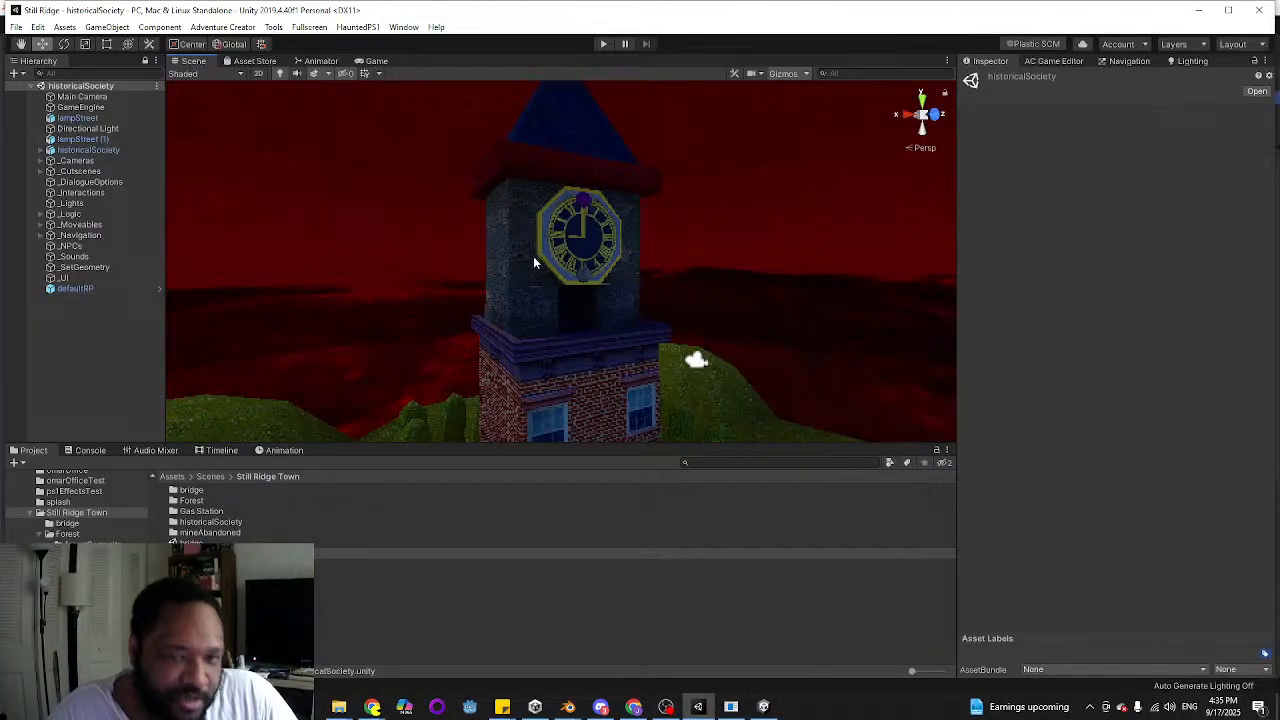
{"action": "left_click", "coordinate": [619, 206]}
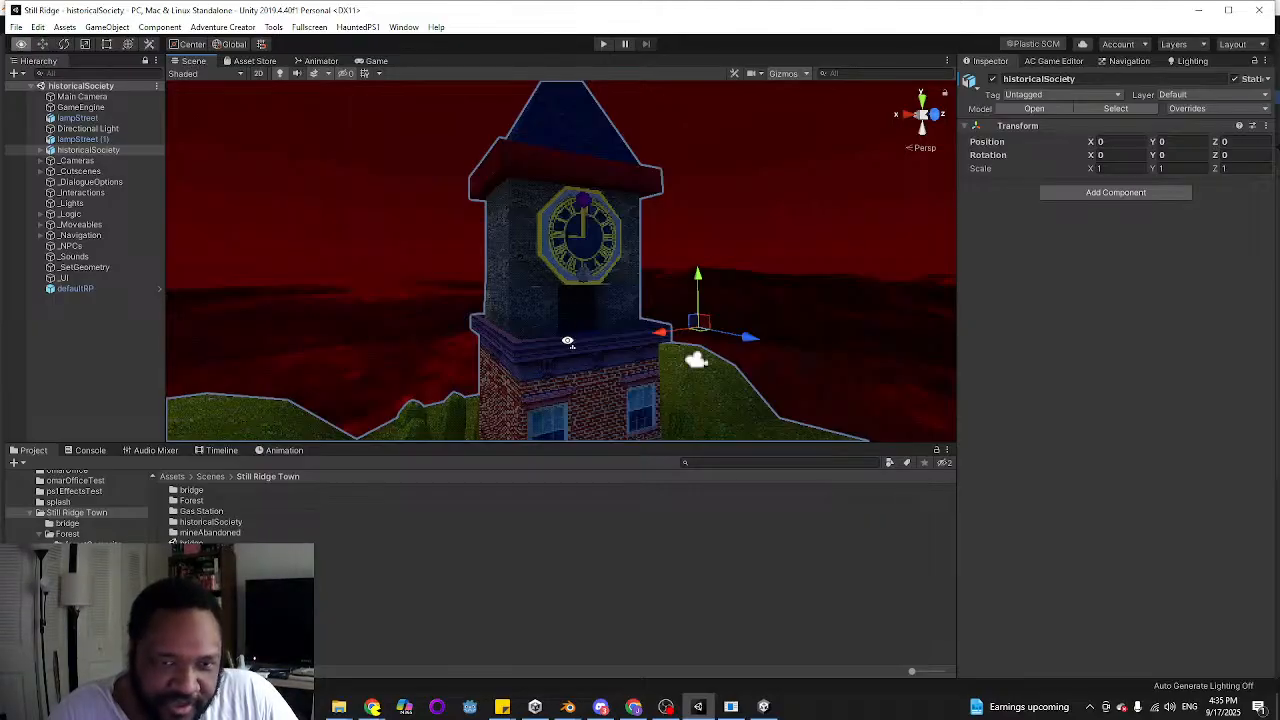
{"action": "left_click_drag", "start_coordinate": [566, 338], "coordinate": [565, 316], "text": "alt"}
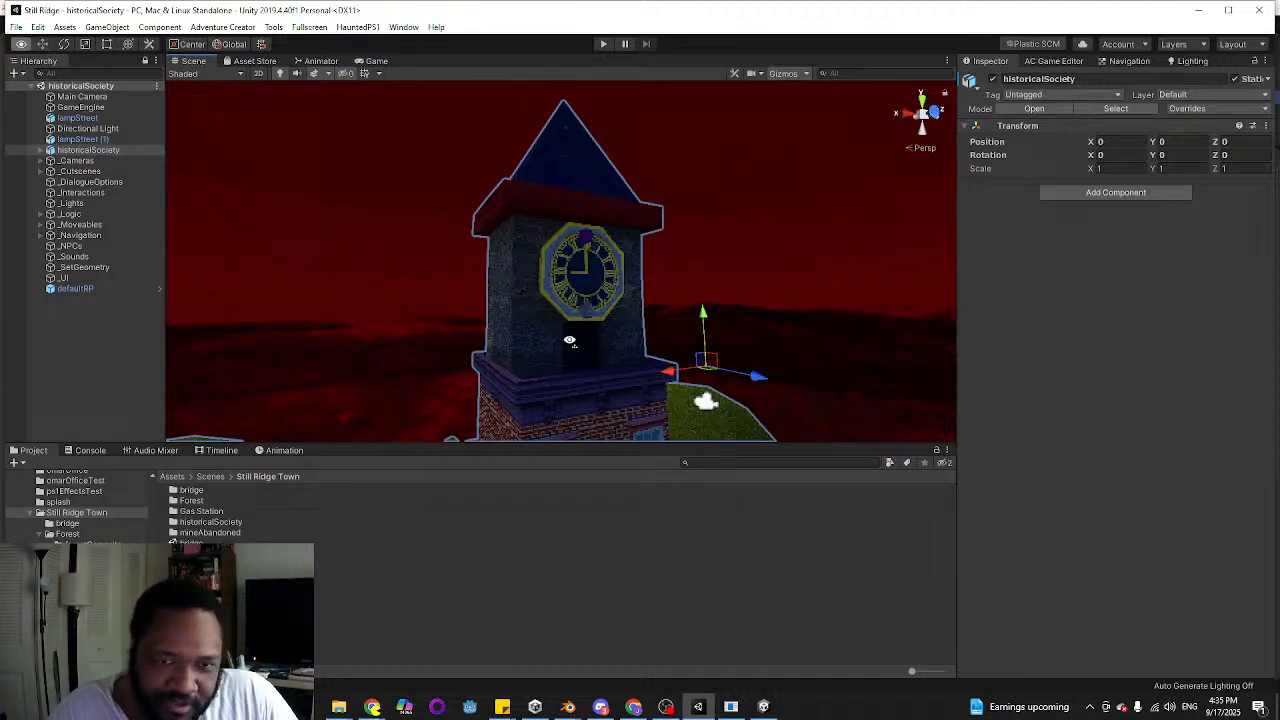
Open the mineAbandoned scene and examine the boarded mine entrance, its warning signs and the hillside above
{"action": "left_click_drag", "start_coordinate": [574, 345], "coordinate": [569, 341], "text": "alt"}
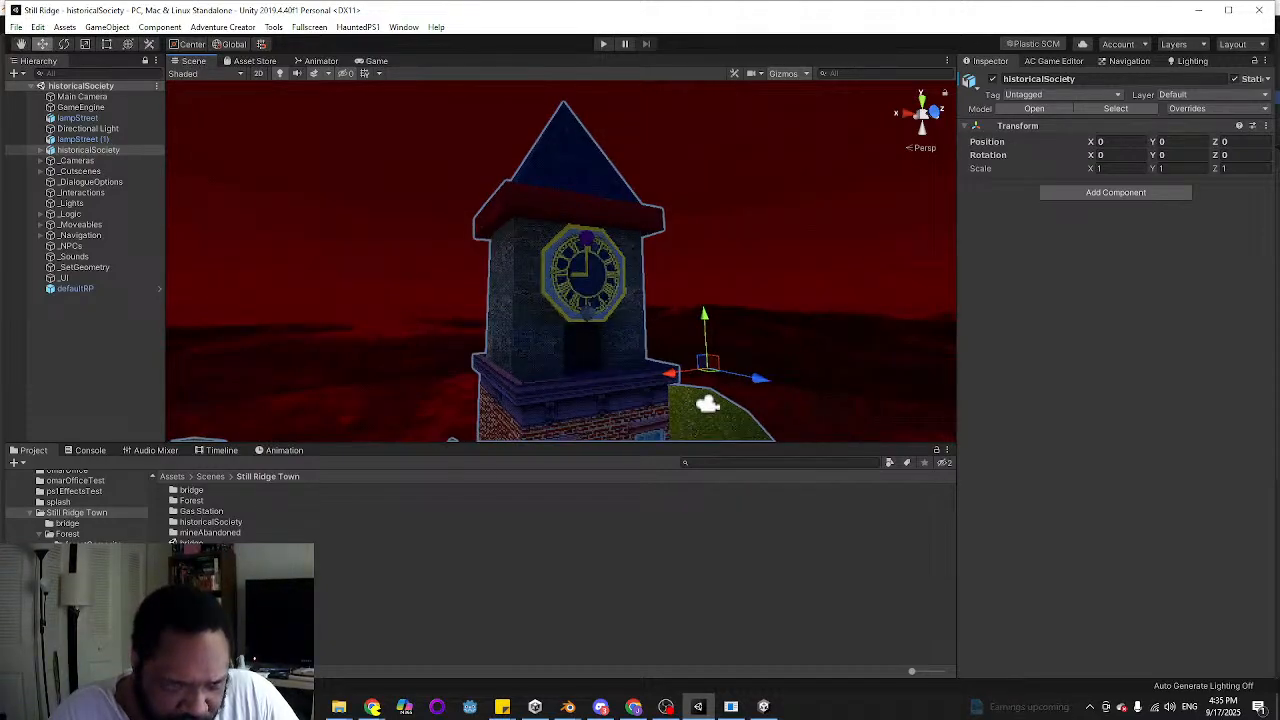
{"action": "double_click", "coordinate": [210, 564]}
{"action": "right_click_drag", "start_coordinate": [569, 266], "coordinate": [571, 323]}
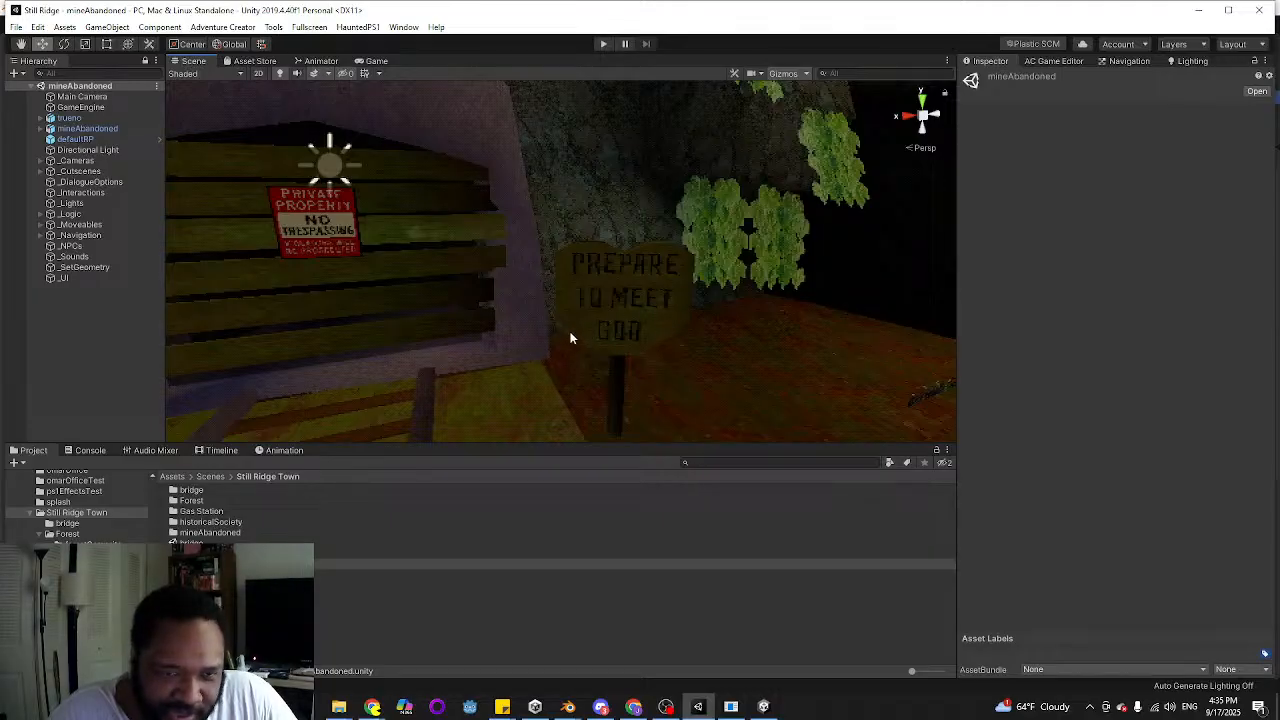
{"action": "right_click_drag", "start_coordinate": [630, 337], "coordinate": [592, 252]}
{"action": "key", "text": "s"}
{"action": "key", "text": "w"}
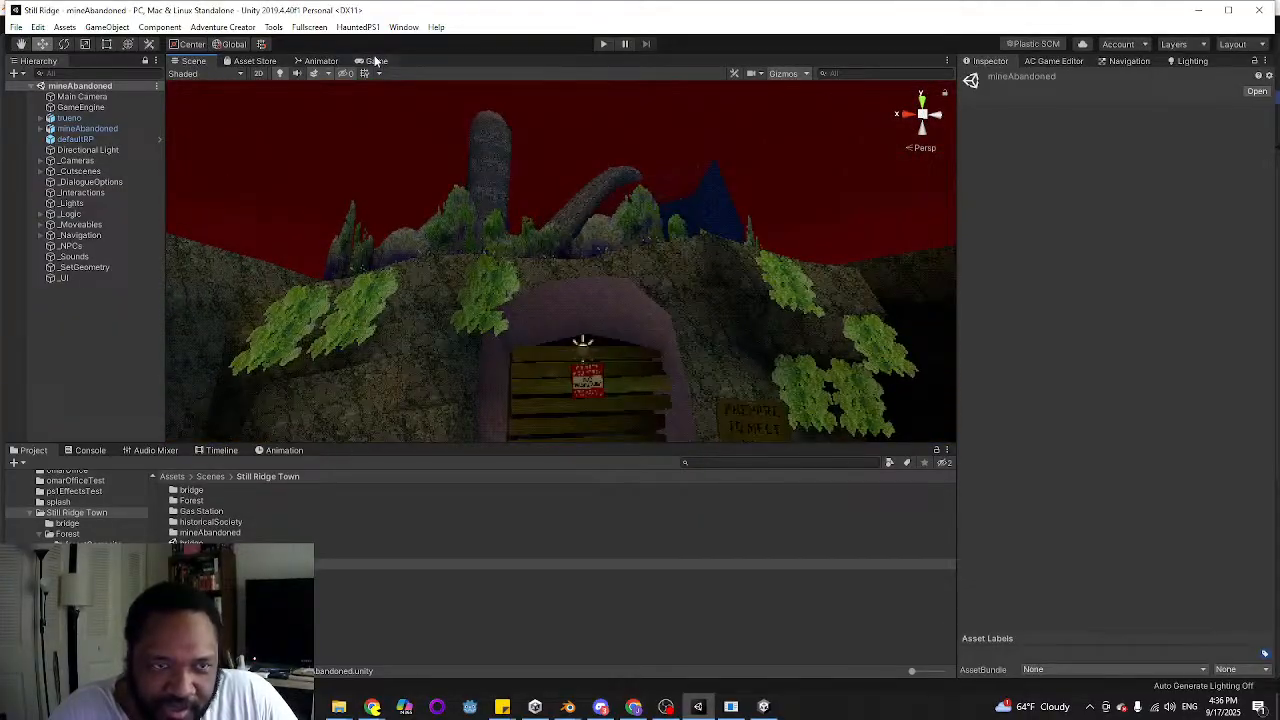
{"action": "left_click", "coordinate": [374, 61]}
{"action": "left_click", "coordinate": [188, 61]}
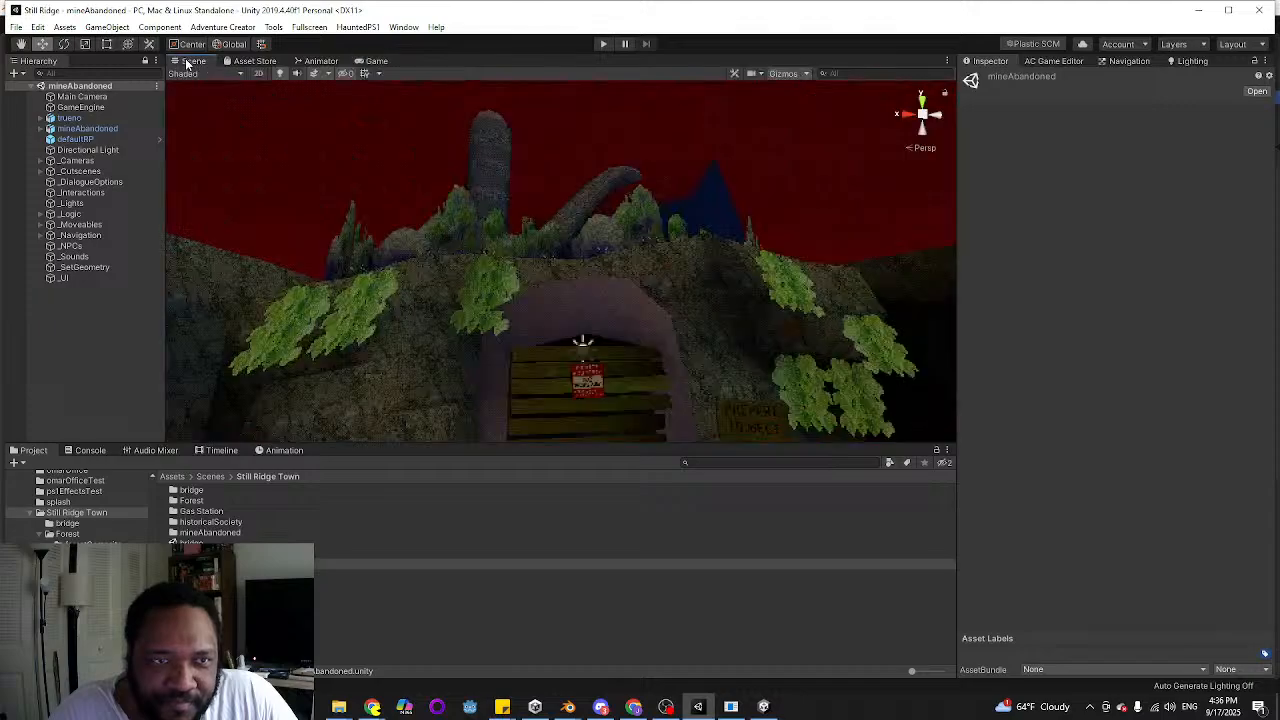
{"action": "key", "text": "s"}
{"action": "right_click_drag", "start_coordinate": [381, 277], "coordinate": [380, 360]}
{"action": "key", "text": "w"}
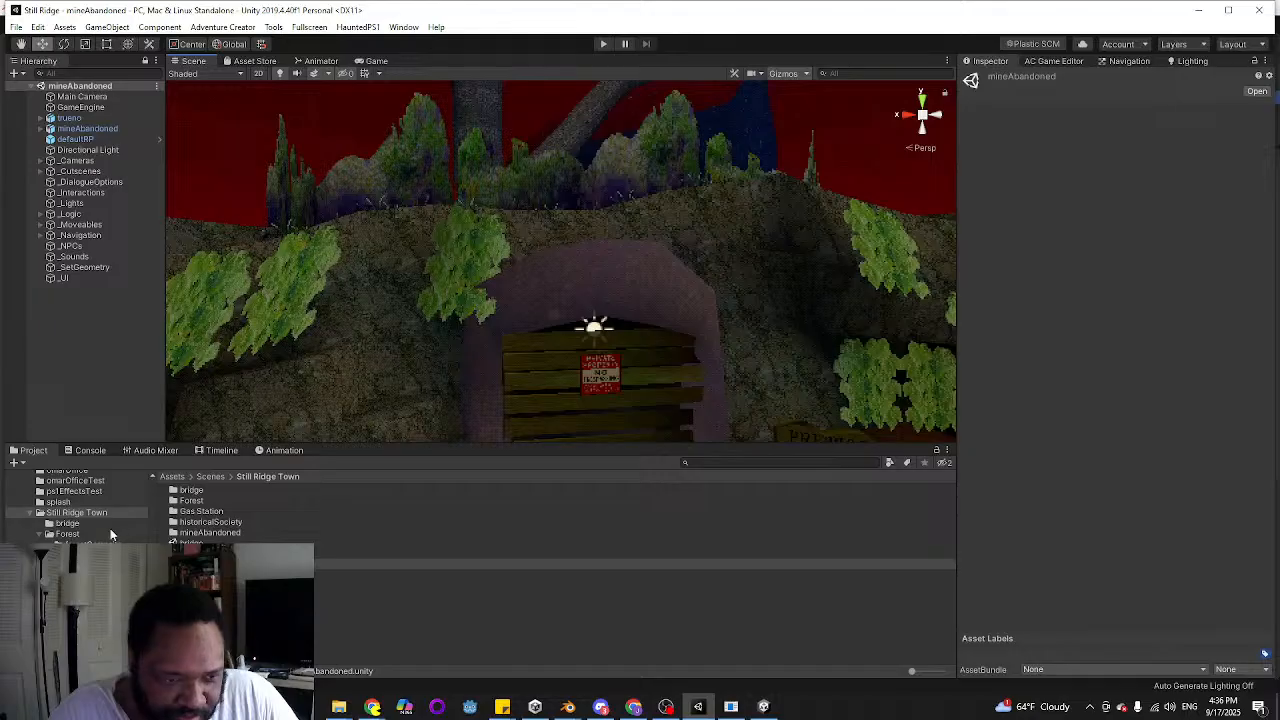
Search the project assets for "dam" and look over the mine entrance and the sign beside it
{"action": "scroll", "coordinate": [110, 528], "scroll_direction": "down", "scroll_amount": 2}
{"action": "left_click", "coordinate": [776, 461]}
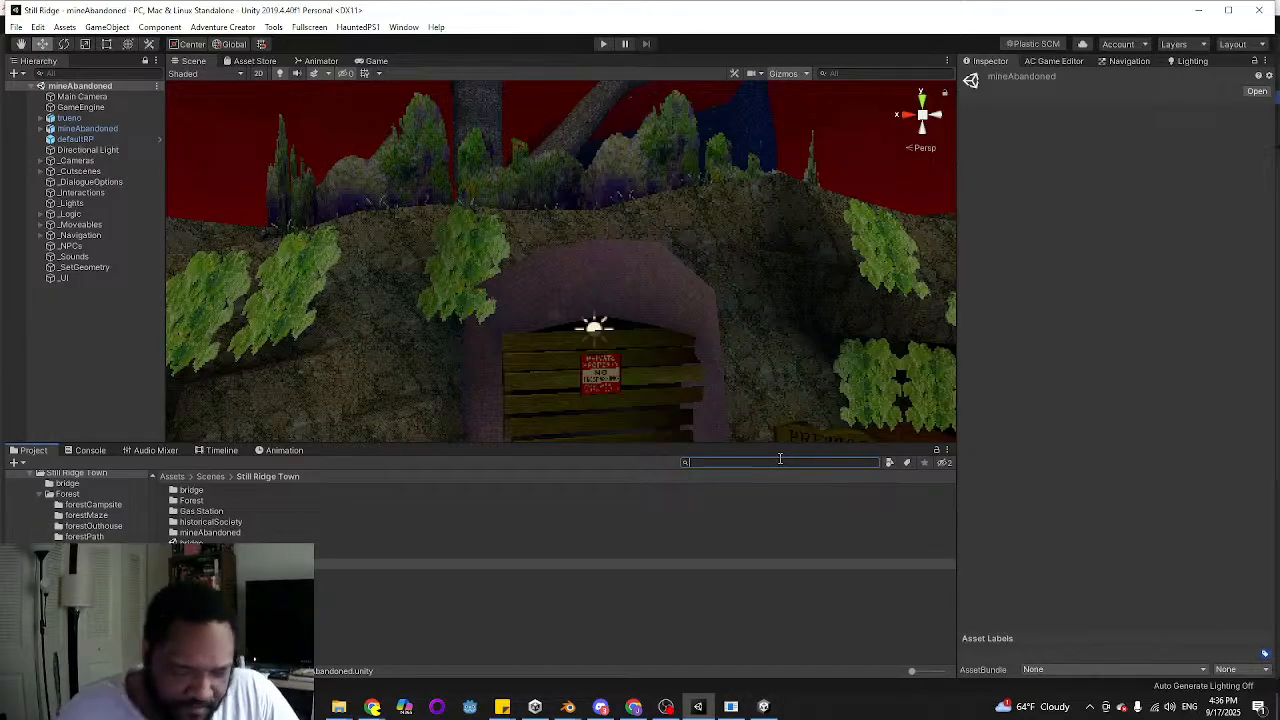
{"action": "type", "text": "dam"}
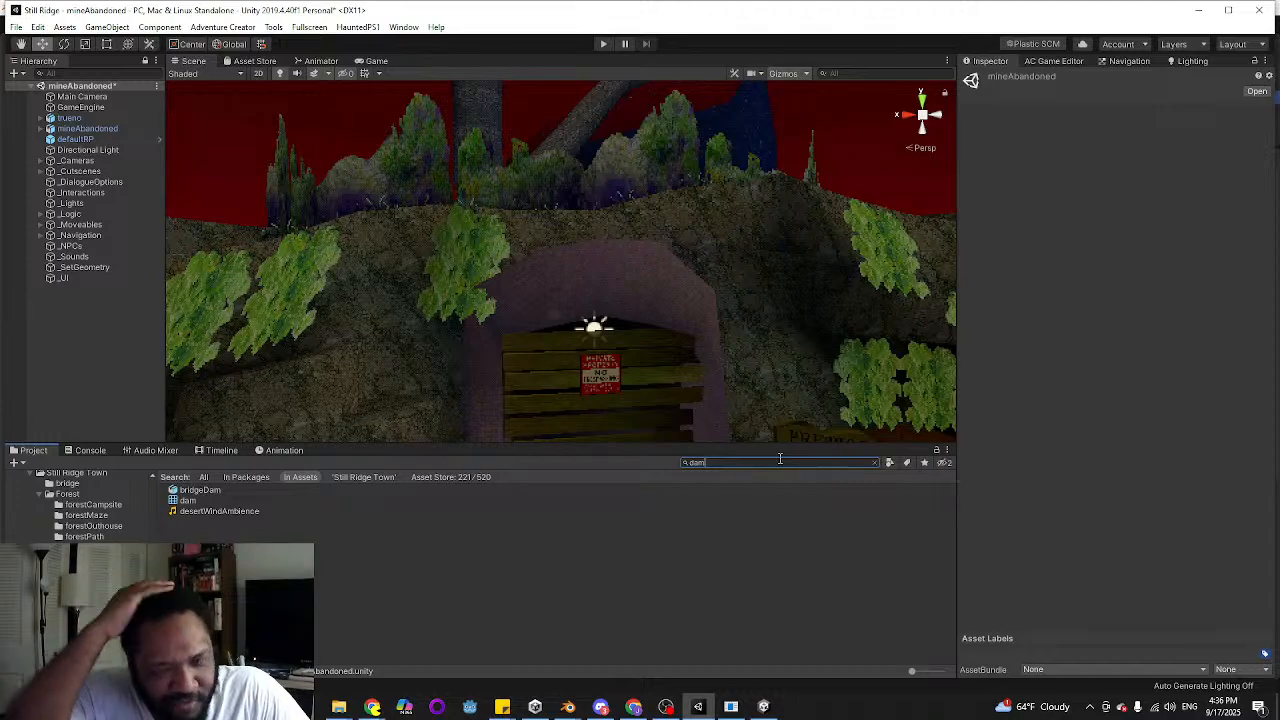
{"action": "key", "text": "w"}
{"action": "right_click_drag", "start_coordinate": [614, 440], "coordinate": [462, 278]}
{"action": "key", "text": "s"}
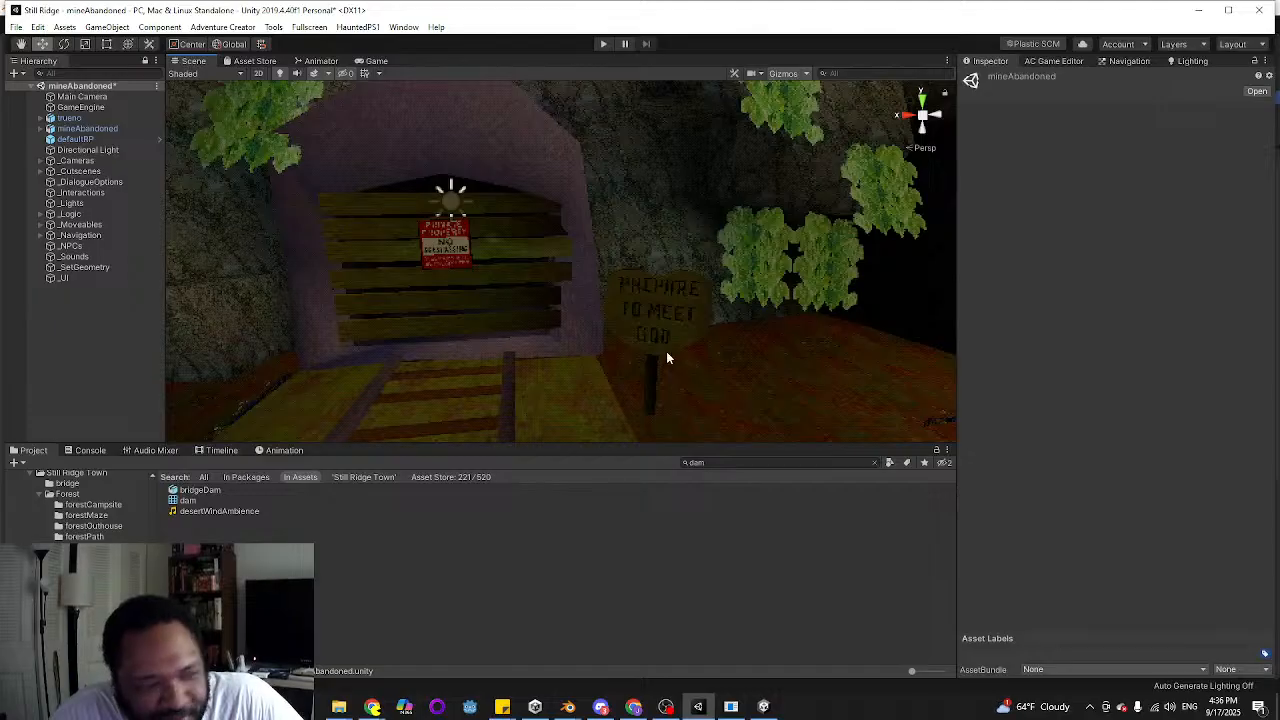
{"action": "right_click_drag", "start_coordinate": [470, 351], "coordinate": [500, 280]}
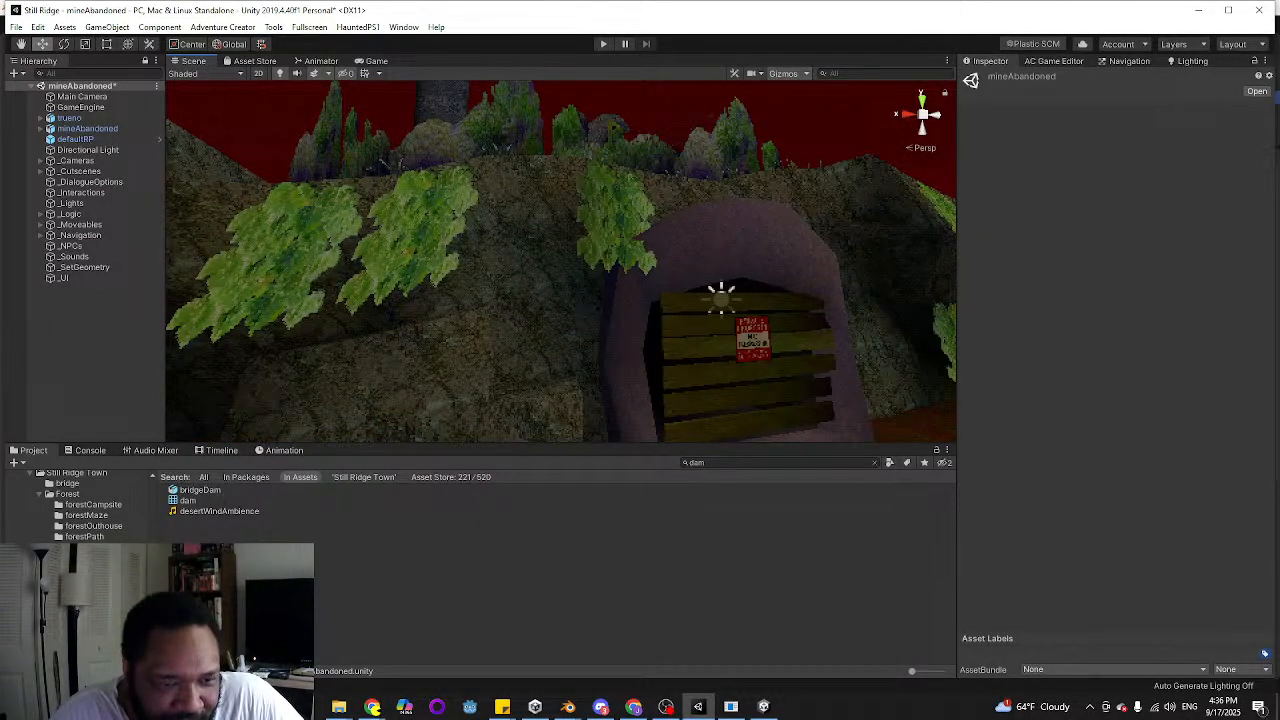
Search the project assets for "hydr" and clear the search
{"action": "left_click", "coordinate": [711, 462]}
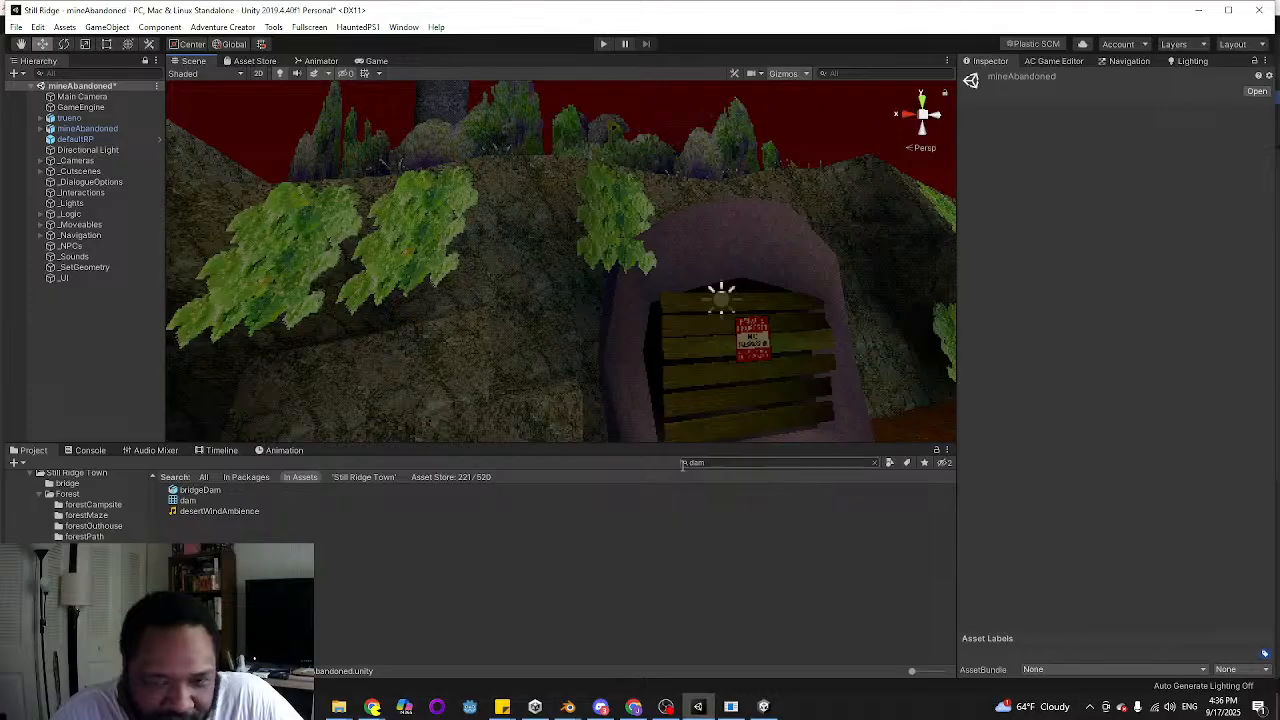
{"action": "type", "text": "hydr"}
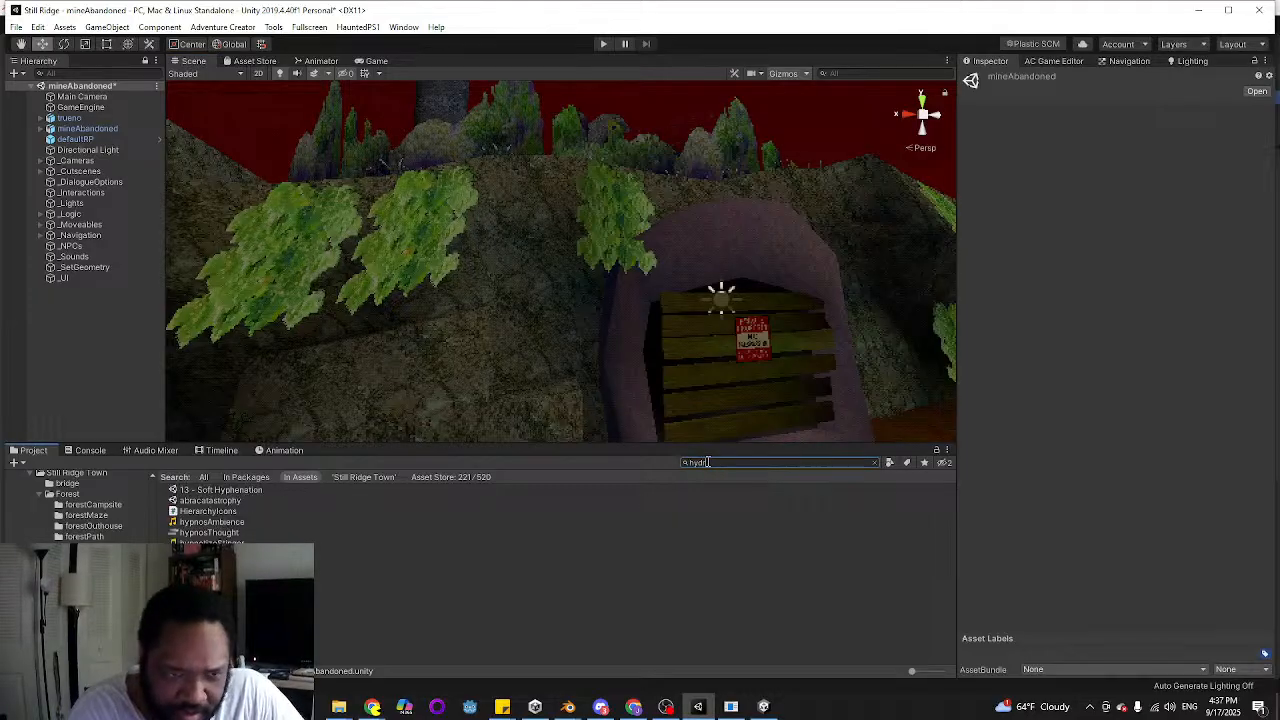
{"action": "key", "text": "BackSpace"}
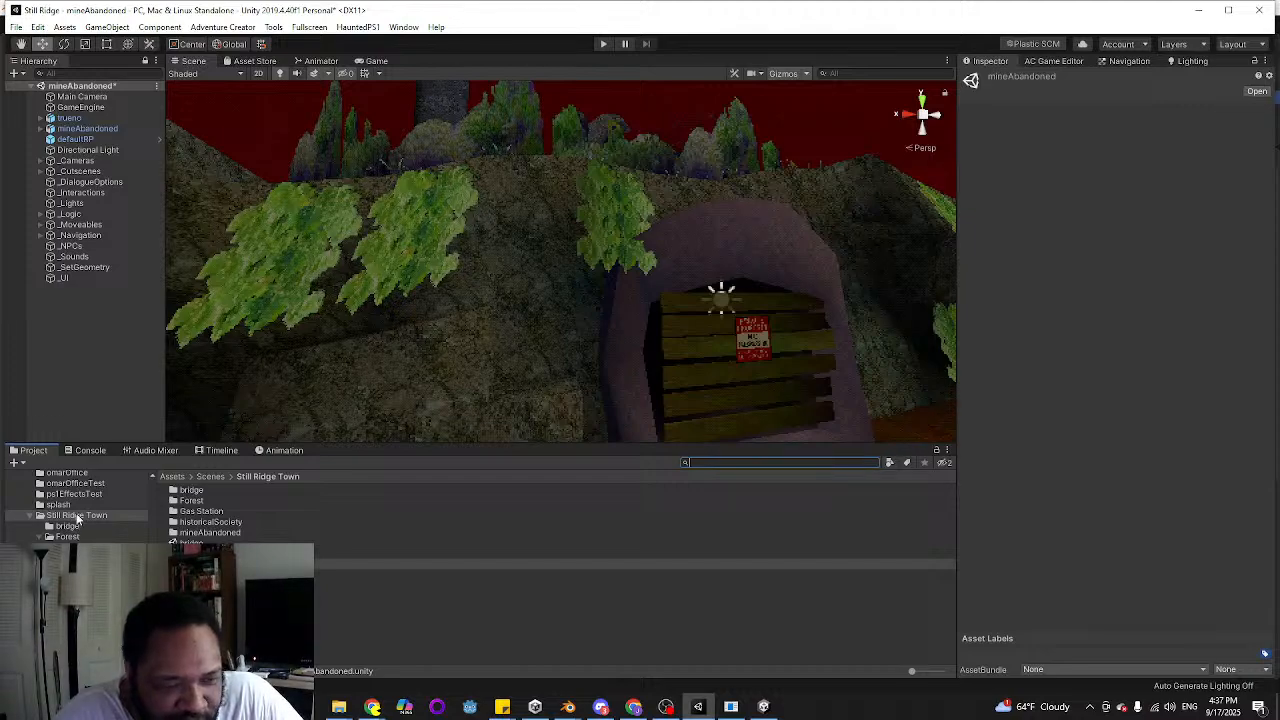
Browse the project's Scenes folder for other locations to review
{"action": "scroll", "coordinate": [78, 518], "scroll_direction": "down", "scroll_amount": 2}
{"action": "scroll", "coordinate": [80, 542], "scroll_direction": "up", "scroll_amount": 2}
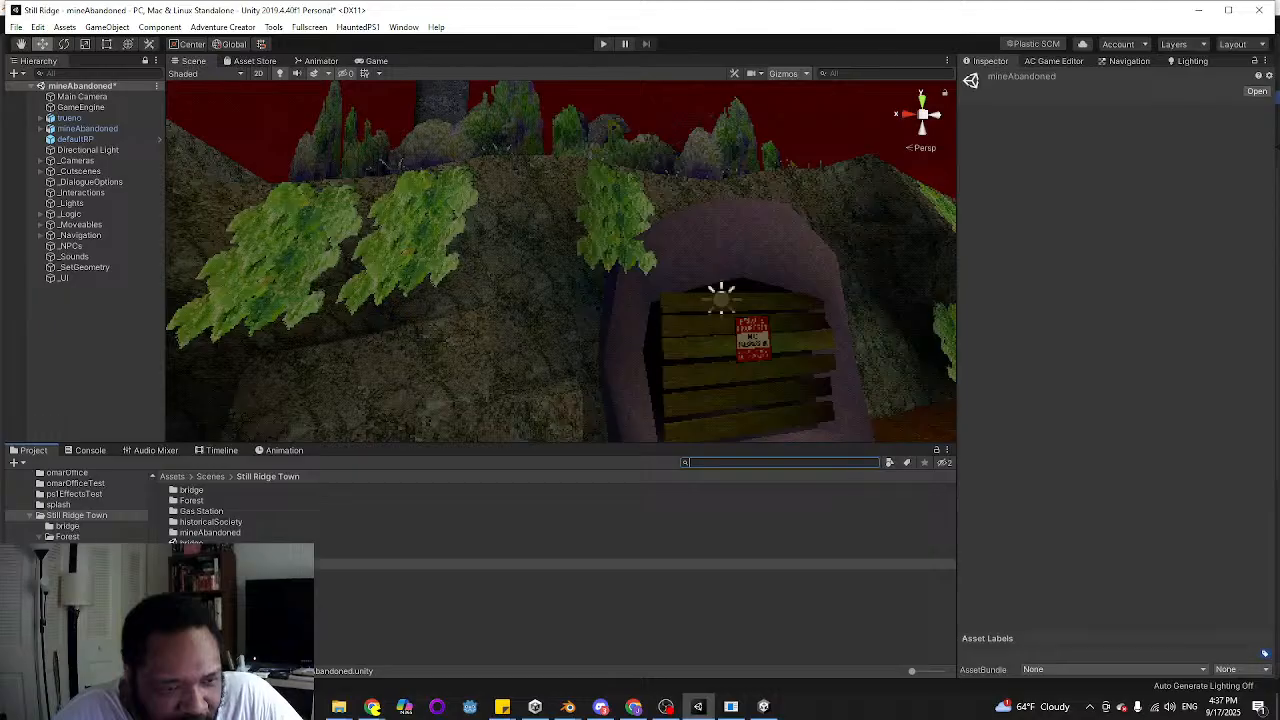
{"action": "scroll", "coordinate": [76, 541], "scroll_direction": "up", "scroll_amount": 5}
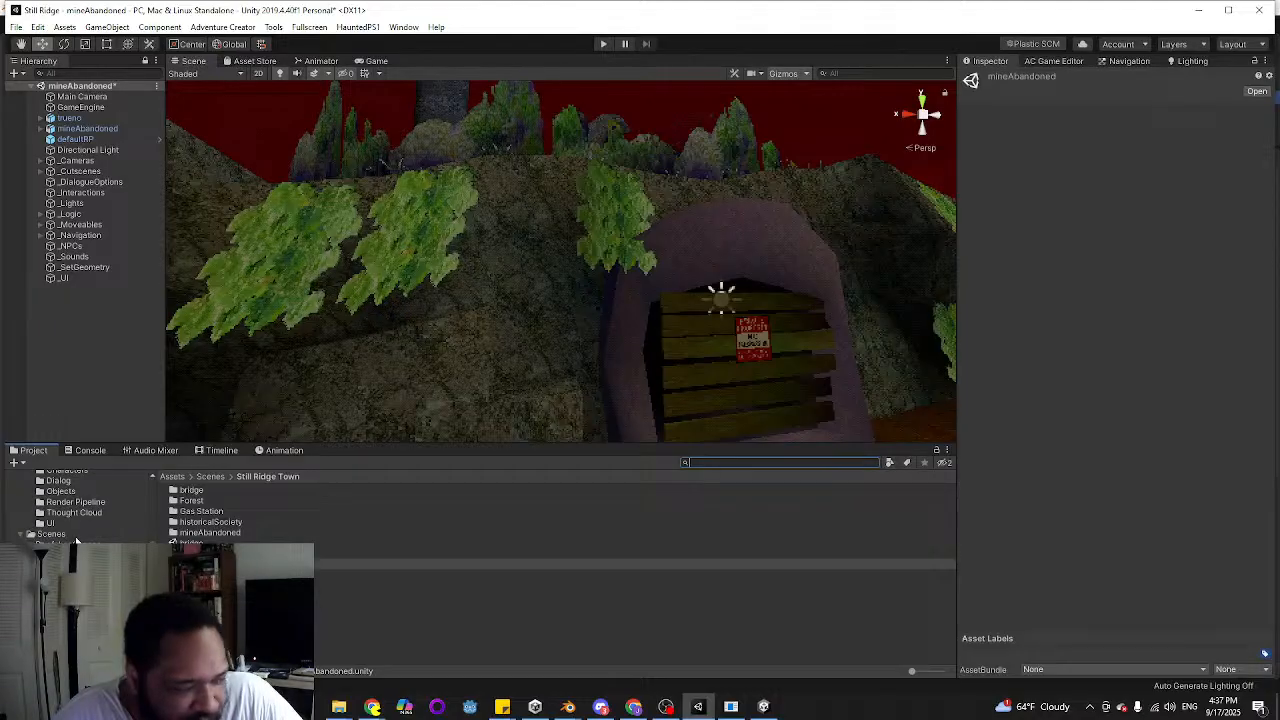
{"action": "left_click", "coordinate": [52, 534]}
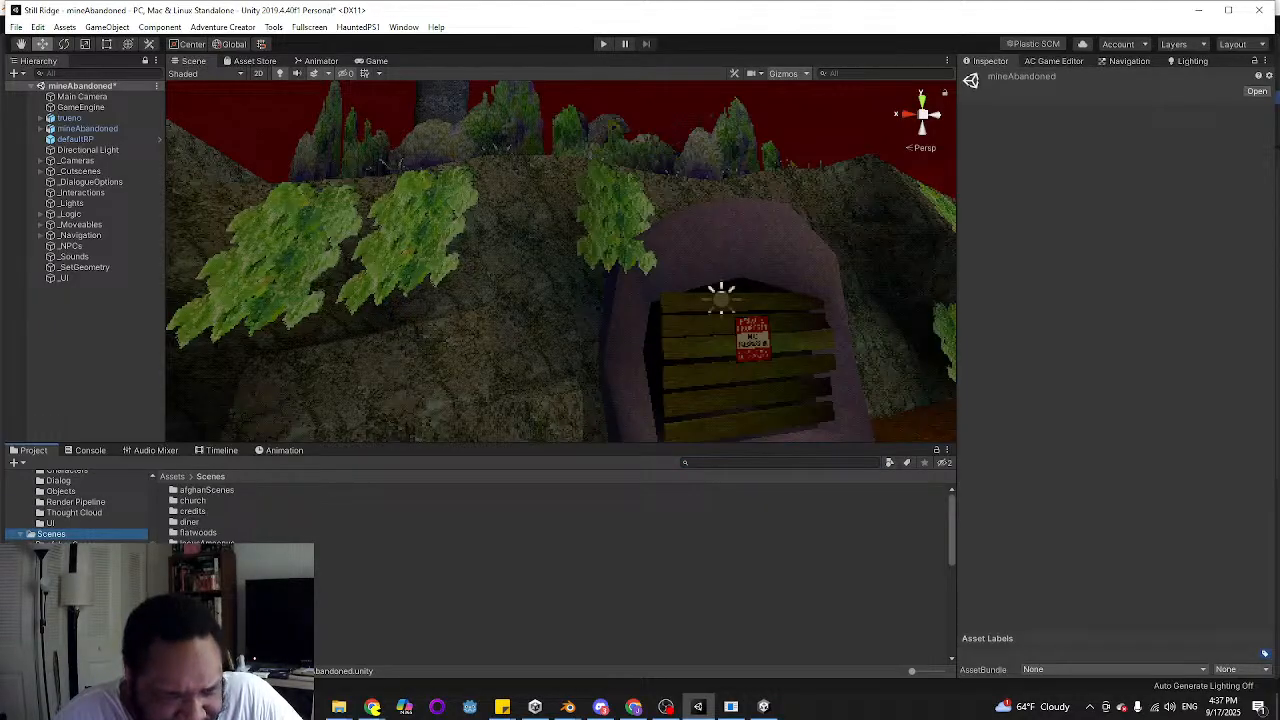
{"action": "scroll", "coordinate": [210, 510], "scroll_direction": "down", "scroll_amount": 8}
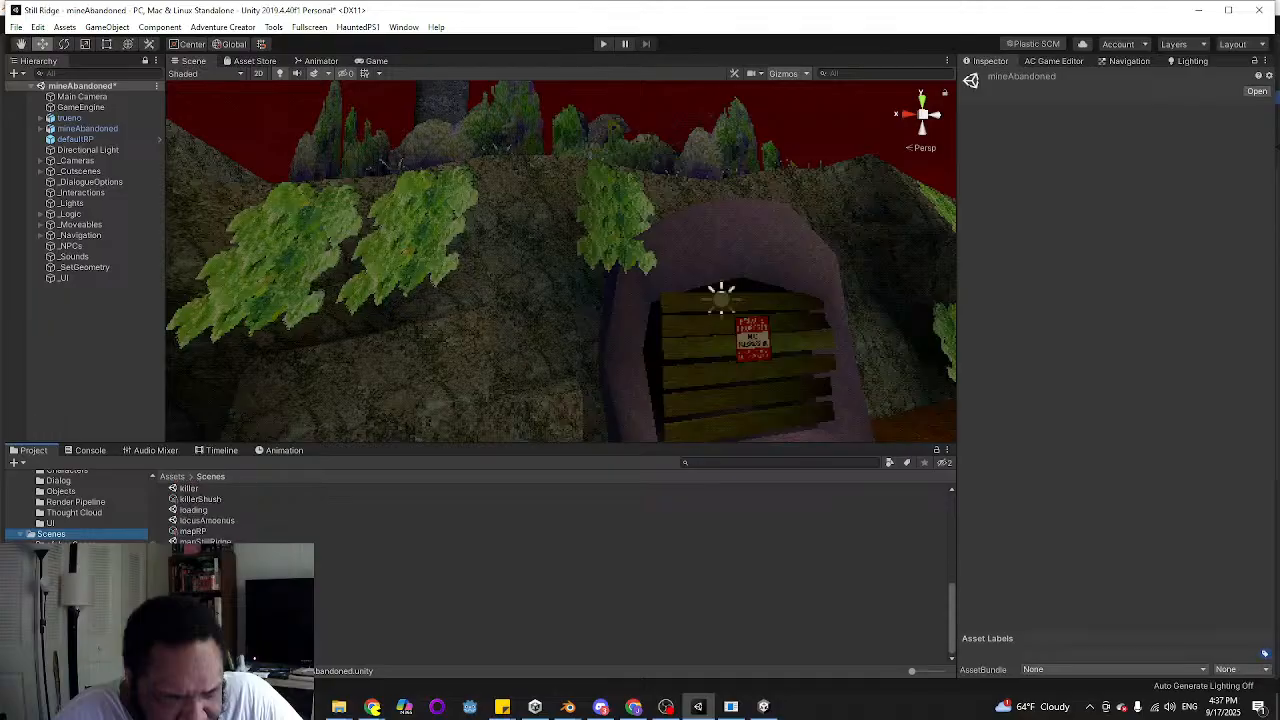
{"action": "scroll", "coordinate": [210, 510], "scroll_direction": "up", "scroll_amount": 8}
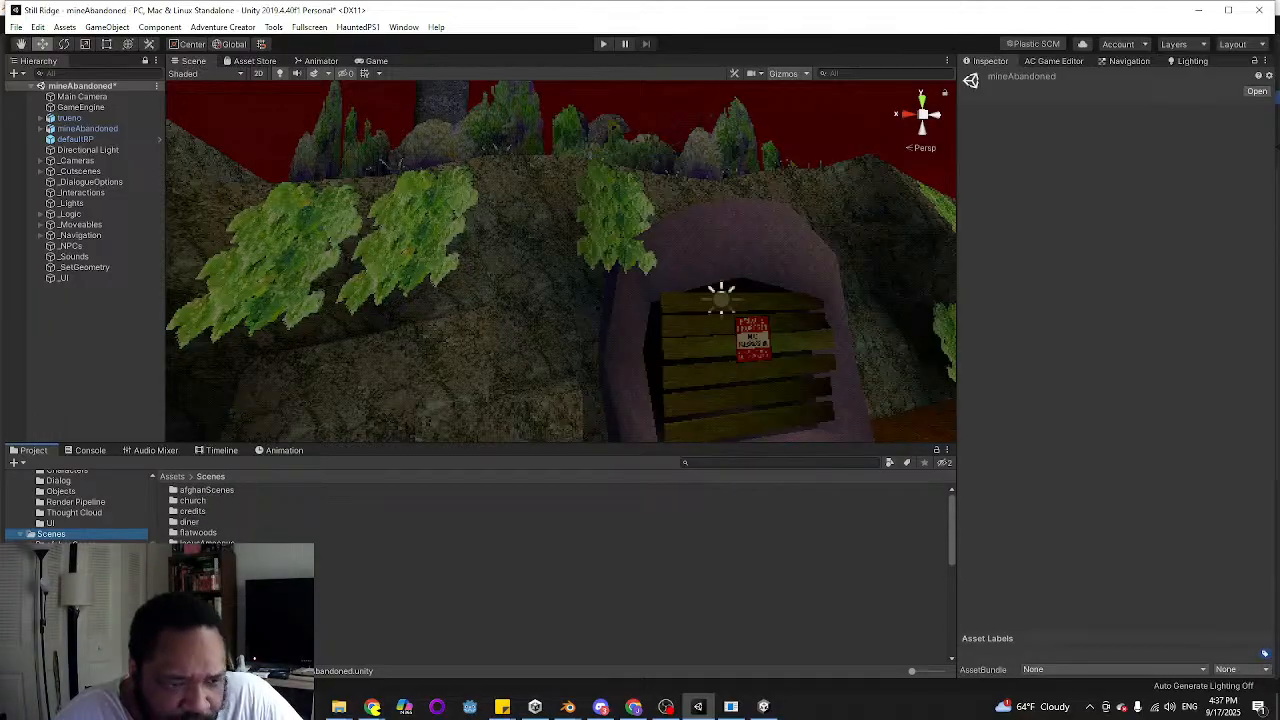
{"action": "scroll", "coordinate": [210, 510], "scroll_direction": "down", "scroll_amount": 5}
{"action": "scroll", "coordinate": [210, 510], "scroll_direction": "up", "scroll_amount": 5}
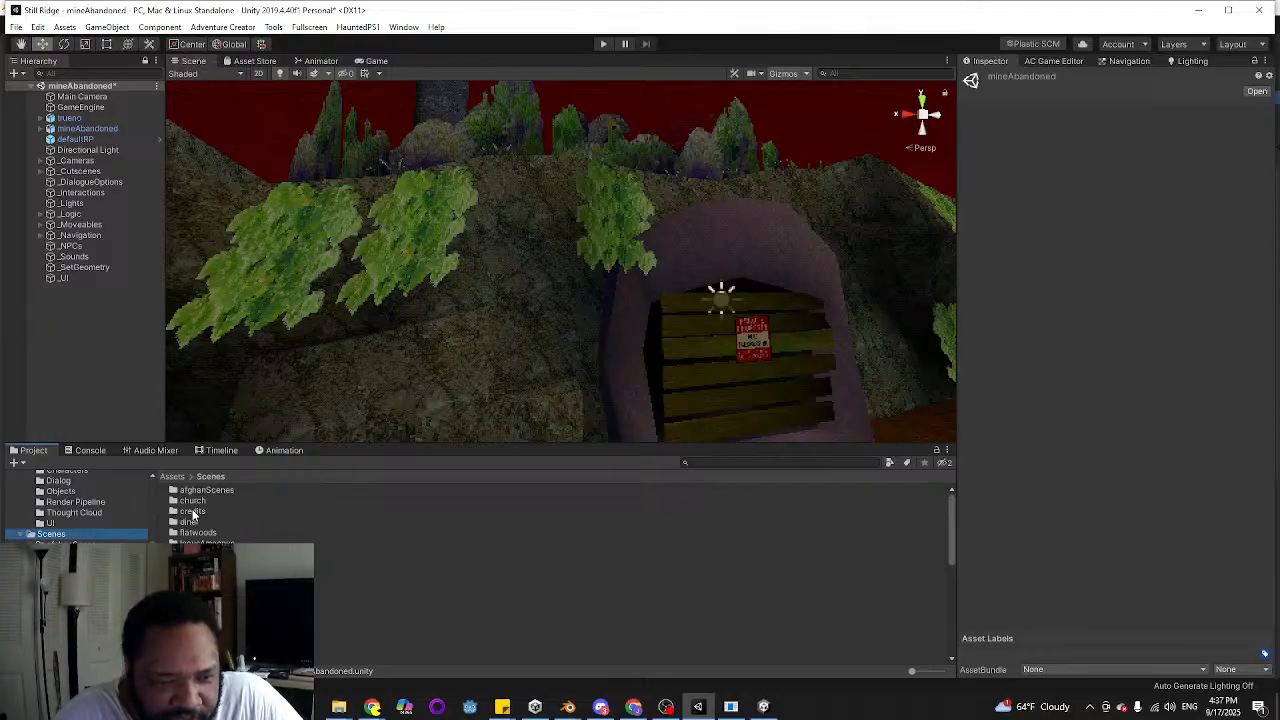
Examine the mine's rock arch, wooden boards and surrounding vegetation from several angles
{"action": "right_click_drag", "start_coordinate": [391, 352], "coordinate": [349, 374]}
{"action": "key", "text": "s"}
{"action": "key", "text": "d"}
{"action": "key", "text": "w"}
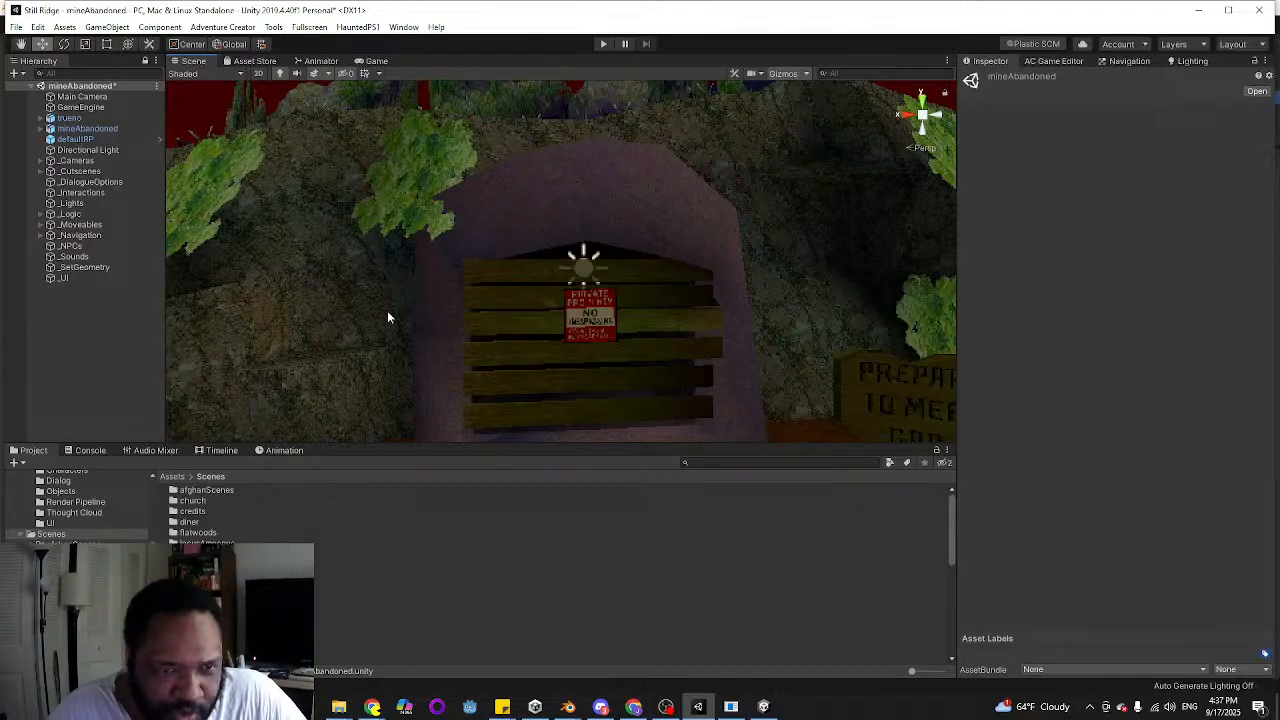
{"action": "right_click_drag", "start_coordinate": [387, 311], "coordinate": [378, 277]}
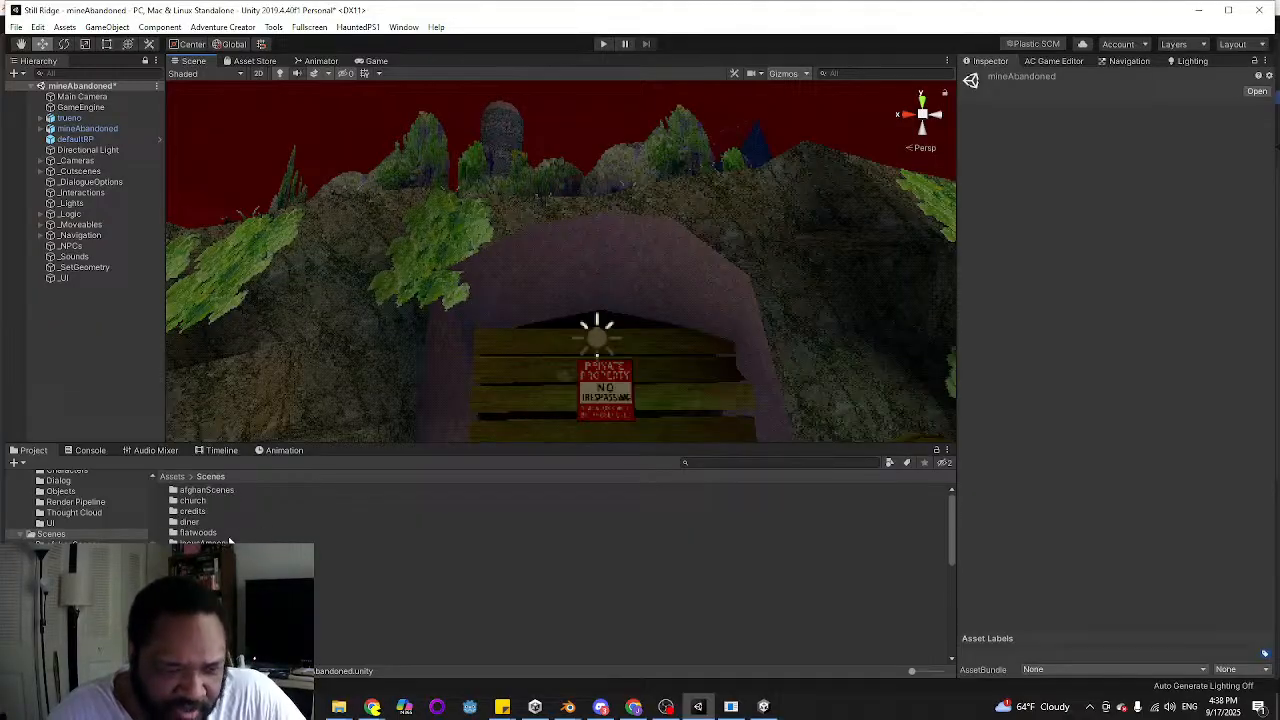
Find and open the church scene in the Scenes folder, saving the changes to mineAbandoned
{"action": "left_click", "coordinate": [210, 491]}
{"action": "left_click", "coordinate": [210, 511]}
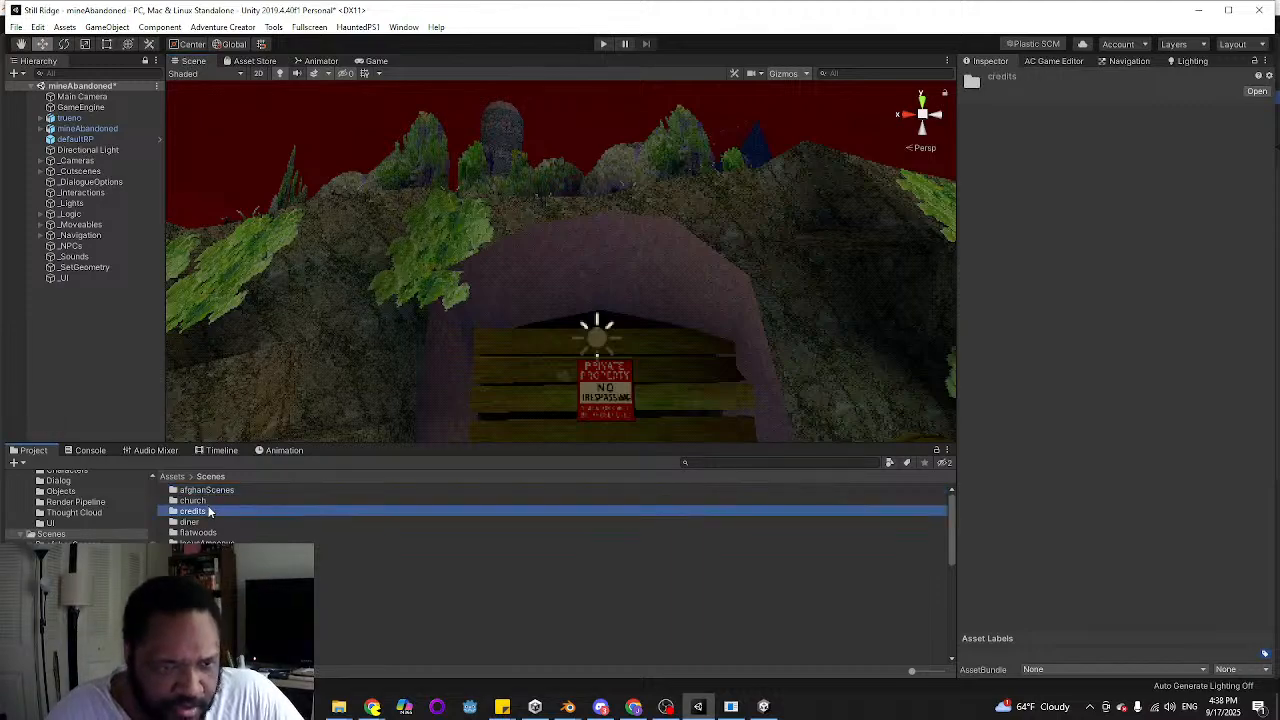
{"action": "left_click", "coordinate": [209, 501]}
{"action": "double_click", "coordinate": [209, 501]}
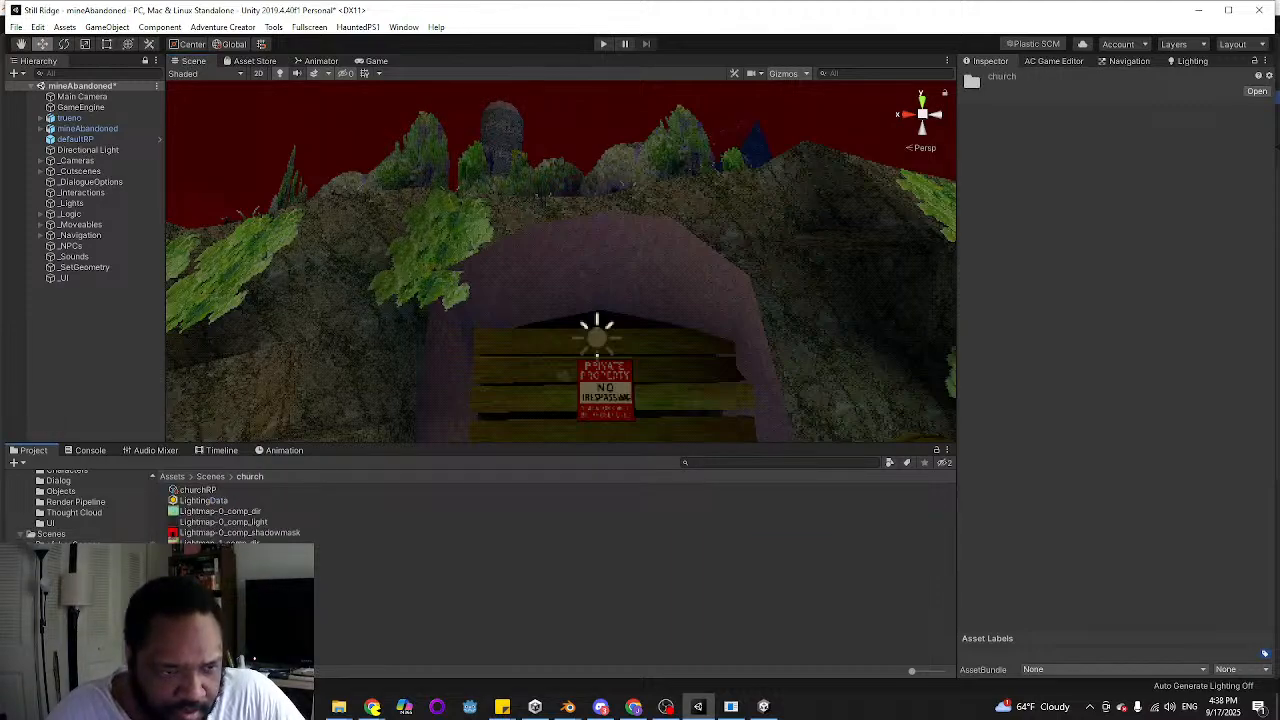
{"action": "left_click", "coordinate": [73, 534]}
{"action": "scroll", "coordinate": [240, 556], "scroll_direction": "down", "scroll_amount": 5}
{"action": "scroll", "coordinate": [240, 556], "scroll_direction": "up", "scroll_amount": 2}
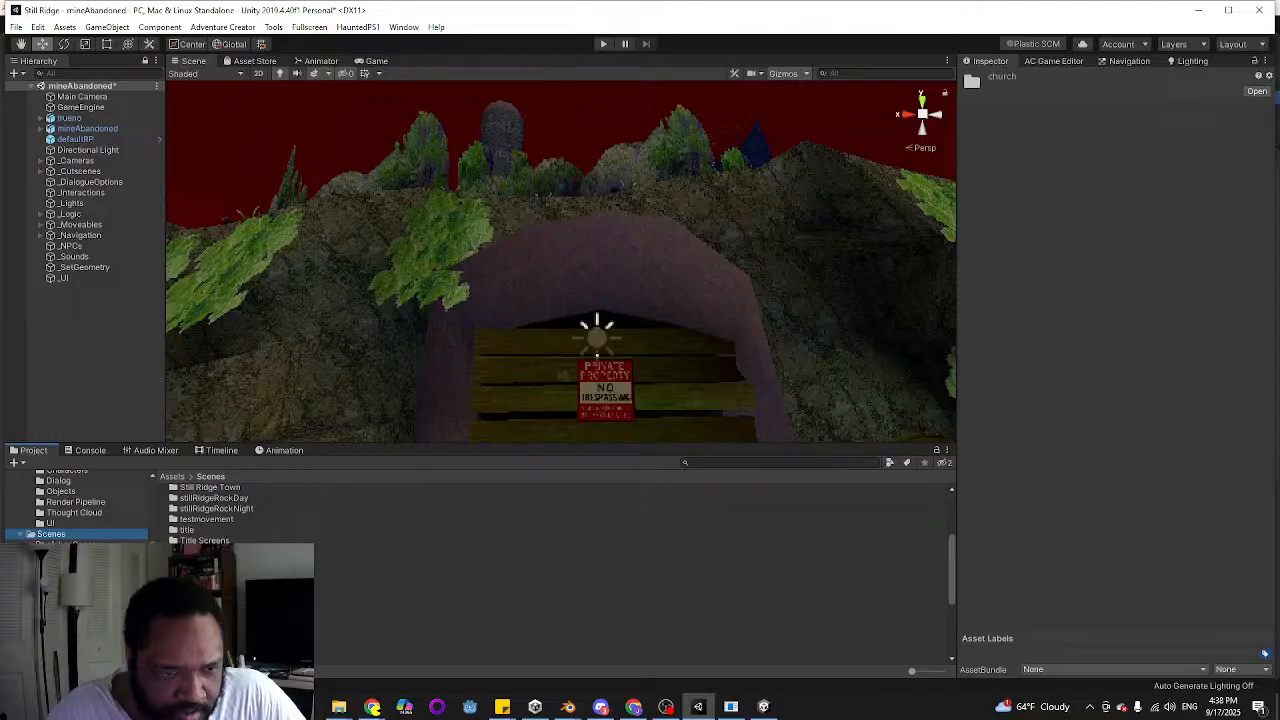
{"action": "double_click", "coordinate": [215, 582]}
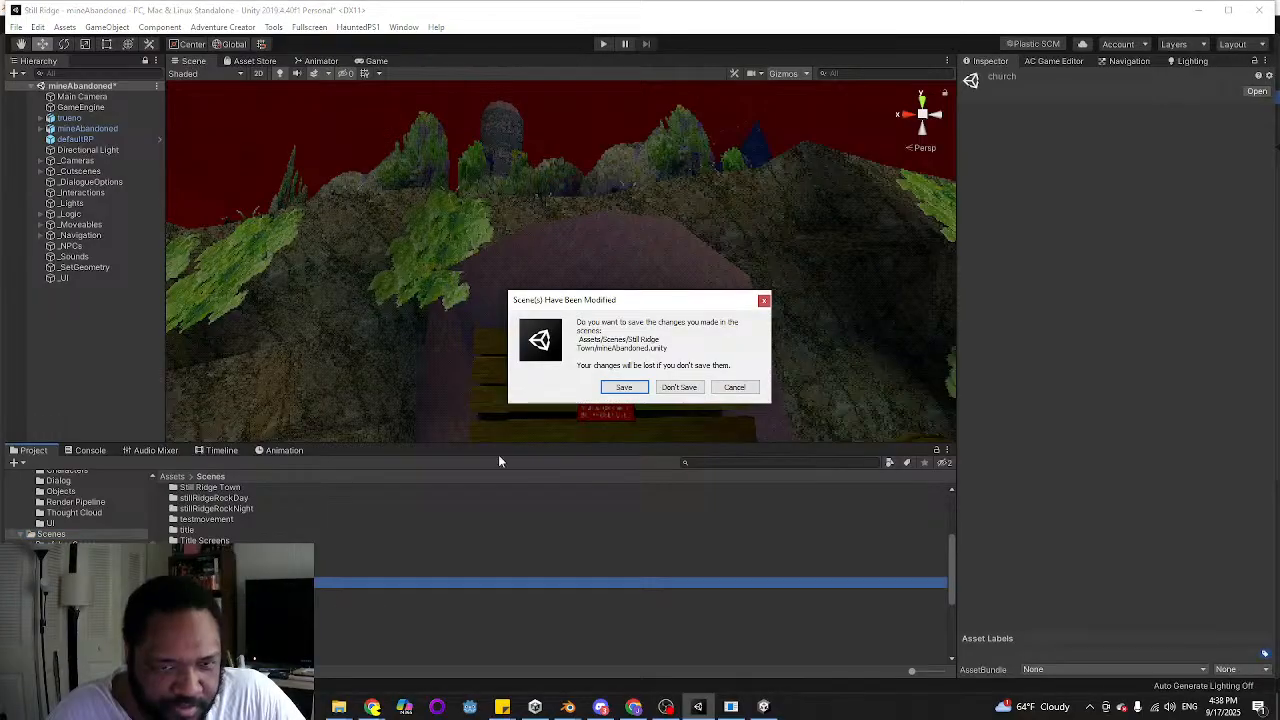
{"action": "left_click", "coordinate": [624, 388]}
Look around the church scene, and open the bridge scene to view its surroundings
{"action": "right_click_drag", "start_coordinate": [576, 346], "coordinate": [500, 340]}
{"action": "double_click", "coordinate": [215, 572]}
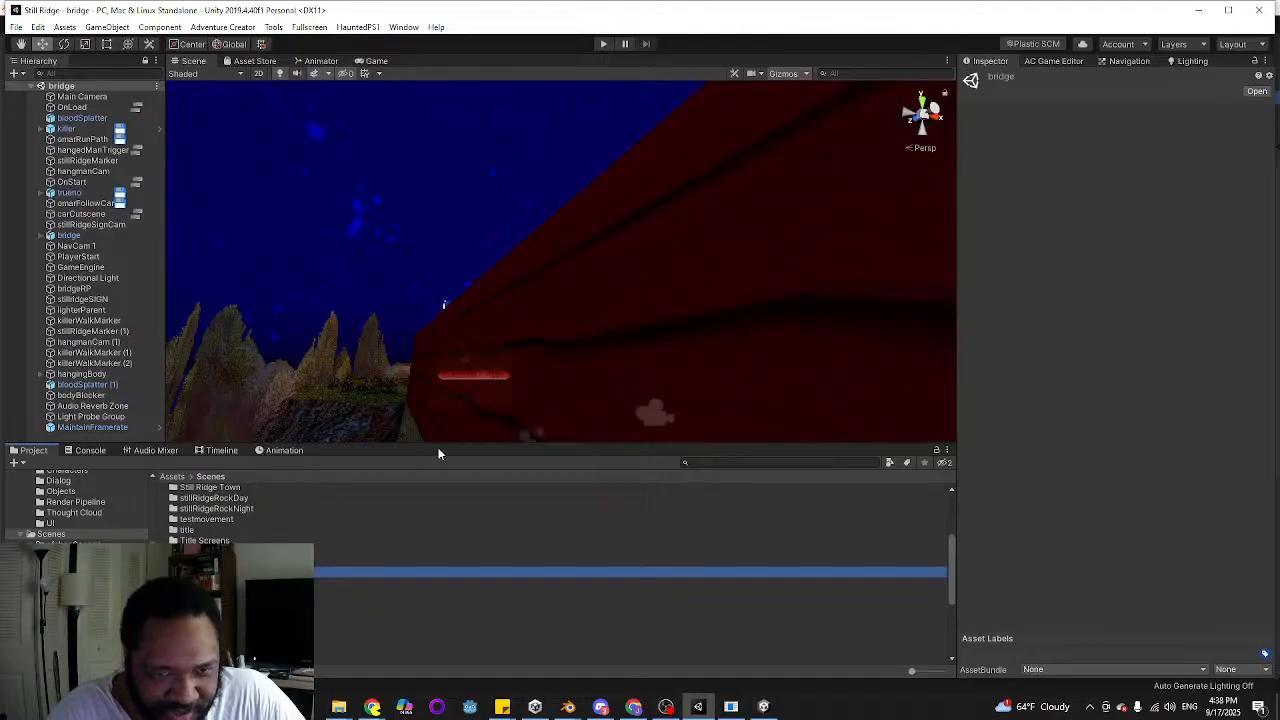
{"action": "right_click_drag", "start_coordinate": [436, 380], "coordinate": [397, 388]}
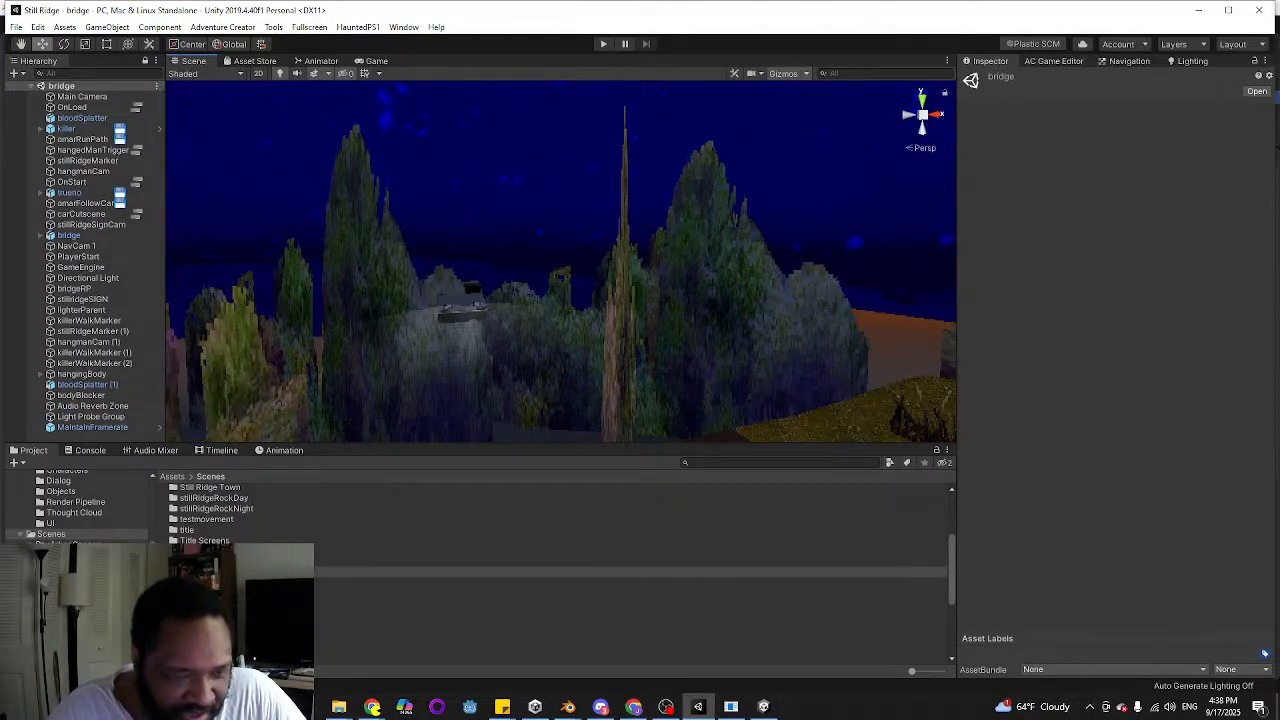
Open the diner scene and examine its counter, stools and booths from several angles
{"action": "double_click", "coordinate": [200, 593]}
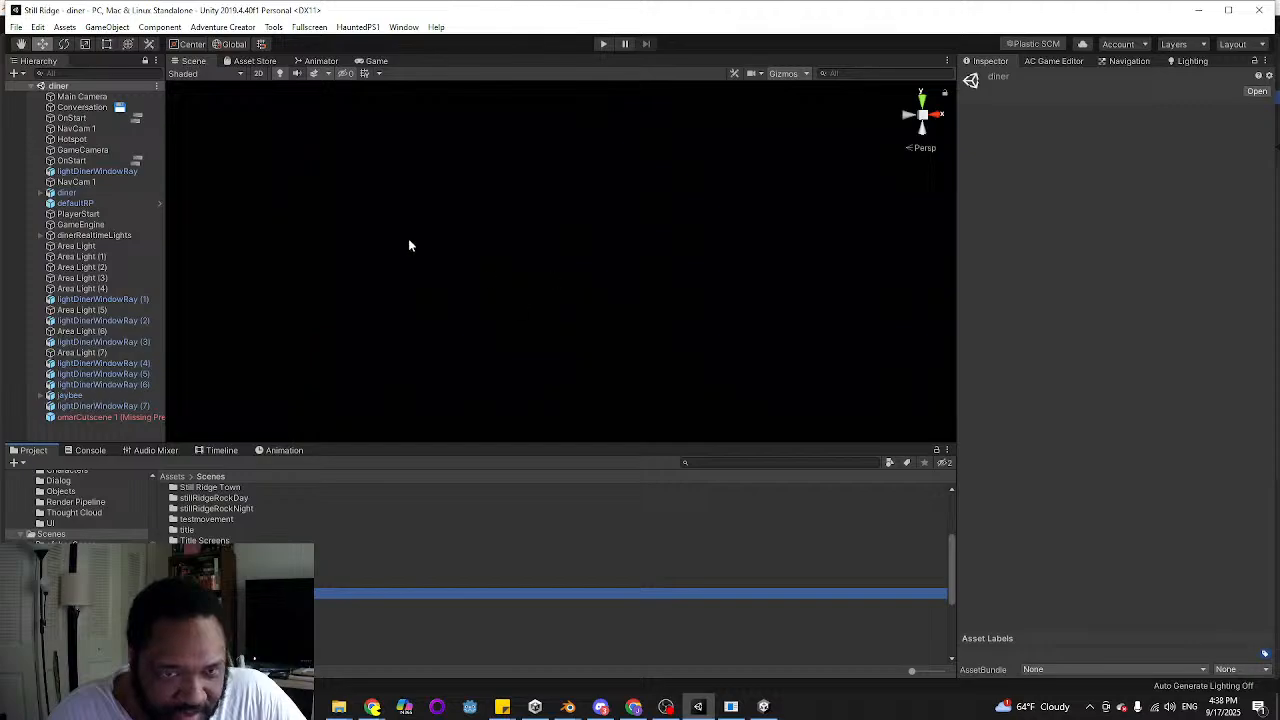
{"action": "right_click_drag", "start_coordinate": [212, 132], "coordinate": [688, 320]}
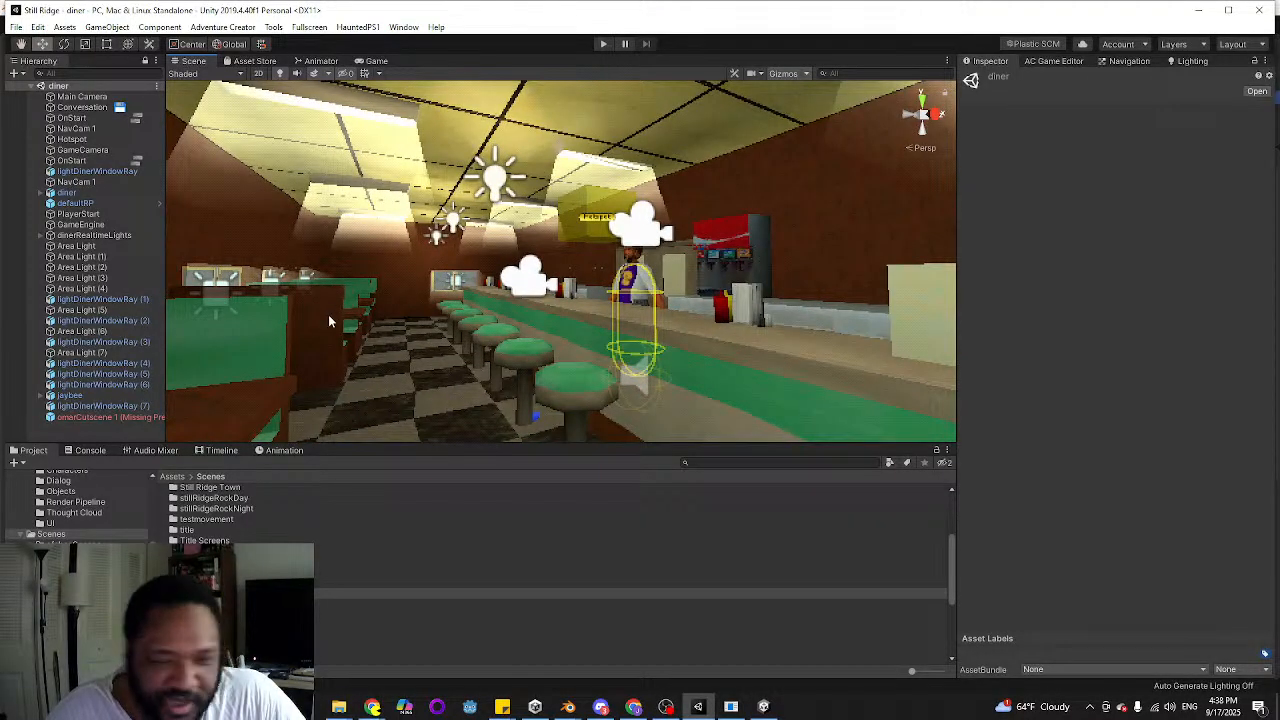
{"action": "right_click_drag", "start_coordinate": [412, 332], "coordinate": [412, 332]}
{"action": "right_click_drag", "start_coordinate": [404, 293], "coordinate": [434, 328]}
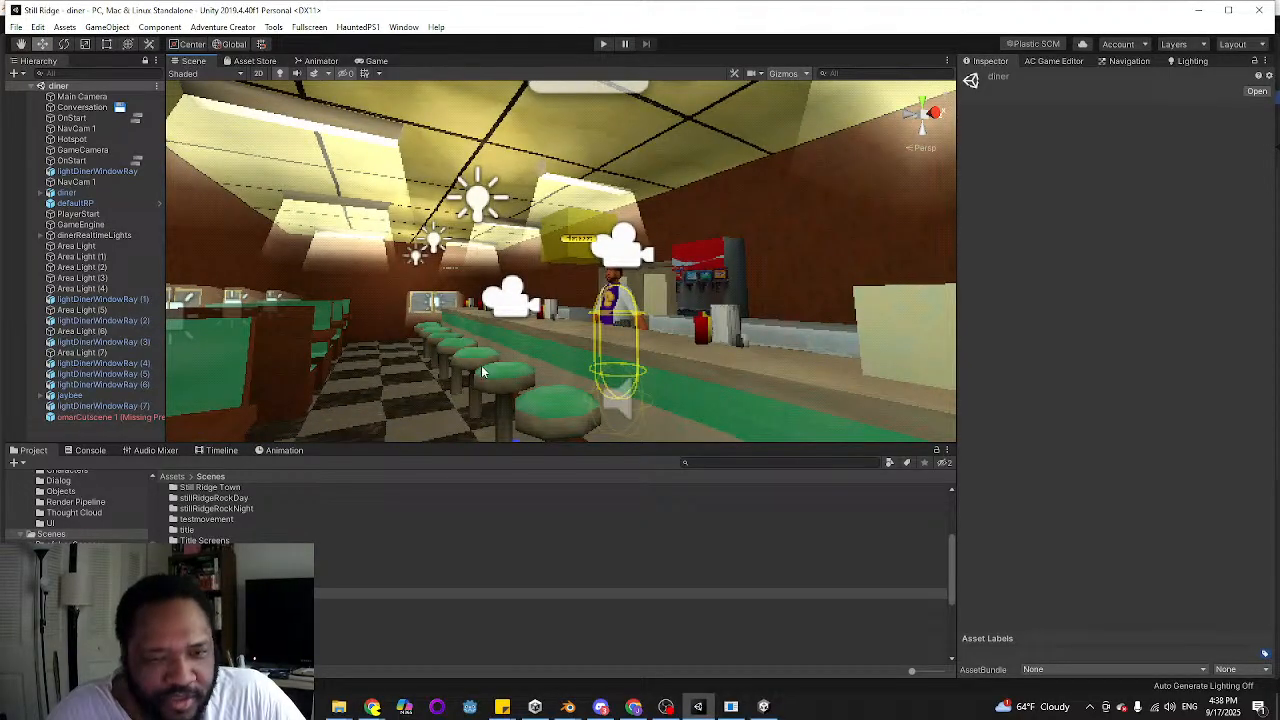
{"action": "right_click_drag", "start_coordinate": [455, 365], "coordinate": [227, 409]}
{"action": "key", "text": "s"}
{"action": "left_click_drag", "start_coordinate": [227, 408], "coordinate": [570, 395], "text": "alt"}
Open the flatwoods scene to view its forest, and open the hell scene to view the orange head model
{"action": "scroll", "coordinate": [552, 572], "scroll_direction": "down", "scroll_amount": 2}
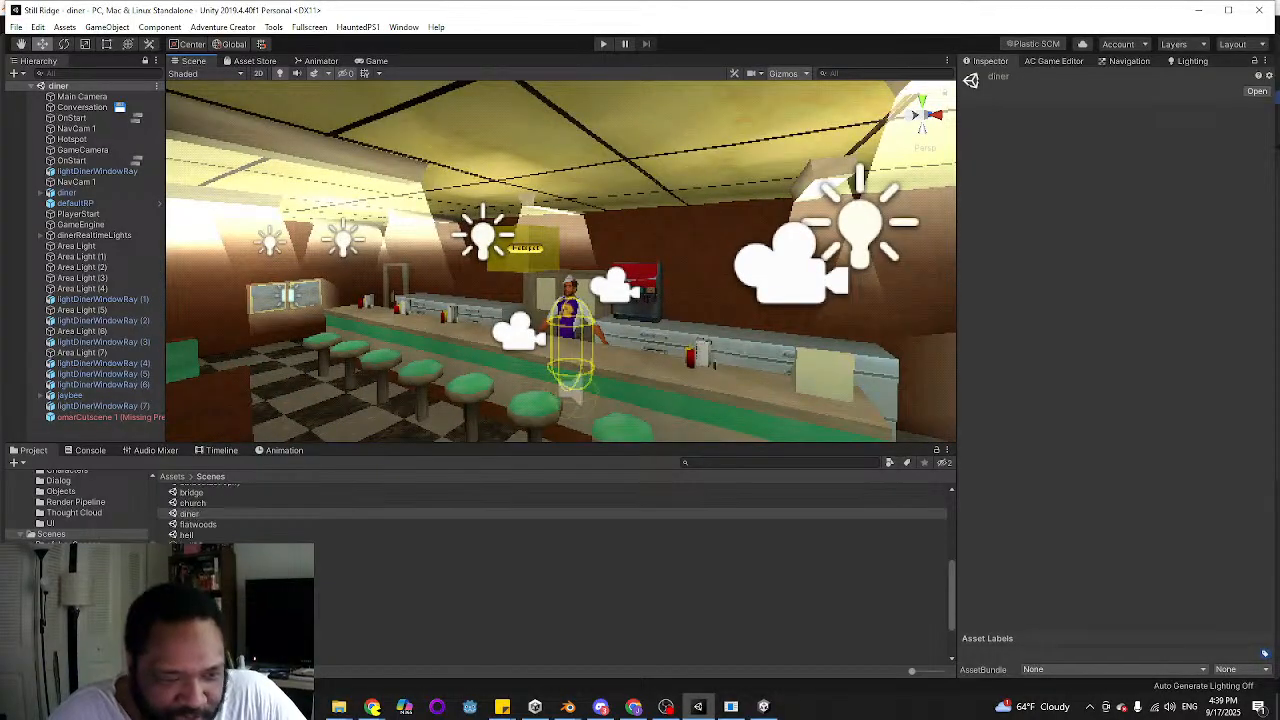
{"action": "double_click", "coordinate": [197, 525]}
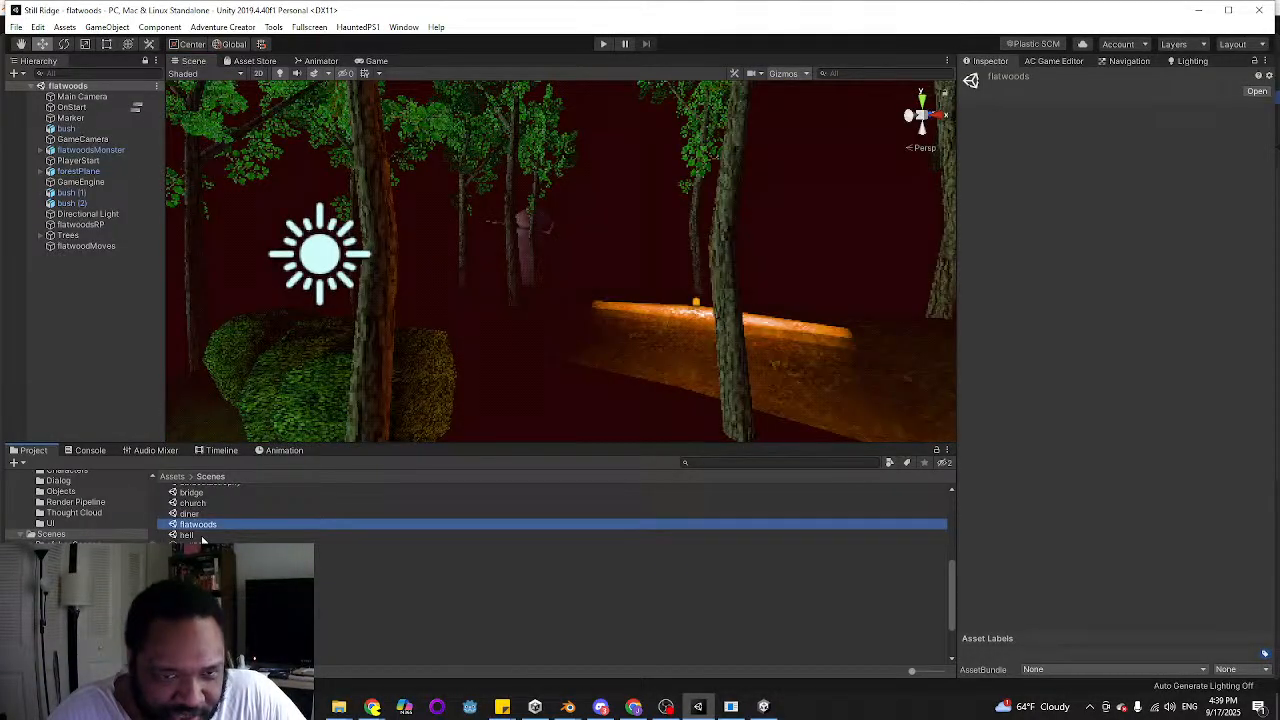
{"action": "left_click_drag", "start_coordinate": [517, 334], "coordinate": [429, 346], "text": "alt"}
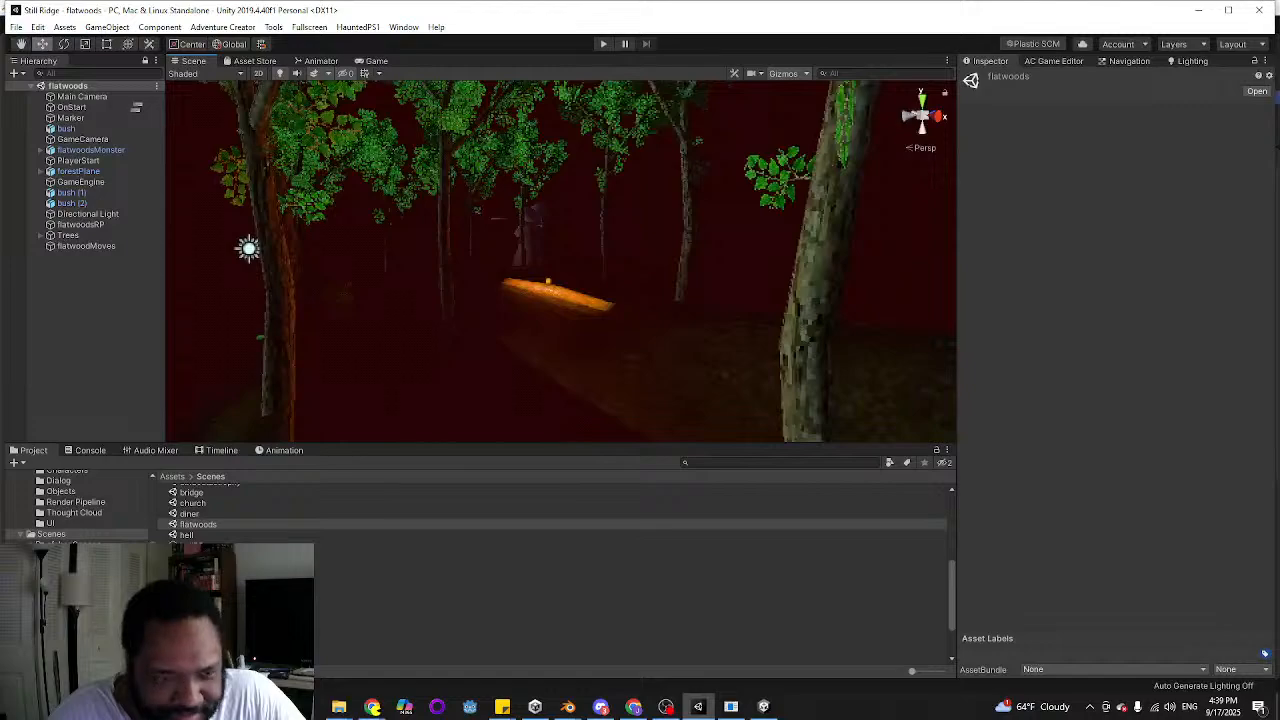
{"action": "double_click", "coordinate": [187, 535]}
{"action": "left_click_drag", "start_coordinate": [331, 369], "coordinate": [758, 338], "text": "alt"}
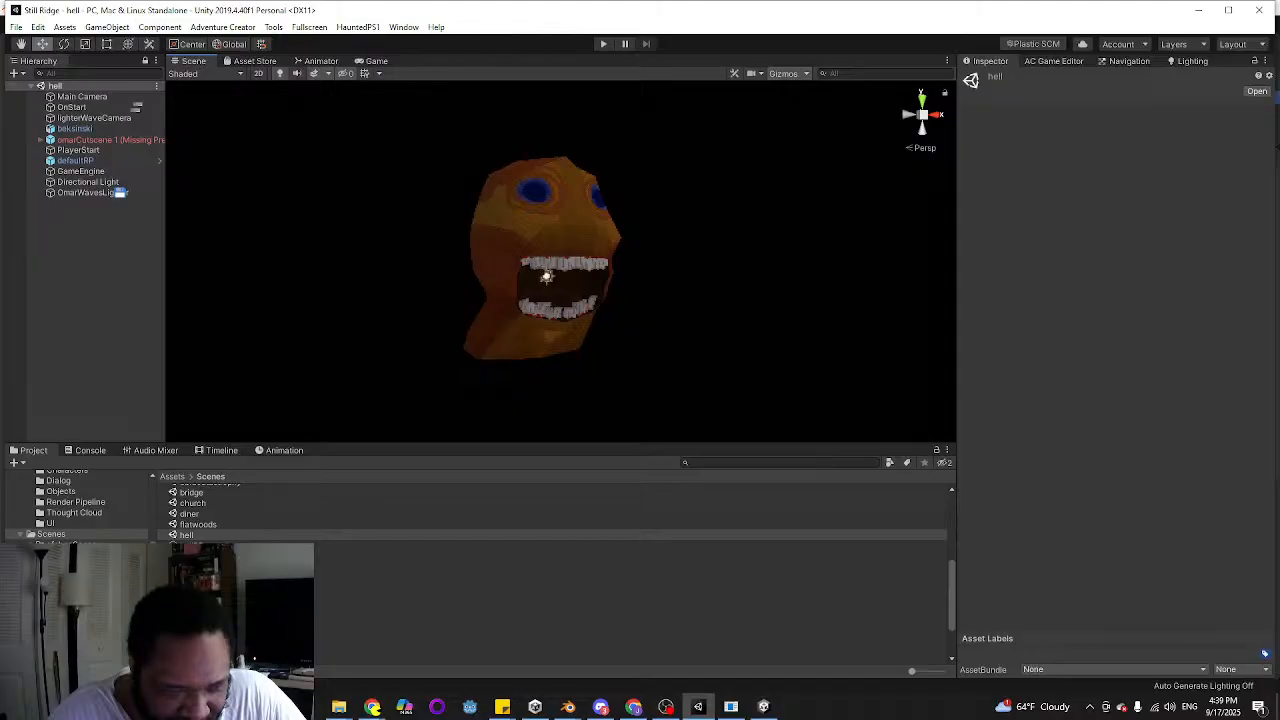
Open the bridge scene from the Still Ridge Town folder and look along its river
{"action": "scroll", "coordinate": [550, 512], "scroll_direction": "down", "scroll_amount": 2}
{"action": "scroll", "coordinate": [550, 512], "scroll_direction": "down", "scroll_amount": 1}
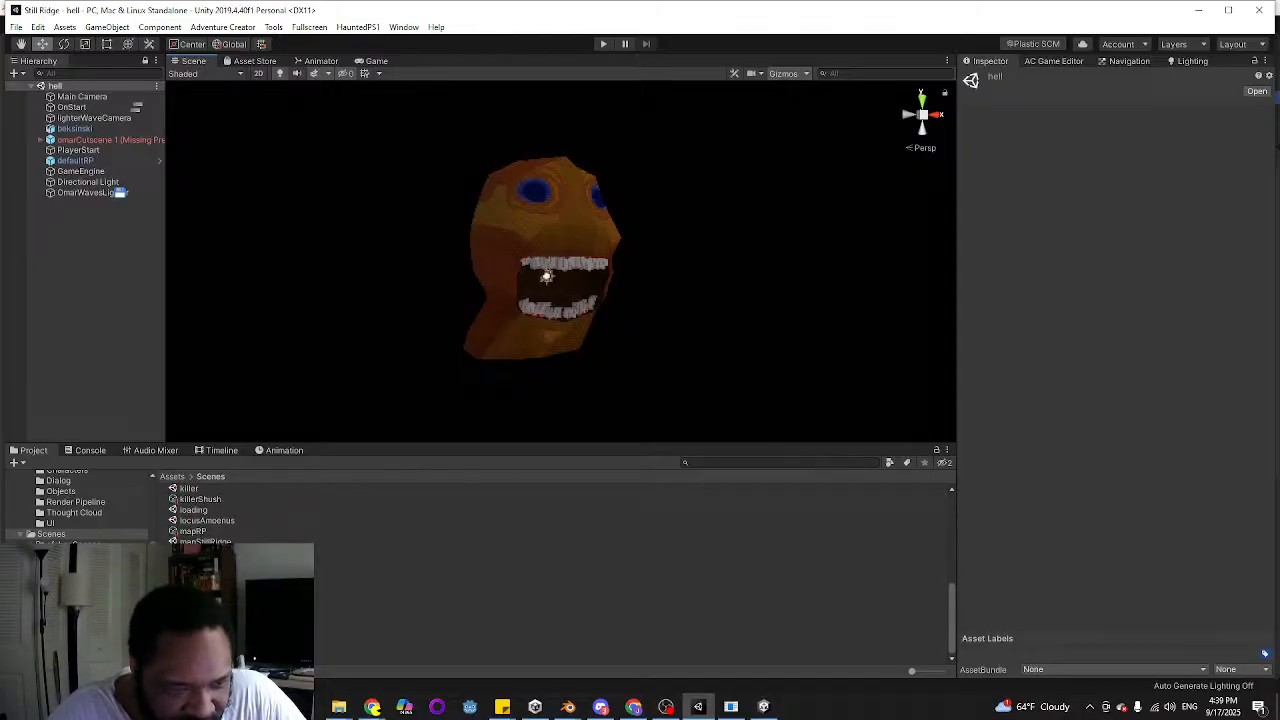
{"action": "scroll", "coordinate": [77, 506], "scroll_direction": "down", "scroll_amount": 2}
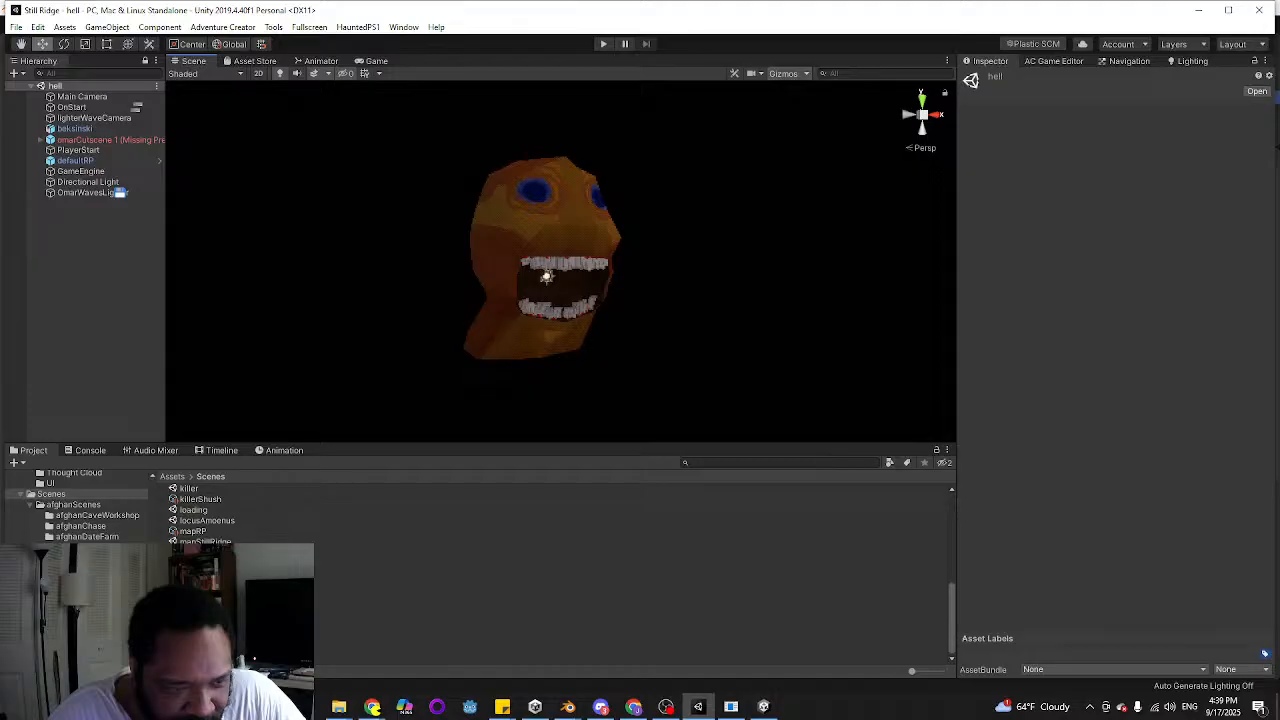
{"action": "scroll", "coordinate": [77, 506], "scroll_direction": "down", "scroll_amount": 4}
{"action": "left_click", "coordinate": [80, 585]}
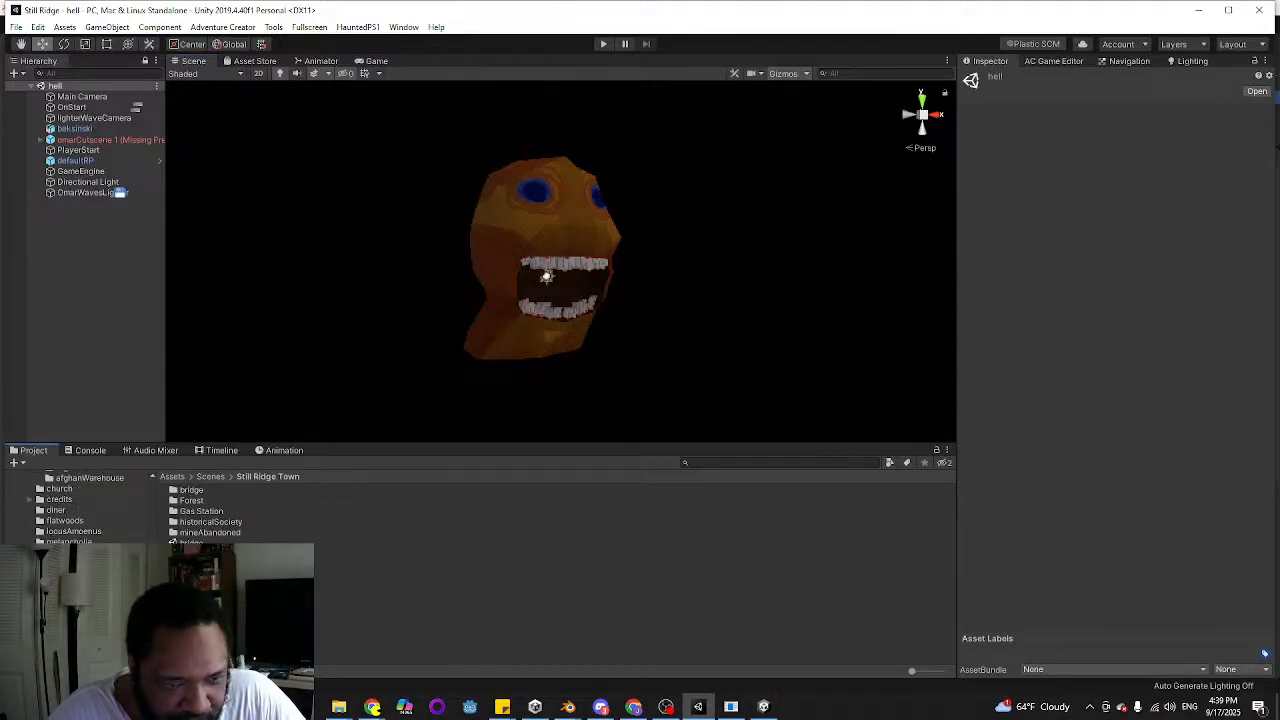
{"action": "double_click", "coordinate": [191, 543]}
{"action": "right_click_drag", "start_coordinate": [724, 335], "coordinate": [558, 343]}
{"action": "key", "text": "w"}
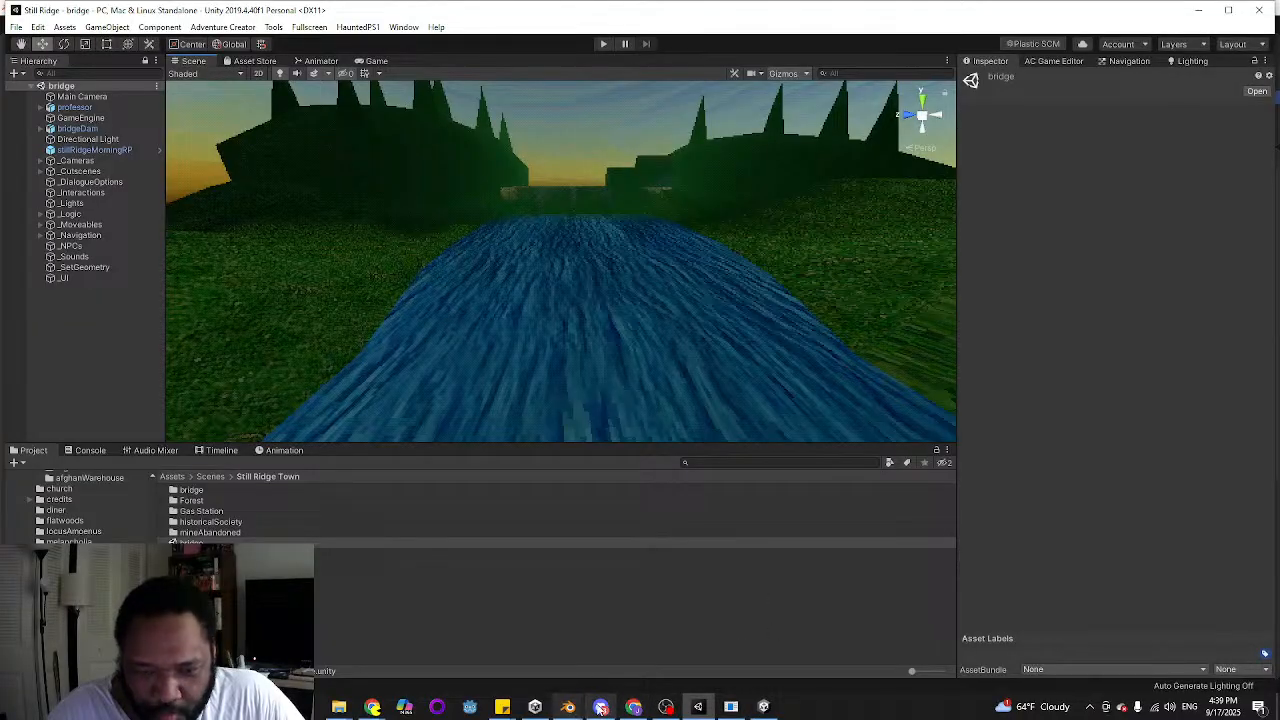
Go back to the main Scenes folder in the project and save the bridge scene
{"action": "left_click", "coordinate": [602, 708]}
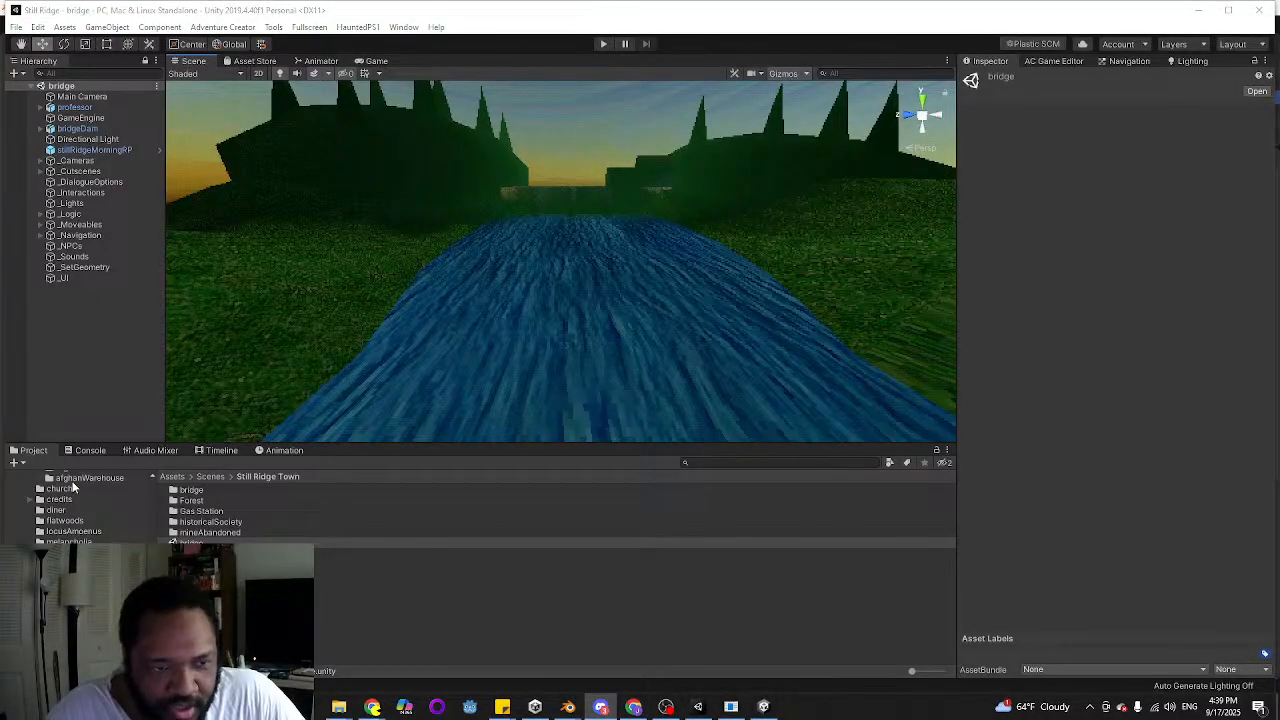
{"action": "scroll", "coordinate": [72, 481], "scroll_direction": "up", "scroll_amount": 3}
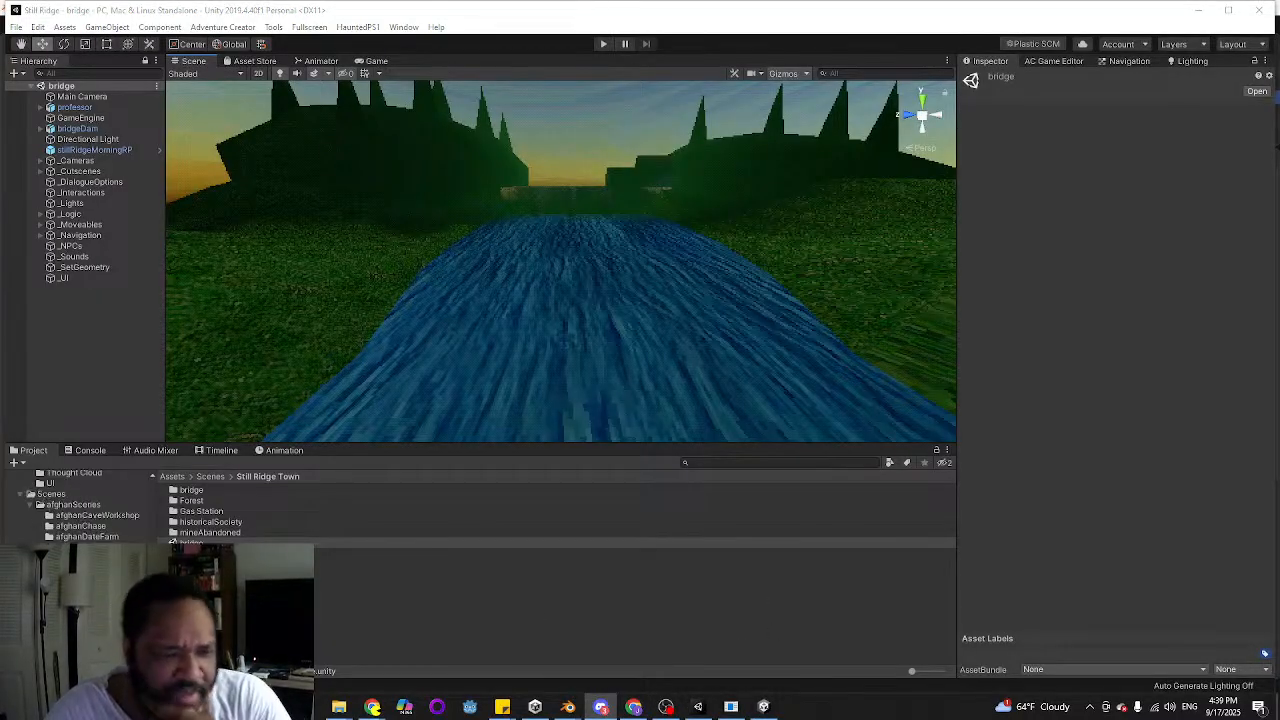
{"action": "left_click", "coordinate": [51, 494]}
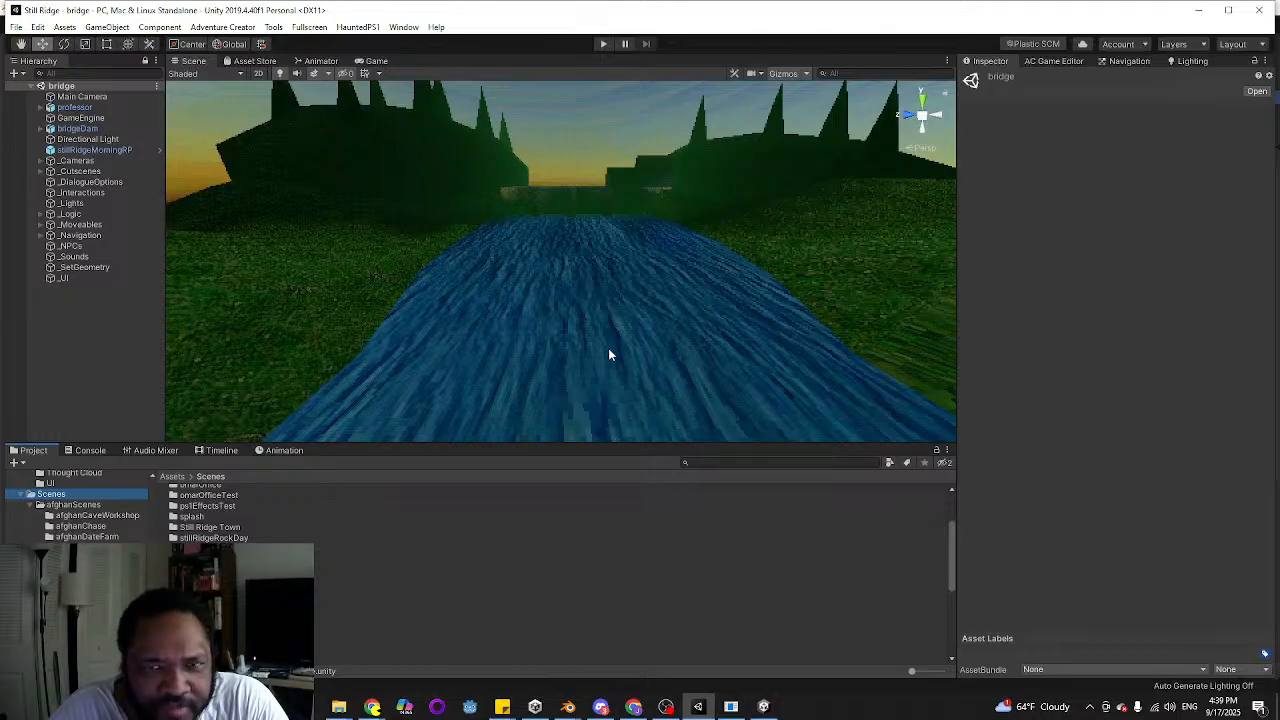
{"action": "left_click", "coordinate": [16, 27]}
{"action": "left_click", "coordinate": [38, 76]}
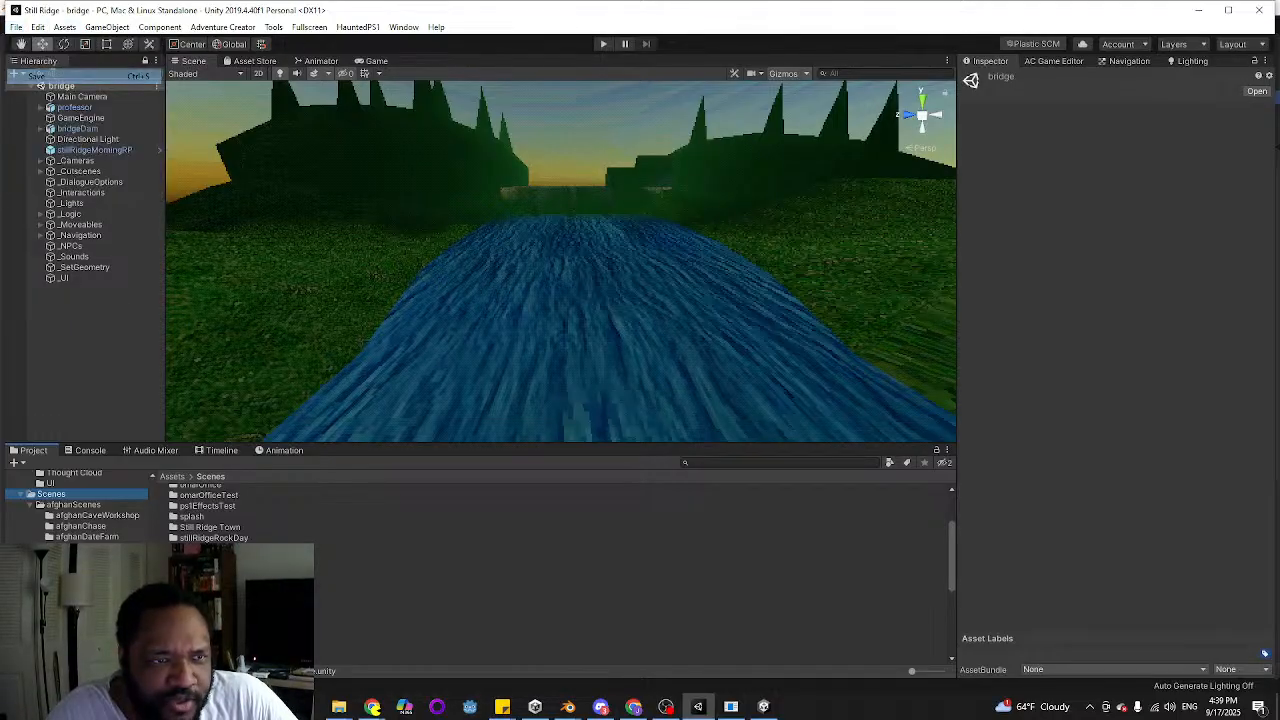
Switch to the Smash the Estate project in the other Unity editor and look around its testing scene
{"action": "left_click", "coordinate": [160, 707]}
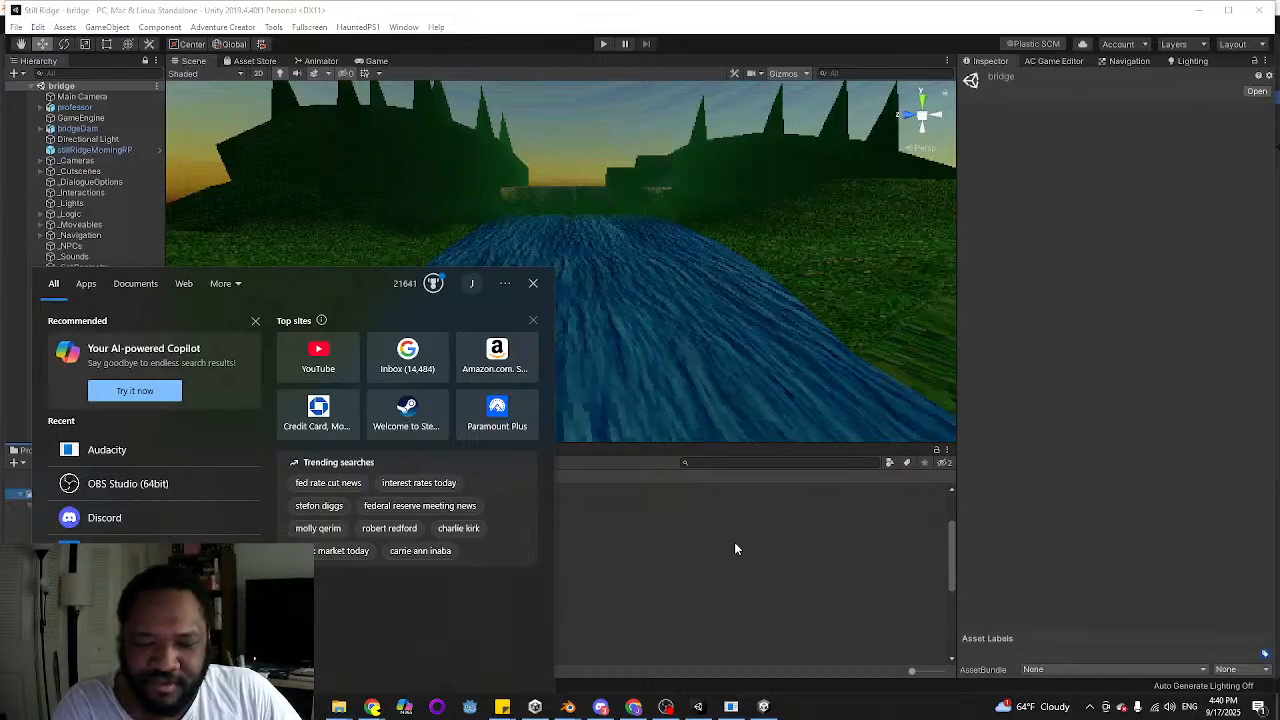
{"action": "left_click", "coordinate": [763, 707]}
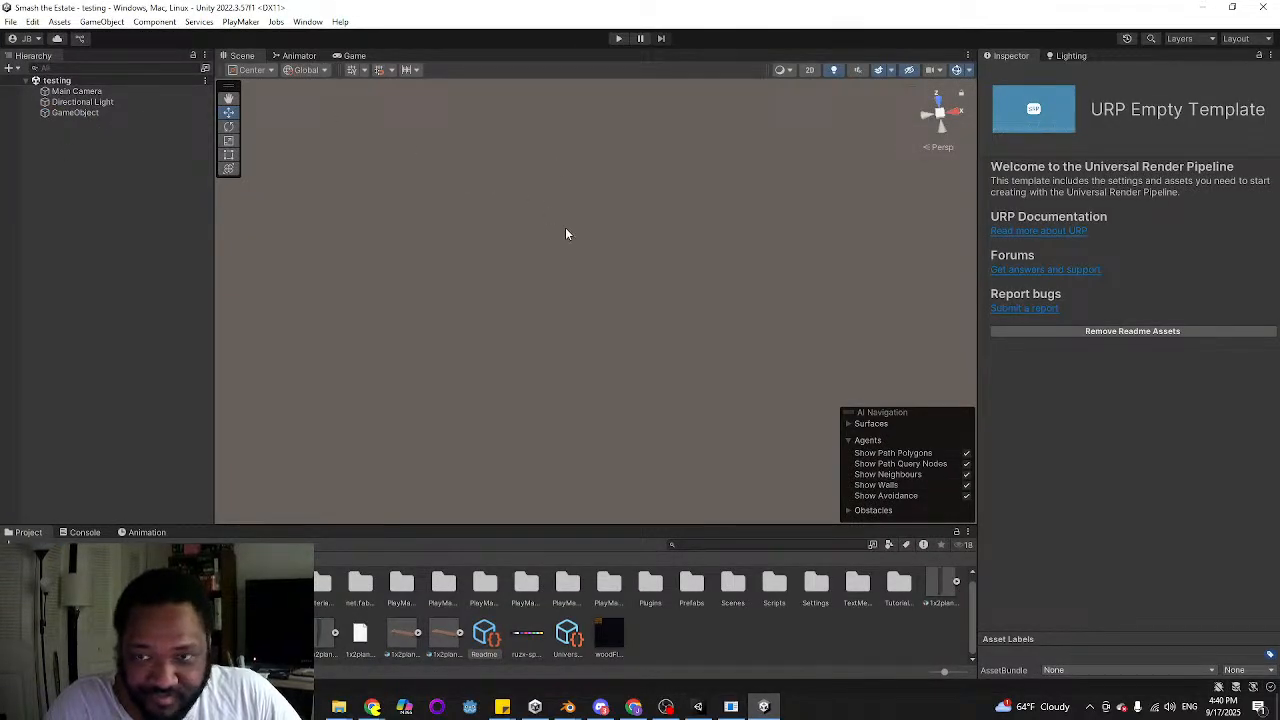
{"action": "right_click_drag", "start_coordinate": [595, 324], "coordinate": [437, 268]}
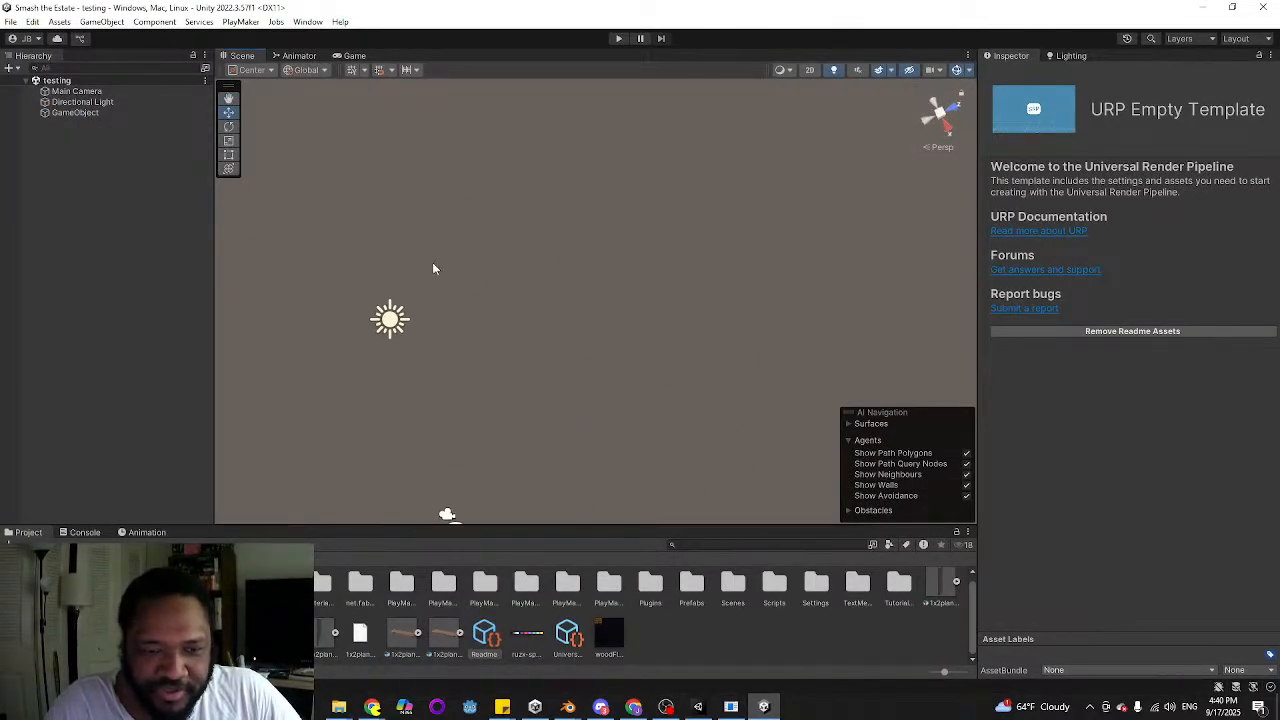
Play the testing scene, check the console output and the scene view, and stop the run
{"action": "left_click", "coordinate": [616, 41]}
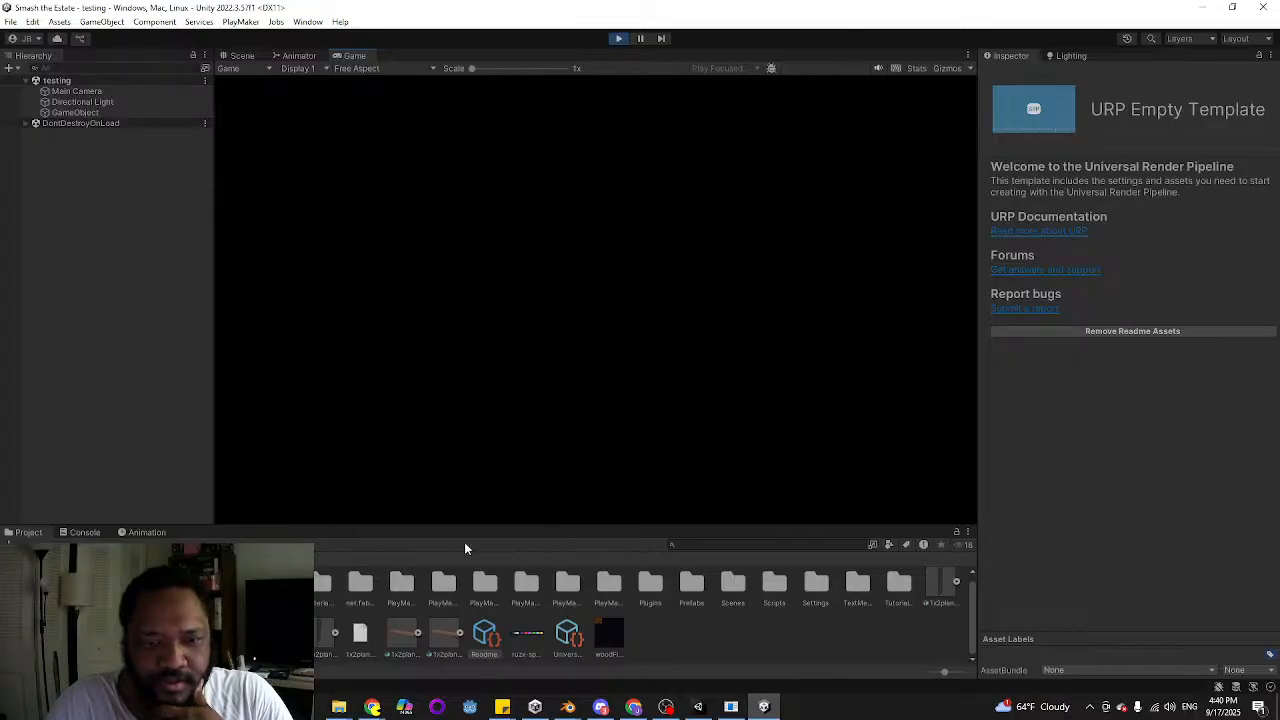
{"action": "left_click", "coordinate": [86, 533]}
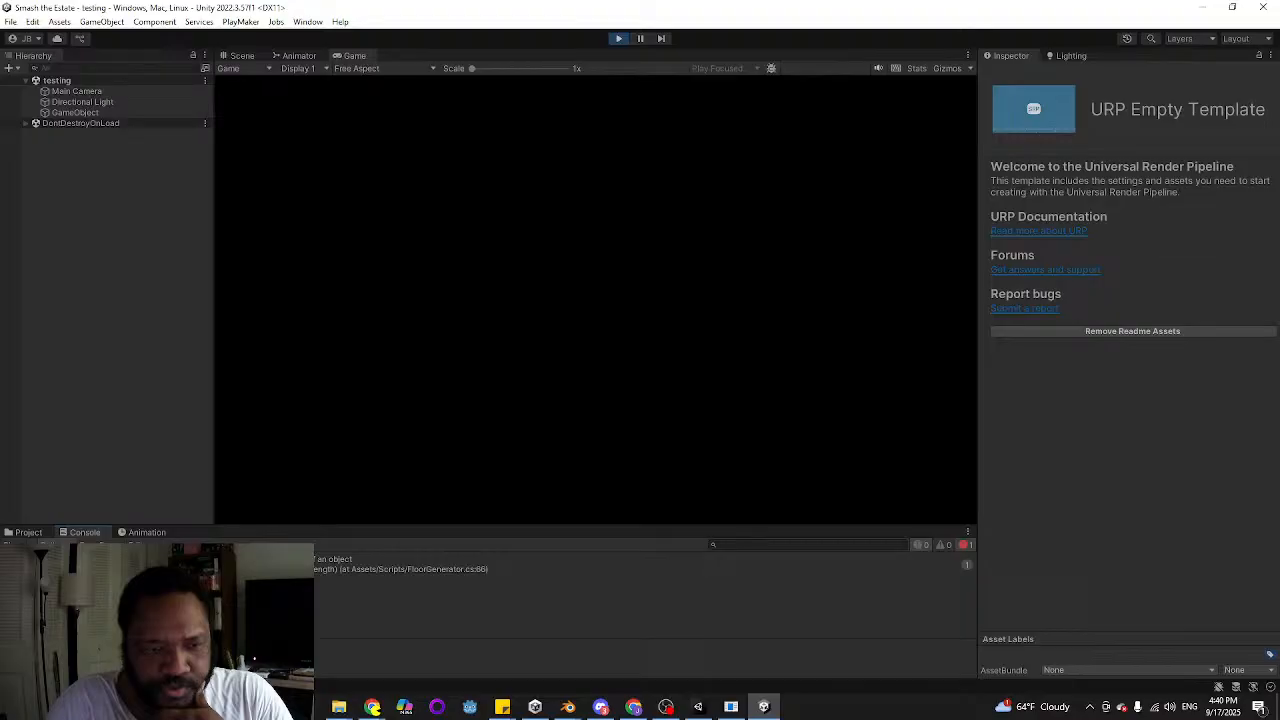
{"action": "left_click", "coordinate": [231, 58]}
{"action": "right_click_drag", "start_coordinate": [645, 252], "coordinate": [712, 300]}
{"action": "left_click", "coordinate": [619, 39]}
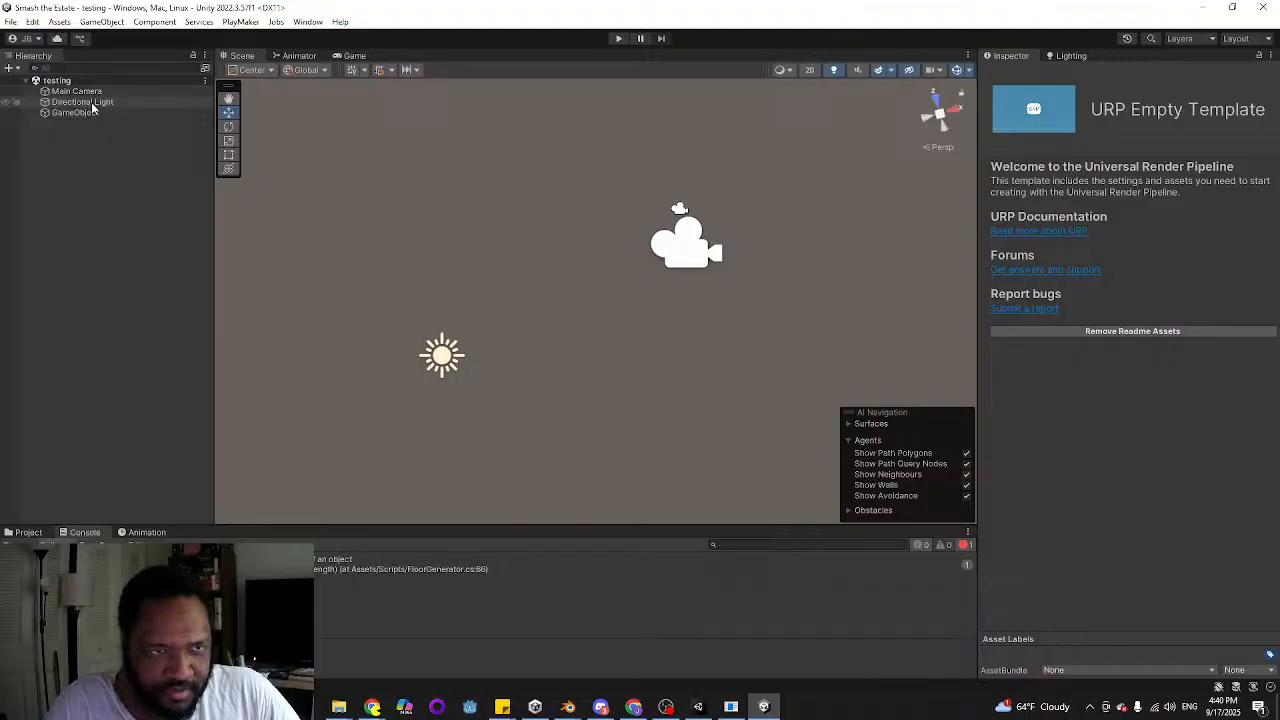
Select GameObject and review its Boundary Placer, Map Builder, Floor Tile Placer and Place Walls settings
{"action": "left_click", "coordinate": [75, 112]}
{"action": "scroll", "coordinate": [1160, 290], "scroll_direction": "down", "scroll_amount": 3}
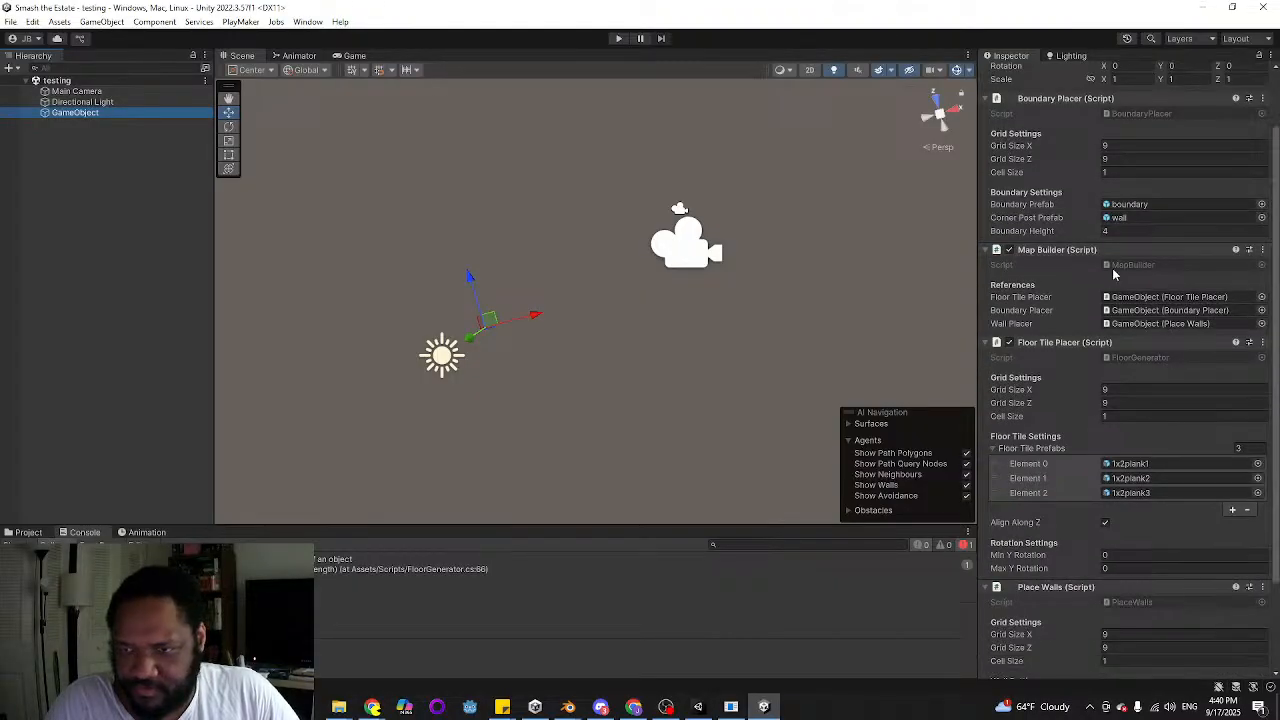
{"action": "scroll", "coordinate": [1145, 260], "scroll_direction": "up", "scroll_amount": 3}
{"action": "scroll", "coordinate": [1141, 253], "scroll_direction": "down", "scroll_amount": 5}
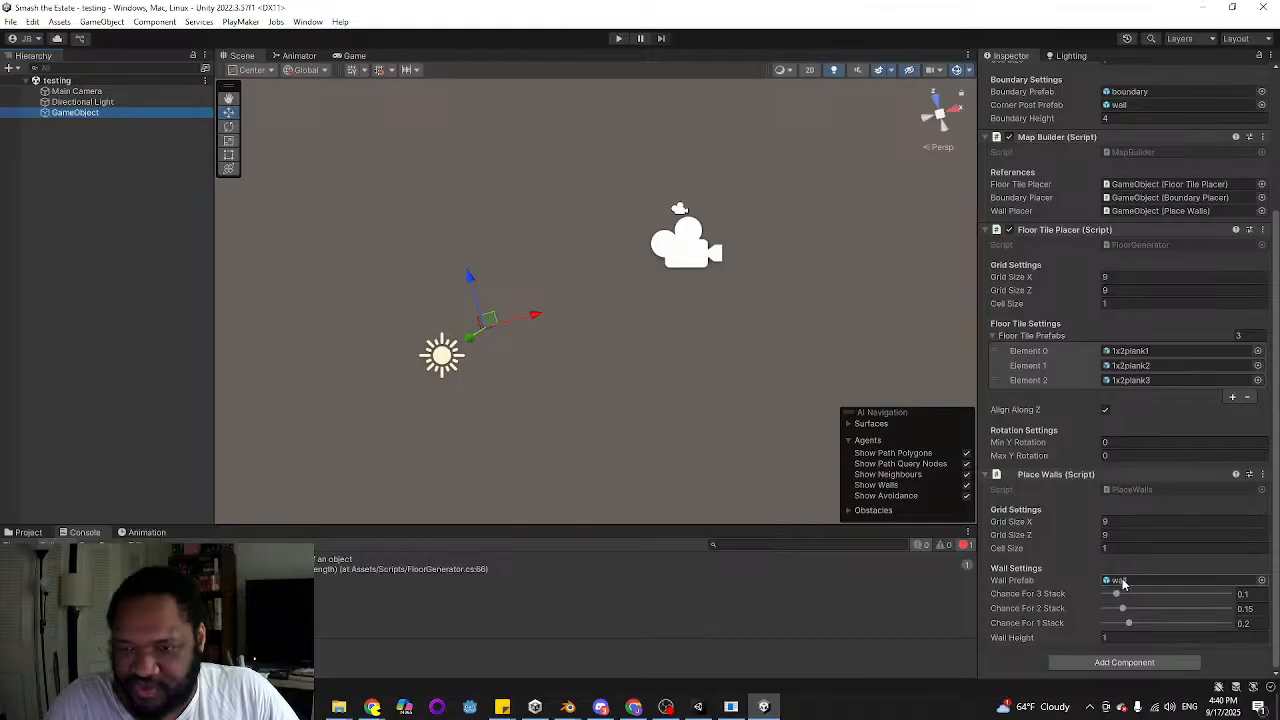
{"action": "scroll", "coordinate": [1153, 455], "scroll_direction": "up", "scroll_amount": 3}
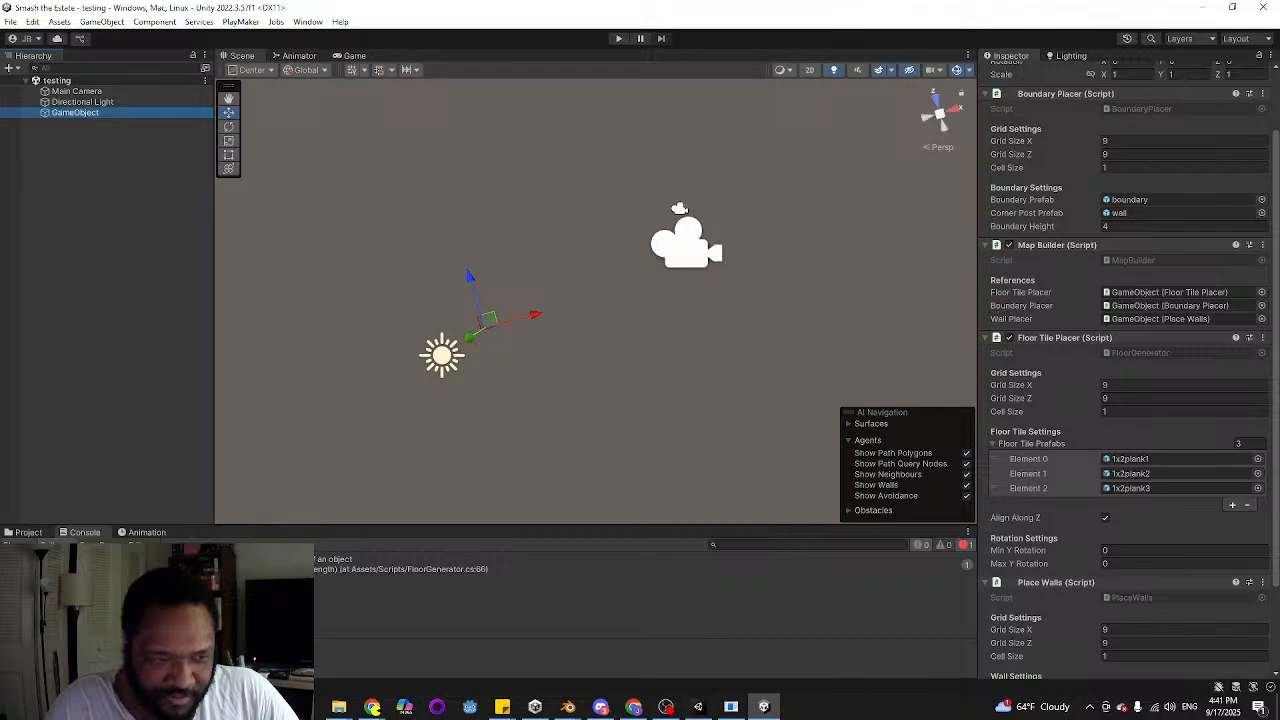
Clear the console, run the testing scene again to check for errors, and stop it
{"action": "left_click", "coordinate": [16, 545]}
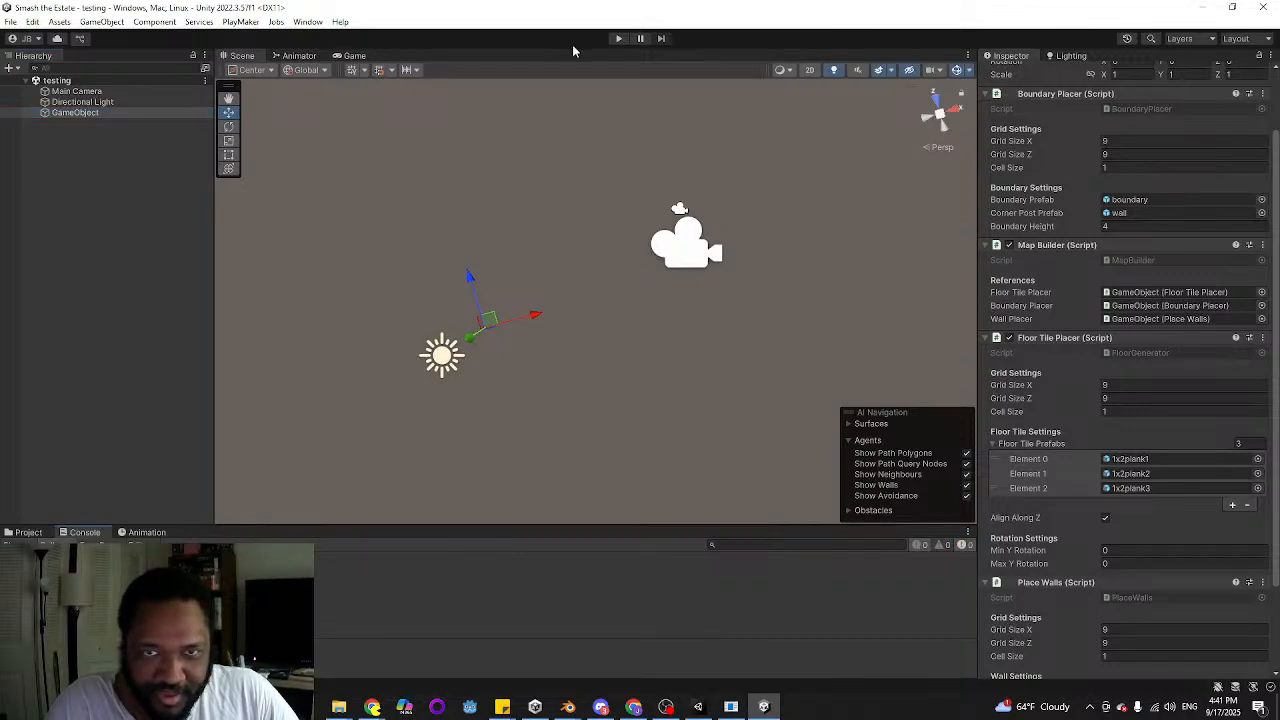
{"action": "left_click", "coordinate": [615, 40]}
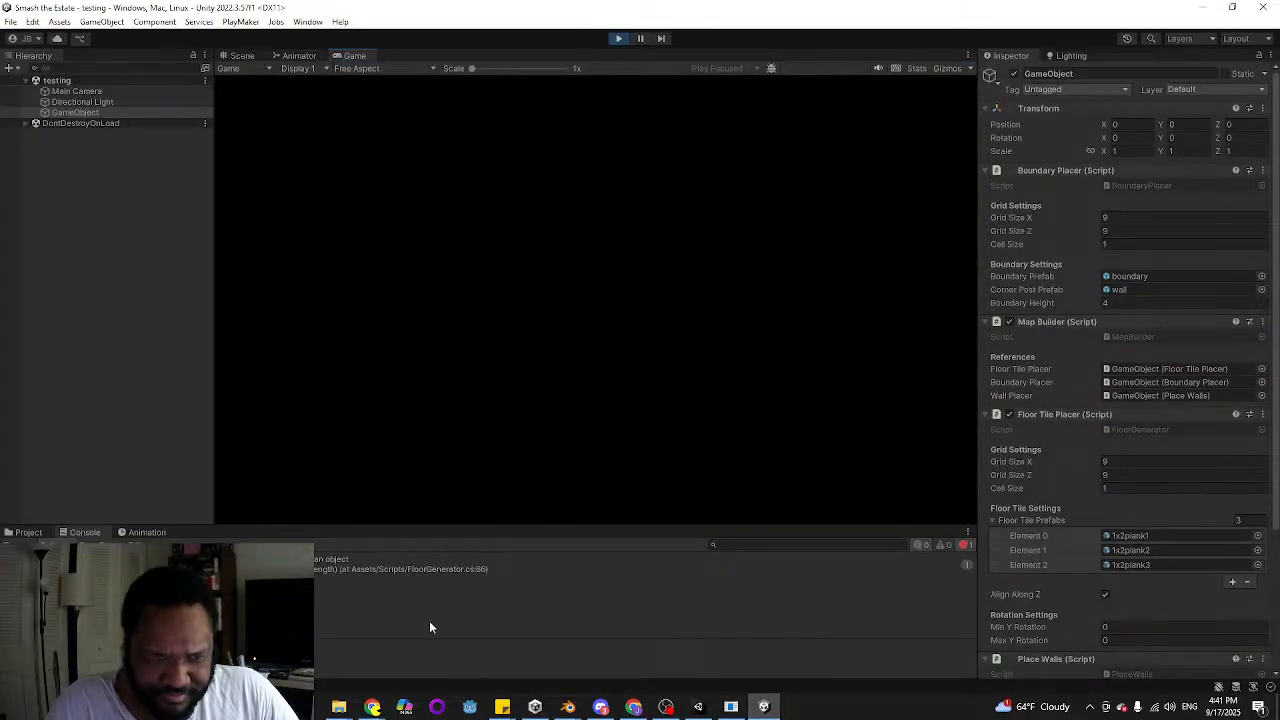
{"action": "left_click", "coordinate": [618, 40]}
Locate the prefabs assigned to the three Floor Tile Prefabs elements among the project assets
{"action": "scroll", "coordinate": [1166, 500], "scroll_direction": "down", "scroll_amount": 3}
{"action": "left_click", "coordinate": [1124, 432]}
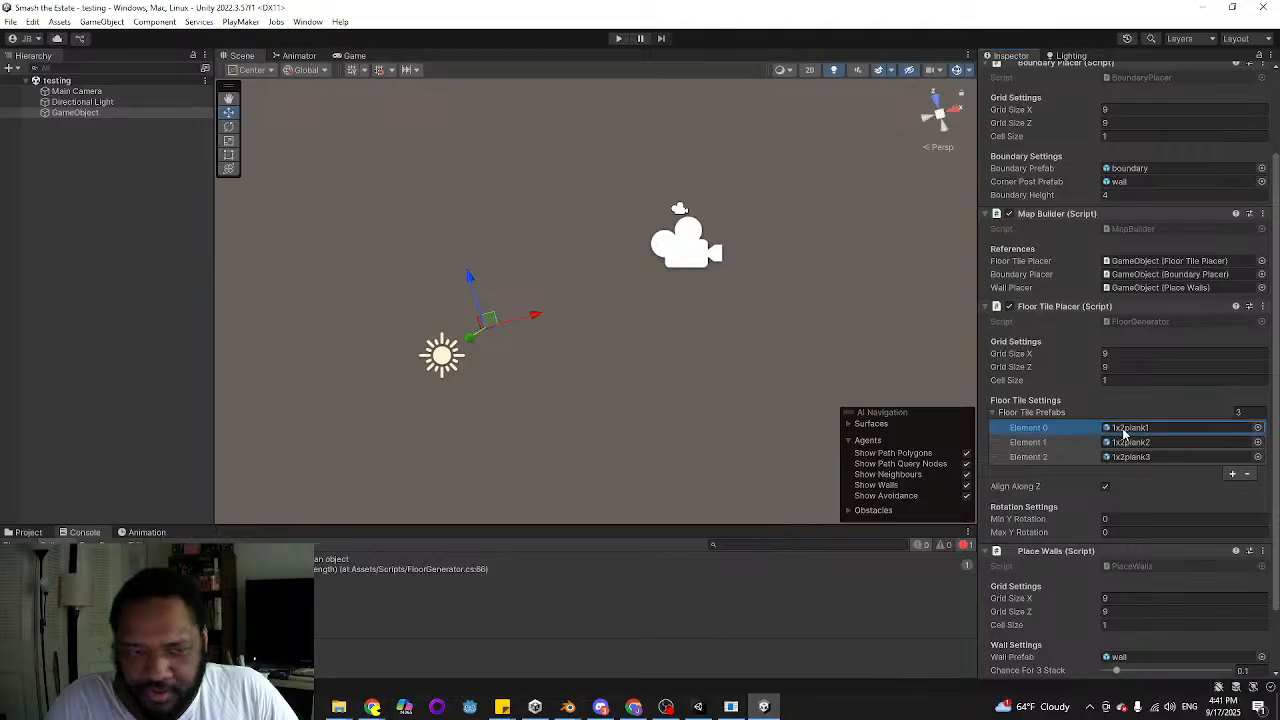
{"action": "left_click", "coordinate": [28, 532]}
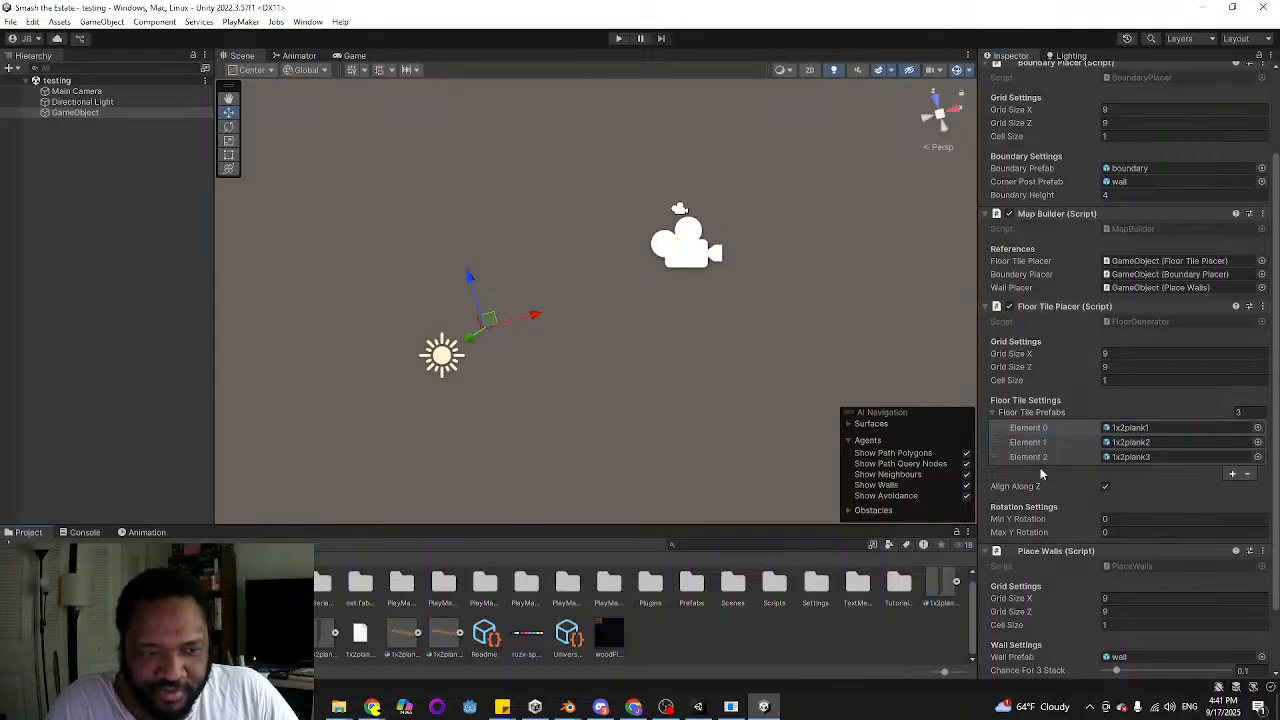
{"action": "left_click", "coordinate": [1136, 442]}
{"action": "left_click", "coordinate": [1137, 457]}
{"action": "left_click", "coordinate": [1133, 442]}
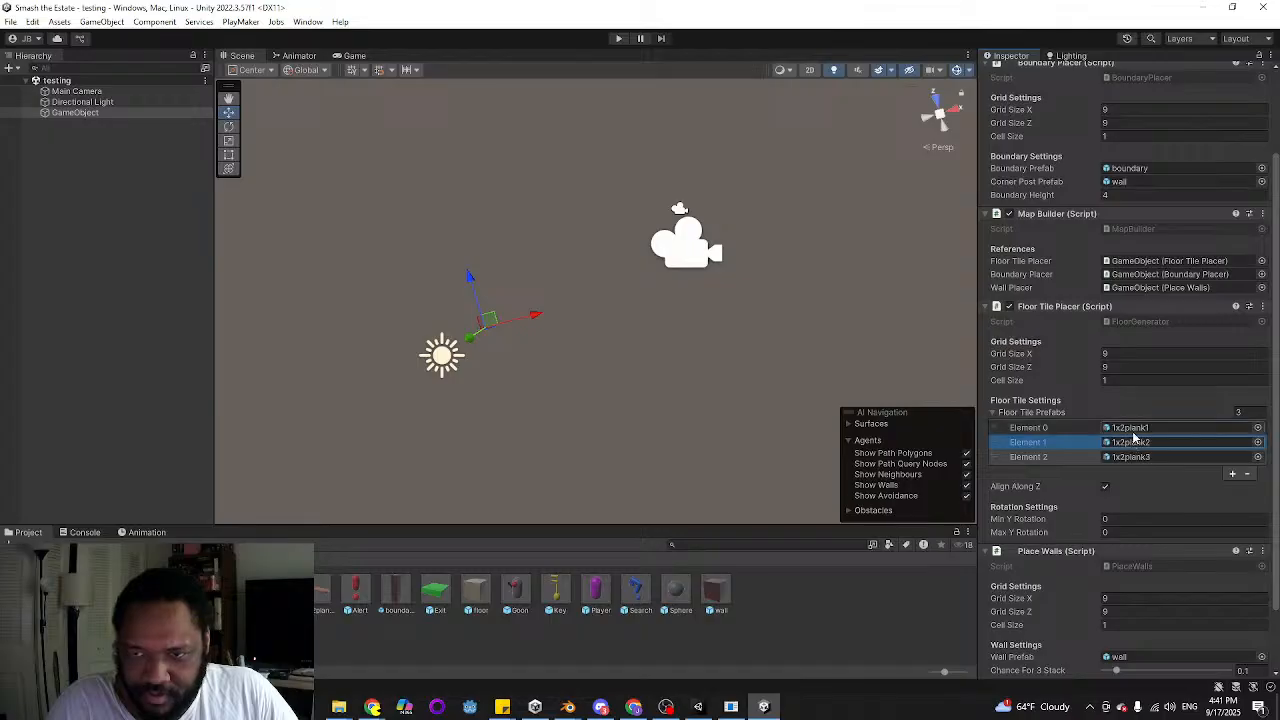
{"action": "left_click", "coordinate": [1133, 427]}
Locate the assets assigned as Wall Prefab, Boundary Prefab and Corner Post Prefab on GameObject
{"action": "scroll", "coordinate": [1068, 505], "scroll_direction": "down", "scroll_amount": 2}
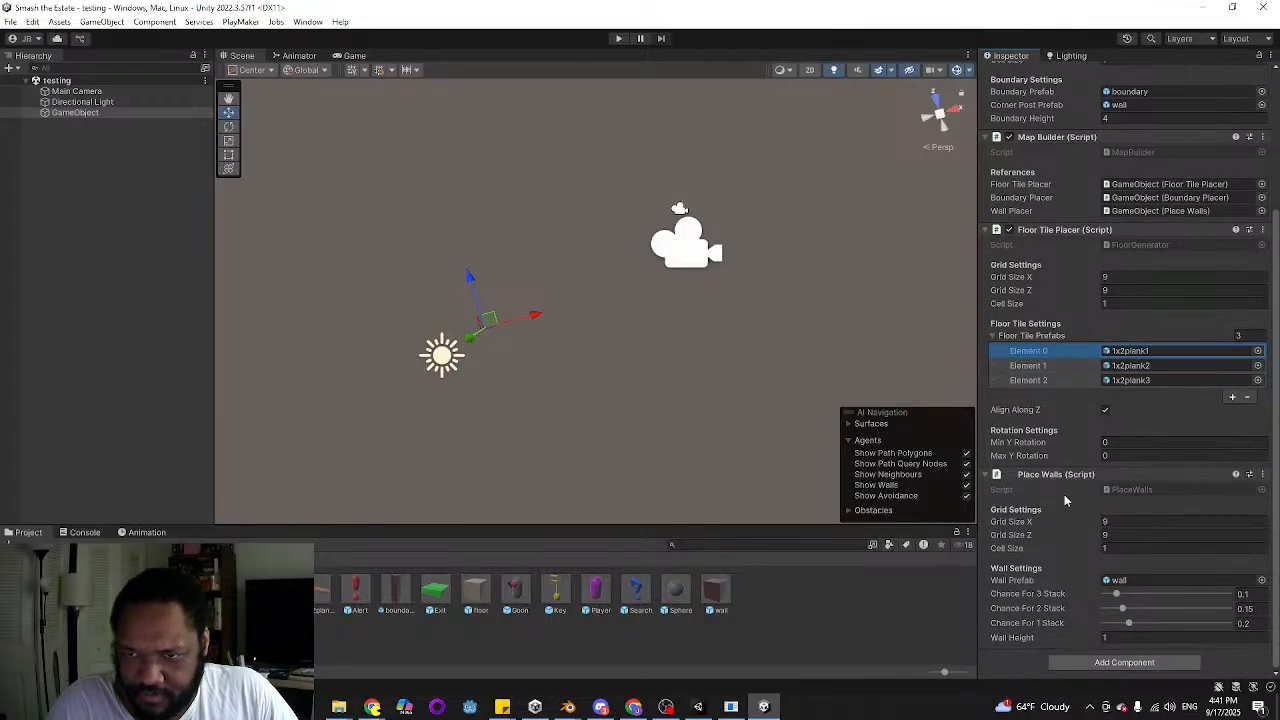
{"action": "left_click", "coordinate": [1118, 580]}
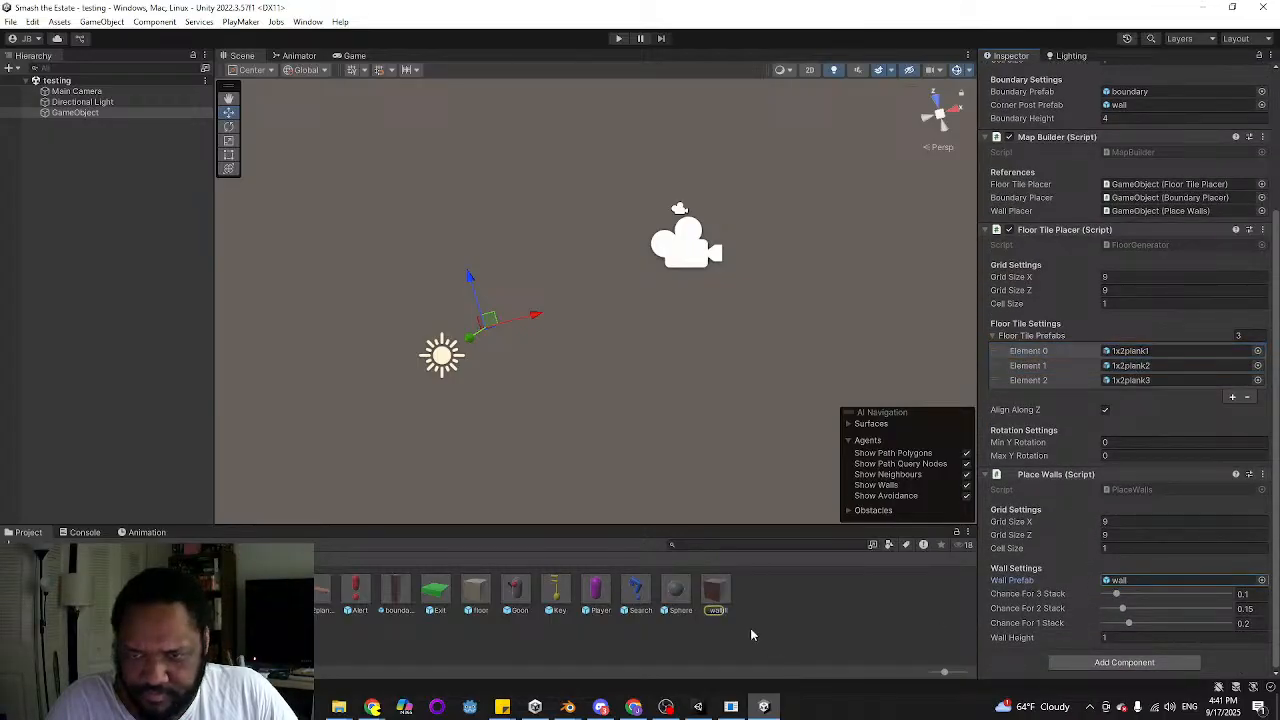
{"action": "scroll", "coordinate": [1146, 558], "scroll_direction": "up", "scroll_amount": 2}
{"action": "scroll", "coordinate": [1146, 558], "scroll_direction": "up", "scroll_amount": 3}
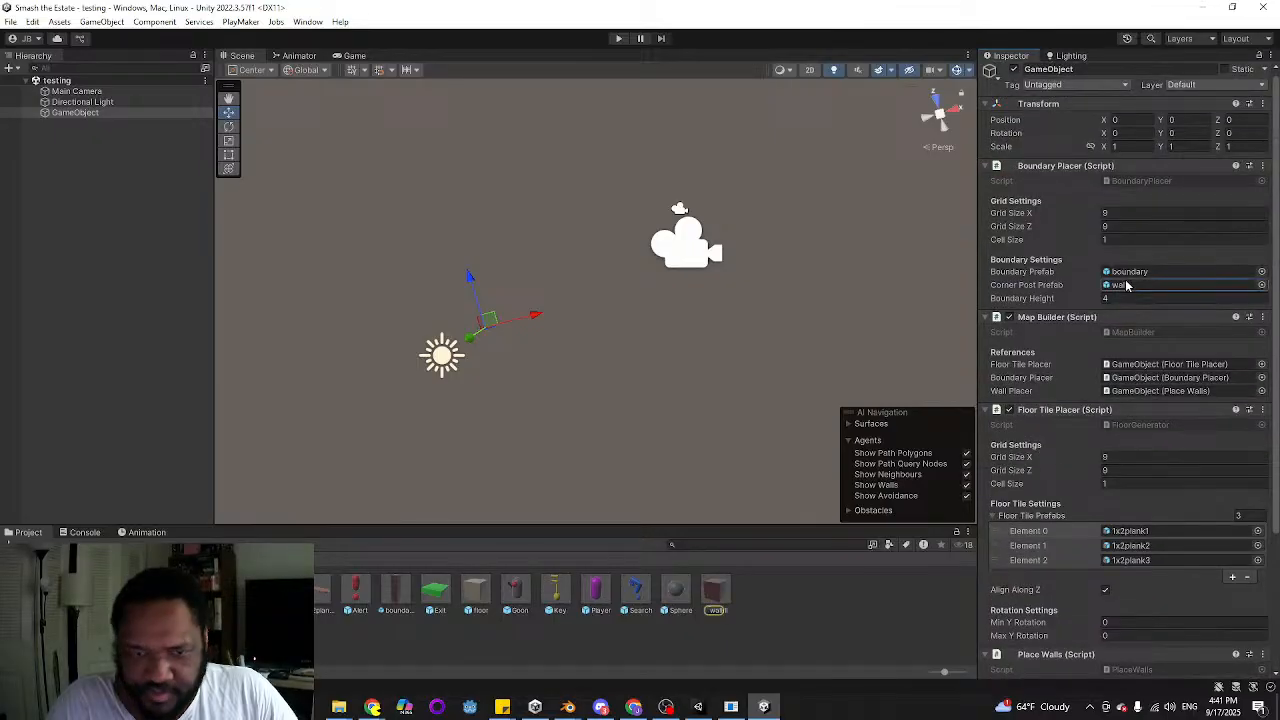
{"action": "left_click", "coordinate": [1135, 272]}
{"action": "left_click", "coordinate": [1142, 285]}
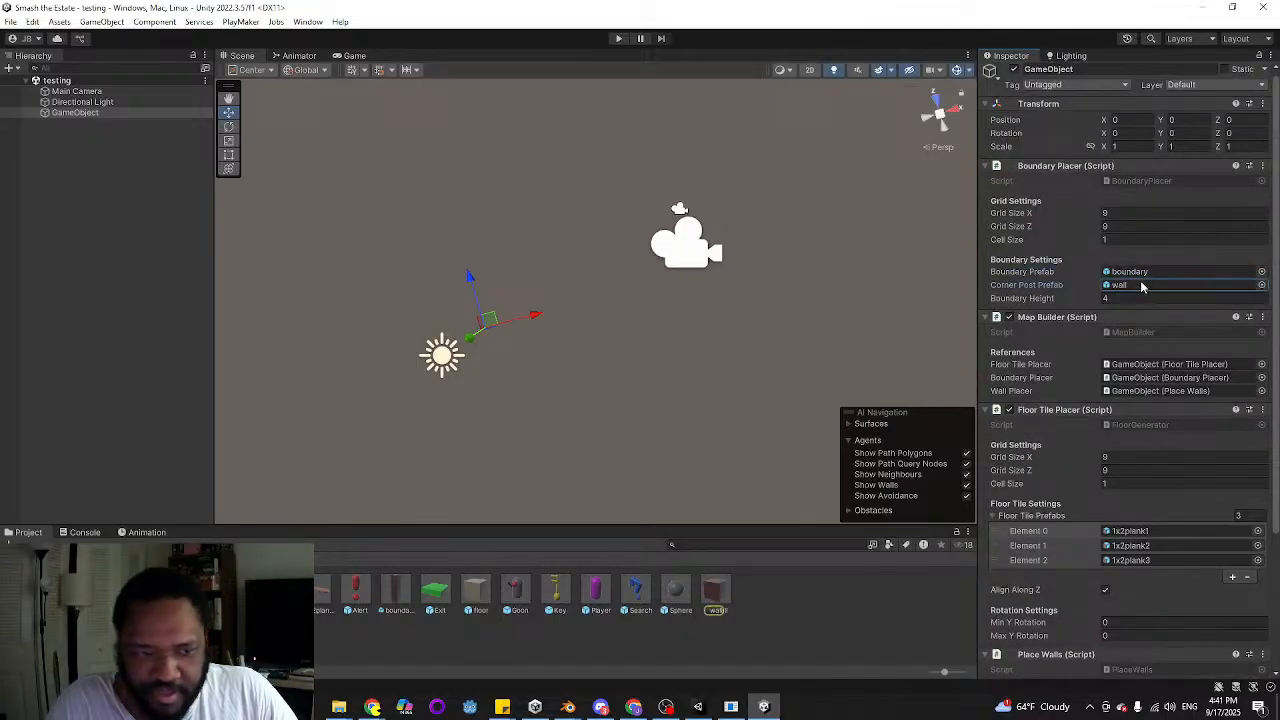
Open the console error's source line in FloorGenerator.cs, dismiss the Visual Studio sign-in dialog, read the tile placement code, and return to Unity
{"action": "left_click", "coordinate": [84, 532]}
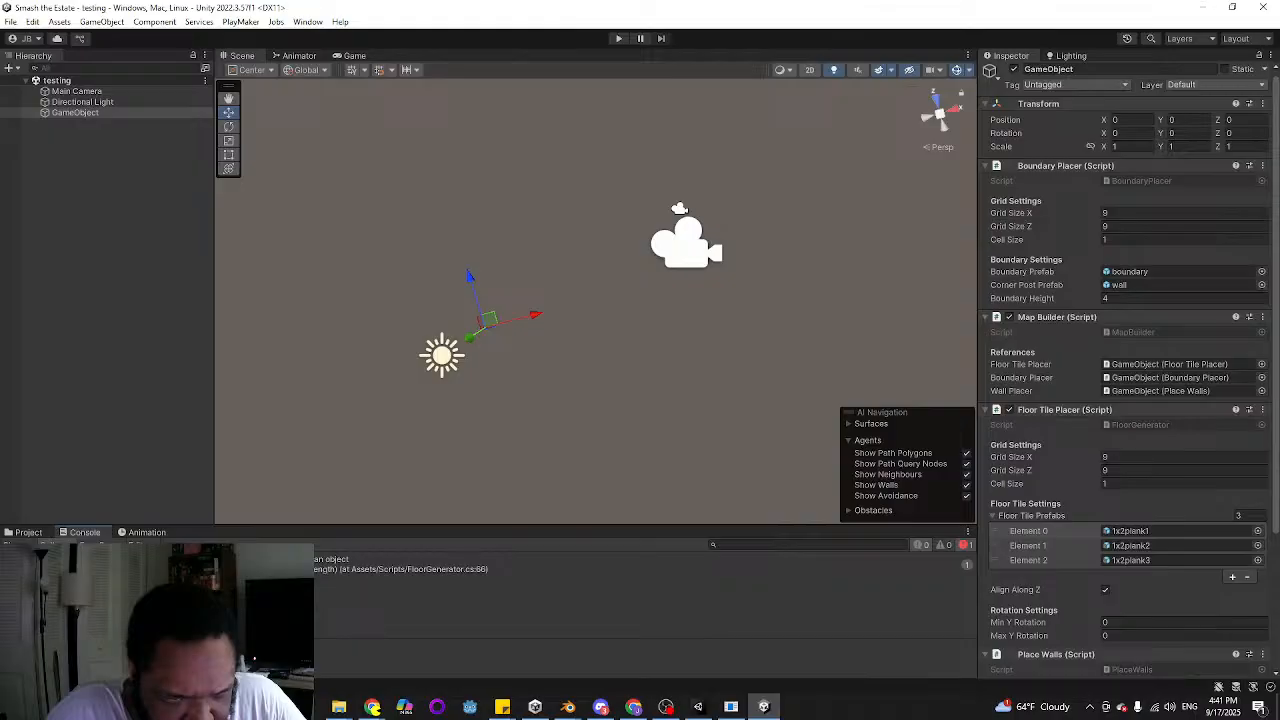
{"action": "double_click", "coordinate": [334, 562]}
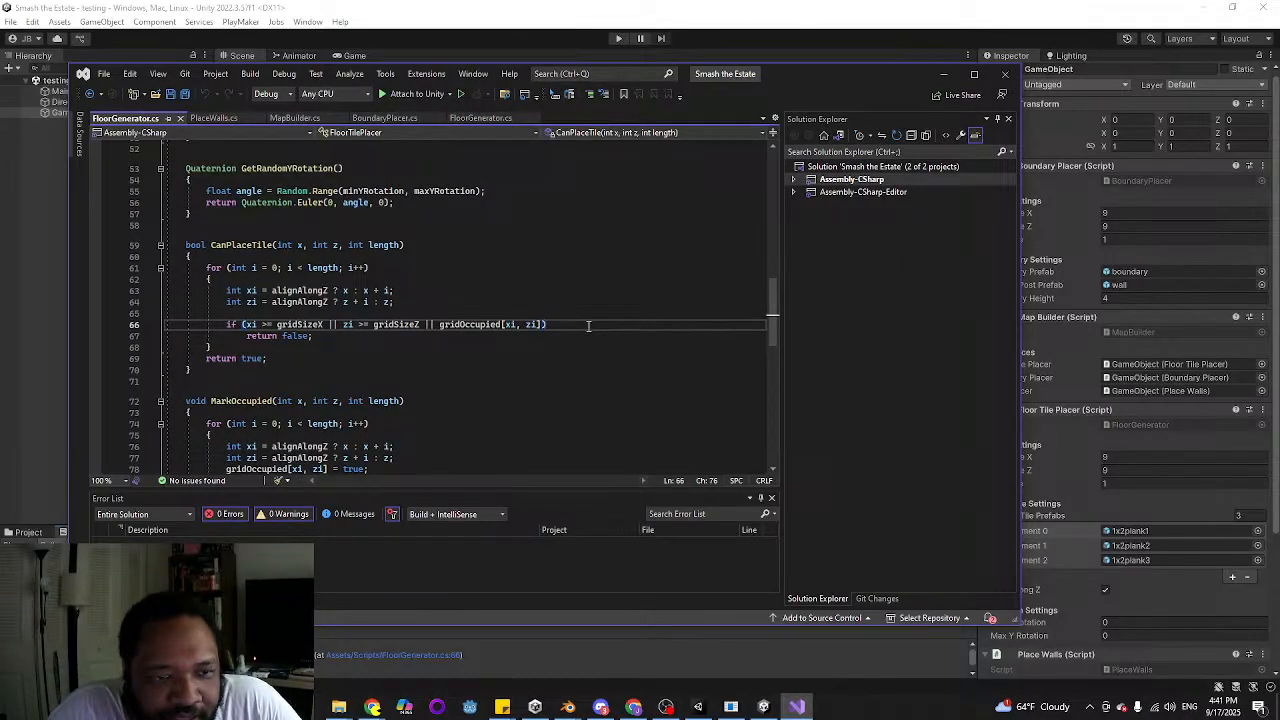
{"action": "scroll", "coordinate": [579, 326], "scroll_direction": "down", "scroll_amount": 4}
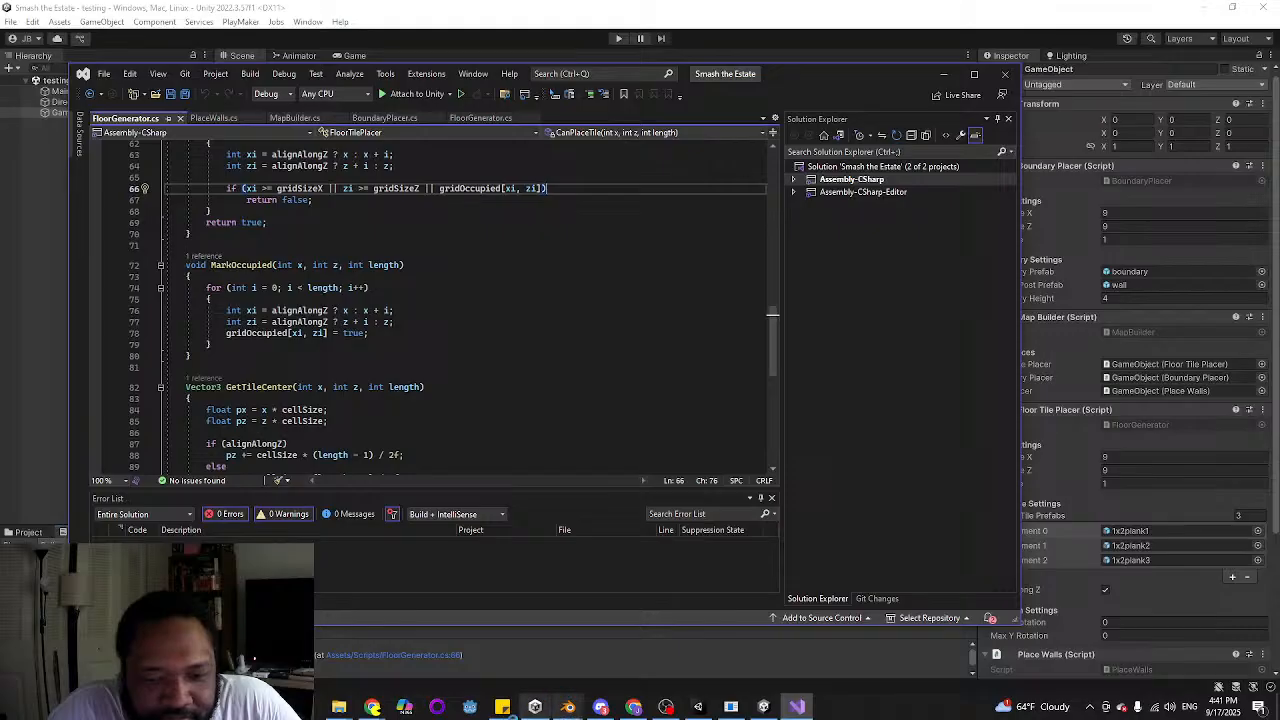
{"action": "mouse_move", "coordinate": [372, 708]}
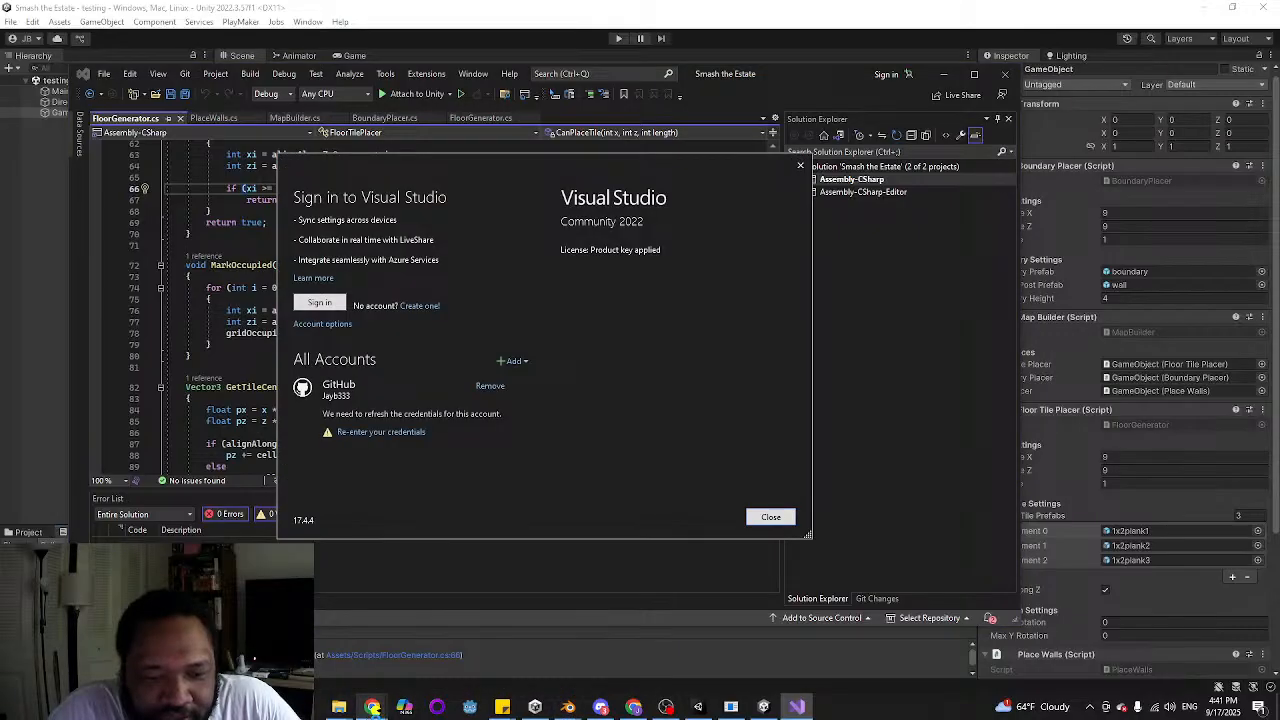
{"action": "left_click", "coordinate": [776, 515]}
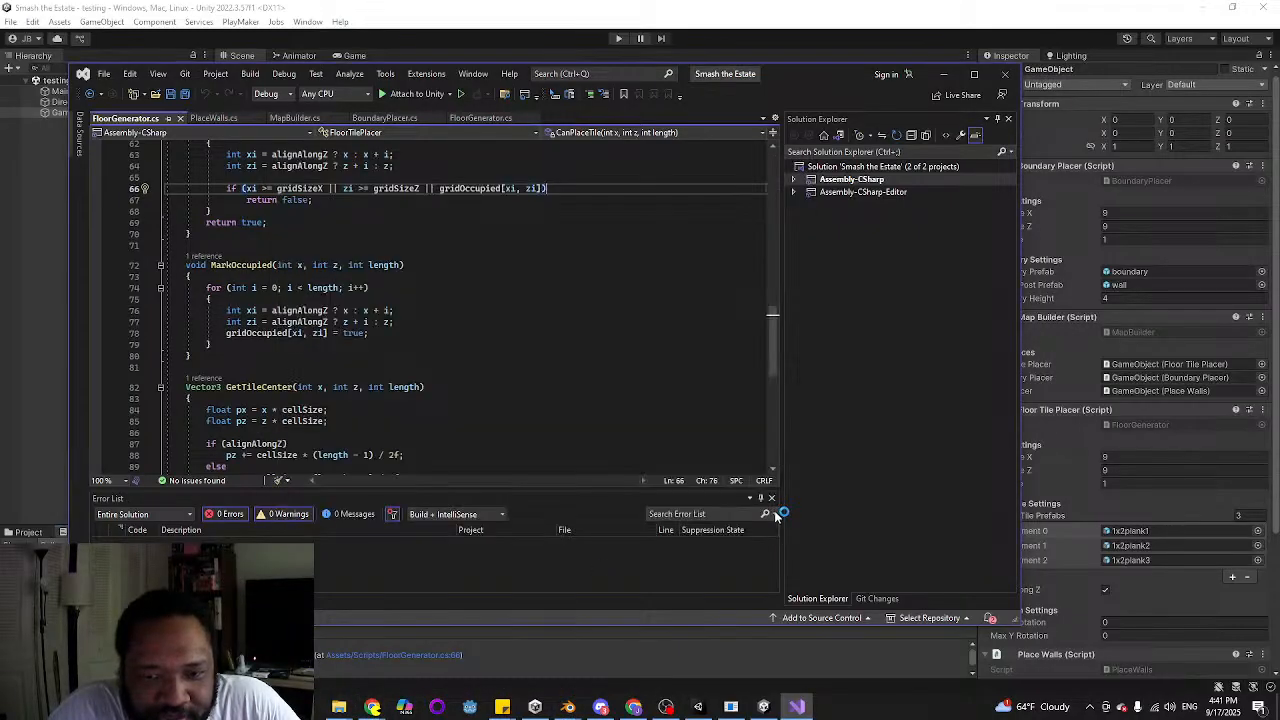
{"action": "scroll", "coordinate": [650, 305], "scroll_direction": "down", "scroll_amount": 3}
{"action": "scroll", "coordinate": [660, 300], "scroll_direction": "up", "scroll_amount": 1}
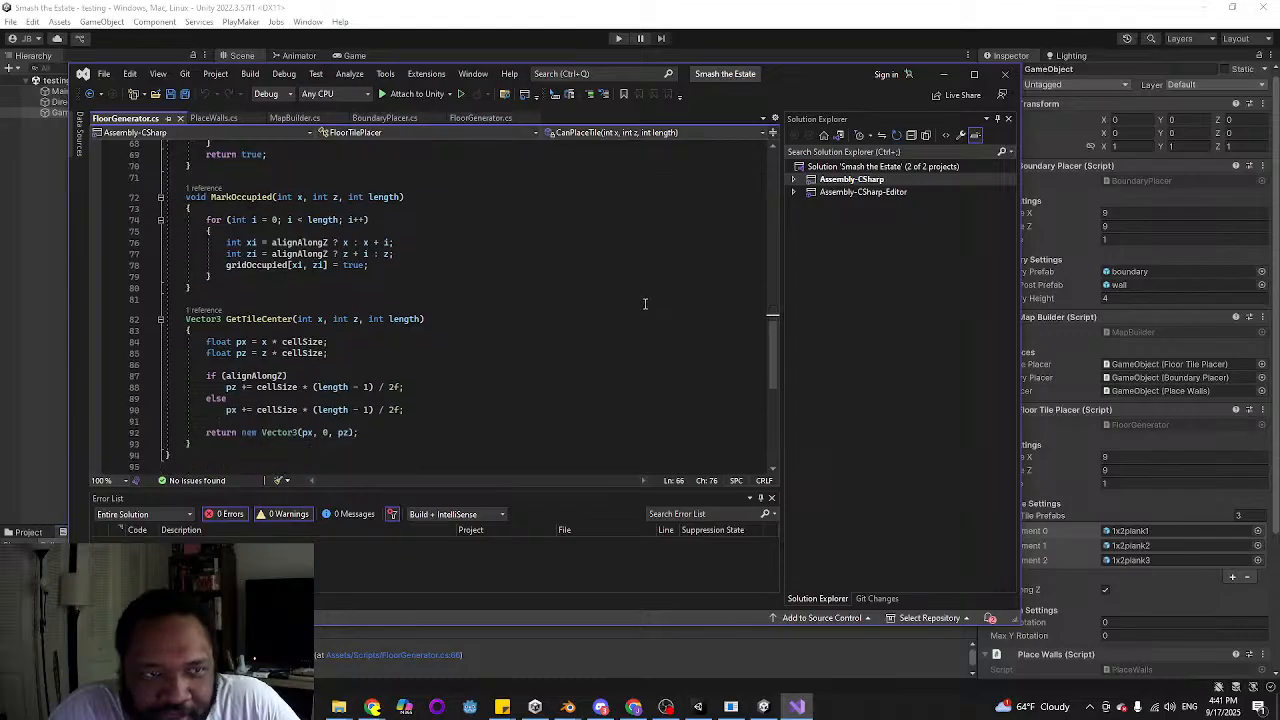
{"action": "left_click", "coordinate": [822, 8]}
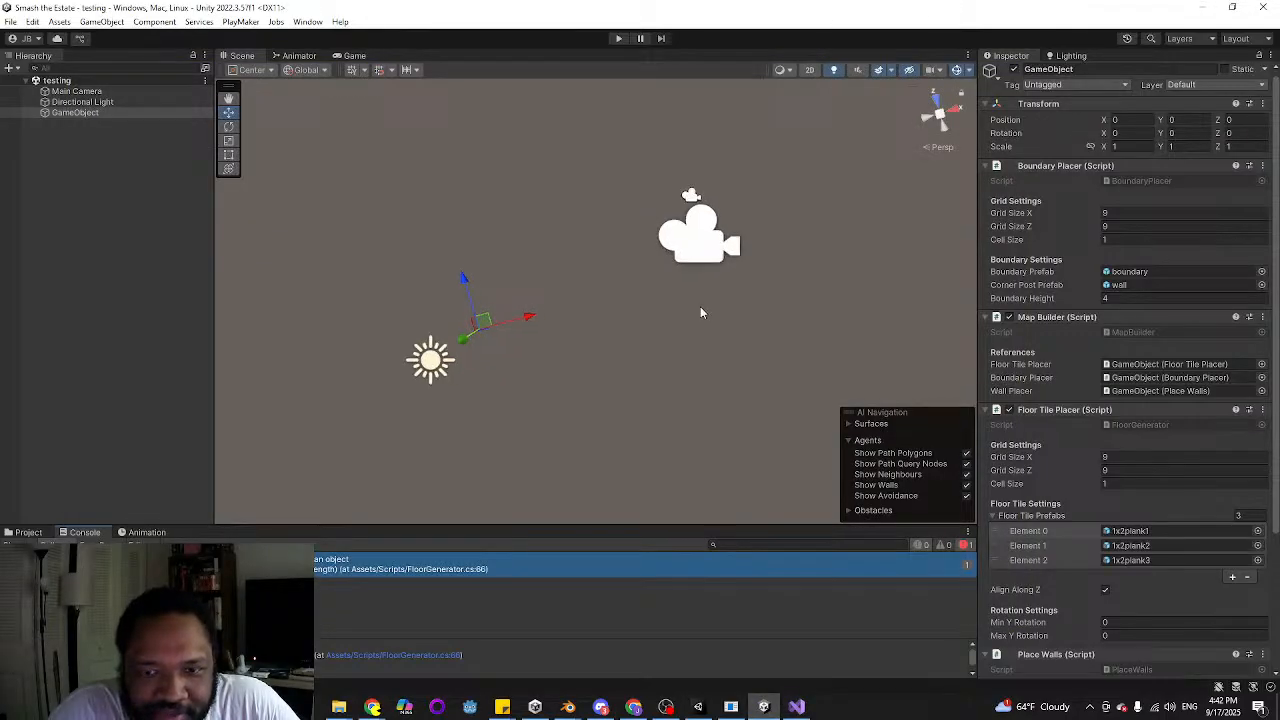